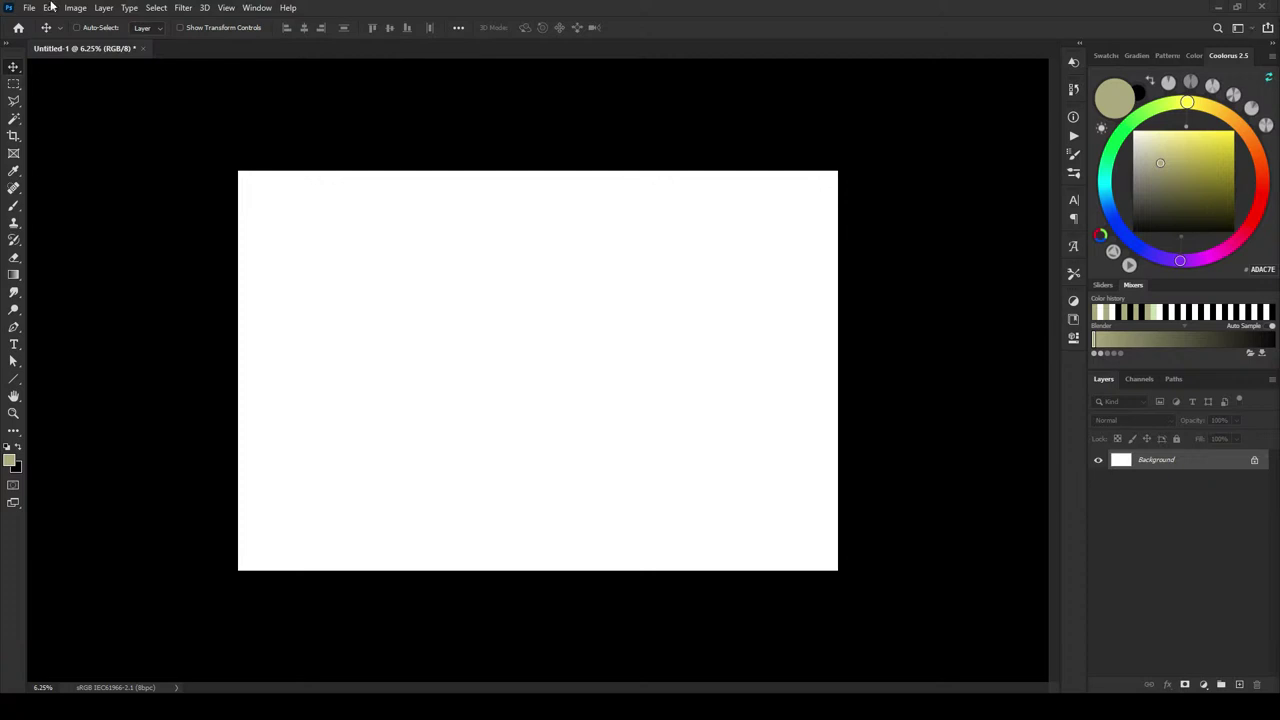
- Add Color Fill 1, a Solid Color fill layer in dark blue-grey #434547
left_click(80, 7)
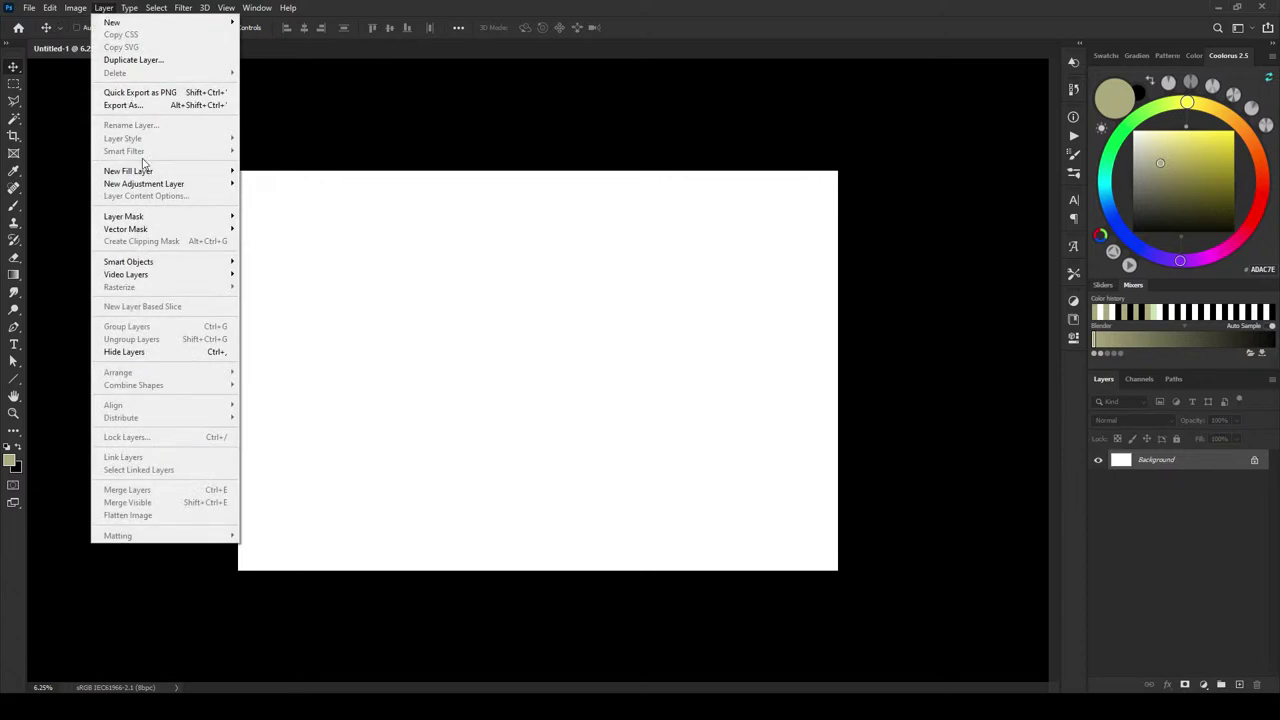
mouse_move(140, 172)
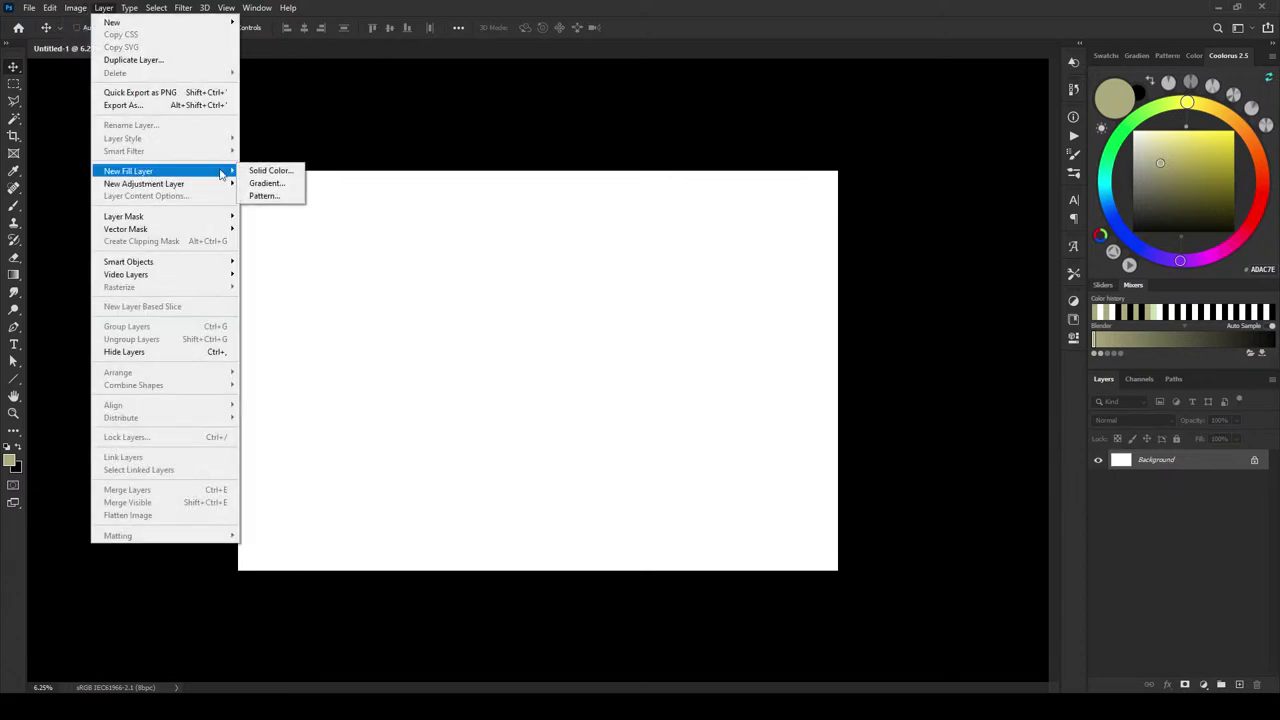
left_click(268, 170)
left_click(750, 210)
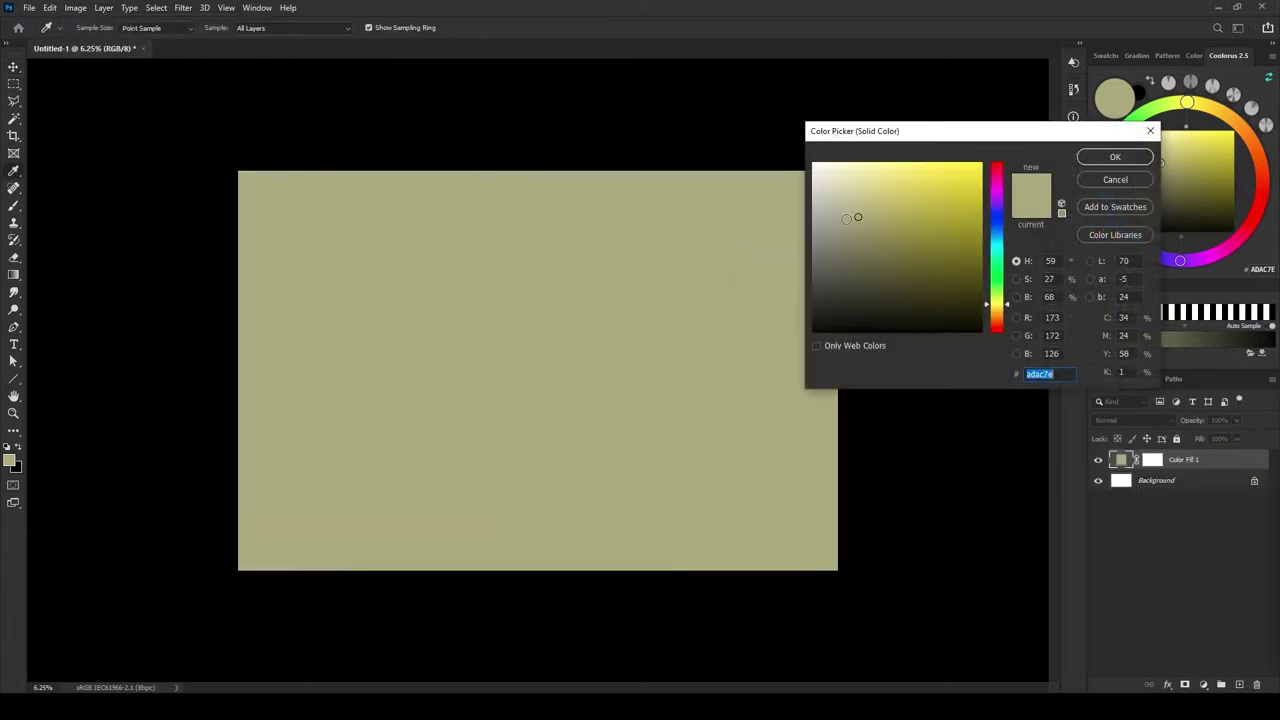
type("81817b")
type("464642")
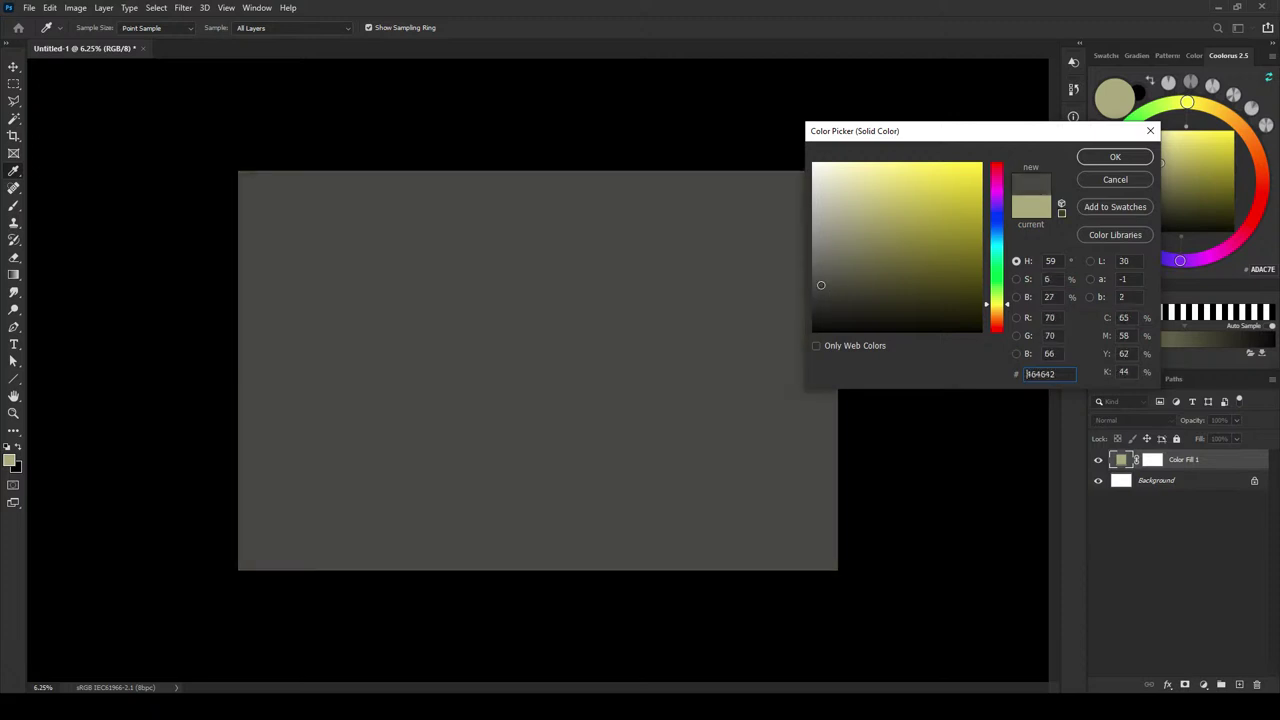
type("434547")
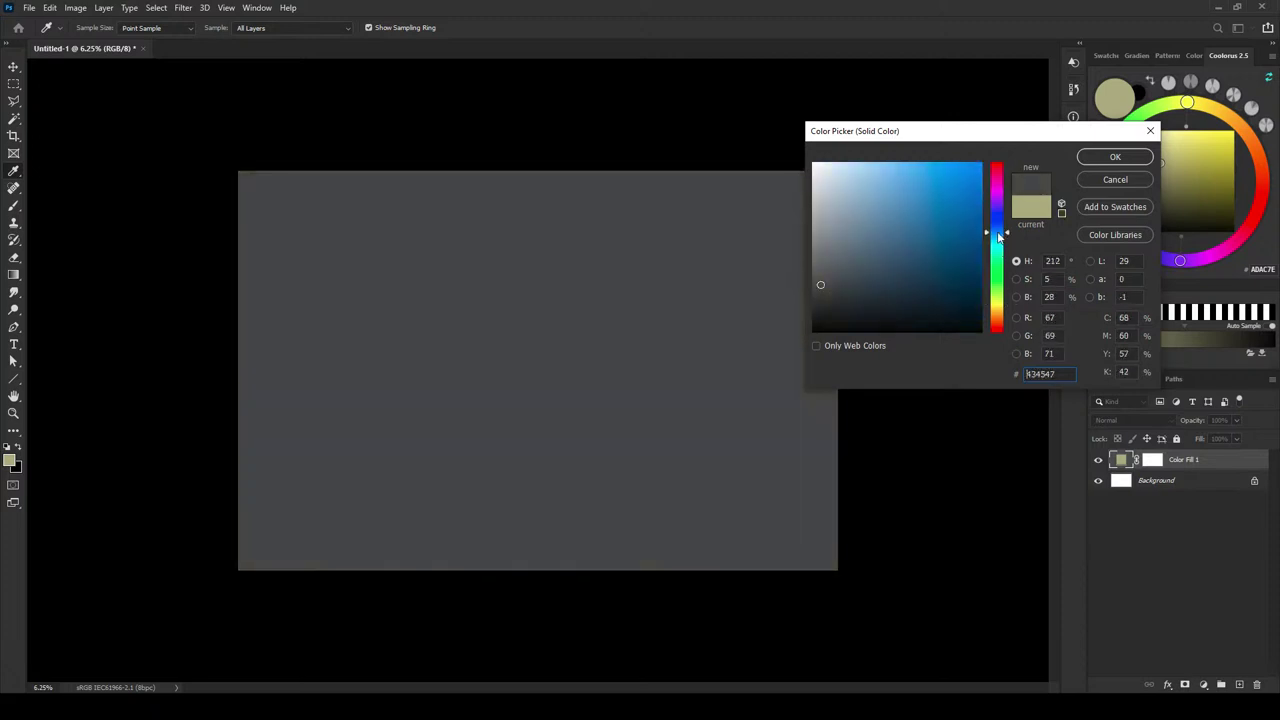
left_click(1114, 157)
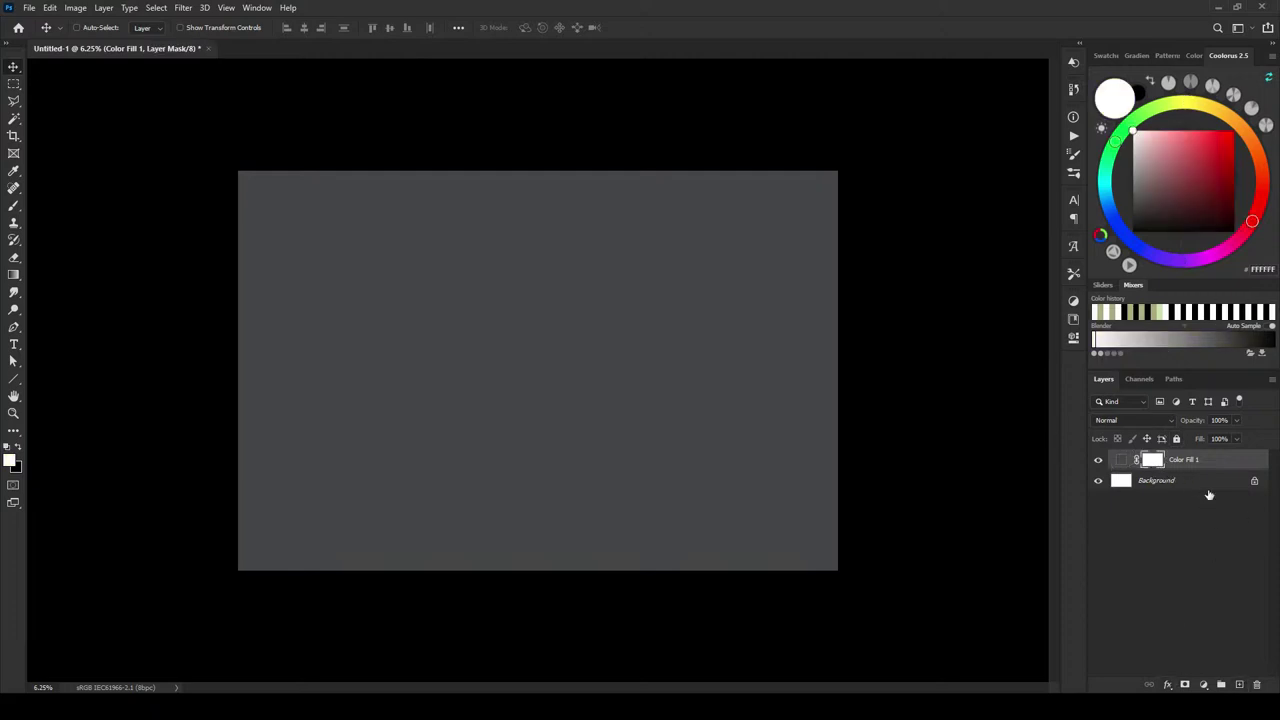
- Drag the white Background layer to the trash, leaving only Color Fill 1
left_click_drag(1181, 481, 1257, 684)
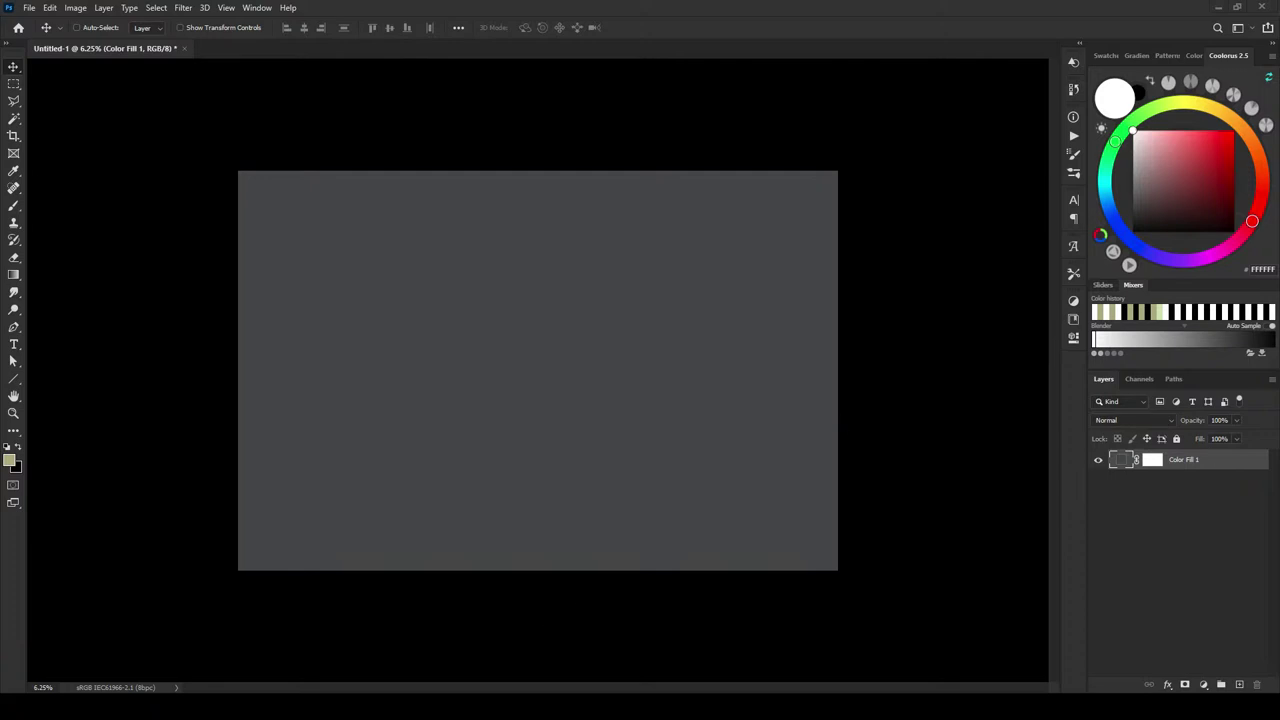
key("alt+Tab")
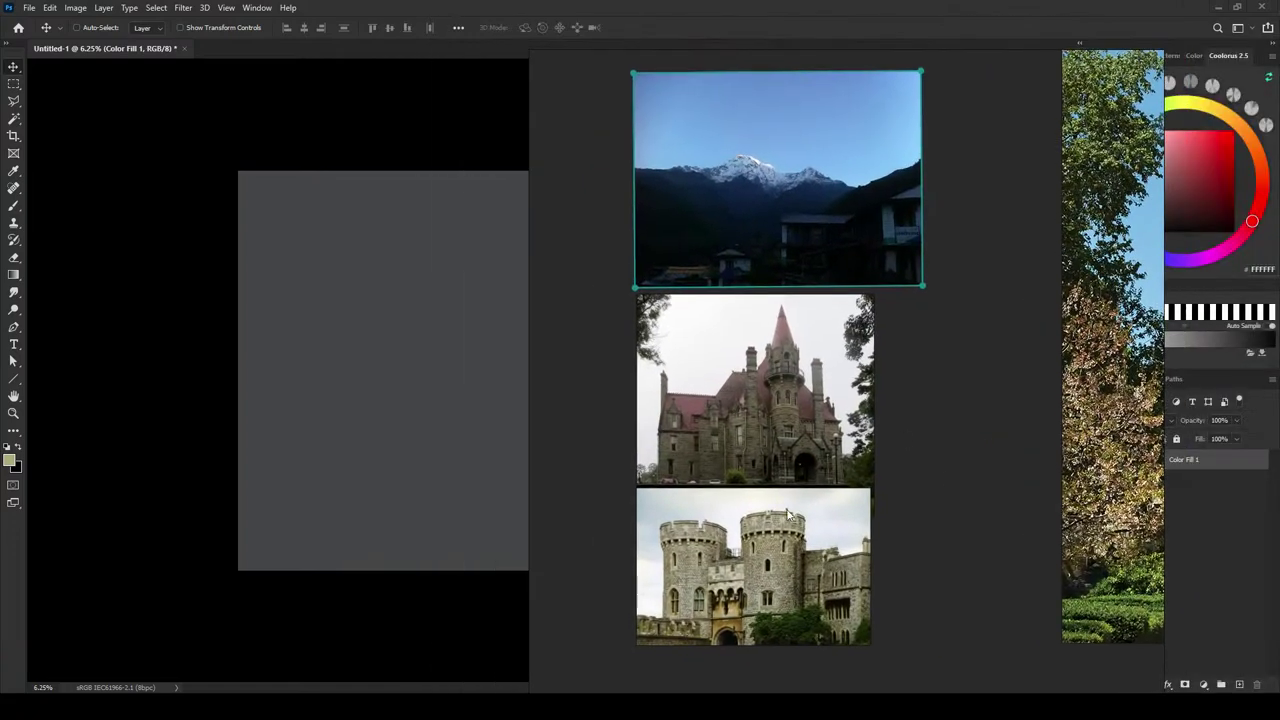
scroll(787, 514, "up", 8)
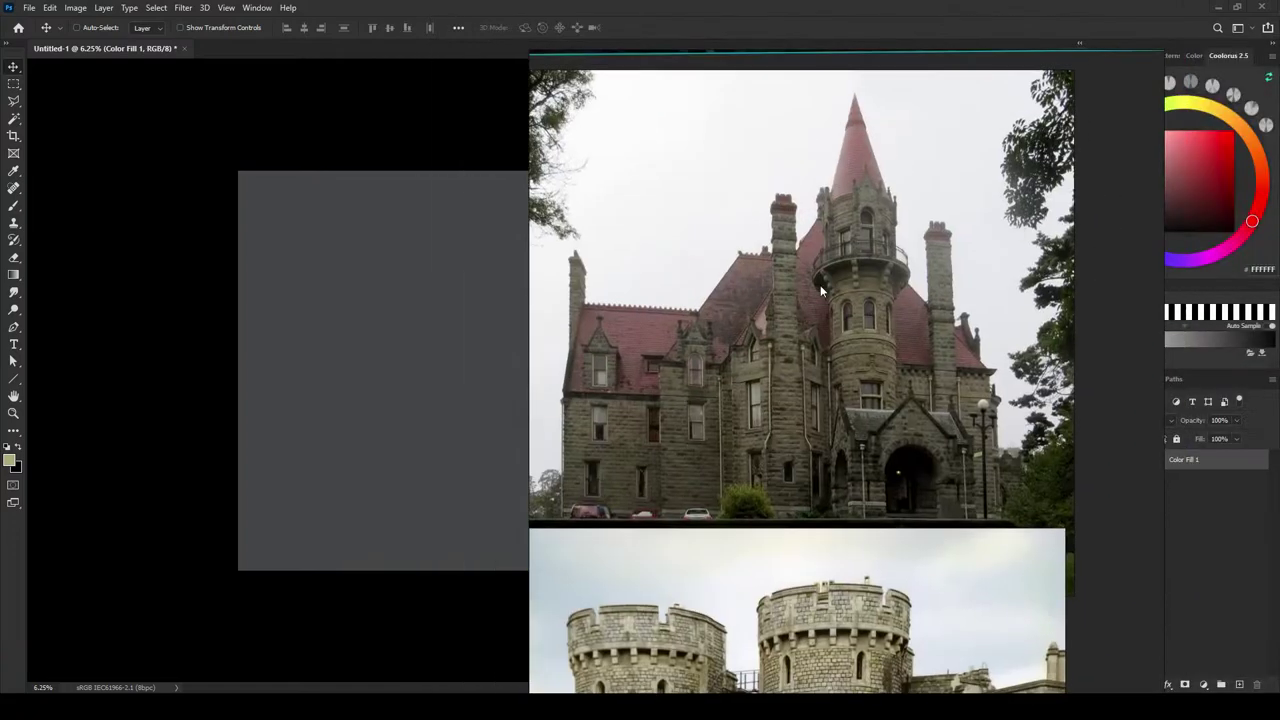
scroll(820, 285, "down", 5)
scroll(815, 400, "up", 2)
scroll(815, 400, "down", 3)
left_click_drag(800, 400, 666, 280)
scroll(666, 280, "up", 3)
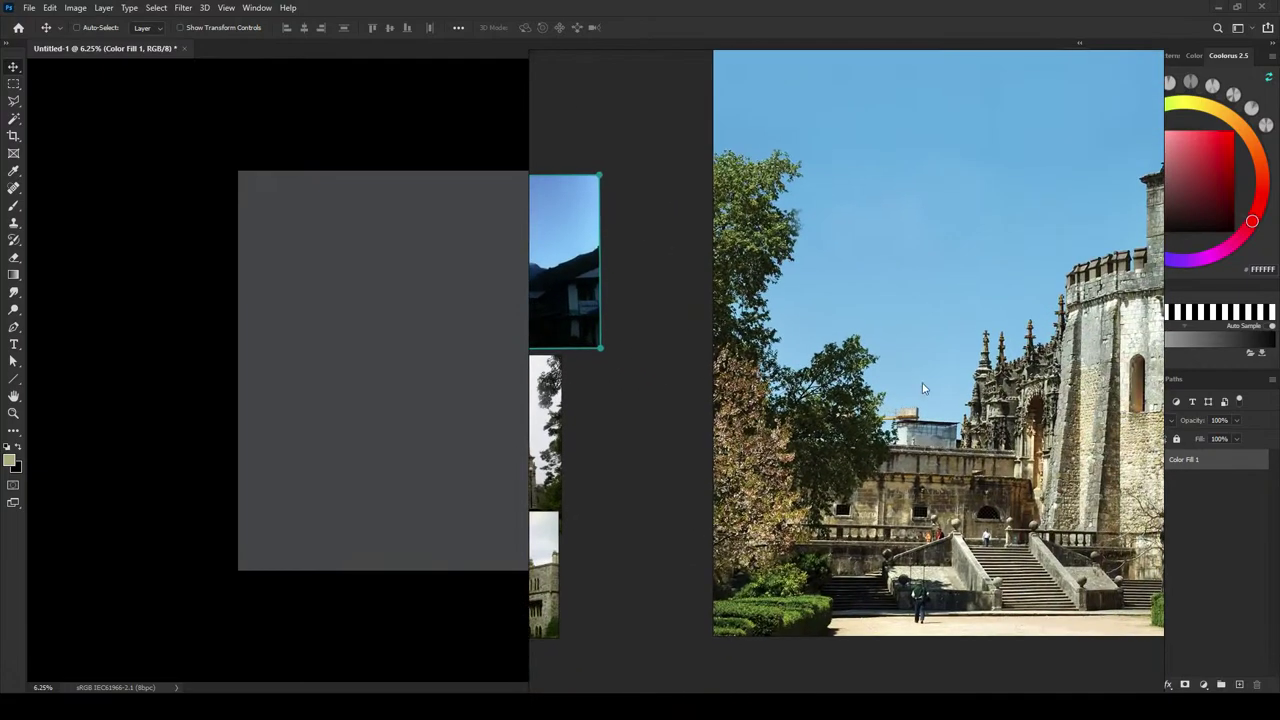
scroll(923, 388, "up", 2)
left_click_drag(923, 388, 793, 374)
scroll(787, 362, "down", 4)
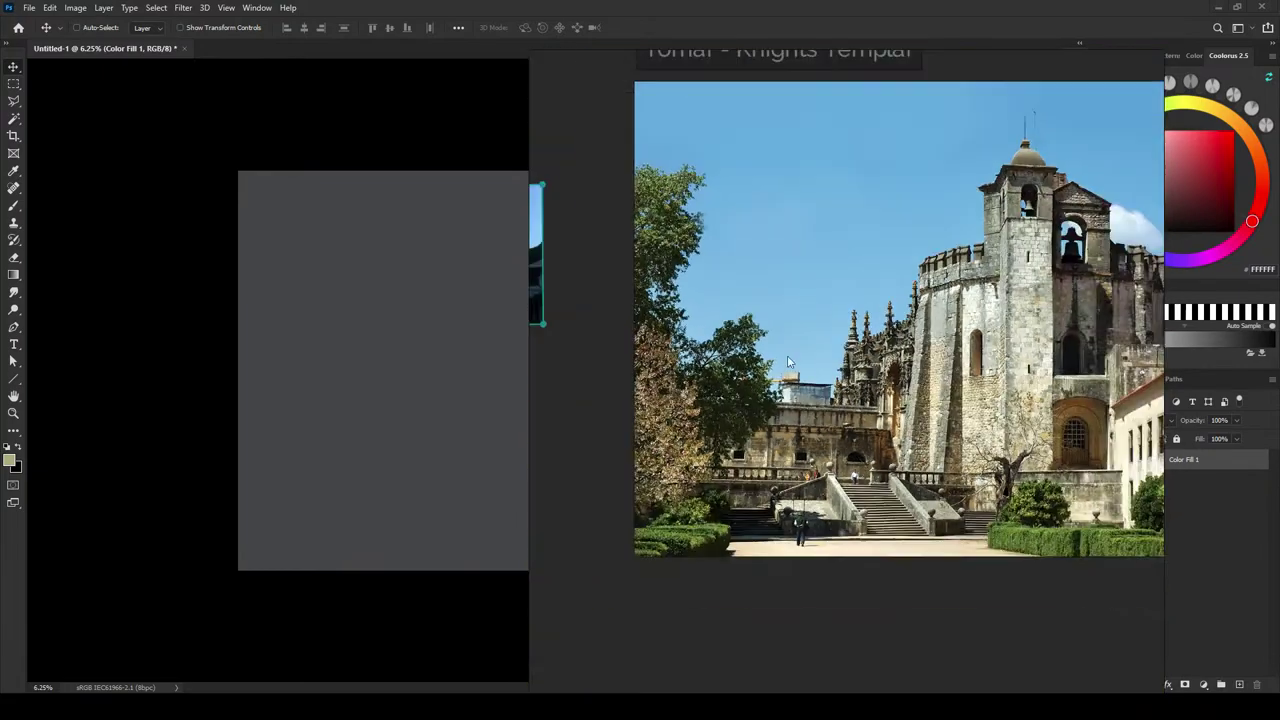
scroll(787, 362, "down", 3)
left_click_drag(750, 328, 1279, 465)
scroll(899, 395, "up", 3)
scroll(972, 355, "down", 1)
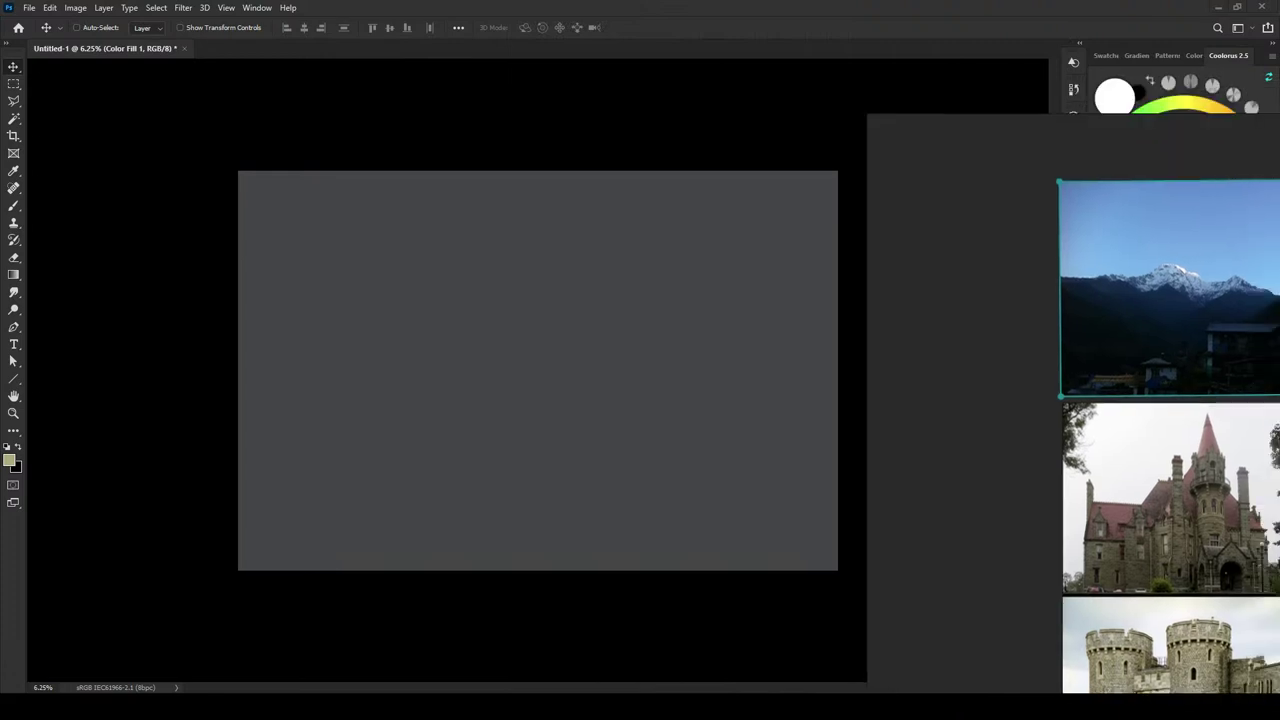
key("alt+Tab")
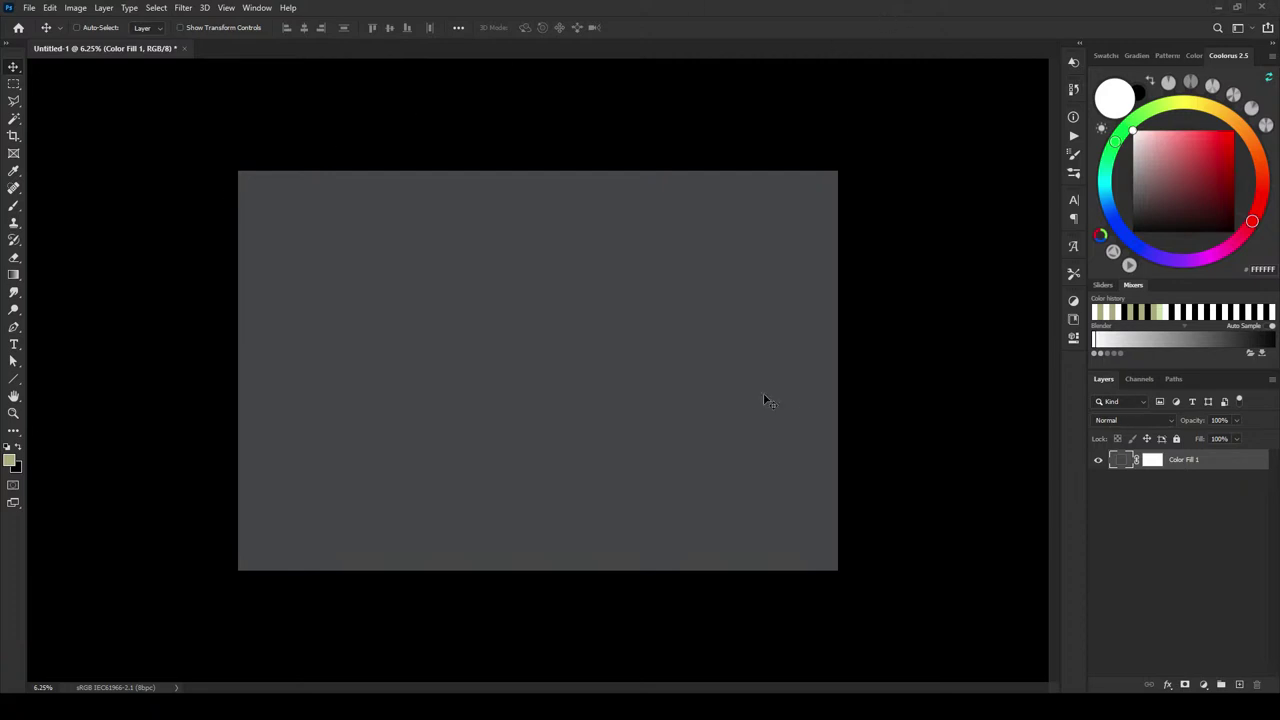
- Add empty Layer 1, load the EE Nasty Square Oil Var brush, and fit the canvas
left_click(1239, 684)
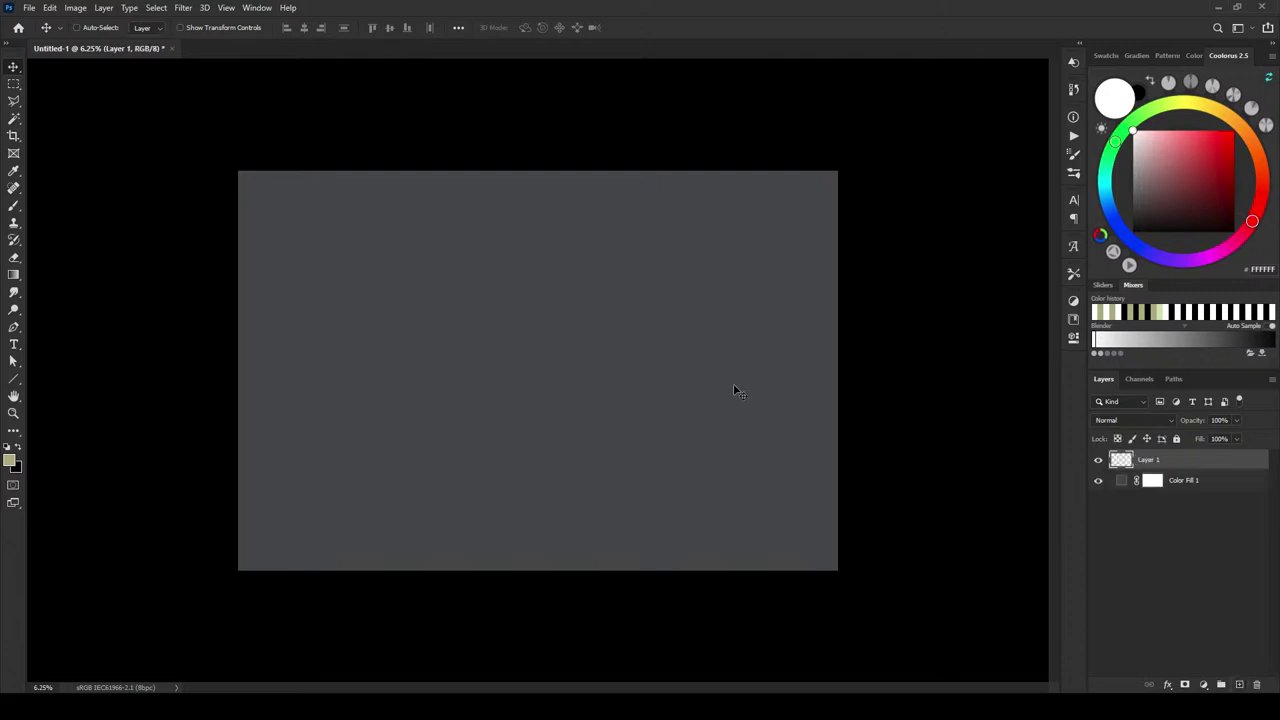
key("b")
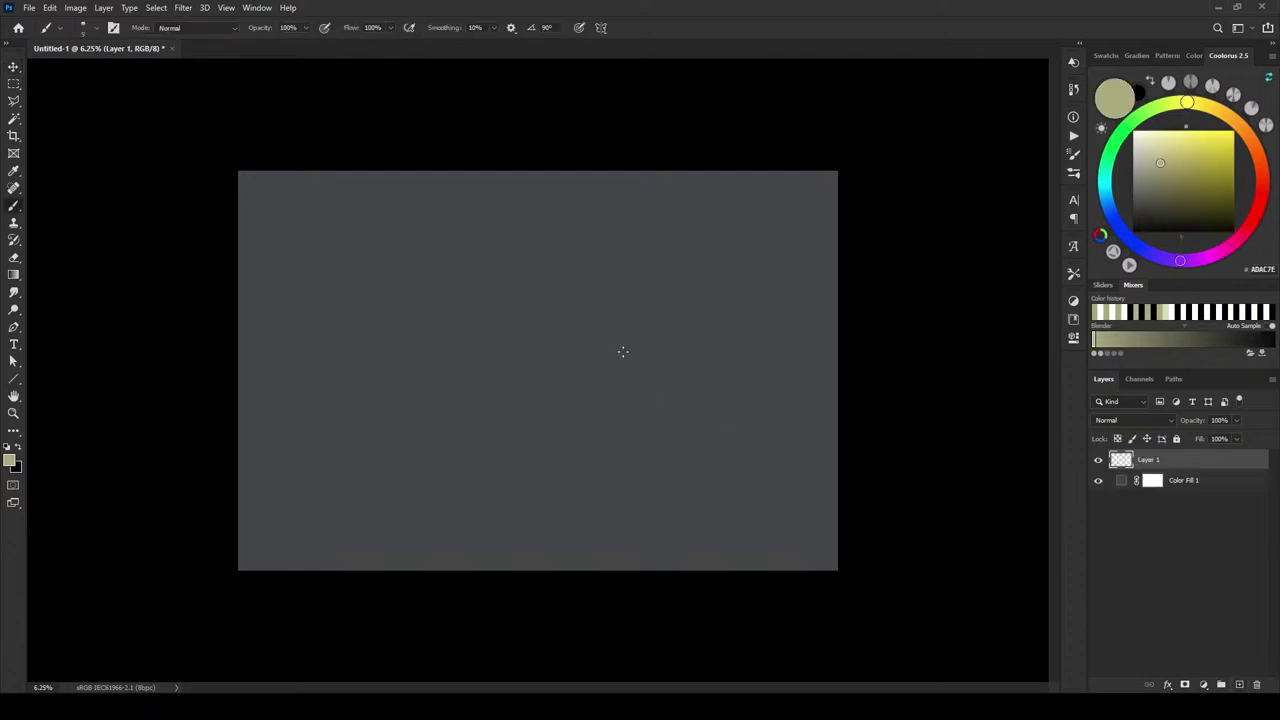
right_click(461, 265)
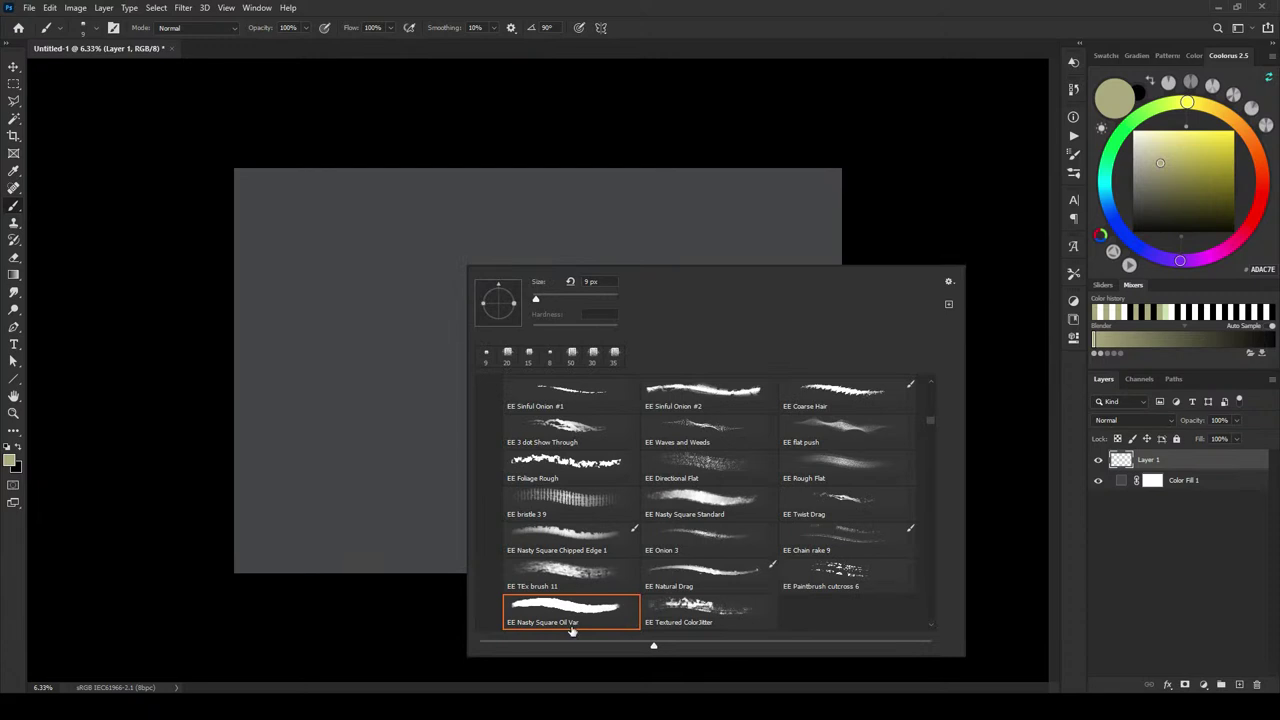
left_click(760, 48)
key("ctrl+0")
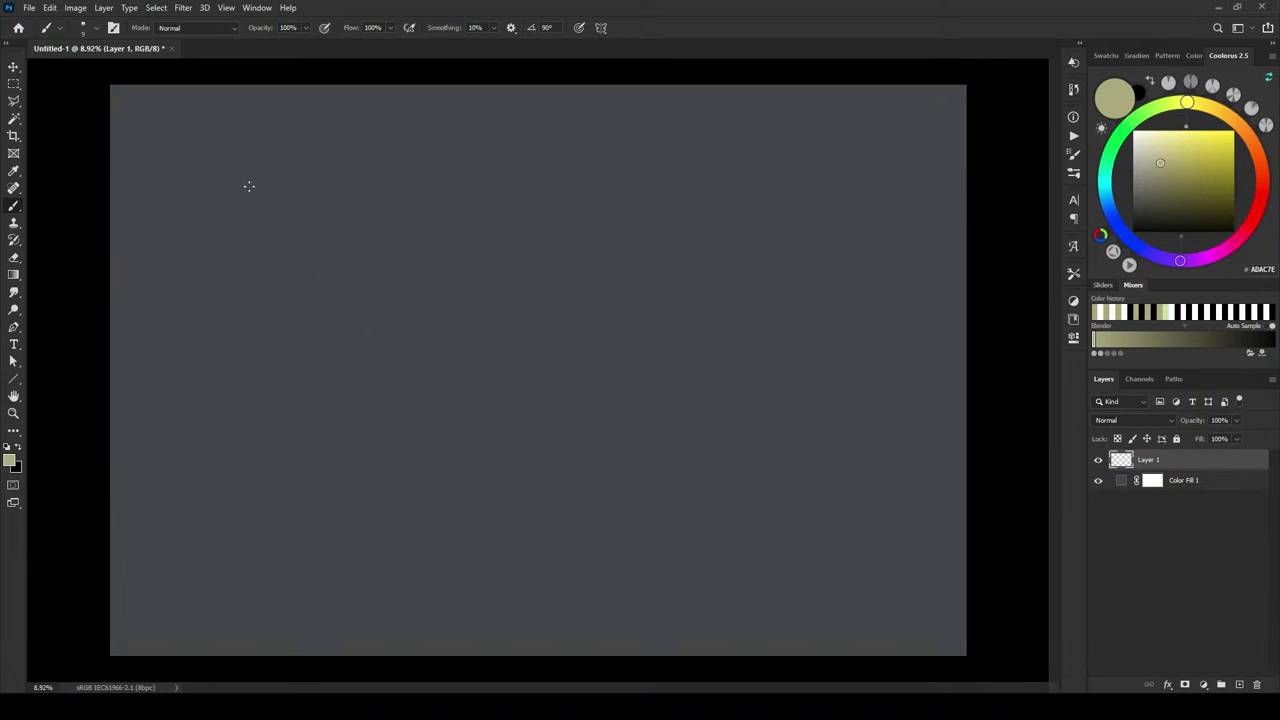
- Pick a pale grey and paint the first small sketch at top left
key("bracketright")
key("bracketright")
key("bracketright")
key("bracketright")
key("bracketright")
key("bracketright")
key("bracketright")
key("bracketright")
key("bracketright")
key("bracketright")
mouse_move(251, 188)
left_mouse_down()
mouse_move(268, 190)
mouse_move(244, 198)
mouse_move(248, 170)
mouse_move(245, 183)
mouse_move(272, 189)
mouse_move(235, 190)
left_mouse_up()
left_click(1139, 156)
key("bracketleft")
key("bracketleft")
key("bracketleft")
key("bracketleft")
key("bracketright")
key("bracketright")
key("bracketright")
key("bracketright")
key("bracketright")
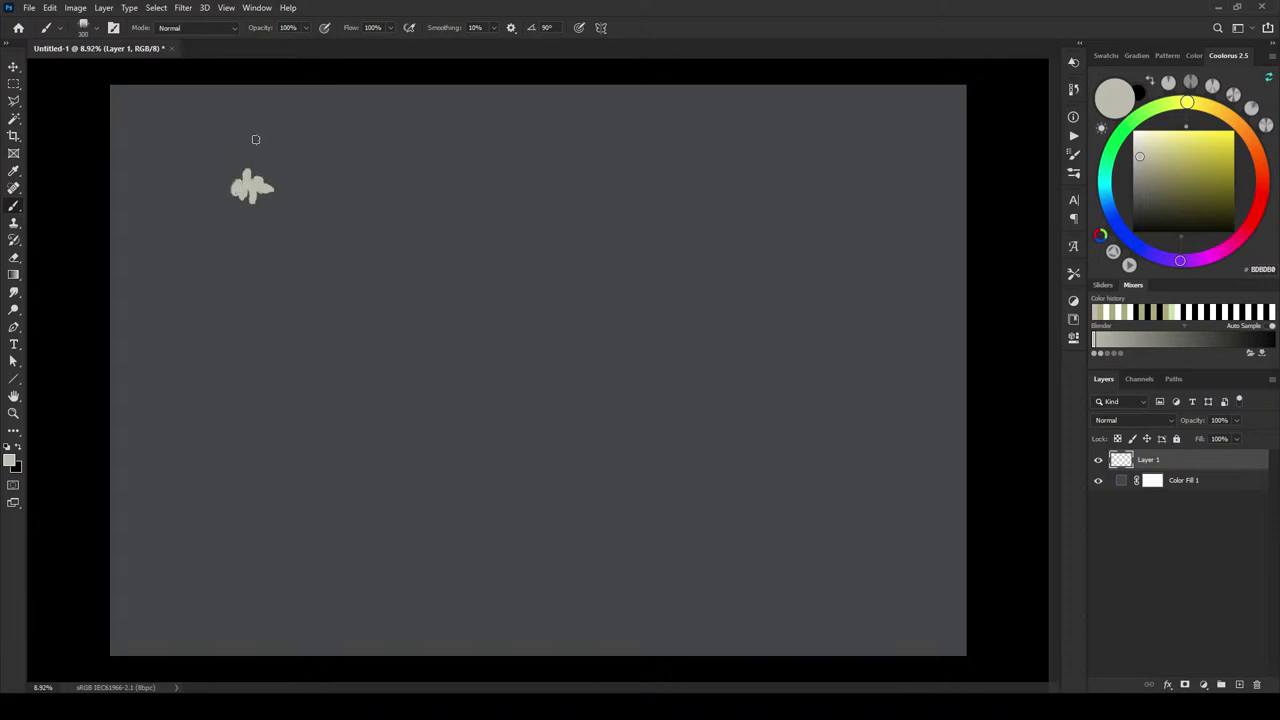
key("bracketleft")
key("bracketleft")
key("bracketleft")
key("bracketleft")
key("bracketleft")
key("bracketleft")
key("bracketleft")
key("bracketleft")
key("bracketleft")
key("bracketleft")
key("bracketleft")
key("bracketright")
key("bracketright")
key("bracketright")
key("bracketright")
key("bracketright")
key("bracketright")
key("bracketright")
key("bracketright")
key("bracketright")
mouse_move(266, 188)
left_mouse_down()
mouse_move(280, 189)
mouse_move(264, 196)
left_mouse_up()
key("bracketright")
key("bracketright")
key("bracketleft")
key("bracketleft")
key("bracketleft")
- Paint the second sketch: a bright round dot above thin squiggly lines
left_click(417, 137)
key("bracketleft")
key("bracketleft")
key("bracketleft")
key("bracketleft")
left_click(419, 137)
key("bracketleft")
key("bracketleft")
mouse_move(392, 157)
left_mouse_down()
mouse_move(408, 175)
mouse_move(428, 150)
mouse_move(432, 168)
left_mouse_up()
- Paint the third sketch: a thin vertical tower with dabs and a horizontal dash
mouse_move(561, 155)
left_mouse_down()
mouse_move(561, 140)
mouse_move(561, 178)
mouse_move(562, 146)
mouse_move(562, 163)
mouse_move(587, 163)
mouse_move(568, 164)
mouse_move(576, 155)
left_mouse_up()
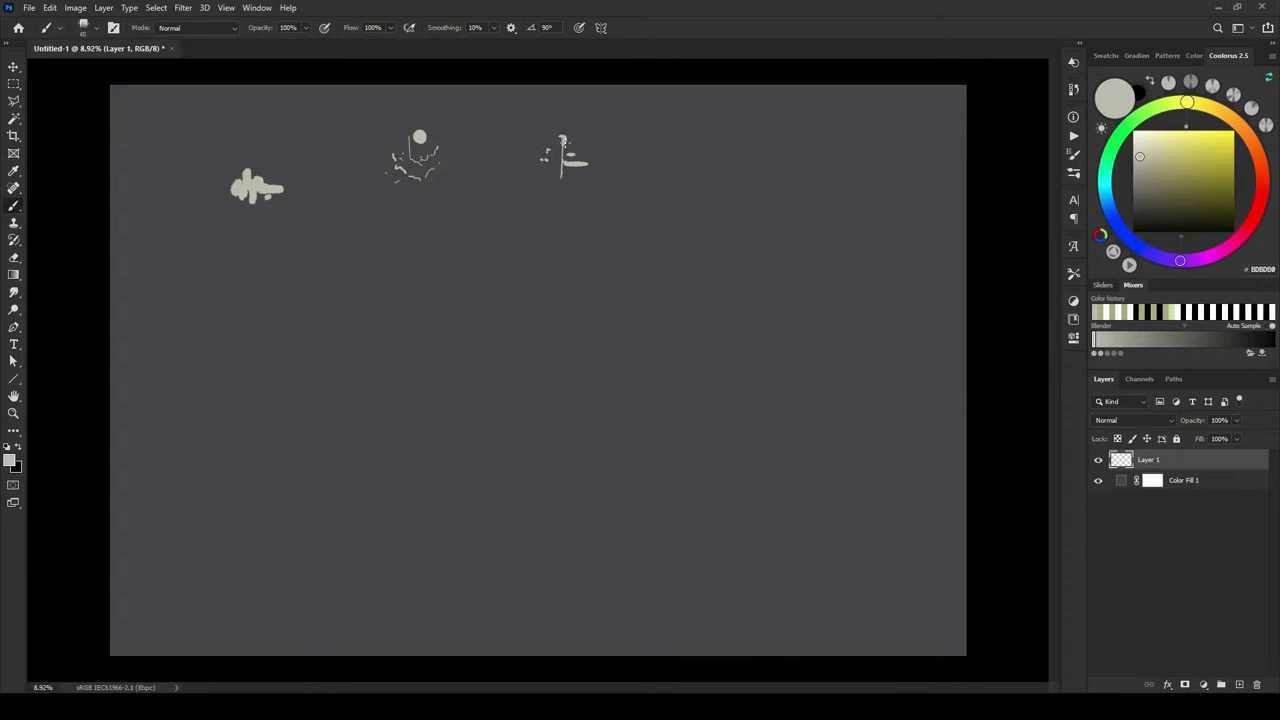
left_click_drag(562, 139, 564, 142)
left_click(599, 168)
mouse_move(562, 180)
left_mouse_down()
mouse_move(569, 198)
mouse_move(541, 182)
left_mouse_up()
key("bracketleft")
- Paint the fourth sketch's strokes and blob, then start the fifth with a dab
mouse_move(669, 158)
left_mouse_down()
mouse_move(699, 162)
mouse_move(657, 160)
mouse_move(689, 153)
mouse_move(682, 141)
left_mouse_up()
left_click_drag(706, 153, 699, 153)
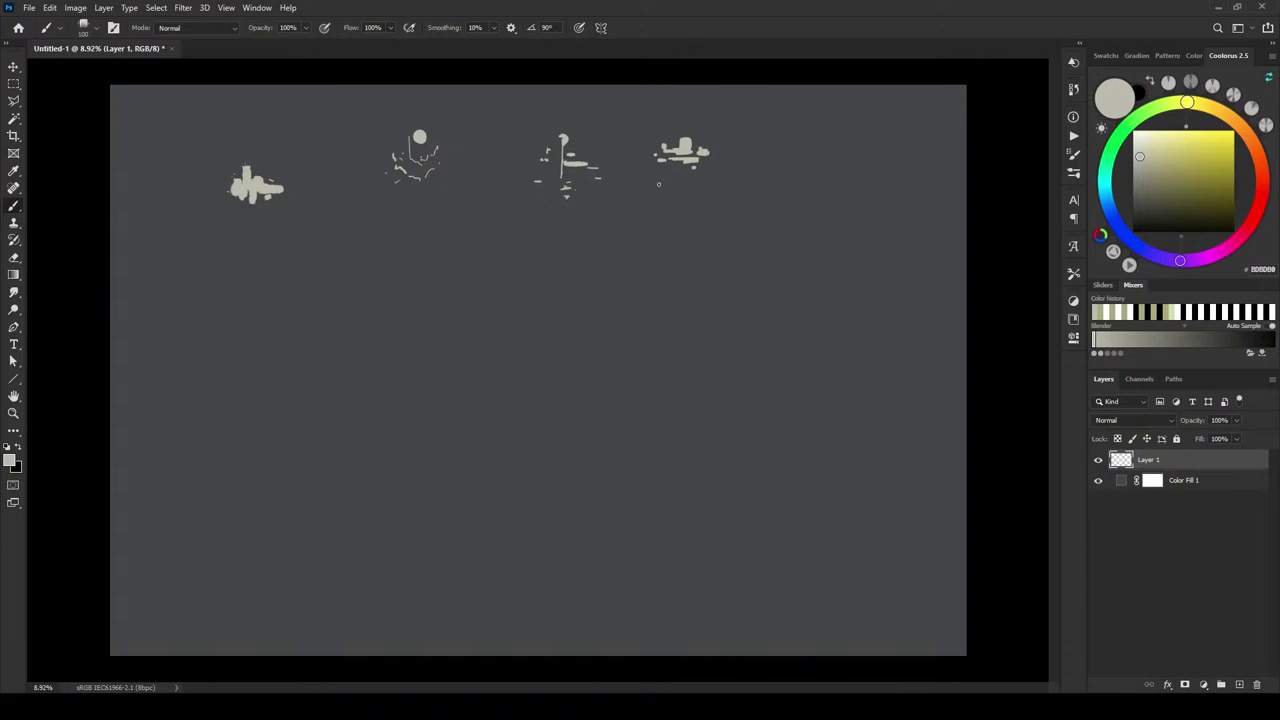
left_click_drag(679, 185, 696, 187)
key("[")
key("[")
key("[")
key("[")
key("[")
key("[")
left_click(782, 145)
- Paint a large pale blob with surrounding dabs as the first second-row thumbnail
key("bracketleft")
mouse_move(191, 269)
left_mouse_down()
mouse_move(237, 262)
mouse_move(247, 289)
mouse_move(176, 265)
left_mouse_up()
left_click(206, 292)
left_click(180, 290)
left_click(174, 255)
left_click(250, 310)
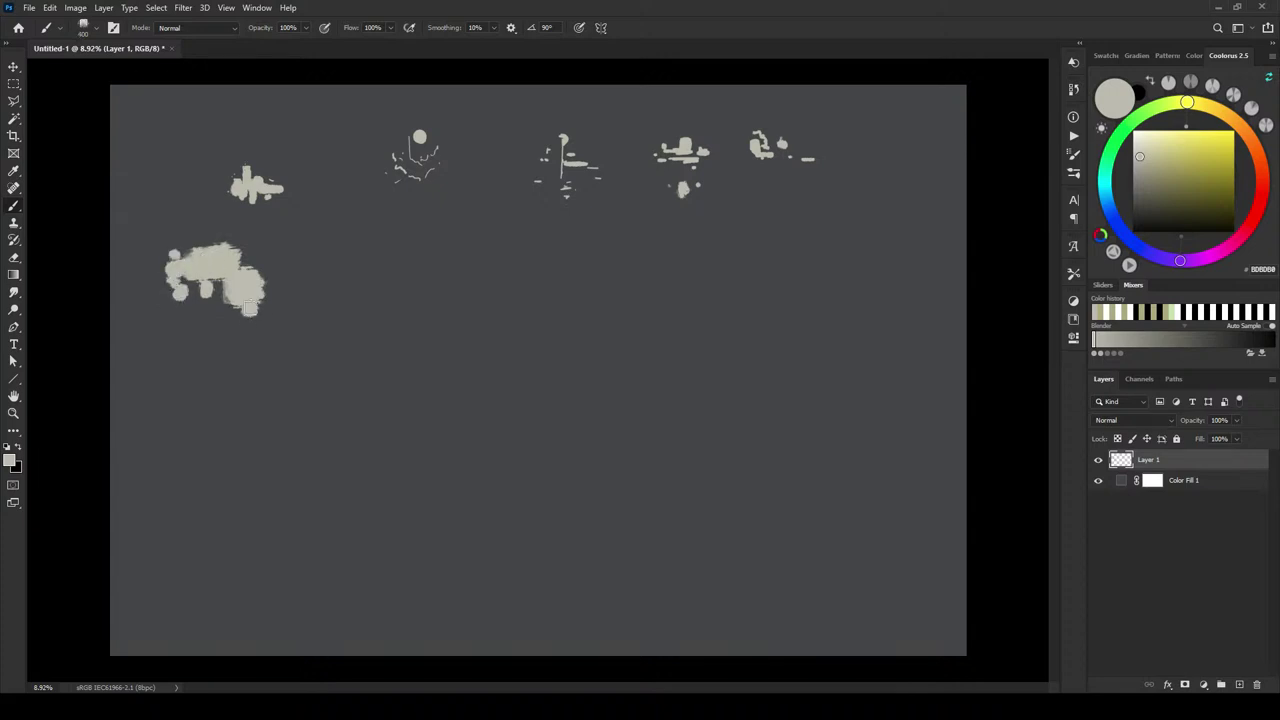
left_click(174, 305)
key("bracketleft")
key("bracketleft")
key("bracketleft")
key("bracketleft")
left_click(170, 316)
- Paint a tall vertical shape with drips as the second thumbnail
key("bracketright")
key("bracketright")
key("bracketright")
key("bracketright")
key("bracketright")
mouse_move(350, 300)
left_mouse_down()
mouse_move(342, 267)
mouse_move(349, 258)
mouse_move(357, 274)
mouse_move(367, 243)
mouse_move(353, 263)
mouse_move(403, 285)
mouse_move(406, 314)
mouse_move(345, 328)
mouse_move(342, 349)
mouse_move(337, 259)
mouse_move(360, 243)
mouse_move(349, 238)
mouse_move(335, 247)
mouse_move(383, 238)
mouse_move(362, 265)
mouse_move(383, 246)
mouse_move(375, 238)
mouse_move(404, 284)
mouse_move(406, 242)
mouse_move(406, 274)
mouse_move(397, 262)
mouse_move(414, 302)
left_mouse_up()
key("bracketleft")
key("bracketleft")
key("bracketleft")
left_click(368, 256)
key("bracketleft")
key("bracketleft")
key("bracketleft")
key("bracketright")
key("bracketright")
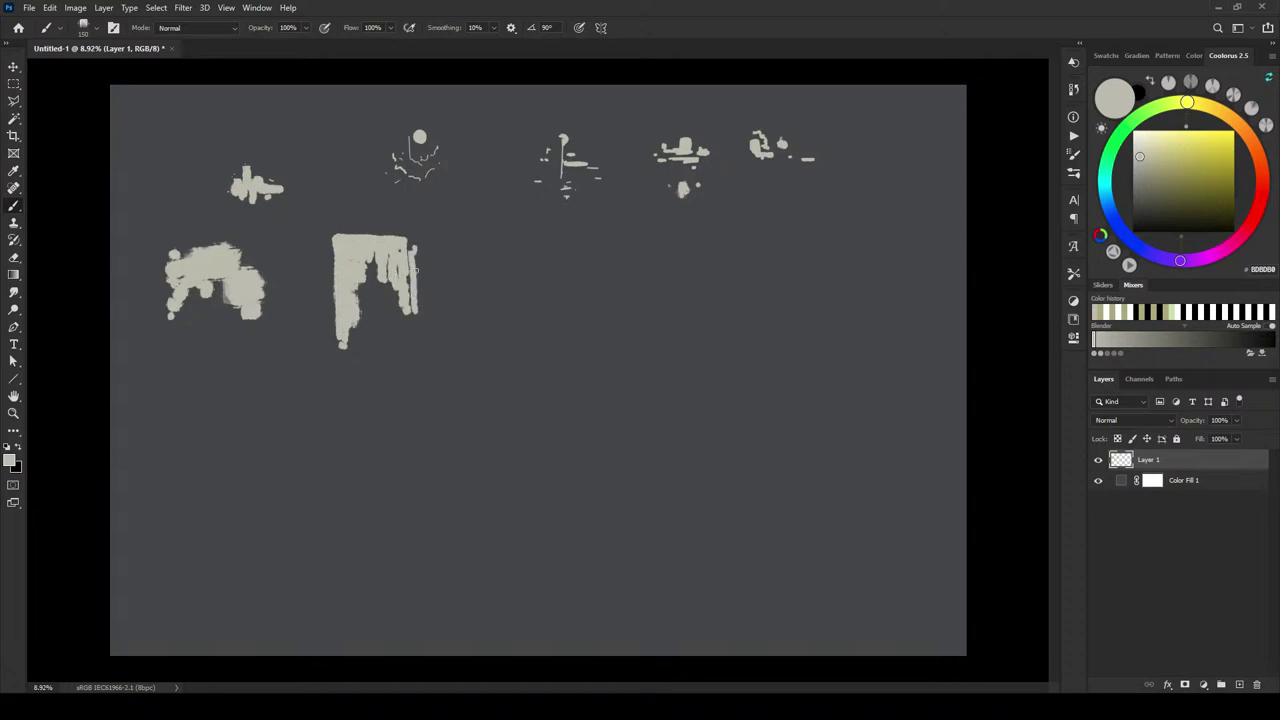
left_click_drag(416, 242, 424, 334)
left_click_drag(336, 266, 336, 336)
- Paint a horizontal pale blob extended downward as the third thumbnail
mouse_move(490, 266)
left_mouse_down()
mouse_move(536, 264)
mouse_move(505, 315)
mouse_move(537, 317)
mouse_move(531, 306)
mouse_move(568, 289)
mouse_move(562, 250)
mouse_move(574, 290)
mouse_move(550, 248)
mouse_move(574, 280)
left_mouse_up()
left_click(591, 302)
left_click_drag(512, 318, 500, 352)
left_click(487, 297)
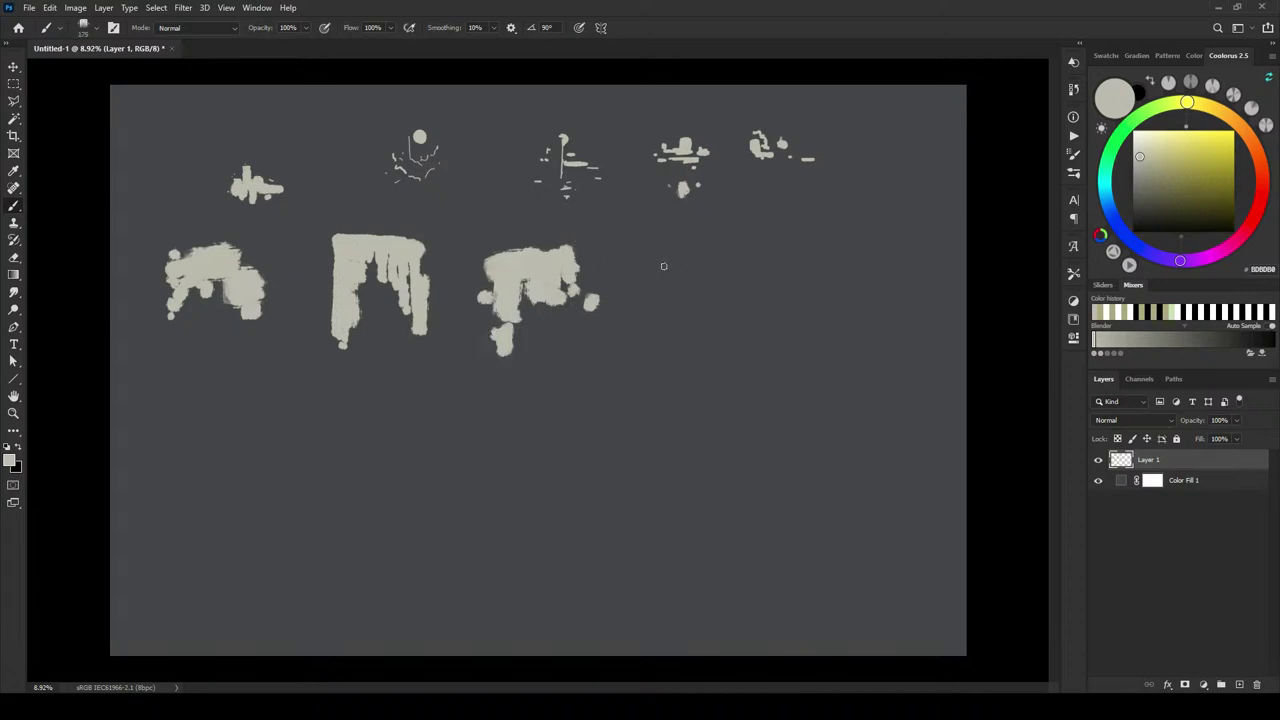
- Paint the fourth thumbnail: a thick horizontal stroke with a downward leg and dabs
left_click_drag(645, 268, 722, 264)
mouse_move(640, 259)
left_mouse_down()
mouse_move(717, 259)
mouse_move(655, 270)
mouse_move(652, 298)
mouse_move(681, 288)
mouse_move(676, 277)
mouse_move(655, 308)
mouse_move(671, 330)
mouse_move(738, 290)
mouse_move(725, 263)
mouse_move(724, 283)
mouse_move(705, 280)
mouse_move(704, 292)
mouse_move(691, 259)
mouse_move(684, 267)
mouse_move(746, 316)
left_mouse_up()
left_click(654, 321)
left_click(675, 331)
left_click(730, 323)
left_click(755, 291)
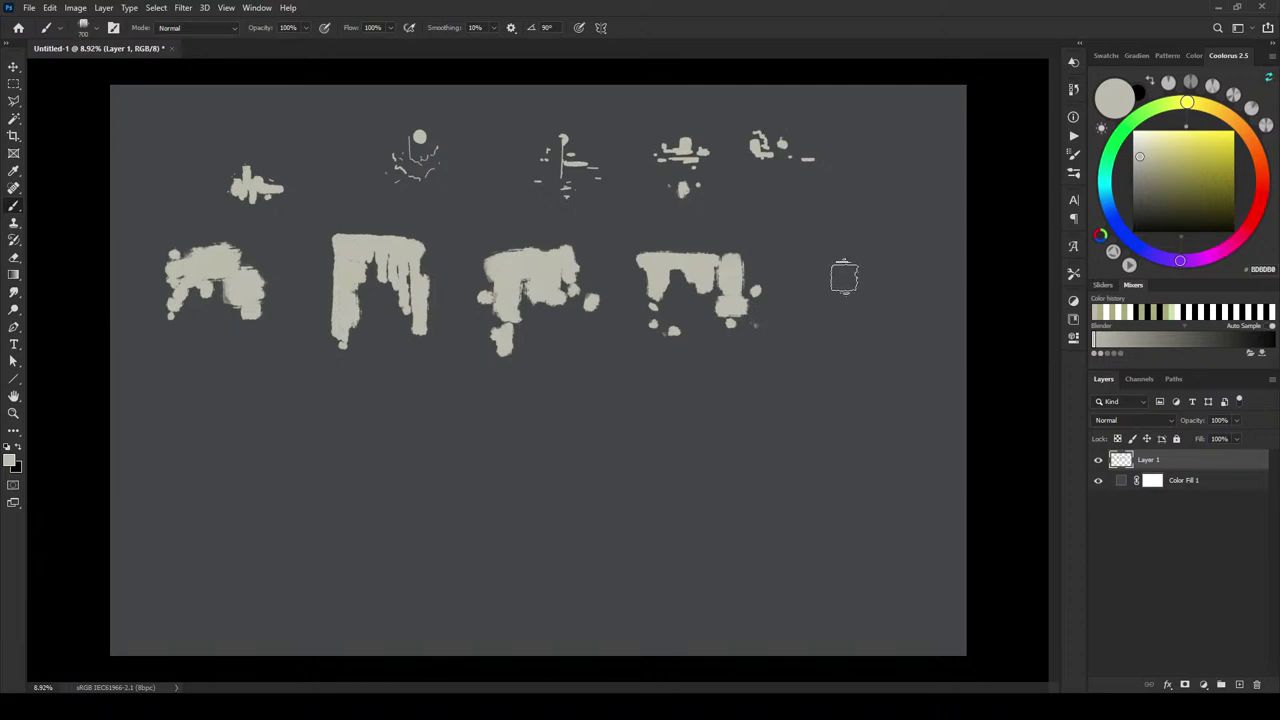
- Paint the fifth second-row thumbnail and a pale dab starting the third row
mouse_move(818, 262)
left_mouse_down()
mouse_move(866, 278)
mouse_move(828, 303)
mouse_move(820, 285)
mouse_move(817, 310)
mouse_move(867, 289)
mouse_move(859, 275)
mouse_move(839, 291)
mouse_move(837, 276)
mouse_move(818, 292)
mouse_move(858, 260)
mouse_move(877, 276)
mouse_move(877, 309)
mouse_move(820, 326)
left_mouse_up()
key("]")
key("]")
key("]")
key("]")
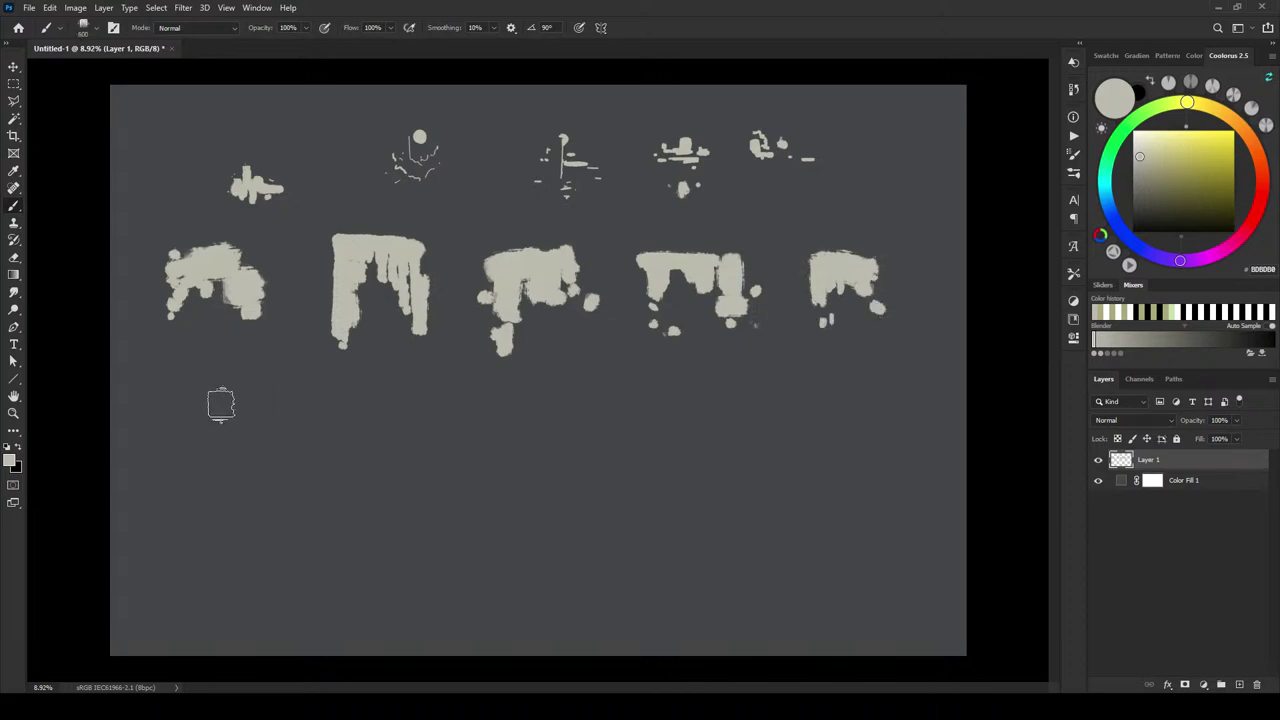
mouse_move(223, 431)
left_mouse_down()
mouse_move(177, 422)
mouse_move(167, 390)
mouse_move(165, 418)
mouse_move(174, 385)
mouse_move(210, 383)
mouse_move(239, 421)
mouse_move(159, 428)
mouse_move(196, 418)
left_mouse_up()
key("[")
key("[")
key("[")
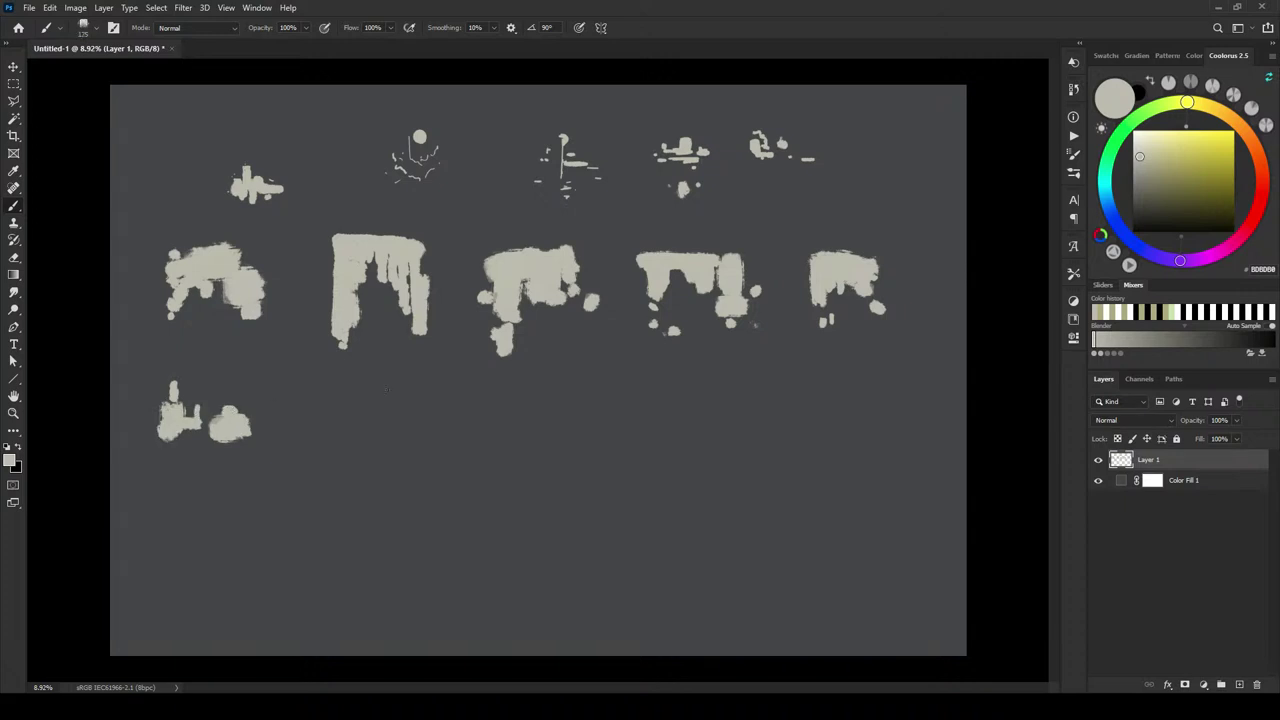
- Paint a small scattered pale figure beside the first third-row thumbnail
mouse_move(306, 414)
left_mouse_down()
mouse_move(318, 414)
mouse_move(310, 399)
mouse_move(360, 416)
mouse_move(325, 383)
left_mouse_up()
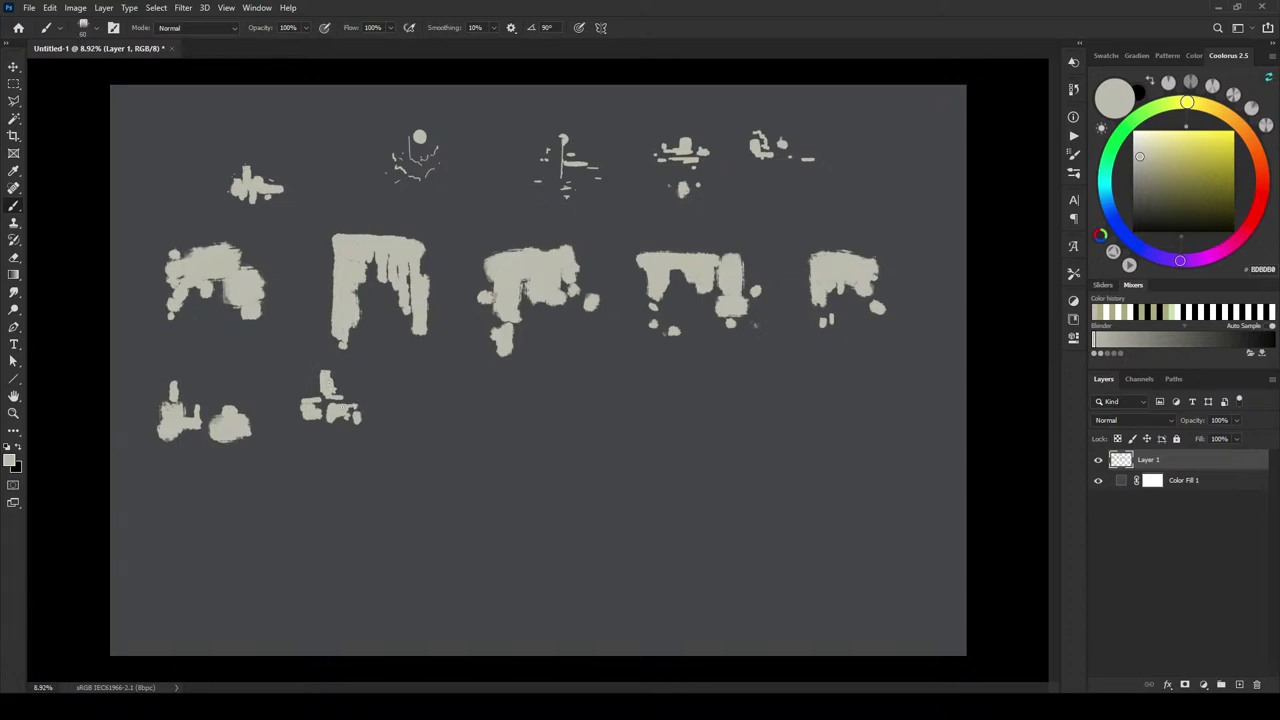
key("bracketright")
key("bracketright")
key("bracketright")
key("bracketright")
key("bracketright")
key("bracketright")
key("bracketright")
left_click_drag(345, 398, 344, 386)
left_click_drag(317, 433, 327, 441)
- Paint a larger pale blob, break it up with darker marks, and start another
mouse_move(450, 419)
left_mouse_down()
mouse_move(452, 430)
mouse_move(459, 412)
mouse_move(440, 432)
mouse_move(441, 400)
mouse_move(437, 438)
mouse_move(445, 385)
mouse_move(487, 408)
mouse_move(486, 426)
mouse_move(489, 398)
mouse_move(450, 370)
mouse_move(517, 394)
mouse_move(512, 438)
mouse_move(528, 430)
left_mouse_up()
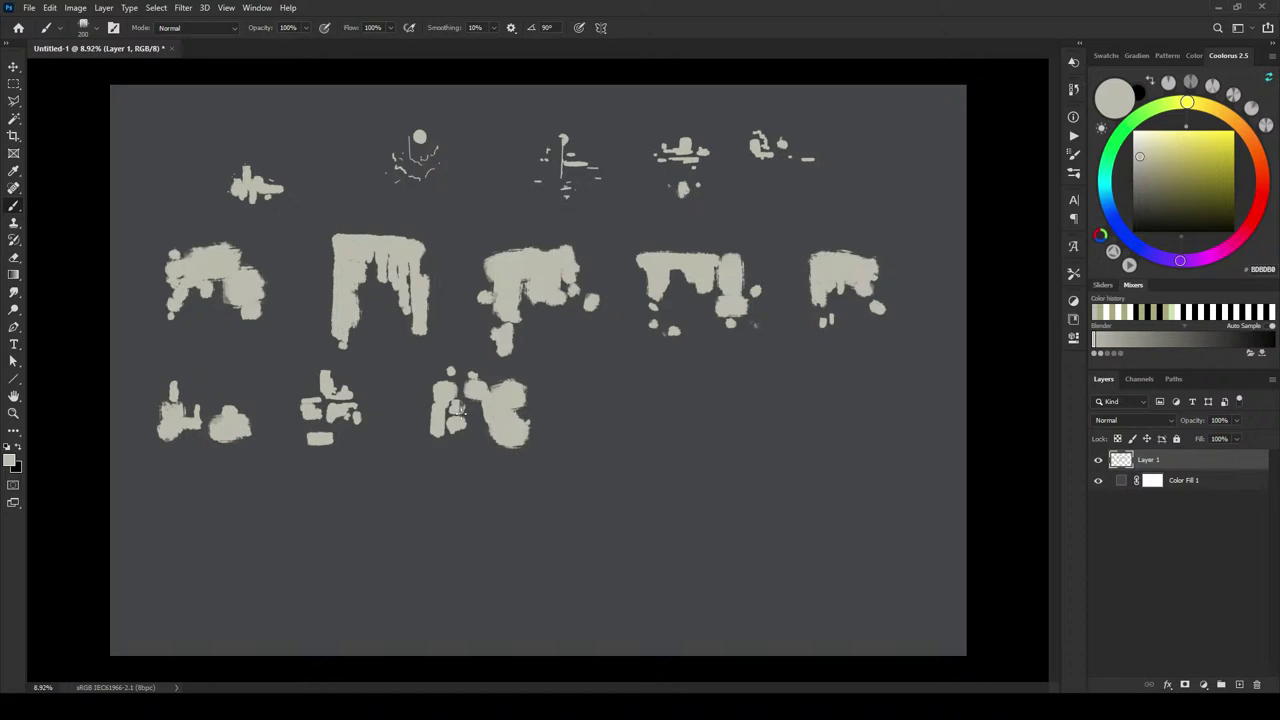
left_click_drag(437, 432, 509, 444)
left_click_drag(470, 396, 490, 406)
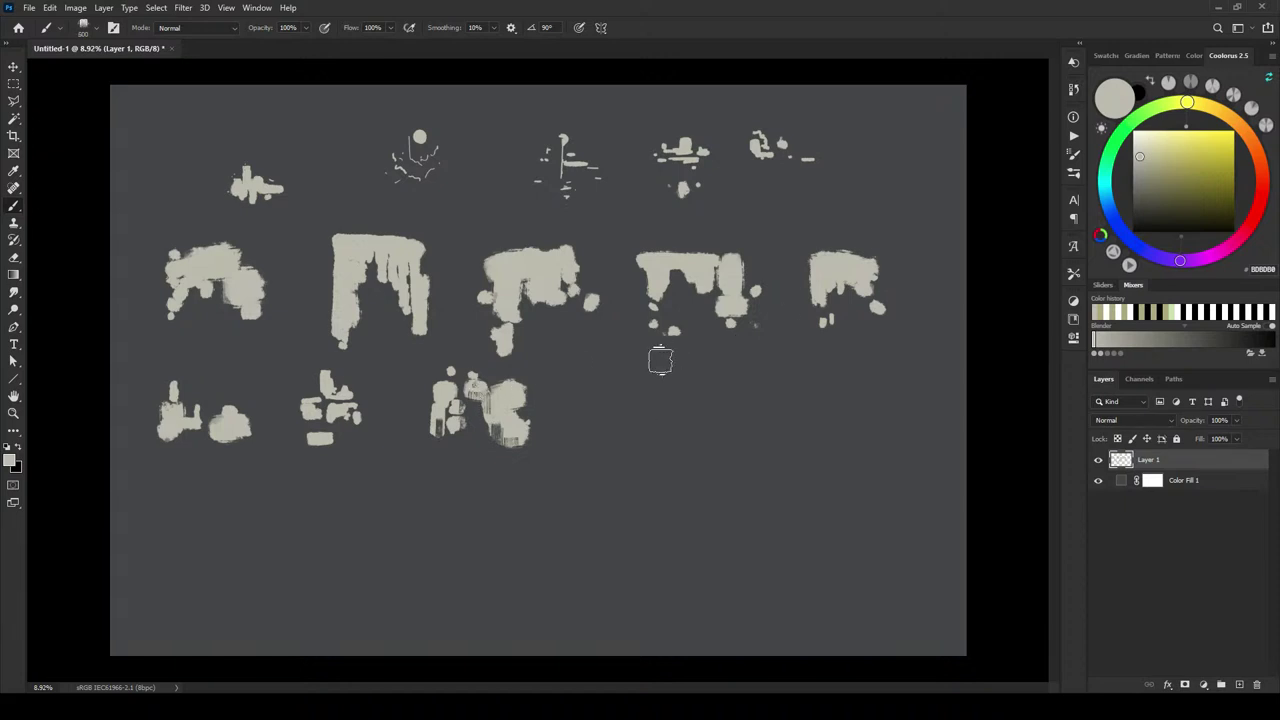
left_click_drag(604, 378, 603, 392)
- Surround the new blob with small pale dabs and a short vertical stroke
key("bracketleft")
key("bracketleft")
key("bracketleft")
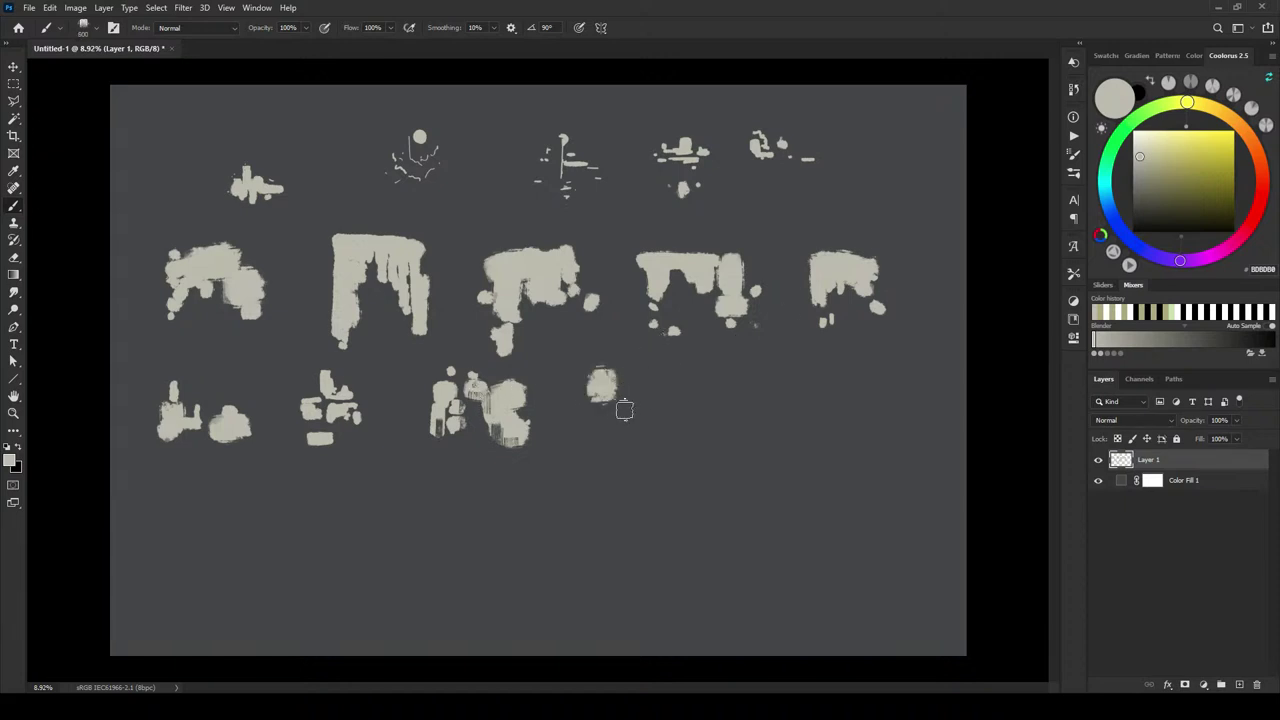
left_click(636, 408)
left_click(596, 415)
left_click(643, 388)
left_click(589, 428)
left_click(578, 403)
mouse_move(576, 397)
left_mouse_down()
mouse_move(580, 372)
mouse_move(583, 390)
left_mouse_up()
left_click(566, 389)
- At brush size 200, paint a long horizontal streaked shape as the row's last thumbnail
key("bracketleft")
key("bracketleft")
key("bracketleft")
key("bracketright")
key("bracketright")
key("bracketright")
key("bracketright")
key("bracketleft")
key("bracketleft")
key("bracketleft")
key("bracketleft")
mouse_move(818, 398)
left_mouse_down()
mouse_move(855, 412)
mouse_move(892, 392)
mouse_move(818, 379)
left_mouse_up()
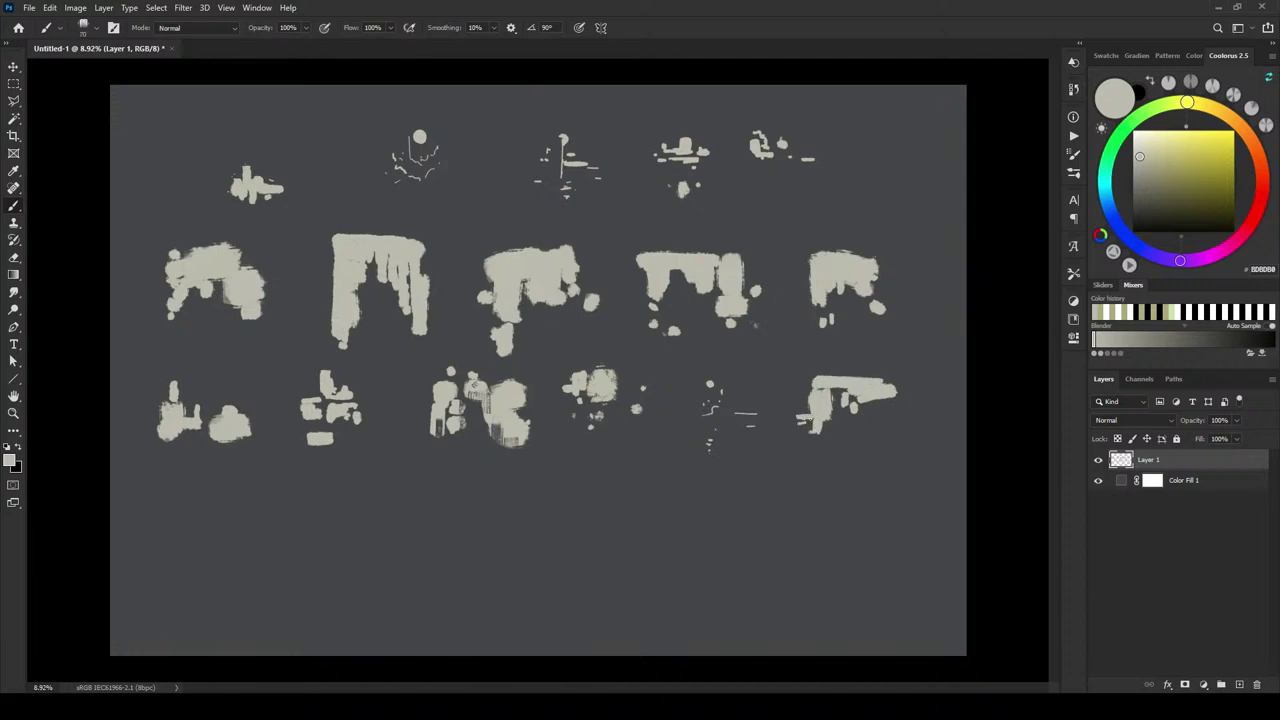
mouse_move(806, 420)
left_mouse_down()
mouse_move(778, 425)
mouse_move(808, 414)
mouse_move(776, 401)
left_mouse_up()
- Paint a round pale blob starting the fourth row, brush enlarged to 400
key("bracketright")
key("bracketright")
key("bracketright")
mouse_move(183, 517)
left_mouse_down()
mouse_move(193, 502)
mouse_move(205, 514)
left_mouse_up()
key("bracketright")
- Give the round blob a swirled texture with light marks, side strokes and a streaked mark below
key("bracketleft")
key("bracketleft")
key("bracketleft")
key("bracketleft")
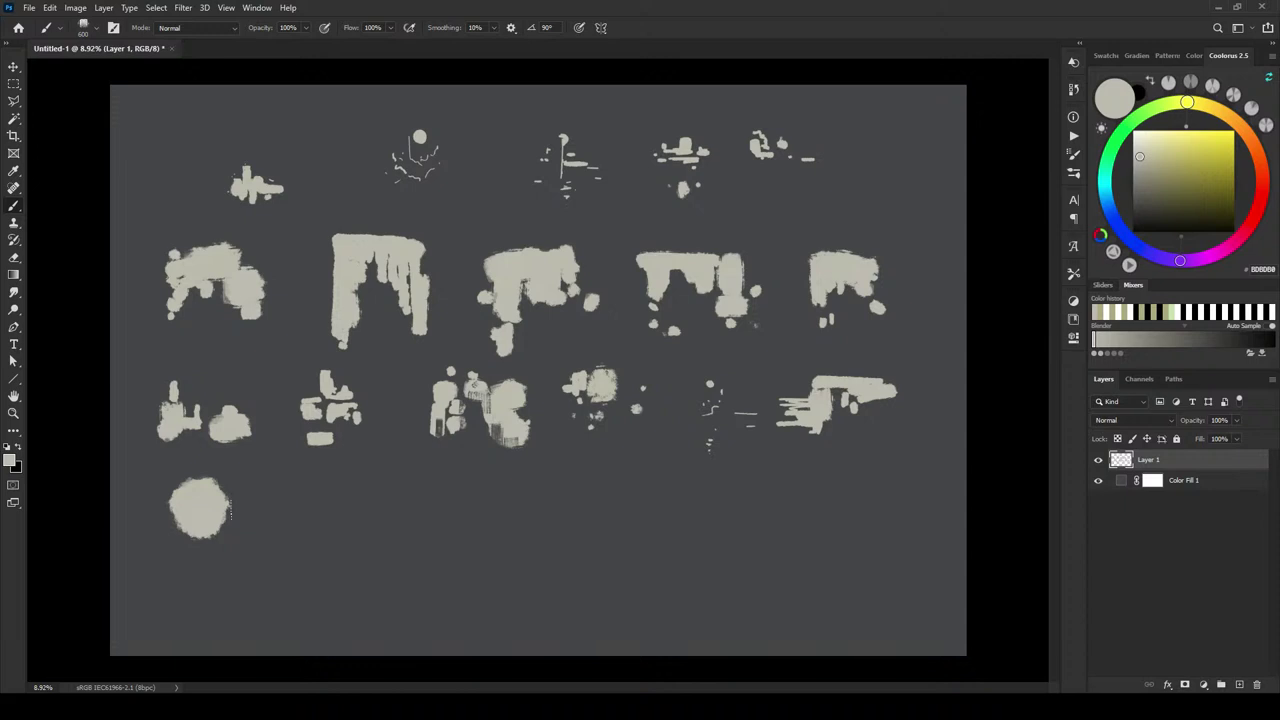
mouse_move(215, 500)
left_mouse_down()
mouse_move(200, 518)
mouse_move(185, 500)
mouse_move(200, 522)
mouse_move(198, 505)
mouse_move(198, 545)
left_mouse_up()
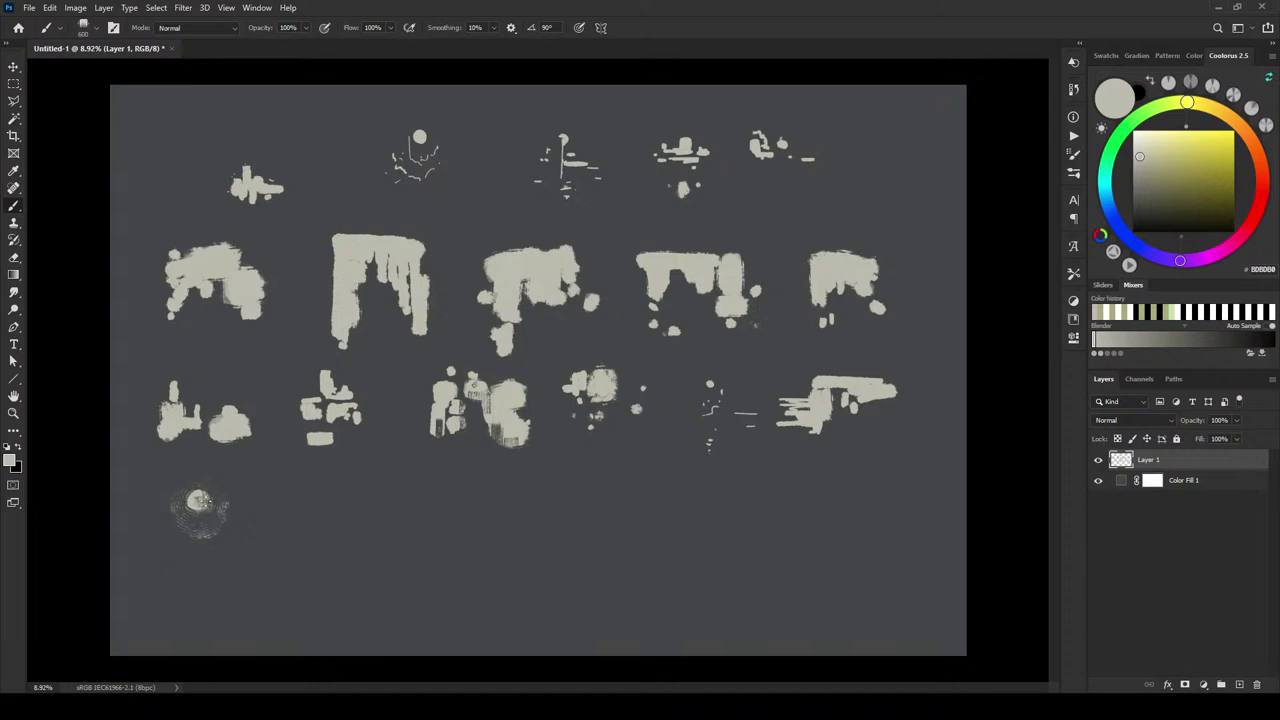
mouse_move(222, 504)
left_mouse_down()
mouse_move(259, 509)
mouse_move(200, 505)
left_mouse_up()
key("bracketleft")
key("bracketleft")
key("bracketleft")
key("bracketleft")
key("bracketleft")
key("bracketleft")
key("bracketleft")
key("bracketleft")
mouse_move(197, 497)
left_mouse_down()
mouse_move(218, 508)
mouse_move(201, 501)
mouse_move(222, 483)
left_mouse_up()
mouse_move(140, 506)
left_mouse_down()
mouse_move(200, 532)
mouse_move(200, 508)
left_mouse_up()
left_click_drag(211, 566, 208, 600)
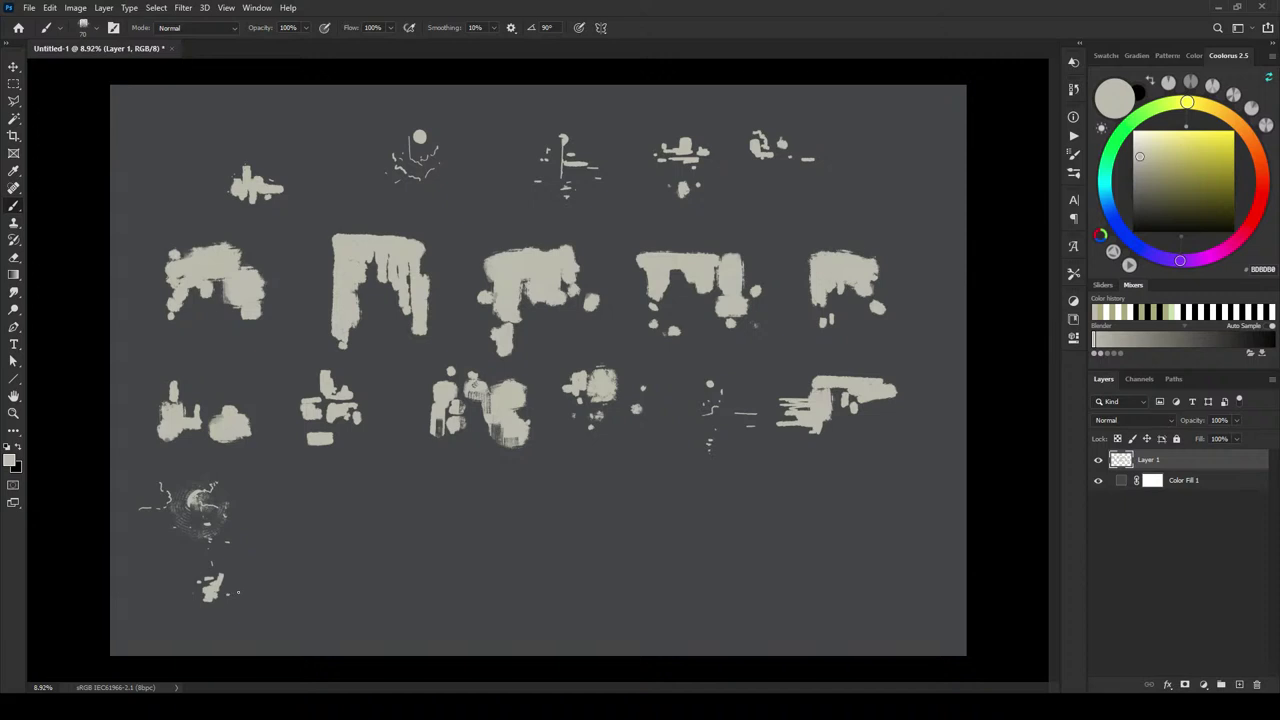
mouse_move(232, 598)
left_mouse_down()
mouse_move(196, 598)
mouse_move(215, 592)
left_mouse_up()
- Paint sparse short strokes and dabs for the next thumbnail, plus a stroke to the right
left_click_drag(348, 548, 356, 570)
mouse_move(358, 510)
left_mouse_down()
mouse_move(357, 492)
mouse_move(356, 516)
mouse_move(340, 504)
left_mouse_up()
mouse_move(489, 515)
left_mouse_down()
mouse_move(470, 516)
mouse_move(492, 515)
mouse_move(473, 495)
mouse_move(472, 506)
mouse_move(492, 506)
mouse_move(481, 485)
mouse_move(464, 506)
mouse_move(501, 517)
left_mouse_up()
- Add small dabs to the figure's left side and top at brush size 50
key("bracketleft")
key("bracketleft")
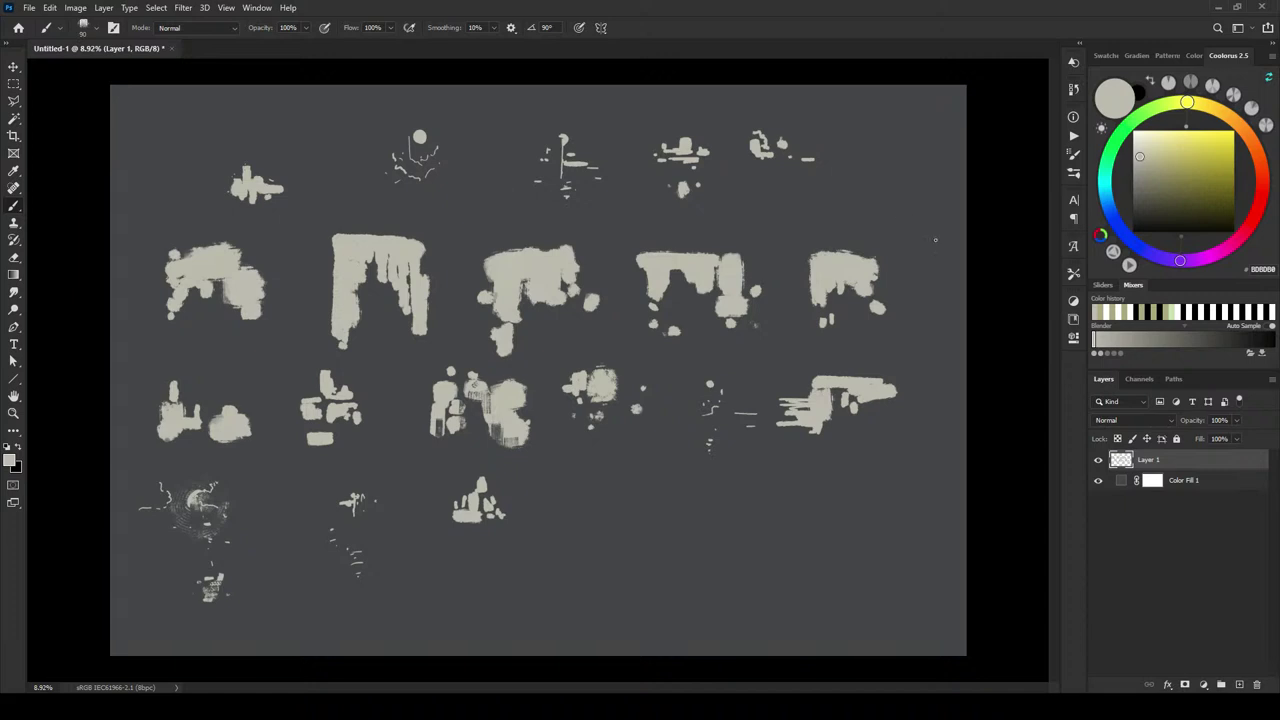
mouse_move(456, 504)
left_mouse_down()
mouse_move(492, 525)
mouse_move(487, 509)
mouse_move(513, 505)
mouse_move(450, 521)
mouse_move(453, 486)
left_mouse_up()
left_click(446, 486)
key("bracketleft")
key("bracketleft")
key("bracketleft")
key("bracketleft")
key("bracketleft")
mouse_move(446, 482)
left_mouse_down()
mouse_move(460, 470)
mouse_move(490, 484)
left_mouse_up()
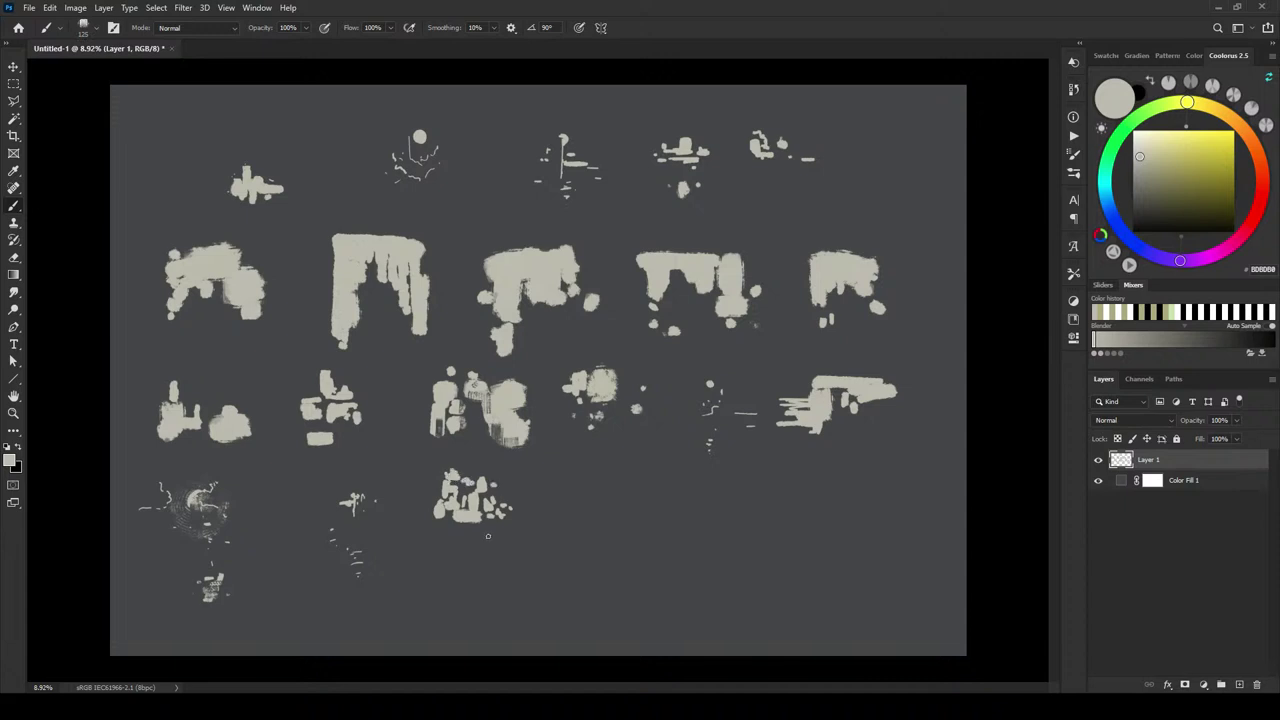
- Paint a scratchy textured patch below the figure and switch to a thin dotted tip
mouse_move(464, 542)
left_mouse_down()
mouse_move(502, 551)
mouse_move(444, 548)
mouse_move(466, 572)
mouse_move(496, 577)
mouse_move(478, 567)
mouse_move(484, 580)
mouse_move(515, 570)
left_mouse_up()
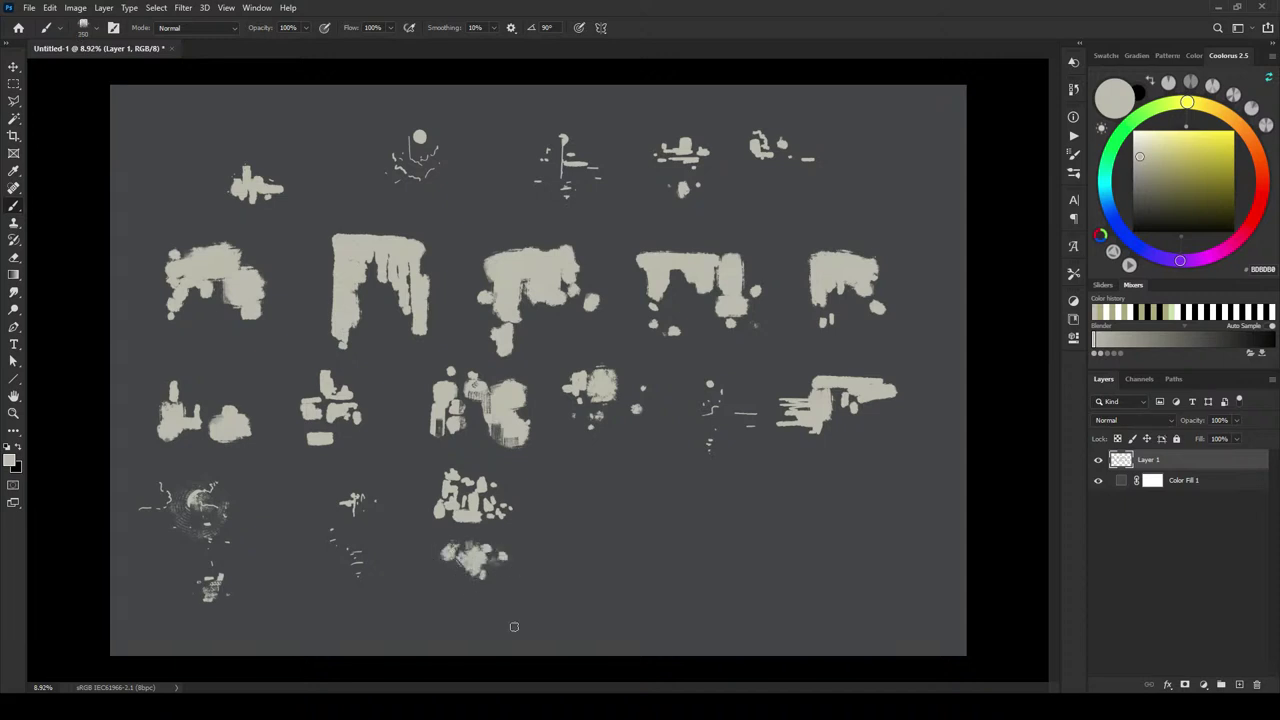
mouse_move(454, 600)
left_mouse_down()
mouse_move(443, 595)
mouse_move(501, 590)
left_mouse_up()
key("period")
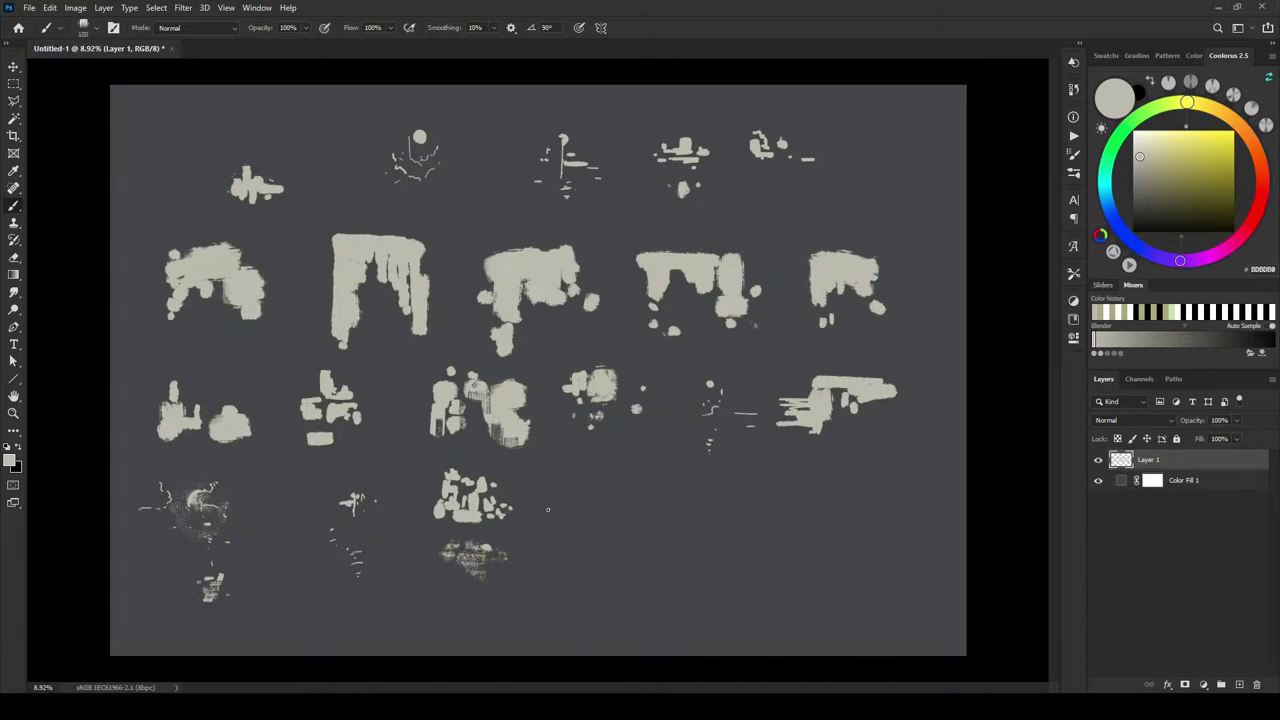
key("period")
- Draw a tangle of thin curved and horizontal crack lines as the fourth fourth-row thumbnail
mouse_move(592, 562)
left_mouse_down()
mouse_move(623, 488)
mouse_move(648, 512)
left_mouse_up()
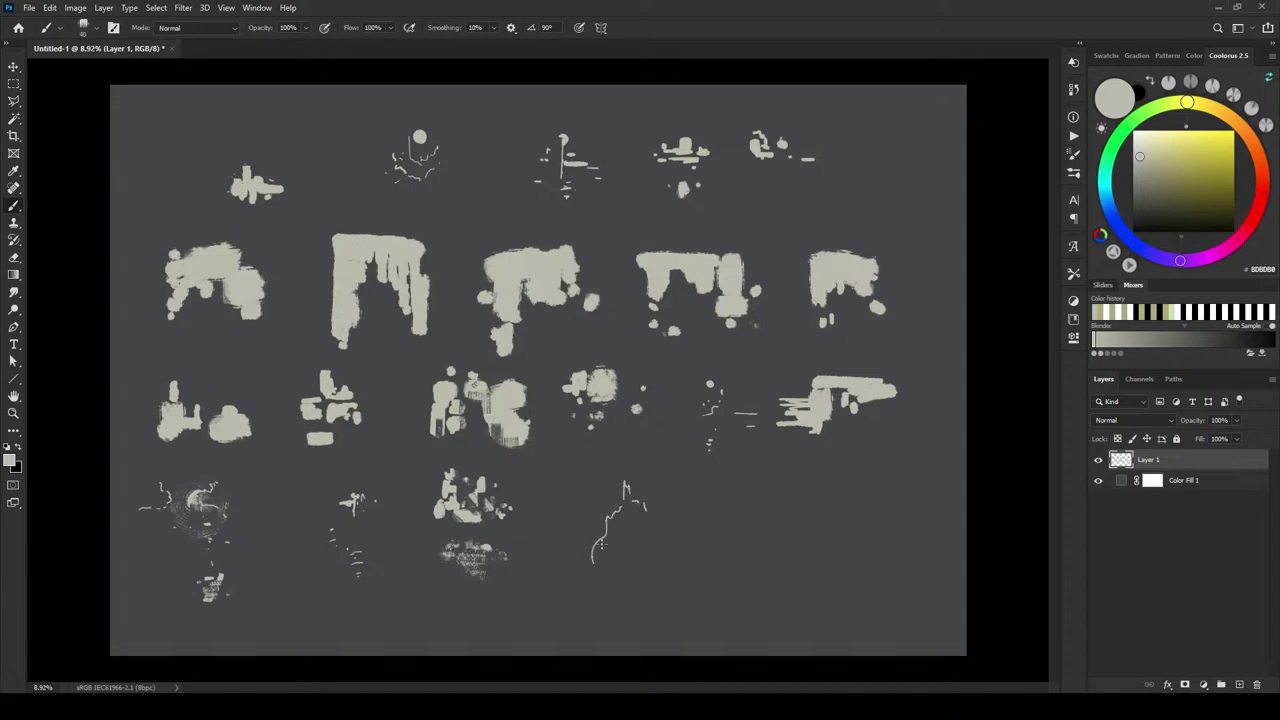
left_click_drag(592, 552, 556, 552)
left_click_drag(600, 540, 590, 540)
left_click_drag(576, 532, 566, 540)
left_click_drag(570, 534, 665, 538)
mouse_move(587, 572)
left_mouse_down()
mouse_move(598, 562)
mouse_move(624, 573)
mouse_move(573, 588)
mouse_move(637, 584)
mouse_move(560, 561)
left_mouse_up()
left_click_drag(683, 547, 710, 544)
left_click_drag(597, 466, 599, 470)
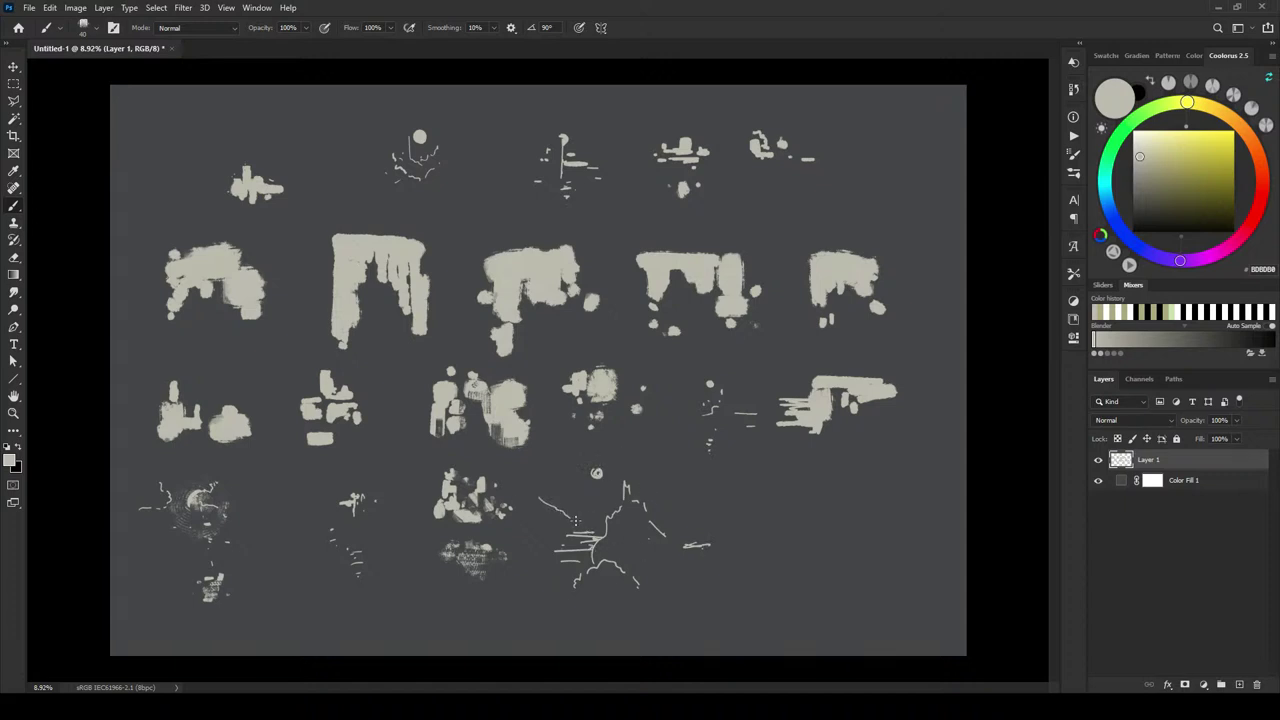
mouse_move(600, 530)
left_mouse_down()
mouse_move(544, 521)
mouse_move(685, 521)
mouse_move(631, 542)
mouse_move(674, 580)
mouse_move(624, 613)
mouse_move(715, 563)
left_mouse_up()
left_click_drag(558, 571, 595, 541)
- Draw a thin rising line and a straight vertical spire, with small bright marks beside it
left_click_drag(791, 543, 837, 503)
left_click(839, 467, "shift")
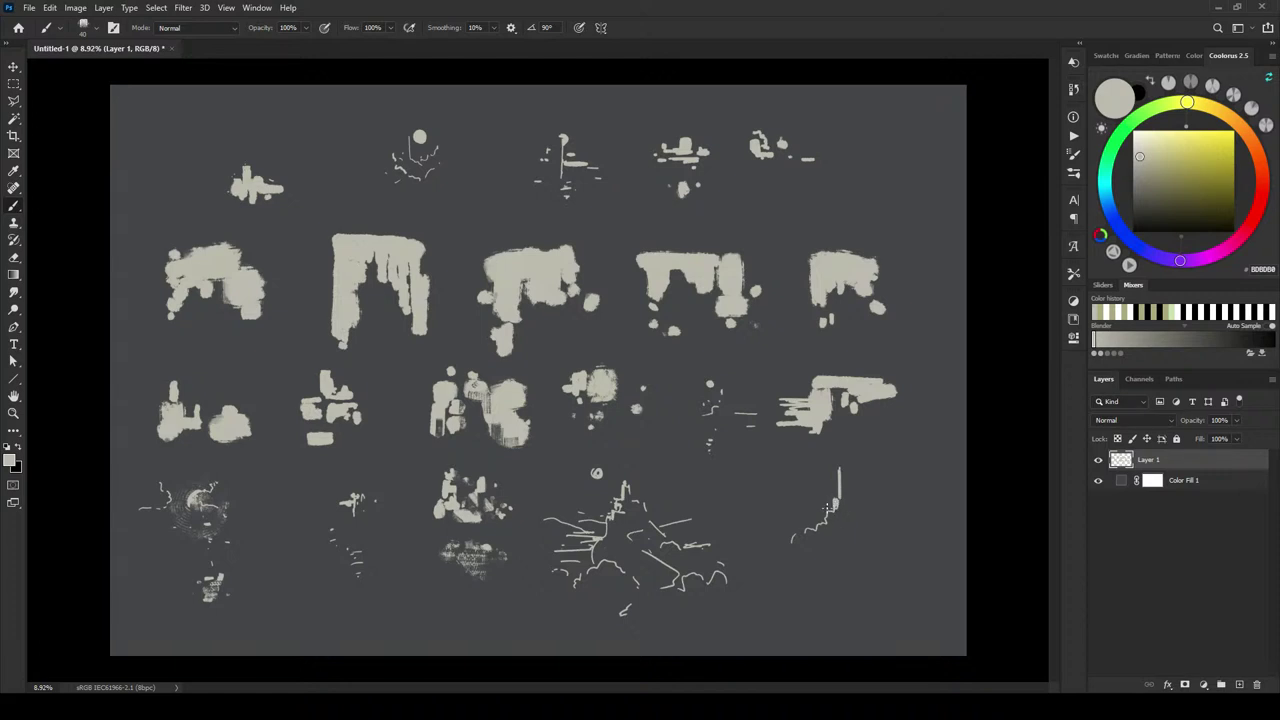
mouse_move(848, 517)
left_mouse_down()
mouse_move(850, 502)
mouse_move(825, 520)
left_mouse_up()
- Add thin strokes around the spire figure using a brush of about 25
key("bracketleft")
left_click_drag(776, 505, 818, 502)
key("bracketleft")
left_click_drag(775, 491, 808, 503)
key("bracketright")
key("bracketright")
mouse_move(818, 538)
left_mouse_down()
mouse_move(803, 556)
mouse_move(872, 516)
mouse_move(890, 536)
left_mouse_up()
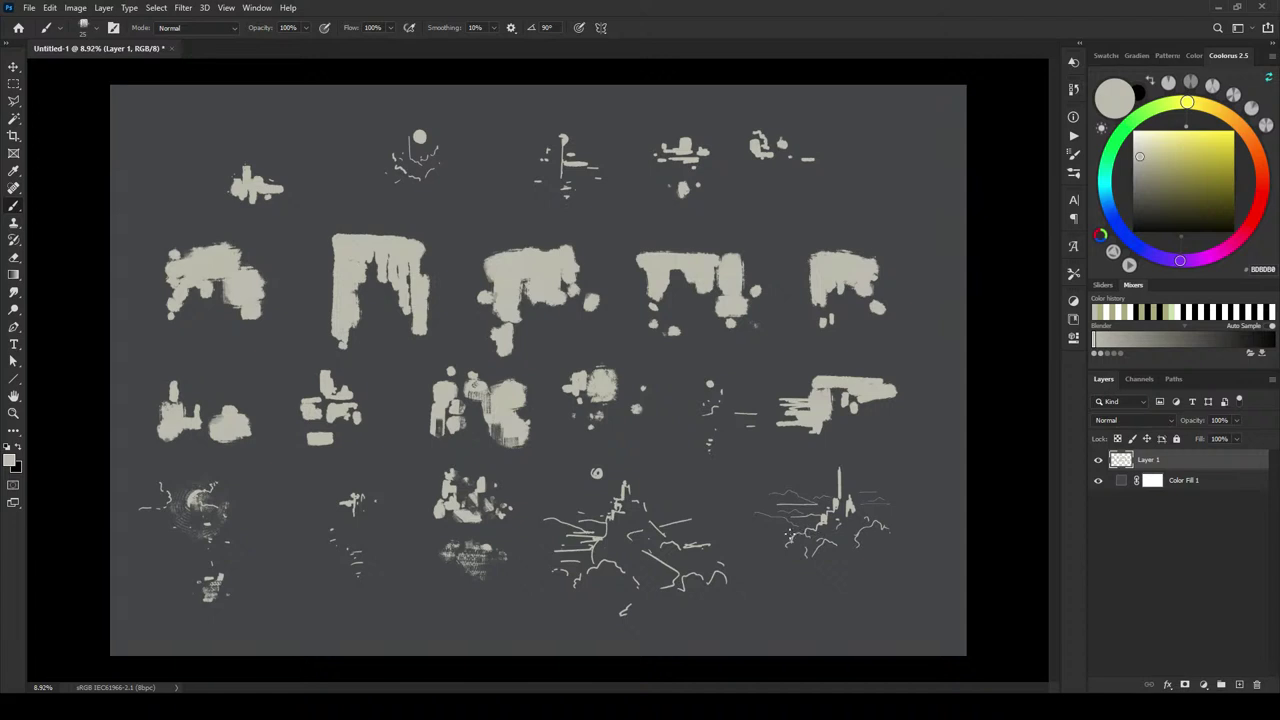
left_click_drag(784, 534, 763, 540)
left_click_drag(756, 467, 754, 478)
- Paint a large pale block above the figure, streak it darker, and lengthen a bottom stroke
key("bracketright")
key("bracketright")
mouse_move(760, 474)
left_mouse_down()
mouse_move(798, 470)
mouse_move(760, 482)
mouse_move(808, 486)
left_mouse_up()
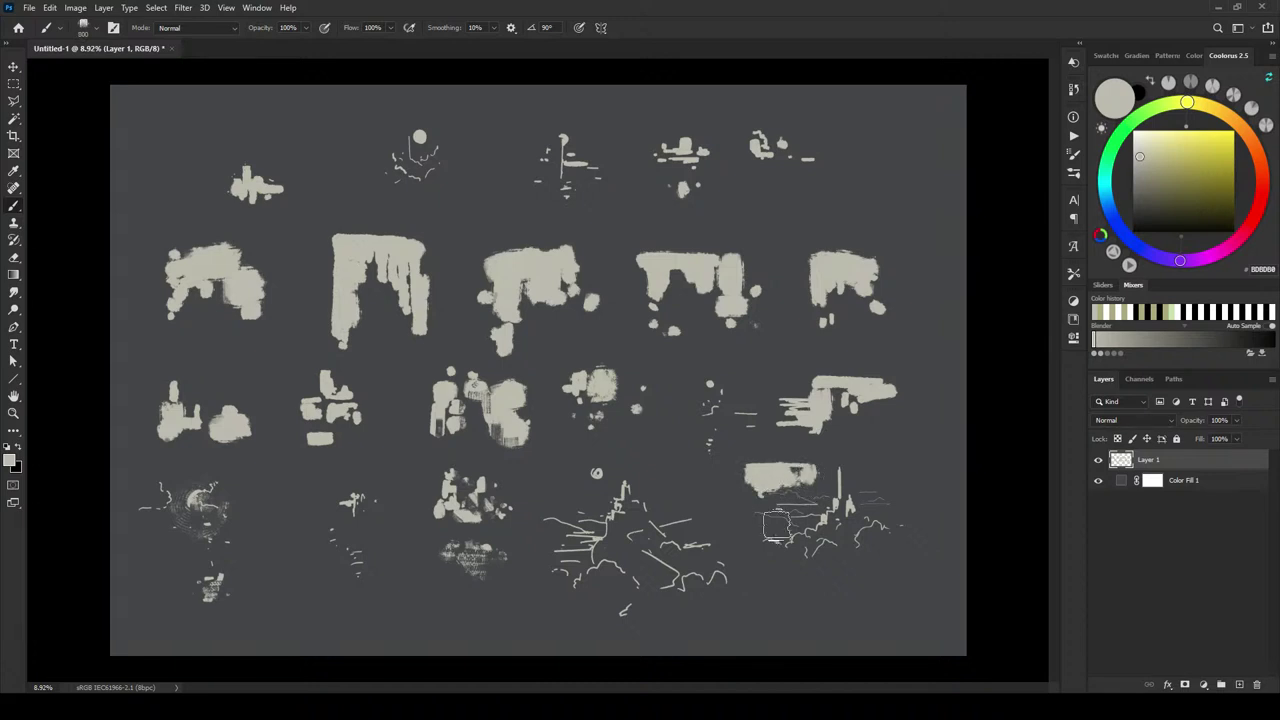
mouse_move(815, 470)
left_mouse_down()
mouse_move(755, 480)
mouse_move(788, 481)
mouse_move(752, 470)
mouse_move(760, 493)
left_mouse_up()
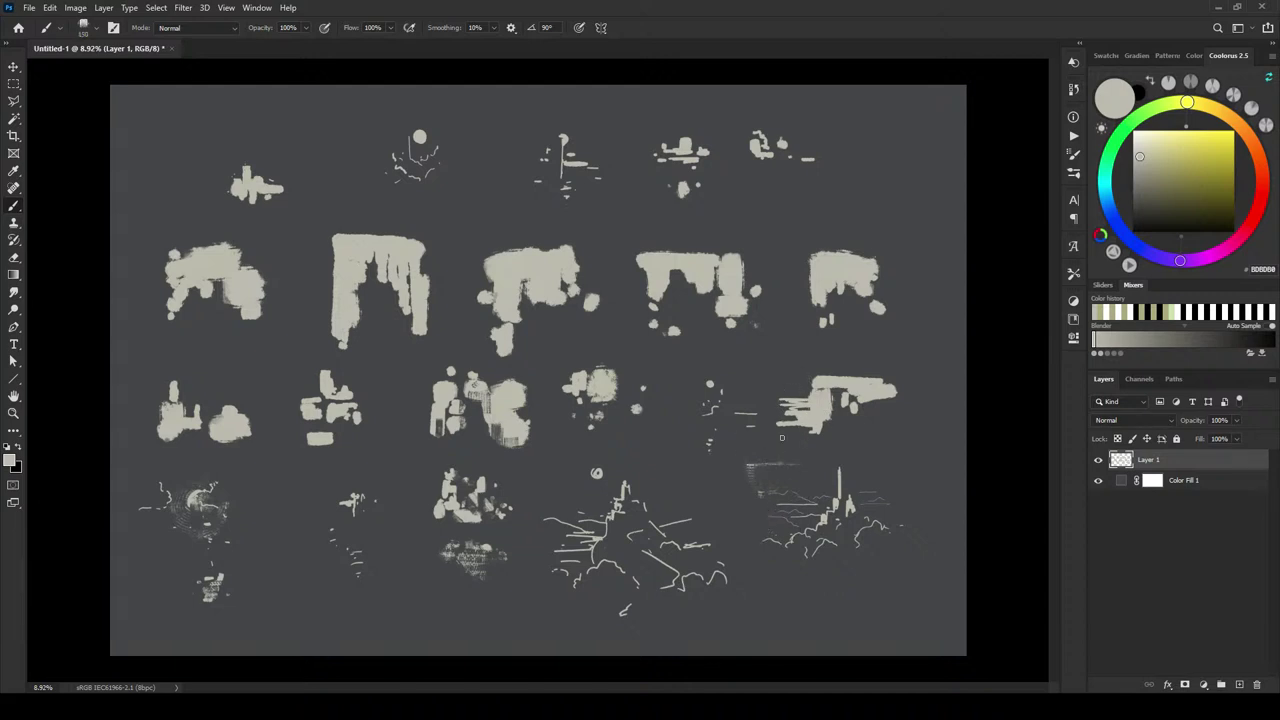
key("bracketleft")
key("bracketleft")
key("bracketleft")
key("bracketleft")
left_click_drag(849, 538, 868, 543)
- Trim the second thumbnail's left, top and right edges with background gray
mouse_move(384, 224)
left_mouse_down()
mouse_move(361, 226)
mouse_move(335, 328)
left_mouse_up()
key("ctrl+z")
mouse_move(325, 224)
left_mouse_down()
mouse_move(324, 330)
mouse_move(322, 213)
mouse_move(325, 342)
left_mouse_up()
mouse_move(332, 228)
left_mouse_down()
mouse_move(455, 230)
mouse_move(332, 228)
left_mouse_up()
key("ctrl+z")
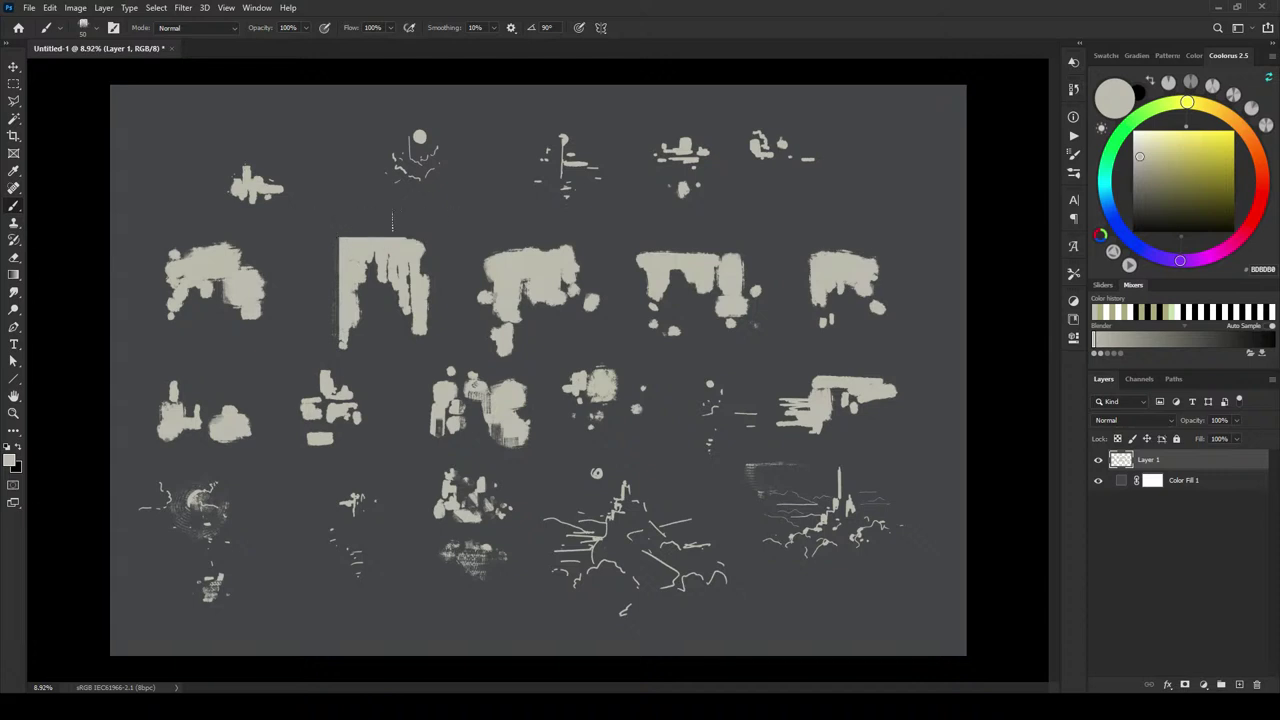
mouse_move(440, 242)
left_mouse_down()
mouse_move(427, 310)
mouse_move(434, 216)
mouse_move(426, 330)
mouse_move(437, 280)
left_mouse_up()
- Streak and trim both side edges of the first thumbnail in background gray
left_click_drag(266, 260, 275, 315)
left_click_drag(156, 248, 158, 318)
key("ctrl+z")
mouse_move(156, 250)
left_mouse_down()
mouse_move(157, 320)
mouse_move(156, 250)
left_mouse_up()
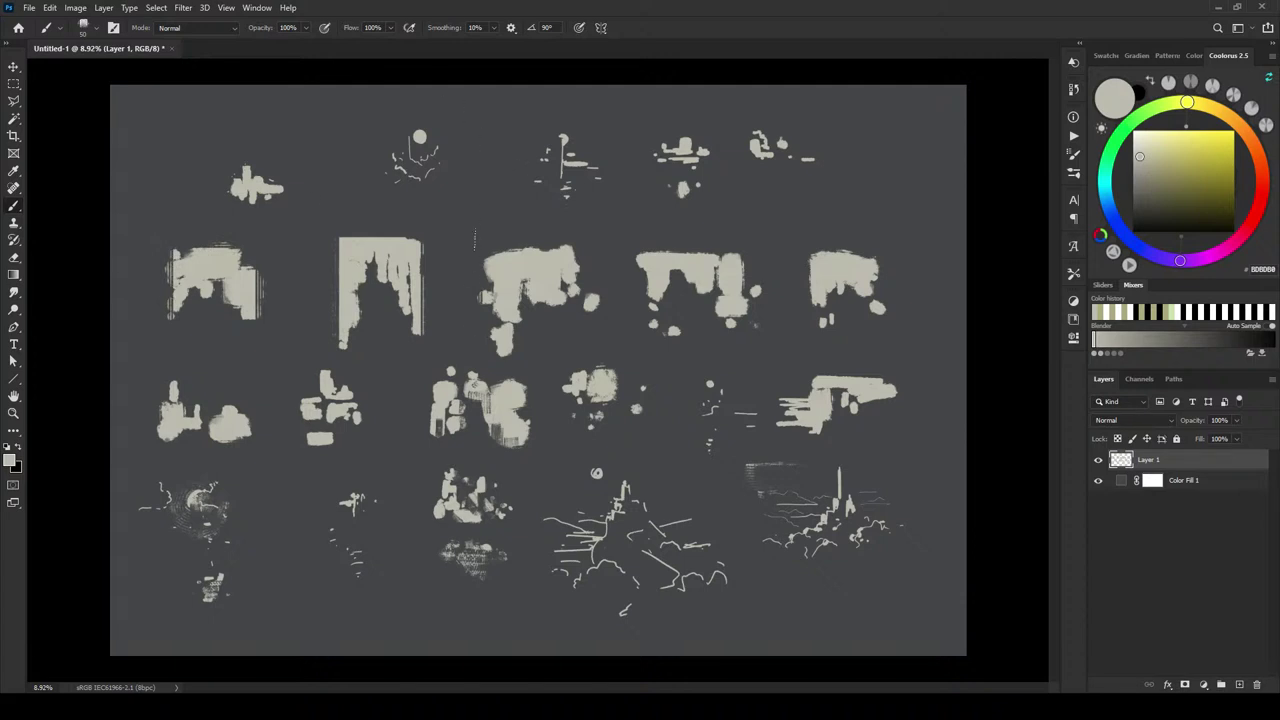
- Darken the third thumbnail's top and right edges and the fifth thumbnail's top edge
mouse_move(506, 248)
left_mouse_down()
mouse_move(575, 248)
mouse_move(500, 248)
left_mouse_up()
mouse_move(577, 258)
left_mouse_down()
mouse_move(576, 284)
mouse_move(577, 264)
mouse_move(718, 253)
left_mouse_up()
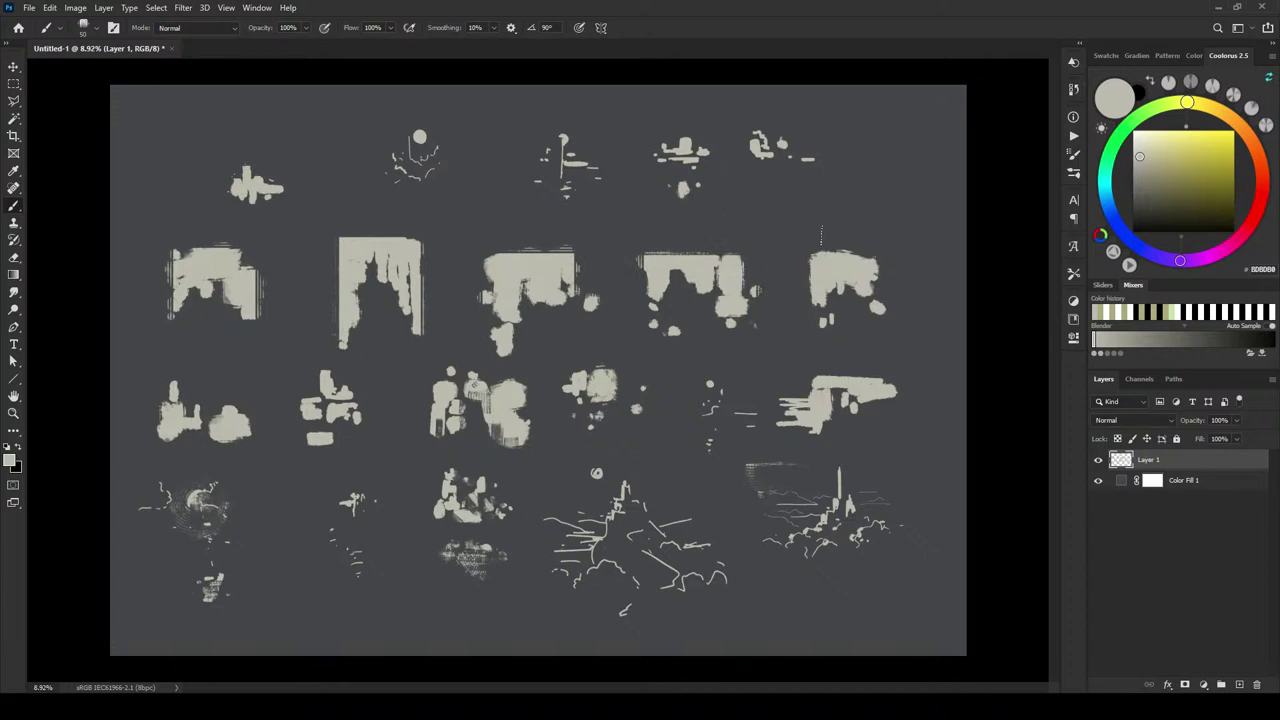
mouse_move(818, 252)
left_mouse_down()
mouse_move(850, 252)
mouse_move(812, 253)
left_mouse_up()
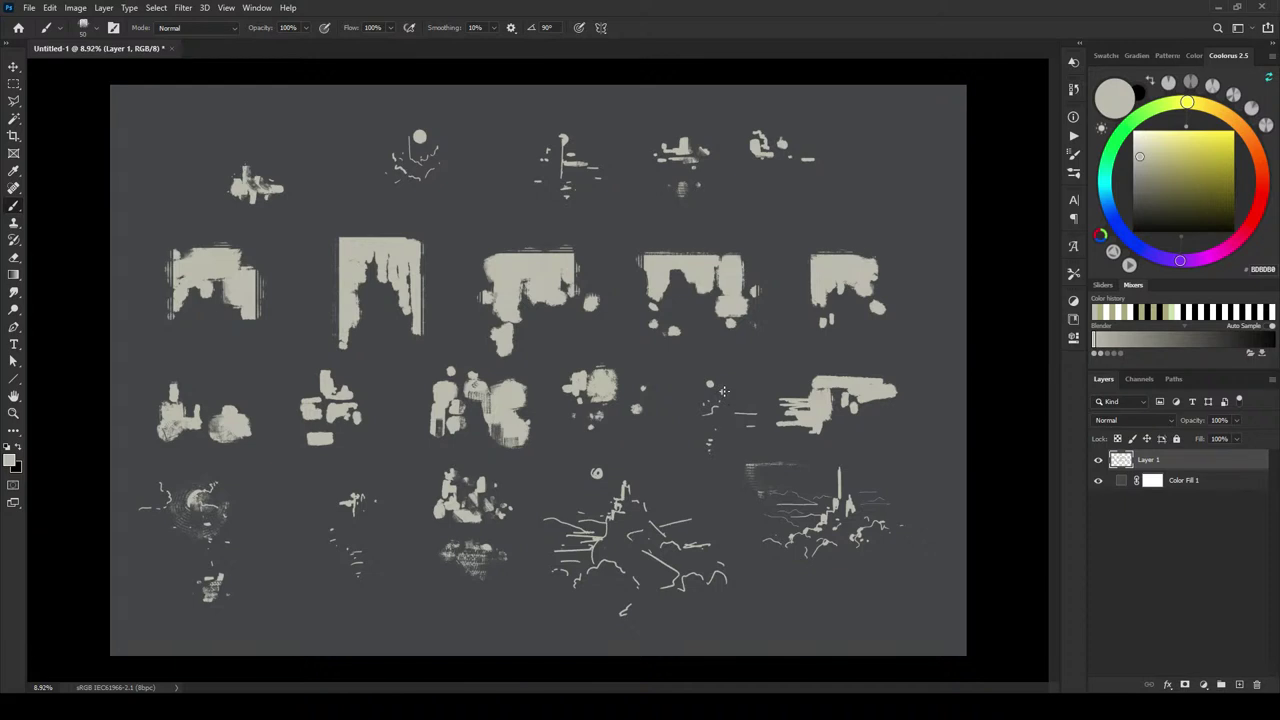
- Add a new shadow layer in blue-gray sampled from the canvas, placed below Layer 1
left_click(1240, 684)
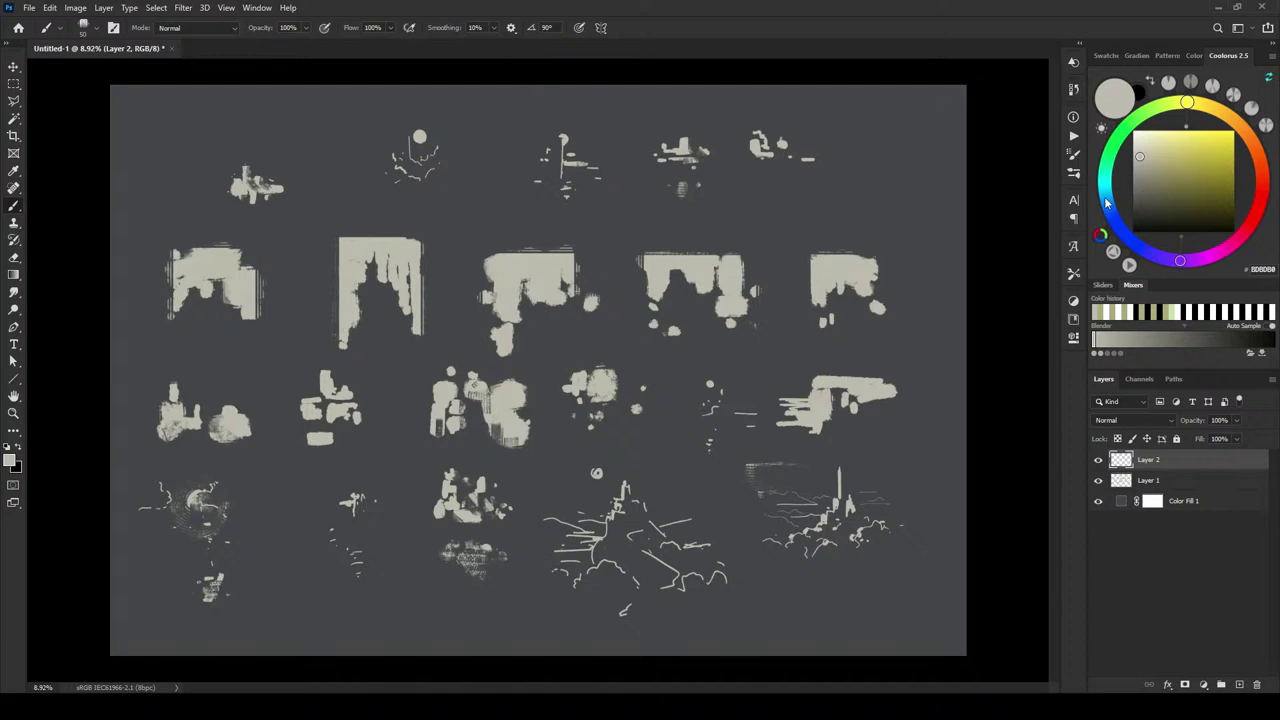
left_click(750, 213, "alt")
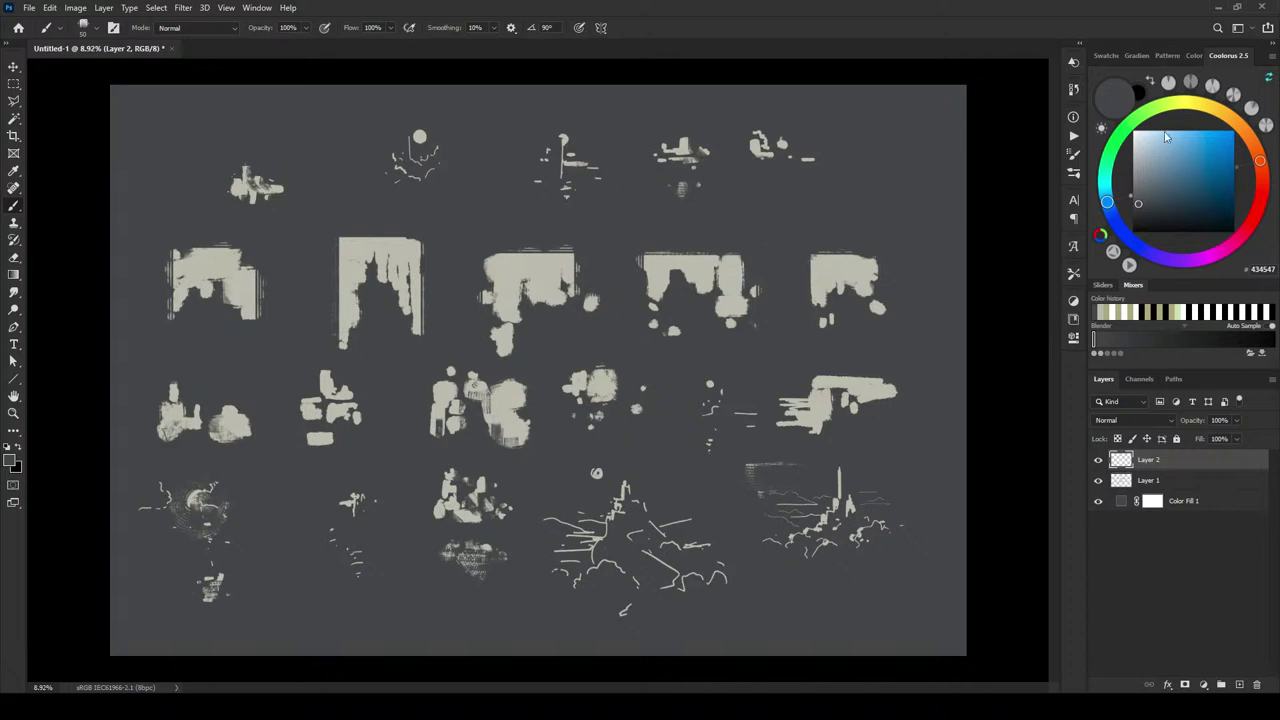
left_click(1140, 216)
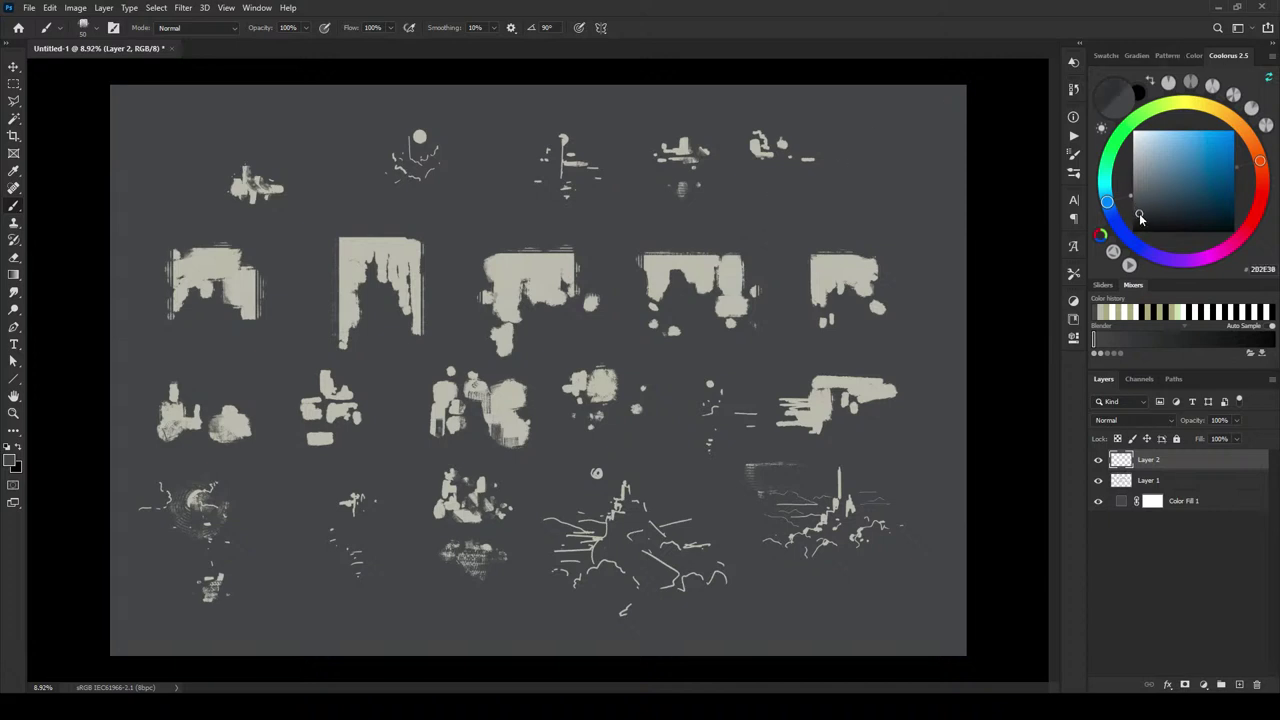
left_click_drag(1140, 216, 1137, 199)
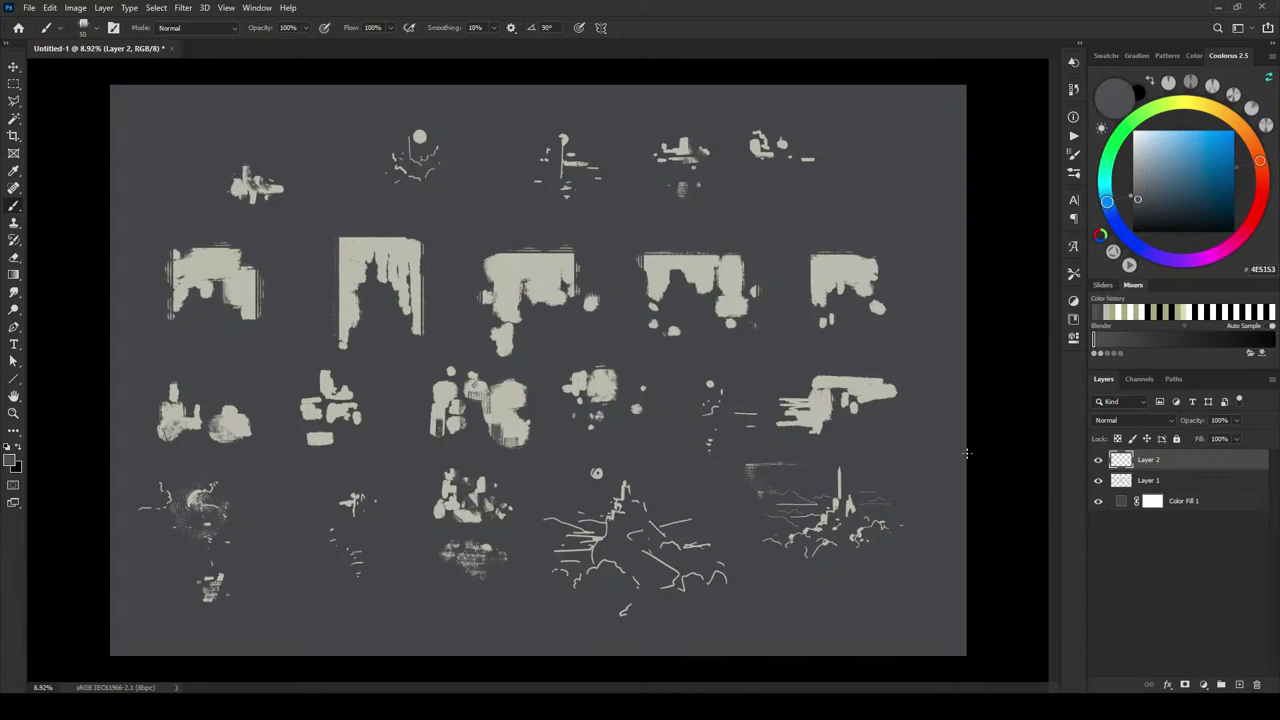
left_click_drag(1193, 462, 1199, 488)
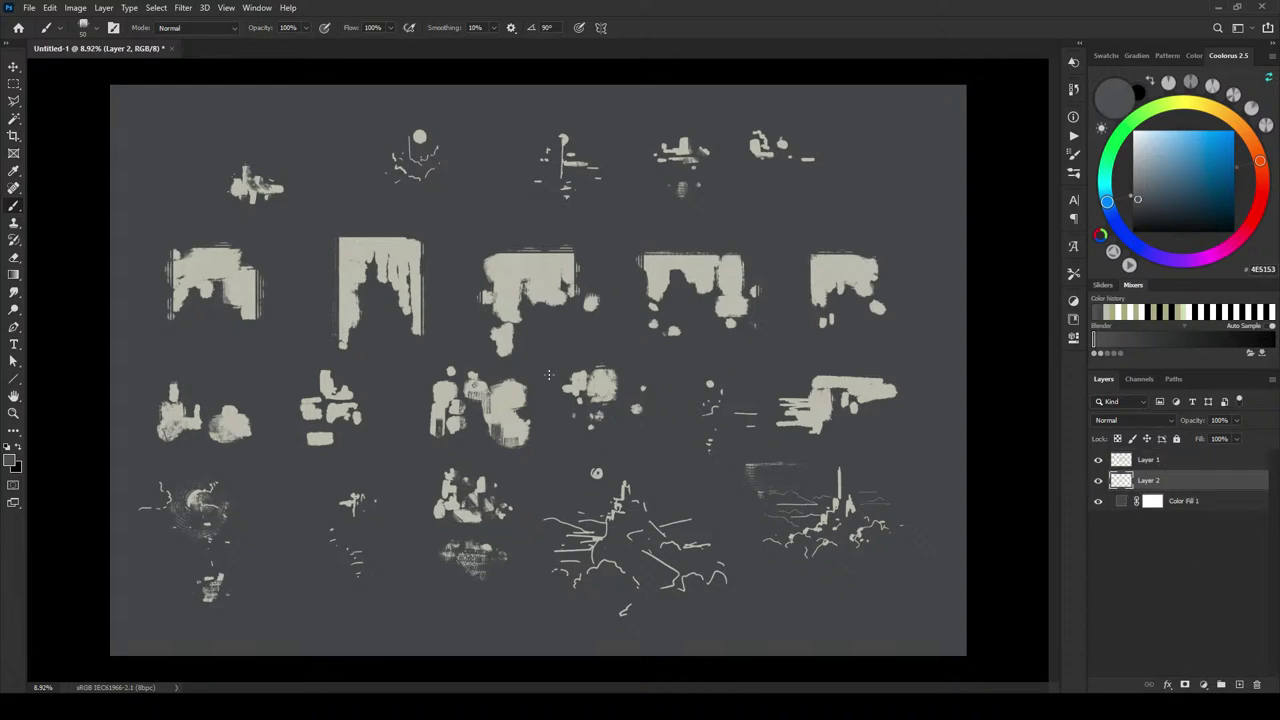
- Paint dark shadow into the tall column's notch and a faint stroke across the bottom sketch
left_click_drag(368, 262, 373, 283)
key("bracketright")
key("bracketright")
key("bracketright")
key("bracketright")
key("bracketleft")
key("bracketleft")
key("bracketright")
key("bracketright")
key("bracketright")
key("bracketright")
key("bracketright")
key("bracketleft")
key("bracketleft")
key("bracketleft")
mouse_move(547, 525)
left_mouse_down()
mouse_move(724, 524)
mouse_move(654, 524)
mouse_move(718, 526)
left_mouse_up()
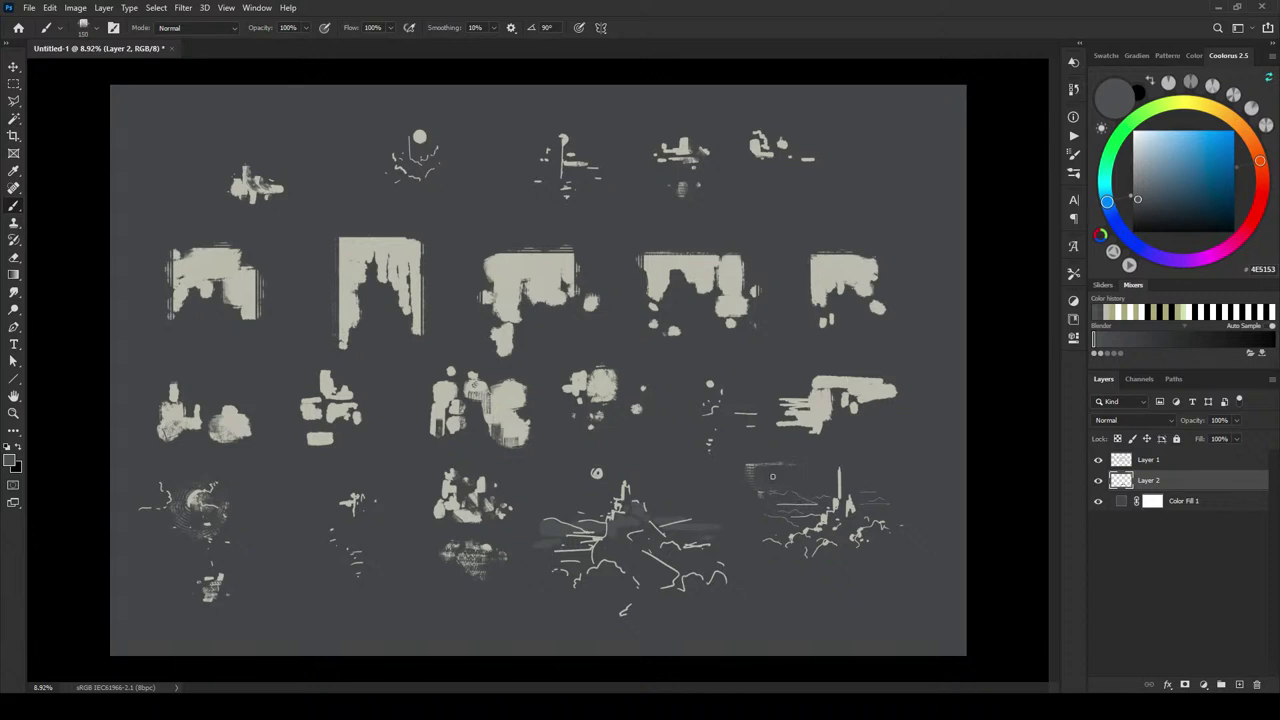
- Paint a broad shadow behind the right bottom-row thumbnail
key("bracketright")
key("bracketright")
key("bracketright")
mouse_move(758, 470)
left_mouse_down()
mouse_move(803, 478)
mouse_move(757, 479)
mouse_move(785, 475)
mouse_move(809, 493)
mouse_move(826, 472)
mouse_move(863, 489)
mouse_move(884, 474)
left_mouse_up()
key("bracketleft")
key("bracketleft")
key("bracketleft")
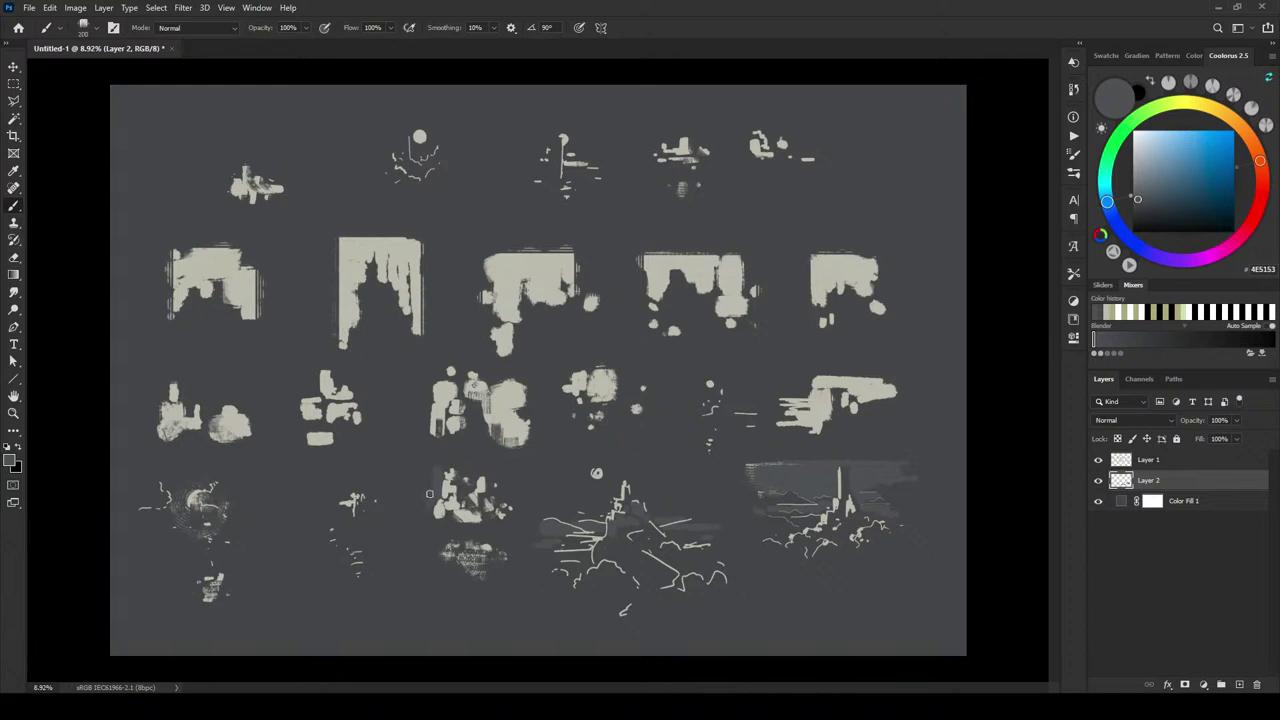
- Paint a soft shadow patch behind the middle bottom-row sketch, extending both edges
key("bracketright")
mouse_move(424, 479)
left_mouse_down()
mouse_move(469, 468)
mouse_move(472, 481)
mouse_move(508, 481)
left_mouse_up()
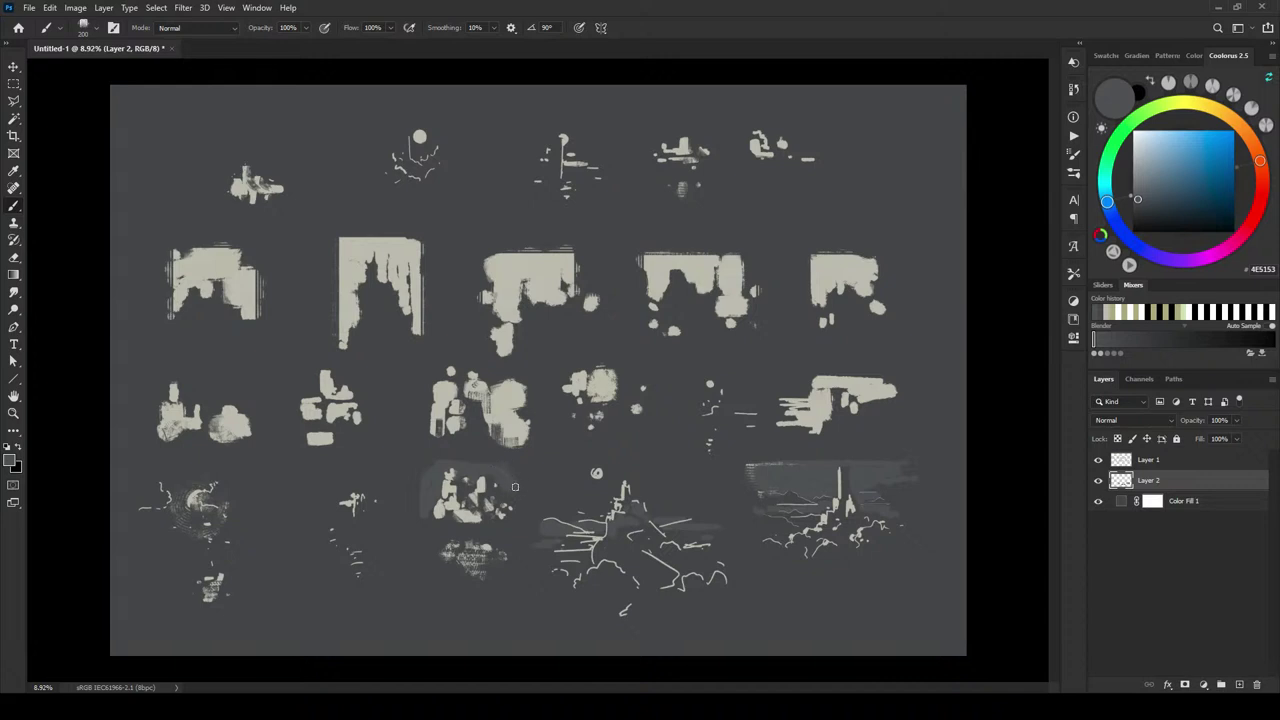
key("bracketright")
key("bracketright")
key("bracketright")
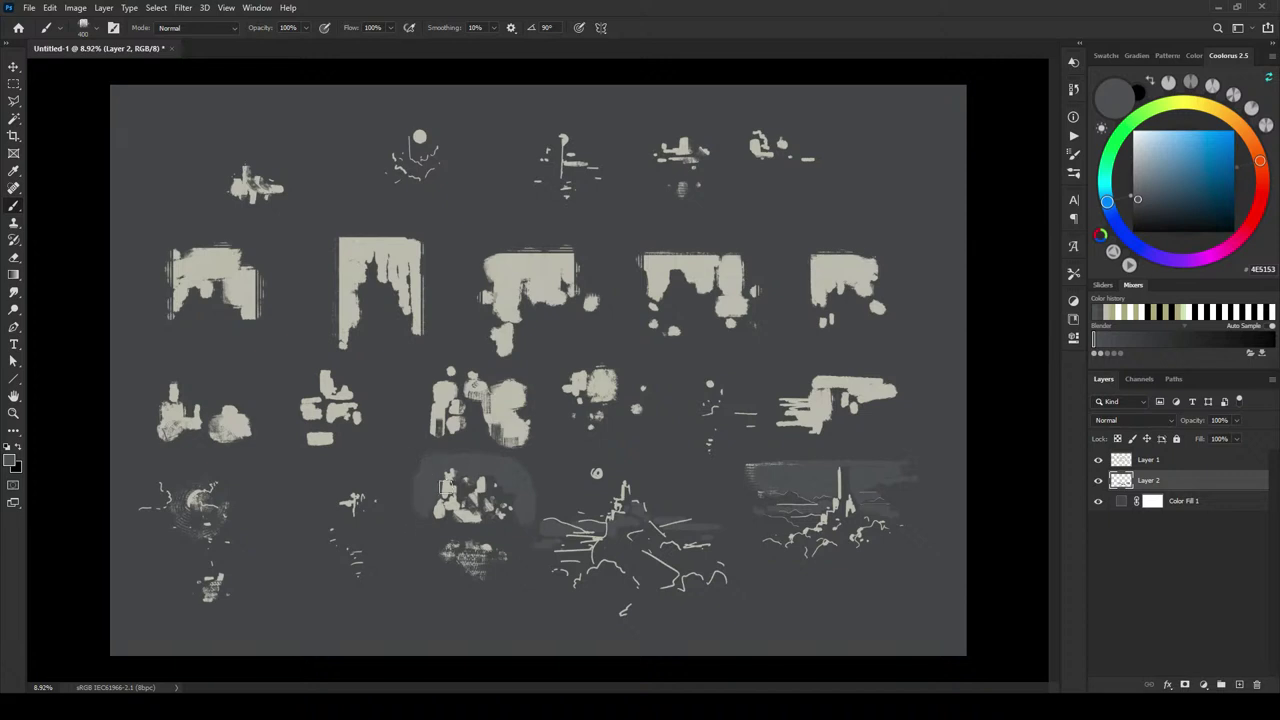
key("bracketleft")
key("bracketleft")
key("bracketleft")
left_click_drag(536, 500, 536, 472)
mouse_move(429, 472)
left_mouse_down()
mouse_move(418, 468)
mouse_move(415, 500)
mouse_move(416, 463)
left_mouse_up()
- Paint a gray band beneath the bottom-row thumbnail and extend its top edge
key("bracketleft")
key("bracketleft")
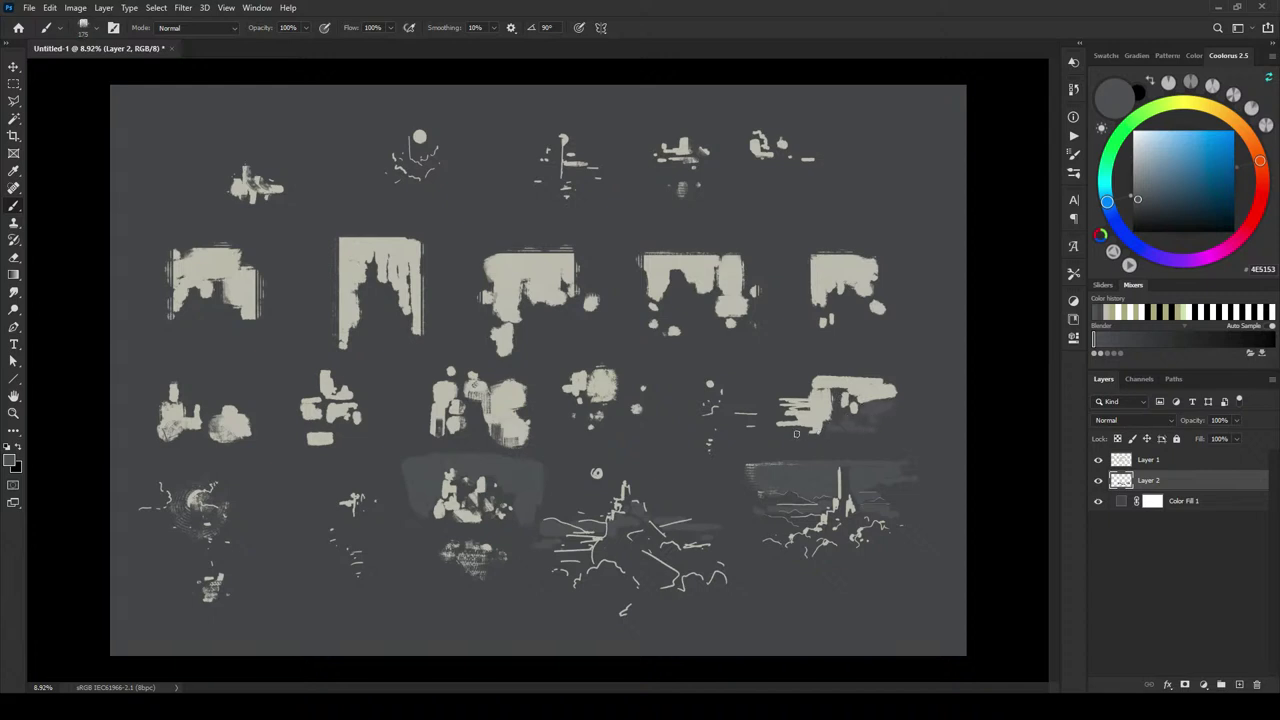
key("bracketright")
key("bracketright")
key("bracketright")
key("bracketright")
key("bracketright")
key("bracketright")
key("bracketright")
key("bracketleft")
key("bracketleft")
mouse_move(392, 528)
left_mouse_down()
mouse_move(323, 530)
mouse_move(398, 529)
left_mouse_up()
key("bracketleft")
key("bracketleft")
key("bracketleft")
key("bracketleft")
key("bracketleft")
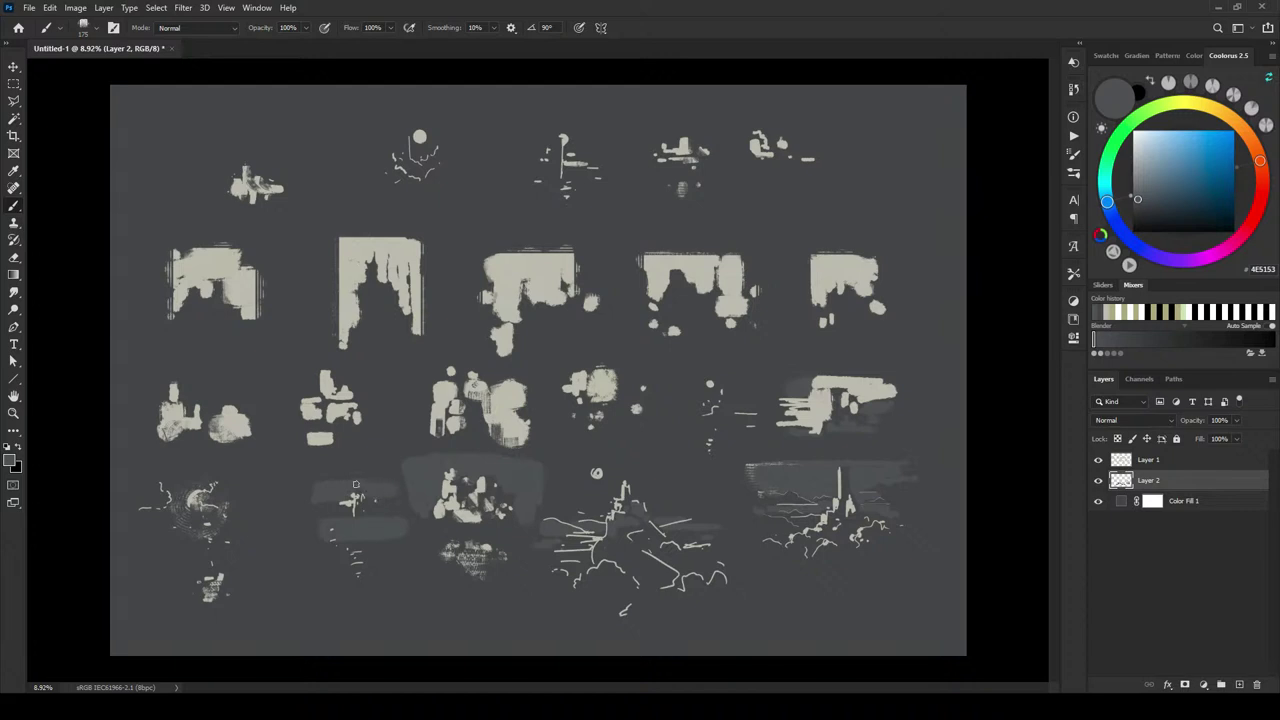
left_click_drag(318, 480, 392, 481)
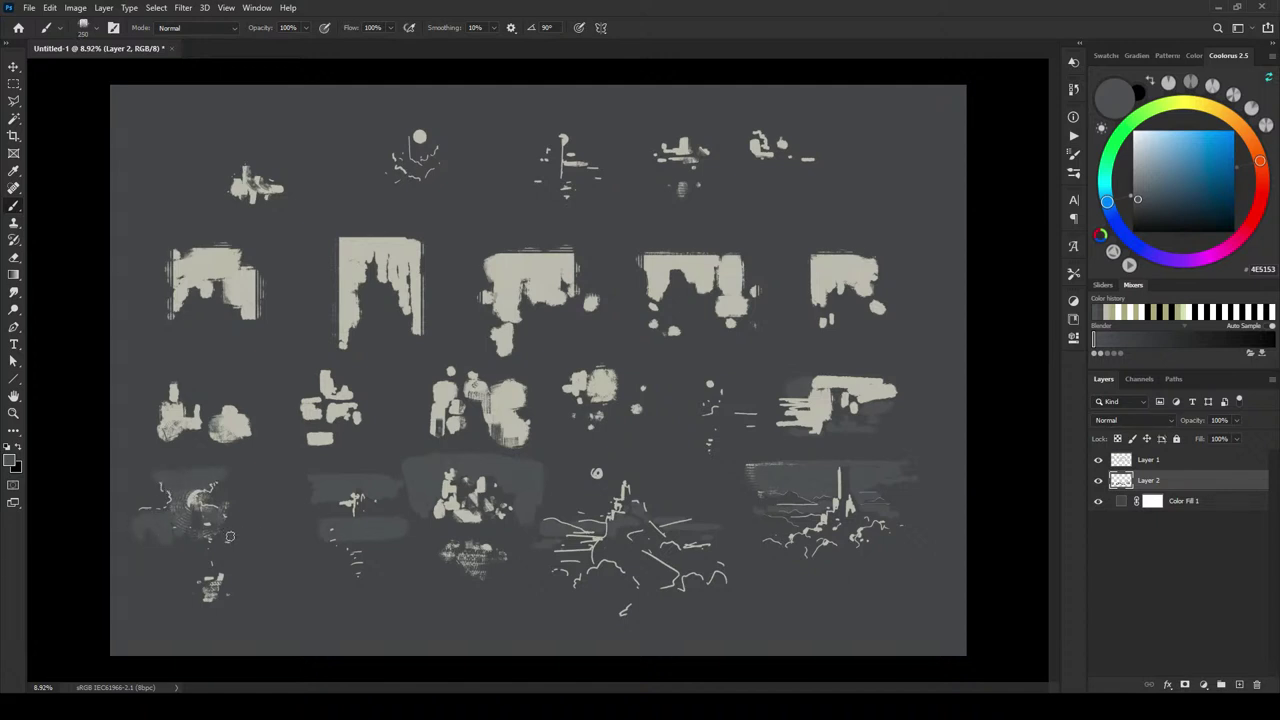
- Paint blue-gray shadow along the bottom-left sketch's left edge
key("bracketleft")
key("bracketleft")
key("bracketleft")
key("bracketleft")
key("bracketleft")
key("bracketleft")
key("bracketleft")
key("bracketright")
key("bracketright")
key("bracketright")
key("bracketright")
key("bracketright")
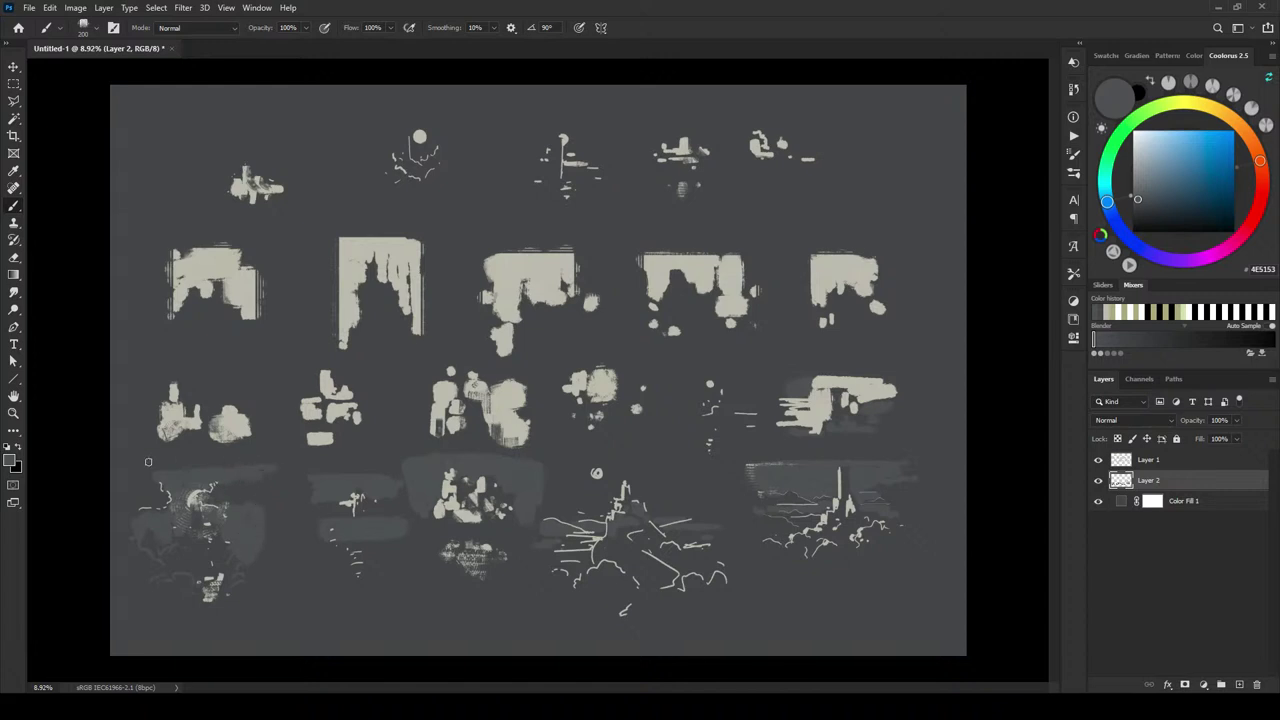
left_click_drag(132, 472, 124, 581)
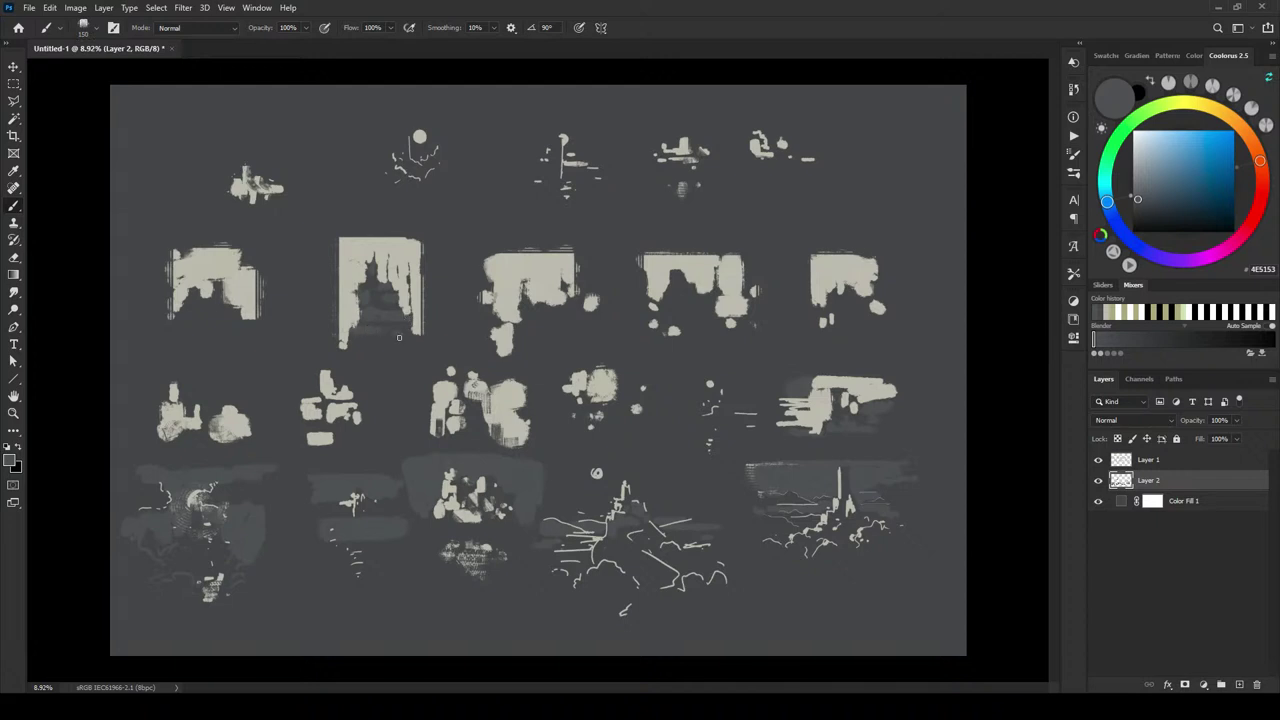
- Resize the brush up and down for painting the second-row shadows
key("bracketright")
key("bracketleft")
key("bracketleft")
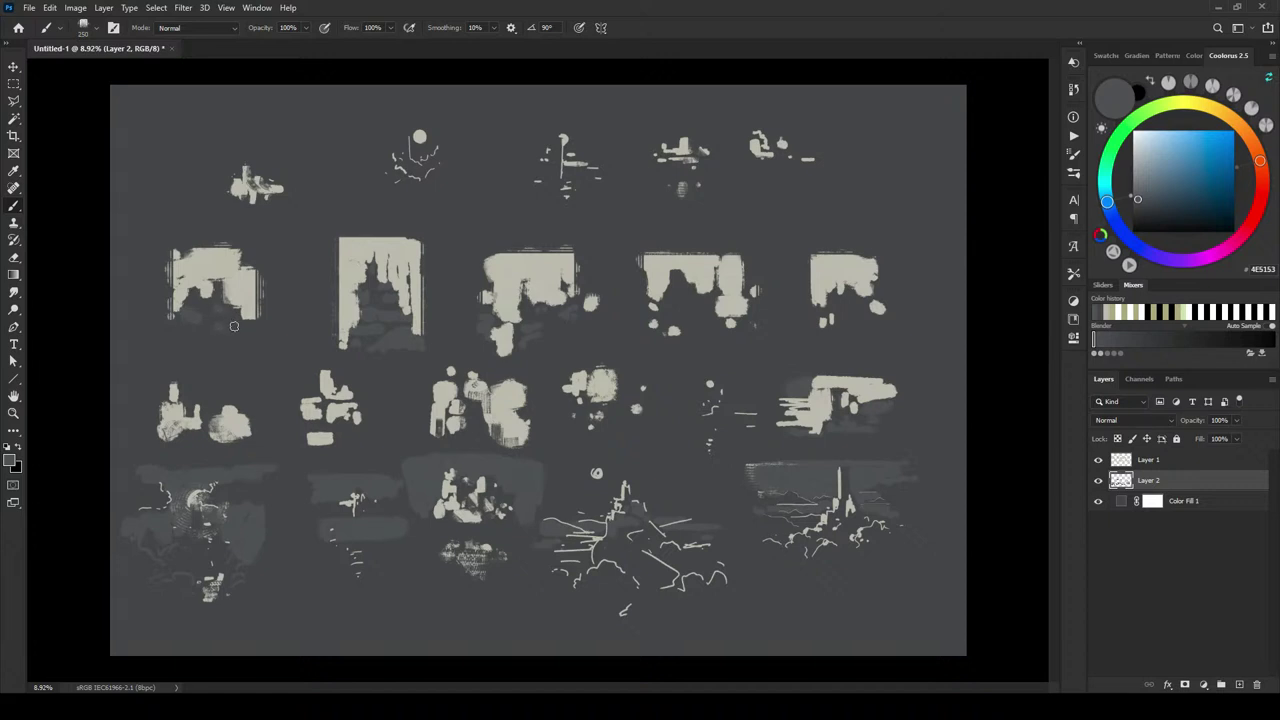
key("bracketleft")
key("bracketleft")
key("bracketright")
key("bracketleft")
key("bracketleft")
key("bracketleft")
key("bracketleft")
key("bracketleft")
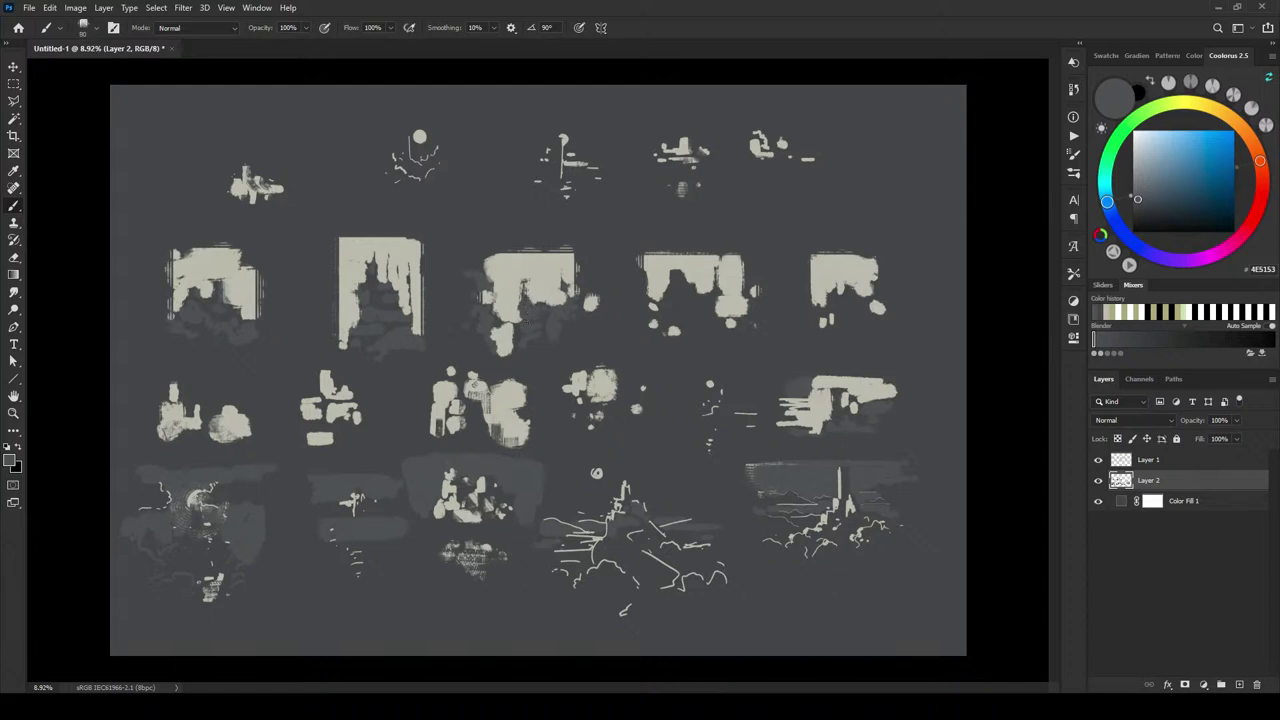
key("bracketright")
key("bracketright")
key("bracketright")
key("bracketright")
key("bracketright")
- Zoom in on the second row and paint soft shadow left of the lower block
key("ctrl+plus")
key("ctrl+plus")
key("ctrl+plus")
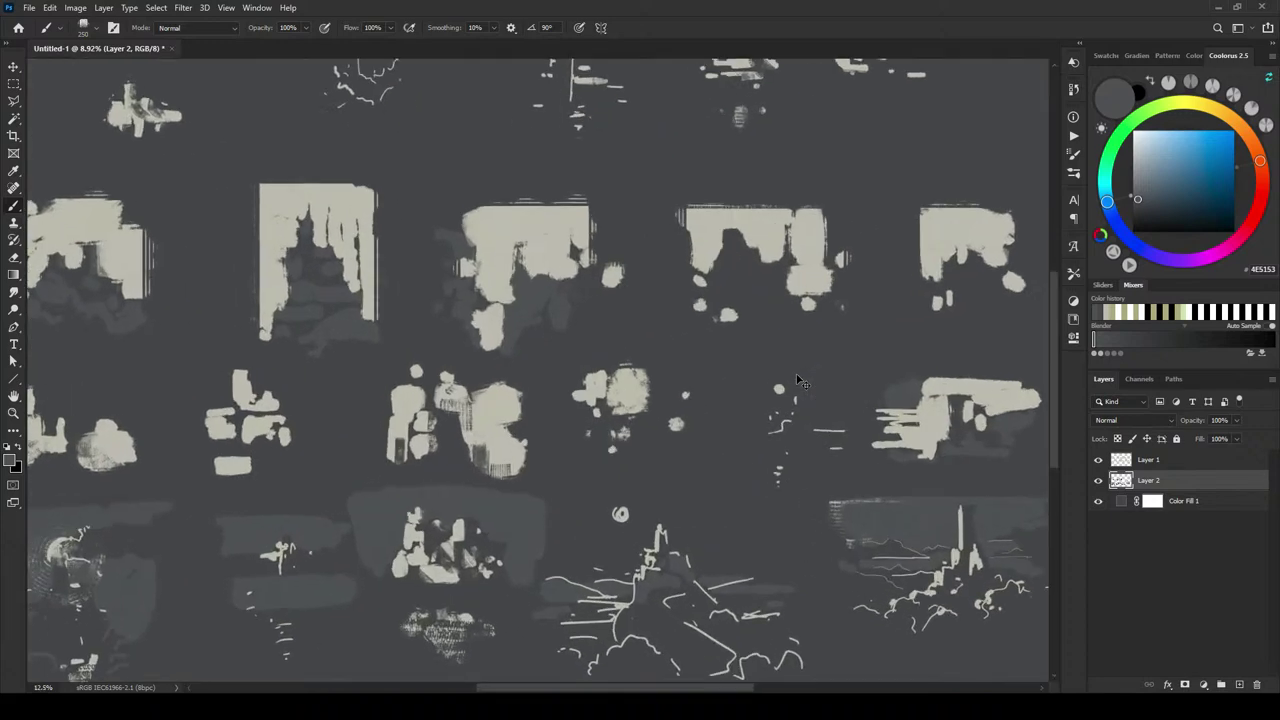
mouse_move(810, 340)
left_mouse_down()
mouse_move(261, 473)
mouse_move(283, 430)
left_mouse_up()
key("bracketright")
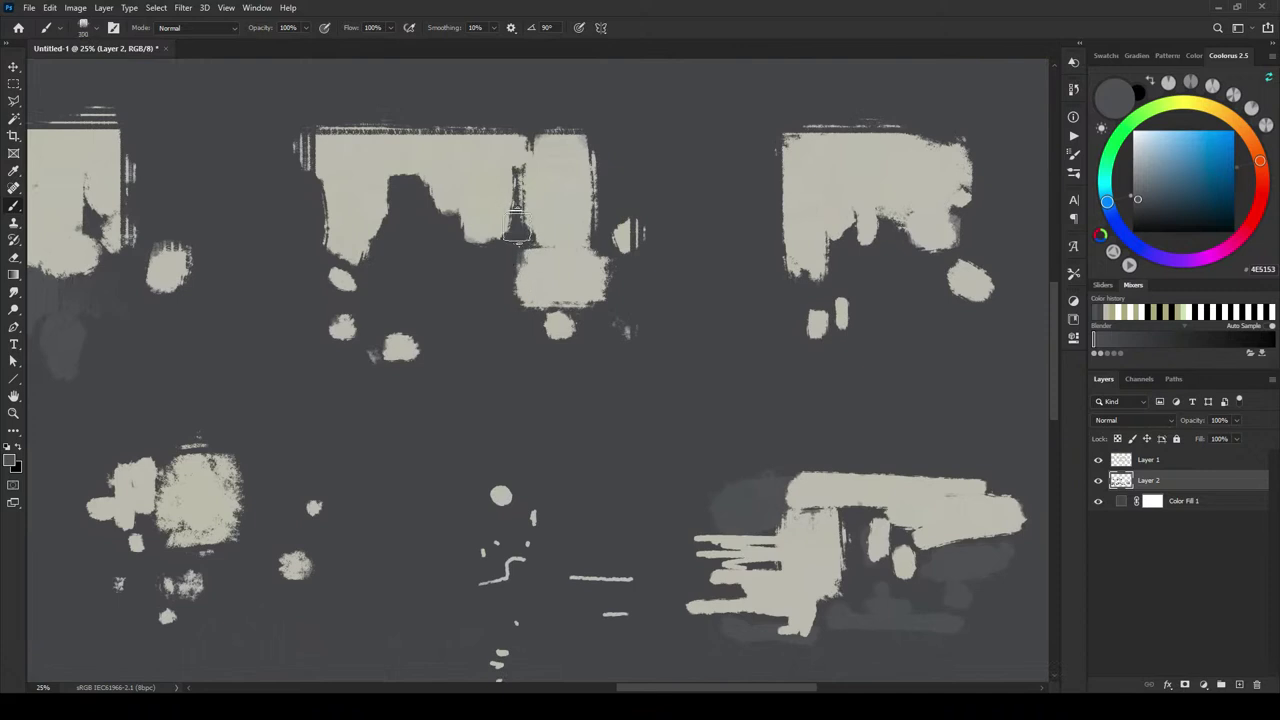
left_click_drag(497, 230, 527, 290)
key("bracketleft")
key("bracketleft")
key("bracketleft")
key("bracketleft")
key("bracketleft")
key("bracketleft")
key("bracketleft")
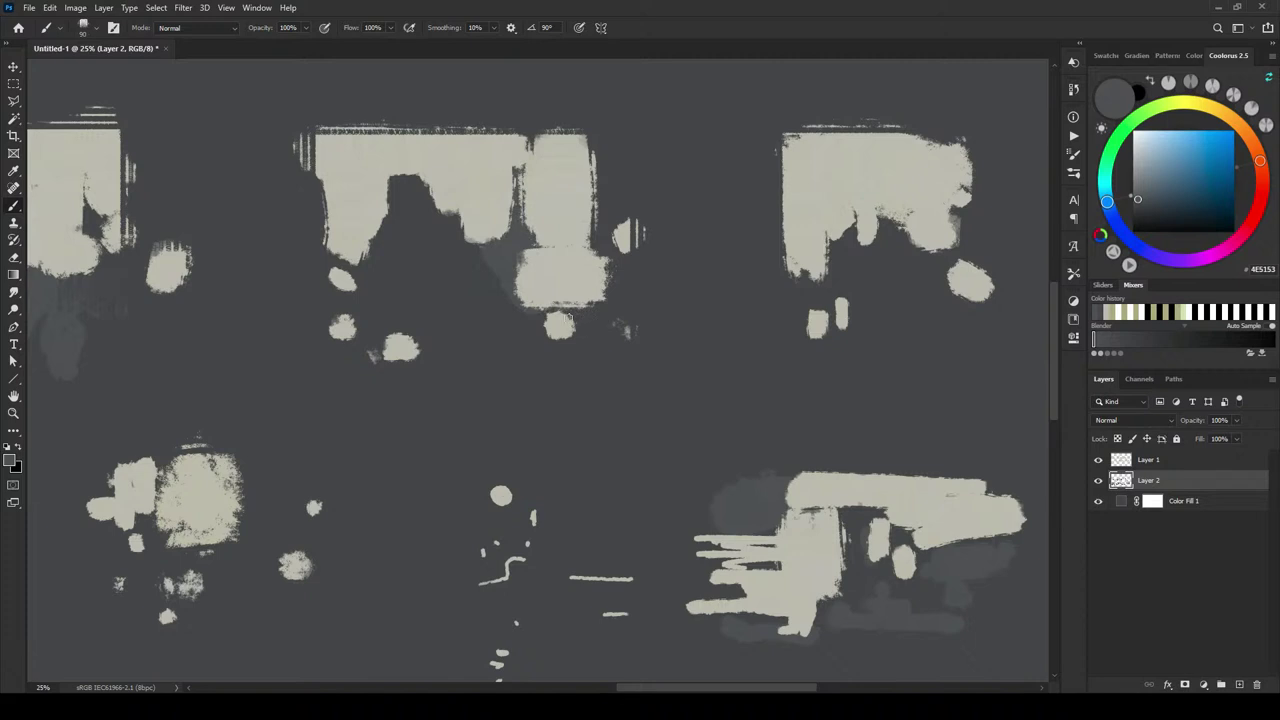
key("bracketright")
key("bracketright")
key("bracketright")
key("bracketright")
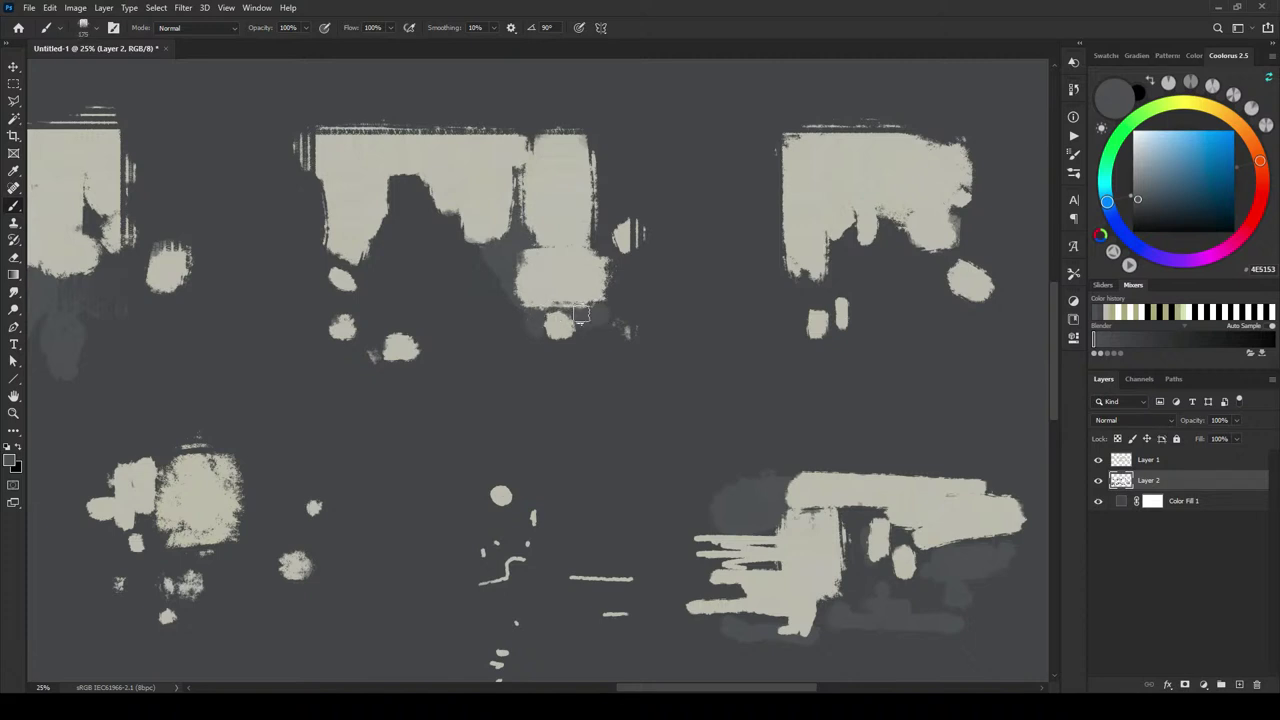
mouse_move(580, 314)
left_mouse_down()
mouse_move(531, 317)
mouse_move(511, 309)
mouse_move(508, 288)
left_mouse_up()
- Paint shadow down the left of the small blobs and beside the light shape's top-left
key("bracketleft")
key("bracketleft")
key("bracketleft")
key("bracketleft")
key("bracketleft")
key("bracketleft")
key("bracketleft")
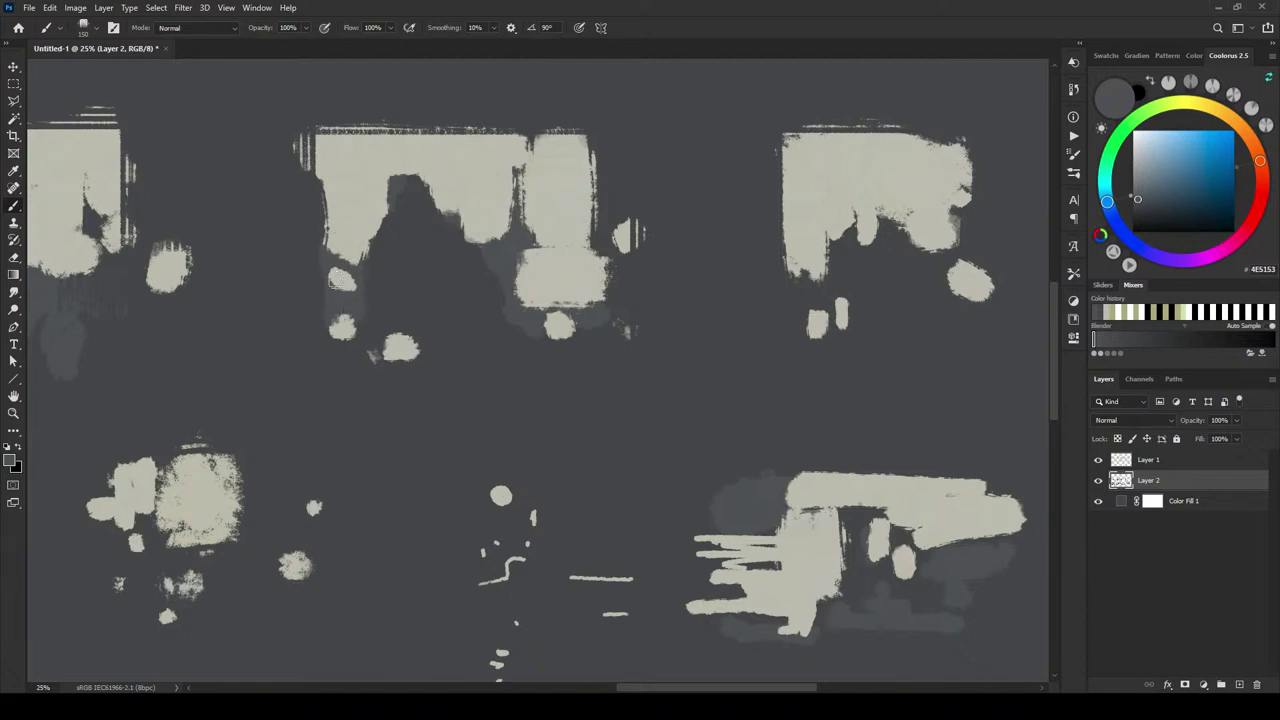
key("bracketright")
key("bracketright")
key("bracketright")
mouse_move(322, 250)
left_mouse_down()
mouse_move(298, 328)
mouse_move(294, 238)
mouse_move(298, 263)
mouse_move(275, 307)
mouse_move(285, 223)
left_mouse_up()
key("bracketleft")
key("bracketleft")
key("bracketleft")
key("bracketleft")
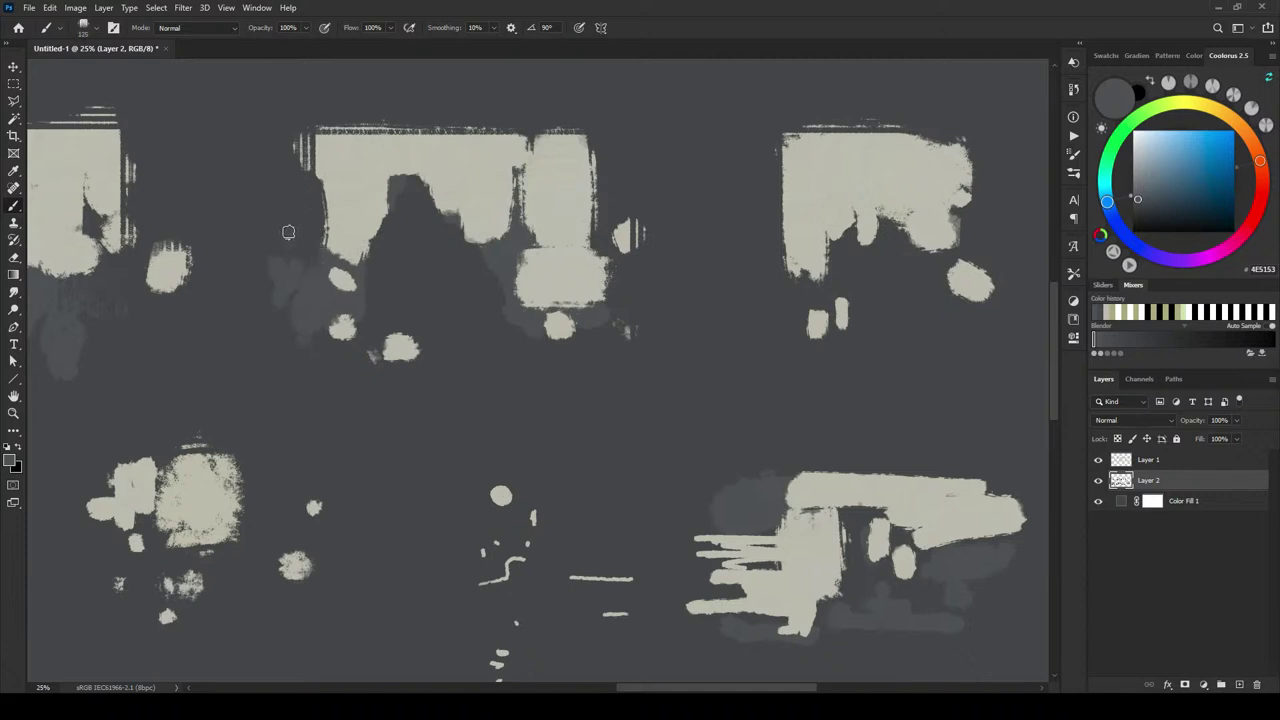
key("bracketright")
left_click(265, 127)
- Dab a shadow below the pale blob, then bring the right-hand thumbnails into view
key("bracketleft")
key("bracketright")
key("bracketright")
key("bracketright")
key("bracketright")
key("bracketleft")
key("bracketleft")
key("bracketleft")
key("bracketleft")
key("bracketleft")
key("bracketleft")
key("bracketleft")
key("bracketleft")
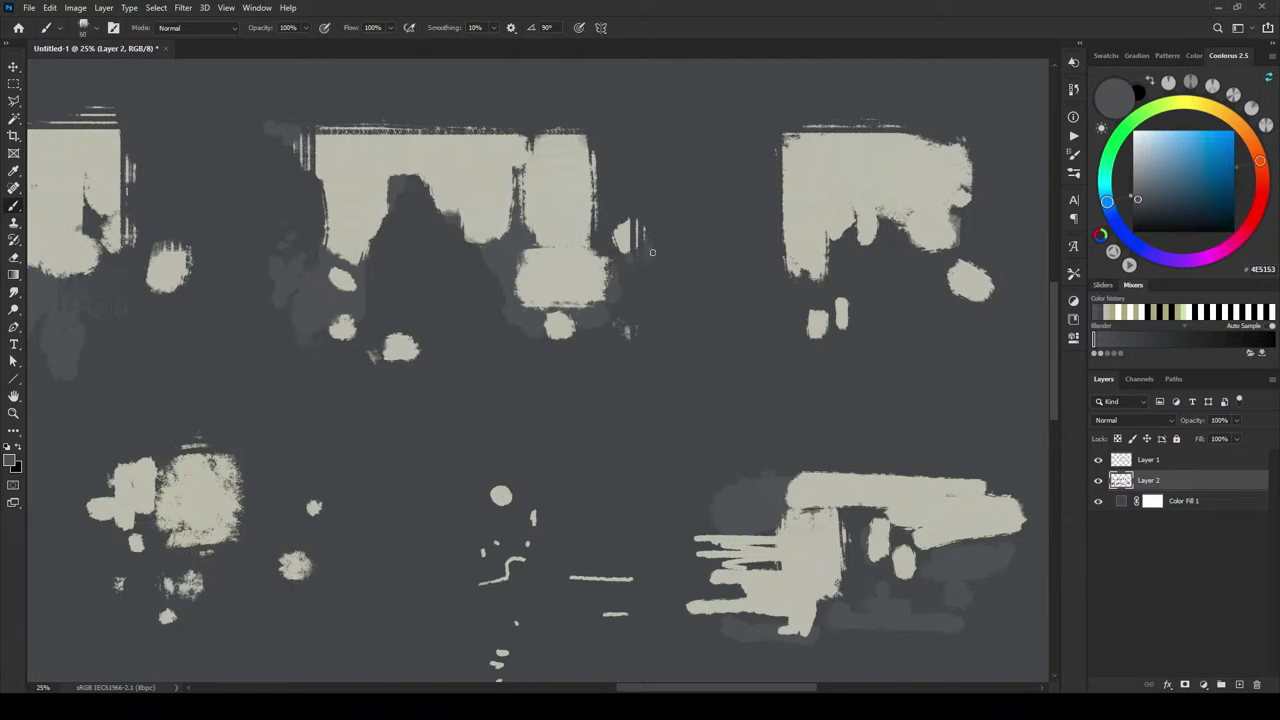
key("bracketright")
key("bracketright")
key("bracketright")
key("bracketright")
key("bracketright")
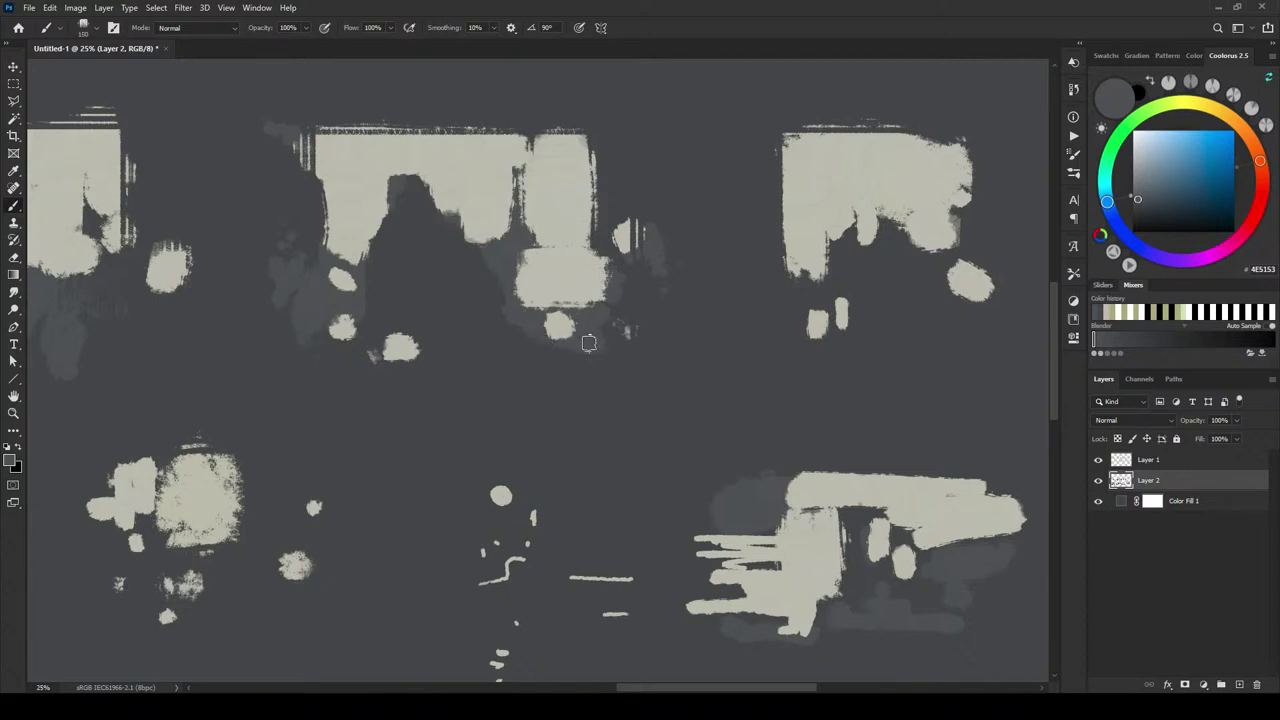
left_click_drag(587, 354, 607, 362)
left_click_drag(900, 331, 727, 338)
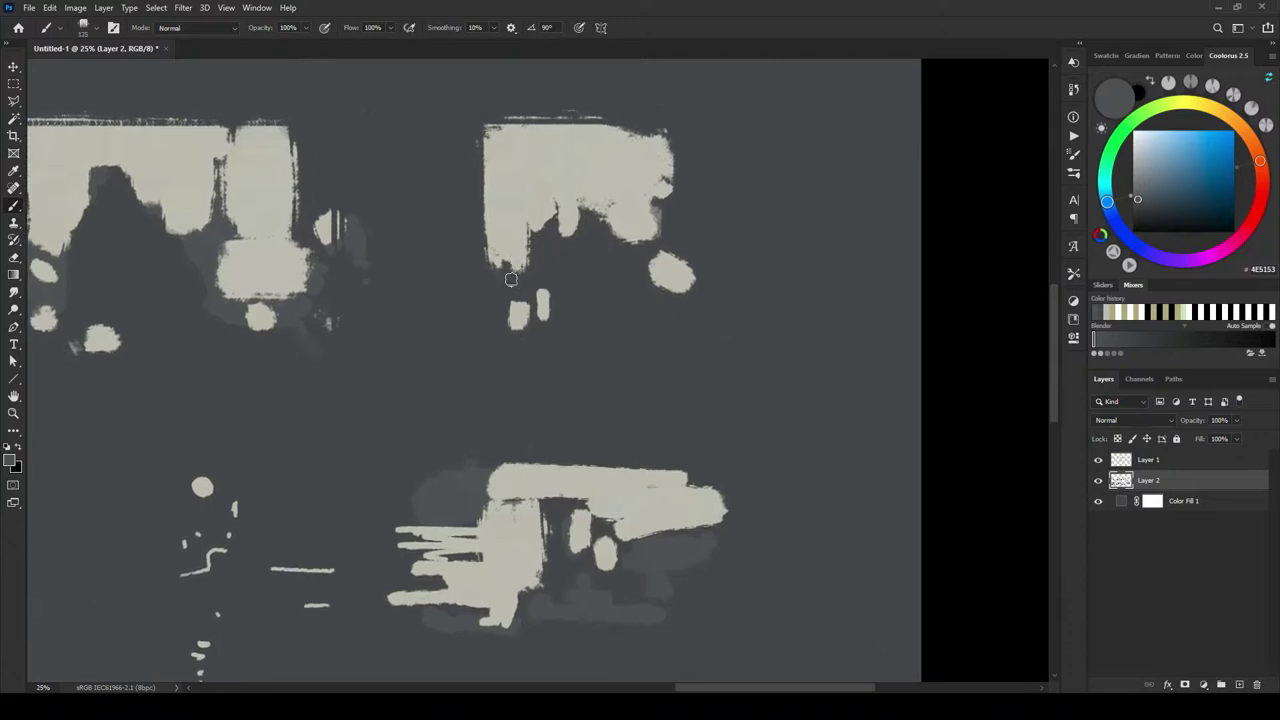
- Paint shadow around the small blobs and along both sides of the top-middle shape
mouse_move(530, 298)
left_mouse_down()
mouse_move(545, 226)
mouse_move(530, 236)
mouse_move(551, 255)
mouse_move(547, 272)
left_mouse_up()
key("bracketleft")
key("bracketleft")
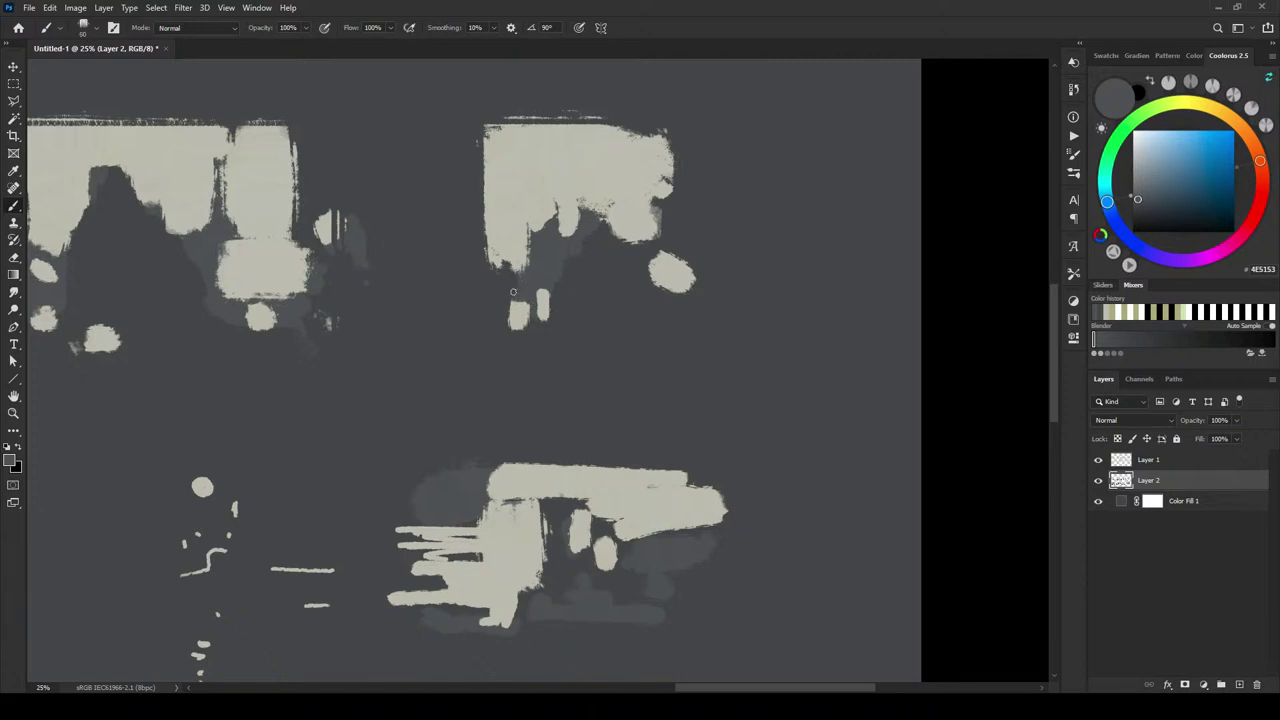
key("bracketright")
key("bracketright")
key("bracketright")
key("bracketright")
key("bracketright")
key("bracketright")
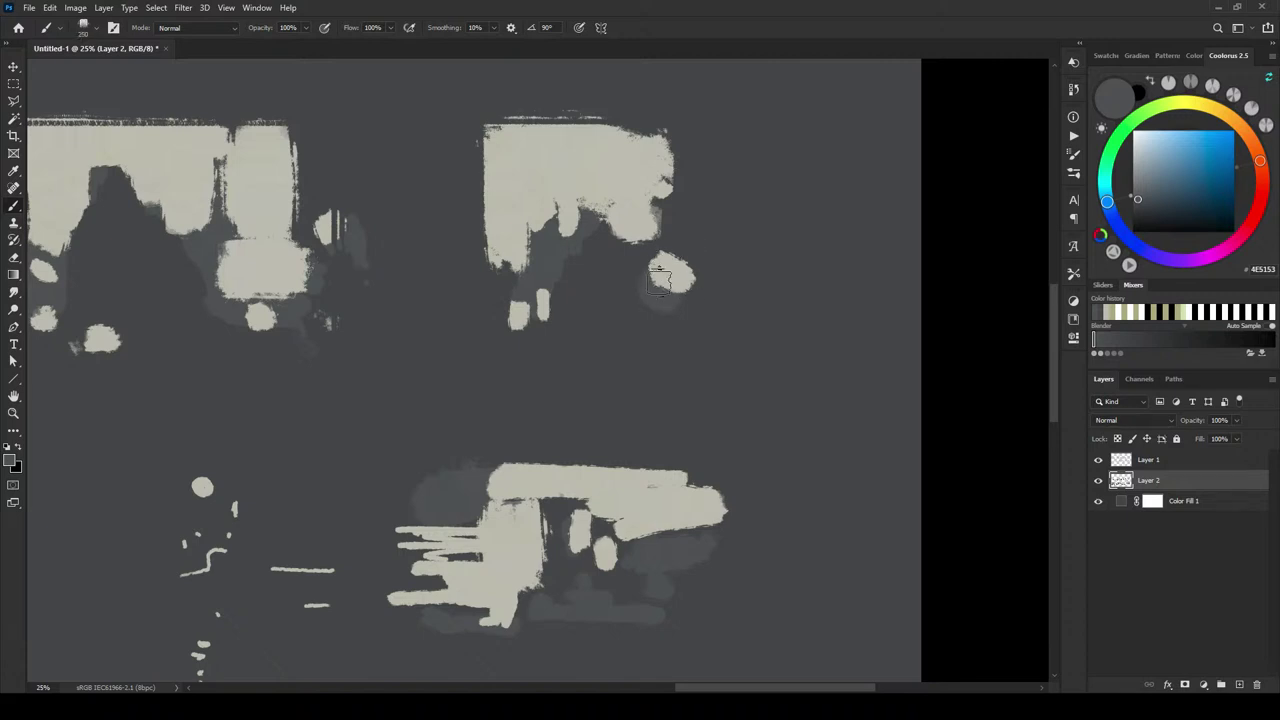
left_click(675, 285)
mouse_move(690, 140)
left_mouse_down()
mouse_move(754, 149)
mouse_move(697, 131)
left_mouse_up()
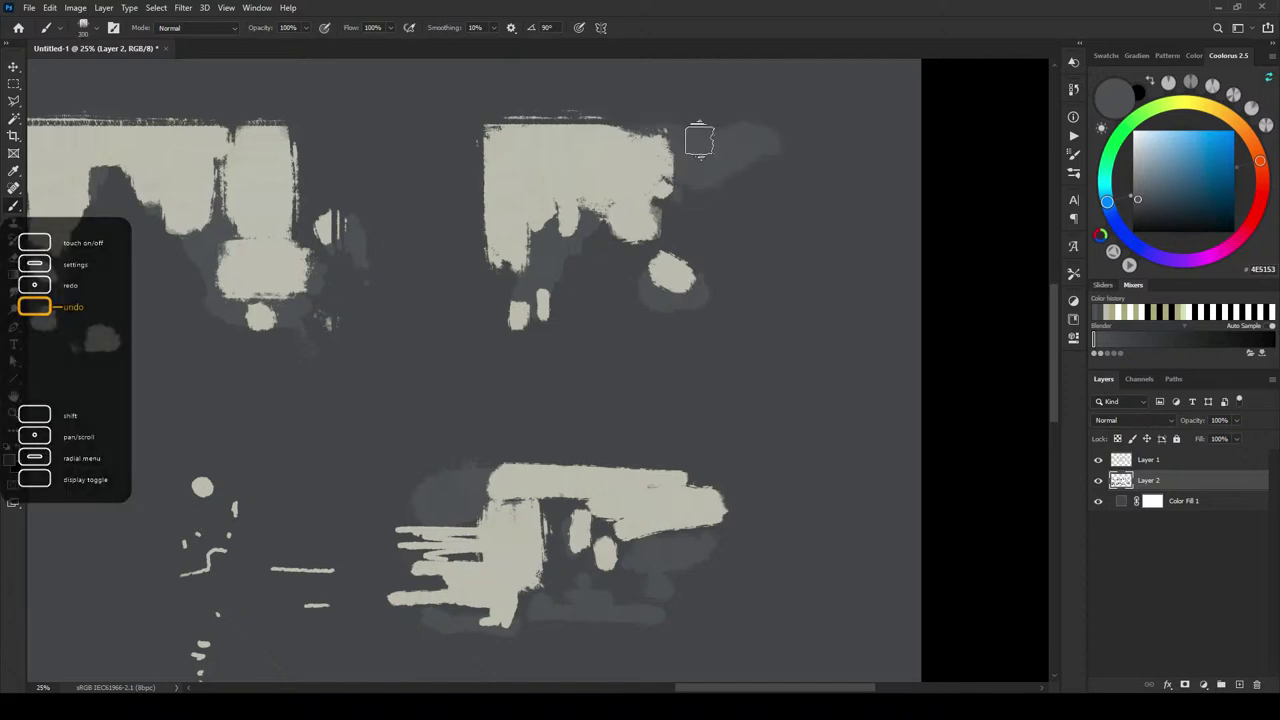
mouse_move(469, 142)
left_mouse_down()
mouse_move(473, 228)
mouse_move(459, 149)
mouse_move(449, 210)
mouse_move(426, 151)
mouse_move(425, 192)
mouse_move(426, 152)
mouse_move(400, 139)
mouse_move(383, 176)
left_mouse_up()
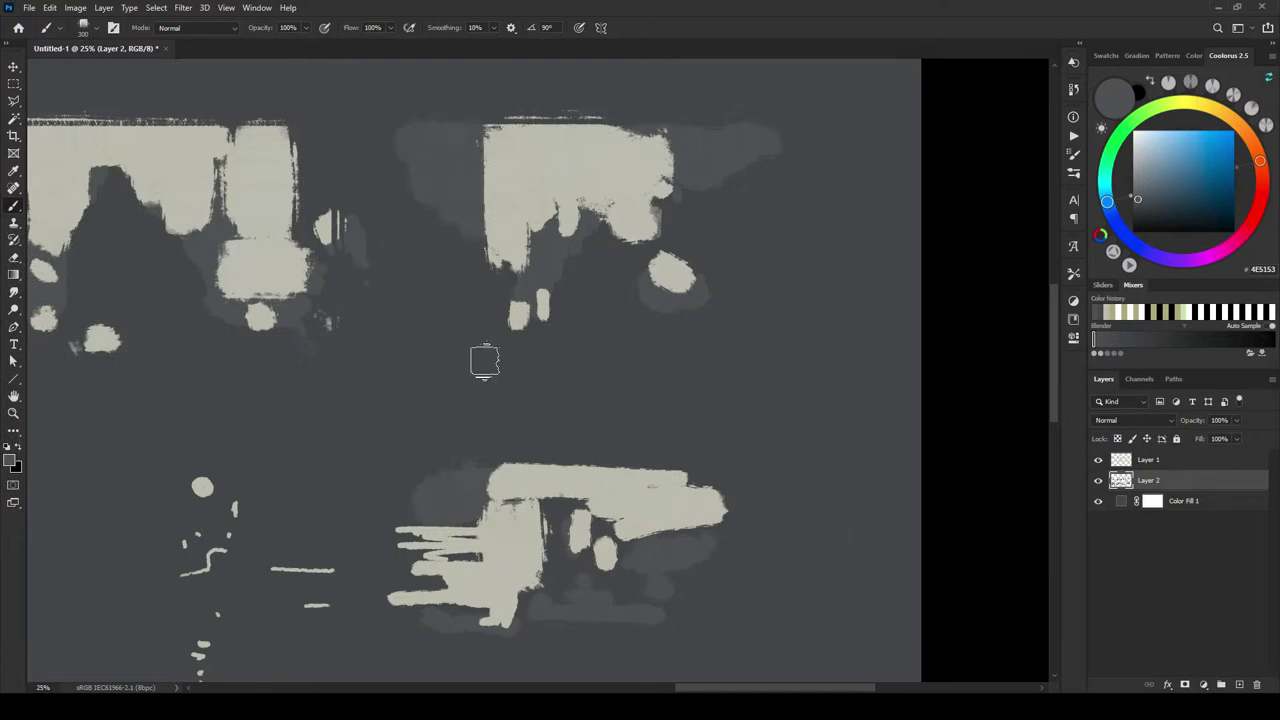
- Sample the cream colour and, on Layer 1, extend the sky shape leftward and its right edge
left_click(545, 230, "alt")
left_click(609, 142, "alt")
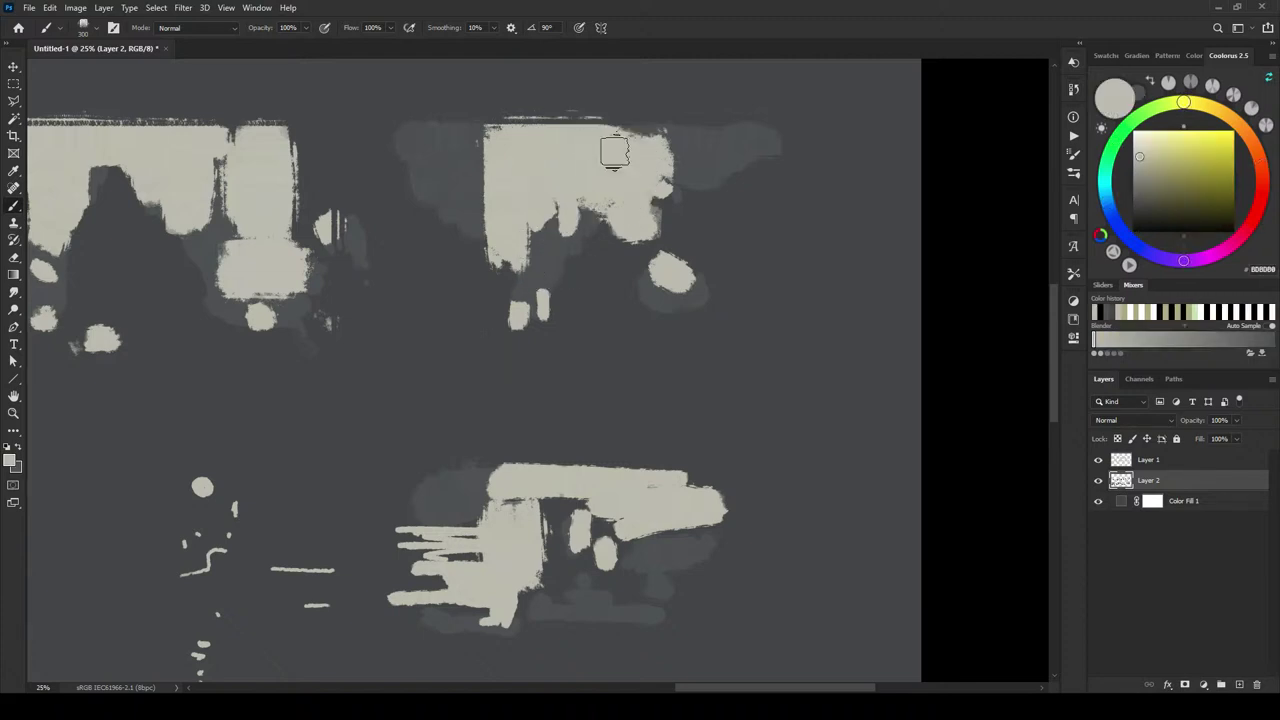
left_click(1179, 462)
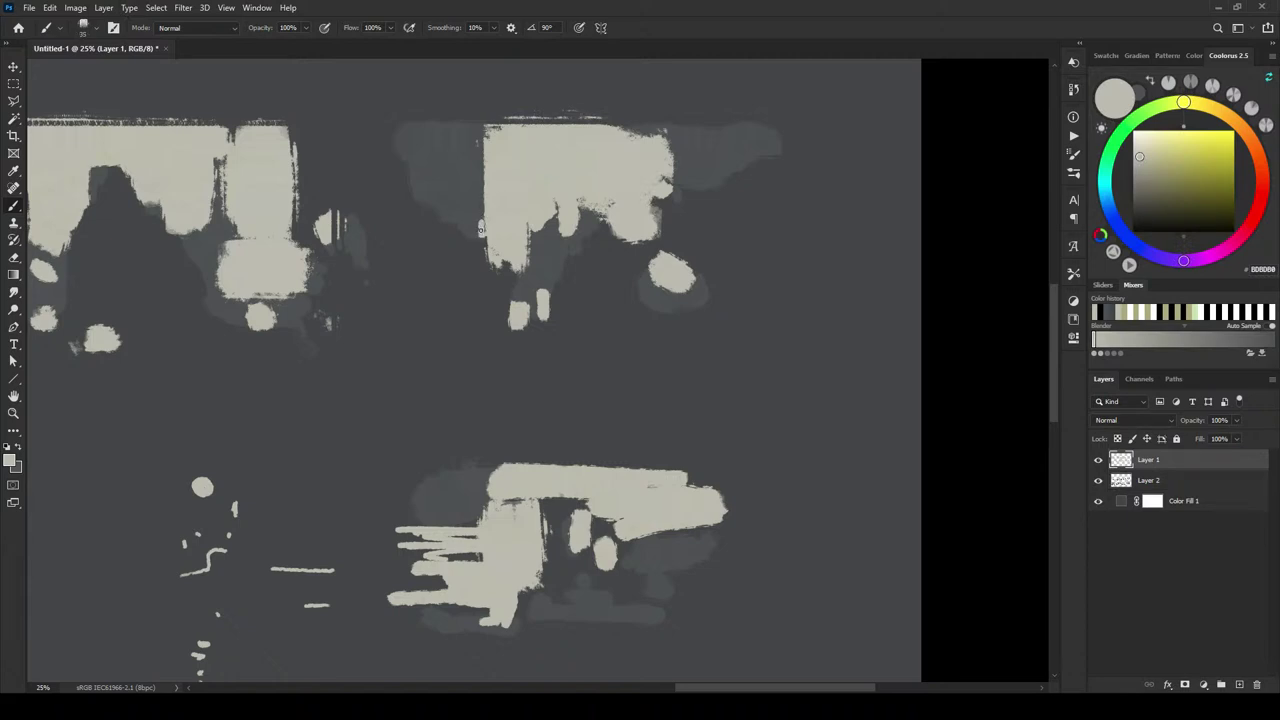
mouse_move(481, 231)
left_mouse_down()
mouse_move(482, 190)
mouse_move(445, 182)
mouse_move(471, 175)
mouse_move(430, 182)
mouse_move(410, 172)
mouse_move(440, 148)
mouse_move(397, 147)
mouse_move(489, 135)
mouse_move(401, 135)
mouse_move(498, 135)
left_mouse_up()
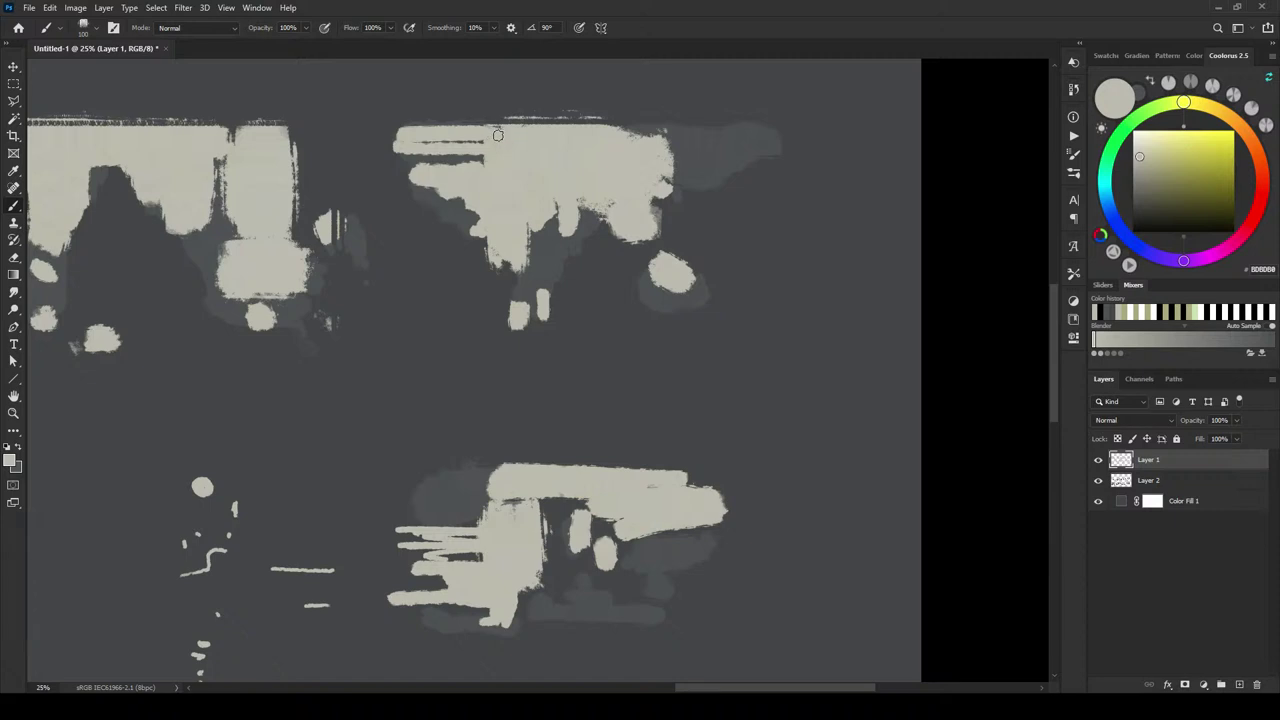
left_click_drag(645, 205, 670, 228)
- With a larger brush, paint over and dab the shape's upper-right edge in cream
key("bracketright")
key("bracketright")
key("bracketright")
key("bracketright")
key("bracketright")
key("bracketright")
key("bracketright")
key("bracketright")
mouse_move(686, 158)
left_mouse_down()
mouse_move(702, 146)
mouse_move(748, 162)
left_mouse_up()
key("bracketleft")
key("bracketleft")
key("bracketleft")
key("bracketleft")
key("bracketleft")
key("bracketleft")
key("bracketleft")
key("bracketleft")
key("bracketleft")
key("bracketleft")
key("bracketleft")
key("bracketleft")
key("bracketleft")
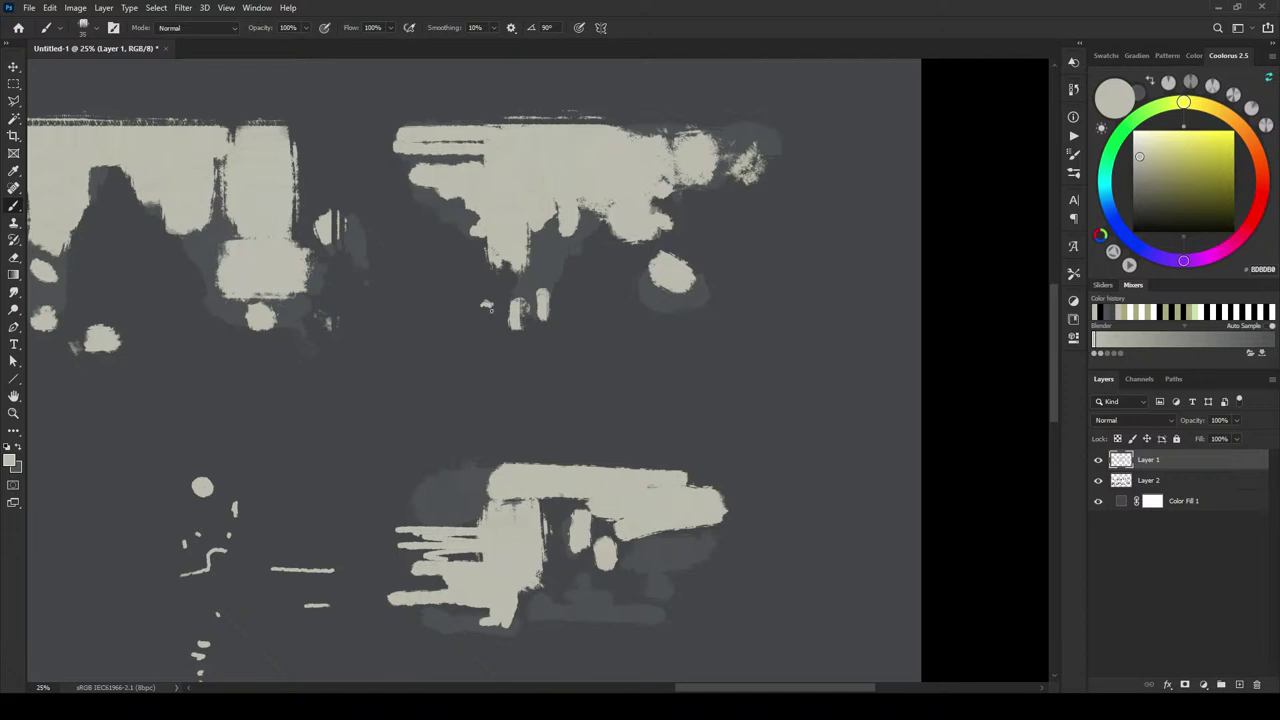
key("bracketleft")
key("bracketleft")
key("bracketleft")
key("bracketright")
key("bracketright")
key("bracketright")
left_click(755, 188)
left_click(762, 179)
- Dab cream paint near the sky shape's lower edge
key("bracketright")
key("bracketright")
key("bracketright")
key("bracketright")
key("bracketright")
key("bracketright")
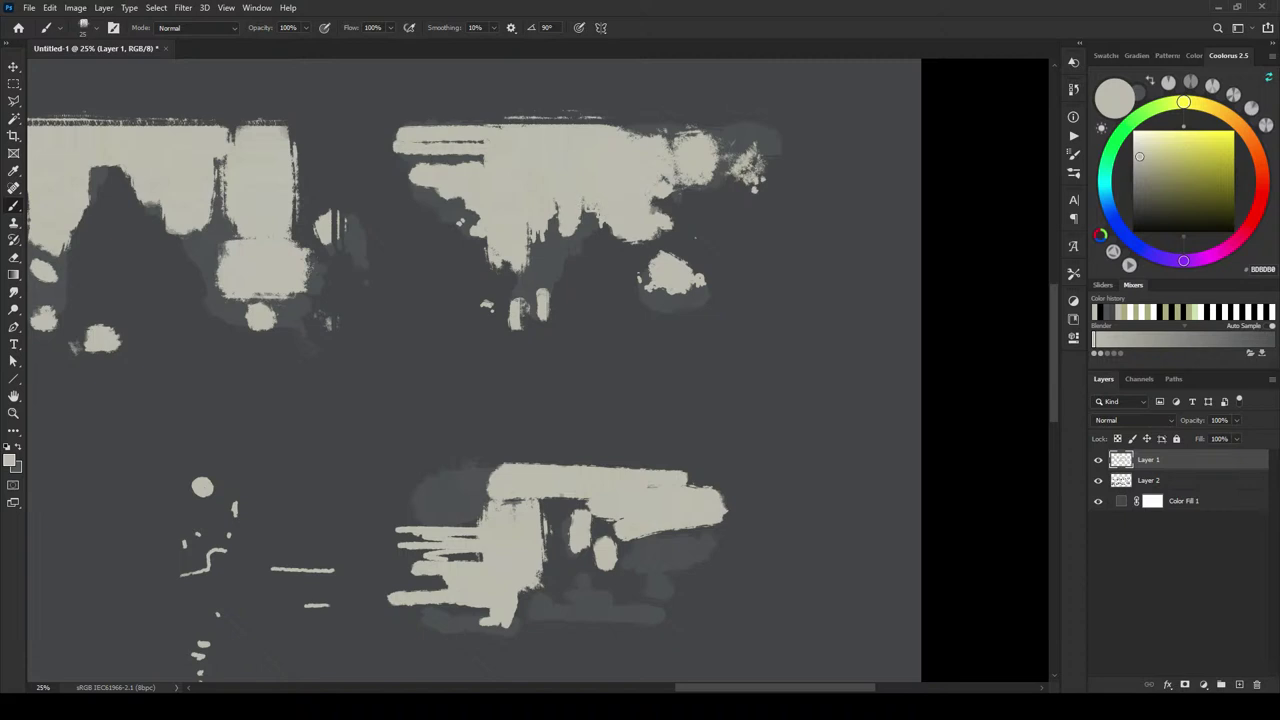
key("bracketleft")
key("bracketleft")
left_click(566, 244)
mouse_move(400, 349)
left_mouse_down()
mouse_move(608, 423)
mouse_move(714, 386)
mouse_move(684, 355)
mouse_move(766, 363)
left_mouse_up()
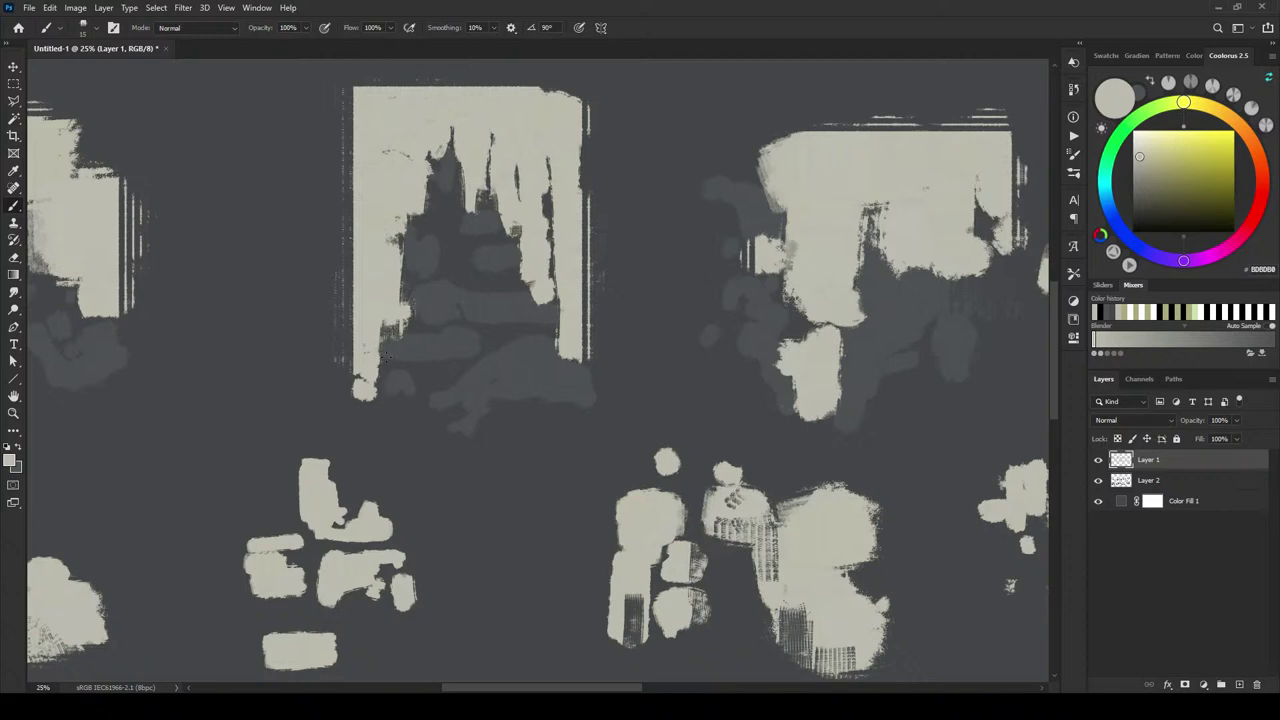
- Darken the frame's lower-left and right inner edges and touch up the hatched area's top
left_click_drag(378, 340, 366, 394)
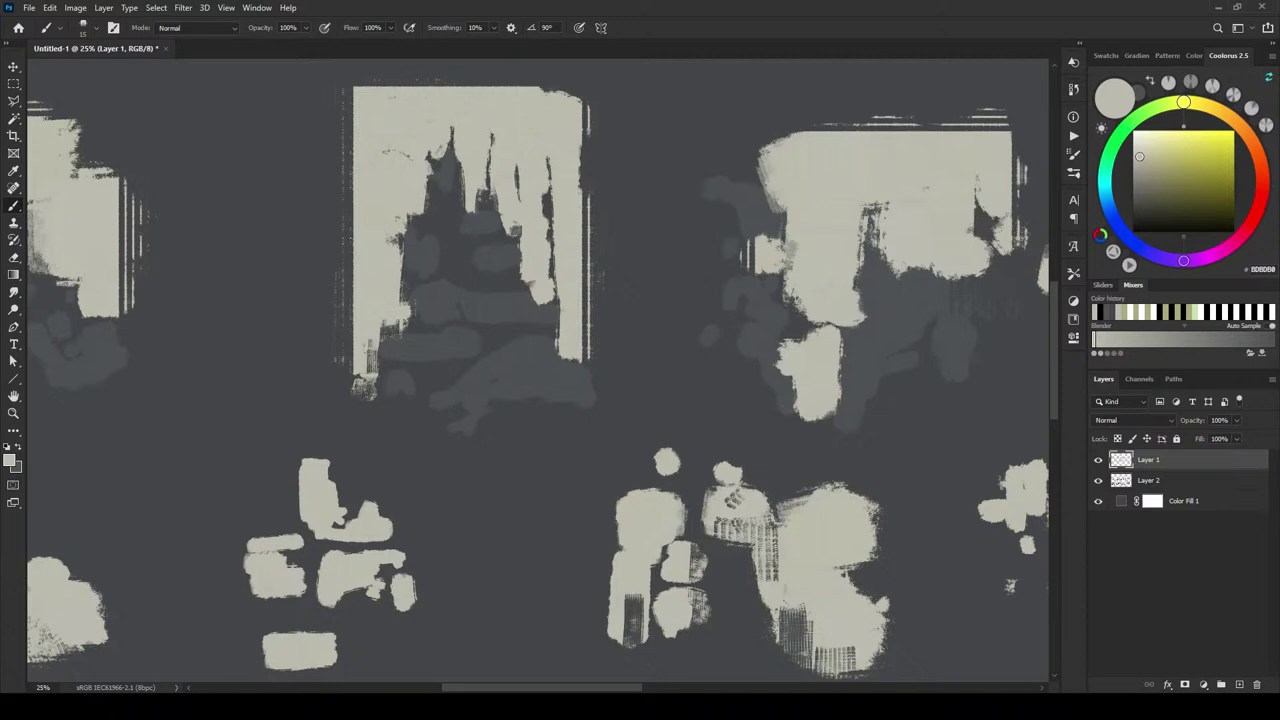
mouse_move(560, 334)
left_mouse_down()
mouse_move(560, 358)
mouse_move(563, 310)
left_mouse_up()
mouse_move(556, 361)
left_mouse_down()
mouse_move(528, 268)
mouse_move(517, 290)
mouse_move(530, 300)
mouse_move(528, 280)
mouse_move(534, 310)
mouse_move(522, 240)
mouse_move(520, 275)
left_mouse_up()
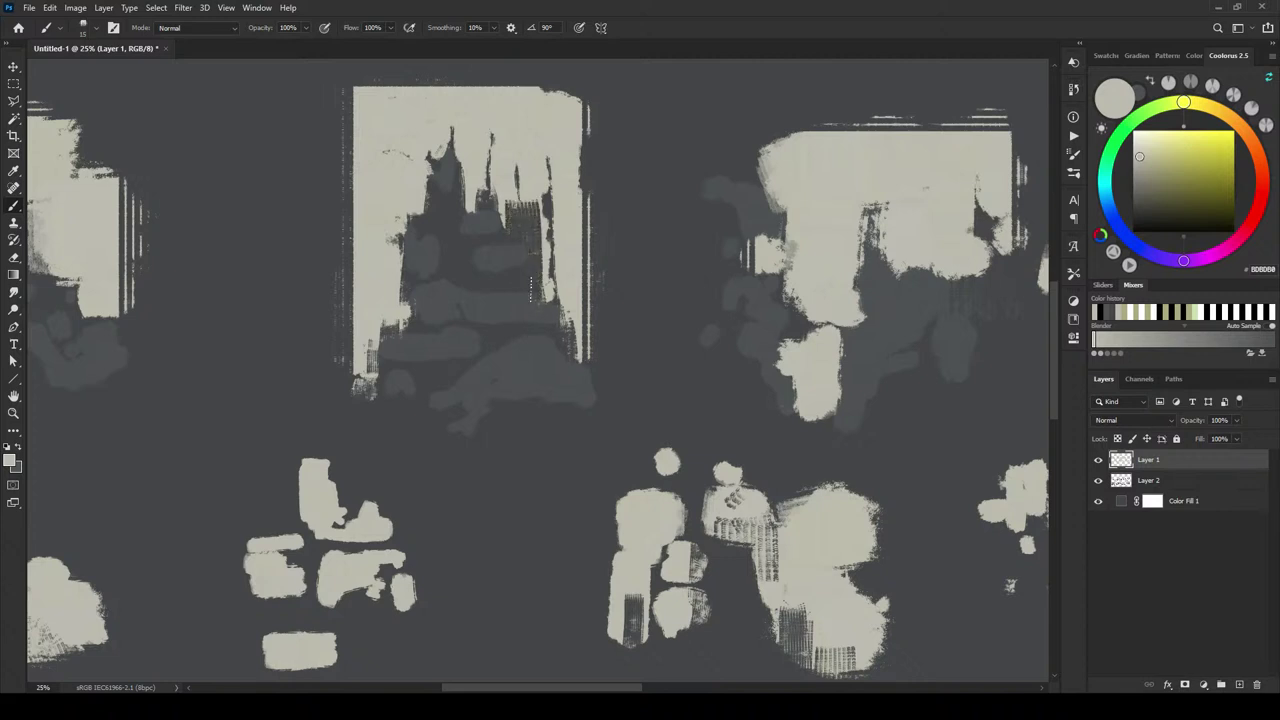
mouse_move(512, 206)
left_mouse_down()
mouse_move(530, 204)
mouse_move(506, 207)
mouse_move(537, 234)
mouse_move(541, 270)
left_mouse_up()
- Cover the stray dark streaks and spots in the castle area with light paint
left_click_drag(507, 219, 507, 231)
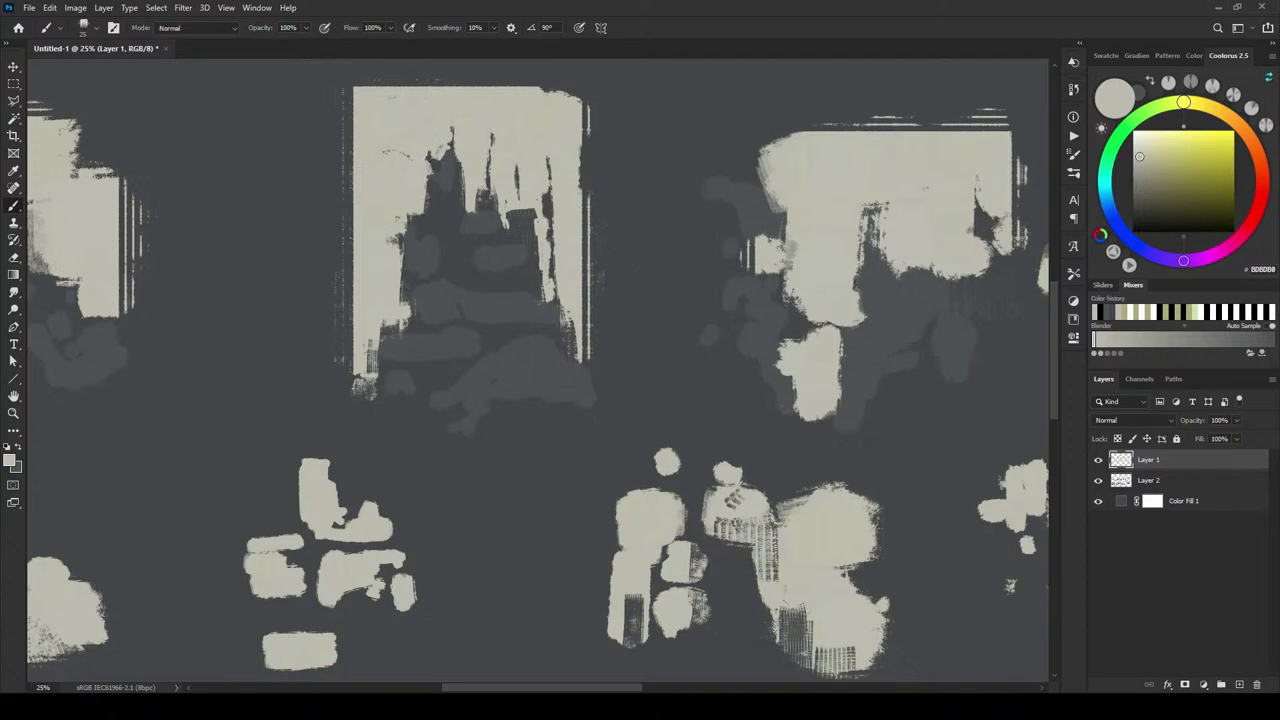
left_click_drag(488, 181, 491, 137)
left_click_drag(499, 209, 496, 189)
left_click_drag(425, 207, 428, 178)
mouse_move(404, 236)
left_mouse_down()
mouse_move(405, 212)
mouse_move(410, 255)
left_mouse_up()
- Add light marks and hatched dark patches along the silhouette's left edge
mouse_move(406, 298)
left_mouse_down()
mouse_move(405, 272)
mouse_move(404, 302)
left_mouse_up()
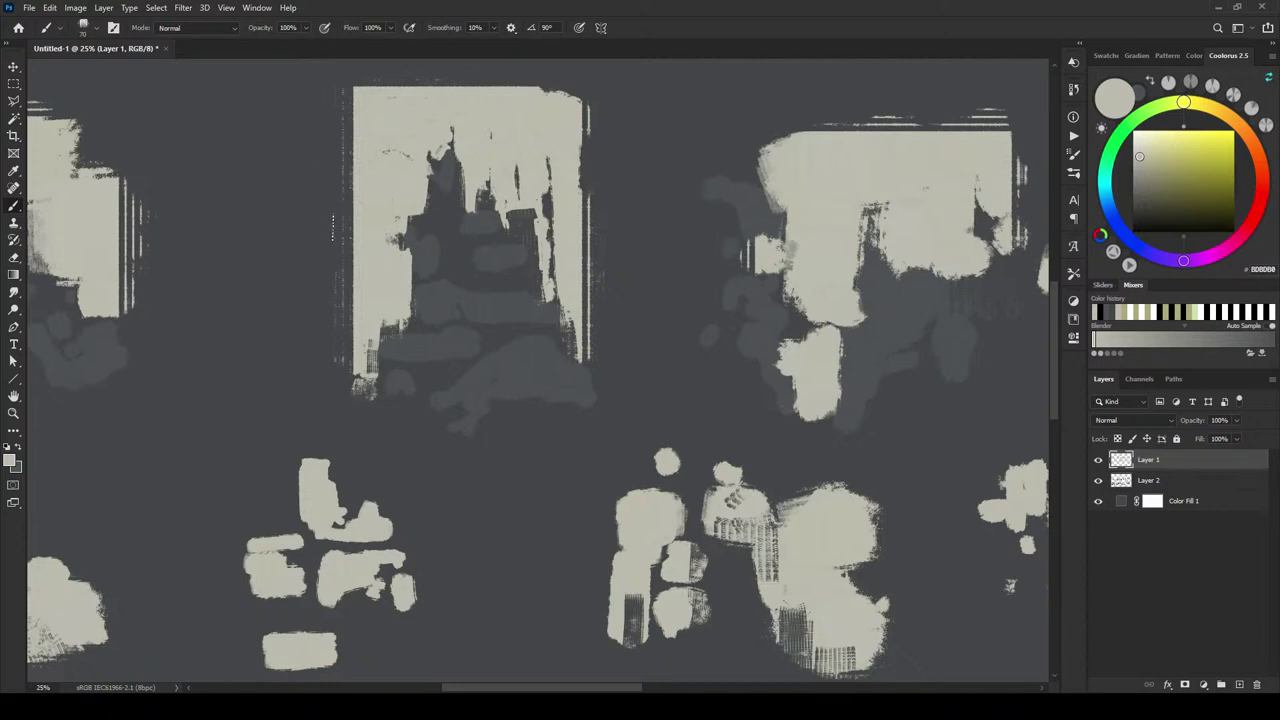
left_click_drag(382, 286, 392, 260)
left_click_drag(396, 200, 406, 222)
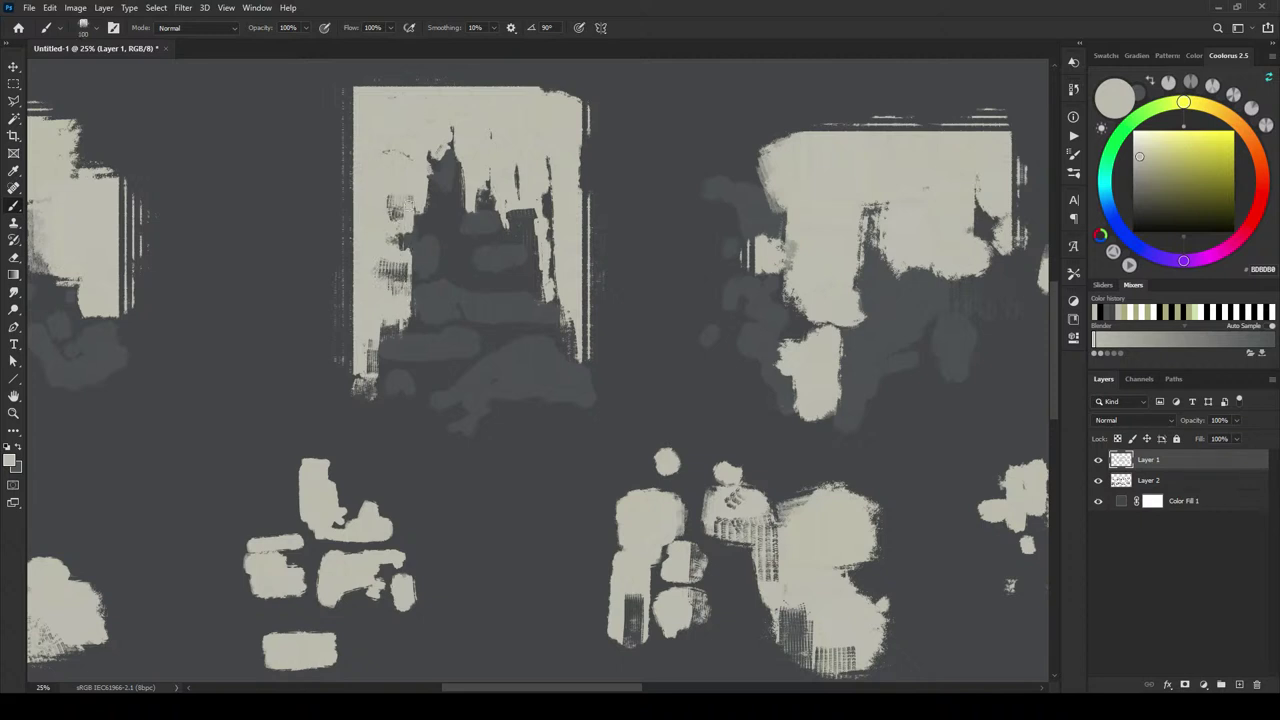
- With a halved brush, lighten the tower's tip and sharpen its left edge
right_click(413, 152)
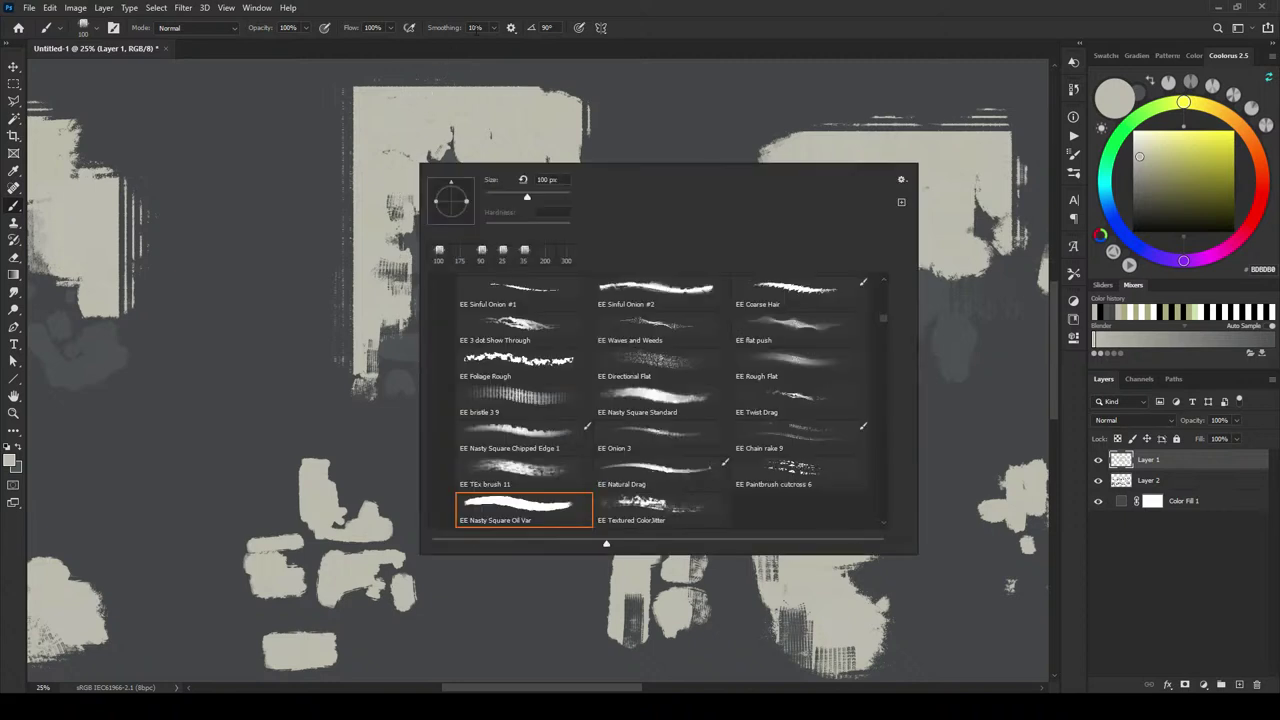
key("Escape")
key("bracketleft")
key("bracketleft")
key("bracketleft")
key("bracketleft")
key("bracketleft")
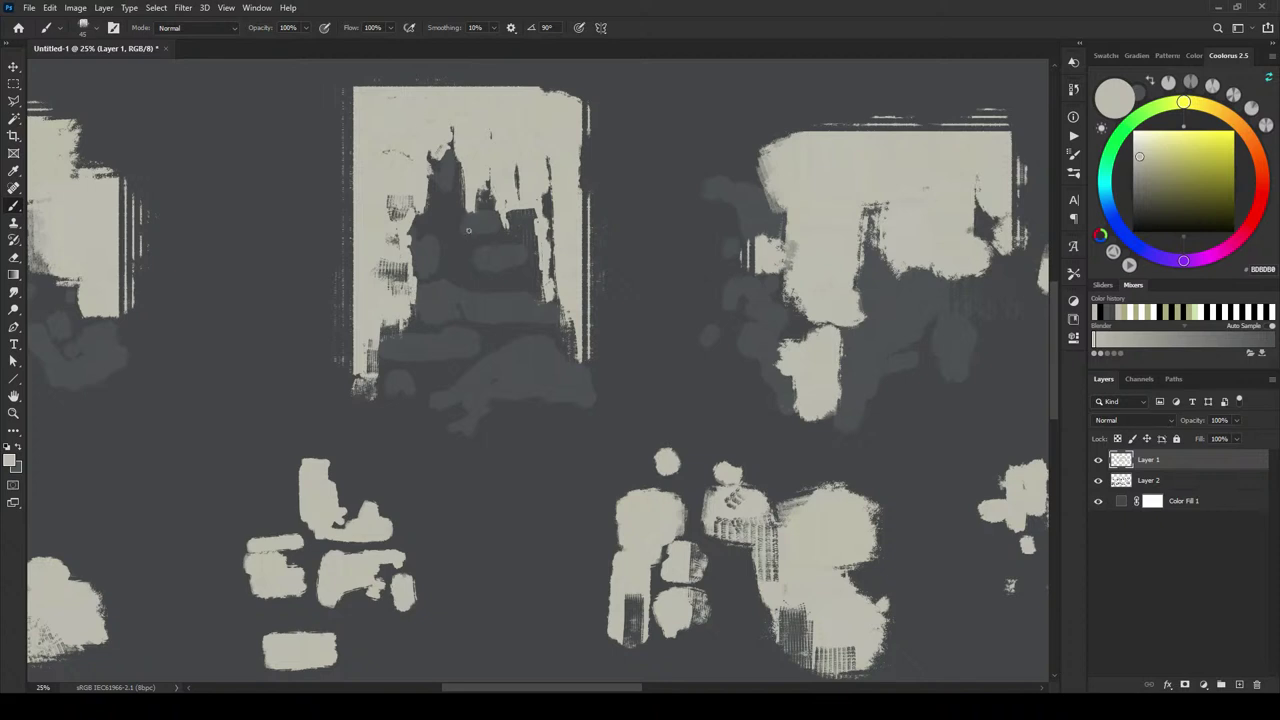
mouse_move(464, 172)
left_mouse_down()
mouse_move(464, 206)
mouse_move(427, 210)
mouse_move(464, 203)
left_mouse_up()
key("ctrl+z")
left_click_drag(442, 148, 446, 156)
left_click_drag(428, 155, 431, 173)
mouse_move(536, 211)
left_mouse_down()
mouse_move(512, 210)
mouse_move(533, 207)
left_mouse_up()
- Darken the tower's lower-left edge and add a light diagonal from its right edge
left_click_drag(364, 338, 357, 355)
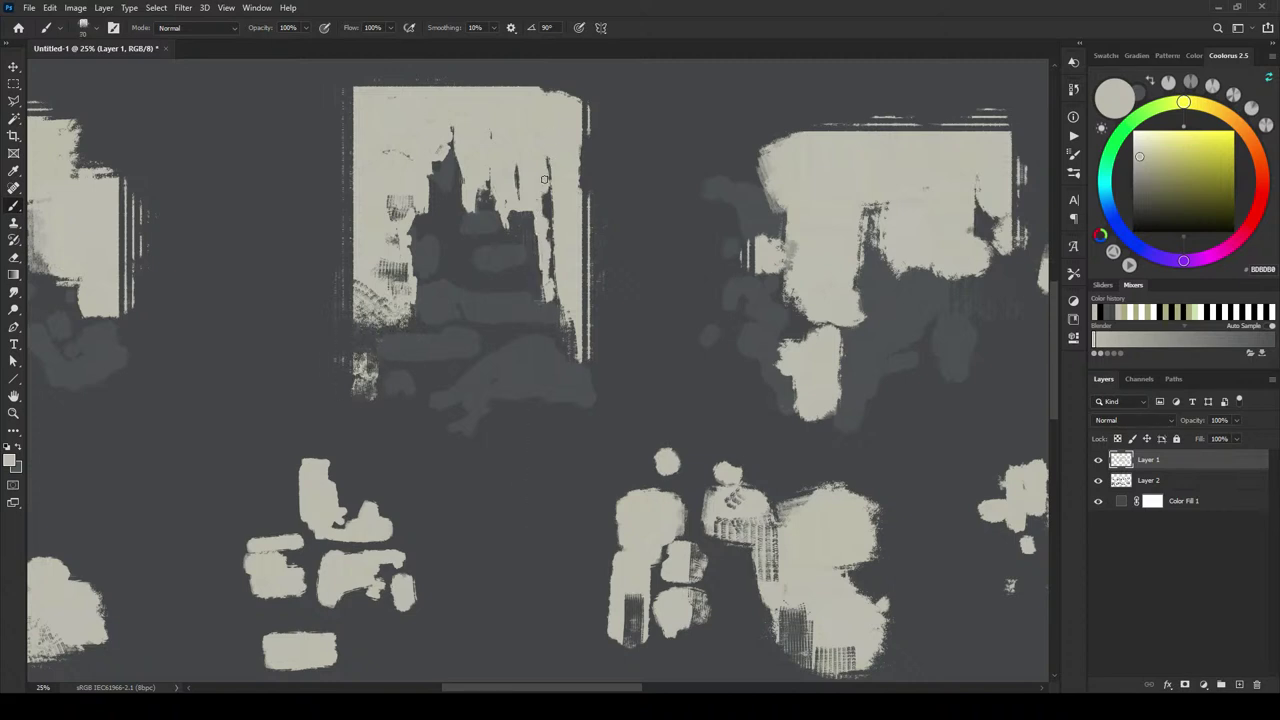
mouse_move(544, 179)
left_mouse_down()
mouse_move(548, 259)
mouse_move(540, 230)
mouse_move(535, 276)
left_mouse_up()
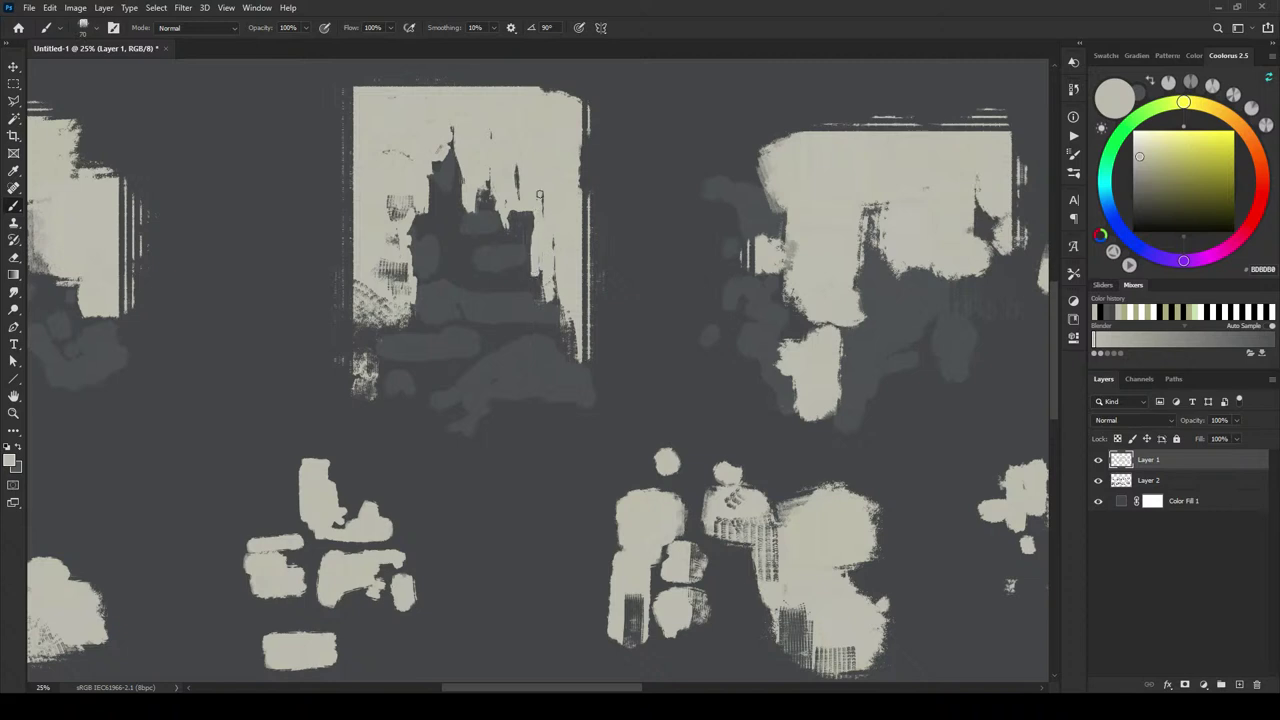
key("ctrl+z")
left_click_drag(536, 298, 566, 332)
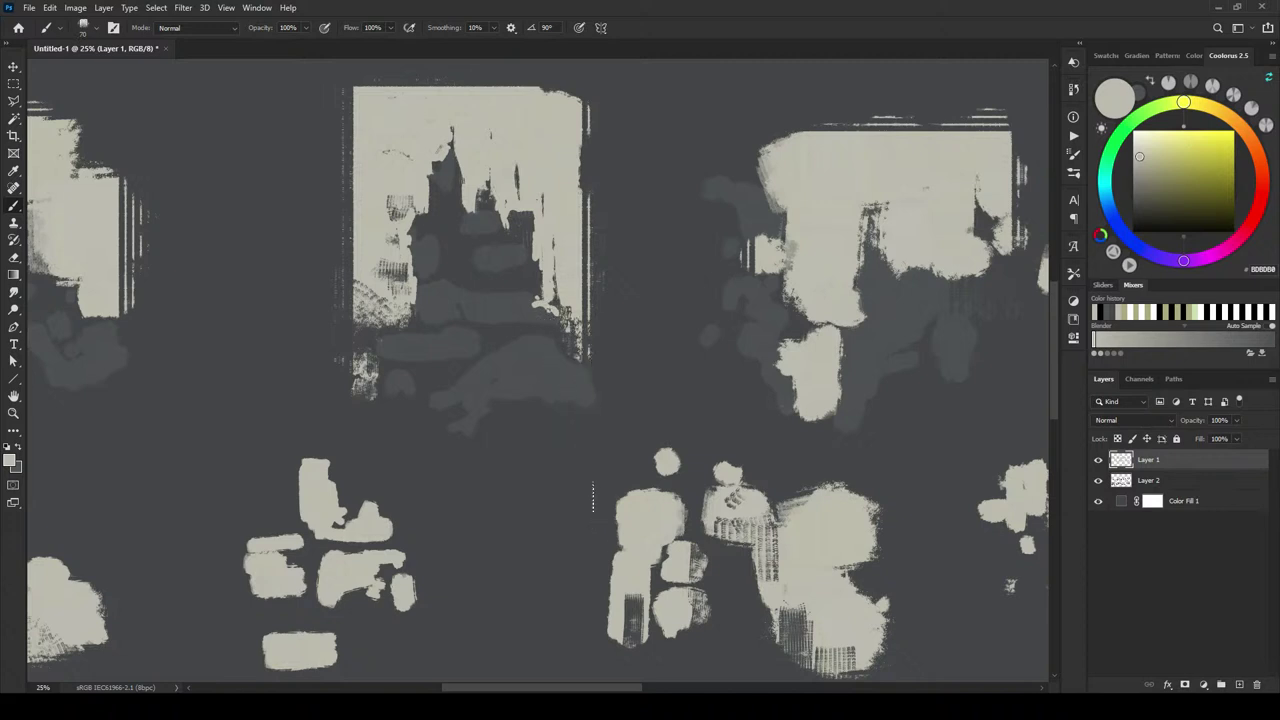
- Add dark hatching across the frame's top corners and light strokes along its top edge
mouse_move(356, 128)
left_mouse_down()
mouse_move(365, 158)
mouse_move(307, 145)
mouse_move(376, 148)
mouse_move(300, 142)
mouse_move(418, 126)
left_mouse_up()
mouse_move(524, 124)
left_mouse_down()
mouse_move(556, 152)
mouse_move(522, 148)
mouse_move(583, 133)
left_mouse_up()
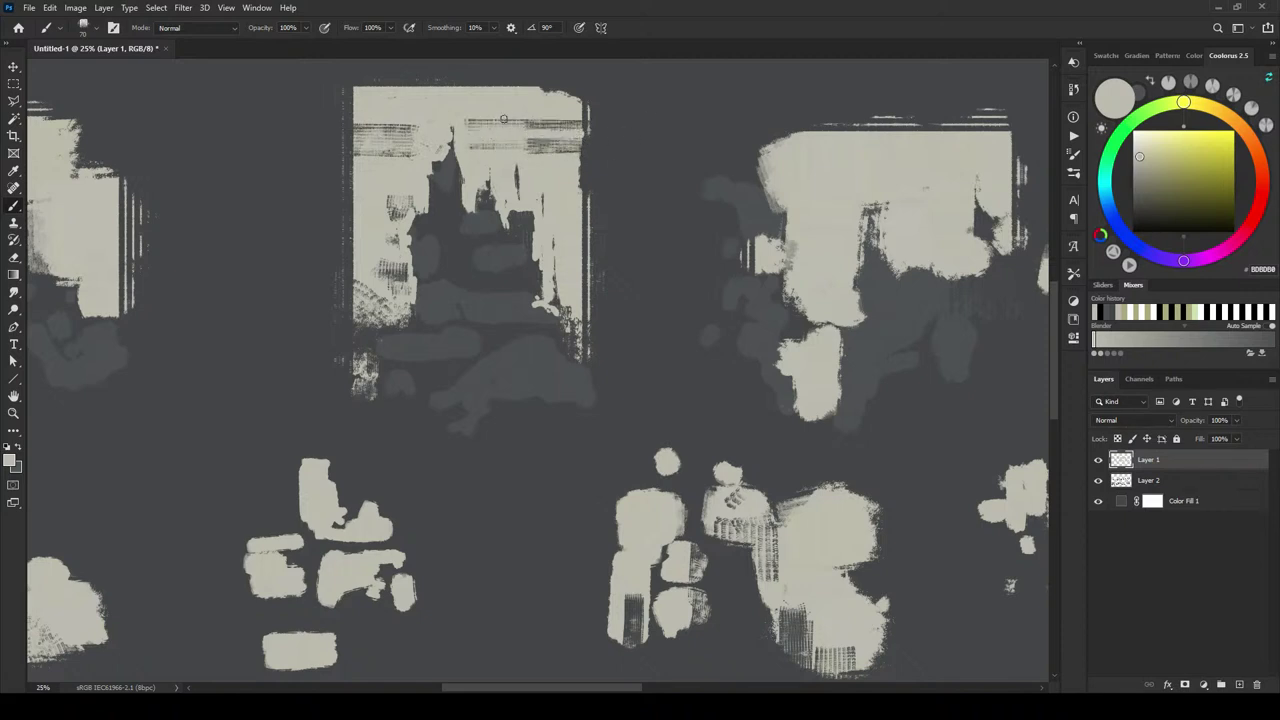
mouse_move(466, 121)
left_mouse_down()
mouse_move(542, 123)
mouse_move(478, 128)
mouse_move(562, 121)
mouse_move(368, 131)
mouse_move(420, 127)
left_mouse_up()
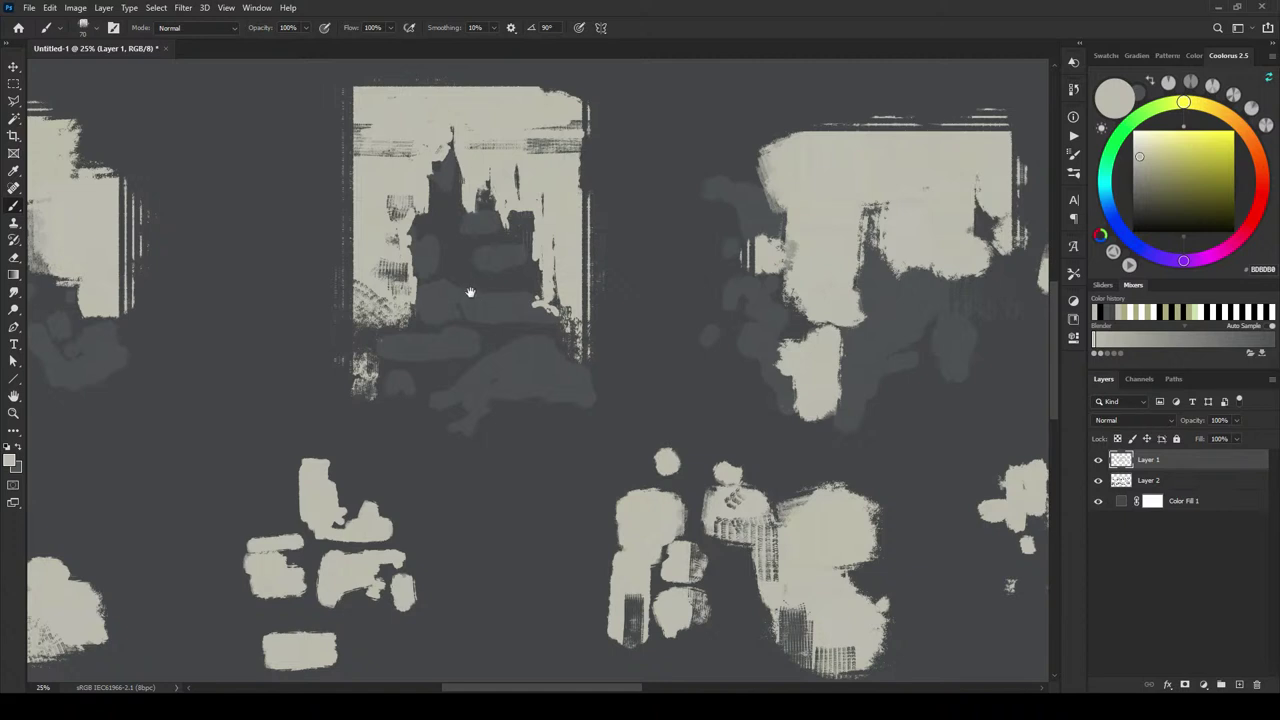
mouse_move(469, 289)
left_mouse_down()
mouse_move(686, 271)
mouse_move(709, 309)
mouse_move(760, 285)
mouse_move(623, 294)
mouse_move(605, 231)
left_mouse_up()
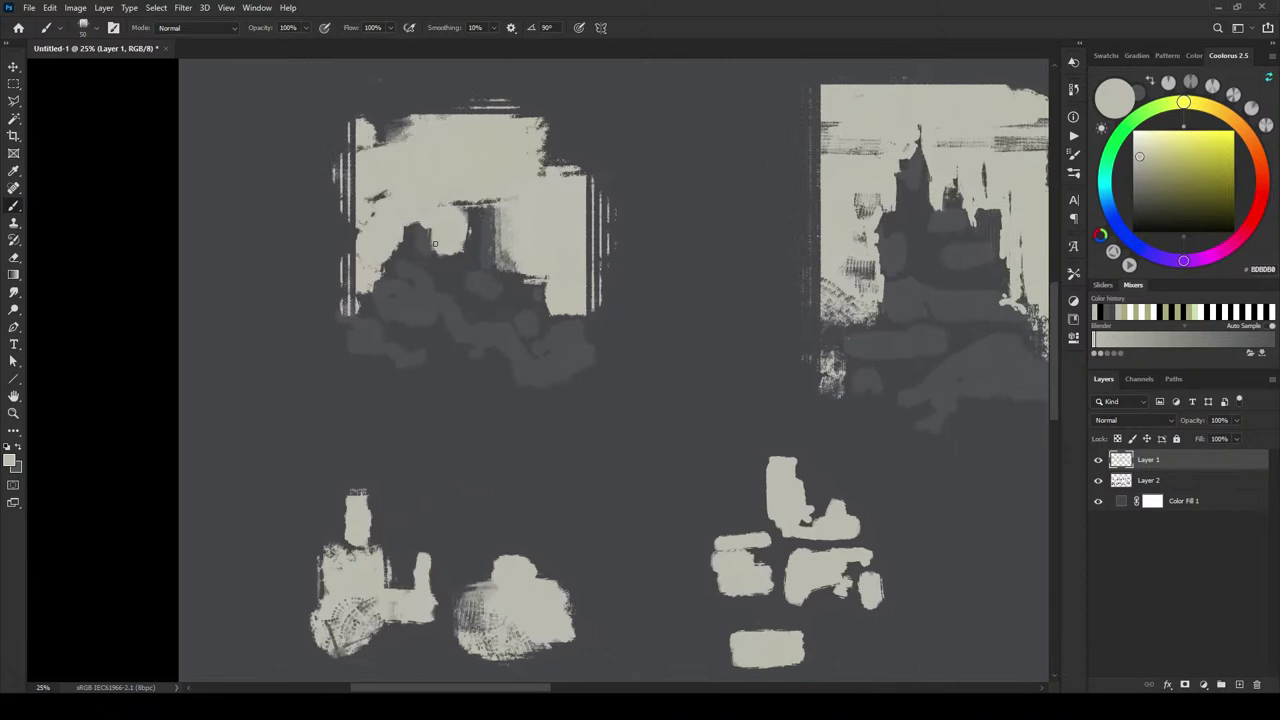
- Lighten the top-left sketch and widen its pale sky blob to both sides and leftward along the top
mouse_move(505, 237)
left_mouse_down()
mouse_move(470, 231)
mouse_move(489, 196)
mouse_move(529, 205)
left_mouse_up()
key("bracketright")
key("bracketright")
key("bracketright")
key("bracketright")
key("bracketright")
key("bracketright")
key("bracketright")
key("bracketright")
key("bracketright")
key("bracketright")
key("bracketright")
left_click(338, 190)
mouse_move(338, 190)
left_mouse_down()
mouse_move(290, 168)
mouse_move(613, 195)
mouse_move(582, 170)
mouse_move(592, 145)
mouse_move(581, 130)
mouse_move(539, 133)
mouse_move(543, 175)
left_mouse_up()
key("bracketleft")
key("bracketleft")
key("bracketleft")
key("bracketleft")
key("bracketright")
key("bracketright")
key("bracketright")
mouse_move(584, 130)
left_mouse_down()
mouse_move(377, 107)
mouse_move(260, 121)
left_mouse_up()
- Extend the pale shape's top edge rightward and cover the lower-right vertical lines
key("bracketleft")
key("bracketleft")
key("bracketleft")
key("bracketleft")
left_click_drag(605, 140, 676, 134)
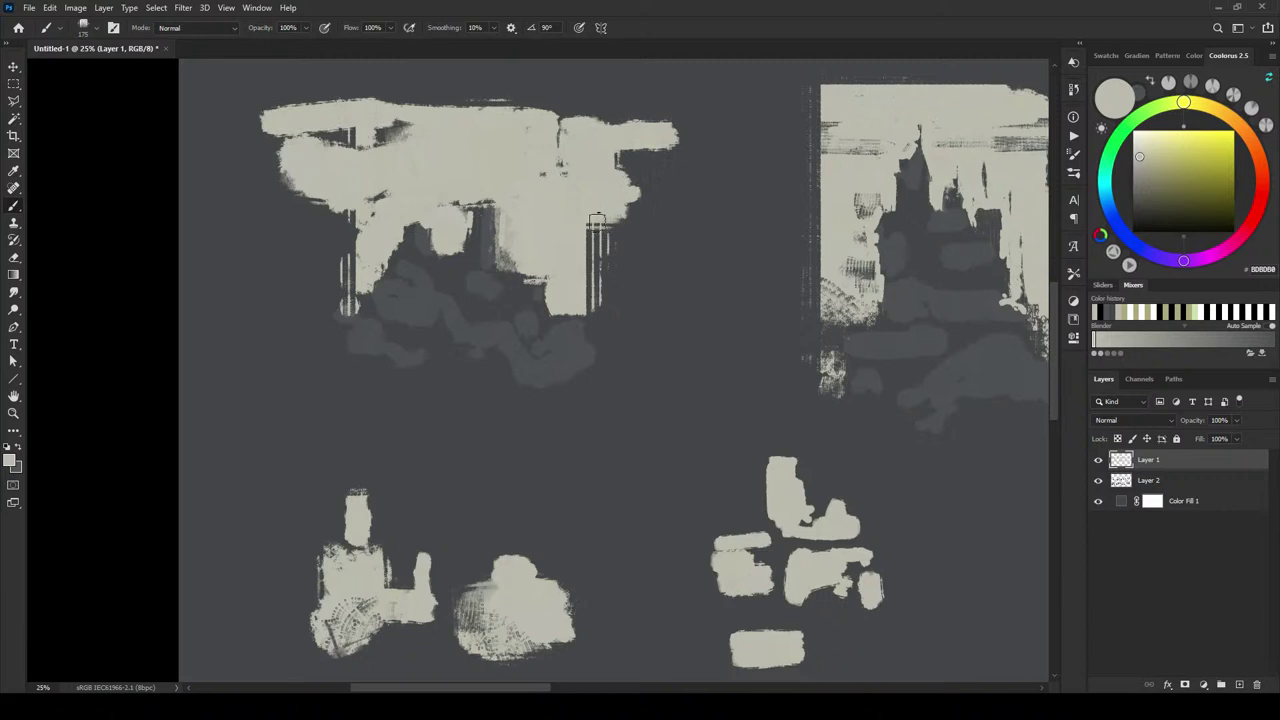
left_click_drag(597, 221, 582, 273)
mouse_move(628, 212)
left_mouse_down()
mouse_move(662, 155)
mouse_move(615, 181)
mouse_move(686, 132)
left_mouse_up()
mouse_move(624, 178)
left_mouse_down()
mouse_move(654, 154)
mouse_move(698, 148)
left_mouse_up()
key("bracketleft")
key("bracketleft")
key("bracketleft")
key("bracketleft")
key("bracketleft")
key("bracketleft")
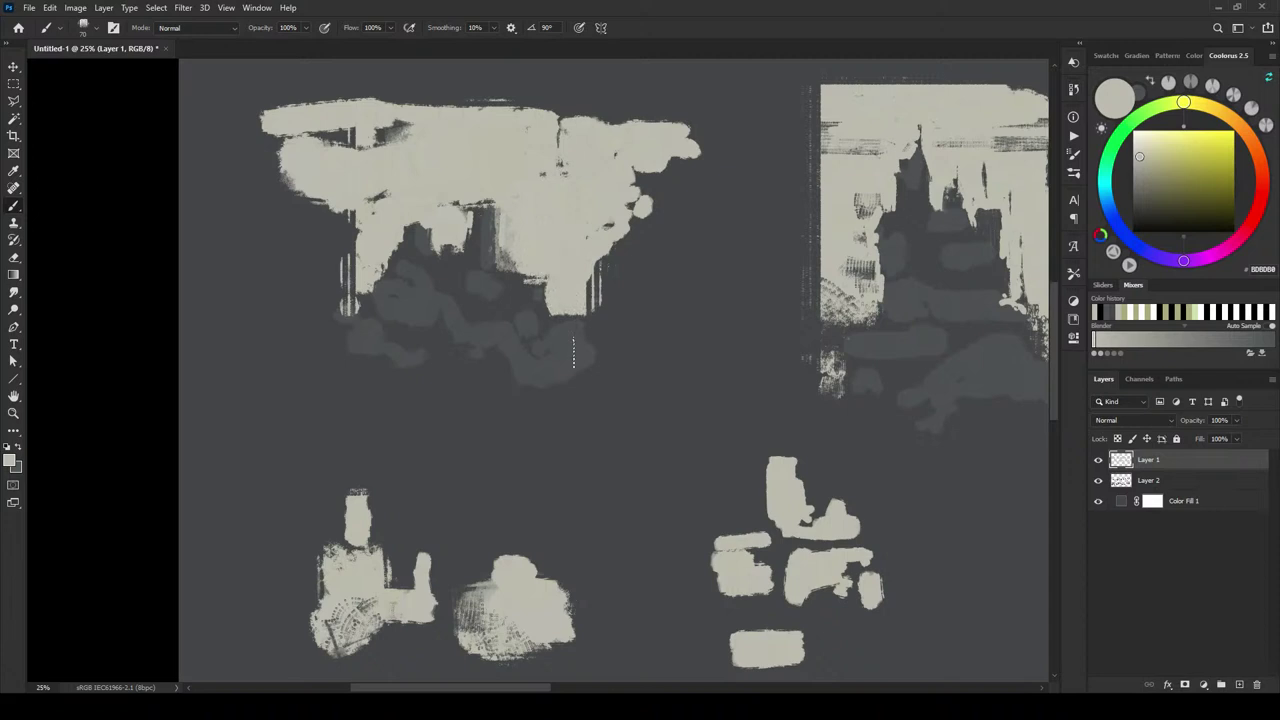
- Pull the sky shape down into a wide pointed tip with a pale blob beneath
mouse_move(542, 281)
left_mouse_down()
mouse_move(581, 326)
mouse_move(541, 268)
mouse_move(577, 353)
mouse_move(538, 266)
mouse_move(558, 356)
left_mouse_up()
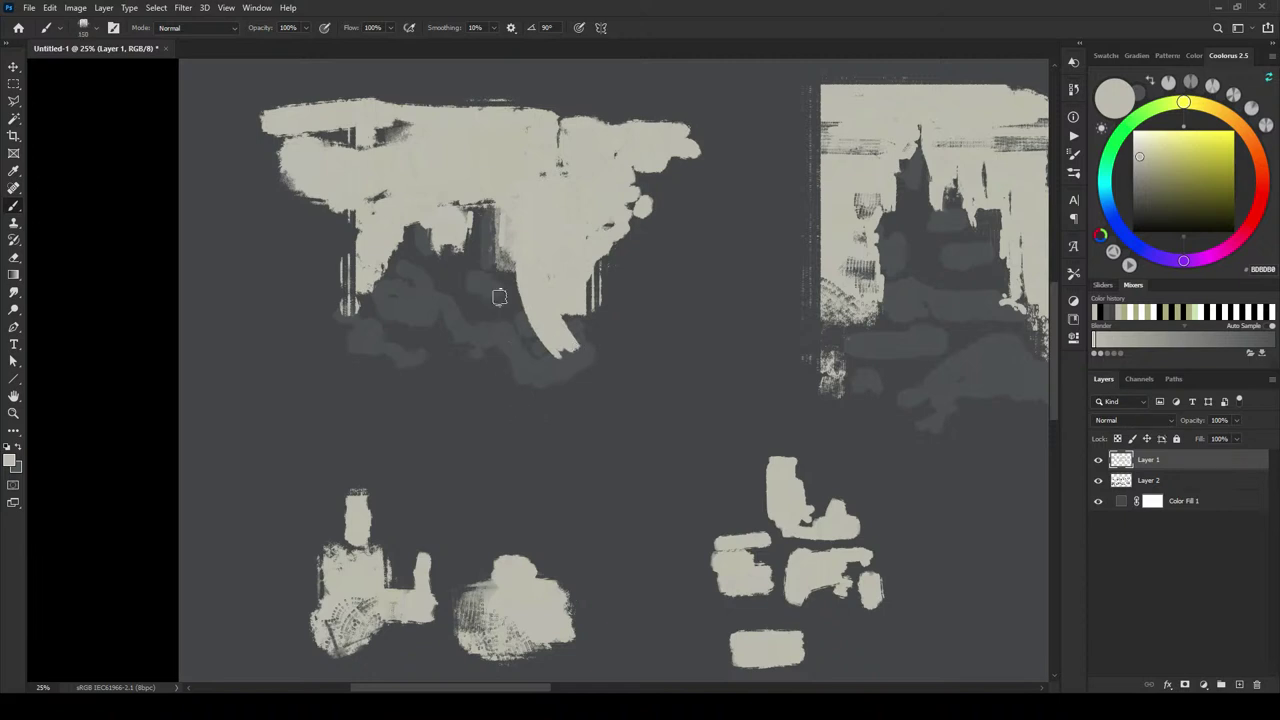
key("bracketright")
key("bracketright")
key("bracketright")
key("bracketright")
left_click_drag(510, 278, 568, 364)
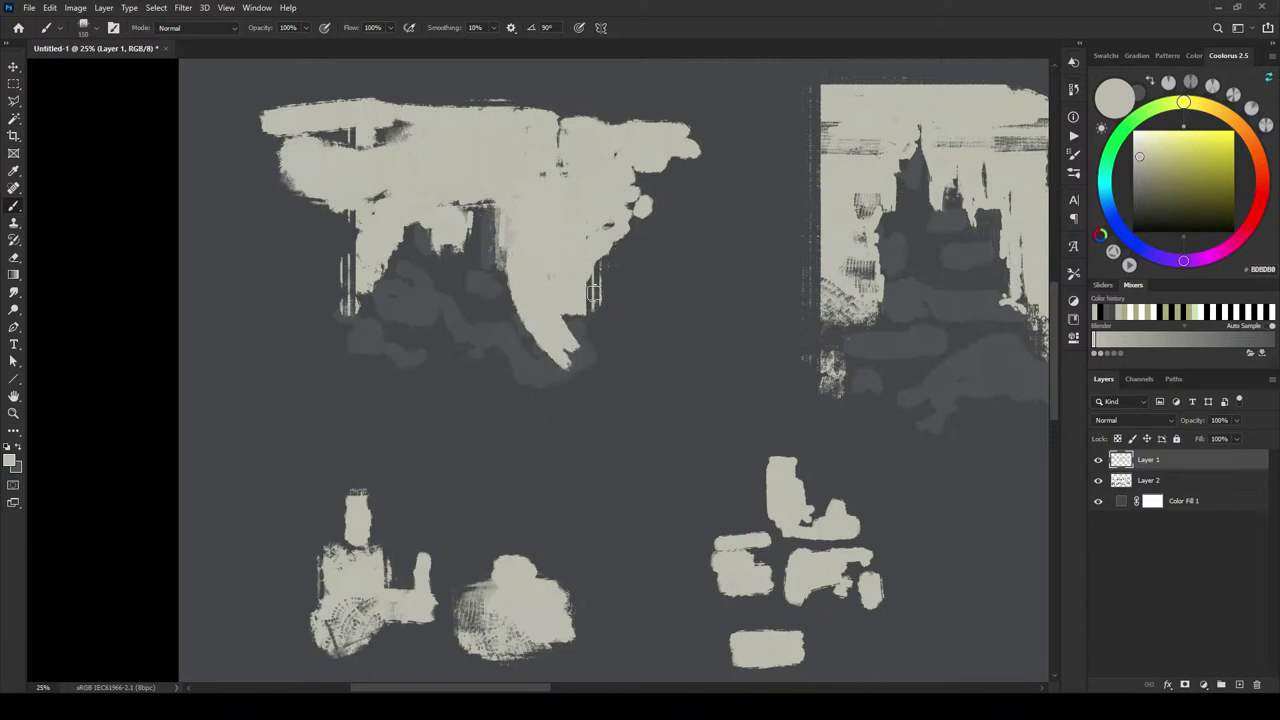
left_click_drag(612, 352, 652, 386)
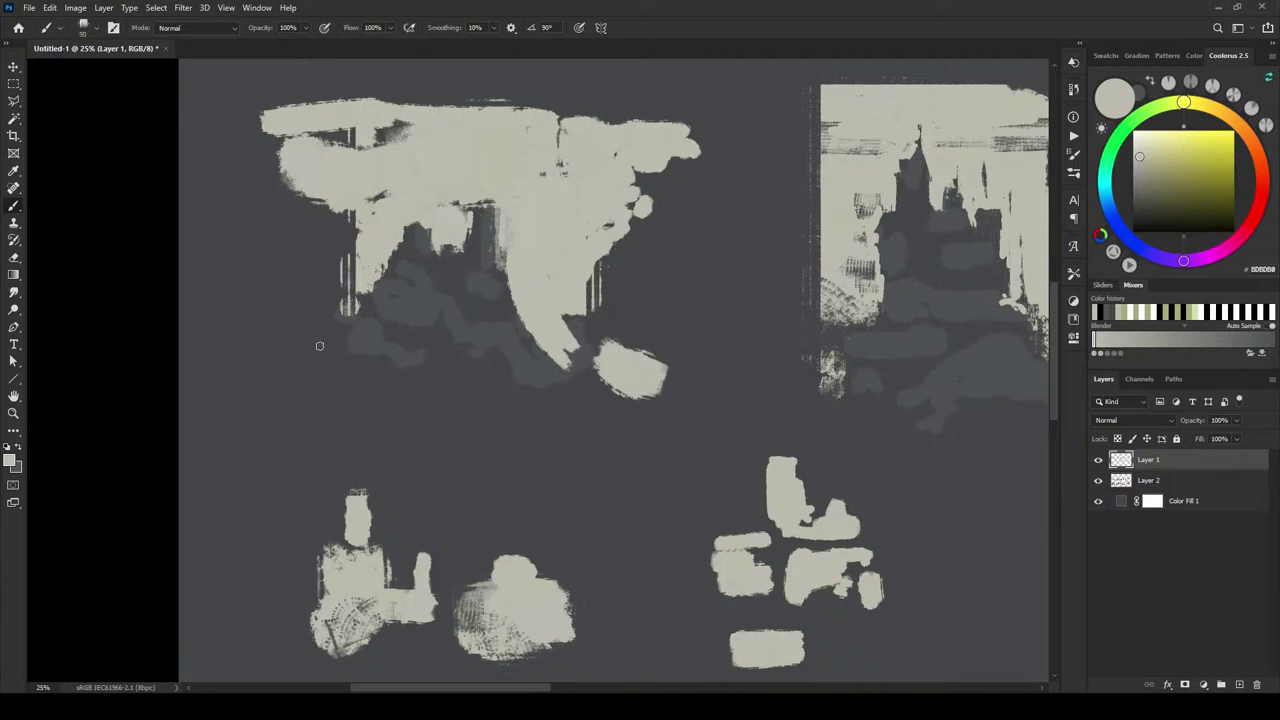
- Add small pale blobs at the left, then undo the unwanted recent strokes
left_click_drag(340, 358, 318, 352)
key("bracketright")
key("bracketright")
key("bracketright")
left_click(330, 350)
left_click(307, 311)
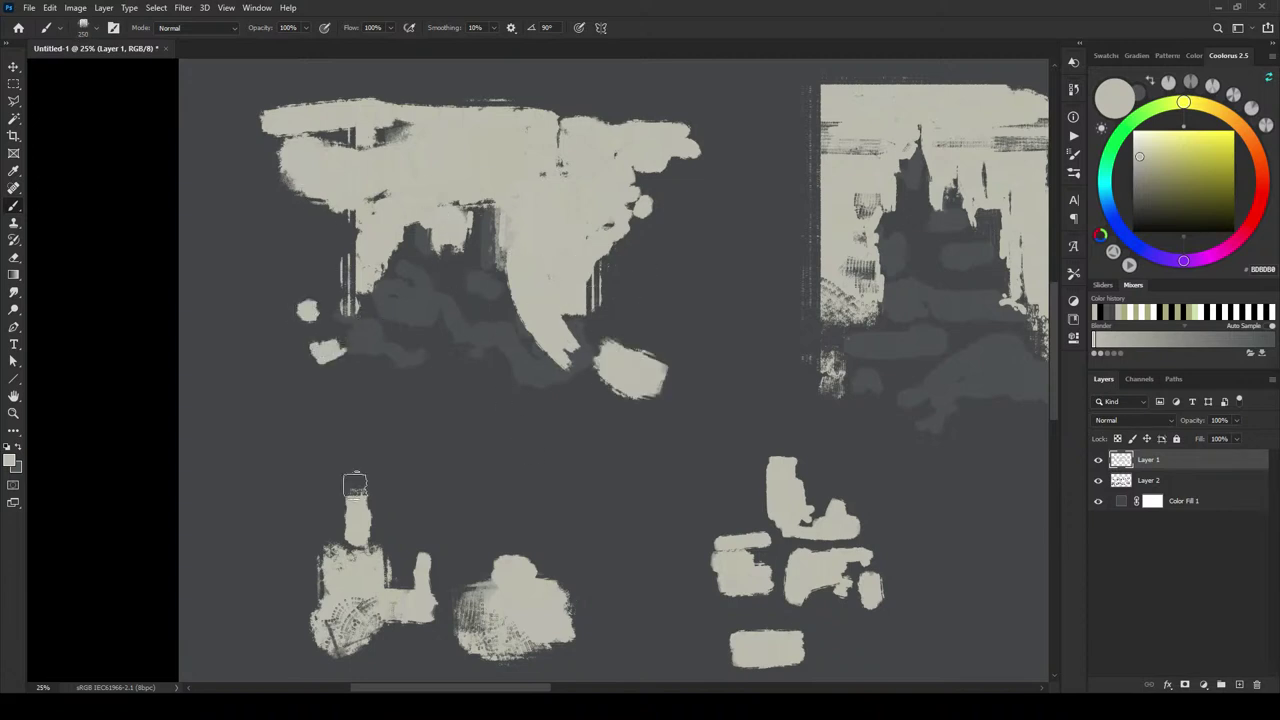
key("ctrl+z")
key("ctrl+z")
key("ctrl+z")
key("ctrl+z")
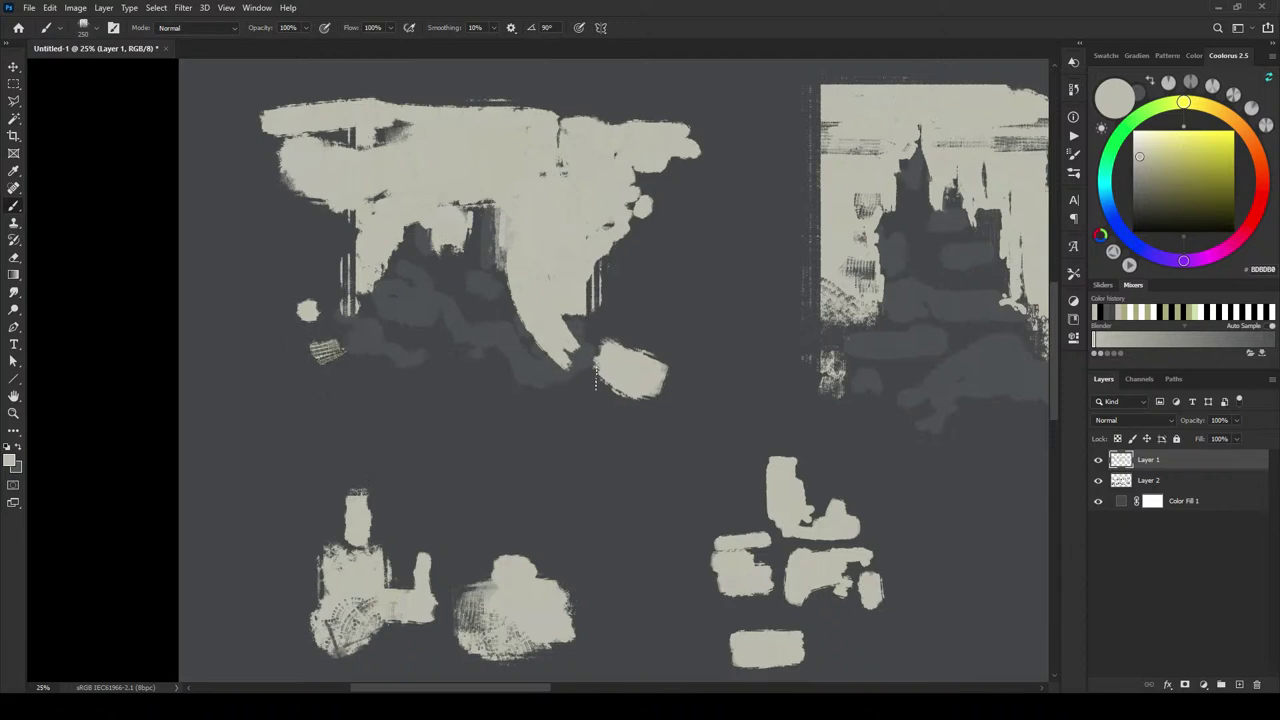
key("ctrl+z")
key("ctrl+z")
key("ctrl+z")
key("ctrl+z")
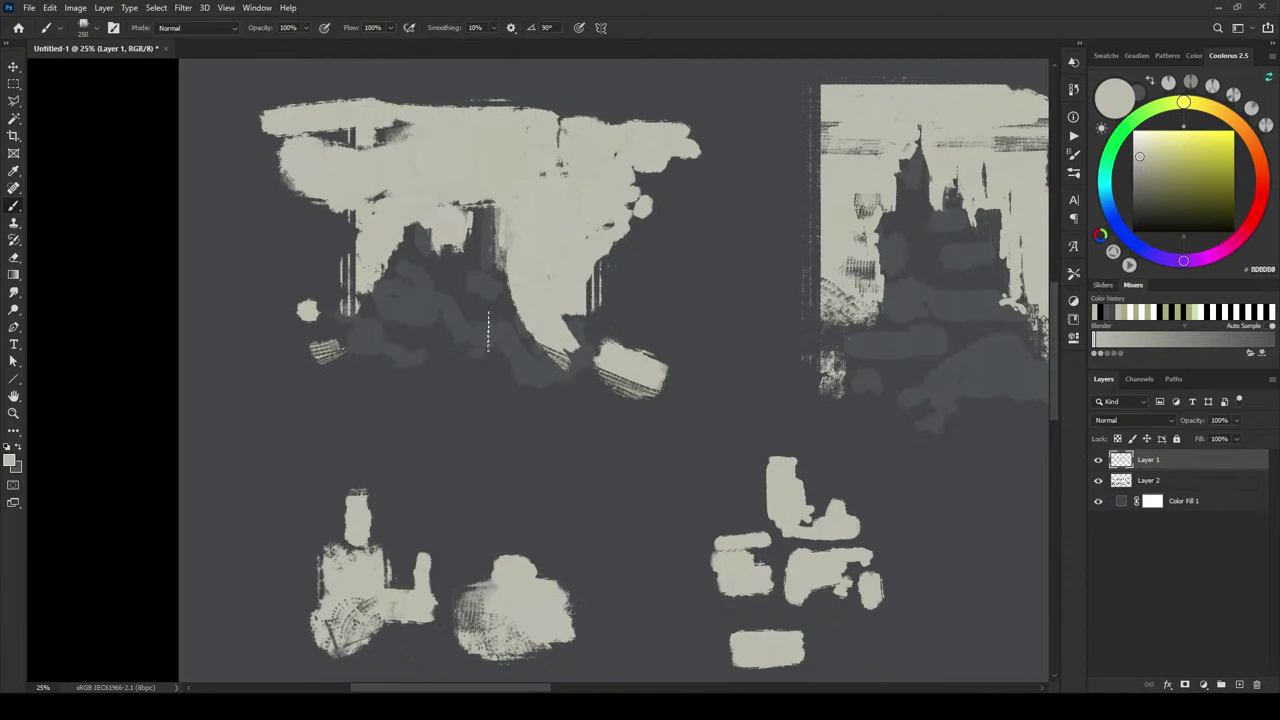
key("ctrl+z")
key("ctrl+z")
key("ctrl+z")
key("ctrl+z")
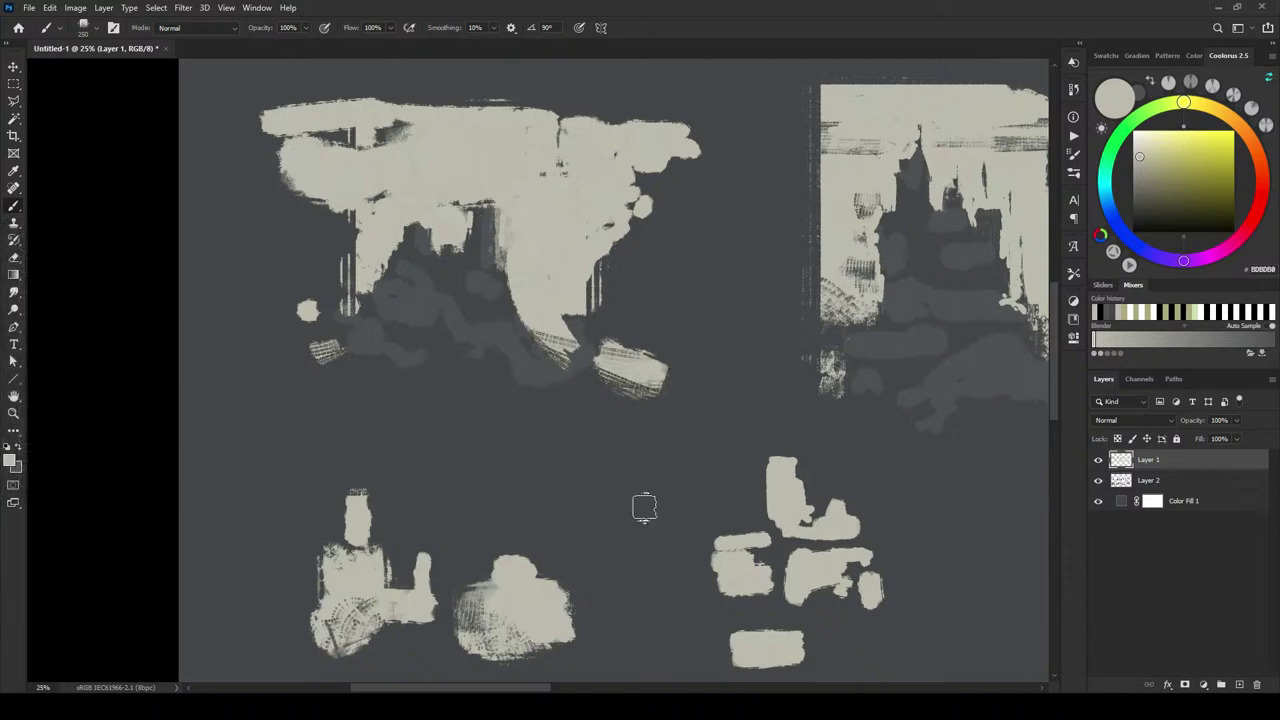
- Add light strokes, then dark dabs in the gaps, on the rightmost third-row thumbnail
scroll(465, 395, "down", 5)
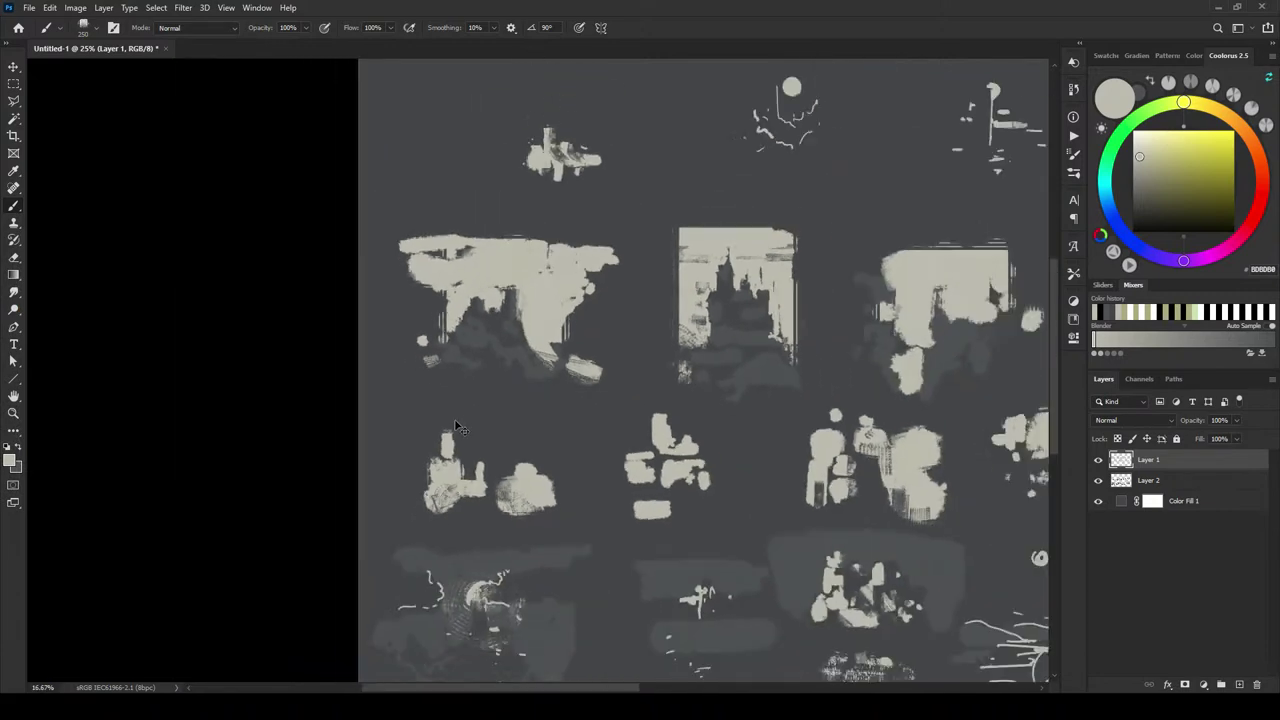
scroll(443, 467, "up", 2)
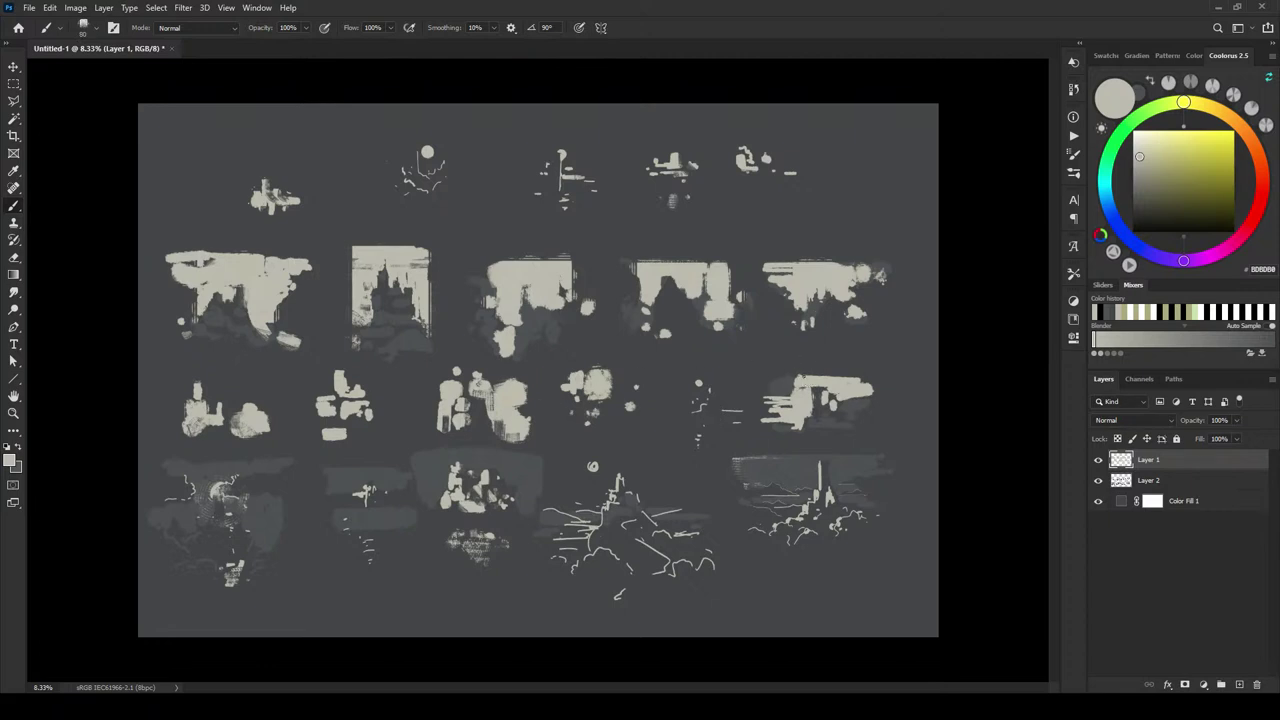
left_click_drag(800, 375, 838, 376)
left_click_drag(840, 374, 840, 386)
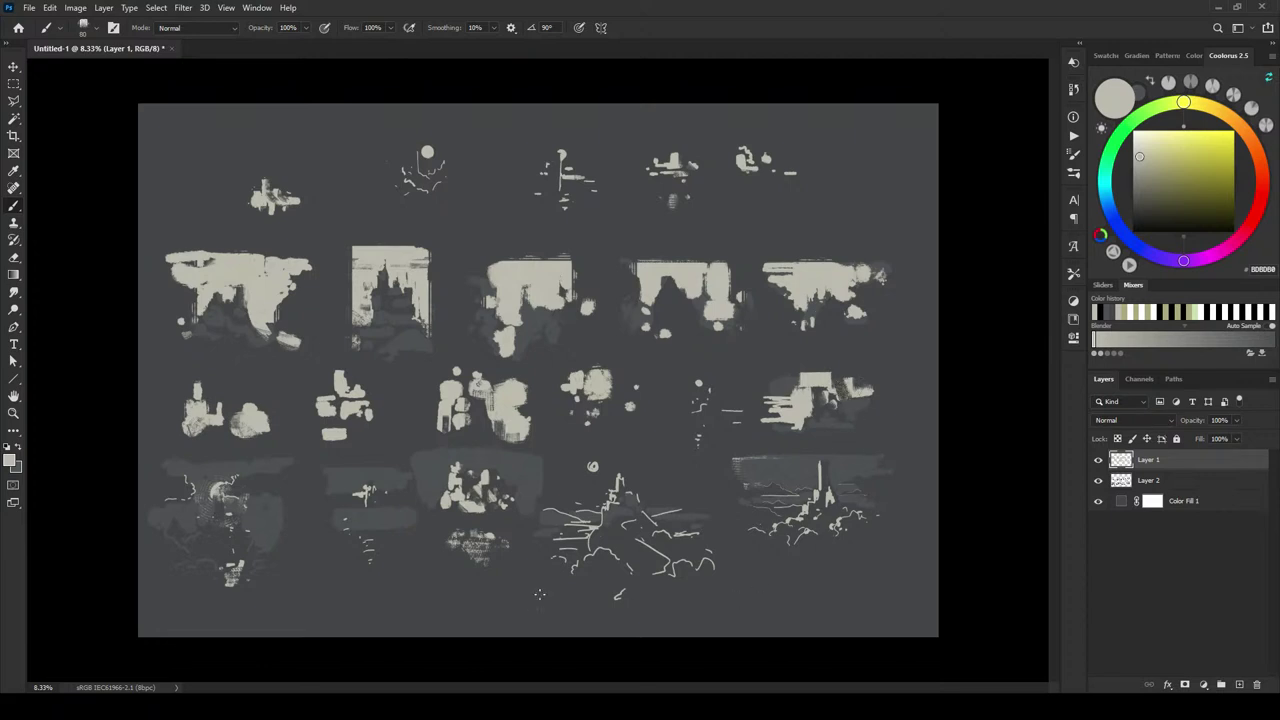
left_click_drag(798, 422, 791, 420)
- Sample the canvas grey, select Layer 2, and paint a broad shadow patch in the top row
left_click(493, 233, "alt")
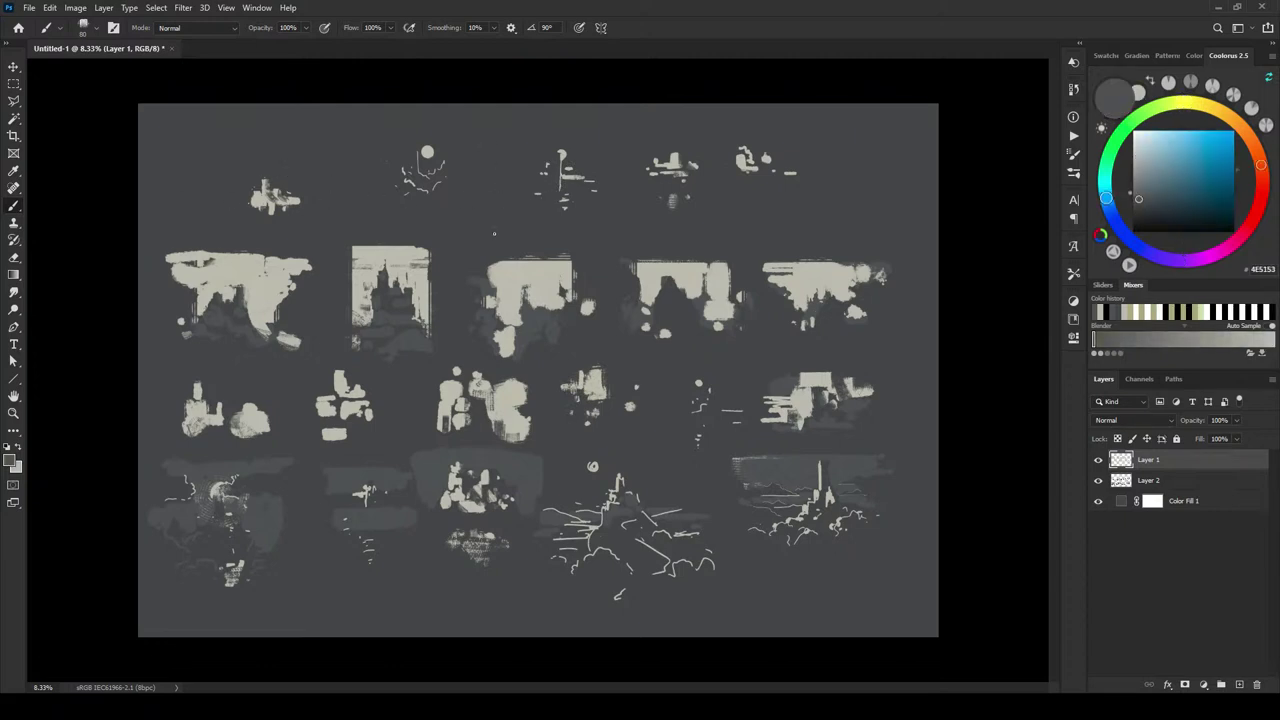
left_click(1122, 482)
key("bracketright")
key("bracketright")
key("bracketright")
key("bracketright")
key("bracketright")
key("bracketright")
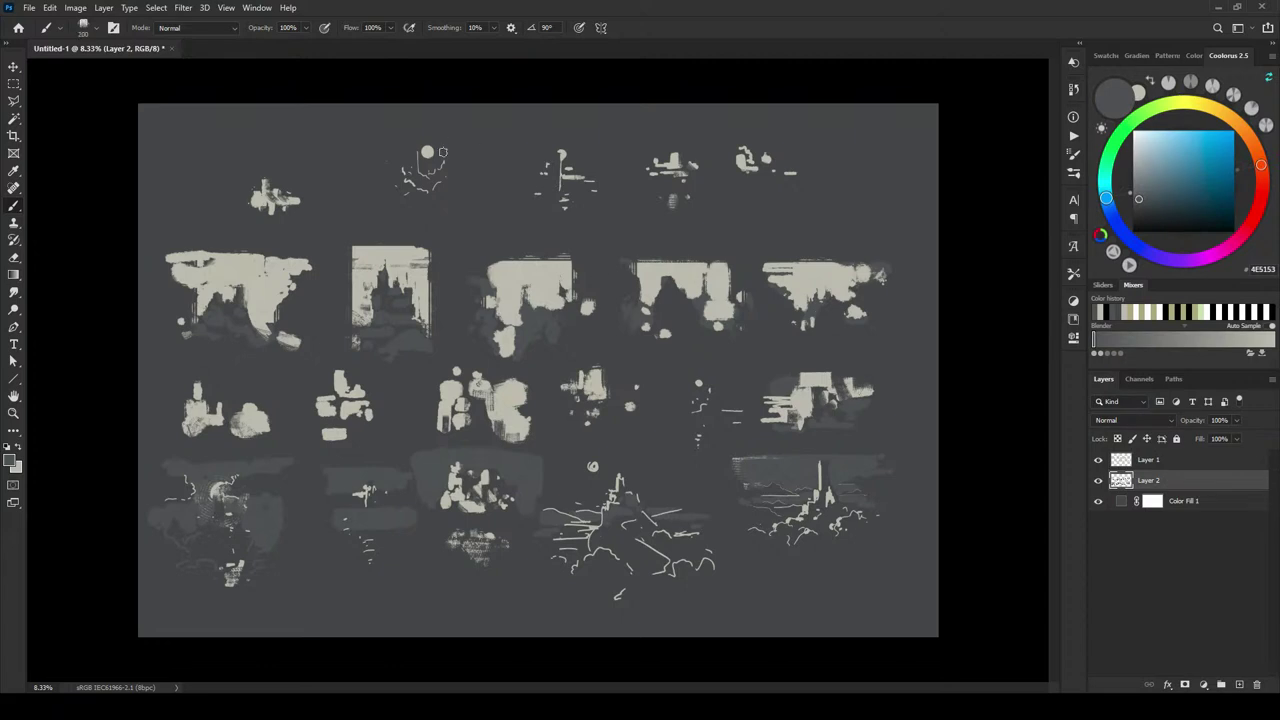
key("bracketright")
key("bracketright")
key("bracketright")
key("bracketright")
key("bracketleft")
key("bracketleft")
key("bracketleft")
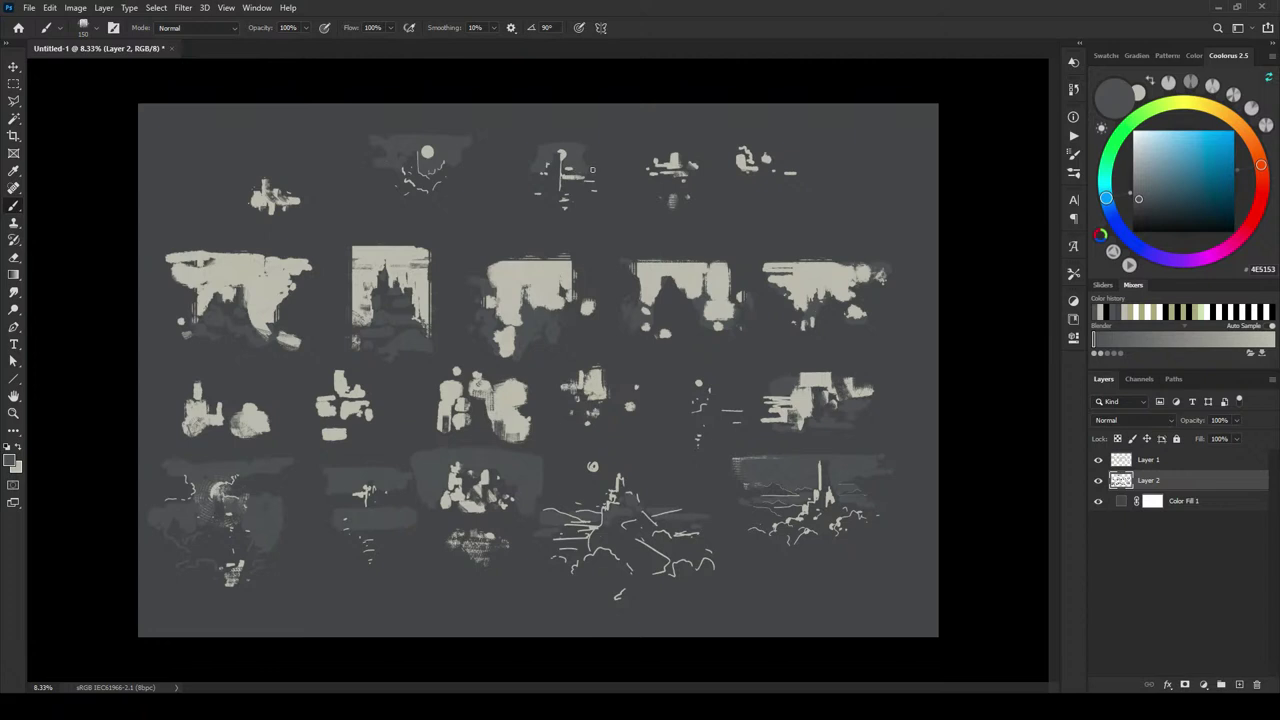
key("bracketright")
key("bracketright")
key("bracketright")
key("bracketright")
key("bracketright")
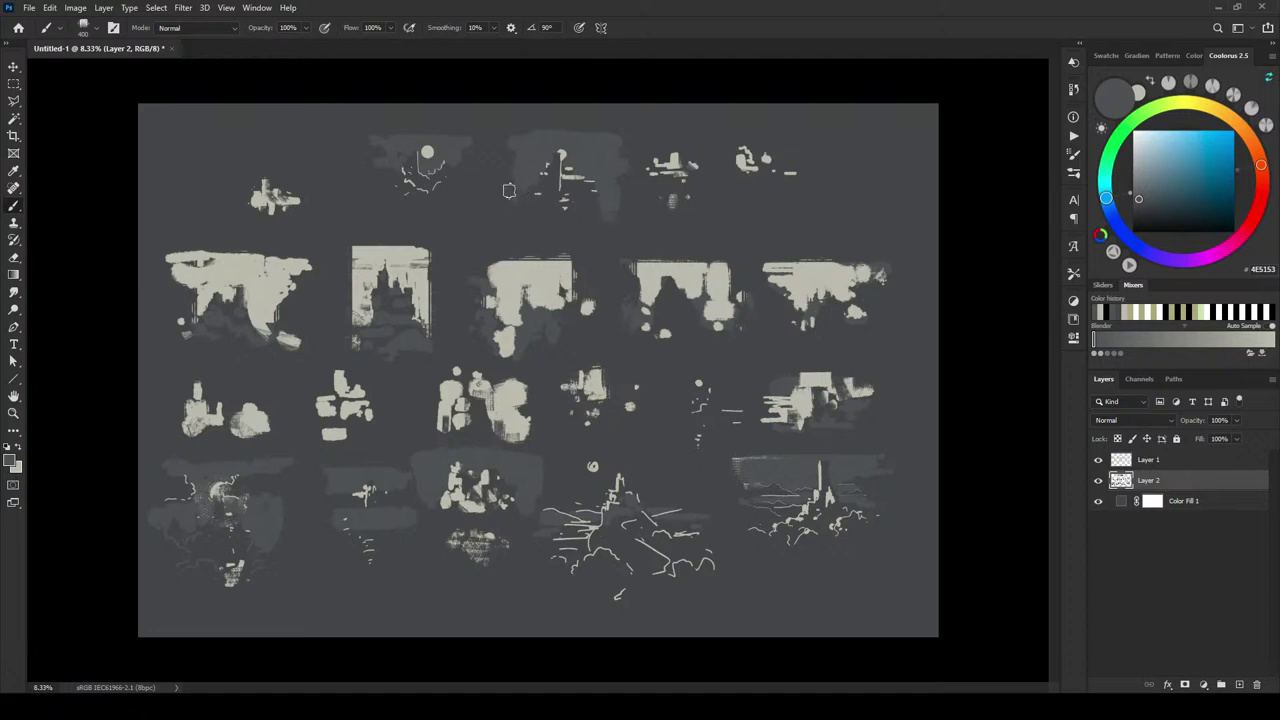
key("bracketright")
key("bracketright")
key("bracketright")
key("bracketright")
key("bracketright")
mouse_move(509, 190)
left_mouse_down()
mouse_move(486, 157)
mouse_move(491, 129)
left_mouse_up()
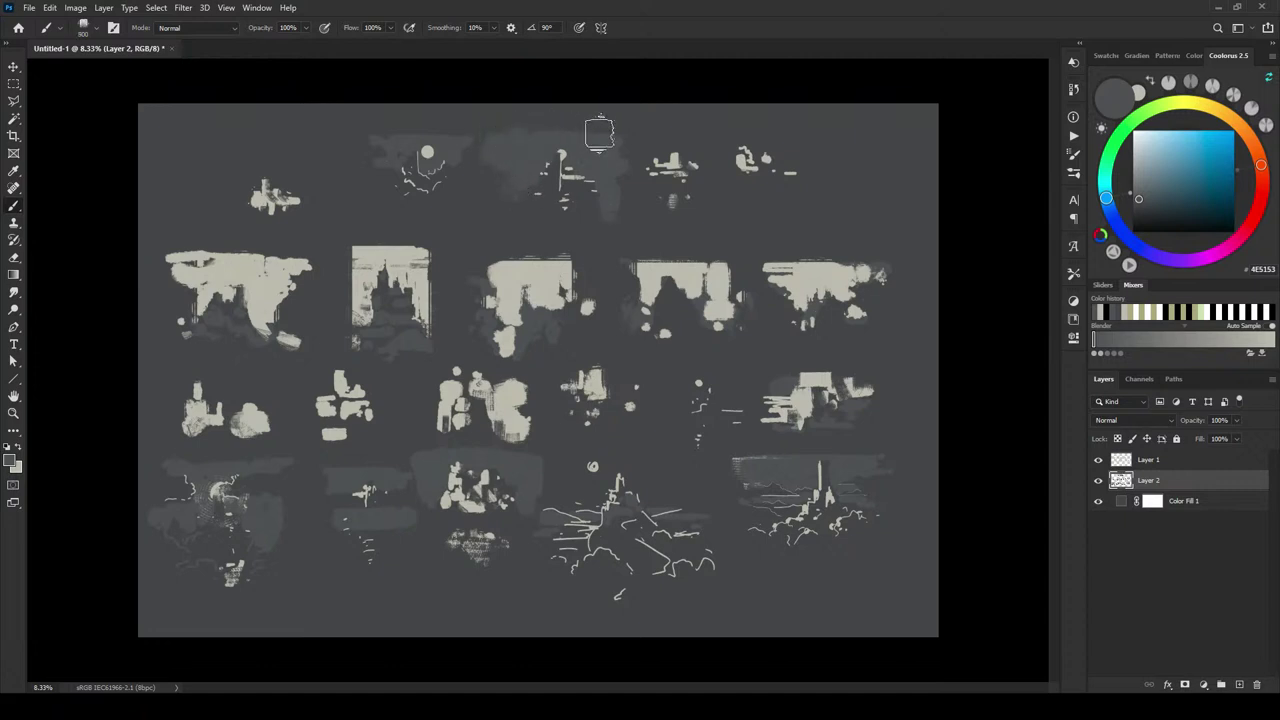
- Paint grey shadows beside the right top-row thumbnails, ending the shadow band
key("bracketleft")
key("bracketleft")
key("bracketleft")
key("bracketleft")
key("bracketleft")
key("bracketleft")
key("bracketleft")
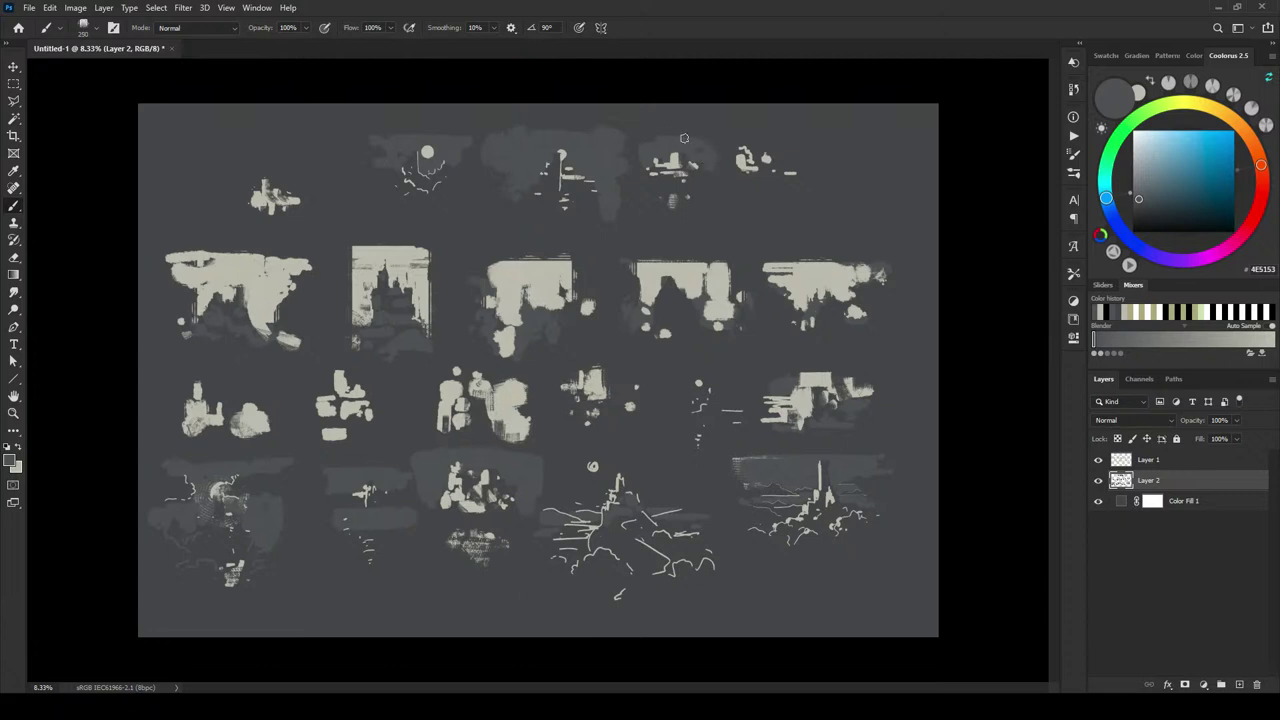
key("bracketleft")
key("bracketleft")
key("bracketleft")
key("bracketright")
key("bracketright")
key("bracketright")
key("bracketright")
key("bracketright")
key("bracketright")
key("bracketright")
mouse_move(760, 144)
left_mouse_down()
mouse_move(810, 166)
mouse_move(812, 152)
mouse_move(780, 167)
left_mouse_up()
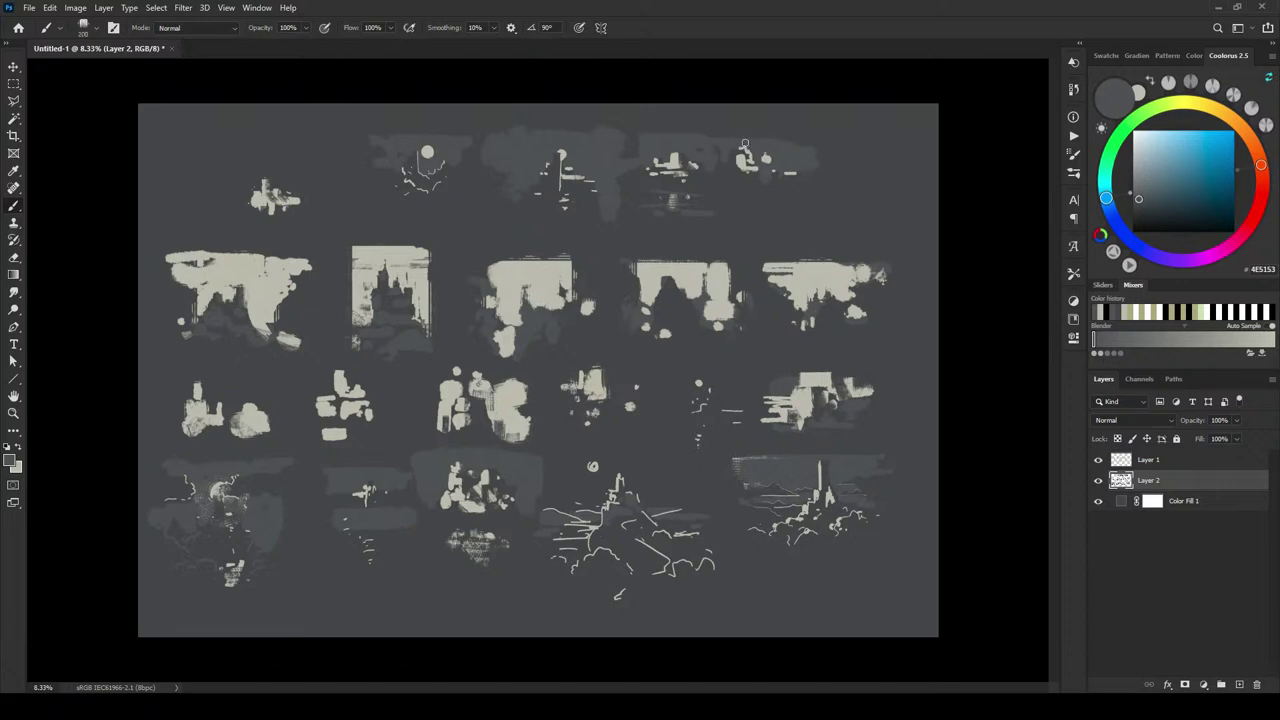
key("bracketright")
key("bracketright")
key("bracketright")
key("bracketright")
key("bracketright")
left_click_drag(816, 163, 855, 156)
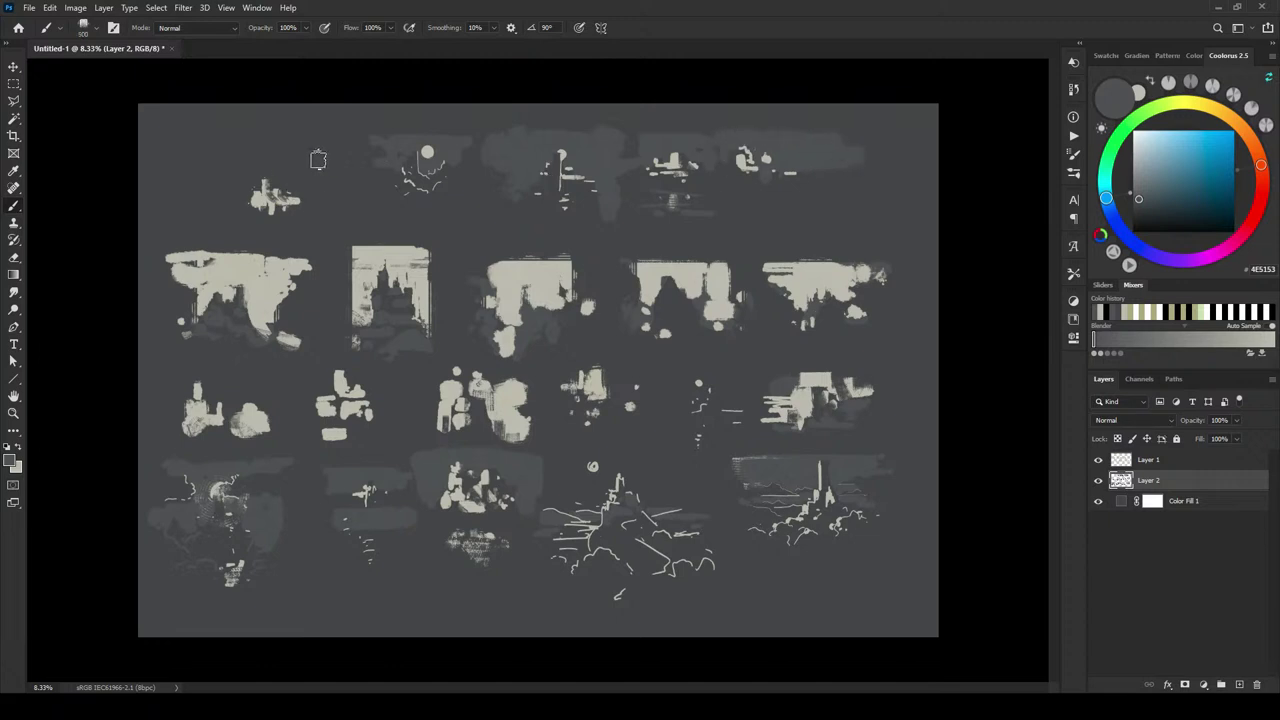
- Paint a grey shadow around the top-left thumbnail, extending it further left
key("bracketleft")
key("bracketleft")
key("bracketleft")
key("bracketleft")
mouse_move(275, 163)
left_mouse_down()
mouse_move(300, 168)
mouse_move(254, 166)
mouse_move(255, 182)
left_mouse_up()
key("bracketleft")
key("bracketleft")
key("bracketleft")
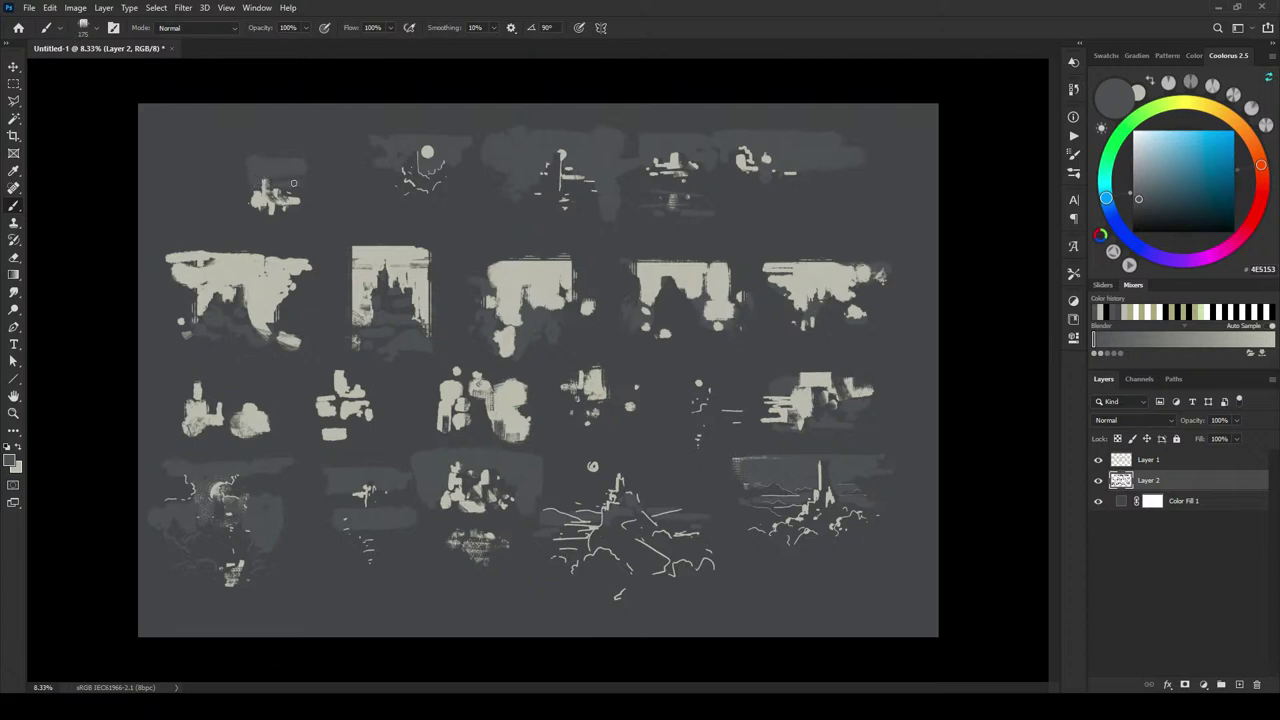
mouse_move(253, 185)
left_mouse_down()
mouse_move(221, 188)
mouse_move(253, 172)
mouse_move(214, 176)
mouse_move(250, 162)
mouse_move(216, 162)
mouse_move(218, 204)
left_mouse_up()
- Paint a wide grey shadow block behind the third-row sketches
key("bracketright")
key("bracketright")
key("bracketright")
key("bracketright")
key("bracketright")
key("bracketleft")
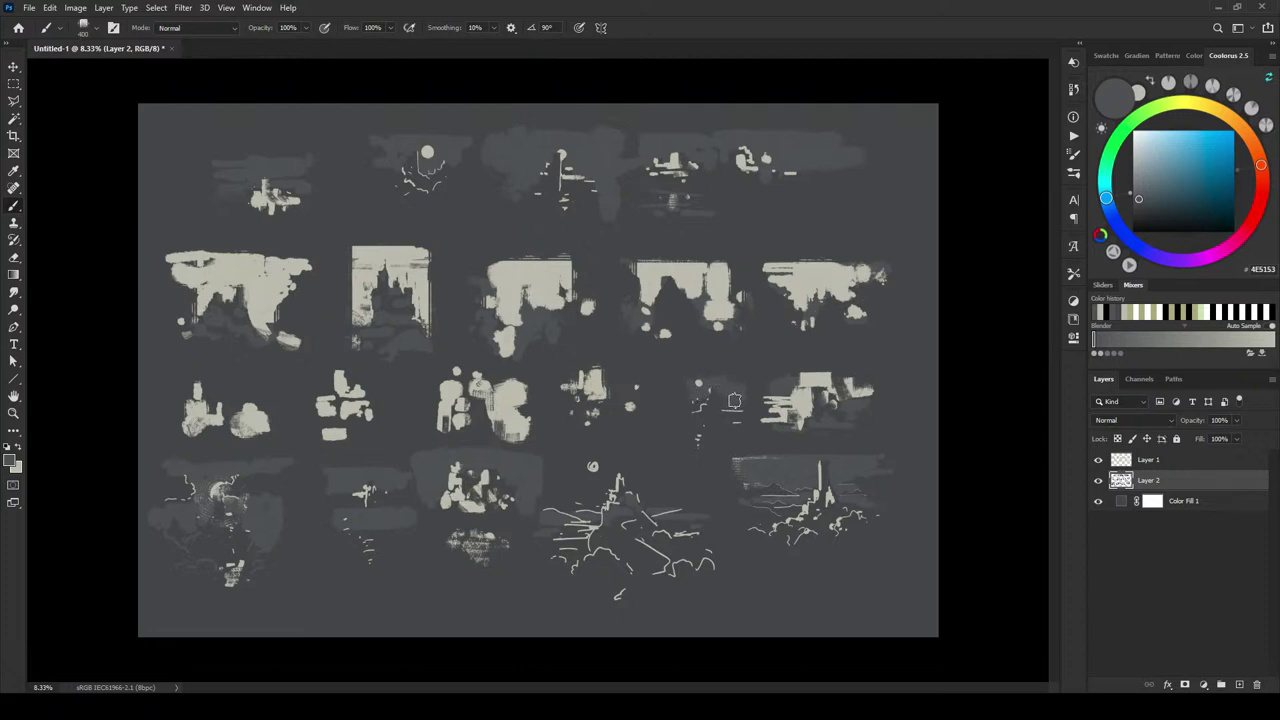
key("bracketleft")
key("bracketleft")
key("bracketright")
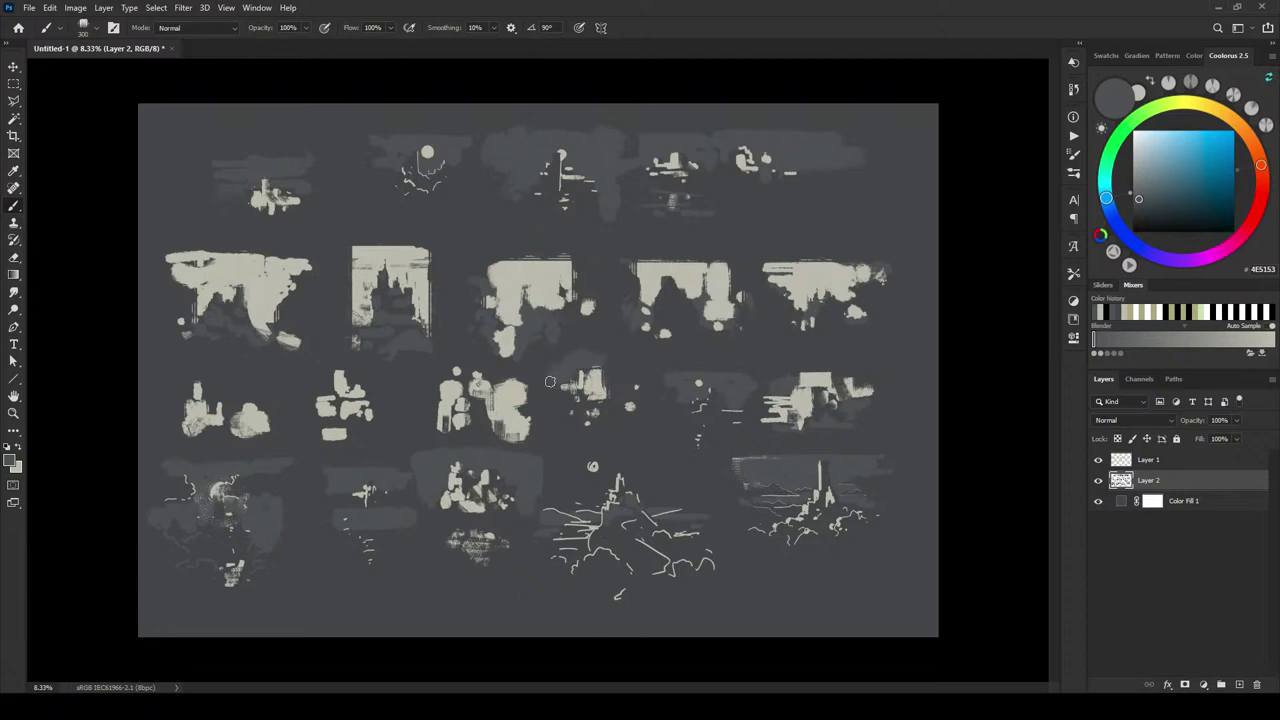
key("bracketright")
key("bracketright")
key("bracketright")
key("bracketright")
left_click_drag(574, 352, 634, 352)
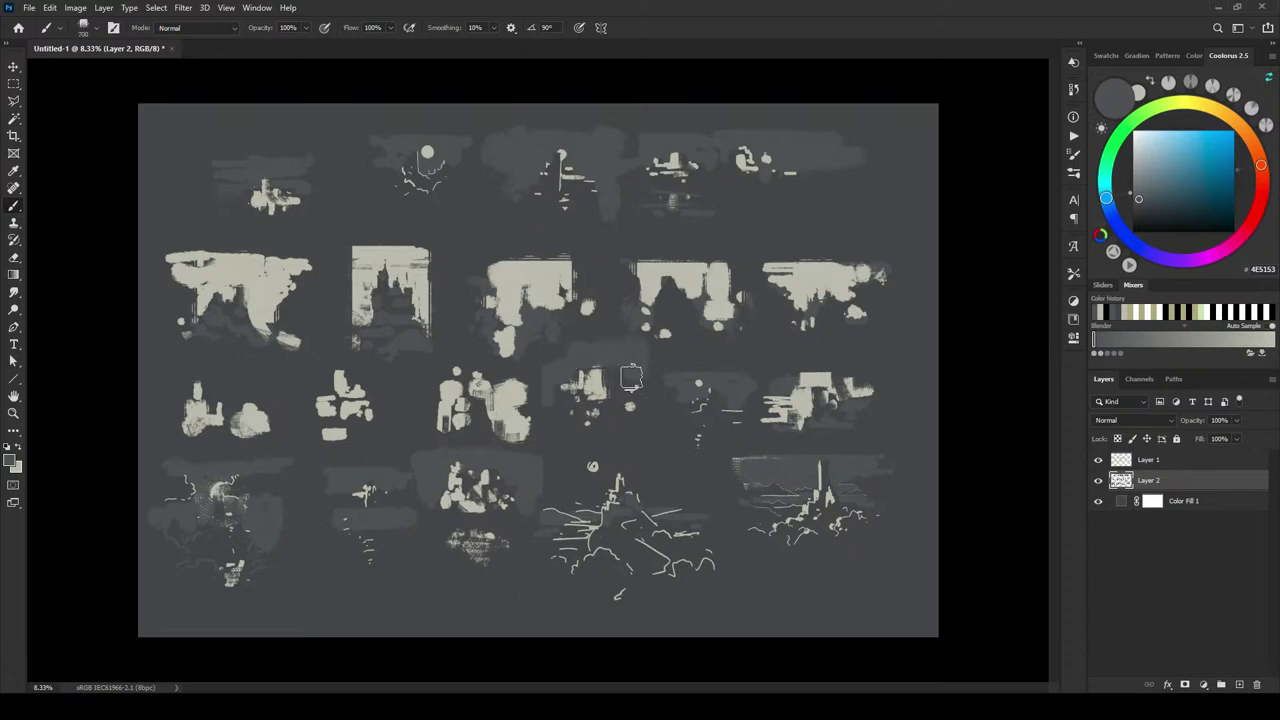
- Adjust the brush size repeatedly while working on the third-row shadows
key("bracketleft")
key("bracketleft")
key("bracketleft")
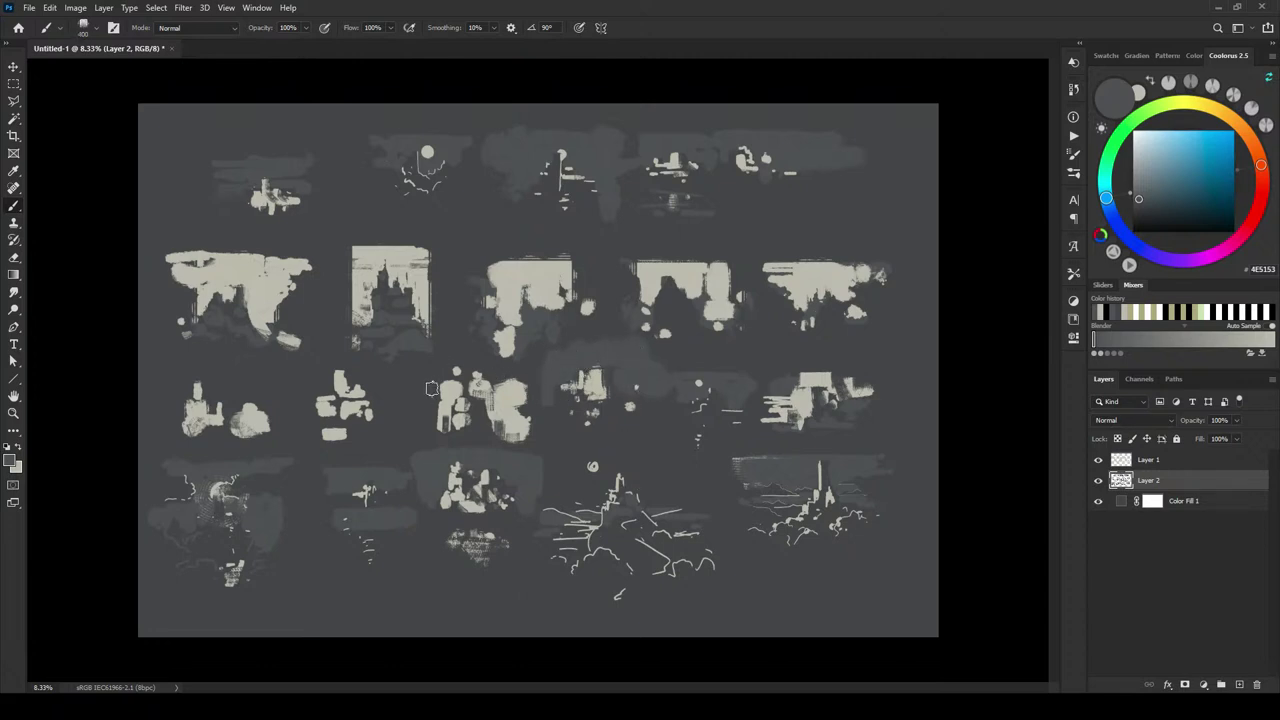
key("bracketright")
key("bracketleft")
key("bracketleft")
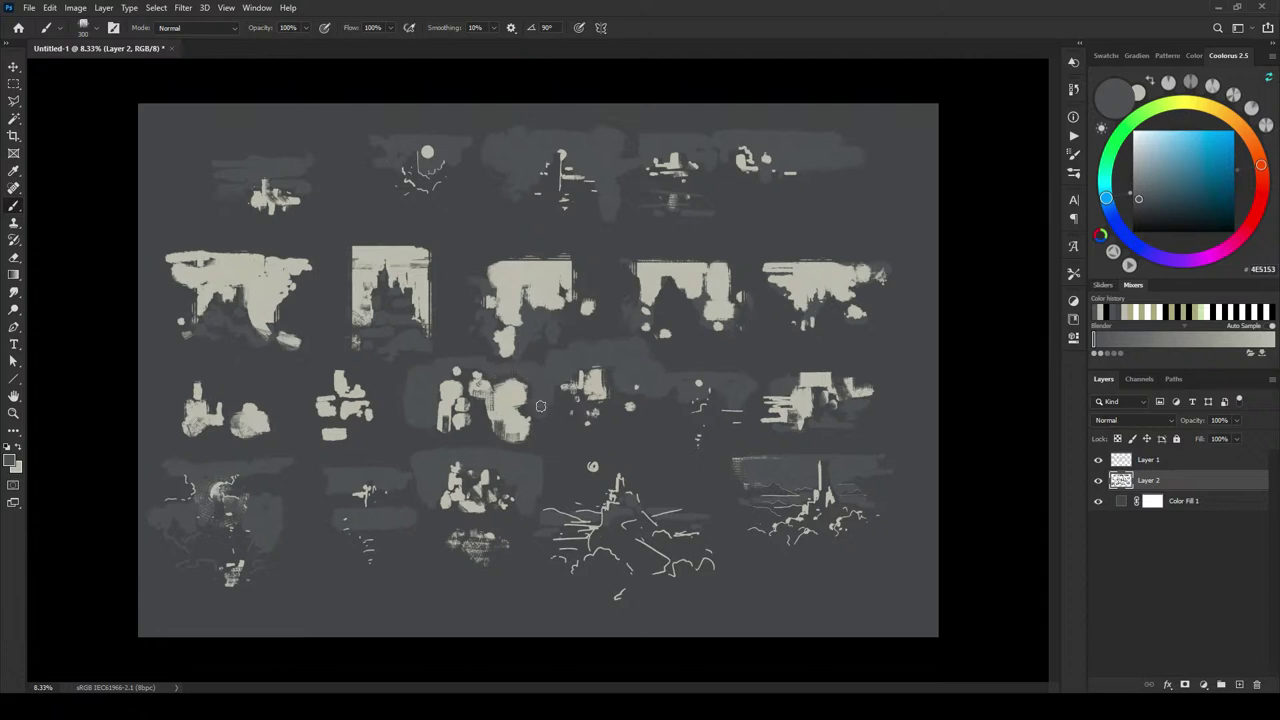
key("bracketright")
key("bracketleft")
key("bracketleft")
key("bracketright")
key("bracketright")
key("bracketright")
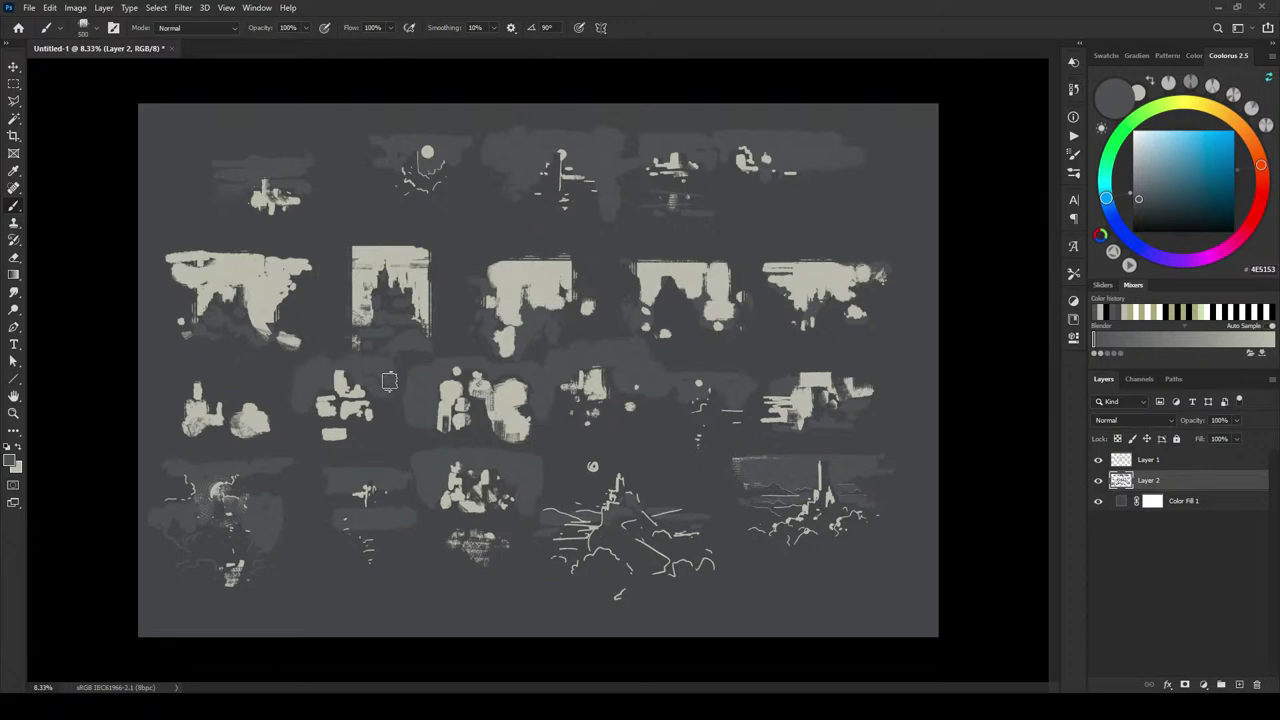
key("bracketleft")
key("bracketleft")
key("bracketleft")
key("bracketright")
key("bracketright")
key("bracketright")
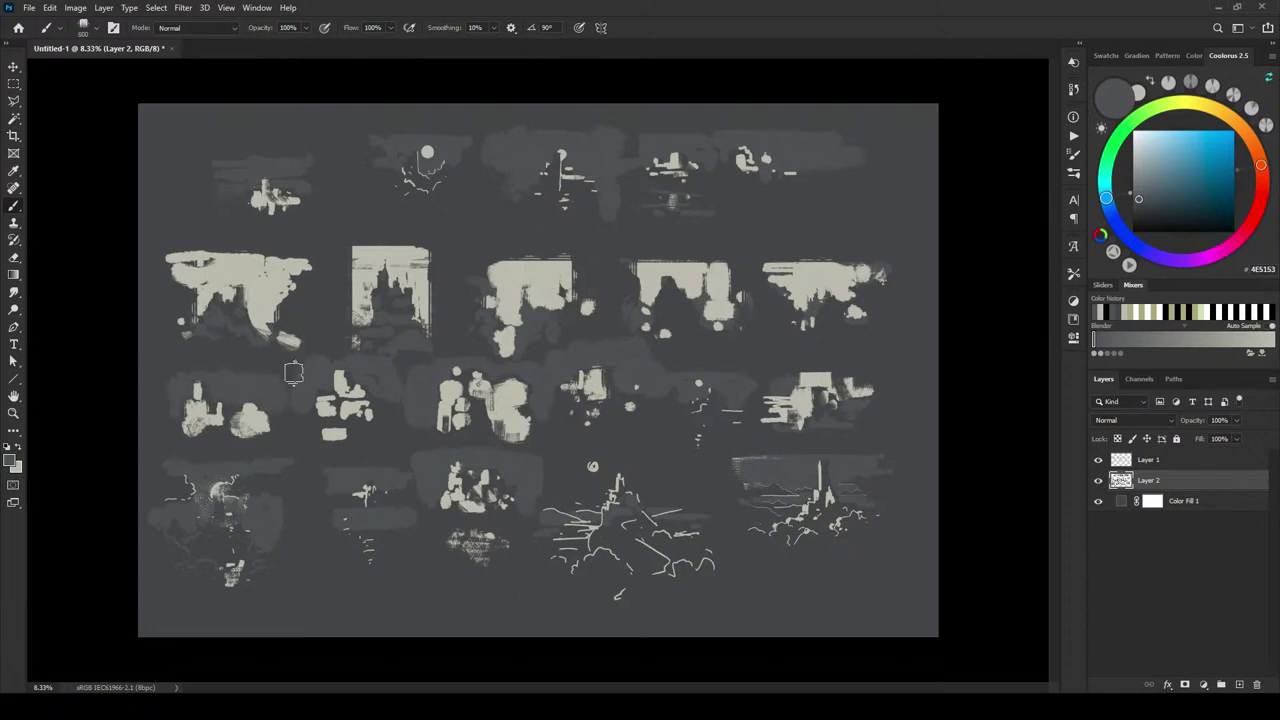
key("bracketright")
- On Layer 1, darken under the house shape and mark a small third-row shape, redoing one attempt
left_click(1117, 462)
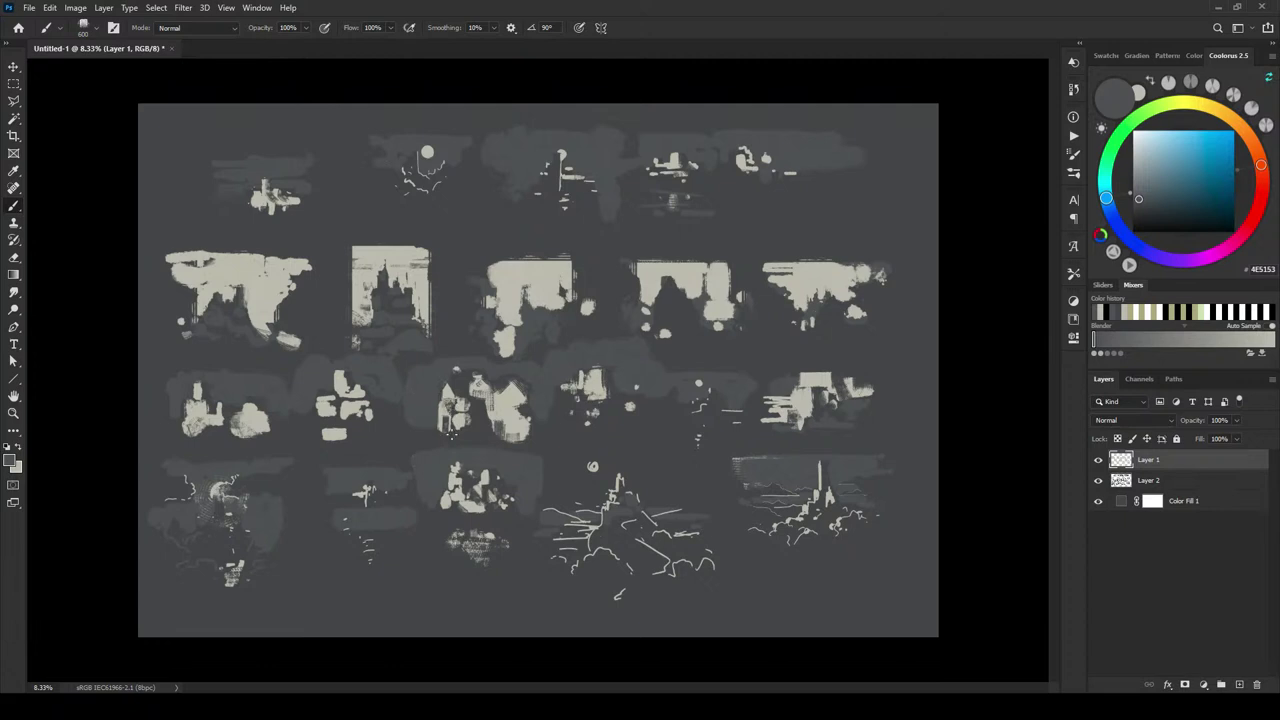
mouse_move(495, 429)
left_mouse_down()
mouse_move(521, 437)
mouse_move(508, 442)
left_mouse_up()
left_click_drag(470, 426, 466, 425)
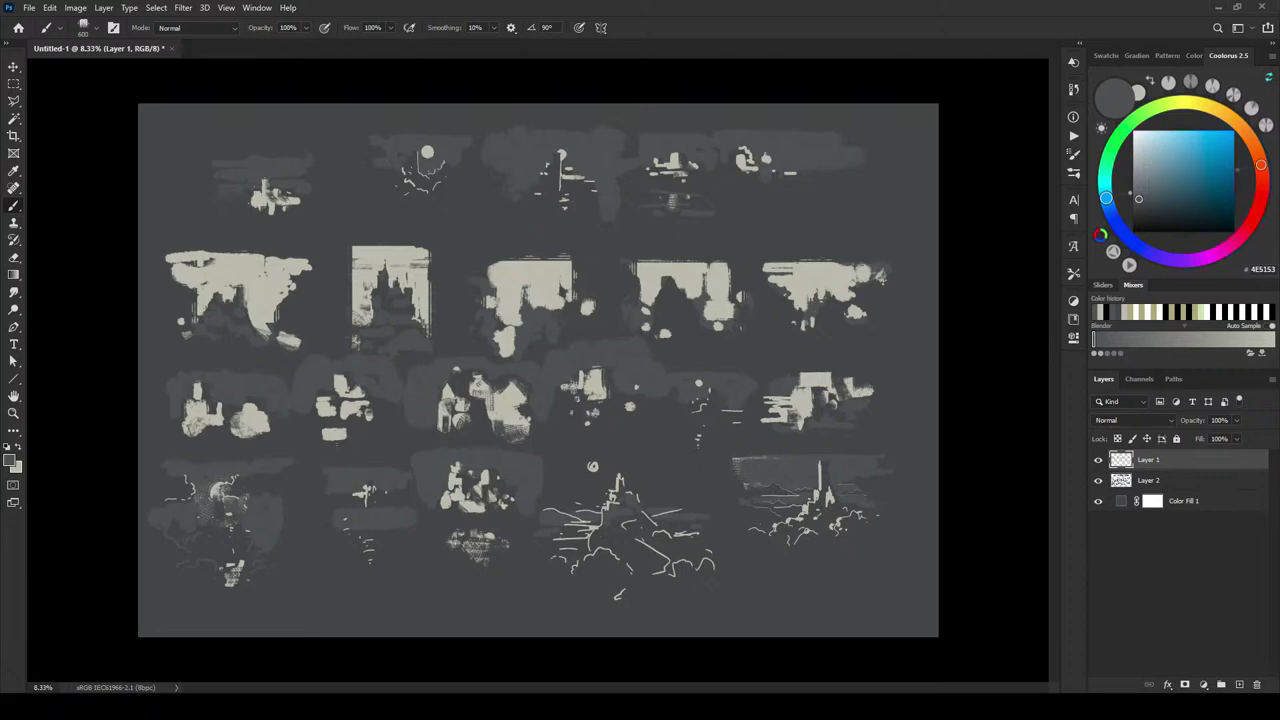
mouse_move(328, 436)
left_mouse_down()
mouse_move(344, 436)
mouse_move(330, 440)
left_mouse_up()
key("ctrl+z")
key("ctrl+z")
left_click_drag(328, 432, 334, 436)
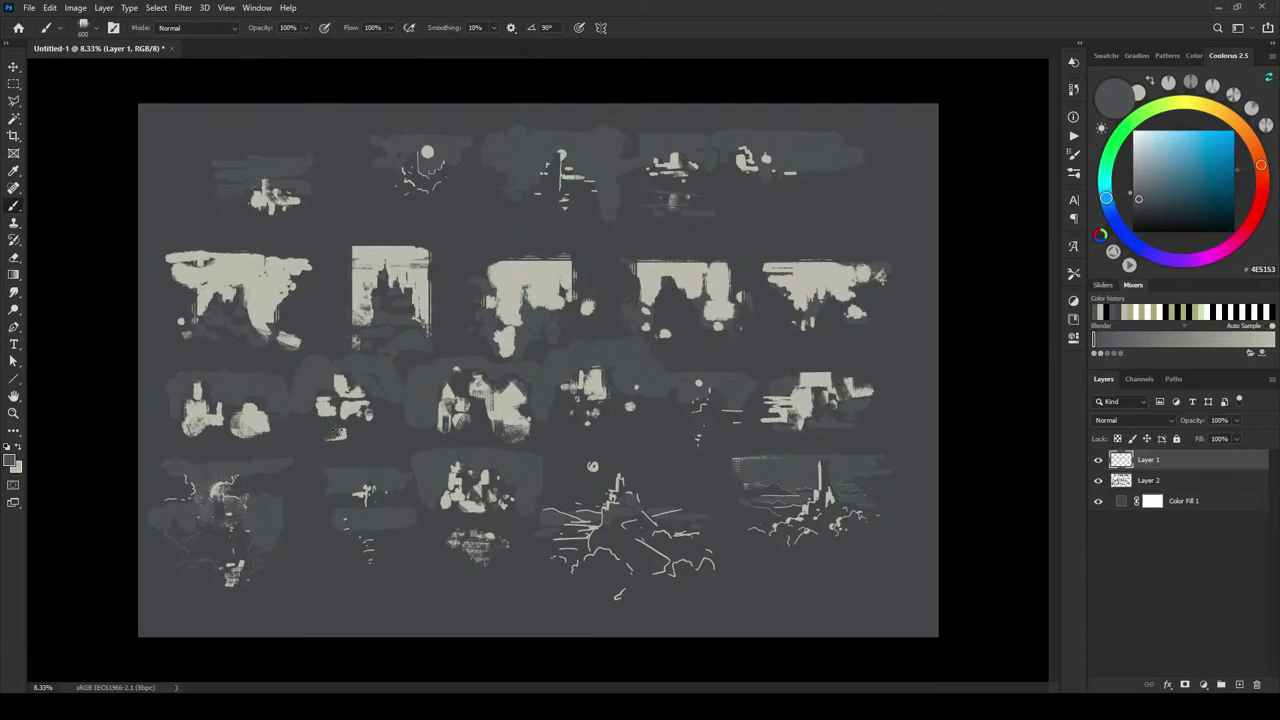
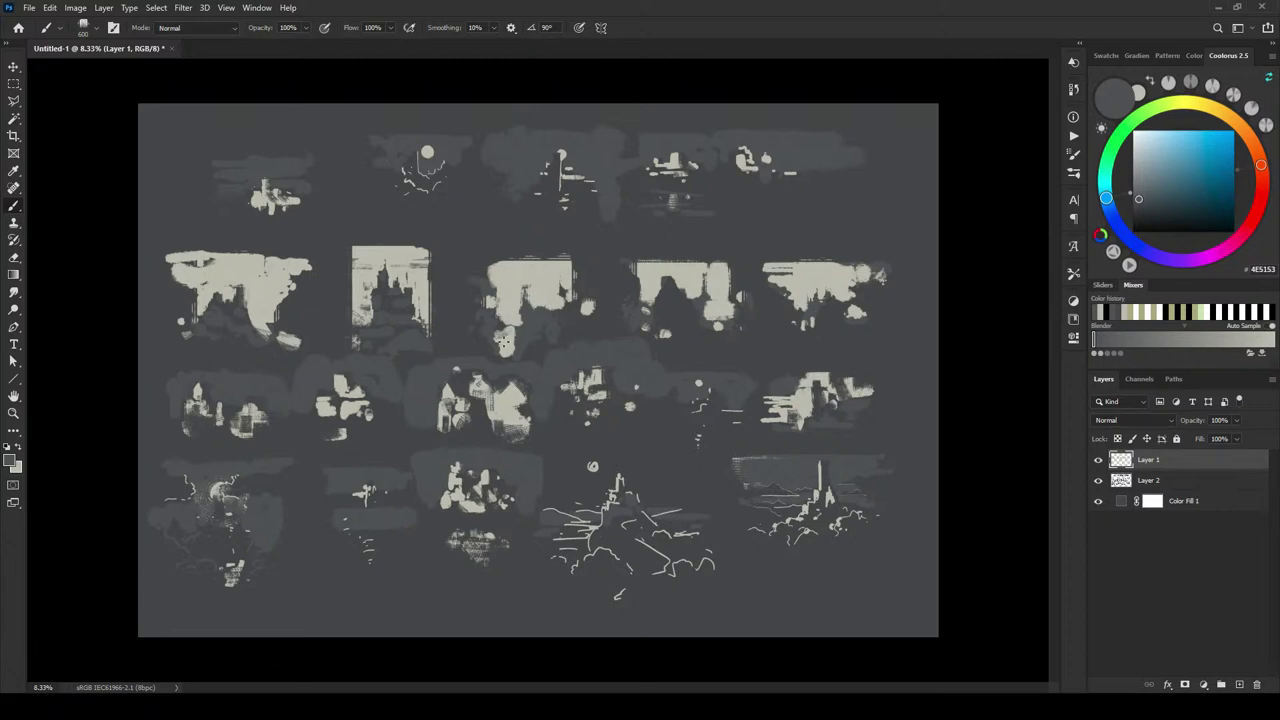
- Add a thin light vertical mark to a thumbnail, then zoom in on the middle-row thumbnails
left_click_drag(492, 332, 490, 352)
key("ctrl+plus")
key("ctrl+plus")
key("ctrl+plus")
key("ctrl+plus")
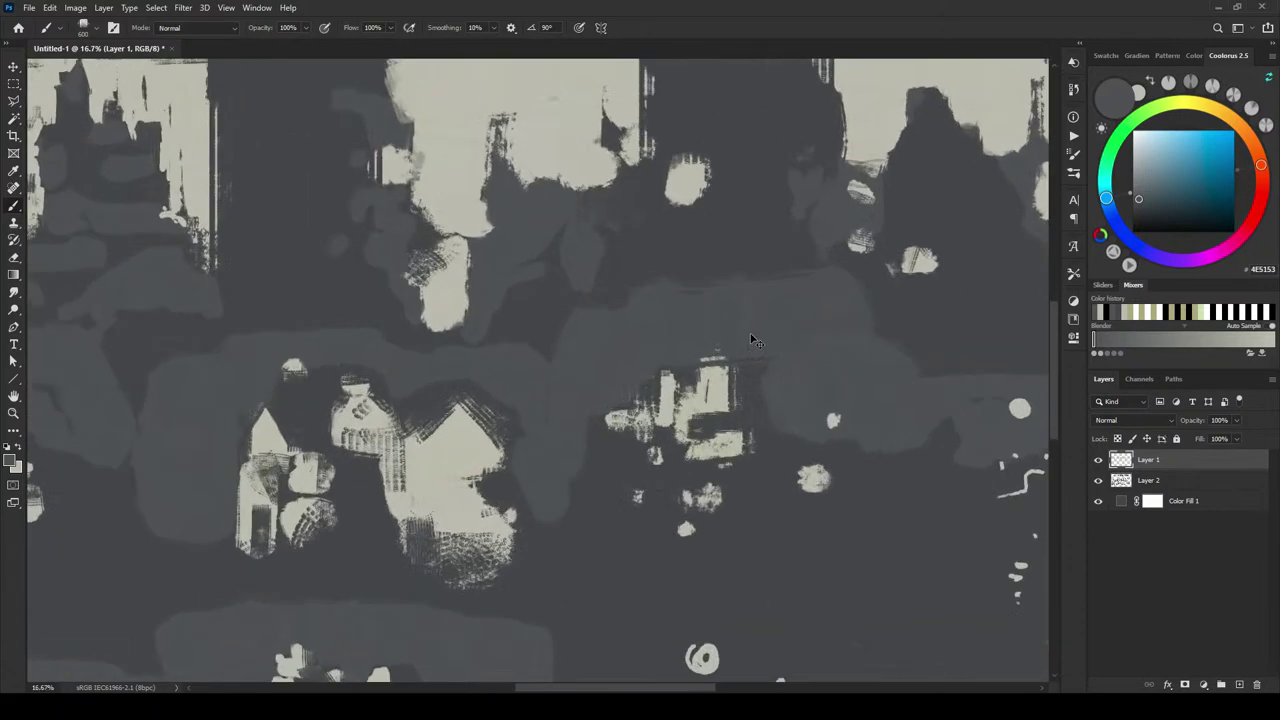
scroll(810, 315, "up", 5)
scroll(810, 315, "right", 5)
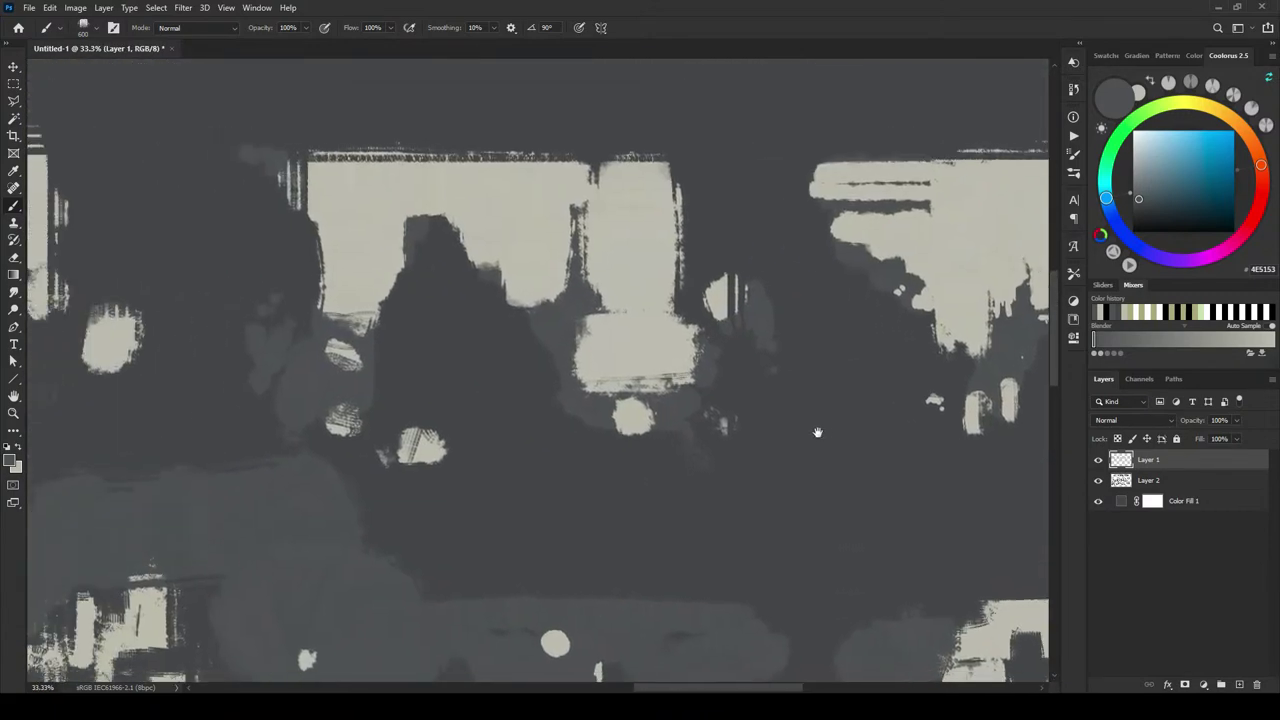
- On a new Layer 3, paint dark strokes down the light column and the lower block's left edge
left_click(1239, 685)
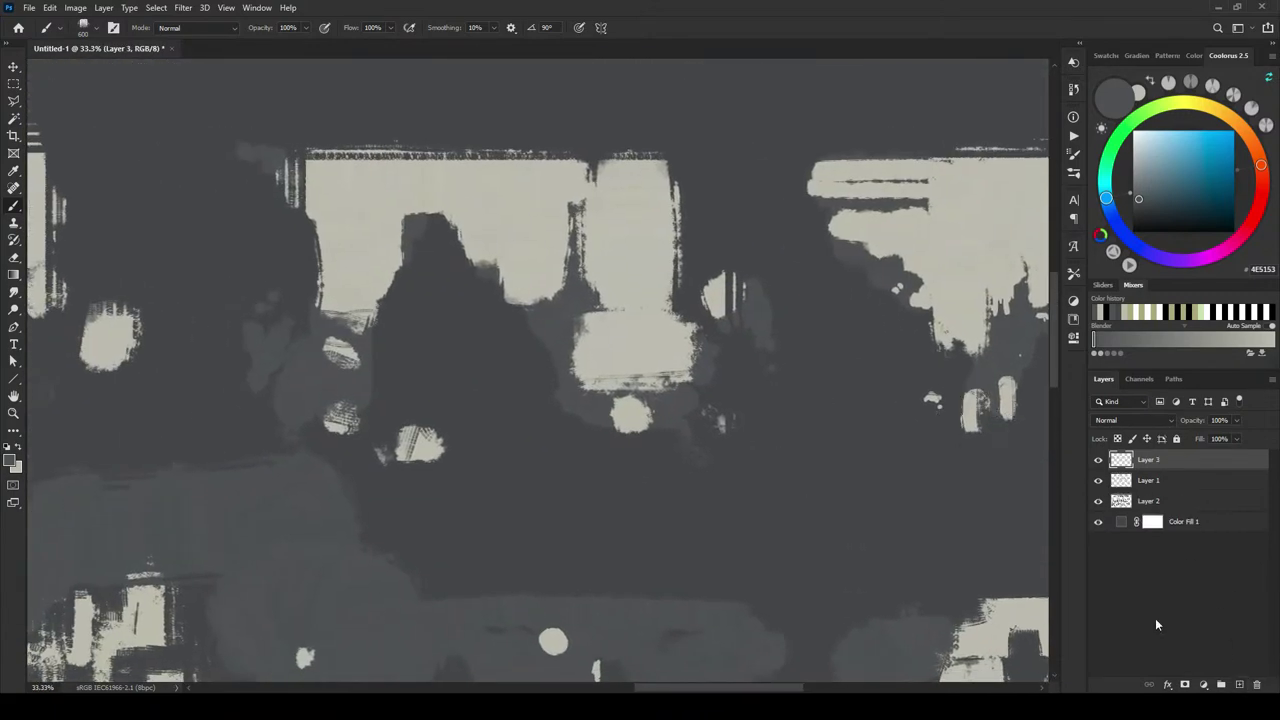
mouse_move(575, 150)
left_mouse_down()
mouse_move(632, 195)
mouse_move(573, 215)
mouse_move(547, 248)
mouse_move(575, 262)
mouse_move(575, 295)
left_mouse_up()
left_click(575, 295, "alt")
key("bracketleft")
key("bracketleft")
key("bracketleft")
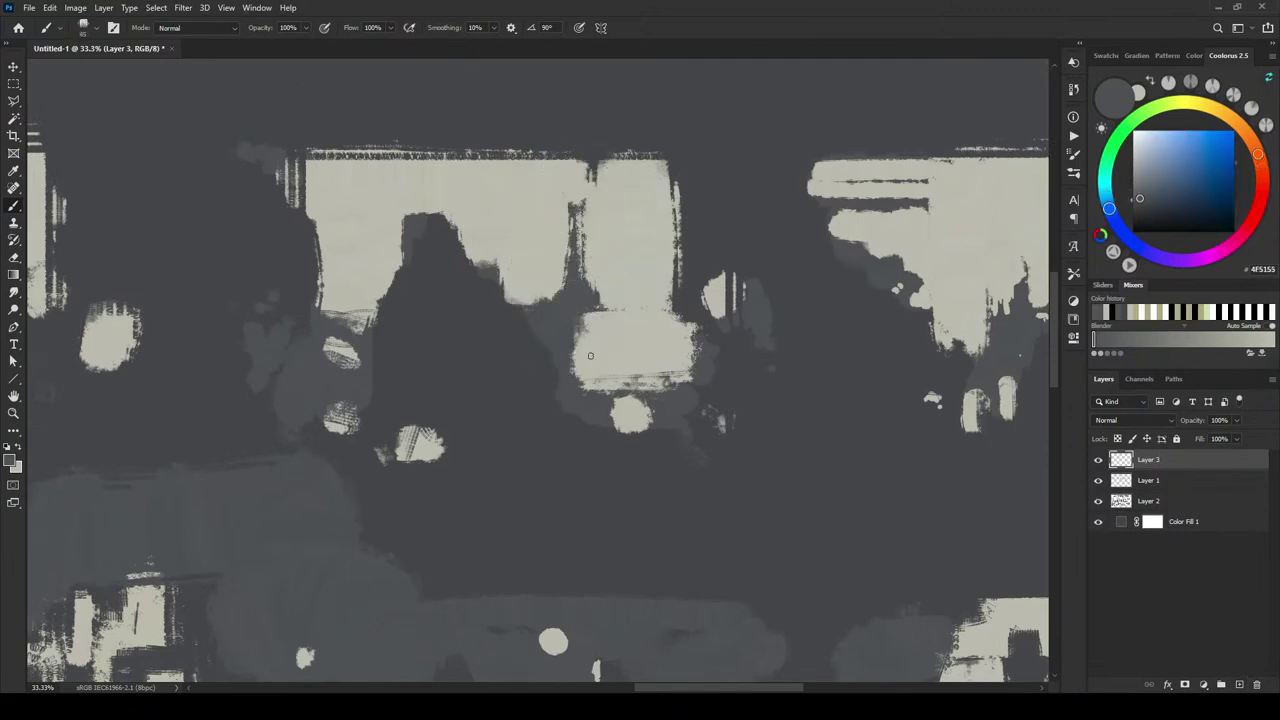
key("bracketright")
key("bracketright")
key("bracketright")
key("bracketright")
key("bracketright")
key("bracketright")
key("bracketright")
key("bracketright")
key("bracketright")
mouse_move(586, 375)
left_mouse_down()
mouse_move(592, 306)
mouse_move(578, 360)
mouse_move(612, 395)
mouse_move(636, 379)
mouse_move(612, 386)
mouse_move(604, 354)
mouse_move(622, 380)
mouse_move(658, 386)
mouse_move(620, 410)
mouse_move(633, 403)
mouse_move(632, 426)
mouse_move(608, 426)
left_mouse_up()
- With a smaller brush, paint sampled greys over the small light blob and darken its top
key("bracketleft")
key("bracketleft")
key("bracketleft")
key("bracketleft")
key("bracketleft")
left_click(668, 388, "alt")
left_click(621, 408, "alt")
left_click(621, 408, "alt")
left_click(621, 406, "alt")
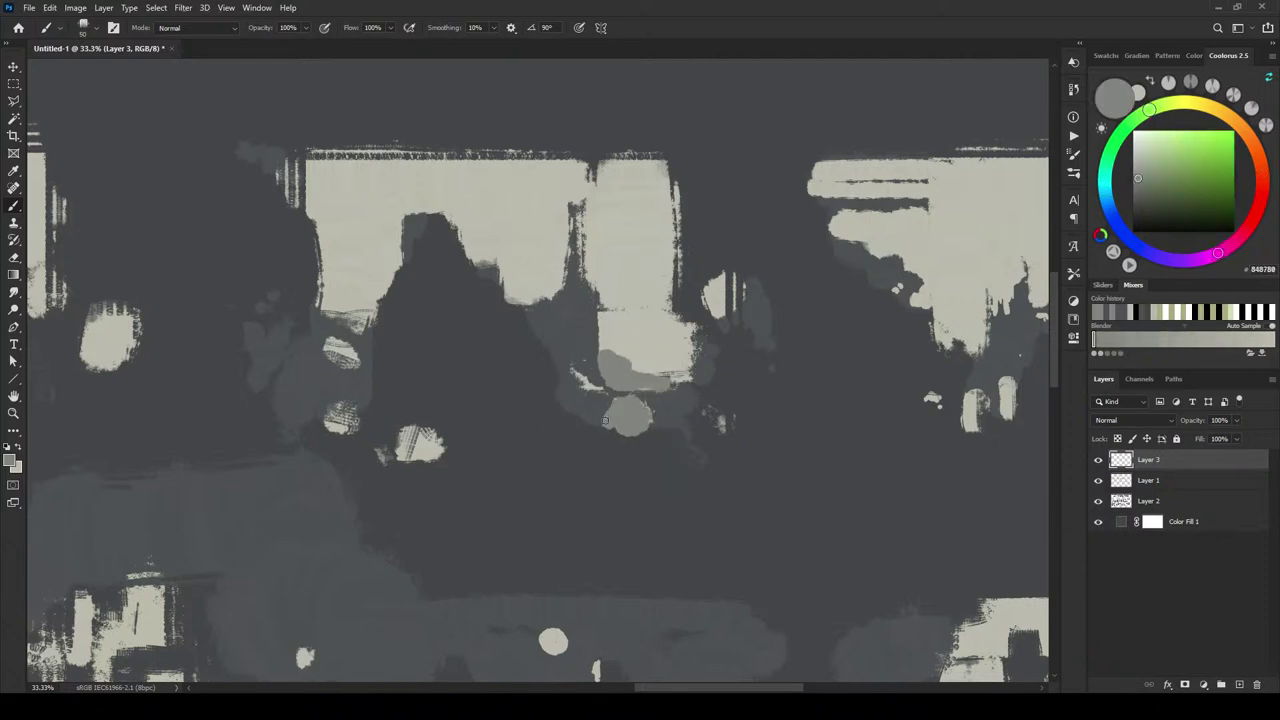
left_click(642, 391, "alt")
key("bracketleft")
key("bracketleft")
key("bracketleft")
left_click_drag(612, 398, 652, 409)
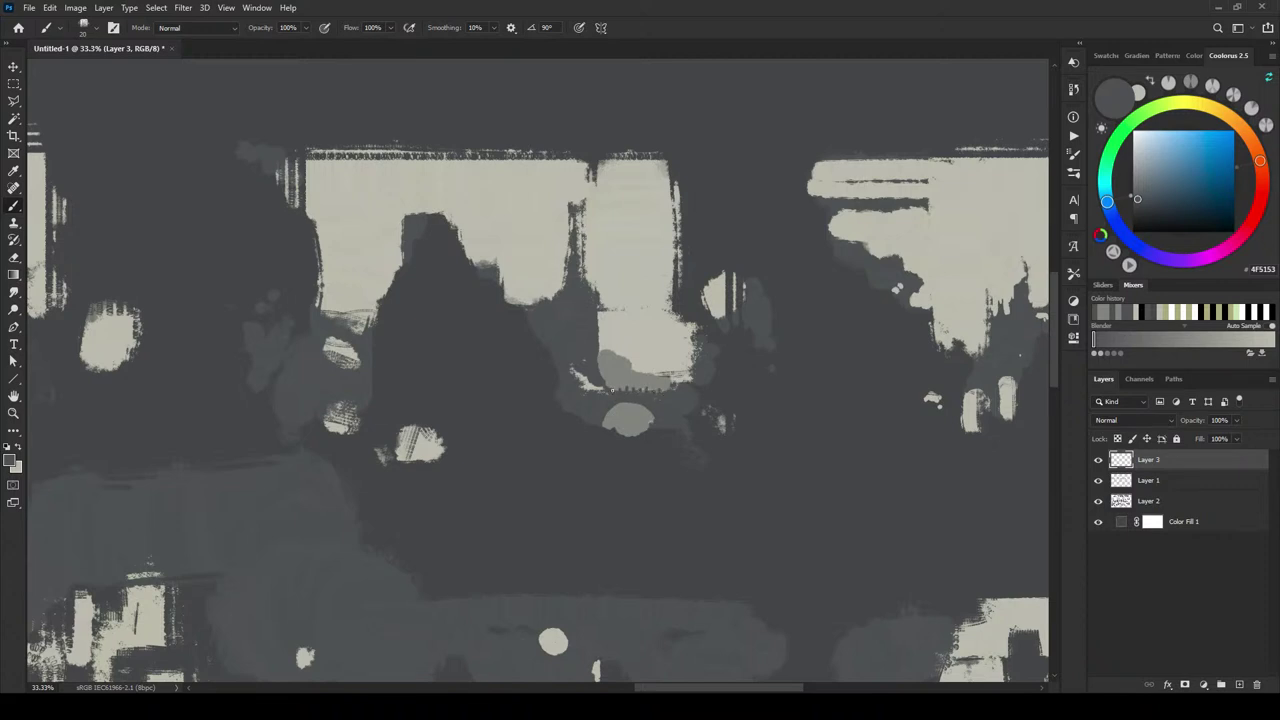
- Paint over the small cream blobs in dark grey and touch up their cream areas
left_click(616, 379, "alt")
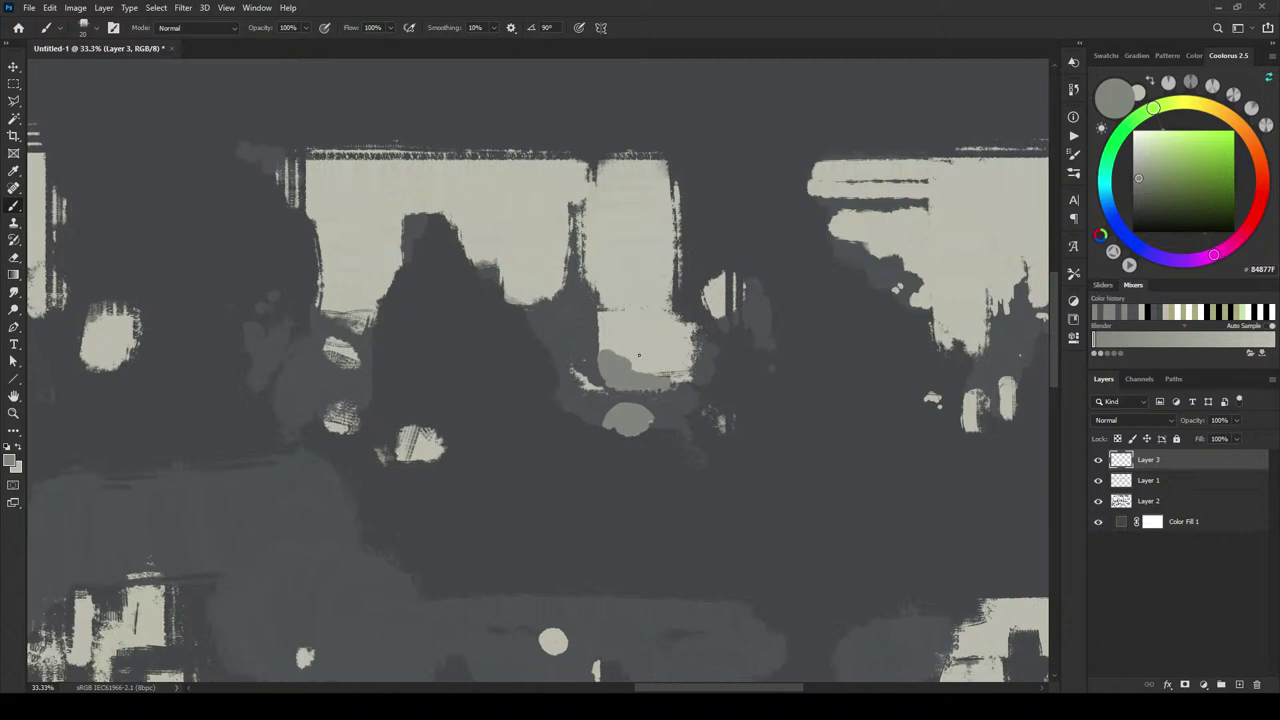
left_click(650, 424, "alt")
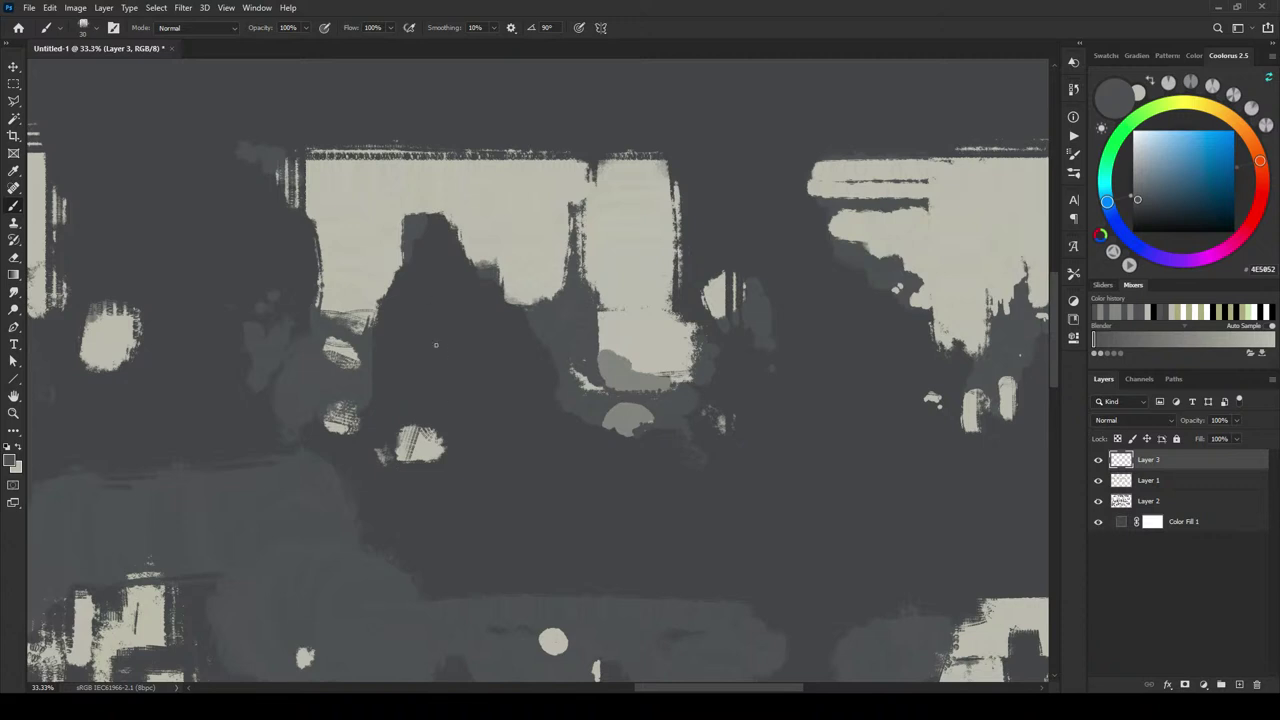
left_click(493, 360, "alt")
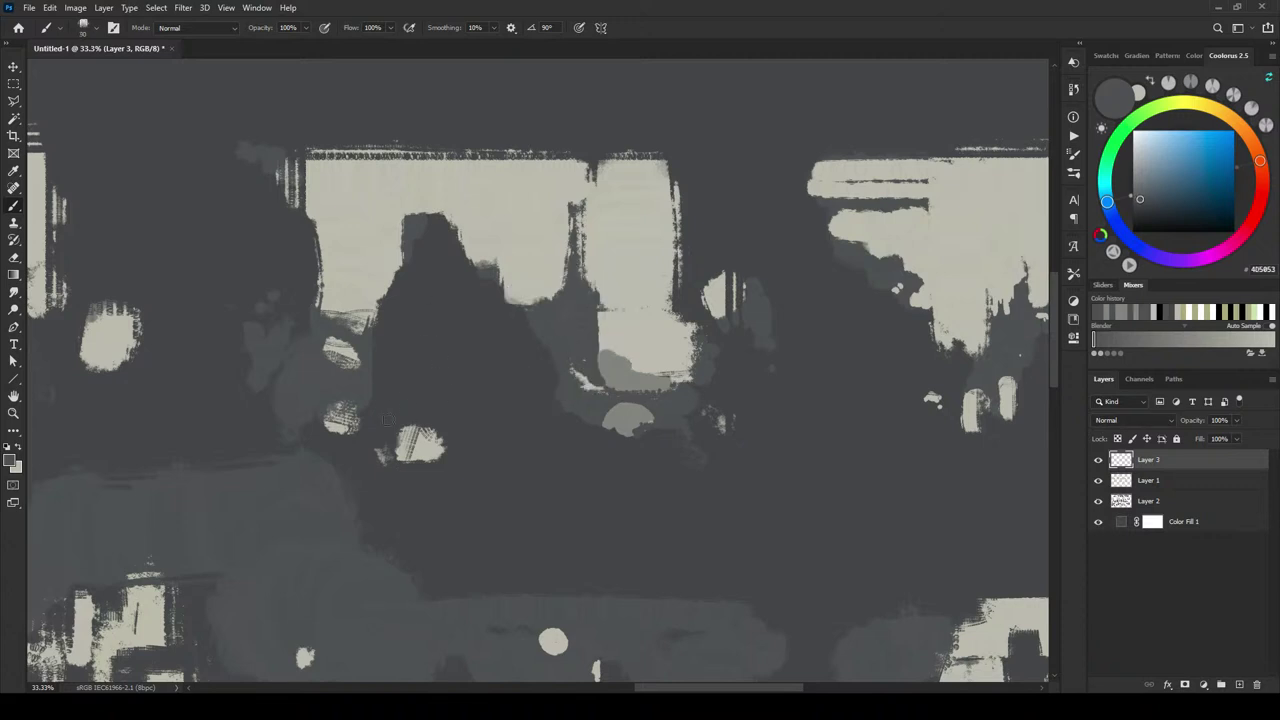
left_click_drag(404, 440, 431, 451)
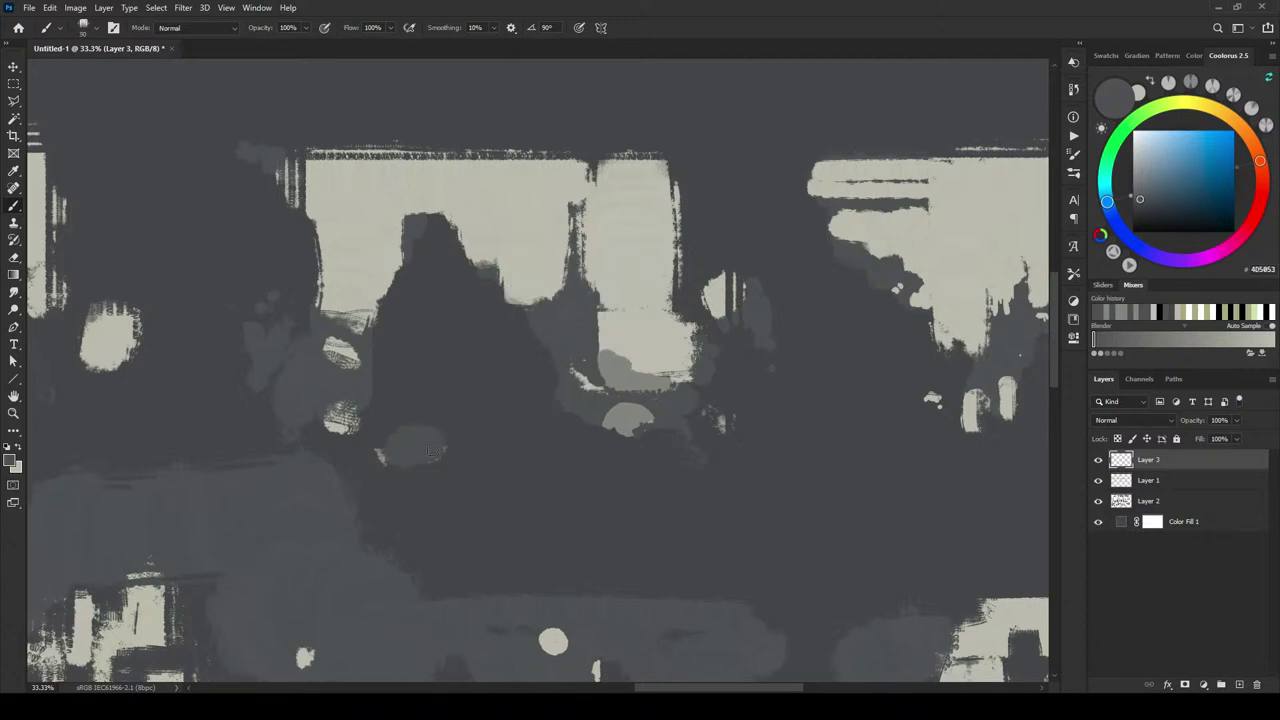
left_click(443, 414, "alt")
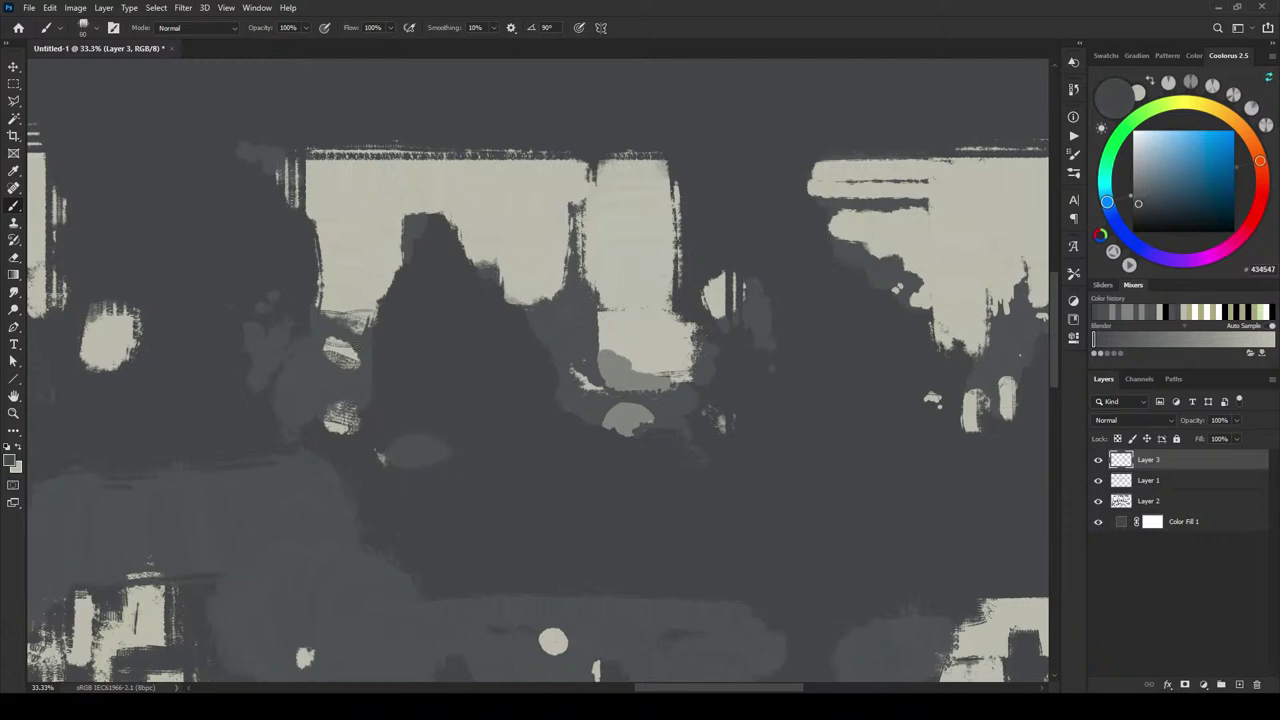
left_click(343, 357, "alt")
mouse_move(327, 349)
left_mouse_down()
mouse_move(375, 365)
mouse_move(296, 335)
mouse_move(366, 352)
mouse_move(354, 309)
mouse_move(323, 323)
mouse_move(332, 338)
mouse_move(314, 370)
mouse_move(336, 345)
mouse_move(315, 359)
mouse_move(356, 360)
left_mouse_up()
left_click(372, 355, "alt")
left_click(353, 311, "alt")
left_click(330, 340, "alt")
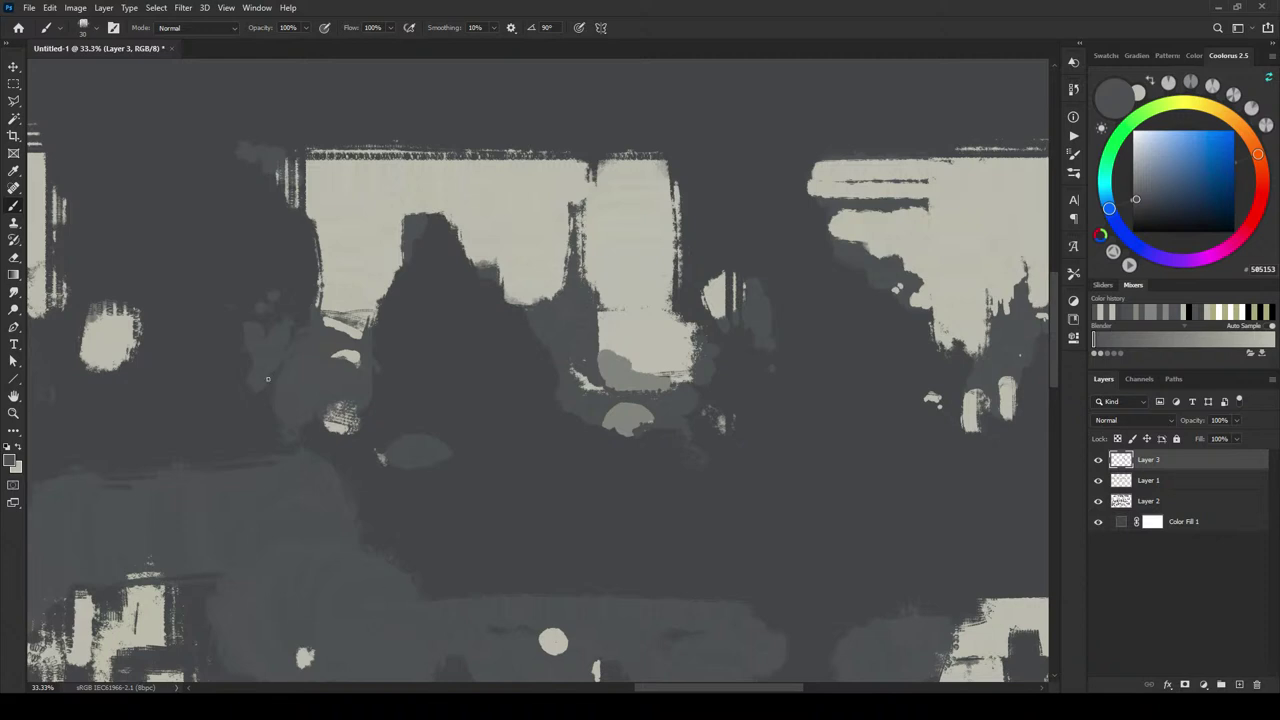
- Smooth and reshape the grey blobs below the light block with light and dark greys
left_click(411, 432, "alt")
left_click(600, 360, "alt")
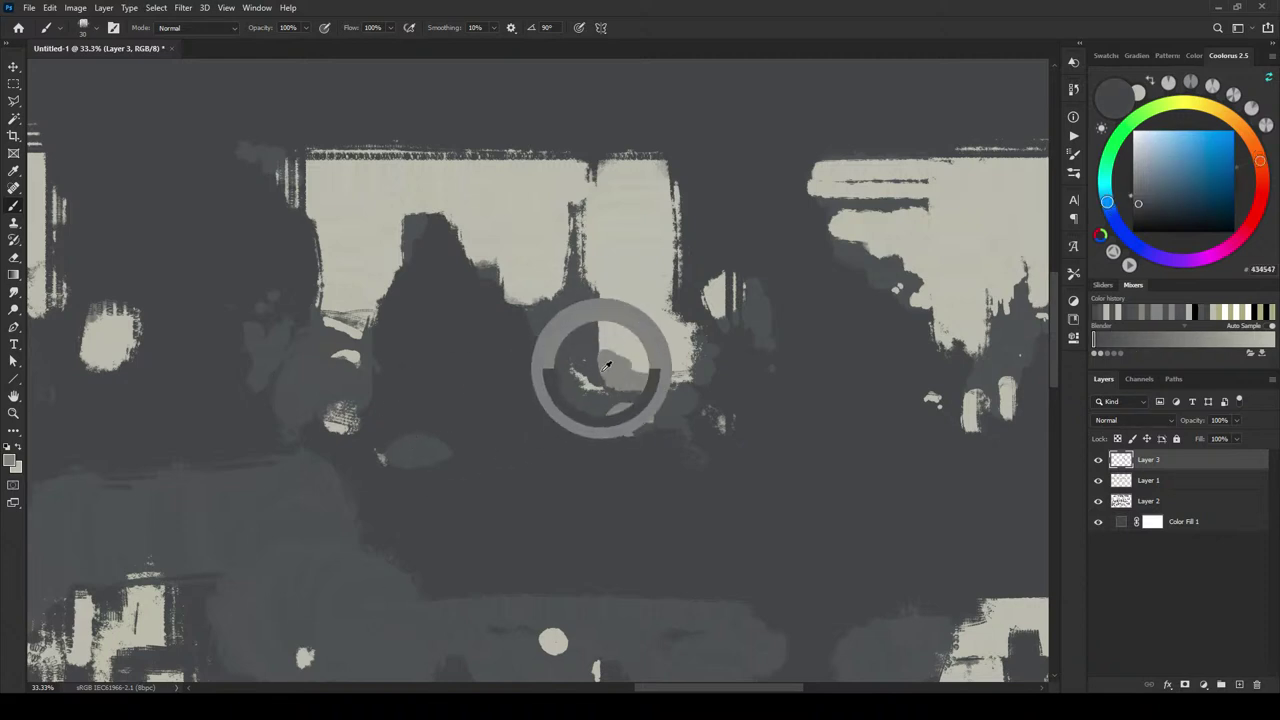
mouse_move(332, 408)
left_mouse_down()
mouse_move(348, 426)
mouse_move(338, 412)
left_mouse_up()
left_click(323, 397, "alt")
mouse_move(328, 424)
left_mouse_down()
mouse_move(358, 404)
mouse_move(324, 425)
mouse_move(373, 408)
mouse_move(340, 451)
mouse_move(358, 431)
mouse_move(307, 451)
mouse_move(352, 415)
mouse_move(298, 428)
mouse_move(326, 412)
mouse_move(298, 417)
mouse_move(341, 425)
mouse_move(316, 395)
mouse_move(366, 426)
left_mouse_up()
left_click(373, 422, "alt")
left_click(357, 414, "alt")
left_click(342, 395, "alt")
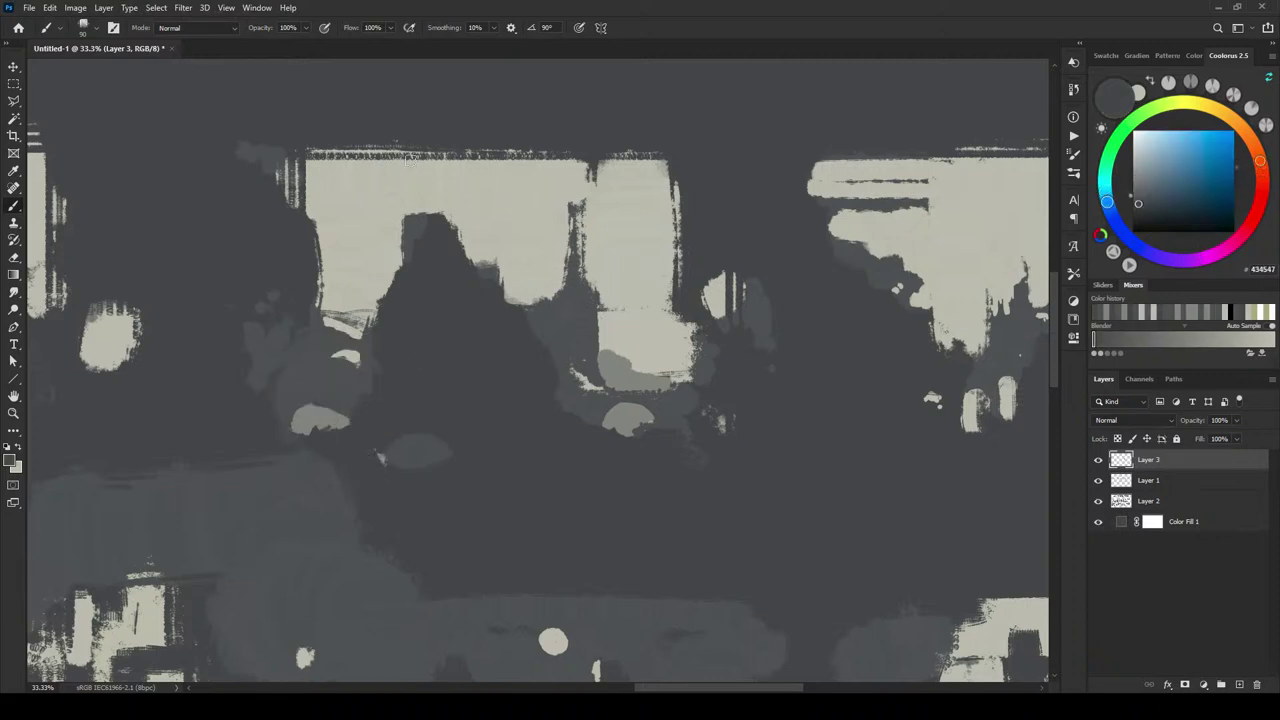
- Add a light cream dab at the dark figure's tip and mid-grey strokes on the dark strip
left_click(420, 197, "alt")
left_click_drag(425, 208, 422, 216)
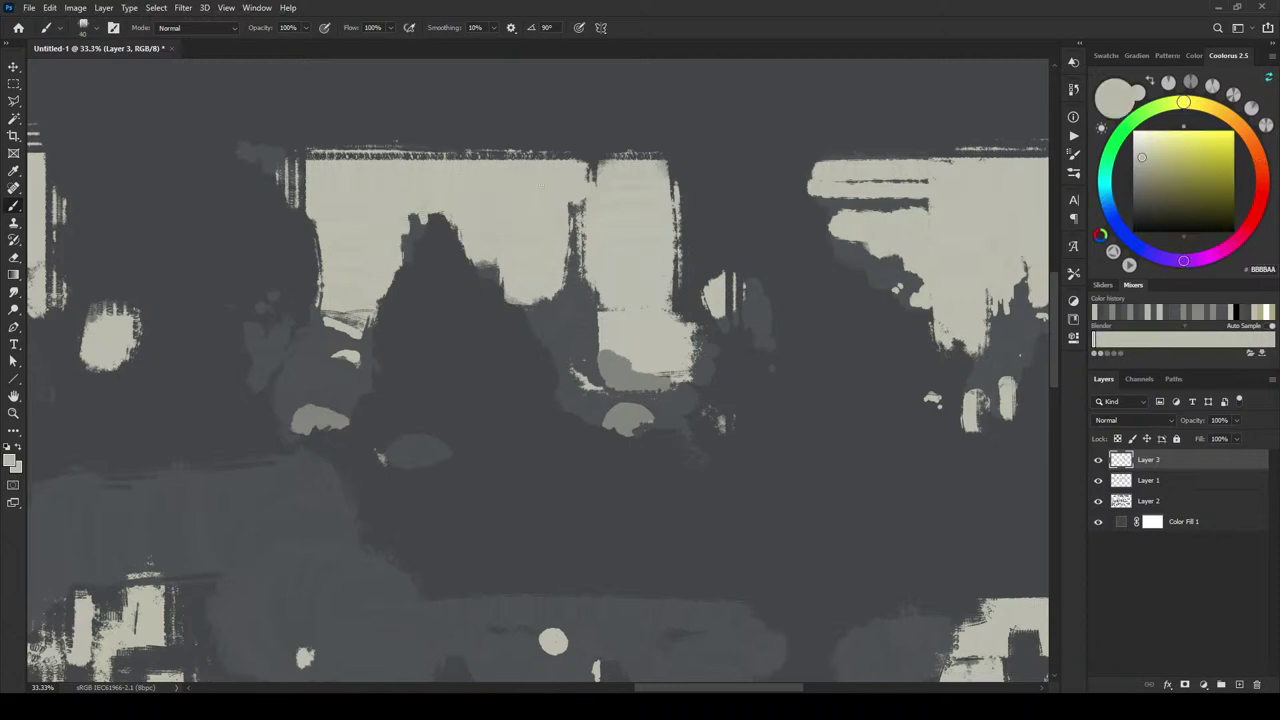
left_click(583, 205, "alt")
key("bracketleft")
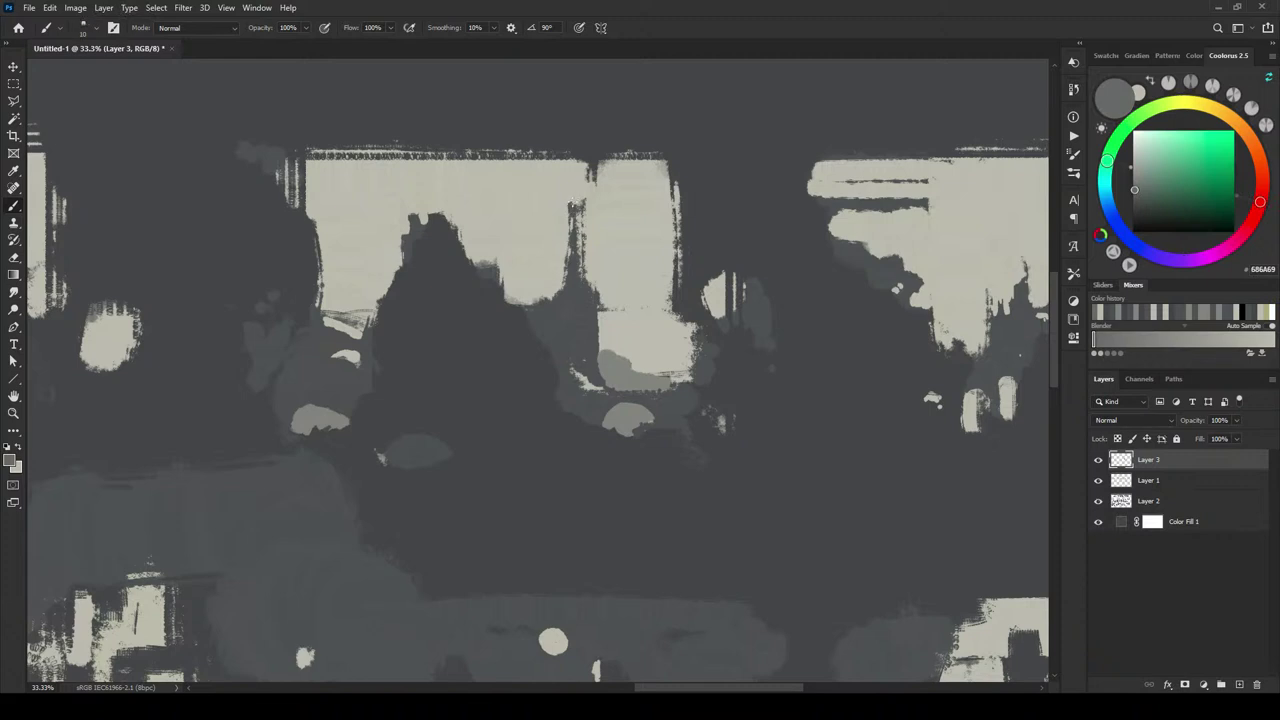
key("bracketright")
key("bracketright")
key("bracketright")
mouse_move(576, 202)
left_mouse_down()
mouse_move(582, 226)
mouse_move(572, 202)
left_mouse_up()
left_click(586, 208, "alt")
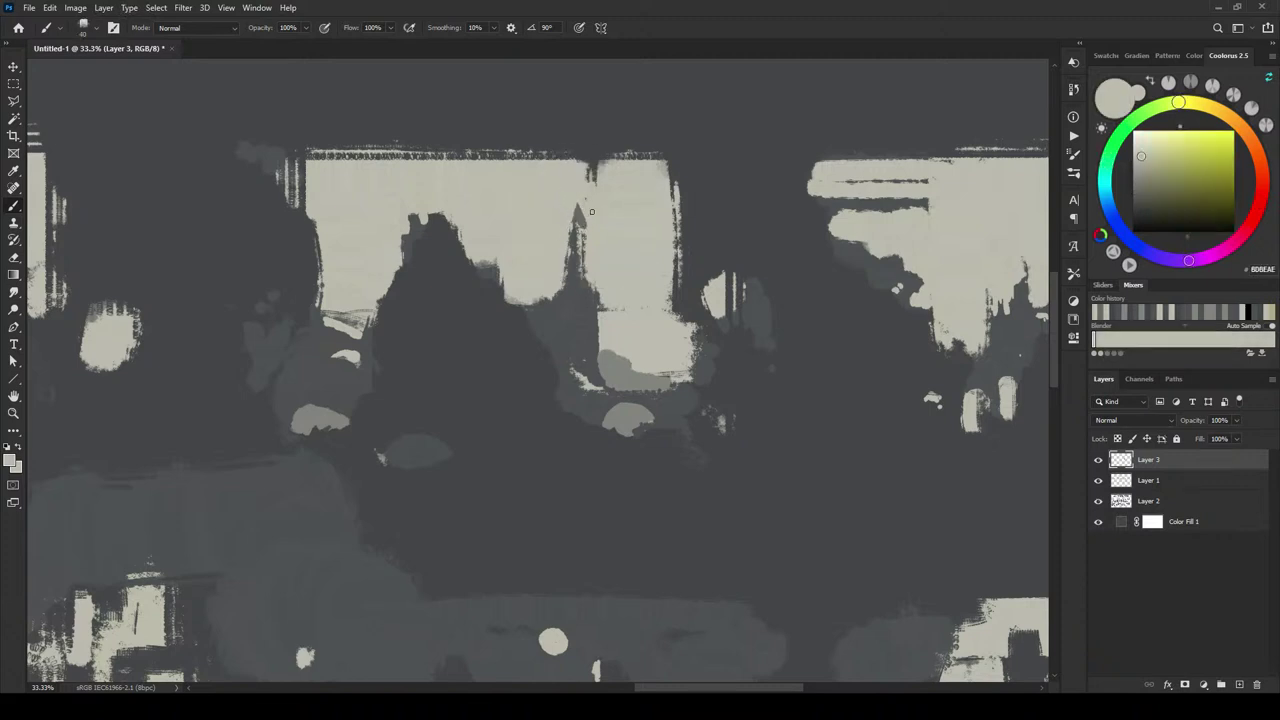
- Cut a dark spire into the light block and refine its edges with dark and light strokes
left_click(571, 286, "alt")
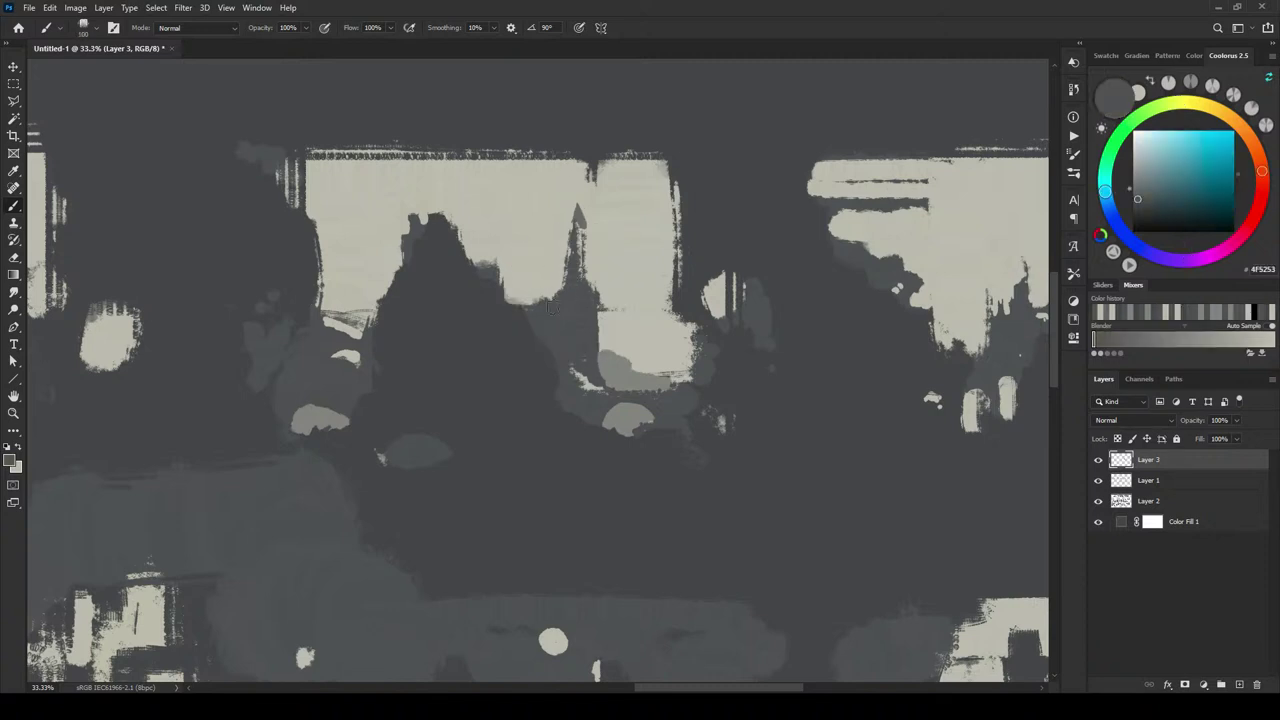
mouse_move(550, 298)
left_mouse_down()
mouse_move(553, 244)
mouse_move(550, 256)
left_mouse_up()
left_click(550, 250, "alt")
left_click(559, 233, "alt")
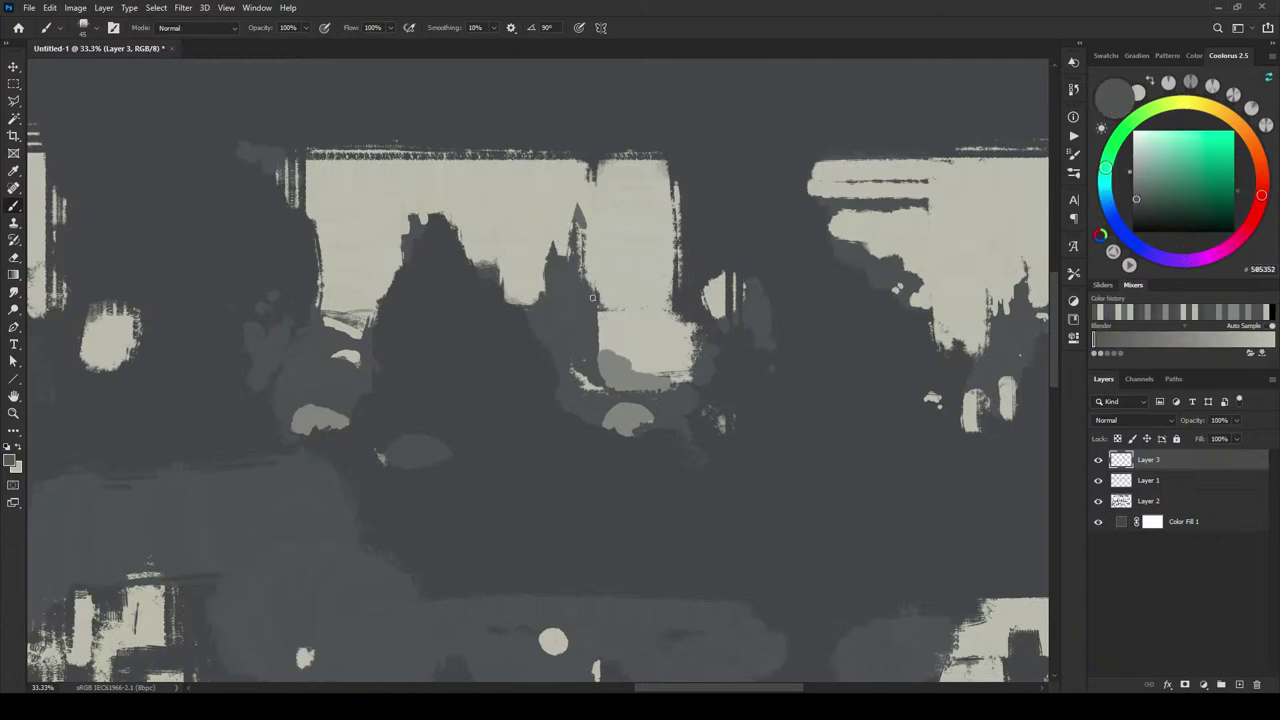
mouse_move(596, 295)
left_mouse_down()
mouse_move(603, 326)
mouse_move(602, 292)
left_mouse_up()
left_click(607, 290, "alt")
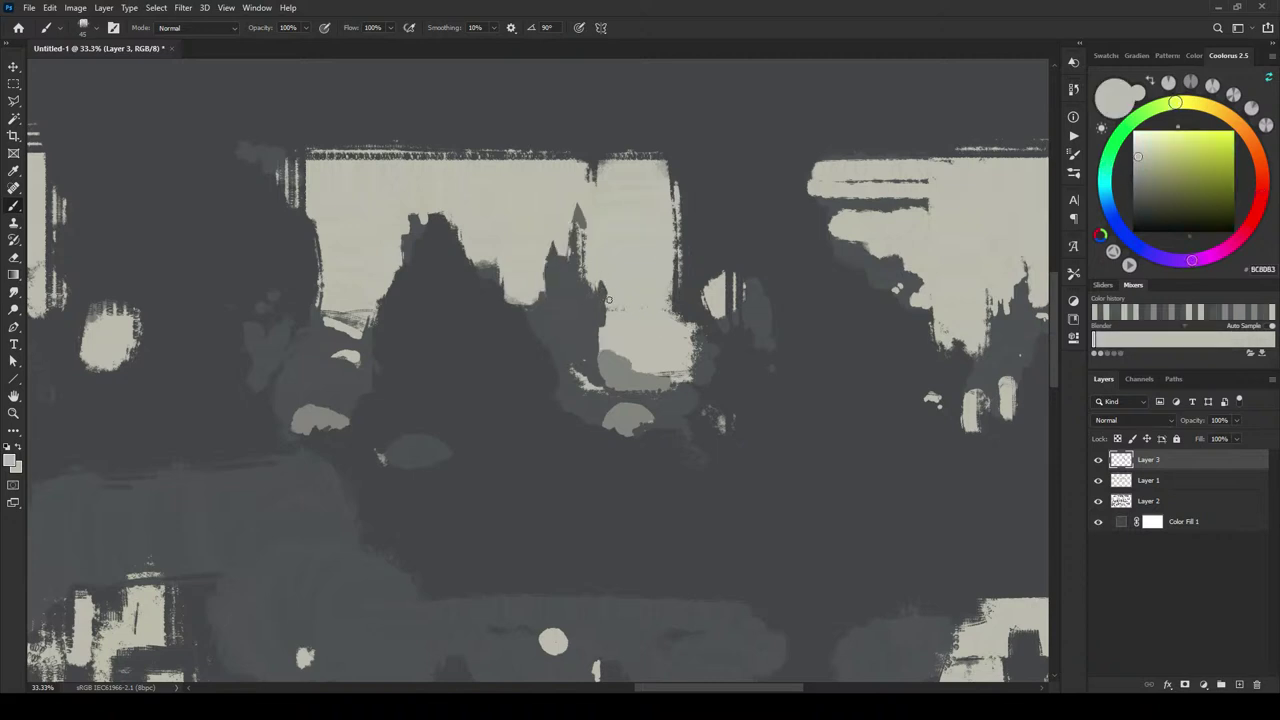
left_click_drag(608, 299, 601, 276)
- Extend the dark silhouette with a dab, using a larger brush and sampled greys
left_click(415, 212, "alt")
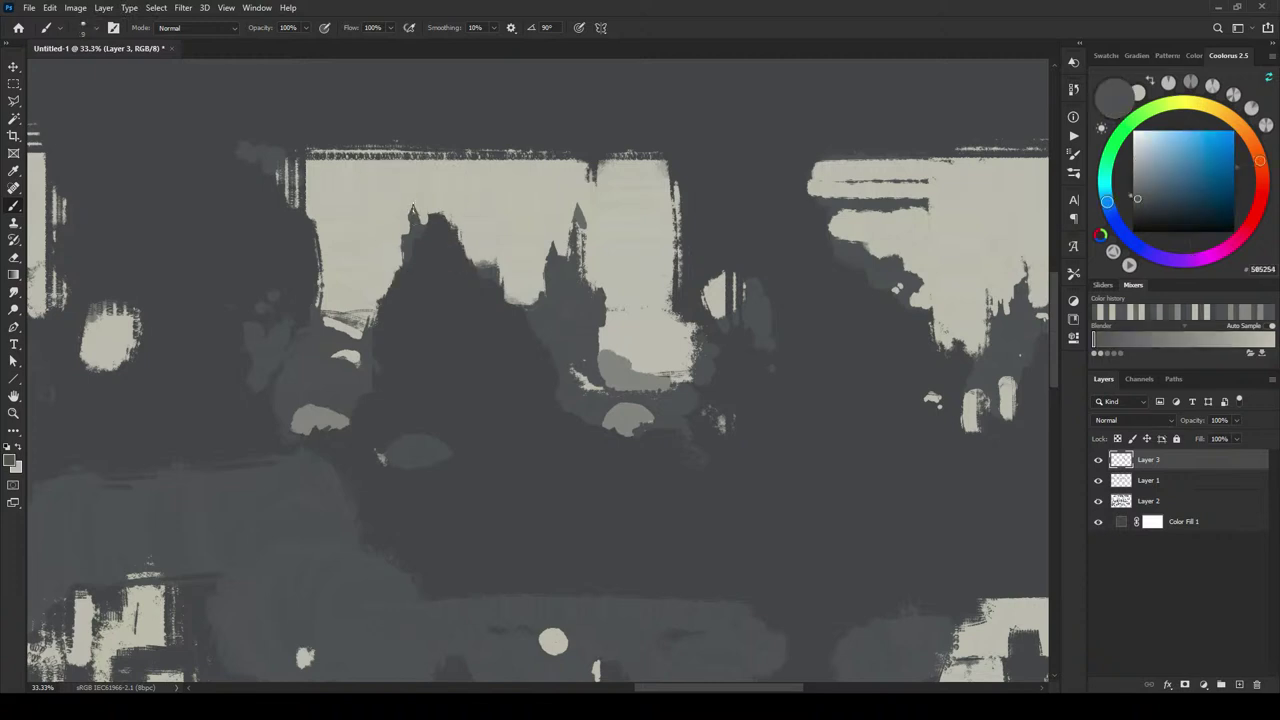
left_click(413, 194, "alt")
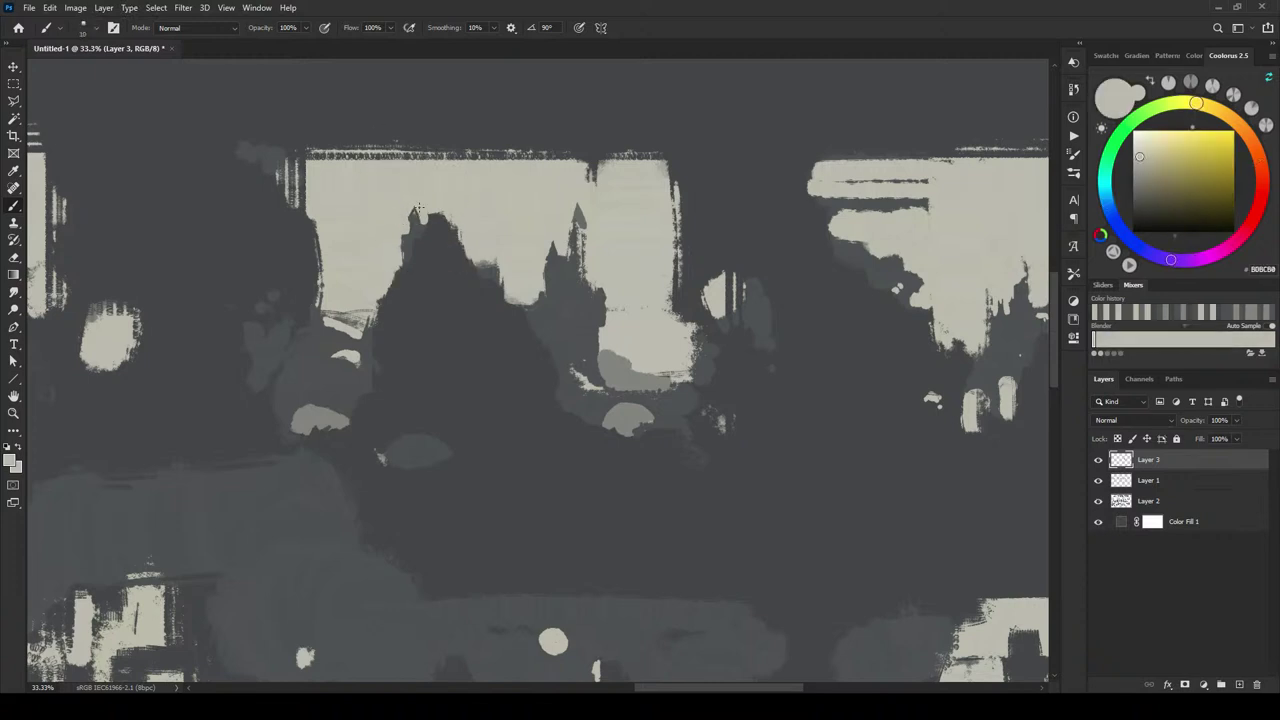
key("bracketright")
key("bracketright")
key("bracketright")
left_click(428, 225, "alt")
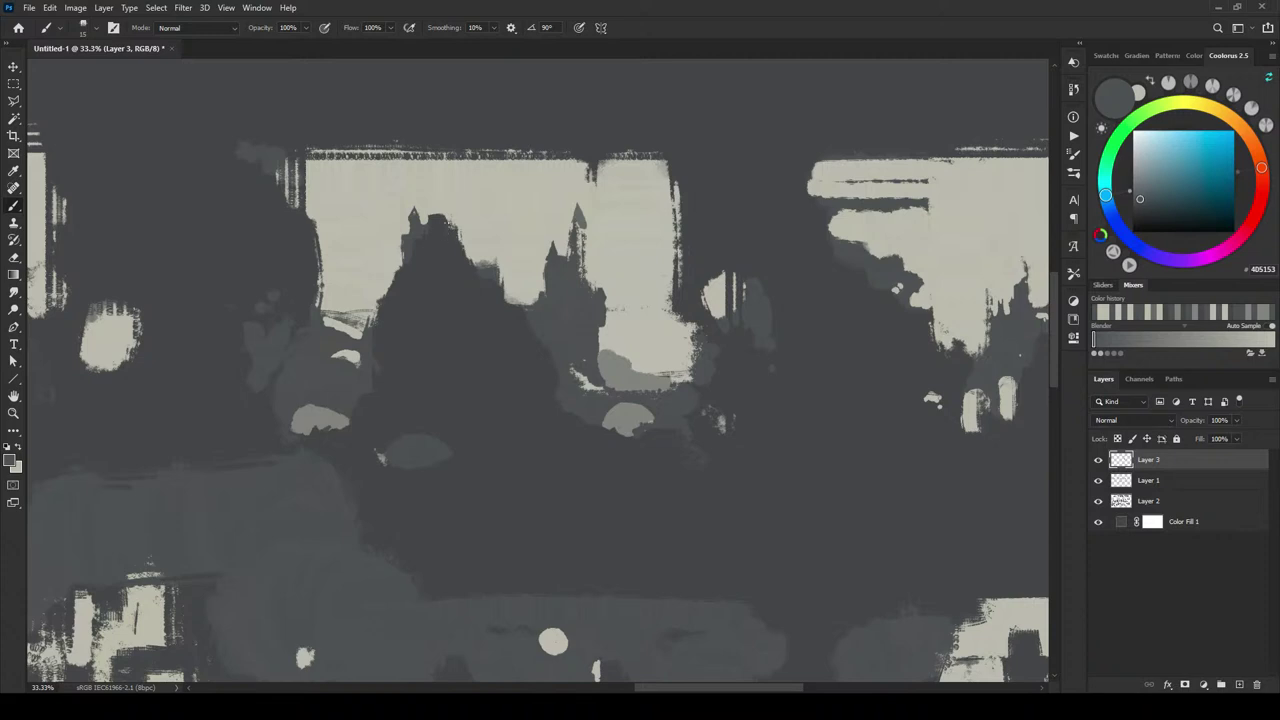
key("bracketright")
key("bracketright")
left_click(482, 282, "alt")
left_click(493, 276)
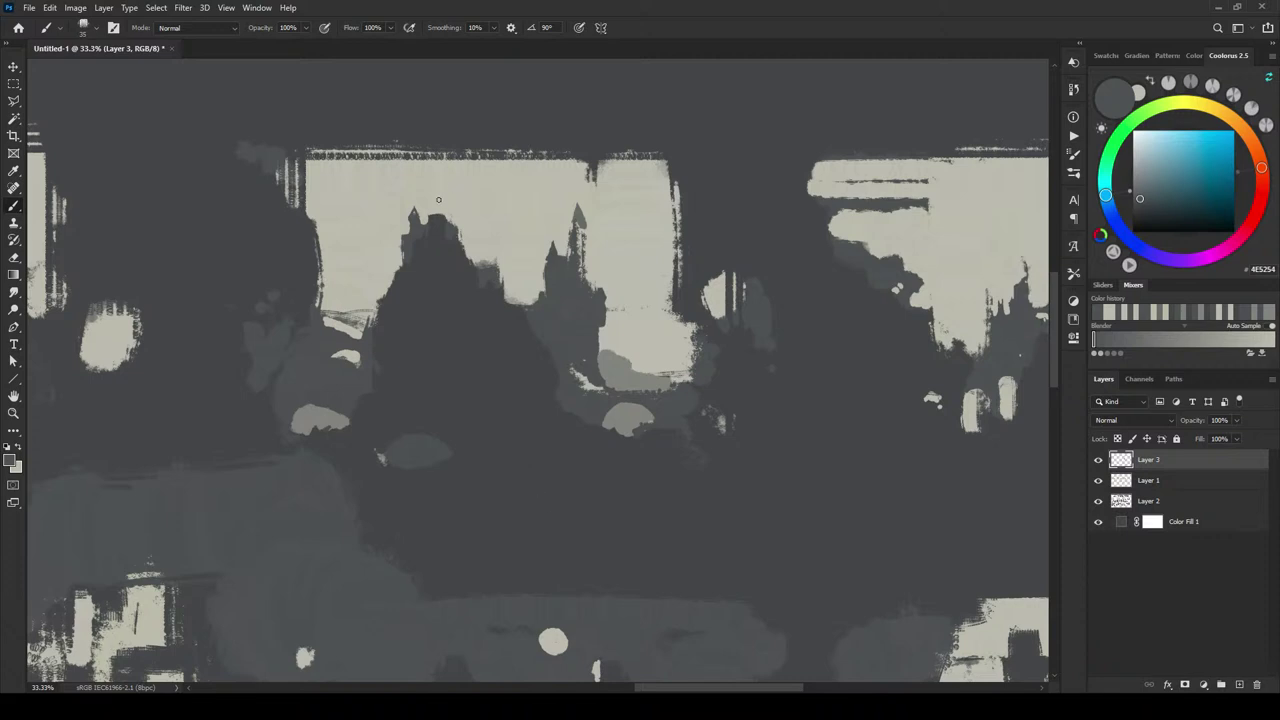
left_click(485, 289, "alt")
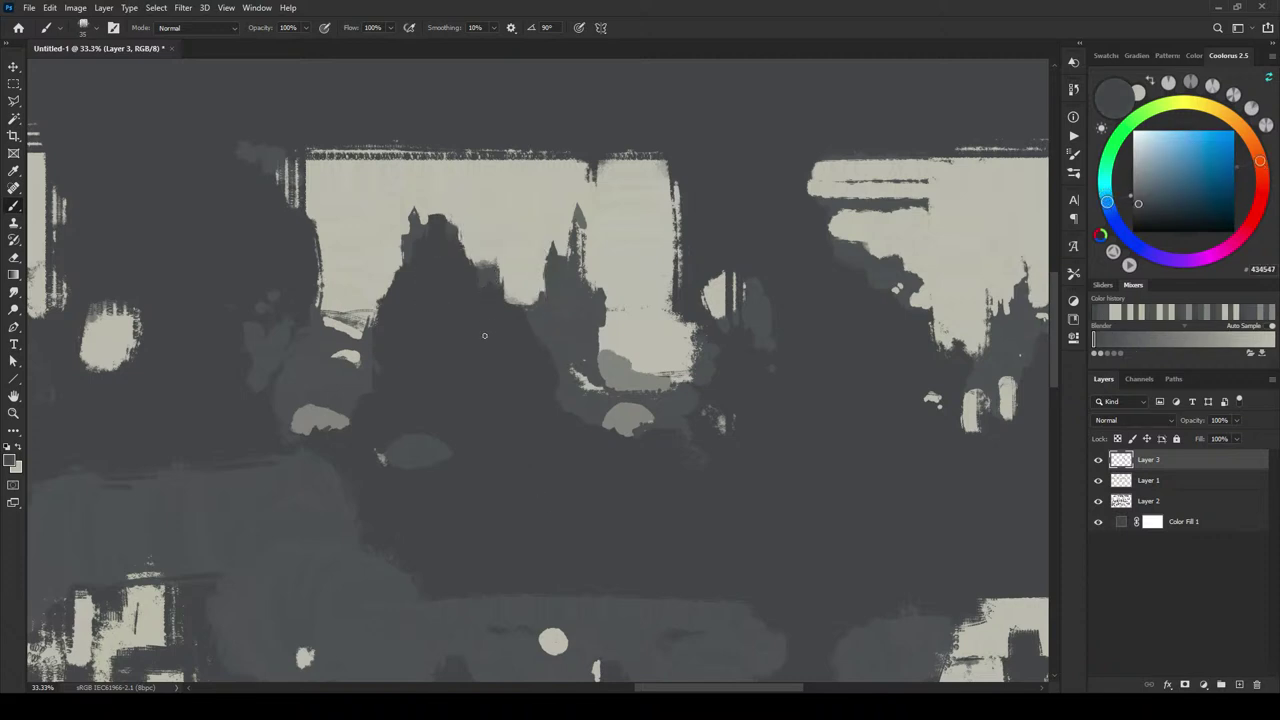
key("bracketright")
left_click(580, 232, "alt")
key("bracketright")
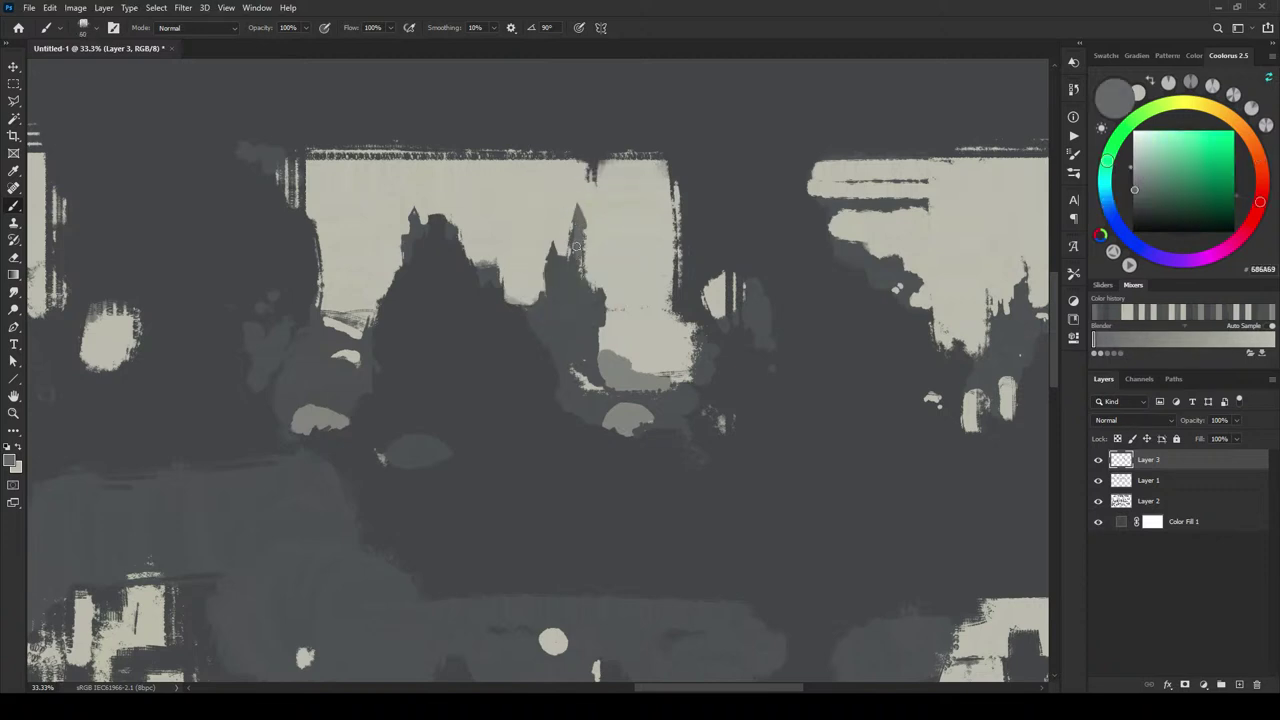
- Repaint the spire with light and mid-grey strokes and cover a light area in dark
left_click(566, 223, "alt")
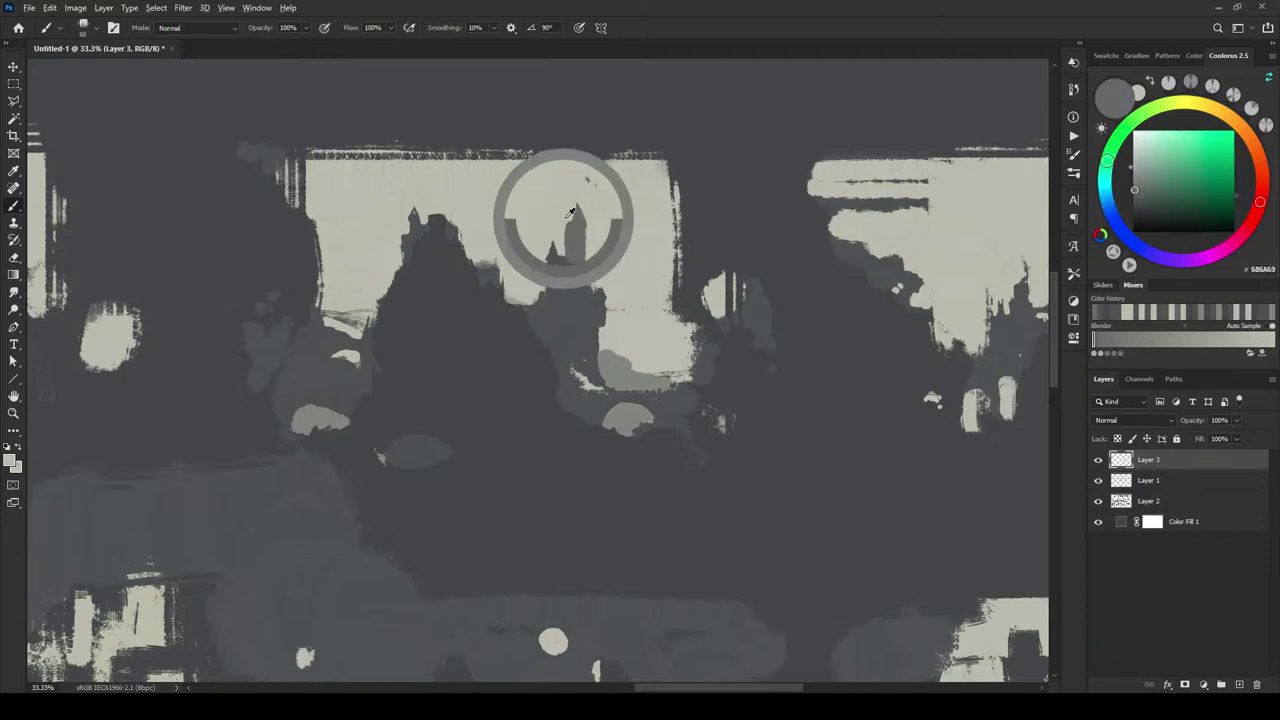
mouse_move(565, 230)
left_mouse_down()
mouse_move(570, 212)
mouse_move(593, 236)
mouse_move(568, 232)
mouse_move(590, 264)
left_mouse_up()
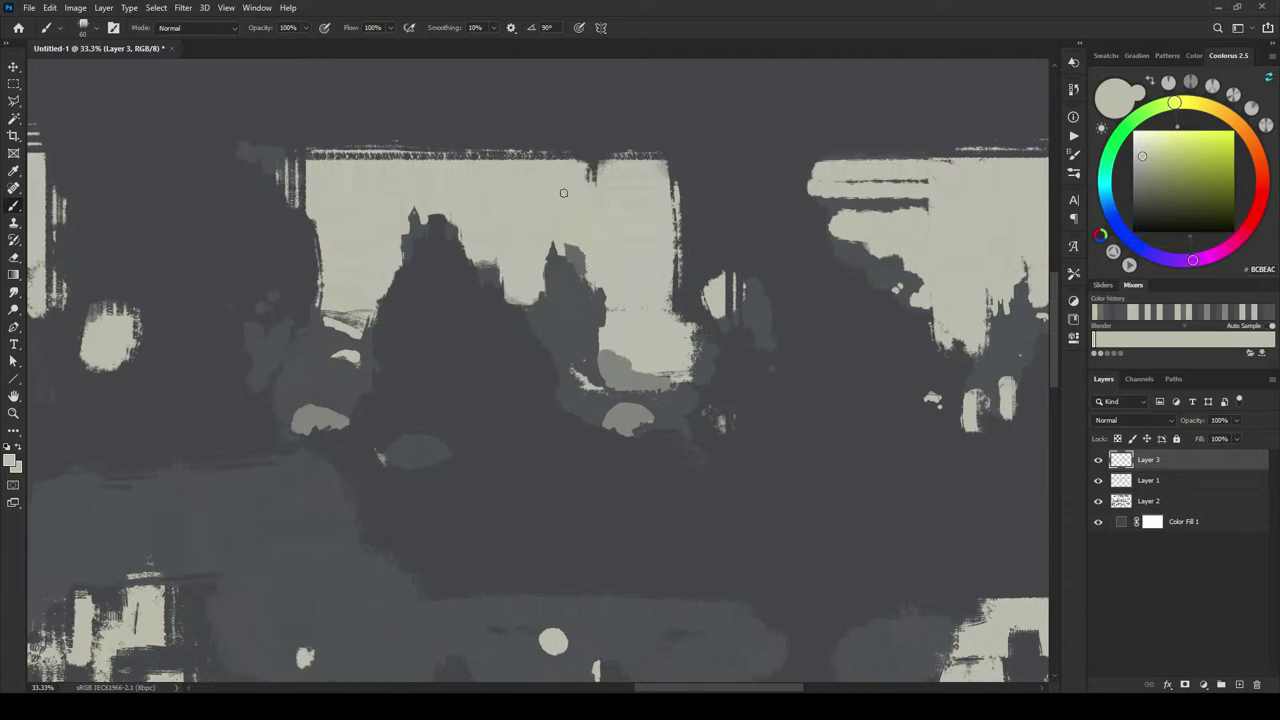
left_click(573, 253, "alt")
mouse_move(568, 213)
left_mouse_down()
mouse_move(576, 250)
mouse_move(580, 225)
mouse_move(560, 214)
mouse_move(587, 198)
mouse_move(597, 231)
mouse_move(585, 215)
left_mouse_up()
left_click(598, 225, "alt")
key("bracketright")
key("bracketright")
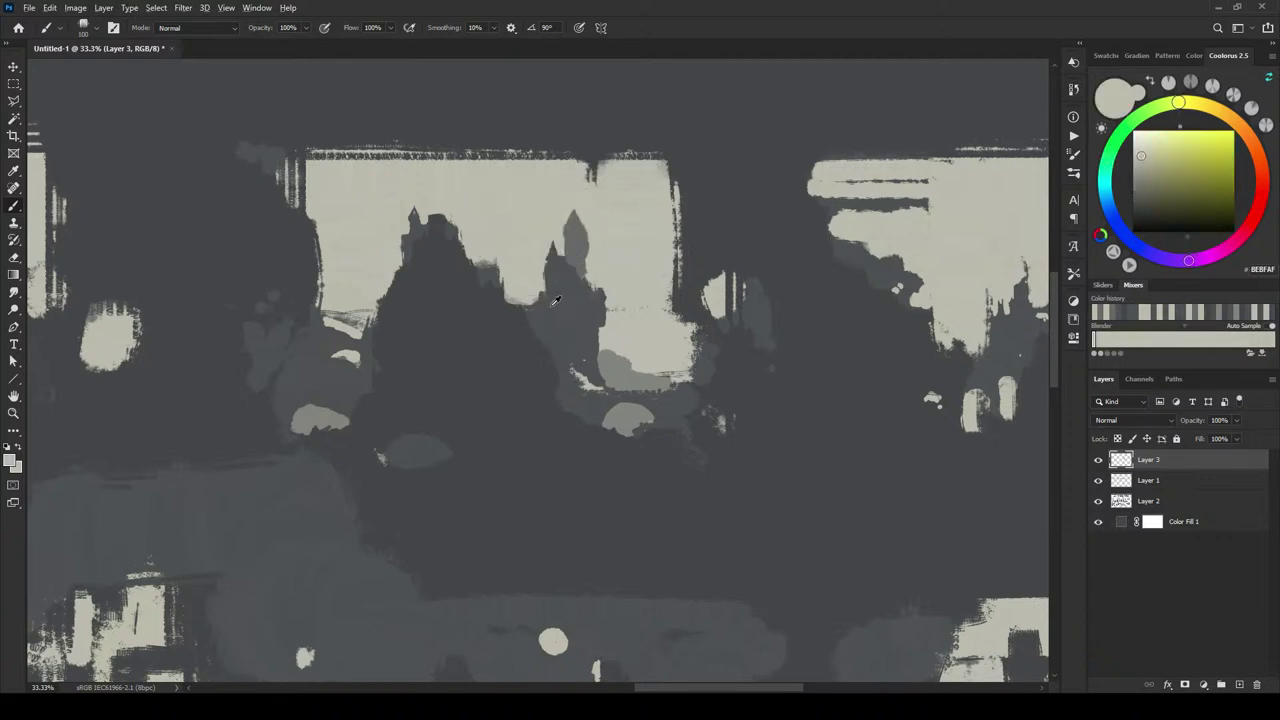
left_click(556, 300, "alt")
mouse_move(540, 285)
left_mouse_down()
mouse_move(517, 277)
mouse_move(549, 293)
left_mouse_up()
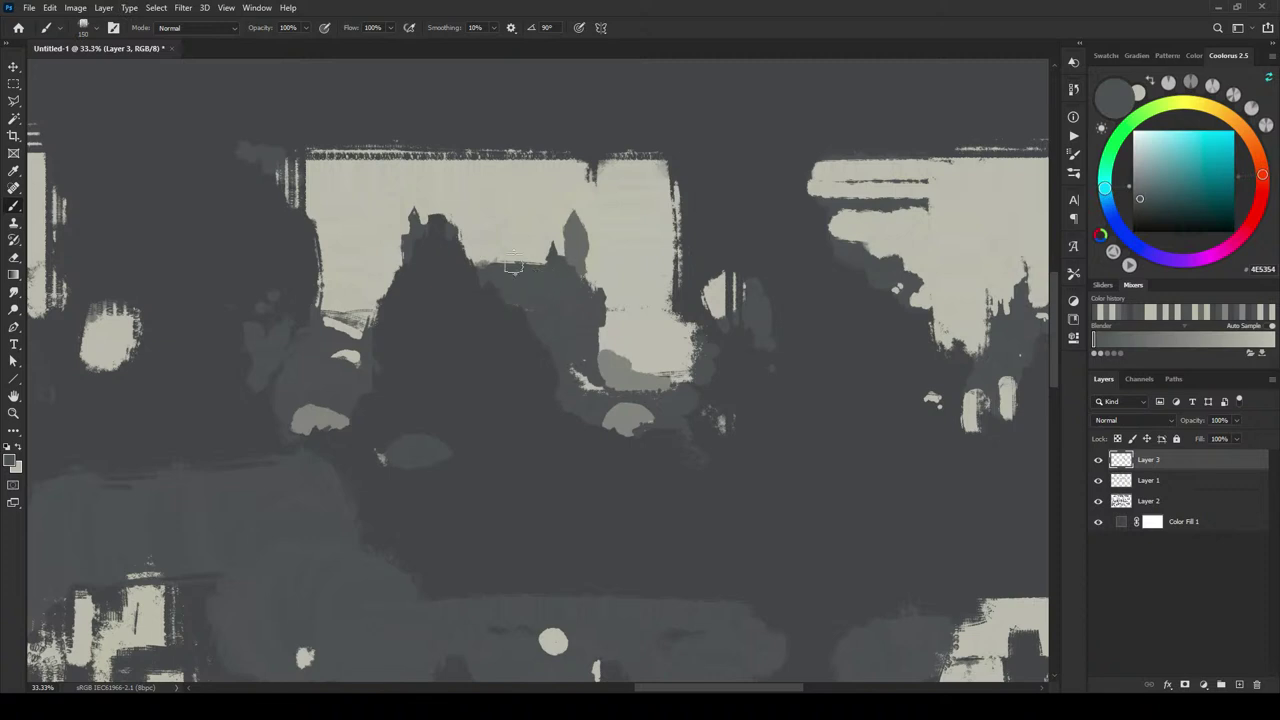
- Brighten the sky edge between the castle spires and darken a patch of the castle block
key("bracketleft")
key("bracketleft")
key("bracketleft")
key("bracketleft")
key("bracketleft")
mouse_move(478, 237)
left_mouse_down()
mouse_move(506, 237)
mouse_move(490, 256)
mouse_move(470, 240)
mouse_move(500, 250)
mouse_move(490, 253)
mouse_move(540, 230)
left_mouse_up()
left_click(520, 210, "alt")
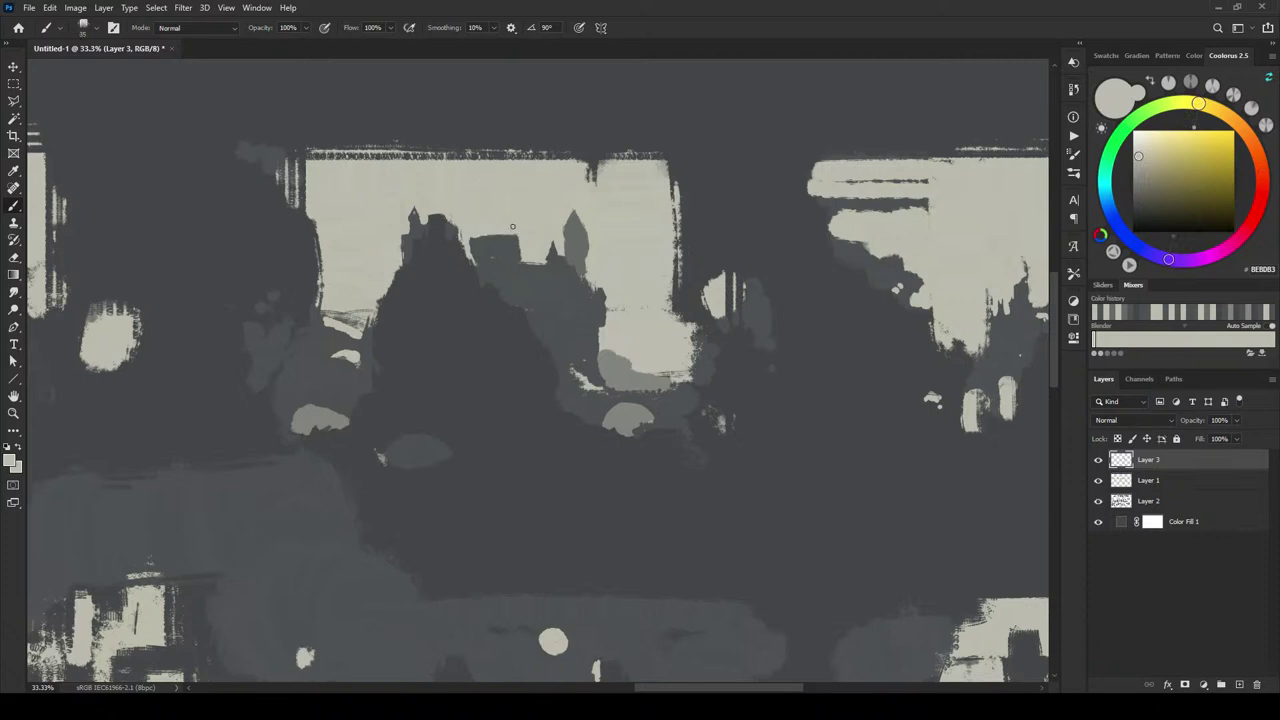
left_click_drag(463, 236, 506, 240)
left_click(484, 247, "alt")
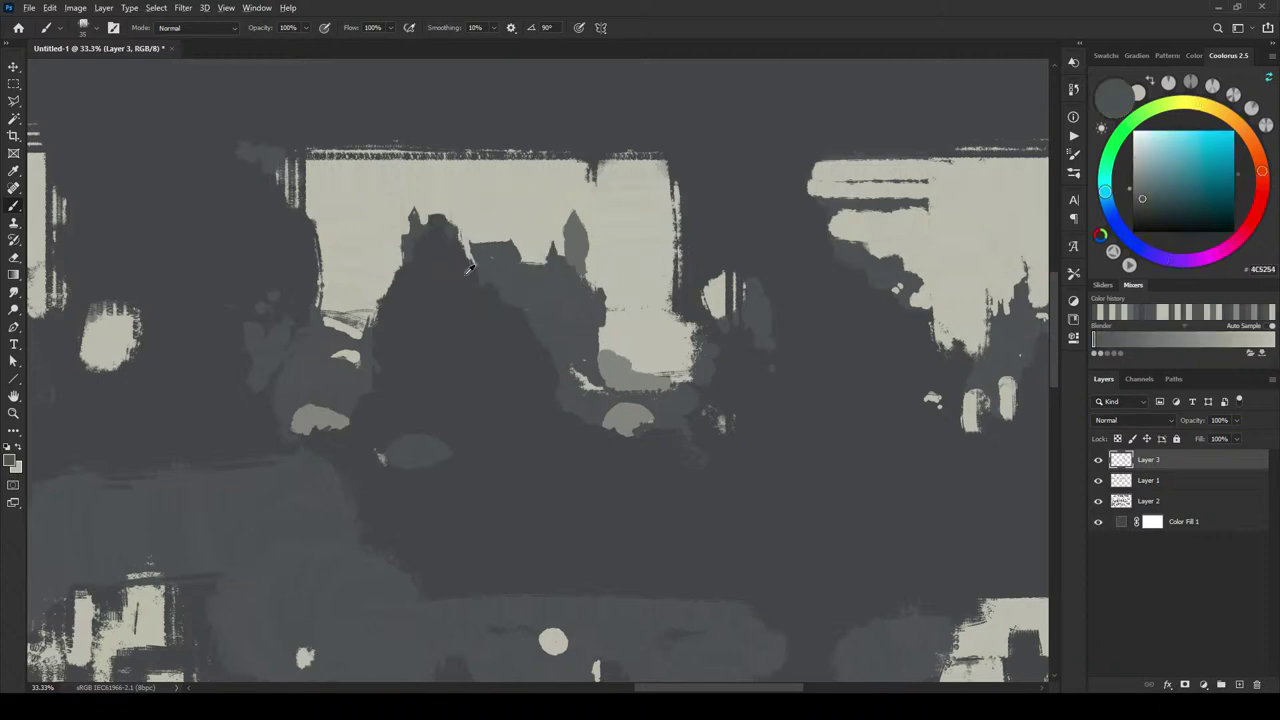
left_click(462, 269, "alt")
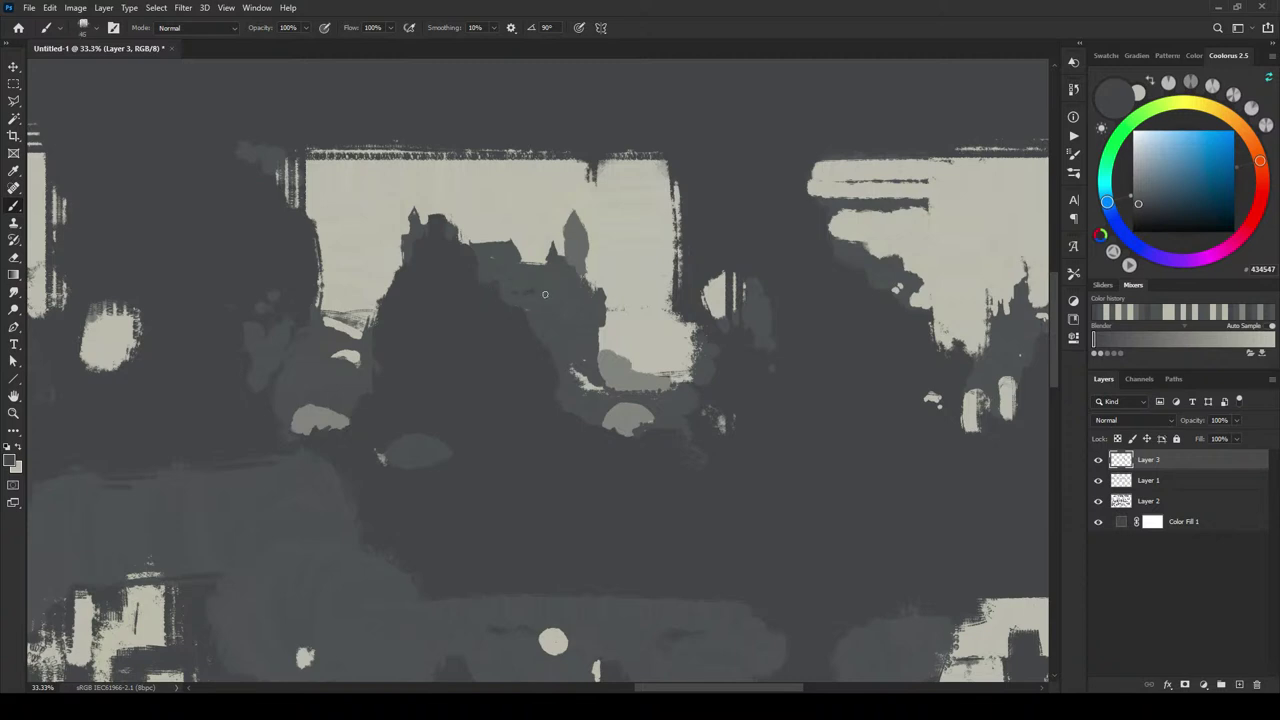
left_click_drag(545, 294, 547, 277)
- With a small brush, add darker castle details, a dark strip along the spire, and mid-grey shading on the right edge
key("bracketleft")
key("bracketleft")
key("bracketleft")
left_click(476, 259, "alt")
left_click_drag(472, 245, 500, 242)
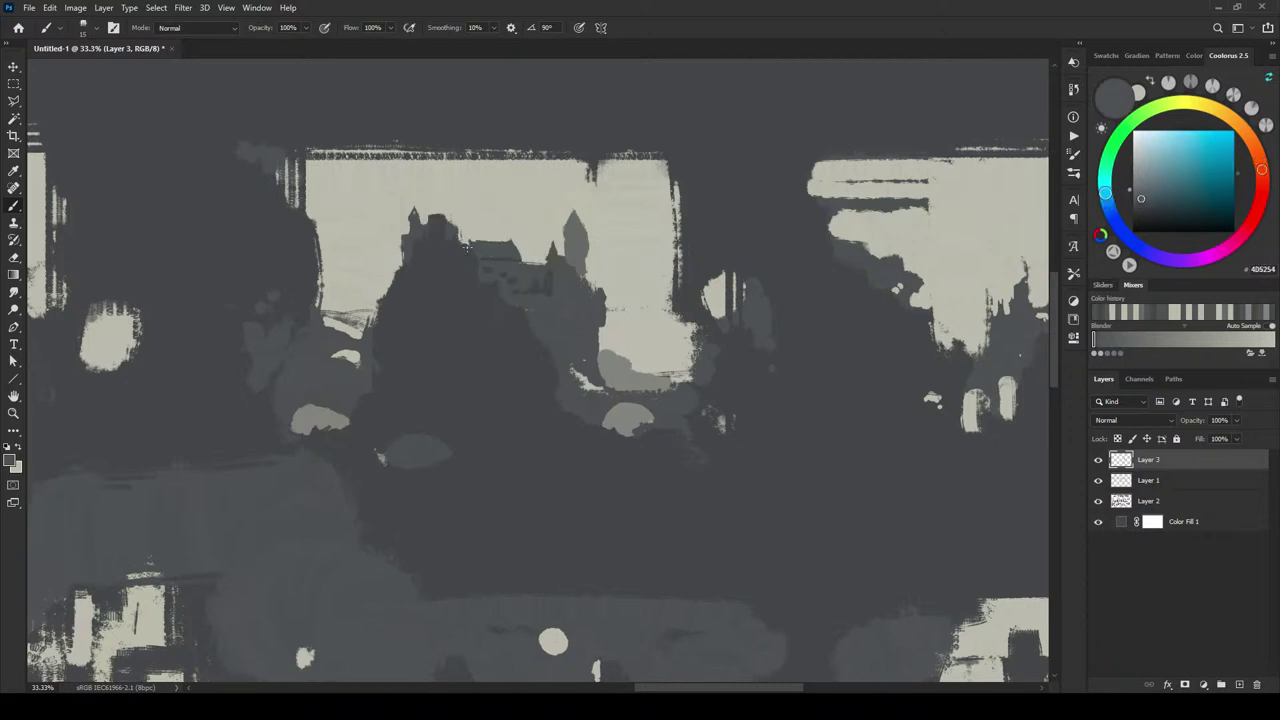
left_click(562, 240, "alt")
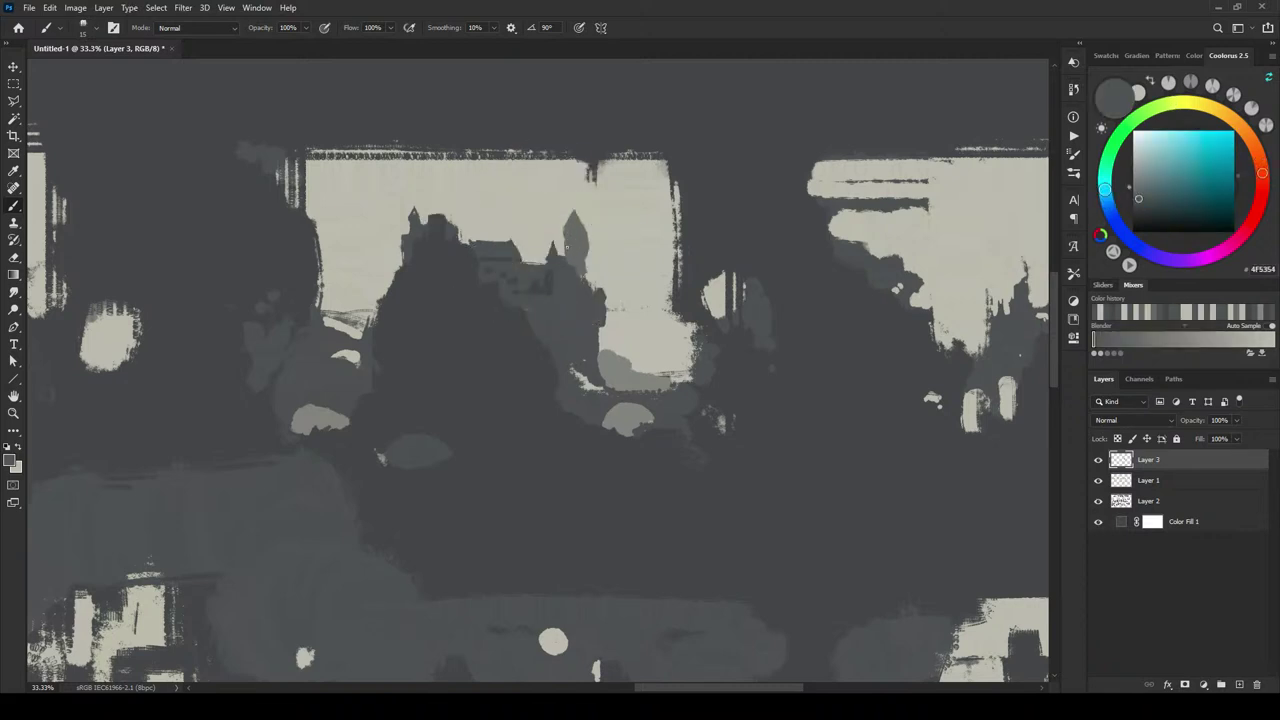
left_click_drag(563, 254, 561, 242)
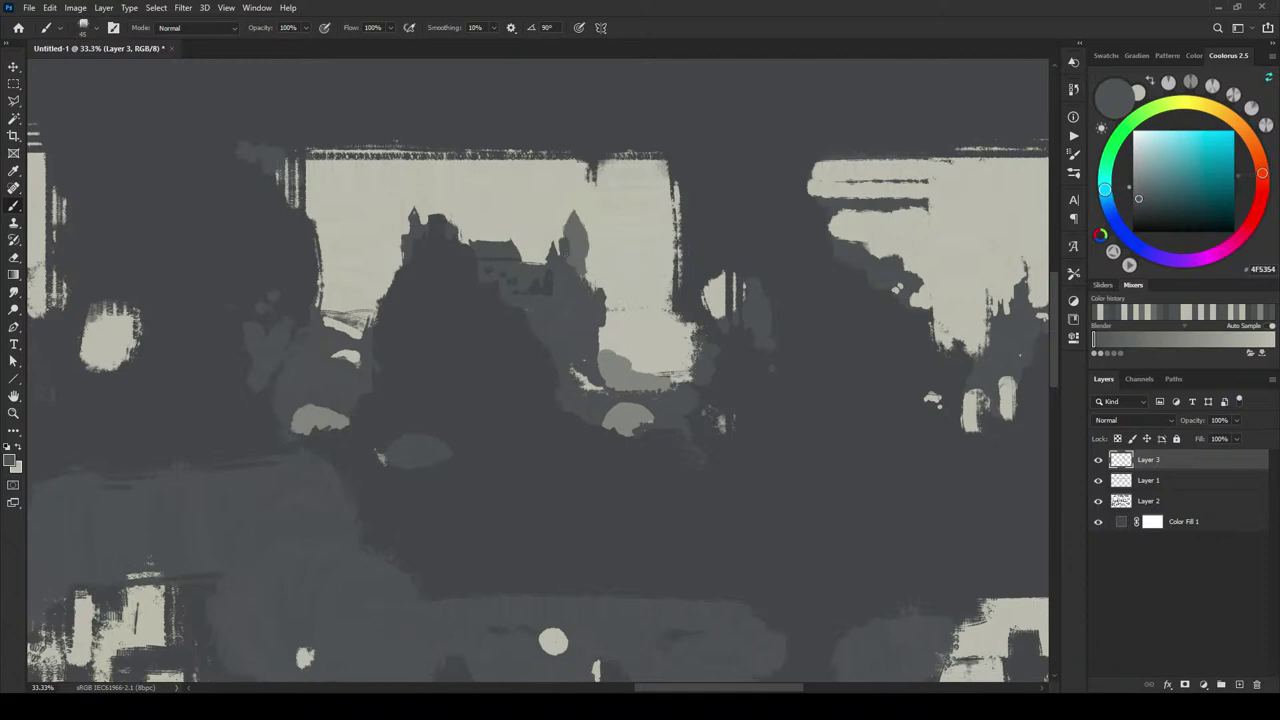
left_click(578, 241, "alt")
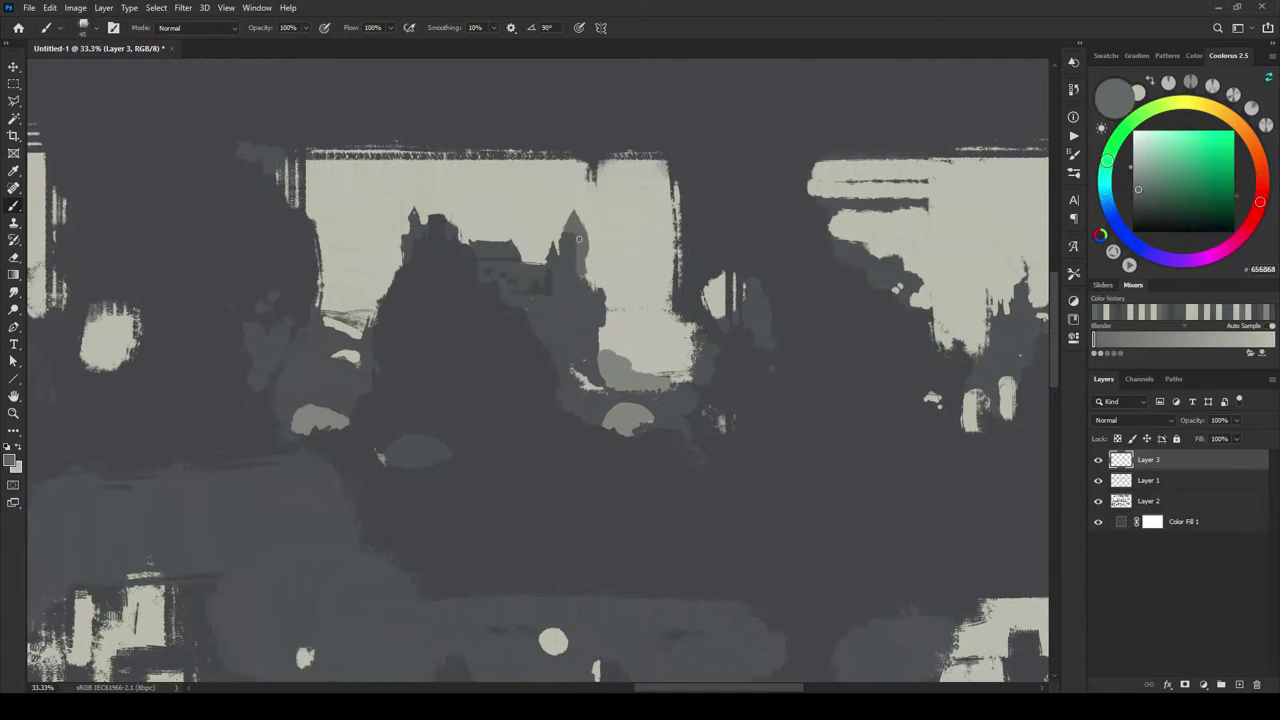
left_click_drag(586, 280, 594, 284)
- Slim the spire by painting the pale sky colour over its edge
left_click(589, 246, "alt")
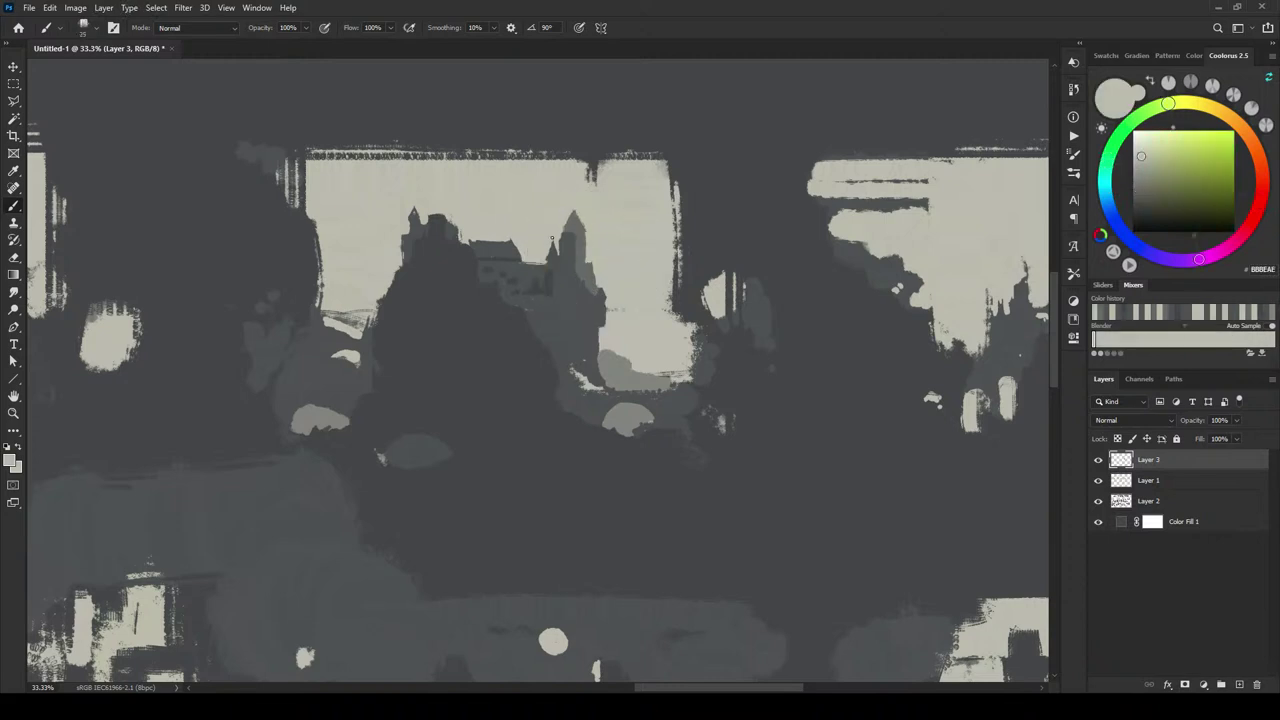
left_click_drag(568, 210, 586, 232)
left_click(576, 231, "alt")
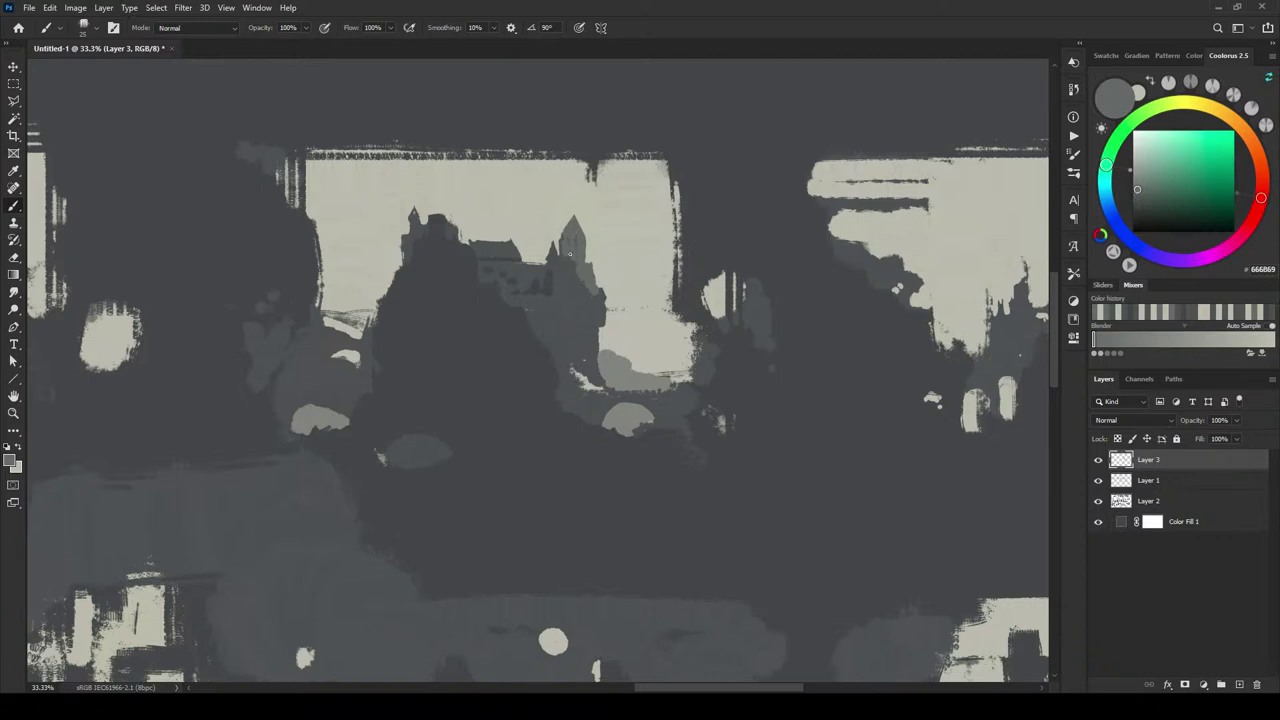
left_click(565, 259, "alt")
left_click(572, 254, "alt")
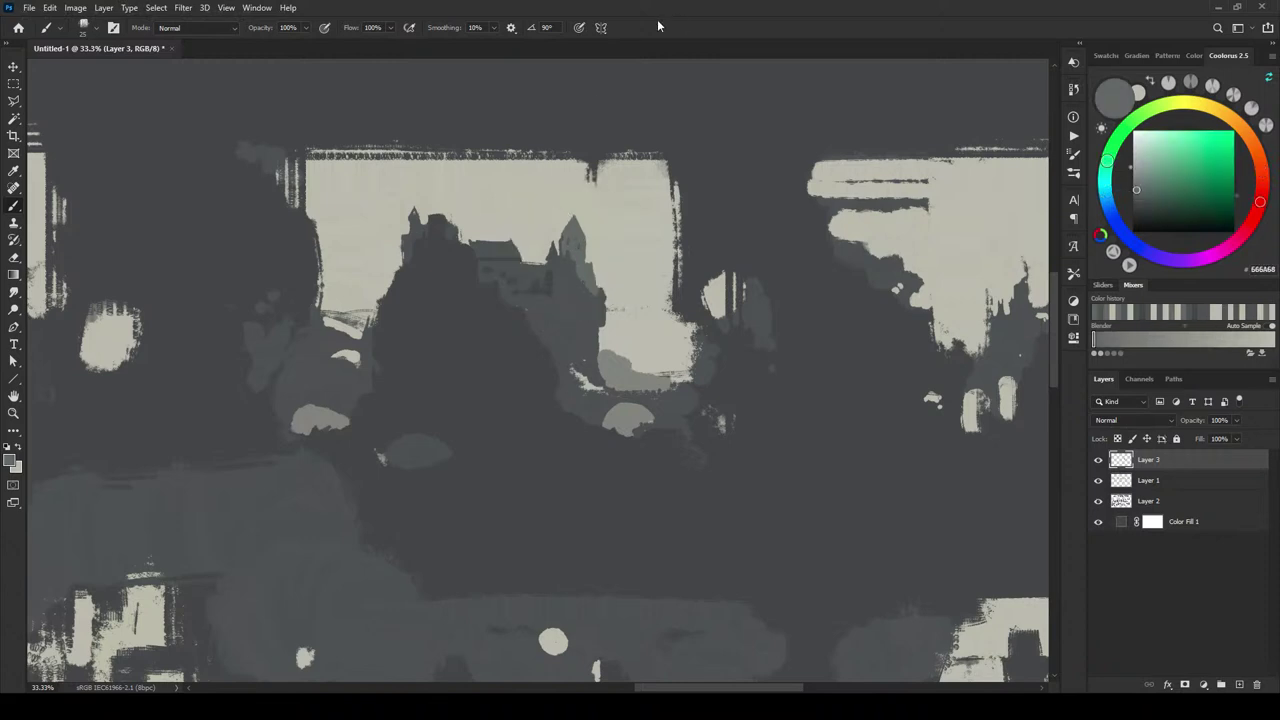
left_click(502, 271, "alt")
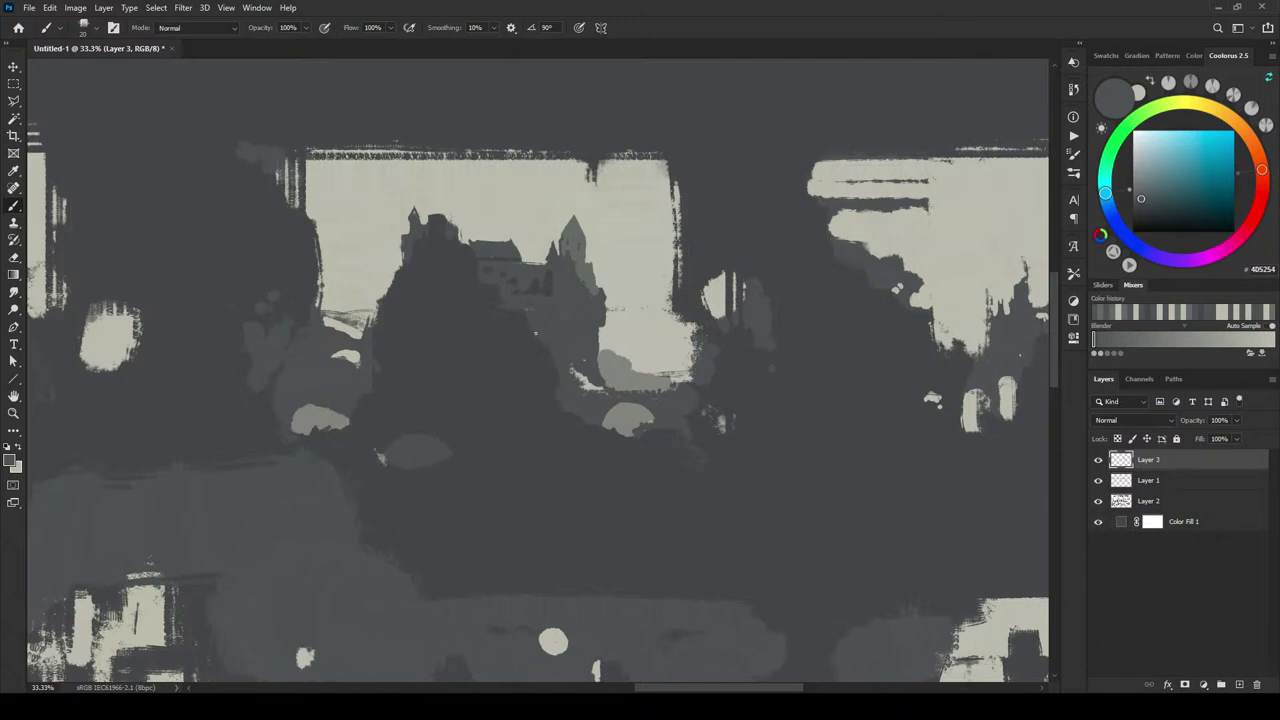
- Trim the light blob's edge with dark foreground grey and sample greys for the foreground
left_click(538, 388, "alt")
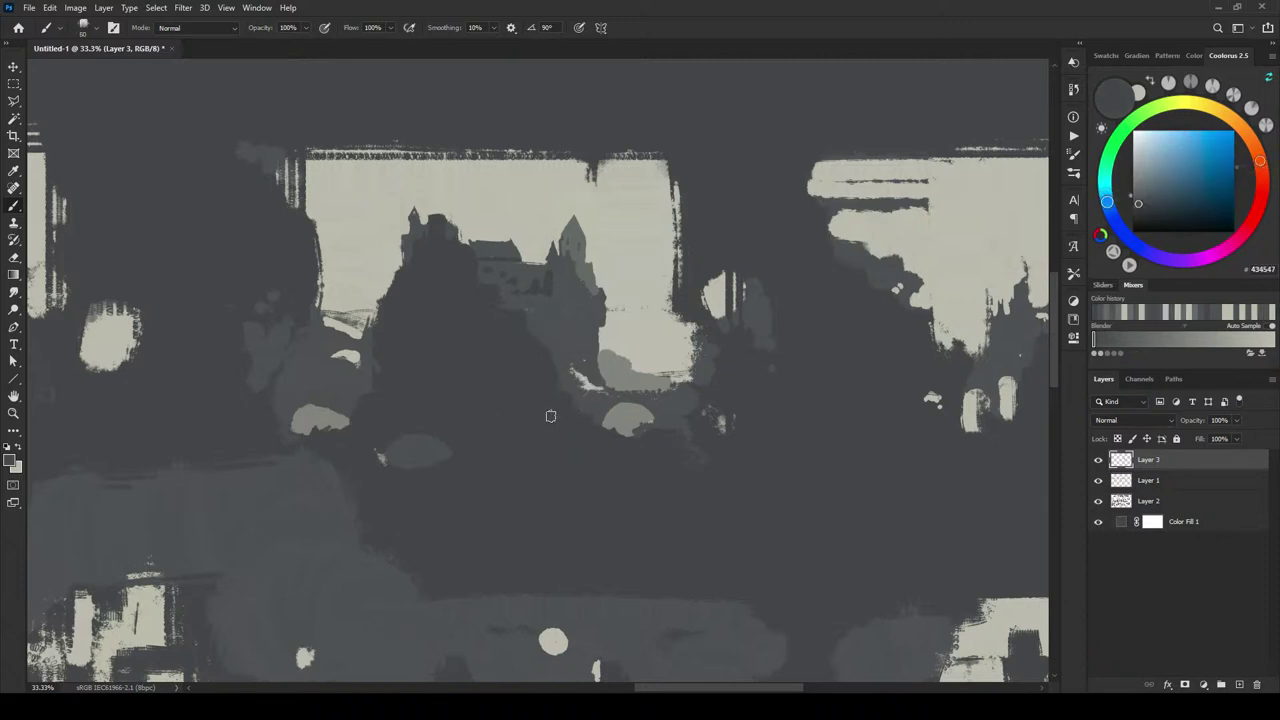
left_click_drag(360, 420, 338, 428)
left_click(349, 351, "alt")
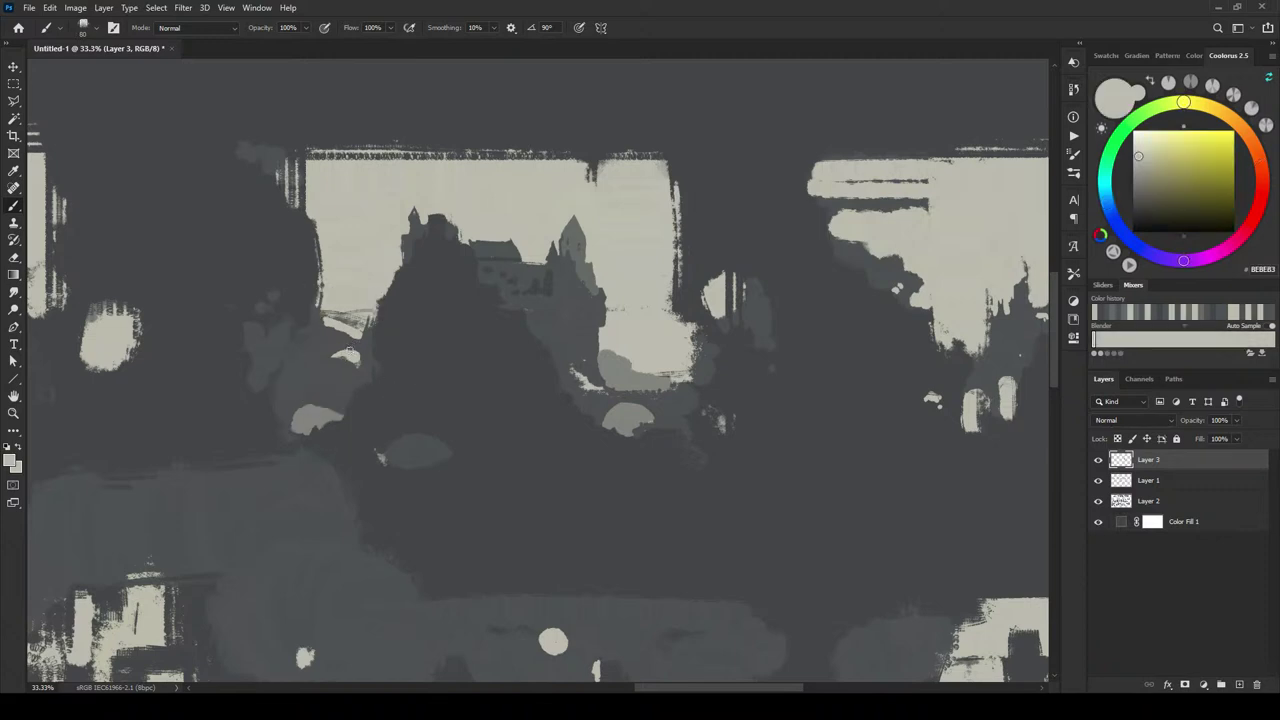
left_click(358, 327, "alt")
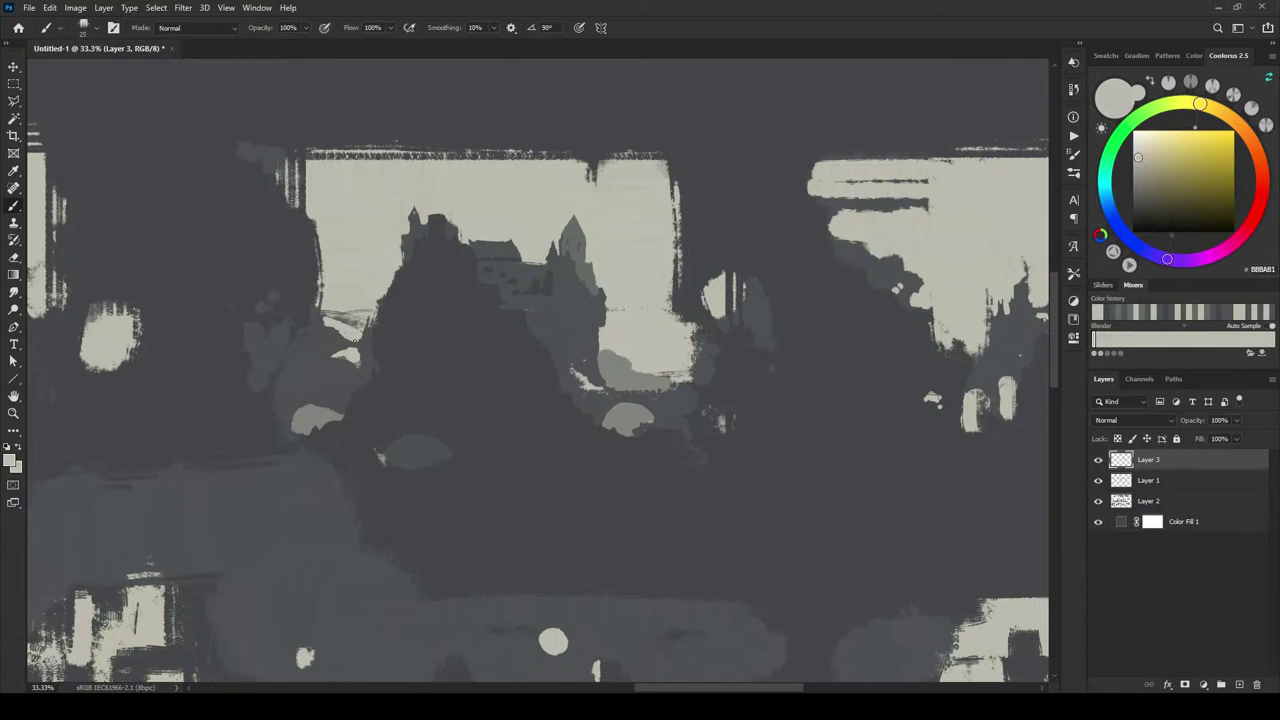
left_click(331, 349, "alt")
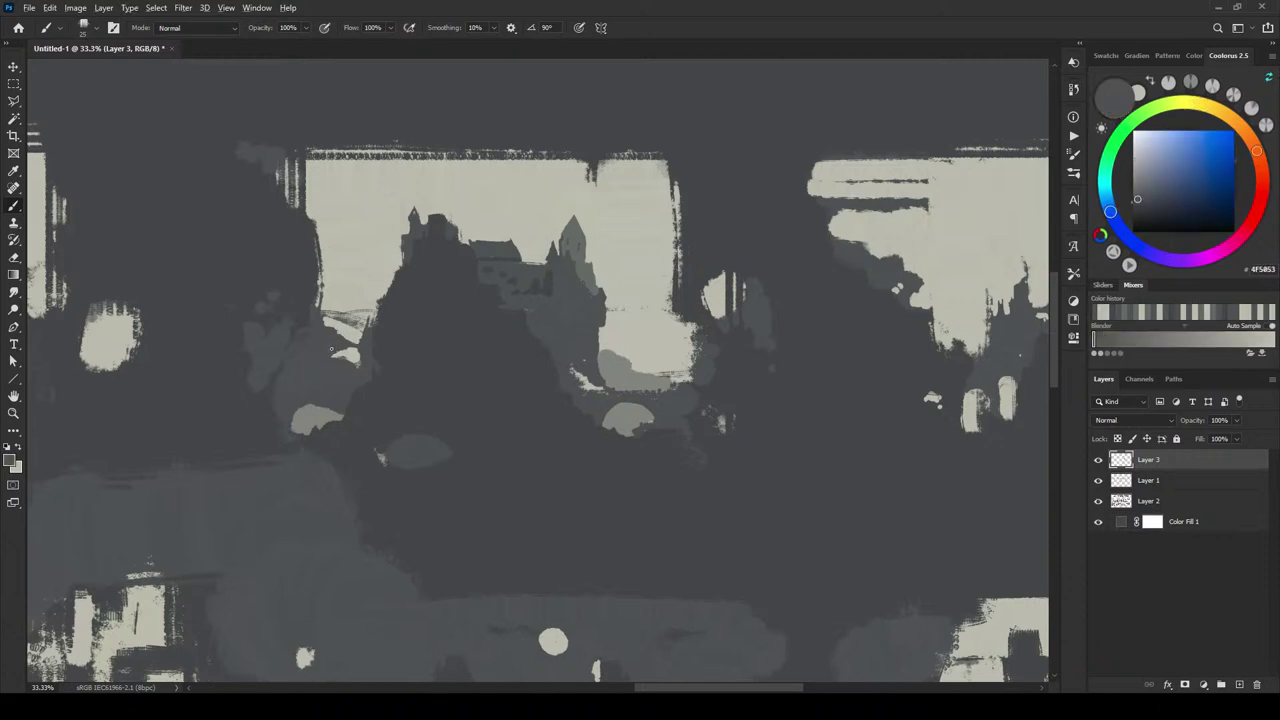
key("bracketright")
key("bracketright")
key("bracketright")
left_click(356, 411, "alt")
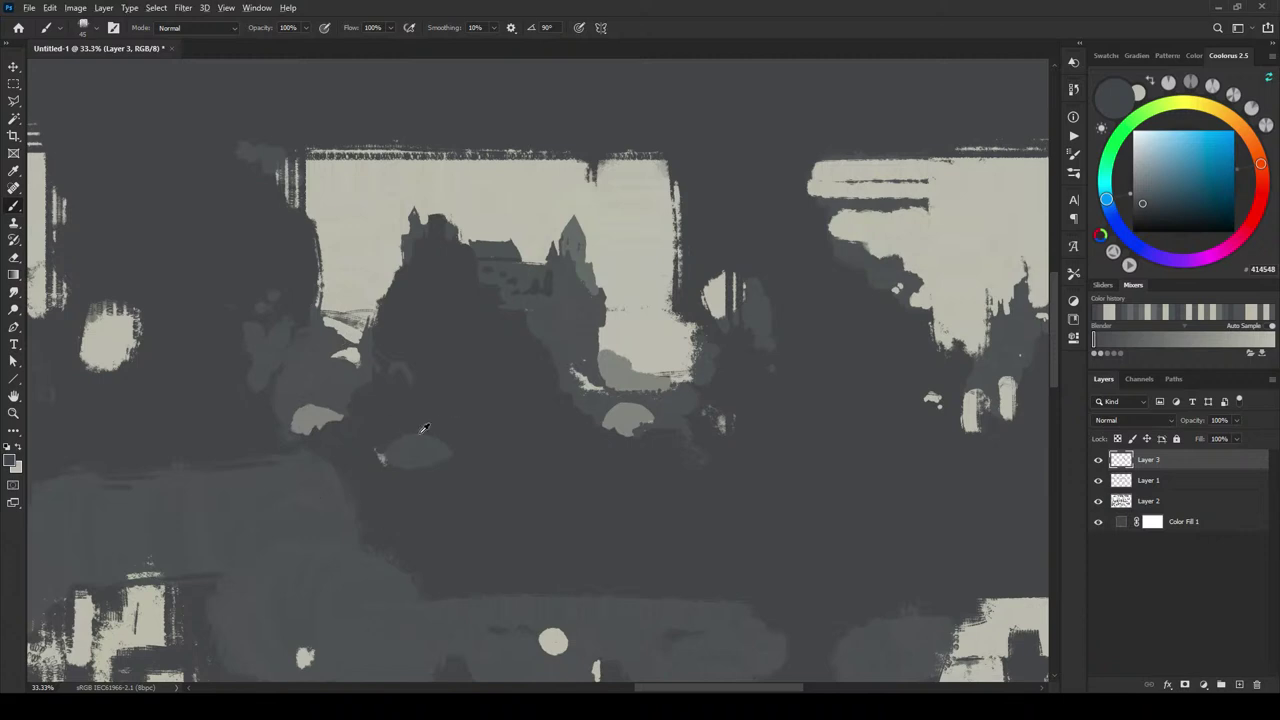
left_click(412, 452, "alt")
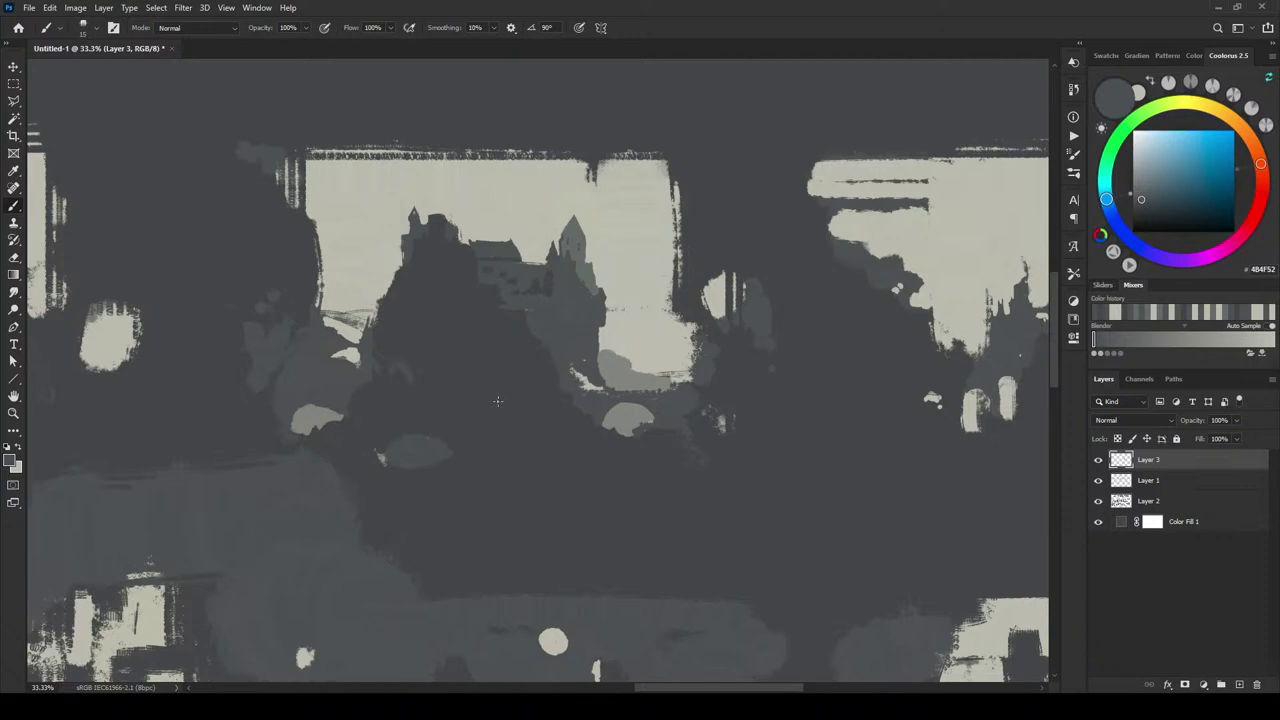
key("bracketright")
left_click(503, 397, "alt")
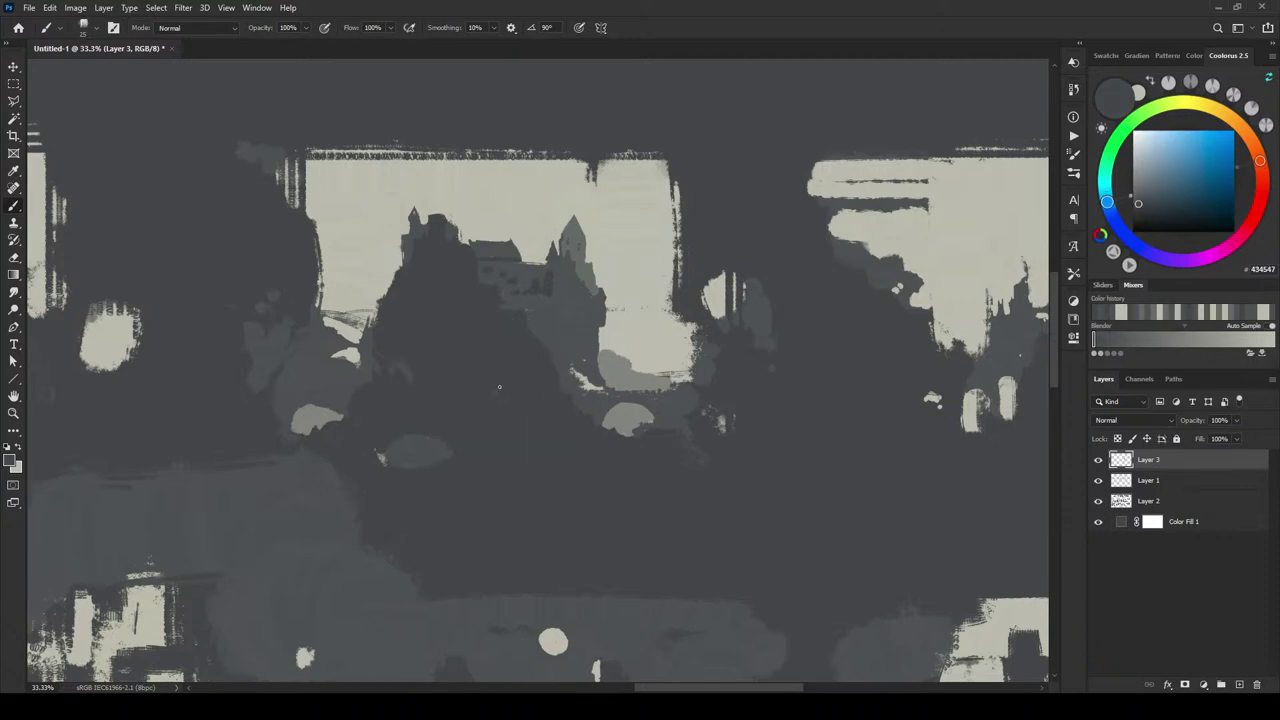
left_click(500, 390, "alt")
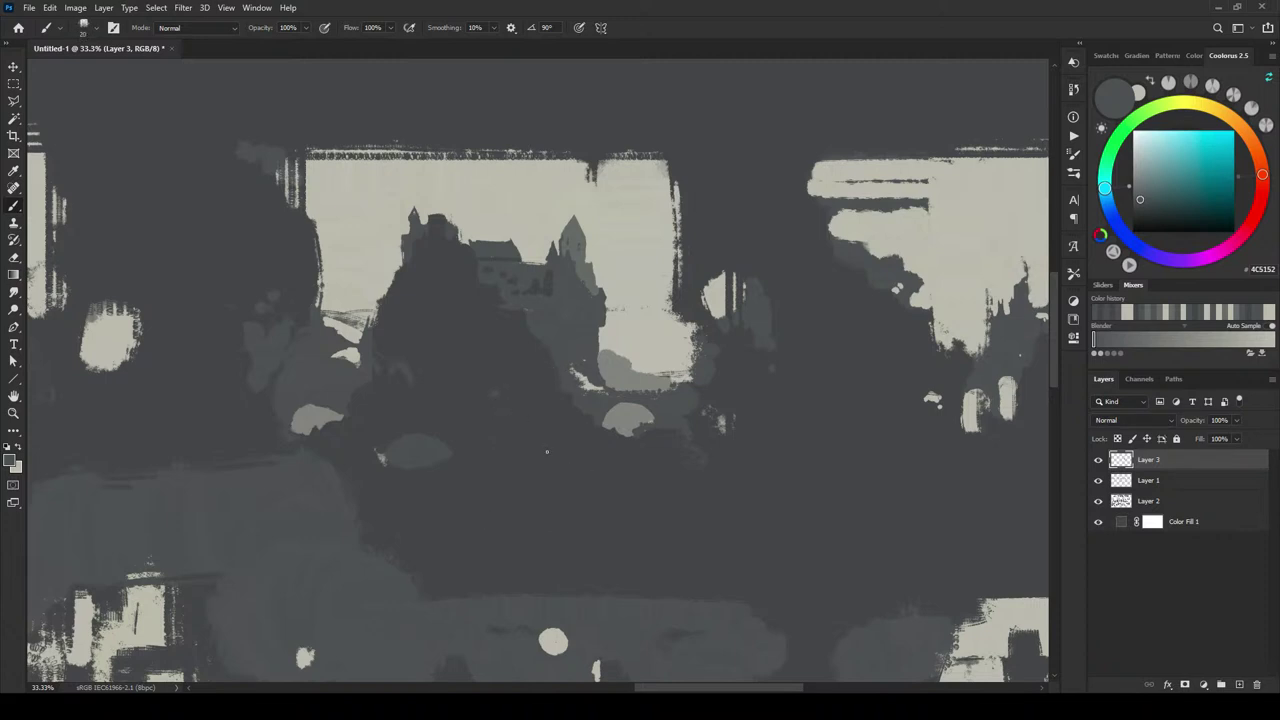
- Paint pale curved highlight strokes into the dark foreground beneath the towers
mouse_move(567, 543)
left_mouse_down()
mouse_move(499, 545)
mouse_move(550, 542)
mouse_move(471, 520)
left_mouse_up()
left_click(463, 482, "alt")
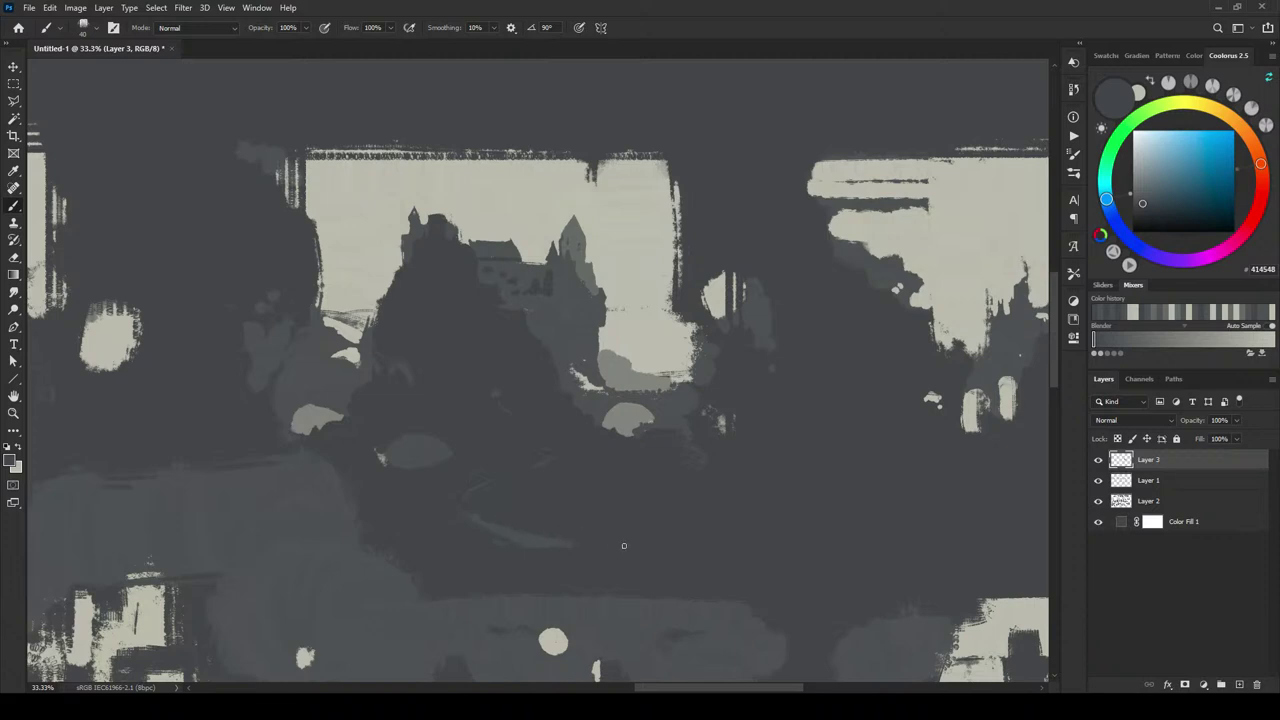
left_click(545, 241, "alt")
left_click_drag(565, 543, 497, 532)
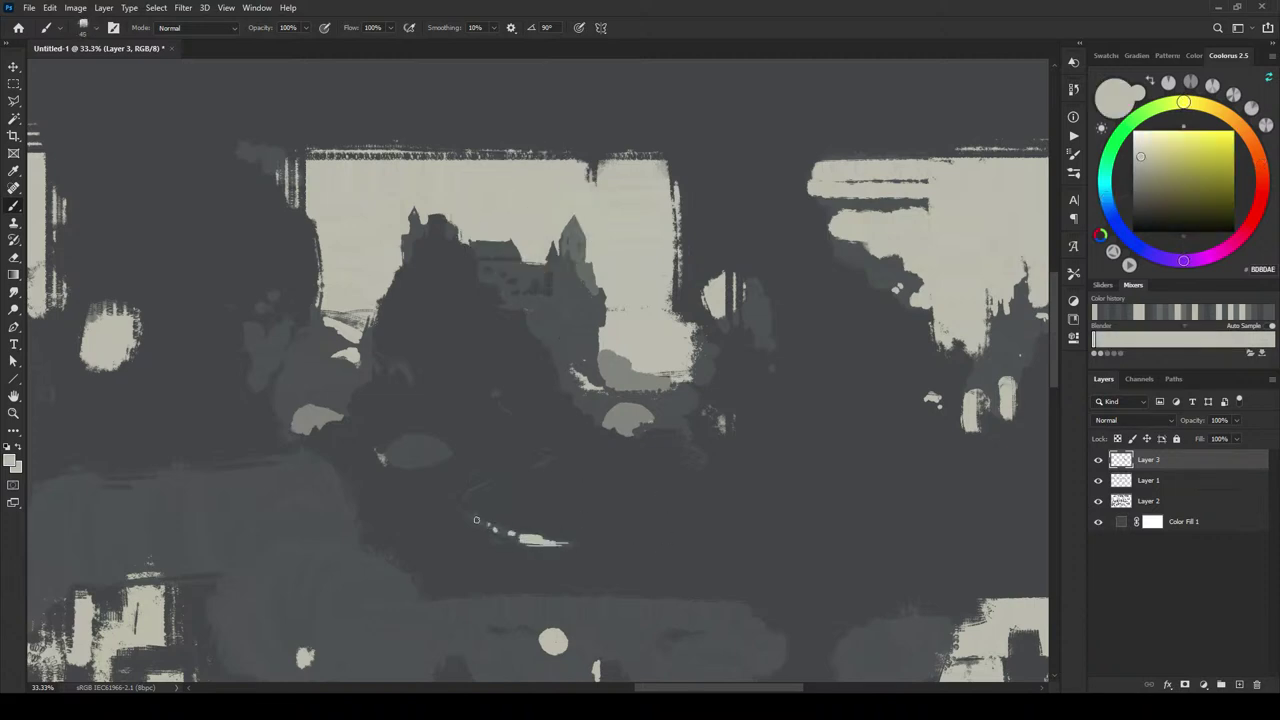
left_click_drag(557, 564, 607, 567)
- Cover the light grey oval and faint light arc with dark foreground grey
left_click(395, 461, "alt")
left_click_drag(395, 461, 446, 466)
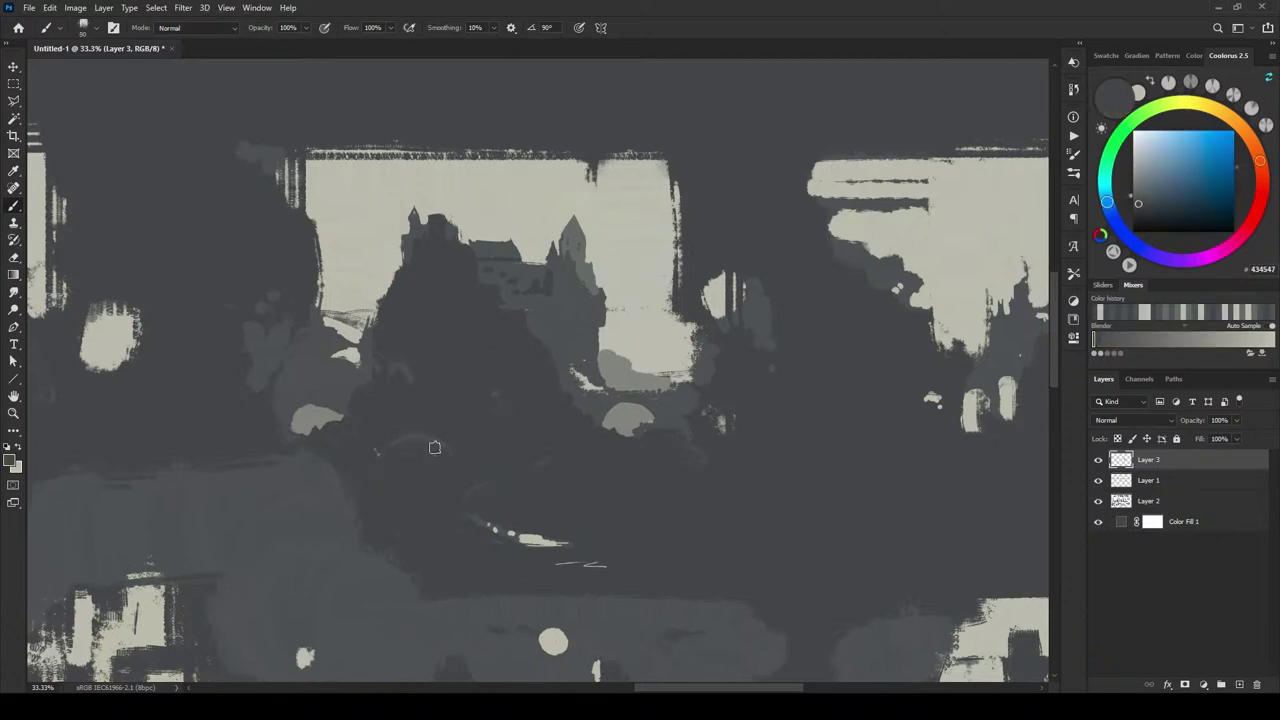
left_click_drag(431, 449, 397, 451)
left_click(446, 439, "alt")
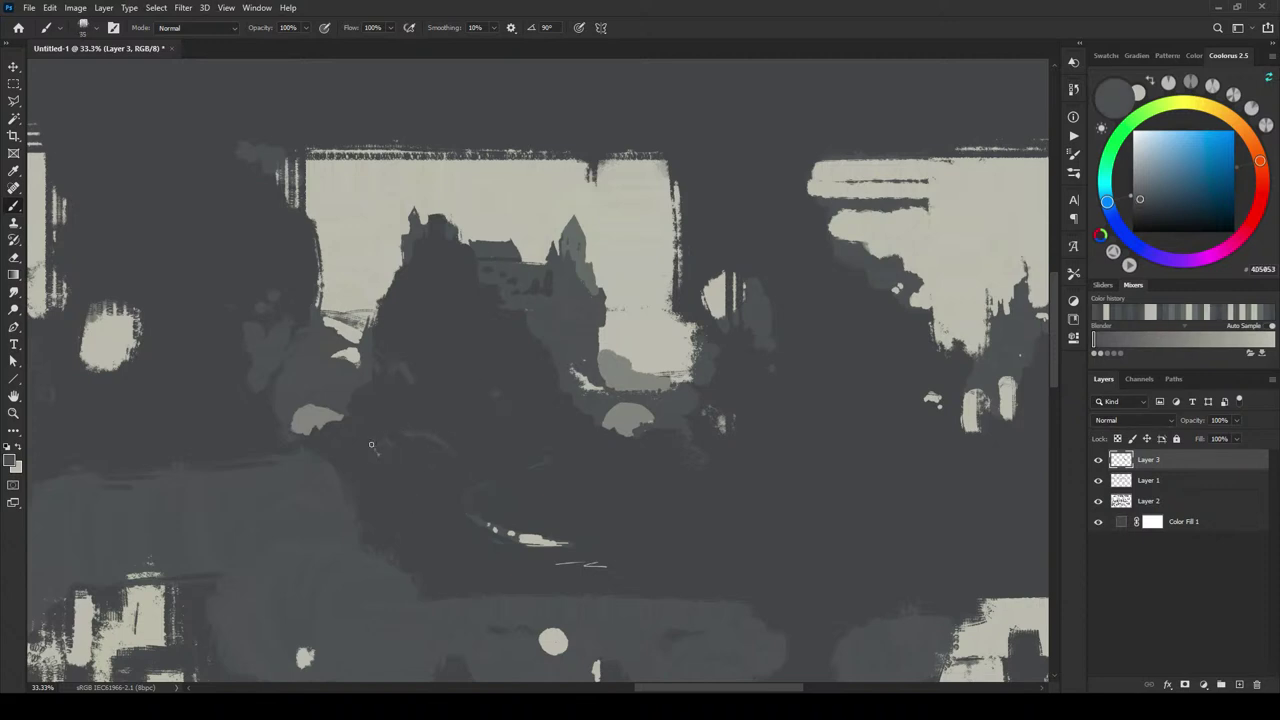
left_click(371, 437, "alt")
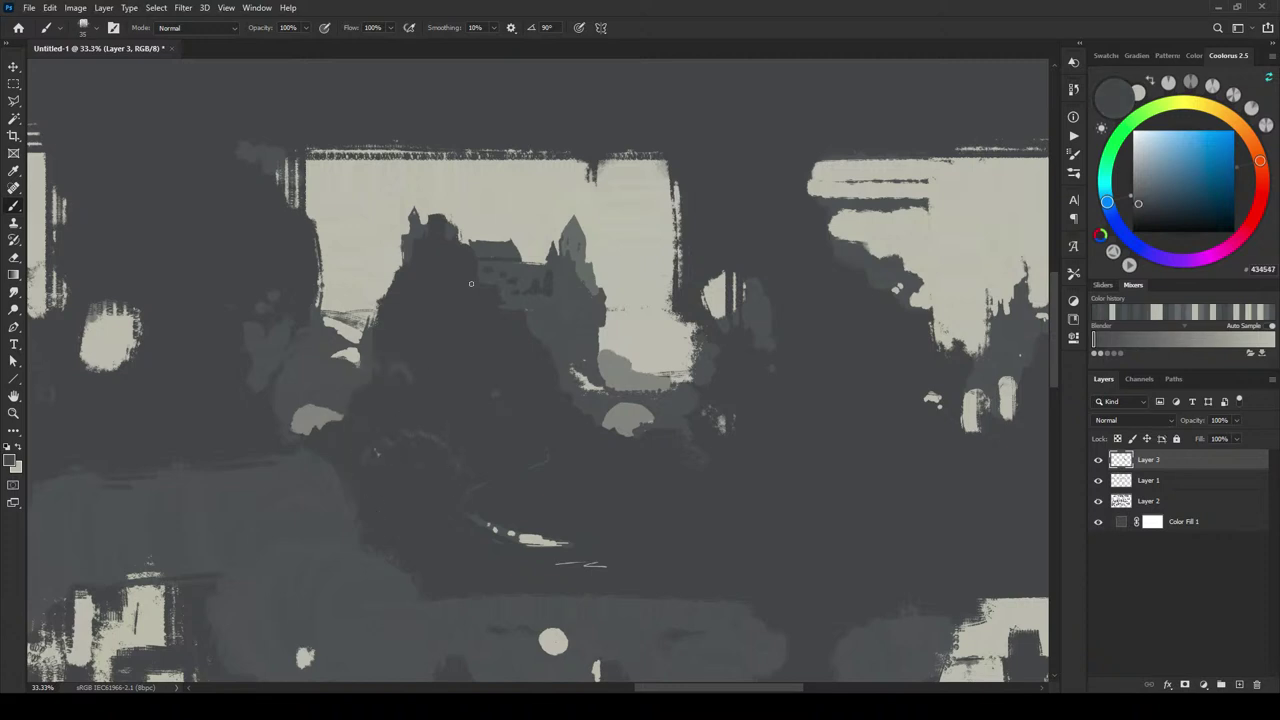
left_click(704, 378, "alt")
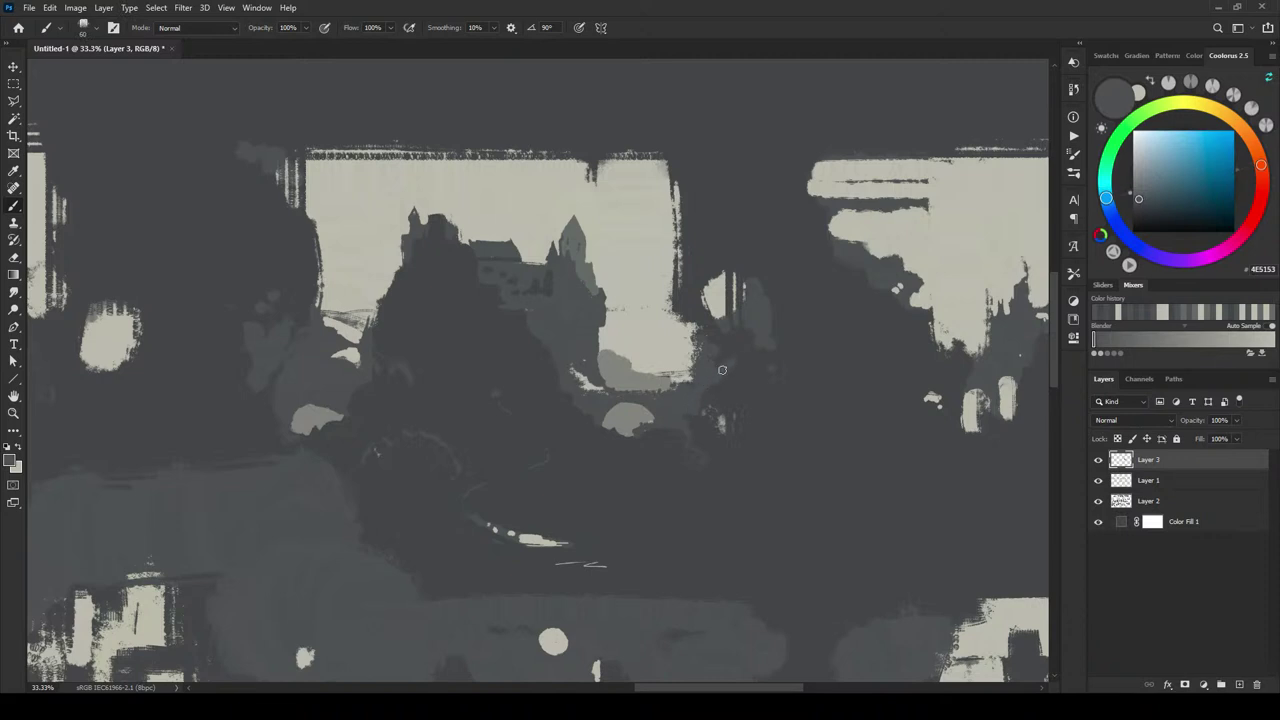
left_click(742, 377, "alt")
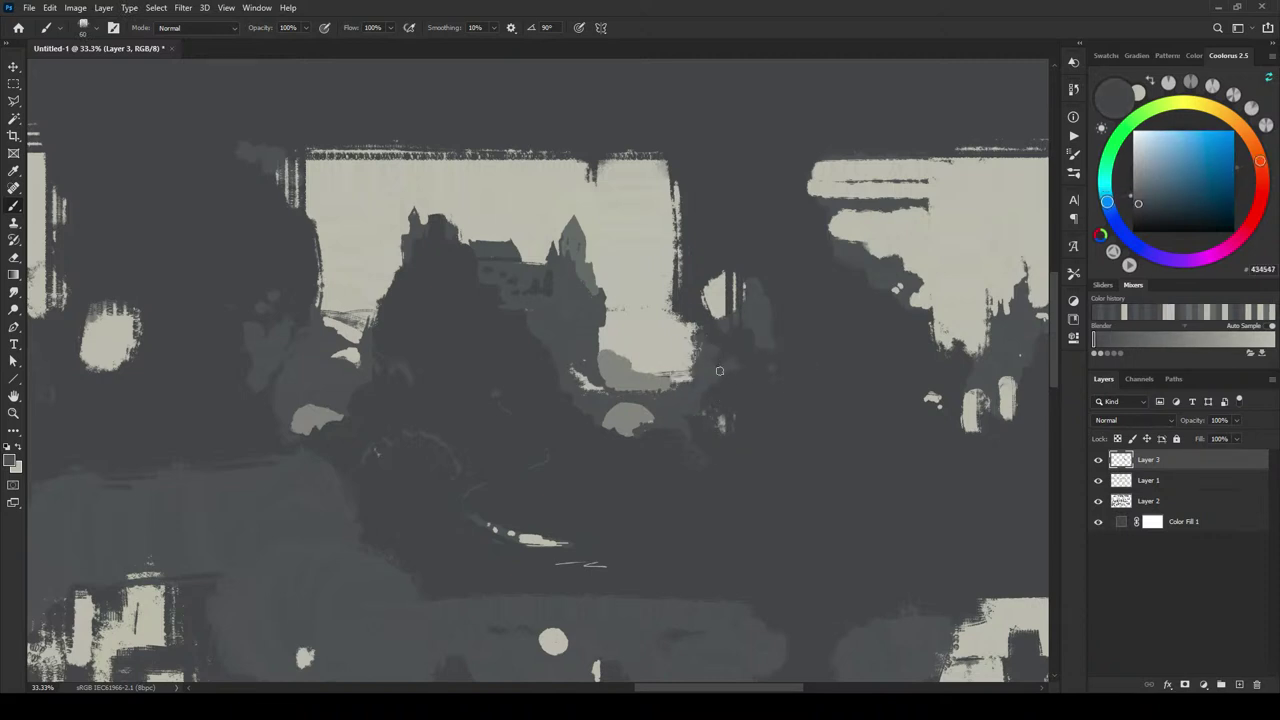
left_click(719, 371, "alt")
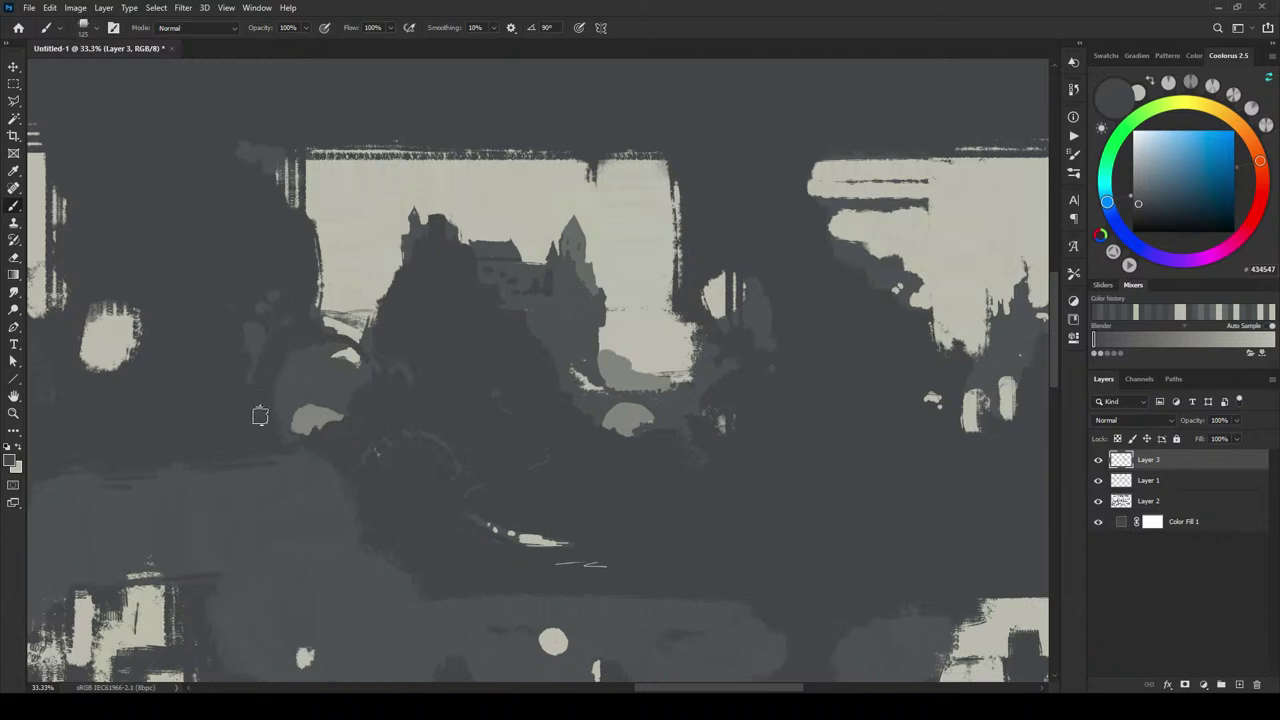
key("bracketright")
key("bracketright")
key("bracketright")
key("bracketright")
key("bracketright")
key("bracketright")
key("bracketright")
key("bracketright")
key("bracketleft")
key("bracketleft")
key("bracketleft")
key("bracketleft")
key("bracketleft")
key("bracketleft")
key("bracketleft")
- Pick a darker grey and sketch the curved left trunk and the right tree's arching branch
left_click(1138, 212)
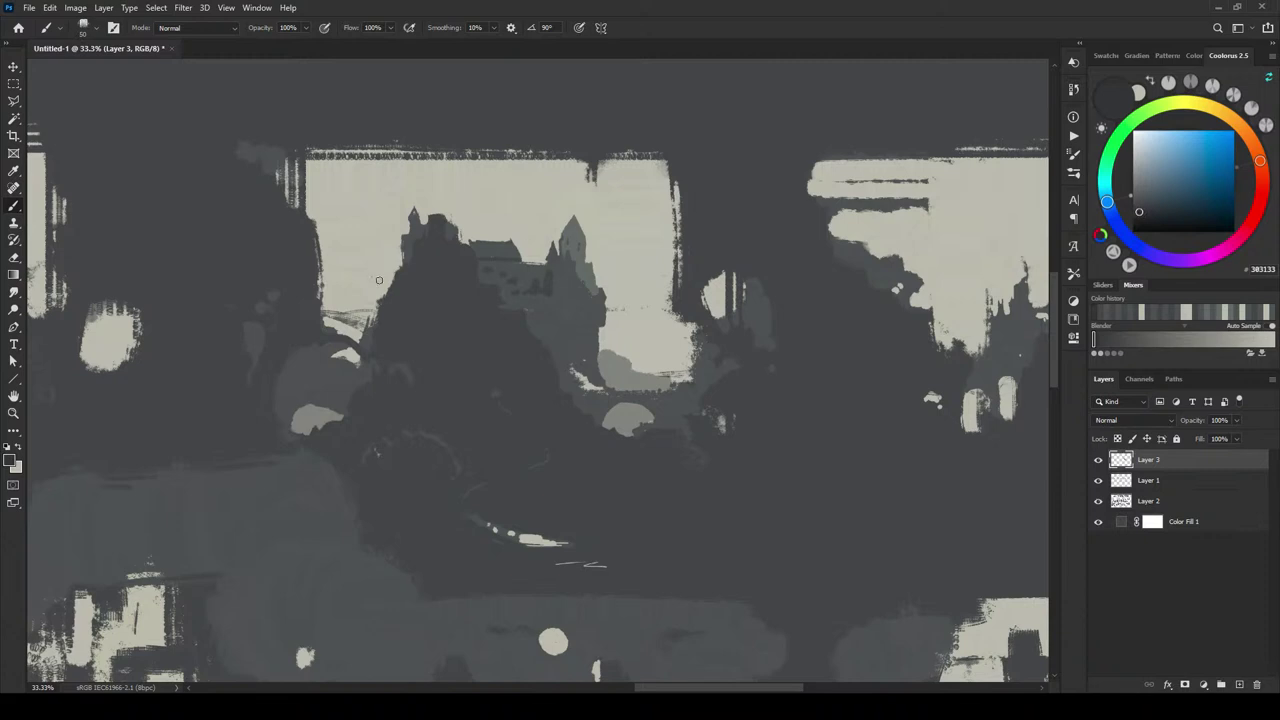
mouse_move(369, 357)
left_mouse_down()
mouse_move(346, 340)
mouse_move(290, 342)
mouse_move(268, 372)
left_mouse_up()
left_click_drag(255, 450, 315, 250)
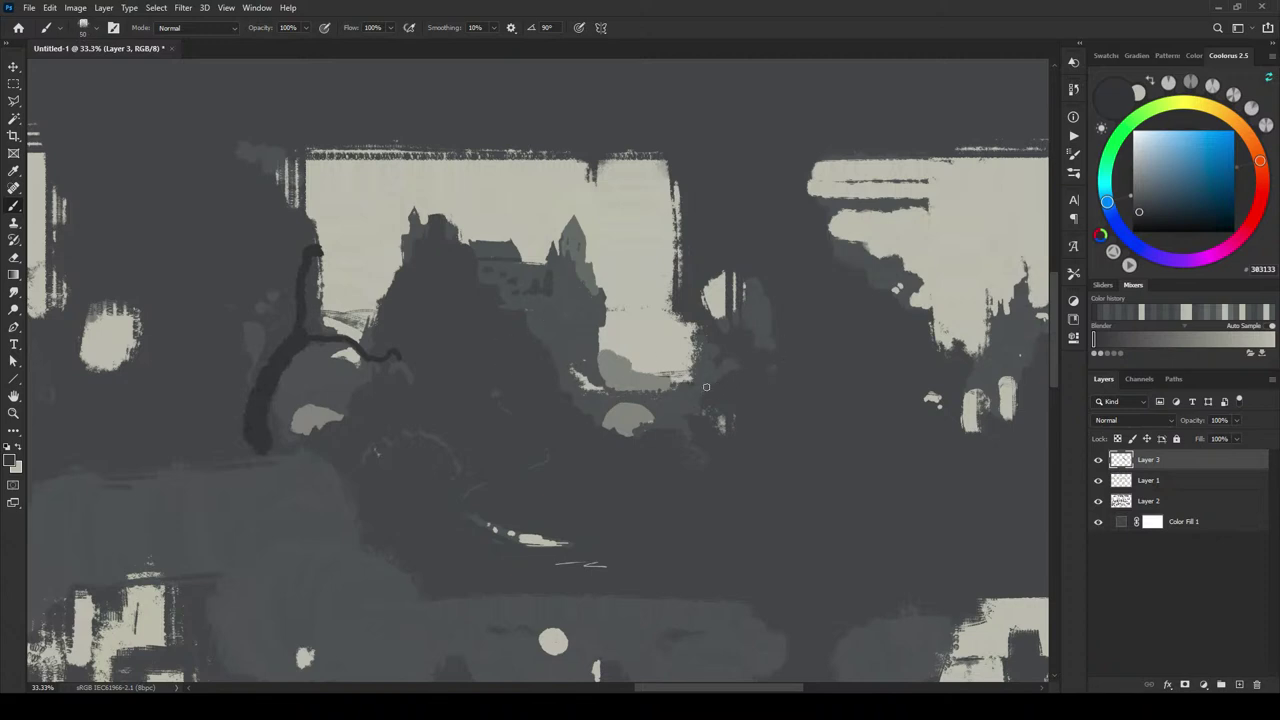
mouse_move(711, 372)
left_mouse_down()
mouse_move(748, 363)
mouse_move(762, 351)
mouse_move(784, 365)
mouse_move(785, 385)
mouse_move(759, 357)
mouse_move(790, 371)
mouse_move(794, 396)
mouse_move(779, 360)
mouse_move(798, 322)
left_mouse_up()
key("bracketright")
key("bracketright")
key("bracketright")
key("bracketright")
key("bracketright")
key("bracketright")
key("bracketright")
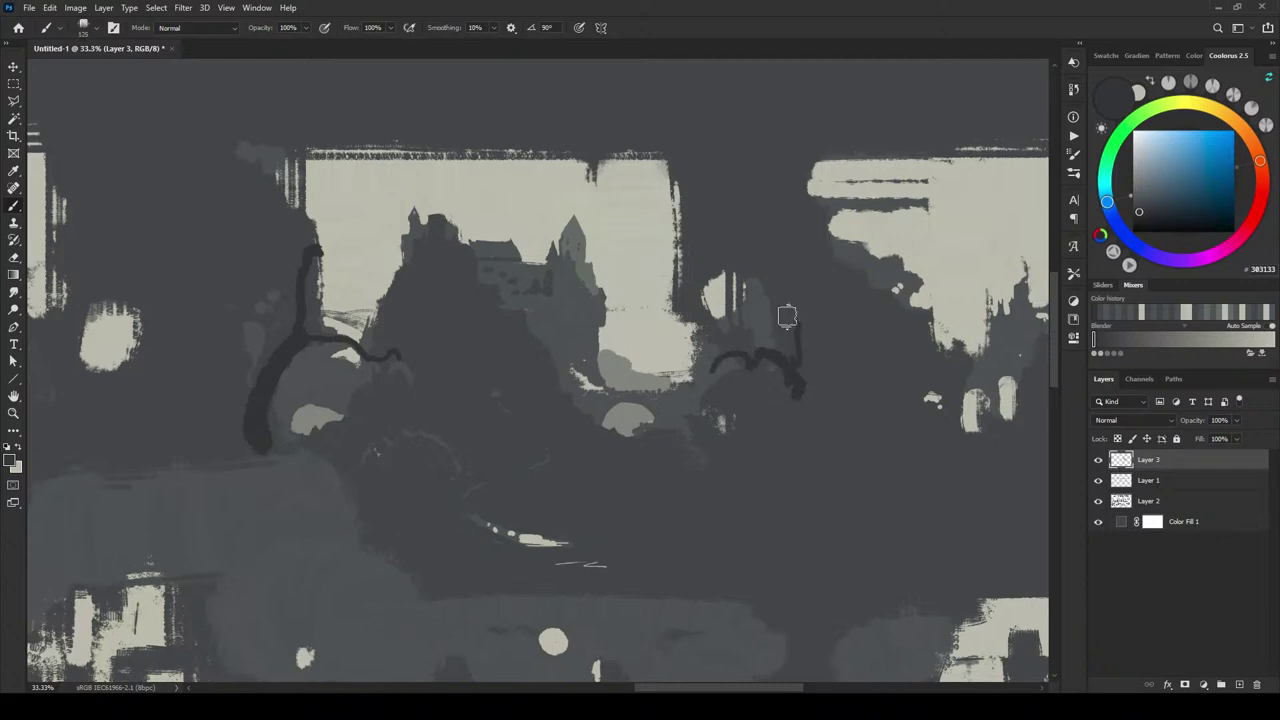
left_click(734, 237)
mouse_move(777, 277)
left_mouse_down()
mouse_move(691, 290)
mouse_move(726, 240)
mouse_move(710, 230)
mouse_move(678, 278)
mouse_move(685, 294)
mouse_move(669, 263)
mouse_move(668, 292)
mouse_move(685, 290)
mouse_move(640, 310)
left_mouse_up()
- Grow the right tree's dark foliage mass, extend its arch downward, and dab the left trunk top
key("bracketright")
key("bracketright")
key("bracketright")
key("bracketright")
key("bracketright")
key("bracketright")
key("bracketleft")
key("bracketleft")
left_click_drag(688, 230, 714, 243)
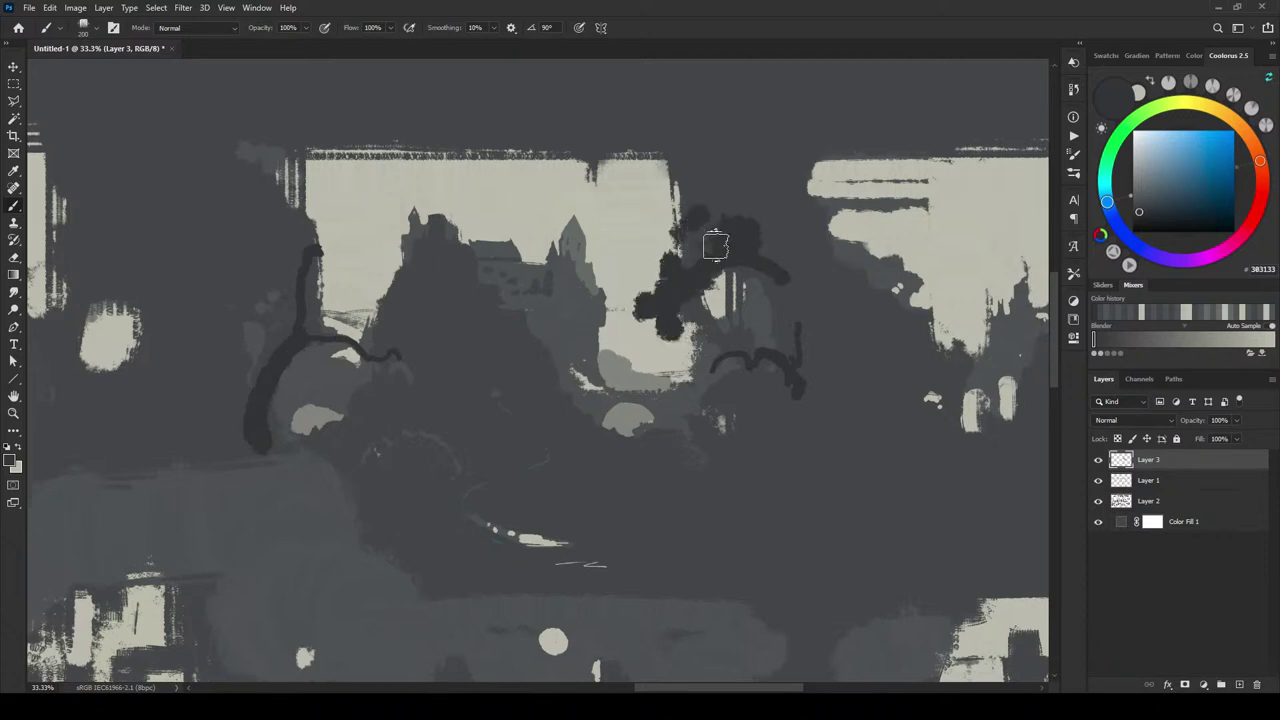
key("bracketleft")
key("bracketleft")
key("bracketleft")
key("bracketleft")
key("bracketleft")
left_click_drag(798, 295, 815, 350)
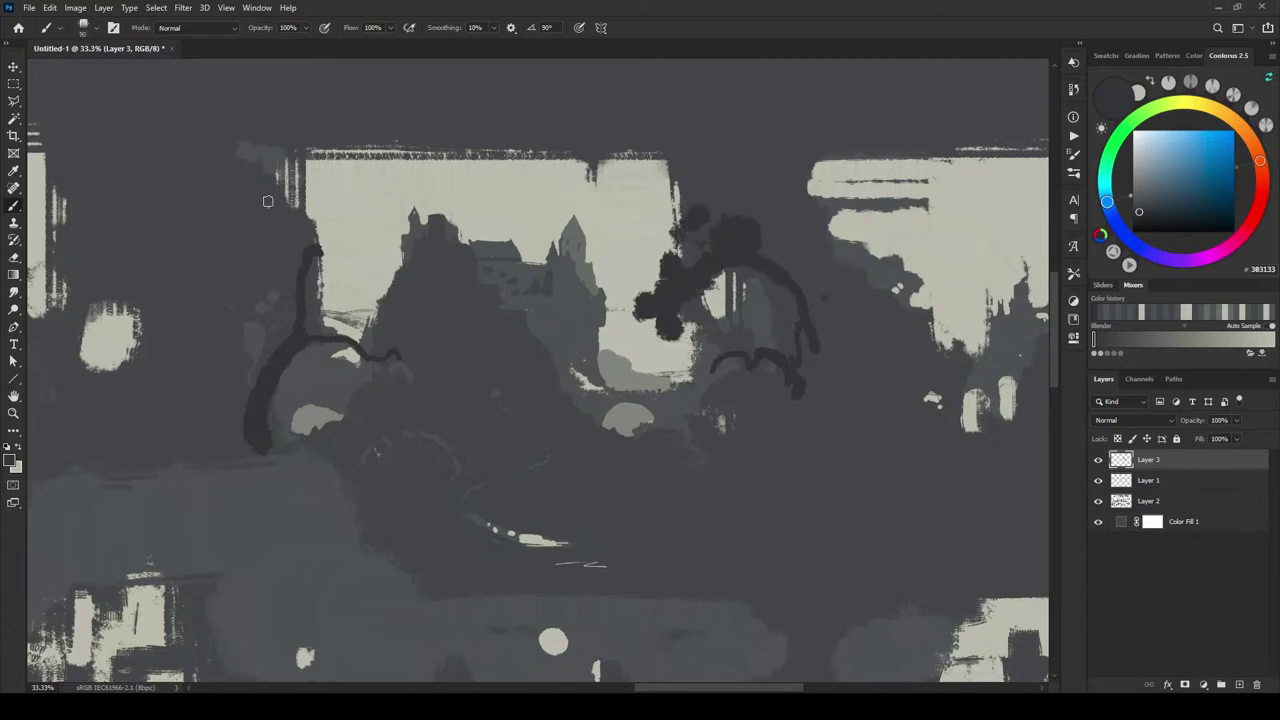
key("bracketright")
key("bracketright")
mouse_move(294, 243)
left_mouse_down()
mouse_move(312, 260)
mouse_move(283, 240)
mouse_move(314, 257)
mouse_move(282, 205)
mouse_move(251, 243)
mouse_move(272, 280)
mouse_move(258, 258)
left_mouse_up()
key("bracketright")
key("bracketright")
key("bracketright")
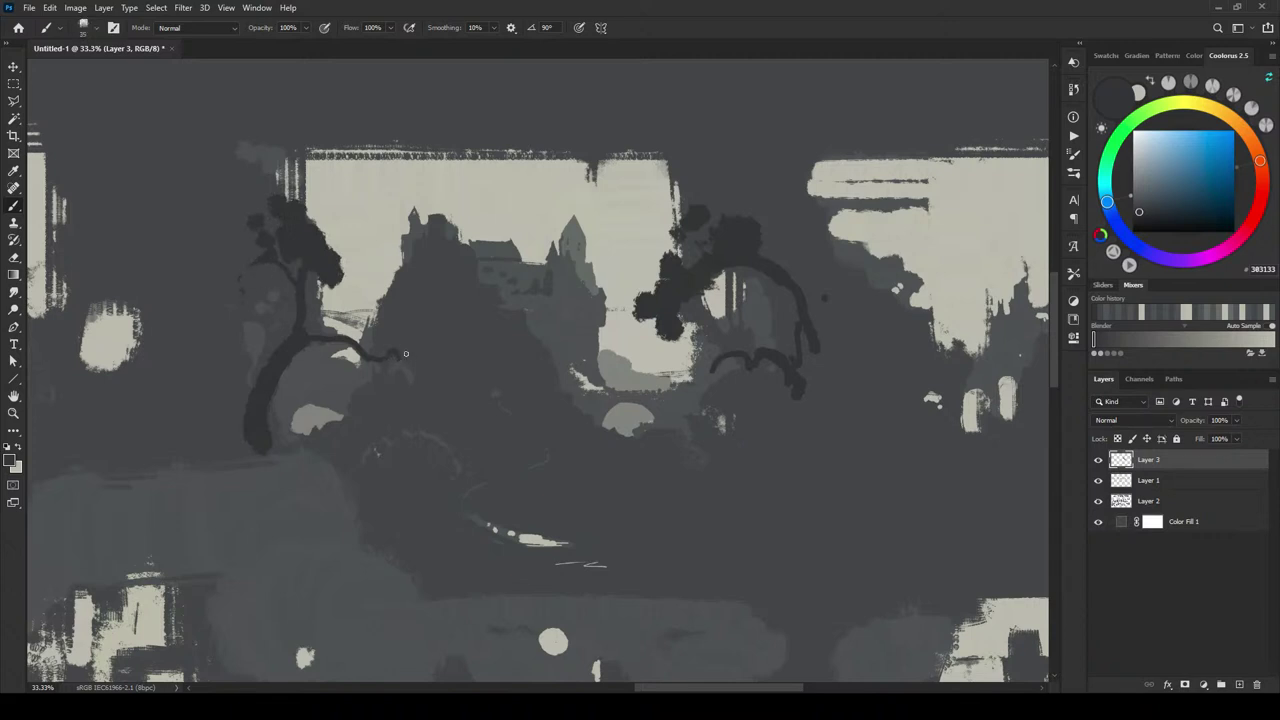
- Paint dark foliage blobs around the left tree's branch and trunk
left_click_drag(395, 347, 426, 386)
key("bracketright")
key("bracketright")
key("bracketright")
key("bracketright")
key("bracketright")
mouse_move(263, 357)
left_mouse_down()
mouse_move(223, 365)
mouse_move(194, 394)
mouse_move(205, 408)
left_mouse_up()
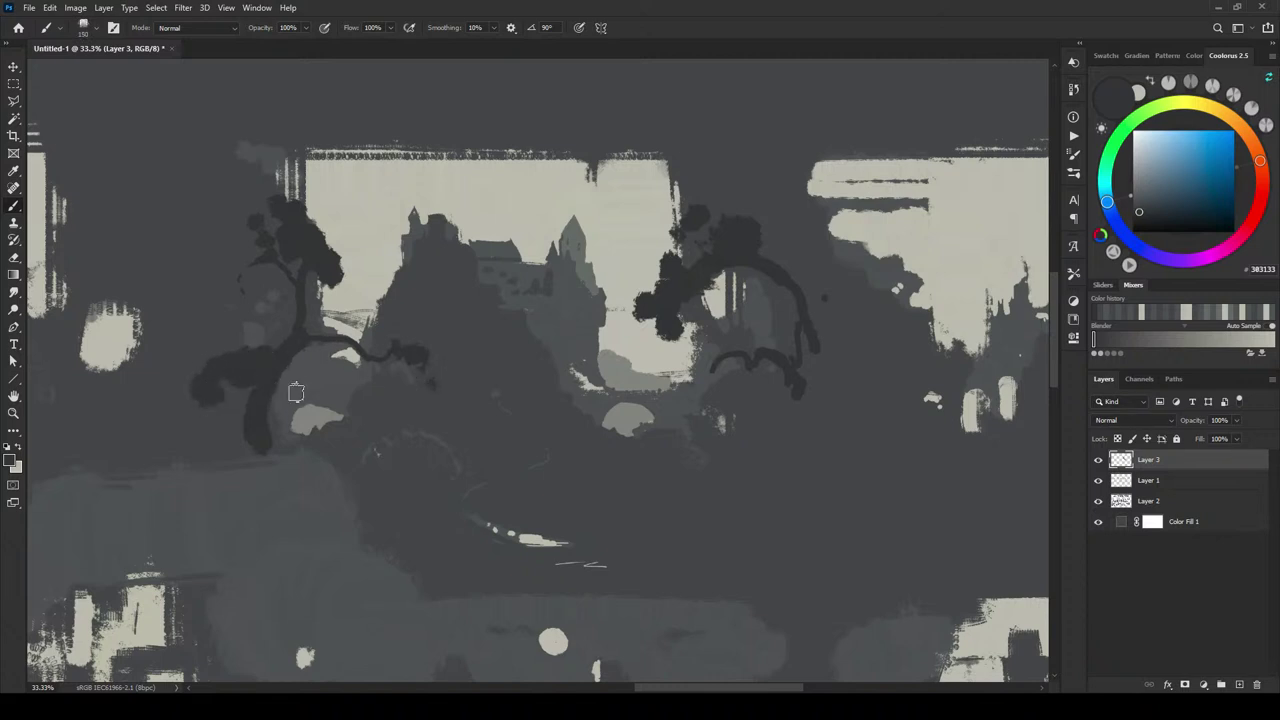
key("bracketleft")
key("bracketleft")
key("bracketleft")
key("bracketleft")
key("bracketleft")
left_click_drag(280, 389, 263, 409)
key("bracketright")
key("bracketright")
key("bracketright")
key("bracketright")
key("bracketright")
key("bracketright")
left_click_drag(249, 486, 251, 500)
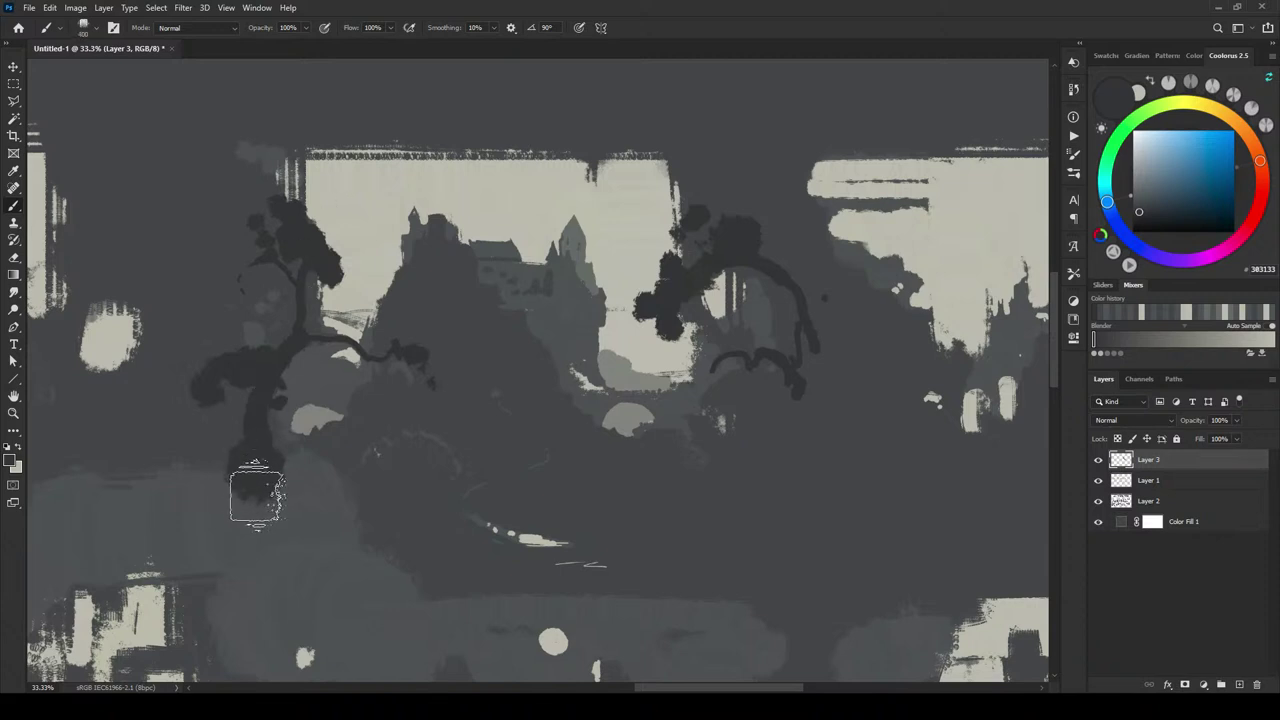
- Extend the left trunk down to the ground and spread dark shadow at its base
key("ctrl+z")
key("bracketleft")
key("bracketleft")
key("bracketleft")
key("bracketleft")
key("bracketleft")
key("bracketleft")
key("bracketleft")
key("bracketleft")
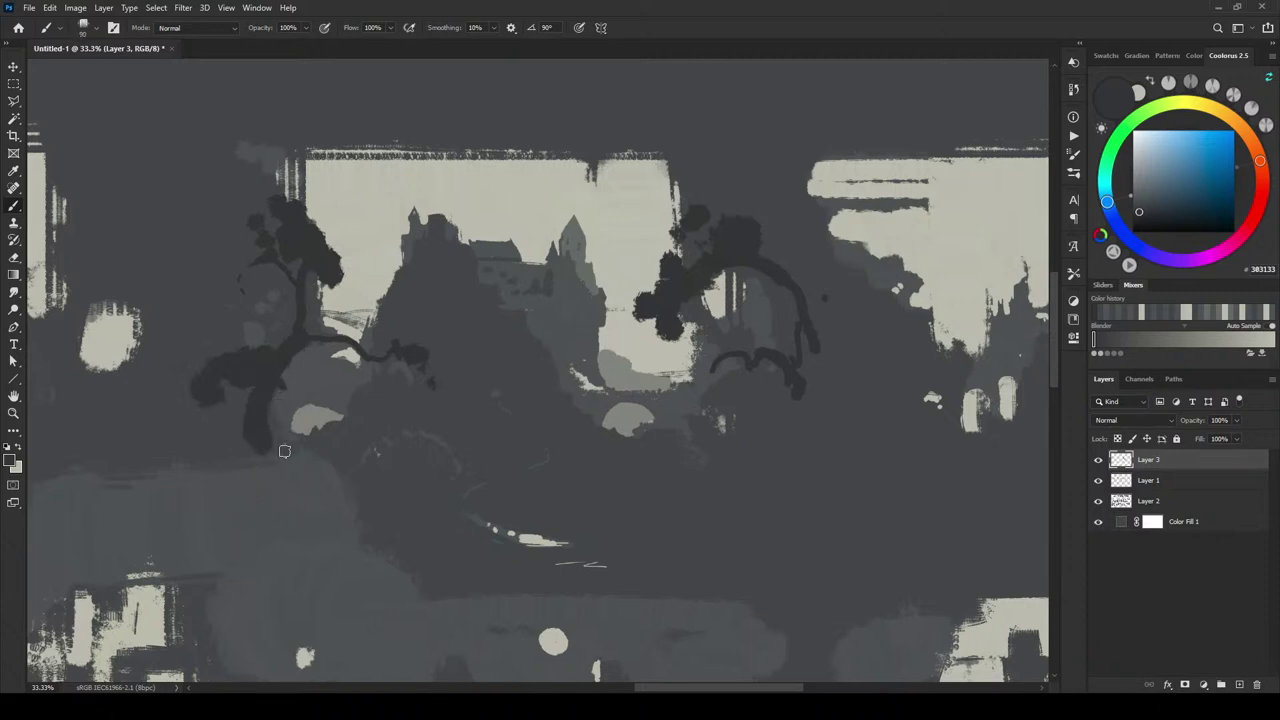
key("bracketright")
key("bracketright")
key("bracketright")
key("bracketright")
left_click_drag(246, 443, 245, 495)
key("ctrl+z")
key("bracketleft")
key("bracketleft")
key("bracketleft")
mouse_move(240, 437)
left_mouse_down()
mouse_move(264, 474)
mouse_move(260, 452)
mouse_move(275, 468)
mouse_move(263, 439)
mouse_move(270, 479)
mouse_move(258, 478)
mouse_move(301, 485)
mouse_move(214, 490)
mouse_move(283, 496)
mouse_move(260, 503)
mouse_move(288, 516)
left_mouse_up()
key("bracketright")
key("bracketright")
key("bracketright")
key("bracketright")
mouse_move(318, 503)
left_mouse_down()
mouse_move(373, 533)
mouse_move(188, 505)
left_mouse_up()
- Add small dark strokes below the right tree's branch and along its arc
key("bracketleft")
key("bracketleft")
key("bracketleft")
key("bracketleft")
key("bracketleft")
key("bracketleft")
key("bracketleft")
key("bracketleft")
key("bracketleft")
key("bracketleft")
key("bracketleft")
key("bracketleft")
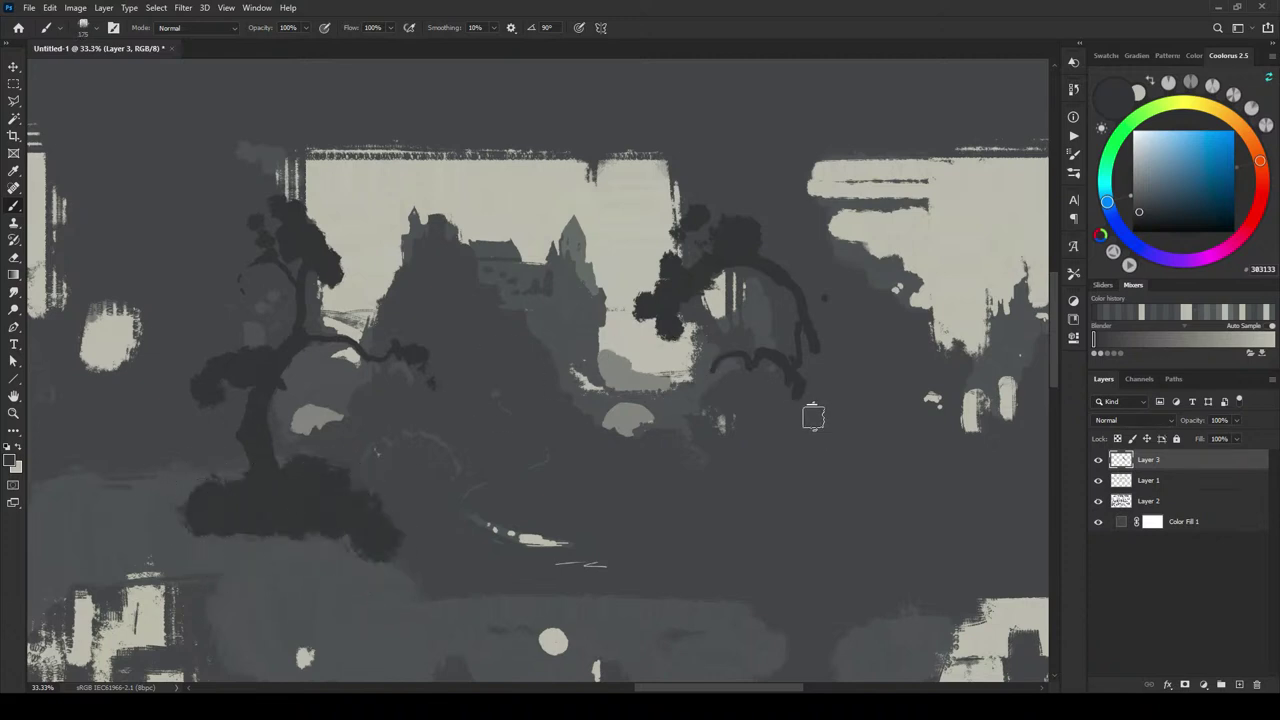
left_click_drag(811, 417, 800, 420)
left_click_drag(785, 465, 783, 503)
mouse_move(813, 360)
left_mouse_down()
mouse_move(805, 403)
mouse_move(824, 344)
mouse_move(804, 298)
mouse_move(810, 268)
mouse_move(810, 297)
mouse_move(783, 276)
mouse_move(802, 286)
mouse_move(832, 251)
left_mouse_up()
key("ctrl+z")
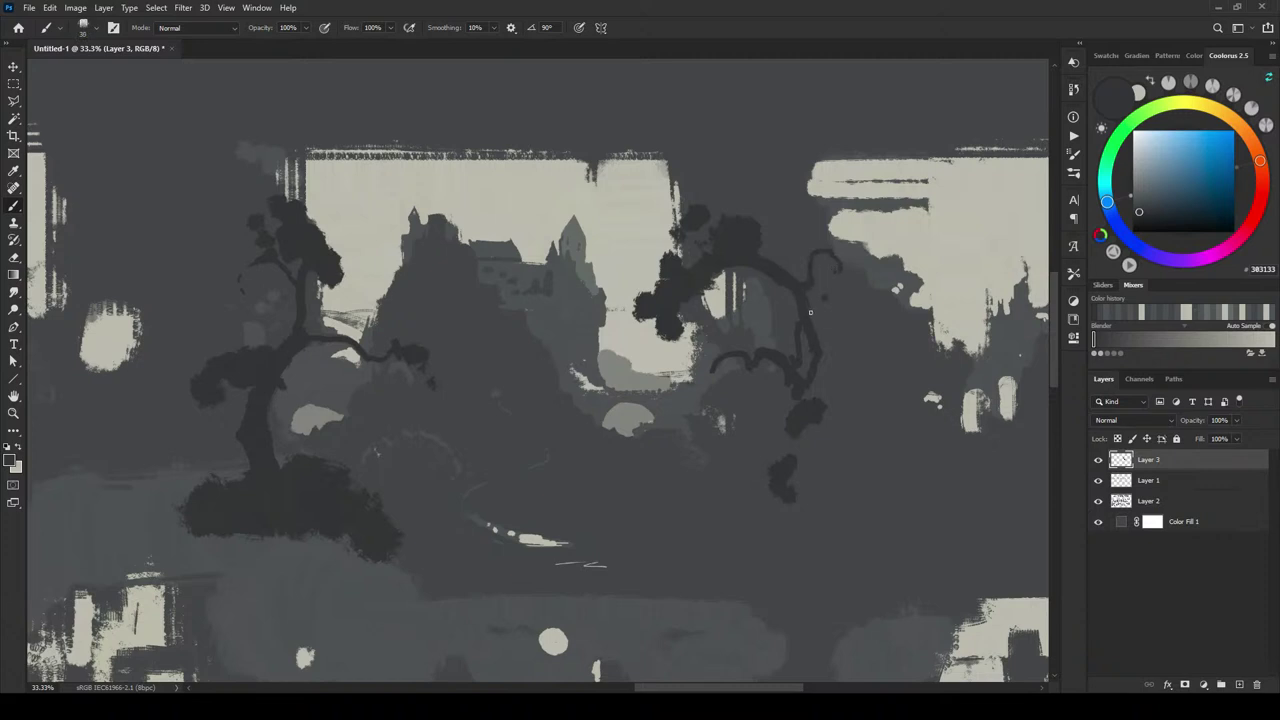
mouse_move(810, 312)
left_mouse_down()
mouse_move(826, 345)
mouse_move(804, 301)
mouse_move(829, 352)
mouse_move(810, 379)
mouse_move(816, 358)
mouse_move(830, 369)
mouse_move(791, 413)
mouse_move(817, 408)
mouse_move(805, 397)
mouse_move(840, 410)
left_mouse_up()
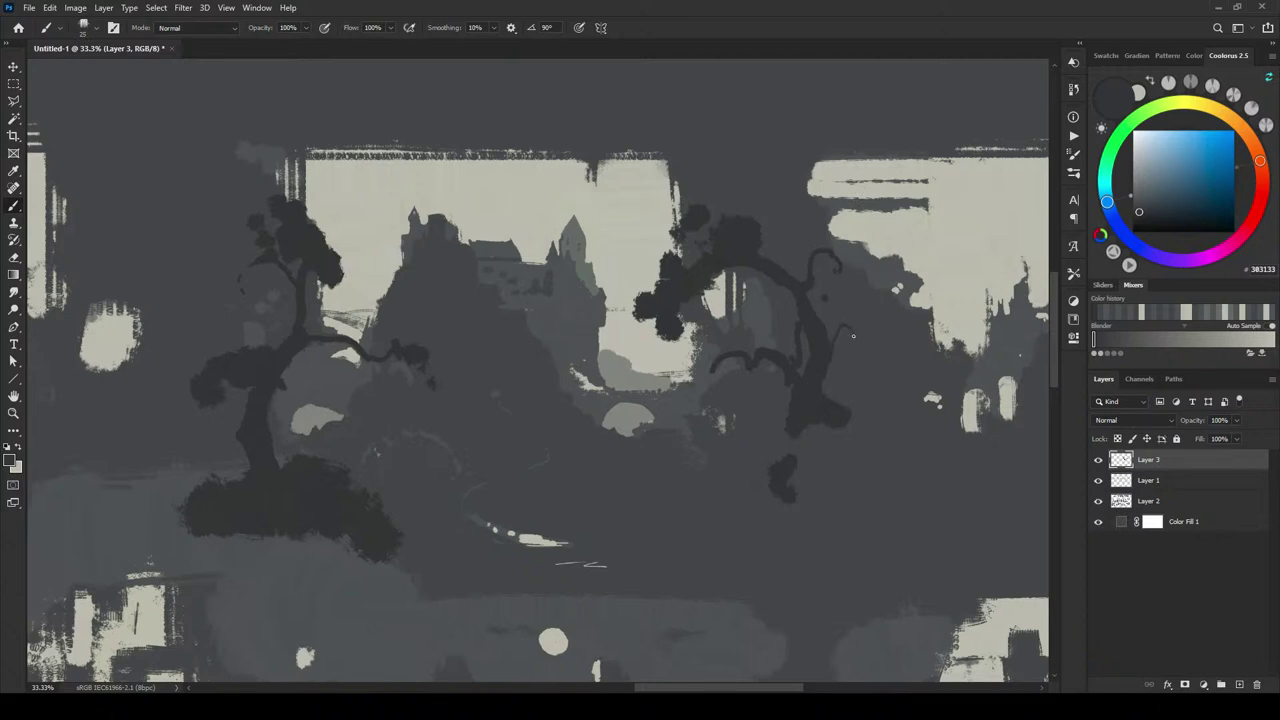
- Extend the right tree trunk downward and paint a dark foliage mass at the bottom
key("bracketleft")
key("bracketright")
key("bracketright")
key("bracketright")
key("bracketright")
key("bracketright")
key("bracketleft")
mouse_move(817, 451)
left_mouse_down()
mouse_move(844, 431)
mouse_move(815, 464)
mouse_move(886, 421)
mouse_move(818, 533)
mouse_move(823, 548)
mouse_move(740, 543)
left_mouse_up()
key("bracketright")
key("bracketright")
key("bracketright")
key("bracketright")
key("bracketleft")
key("bracketleft")
mouse_move(266, 563)
left_mouse_down()
mouse_move(301, 577)
mouse_move(151, 462)
mouse_move(186, 470)
mouse_move(170, 446)
mouse_move(172, 305)
mouse_move(149, 314)
mouse_move(159, 372)
mouse_move(148, 371)
mouse_move(160, 355)
mouse_move(234, 486)
left_mouse_up()
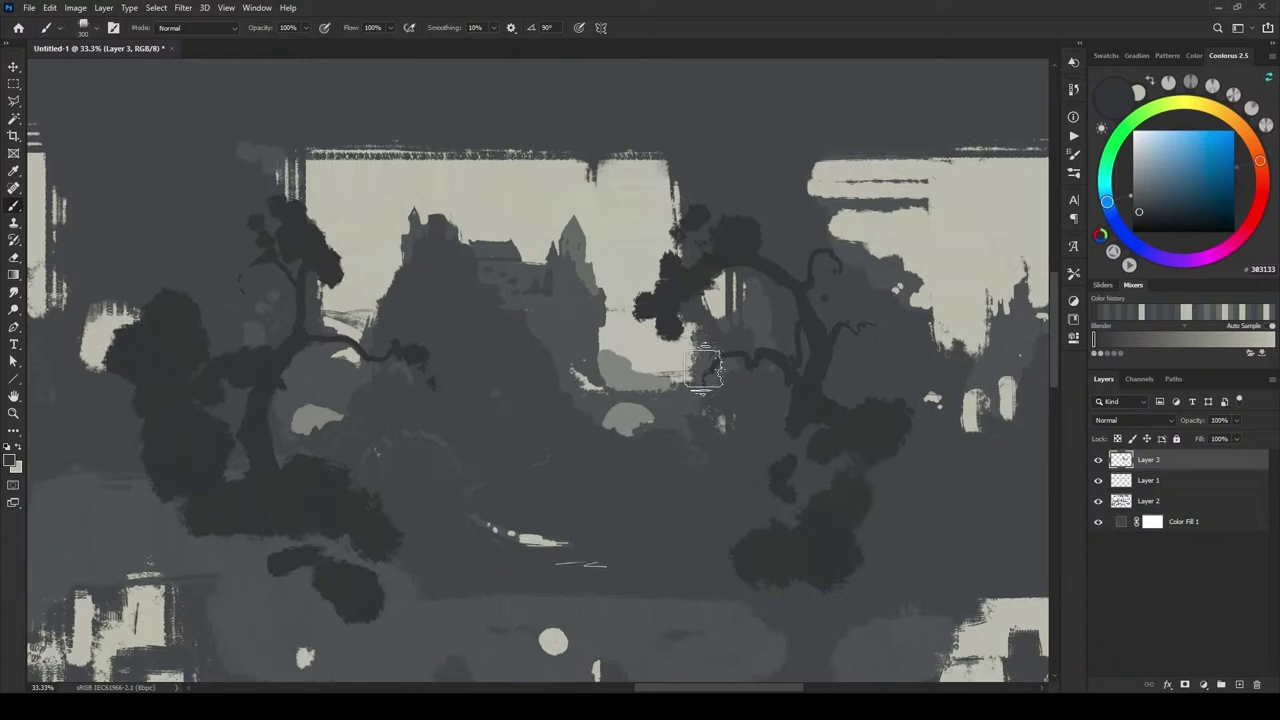
- Pan across the sheet and zoom in on the glowing-circle thumbnail
scroll(704, 370, "down", 5)
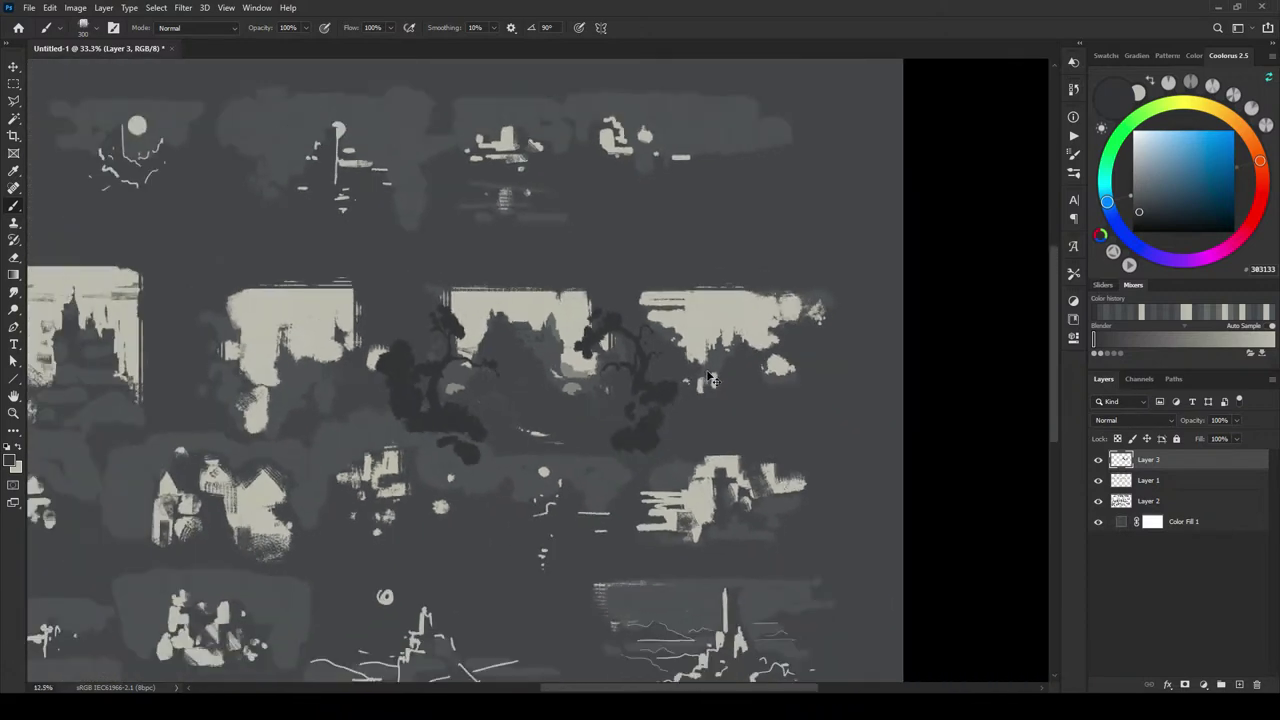
scroll(706, 375, "up", 3)
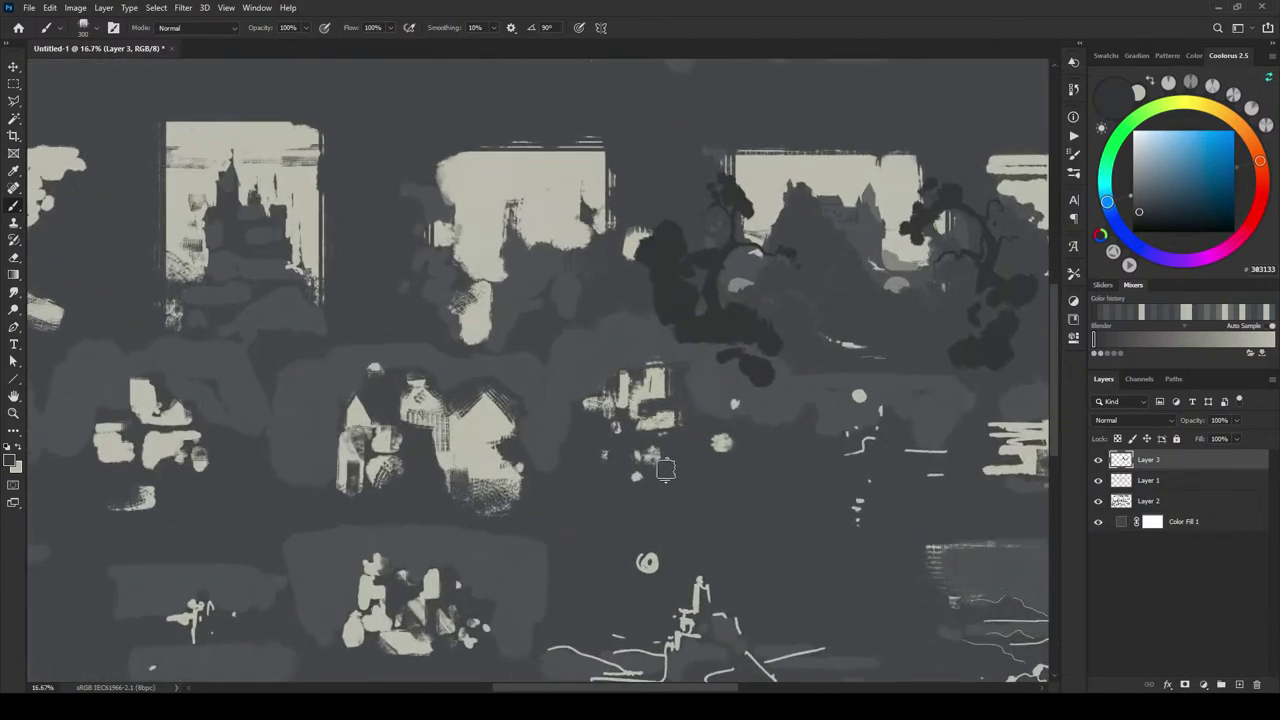
left_click_drag(563, 528, 571, 215)
left_click_drag(664, 455, 532, 391)
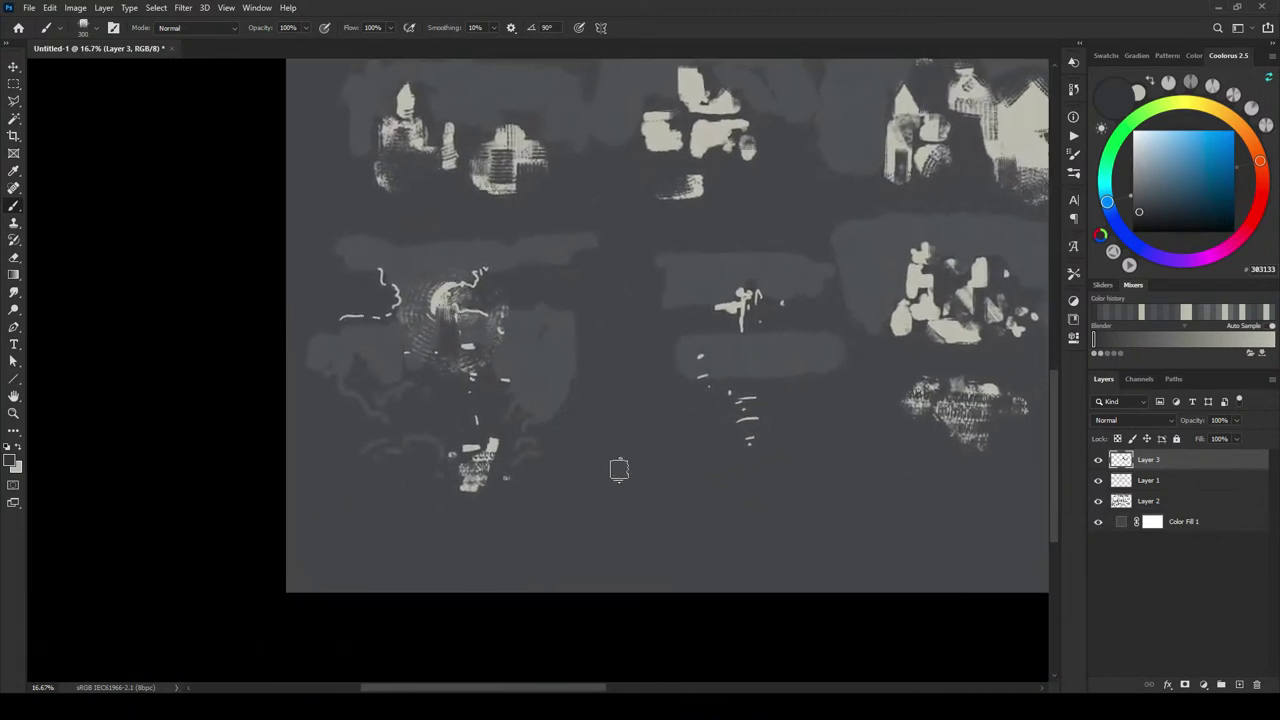
key("ctrl+plus")
key("ctrl+plus")
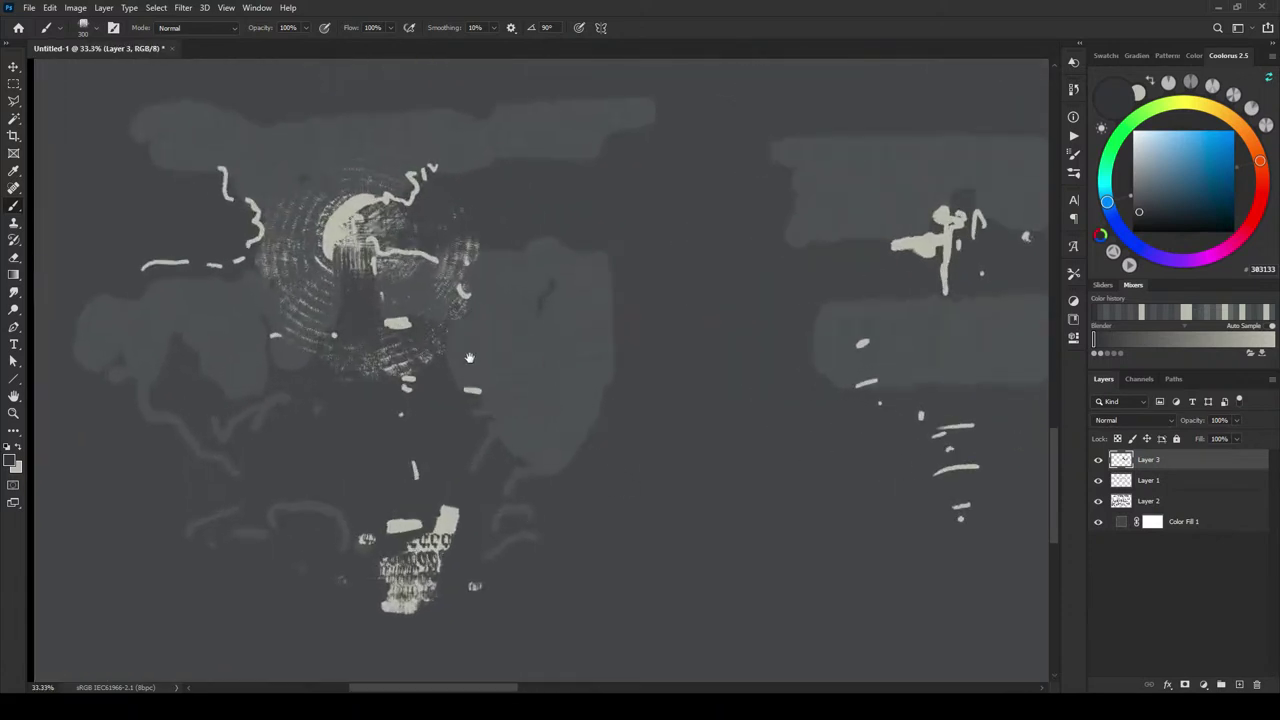
left_click_drag(626, 434, 643, 393)
- Adjust the brush size, testing and undoing a dark vertical stroke
key("bracketleft")
key("bracketleft")
key("bracketleft")
key("bracketleft")
key("bracketleft")
key("bracketleft")
key("bracketleft")
key("bracketleft")
key("bracketleft")
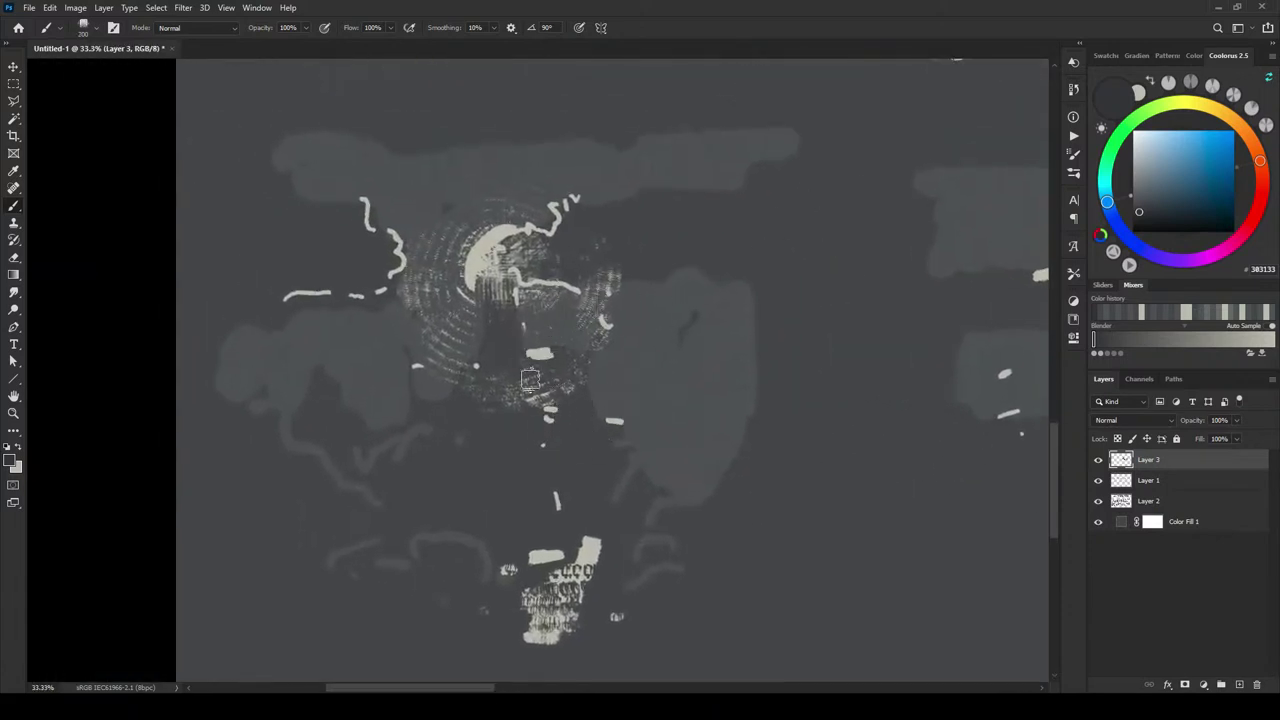
key("bracketright")
key("bracketright")
key("bracketright")
key("bracketright")
key("bracketright")
key("bracketright")
key("bracketright")
key("bracketright")
key("bracketleft")
key("bracketleft")
key("bracketleft")
key("bracketleft")
key("bracketleft")
left_click_drag(494, 302, 495, 410)
key("ctrl+z")
key("bracketright")
key("bracketright")
key("bracketright")
key("bracketright")
key("bracketright")
key("bracketright")
key("bracketright")
key("bracketright")
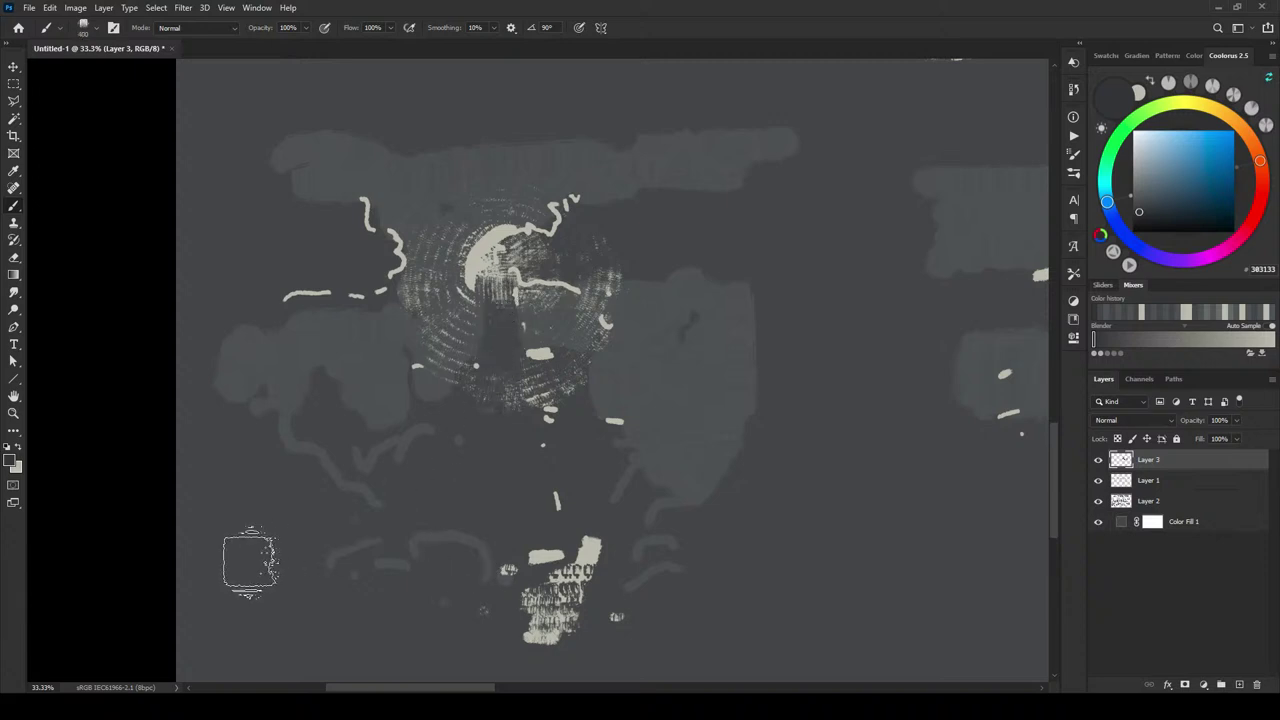
key("bracketleft")
key("bracketleft")
key("bracketleft")
key("bracketleft")
key("bracketright")
key("bracketright")
key("bracketright")
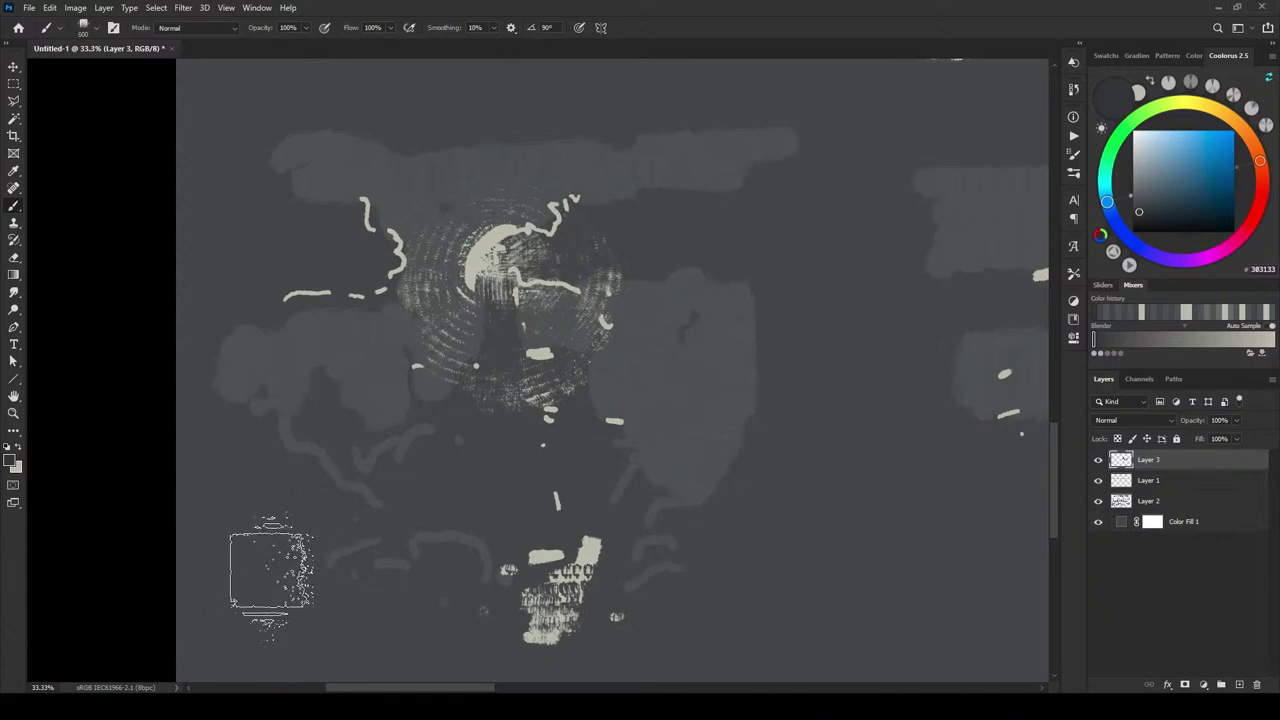
- Paint large dark soft masses along the bottom left and right of the thumbnail
mouse_move(271, 566)
left_mouse_down()
mouse_move(334, 580)
mouse_move(372, 625)
mouse_move(297, 575)
mouse_move(264, 525)
mouse_move(300, 585)
mouse_move(470, 635)
left_mouse_up()
mouse_move(709, 634)
left_mouse_down()
mouse_move(733, 596)
mouse_move(810, 561)
mouse_move(818, 593)
mouse_move(862, 596)
mouse_move(836, 513)
mouse_move(776, 551)
mouse_move(714, 614)
left_mouse_up()
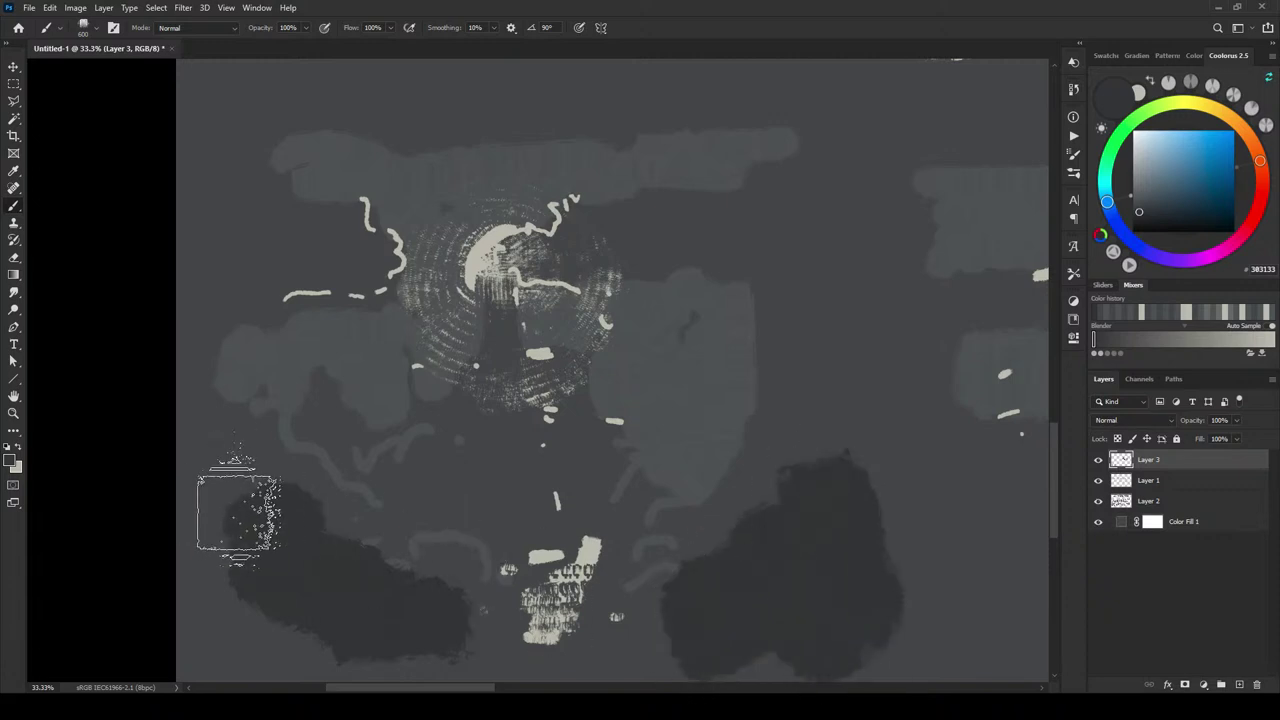
mouse_move(243, 514)
left_mouse_down()
mouse_move(217, 592)
mouse_move(271, 611)
left_mouse_up()
key("bracketleft")
key("bracketleft")
key("bracketleft")
key("bracketleft")
key("bracketleft")
key("bracketleft")
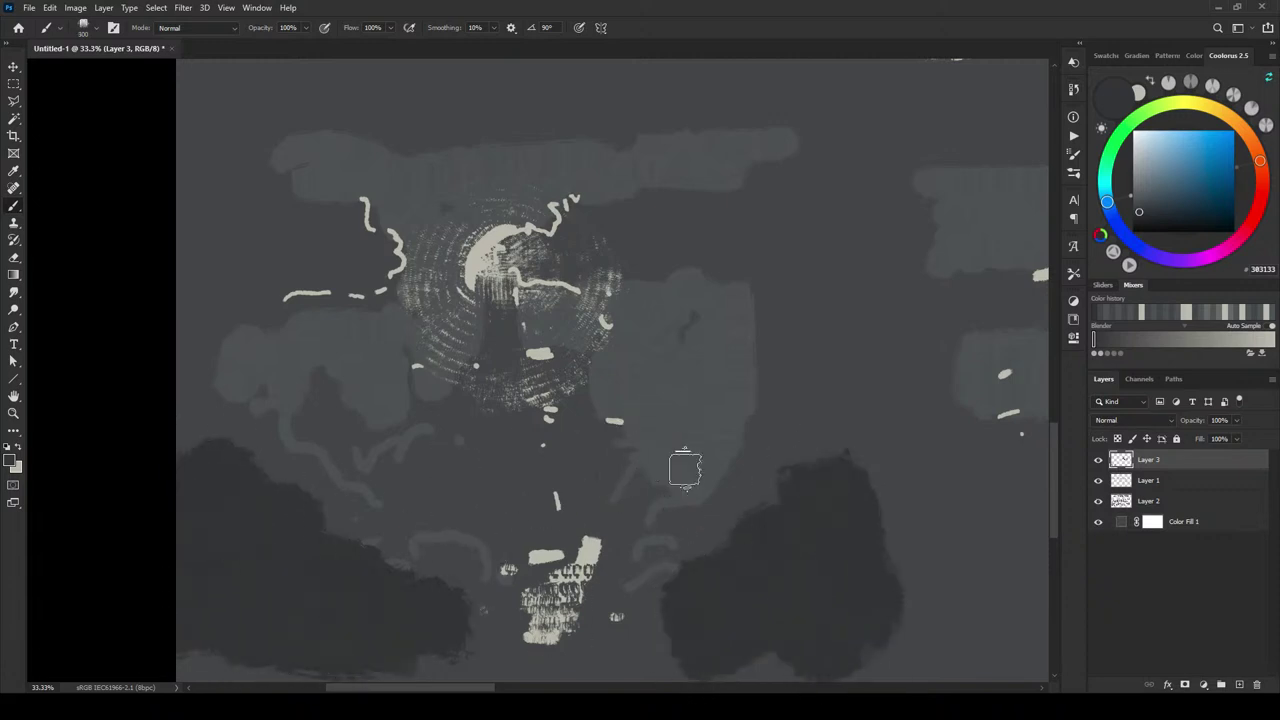
left_click_drag(697, 541, 651, 586)
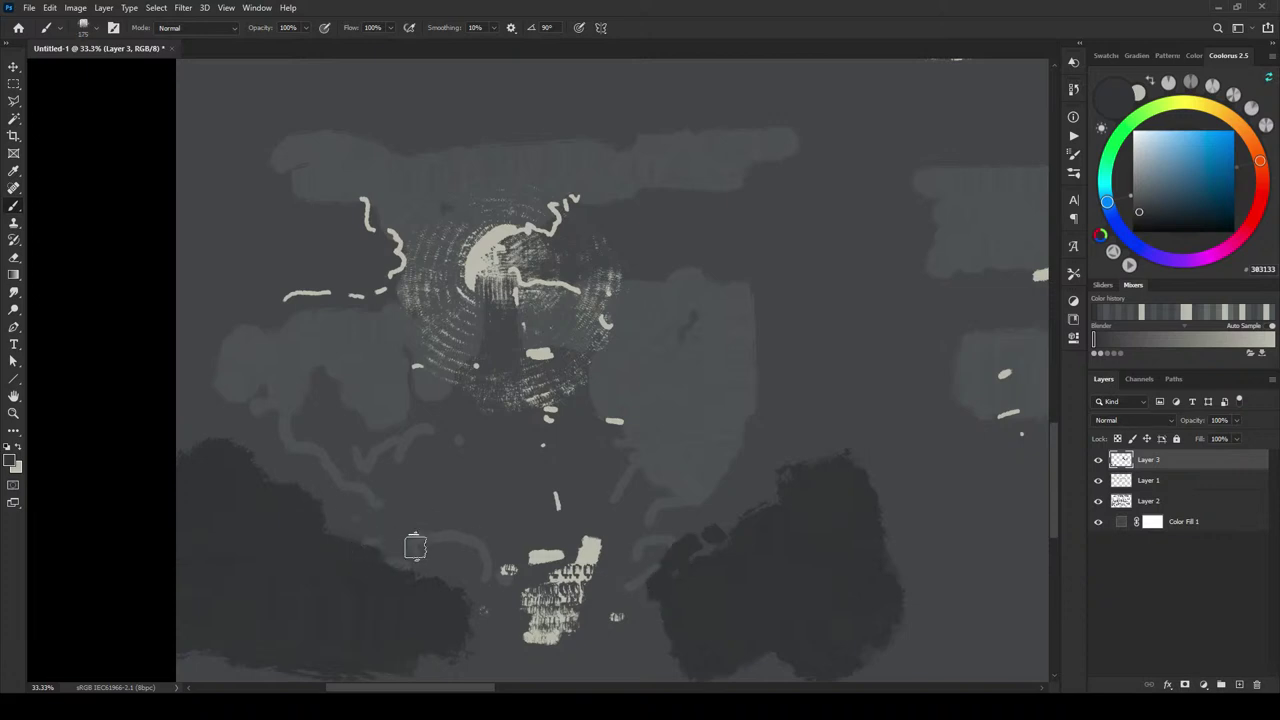
mouse_move(409, 549)
left_mouse_down()
mouse_move(468, 558)
mouse_move(429, 559)
mouse_move(474, 601)
mouse_move(461, 564)
mouse_move(413, 556)
mouse_move(445, 550)
mouse_move(473, 579)
mouse_move(414, 551)
mouse_move(451, 557)
left_mouse_up()
- Sample greys from the canvas and paint over the light blob and its branching strokes
left_click(481, 597, "alt")
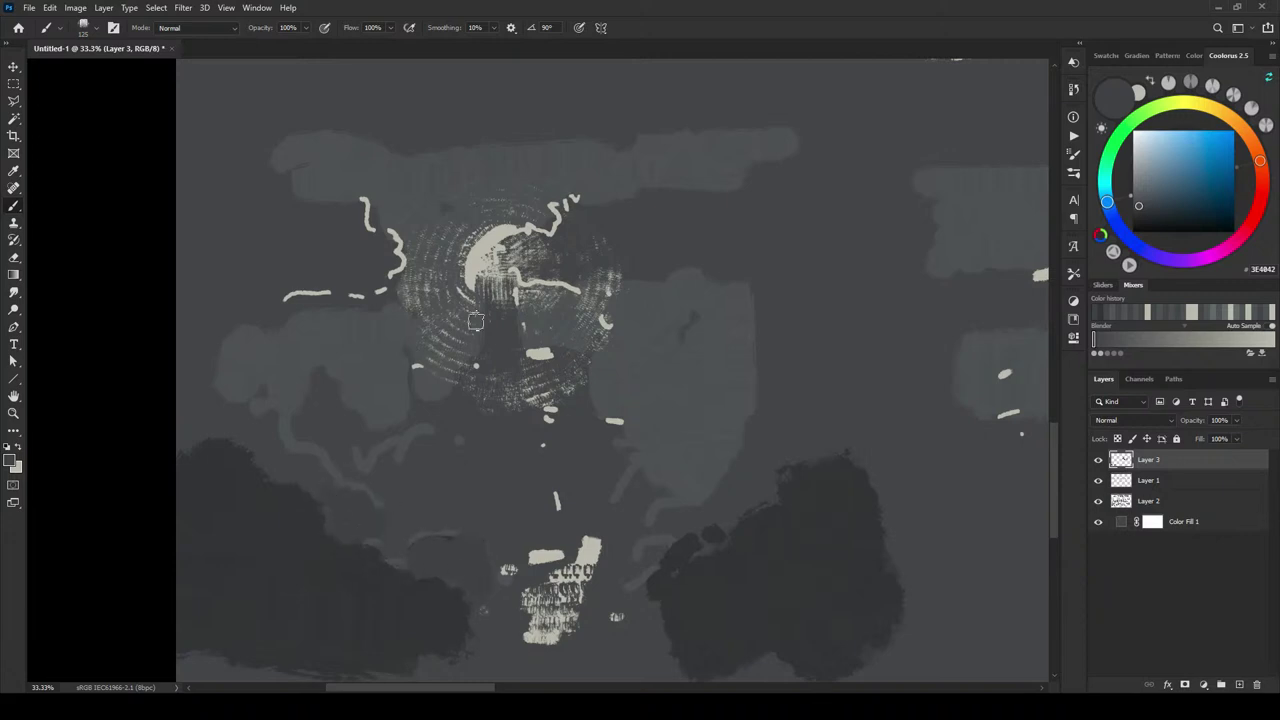
left_click(512, 333, "alt")
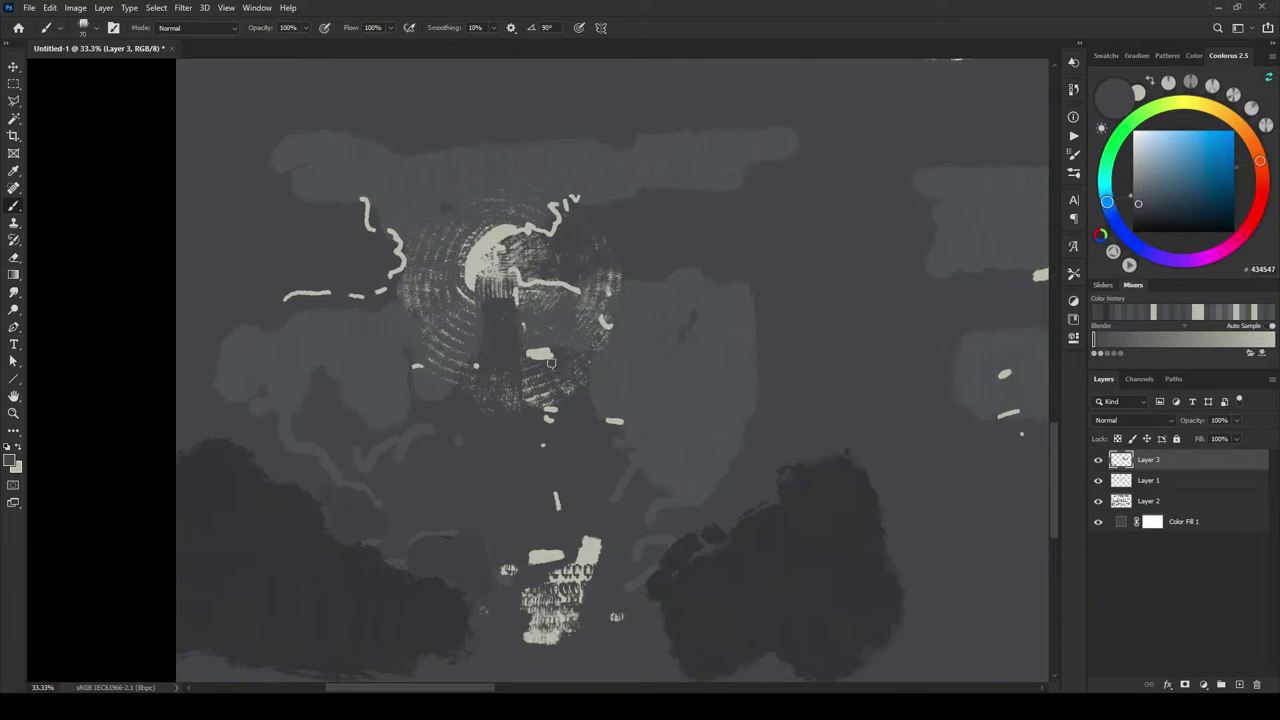
left_click_drag(530, 360, 552, 358)
key("bracketright")
key("bracketright")
key("bracketright")
key("bracketright")
key("bracketright")
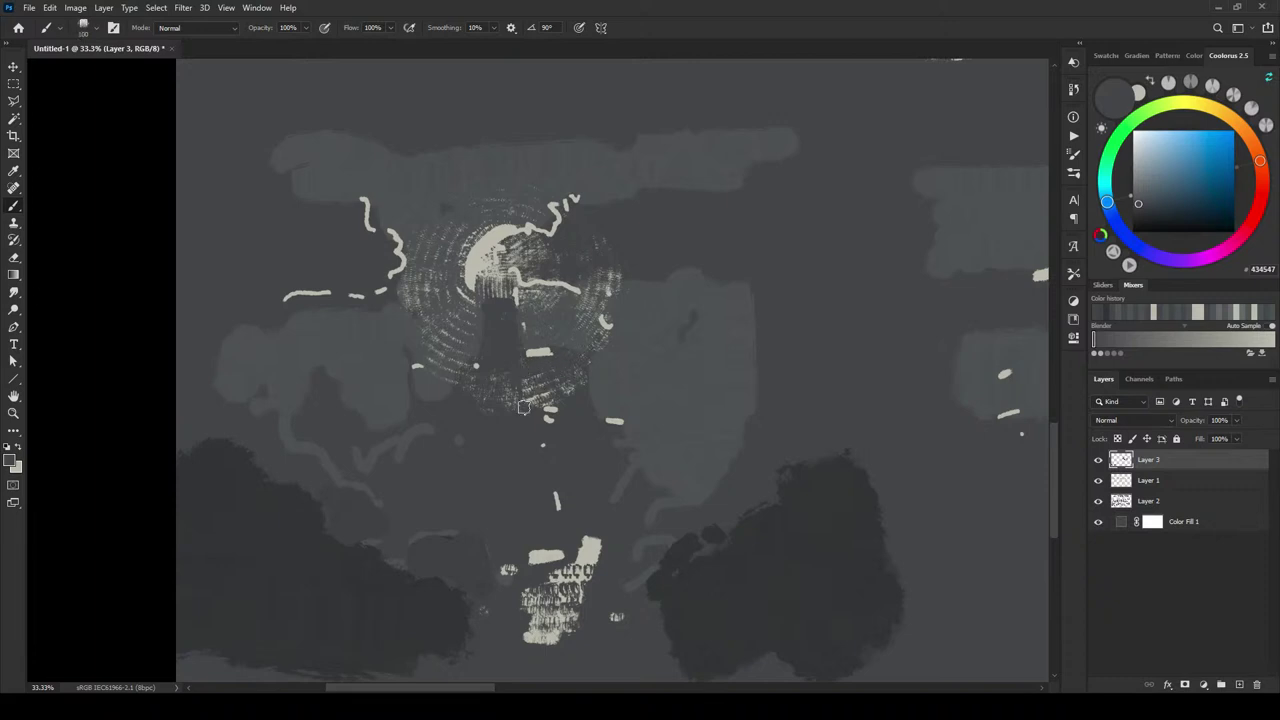
left_click(570, 323, "alt")
key("bracketleft")
key("bracketleft")
key("bracketleft")
key("bracketleft")
key("bracketleft")
key("bracketleft")
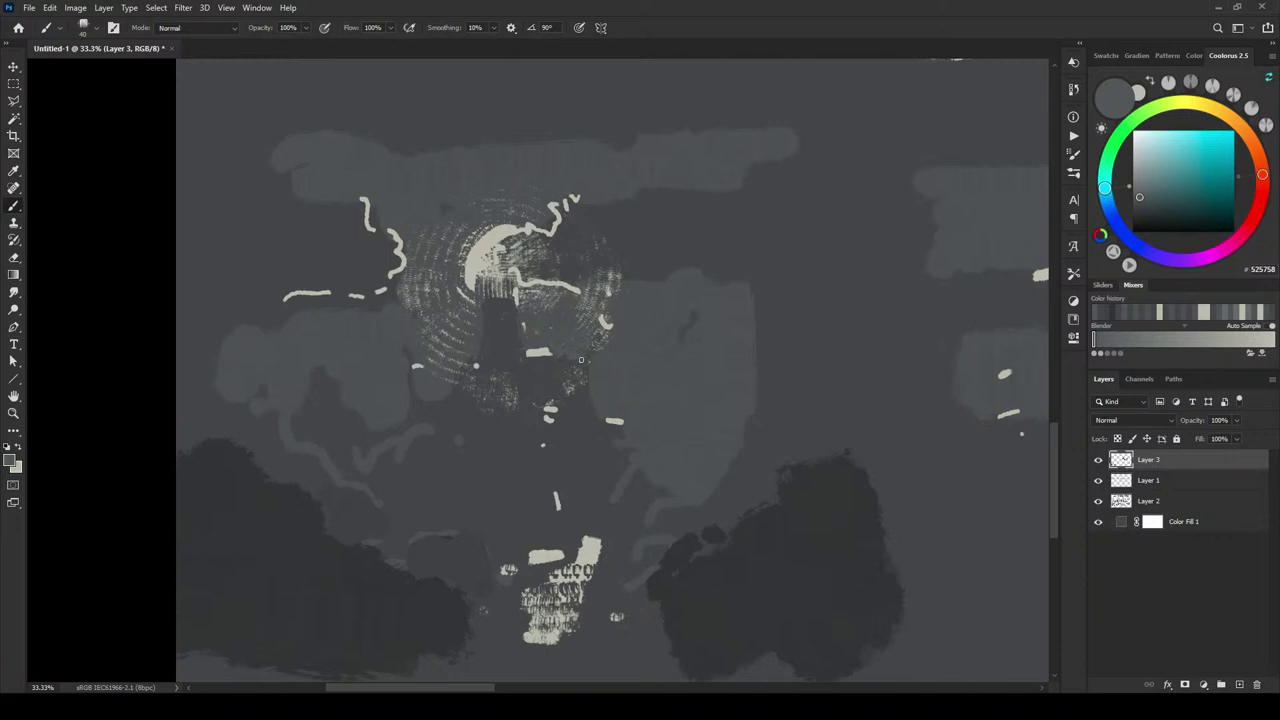
left_click(507, 207, "alt")
mouse_move(500, 233)
left_mouse_down()
mouse_move(475, 250)
mouse_move(490, 248)
mouse_move(470, 285)
mouse_move(486, 252)
left_mouse_up()
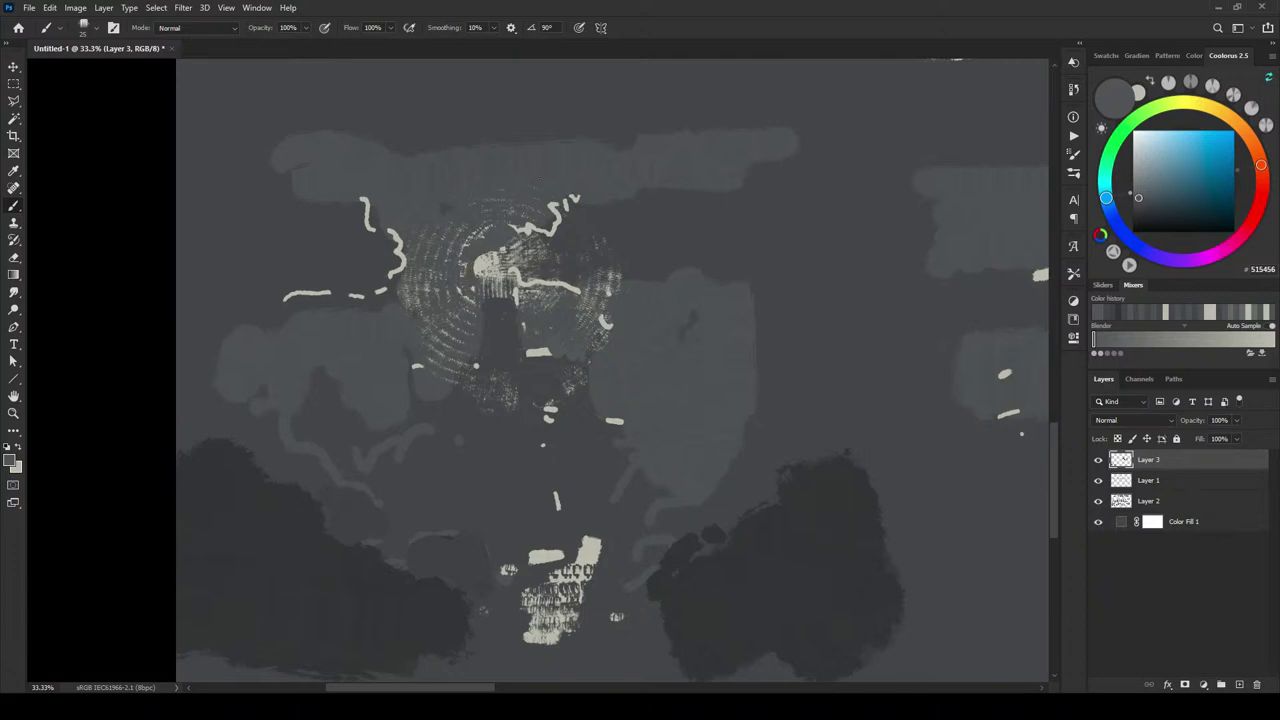
mouse_move(507, 237)
left_mouse_down()
mouse_move(545, 231)
mouse_move(577, 194)
left_mouse_up()
mouse_move(512, 284)
left_mouse_down()
mouse_move(566, 300)
mouse_move(525, 288)
mouse_move(584, 286)
left_mouse_up()
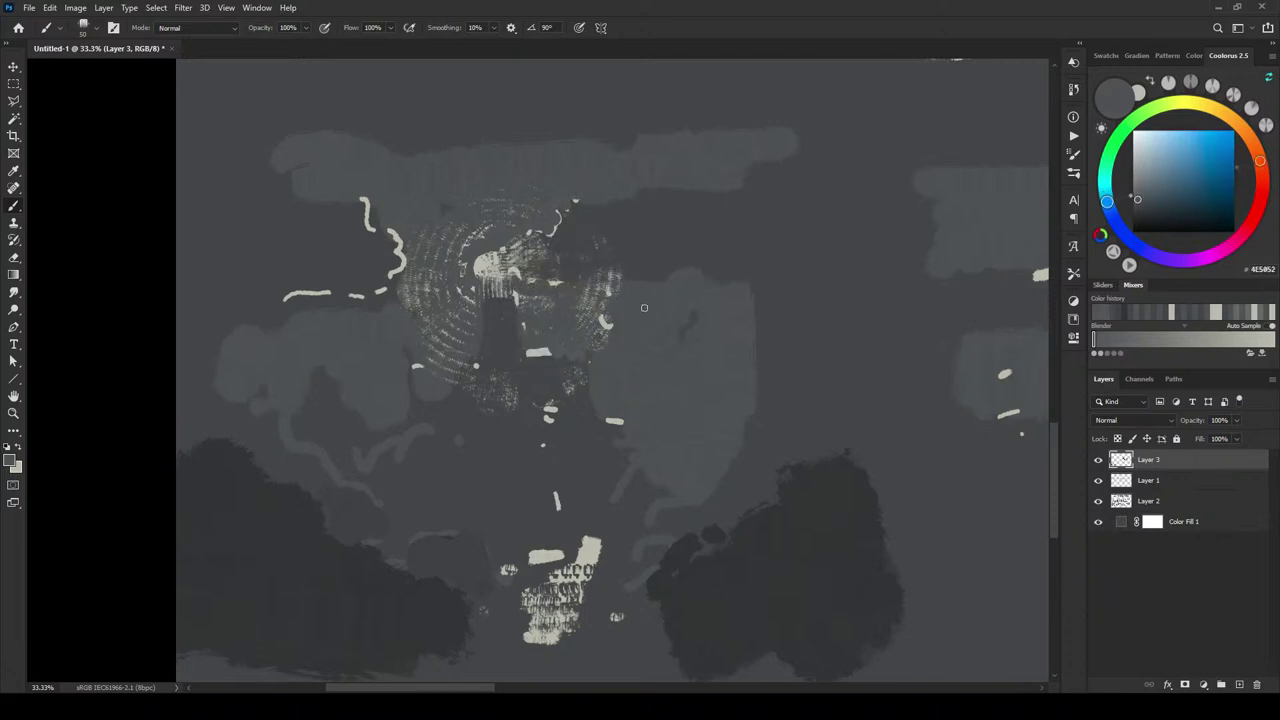
left_click(647, 303, "alt")
- Darken the bright blob's lower right and add a thin light stroke at the tower top
left_click(488, 259, "alt")
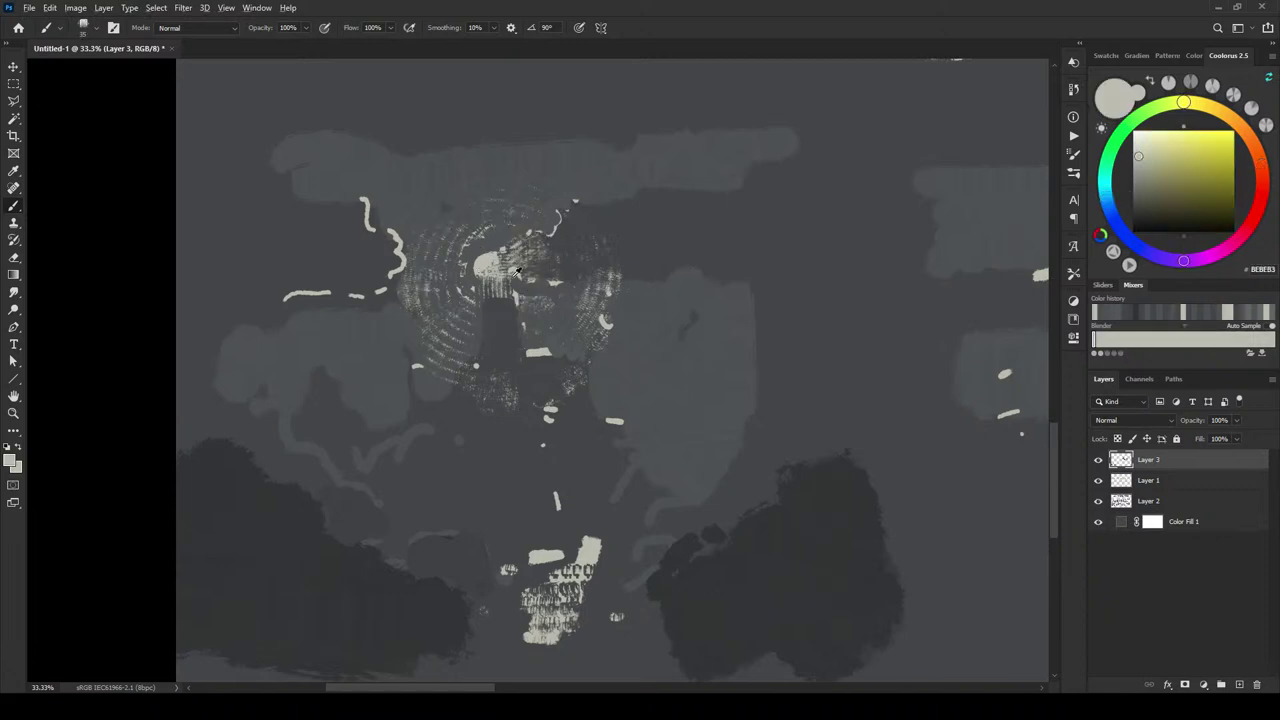
left_click(512, 300, "alt")
mouse_move(485, 277)
left_mouse_down()
mouse_move(502, 285)
mouse_move(488, 278)
mouse_move(497, 263)
left_mouse_up()
key("bracketleft")
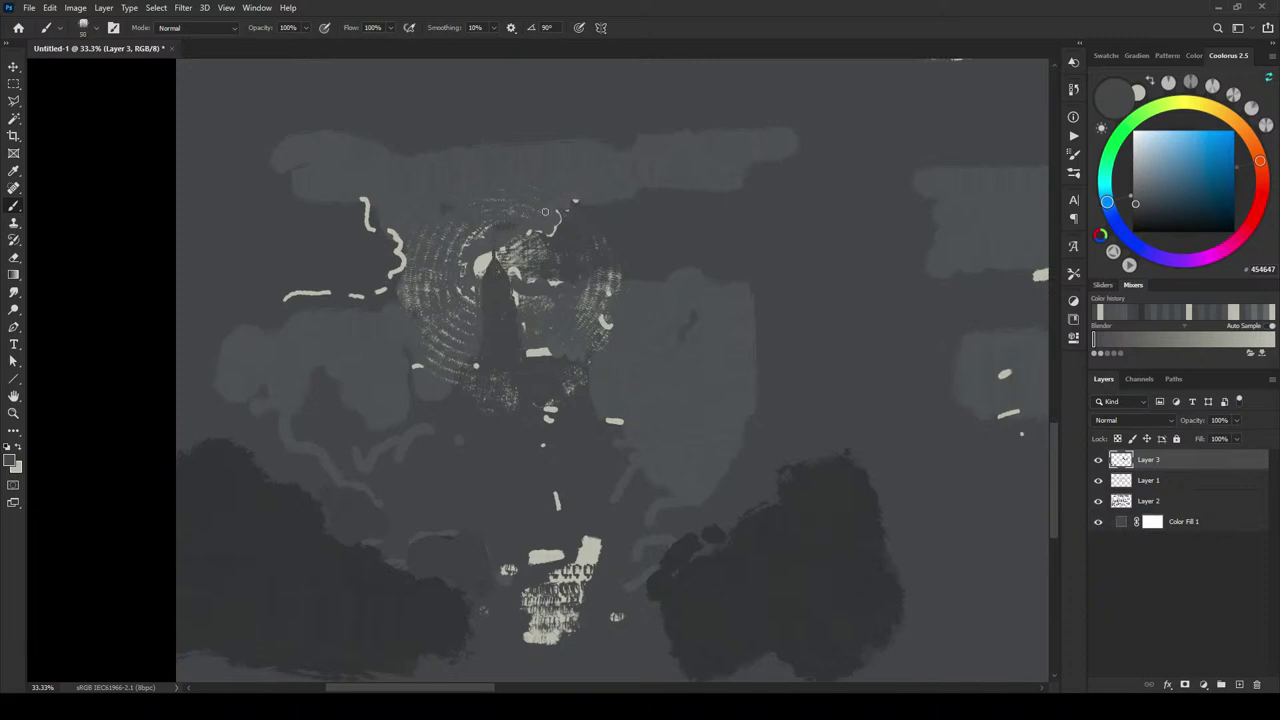
left_click(481, 262, "alt")
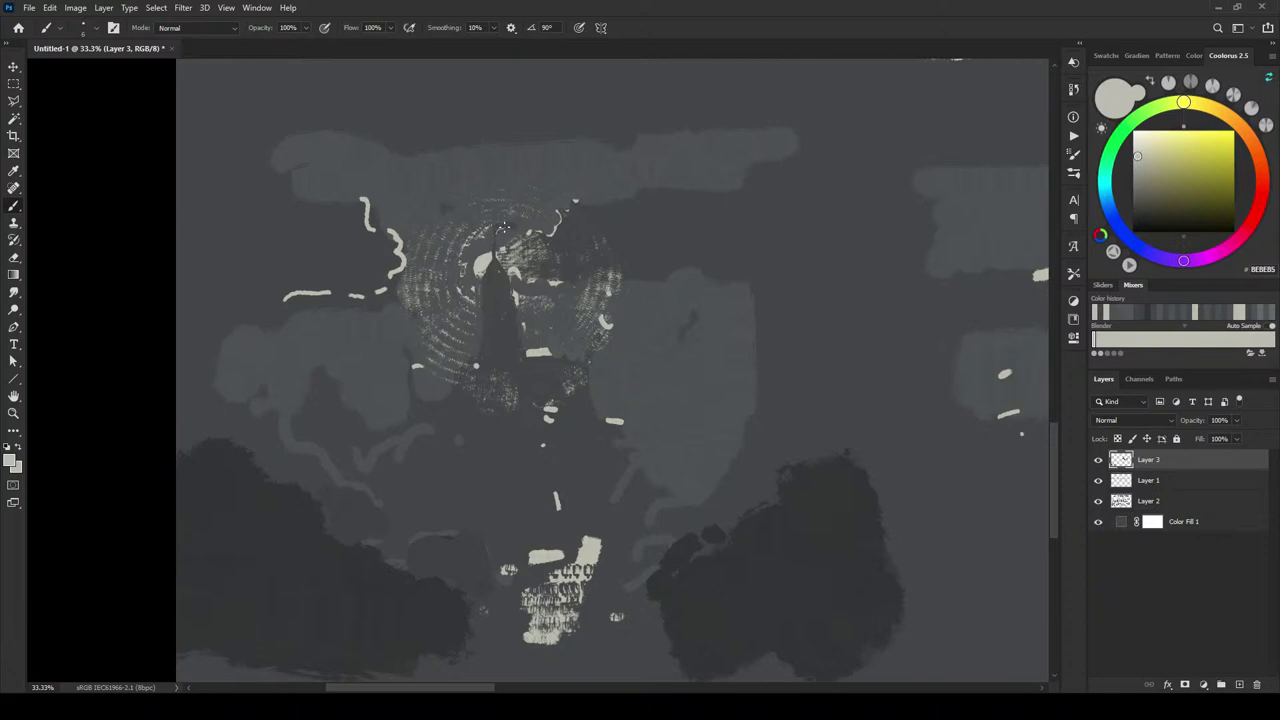
left_click_drag(492, 260, 500, 240)
key("bracketright")
key("bracketright")
- Darken the speckled tower base with sampled grey and add a short light stroke
left_click(492, 338, "alt")
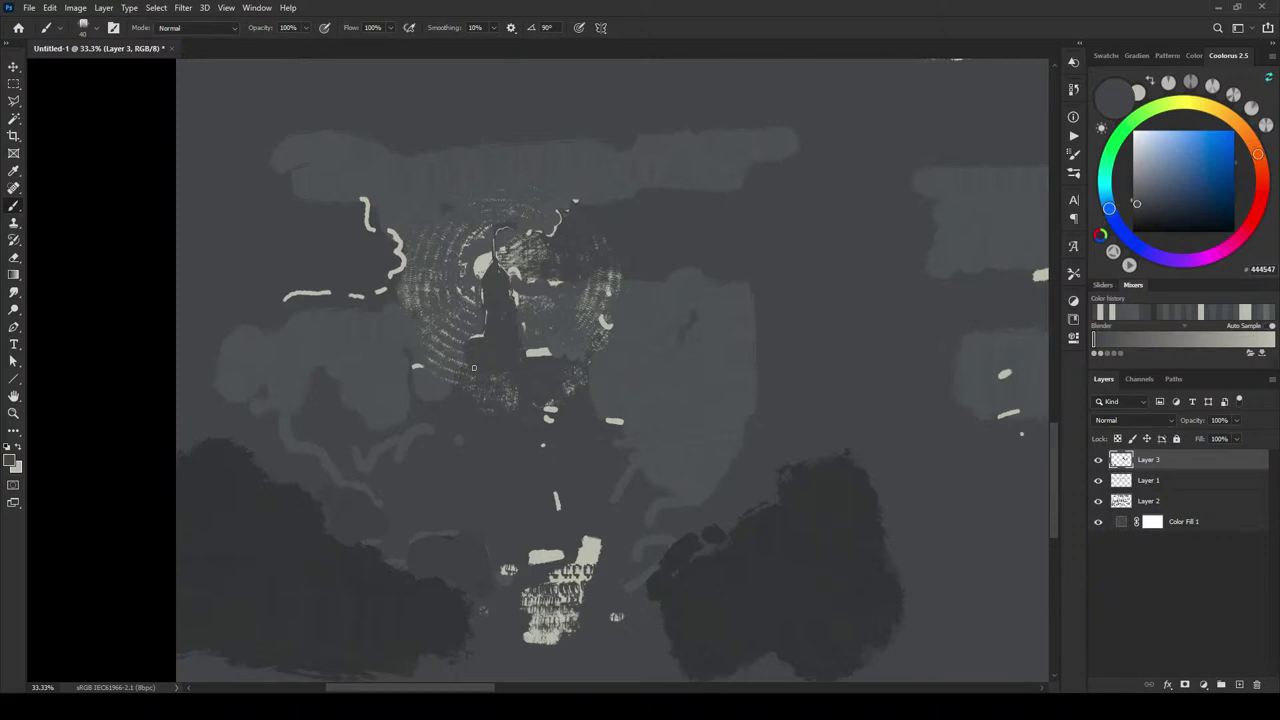
mouse_move(468, 386)
left_mouse_down()
mouse_move(592, 390)
mouse_move(532, 382)
mouse_move(569, 383)
mouse_move(548, 448)
left_mouse_up()
key("bracketright")
key("bracketright")
key("bracketright")
key("bracketright")
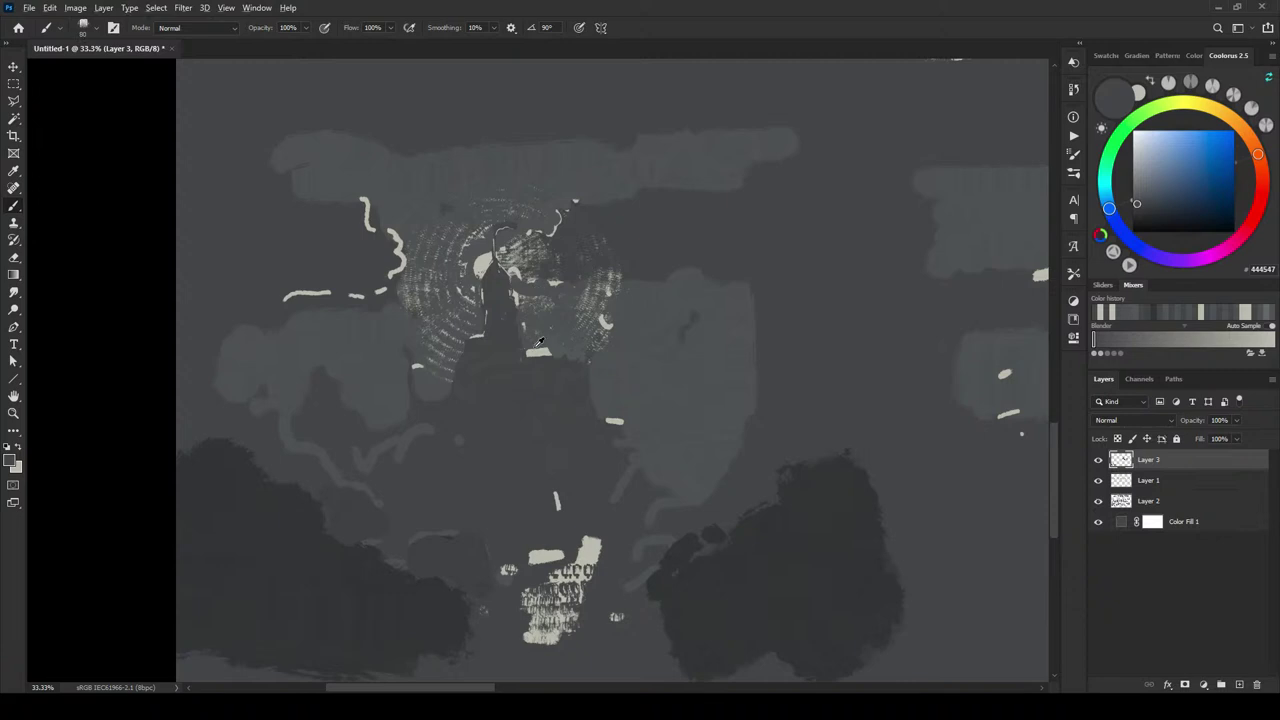
left_click(540, 350, "alt")
key("bracketleft")
key("bracketleft")
key("bracketleft")
key("bracketleft")
key("bracketleft")
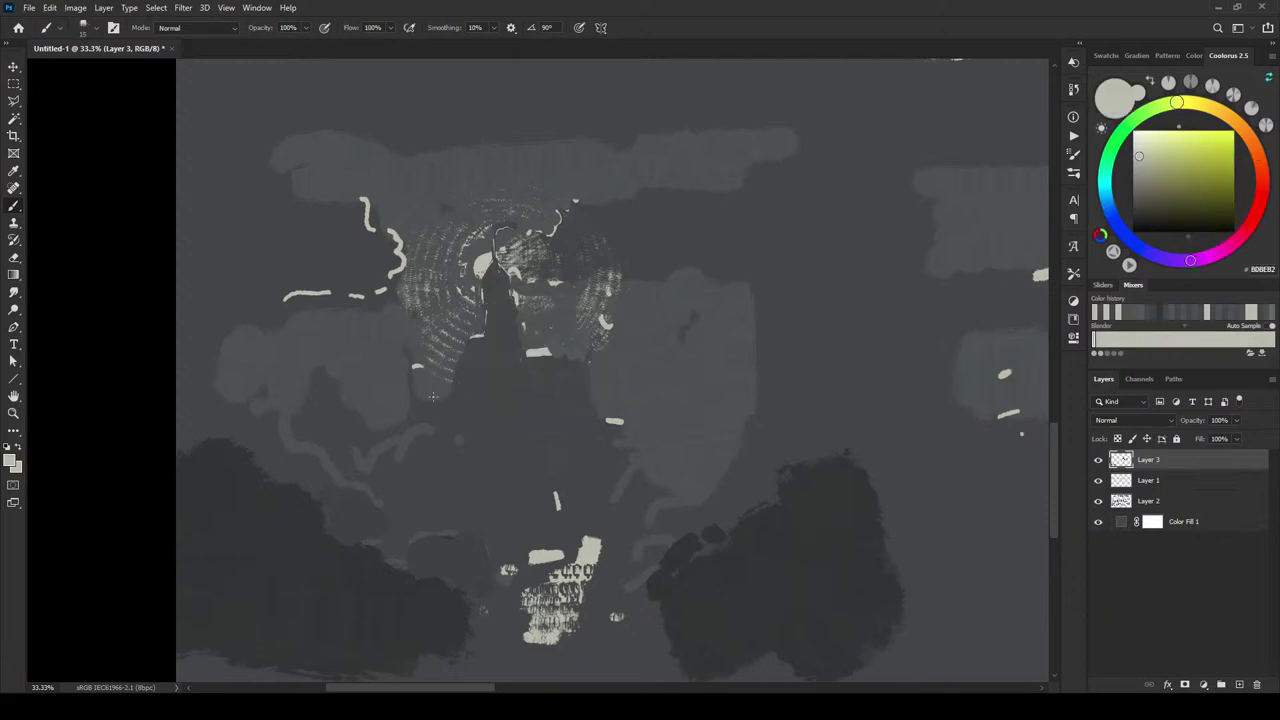
left_click_drag(425, 398, 446, 398)
key("bracketleft")
key("bracketleft")
key("bracketleft")
- Sample a dark grey near the tower and paint it over the tower top
left_click(566, 296, "alt")
left_click(540, 292, "alt")
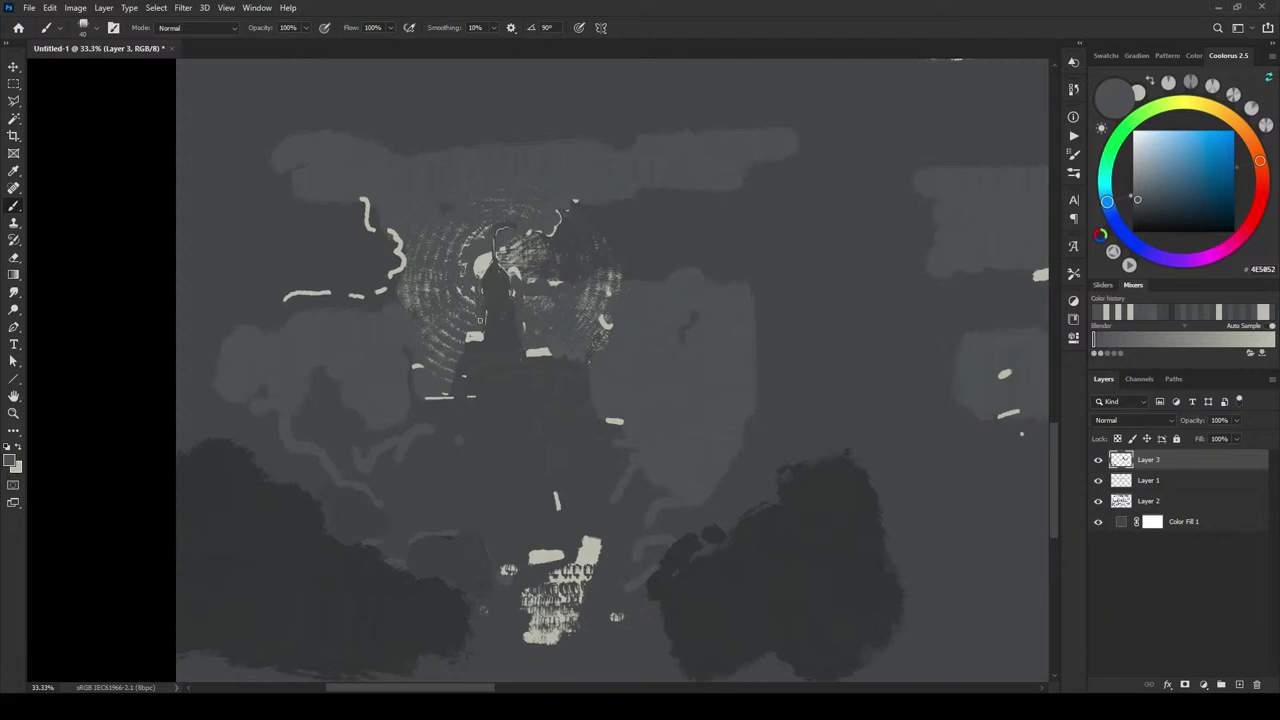
left_click(507, 303, "alt")
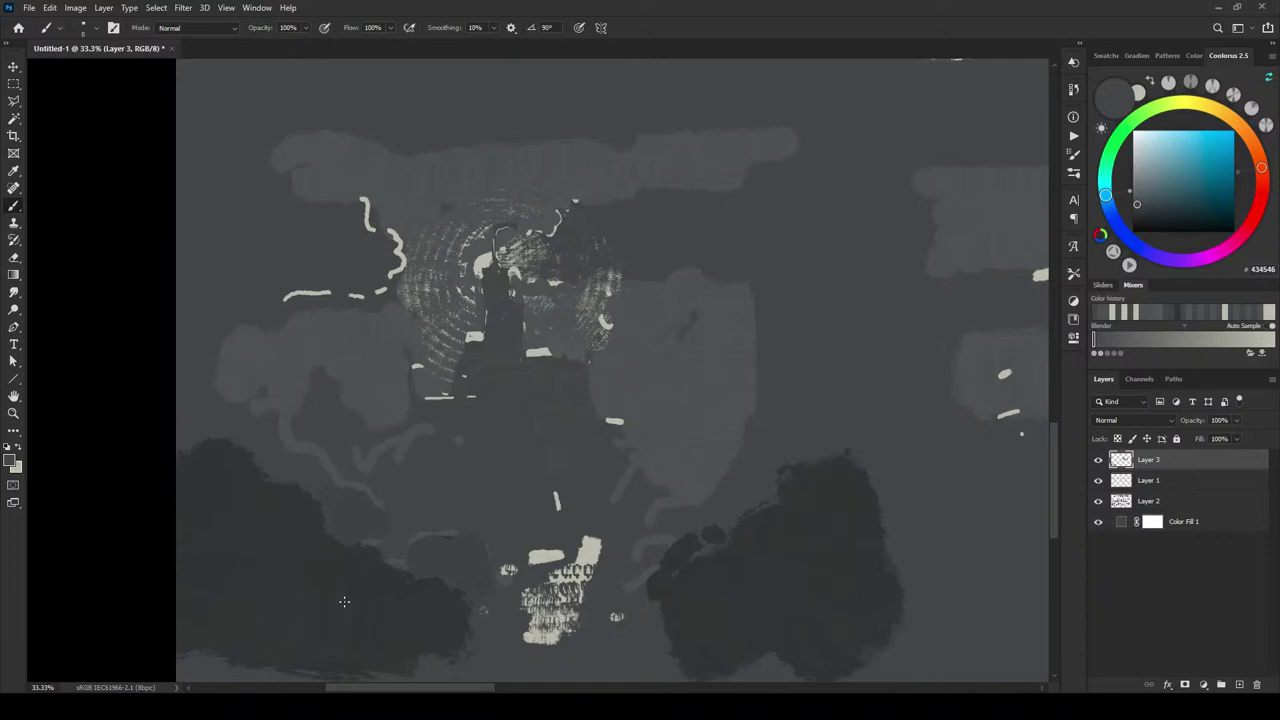
left_click(497, 302, "alt")
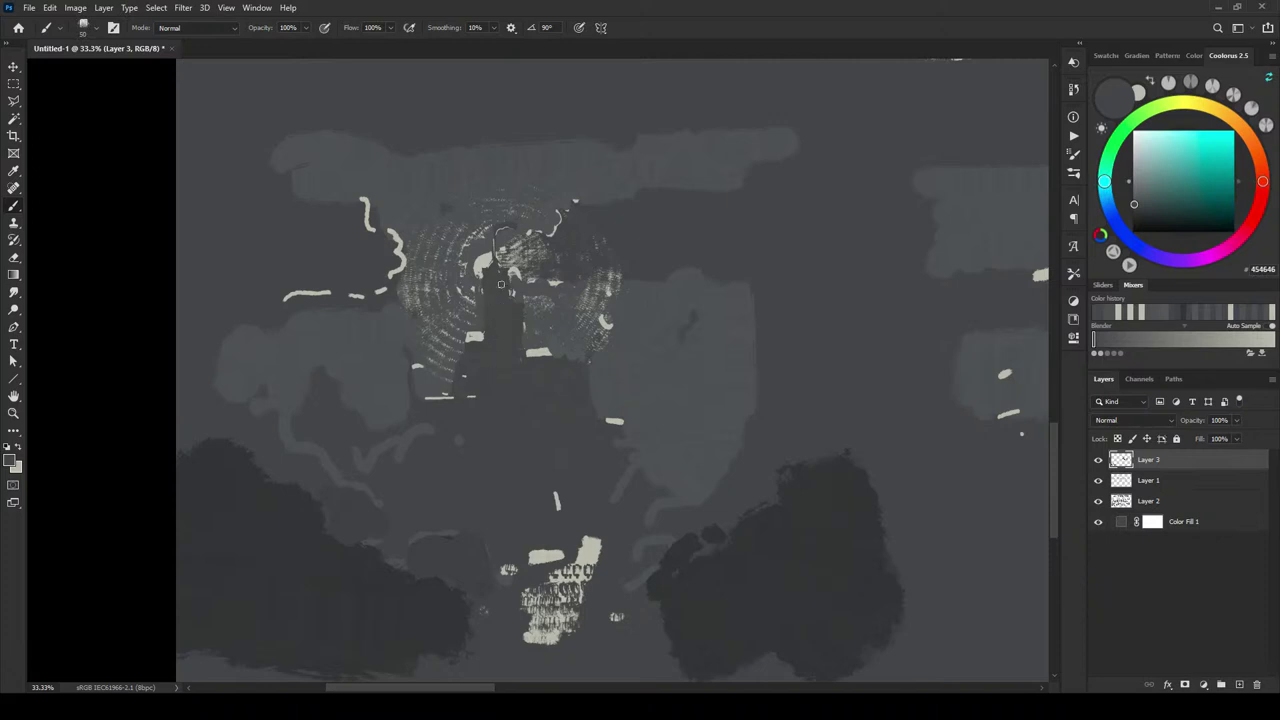
left_click(517, 294, "alt")
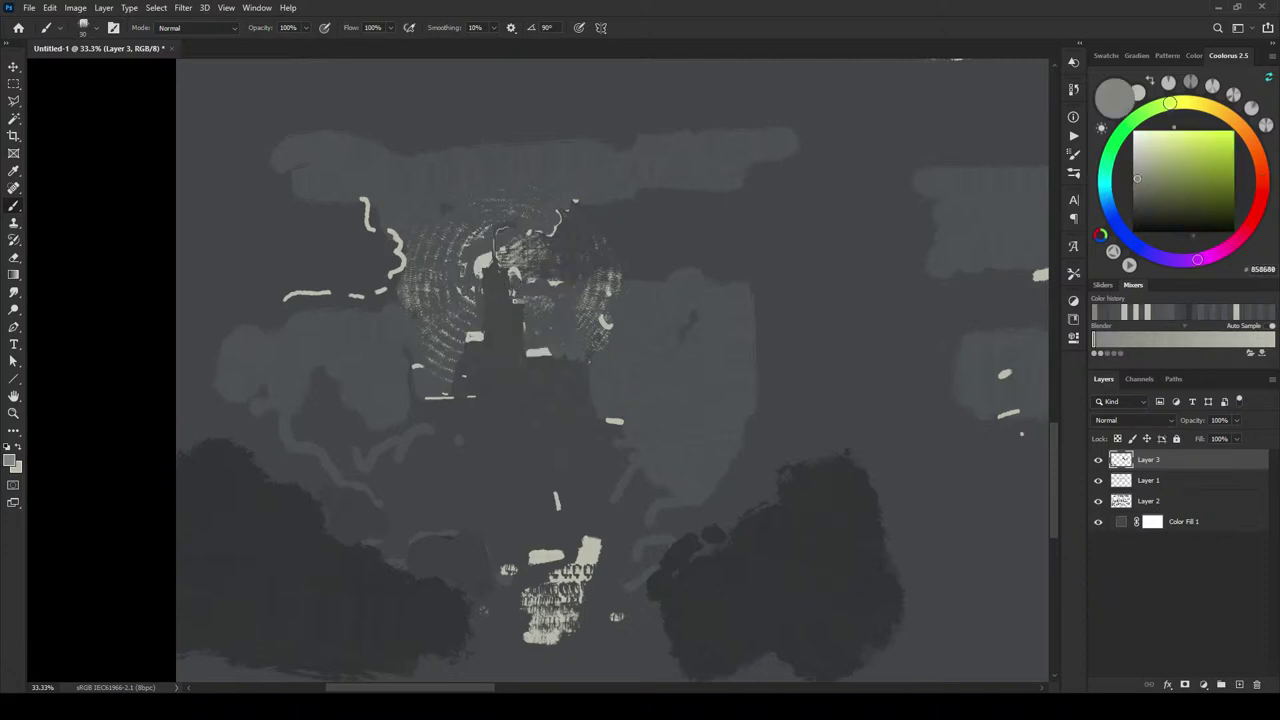
left_click(519, 288, "alt")
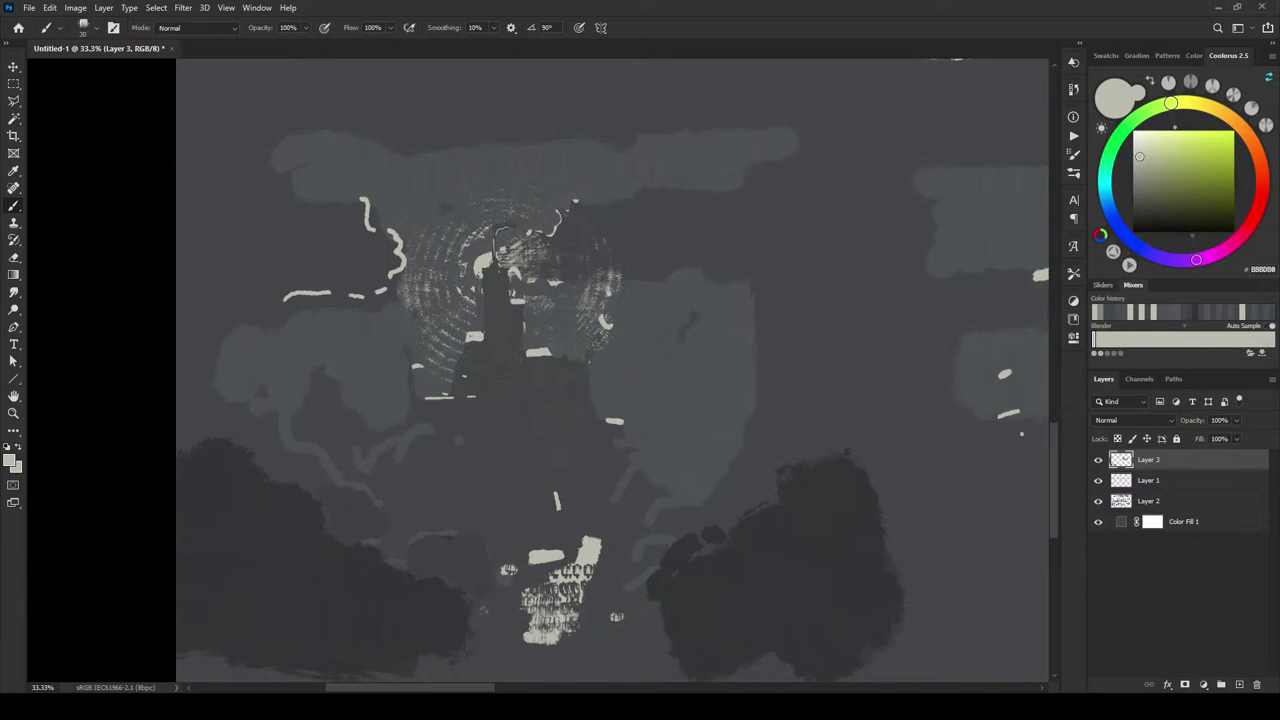
left_click(512, 293, "alt")
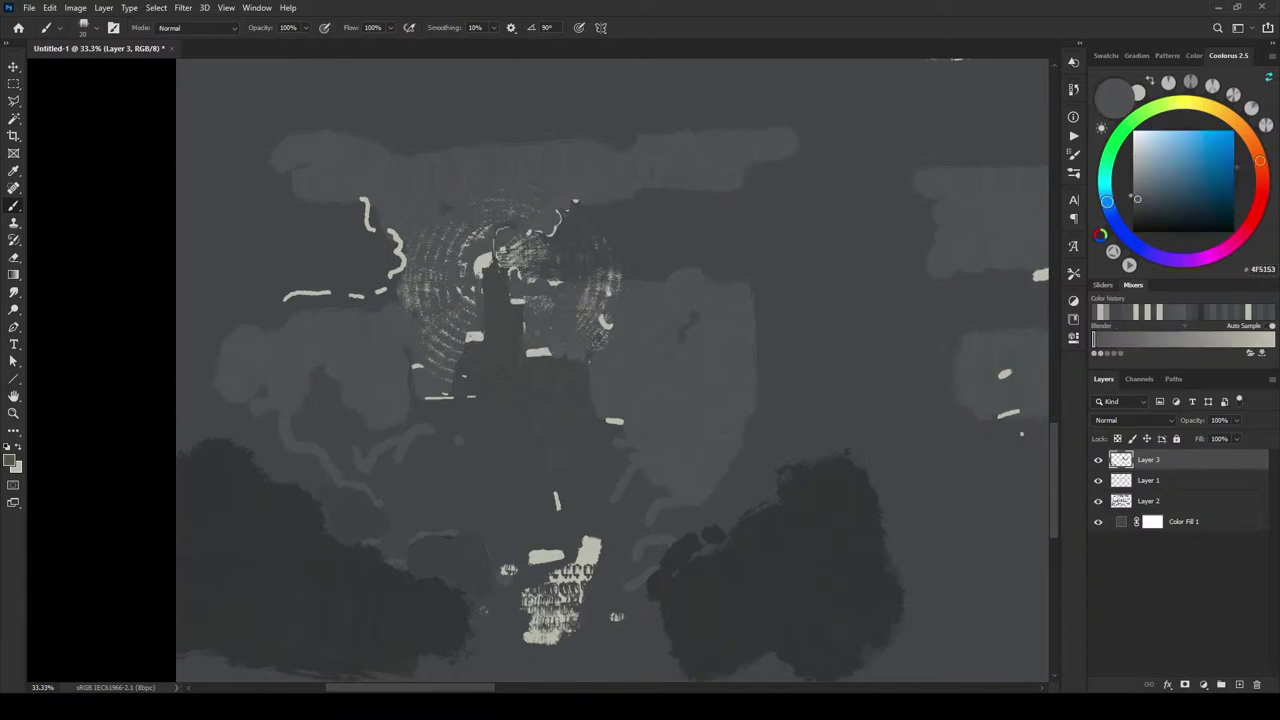
left_click(573, 234, "alt")
mouse_move(530, 250)
left_mouse_down()
mouse_move(510, 258)
mouse_move(528, 268)
mouse_move(525, 251)
mouse_move(551, 272)
mouse_move(606, 249)
left_mouse_up()
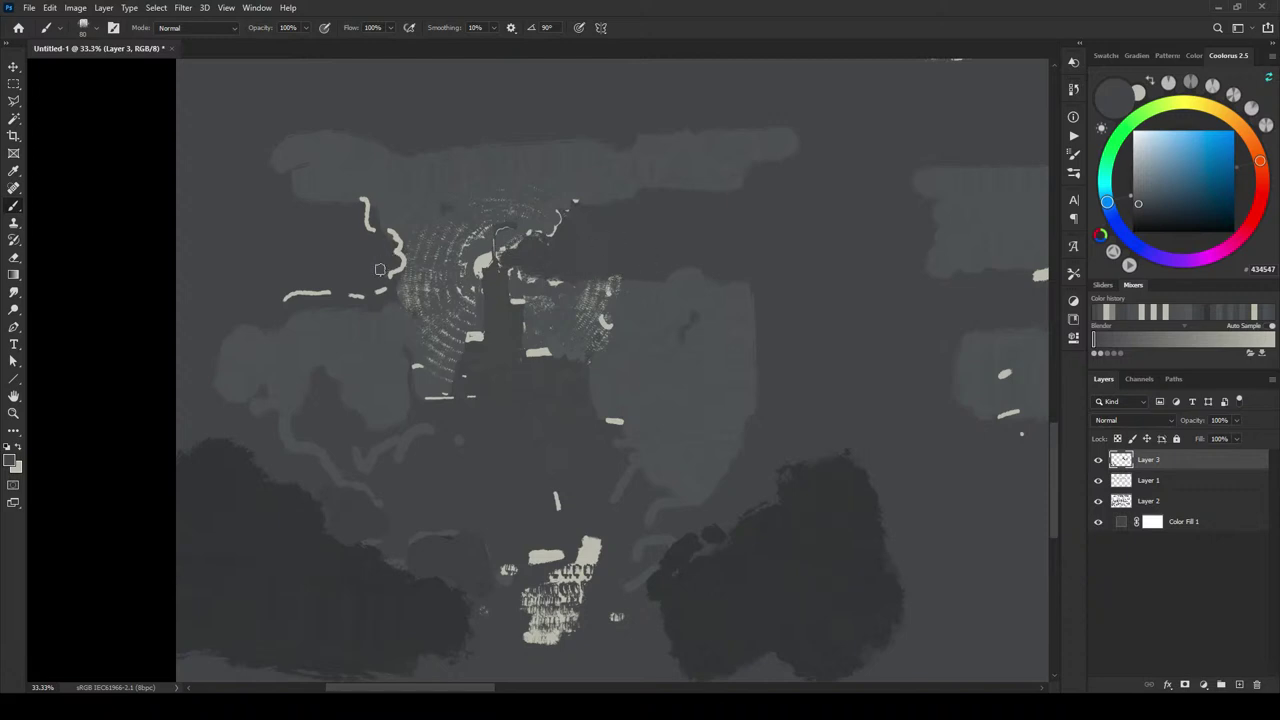
- Cover the light strokes and dark patches left of the tower with light sky grey
mouse_move(380, 270)
left_mouse_down()
mouse_move(395, 240)
mouse_move(356, 203)
left_mouse_up()
left_click_drag(380, 285, 270, 297)
left_click(382, 322, "alt")
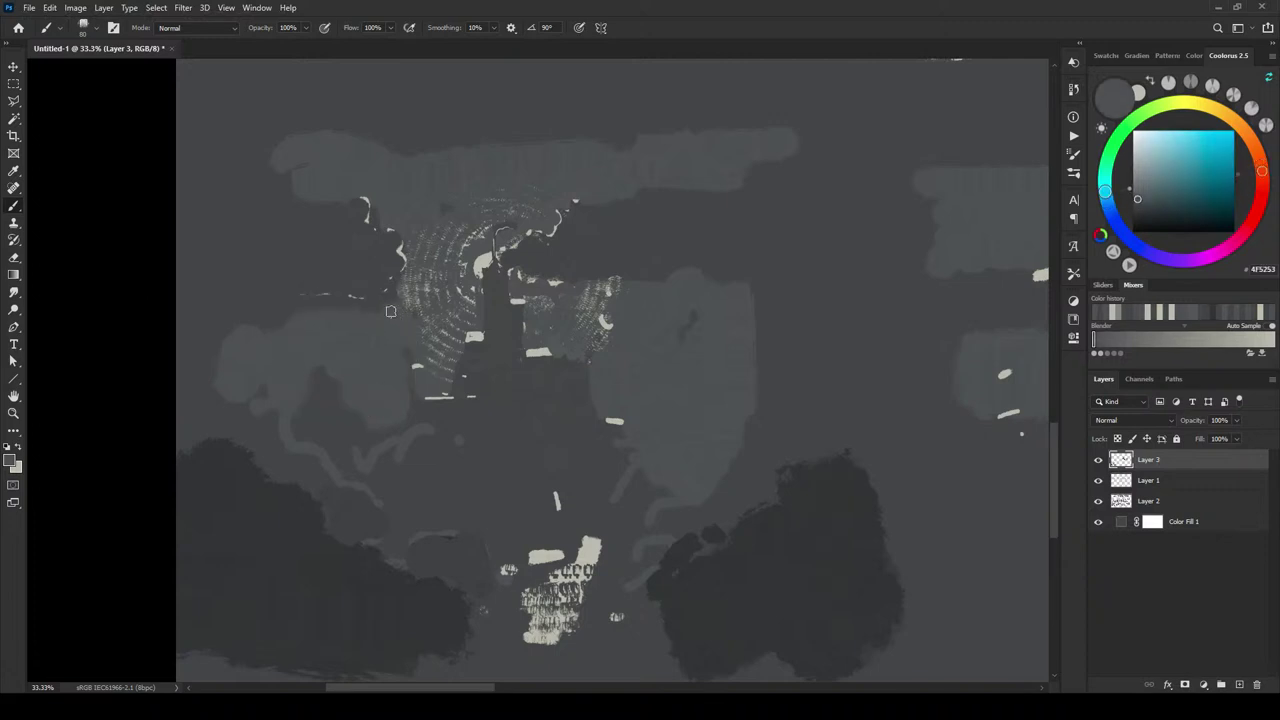
key("bracketright")
key("bracketright")
key("bracketright")
left_click_drag(386, 300, 180, 305)
left_click_drag(415, 234, 294, 237)
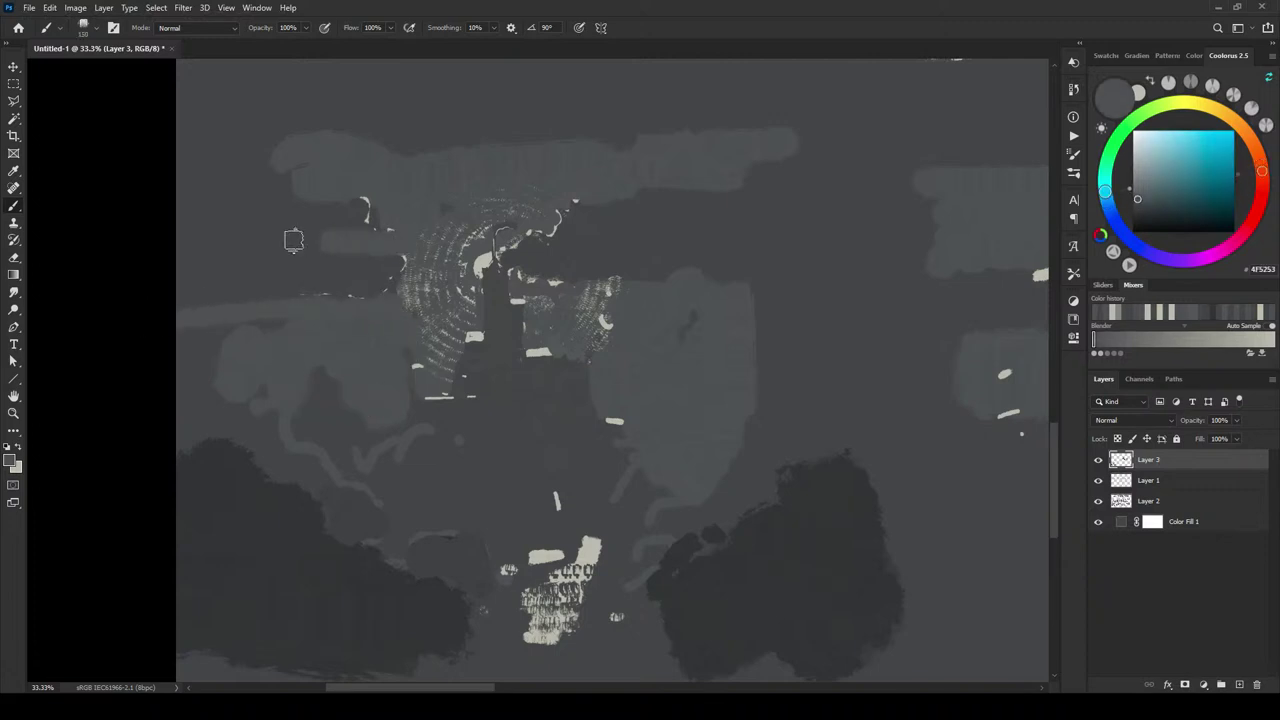
key("bracketright")
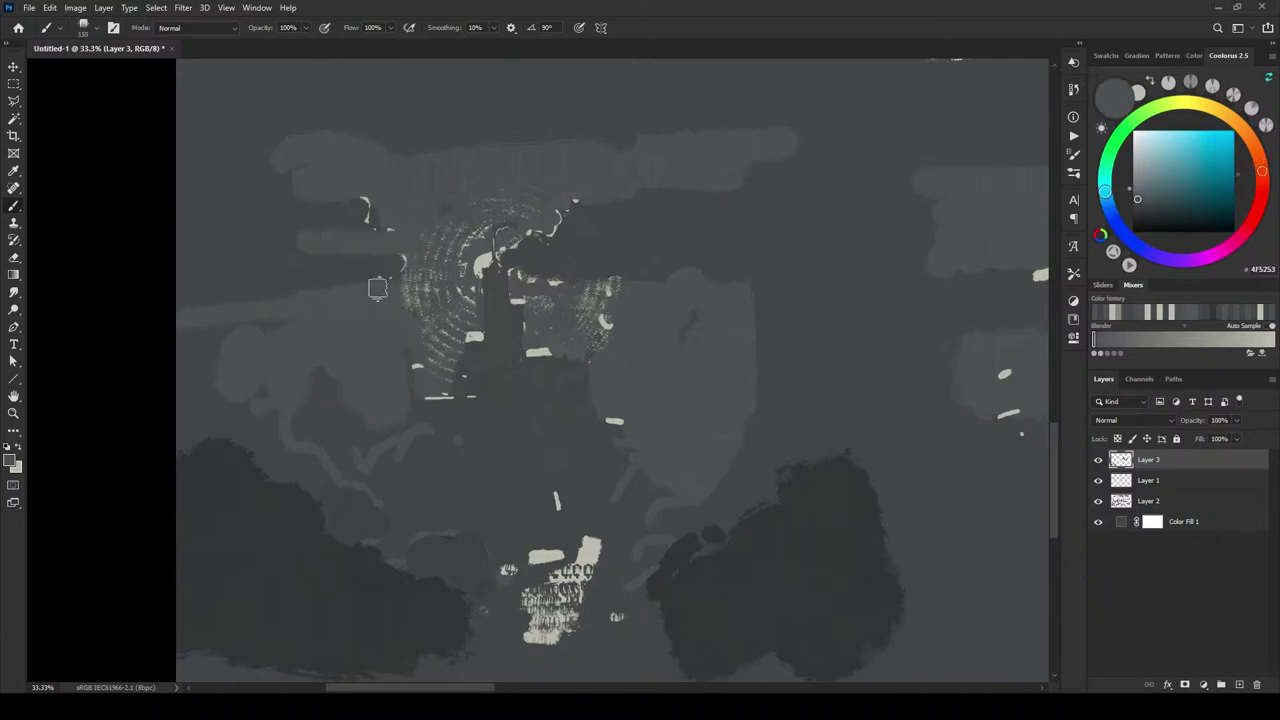
left_click_drag(323, 223, 360, 194)
key("bracketleft")
key("bracketleft")
key("bracketleft")
key("bracketleft")
key("bracketleft")
key("bracketleft")
key("bracketleft")
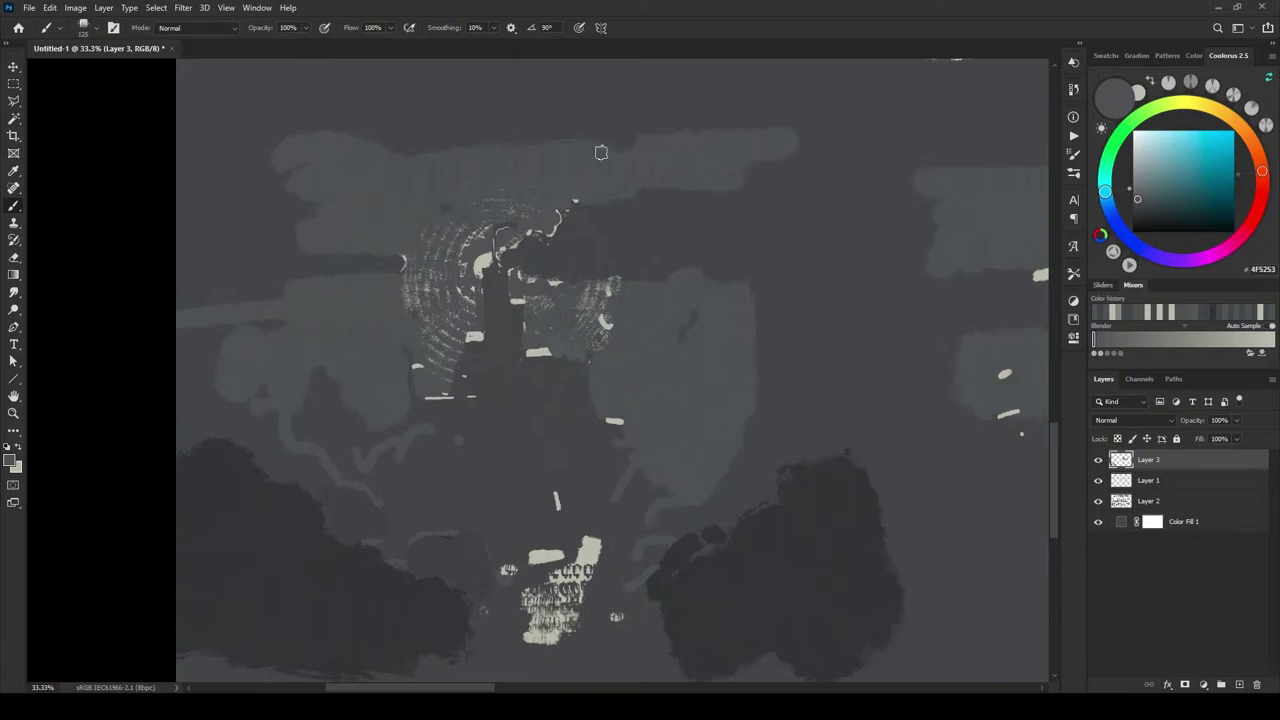
left_click_drag(339, 262, 404, 261)
- Paint short dark strokes on both sides of the tower and darken the light curl at right
left_click(607, 241, "alt")
key("bracketright")
key("bracketright")
key("bracketright")
key("bracketright")
key("bracketright")
key("bracketright")
key("bracketright")
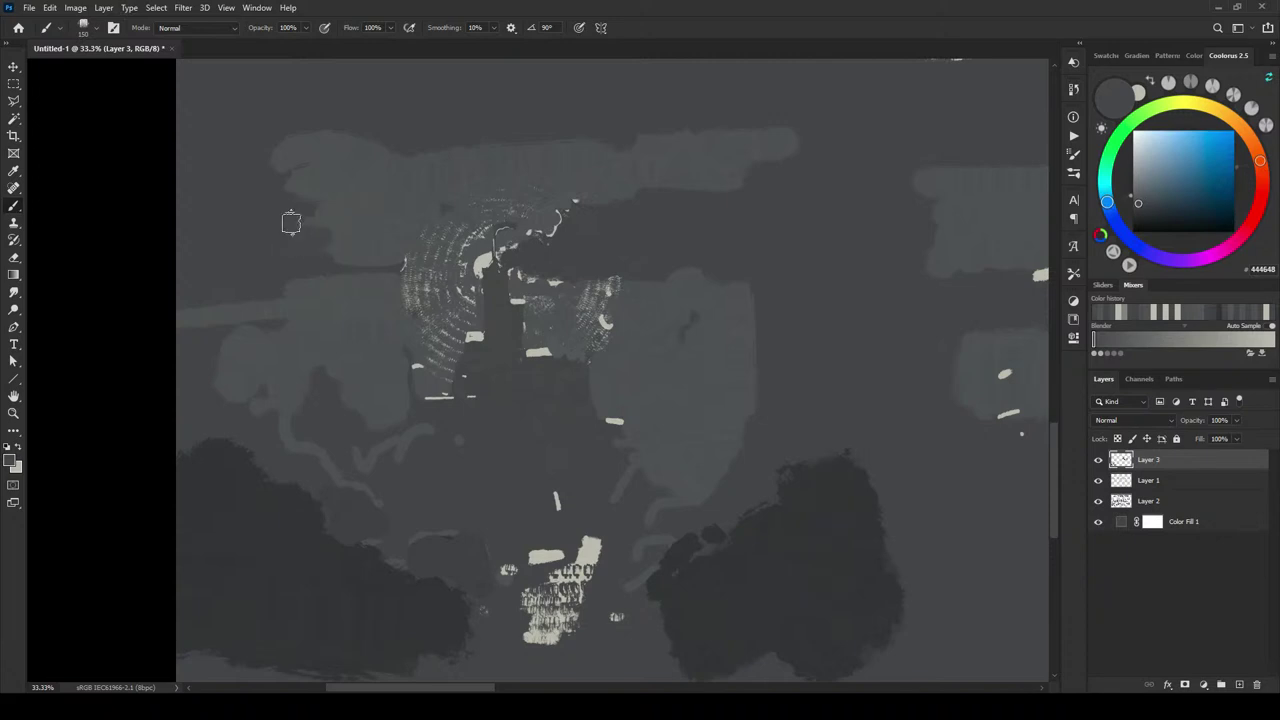
key("bracketleft")
key("bracketleft")
key("bracketleft")
key("bracketleft")
key("bracketleft")
left_click_drag(380, 330, 475, 320)
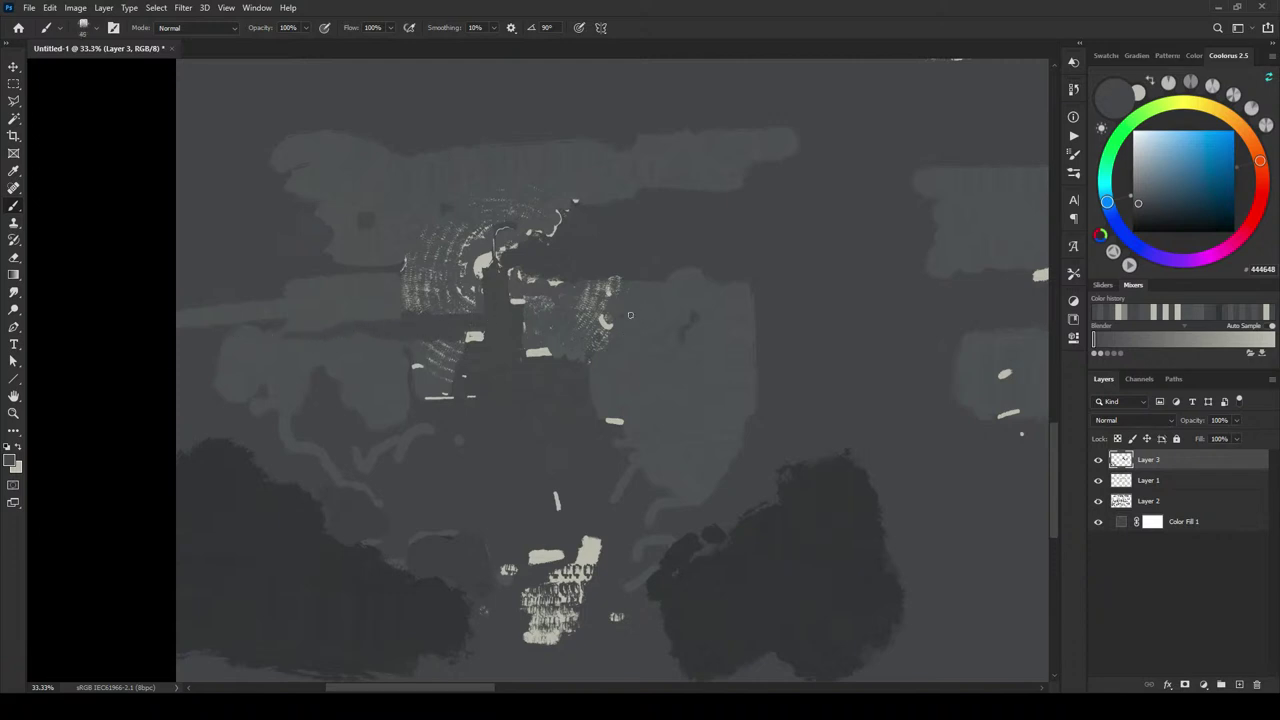
left_click_drag(614, 320, 697, 310)
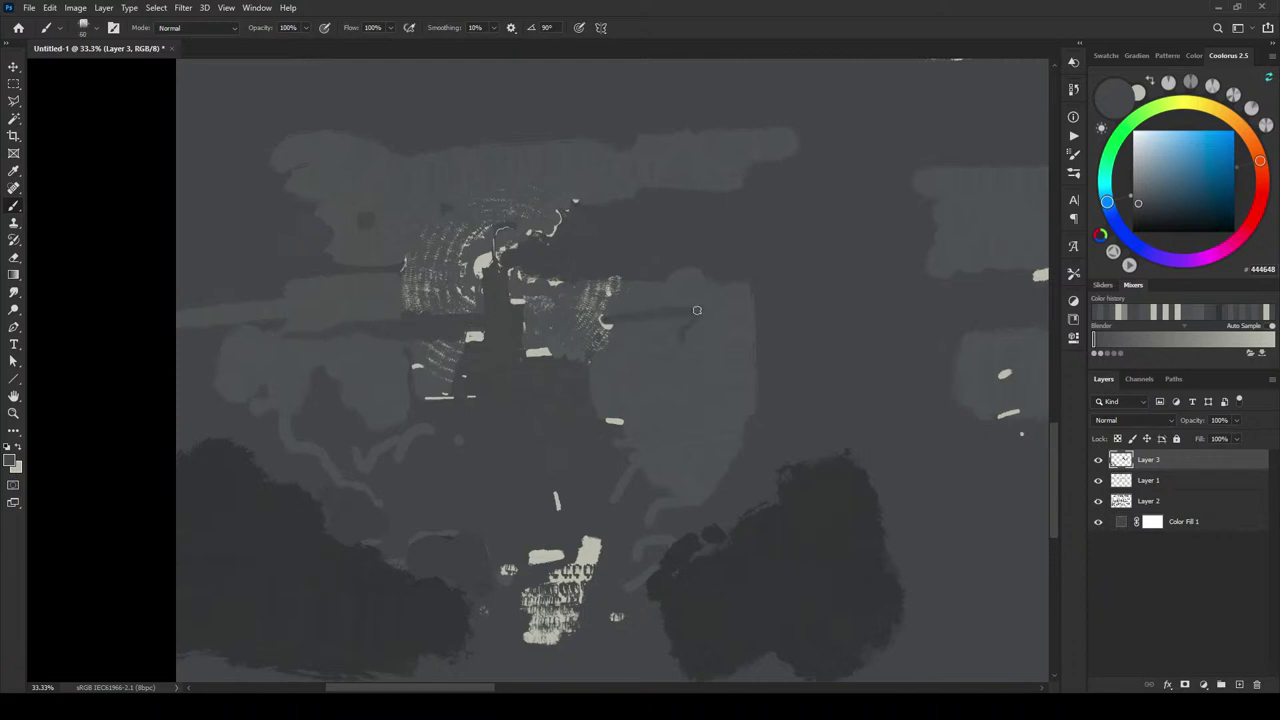
left_click(649, 332, "alt")
left_click(600, 325)
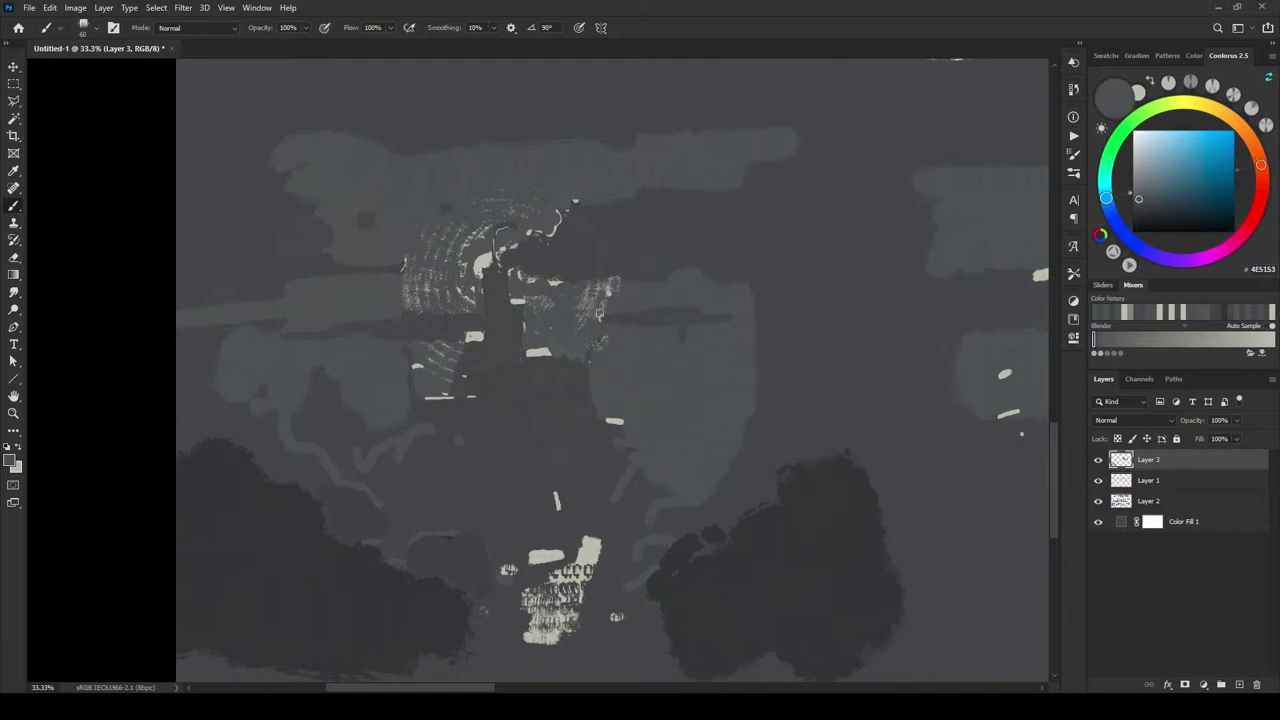
left_click(534, 346, "alt")
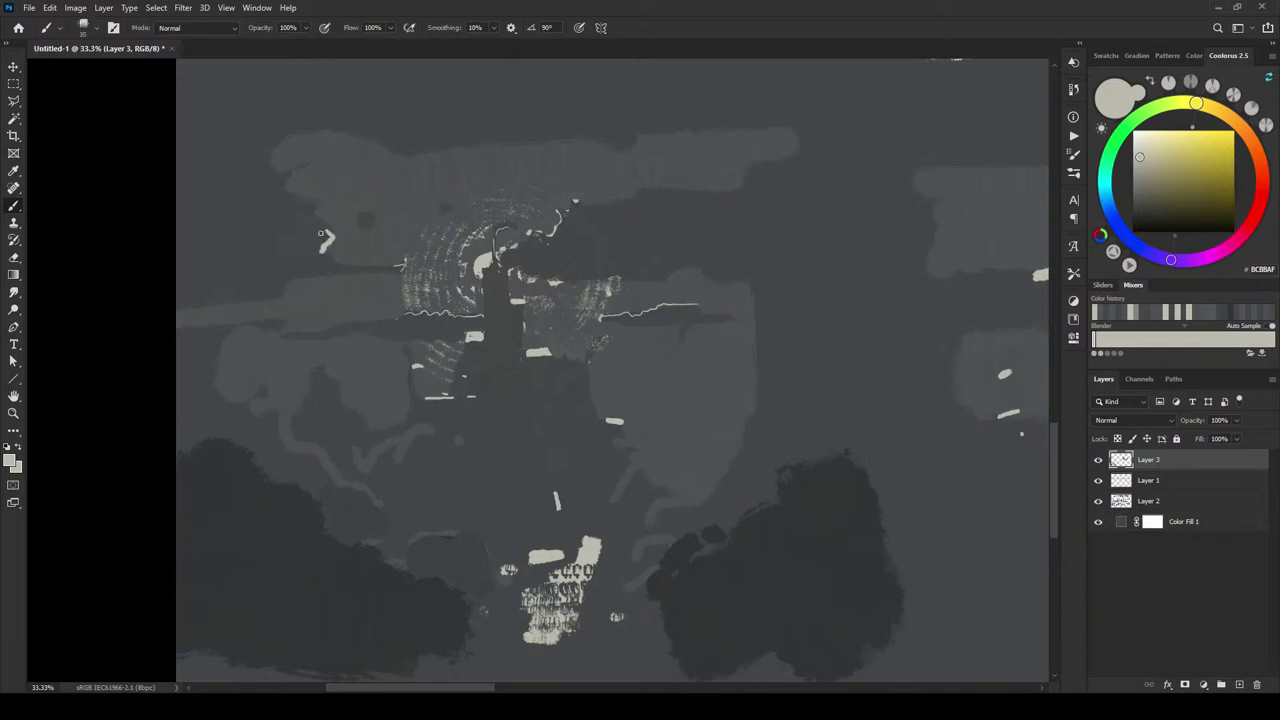
- Alternate dark and light grey samples to extend thin highlights on both sides of the tower
left_click(314, 244, "alt")
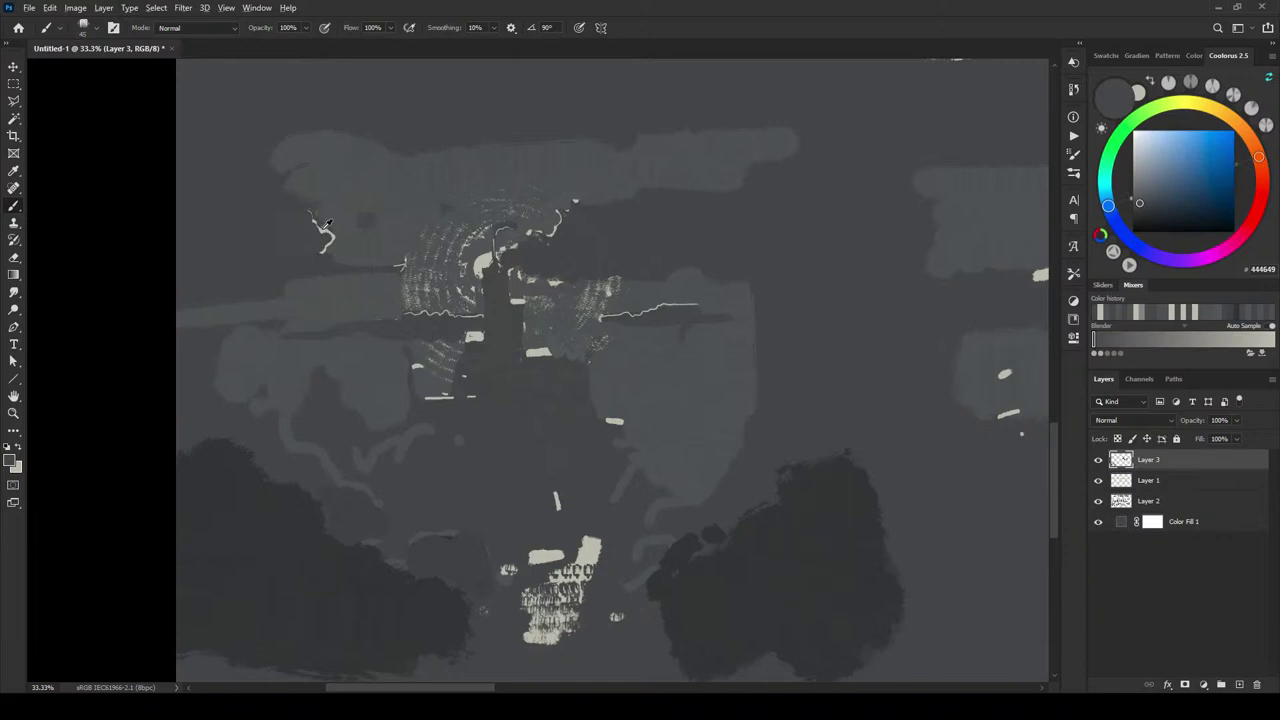
left_click(324, 236, "alt")
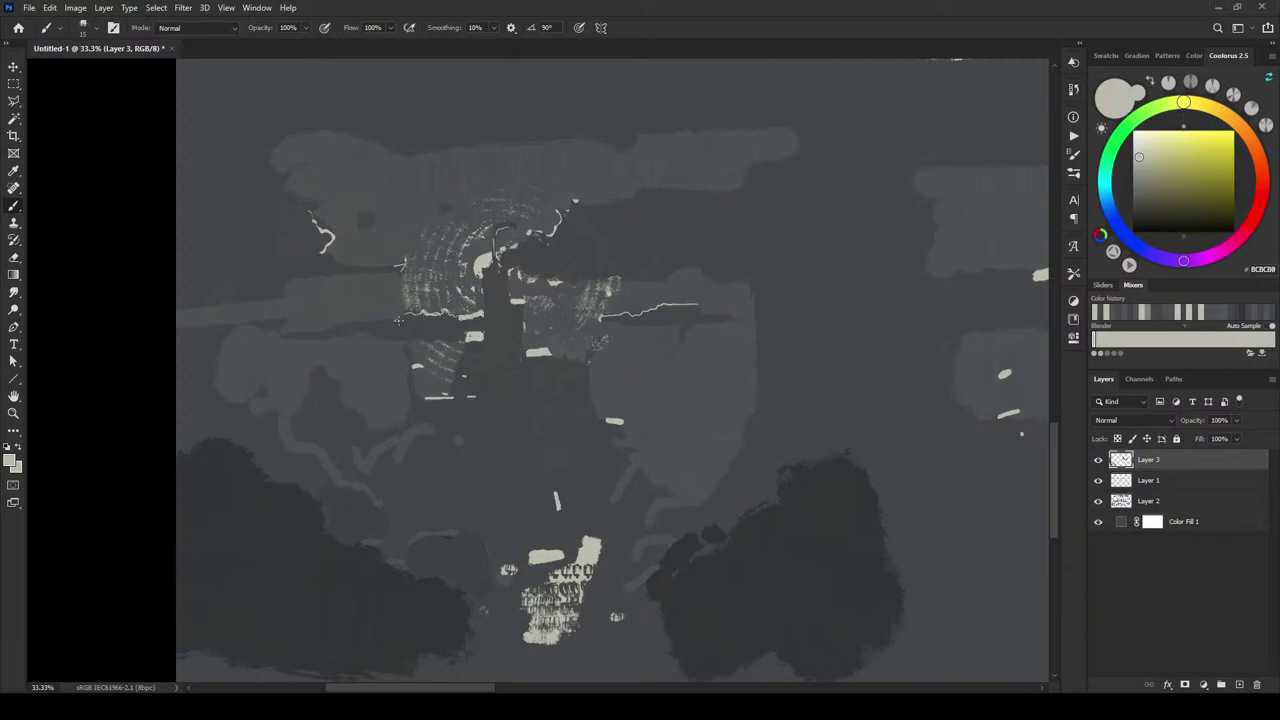
left_click(455, 321, "alt")
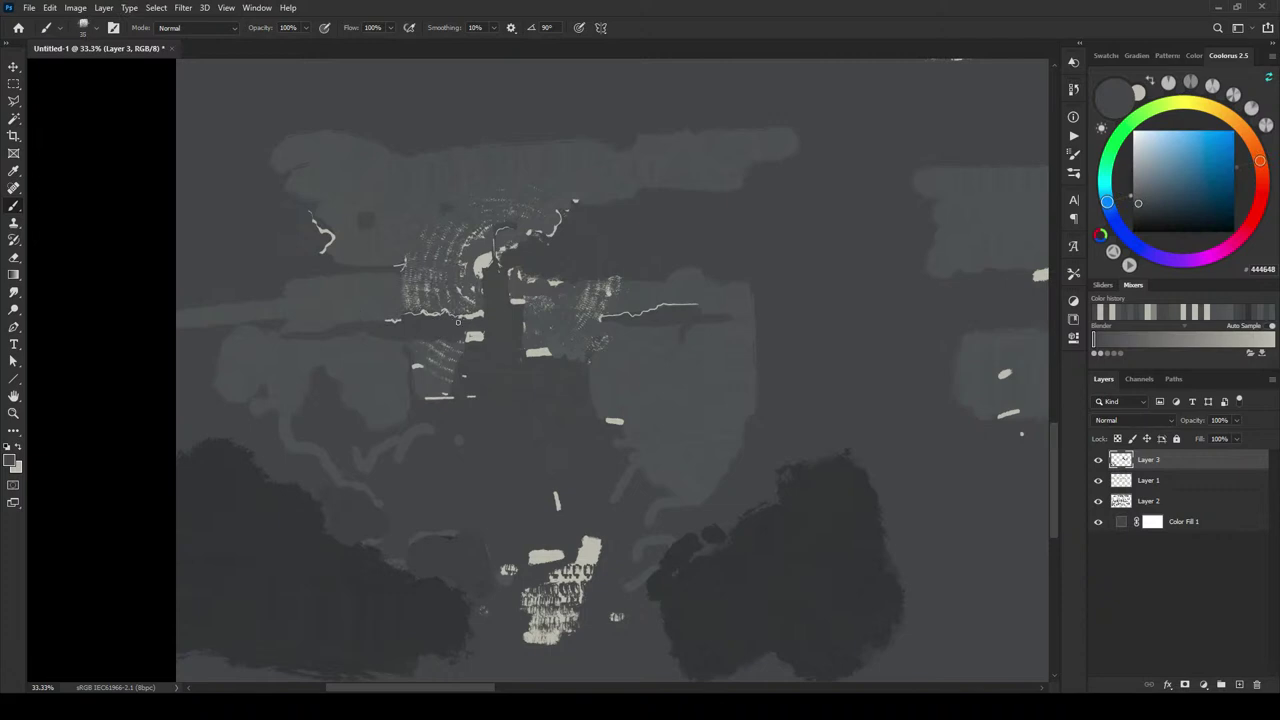
left_click(545, 283, "alt")
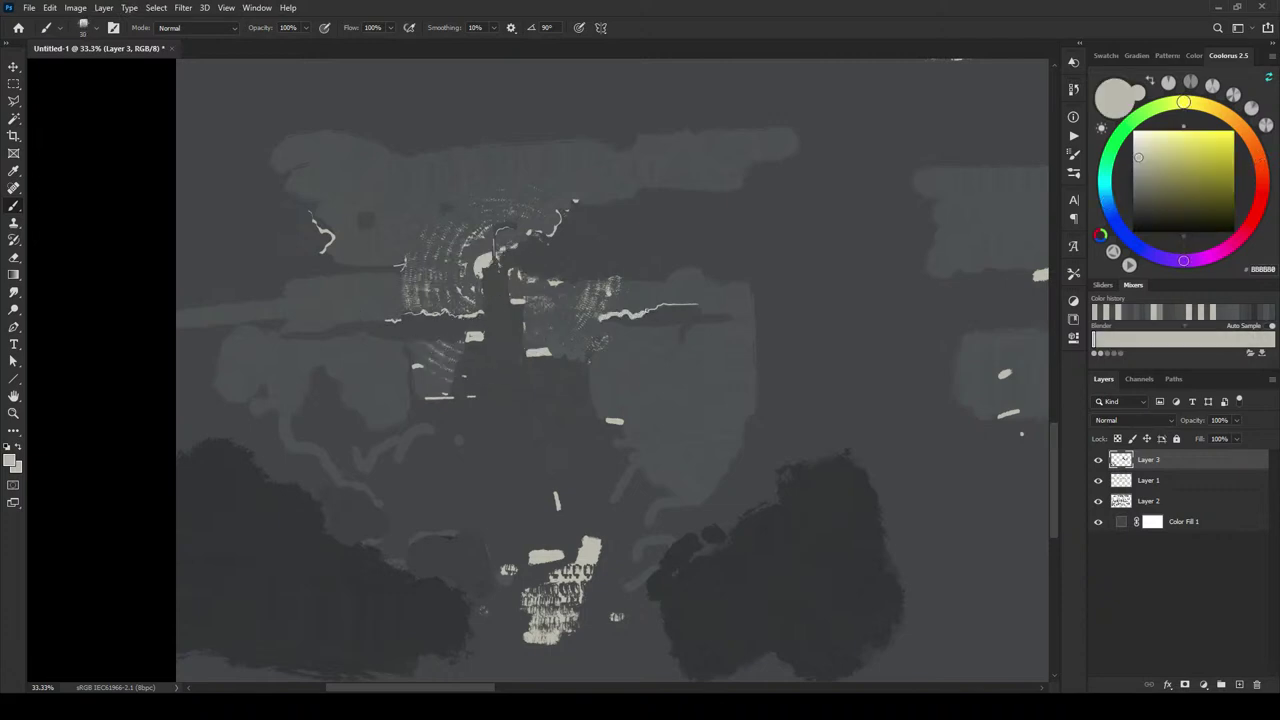
left_click(670, 307, "alt")
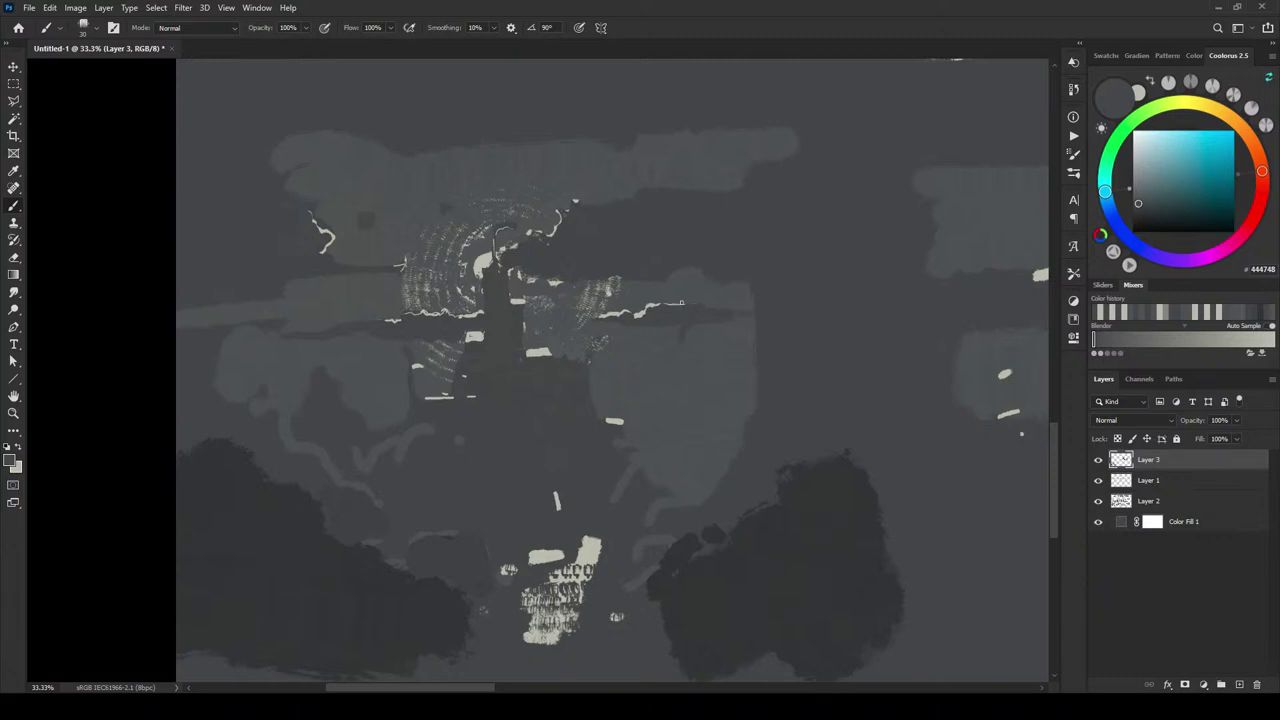
left_click(654, 313, "alt")
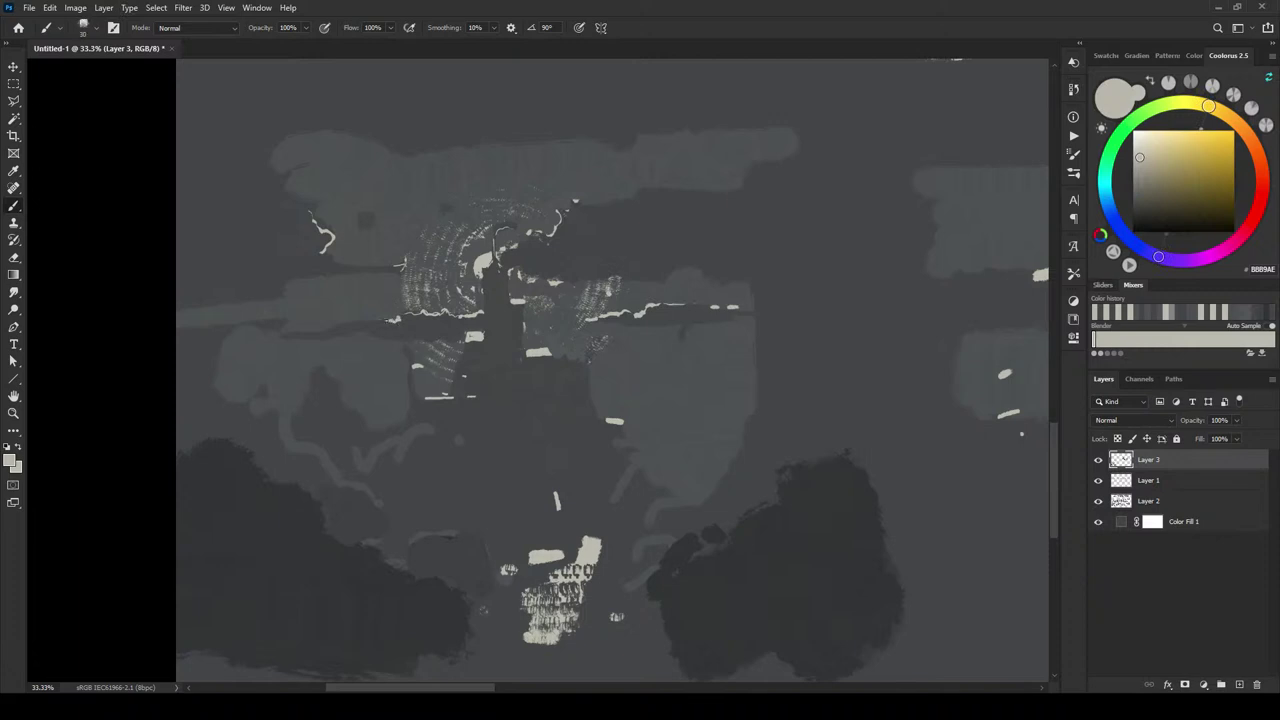
left_click(378, 326, "alt")
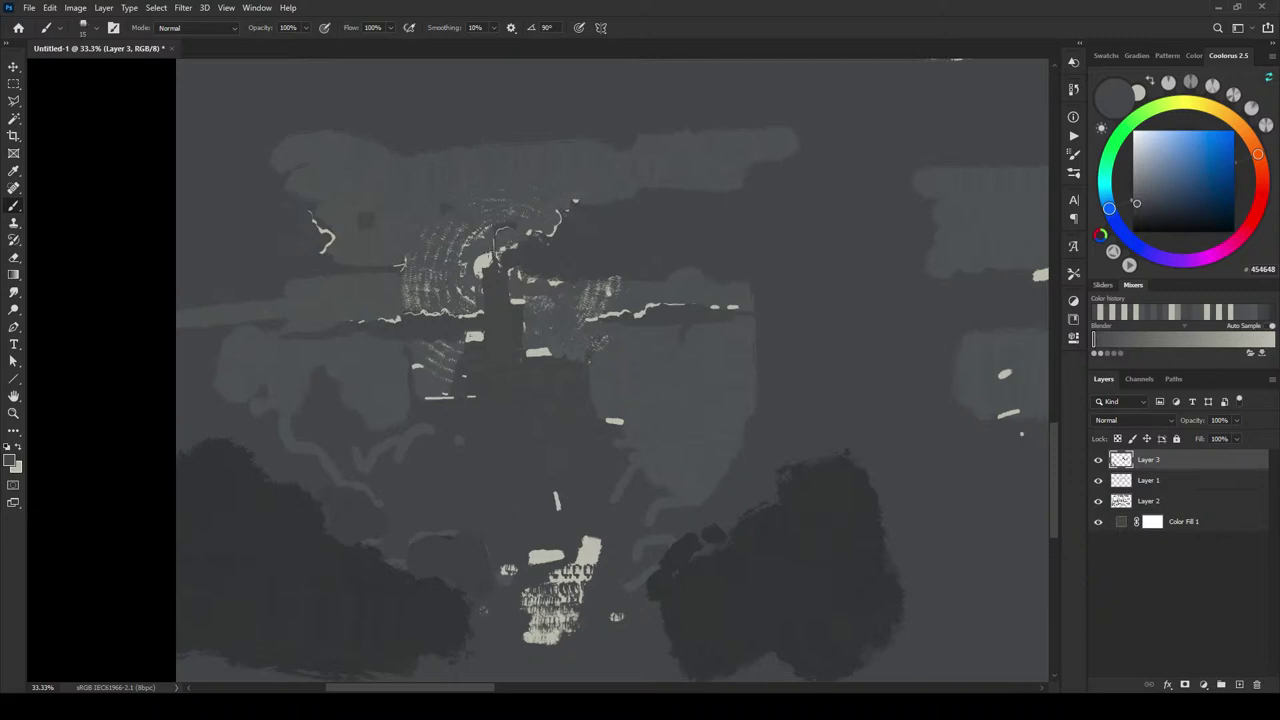
left_click(491, 245, "alt")
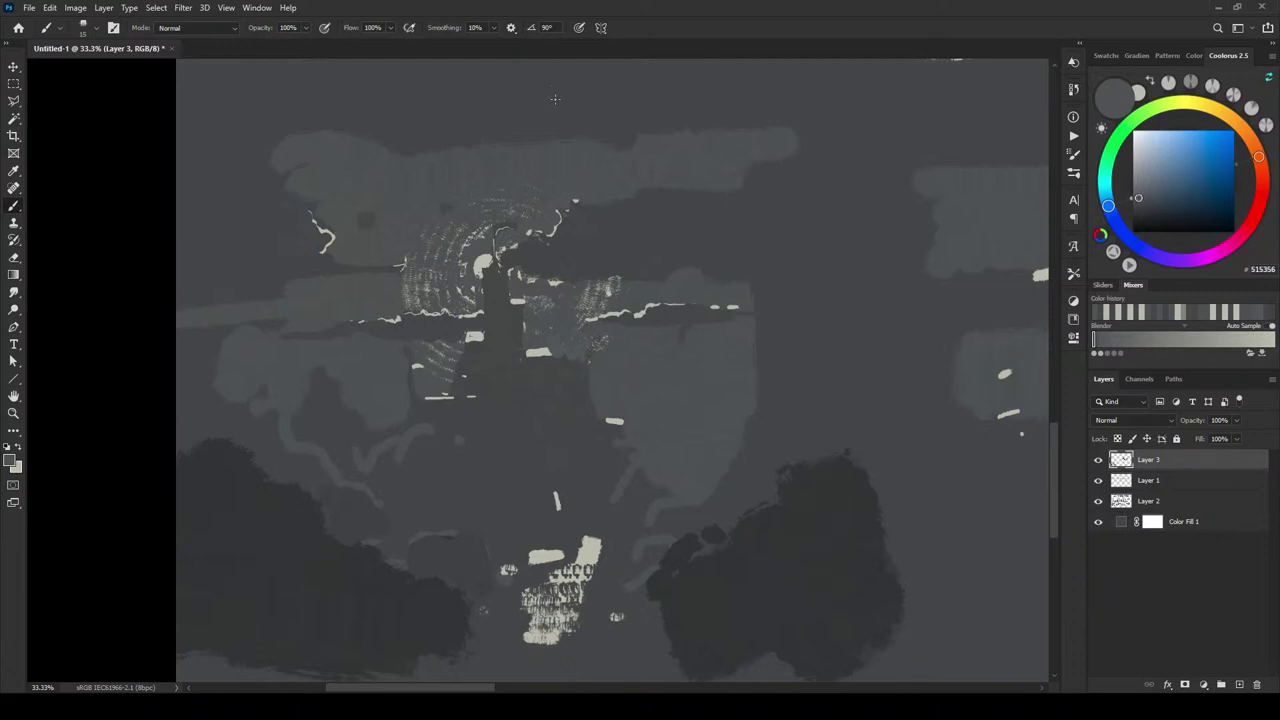
- Darken the light block and dots at the tower base with sampled dark grey
left_click(606, 509, "alt")
mouse_move(590, 515)
left_mouse_down()
mouse_move(553, 566)
mouse_move(560, 600)
mouse_move(586, 534)
mouse_move(557, 490)
left_mouse_up()
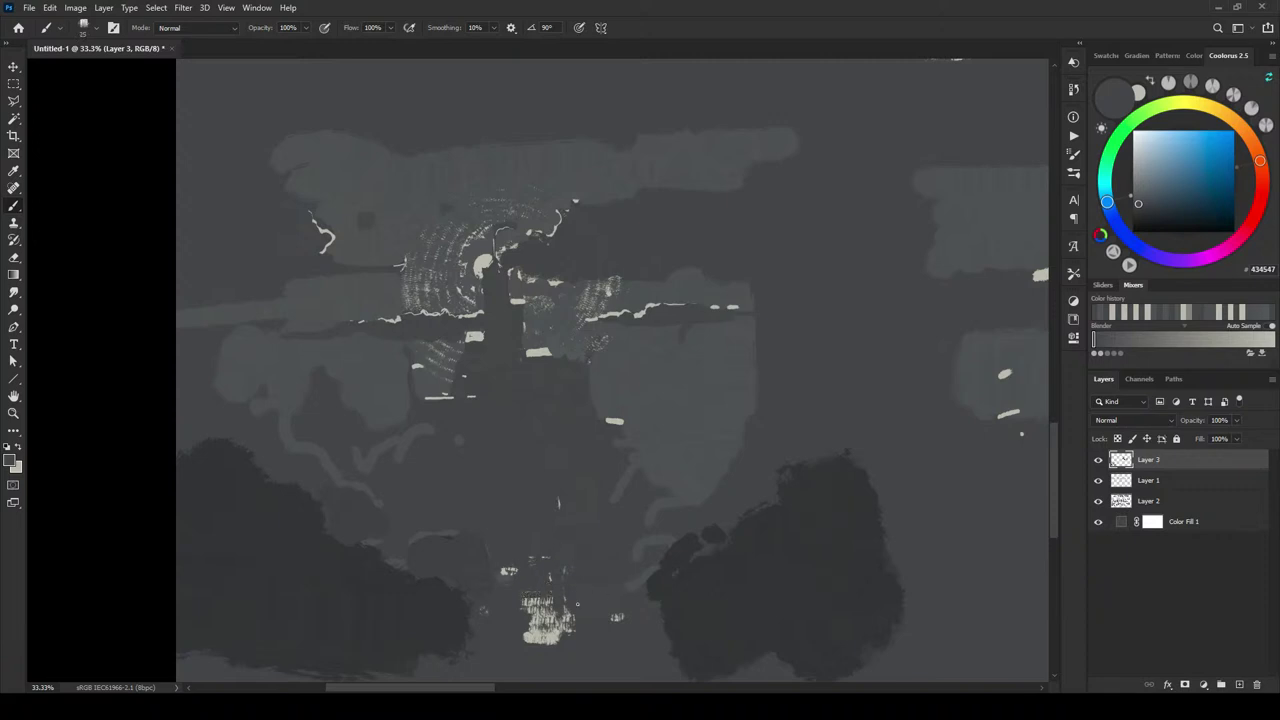
mouse_move(518, 619)
left_mouse_down()
mouse_move(620, 619)
mouse_move(528, 628)
left_mouse_up()
key("bracketright")
key("bracketright")
key("bracketright")
key("bracketright")
key("bracketright")
key("bracketright")
key("bracketright")
left_click_drag(509, 634, 530, 636)
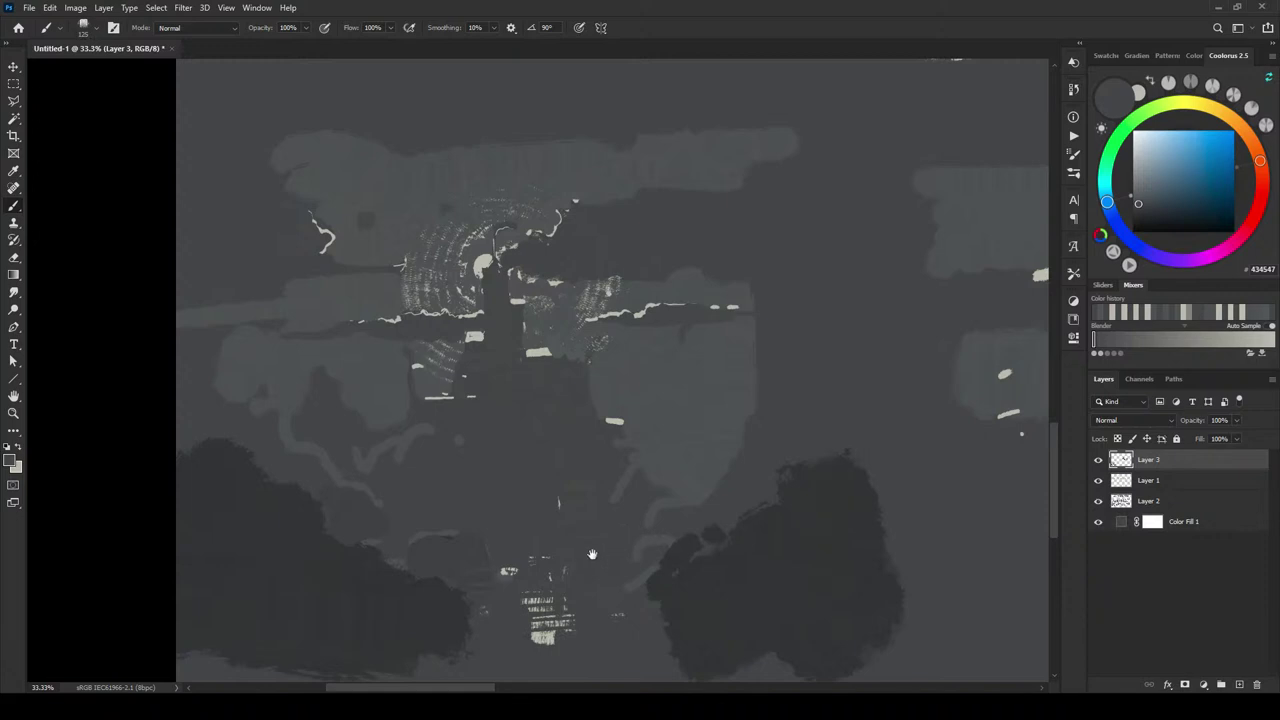
- Paint a dark cloud mass above the right cloud and extend it up and down
left_click_drag(594, 546, 606, 433)
left_click(843, 403, "alt")
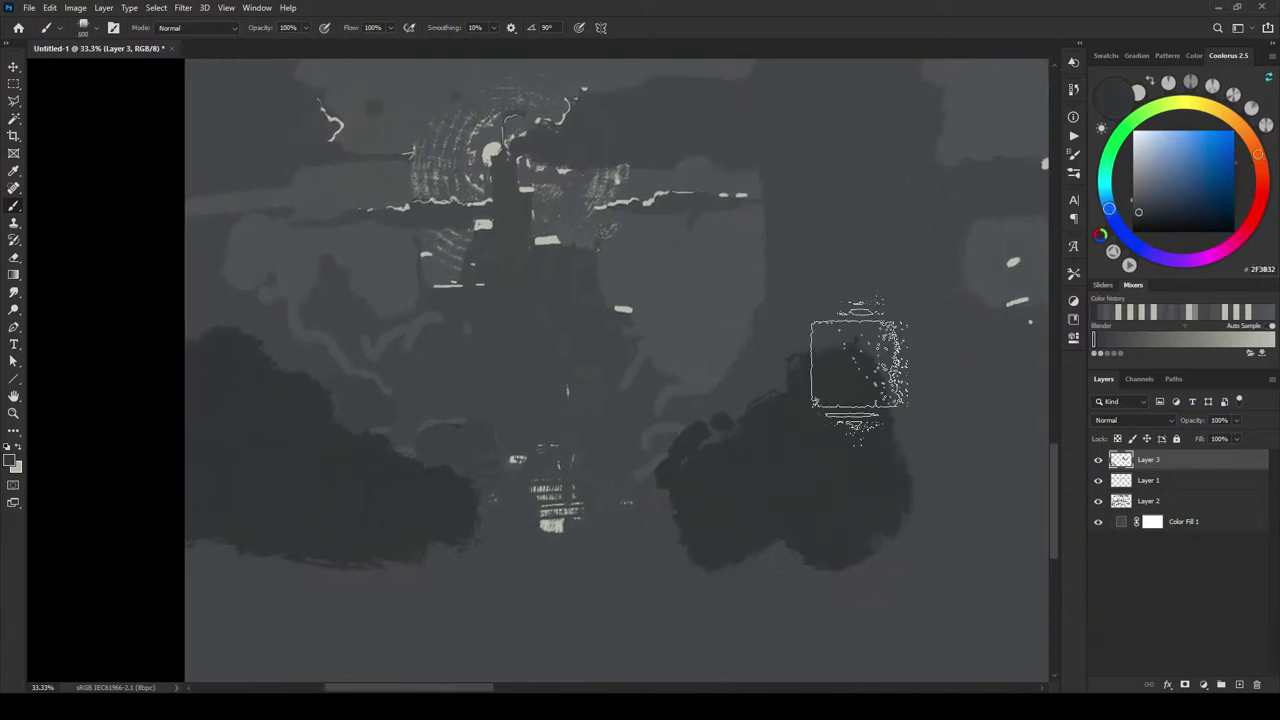
mouse_move(863, 377)
left_mouse_down()
mouse_move(875, 260)
mouse_move(886, 449)
left_mouse_up()
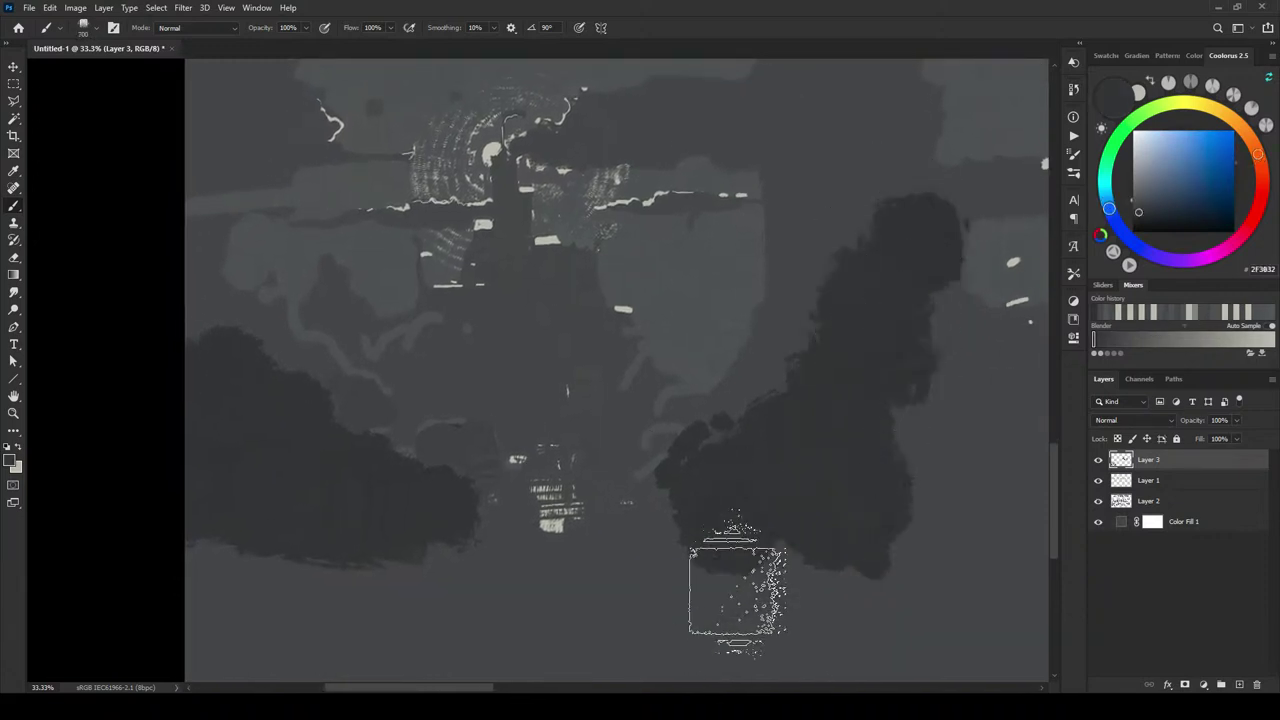
mouse_move(729, 606)
left_mouse_down()
mouse_move(693, 593)
mouse_move(791, 383)
mouse_move(749, 371)
left_mouse_up()
- Add a dark dab and extend the left cloud downward and upward with a smaller brush
key("[")
key("[")
key("[")
key("[")
key("[")
key("[")
key("[")
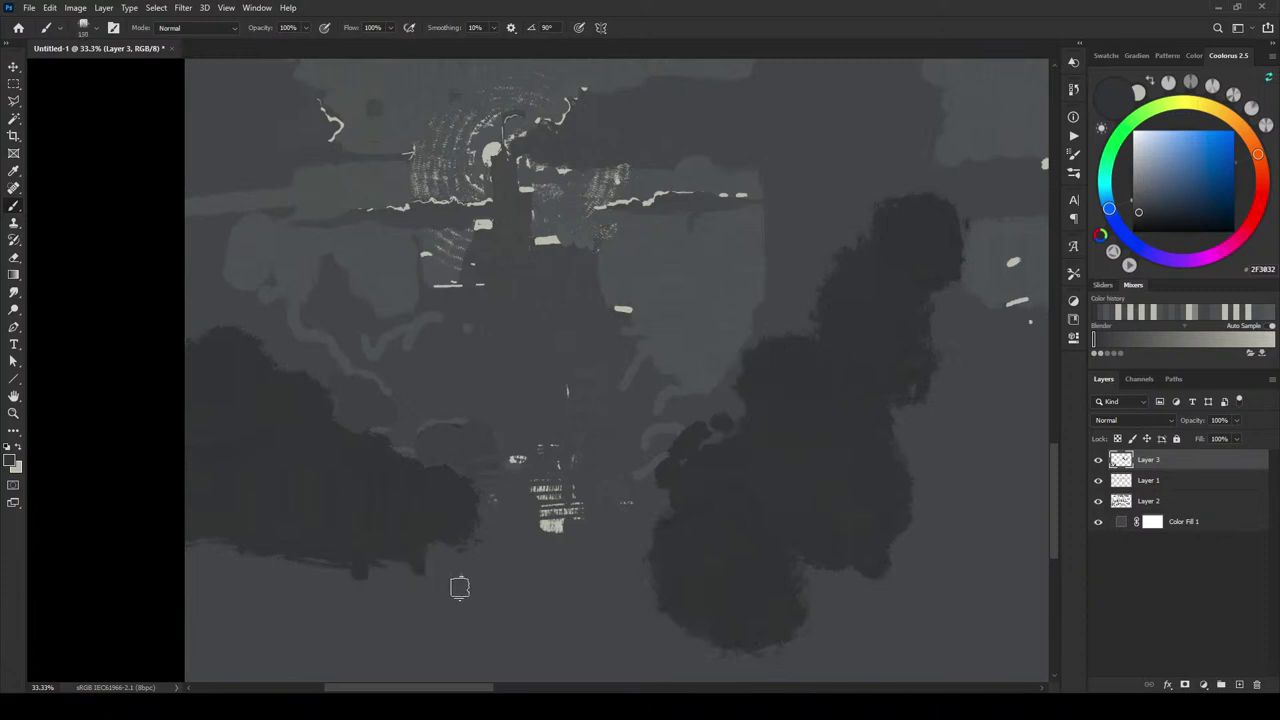
left_click_drag(457, 586, 467, 600)
left_click_drag(380, 640, 371, 591)
mouse_move(403, 434)
left_mouse_down()
mouse_move(290, 405)
mouse_move(368, 437)
left_mouse_up()
key("[")
key("[")
key("[")
key("[")
key("[")
key("[")
key("[")
key("[")
key("[")
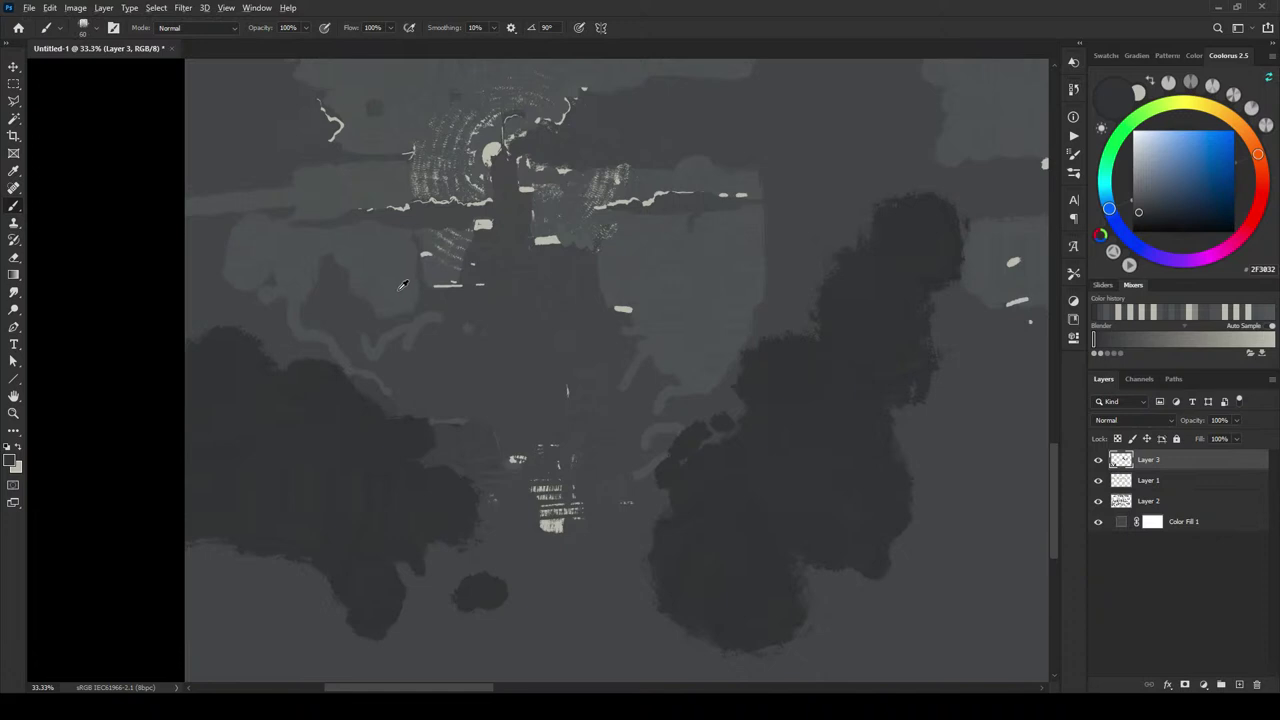
- Pick a mid grey and paint lighter grey over the dark area at left
left_click(412, 295, "alt")
key("bracketright")
key("bracketright")
key("bracketright")
key("bracketright")
key("bracketright")
key("bracketright")
key("bracketright")
key("bracketright")
key("bracketright")
key("bracketright")
key("bracketright")
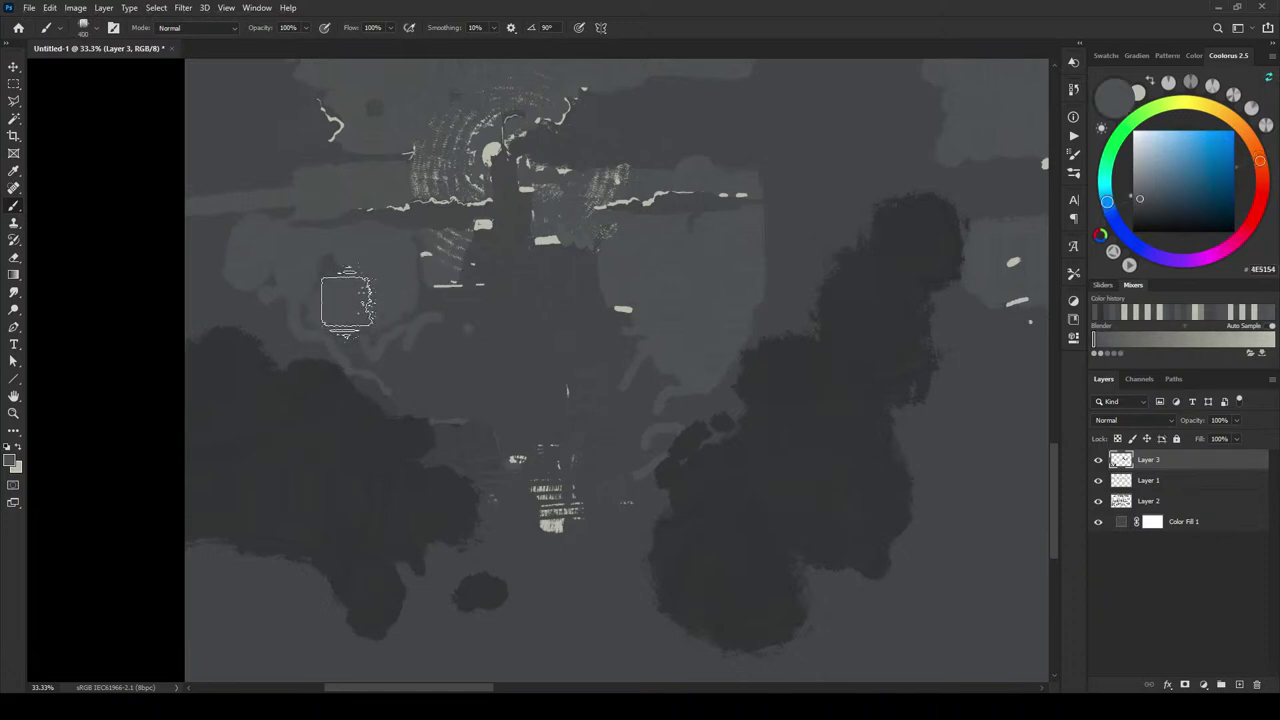
key("bracketleft")
key("bracketleft")
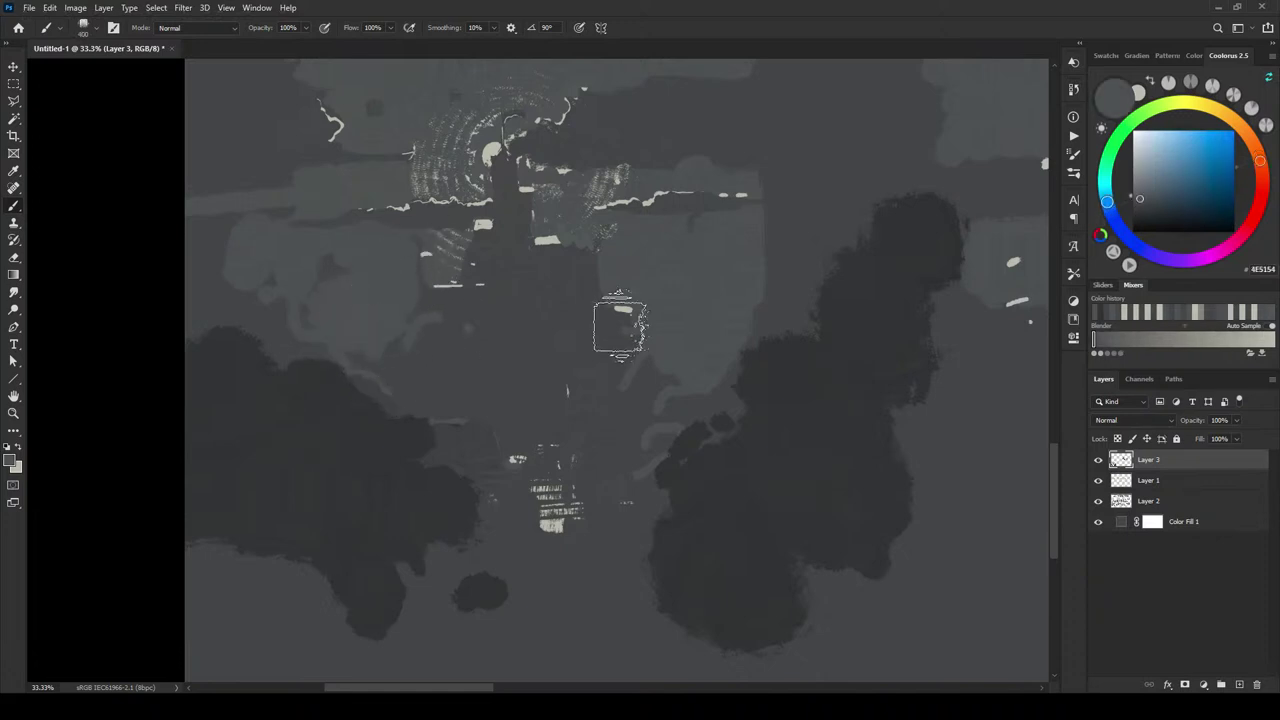
left_click(676, 336, "alt")
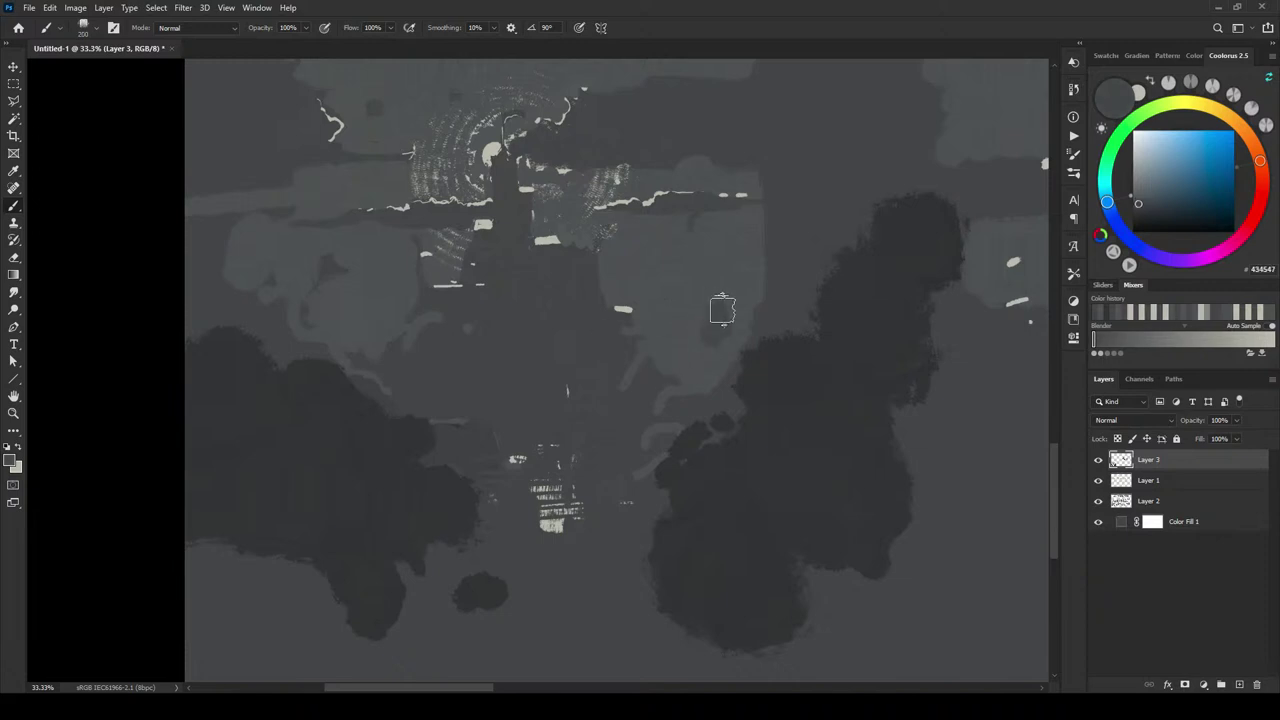
key("bracketright")
left_click(700, 335, "alt")
key("bracketleft")
key("bracketleft")
key("bracketleft")
key("bracketleft")
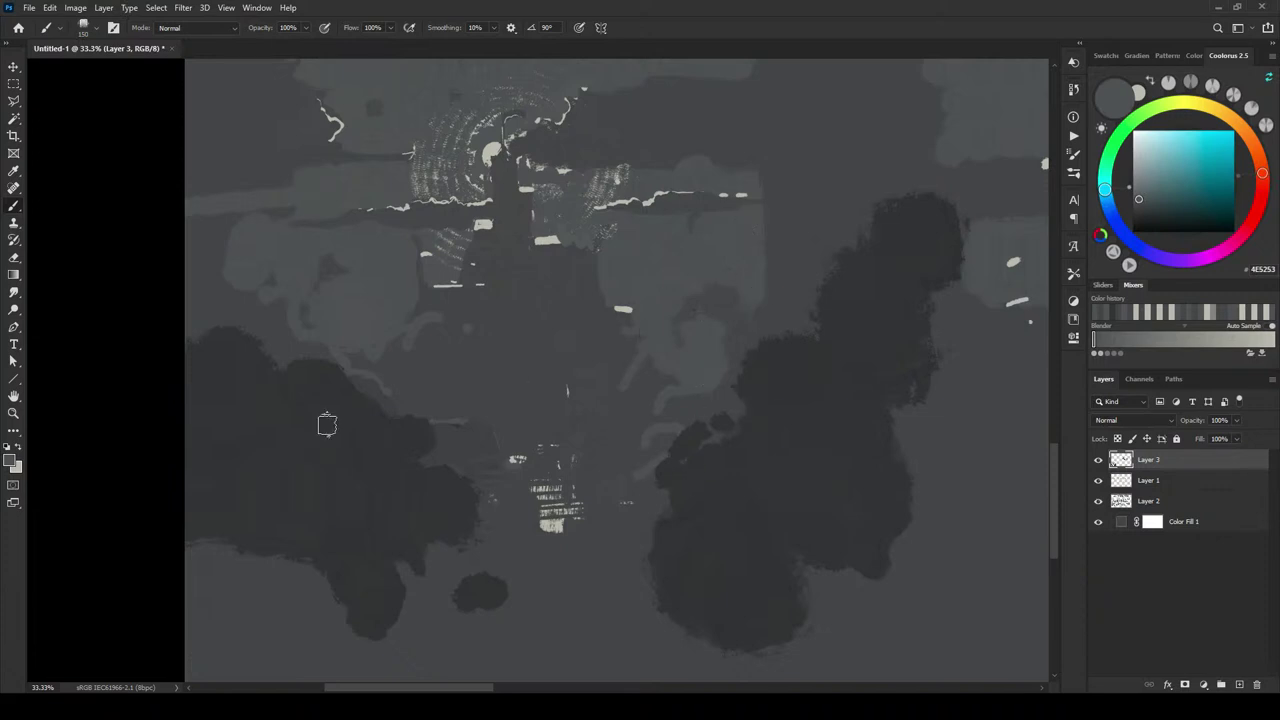
left_click(439, 562, "alt")
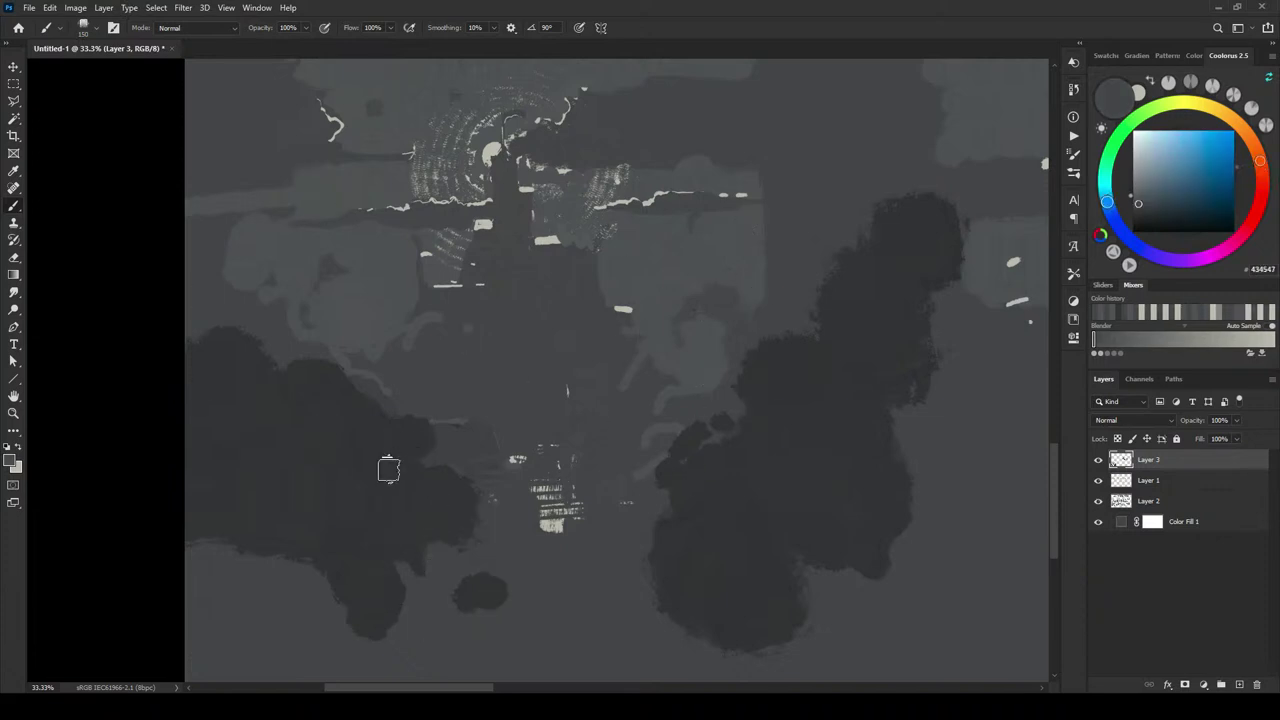
key("bracketright")
key("bracketright")
key("bracketright")
key("bracketright")
key("bracketright")
mouse_move(363, 457)
left_mouse_down()
mouse_move(294, 503)
mouse_move(329, 480)
mouse_move(310, 500)
left_mouse_up()
- Lighten the lower-left dark mass and darken the thumbnail's left edge with the darkest grey
left_click(251, 508, "alt")
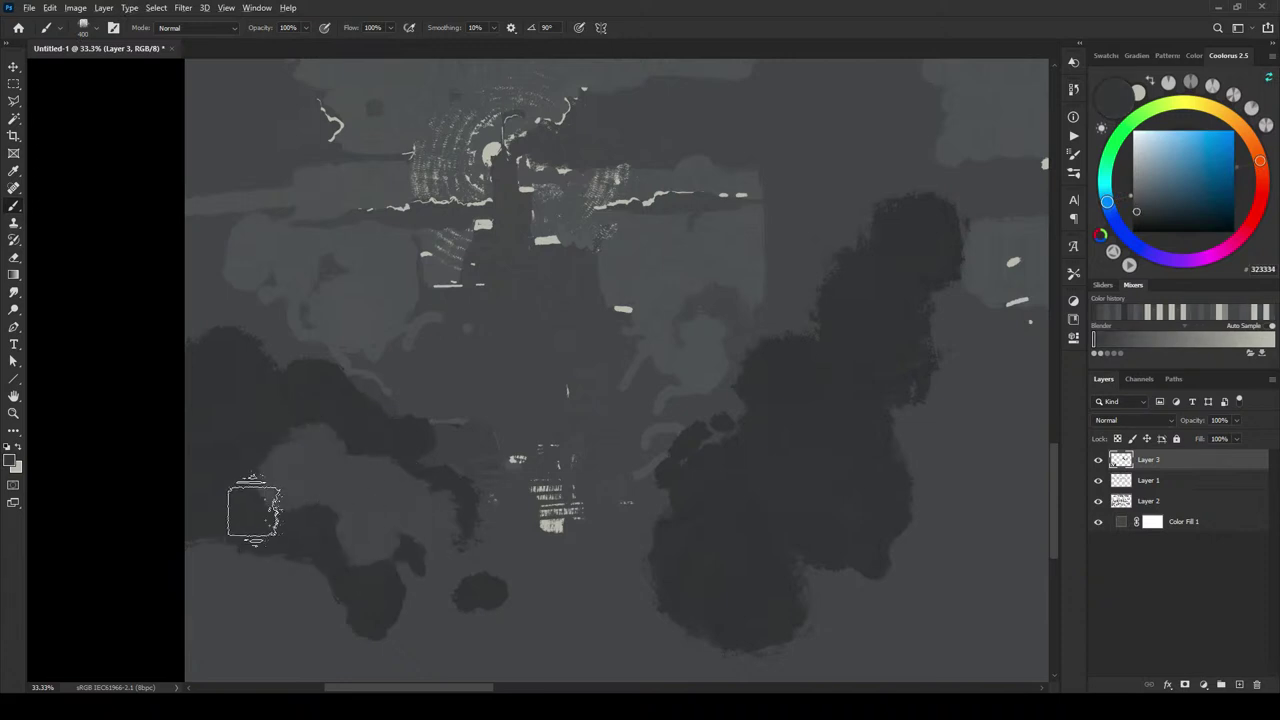
key("bracketright")
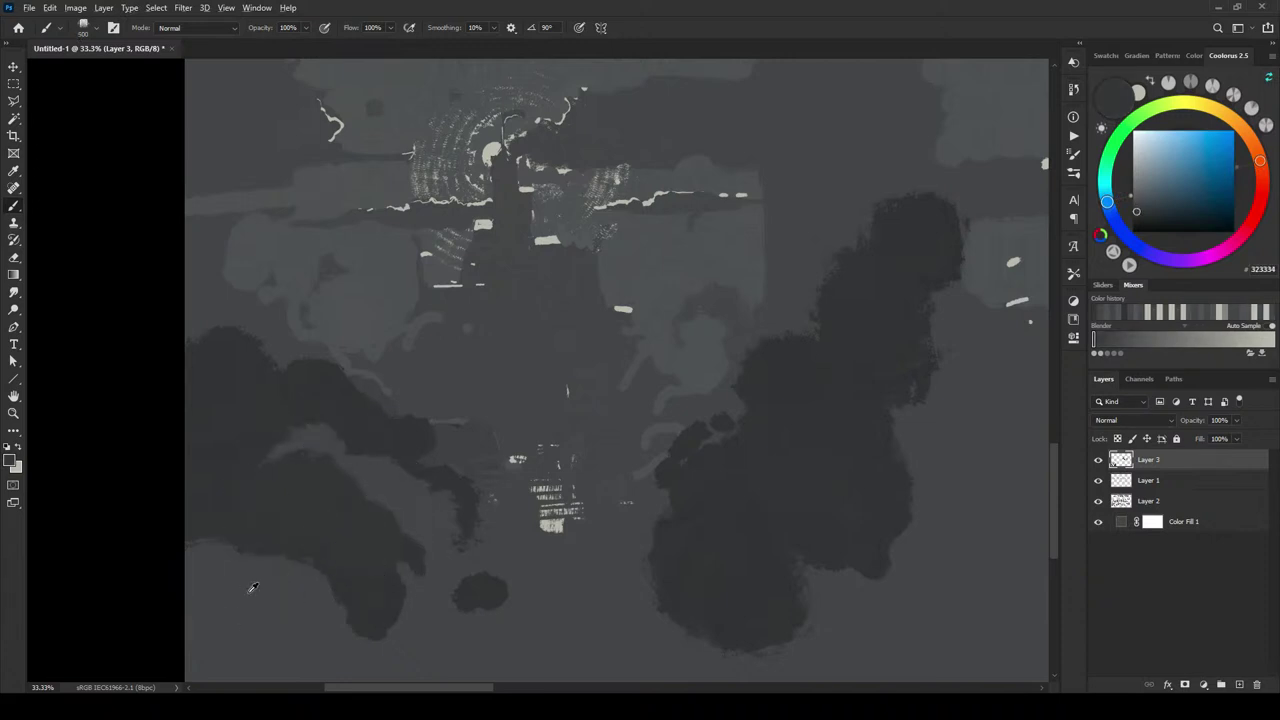
left_click(270, 530, "alt")
mouse_move(298, 560)
left_mouse_down()
mouse_move(276, 537)
mouse_move(303, 562)
mouse_move(323, 530)
mouse_move(262, 510)
mouse_move(293, 502)
mouse_move(258, 540)
left_mouse_up()
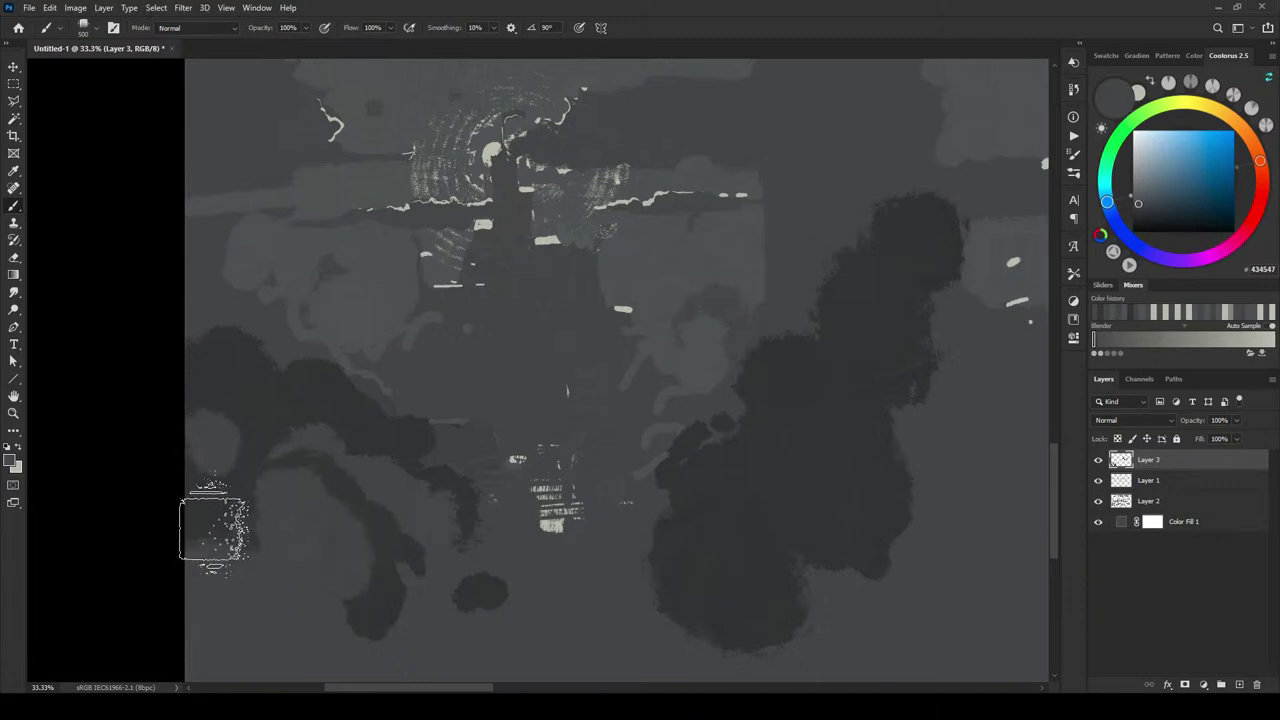
left_click(215, 428, "alt")
mouse_move(215, 428)
left_mouse_down()
mouse_move(198, 386)
mouse_move(200, 551)
left_mouse_up()
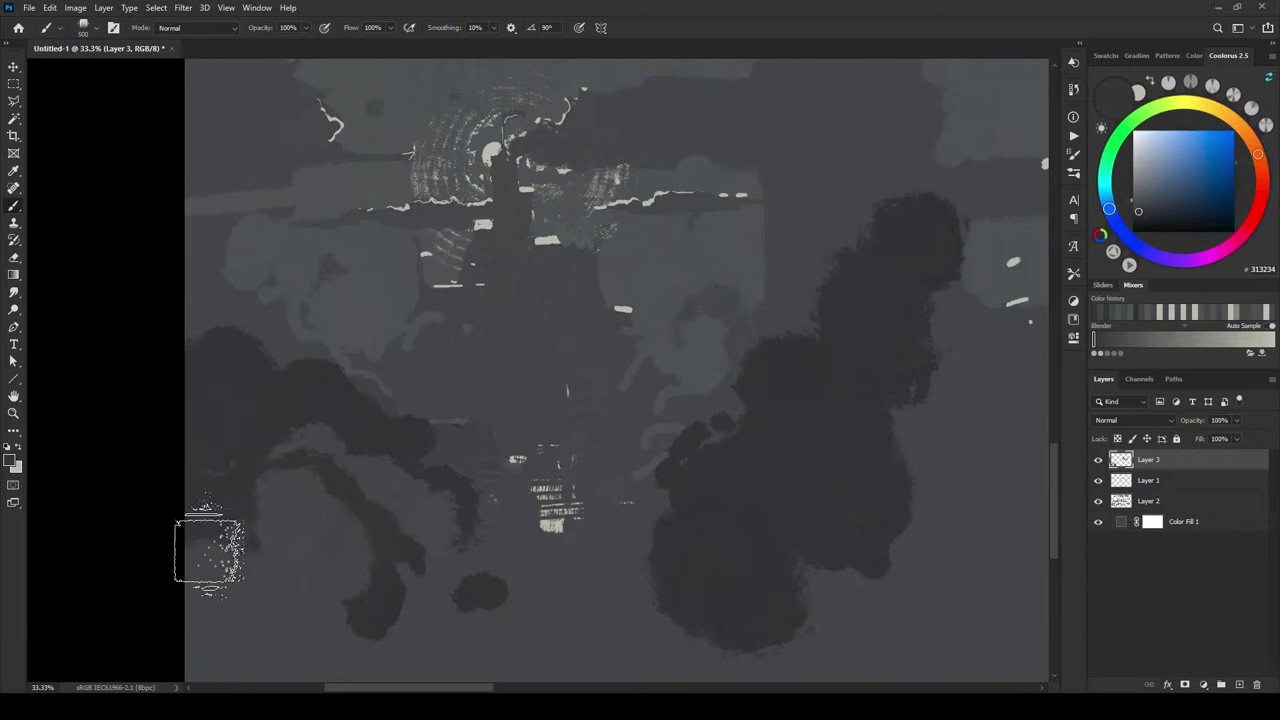
key("bracketleft")
key("bracketleft")
key("bracketleft")
key("bracketleft")
- Cut lighter grey into the dark mass's upper edge and extend the mass further left
left_click(641, 569, "alt")
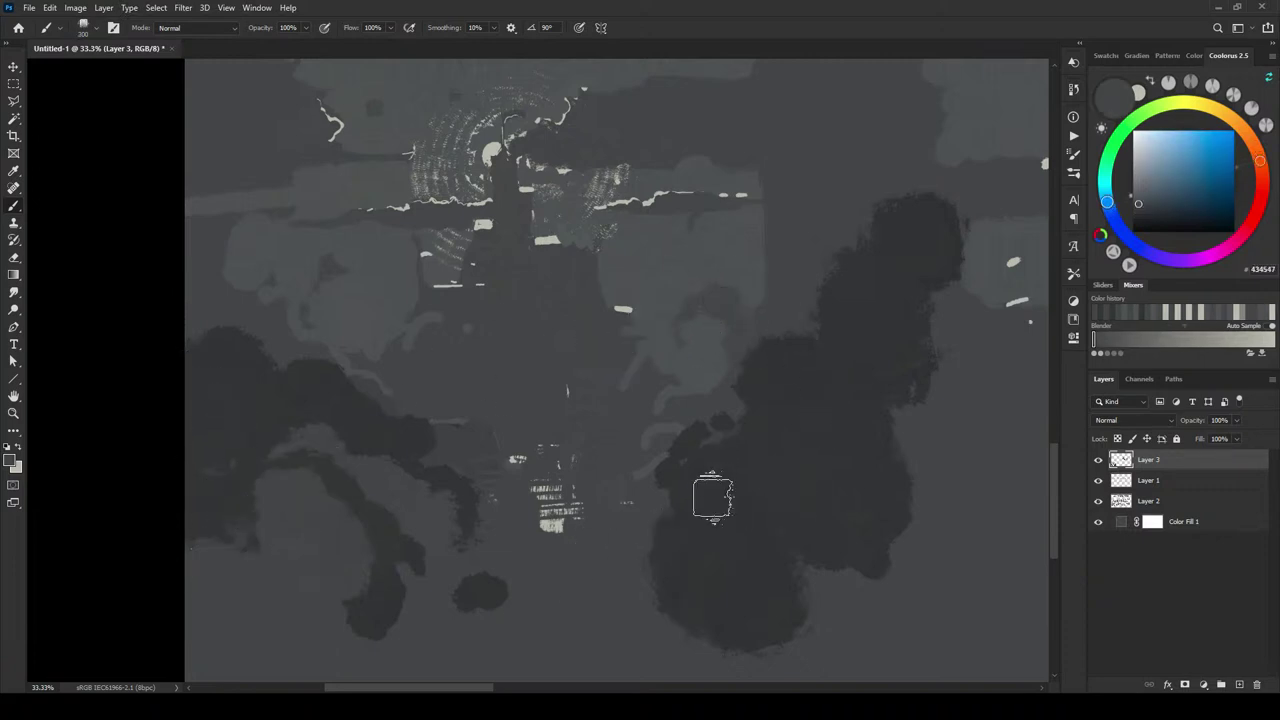
mouse_move(709, 491)
left_mouse_down()
mouse_move(766, 461)
mouse_move(730, 452)
mouse_move(682, 505)
left_mouse_up()
left_click(823, 486, "alt")
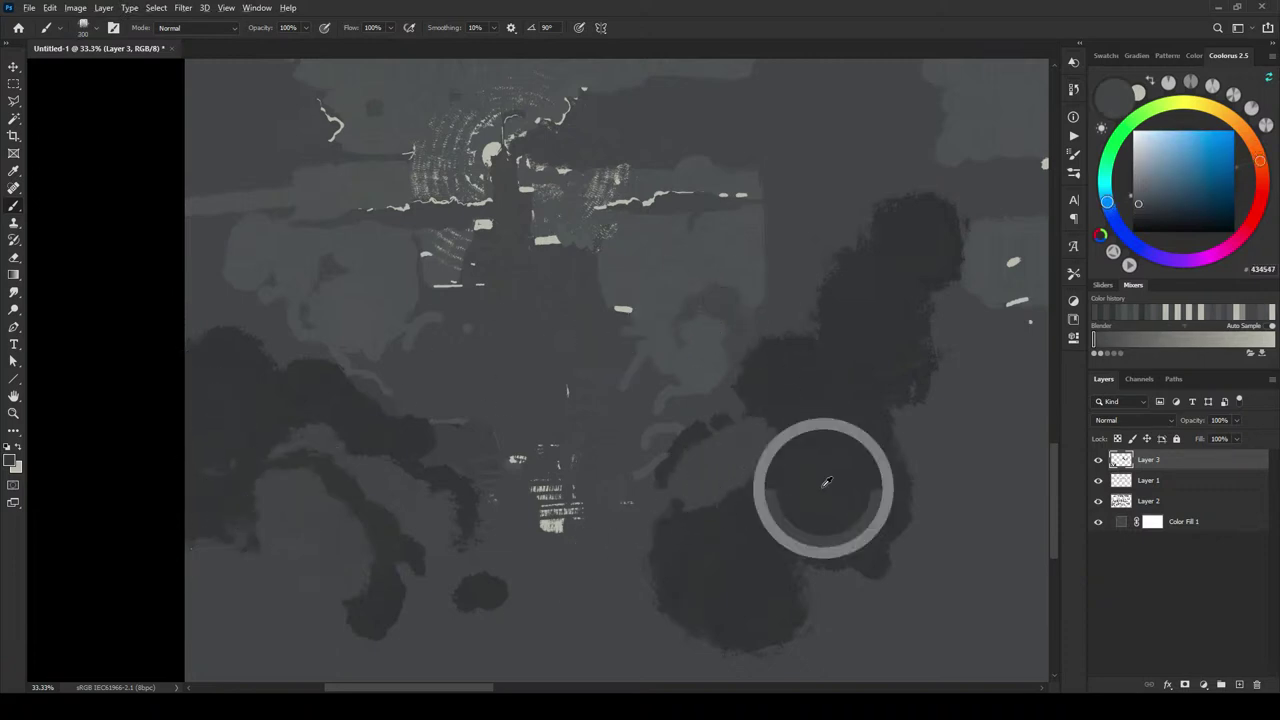
key("bracketright")
key("bracketright")
key("bracketleft")
key("bracketleft")
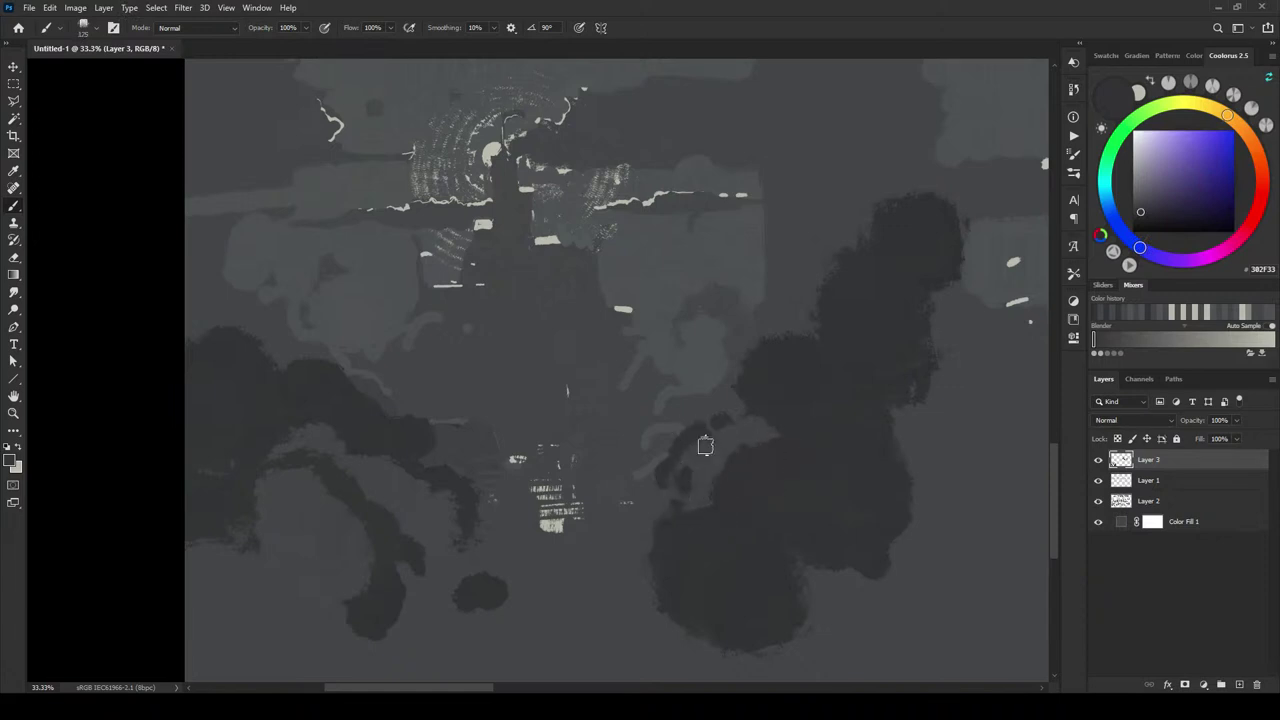
left_click(641, 545, "alt")
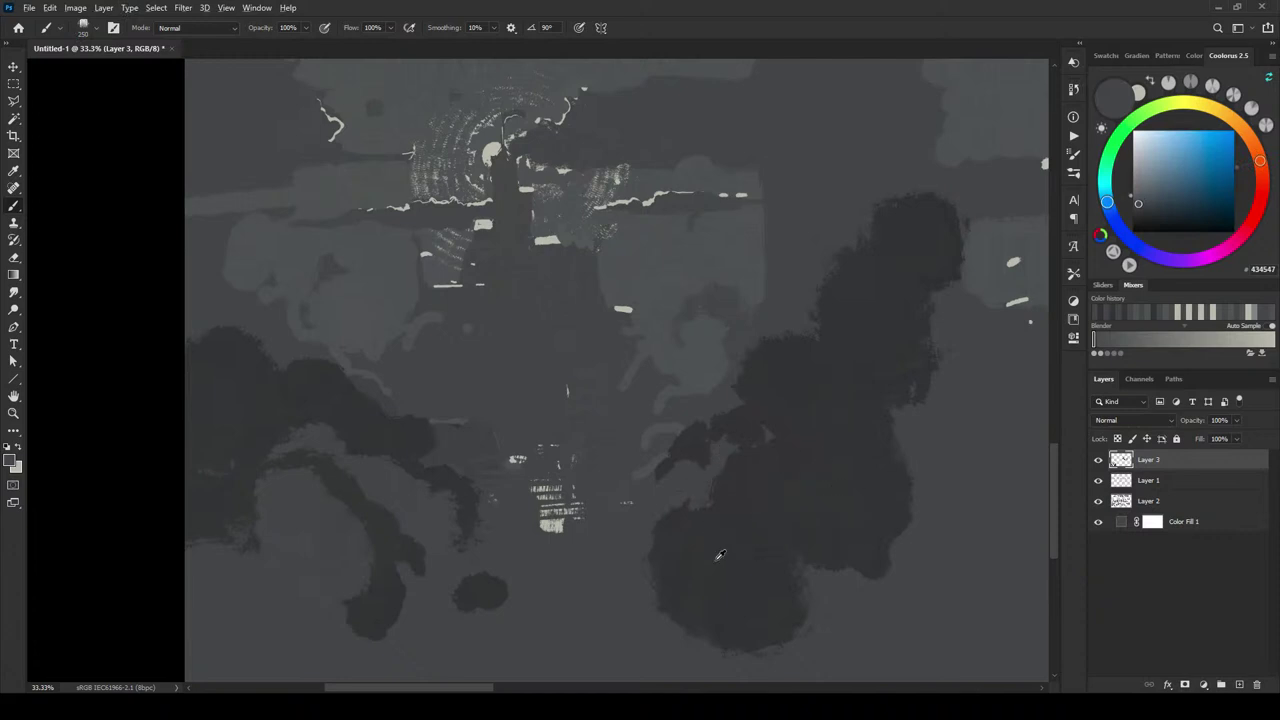
left_click(721, 555, "alt")
mouse_move(643, 556)
left_mouse_down()
mouse_move(654, 586)
mouse_move(632, 600)
left_mouse_up()
- Add lighter grey along the mass's bottom edge and patch background grey at the far left
left_click(843, 609, "alt")
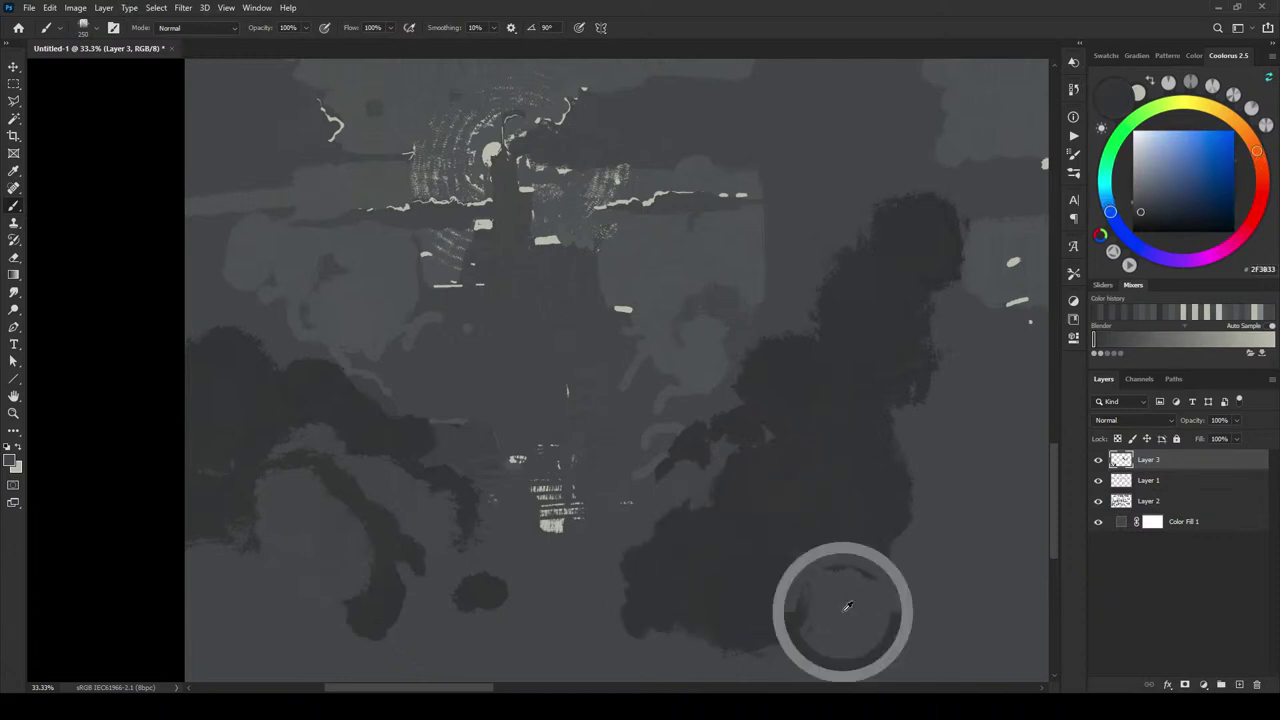
key("bracketright")
key("bracketright")
mouse_move(730, 612)
left_mouse_down()
mouse_move(700, 643)
mouse_move(752, 598)
mouse_move(680, 606)
mouse_move(680, 623)
mouse_move(686, 591)
mouse_move(660, 630)
mouse_move(686, 614)
mouse_move(757, 623)
mouse_move(790, 582)
mouse_move(820, 611)
mouse_move(717, 646)
mouse_move(789, 680)
mouse_move(887, 590)
mouse_move(657, 651)
mouse_move(900, 586)
mouse_move(850, 425)
left_mouse_up()
left_click(785, 584, "alt")
left_click(828, 295, "alt")
key("bracketleft")
key("bracketleft")
key("bracketleft")
key("bracketleft")
key("bracketleft")
key("bracketleft")
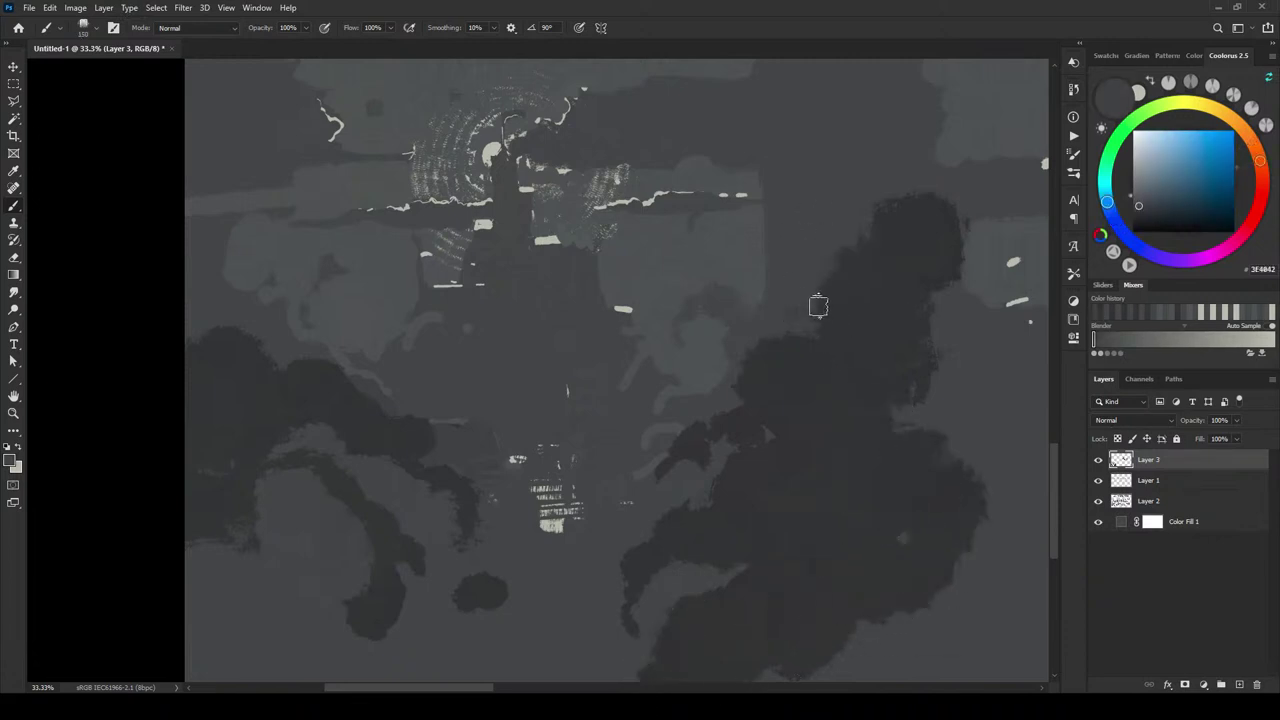
left_click(857, 252, "alt")
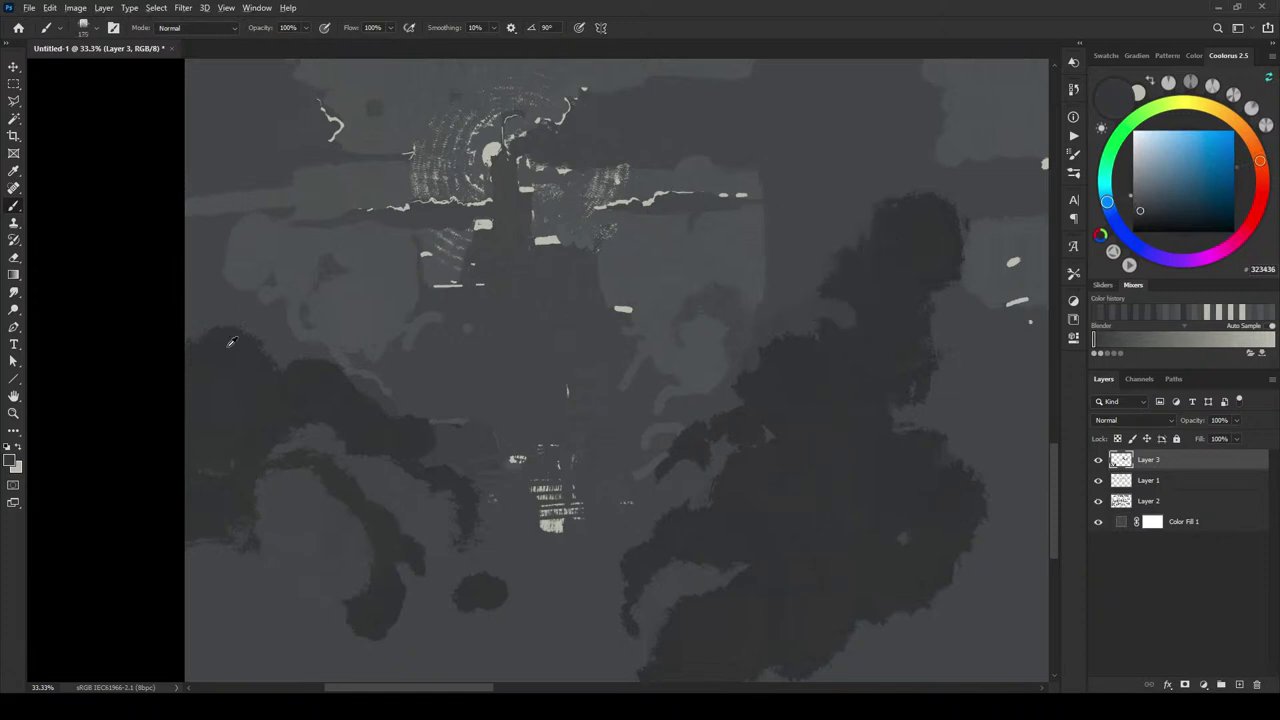
left_click(229, 338, "alt")
left_click(215, 298, "alt")
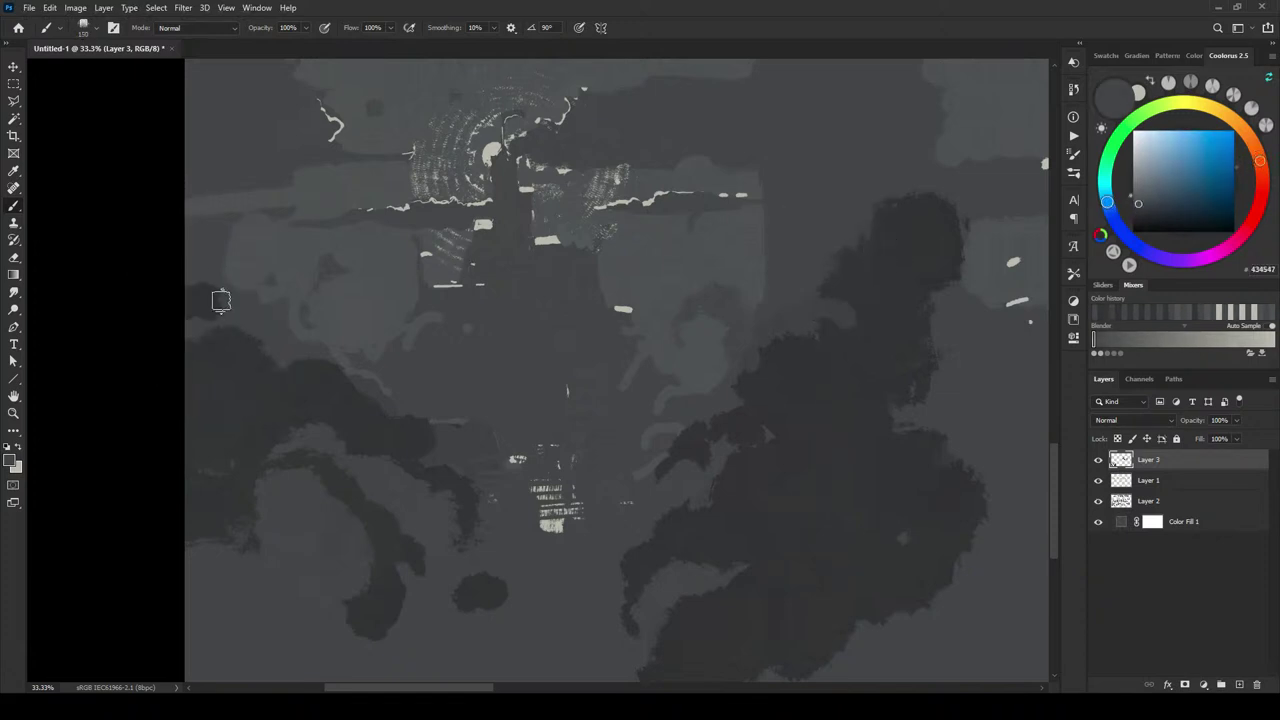
mouse_move(219, 313)
left_mouse_down()
mouse_move(186, 289)
mouse_move(113, 340)
left_mouse_up()
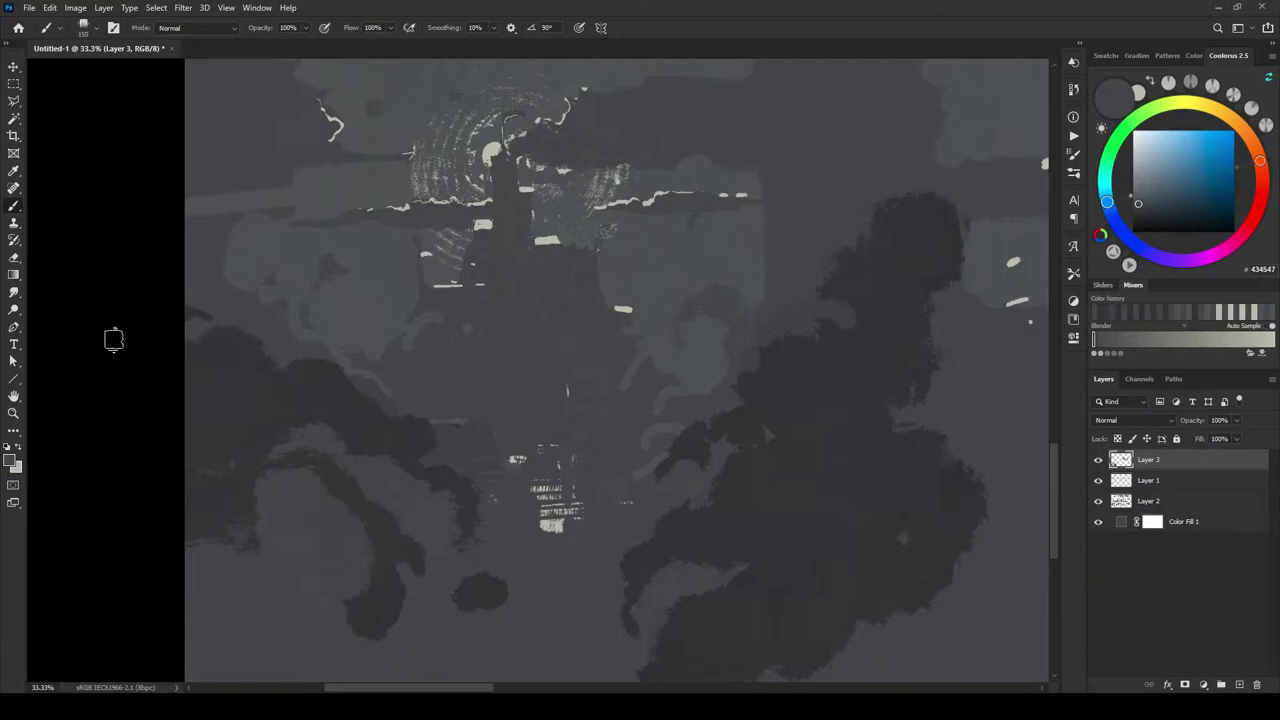
scroll(114, 342, "down", 4)
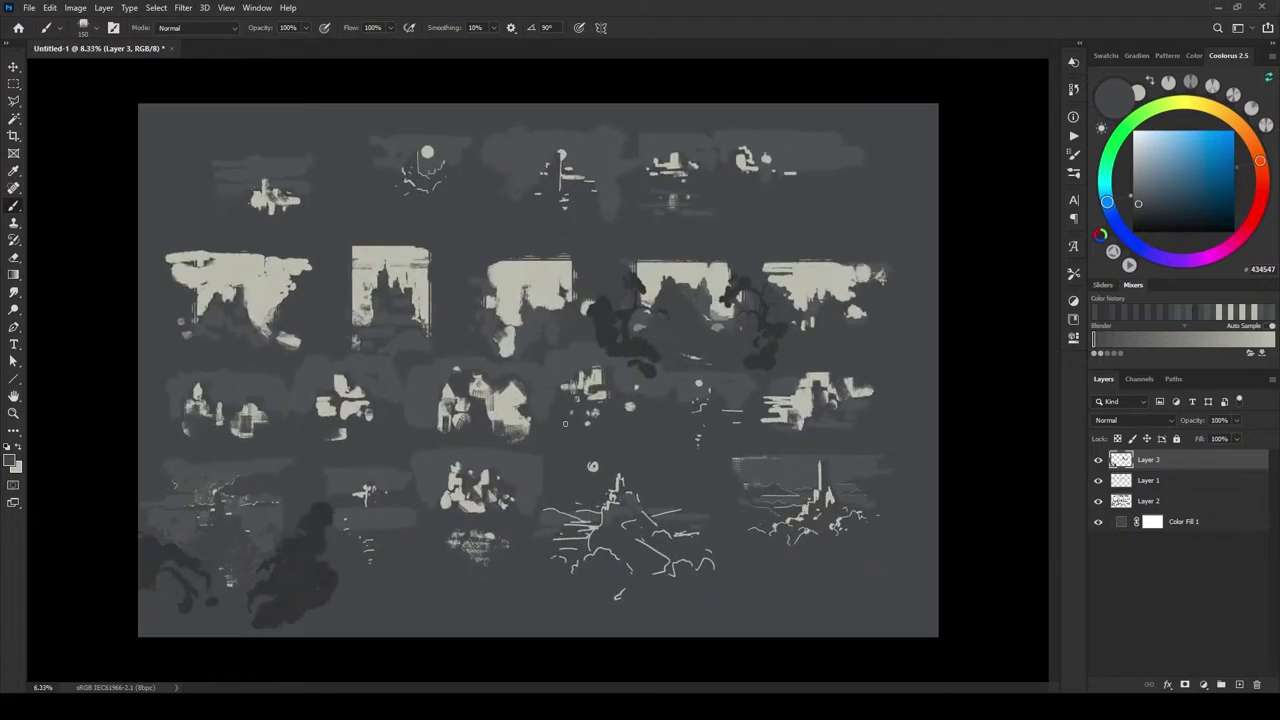
scroll(565, 423, "up", 3)
mouse_move(250, 600)
left_mouse_down()
mouse_move(686, 306)
mouse_move(674, 329)
left_mouse_up()
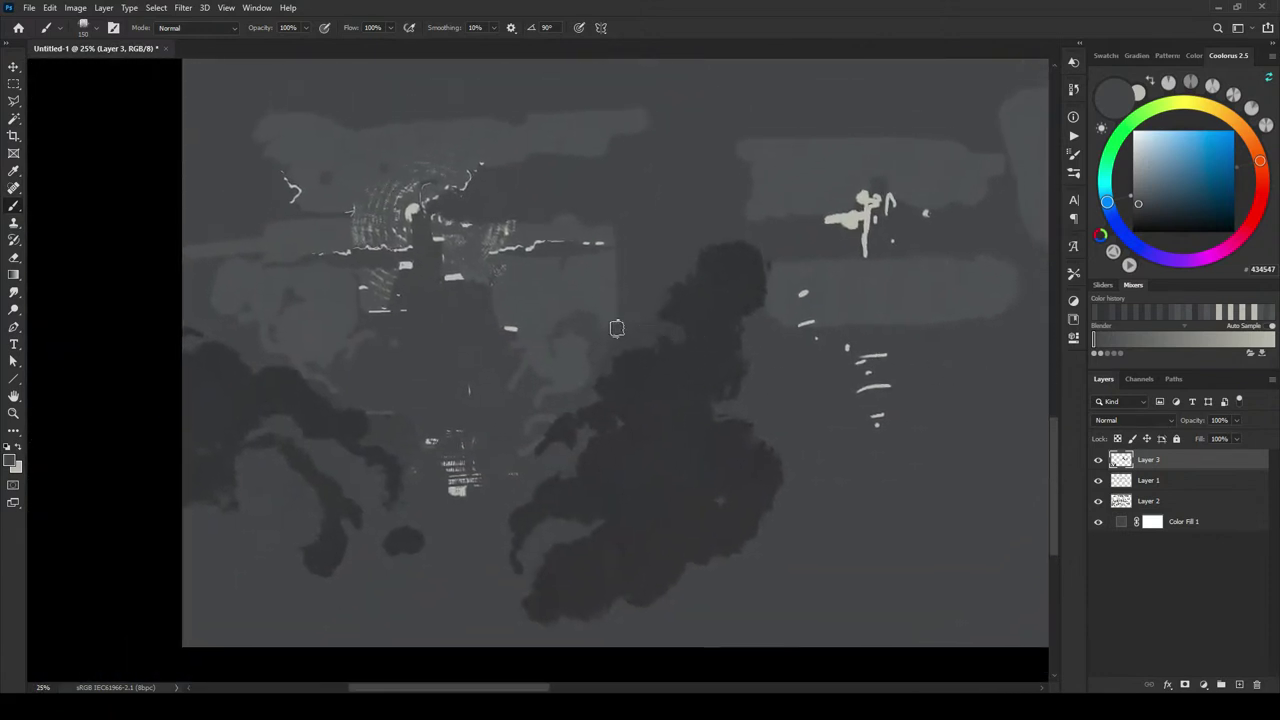
left_click_drag(709, 320, 582, 392)
left_click_drag(700, 360, 557, 368)
left_click_drag(760, 380, 478, 400)
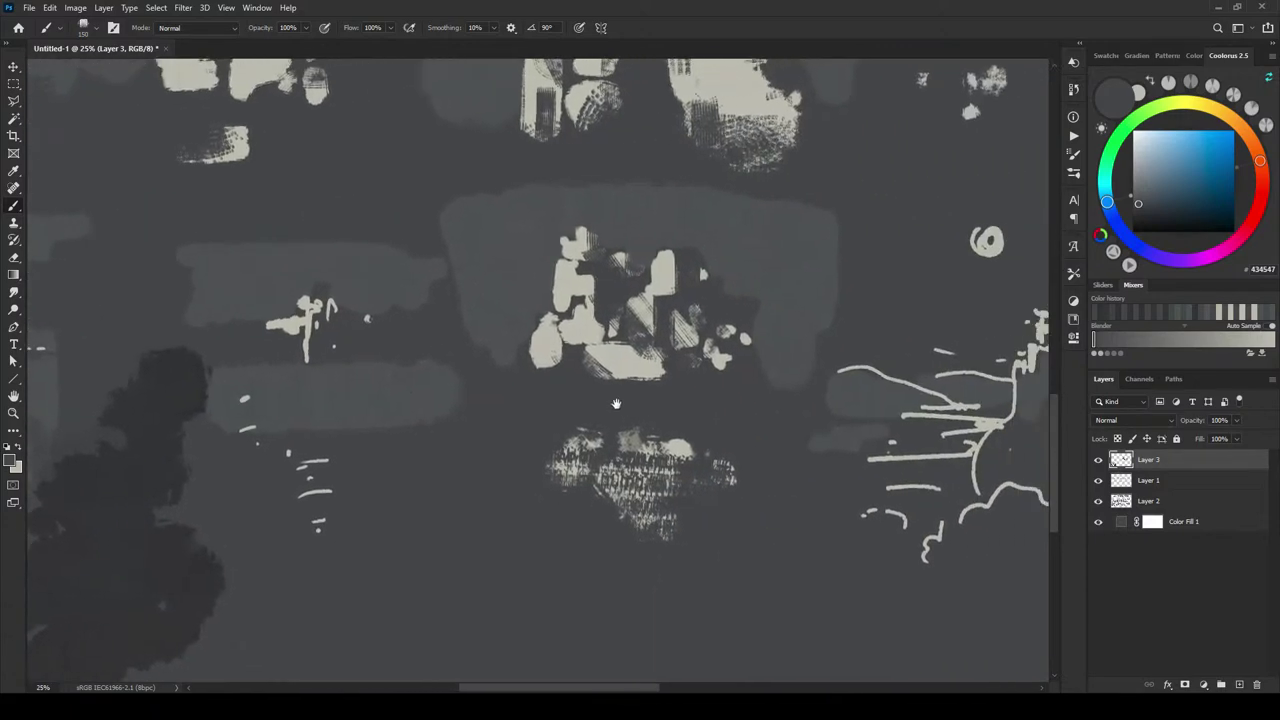
mouse_move(694, 400)
left_mouse_down()
mouse_move(620, 405)
mouse_move(814, 366)
left_mouse_up()
left_click_drag(584, 380, 771, 380)
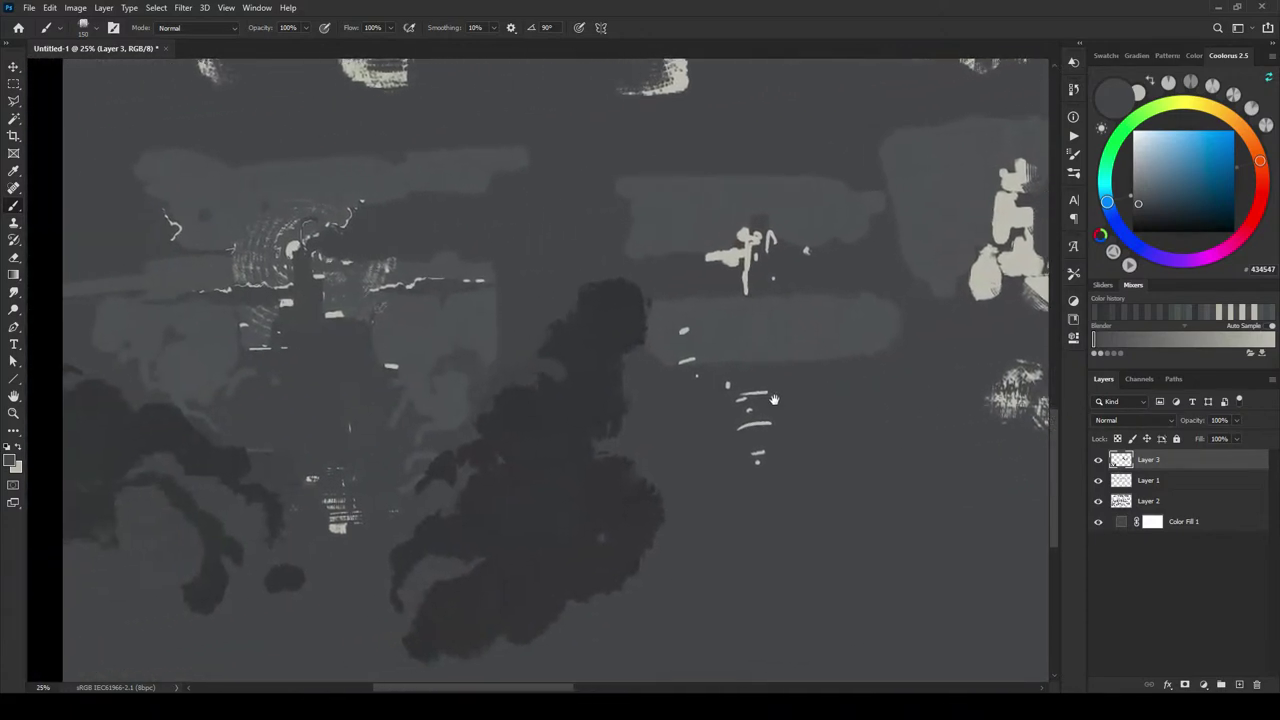
key("ctrl+minus")
key("ctrl+minus")
key("ctrl+minus")
key("ctrl+minus")
key("ctrl+plus")
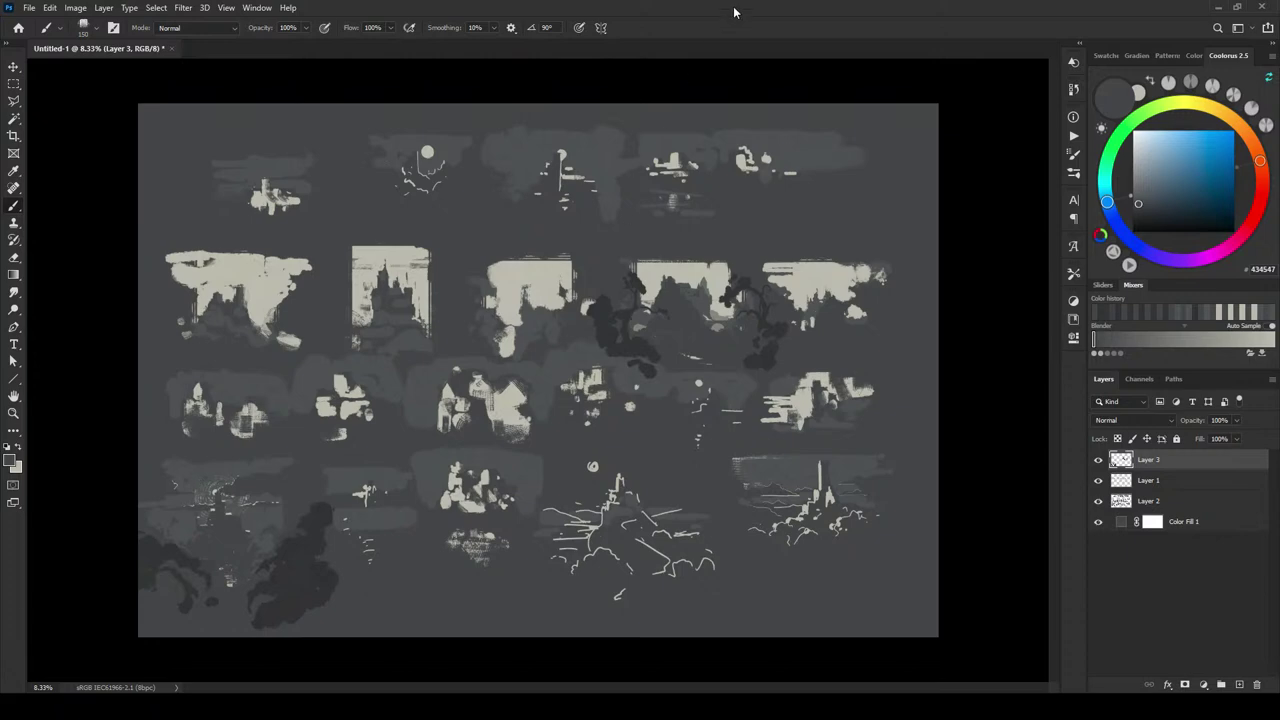
- Zoom to 33.3% and pan to centre the second-row castle-silhouette thumbnail
key("ctrl+plus")
key("ctrl+plus")
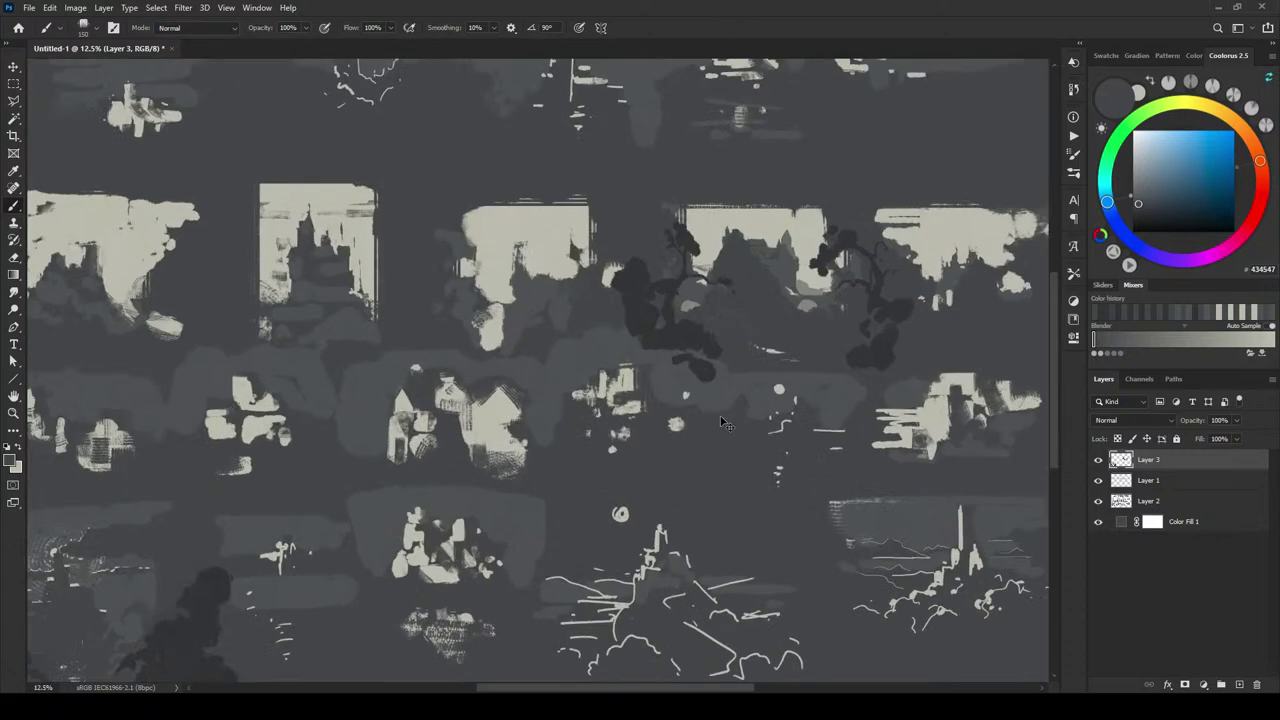
scroll(626, 286, "up", 6)
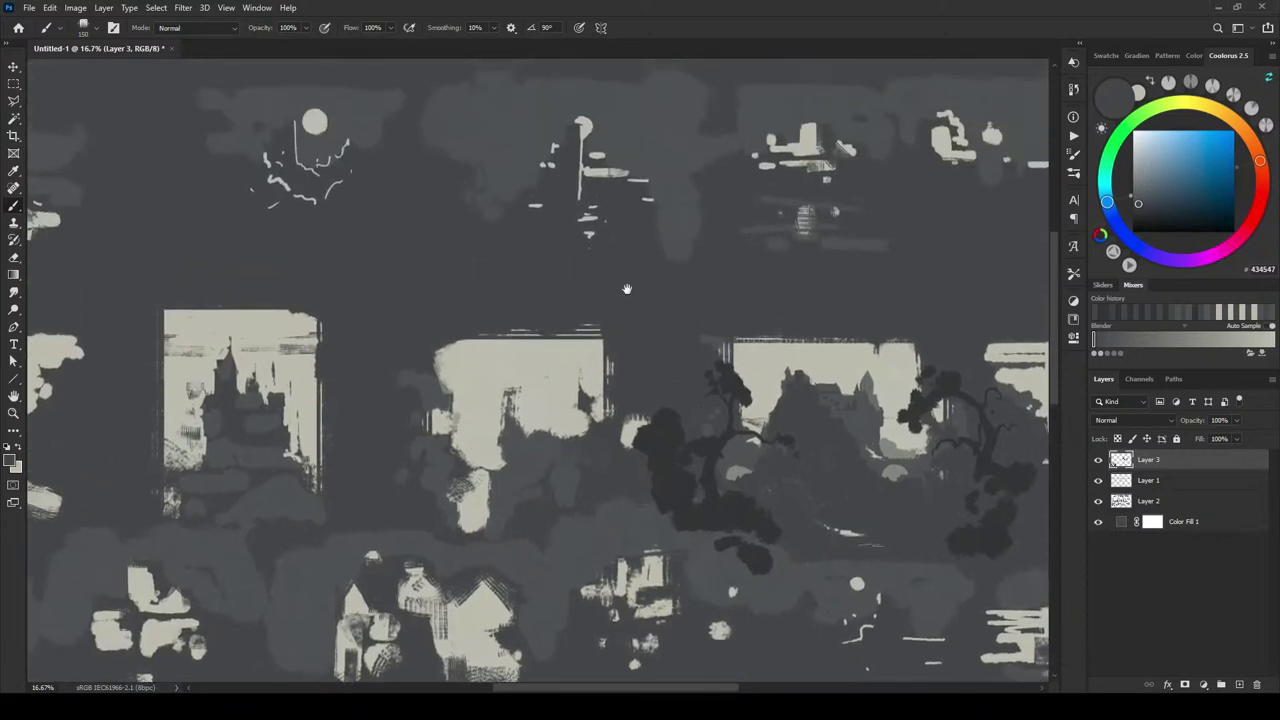
scroll(646, 329, "right", 2)
scroll(619, 323, "left", 5)
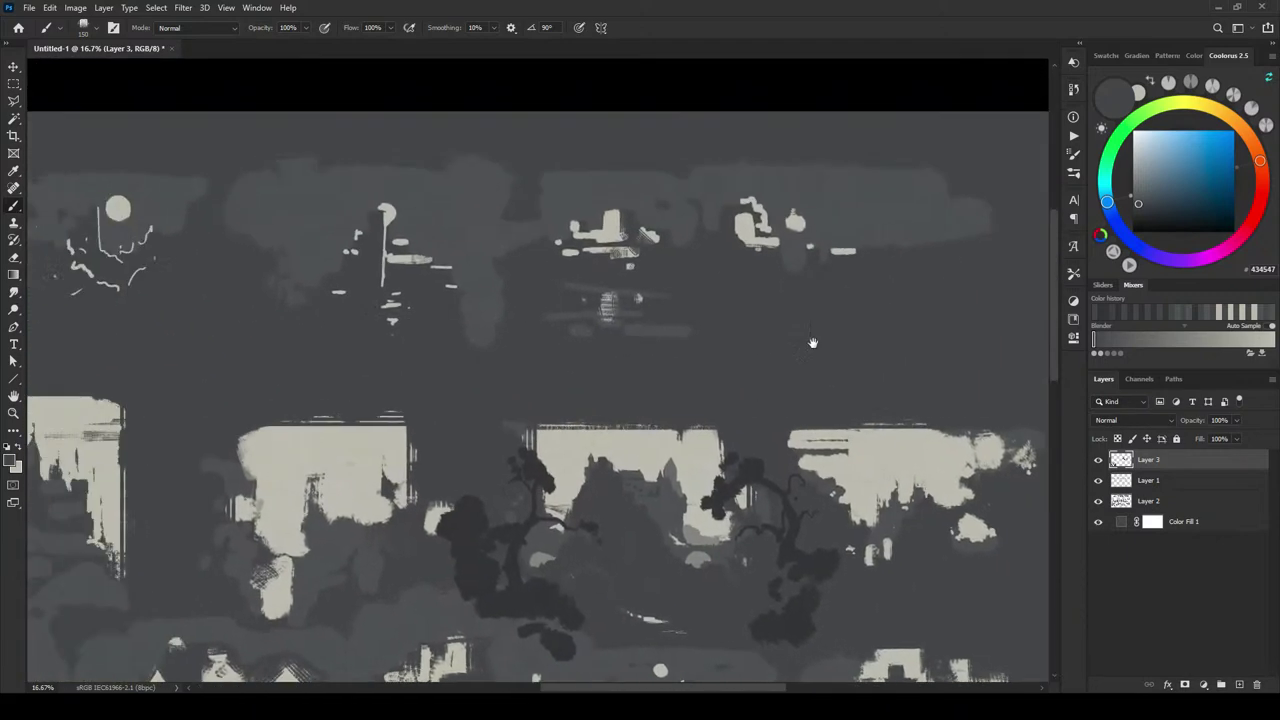
scroll(709, 321, "down", 4)
scroll(709, 321, "right", 3)
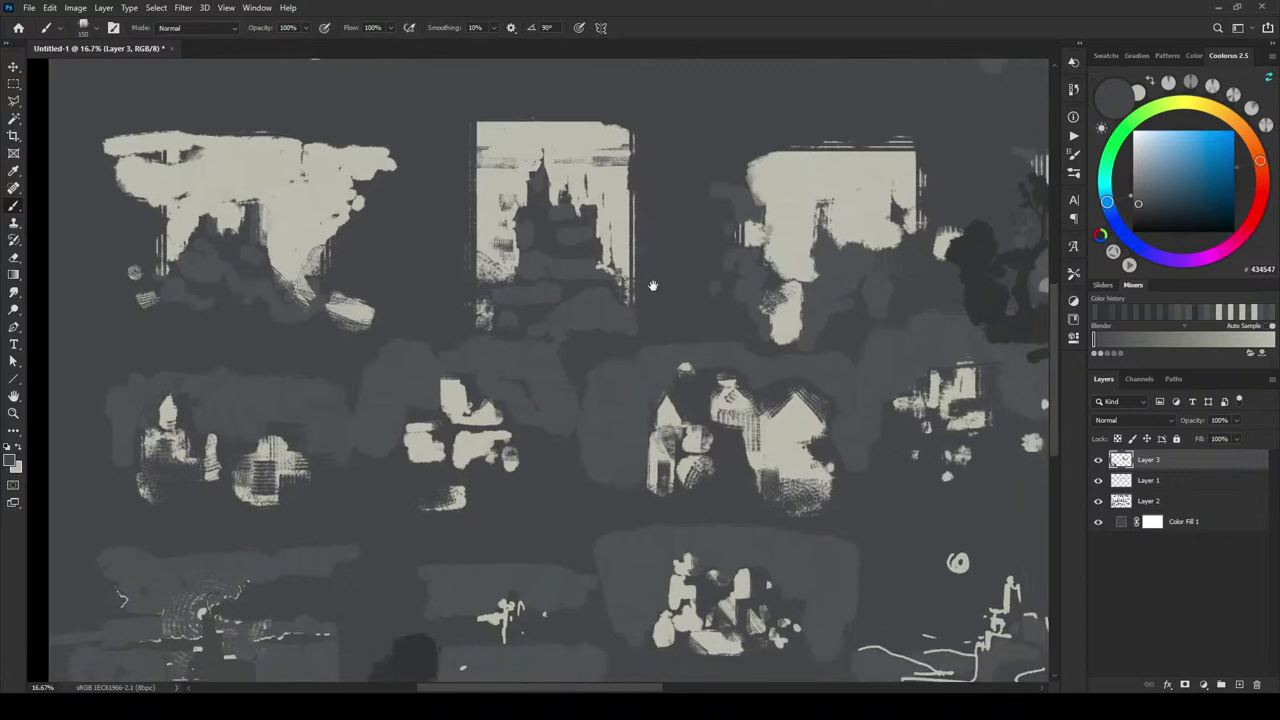
scroll(686, 348, "down", 8)
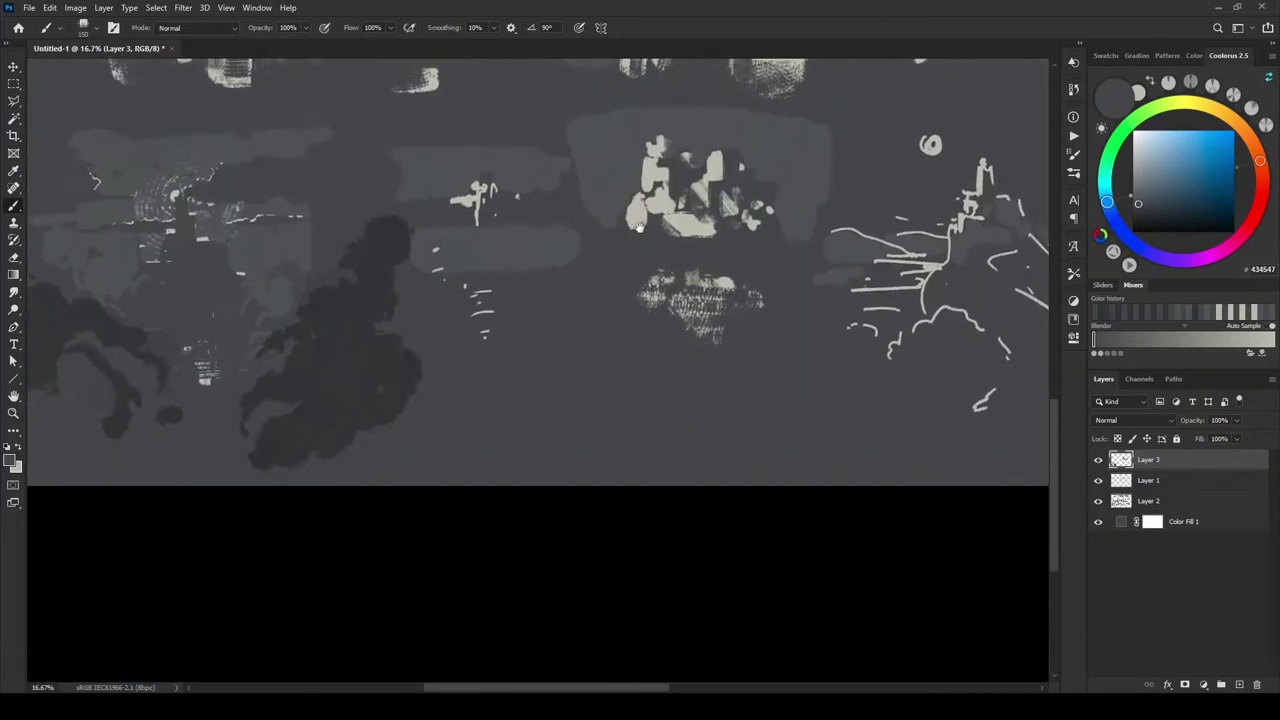
scroll(677, 343, "up", 12)
scroll(660, 325, "right", 2)
scroll(655, 318, "up", 4)
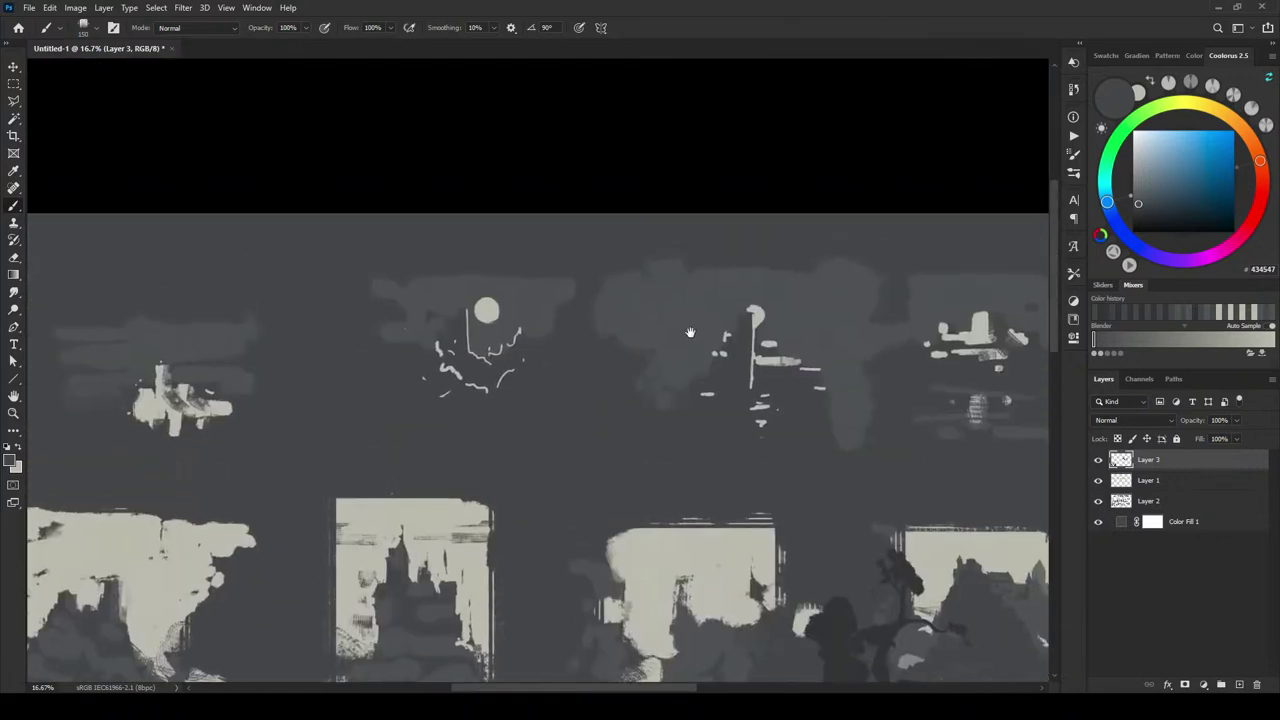
scroll(670, 290, "down", 3)
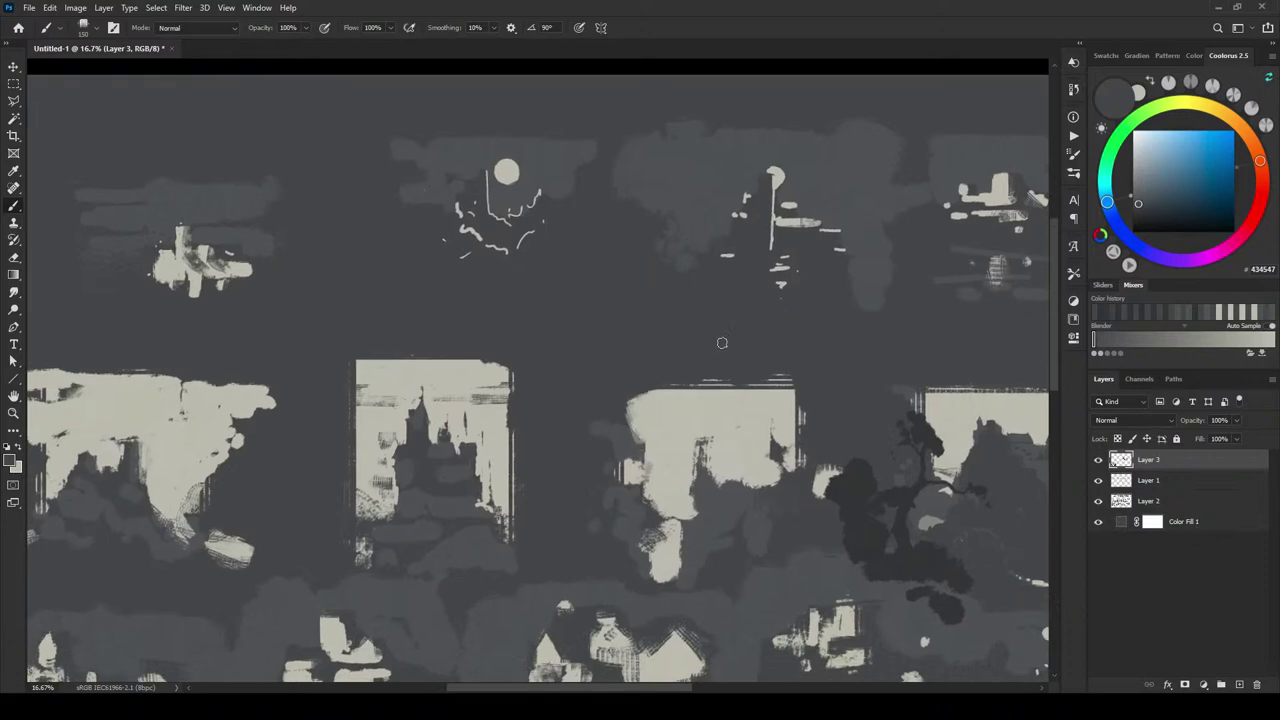
key("ctrl+plus")
key("ctrl+plus")
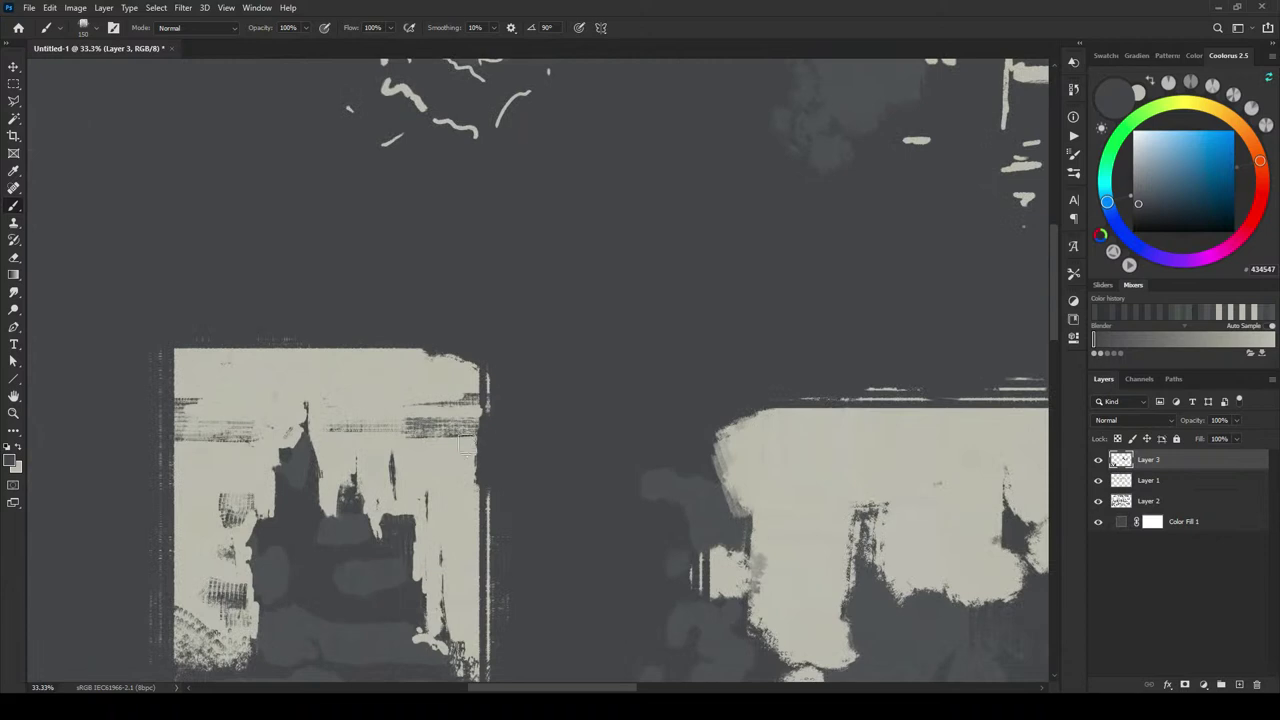
scroll(466, 444, "down", 5)
scroll(466, 444, "left", 5)
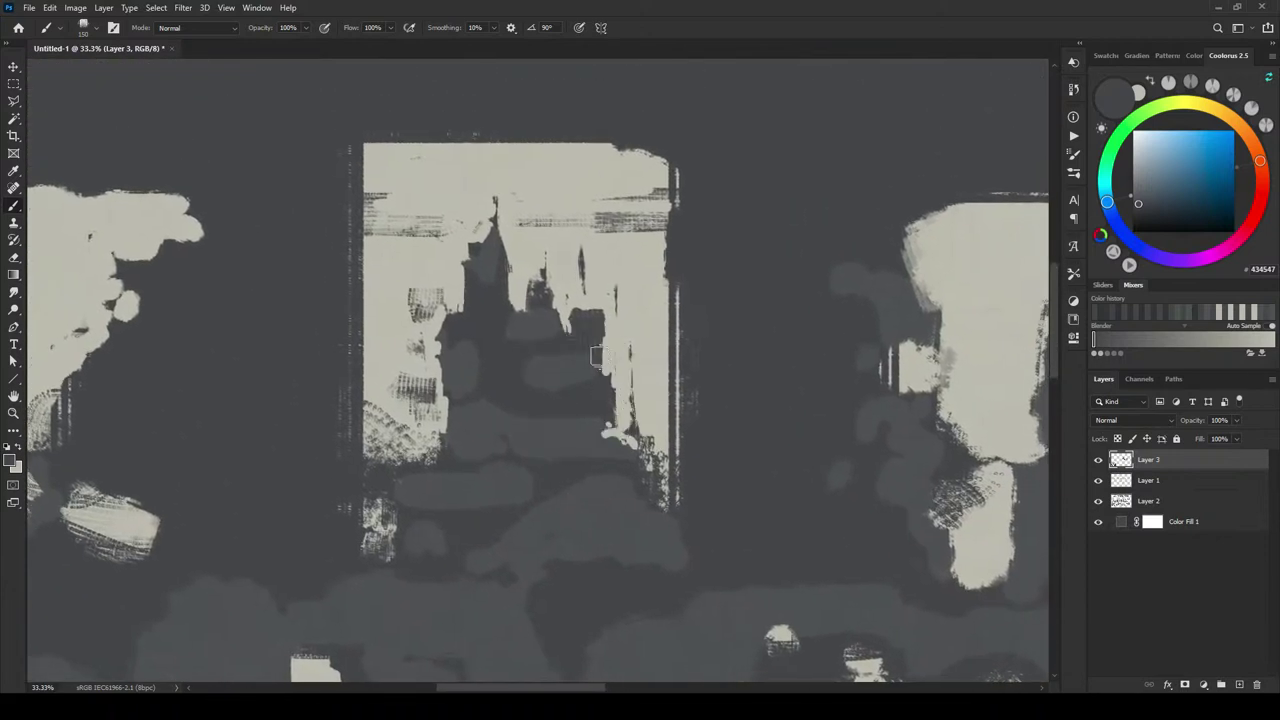
- Darken the castle spire with small strokes and sample a blue-grey from the castle
key("bracketleft")
key("bracketleft")
key("bracketleft")
key("bracketleft")
key("bracketleft")
key("bracketleft")
key("bracketleft")
key("bracketleft")
key("bracketleft")
key("bracketright")
key("bracketleft")
key("bracketleft")
mouse_move(486, 246)
left_mouse_down()
mouse_move(468, 239)
mouse_move(480, 244)
mouse_move(466, 256)
left_mouse_up()
left_click(495, 238, "alt")
- Alternate between the beige sky tone and the castle's dark grey, resizing the brush
left_click(460, 238, "alt")
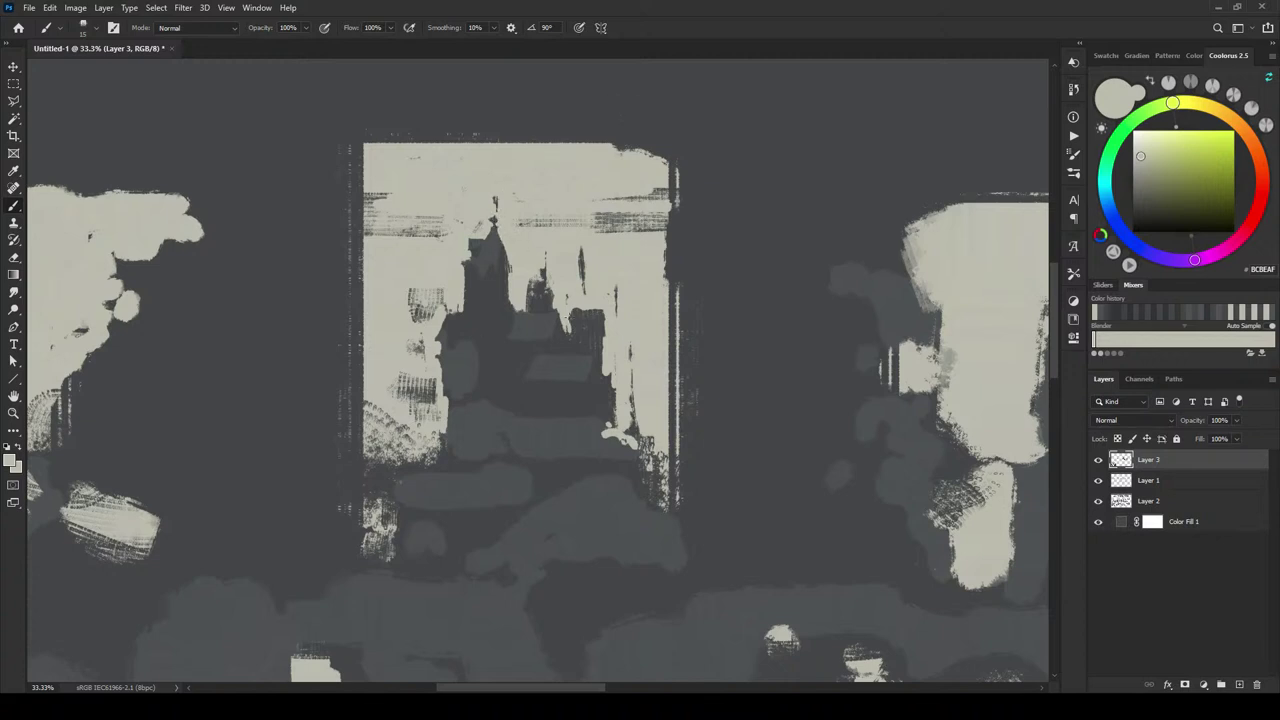
left_click(452, 325, "alt")
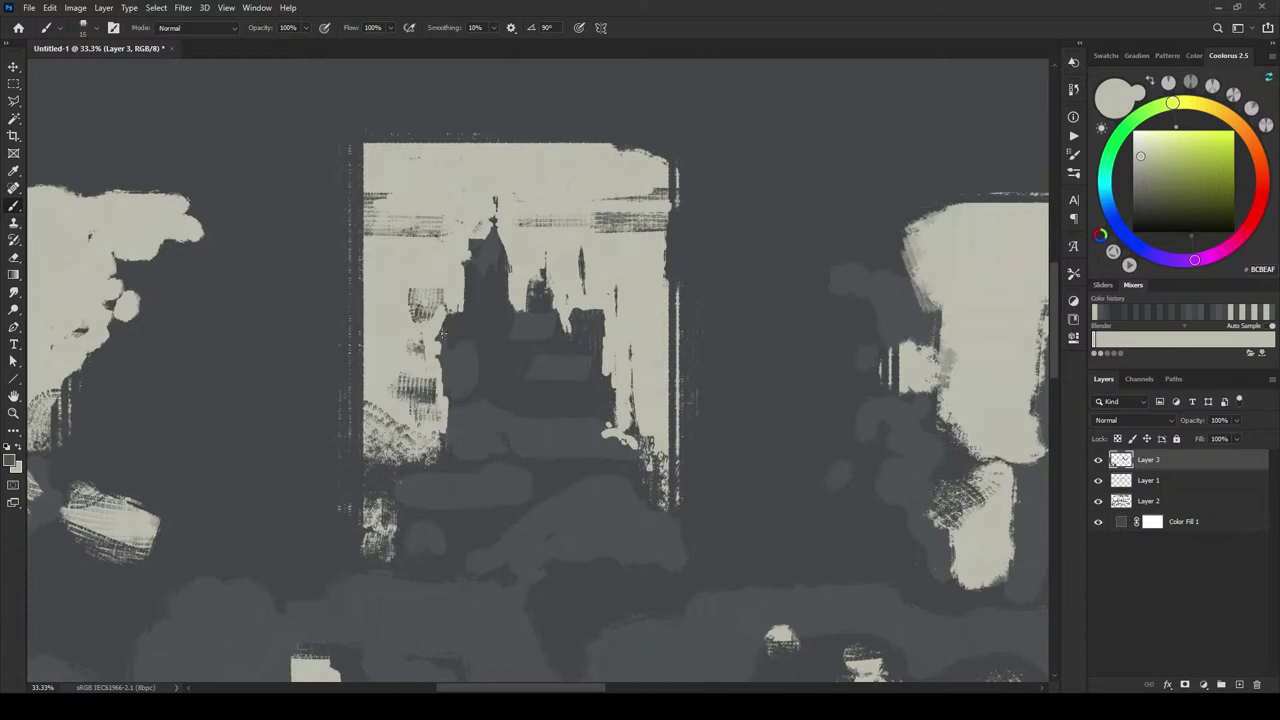
left_click(480, 312, "alt")
key("bracketleft")
key("bracketleft")
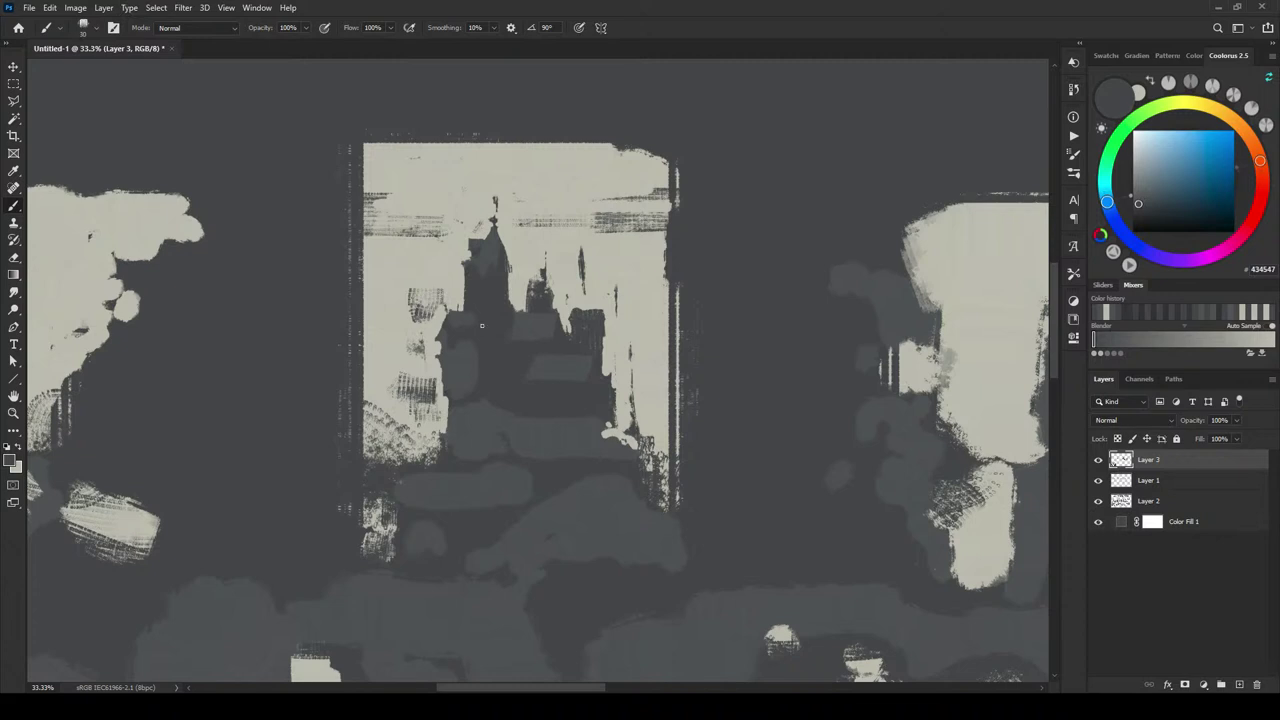
key("bracketright")
left_click(436, 332, "alt")
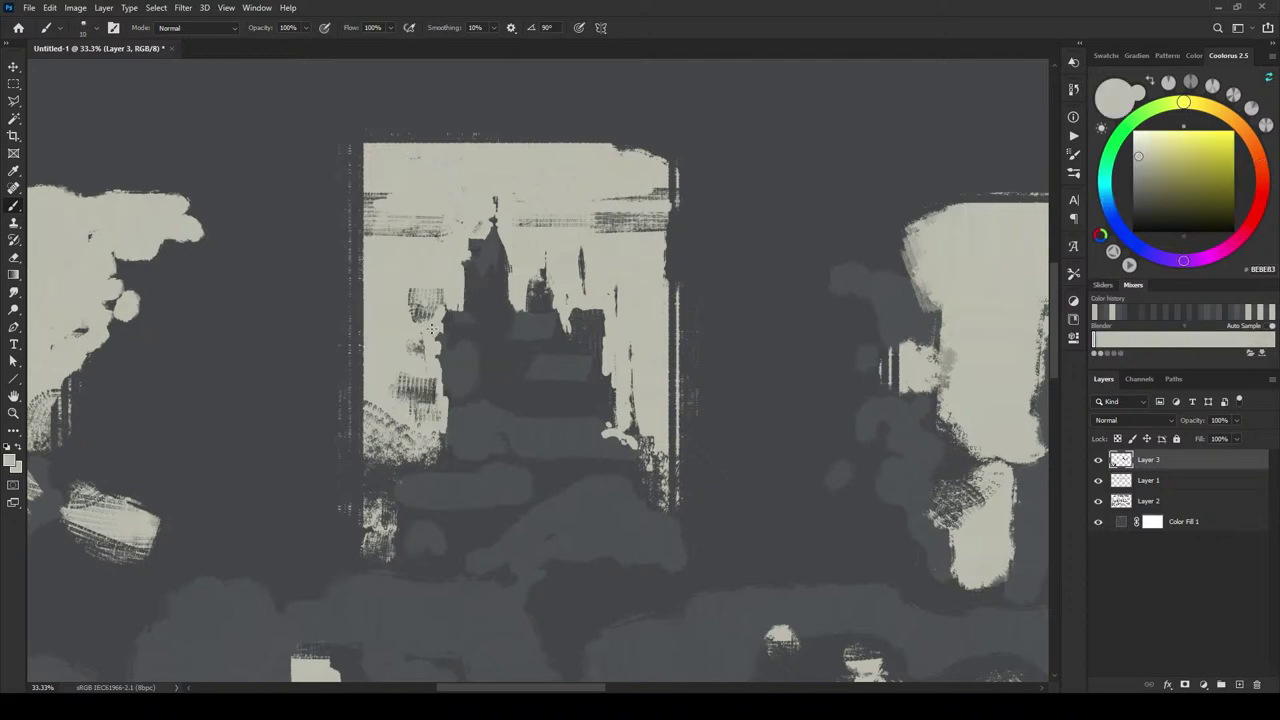
left_click(448, 346, "alt")
- Paint dark walls and roofs along the castle's left side and base, varying brush size
left_click_drag(440, 342, 443, 352)
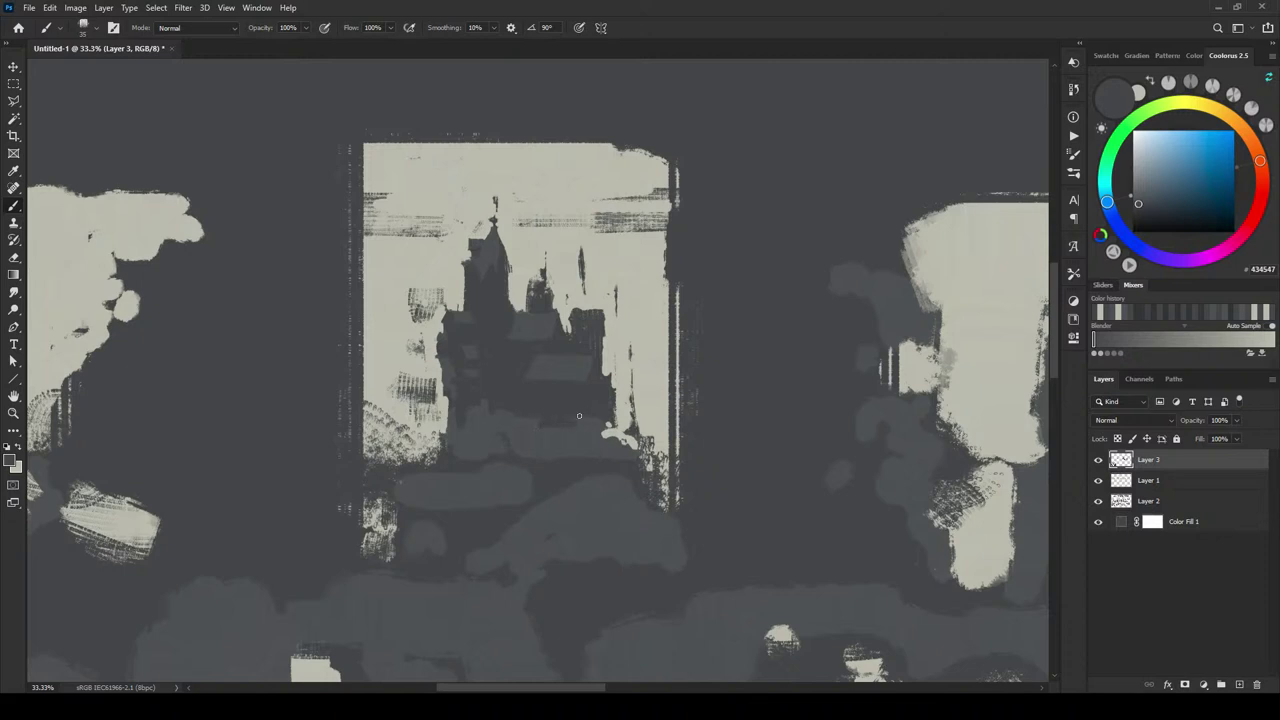
key("bracketleft")
key("bracketleft")
key("bracketleft")
key("bracketleft")
key("bracketleft")
key("bracketleft")
key("bracketleft")
key("bracketleft")
key("bracketleft")
key("bracketright")
key("bracketright")
key("bracketright")
key("bracketright")
key("bracketright")
key("bracketright")
key("bracketright")
key("bracketleft")
key("bracketleft")
key("bracketleft")
key("bracketright")
key("bracketright")
key("bracketright")
key("bracketright")
key("bracketright")
key("bracketright")
key("bracketleft")
key("bracketright")
key("bracketright")
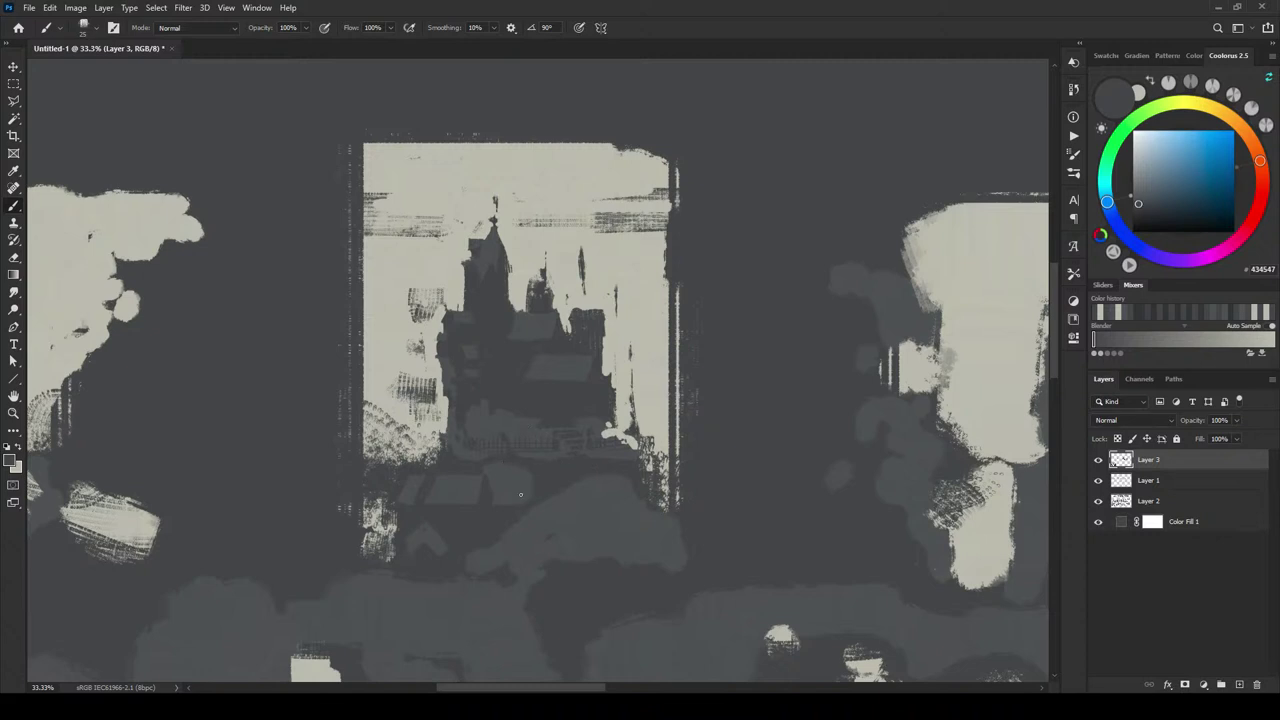
key("bracketright")
key("bracketright")
key("bracketright")
key("bracketleft")
key("bracketleft")
key("bracketleft")
key("bracketleft")
- Sample the castle's greys and paint over the light blob beside its base
key("bracketright")
key("bracketright")
key("bracketright")
left_click(584, 431, "alt")
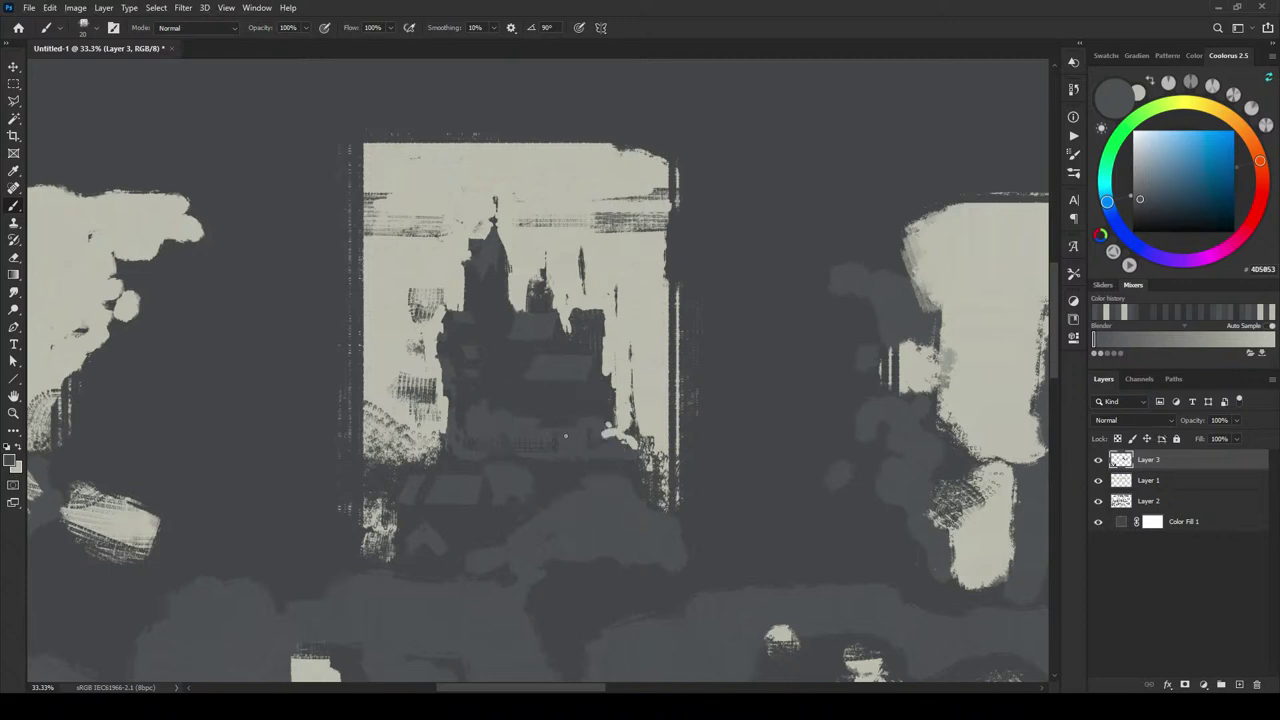
left_click(556, 447, "alt")
key("bracketright")
key("bracketright")
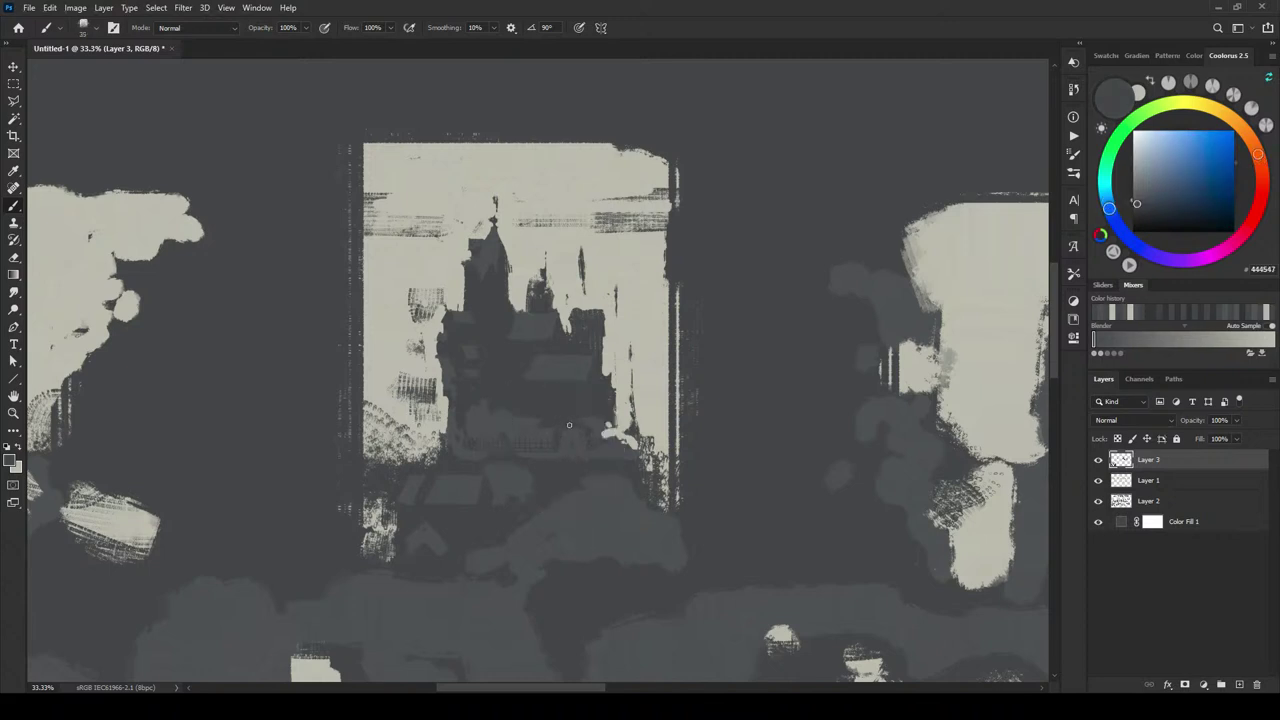
left_click(559, 437, "alt")
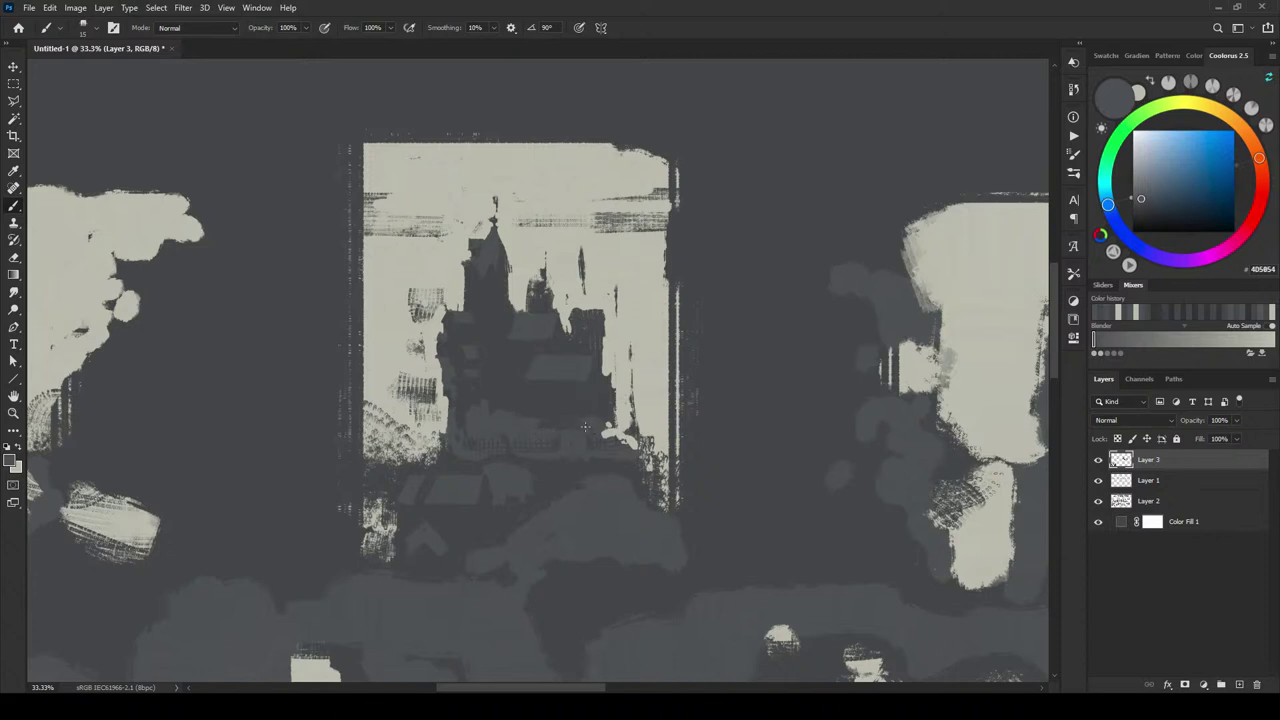
left_click(591, 424, "alt")
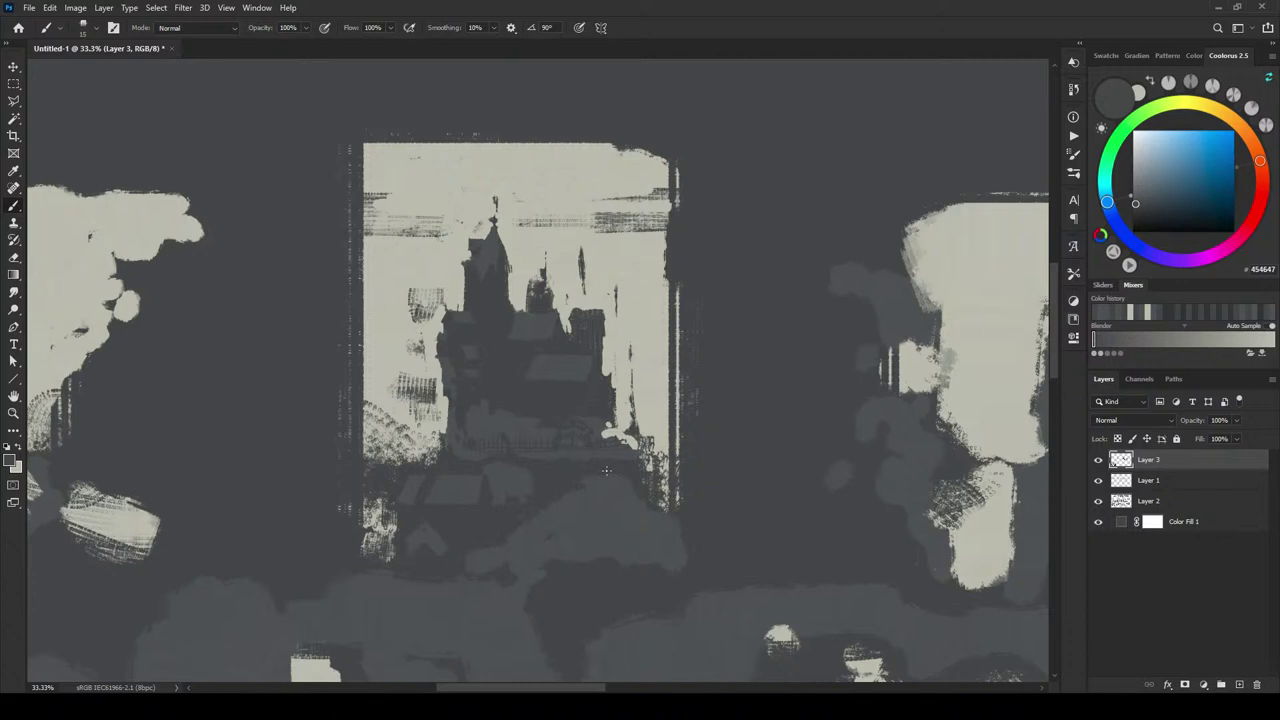
key("bracketright")
key("bracketright")
left_click(469, 457, "alt")
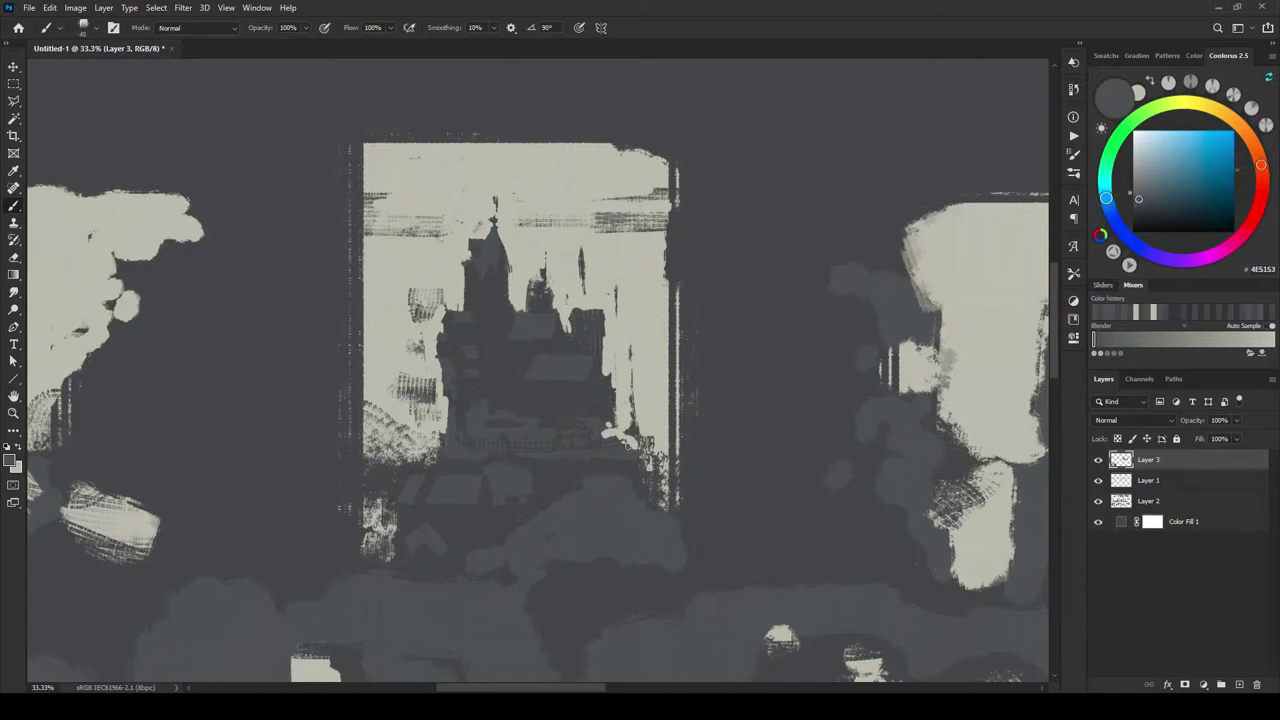
left_click(524, 457, "alt")
mouse_move(608, 452)
left_mouse_down()
mouse_move(630, 447)
mouse_move(611, 429)
mouse_move(632, 442)
left_mouse_up()
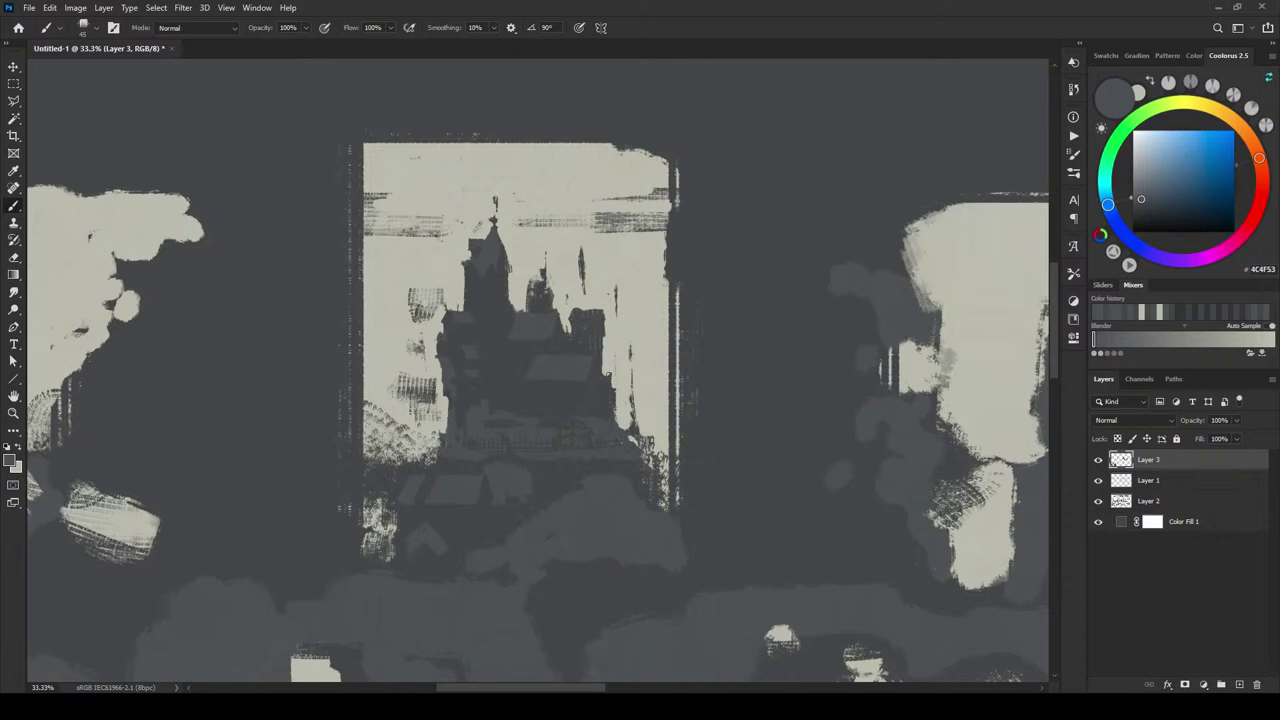
- Cover the light patches at the panel's lower-left edge and the castle's lower-left with dark grey
left_click(390, 466, "alt")
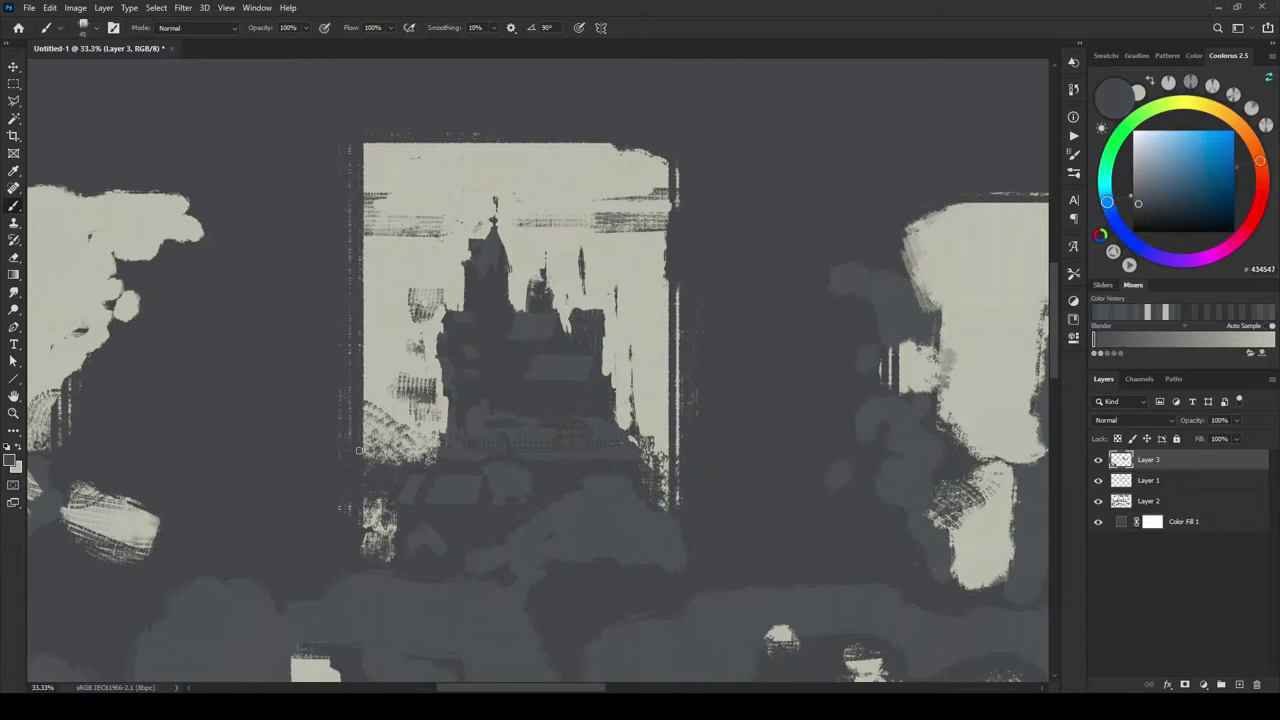
key("bracketright")
key("bracketright")
key("bracketright")
key("bracketright")
key("bracketright")
key("bracketright")
key("bracketright")
key("bracketright")
mouse_move(375, 447)
left_mouse_down()
mouse_move(346, 449)
mouse_move(374, 449)
mouse_move(351, 431)
left_mouse_up()
key("bracketright")
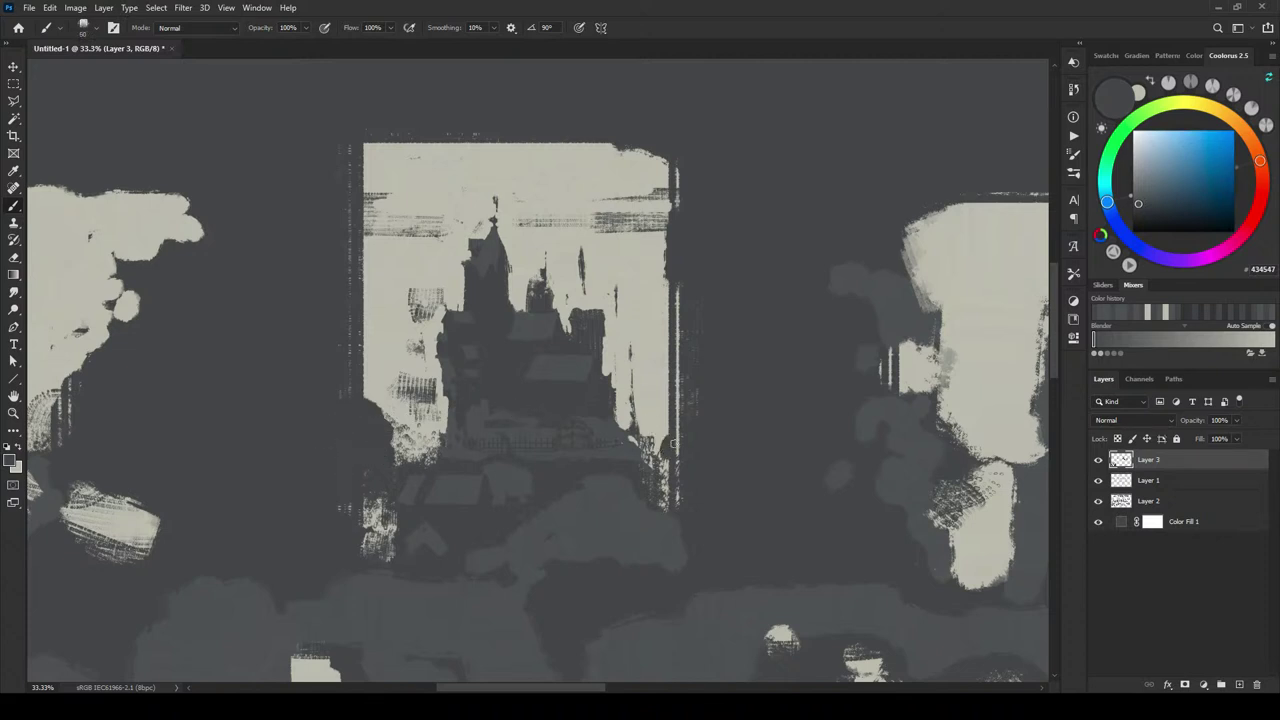
key("bracketleft")
key("bracketleft")
key("bracketleft")
left_click_drag(384, 542, 390, 534)
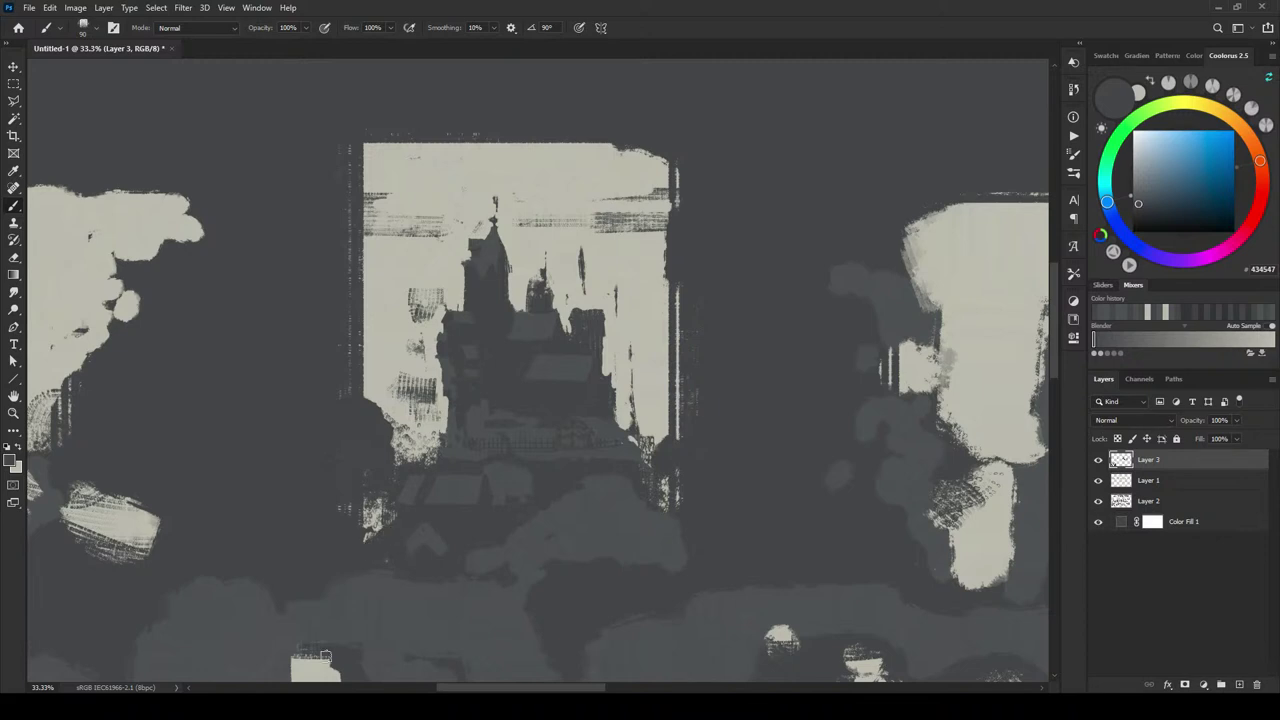
key("bracketleft")
key("bracketleft")
key("bracketleft")
- On a new Layer 4, draw red guide lines along the castle and an arcing arrow
left_click(1239, 684)
left_click(1249, 226)
left_click(1234, 131)
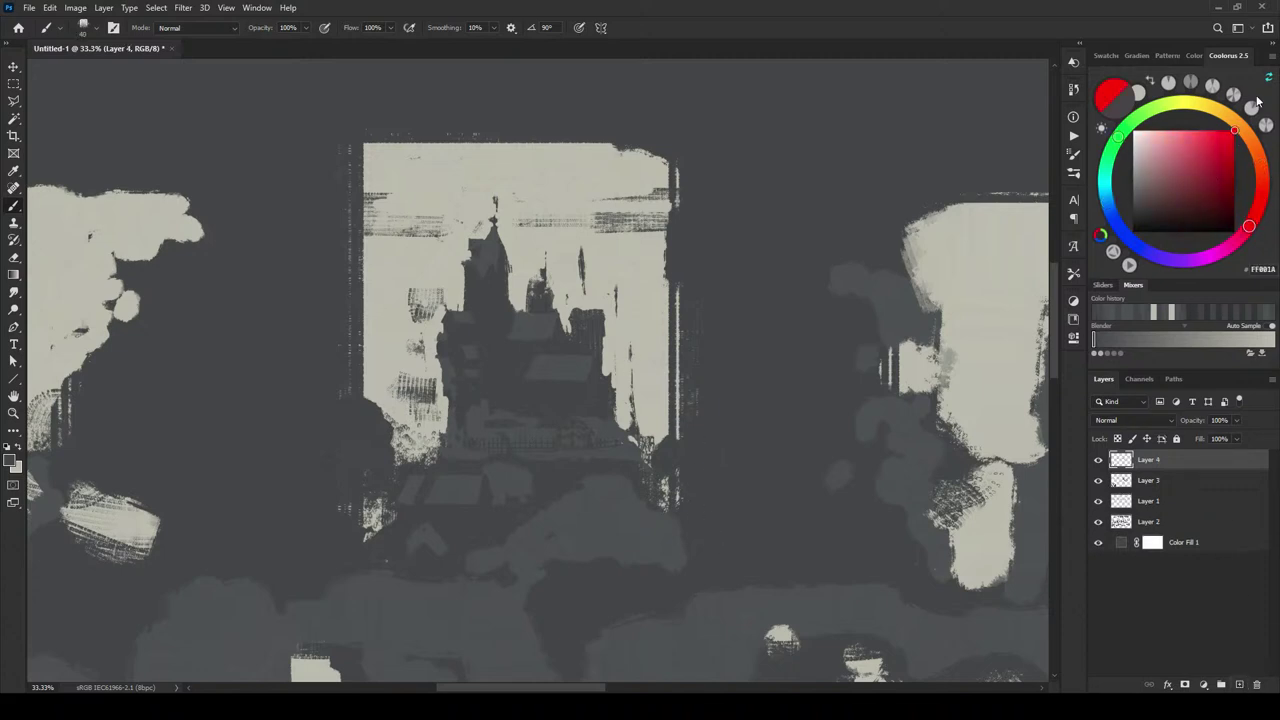
mouse_move(708, 518)
left_mouse_down()
mouse_move(622, 372)
mouse_move(603, 264)
left_mouse_up()
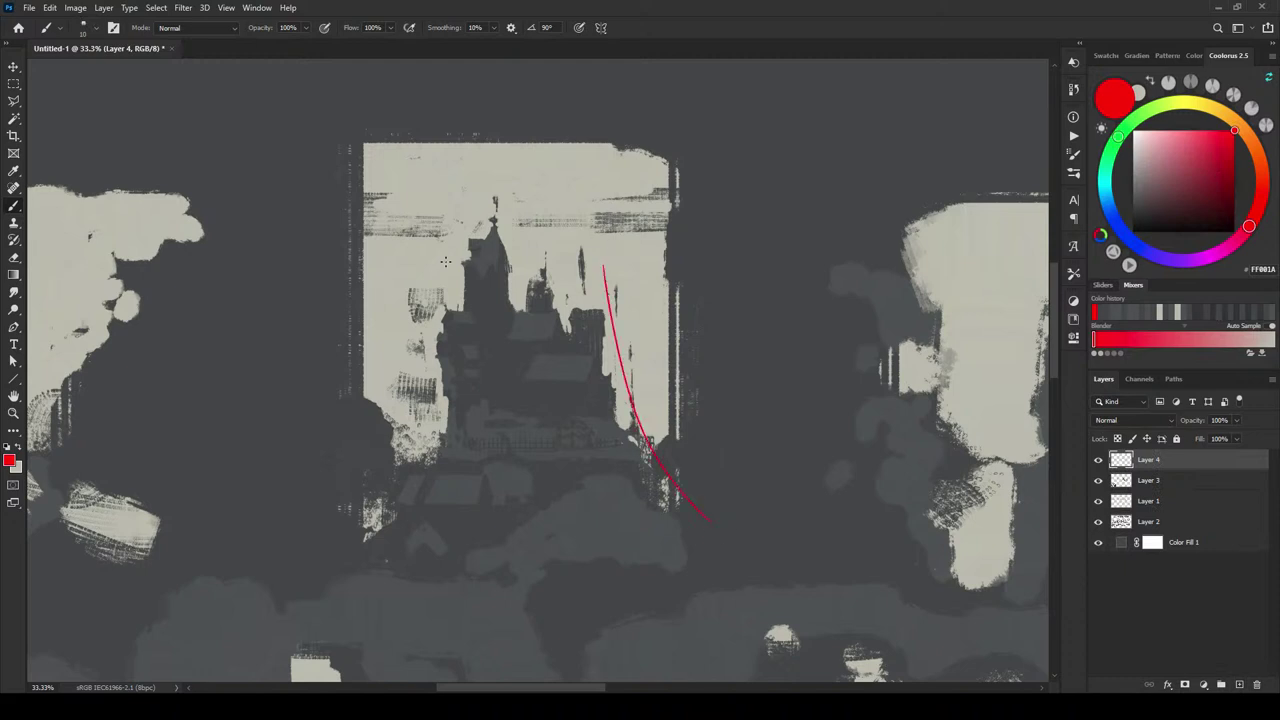
left_click_drag(430, 457, 408, 310)
mouse_move(550, 185)
left_mouse_down()
mouse_move(457, 177)
mouse_move(325, 334)
left_mouse_up()
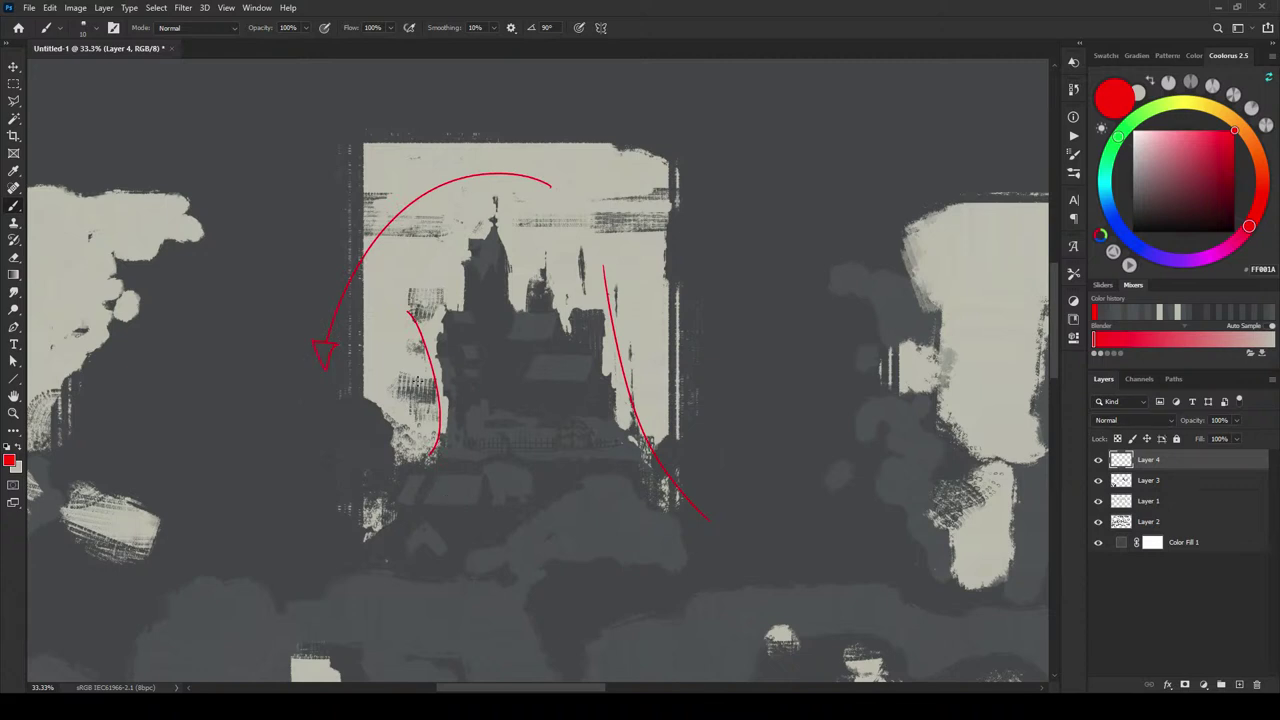
- Add sky-blue 4BA9ED strokes and curves around the castle base, then hide Layer 4
left_click(1108, 202)
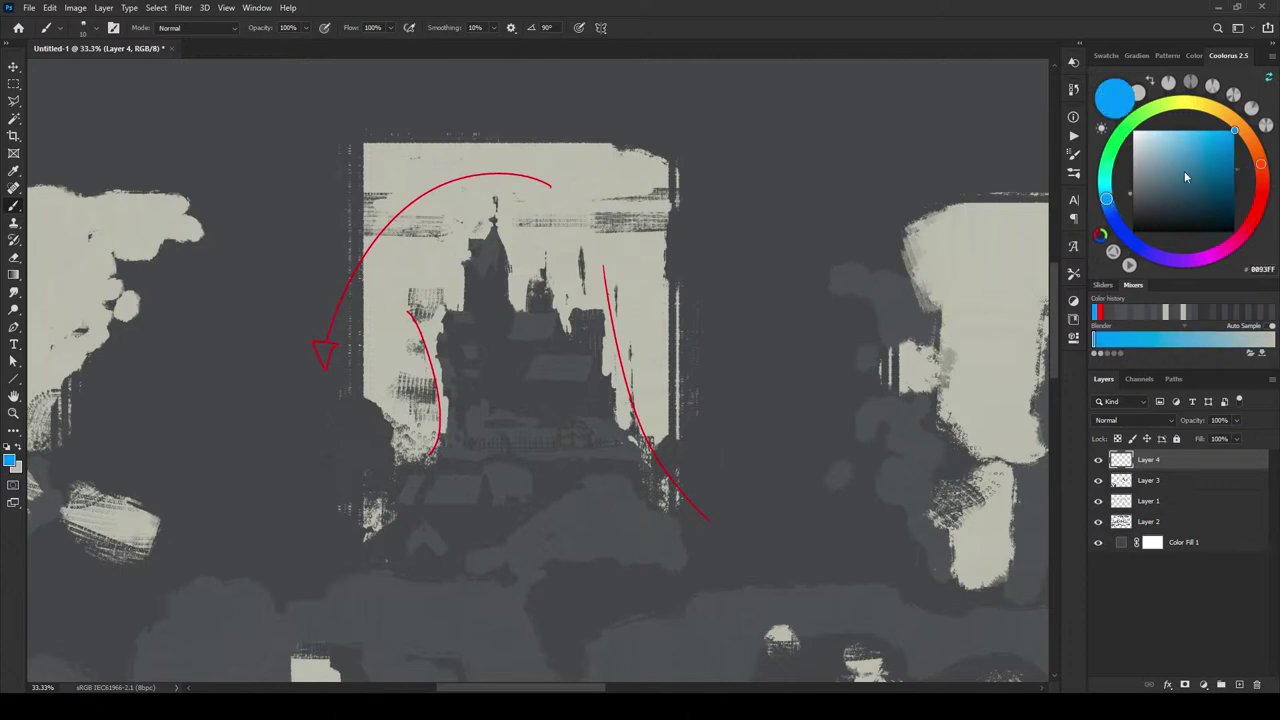
left_click_drag(1191, 154, 1203, 138)
left_click_drag(345, 390, 404, 458)
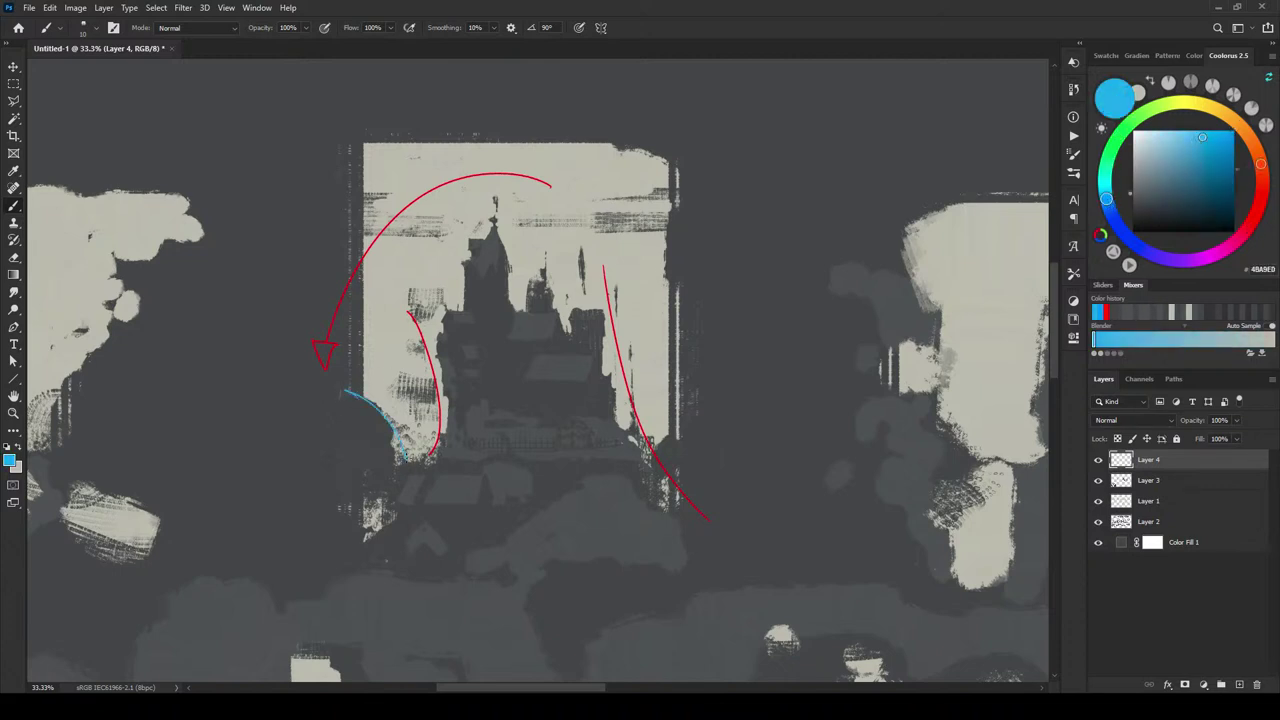
left_click_drag(322, 553, 404, 489)
left_click_drag(648, 456, 682, 437)
left_click(677, 470)
left_click_drag(355, 427, 405, 358)
left_click(1098, 459)
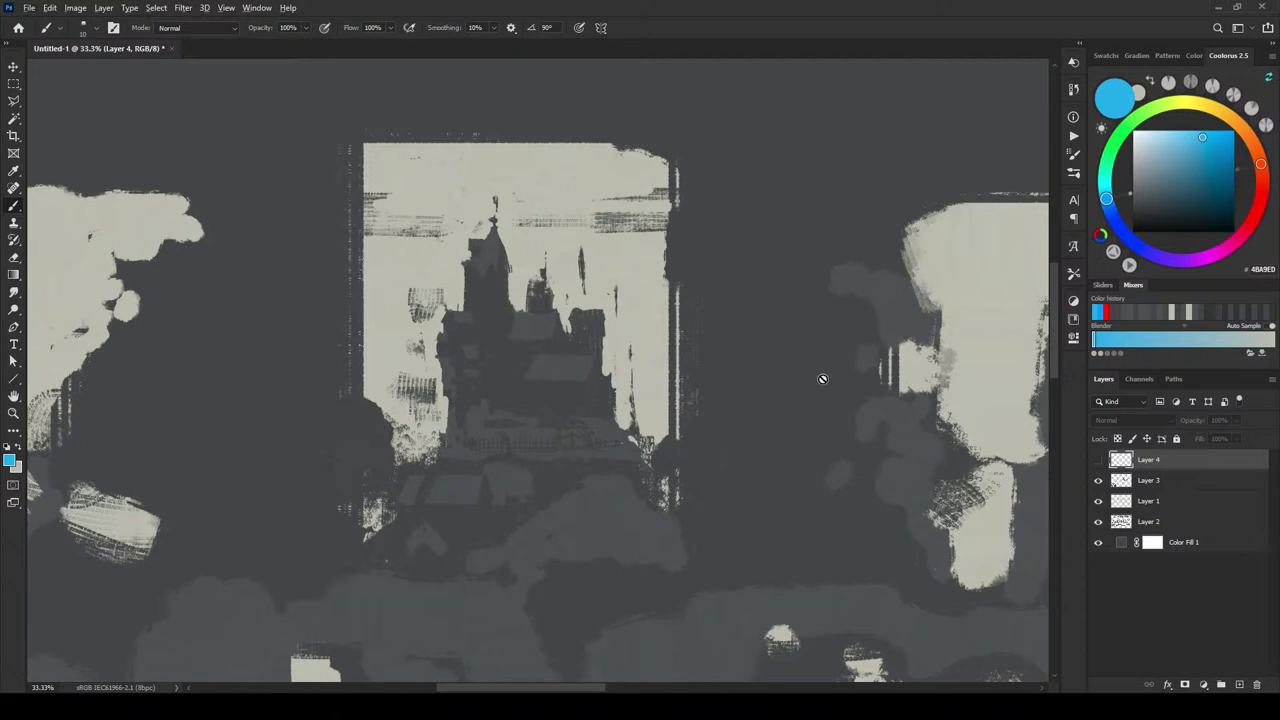
- Back on Layer 3, darken the tower top with the castle's dark grey
left_click(1148, 480)
left_click(580, 316, "alt")
key("bracketright")
key("bracketright")
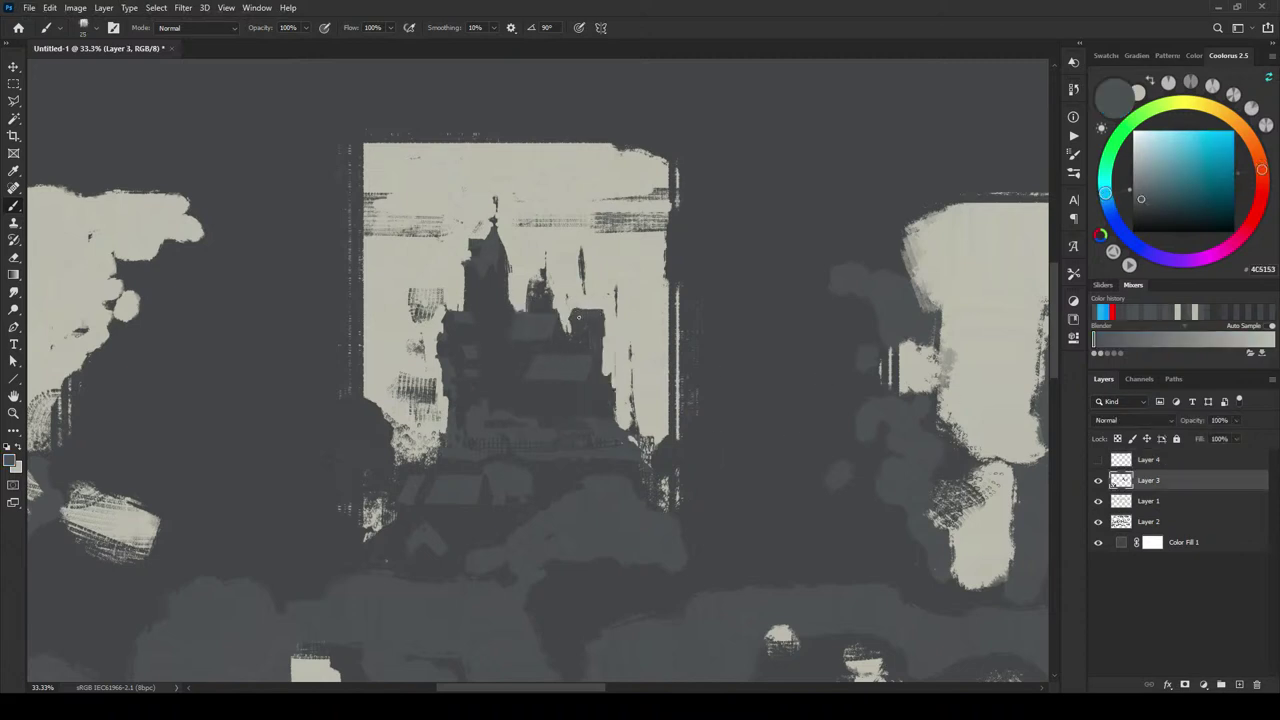
left_click_drag(584, 311, 584, 311)
key("bracketleft")
key("bracketleft")
key("bracketleft")
key("bracketleft")
key("bracketleft")
key("bracketright")
key("bracketright")
key("bracketright")
key("bracketright")
key("bracketright")
key("bracketright")
- Sample the dark background grey and check the values with Proof Colors grayscale
left_click(720, 505, "alt")
key("bracketright")
key("bracketright")
key("bracketright")
key("bracketright")
key("bracketright")
key("bracketright")
key("bracketright")
key("bracketright")
key("bracketright")
key("bracketright")
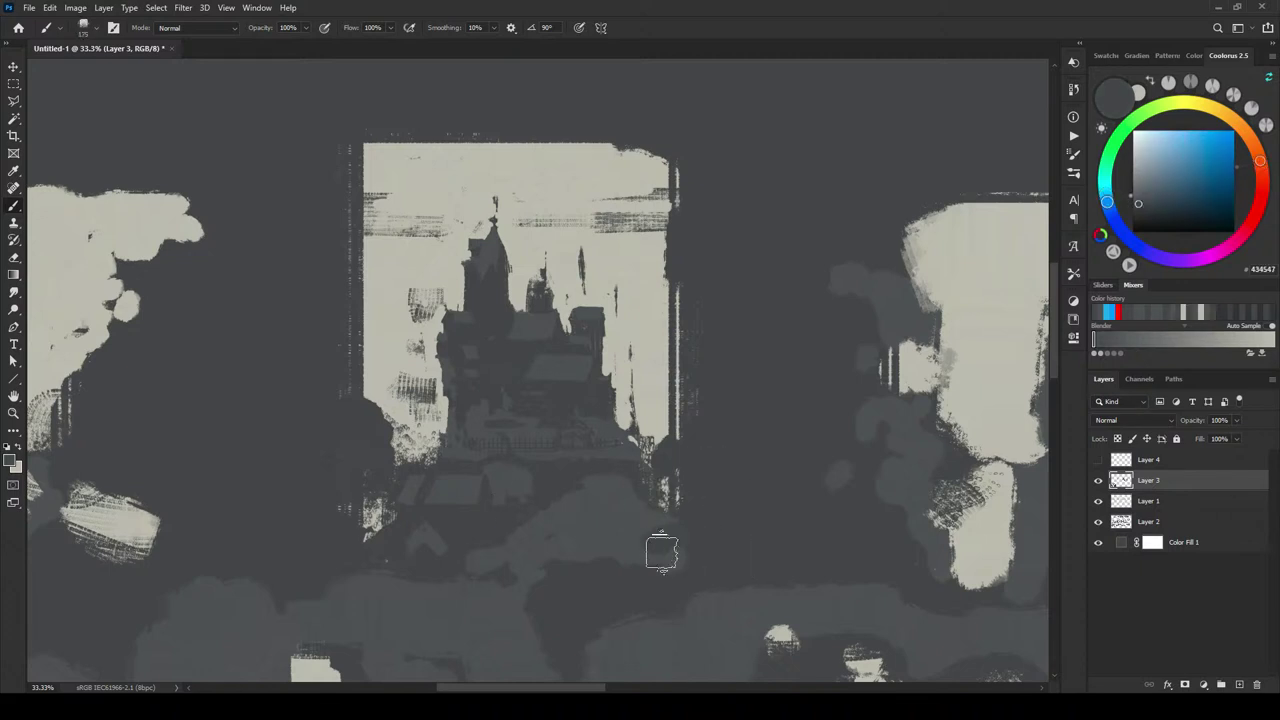
key("bracketleft")
key("bracketleft")
key("bracketleft")
key("bracketleft")
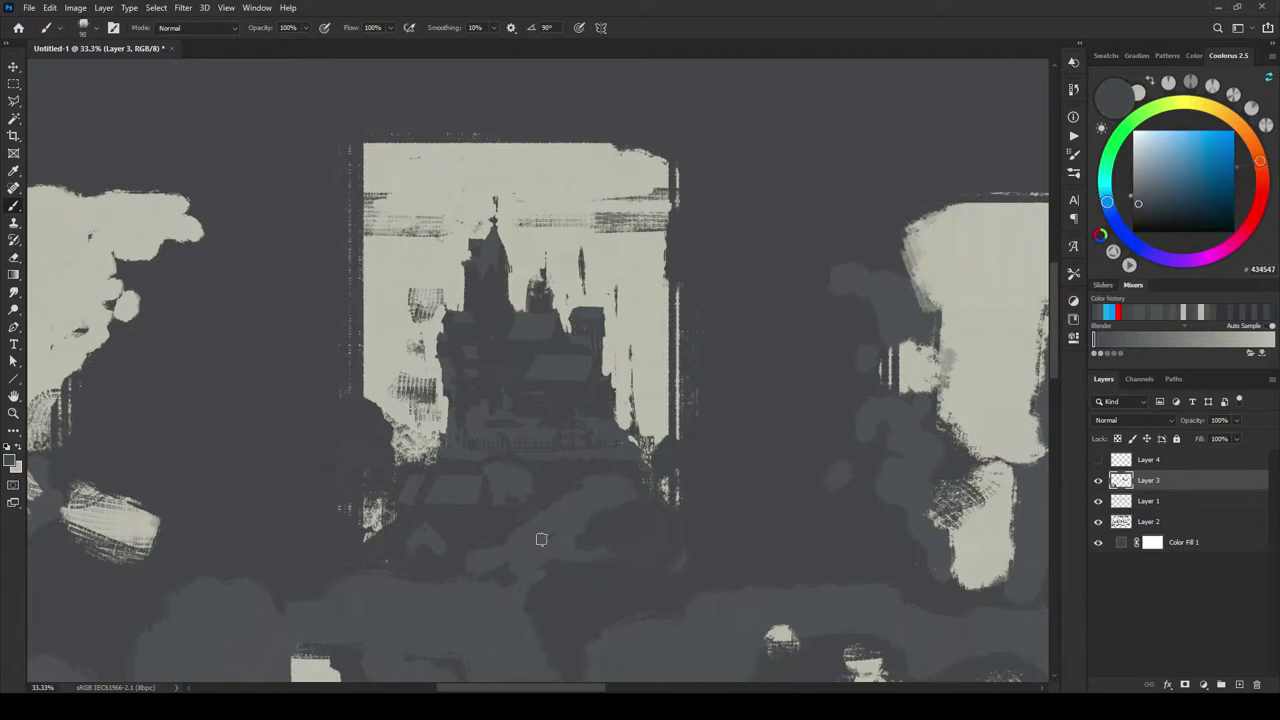
key("bracketright")
key("bracketright")
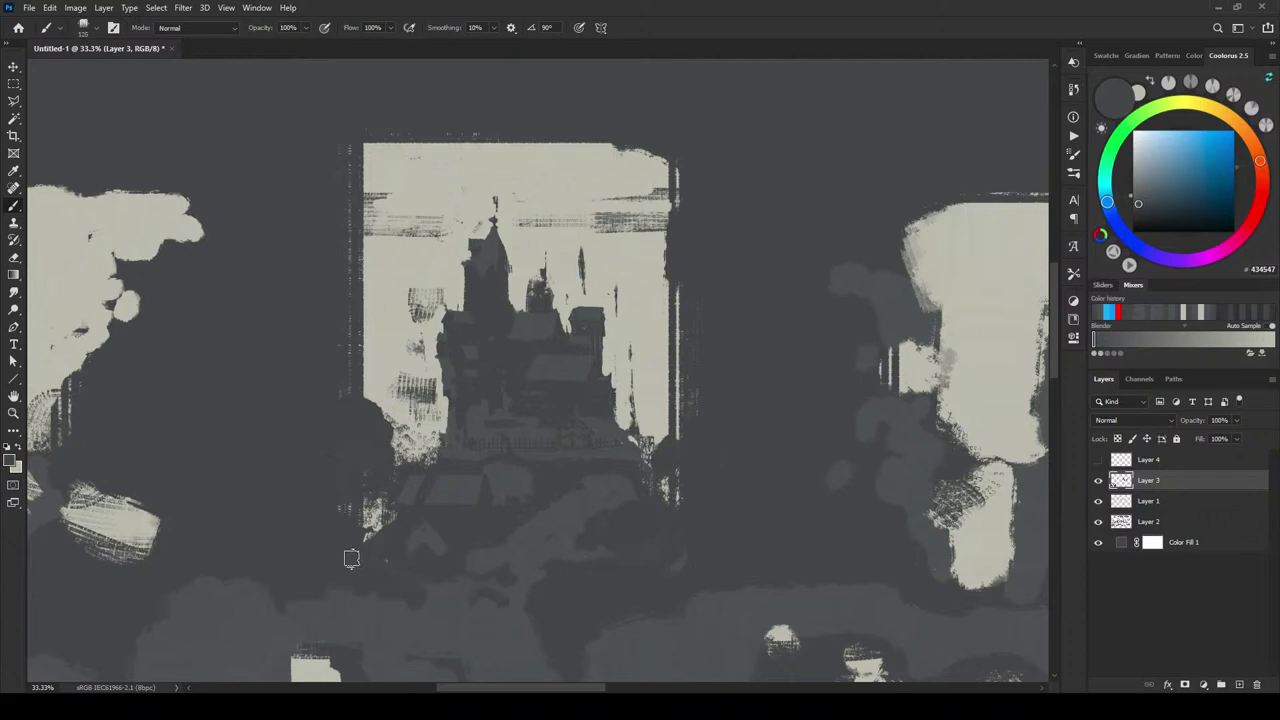
key("bracketright")
key("bracketright")
key("bracketright")
key("bracketleft")
key("bracketleft")
key("bracketleft")
key("bracketleft")
key("ctrl+y")
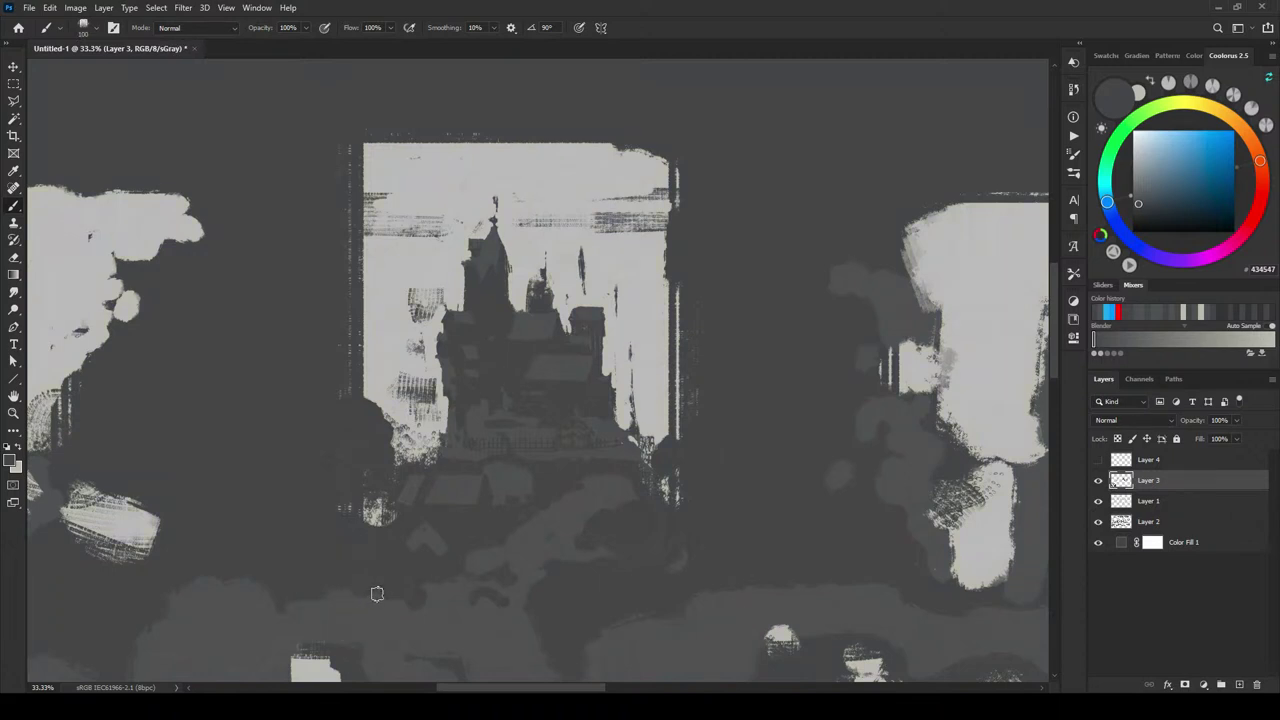
key("ctrl+y")
- Work mid and dark grey patches into the castle's lower-left base
key("bracketleft")
key("bracketleft")
key("bracketleft")
key("bracketleft")
key("bracketleft")
key("bracketleft")
key("bracketright")
mouse_move(384, 515)
left_mouse_down()
mouse_move(375, 556)
mouse_move(390, 532)
mouse_move(346, 505)
mouse_move(357, 493)
mouse_move(396, 509)
mouse_move(382, 497)
mouse_move(306, 548)
mouse_move(299, 619)
left_mouse_up()
key("bracketright")
key("bracketright")
key("bracketright")
key("bracketright")
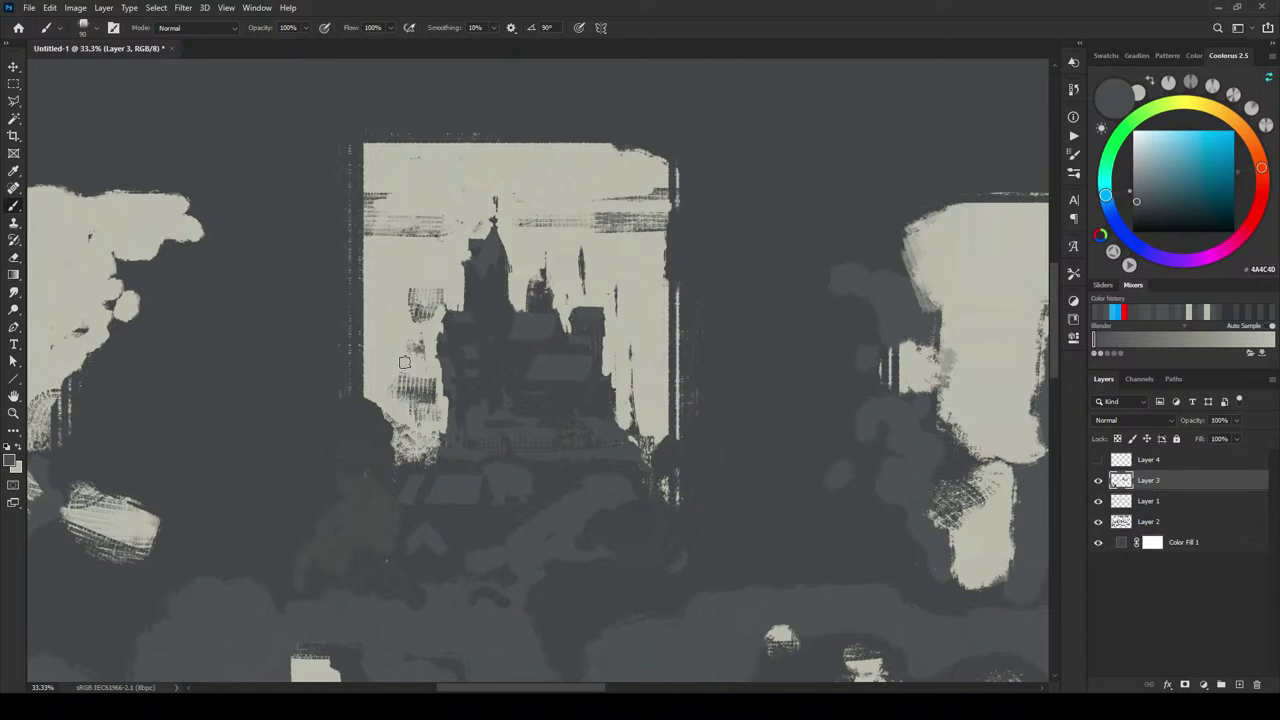
left_click(451, 522)
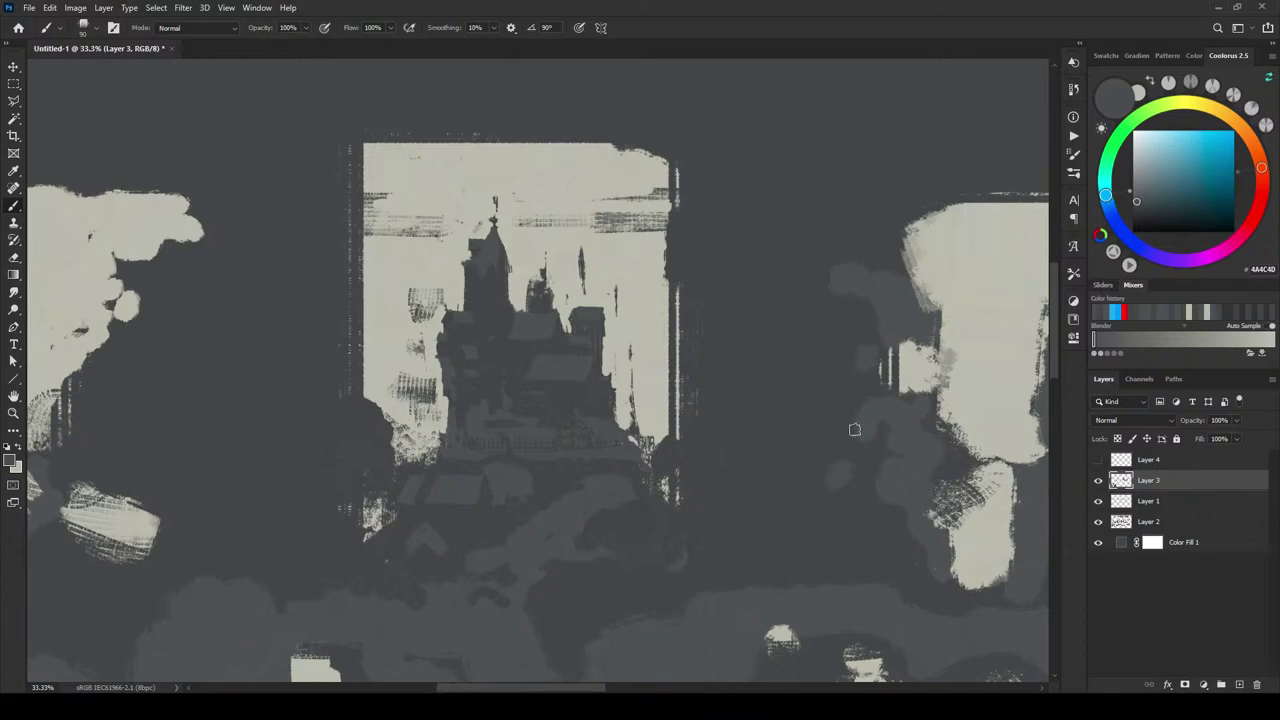
key("ctrl+minus")
key("ctrl+minus")
key("ctrl+minus")
key("ctrl+minus")
key("ctrl+minus")
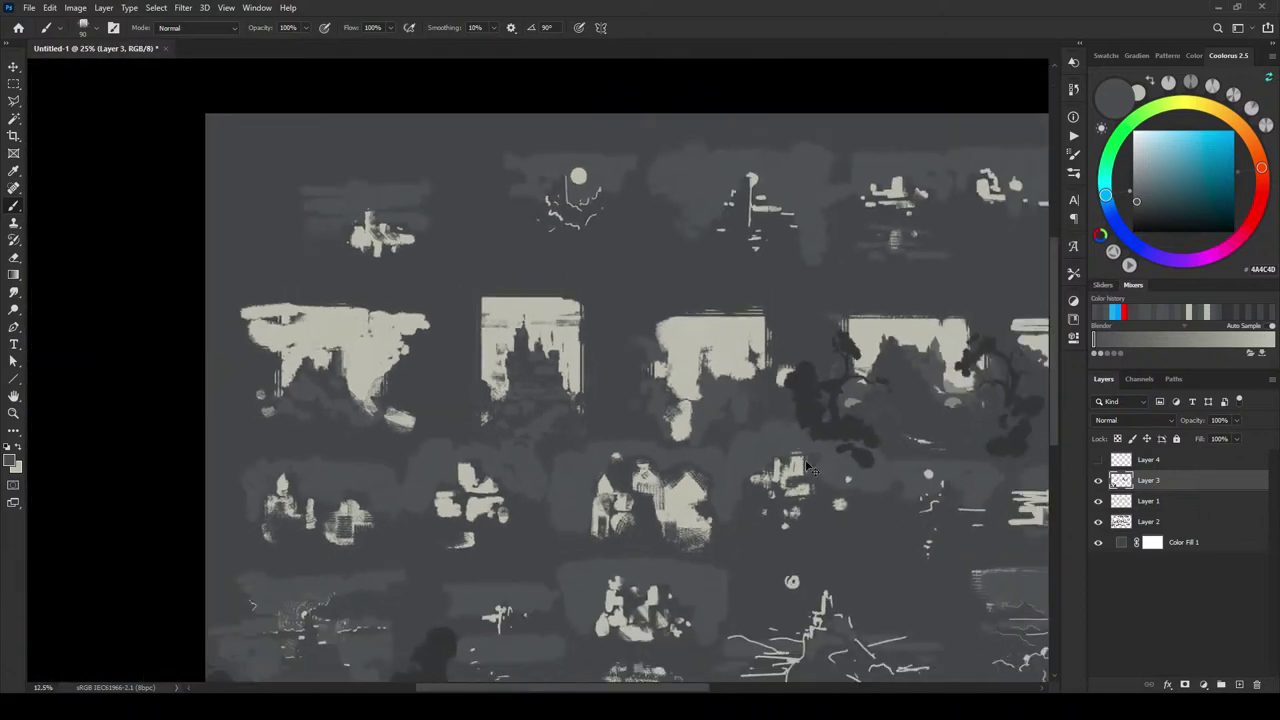
- Select the castle thumbnail with a rectangular marquee and copy it onto a new layer
key("ctrl+plus")
key("ctrl+plus")
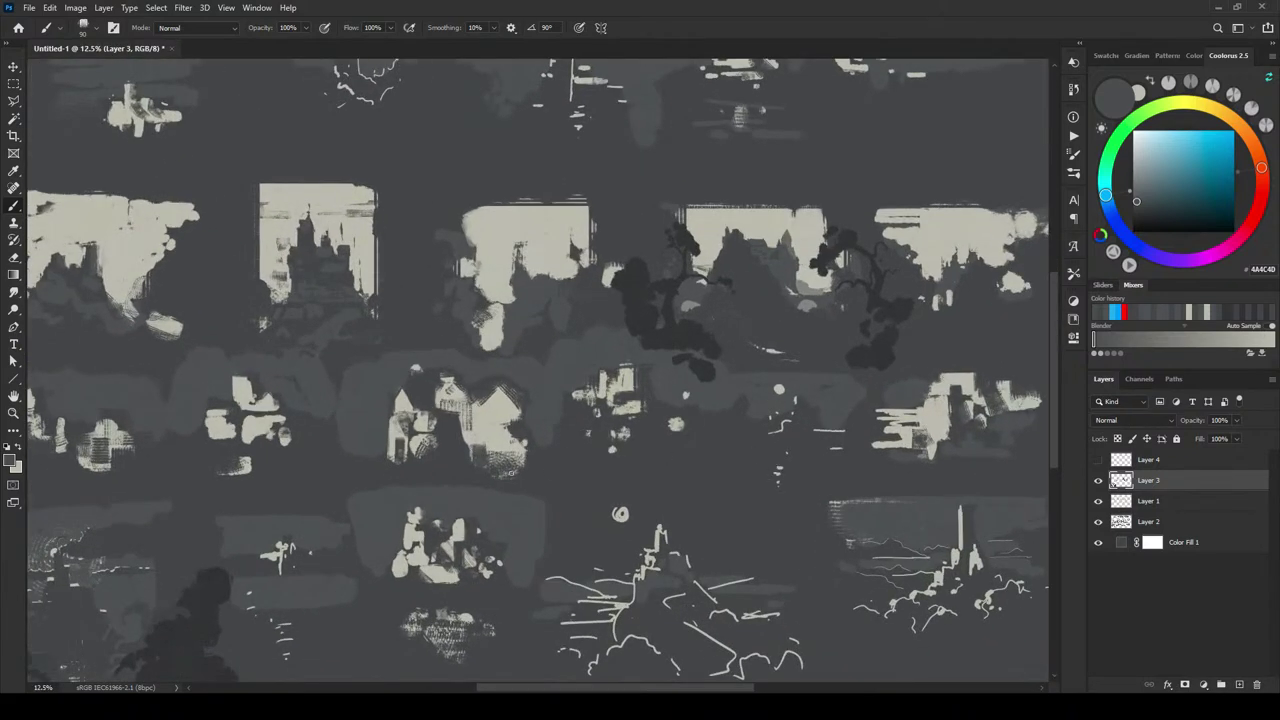
mouse_move(546, 452)
left_mouse_down()
mouse_move(746, 432)
mouse_move(616, 422)
mouse_move(616, 404)
left_mouse_up()
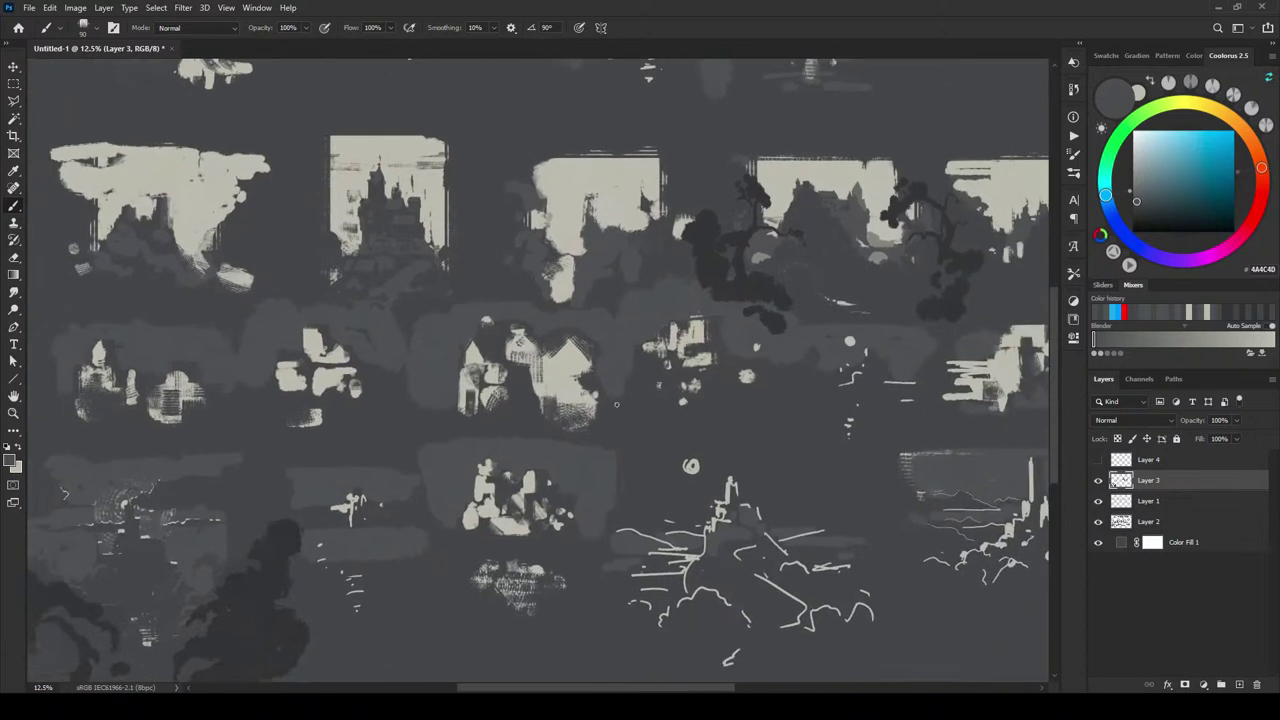
key("m")
left_click_drag(321, 127, 456, 309)
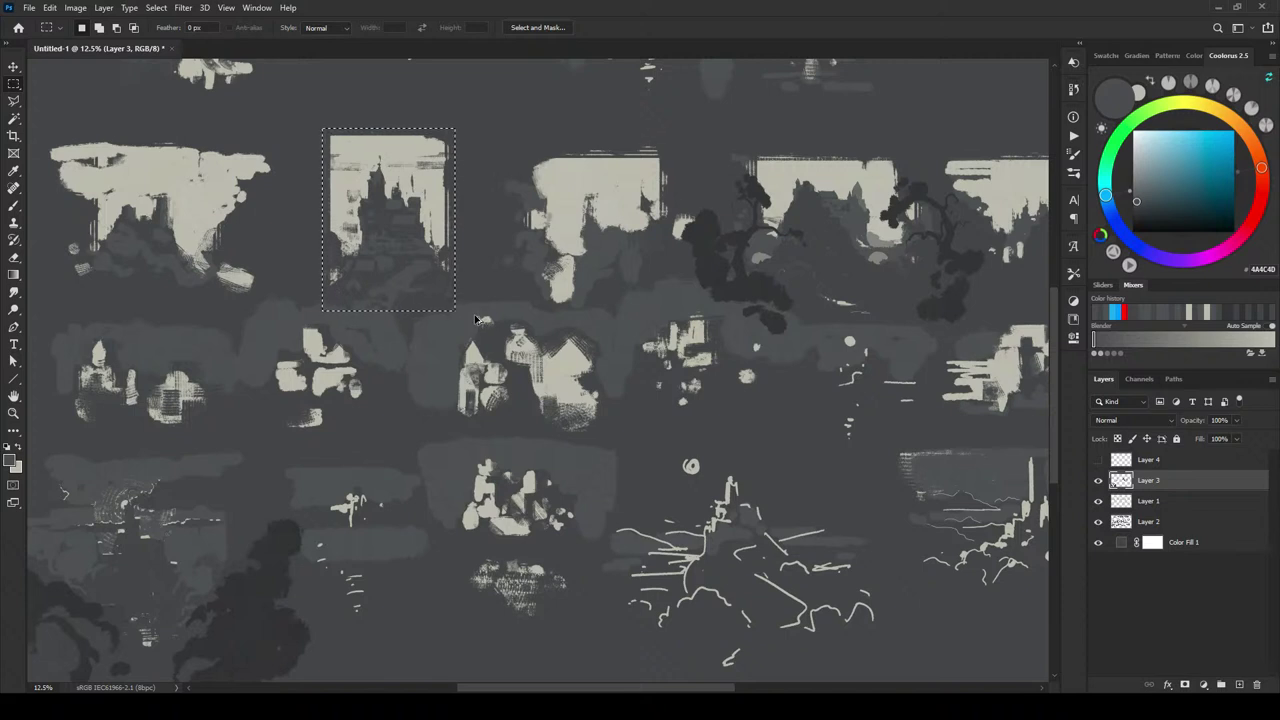
key("ctrl+j")
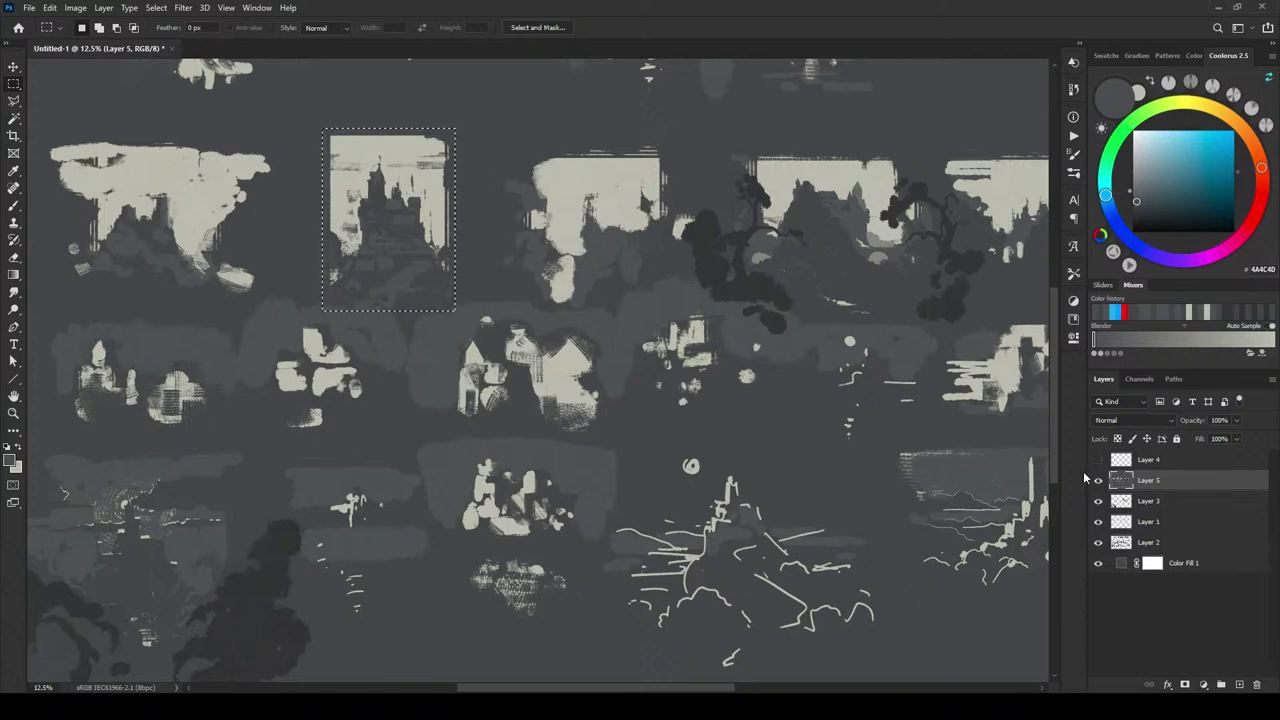
key("ctrl+z")
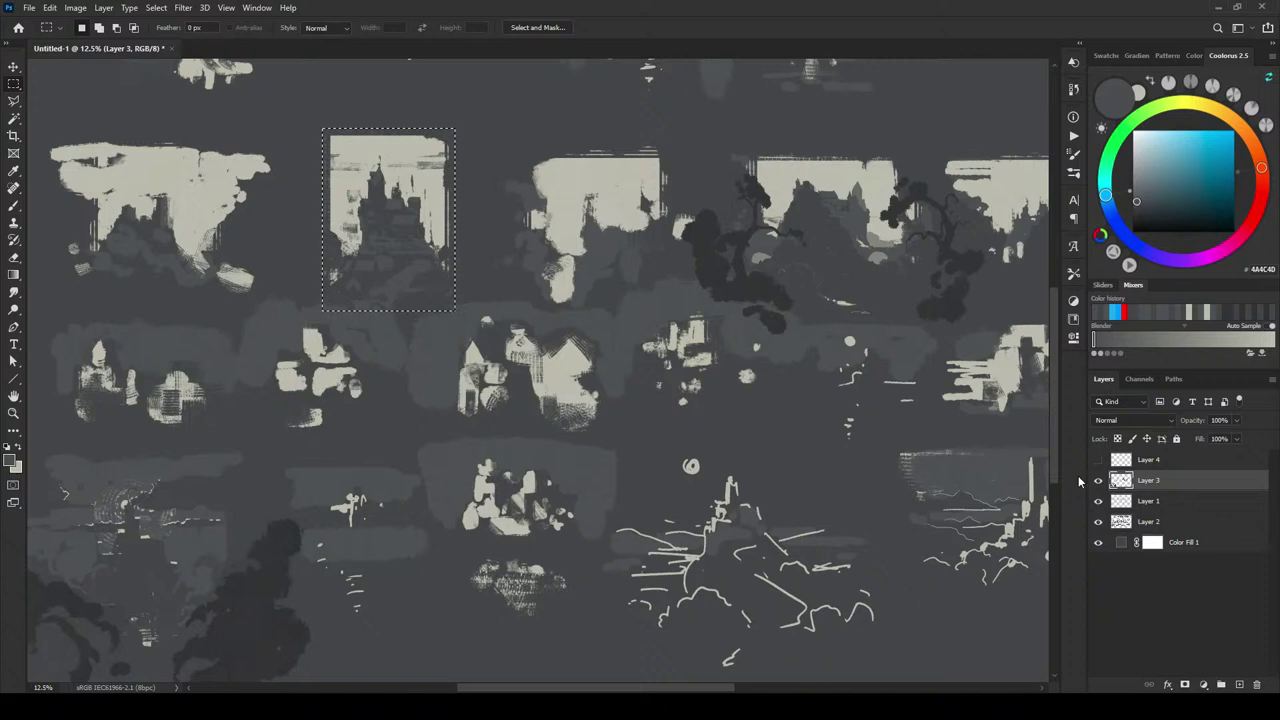
key("ctrl+shift+e")
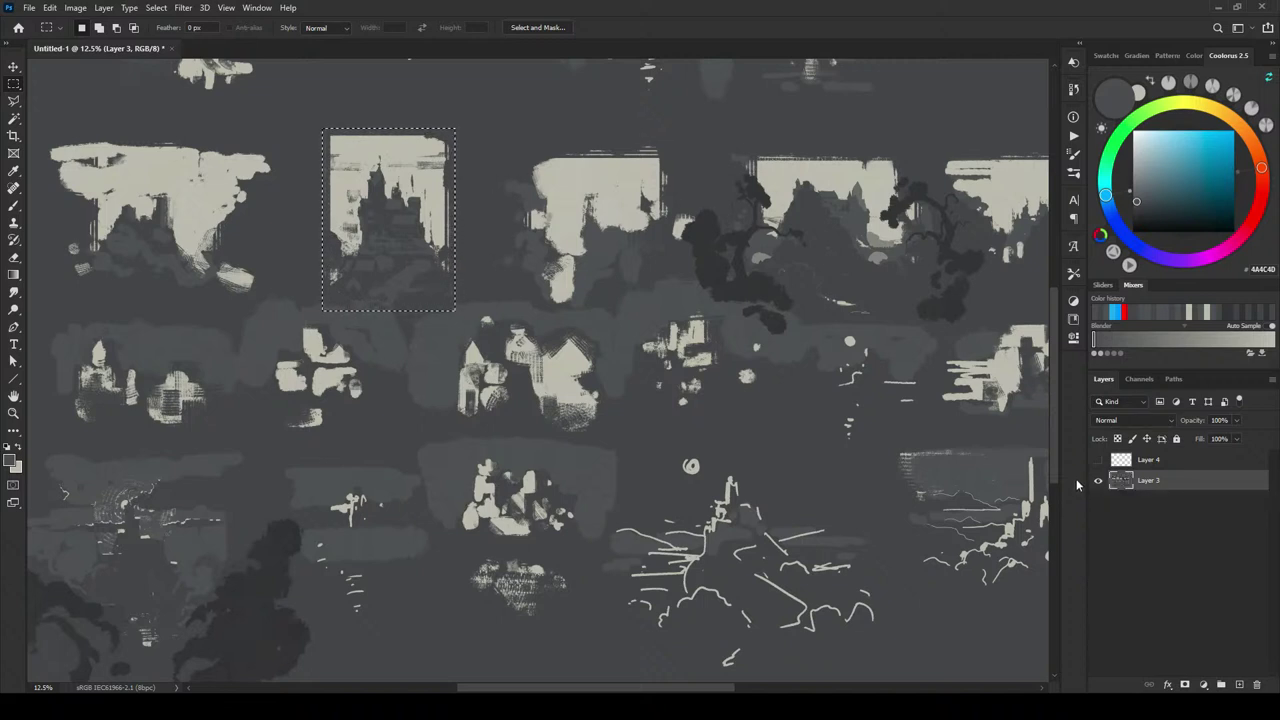
key("ctrl+z")
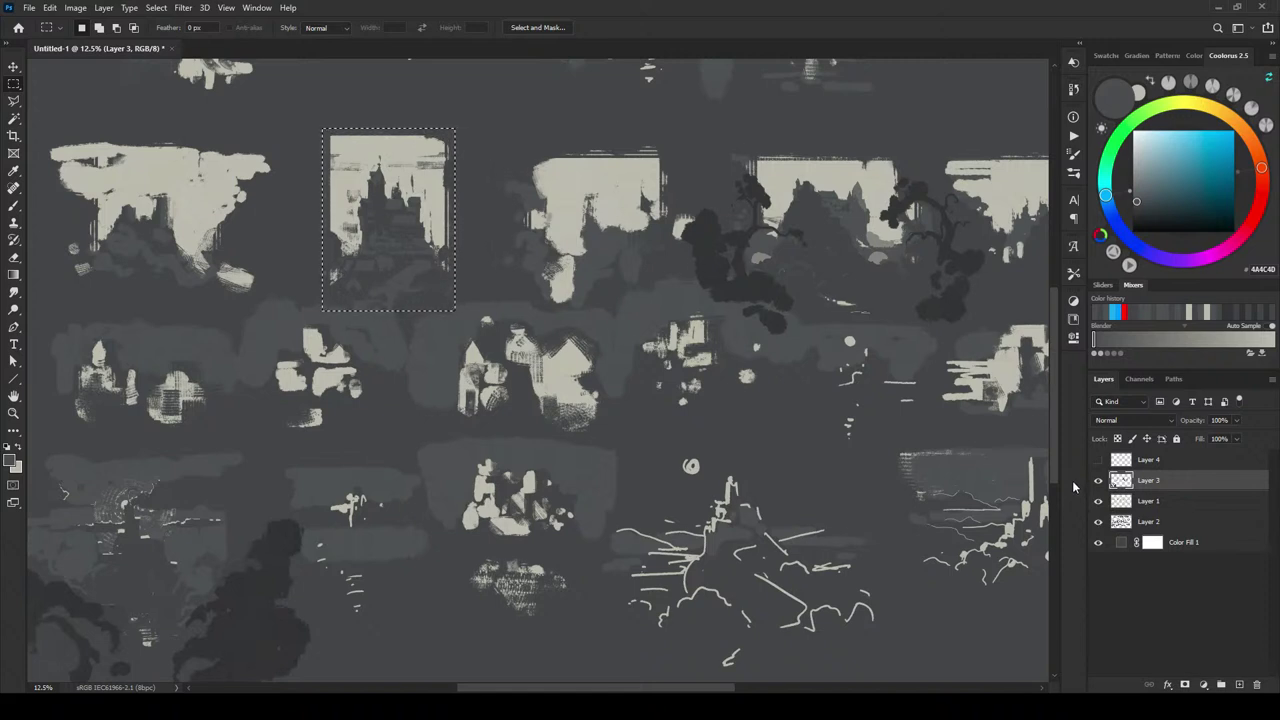
key("ctrl+j")
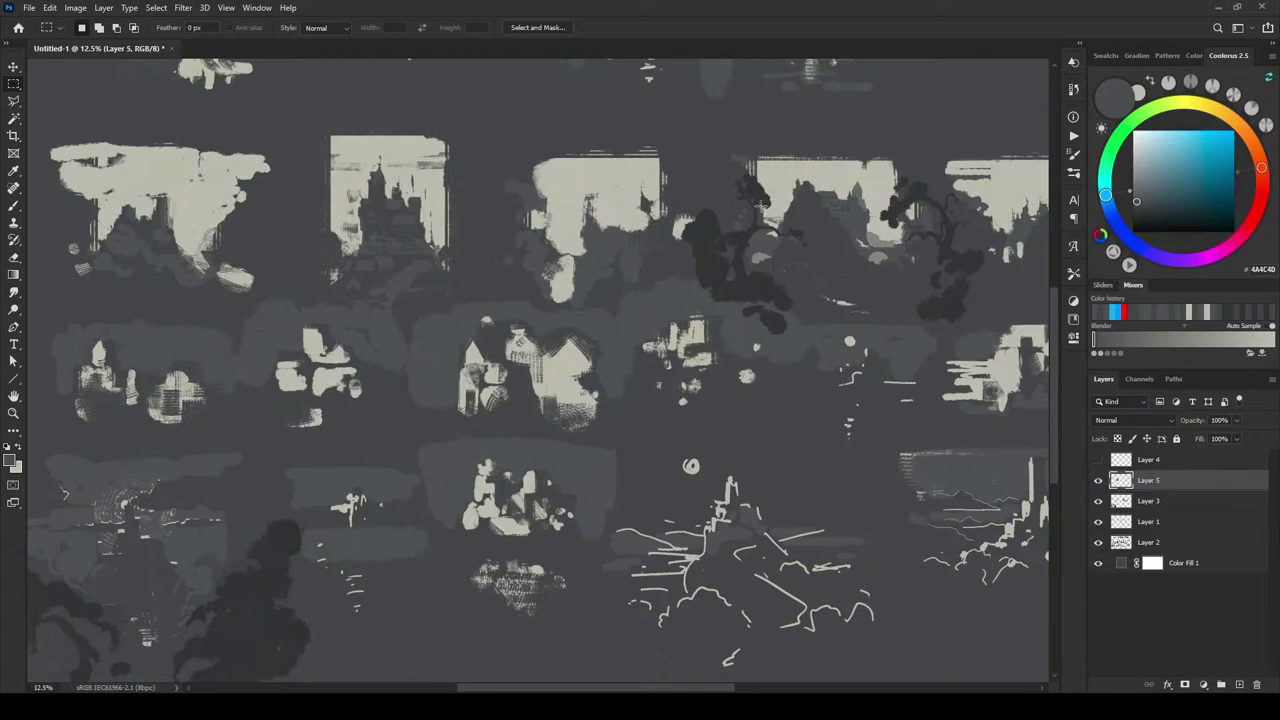
- Copy a top-row and a bottom-row thumbnail onto their own layers, then select all three copies
left_click_drag(765, 224, 519, 234)
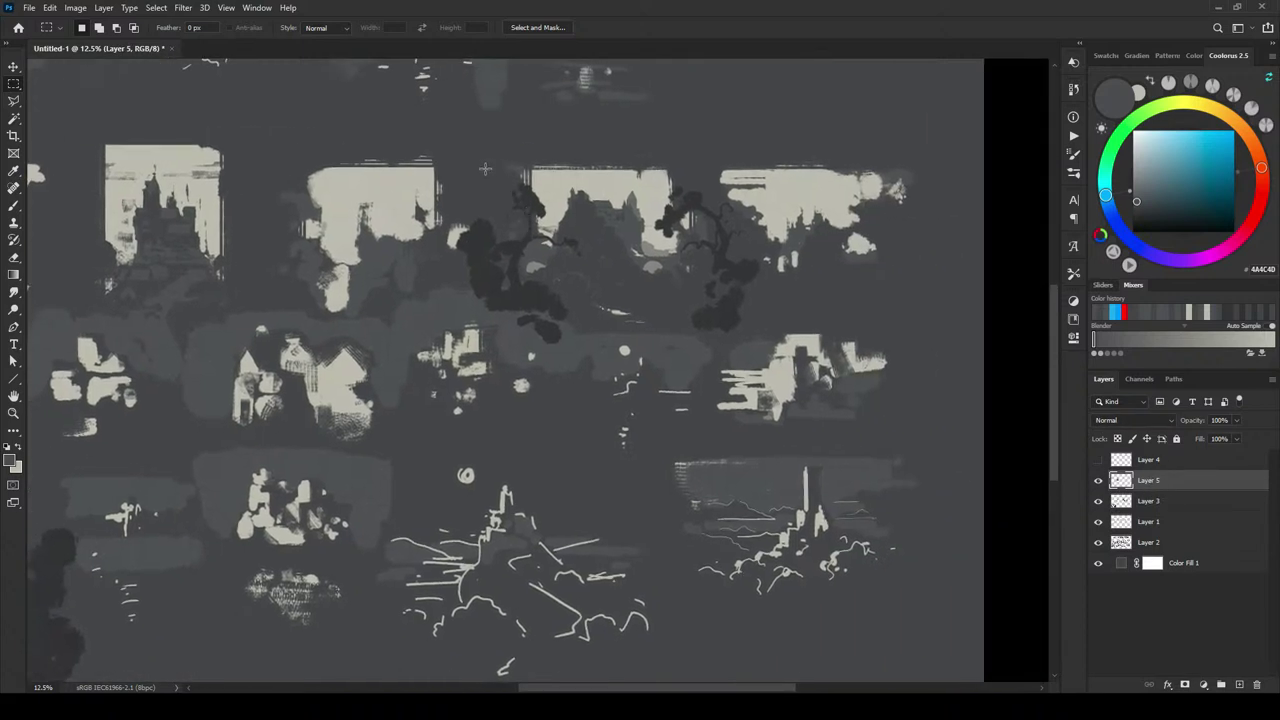
left_click_drag(494, 161, 708, 296)
key("ctrl+j")
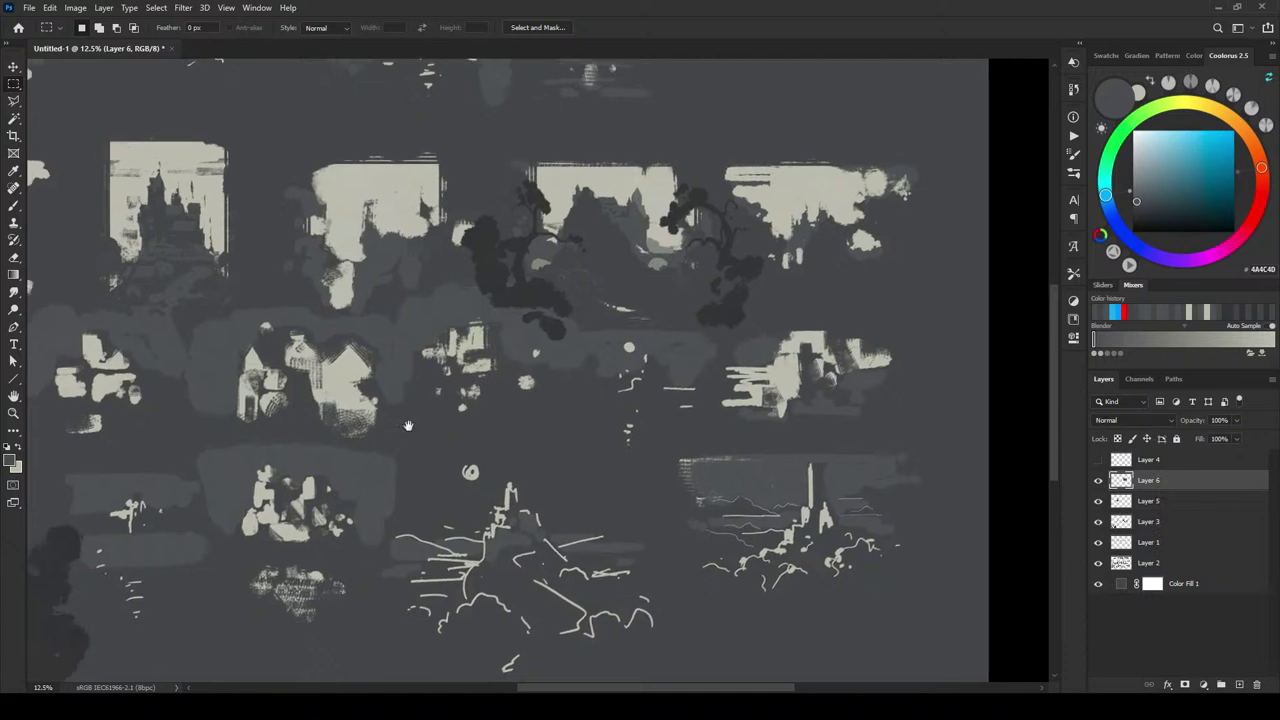
scroll(401, 428, "left", 5)
scroll(401, 428, "down", 3)
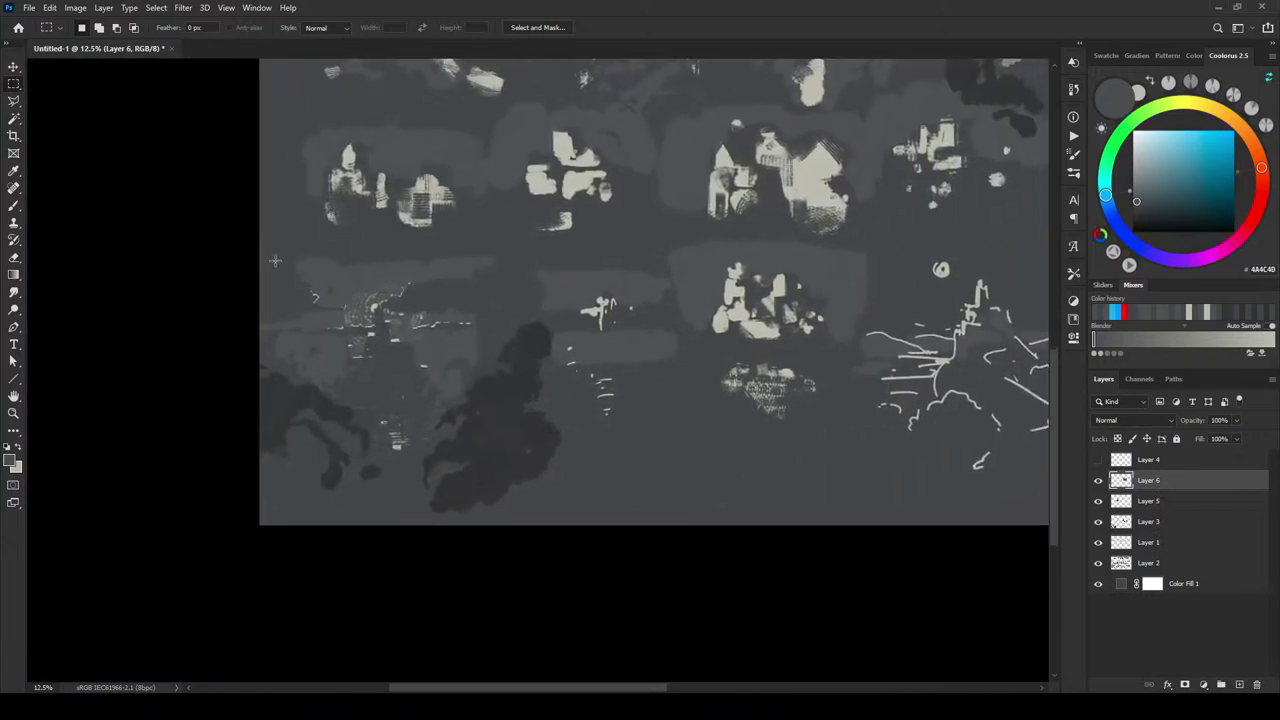
left_click_drag(264, 246, 530, 508)
key("ctrl+j")
left_click_drag(762, 332, 596, 392)
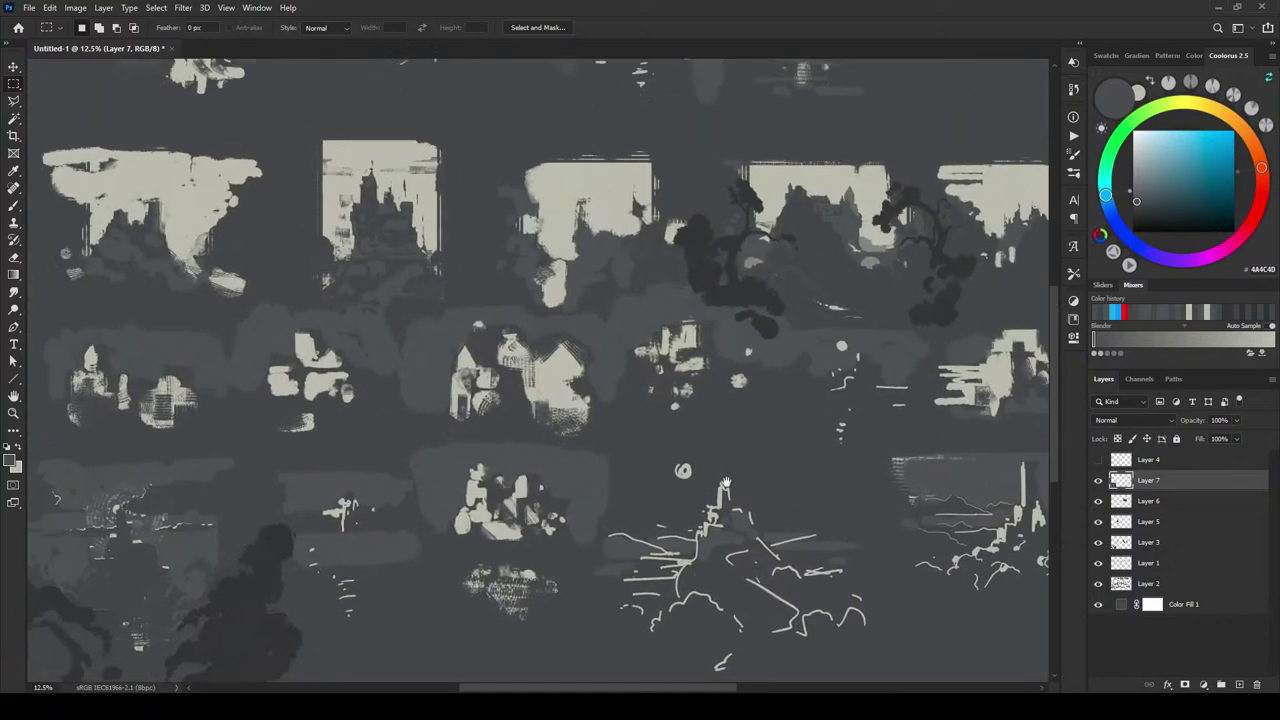
left_click(1172, 523, "shift")
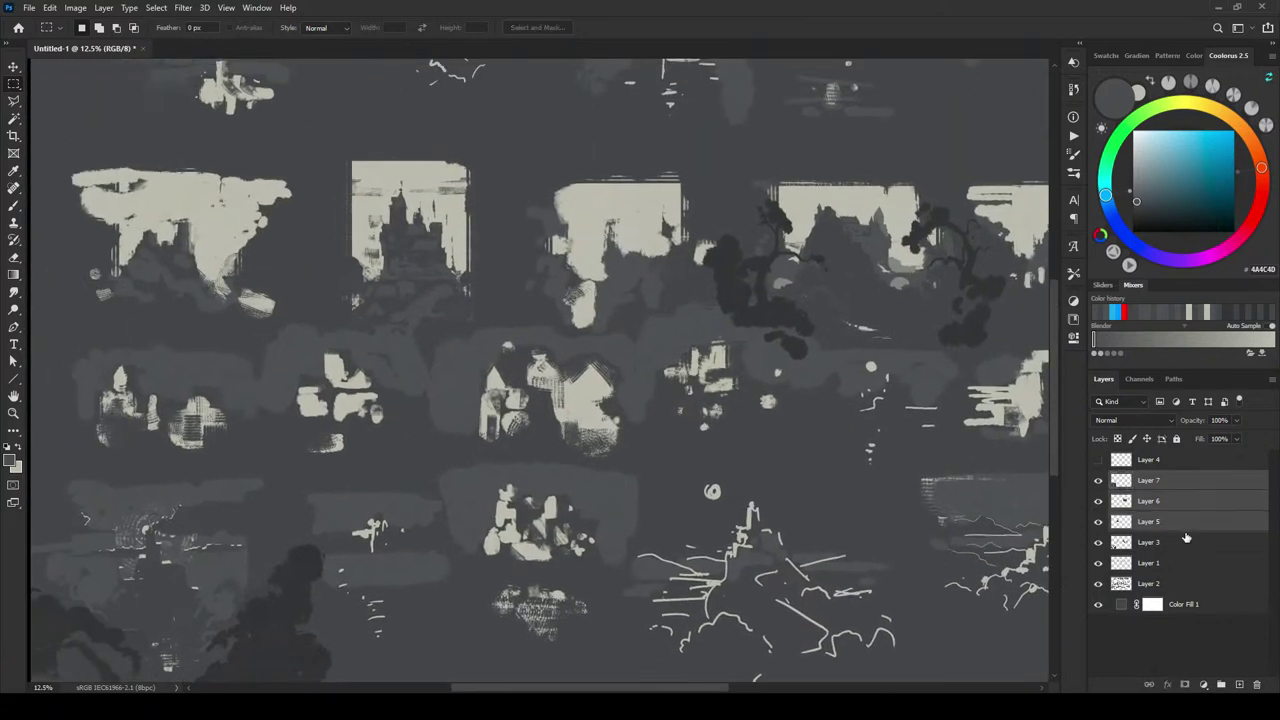
- Group Layers 5–7 into Group 1, reselect Layer 3 and fit the whole sheet in view
key("ctrl+g")
left_click(1133, 502)
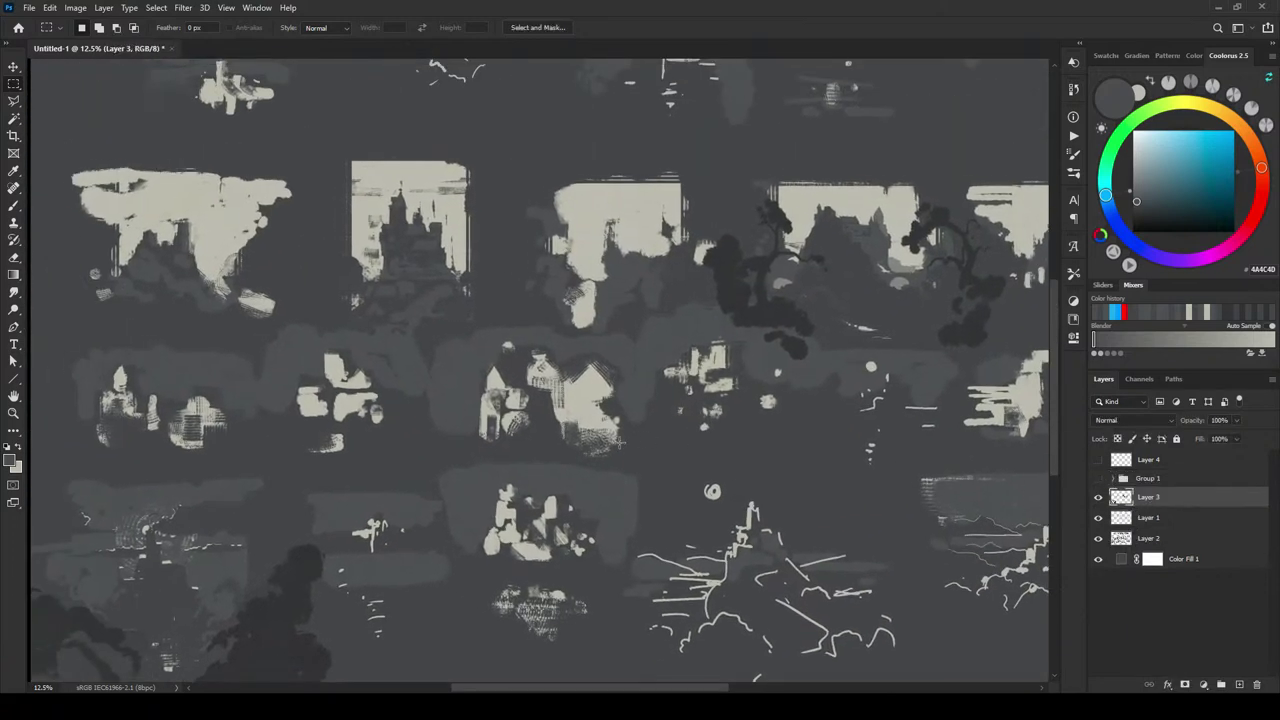
left_click_drag(571, 460, 531, 443)
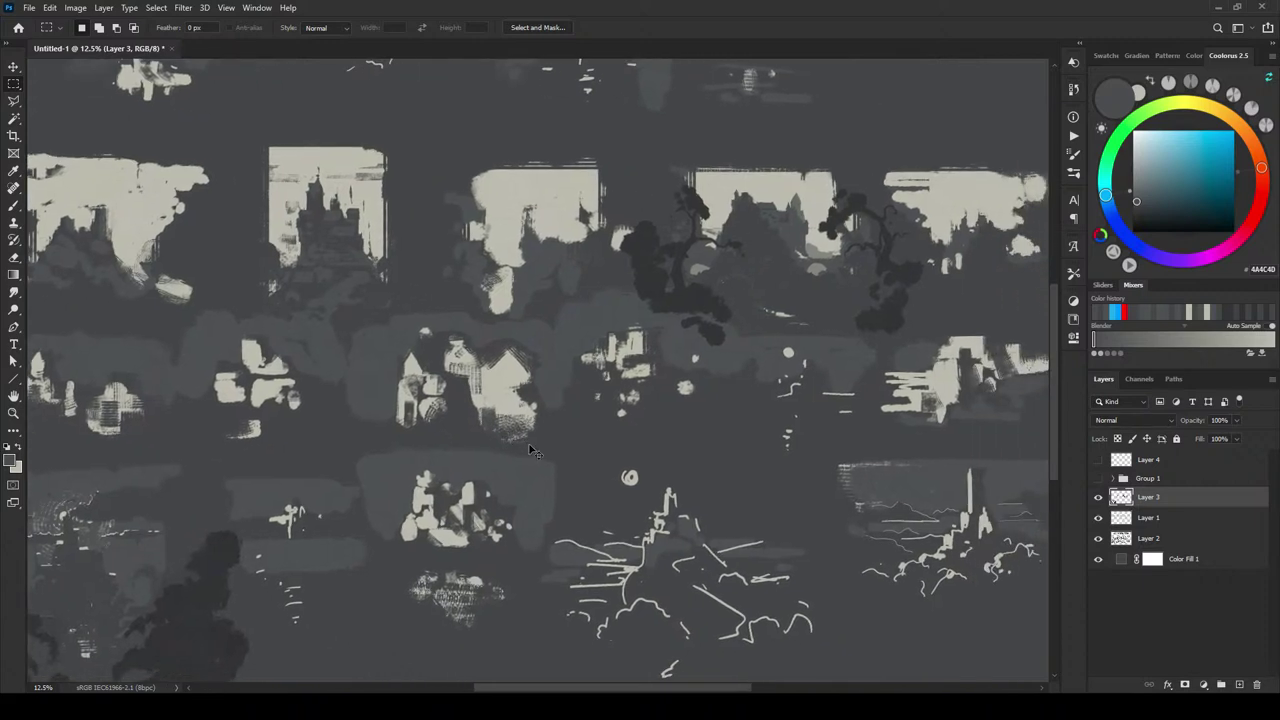
key("ctrl+minus")
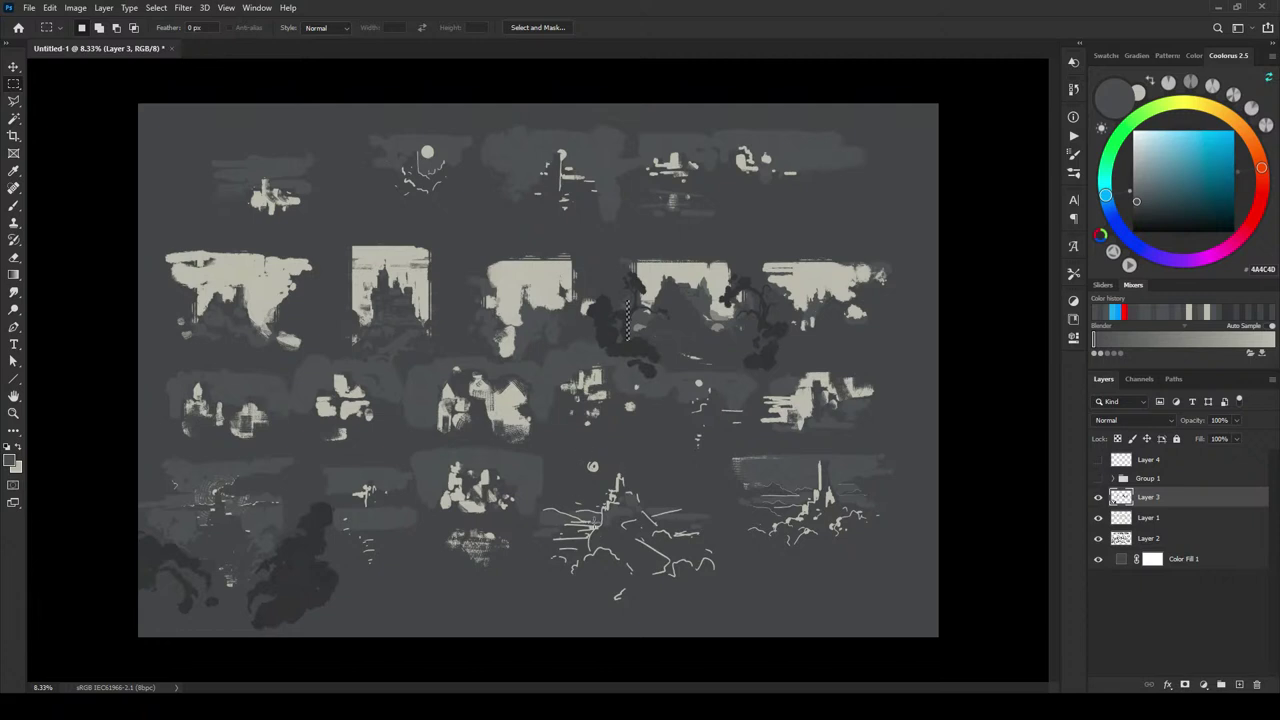
- Try a couple of thumbnail selections, then set a 400 px brush with the light cream tone
left_click_drag(560, 450, 710, 610)
left_click_drag(500, 128, 619, 246)
left_click(816, 358)
key("b")
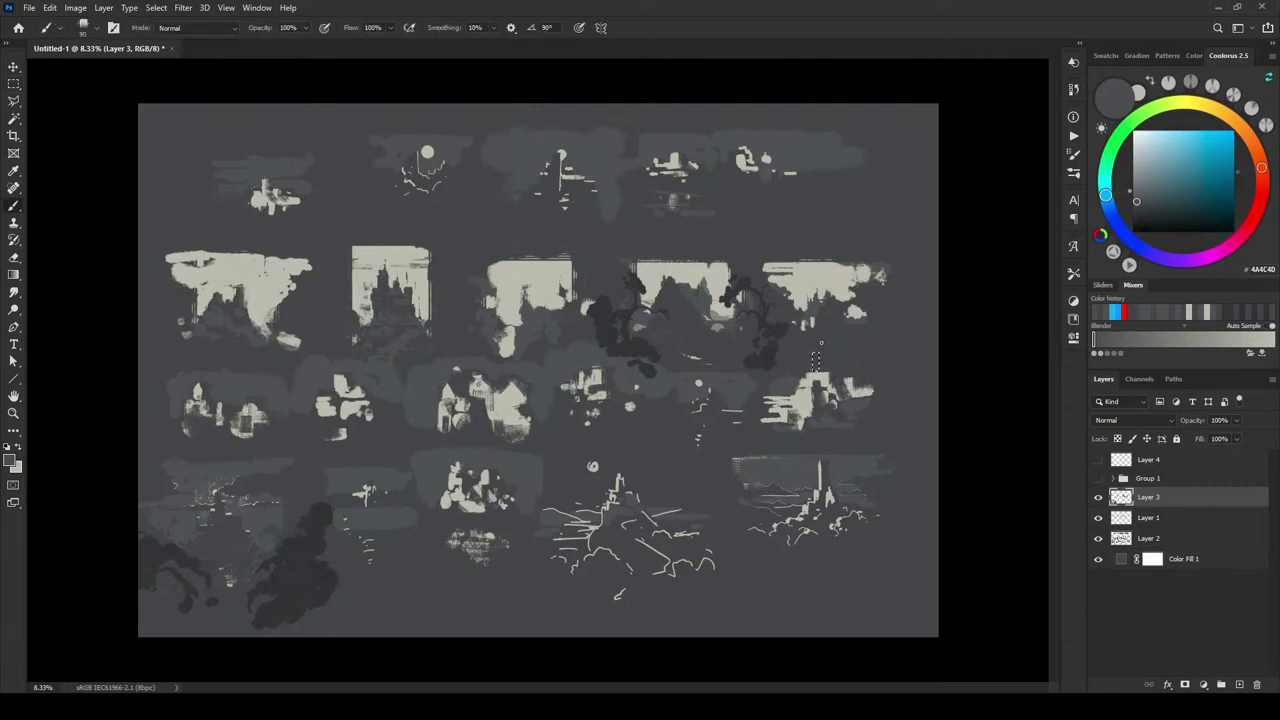
key("bracketright")
key("bracketright")
key("bracketright")
key("bracketright")
key("bracketright")
key("bracketright")
key("bracketright")
key("bracketright")
left_click(820, 358, "alt")
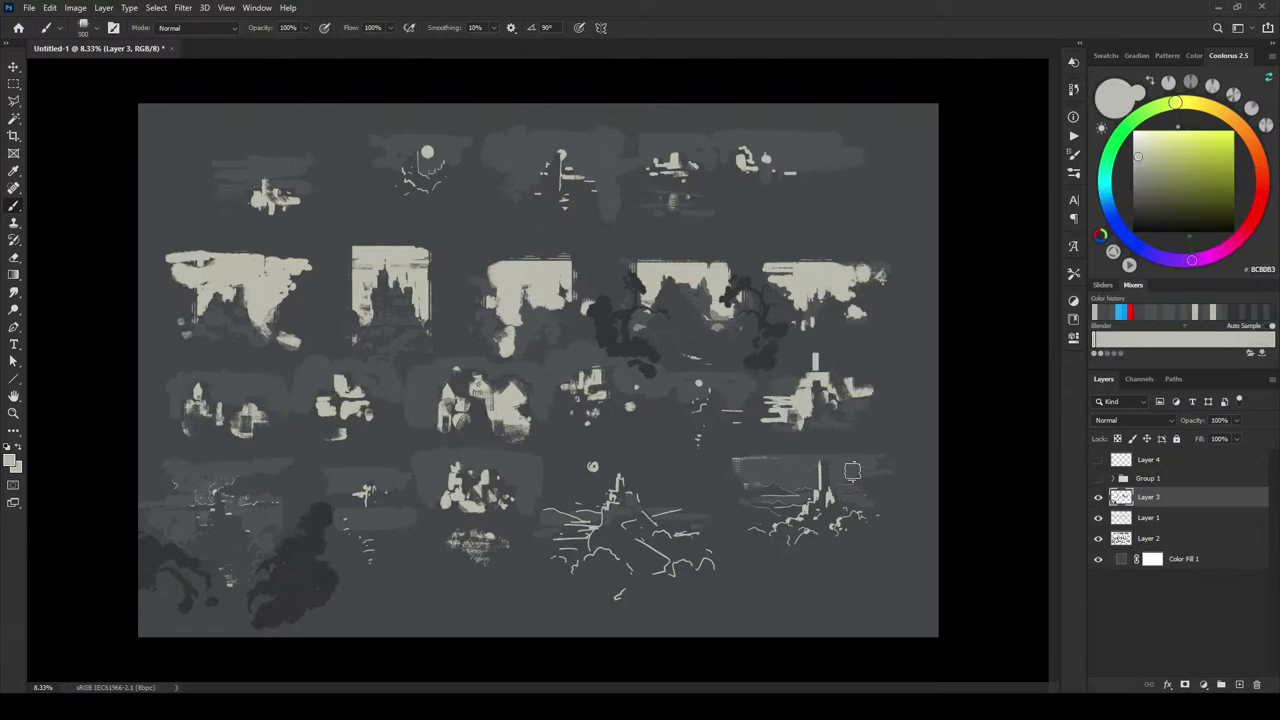
- Block in cream castle towers in the rightmost middle-row thumbnail, then sample dark grey 434547
key("m")
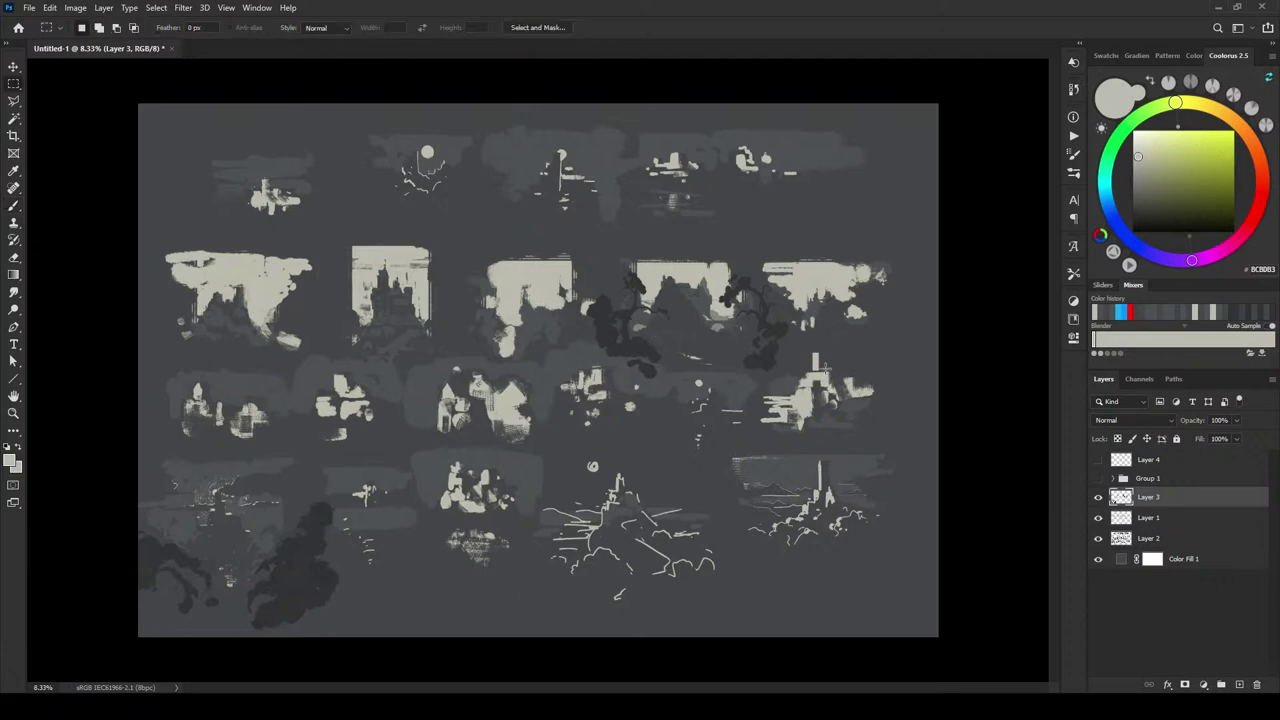
left_click_drag(826, 368, 845, 383)
left_click_drag(829, 363, 839, 368)
key("b")
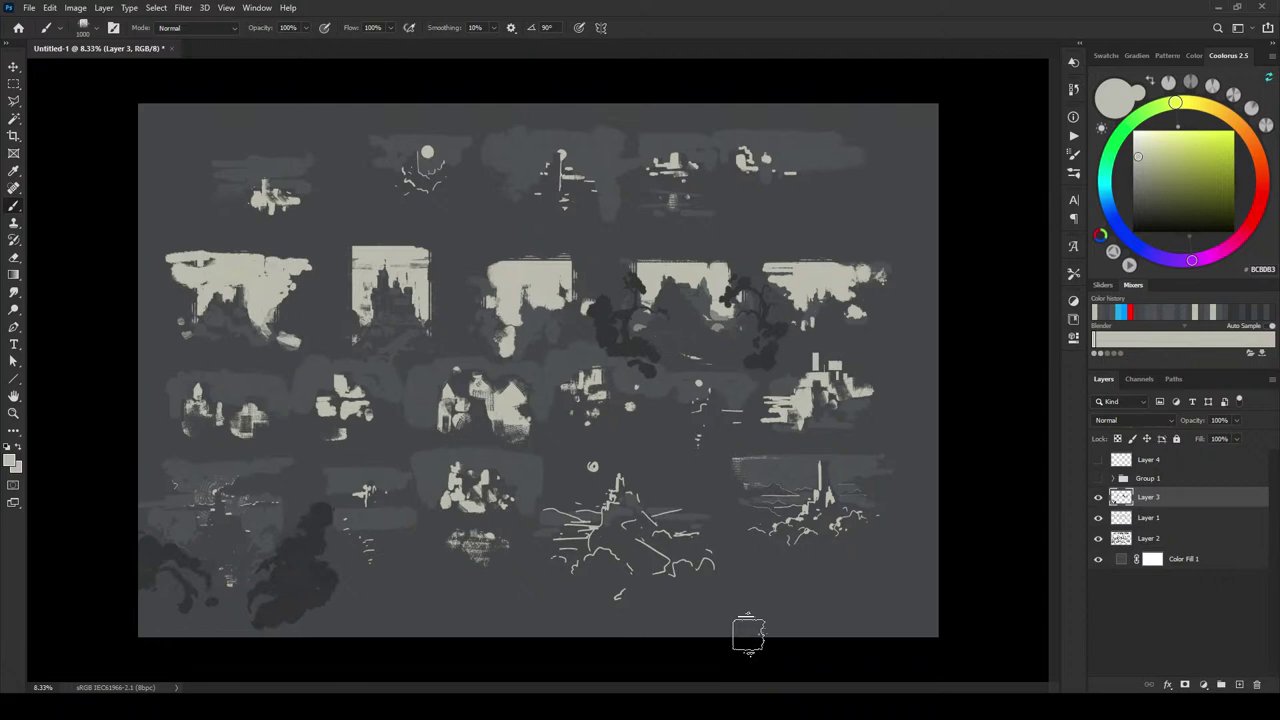
left_click(850, 345, "alt")
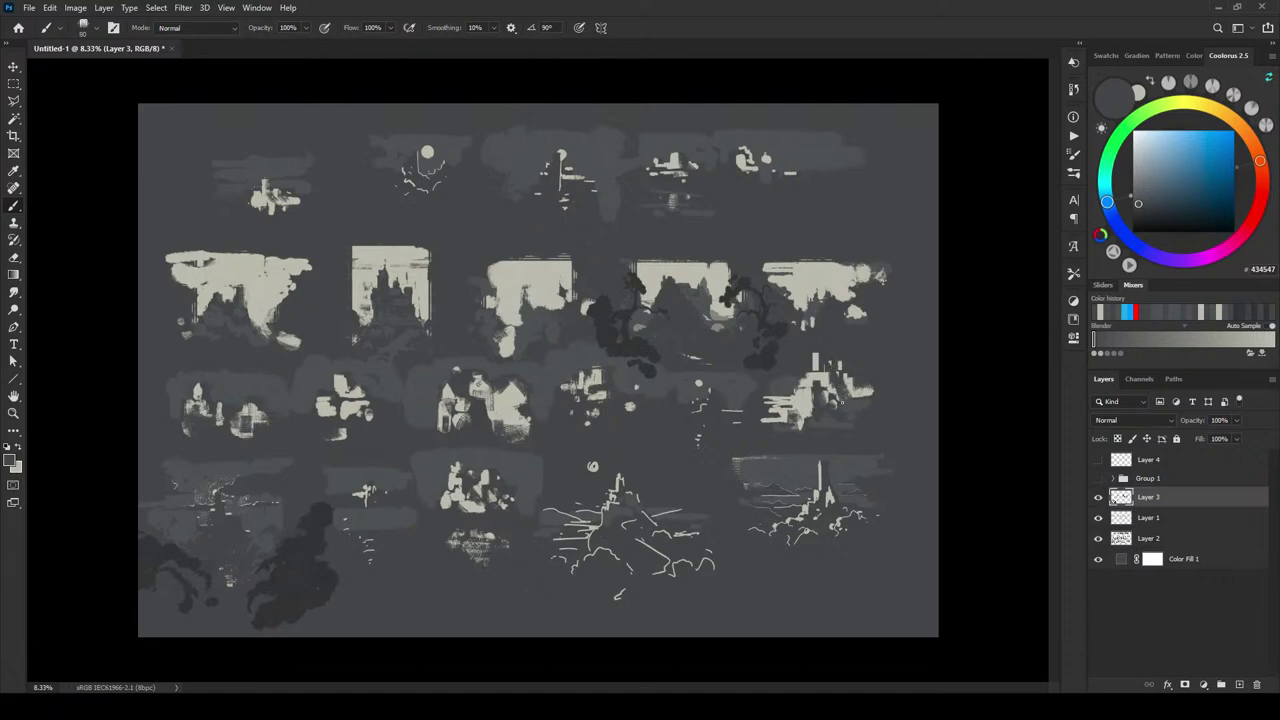
- Undo the last stroke, add a small light stroke, then paint dark grey over it
key("ctrl+z")
left_click(850, 355, "alt")
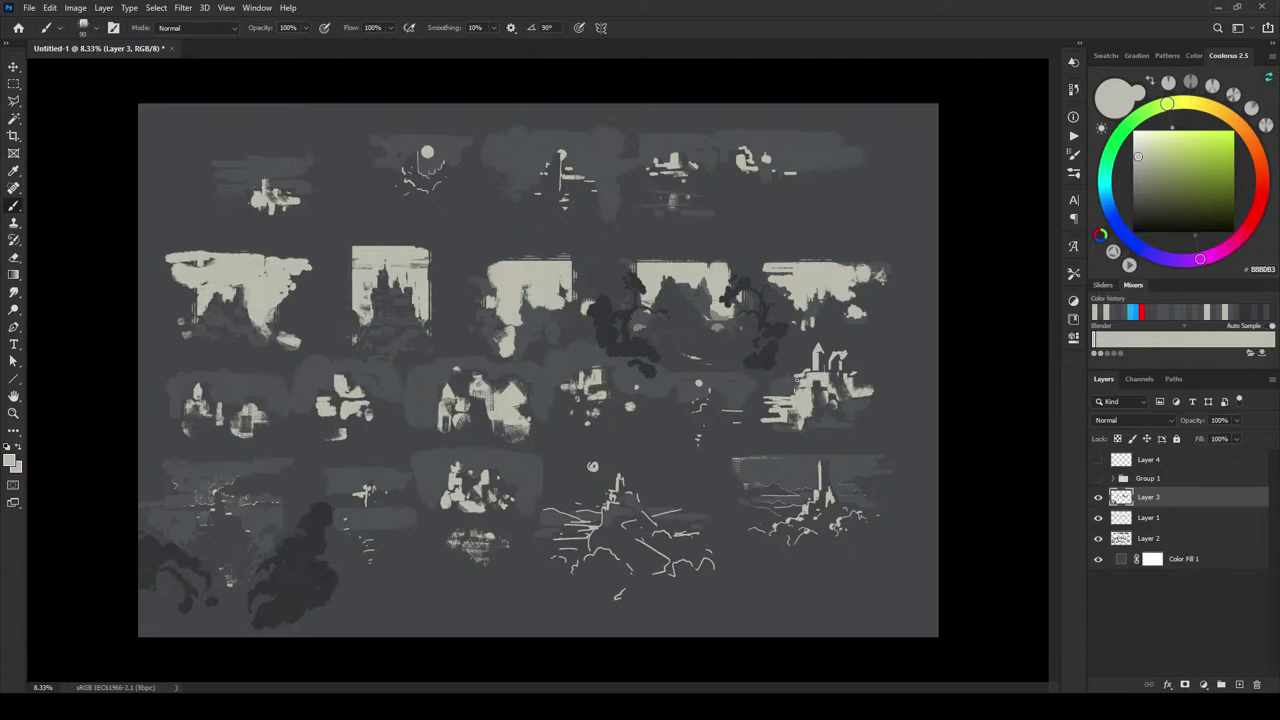
left_click_drag(793, 369, 807, 369)
left_click(809, 357, "alt")
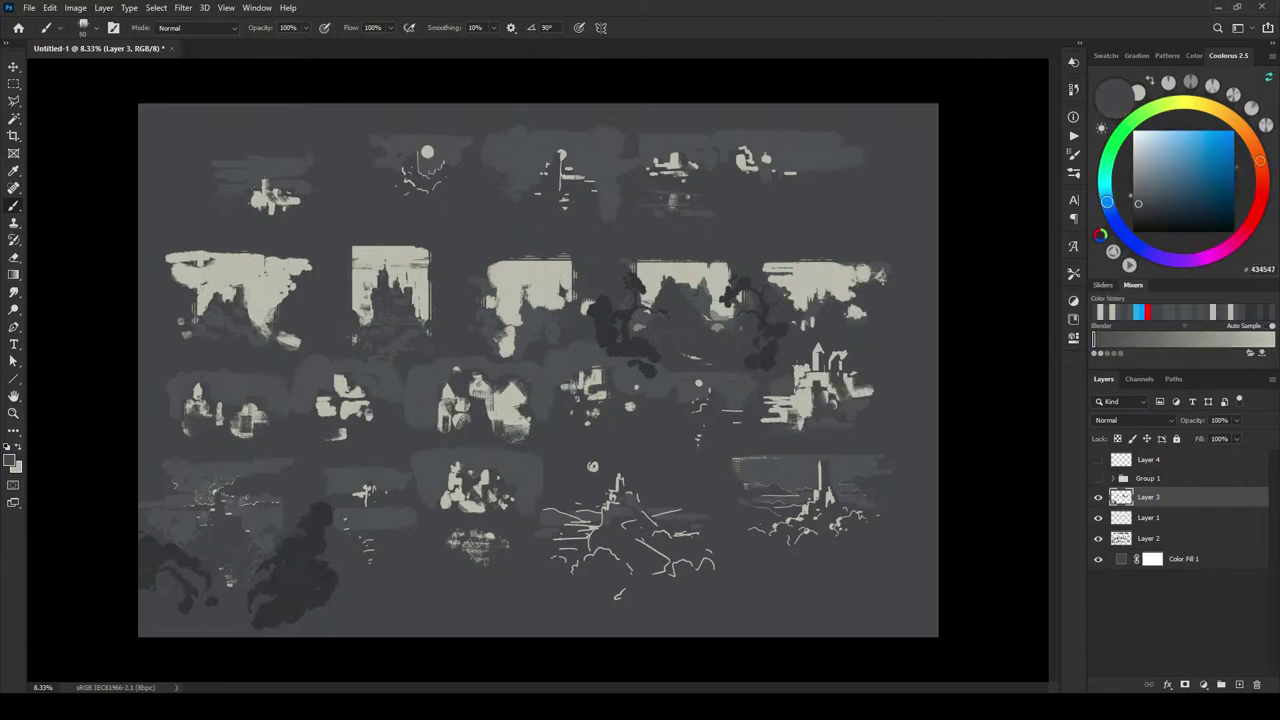
left_click_drag(794, 372, 806, 372)
- Alternate light and dark grey touches to carve tower shapes into the cream castle block
left_click(799, 372, "alt")
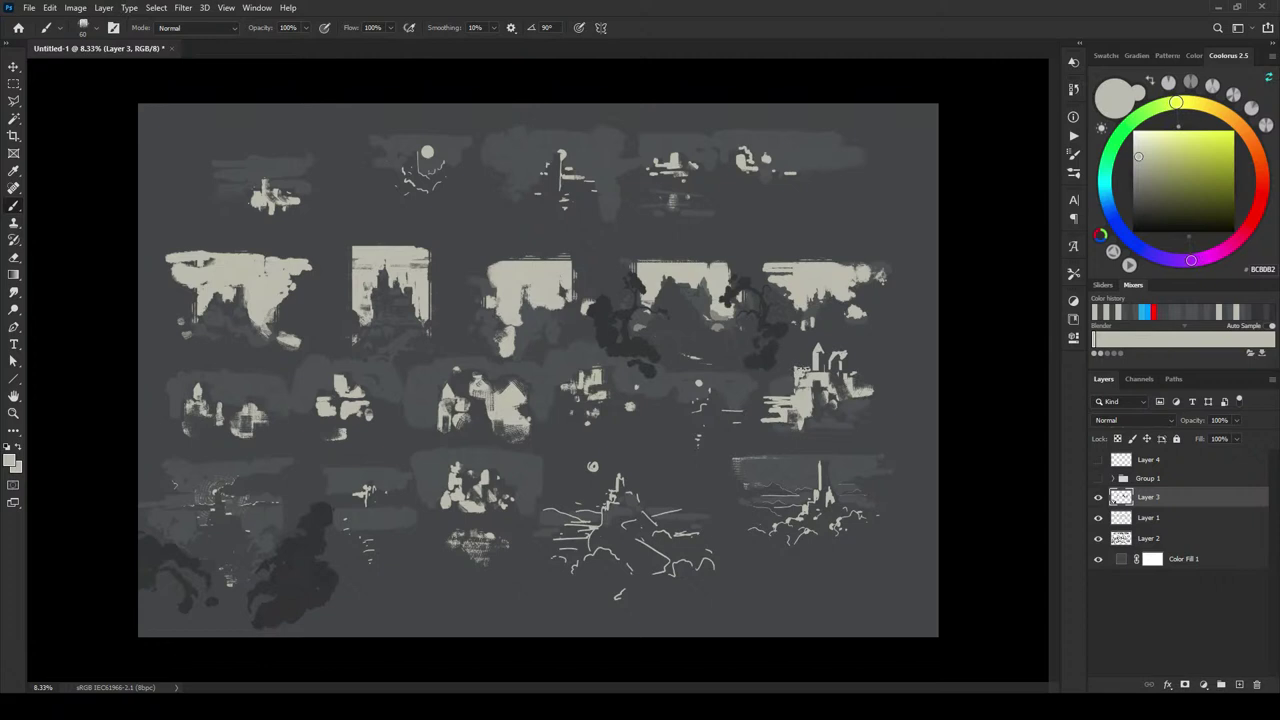
left_click_drag(798, 360, 793, 384)
left_click(800, 368, "alt")
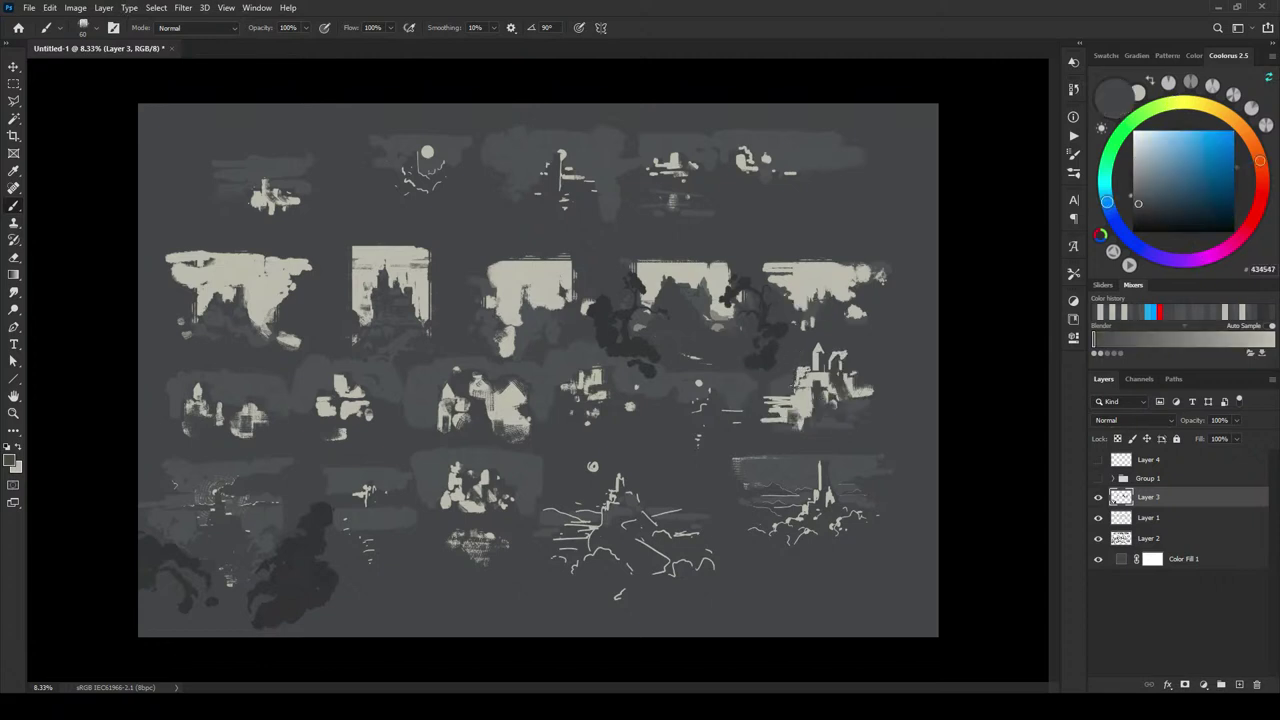
left_click(804, 372, "alt")
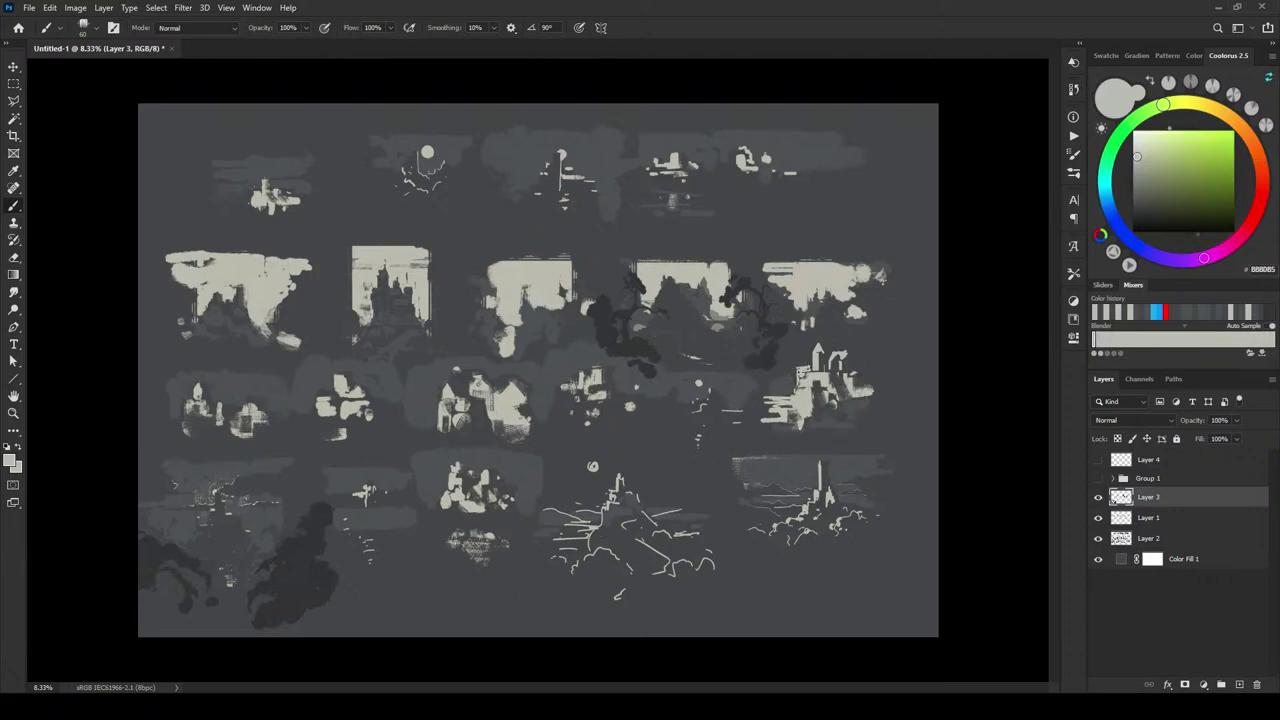
left_click_drag(798, 368, 795, 388)
left_click(802, 370, "alt")
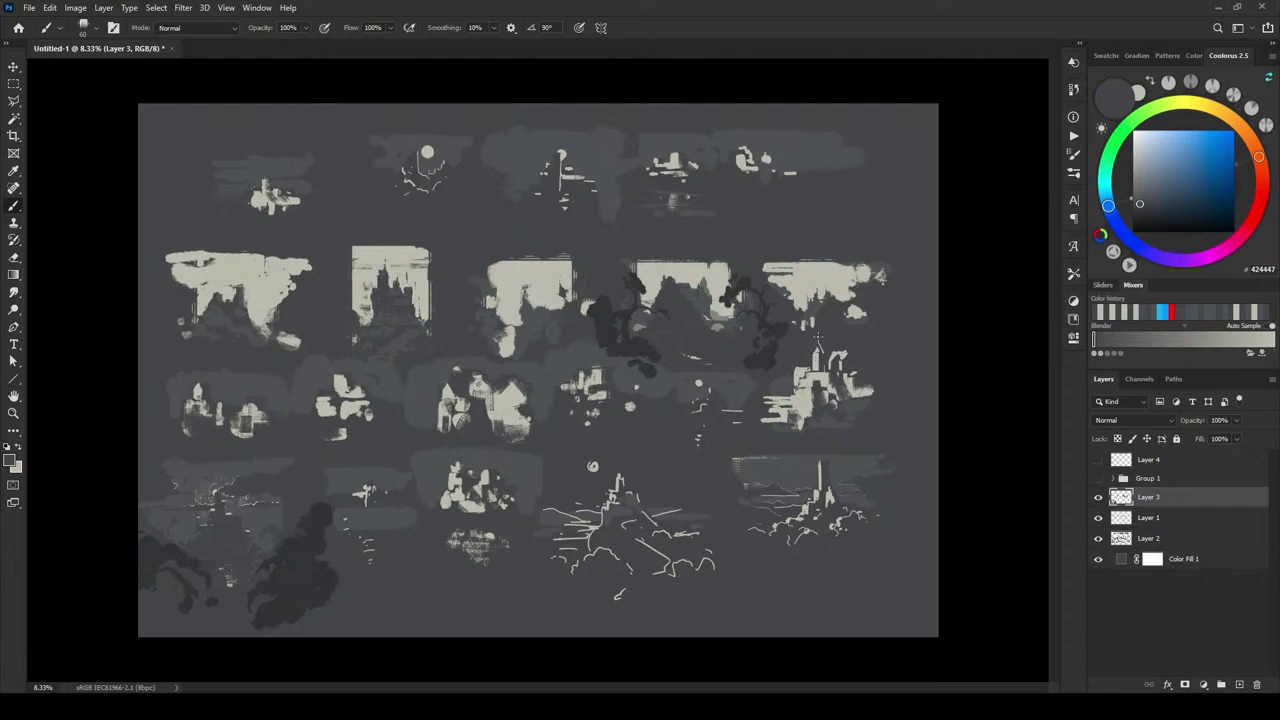
left_click(817, 352, "alt")
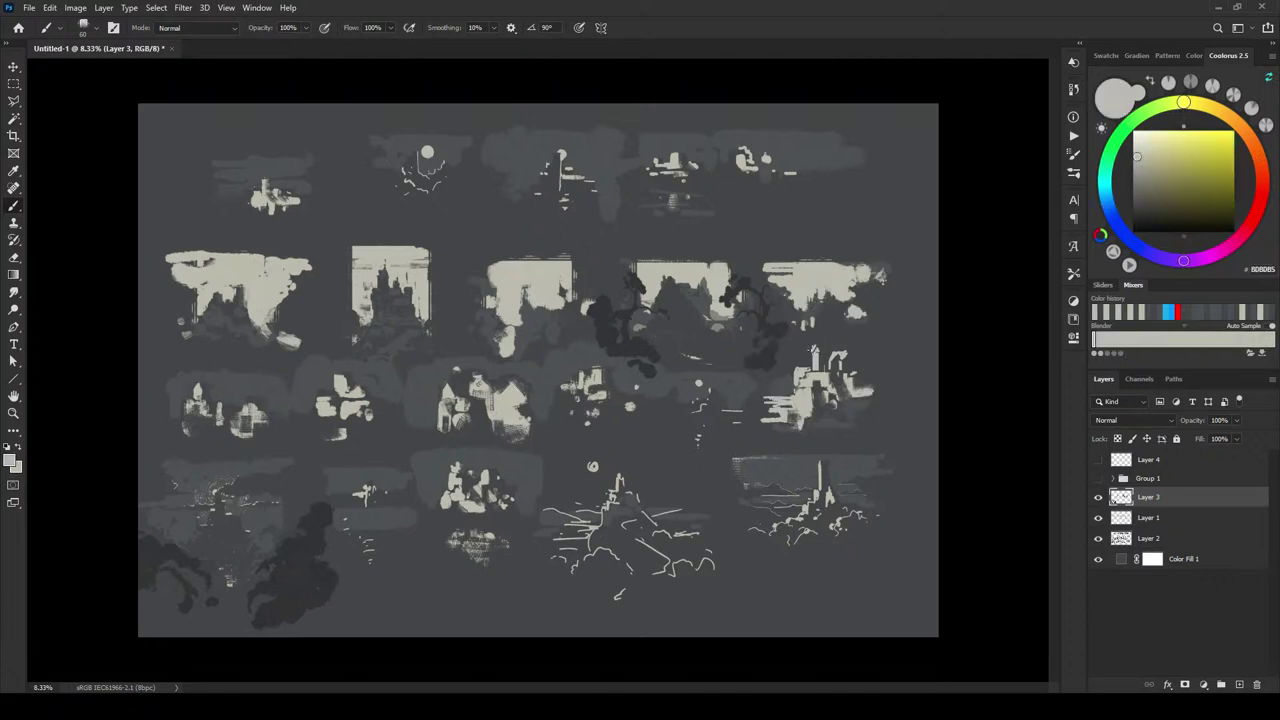
left_click(815, 352, "alt")
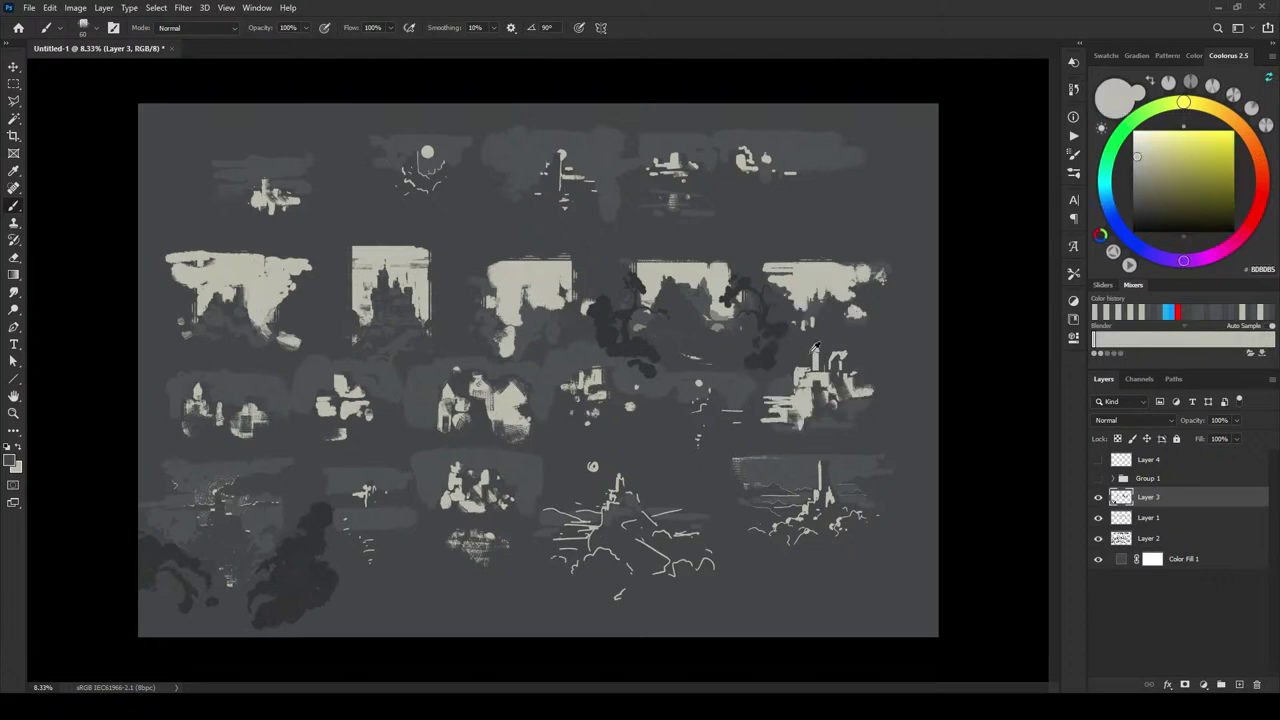
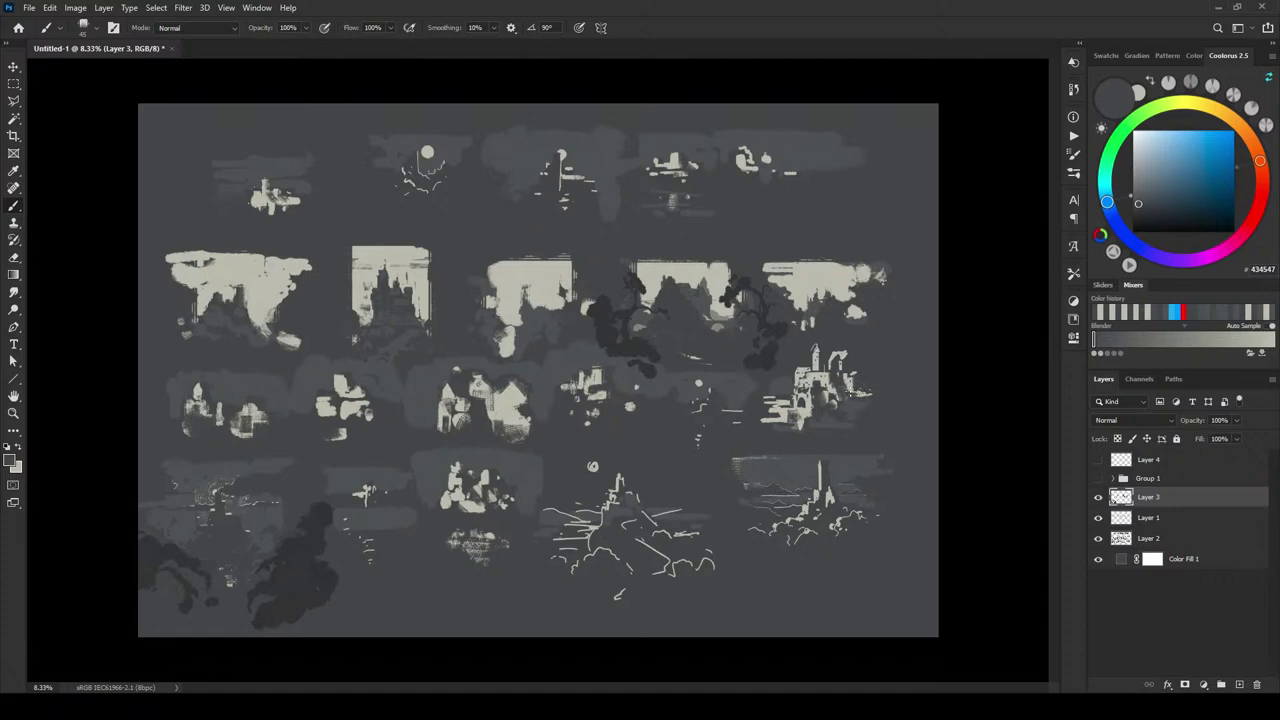
- Paint small dark marks at the castle's right edge and dark shapes under its lower-left base
left_click_drag(856, 390, 864, 402)
key("bracketright")
left_click(785, 394, "alt")
mouse_move(788, 398)
left_mouse_down()
mouse_move(768, 413)
mouse_move(786, 416)
mouse_move(770, 418)
left_mouse_up()
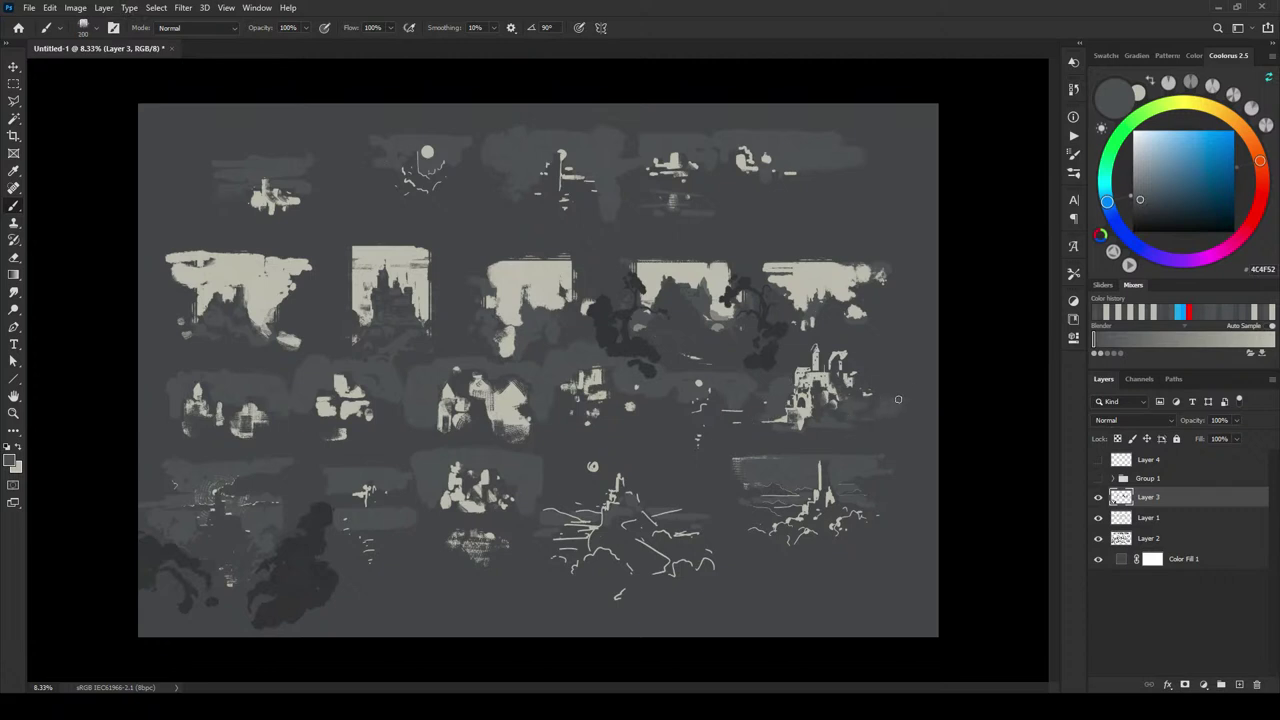
key("bracketright")
key("bracketright")
- Return to Layer 3, sample a dark purple and brush it below the castle
left_click(1182, 519)
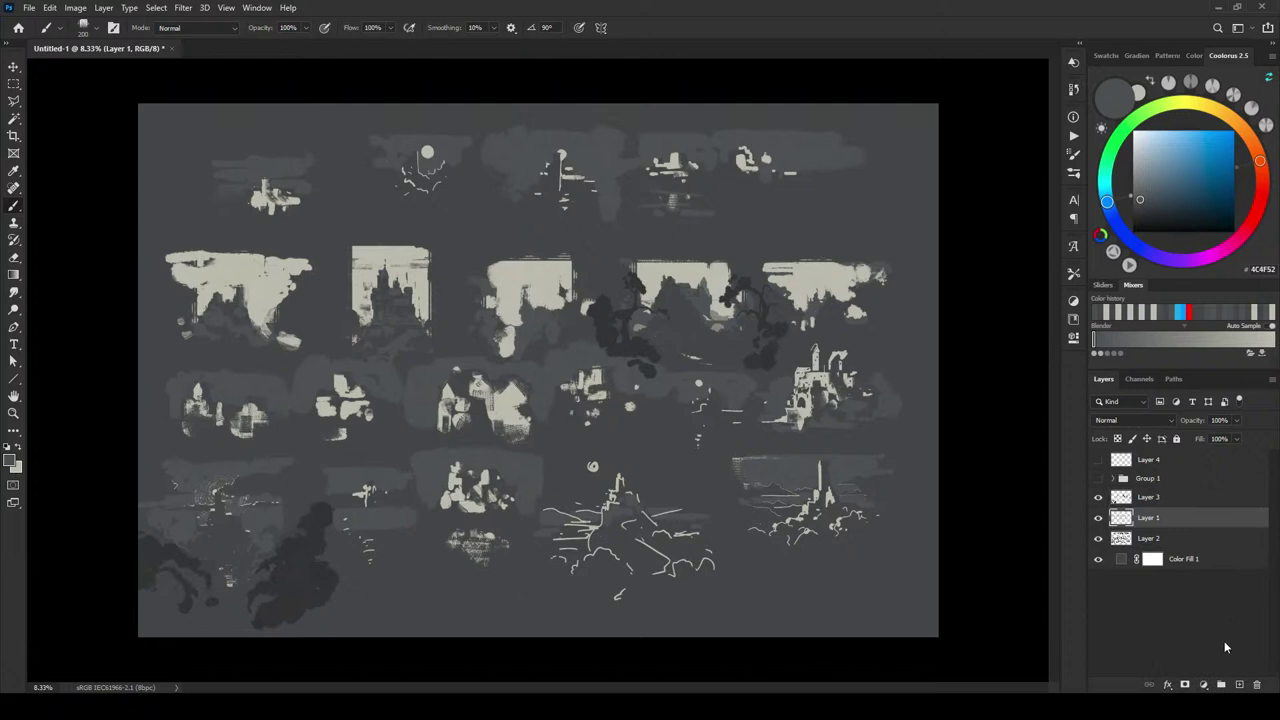
left_click(1166, 541)
key("bracketleft")
key("bracketleft")
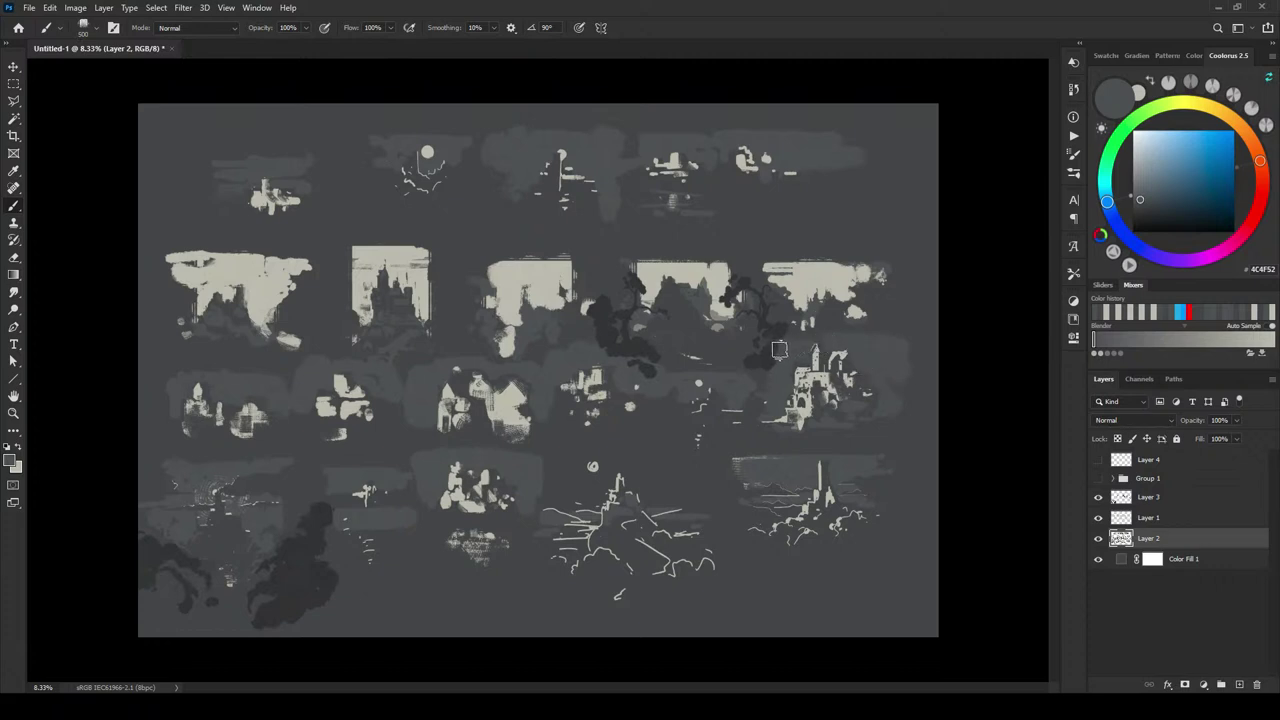
left_click(1118, 497)
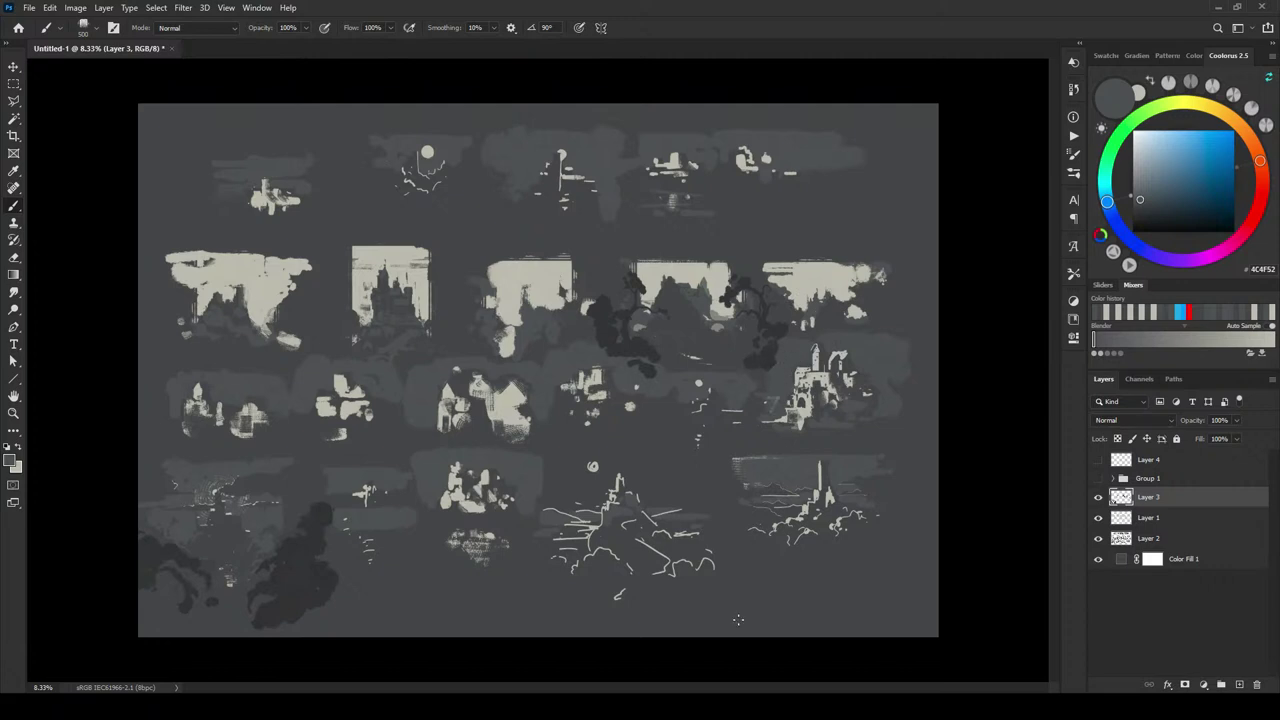
key("bracketleft")
key("bracketleft")
key("bracketleft")
left_click(770, 365, "alt")
mouse_move(778, 431)
left_mouse_down()
mouse_move(784, 420)
mouse_move(780, 434)
mouse_move(898, 420)
mouse_move(820, 412)
mouse_move(840, 414)
left_mouse_up()
key("bracketright")
key("bracketright")
key("bracketright")
key("bracketleft")
key("bracketleft")
key("bracketleft")
key("bracketleft")
key("bracketleft")
key("bracketleft")
key("bracketleft")
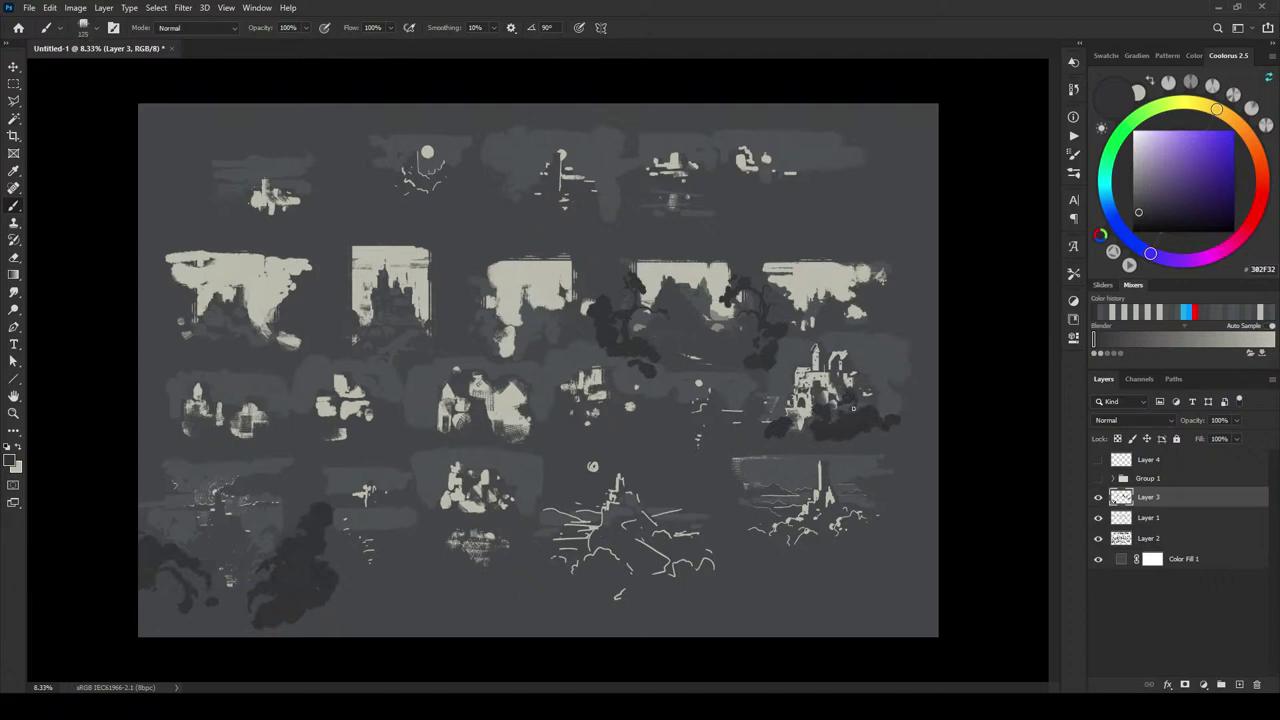
- Spread dark paint left of the castle's base and dab grey marks onto the base
key("bracketright")
key("bracketright")
key("bracketright")
left_click_drag(768, 434, 790, 440)
left_click(821, 406, "alt")
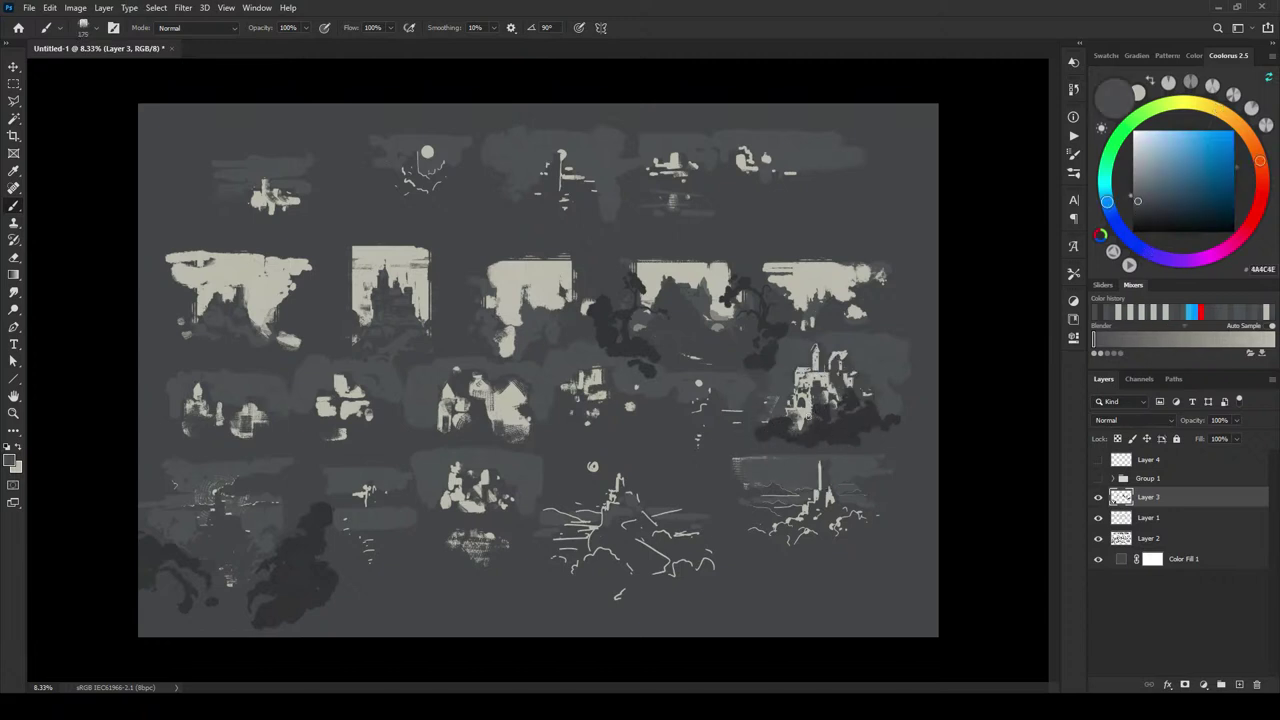
left_click(801, 412)
left_click_drag(800, 413, 800, 428)
- Dab light cream and dark grey accents under the castle, then sample further greys
left_click(815, 399, "alt")
left_click(828, 444)
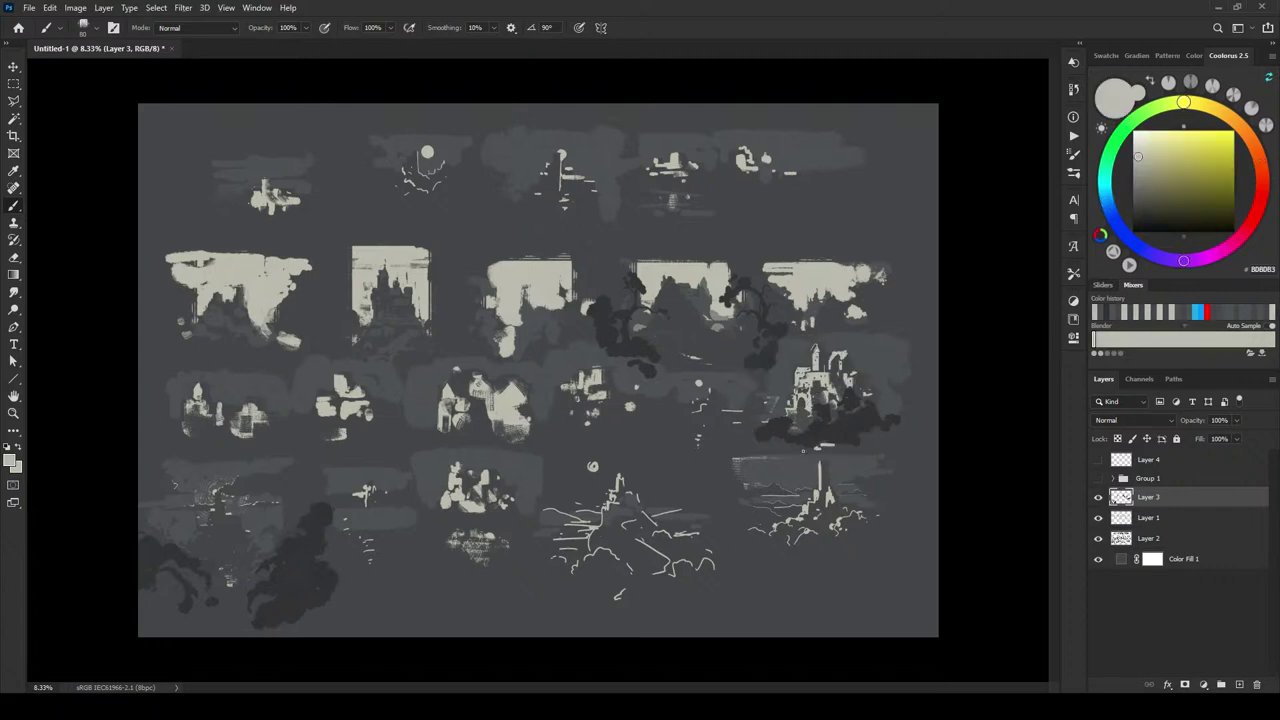
left_click(820, 422, "alt")
left_click(832, 444)
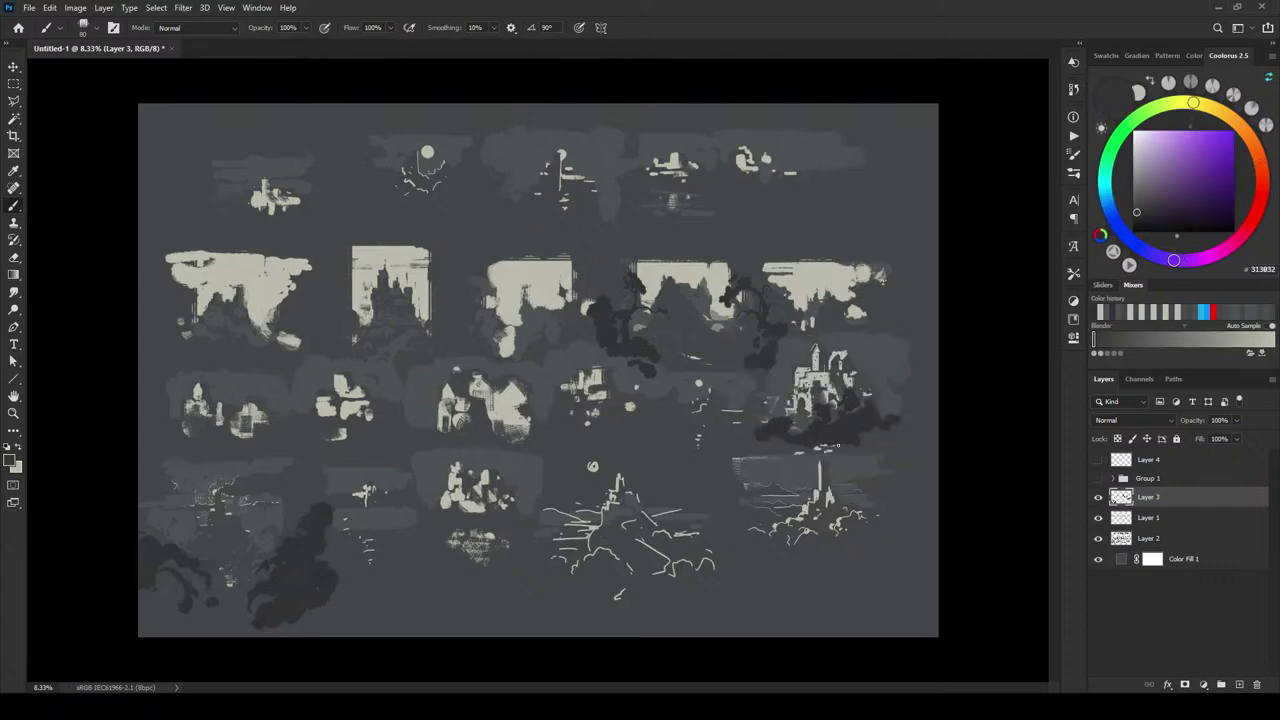
key("bracketright")
key("bracketright")
key("bracketright")
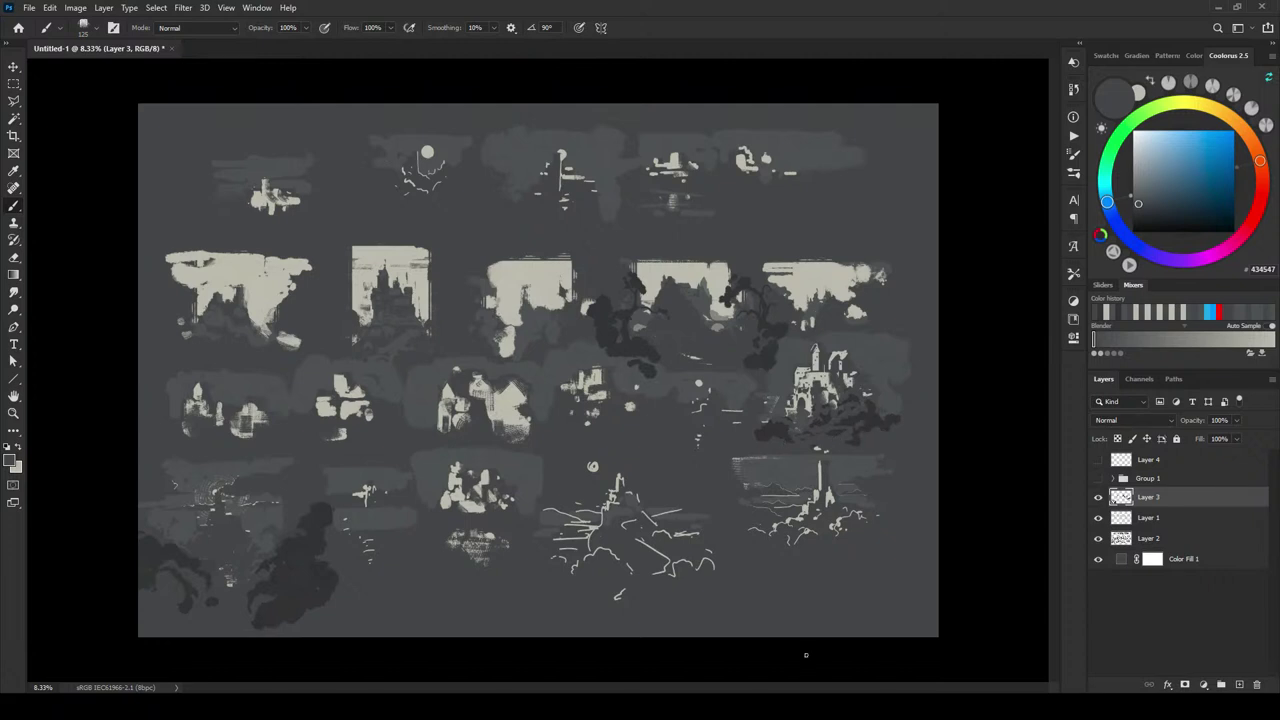
left_click(838, 339, "alt")
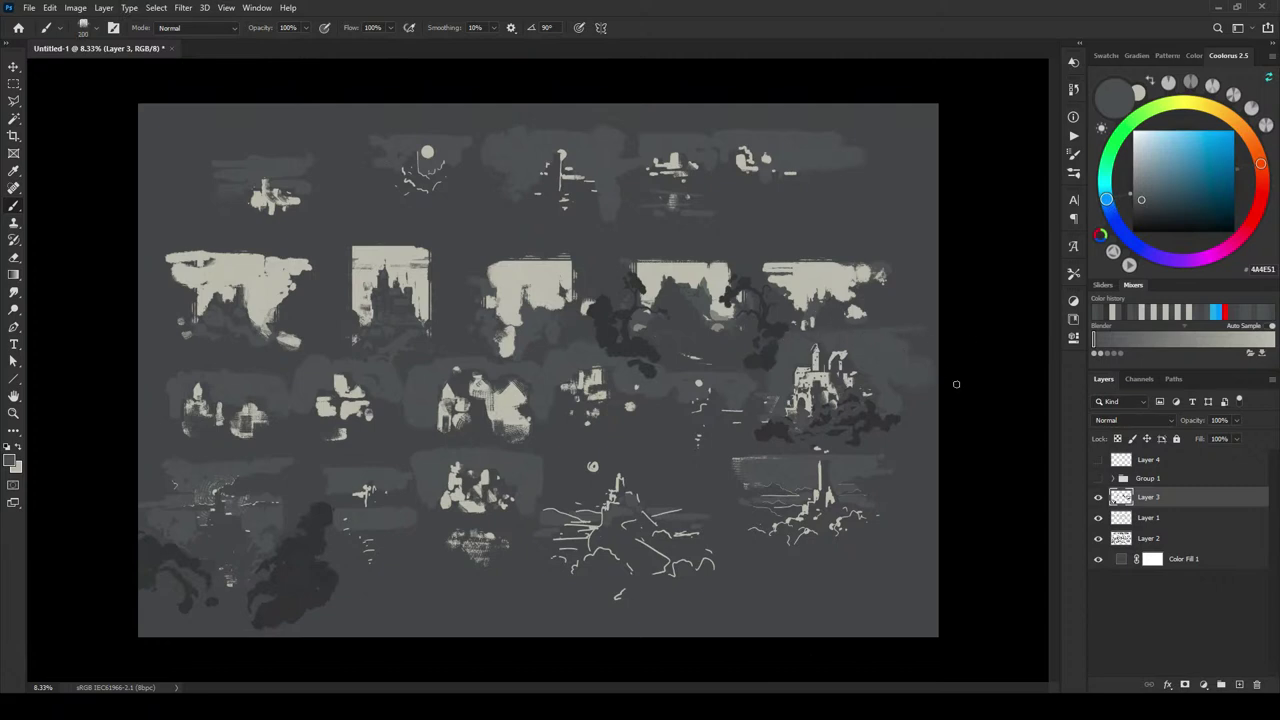
left_click(936, 350, "alt")
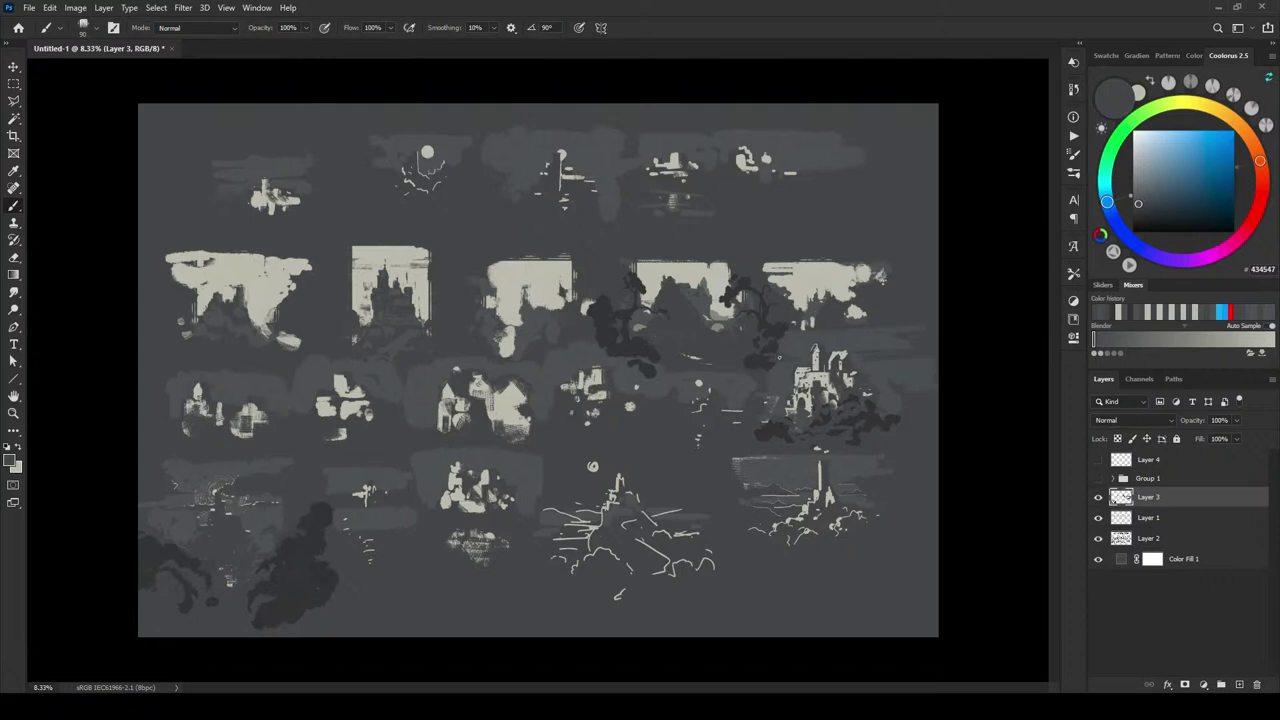
left_click(789, 381, "alt")
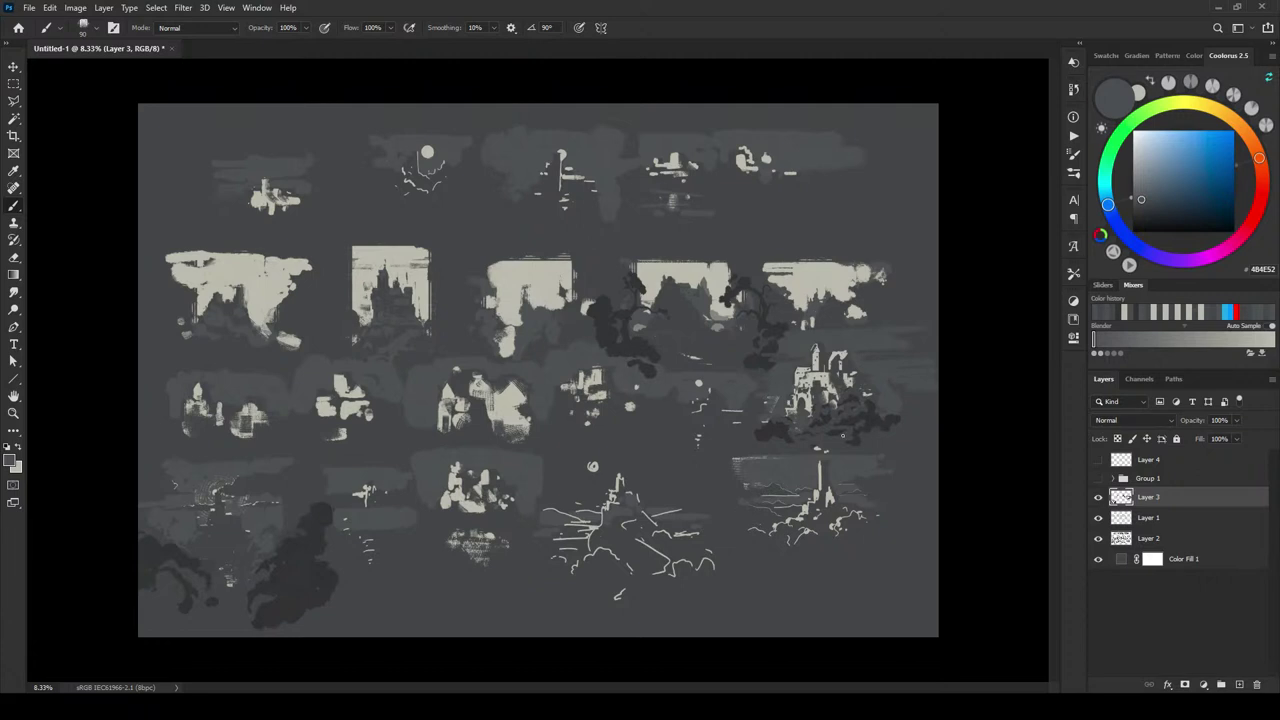
- Marquee around the castle thumbnail, check Group 1's layers, deselect, and resume painting on Layer 3
key("m")
mouse_move(760, 328)
left_mouse_down()
mouse_move(918, 447)
mouse_move(885, 380)
mouse_move(911, 444)
left_mouse_up()
left_click(918, 447)
left_click(1150, 480)
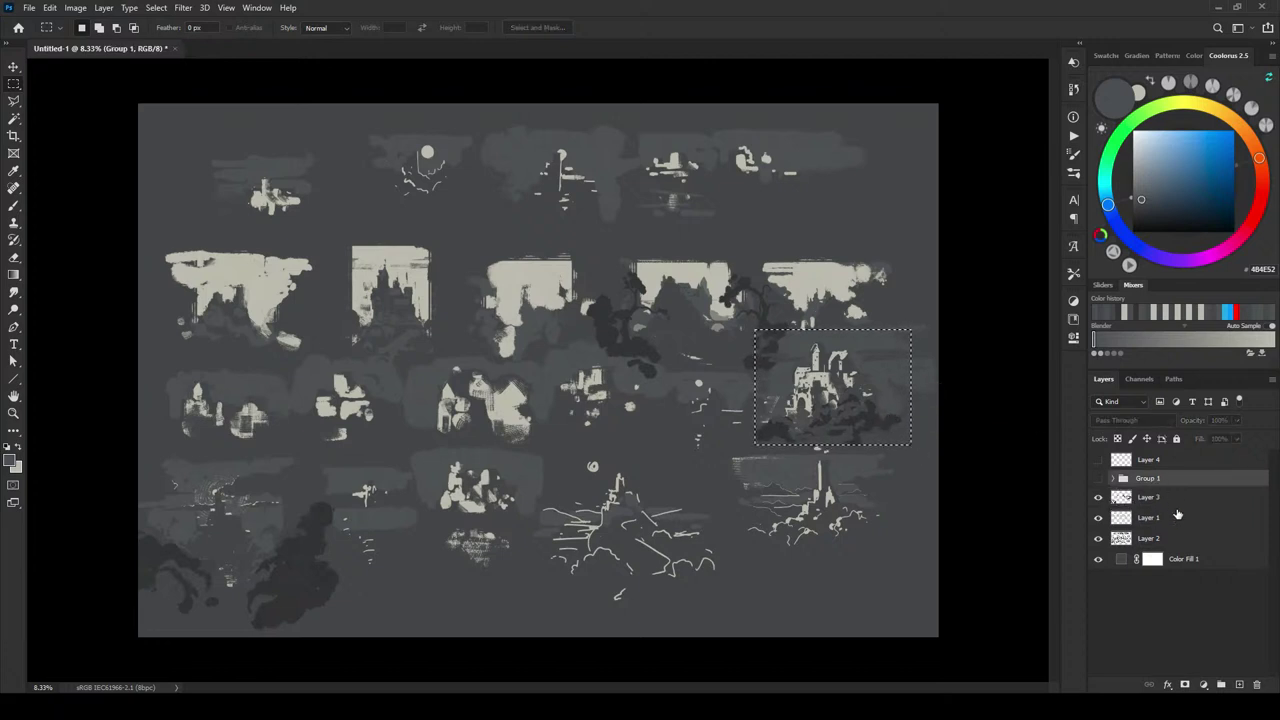
key("ctrl+shift+alt+n")
key("ctrl+shift+alt+n")
key("ctrl+shift+alt+n")
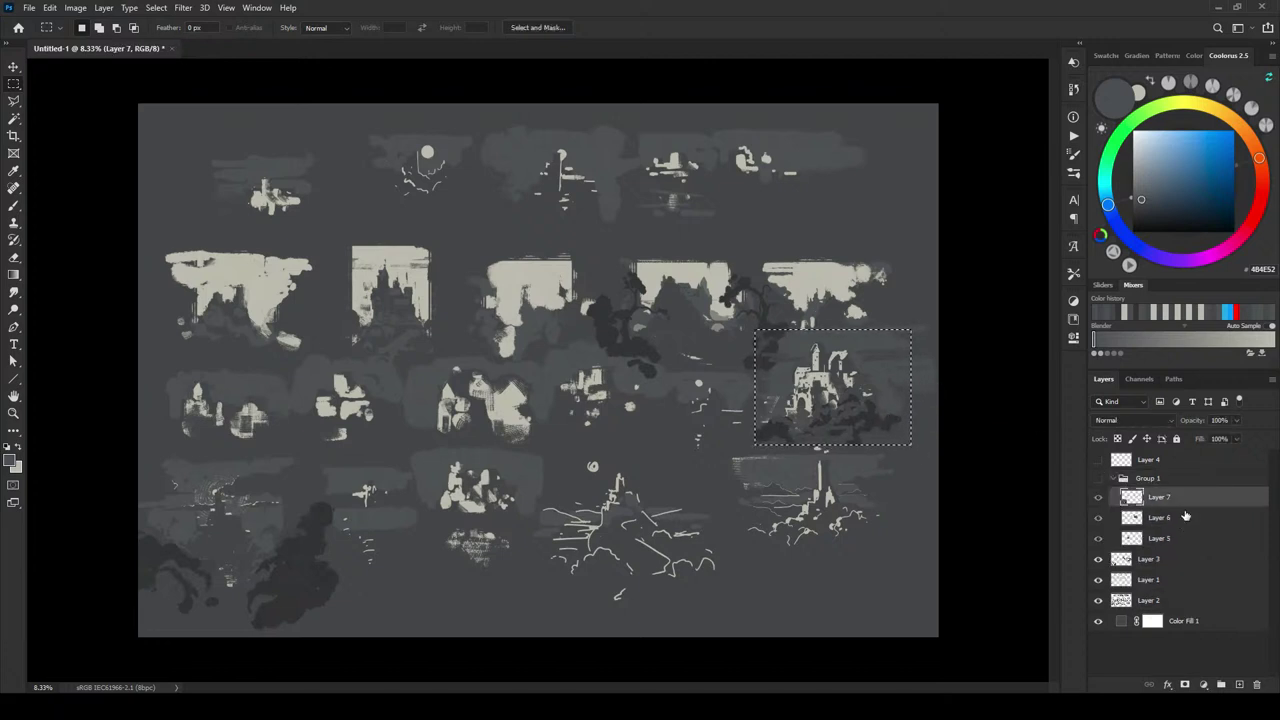
key("ctrl+d")
left_click(1113, 478)
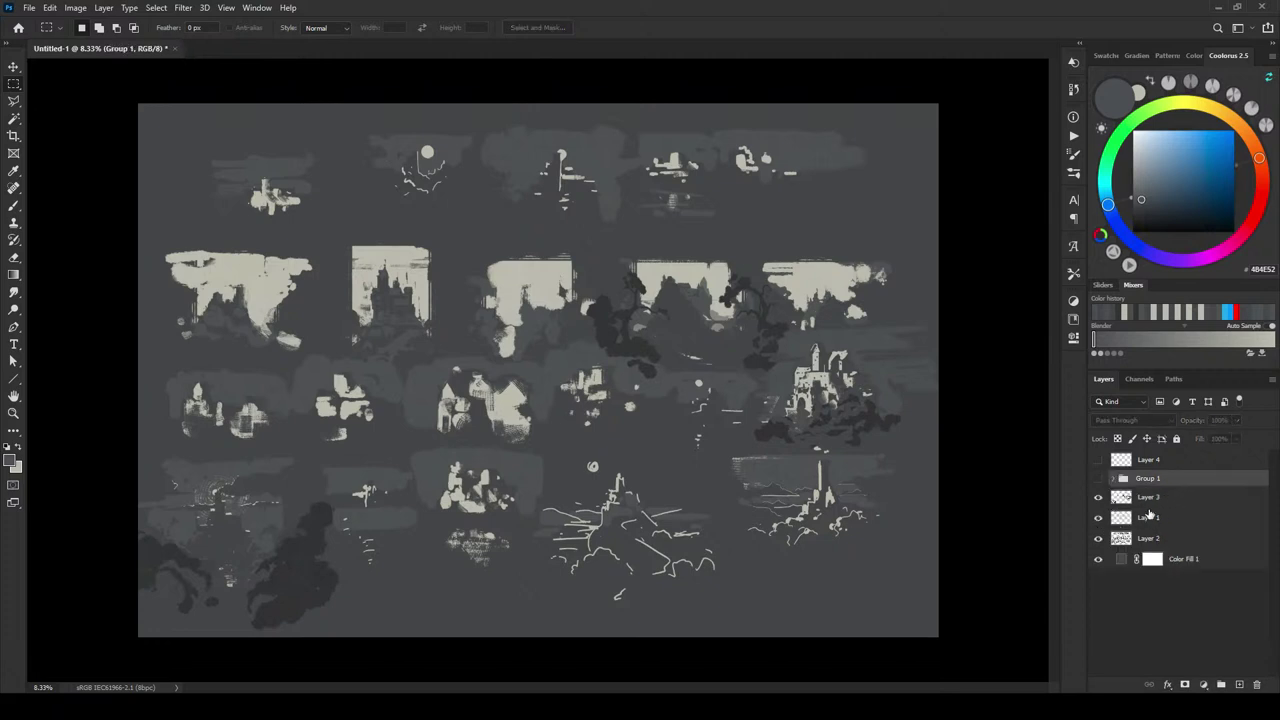
left_click(1142, 500)
key("b")
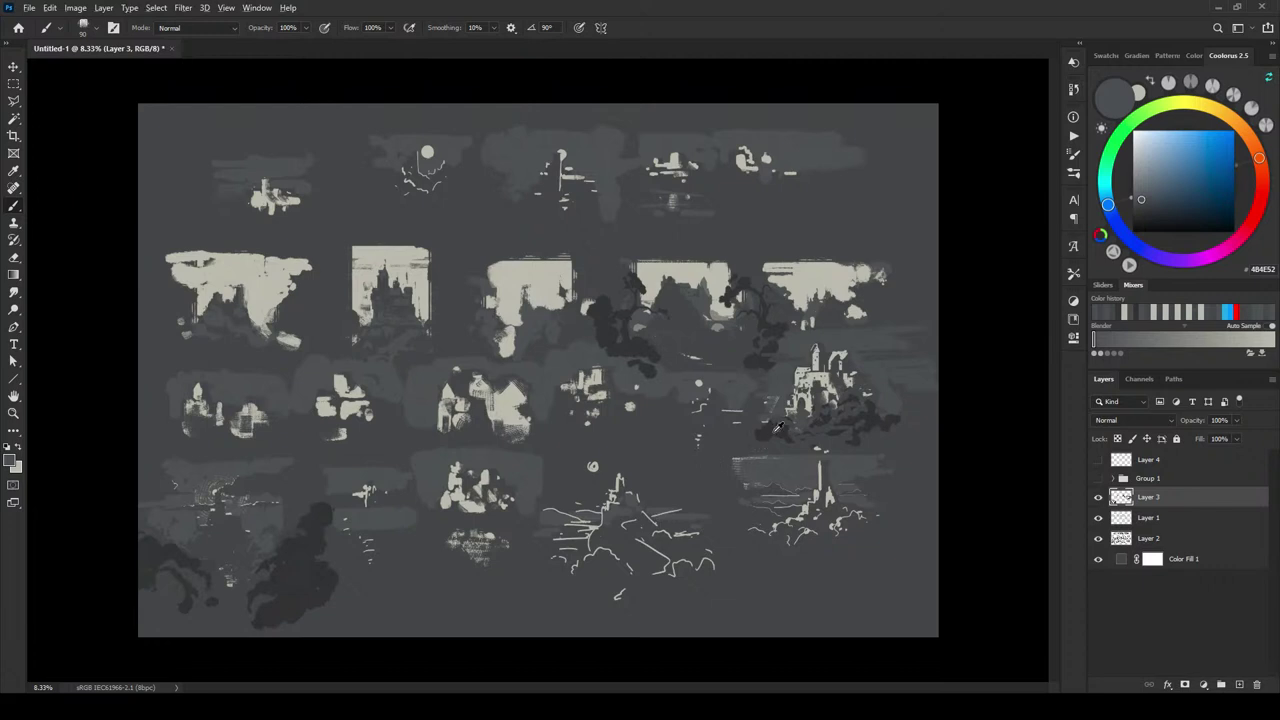
- Paint near-black blobs over the lower-middle sketch and its lower-left and lower-right edges
left_click(779, 431, "alt")
key("]")
key("]")
key("]")
key("]")
key("]")
key("]")
key("]")
key("]")
key("]")
key("]")
key("]")
mouse_move(604, 551)
left_mouse_down()
mouse_move(573, 573)
mouse_move(580, 581)
mouse_move(610, 570)
mouse_move(653, 589)
mouse_move(720, 576)
left_mouse_up()
key("[")
key("[")
key("[")
key("[")
key("[")
key("]")
key("]")
key("]")
key("]")
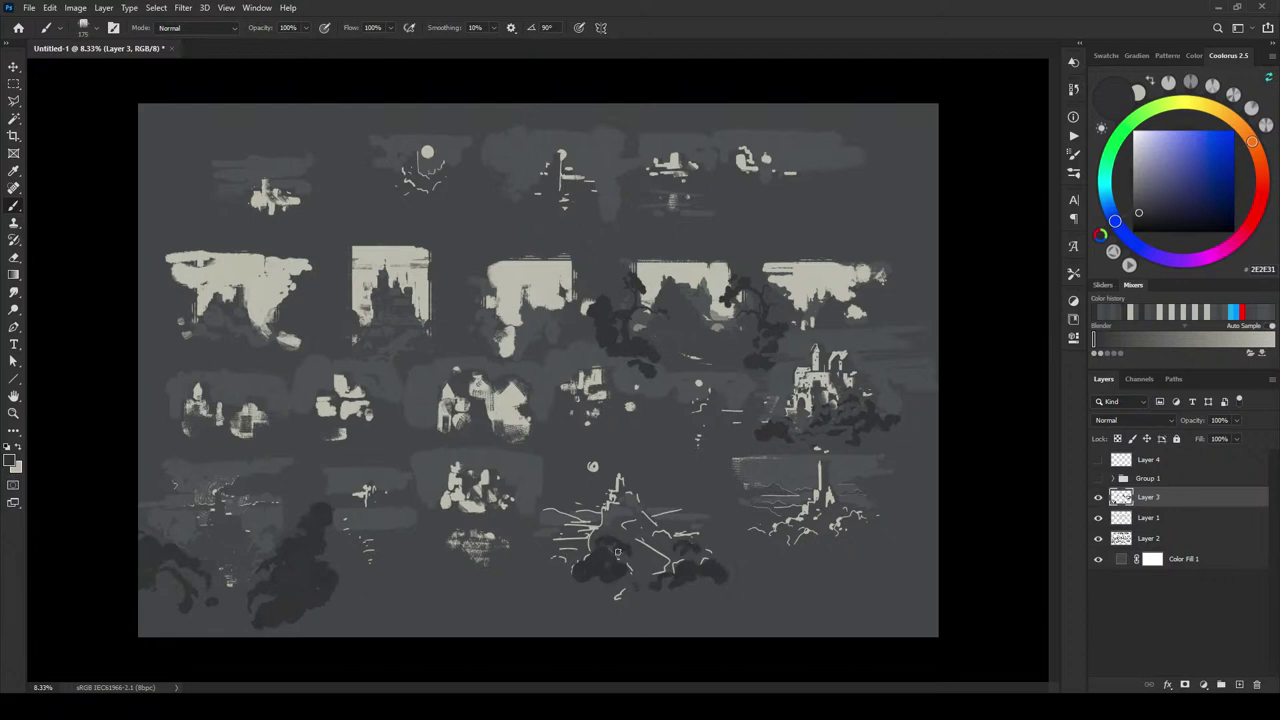
left_click_drag(556, 590, 568, 582)
key("]")
key("]")
left_click_drag(677, 606, 740, 596)
key("]")
key("]")
key("bracketleft")
key("bracketleft")
key("bracketleft")
key("bracketleft")
- Pick a dark grey and paint a dark tower over the light spire, adding lighter strokes
left_click(630, 477, "alt")
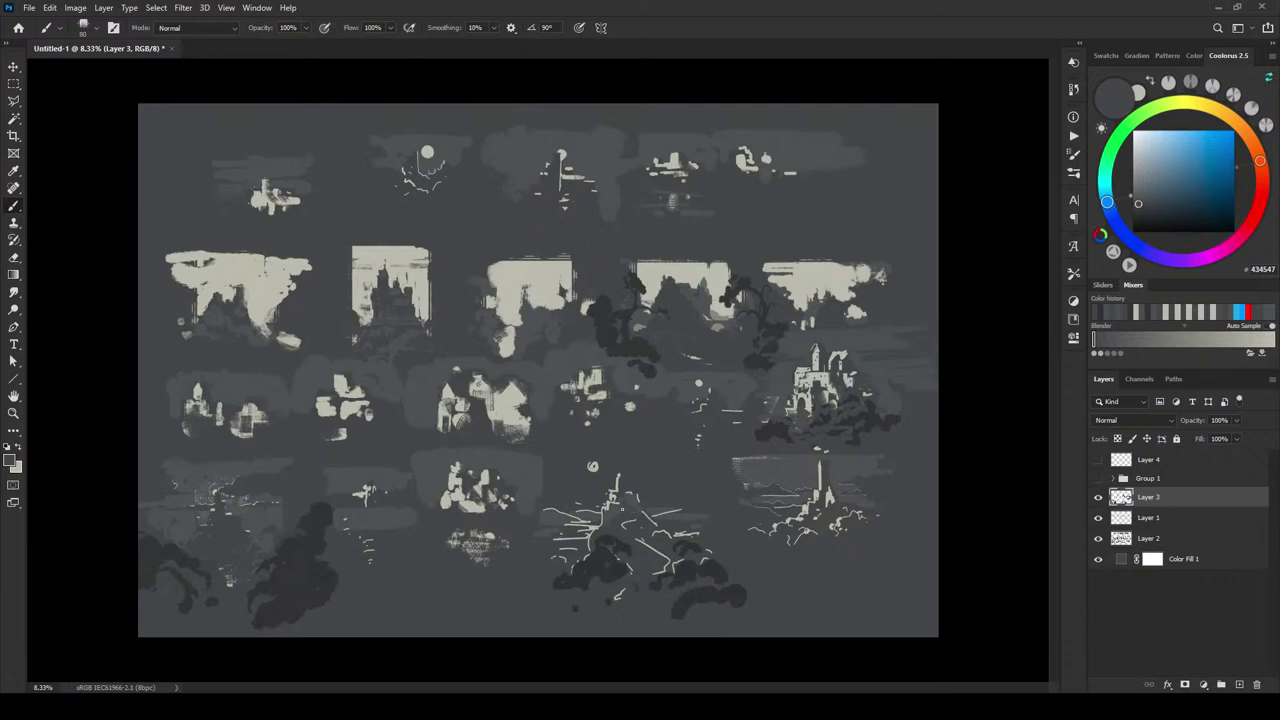
key("bracketright")
key("bracketright")
key("bracketright")
key("bracketright")
key("bracketright")
key("bracketright")
left_click(667, 503, "alt")
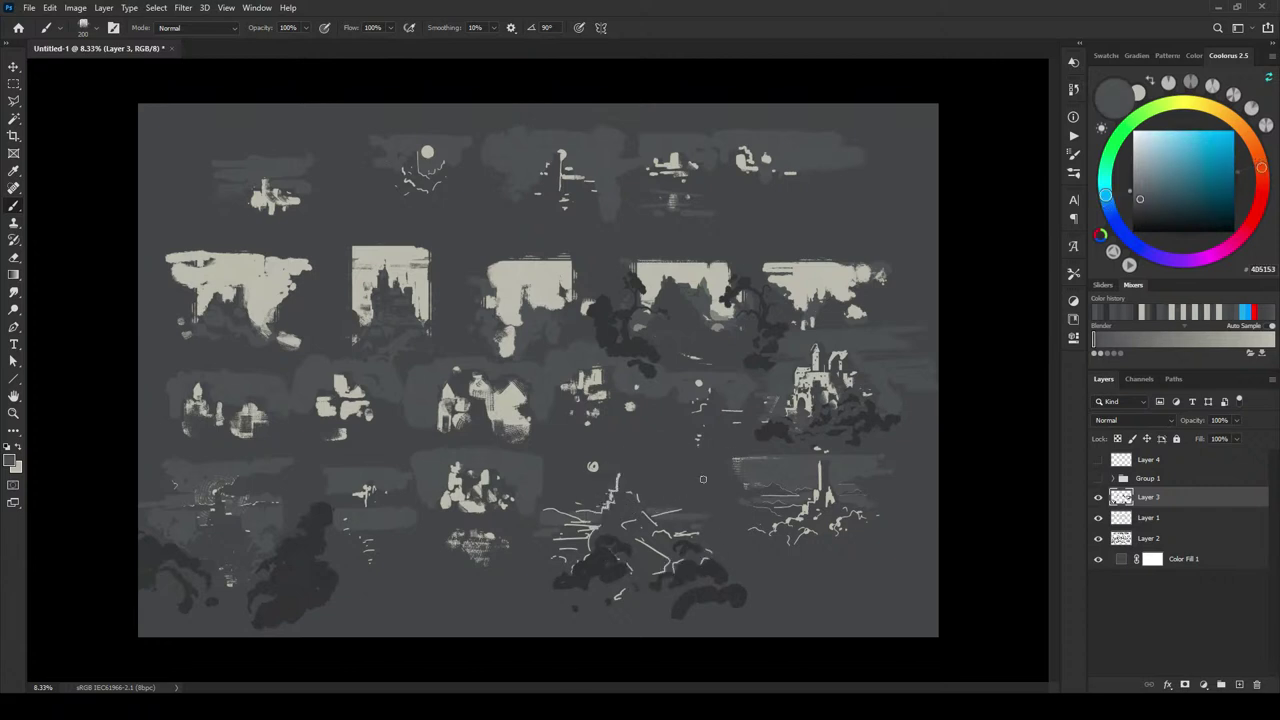
key("bracketleft")
key("bracketleft")
key("bracketleft")
key("bracketleft")
key("bracketright")
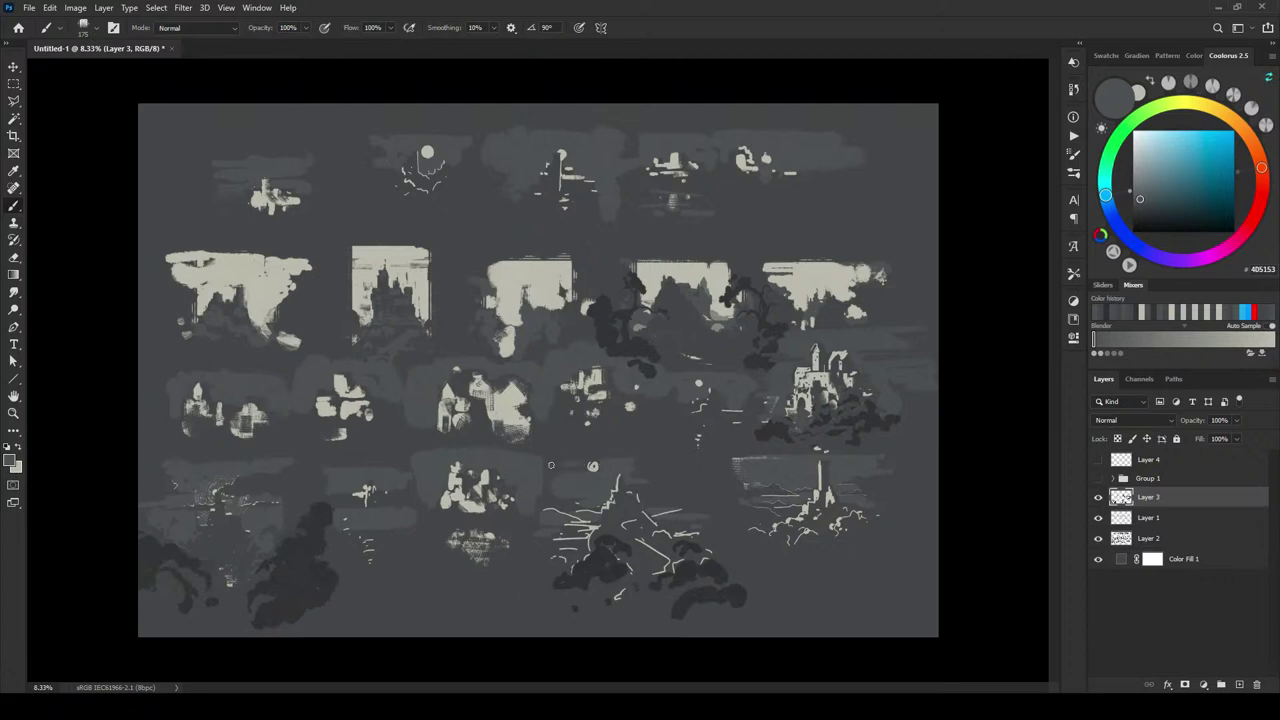
key("bracketright")
key("bracketright")
key("bracketright")
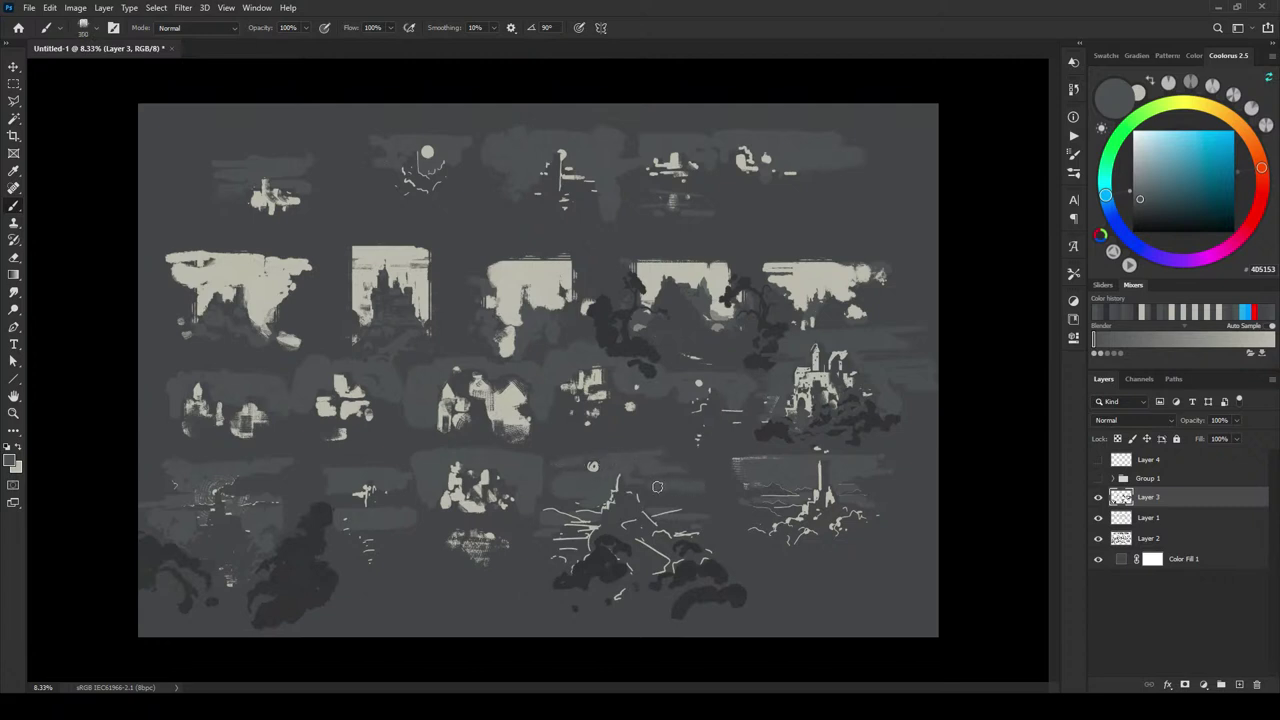
key("bracketleft")
key("bracketleft")
left_click(605, 518, "alt")
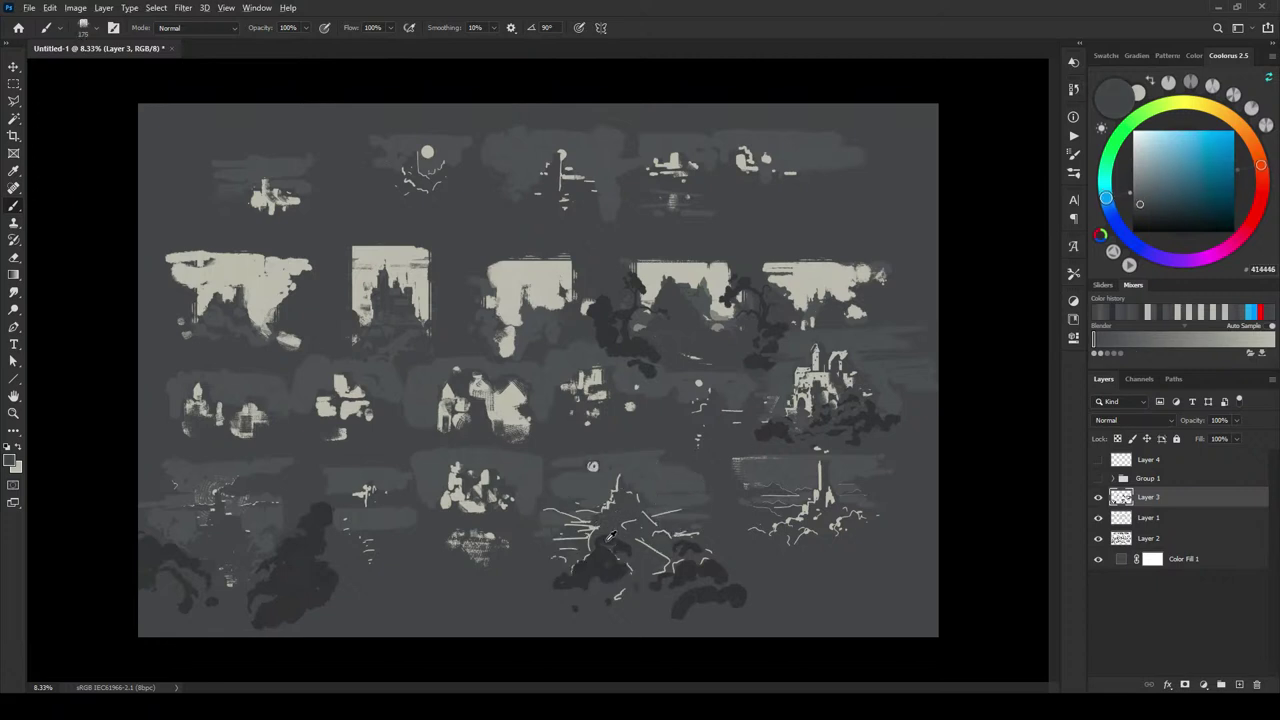
left_click(1140, 215)
left_click_drag(1140, 215, 1139, 209)
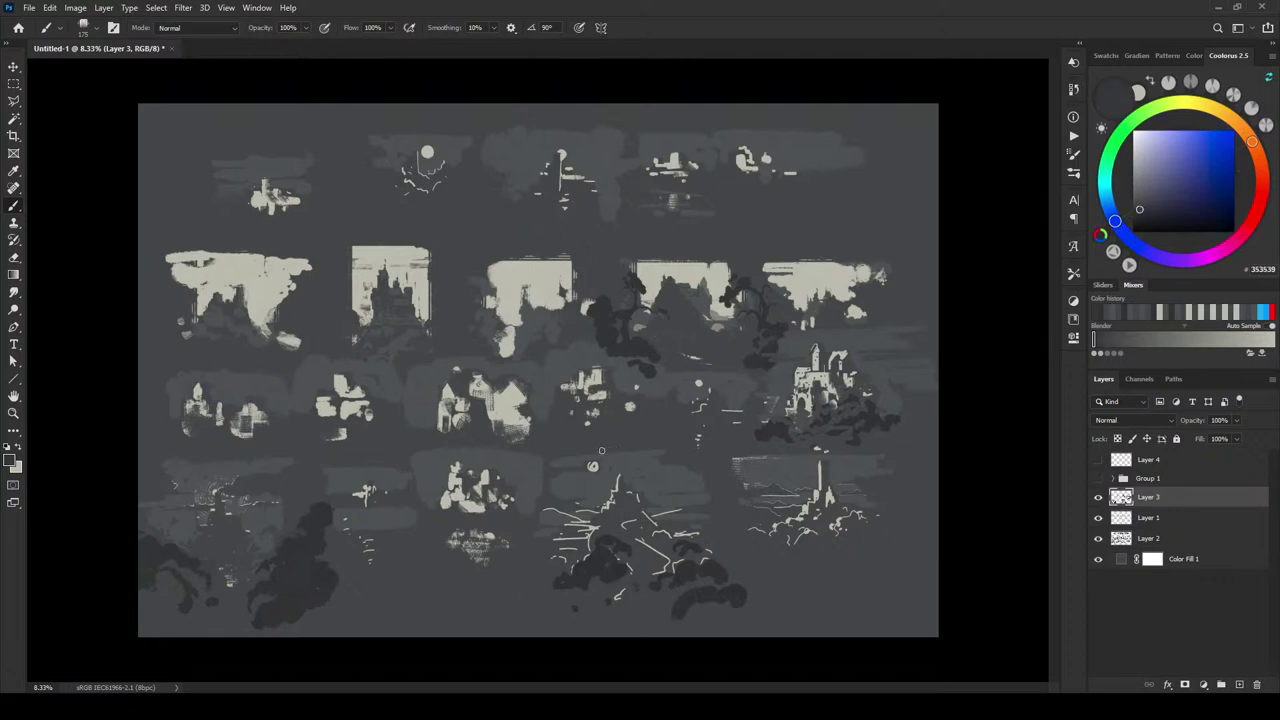
mouse_move(621, 495)
left_mouse_down()
mouse_move(622, 515)
mouse_move(607, 514)
mouse_move(628, 540)
left_mouse_up()
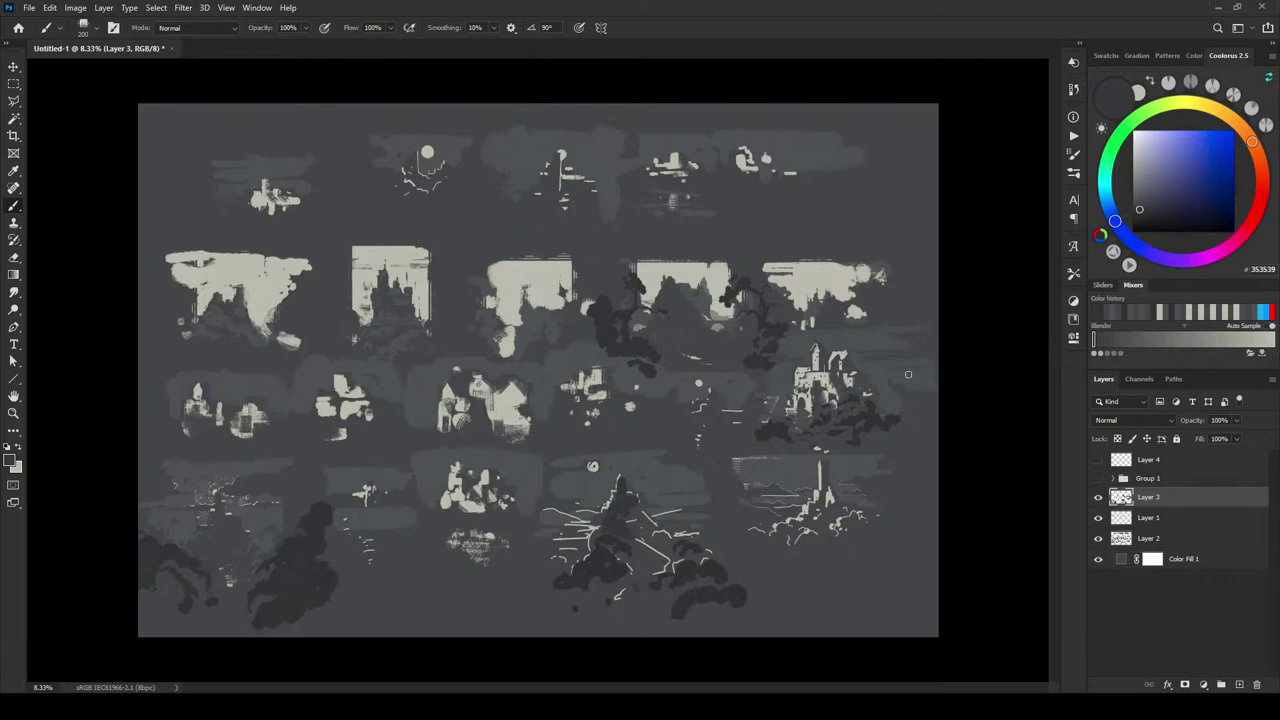
left_click_drag(1144, 207, 1143, 203)
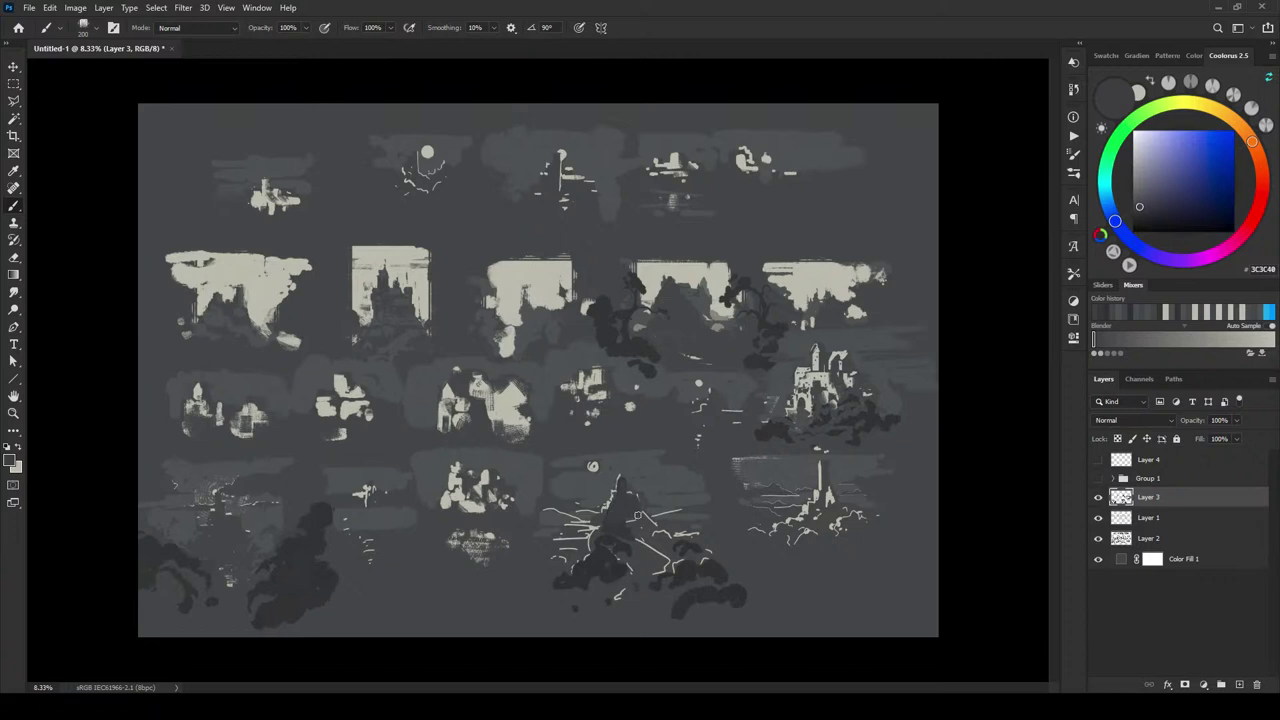
mouse_move(637, 515)
left_mouse_down()
mouse_move(599, 516)
mouse_move(621, 492)
left_mouse_up()
- Sample cream and grey tones from the thumbnail and dab a small beige mark on it
left_click(615, 485, "alt")
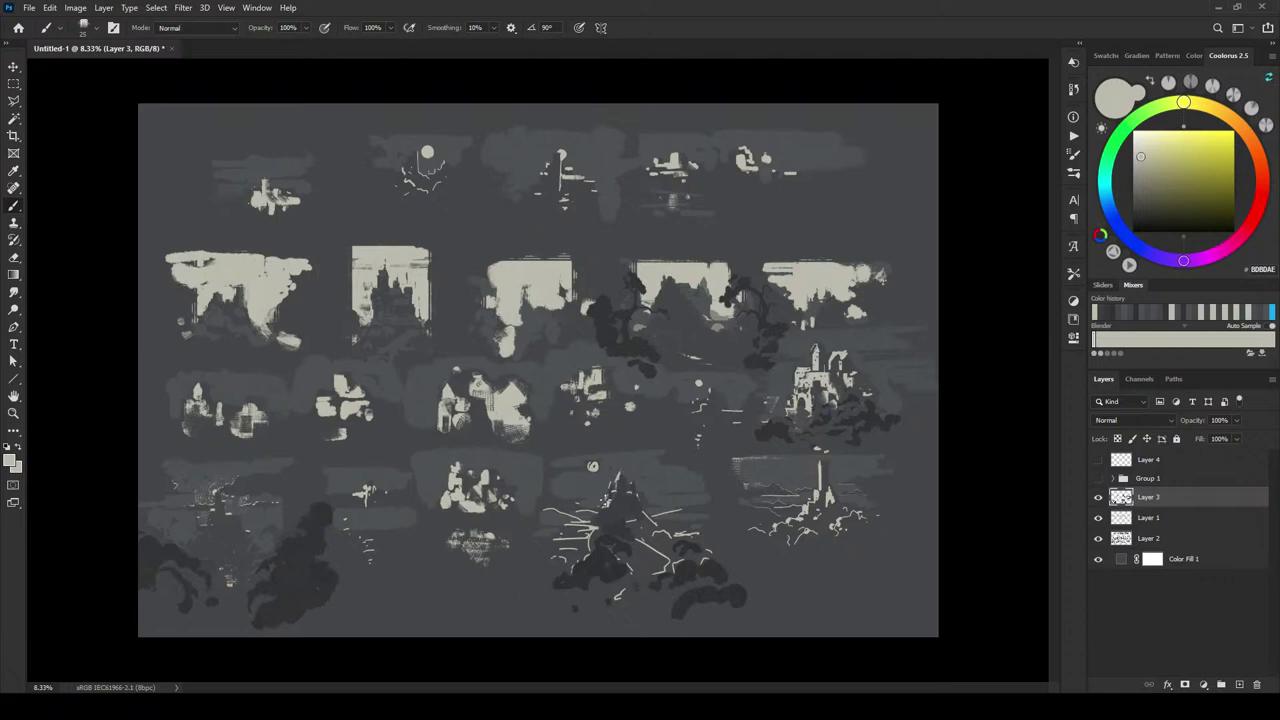
left_click(622, 478, "alt")
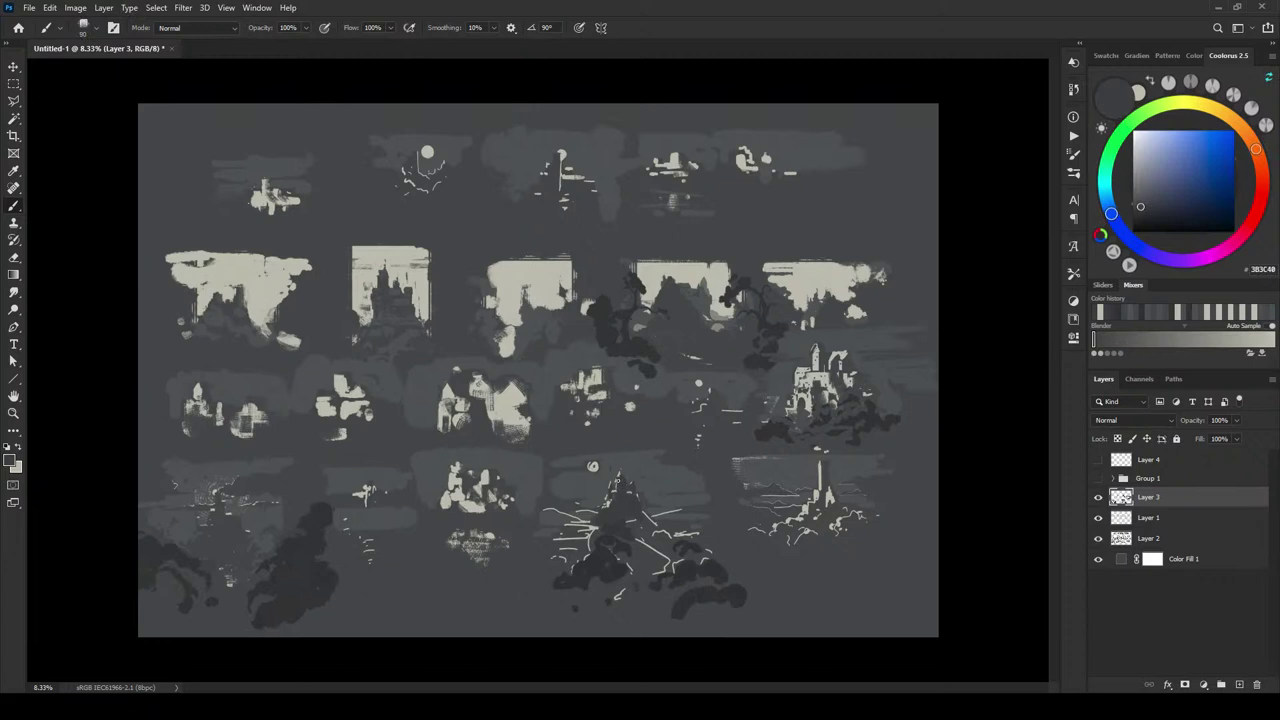
left_click(625, 469, "alt")
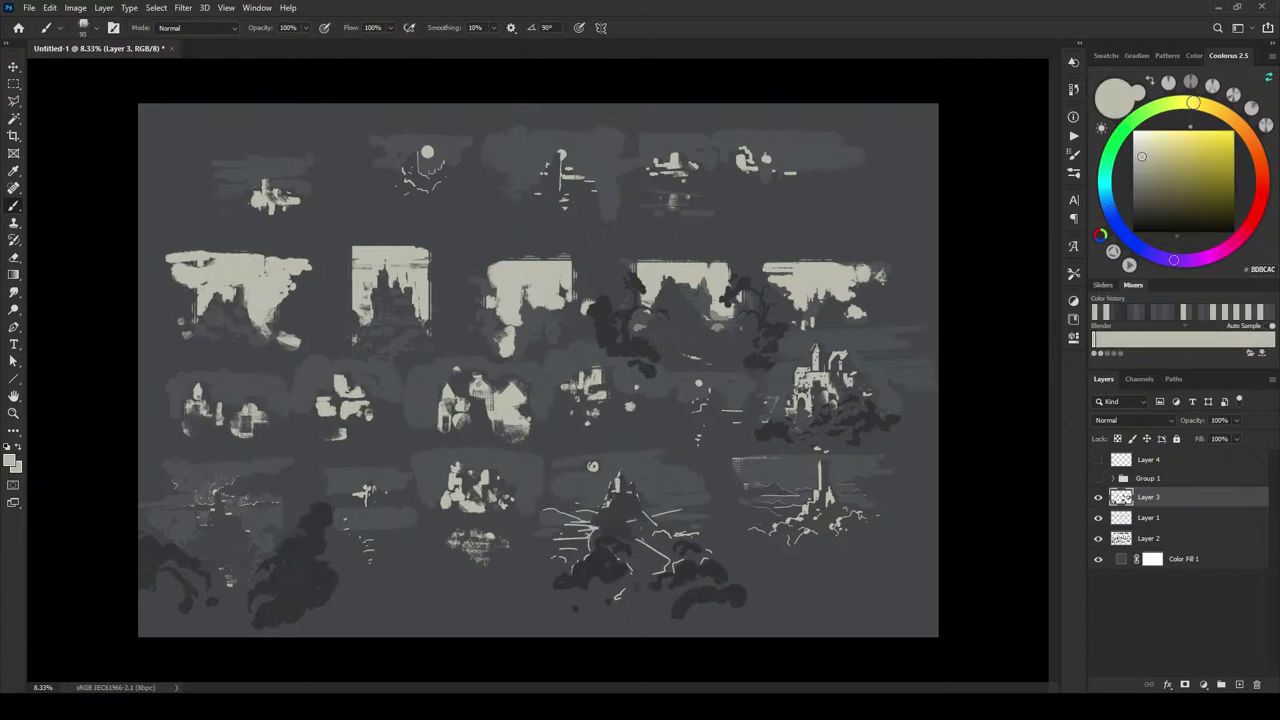
left_click(622, 480, "alt")
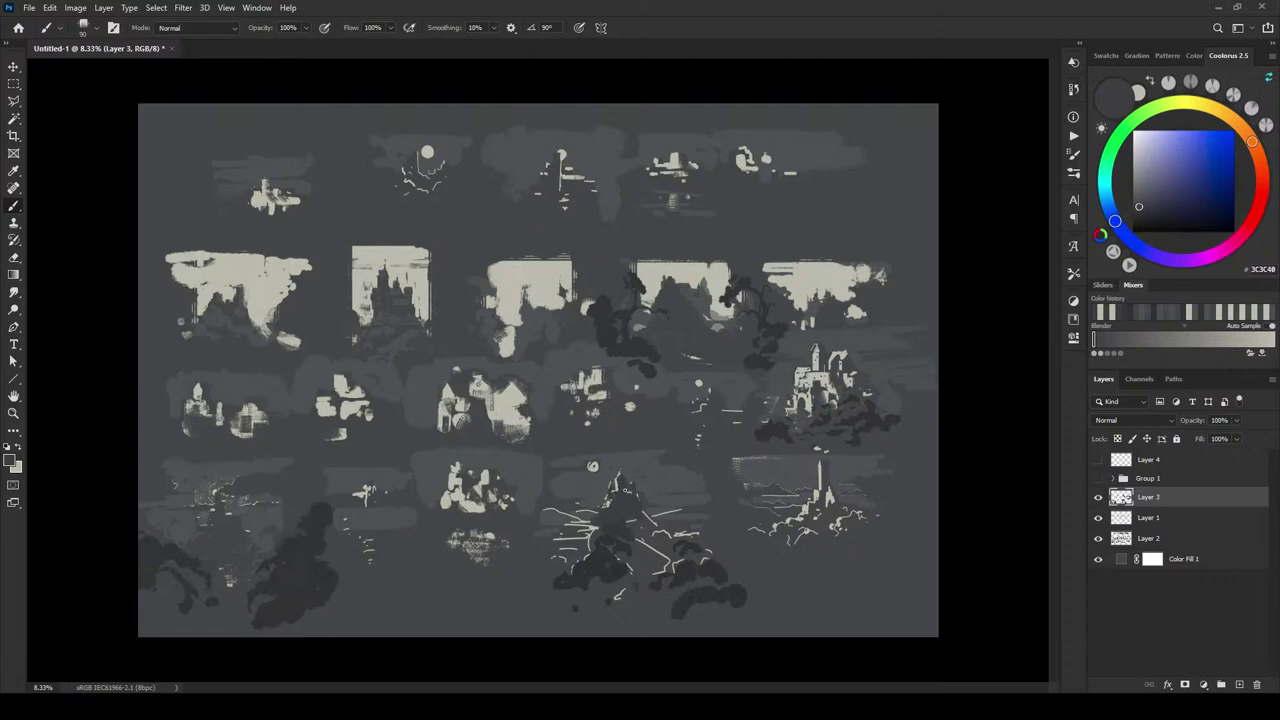
left_click(628, 486, "alt")
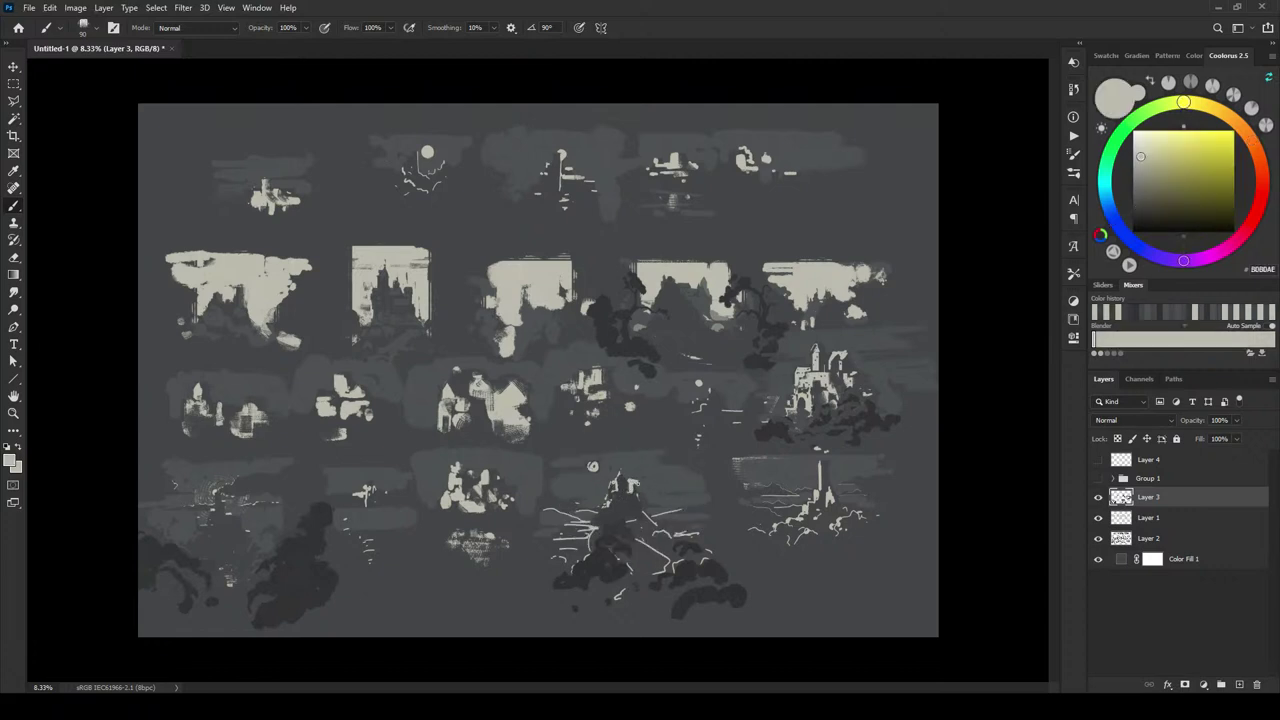
left_click(627, 490, "alt")
left_click(640, 478, "alt")
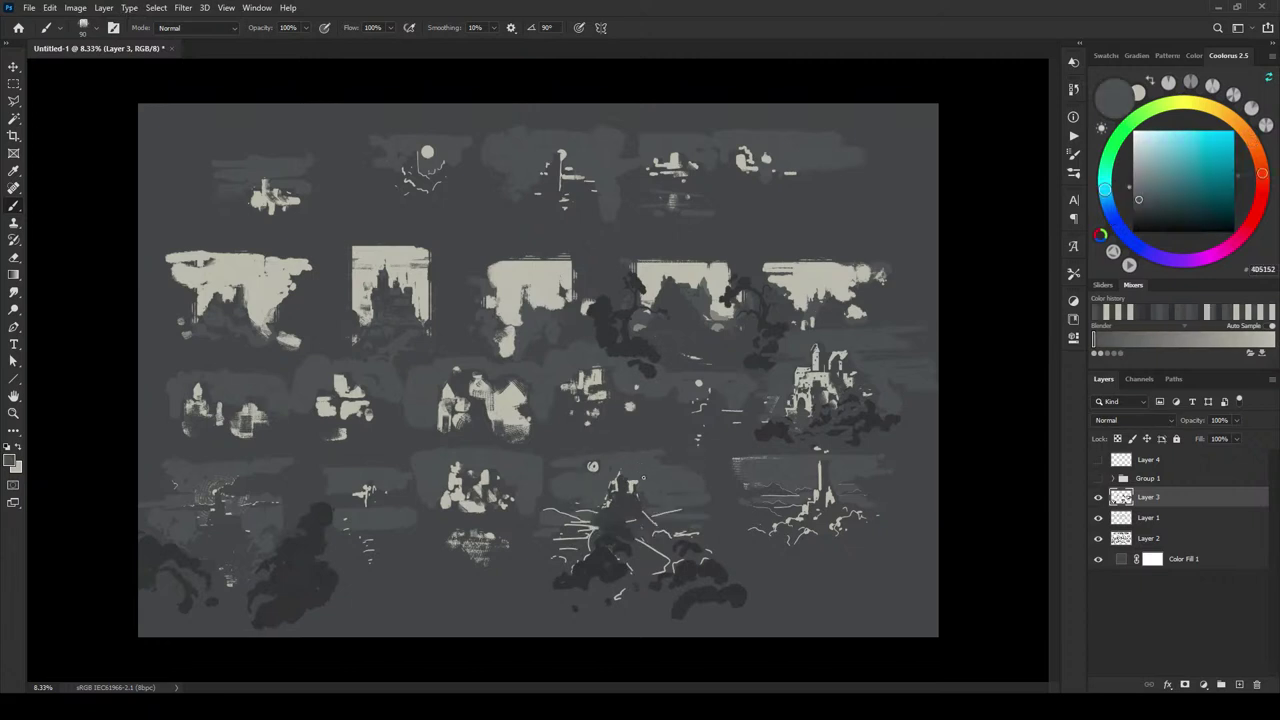
left_click(622, 486, "alt")
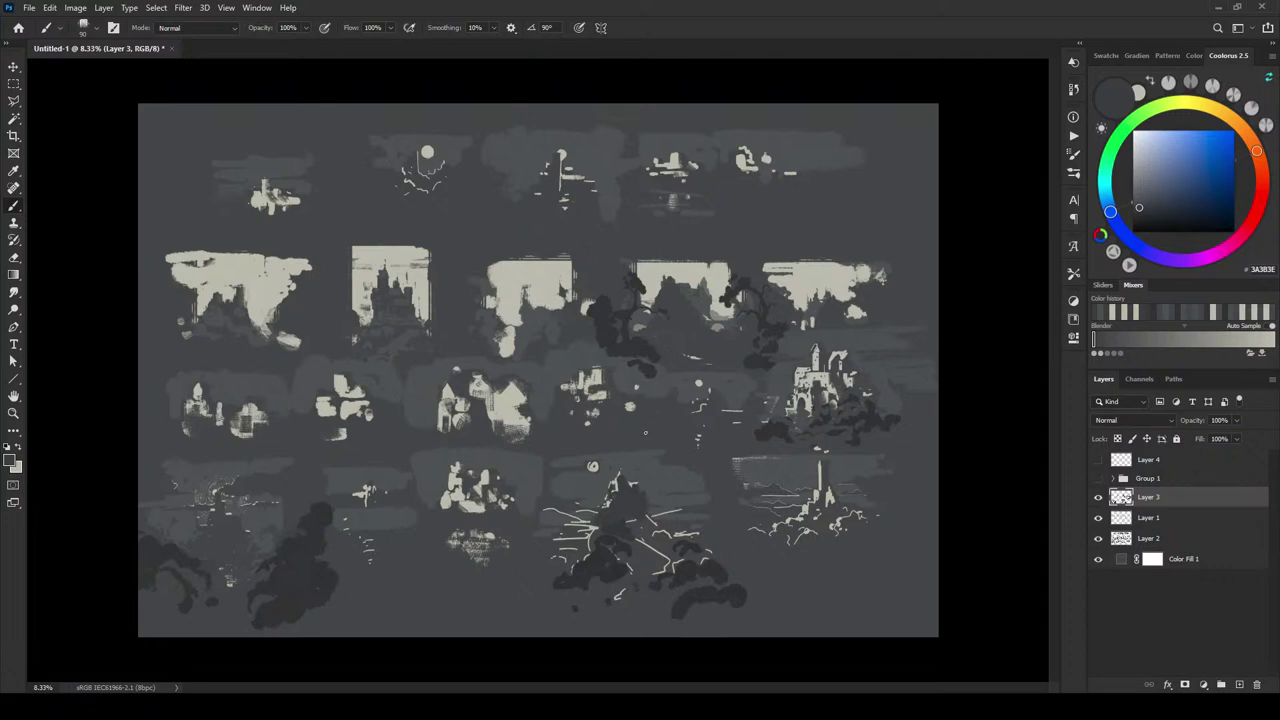
left_click(648, 468, "alt")
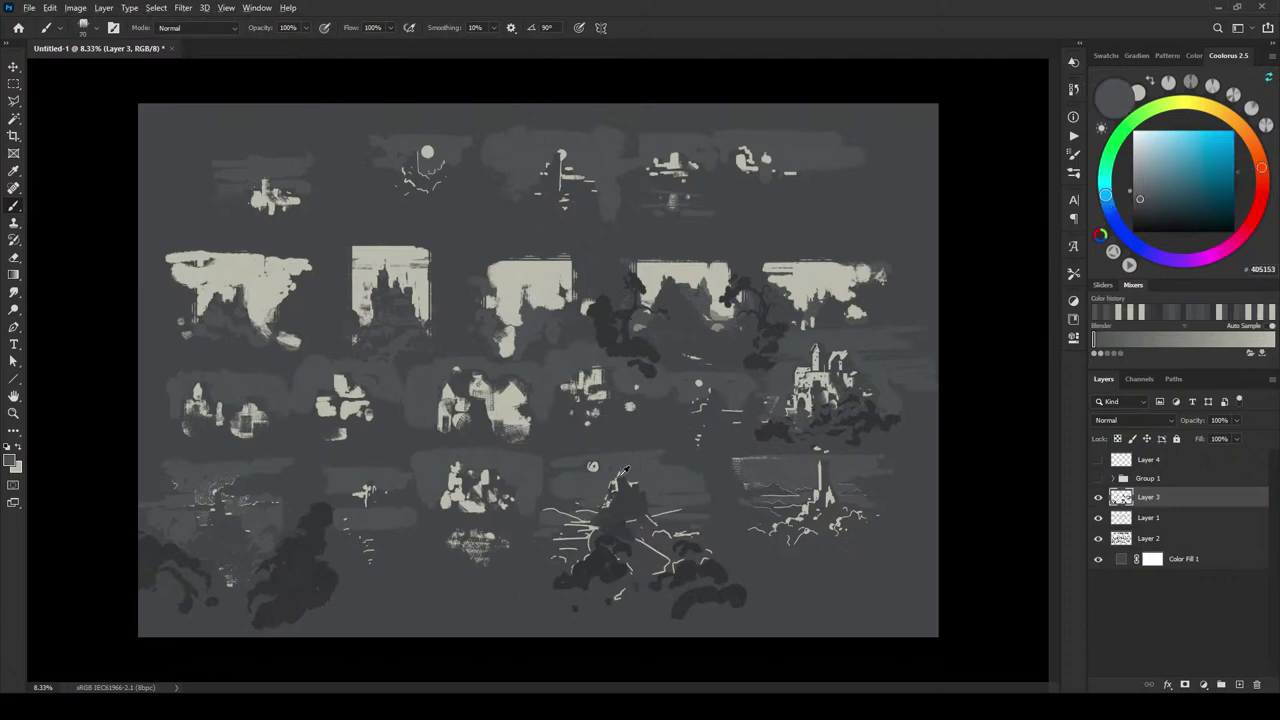
left_click(612, 482, "alt")
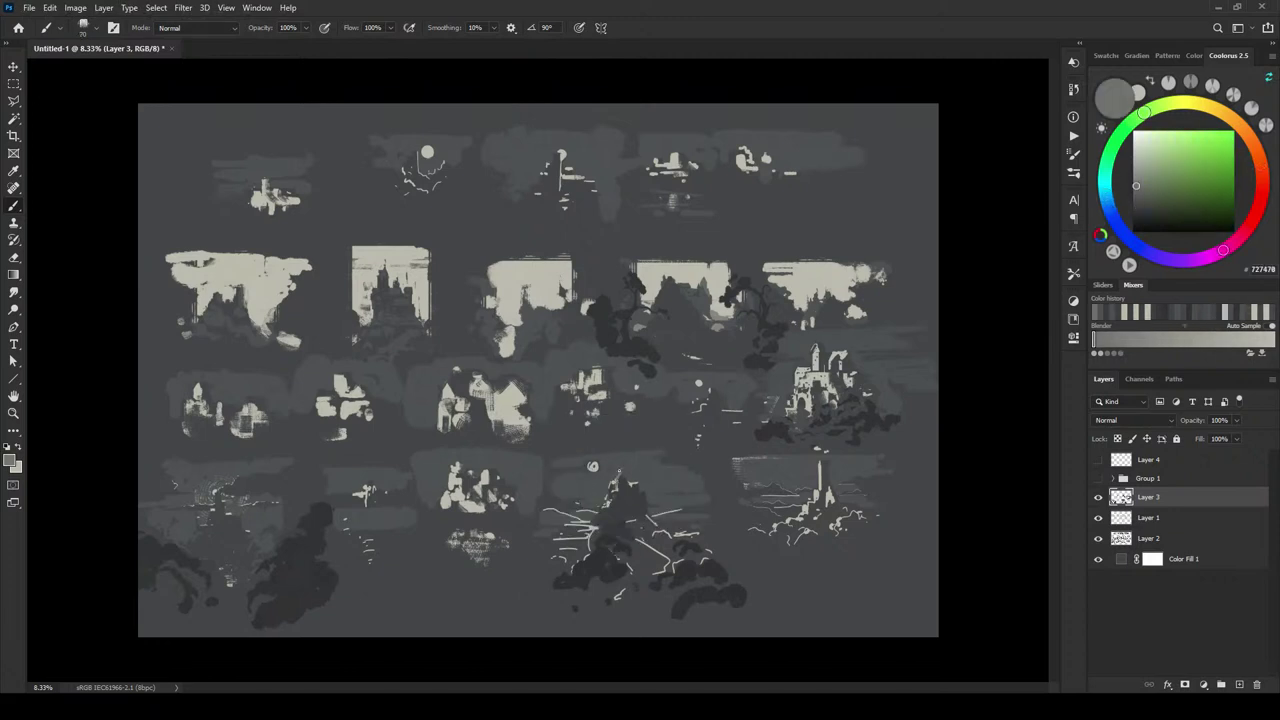
left_click(618, 476, "alt")
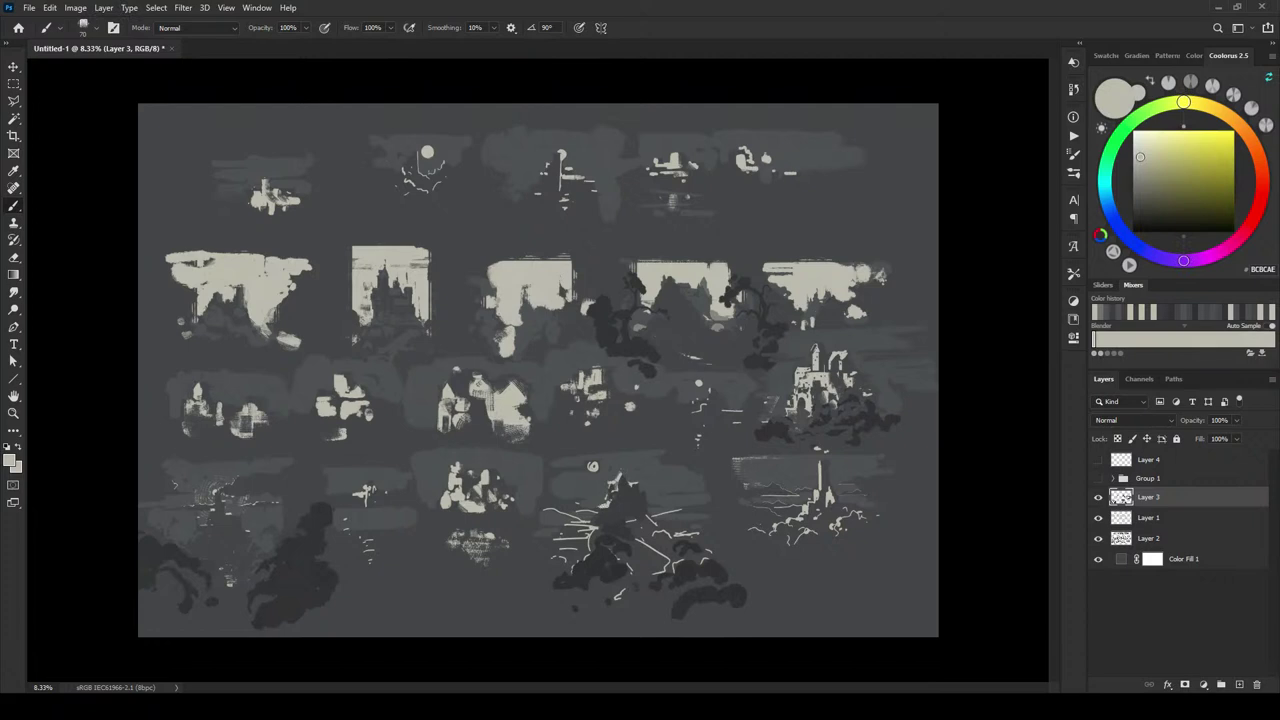
left_click_drag(616, 504, 613, 497)
- Darken the stray white line, then fill the island's gaps with dark grey on Layer 2
left_click(578, 503, "alt")
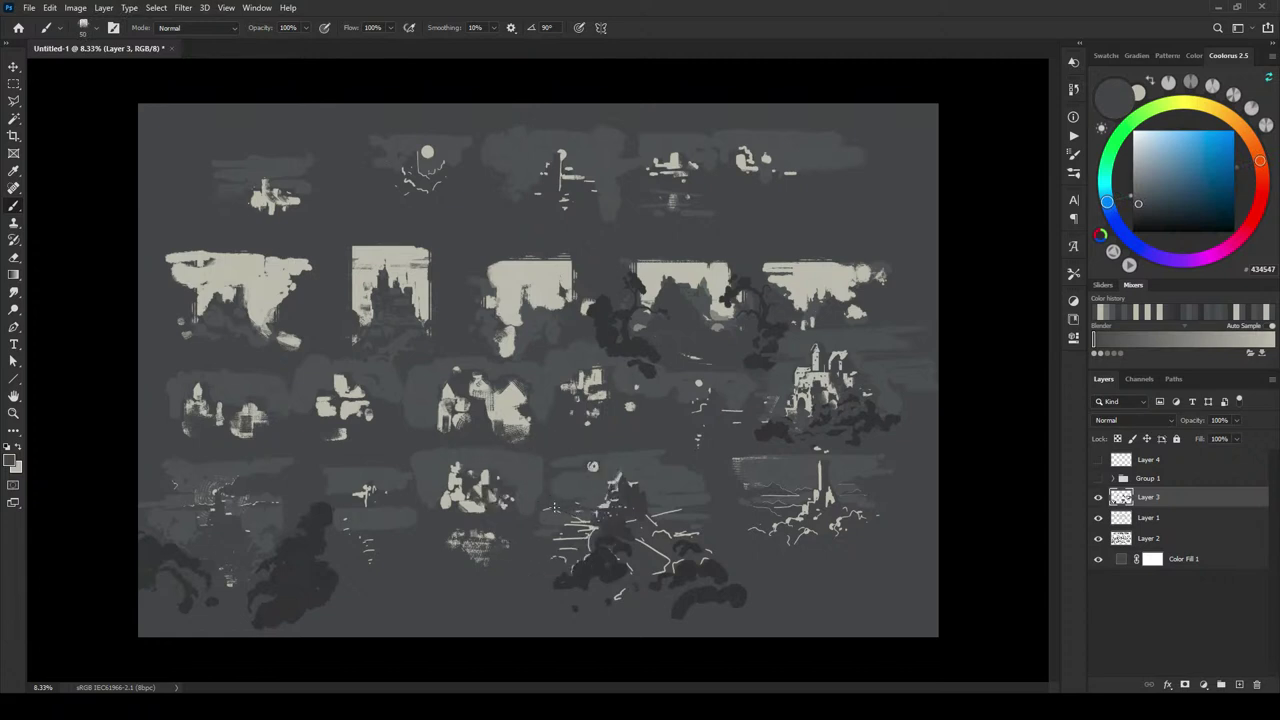
key("bracketleft")
key("bracketleft")
key("bracketleft")
left_click_drag(549, 539, 573, 539)
left_click(621, 517, "alt")
key("bracketright")
key("bracketright")
key("bracketright")
key("bracketright")
key("bracketright")
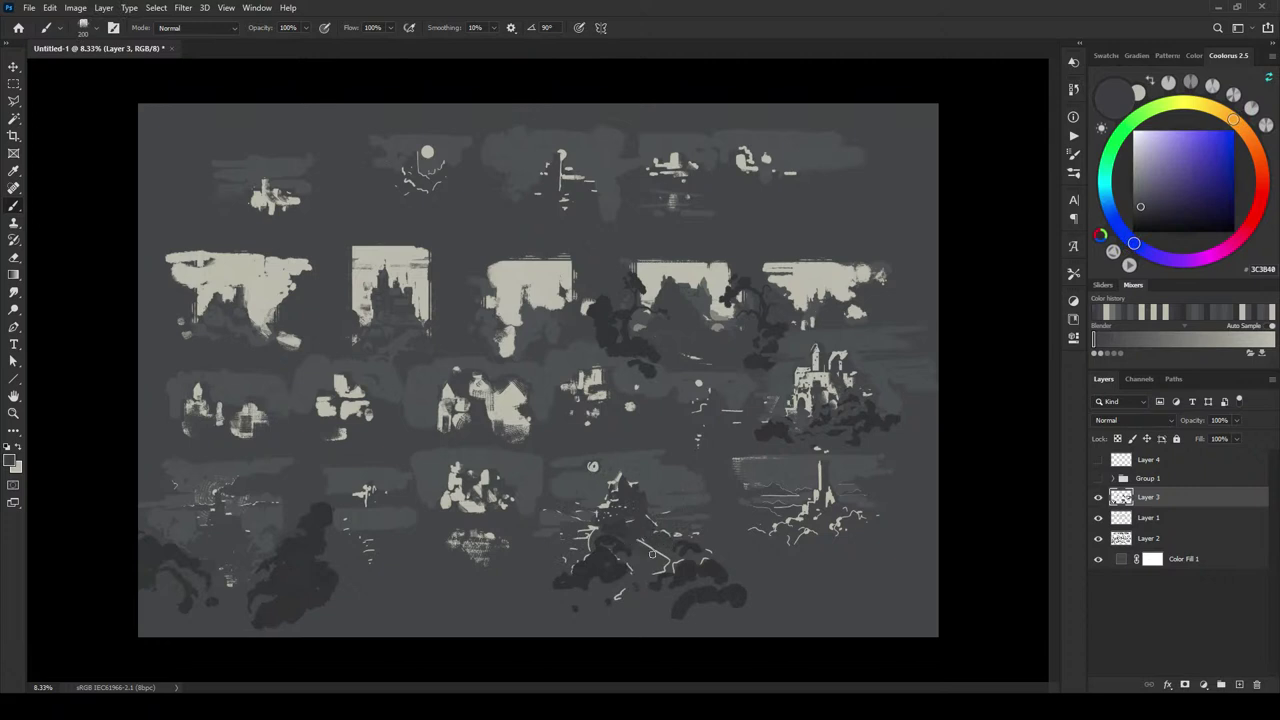
left_click(628, 534, "alt")
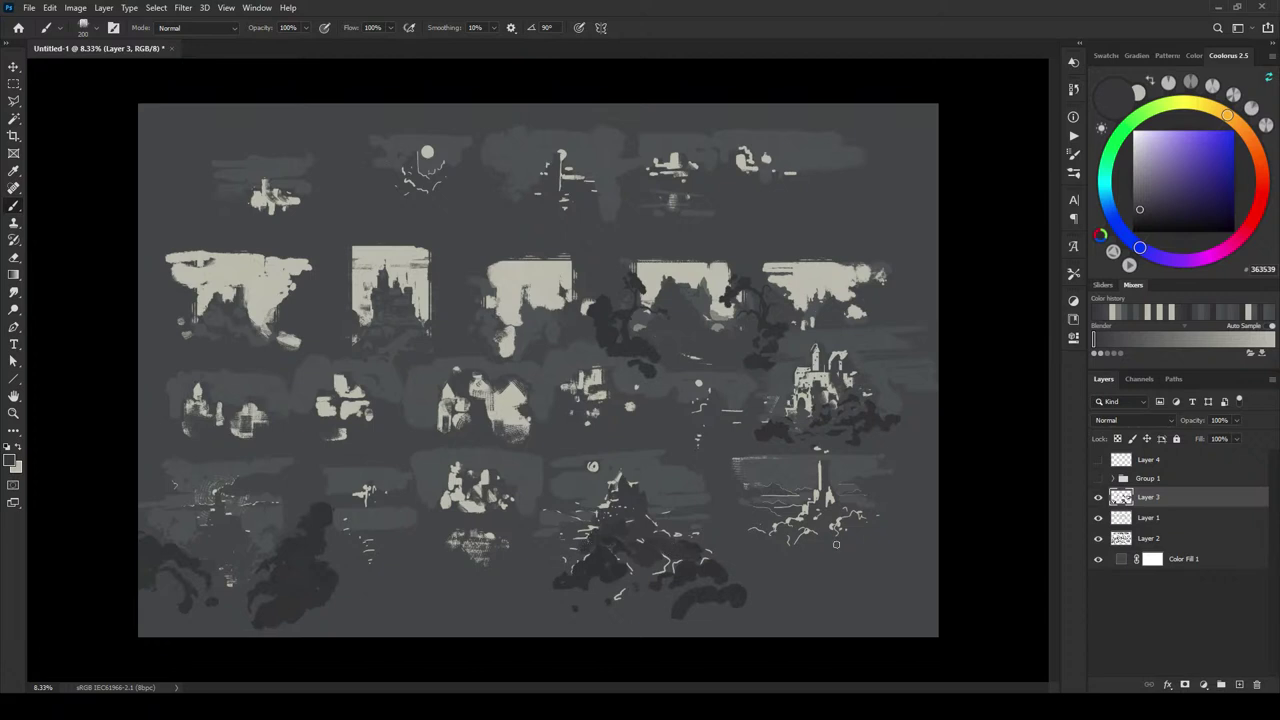
left_click(1150, 538)
key("bracketright")
key("bracketright")
mouse_move(642, 577)
left_mouse_down()
mouse_move(608, 570)
mouse_move(670, 561)
mouse_move(685, 588)
mouse_move(722, 595)
mouse_move(582, 570)
mouse_move(544, 584)
mouse_move(722, 584)
mouse_move(713, 571)
mouse_move(542, 599)
mouse_move(590, 612)
mouse_move(695, 604)
left_mouse_up()
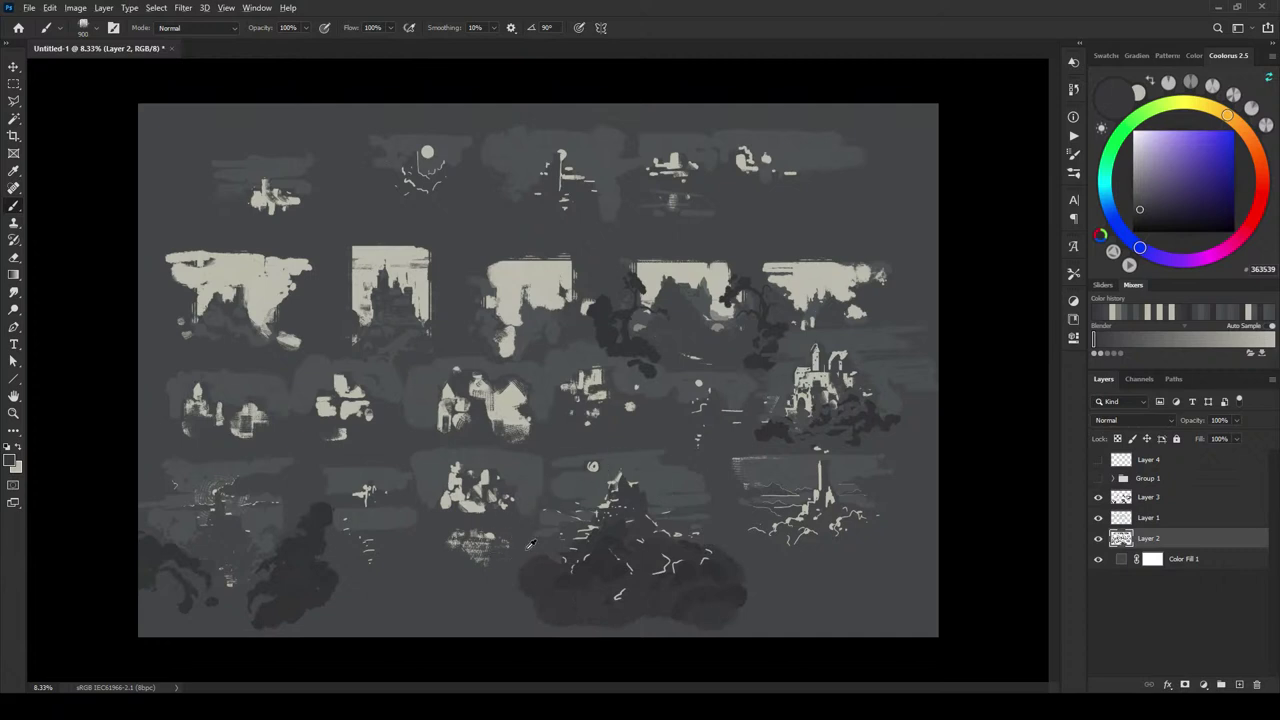
- Trim back the dark island's left edge using the lighter background grey
left_click(549, 545, "alt")
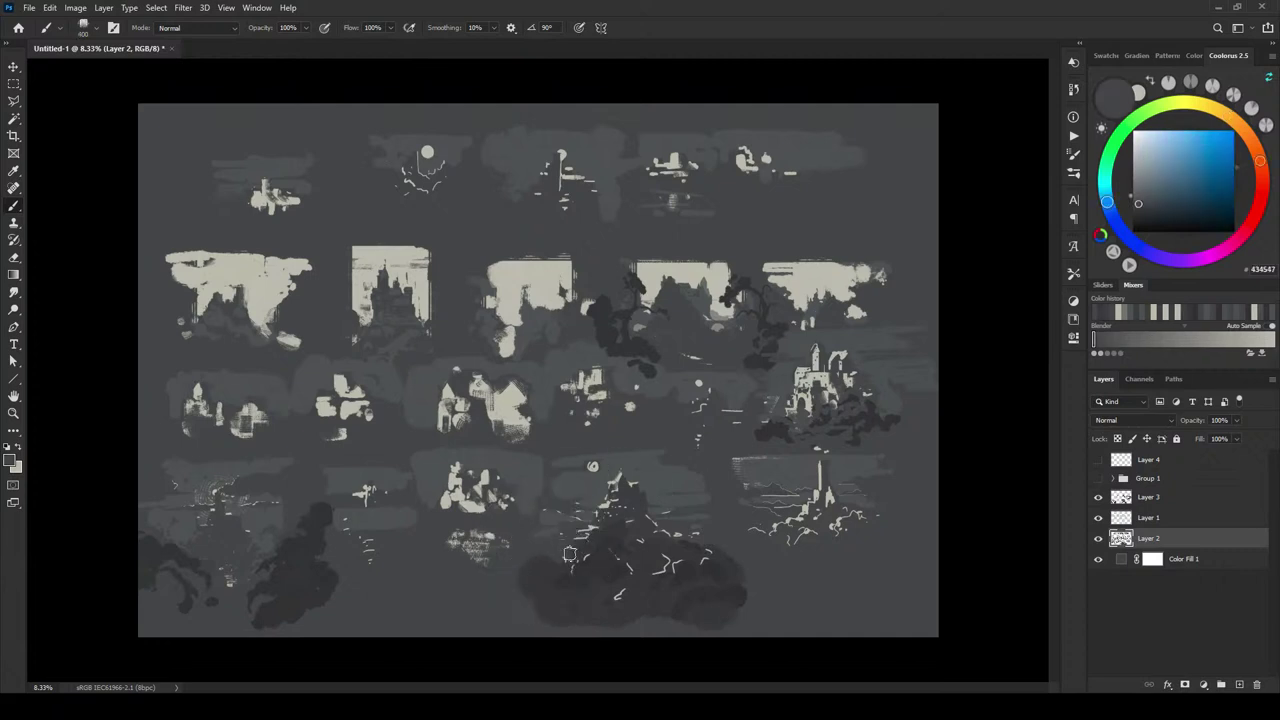
mouse_move(567, 566)
left_mouse_down()
mouse_move(537, 586)
mouse_move(520, 572)
mouse_move(536, 590)
left_mouse_up()
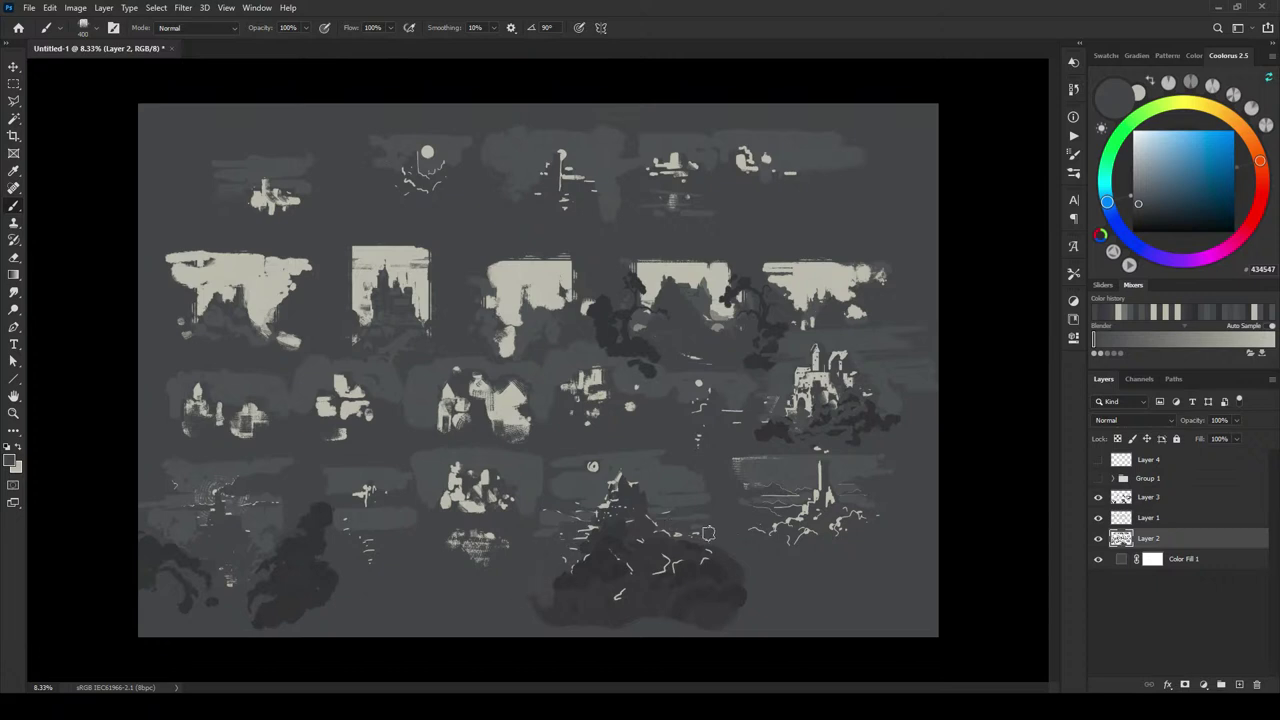
left_click(719, 545, "alt")
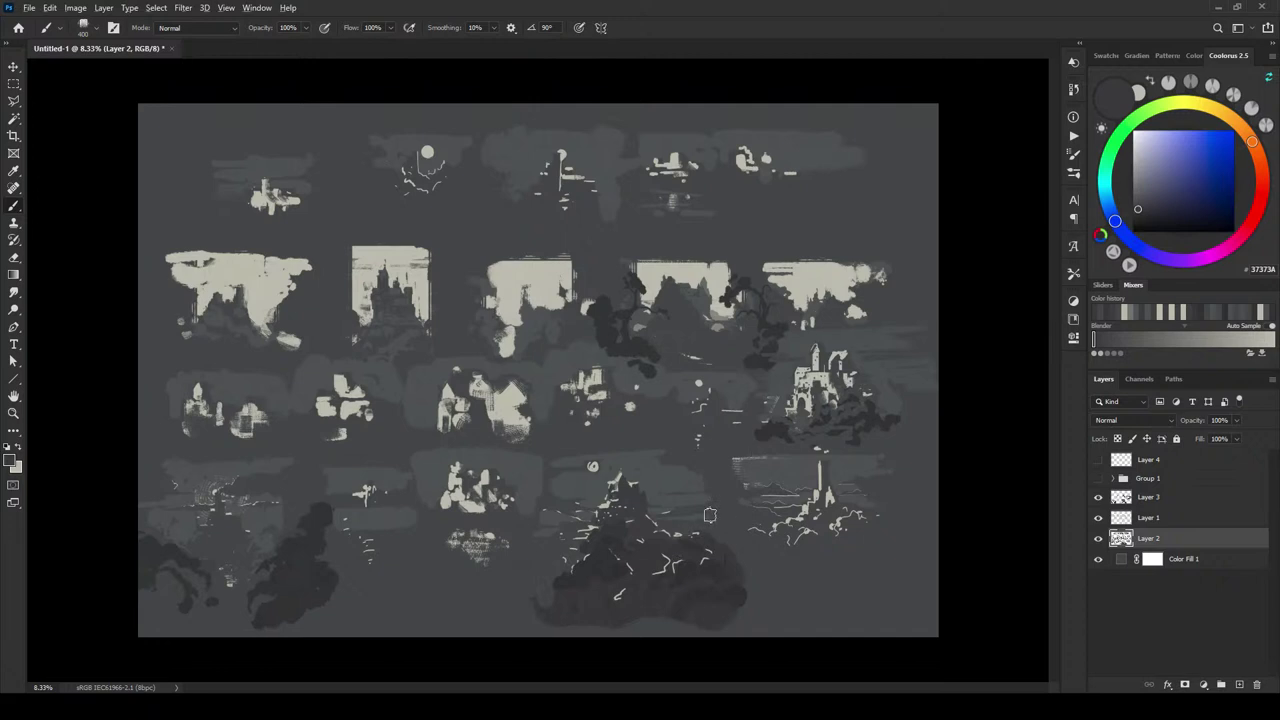
left_click(697, 516, "alt")
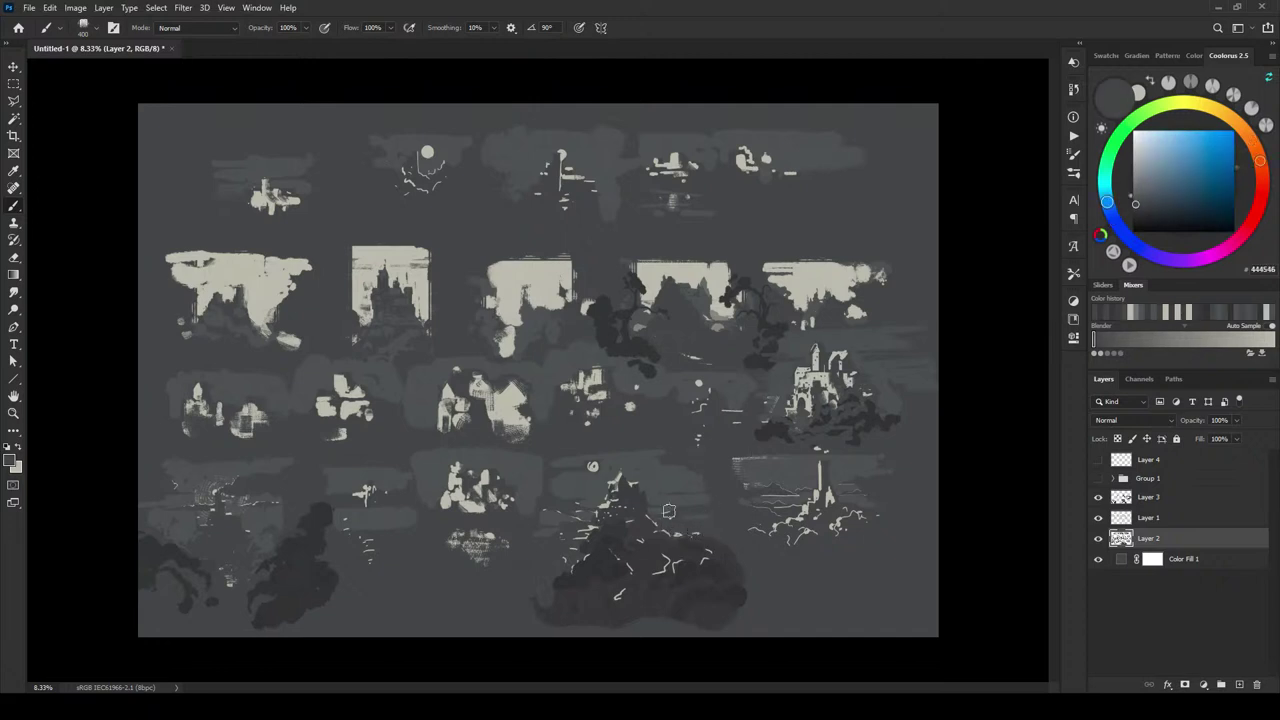
left_click(677, 498, "alt")
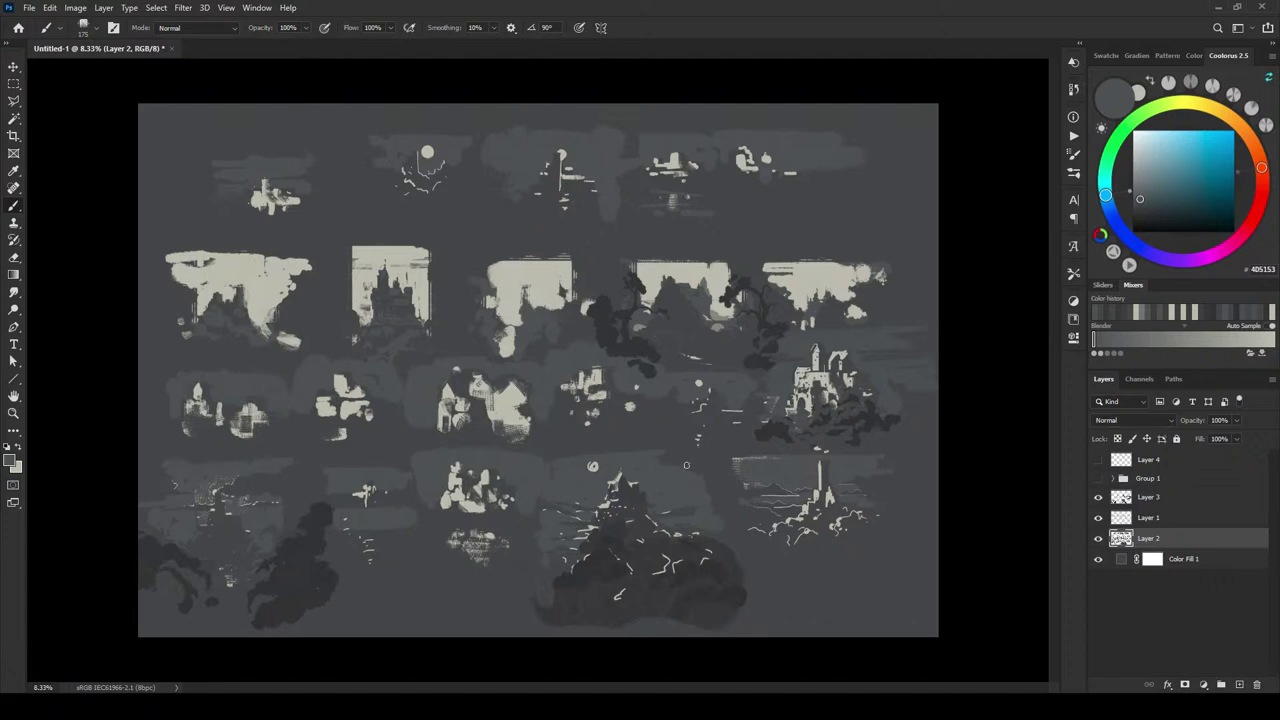
key("bracketleft")
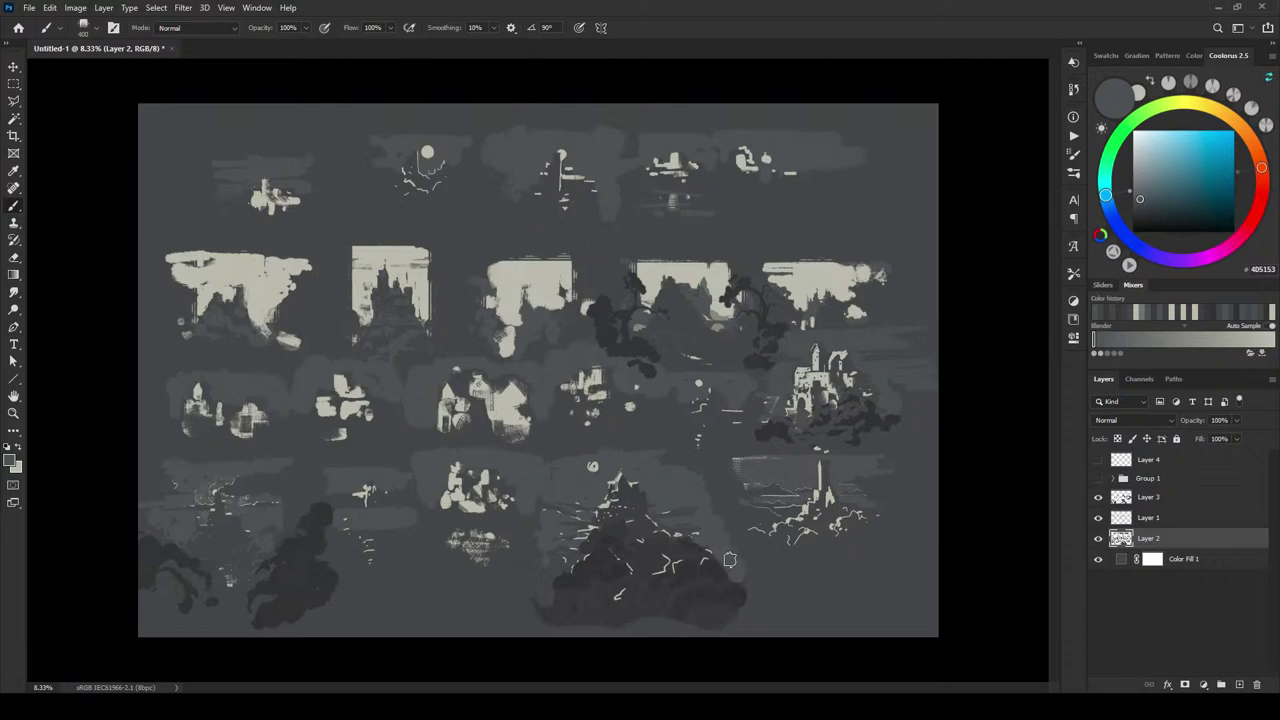
key("bracketright")
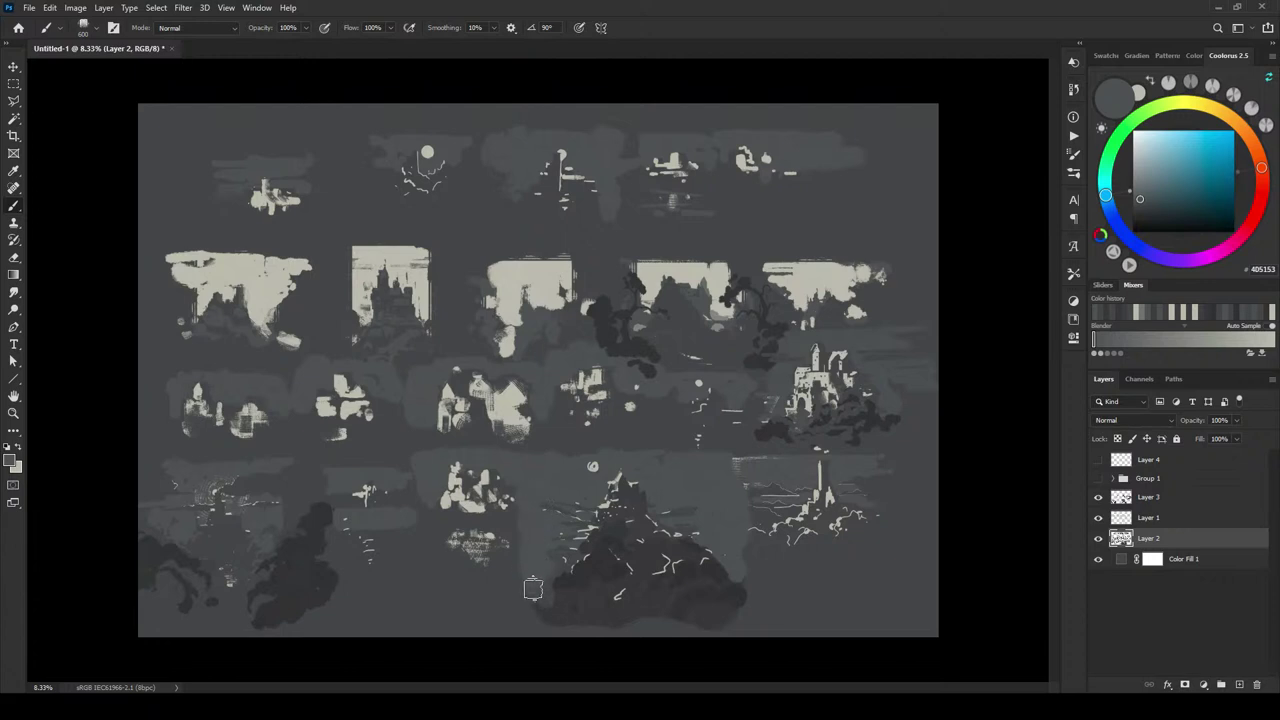
left_click(568, 558, "alt")
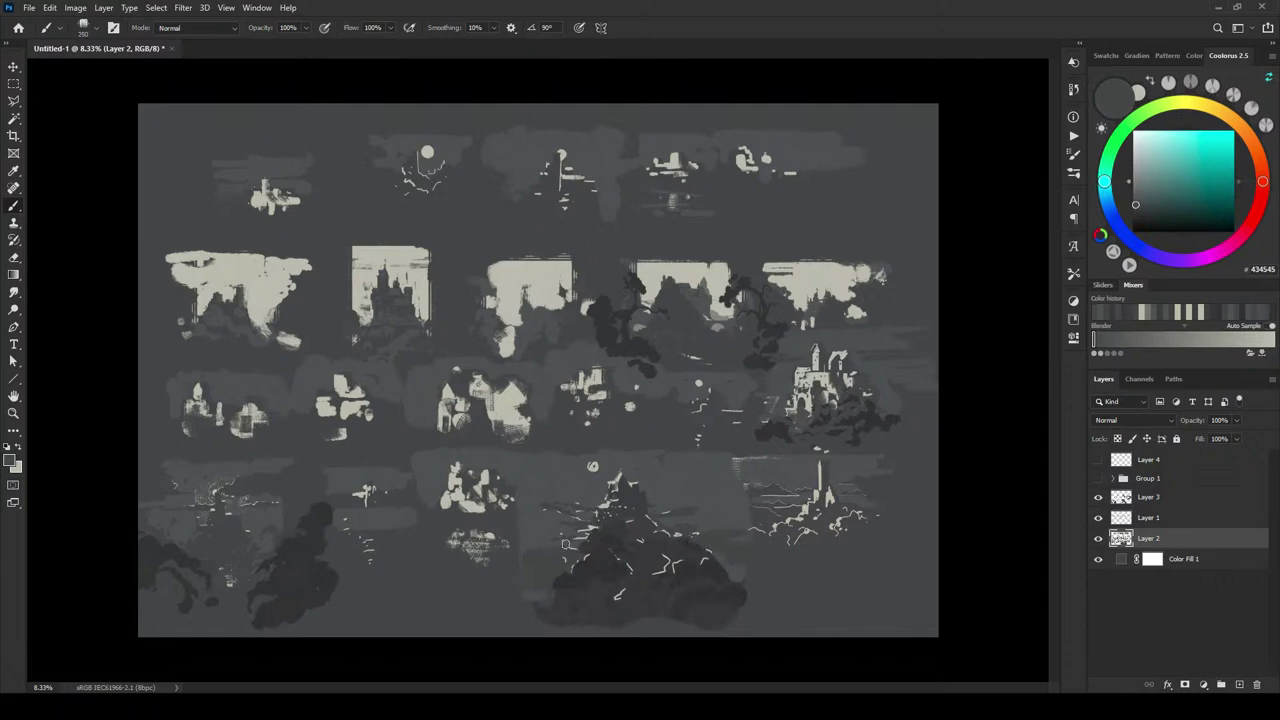
- Try light blue-grey strokes across the sky, undo them, and select Layer 3
left_click(596, 467, "alt")
left_click(1140, 167)
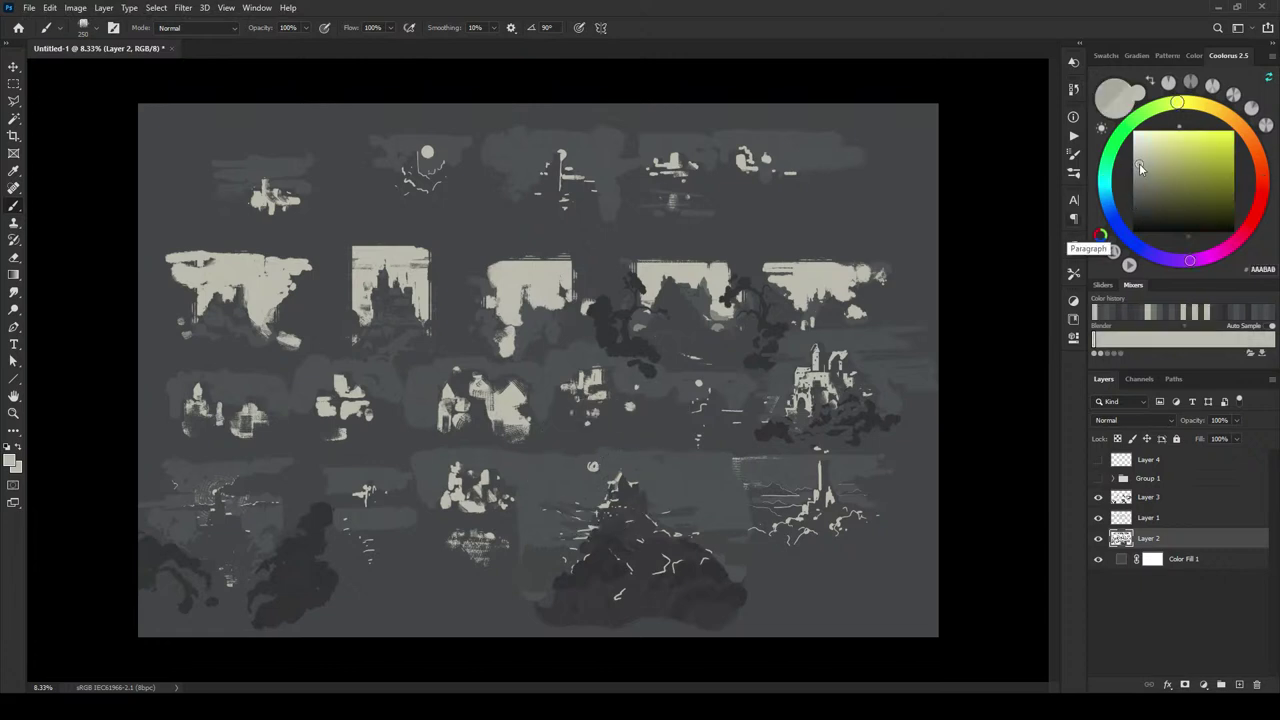
left_click_drag(1140, 167, 1140, 173)
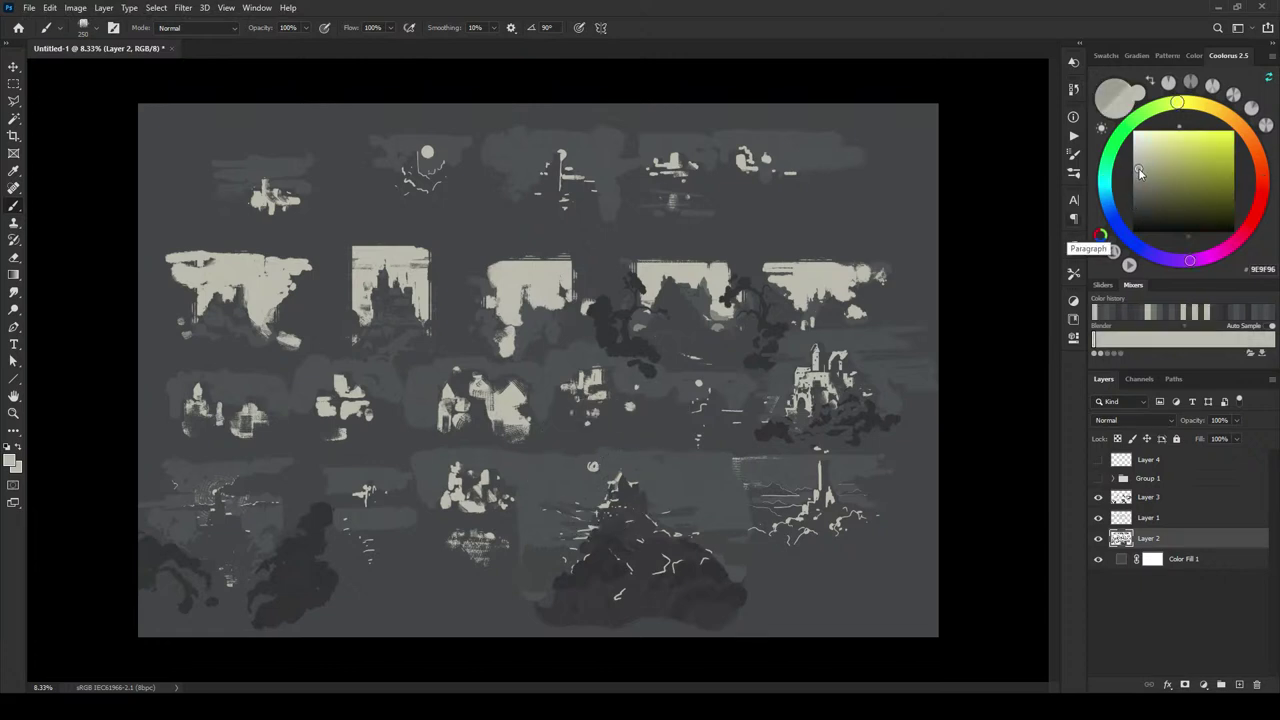
left_click(1116, 224)
mouse_move(555, 470)
left_mouse_down()
mouse_move(601, 467)
mouse_move(555, 468)
left_mouse_up()
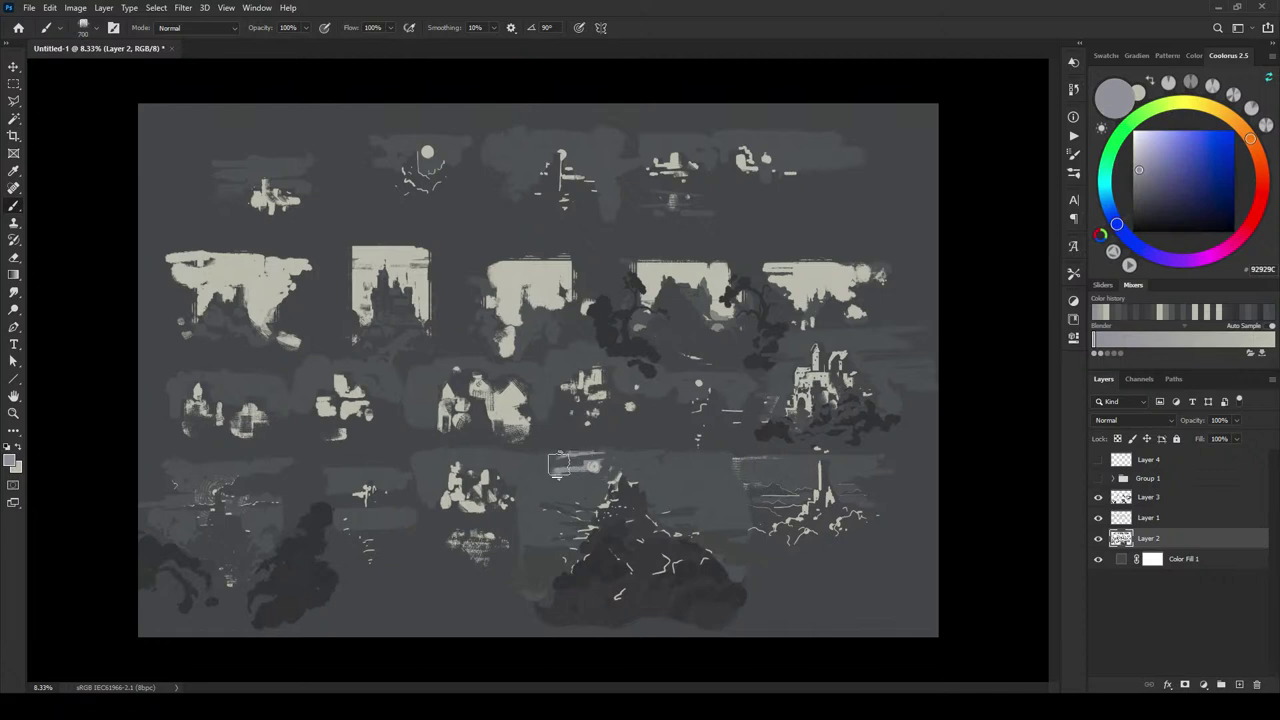
mouse_move(710, 465)
left_mouse_down()
mouse_move(637, 470)
mouse_move(682, 473)
mouse_move(707, 493)
mouse_move(712, 520)
mouse_move(724, 520)
left_mouse_up()
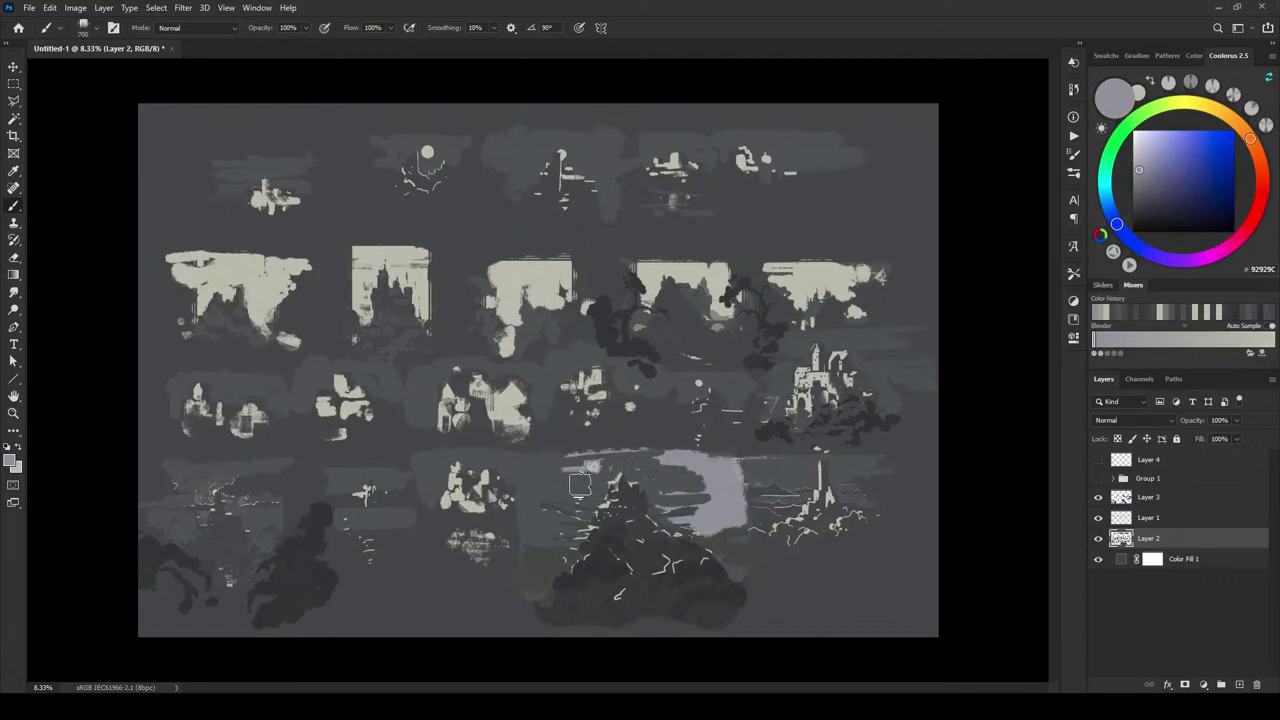
key("ctrl+z")
key("ctrl+z")
key("ctrl+z")
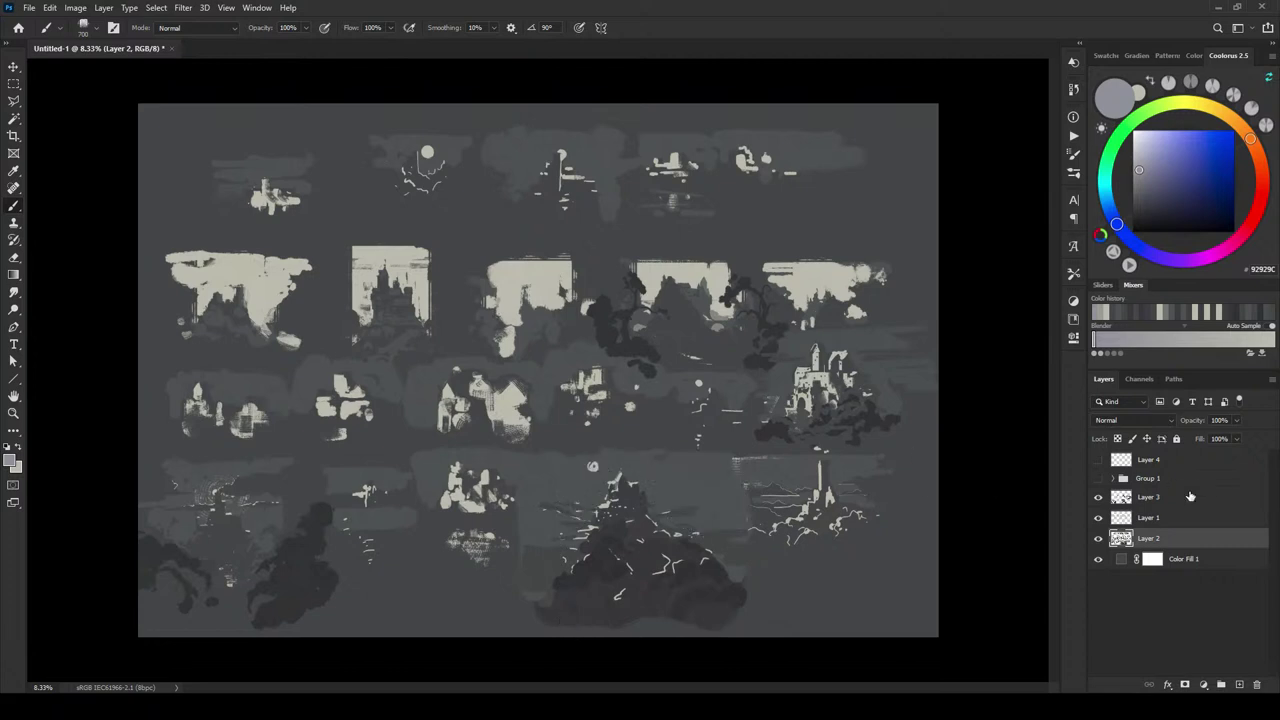
left_click(645, 458, "alt")
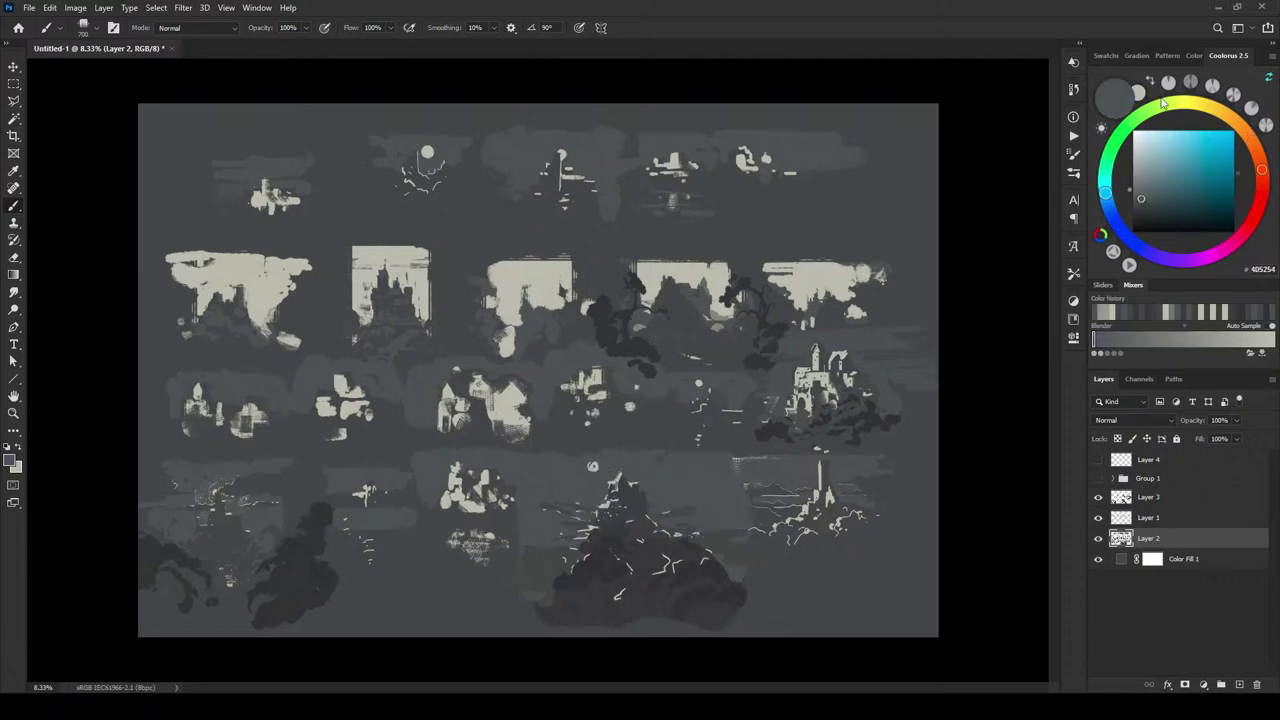
left_click(1144, 196)
left_click_drag(1143, 198, 1142, 193)
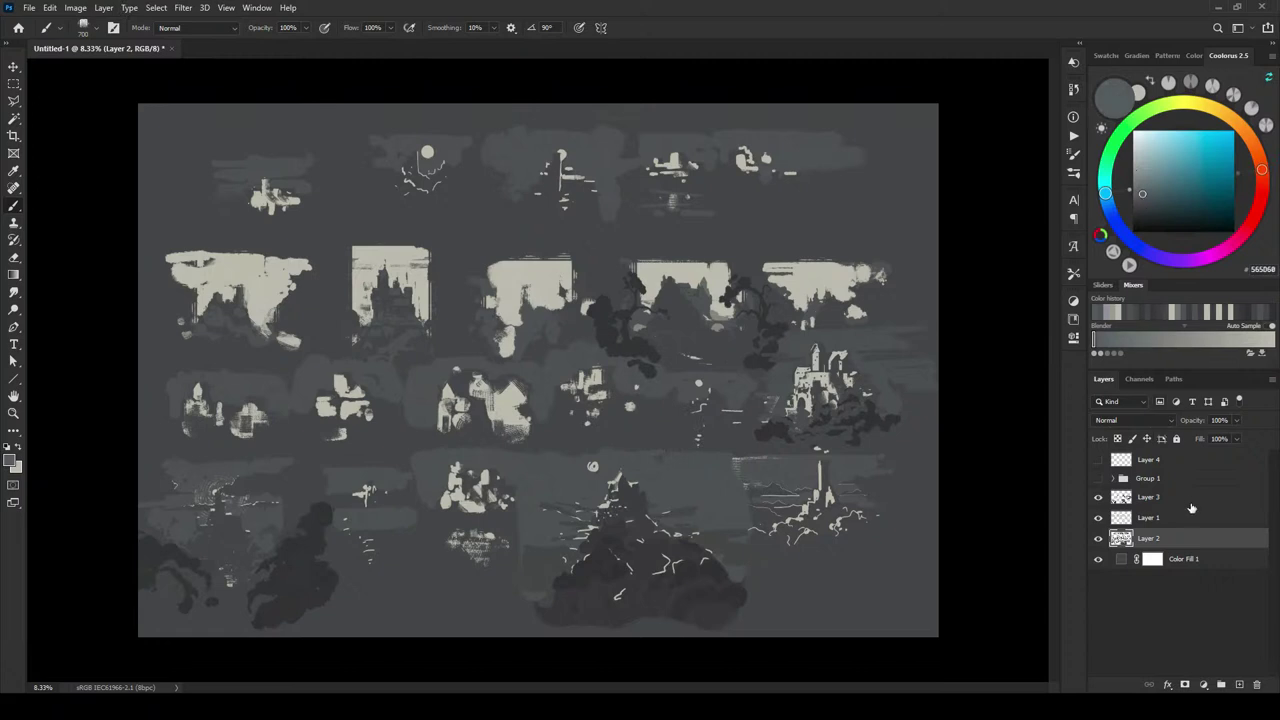
left_click(1192, 505)
- Add a new Lighter Color layer and brush it over the sky behind the island
left_click(1239, 684)
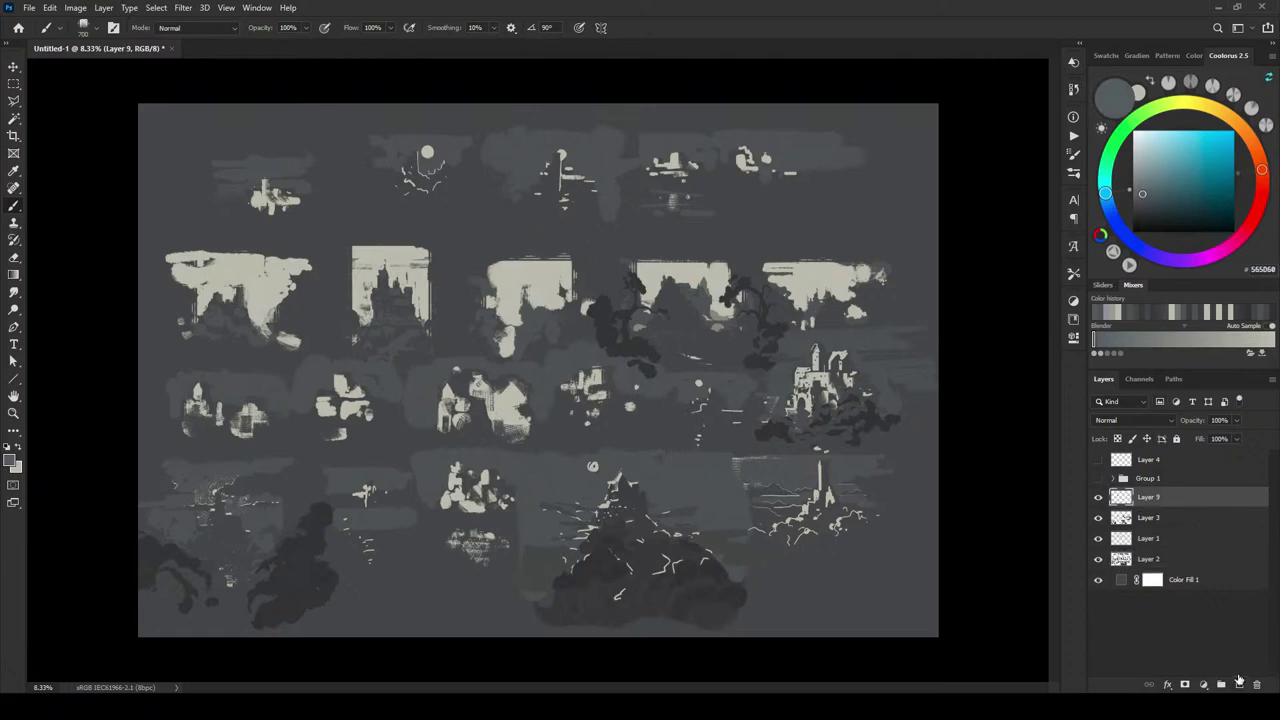
left_click(1130, 421)
left_click(1118, 490)
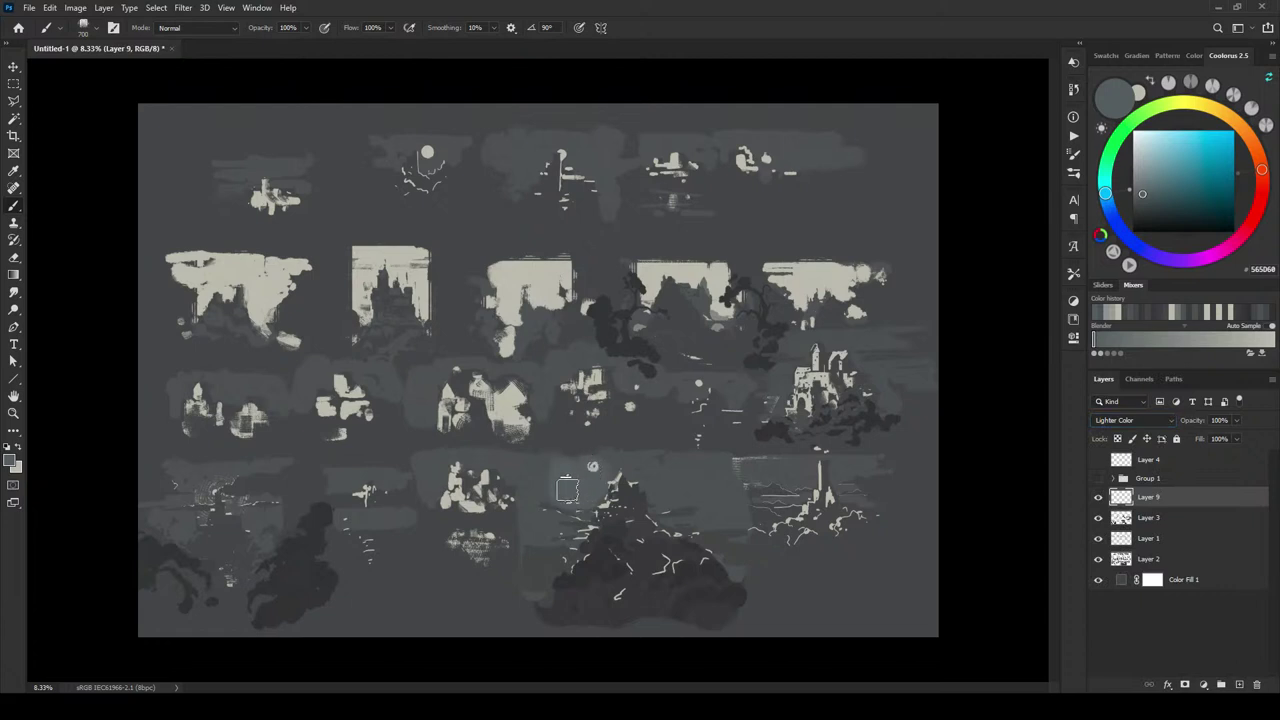
mouse_move(575, 500)
left_mouse_down()
mouse_move(599, 464)
mouse_move(655, 471)
mouse_move(662, 503)
mouse_move(676, 490)
mouse_move(713, 503)
mouse_move(695, 464)
mouse_move(734, 493)
mouse_move(549, 464)
mouse_move(543, 485)
mouse_move(517, 469)
mouse_move(708, 418)
mouse_move(558, 450)
mouse_move(601, 454)
mouse_move(517, 454)
mouse_move(678, 446)
left_mouse_up()
key("bracketleft")
key("bracketleft")
key("bracketleft")
key("bracketleft")
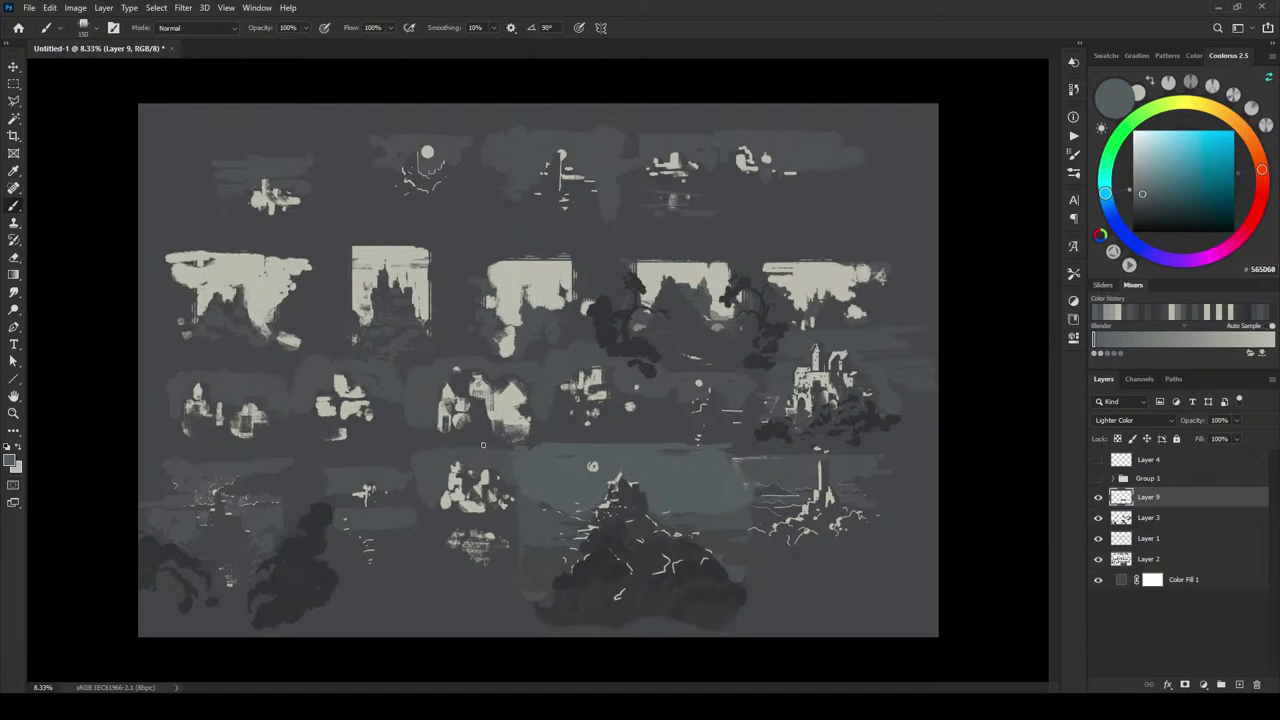
- Marquee the bottom-middle thumbnail, then group Layers 9, 3, 1 and 2 into Group 2
key("m")
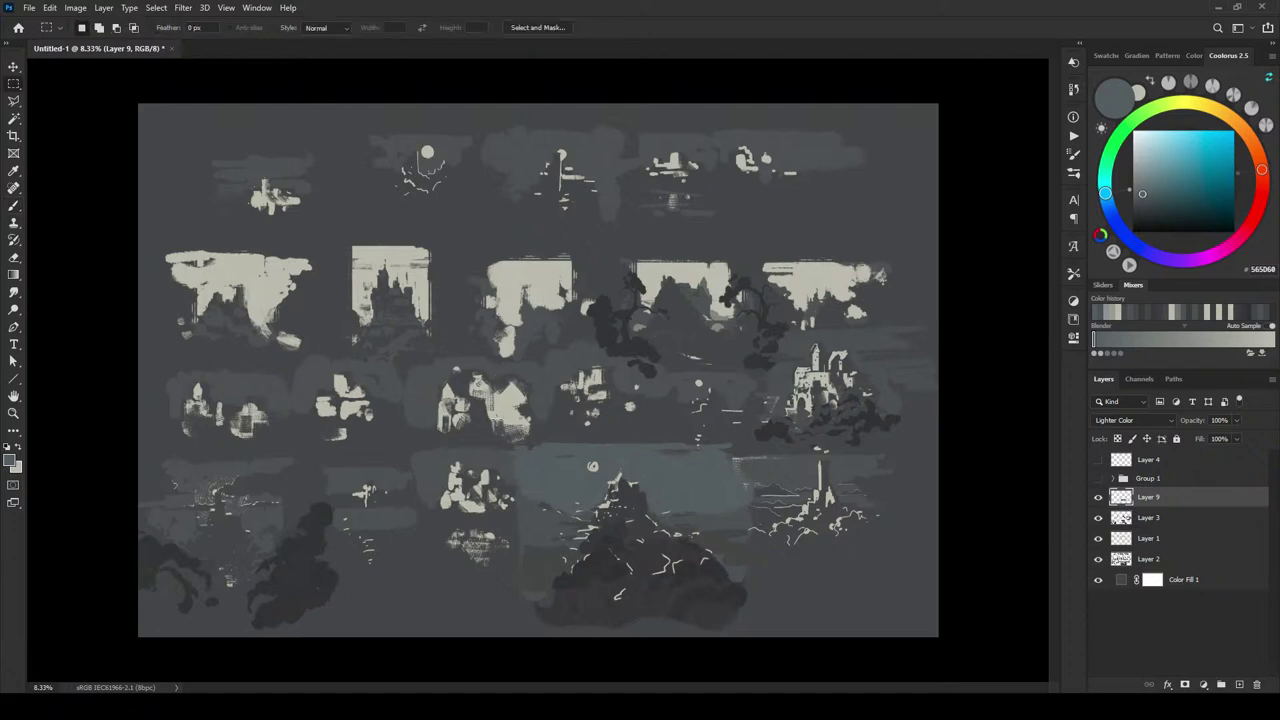
left_click_drag(516, 442, 748, 628)
left_click(1113, 478)
left_click(1160, 497)
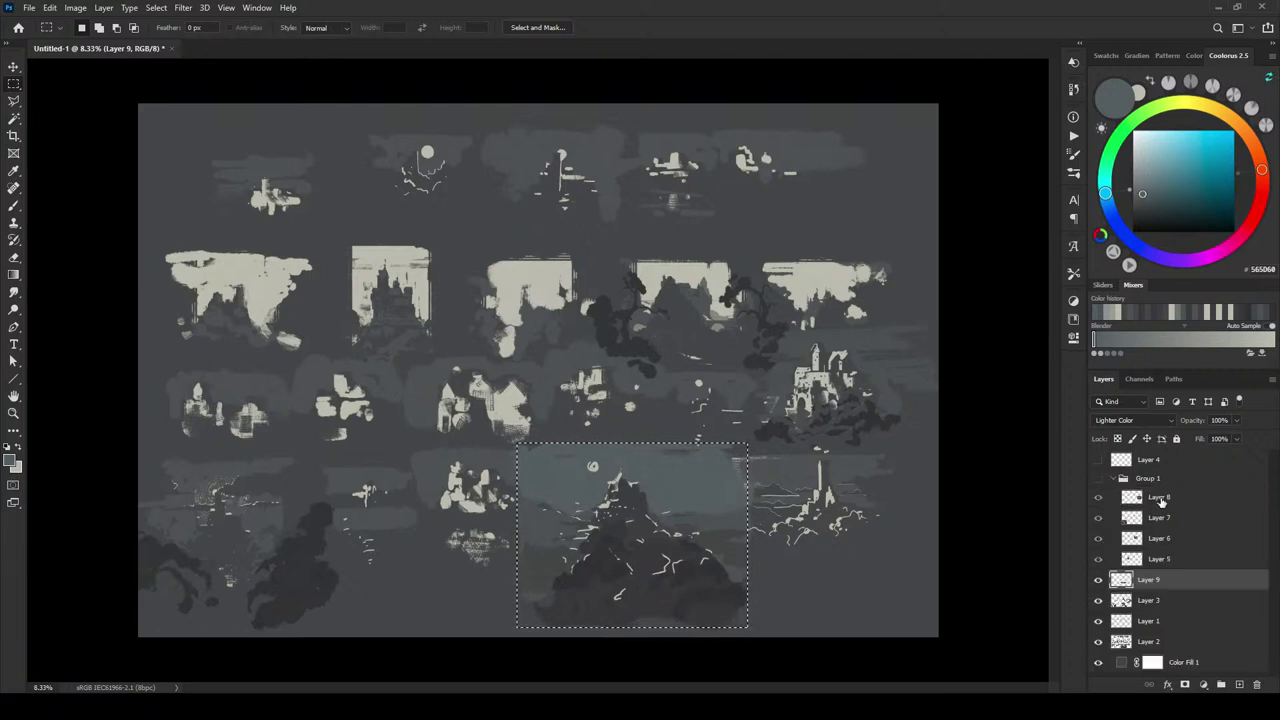
key("ctrl+j")
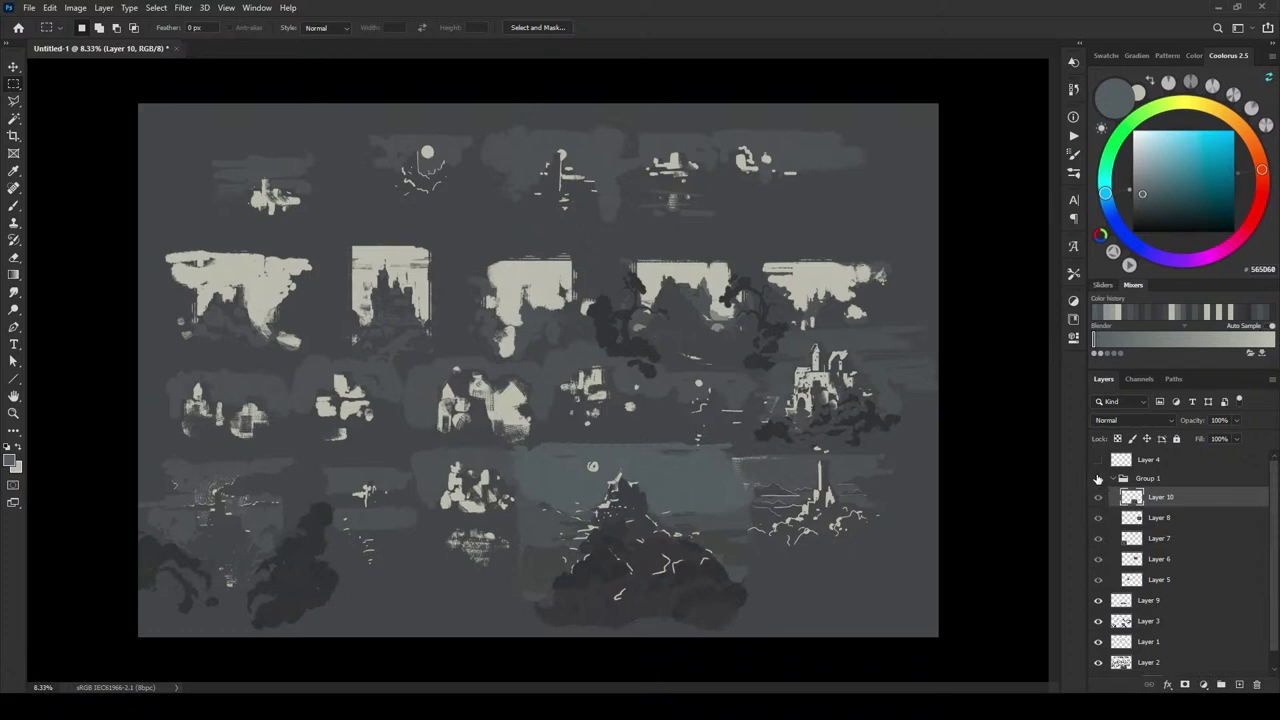
left_click(1182, 604)
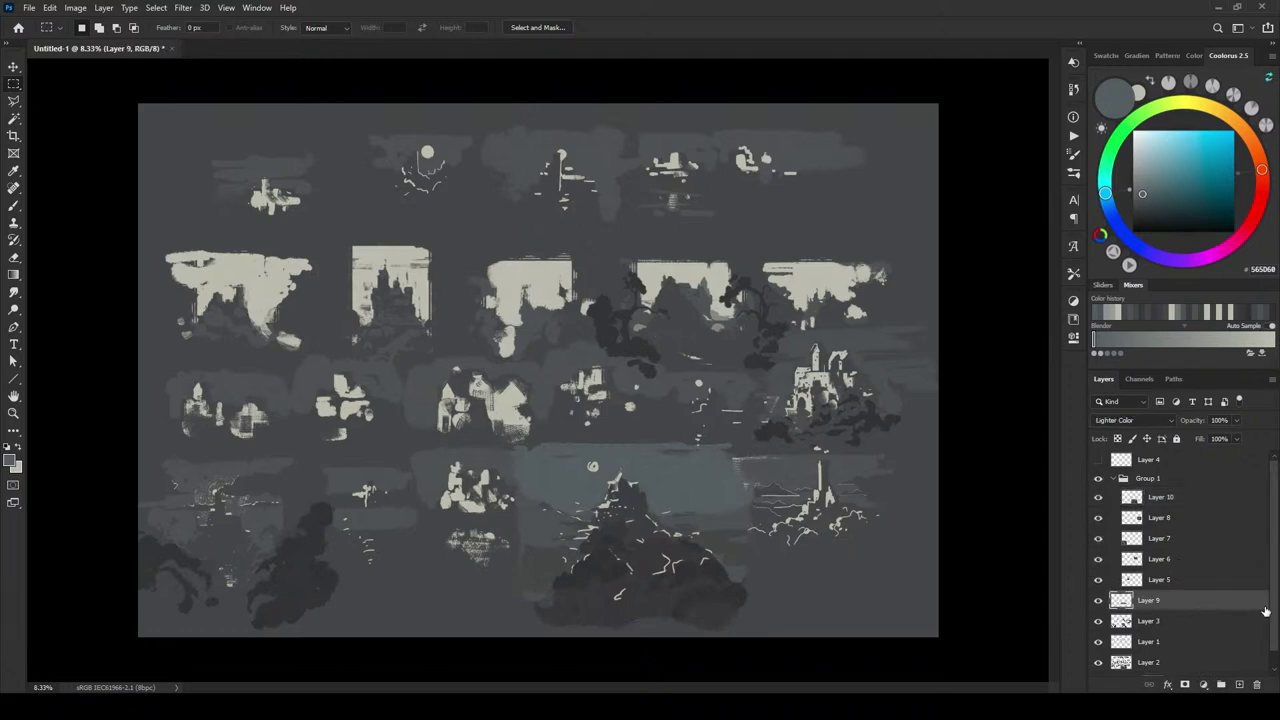
scroll(1277, 634, "down", 1)
left_click(1200, 646, "shift")
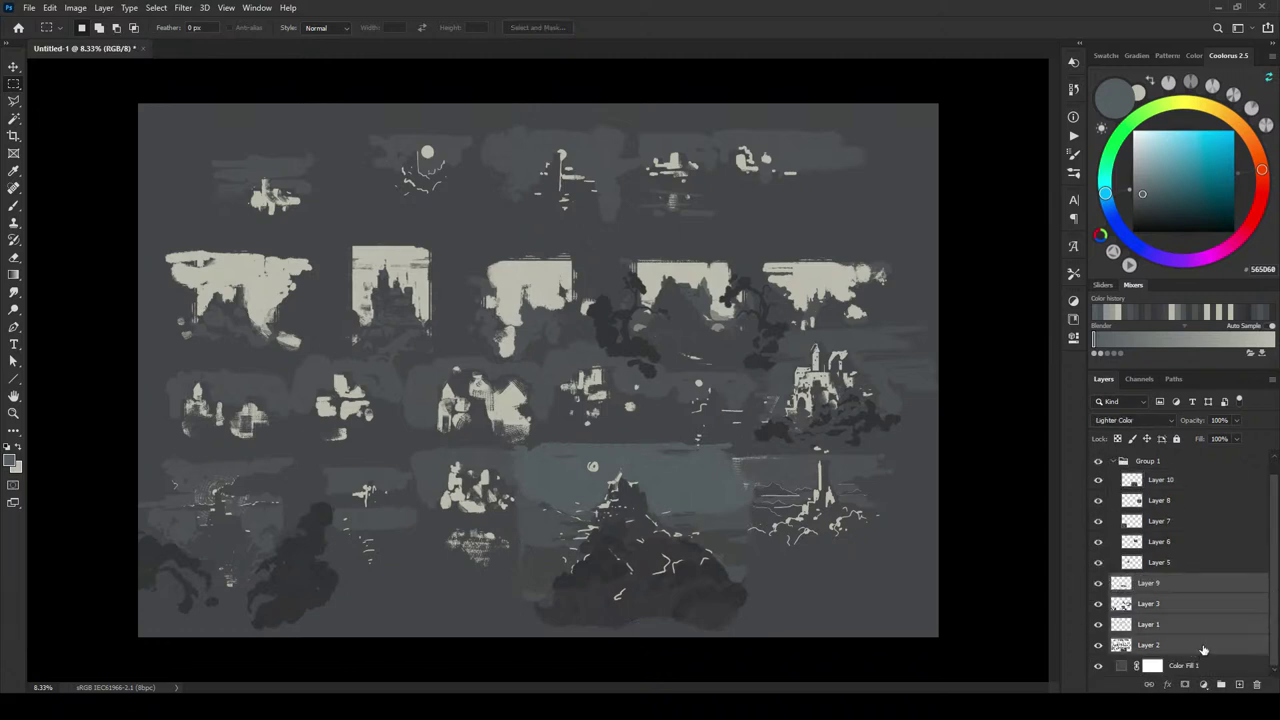
key("ctrl+g")
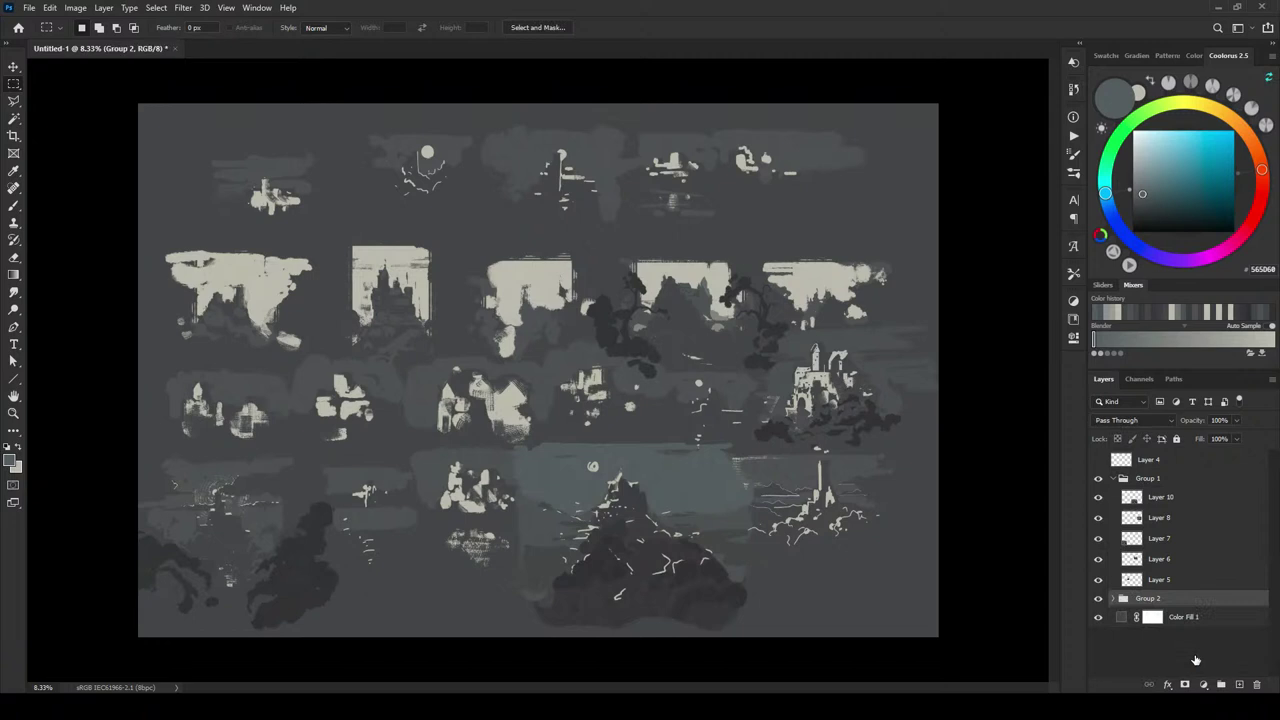
- Hide Group 2 and drag the five Group 1 paintings roughly into one row
left_click(1098, 598)
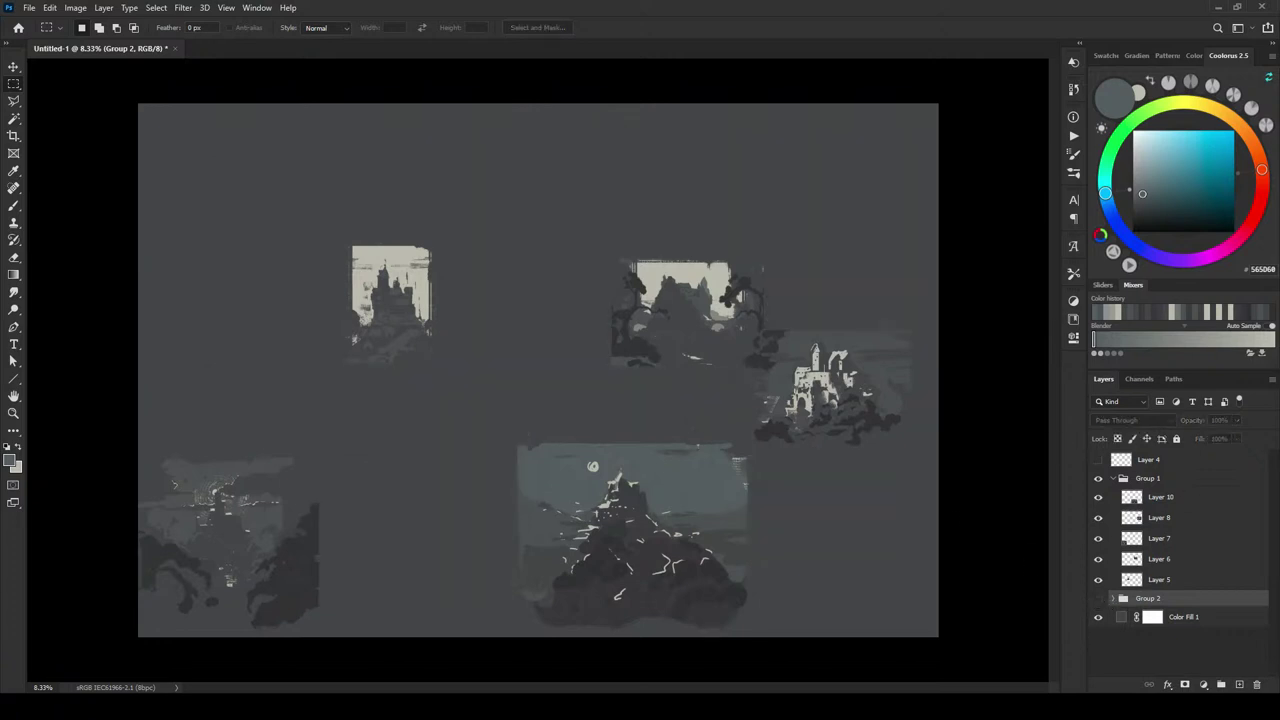
left_click(1165, 497)
key("v")
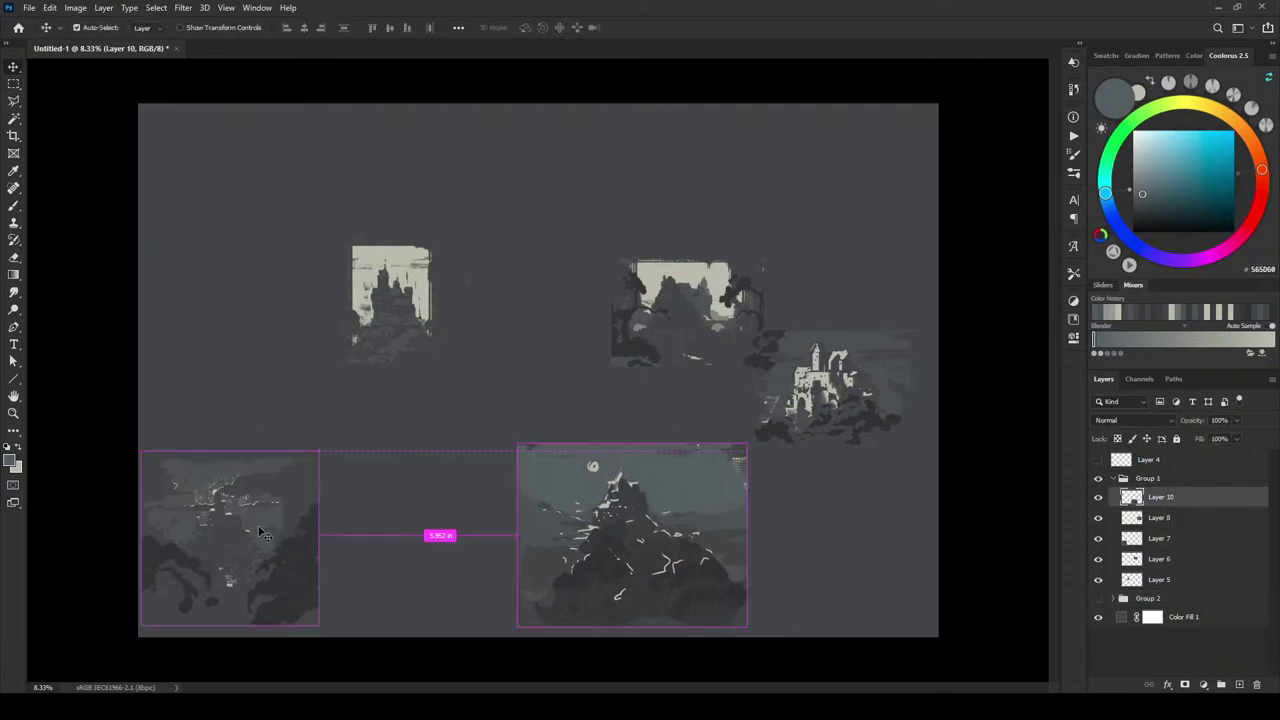
mouse_move(252, 527)
left_mouse_down()
mouse_move(318, 319)
mouse_move(288, 319)
left_mouse_up()
mouse_move(410, 290)
left_mouse_down()
mouse_move(446, 329)
mouse_move(445, 318)
left_mouse_up()
mouse_move(703, 300)
left_mouse_down()
mouse_move(555, 352)
mouse_move(594, 328)
left_mouse_up()
left_click_drag(830, 390, 745, 342)
mouse_move(659, 524)
left_mouse_down()
mouse_move(834, 374)
mouse_move(726, 234)
mouse_move(792, 264)
left_mouse_up()
- Scale the mountain painting and the dark sketch down to thumbnail size
key("ctrl+t")
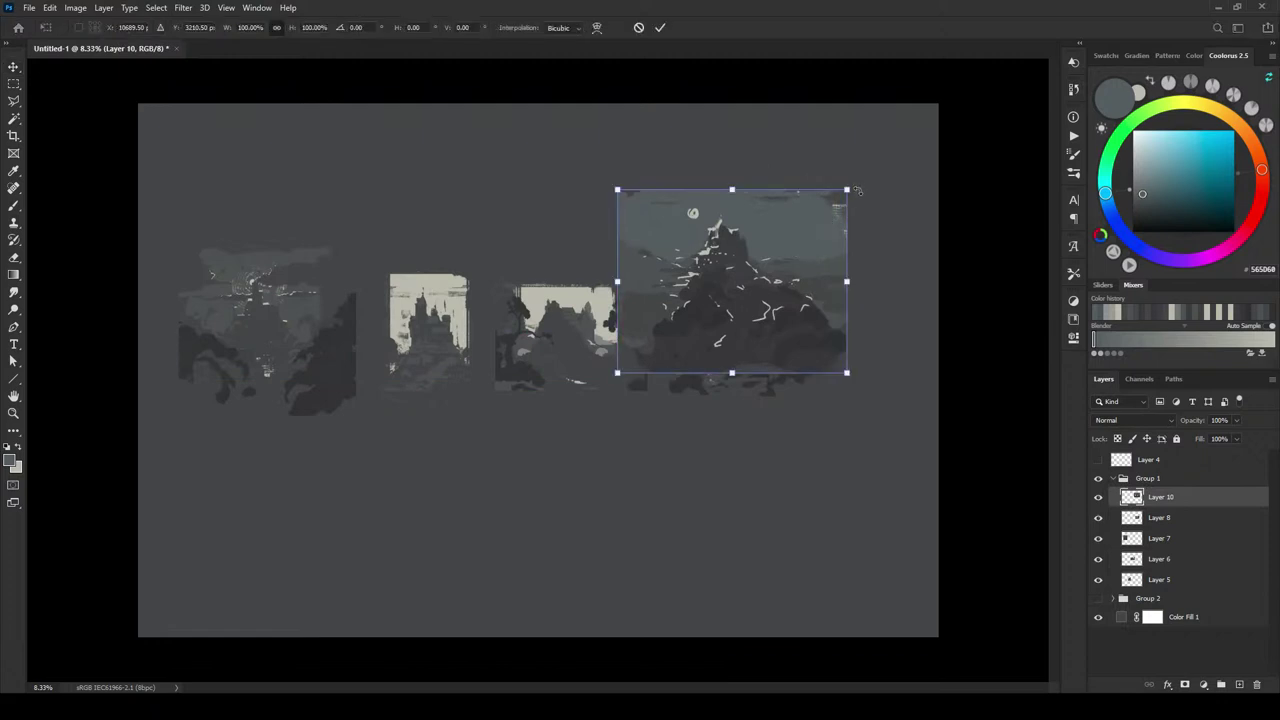
left_click_drag(848, 190, 760, 255)
mouse_move(690, 286)
left_mouse_down()
mouse_move(870, 298)
mouse_move(578, 190)
mouse_move(600, 188)
left_mouse_up()
key("Return")
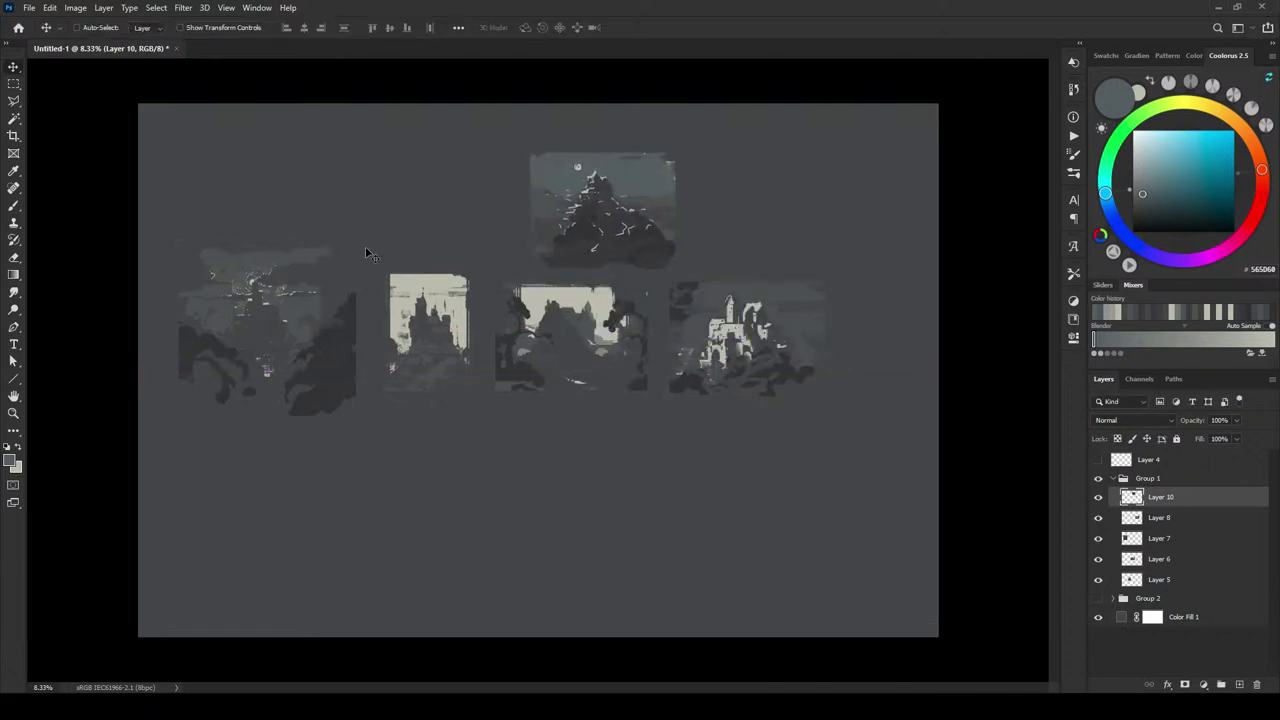
left_click(312, 315, "ctrl")
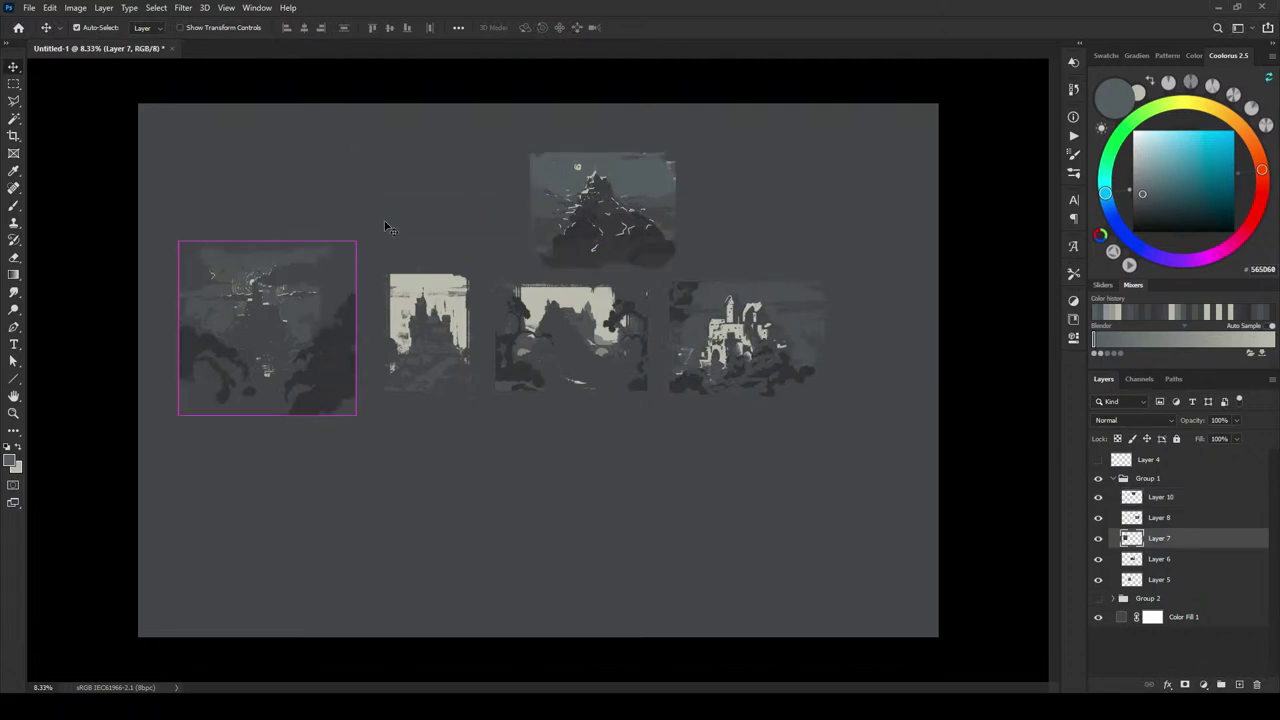
key("ctrl+t")
left_click_drag(354, 238, 301, 287)
key("Return")
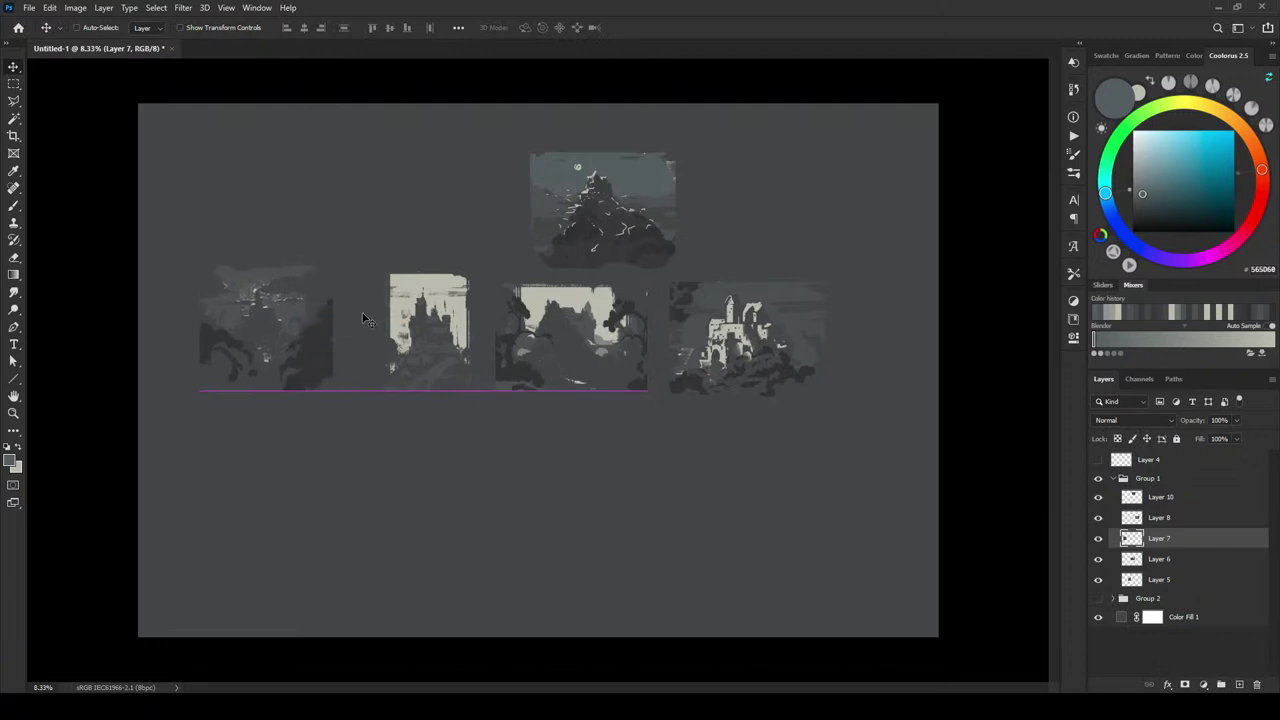
- Nudge the five paintings left and right until they are evenly spaced in the row
mouse_move(276, 366)
left_mouse_down()
mouse_move(762, 378)
mouse_move(725, 364)
mouse_move(733, 372)
mouse_move(311, 371)
left_mouse_up()
mouse_move(440, 358)
left_mouse_down()
mouse_move(228, 356)
mouse_move(480, 350)
mouse_move(432, 352)
mouse_move(505, 333)
mouse_move(201, 333)
left_mouse_up()
left_click_drag(579, 338, 472, 338)
mouse_move(606, 220)
left_mouse_down()
mouse_move(645, 340)
mouse_move(623, 352)
left_mouse_up()
left_click_drag(765, 331, 843, 345)
left_click_drag(630, 345, 681, 346)
mouse_move(491, 338)
left_mouse_down()
mouse_move(506, 336)
mouse_move(482, 338)
left_mouse_up()
left_click_drag(446, 340, 480, 340)
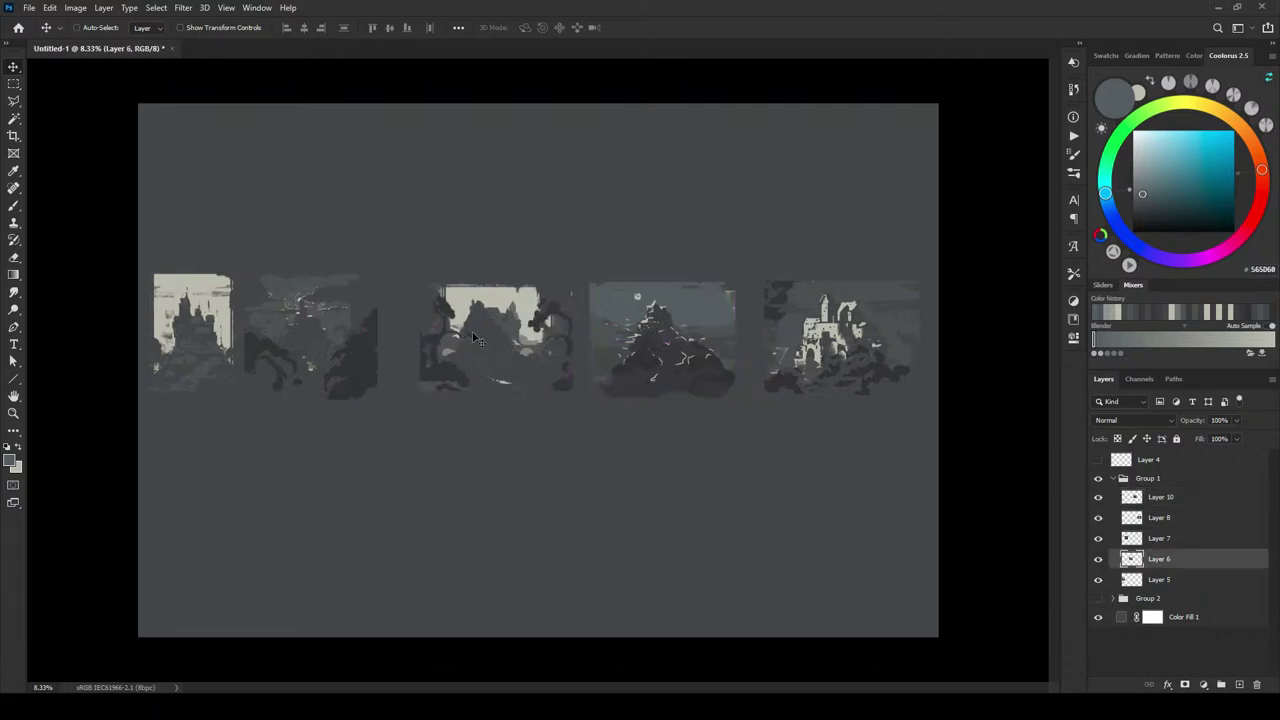
left_click(343, 340)
mouse_move(343, 340)
left_mouse_down()
mouse_move(370, 342)
mouse_move(357, 345)
left_mouse_up()
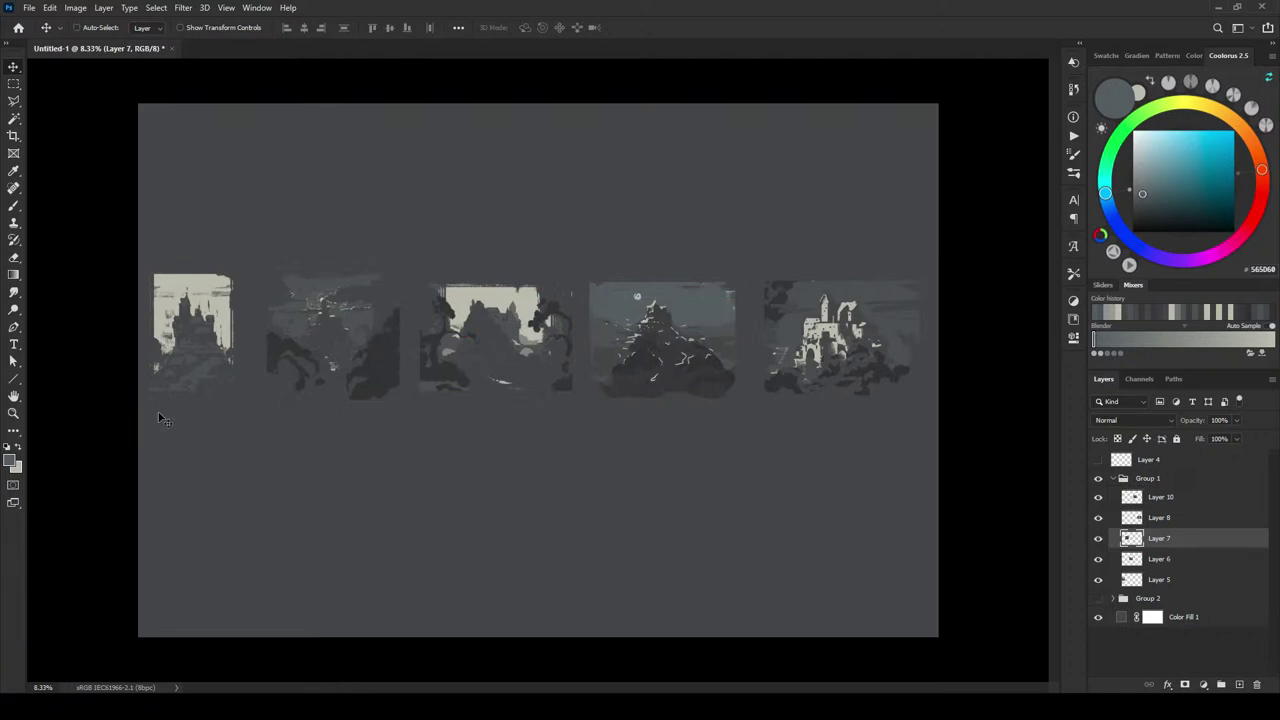
- Move three thumbnails down into a lower row and the other two up-left
mouse_move(64, 535)
left_mouse_down()
mouse_move(343, 386)
mouse_move(490, 336)
mouse_move(735, 455)
mouse_move(700, 502)
left_mouse_up()
mouse_move(658, 423)
left_mouse_down()
mouse_move(771, 266)
mouse_move(828, 322)
left_mouse_up()
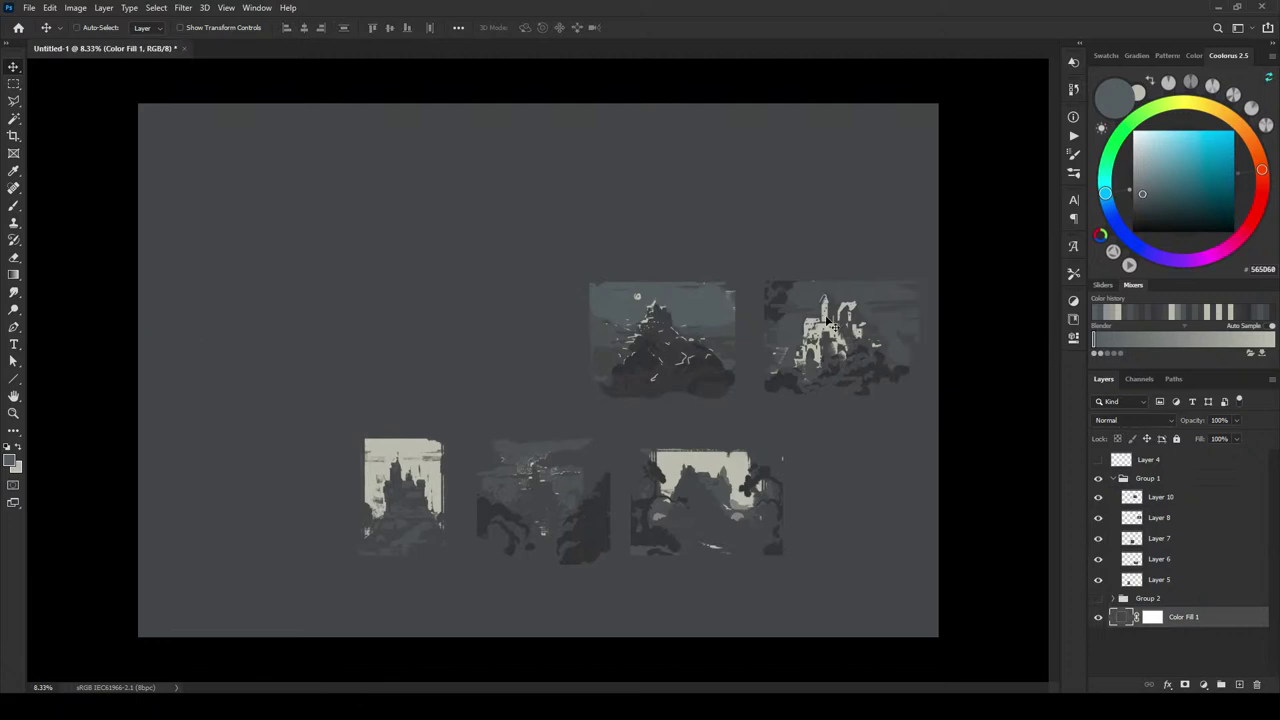
left_click_drag(666, 296, 820, 375)
mouse_move(980, 214)
left_mouse_down()
mouse_move(715, 349)
mouse_move(467, 303)
mouse_move(529, 331)
left_mouse_up()
- Delete Color Fill 1's mask and lock the background fill layer
left_click(1190, 620)
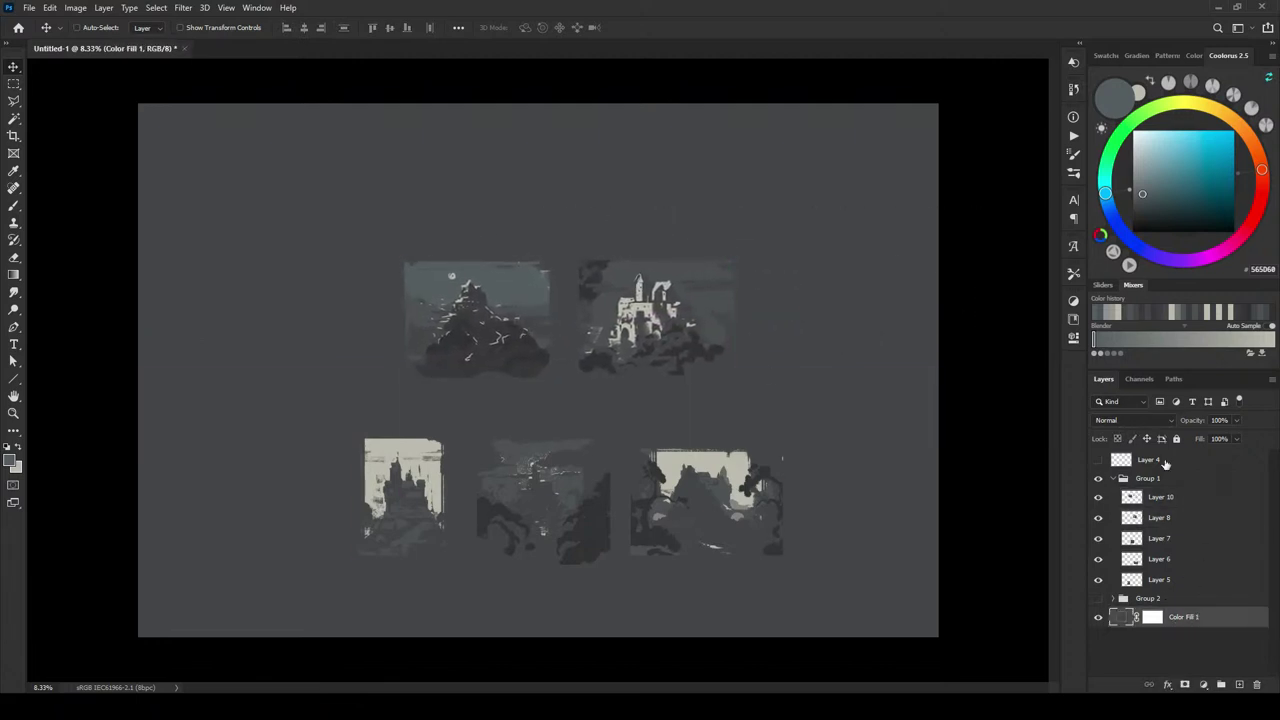
left_click(1176, 443)
left_click_drag(1166, 618, 1258, 686)
left_click(1177, 440)
left_click_drag(1152, 617, 1257, 686)
left_click(577, 262)
left_click(1177, 440)
- Reposition the whole thumbnail block, moving the top two thumbnails below the others
left_click(1178, 482)
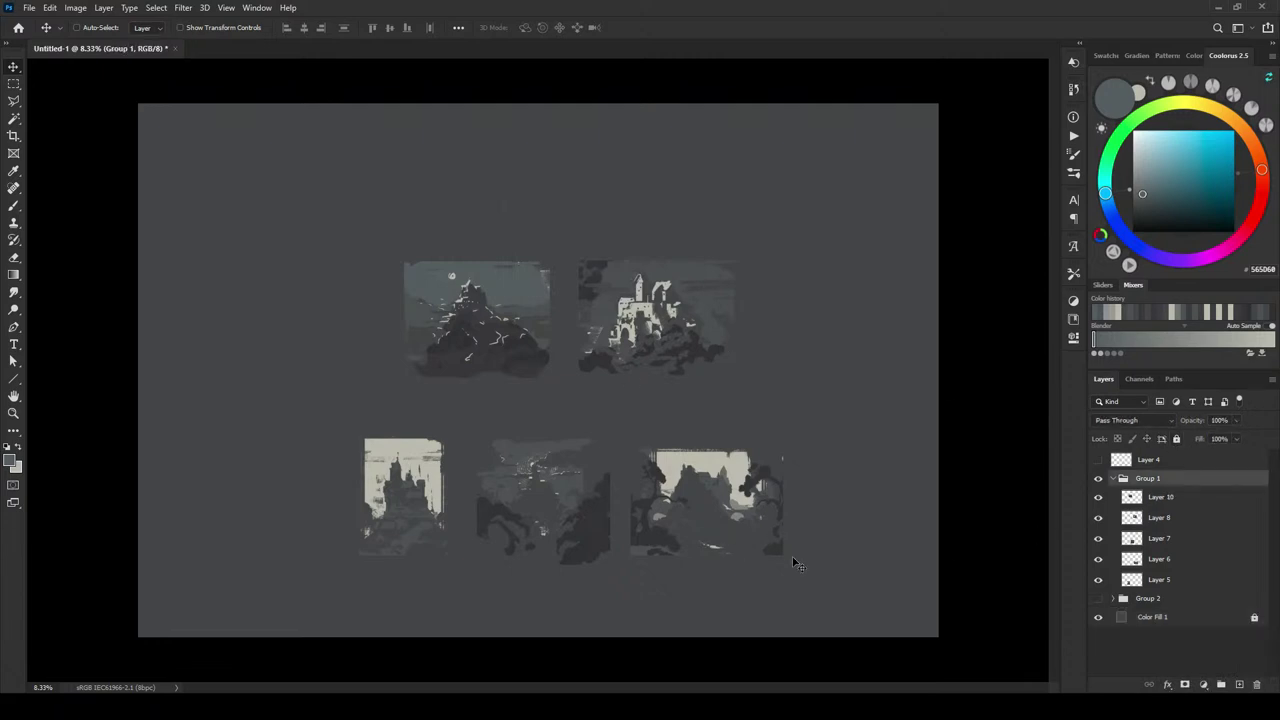
left_click_drag(266, 206, 886, 609)
mouse_move(720, 508)
left_mouse_down()
mouse_move(596, 395)
mouse_move(658, 408)
mouse_move(666, 464)
left_mouse_up()
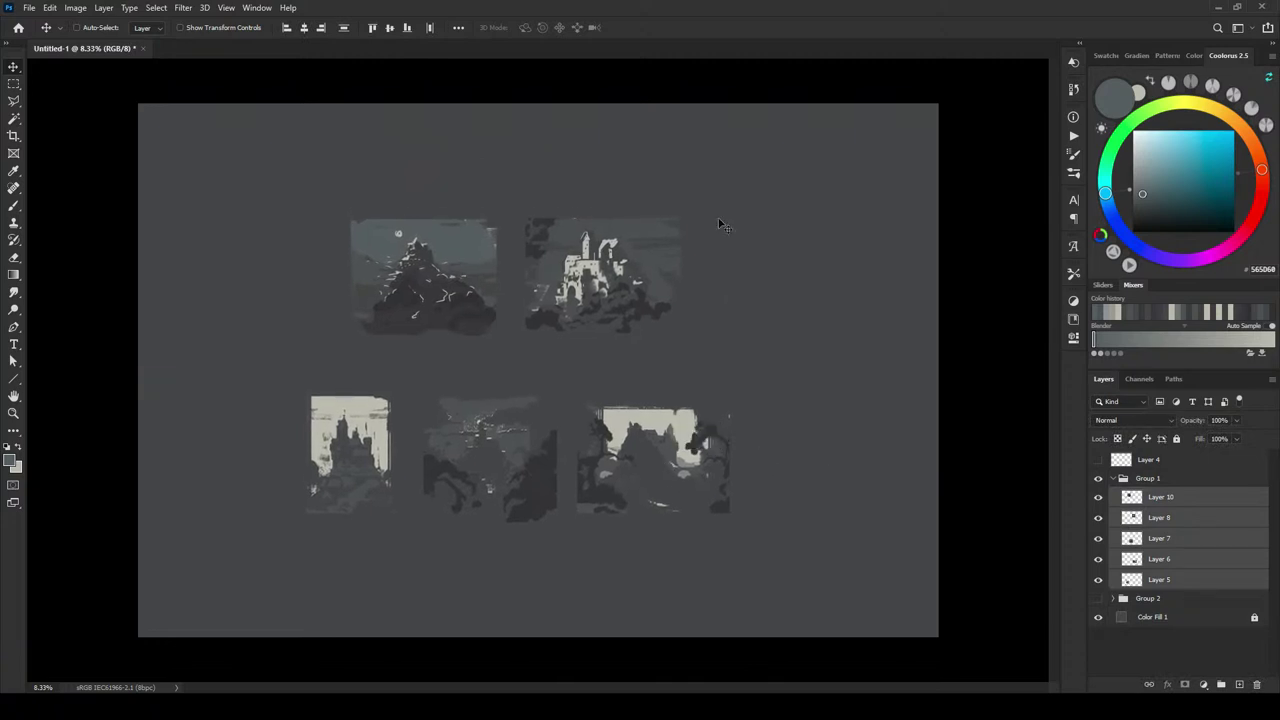
left_click(810, 329, "ctrl")
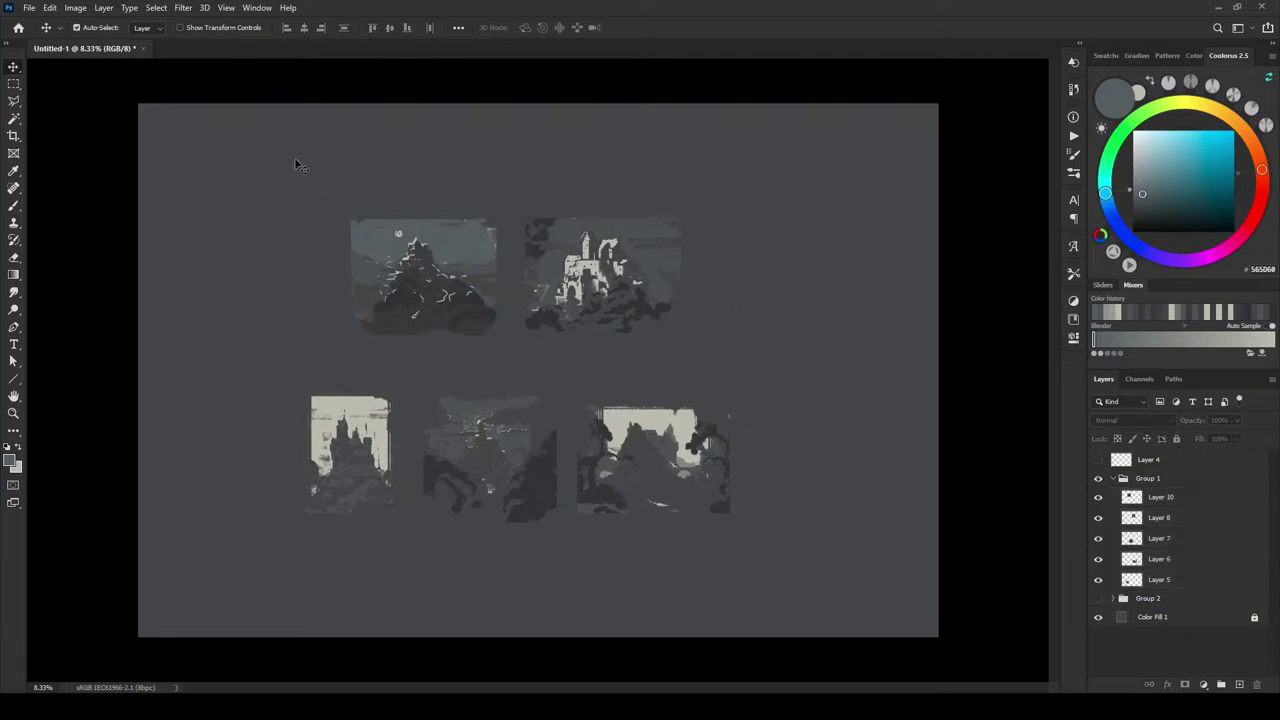
mouse_move(306, 162)
left_mouse_down()
mouse_move(651, 294)
mouse_move(630, 590)
left_mouse_up()
left_click_drag(206, 337, 800, 654)
left_click_drag(652, 585, 655, 424)
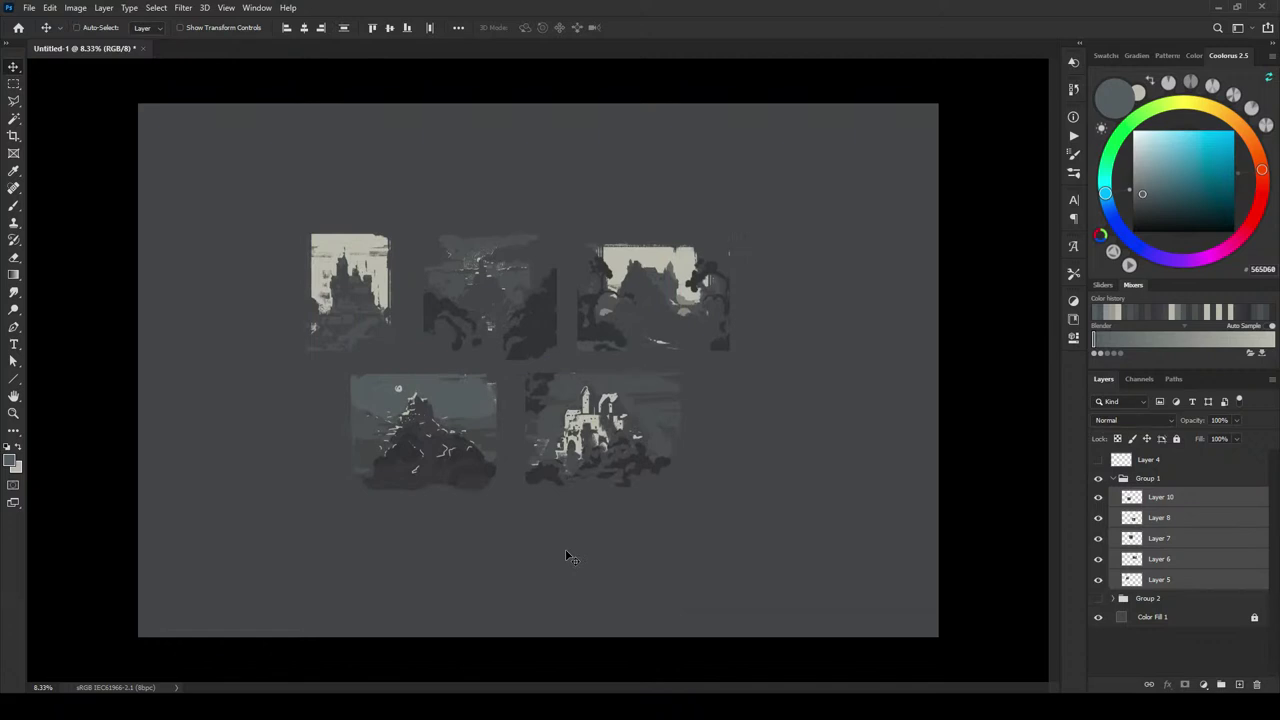
- Finish the three-over-two thumbnail layout and select the dark sketch's layer
mouse_move(837, 206)
left_mouse_down()
mouse_move(837, 234)
mouse_move(671, 437)
left_mouse_up()
left_click_drag(618, 481, 194, 480)
mouse_move(42, 201)
left_mouse_down()
mouse_move(381, 453)
mouse_move(730, 460)
mouse_move(605, 460)
mouse_move(626, 461)
left_mouse_up()
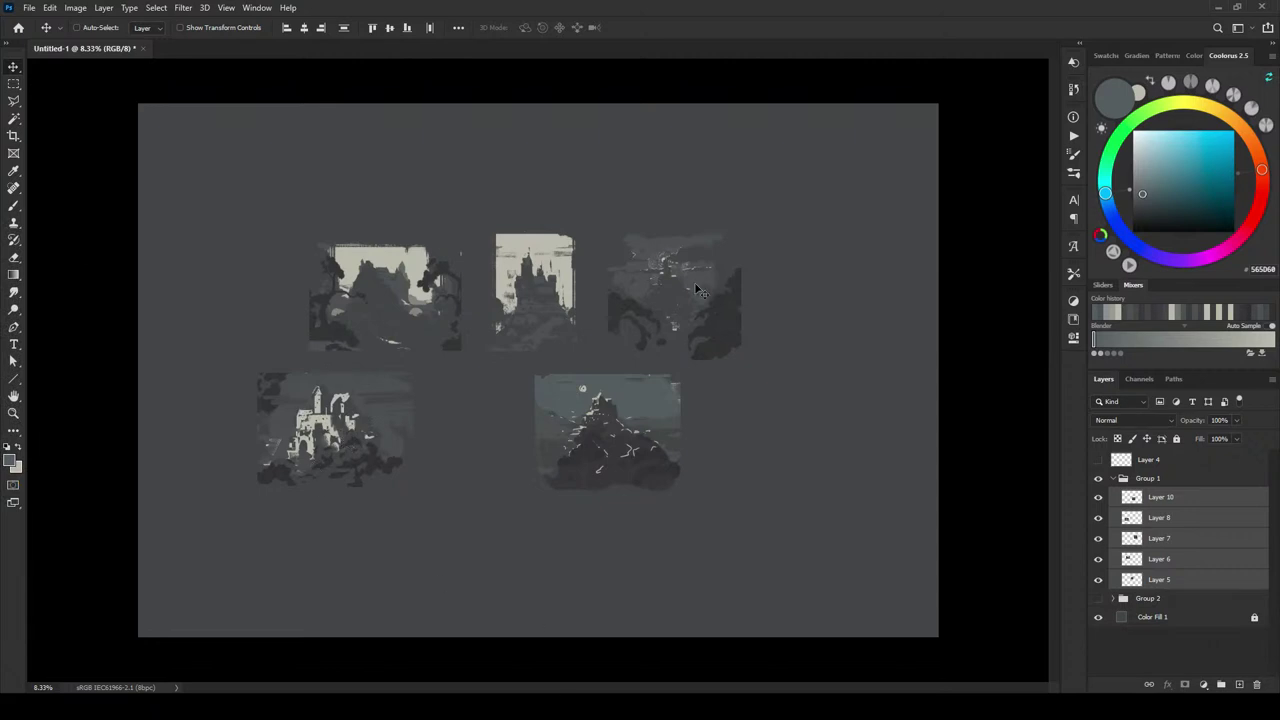
left_click_drag(707, 302, 640, 262)
left_click(730, 432)
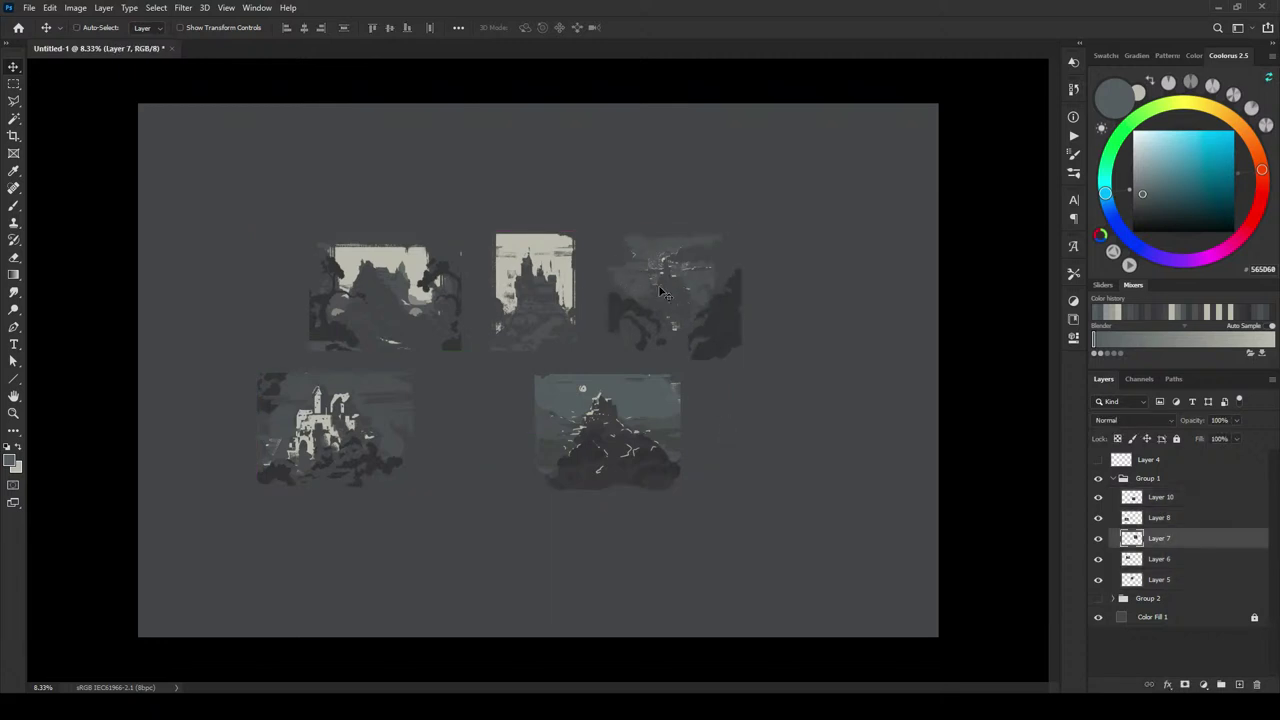
left_click(1203, 685)
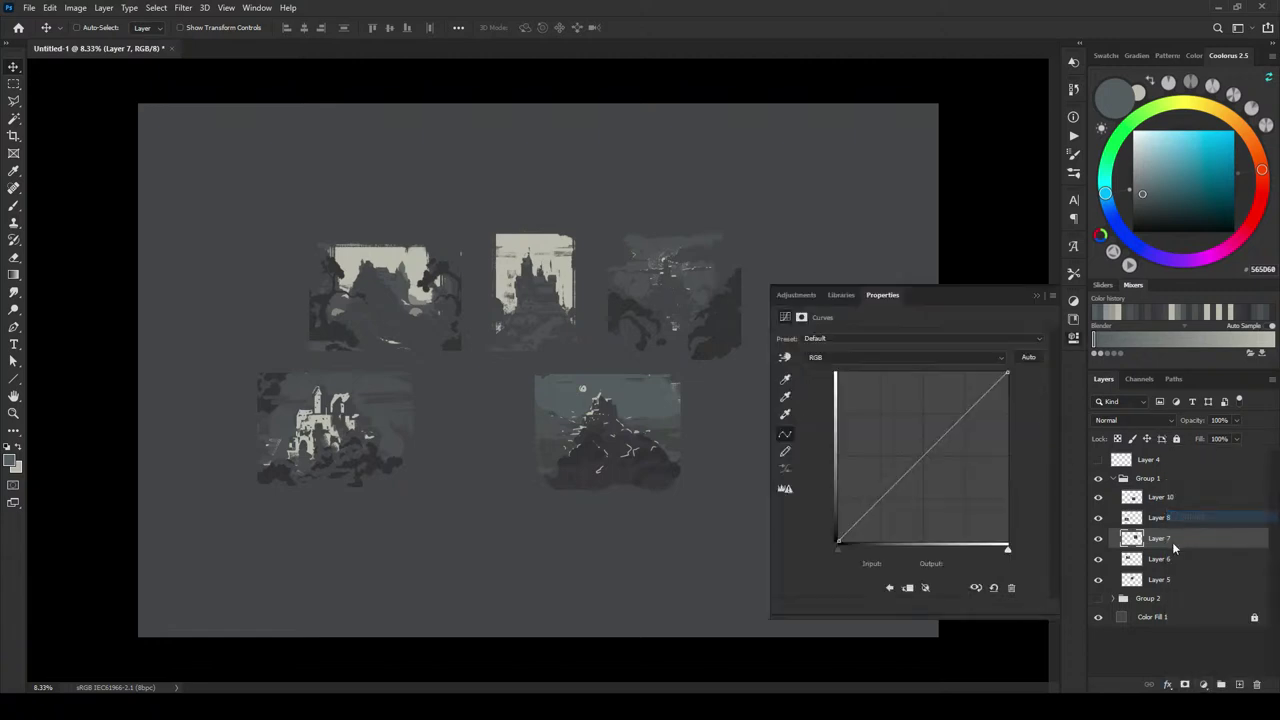
- Add a Curves adjustment clipped to the dark sketch, brightening midtones and deepening shadows
left_click(1197, 517)
left_click(1185, 548, "alt")
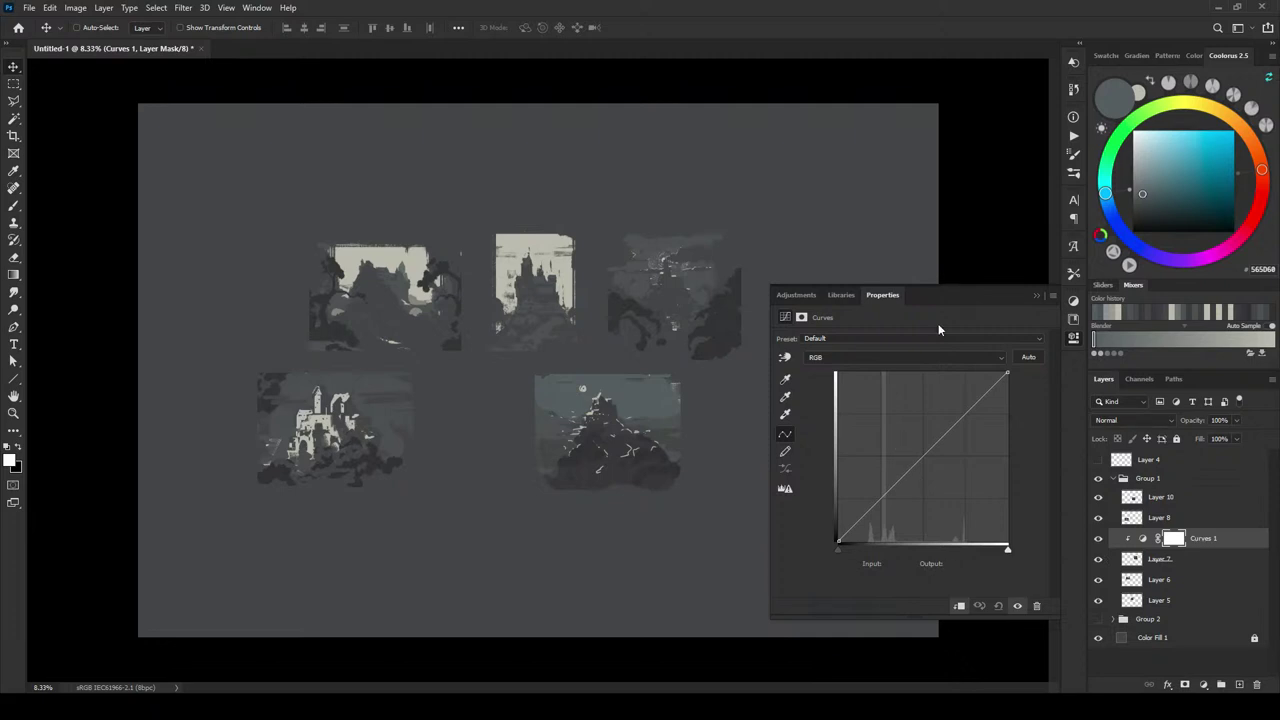
left_click_drag(924, 456, 925, 439)
left_click_drag(876, 497, 888, 505)
mouse_move(970, 393)
left_mouse_down()
mouse_move(970, 455)
mouse_move(975, 404)
left_mouse_up()
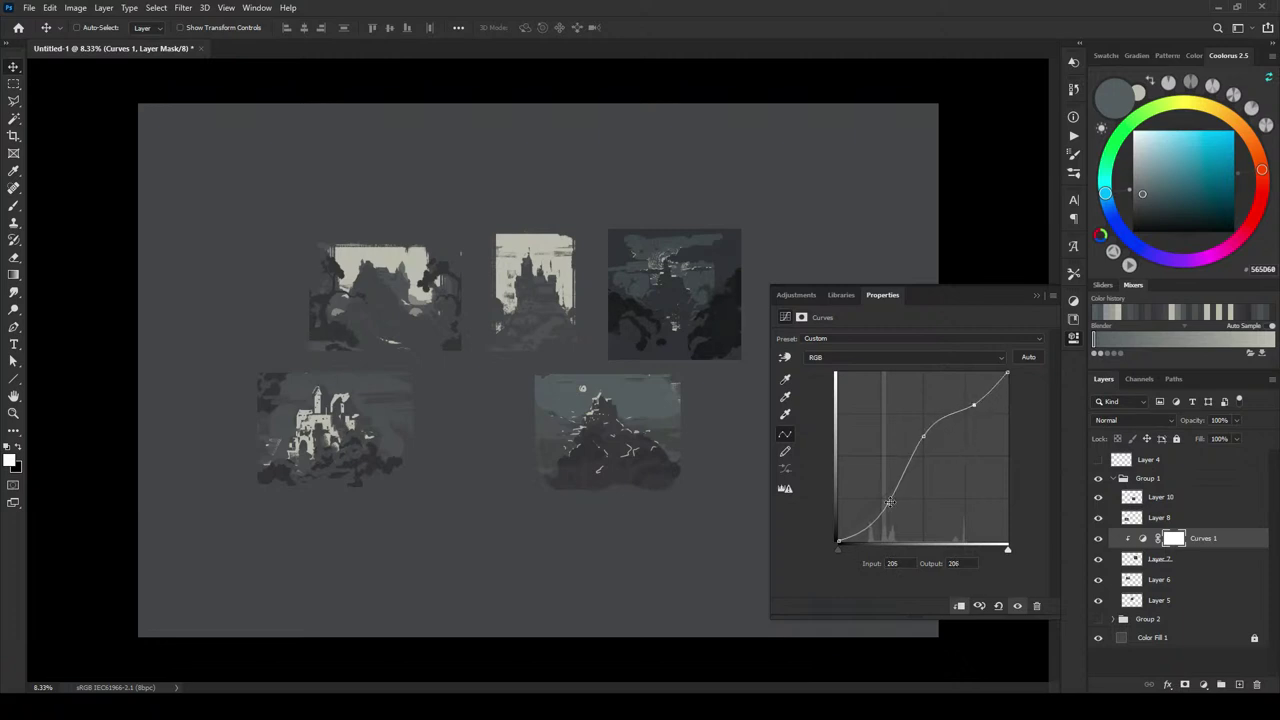
left_click_drag(890, 502, 885, 490)
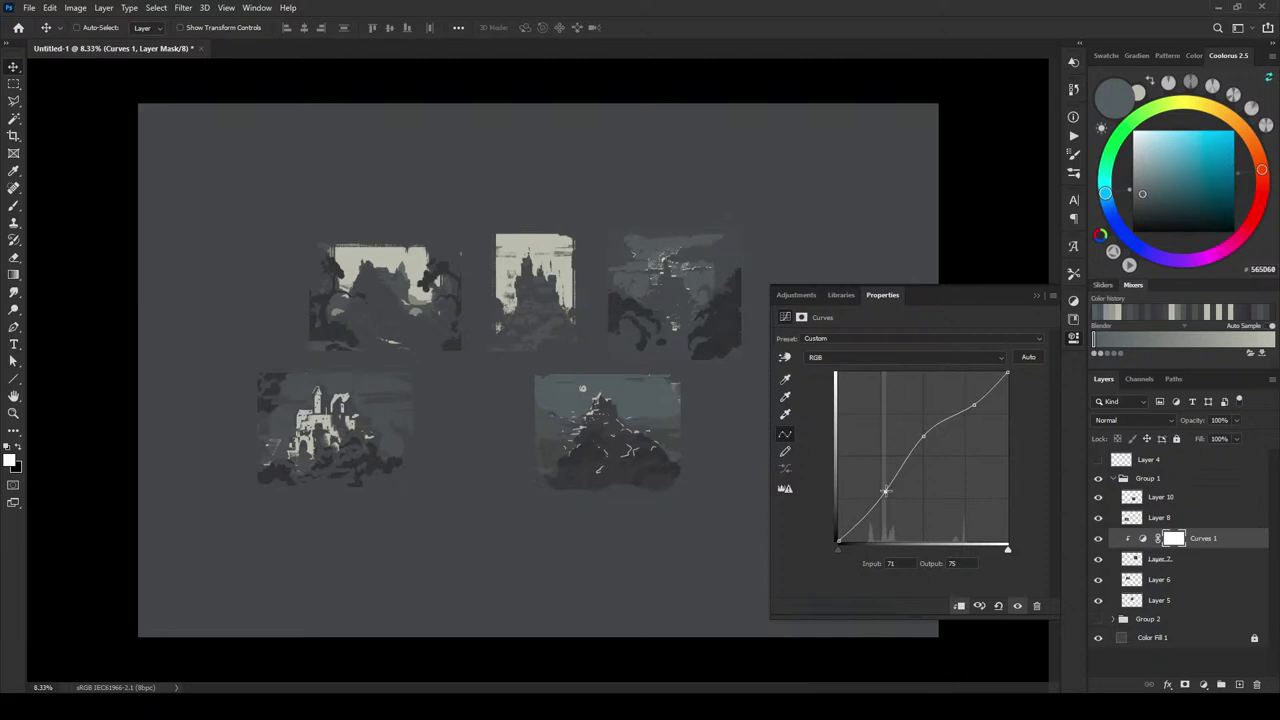
left_click_drag(974, 404, 922, 424)
left_click_drag(871, 508, 893, 488)
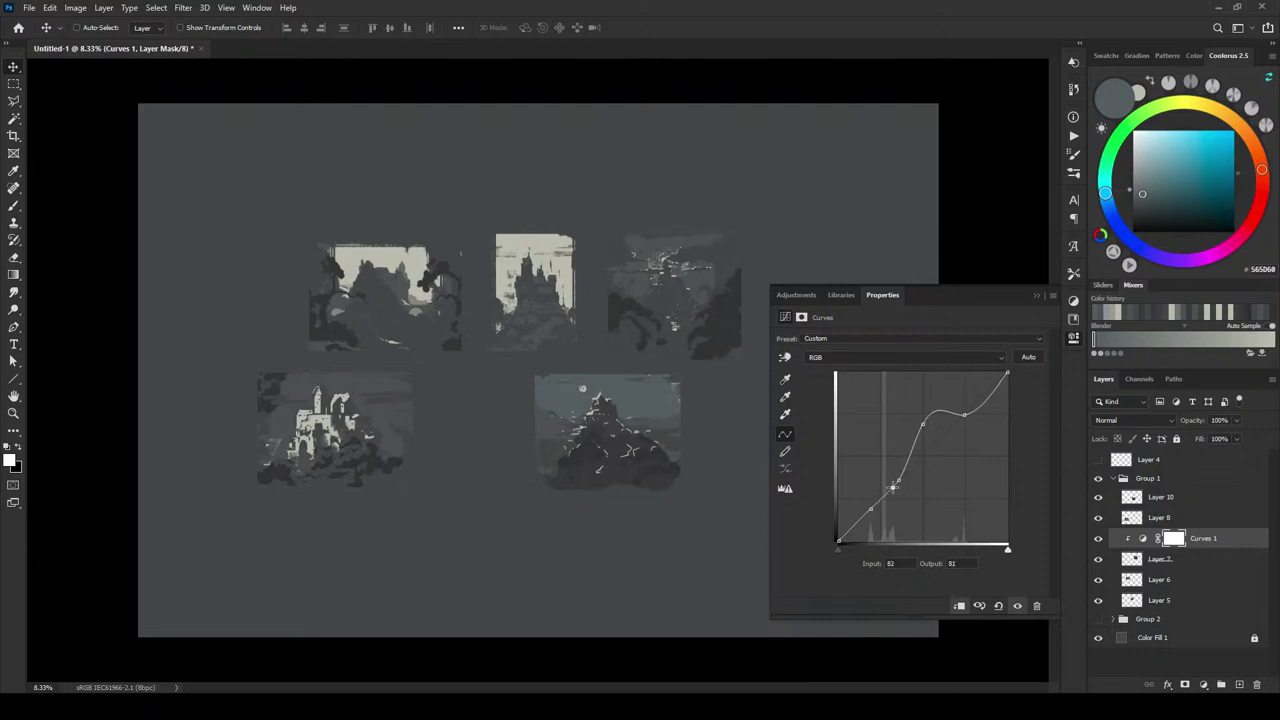
left_click_drag(922, 424, 956, 384)
- Fine-tune the curve's midtone, peak and shadow points, then toggle Curves to compare
mouse_move(898, 481)
left_mouse_down()
mouse_move(905, 458)
mouse_move(886, 492)
left_mouse_up()
mouse_move(953, 390)
left_mouse_down()
mouse_move(965, 415)
mouse_move(924, 386)
mouse_move(938, 428)
mouse_move(936, 404)
left_mouse_up()
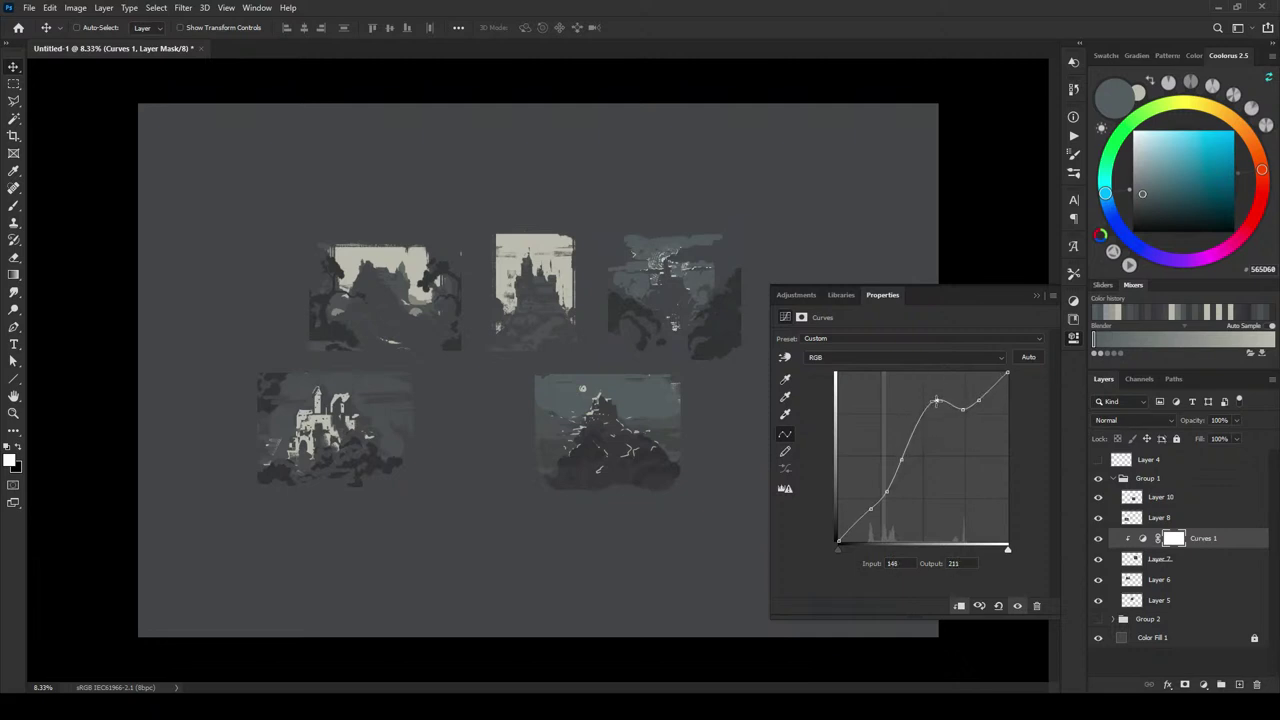
mouse_move(908, 453)
left_mouse_down()
mouse_move(892, 390)
mouse_move(902, 437)
left_mouse_up()
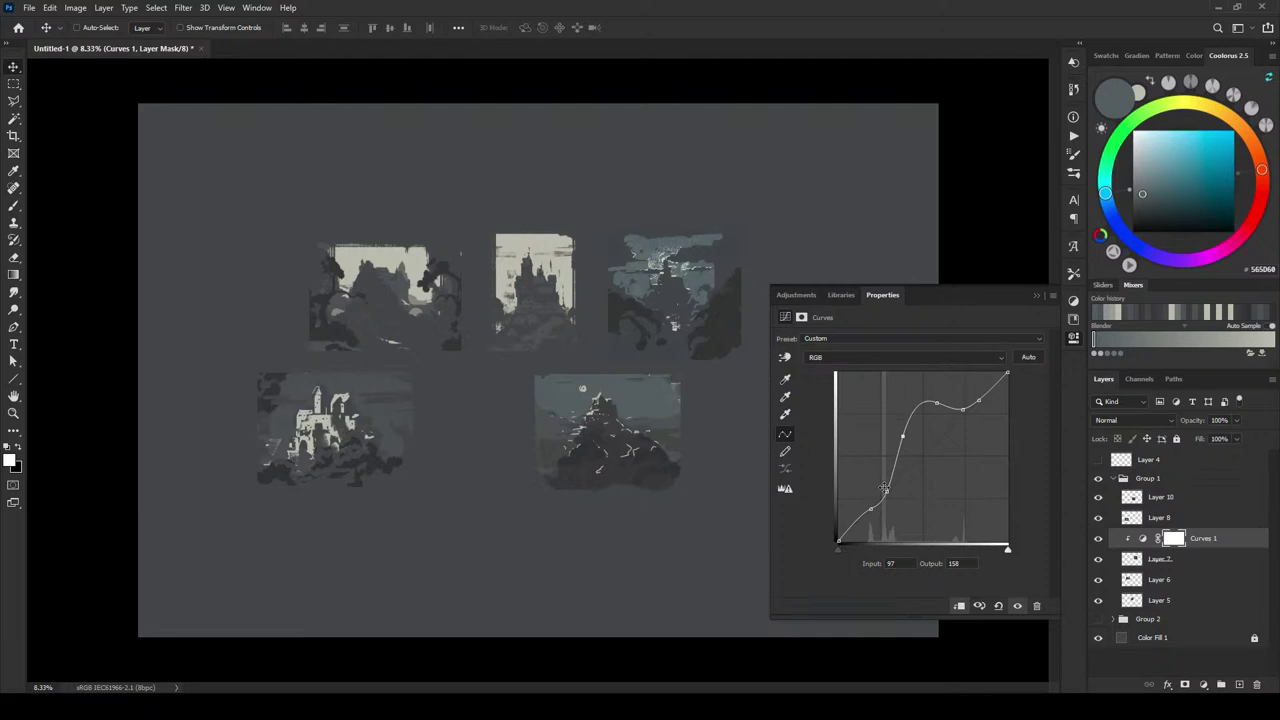
left_click_drag(886, 493, 886, 497)
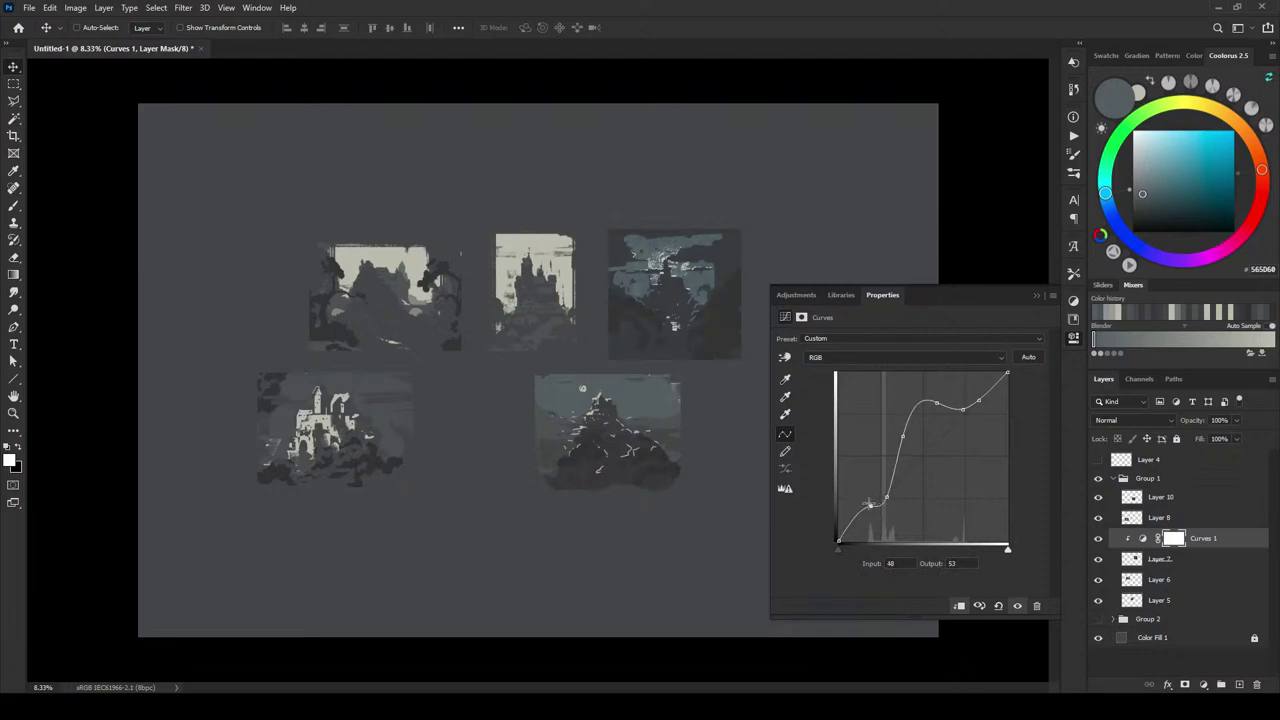
left_click(871, 510)
left_click(1037, 296)
left_click(1099, 538)
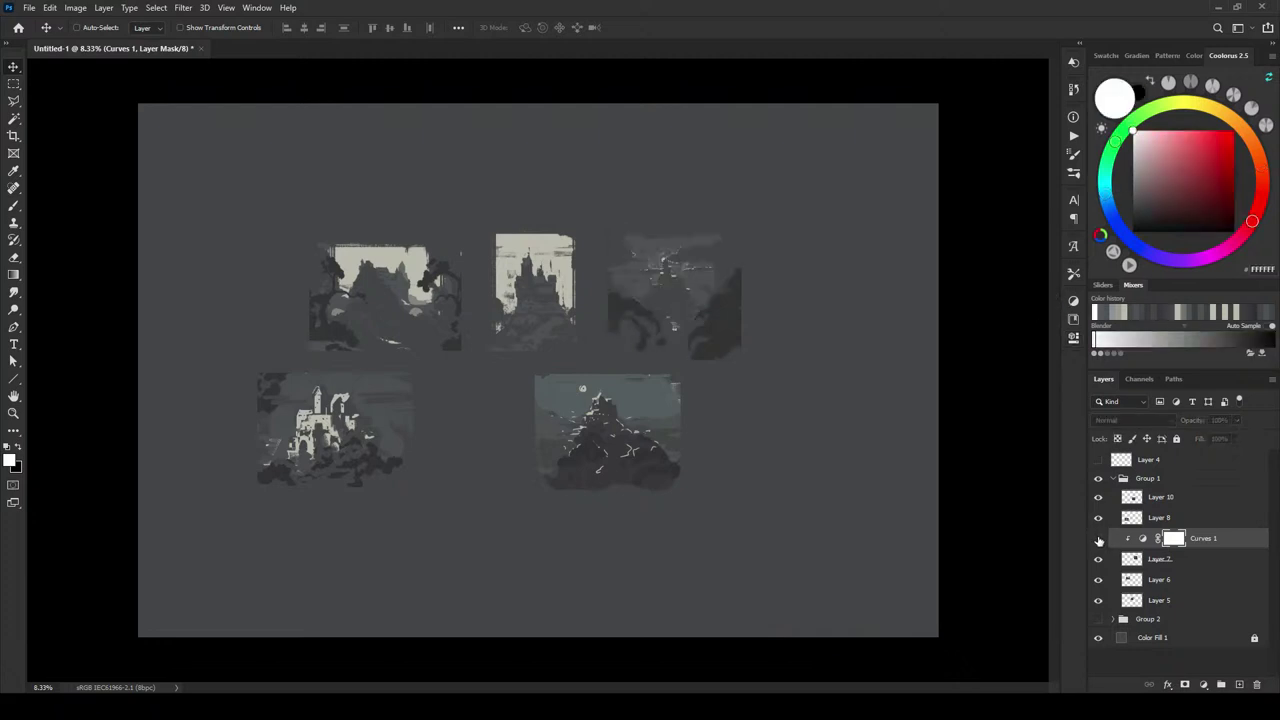
left_click(1099, 539)
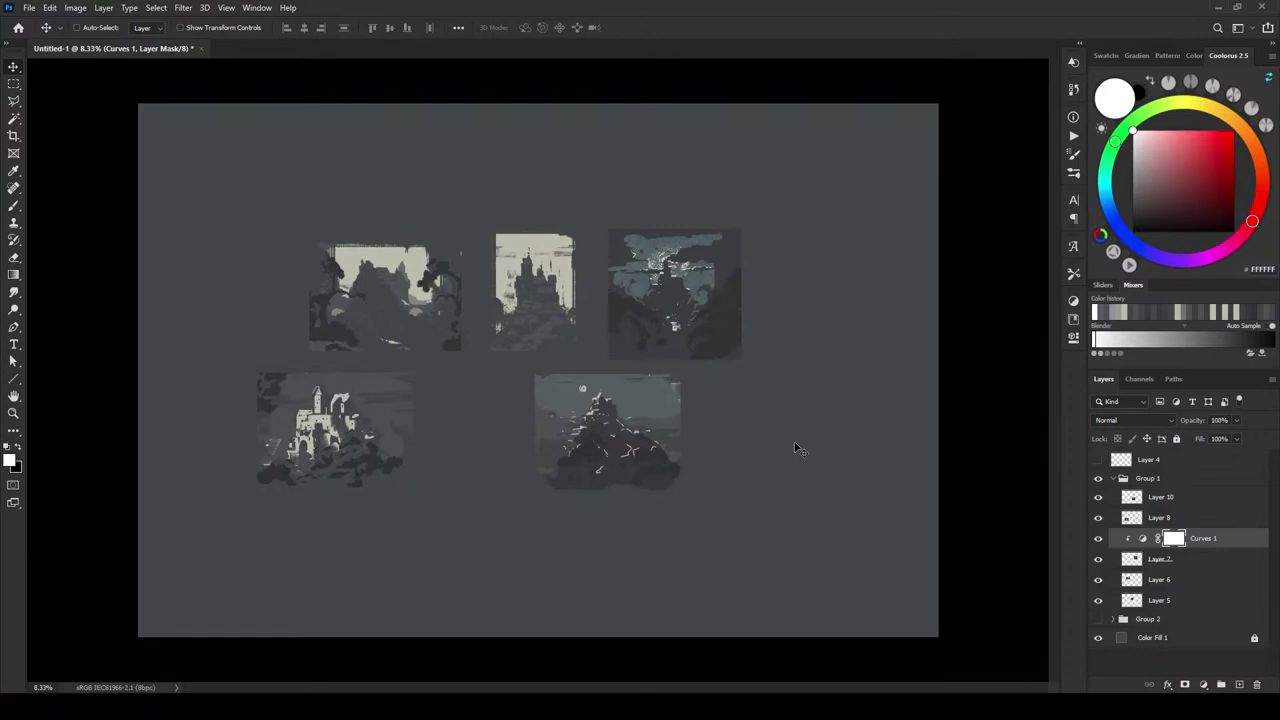
left_click(1184, 500)
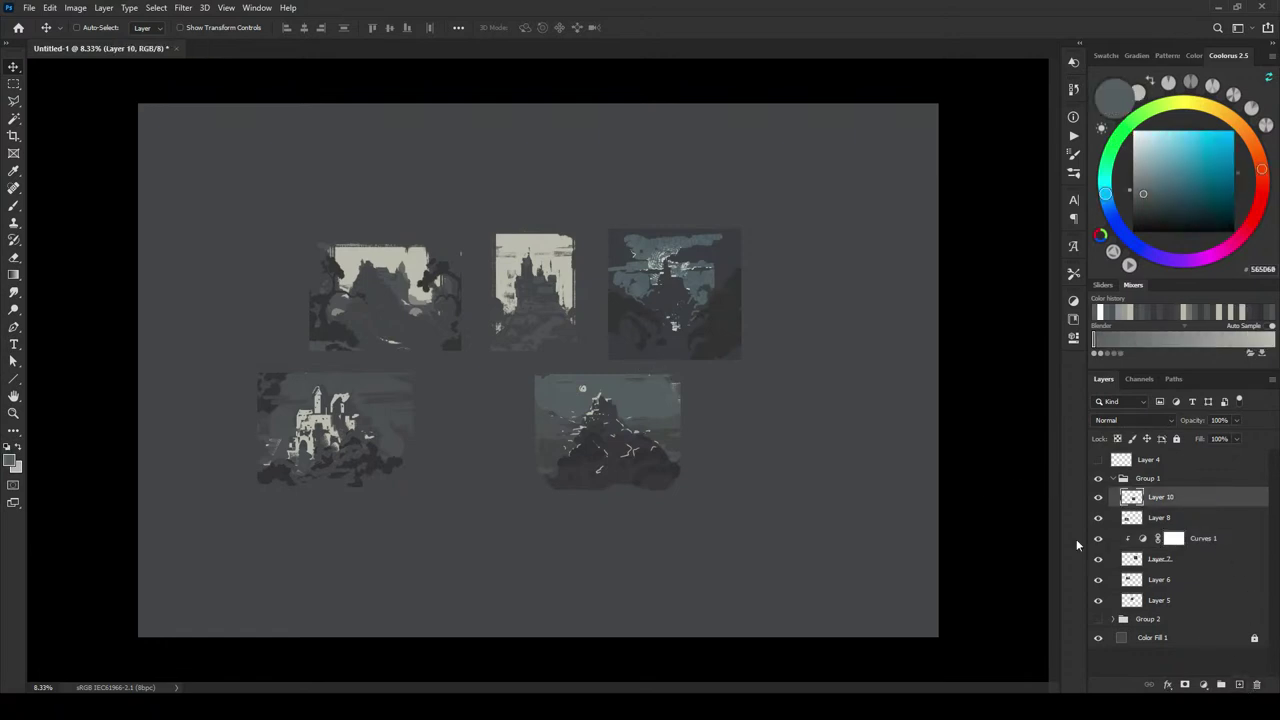
- With a cyan brush, label the mountain thumbnail 1 and the white castle 2
key("b")
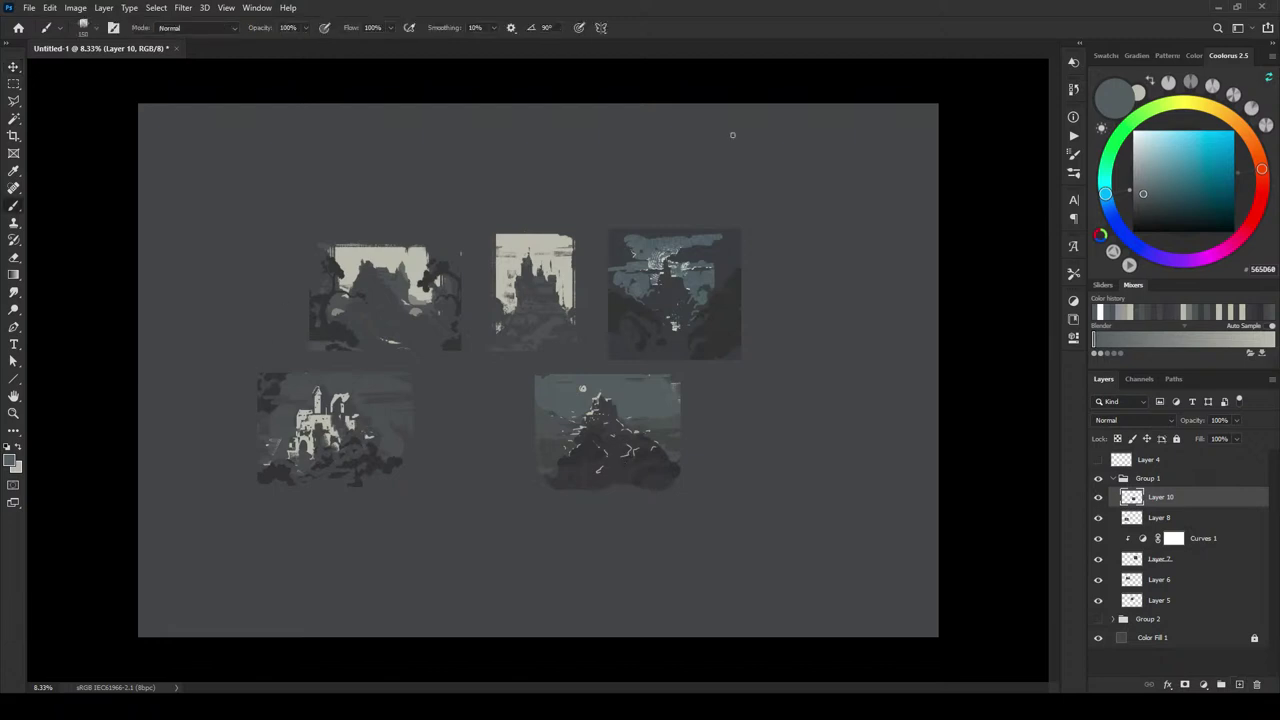
left_click(1199, 131)
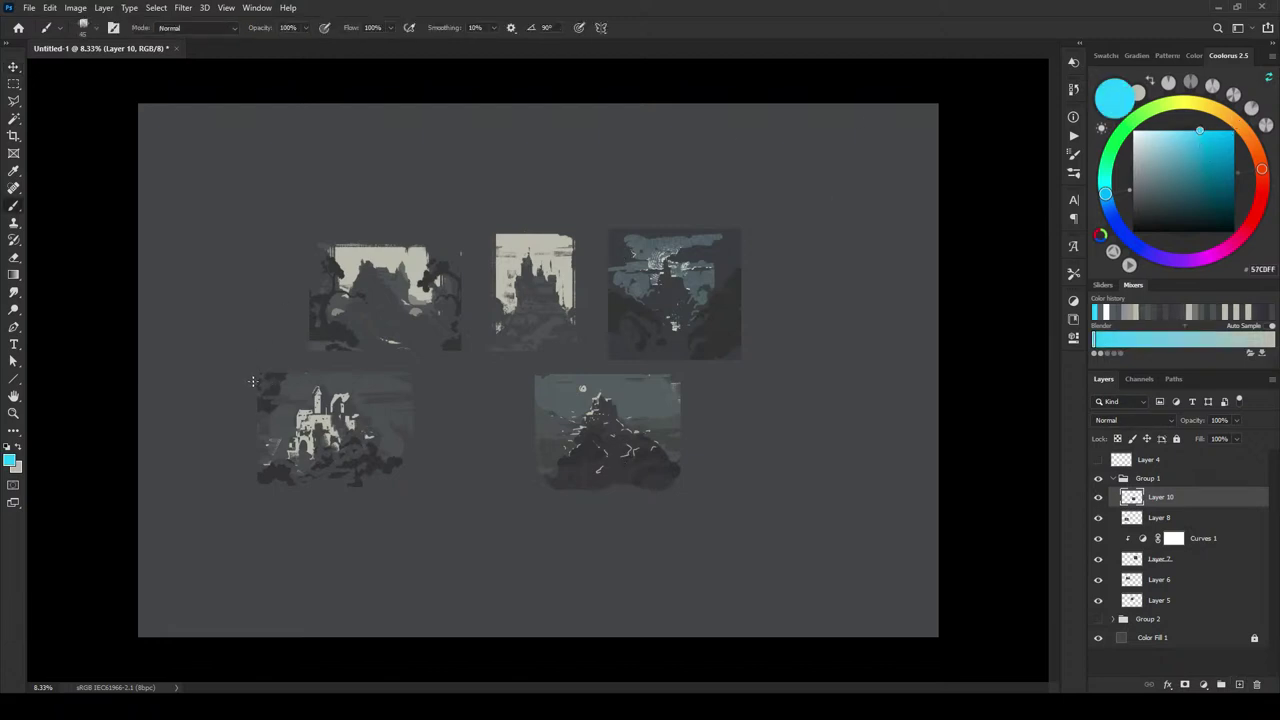
left_click(1098, 497)
left_click(1098, 497)
left_click_drag(530, 388, 521, 375)
left_click(1098, 517)
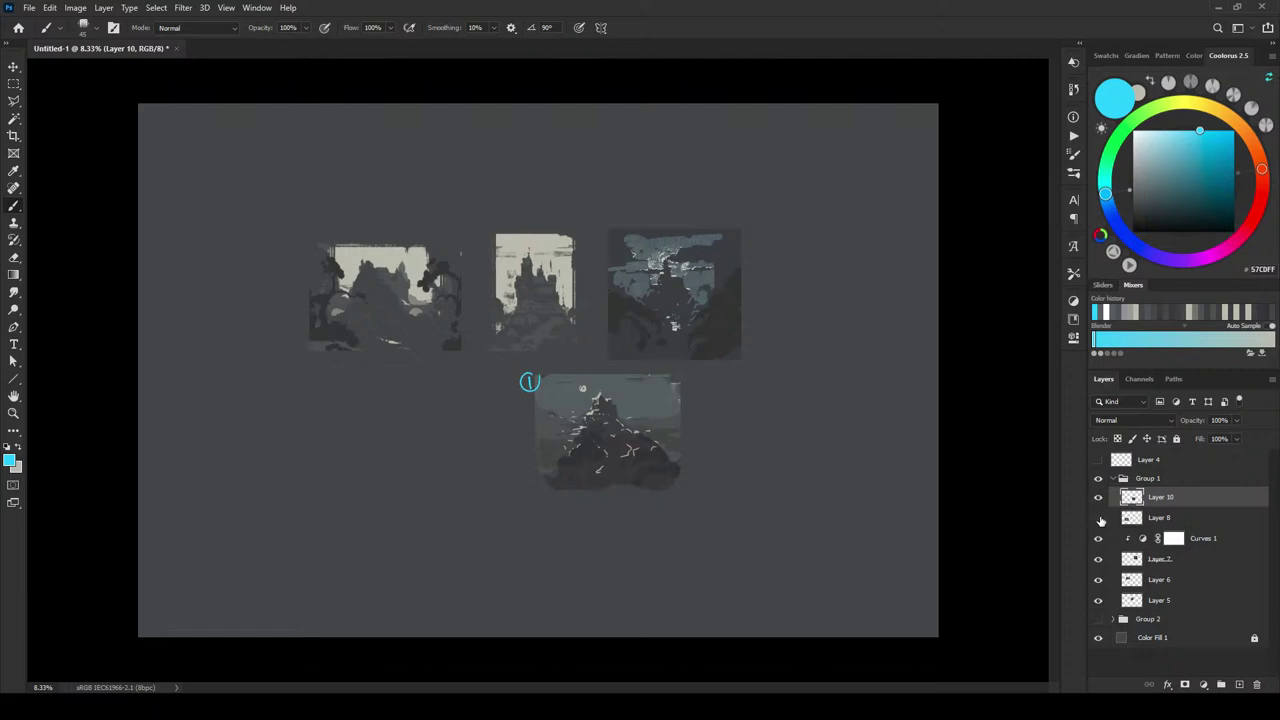
left_click(1098, 517)
left_click(1160, 517)
mouse_move(243, 375)
left_mouse_down()
mouse_move(253, 385)
mouse_move(243, 368)
left_mouse_up()
- Label the dark sketch 3 and top-left thumbnail 4, circle the 4, add a circled 5
left_click(1135, 557)
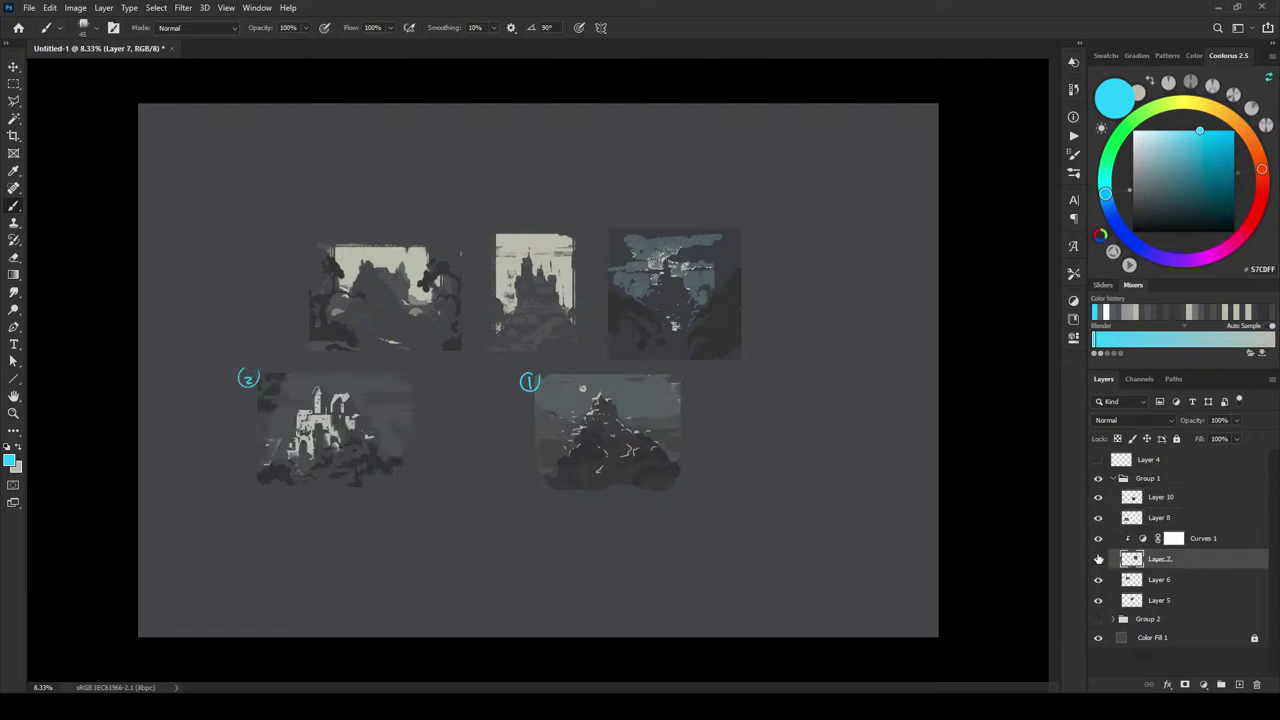
left_click(1098, 558)
left_click(1098, 558)
left_click_drag(748, 236, 752, 234)
left_click(1134, 580)
left_click(1098, 580)
left_click(1098, 580)
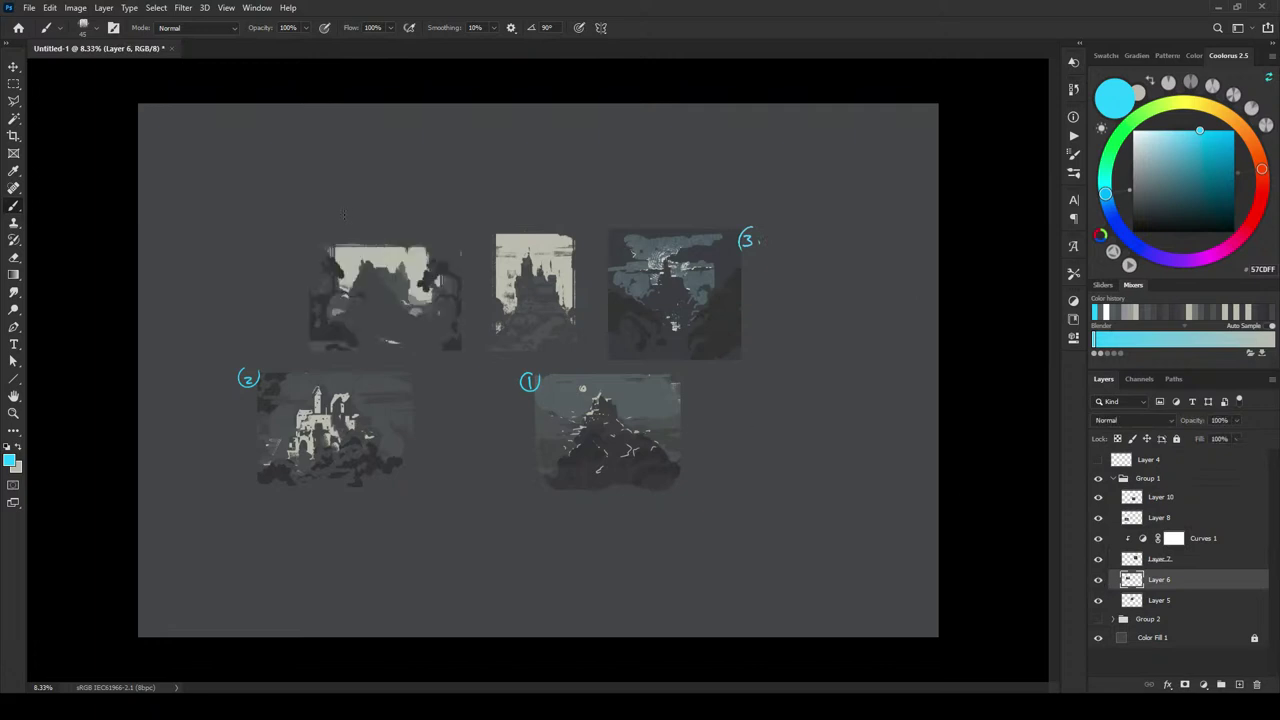
mouse_move(298, 240)
left_mouse_down()
mouse_move(306, 250)
mouse_move(290, 254)
mouse_move(304, 238)
left_mouse_up()
left_click(1141, 602)
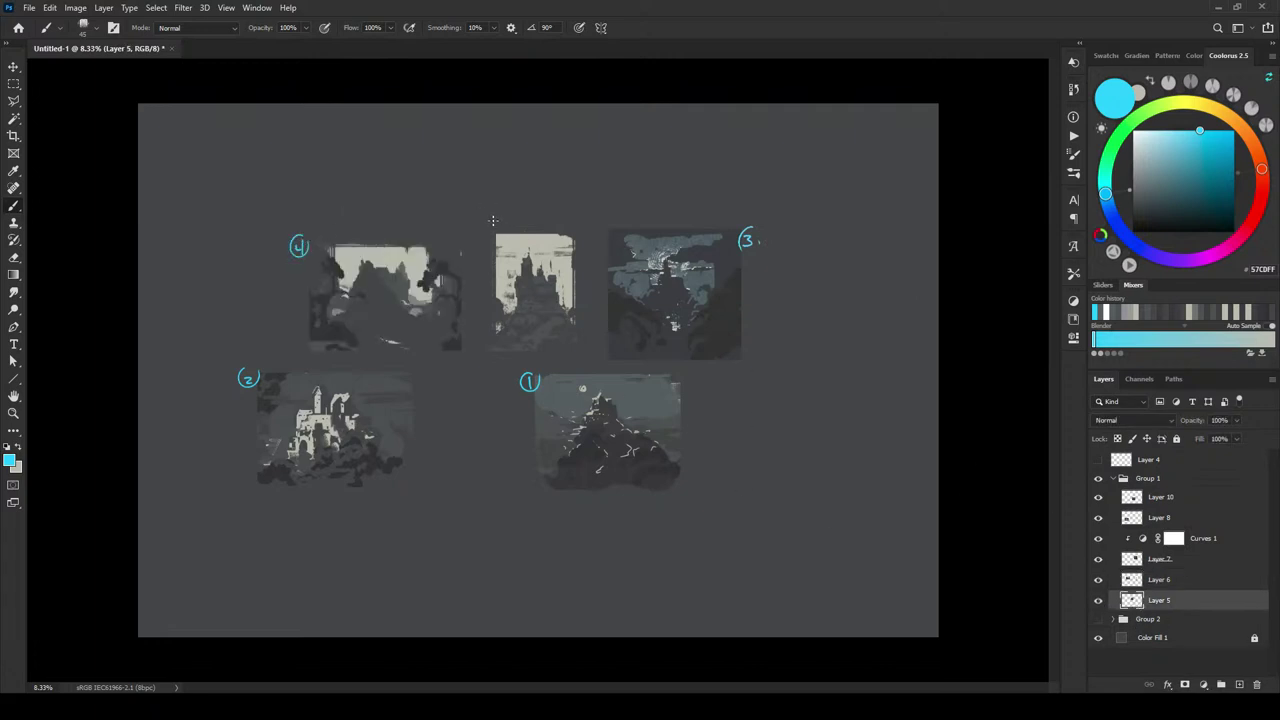
mouse_move(492, 220)
left_mouse_down()
mouse_move(489, 230)
mouse_move(497, 213)
left_mouse_up()
key("ctrl+minus")
key("ctrl+minus")
key("ctrl+minus")
key("ctrl+minus")
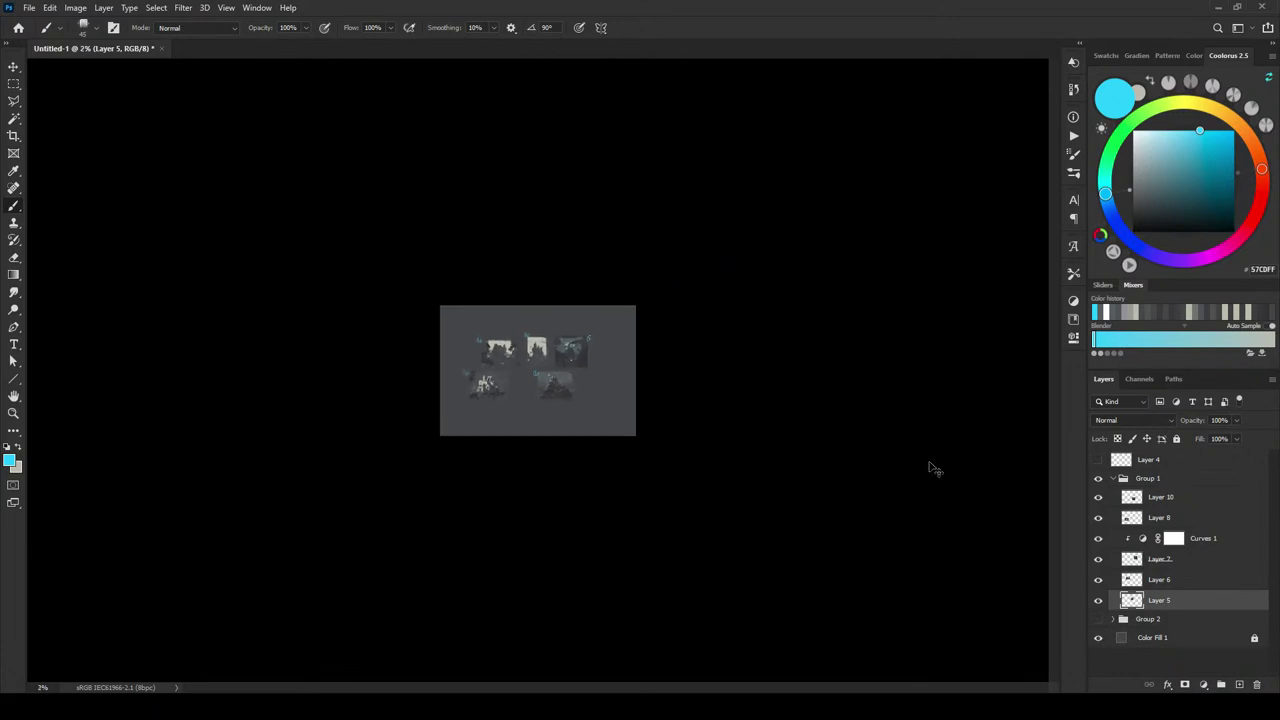
- Align thumbnails 2, 5 and 3 horizontally and move thumbnail 1 slightly down
key("ctrl+plus")
key("ctrl+plus")
key("ctrl+plus")
key("ctrl+plus")
key("ctrl+plus")
key("ctrl+plus")
key("ctrl+plus")
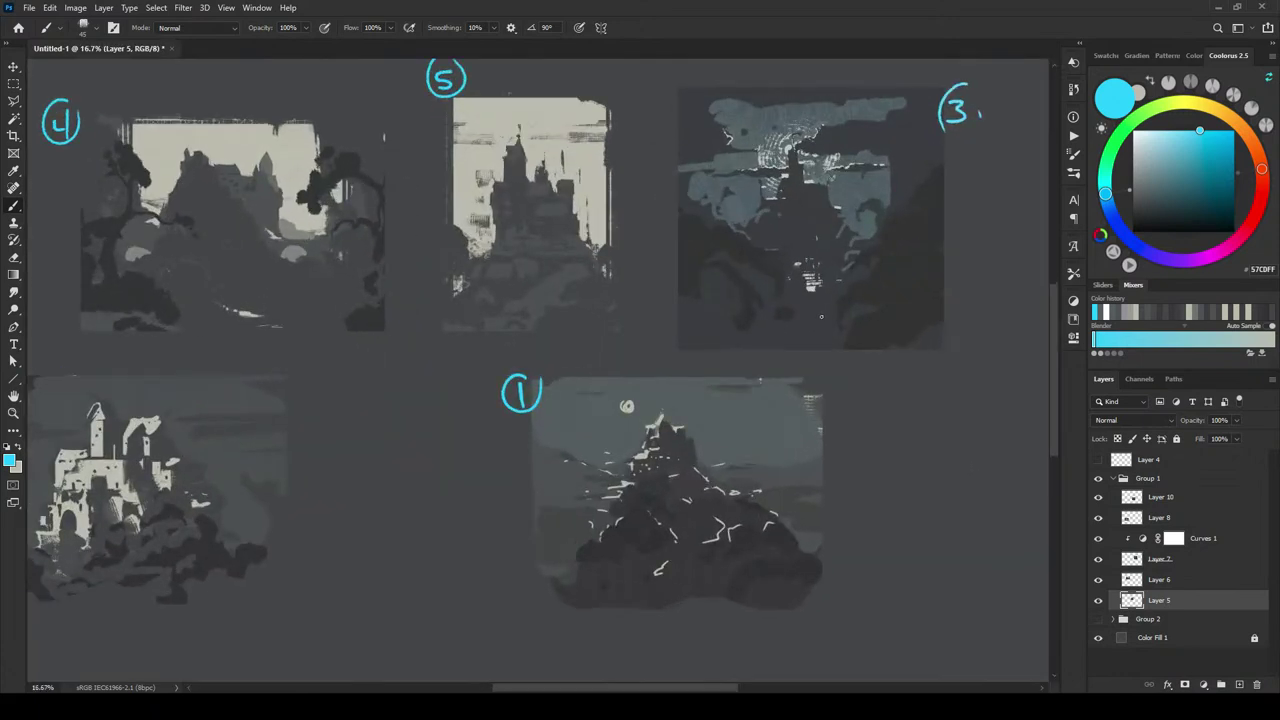
mouse_move(821, 317)
left_mouse_down()
mouse_move(843, 374)
mouse_move(897, 366)
mouse_move(851, 363)
mouse_move(894, 369)
mouse_move(876, 364)
left_mouse_up()
key("f")
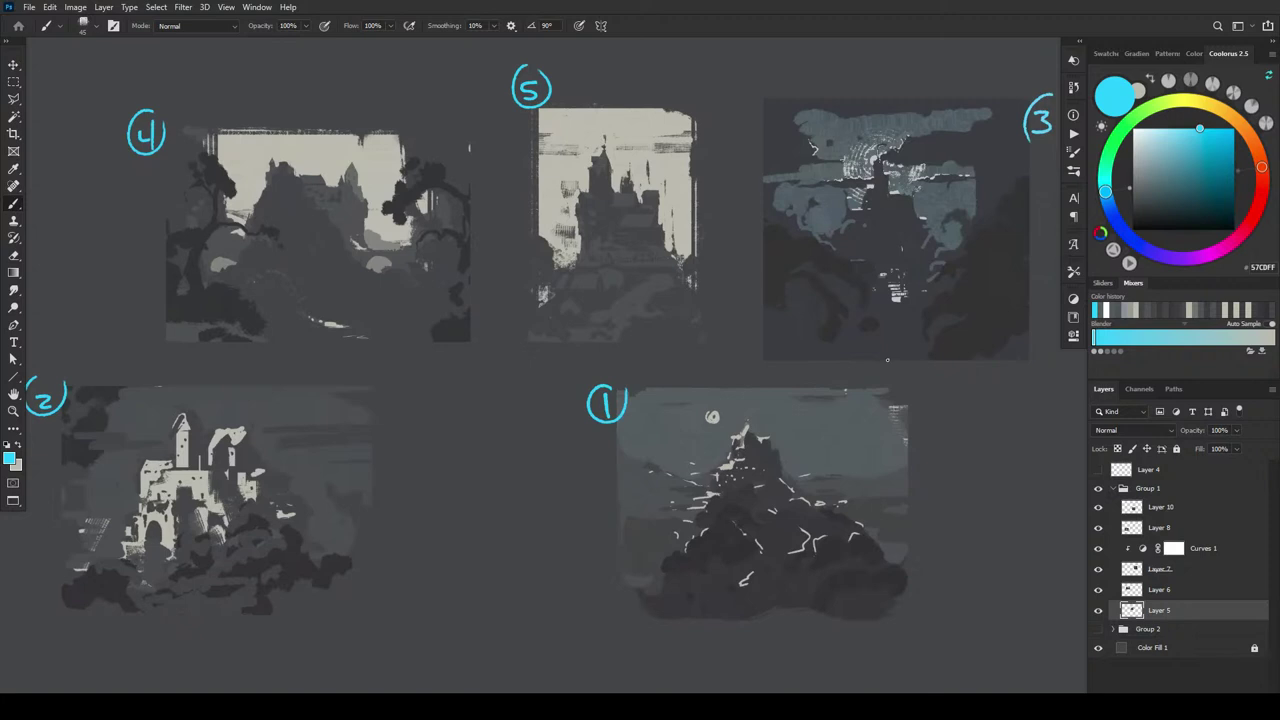
key("v")
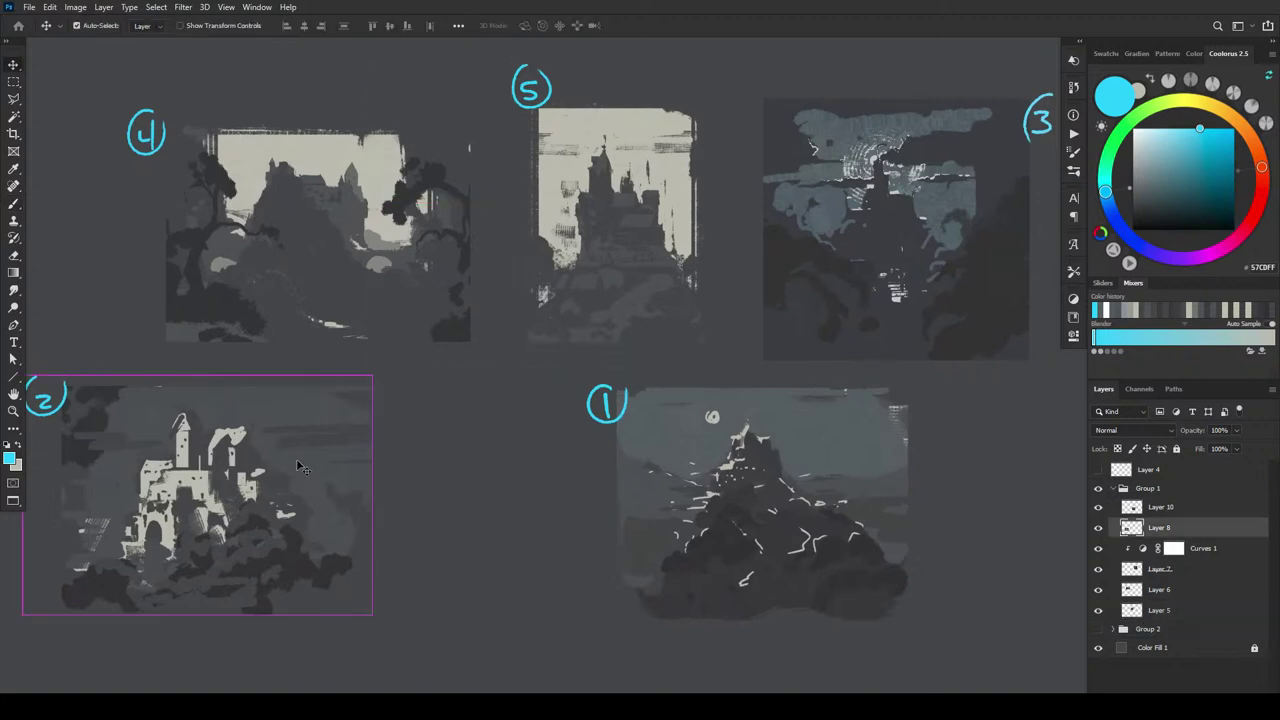
left_click_drag(297, 469, 451, 486)
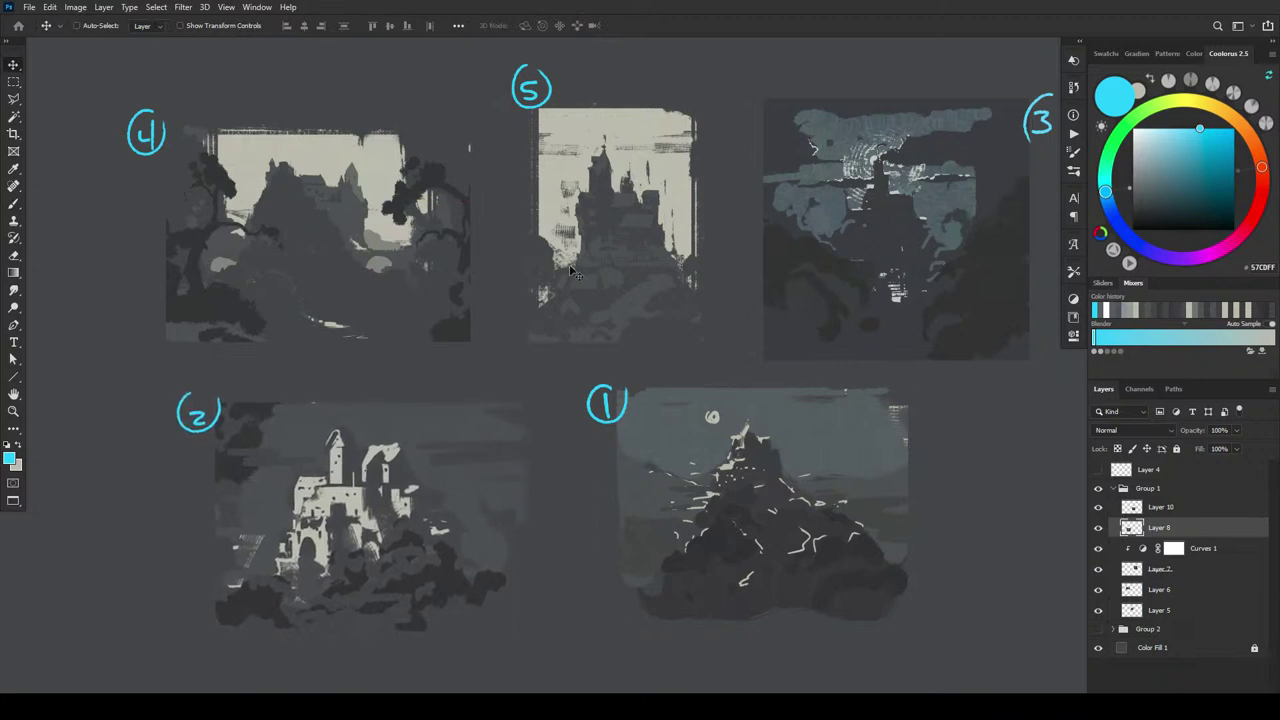
left_click_drag(672, 242, 661, 208)
left_click(848, 240)
left_click_drag(848, 240, 824, 238)
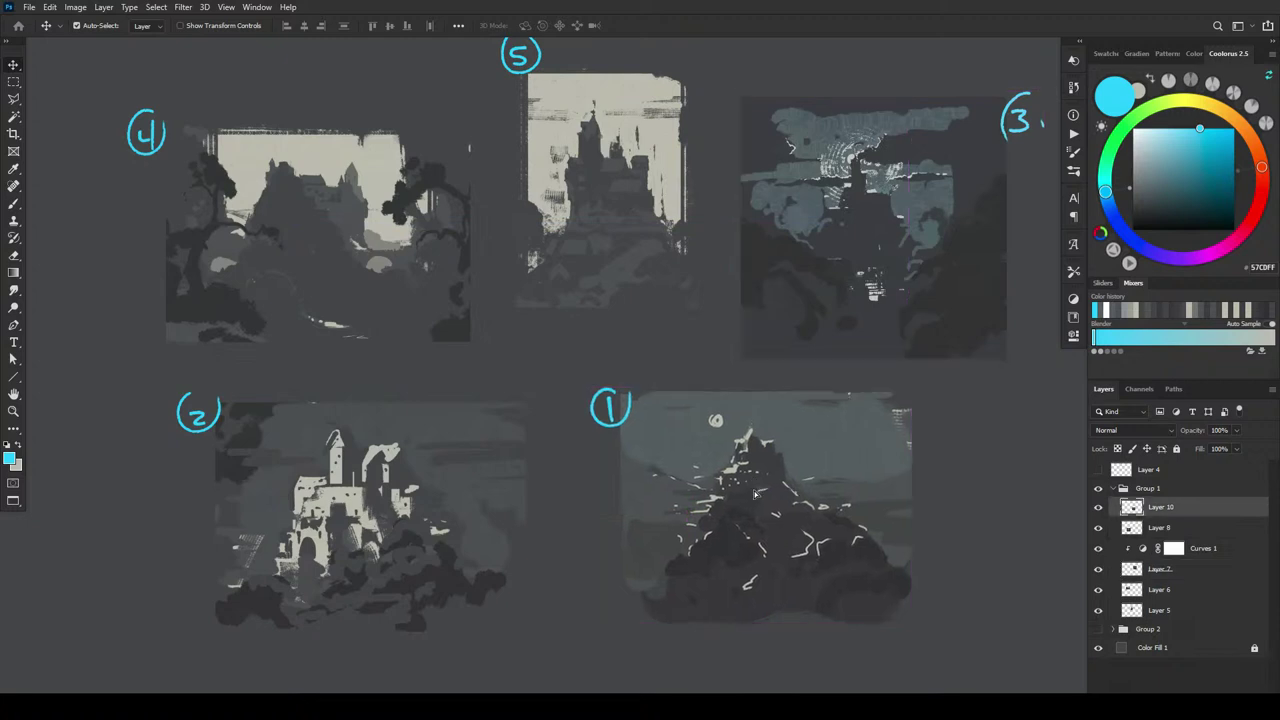
left_click_drag(775, 484, 777, 510)
left_click_drag(770, 388, 755, 402)
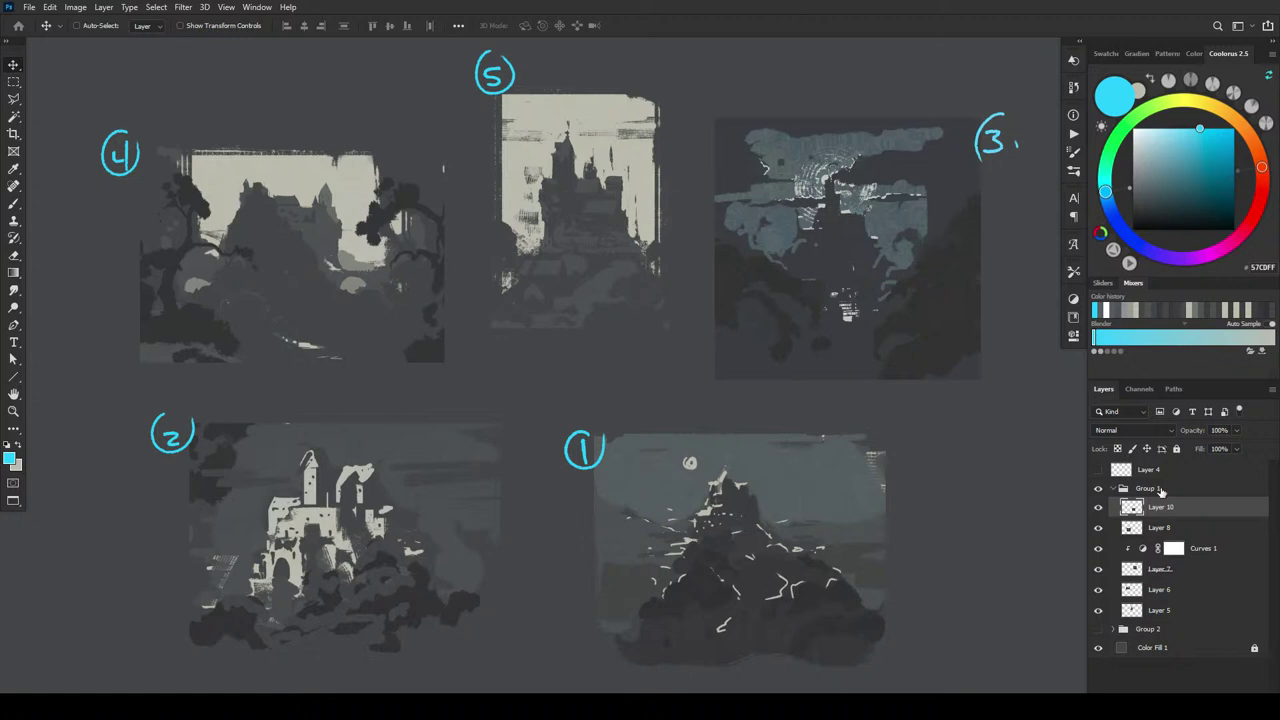
- Check each thumbnail's layer by toggling visibility, then add a new empty layer above thumbnail 1
left_click(1099, 611)
left_click(1098, 588)
left_click(1098, 588)
left_click(1098, 568)
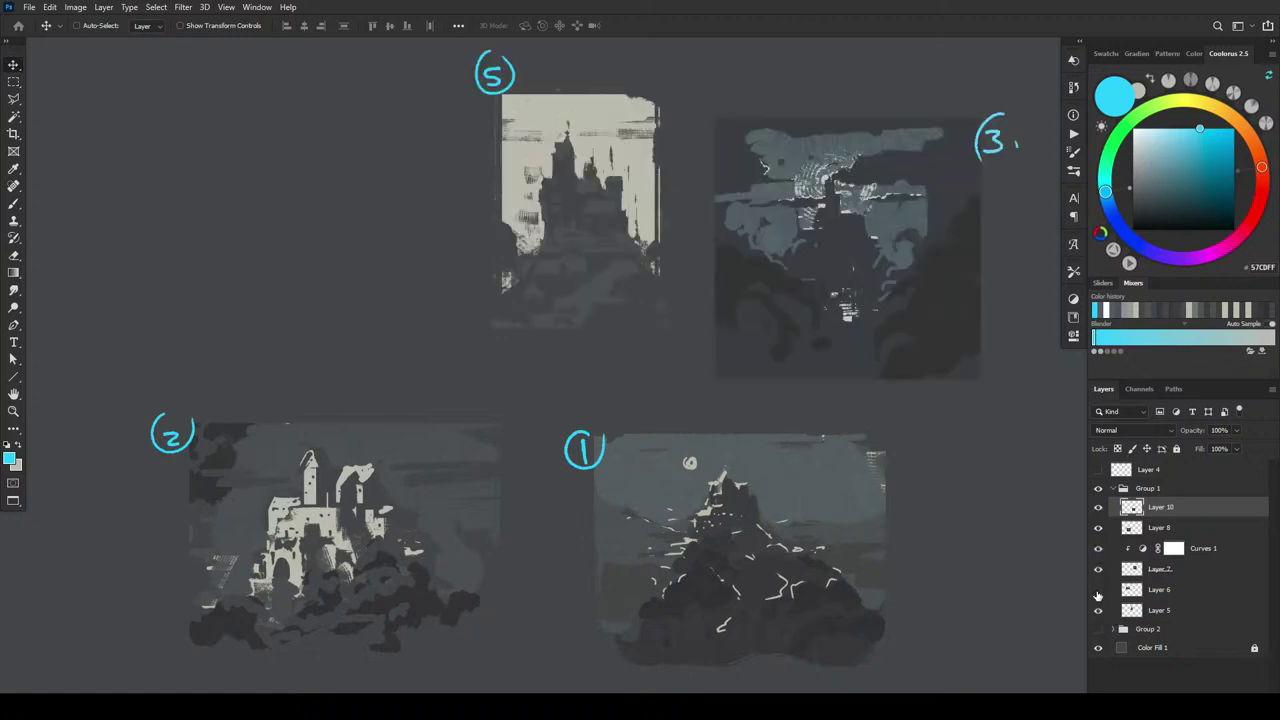
left_click(1098, 568)
left_click(1098, 527)
left_click(1098, 527)
left_click(1098, 508)
left_click(1098, 508)
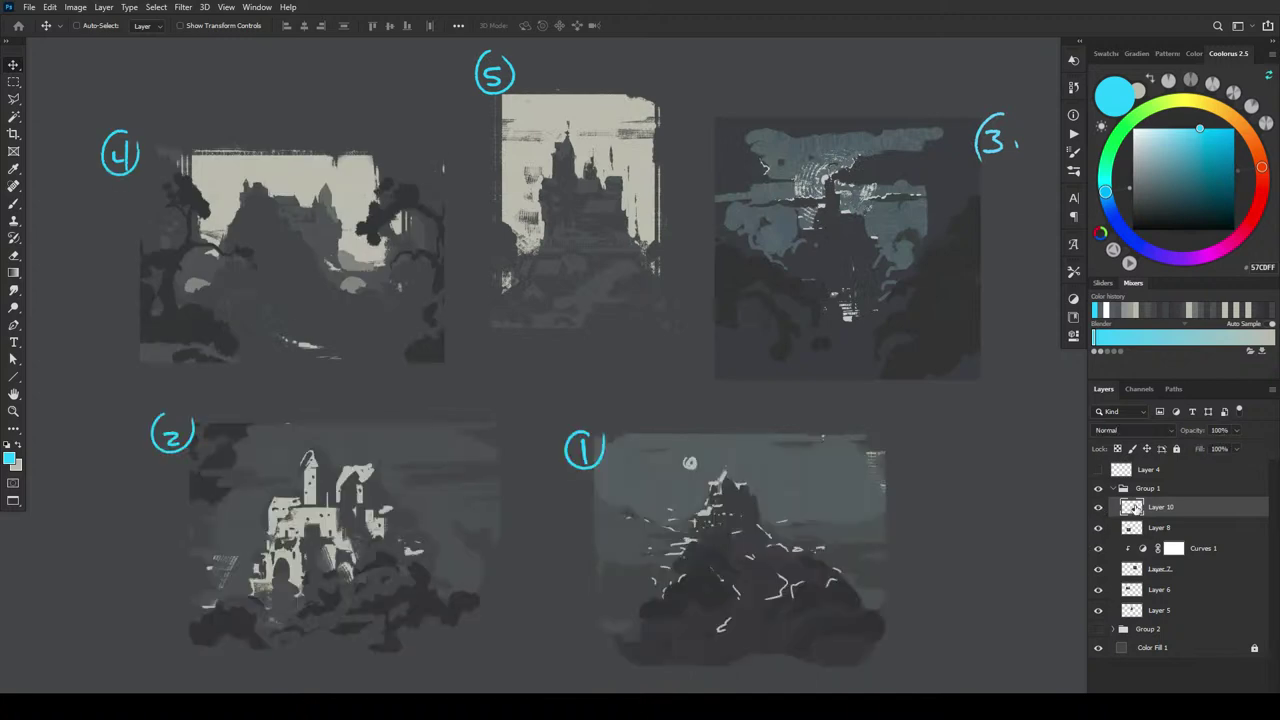
key("ctrl+shift+alt+n")
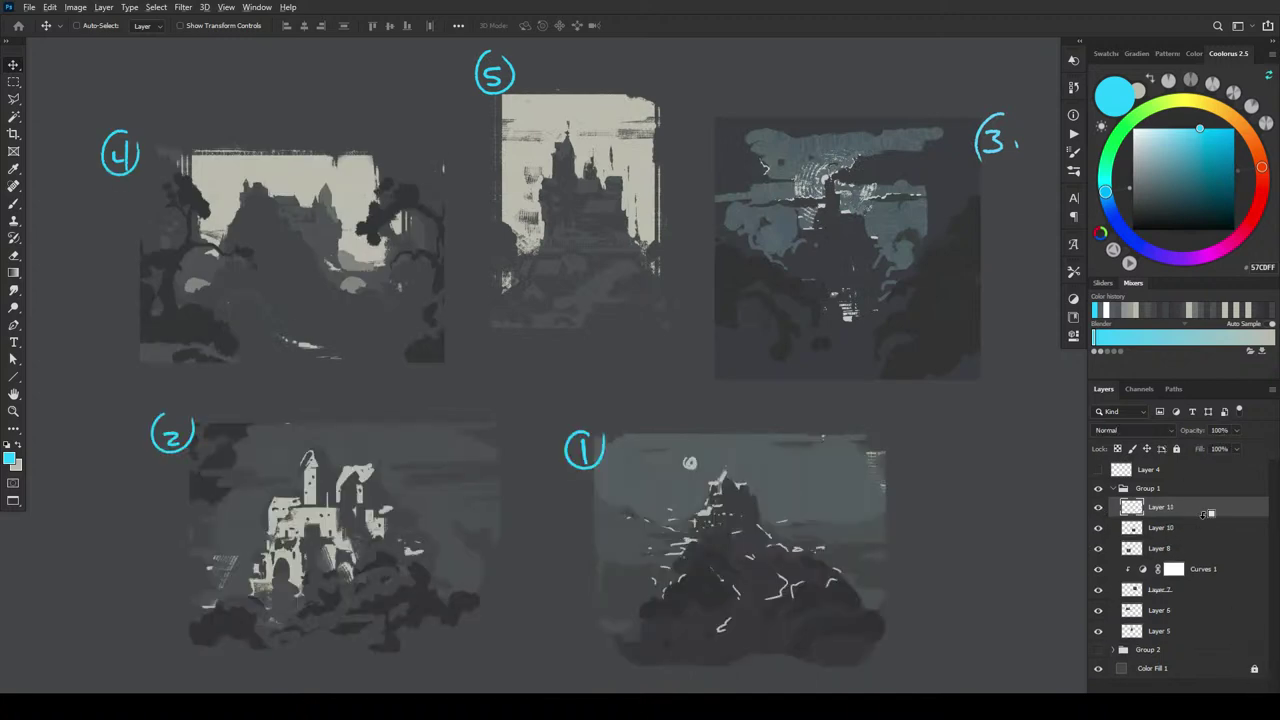
- Clip the new layer to thumbnail 1 and brush orange arcs across its hill
left_click(1200, 517, "alt")
key("b")
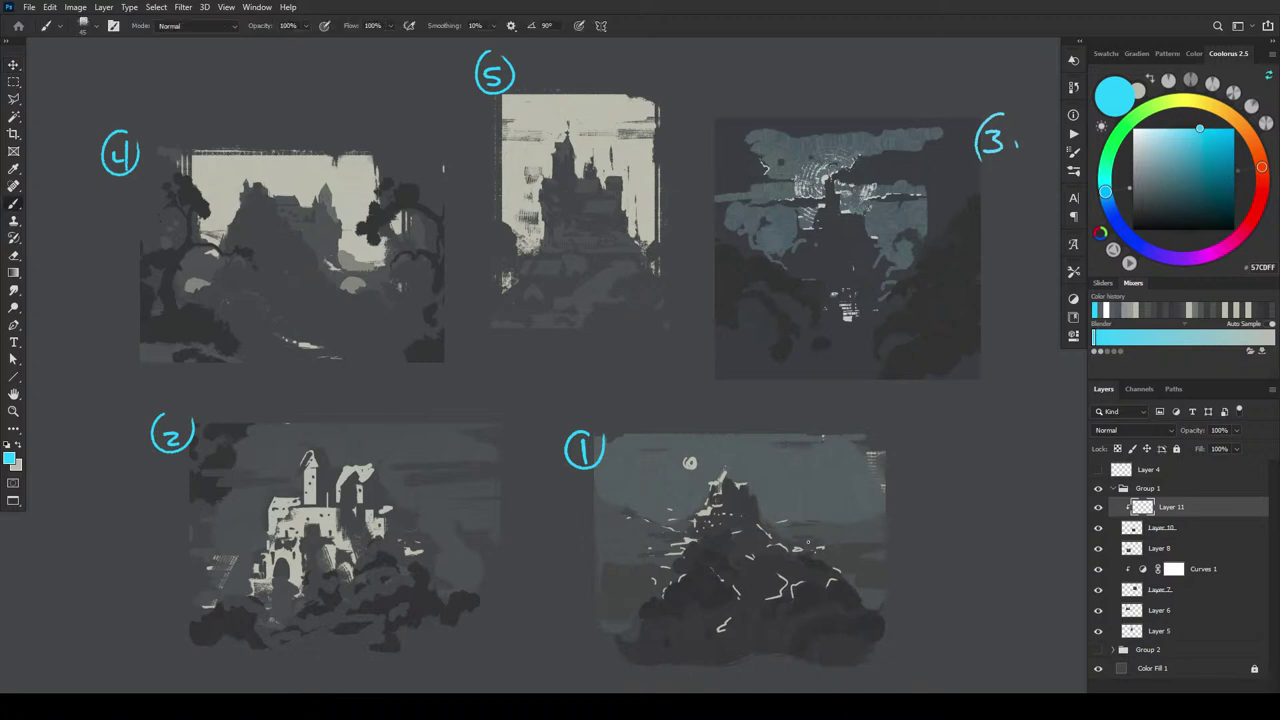
left_click(1258, 152)
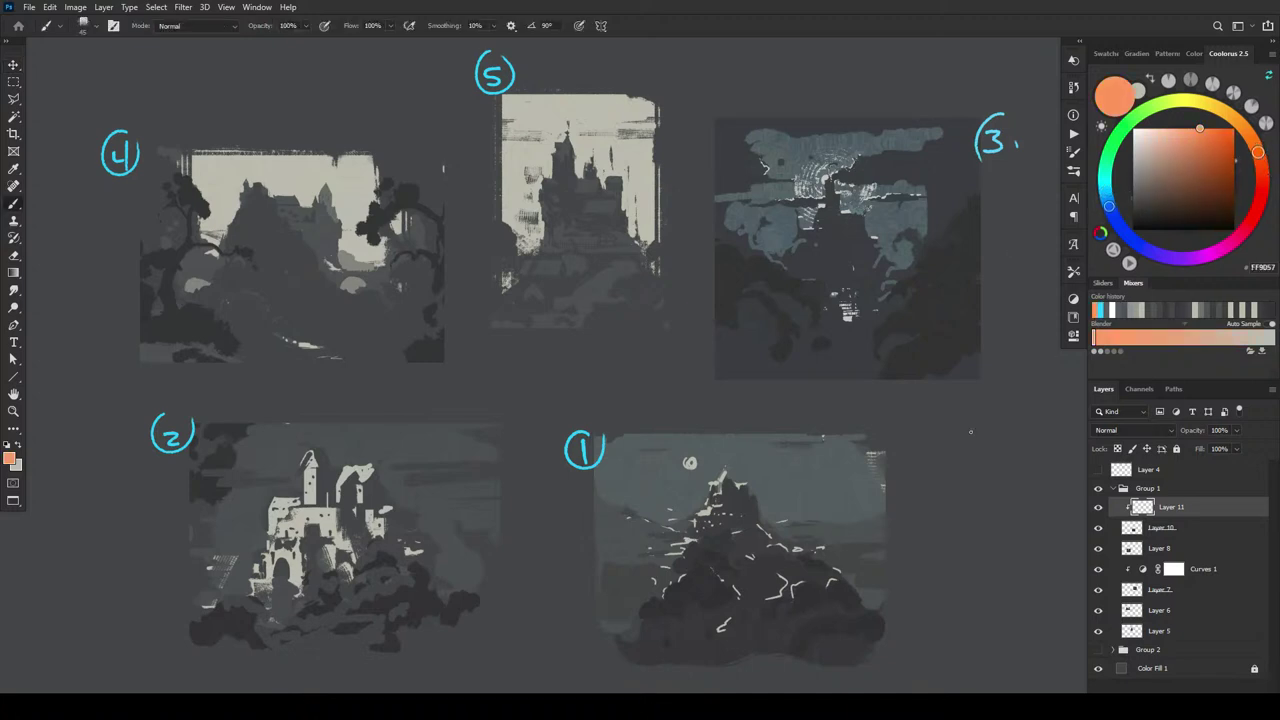
mouse_move(882, 628)
left_mouse_down()
mouse_move(820, 630)
mouse_move(850, 585)
mouse_move(817, 596)
left_mouse_up()
mouse_move(652, 614)
left_mouse_down()
mouse_move(696, 583)
mouse_move(728, 600)
left_mouse_up()
- Add more orange arcs and horizontal lines over thumbnail 1, hide them, and add another clipped layer
left_click_drag(690, 558, 885, 541)
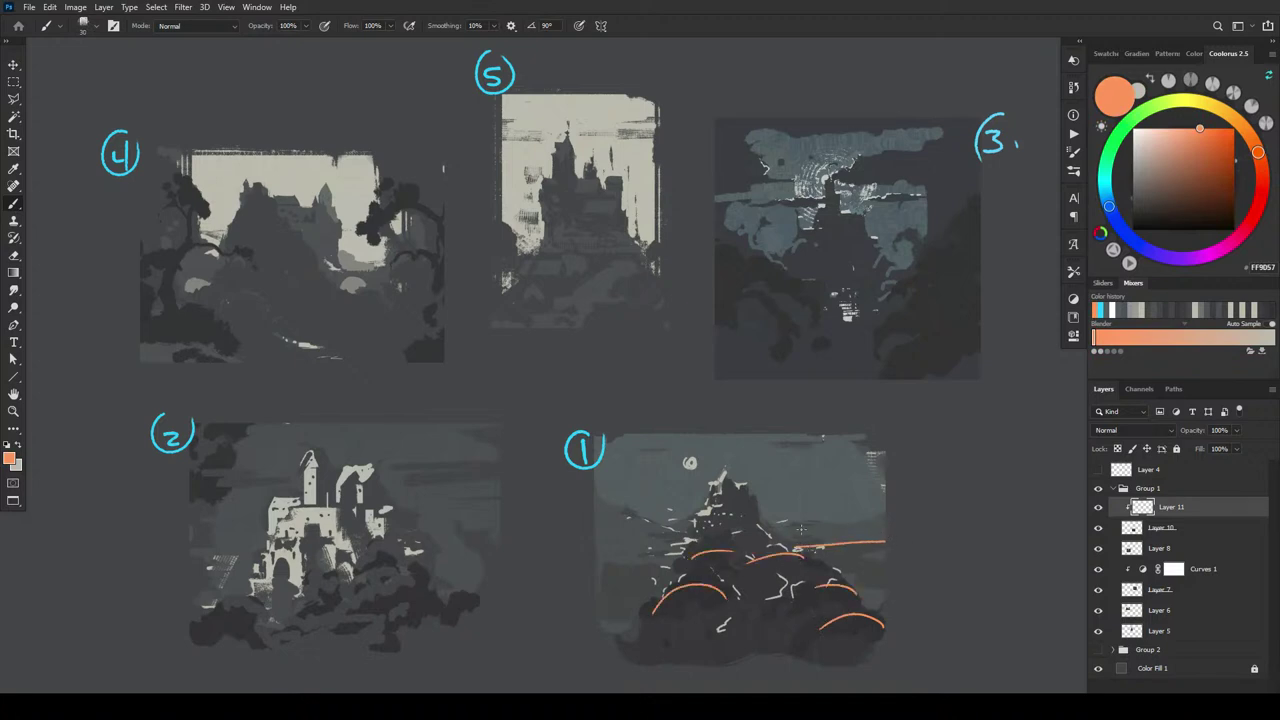
left_click_drag(776, 523, 885, 521)
left_click_drag(676, 530, 607, 508)
left_click_drag(670, 562, 594, 566)
mouse_move(672, 550)
left_mouse_down()
mouse_move(620, 553)
mouse_move(668, 533)
mouse_move(617, 537)
left_mouse_up()
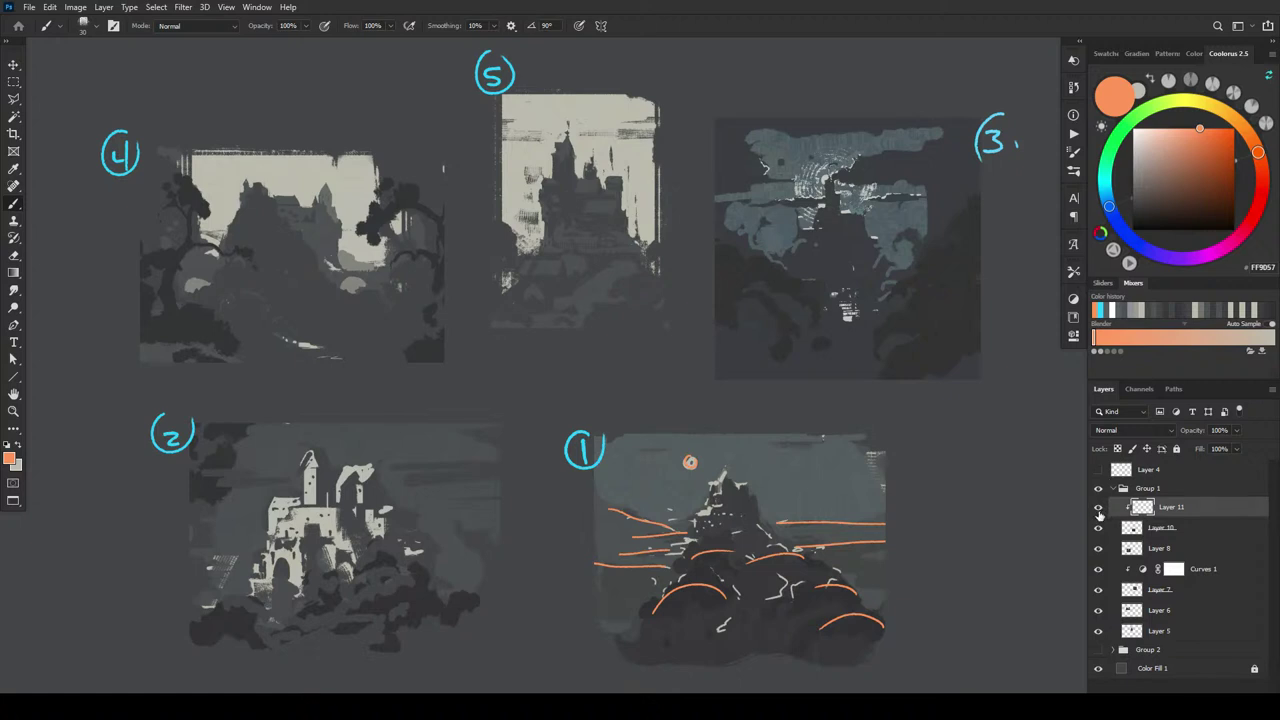
left_click(1098, 508)
key("ctrl+shift+alt+n")
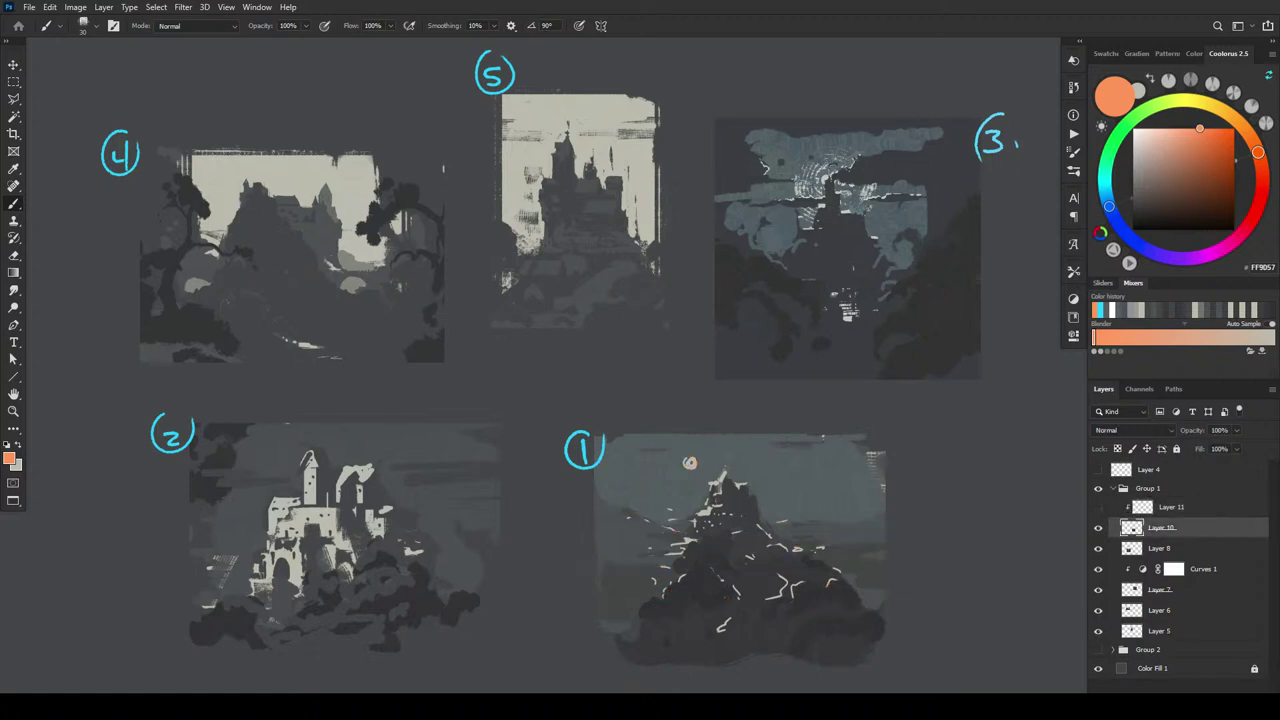
- Sample dark greys from thumbnail 1 and paint over the white strokes on its hill
left_click(845, 574, "alt")
left_click(872, 570, "alt")
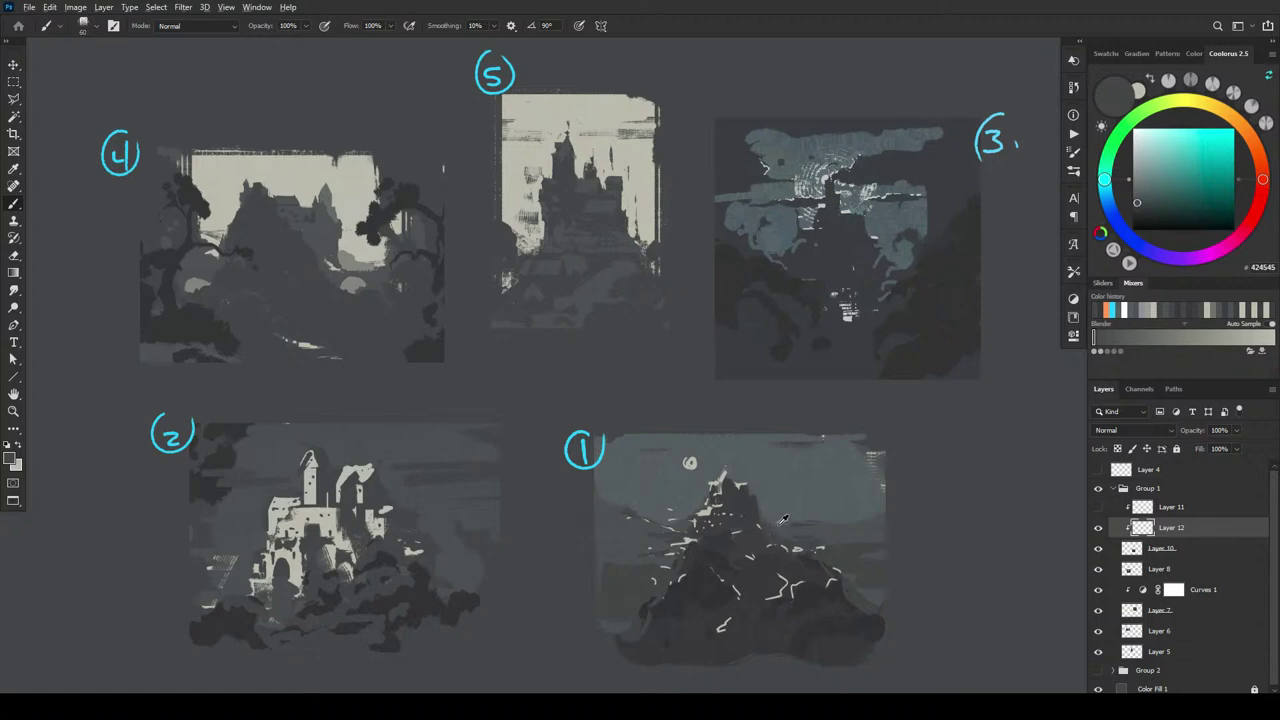
left_click(762, 520, "alt")
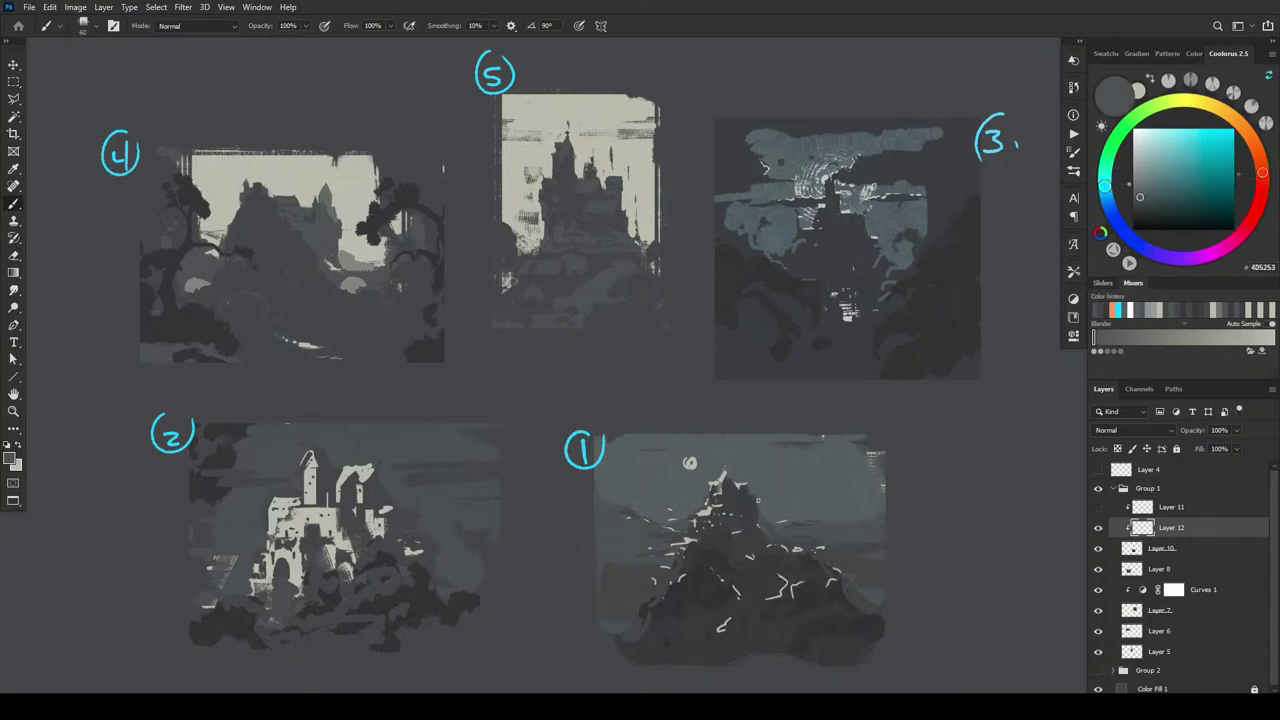
left_click(759, 504, "alt")
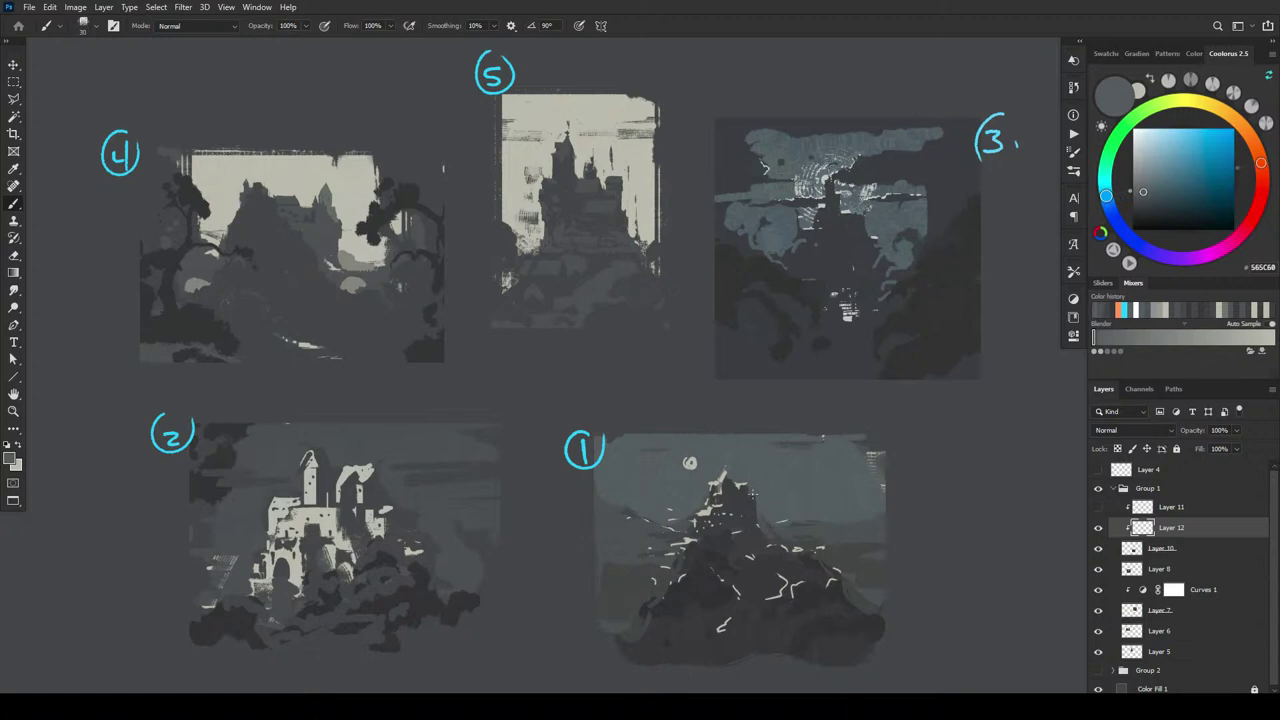
left_click(746, 545, "alt")
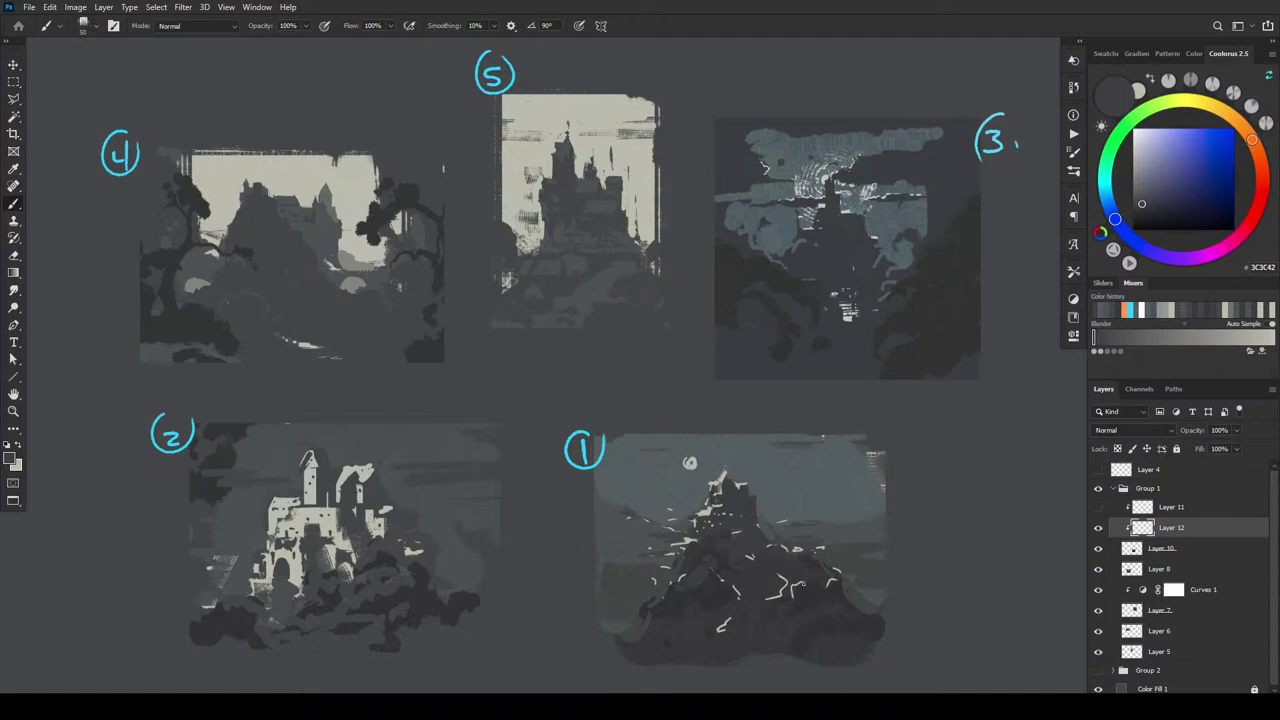
left_click(810, 597, "alt")
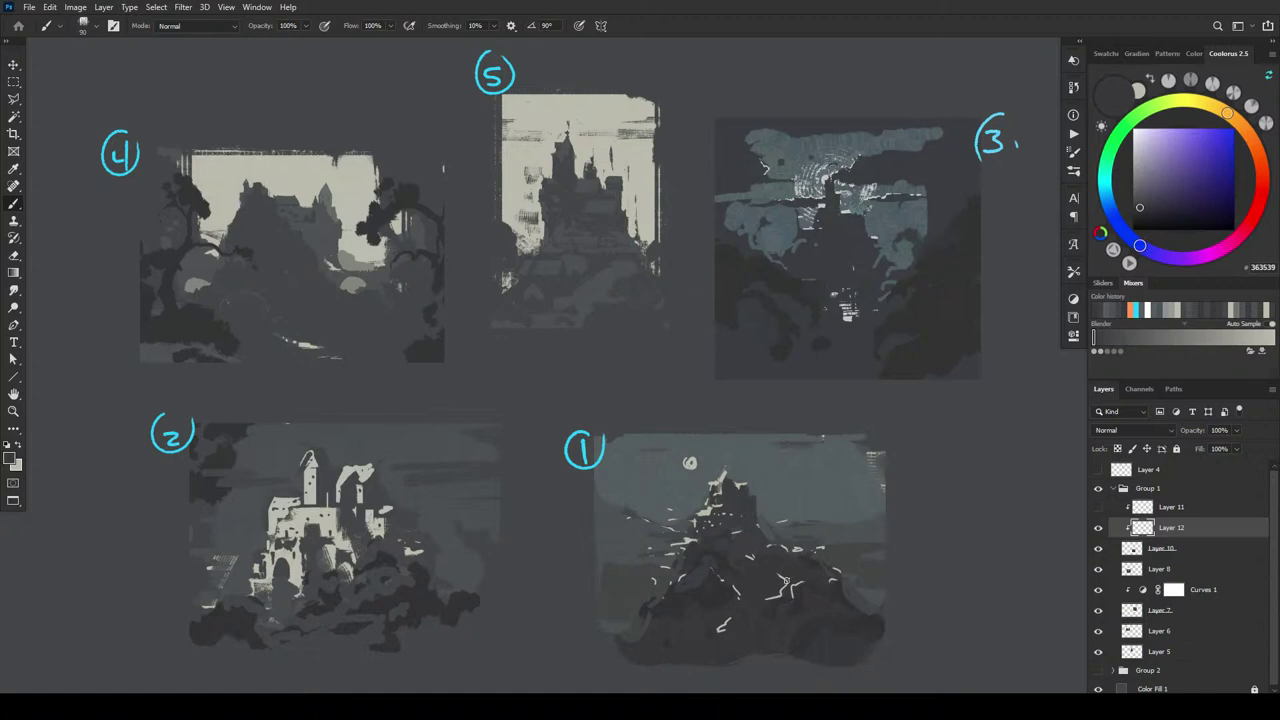
left_click(790, 580, "alt")
left_click_drag(790, 580, 781, 591)
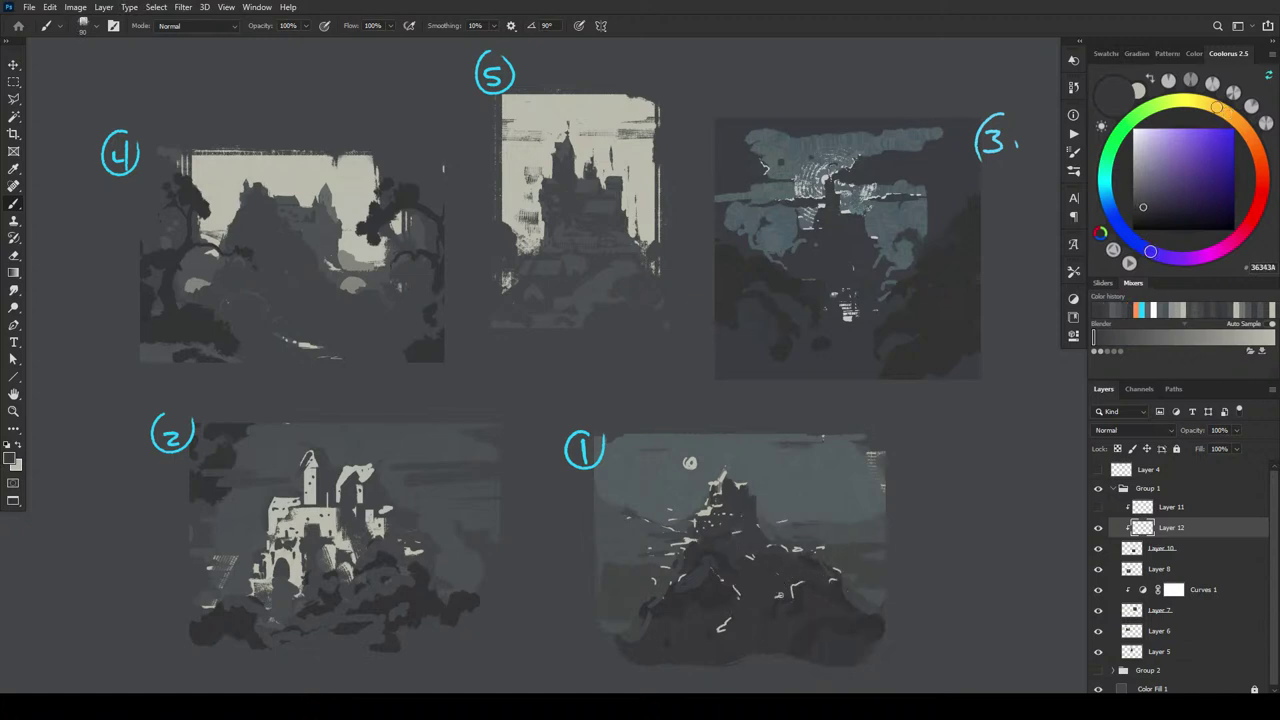
- Enlarge the brush and sample more dark, blue-grey and sky greys from thumbnail 1
left_click(757, 545, "alt")
key("bracketright")
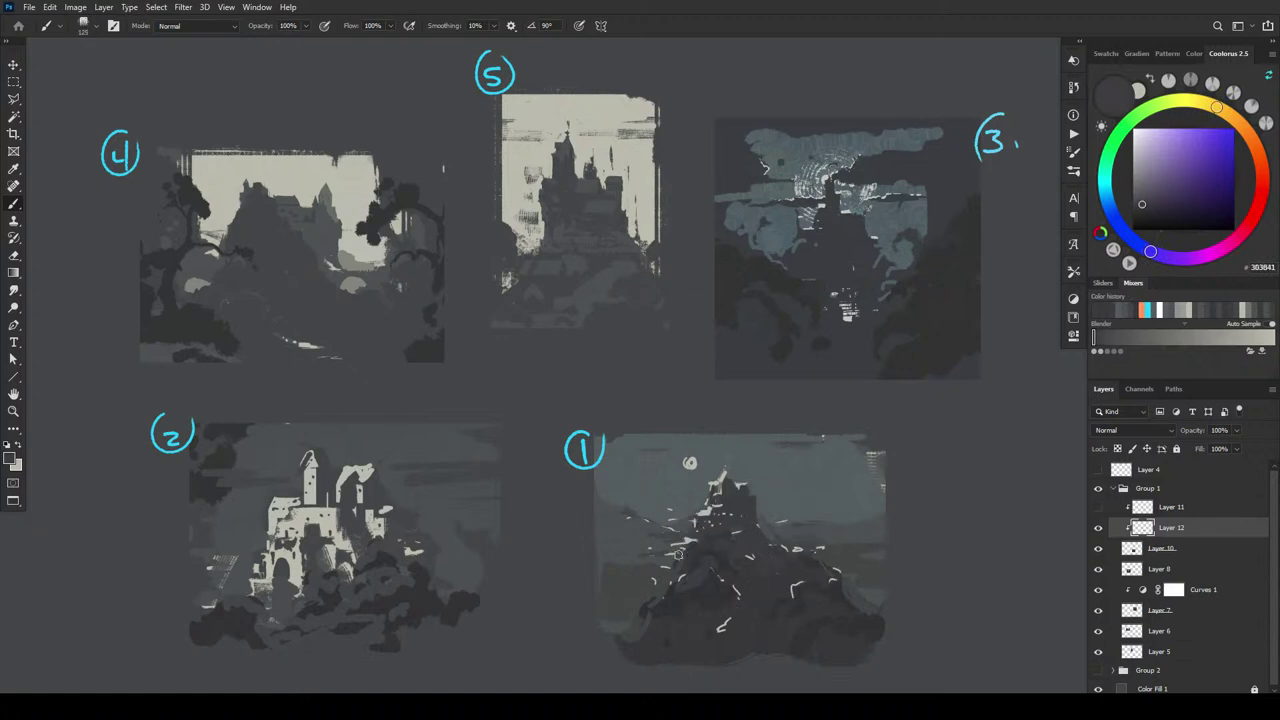
left_click(731, 580, "alt")
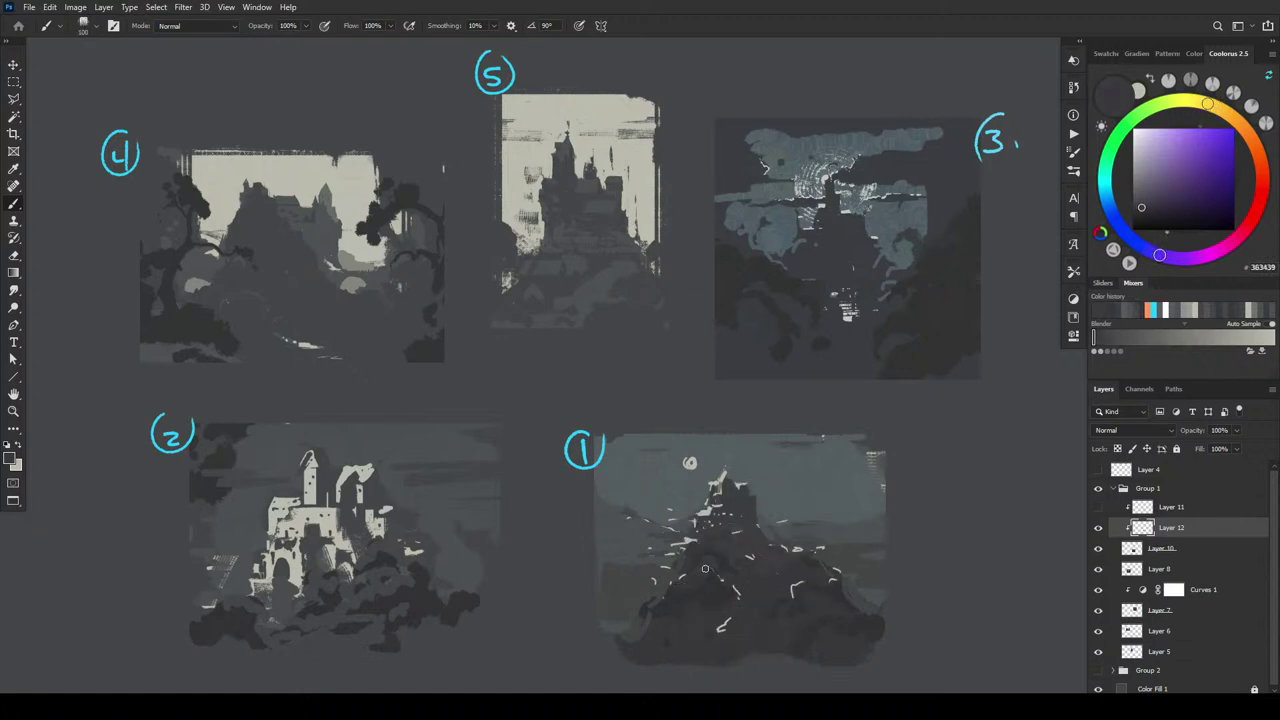
left_click(807, 620, "alt")
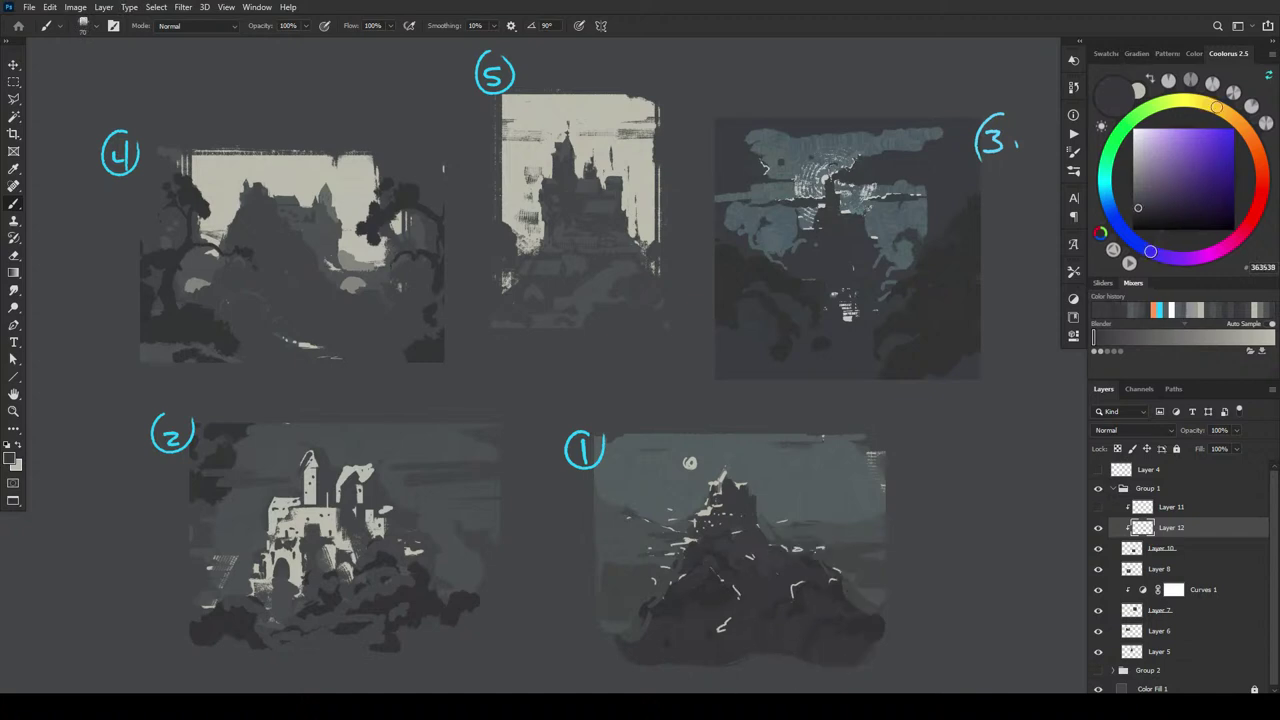
left_click(738, 621, "alt")
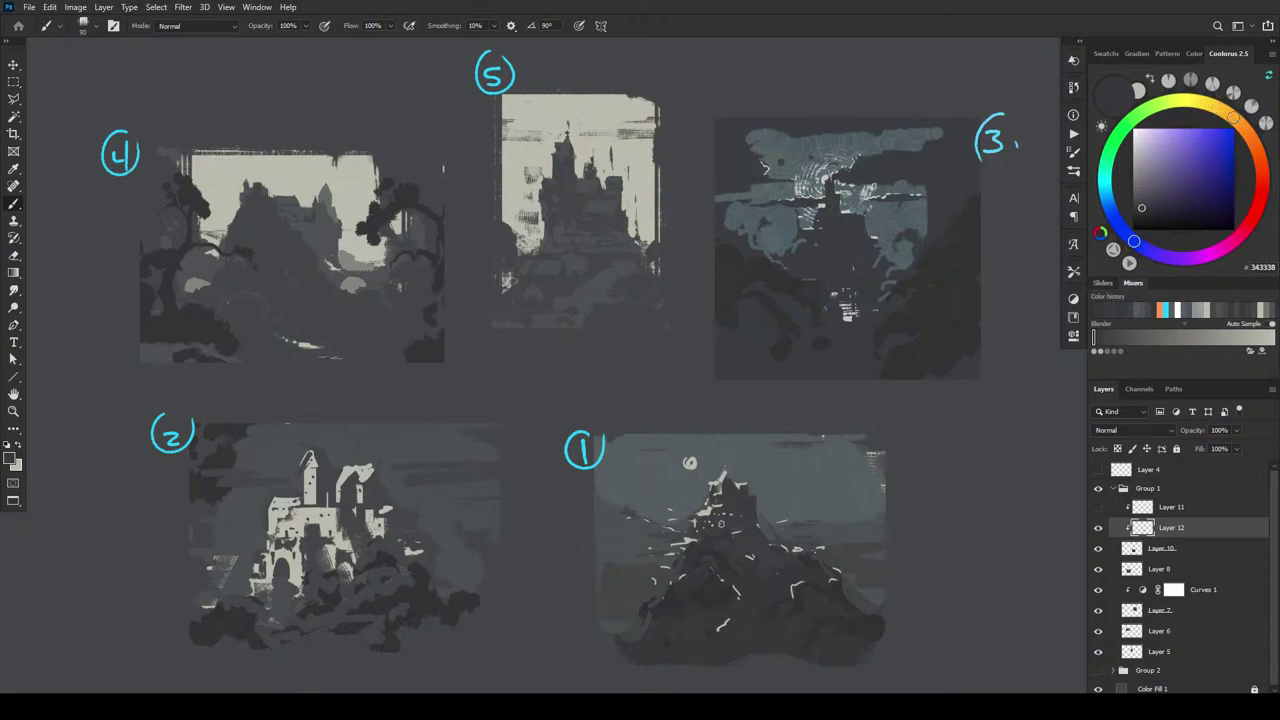
left_click(718, 614, "alt")
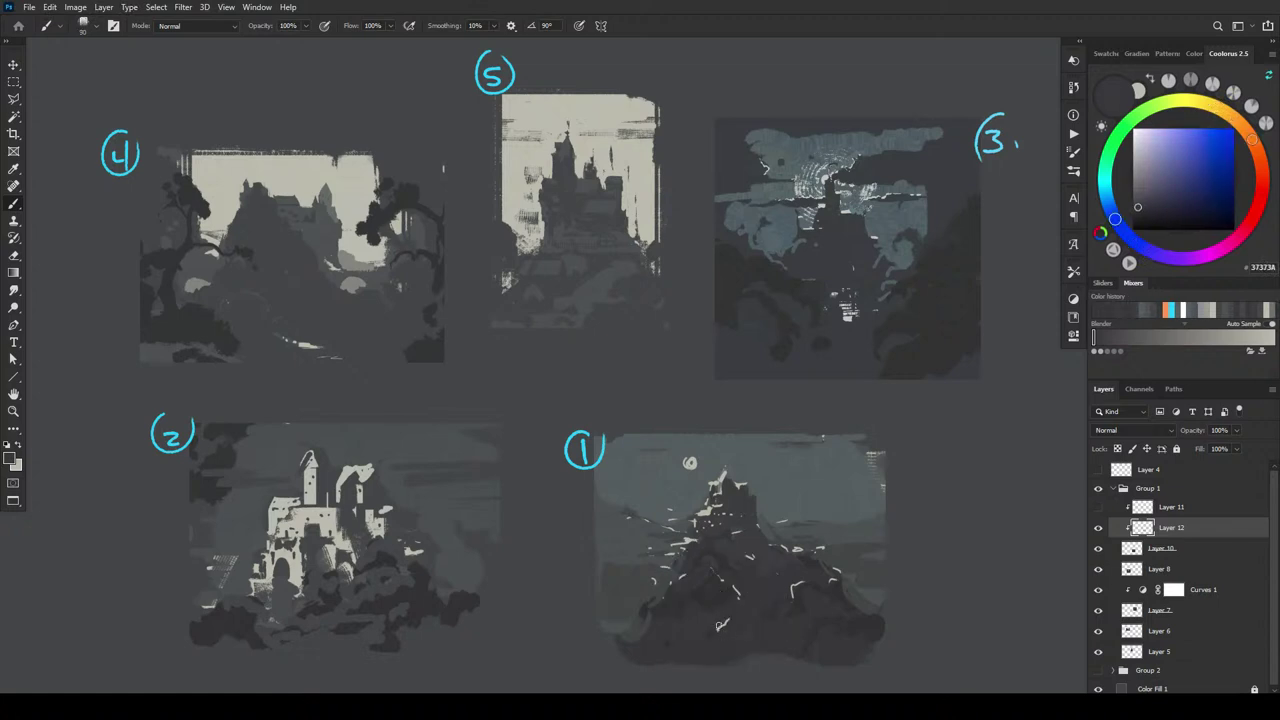
left_click(692, 536, "alt")
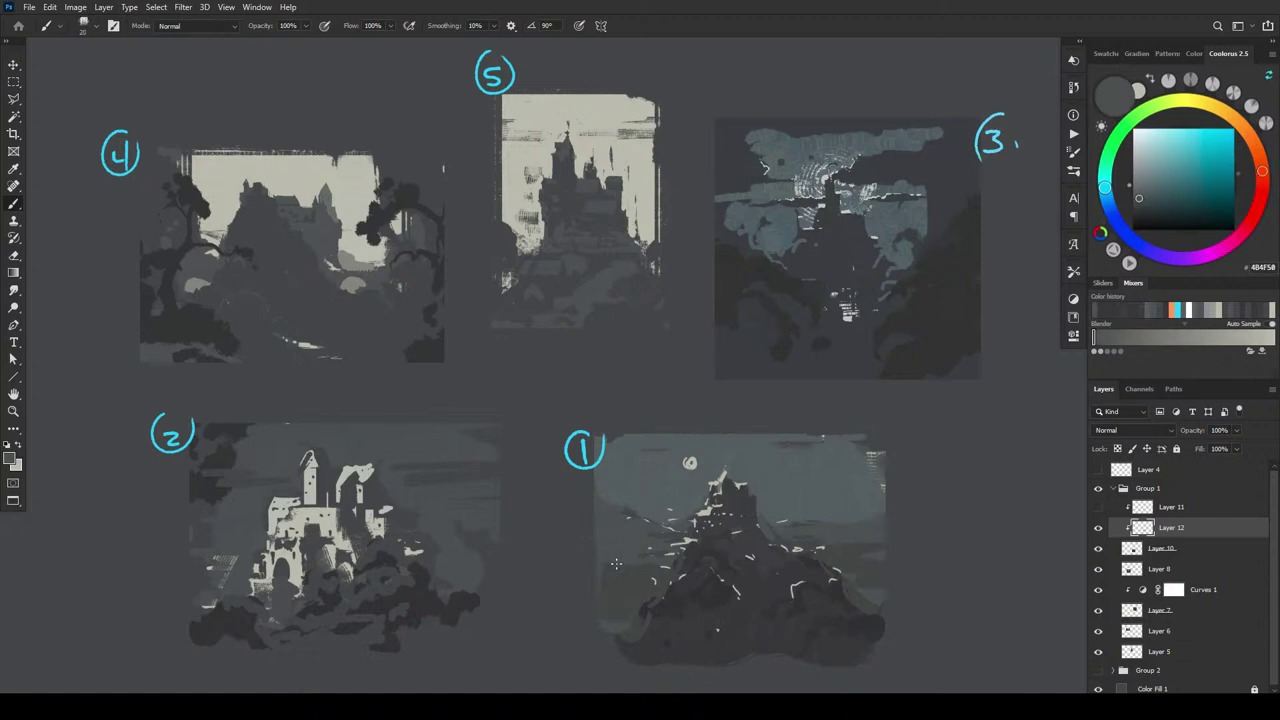
left_click(841, 523, "alt")
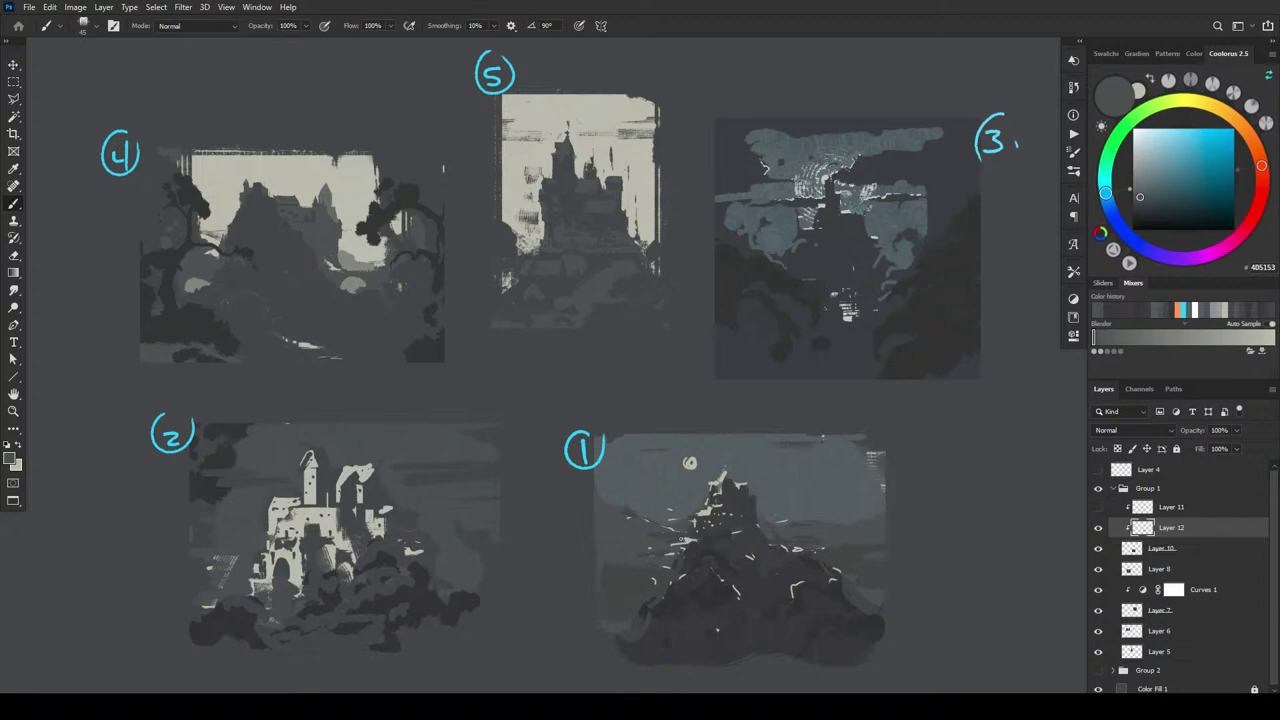
- Darken the light marks on the hill's left with sampled blue-greys, shrinking the brush
left_click_drag(677, 541, 684, 545)
left_click(680, 513, "alt")
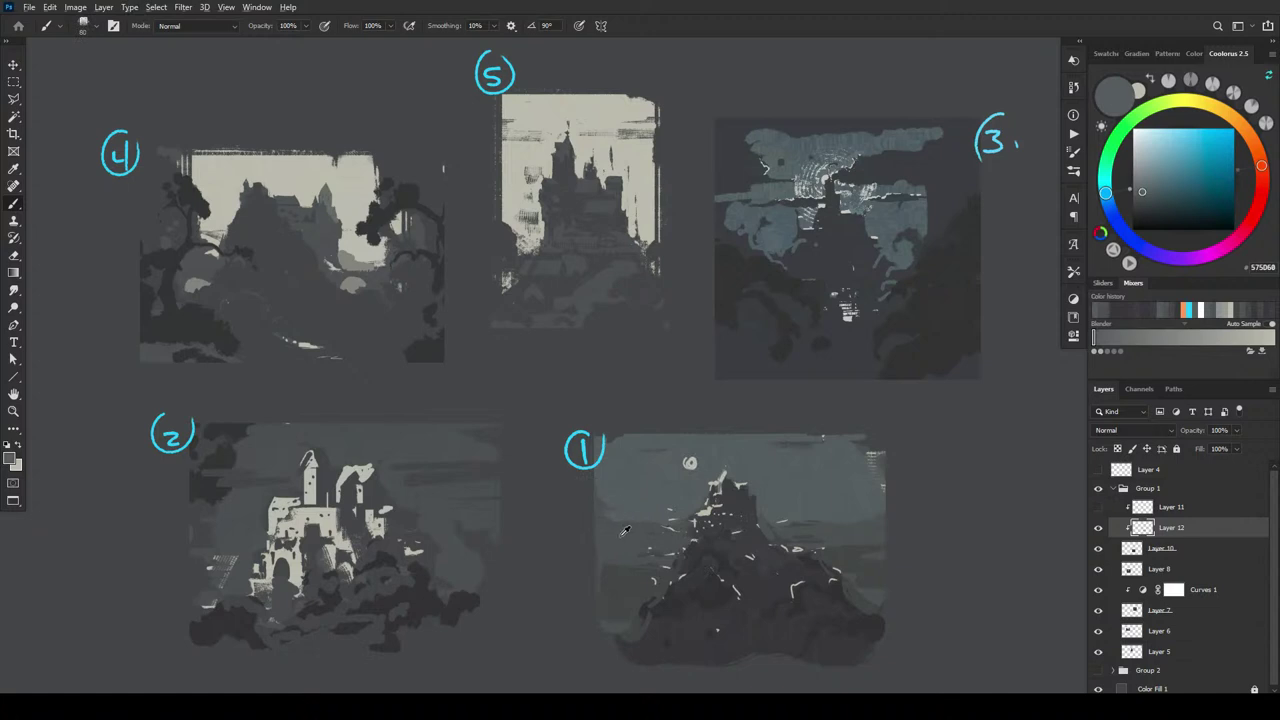
left_click(625, 530, "alt")
left_click_drag(606, 518, 642, 516)
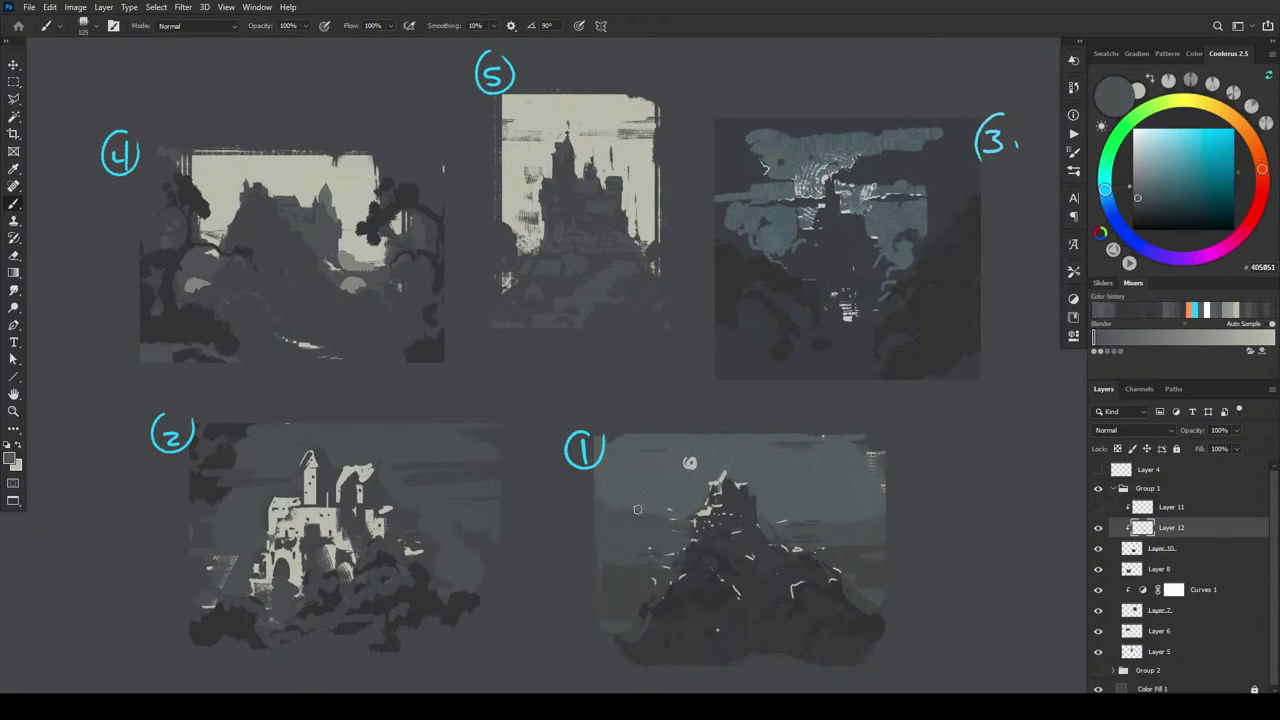
key("bracketleft")
key("bracketleft")
key("bracketleft")
key("bracketleft")
left_click(830, 514, "alt")
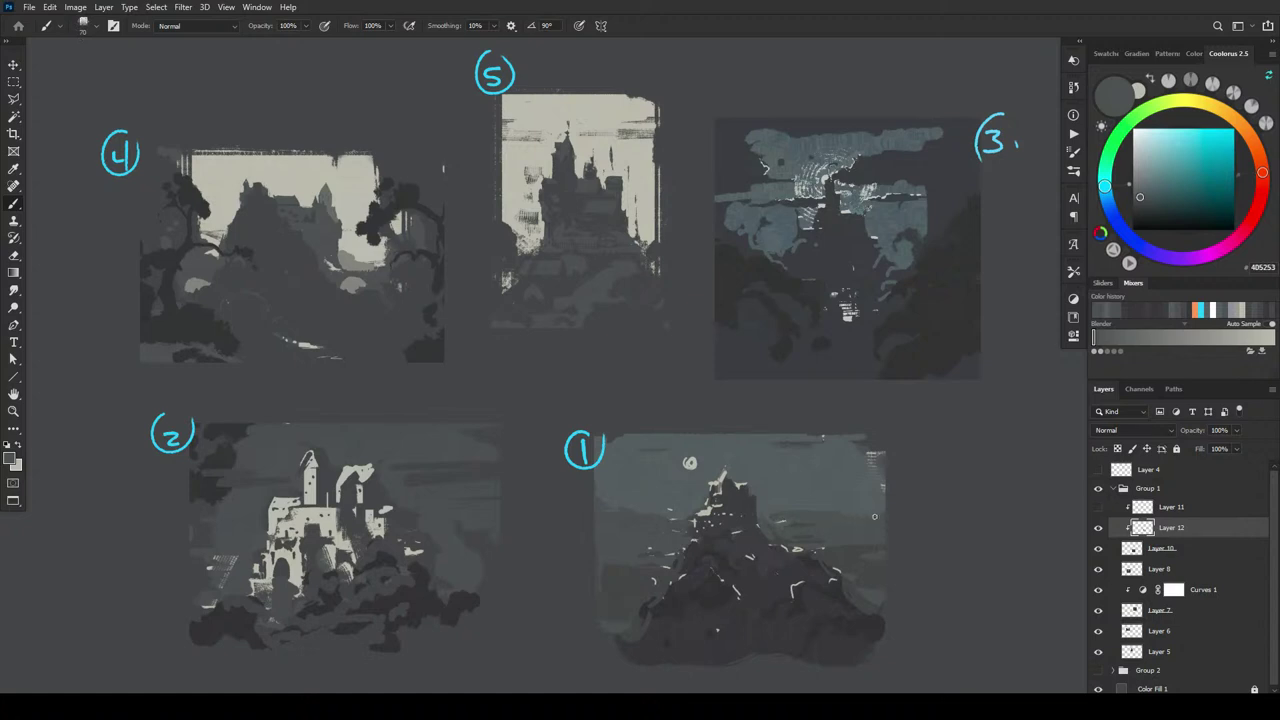
key("bracketleft")
key("bracketleft")
key("bracketleft")
- Sample castle and sky greys while switching the brush between sizes 10 and 39
left_click(677, 491, "alt")
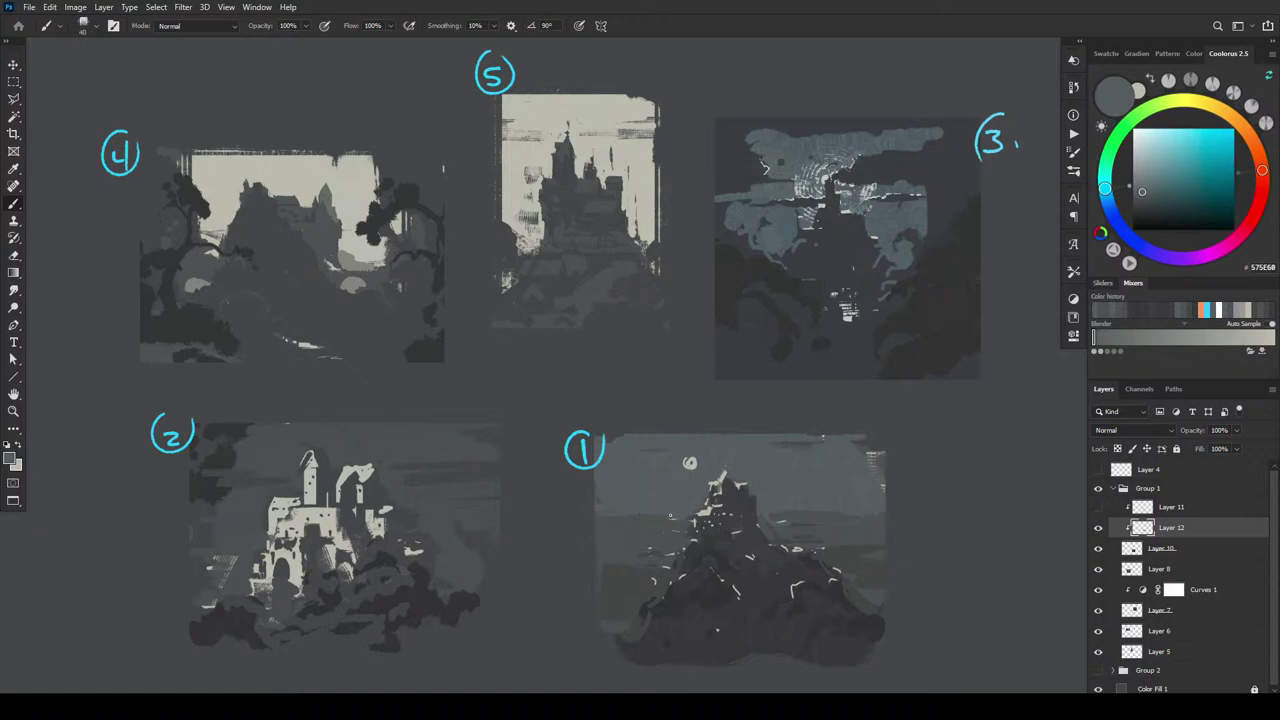
left_click(681, 513, "alt")
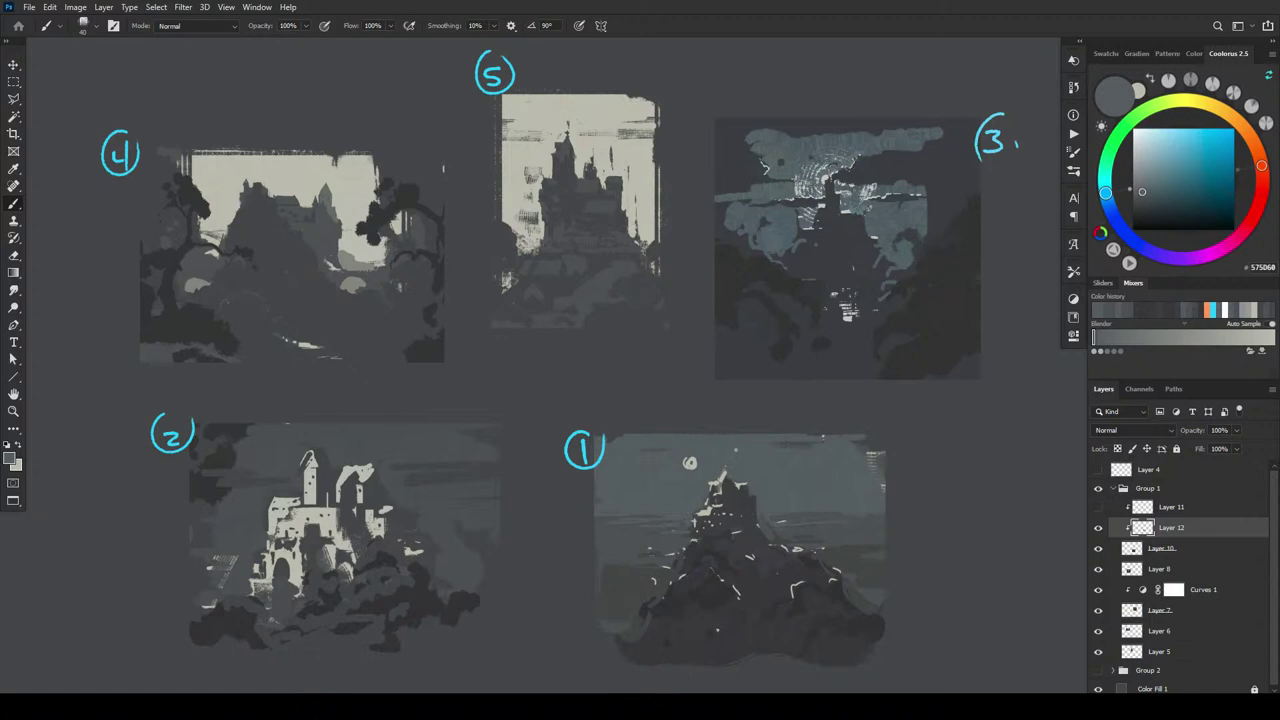
left_click(742, 460, "alt")
left_click(725, 487, "alt")
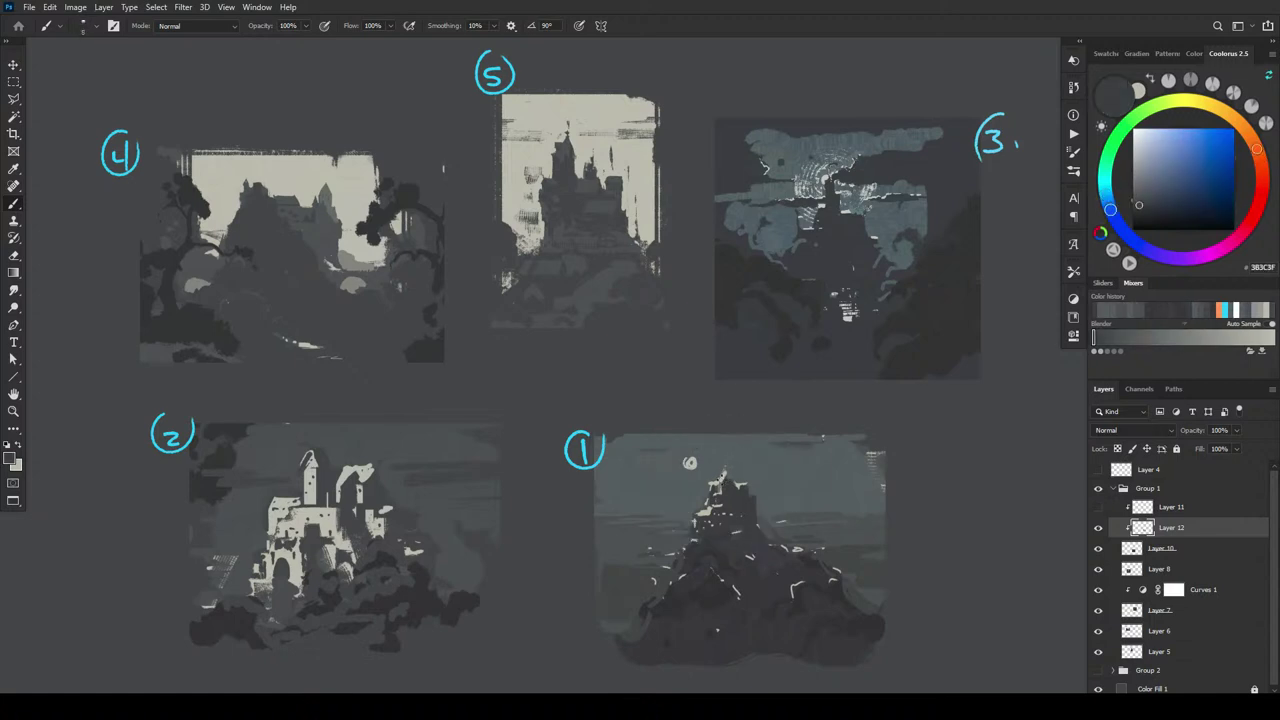
key("bracketright")
key("bracketright")
key("bracketright")
key("bracketleft")
key("bracketleft")
key("bracketleft")
key("bracketright")
key("bracketright")
key("bracketright")
left_click(712, 484, "alt")
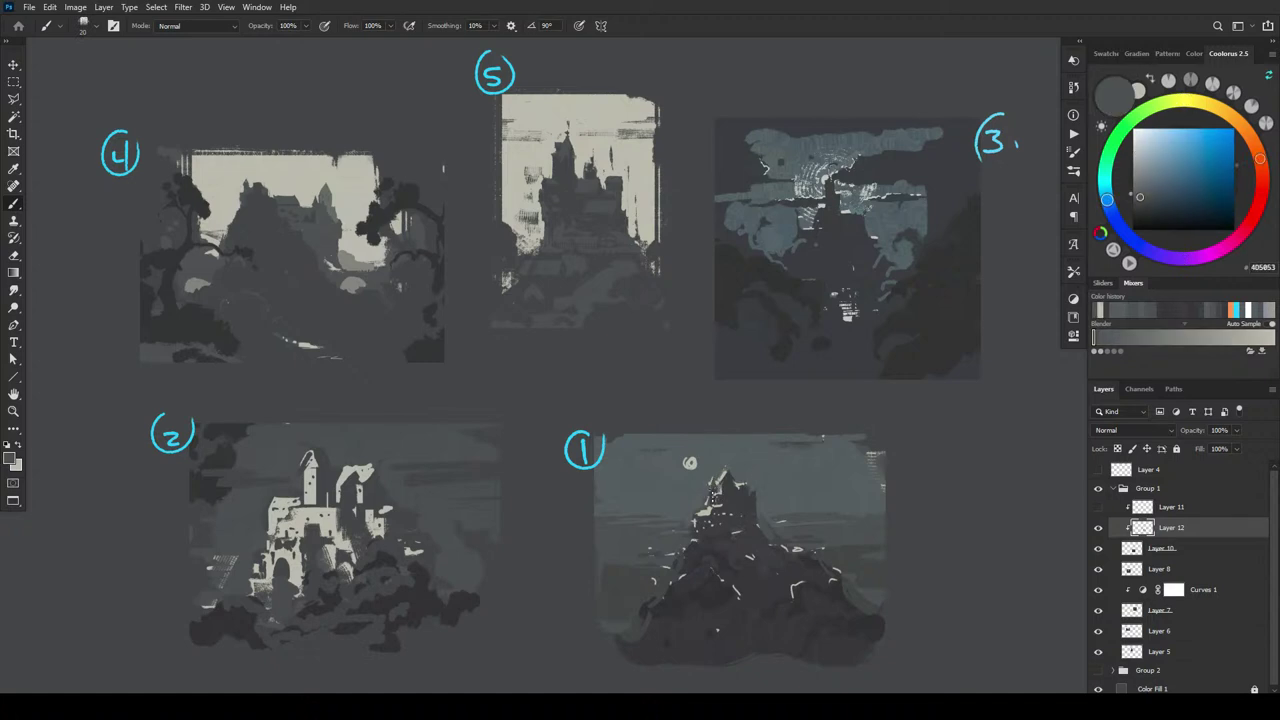
left_click(710, 502, "alt")
left_click(710, 502, "alt")
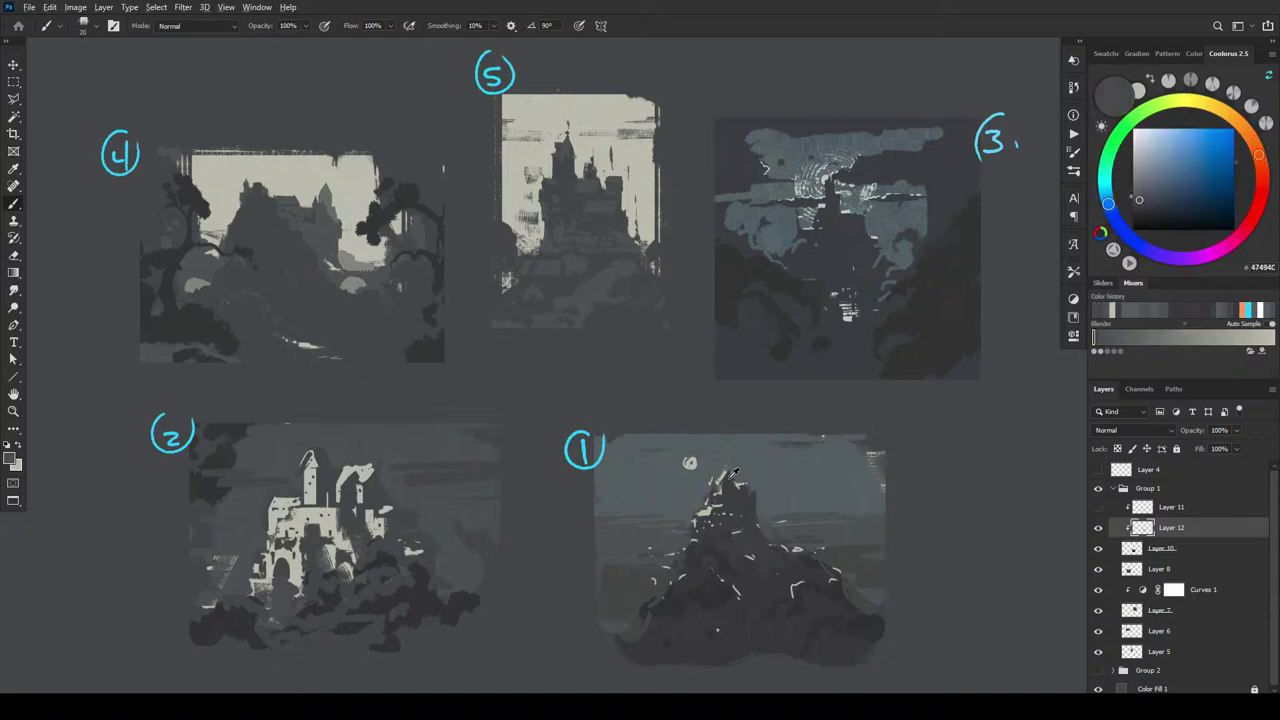
- Paint light cream highlight strokes onto the castle spire
left_click(727, 481, "alt")
left_click(689, 462, "alt")
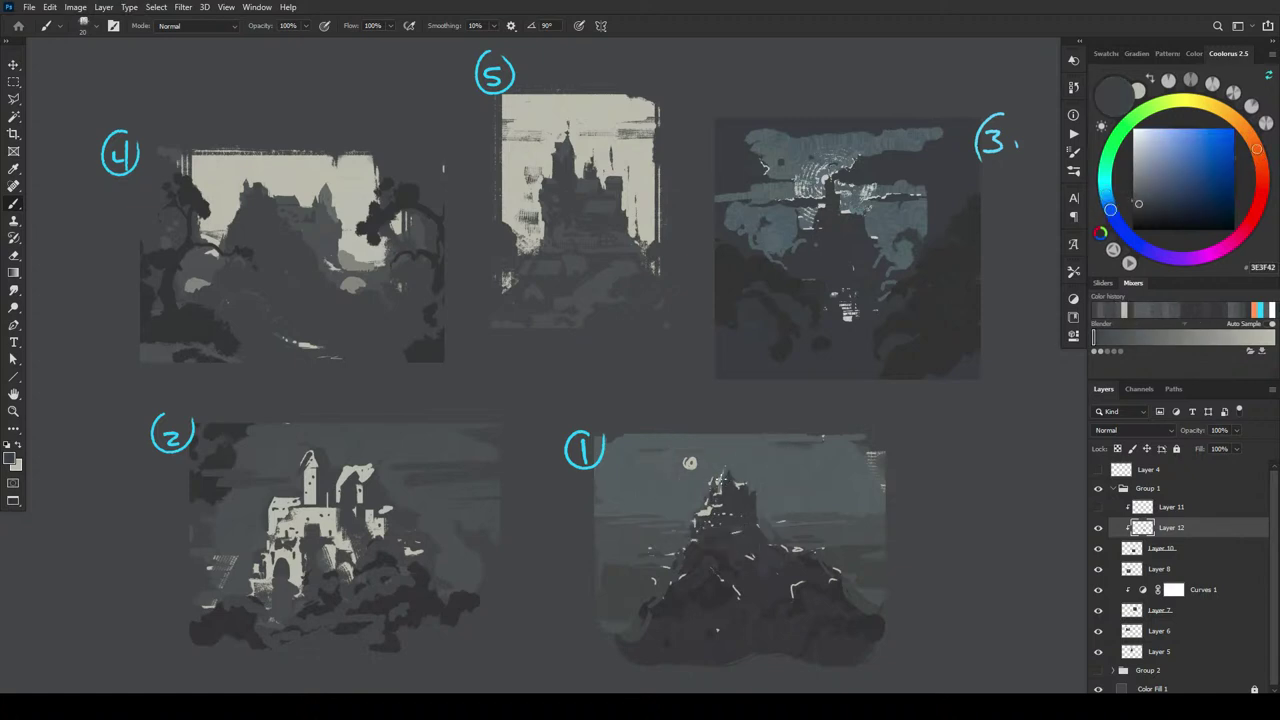
left_click(732, 462, "alt")
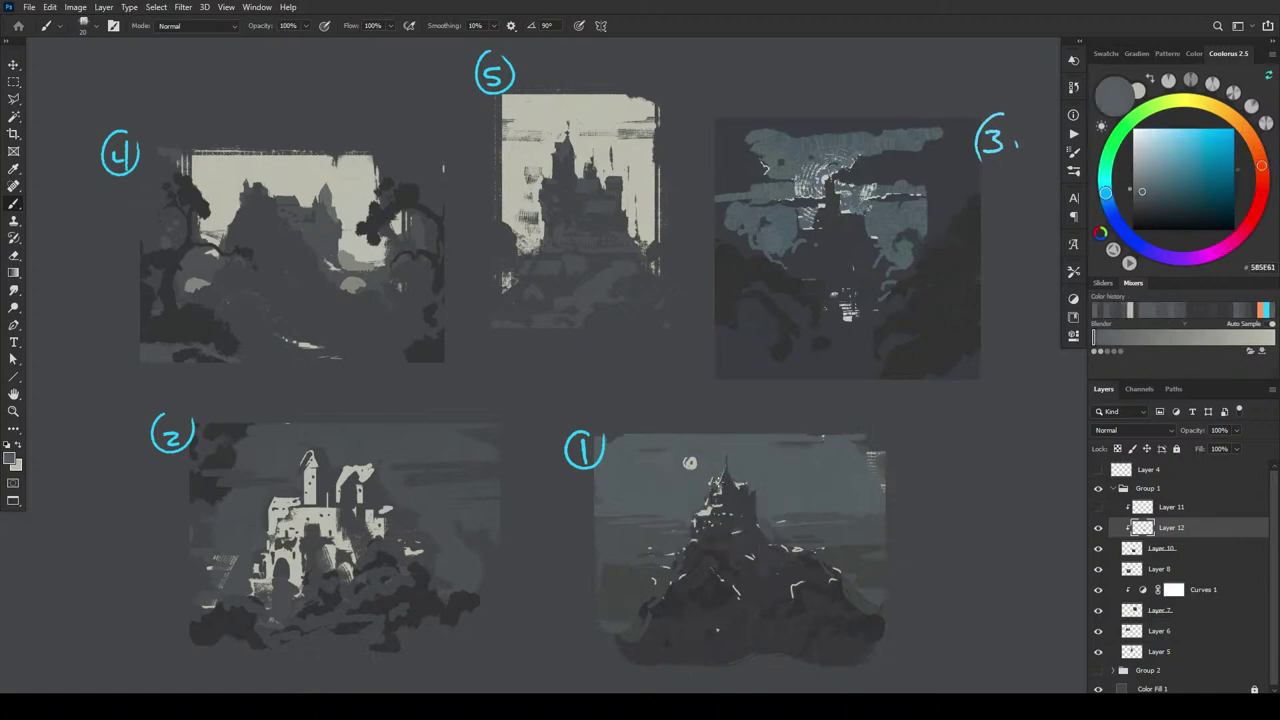
left_click(722, 480, "alt")
left_click(720, 487, "alt")
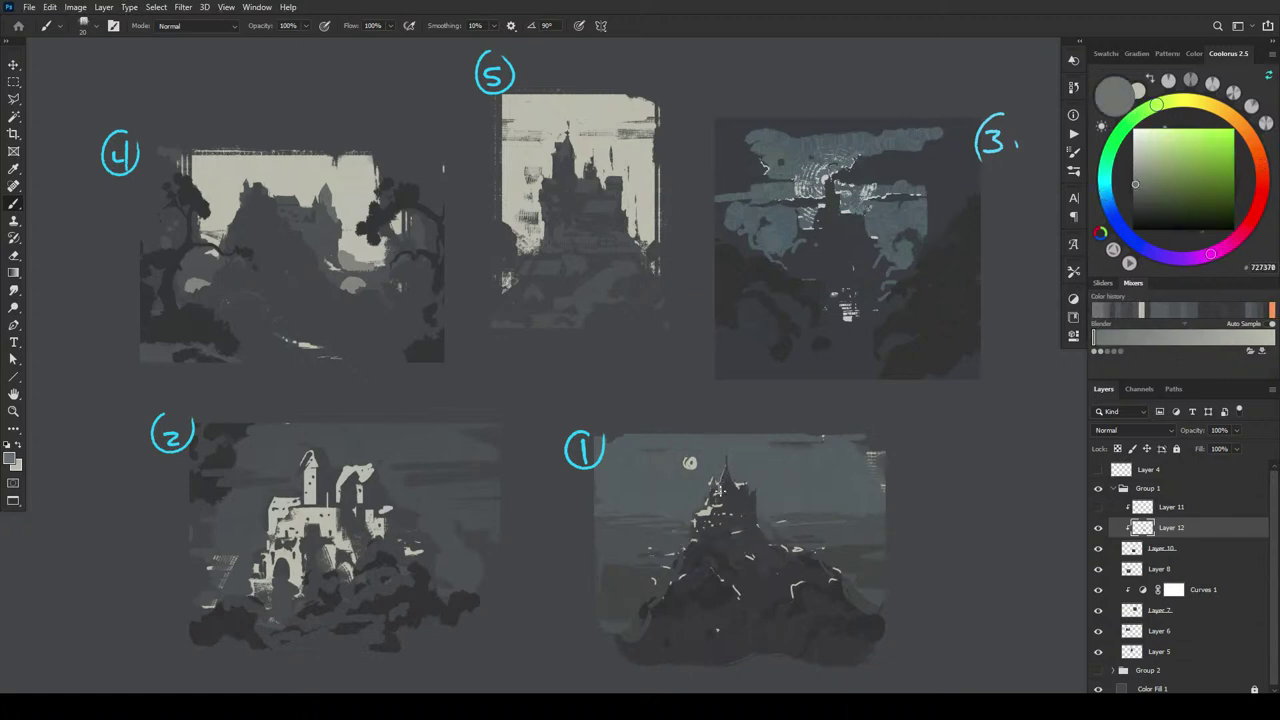
left_click(708, 510, "alt")
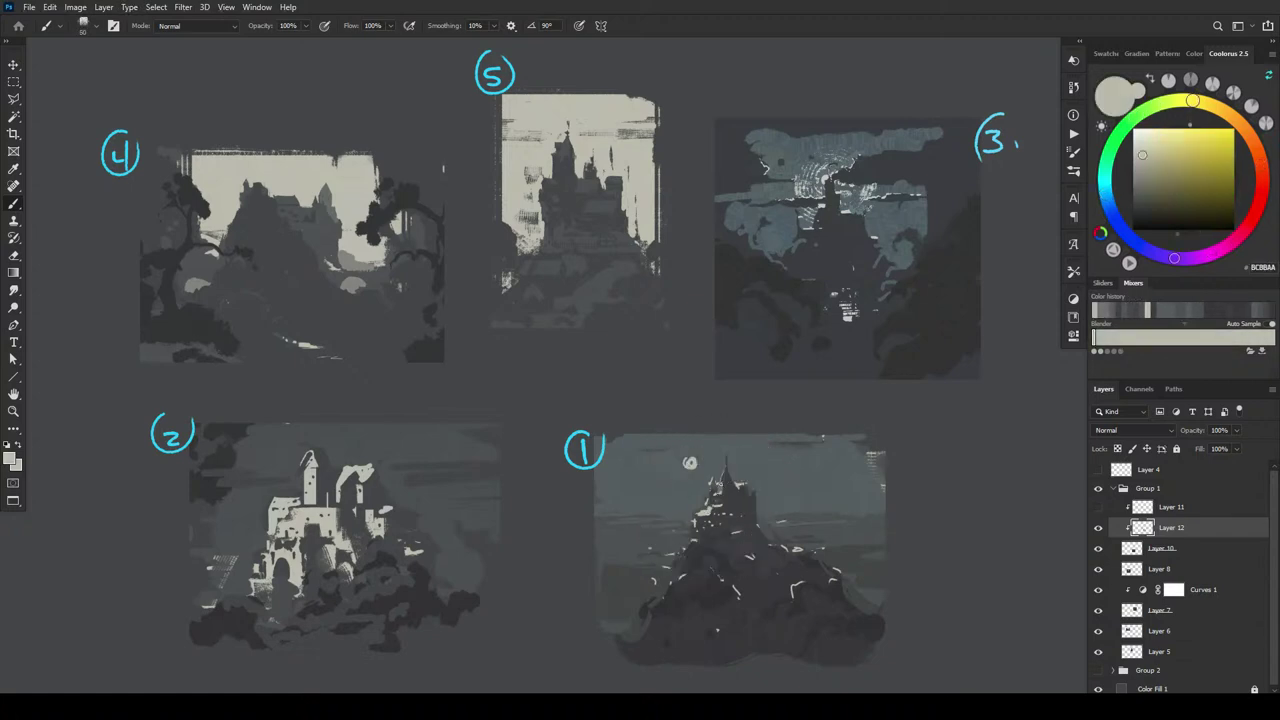
mouse_move(722, 481)
left_mouse_down()
mouse_move(721, 494)
mouse_move(726, 466)
mouse_move(728, 478)
left_mouse_up()
- Resample dark castle, cream and sky tones with the brush at size 30
left_click(719, 523, "alt")
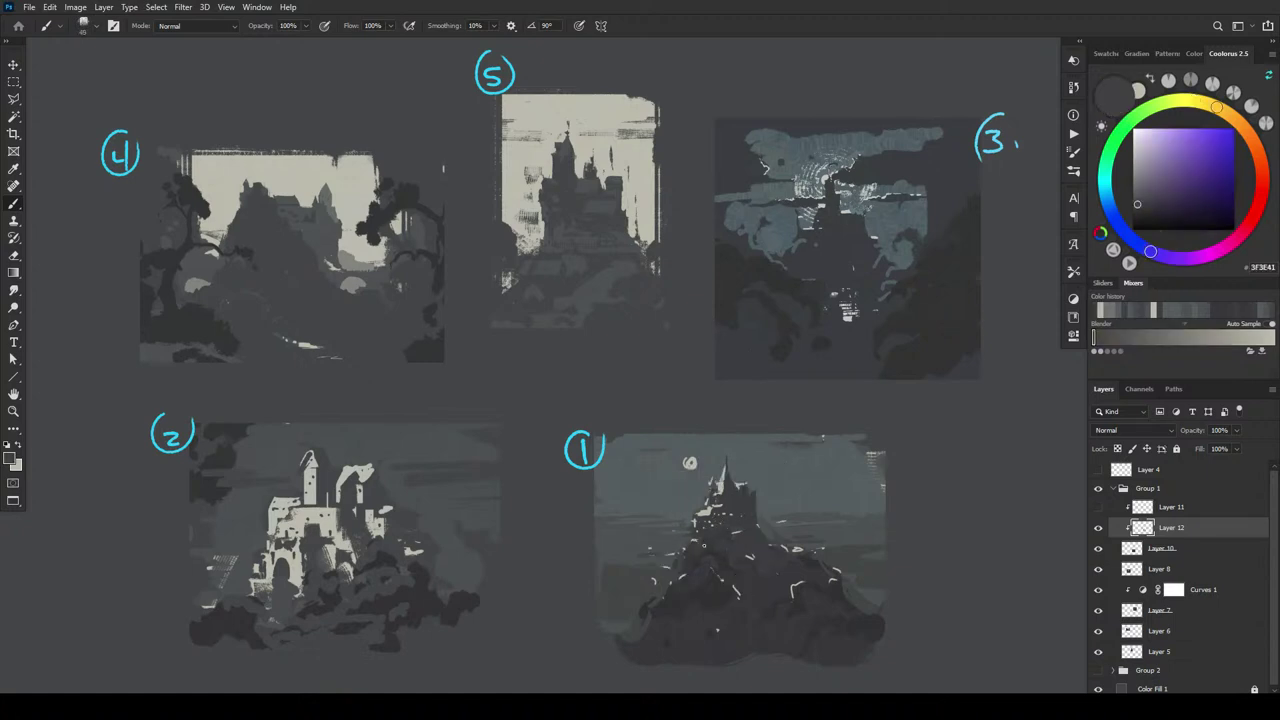
left_click(711, 533, "alt")
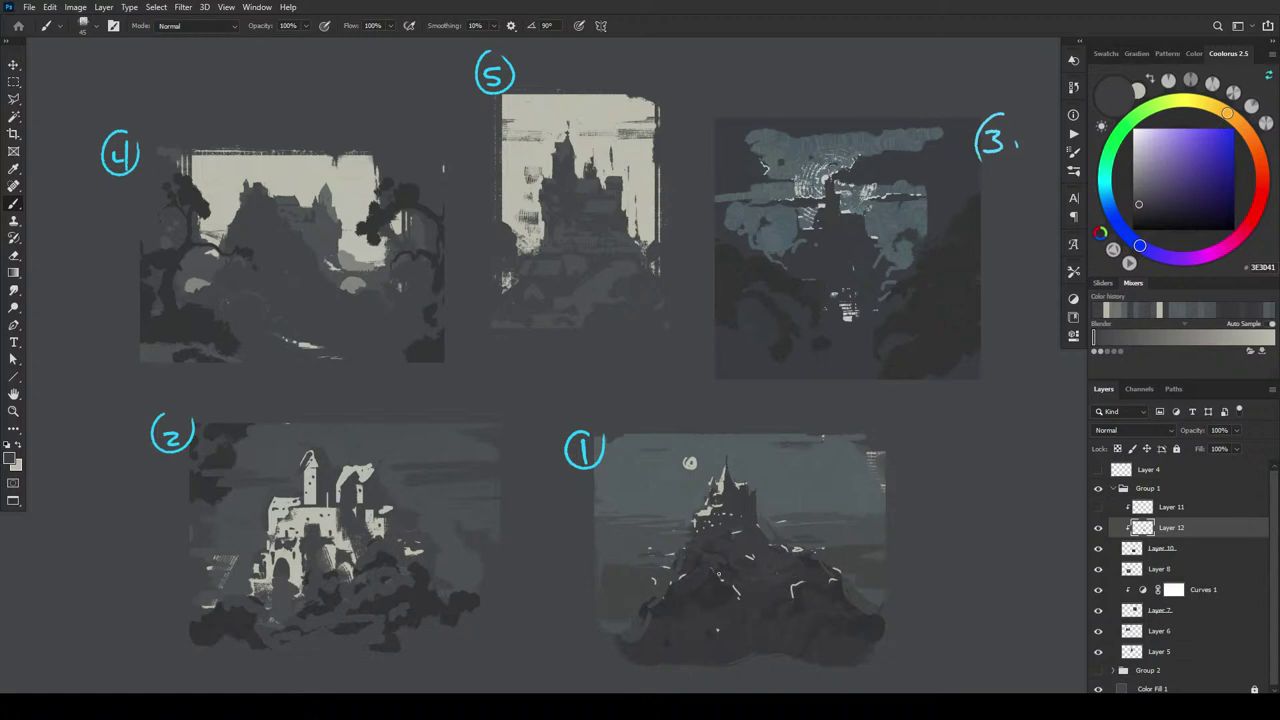
left_click(731, 500, "alt")
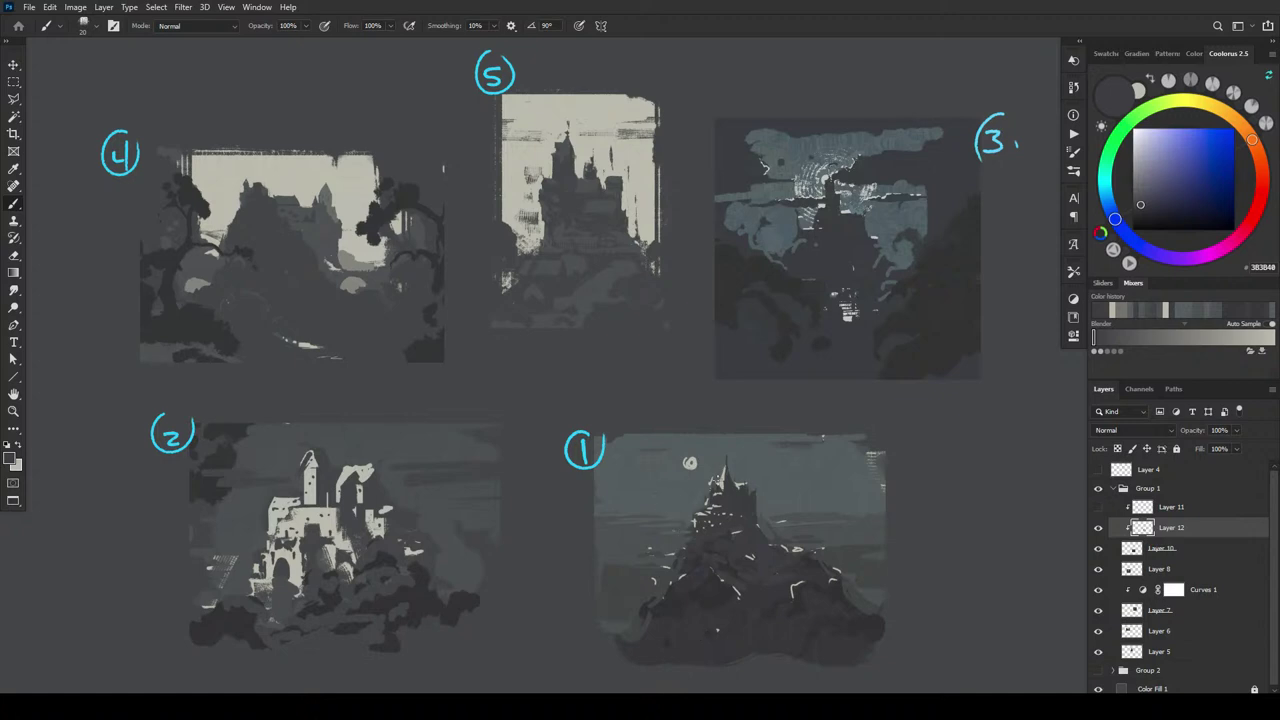
key("bracketright")
left_click(719, 477, "alt")
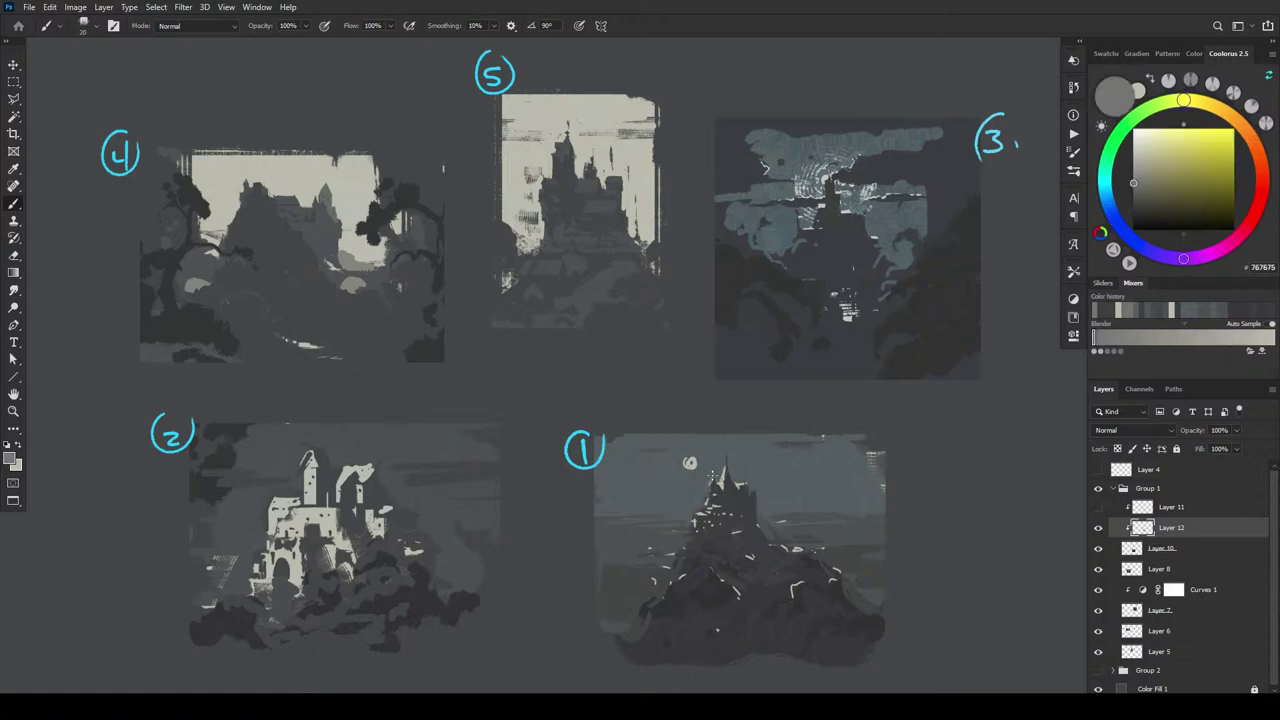
left_click(727, 475, "alt")
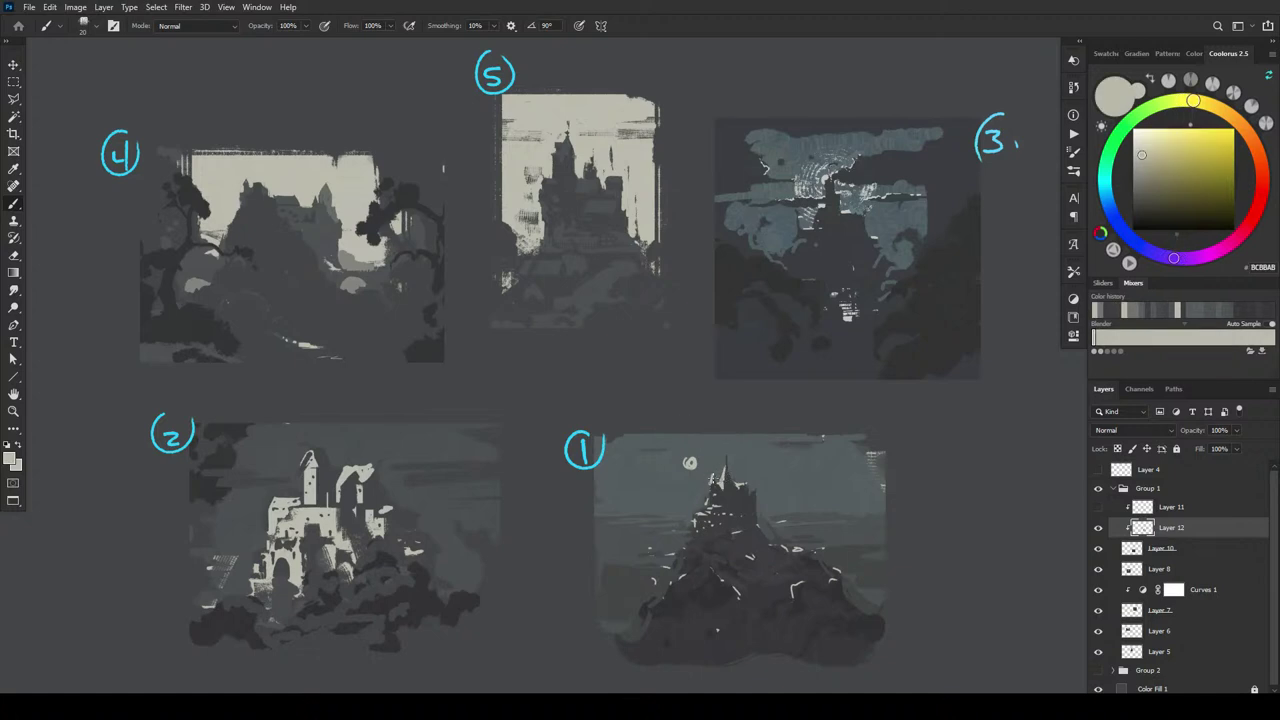
left_click(716, 469, "alt")
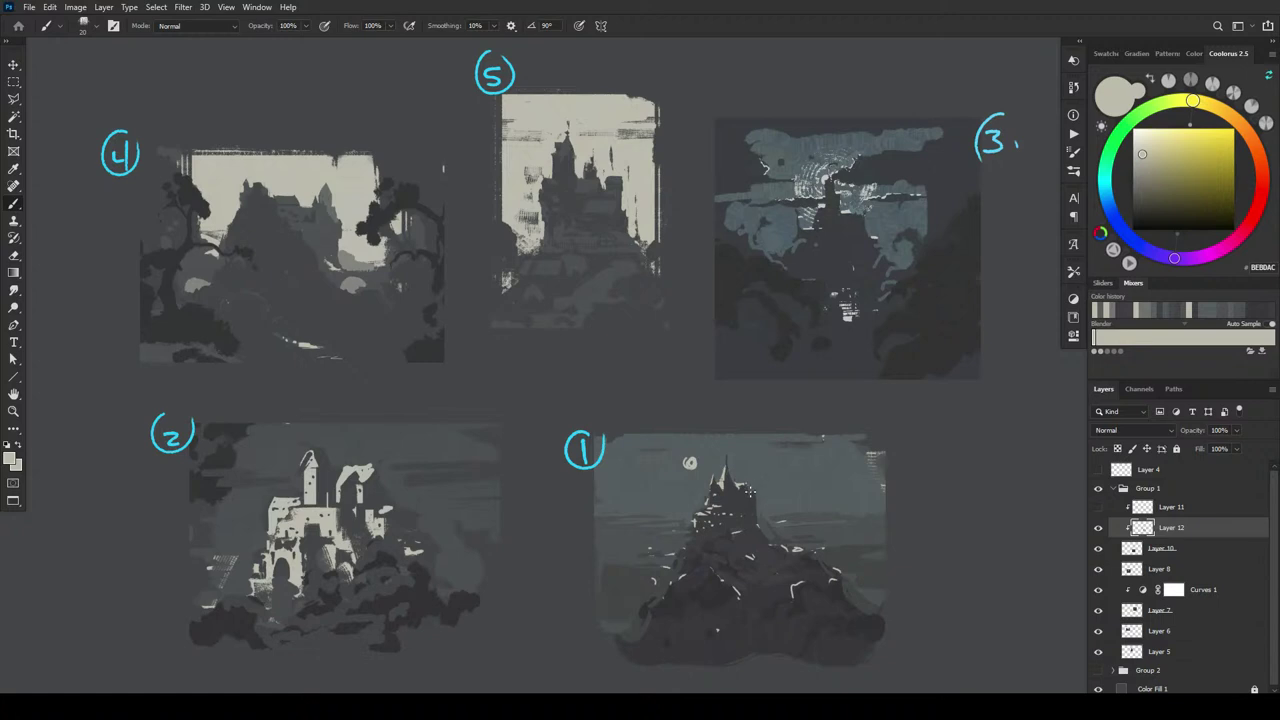
- Add a small light sky-toned stroke beside the spire and a light highlight dab on the castle
left_click(756, 482, "alt")
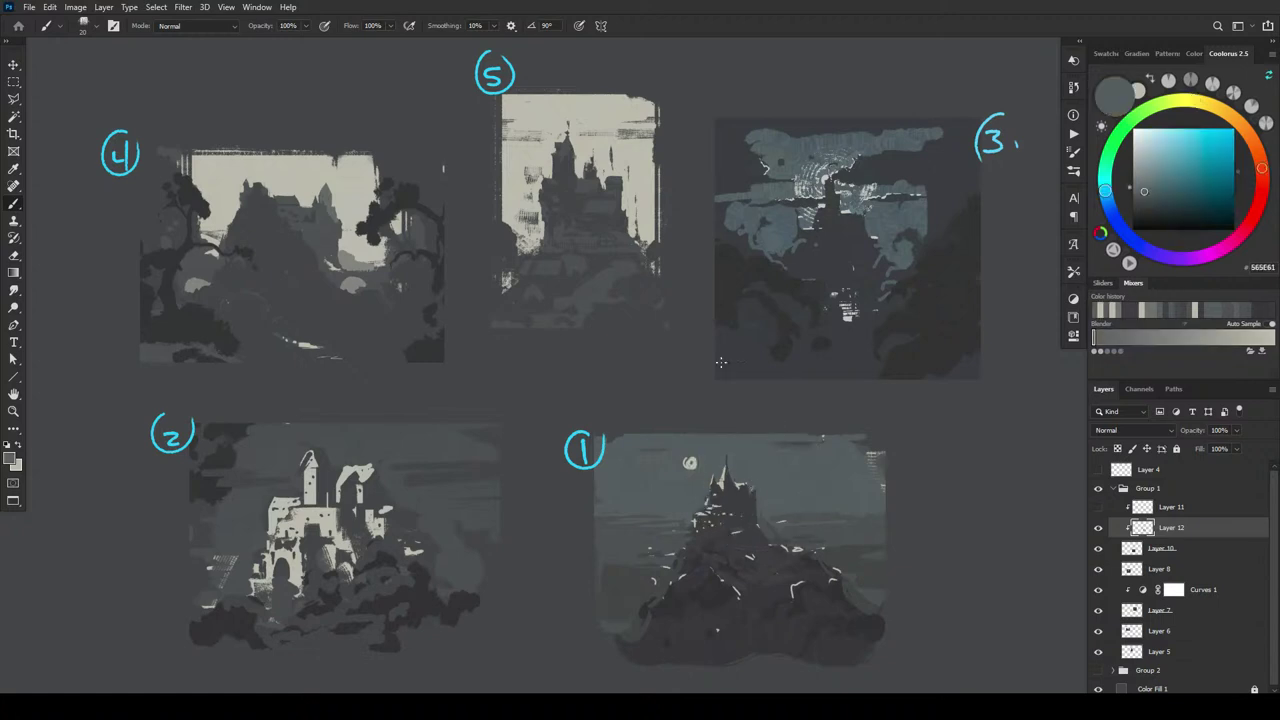
left_click(742, 460, "alt")
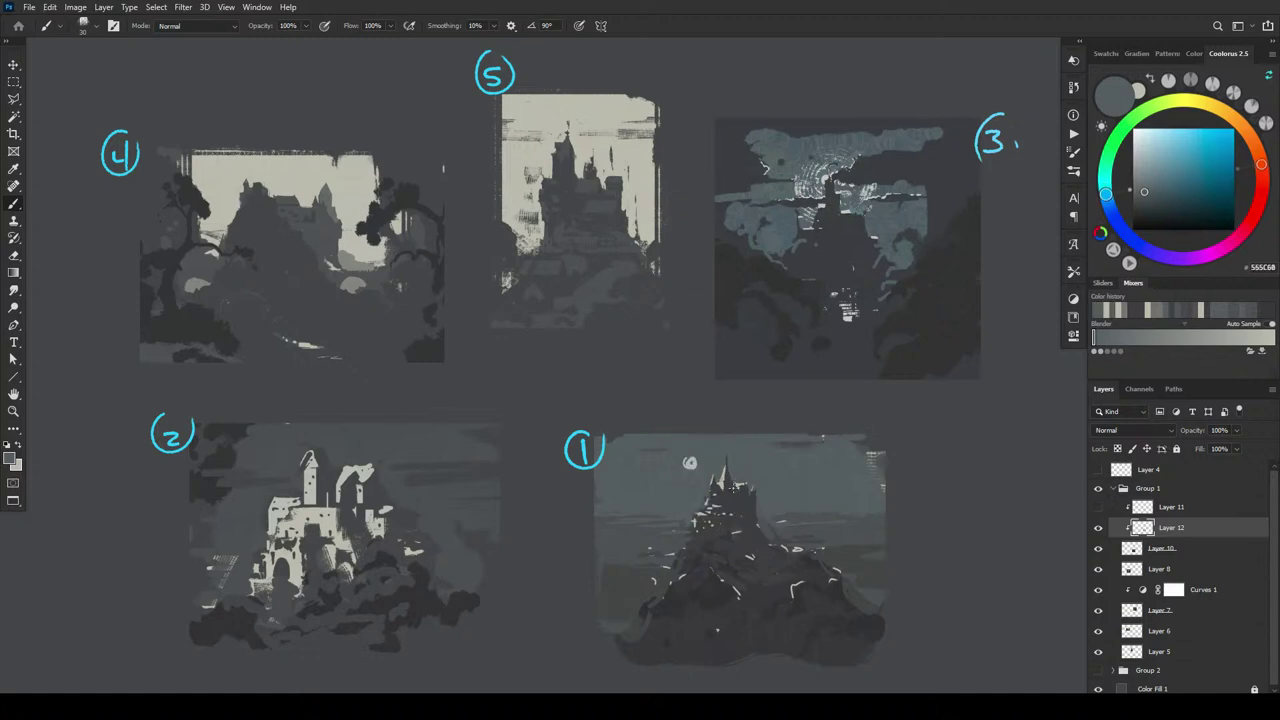
mouse_move(744, 486)
left_mouse_down()
mouse_move(752, 474)
mouse_move(750, 501)
left_mouse_up()
left_click(689, 462, "alt")
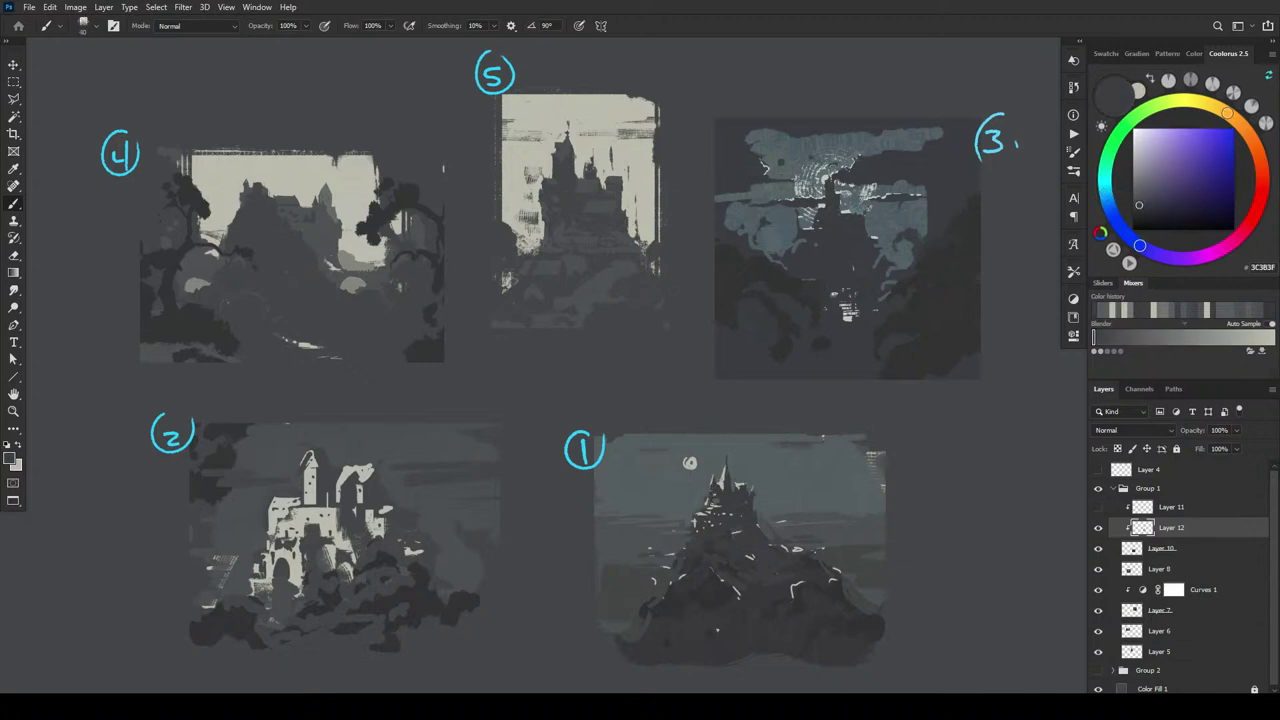
left_click(689, 462, "alt")
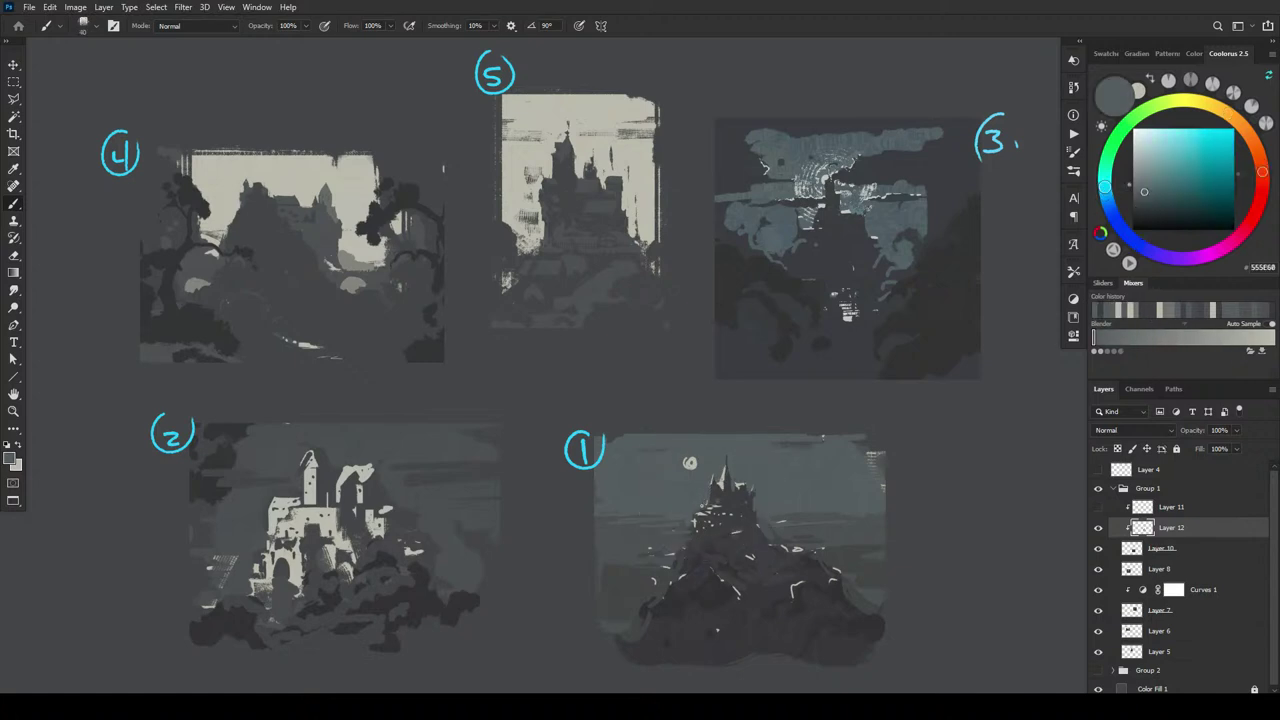
left_click(783, 476, "alt")
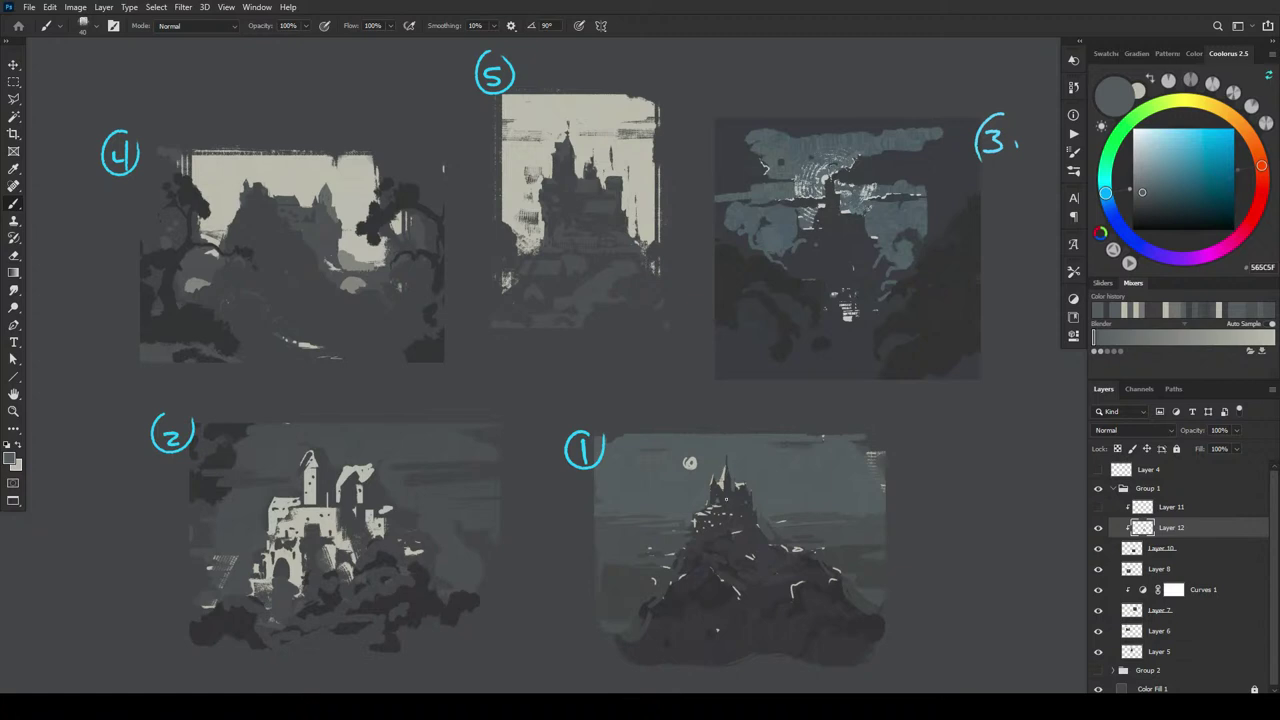
left_click(705, 508, "alt")
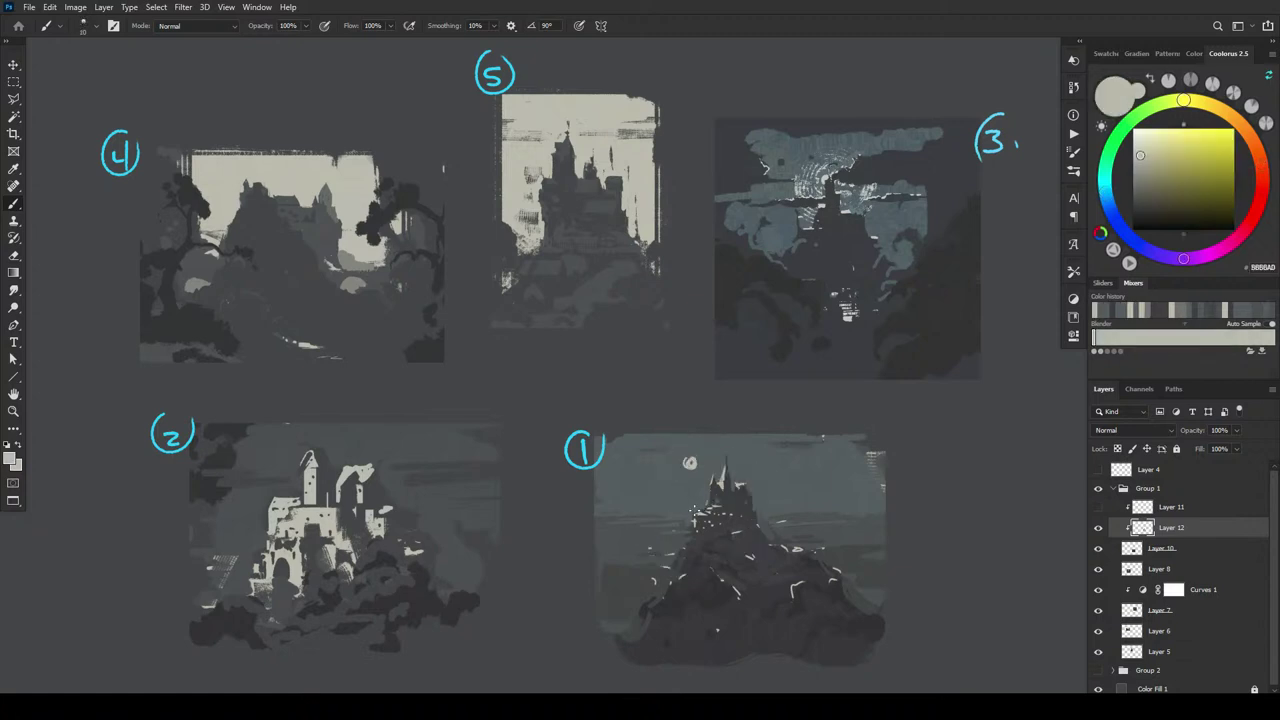
left_click_drag(704, 509, 693, 513)
- Sample alternating dark castle tones and light highlight or sky greys around thumbnail 1's castle
left_click(706, 518, "alt")
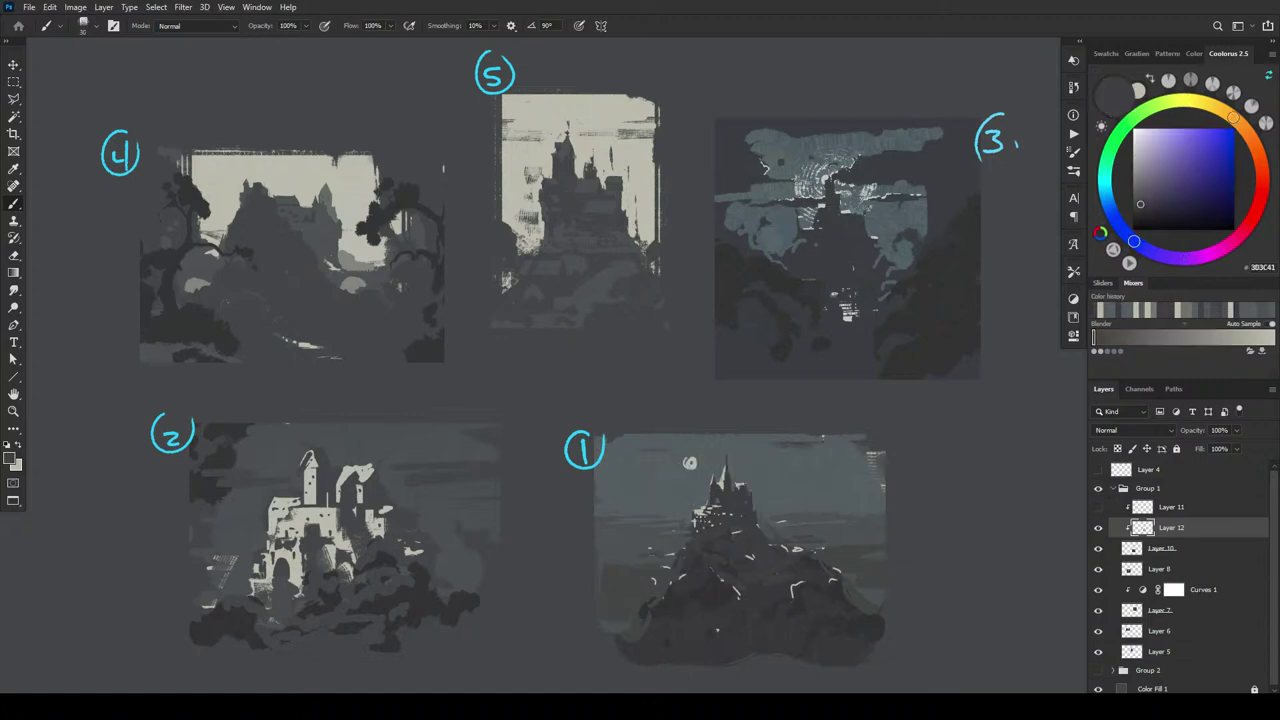
left_click(705, 505, "alt")
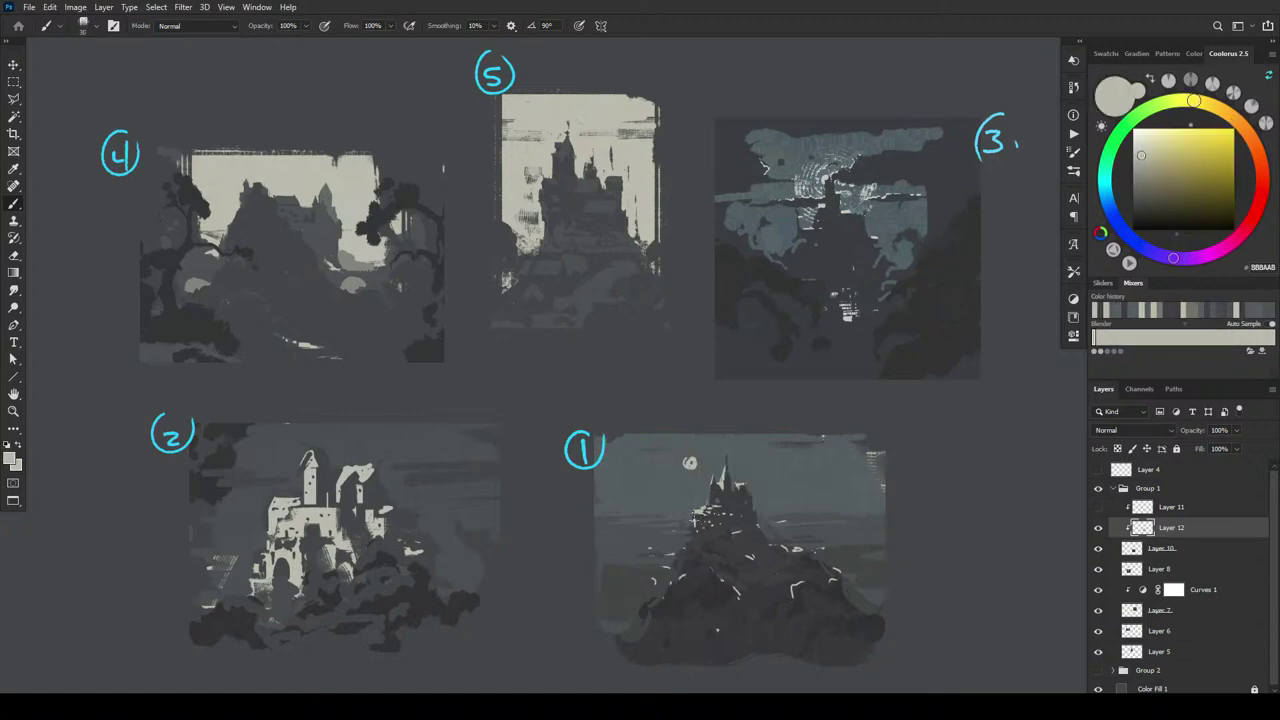
left_click(700, 516, "alt")
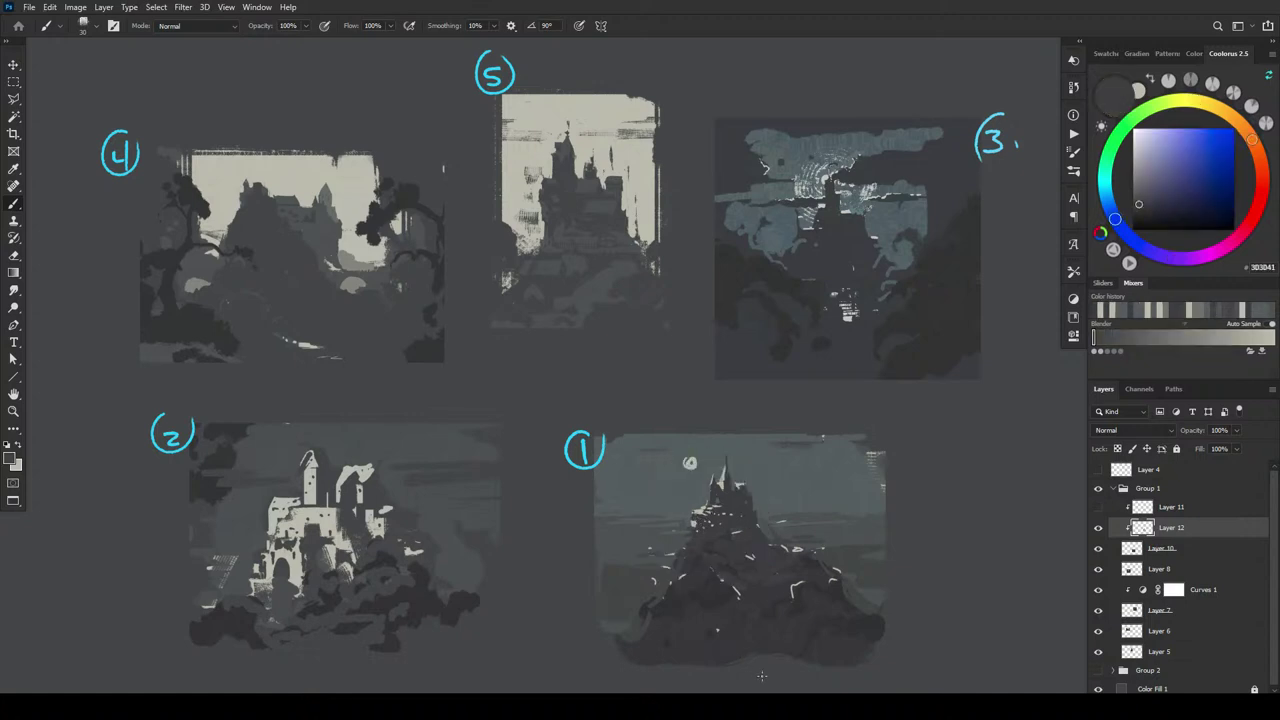
left_click(739, 495, "alt")
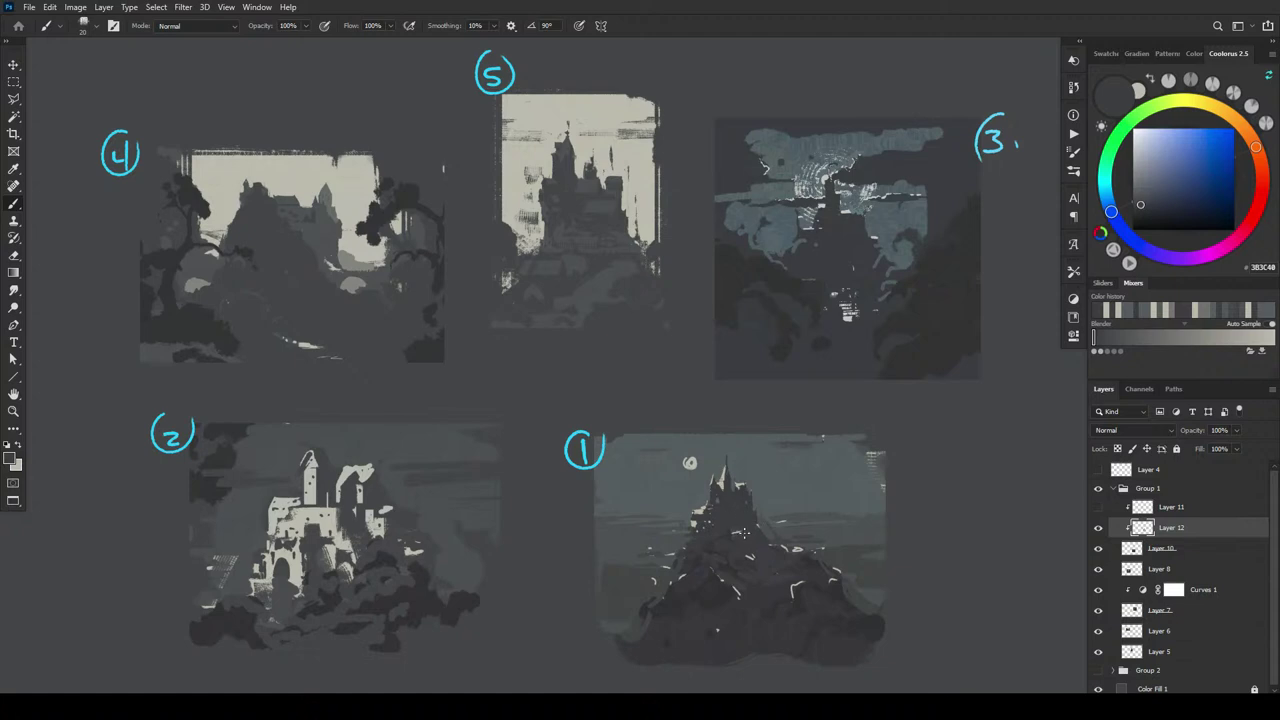
left_click(761, 495, "alt")
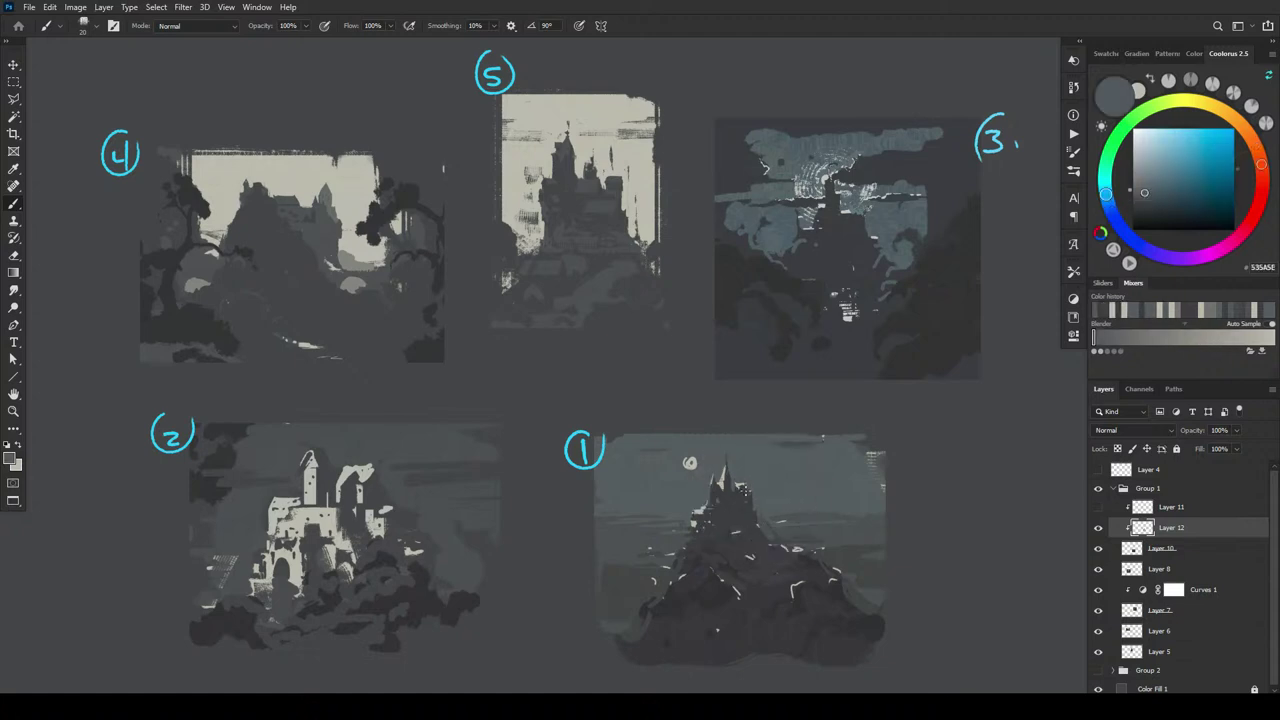
left_click(740, 494, "alt")
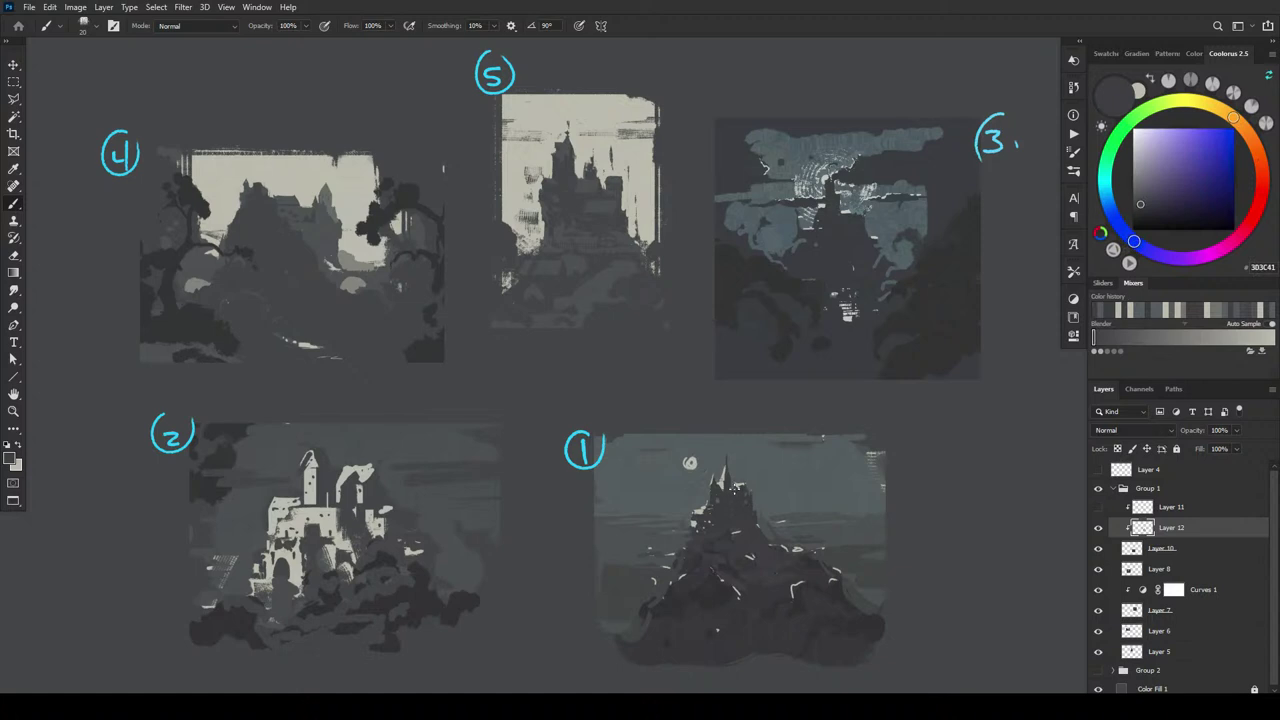
left_click(741, 482, "alt")
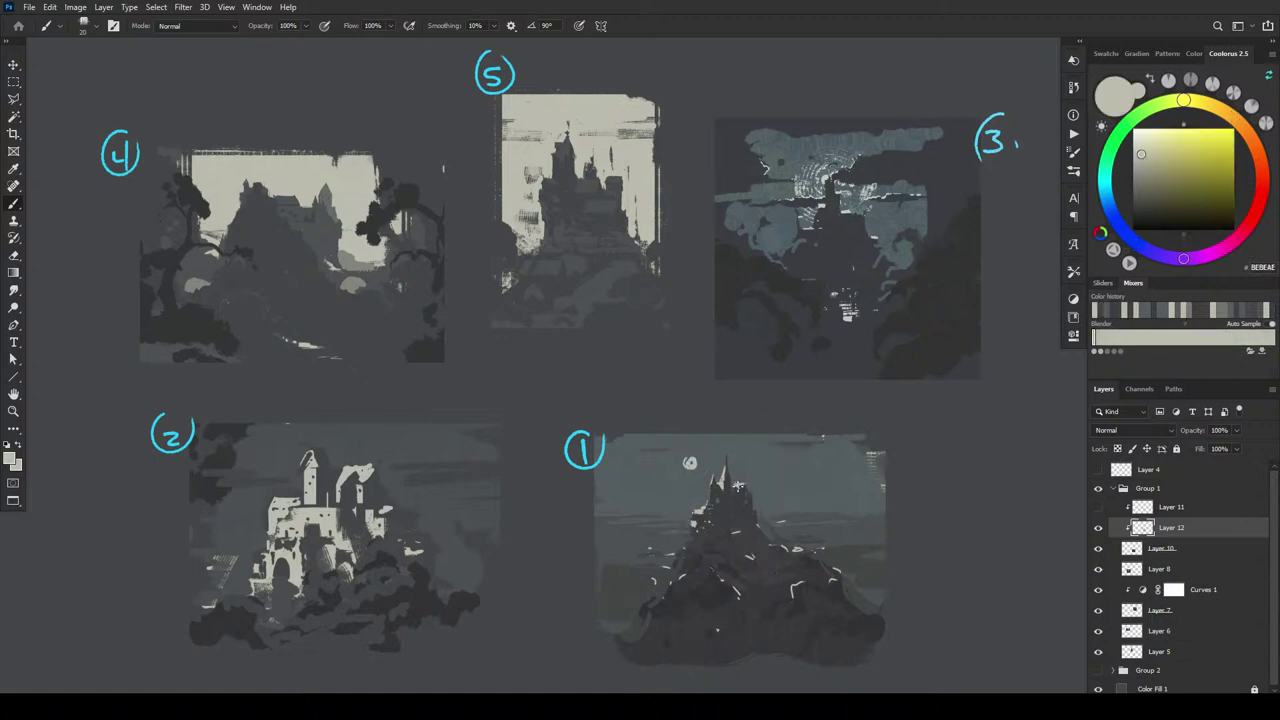
- Pick a light beige from the painting and add beige marks down castle 1's left side
left_click(736, 482, "alt")
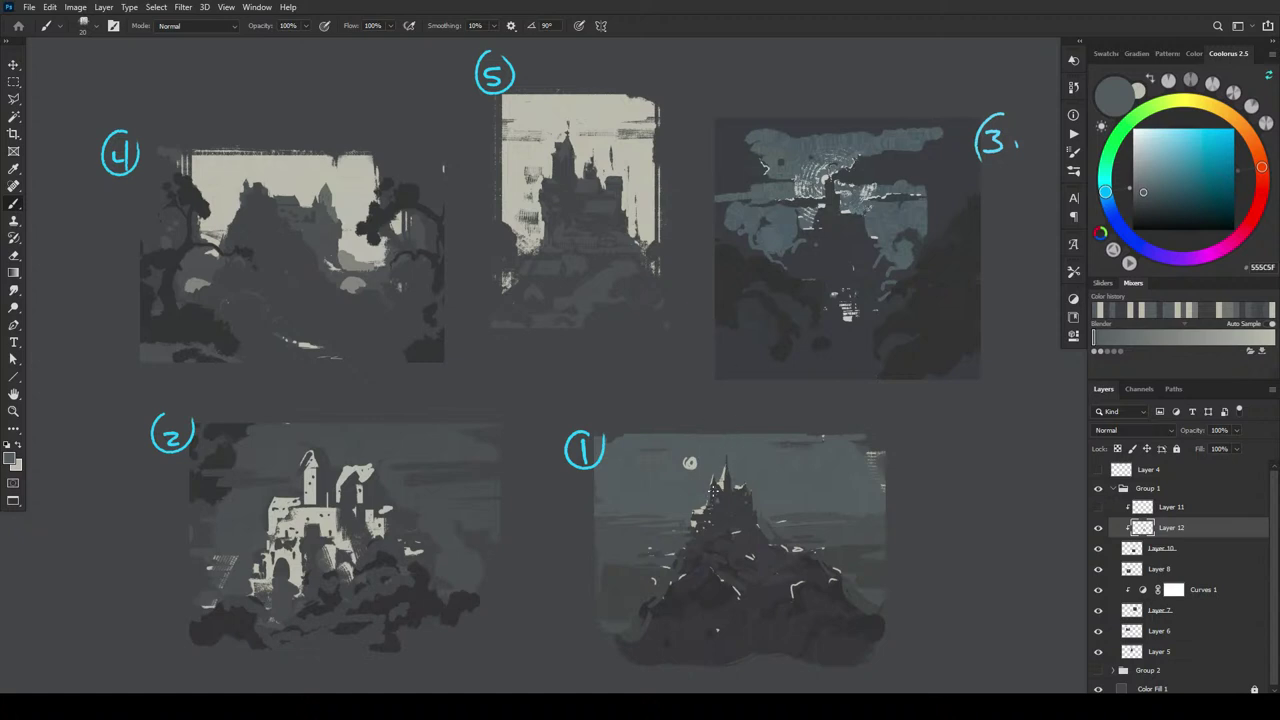
left_click(710, 499, "alt")
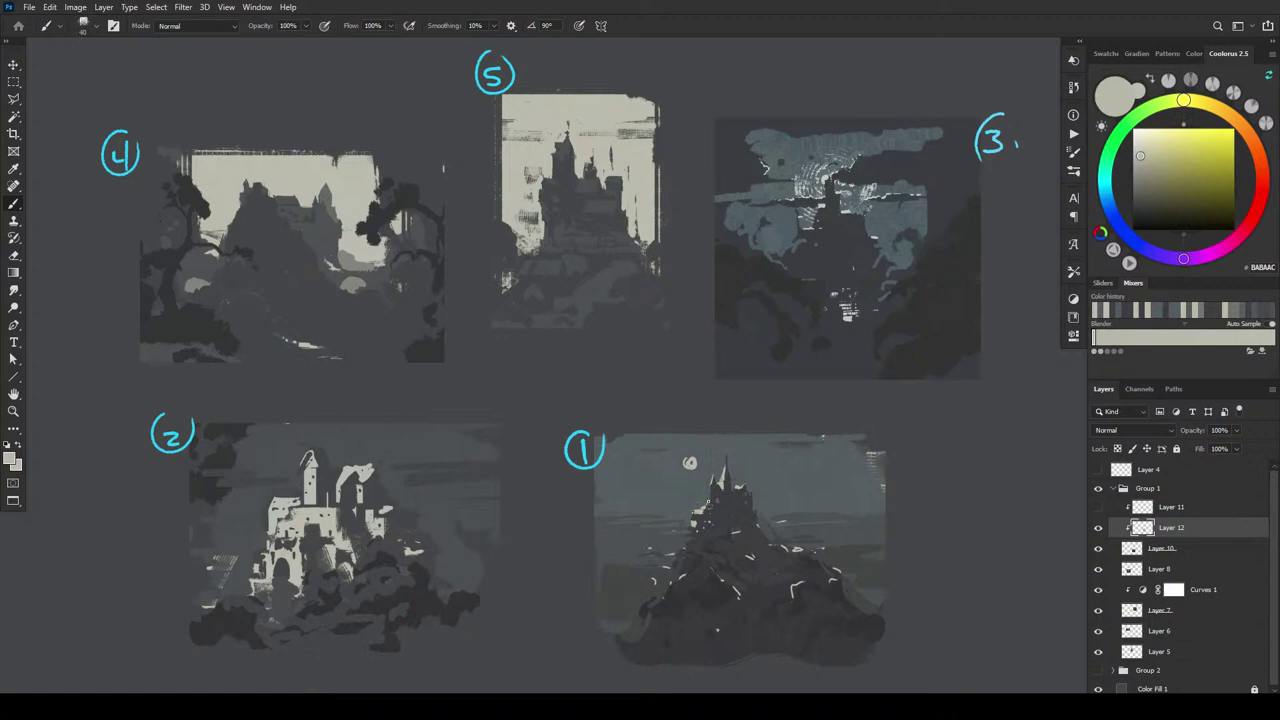
left_click(711, 502, "alt")
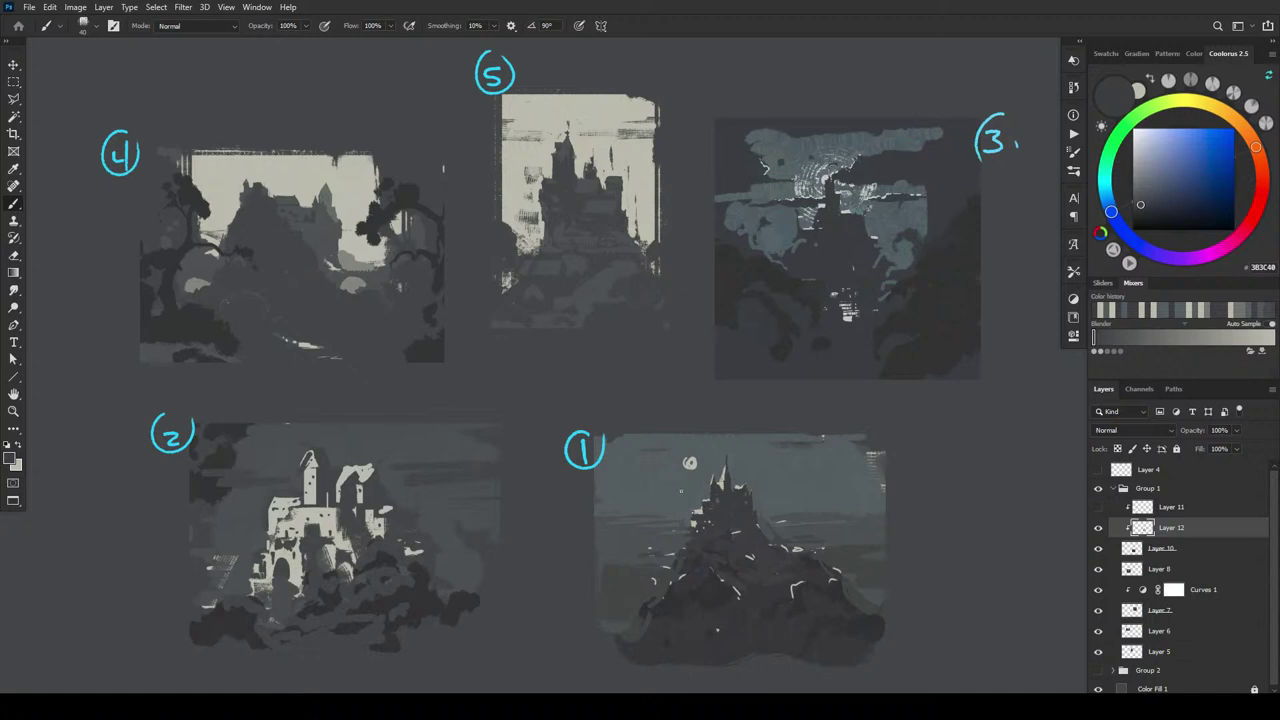
left_click(700, 488, "alt")
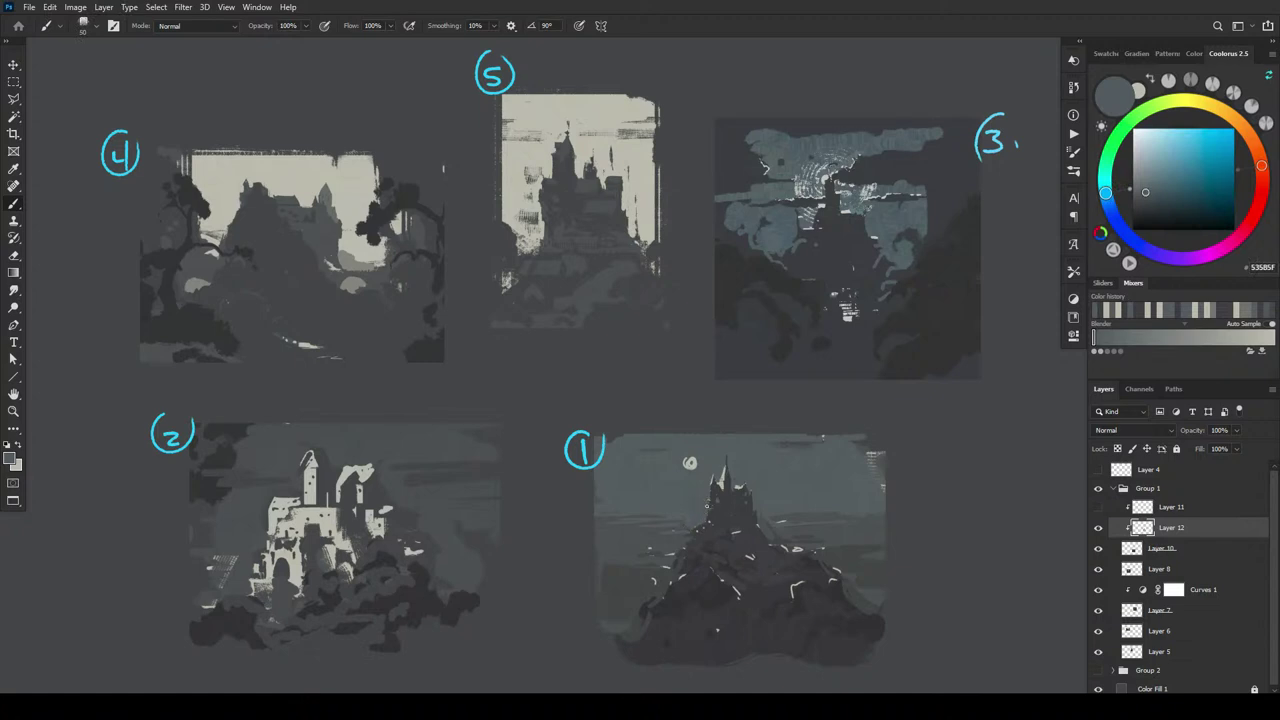
left_click(731, 478, "alt")
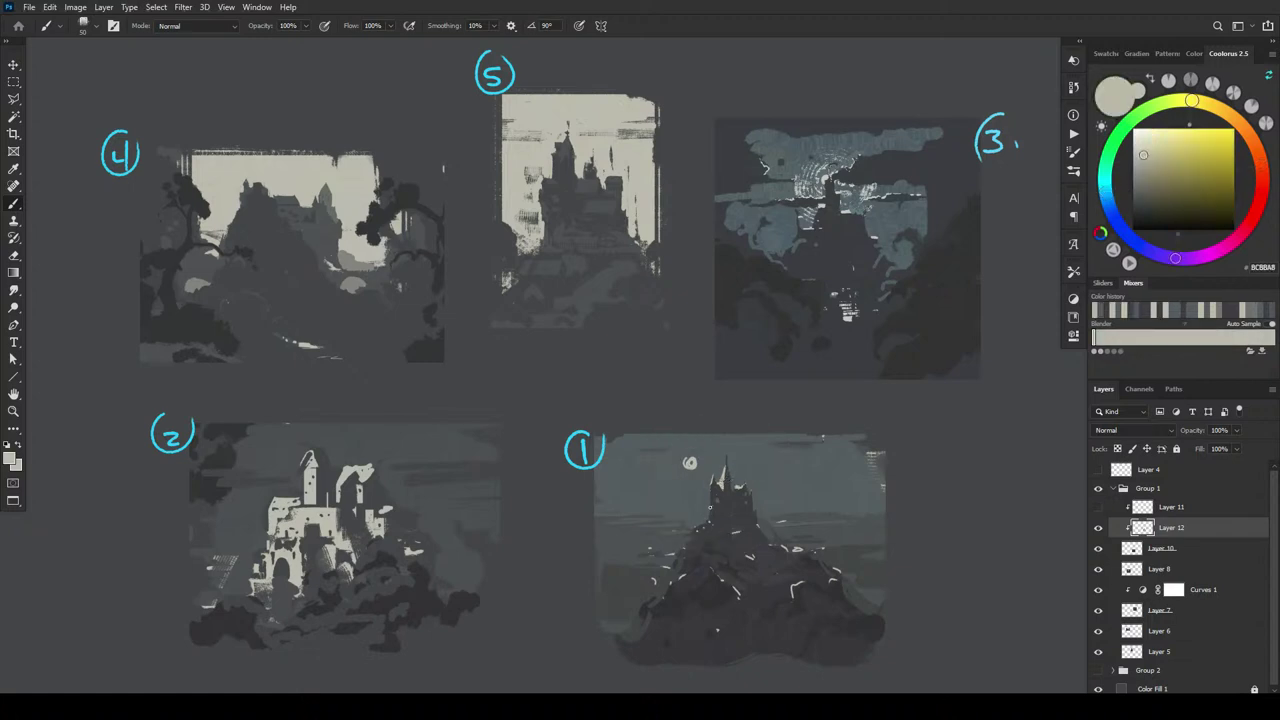
left_click_drag(710, 494, 708, 535)
- Cover the beige marks with dark grey-green and add a small dark stroke at the castle's lower left
left_click(689, 462, "alt")
left_click_drag(699, 523, 703, 528)
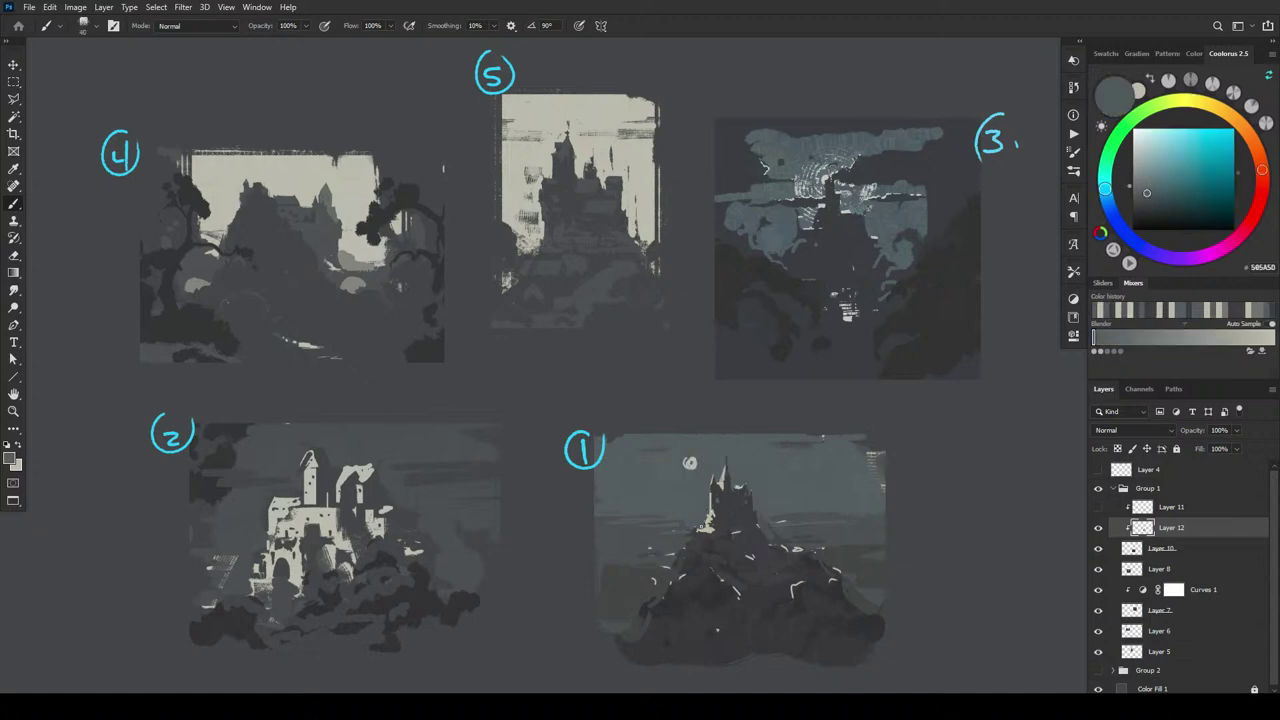
left_click(710, 530, "alt")
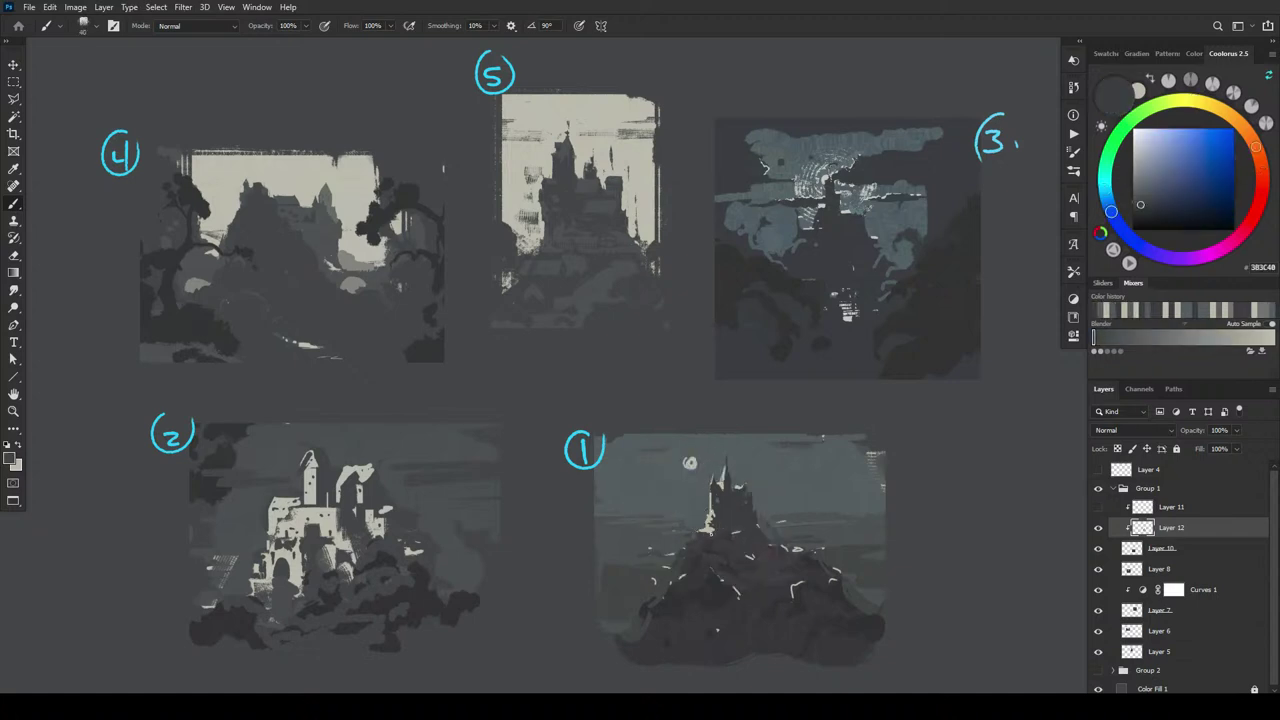
left_click_drag(708, 518, 714, 526)
left_click(709, 504, "alt")
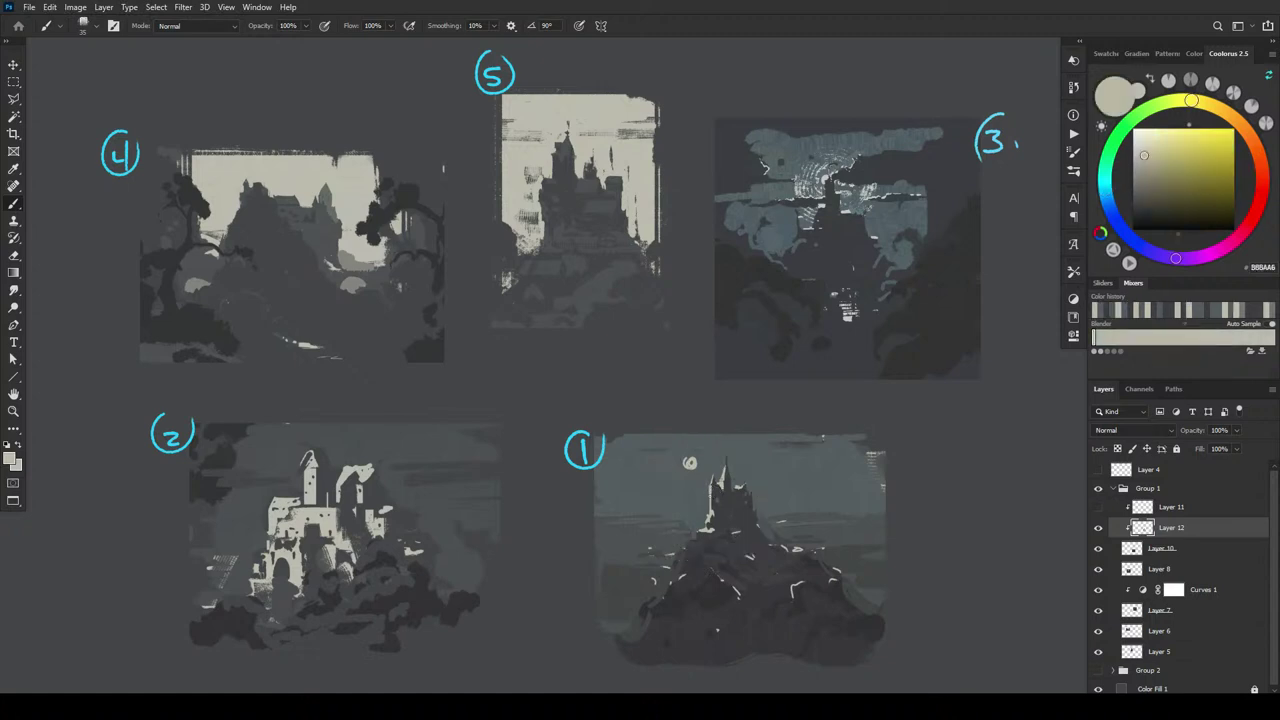
left_click(714, 498, "alt")
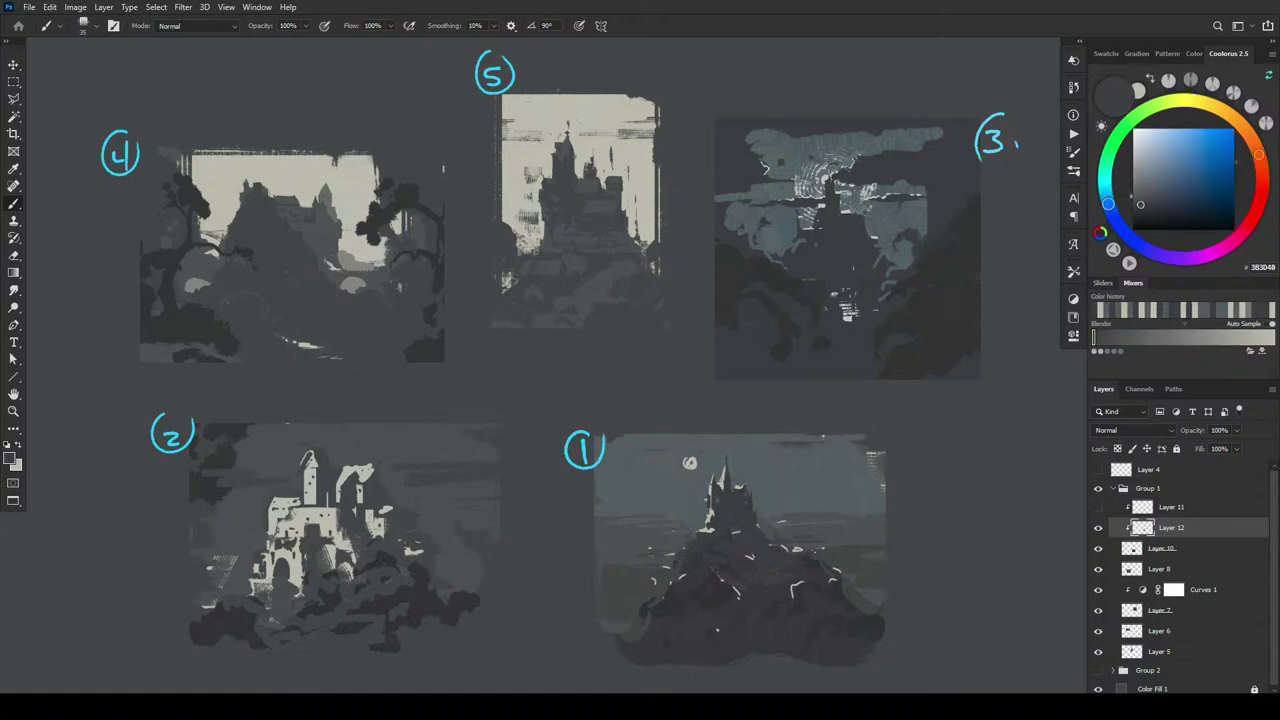
left_click(707, 500, "alt")
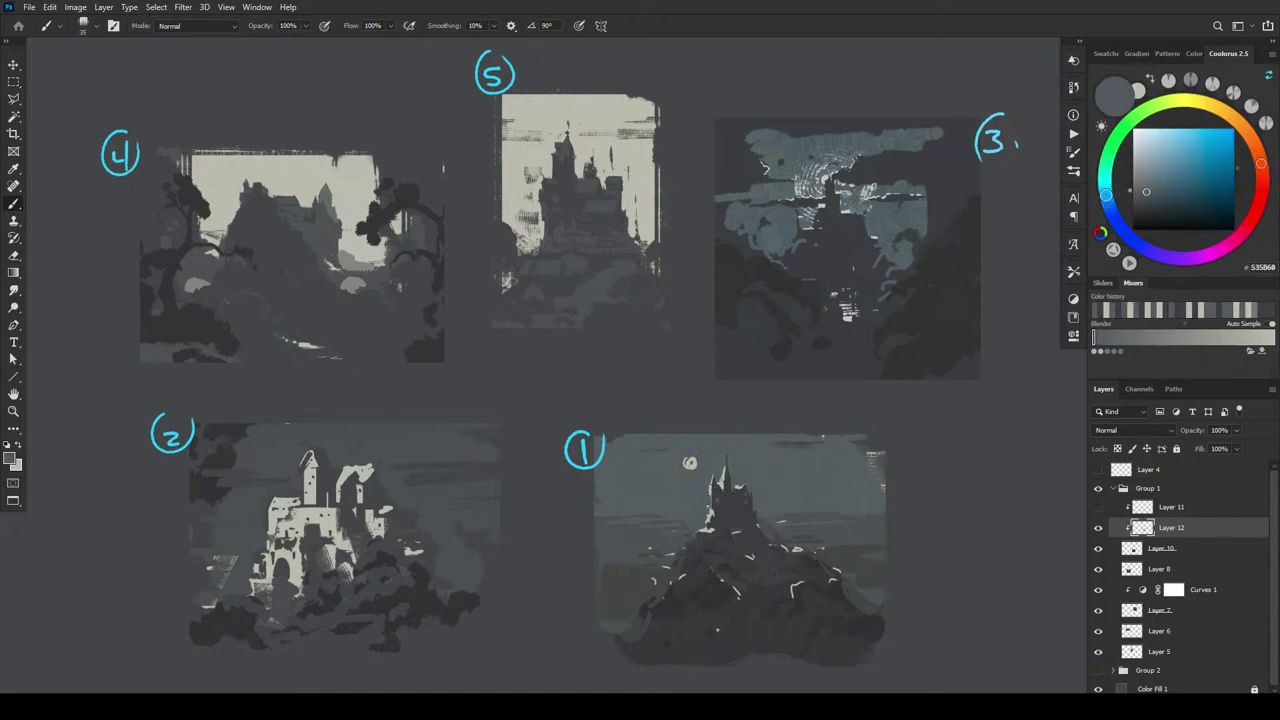
- Sample a darker grey from castle 1's silhouette
left_click(719, 488, "alt")
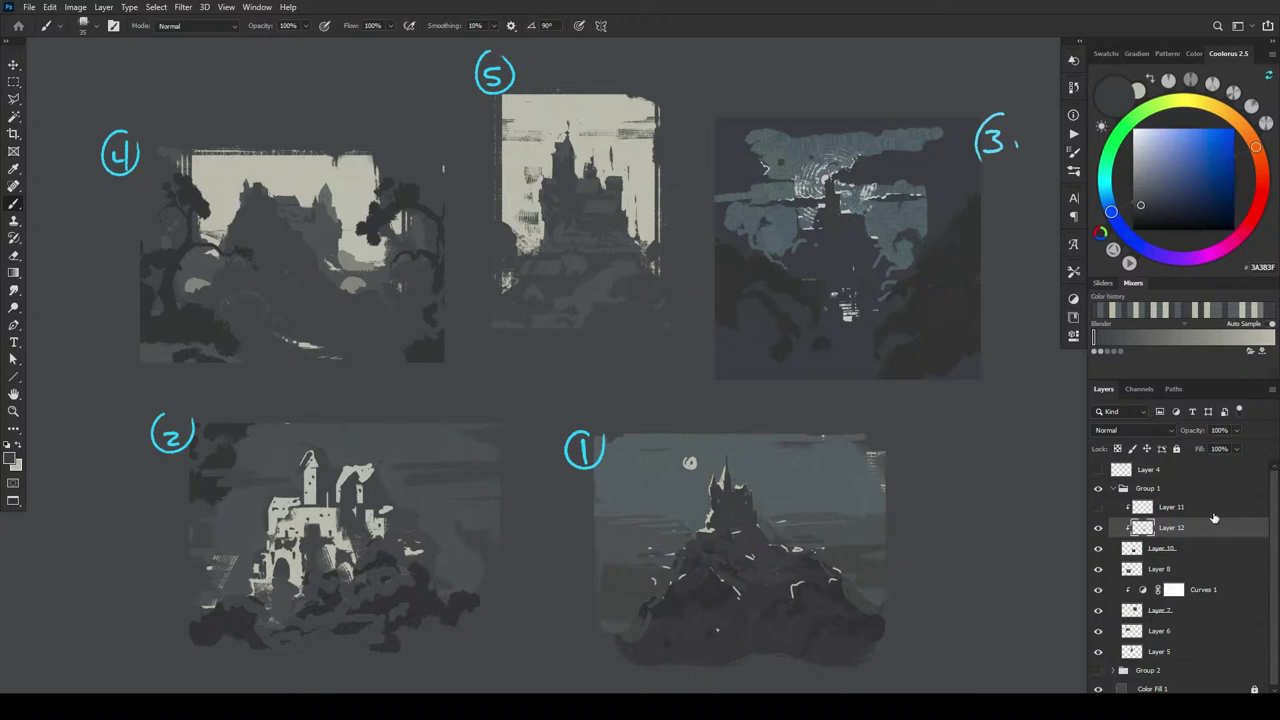
- Add a new layer clipped to thumbnail 5's layer, set to Darker Color blending
key("v")
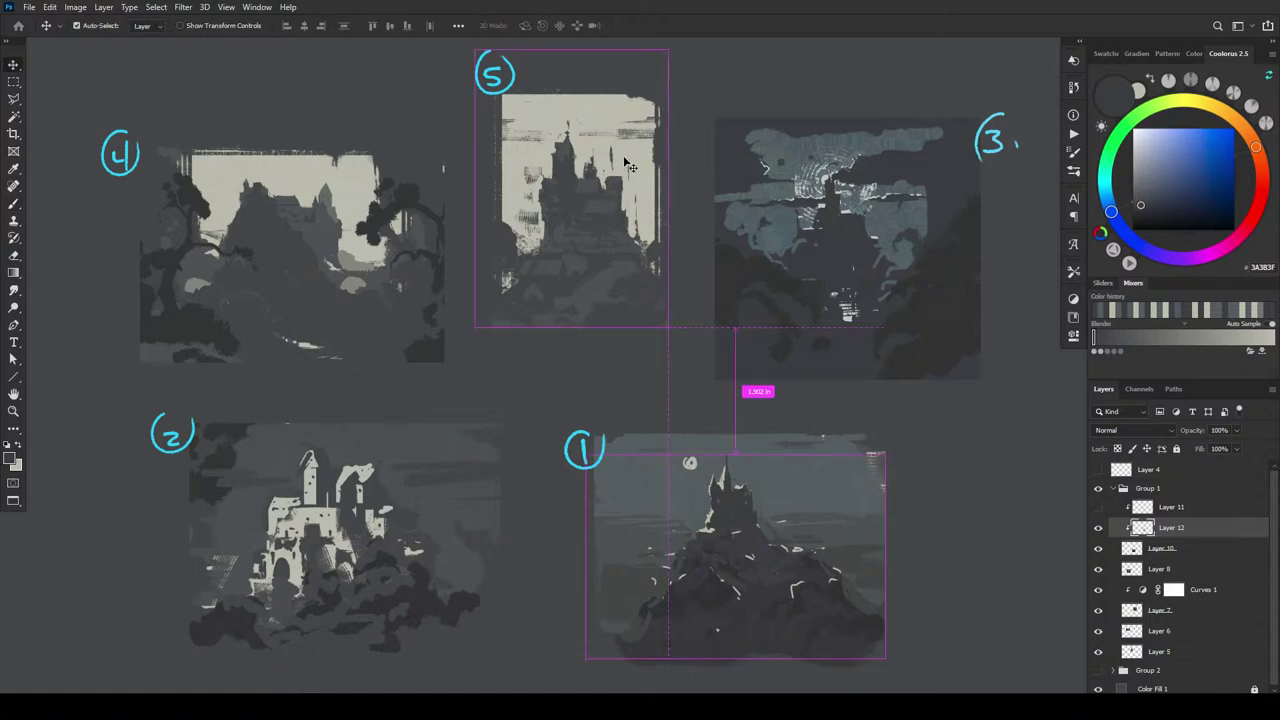
left_click(631, 164, "ctrl")
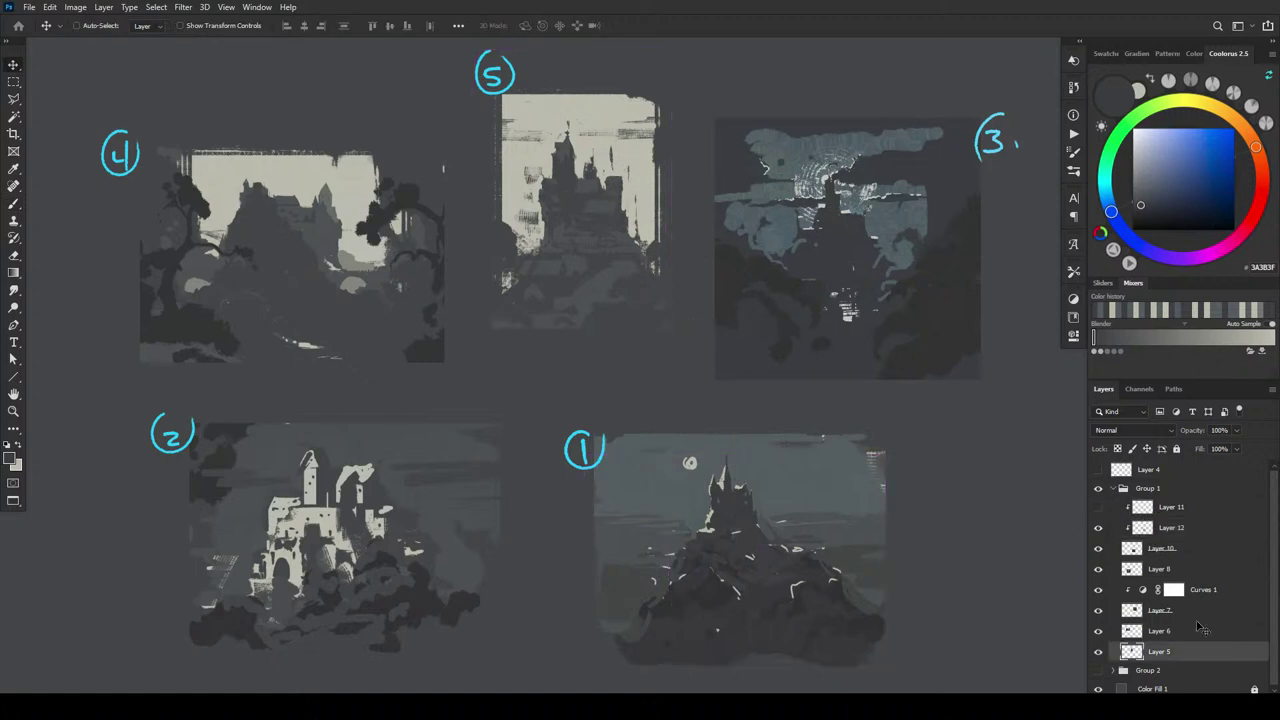
key("ctrl+shift+alt+n")
left_click(1167, 663, "alt")
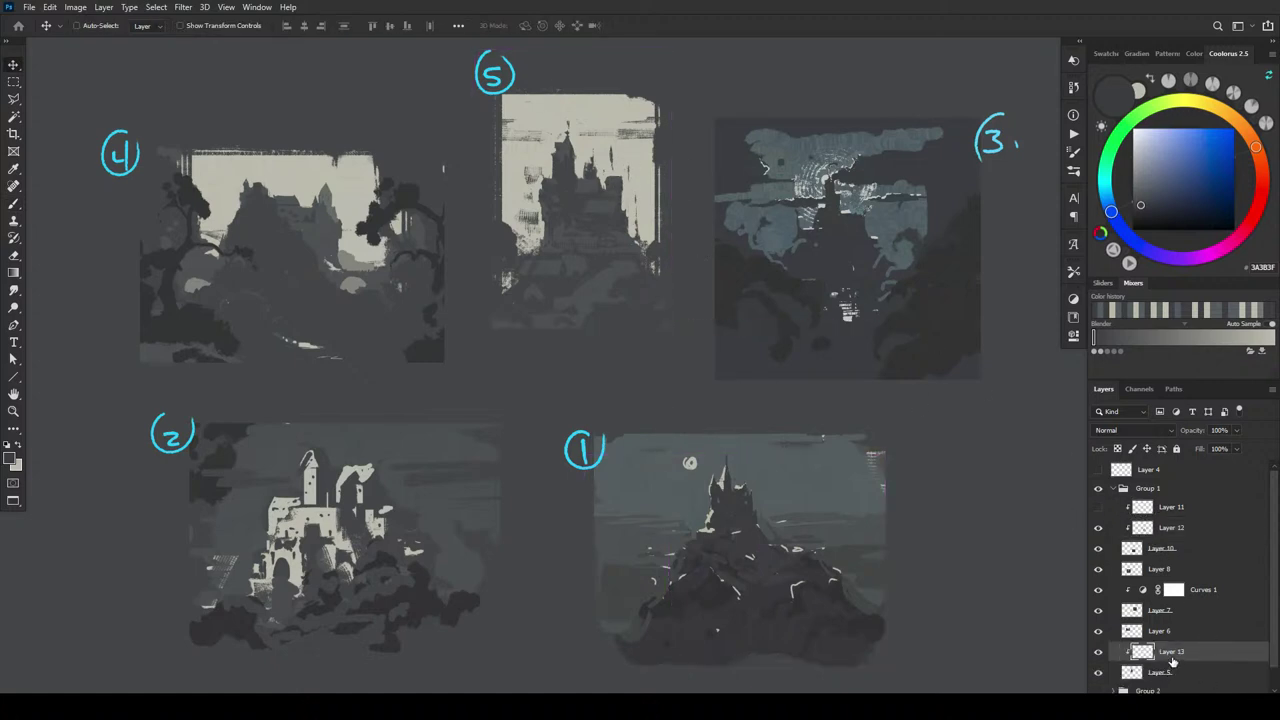
left_click(1128, 431)
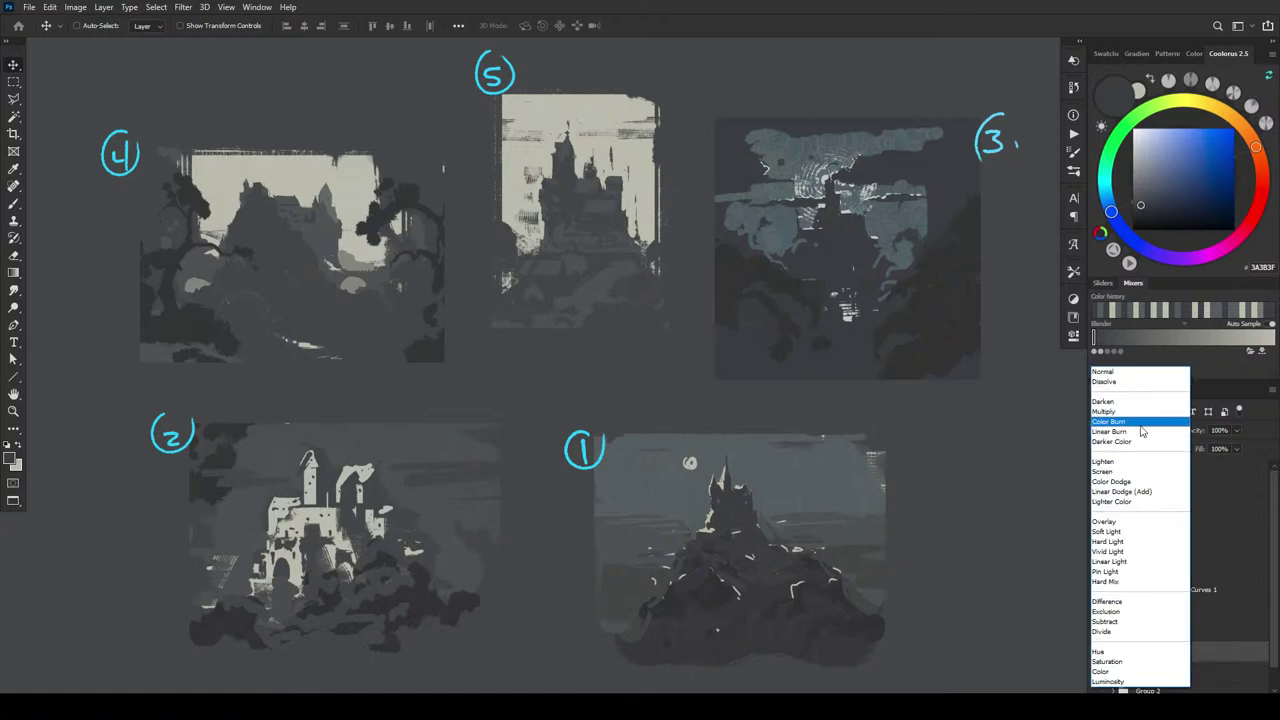
left_click(1134, 437)
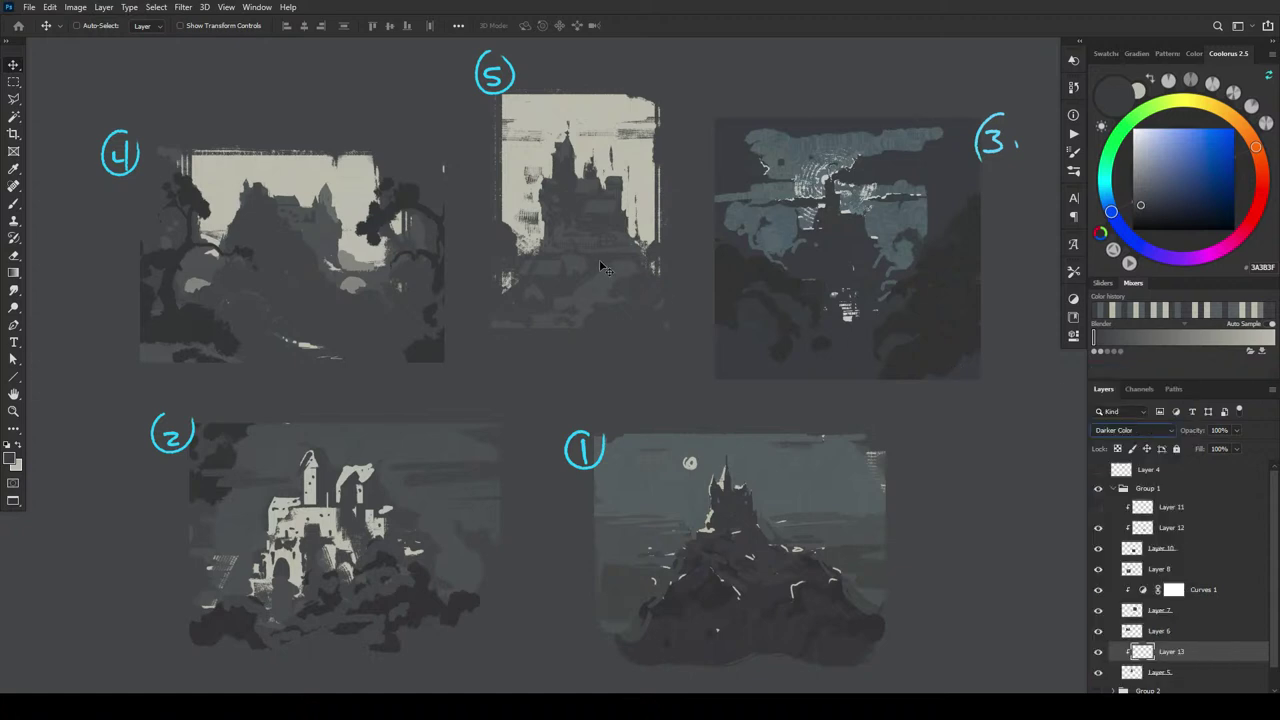
- Pick a bright saturated red and paint a sun disc behind thumbnail 5's castle
key("b")
left_click(552, 153, "alt")
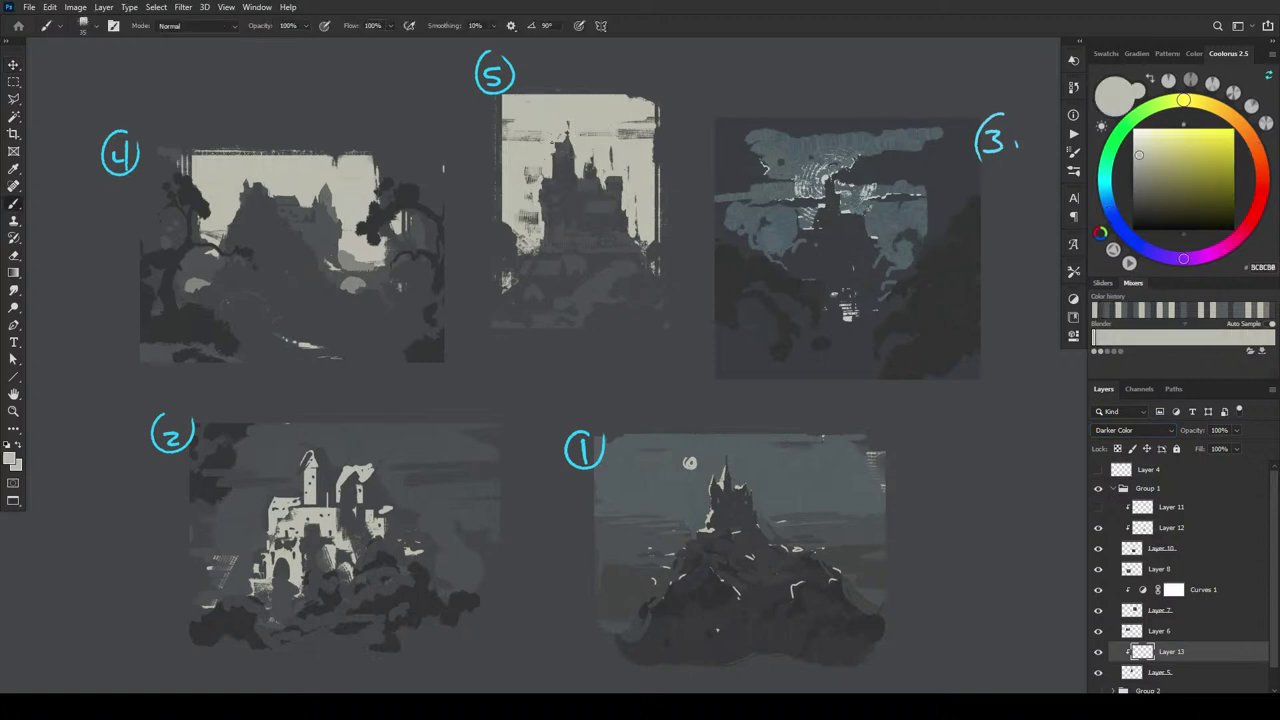
left_click(1261, 196)
left_click(1214, 140)
left_click_drag(1214, 140, 1219, 128)
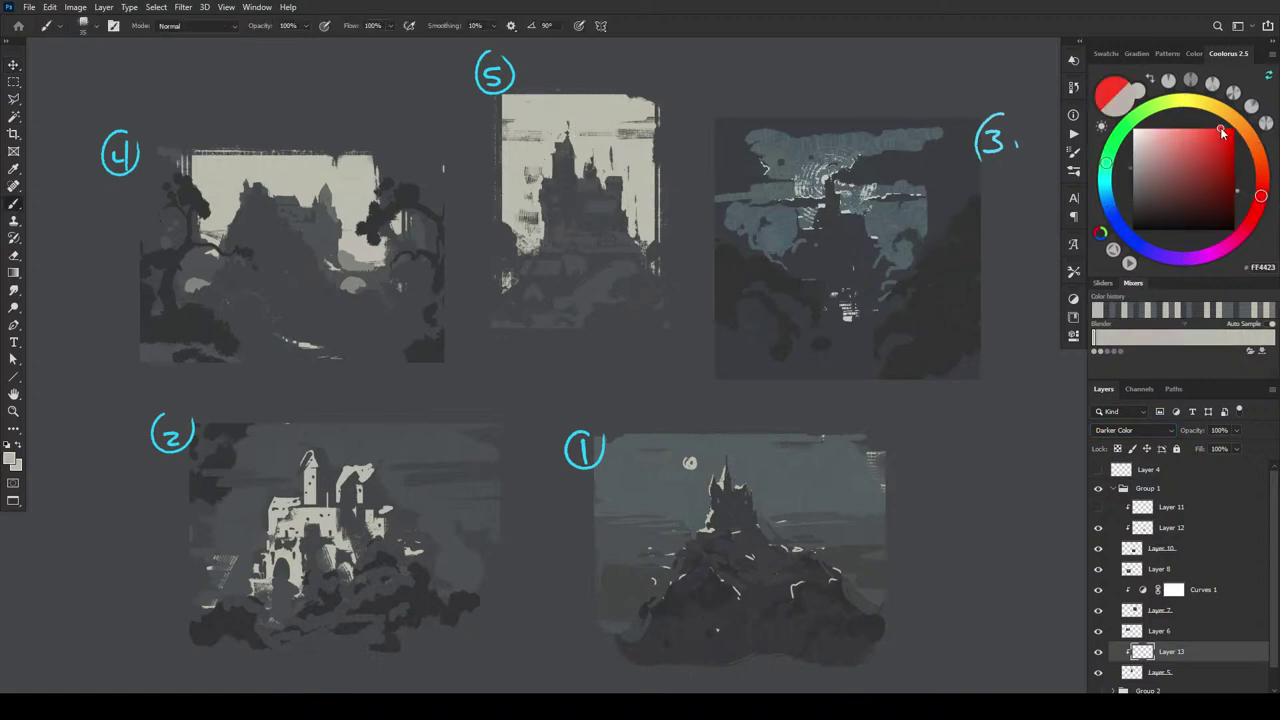
mouse_move(555, 145)
left_mouse_down()
mouse_move(545, 140)
mouse_move(535, 165)
mouse_move(570, 160)
left_mouse_up()
- Try repainting the sun in a darker, cooler red with a smaller brush, then undo it
key("bracketleft")
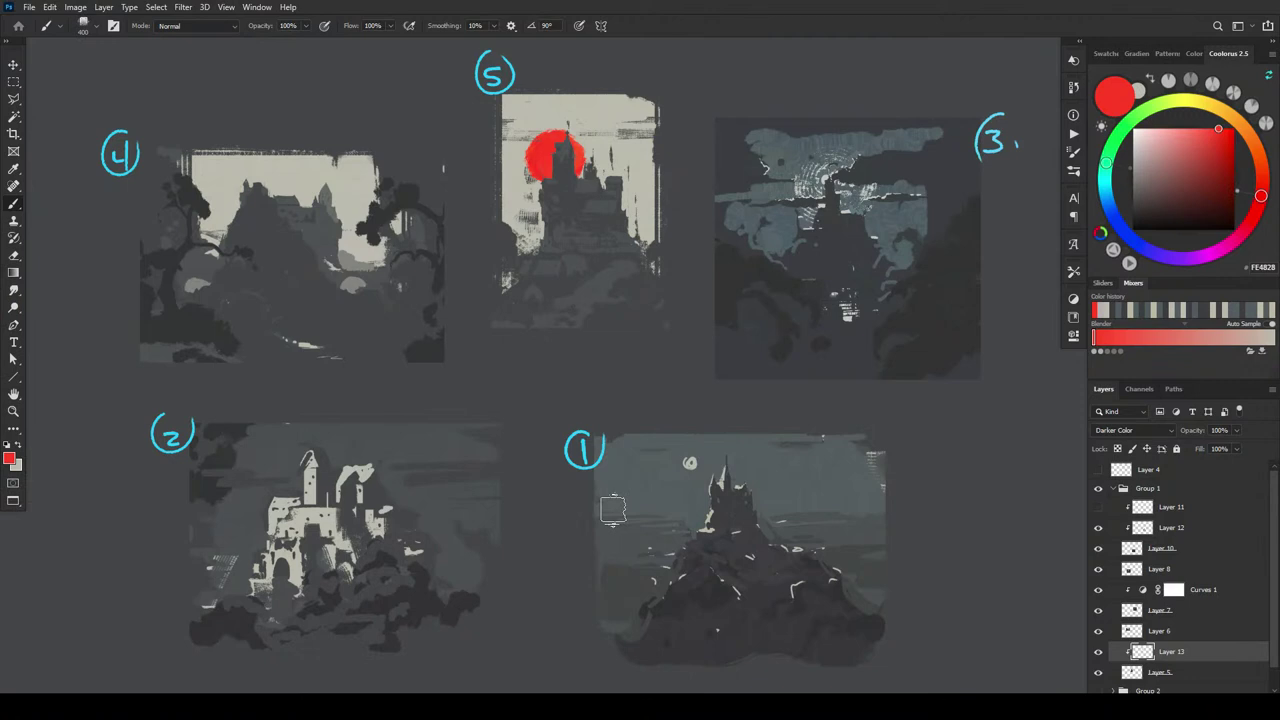
left_click_drag(1260, 197, 1250, 226)
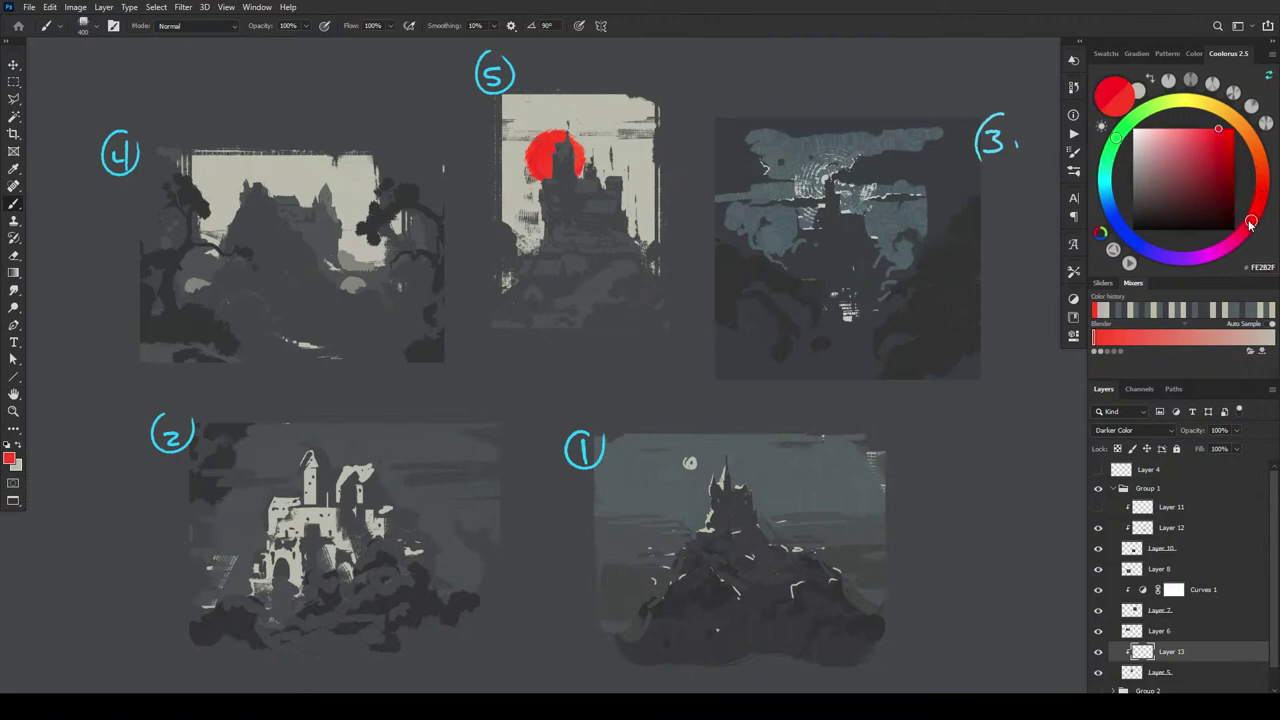
left_click_drag(1211, 140, 1214, 144)
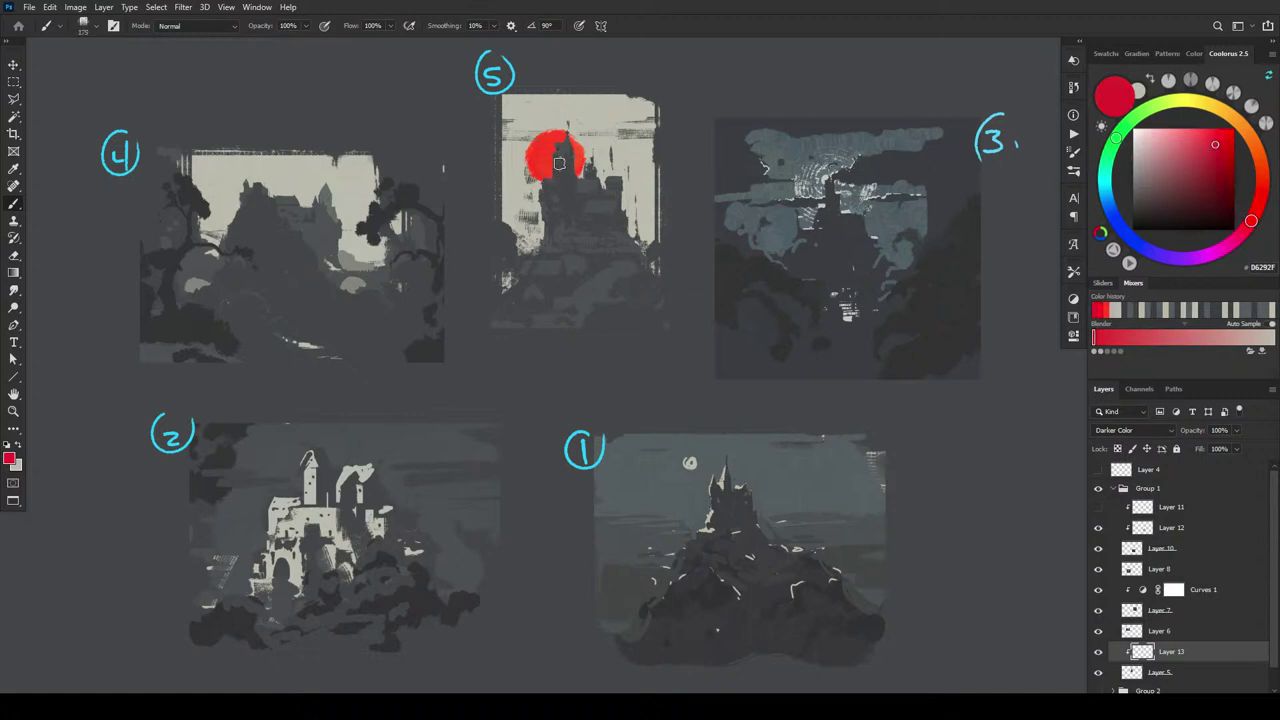
left_click_drag(559, 163, 543, 140)
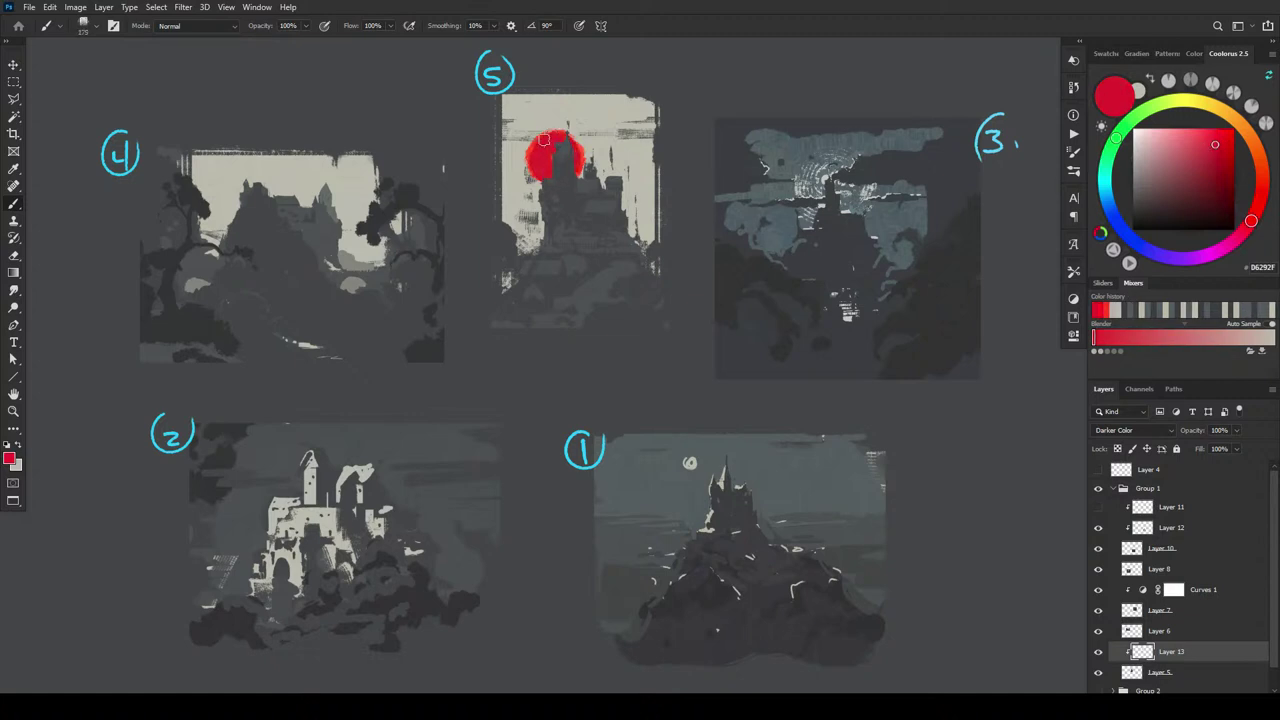
key("ctrl+z")
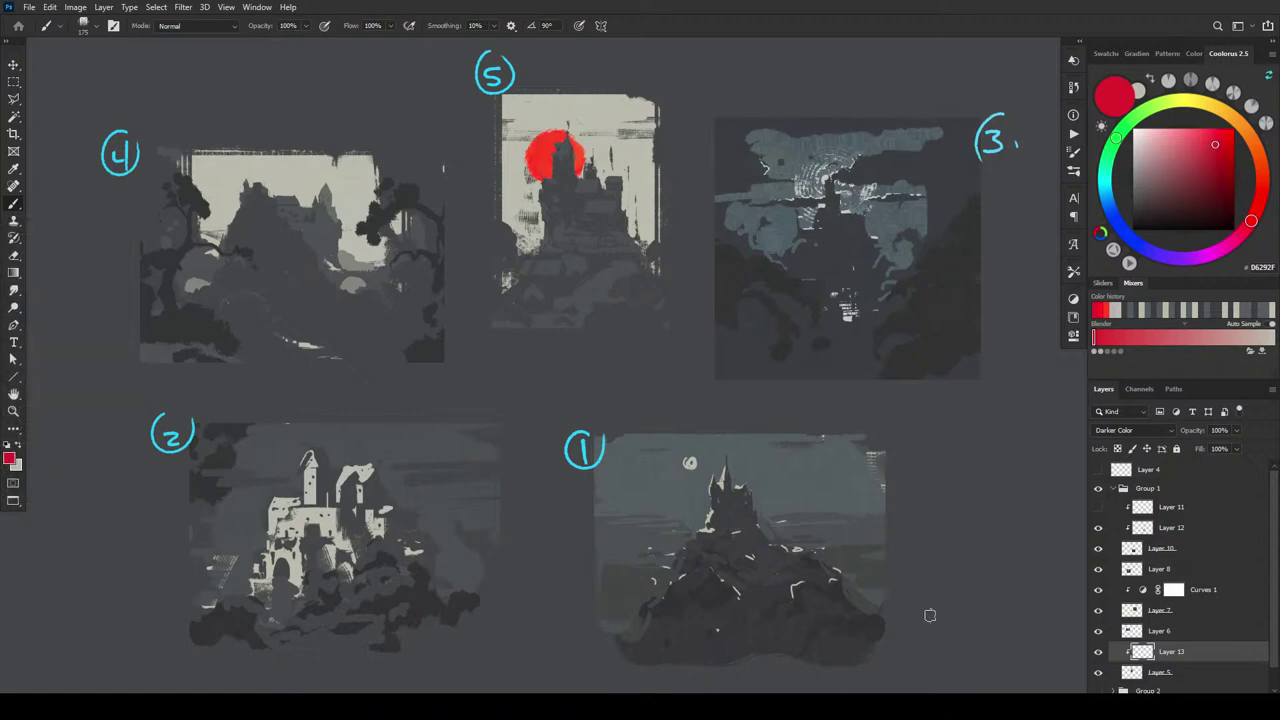
key("ctrl+minus")
key("ctrl+minus")
key("ctrl+minus")
key("ctrl+minus")
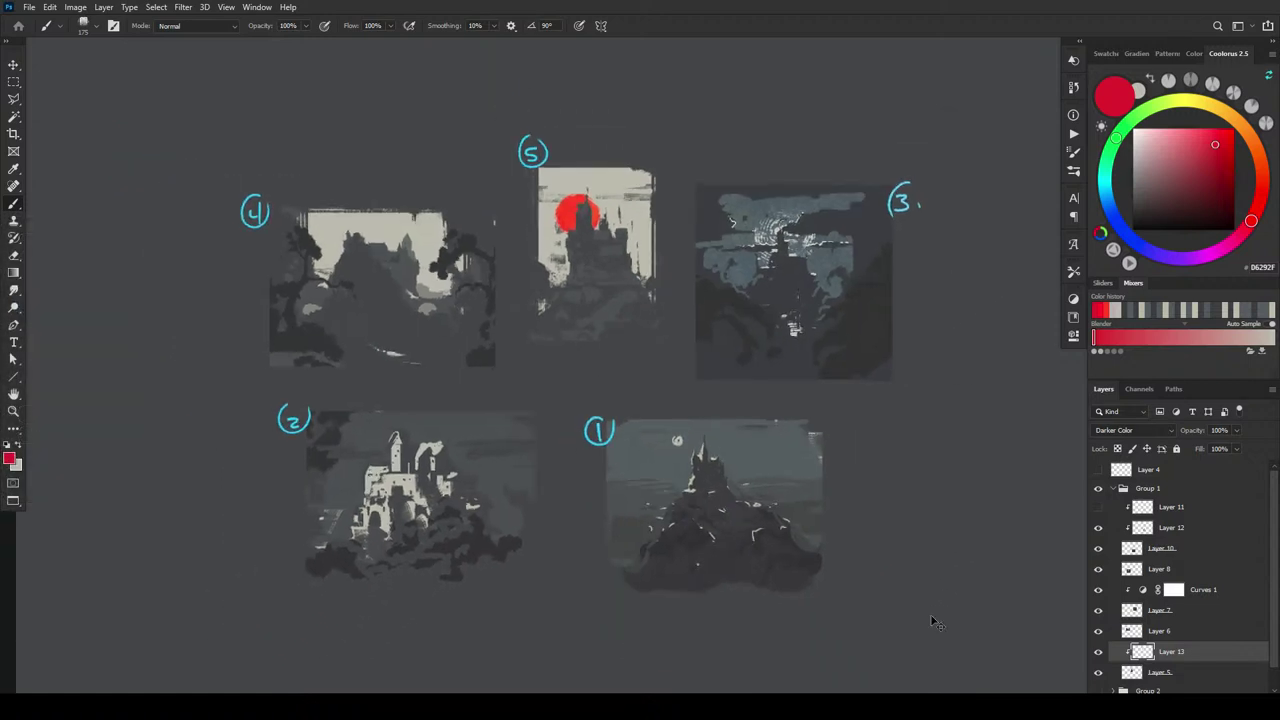
key("ctrl+minus")
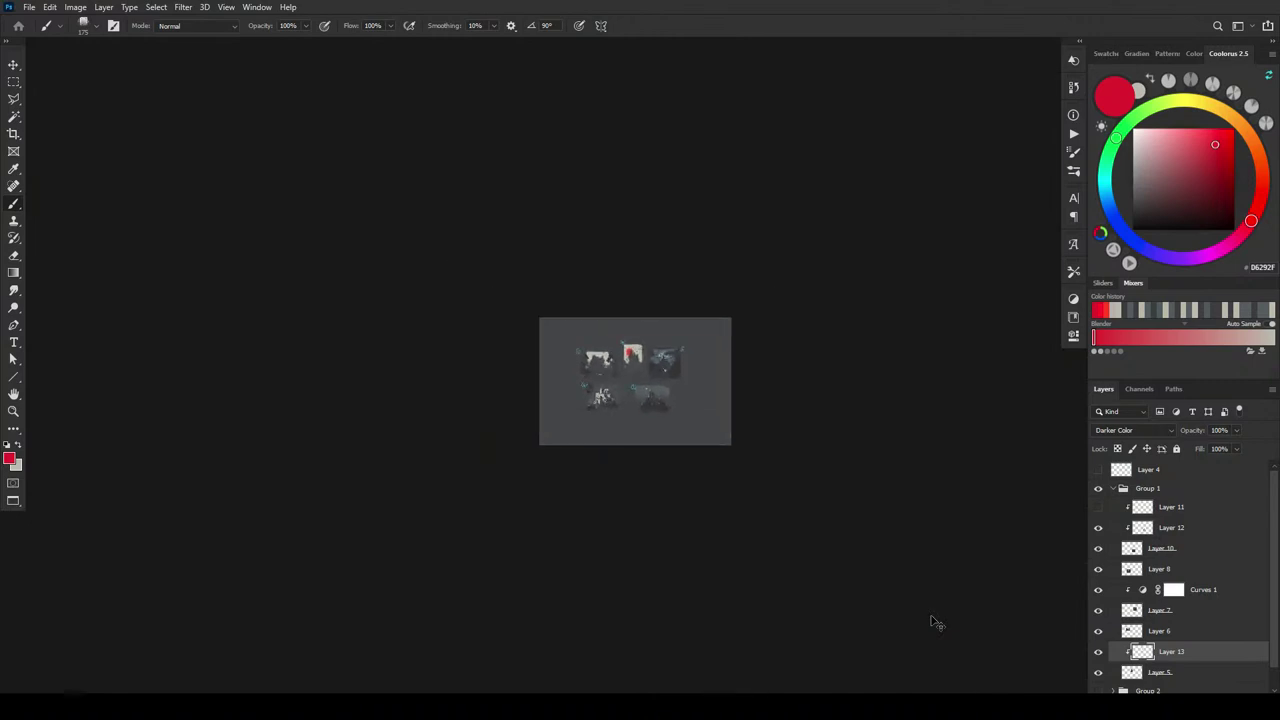
key("ctrl+plus")
key("ctrl+plus")
key("ctrl+plus")
key("ctrl+plus")
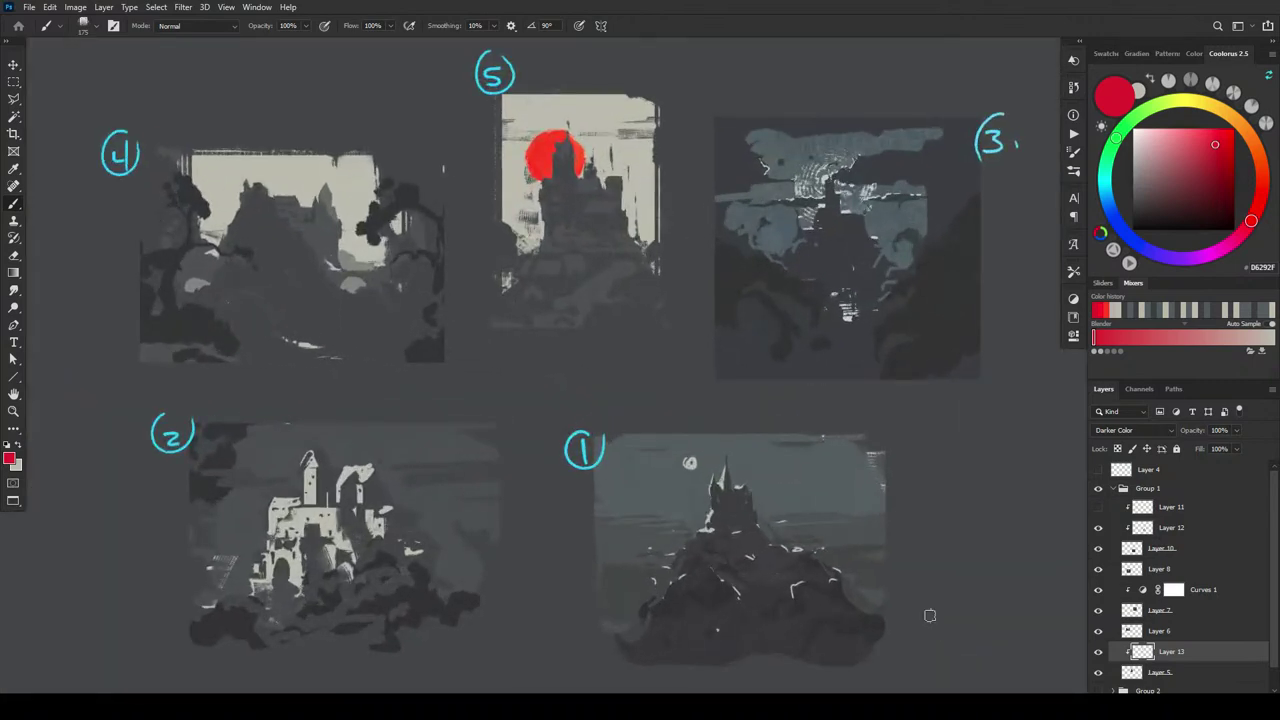
left_click(1099, 652)
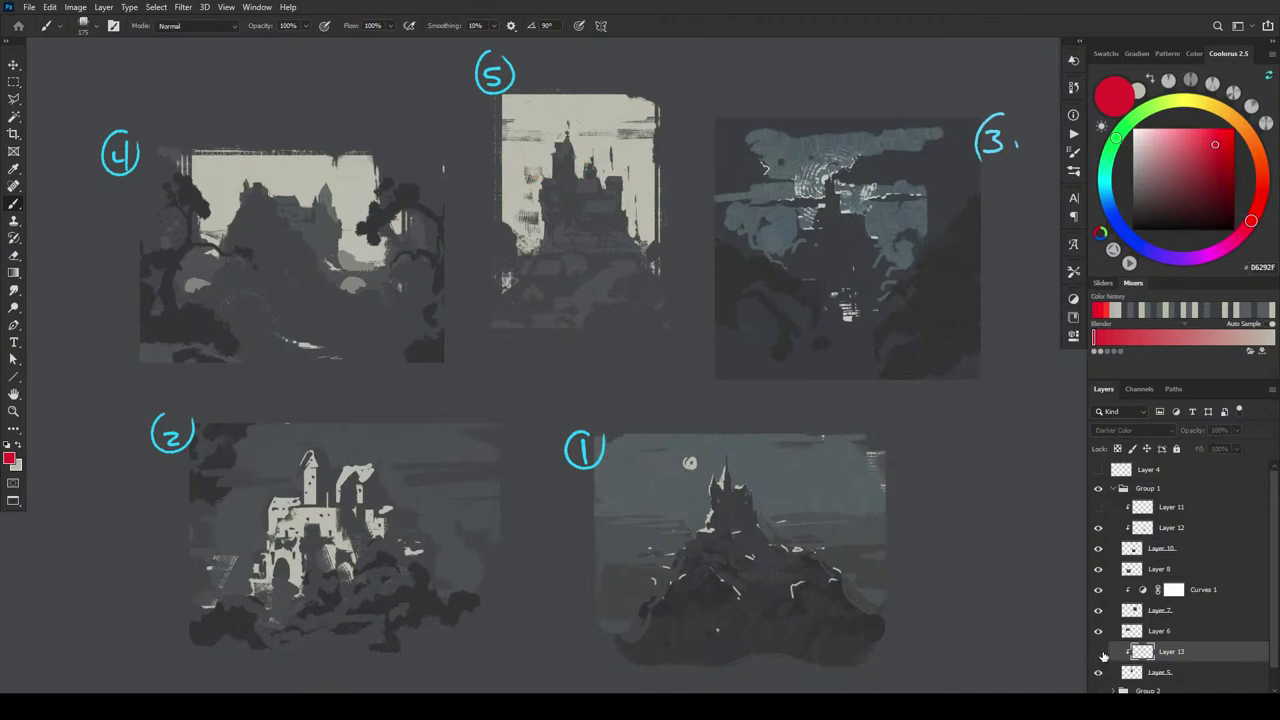
left_click(1100, 653)
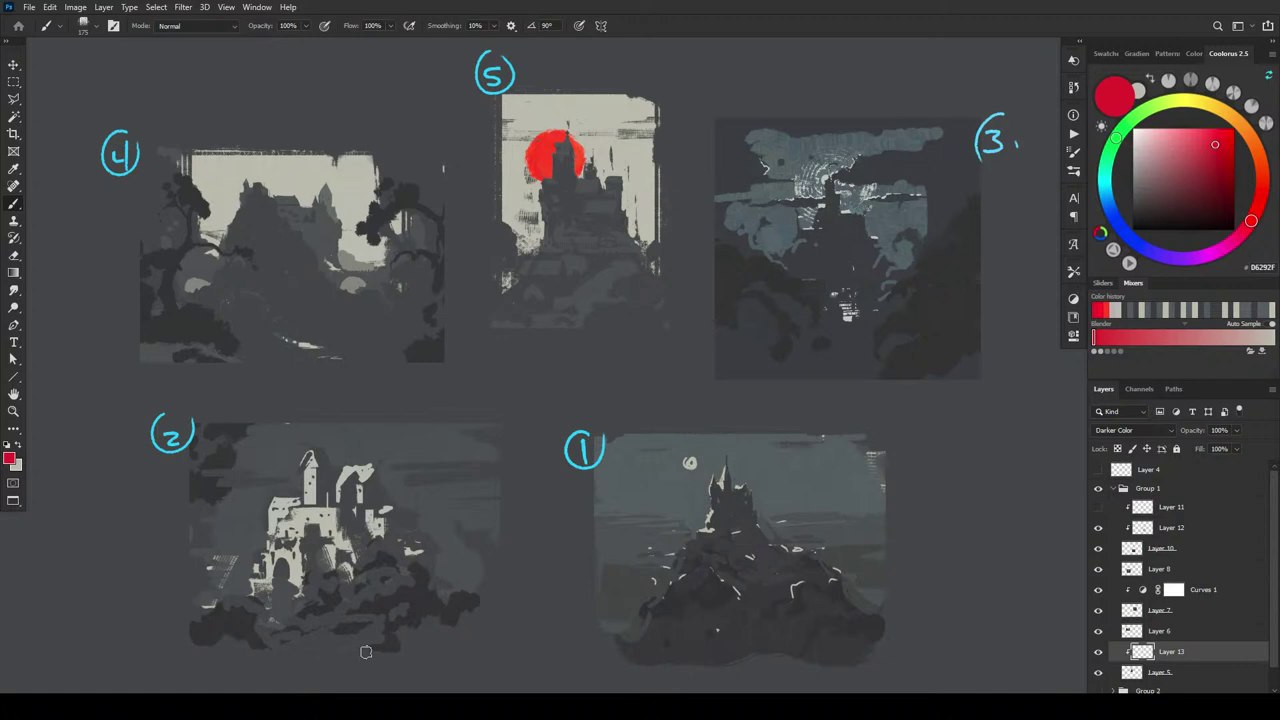
left_click(1100, 632)
left_click(1100, 632)
- Set sketch 4's new layer to Darker Color and test a thin red line across its sky, undone
left_click(1148, 640)
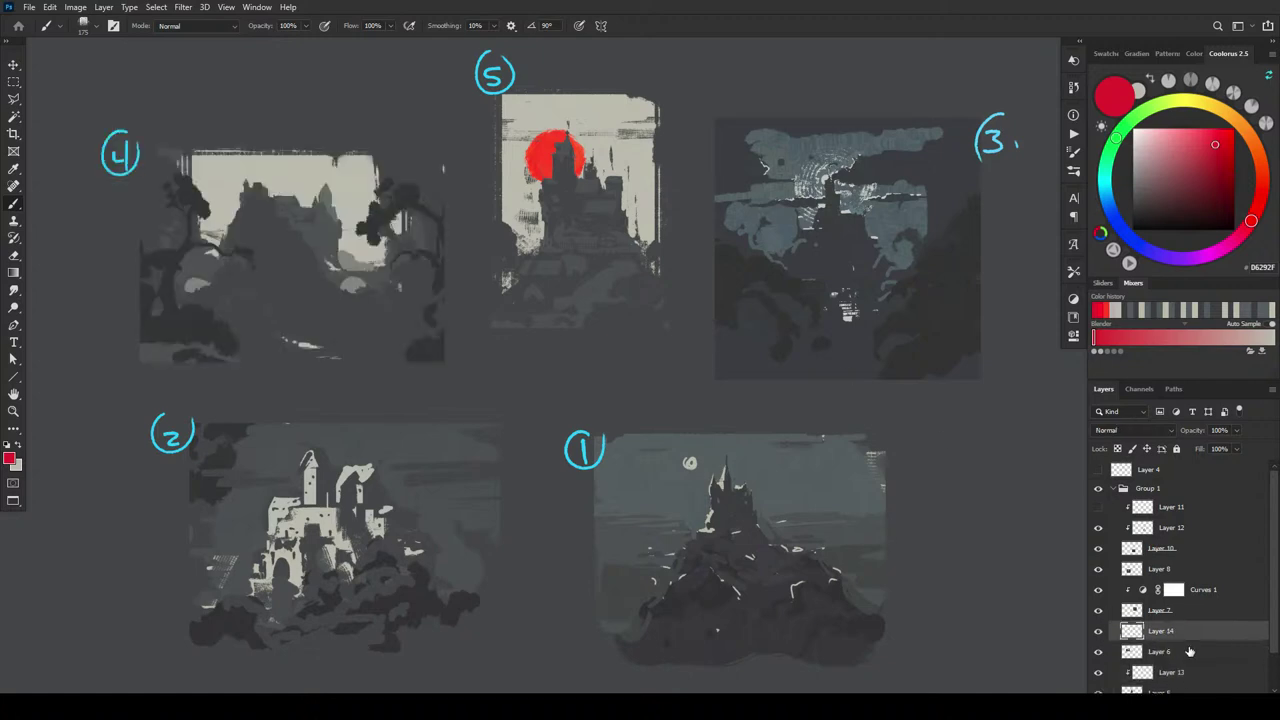
left_click(1131, 436)
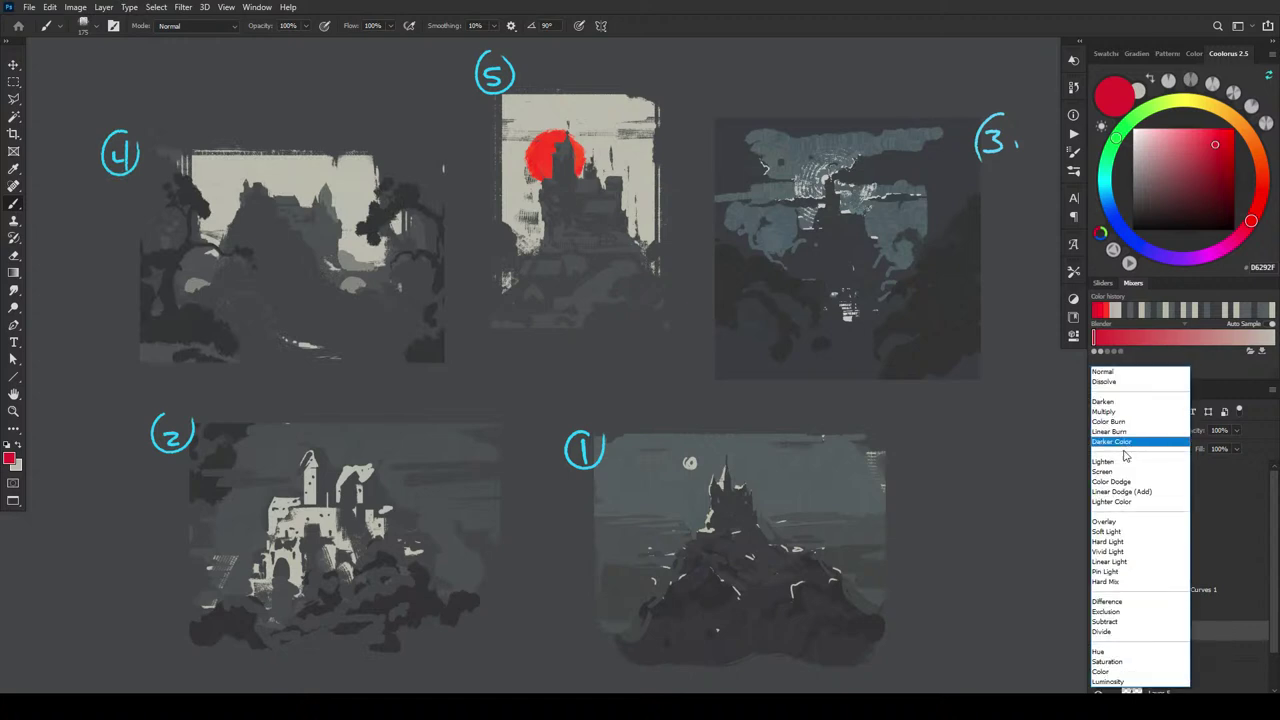
left_click(1111, 456)
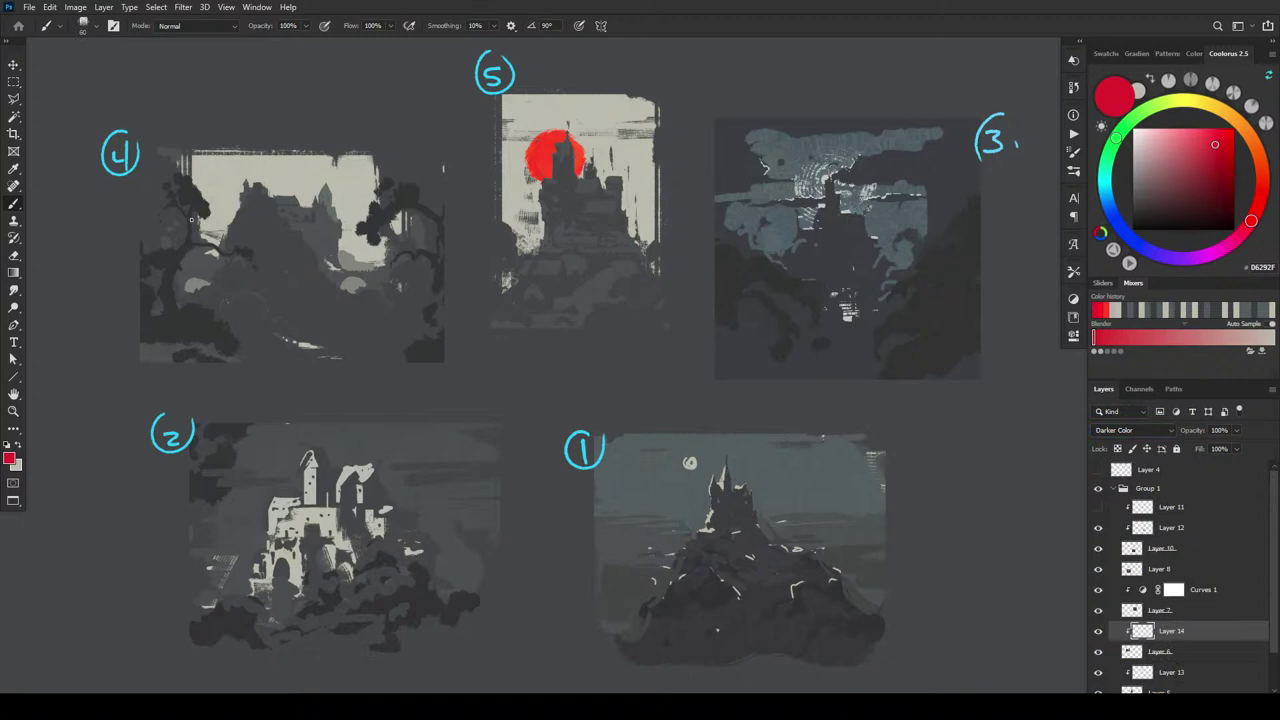
left_click_drag(191, 219, 401, 219)
key("ctrl+z")
- Sample the sun's red and try red lines and bands across sketch 4, undoing each one
left_click(543, 152, "alt")
left_click_drag(185, 221, 400, 221)
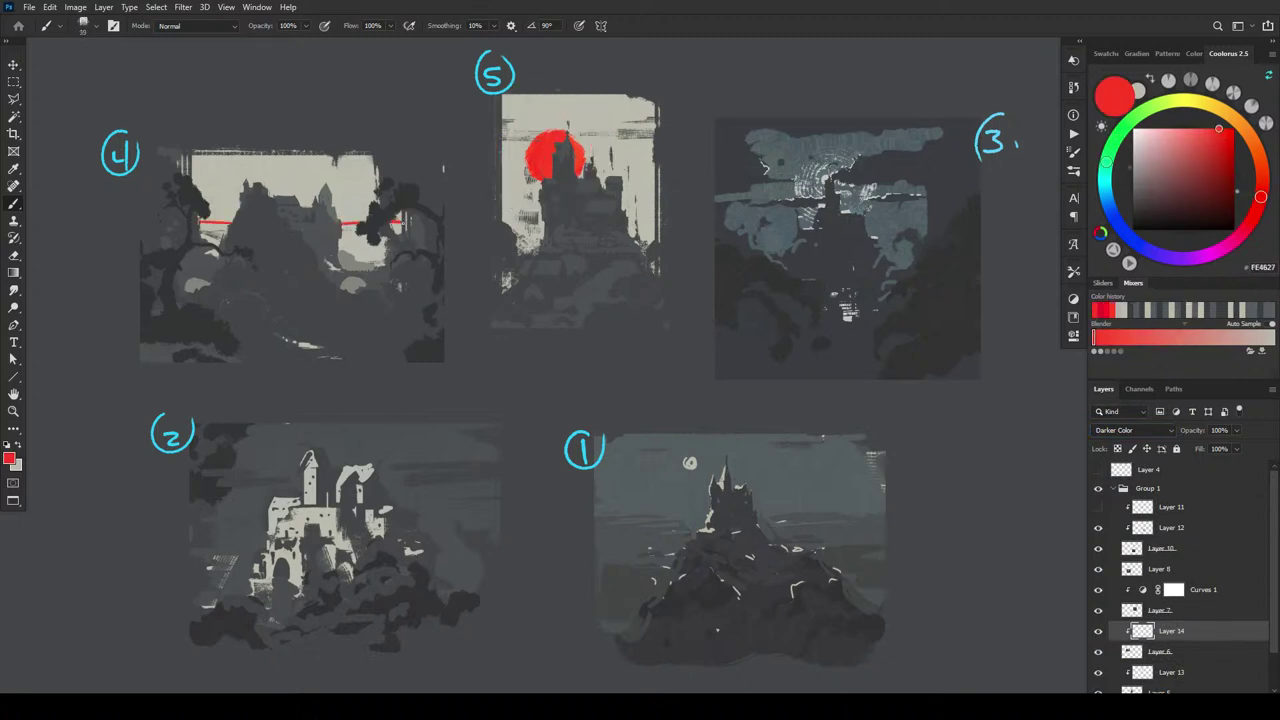
key("ctrl+z")
left_click_drag(208, 173, 395, 170)
key("ctrl+z")
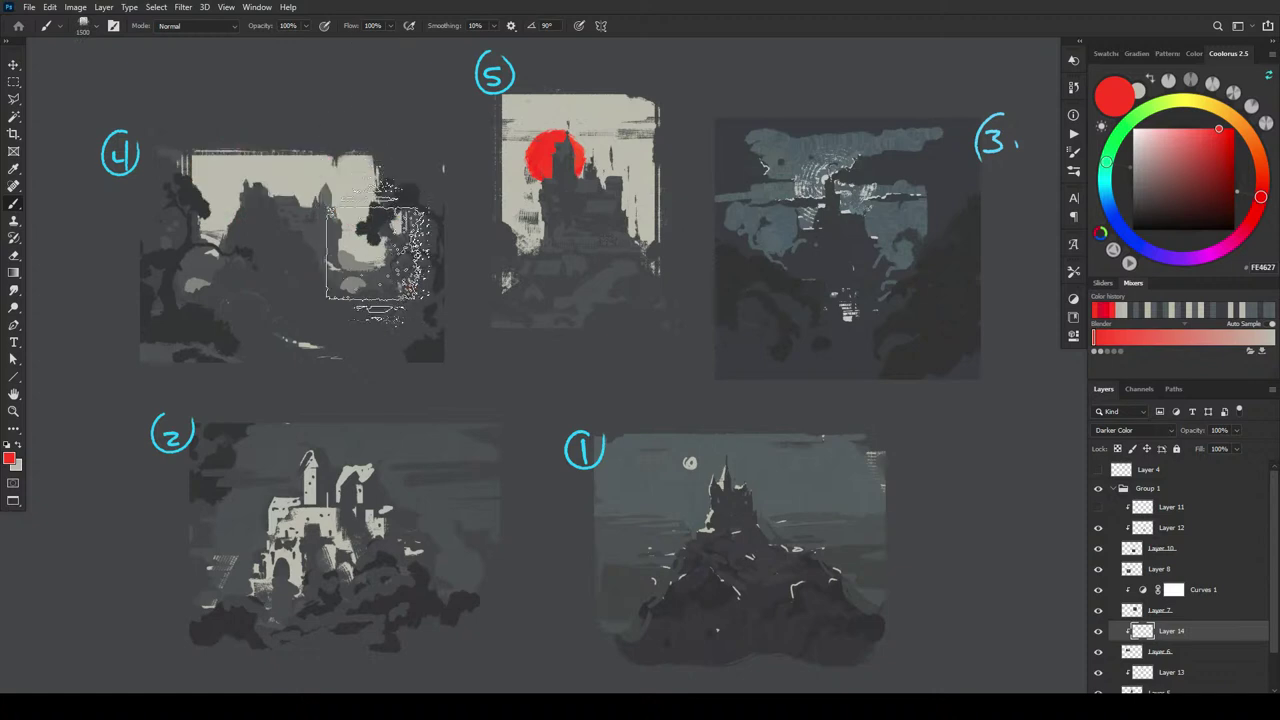
mouse_move(313, 270)
left_mouse_down()
mouse_move(226, 268)
mouse_move(160, 271)
left_mouse_up()
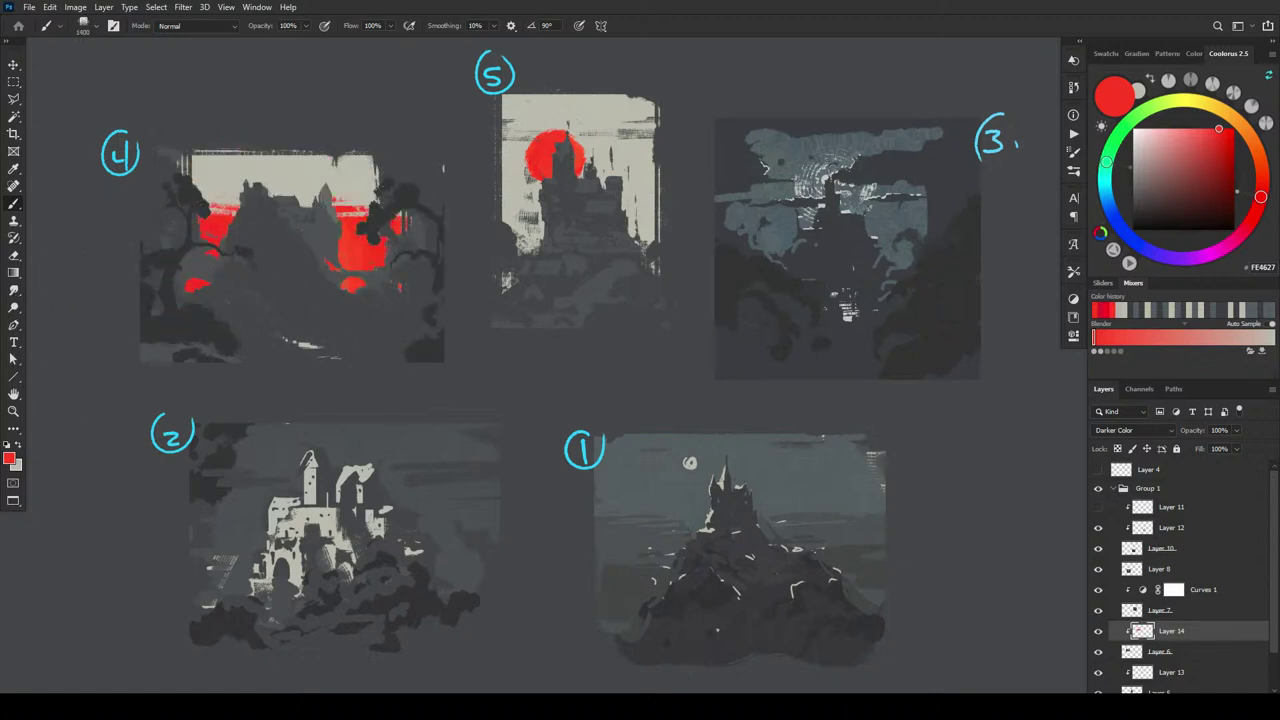
key("ctrl+z")
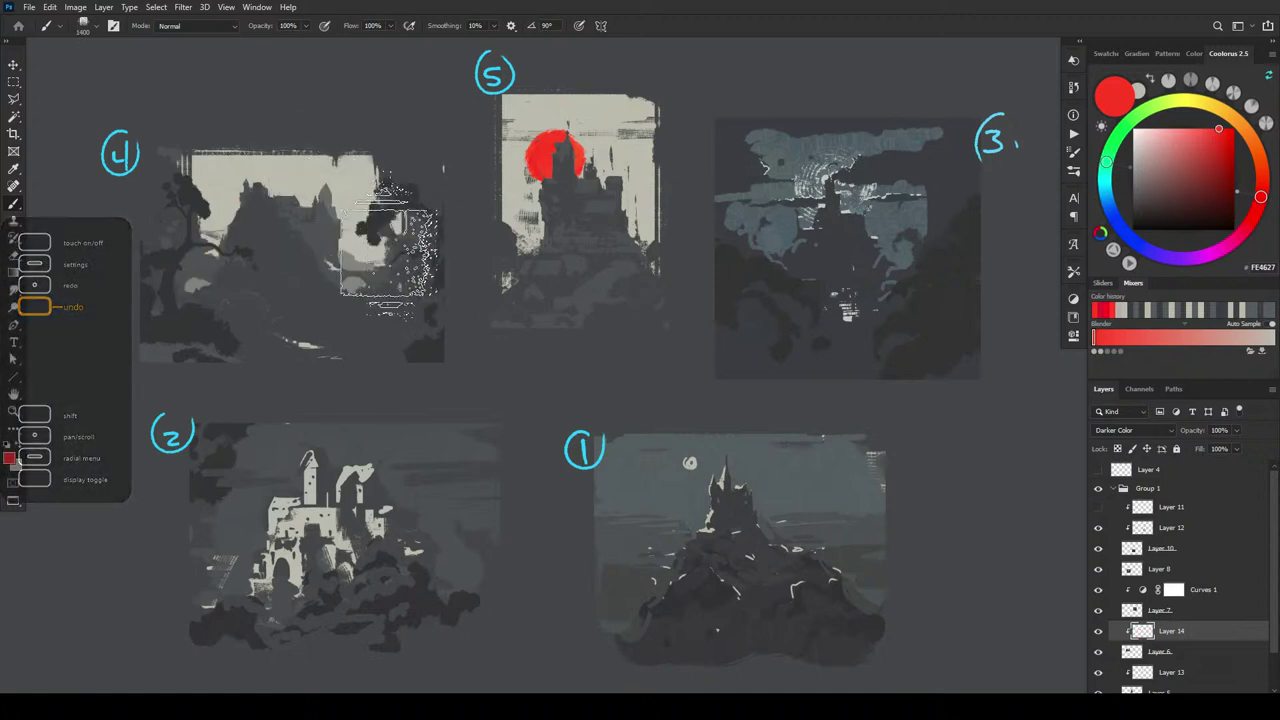
- With a smaller brush, try red dabs and strokes on sketch 4, undo them all, then enlarge the brush
key("bracketleft")
key("bracketleft")
key("bracketleft")
key("bracketleft")
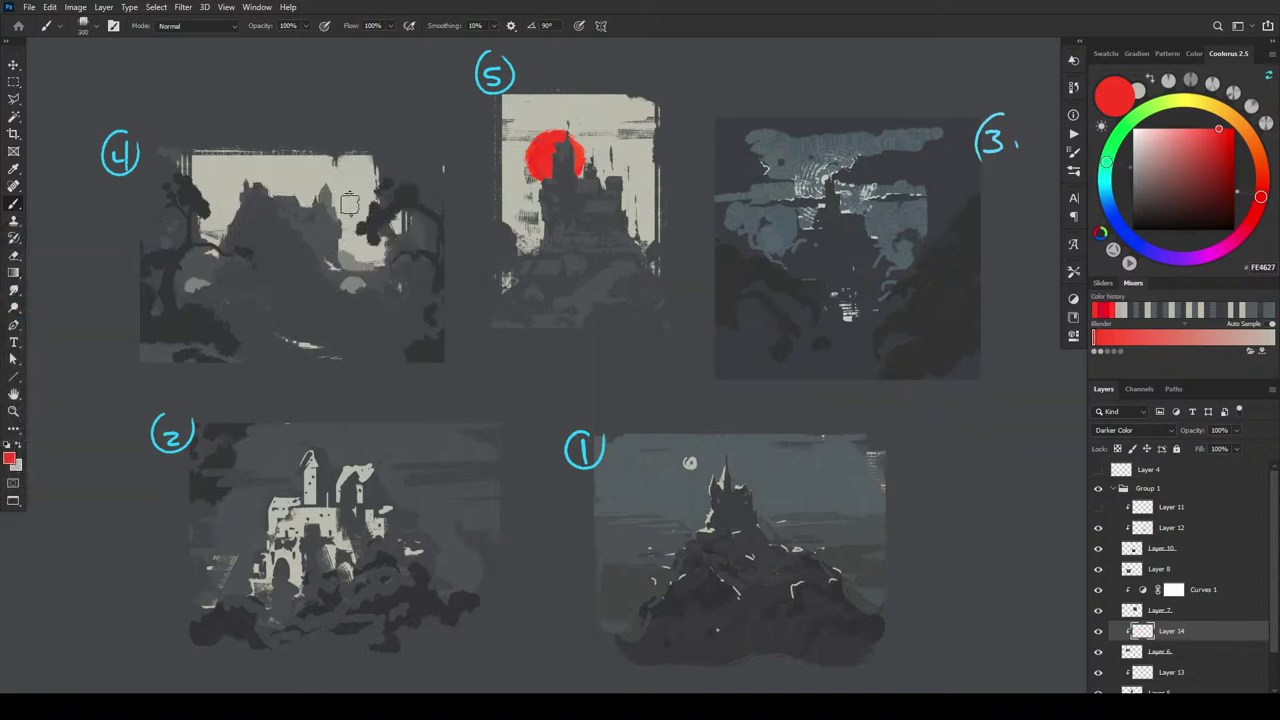
left_click(343, 206)
key("ctrl+z")
key("bracketleft")
key("bracketleft")
key("bracketleft")
key("bracketleft")
key("bracketleft")
left_click(353, 215)
key("ctrl+z")
left_click(221, 182)
key("ctrl+z")
key("bracketleft")
key("bracketleft")
key("bracketleft")
key("bracketleft")
key("bracketleft")
key("bracketleft")
key("bracketleft")
key("bracketleft")
key("bracketleft")
key("bracketleft")
left_click_drag(203, 222, 235, 218)
mouse_move(334, 240)
left_mouse_down()
mouse_move(405, 226)
mouse_move(187, 213)
mouse_move(410, 220)
mouse_move(182, 207)
mouse_move(405, 198)
mouse_move(174, 188)
mouse_move(409, 160)
mouse_move(176, 155)
mouse_move(423, 157)
mouse_move(160, 162)
mouse_move(448, 169)
mouse_move(137, 152)
left_mouse_up()
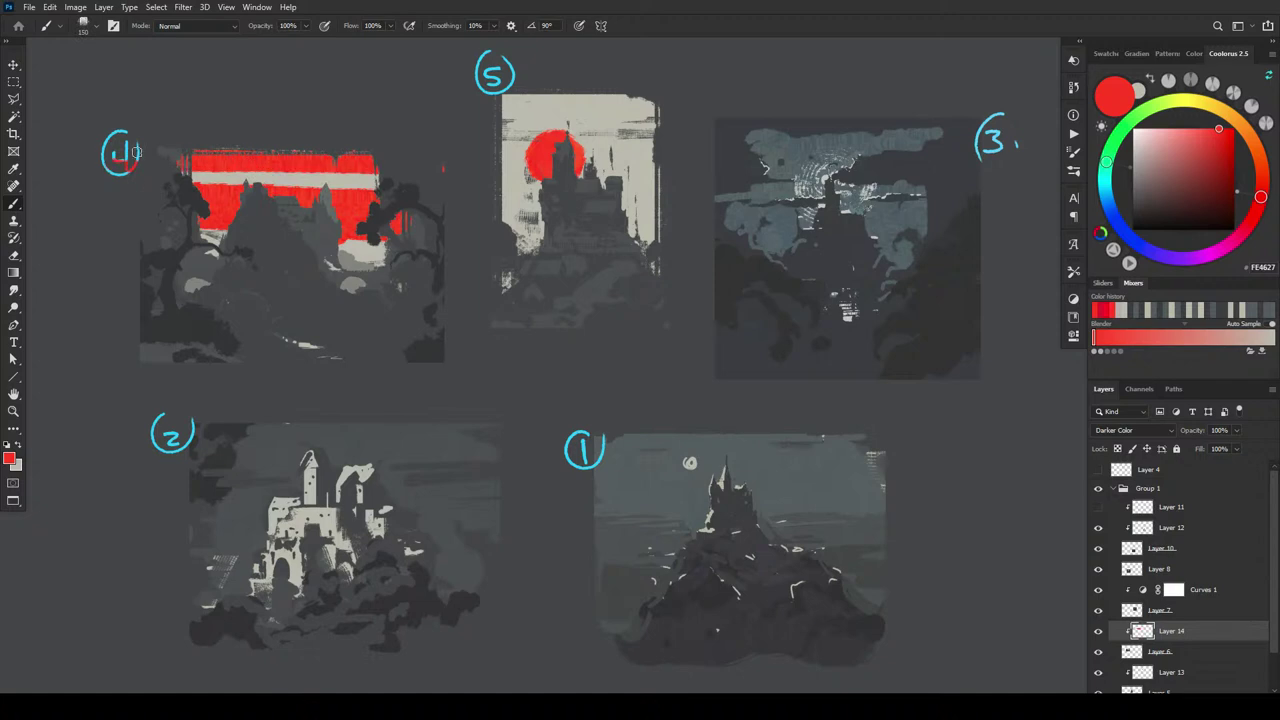
key("ctrl+z")
key("ctrl+z")
key("ctrl+z")
key("ctrl+z")
key("ctrl+z")
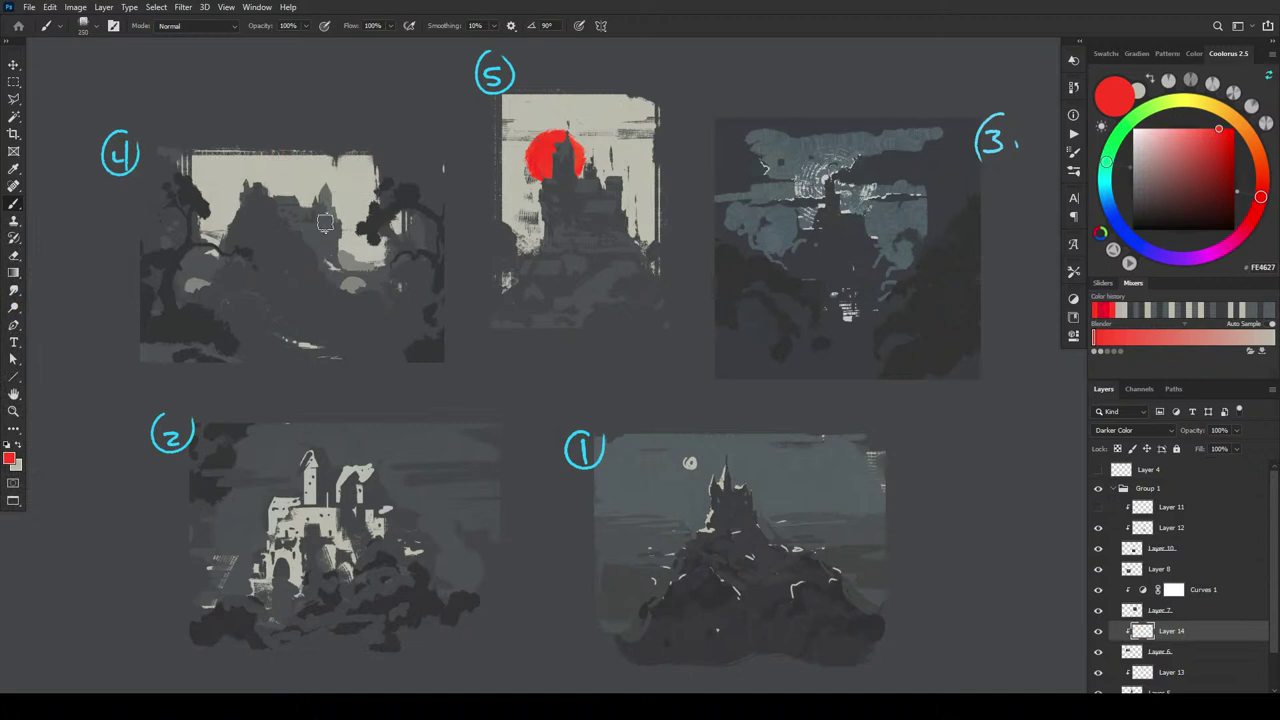
key("bracketright")
key("bracketright")
key("bracketright")
key("bracketright")
key("bracketright")
key("bracketright")
key("ctrl+minus")
key("ctrl+minus")
key("ctrl+minus")
key("ctrl+minus")
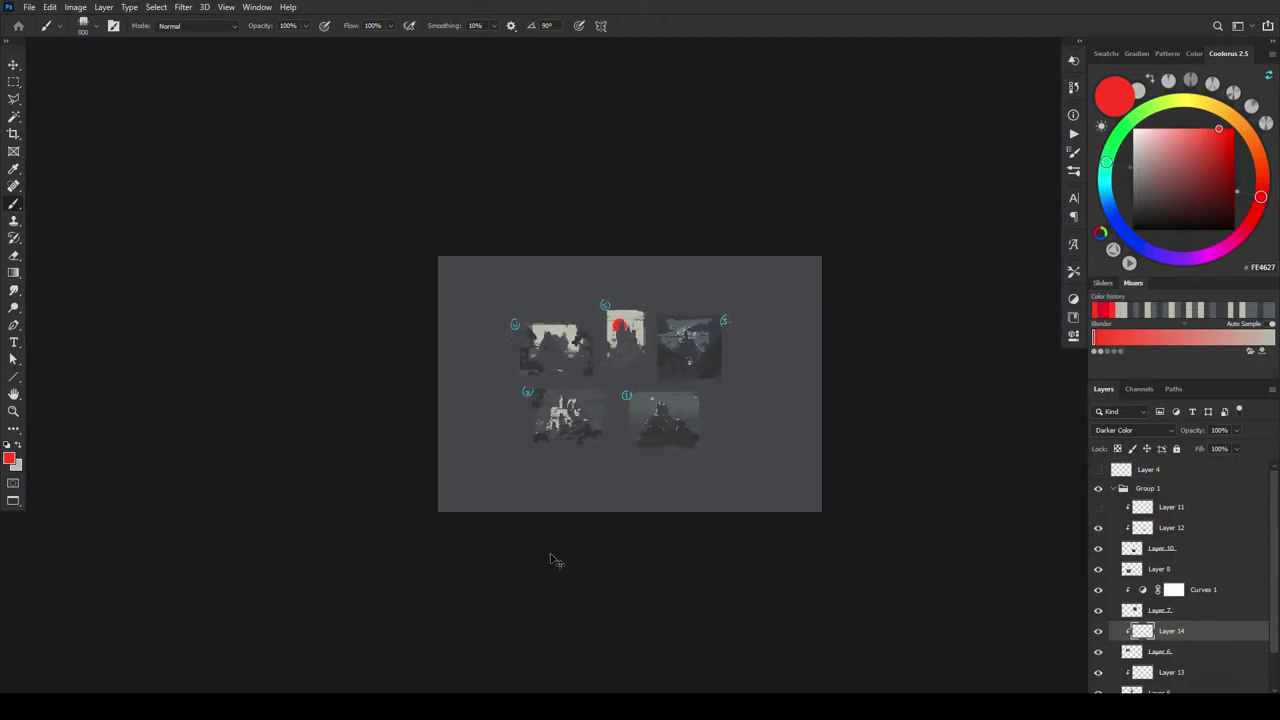
key("ctrl+plus")
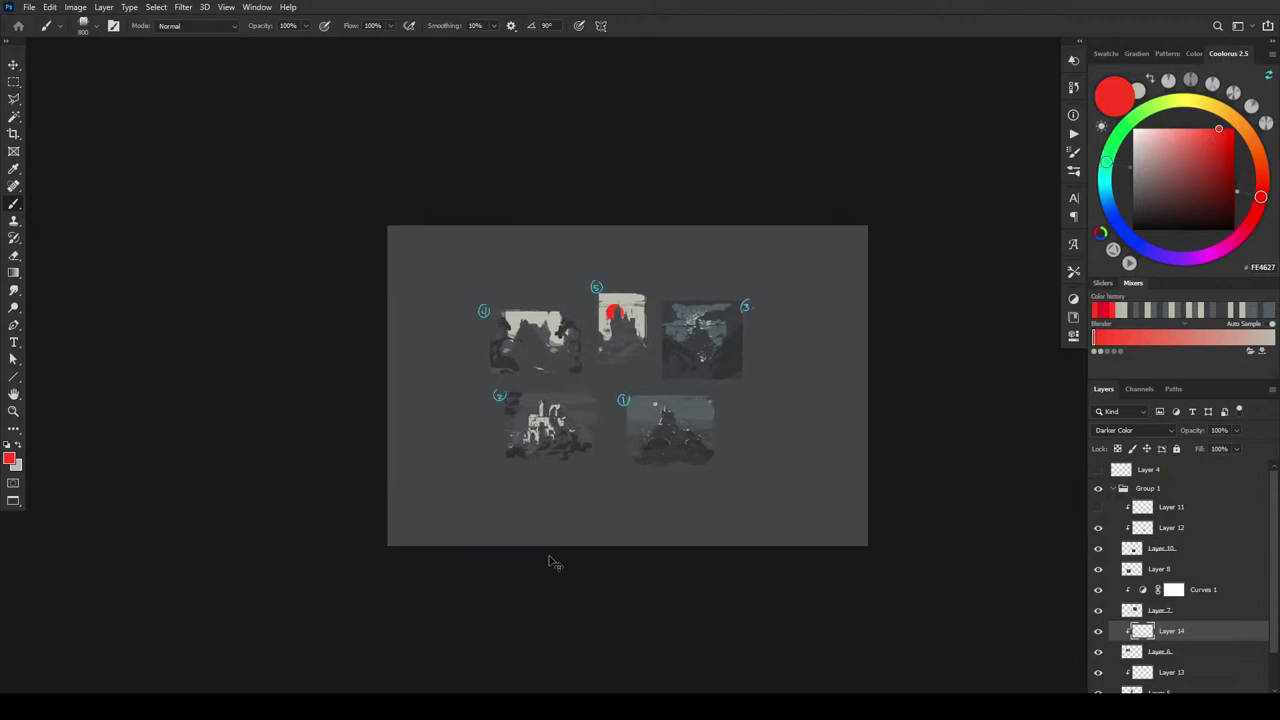
key("ctrl+minus")
key("ctrl+plus")
key("ctrl+plus")
key("ctrl+plus")
key("ctrl+plus")
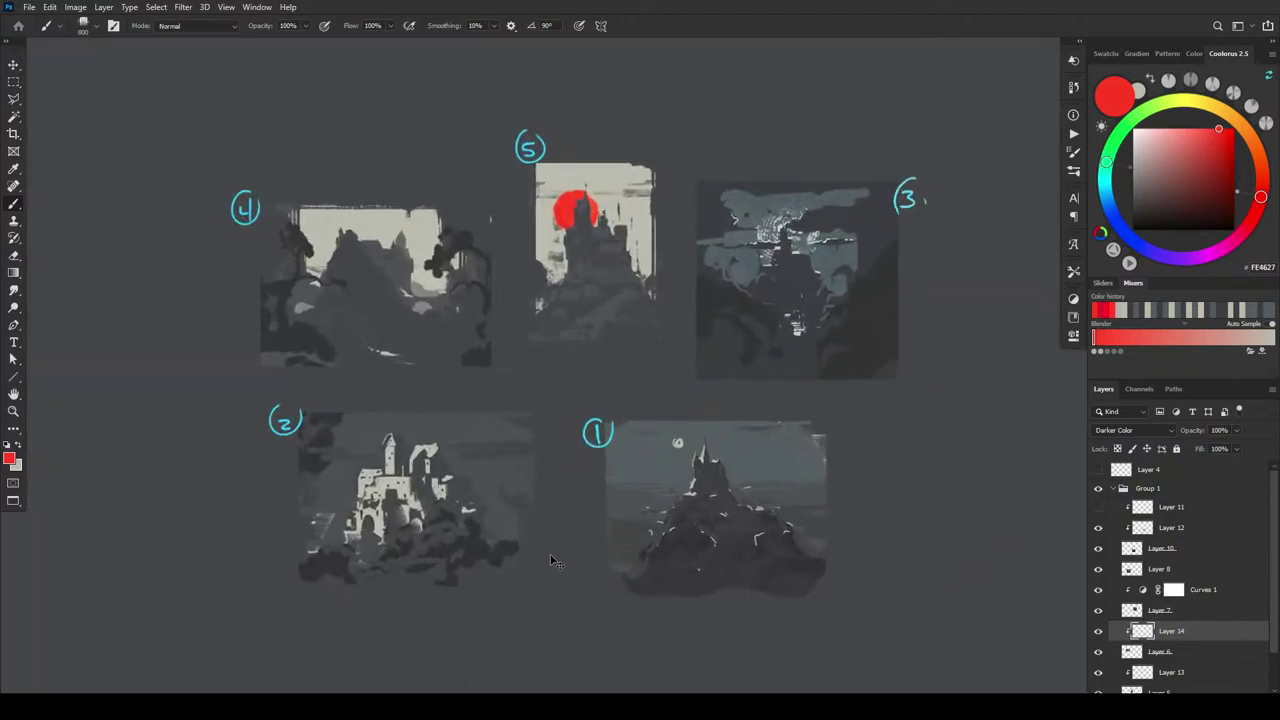
key("ctrl+minus")
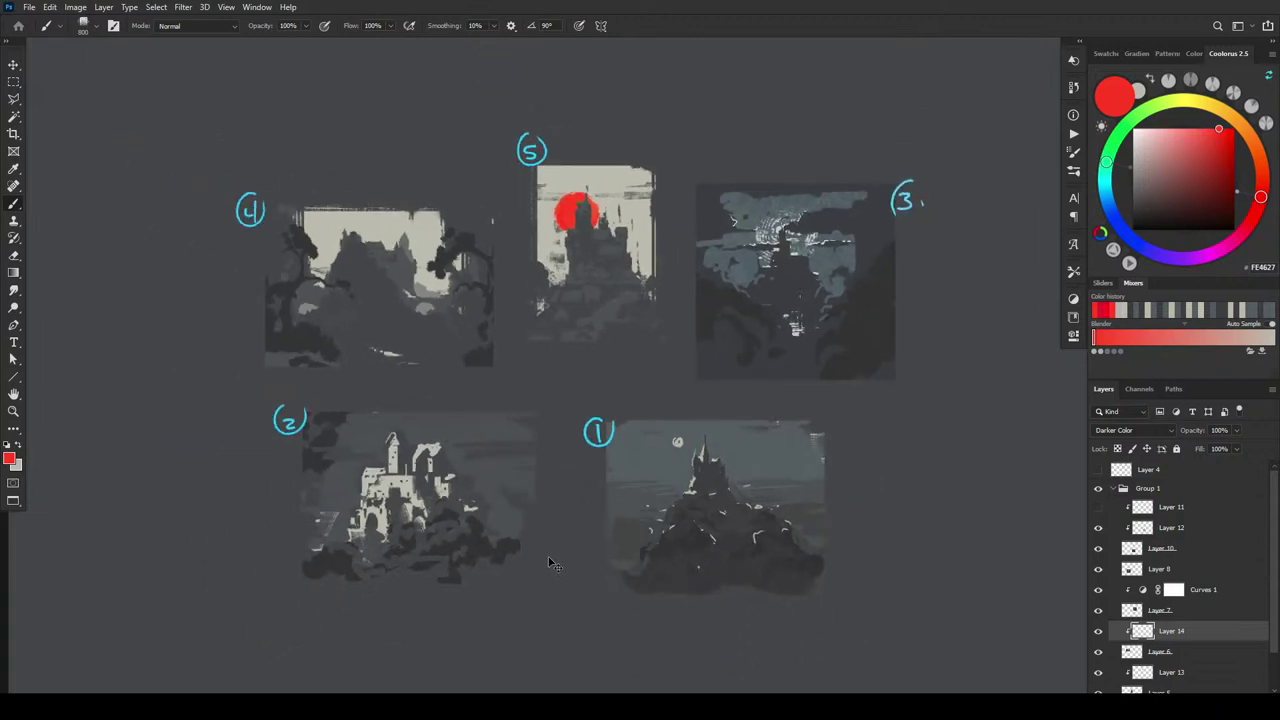
key("ctrl+plus")
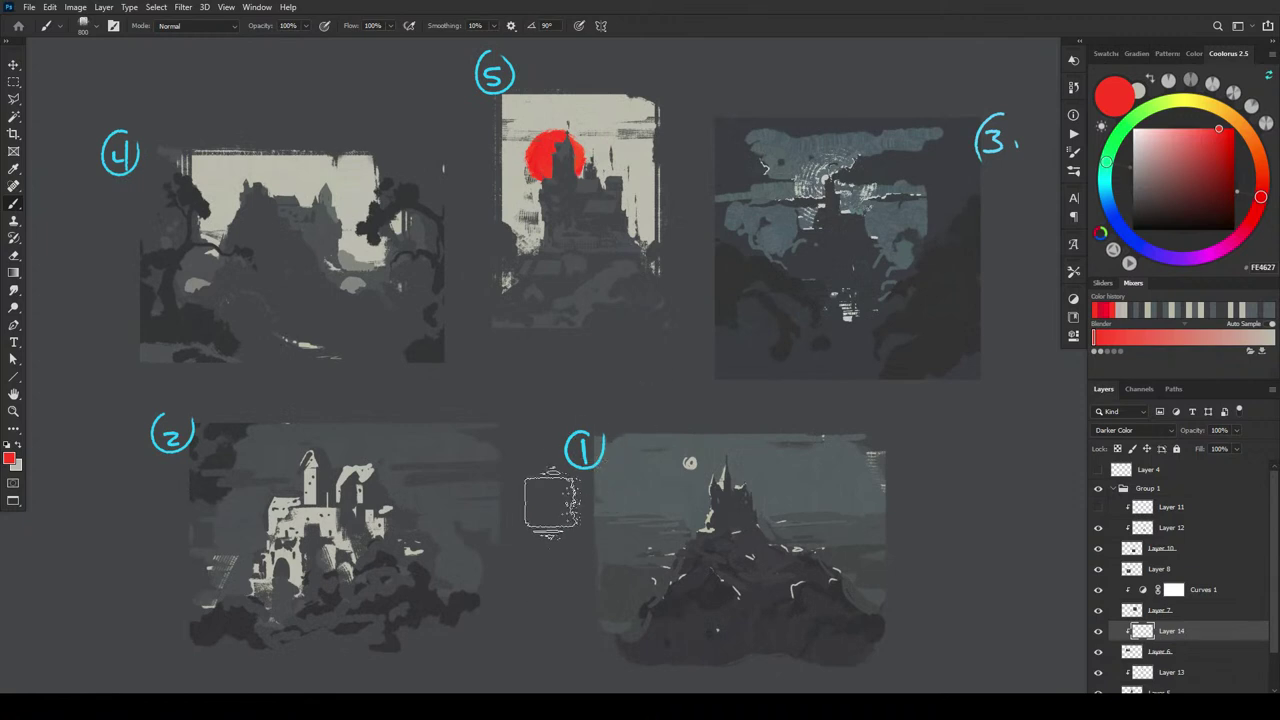
- Copy thumbnail 2's castle onto a new layer and move it onto thumbnail 1
left_click(1194, 512)
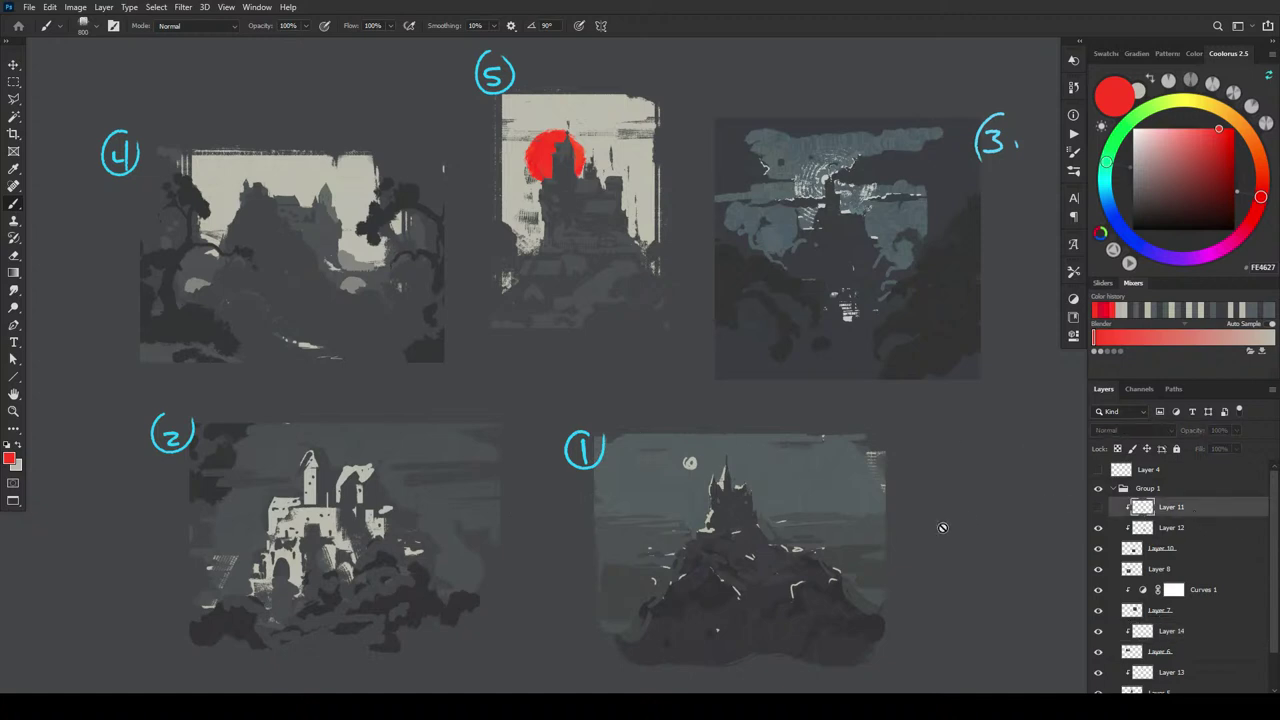
key("m")
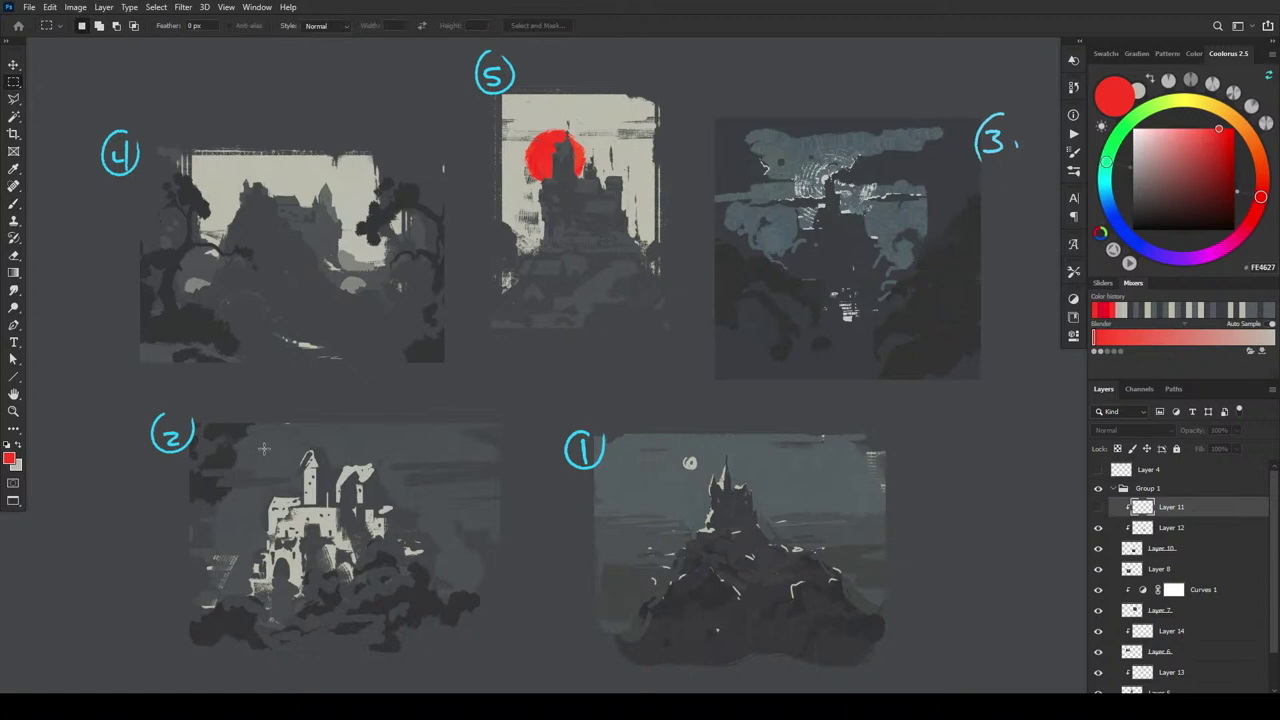
mouse_move(264, 448)
left_mouse_down()
mouse_move(405, 540)
mouse_move(440, 612)
mouse_move(399, 568)
left_mouse_up()
key("ctrl+j")
key("v")
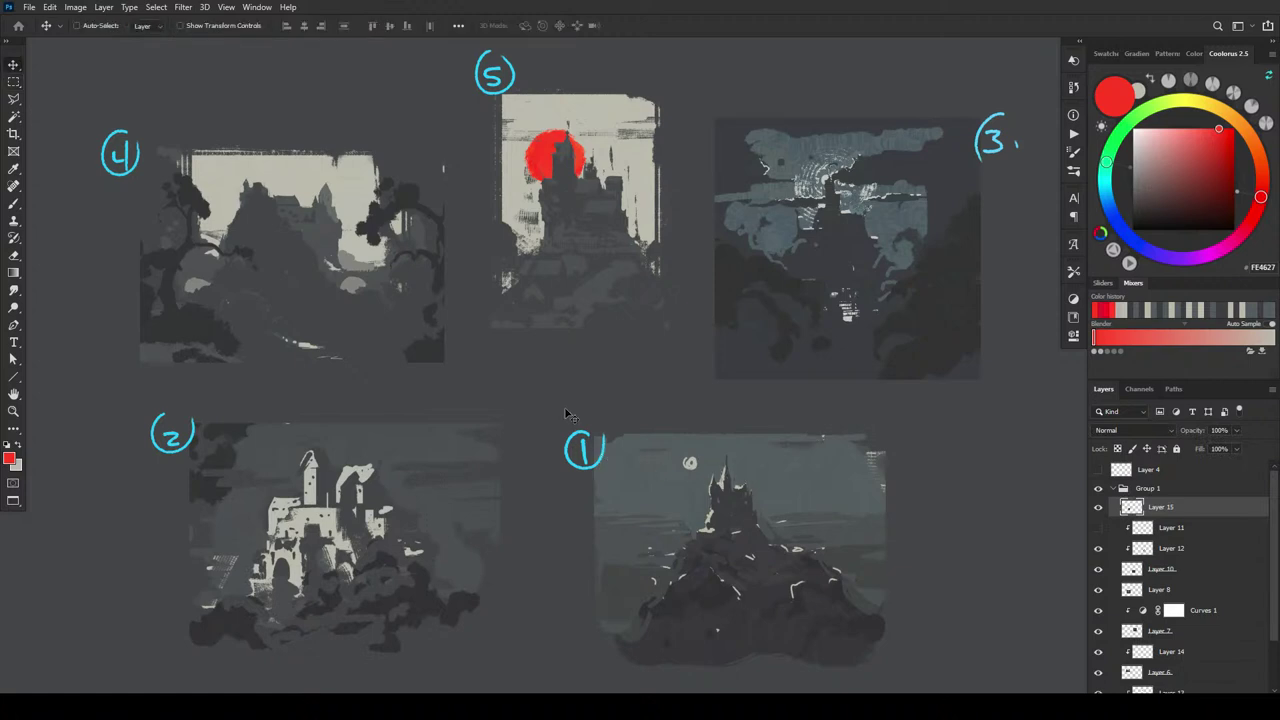
mouse_move(379, 531)
left_mouse_down()
mouse_move(656, 536)
mouse_move(733, 502)
mouse_move(786, 503)
left_mouse_up()
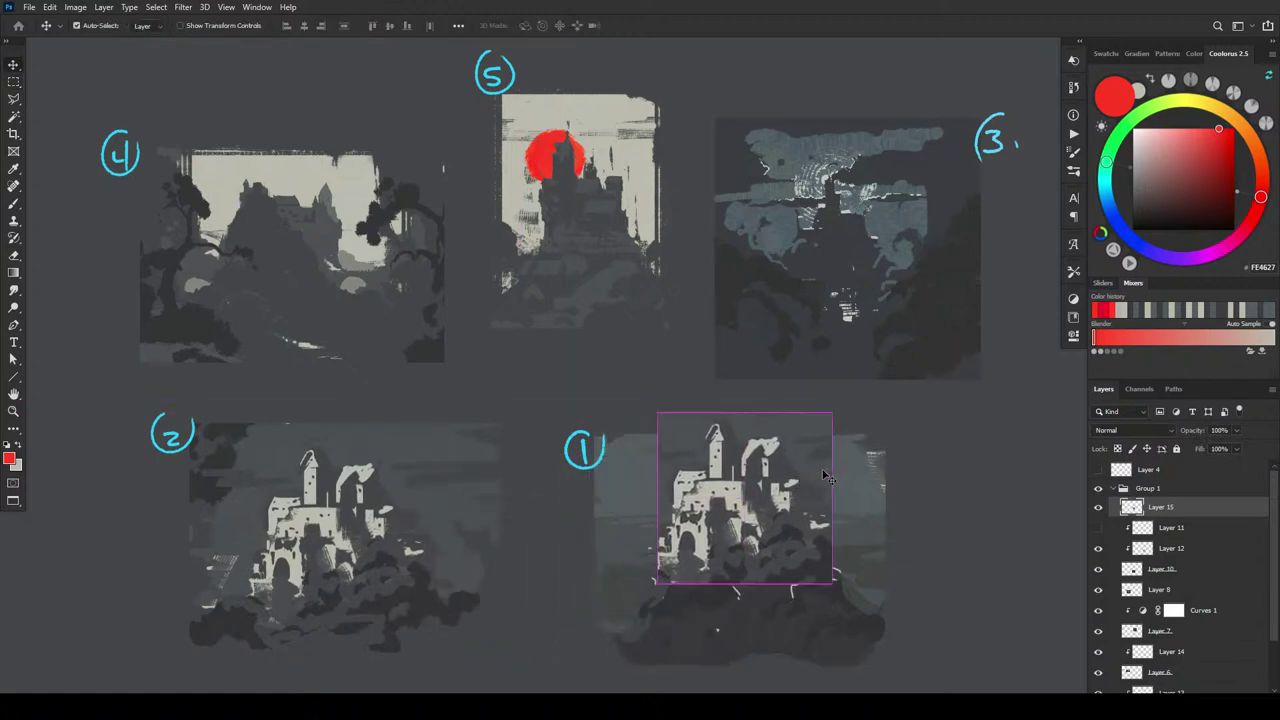
- Scale the castle copy down to about 37% and set it atop thumbnail 1's hill
key("ctrl+t")
left_click_drag(830, 413, 760, 471)
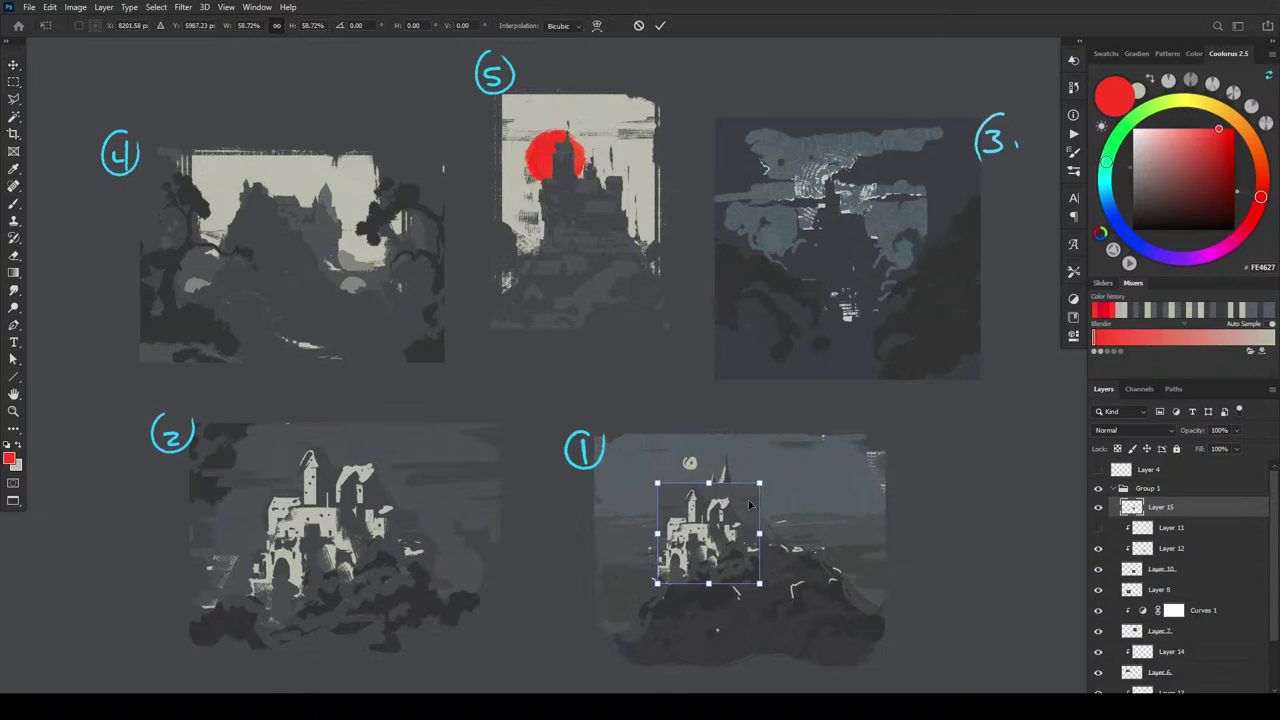
mouse_move(731, 523)
left_mouse_down()
mouse_move(798, 492)
mouse_move(779, 499)
left_mouse_up()
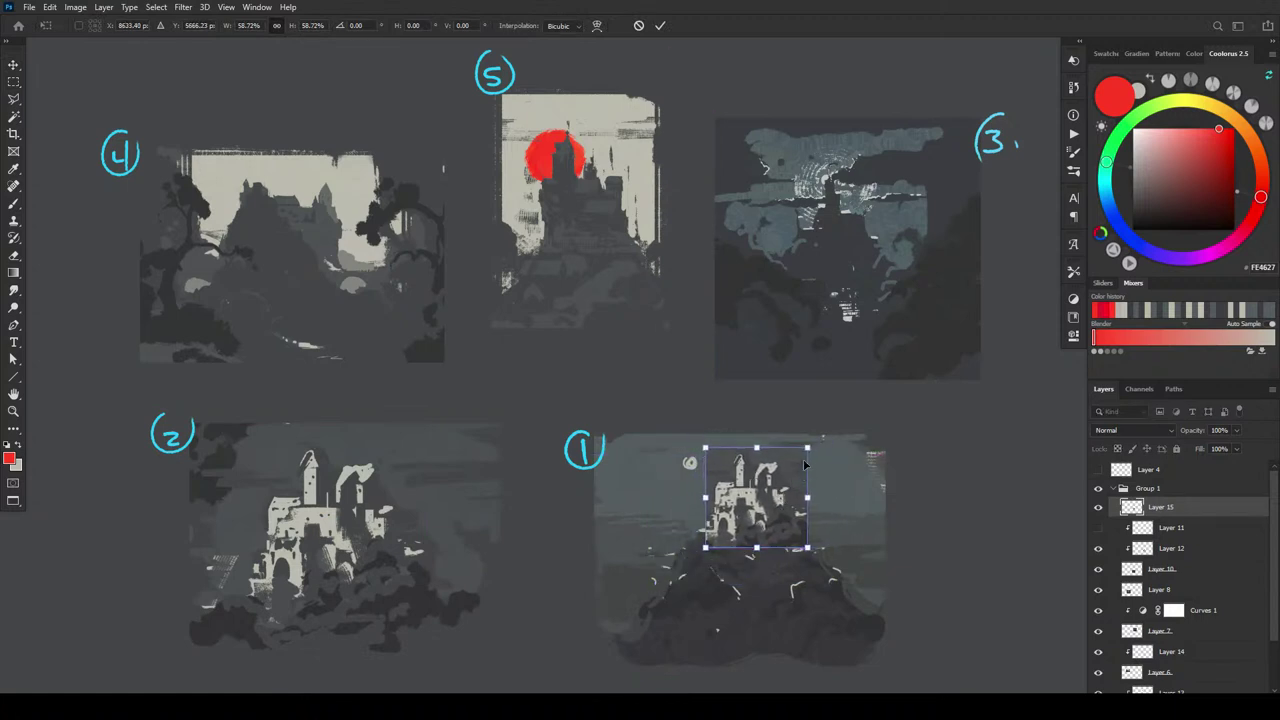
mouse_move(795, 440)
left_mouse_down()
mouse_move(768, 463)
mouse_move(829, 500)
mouse_move(745, 498)
left_mouse_up()
mouse_move(790, 460)
left_mouse_down()
mouse_move(722, 514)
mouse_move(734, 452)
mouse_move(790, 535)
mouse_move(742, 496)
left_mouse_up()
key("Return")
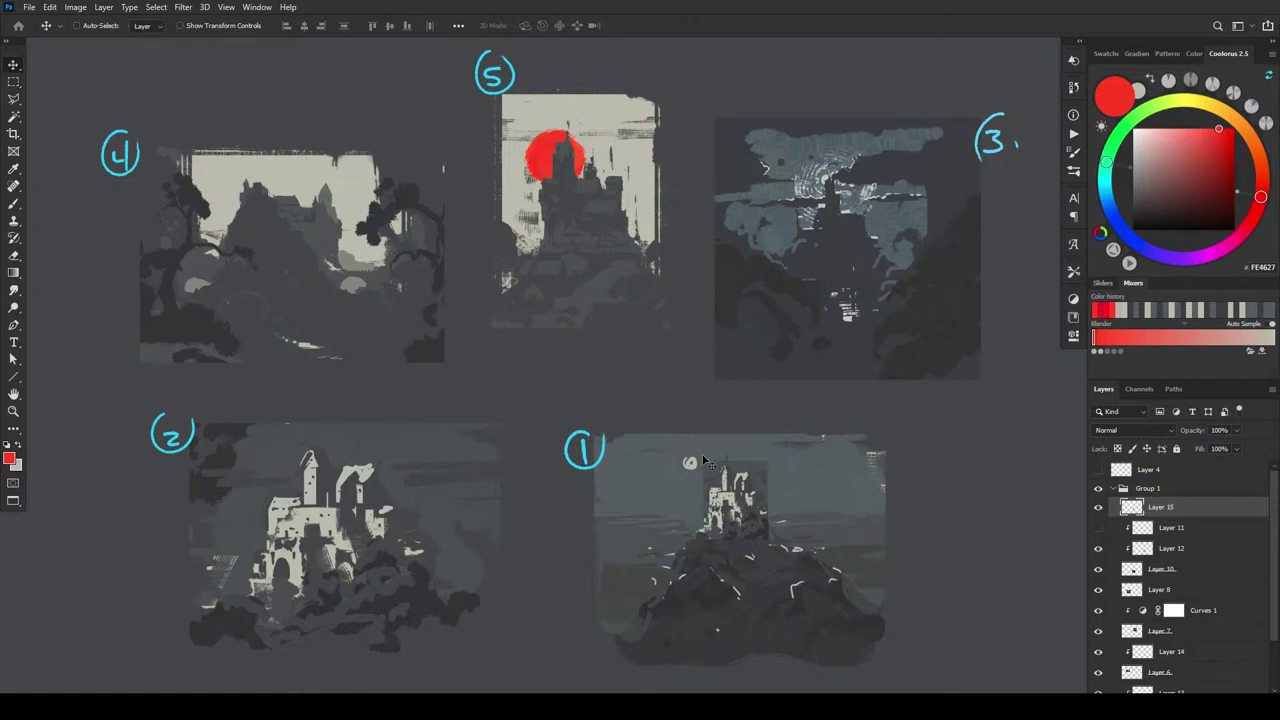
- Copy a small background patch beside the castle to a new layer and duplicate copies over the marks
key("m")
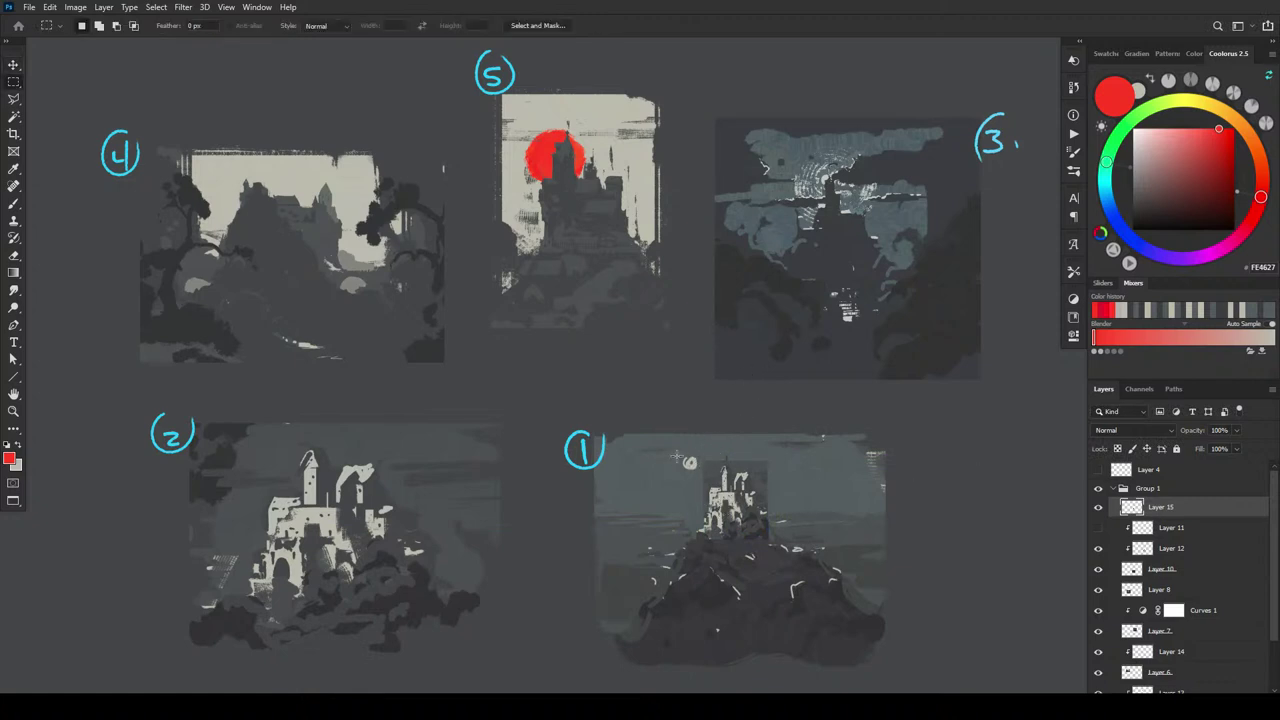
mouse_move(639, 456)
left_mouse_down()
mouse_move(671, 487)
mouse_move(702, 470)
mouse_move(704, 485)
mouse_move(790, 484)
mouse_move(772, 484)
mouse_move(757, 460)
mouse_move(695, 467)
mouse_move(712, 458)
left_mouse_up()
key("ctrl+j")
key("v")
key("ctrl+j")
key("ctrl+j")
key("ctrl+j")
key("ctrl+j")
key("ctrl+j")
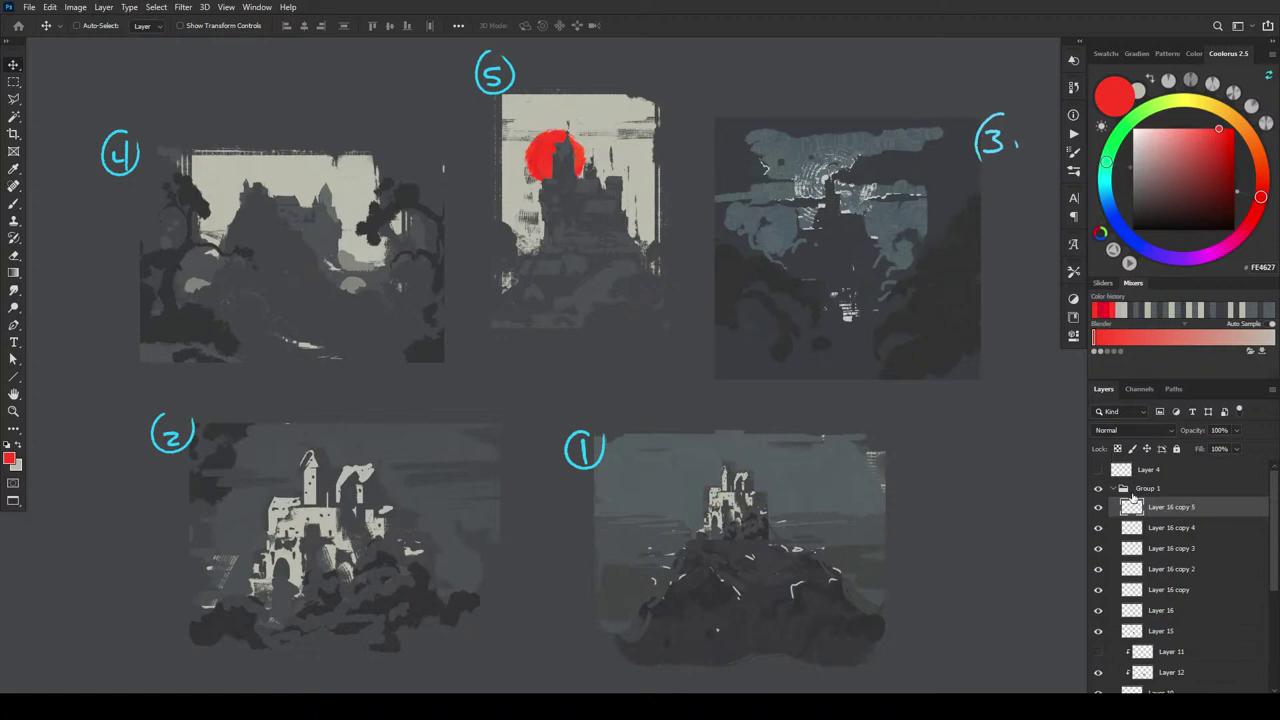
key("ctrl+minus")
key("ctrl+minus")
key("ctrl+minus")
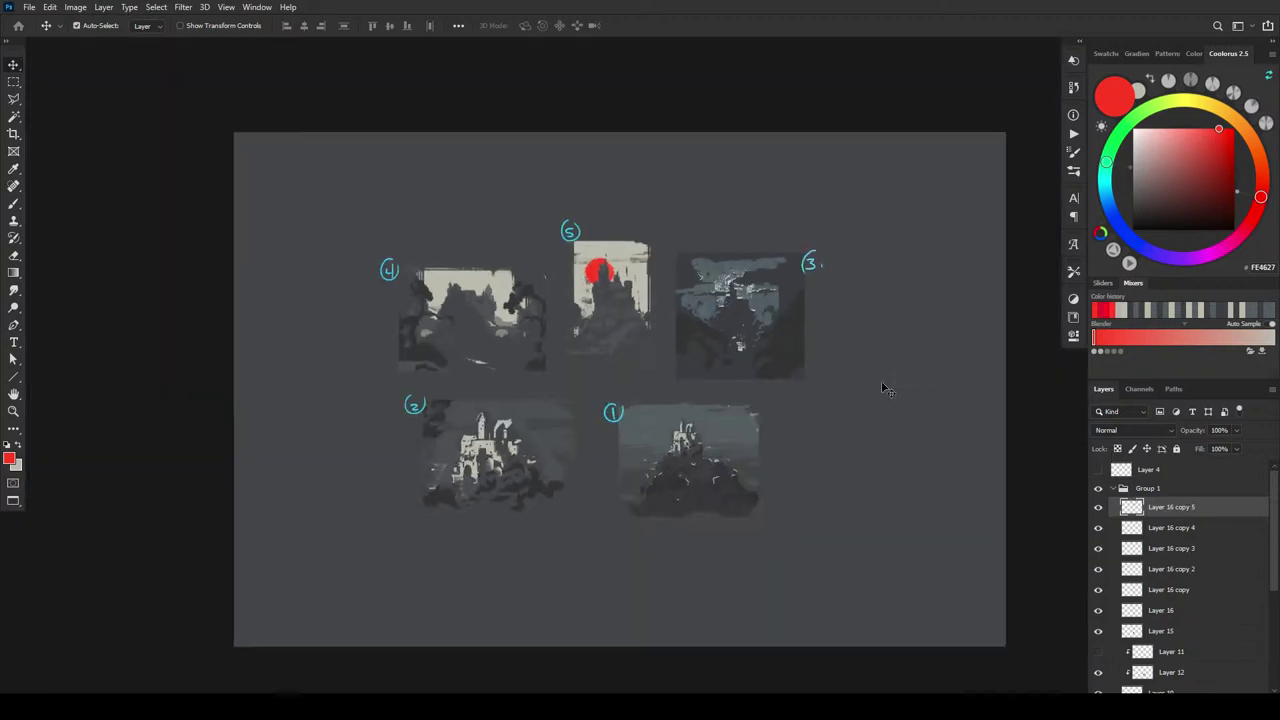
key("ctrl+minus")
key("ctrl+plus")
key("ctrl+plus")
key("ctrl+plus")
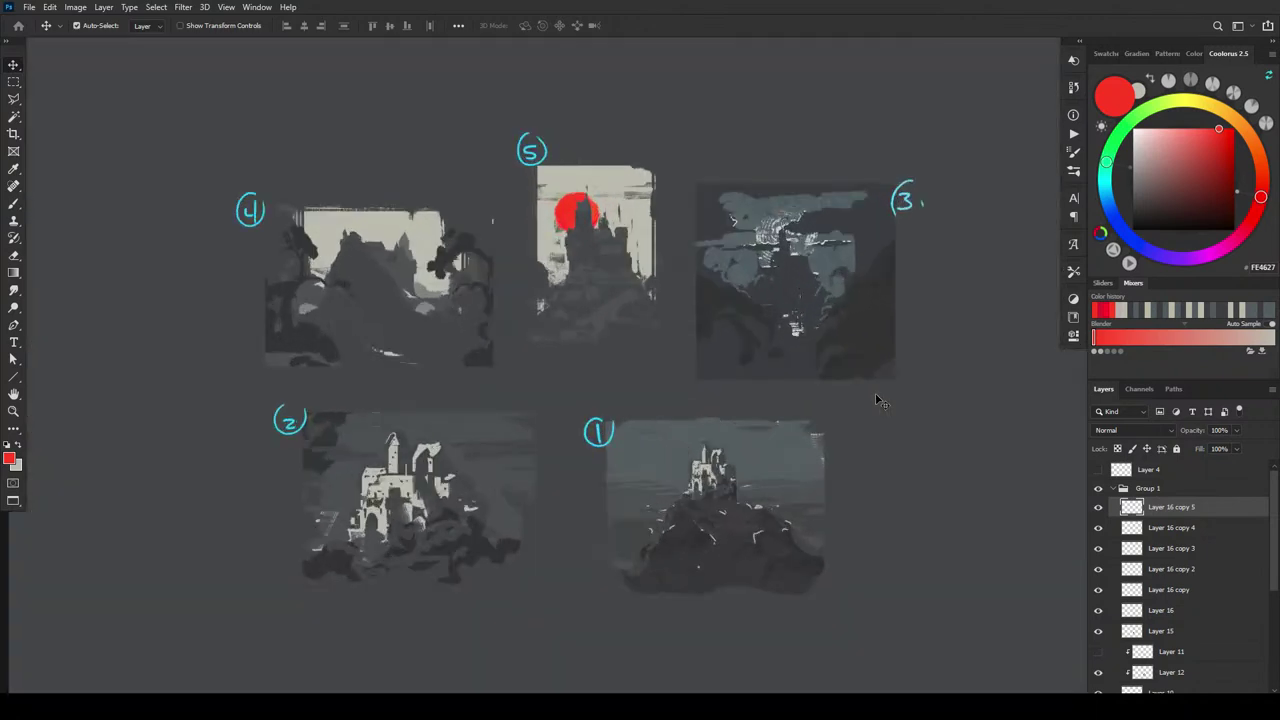
key("ctrl+plus")
key("ctrl+plus")
- Copy a small castle piece and another castle area onto new layers and reposition them
left_click_drag(752, 547, 676, 363)
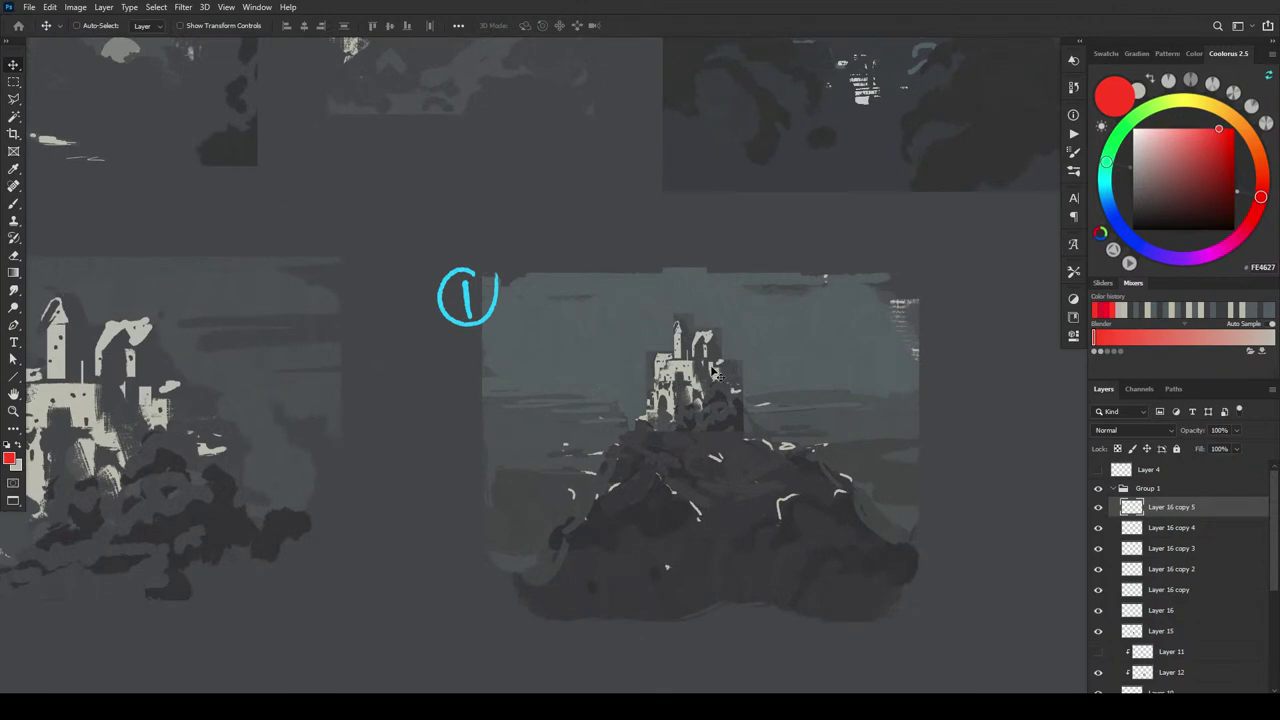
key("m")
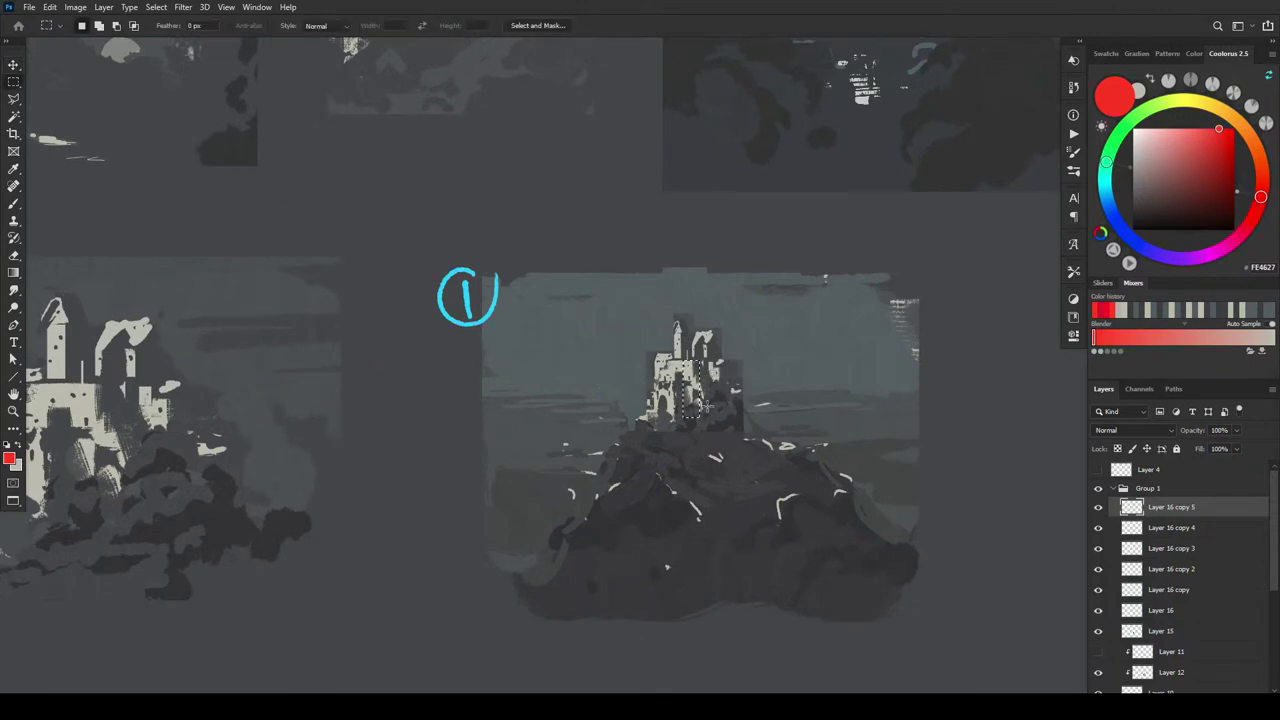
mouse_move(703, 405)
left_mouse_down()
mouse_move(712, 390)
mouse_move(718, 418)
mouse_move(737, 373)
mouse_move(715, 415)
left_mouse_up()
key("ctrl+j")
key("v")
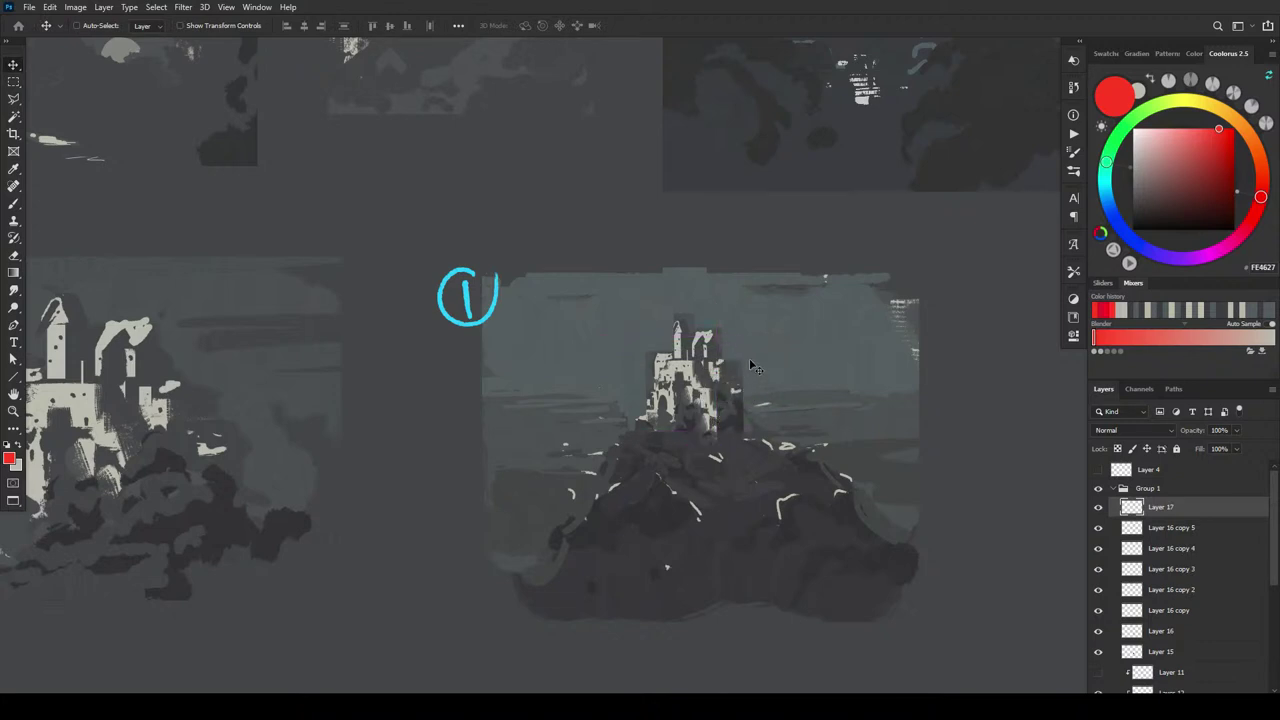
key("m")
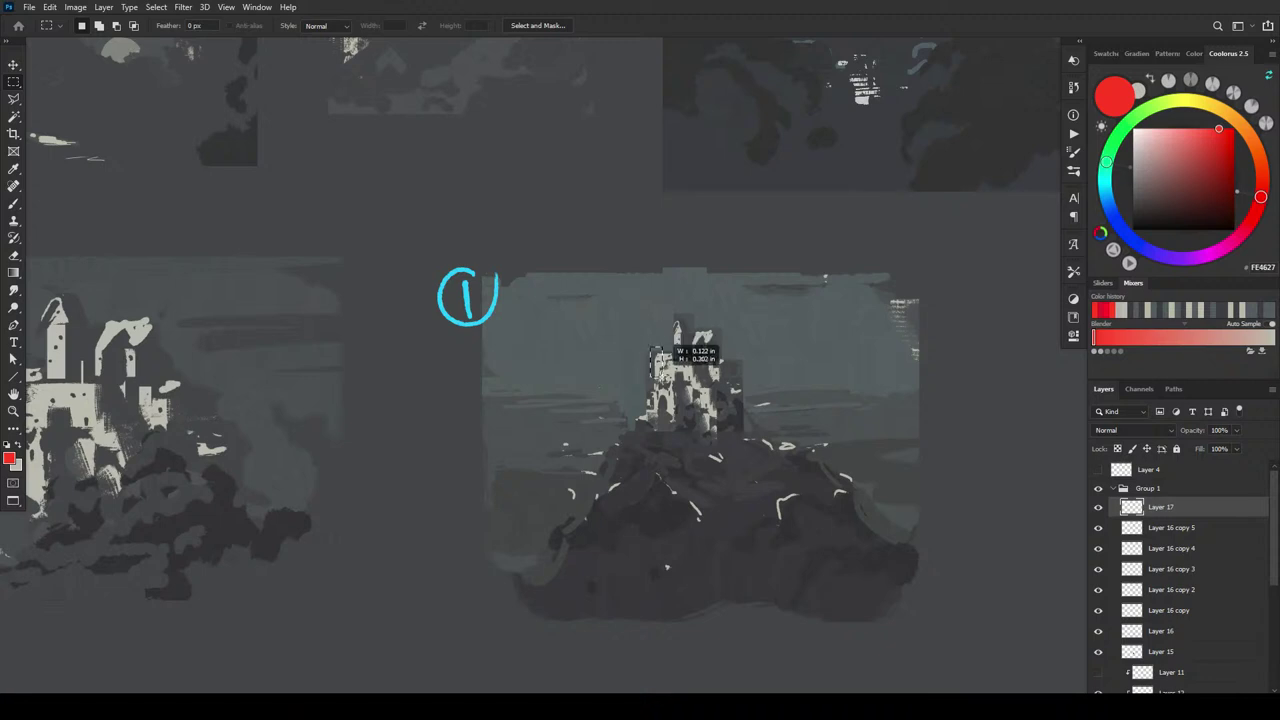
left_click_drag(615, 341, 672, 262)
key("ctrl+j")
key("v")
key("ctrl+j")
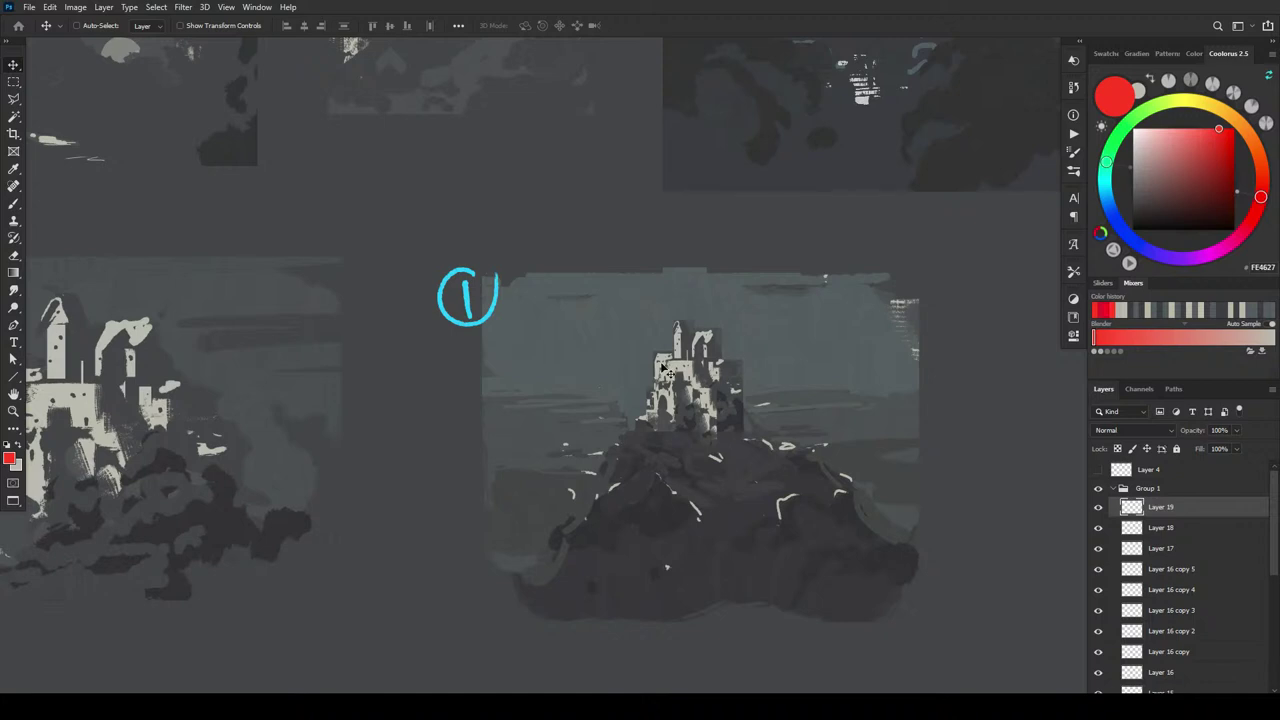
- Duplicate the castle's left tower and a patch right of the castle onto new layers, moving each into place
key("m")
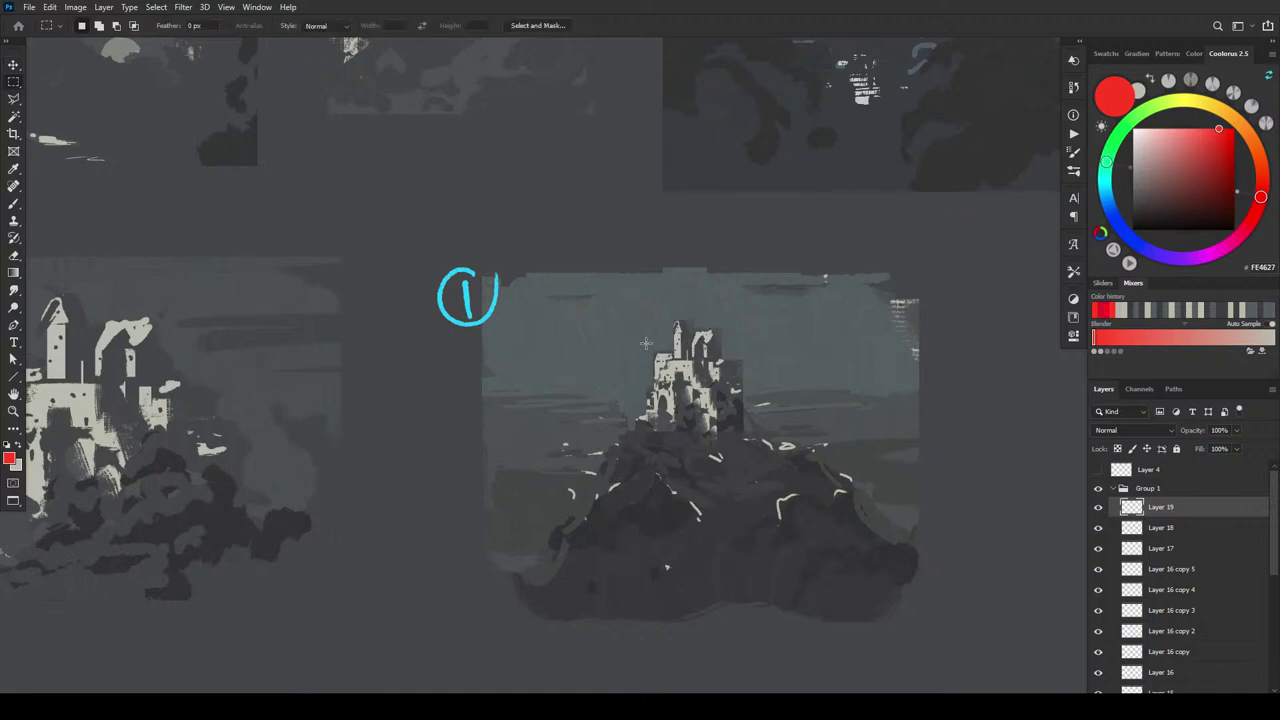
left_click_drag(645, 338, 716, 352)
key("ctrl+j")
key("v")
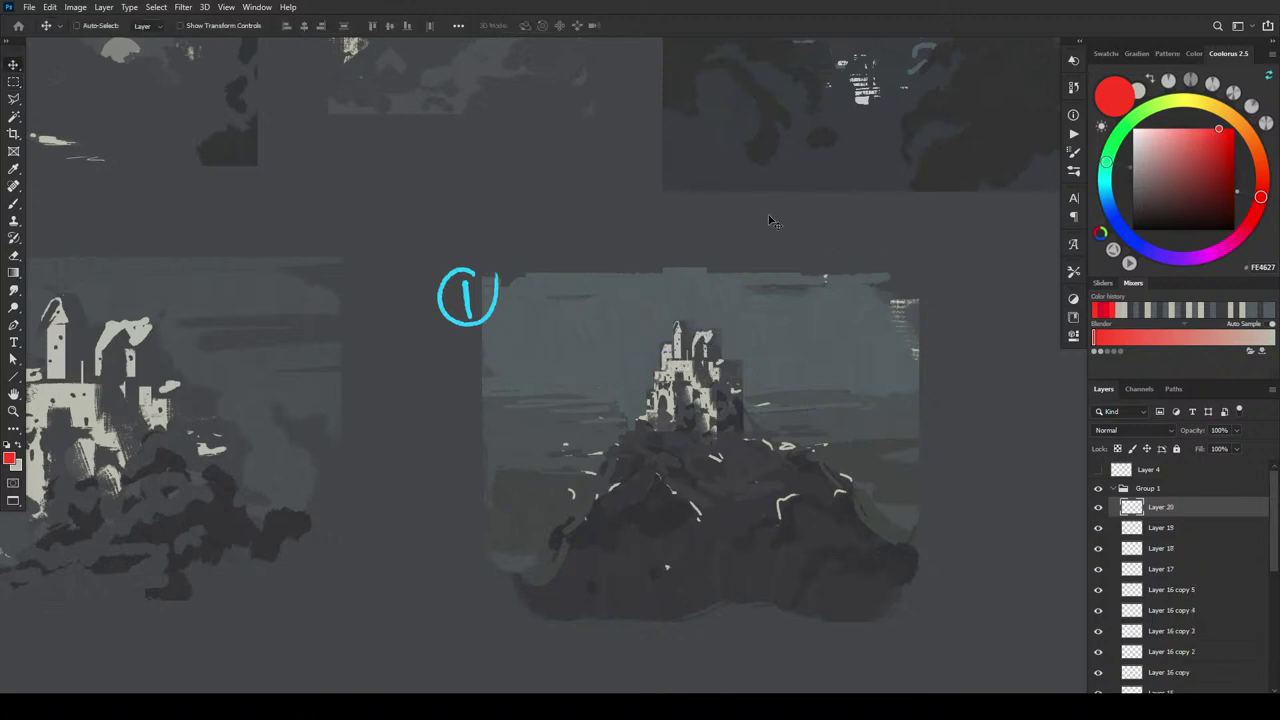
key("m")
left_click_drag(699, 287, 731, 323)
key("ctrl+j")
key("v")
key("m")
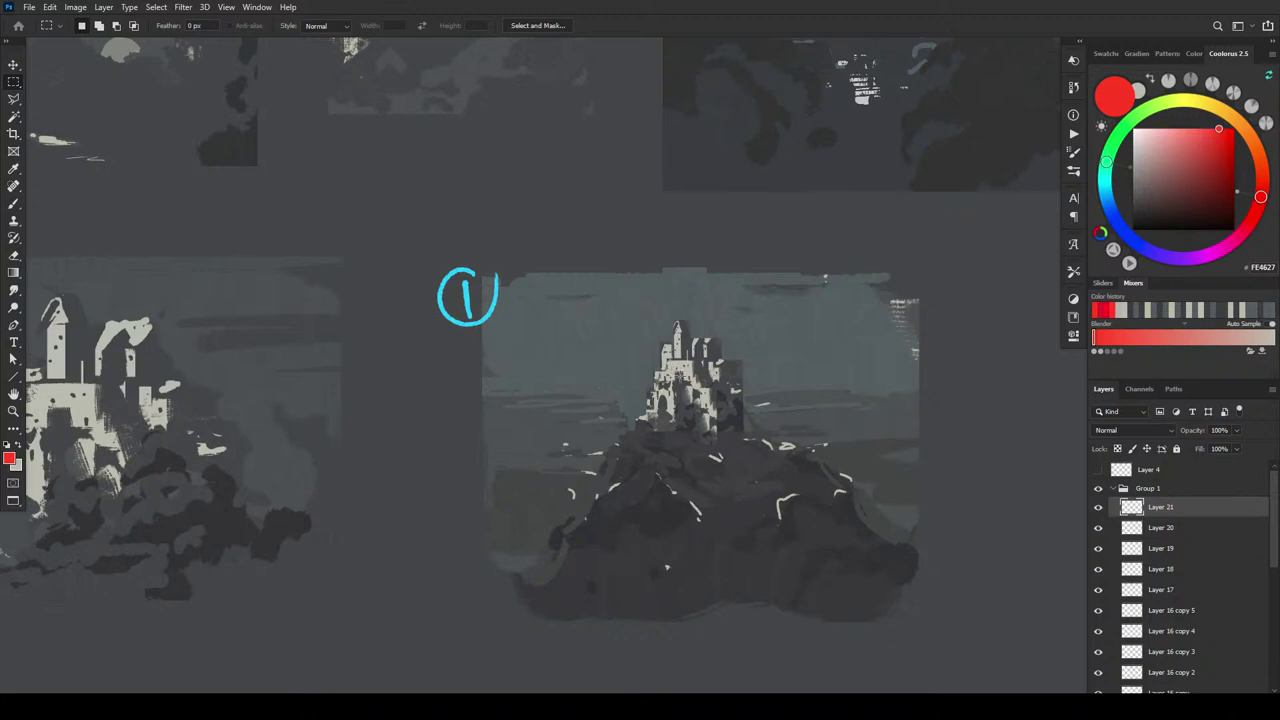
- Duplicate the castle onto its own layer, lift it up and scale it to about 67%
left_click_drag(677, 372, 705, 408)
key("ctrl+j")
key("v")
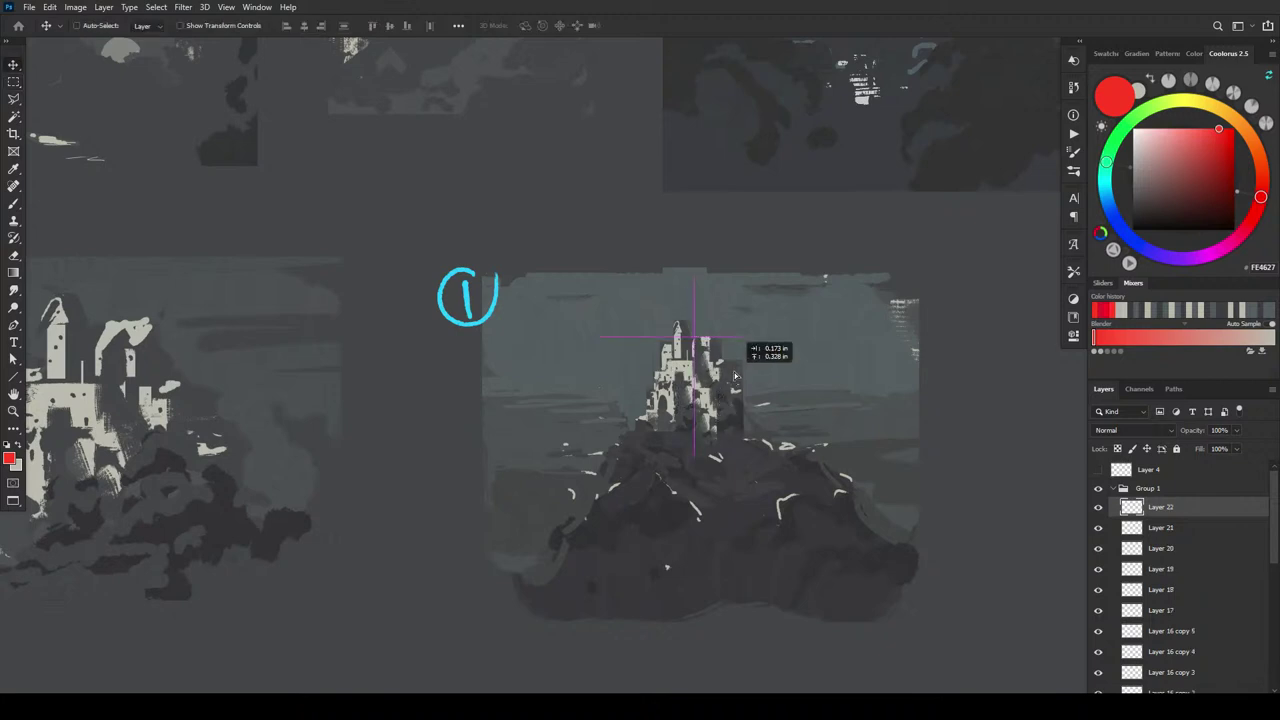
left_click_drag(722, 410, 815, 400)
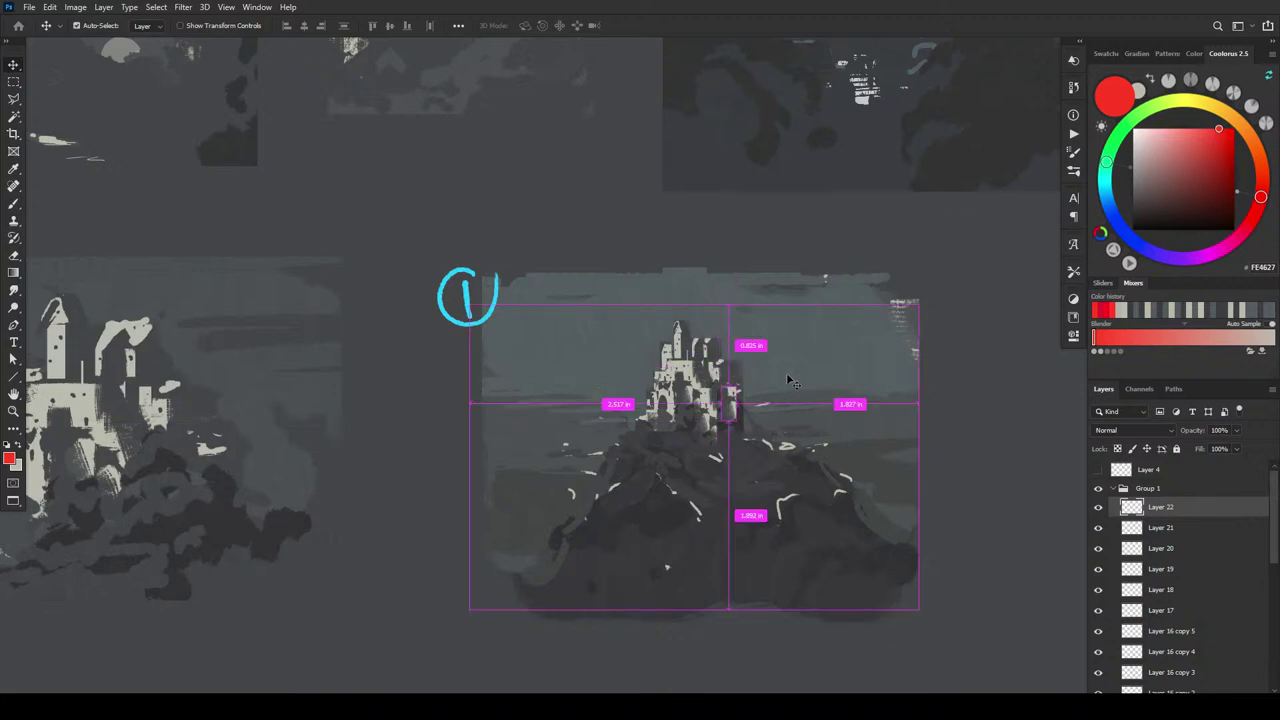
key("ctrl+t")
left_click_drag(736, 419, 734, 412)
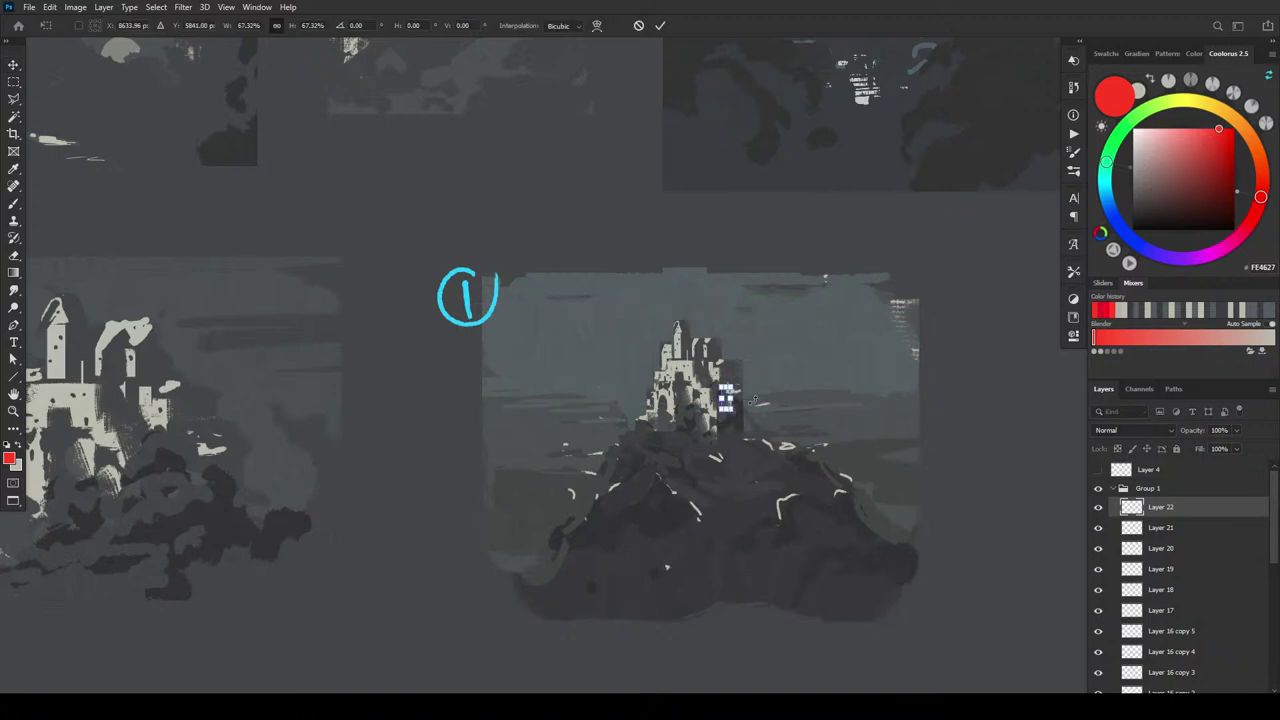
key("Return")
- Nudge the scaled castle copy into place atop the rocky island
key("ctrl+plus")
key("ctrl+plus")
key("ctrl+plus")
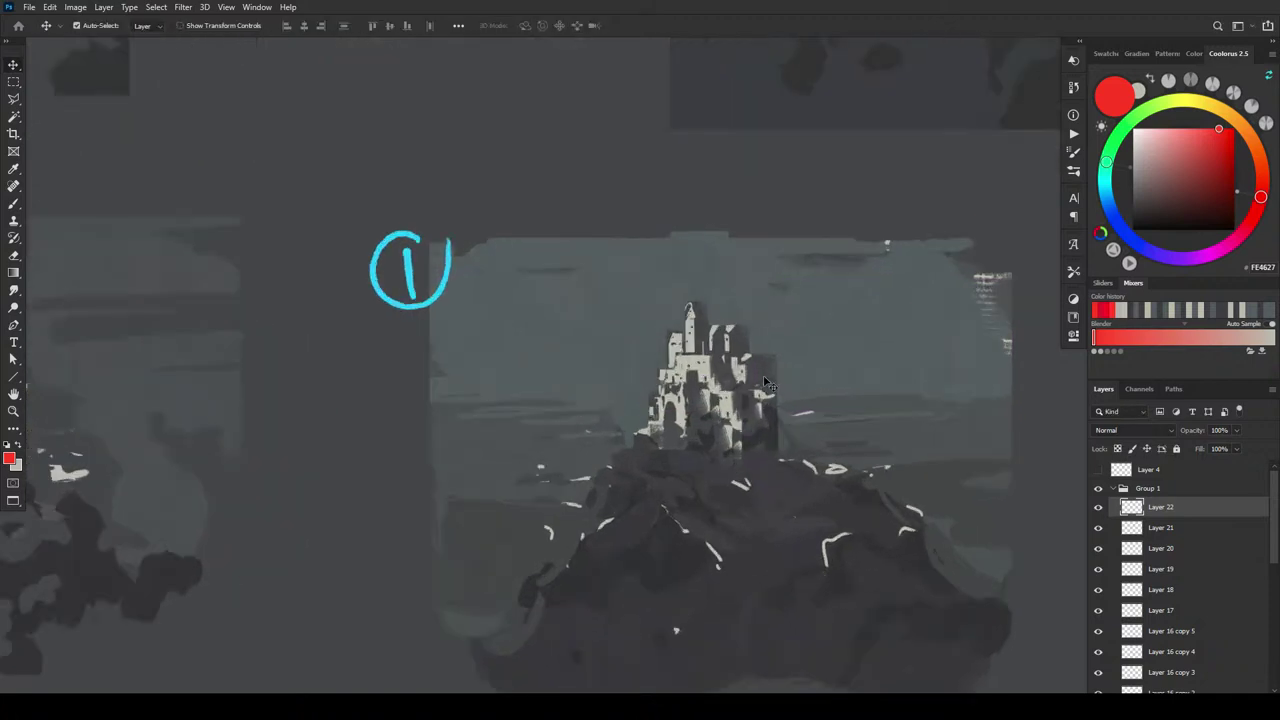
key("ctrl+plus")
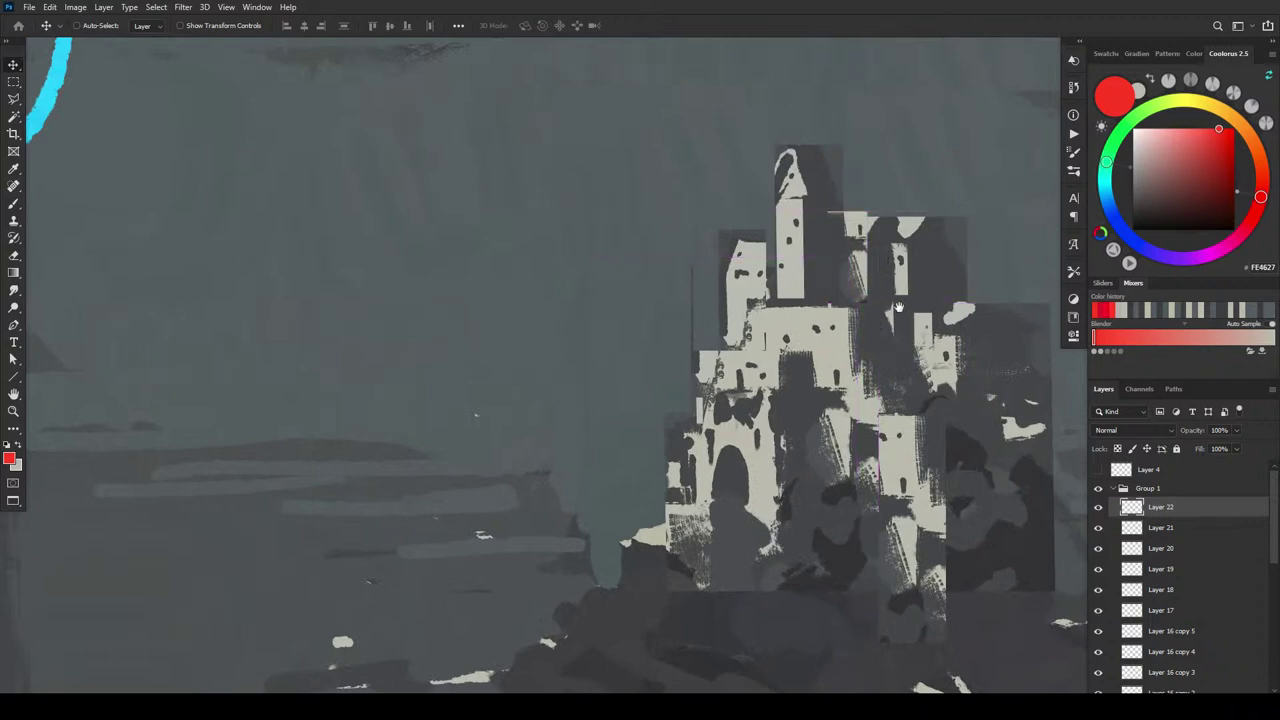
left_click_drag(899, 306, 652, 279)
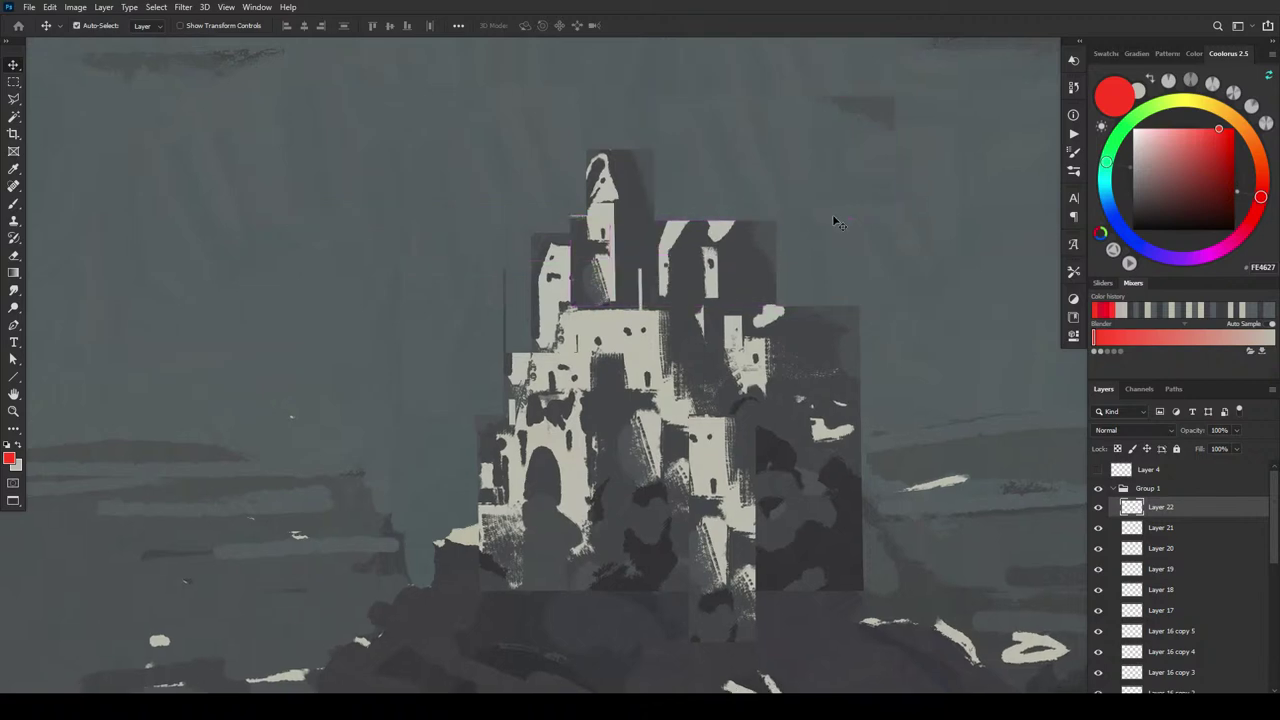
key("ctrl+minus")
key("ctrl+minus")
key("ctrl+minus")
key("ctrl+minus")
key("ctrl+minus")
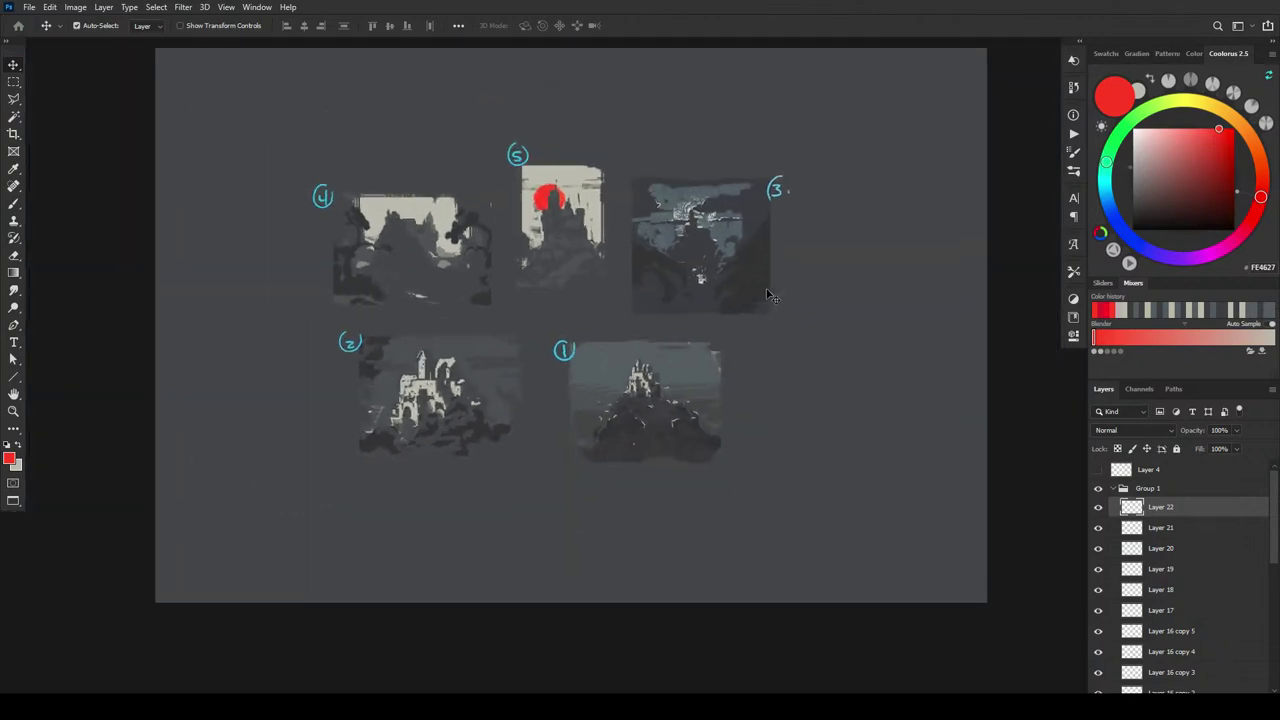
key("ctrl+plus")
key("ctrl+plus")
key("ctrl+plus")
key("ctrl+plus")
key("ctrl+minus")
key("ctrl+minus")
key("ctrl+minus")
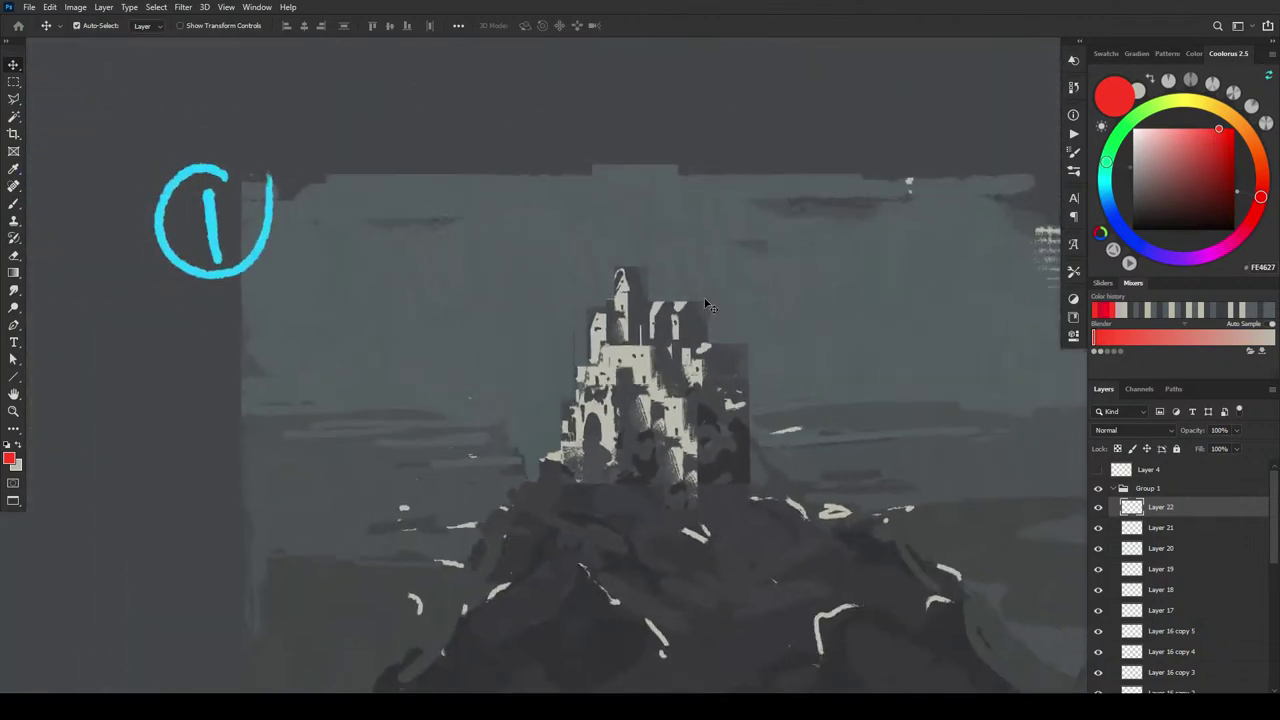
key("ctrl+plus")
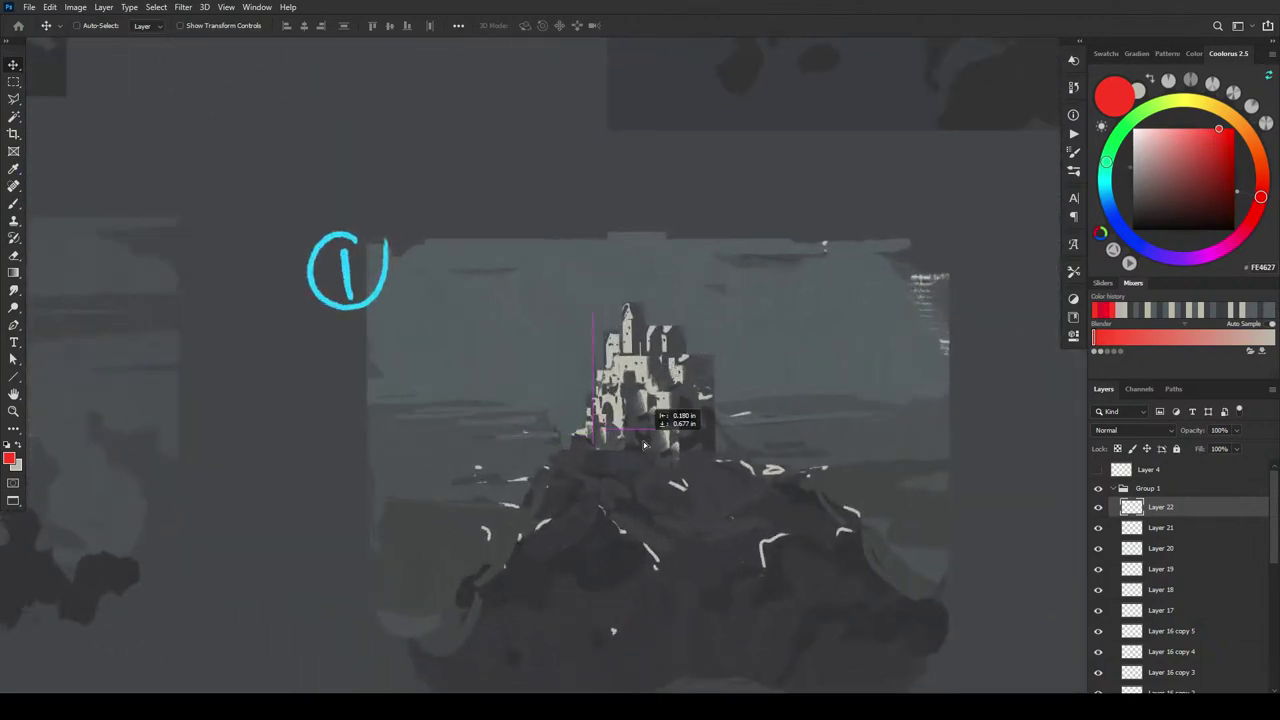
key("ctrl+minus")
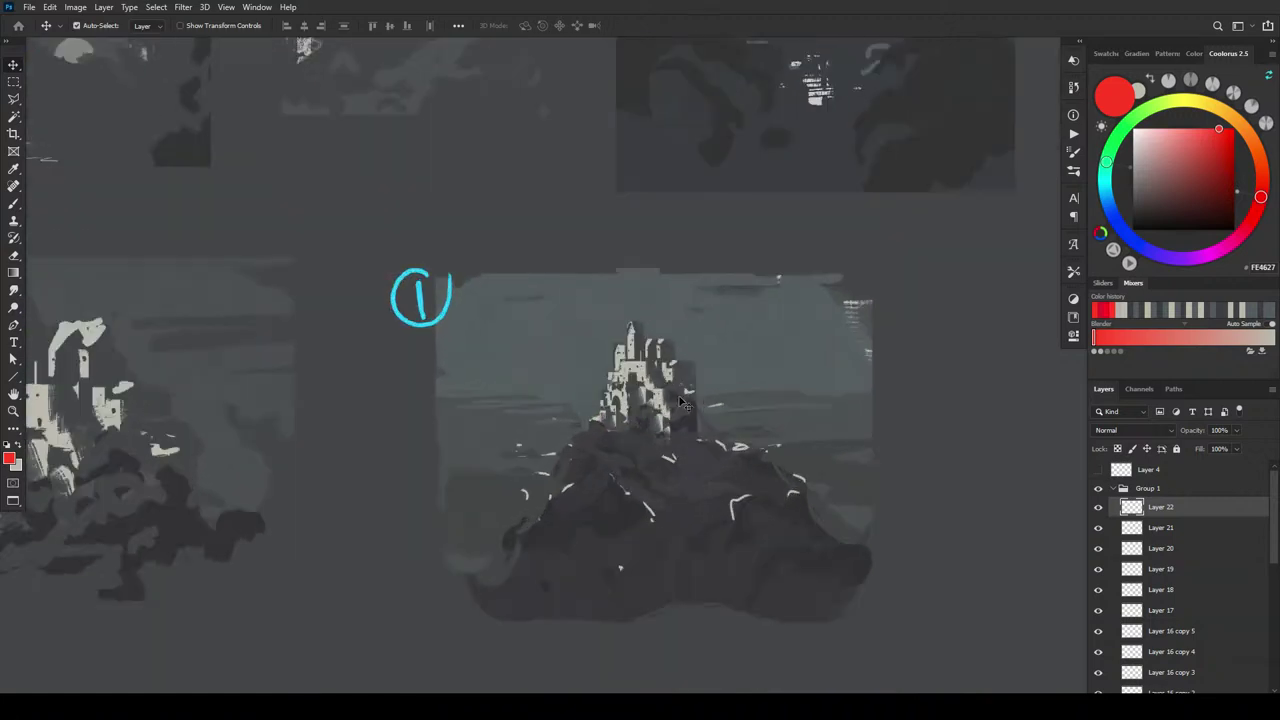
key("ctrl+plus")
key("ctrl+plus")
key("ctrl+plus")
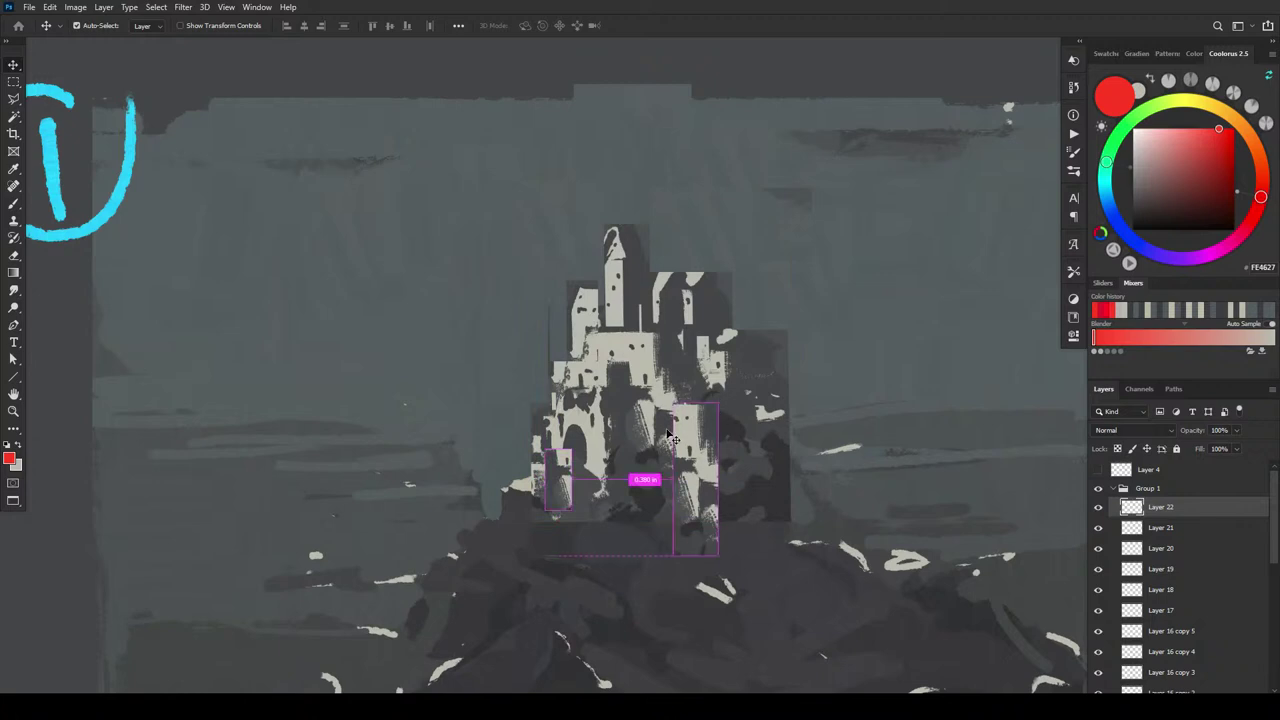
key("ctrl+minus")
key("ctrl+minus")
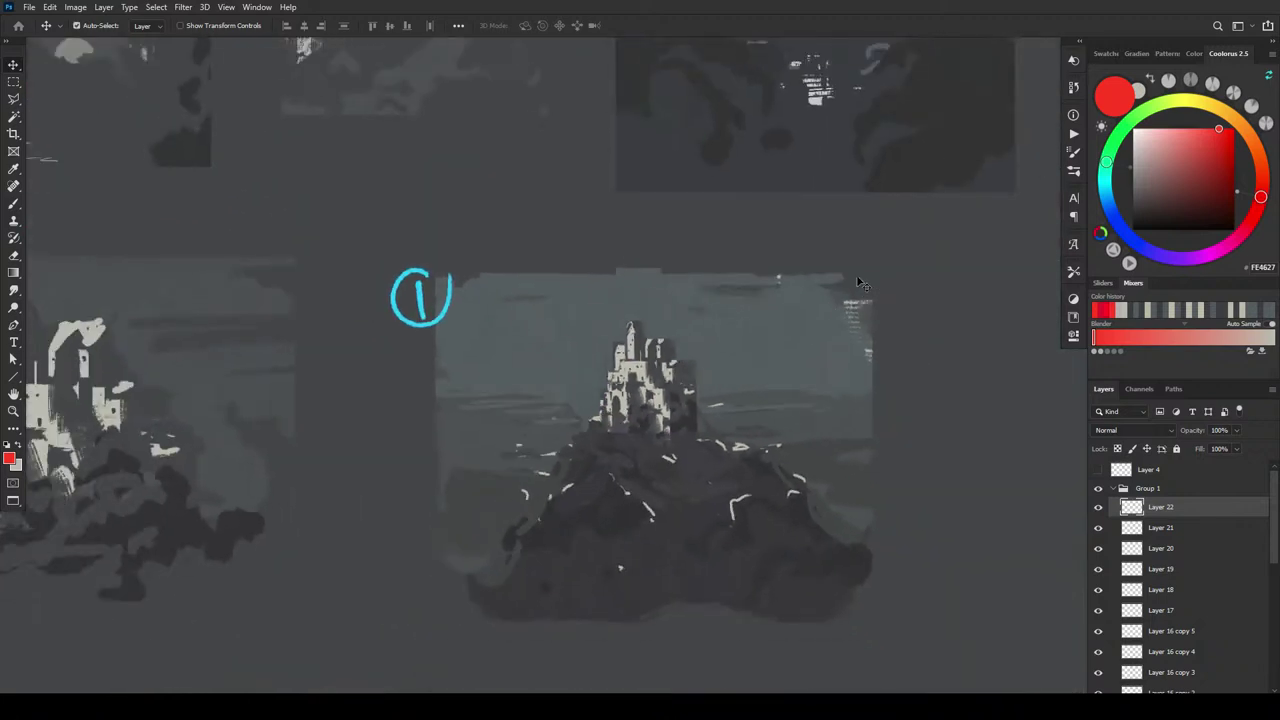
key("ctrl+minus")
key("ctrl+minus")
key("ctrl+plus")
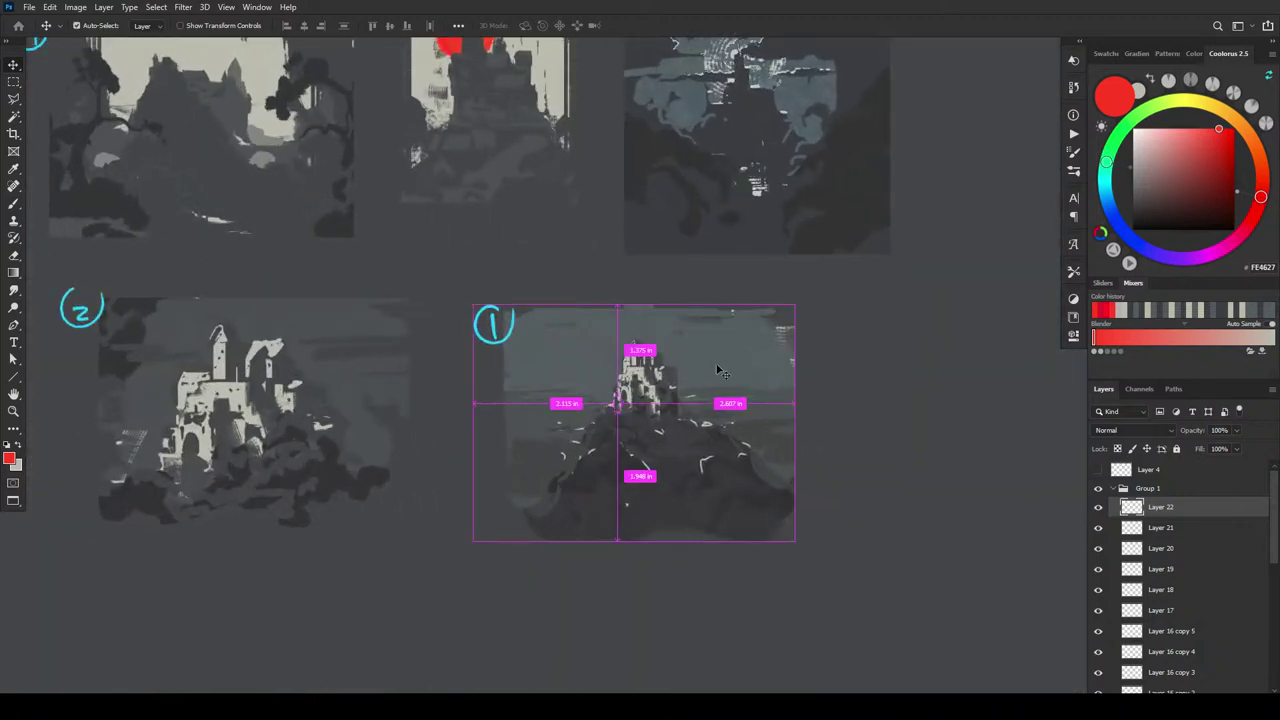
key("ctrl+plus")
key("ctrl+plus")
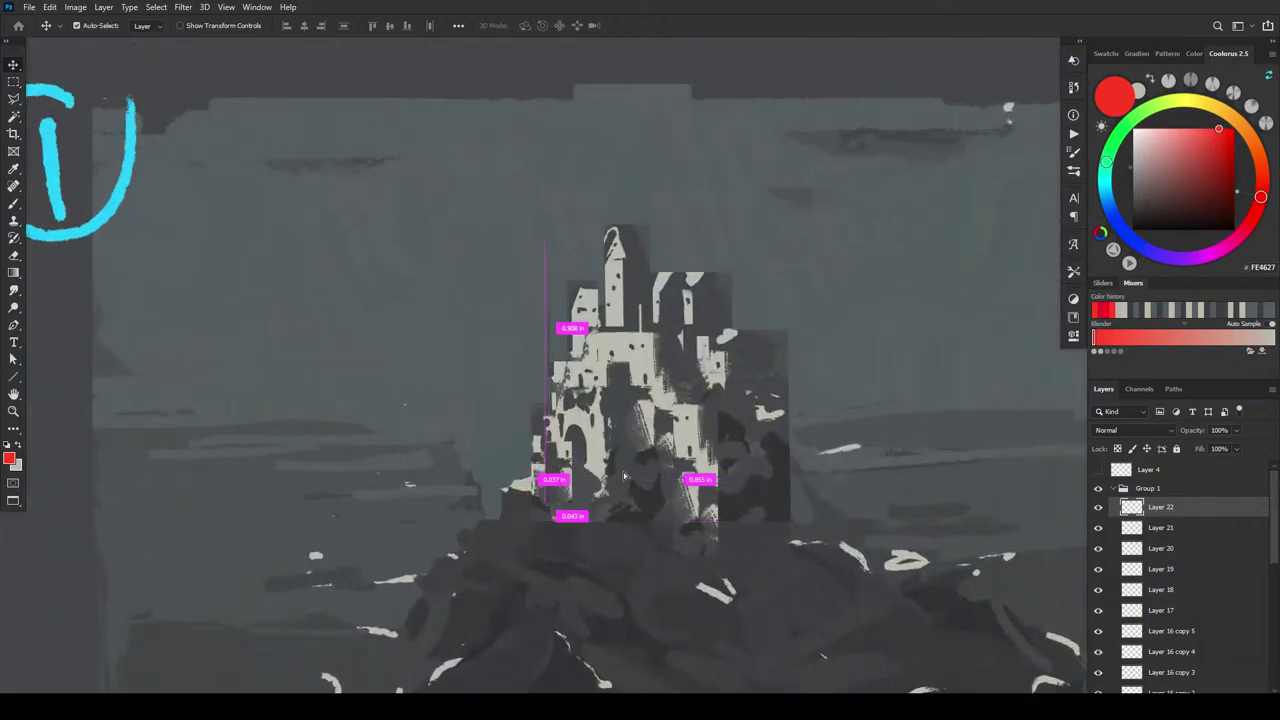
left_click_drag(624, 476, 660, 376)
key("ctrl+minus")
key("ctrl+minus")
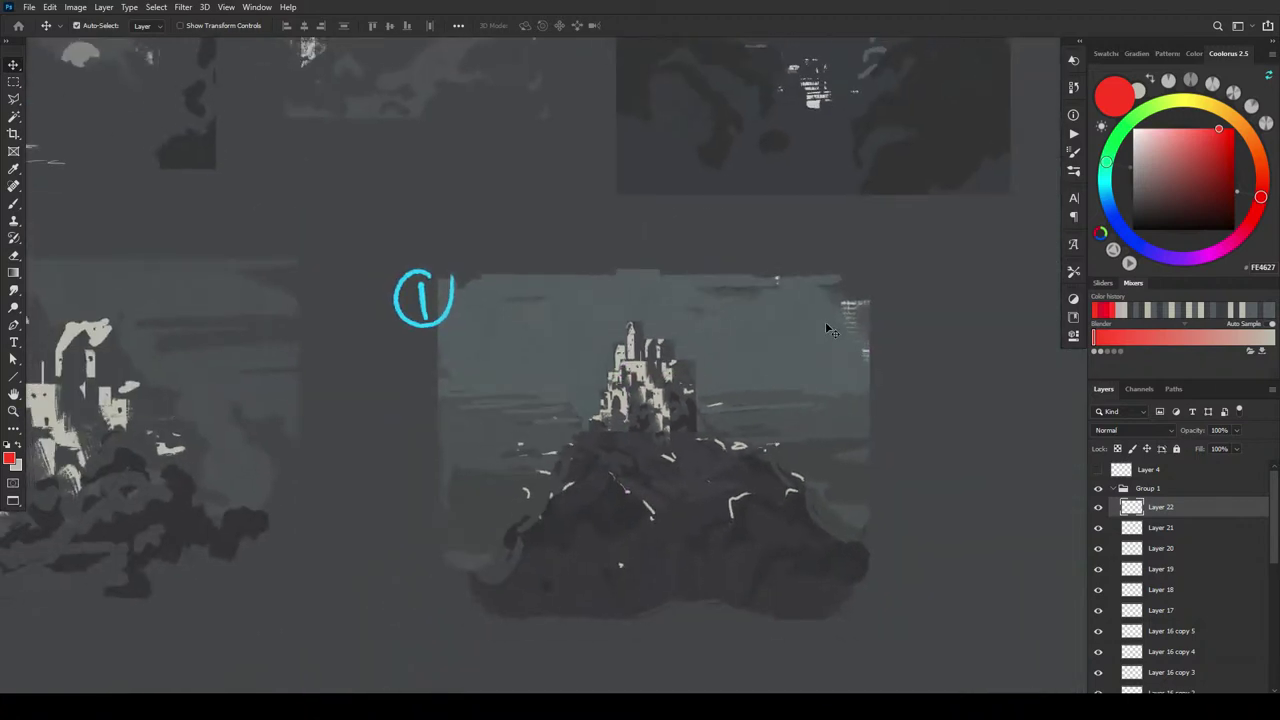
key("ctrl+minus")
key("ctrl+plus")
key("ctrl+plus")
key("ctrl+plus")
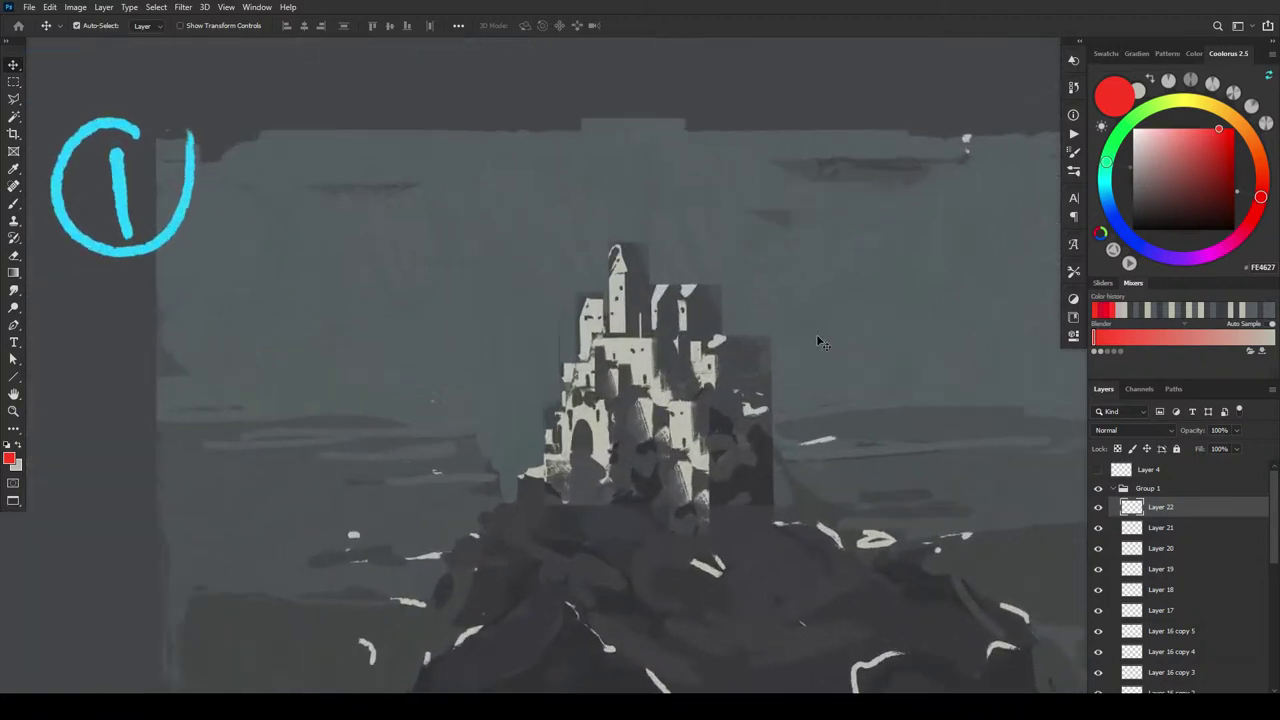
key("ctrl+plus")
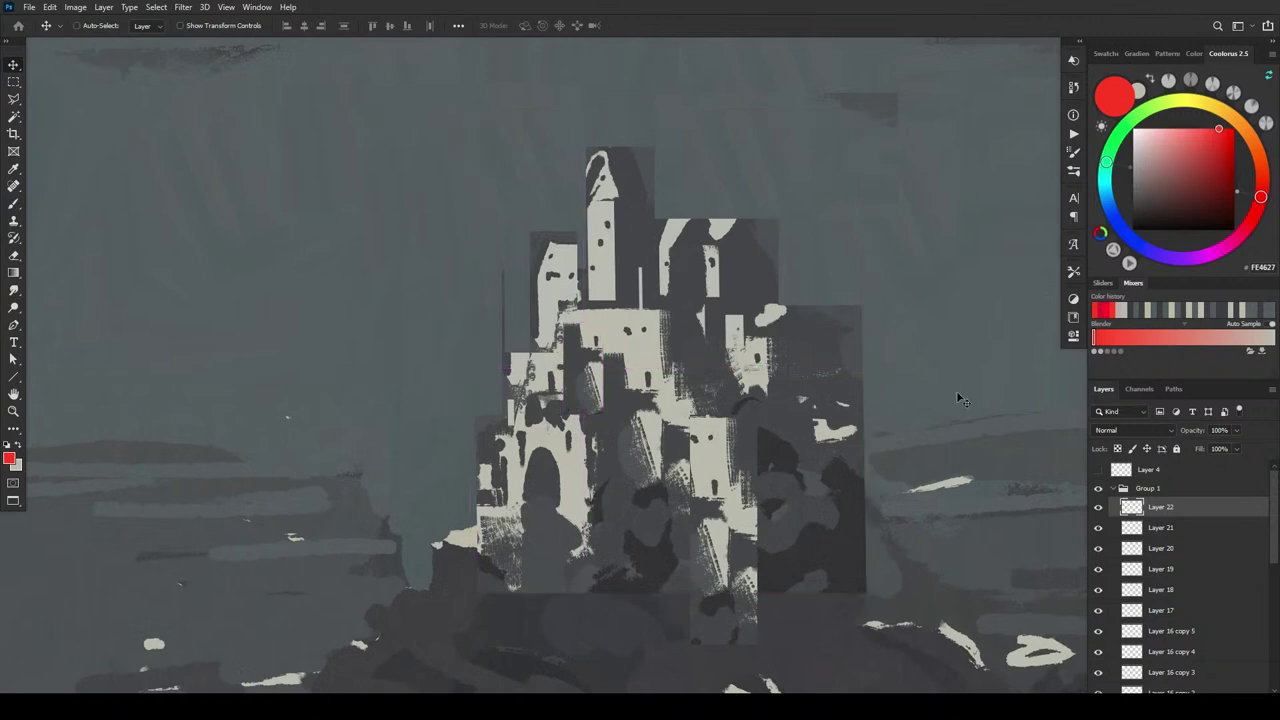
- Copy a section of the castle wall onto a new layer
key("m")
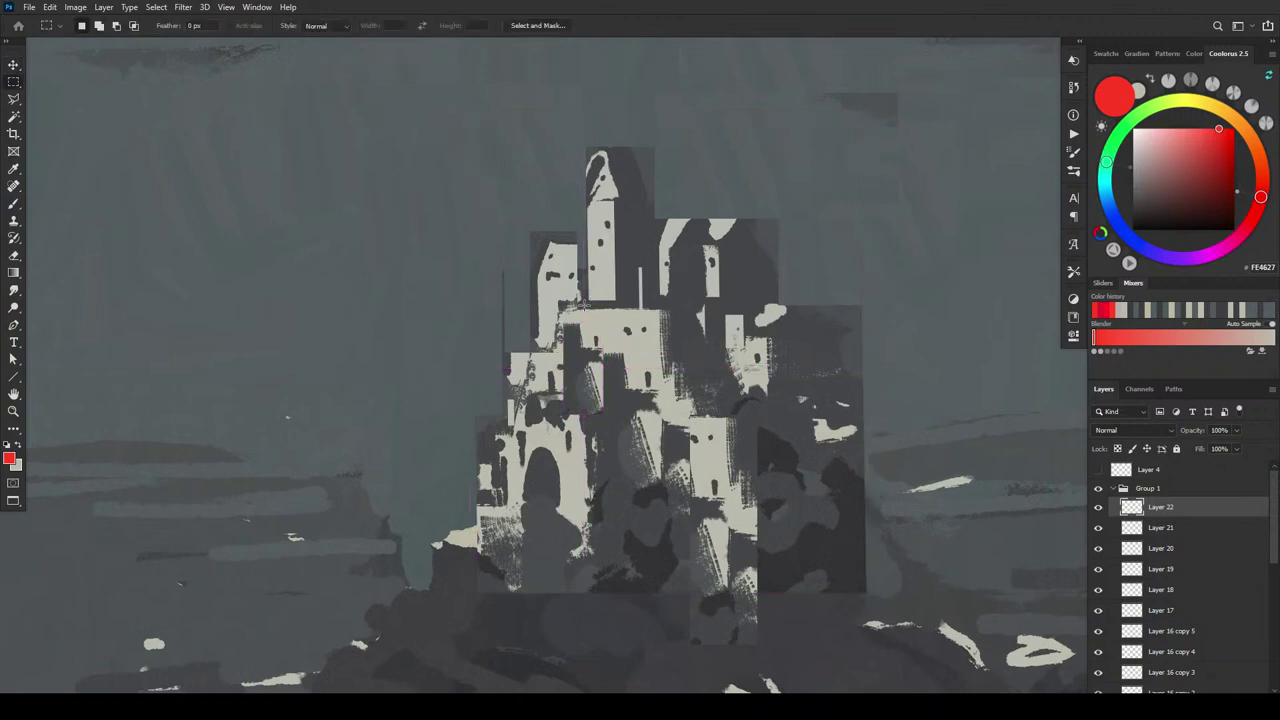
left_click_drag(580, 303, 734, 417)
key("ctrl+j")
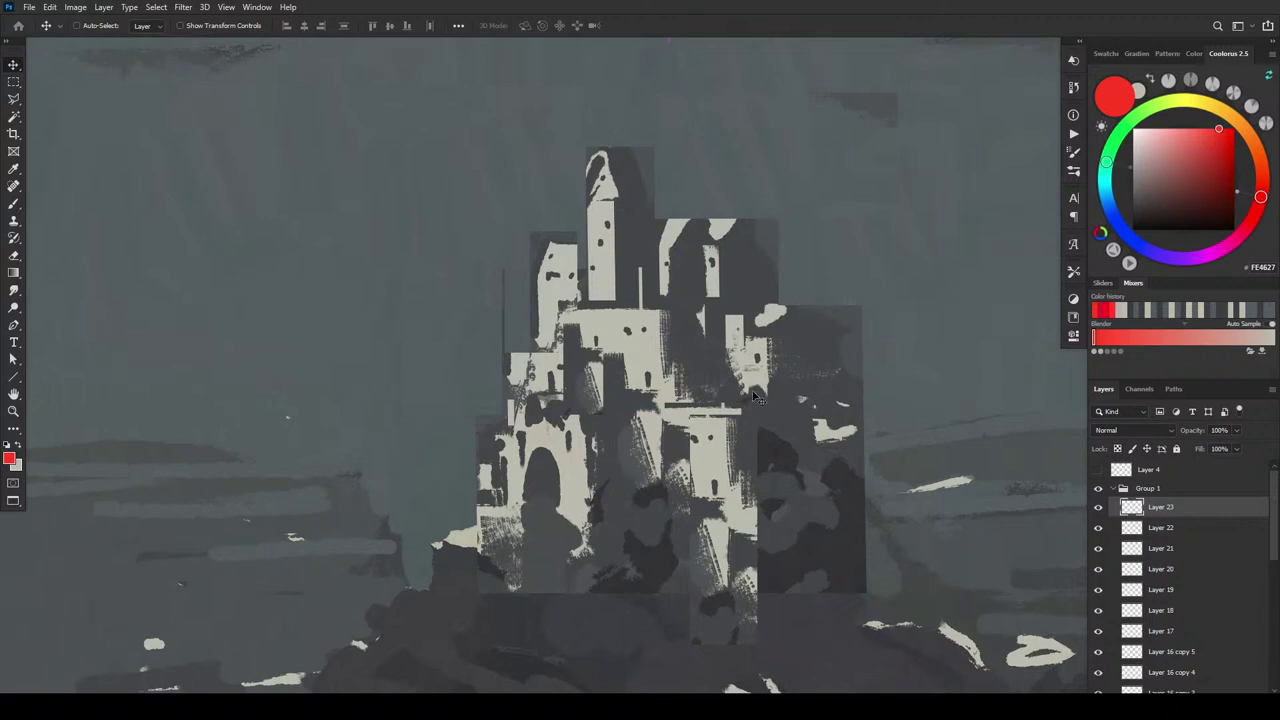
- Polygonal-lasso the sky beside the right tower top
key("m")
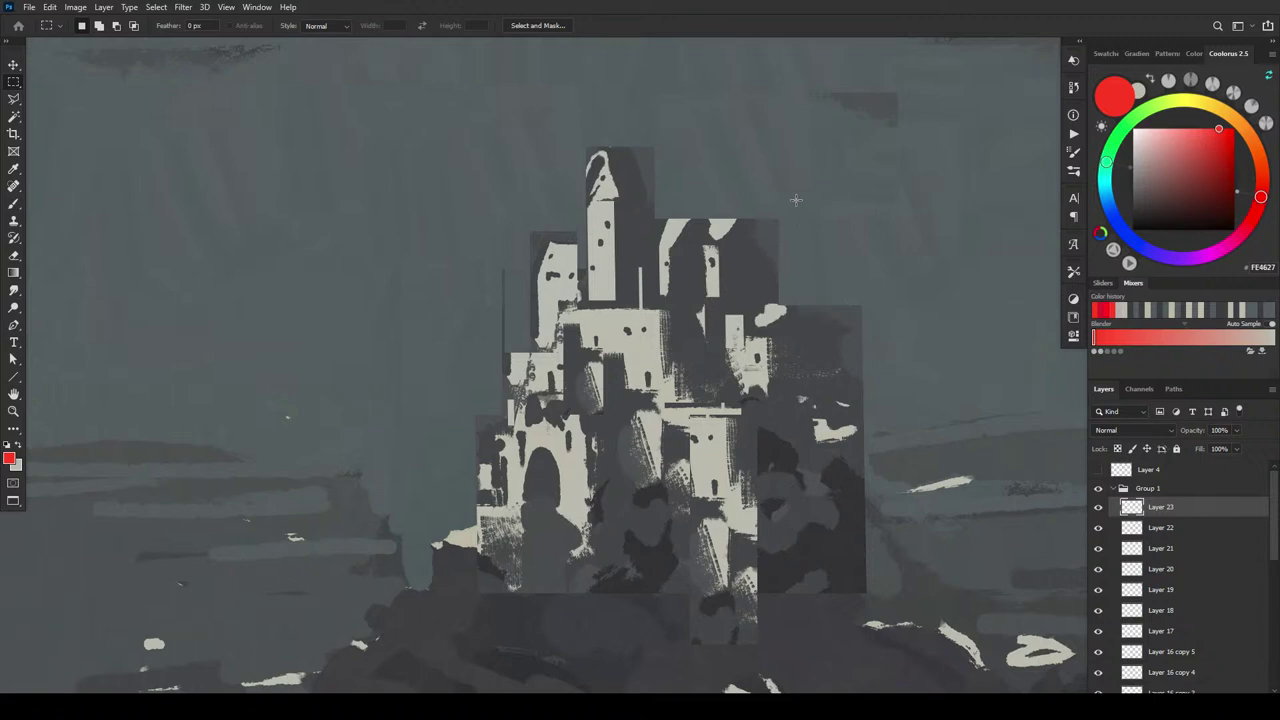
key("l")
left_click(737, 213)
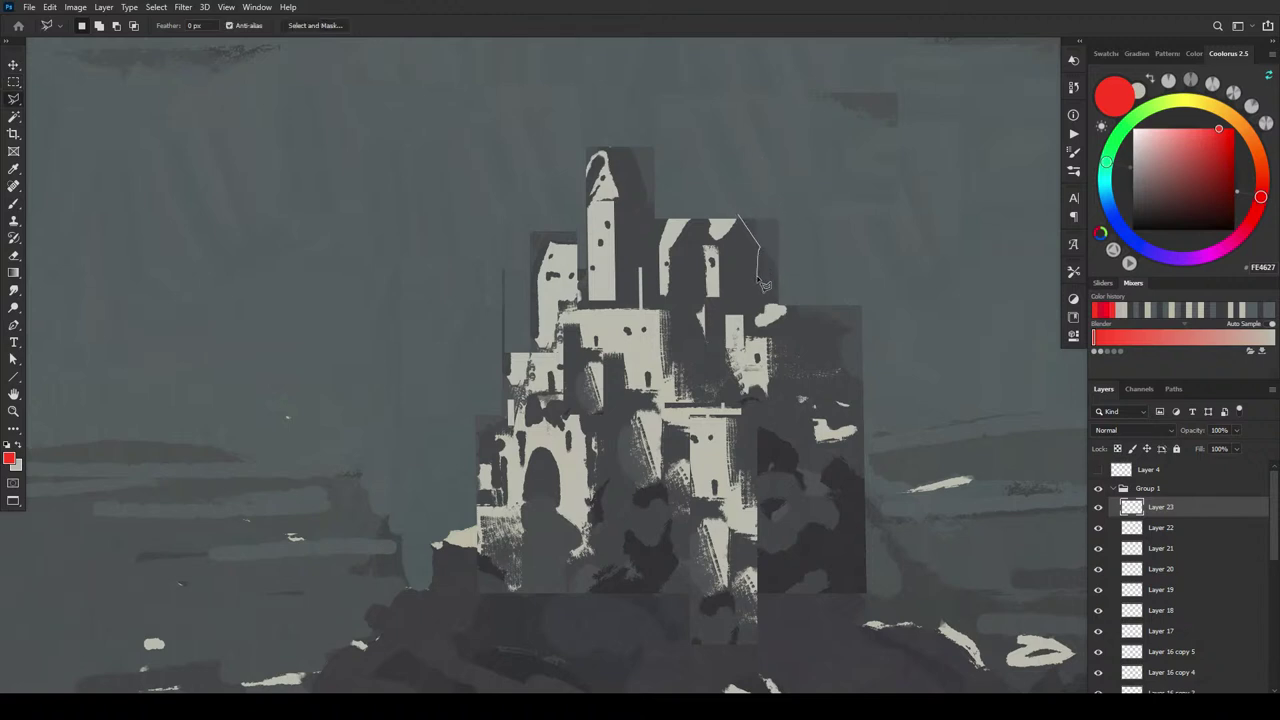
left_click(797, 266)
left_click(800, 199)
left_click(760, 195)
left_click(737, 213)
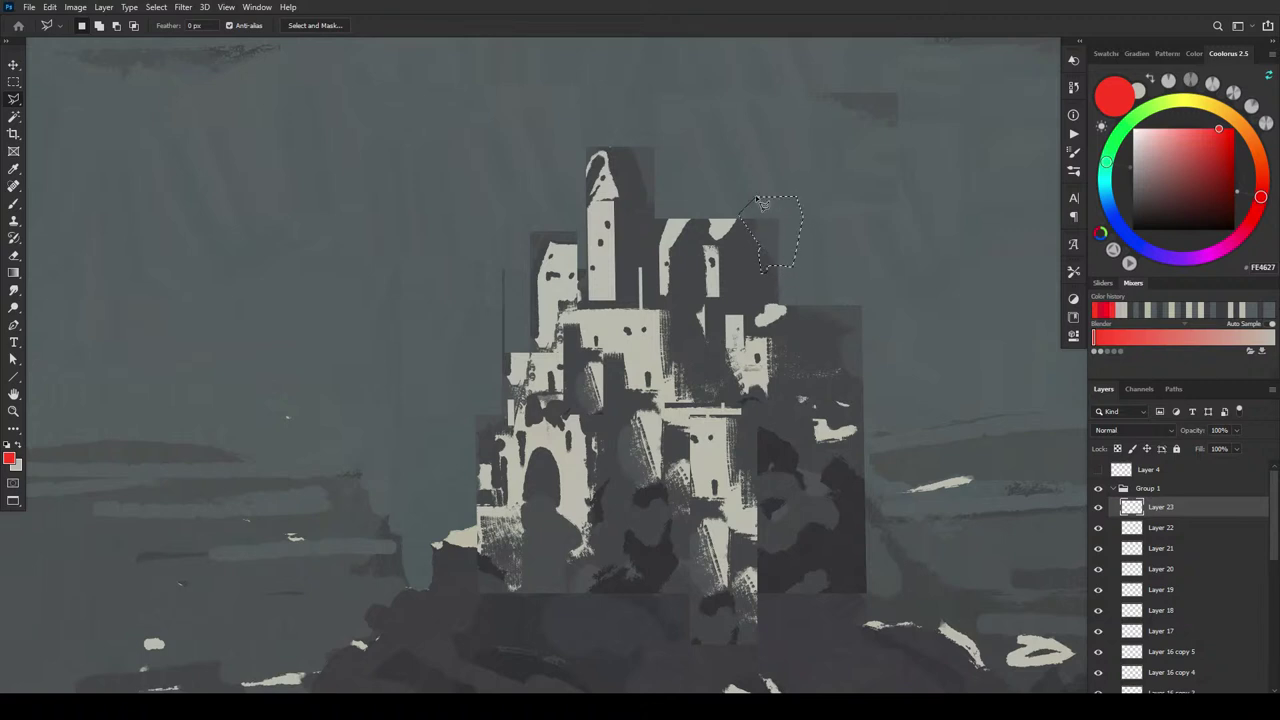
- Add the tall tower top and the sky left of the left tower, then ready Smudge with Sample All Layers
left_click(658, 216)
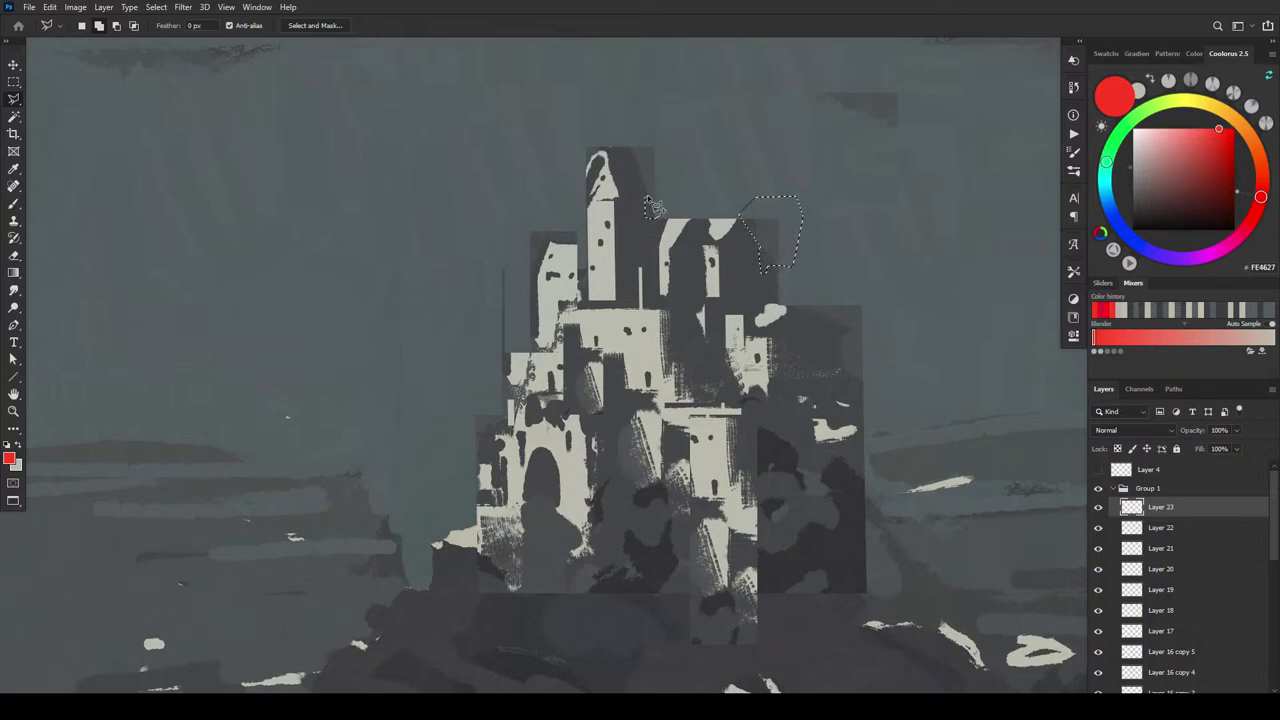
left_click(628, 149)
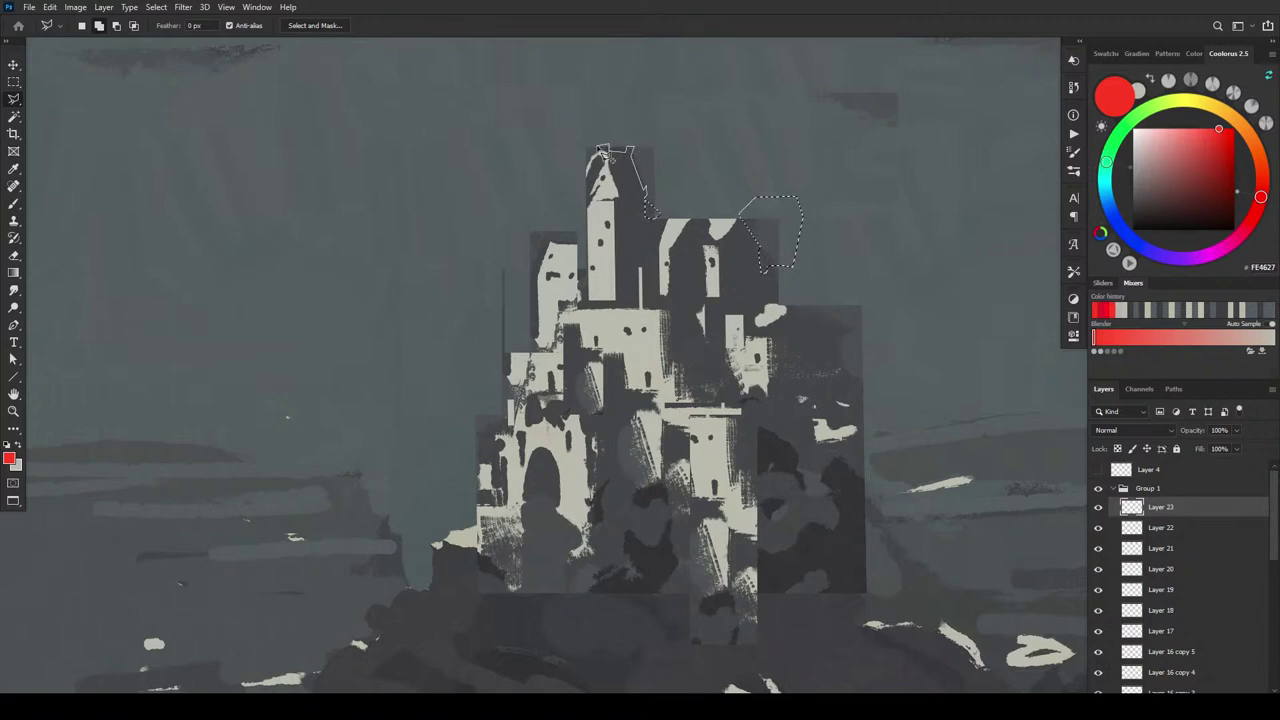
left_click(586, 178)
left_click(559, 148)
left_click(564, 125)
left_click(631, 105)
left_click(697, 128)
left_click(696, 195)
double_click(681, 209)
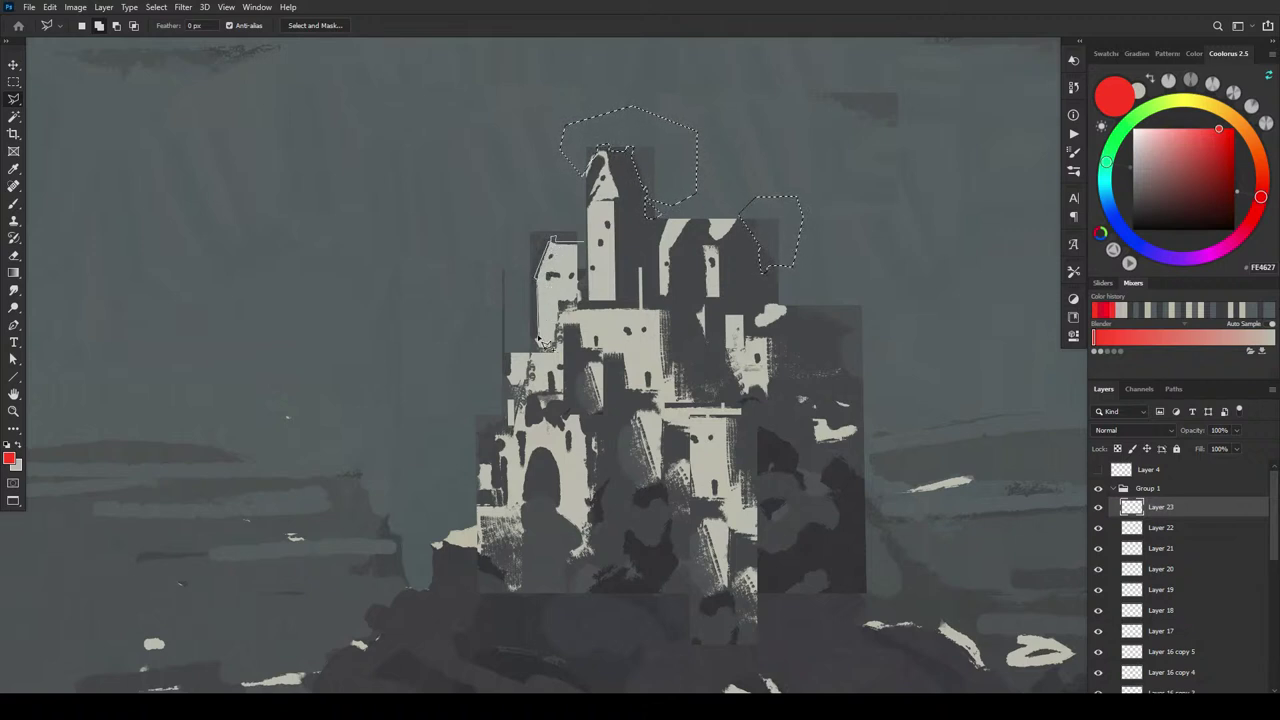
left_click(529, 336)
left_click(506, 191)
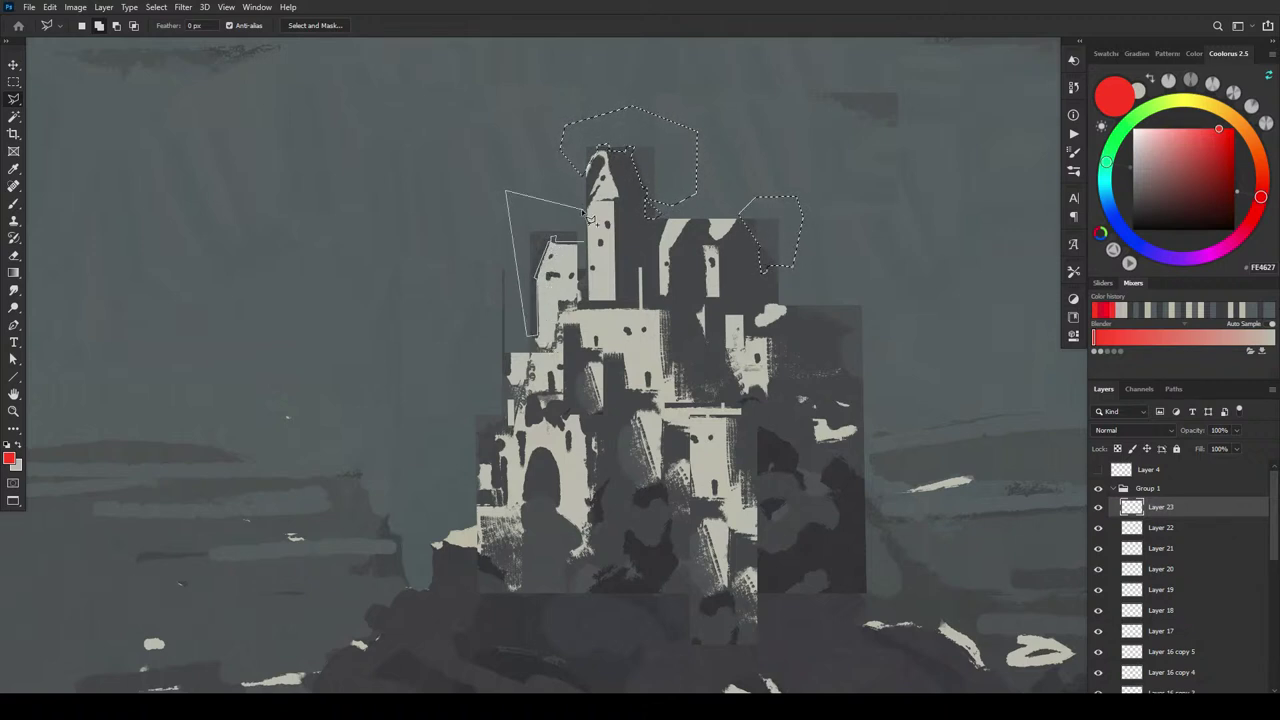
left_click(590, 218)
key("r")
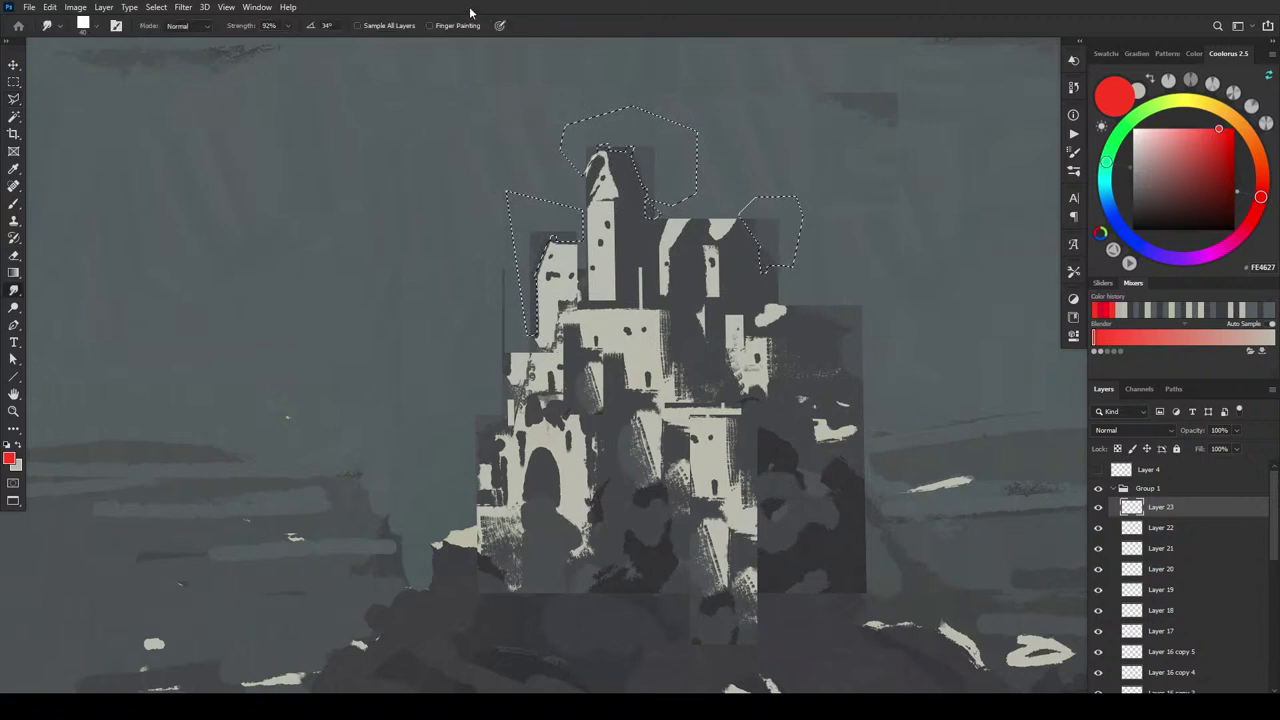
left_click(379, 26)
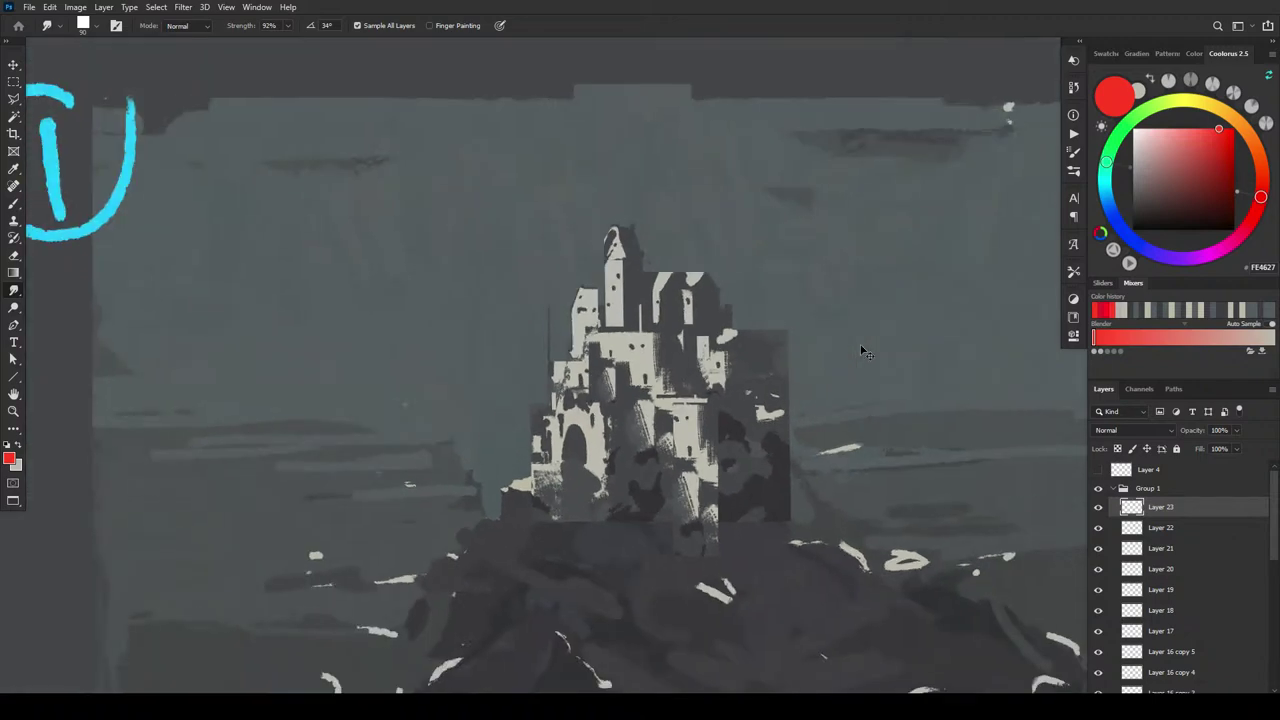
- Bring sketch 5 into view, pick the Magnetic Lasso and discard a trial tower-top outline
scroll(845, 360, "down", 8)
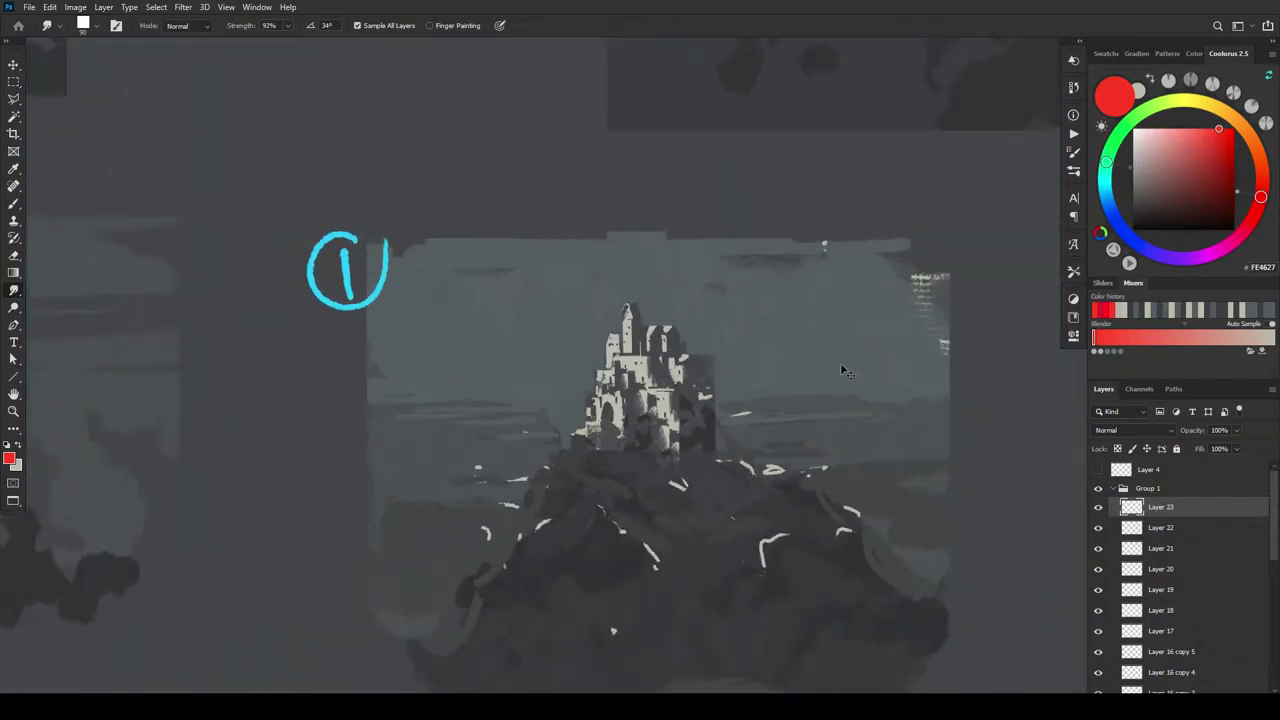
scroll(829, 378, "up", 1)
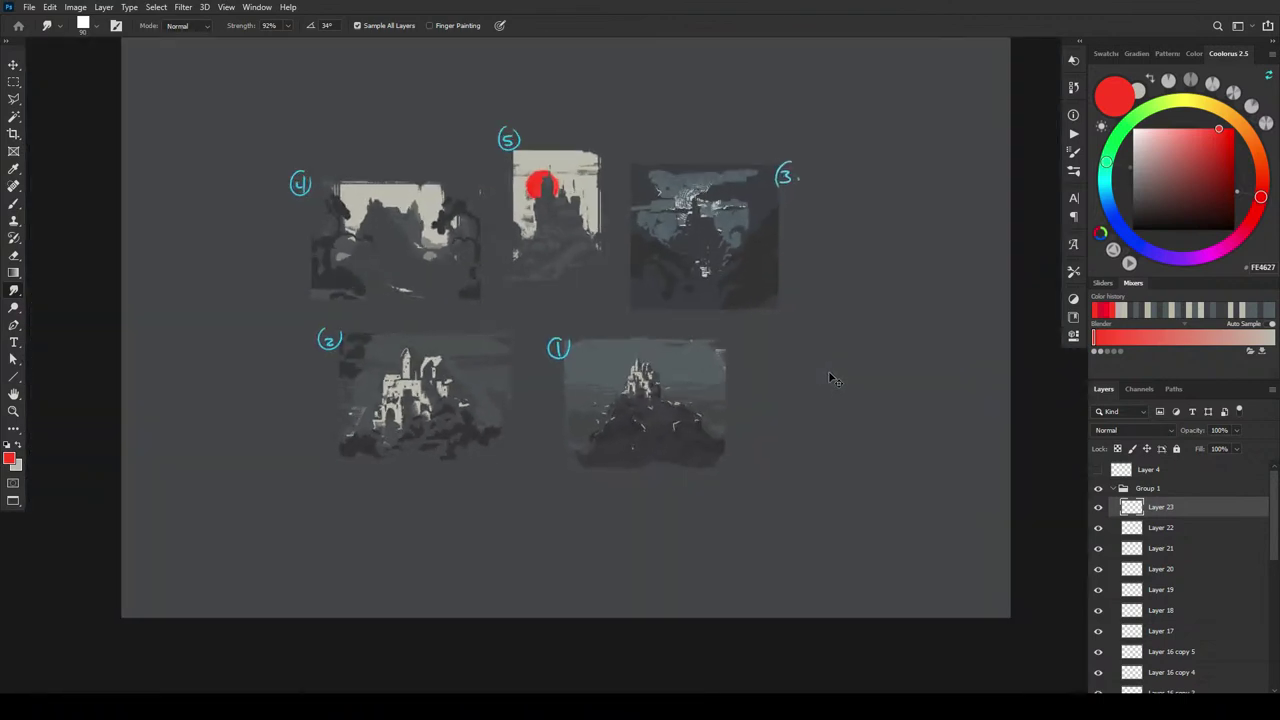
scroll(826, 380, "down", 2)
scroll(822, 382, "up", 3)
scroll(818, 385, "up", 1)
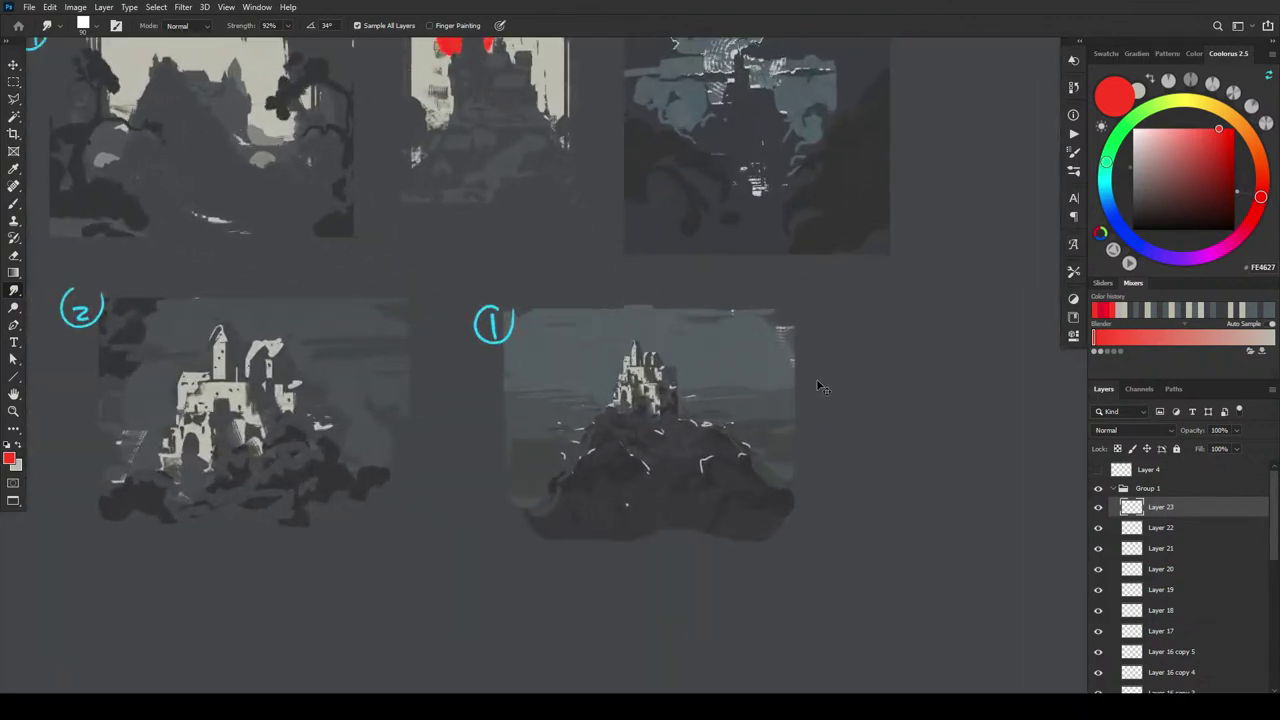
scroll(818, 385, "down", 3)
scroll(820, 388, "up", 1)
scroll(818, 385, "up", 3)
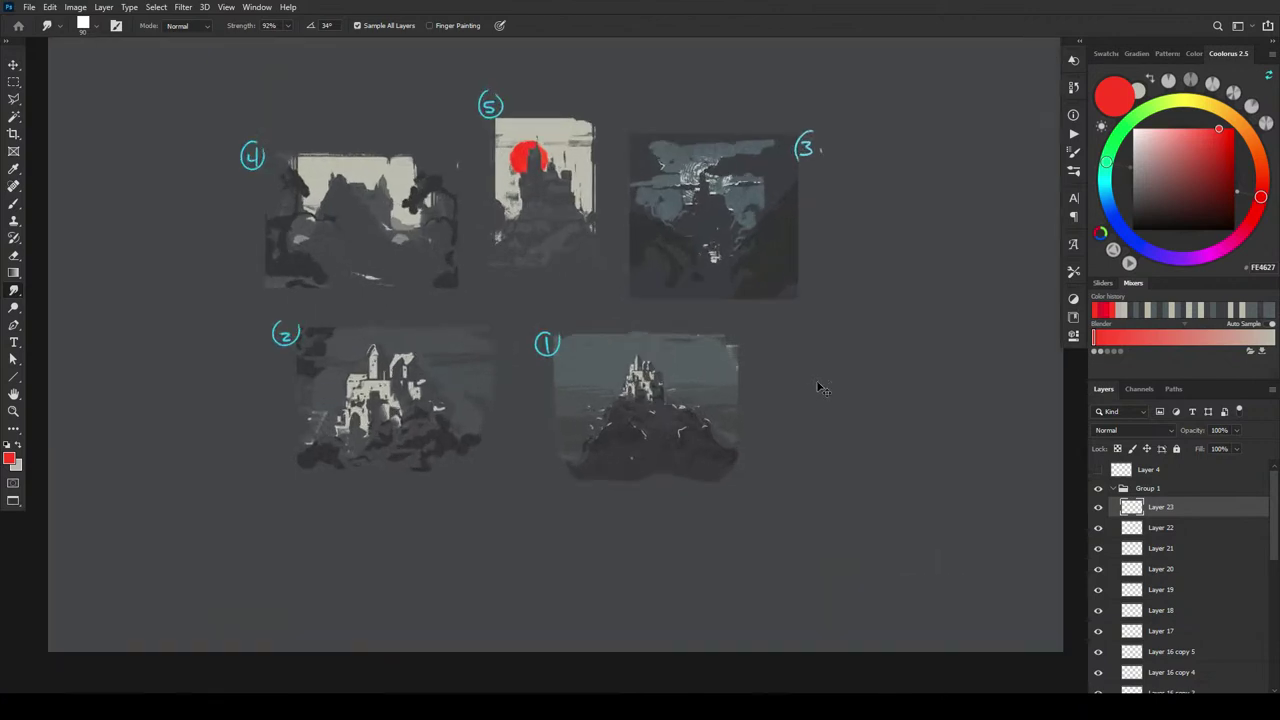
scroll(815, 382, "down", 1)
left_click_drag(666, 265, 660, 406)
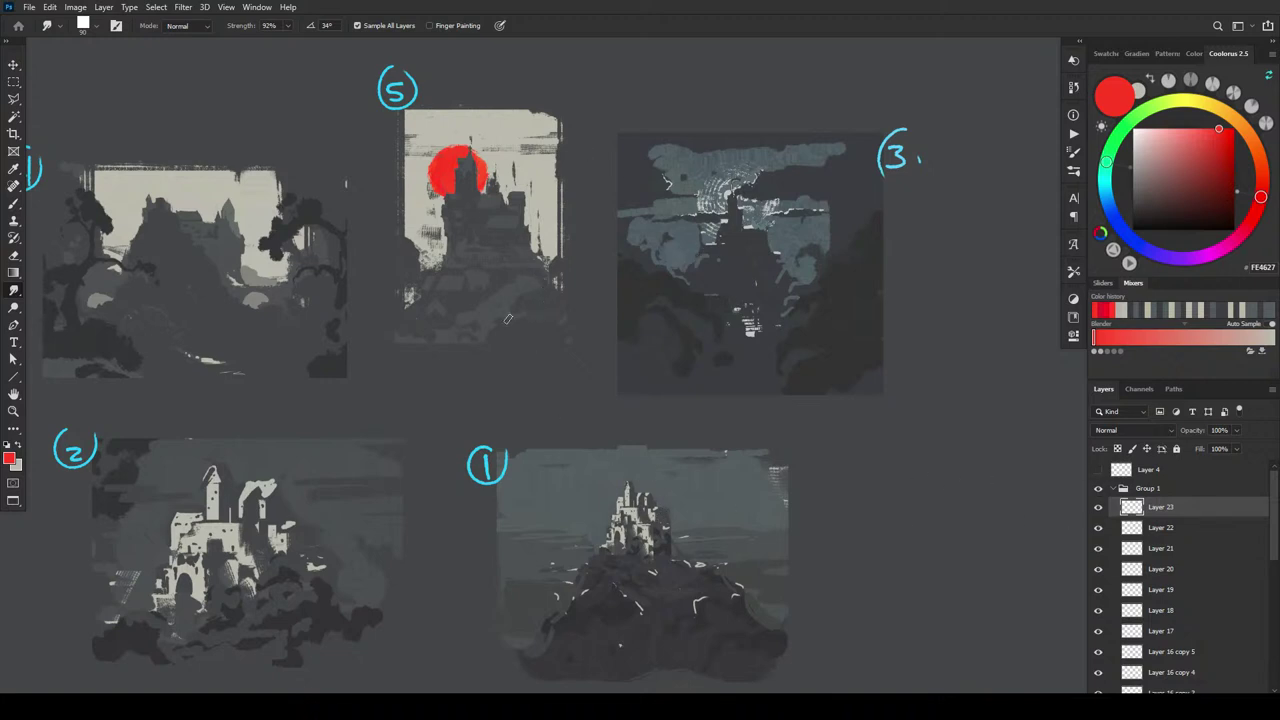
key("l")
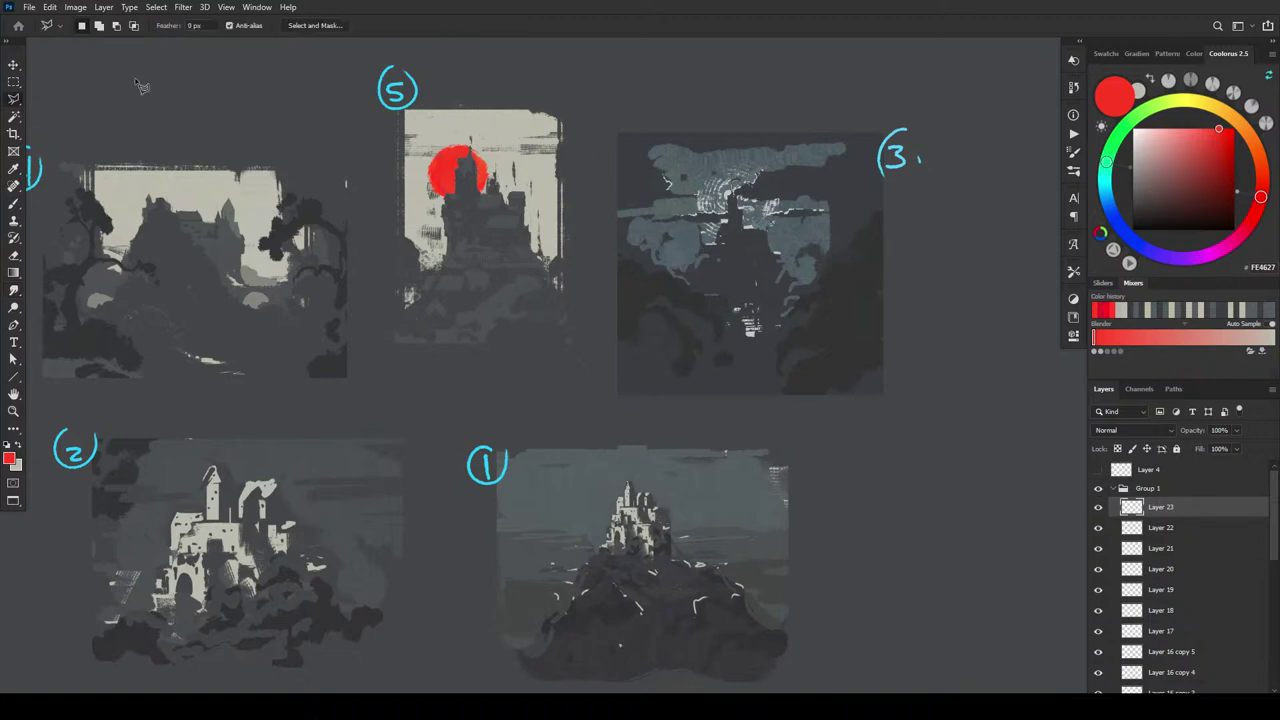
left_click(17, 120)
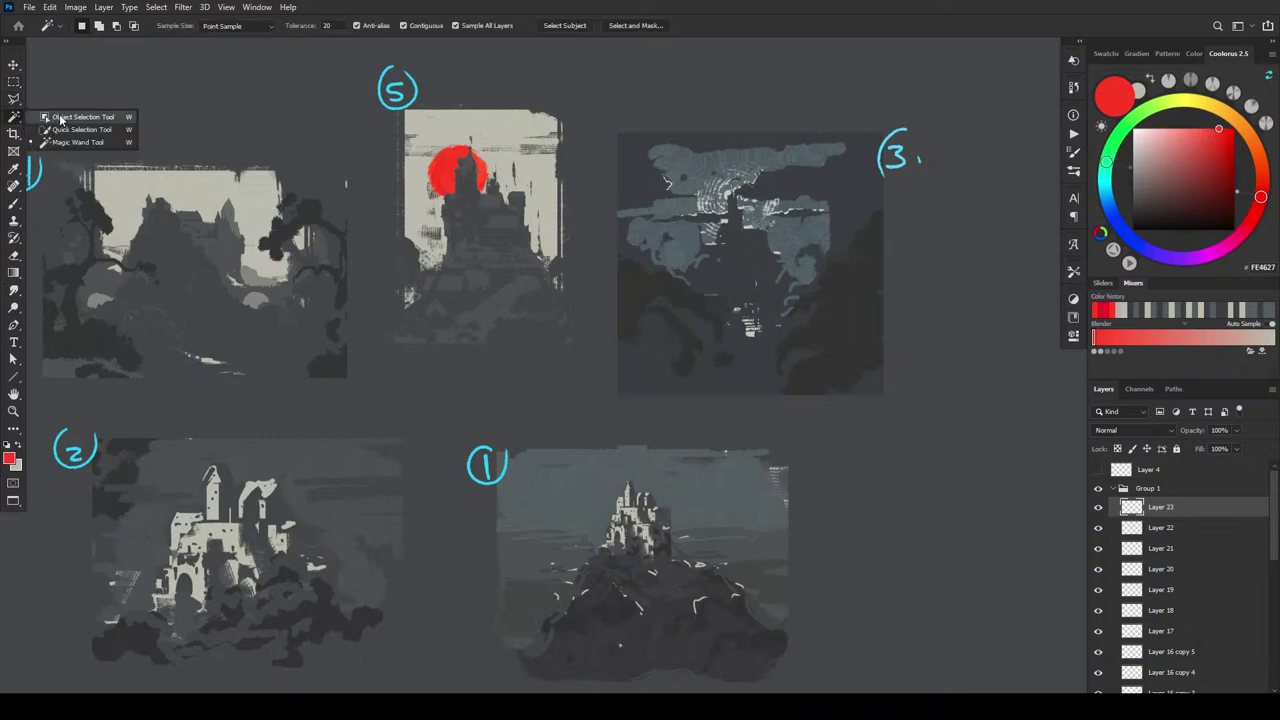
left_click(14, 99)
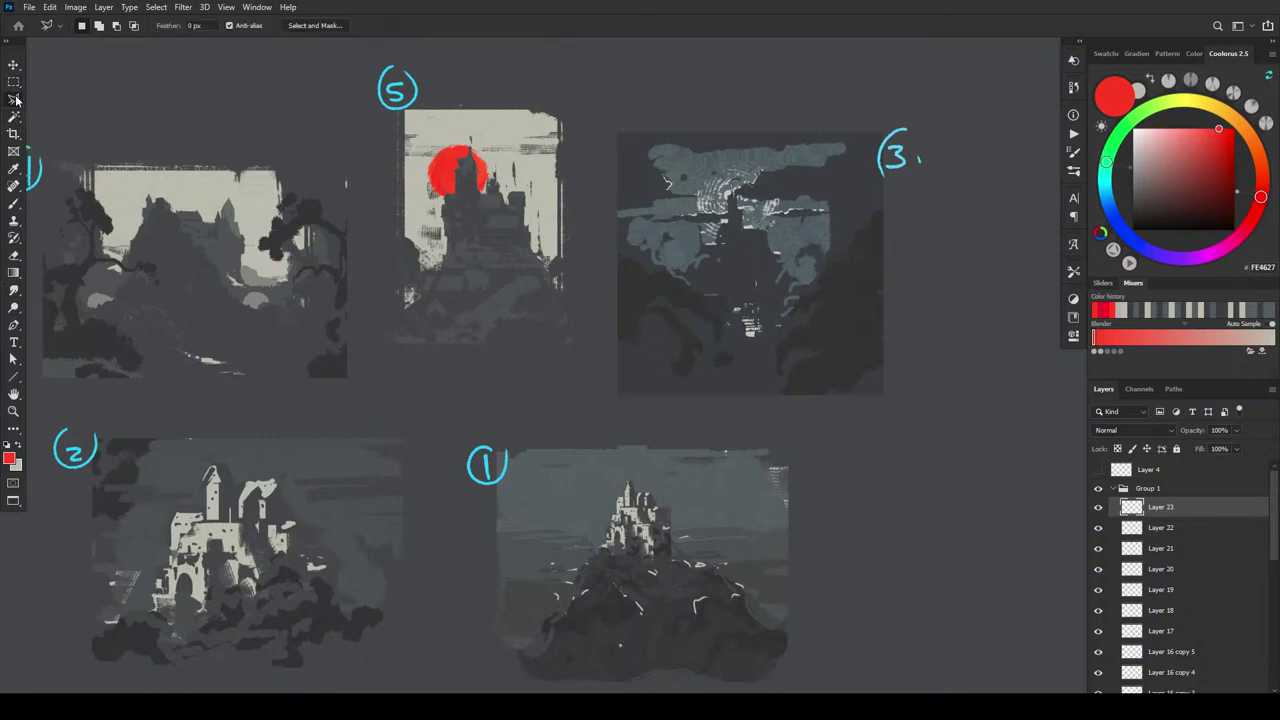
left_click(70, 125)
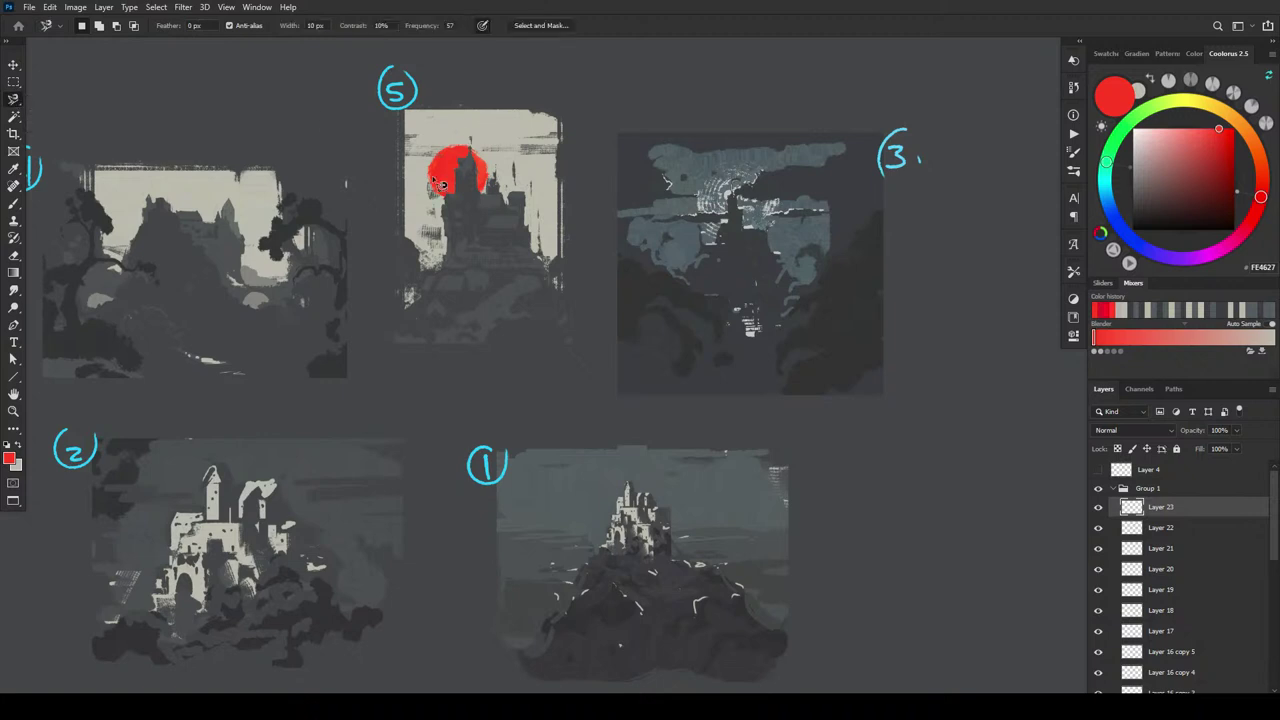
left_click(446, 266)
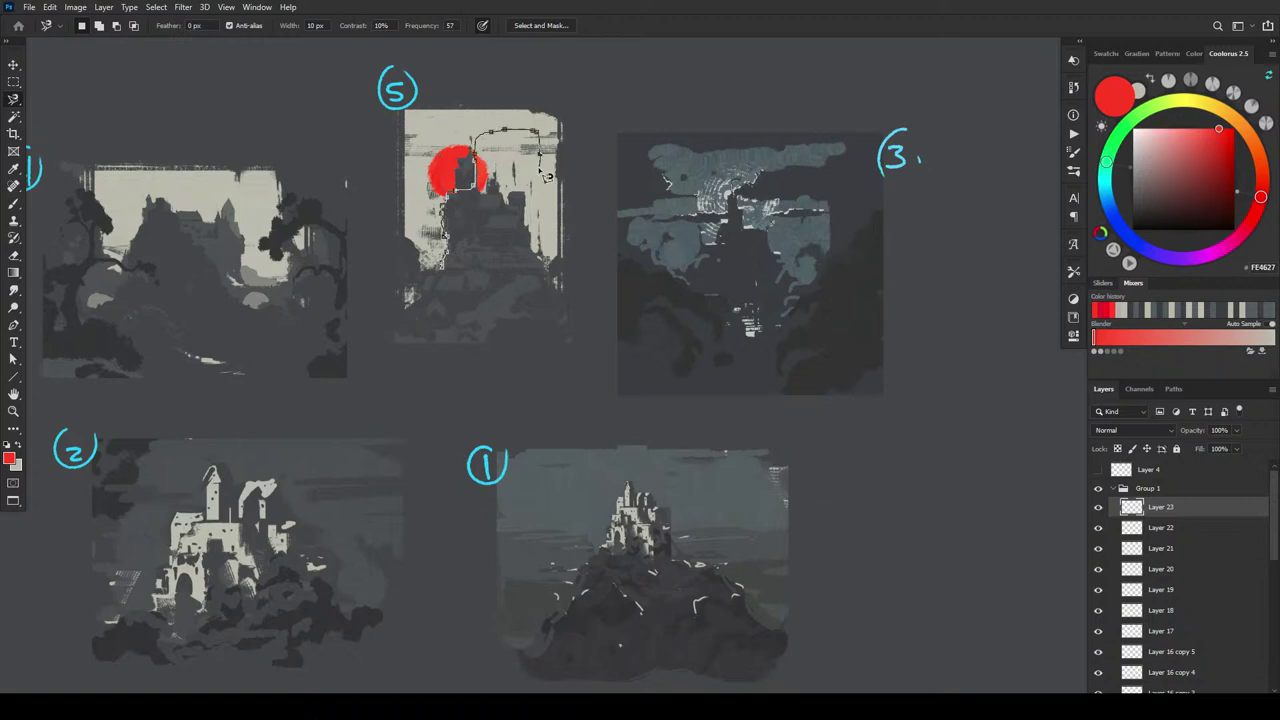
double_click(538, 248)
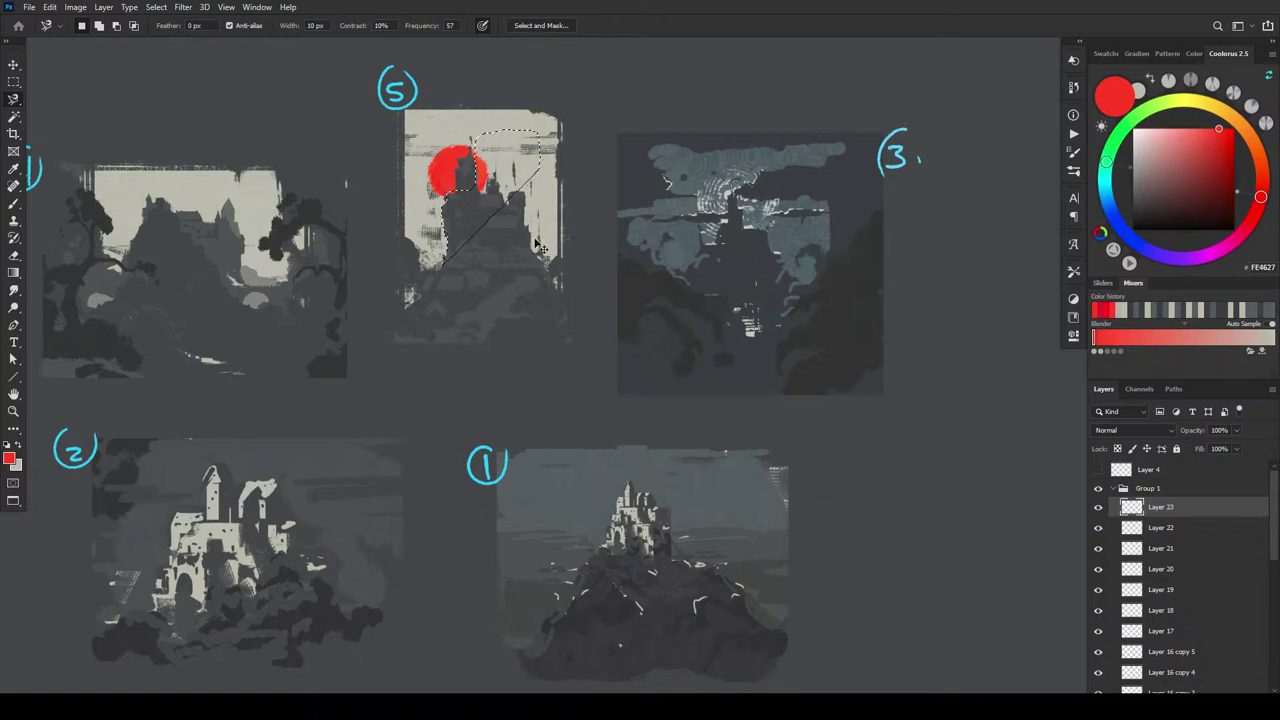
key("ctrl+d")
- Merge Layer 15 with the chosen layers and check layer visibility to select Layer 5
scroll(1272, 527, "down", 5)
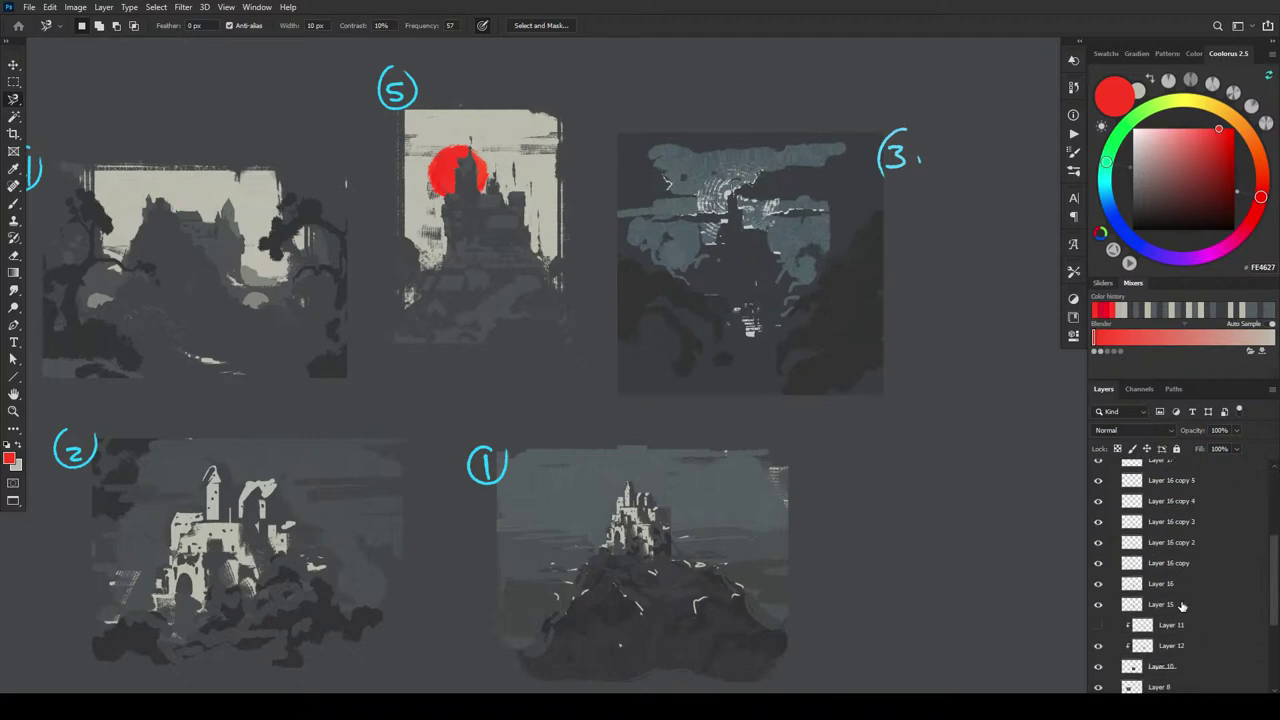
right_click(1187, 603)
left_click(1133, 427)
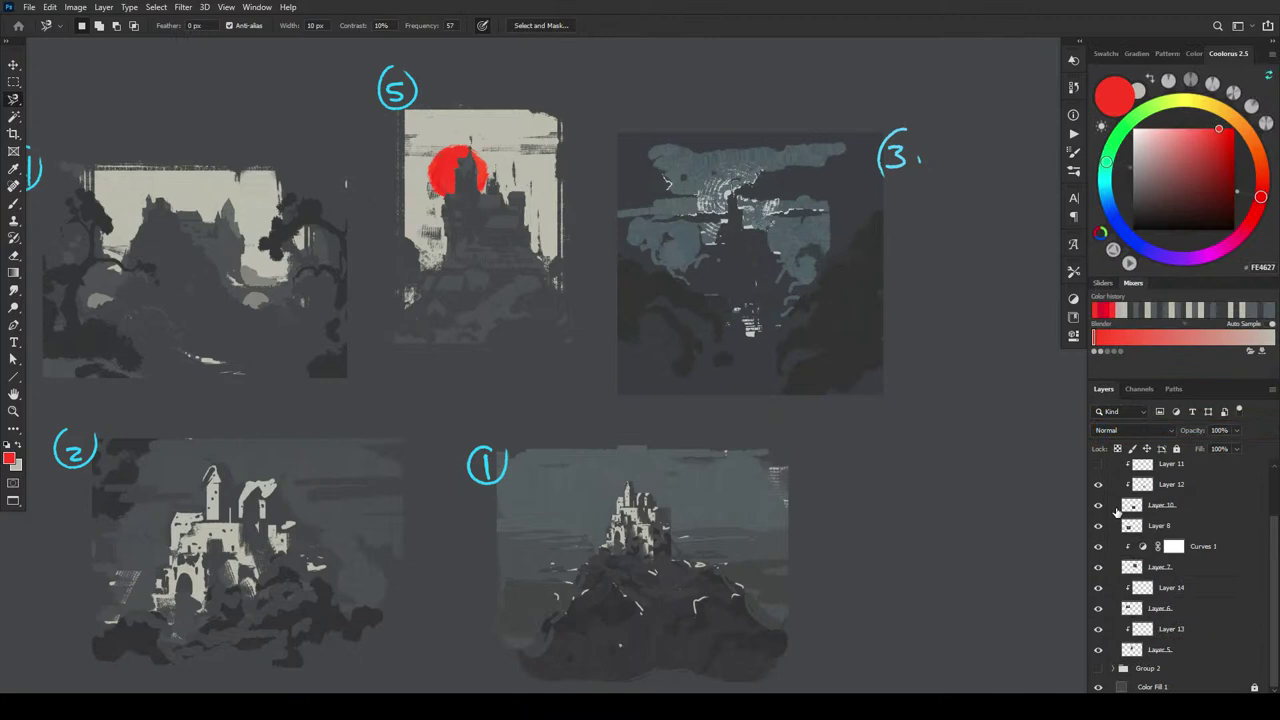
scroll(1272, 523, "up", 2)
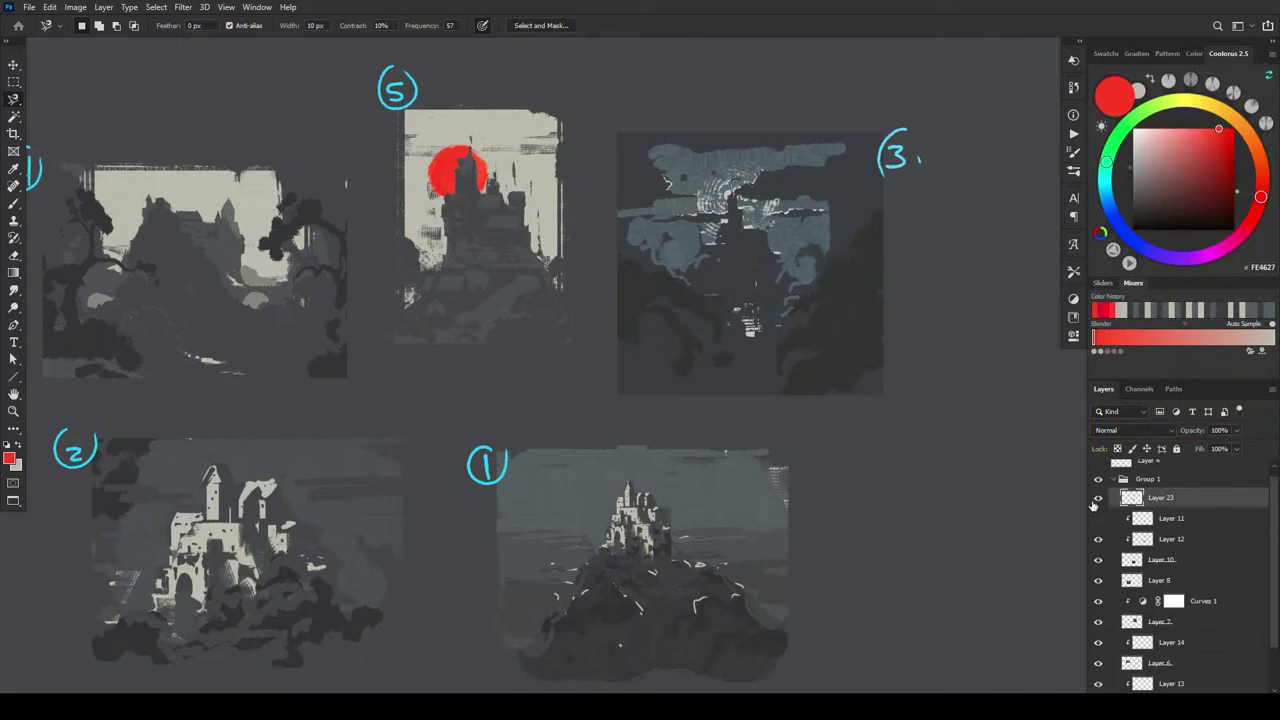
left_click(1099, 498)
left_click(1099, 498)
left_click(1099, 560)
left_click(1099, 560)
left_click(1099, 622)
left_click(1099, 622)
scroll(1268, 595, "down", 2)
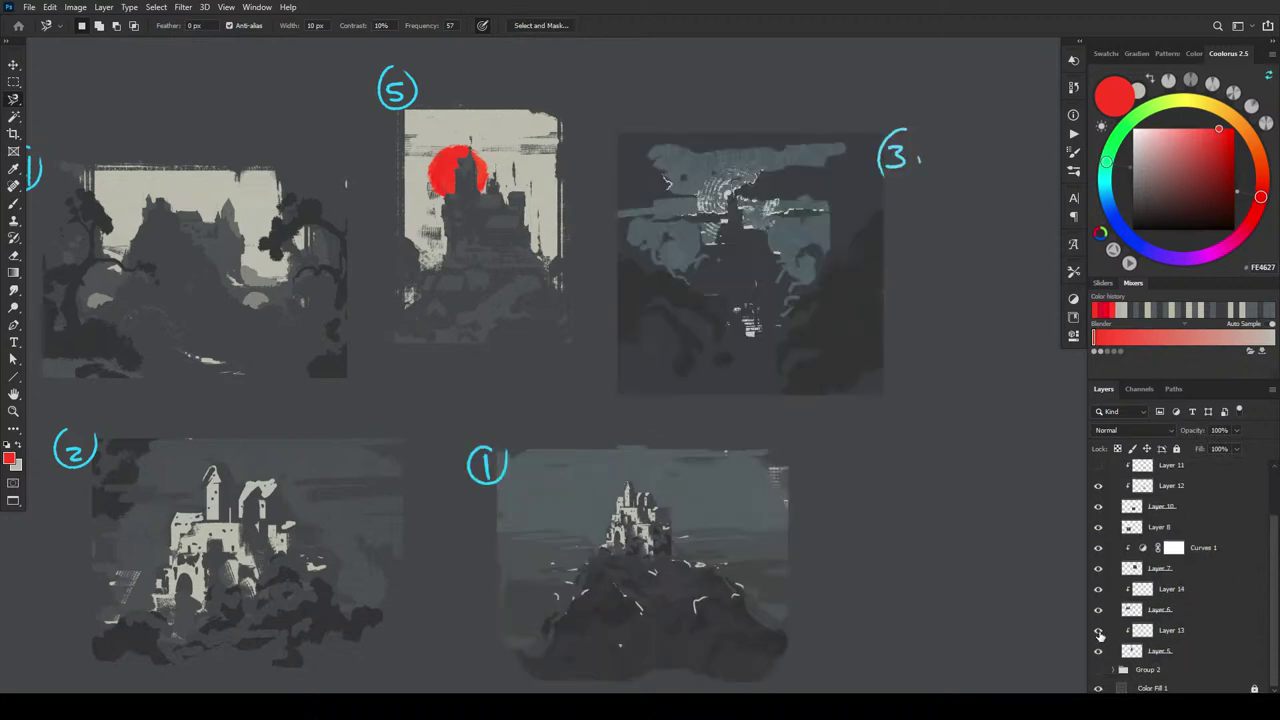
left_click(1099, 651)
left_click(1099, 651)
left_click(1134, 651)
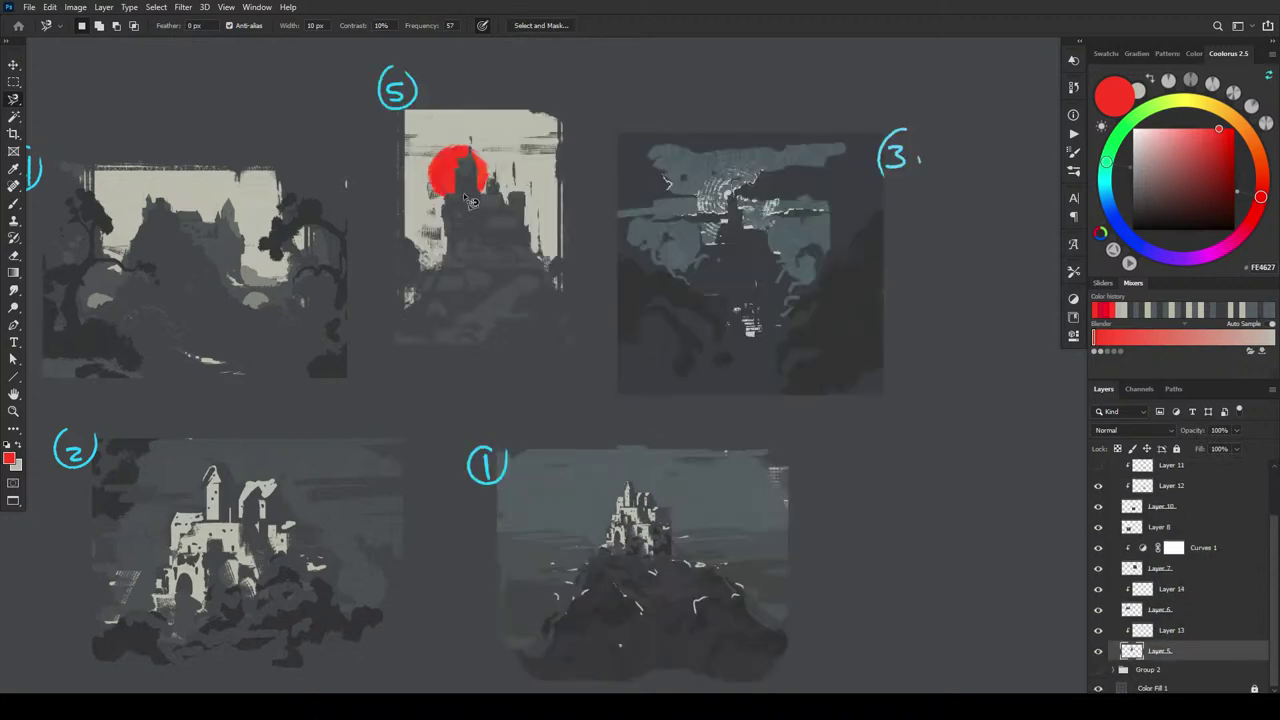
- Trace the castle spire and rock edges of sketch 5 with the Magnetic Lasso
mouse_move(422, 302)
left_mouse_down()
mouse_move(422, 272)
mouse_move(453, 249)
left_mouse_up()
left_click_drag(456, 200, 463, 190)
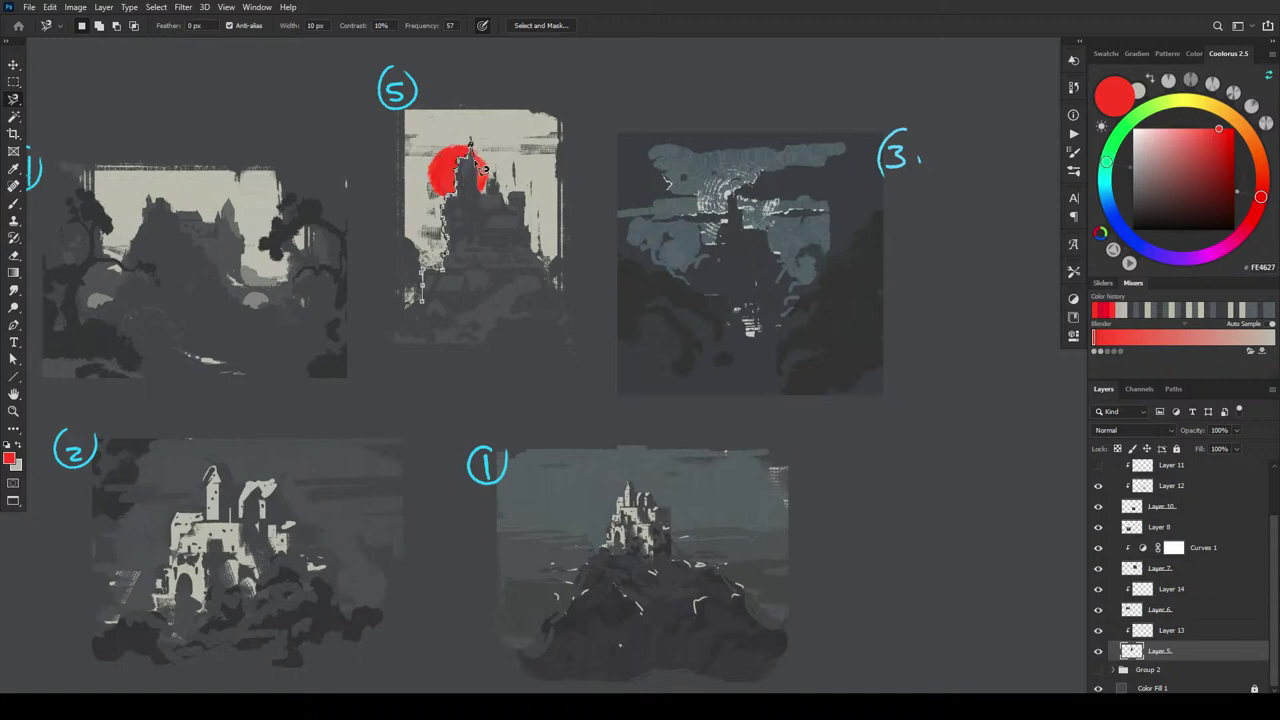
mouse_move(484, 170)
left_mouse_down()
mouse_move(489, 202)
mouse_move(495, 186)
left_mouse_up()
mouse_move(518, 210)
left_mouse_down()
mouse_move(576, 304)
mouse_move(581, 347)
mouse_move(507, 356)
mouse_move(395, 343)
mouse_move(395, 320)
mouse_move(422, 300)
left_mouse_up()
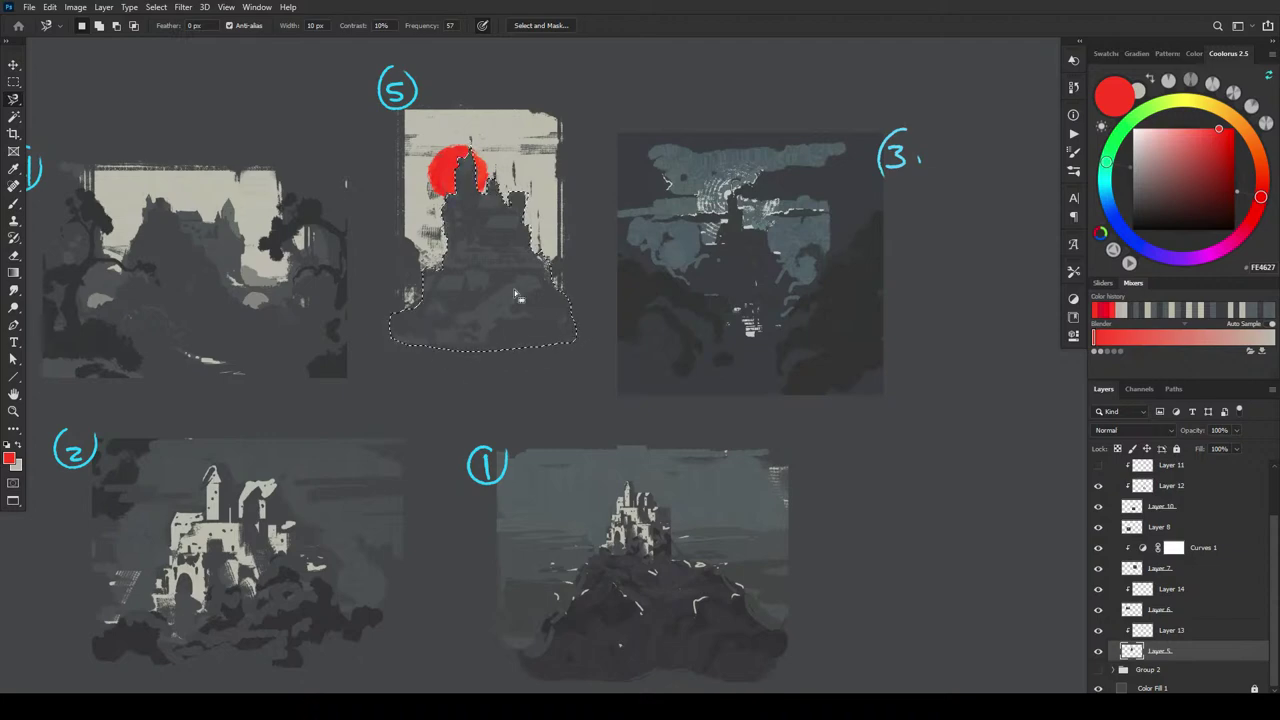
- Tidy the selection's left edge around sketch 5's castle and copy it to a new layer
key("ctrl+plus")
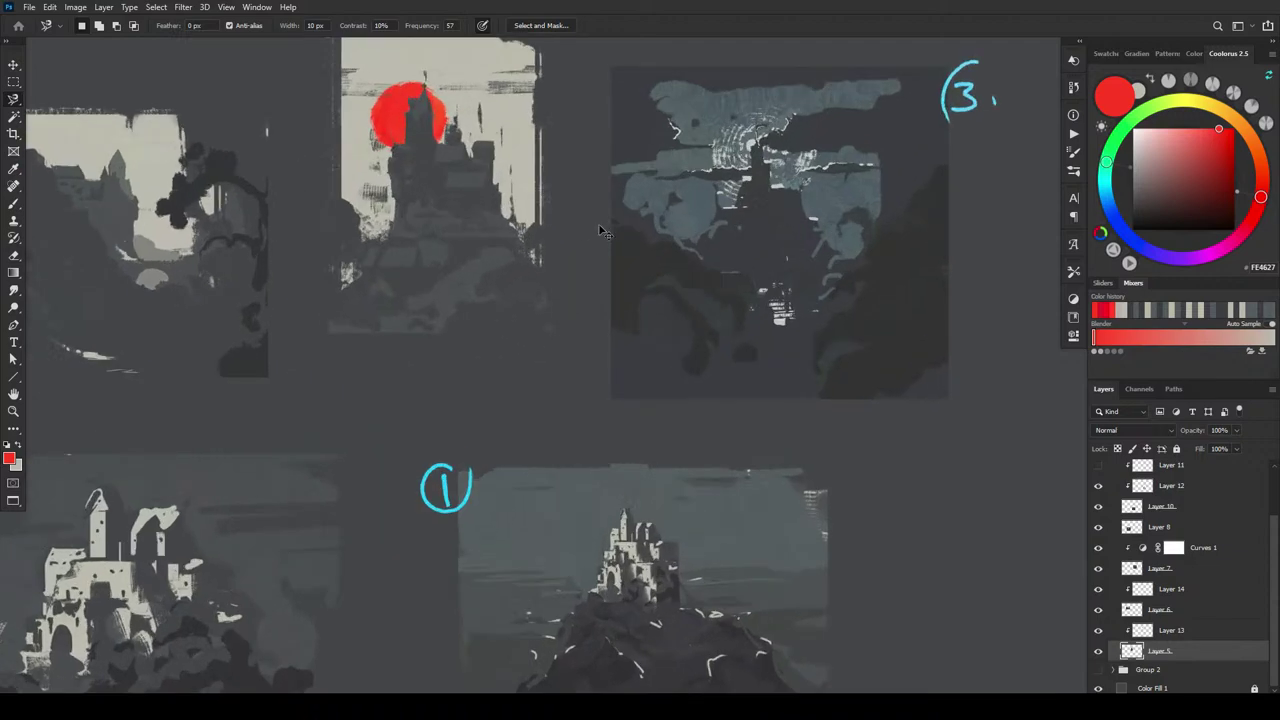
key("ctrl+plus")
key("ctrl+plus")
scroll(449, 194, "up", 5)
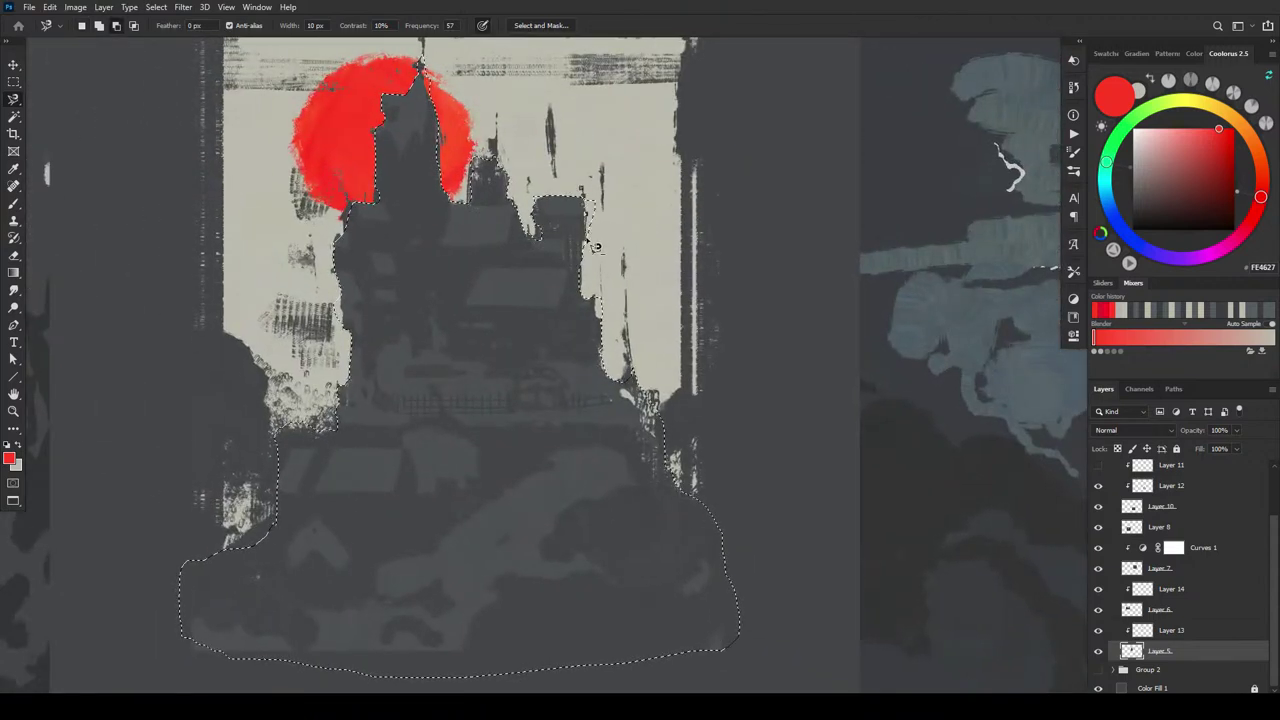
left_click(337, 313, "alt")
double_click(310, 312)
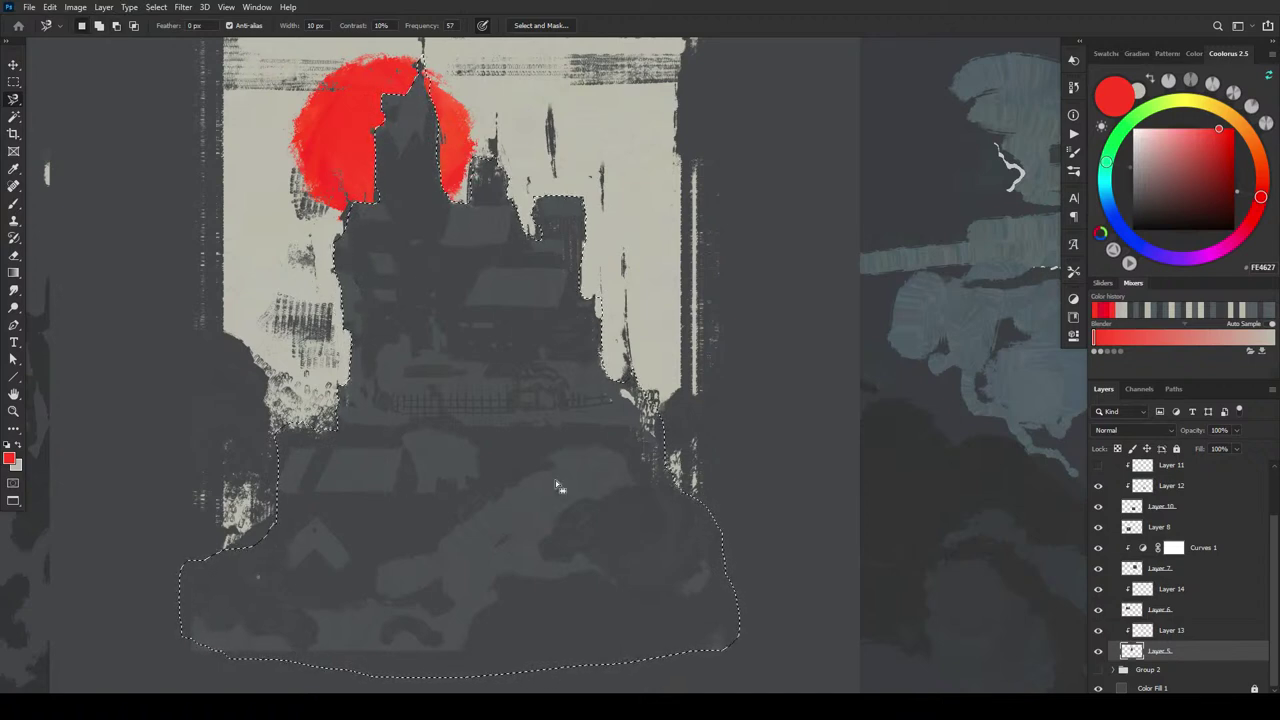
scroll(1277, 557, "up", 1)
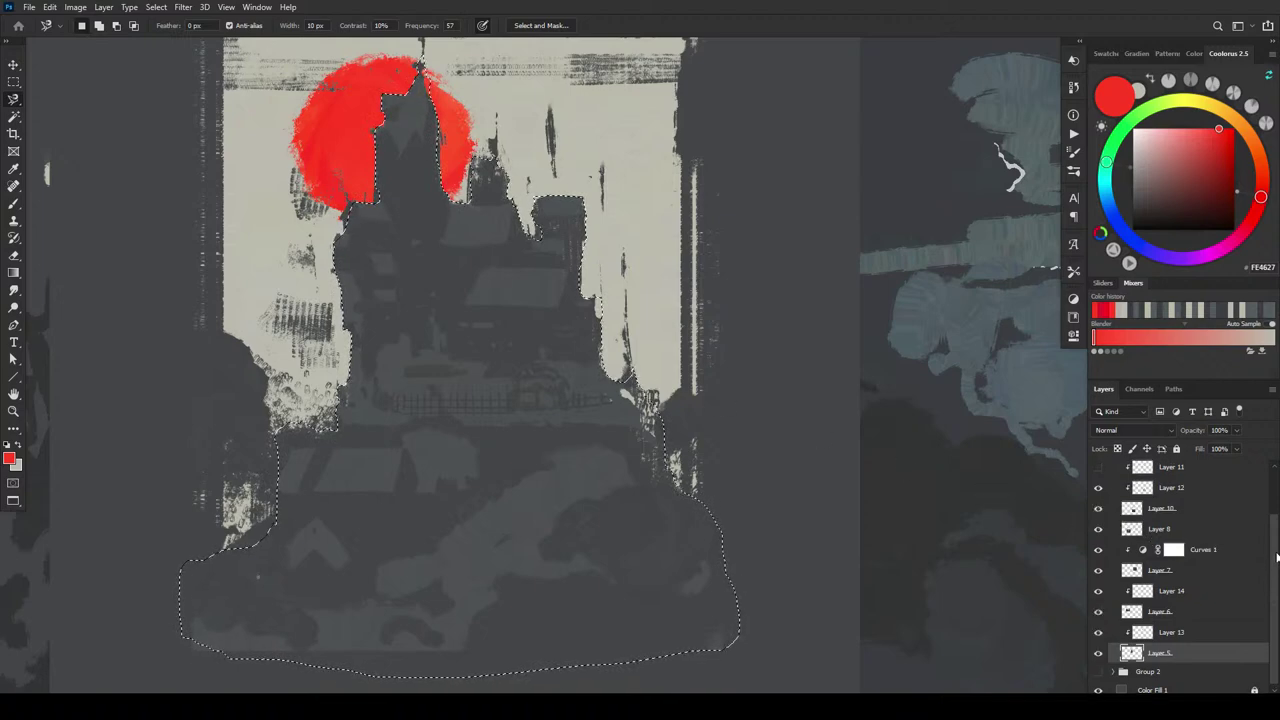
scroll(1277, 557, "up", 2)
left_click(1168, 510)
key("ctrl+d")
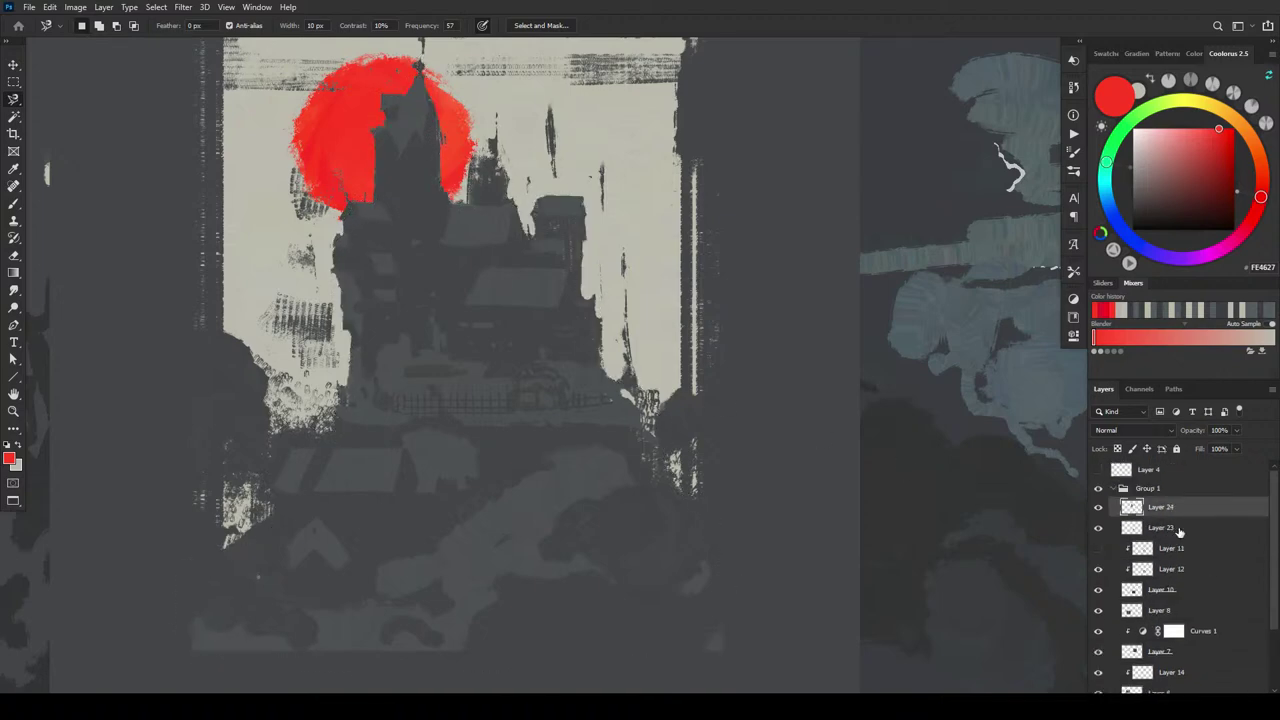
- Move the copied castle silhouette down onto sketch 1
scroll(698, 370, "down", 6)
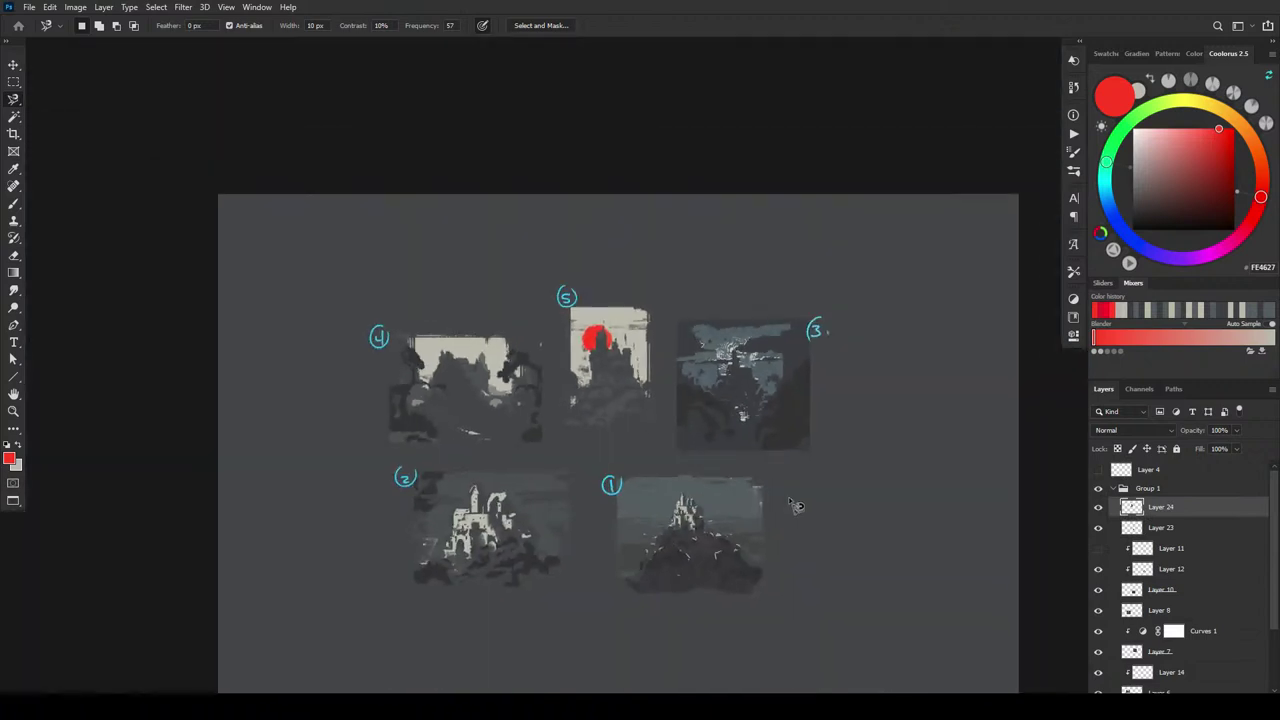
left_click_drag(698, 370, 569, 295)
scroll(569, 295, "up", 5)
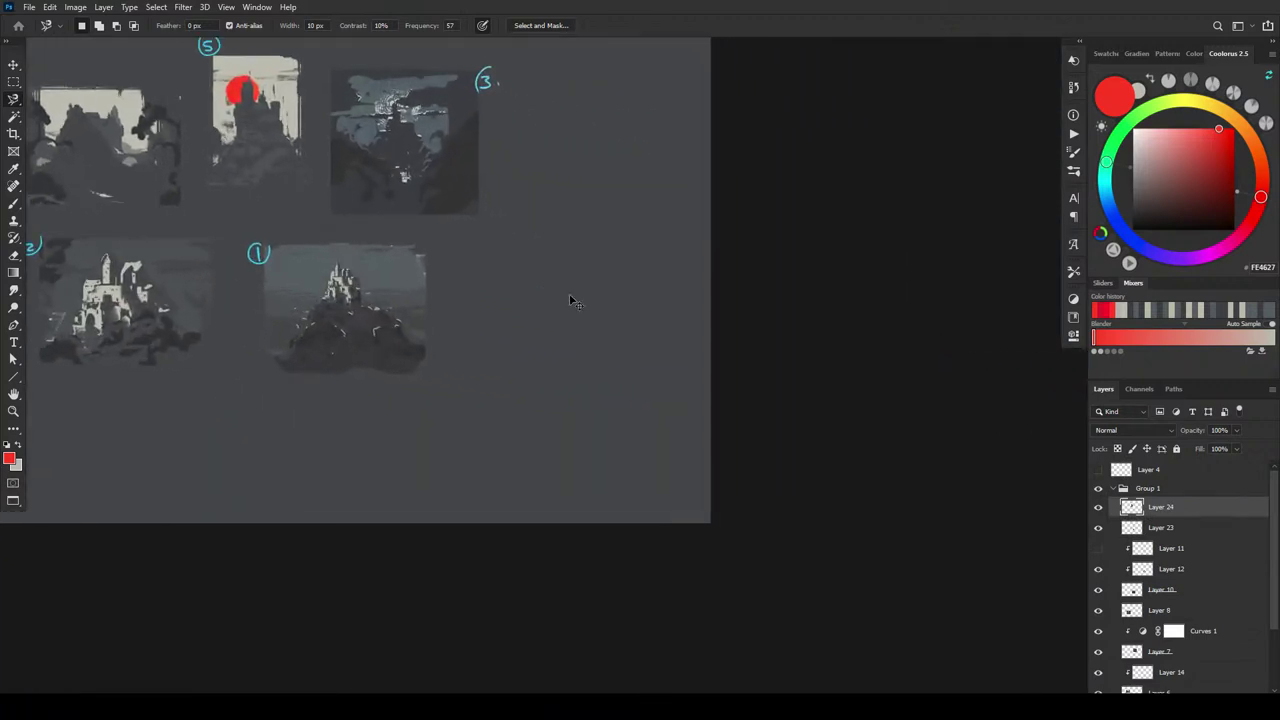
key("ctrl+0")
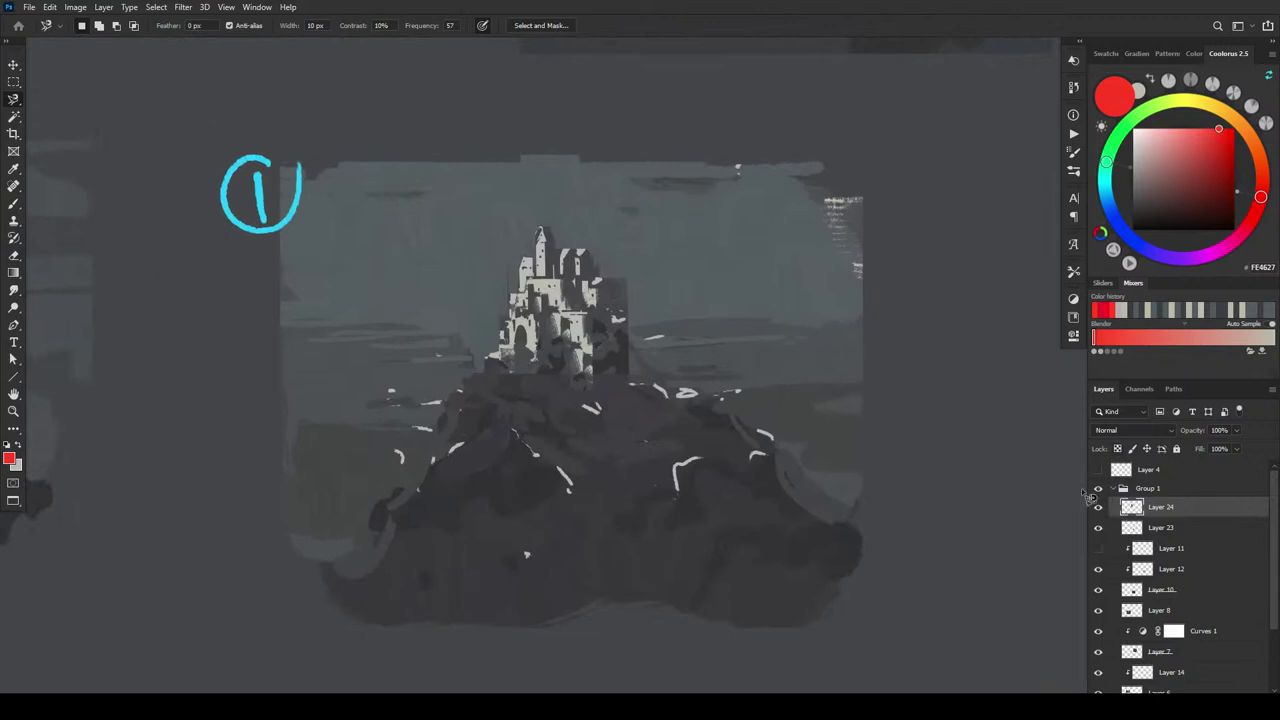
key("v")
mouse_move(565, 288)
left_mouse_down()
mouse_move(763, 537)
mouse_move(668, 437)
mouse_move(651, 467)
mouse_move(638, 452)
left_mouse_up()
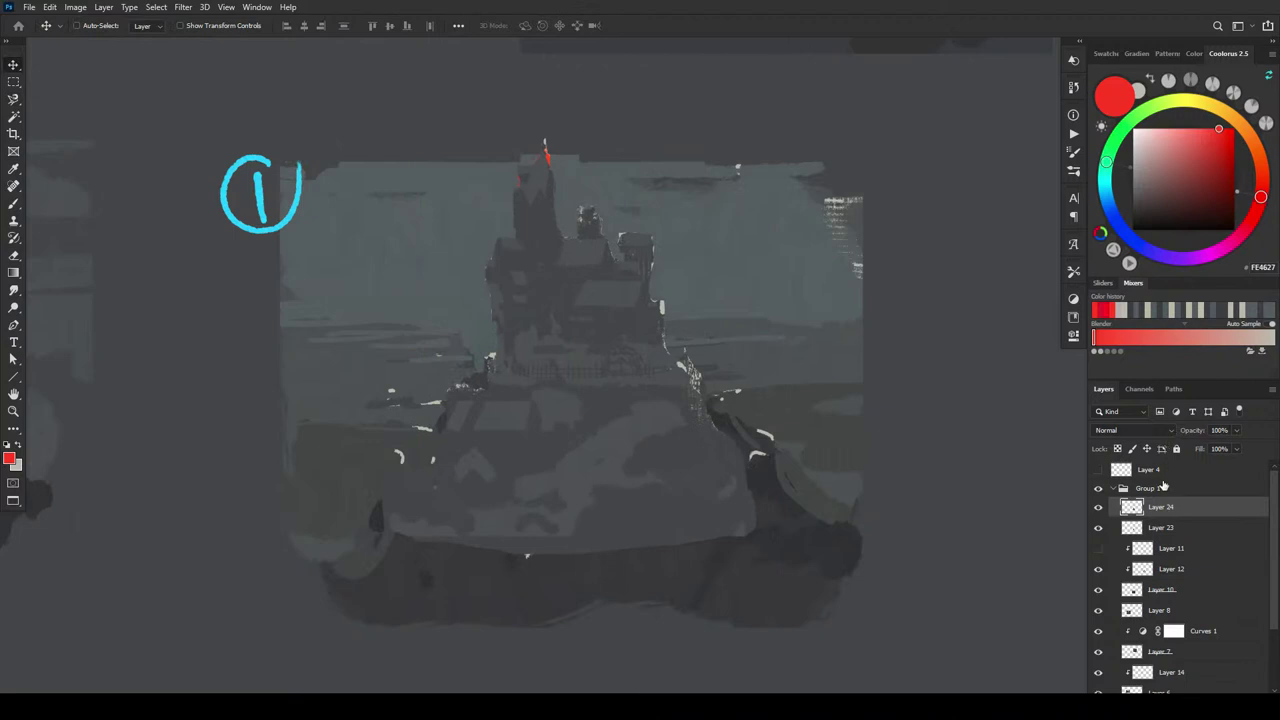
- Scale the castle copy to about 49%, position it on sketch 1's rock and commit
key("ctrl+t")
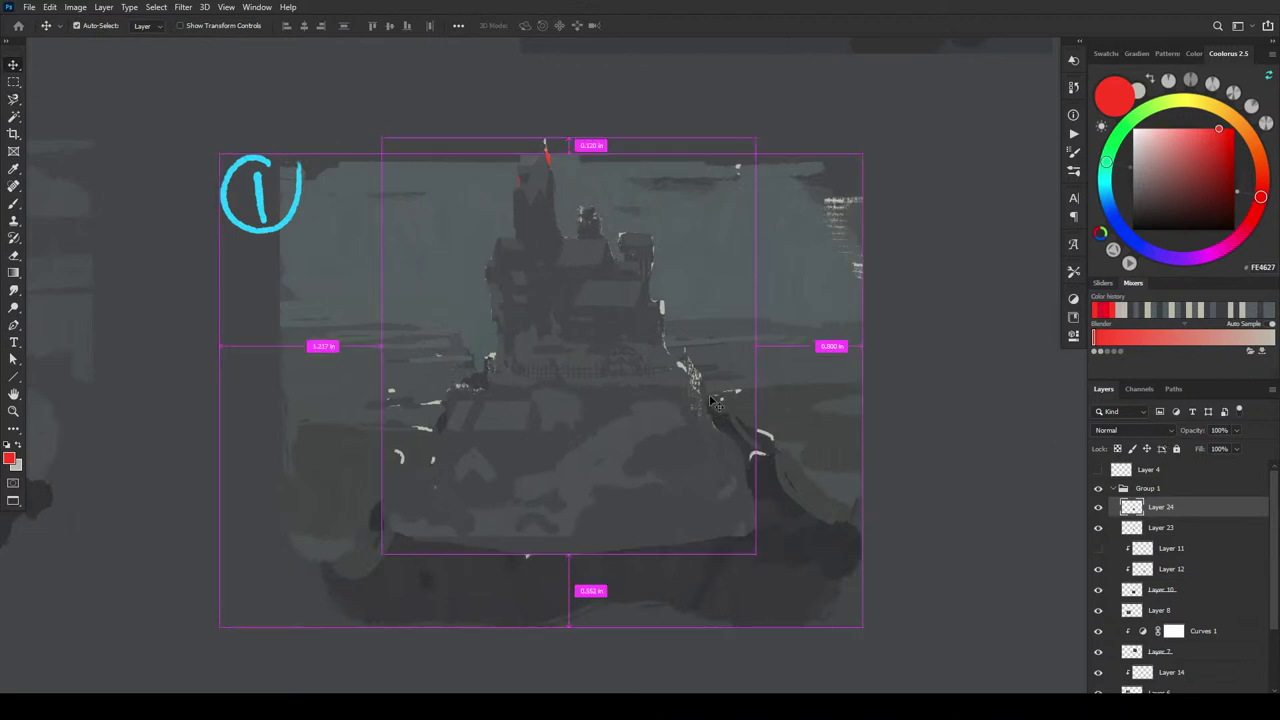
left_click_drag(757, 135, 563, 343)
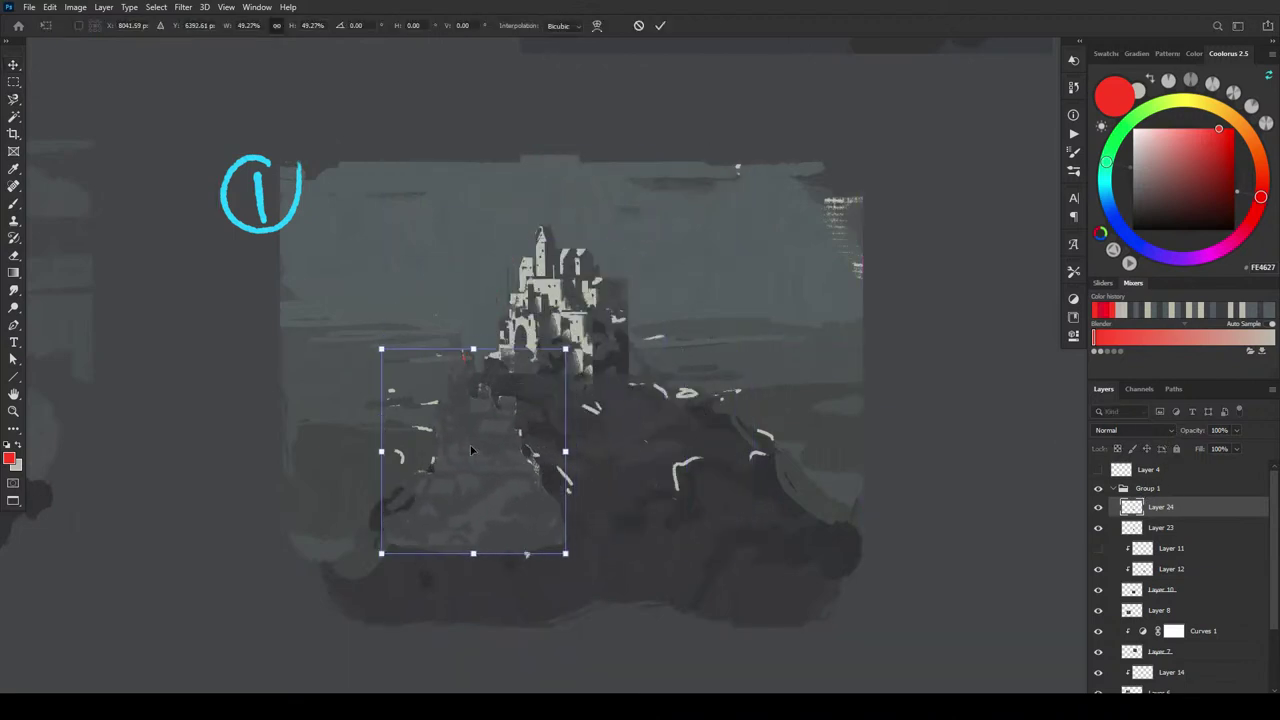
left_click_drag(465, 452, 555, 313)
left_click_drag(598, 265, 592, 262)
left_click_drag(598, 334, 608, 342)
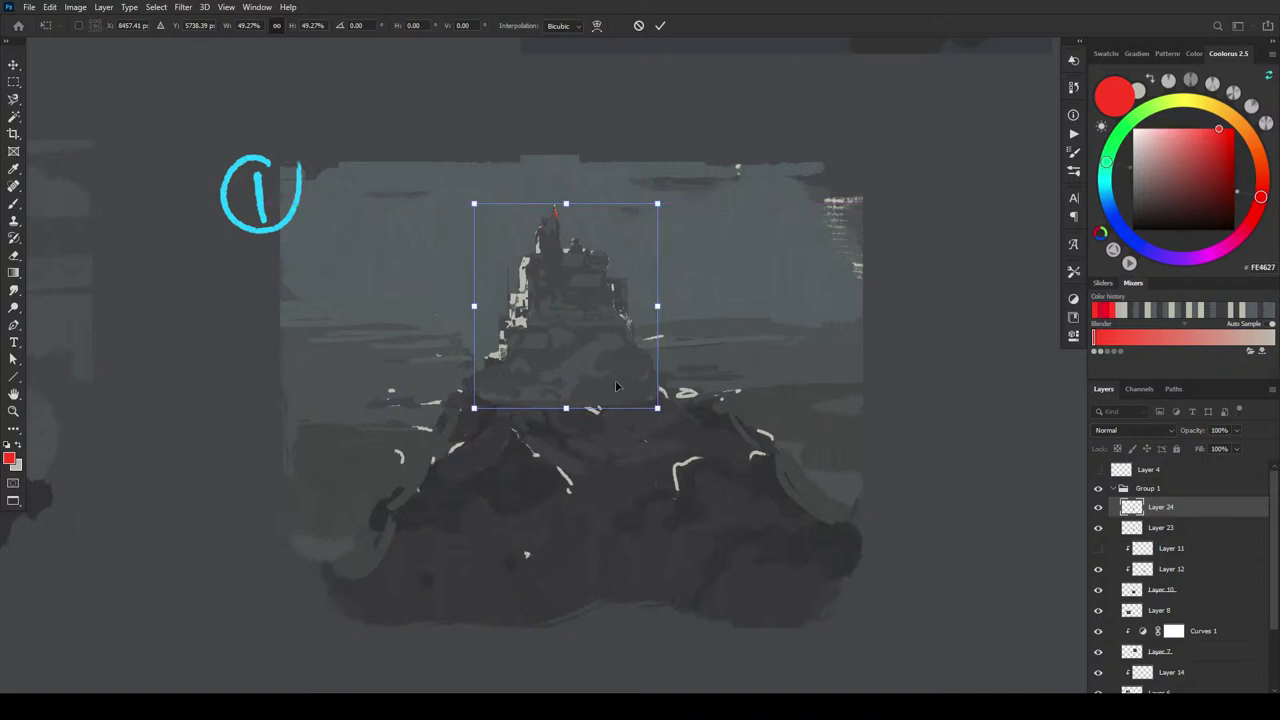
key("Return")
scroll(615, 386, "down", 4)
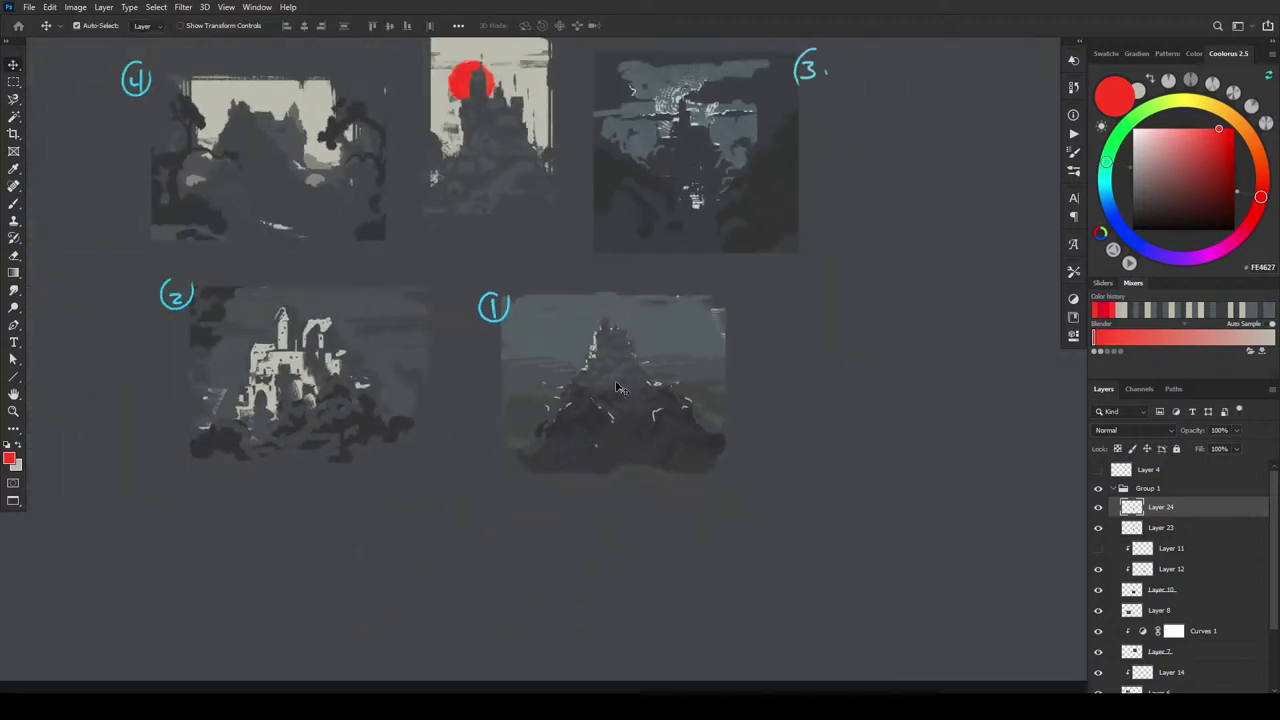
scroll(986, 491, "down", 4)
scroll(894, 489, "up", 3)
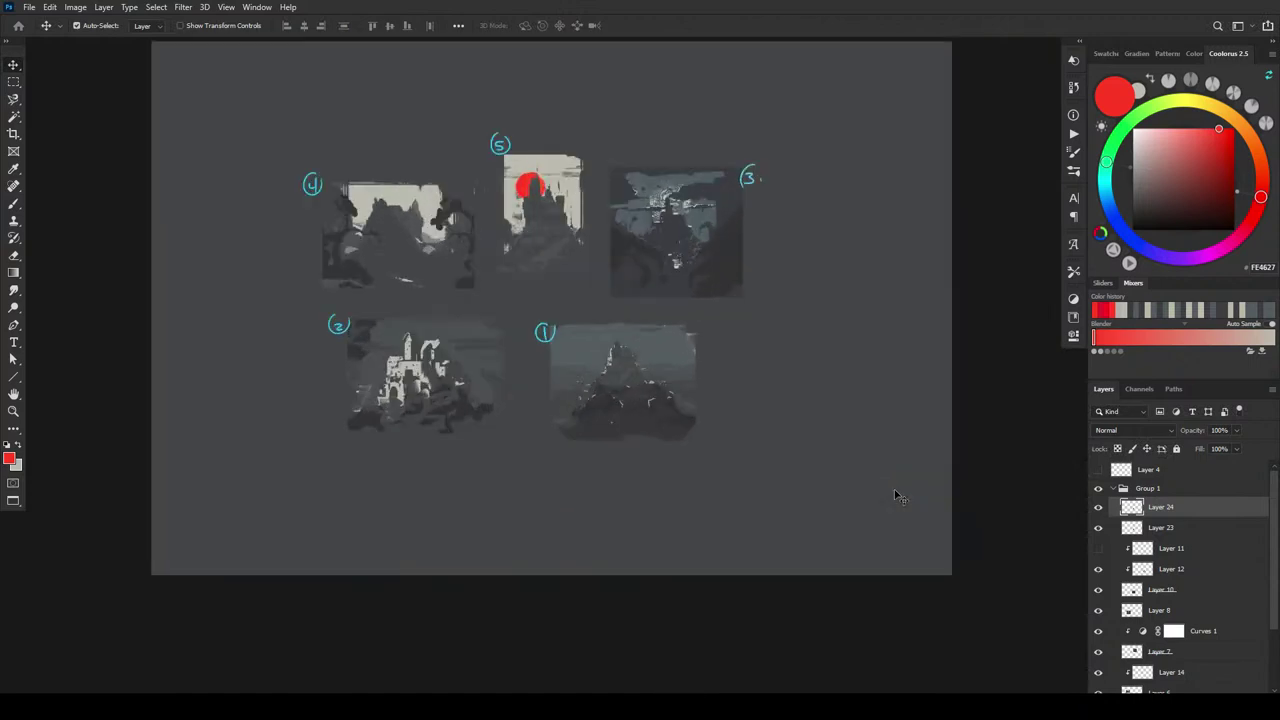
key("ctrl+plus")
key("ctrl+plus")
key("ctrl+plus")
key("ctrl+plus")
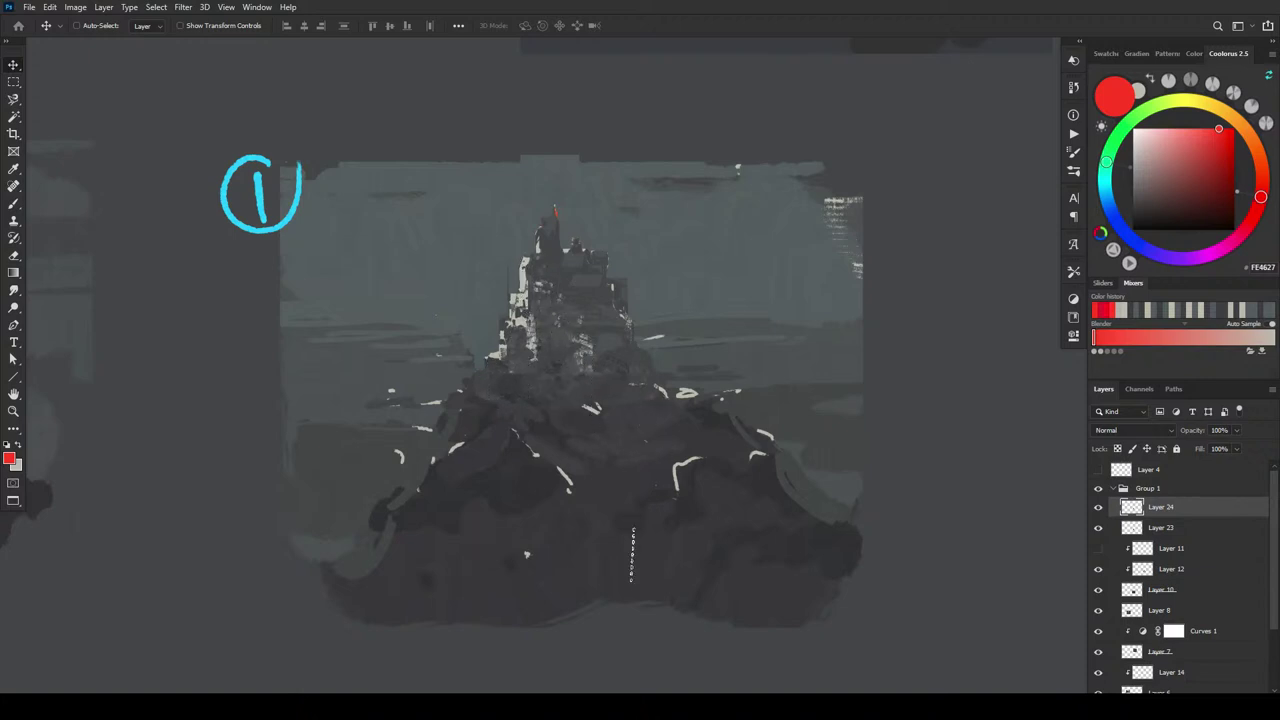
scroll(631, 555, "down", 8)
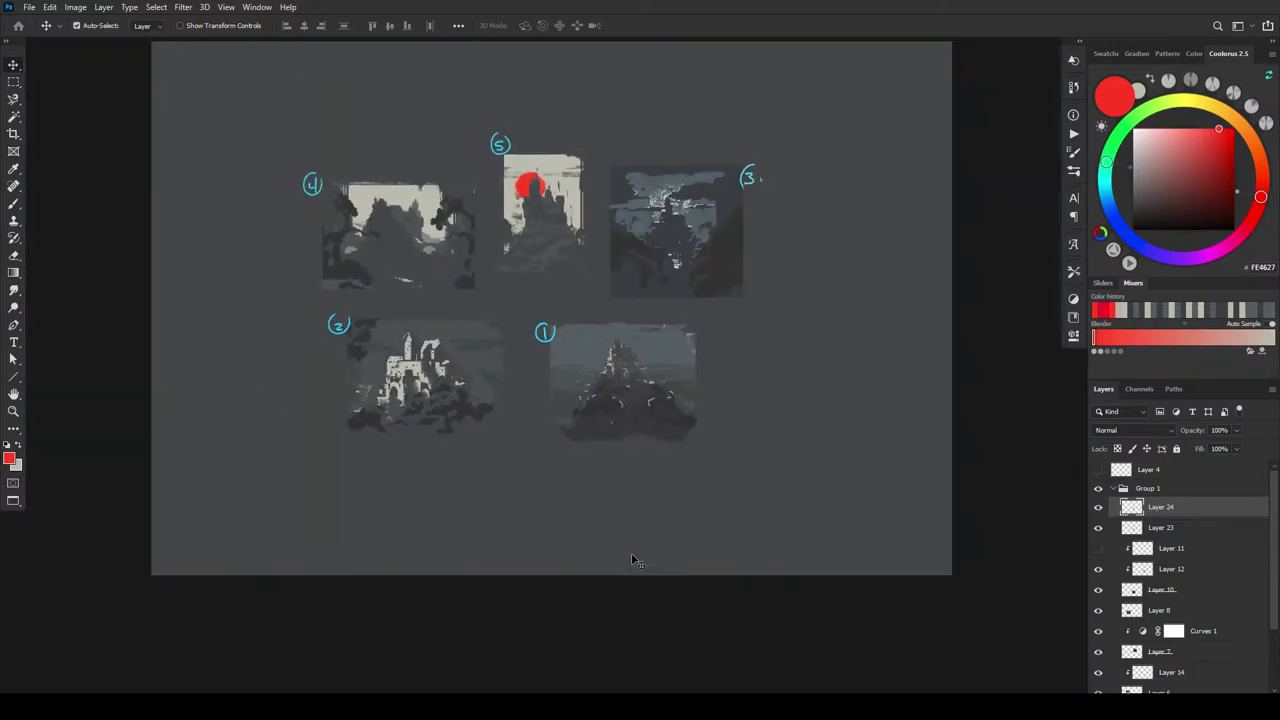
scroll(631, 560, "down", 2)
scroll(631, 560, "up", 5)
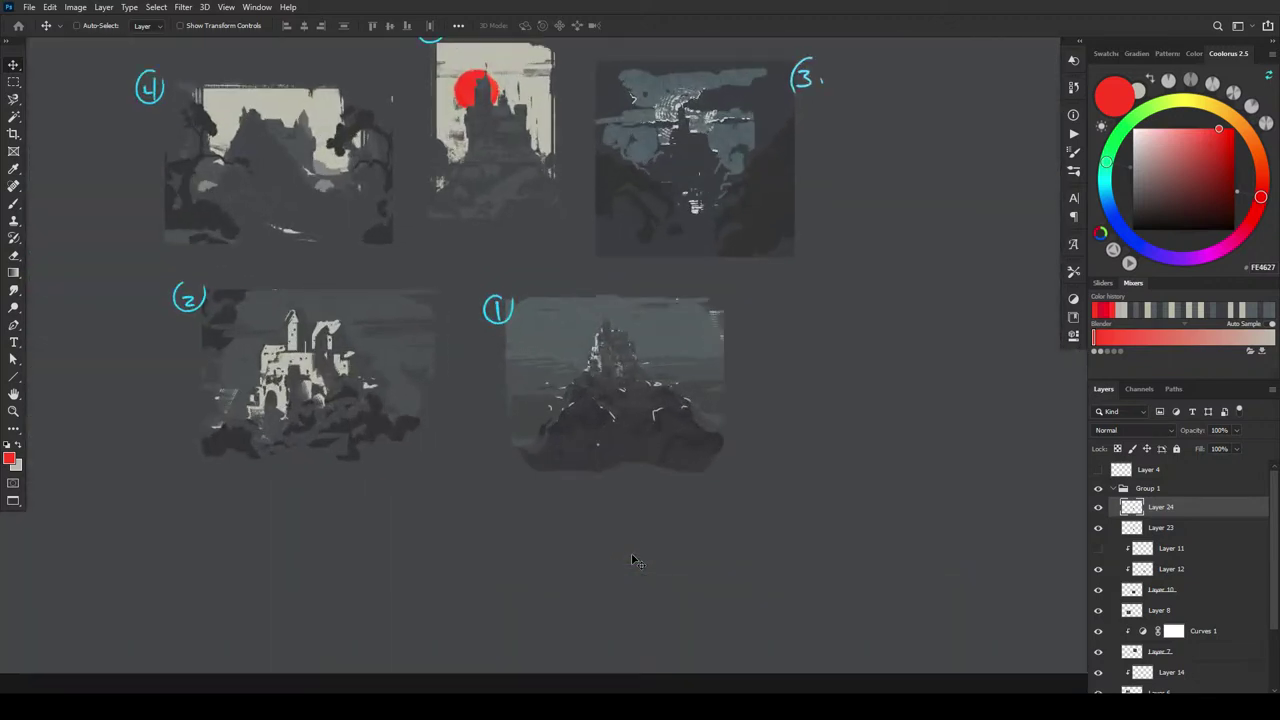
mouse_move(766, 209)
left_mouse_down()
mouse_move(820, 289)
mouse_move(854, 294)
mouse_move(790, 277)
left_mouse_up()
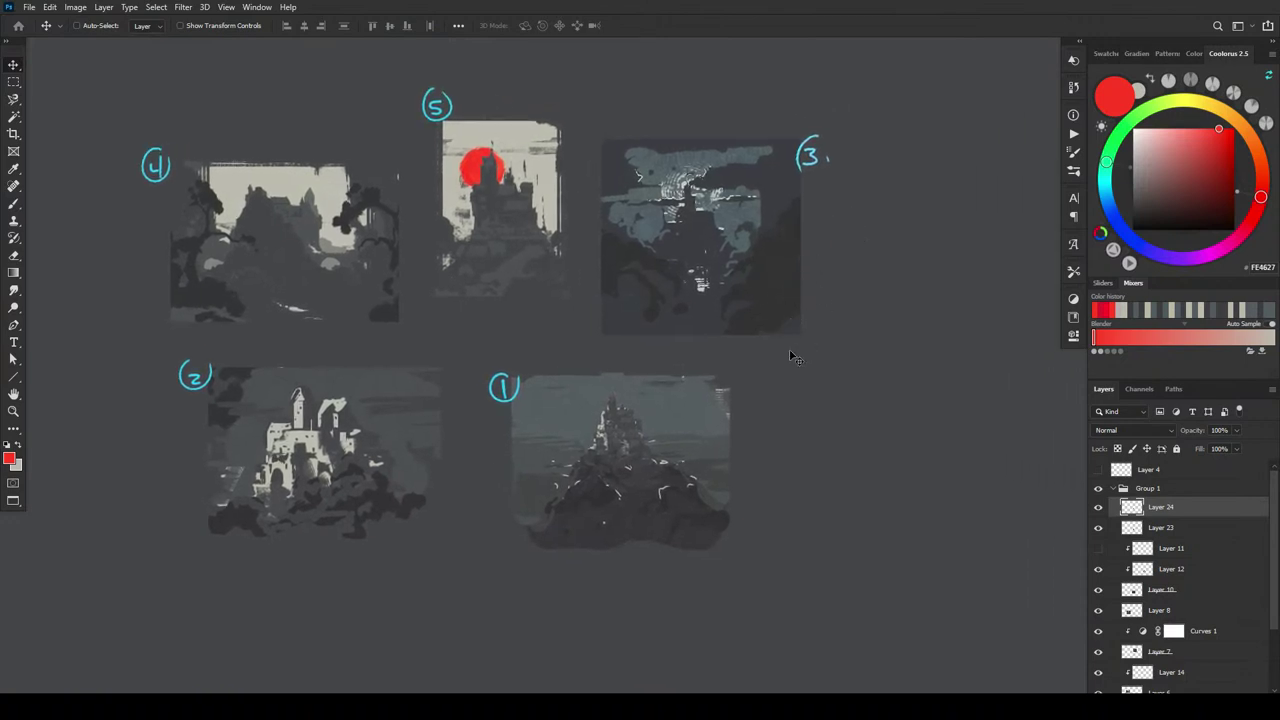
- Magic-wand sketch 3's dark masses, copy them to a new layer and move them onto sketch 1
left_click(14, 100)
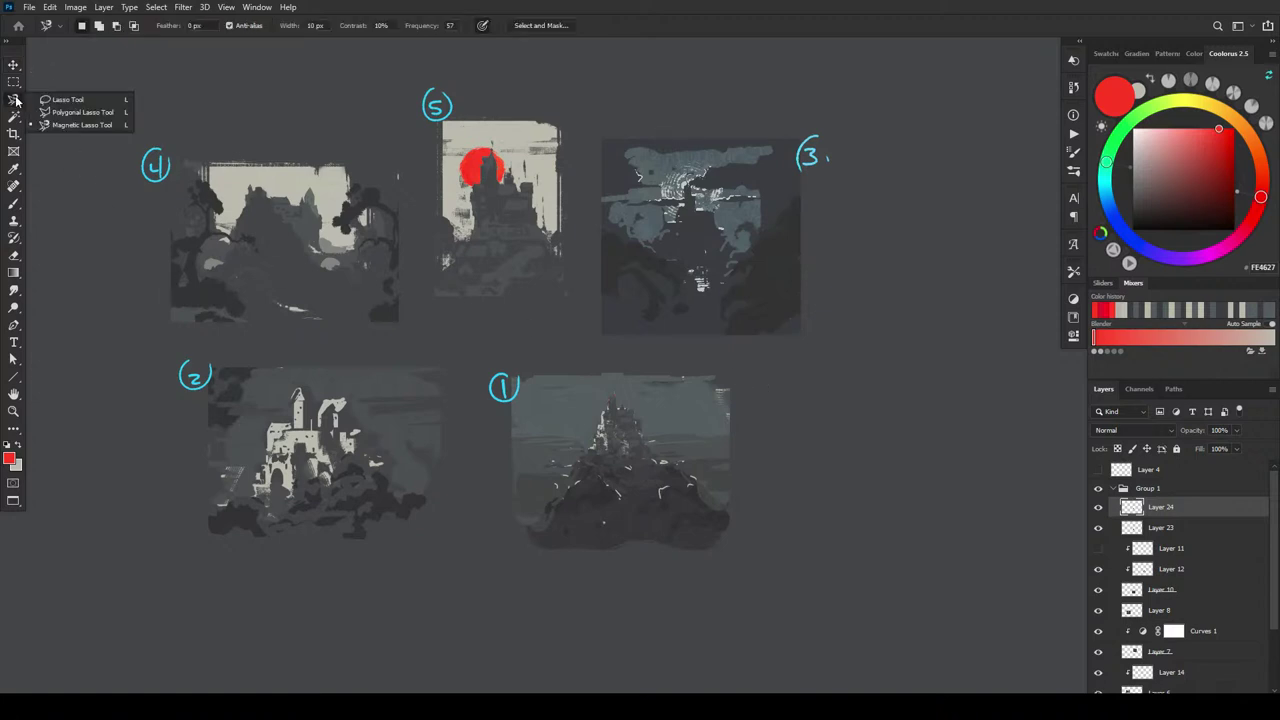
left_click(82, 112)
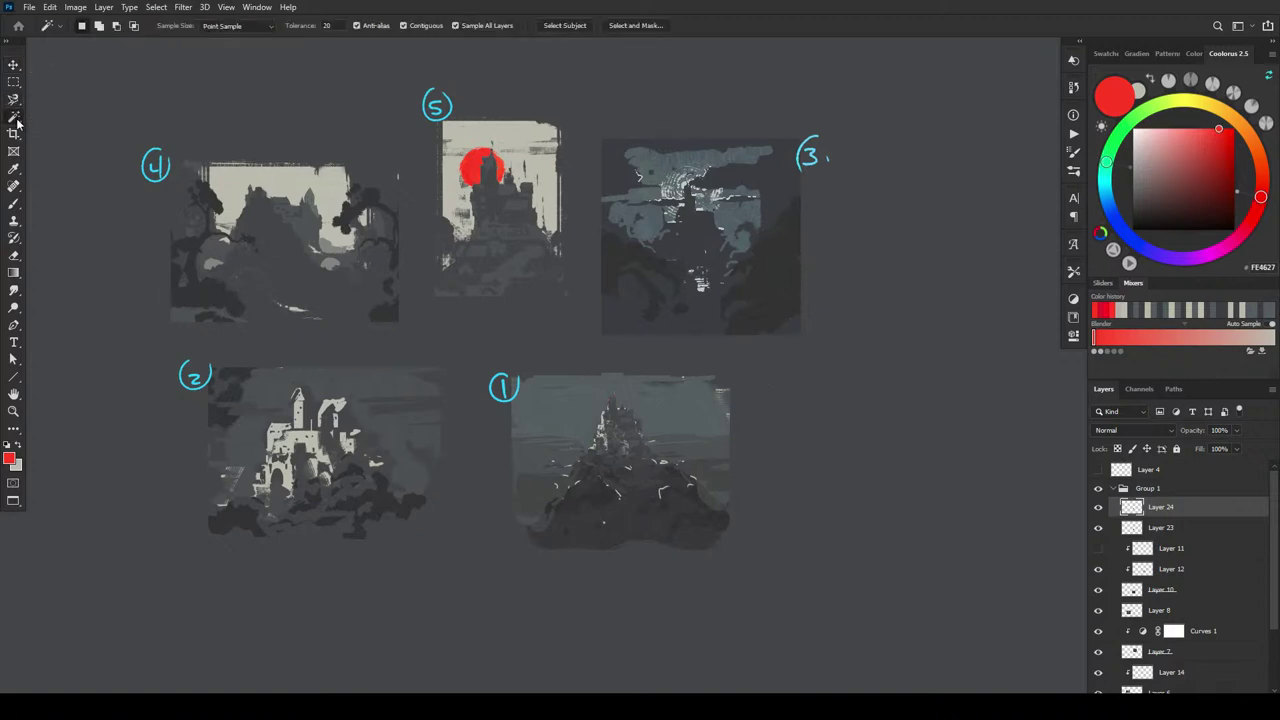
right_click(14, 117)
left_click(80, 142)
left_click(634, 269)
left_click(762, 318, "shift")
left_click(727, 336, "shift")
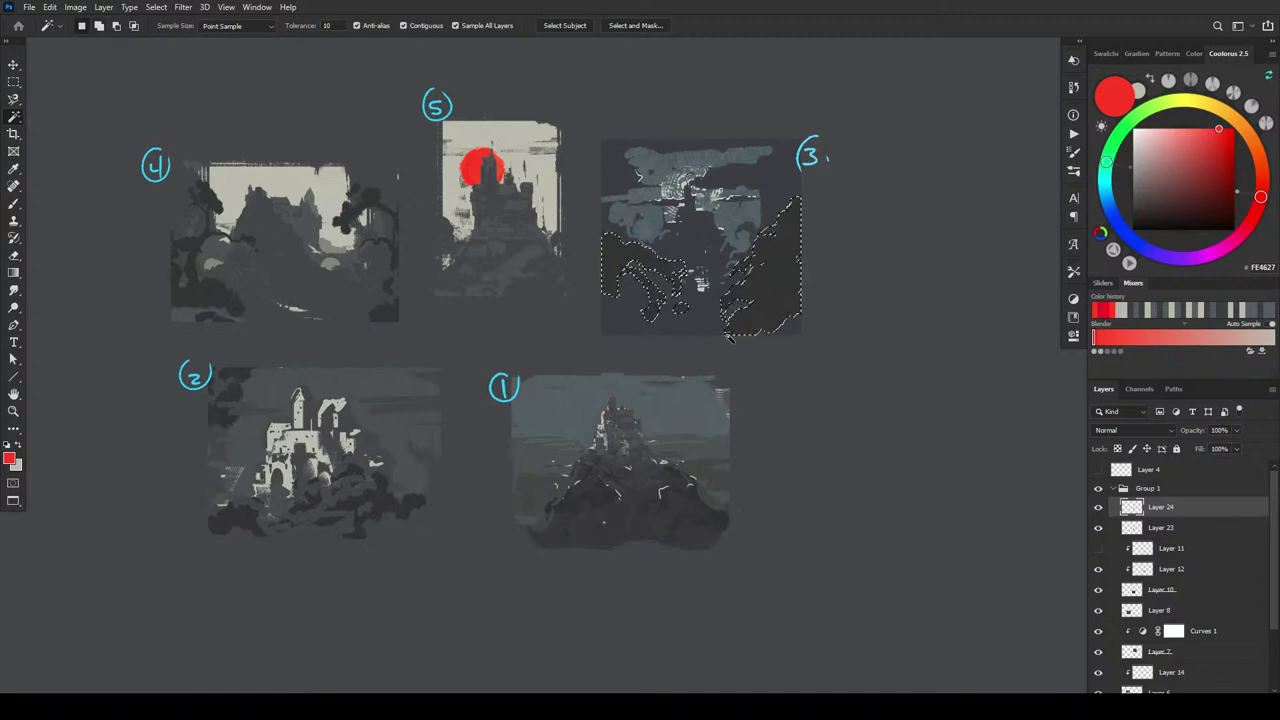
key("ctrl+j")
key("v")
left_click_drag(768, 263, 733, 452)
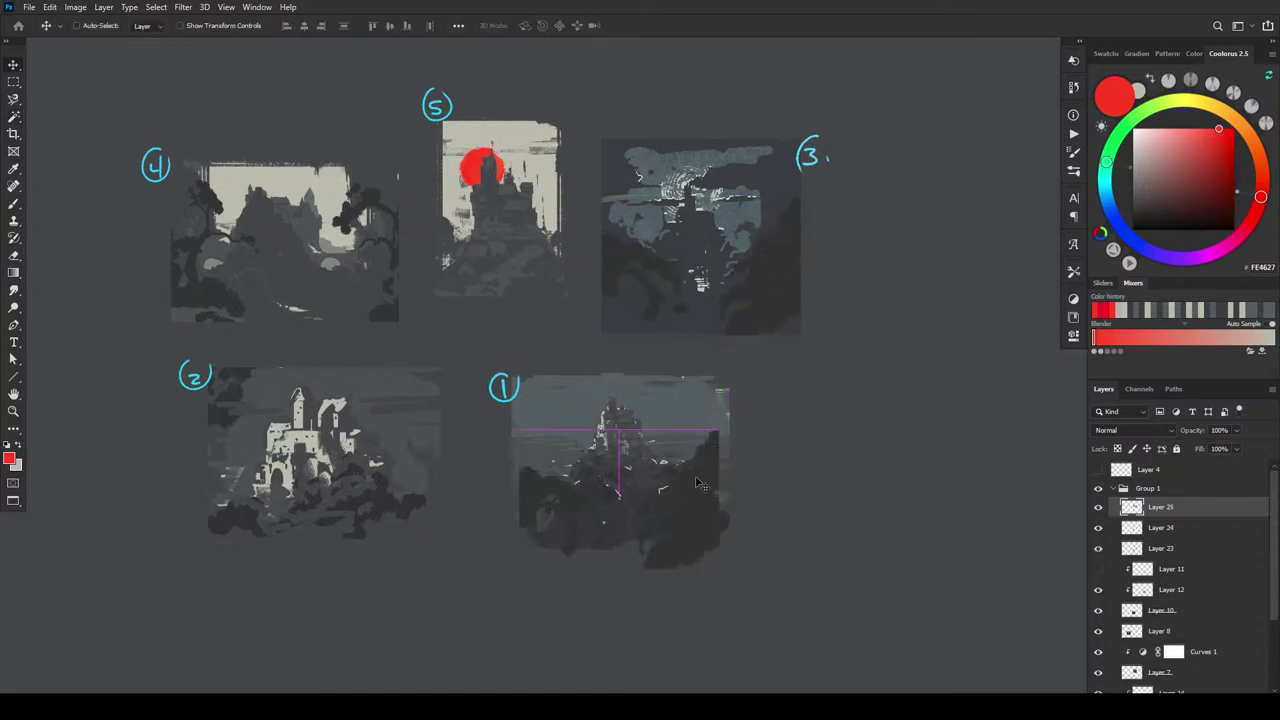
- Reselect Layer 7, magic-wand sketch 3's dark areas again and choose the Lasso tool
left_click(737, 277, "ctrl")
key("m")
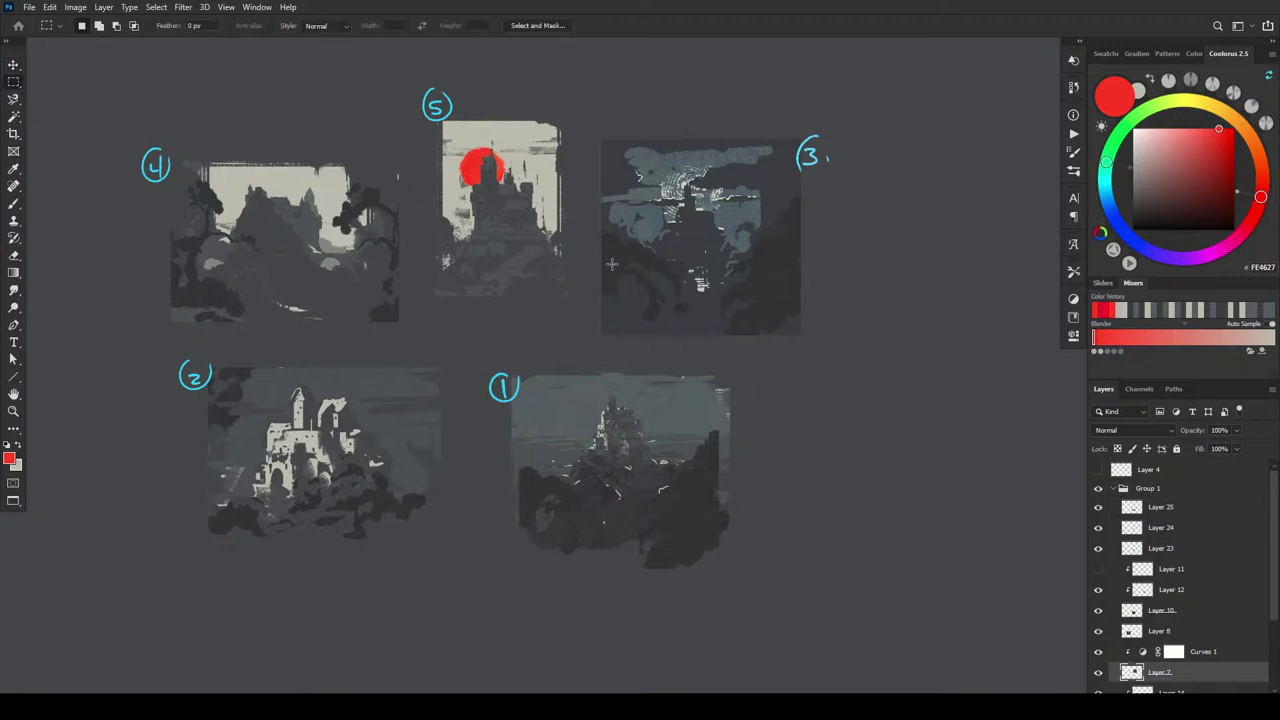
left_click(14, 116)
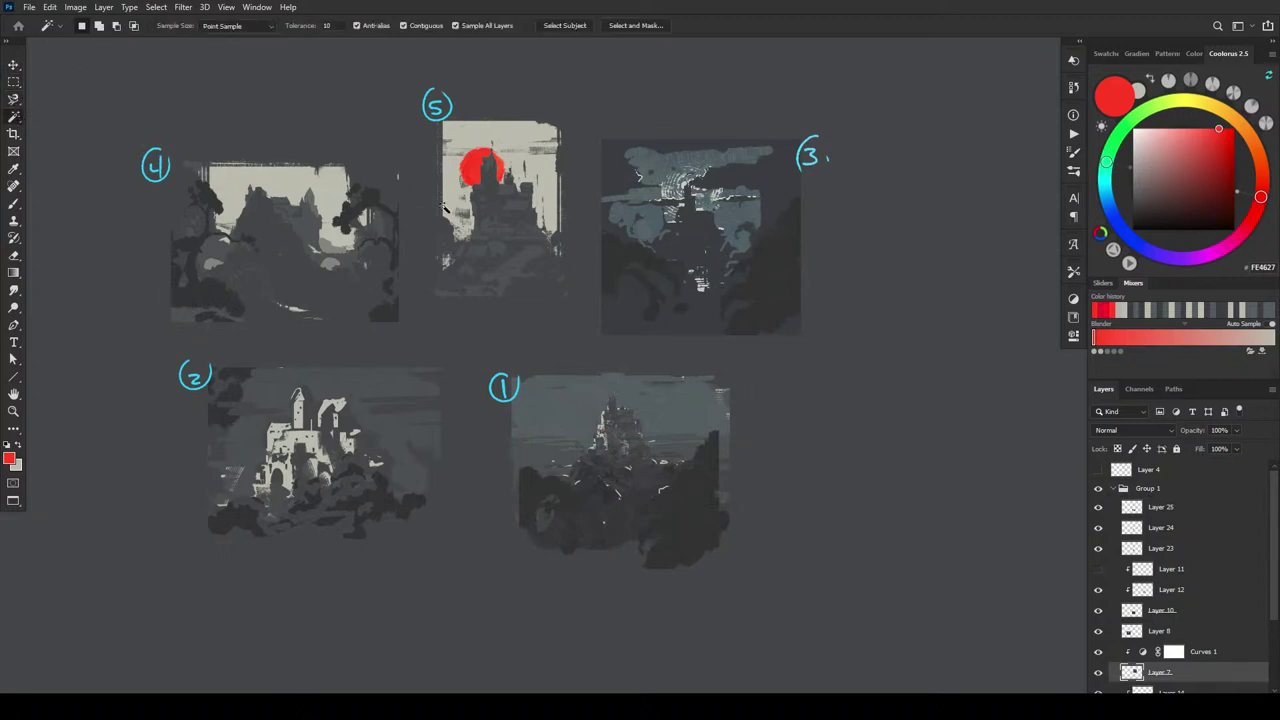
left_click(629, 320)
left_click(18, 118)
left_click(14, 99)
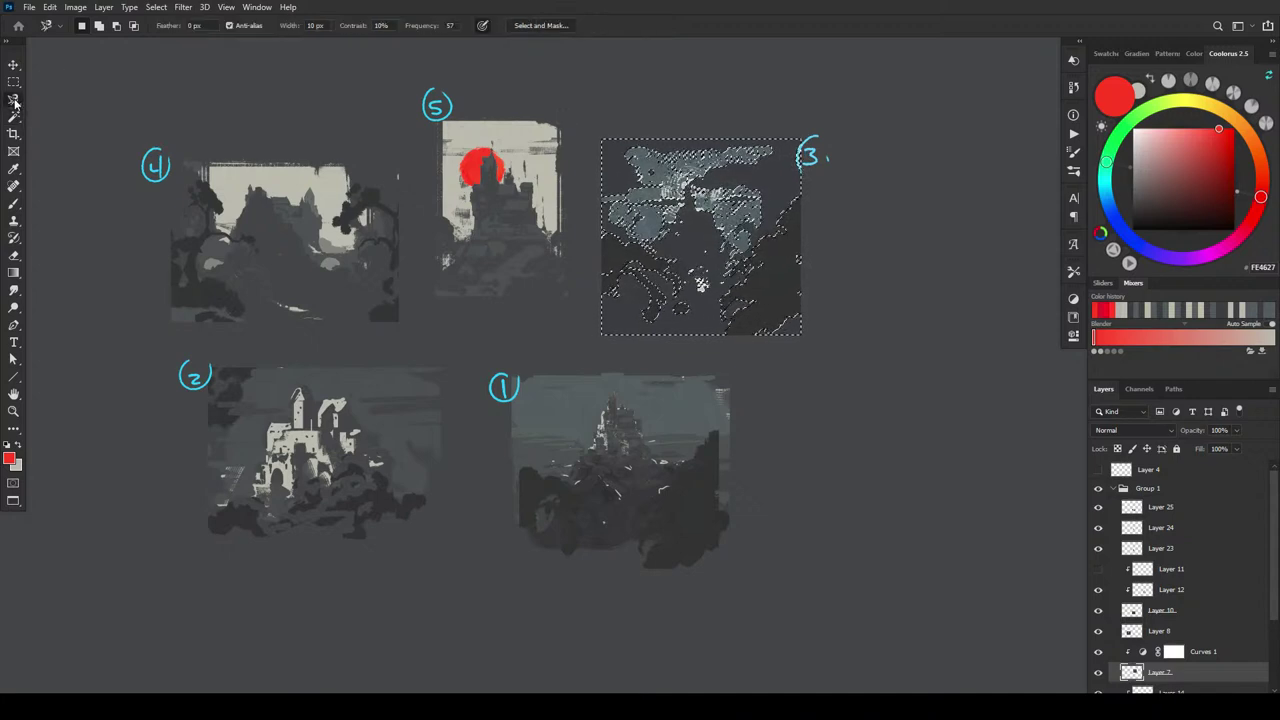
left_click(55, 99)
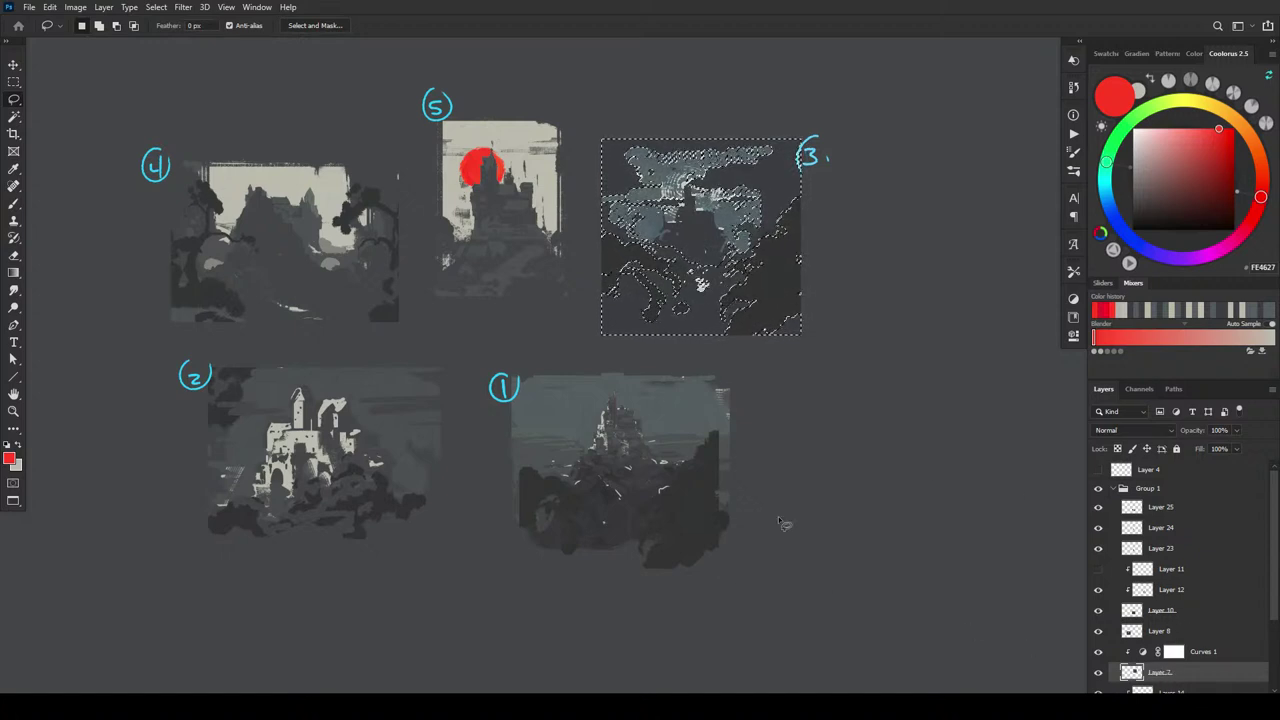
- Copy sketch 3's dark shapes to Layer 26, place it over sketch 1, and set it to Darken
key("ctrl+j")
key("v")
left_click_drag(814, 371, 679, 506)
left_click_drag(1175, 672, 1140, 518)
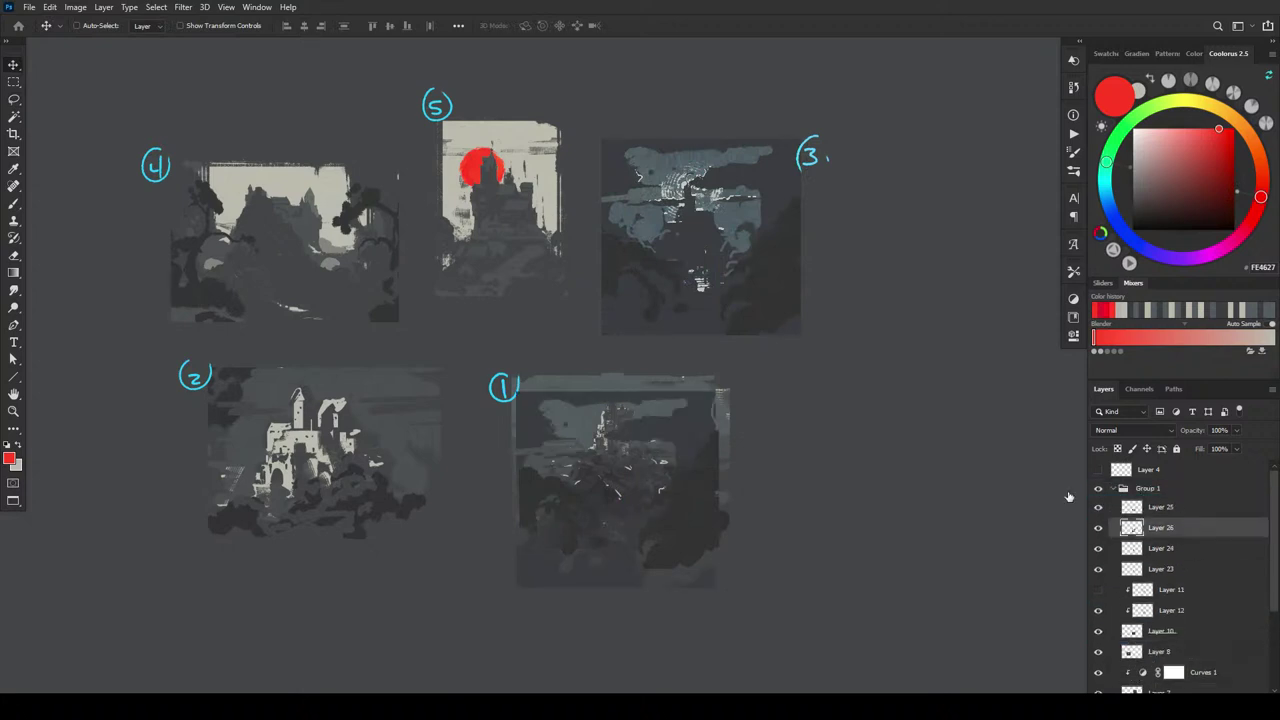
left_click_drag(660, 488, 682, 432)
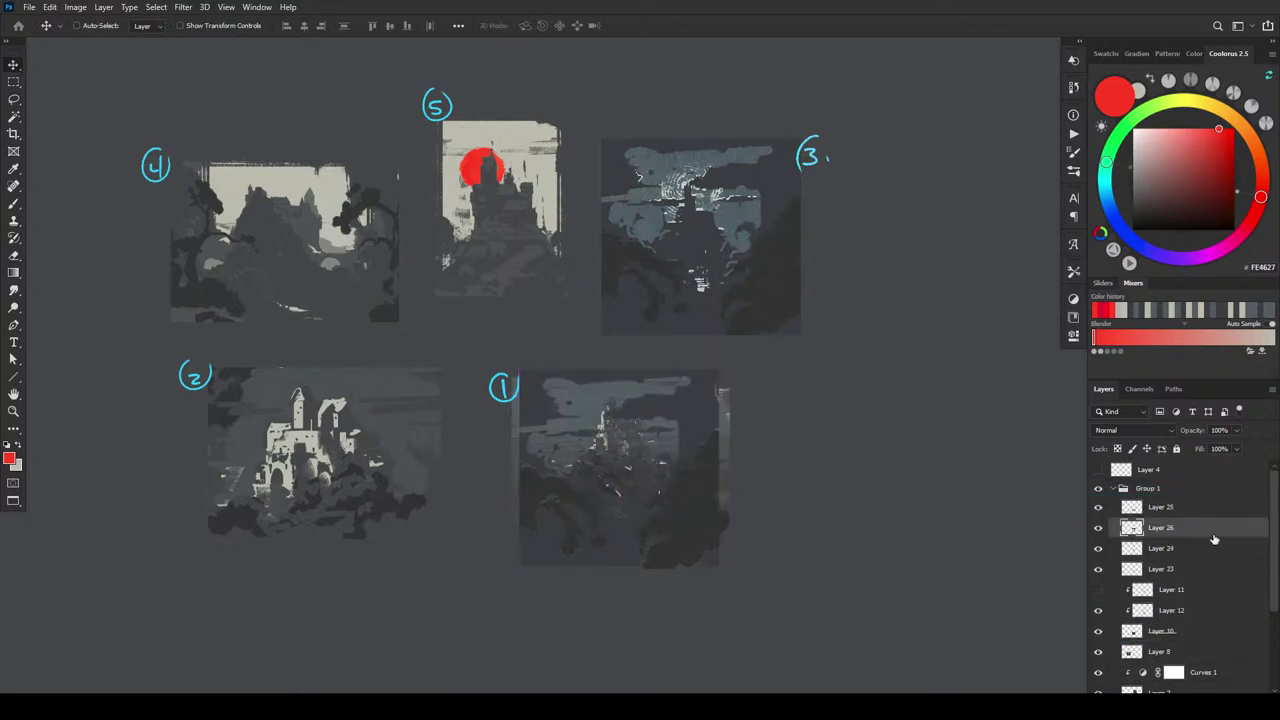
left_click(1135, 430)
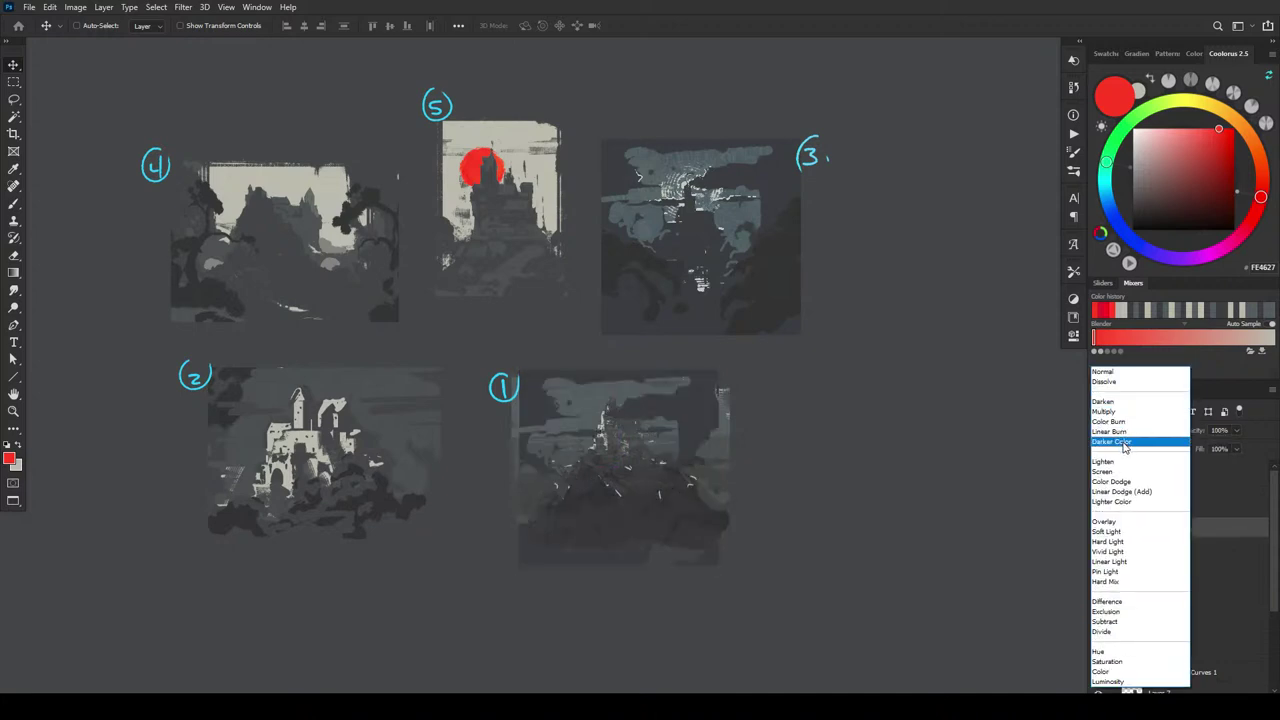
left_click(1120, 403)
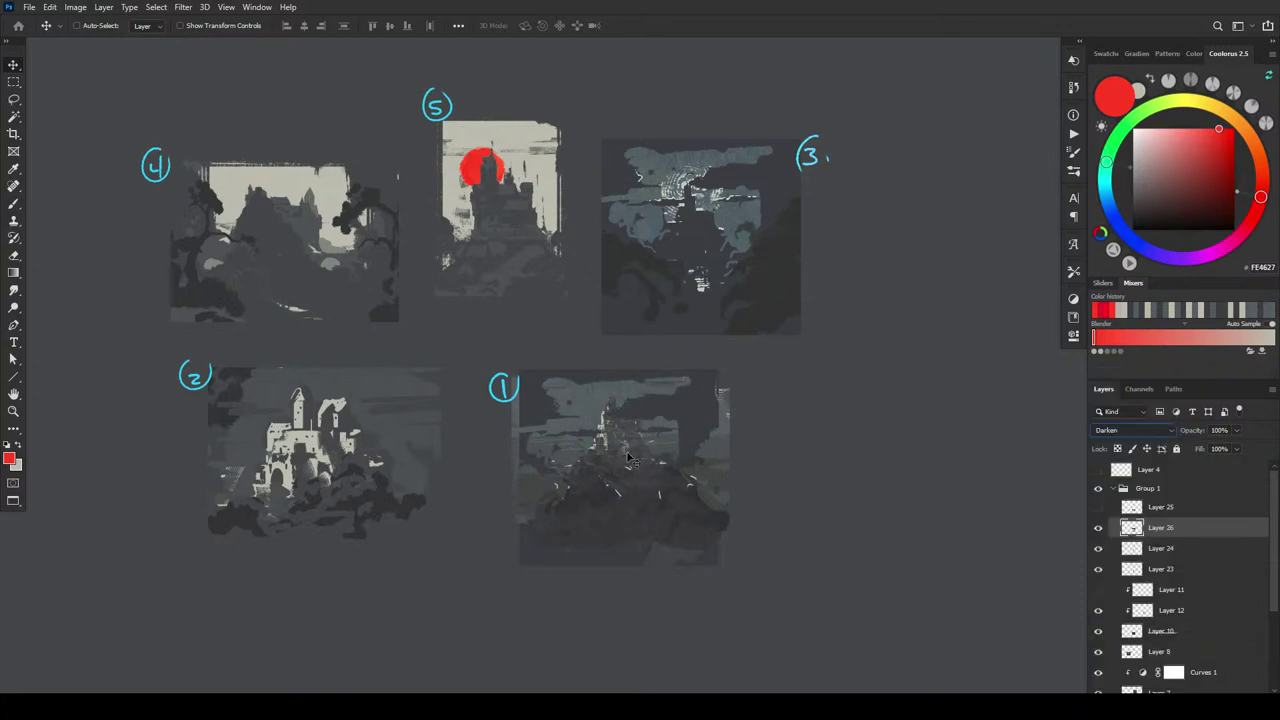
- Scale Layer 26's dark framing up to about 134%
key("ctrl+t")
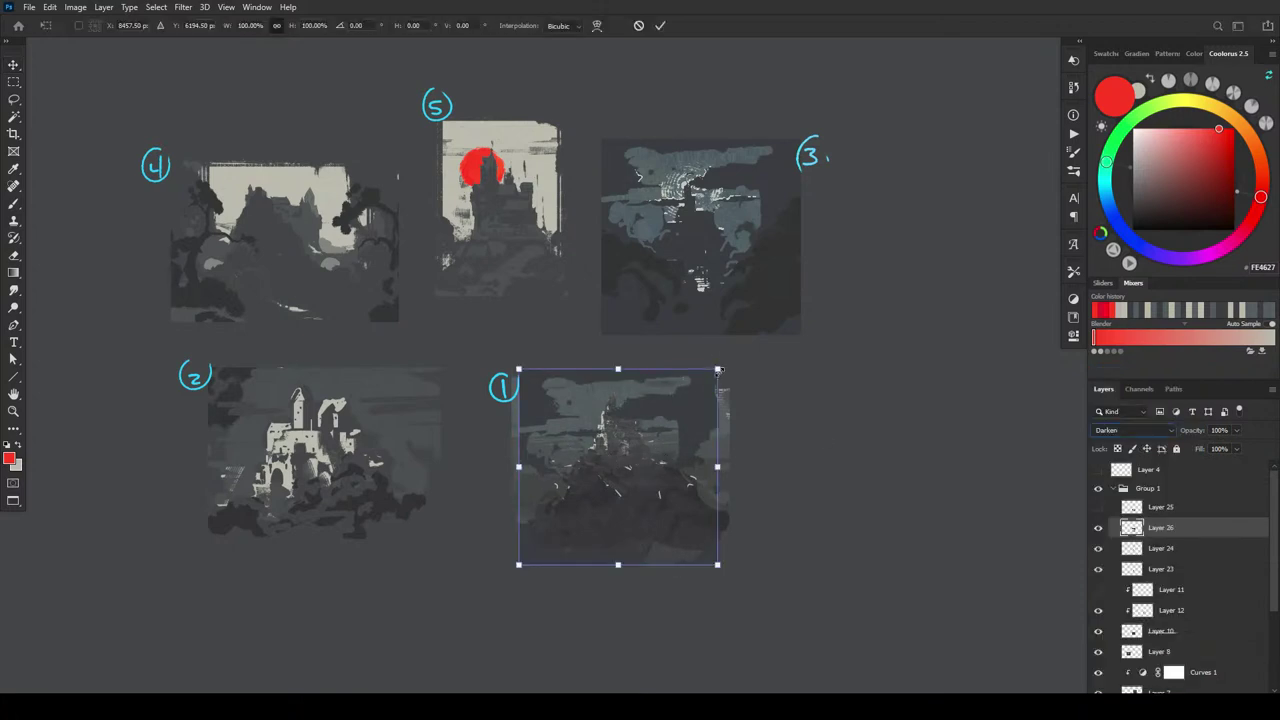
mouse_move(718, 370)
left_mouse_down()
mouse_move(851, 294)
mouse_move(727, 383)
mouse_move(765, 350)
left_mouse_up()
mouse_move(685, 426)
left_mouse_down()
mouse_move(724, 396)
mouse_move(695, 400)
mouse_move(688, 440)
mouse_move(691, 429)
left_mouse_up()
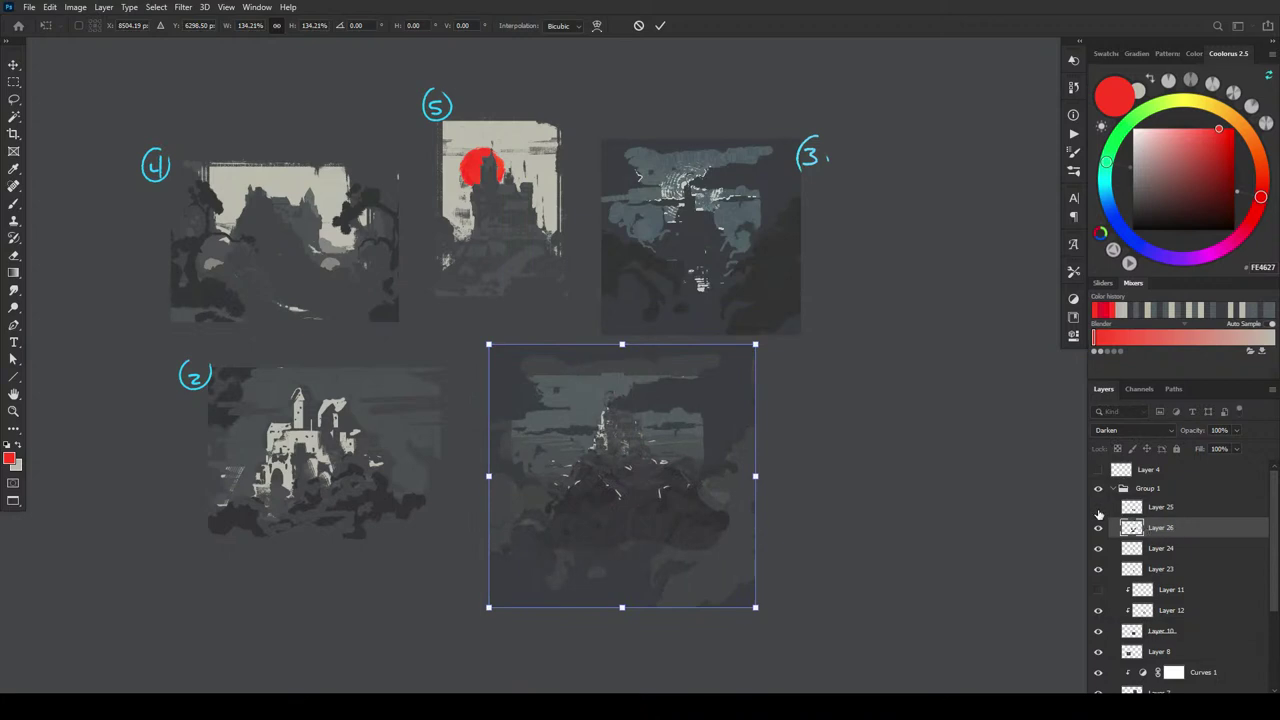
key("Return")
- Enlarge Layer 25's shapes to about 146% and shift them down and right
left_click(1135, 508)
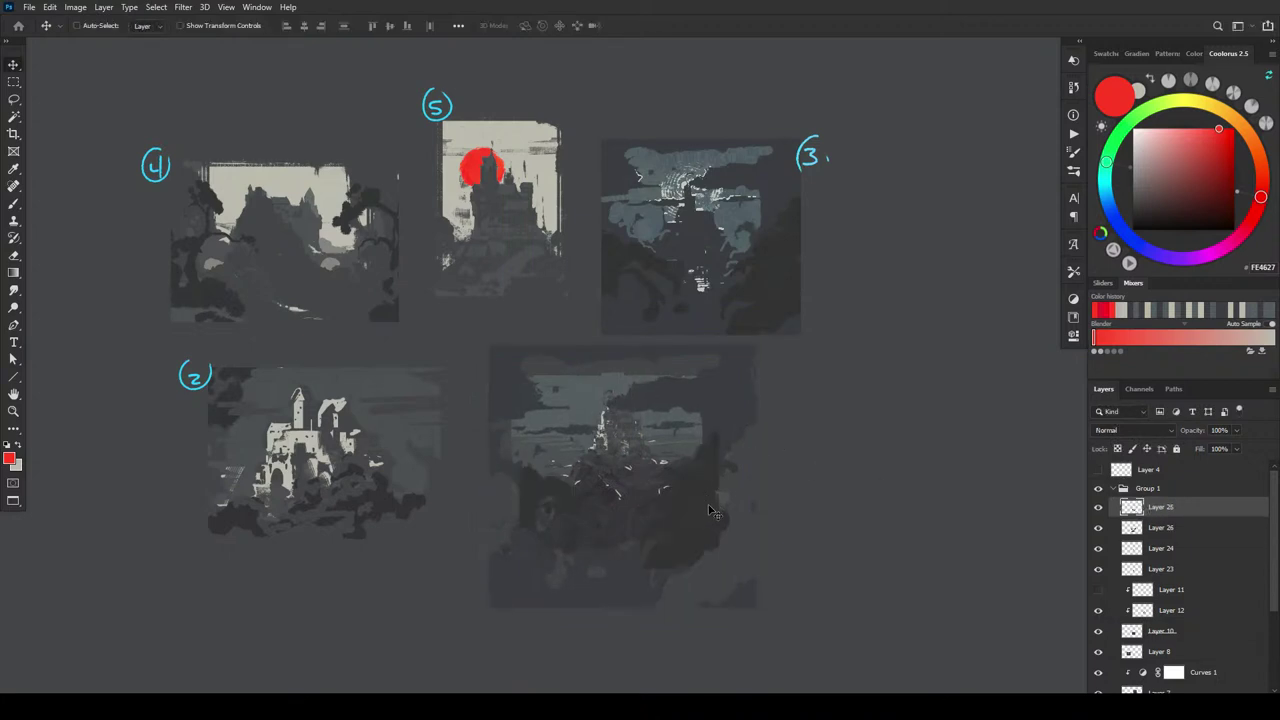
key("ctrl+t")
left_click_drag(718, 430, 760, 402)
left_click_drag(740, 455, 741, 484)
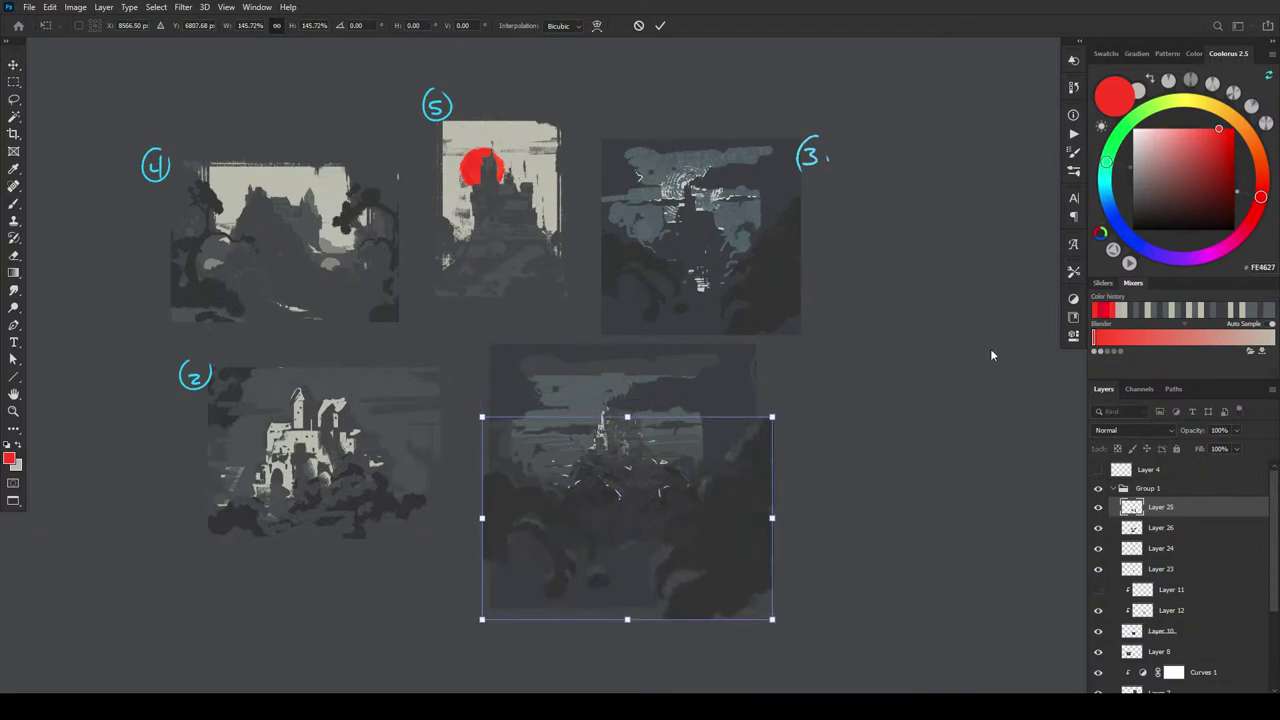
key("Return")
- Zoom in on sketch 1's castle and add a new empty layer above Layer 25
left_click(1137, 531)
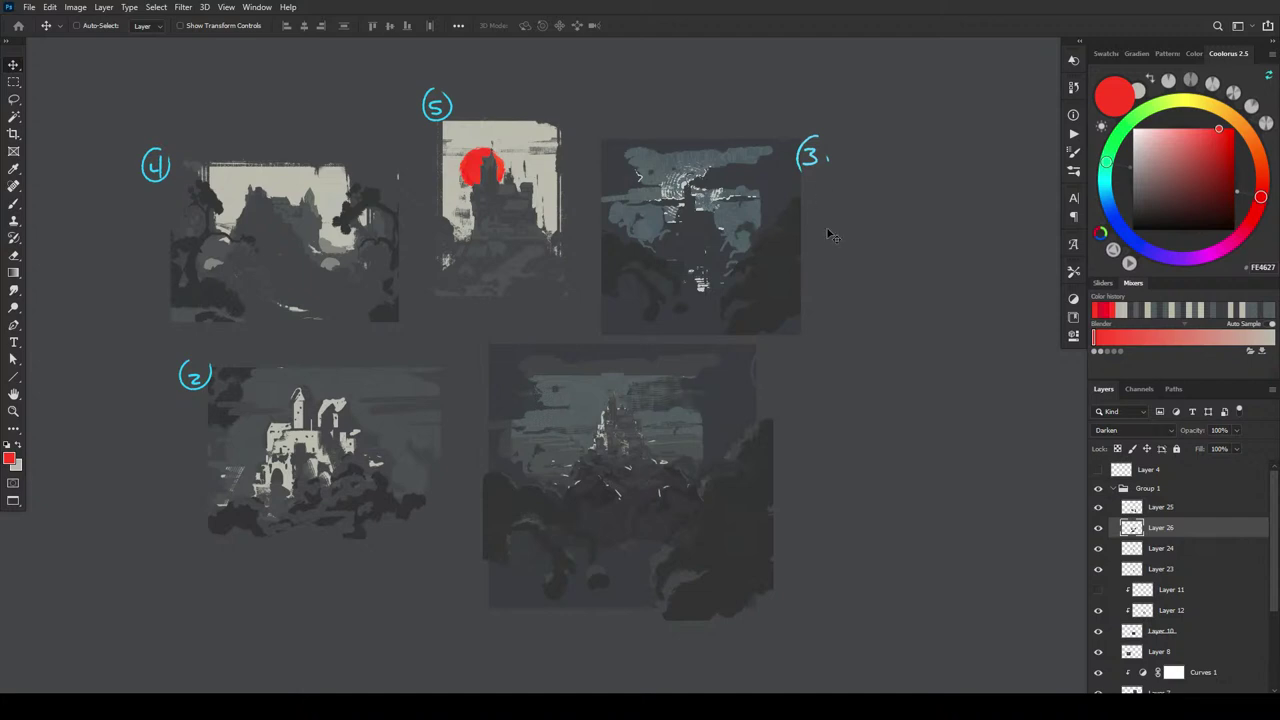
key("ctrl+plus")
key("ctrl+plus")
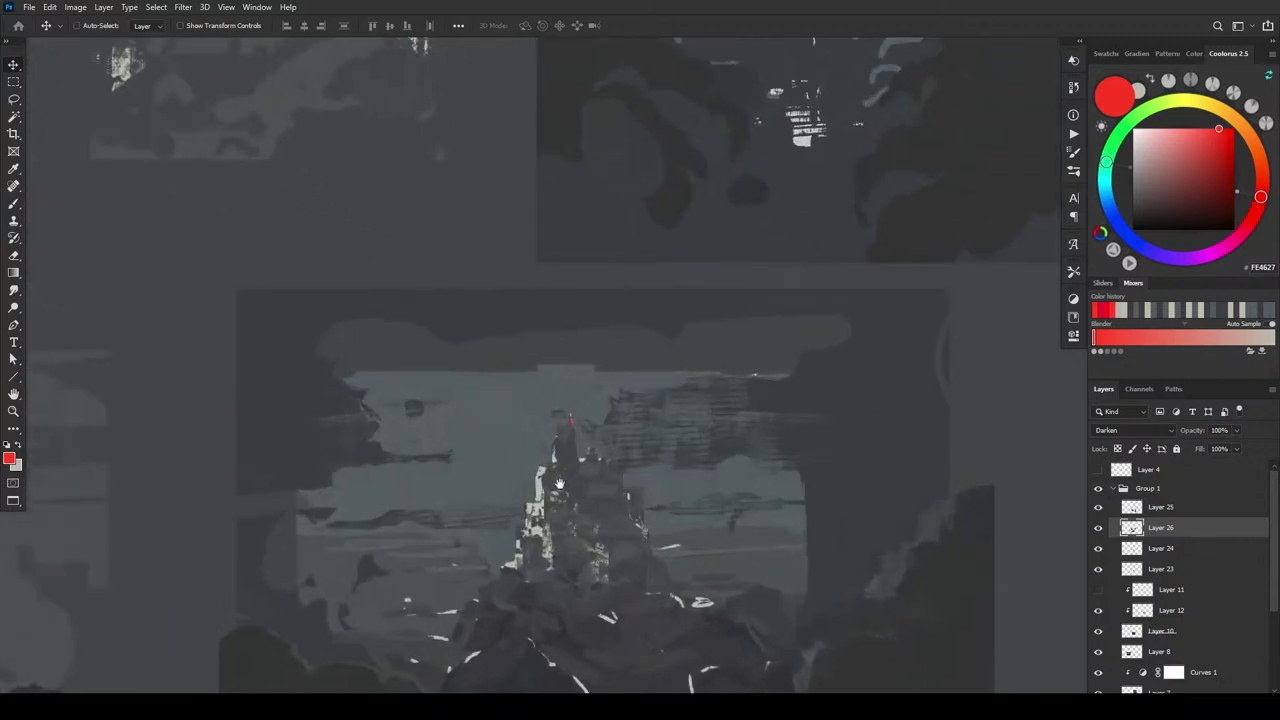
left_click_drag(559, 484, 567, 324)
left_click(1188, 509)
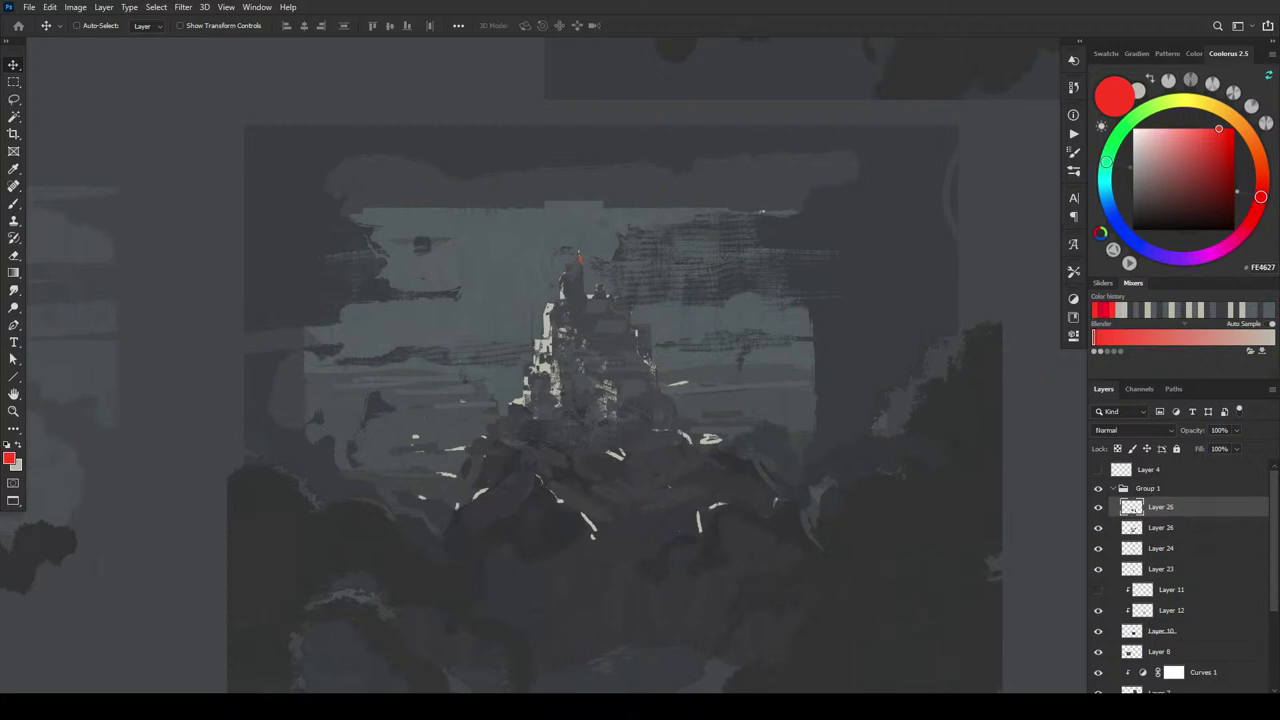
key("ctrl+shift+alt+n")
key("b")
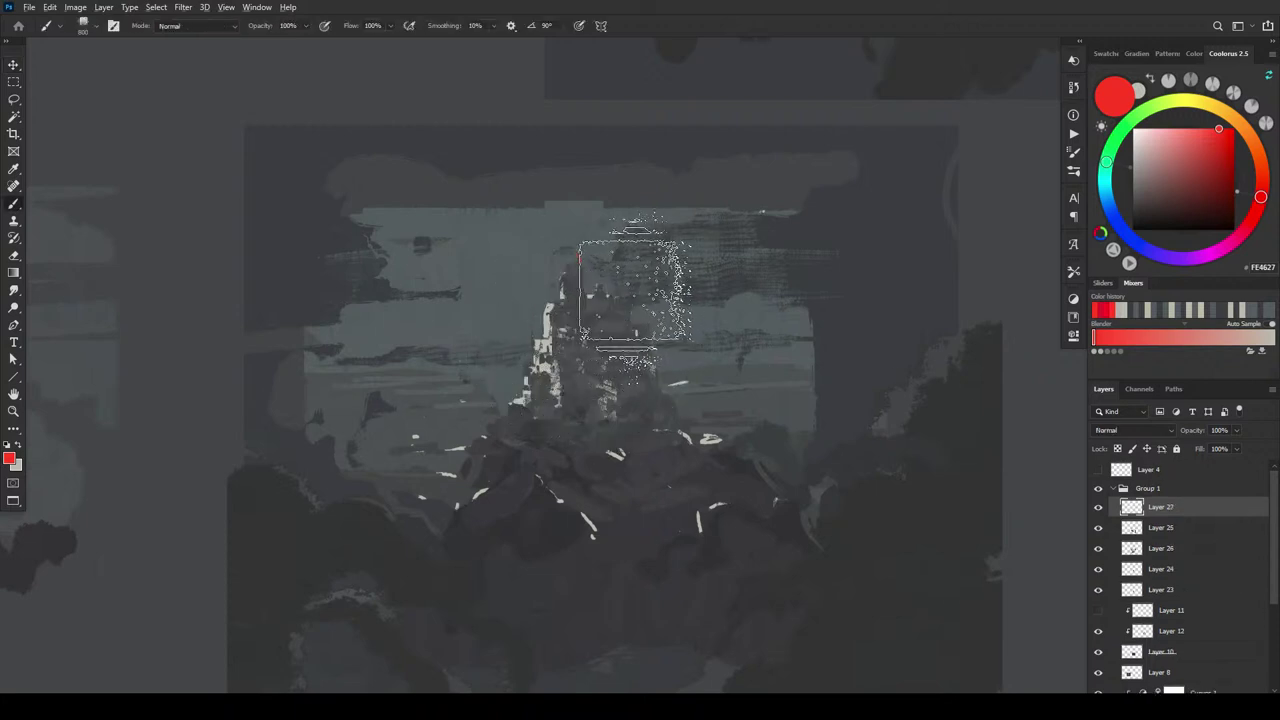
- Sample greys from the painting and cover the hatching right of the spire
left_click(774, 428, "alt")
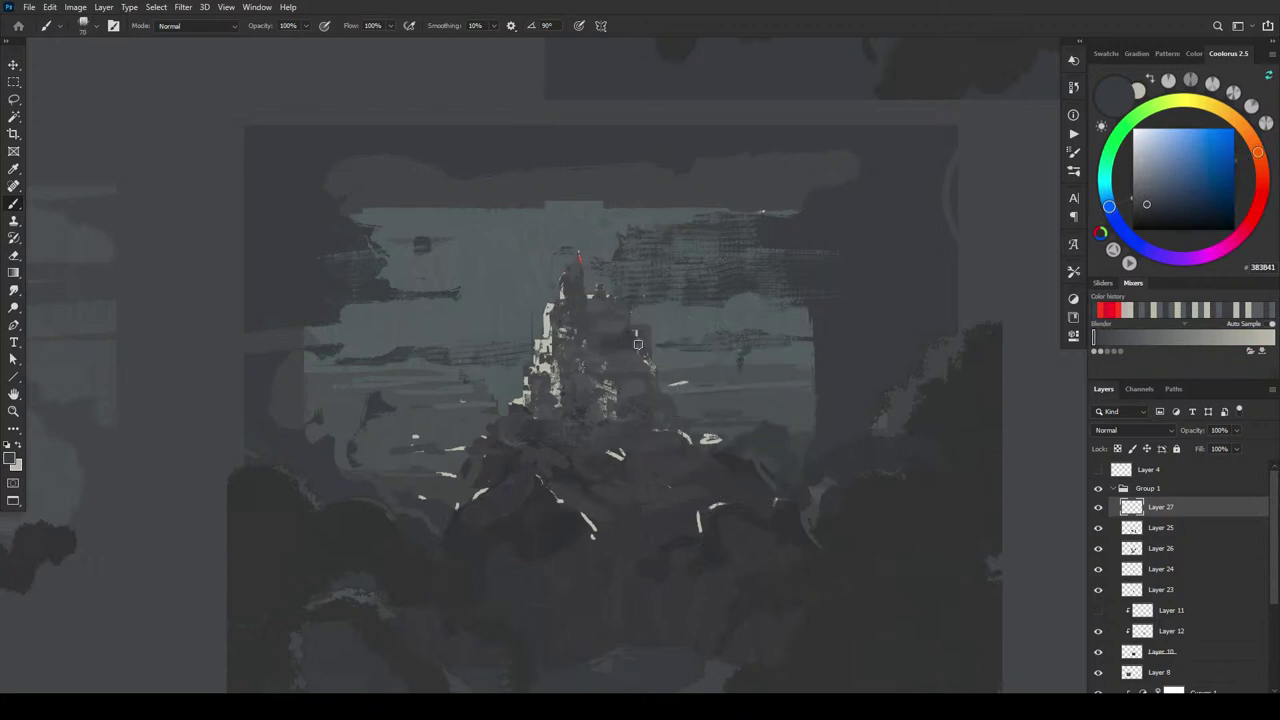
left_click(595, 296, "alt")
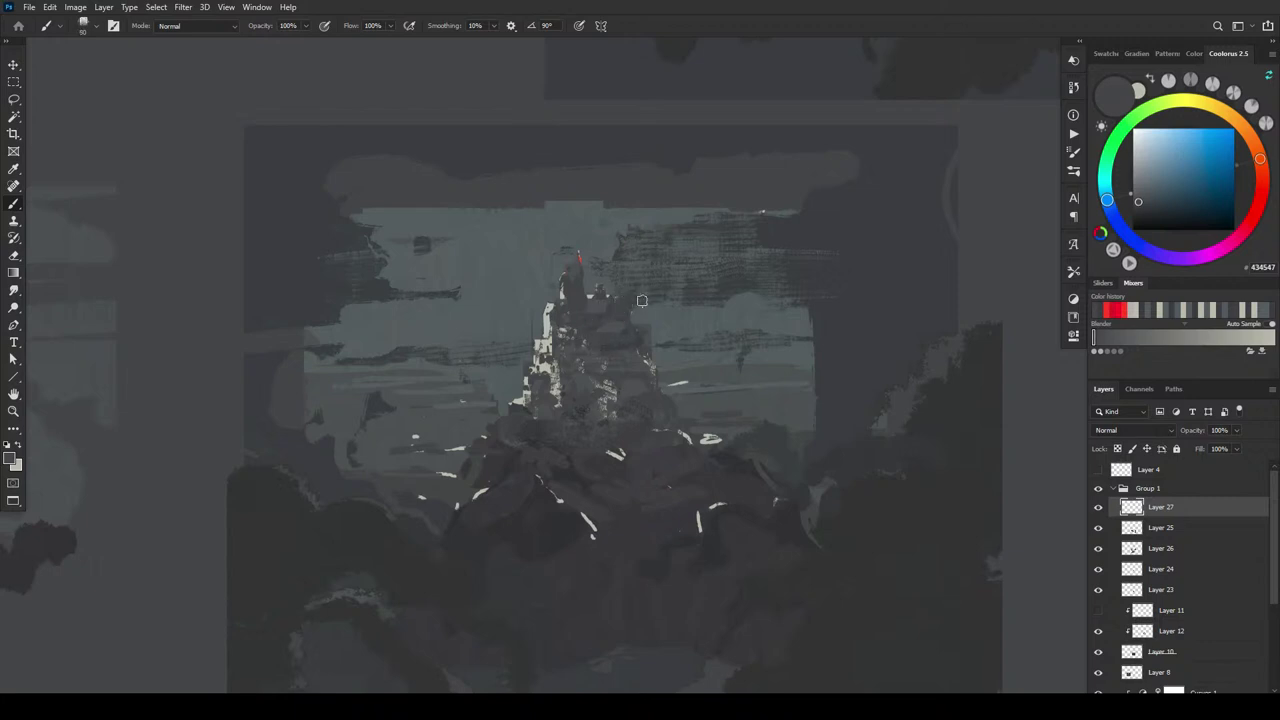
key("bracketleft")
key("bracketleft")
key("bracketright")
key("bracketright")
key("bracketright")
key("bracketright")
key("bracketright")
key("bracketright")
key("bracketright")
key("bracketright")
key("bracketright")
key("bracketright")
key("bracketright")
key("bracketright")
key("bracketright")
key("bracketright")
left_click_drag(712, 284, 807, 262)
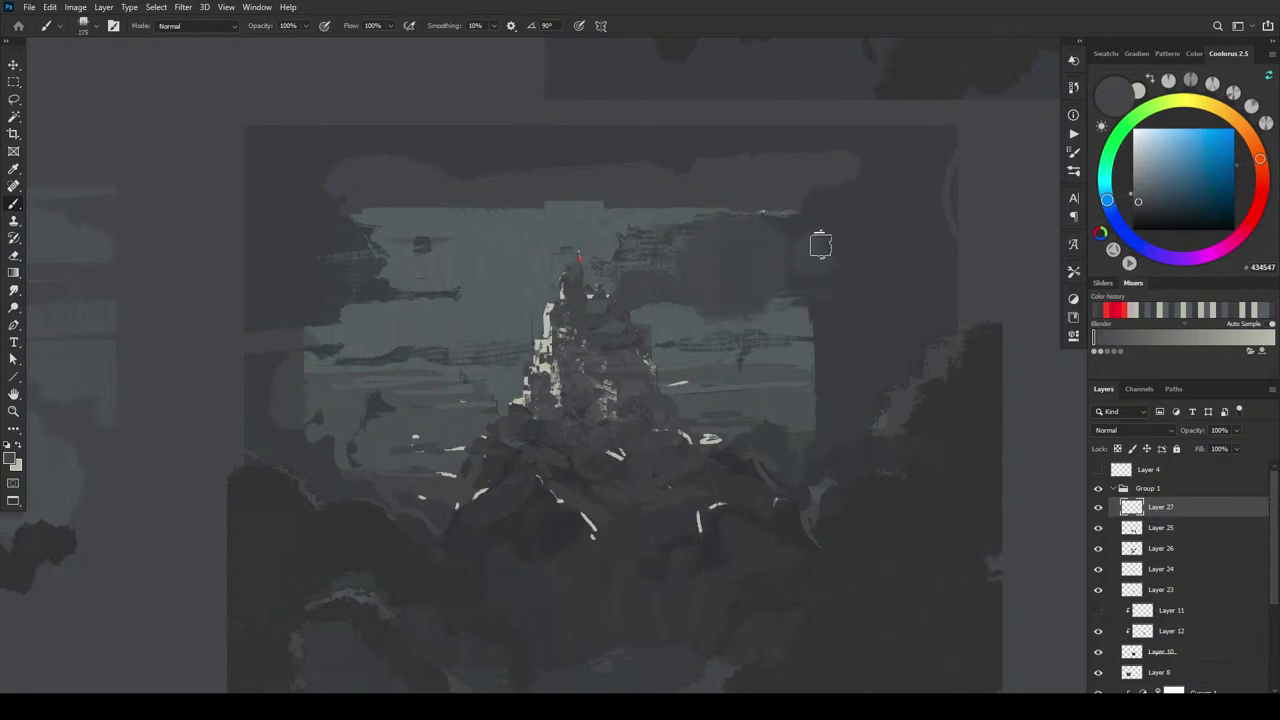
- Darken the area left of the light band and soften dark streaks with bluish grey
key("bracketright")
key("bracketright")
key("bracketright")
key("bracketright")
key("bracketright")
key("bracketright")
key("bracketright")
key("bracketright")
key("bracketright")
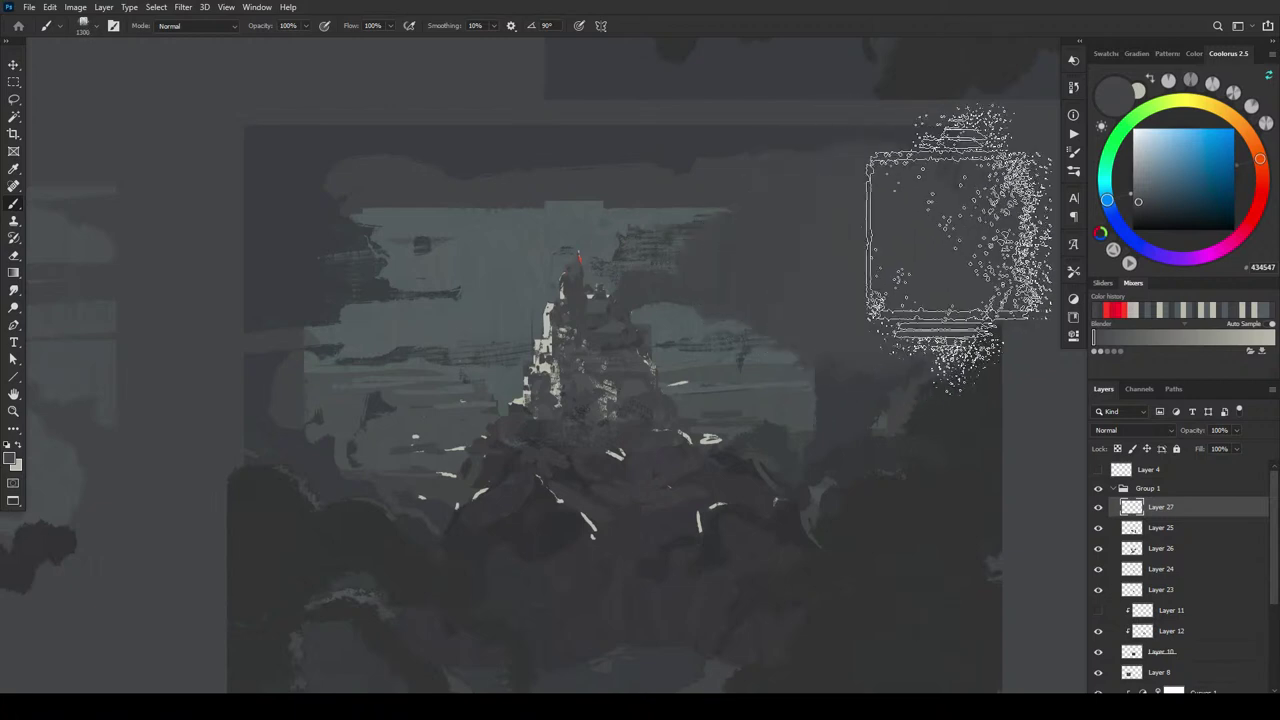
key("bracketleft")
key("bracketleft")
key("bracketleft")
key("bracketleft")
key("bracketleft")
key("bracketleft")
key("bracketleft")
key("bracketleft")
key("bracketleft")
key("bracketleft")
key("bracketleft")
key("bracketleft")
key("bracketleft")
key("bracketleft")
key("bracketleft")
key("bracketleft")
key("bracketleft")
key("bracketleft")
key("bracketleft")
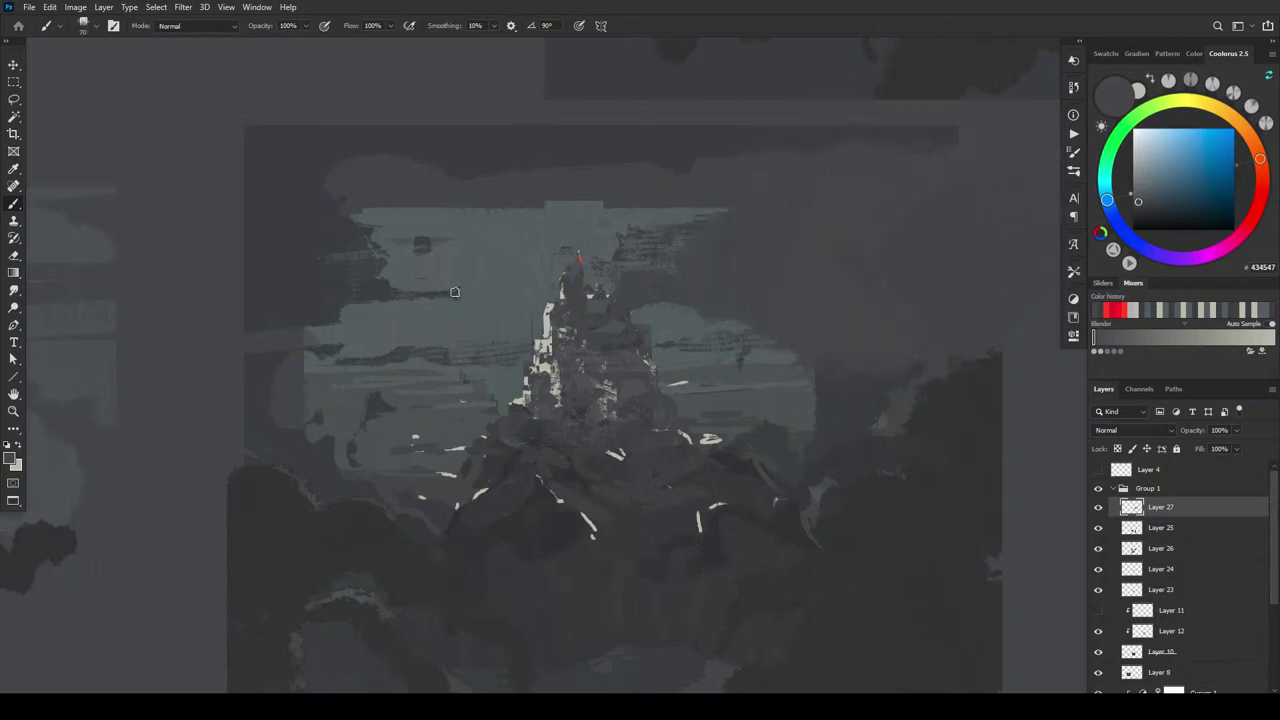
key("bracketright")
key("bracketright")
key("bracketright")
key("bracketright")
key("bracketright")
key("bracketright")
left_click(328, 242)
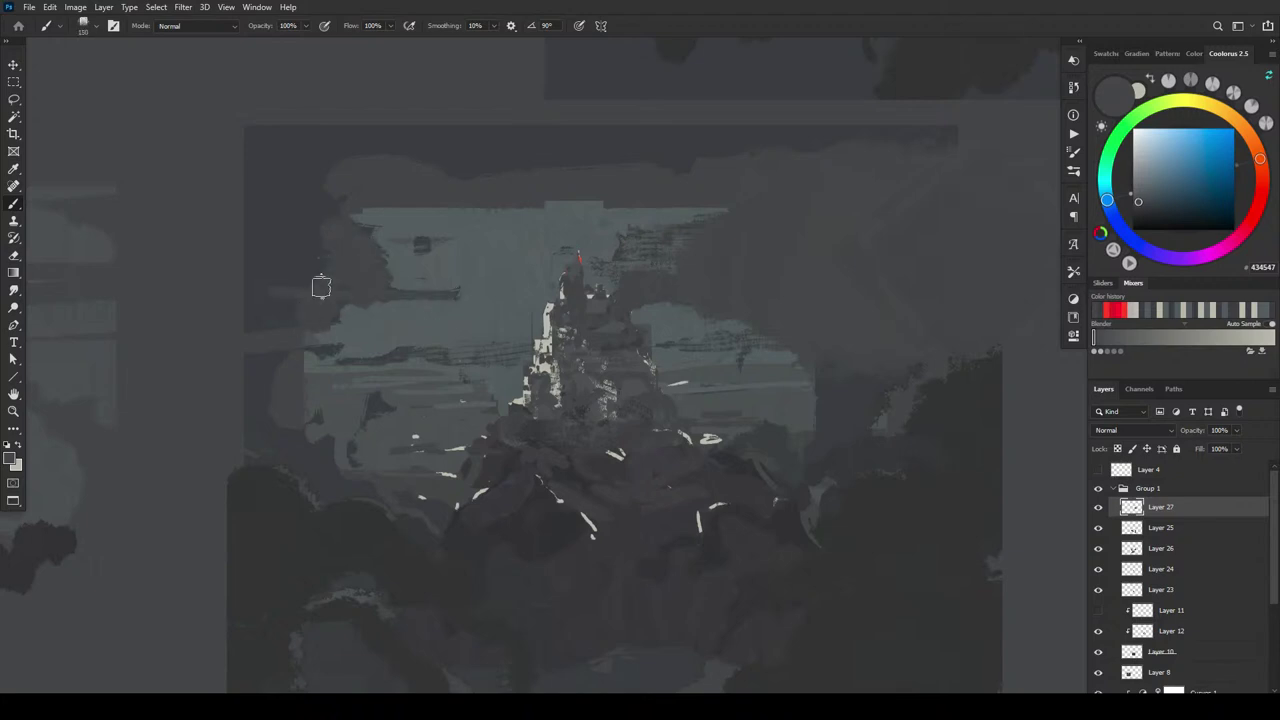
mouse_move(321, 287)
left_mouse_down()
mouse_move(286, 264)
mouse_move(277, 322)
mouse_move(308, 272)
mouse_move(271, 305)
mouse_move(257, 175)
left_mouse_up()
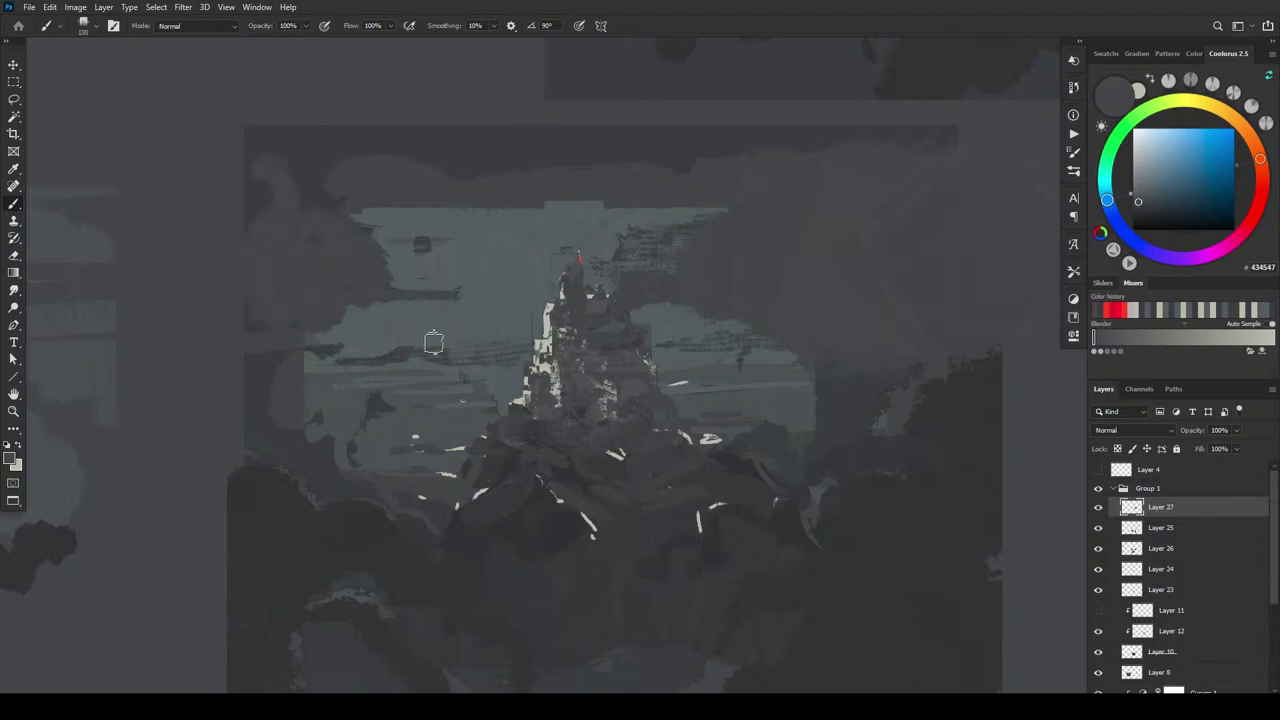
left_click(400, 378, "alt")
mouse_move(434, 349)
left_mouse_down()
mouse_move(357, 349)
mouse_move(420, 358)
left_mouse_up()
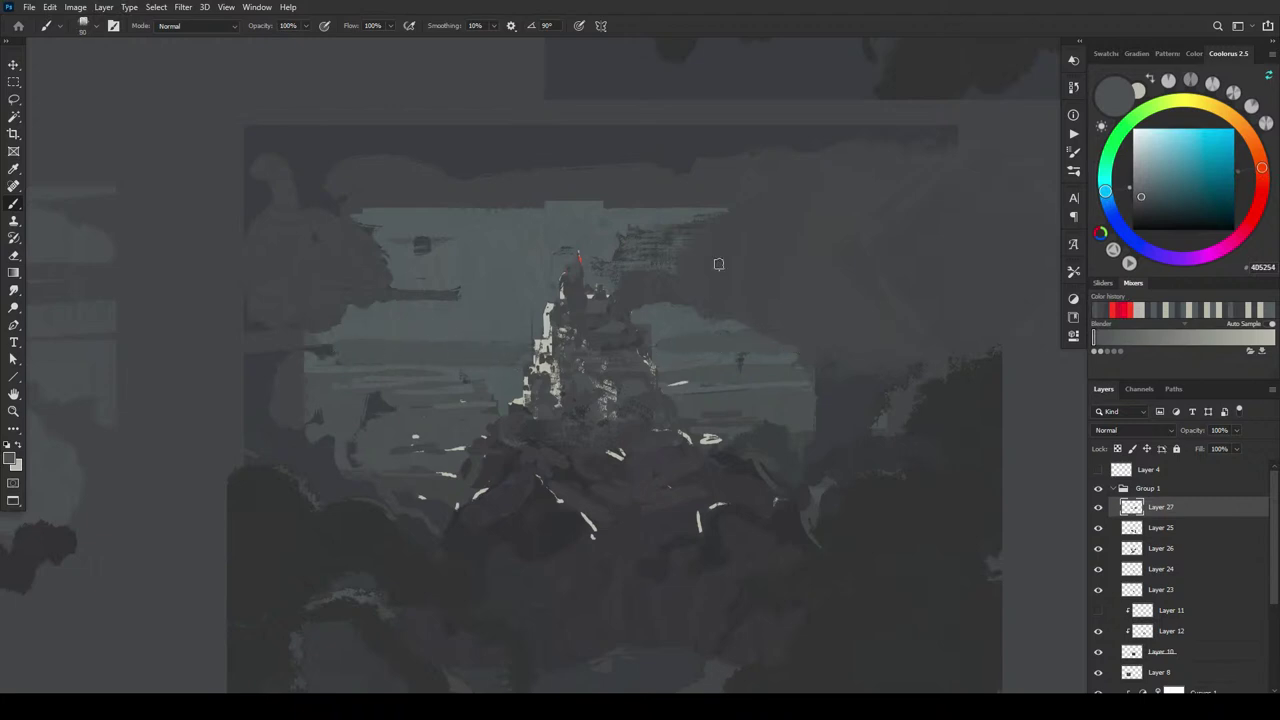
- Paint soft light sky strokes, a darker top-left edge, and grey-green horizontal bands
key("bracketright")
key("bracketright")
key("bracketright")
key("bracketright")
key("bracketright")
key("bracketright")
key("bracketright")
key("bracketright")
key("bracketright")
mouse_move(549, 194)
left_mouse_down()
mouse_move(416, 205)
mouse_move(600, 186)
mouse_move(390, 150)
mouse_move(826, 152)
mouse_move(610, 186)
mouse_move(751, 214)
mouse_move(351, 161)
mouse_move(308, 178)
left_mouse_up()
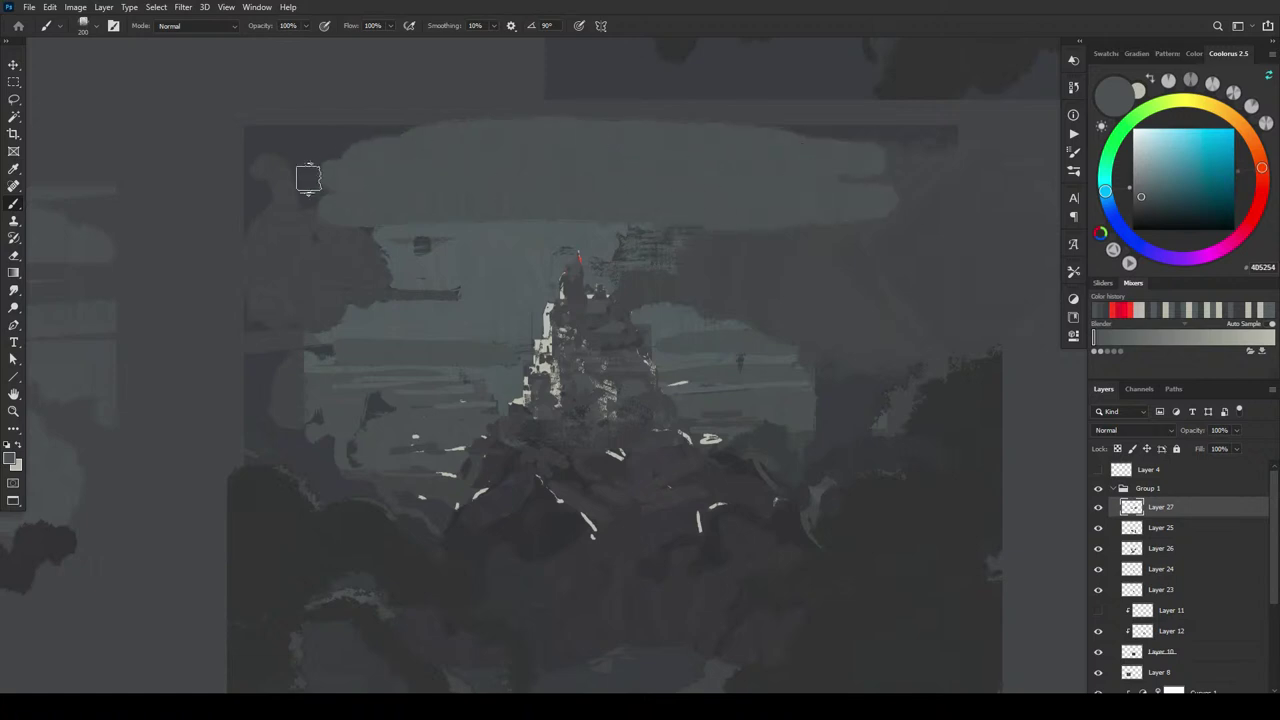
left_click(306, 131, "alt")
left_click_drag(306, 131, 448, 146)
left_click(486, 254, "alt")
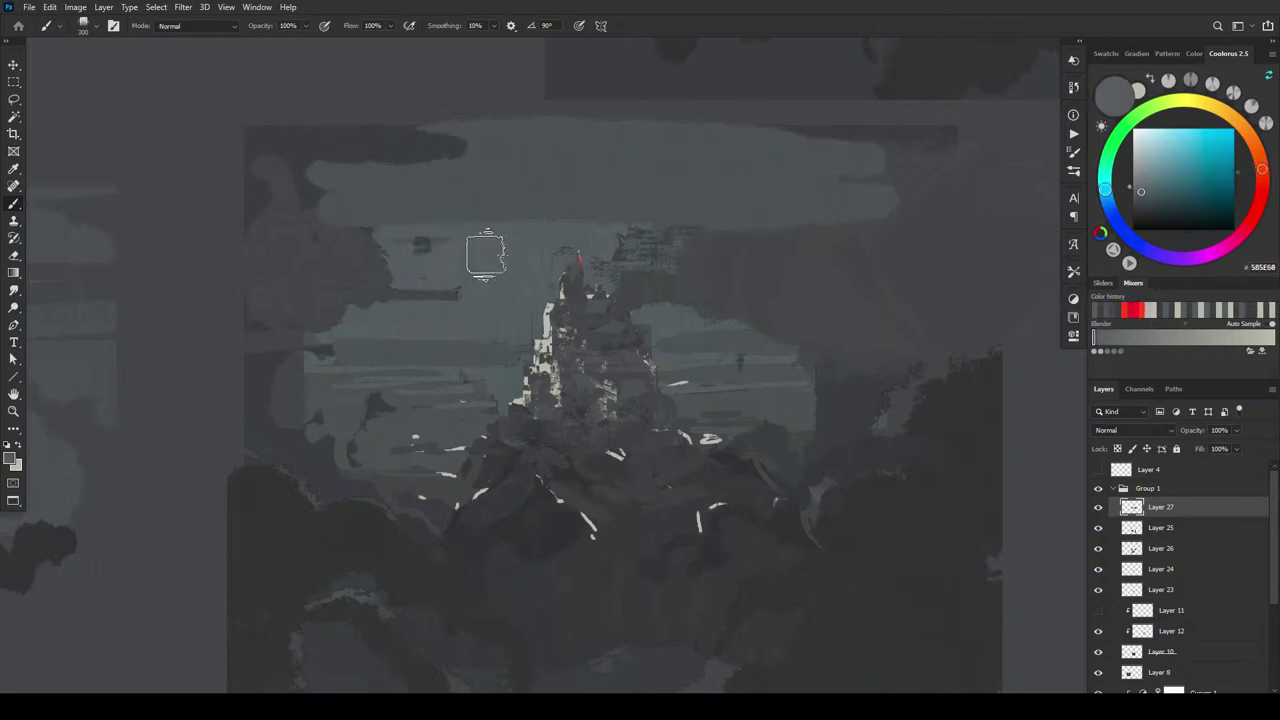
mouse_move(486, 254)
left_mouse_down()
mouse_move(394, 255)
mouse_move(422, 270)
mouse_move(310, 261)
mouse_move(480, 294)
mouse_move(288, 313)
left_mouse_up()
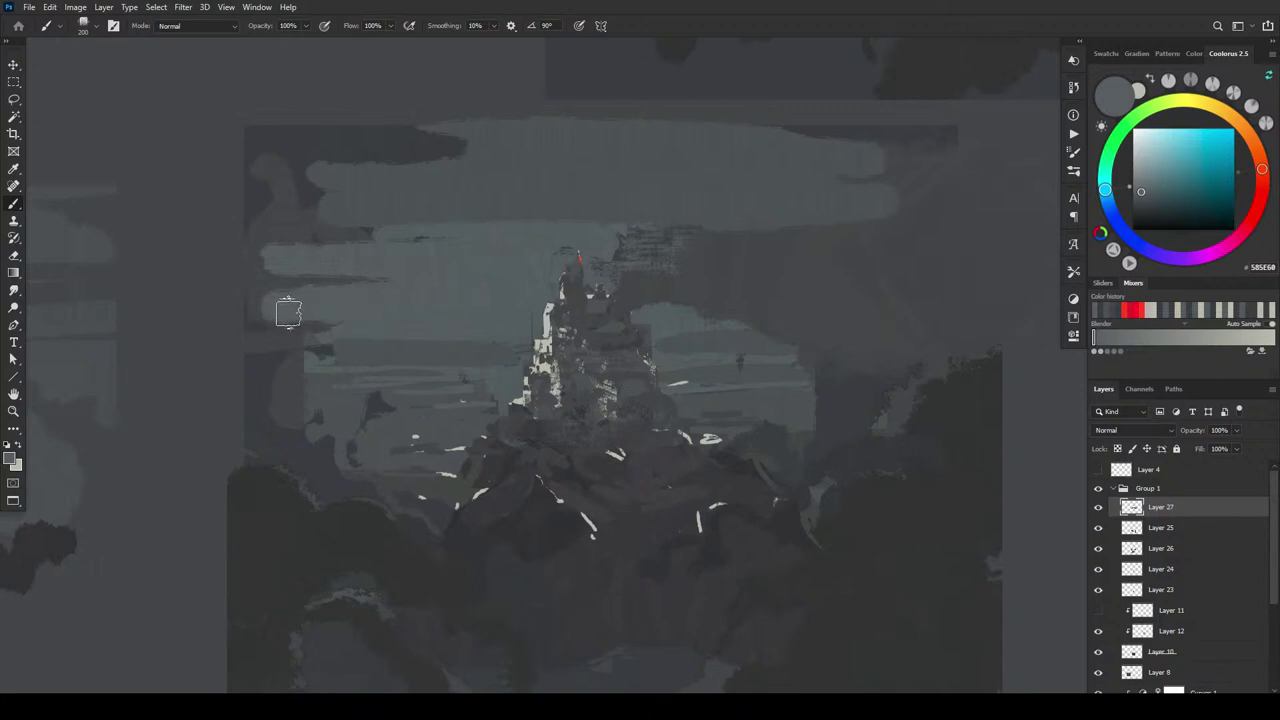
mouse_move(330, 225)
left_mouse_down()
mouse_move(267, 197)
mouse_move(318, 183)
mouse_move(261, 162)
mouse_move(455, 169)
mouse_move(329, 152)
mouse_move(669, 146)
mouse_move(932, 168)
left_mouse_up()
- Add two long thin light sky streaks and reshape the smoke plume right of the tower
key("bracketleft")
key("bracketleft")
key("bracketleft")
key("bracketleft")
key("bracketleft")
key("bracketleft")
key("bracketleft")
key("bracketleft")
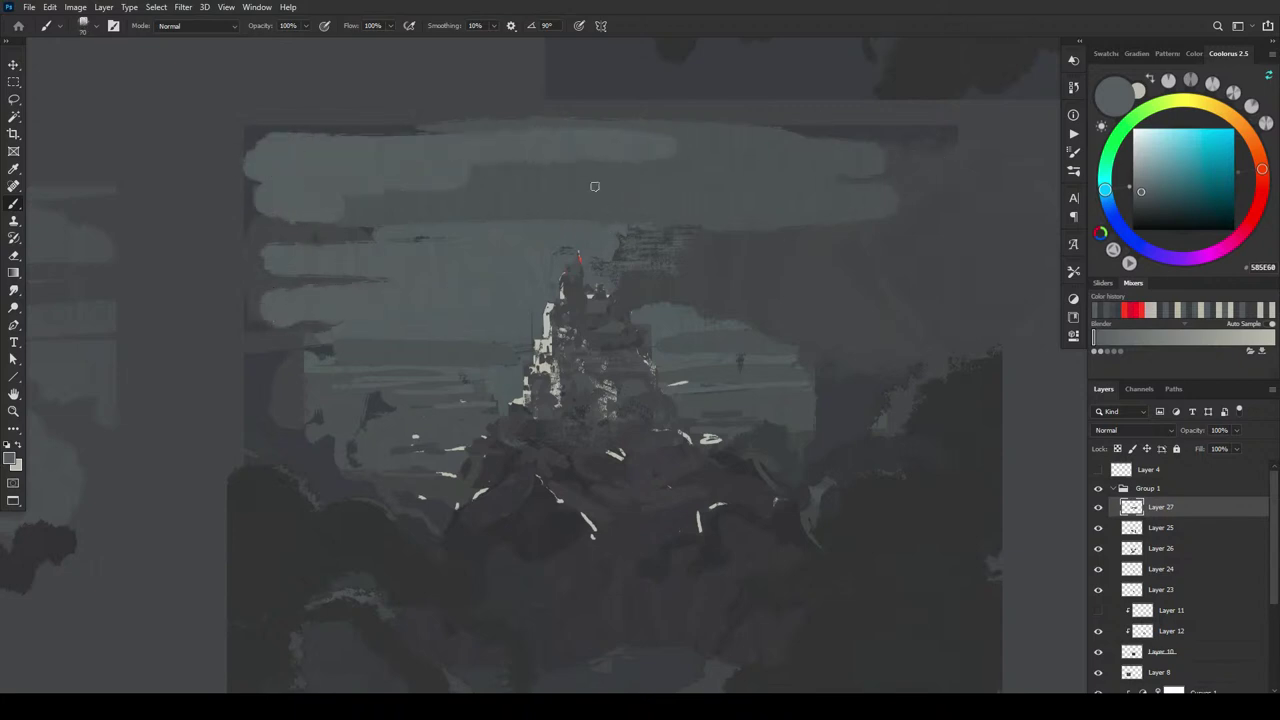
left_click_drag(798, 183, 466, 183)
left_click_drag(350, 209, 770, 209)
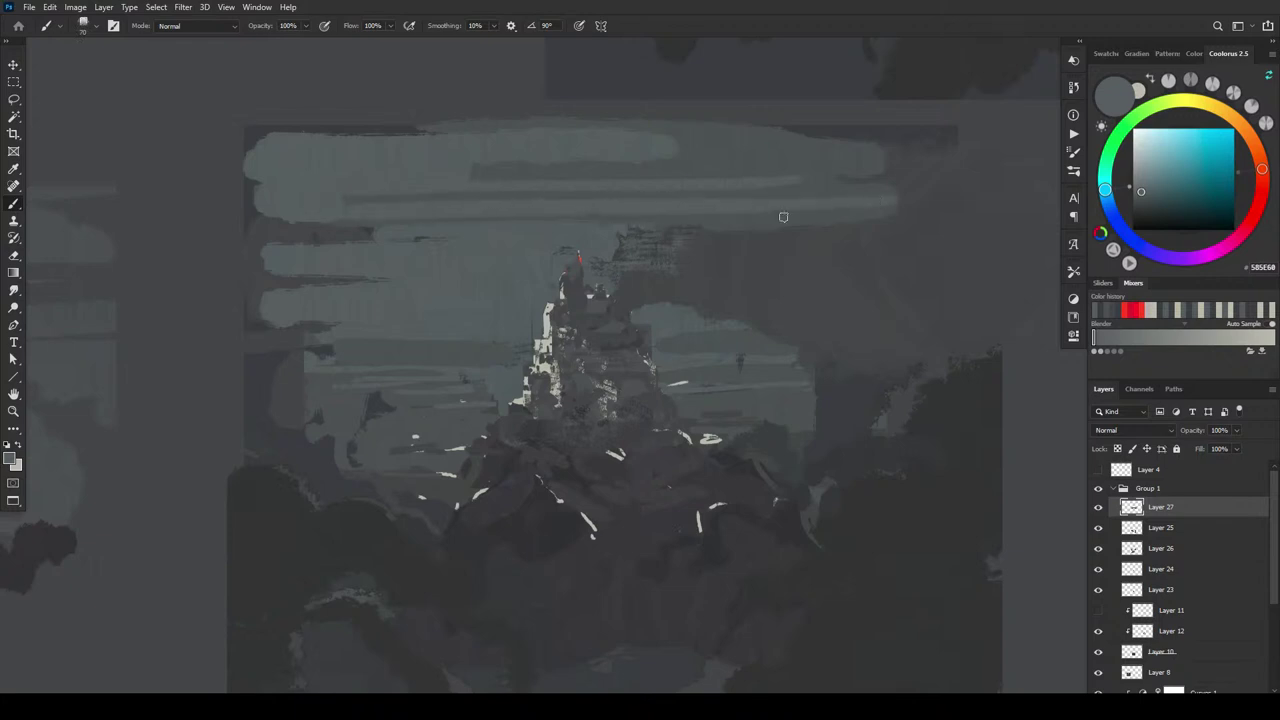
key("bracketright")
key("bracketright")
key("bracketright")
key("bracketright")
key("bracketright")
left_click_drag(617, 262, 715, 222)
- Add dark vertical strokes beside the tower and cover the white fleck on the rock
key("bracketleft")
key("bracketleft")
key("bracketleft")
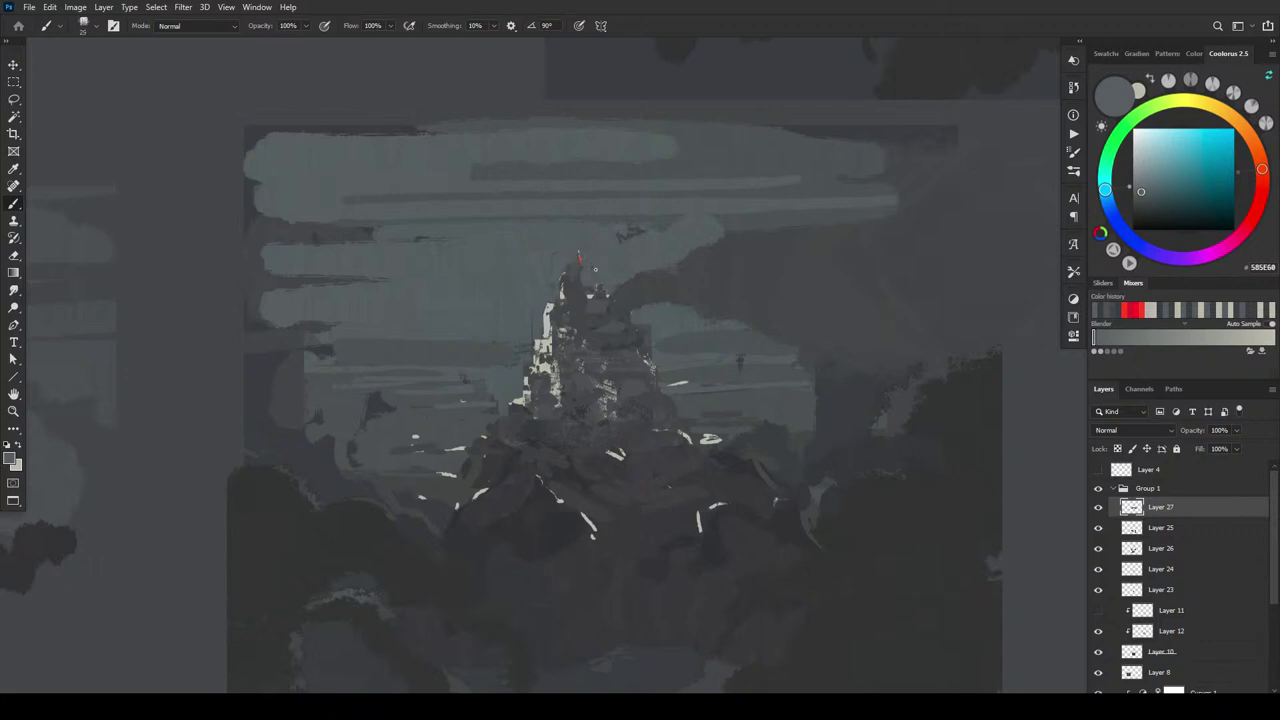
left_click(681, 311, "alt")
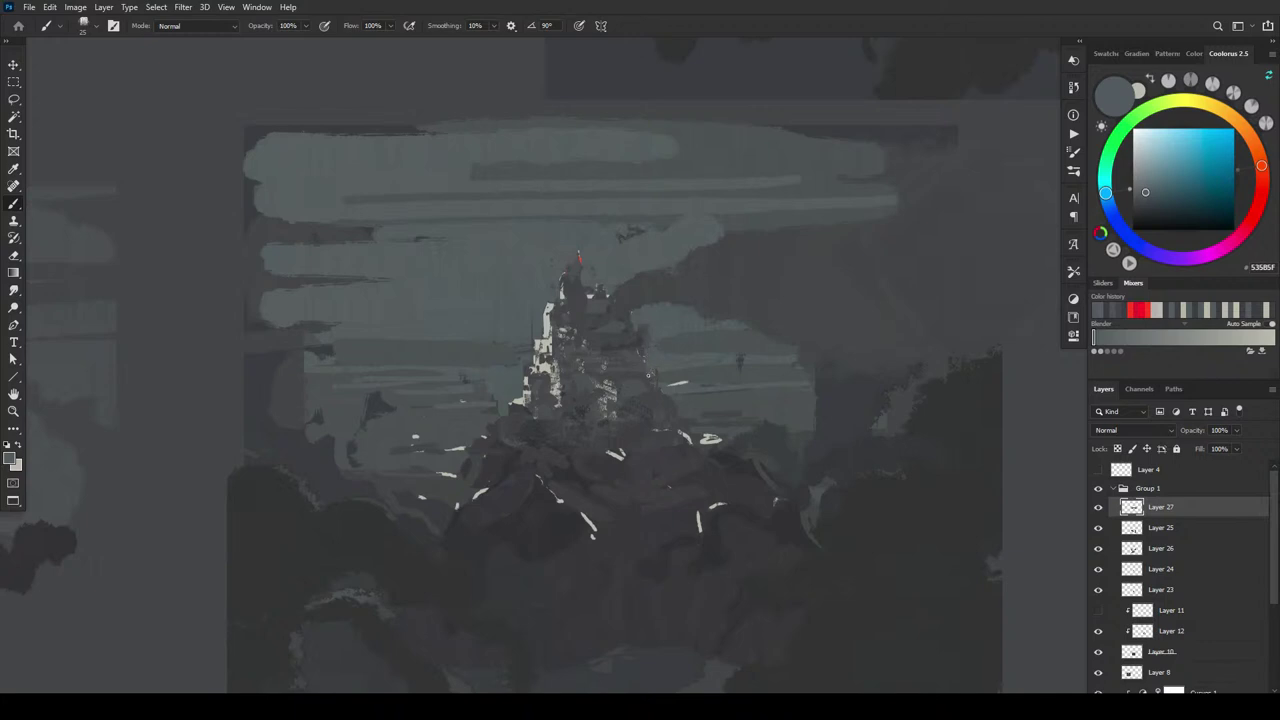
left_click(645, 339, "alt")
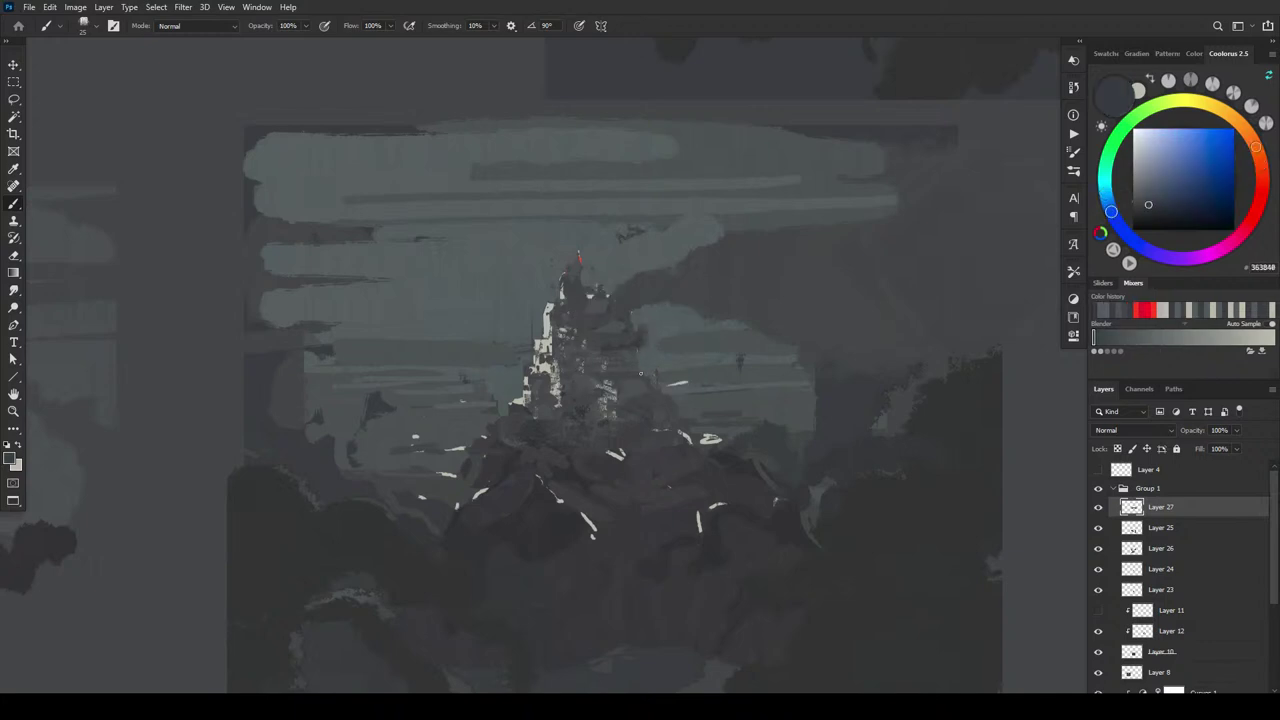
left_click_drag(641, 346, 645, 376)
left_click(657, 406, "alt")
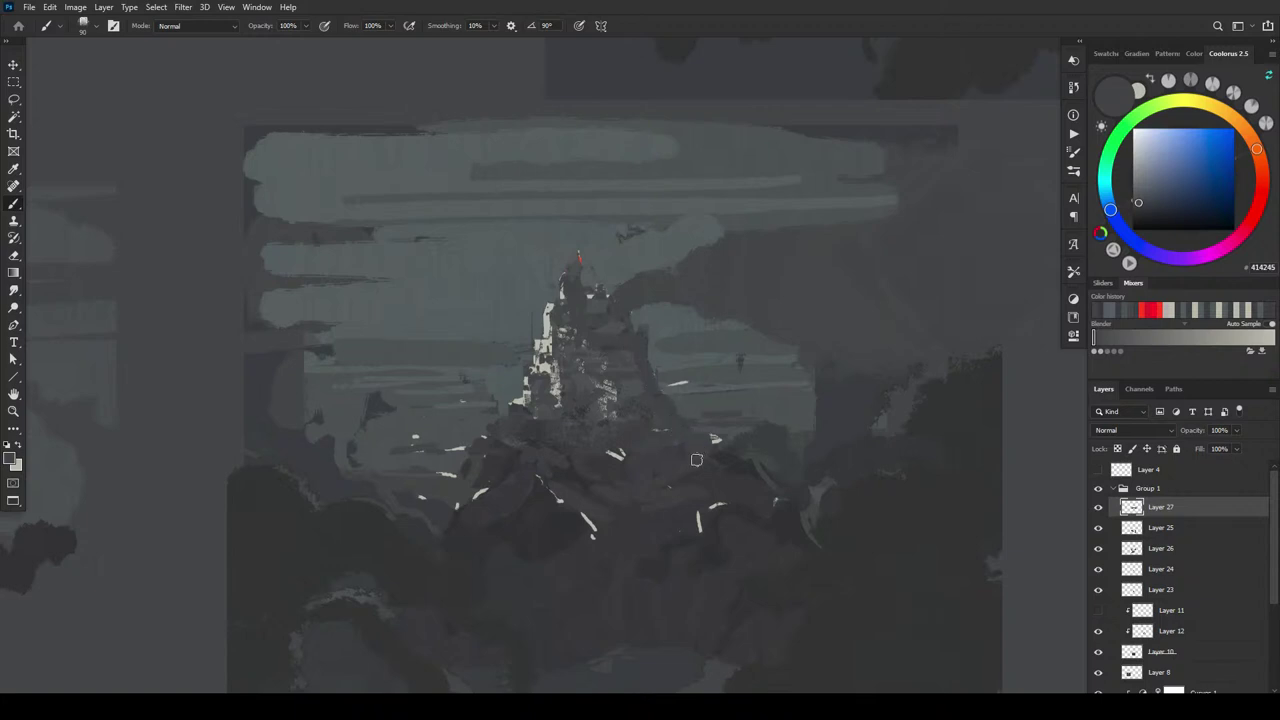
left_click_drag(694, 443, 714, 449)
- Paint thin light mist streaks on both sides of the peak and fill the smoke gap dark
left_click(722, 436, "alt")
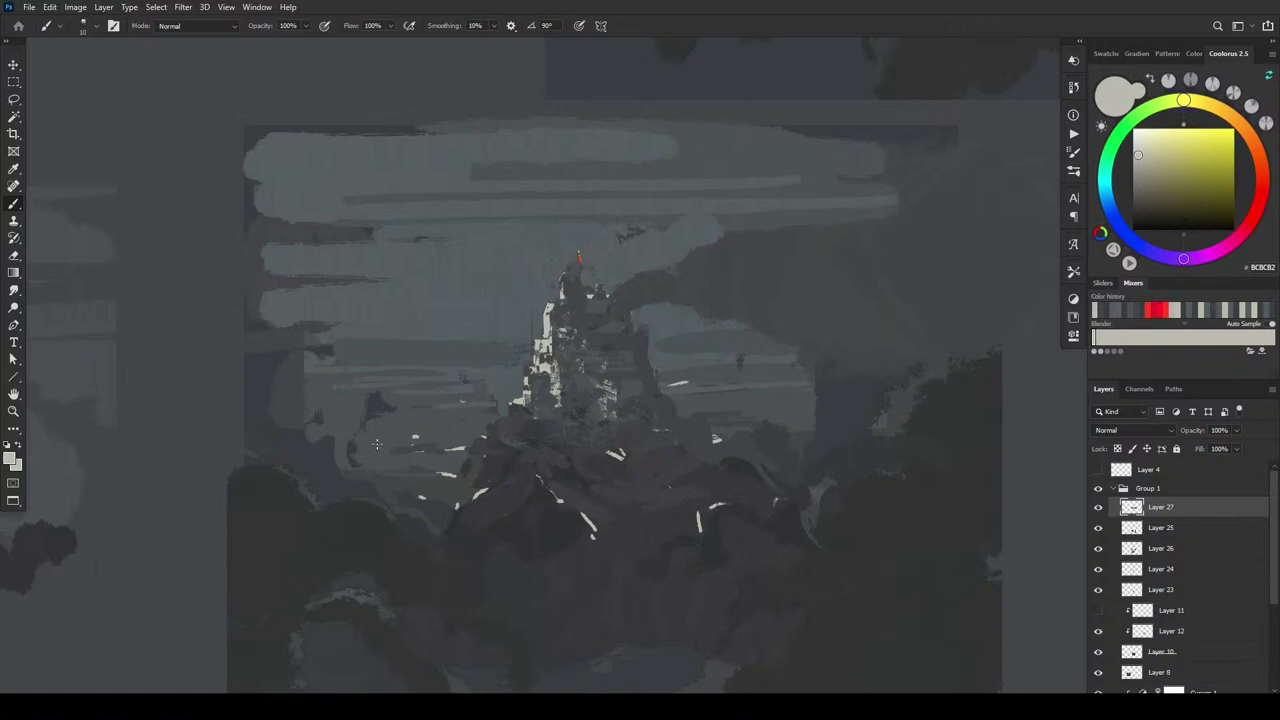
mouse_move(340, 458)
left_mouse_down()
mouse_move(440, 448)
mouse_move(402, 456)
mouse_move(455, 459)
left_mouse_up()
mouse_move(693, 423)
left_mouse_down()
mouse_move(814, 418)
mouse_move(676, 403)
left_mouse_up()
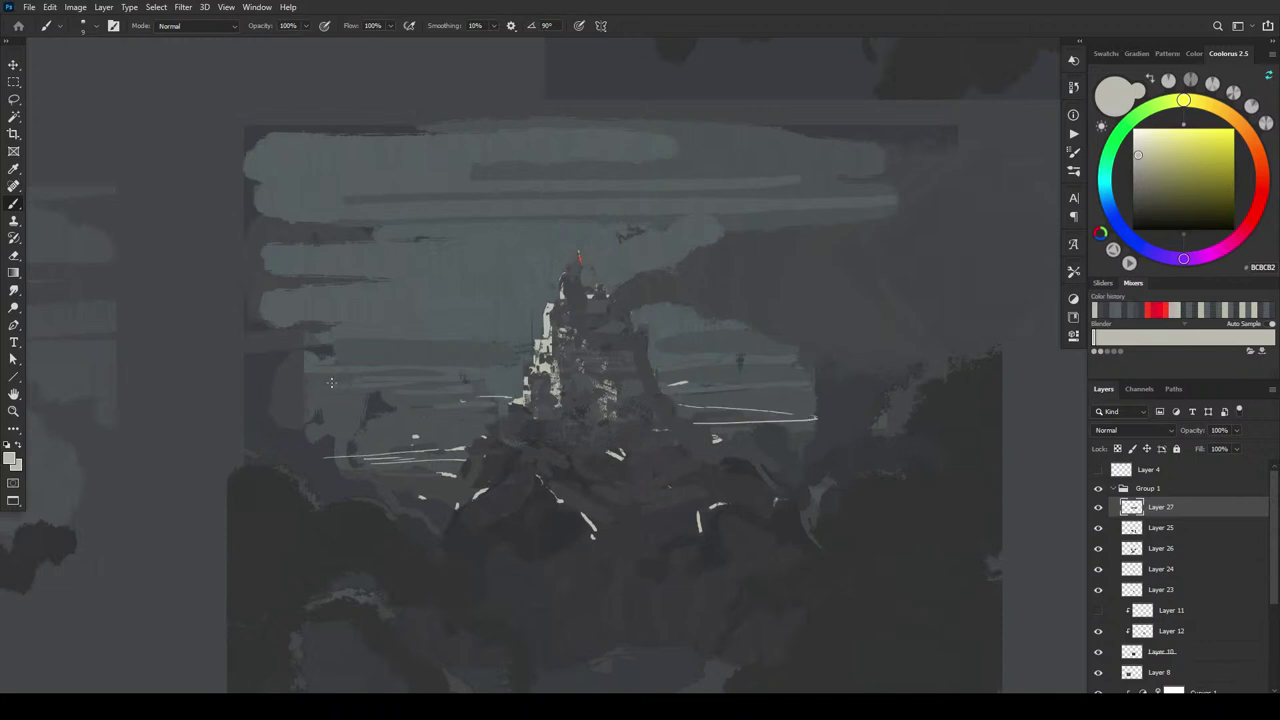
left_click(609, 300, "alt")
key("bracketright")
left_click_drag(618, 291, 640, 286)
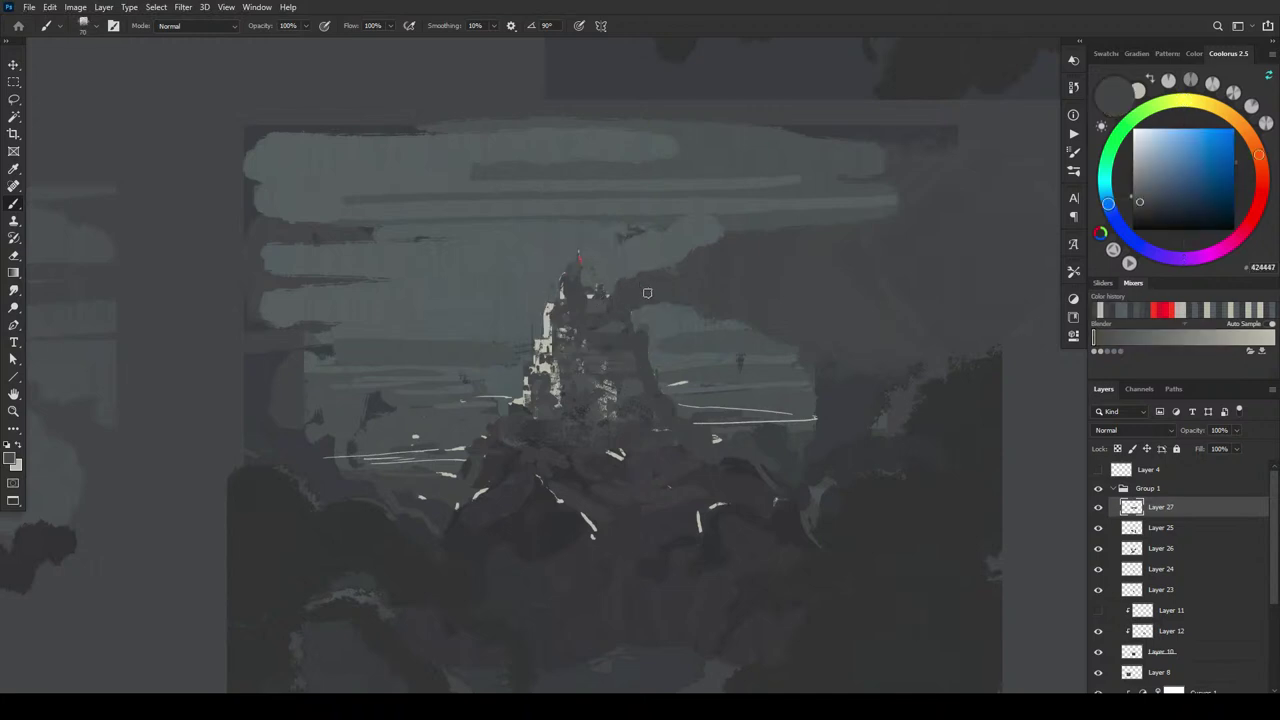
key("bracketright")
key("bracketright")
key("bracketright")
key("bracketright")
- Extend the dark smoke upward right of the peak and sharpen the spire tip with light paint
key("bracketleft")
mouse_move(627, 279)
left_mouse_down()
mouse_move(752, 259)
mouse_move(621, 254)
mouse_move(797, 246)
mouse_move(490, 264)
mouse_move(541, 263)
mouse_move(555, 276)
mouse_move(537, 270)
mouse_move(661, 262)
left_mouse_up()
key("bracketleft")
key("bracketleft")
key("bracketleft")
key("bracketleft")
key("bracketleft")
key("bracketleft")
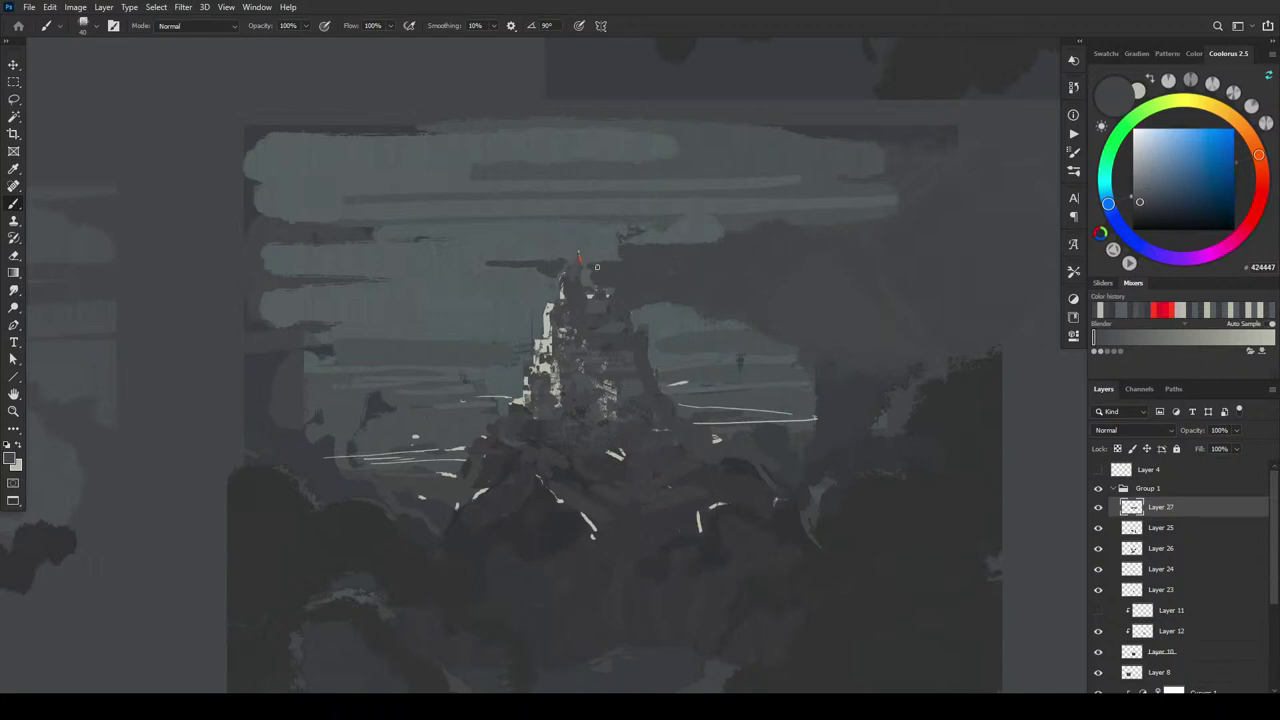
left_click(566, 286, "alt")
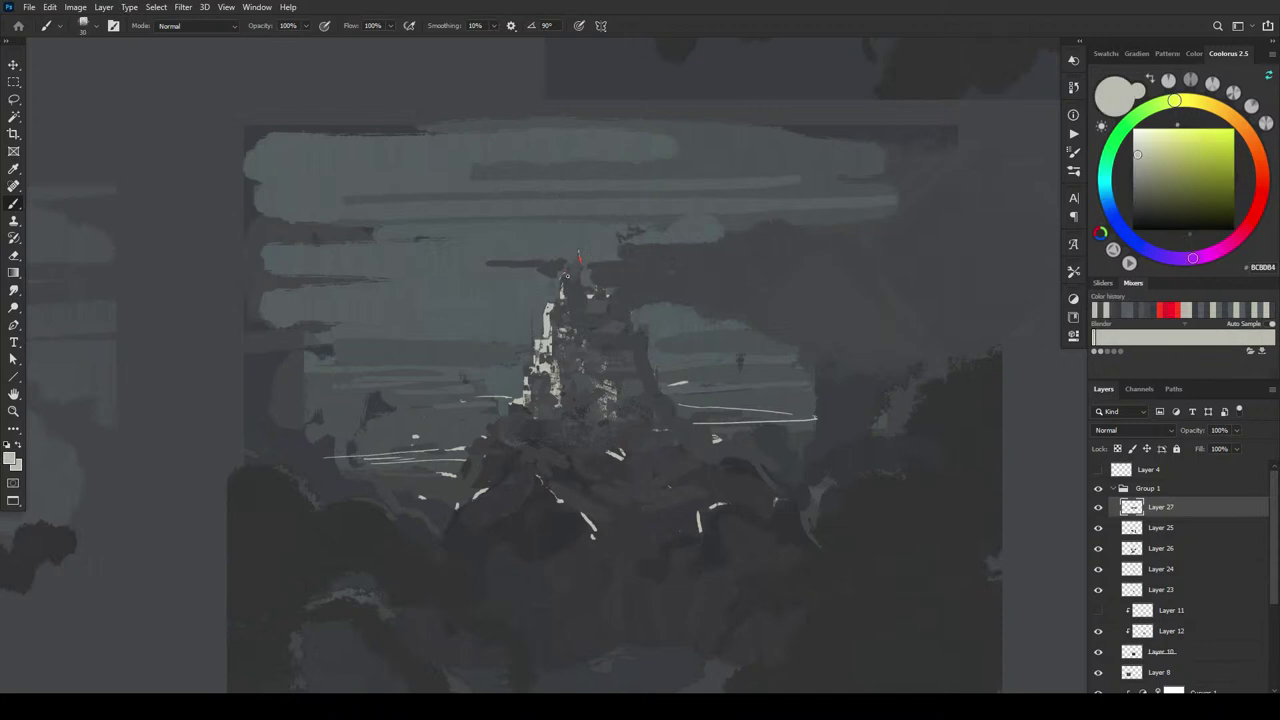
left_click_drag(561, 276, 566, 262)
- Switch to a fine reddish-brown brush for the spire tip and zoom out and back to review
left_click(577, 258, "alt")
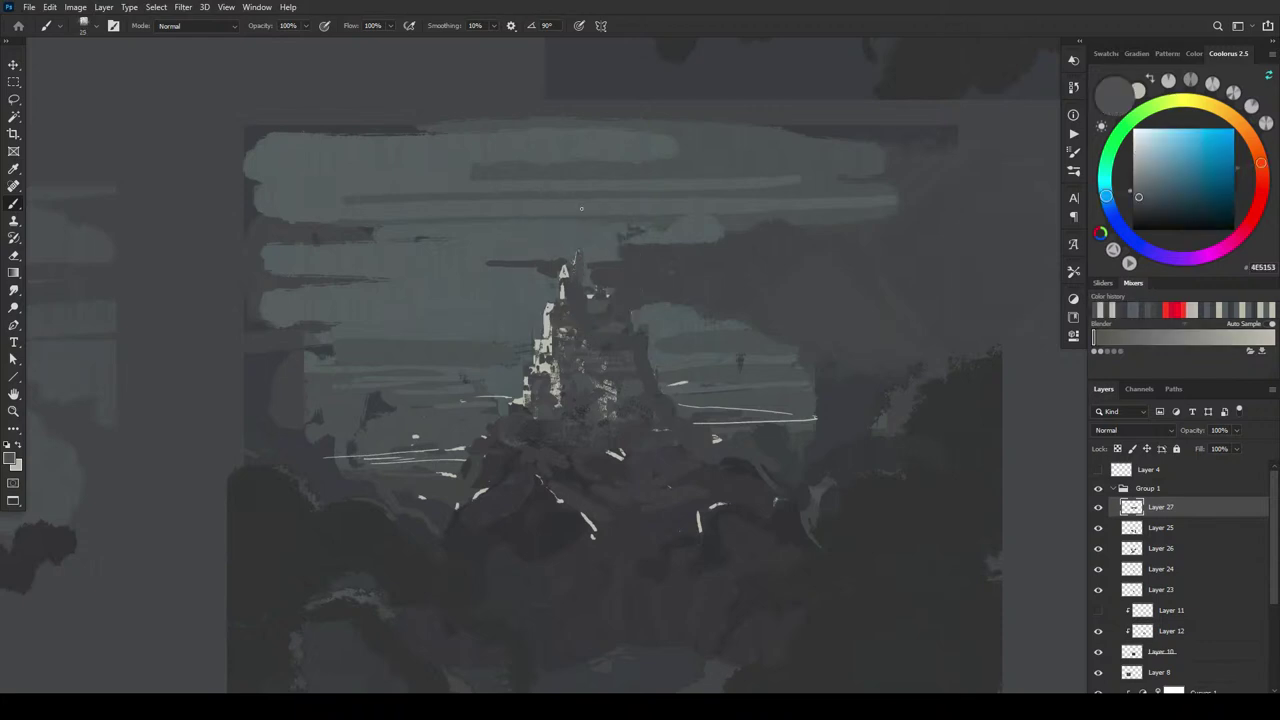
left_click(580, 280, "alt")
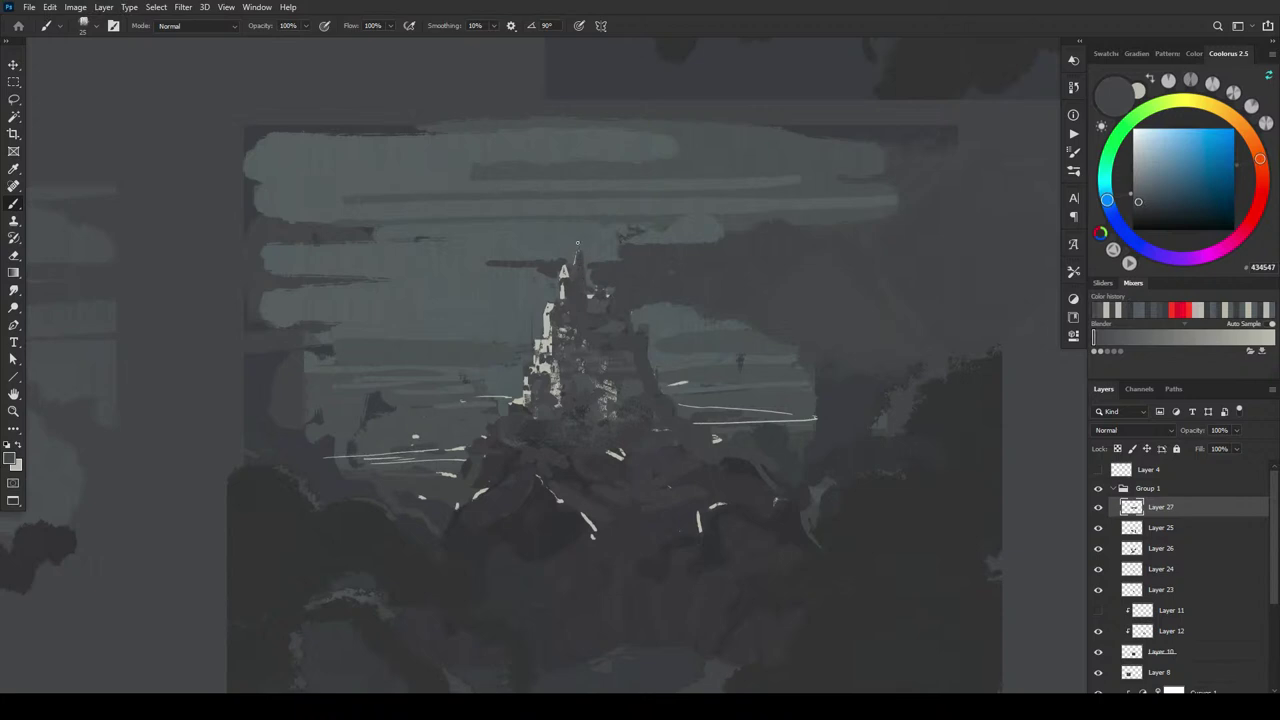
key("bracketleft")
key("bracketleft")
key("bracketleft")
key("bracketleft")
right_click(582, 233, "alt+shift")
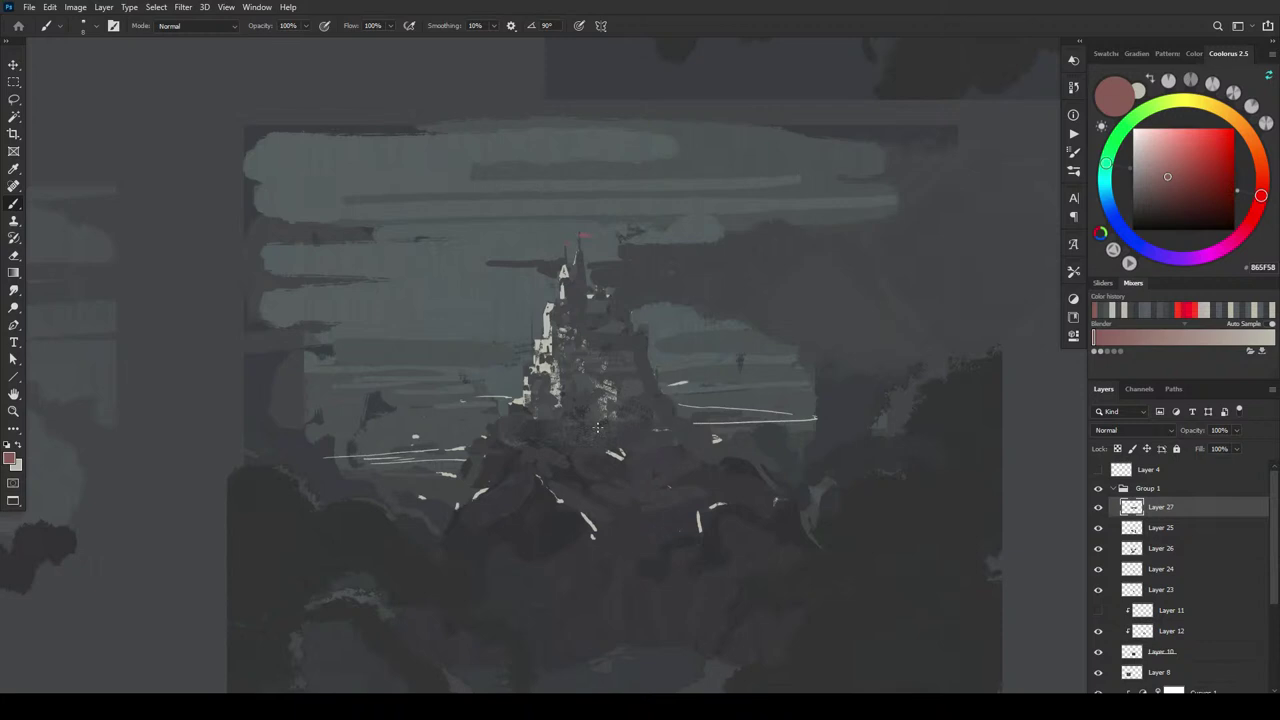
scroll(597, 427, "down", 5)
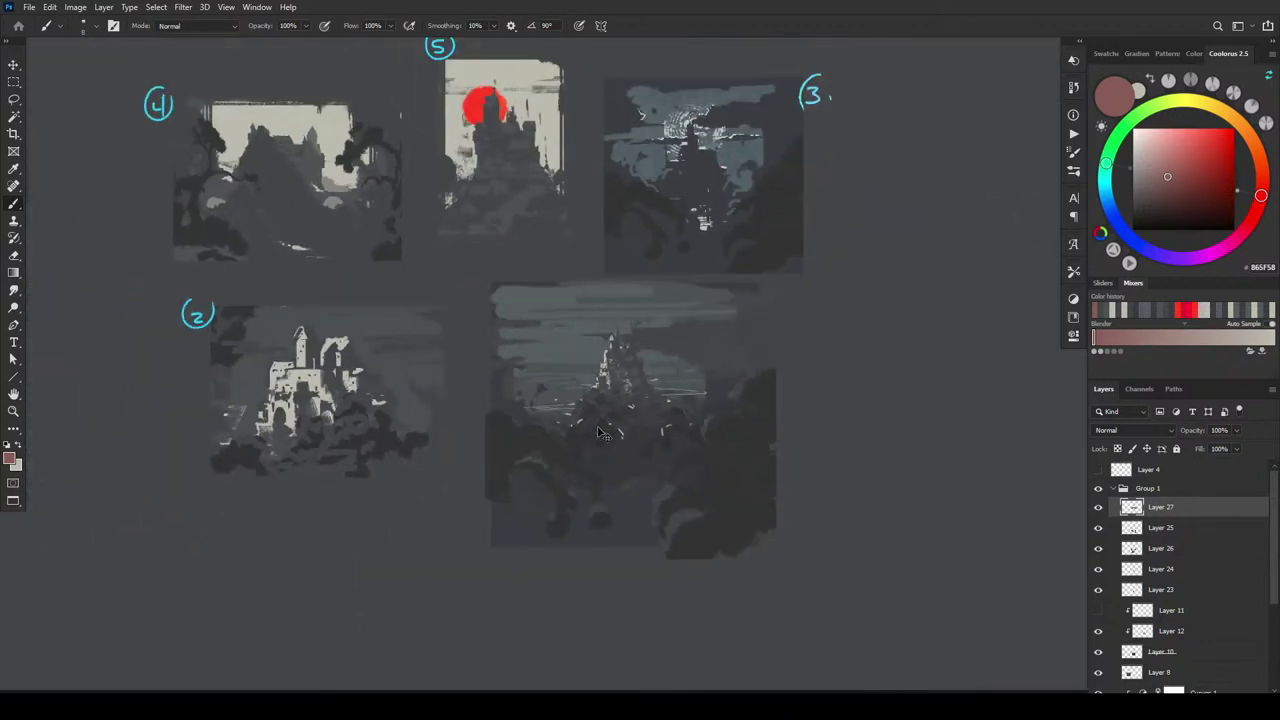
scroll(837, 360, "down", 4)
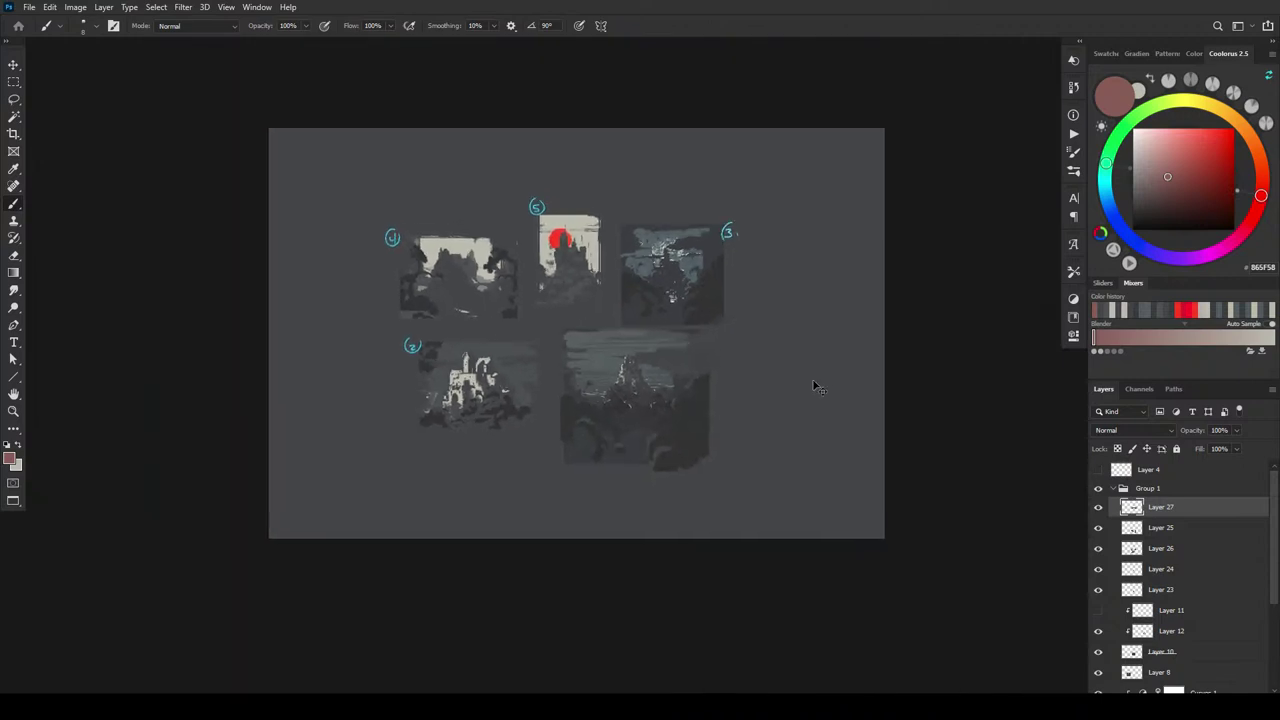
scroll(811, 386, "up", 2)
scroll(812, 389, "down", 2)
scroll(812, 389, "up", 8)
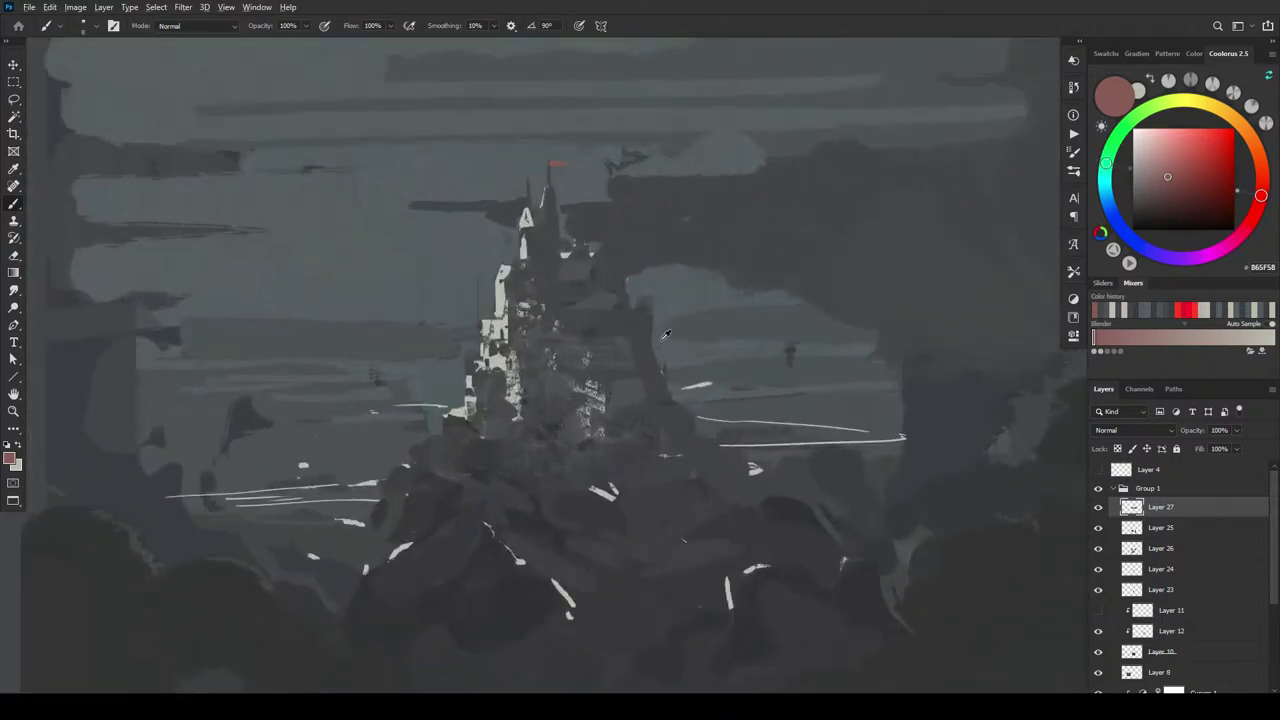
- Sample sky greys and paint dark grey over the sky band right of the castle
left_click(631, 292, "alt")
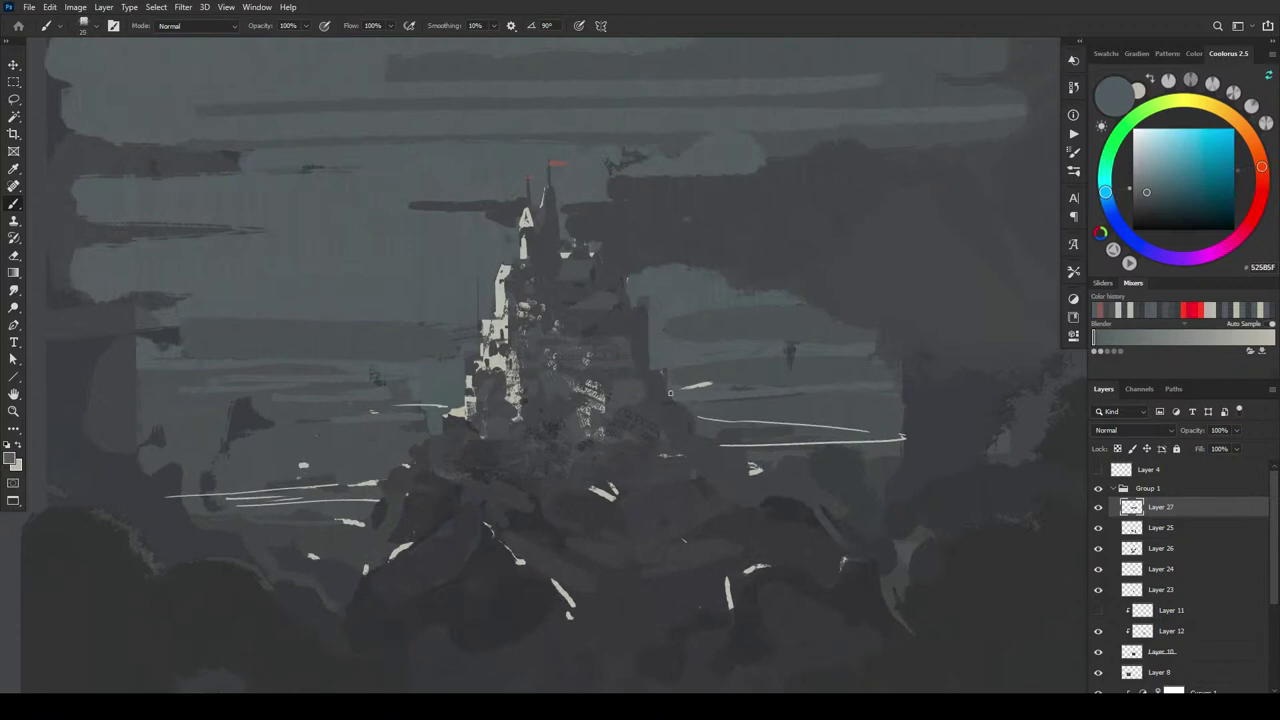
left_click(645, 295, "alt")
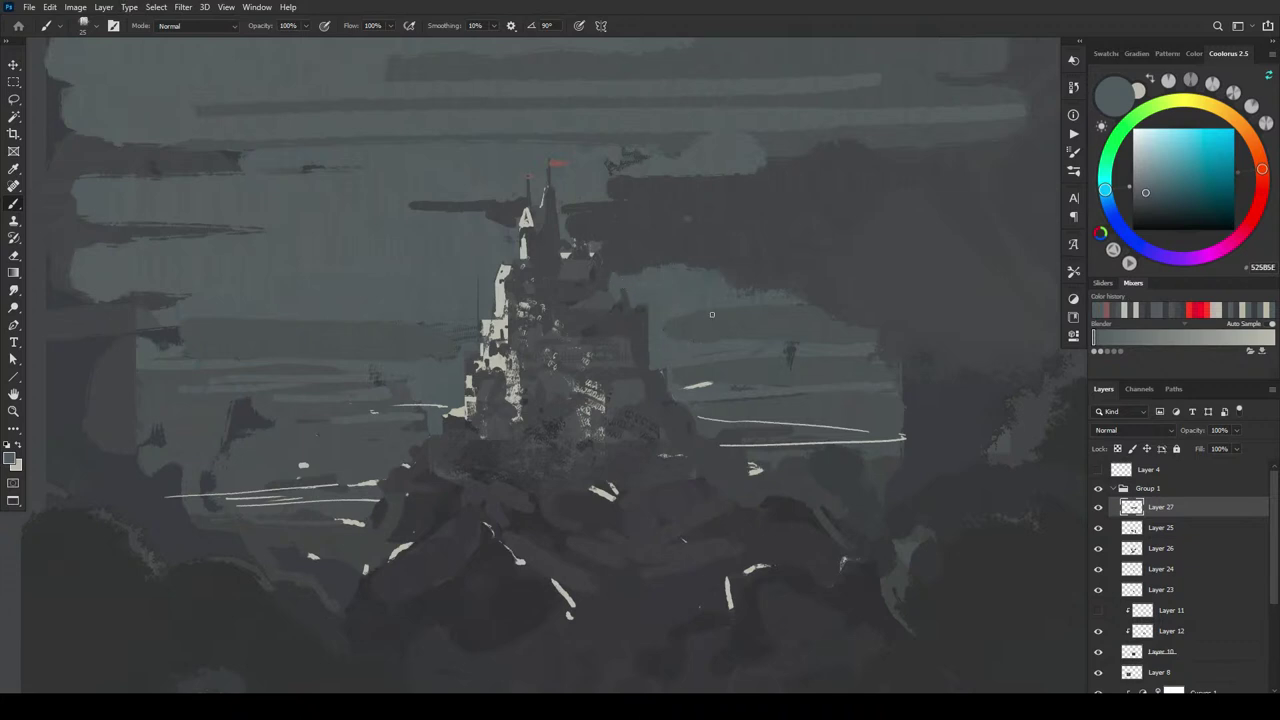
left_click(633, 250, "alt")
left_click(614, 263, "alt")
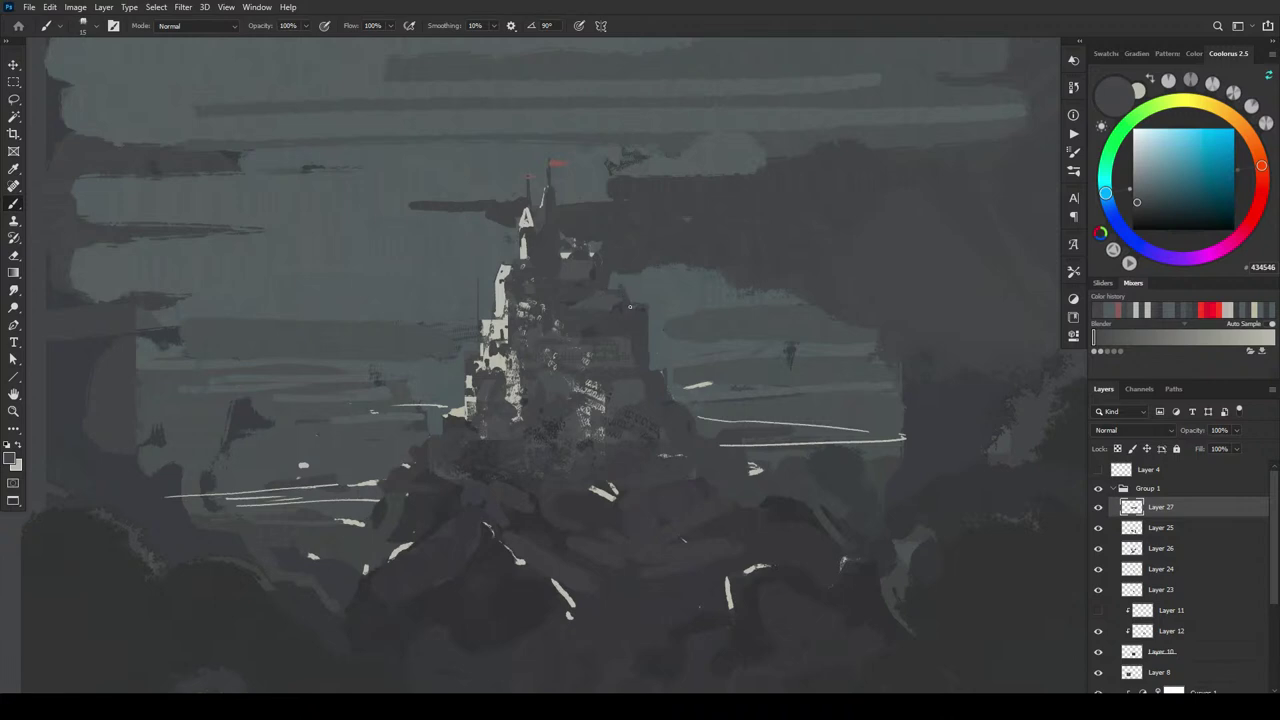
left_click(648, 328, "alt")
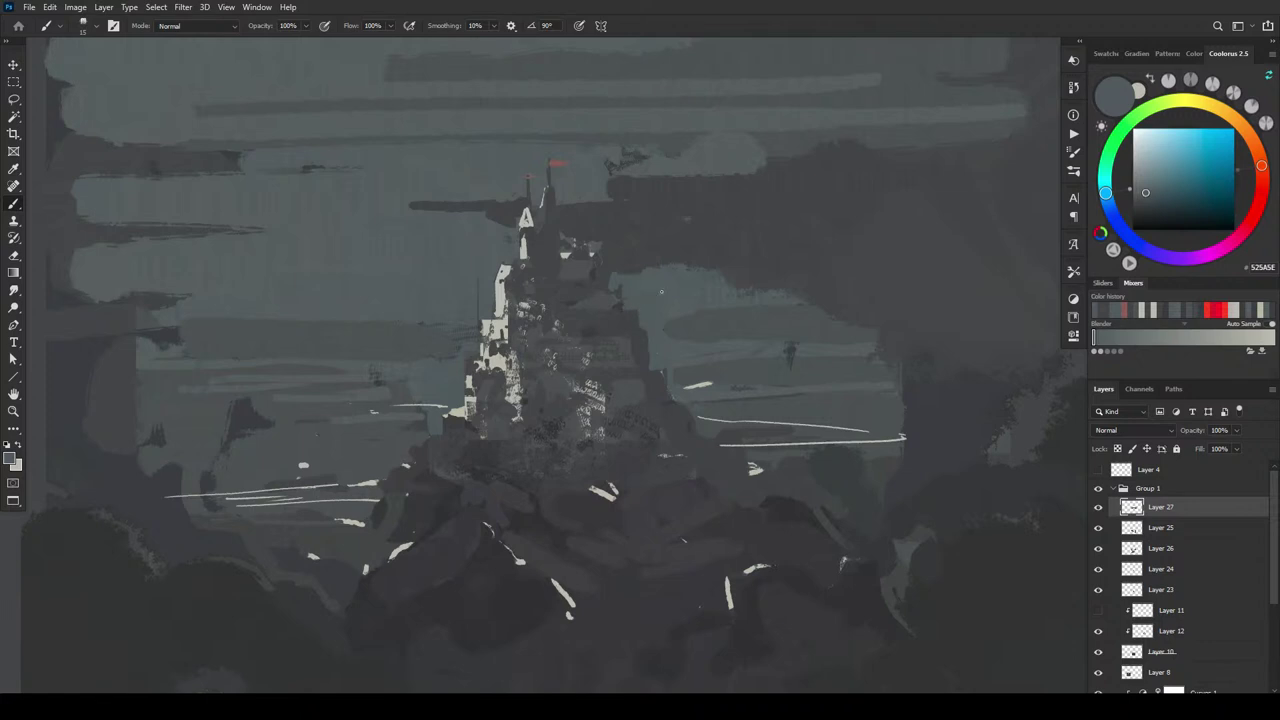
left_click(798, 263, "alt")
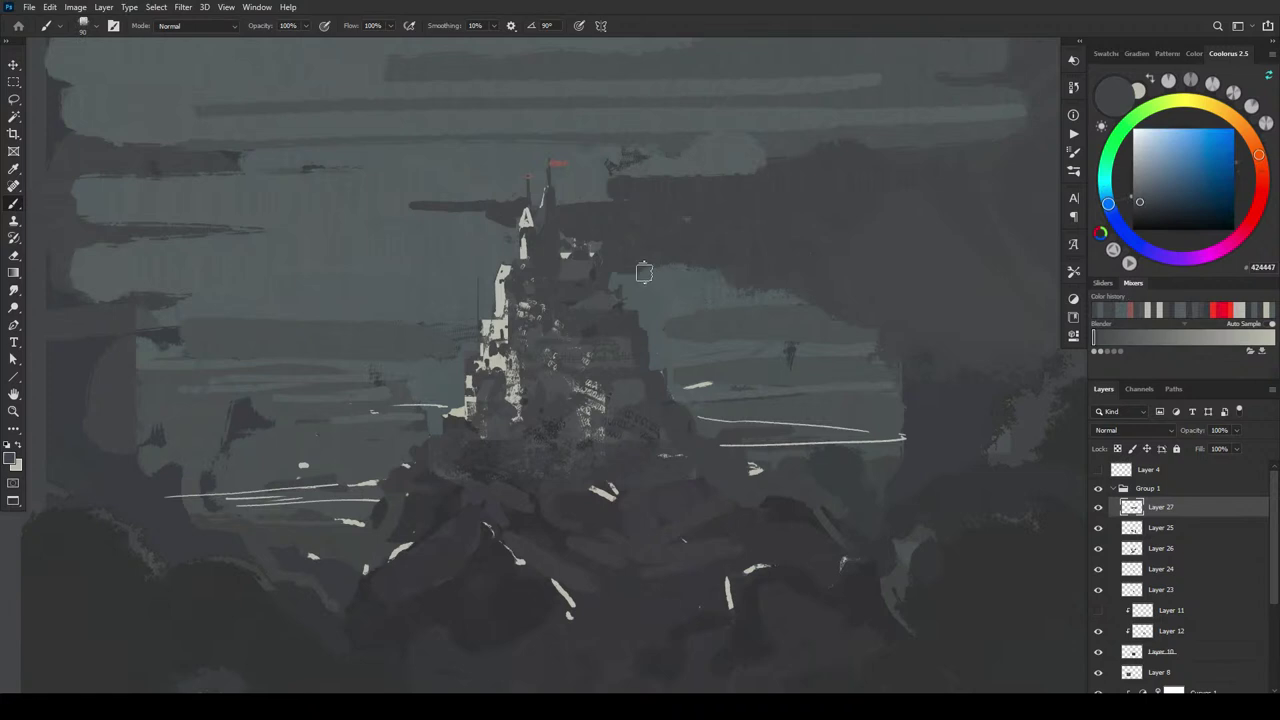
mouse_move(646, 272)
left_mouse_down()
mouse_move(625, 292)
mouse_move(746, 284)
left_mouse_up()
- Paint a lighter sampled grey stroke across the right sky band
left_click(731, 299, "alt")
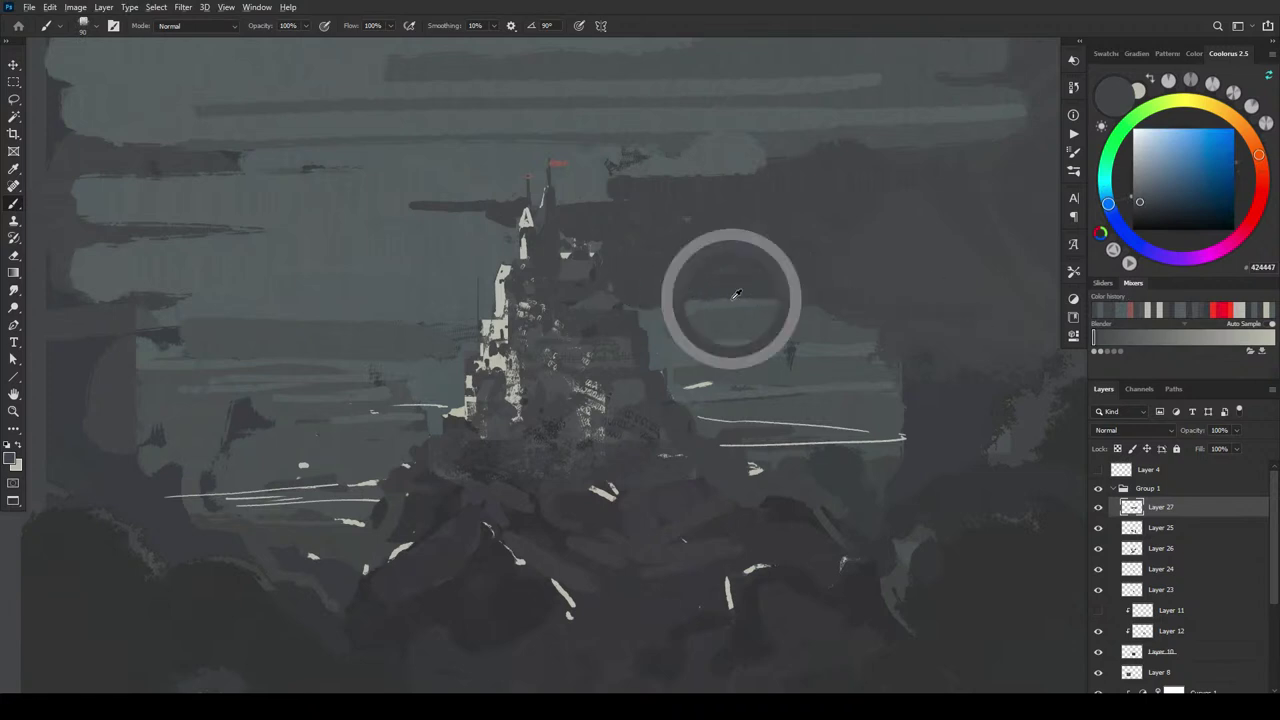
left_click(710, 308, "alt")
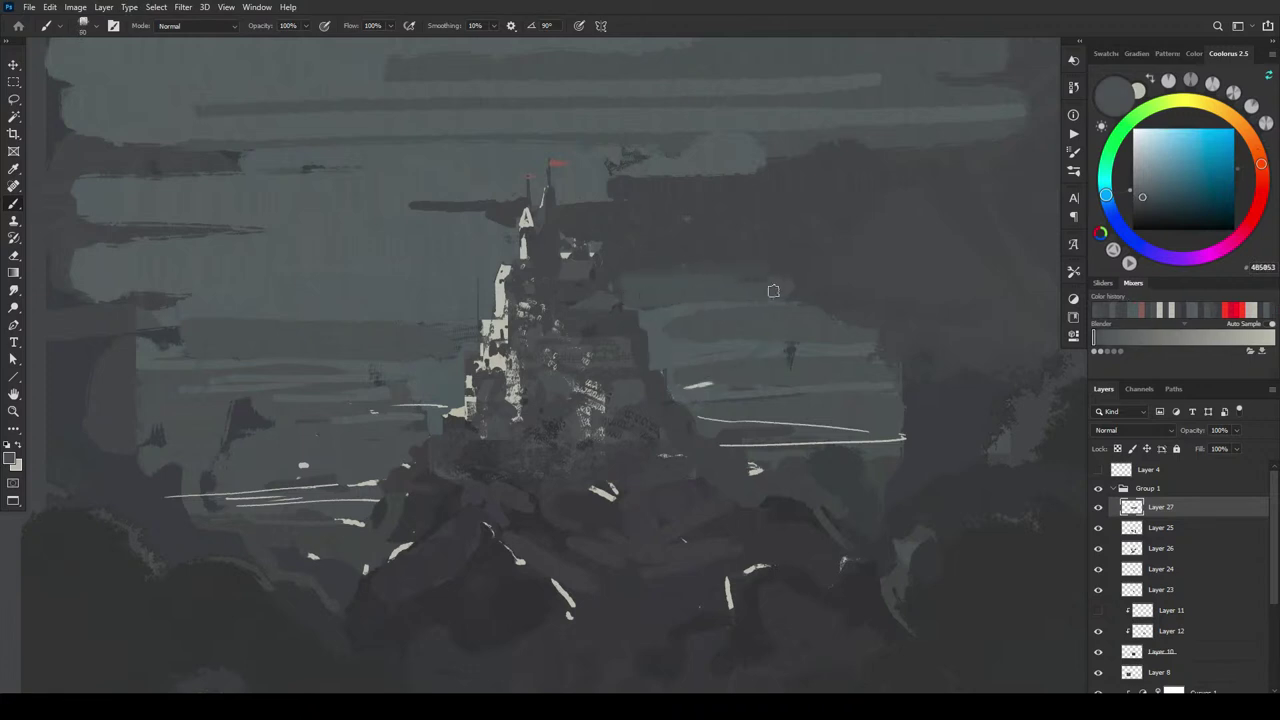
left_click(651, 318, "alt")
left_click_drag(620, 278, 735, 274)
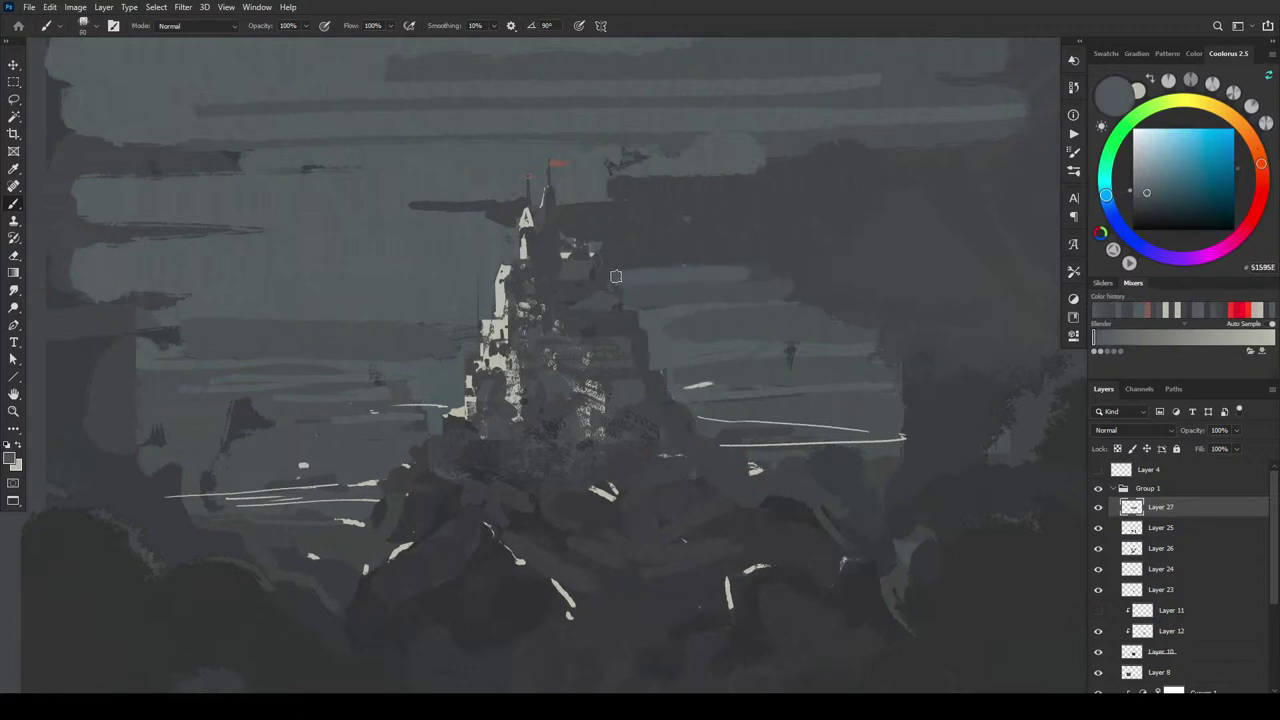
- Paint a dark mid-grey horizontal band over the lighter sky left of the castle
left_click(764, 268, "alt")
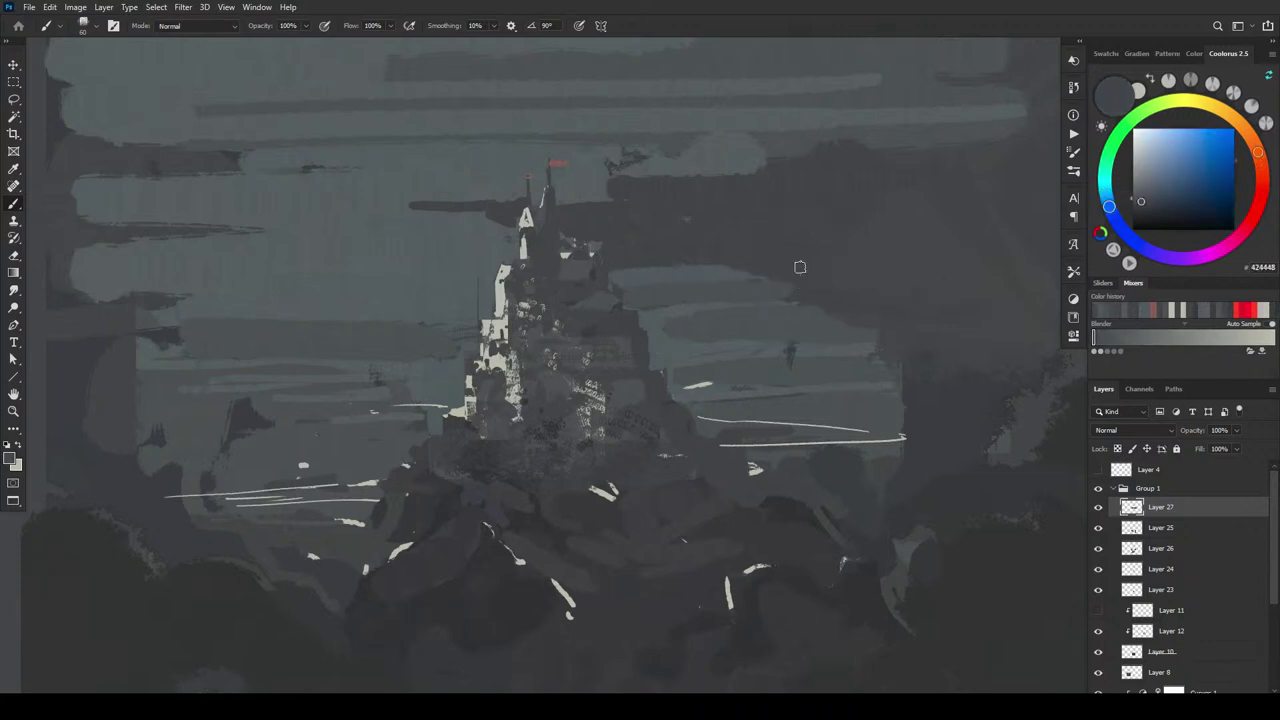
left_click(652, 318, "alt")
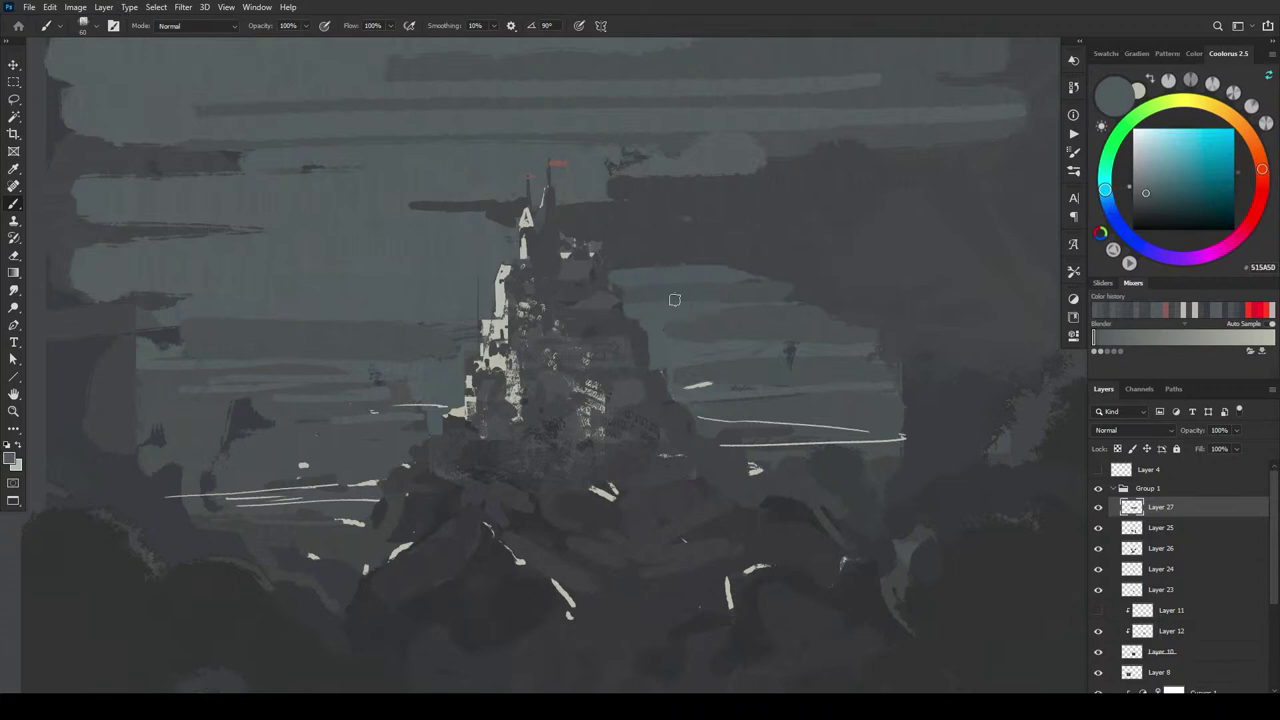
left_click(677, 298, "alt")
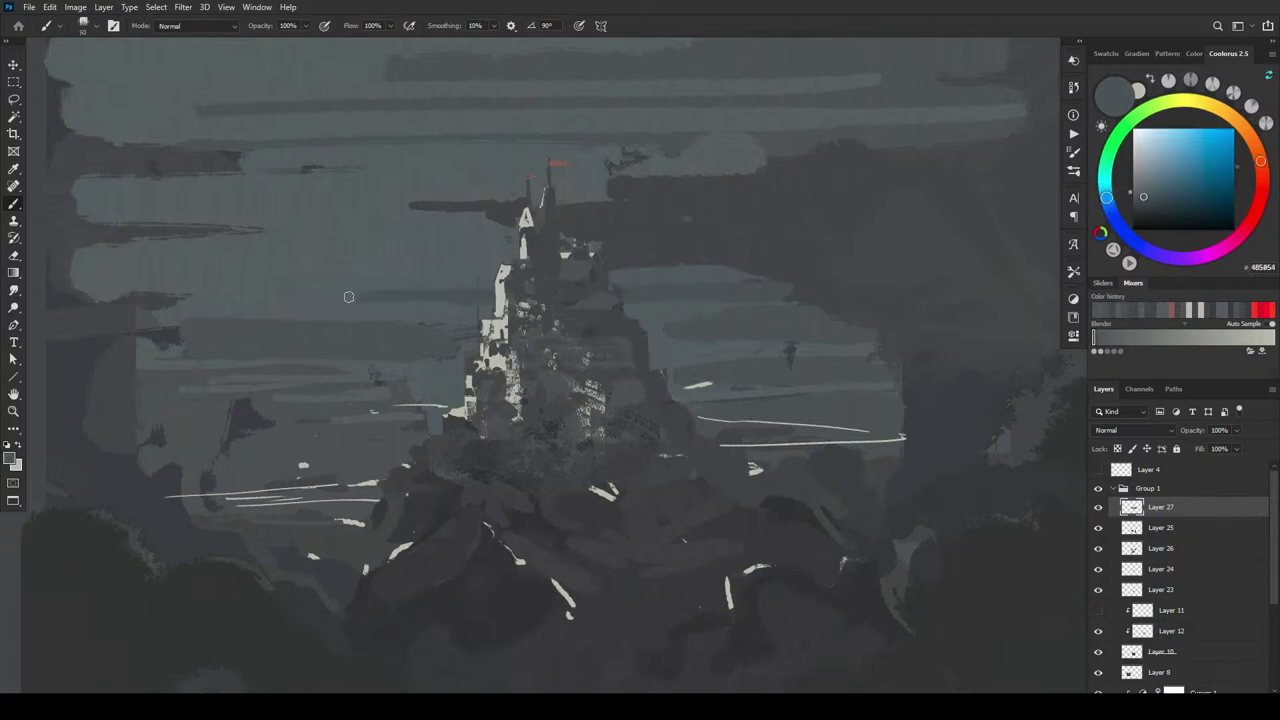
left_click(451, 271, "alt")
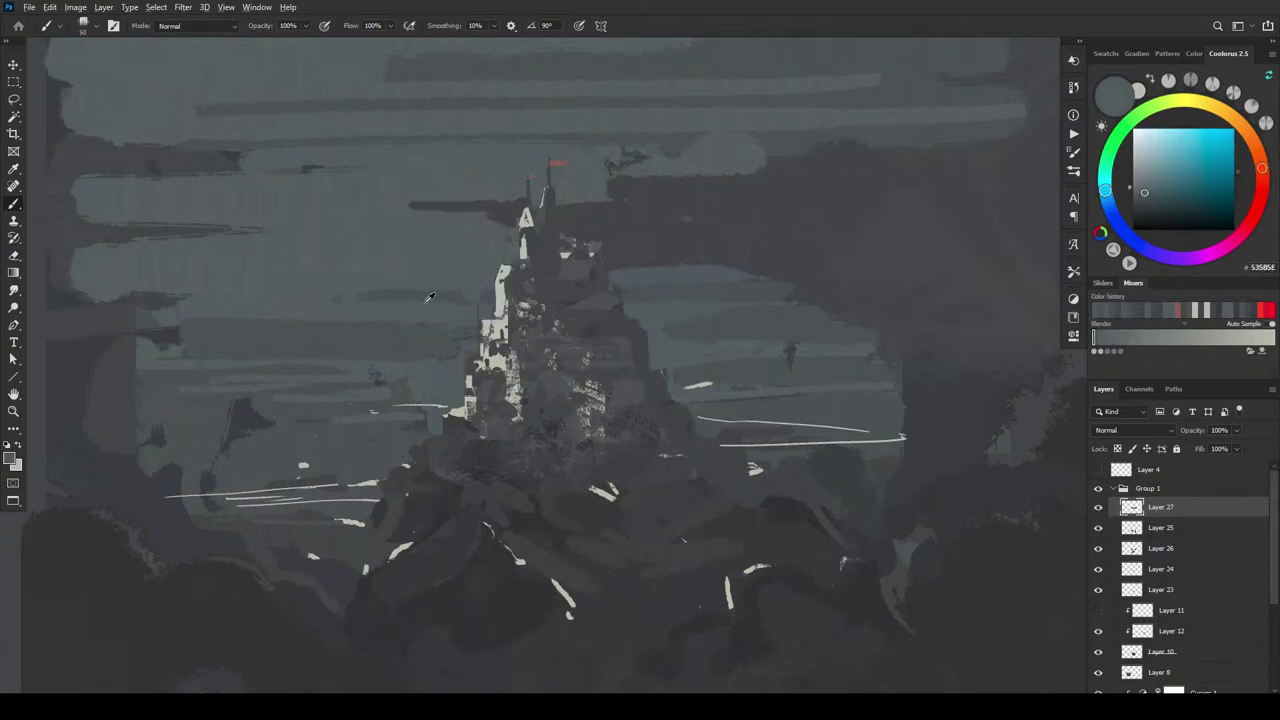
left_click(432, 295, "alt")
mouse_move(336, 297)
left_mouse_down()
mouse_move(140, 291)
mouse_move(249, 334)
mouse_move(389, 311)
left_mouse_up()
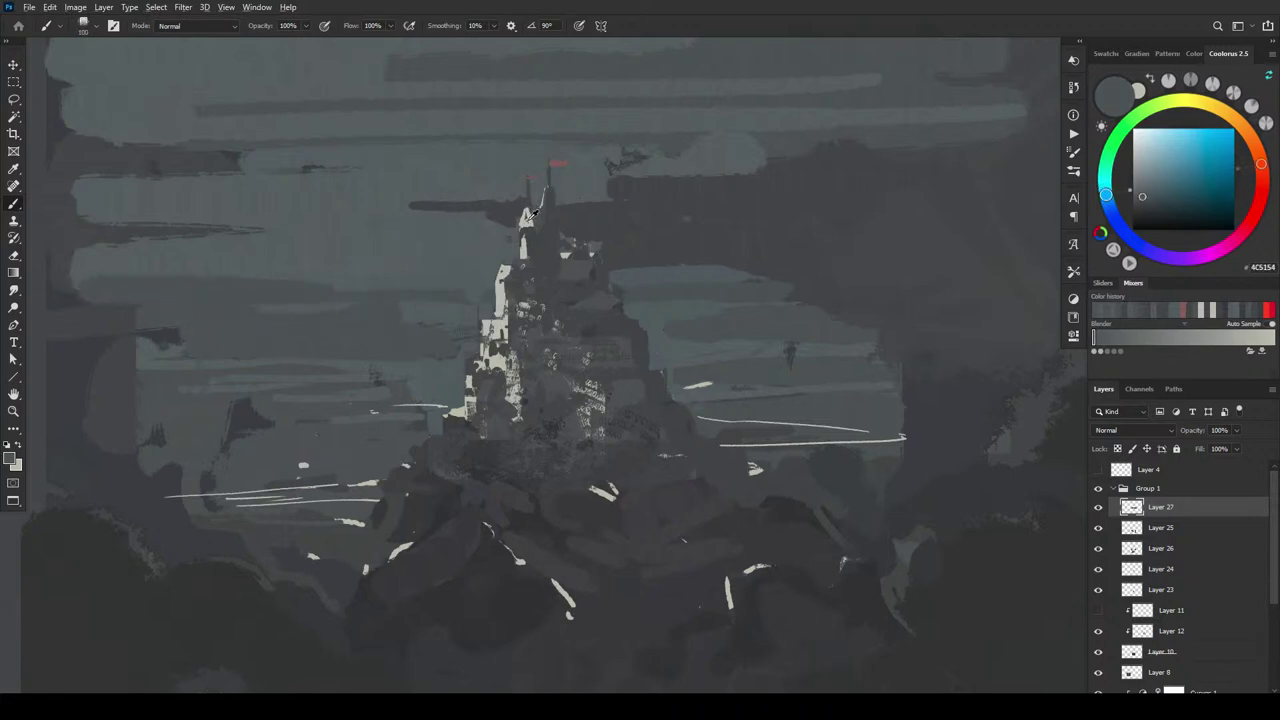
left_click(533, 217, "alt")
key("bracketleft")
key("bracketleft")
key("bracketleft")
key("bracketleft")
key("bracketleft")
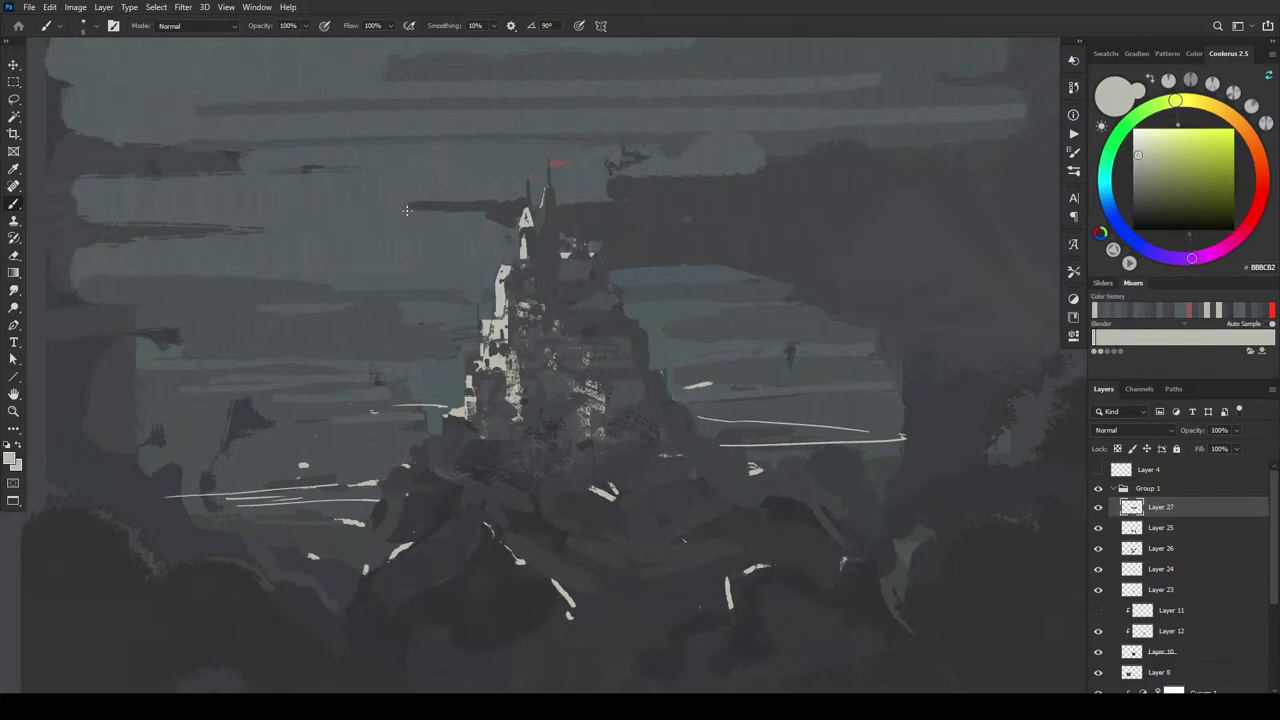
- Paint thin light rims along the cloud edges beside and right of the spire
left_click_drag(433, 204, 478, 198)
left_click_drag(575, 203, 650, 173)
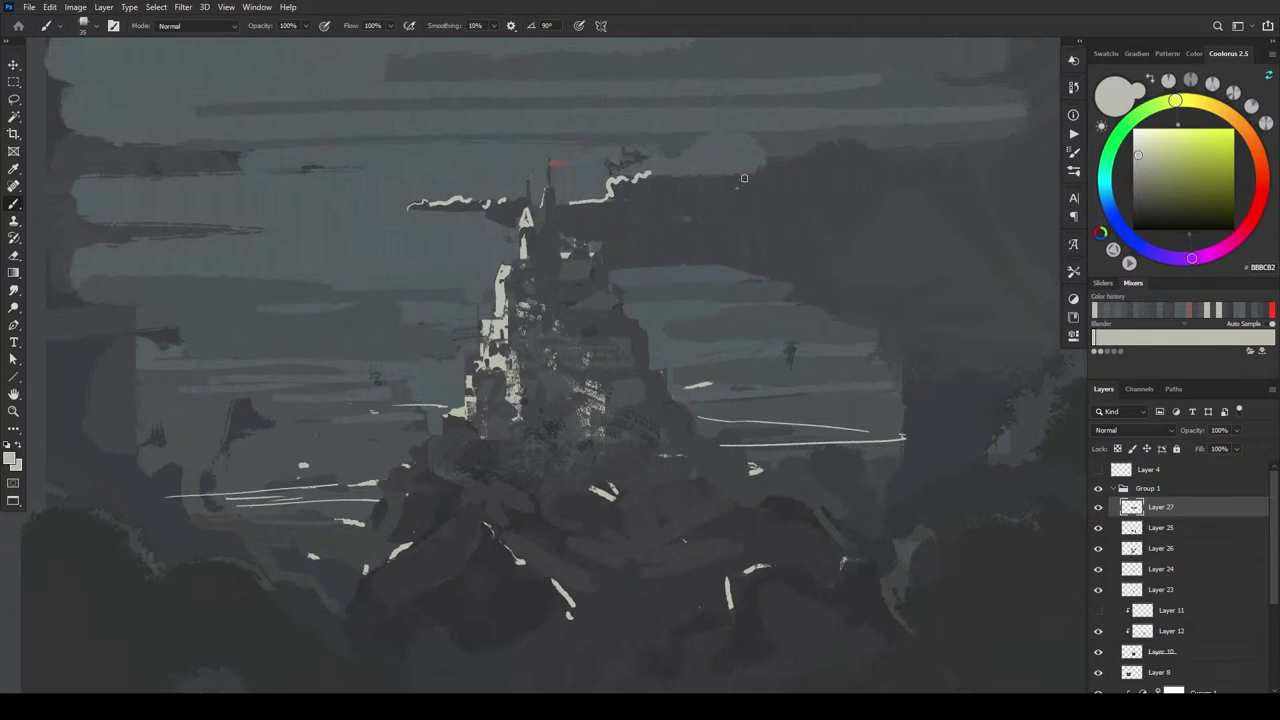
mouse_move(740, 202)
left_mouse_down()
mouse_move(772, 164)
mouse_move(850, 157)
left_mouse_up()
- Add short light streaks across the left sky
key("bracketleft")
key("bracketleft")
key("bracketleft")
key("bracketleft")
key("bracketleft")
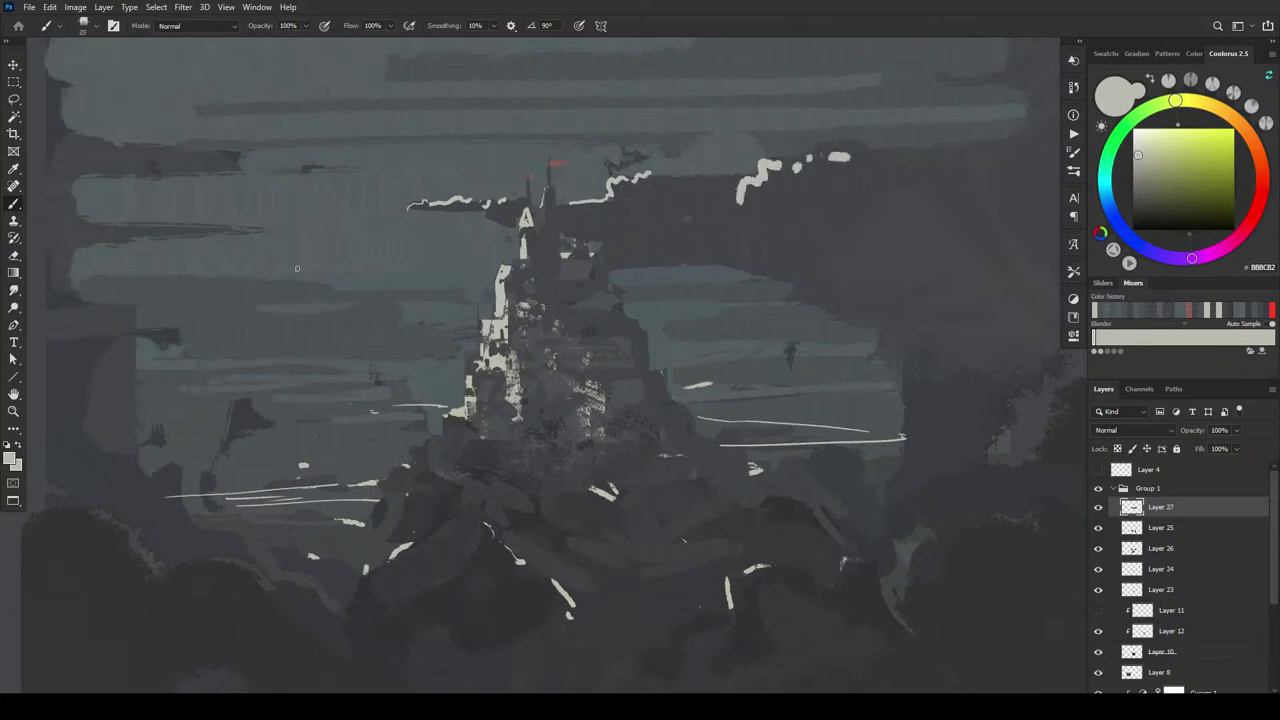
left_click_drag(336, 289, 467, 284)
key("bracketright")
key("bracketright")
left_click_drag(325, 283, 288, 284)
left_click_drag(219, 284, 87, 288)
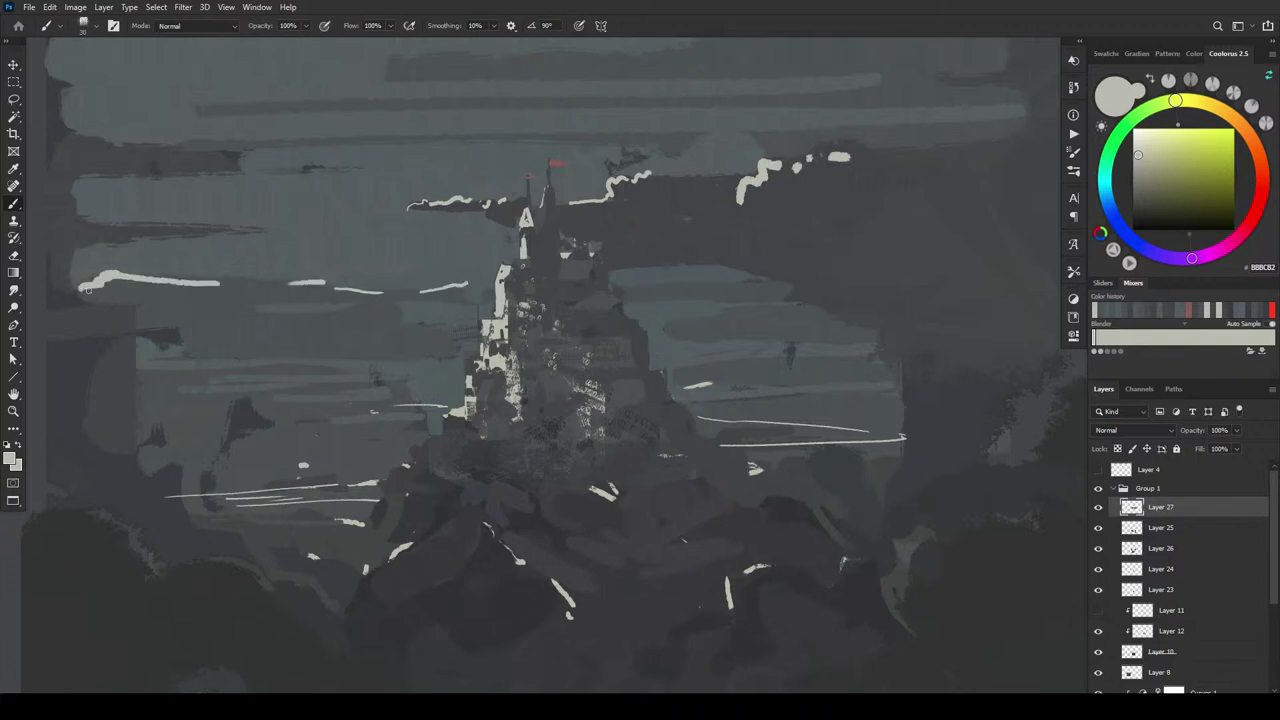
- Trim the left light streaks with dark grey and add a faint stroke below the cloud ridge
left_click(112, 290, "alt")
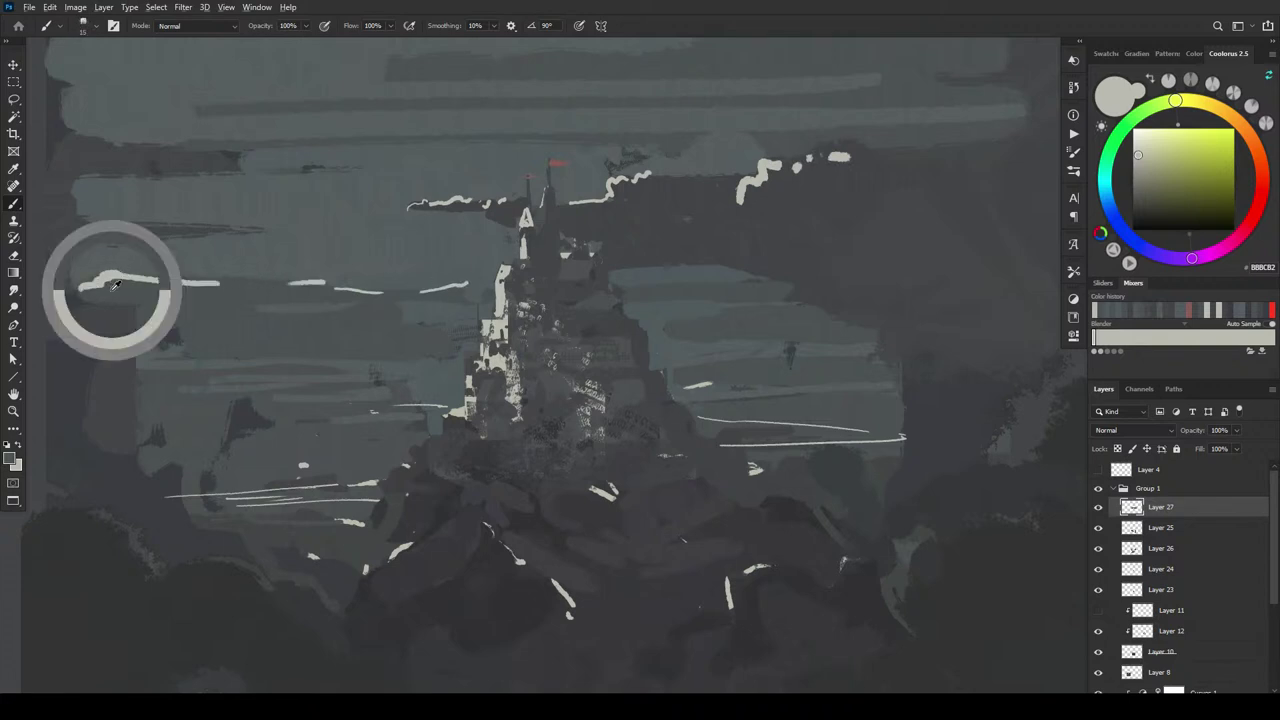
left_click_drag(115, 280, 224, 284)
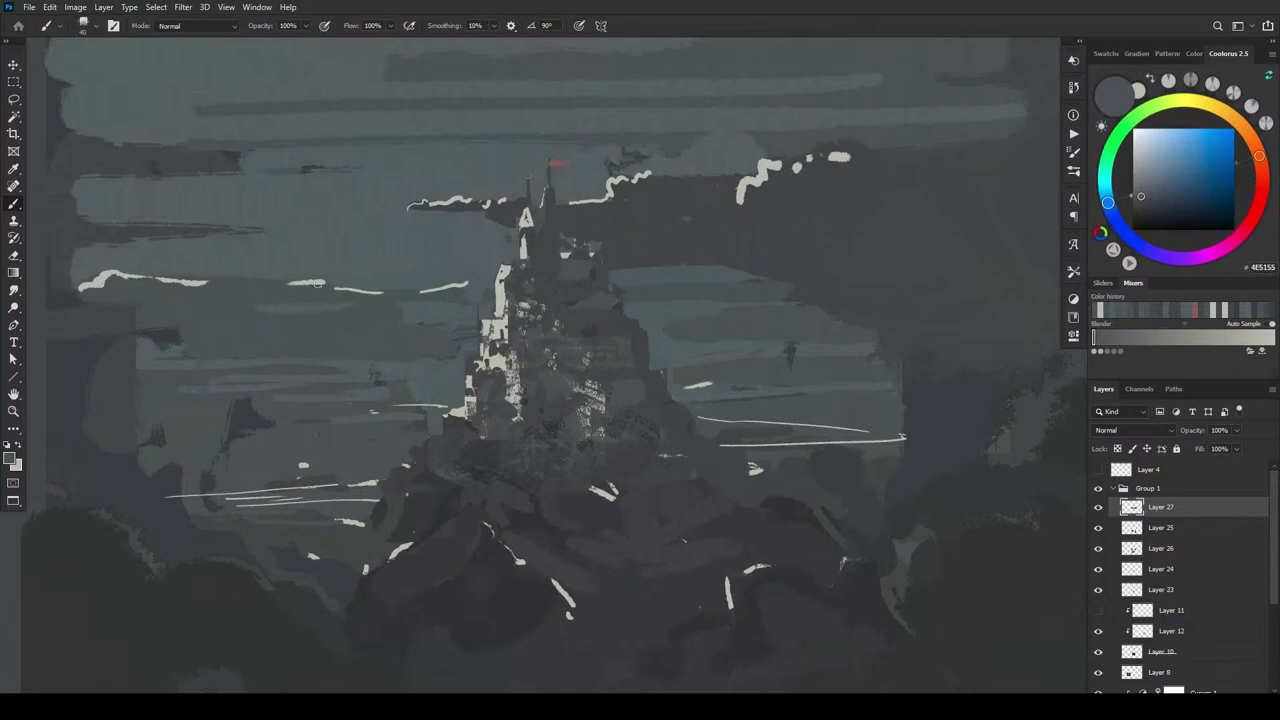
mouse_move(326, 283)
left_mouse_down()
mouse_move(313, 287)
mouse_move(355, 293)
left_mouse_up()
left_click(626, 191, "alt")
left_click(627, 190, "alt")
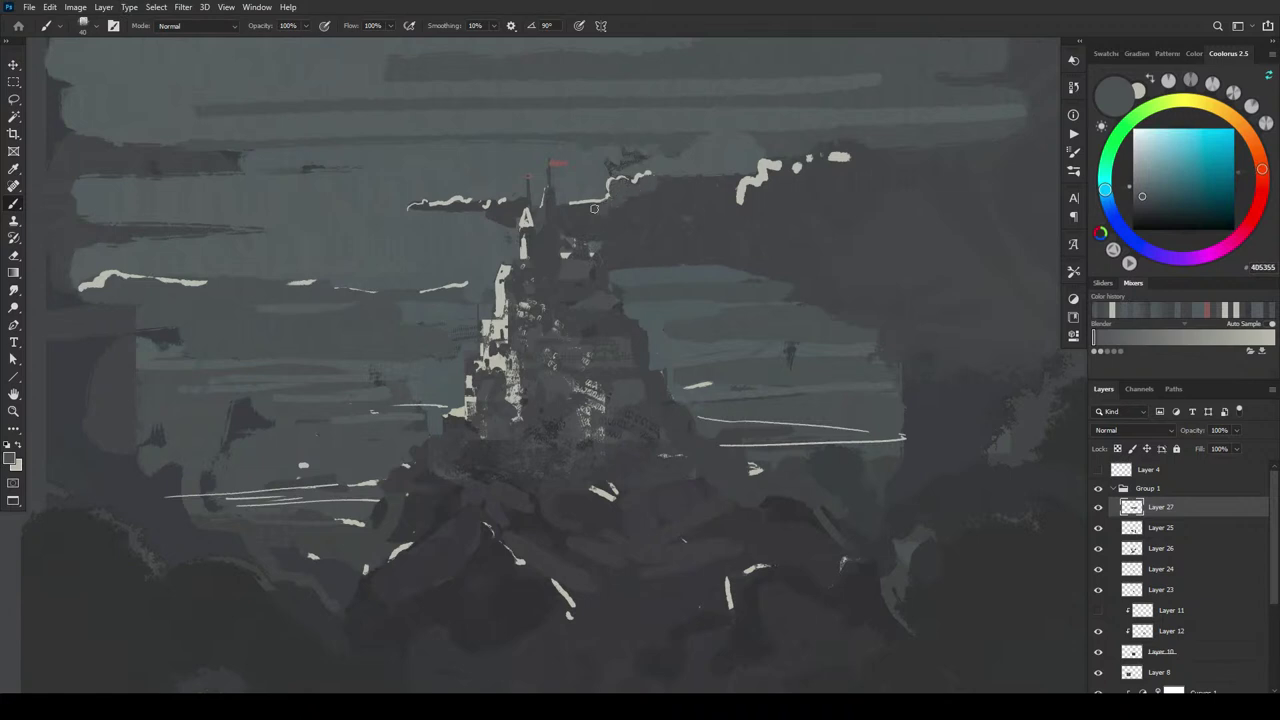
left_click_drag(584, 221, 640, 222)
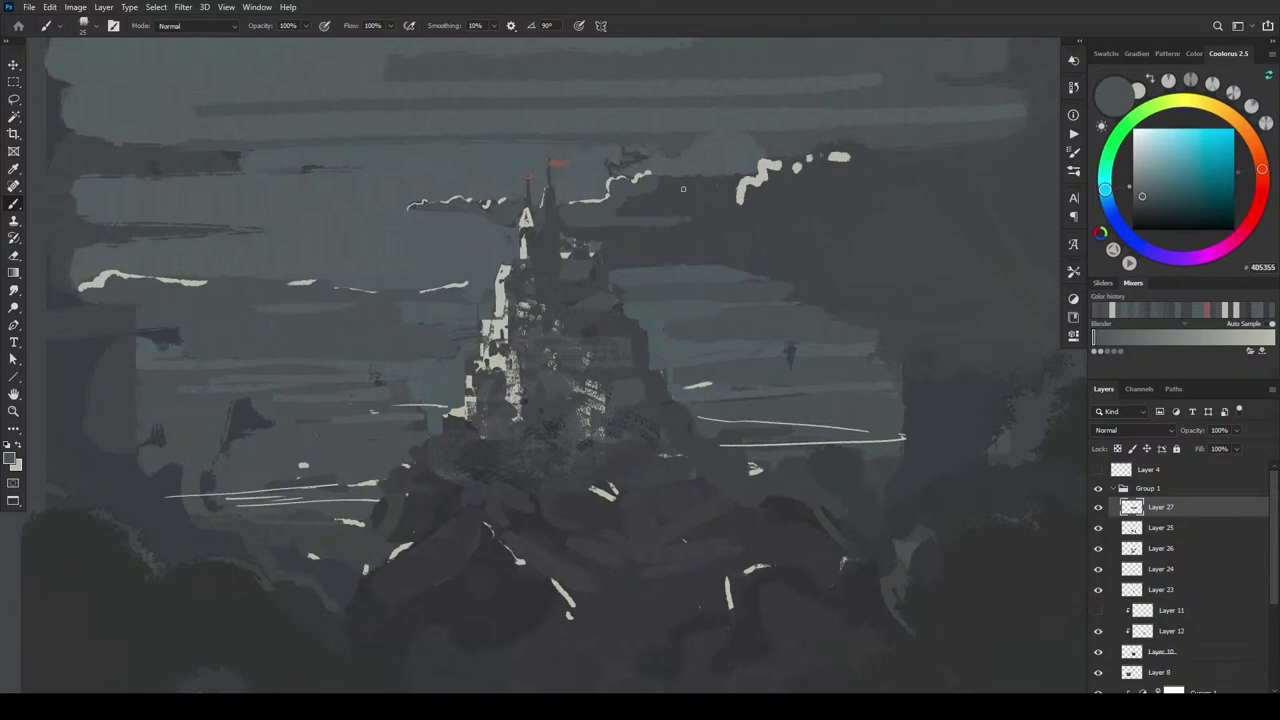
key("bracketright")
key("bracketright")
key("bracketright")
key("bracketright")
key("bracketright")
key("bracketright")
key("bracketright")
key("bracketright")
key("bracketright")
key("bracketright")
key("bracketright")
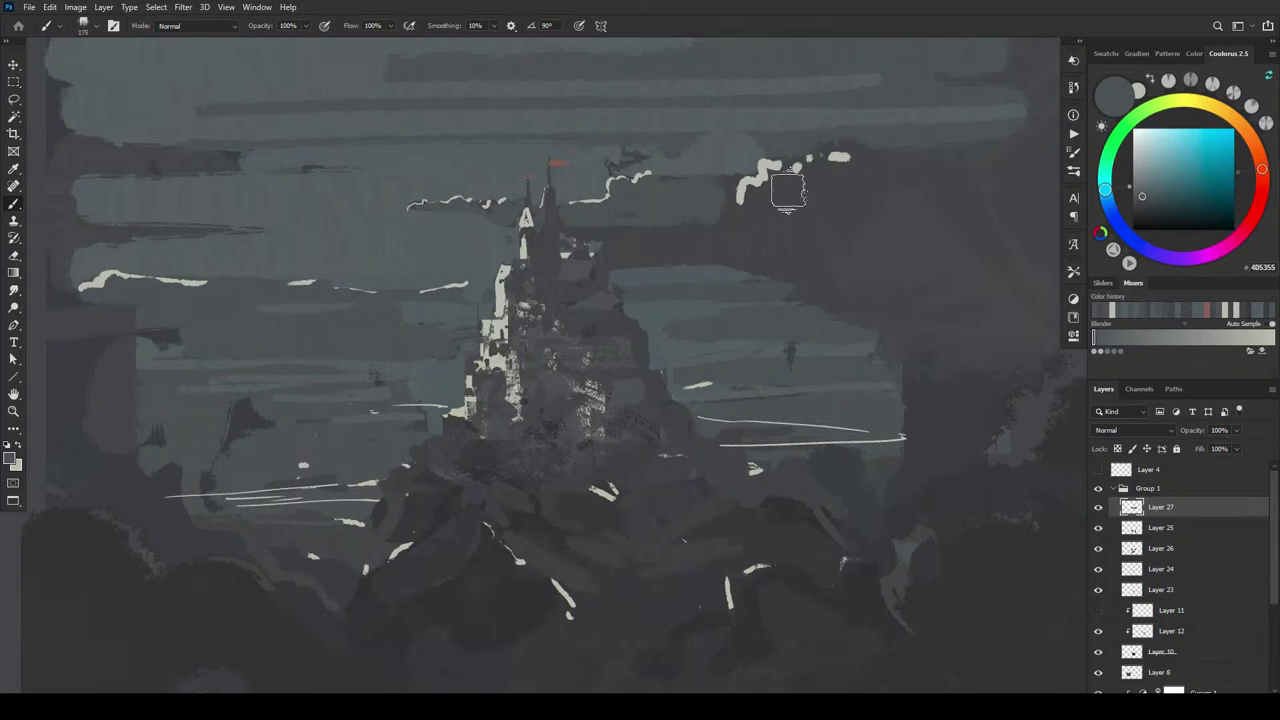
left_click(754, 200, "alt")
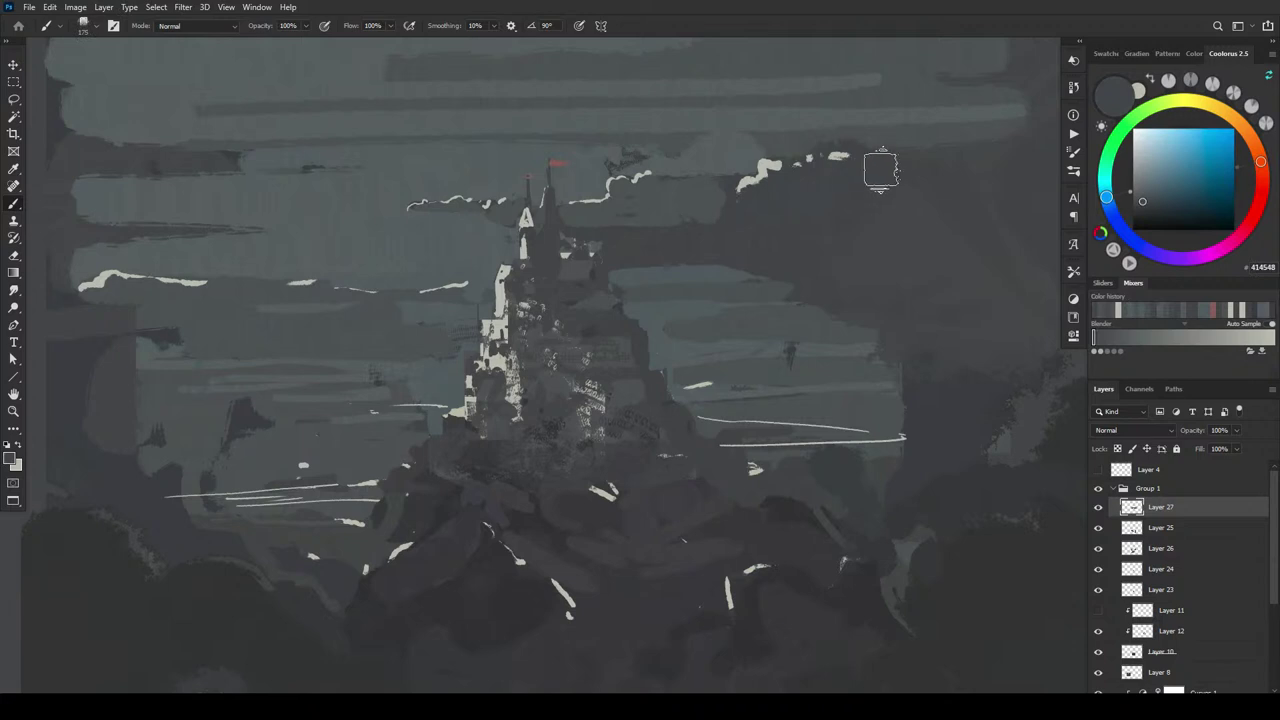
key("bracketleft")
key("bracketleft")
key("bracketleft")
key("bracketleft")
key("bracketleft")
key("bracketleft")
key("bracketleft")
key("bracketleft")
- Add light cloud highlights and dabs at the upper right, then sample dark cloud greys
left_click(797, 160, "alt")
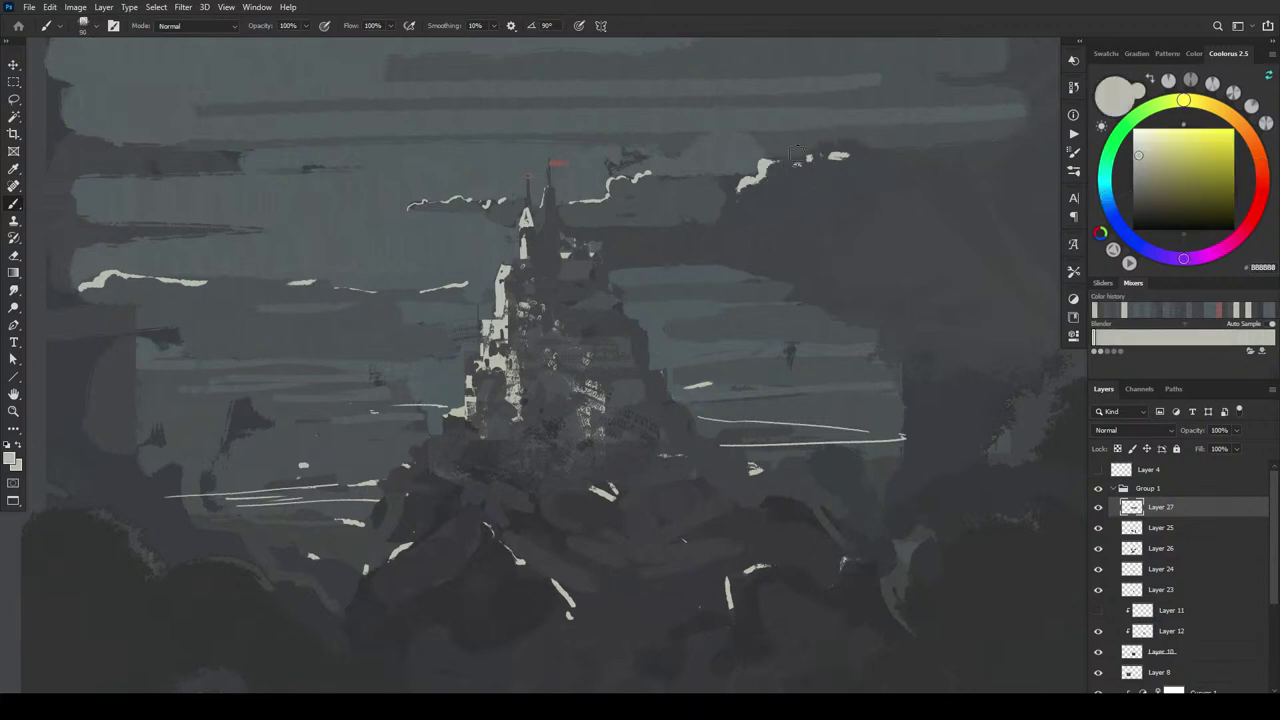
left_click_drag(797, 160, 834, 146)
left_click(903, 146)
left_click(750, 209, "alt")
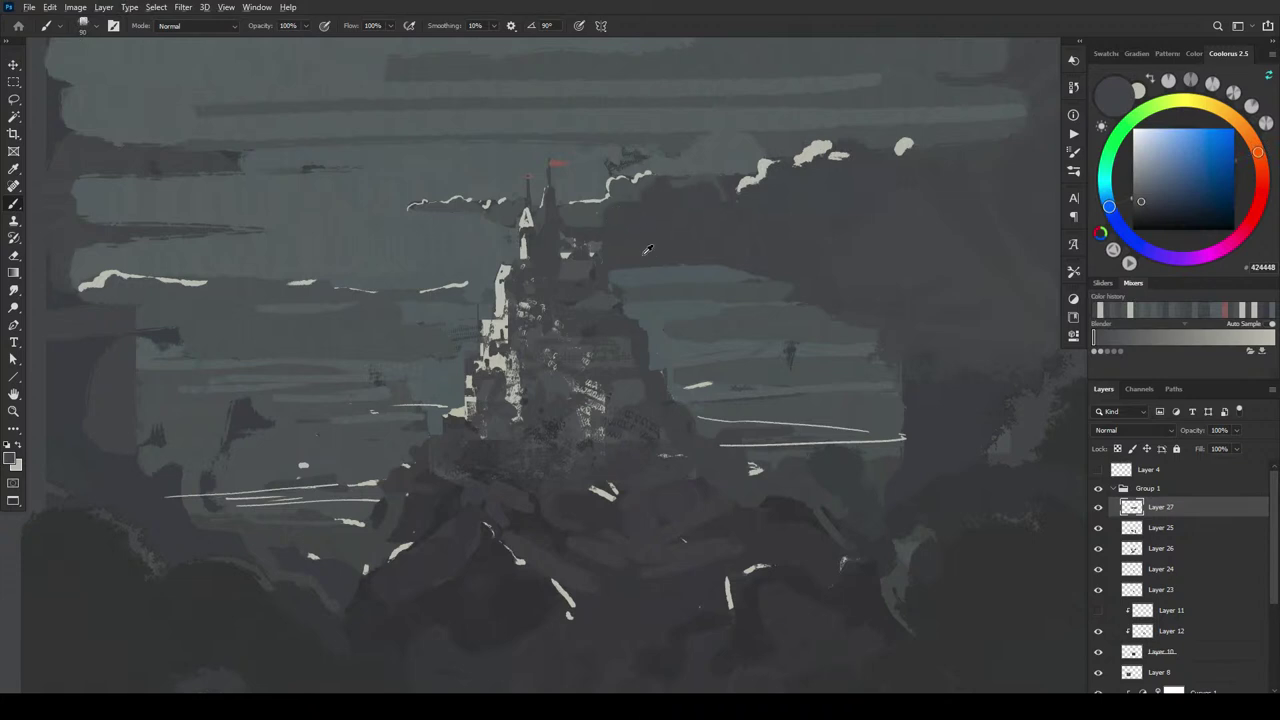
left_click(600, 228, "alt")
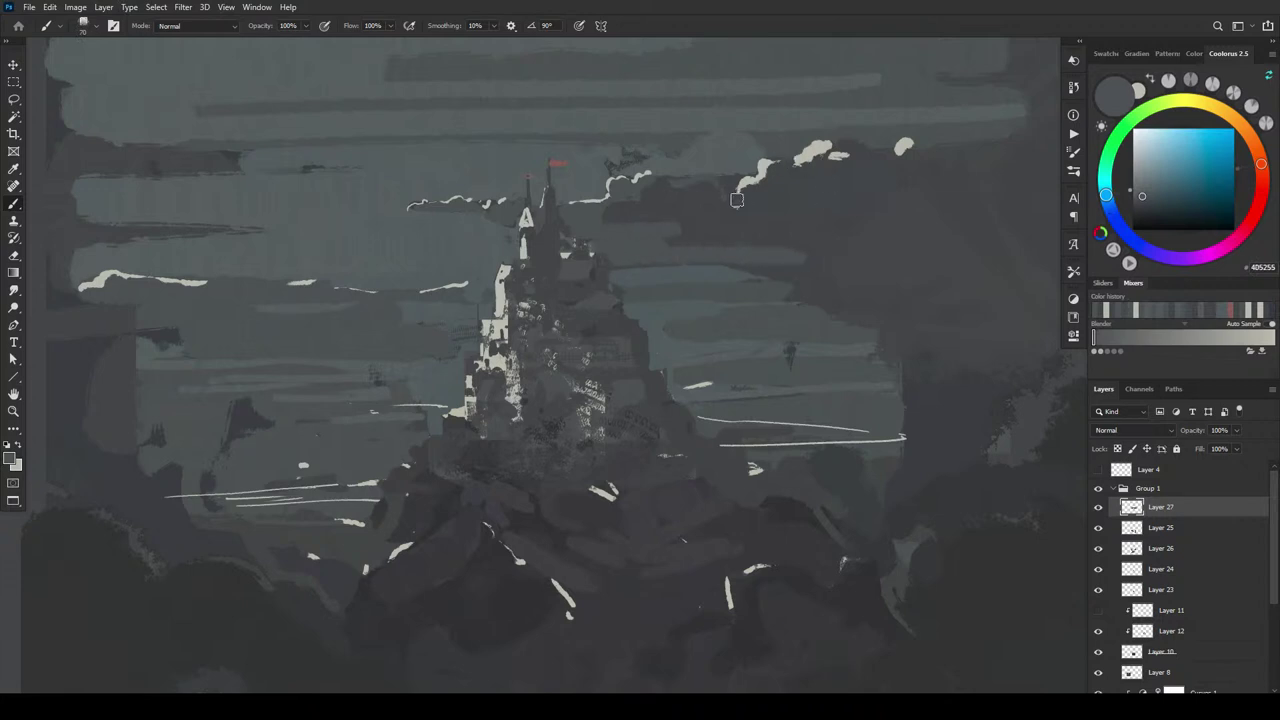
left_click(714, 200, "alt")
key("bracketright")
key("bracketright")
key("bracketright")
key("bracketright")
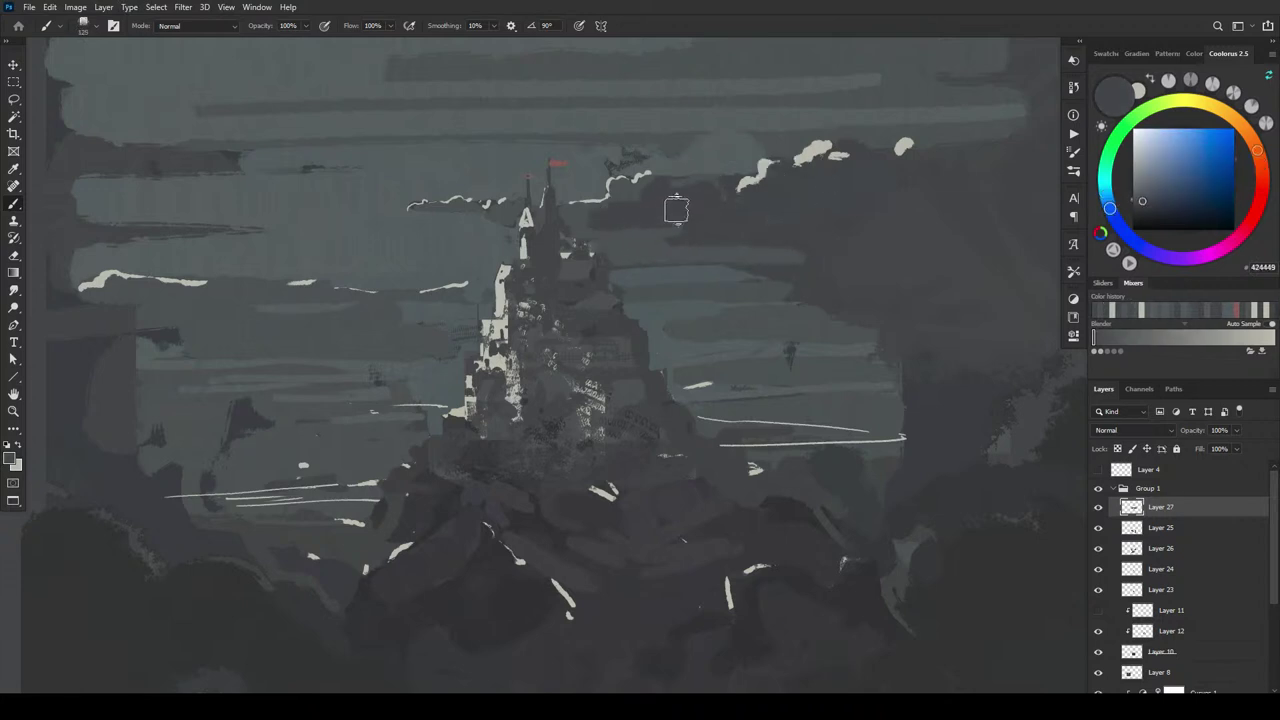
- Shift the cloud grey toward a cooler purplish tone, then pick orange B56411
left_click(610, 214, "alt")
left_click(698, 210, "alt")
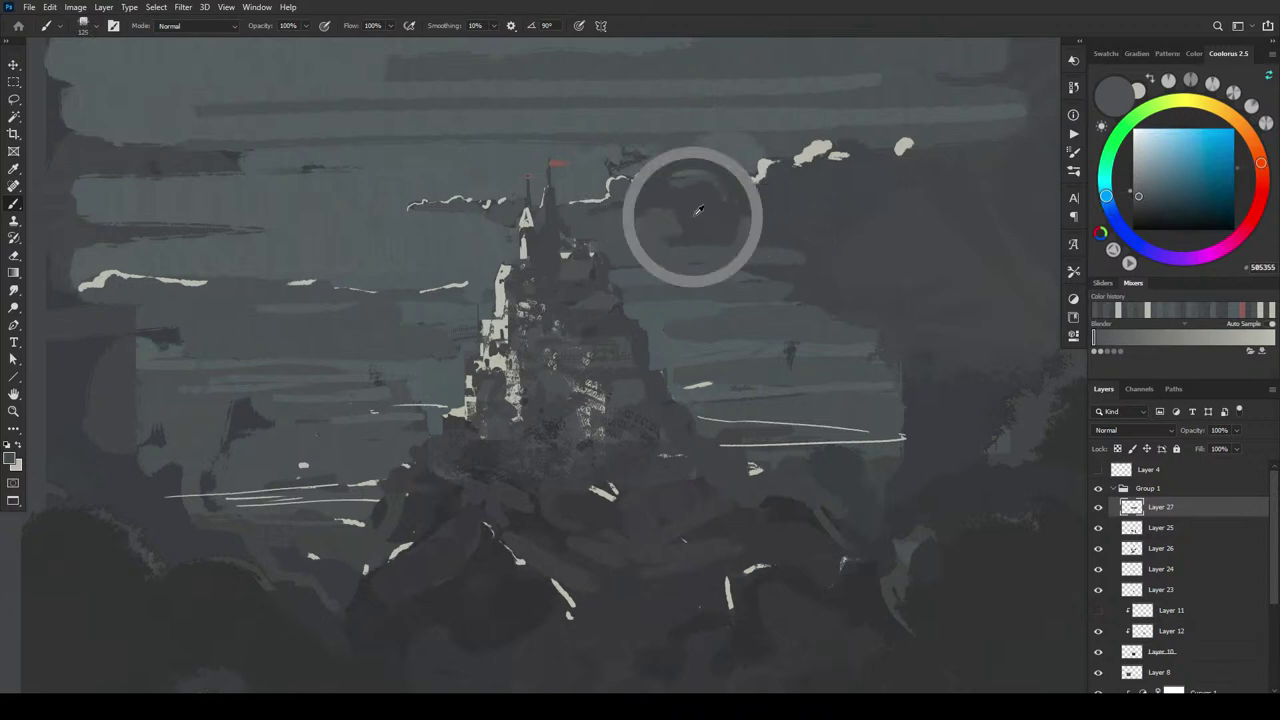
left_click(1145, 200)
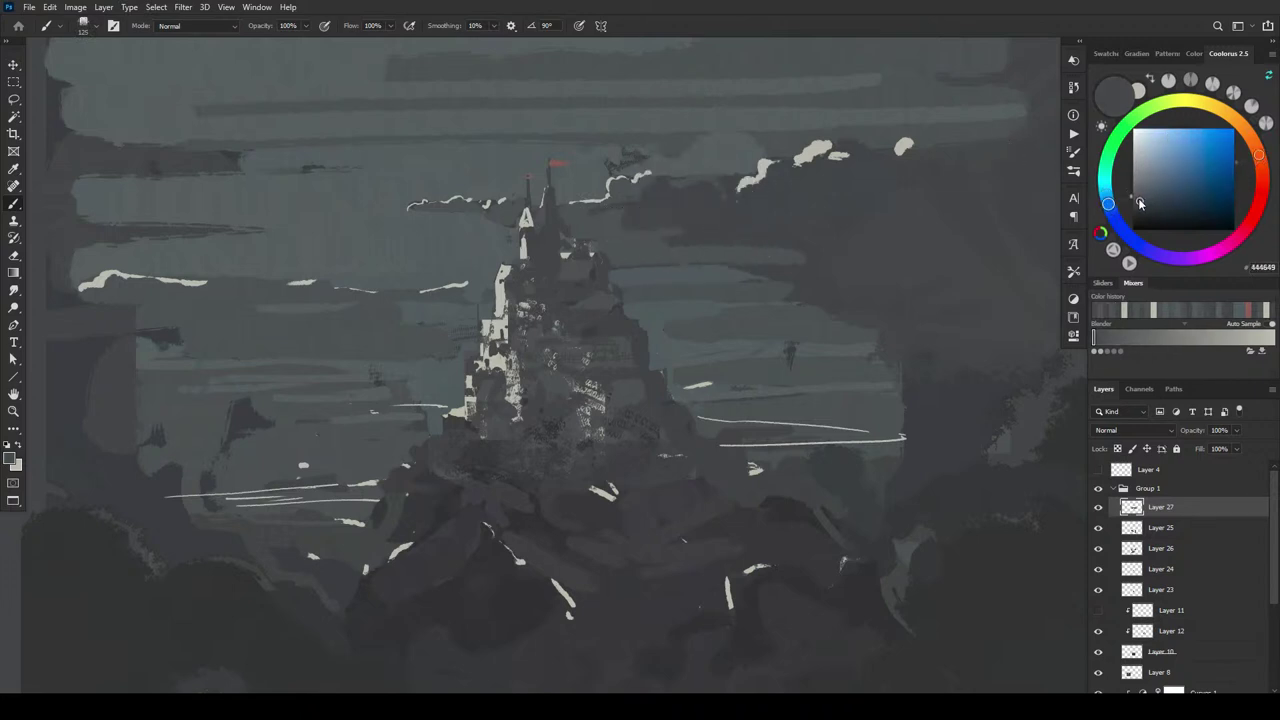
left_click(1139, 199)
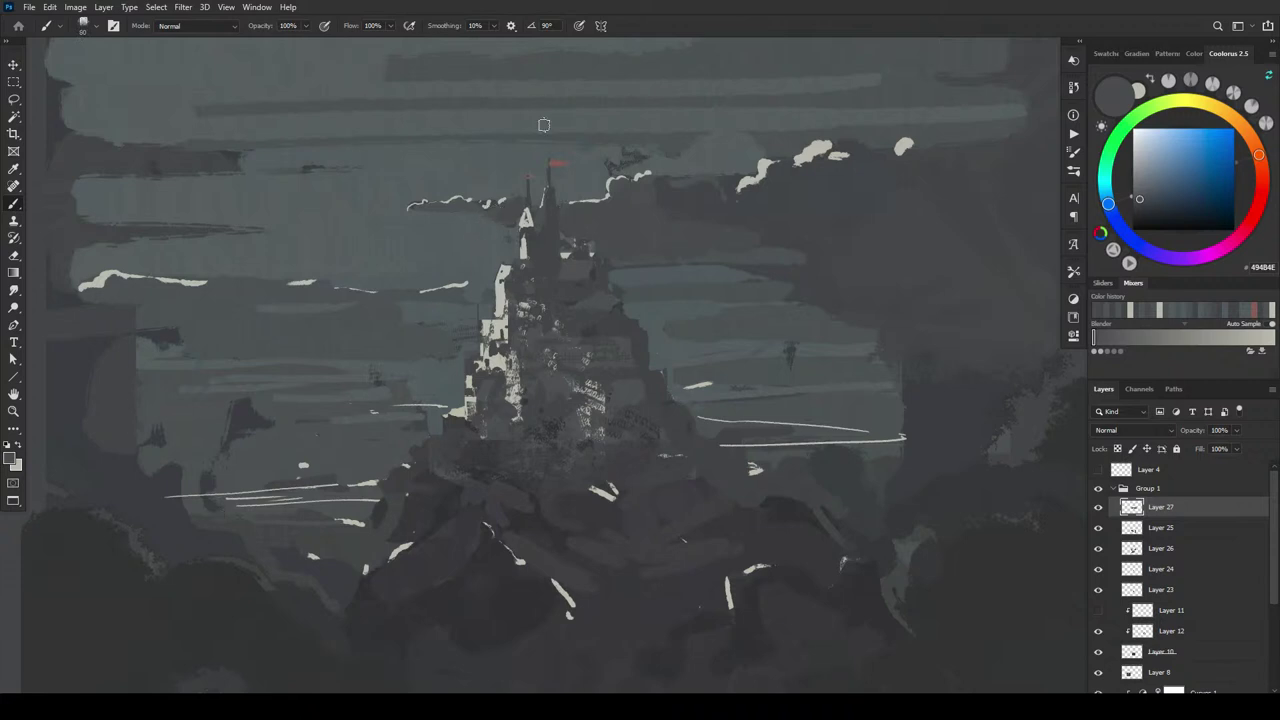
left_click(555, 218, "alt")
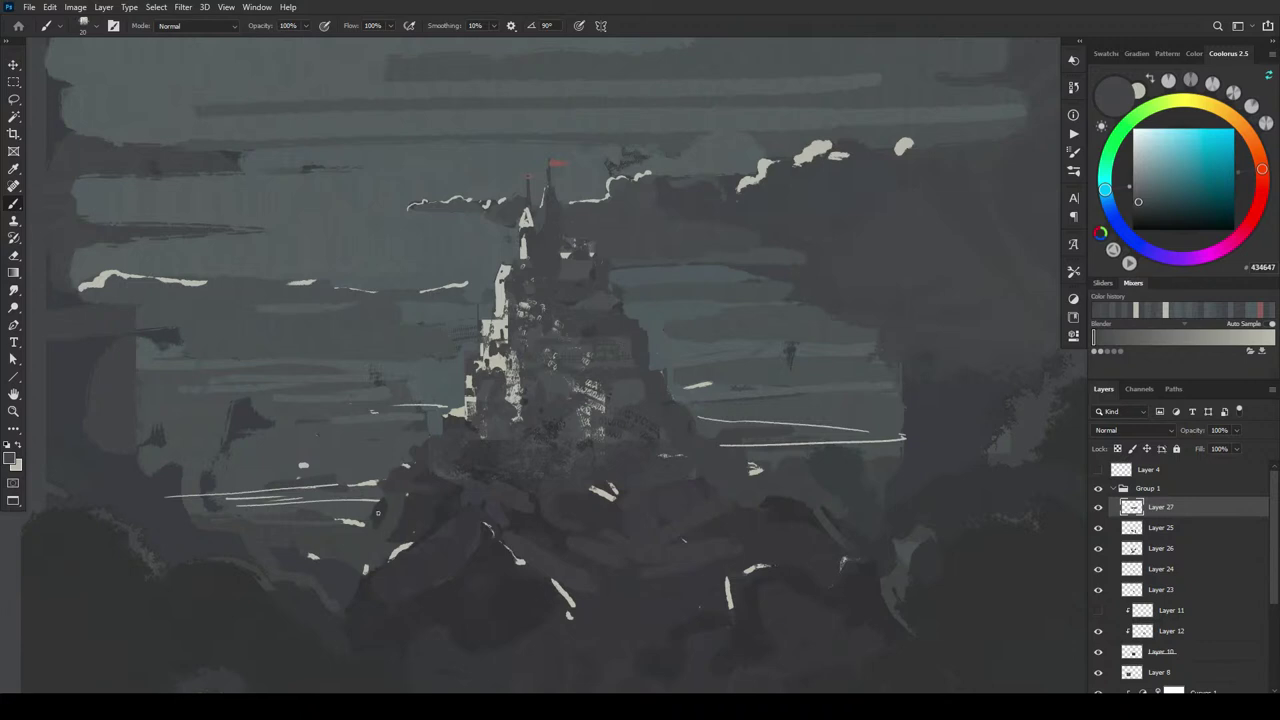
left_click(1252, 139)
left_click(1225, 157)
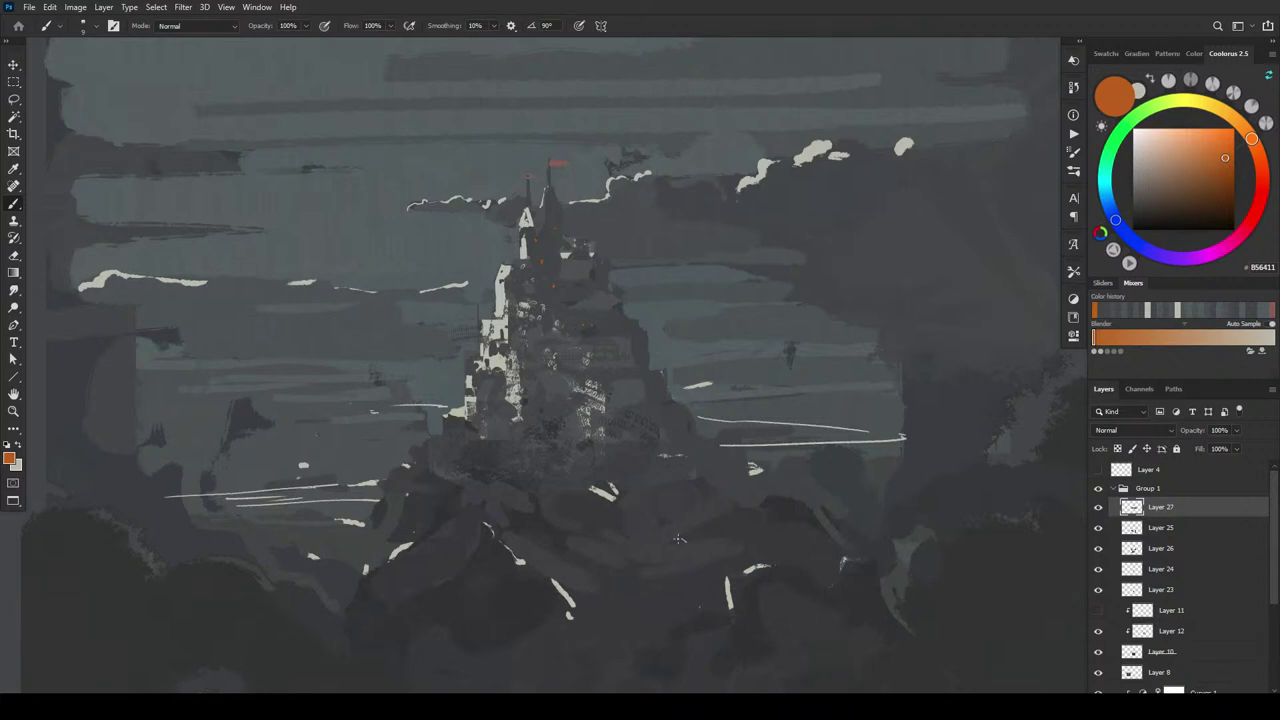
- Paint sampled dark grey over the end of the white line right of the castle
scroll(937, 432, "down", 5)
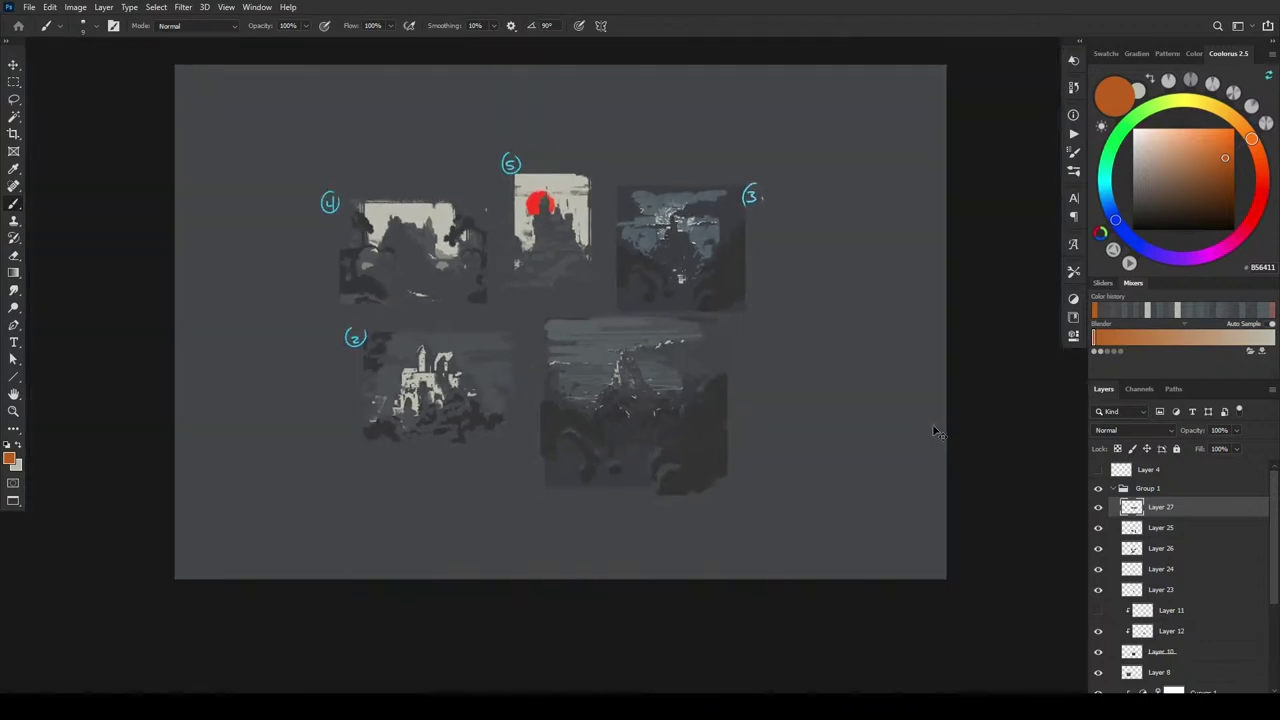
scroll(937, 432, "down", 1)
scroll(937, 432, "up", 6)
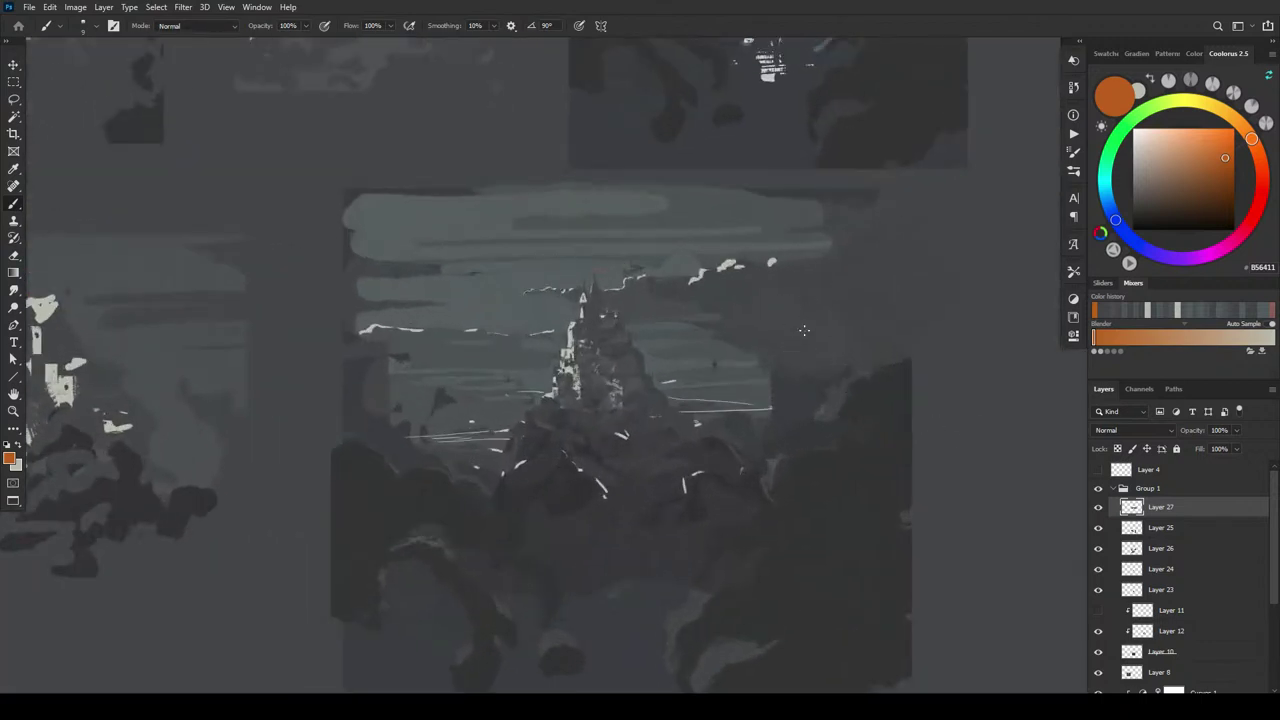
left_click(771, 395, "alt")
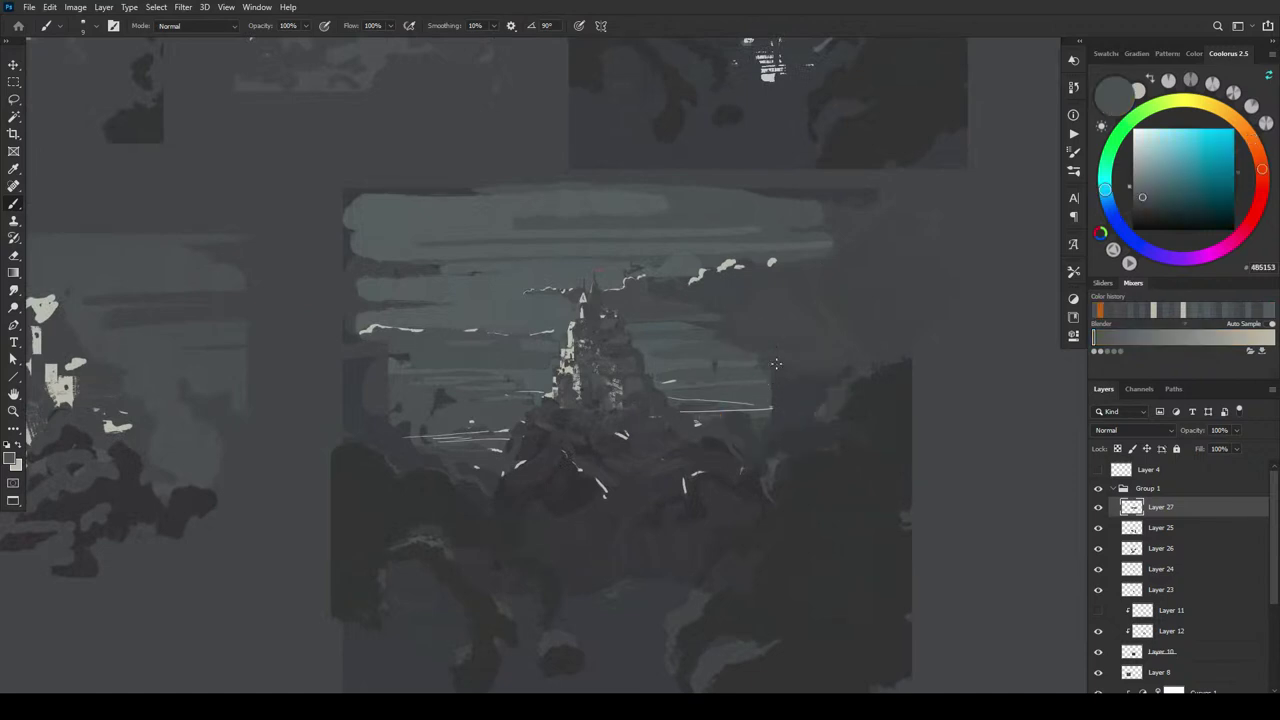
mouse_move(790, 401)
left_mouse_down()
mouse_move(789, 371)
mouse_move(766, 456)
mouse_move(759, 360)
mouse_move(738, 420)
left_mouse_up()
- Smudge a lighter streak into the dark area with a size-500 Smudge brush
left_click(747, 397, "alt")
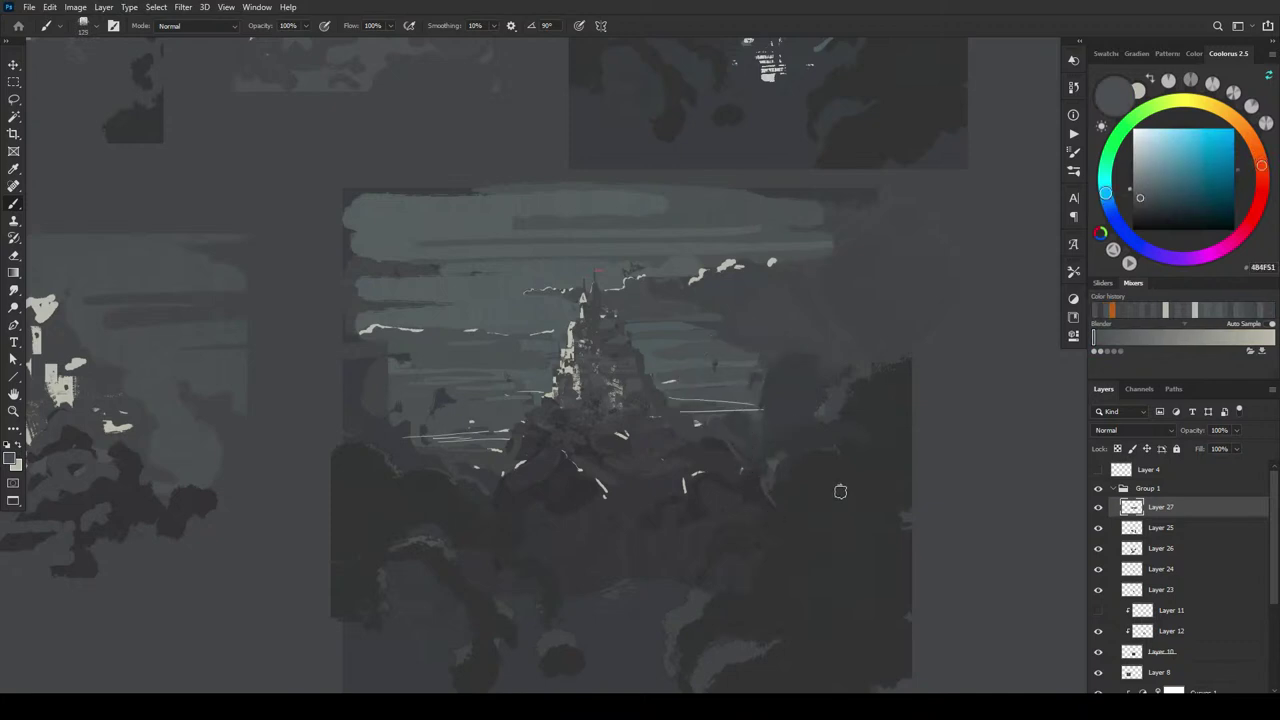
key("r")
key("bracketright")
key("bracketright")
key("bracketright")
mouse_move(765, 378)
left_mouse_down()
mouse_move(784, 349)
mouse_move(841, 372)
mouse_move(832, 388)
mouse_move(852, 350)
mouse_move(892, 356)
mouse_move(888, 345)
mouse_move(785, 431)
mouse_move(806, 364)
mouse_move(775, 440)
left_mouse_up()
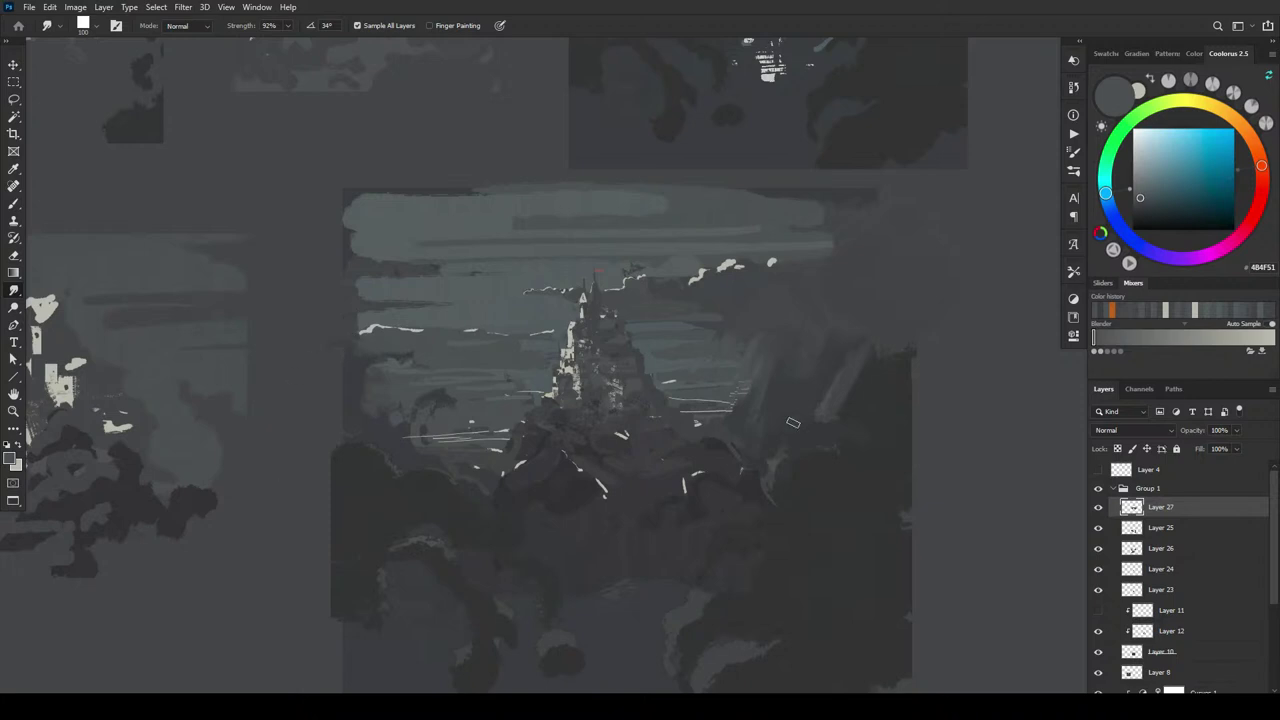
- Smudge the white streaks right of the castle, pushing their ends further right at about 175 size
key("bracketright")
key("bracketright")
key("bracketright")
key("bracketright")
key("bracketright")
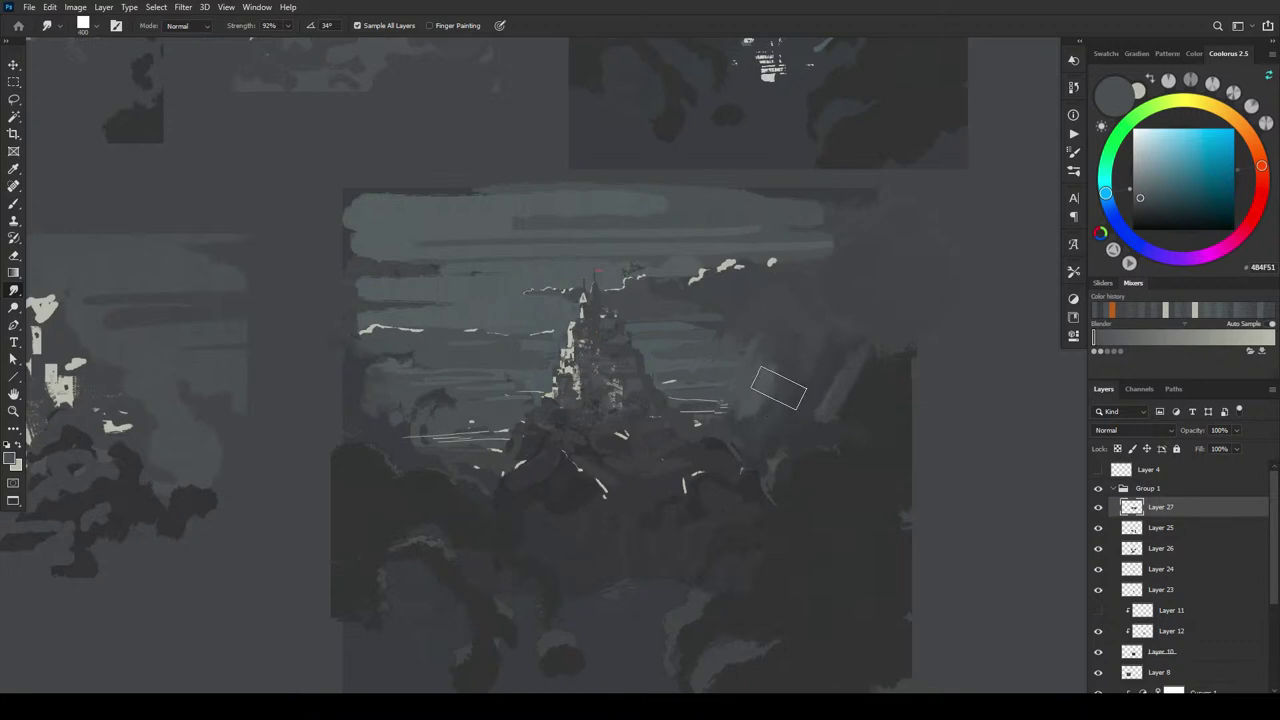
mouse_move(778, 388)
left_mouse_down()
mouse_move(772, 419)
mouse_move(805, 414)
mouse_move(881, 341)
mouse_move(876, 414)
mouse_move(776, 424)
mouse_move(724, 410)
mouse_move(850, 404)
mouse_move(781, 428)
mouse_move(798, 369)
mouse_move(784, 364)
mouse_move(744, 385)
mouse_move(782, 373)
mouse_move(771, 412)
mouse_move(714, 409)
mouse_move(770, 412)
left_mouse_up()
key("bracketright")
key("bracketright")
key("bracketleft")
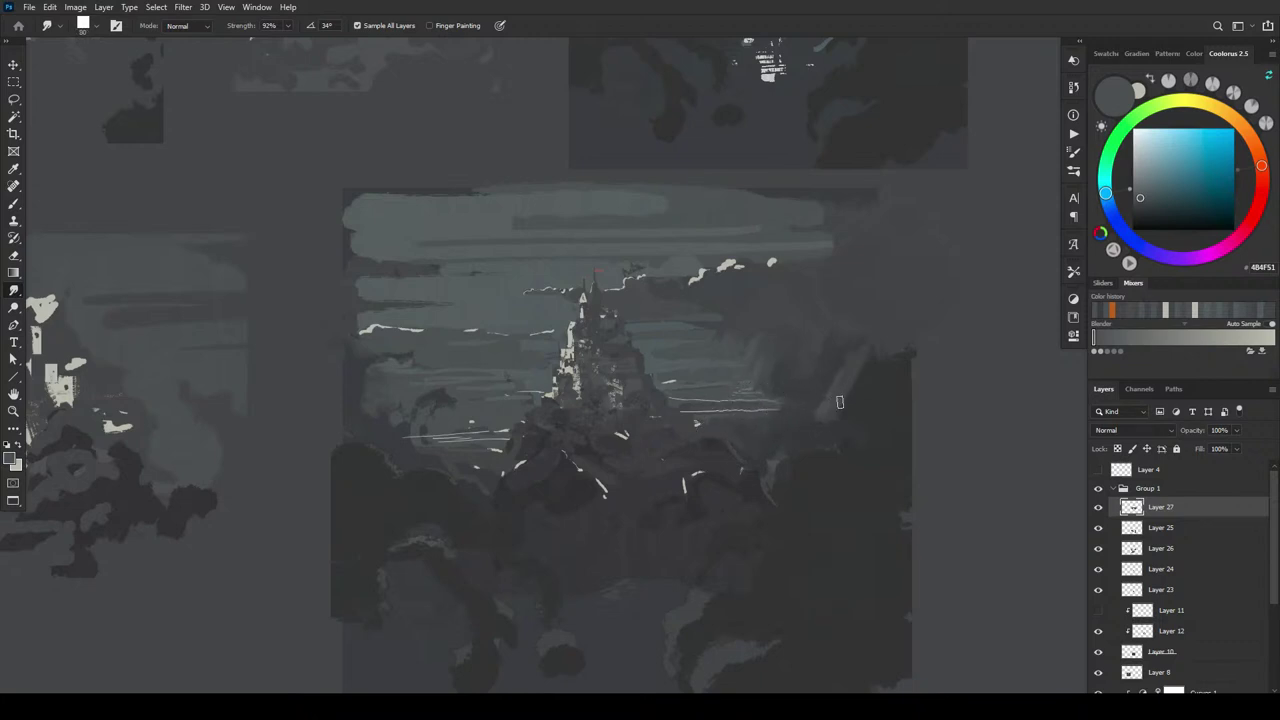
key("bracketright")
key("bracketright")
key("bracketright")
key("bracketright")
mouse_move(768, 397)
left_mouse_down()
mouse_move(749, 380)
mouse_move(729, 391)
left_mouse_up()
left_click_drag(745, 402, 773, 405)
mouse_move(793, 362)
left_mouse_down()
mouse_move(768, 415)
mouse_move(808, 343)
mouse_move(760, 423)
mouse_move(777, 385)
mouse_move(766, 414)
mouse_move(843, 369)
mouse_move(854, 431)
mouse_move(884, 406)
mouse_move(857, 366)
mouse_move(883, 374)
mouse_move(903, 417)
mouse_move(965, 344)
left_mouse_up()
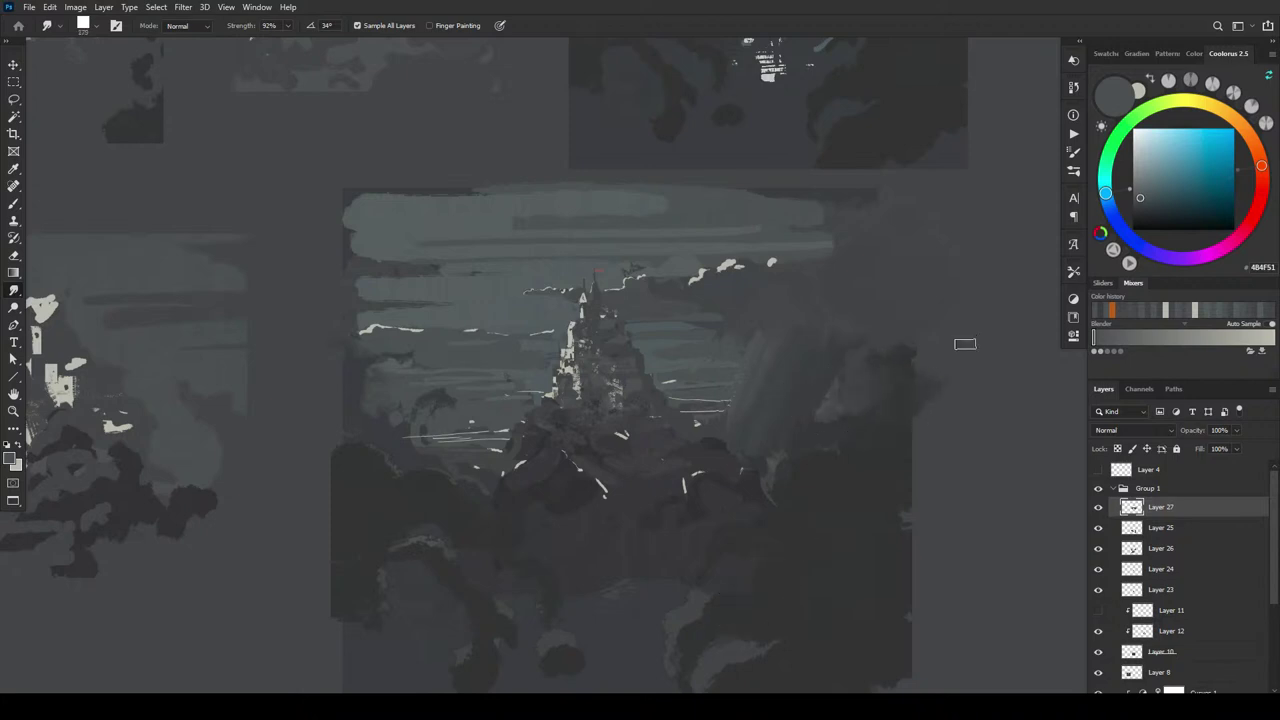
- With a roughly 500 smudge brush, smear the dark rock edges on the right and left
key("bracketright")
key("bracketright")
key("bracketright")
mouse_move(946, 460)
left_mouse_down()
mouse_move(1001, 463)
mouse_move(922, 532)
mouse_move(948, 597)
mouse_move(1002, 617)
mouse_move(1053, 606)
mouse_move(955, 655)
left_mouse_up()
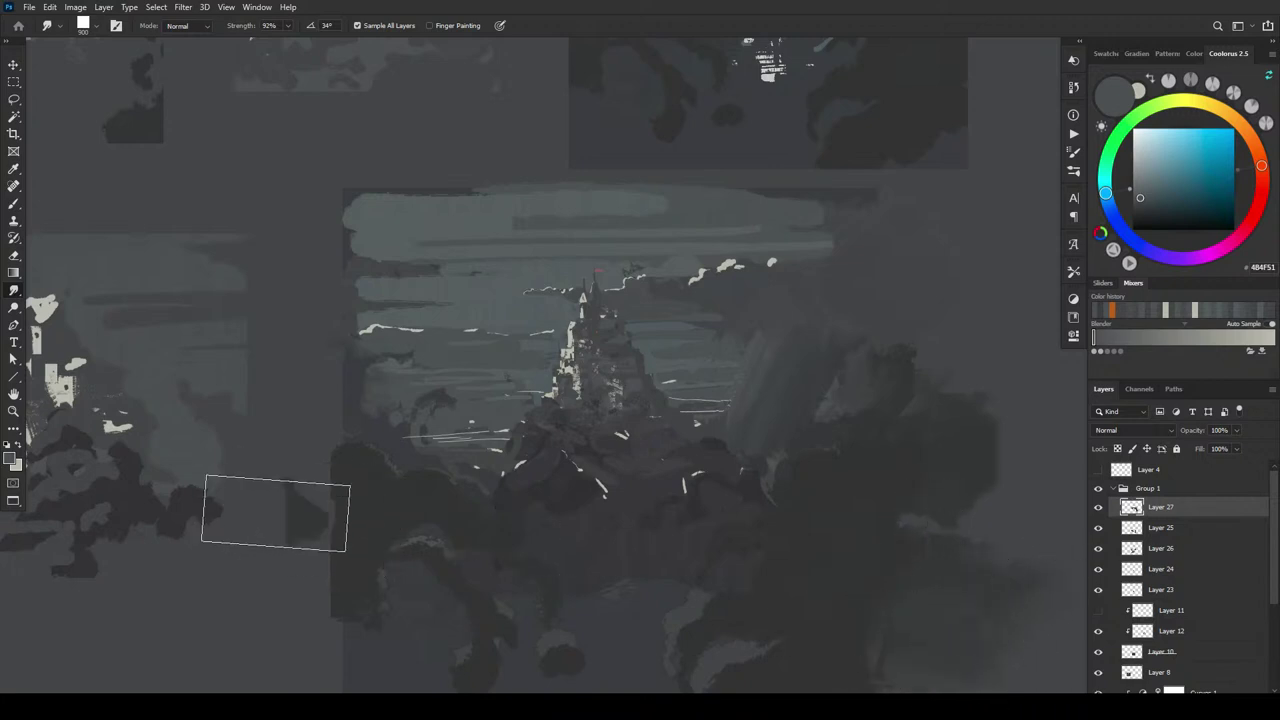
mouse_move(276, 513)
left_mouse_down()
mouse_move(337, 601)
mouse_move(305, 596)
mouse_move(305, 494)
mouse_move(266, 502)
mouse_move(252, 633)
mouse_move(303, 383)
mouse_move(333, 414)
mouse_move(263, 335)
mouse_move(331, 319)
left_mouse_up()
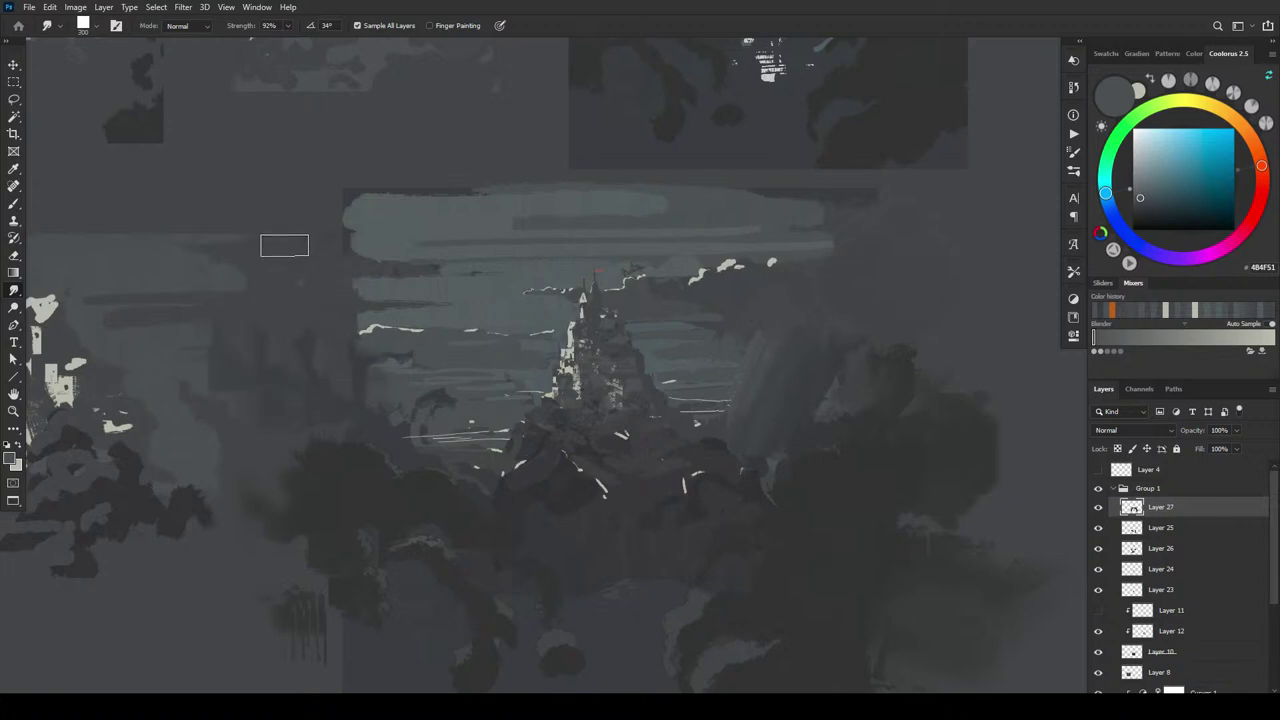
- Smear the cloud band's left edge, then at size 50 pull a white line left and the cloud blob right
mouse_move(285, 245)
left_mouse_down()
mouse_move(286, 234)
mouse_move(320, 240)
mouse_move(284, 243)
mouse_move(300, 243)
mouse_move(280, 227)
left_mouse_up()
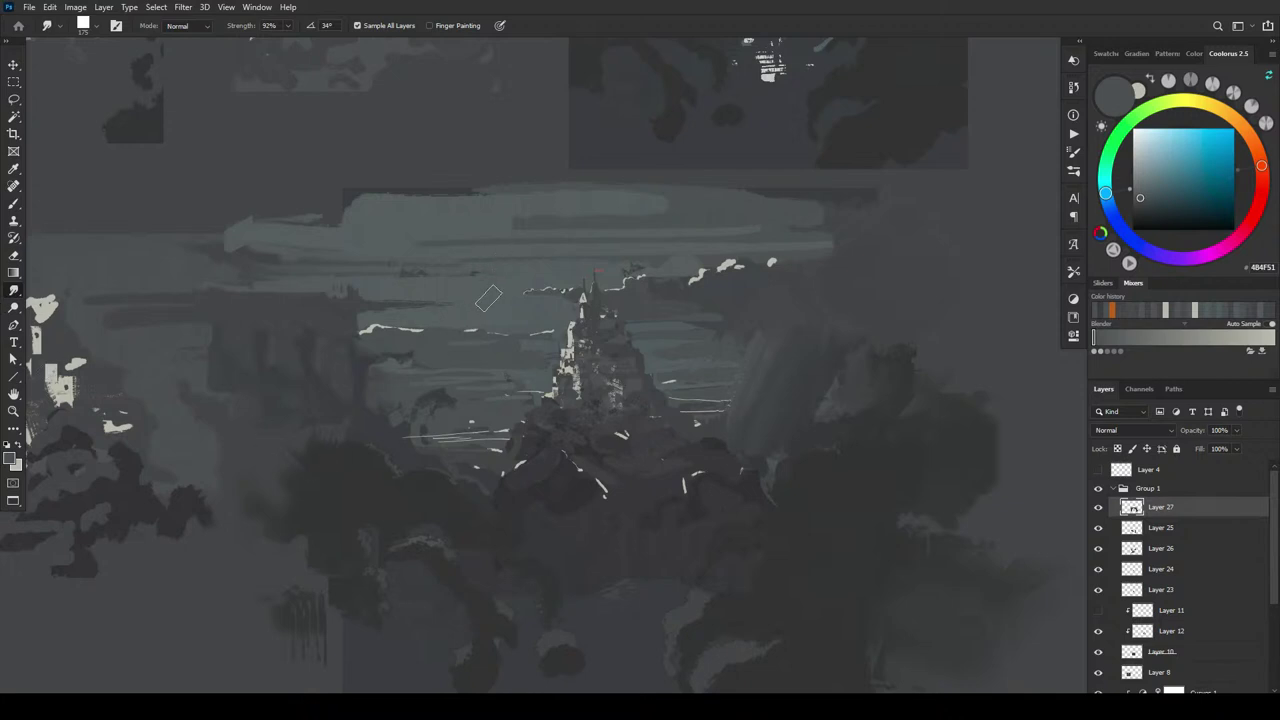
key("bracketleft")
key("bracketleft")
key("bracketleft")
key("bracketleft")
key("bracketleft")
key("bracketleft")
key("bracketleft")
key("bracketleft")
left_click_drag(362, 318, 234, 317)
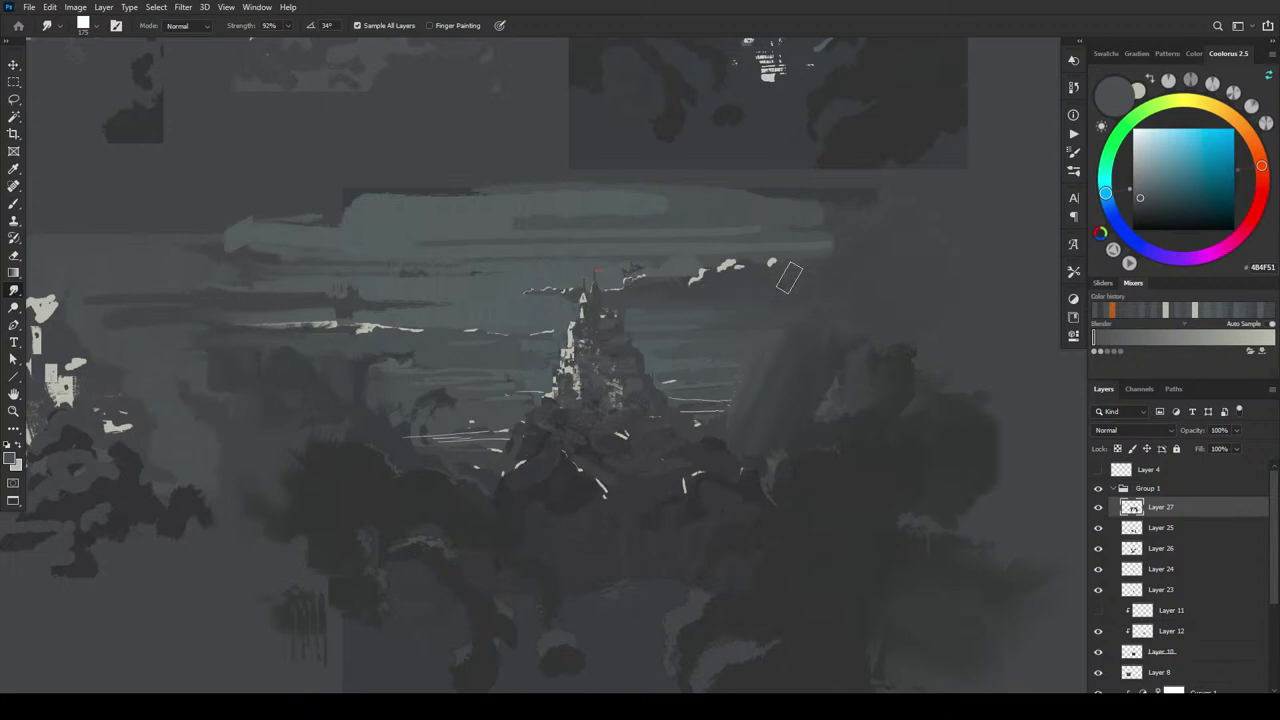
mouse_move(778, 270)
left_mouse_down()
mouse_move(844, 254)
mouse_move(786, 278)
mouse_move(857, 251)
left_mouse_up()
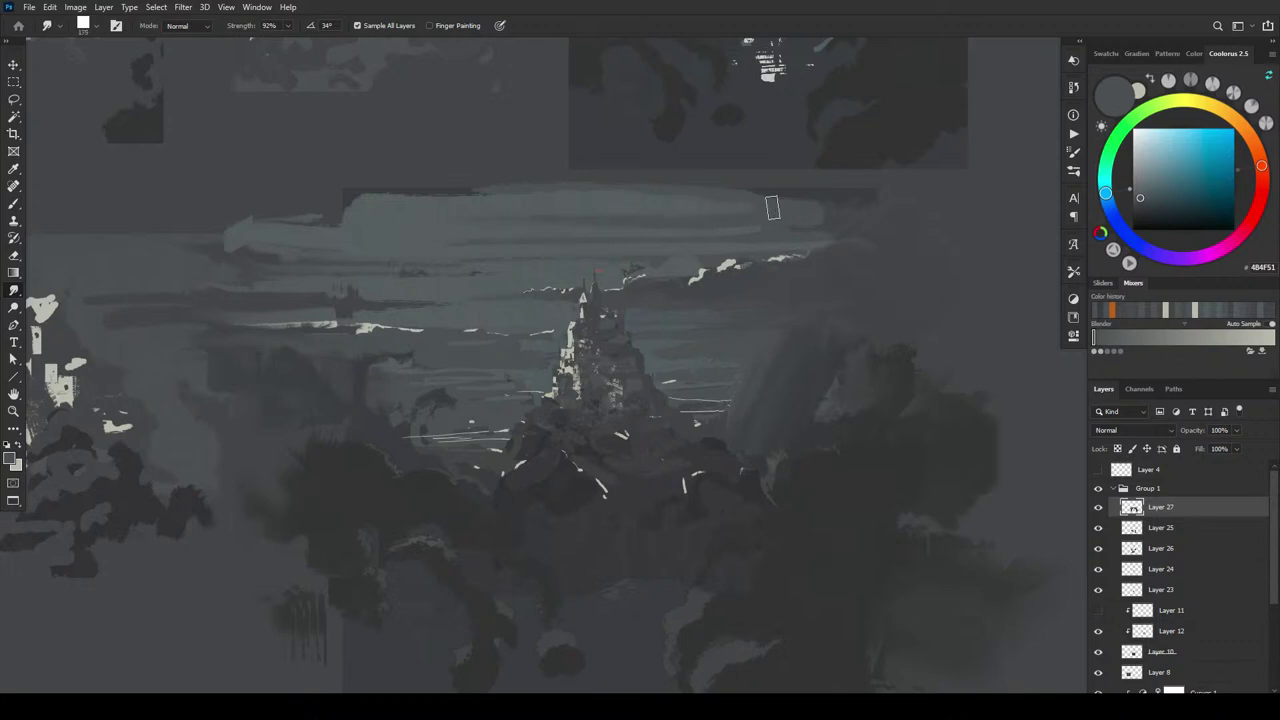
- Set the smudge brush to 200 and extend the thin white lines right of the castle
key("bracketright")
key("bracketright")
key("bracketright")
key("bracketright")
key("bracketleft")
key("bracketleft")
key("bracketleft")
key("bracketleft")
key("bracketleft")
key("bracketleft")
key("bracketleft")
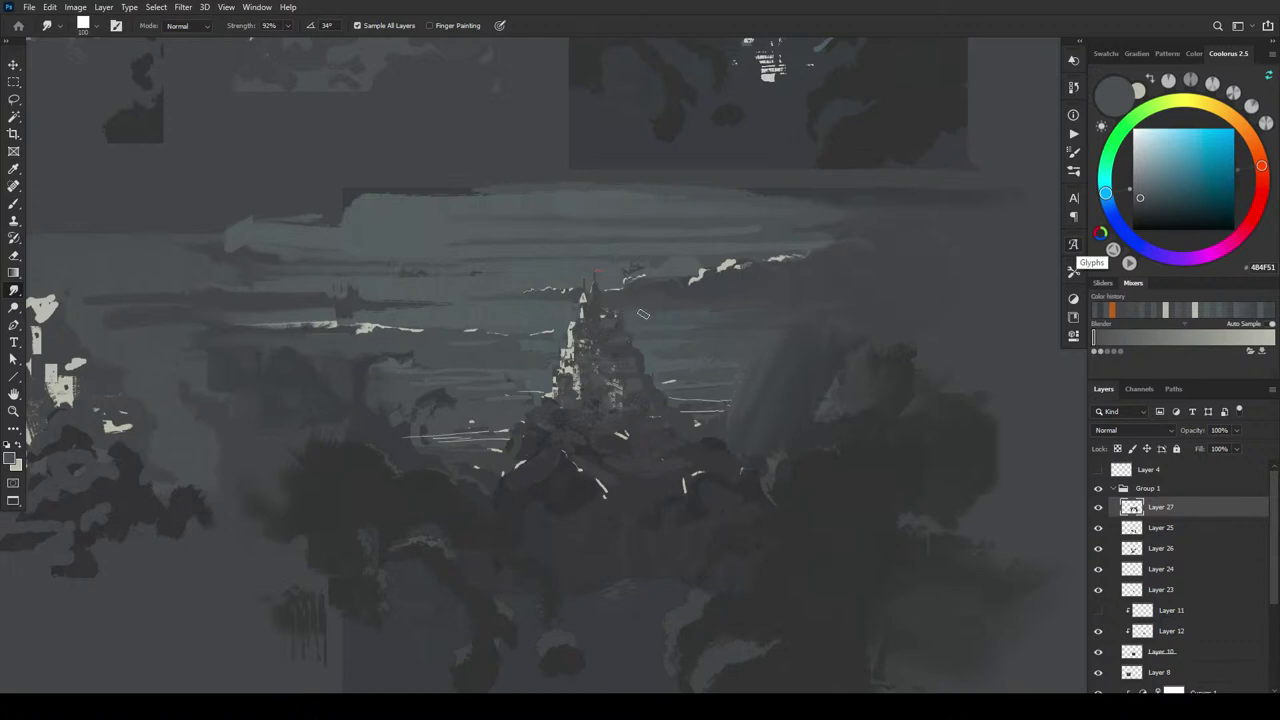
key("bracketright")
key("bracketright")
key("bracketright")
key("bracketright")
key("bracketright")
key("bracketright")
key("bracketright")
key("bracketright")
key("bracketright")
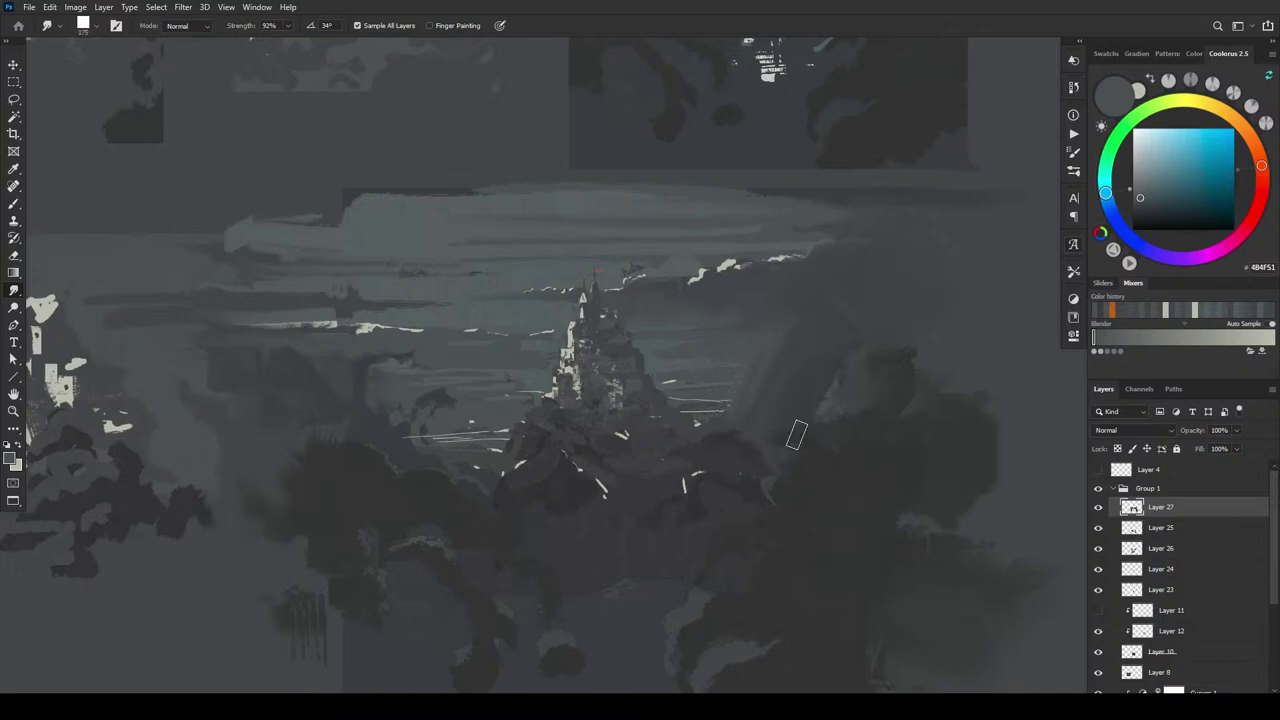
left_click_drag(729, 414, 804, 415)
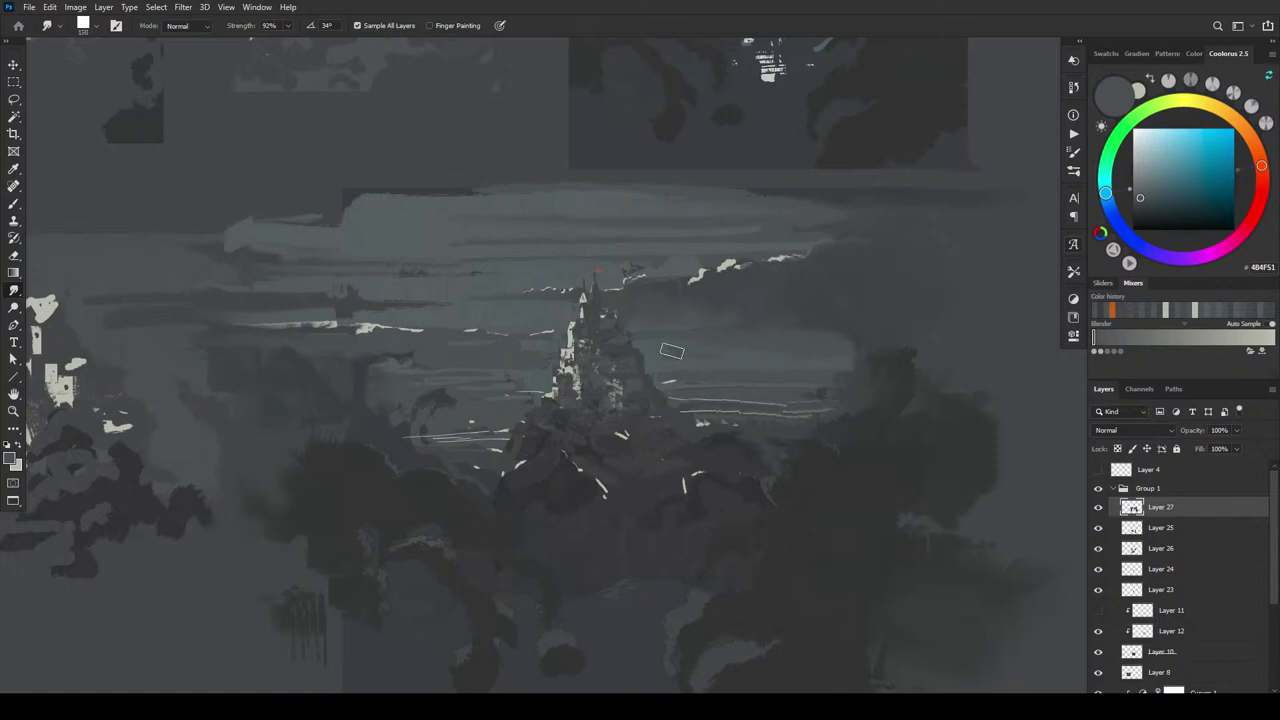
- Blend the dark cloud edge right of the castle with a 125 smudge brush
key("bracketright")
key("bracketright")
key("bracketright")
key("bracketleft")
key("bracketleft")
key("bracketleft")
key("bracketright")
key("bracketright")
key("bracketright")
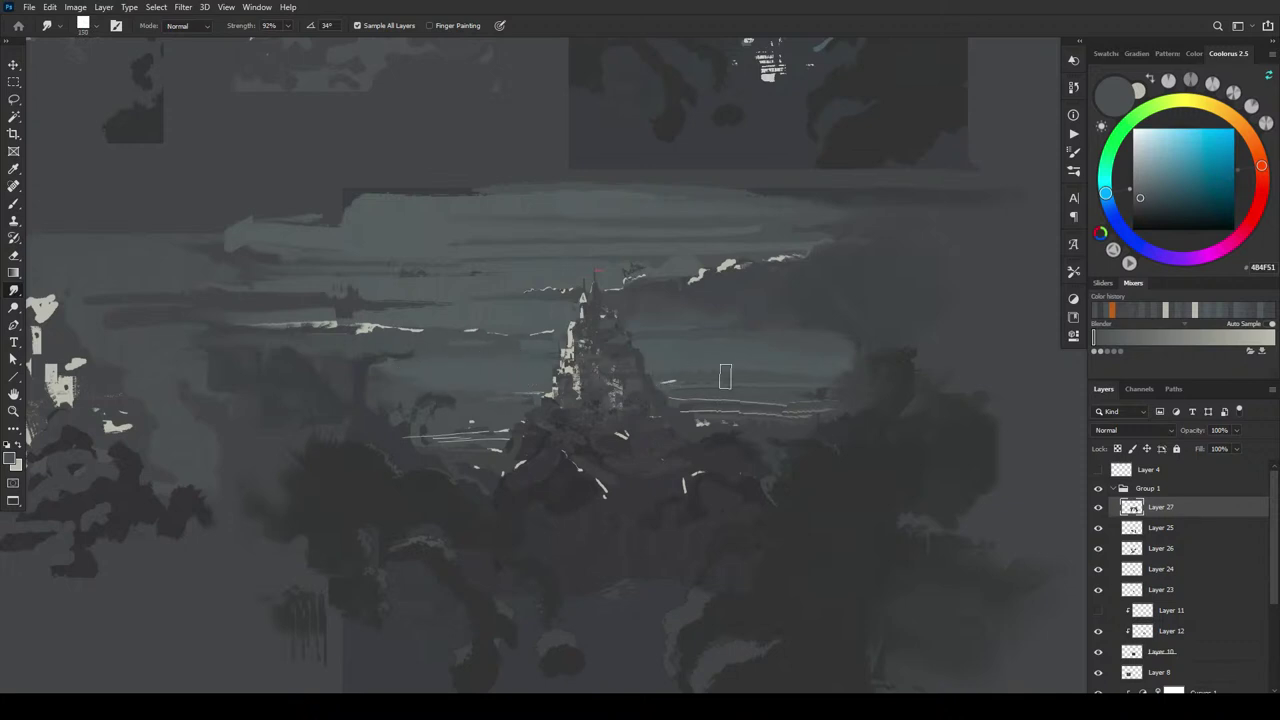
key("bracketleft")
key("bracketleft")
key("bracketright")
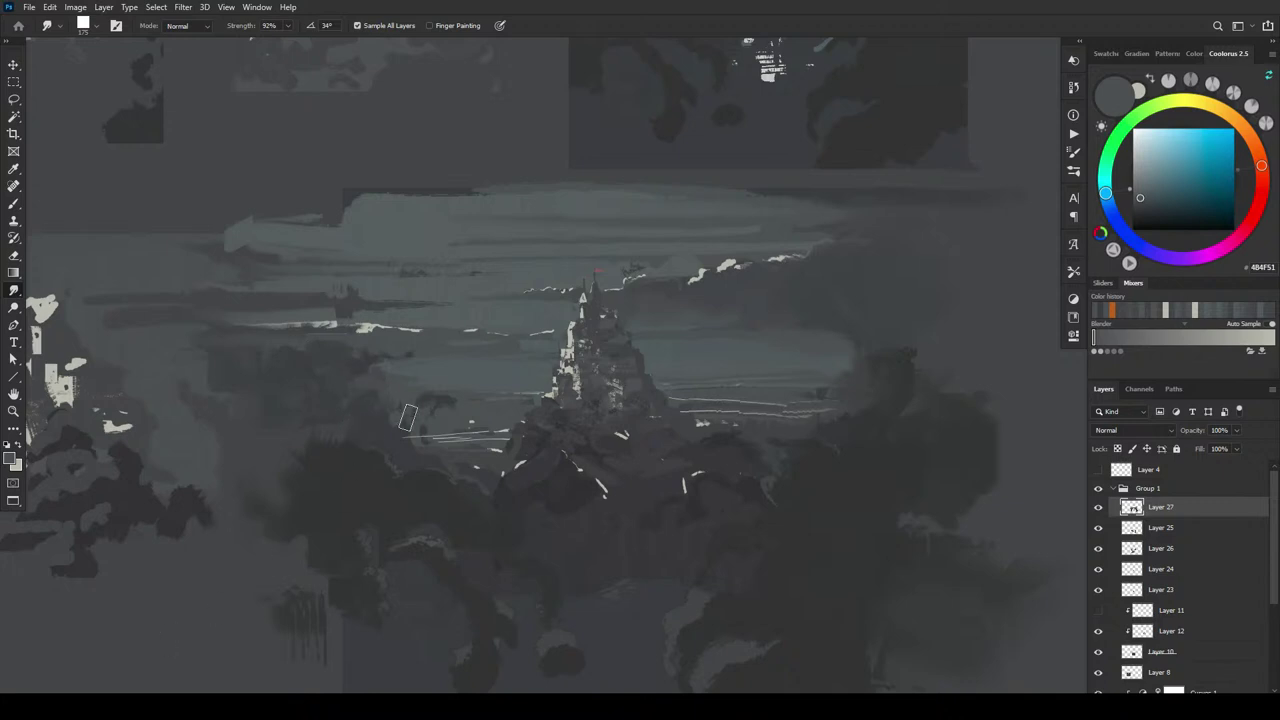
key("bracketleft")
key("bracketleft")
key("bracketleft")
key("bracketright")
mouse_move(863, 388)
left_mouse_down()
mouse_move(851, 358)
mouse_move(842, 364)
mouse_move(857, 375)
mouse_move(850, 387)
mouse_move(878, 376)
left_mouse_up()
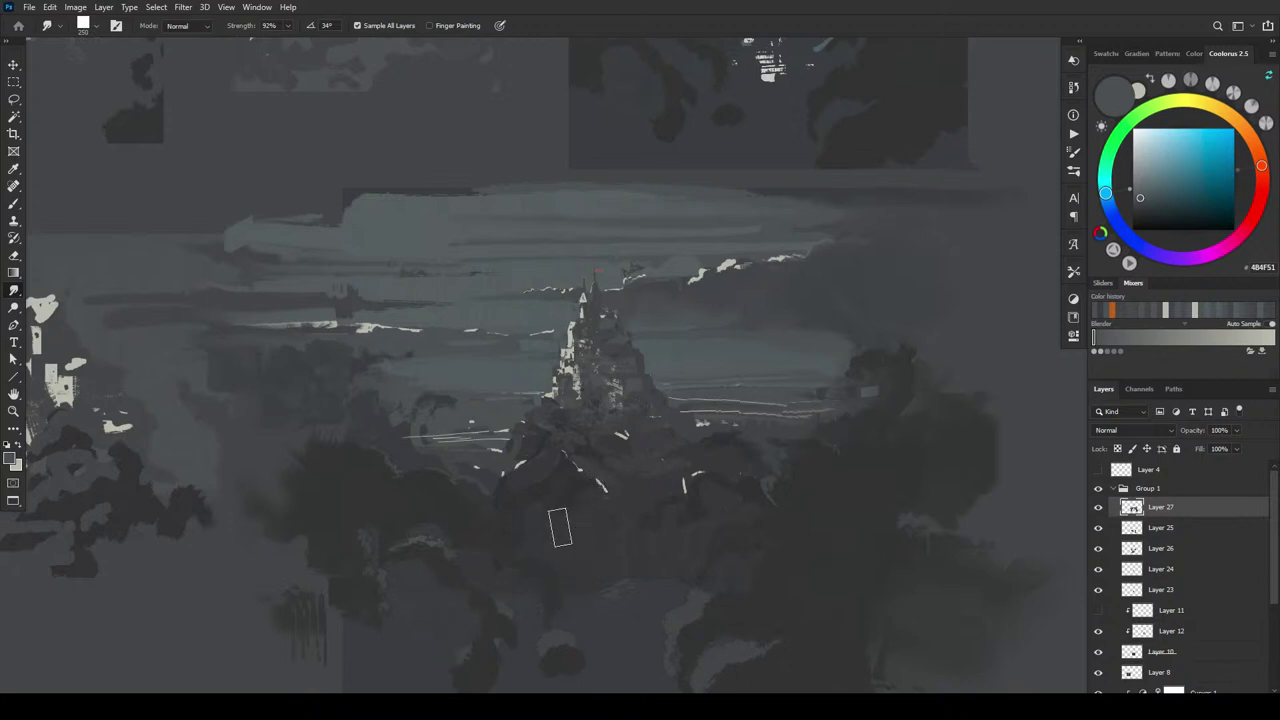
- Smear lighter grey streaks leftward and downward across the castle base
left_click_drag(528, 444, 510, 480)
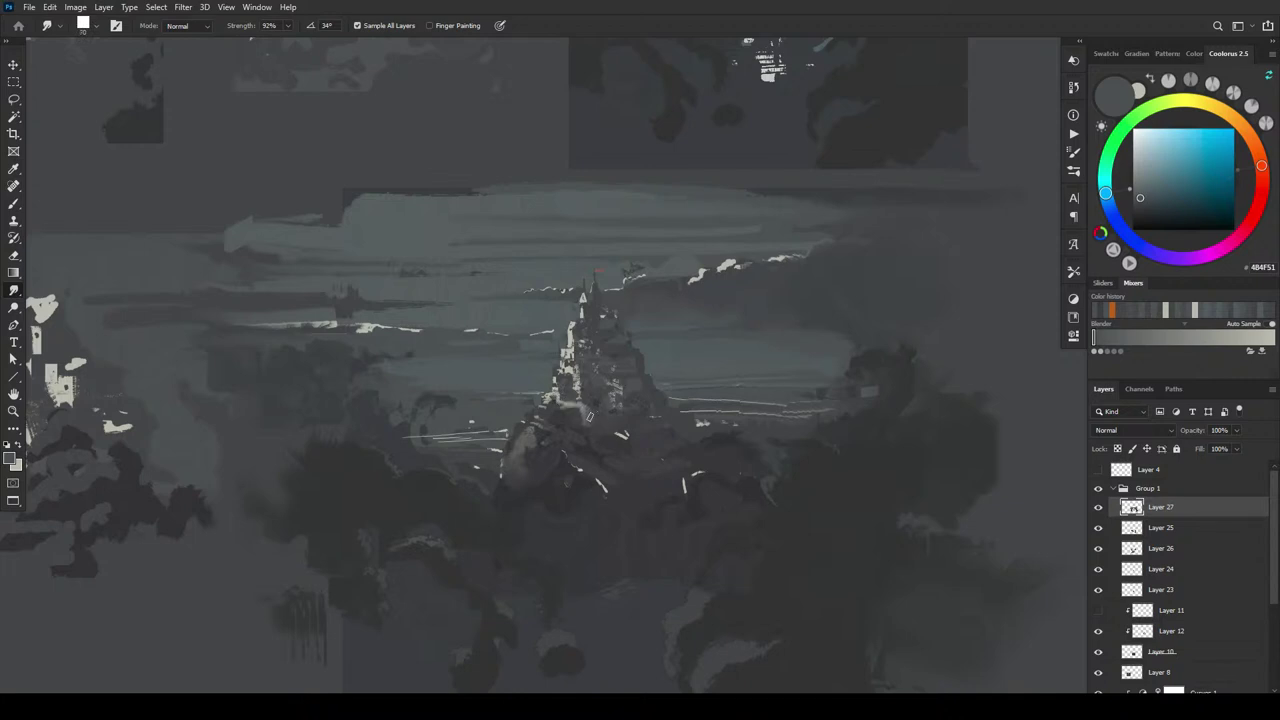
mouse_move(585, 411)
left_mouse_down()
mouse_move(643, 425)
mouse_move(581, 449)
left_mouse_up()
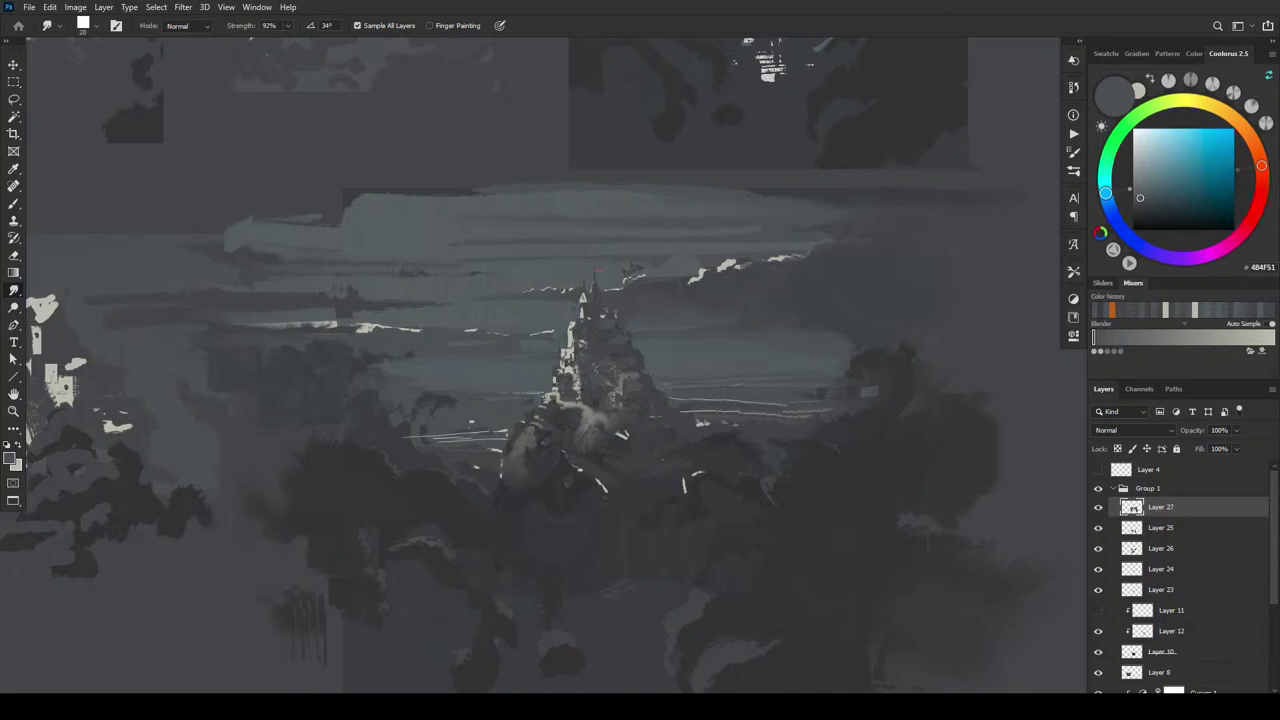
key("bracketright")
key("bracketright")
key("bracketleft")
key("bracketleft")
key("bracketright")
key("bracketright")
key("bracketright")
key("bracketright")
key("bracketright")
key("bracketright")
key("bracketright")
- Smudge the castle's tower, right side and lit face with 125–150 strokes
left_click_drag(575, 349, 612, 351)
mouse_move(580, 348)
left_mouse_down()
mouse_move(602, 339)
mouse_move(605, 312)
left_mouse_up()
key("bracketright")
key("bracketright")
key("bracketright")
key("bracketright")
key("bracketright")
key("bracketright")
key("bracketright")
mouse_move(652, 368)
left_mouse_down()
mouse_move(623, 352)
mouse_move(642, 338)
mouse_move(582, 356)
mouse_move(663, 326)
mouse_move(617, 365)
mouse_move(625, 347)
mouse_move(576, 354)
mouse_move(657, 327)
mouse_move(618, 323)
mouse_move(618, 370)
mouse_move(587, 350)
left_mouse_up()
mouse_move(590, 376)
left_mouse_down()
mouse_move(636, 357)
mouse_move(630, 385)
mouse_move(588, 378)
mouse_move(635, 352)
mouse_move(608, 375)
left_mouse_up()
key("bracketright")
key("bracketright")
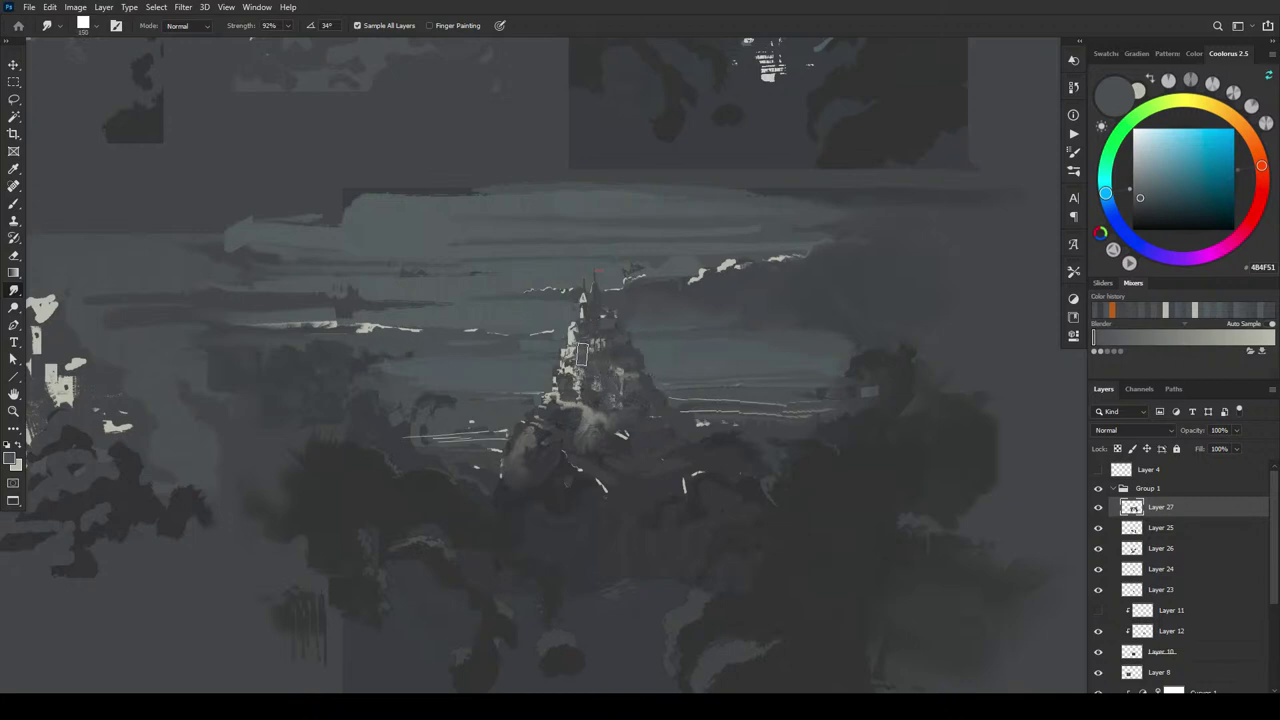
mouse_move(613, 361)
left_mouse_down()
mouse_move(578, 354)
mouse_move(644, 358)
left_mouse_up()
key("bracketleft")
key("bracketleft")
key("bracketleft")
key("bracketleft")
key("bracketleft")
- Switch to the Brush with darker grey 434547 and zoom in on the castle
key("b")
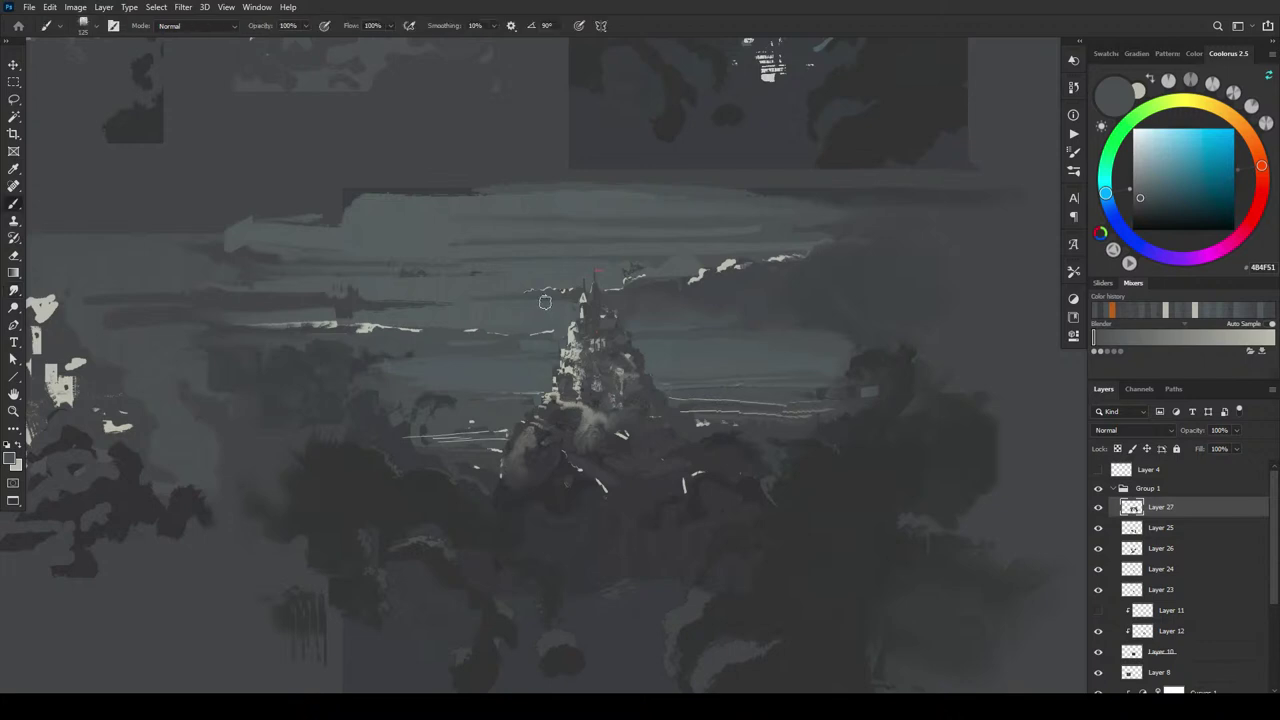
left_click(608, 326, "alt")
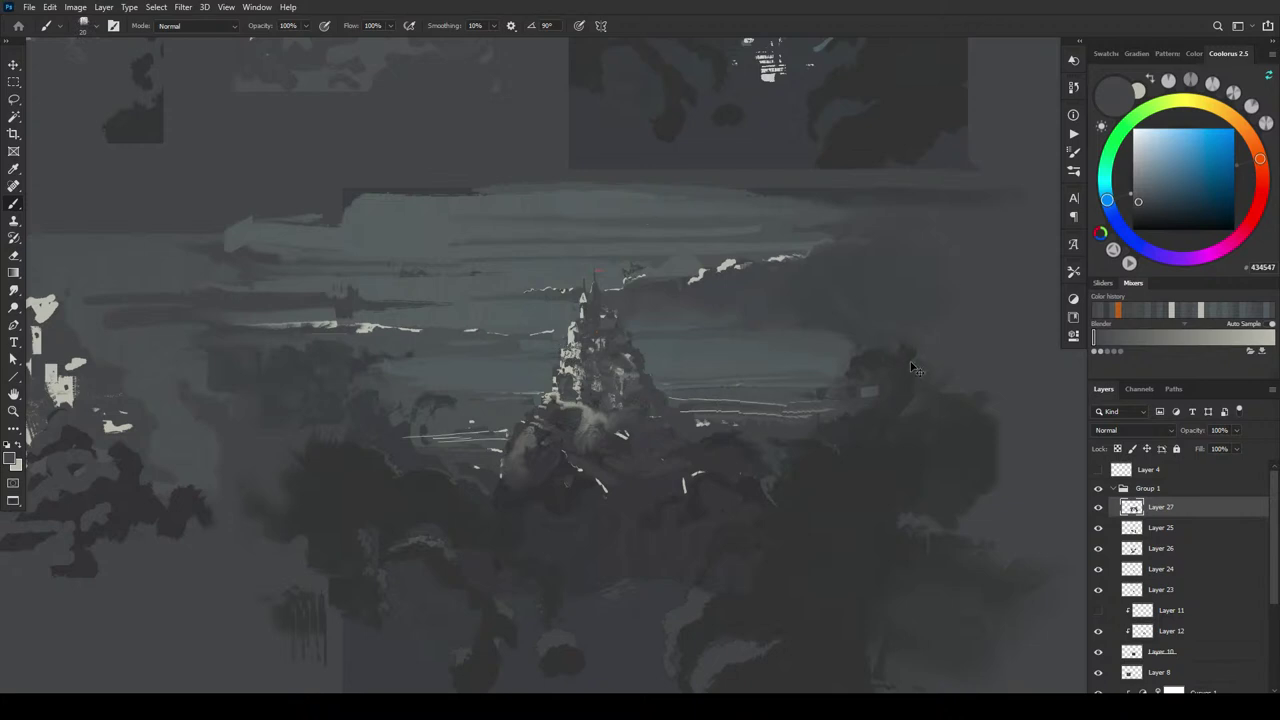
key("ctrl+plus")
scroll(840, 391, "up", 2)
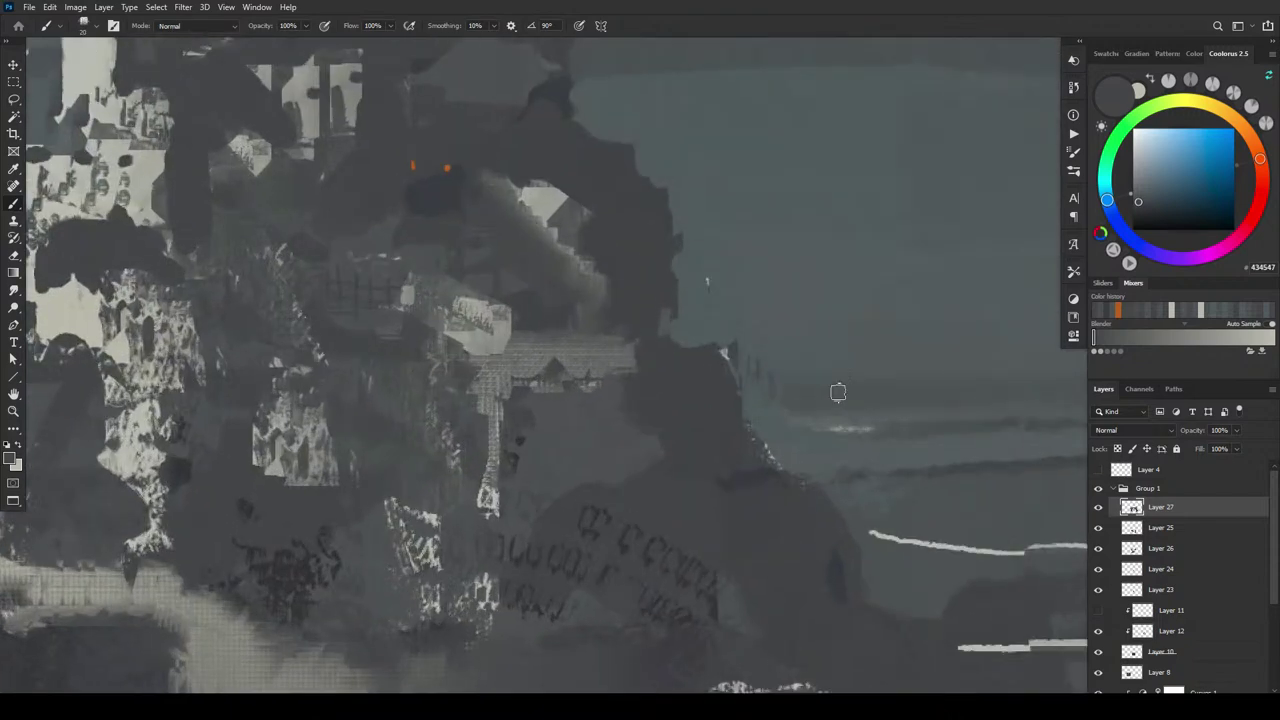
scroll(797, 503, "up", 2)
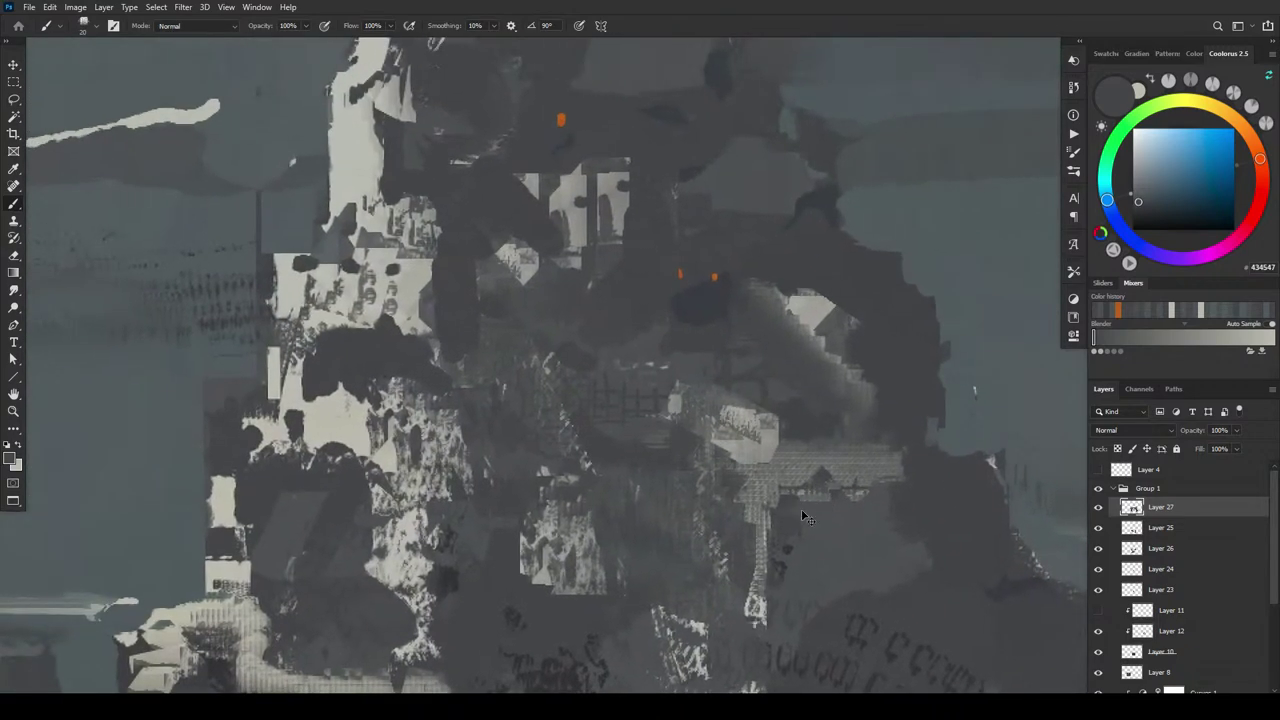
scroll(801, 509, "down", 4)
scroll(530, 318, "up", 1)
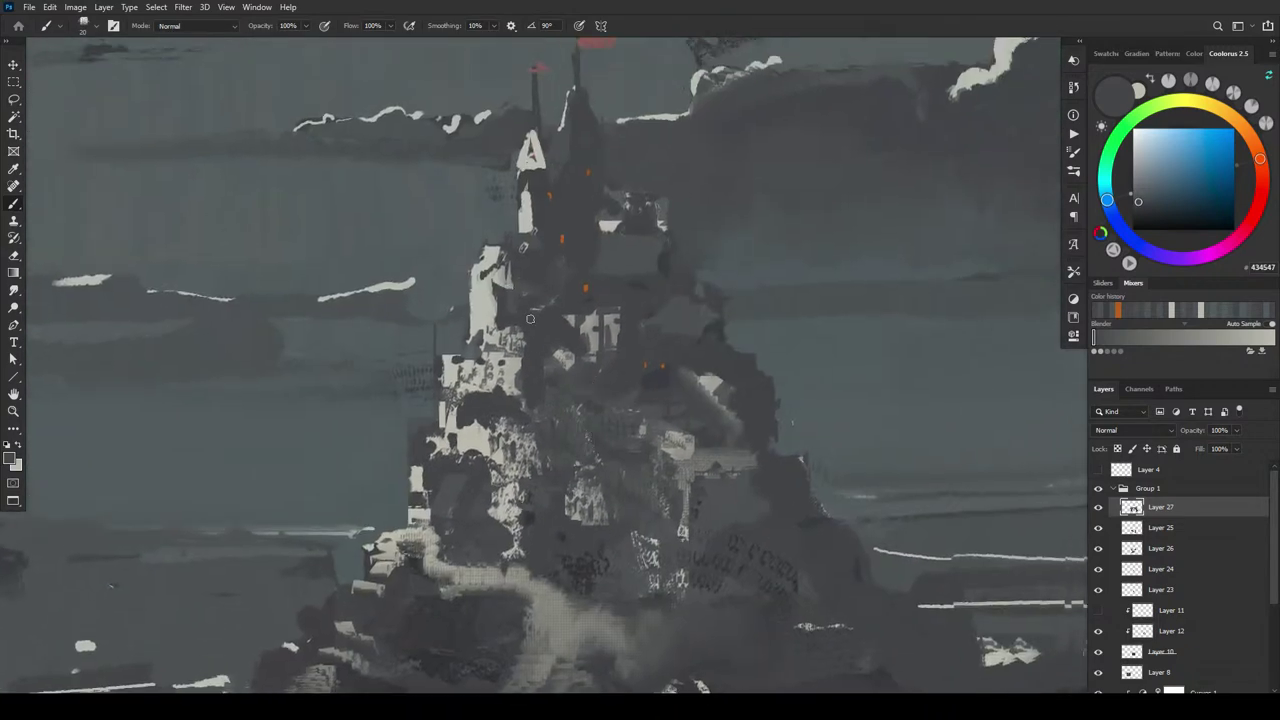
- Darken the castle's shadowed right side and lower middle with blue-grey 363841
key("bracketleft")
key("bracketleft")
key("bracketleft")
key("bracketright")
left_click(652, 377, "alt")
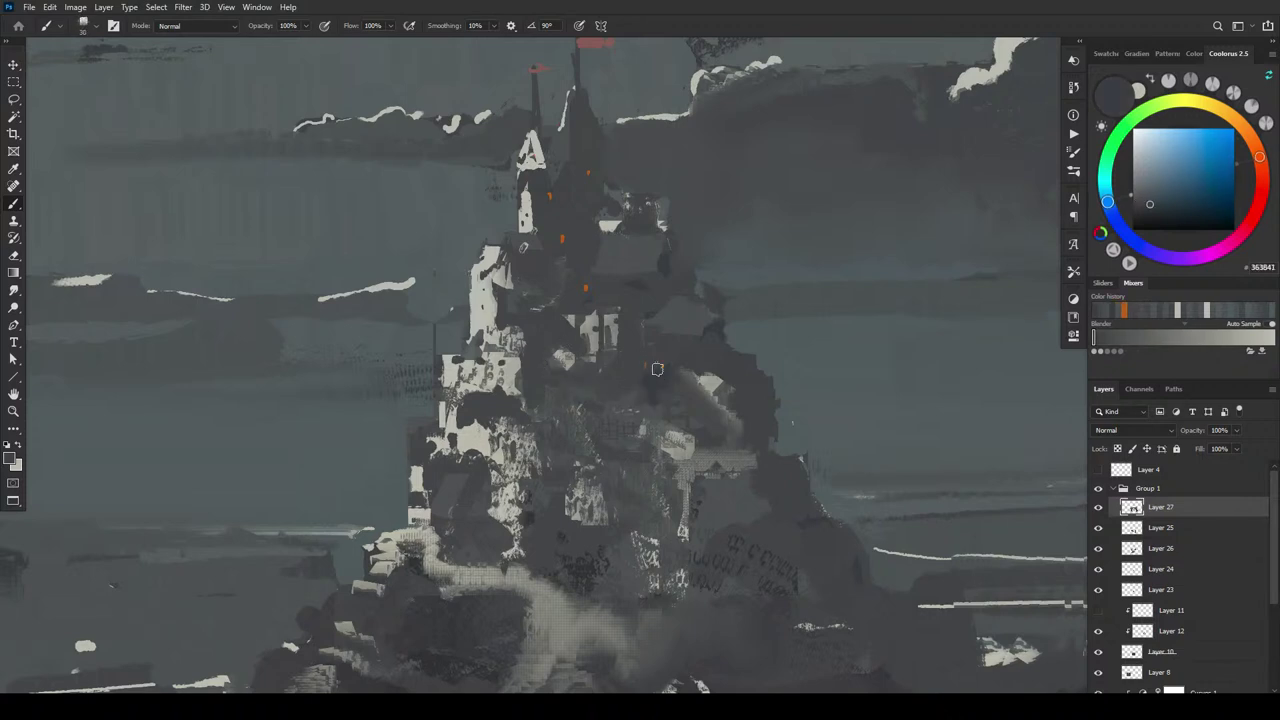
mouse_move(650, 348)
left_mouse_down()
mouse_move(673, 373)
mouse_move(692, 337)
left_mouse_up()
left_click_drag(607, 421, 618, 404)
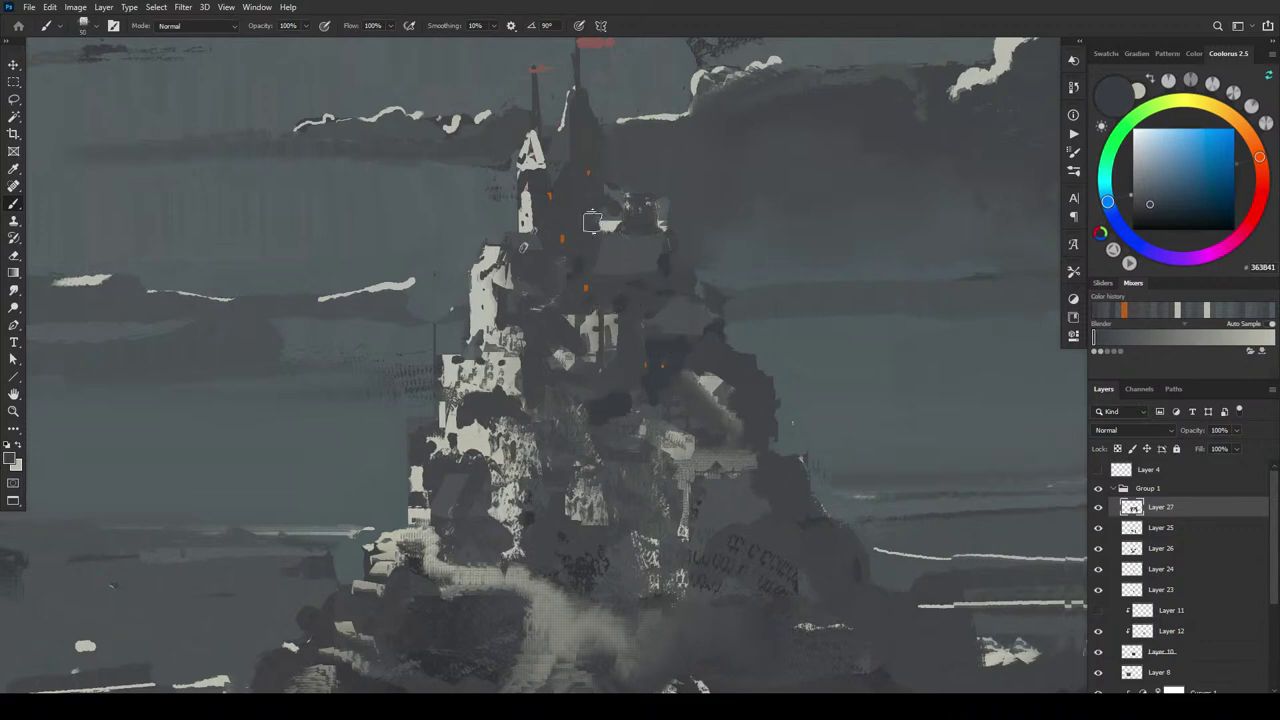
- Paint a light stroke on the castle wall, then cover it with sampled dark grey
left_click(579, 253, "alt")
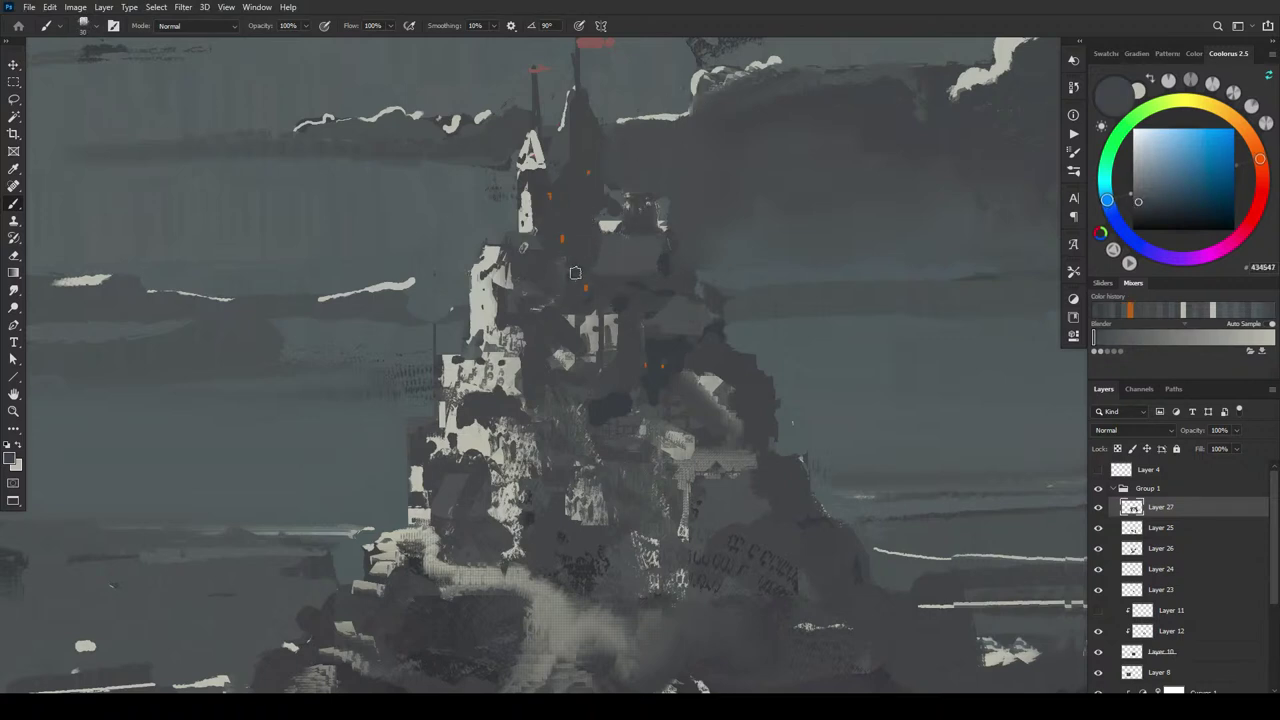
left_click(506, 373, "alt")
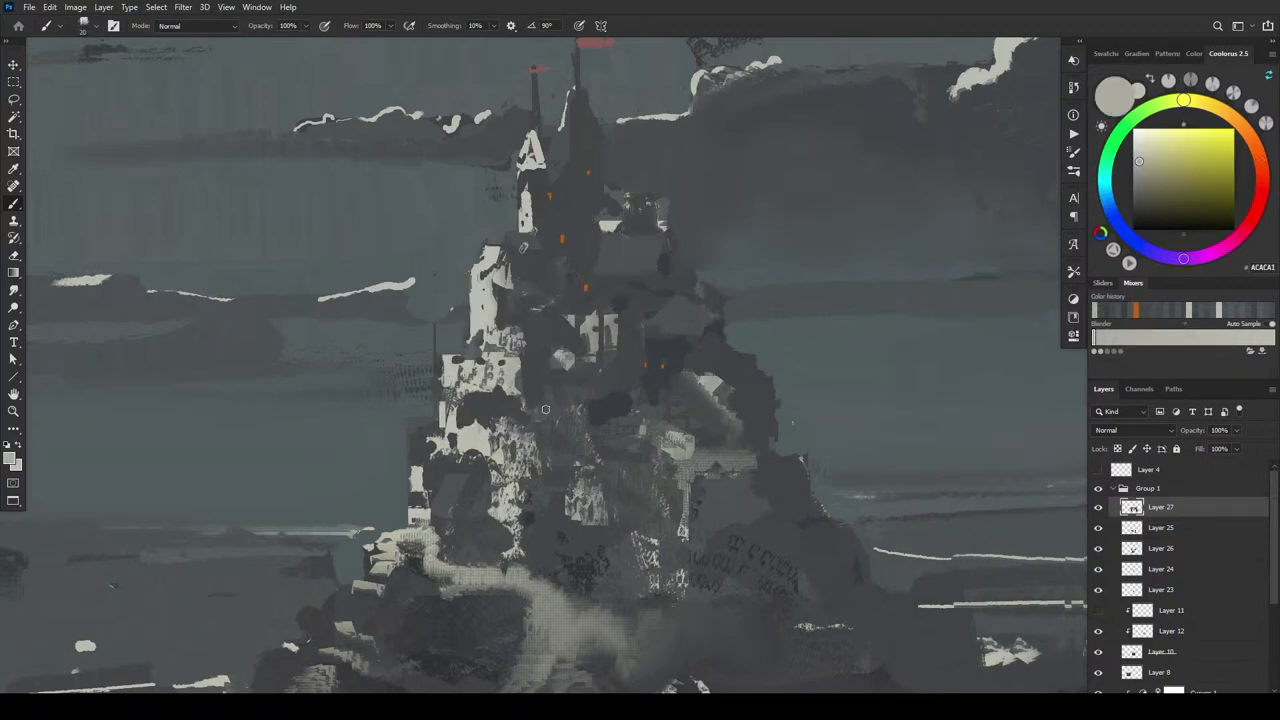
left_click_drag(544, 400, 579, 407)
left_click(592, 383, "alt")
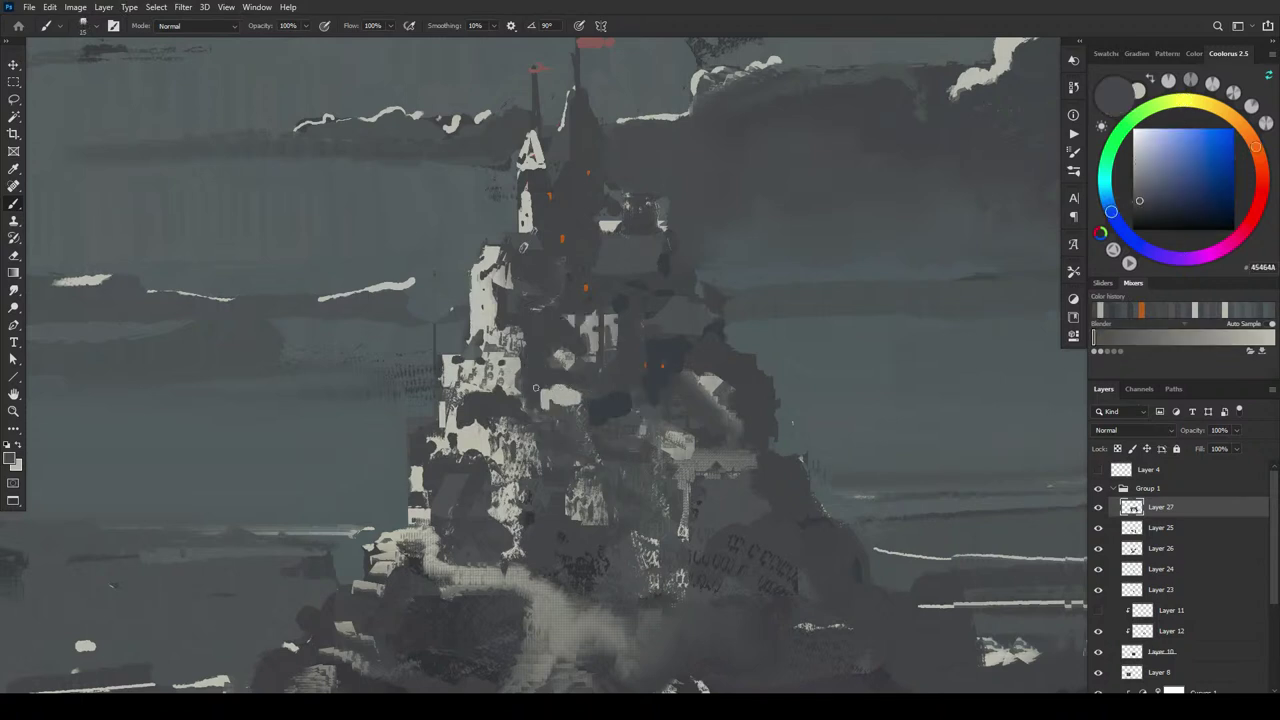
left_click_drag(558, 410, 546, 394)
- With a much smaller brush, add light beige dabs along the castle's left edge, undoing the misplaced ones
key("bracketleft")
left_click(478, 426, "alt")
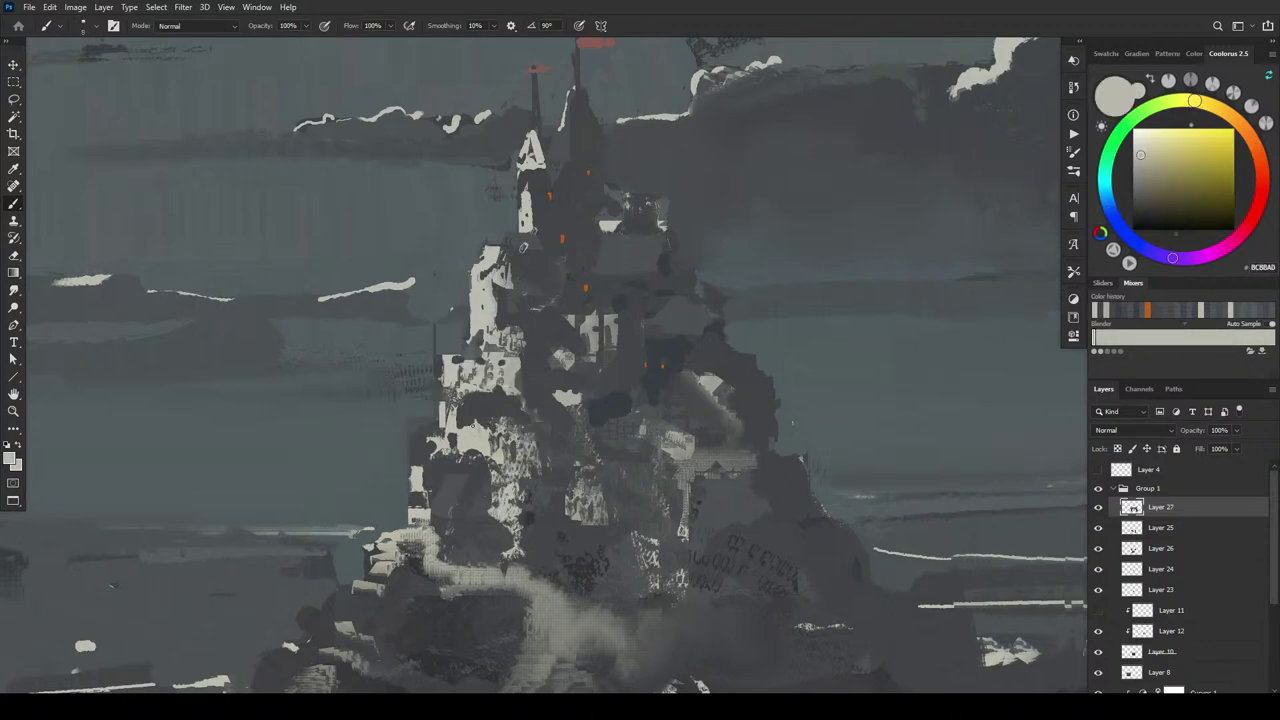
left_click_drag(468, 416, 415, 434)
key("ctrl+z")
key("ctrl+z")
left_click_drag(414, 434, 416, 422)
left_click(503, 303, "alt")
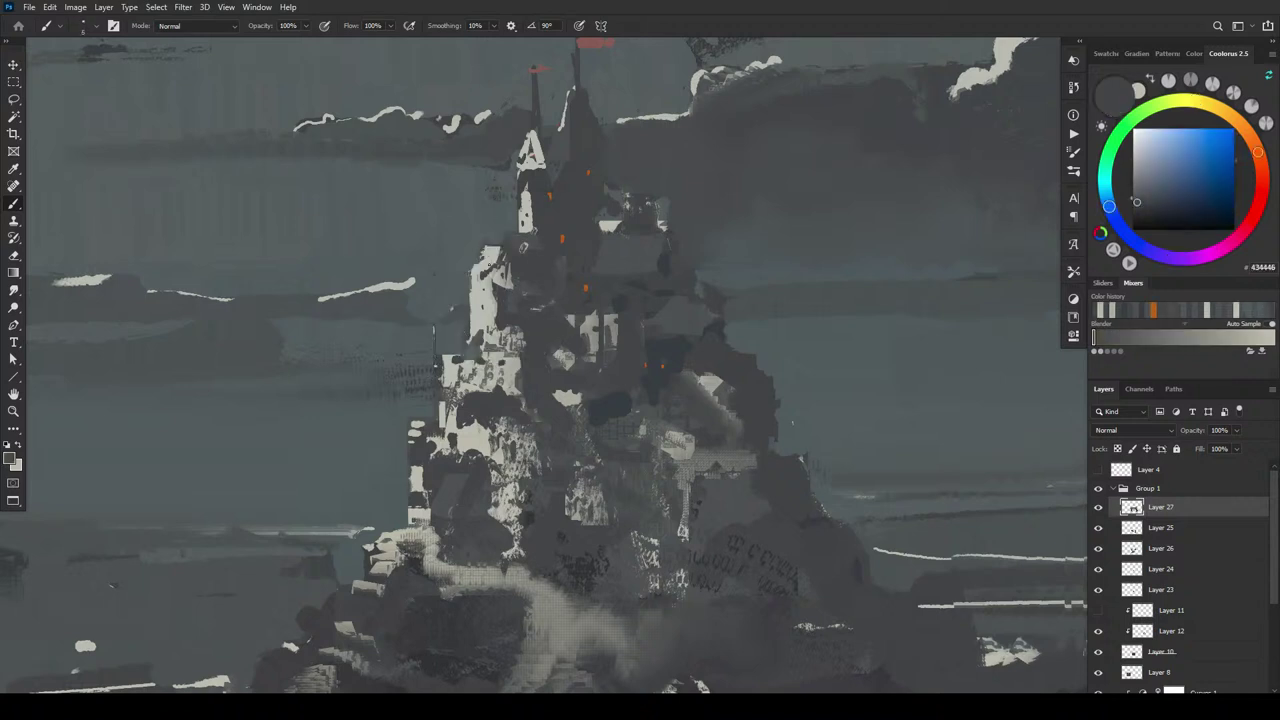
- Darken the left tower's top and paint a light arch at its base, undoing the inner stroke
mouse_move(483, 256)
left_mouse_down()
mouse_move(507, 259)
mouse_move(487, 272)
left_mouse_up()
left_click(418, 429, "alt")
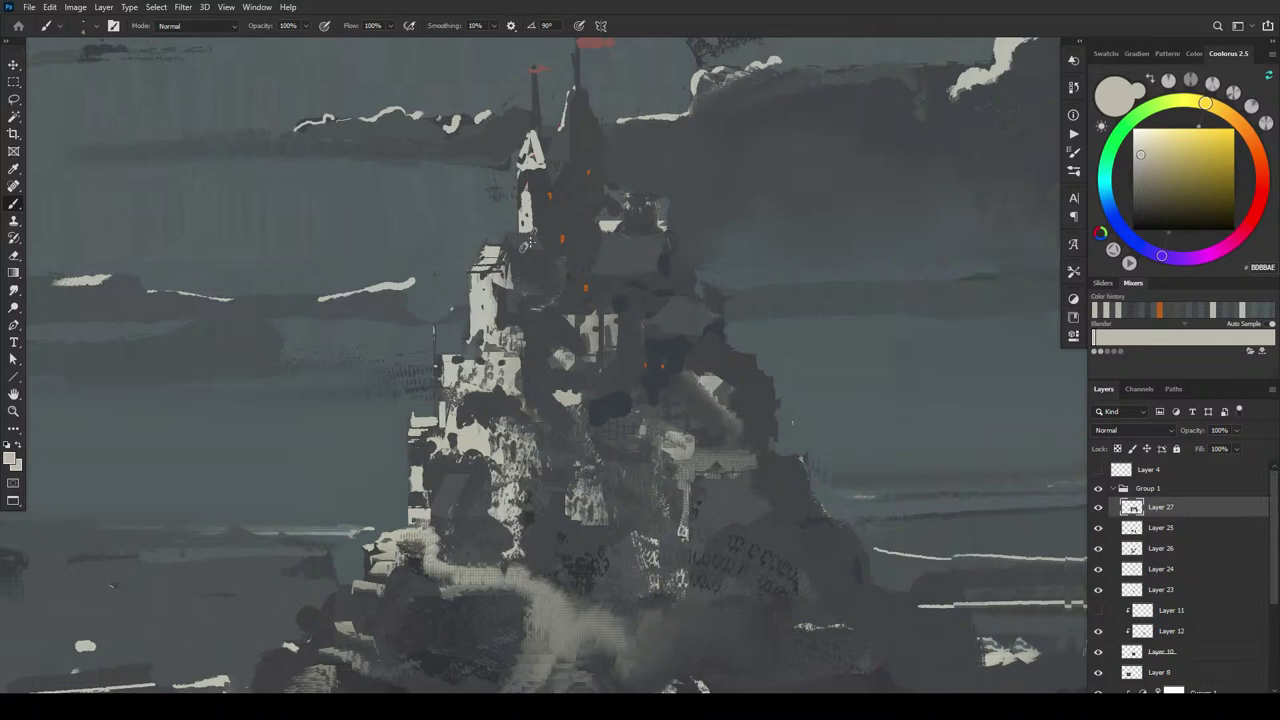
left_click(425, 469, "alt")
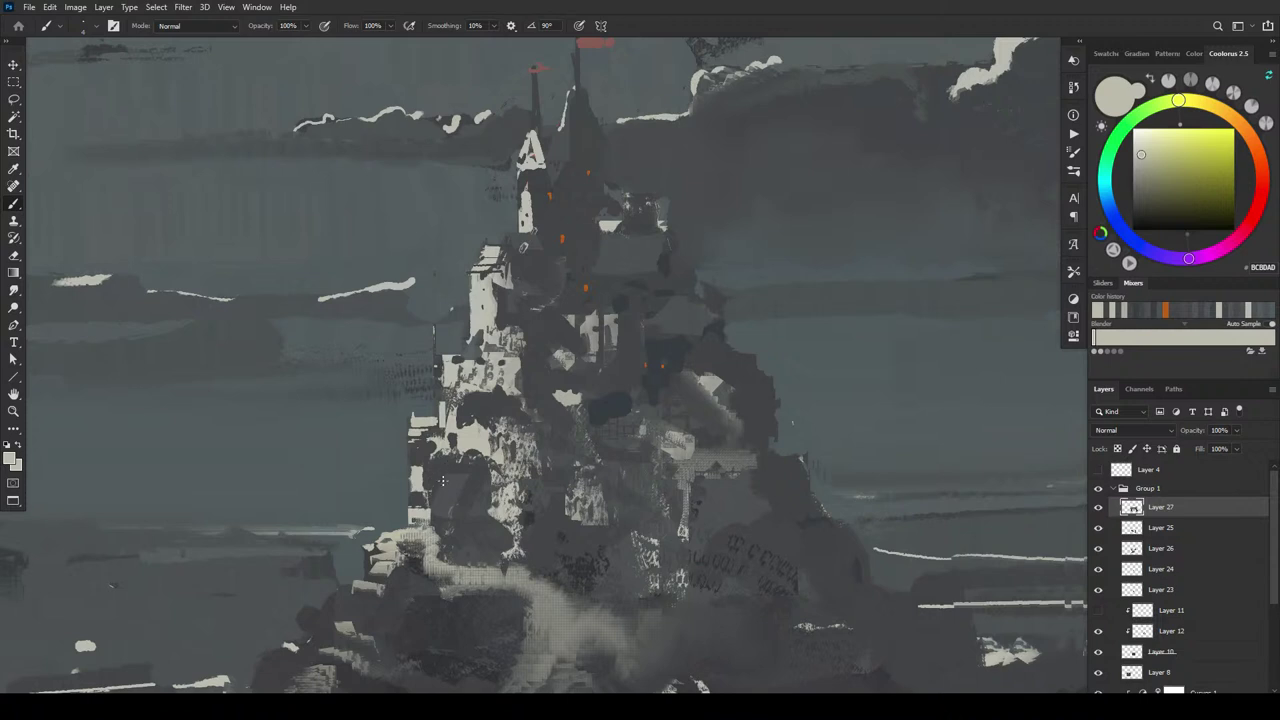
mouse_move(435, 483)
left_mouse_down()
mouse_move(445, 470)
mouse_move(488, 492)
mouse_move(469, 487)
left_mouse_up()
left_click(479, 472)
mouse_move(433, 477)
left_mouse_down()
mouse_move(462, 465)
mouse_move(486, 482)
mouse_move(440, 450)
left_mouse_up()
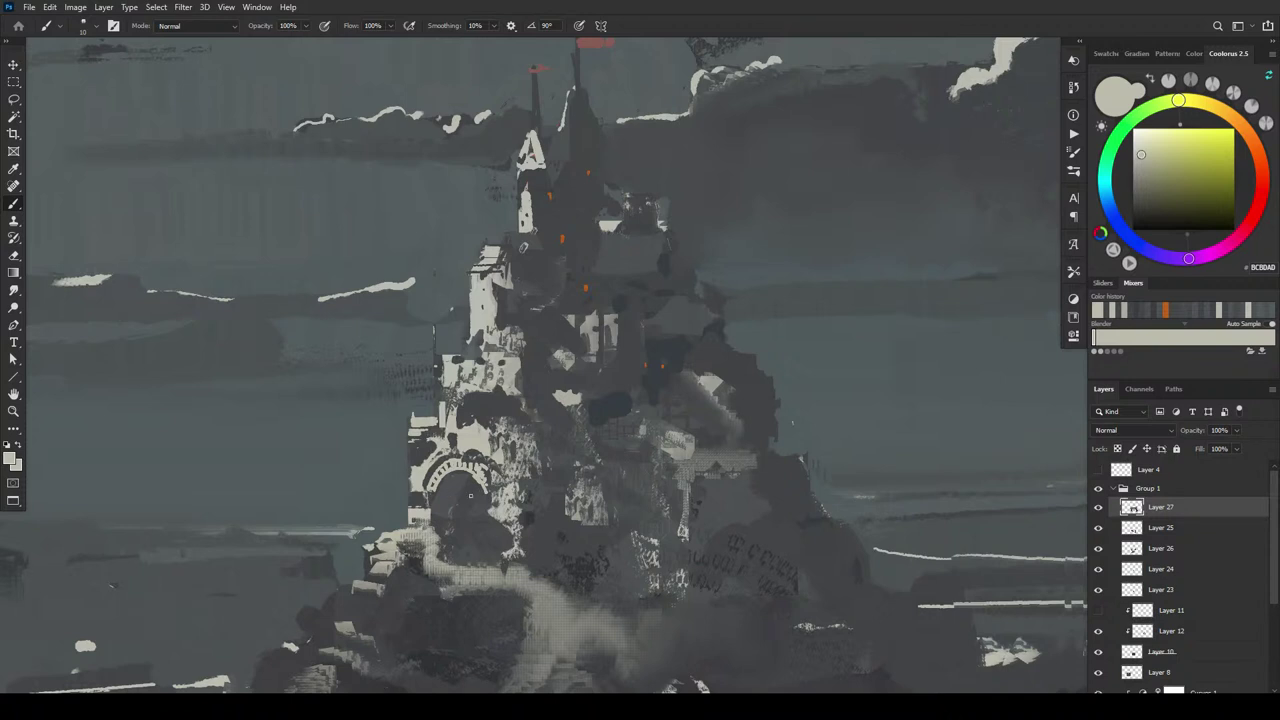
mouse_move(466, 487)
left_mouse_down()
mouse_move(458, 496)
mouse_move(480, 495)
mouse_move(458, 497)
mouse_move(484, 498)
left_mouse_up()
key("ctrl+z")
left_click(451, 497, "alt")
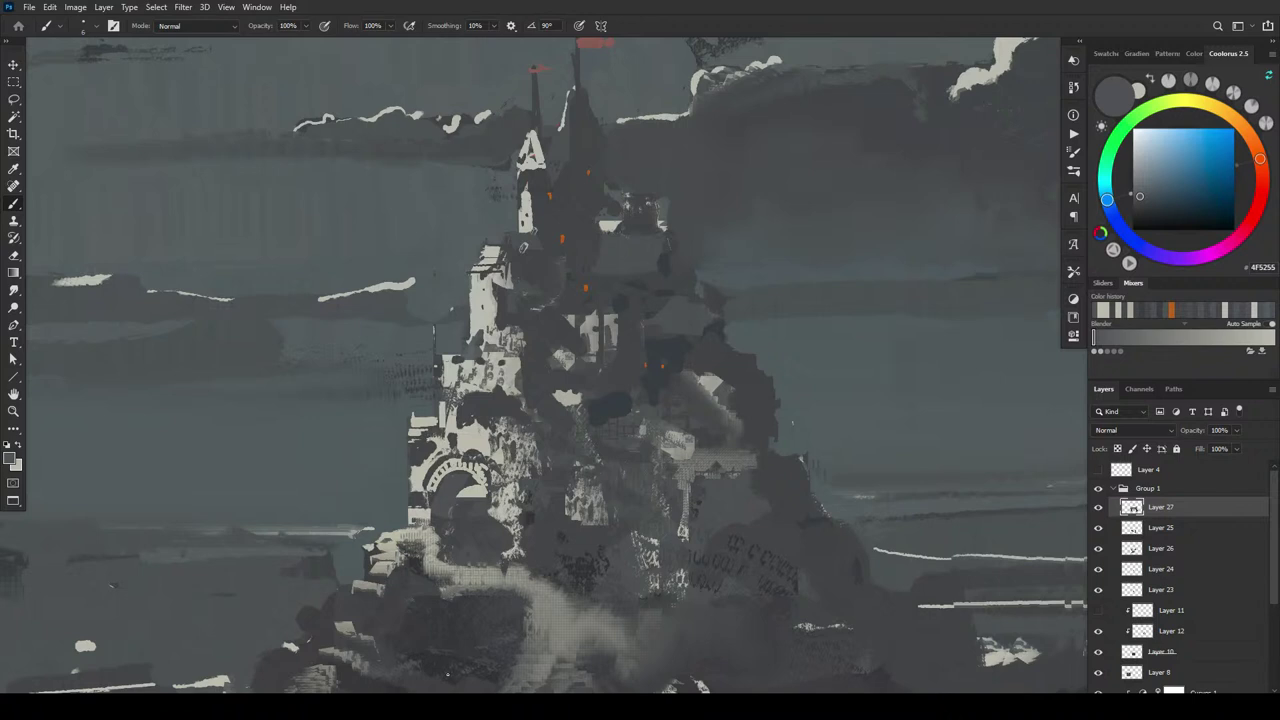
- Paint dark marks and a small light stroke on the light tower wall
left_click(503, 390, "alt")
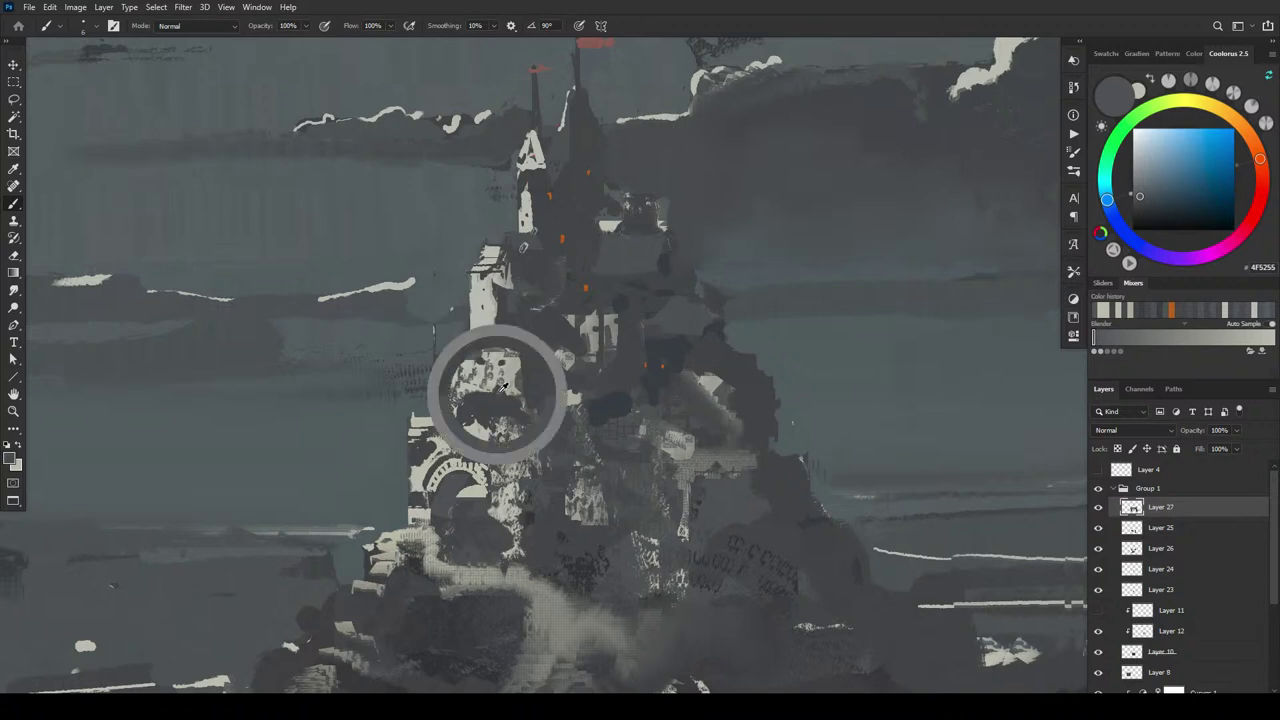
left_click_drag(461, 386, 459, 400)
left_click(473, 389, "alt")
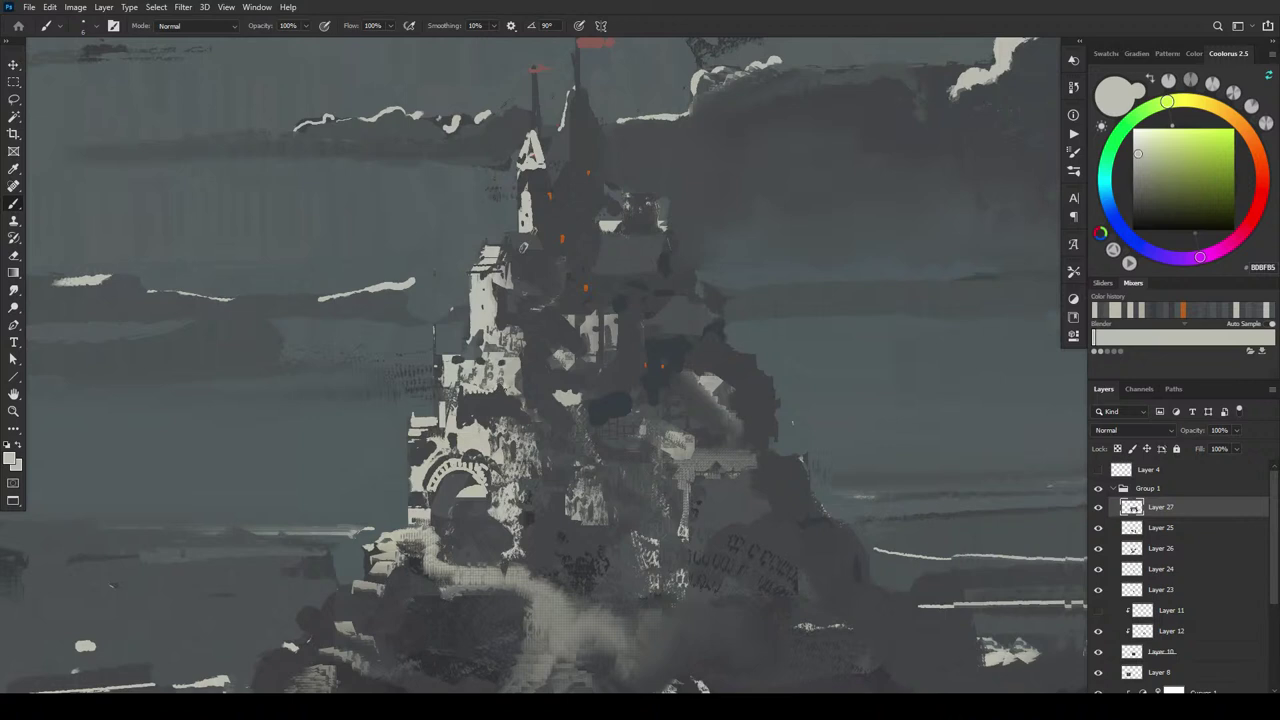
left_click_drag(511, 393, 523, 393)
- Sample tower greys and dab light and dark paint onto the upper tower
left_click(503, 299, "alt")
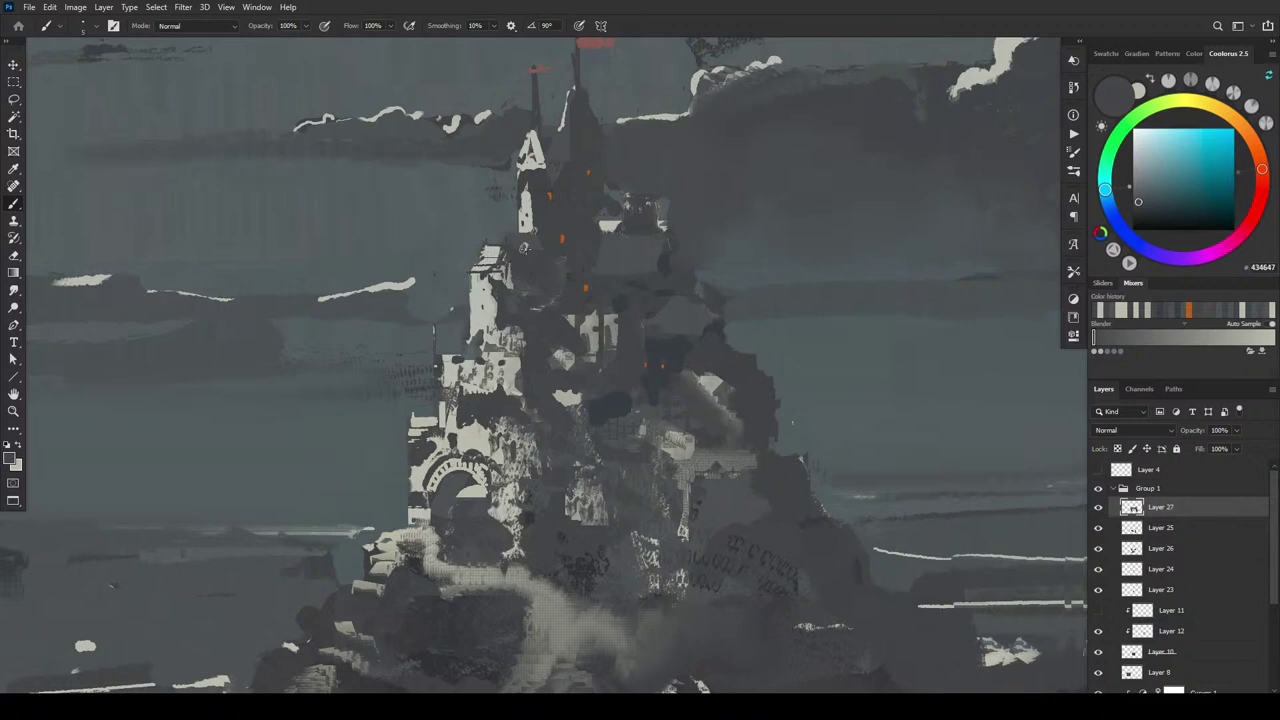
left_click(527, 247, "alt")
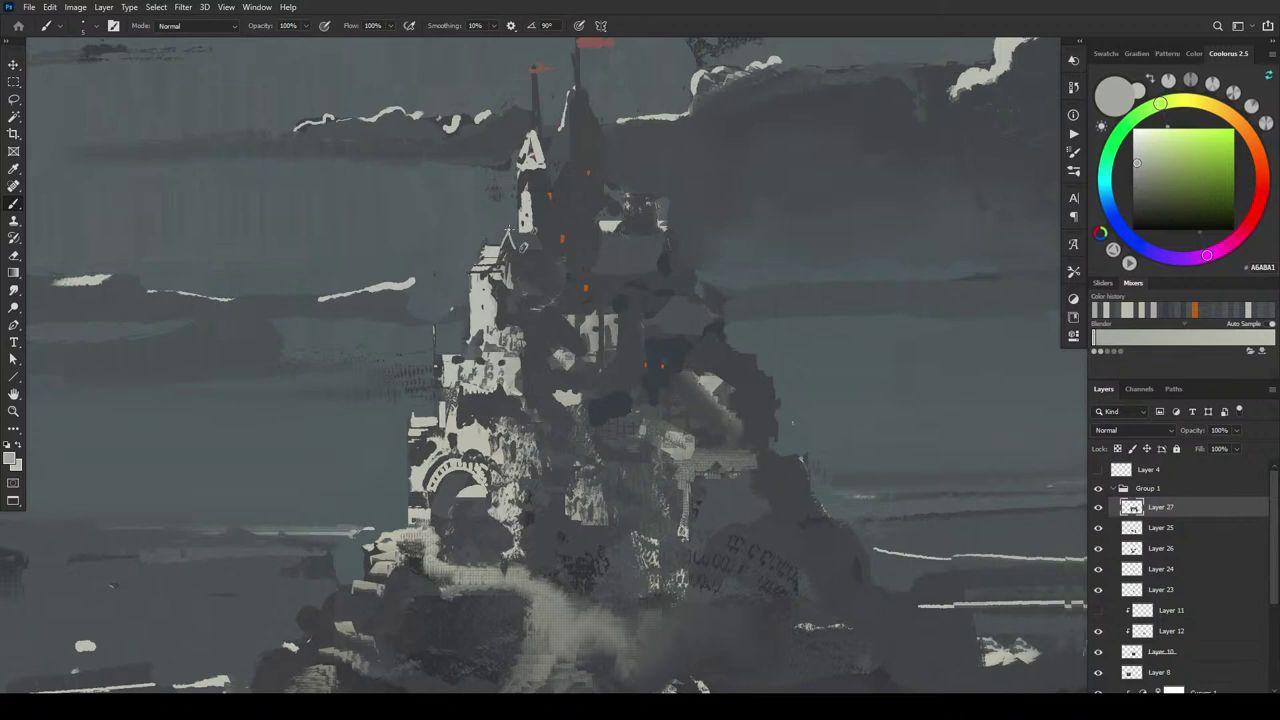
left_click(528, 244, "alt")
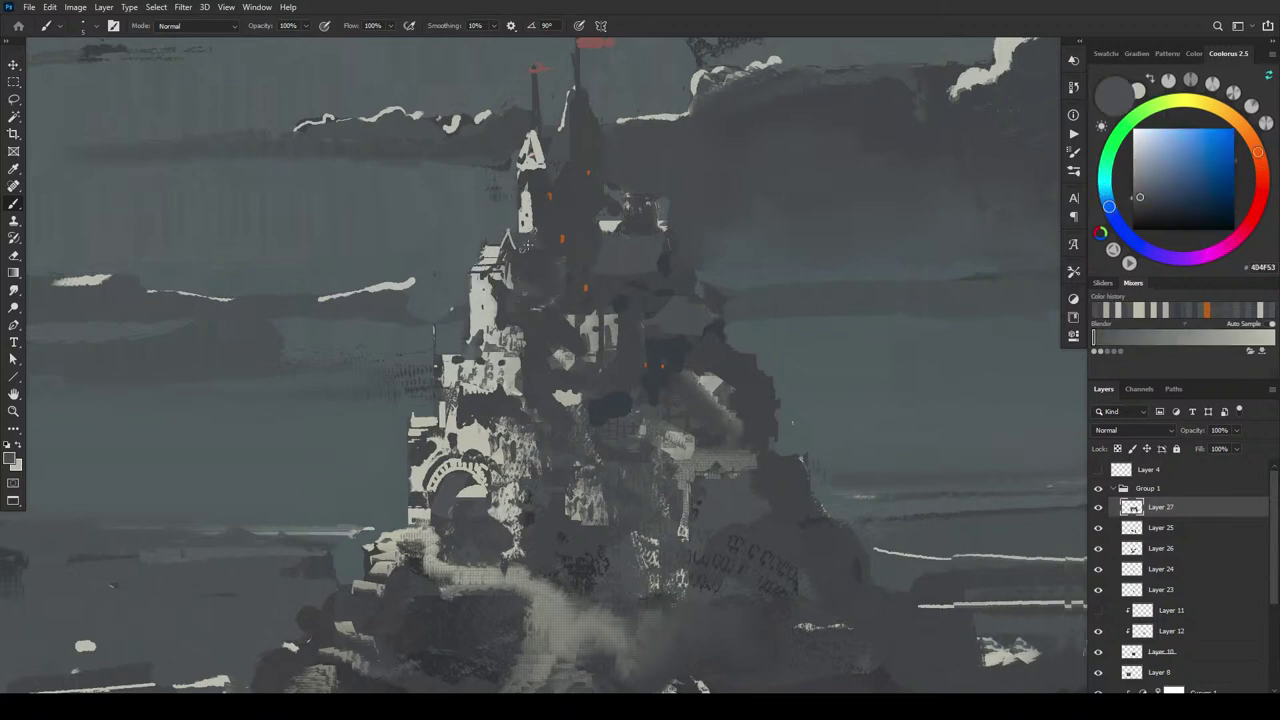
left_click(529, 256, "alt")
left_click(513, 238, "alt")
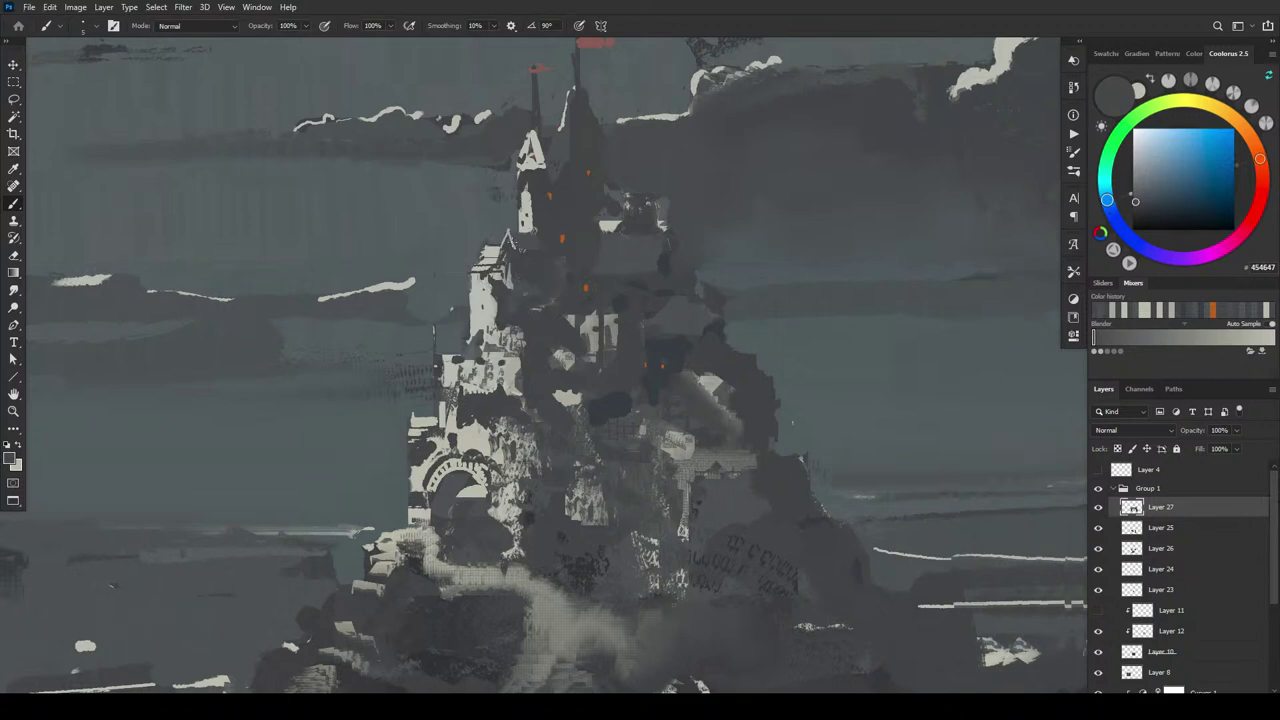
left_click(511, 233, "alt")
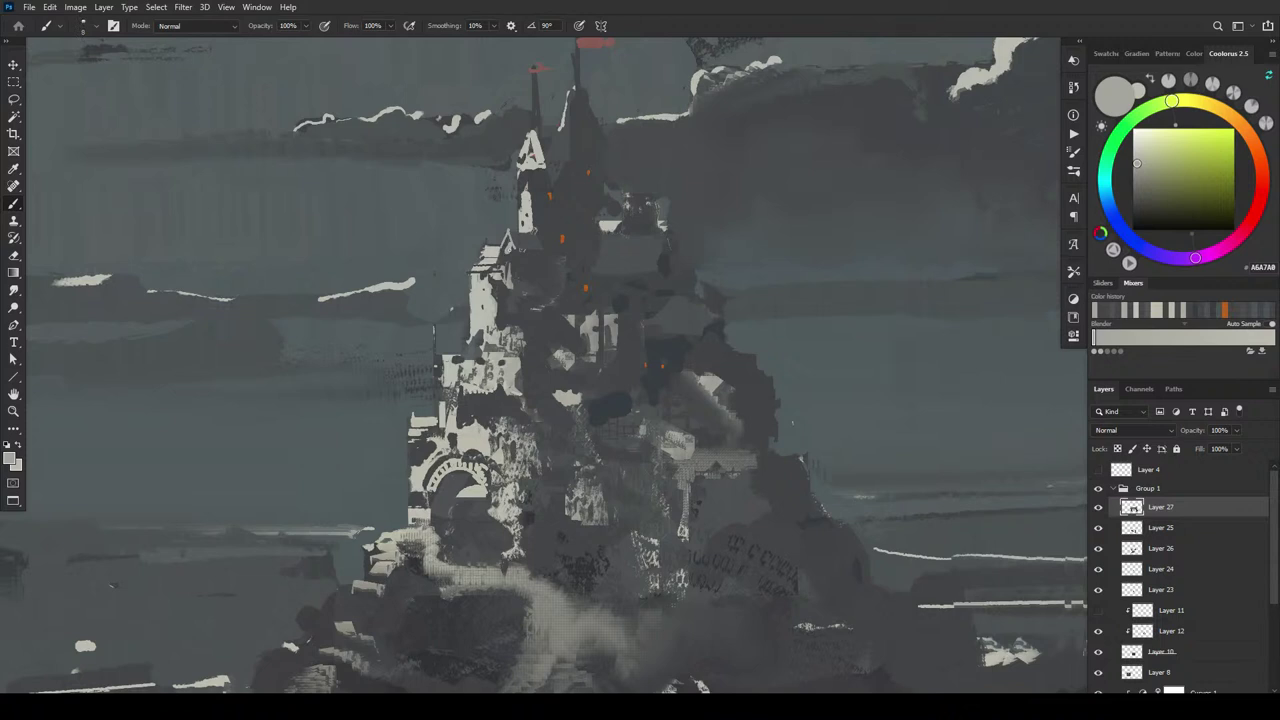
left_click_drag(510, 246, 509, 268)
left_click(508, 255, "alt")
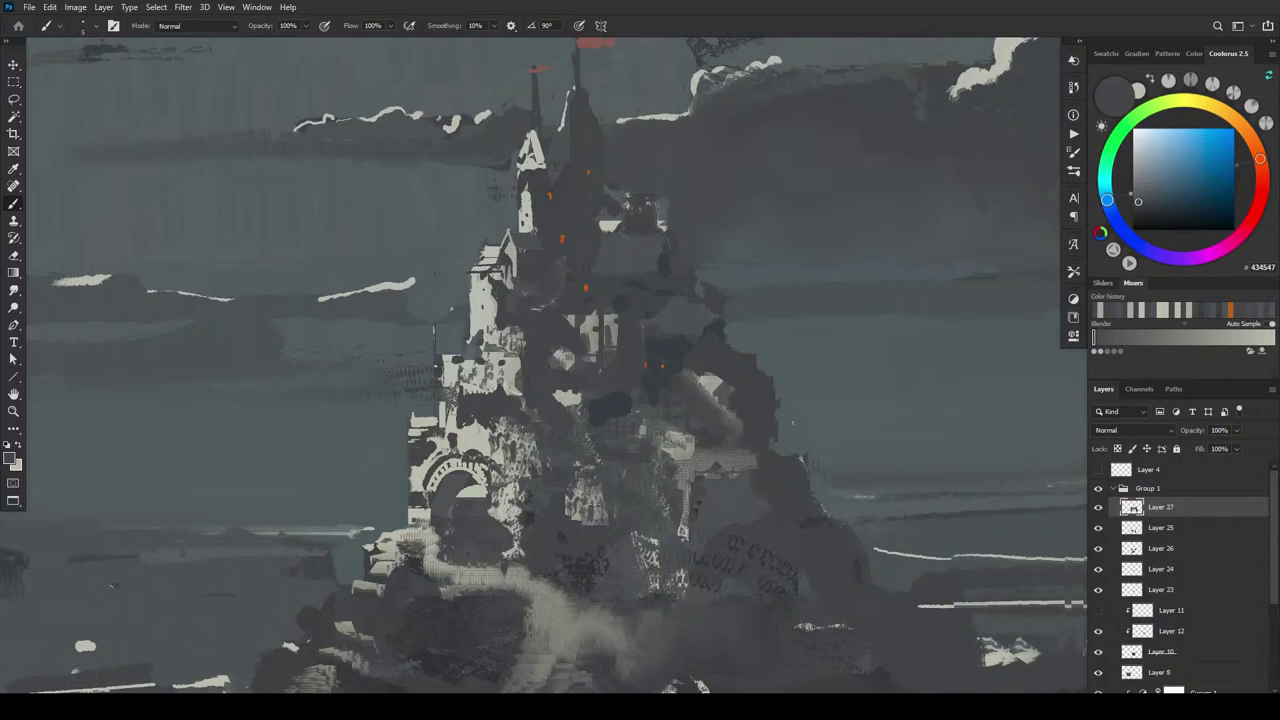
- Sample shadow greys from the tower and paint dark strokes over its light stonework
left_click(594, 308, "alt")
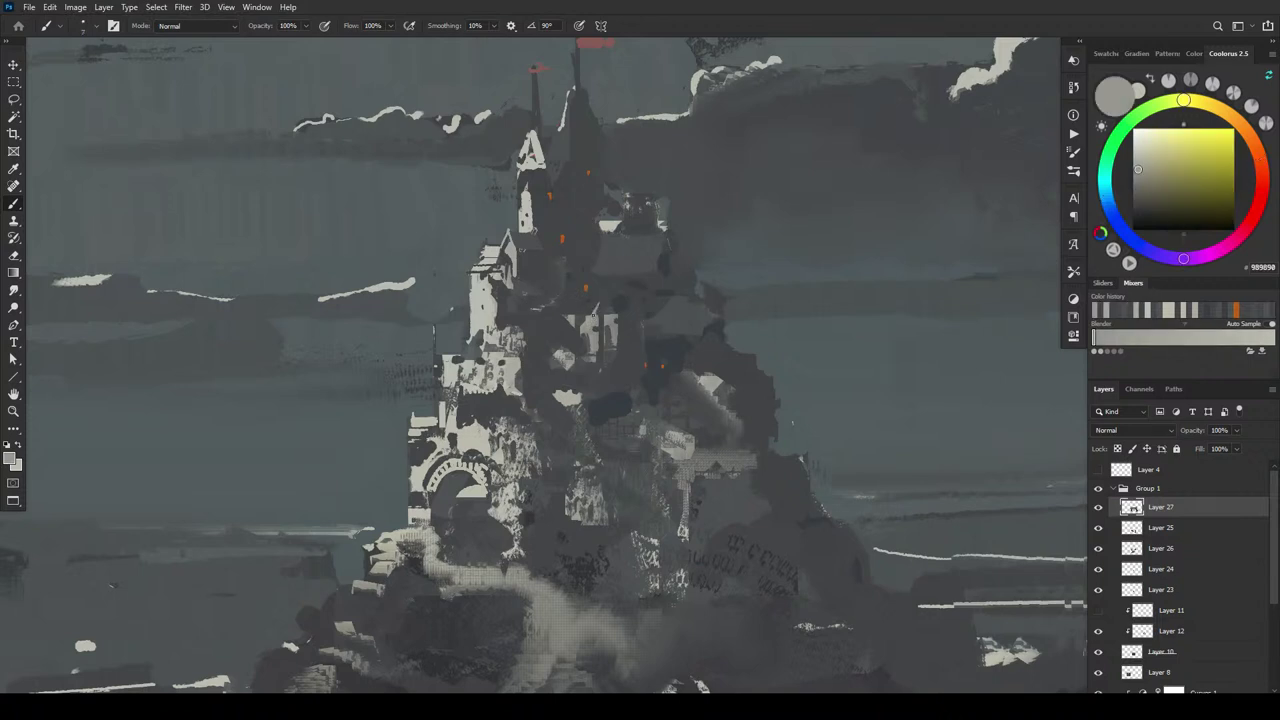
left_click(599, 298, "alt")
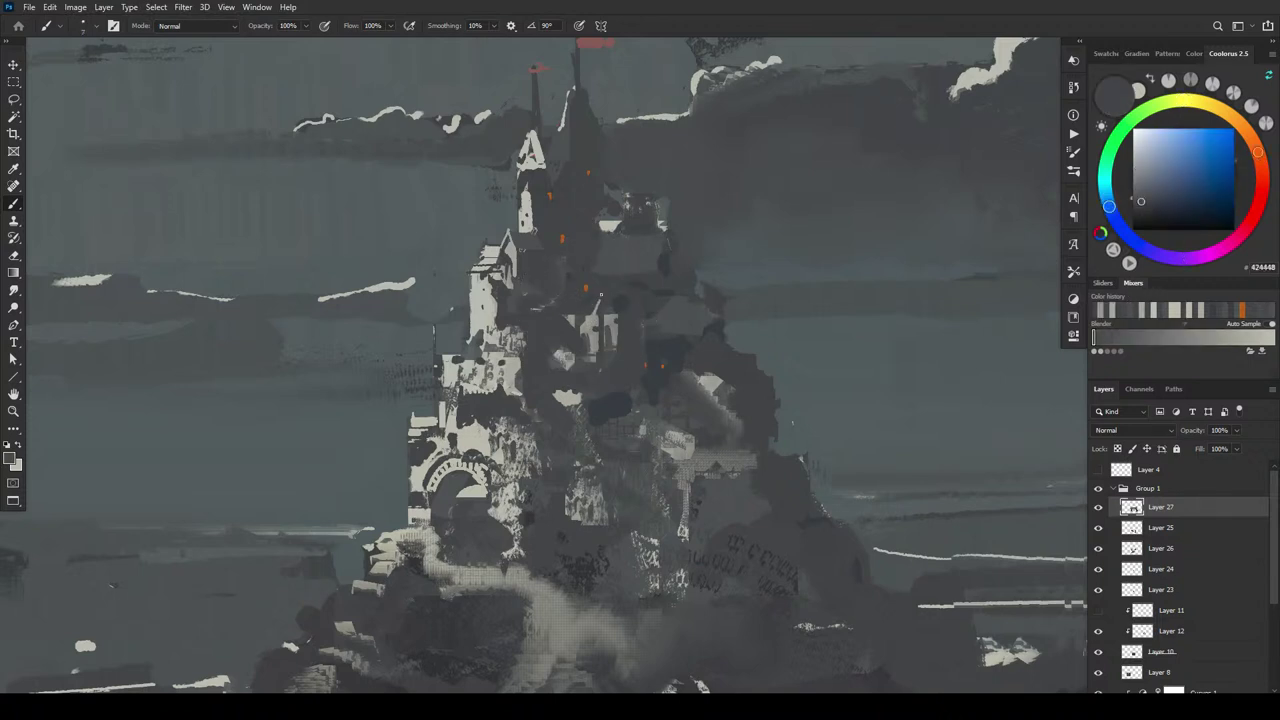
left_click(615, 312, "alt")
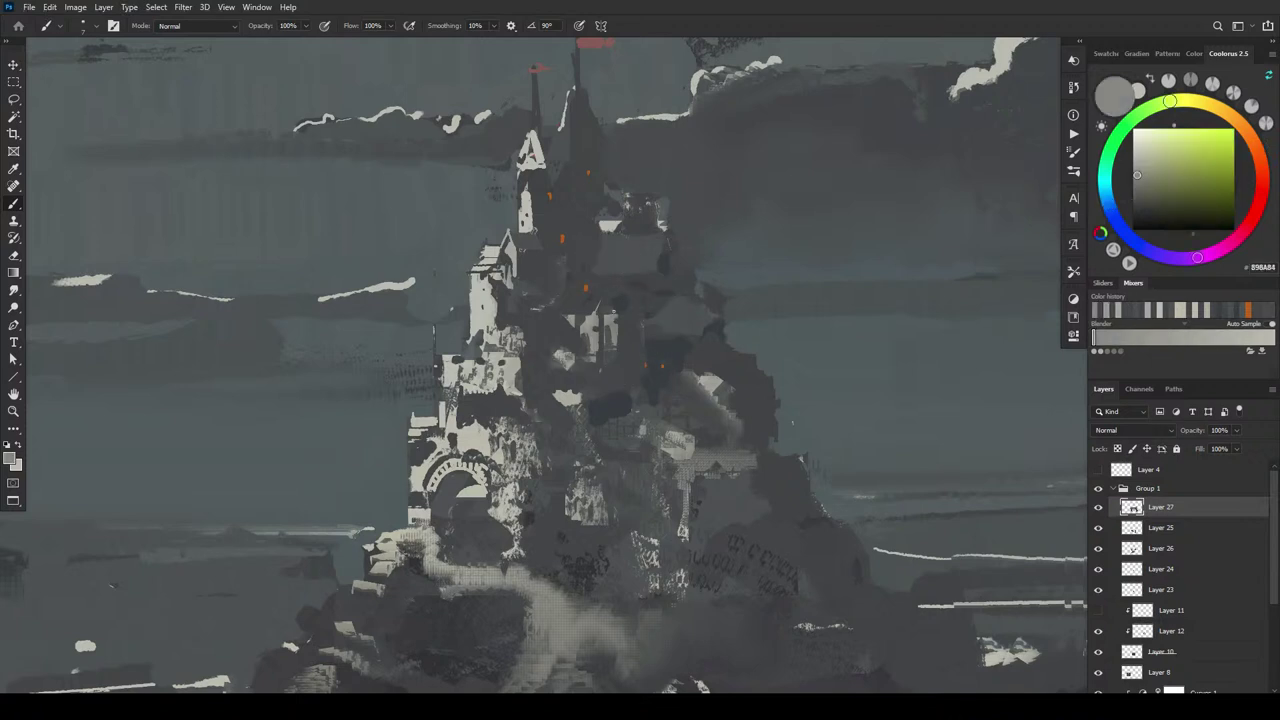
left_click(614, 298, "alt")
left_click(630, 302, "alt")
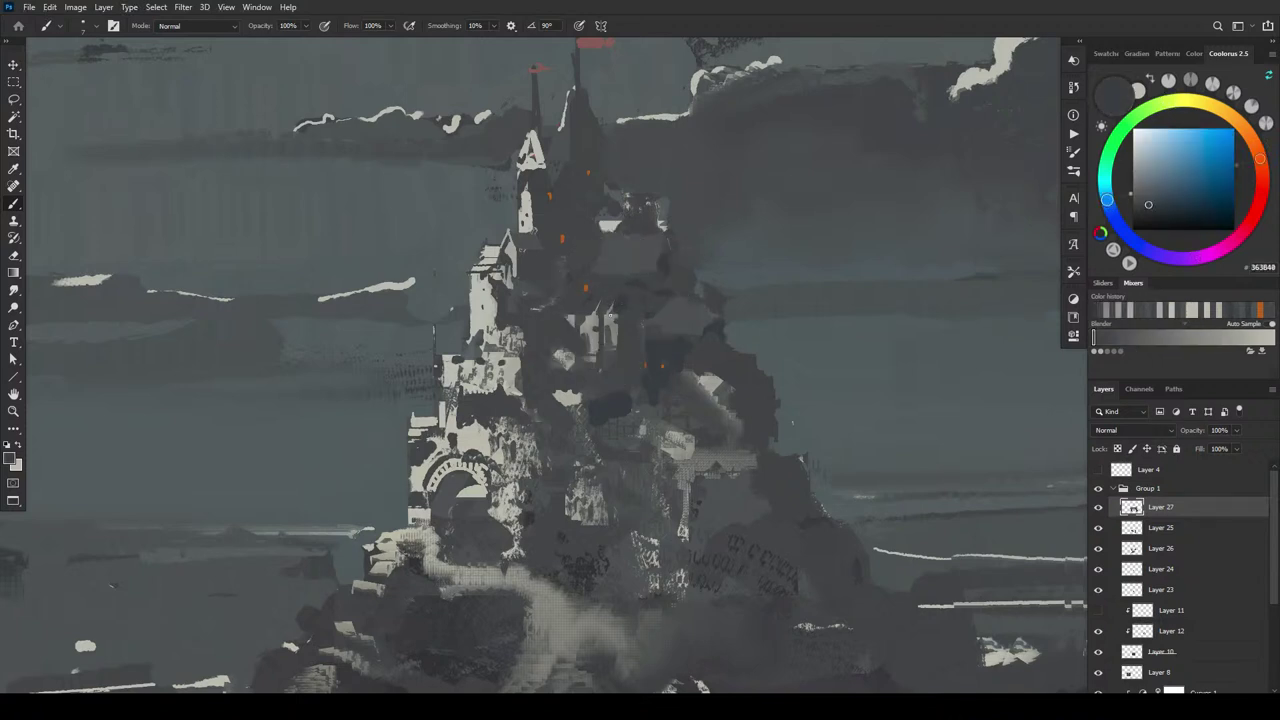
left_click(617, 312, "alt")
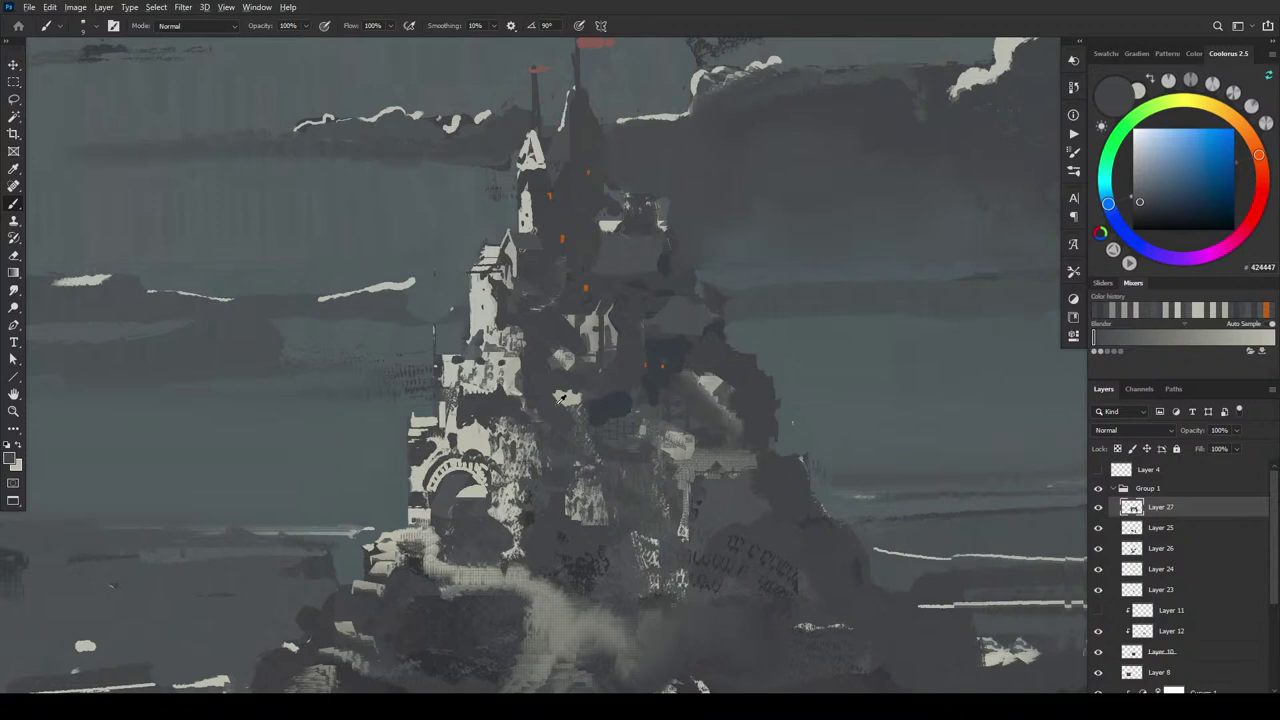
left_click(535, 453, "alt")
left_click_drag(536, 432, 539, 474)
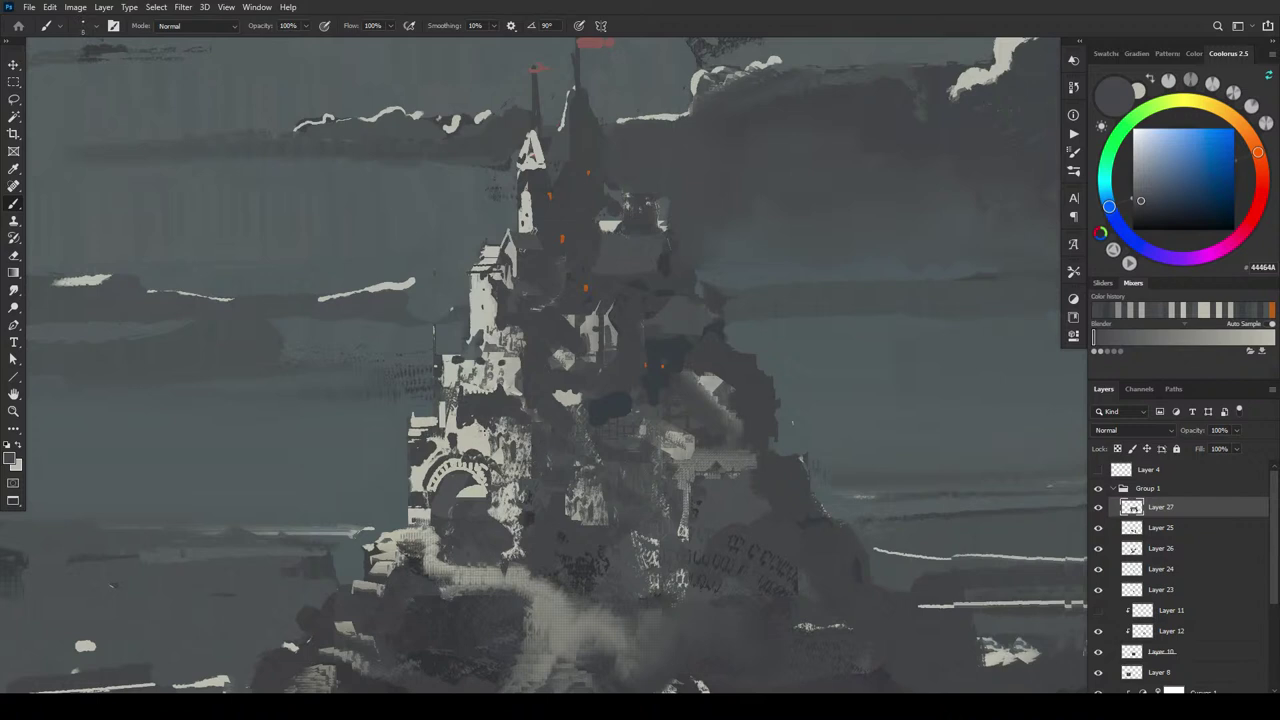
- Brighten the dark patch on the tower stonework and add a thin light vertical edge
left_click(454, 423, "alt")
mouse_move(460, 400)
left_mouse_down()
mouse_move(462, 430)
mouse_move(456, 388)
left_mouse_up()
left_click(449, 397, "alt")
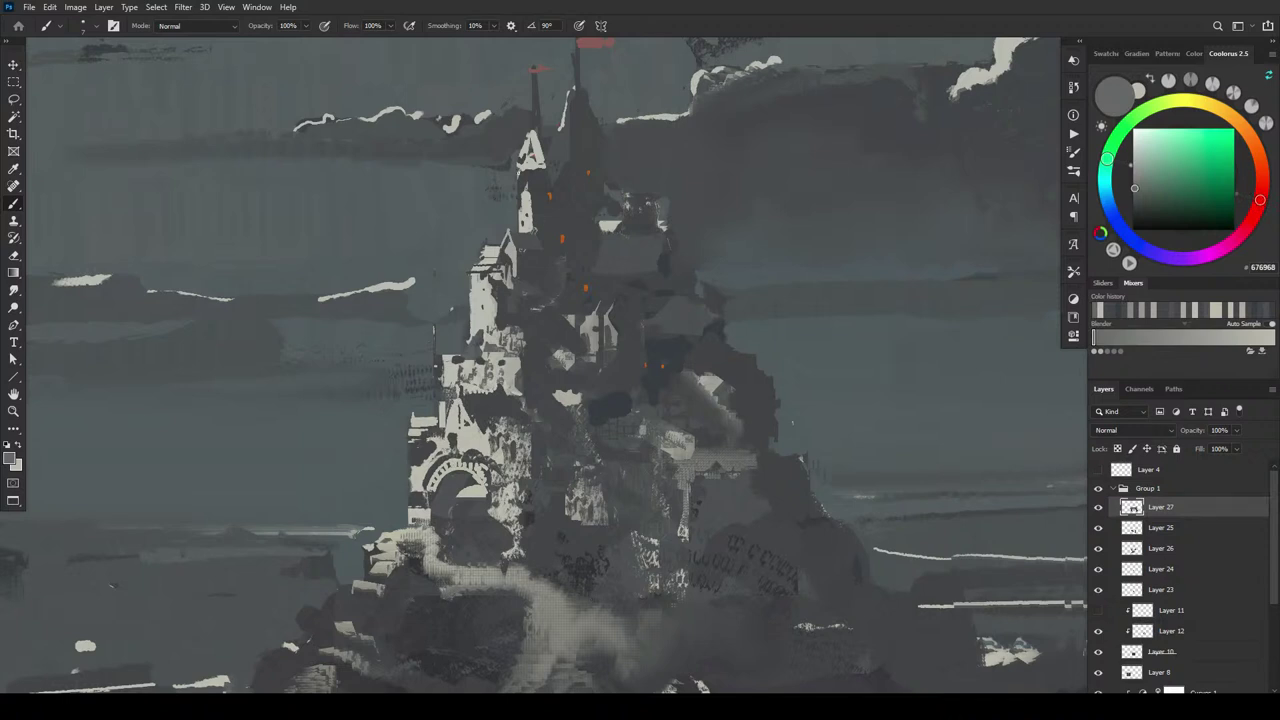
left_click(531, 196, "alt")
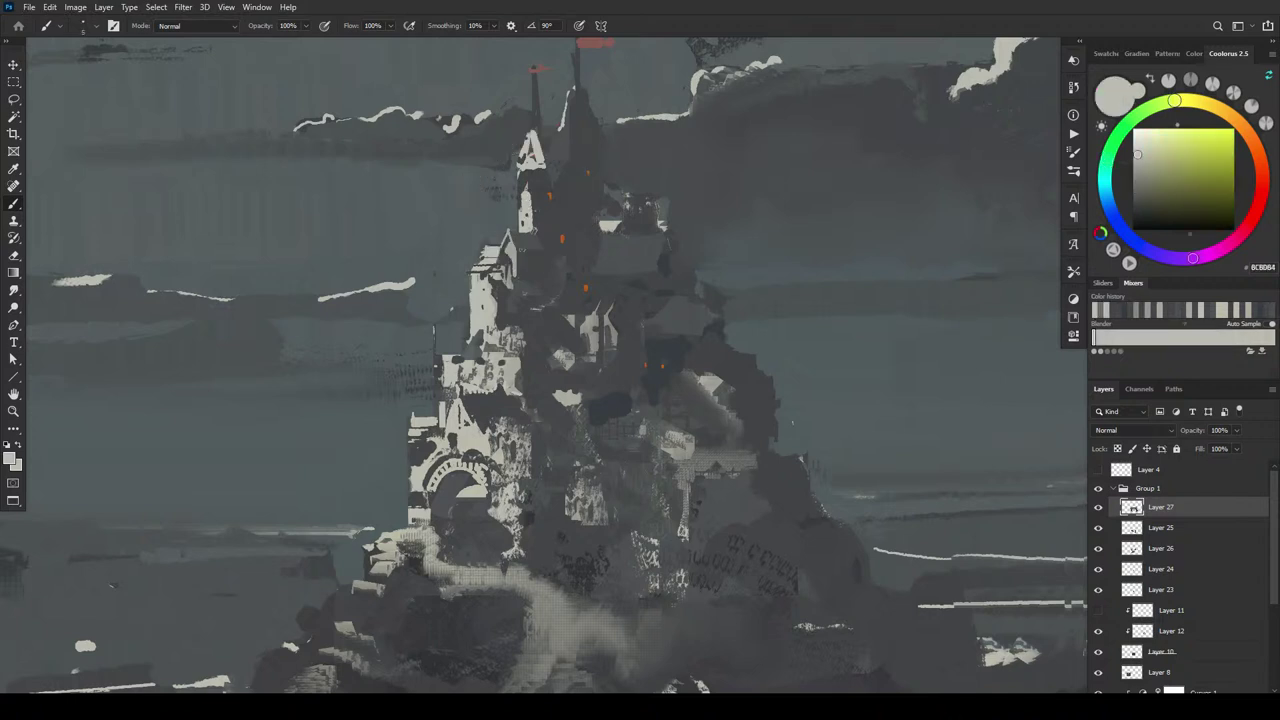
mouse_move(533, 182)
left_mouse_down()
mouse_move(533, 222)
mouse_move(521, 206)
mouse_move(516, 230)
left_mouse_up()
- At brush size 9, add dark vertical marks on the castle and darken the arch's pillars
left_click(536, 372, "alt")
key("bracketleft")
key("bracketleft")
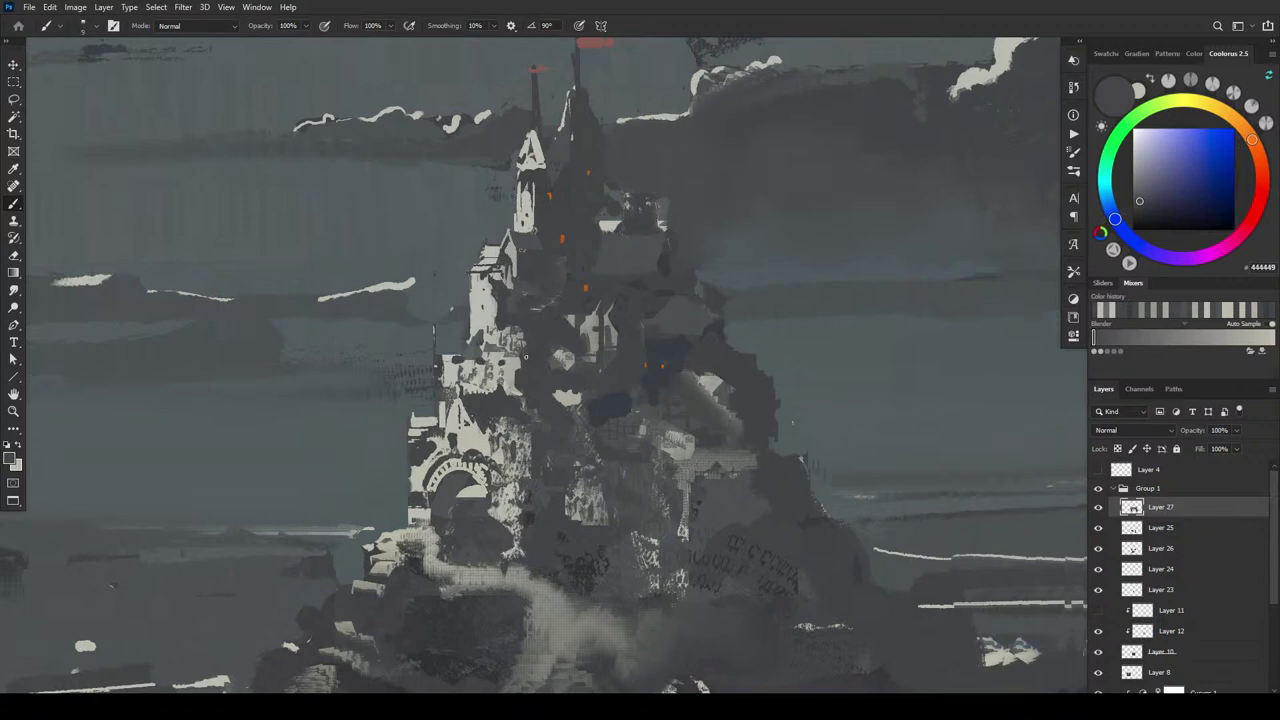
left_click_drag(443, 408, 443, 428)
left_click_drag(509, 420, 510, 432)
left_click_drag(532, 474, 531, 438)
mouse_move(433, 488)
left_mouse_down()
mouse_move(456, 456)
mouse_move(416, 484)
left_mouse_up()
mouse_move(508, 480)
left_mouse_down()
mouse_move(505, 520)
mouse_move(504, 486)
left_mouse_up()
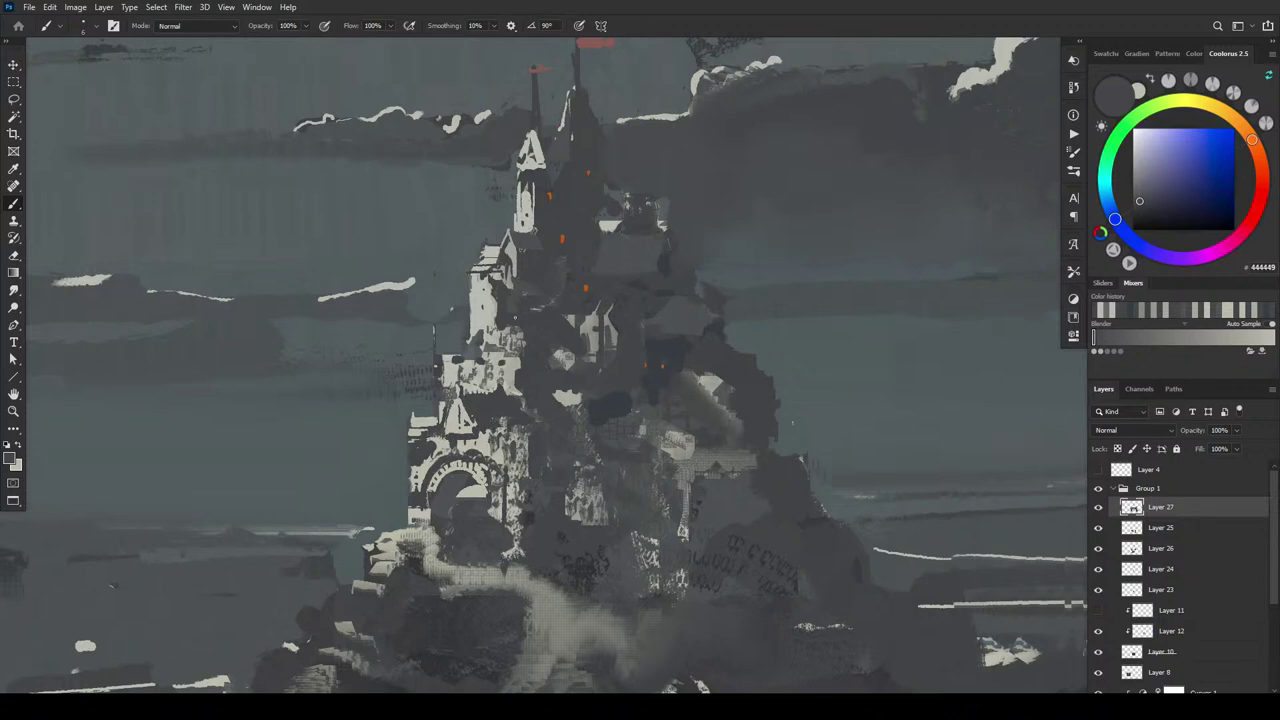
- Sample light stone and dark shadow greys from the castle
left_click(513, 383, "alt")
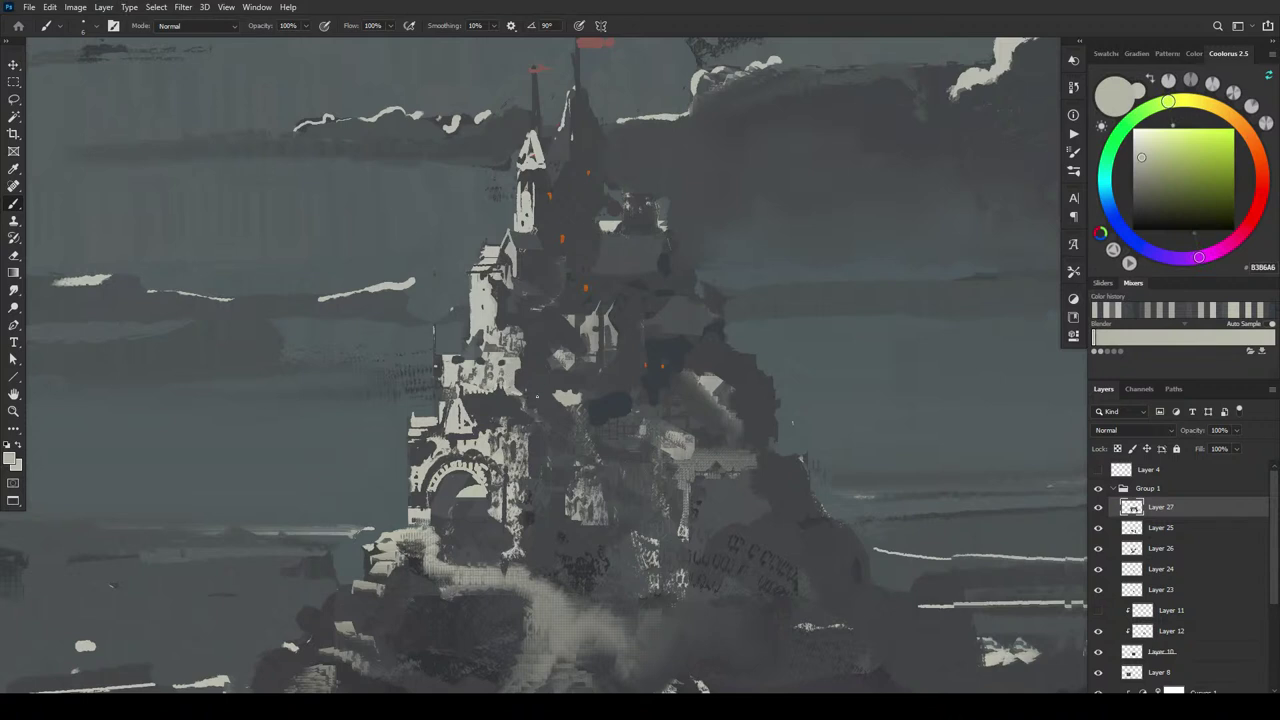
left_click(535, 356, "alt")
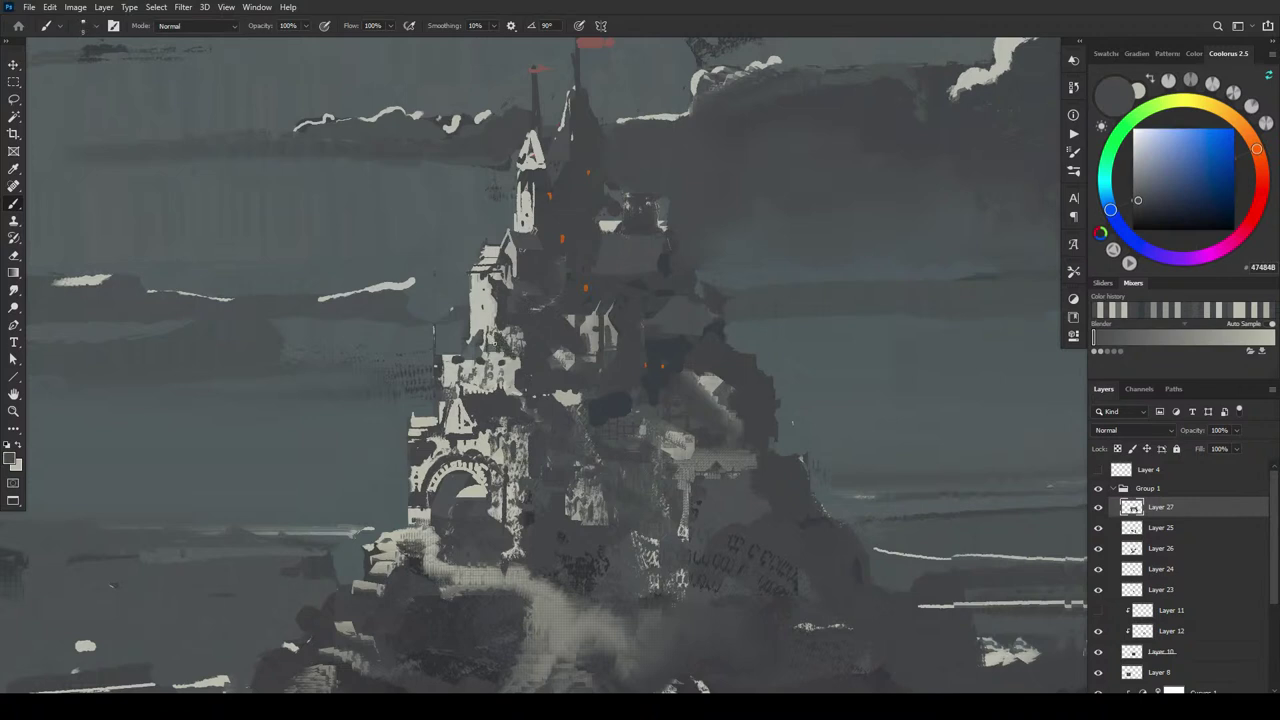
left_click(515, 357, "alt")
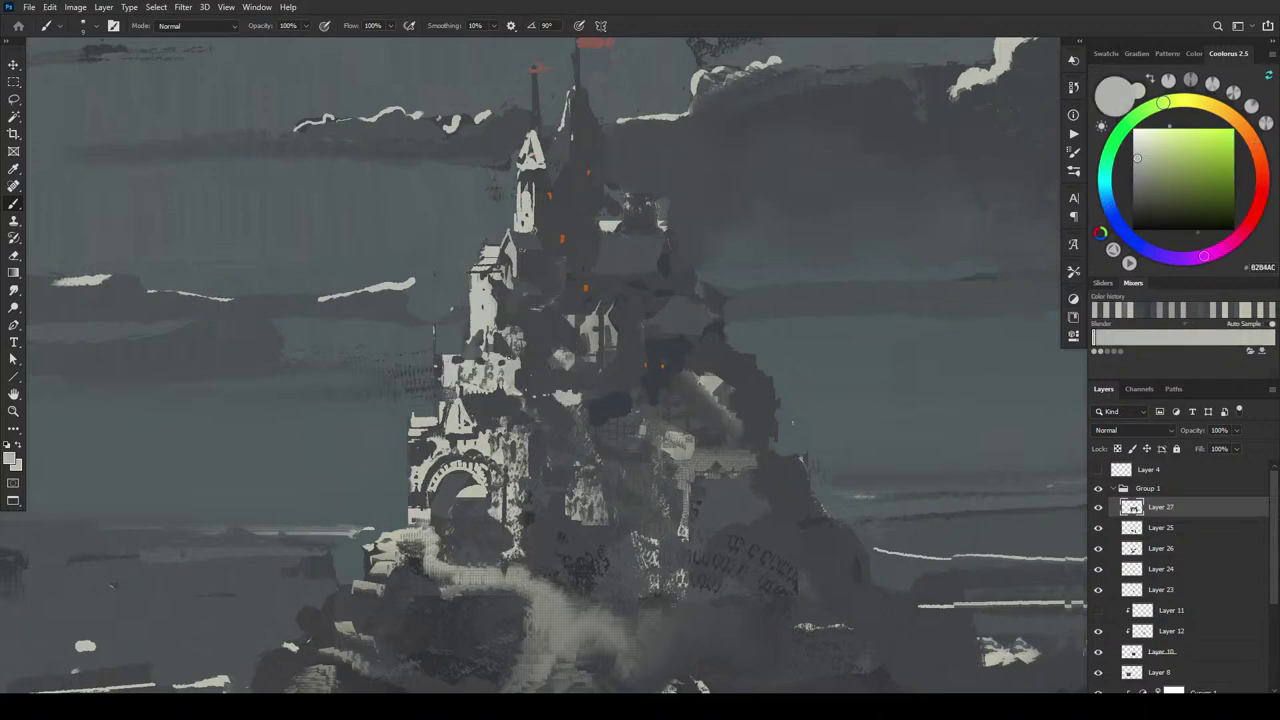
left_click(516, 352, "alt")
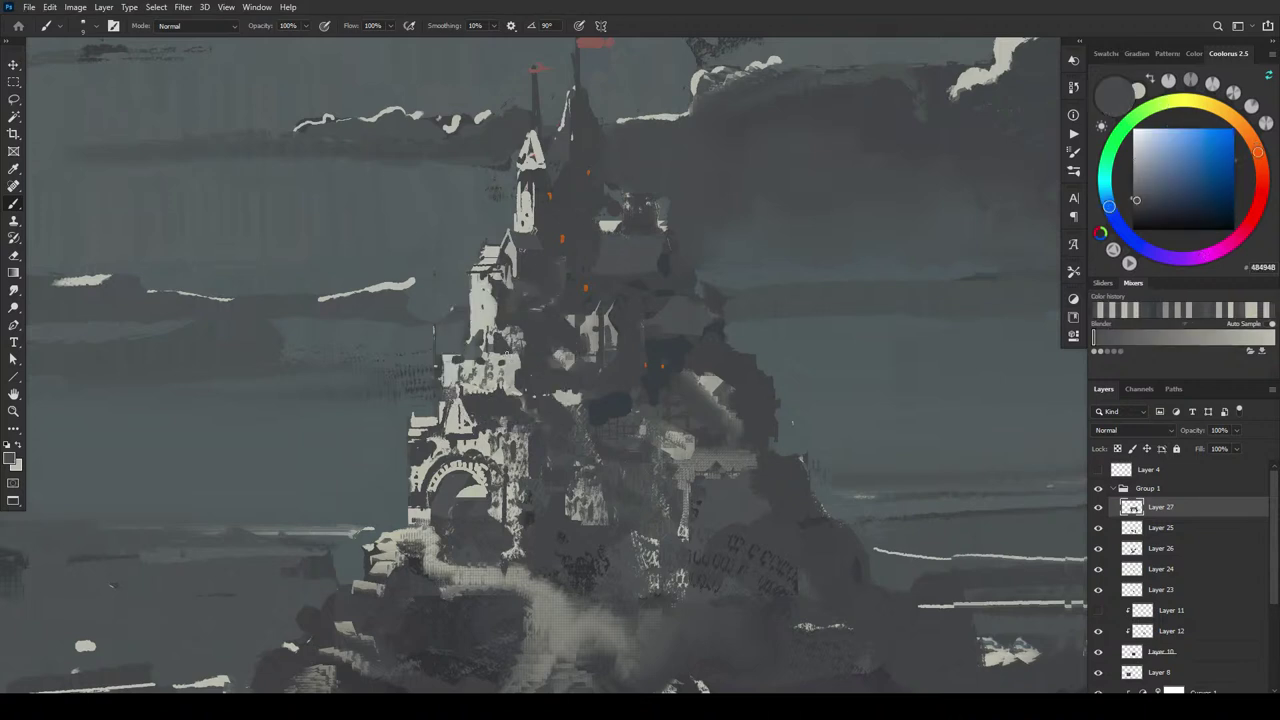
left_click(522, 358, "alt")
left_click(581, 204, "alt")
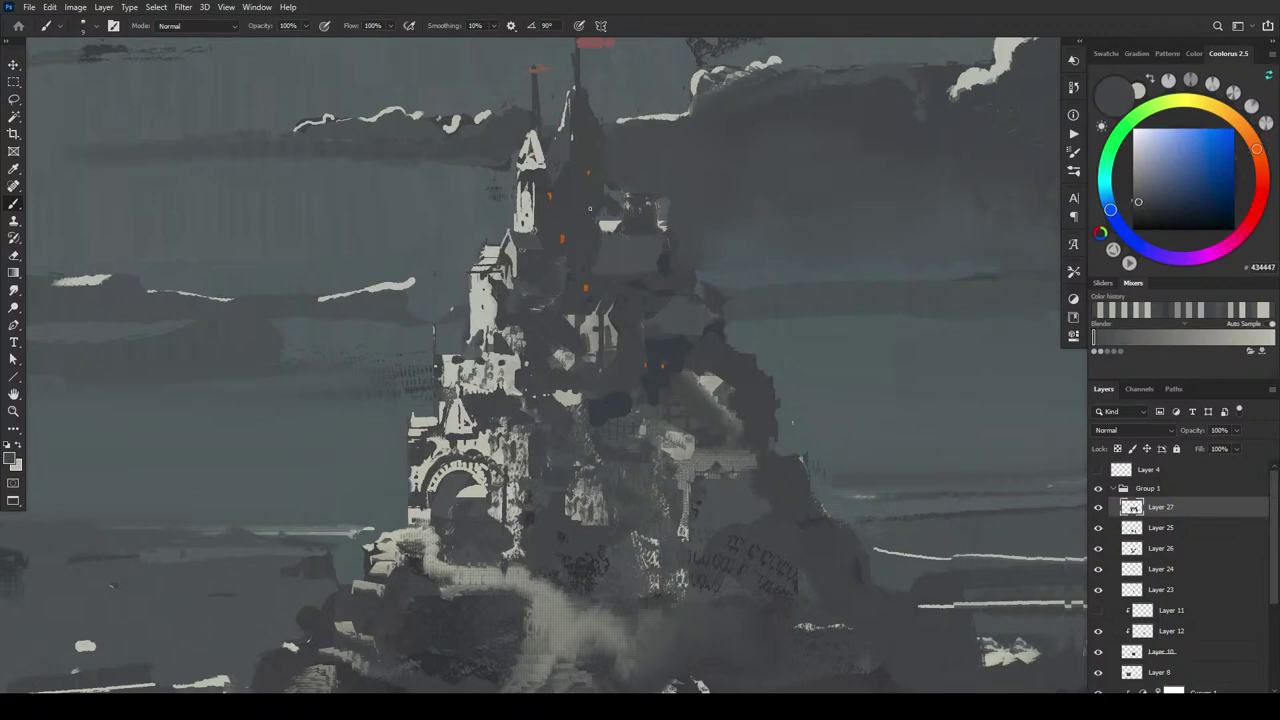
key("ctrl+minus")
key("ctrl+minus")
key("ctrl+minus")
key("ctrl+minus")
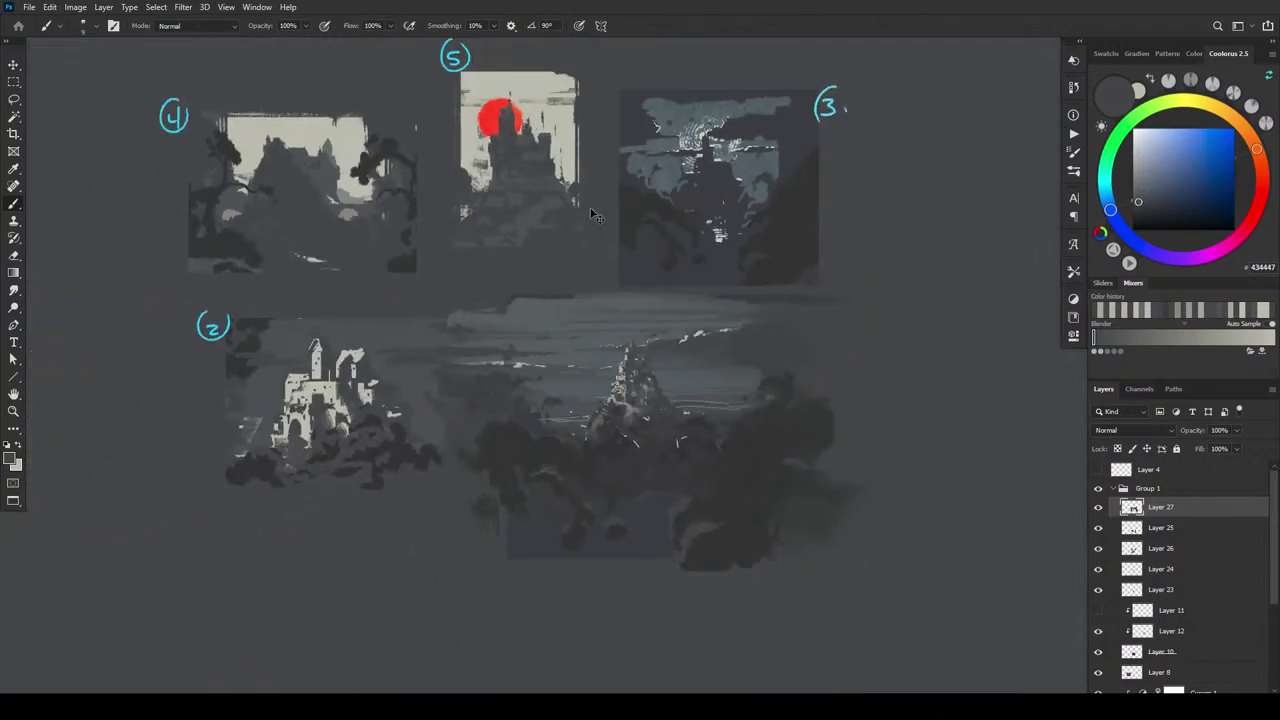
key("ctrl+plus")
key("ctrl+plus")
key("ctrl+plus")
key("ctrl+plus")
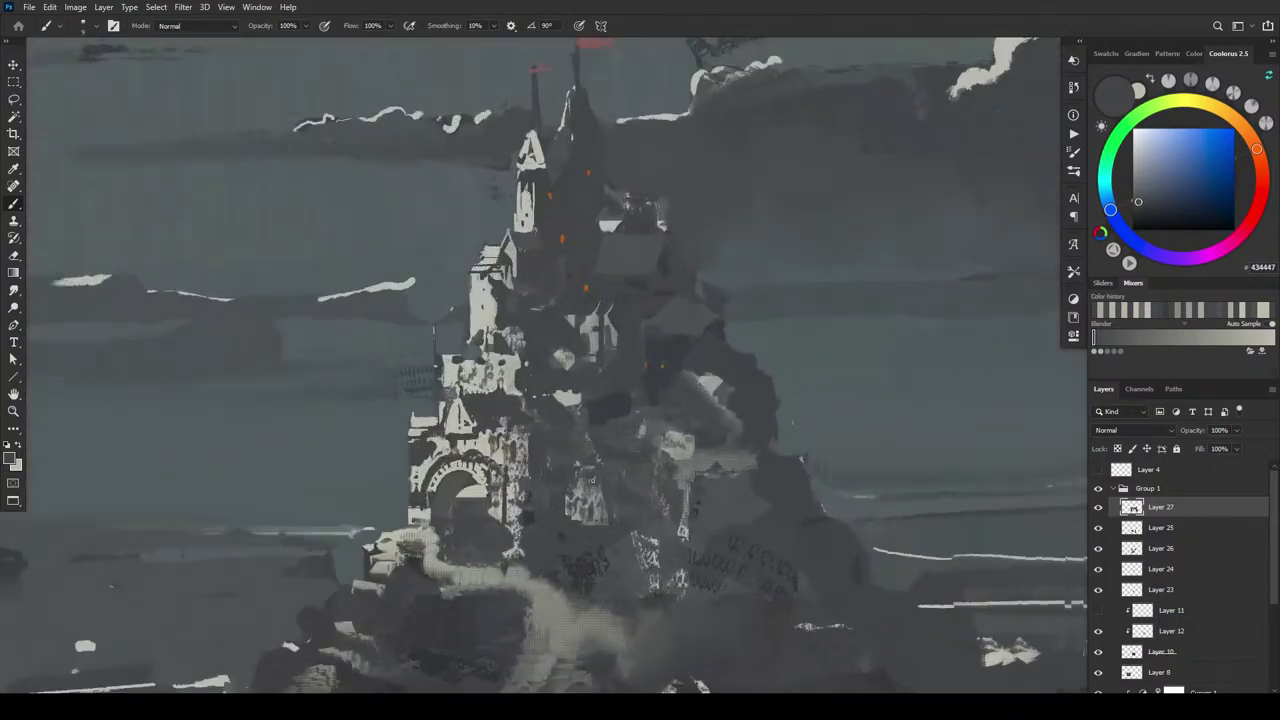
- Copy the arched gate to a new layer, move it up the central tower, and scale it smaller
key("m")
mouse_move(410, 436)
left_mouse_down()
mouse_move(515, 540)
mouse_move(520, 563)
left_mouse_up()
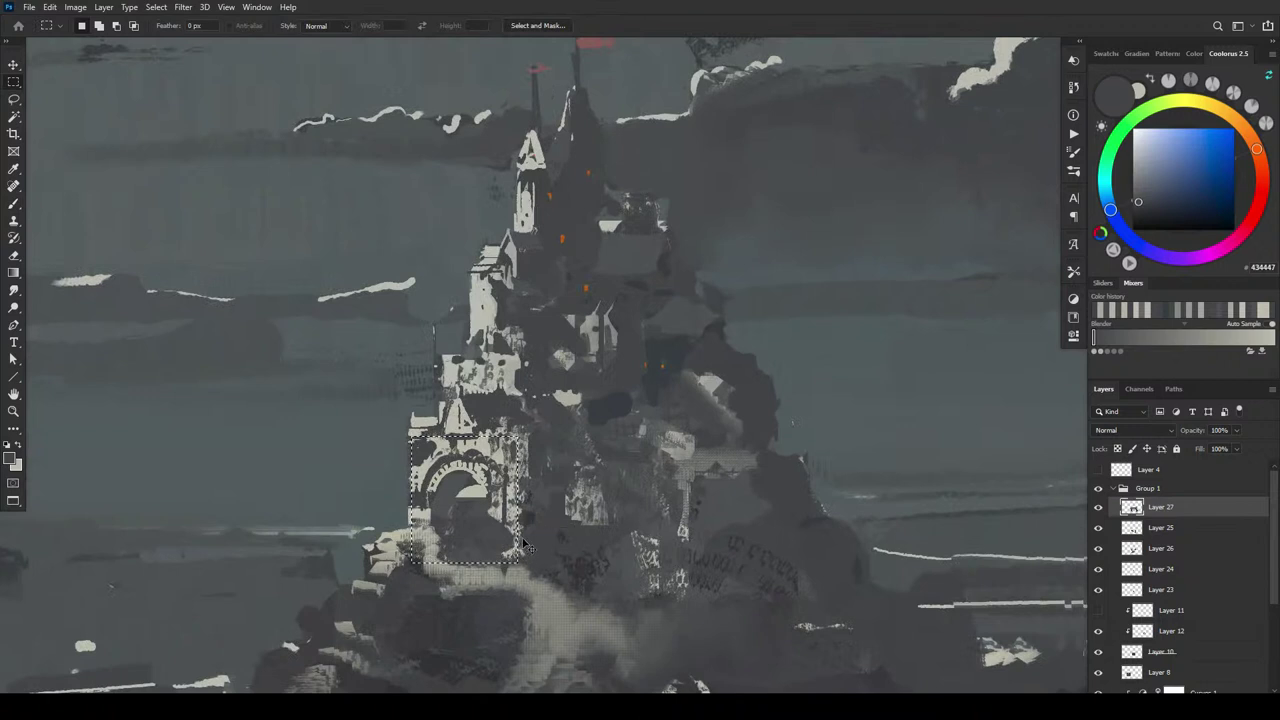
key("ctrl+j")
key("v")
left_click_drag(521, 451, 604, 398)
key("ctrl+t")
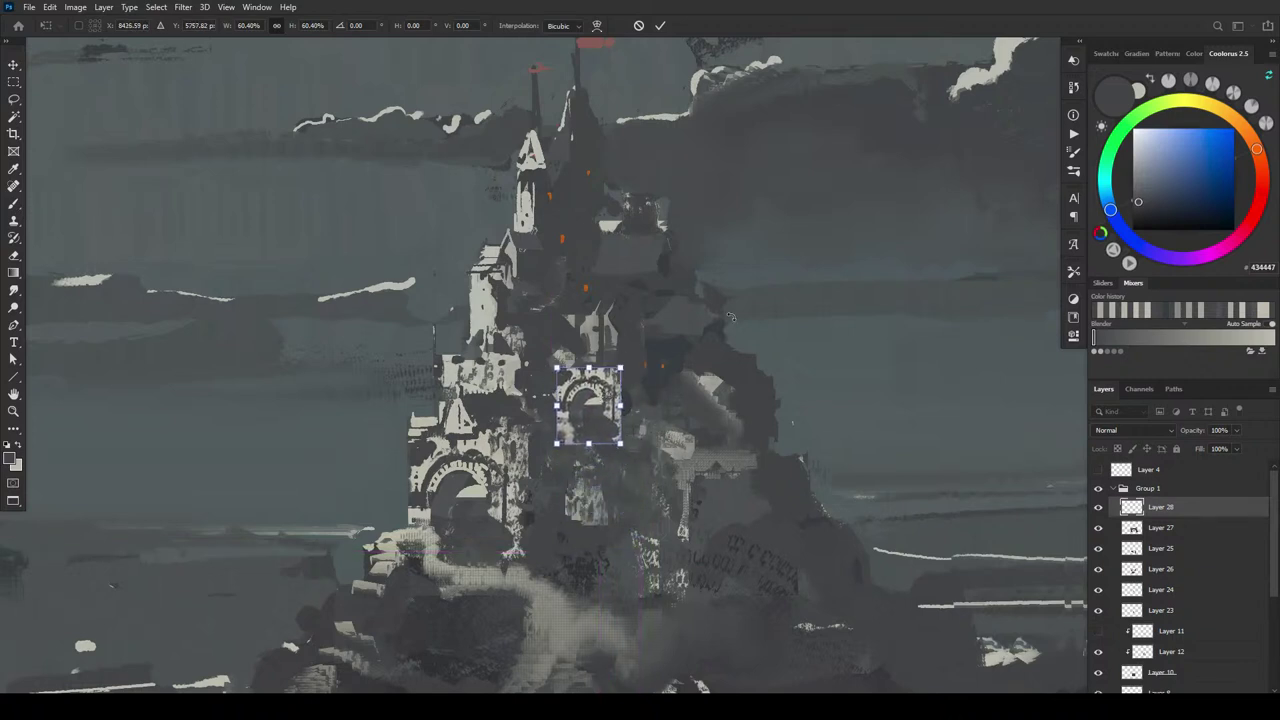
key("Return")
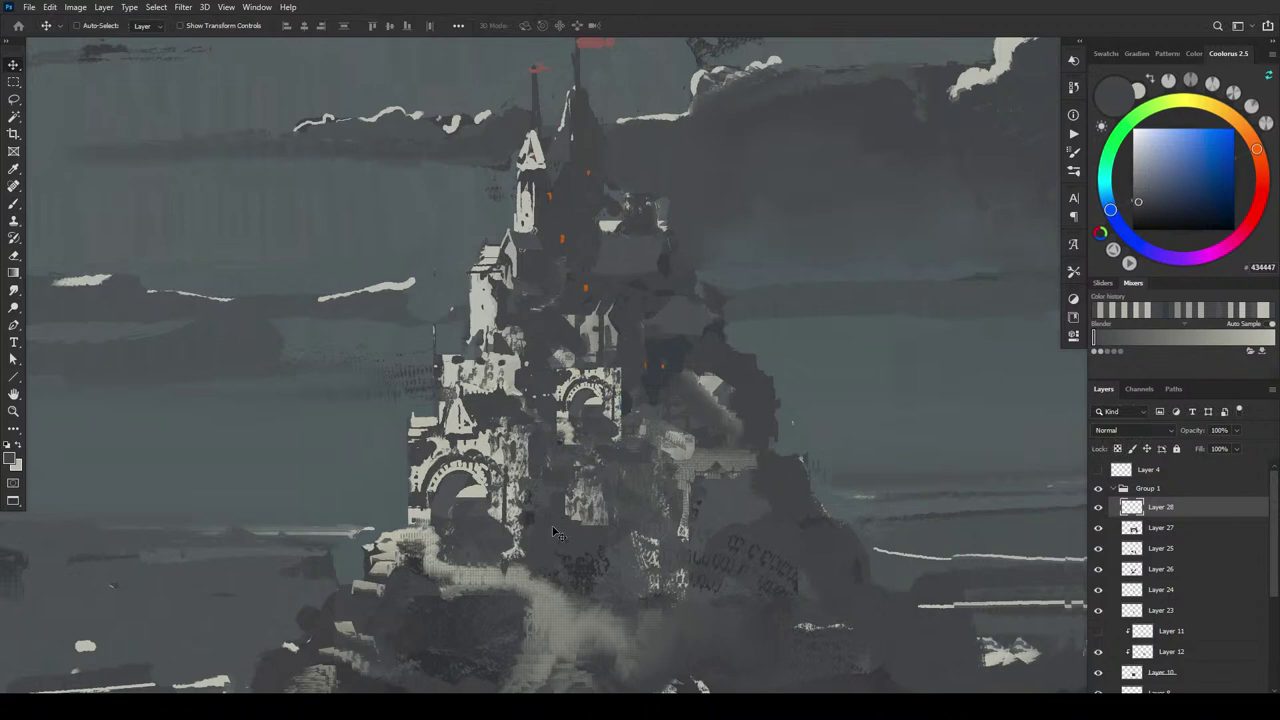
key("b")
left_click(567, 535, "alt")
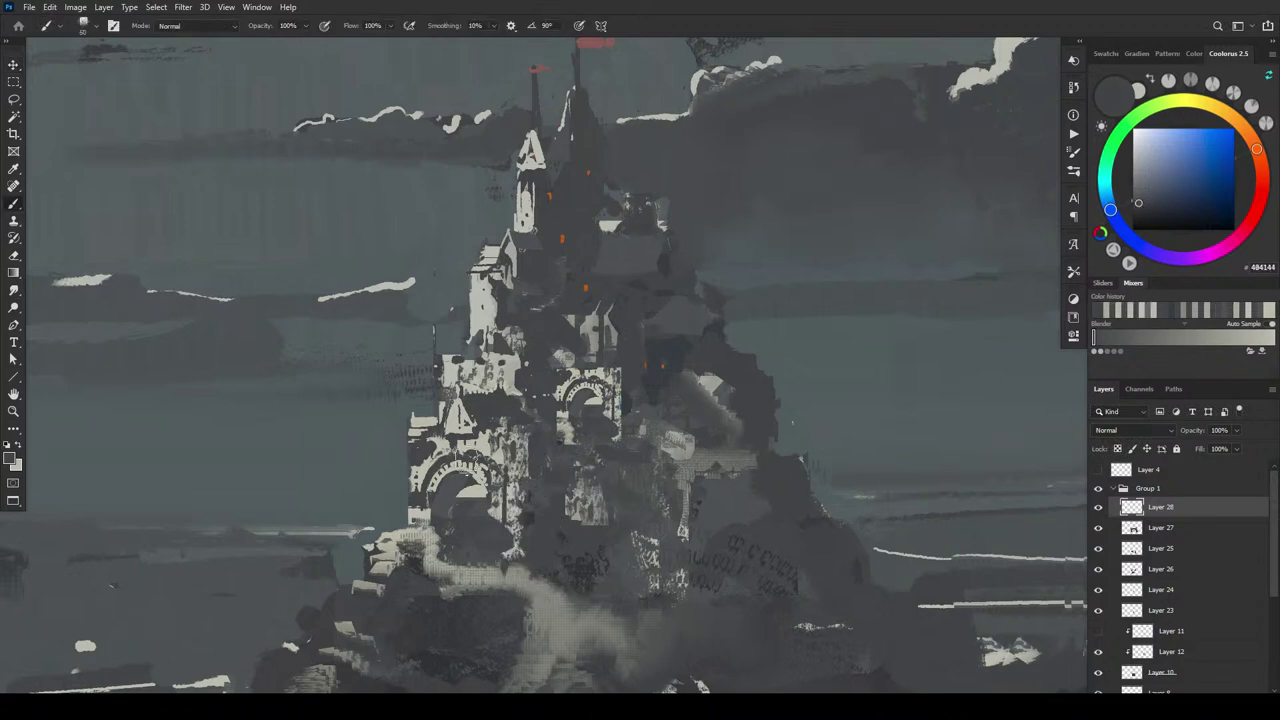
- Paint dark shadow strokes into the castle's arches, enlarging the brush to 20
left_click_drag(426, 520, 440, 440)
left_click_drag(440, 488, 438, 514)
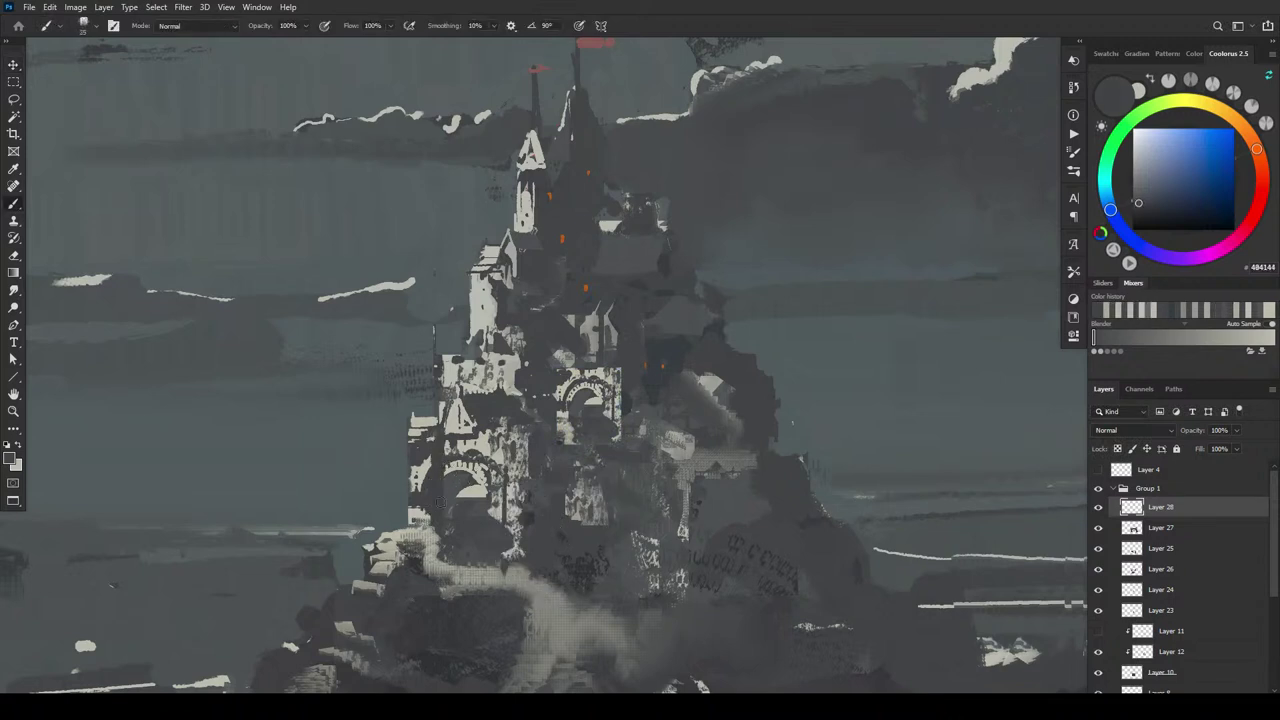
mouse_move(445, 464)
left_mouse_down()
mouse_move(446, 534)
mouse_move(448, 455)
mouse_move(477, 516)
mouse_move(454, 444)
left_mouse_up()
key("bracketright")
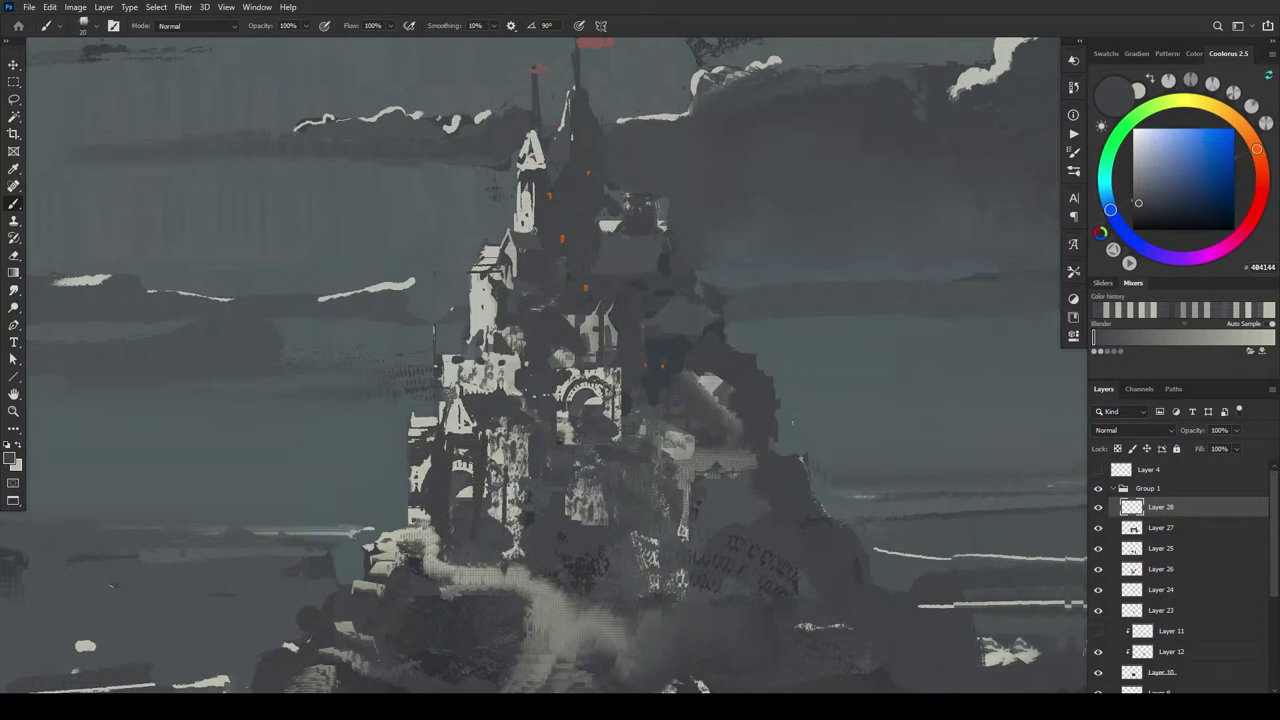
mouse_move(470, 498)
left_mouse_down()
mouse_move(460, 466)
mouse_move(460, 500)
left_mouse_up()
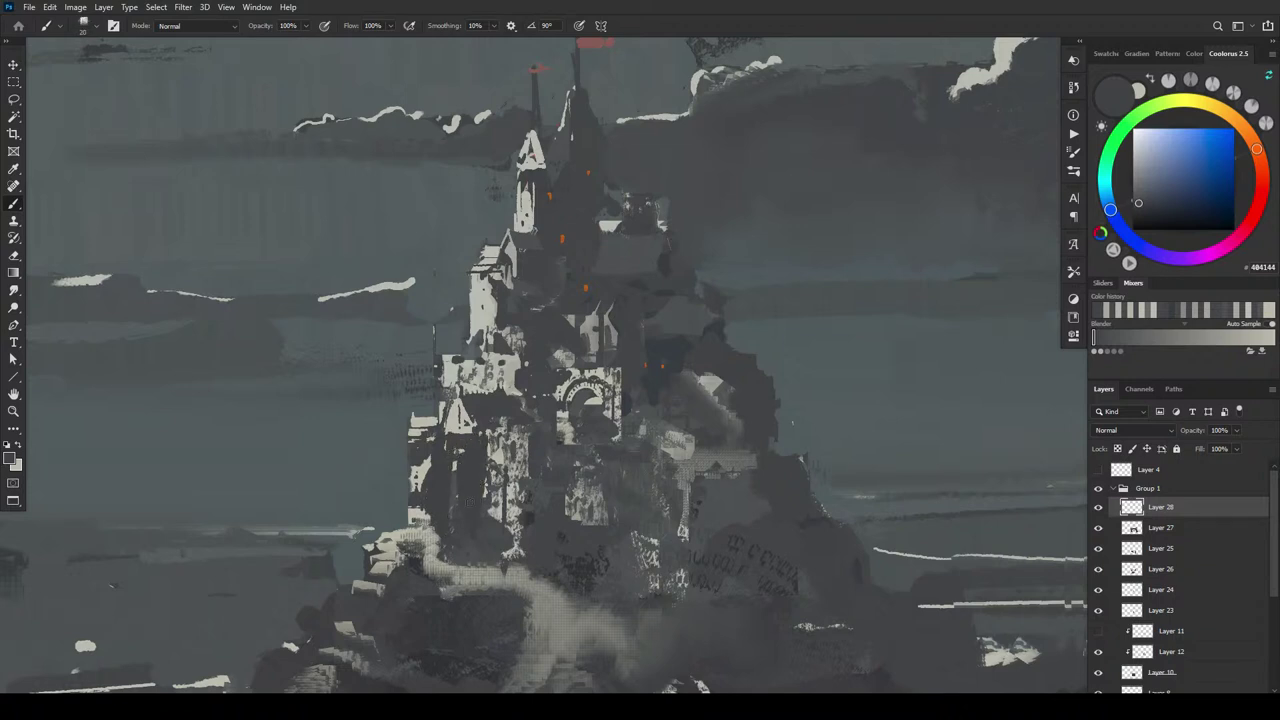
- Paint light stone grey along the castle's left edge, then reload a dark grey
left_click(432, 462, "alt")
mouse_move(426, 443)
left_mouse_down()
mouse_move(410, 449)
mouse_move(410, 488)
mouse_move(430, 476)
mouse_move(412, 508)
left_mouse_up()
left_click(416, 448, "alt")
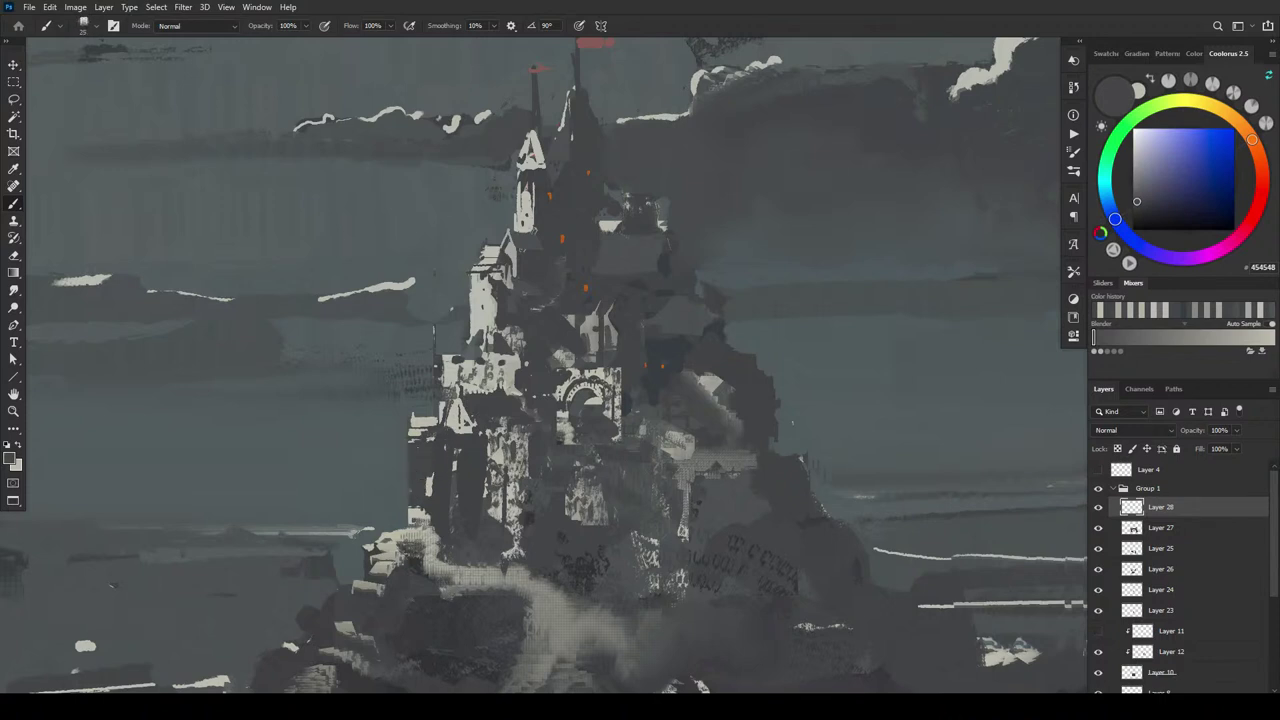
scroll(615, 380, "down", 8)
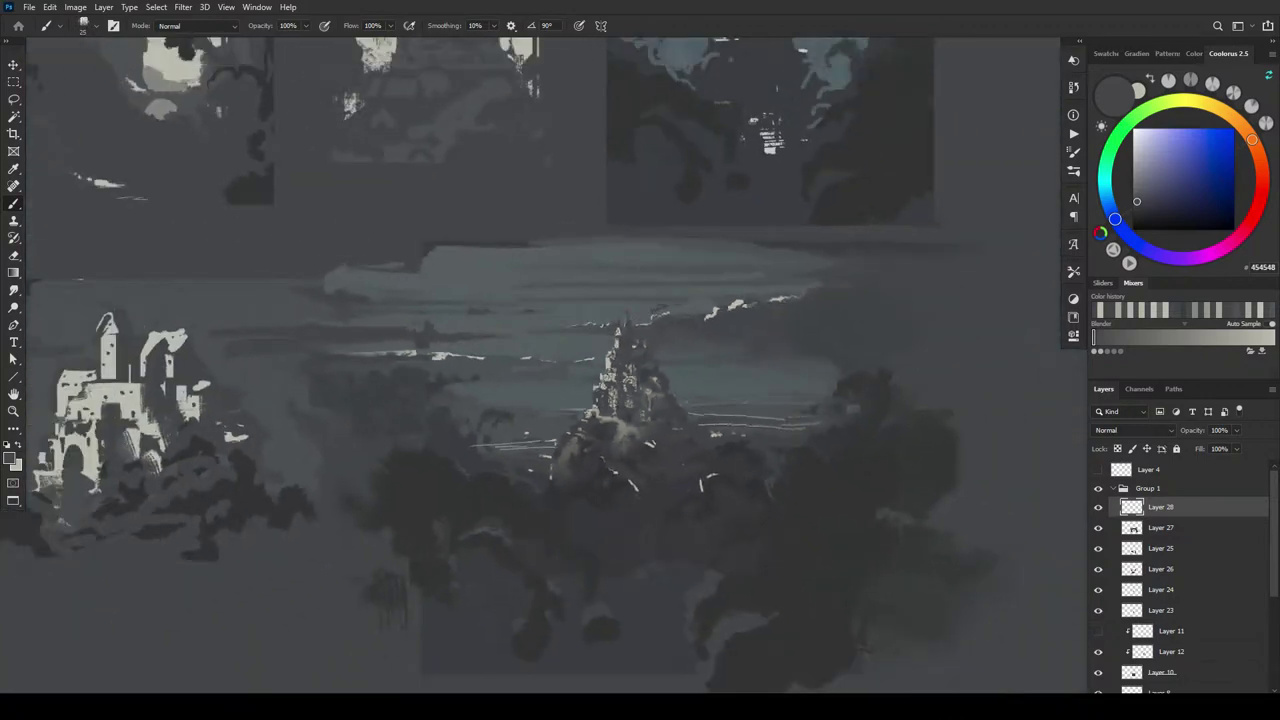
- Paint dark textured strokes over the castle's right base and left side
scroll(648, 370, "up", 2)
key("bracketleft")
key("bracketleft")
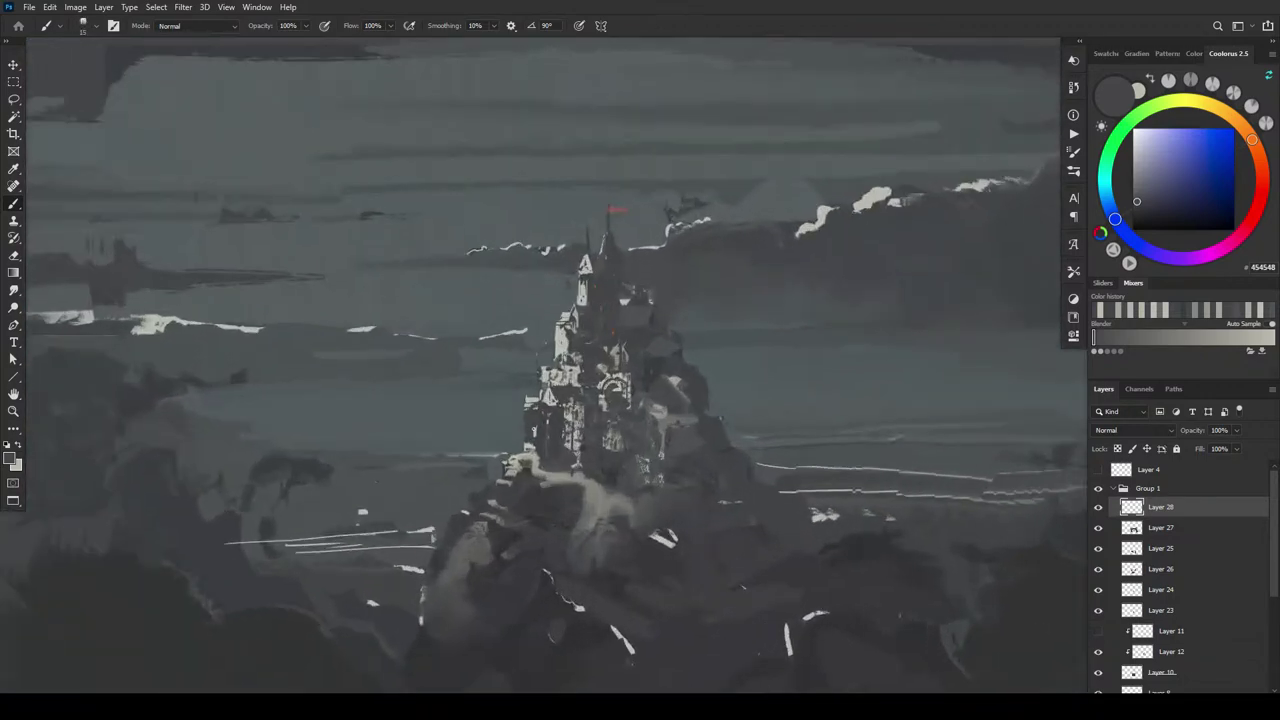
key("bracketright")
left_click_drag(640, 495, 710, 455)
mouse_move(570, 337)
left_mouse_down()
mouse_move(557, 353)
mouse_move(580, 362)
mouse_move(566, 368)
mouse_move(572, 384)
mouse_move(604, 384)
mouse_move(602, 366)
left_mouse_up()
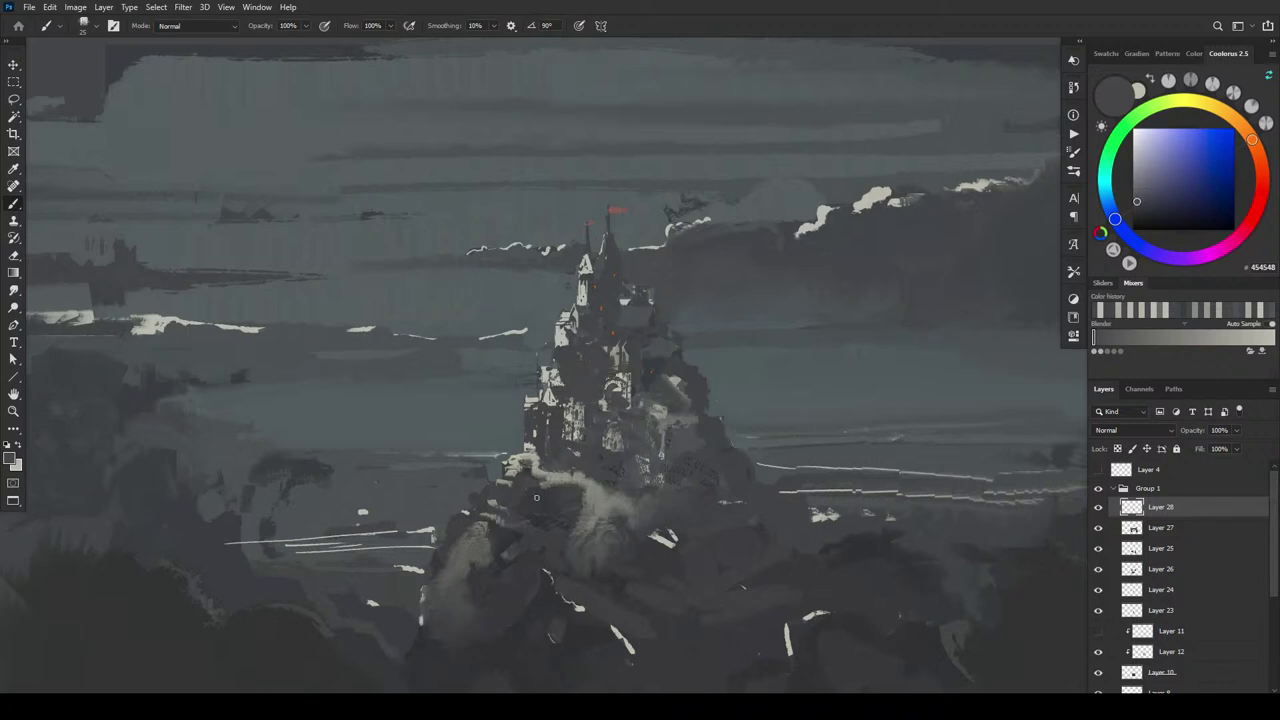
key("ctrl+minus")
key("ctrl+minus")
key("ctrl+minus")
key("ctrl+minus")
key("ctrl+minus")
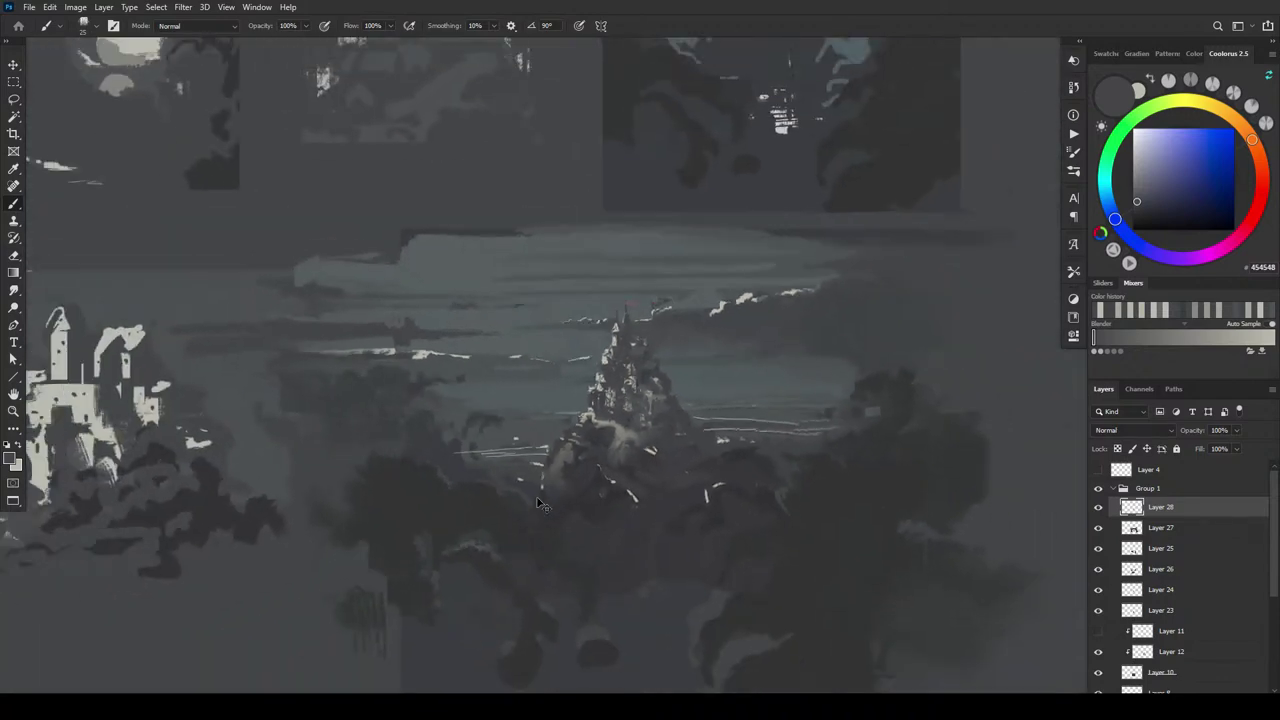
- Undo the stray dark dabs on the castle's centre and dab a light stone highlight
key("ctrl+plus")
key("ctrl+plus")
key("ctrl+plus")
key("ctrl+plus")
key("ctrl+plus")
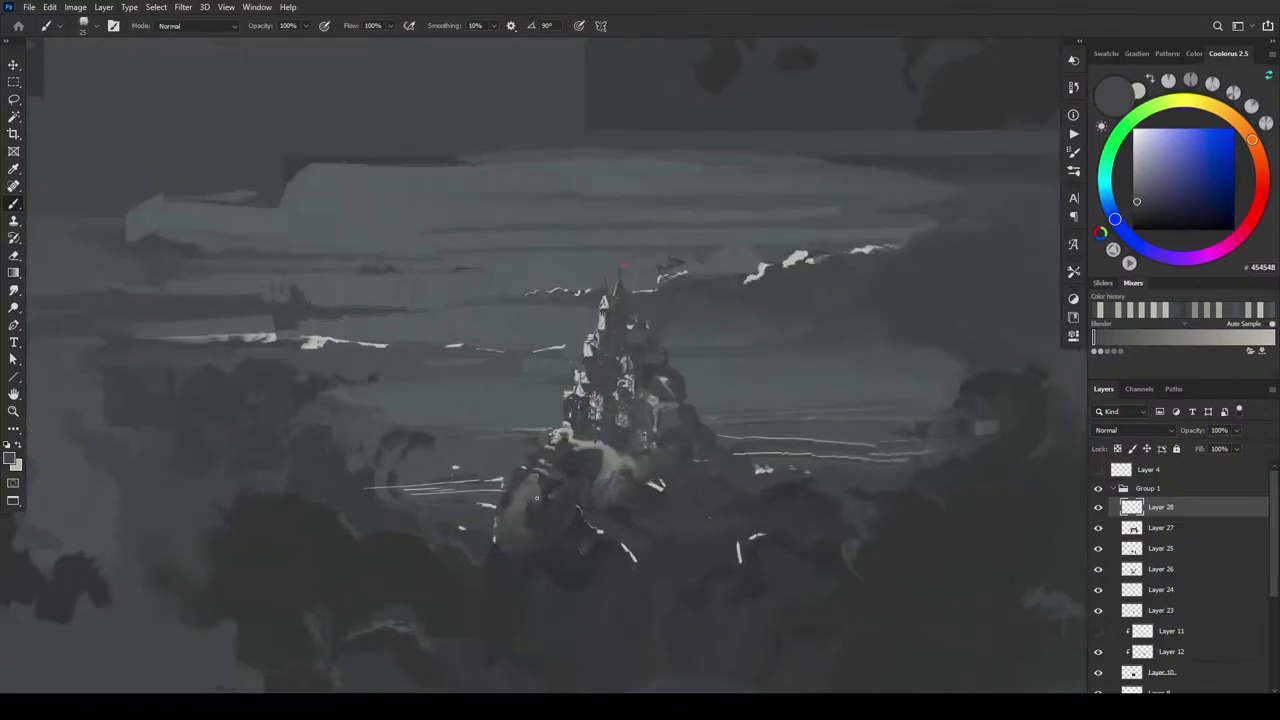
key("ctrl+z")
left_click(610, 356, "alt")
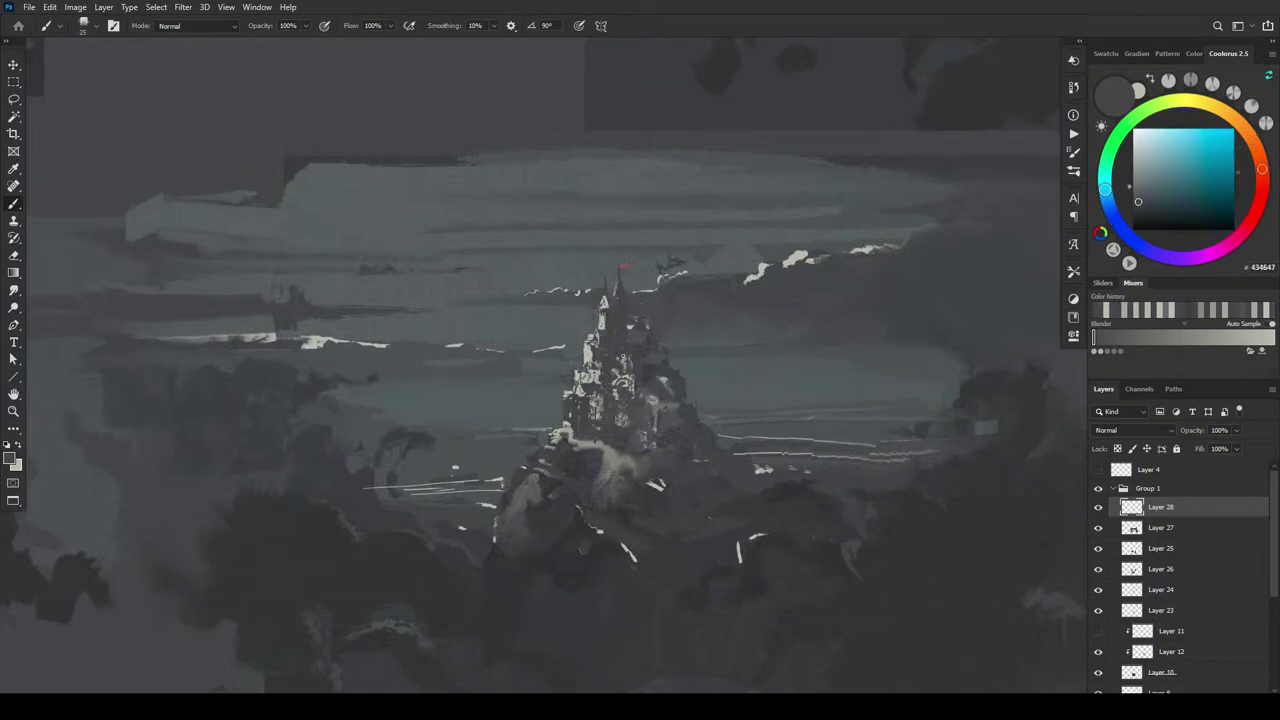
left_click(601, 359, "alt")
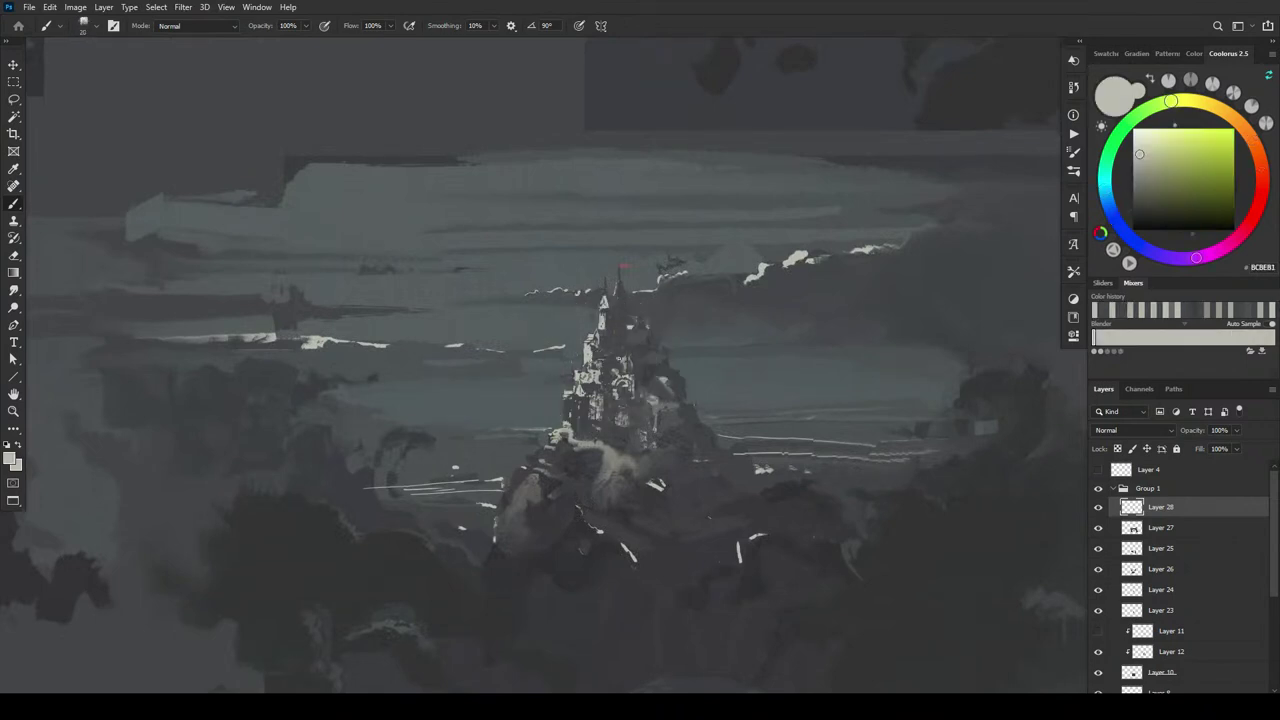
left_click(616, 358)
- Darken small patches of the castle rock with short dark grey strokes
left_click(620, 357, "alt")
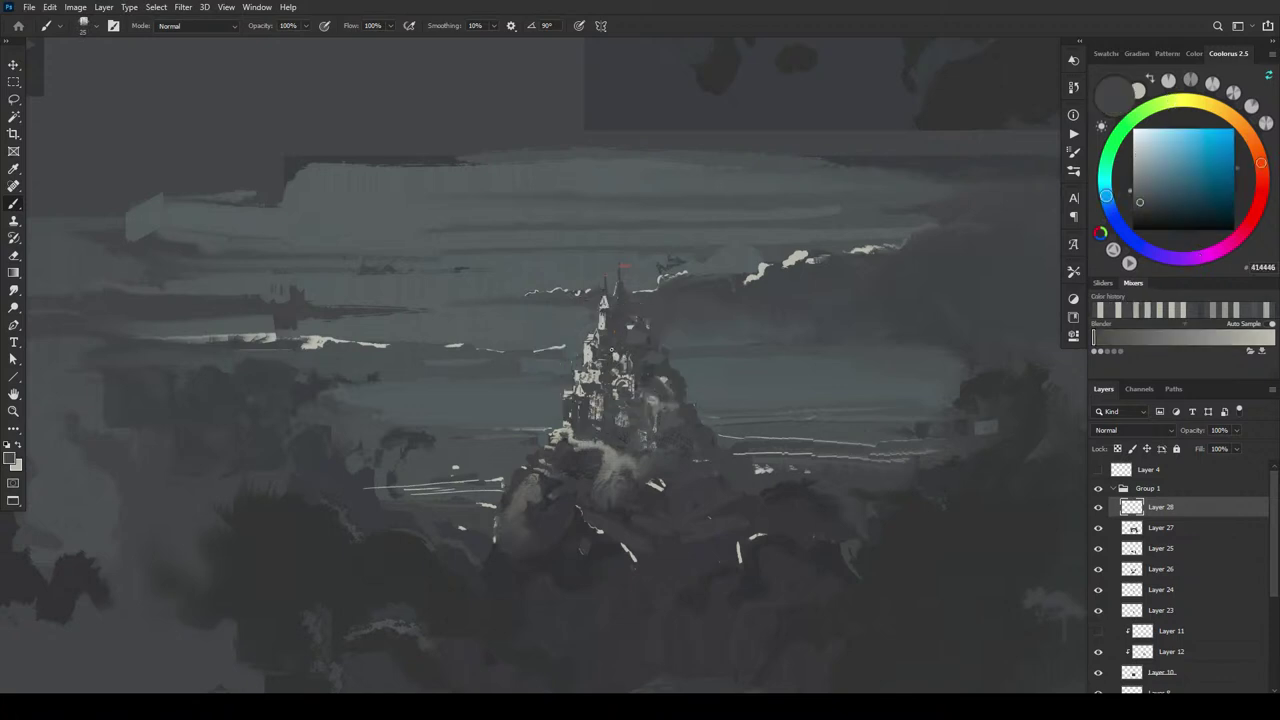
left_click(672, 380, "alt")
left_click(663, 379)
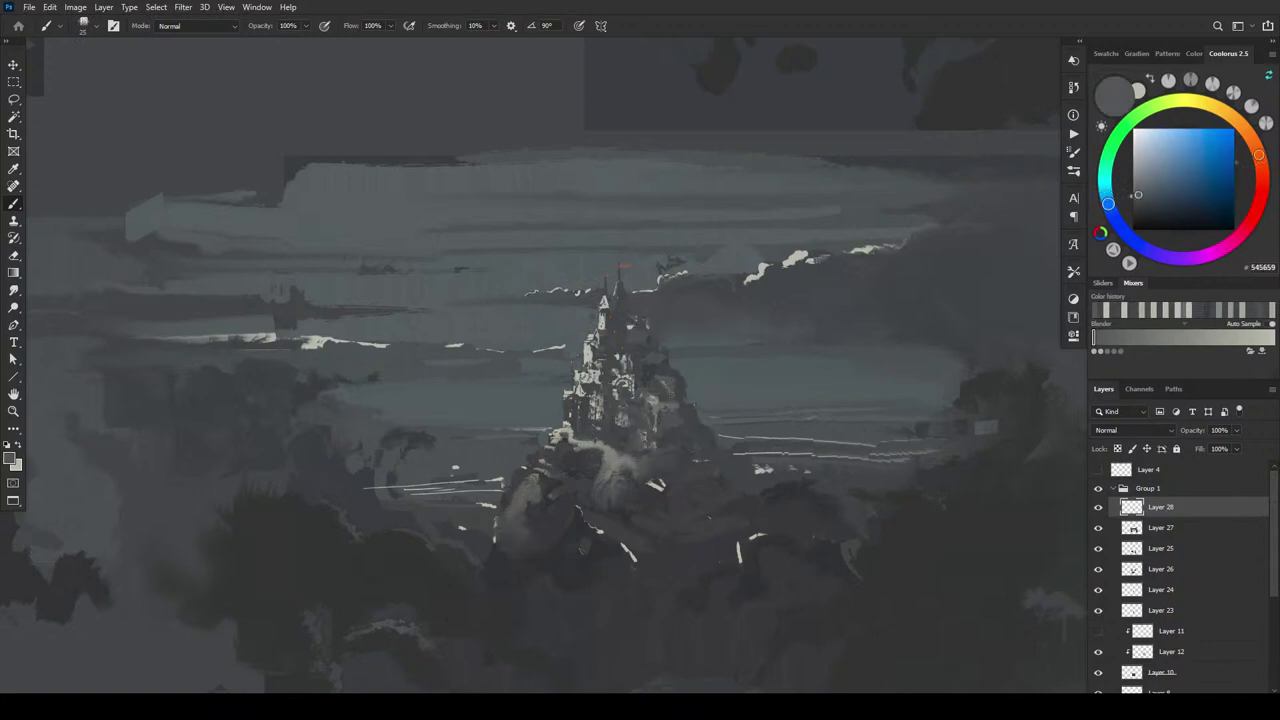
left_click(683, 389, "alt")
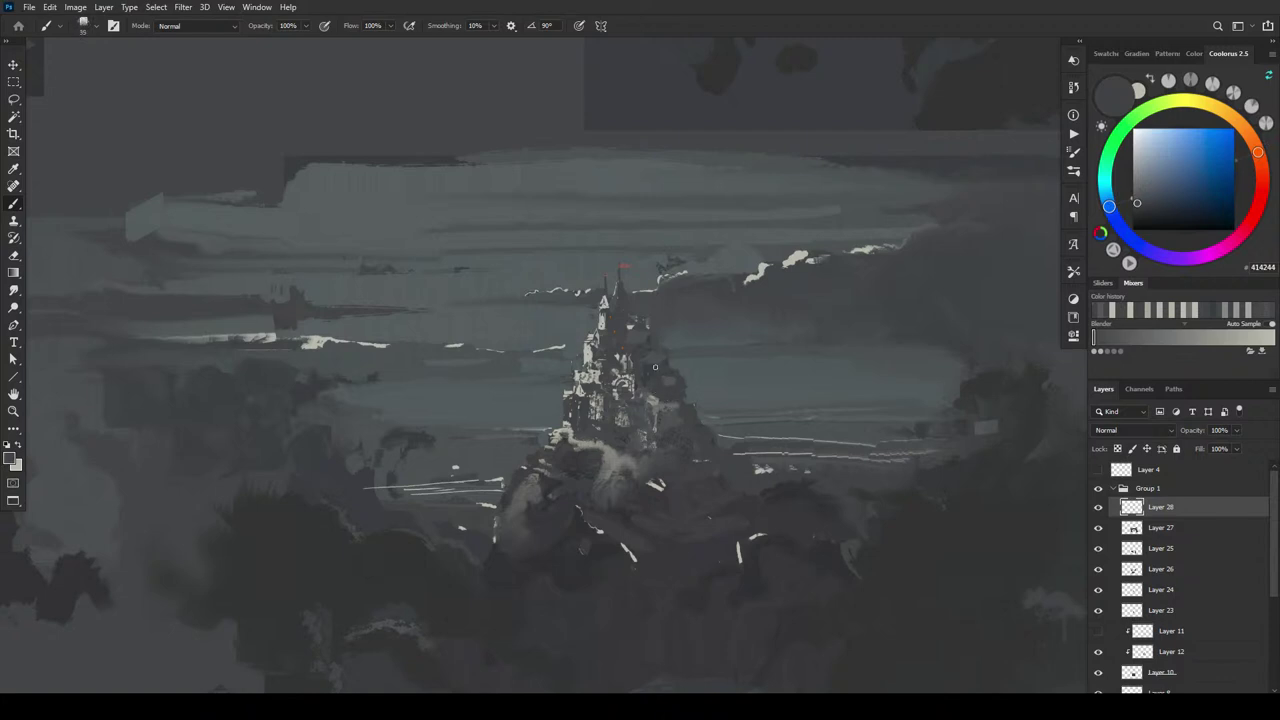
mouse_move(656, 394)
left_mouse_down()
mouse_move(647, 434)
mouse_move(670, 417)
mouse_move(645, 429)
mouse_move(659, 426)
mouse_move(593, 415)
mouse_move(606, 413)
mouse_move(591, 344)
mouse_move(600, 383)
mouse_move(628, 355)
left_mouse_up()
- Pick mid, dark and light stone greys, trying brush sizes between 9 and 30
left_click(630, 352, "alt")
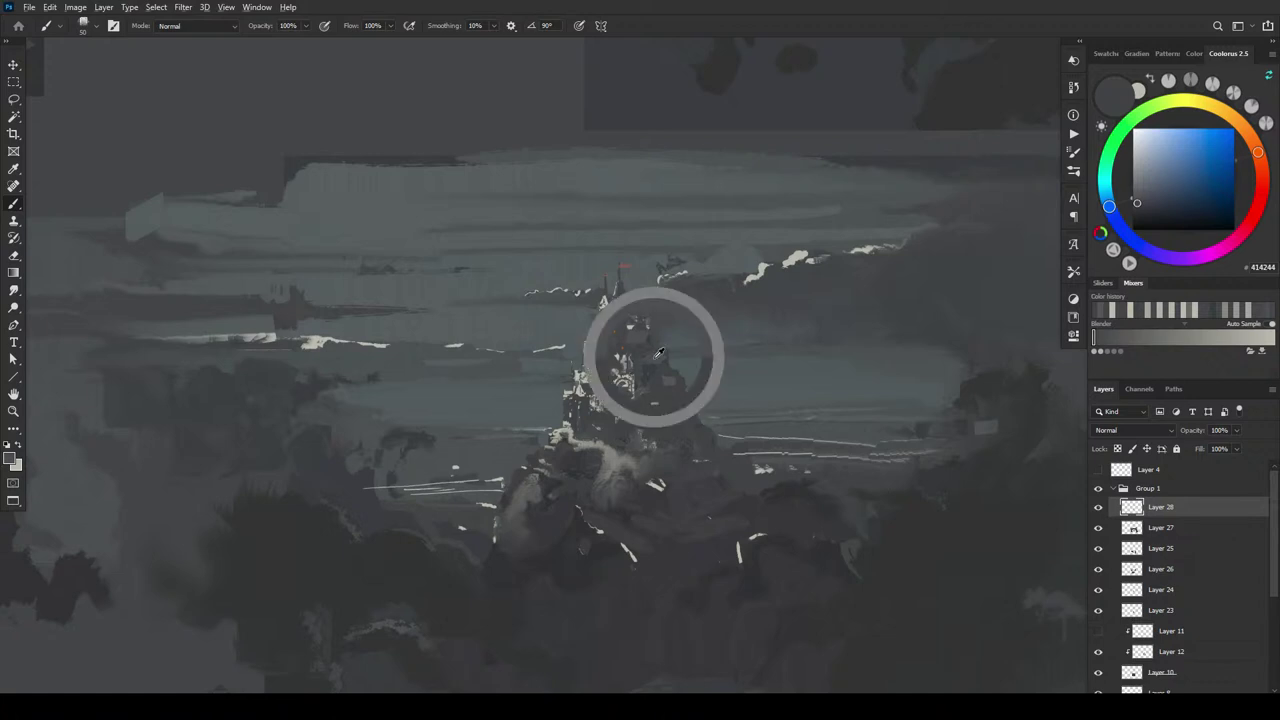
left_click(611, 376, "alt")
left_click(614, 376, "alt")
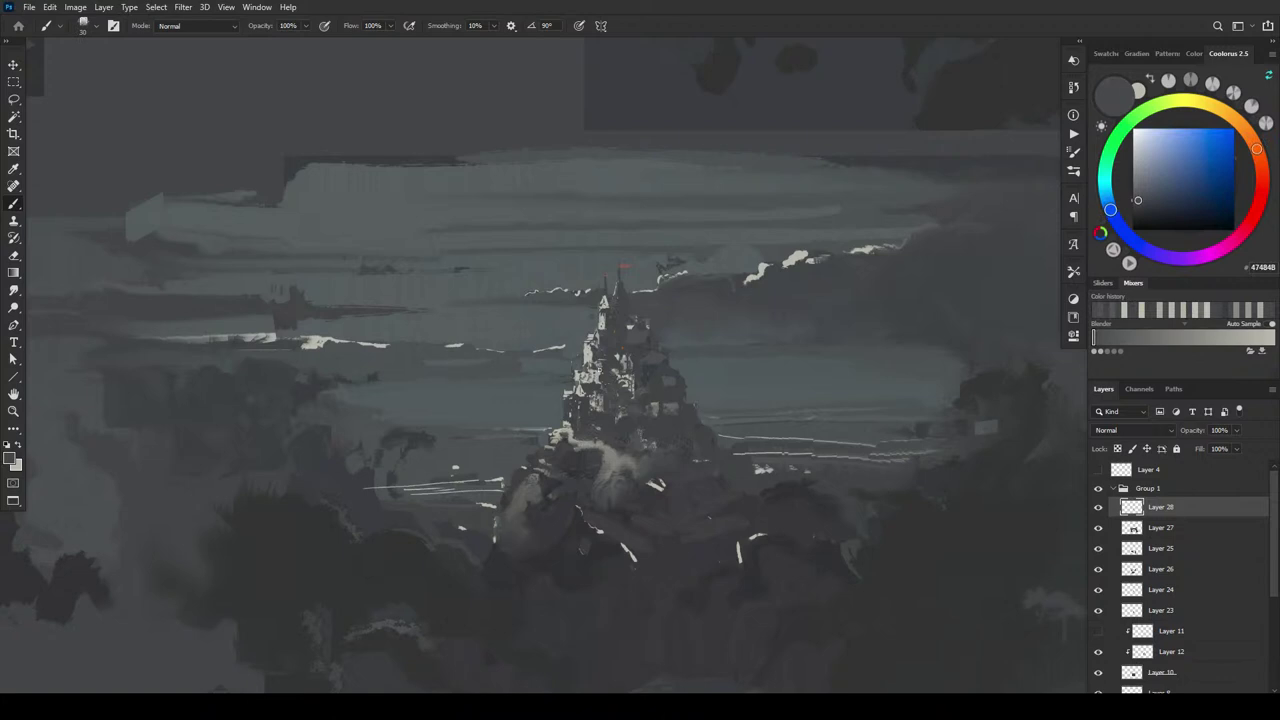
left_click(582, 389, "alt")
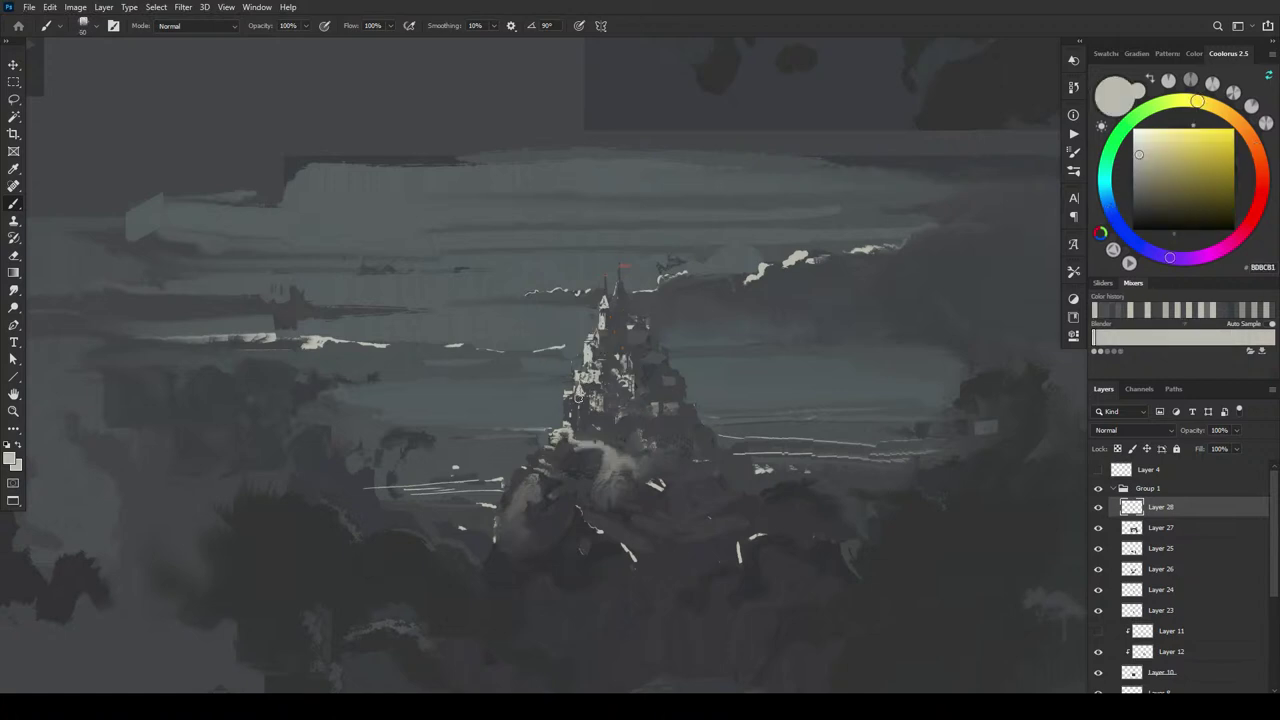
key("bracketleft")
key("bracketleft")
key("bracketleft")
key("bracketright")
key("bracketright")
key("bracketright")
key("bracketleft")
key("bracketleft")
key("bracketleft")
key("bracketright")
key("bracketright")
- Dab a dark mark on the castle with a size-25 brush and load the lit spire's light colour
left_click(585, 423, "alt")
key("bracketright")
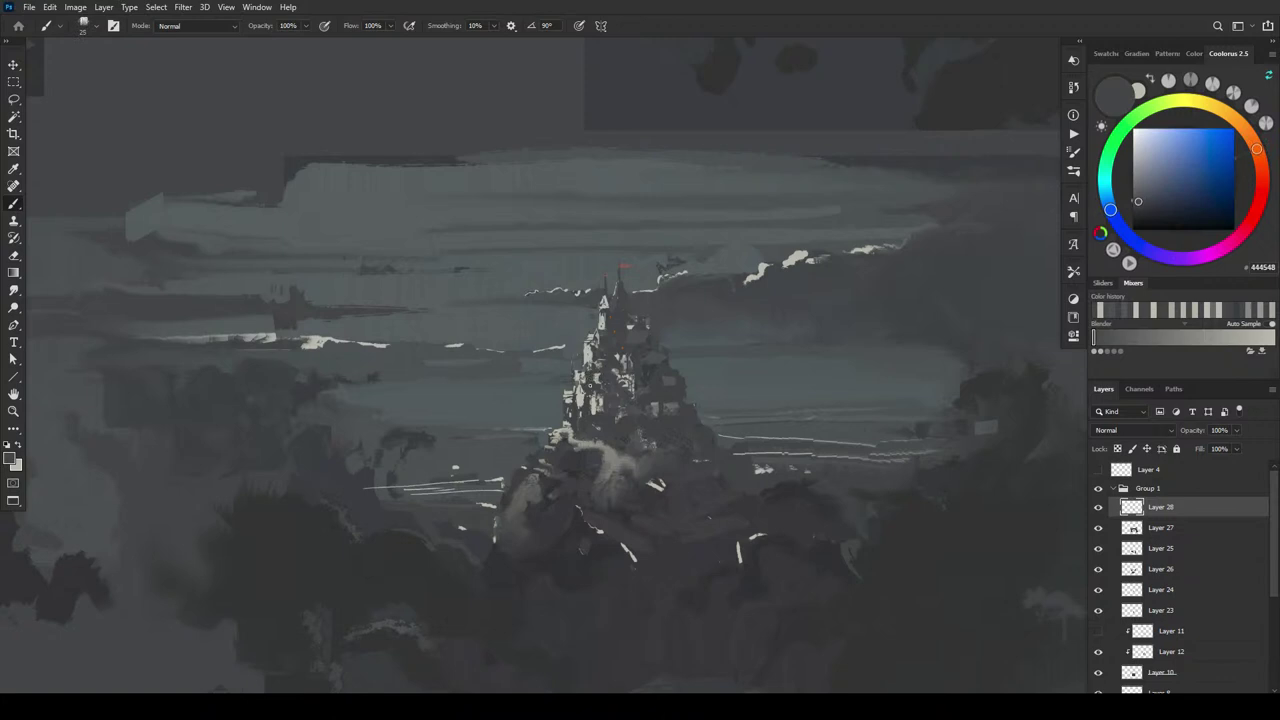
left_click(594, 380)
key("bracketleft")
key("bracketright")
key("bracketright")
key("bracketright")
key("bracketright")
key("bracketleft")
key("bracketright")
key("bracketright")
key("bracketright")
left_click(608, 296, "alt")
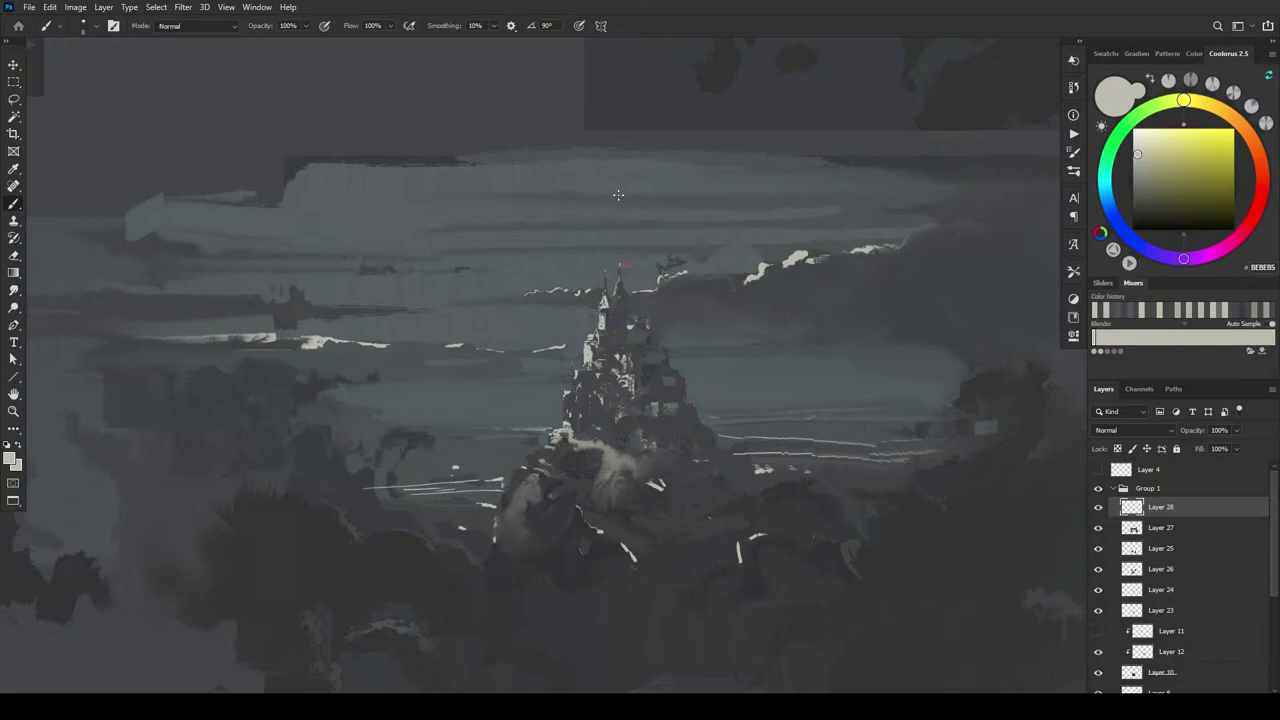
- Sample dark greys from the castle and set the brush to 15 for right-side blocks
scroll(618, 195, "down", 8)
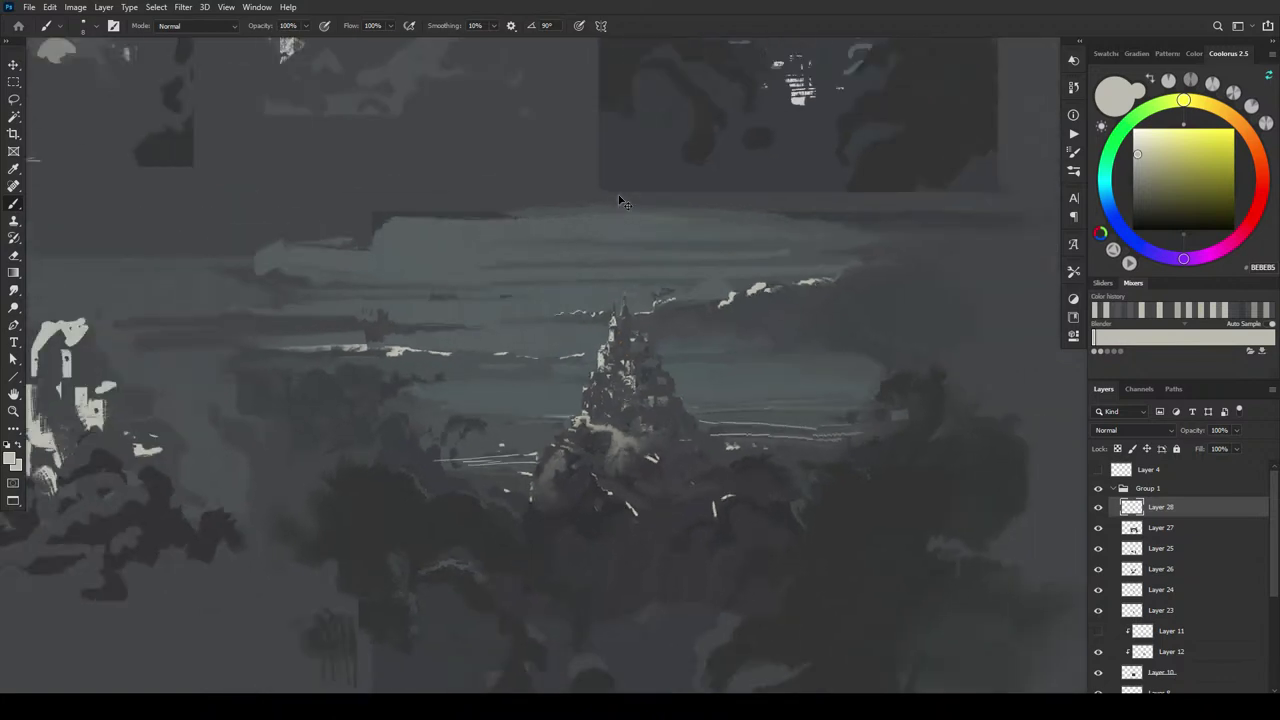
scroll(730, 314, "up", 8)
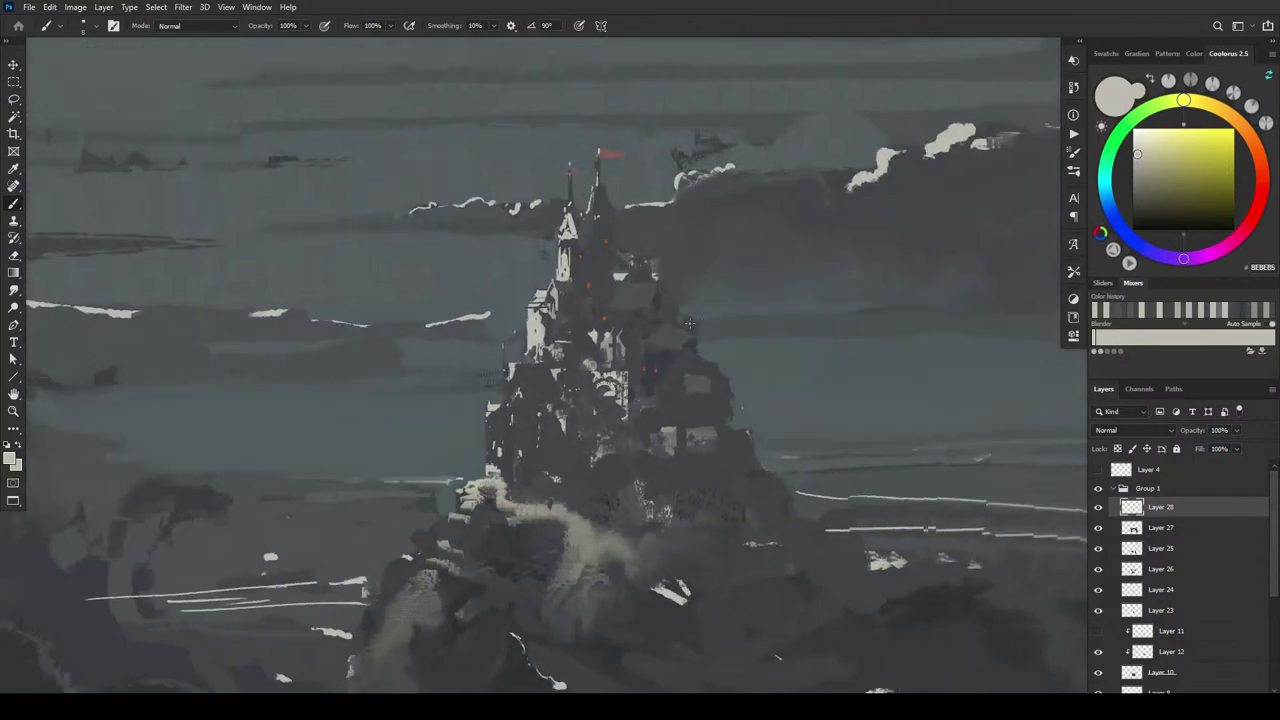
left_click(682, 368, "alt")
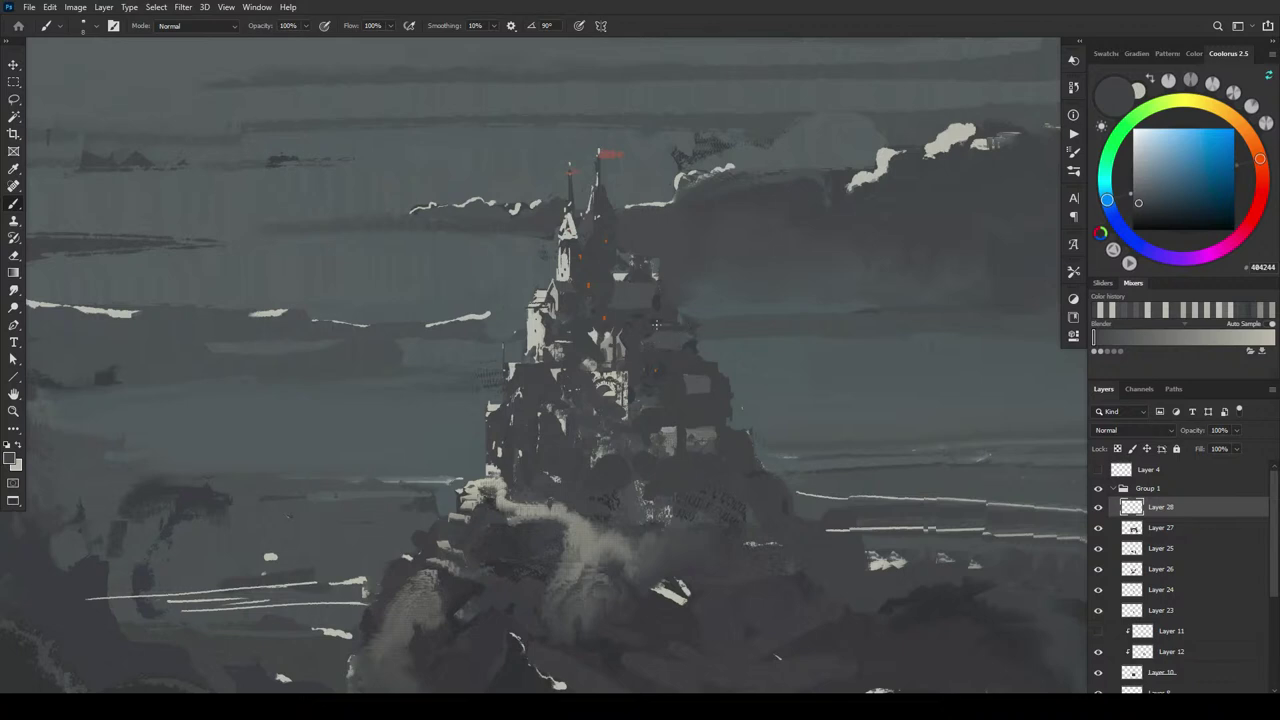
key("bracketleft")
key("bracketright")
key("bracketleft")
key("bracketleft")
left_click(662, 292, "alt")
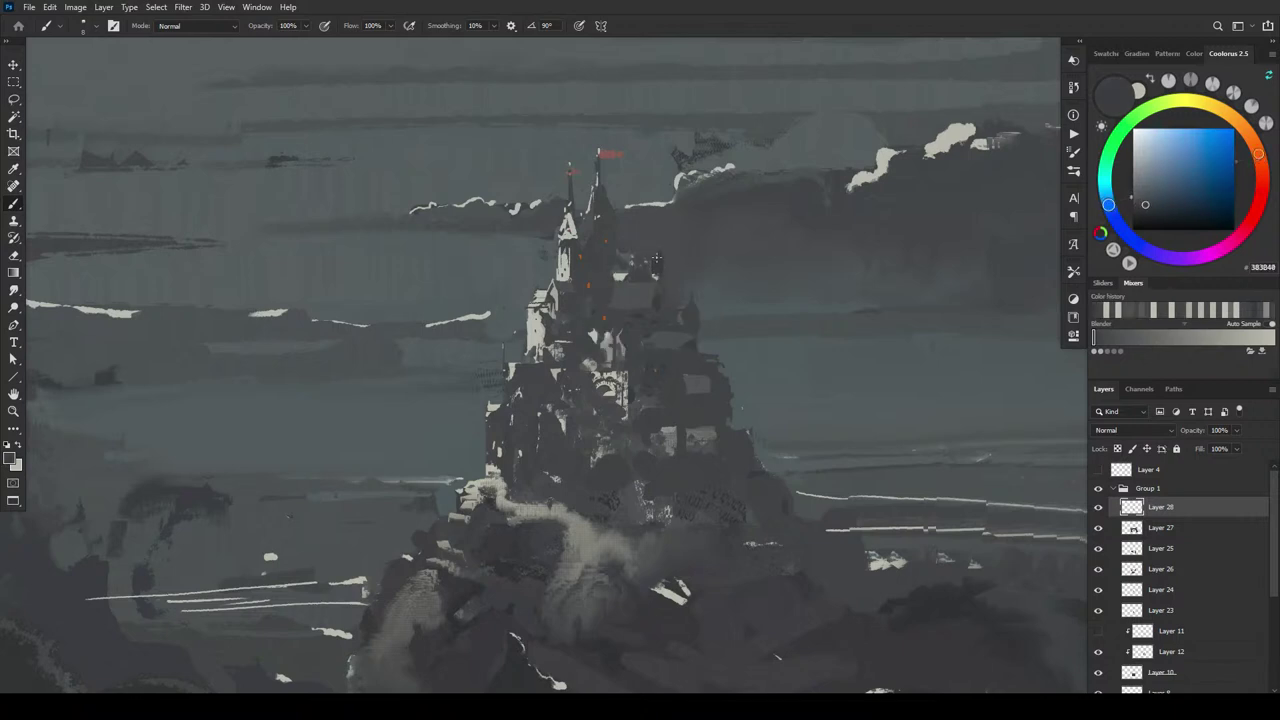
left_click(620, 234, "alt")
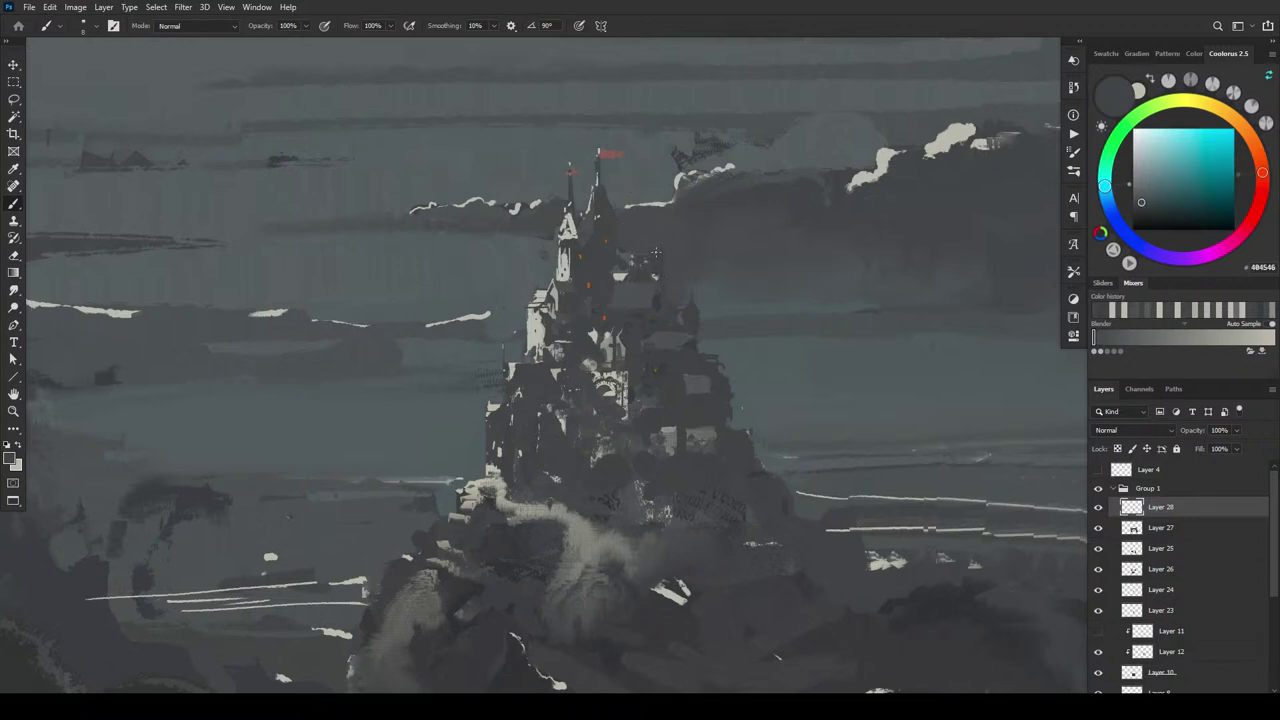
- Paint further dark and bluish grey blocks on the right side with a brush around 25–30
left_click(721, 366, "alt")
key("bracketright")
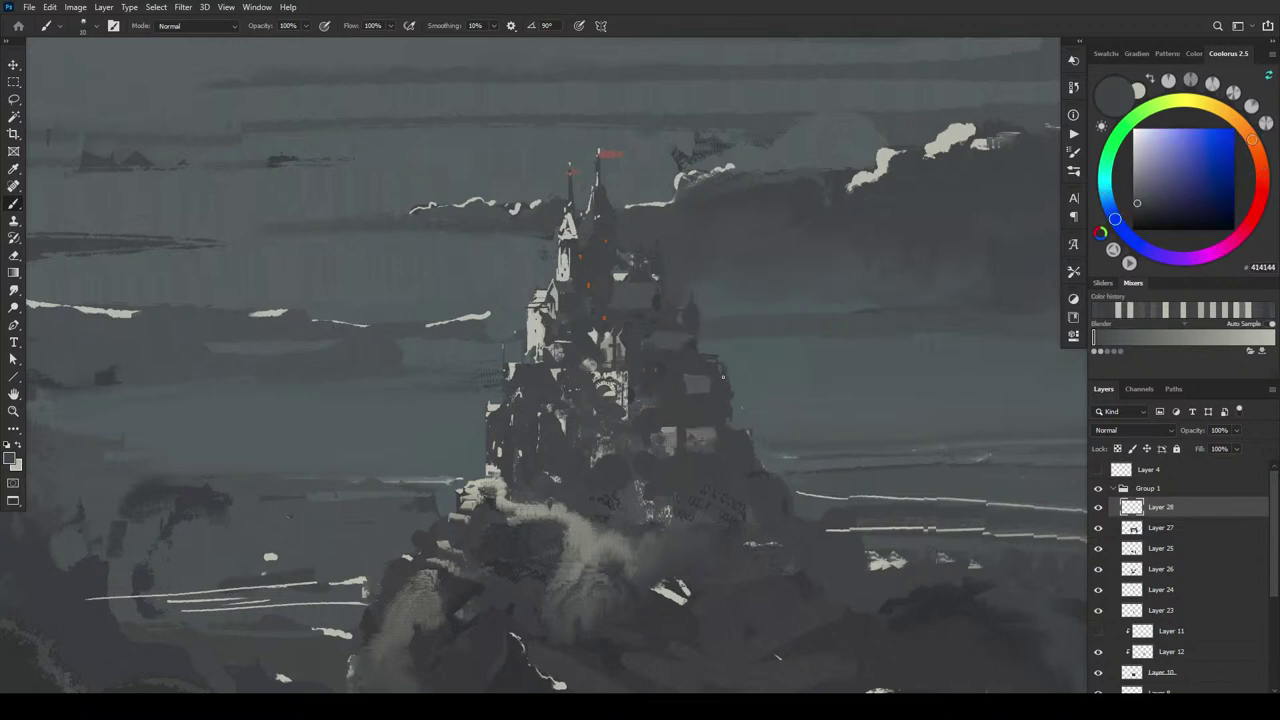
key("bracketright")
key("bracketleft")
left_click(668, 364, "alt")
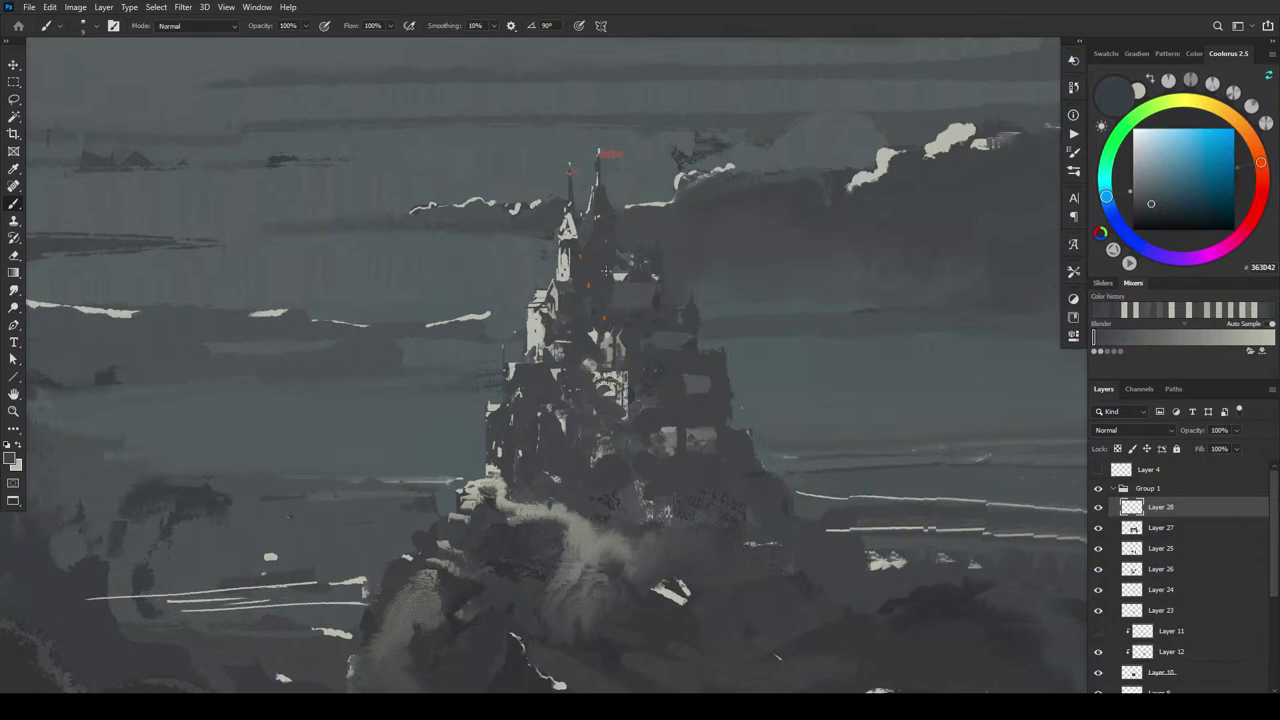
key("bracketright")
key("bracketleft")
key("bracketleft")
left_click(672, 231, "alt")
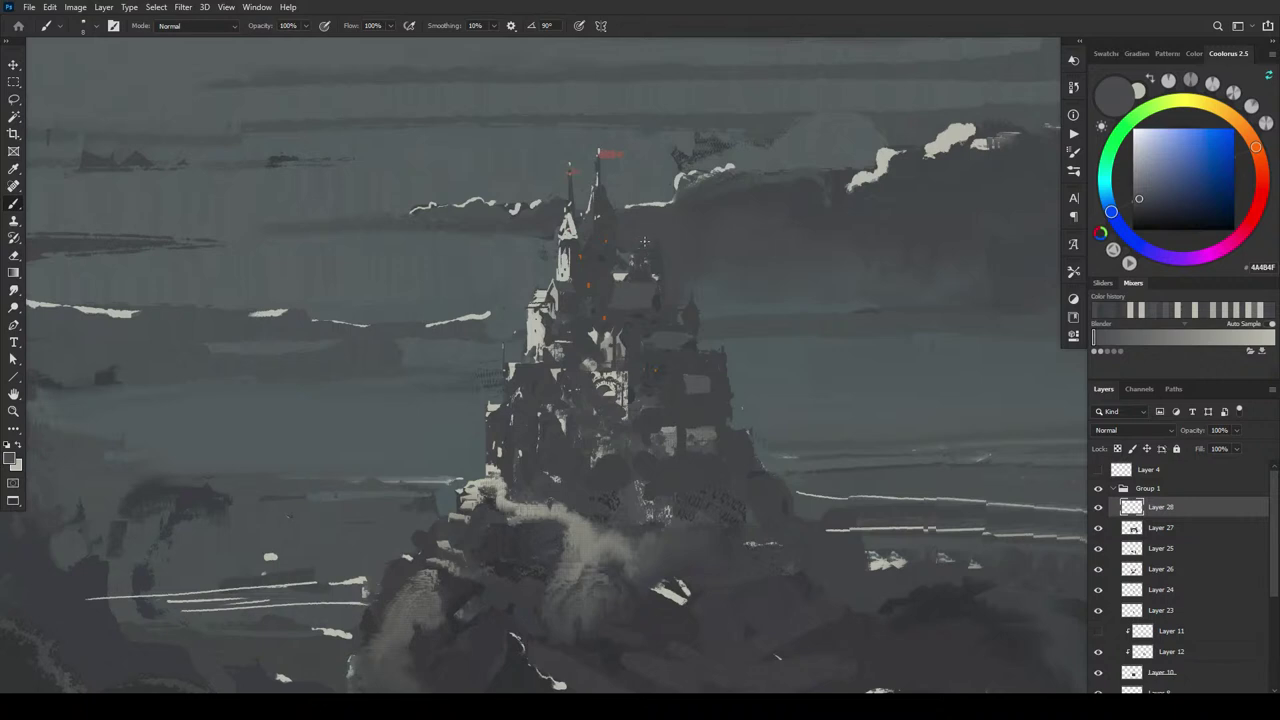
- Alternate light and dark grey samples to darken part of the left castle spire
left_click(601, 187, "alt")
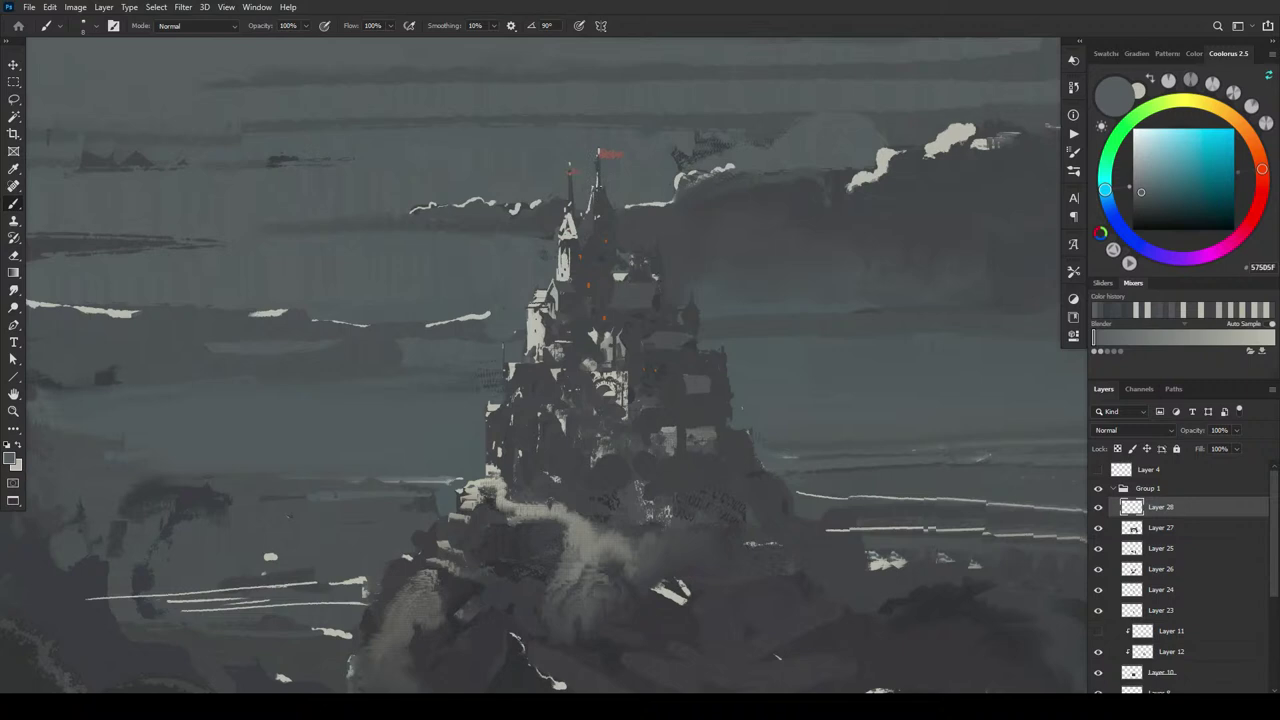
left_click(616, 221, "alt")
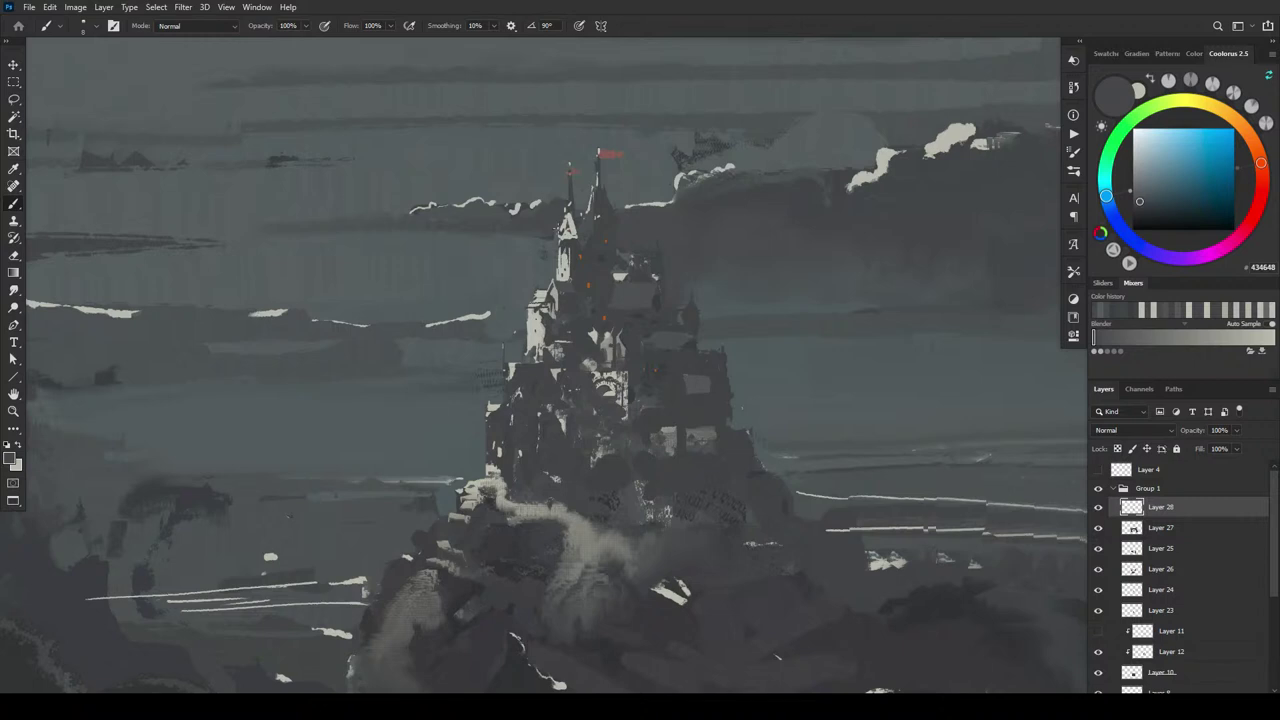
left_click(576, 233, "alt")
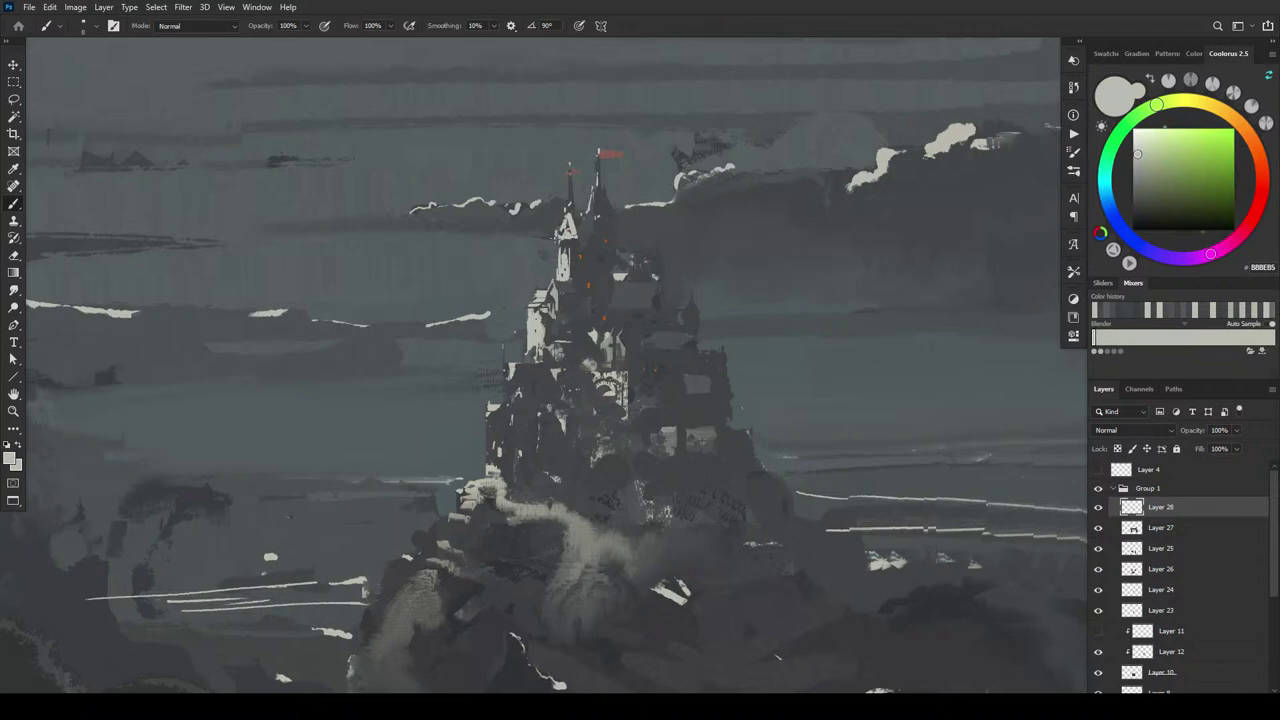
left_click(577, 227, "alt")
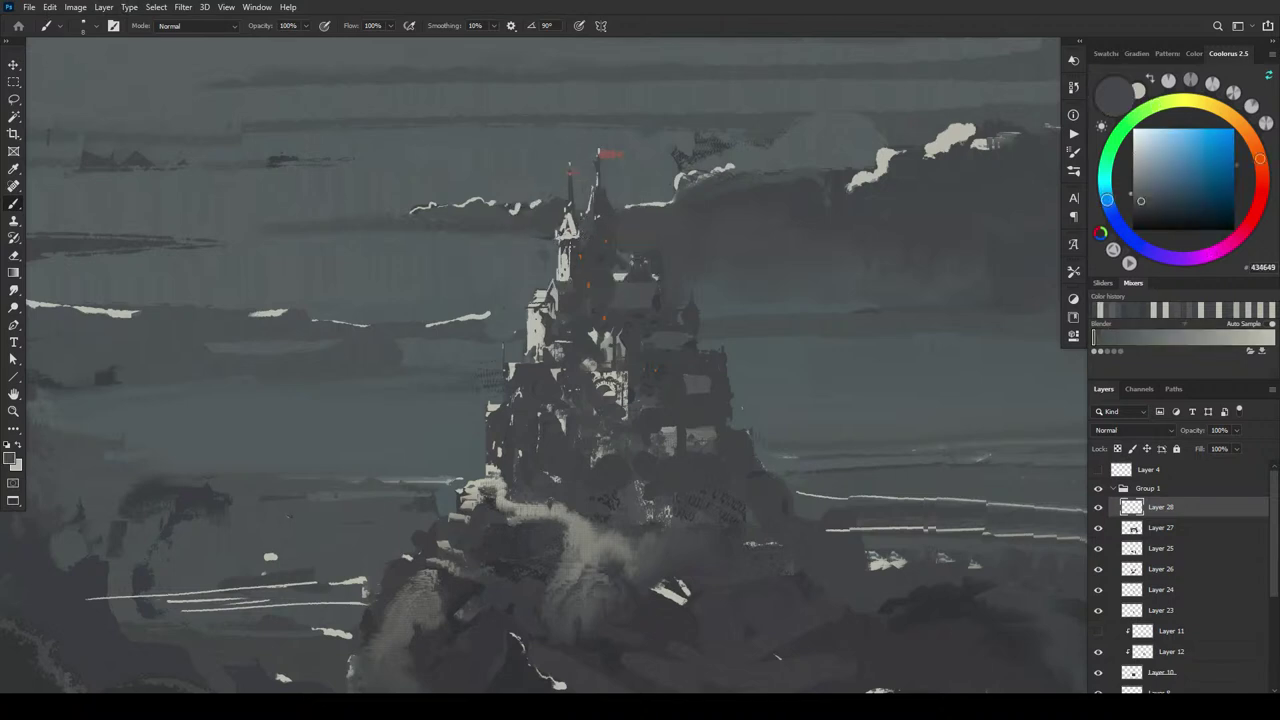
left_click(574, 248, "alt")
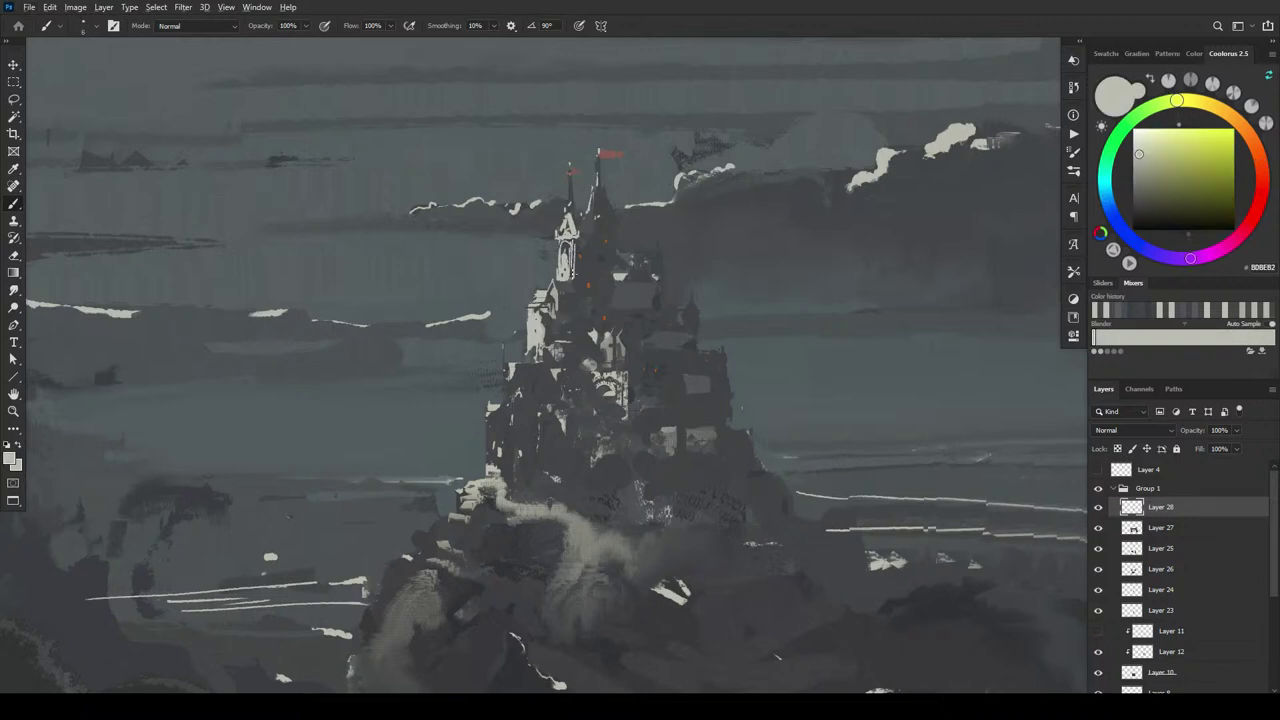
left_click(583, 265, "alt")
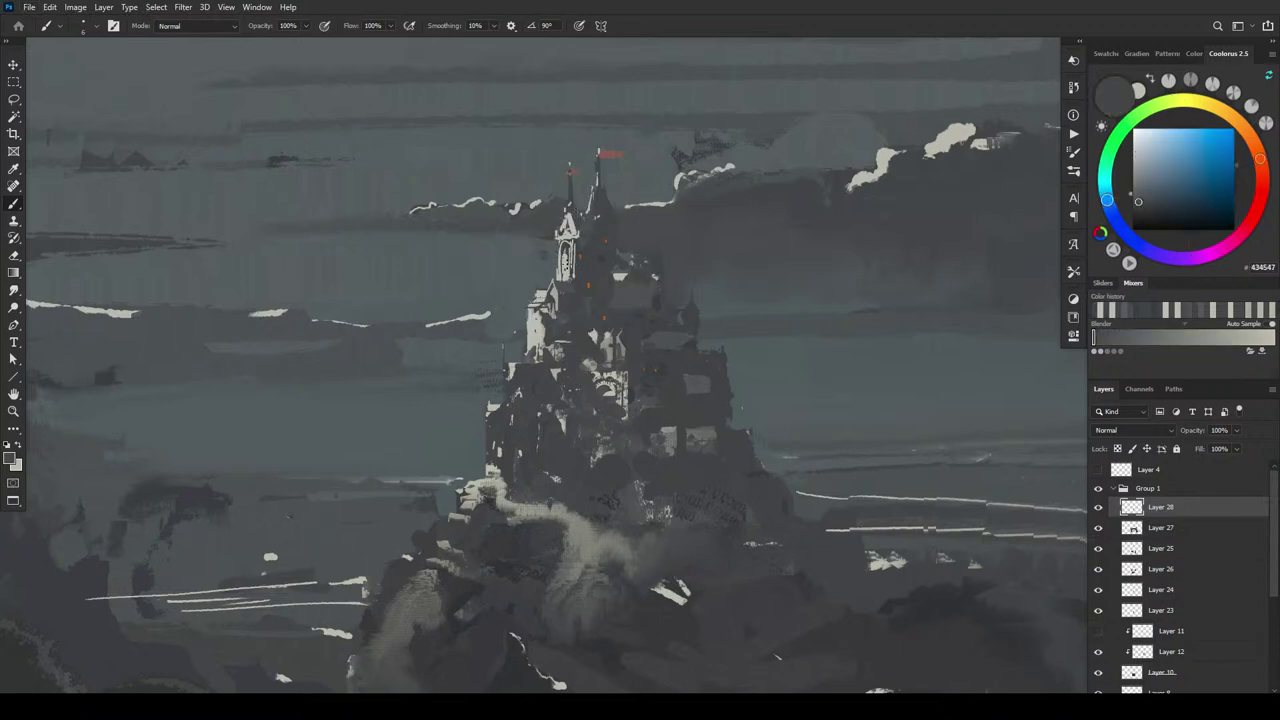
left_click(566, 224, "alt")
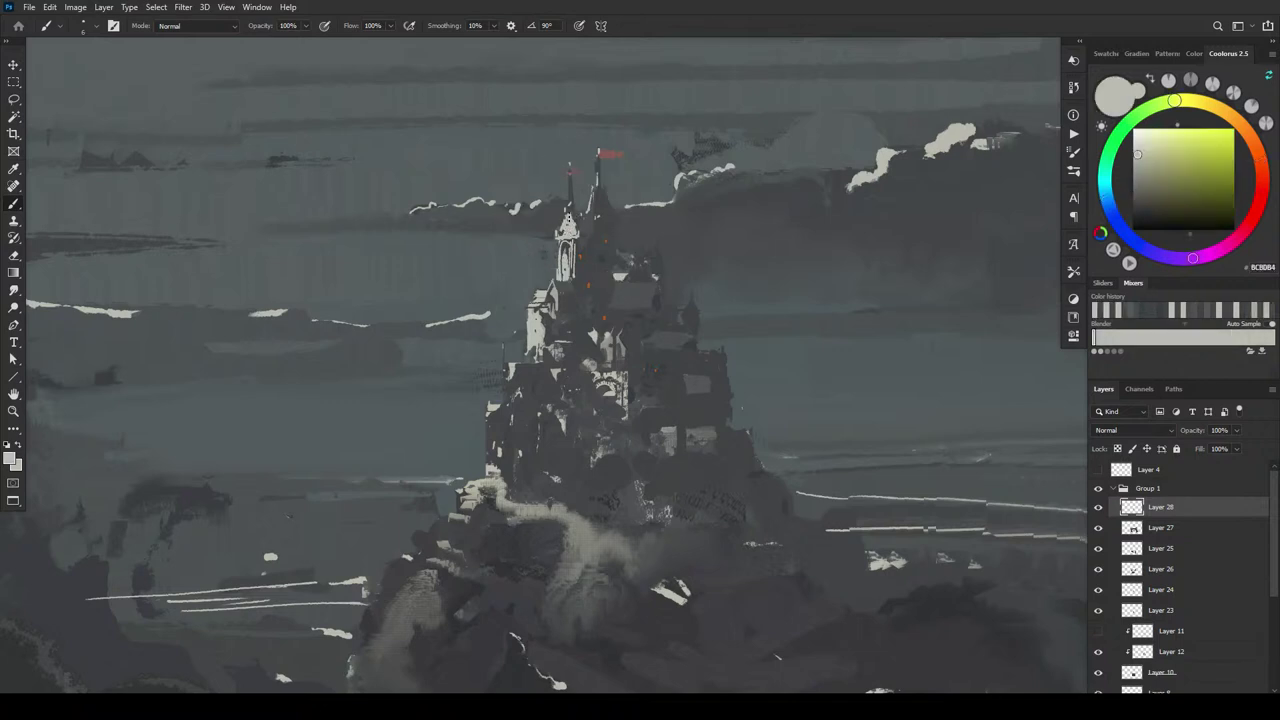
left_click(585, 224, "alt")
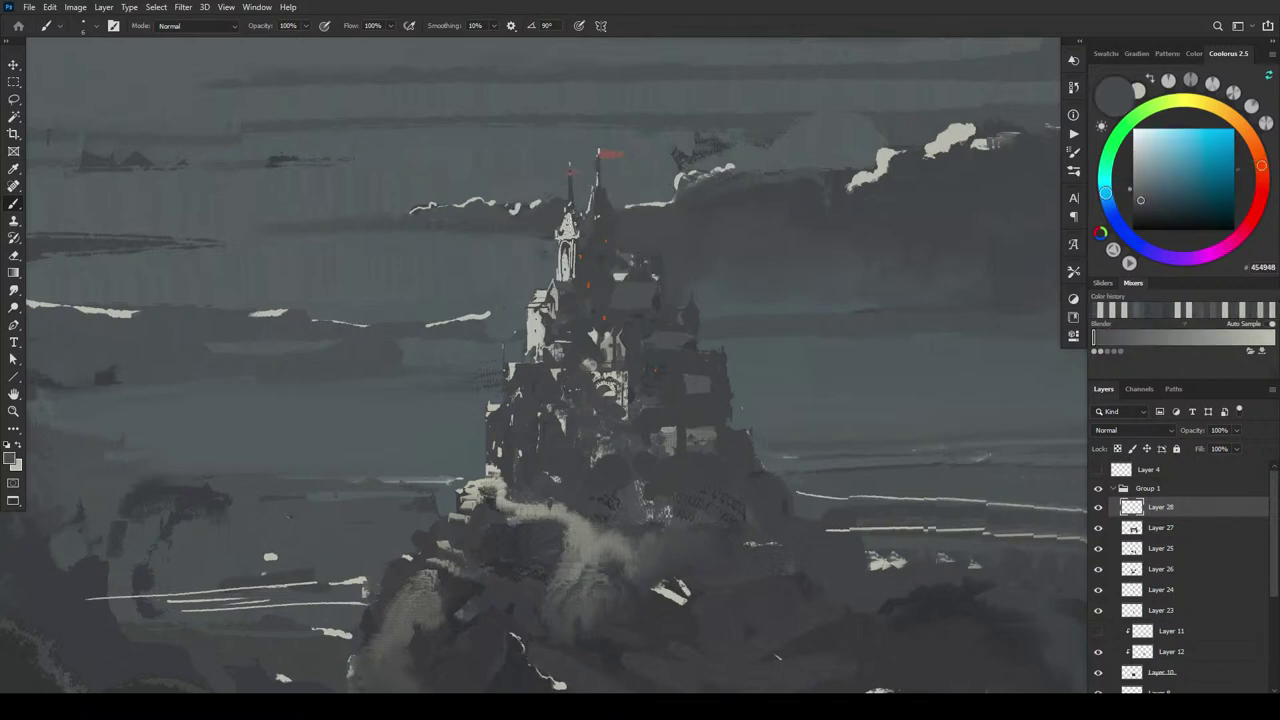
left_click_drag(572, 214, 575, 230)
- Paint a grey stroke on the spire and repaint the red flag as a darker, larger grey pennant
left_click(579, 184, "alt")
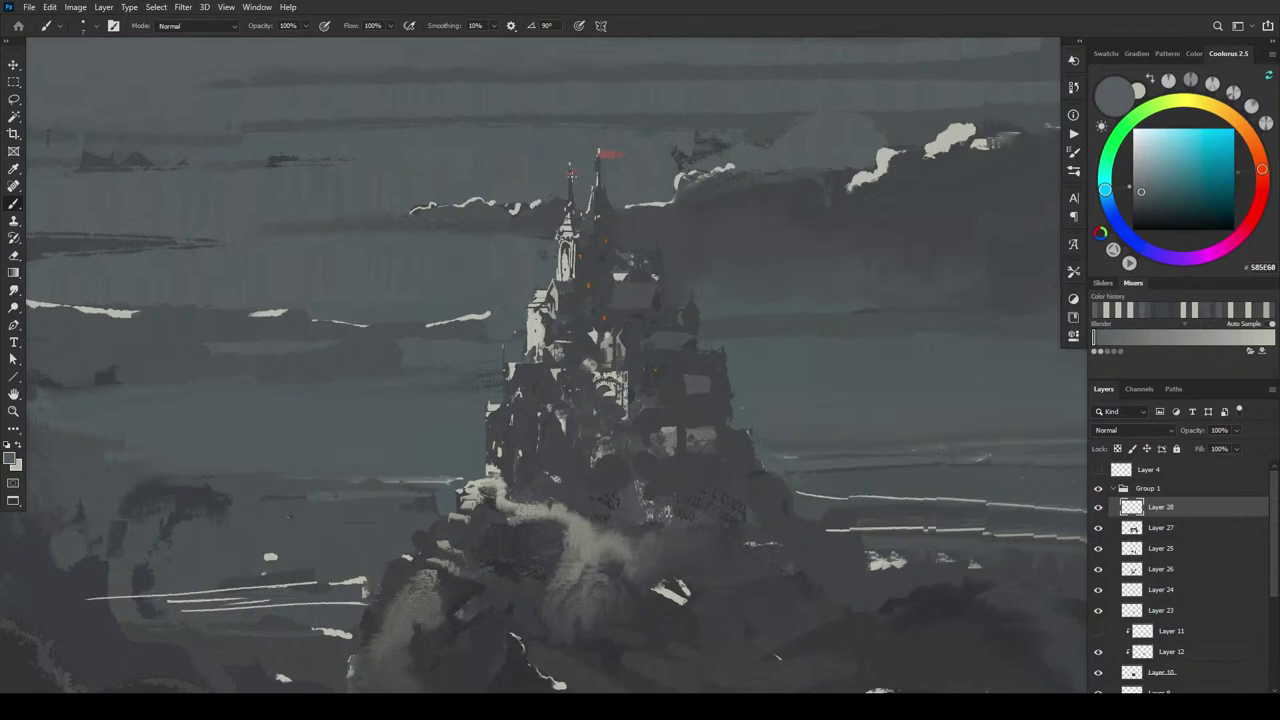
left_click_drag(569, 200, 569, 178)
mouse_move(606, 156)
left_mouse_down()
mouse_move(622, 148)
mouse_move(613, 162)
left_mouse_up()
left_click(615, 195, "alt")
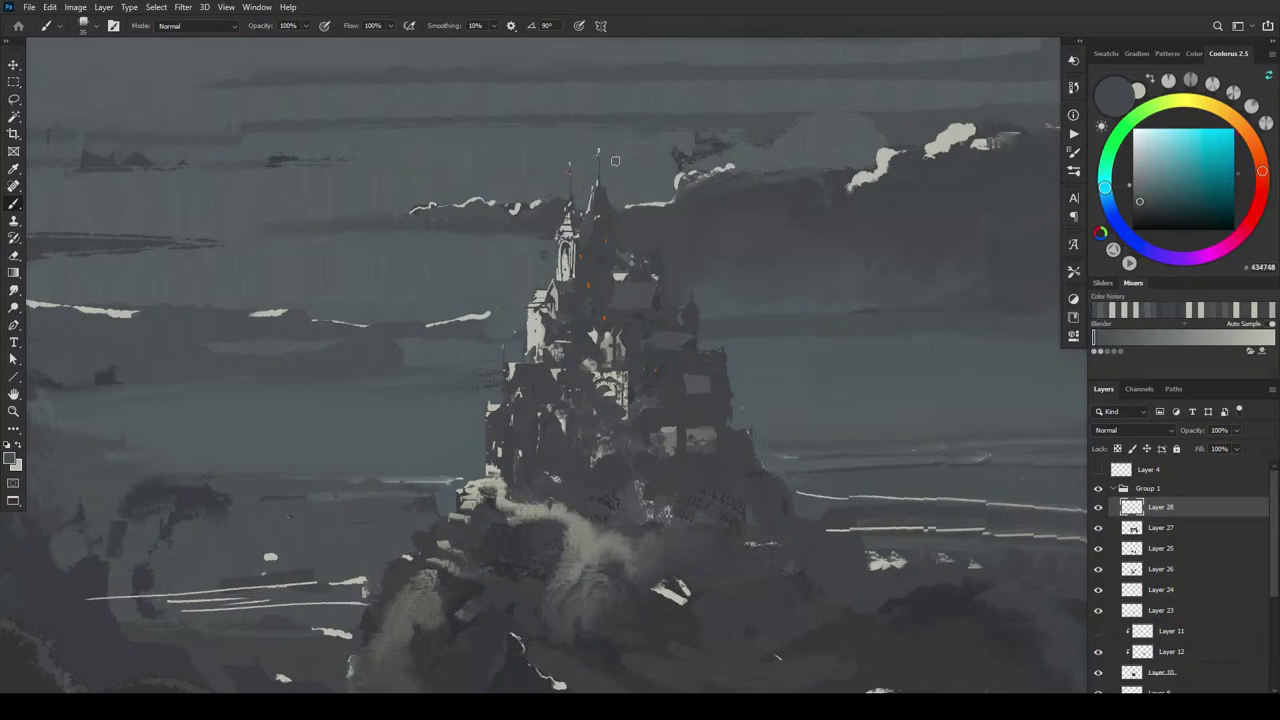
left_click(558, 175, "alt")
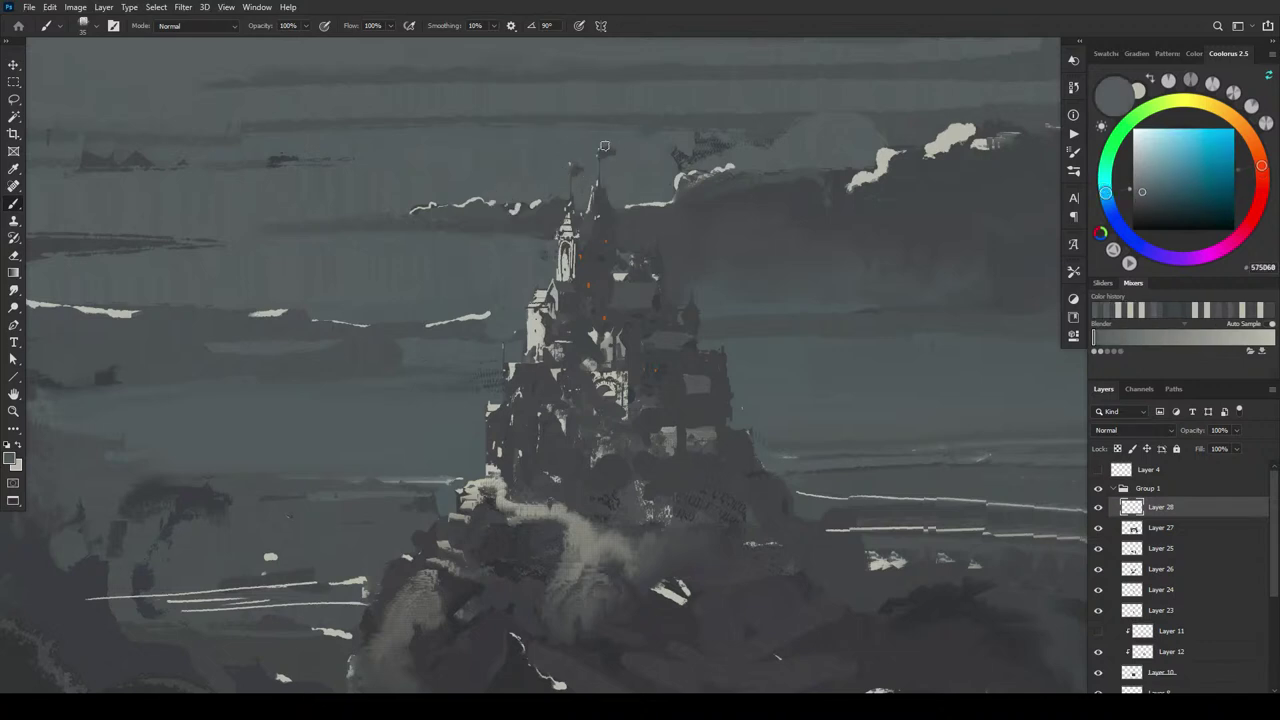
key("bracketleft")
left_click_drag(602, 150, 616, 156)
- Compare dark grey and blue-grey samples around the flag, settling on a lighter blue-grey
left_click(616, 148, "alt")
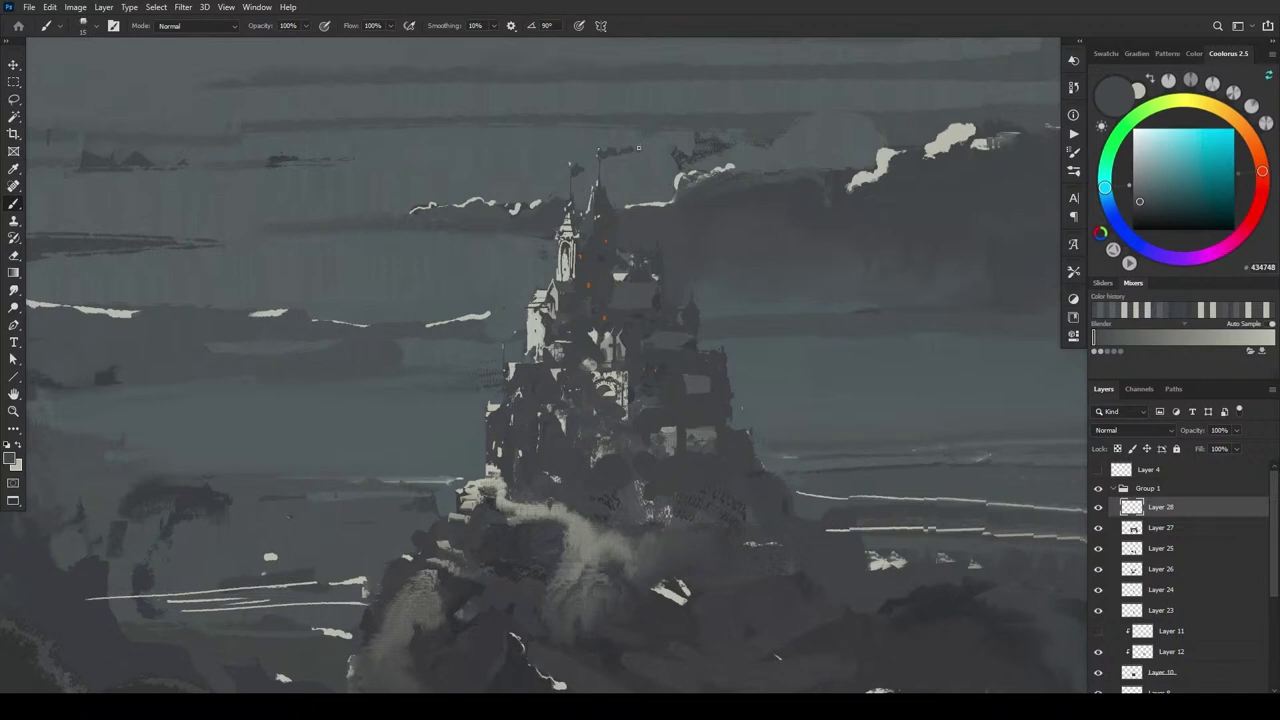
left_click(644, 160, "alt")
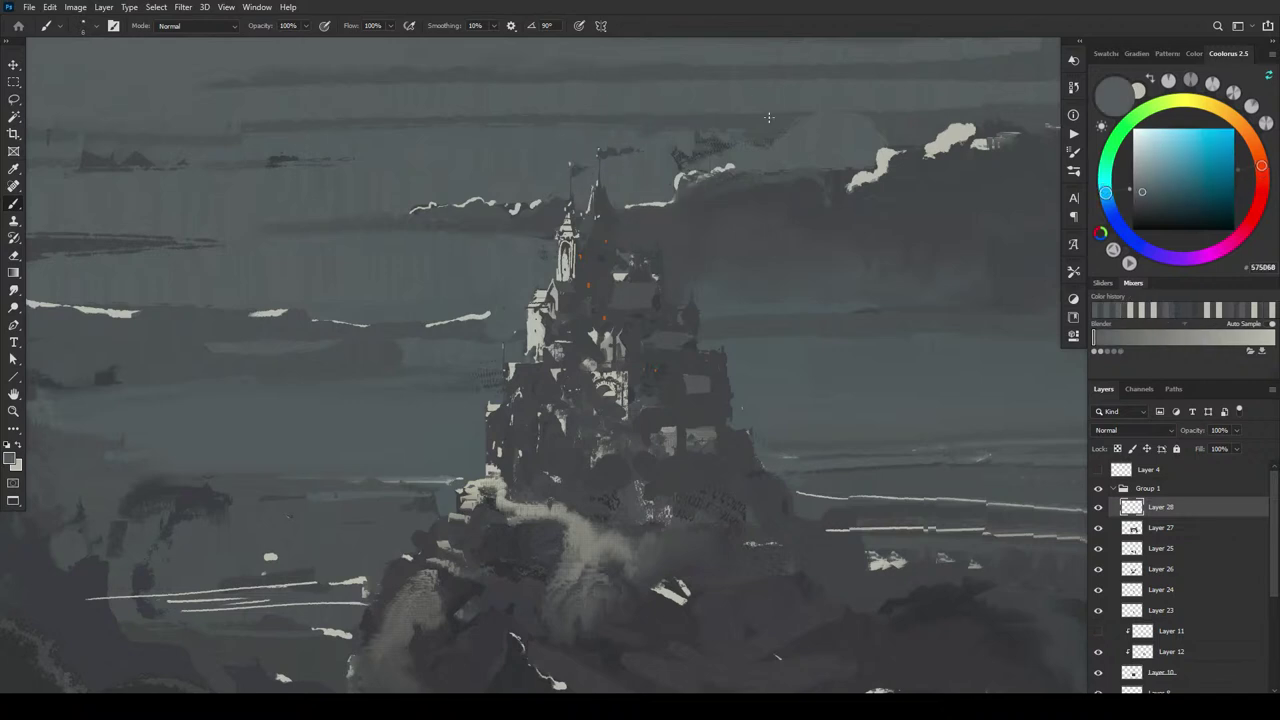
left_click(653, 147, "alt")
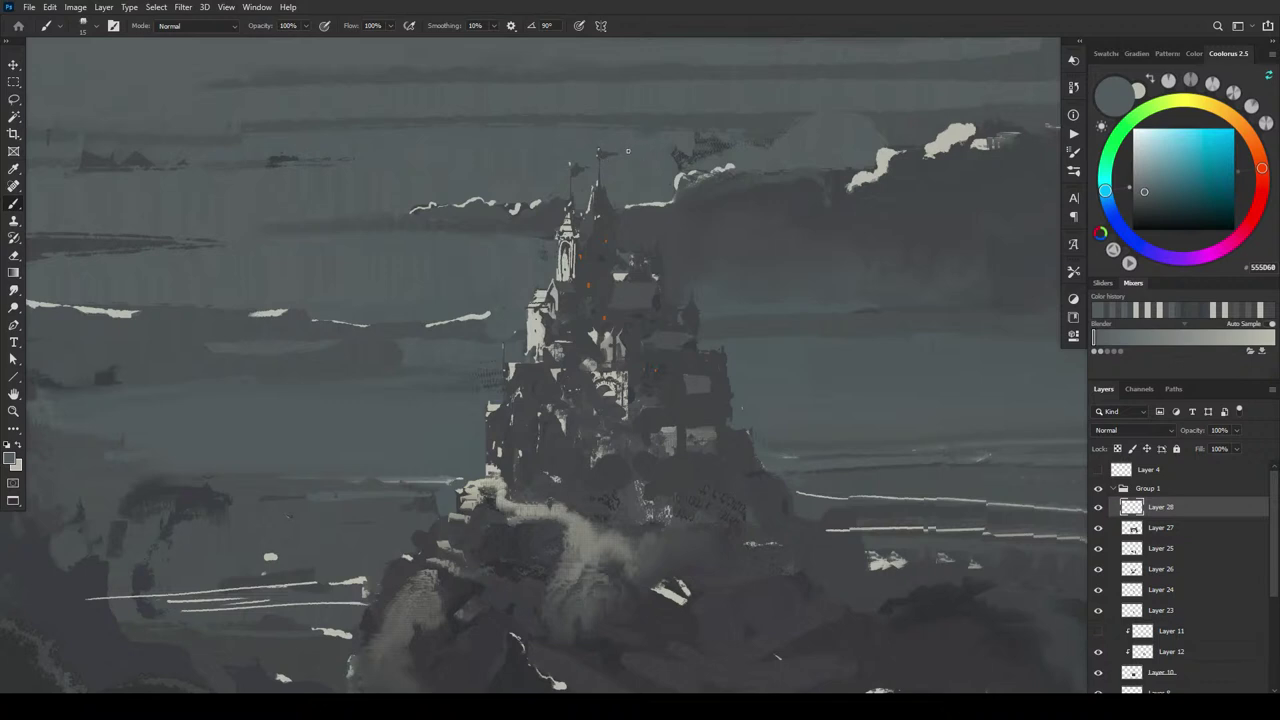
left_click(604, 157, "alt")
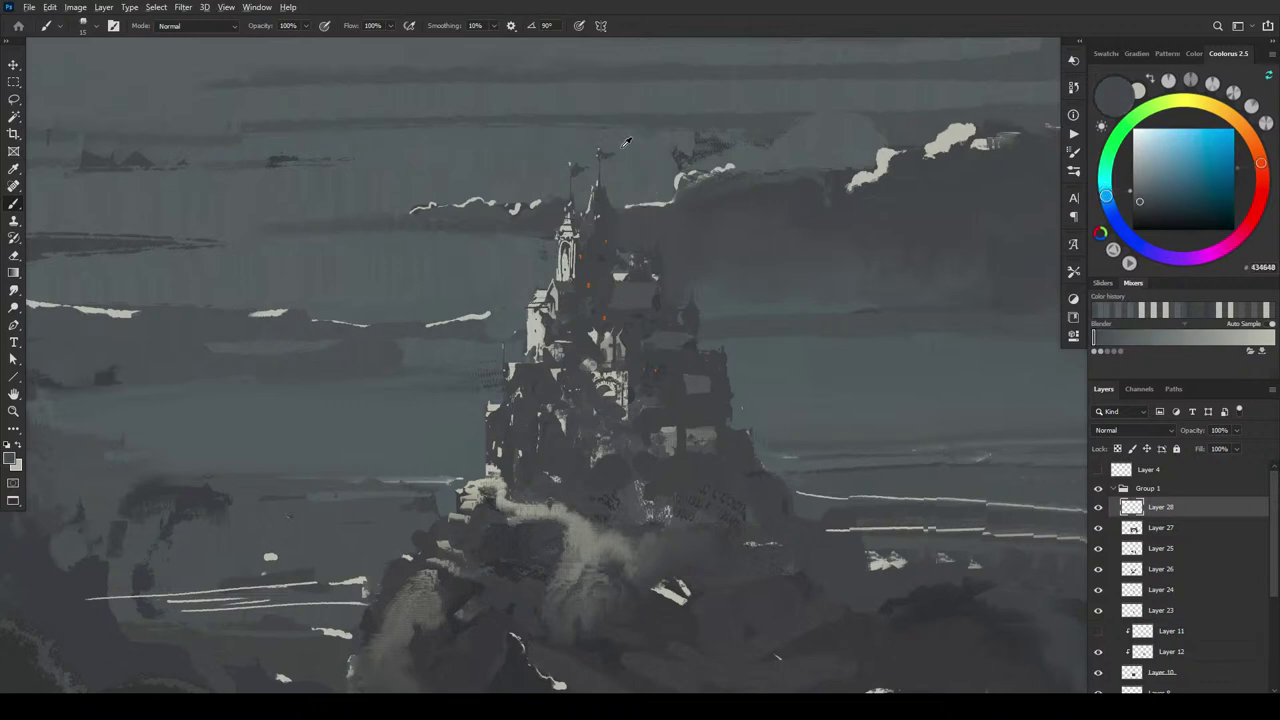
left_click(608, 154, "alt")
left_click(611, 160, "alt")
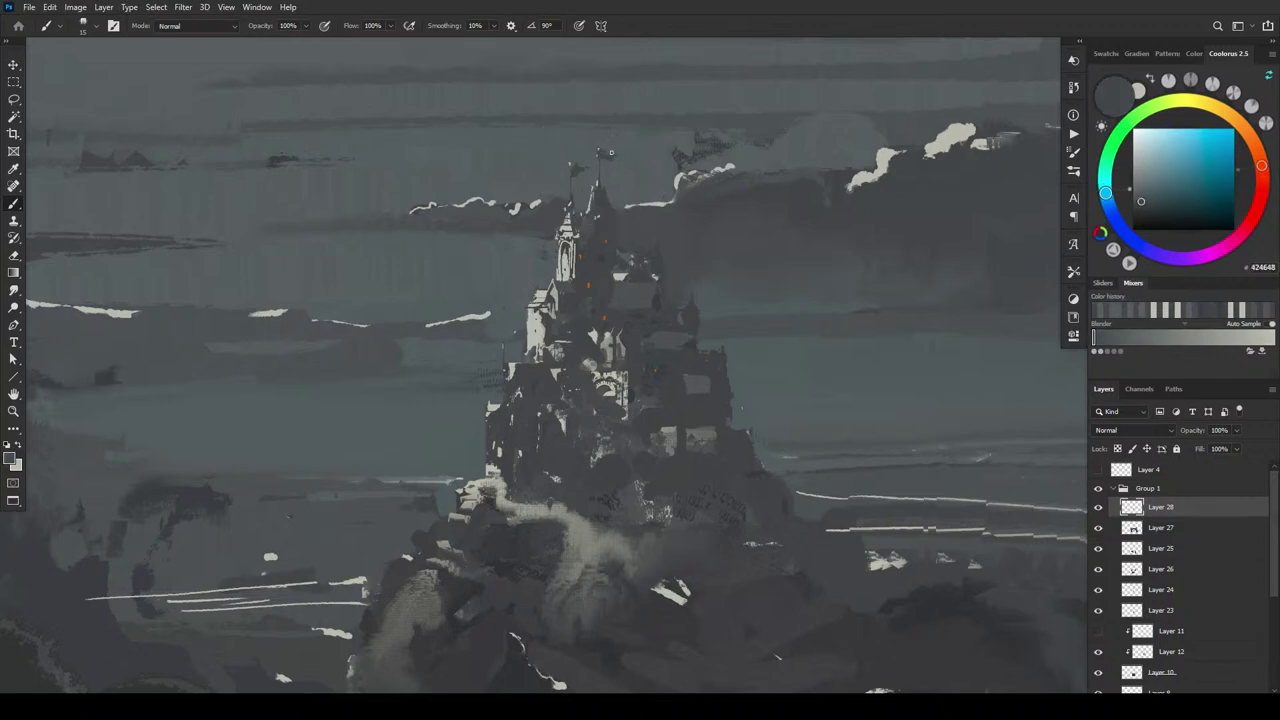
left_click(603, 152, "alt")
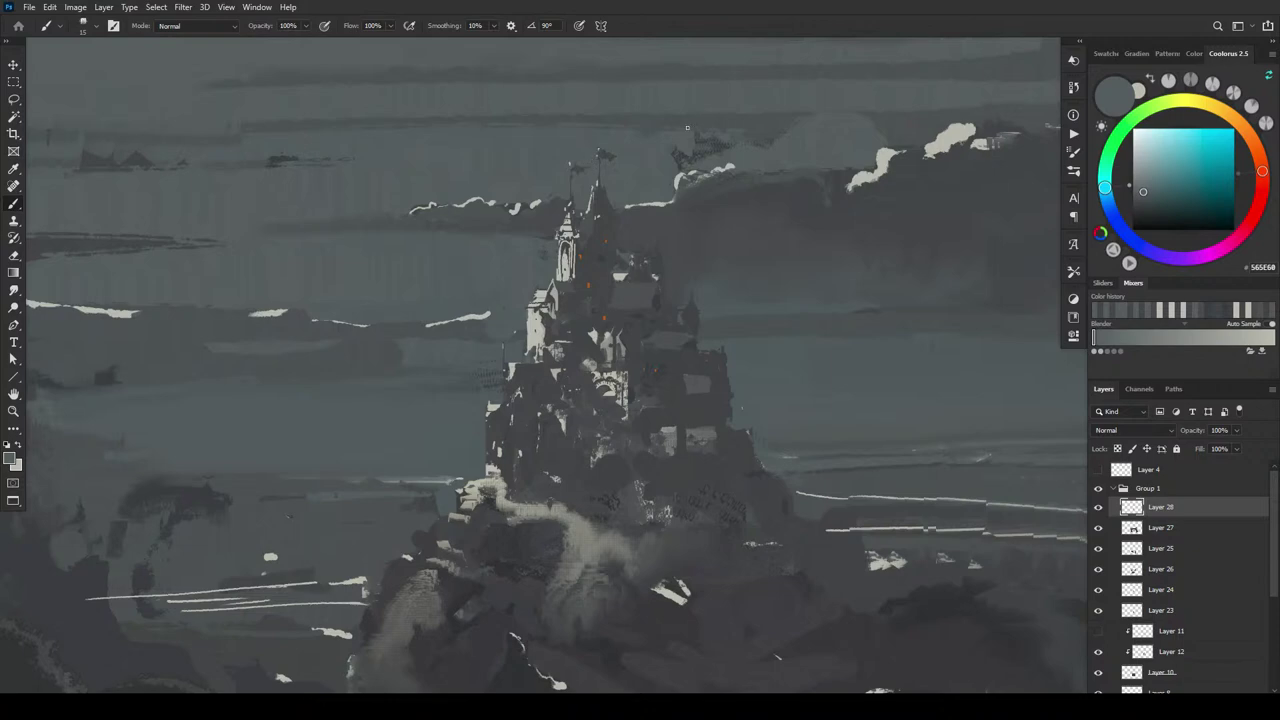
- Compare the painting with the thumbnail studies, load bright cloud grey, and centre the large castle sketch
key("ctrl+minus")
key("ctrl+minus")
key("ctrl+minus")
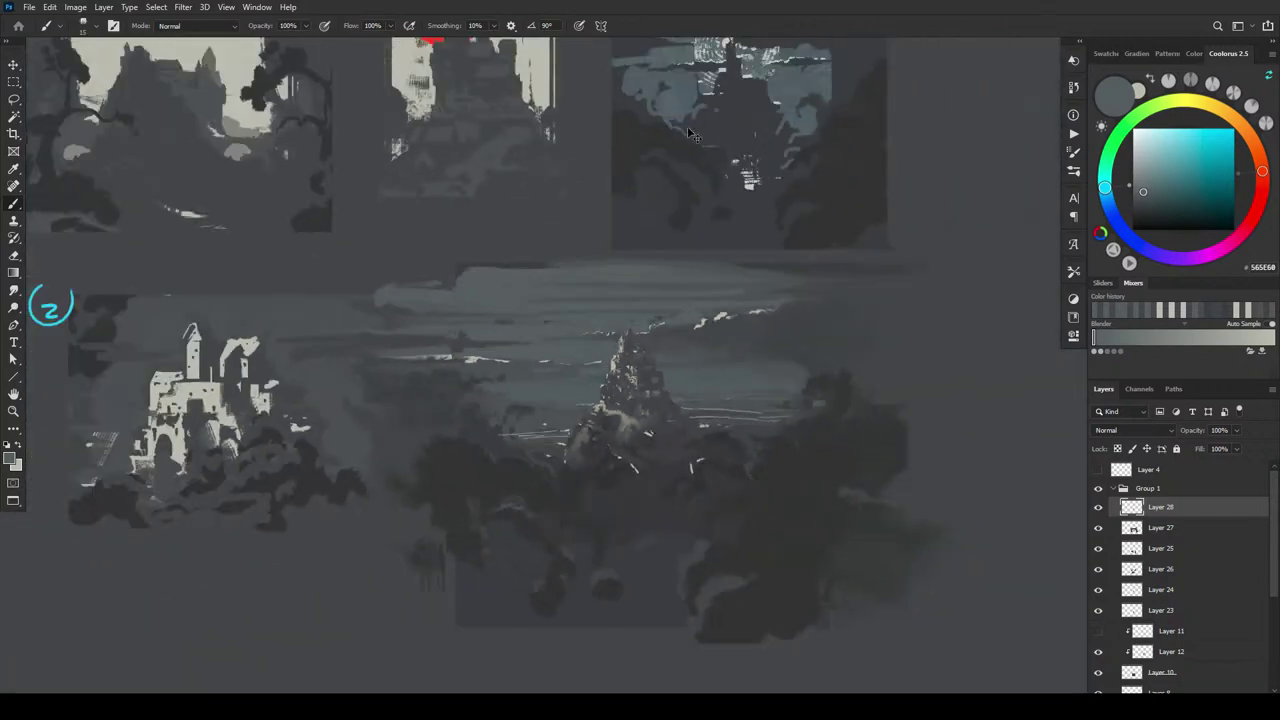
key("ctrl+minus")
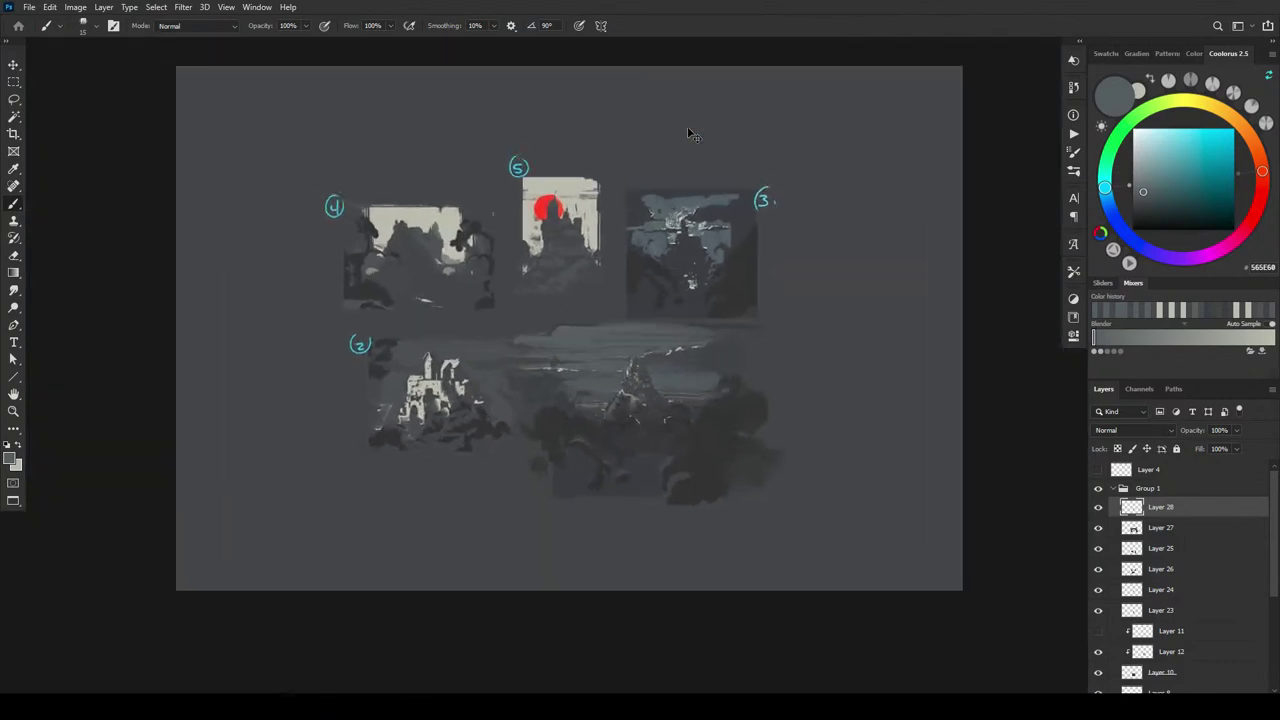
key("ctrl+plus")
key("ctrl+plus")
key("ctrl+plus")
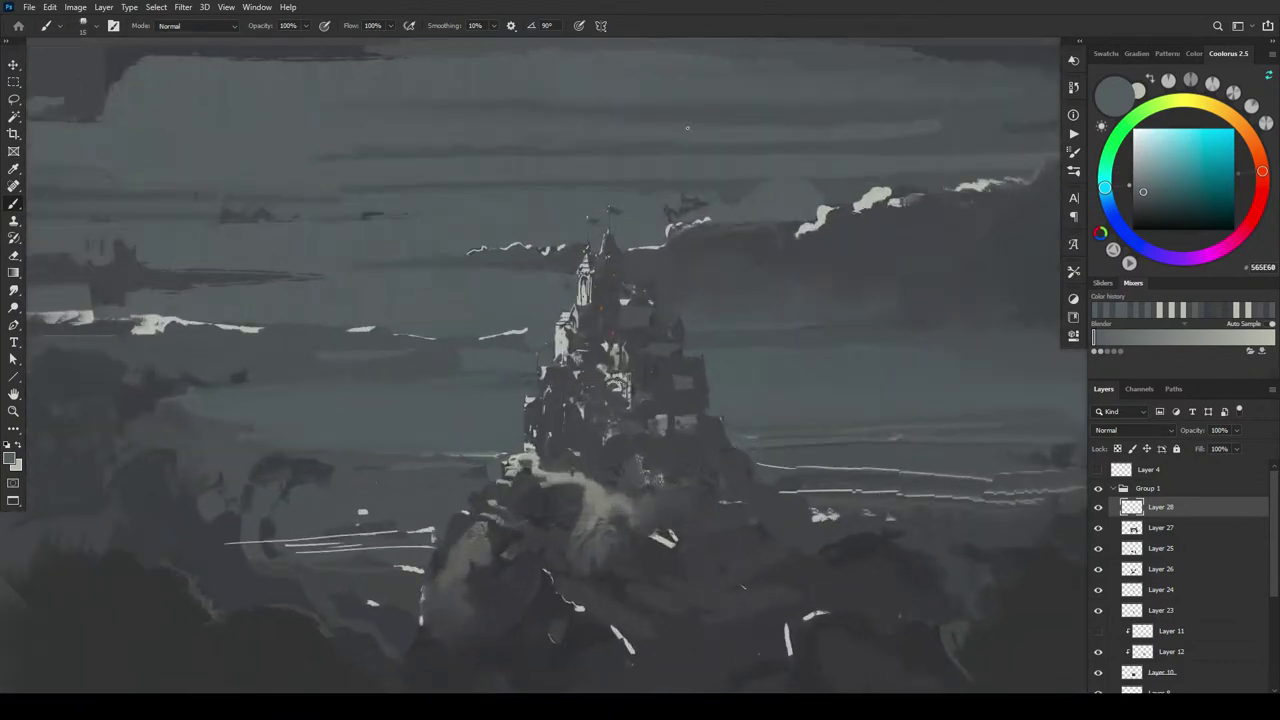
left_click(838, 210, "alt")
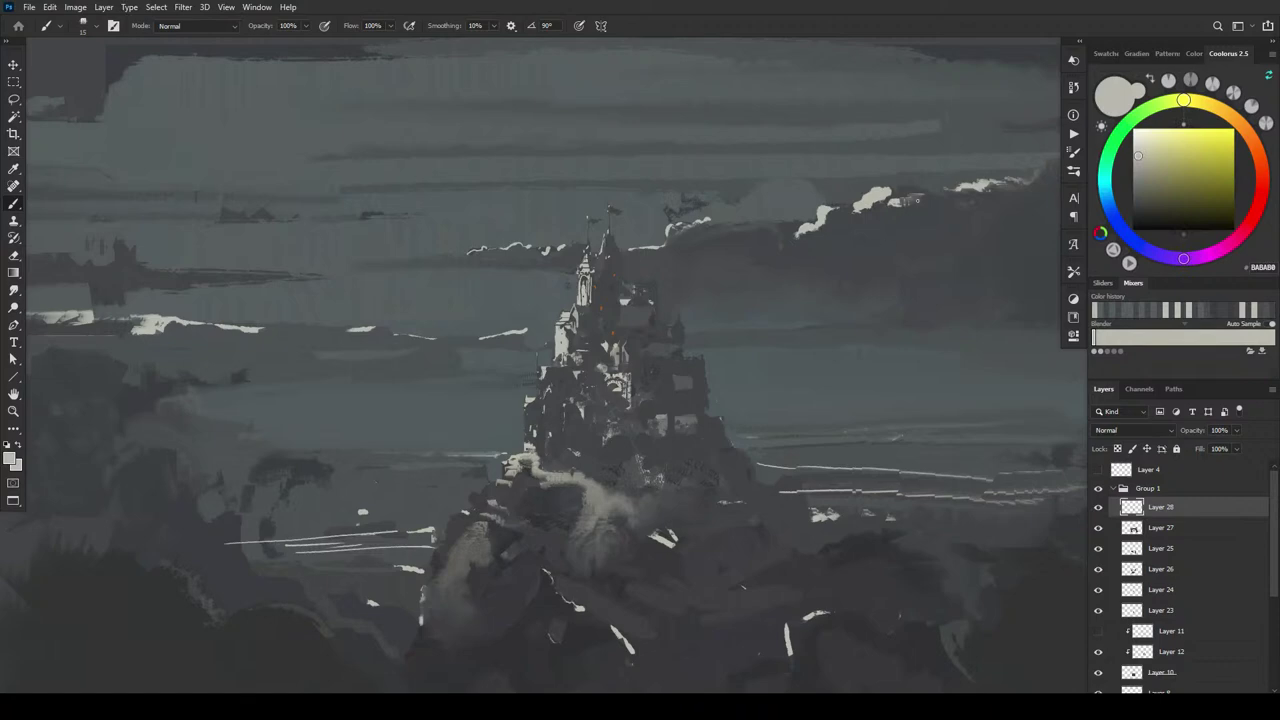
key("ctrl+minus")
key("ctrl+minus")
key("ctrl+minus")
key("ctrl+minus")
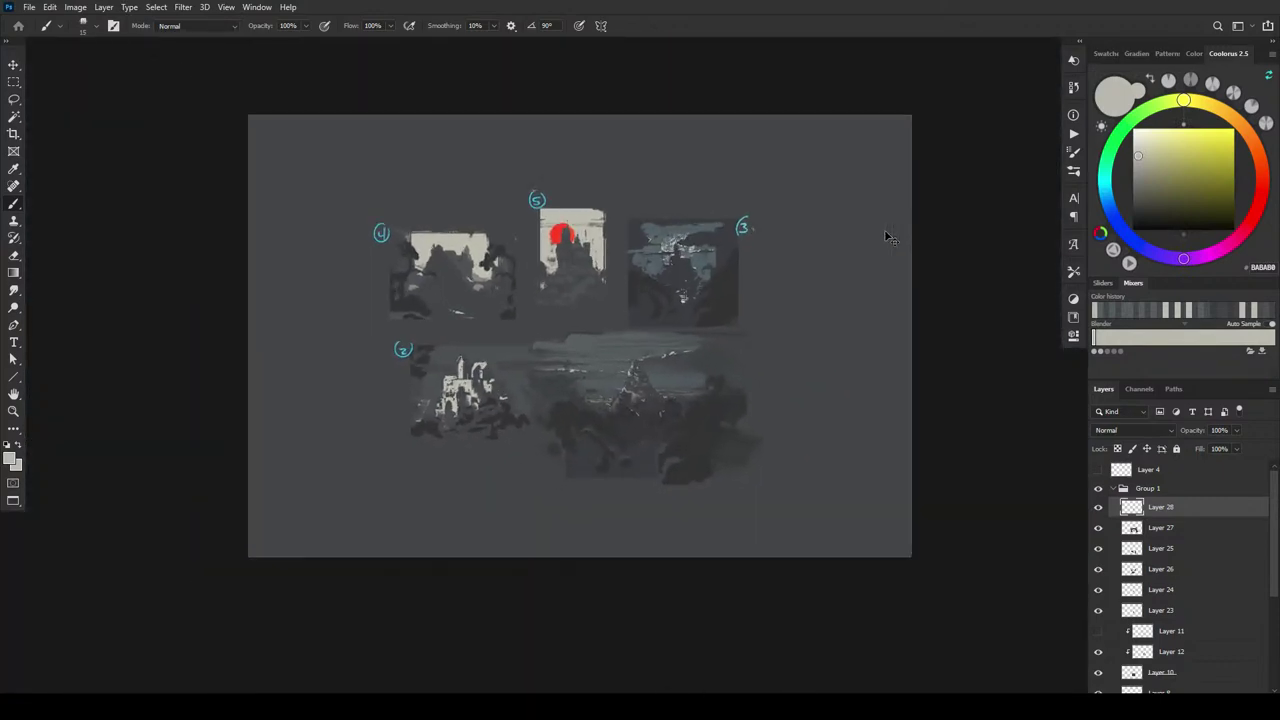
key("ctrl+plus")
key("ctrl+plus")
key("ctrl+plus")
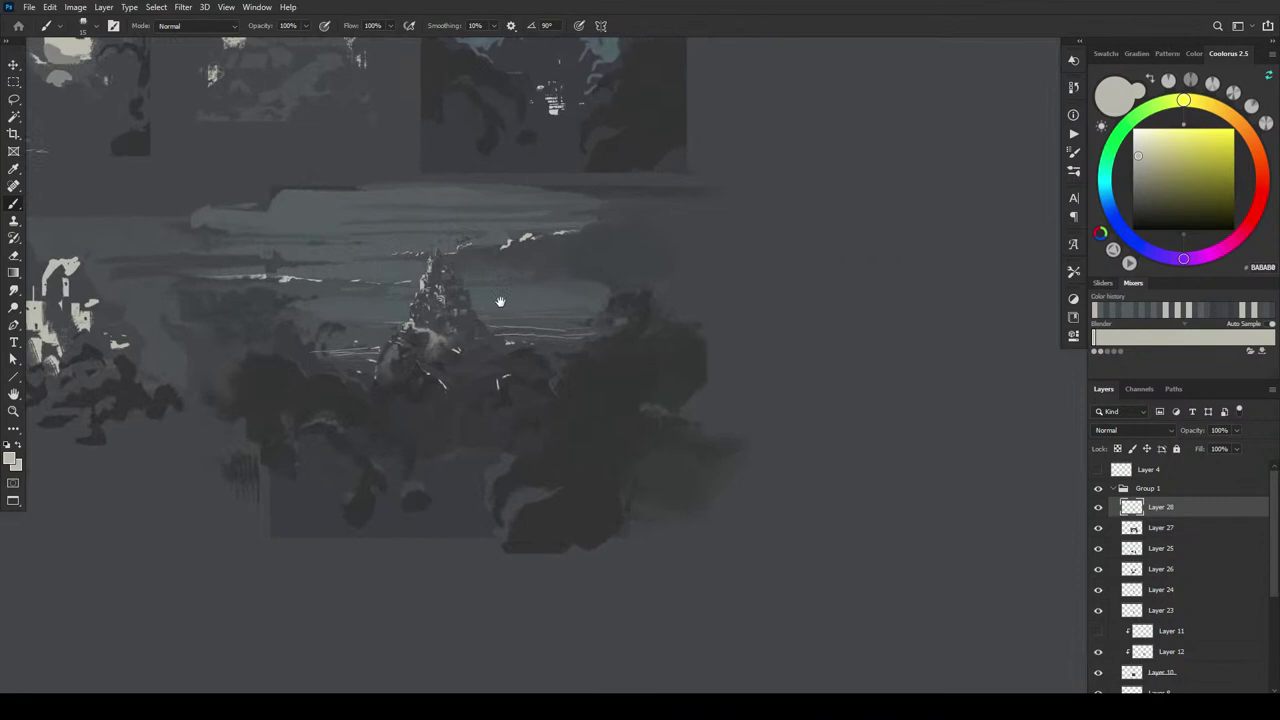
mouse_move(500, 294)
left_mouse_down()
mouse_move(530, 345)
mouse_move(514, 341)
left_mouse_up()
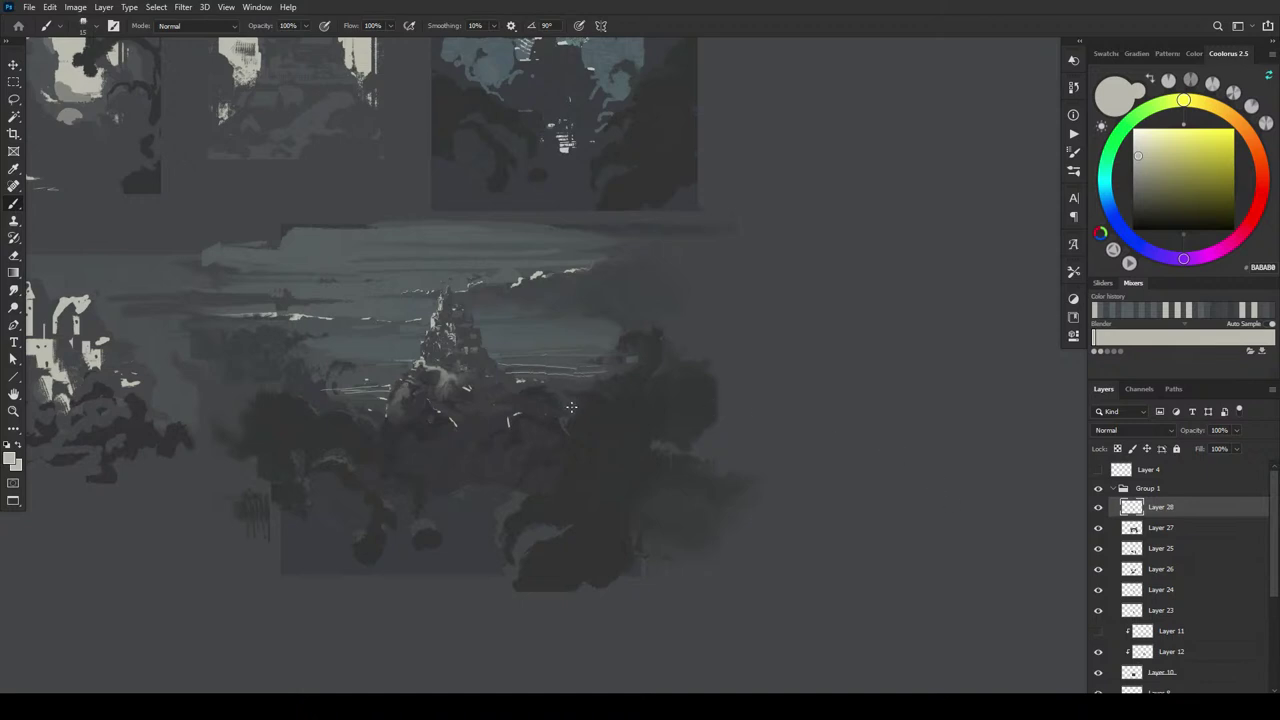
- Copy the castle sketch area merged into Layer 29, move it out of Group 1, and hide that group
key("m")
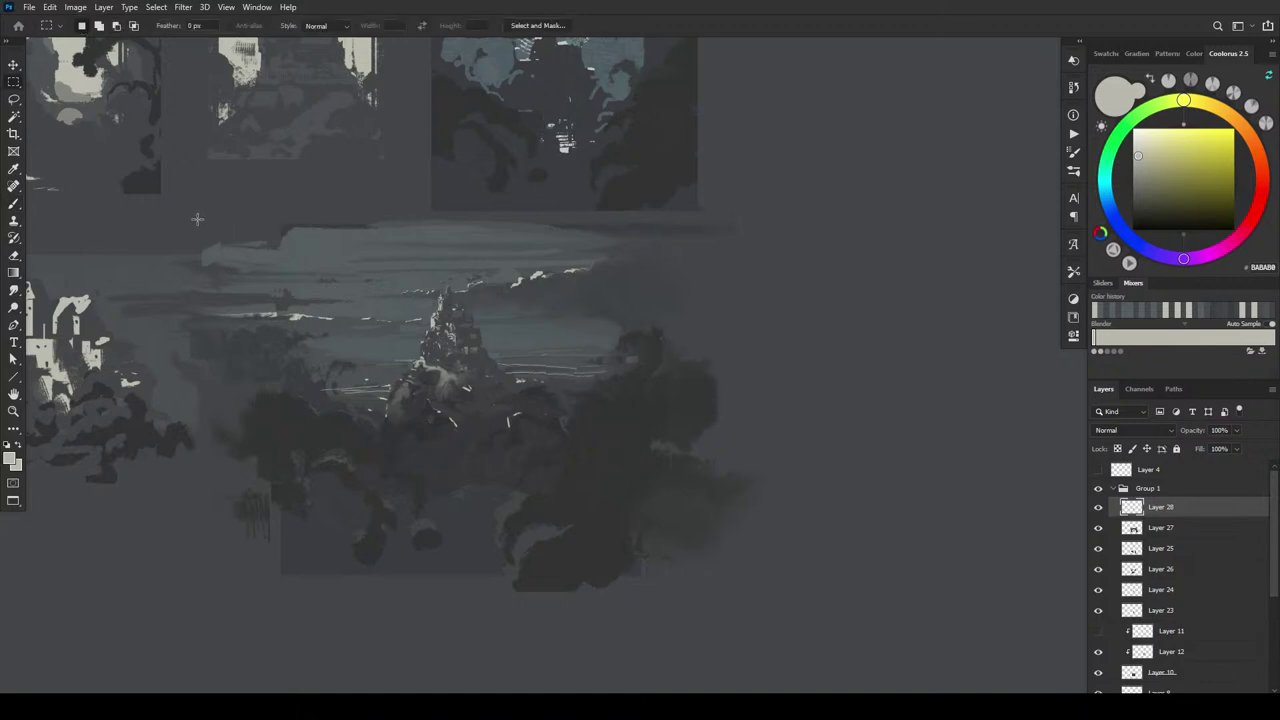
mouse_move(197, 219)
left_mouse_down()
mouse_move(575, 490)
mouse_move(770, 565)
mouse_move(766, 594)
left_mouse_up()
key("ctrl+shift+c")
key("ctrl+v")
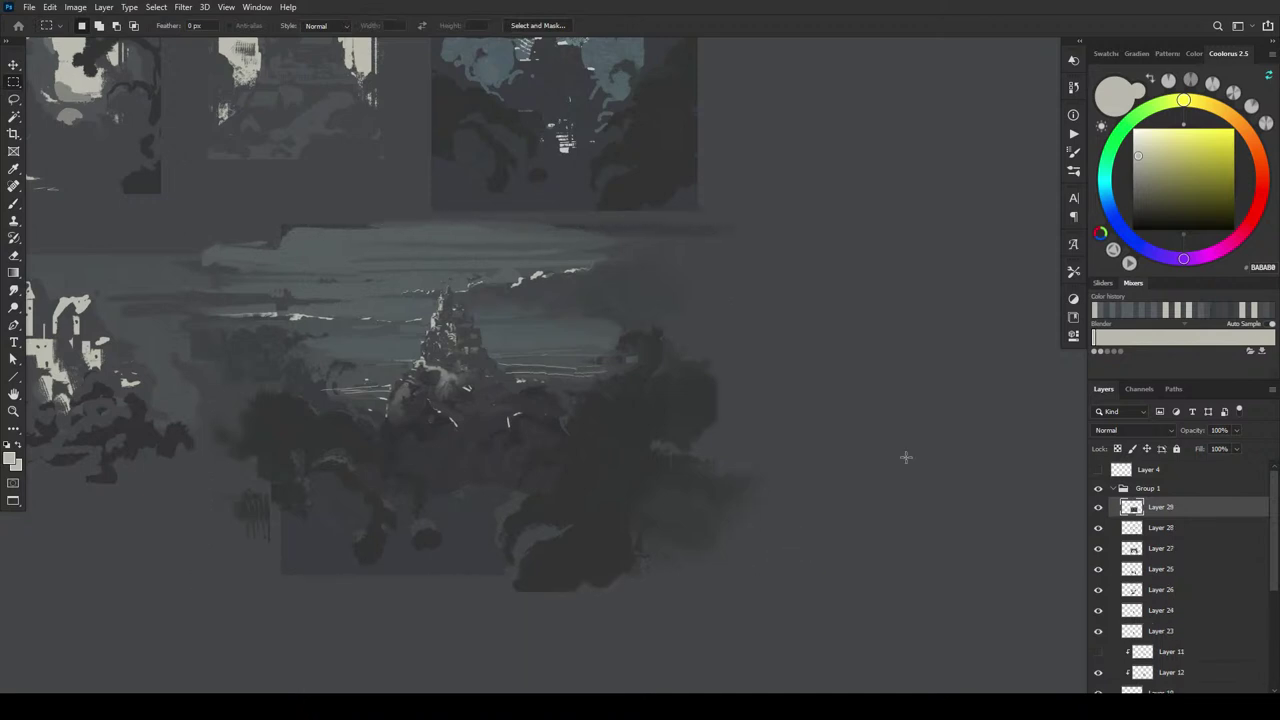
left_click_drag(1163, 505, 1174, 482)
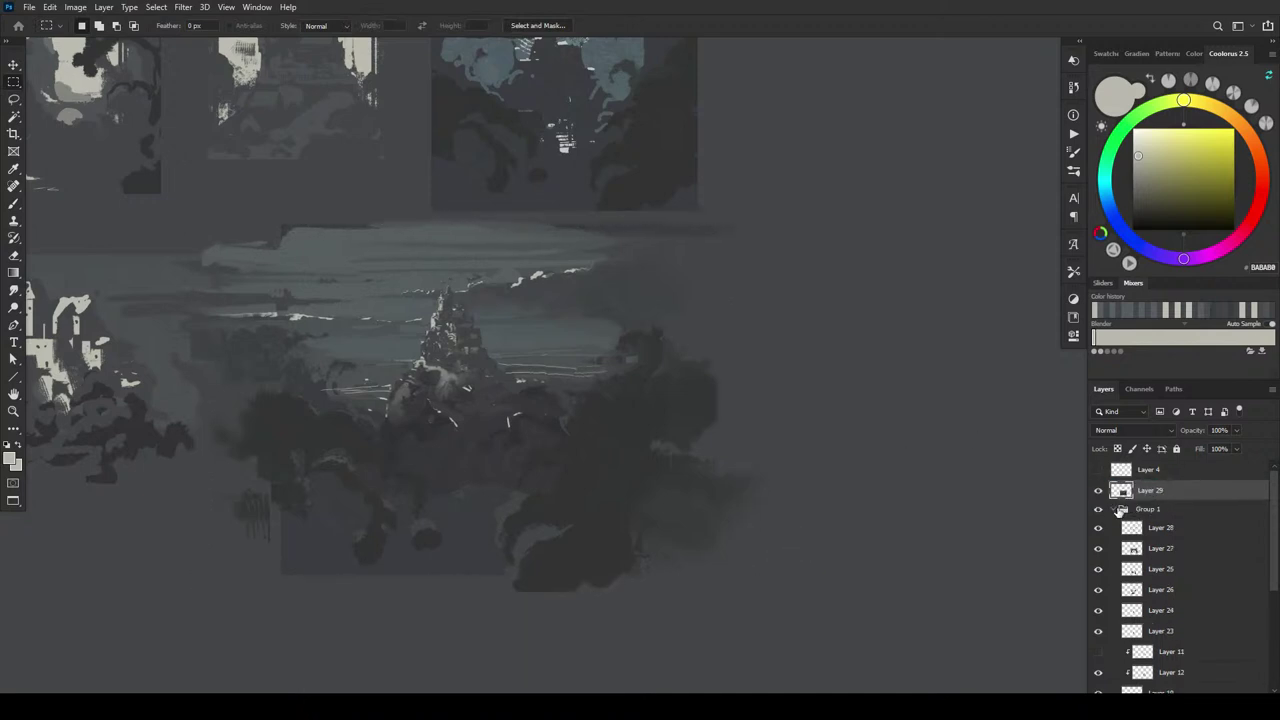
left_click(1099, 509)
left_click(1114, 509)
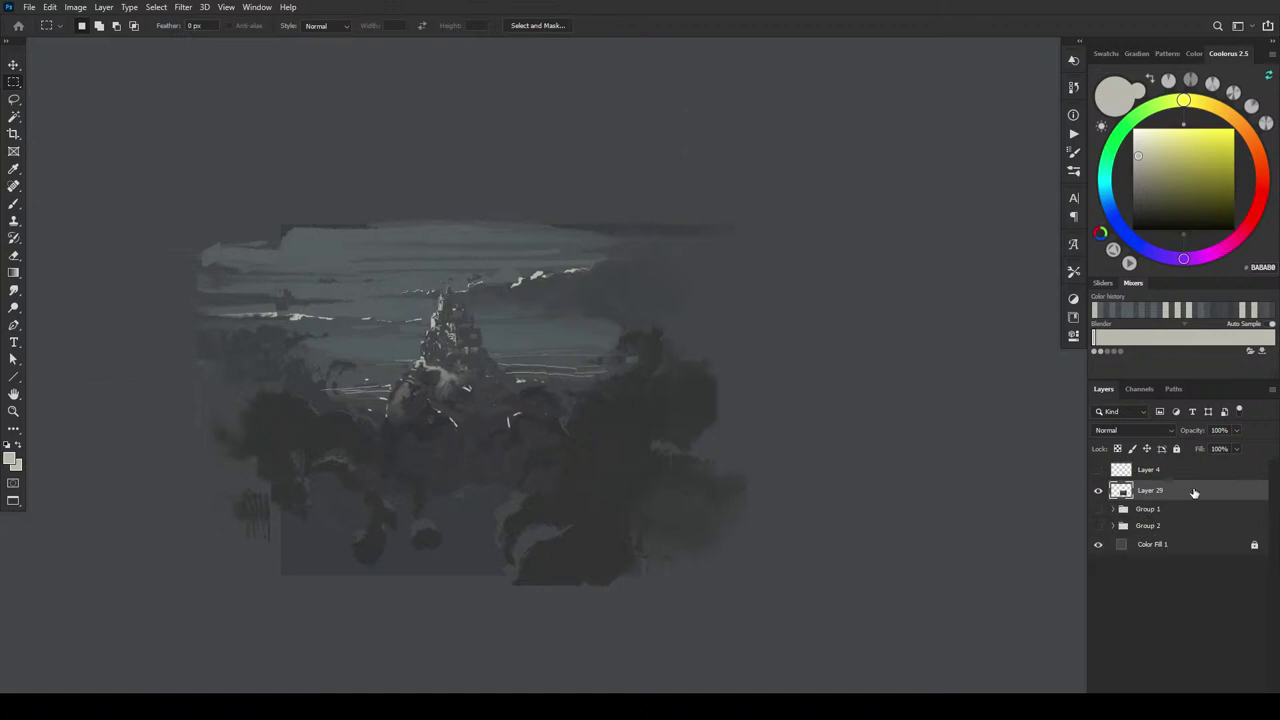
scroll(620, 378, "down", 6)
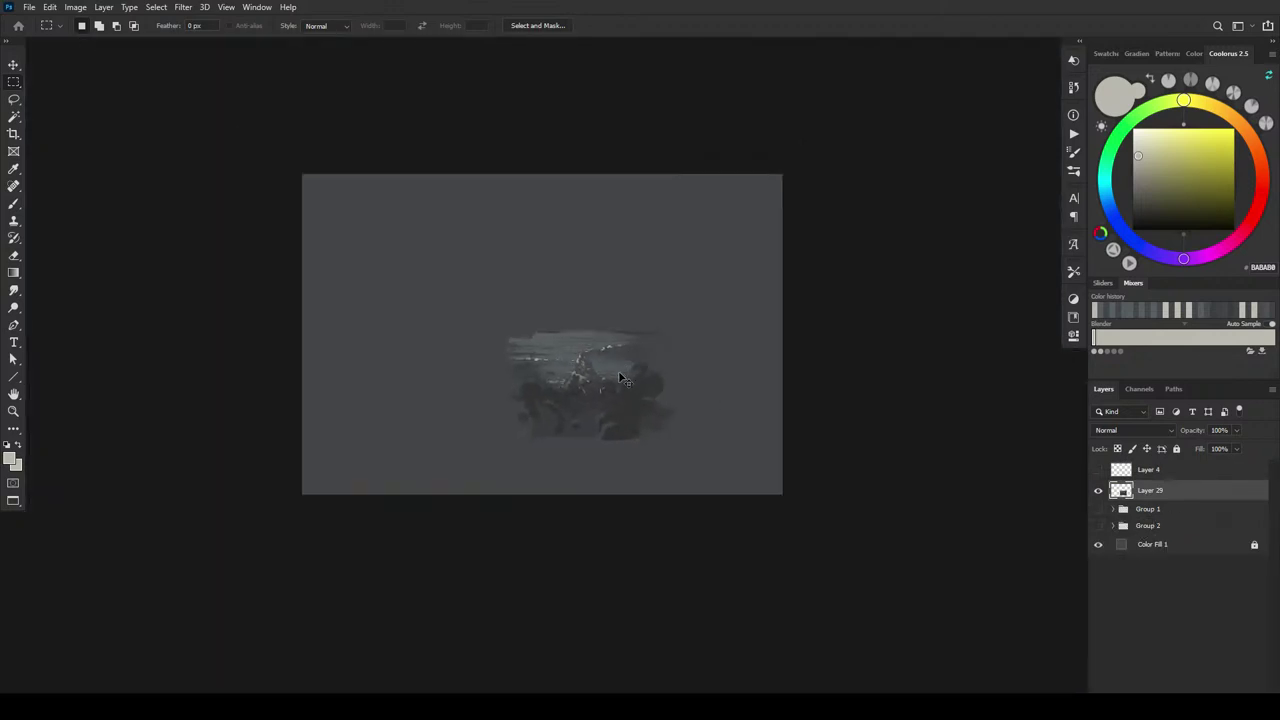
- Free-transform Layer 29, roughly enlarging and repositioning it over the canvas
key("ctrl+t")
mouse_move(672, 330)
left_mouse_down()
mouse_move(874, 177)
mouse_move(801, 222)
mouse_move(609, 251)
mouse_move(618, 268)
left_mouse_up()
mouse_move(754, 183)
left_mouse_down()
mouse_move(806, 180)
mouse_move(836, 134)
mouse_move(760, 250)
mouse_move(770, 218)
mouse_move(762, 228)
left_mouse_up()
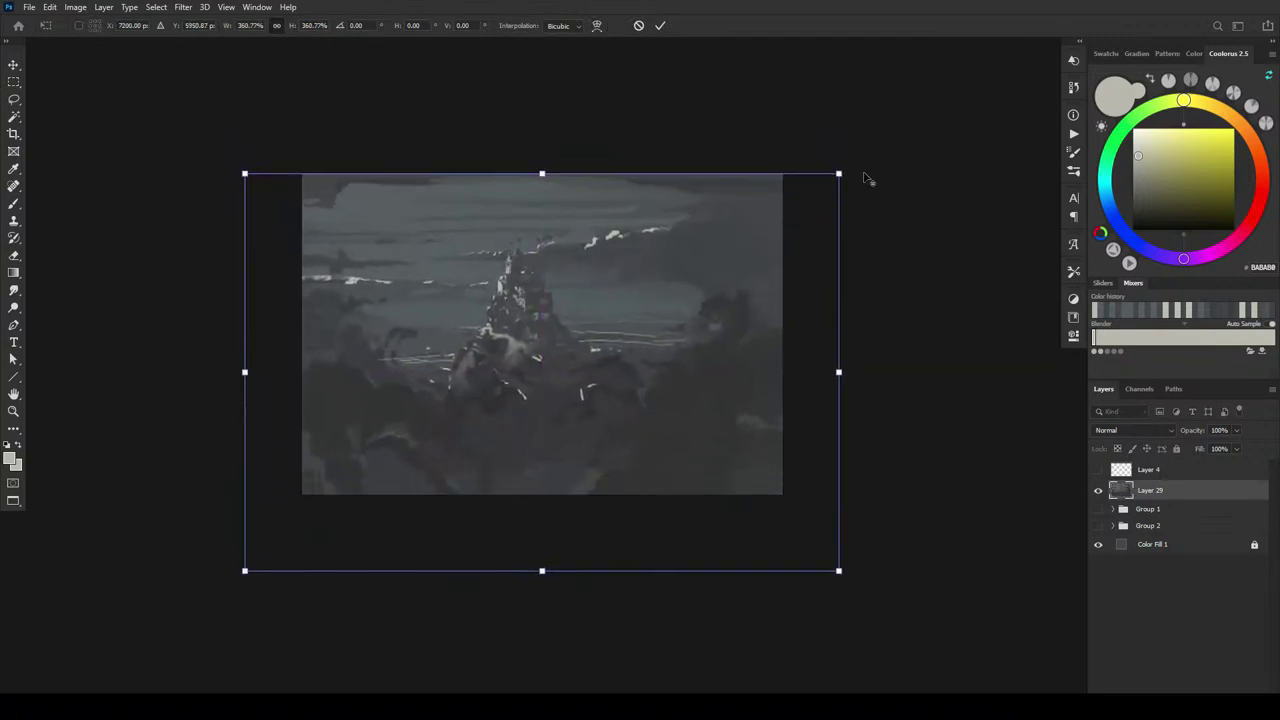
left_click_drag(868, 178, 1012, 104)
mouse_move(829, 189)
left_mouse_down()
mouse_move(783, 250)
mouse_move(723, 271)
mouse_move(891, 164)
mouse_move(806, 99)
mouse_move(772, 207)
left_mouse_up()
left_click_drag(960, 89, 826, 166)
left_click_drag(722, 227, 740, 165)
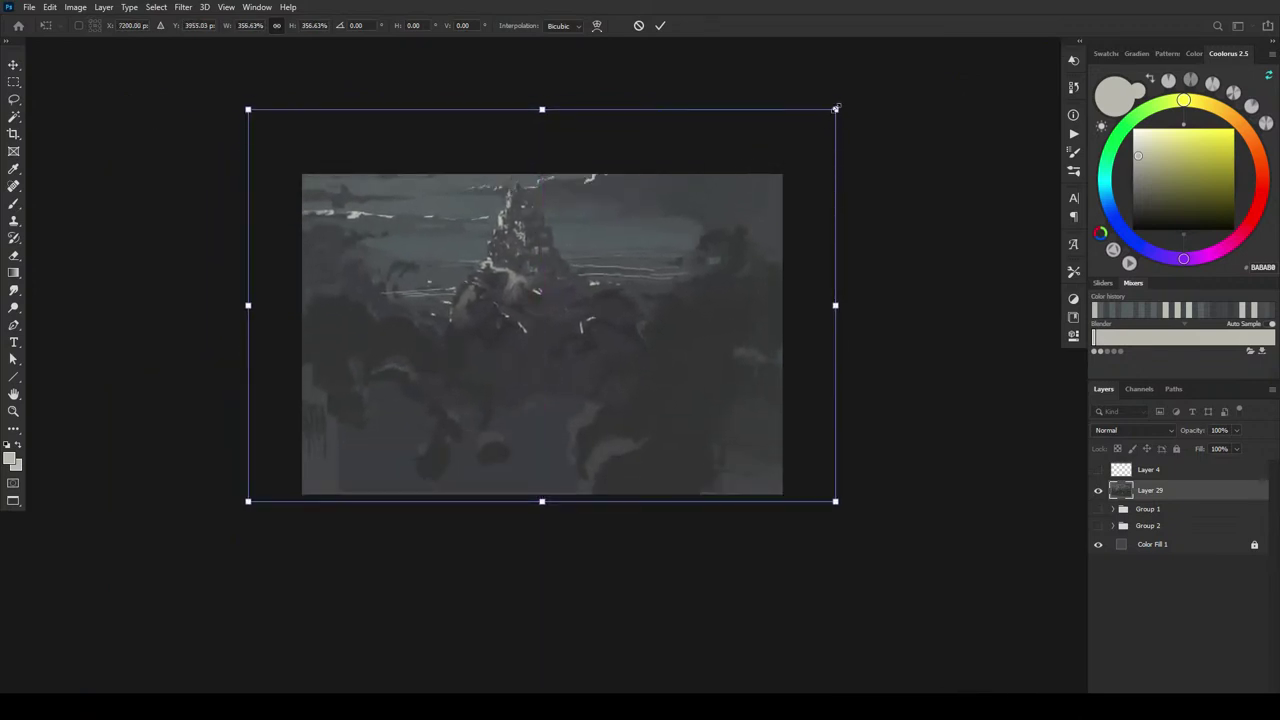
mouse_move(835, 108)
left_mouse_down()
mouse_move(766, 154)
mouse_move(740, 205)
mouse_move(752, 204)
left_mouse_up()
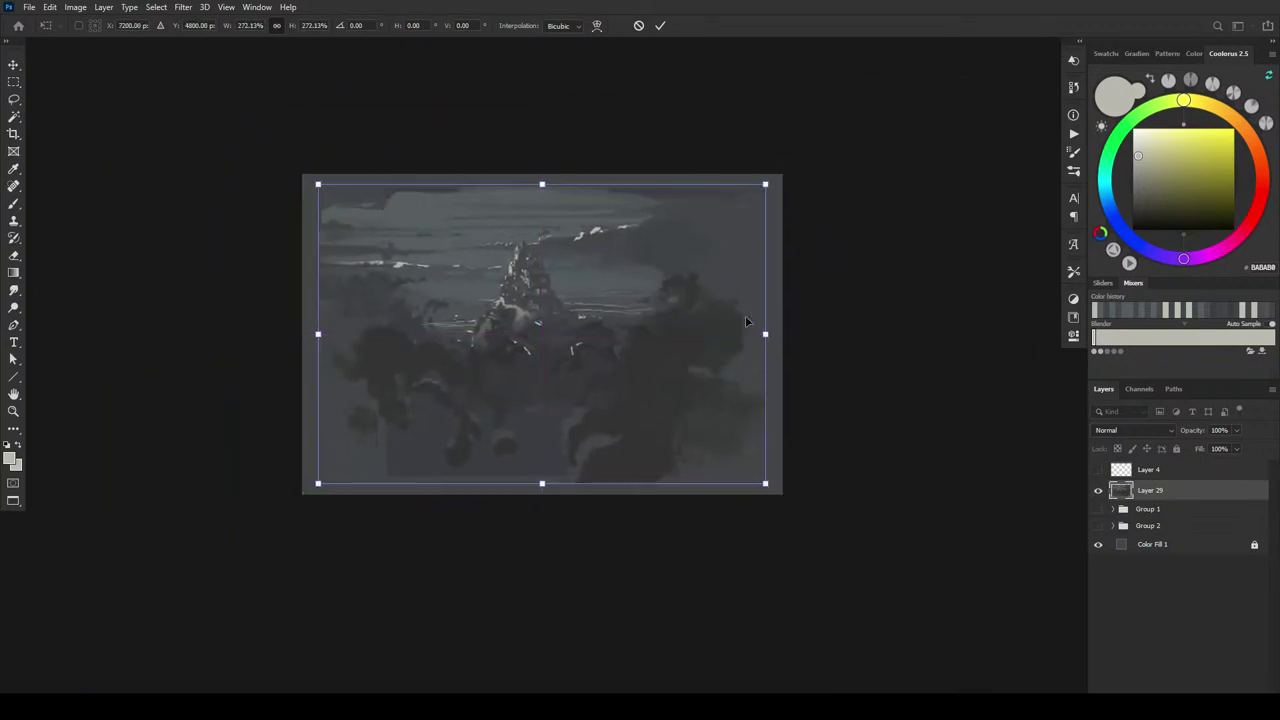
- Refine the layer's scale from about 227% to 476%, nudge it into place, and commit
left_click_drag(765, 484, 955, 610)
left_click_drag(748, 423, 725, 430)
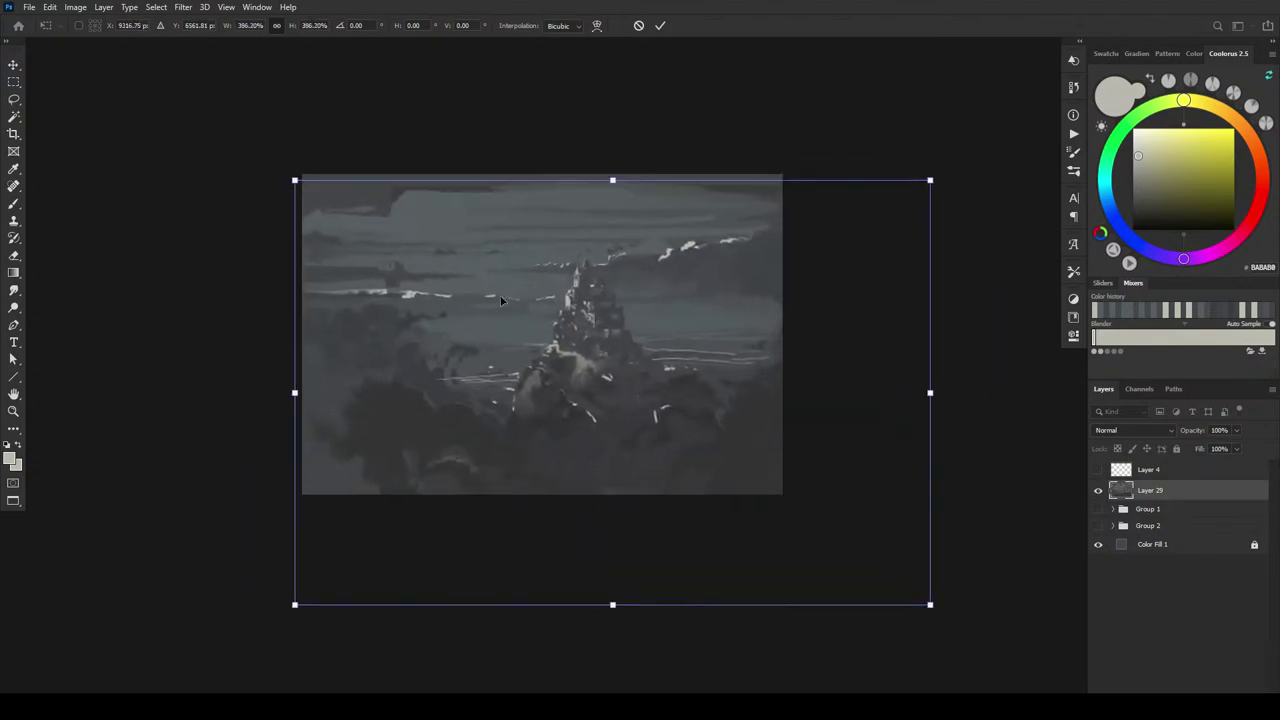
left_click_drag(295, 180, 149, 83)
left_click_drag(479, 311, 580, 387)
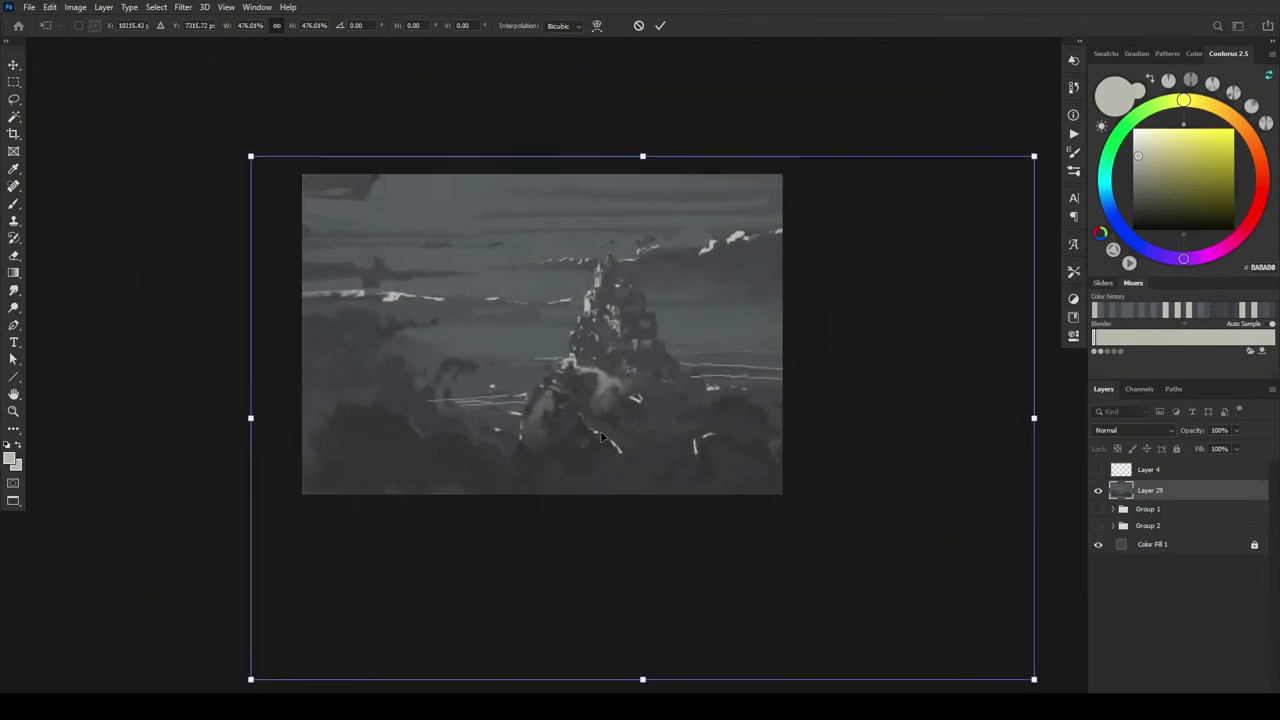
mouse_move(751, 409)
left_mouse_down()
mouse_move(731, 423)
mouse_move(742, 416)
left_mouse_up()
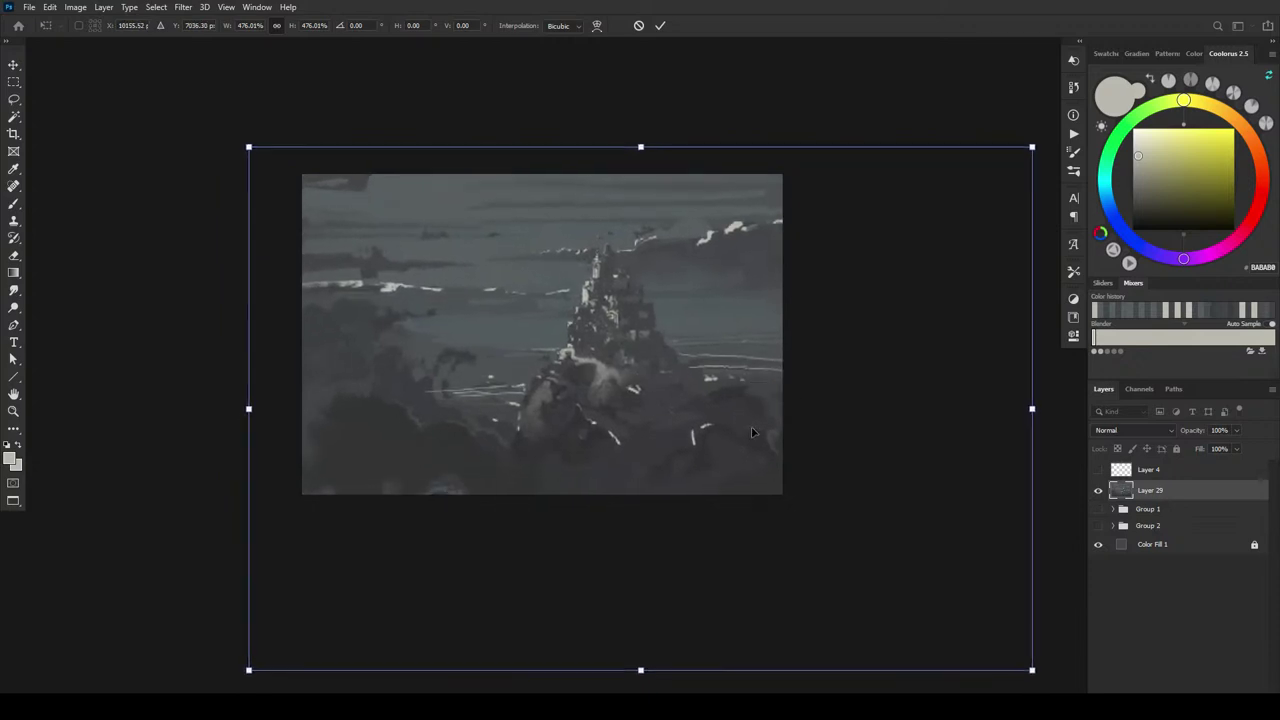
key("Return")
- Crop the enlarged painting to the canvas frame
key("c")
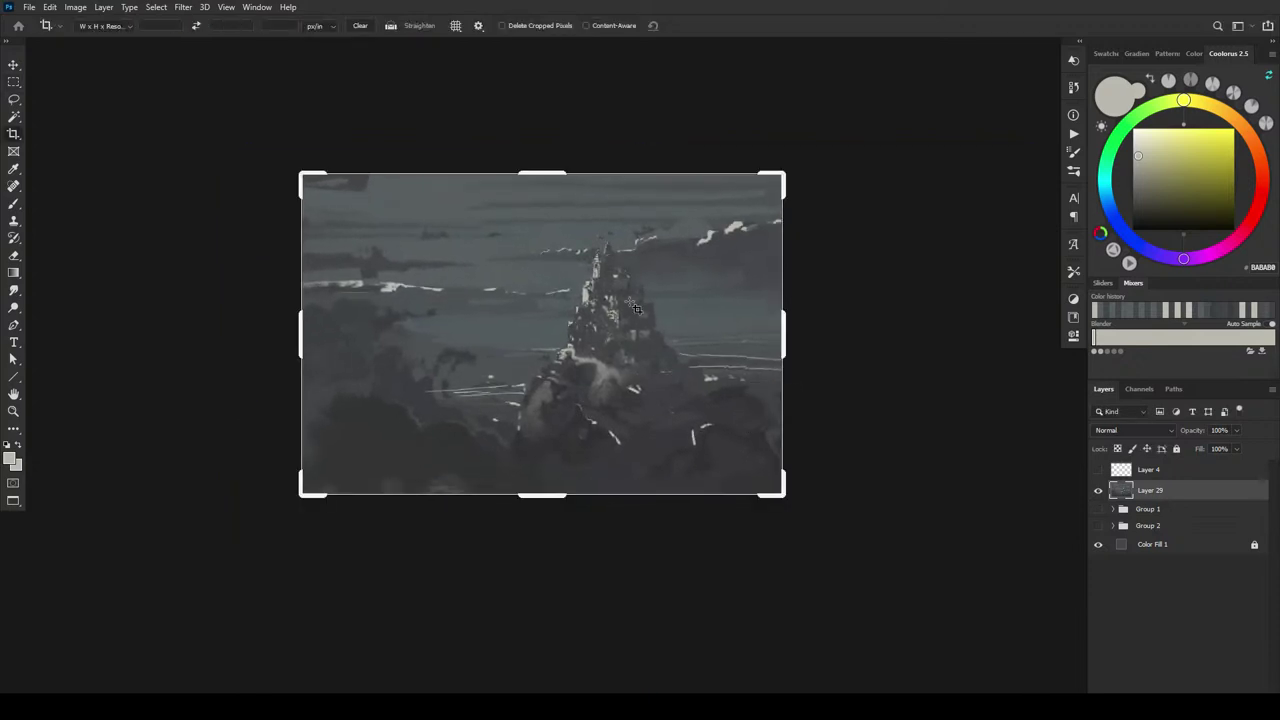
left_click(634, 308)
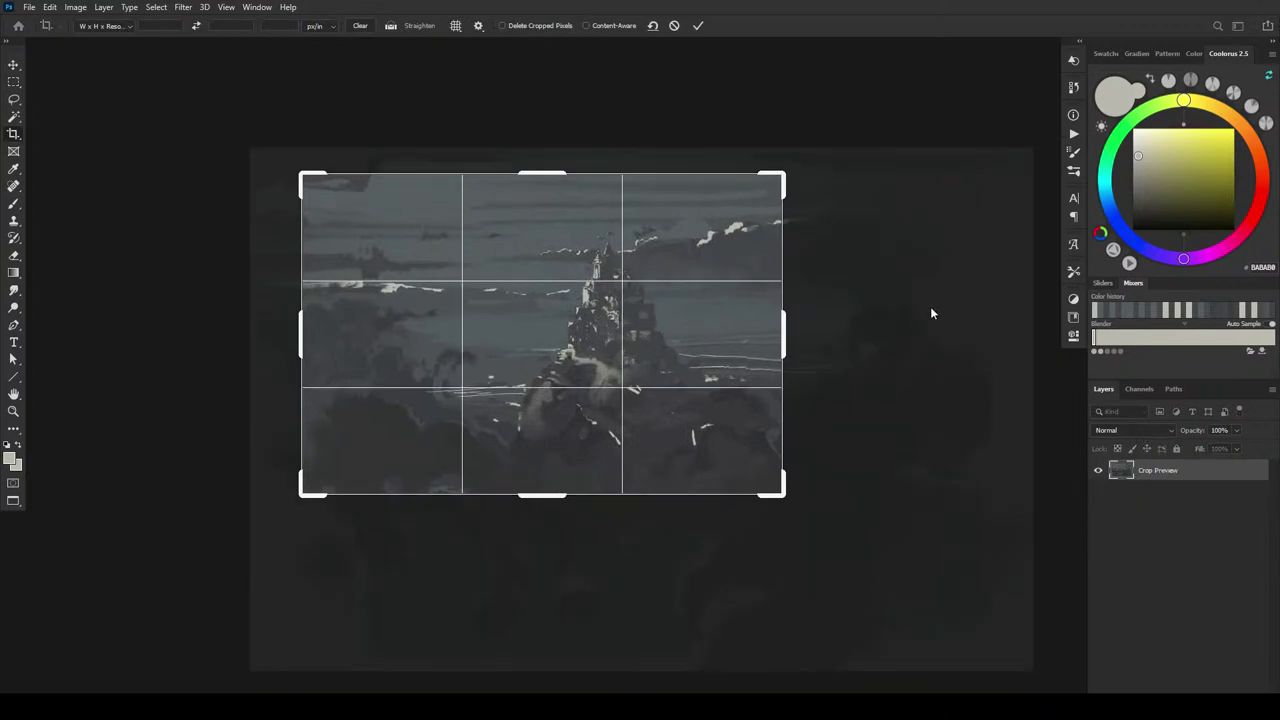
key("Return")
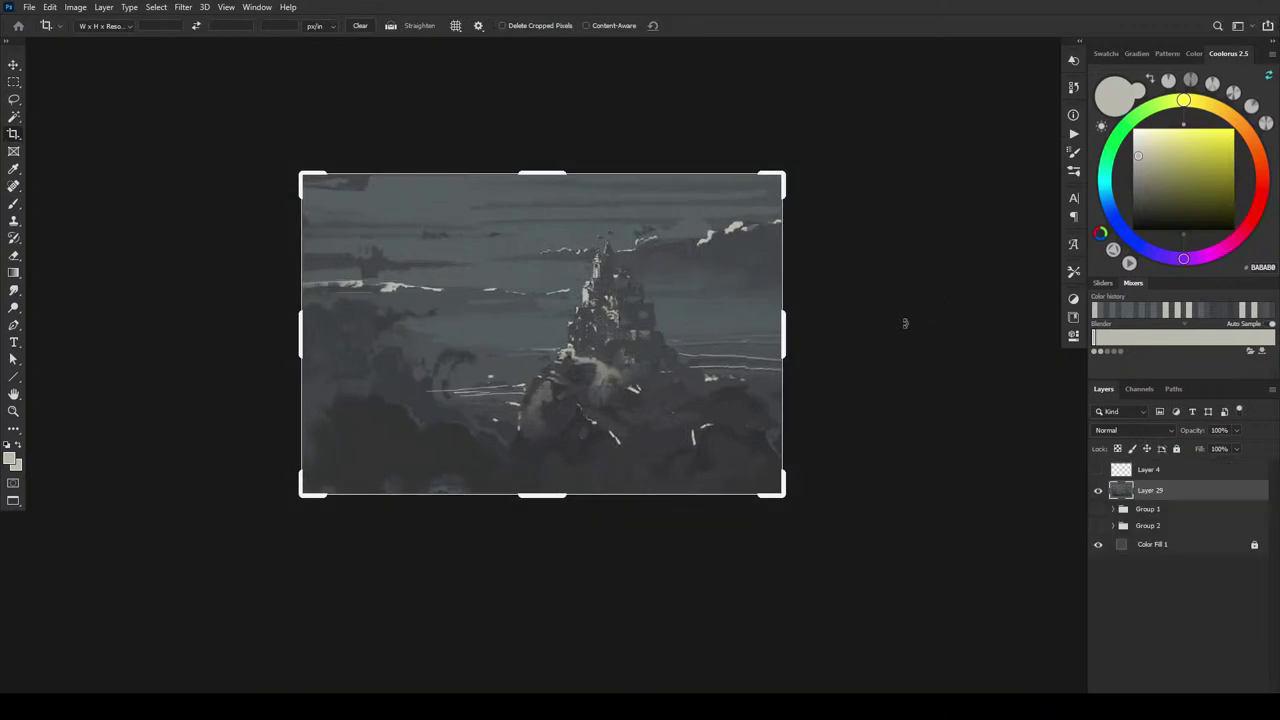
- Zoom and pan the view to centre closely on the castle
key("b")
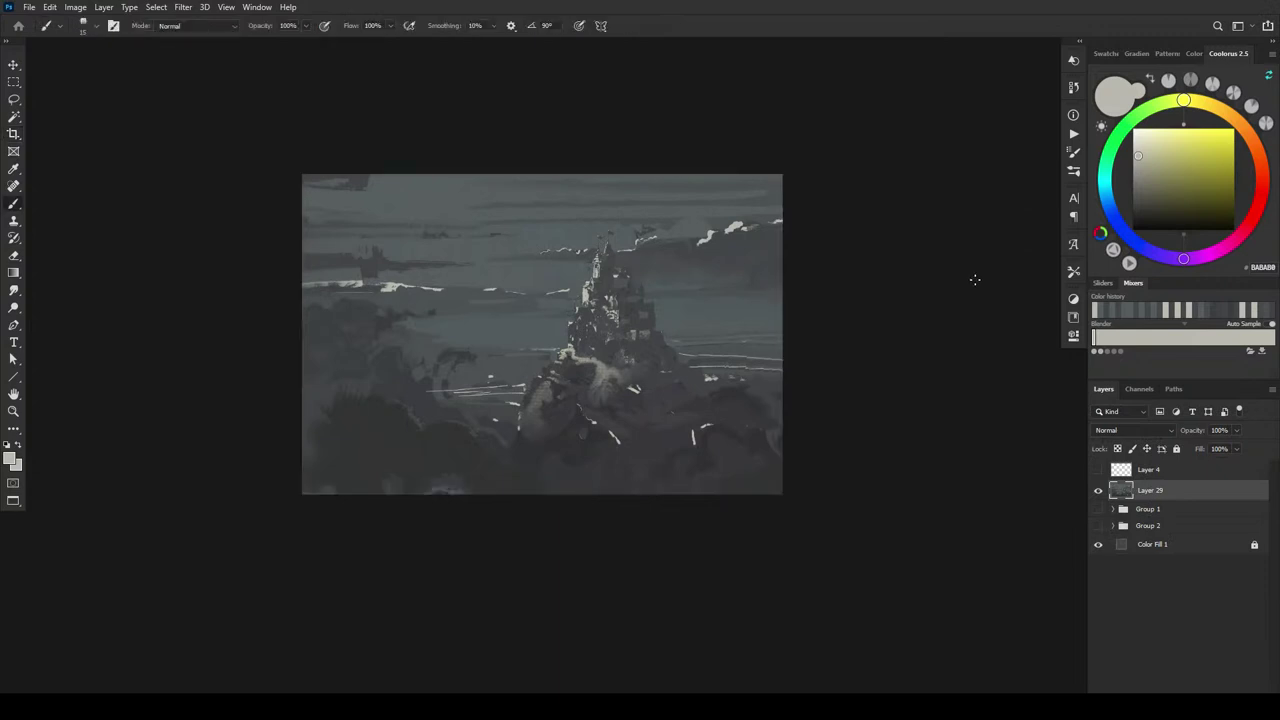
key("ctrl+minus")
key("ctrl+minus")
scroll(765, 357, "down", 4)
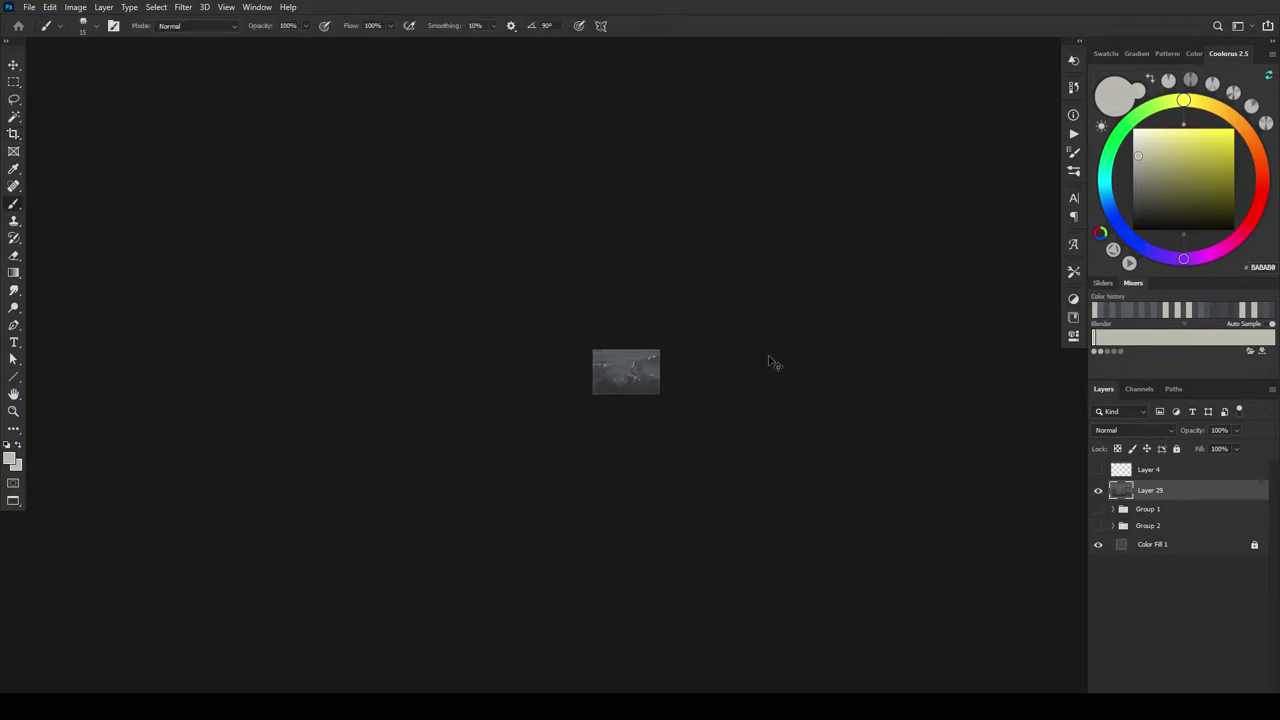
scroll(765, 360, "up", 6)
scroll(765, 362, "up", 6)
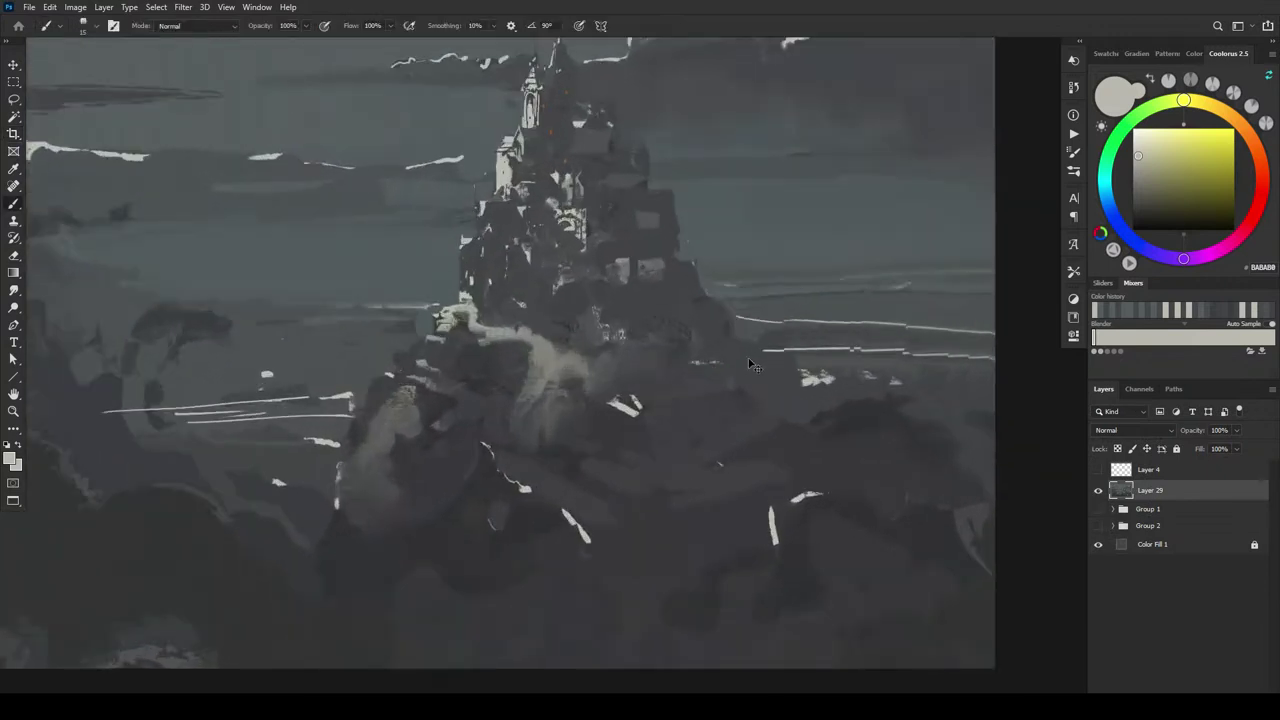
left_click_drag(749, 357, 591, 487)
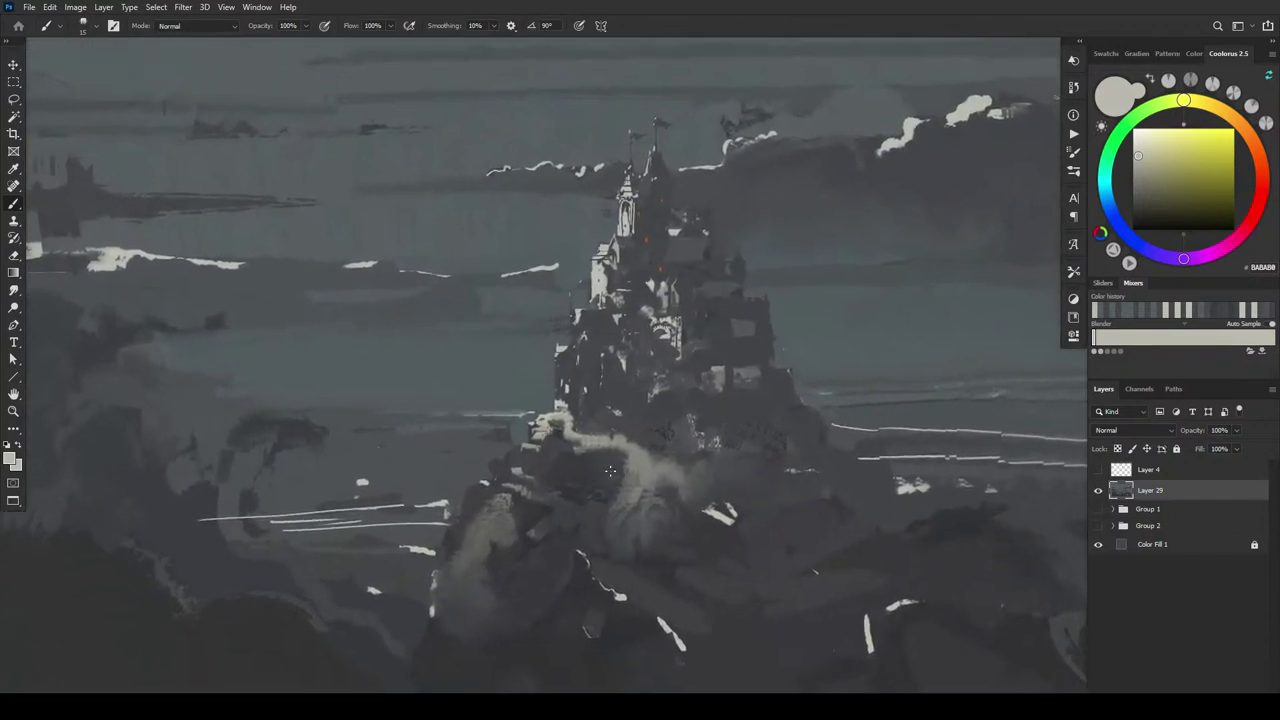
- Add a new layer using the EE Nasty Square Standard brush in Overlay blend mode
left_click(1238, 694)
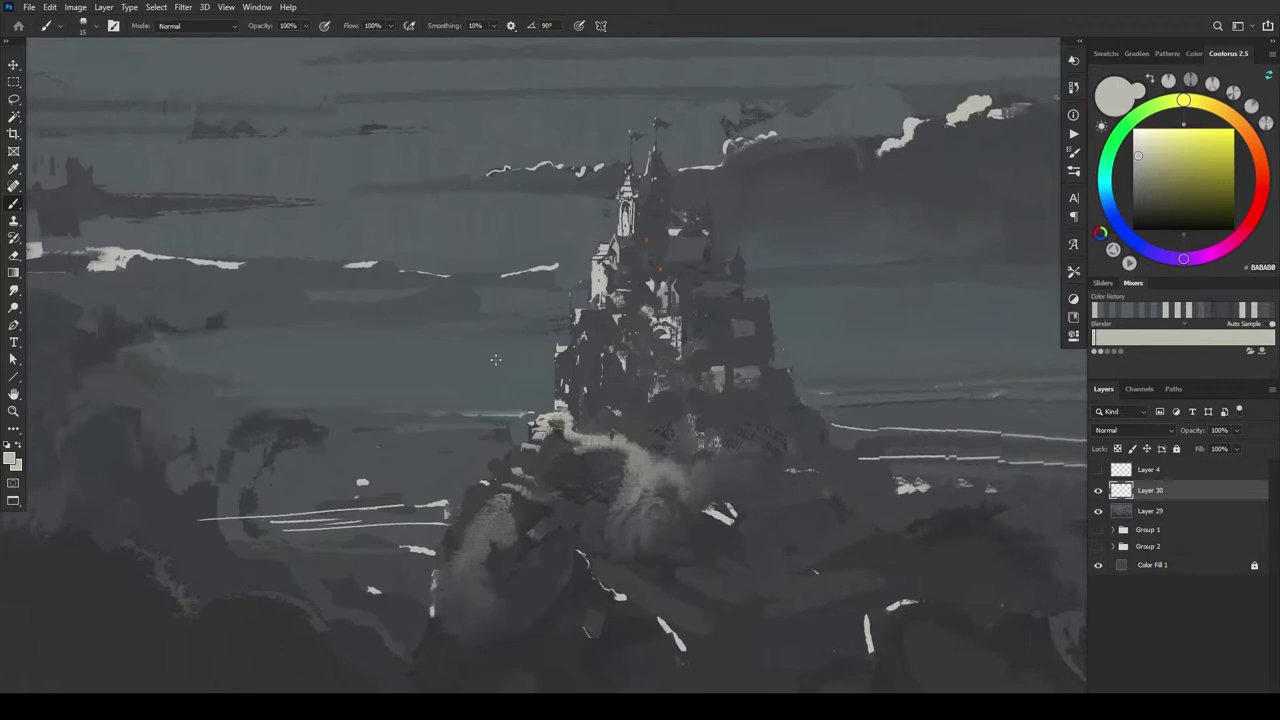
right_click(453, 348)
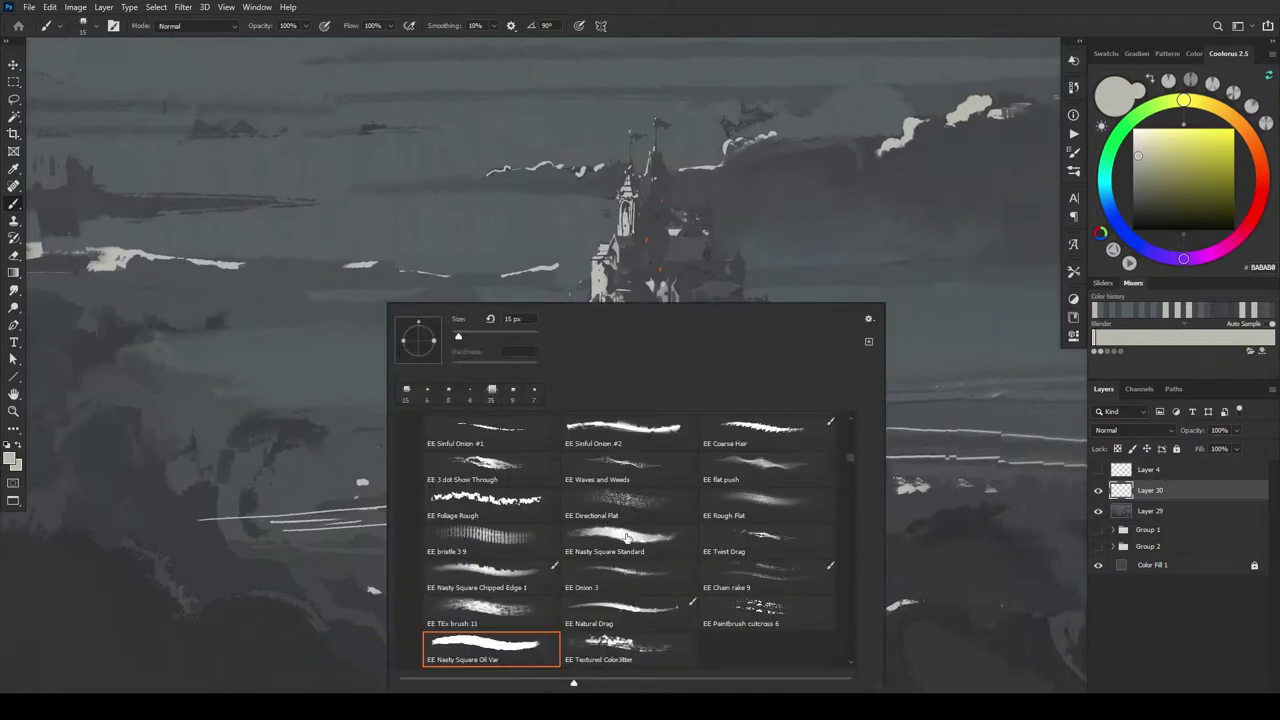
left_click(678, 535)
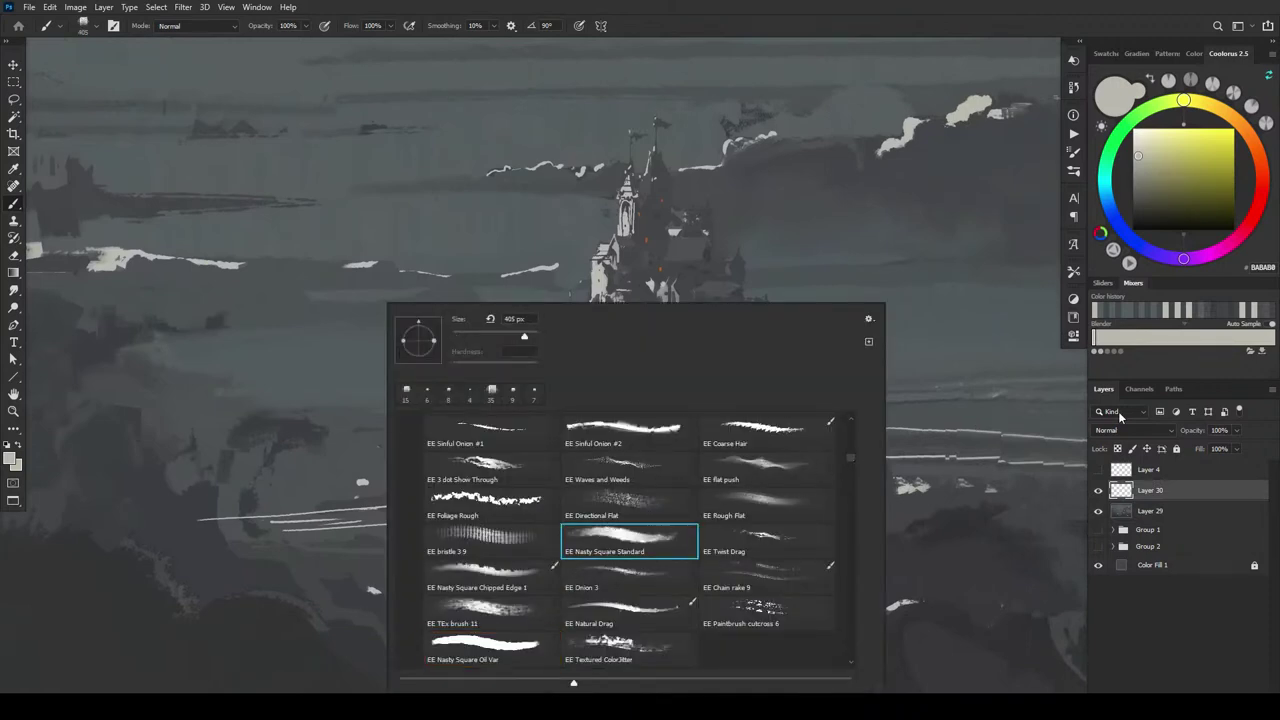
left_click(1120, 430)
left_click(1136, 526)
- Paint an olive tint over the left-middle and right-middle land
left_click(1164, 179)
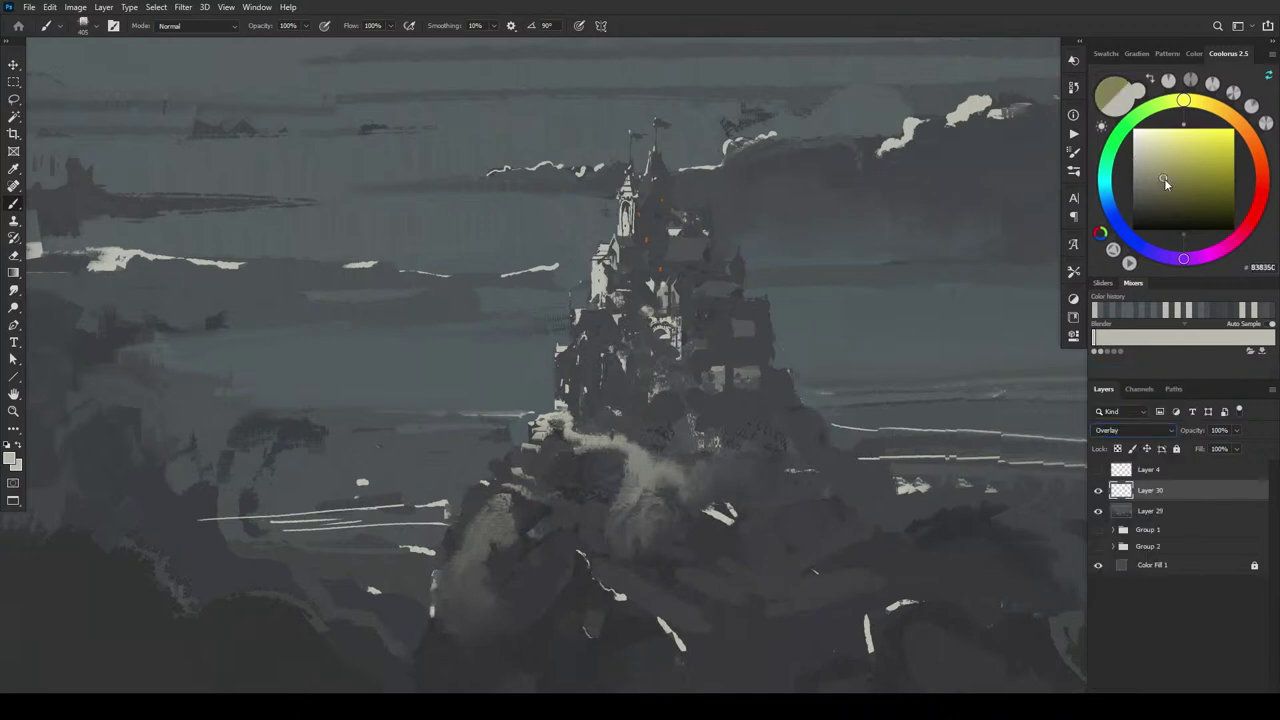
mouse_move(465, 477)
left_mouse_down()
mouse_move(335, 461)
mouse_move(343, 515)
mouse_move(283, 555)
mouse_move(214, 549)
left_mouse_up()
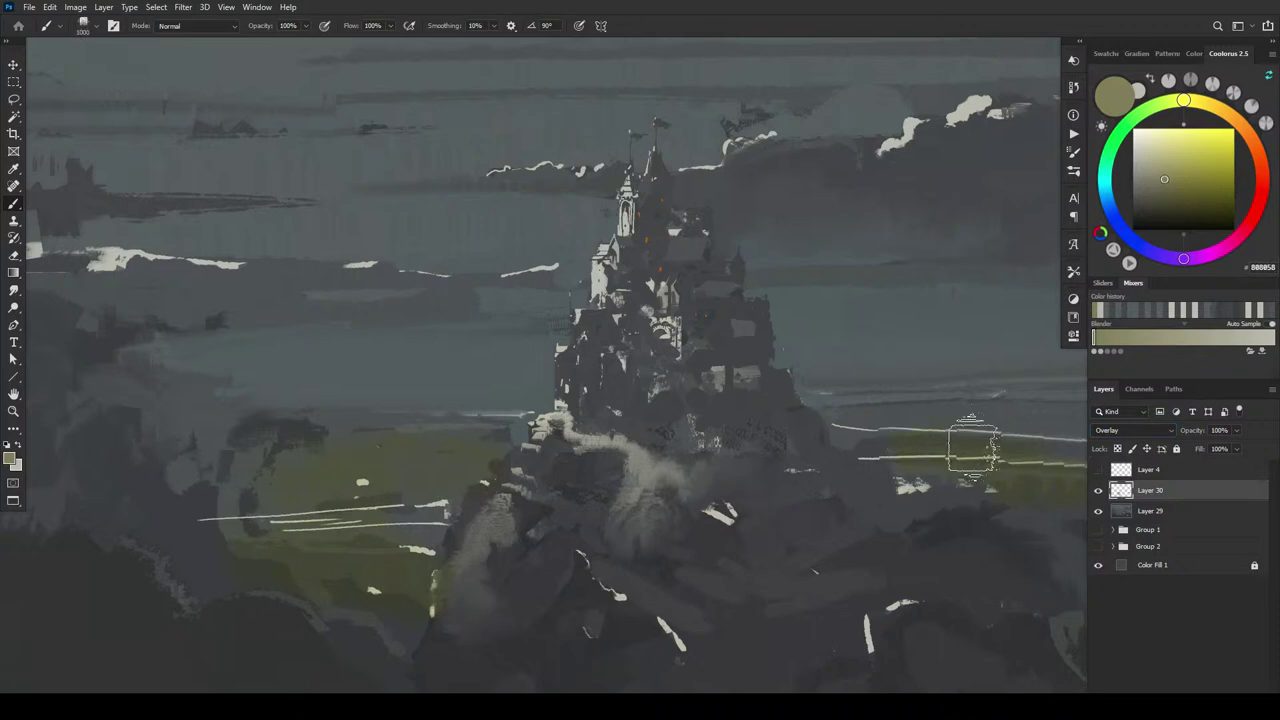
left_click_drag(905, 440, 1175, 440)
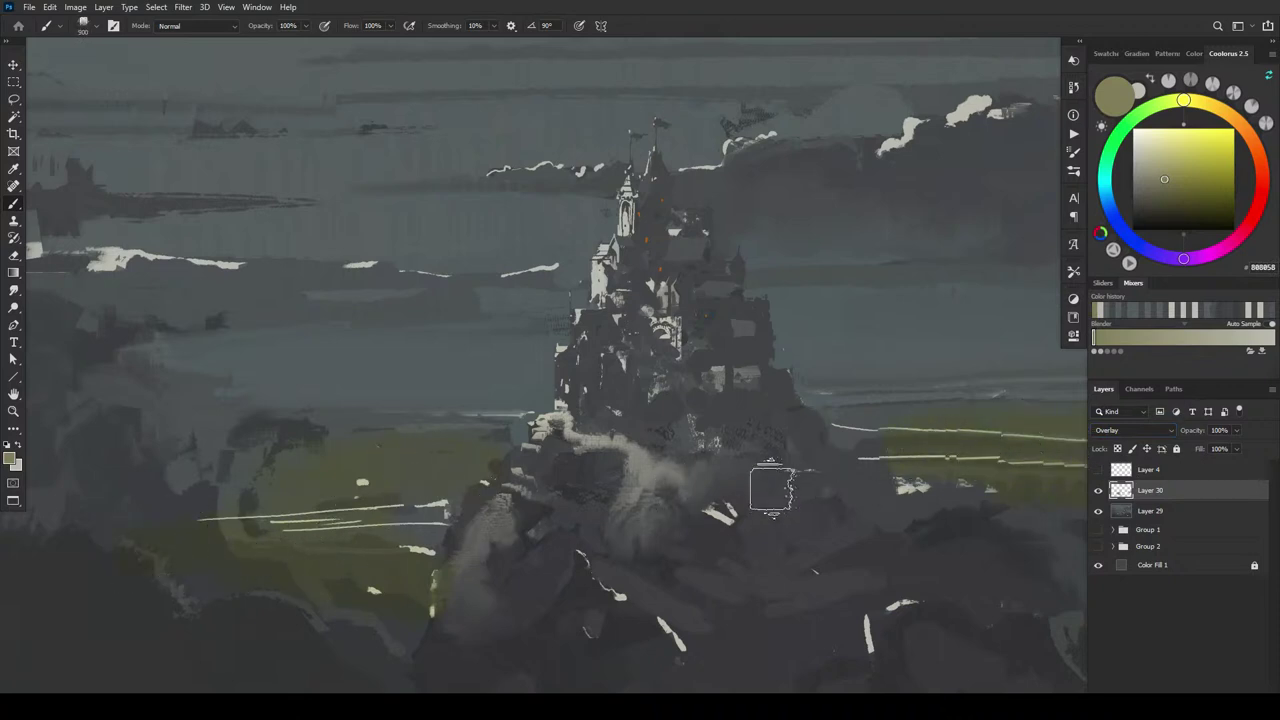
scroll(776, 492, "down", 1)
scroll(776, 492, "down", 5)
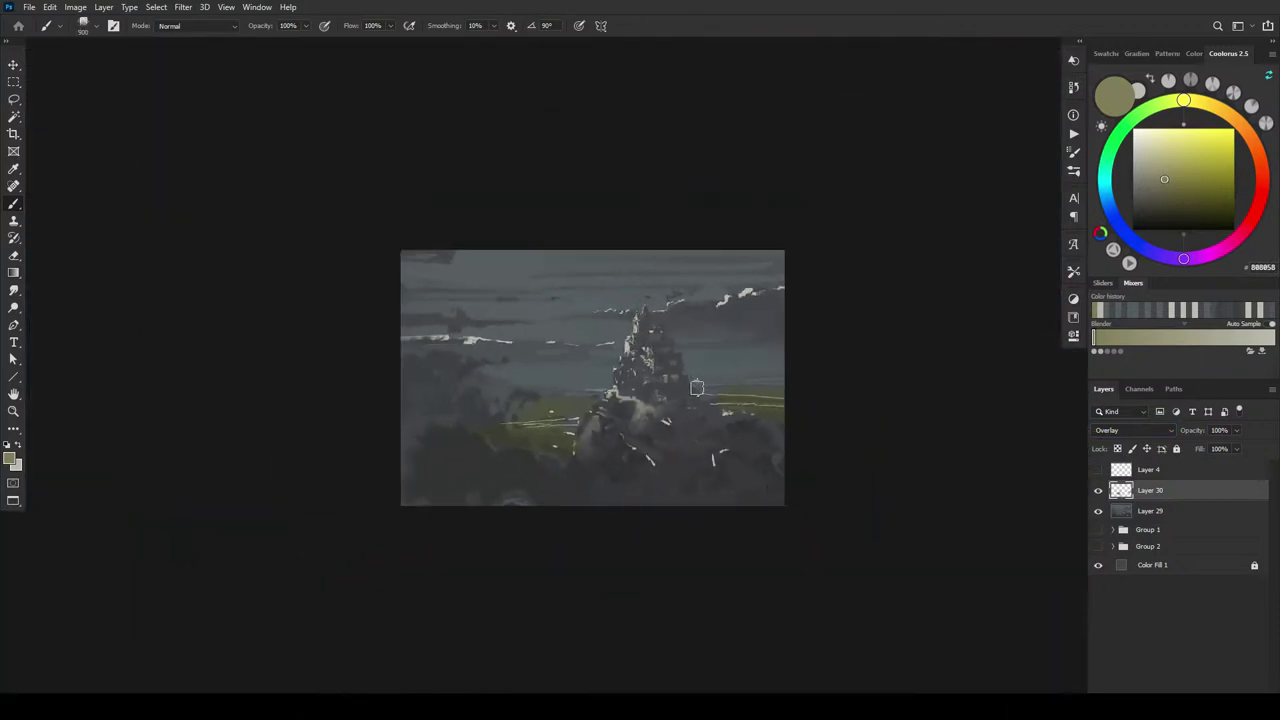
- Paint dark olive around the castle base, then shift the colour toward lighter yellow-green olives
left_click(1176, 199)
mouse_move(609, 431)
left_mouse_down()
mouse_move(590, 460)
mouse_move(624, 441)
mouse_move(620, 423)
mouse_move(592, 458)
mouse_move(611, 423)
mouse_move(720, 420)
mouse_move(654, 427)
mouse_move(640, 412)
mouse_move(586, 464)
mouse_move(622, 427)
mouse_move(676, 424)
mouse_move(672, 398)
mouse_move(652, 396)
mouse_move(693, 410)
mouse_move(655, 437)
left_mouse_up()
left_click(1173, 189)
left_click(1165, 180)
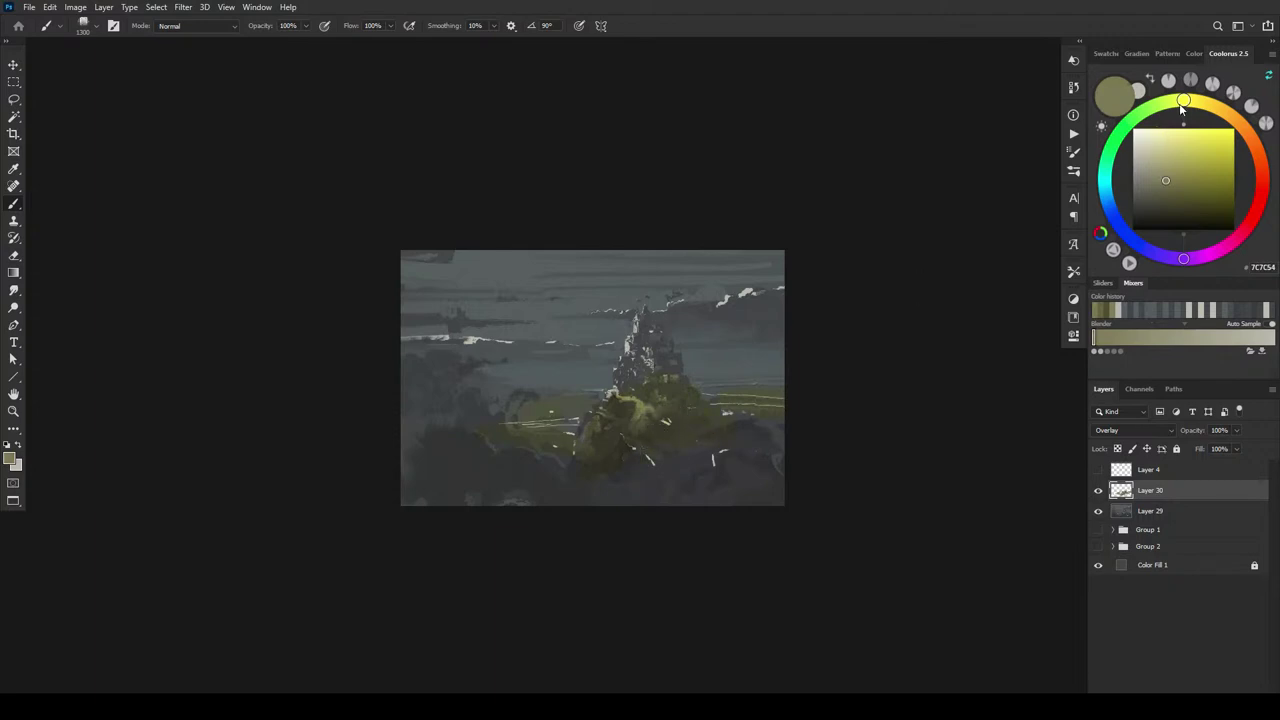
left_click_drag(1181, 110, 1158, 110)
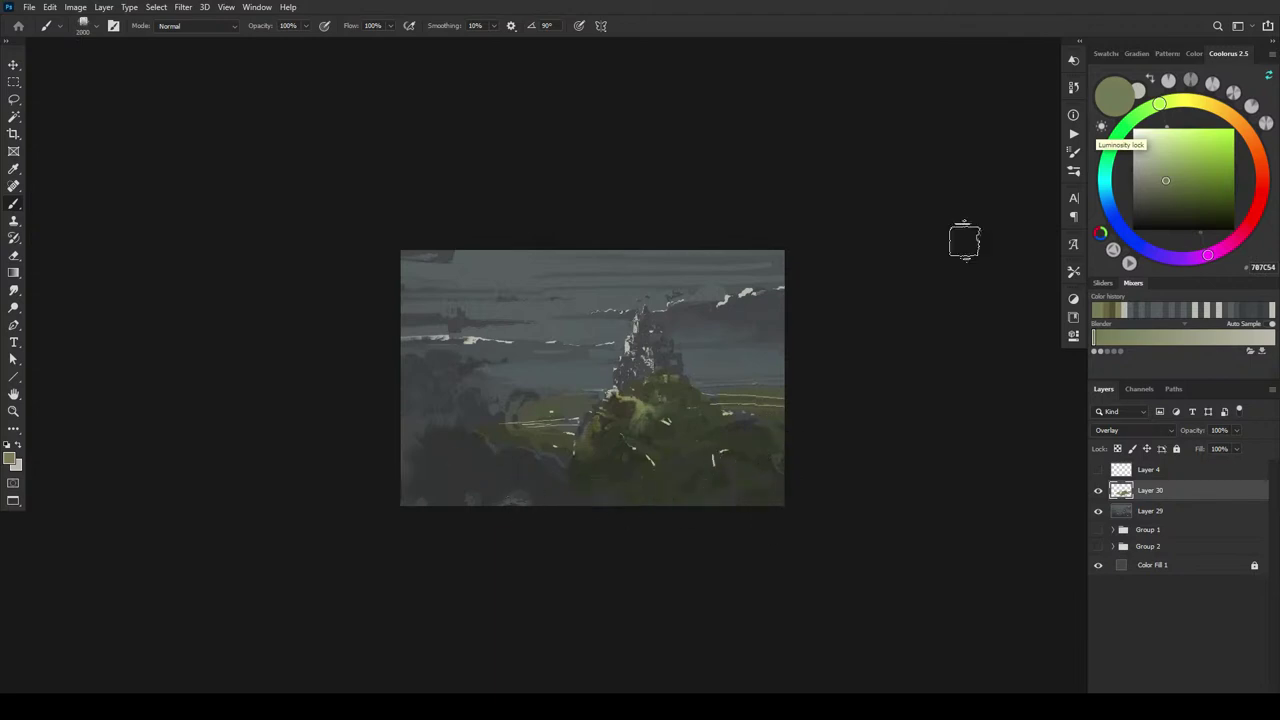
left_click(1164, 185)
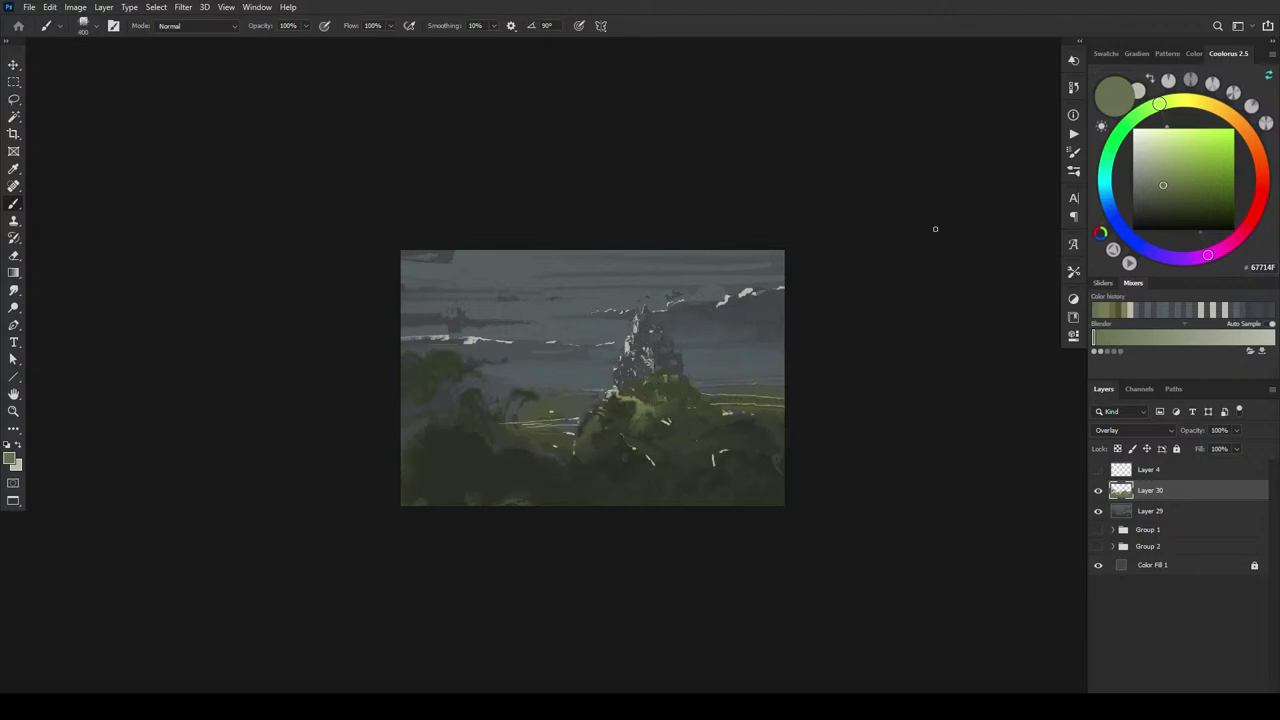
- Lighten the water below the horizon with a light blue-grey using a large brush
left_click(1106, 198)
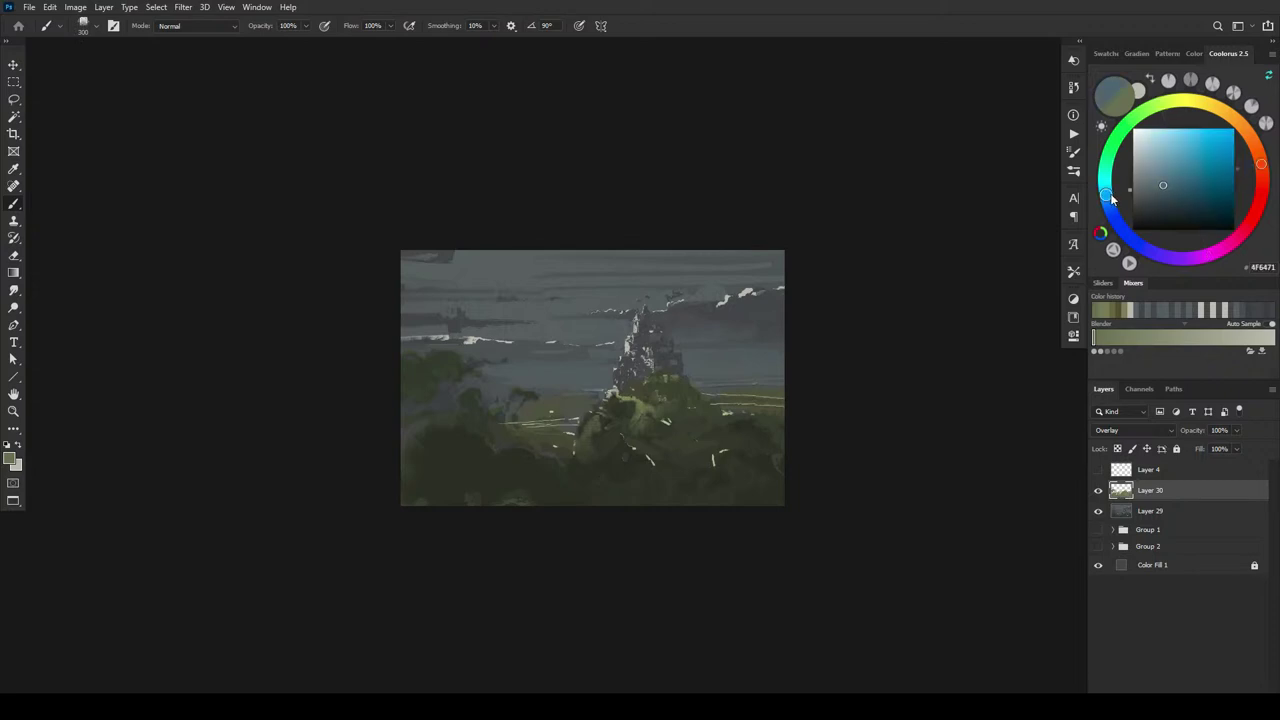
left_click(1157, 167)
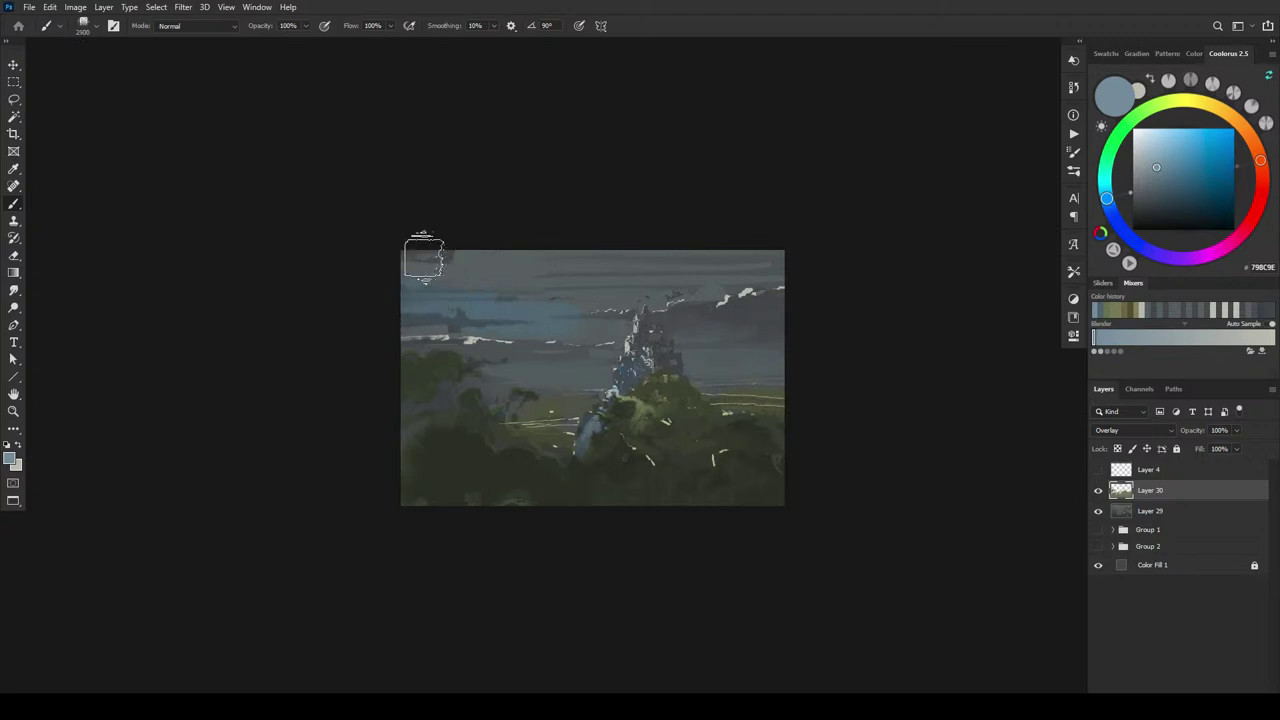
key("bracketright")
key("bracketright")
key("bracketright")
key("bracketright")
key("bracketright")
key("bracketright")
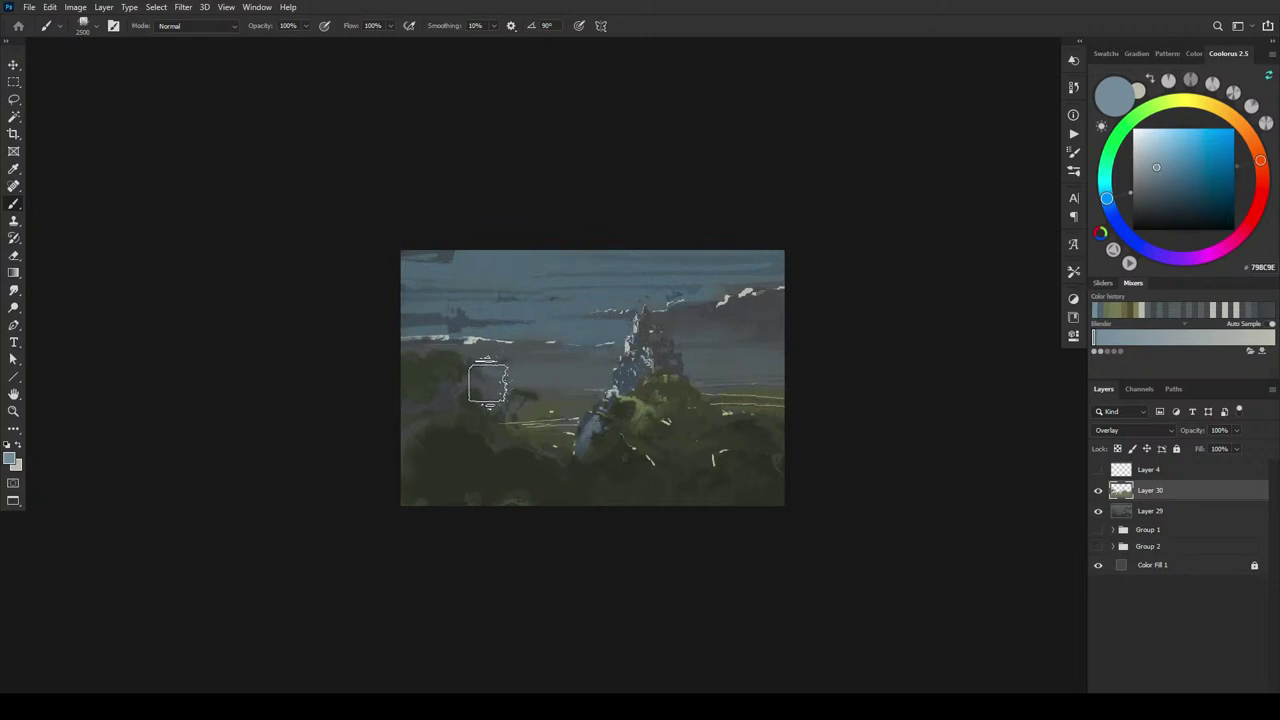
left_click_drag(488, 381, 577, 366)
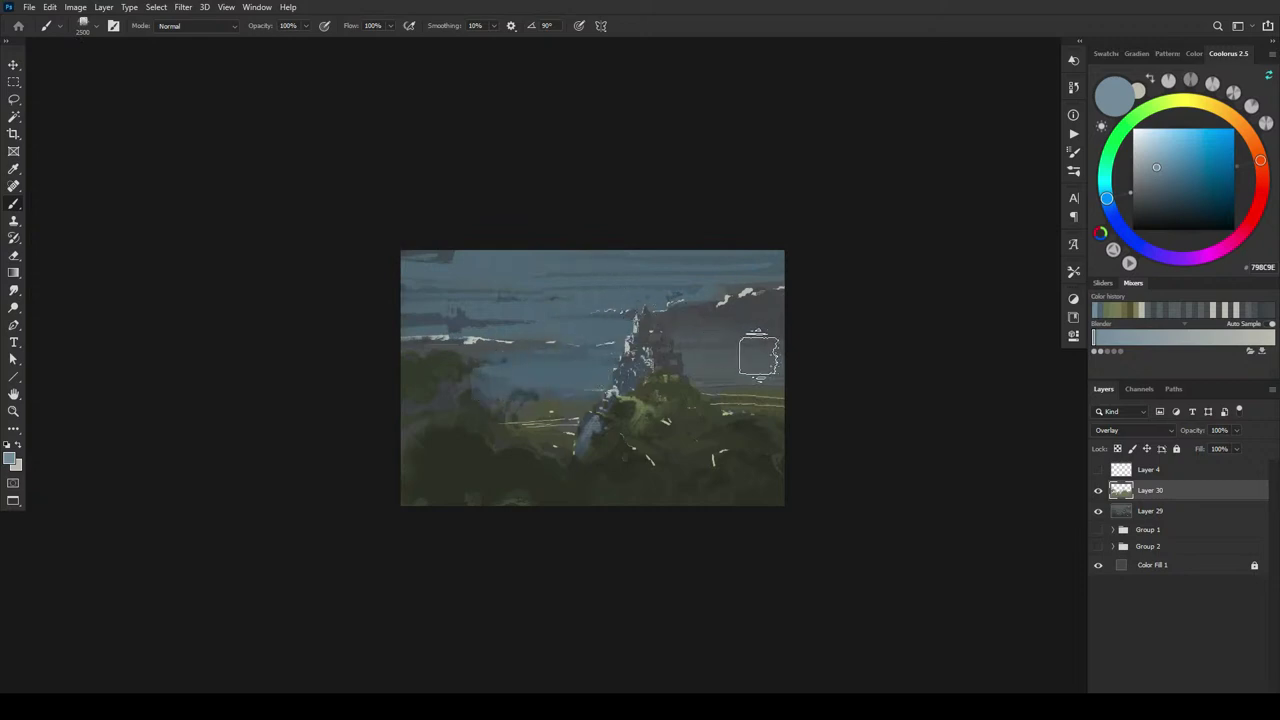
key("bracketleft")
key("bracketleft")
key("bracketleft")
key("bracketleft")
key("bracketleft")
key("bracketleft")
- Paint a pink cloud stroke left of the castle and cover it with dark mauve
left_click_drag(1227, 243, 1243, 232)
left_click(1157, 191)
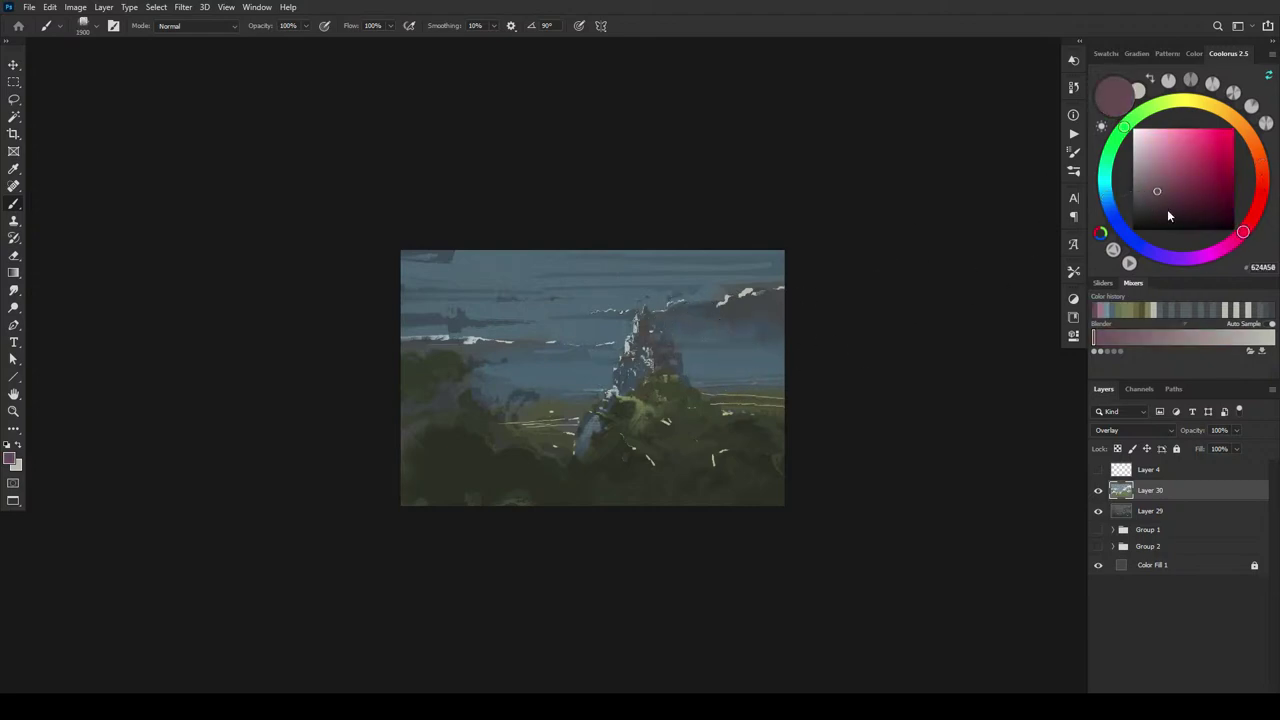
left_click(1189, 261)
key("bracketleft")
key("bracketleft")
key("bracketleft")
key("bracketleft")
key("bracketleft")
key("bracketleft")
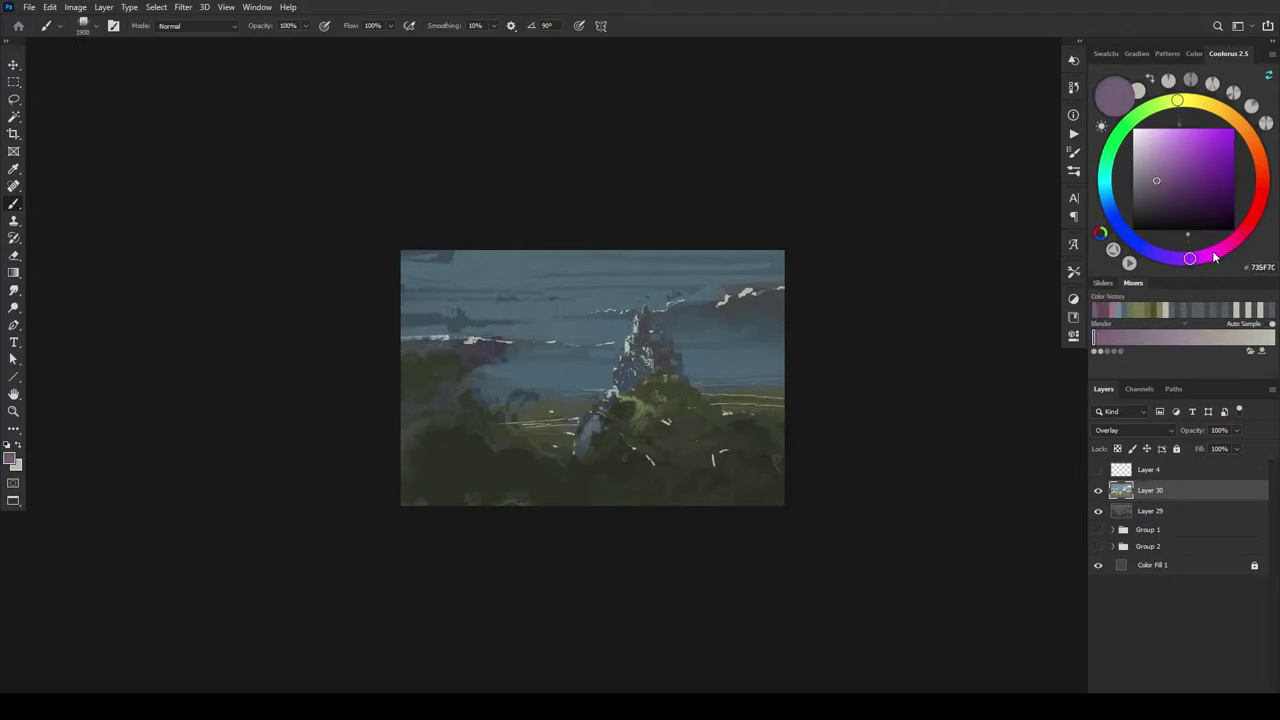
left_click_drag(1189, 258, 1236, 240)
key("bracketleft")
key("bracketleft")
left_click_drag(505, 350, 471, 346)
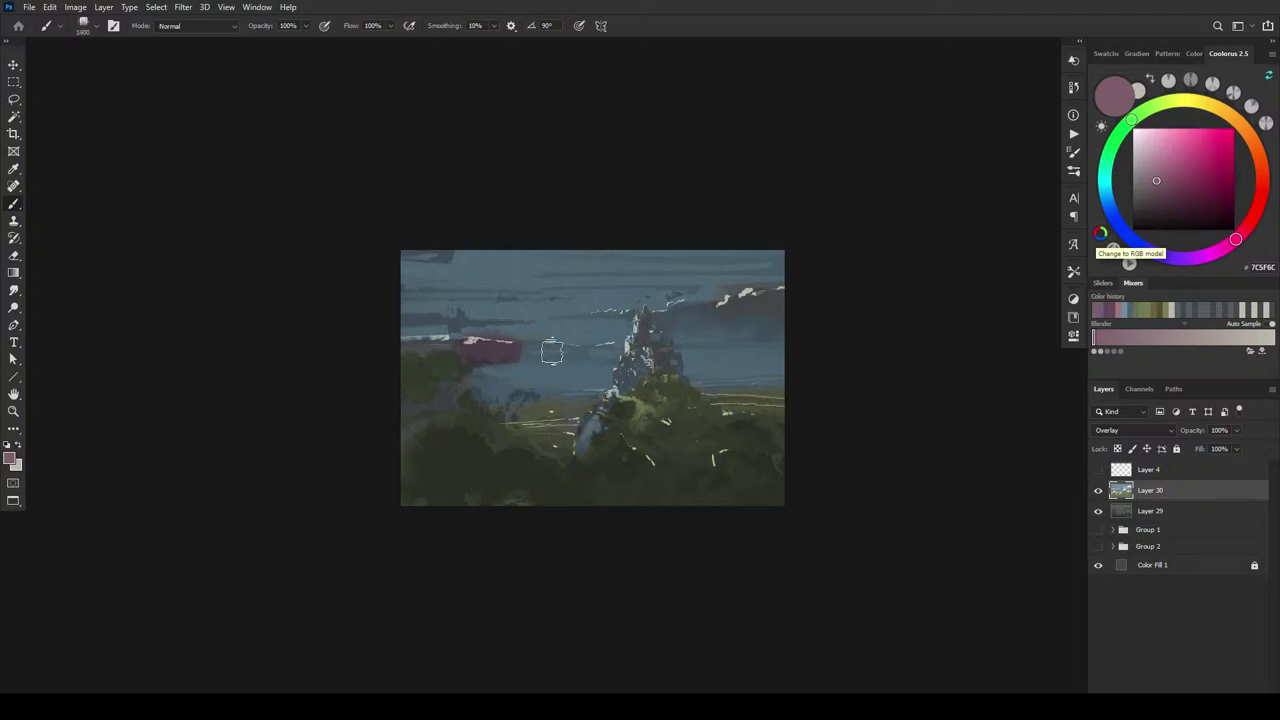
left_click_drag(552, 350, 580, 346)
left_click(1146, 192)
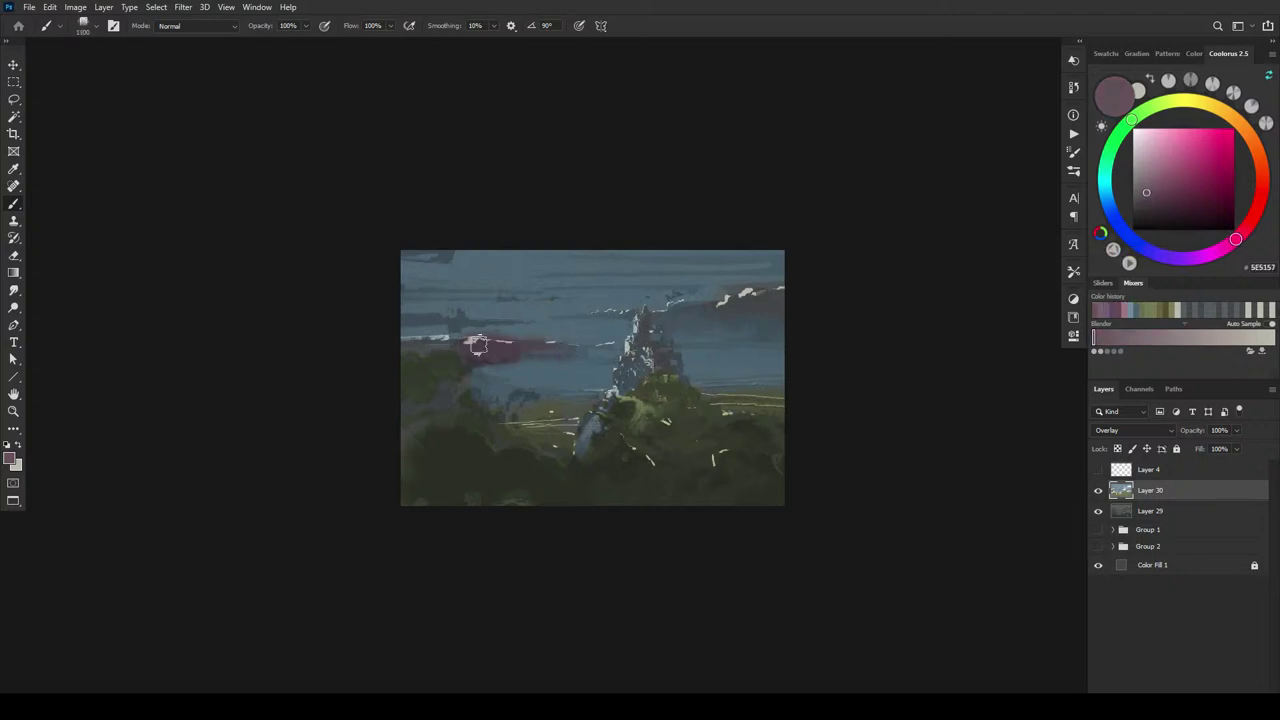
left_click_drag(478, 344, 586, 352)
- Darken the upper-right sky and the painting's top and right edges with dark mauve
key("bracketleft")
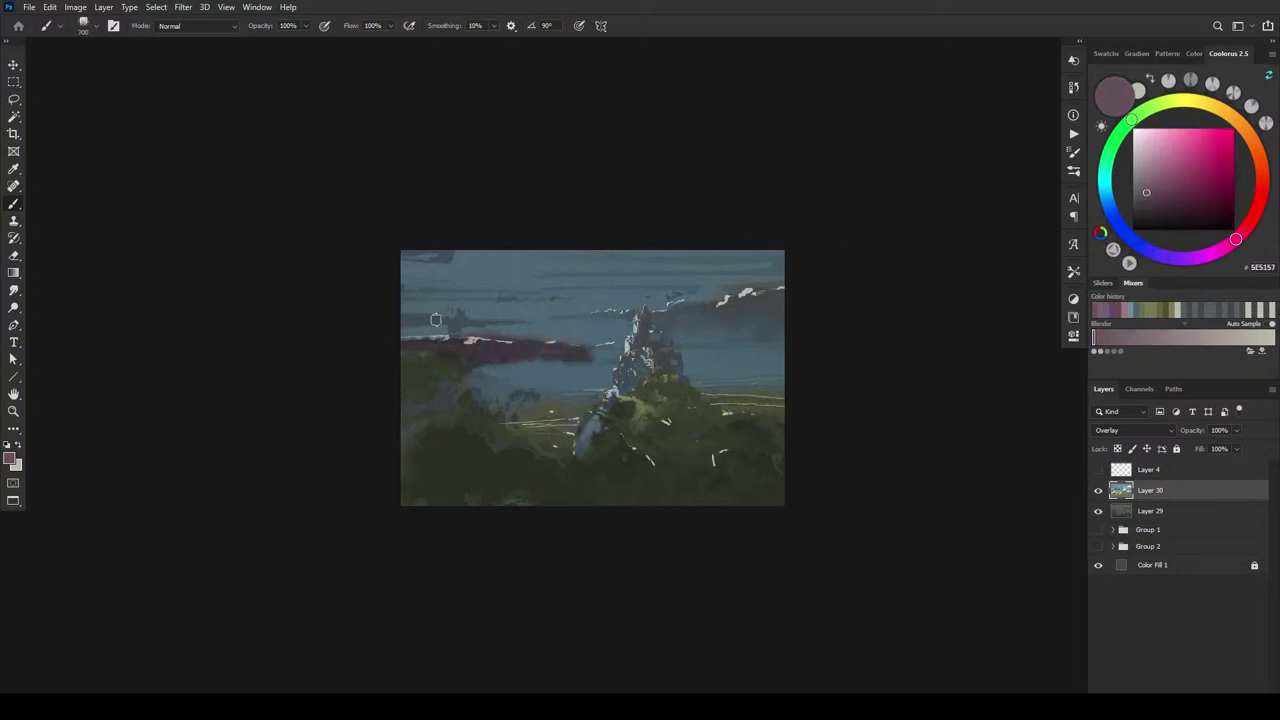
mouse_move(711, 317)
left_mouse_down()
mouse_move(770, 295)
mouse_move(762, 308)
left_mouse_up()
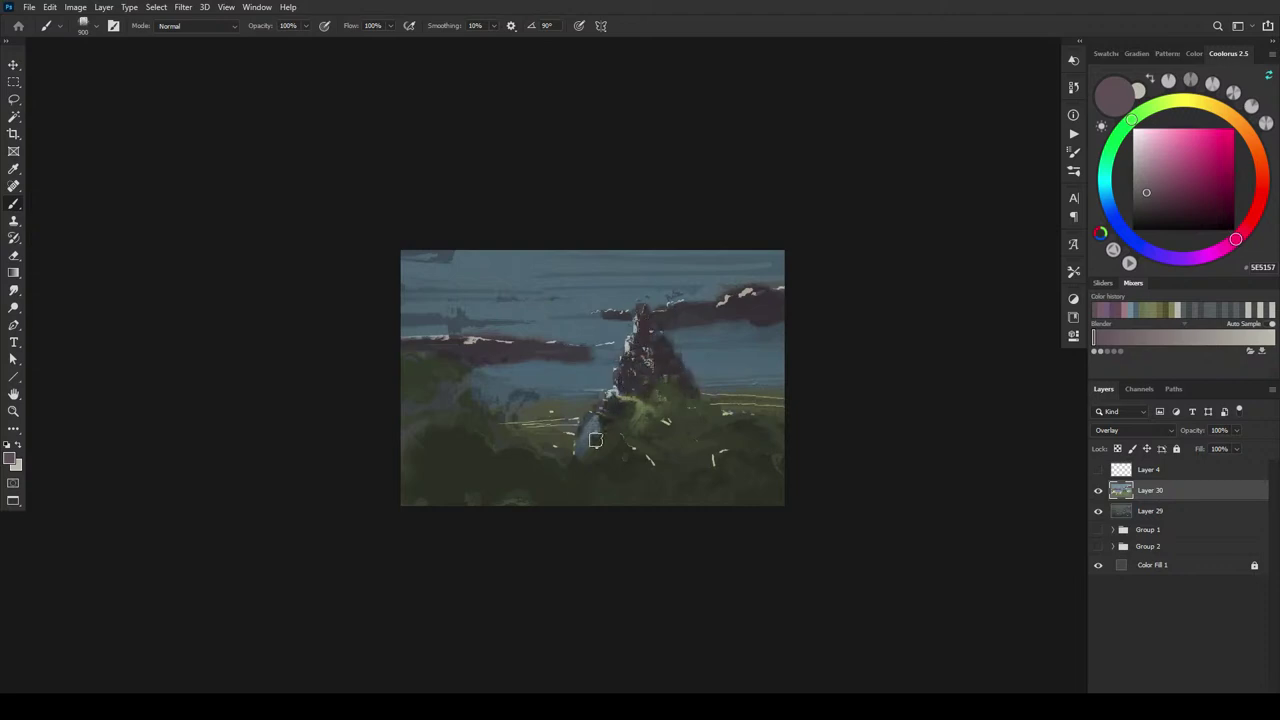
left_click(447, 250)
left_click_drag(745, 262, 777, 266)
key("bracketright")
key("bracketright")
key("bracketright")
key("bracketright")
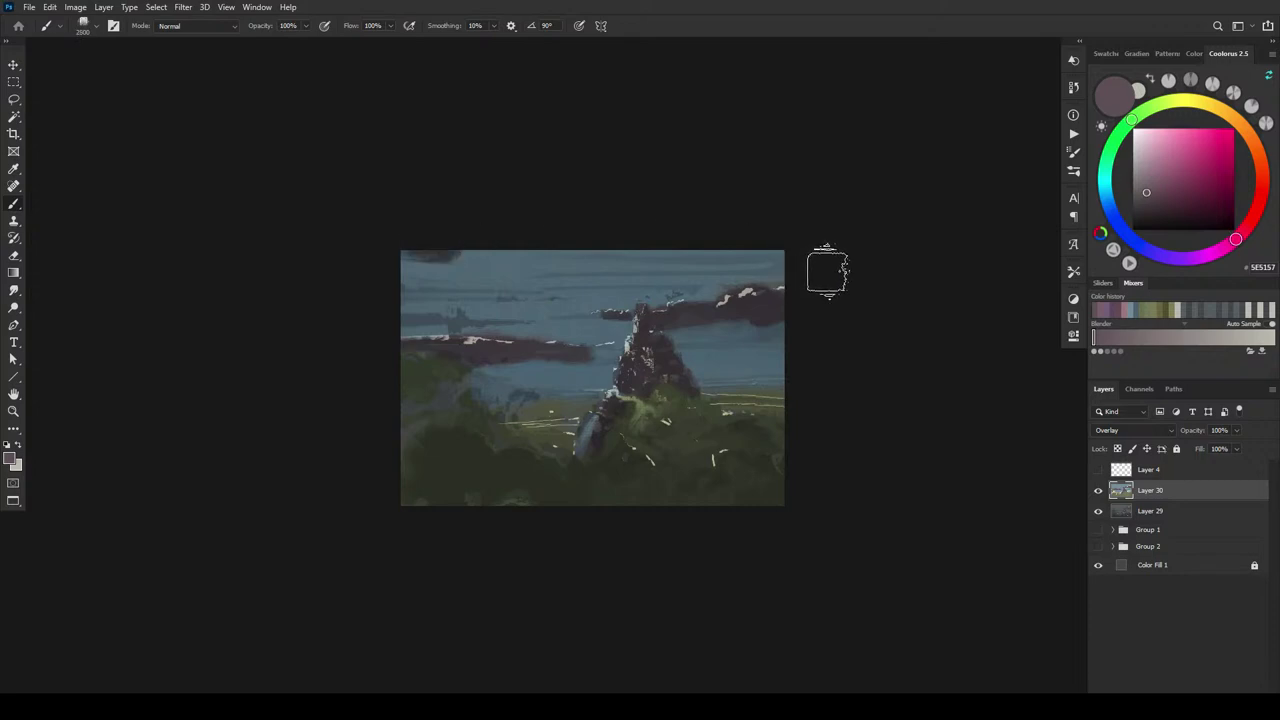
left_click_drag(600, 256, 728, 251)
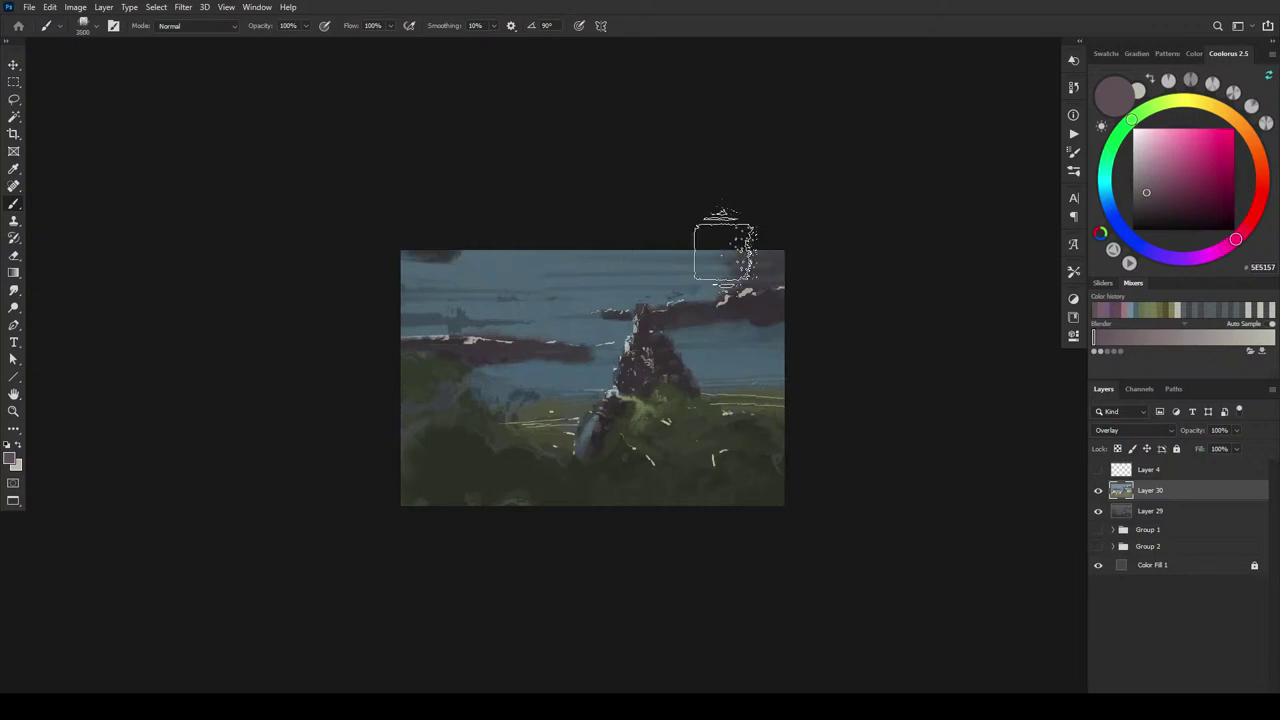
mouse_move(481, 268)
left_mouse_down()
mouse_move(817, 317)
mouse_move(832, 347)
mouse_move(740, 345)
mouse_move(710, 329)
mouse_move(798, 360)
left_mouse_up()
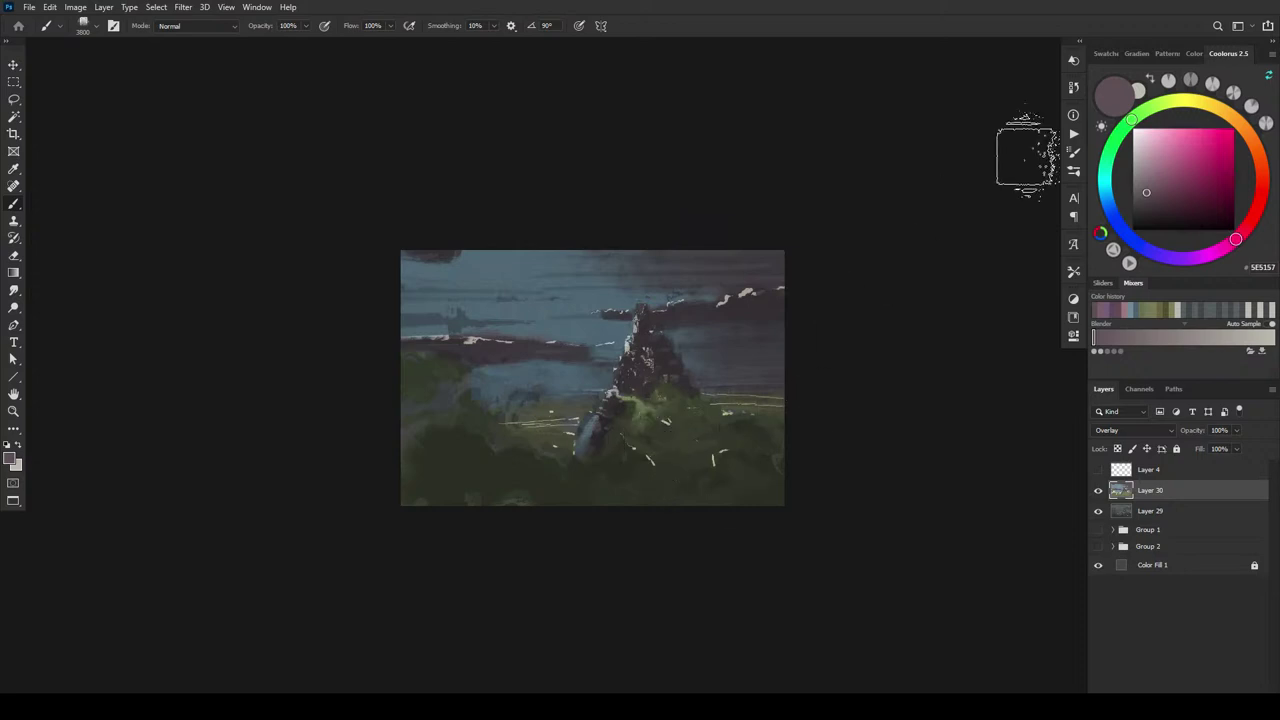
left_click(1150, 179)
left_click(1164, 256)
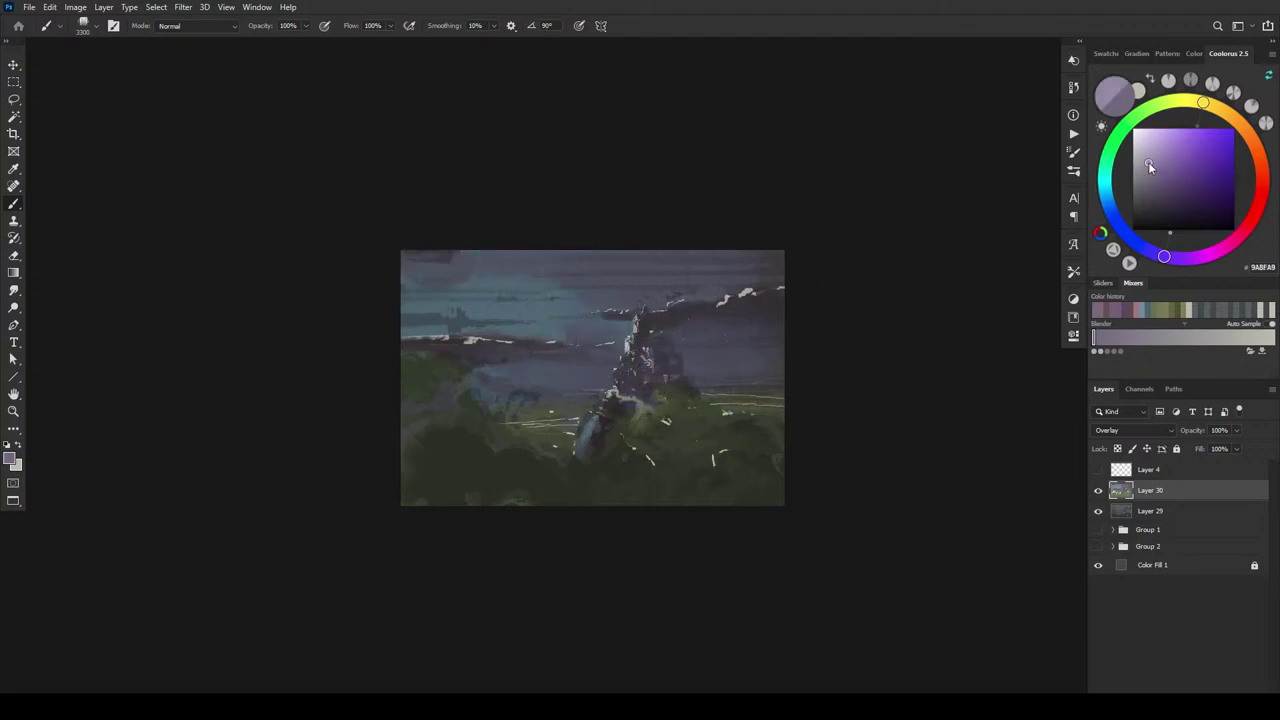
- Set the paint colour to pale blue-violet 908FAB and shrink the brush
left_click_drag(1161, 258, 1125, 237)
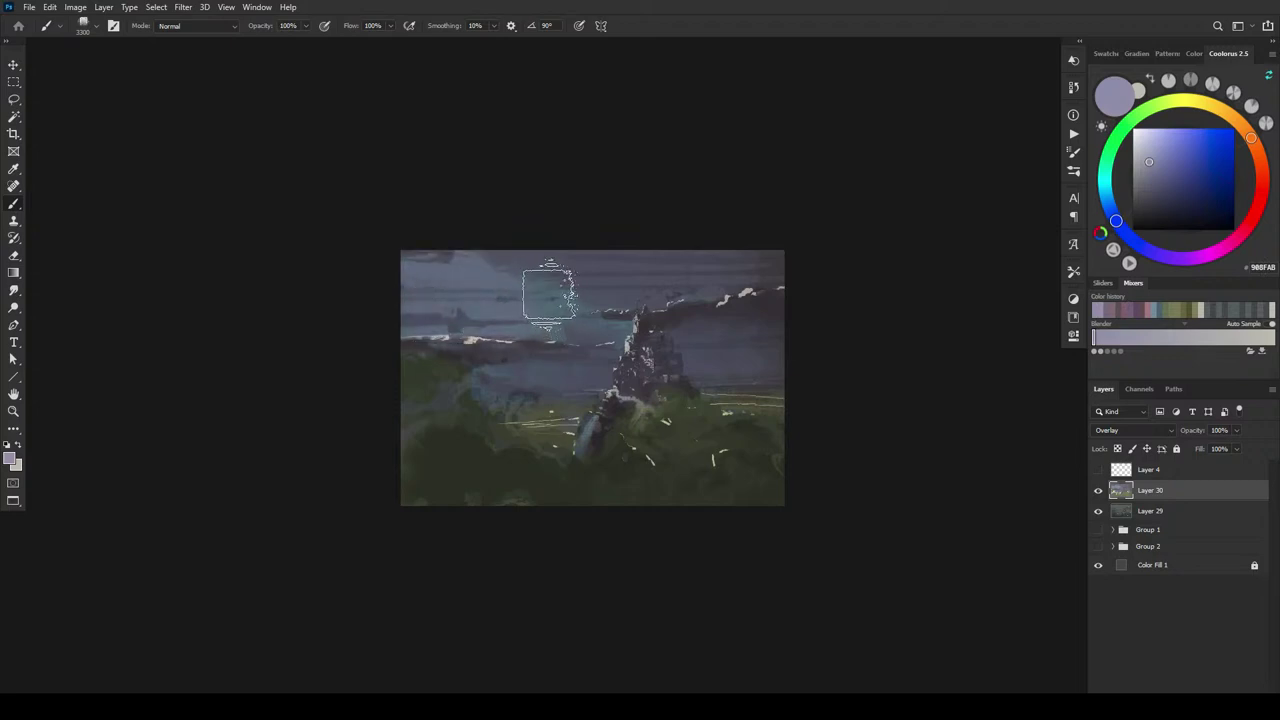
left_click(1106, 196)
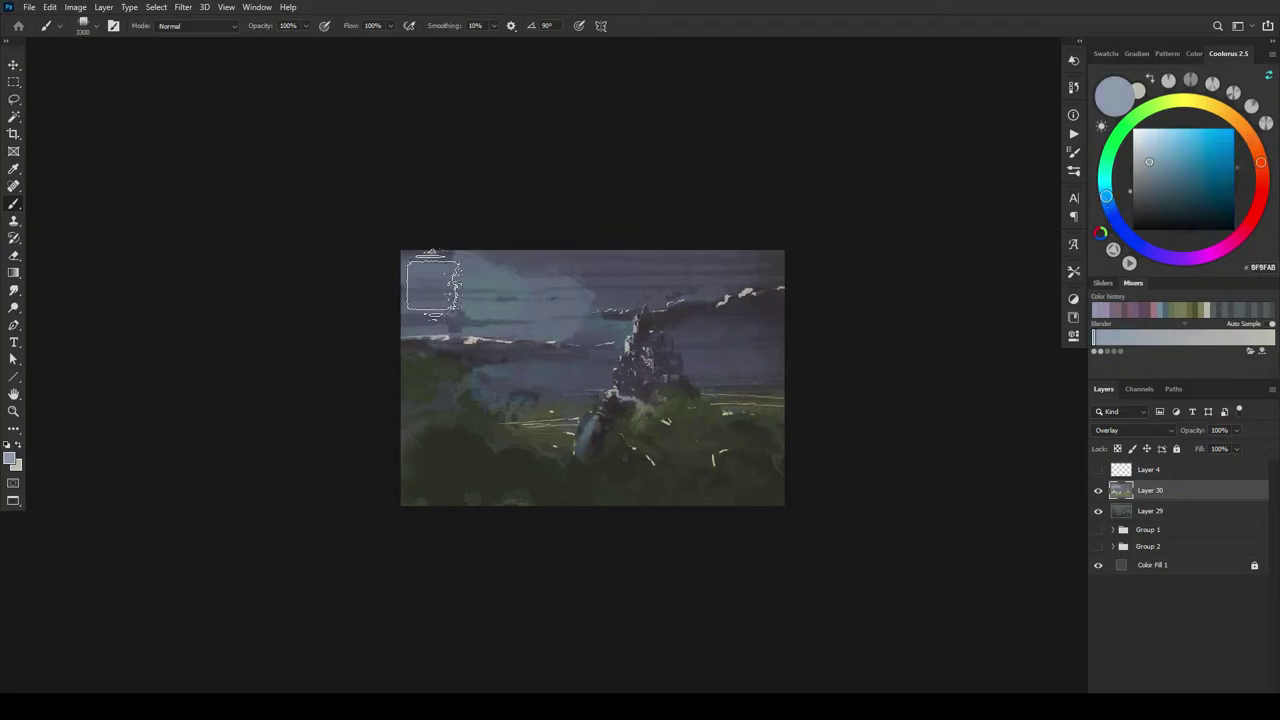
left_click(1120, 226)
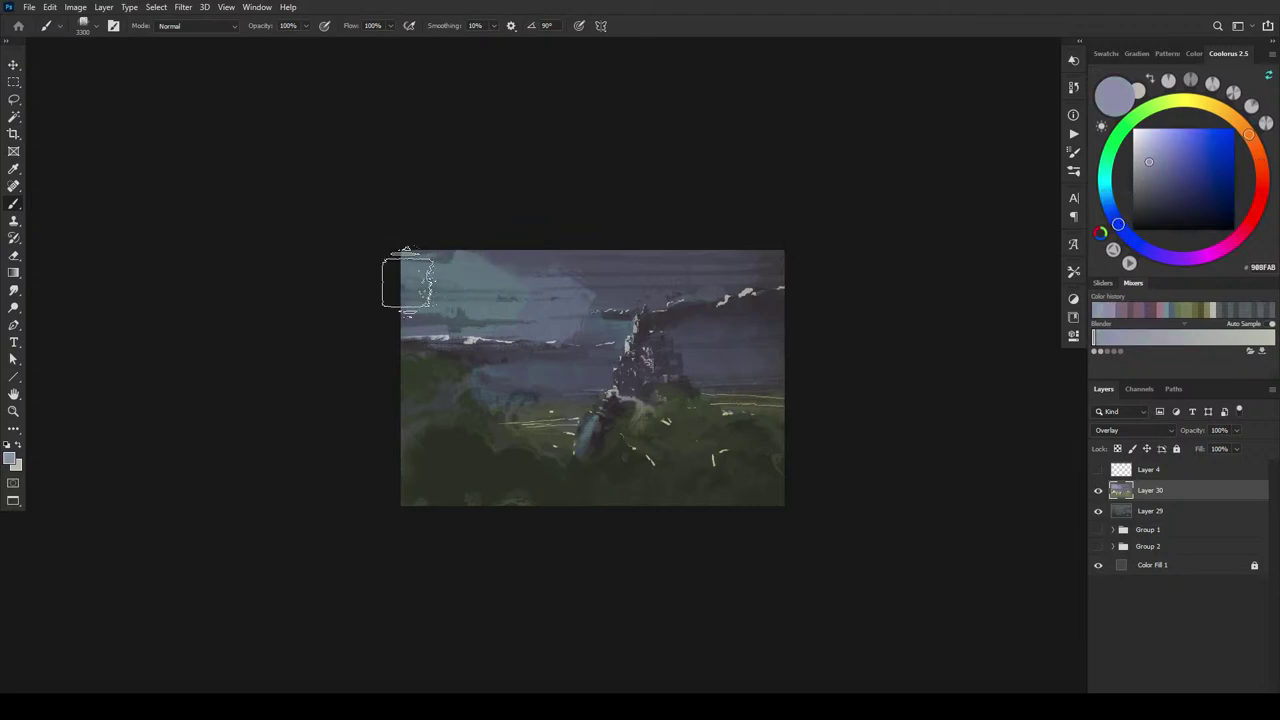
key("bracketleft")
key("bracketleft")
key("bracketleft")
key("bracketleft")
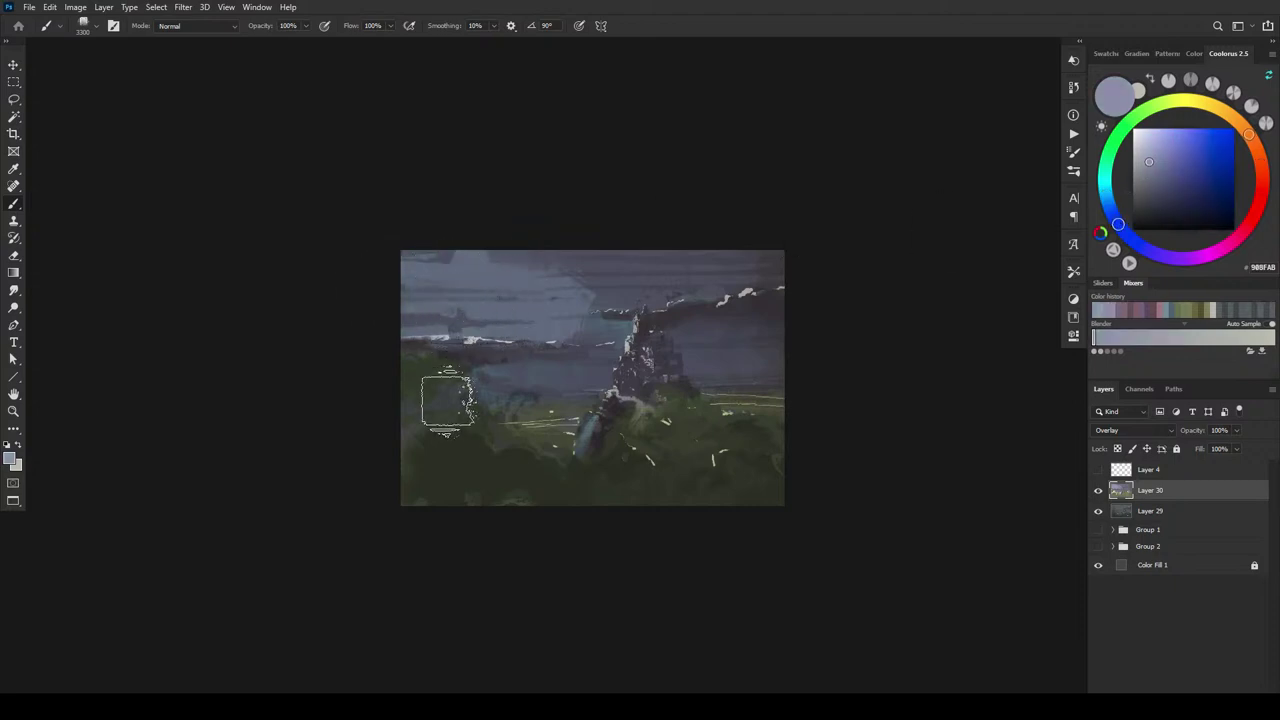
key("bracketleft")
key("bracketleft")
key("bracketleft")
key("bracketleft")
key("bracketleft")
key("bracketleft")
key("bracketleft")
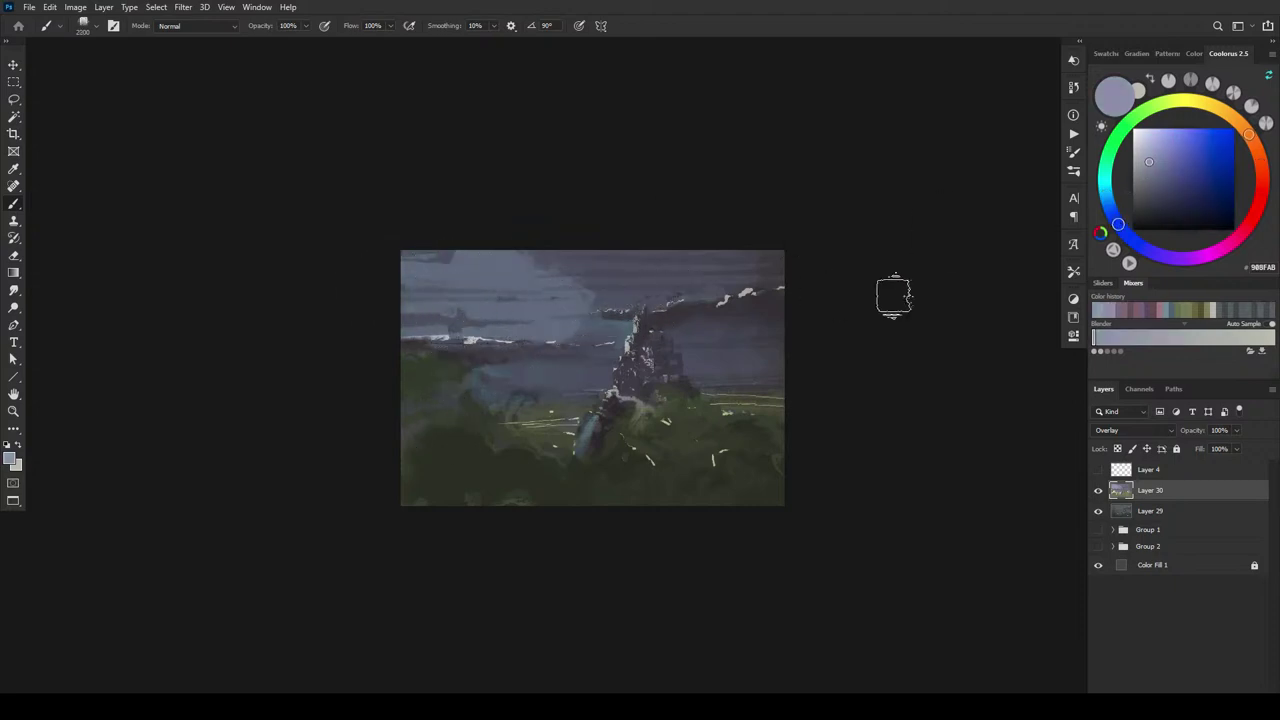
scroll(918, 365, "up", 5)
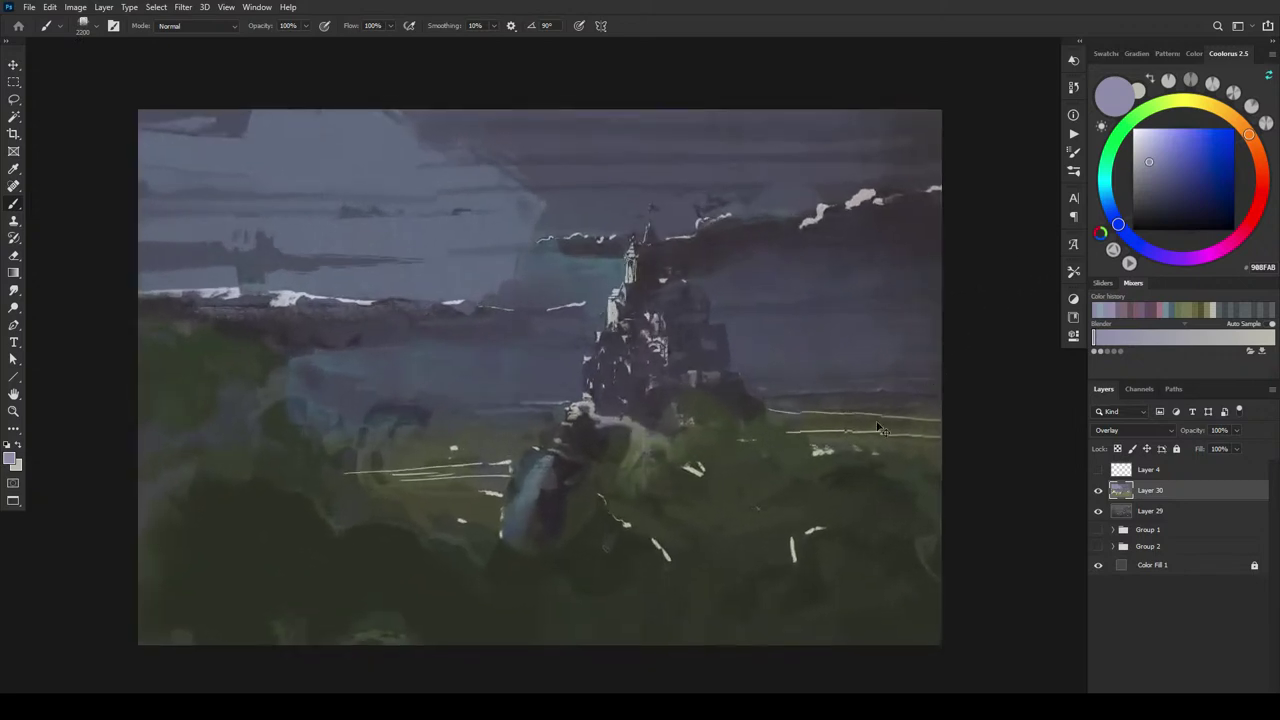
key("bracketleft")
key("bracketleft")
key("bracketleft")
key("bracketleft")
key("bracketleft")
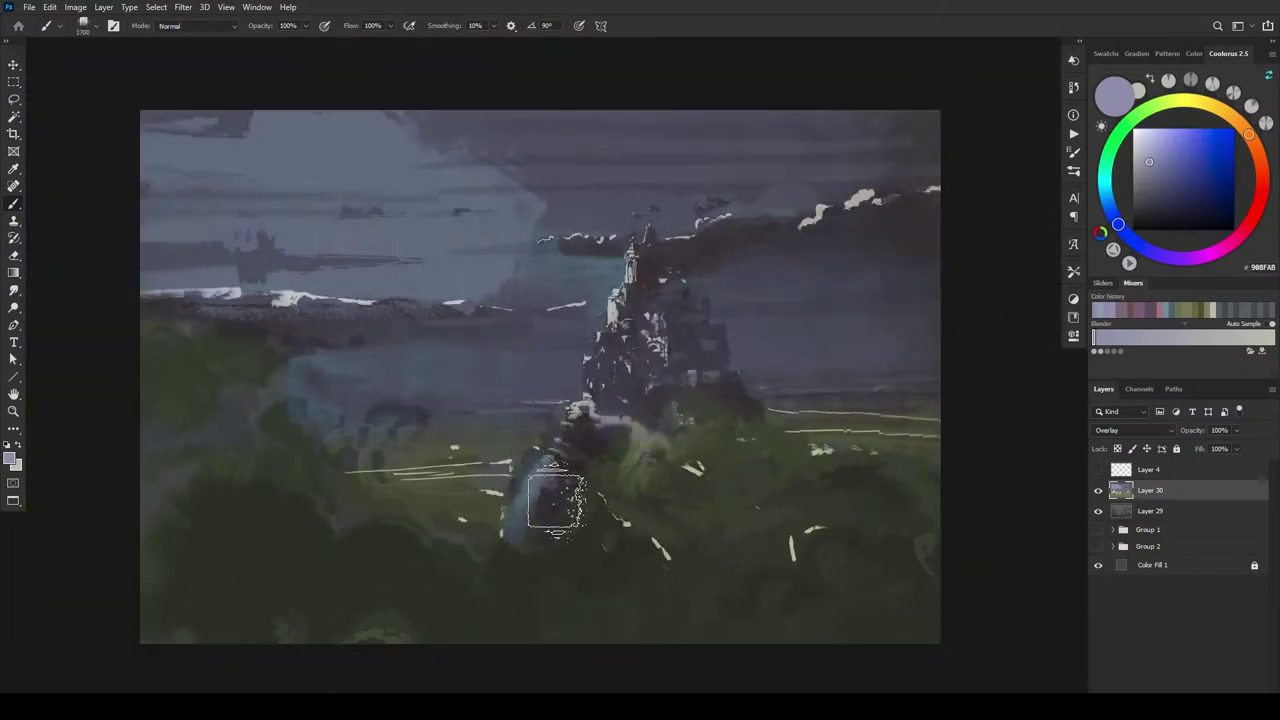
- Sample blue-greys and paint shadow from the foreground up to and below the castle base
left_click(782, 308, "alt")
key("bracketleft")
key("bracketleft")
key("bracketleft")
key("bracketleft")
left_click(790, 300, "alt")
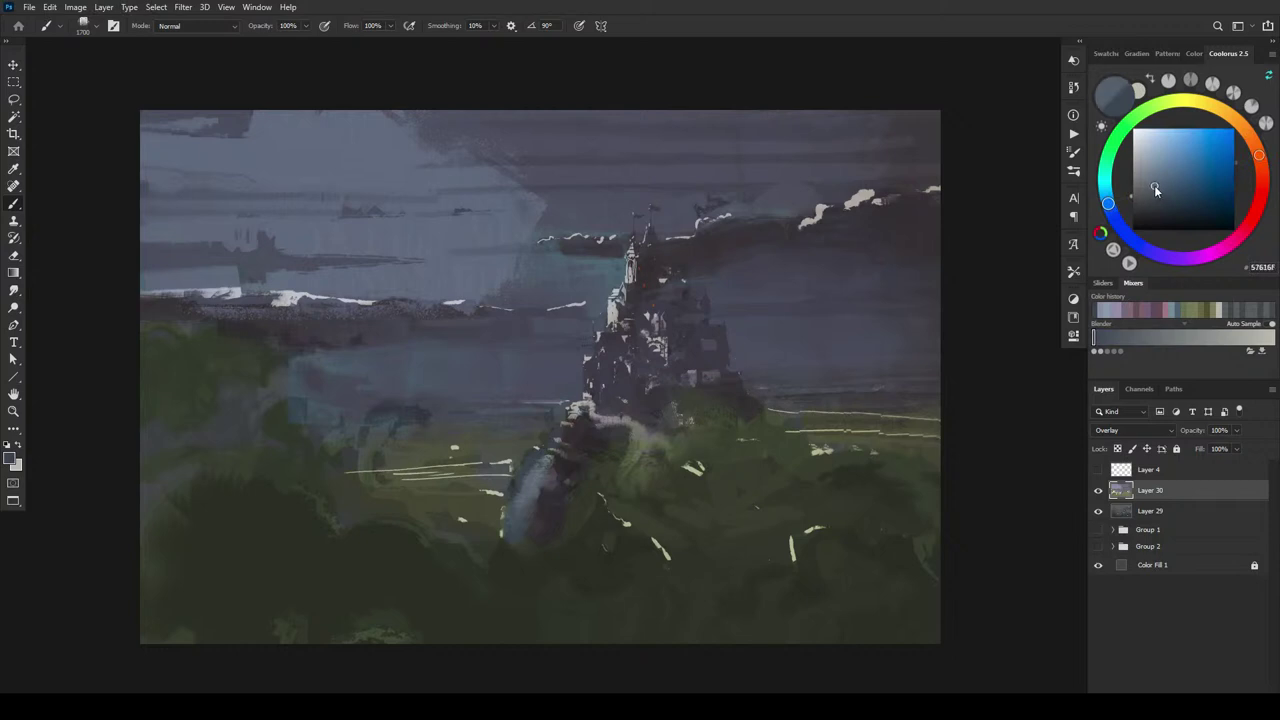
mouse_move(540, 508)
left_mouse_down()
mouse_move(588, 448)
mouse_move(632, 420)
mouse_move(655, 425)
mouse_move(660, 393)
left_mouse_up()
key("bracketleft")
key("bracketleft")
key("bracketleft")
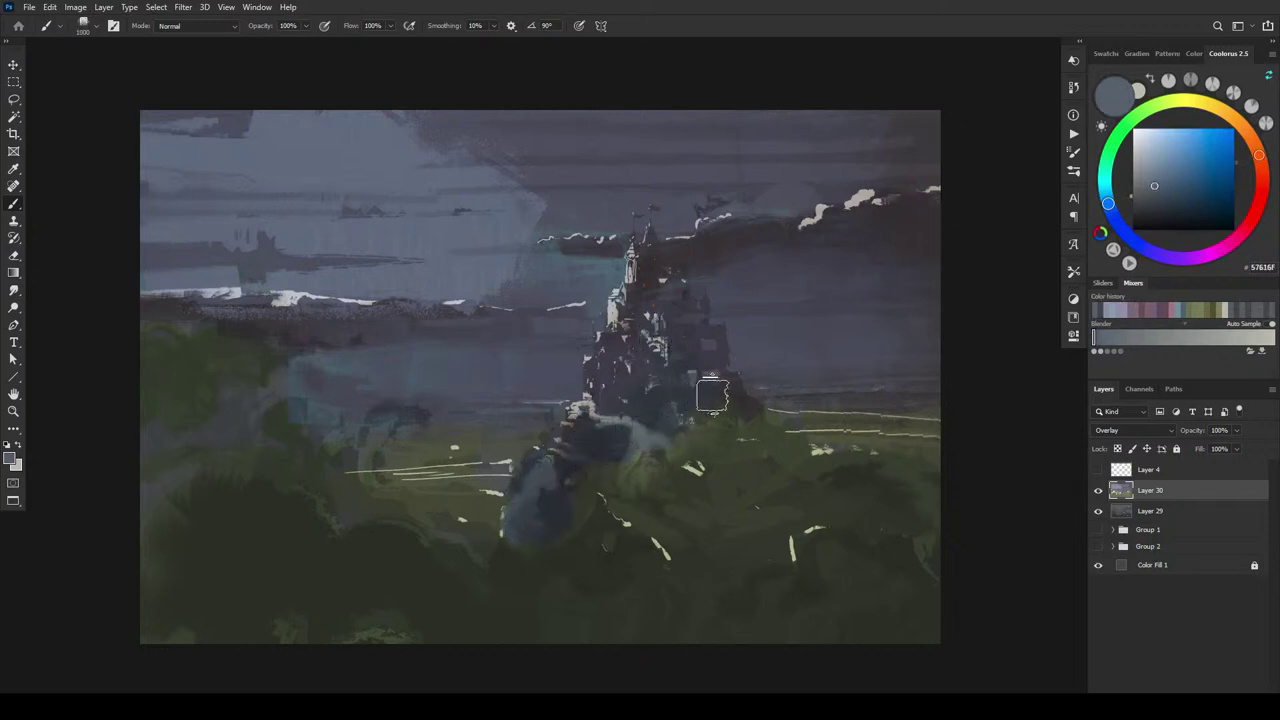
key("bracketleft")
left_click_drag(543, 508, 452, 529)
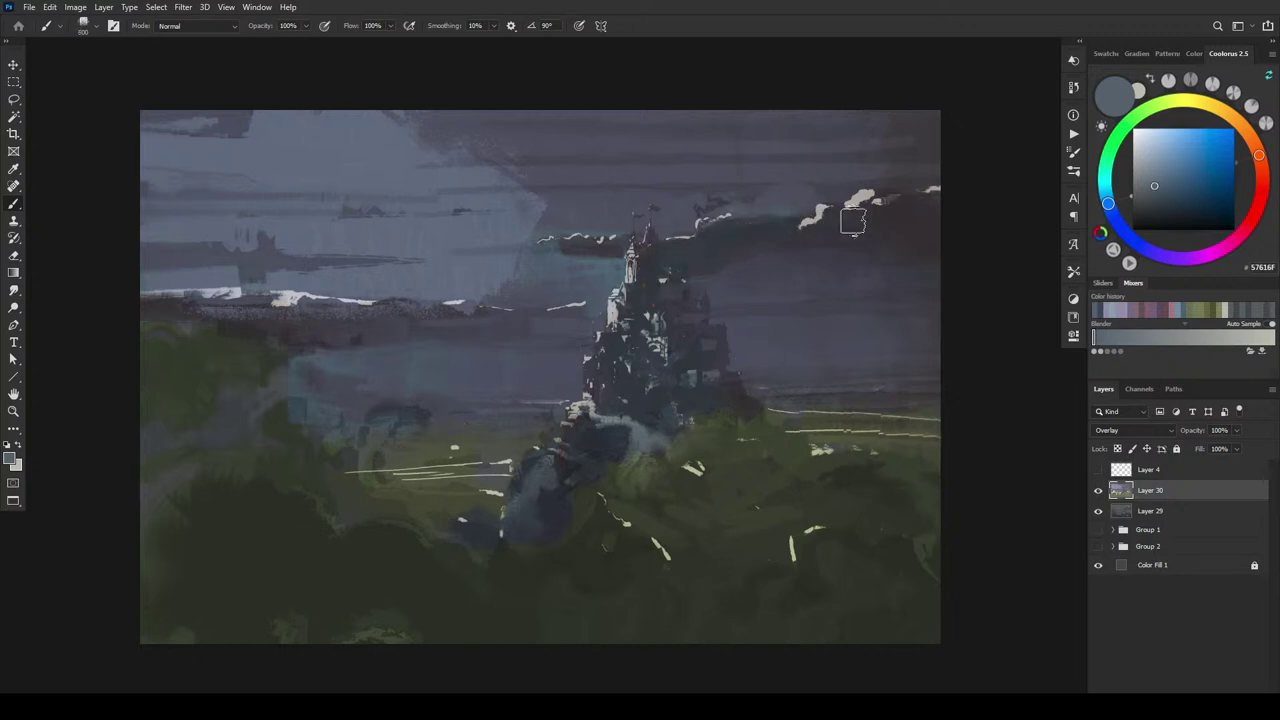
- Switch to a slightly lighter grey-blue and fine-tune the brush size
key("bracketright")
key("bracketright")
key("bracketright")
left_click(1142, 188)
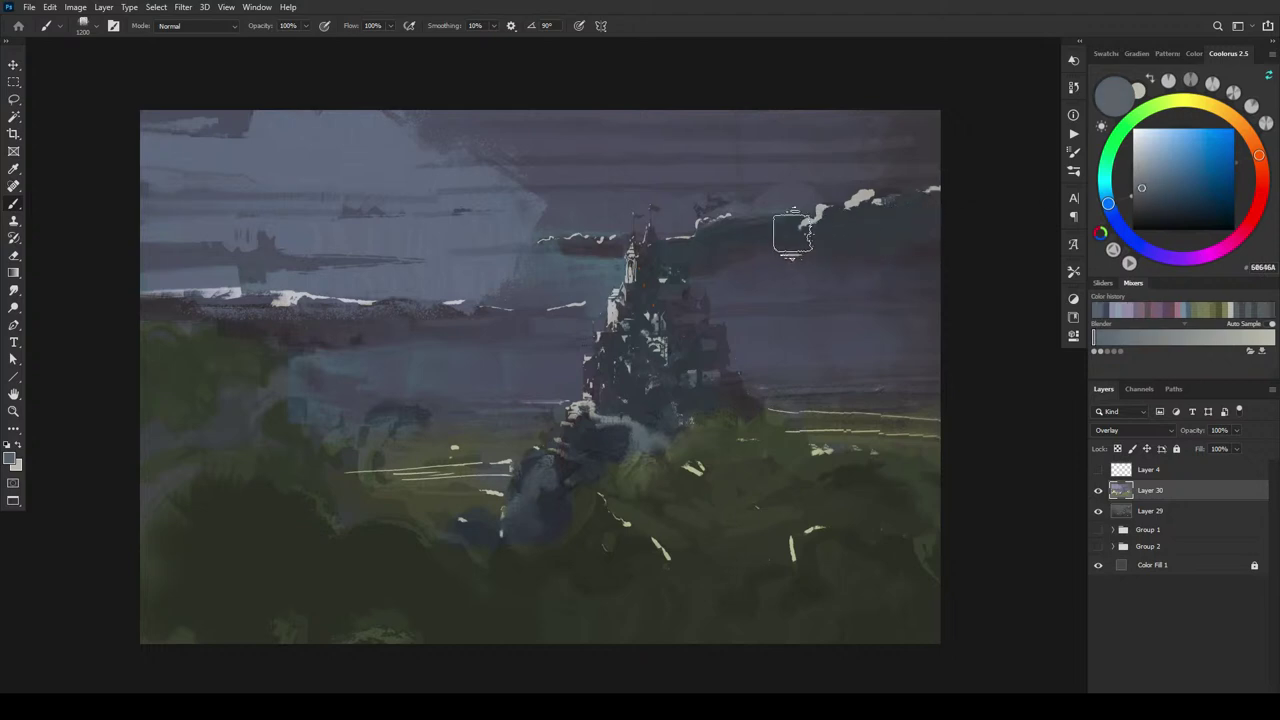
key("bracketleft")
key("bracketleft")
key("bracketleft")
key("bracketleft")
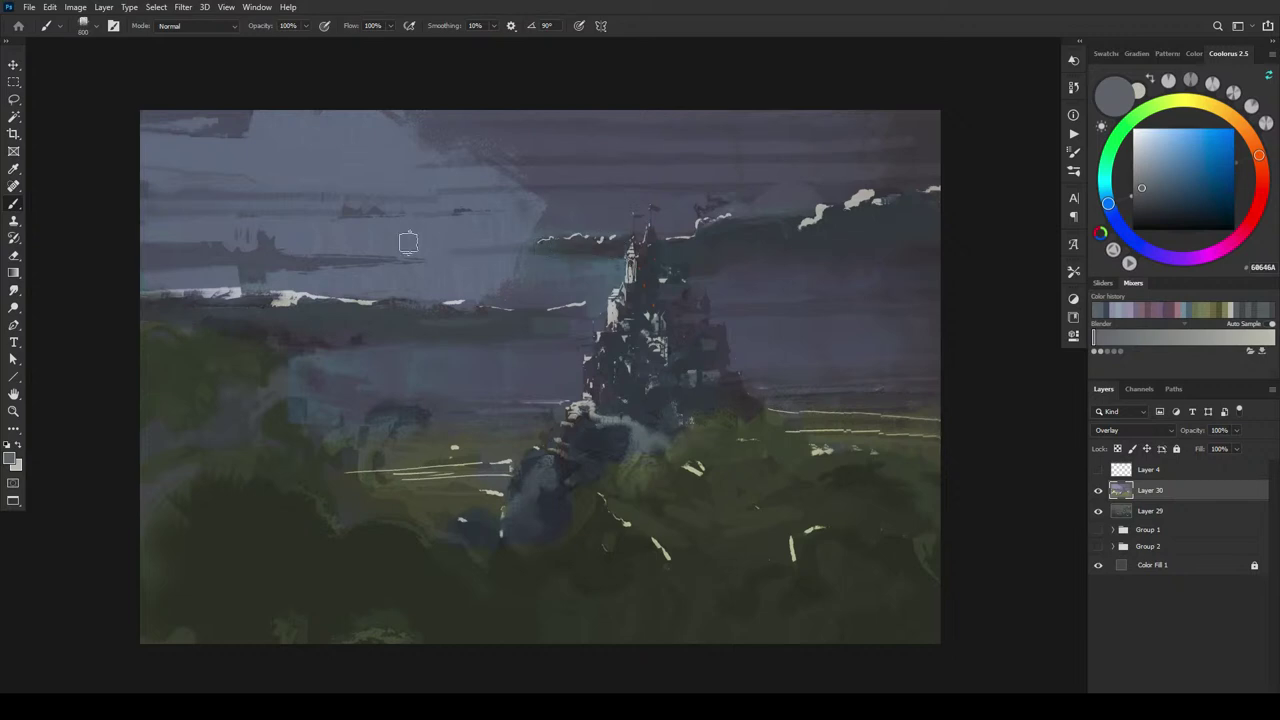
key("bracketright")
key("bracketright")
key("bracketright")
key("bracketright")
key("bracketleft")
key("bracketleft")
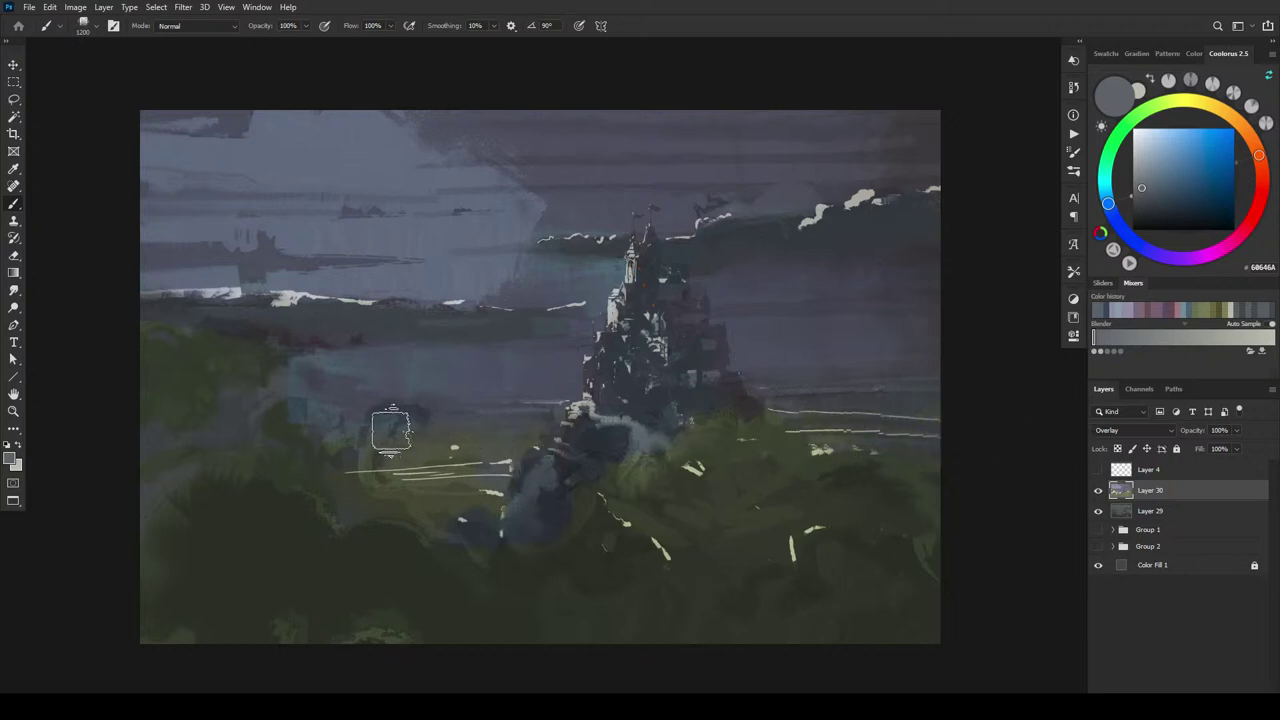
key("bracketright")
key("bracketright")
key("bracketright")
key("bracketright")
key("bracketright")
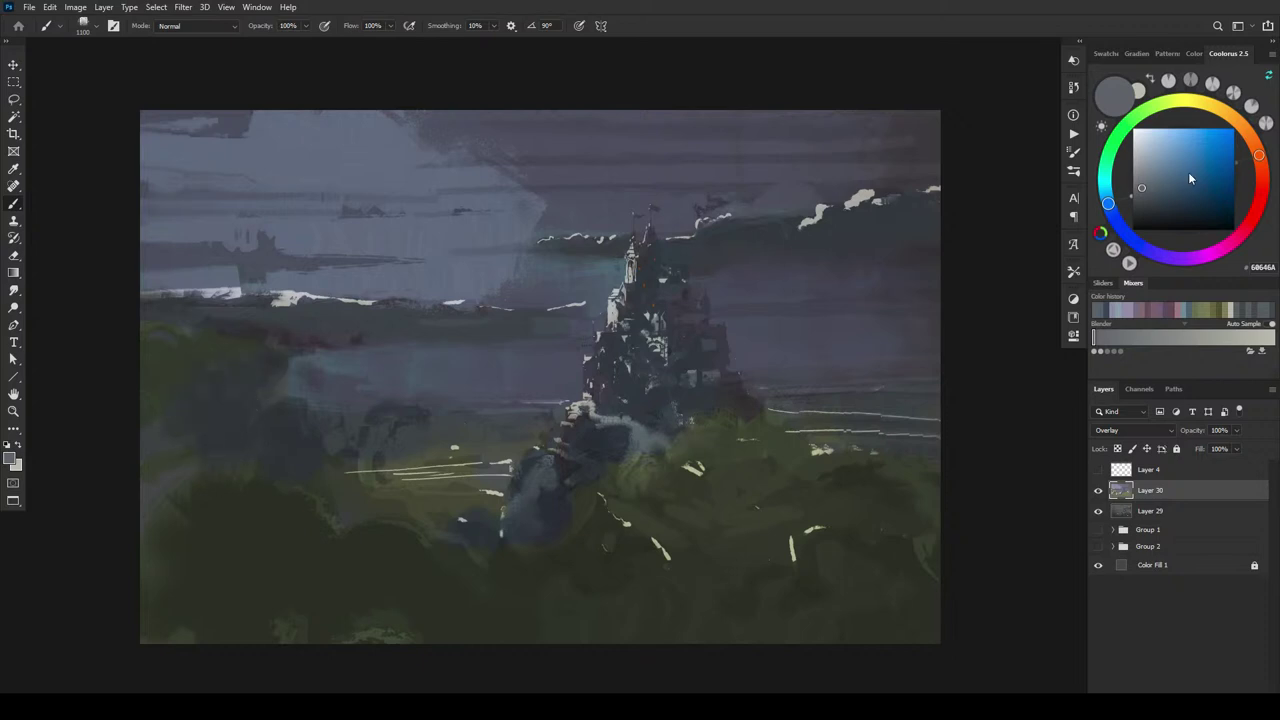
- Darken the lower-left and bottom foreground with dark slate and grey-blue strokes
left_click(552, 411, "alt")
key("bracketright")
key("bracketright")
key("bracketright")
key("bracketright")
key("bracketright")
key("bracketright")
key("bracketright")
key("bracketright")
key("bracketright")
key("bracketright")
key("bracketright")
key("bracketright")
mouse_move(186, 589)
left_mouse_down()
mouse_move(248, 551)
mouse_move(308, 590)
left_mouse_up()
key("ctrl+z")
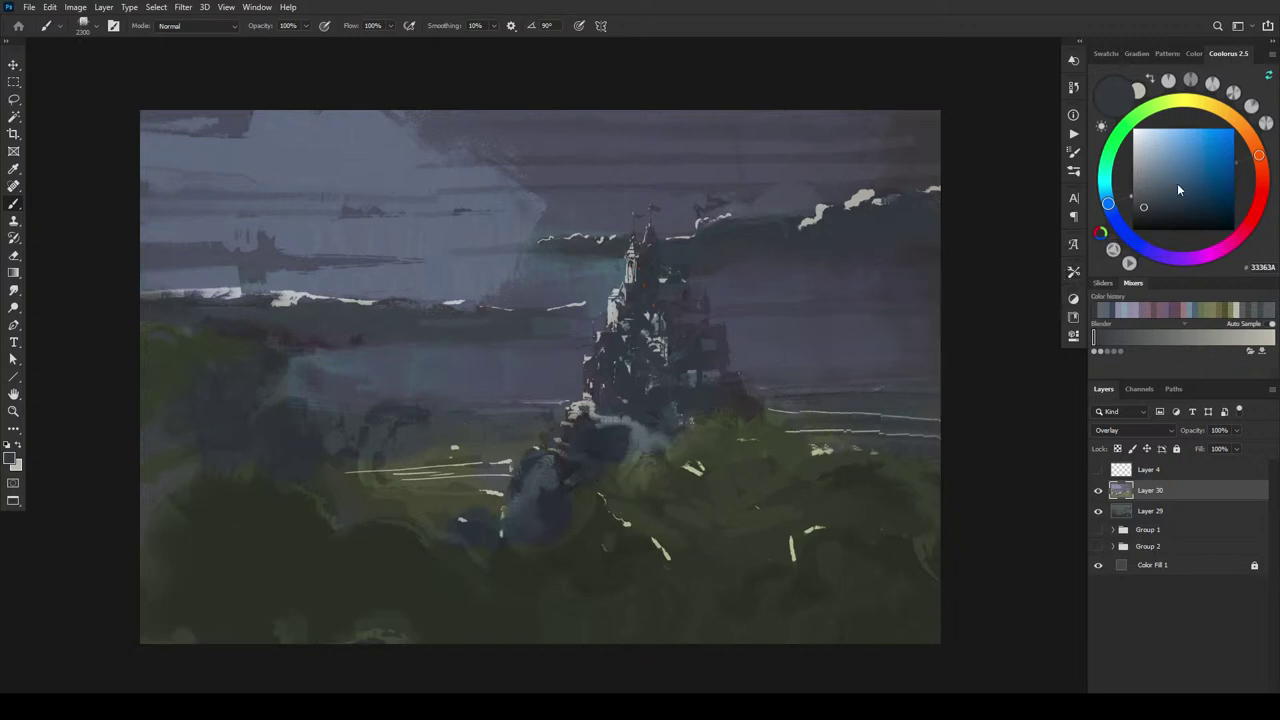
left_click(1141, 199)
mouse_move(286, 529)
left_mouse_down()
mouse_move(211, 521)
mouse_move(186, 591)
left_mouse_up()
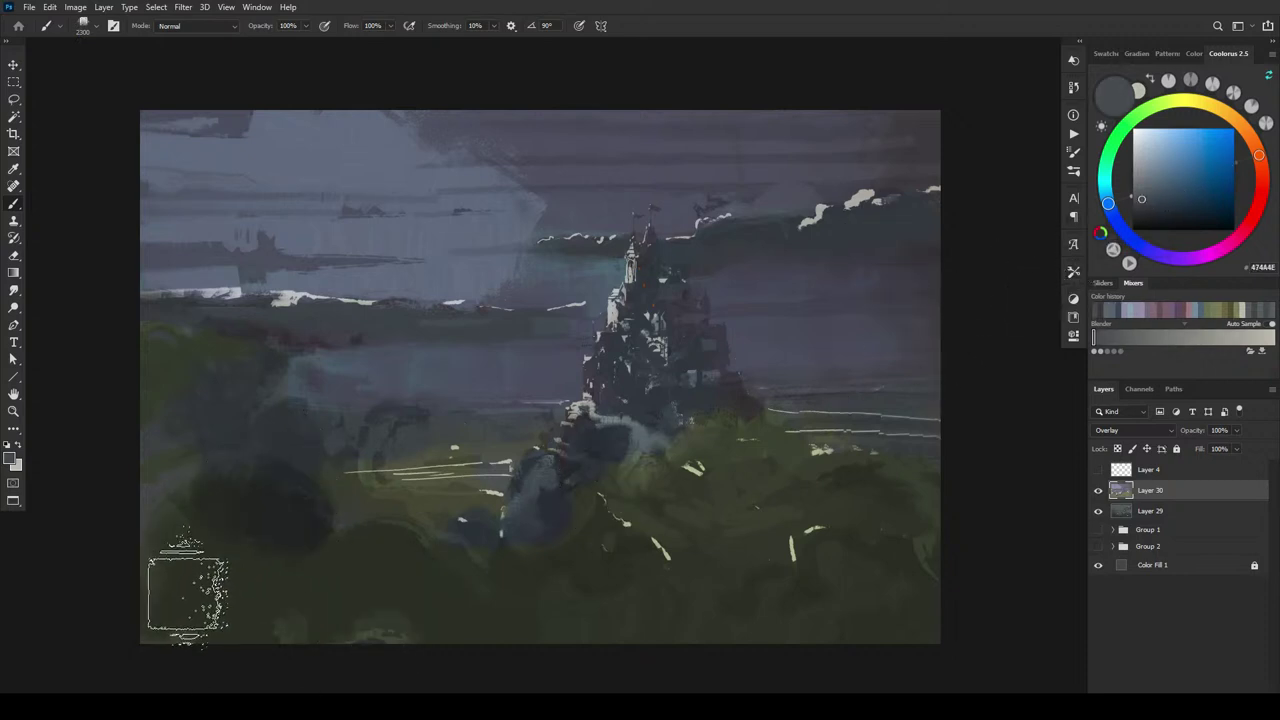
left_click(1142, 195)
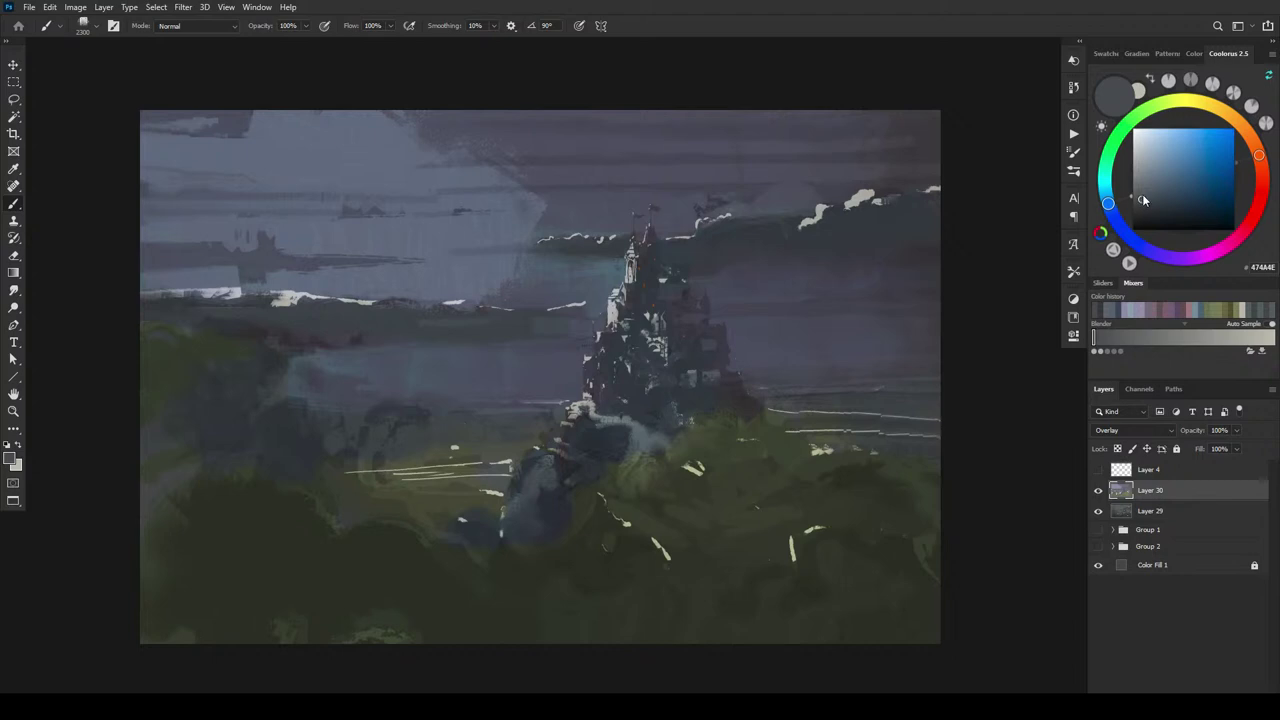
mouse_move(300, 500)
left_mouse_down()
mouse_move(243, 517)
mouse_move(158, 577)
mouse_move(193, 519)
mouse_move(220, 559)
mouse_move(271, 594)
left_mouse_up()
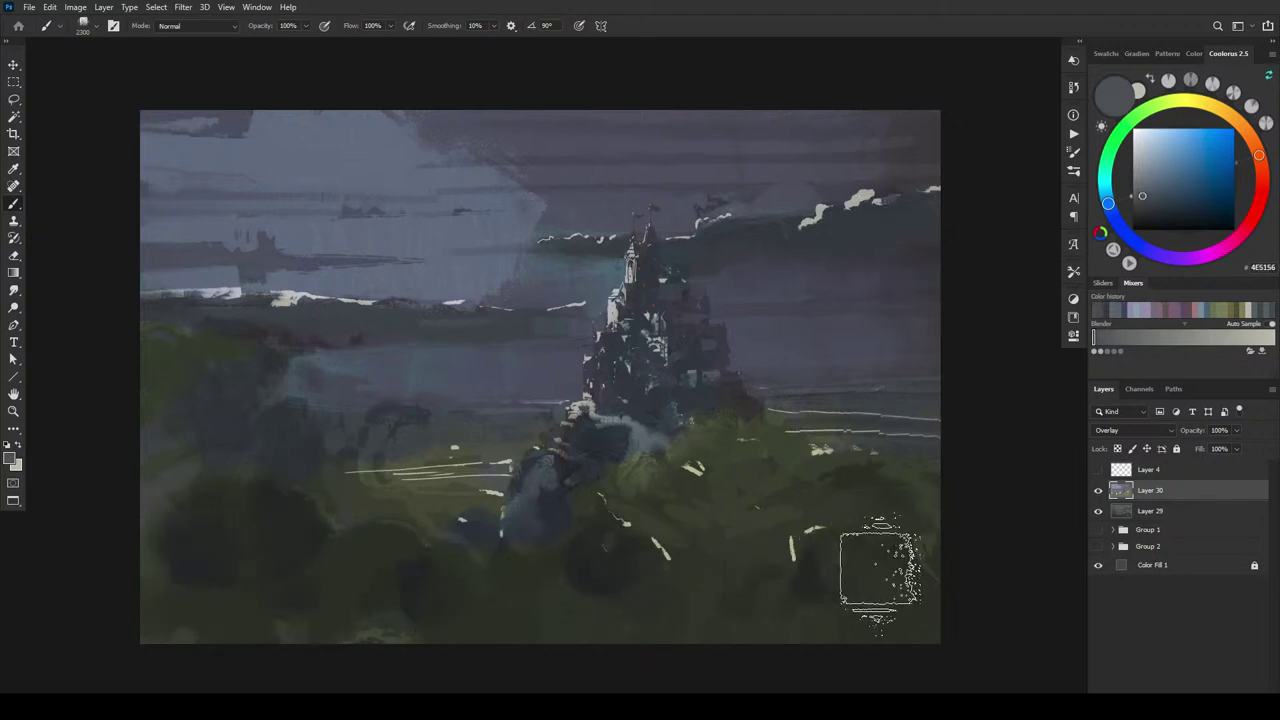
mouse_move(172, 600)
left_mouse_down()
mouse_move(218, 630)
mouse_move(297, 630)
mouse_move(337, 610)
mouse_move(395, 630)
left_mouse_up()
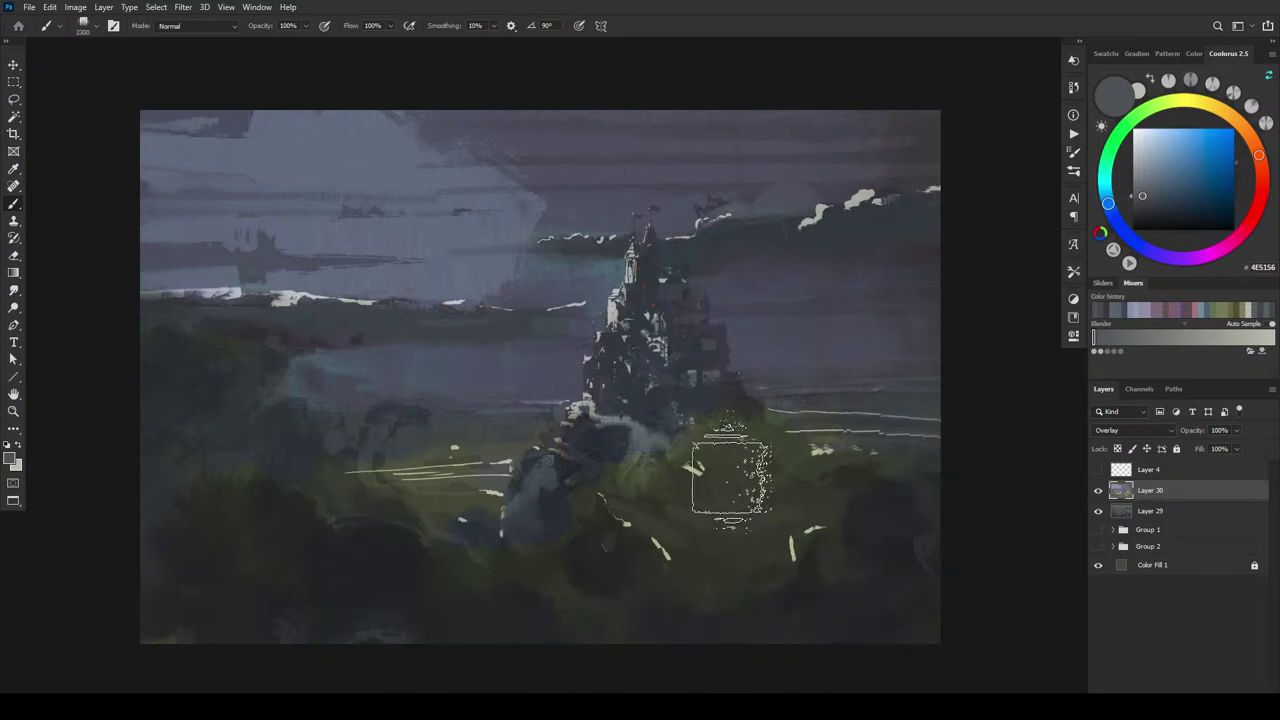
- Brush a faint light-grey haze beside the castle base, then hide Layer 30 to compare
left_click(709, 397, "alt")
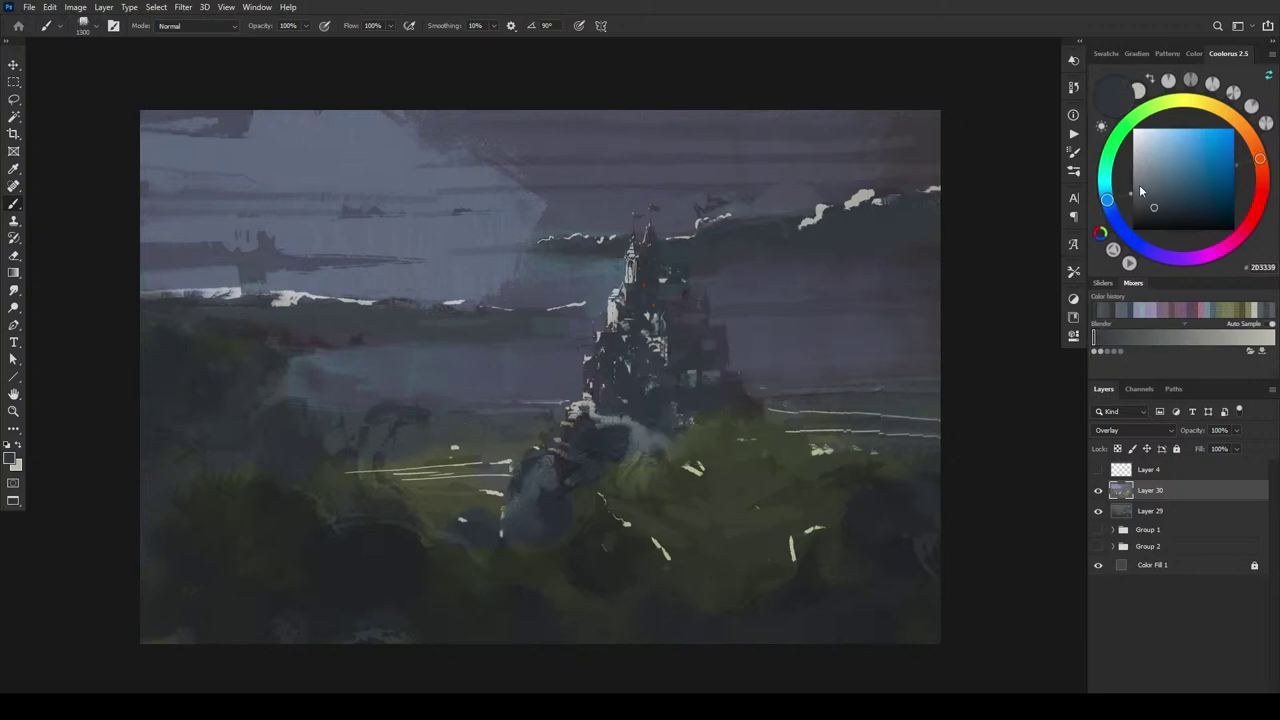
key("bracketleft")
key("bracketleft")
key("bracketleft")
key("bracketleft")
key("bracketleft")
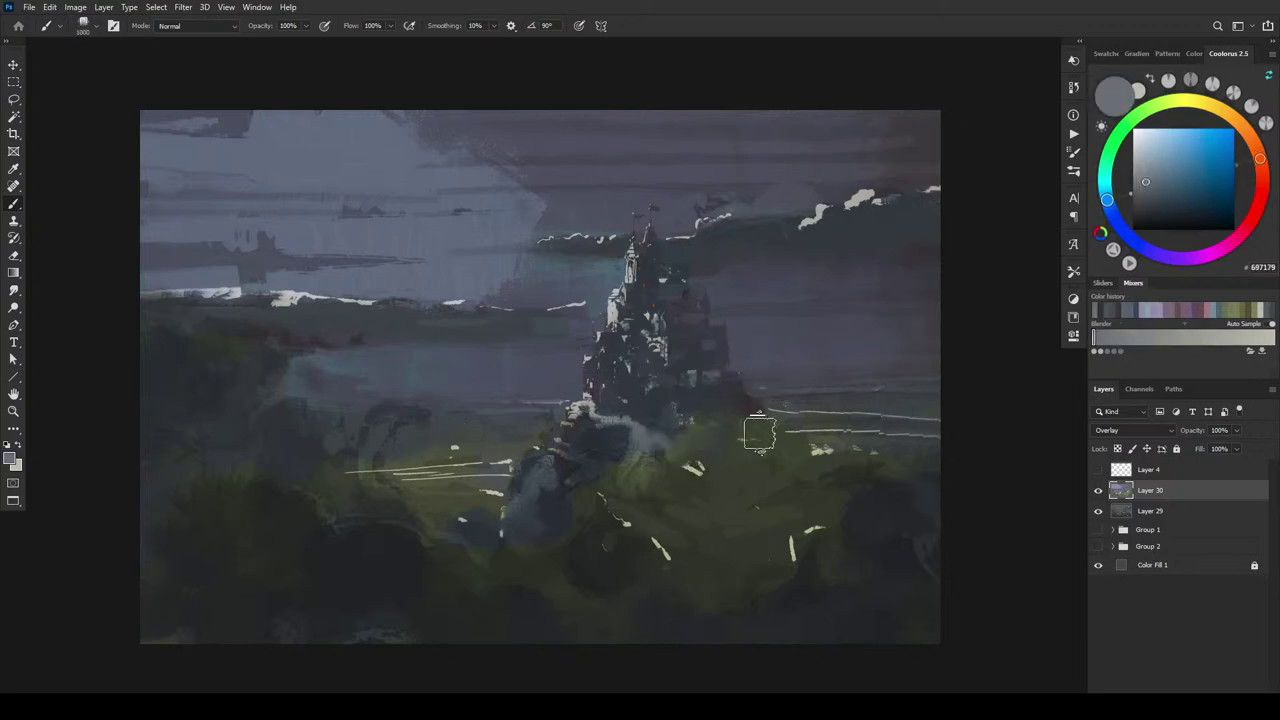
left_click_drag(657, 465, 646, 477)
left_click(1099, 490)
- Show Layer 30 again, set its blend mode to Overlay and its opacity to 70%
left_click(1099, 490)
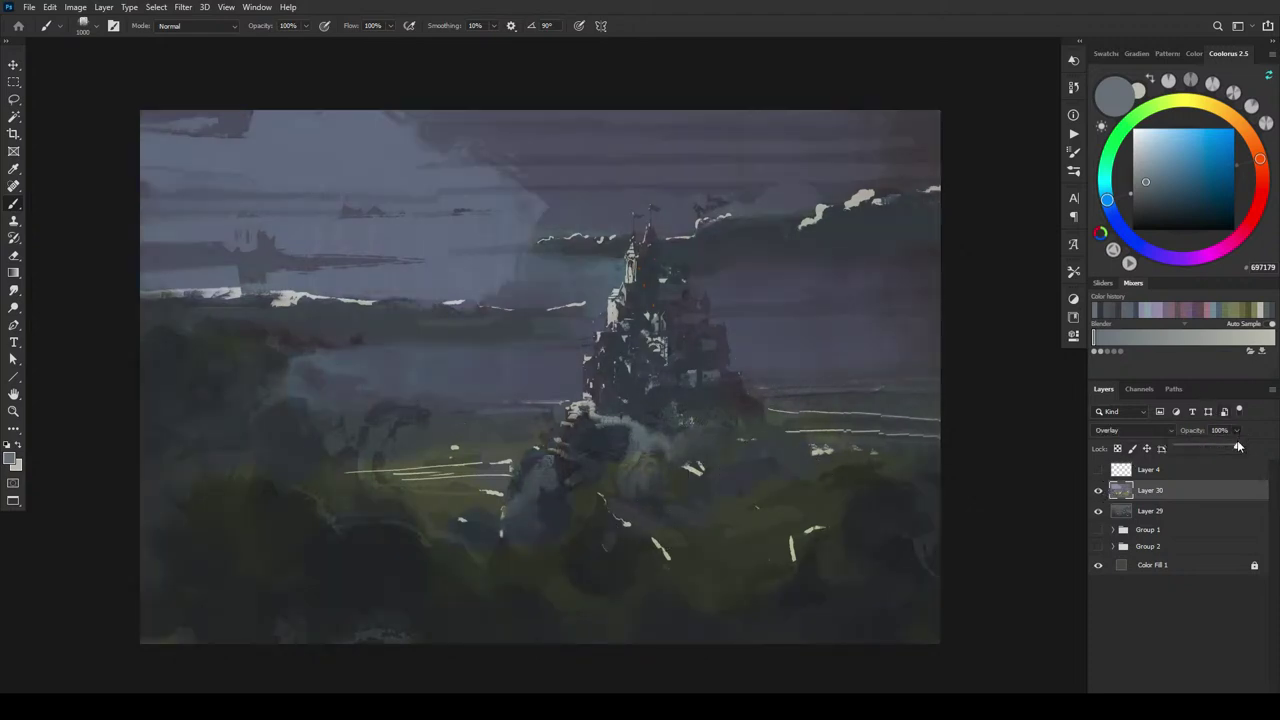
left_click_drag(1208, 452, 1181, 457)
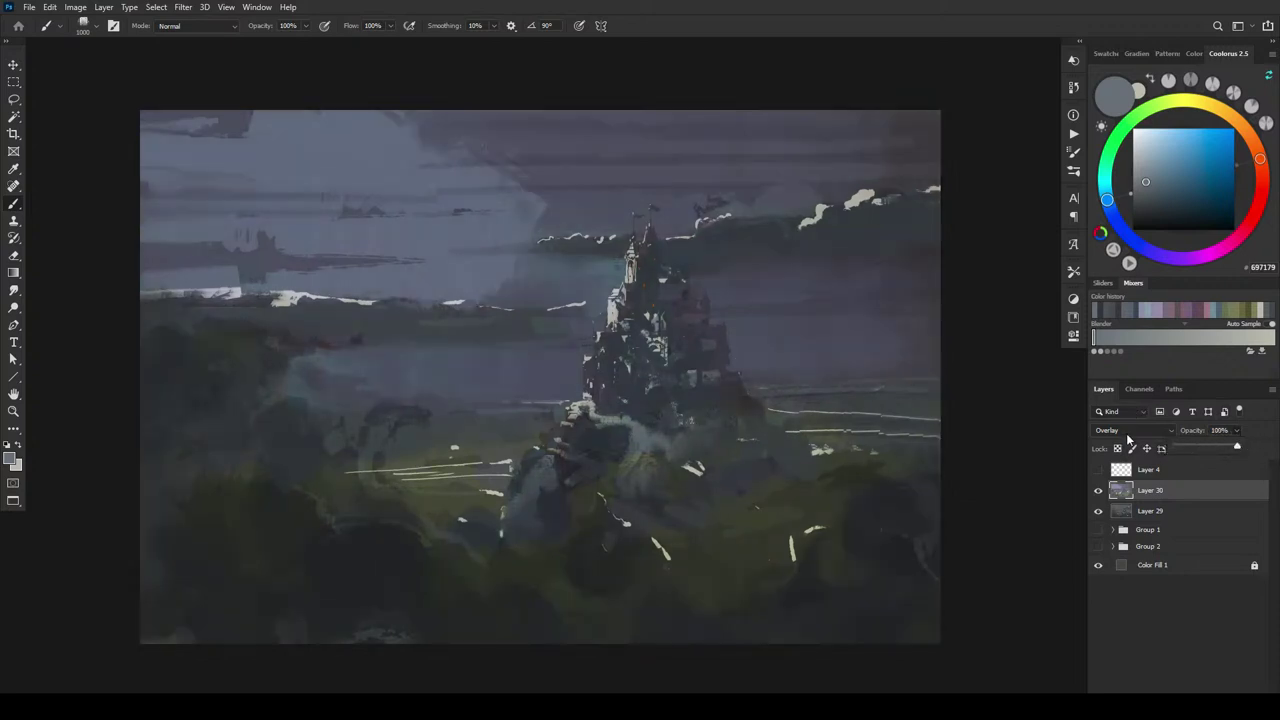
left_click(1126, 433)
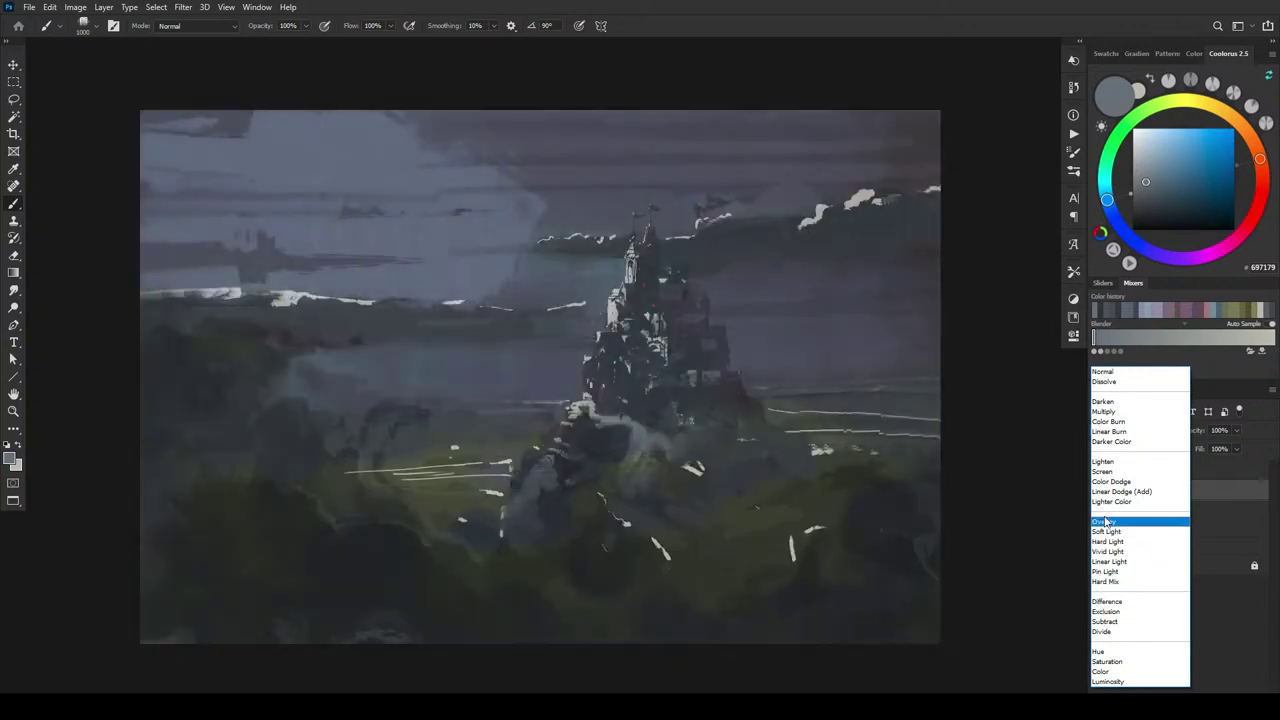
left_click(1106, 521)
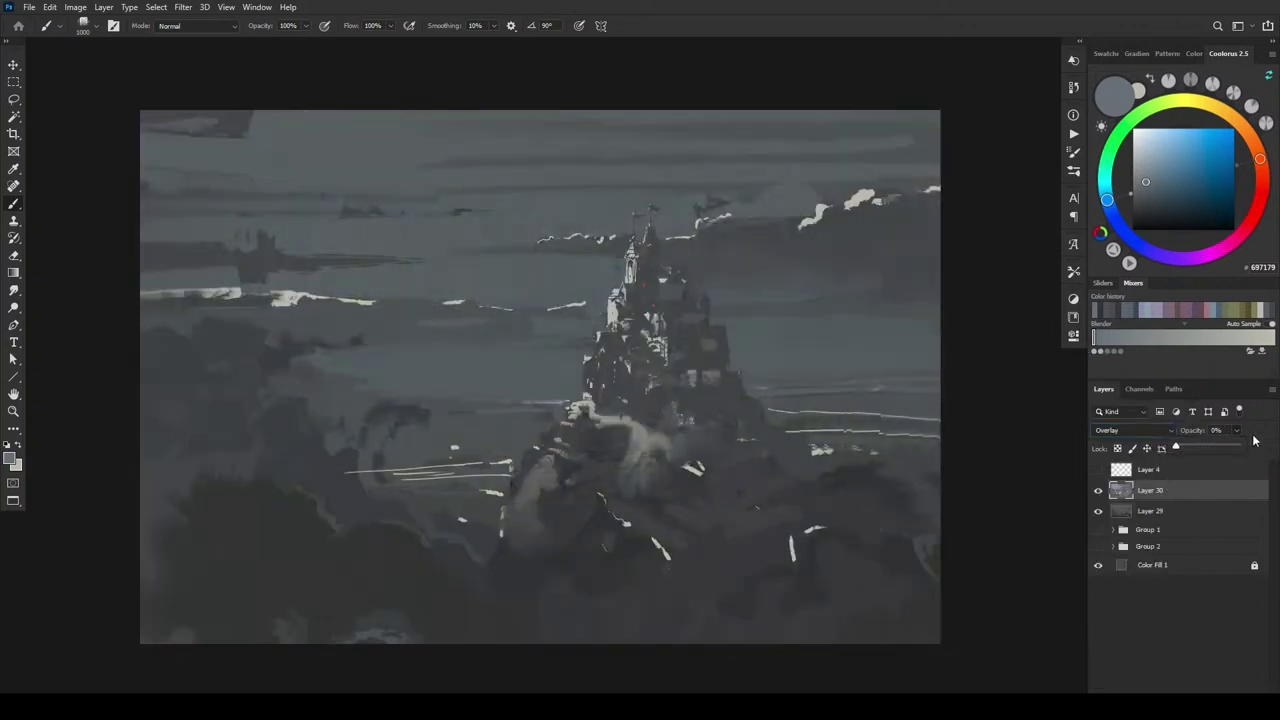
left_click_drag(1233, 451, 1207, 448)
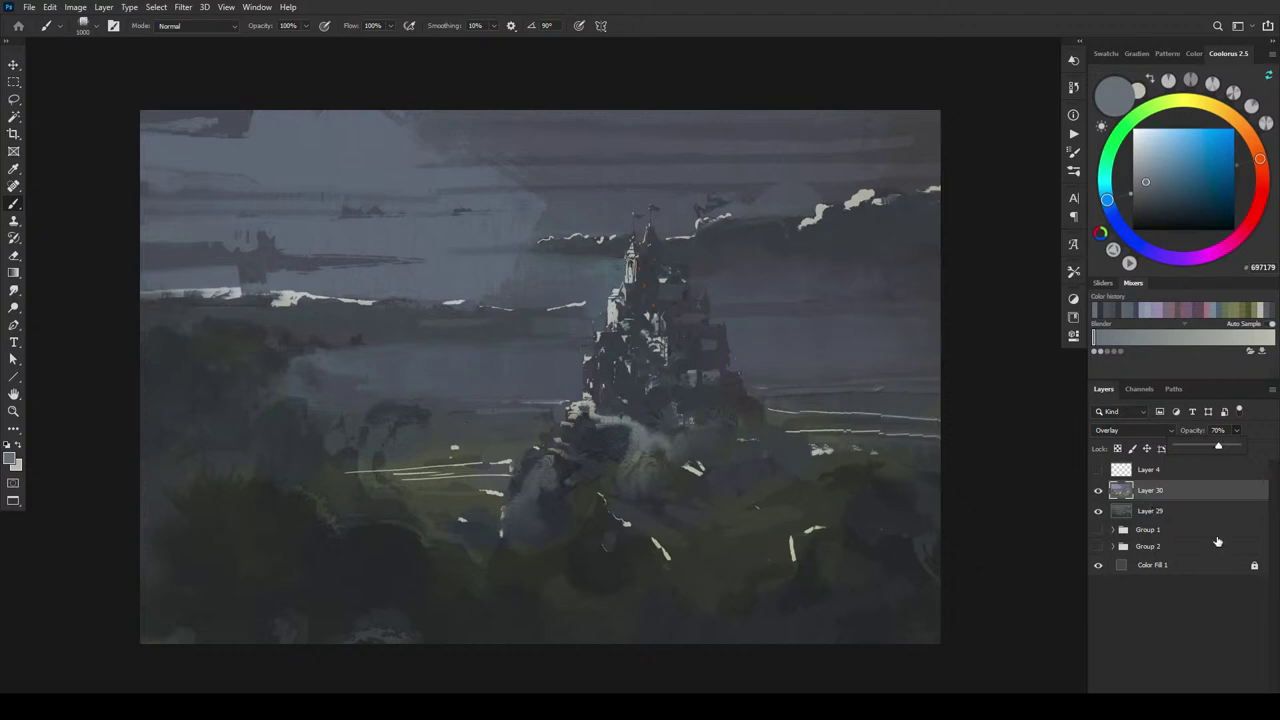
- On a new layer, paint pale grey-blue highlights along the cloud band and cloud edges
left_click(1240, 692)
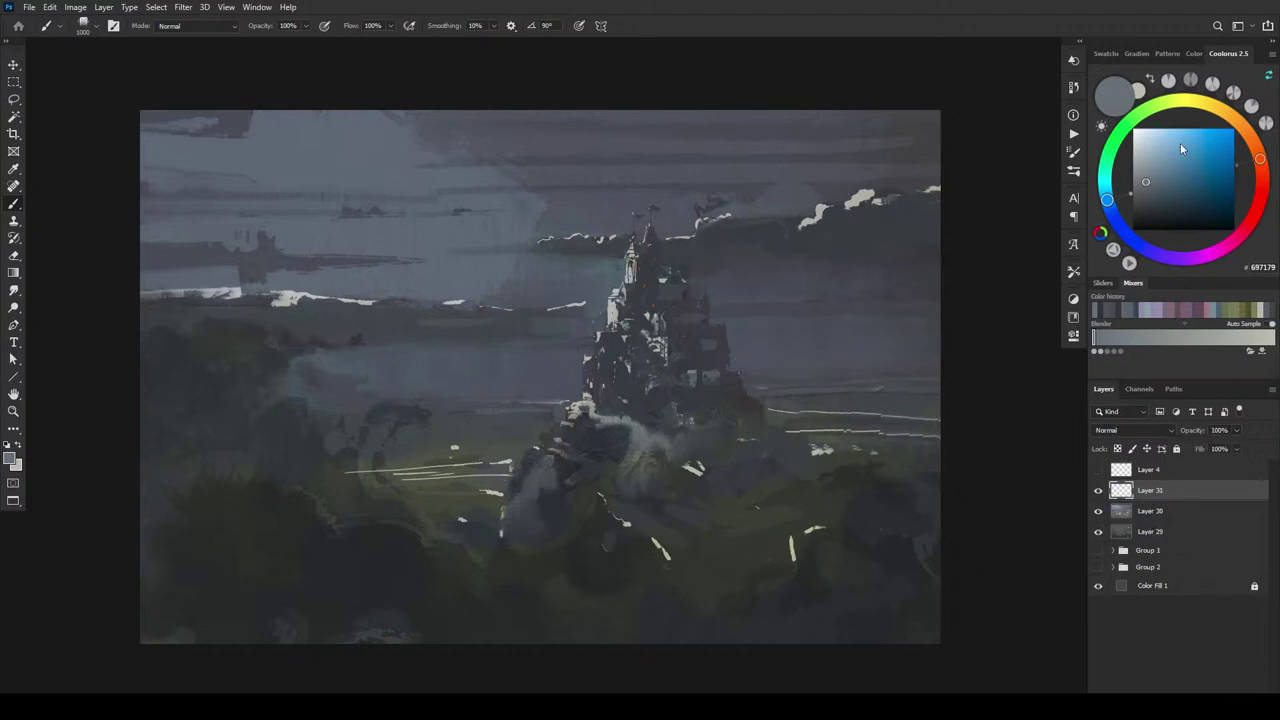
left_click(1159, 166)
key("bracketleft")
key("bracketleft")
key("bracketleft")
key("bracketleft")
key("bracketleft")
key("bracketleft")
key("bracketleft")
key("bracketleft")
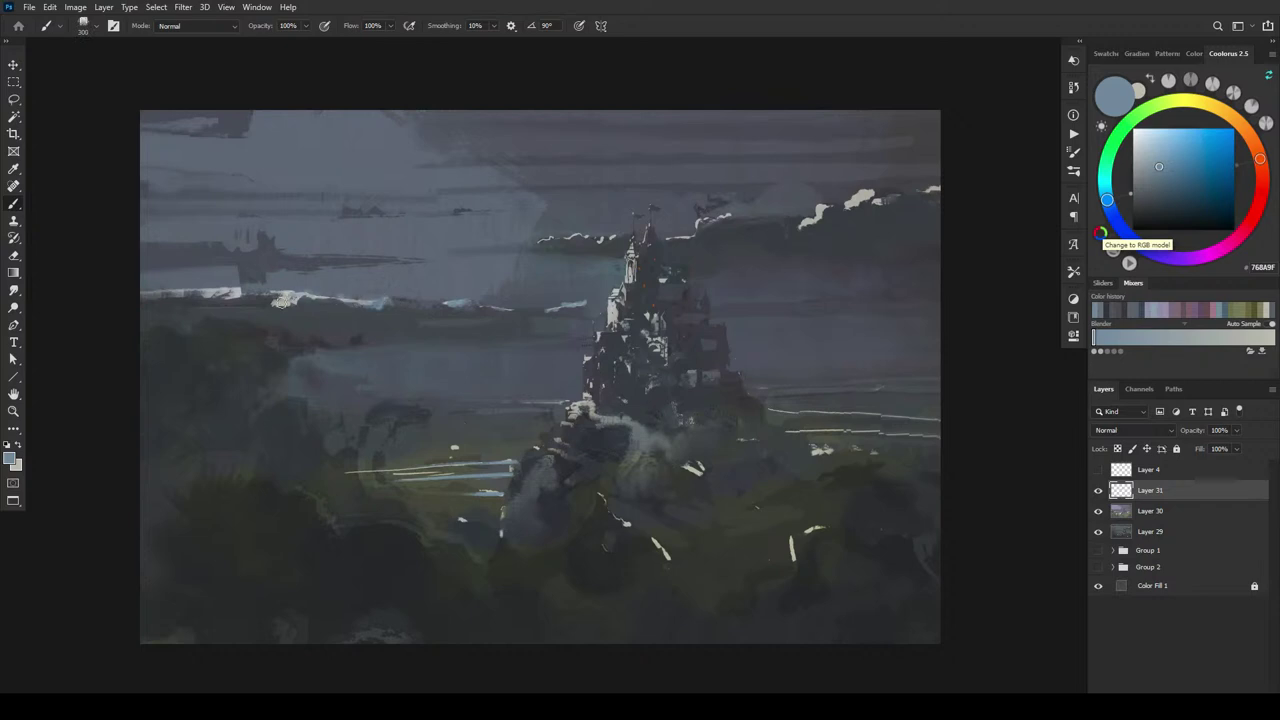
key("bracketright")
left_click_drag(292, 300, 308, 283)
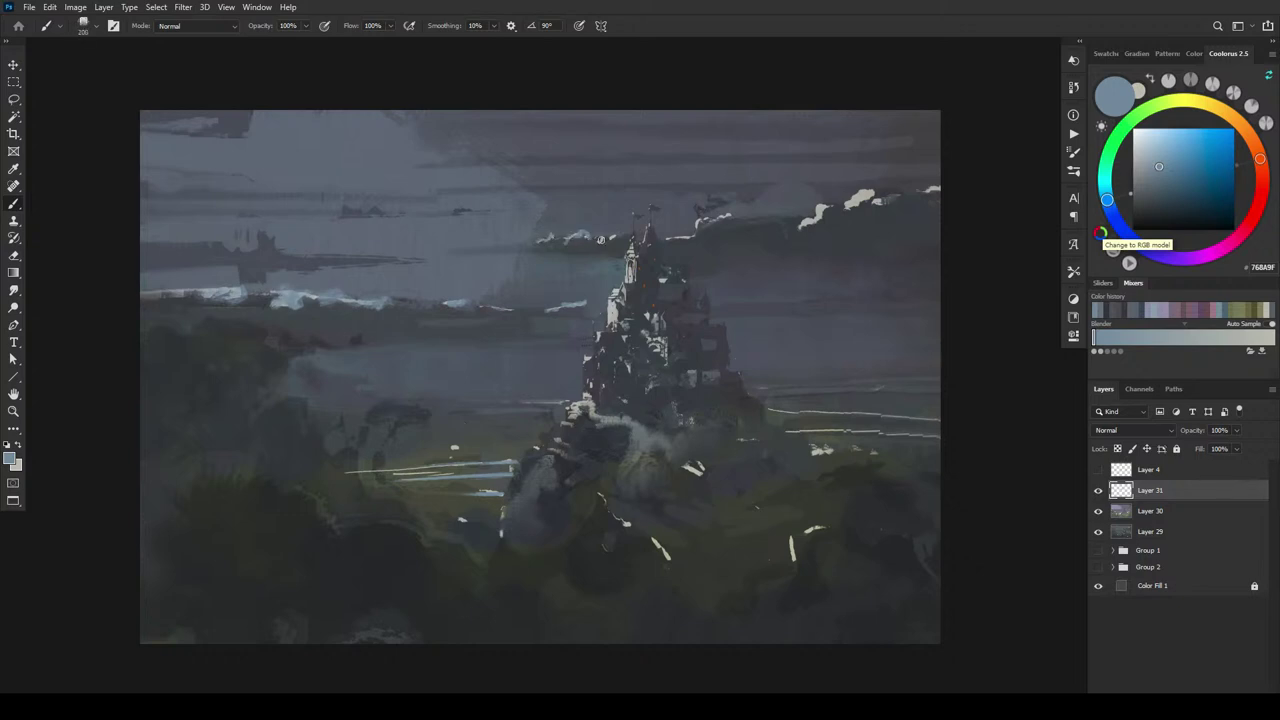
mouse_move(695, 234)
left_mouse_down()
mouse_move(736, 212)
mouse_move(826, 216)
mouse_move(909, 182)
mouse_move(937, 191)
mouse_move(957, 243)
left_mouse_up()
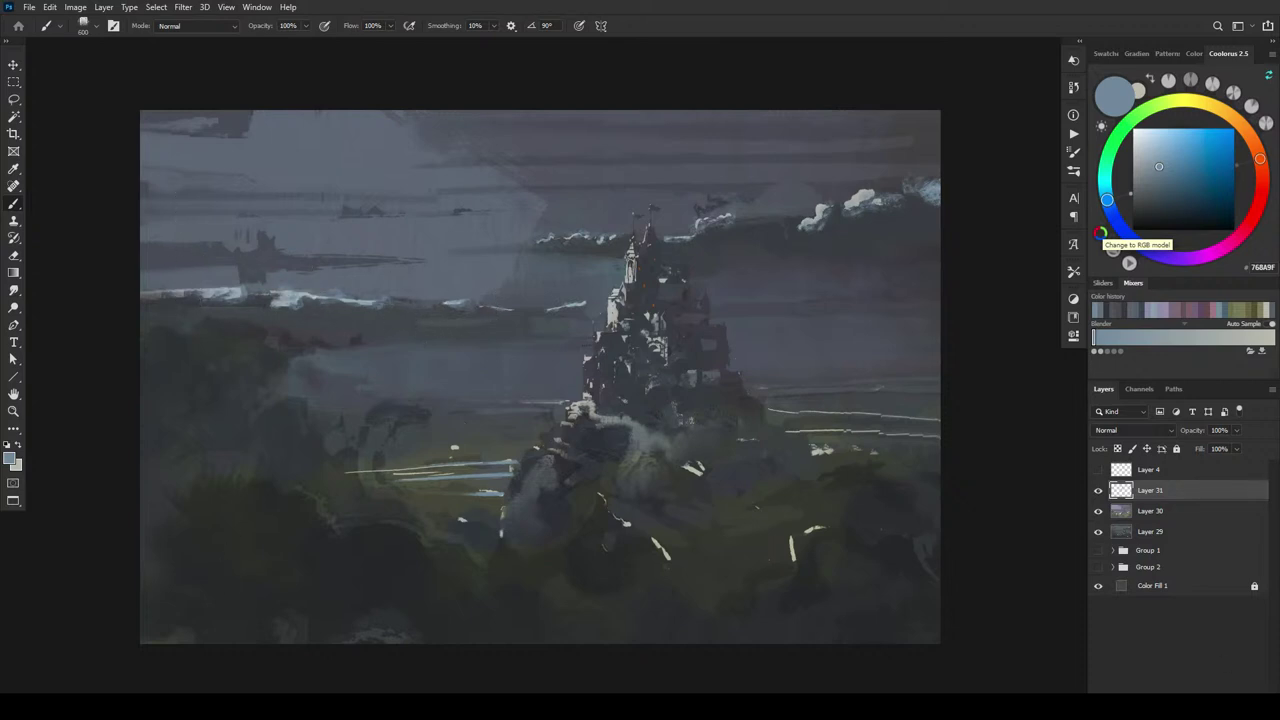
- Set the layer to Darker Color and tint the horizon clouds and right-side clouds muted blue
left_click(1133, 430)
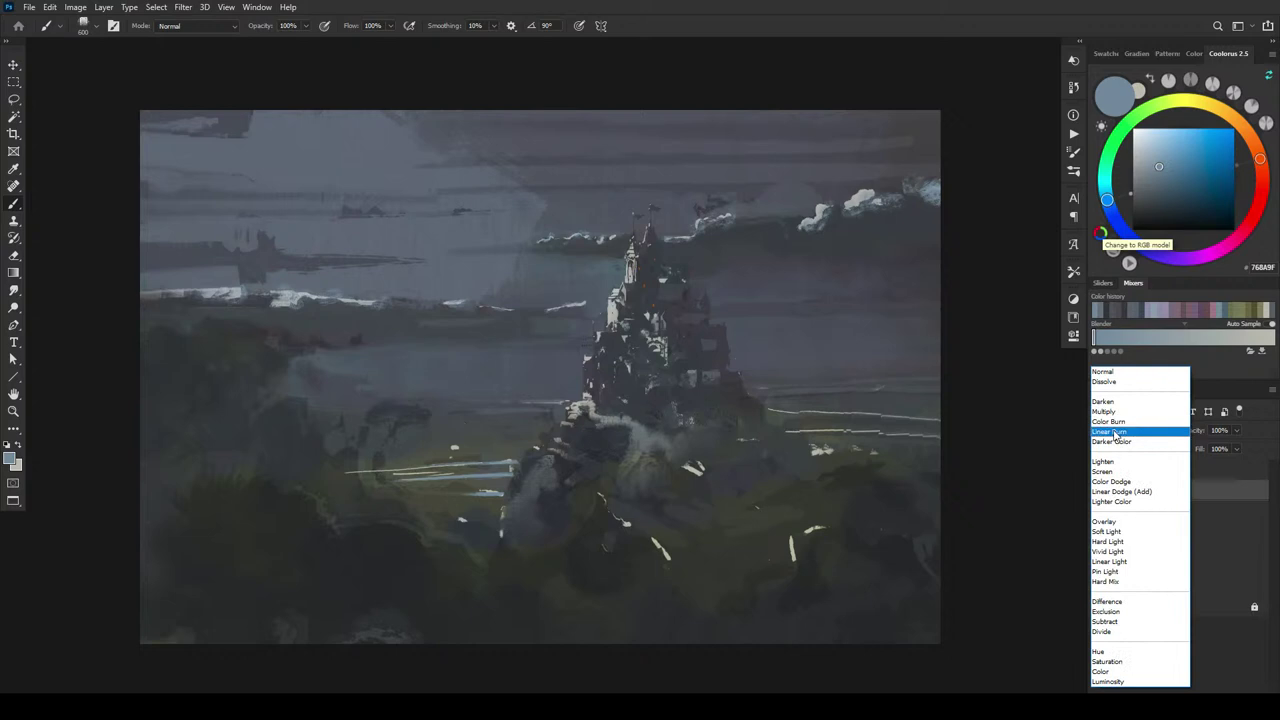
left_click(1111, 441)
left_click(1164, 176)
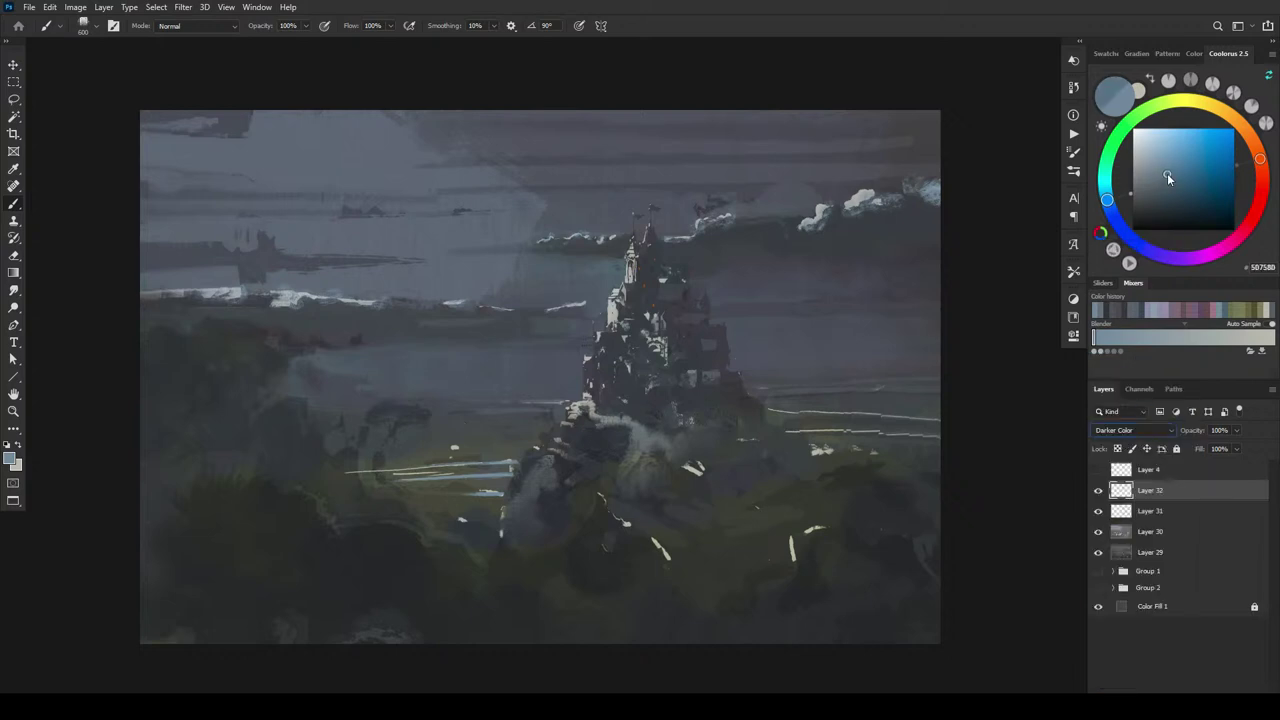
mouse_move(371, 303)
left_mouse_down()
mouse_move(246, 313)
mouse_move(149, 291)
left_mouse_up()
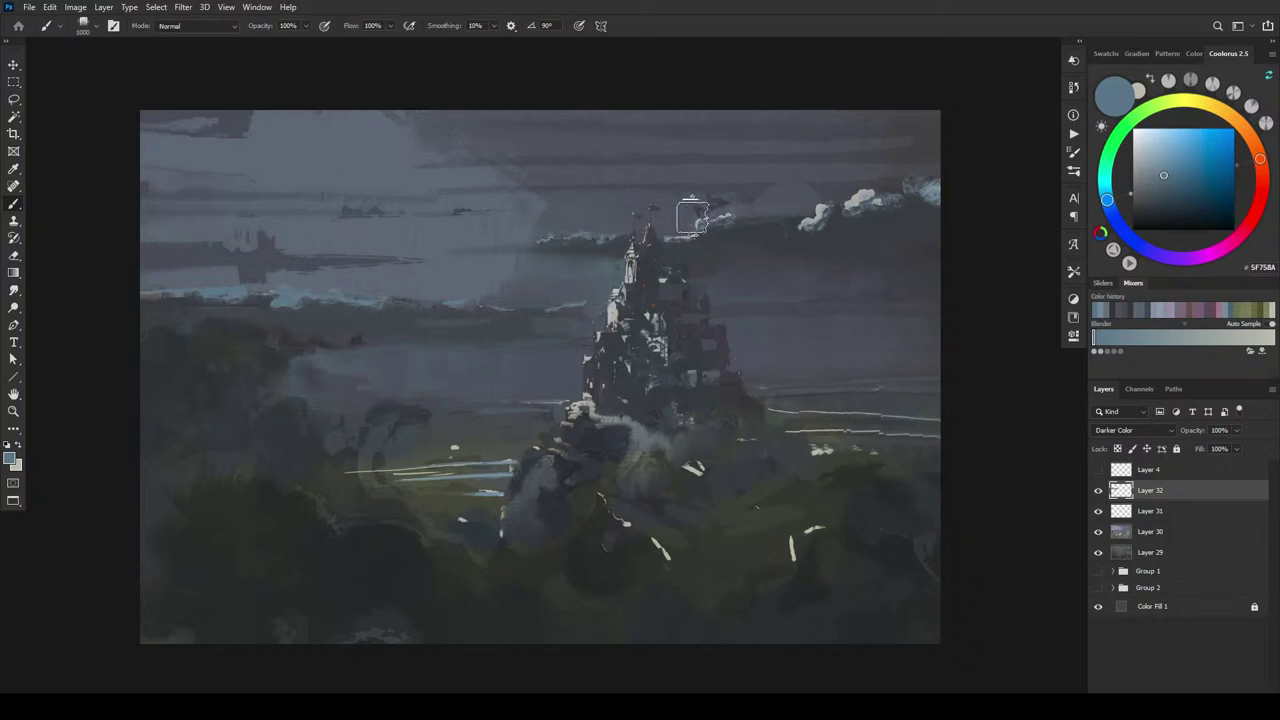
mouse_move(692, 231)
left_mouse_down()
mouse_move(786, 186)
mouse_move(854, 210)
mouse_move(835, 221)
mouse_move(932, 185)
left_mouse_up()
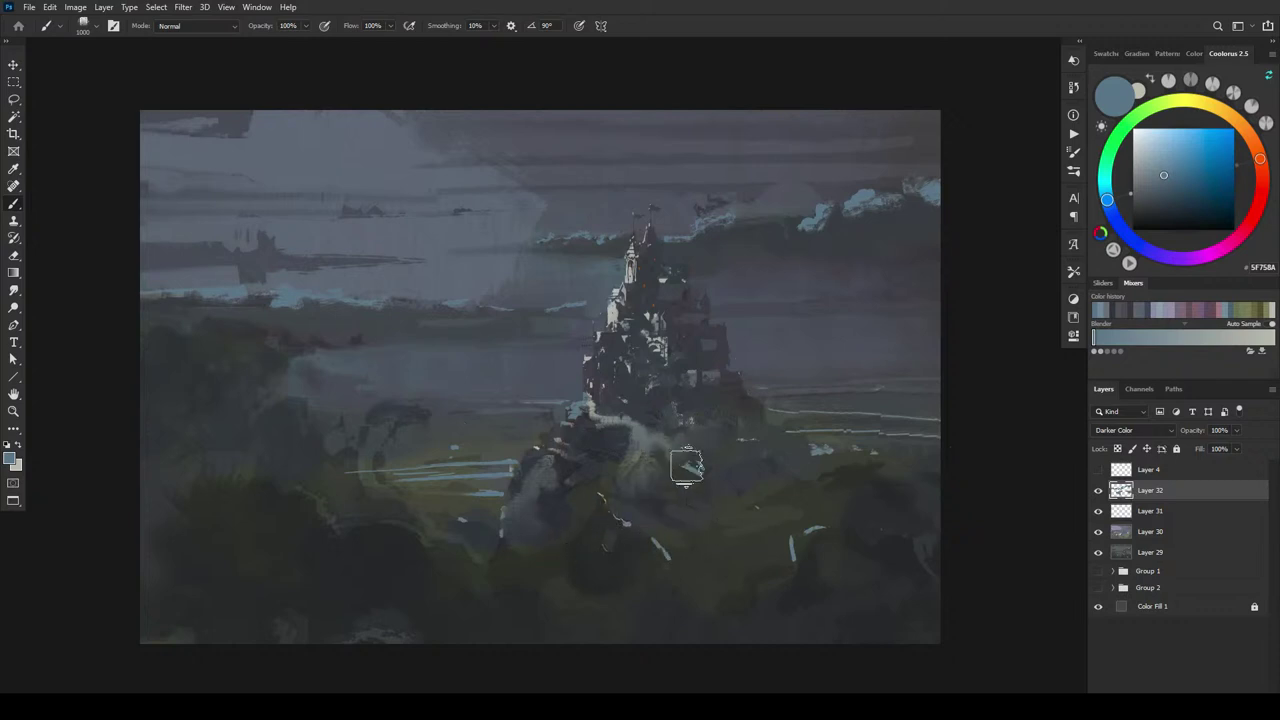
- Enlarge the brush and try teal, pale mauve and pale lavender colours
key("bracketright")
key("bracketright")
key("bracketright")
key("ctrl+minus")
key("ctrl+minus")
key("ctrl+minus")
key("ctrl+minus")
key("ctrl+plus")
key("ctrl+plus")
key("ctrl+plus")
key("ctrl+plus")
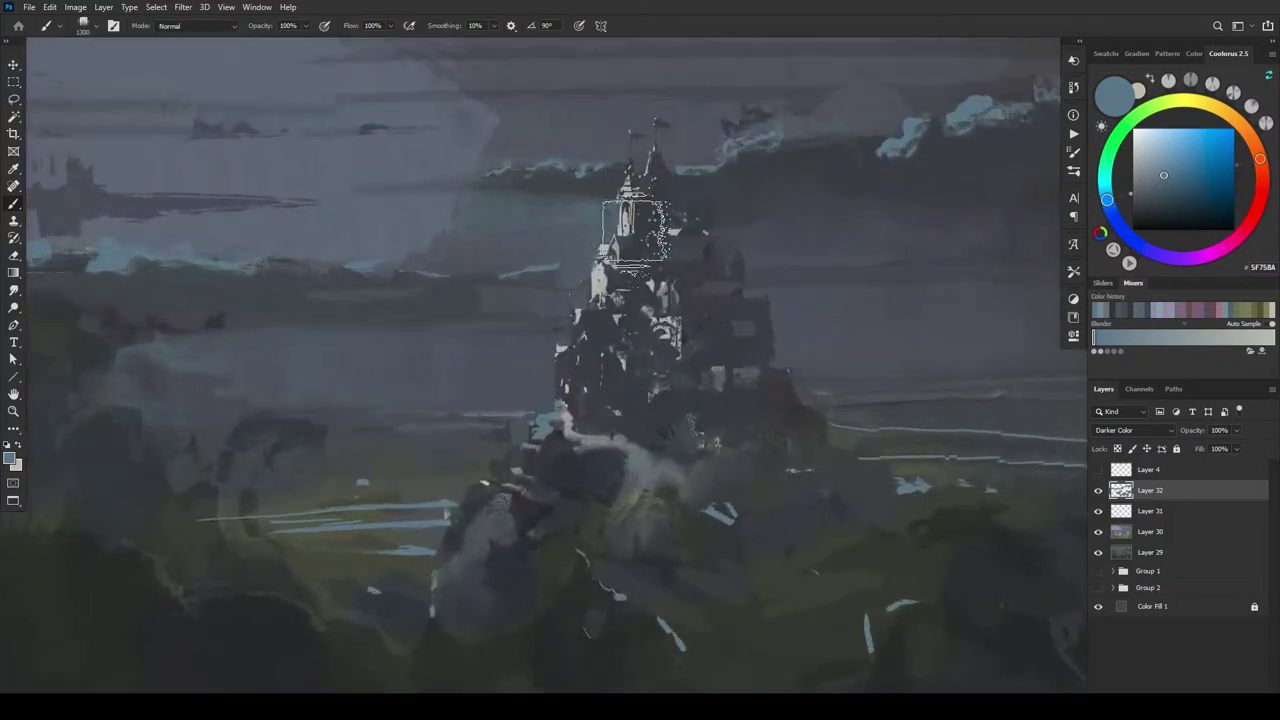
key("bracketright")
key("bracketright")
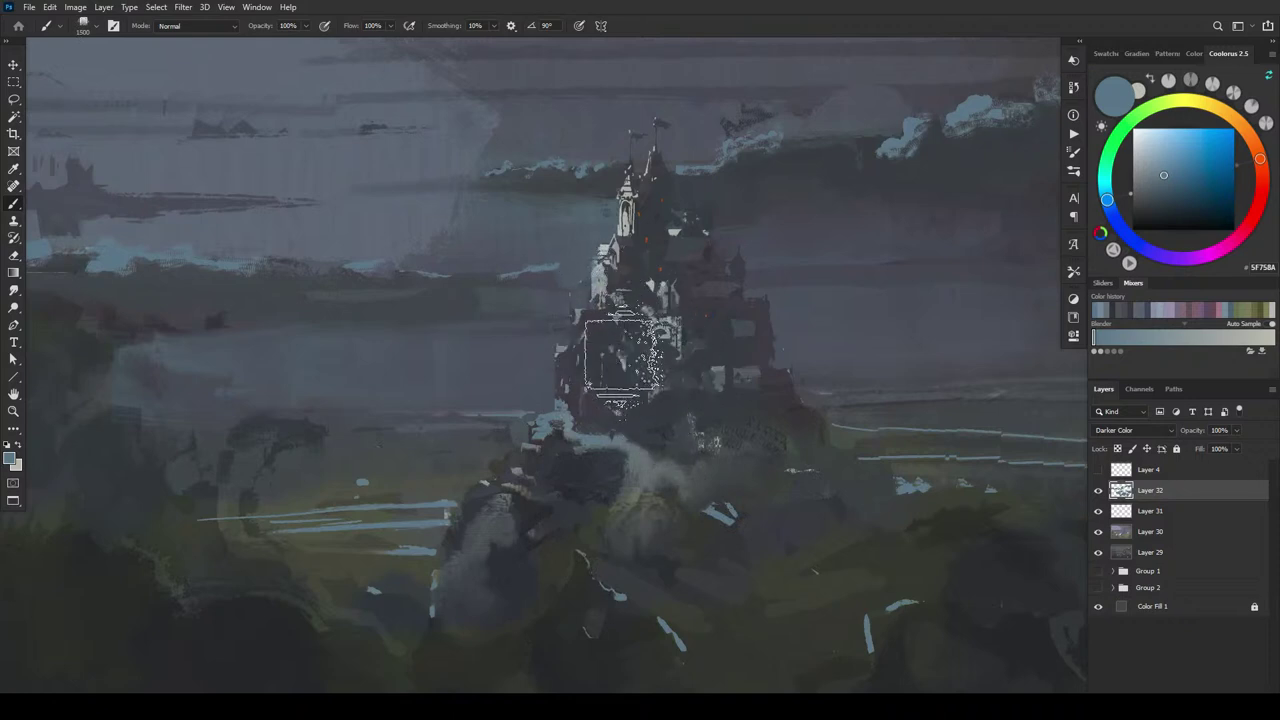
left_click(1019, 199, "alt")
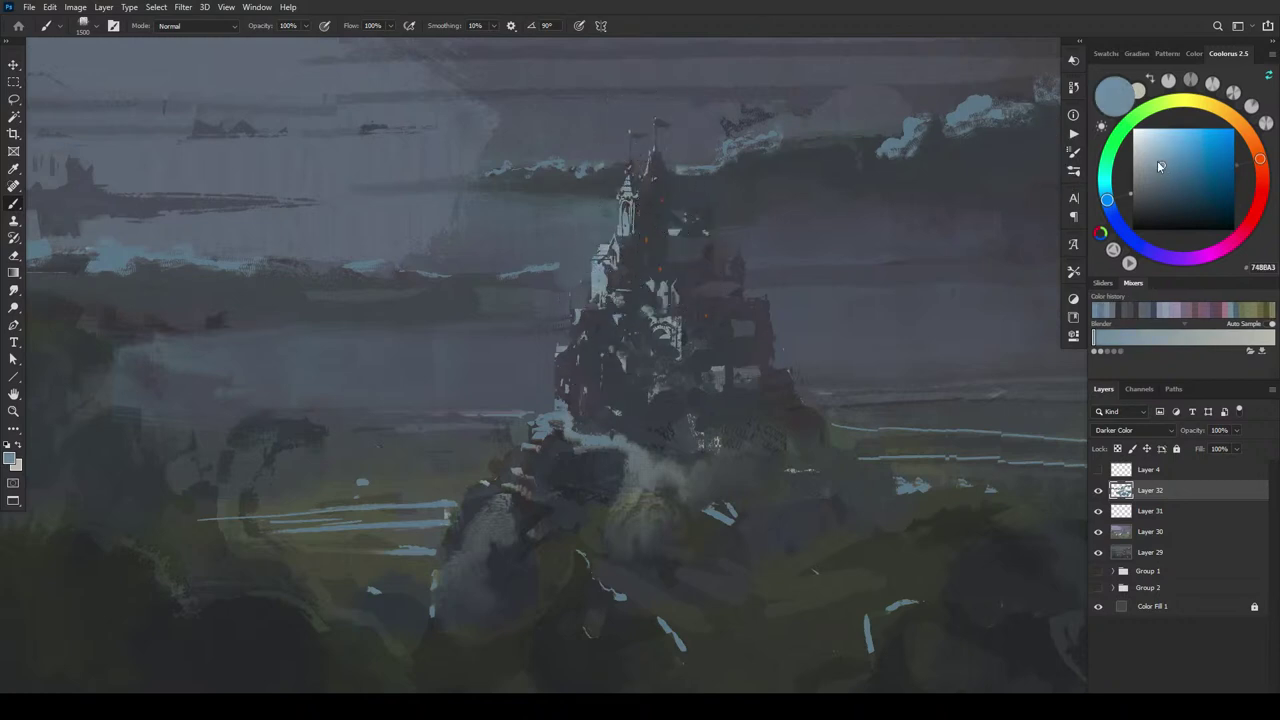
left_click(1156, 158)
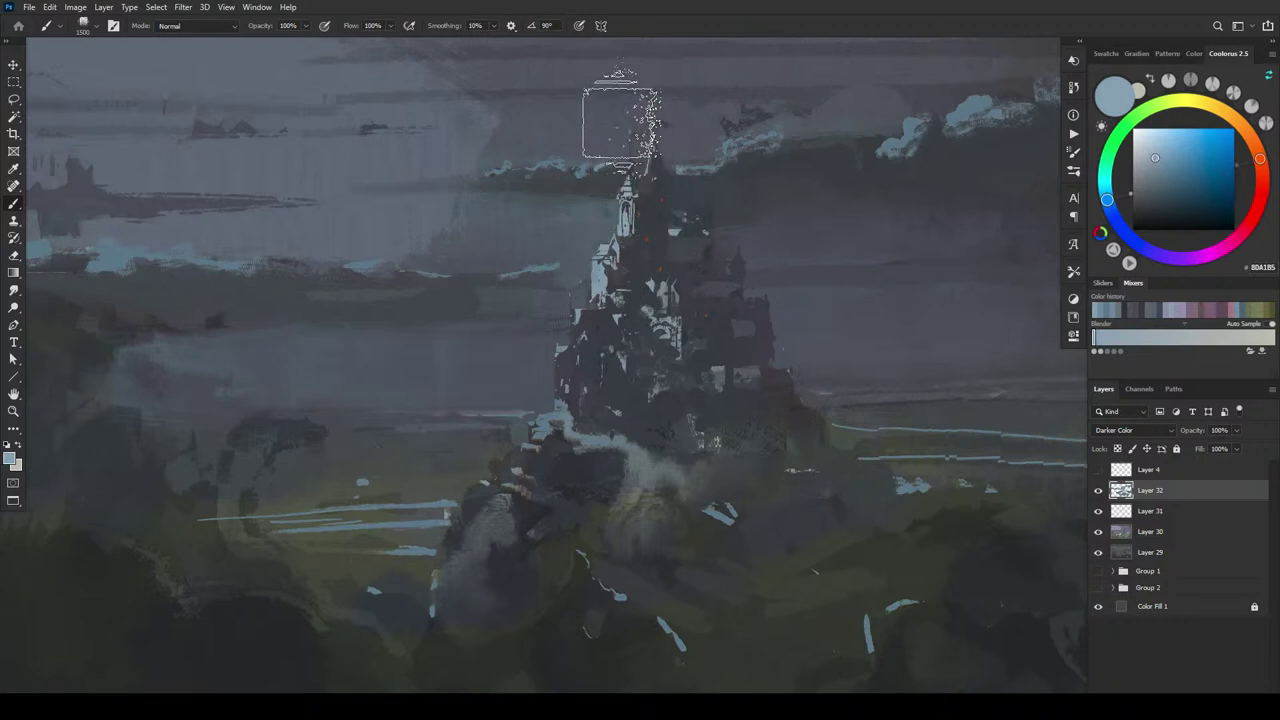
left_click(733, 305, "alt")
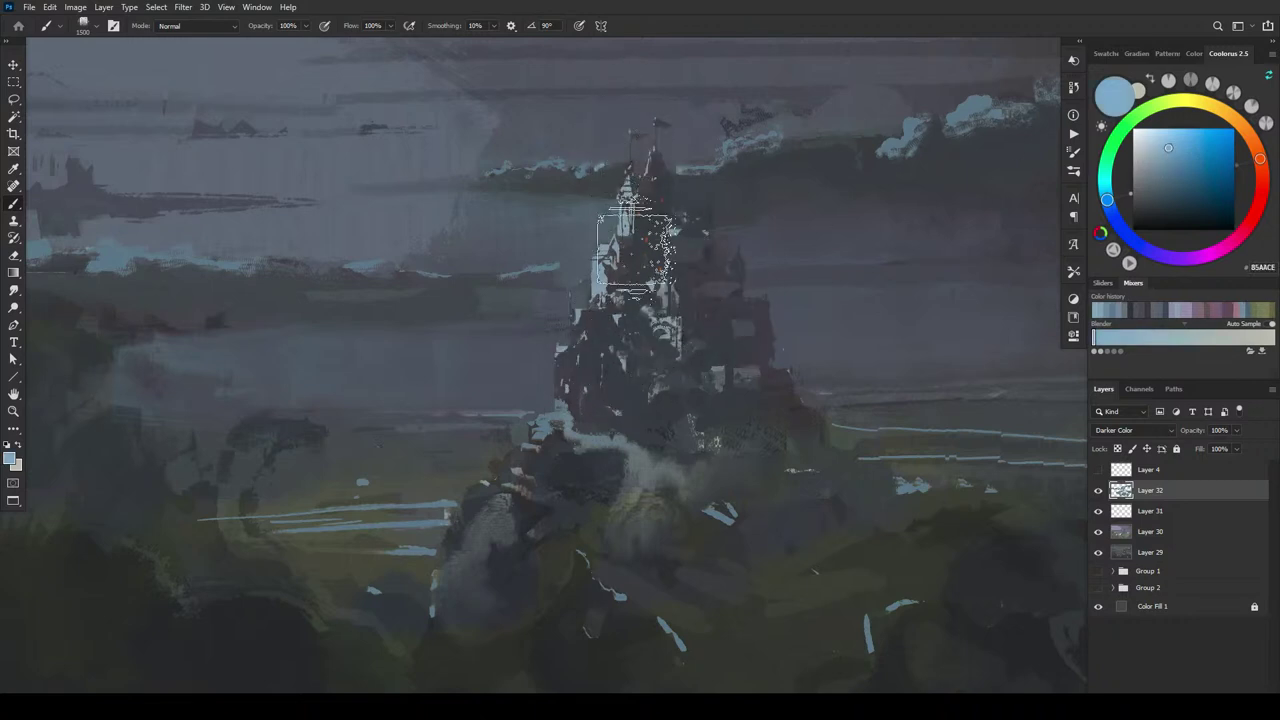
- Settle on a deep slate blue and cover the pale smoke at the castle base
left_click(1153, 152)
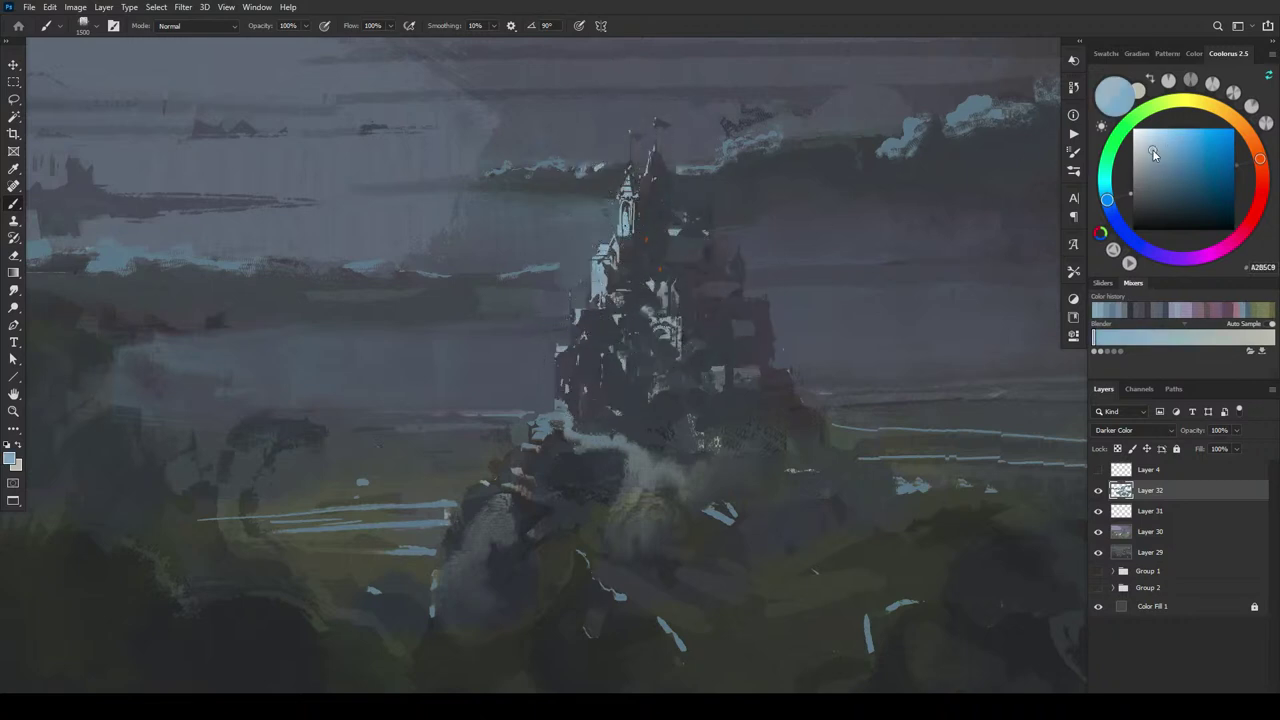
left_click(1178, 160)
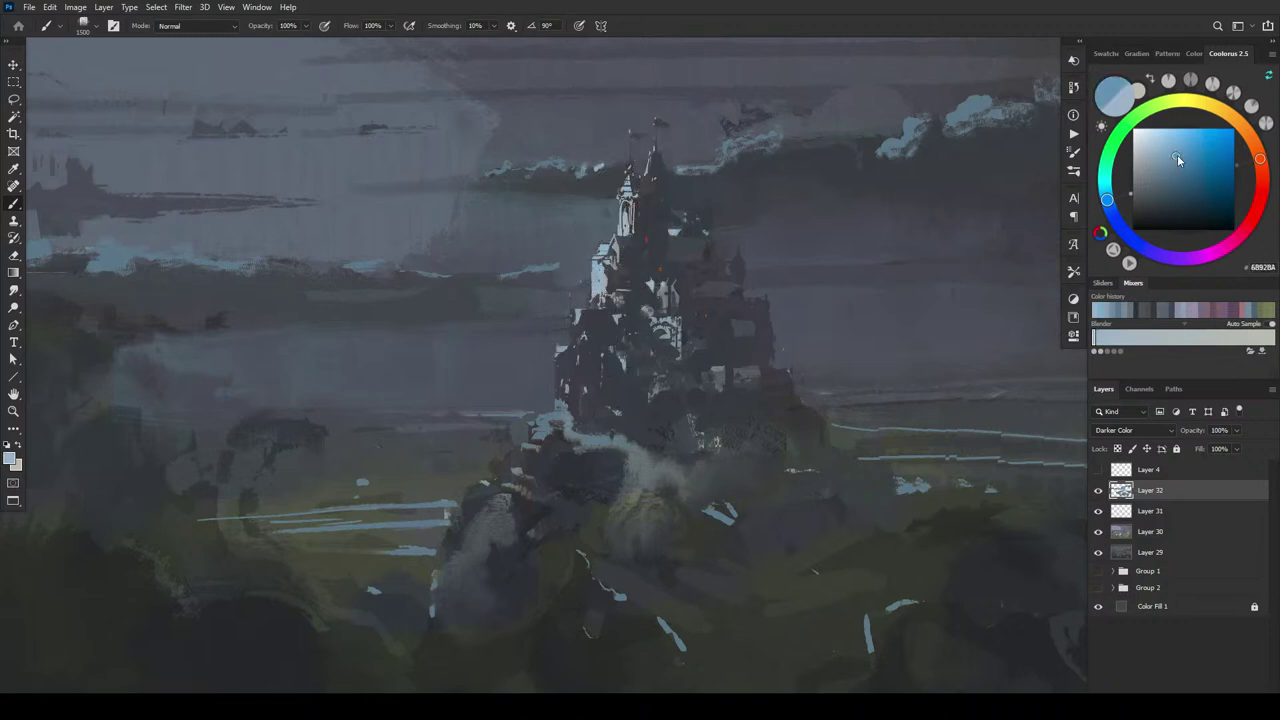
left_click(1179, 155)
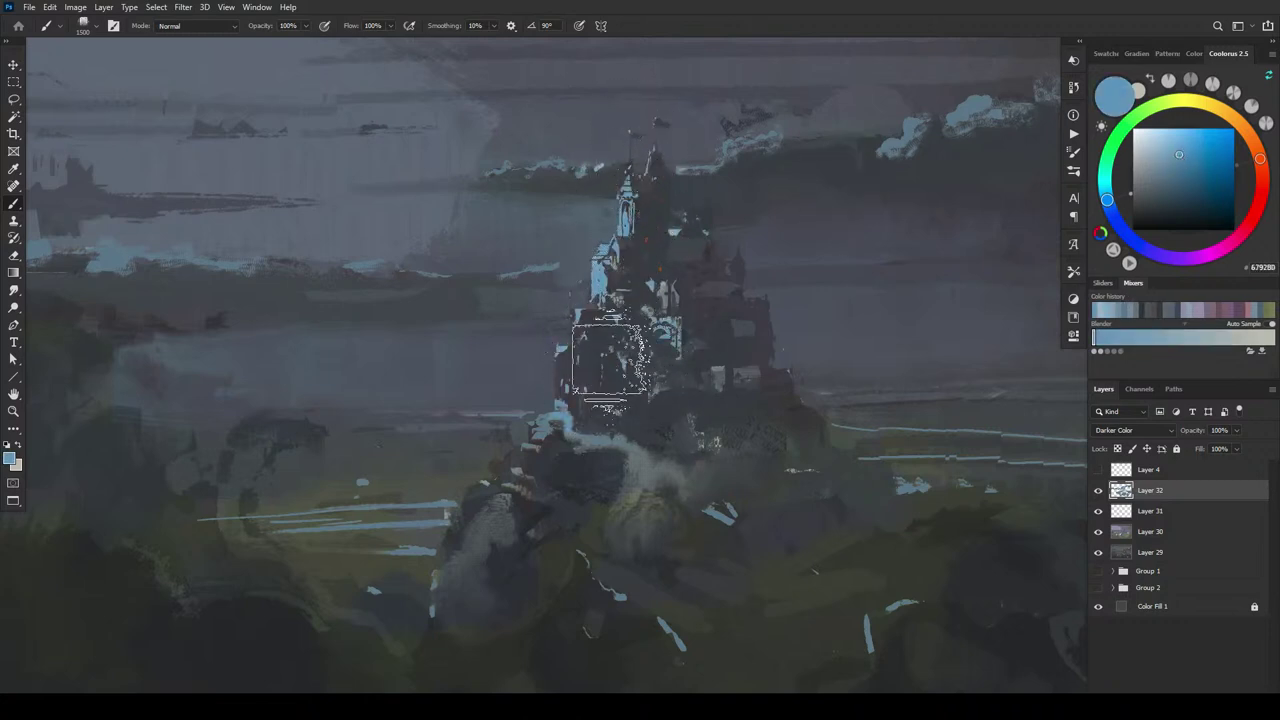
left_click(1174, 144)
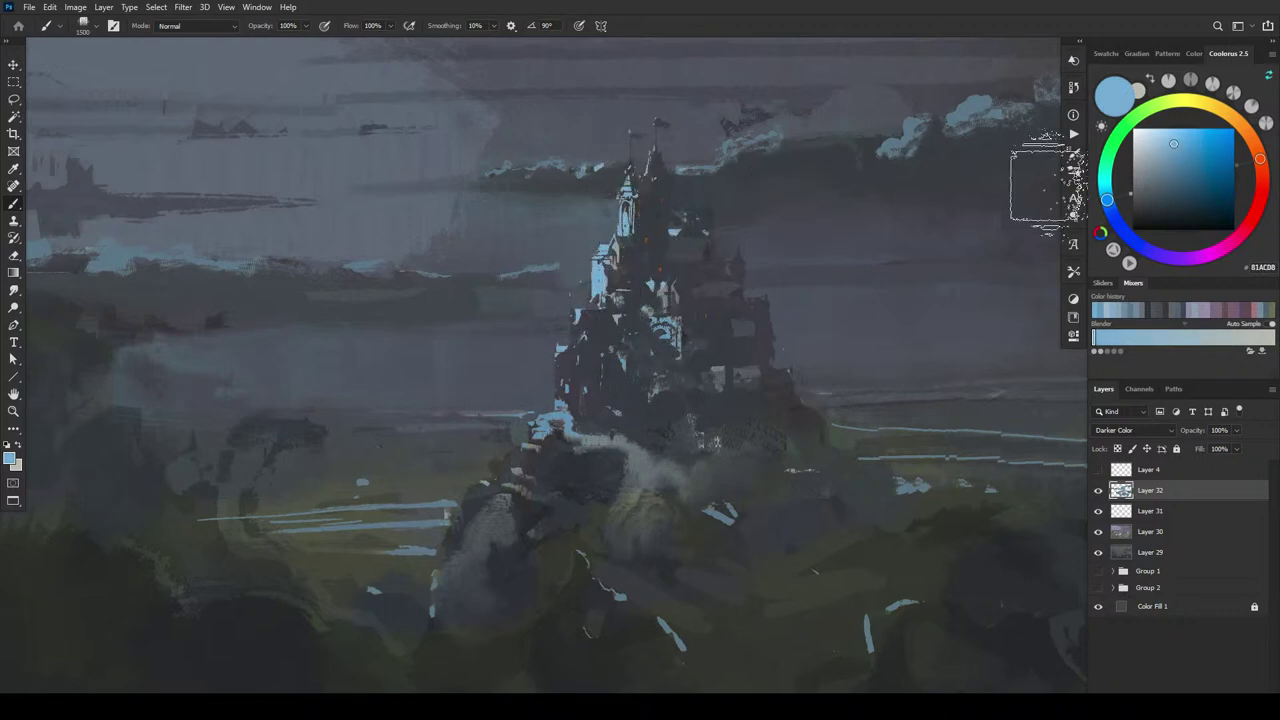
left_click(1180, 153)
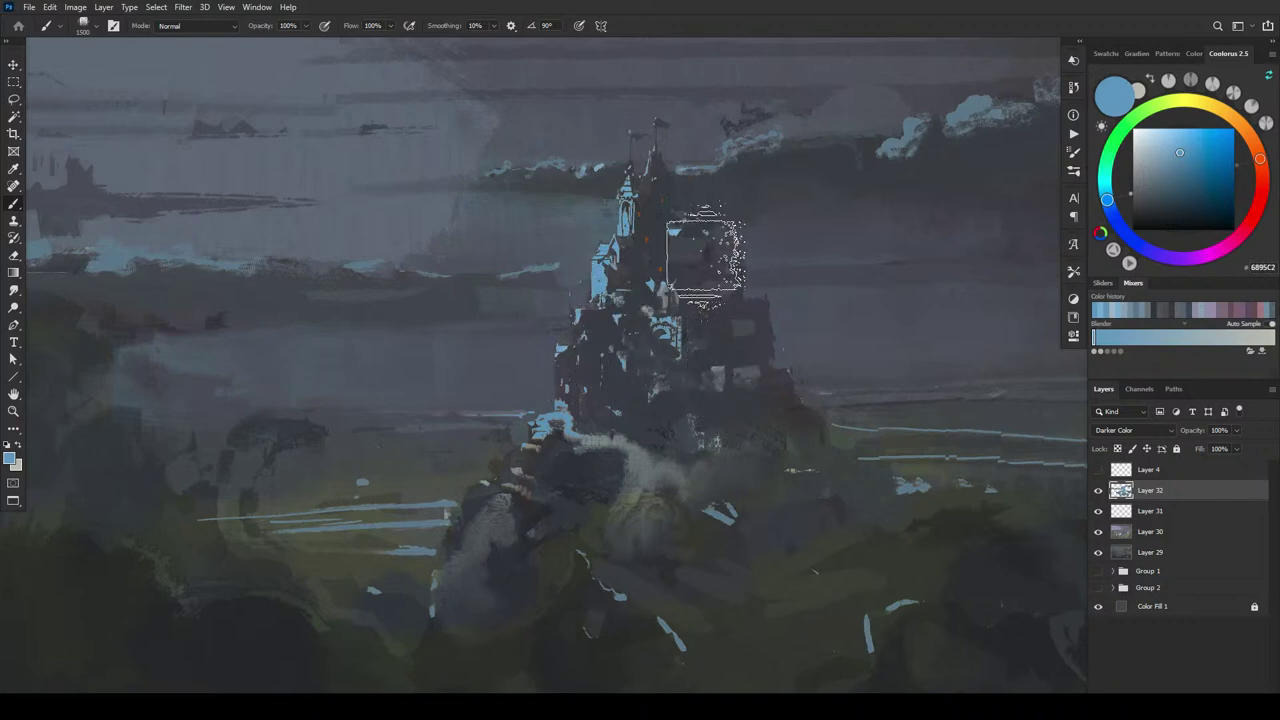
left_click(1172, 180)
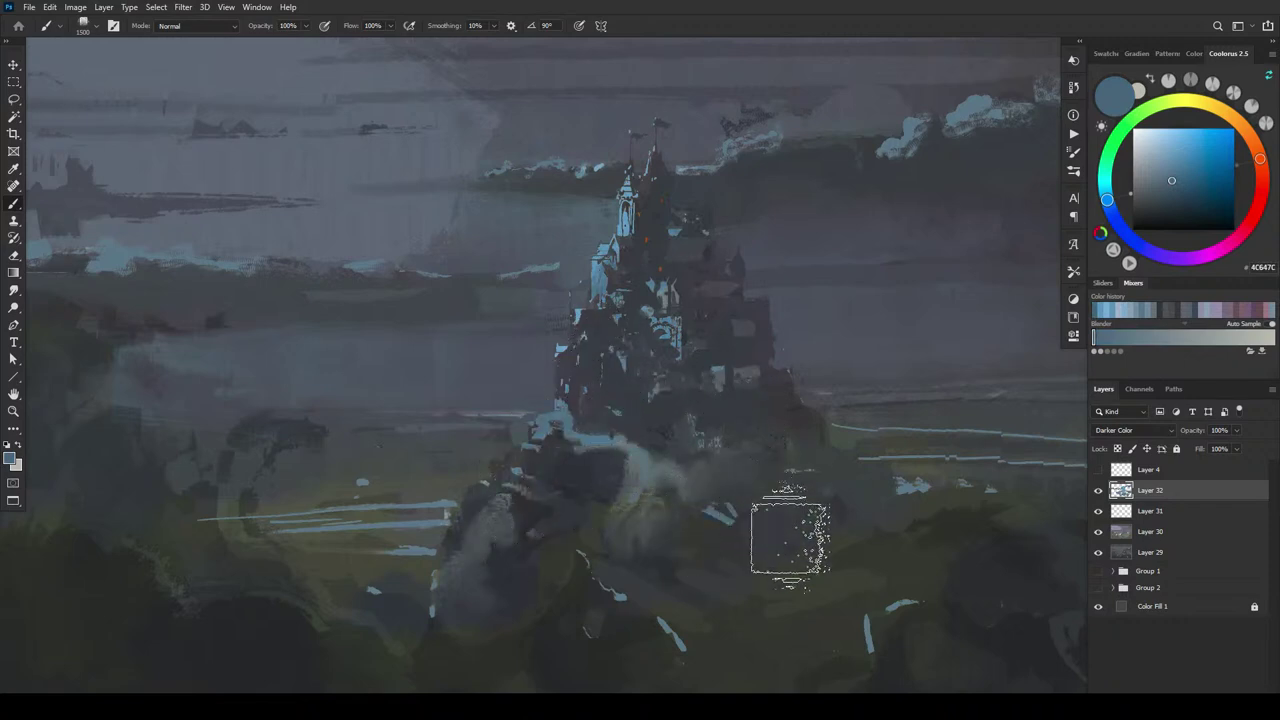
left_click(1177, 190)
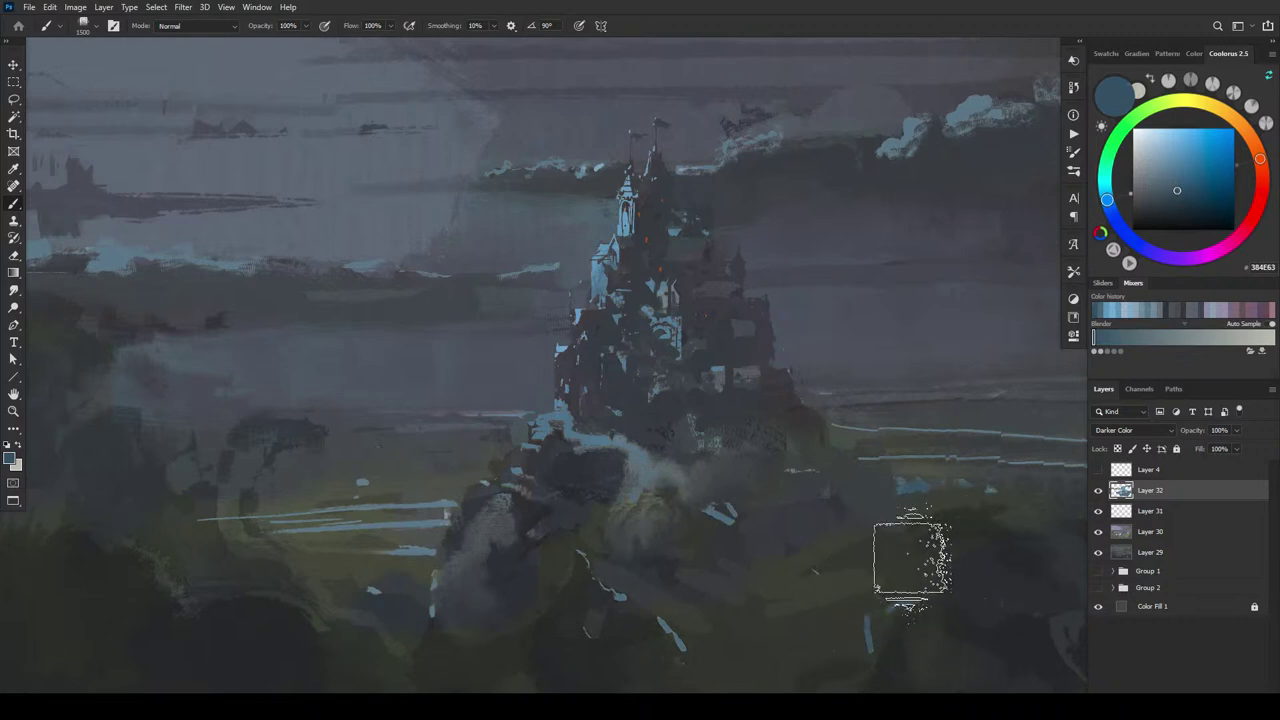
mouse_move(700, 551)
left_mouse_down()
mouse_move(640, 550)
mouse_move(618, 484)
mouse_move(640, 505)
left_mouse_up()
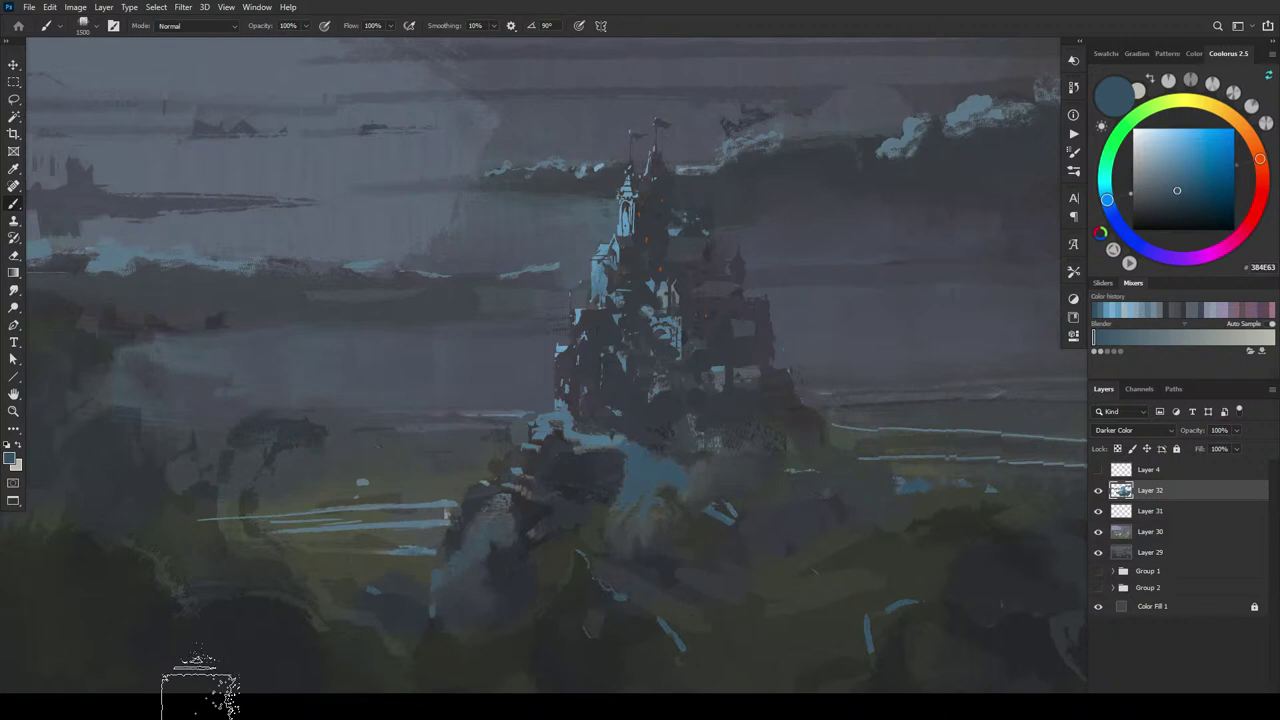
- Zoom in on the castle and pick a light blue painting colour
key("ctrl+minus")
key("ctrl+minus")
key("ctrl+minus")
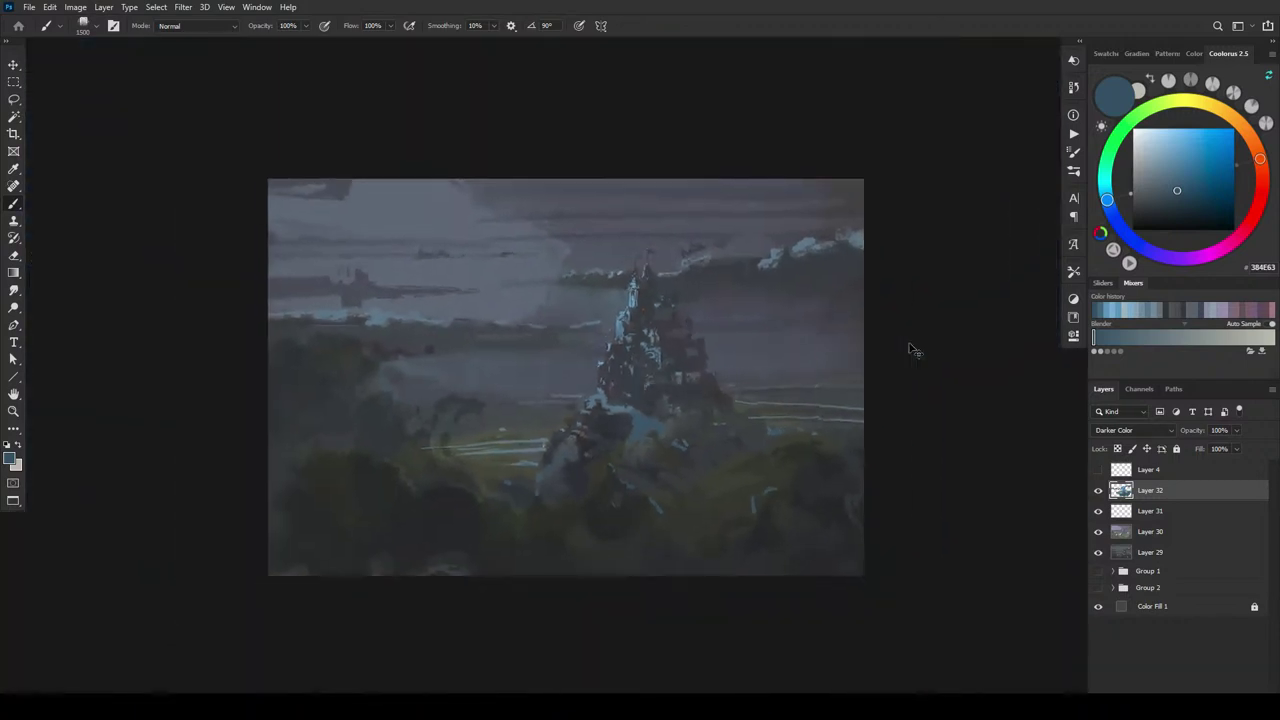
key("ctrl+minus")
key("ctrl+plus")
key("ctrl+plus")
key("ctrl+plus")
key("ctrl+plus")
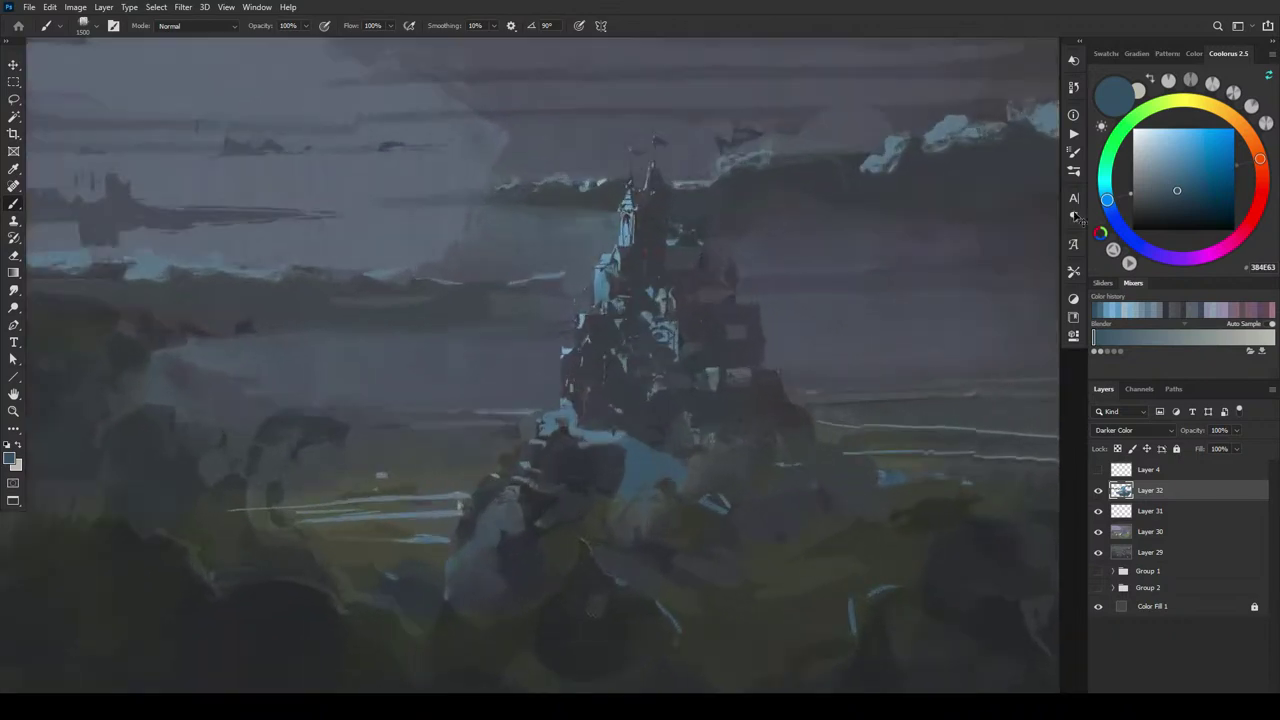
key("ctrl+plus")
left_click_drag(1186, 168, 1168, 150)
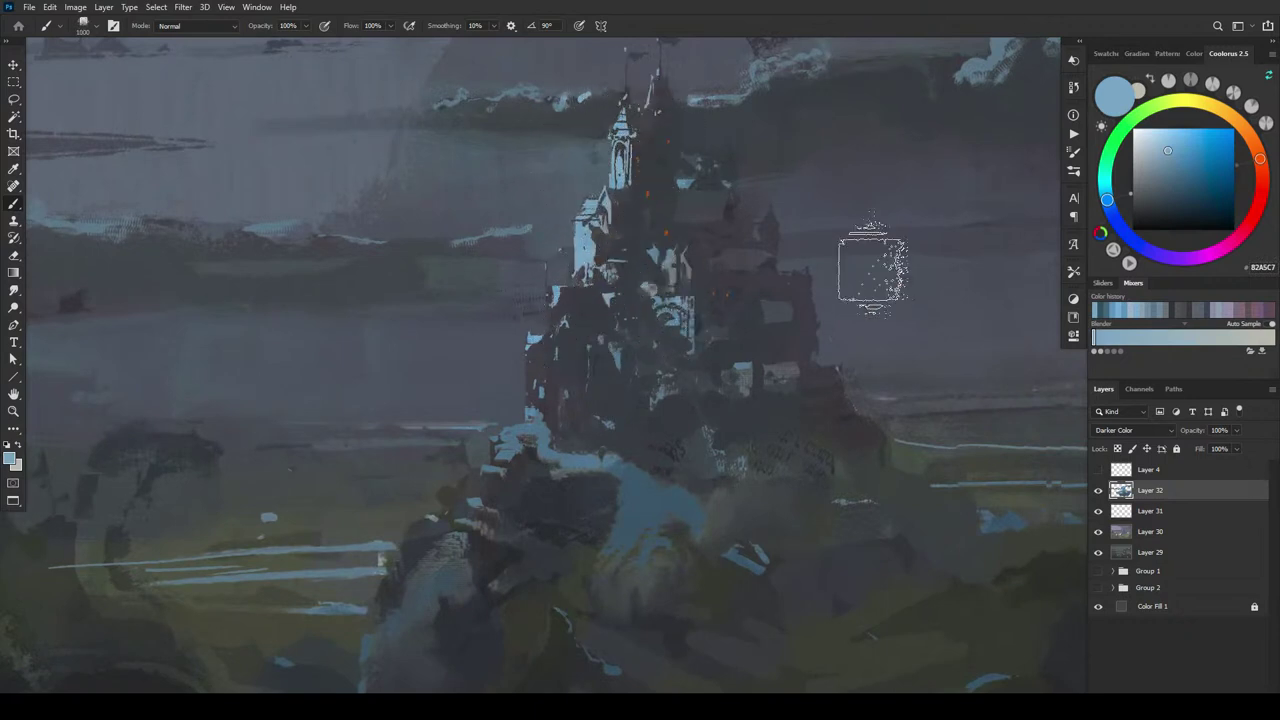
key("ctrl+minus")
key("ctrl+minus")
key("ctrl+minus")
key("ctrl+minus")
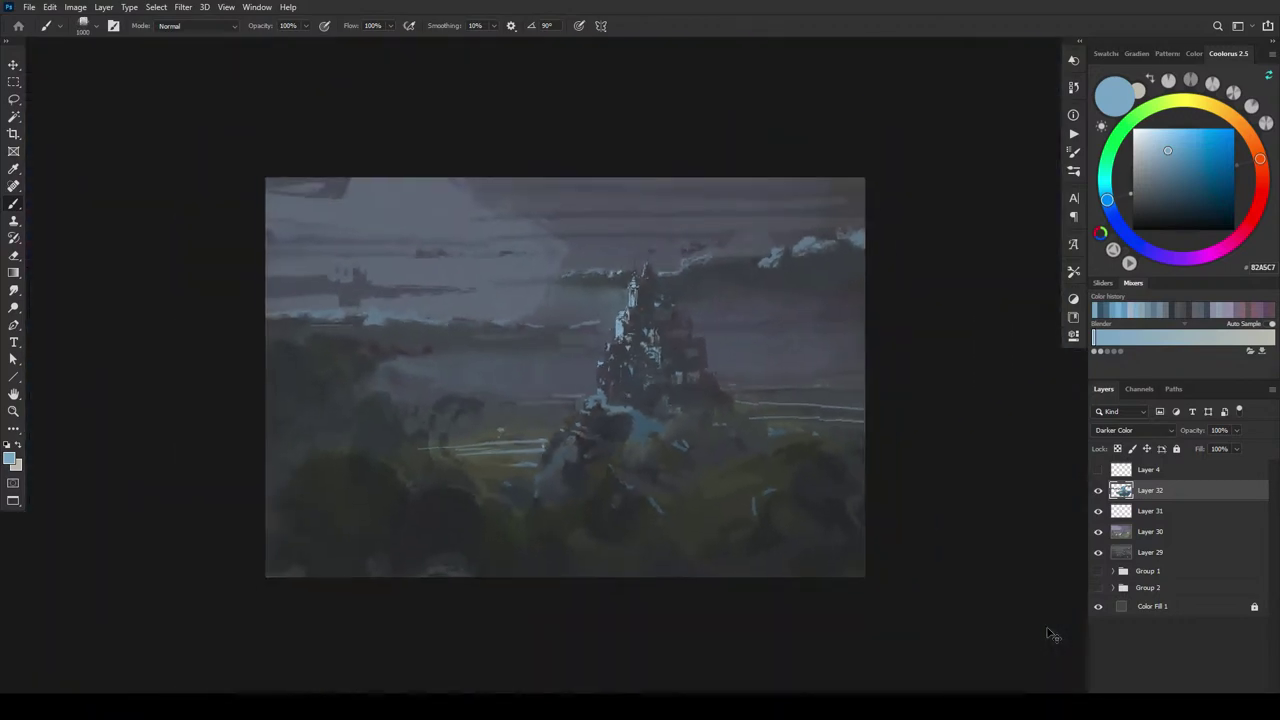
key("ctrl+plus")
key("ctrl+plus")
key("ctrl+plus")
key("ctrl+plus")
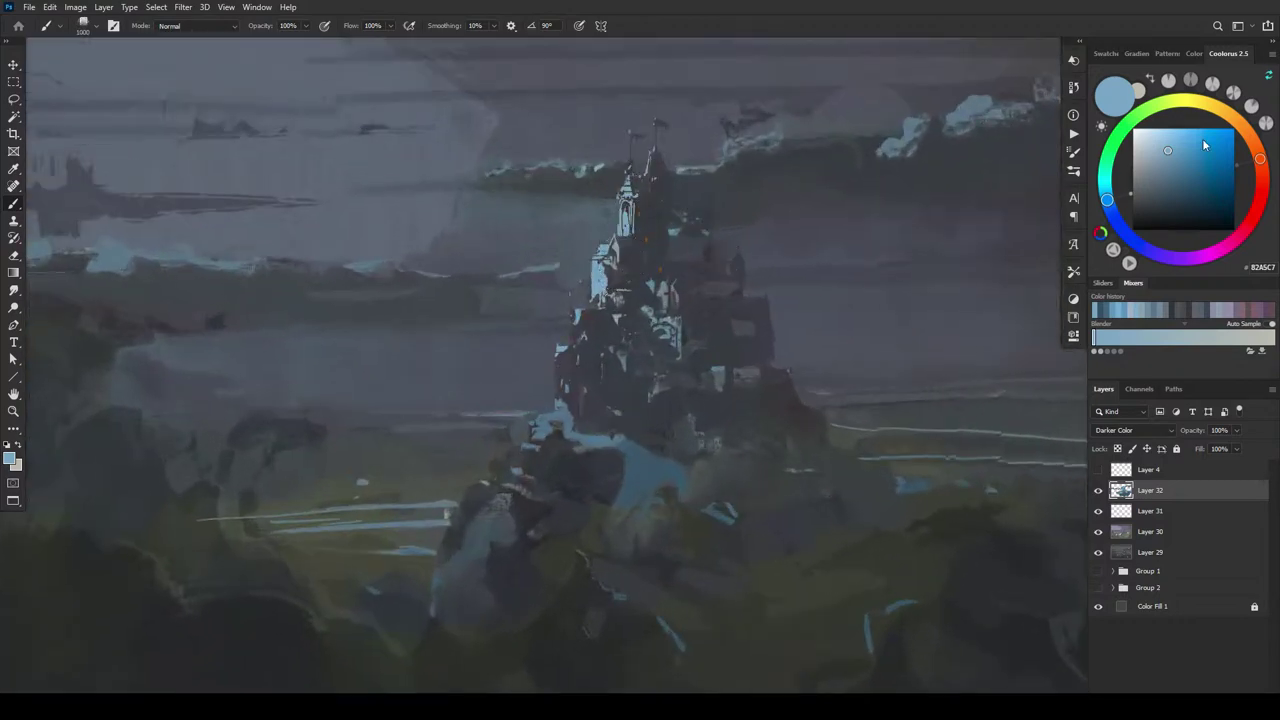
- Try pale, sky and muted darker blues and shrink the brush for tower detail
left_click(1174, 157)
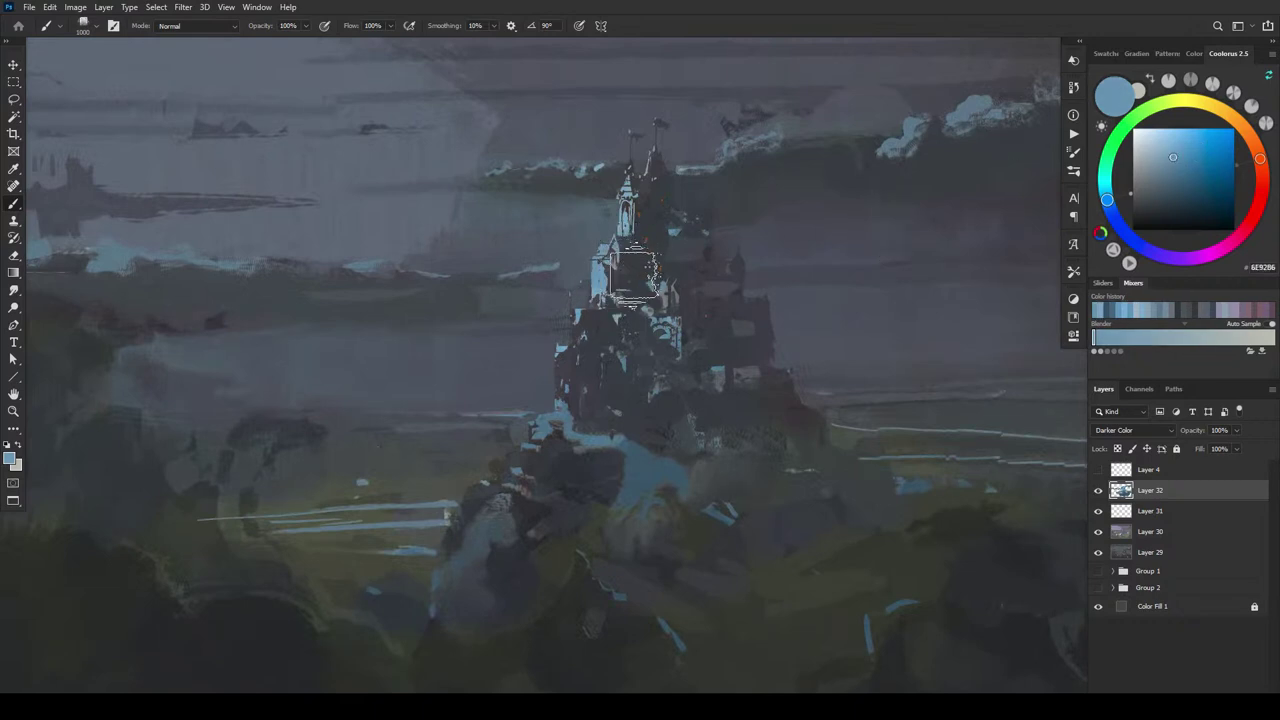
left_click(1156, 141)
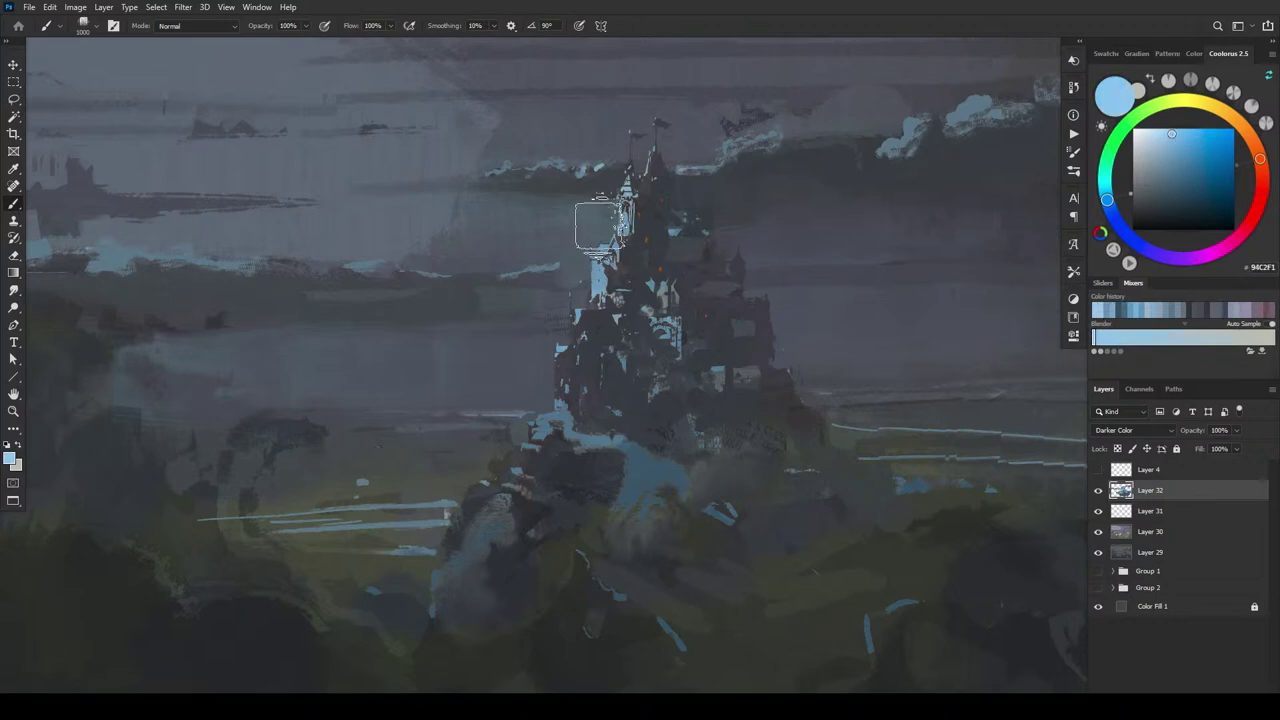
left_click(1171, 134)
left_click(1179, 147)
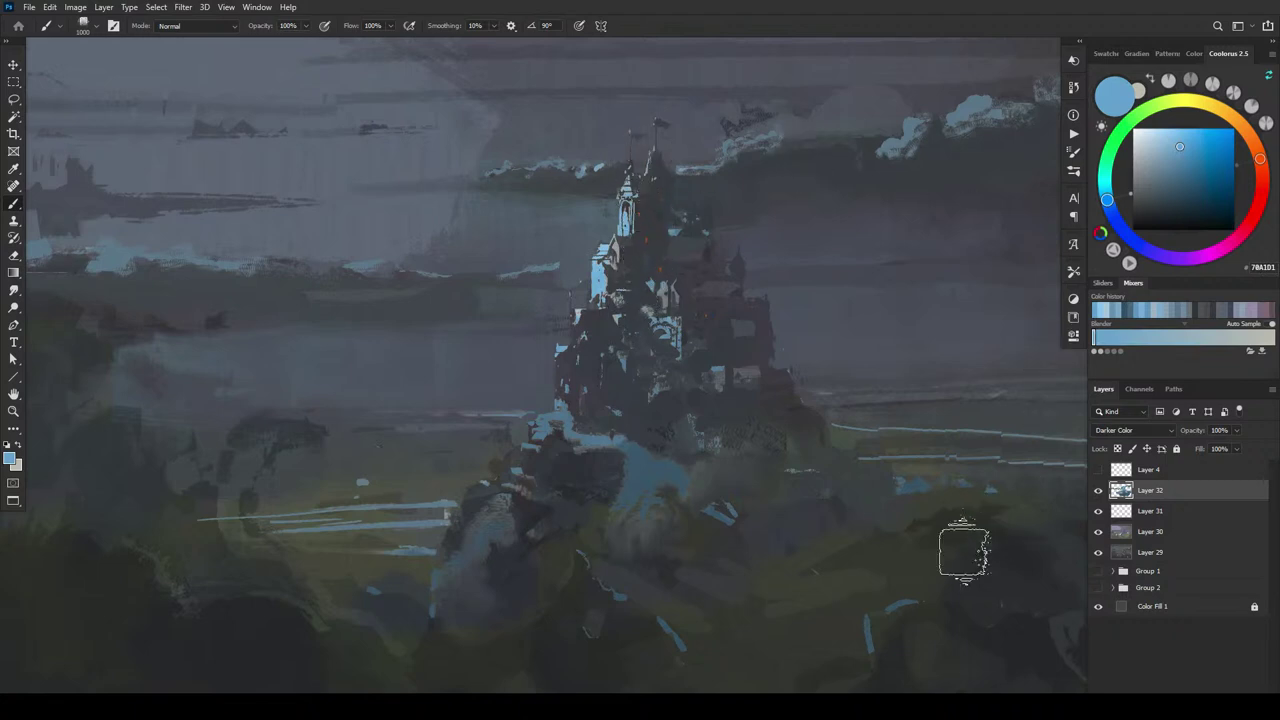
left_click(1180, 155)
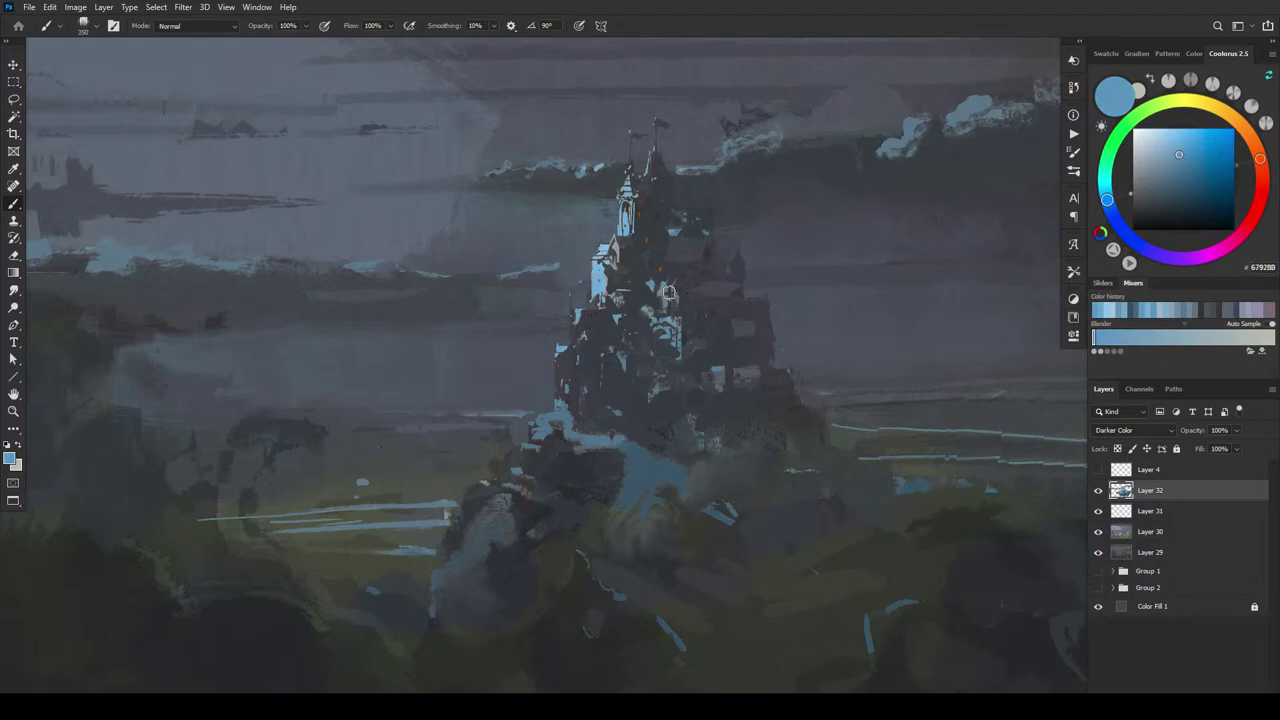
left_click(1178, 168)
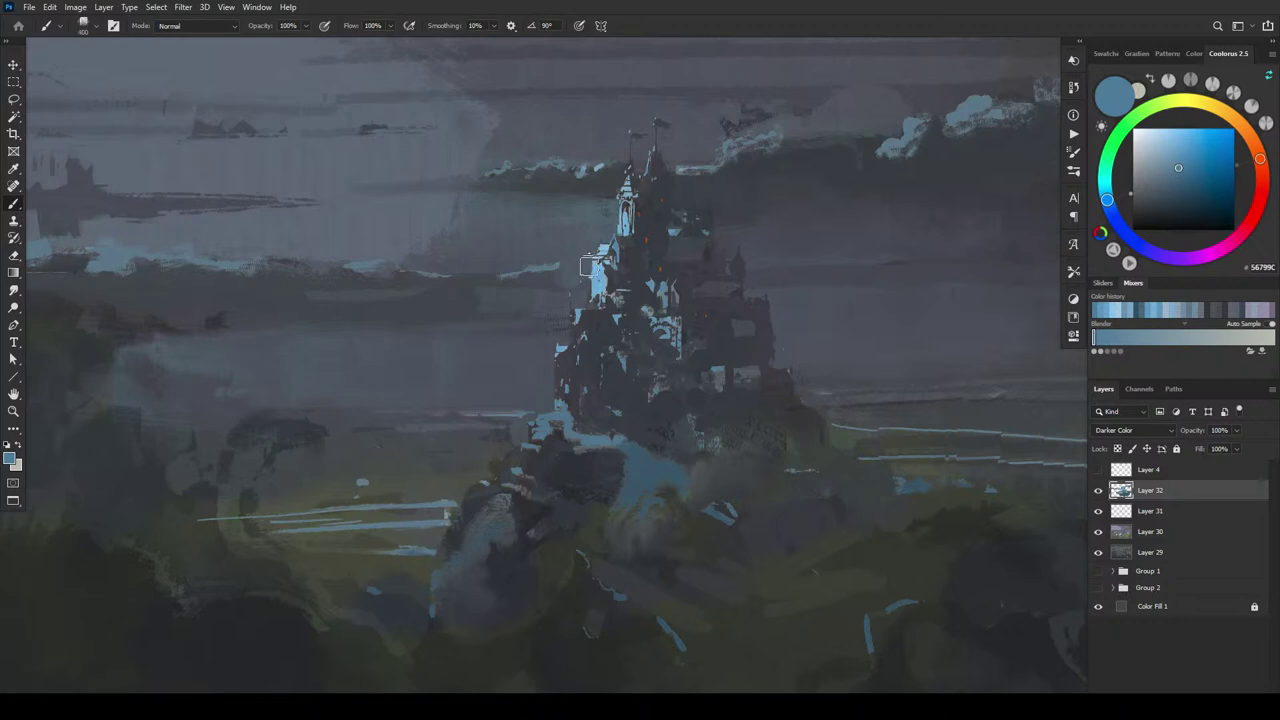
key("bracketleft")
scroll(700, 242, "down", 3)
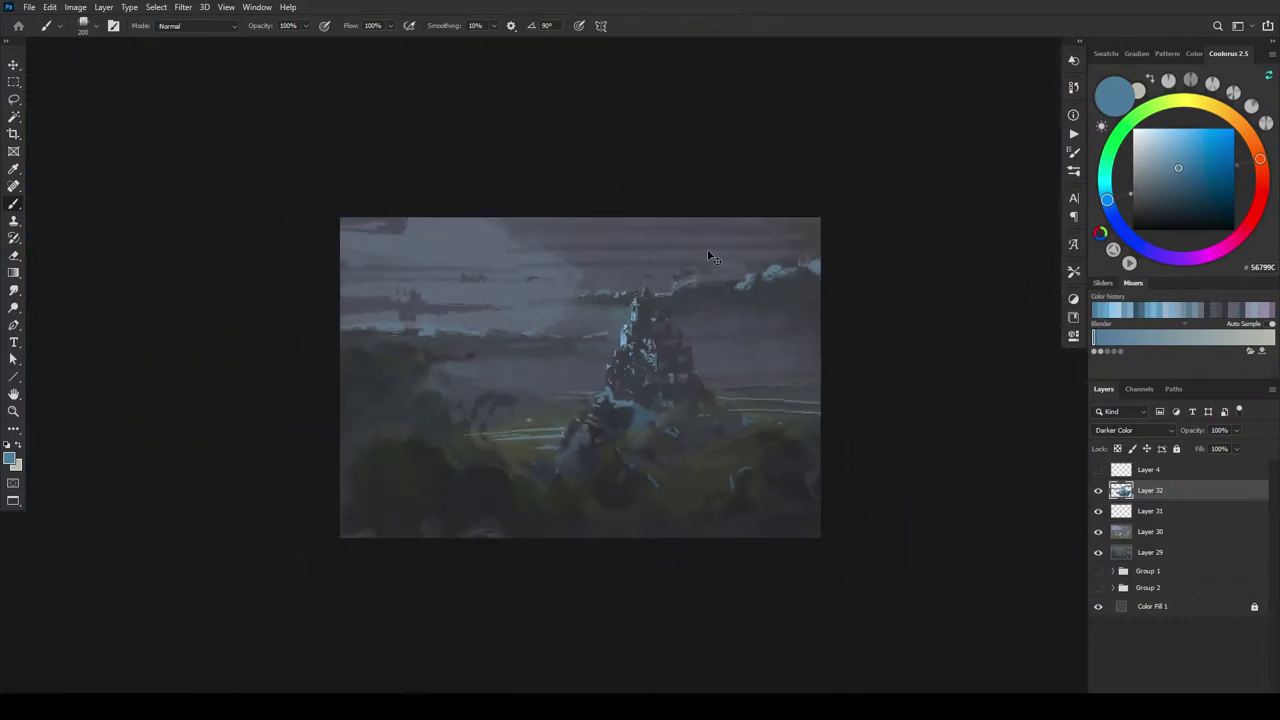
- Compare Layer 32 hidden and shown, then lower its opacity to 80%
scroll(706, 258, "up", 5)
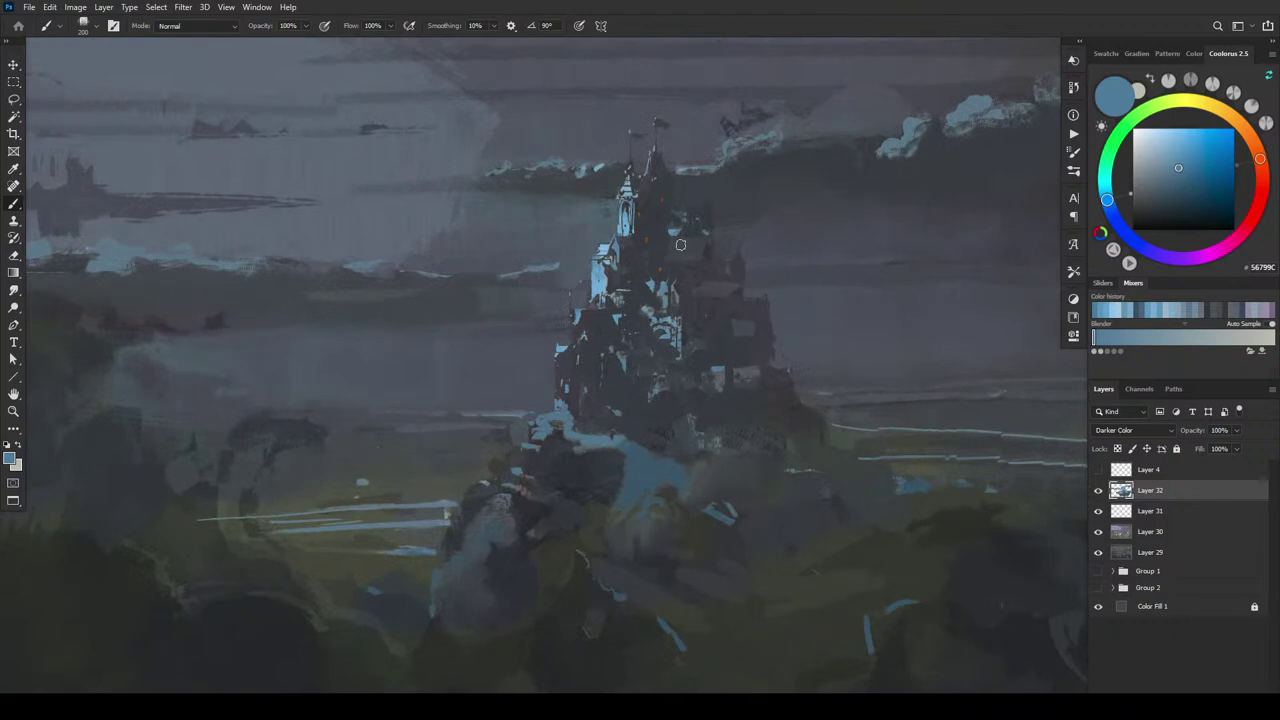
left_click(1098, 490)
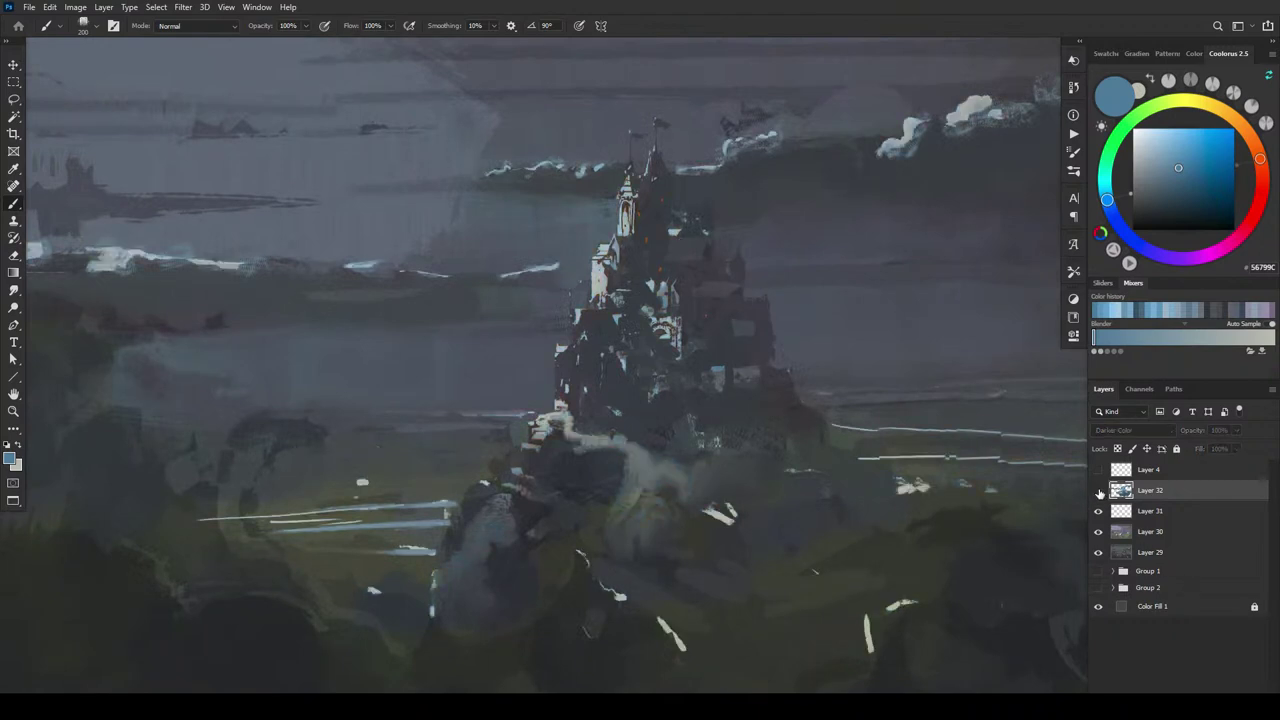
left_click(1098, 490)
left_click(1236, 430)
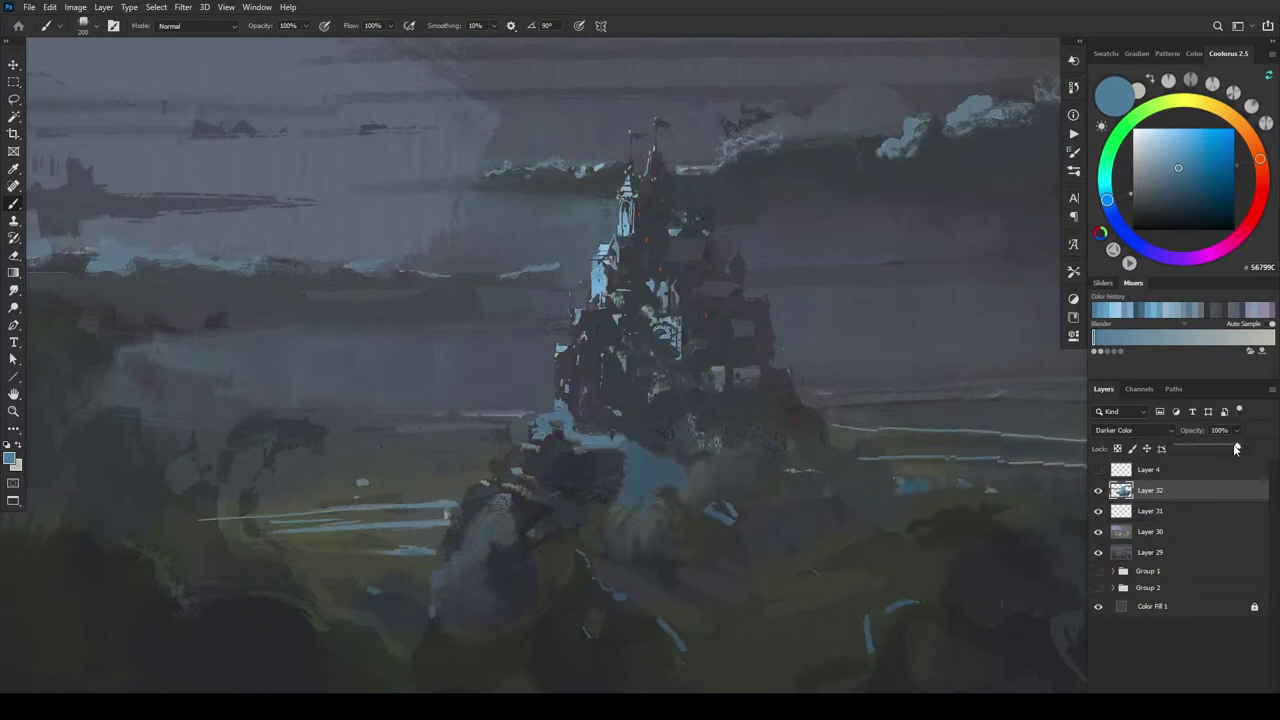
left_click_drag(1240, 447, 1226, 449)
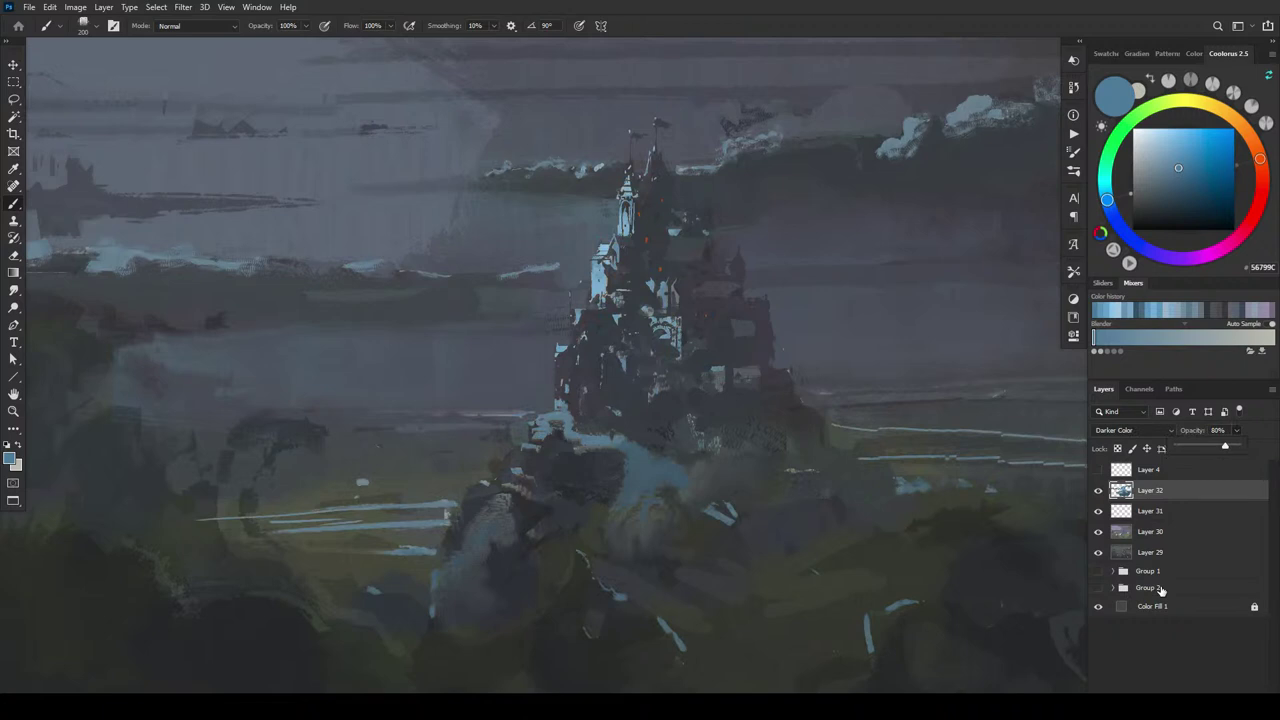
left_click(1189, 489)
- Add a new layer and paint a light grey-blue mist stroke right of the castle base with a ~600 px brush
key("ctrl+shift+alt+n")
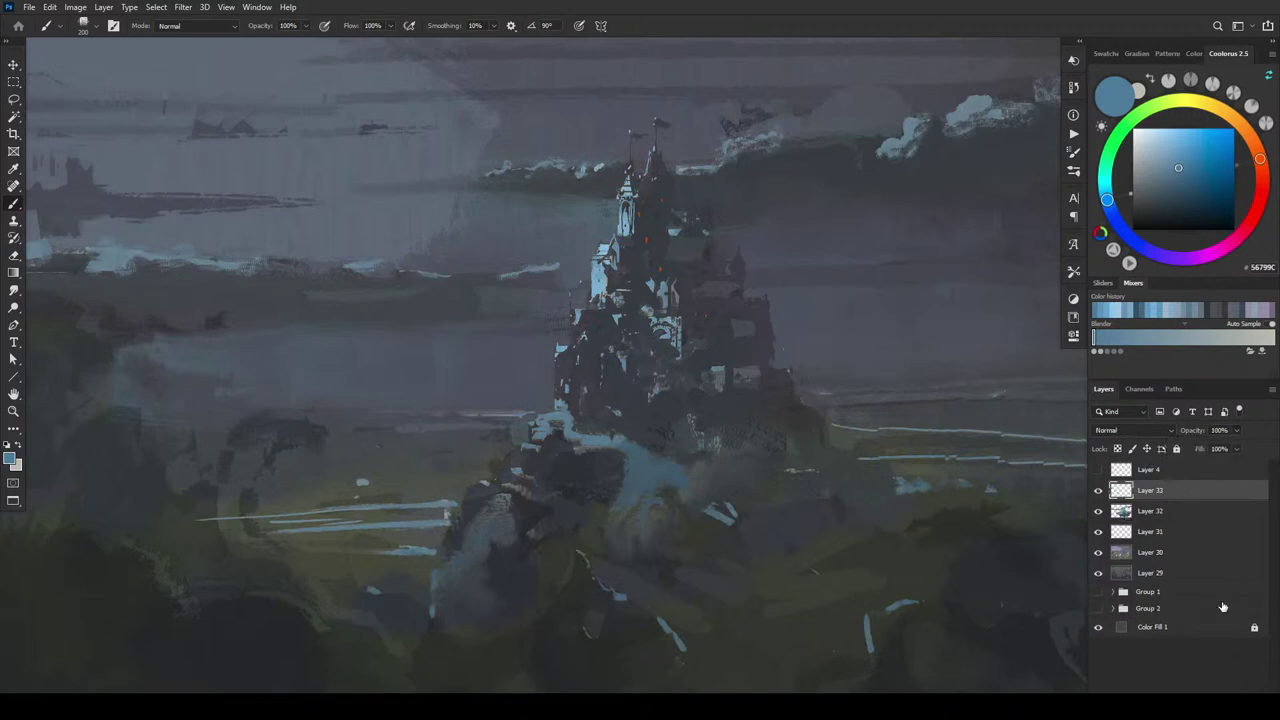
left_click(1154, 163)
key("bracketright")
key("bracketright")
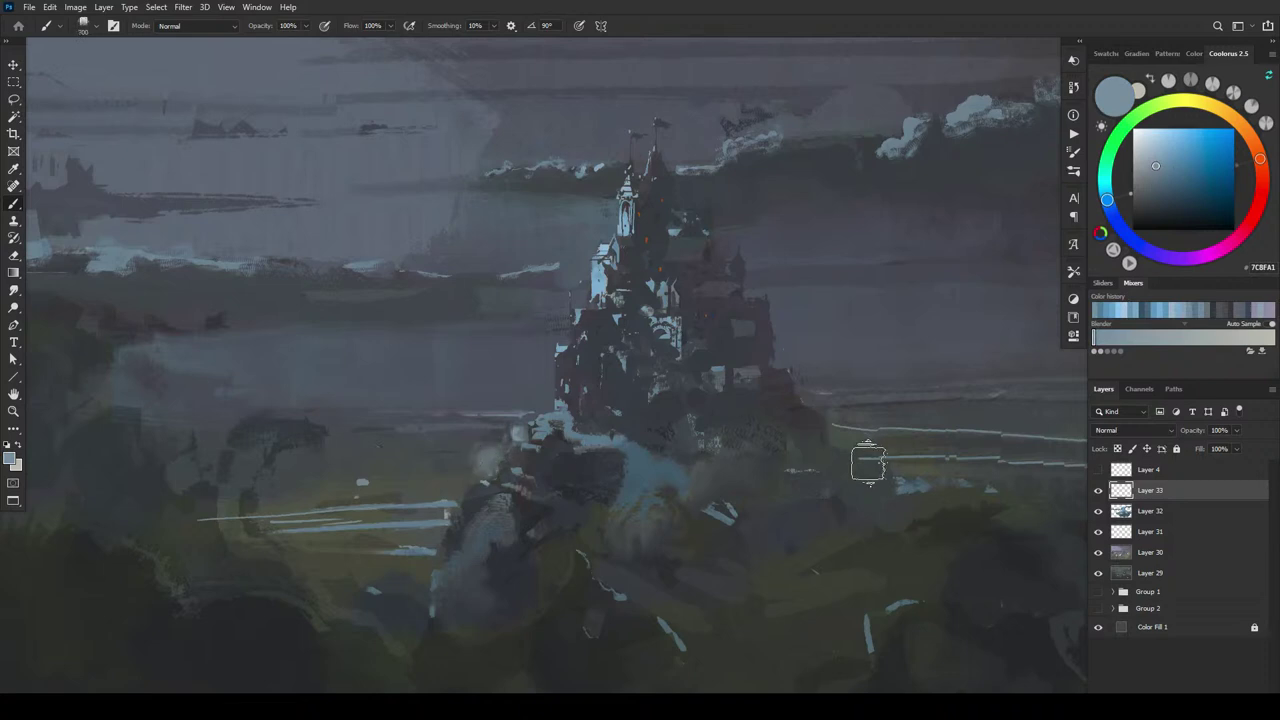
key("bracketright")
key("bracketright")
key("bracketright")
left_click_drag(891, 455, 955, 455)
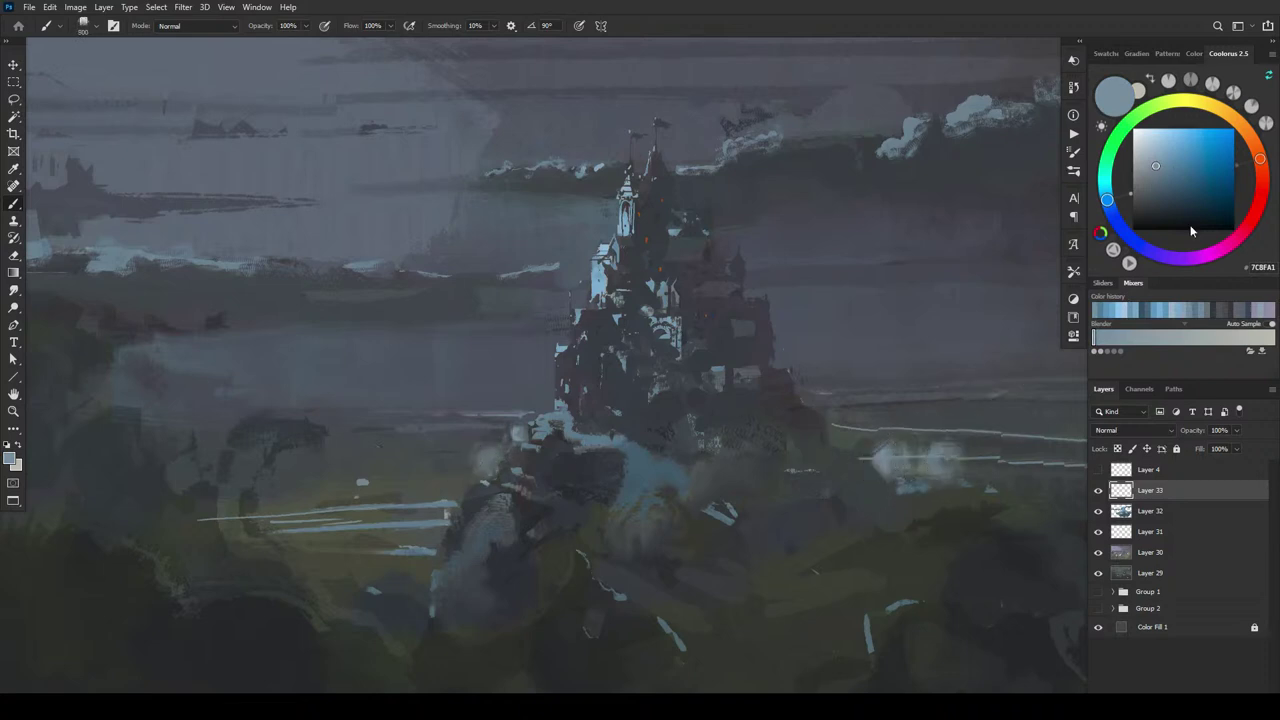
- Tone down the bright mist patch right of the castle with a darker grey, then sample a canvas grey
left_click(1160, 177)
left_click_drag(1160, 177, 1160, 186)
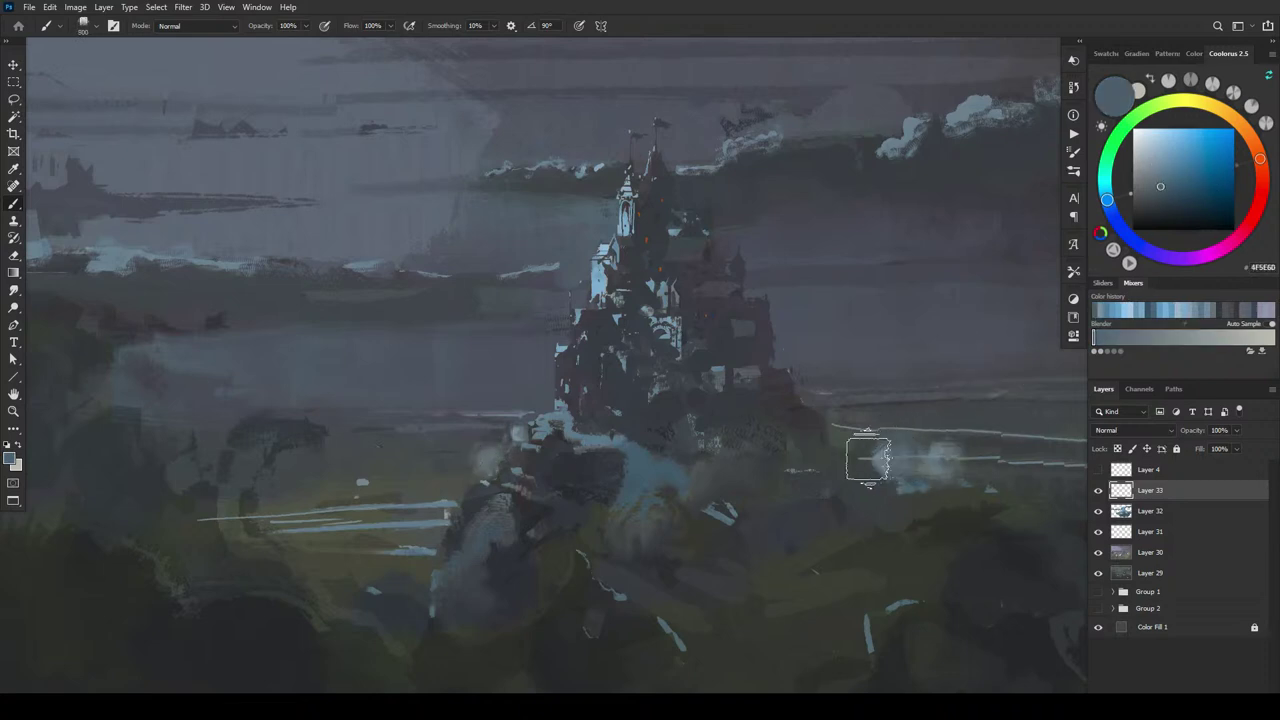
mouse_move(866, 446)
left_mouse_down()
mouse_move(929, 432)
mouse_move(970, 452)
mouse_move(969, 428)
mouse_move(1002, 430)
left_mouse_up()
key("bracketleft")
key("bracketleft")
key("bracketleft")
key("bracketleft")
key("bracketleft")
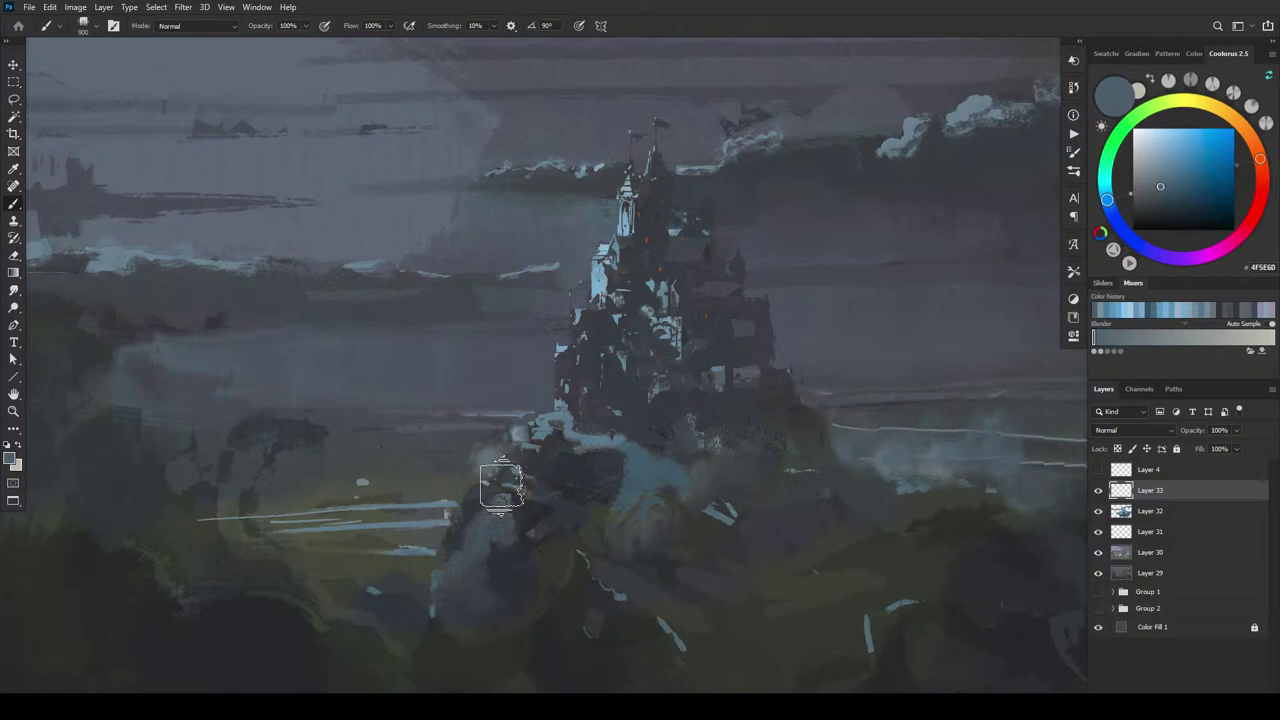
left_click(515, 440, "alt")
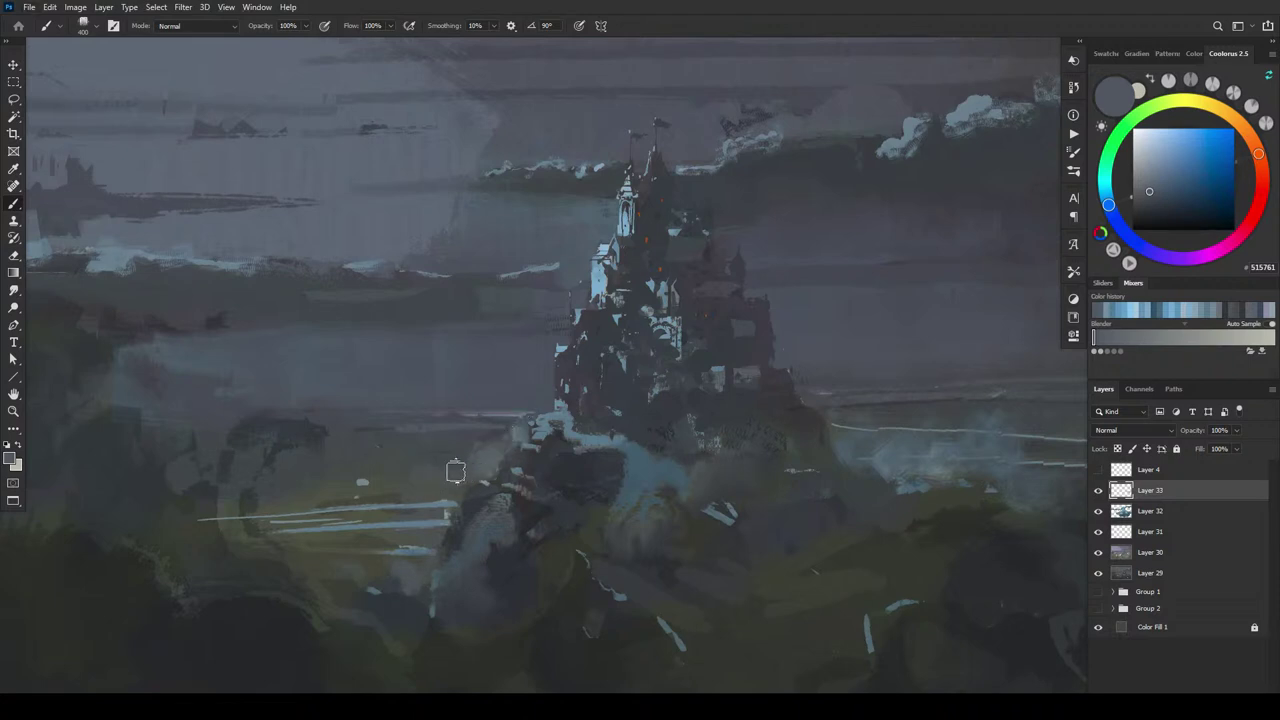
- Sweep soft blue-grey mist across the sky right of the castle with a ~900 px brush
key("bracketright")
key("bracketright")
key("bracketright")
key("bracketright")
key("bracketright")
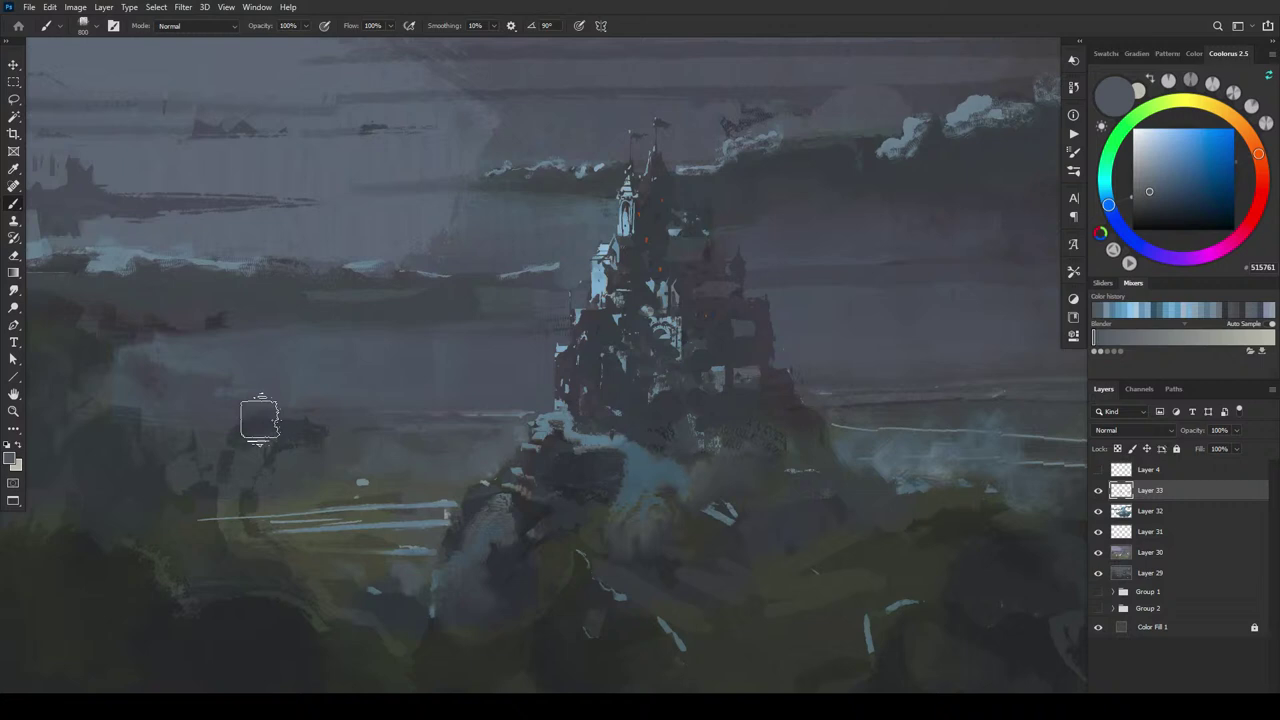
key("bracketleft")
key("bracketleft")
key("bracketleft")
key("bracketleft")
key("bracketleft")
key("bracketleft")
key("bracketleft")
key("bracketleft")
key("bracketleft")
key("bracketleft")
key("bracketleft")
key("bracketleft")
key("bracketright")
key("bracketright")
key("bracketright")
key("bracketright")
key("bracketright")
key("bracketright")
left_click(902, 442, "alt")
key("bracketright")
key("bracketright")
key("bracketright")
key("bracketright")
key("bracketright")
key("bracketright")
key("bracketright")
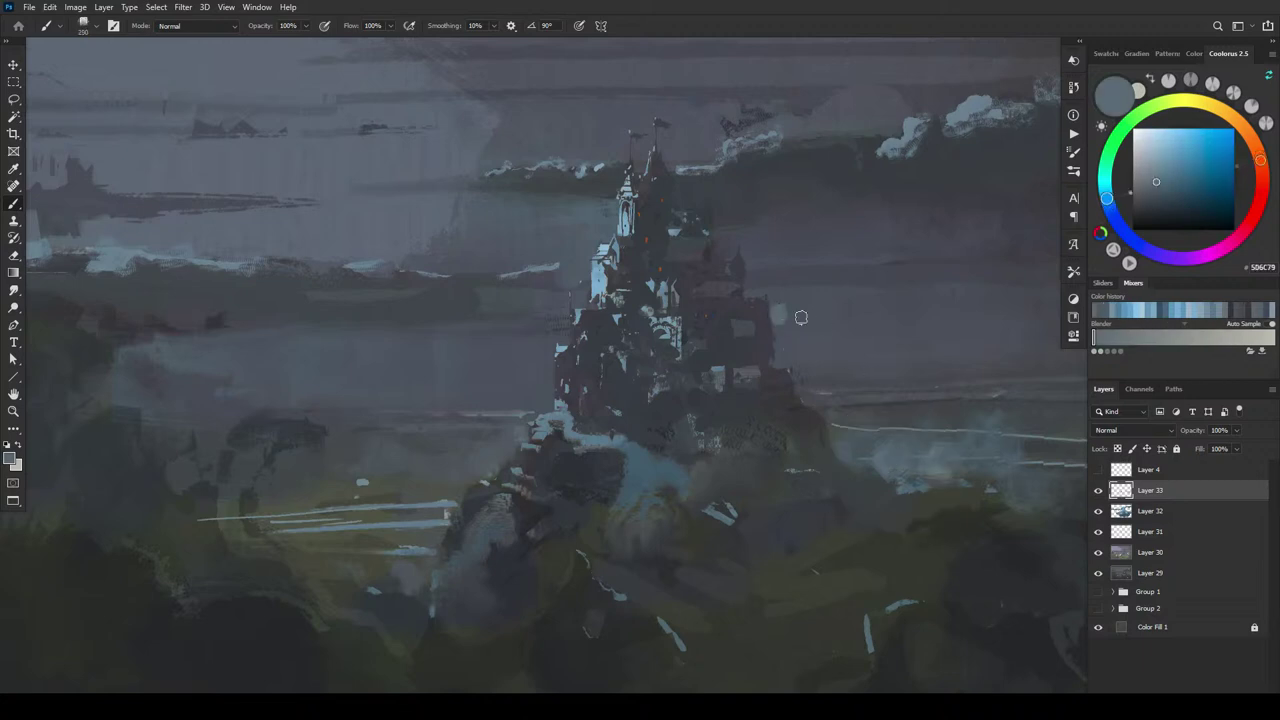
mouse_move(813, 314)
left_mouse_down()
mouse_move(866, 296)
mouse_move(942, 307)
left_mouse_up()
key("bracketleft")
key("bracketleft")
key("bracketleft")
key("bracketleft")
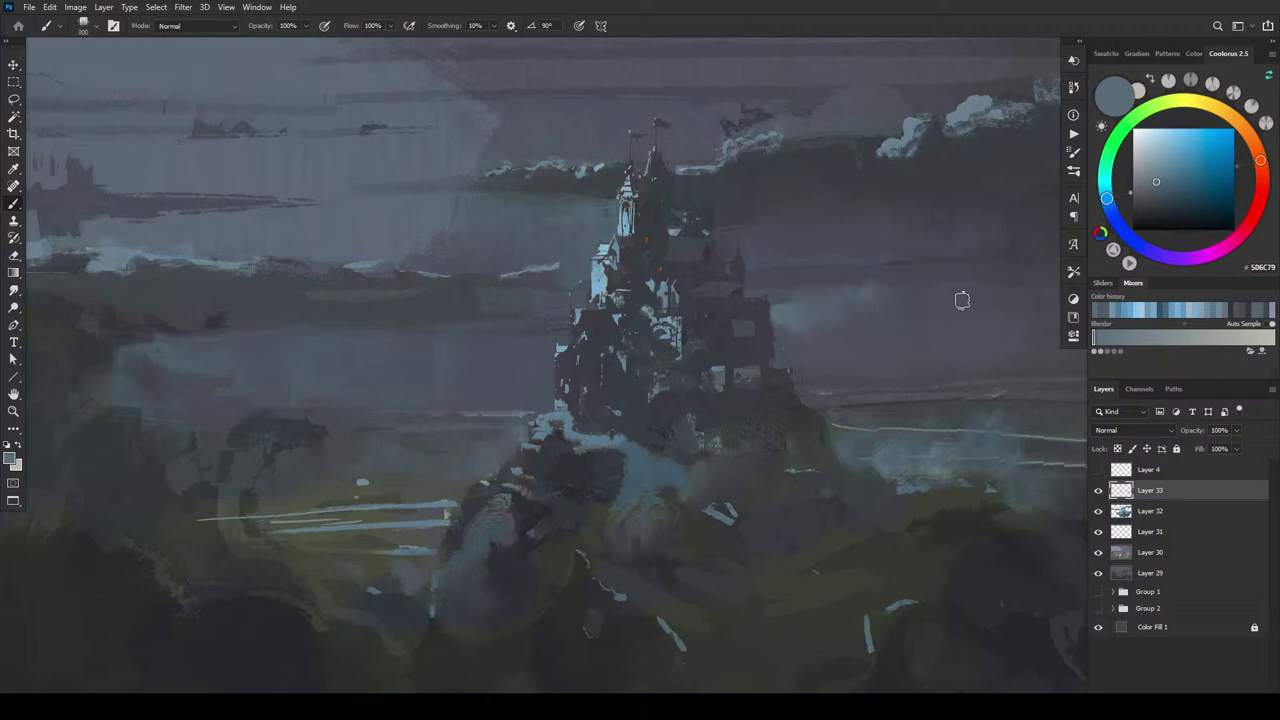
key("bracketleft")
key("bracketleft")
key("bracketleft")
key("bracketleft")
key("bracketright")
key("bracketright")
key("bracketright")
key("bracketright")
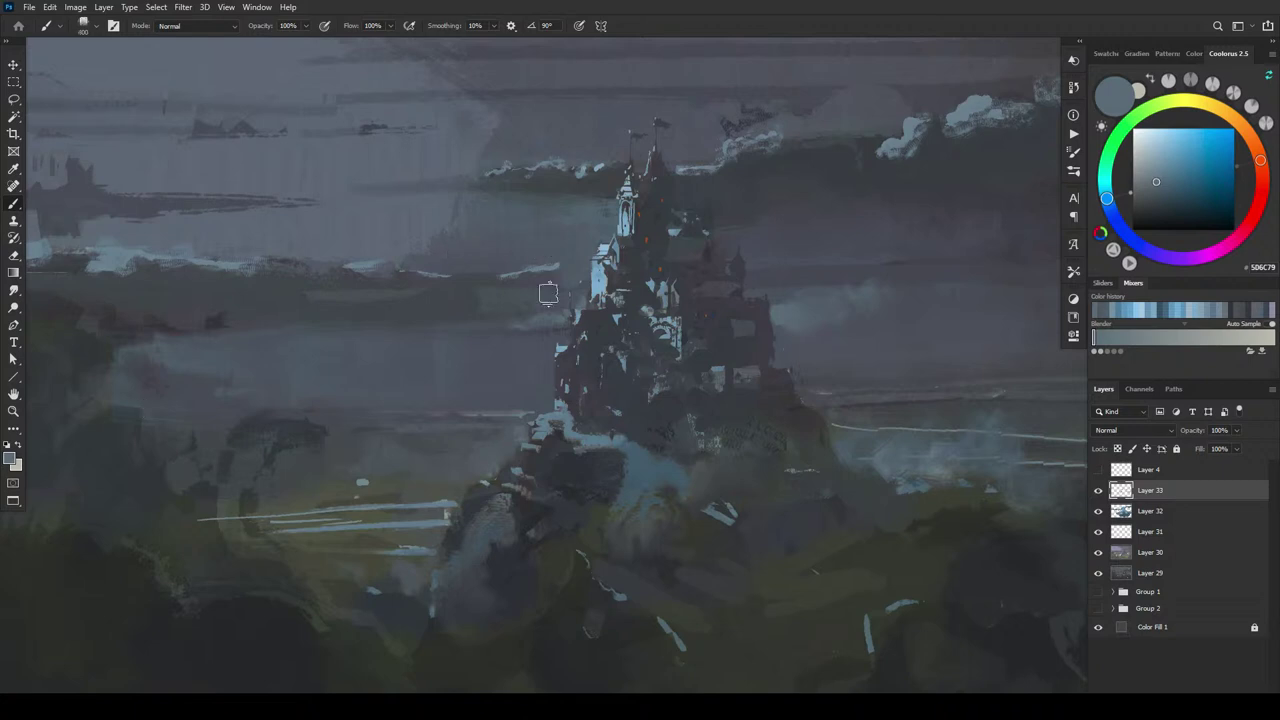
- Sample greys beside the castle for broad mist, sizing the brush between 600 and 900 px
key("bracketright")
key("bracketright")
key("bracketright")
key("bracketright")
left_click(511, 316, "alt")
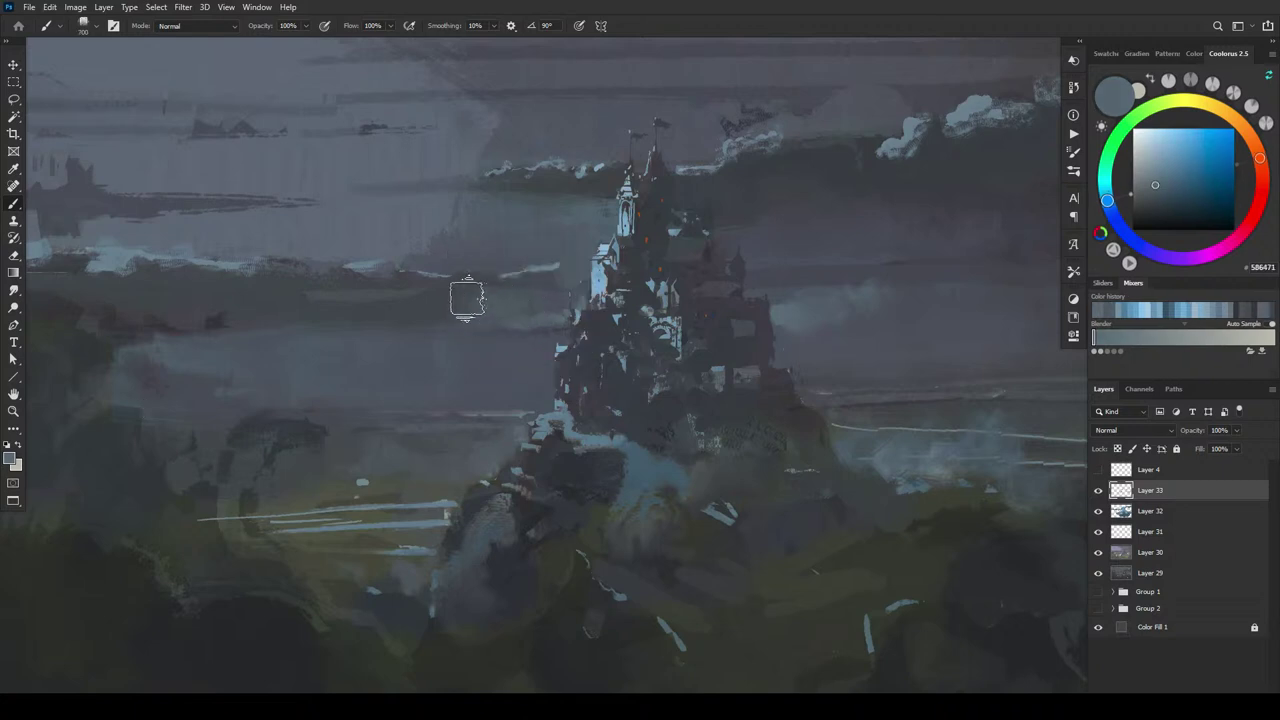
key("bracketright")
key("bracketright")
key("bracketright")
key("bracketright")
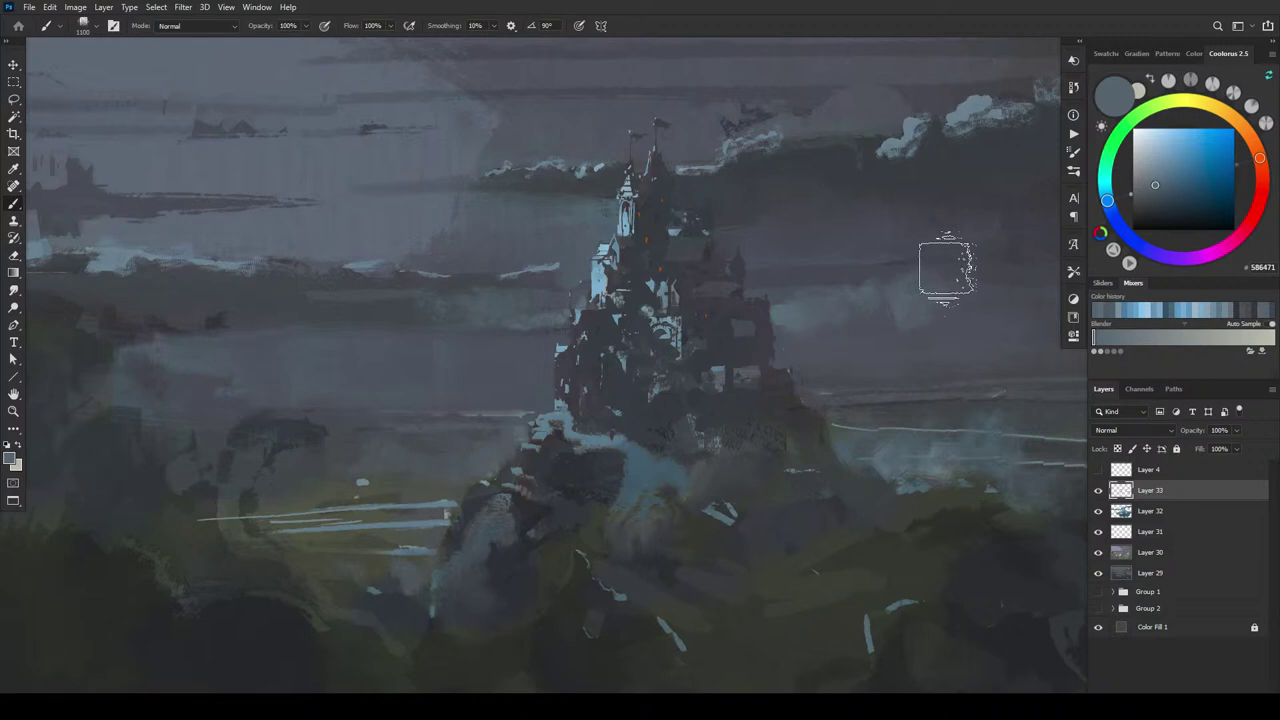
left_click(977, 298, "alt")
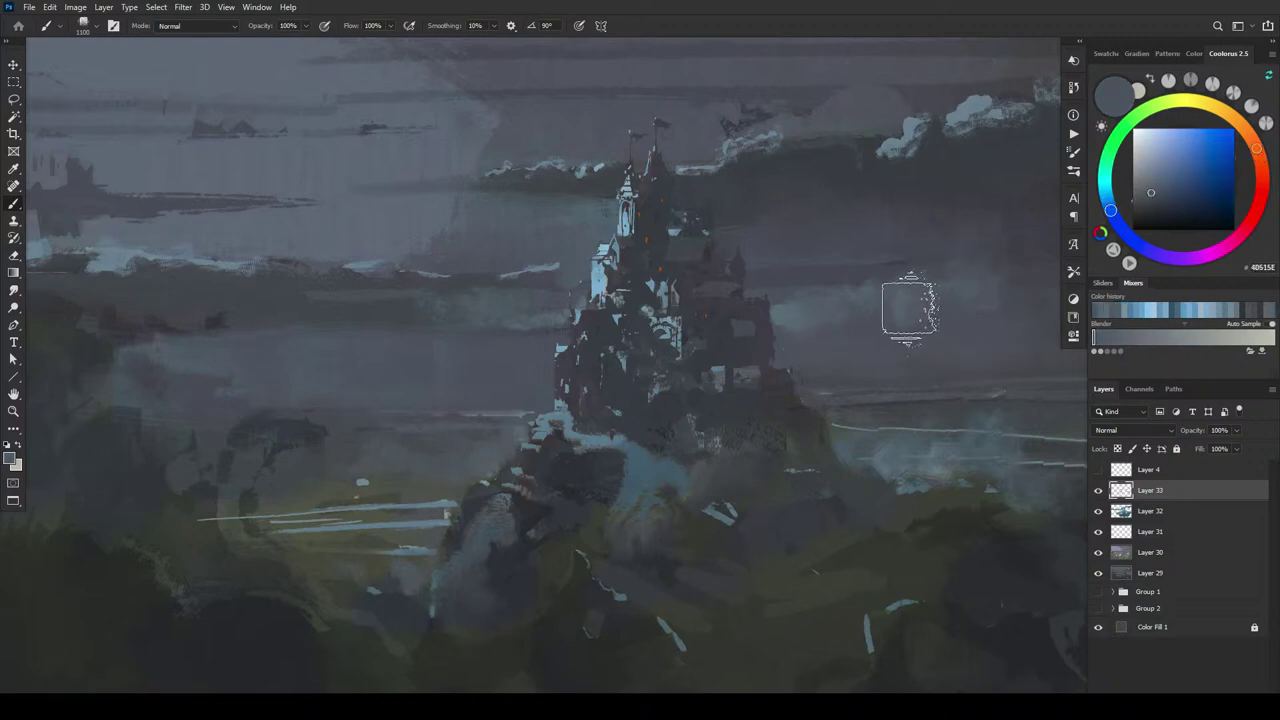
key("bracketleft")
key("bracketleft")
key("bracketleft")
key("bracketleft")
key("bracketleft")
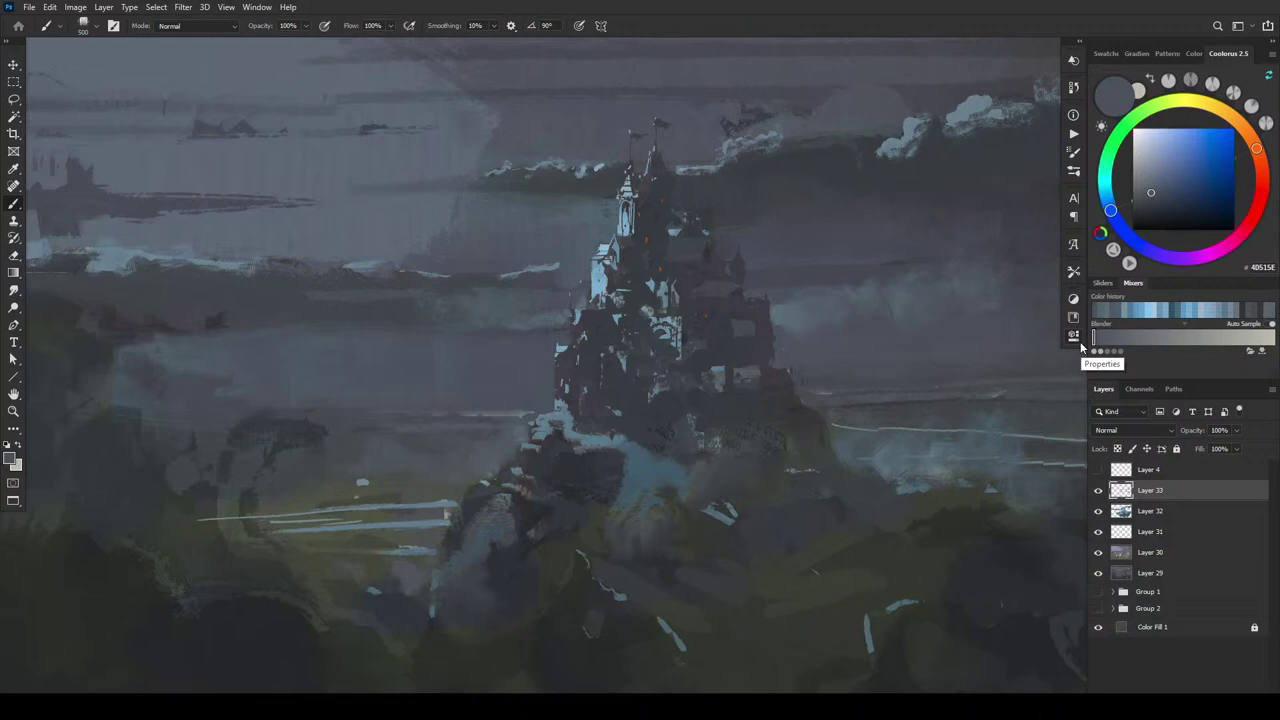
left_click(950, 320, "alt")
key("bracketright")
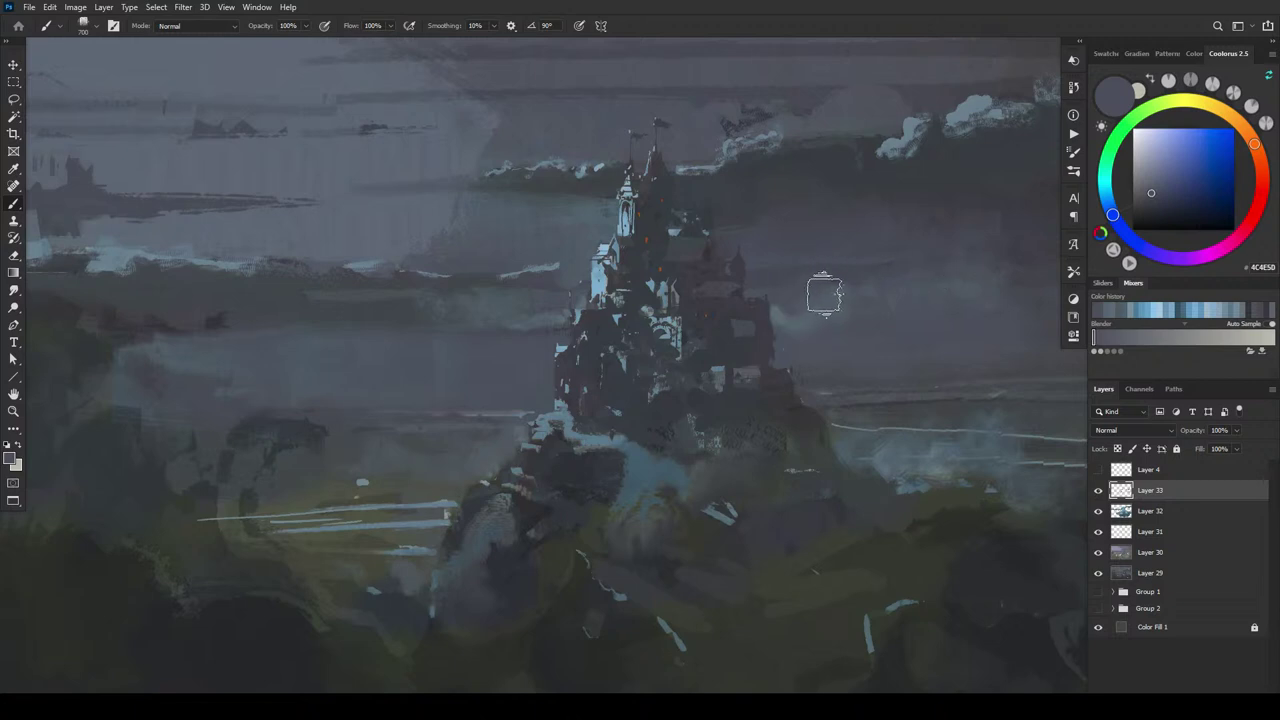
- Sample more mist greys, varying the brush from 90 to 200 px for finer haze
key("bracketleft")
key("bracketleft")
key("bracketleft")
key("bracketleft")
key("bracketleft")
key("bracketleft")
left_click(807, 318, "alt")
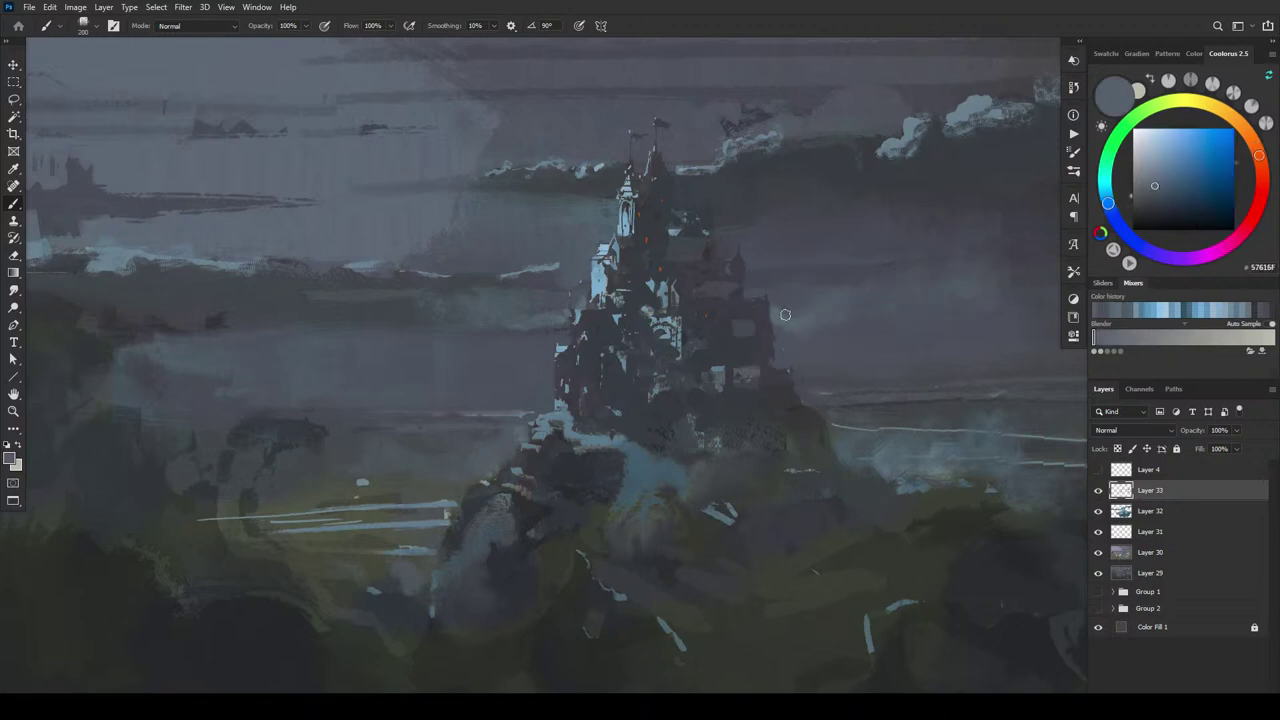
key("bracketleft")
key("bracketleft")
key("bracketleft")
key("bracketleft")
key("bracketleft")
key("bracketright")
key("bracketright")
key("bracketright")
key("bracketright")
key("bracketright")
key("bracketright")
key("bracketright")
key("bracketright")
key("bracketright")
key("bracketright")
key("bracketright")
key("bracketright")
key("bracketright")
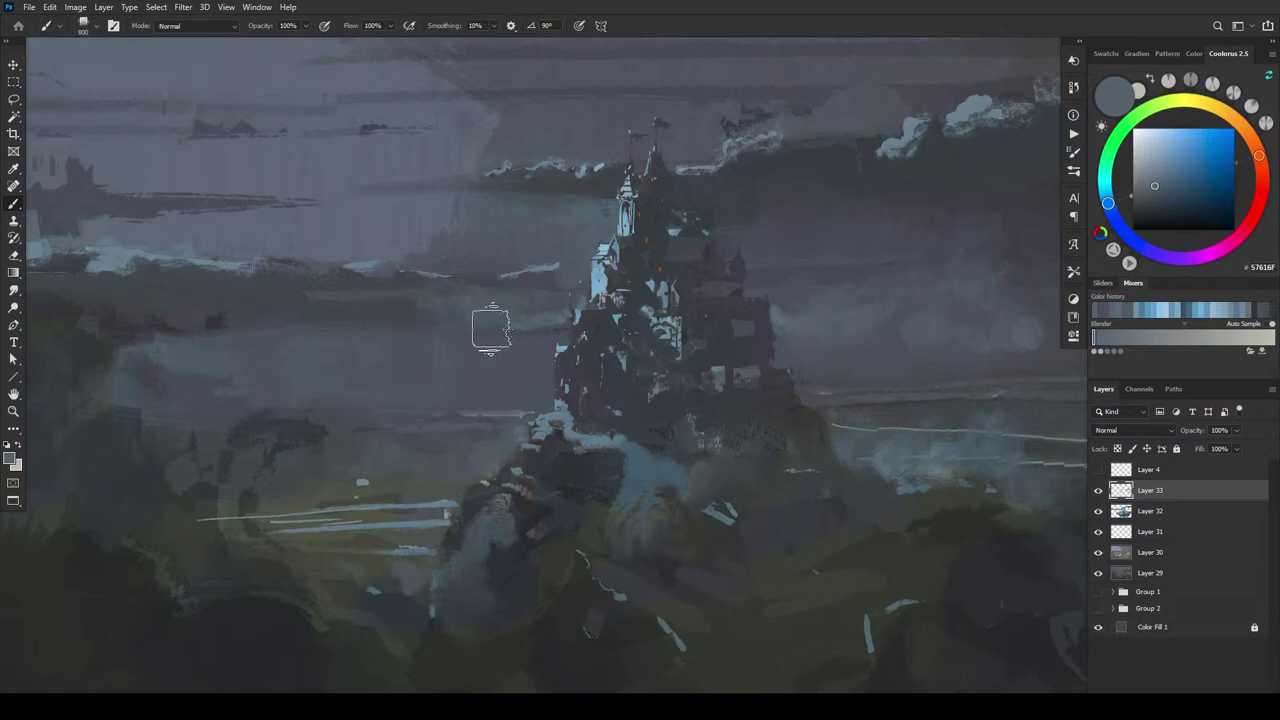
key("bracketleft")
key("bracketleft")
key("bracketleft")
key("bracketleft")
key("bracketleft")
key("bracketleft")
key("bracketleft")
key("bracketleft")
left_click(515, 338, "alt")
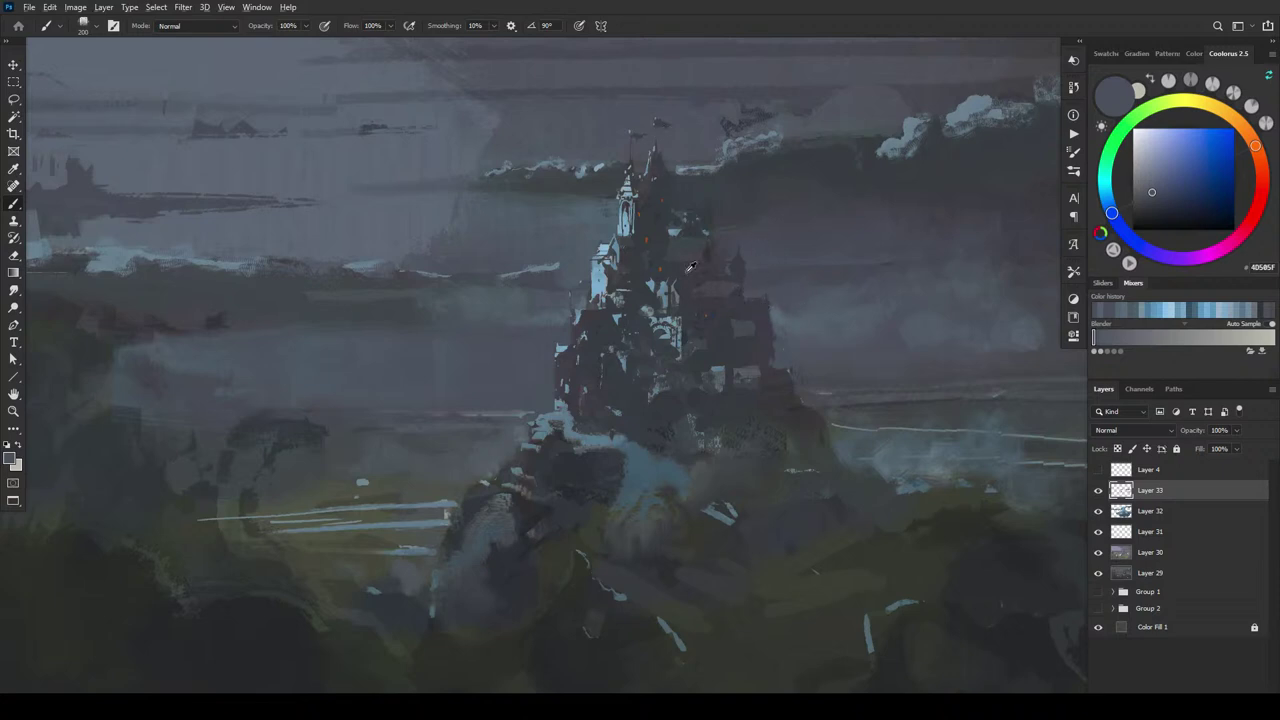
- Paint a small very dark purple-grey mark on the castle's right side with a 90 px brush
left_click(648, 462, "alt")
key("bracketleft")
key("bracketleft")
key("bracketleft")
key("bracketleft")
key("bracketleft")
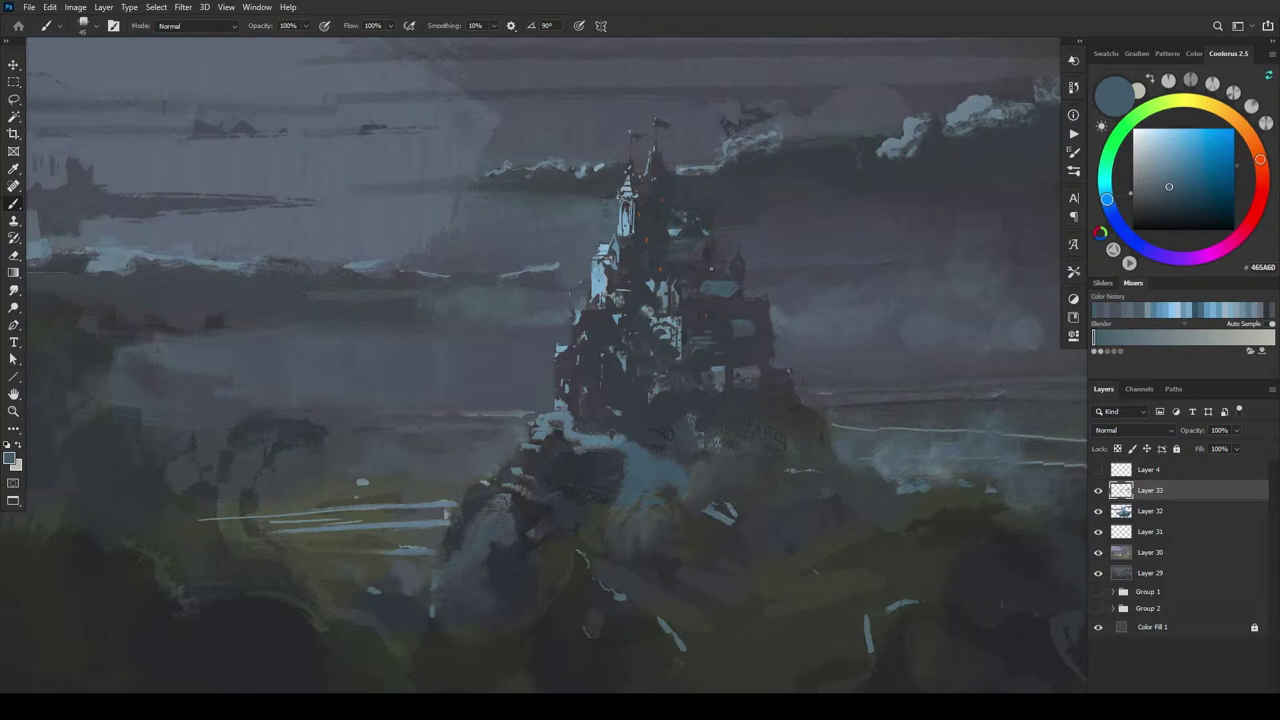
left_click(1169, 197)
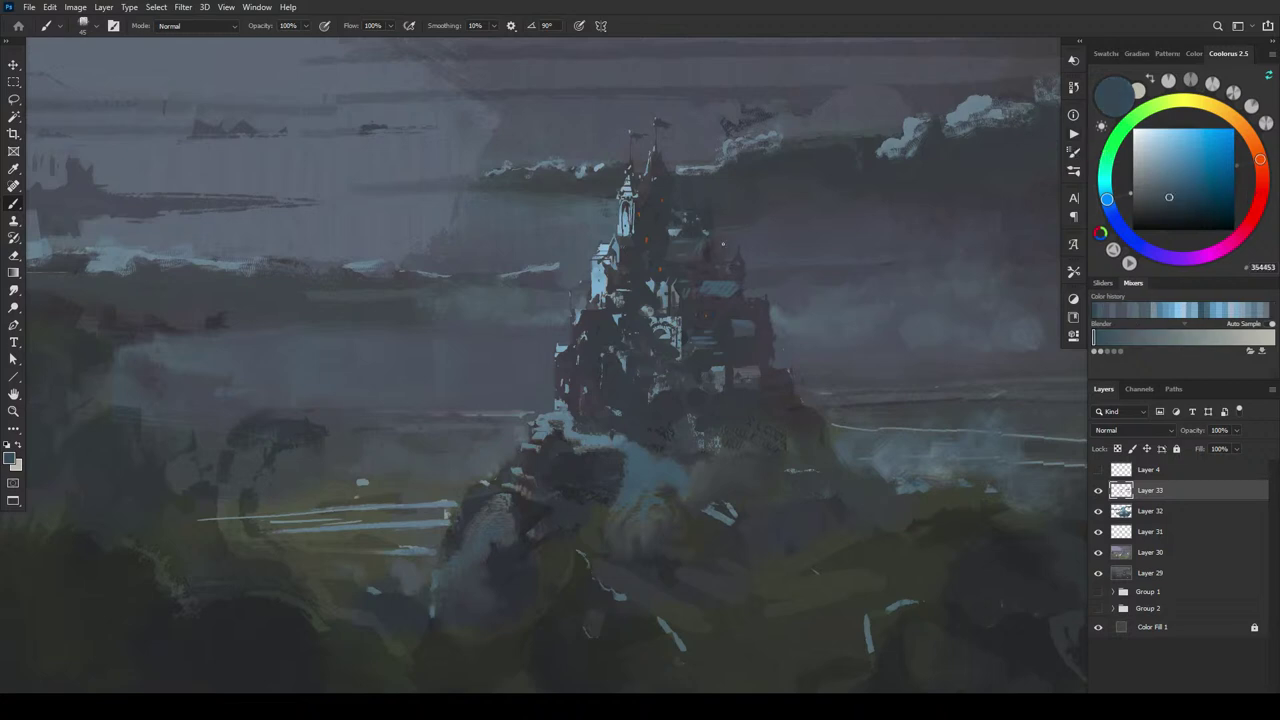
left_click(1151, 197)
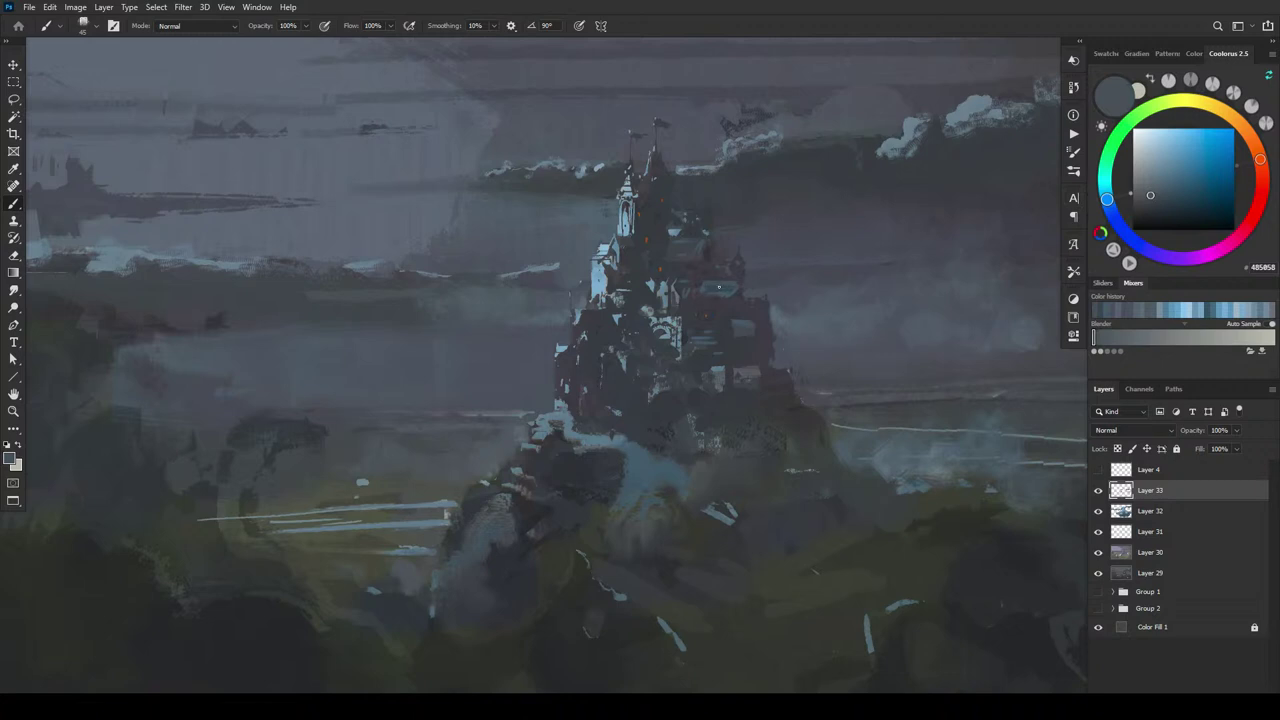
left_click(1154, 203)
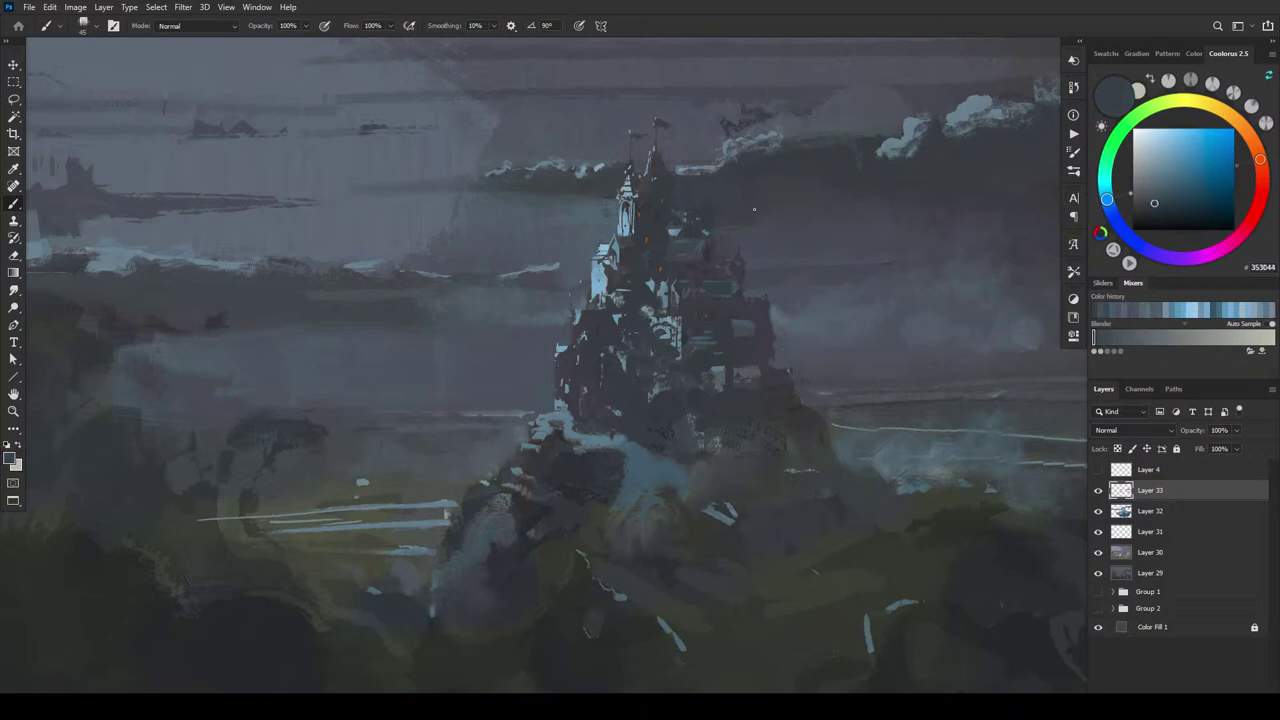
left_click_drag(704, 291, 730, 286)
- Dab a dark teal-grey detail beside the castle roof
left_click(1168, 187)
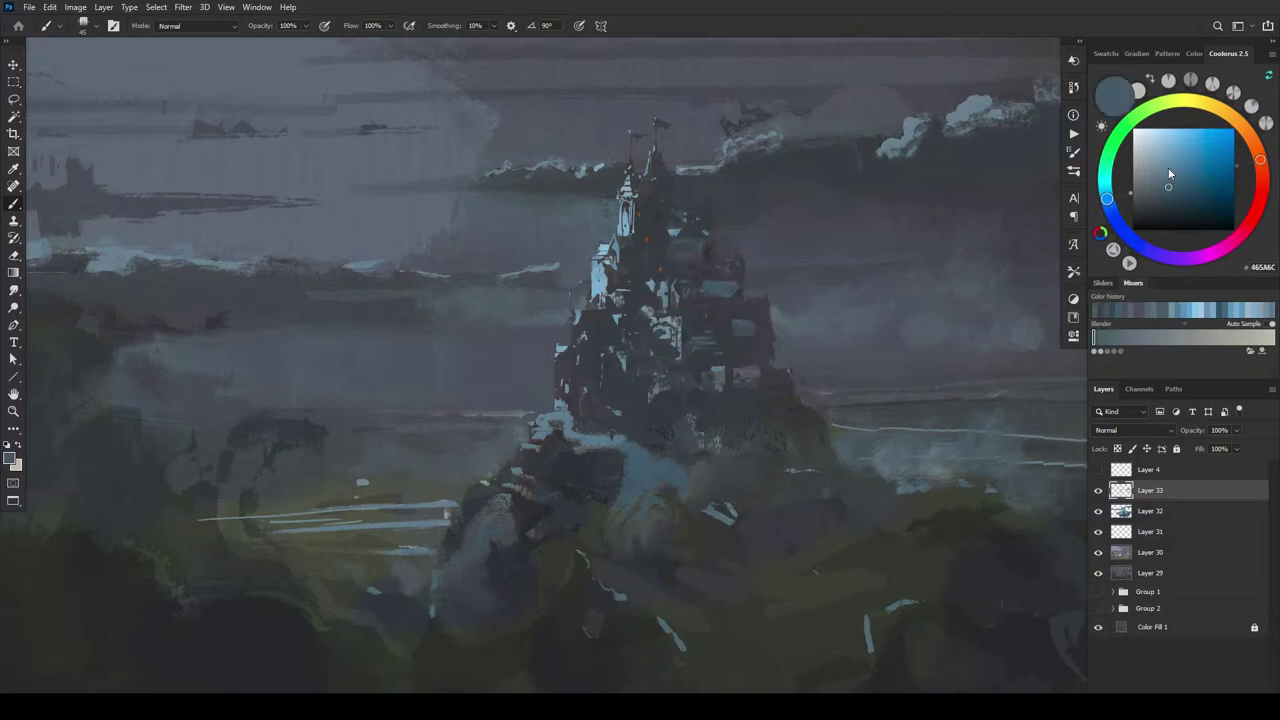
left_click(1165, 192)
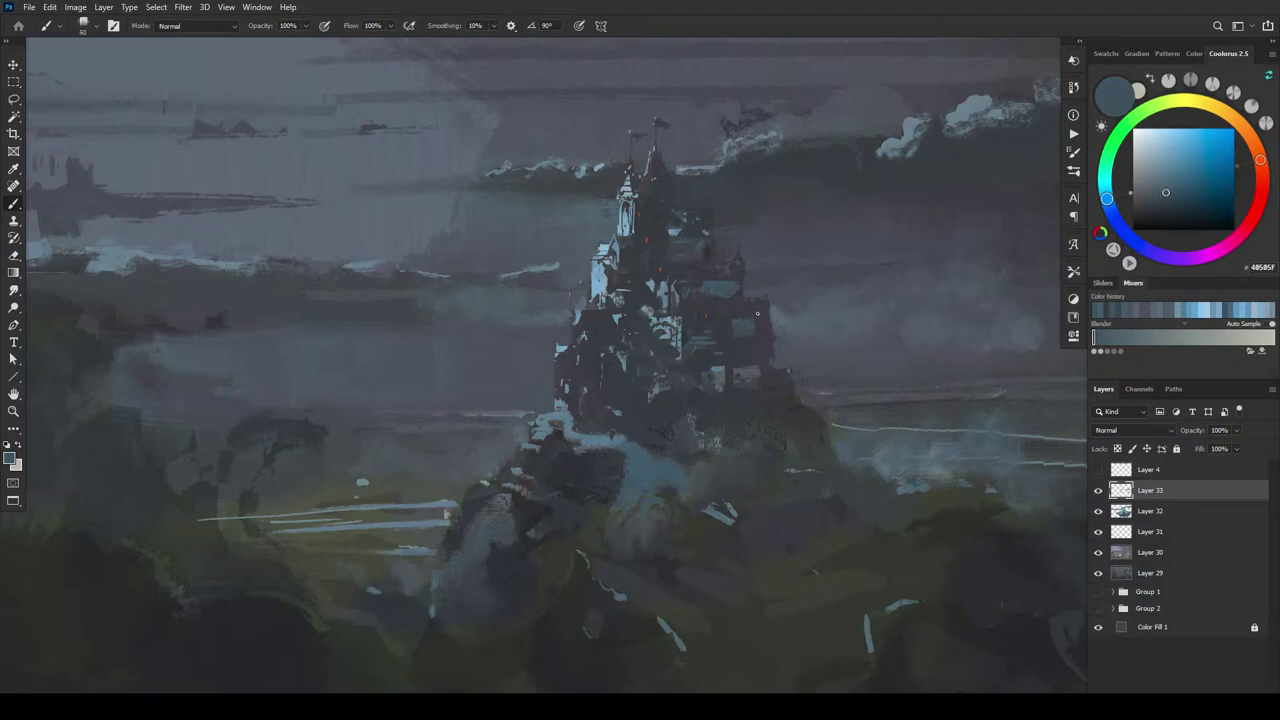
left_click(1162, 200)
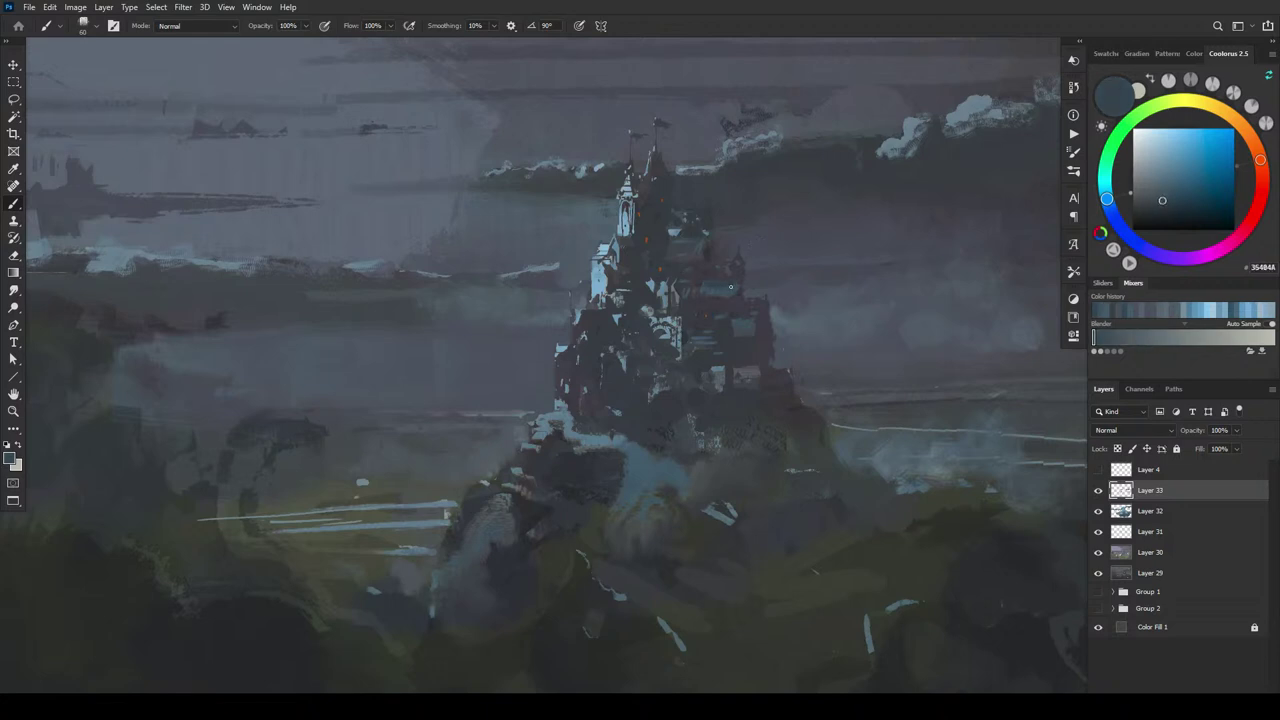
mouse_move(730, 287)
left_mouse_down()
mouse_move(712, 292)
mouse_move(733, 288)
left_mouse_up()
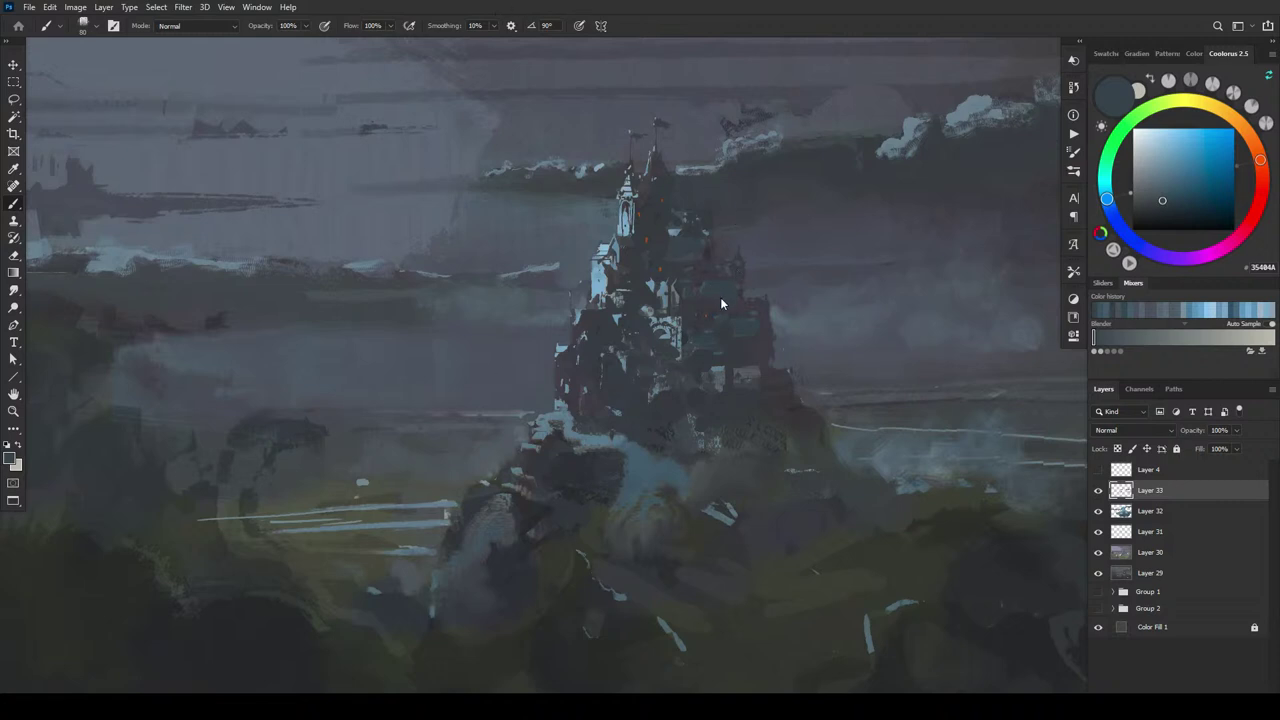
- Sample blue-grey tones from the castle and dab lighter paint onto the roof with a smaller brush
left_click(766, 318, "alt")
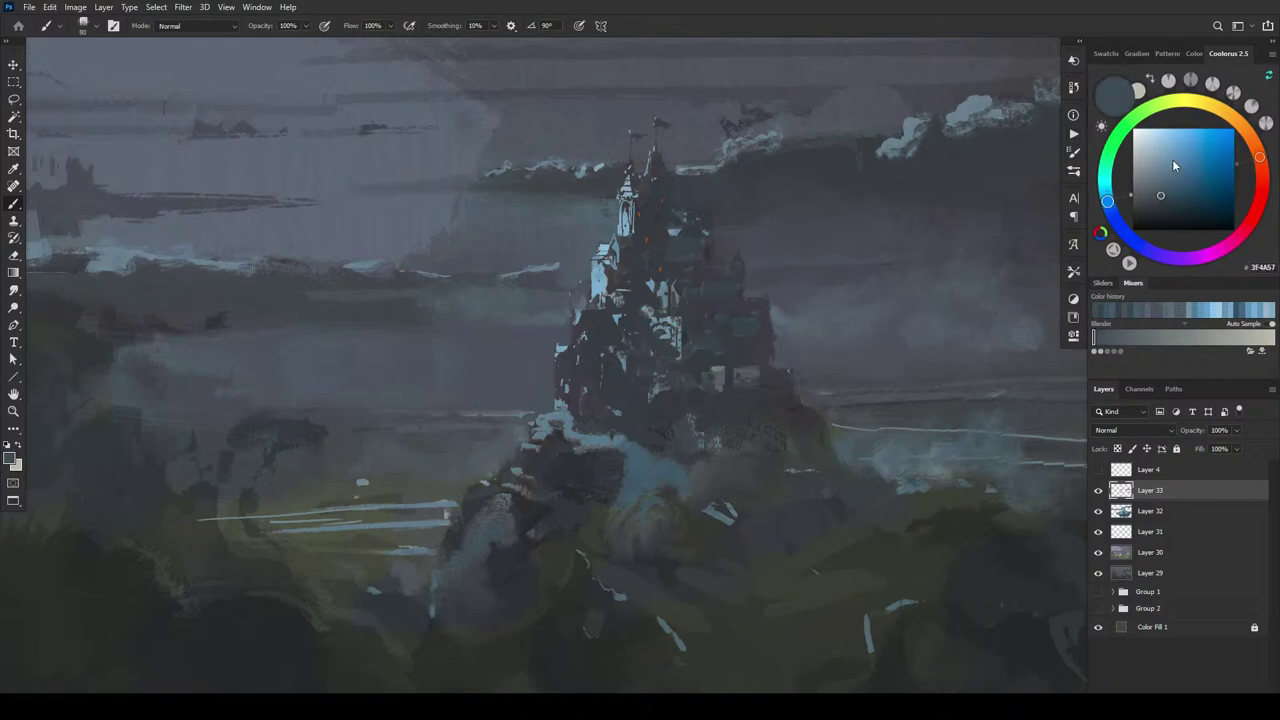
key("]")
key("]")
key("]")
key("]")
key("]")
key("]")
key("]")
key("]")
key("]")
left_click(727, 308, "alt")
key("[")
key("[")
key("[")
key("[")
key("[")
key("[")
key("[")
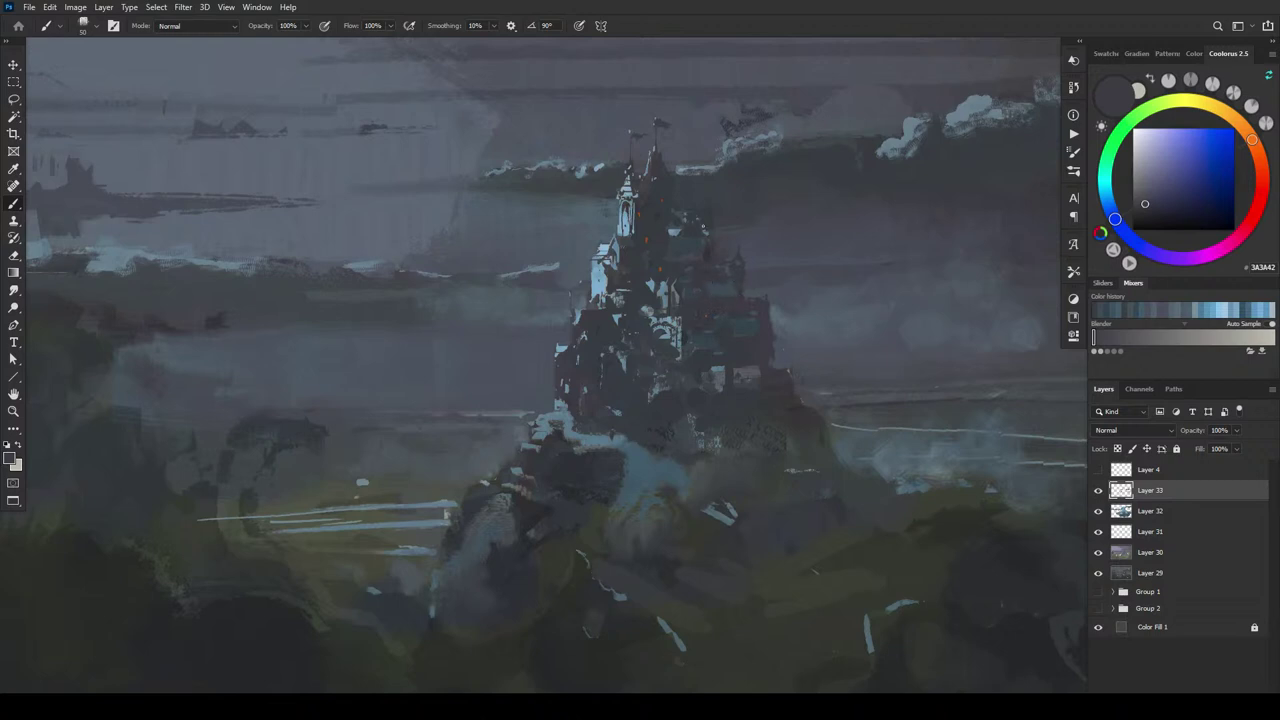
left_click(704, 240, "alt")
left_click_drag(696, 246, 680, 252)
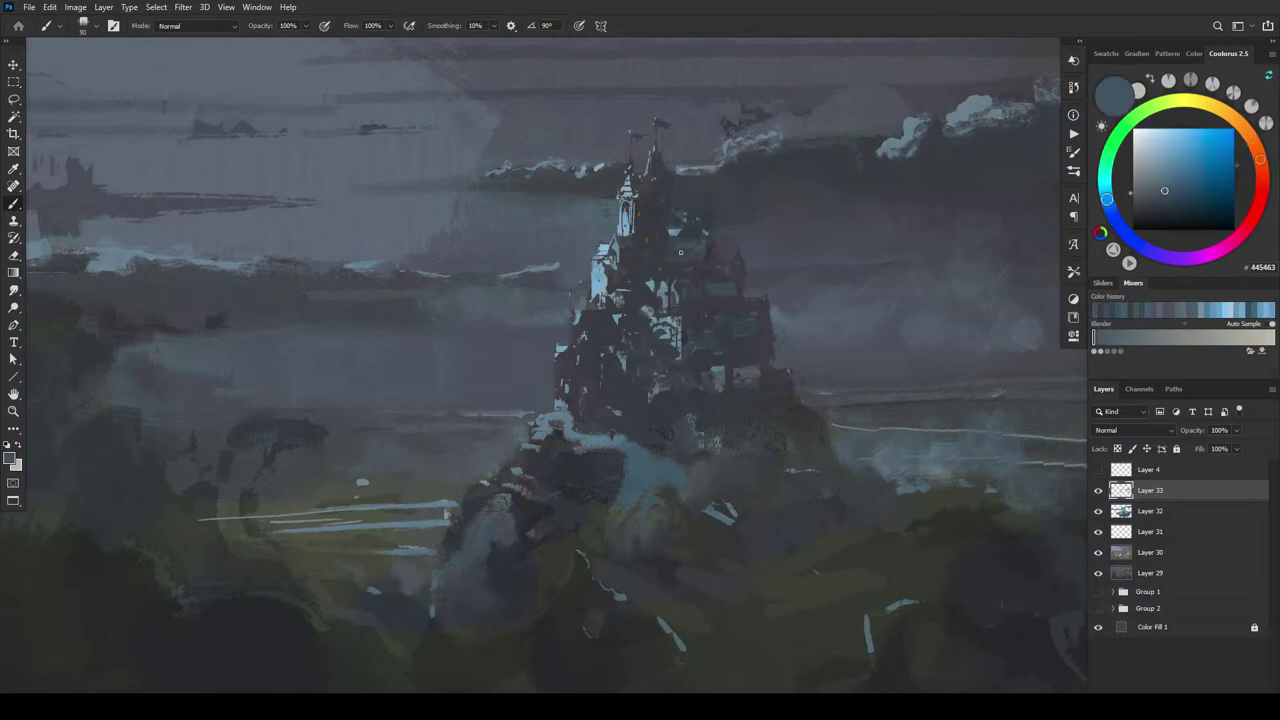
- Sample darker, near-black and teal greys from the castle's right side and enlarge the brush to 150
left_click(677, 242, "alt")
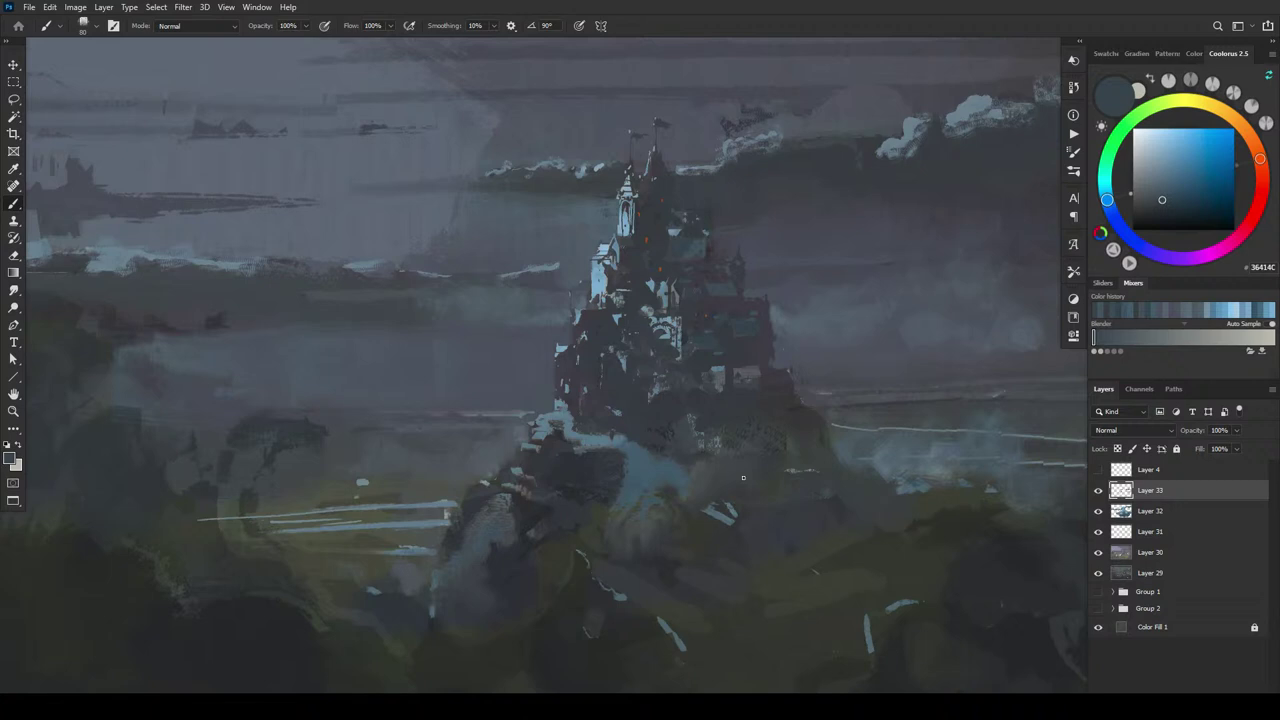
left_click(664, 240, "alt")
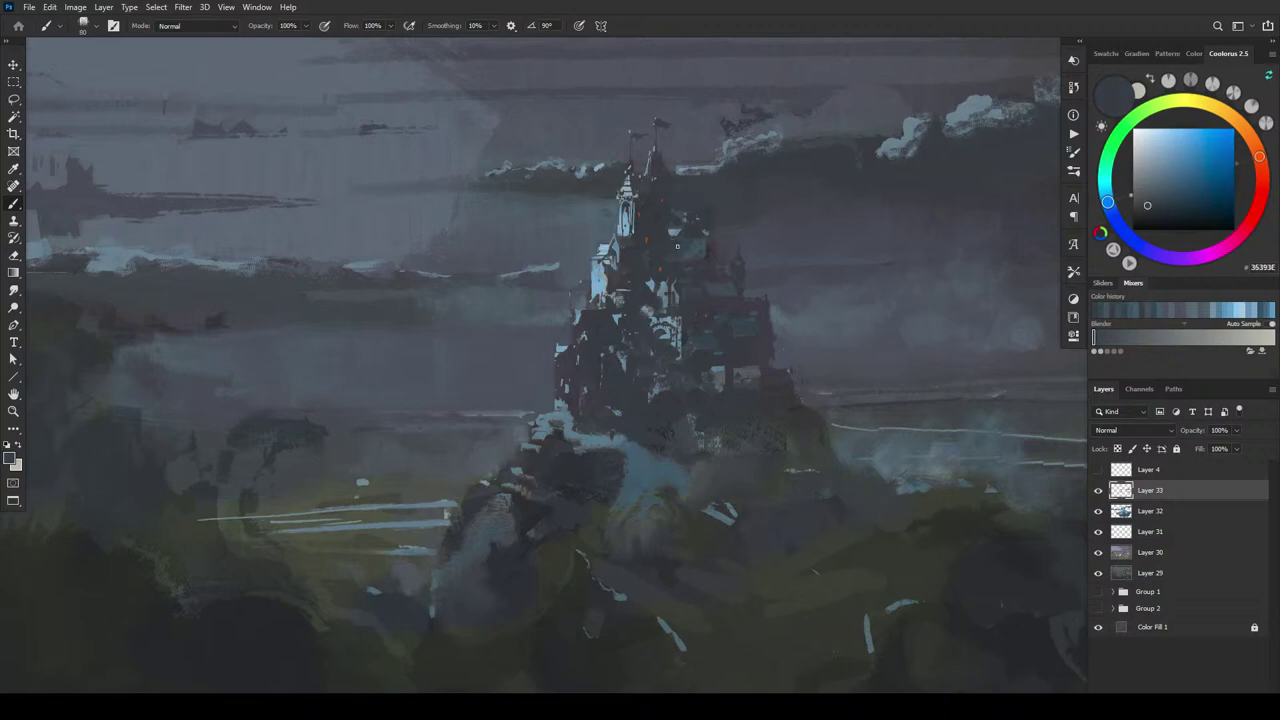
left_click(759, 317, "alt")
left_click(696, 246, "alt")
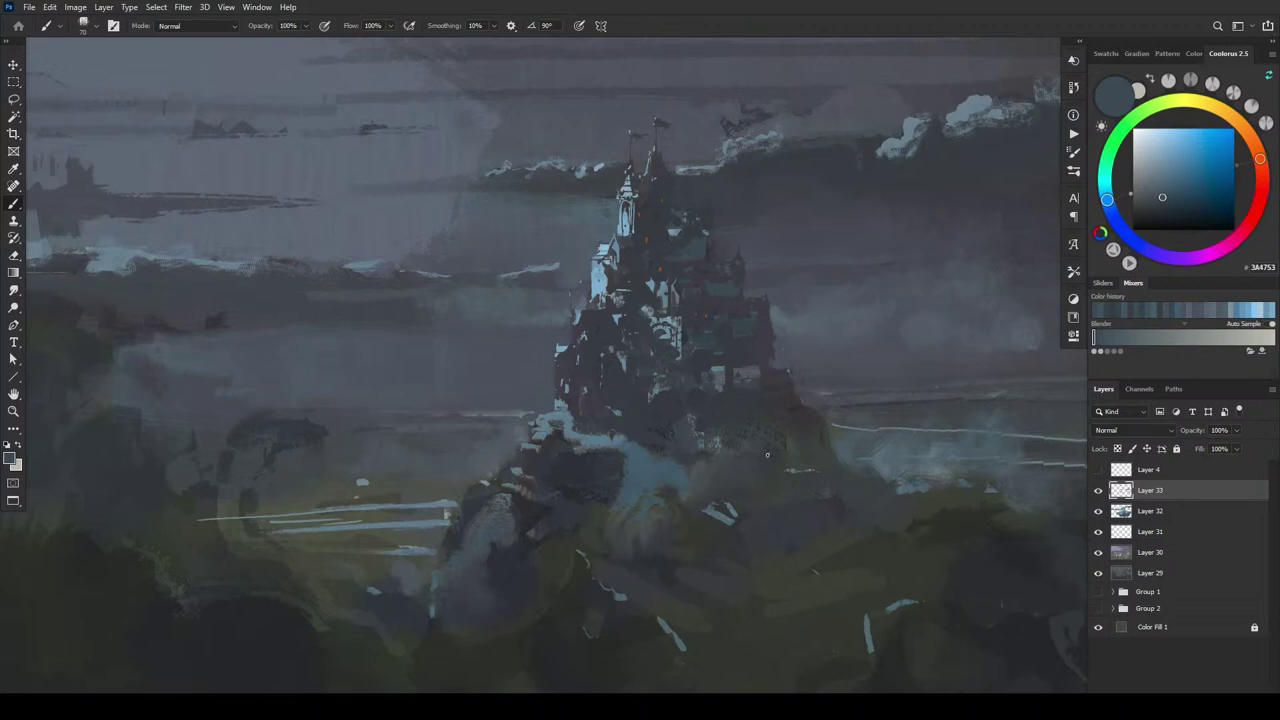
left_click(688, 226, "alt")
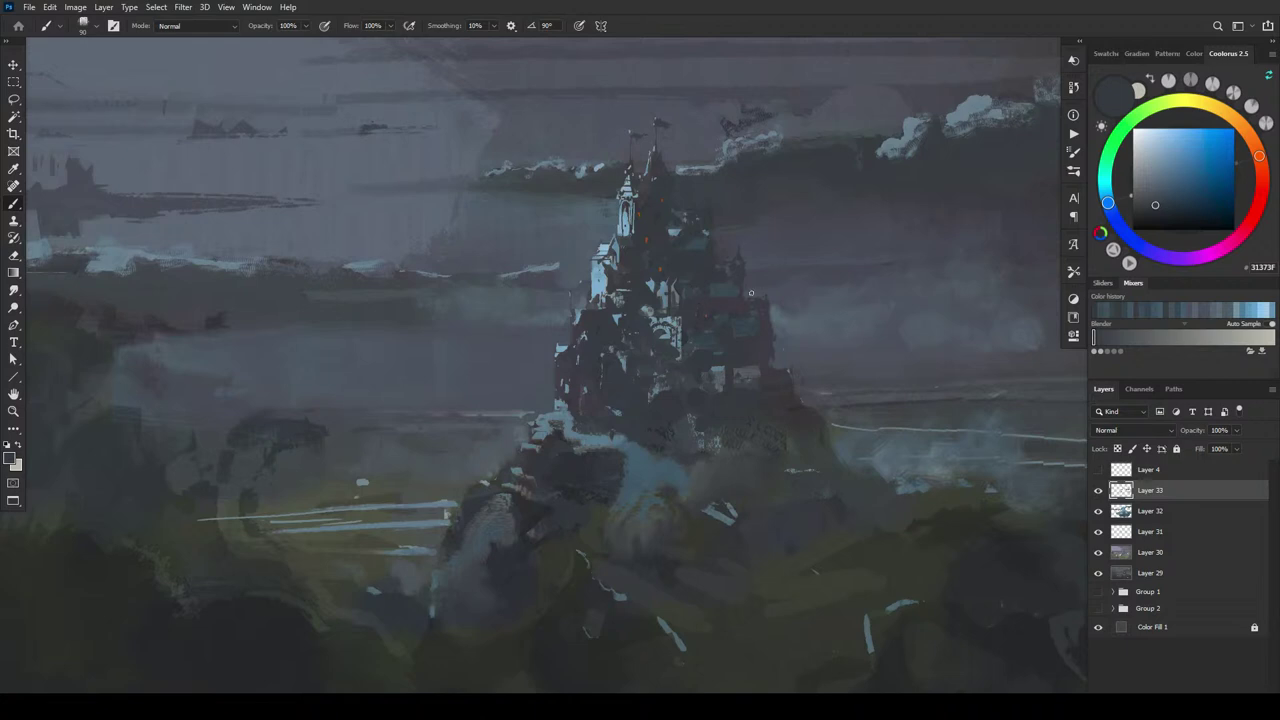
key("bracketright")
key("bracketright")
key("bracketright")
key("bracketright")
key("bracketright")
key("bracketright")
key("bracketright")
left_click(752, 322, "alt")
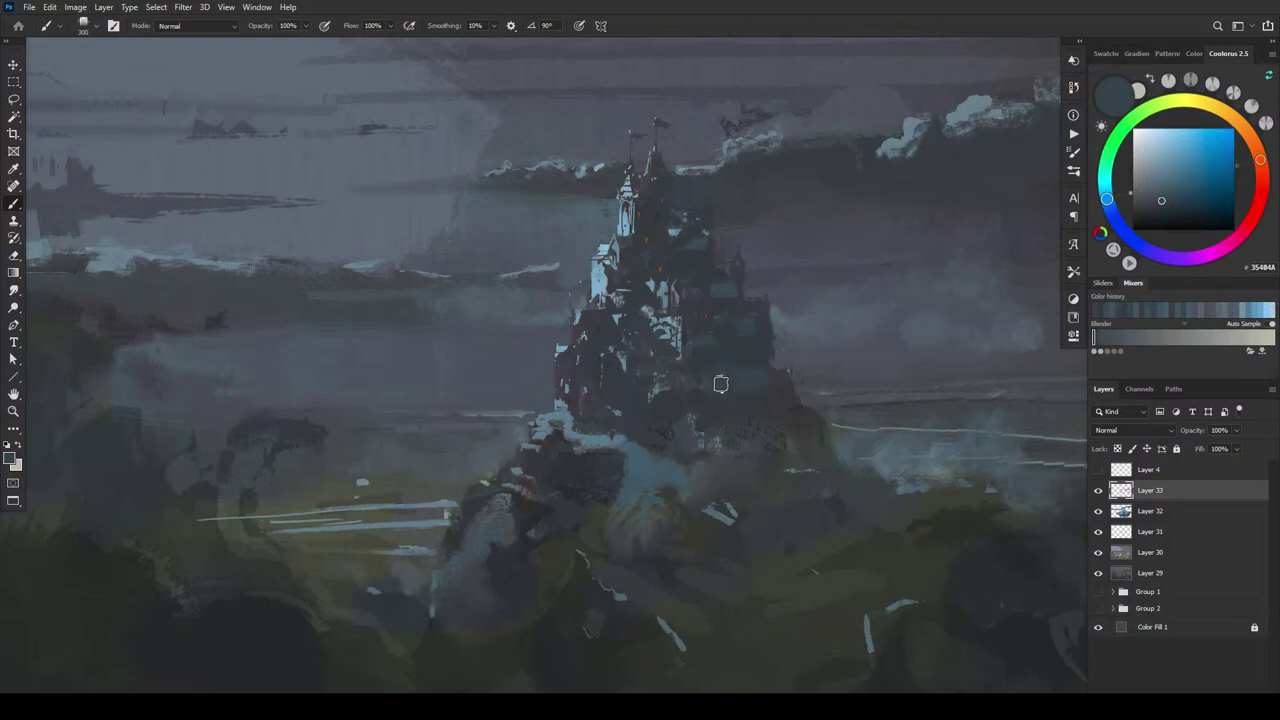
- Sample dark warm and bluish castle greys while resizing the brush between 50, 400 and 200
left_click(735, 362, "alt")
key("bracketleft")
key("bracketleft")
key("bracketleft")
key("bracketleft")
key("bracketleft")
key("bracketleft")
key("bracketleft")
key("bracketleft")
key("bracketleft")
key("bracketleft")
key("bracketleft")
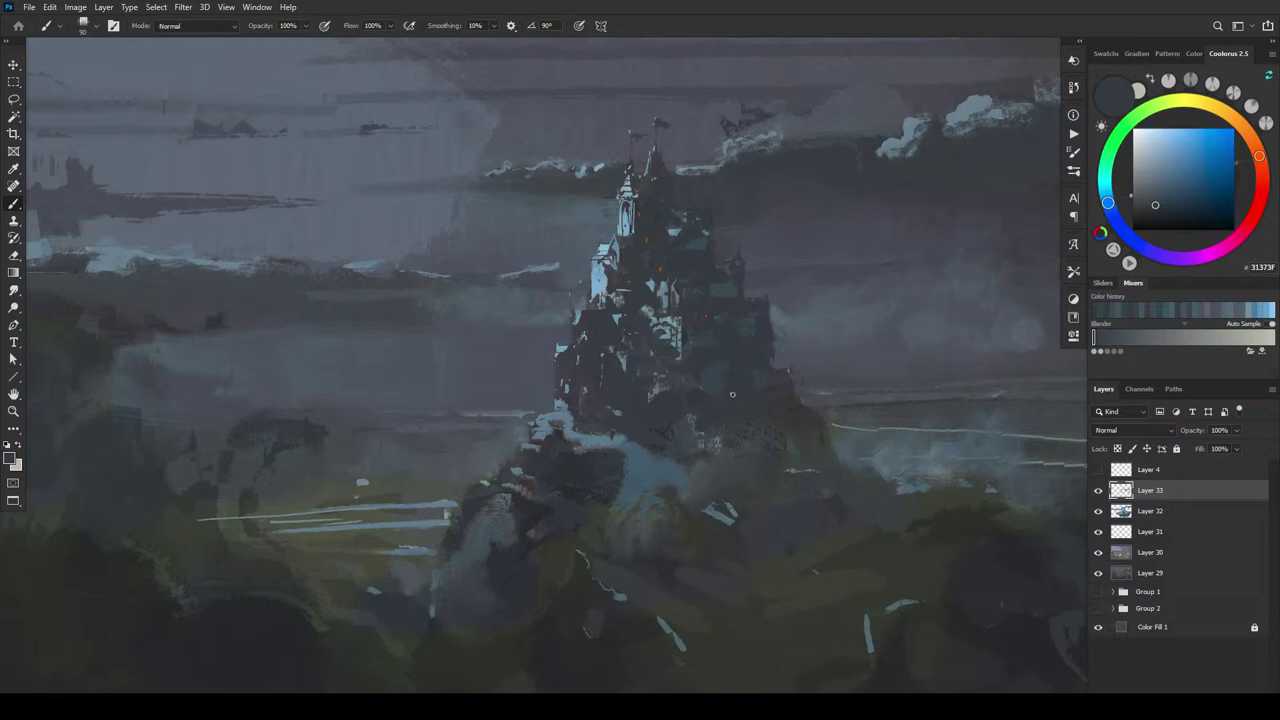
left_click(736, 390, "alt")
key("bracketright")
key("bracketright")
key("bracketright")
key("bracketright")
key("bracketright")
key("bracketright")
key("bracketright")
key("bracketright")
key("bracketright")
key("bracketright")
key("bracketright")
key("bracketright")
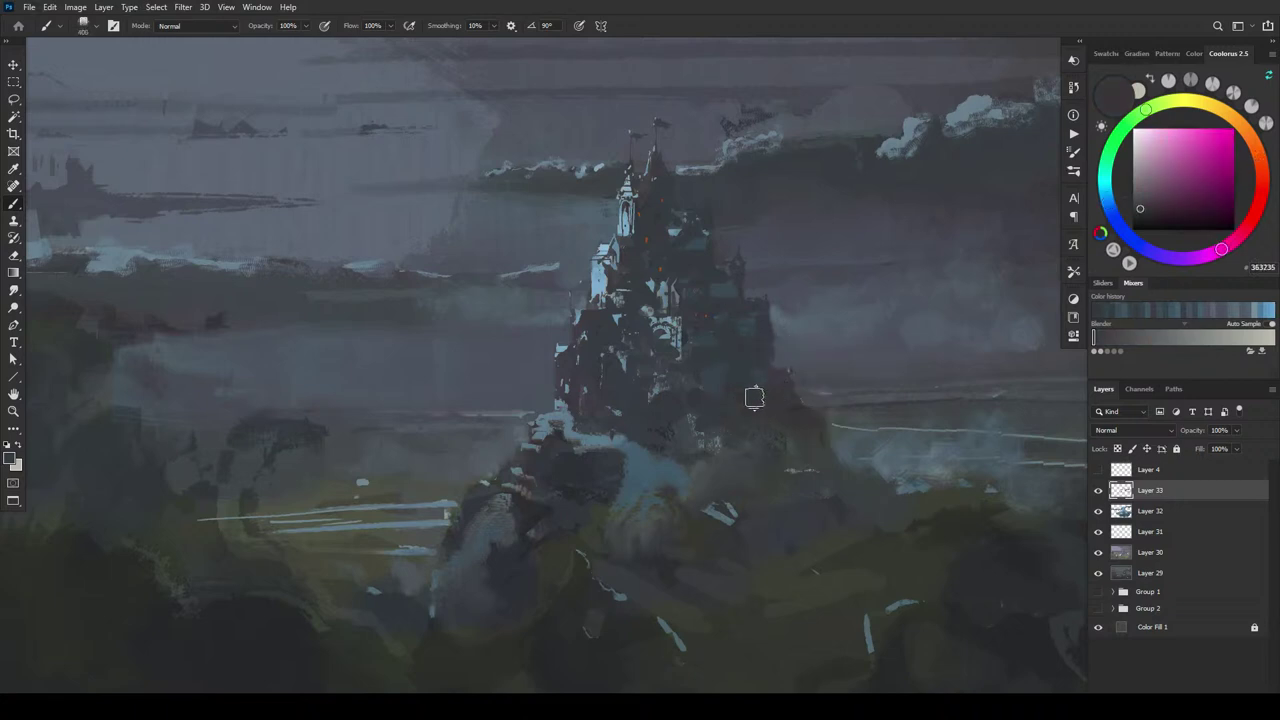
left_click(710, 392, "alt")
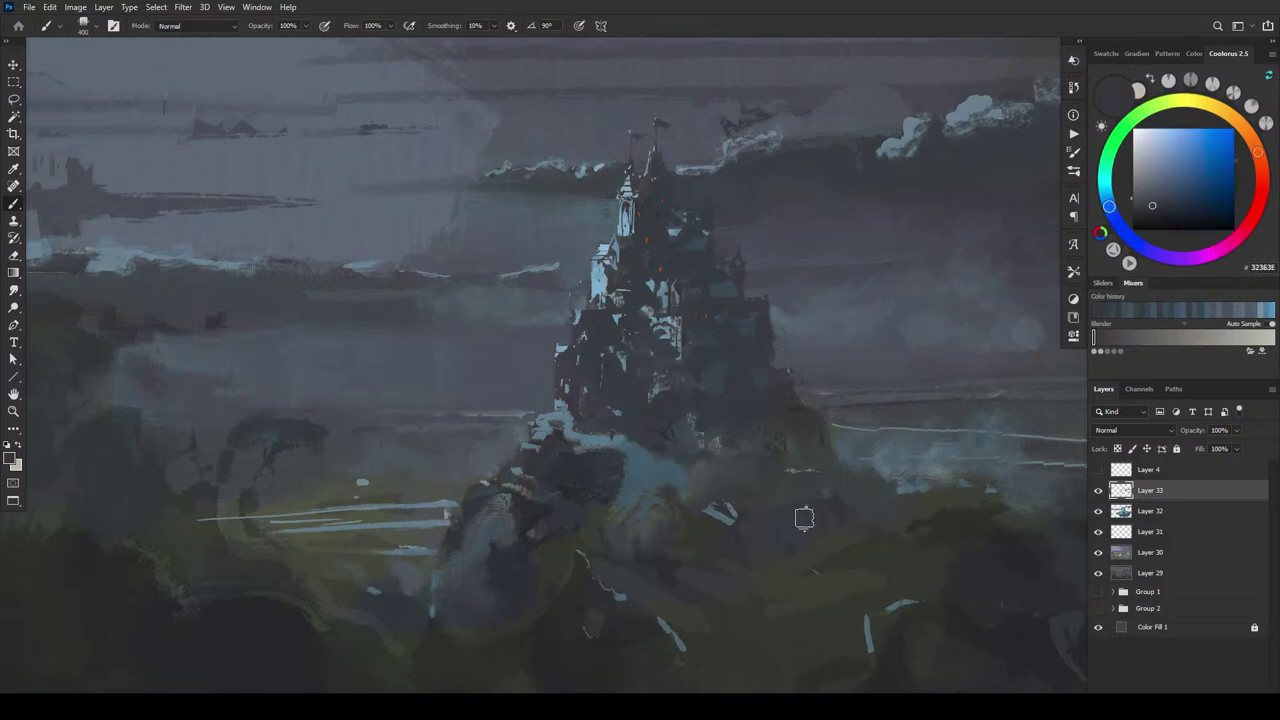
key("bracketleft")
key("bracketleft")
key("bracketleft")
left_click(703, 369, "alt")
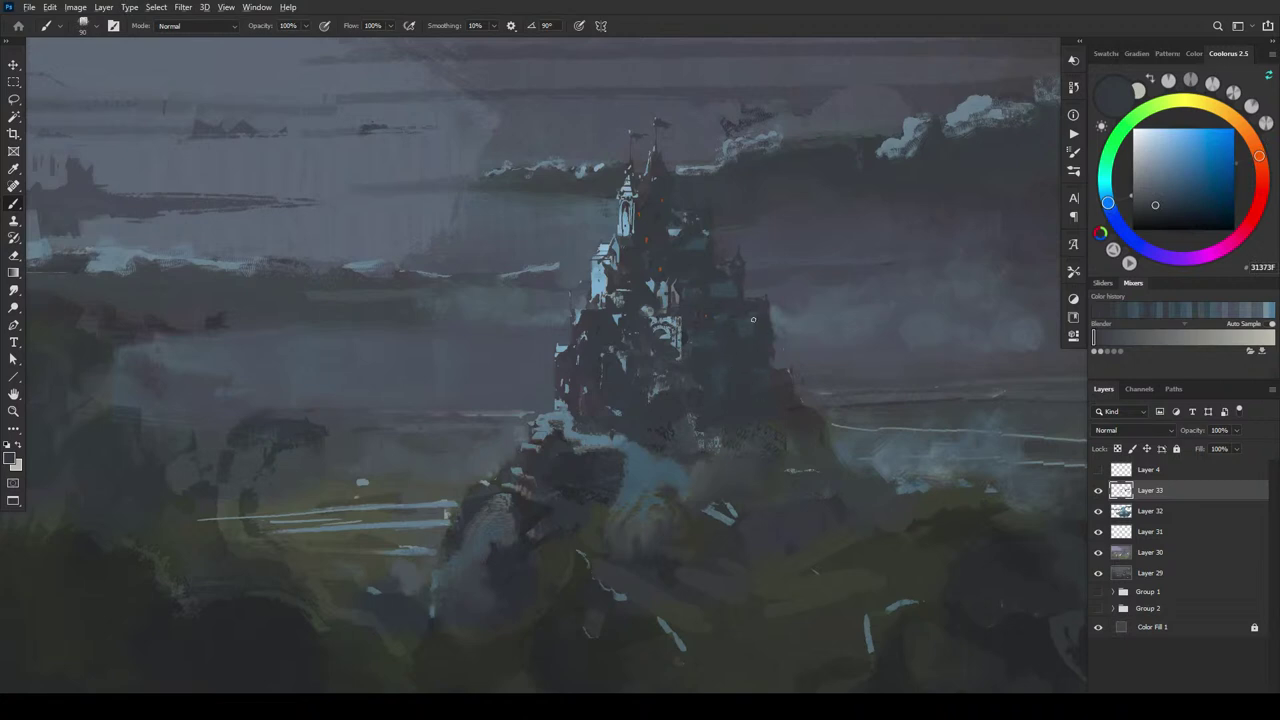
- Shift the paint colour toward a purplish dark grey, then sample mid, blue and teal greys
left_click(1158, 205)
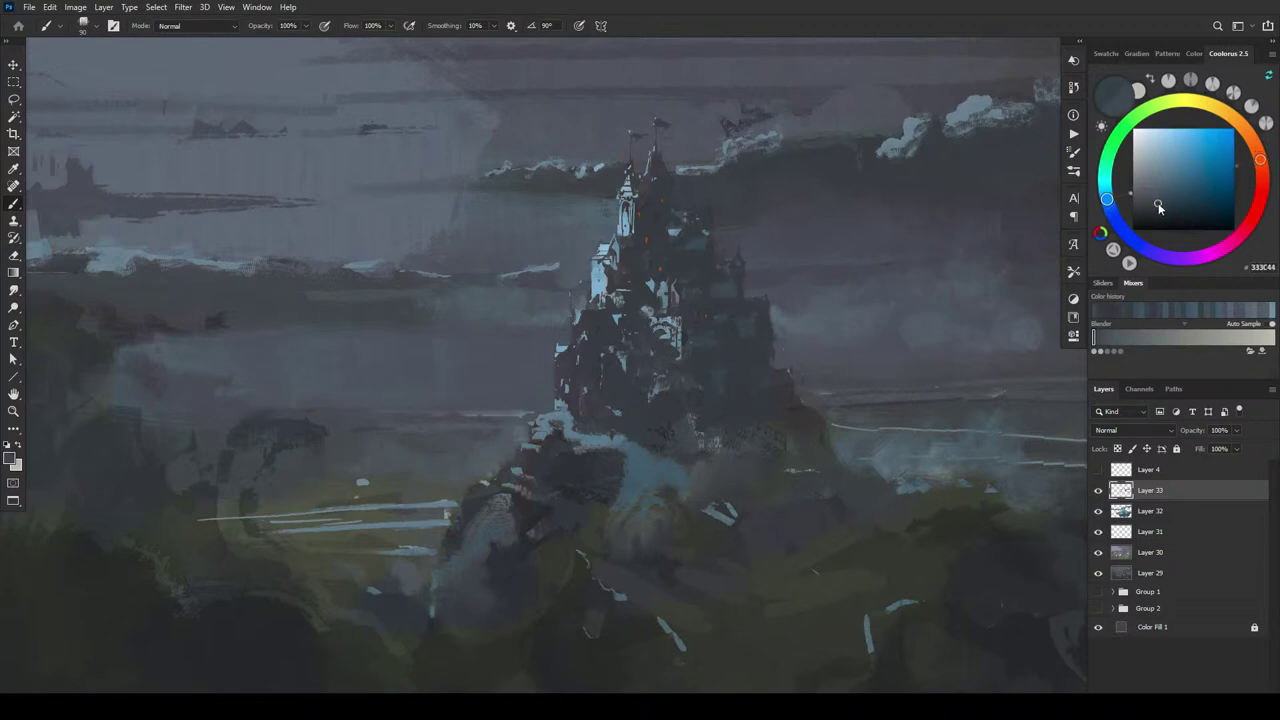
left_click_drag(1158, 205, 1157, 202)
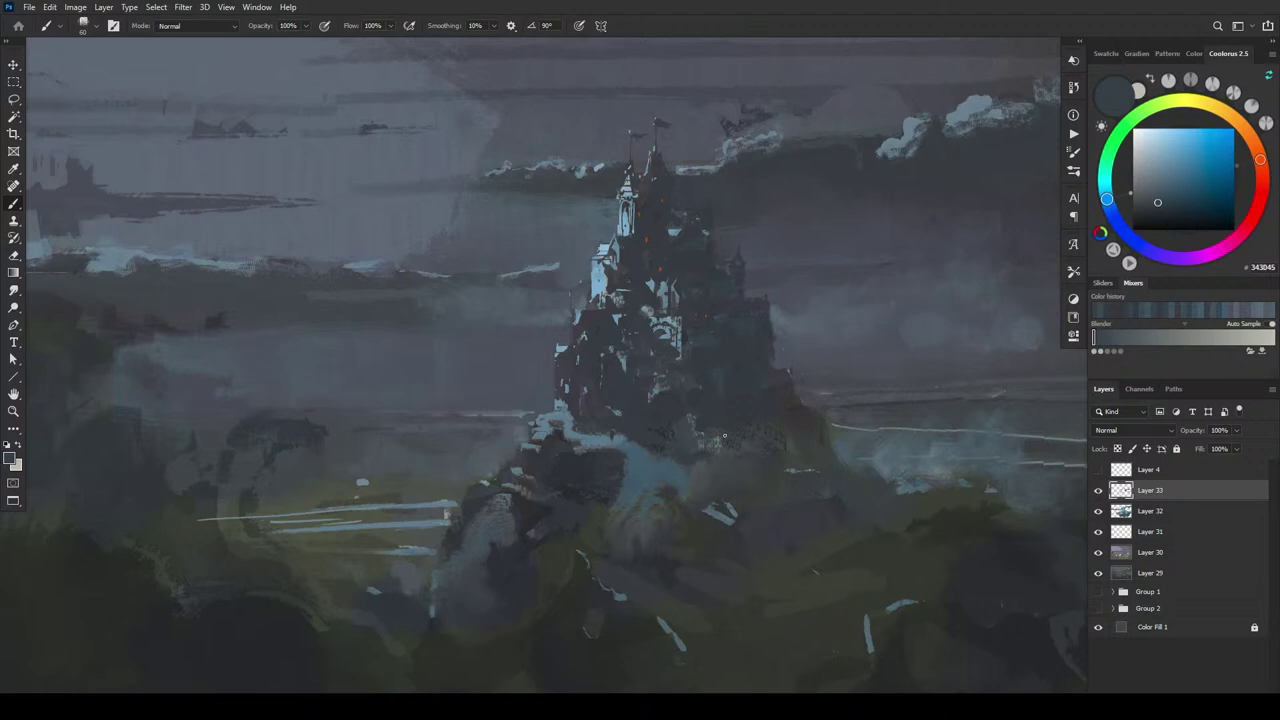
left_click(700, 345, "alt")
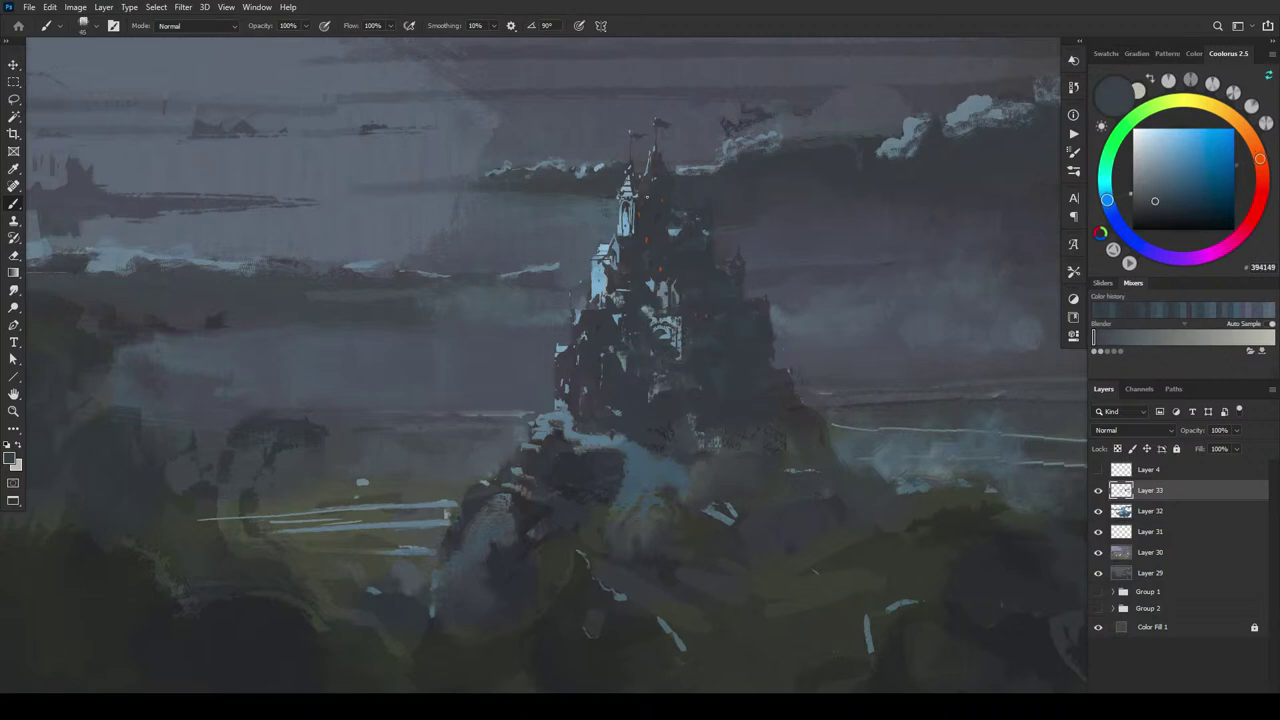
left_click(668, 220, "alt")
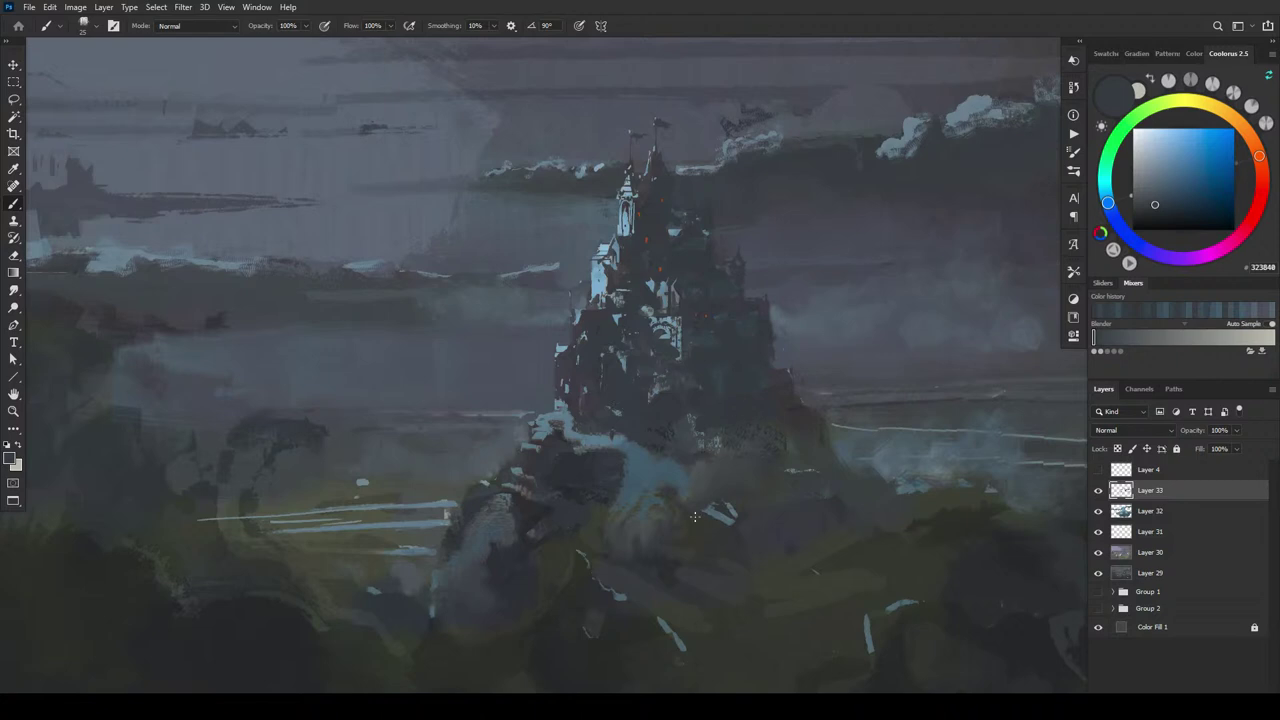
left_click(645, 444, "alt")
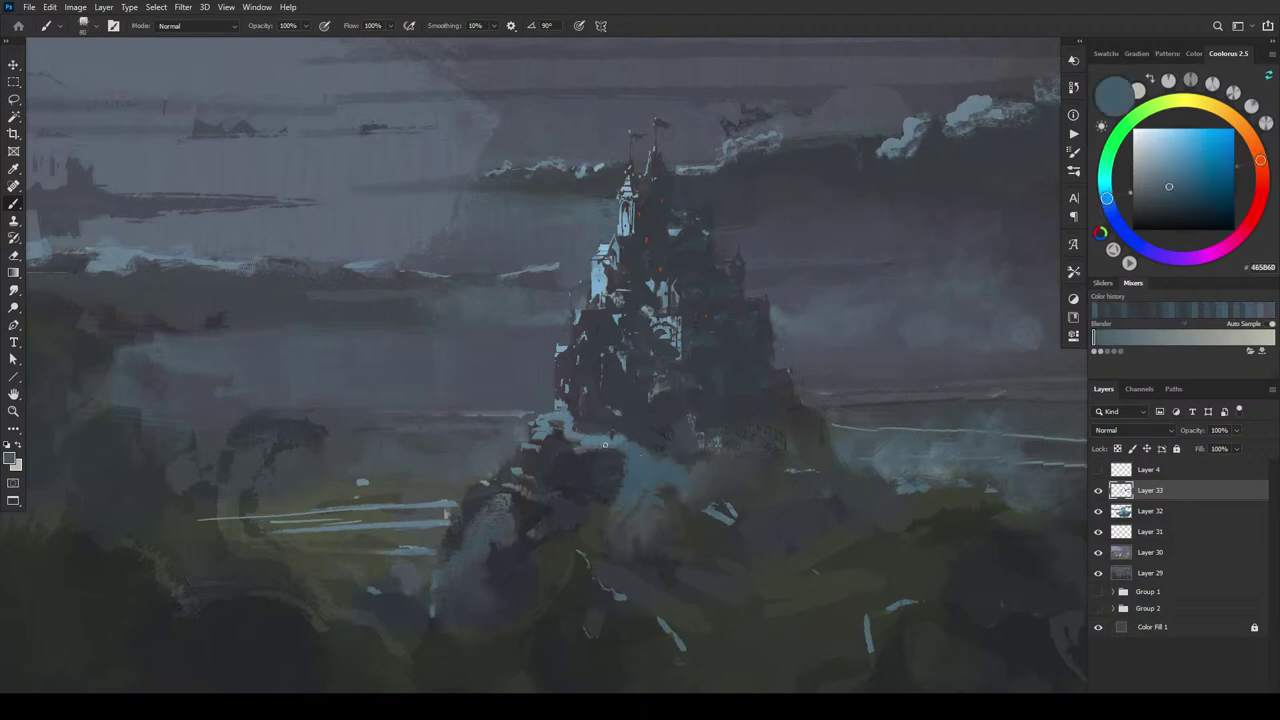
- Paint a short dark brownish-grey stroke at the castle base and shrink the brush to 15
key("bracketright")
key("bracketright")
key("bracketright")
key("bracketright")
key("bracketright")
key("bracketright")
left_click(616, 460, "alt")
key("bracketleft")
key("bracketleft")
key("bracketleft")
key("bracketleft")
key("bracketleft")
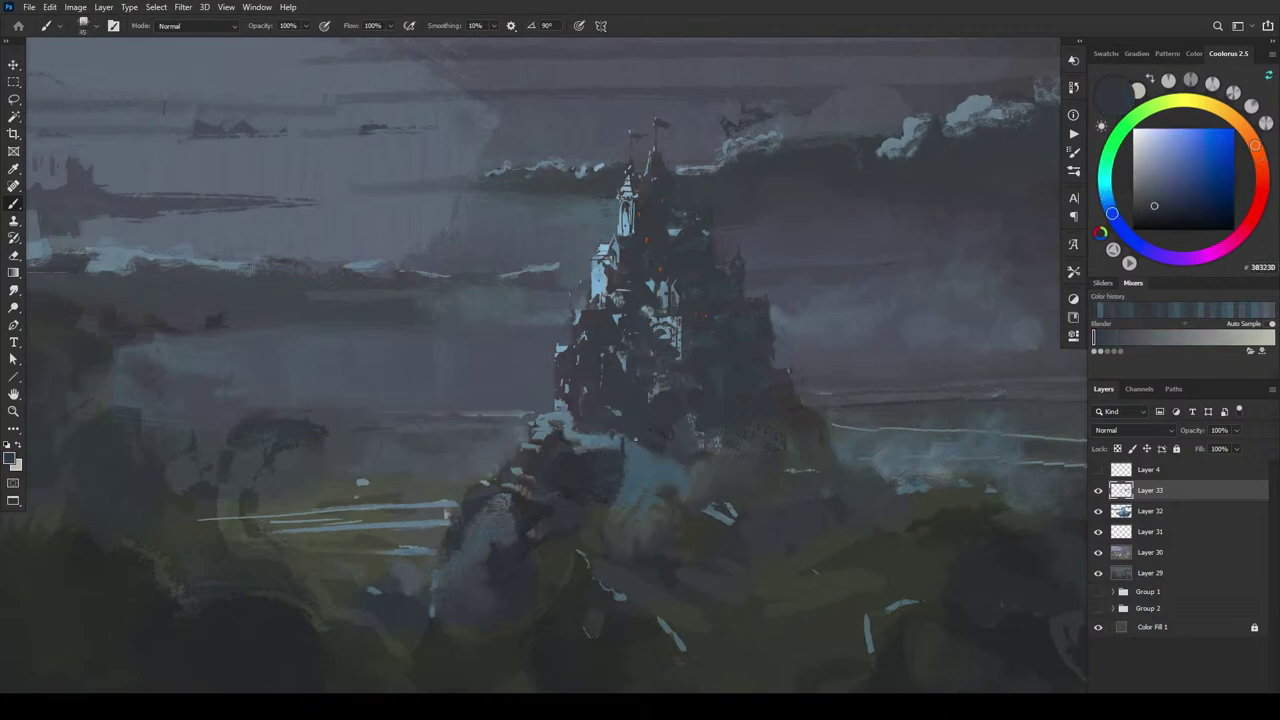
left_click_drag(624, 437, 623, 452)
key("bracketleft")
key("bracketleft")
key("bracketleft")
- Stipple dark blue-grey texture over the light castle base
left_click(610, 431, "alt")
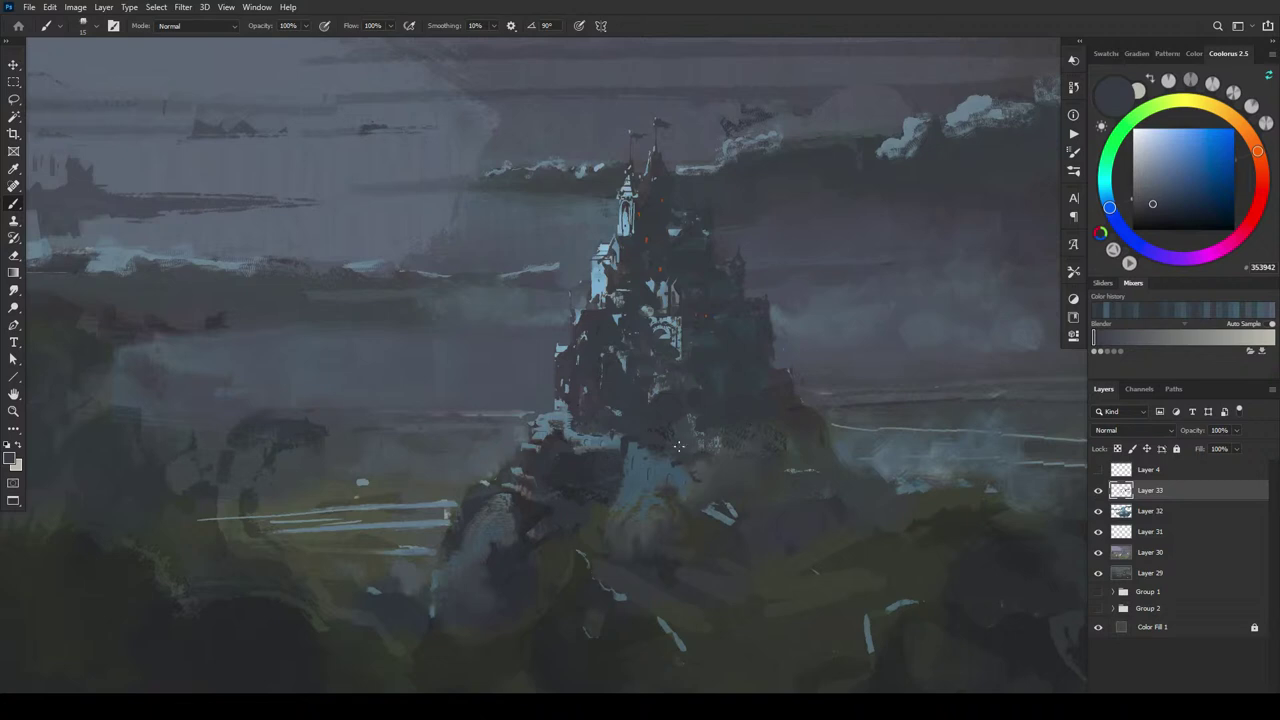
left_click(622, 436, "alt")
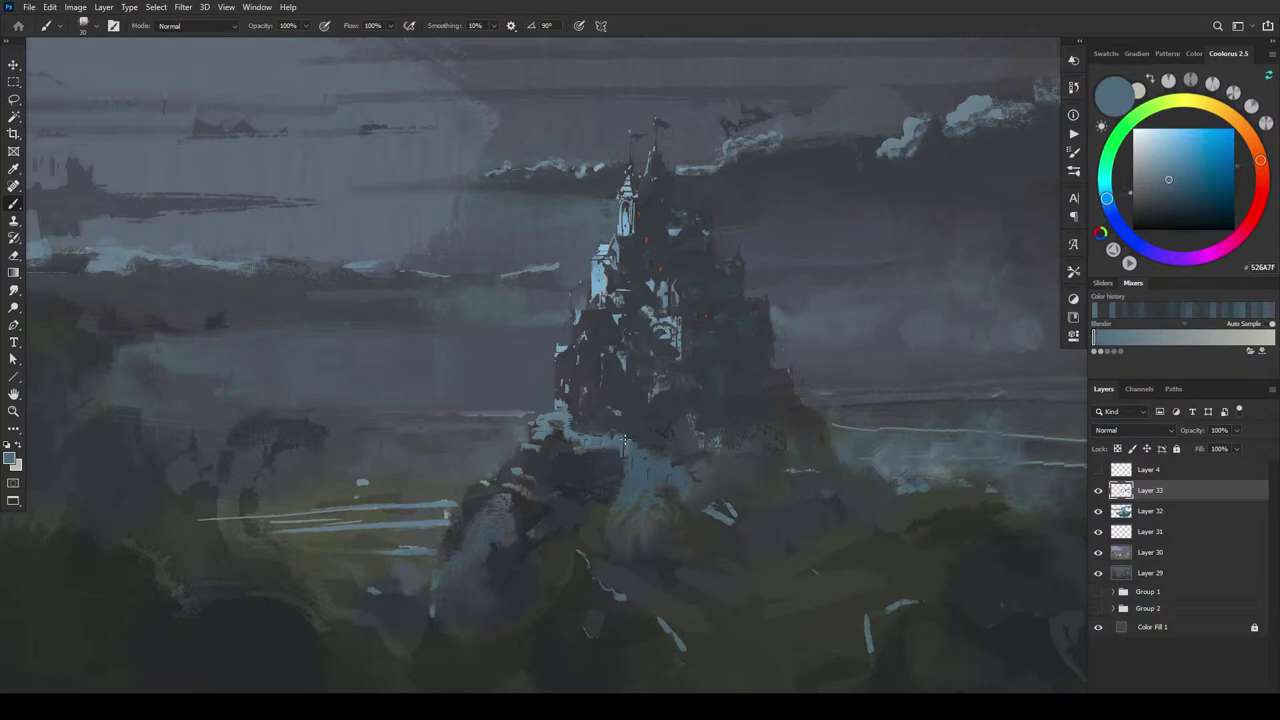
left_click(636, 438, "alt")
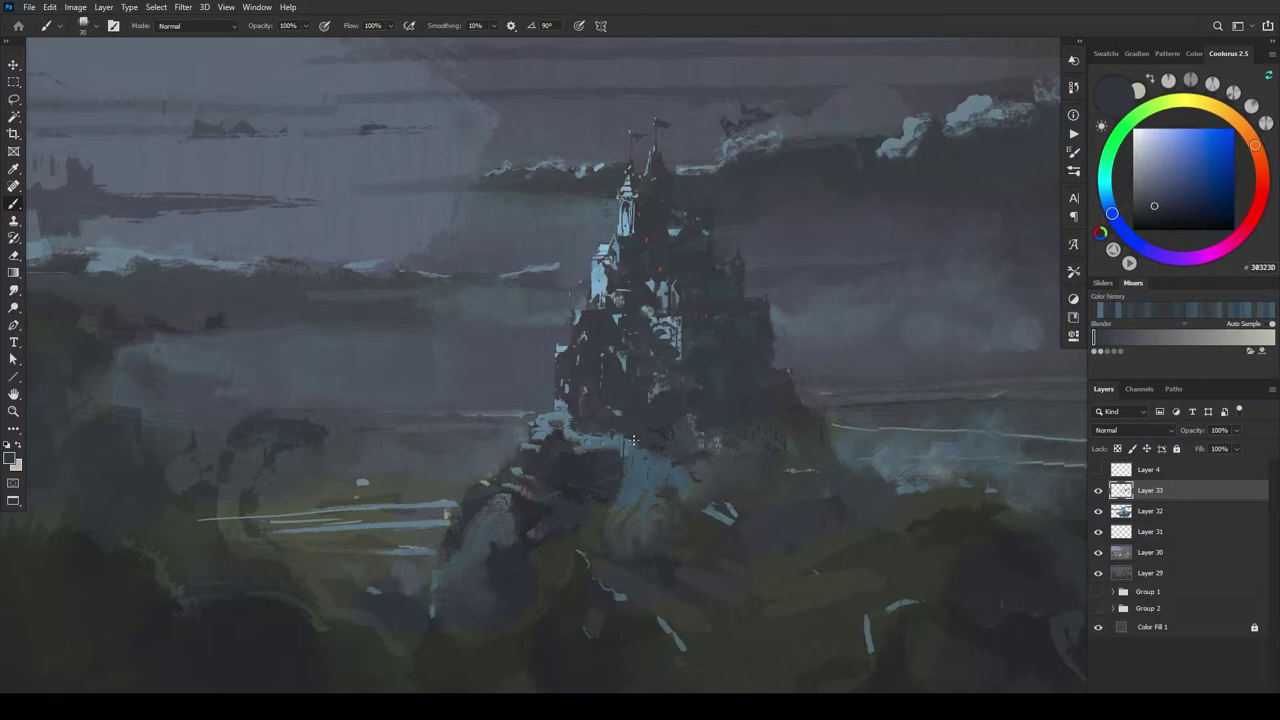
left_click_drag(640, 446, 672, 482)
- Sample light and brighter blues from the castle base and zoom out to view the painting
left_click(556, 410, "alt")
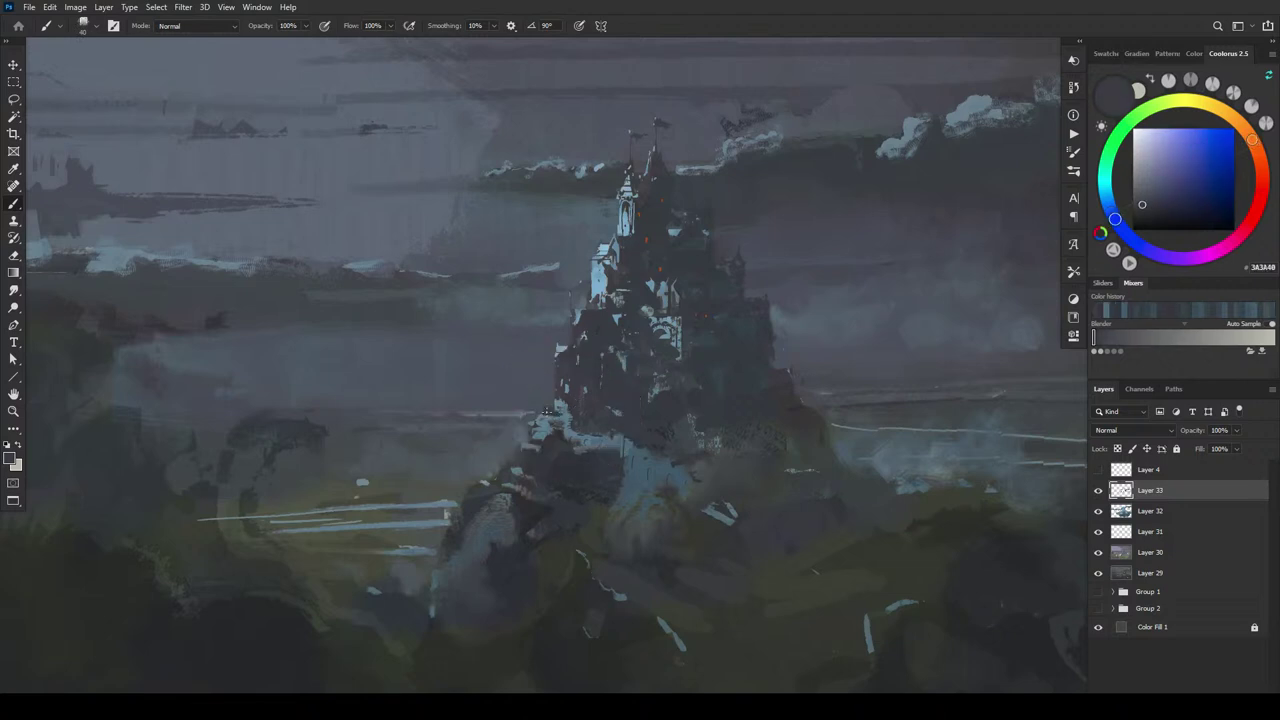
left_click(540, 414, "alt")
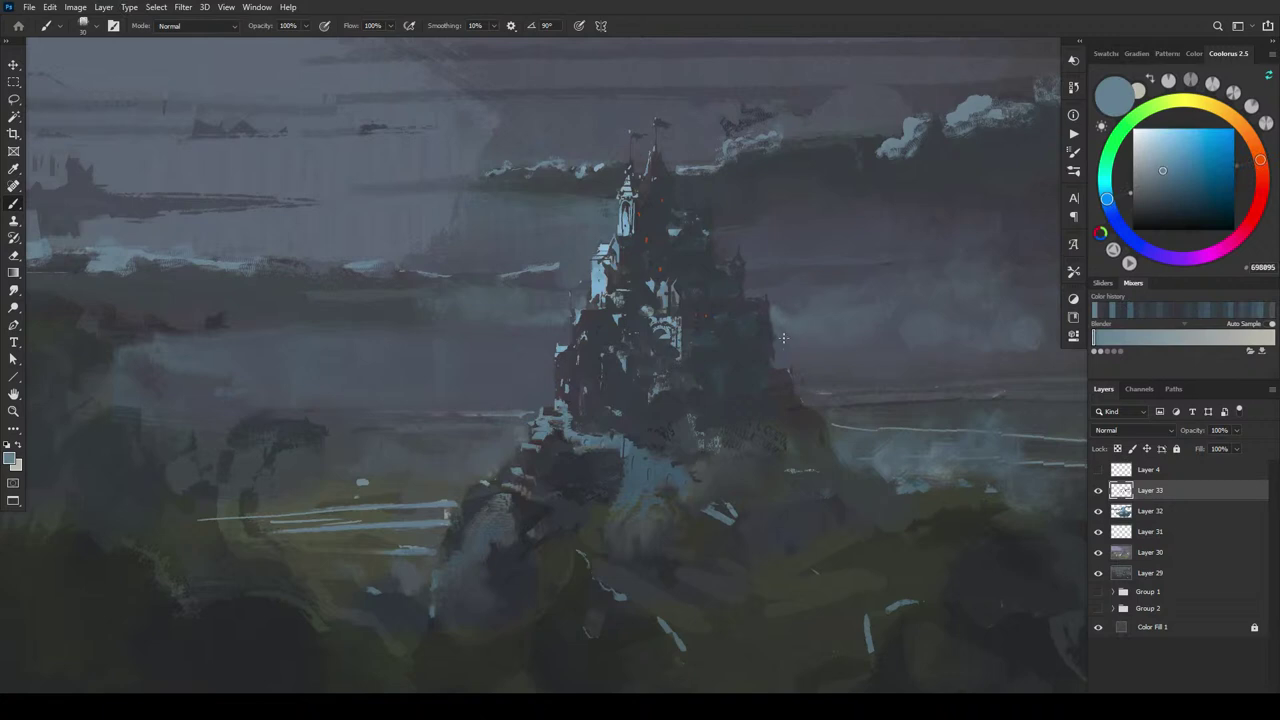
left_click(557, 404, "alt")
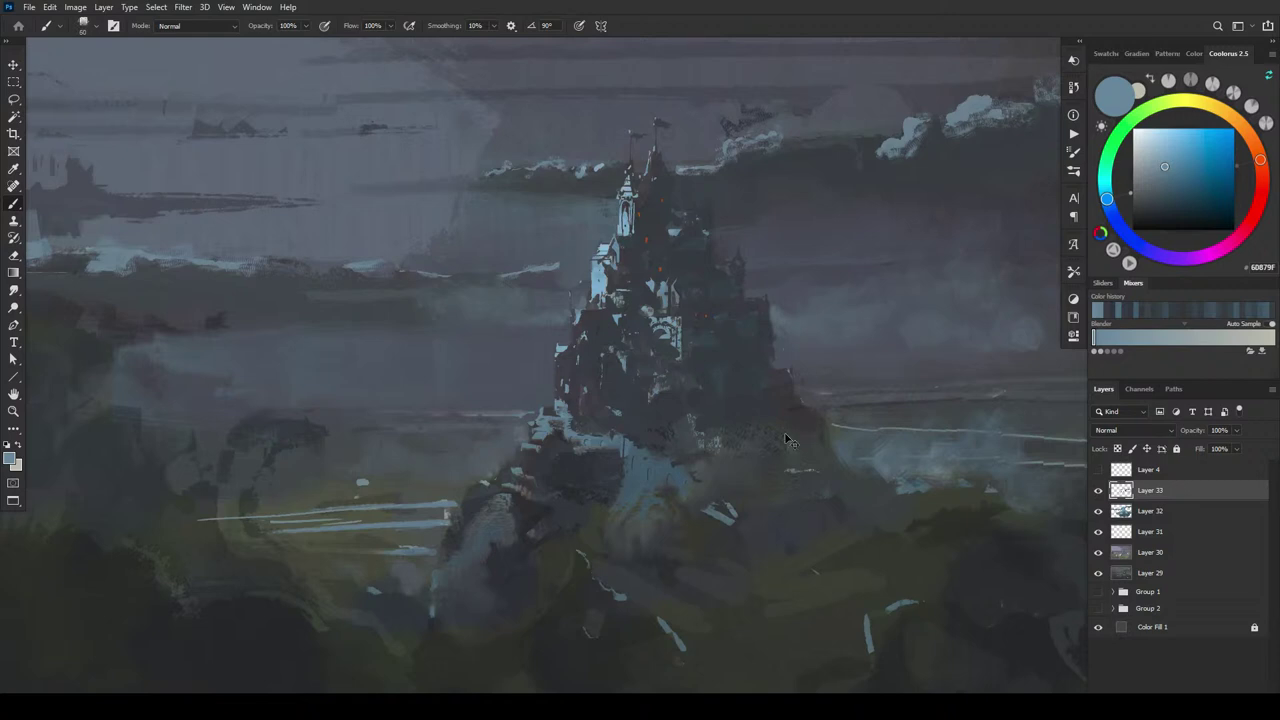
key("ctrl+minus")
key("ctrl+minus")
key("ctrl+minus")
key("ctrl+minus")
key("ctrl+minus")
key("ctrl+minus")
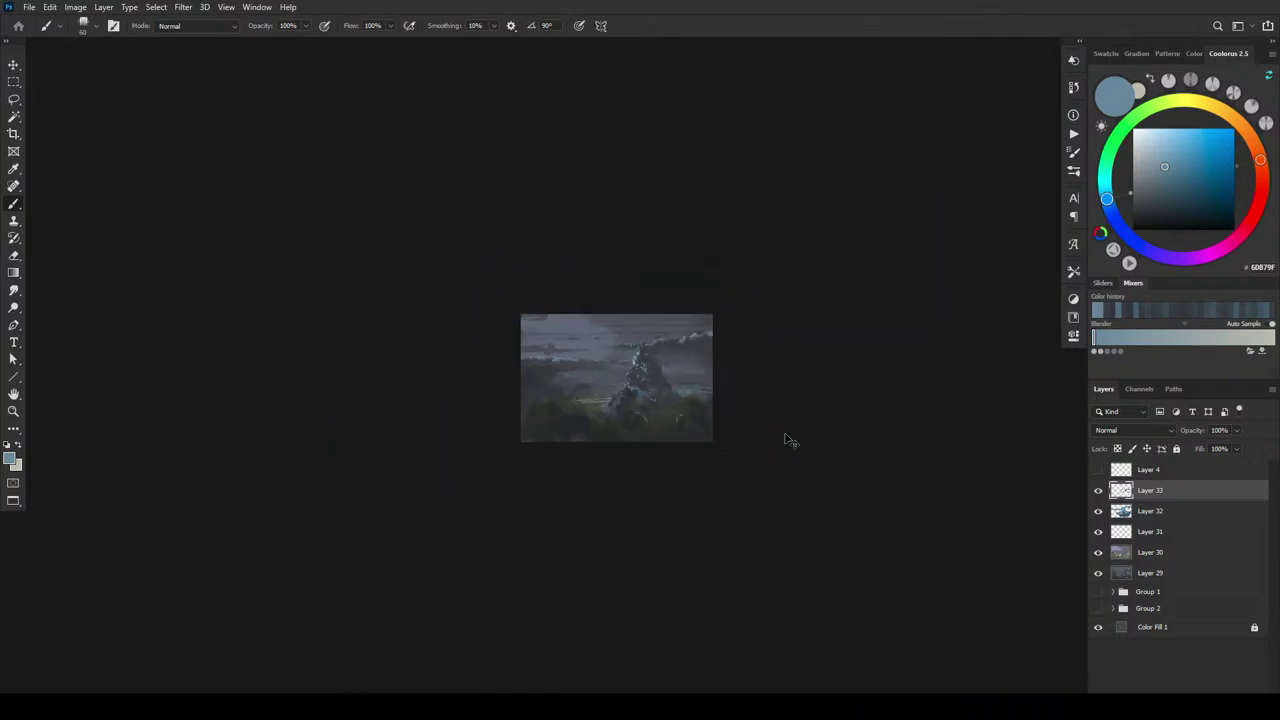
- Add a new layer above Layer 33 with a lighter blue and the EE Rough Flat brush
key("ctrl+plus")
key("ctrl+plus")
key("ctrl+plus")
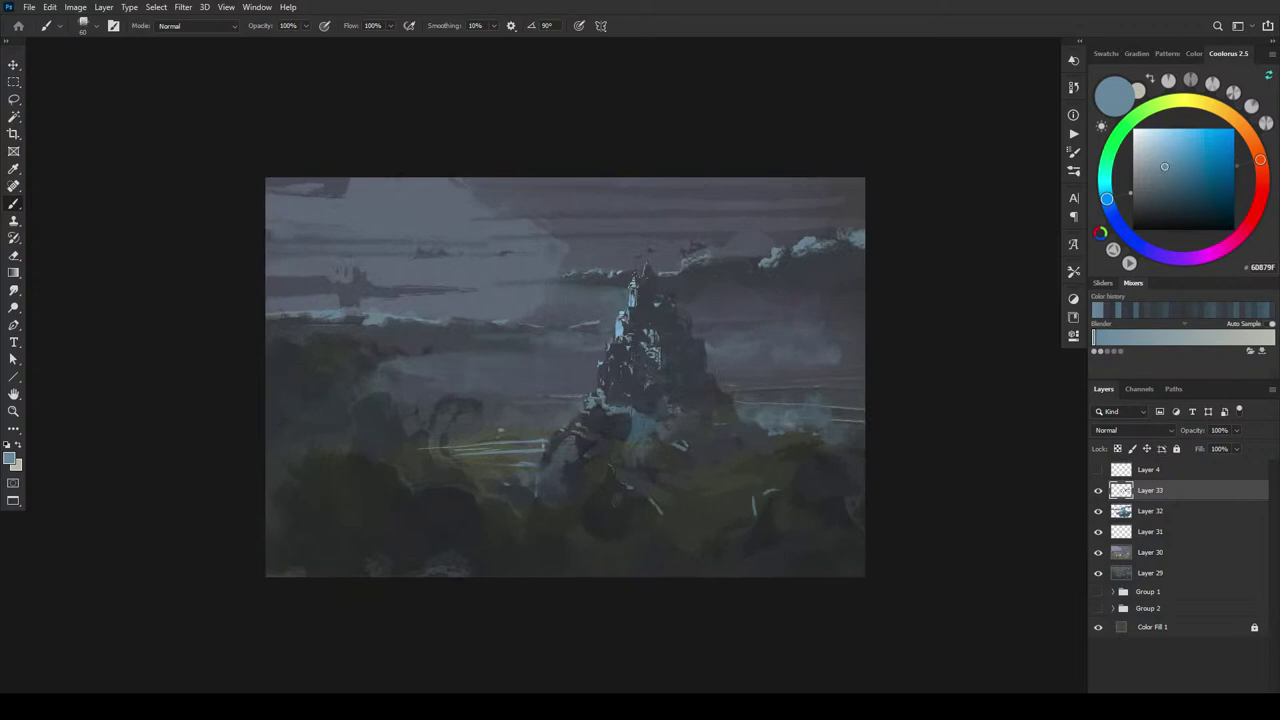
key("ctrl+shift+alt+n")
left_click(1162, 149)
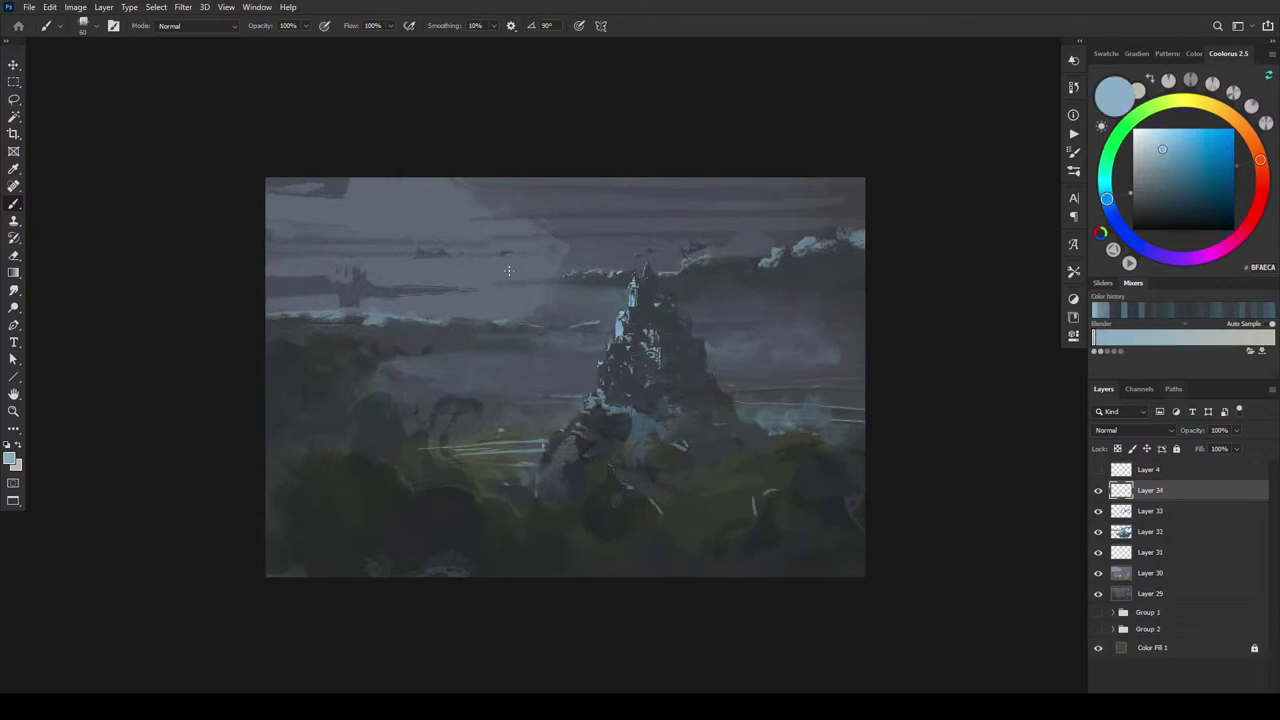
right_click(472, 274)
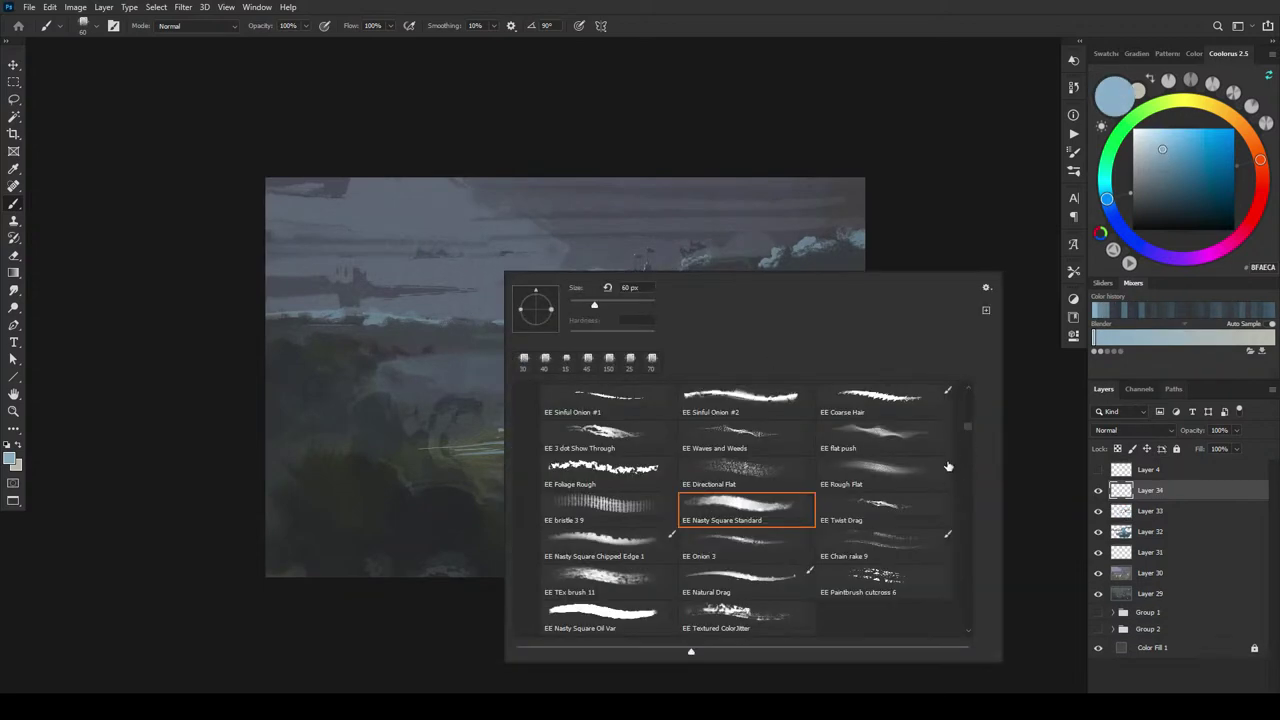
left_click(905, 476)
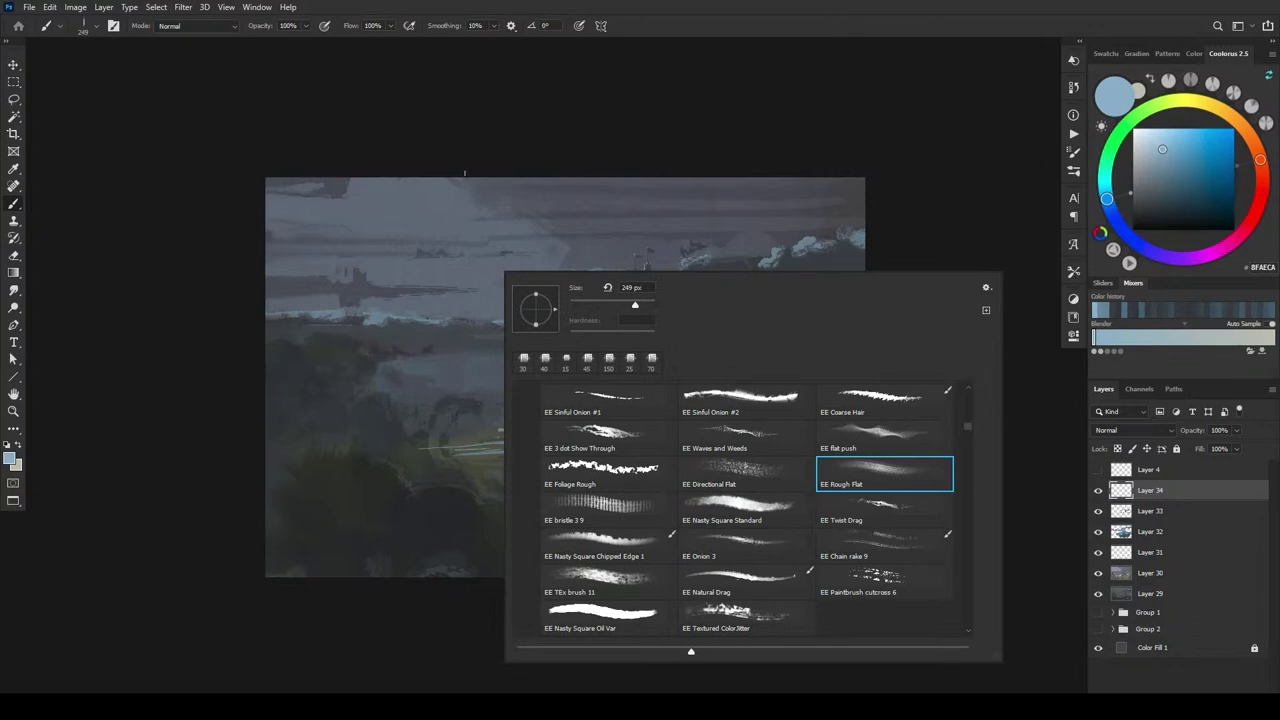
left_click(464, 172)
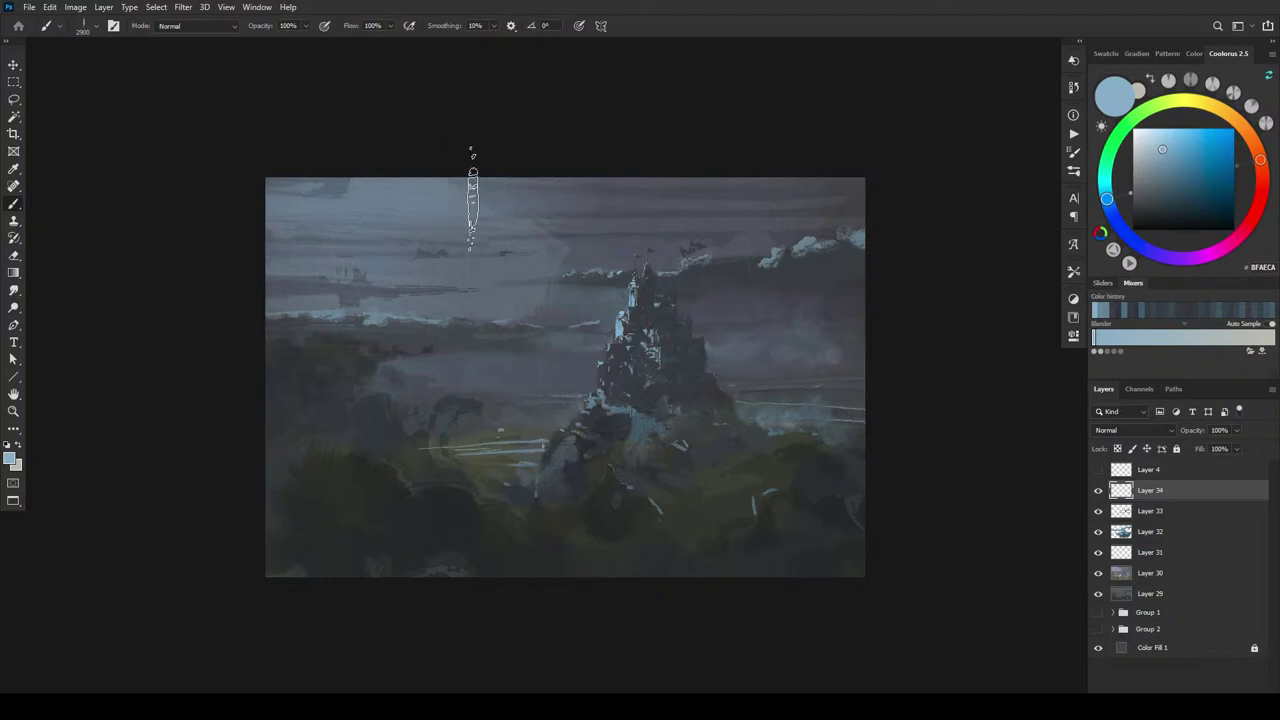
- Brush a faint light stroke along the top sky, then resize for broad sky strokes
left_click_drag(630, 200, 542, 215)
key("bracketleft")
key("bracketleft")
key("bracketleft")
key("bracketleft")
key("bracketleft")
key("bracketleft")
key("bracketleft")
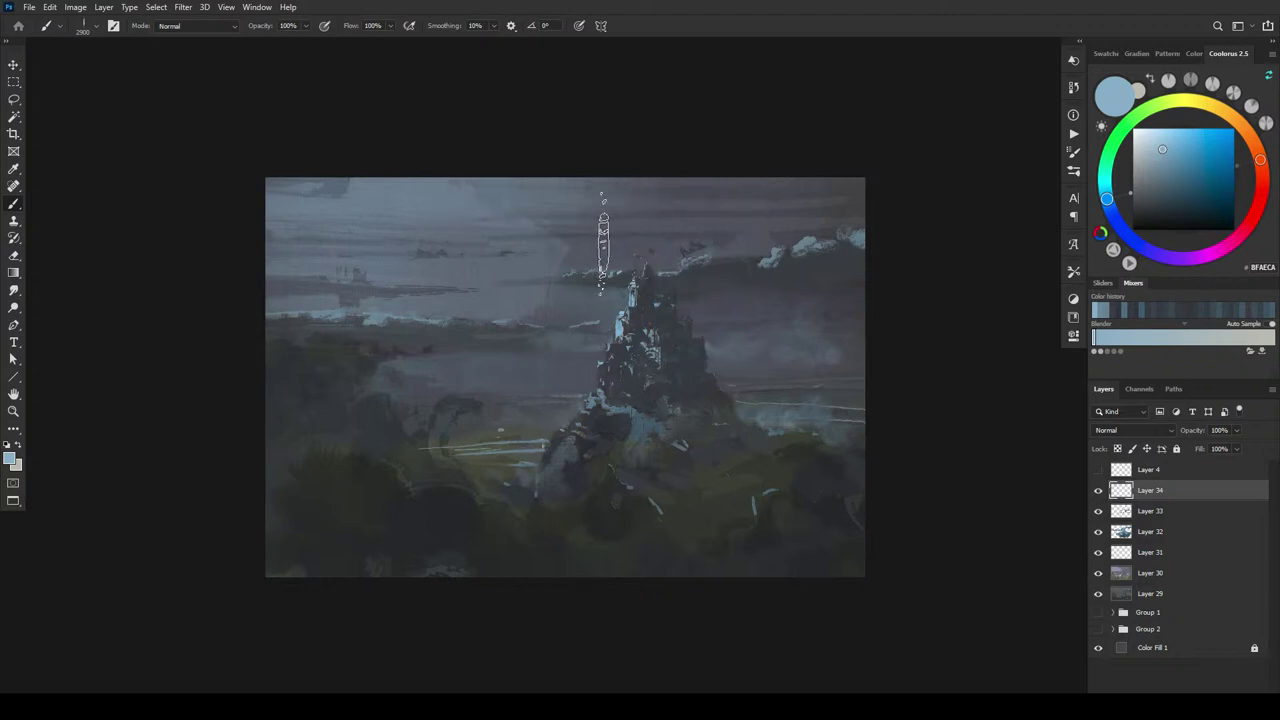
key("bracketleft")
key("bracketleft")
key("bracketleft")
key("bracketleft")
key("bracketleft")
key("bracketleft")
key("bracketleft")
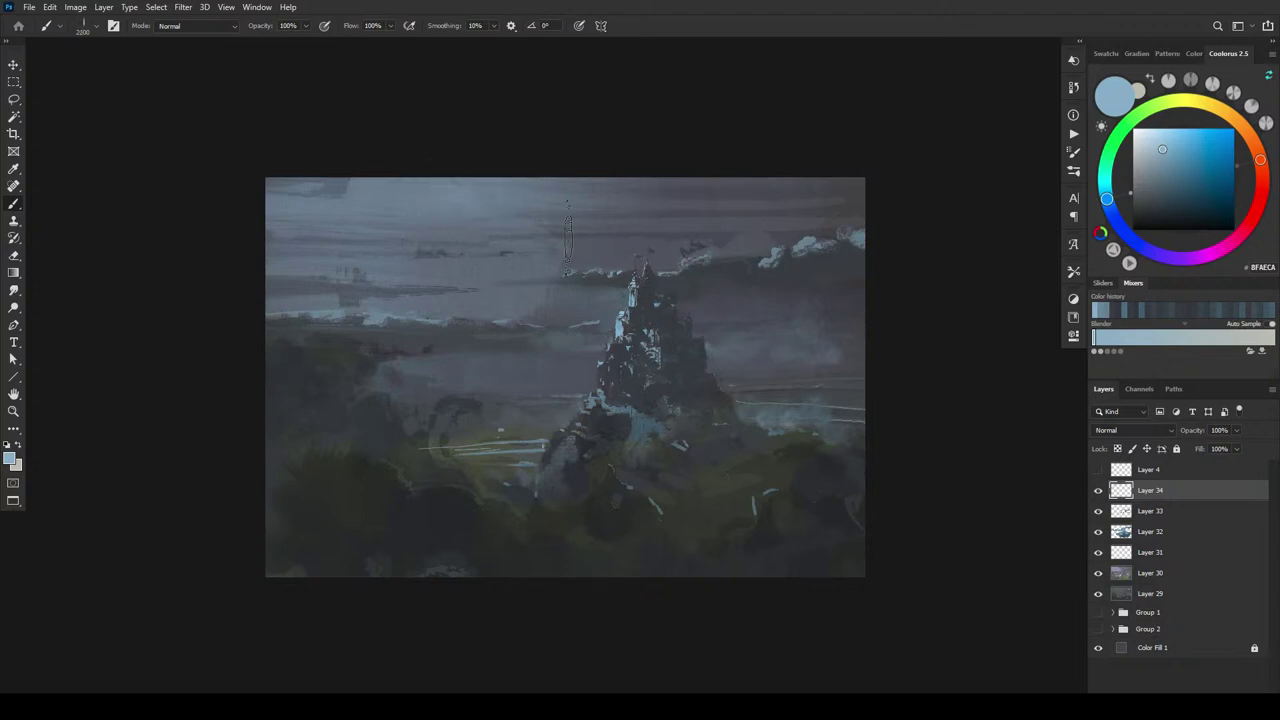
key("bracketleft")
key("bracketleft")
key("bracketleft")
key("bracketleft")
key("bracketleft")
key("bracketleft")
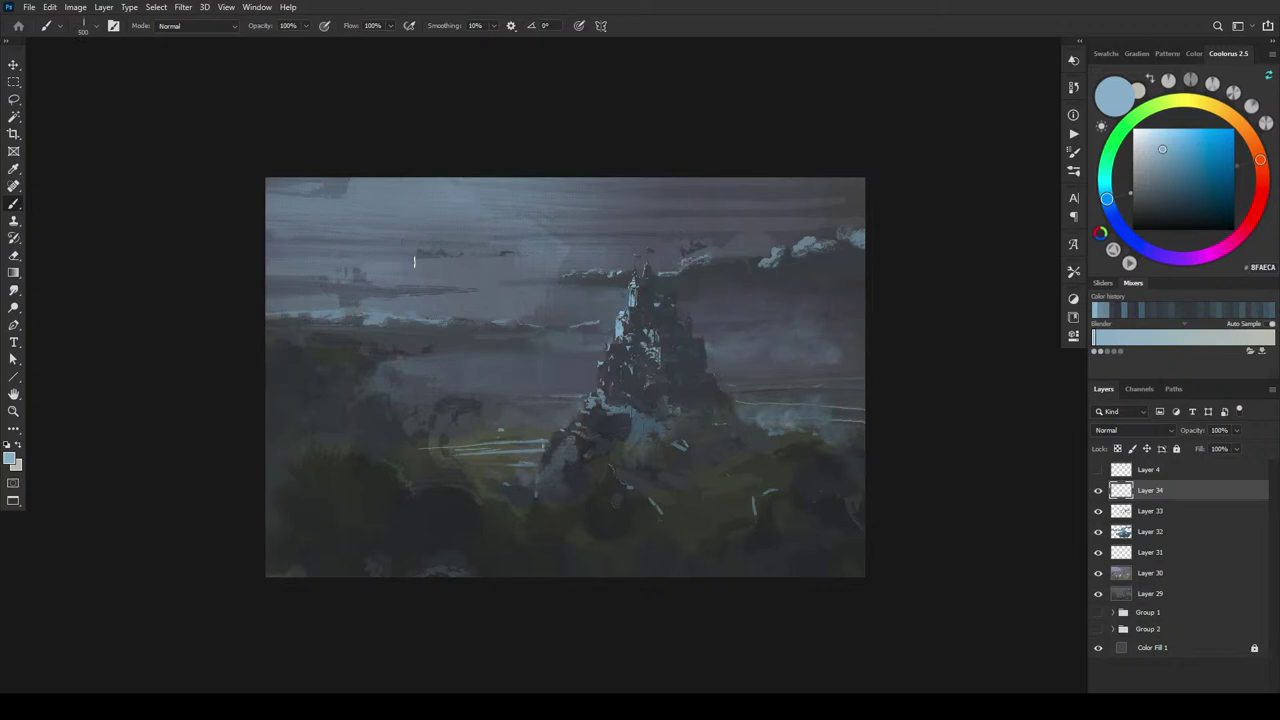
key("bracketright")
key("bracketright")
key("bracketright")
key("bracketright")
key("bracketright")
key("bracketright")
key("bracketleft")
key("bracketleft")
key("bracketleft")
key("bracketleft")
key("bracketleft")
key("bracketleft")
key("bracketleft")
key("bracketleft")
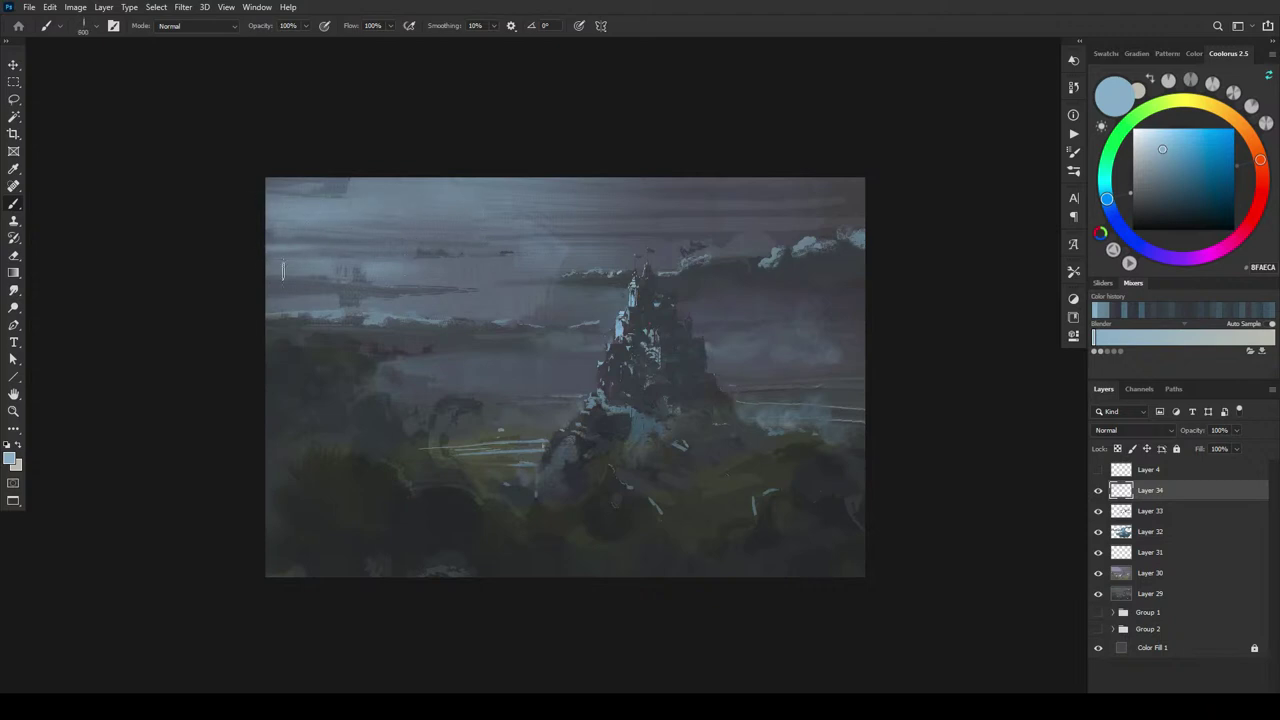
key("bracketright")
key("bracketright")
key("bracketright")
key("bracketright")
key("bracketright")
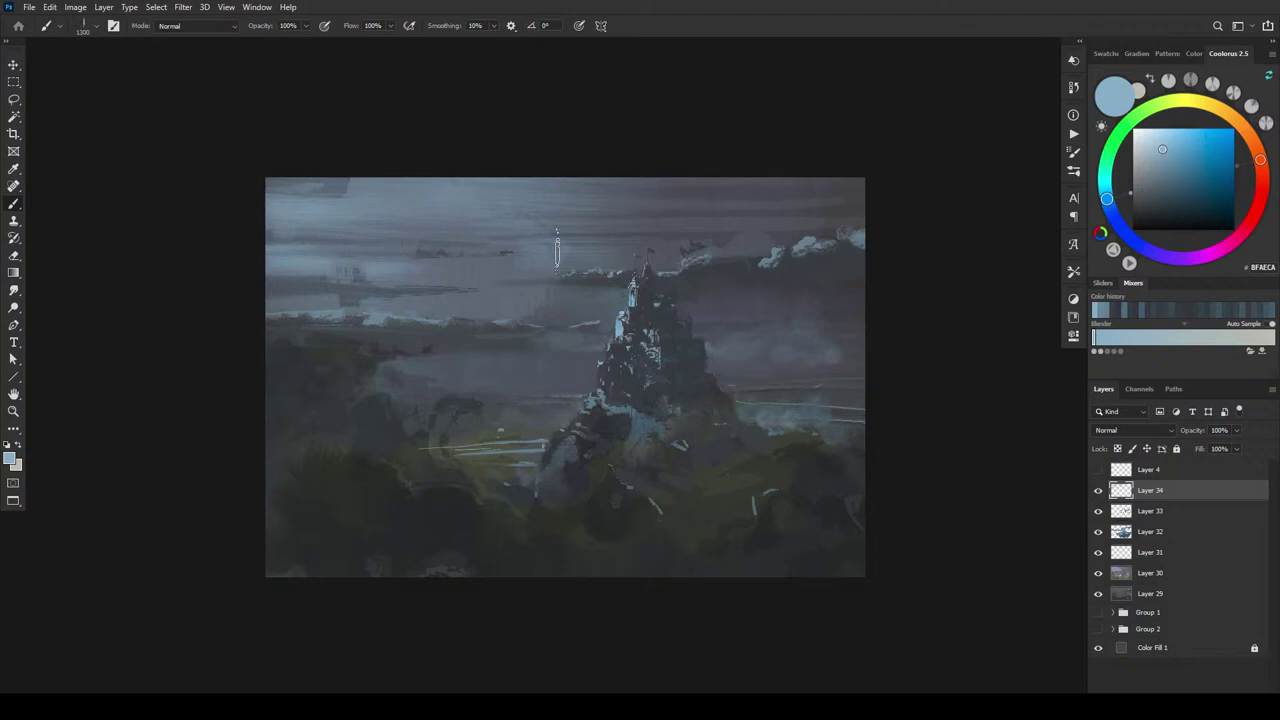
- Sample light blue-grey from the spire and brush a light cloud wisp toward it
left_click(639, 243, "alt")
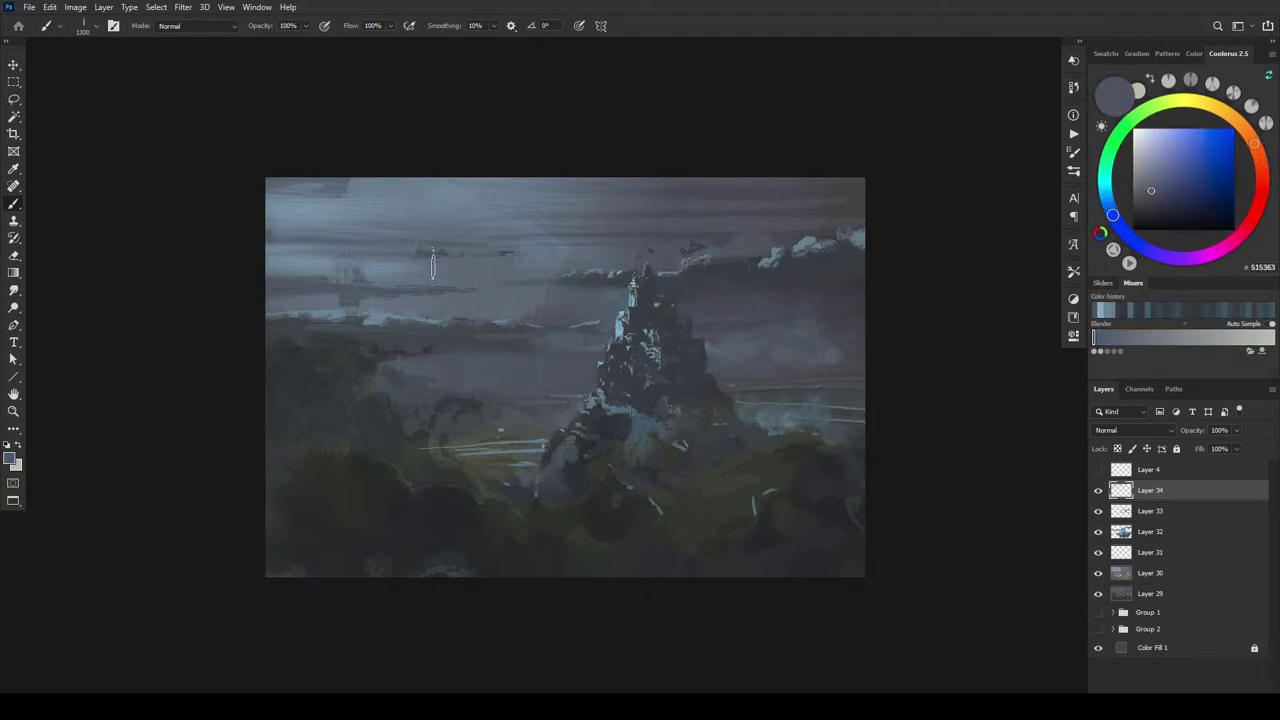
left_click(632, 200, "alt")
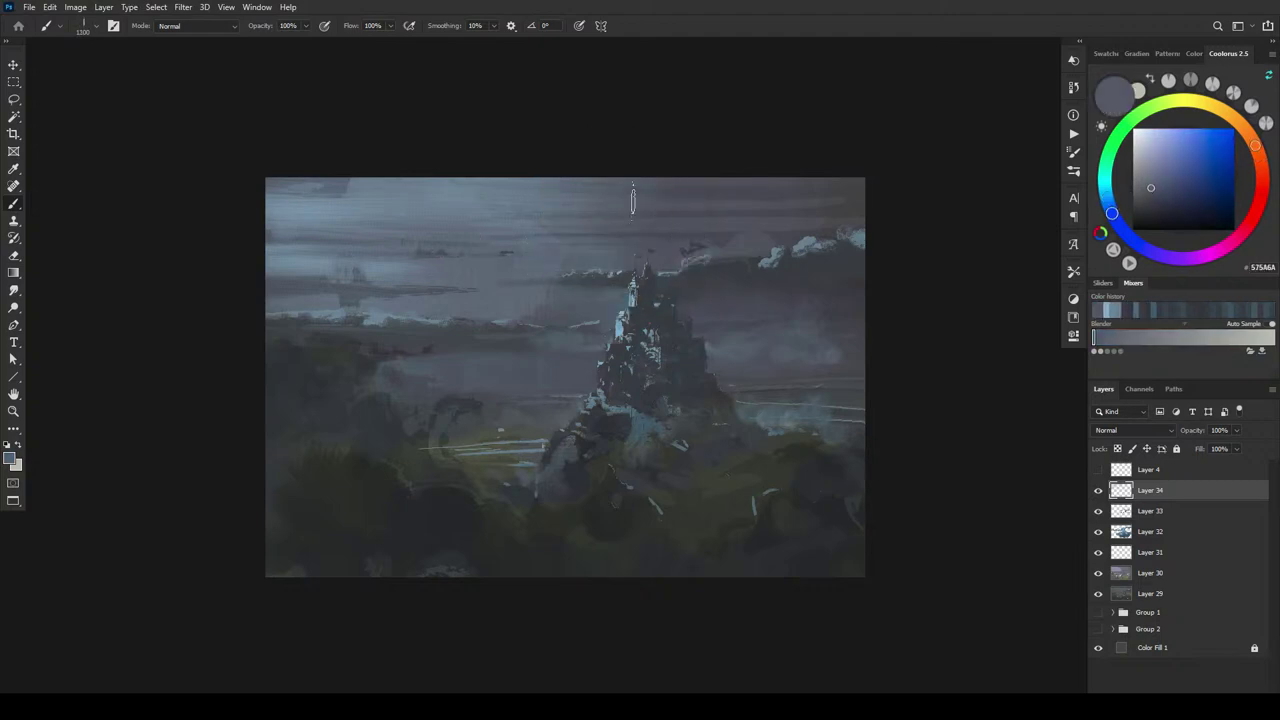
key("bracketleft")
key("bracketleft")
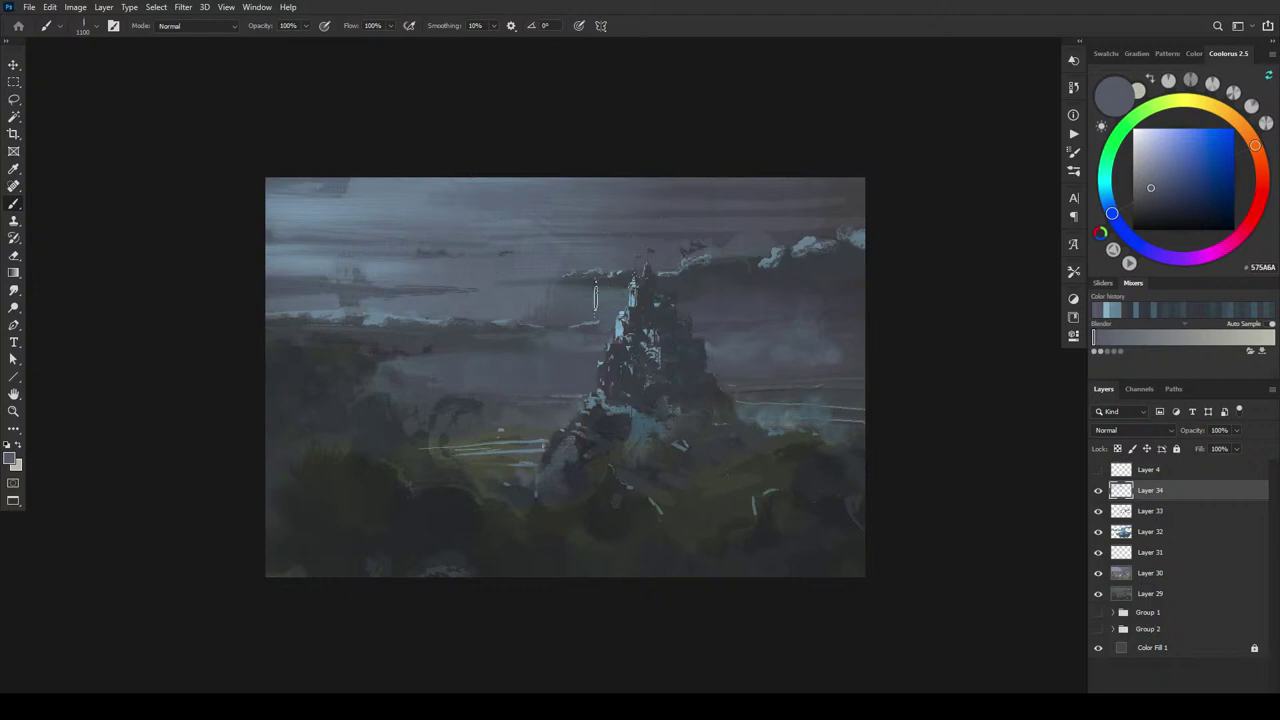
key("bracketleft")
key("bracketleft")
key("bracketleft")
left_click(524, 301, "alt")
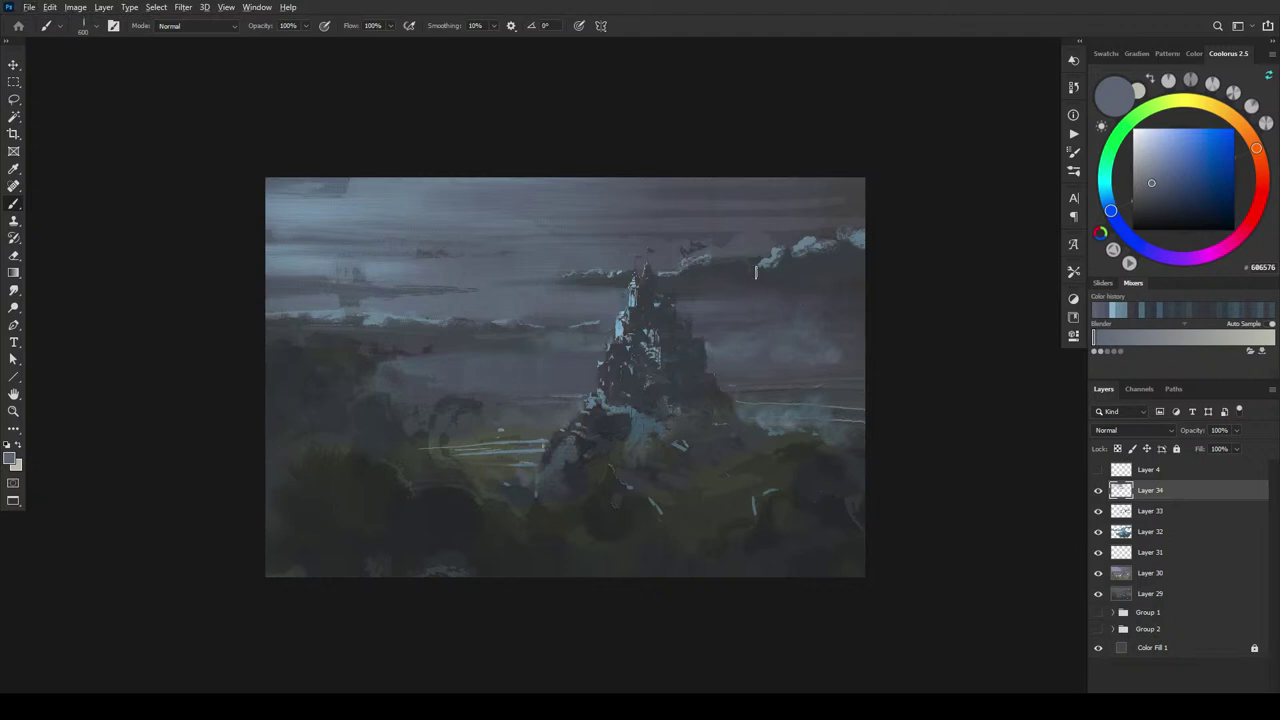
left_click(611, 276, "alt")
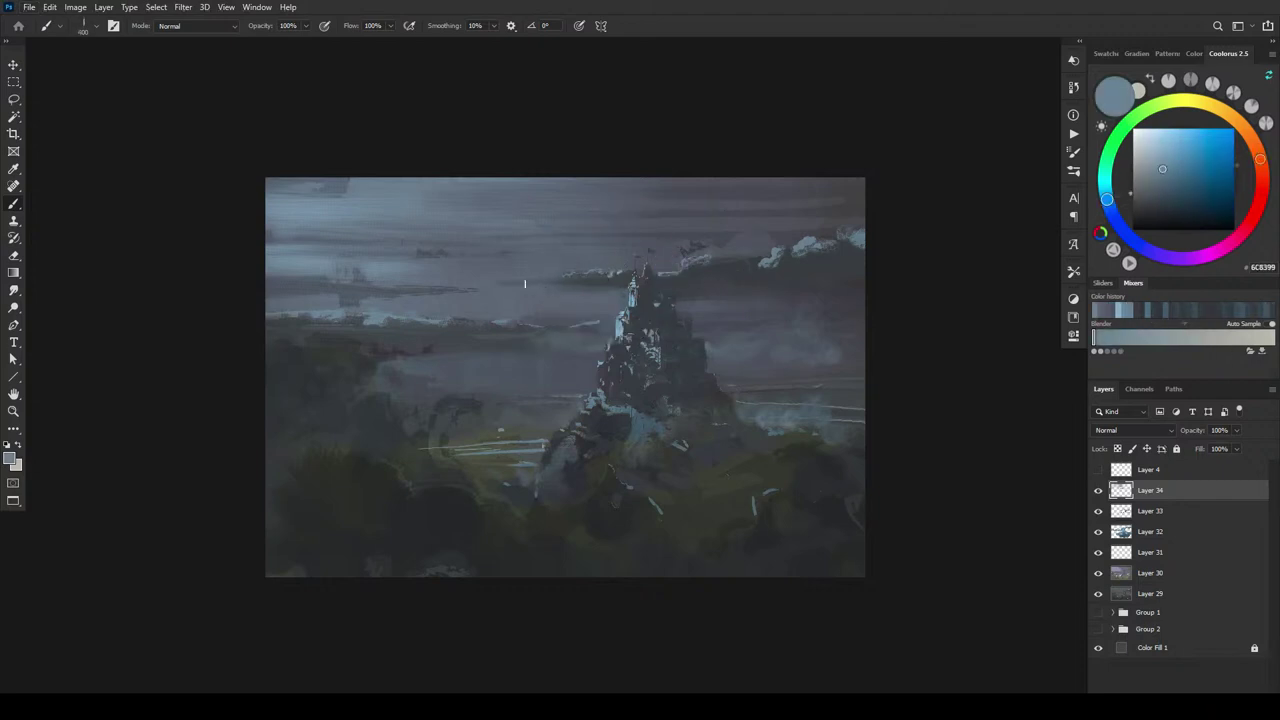
left_click_drag(527, 284, 628, 280)
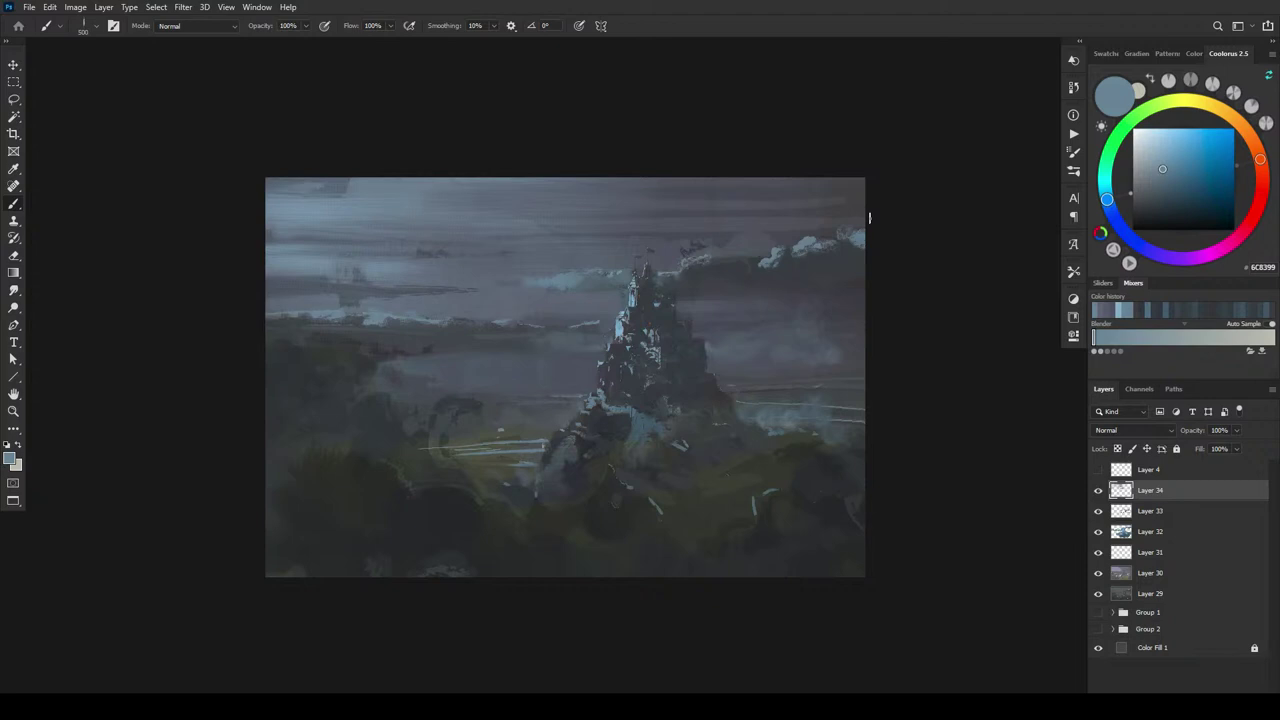
- Add a faint light streak in the sky with a 400 brush, then enlarge the brush
key("bracketleft")
left_click_drag(482, 258, 514, 258)
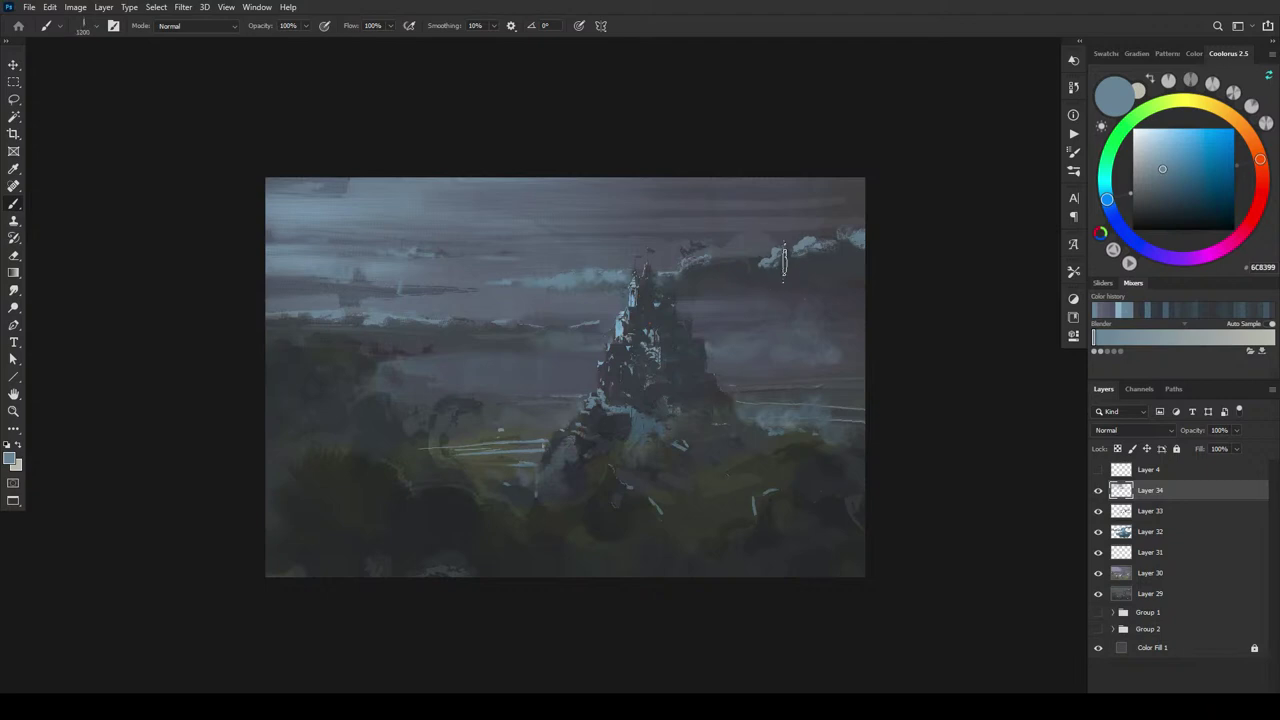
key("bracketright")
key("bracketright")
key("bracketright")
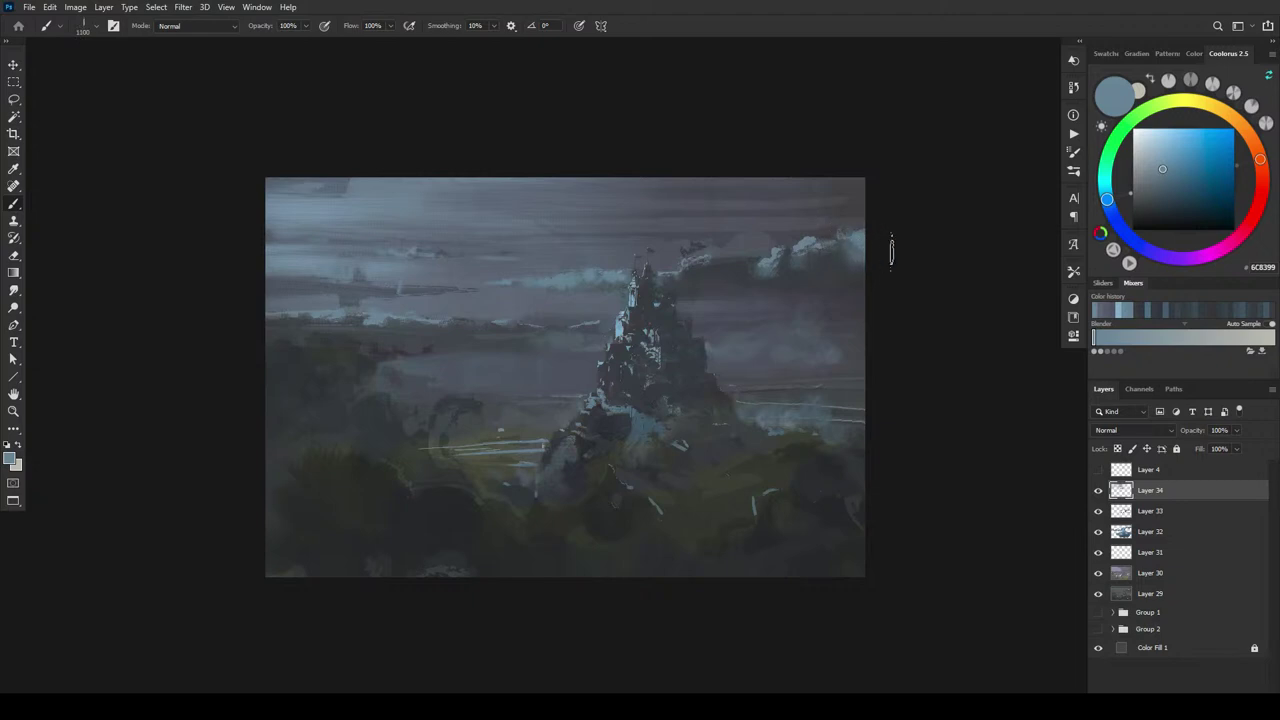
key("bracketright")
- Darken the cloud band left of the castle with slate grey, then undo it
key("bracketleft")
key("bracketleft")
left_click(666, 280, "alt")
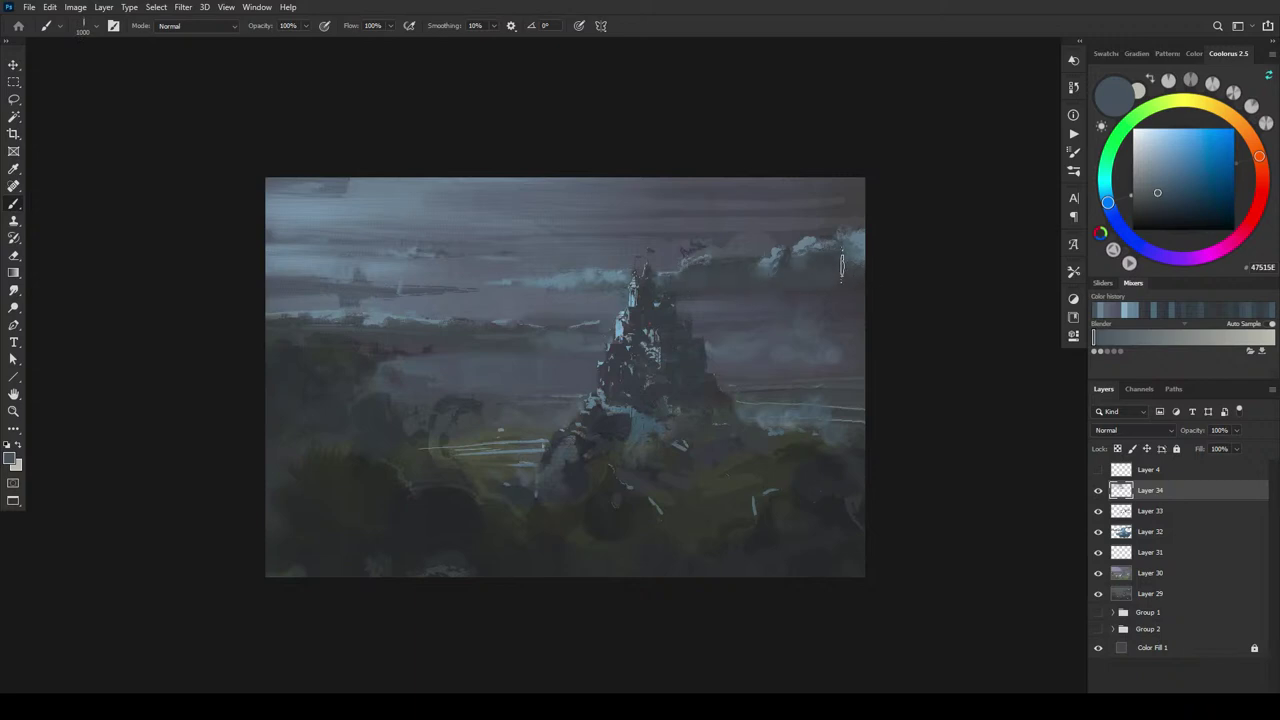
key("bracketleft")
left_click_drag(617, 284, 500, 284)
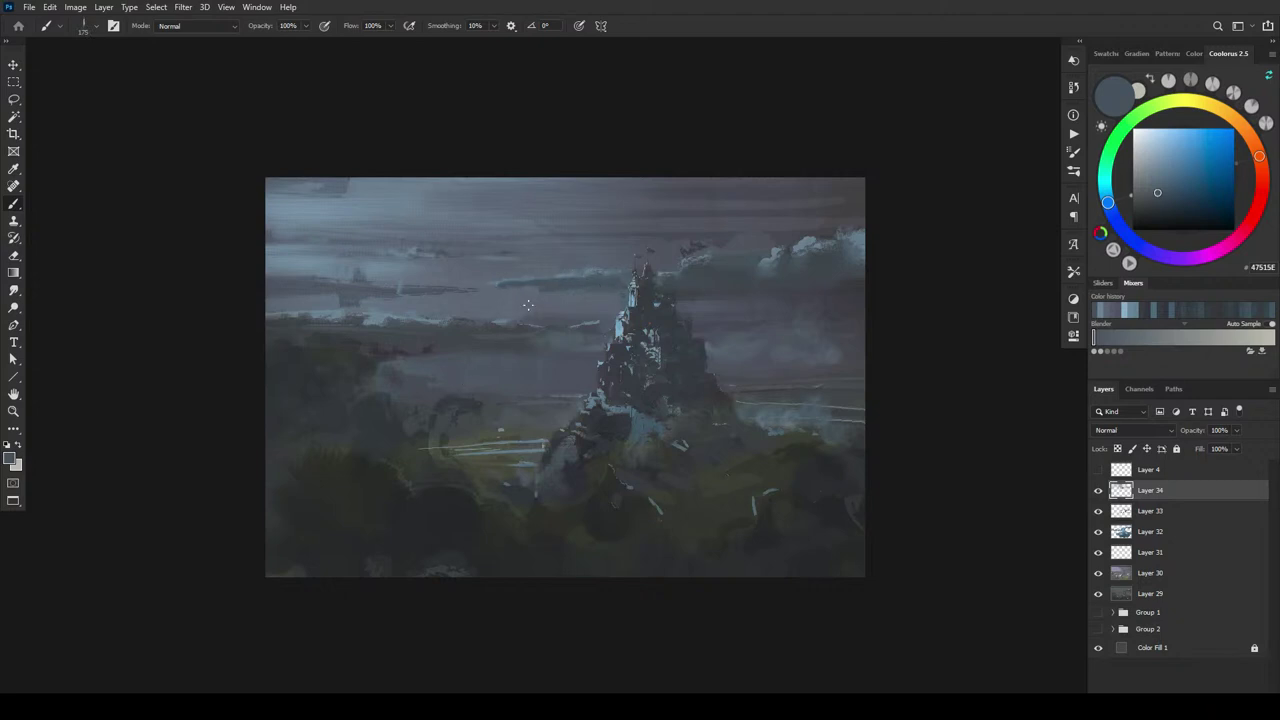
key("ctrl+z")
- Test small dark strokes beside the castle's upper right and undo the thin line under the cloud
left_click(660, 287, "alt")
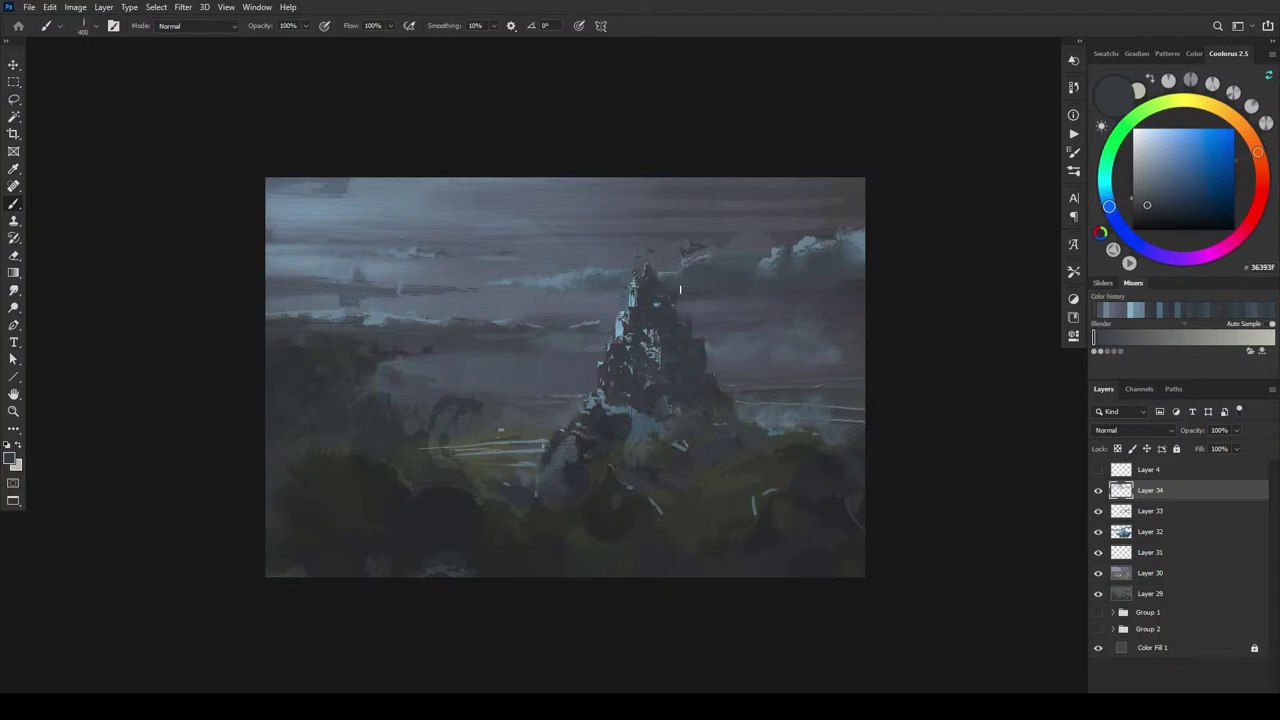
left_click_drag(673, 285, 670, 277)
key("bracketright")
key("bracketleft")
key("bracketleft")
key("bracketleft")
key("bracketleft")
key("bracketleft")
key("bracketleft")
key("bracketleft")
left_click_drag(620, 289, 545, 292)
key("ctrl+z")
- Sample teal, blue and grey-purple sky tones and lay a faint darker stroke across the sky
left_click(607, 285, "alt")
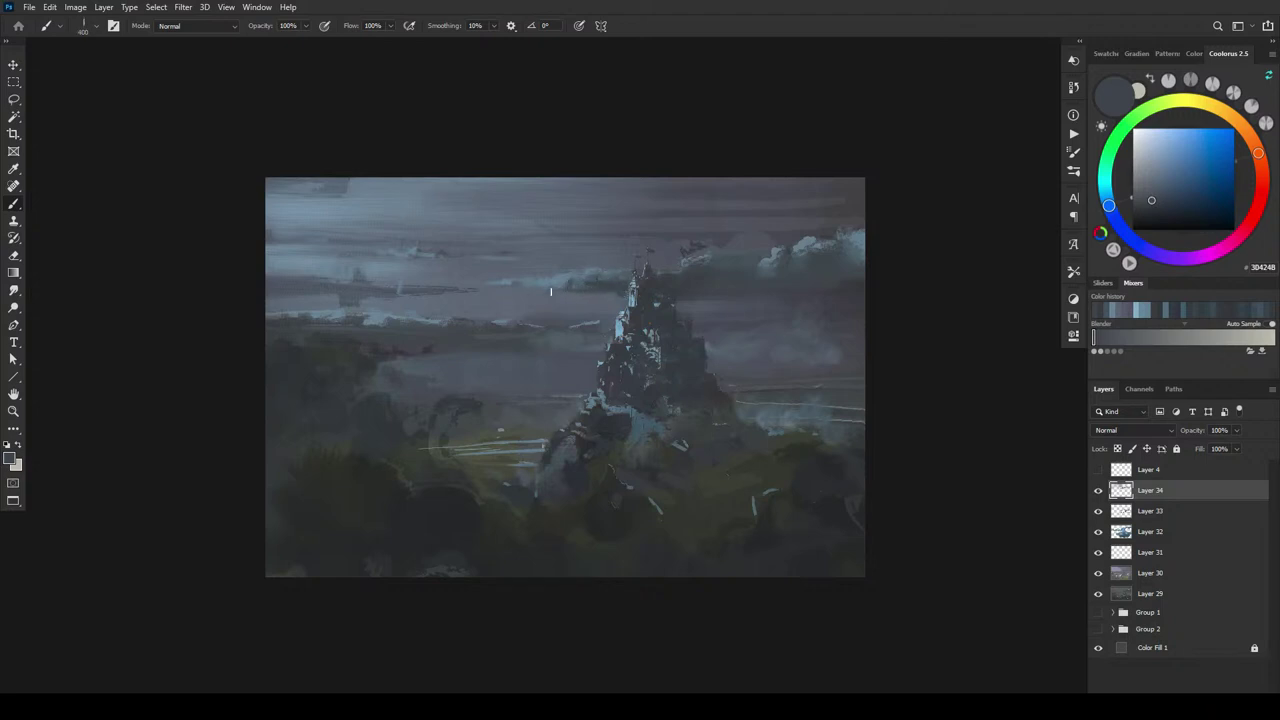
left_click(553, 284, "alt")
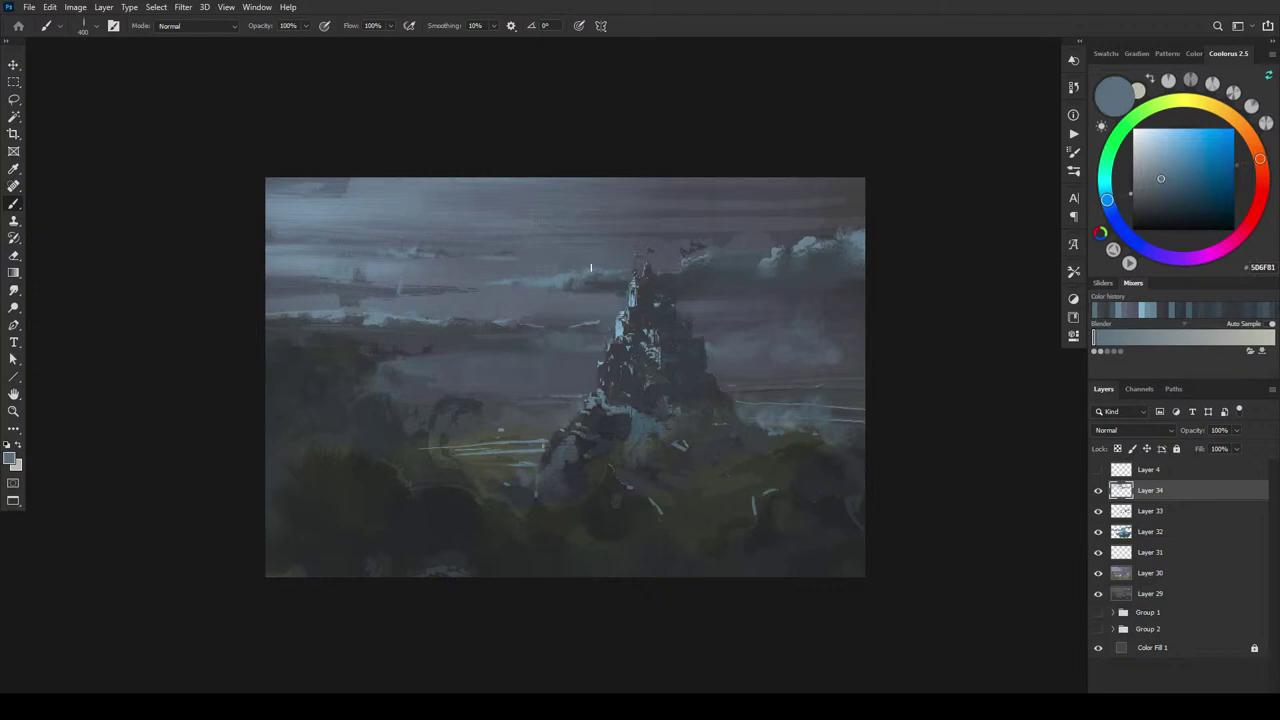
left_click(513, 271, "alt")
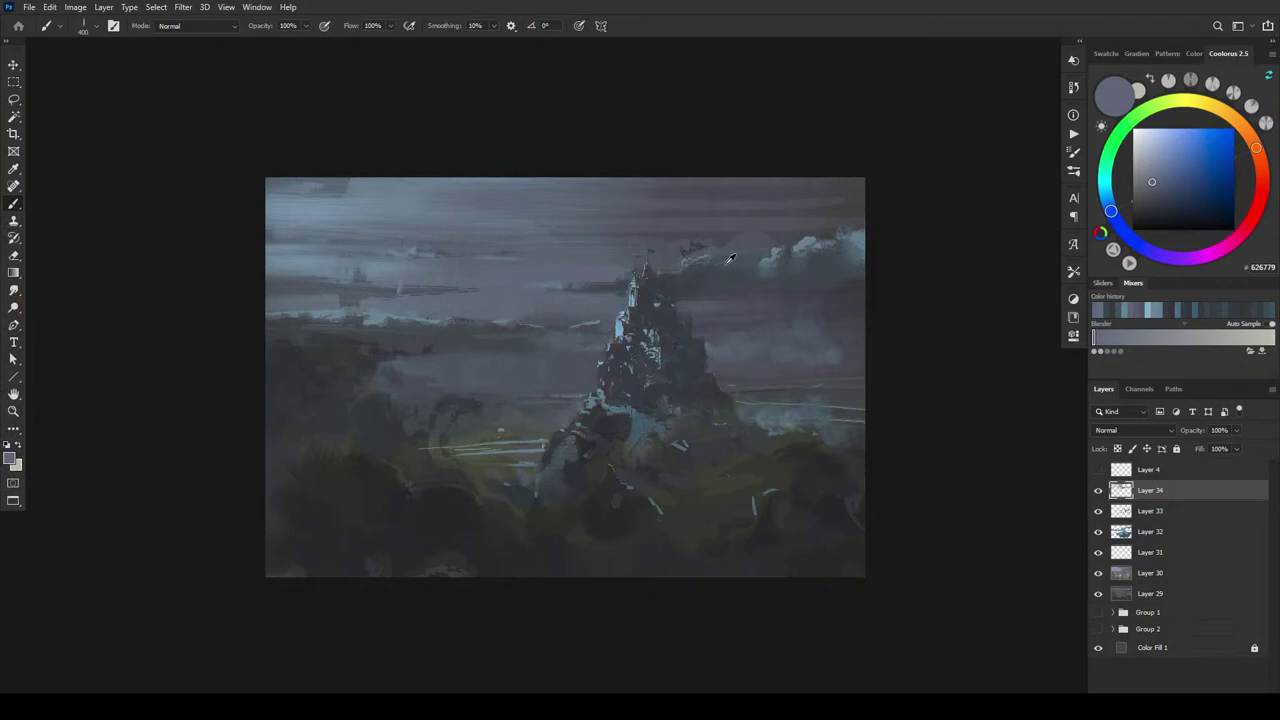
left_click(687, 249, "alt")
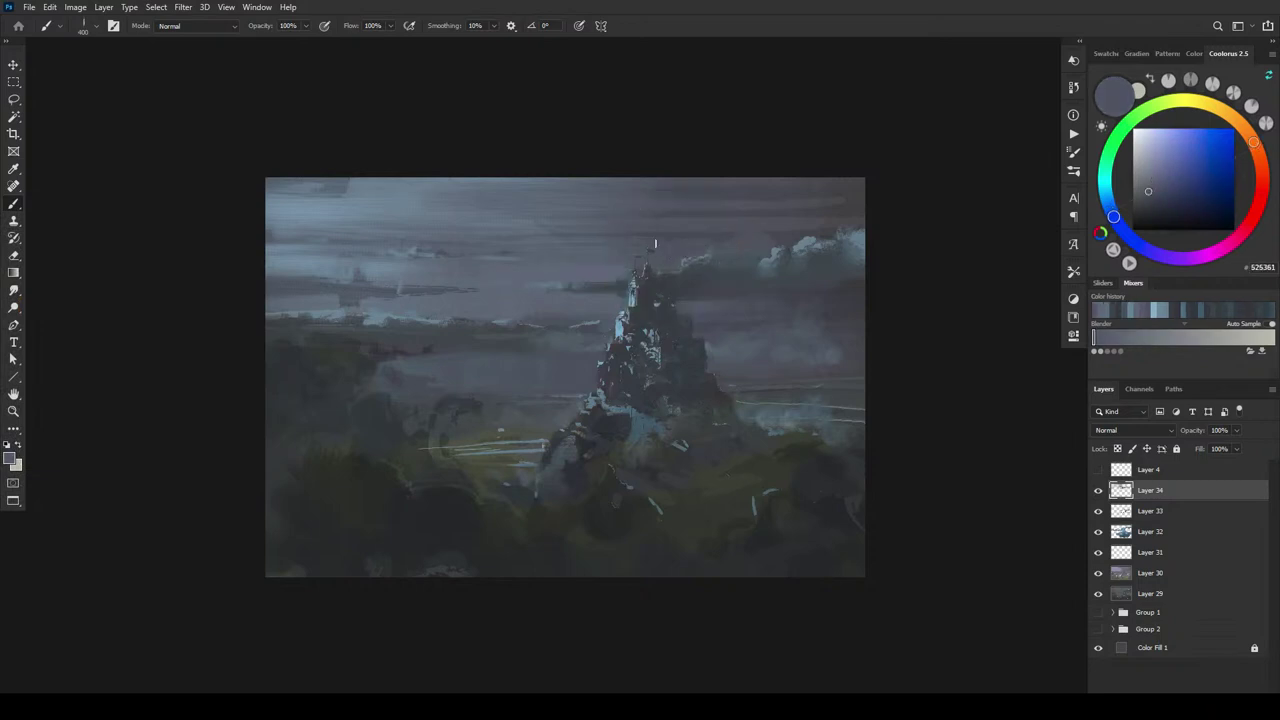
left_click_drag(476, 238, 570, 237)
- Paint near-black blue bands on both sides of the castle, then remove them
left_click(750, 275, "alt")
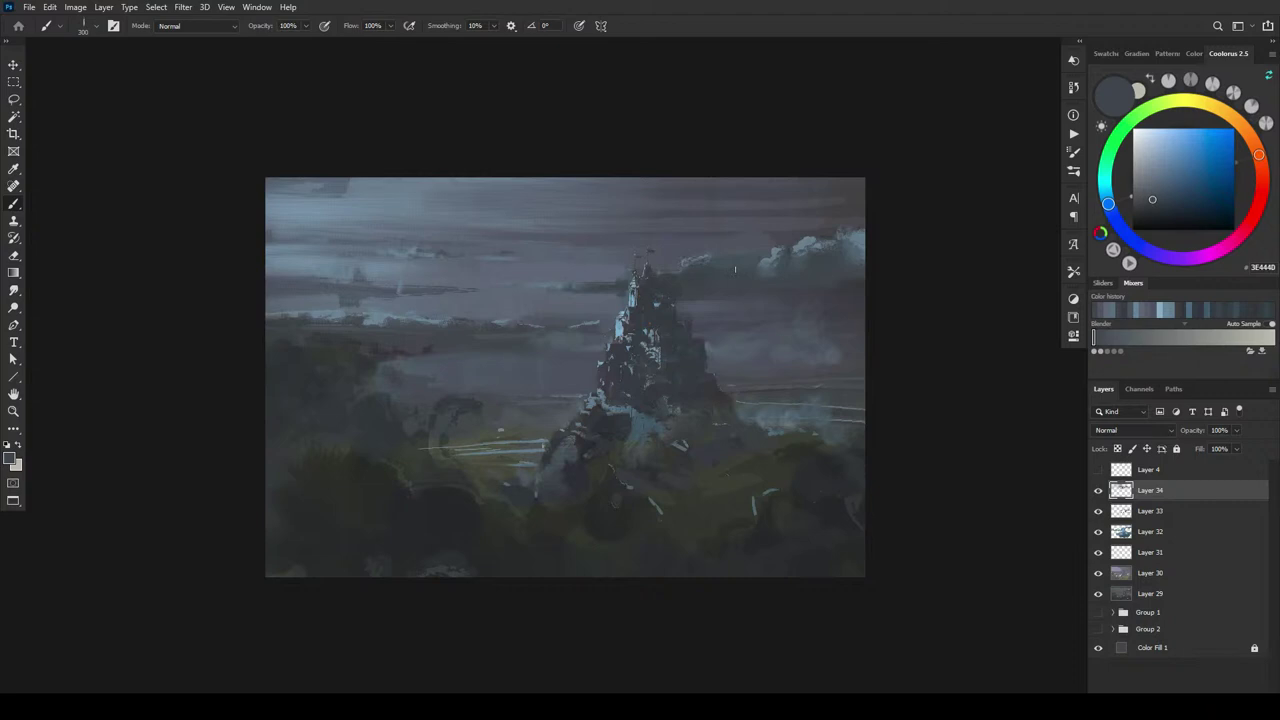
left_click_drag(1182, 204, 1180, 212)
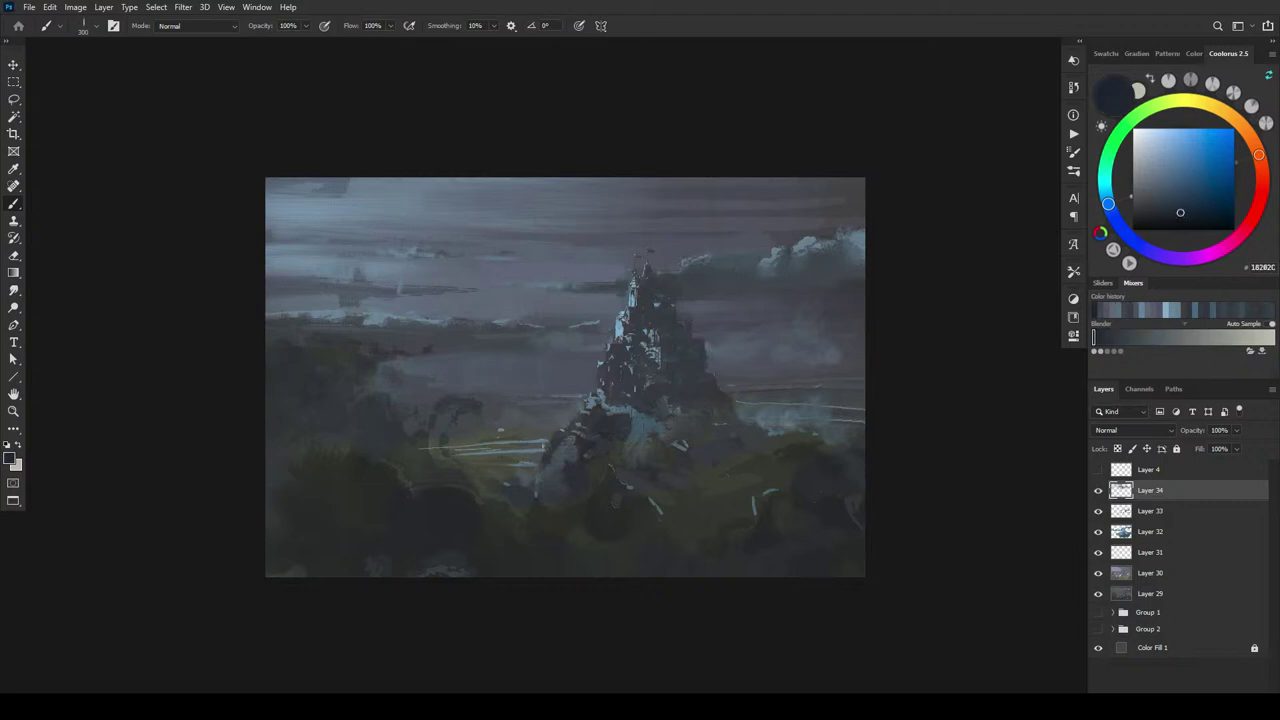
mouse_move(620, 300)
left_mouse_down()
mouse_move(437, 307)
mouse_move(628, 268)
mouse_move(616, 250)
mouse_move(640, 232)
left_mouse_up()
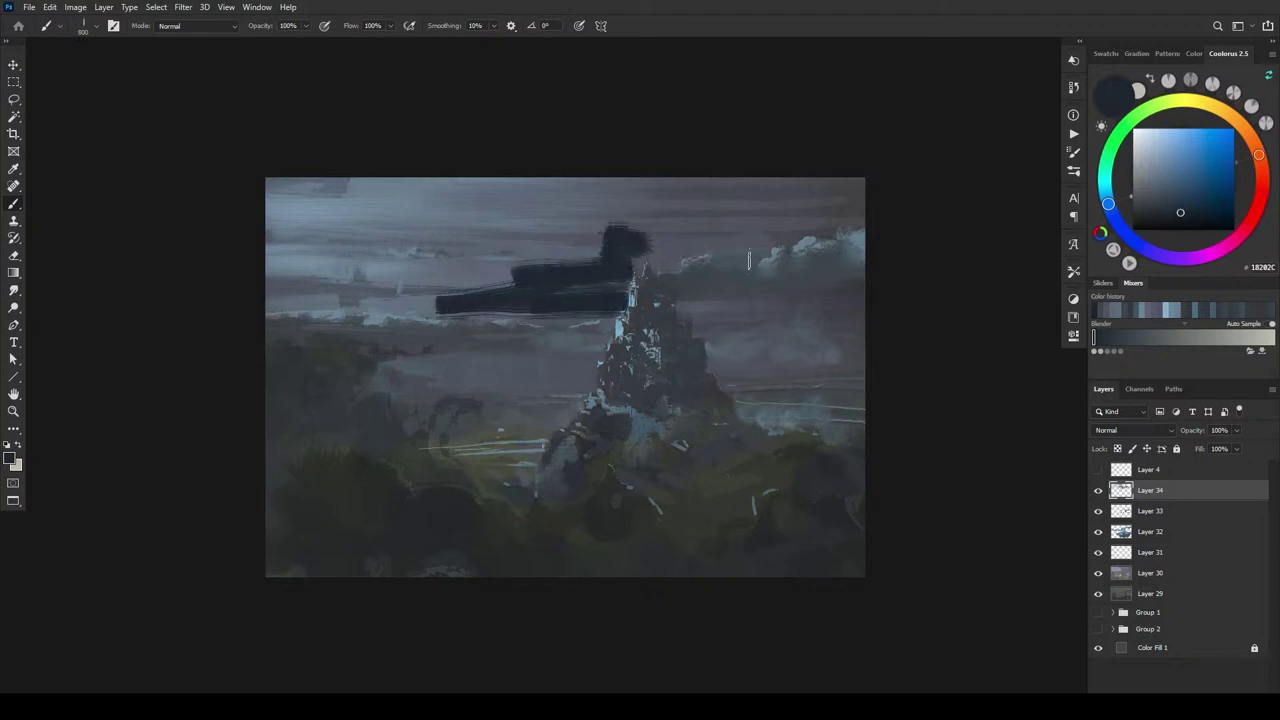
mouse_move(684, 308)
left_mouse_down()
mouse_move(749, 305)
mouse_move(707, 326)
mouse_move(755, 330)
left_mouse_up()
key("ctrl+z")
key("Delete")
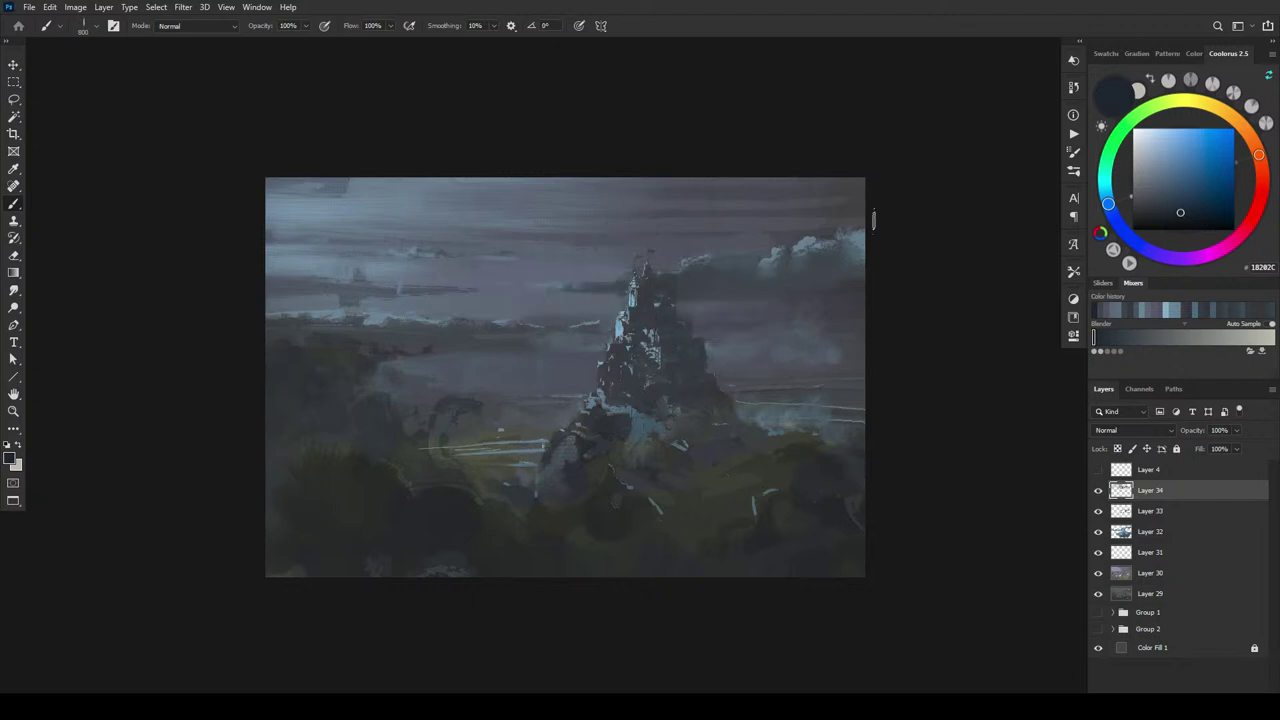
- Lighten the colour to slate blue and paint dark strokes left of the castle on new Layer 35
left_click_drag(1175, 205, 1173, 191)
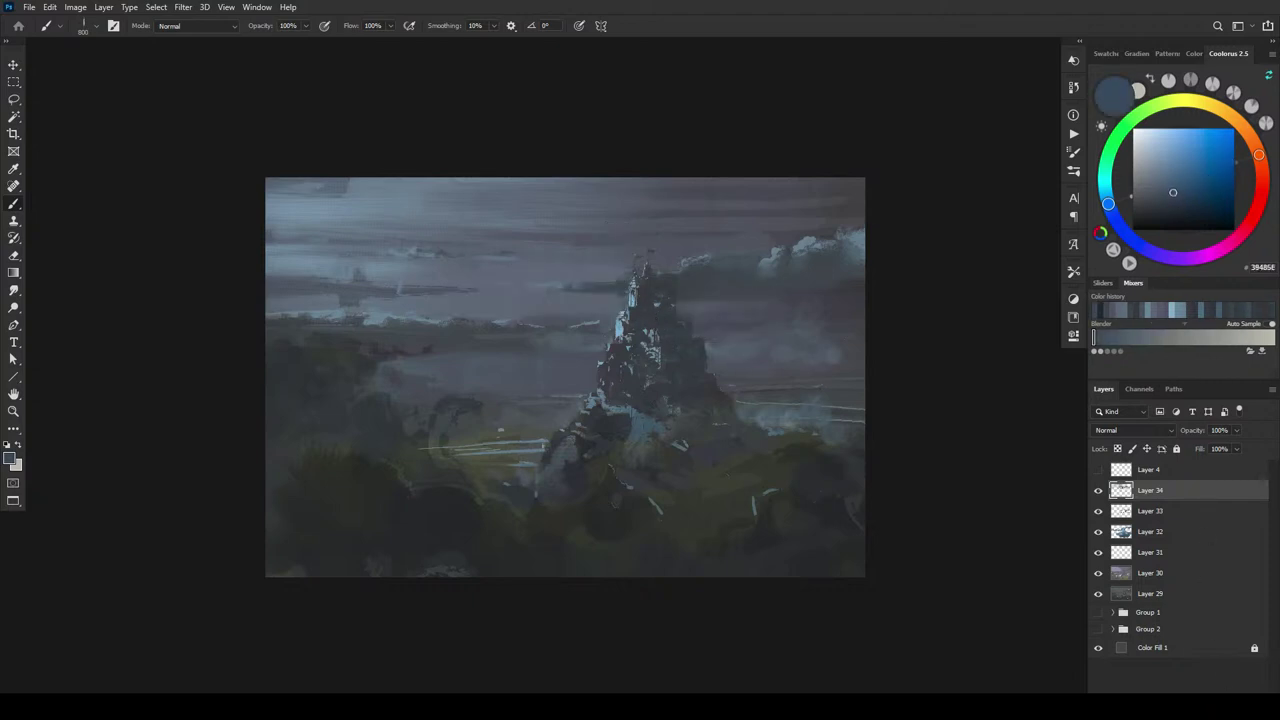
key("ctrl+shift+alt+n")
mouse_move(613, 307)
left_mouse_down()
mouse_move(427, 300)
mouse_move(570, 318)
mouse_move(388, 300)
left_mouse_up()
- Paint horizontal blue-grey sky strokes left of the castle, resizing the brush between 700 and 1400
left_click_drag(634, 270, 512, 270)
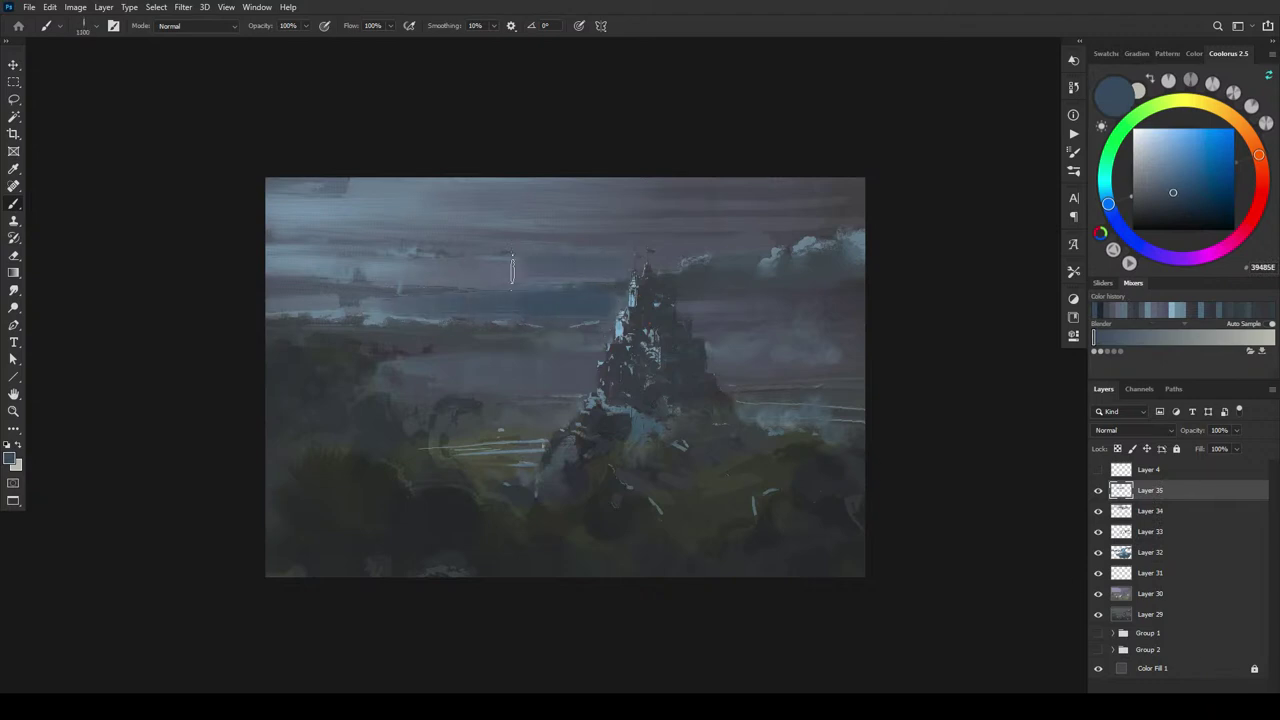
left_click(1161, 189)
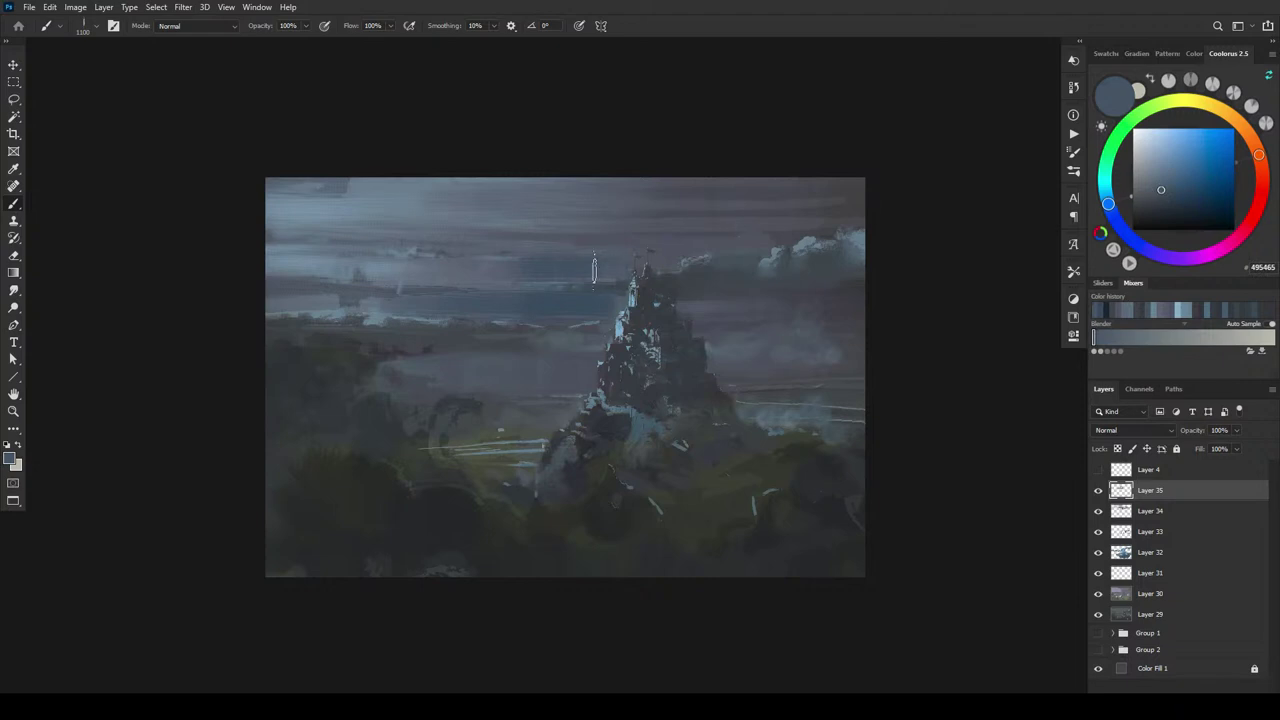
mouse_move(594, 268)
left_mouse_down()
mouse_move(472, 267)
mouse_move(556, 285)
mouse_move(559, 303)
left_mouse_up()
key("bracketleft")
key("bracketleft")
key("bracketleft")
key("bracketleft")
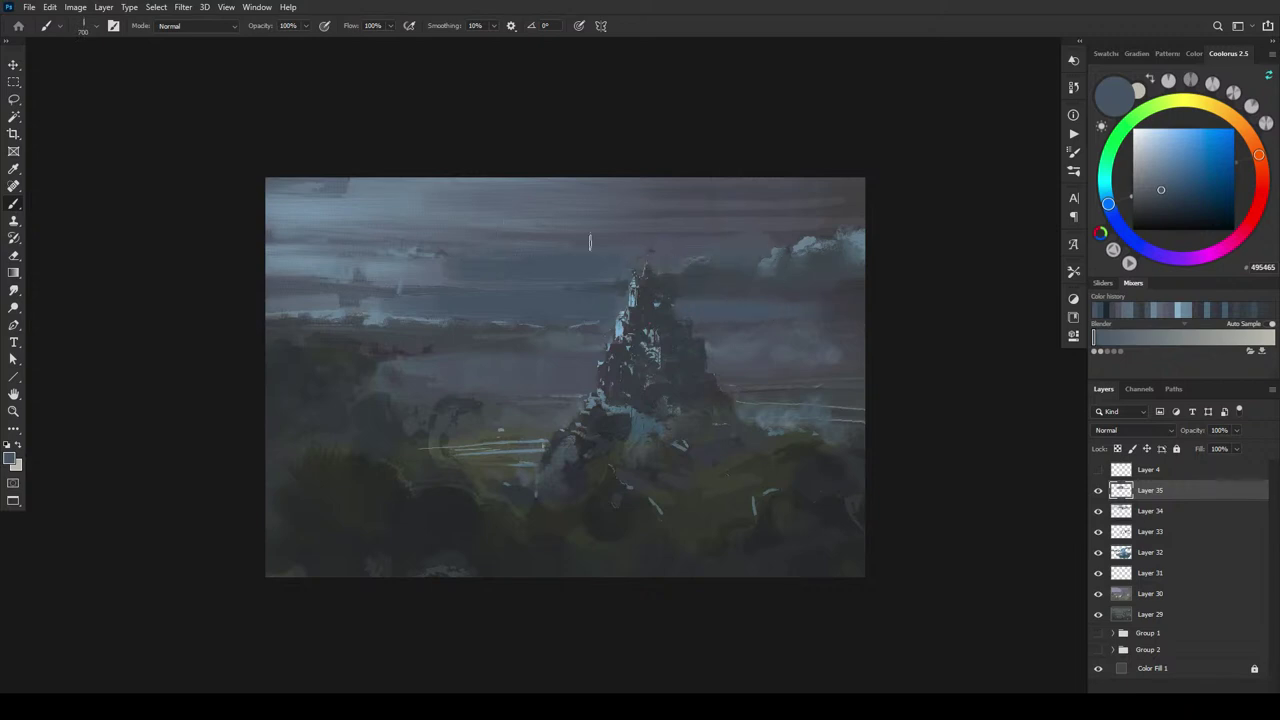
key("bracketright")
key("bracketright")
key("bracketright")
key("bracketright")
key("bracketright")
key("bracketright")
key("bracketright")
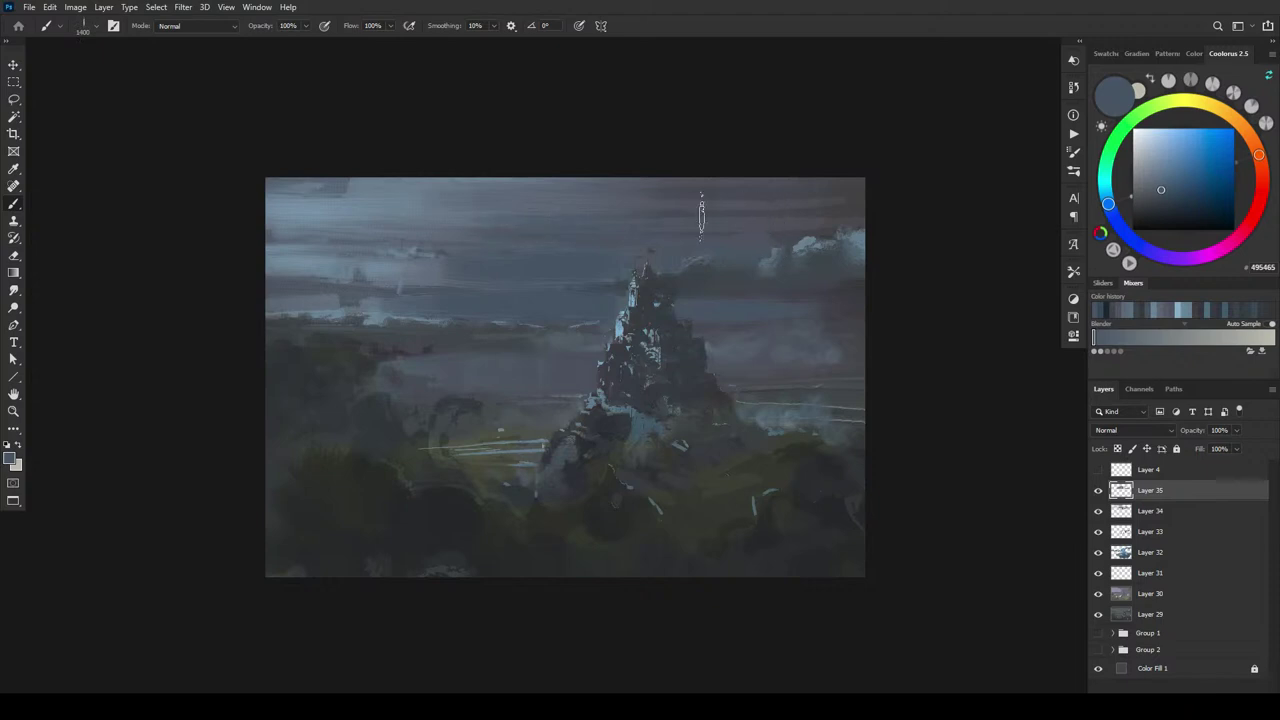
key("bracketleft")
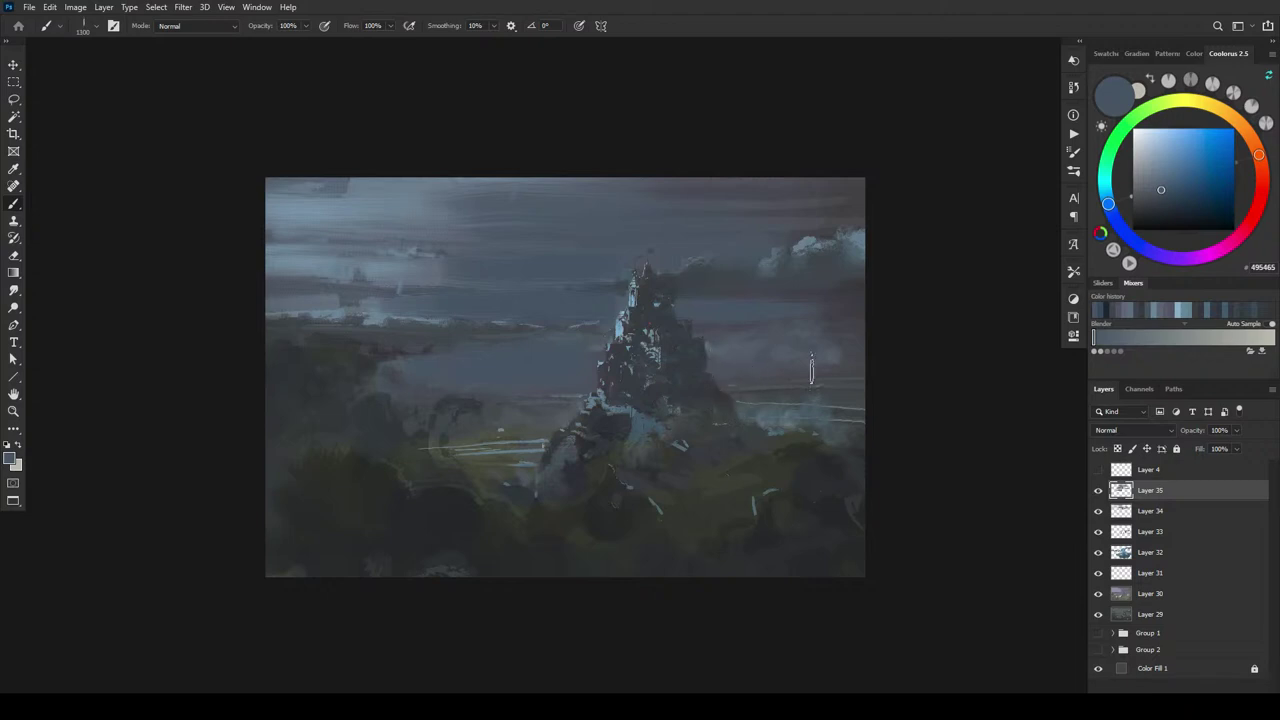
- Sample lighter, darker and mid grey-blues from the sky and the castle's dark colour at brush 900
key("bracketleft")
key("bracketleft")
key("bracketleft")
key("bracketleft")
key("bracketleft")
key("bracketleft")
key("bracketright")
key("bracketright")
key("bracketright")
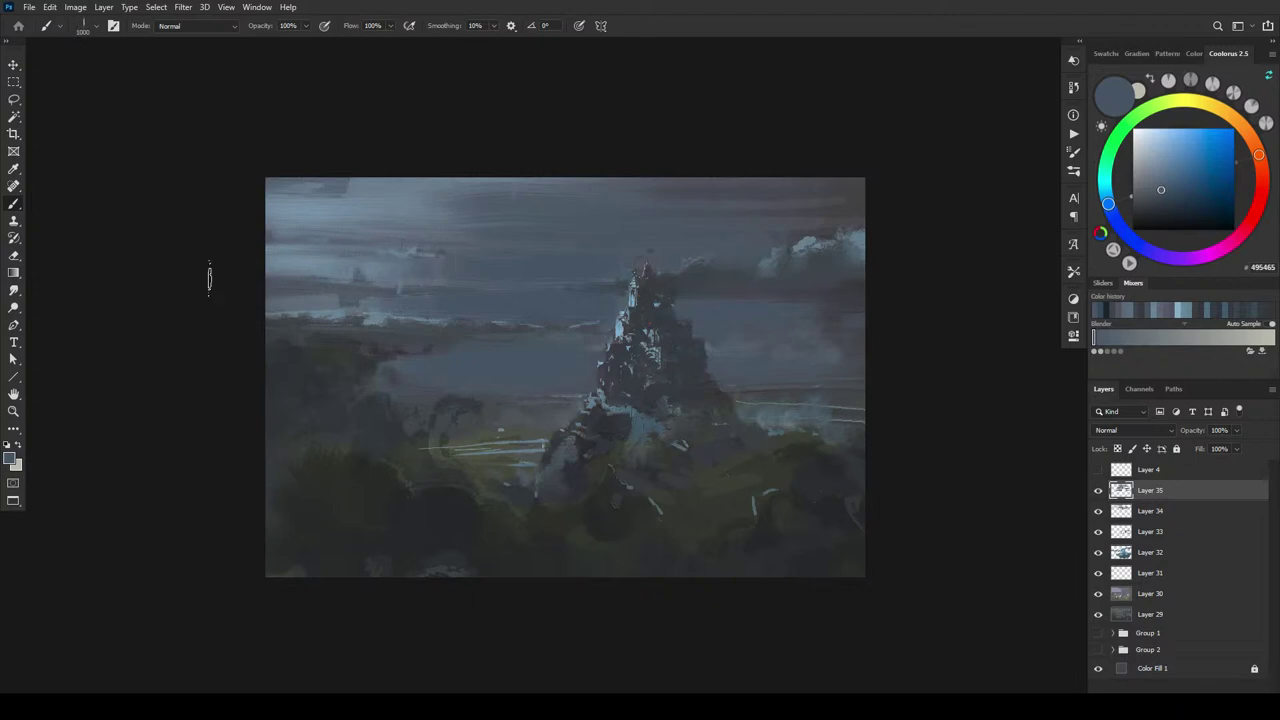
left_click(336, 260, "alt")
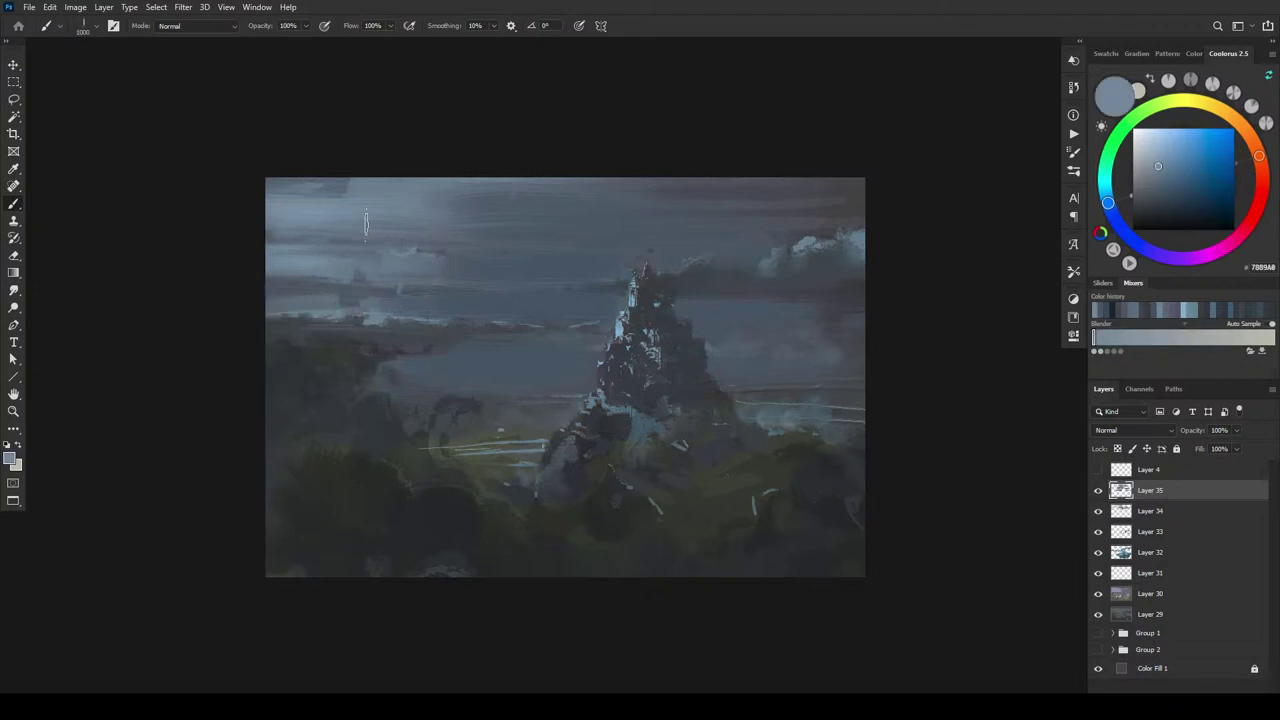
left_click(523, 216, "alt")
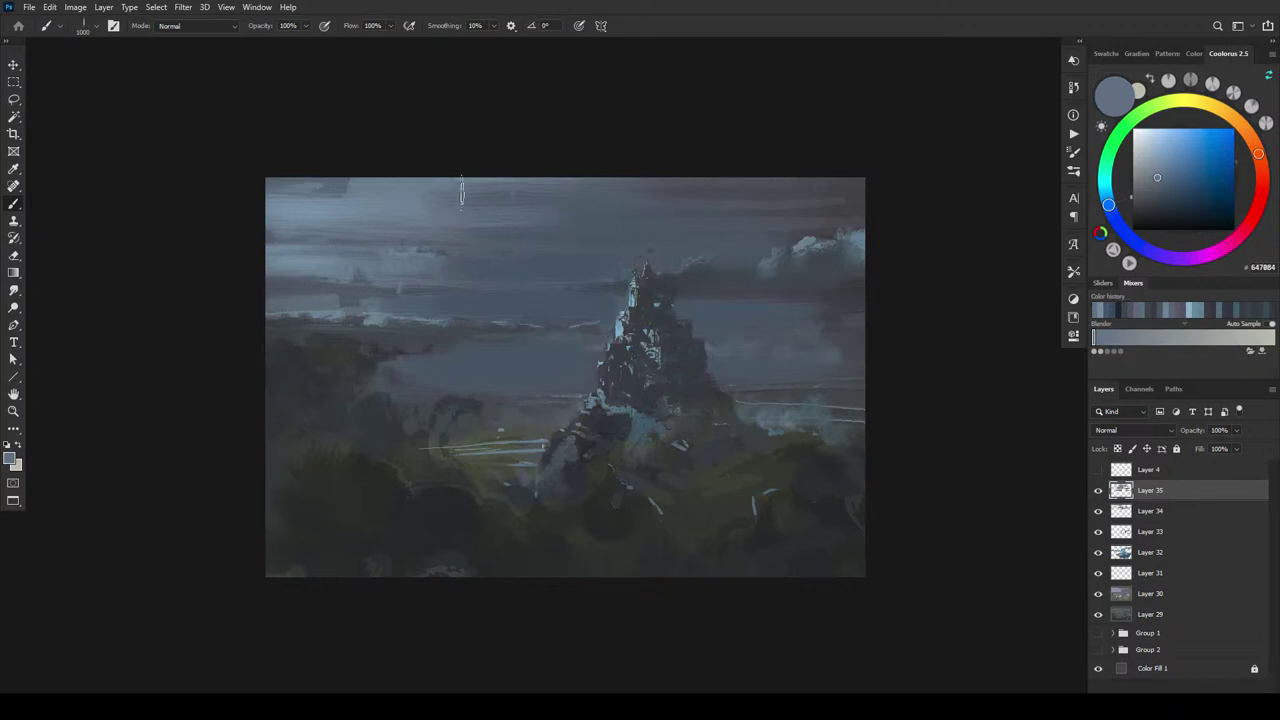
left_click(418, 199, "alt")
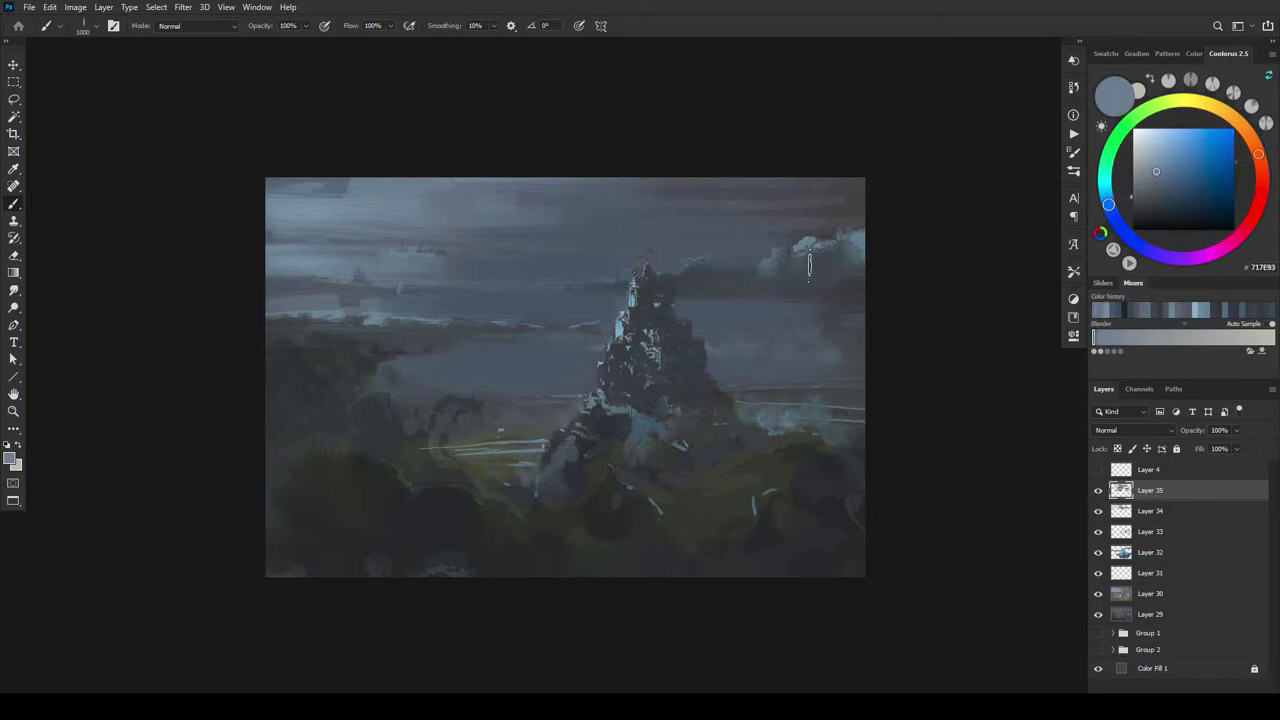
key("bracketleft")
left_click(632, 418, "alt")
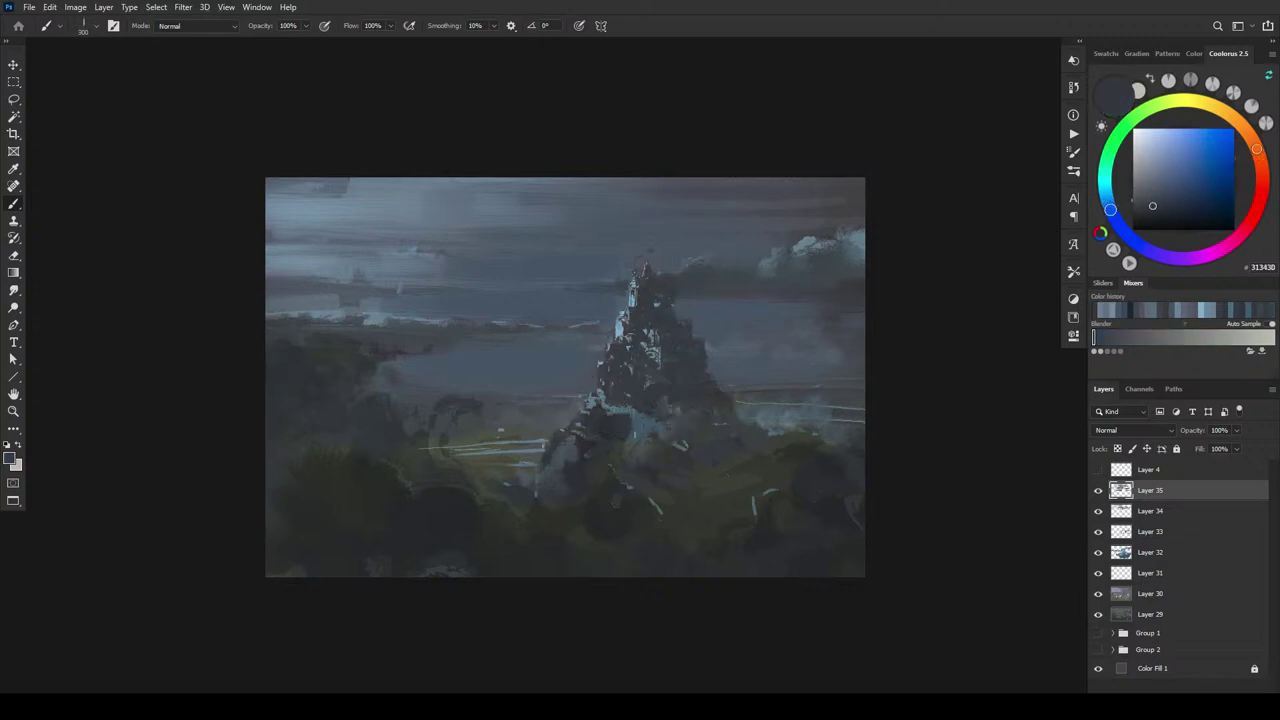
key("bracketright")
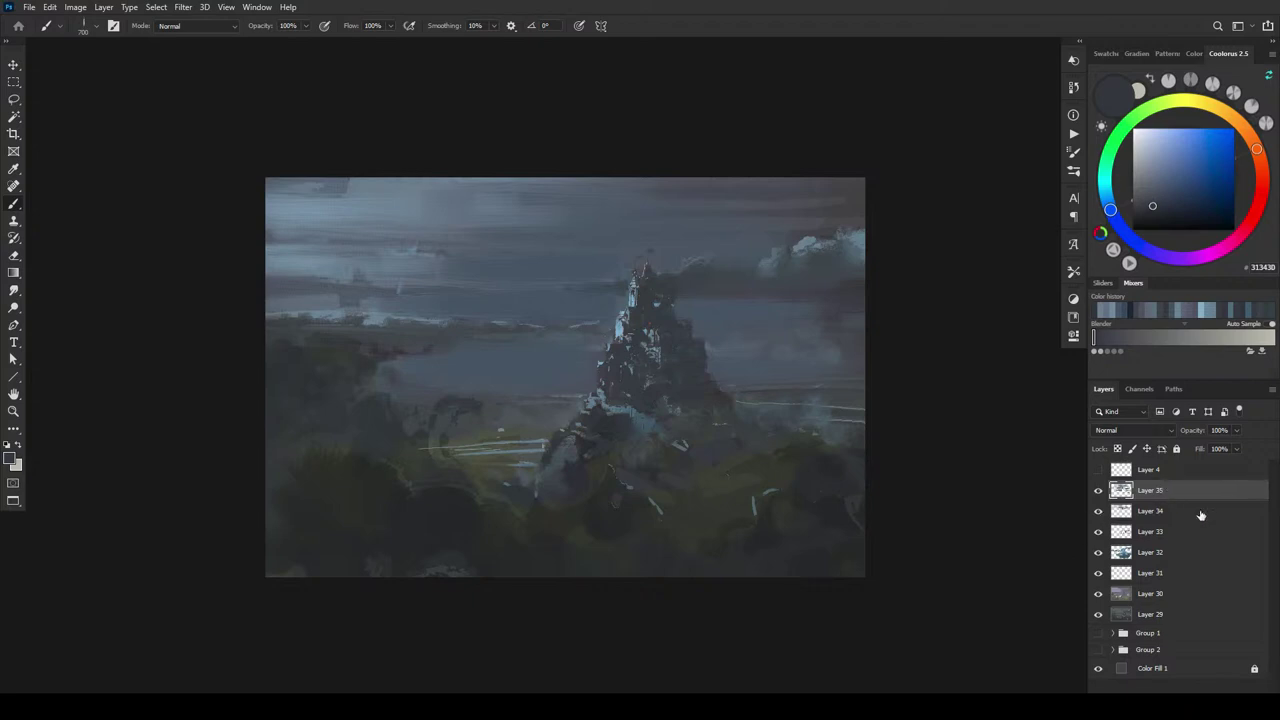
- Compare the sky with Layer 35 on and off, leave it hidden, and select Layer 34
left_click(1097, 491)
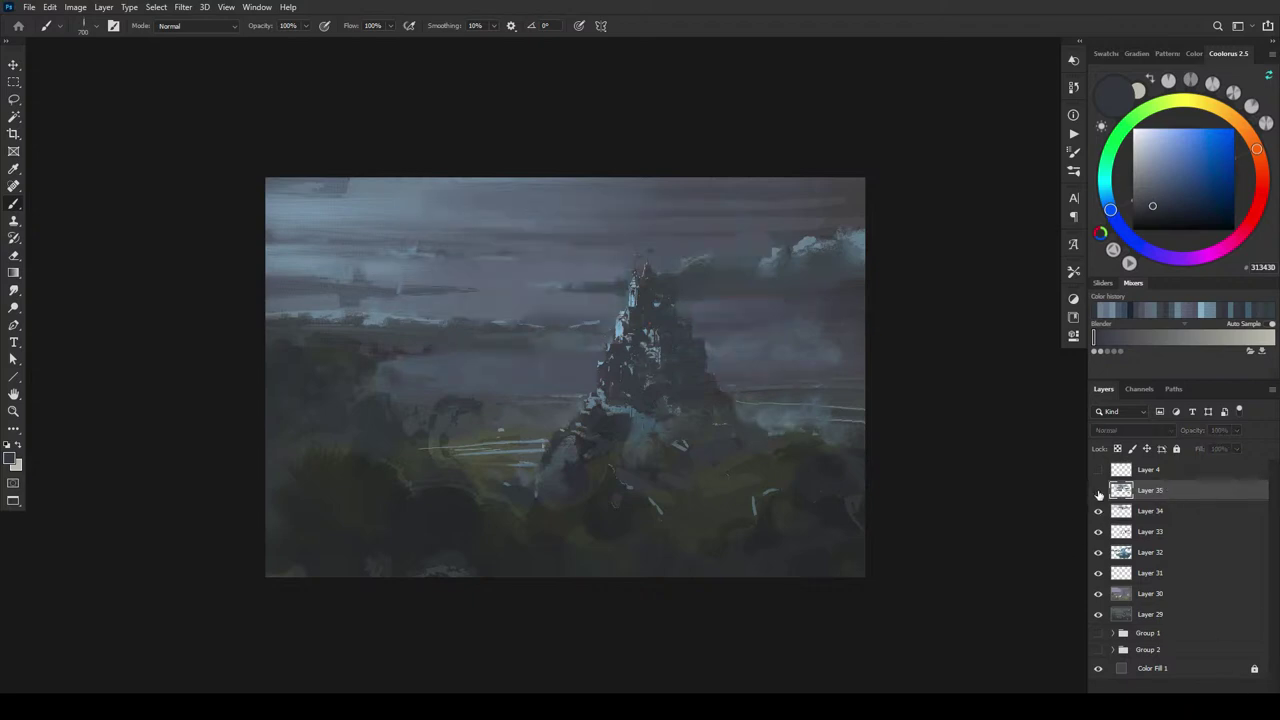
left_click(1097, 491)
left_click(1097, 491)
left_click(1097, 491)
left_click(1095, 490)
left_click(1097, 491)
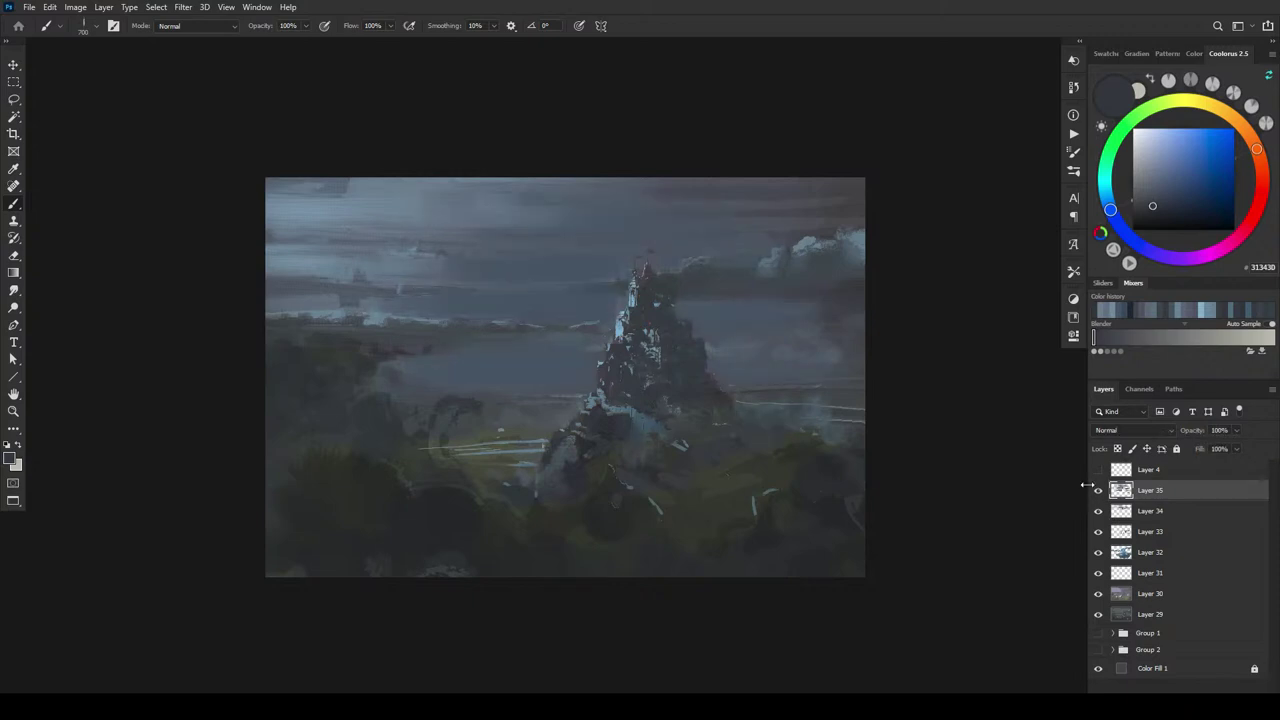
left_click(1097, 491)
left_click(1180, 511)
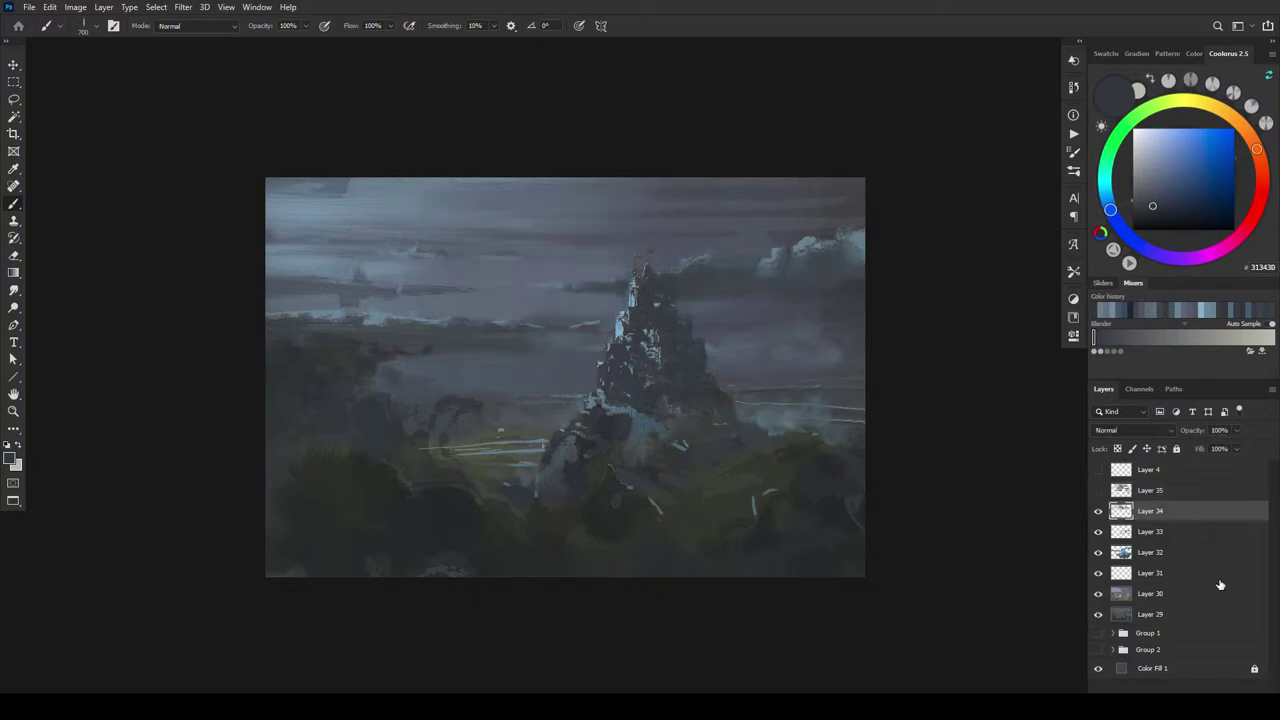
- Compare the sky with Layer 34 on and off, leaving it hidden
left_click(1097, 511)
left_click(1097, 511)
left_click(1097, 511)
left_click(1098, 511)
left_click(1098, 511)
left_click(1098, 511)
left_click(1098, 511)
- Compare the sea highlights with Layer 33 toggled, then fade Layer 33 to 71% opacity
left_click(1097, 534)
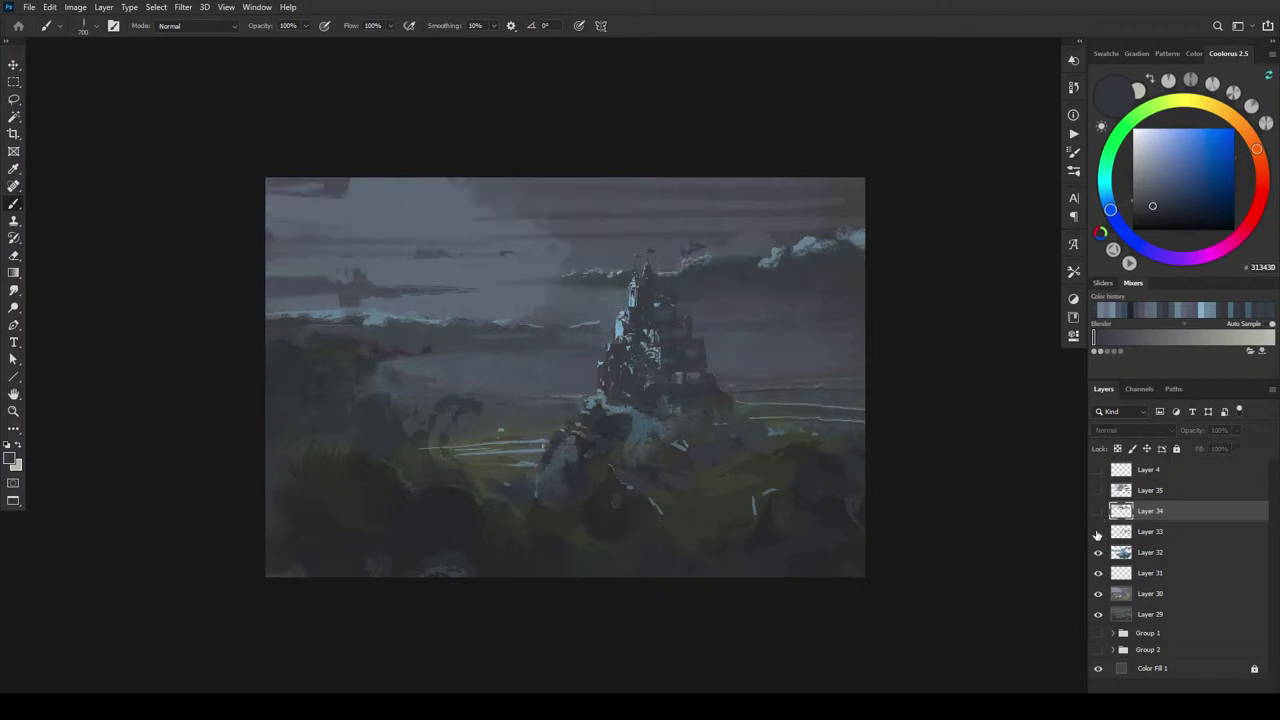
left_click(1097, 534)
left_click(1097, 534)
left_click(1097, 534)
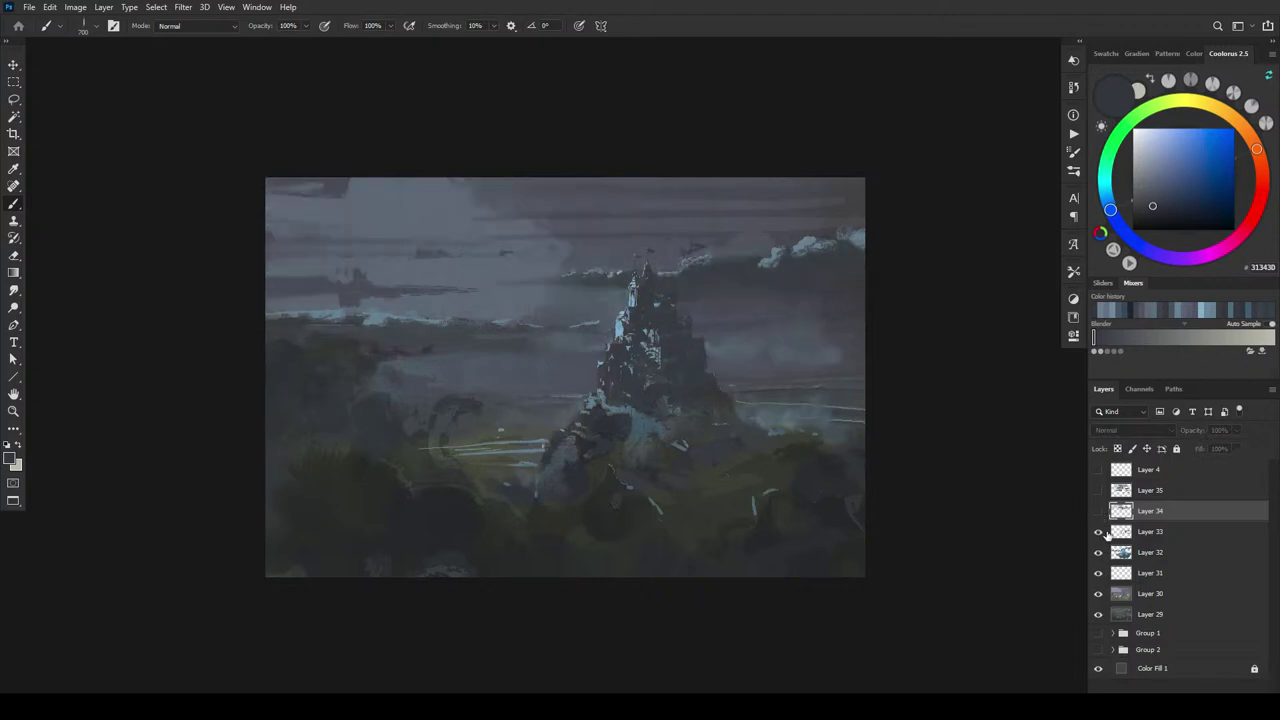
left_click(1148, 534)
left_click(1237, 431)
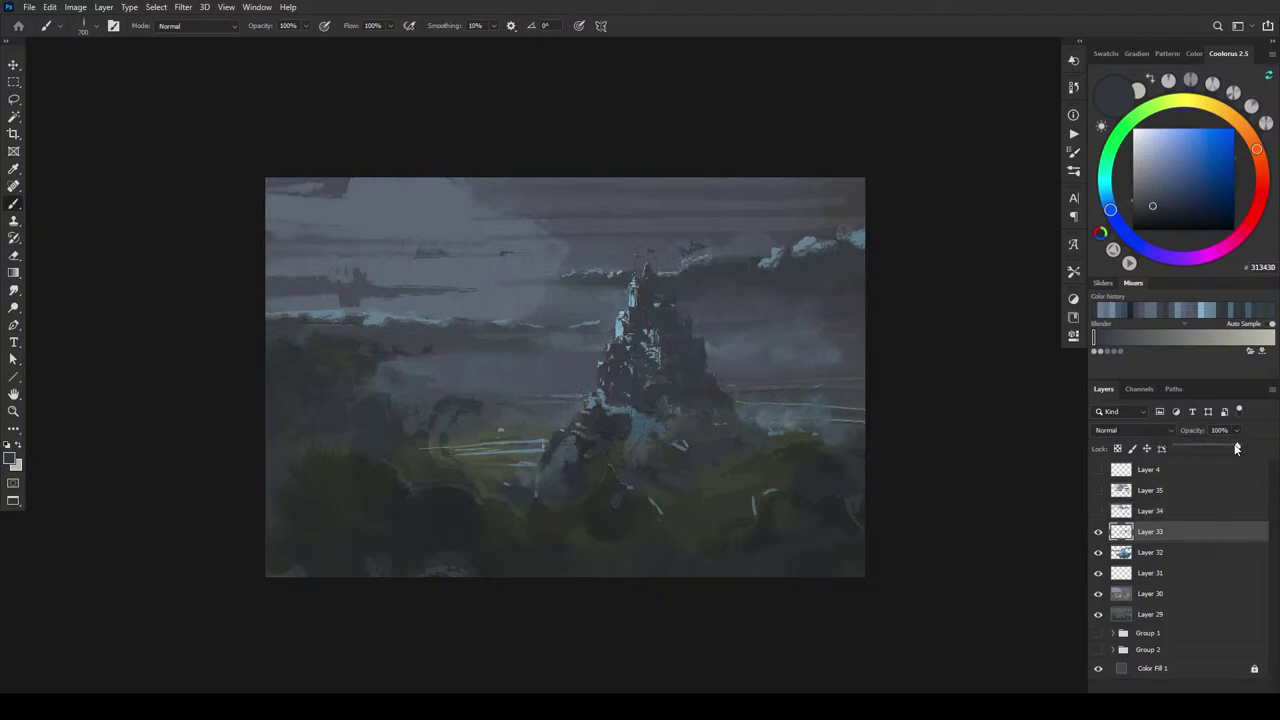
mouse_move(1239, 446)
left_mouse_down()
mouse_move(1192, 442)
mouse_move(1264, 450)
mouse_move(1228, 450)
left_mouse_up()
- Set Layer 36 to Overlay and brush neutral dark grey over the castle tower, enlarging the brush to 1500
left_click(1133, 430)
left_click(1116, 523)
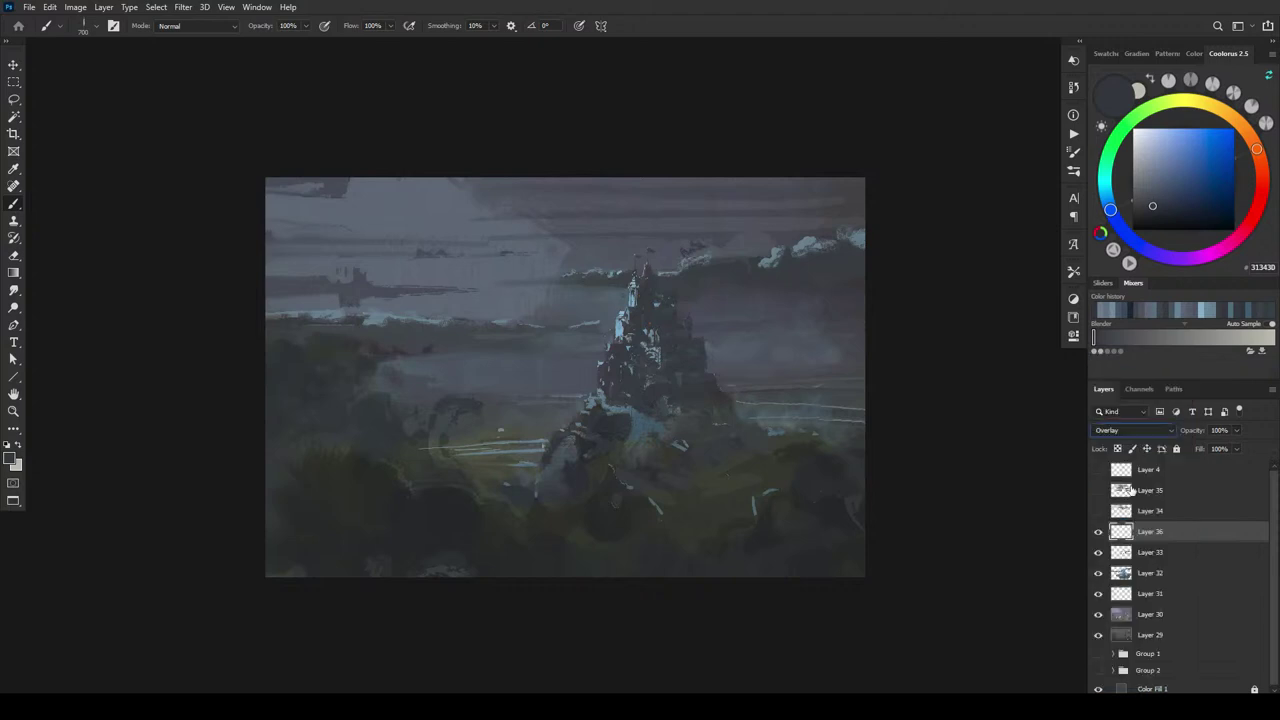
left_click(1145, 207)
left_click_drag(1145, 207, 1142, 204)
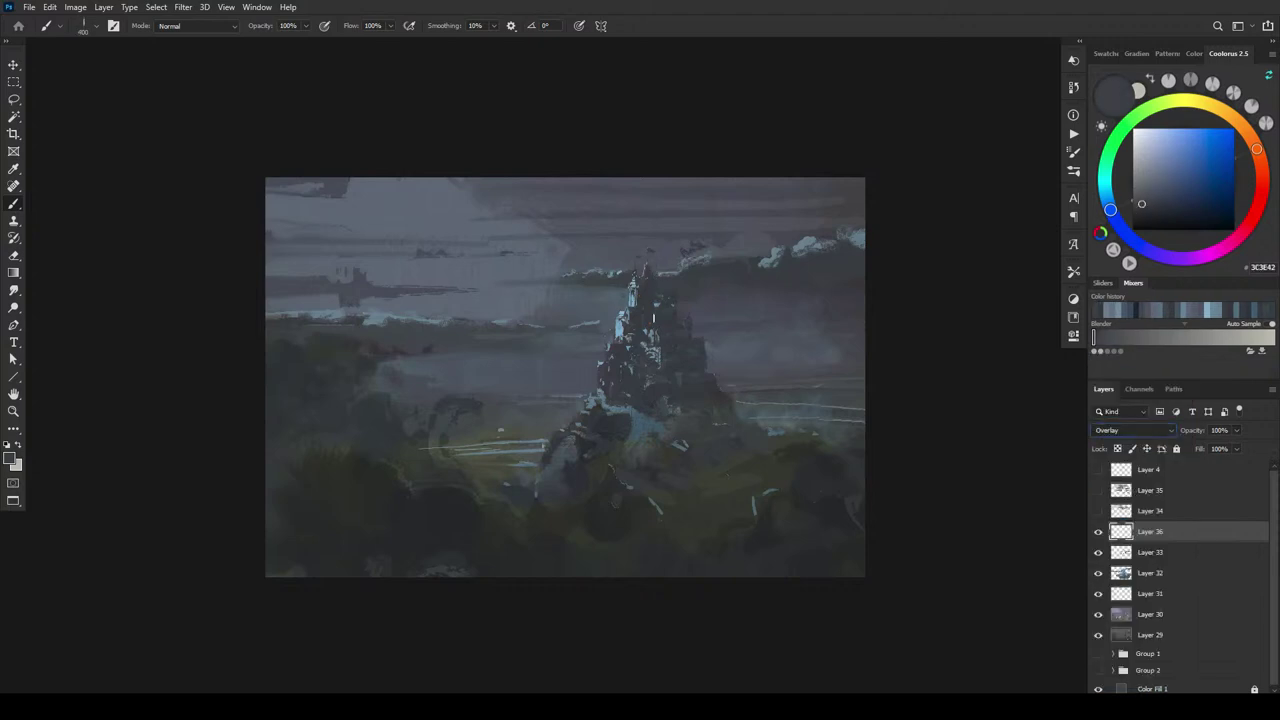
key("bracketright")
mouse_move(645, 288)
left_mouse_down()
mouse_move(650, 286)
mouse_move(687, 324)
mouse_move(682, 355)
mouse_move(613, 378)
mouse_move(682, 373)
mouse_move(708, 427)
mouse_move(630, 417)
mouse_move(620, 469)
mouse_move(617, 401)
mouse_move(564, 485)
mouse_move(618, 469)
mouse_move(706, 471)
mouse_move(691, 446)
mouse_move(703, 467)
mouse_move(635, 443)
mouse_move(678, 443)
mouse_move(693, 469)
mouse_move(644, 446)
mouse_move(730, 438)
mouse_move(706, 425)
mouse_move(736, 458)
mouse_move(715, 435)
mouse_move(731, 485)
mouse_move(771, 471)
mouse_move(840, 498)
mouse_move(826, 529)
mouse_move(825, 473)
mouse_move(846, 465)
mouse_move(753, 508)
mouse_move(616, 481)
mouse_move(786, 513)
mouse_move(603, 521)
mouse_move(877, 561)
mouse_move(409, 533)
mouse_move(440, 562)
mouse_move(437, 518)
mouse_move(343, 457)
mouse_move(289, 491)
mouse_move(314, 557)
left_mouse_up()
key("bracketright")
key("bracketright")
key("bracketright")
key("bracketright")
key("bracketright")
key("bracketright")
key("bracketright")
key("bracketright")
key("bracketright")
key("bracketright")
key("bracketright")
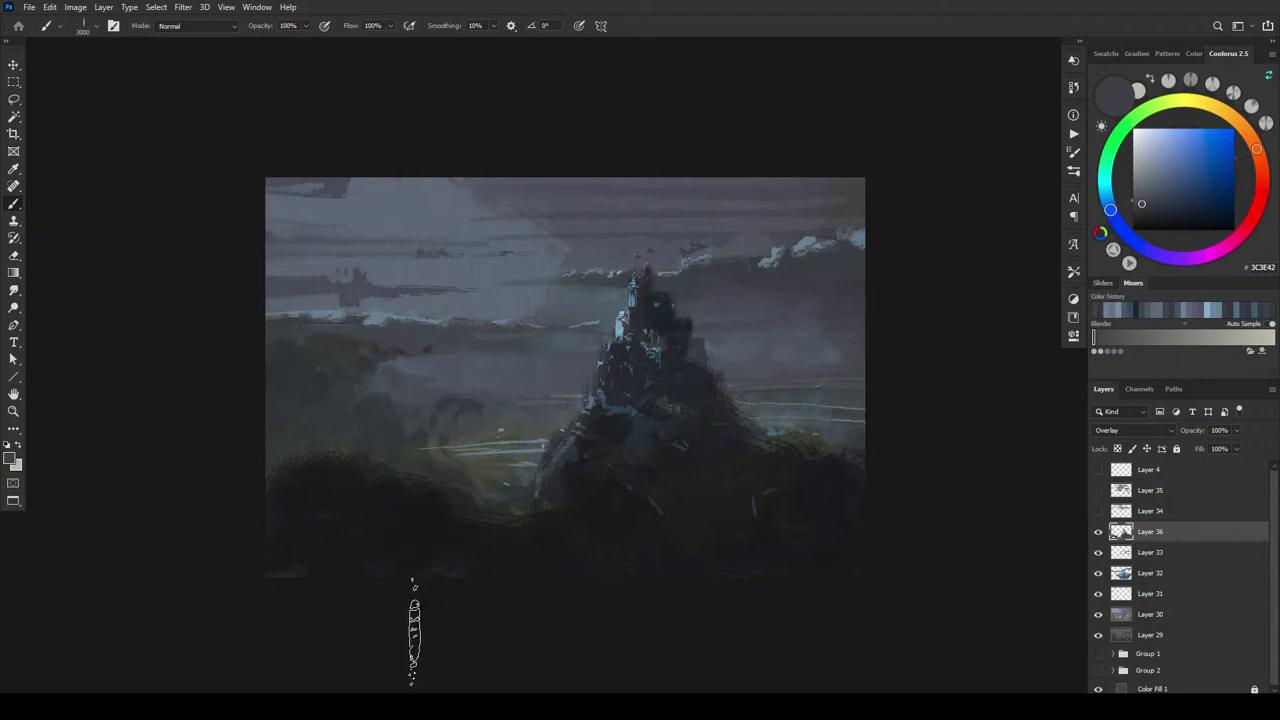
- Darken the left mid-ground and the lit slope right of the castle with sweeping dark strokes
mouse_move(377, 455)
left_mouse_down()
mouse_move(409, 479)
mouse_move(394, 524)
mouse_move(445, 461)
mouse_move(466, 476)
mouse_move(454, 423)
mouse_move(478, 452)
left_mouse_up()
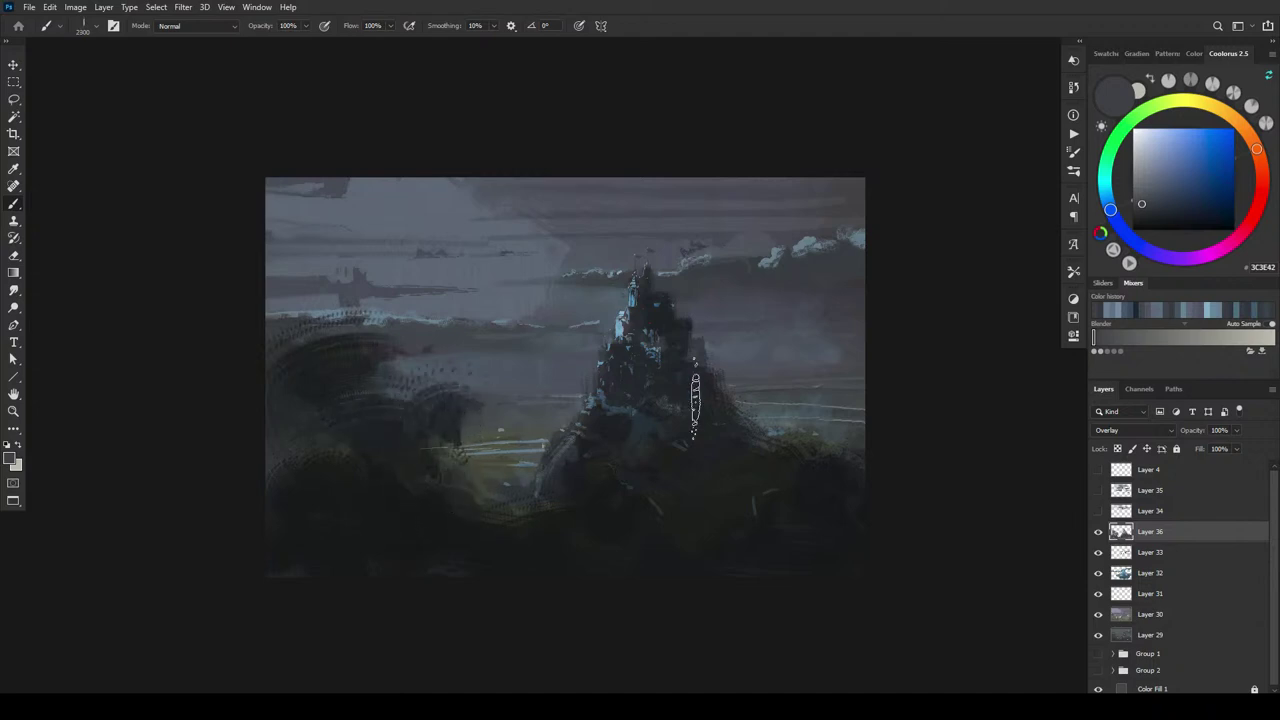
mouse_move(851, 491)
left_mouse_down()
mouse_move(777, 514)
mouse_move(807, 518)
mouse_move(606, 534)
mouse_move(793, 496)
left_mouse_up()
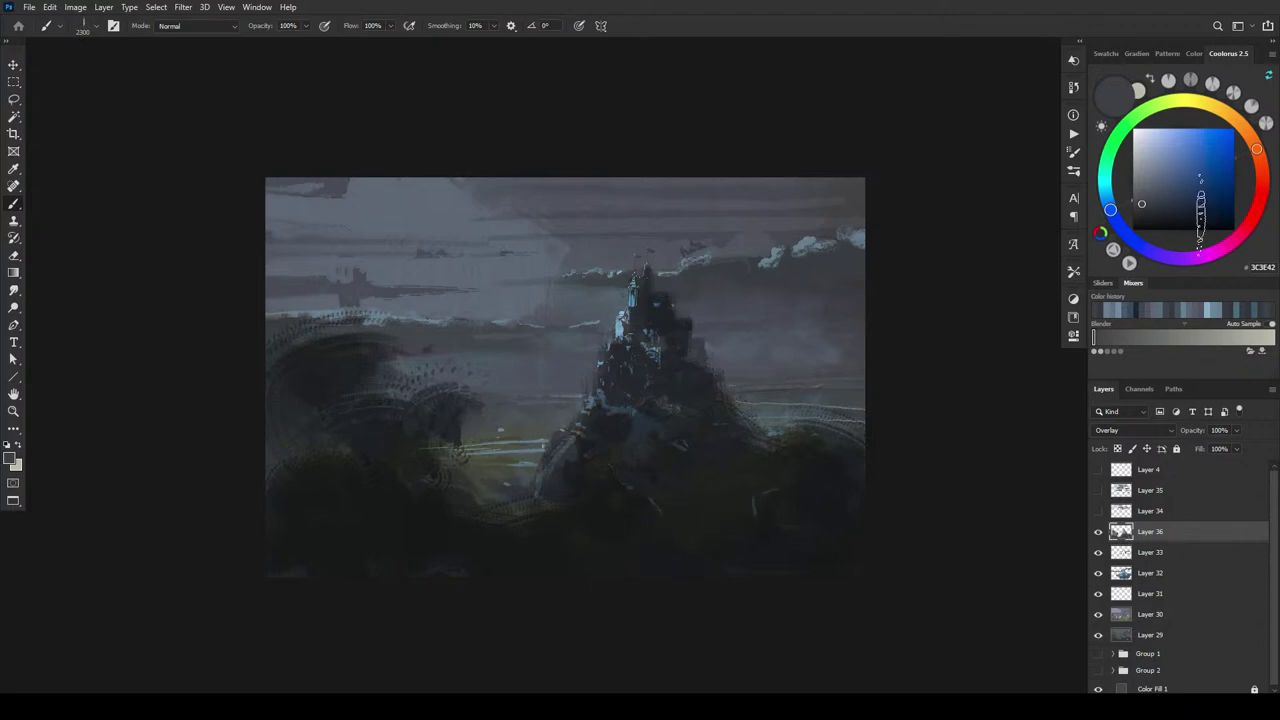
left_click(1143, 167)
key("bracketleft")
key("bracketleft")
key("bracketleft")
key("bracketleft")
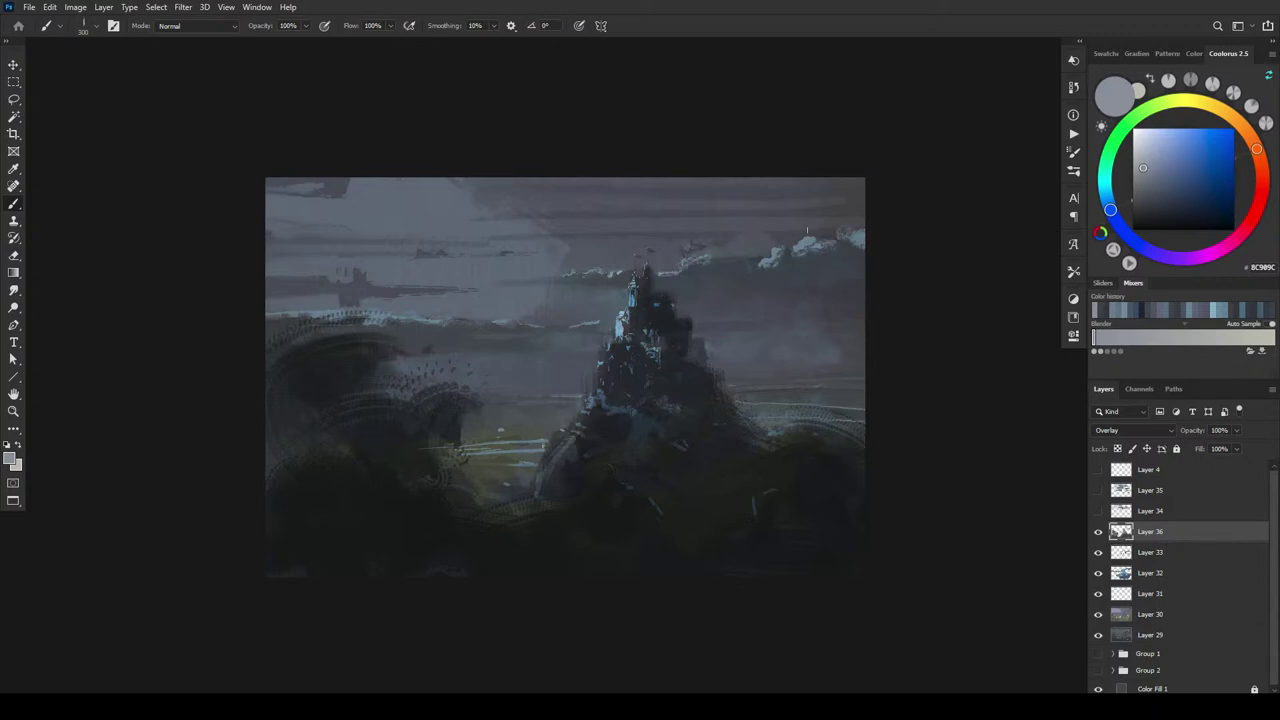
- Resize the brush between 300 and 1000 and sample a dark colour from the castle
key("bracketright")
key("bracketright")
key("bracketright")
key("bracketright")
key("bracketright")
key("bracketright")
key("bracketleft")
key("bracketleft")
key("bracketleft")
key("bracketleft")
key("bracketleft")
key("bracketleft")
key("bracketright")
key("bracketright")
key("bracketright")
key("bracketright")
key("bracketright")
key("bracketright")
key("bracketleft")
key("bracketleft")
key("bracketleft")
key("bracketleft")
key("bracketleft")
key("bracketleft")
key("bracketright")
key("bracketright")
key("bracketright")
key("bracketright")
key("bracketright")
key("bracketright")
key("bracketright")
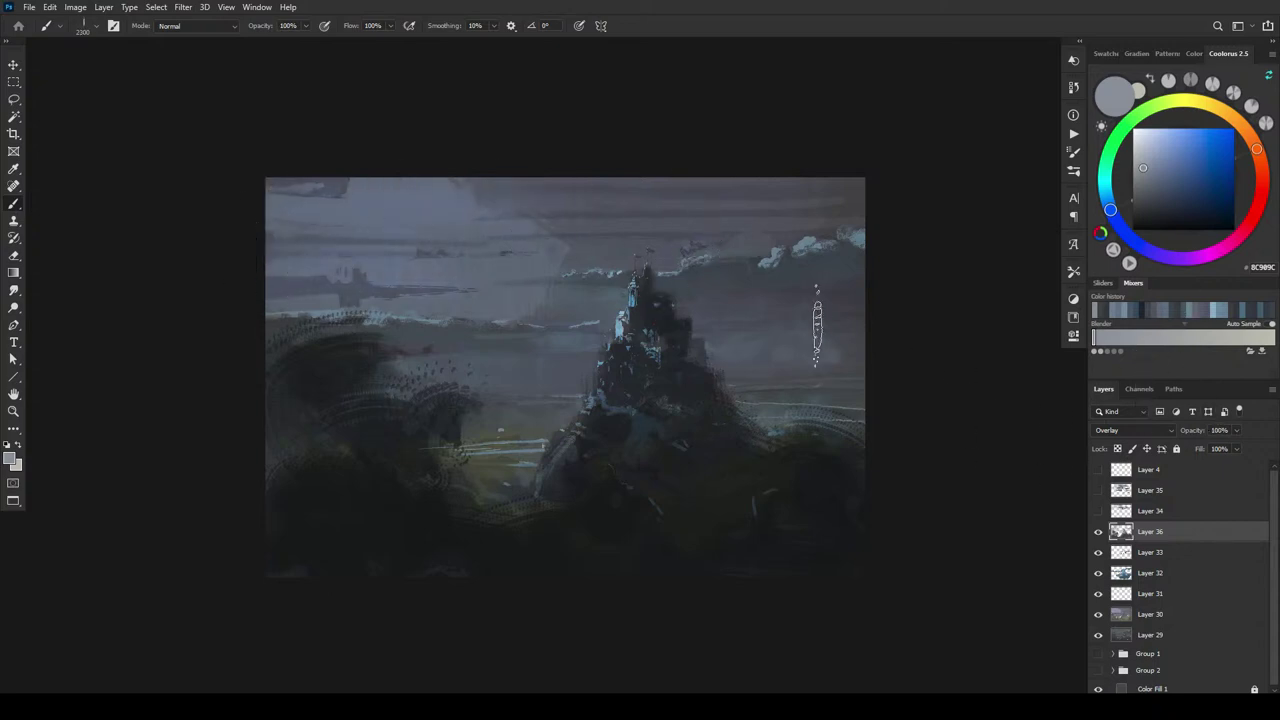
key("bracketleft")
key("bracketleft")
key("bracketleft")
key("bracketleft")
key("bracketleft")
key("bracketleft")
key("bracketleft")
key("bracketleft")
key("bracketleft")
key("bracketleft")
key("bracketleft")
key("bracketleft")
key("bracketleft")
left_click(664, 340, "alt")
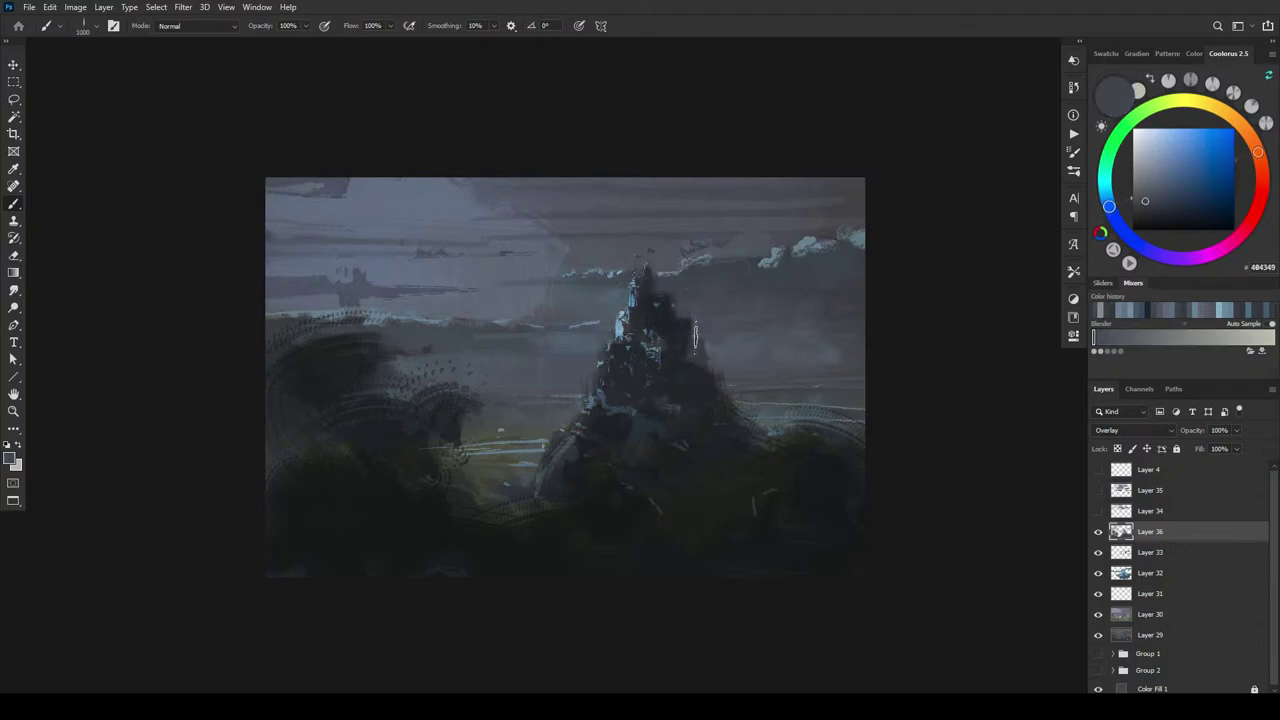
key("bracketleft")
key("bracketleft")
key("bracketleft")
key("bracketleft")
key("bracketleft")
key("bracketleft")
key("bracketleft")
- Sample a bluish grey from the castle and tune it to a slightly lighter blue-grey
left_click(595, 352, "alt")
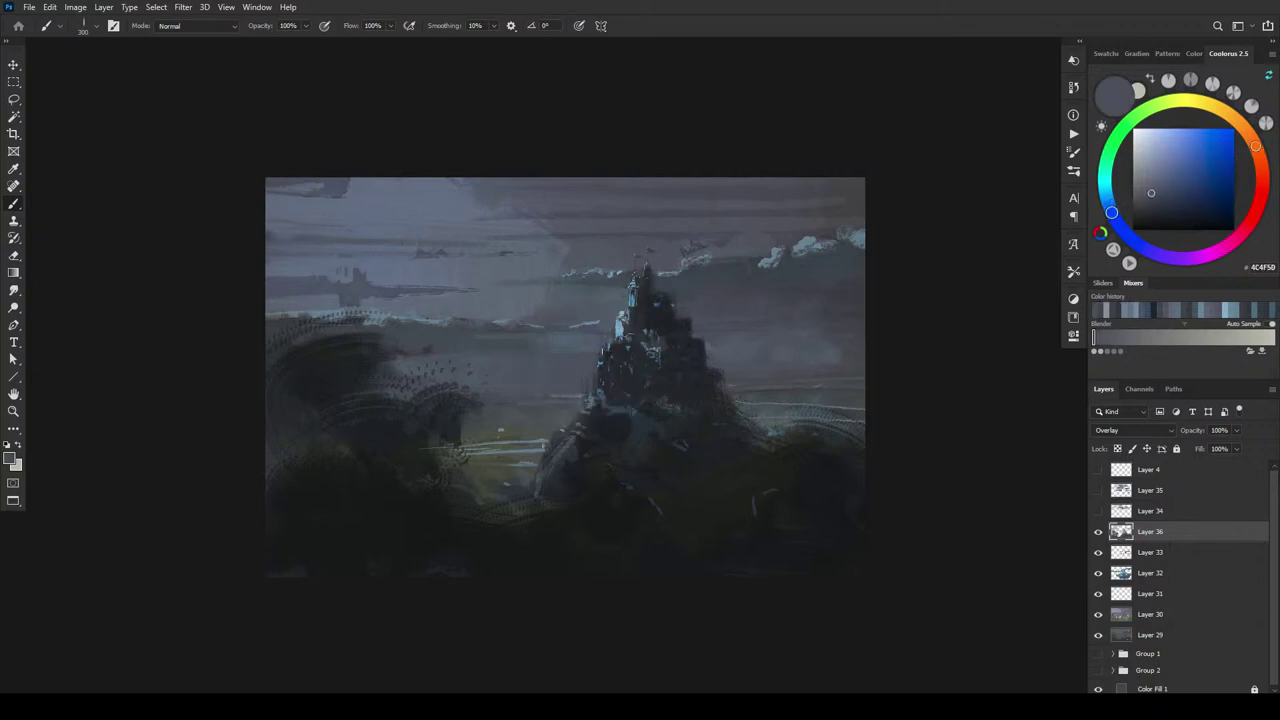
left_click_drag(1162, 172, 1143, 172)
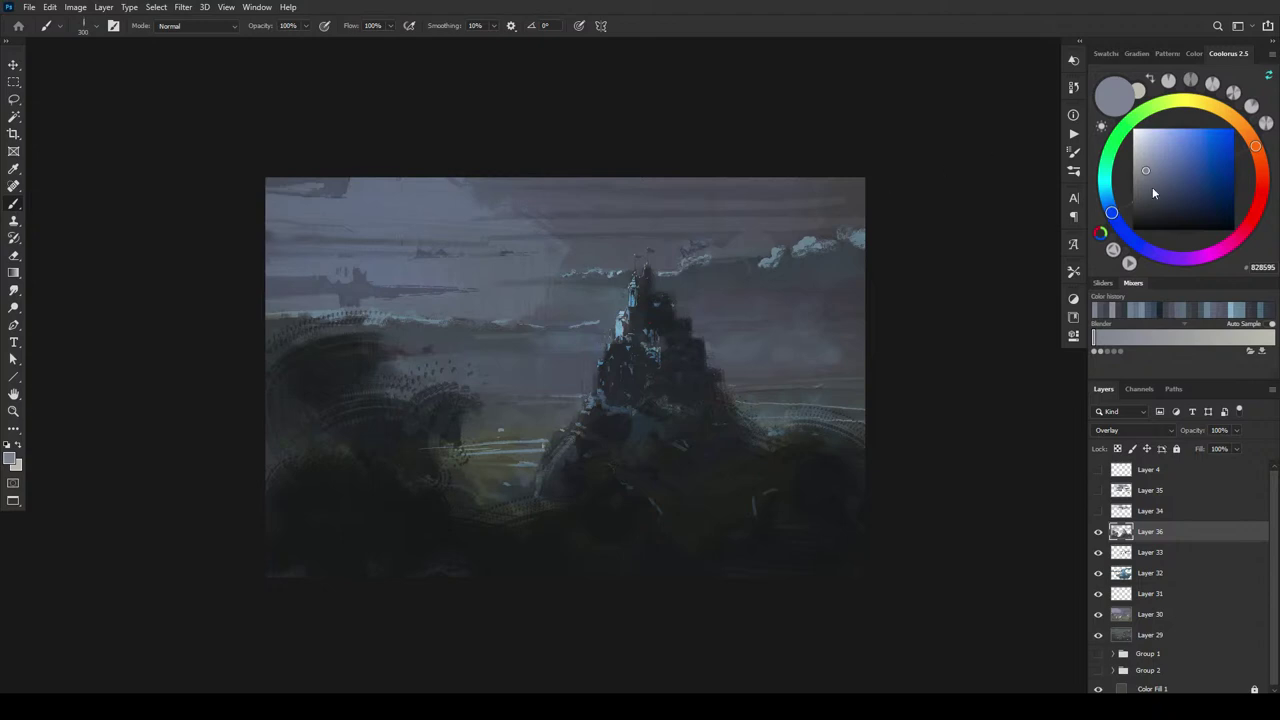
left_click(1143, 184)
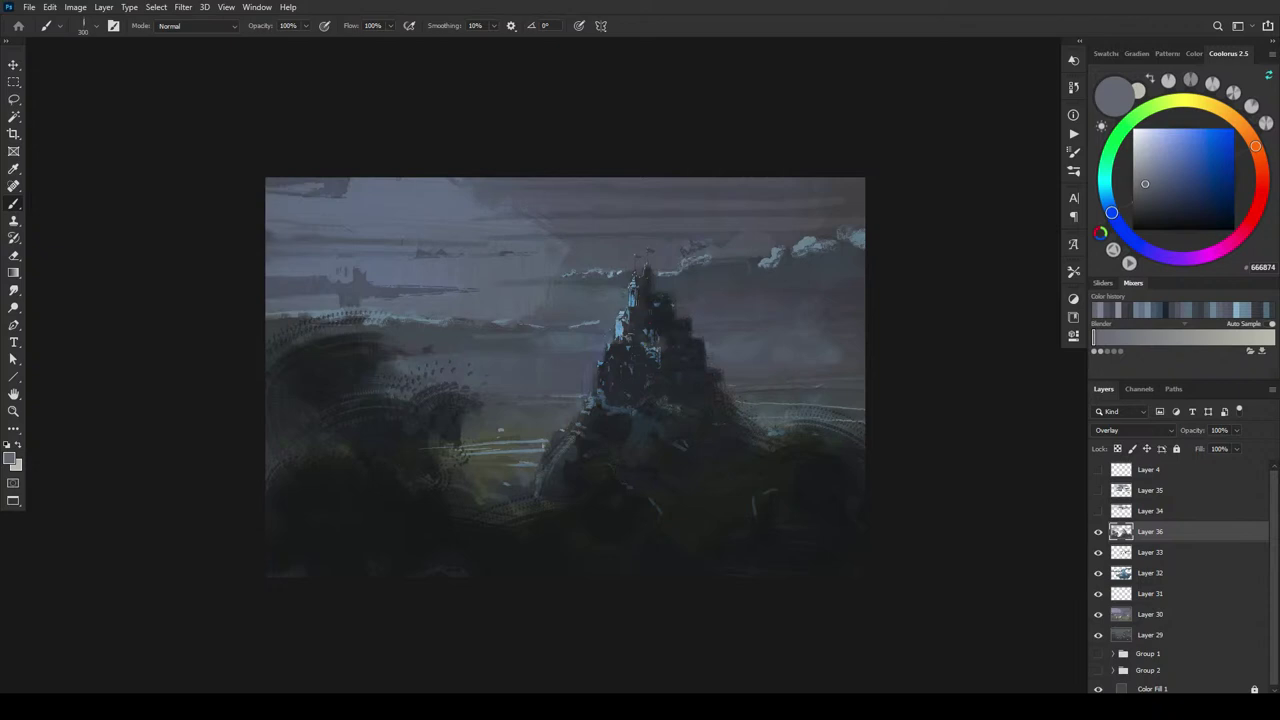
left_click(1143, 175)
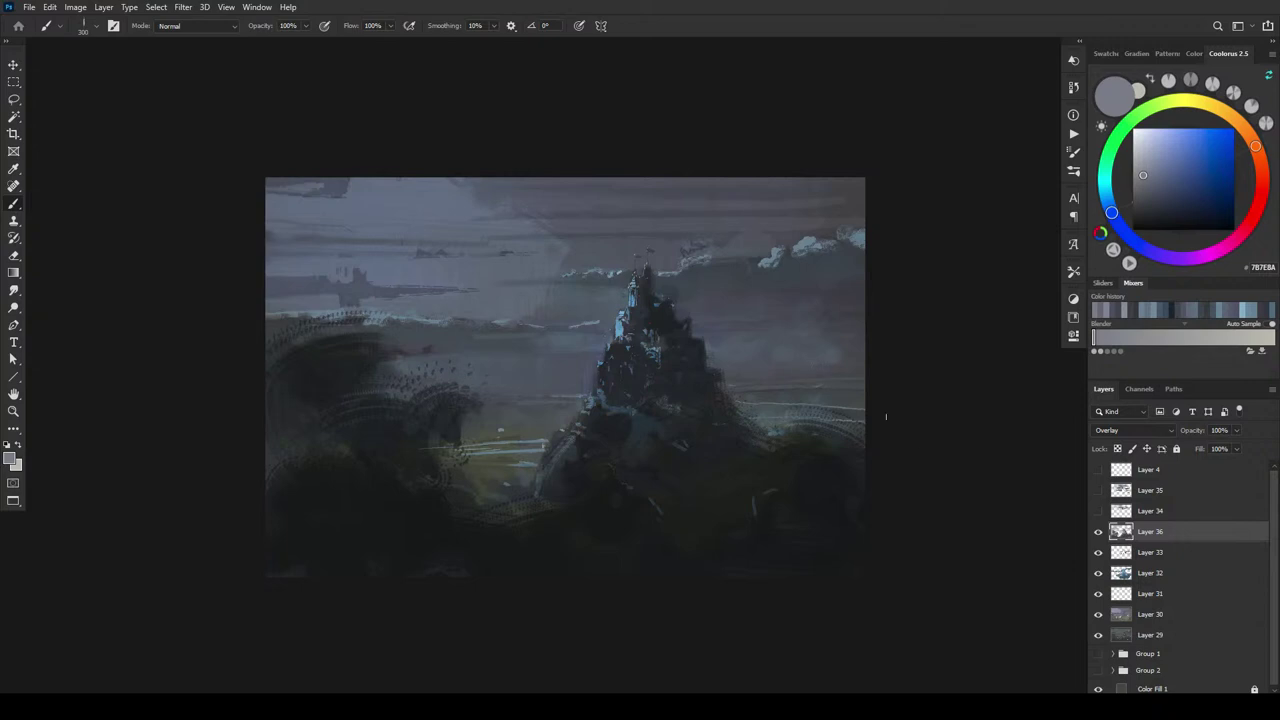
- Lower Layer 36's opacity to about 36% to soften the Overlay darkening
left_click(1237, 430)
mouse_move(1240, 449)
left_mouse_down()
mouse_move(1186, 450)
mouse_move(1209, 448)
mouse_move(1199, 451)
left_mouse_up()
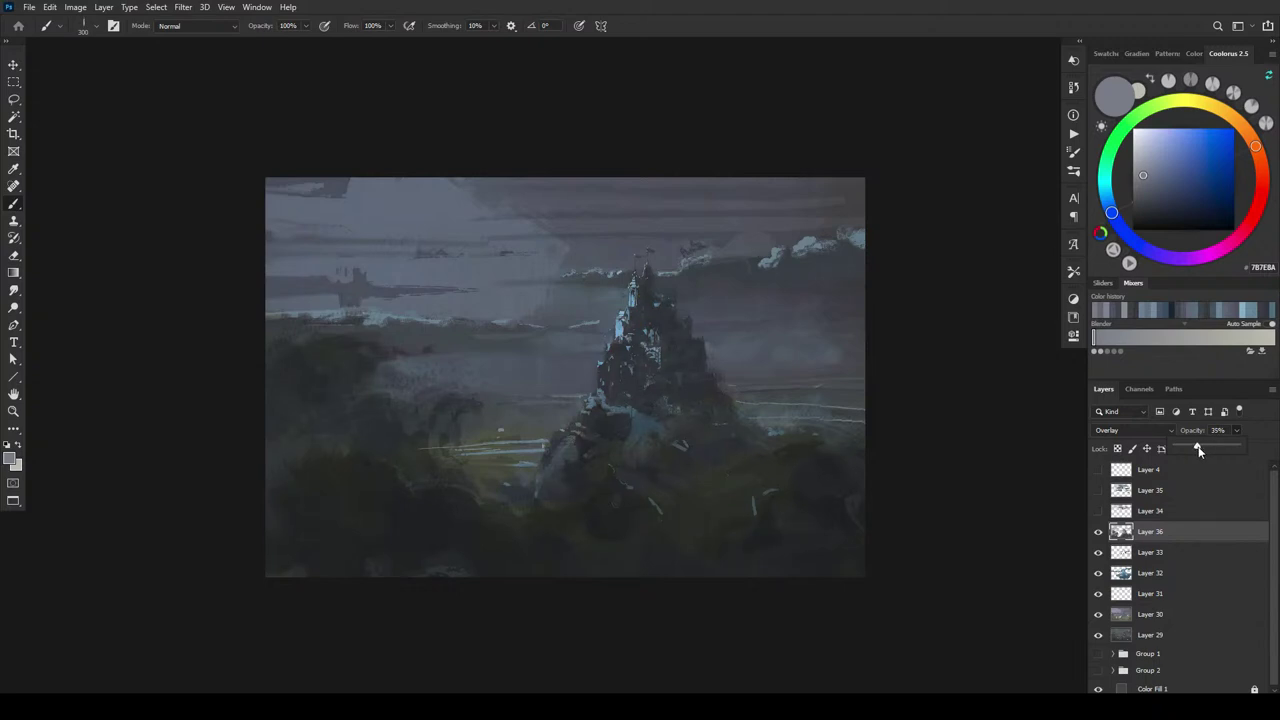
left_click(1211, 691)
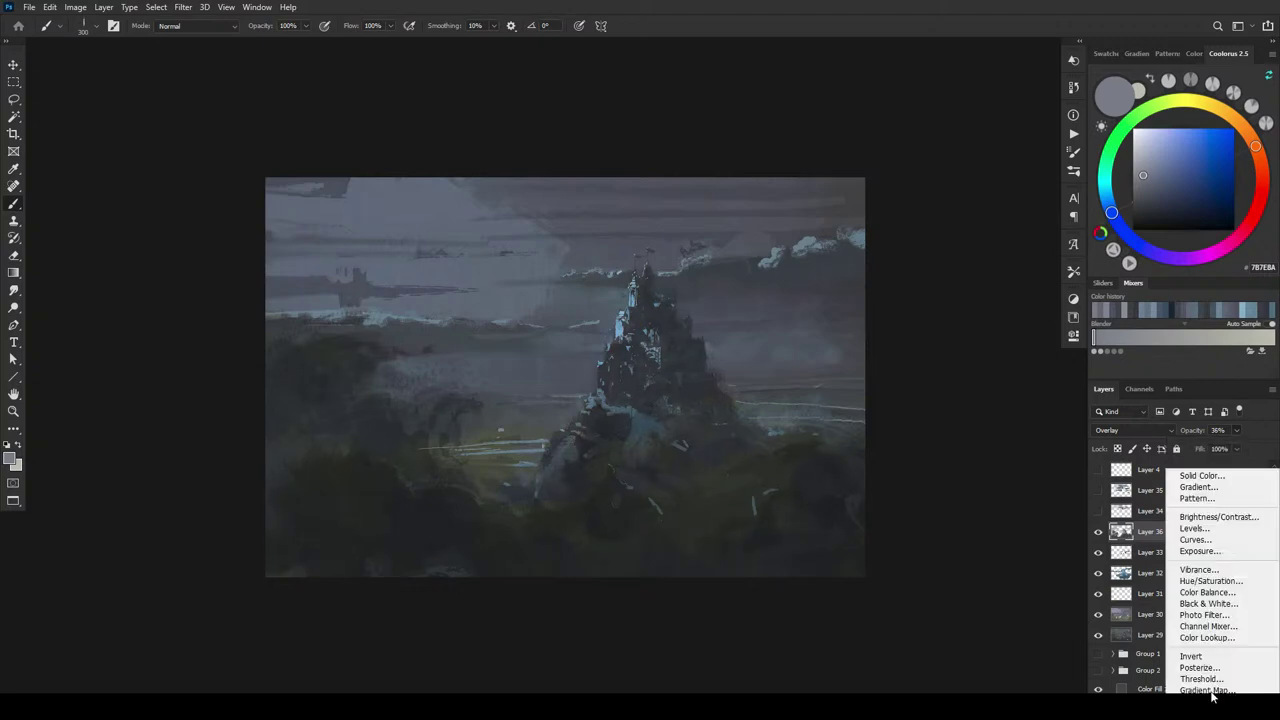
- Add a Curves adjustment and shape the RGB curve to darken shadows and brighten midtones
left_click(1208, 541)
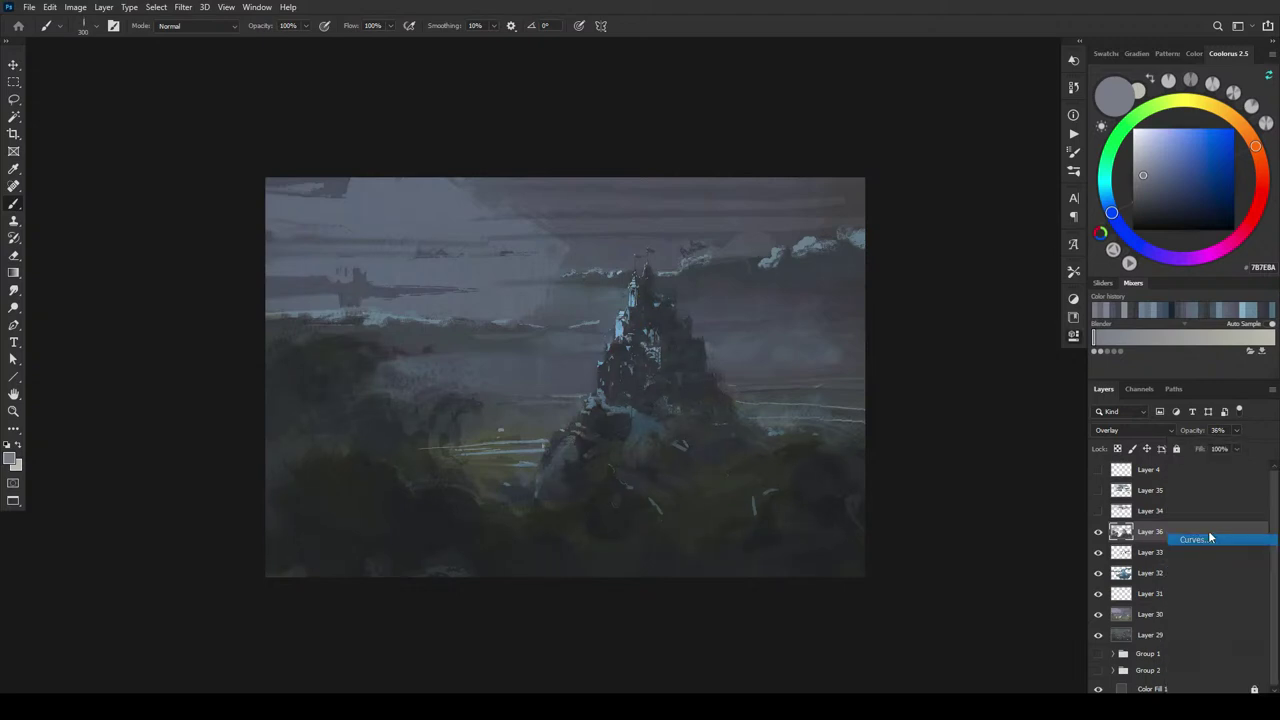
left_click_drag(870, 497, 878, 502)
left_click_drag(948, 431, 956, 408)
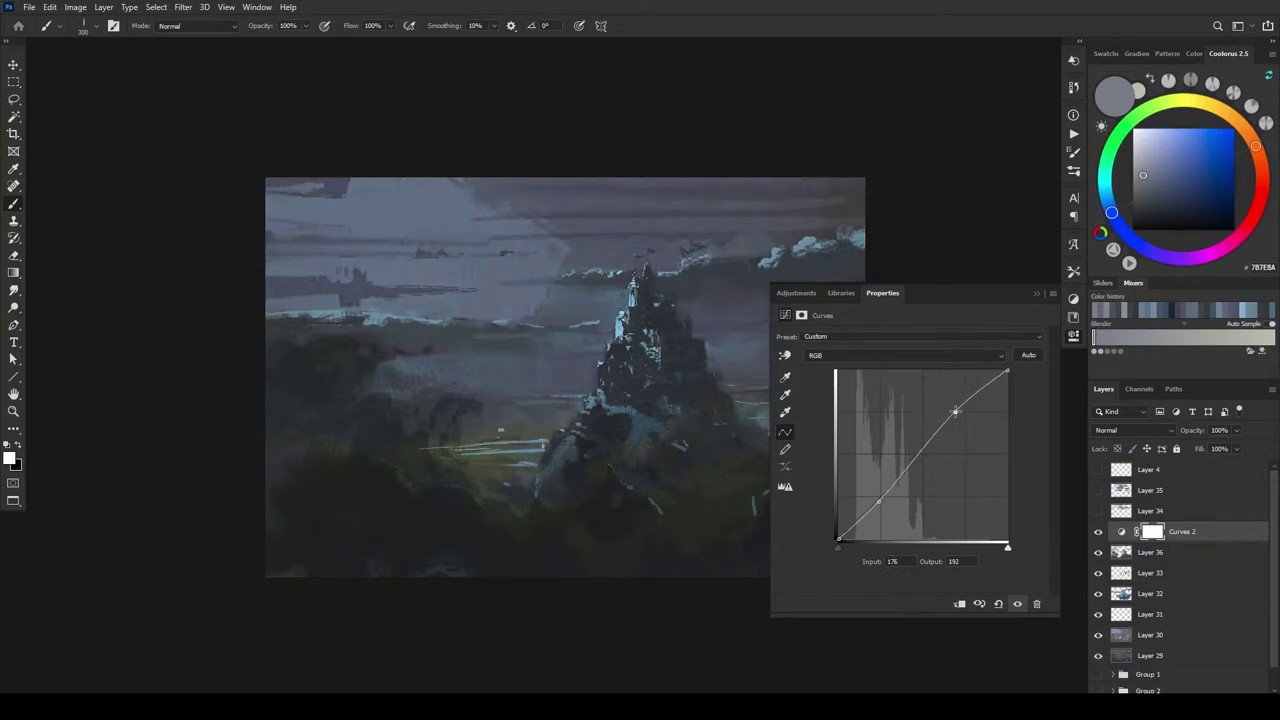
mouse_move(878, 502)
left_mouse_down()
mouse_move(891, 477)
mouse_move(897, 489)
left_mouse_up()
left_click_drag(929, 443, 966, 420)
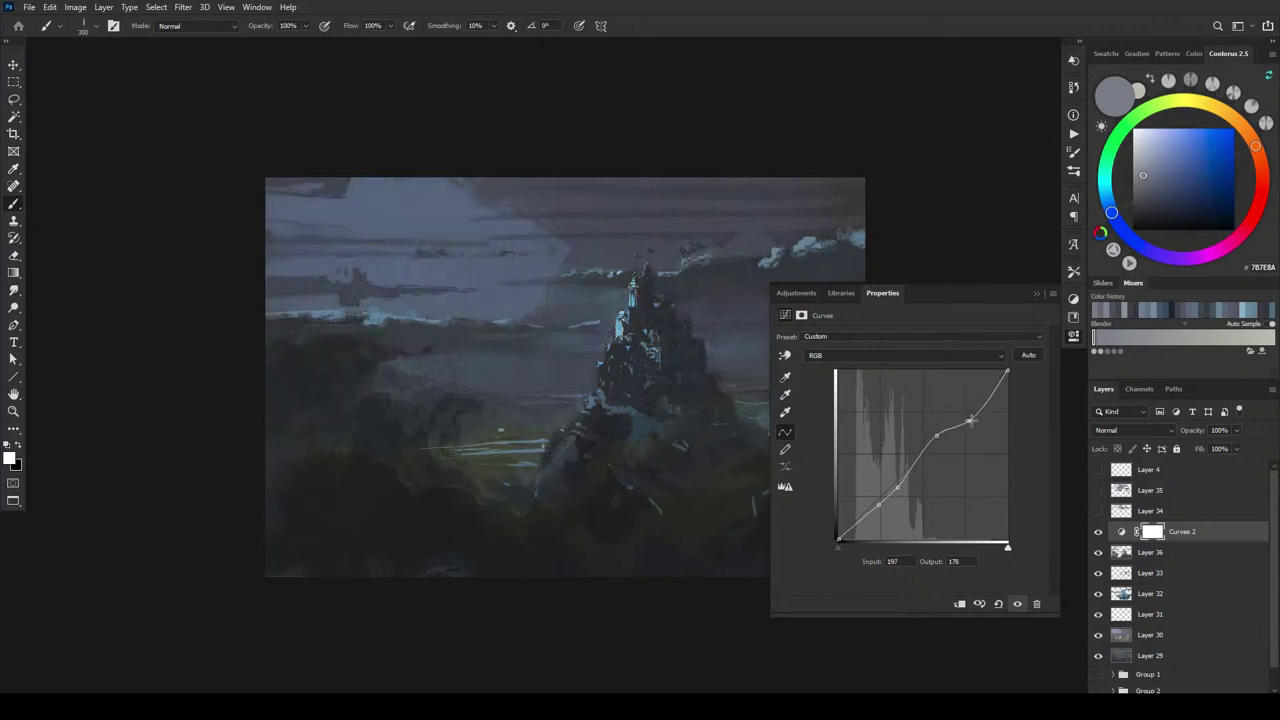
left_click(855, 513)
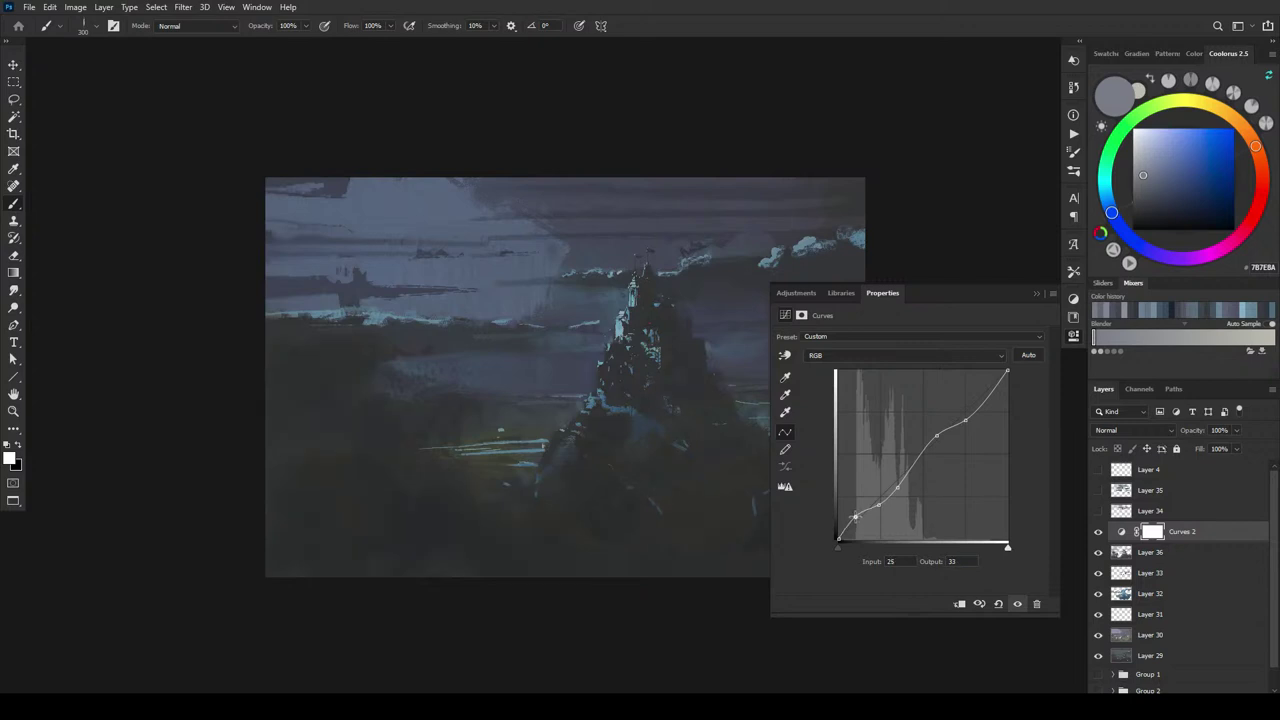
left_click_drag(855, 513, 917, 464)
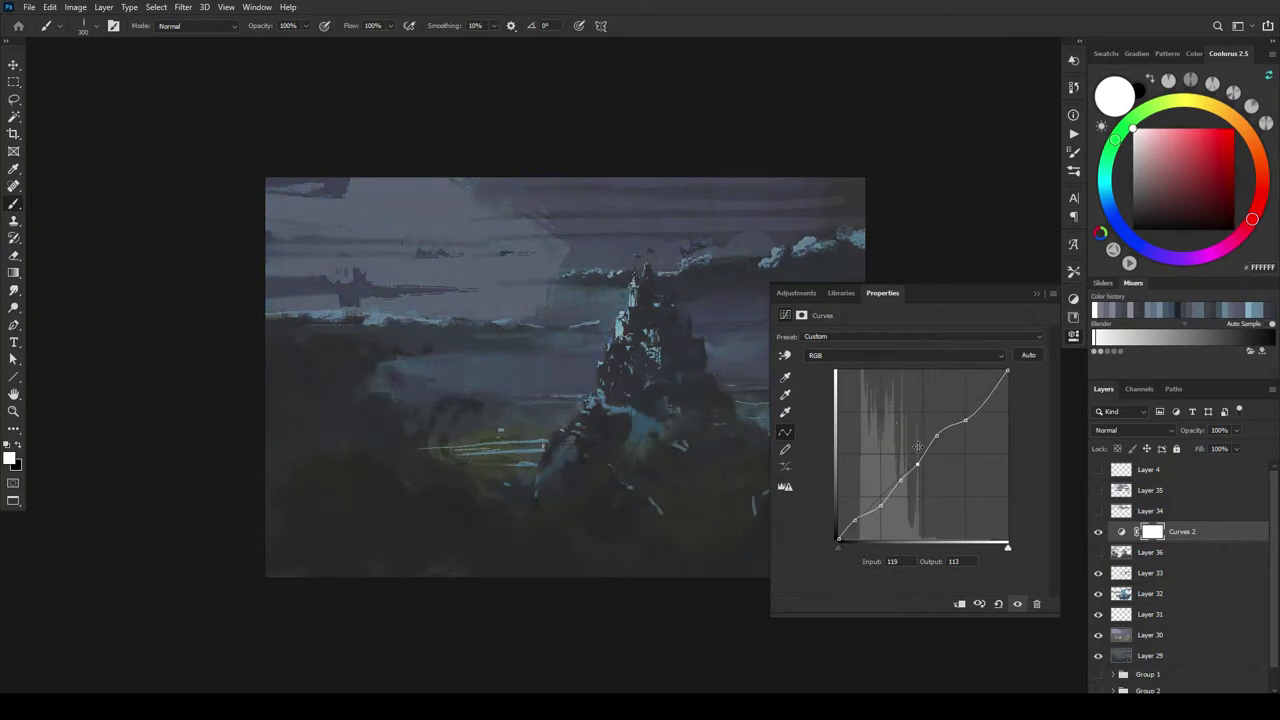
left_click(880, 504)
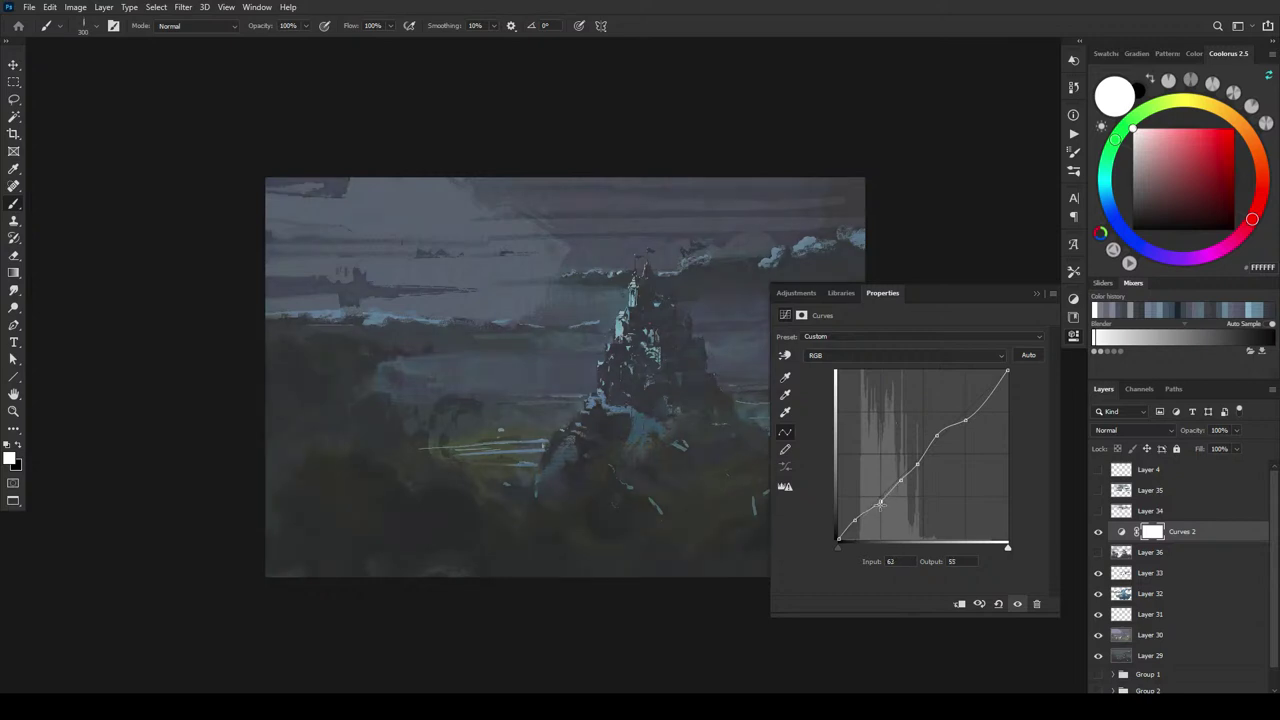
left_click_drag(880, 504, 918, 457)
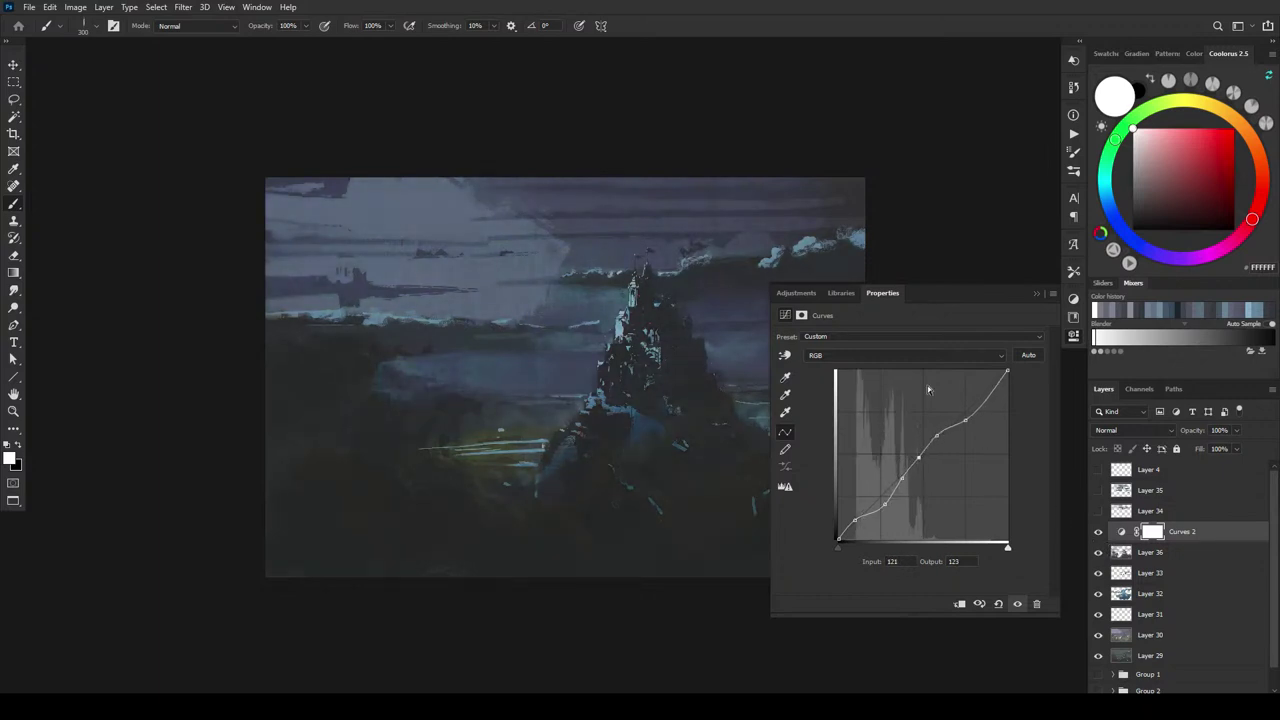
- Raise Layer 36's opacity back to 100%
left_click(1186, 551)
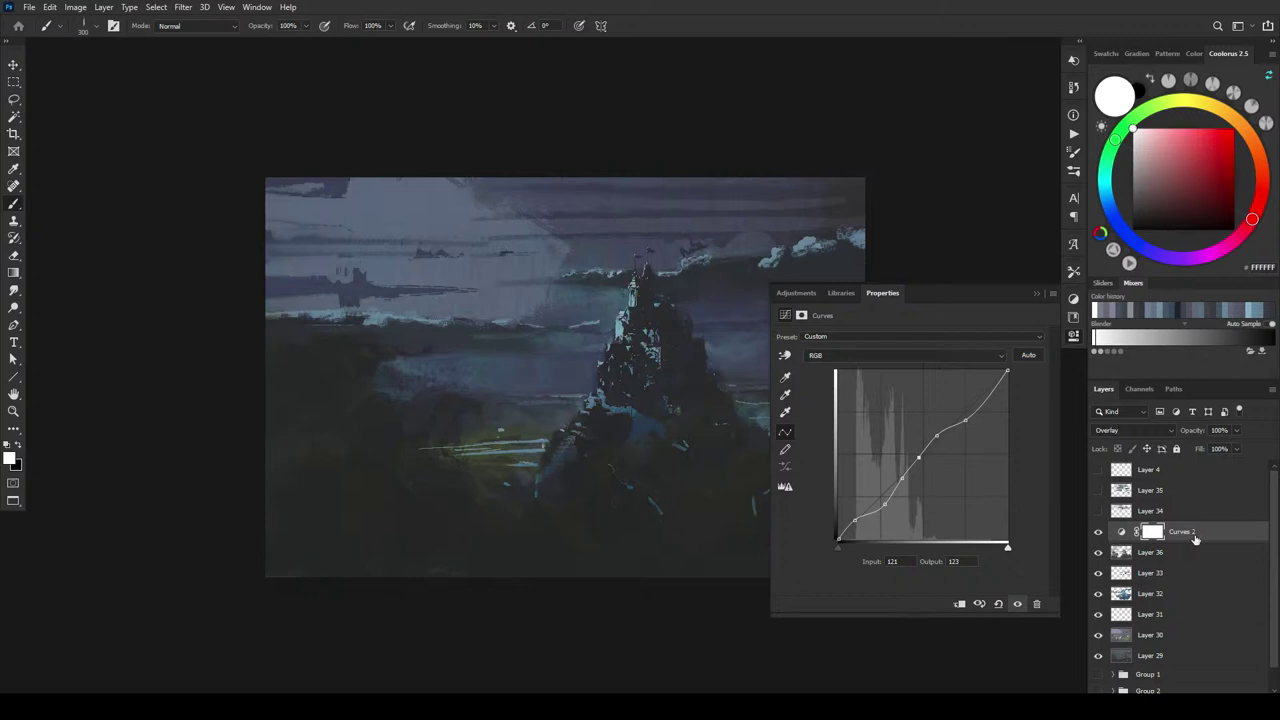
left_click(1237, 430)
mouse_move(1230, 448)
left_mouse_down()
mouse_move(1270, 448)
mouse_move(1207, 447)
mouse_move(1260, 449)
mouse_move(1242, 448)
left_mouse_up()
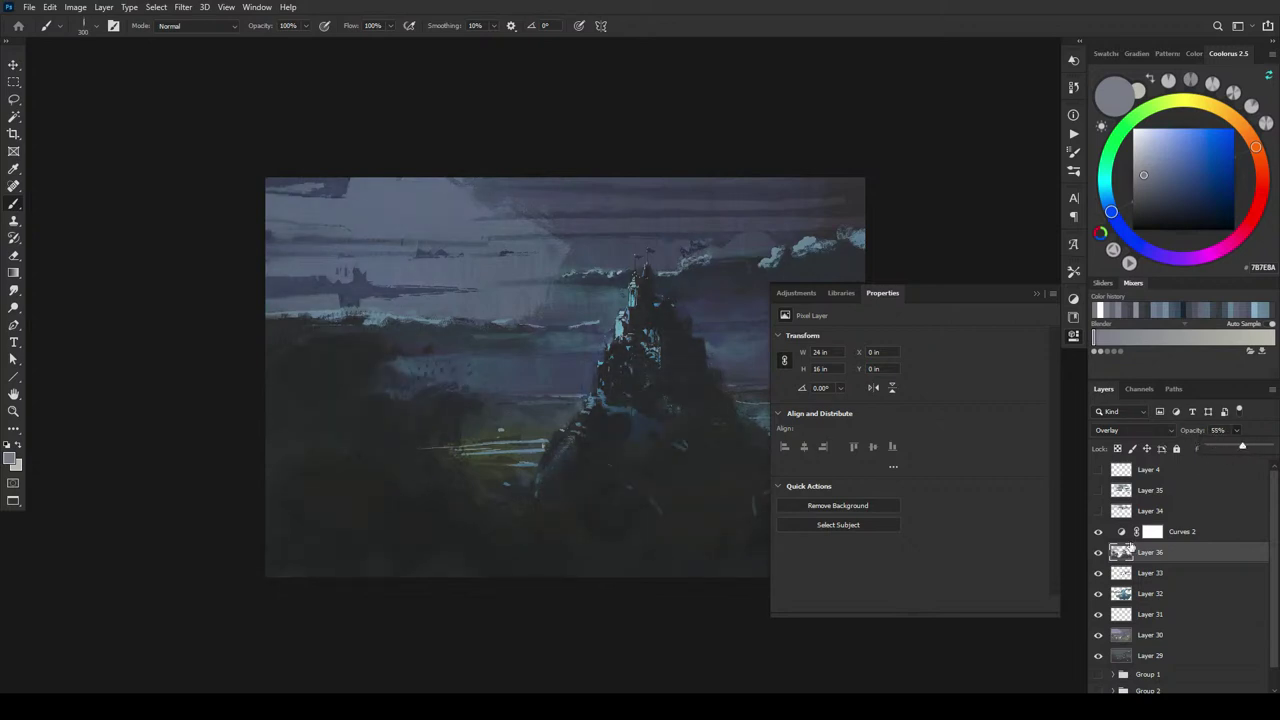
- Refine the Curves 2 points, lifting the midtone and lowering the shadow side, then close Properties
left_click(1122, 533)
left_click_drag(886, 502, 856, 524)
mouse_move(919, 459)
left_mouse_down()
mouse_move(947, 443)
mouse_move(959, 384)
mouse_move(979, 428)
mouse_move(968, 412)
left_mouse_up()
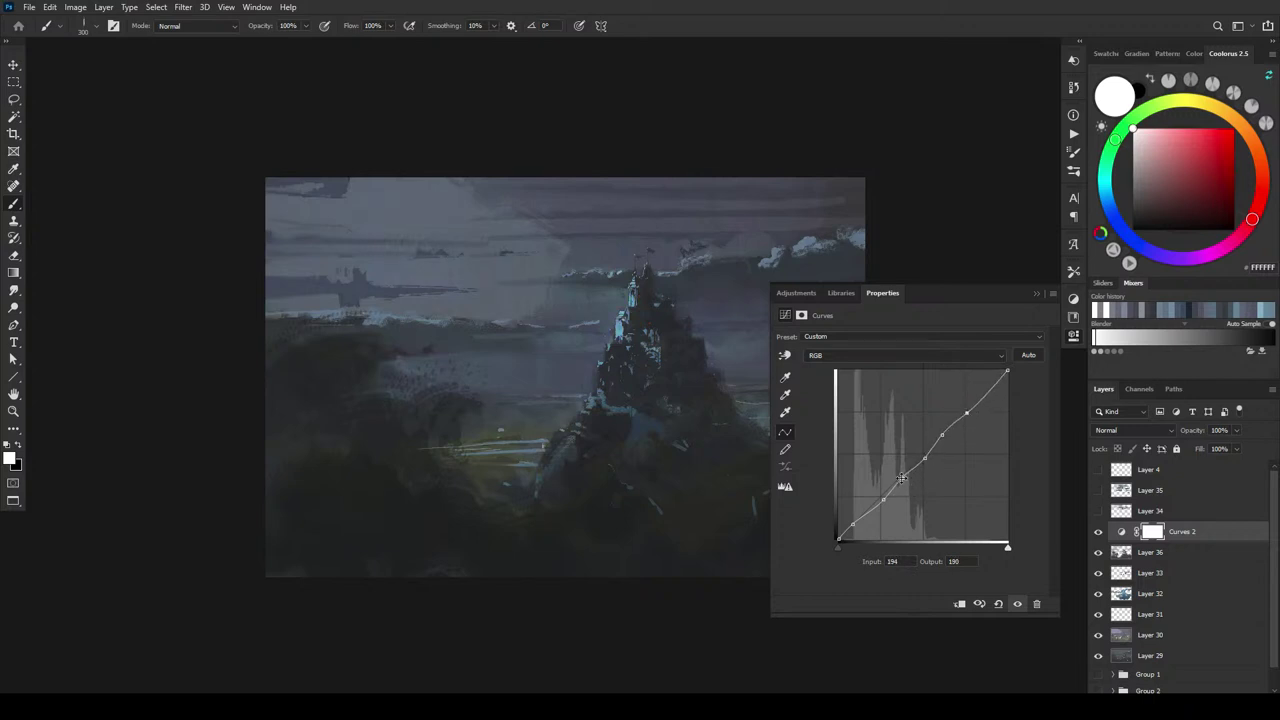
left_click_drag(901, 479, 902, 481)
left_click(1028, 290)
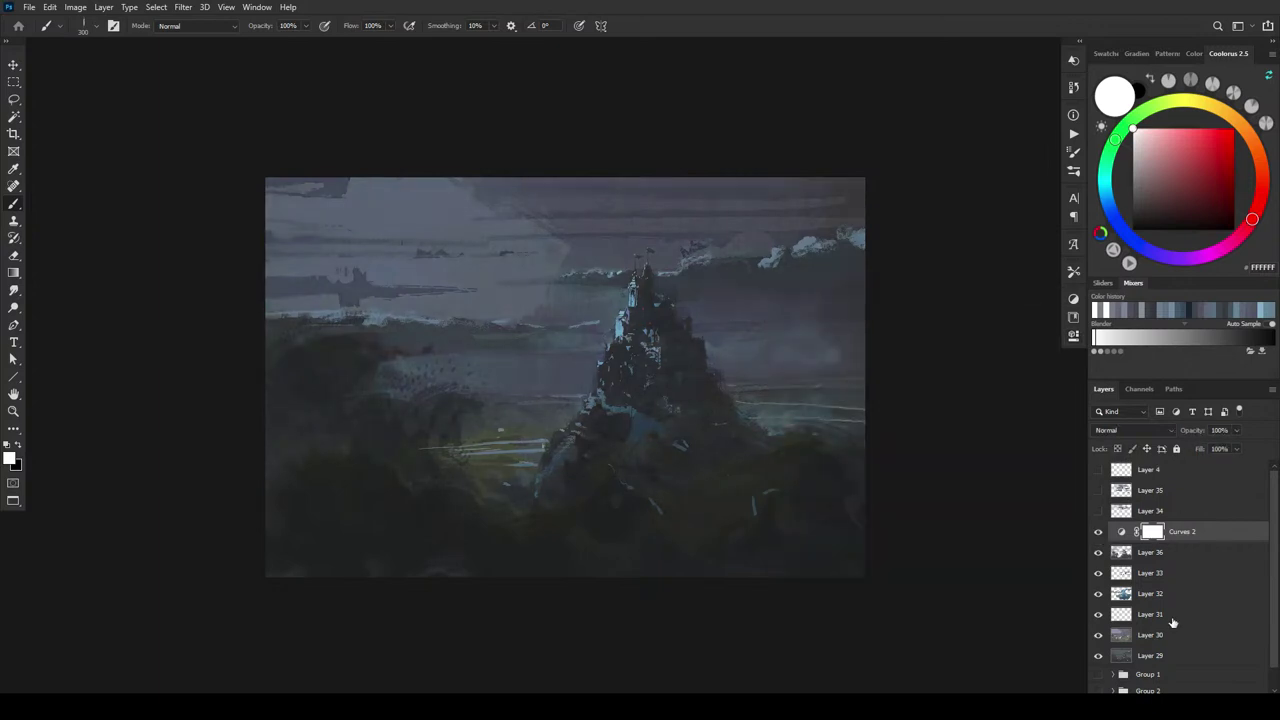
- Add a Color Balance adjustment layer and nudge the midtones toward red and blue
left_click(1198, 694)
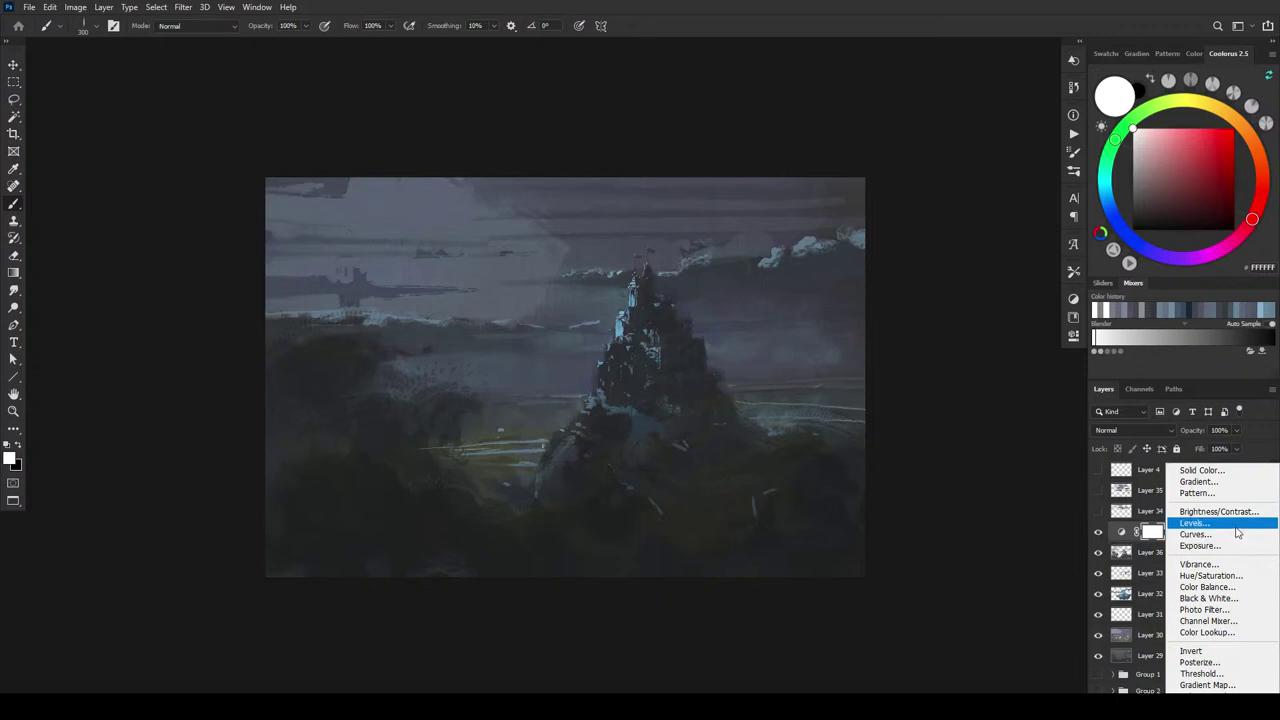
left_click(1222, 588)
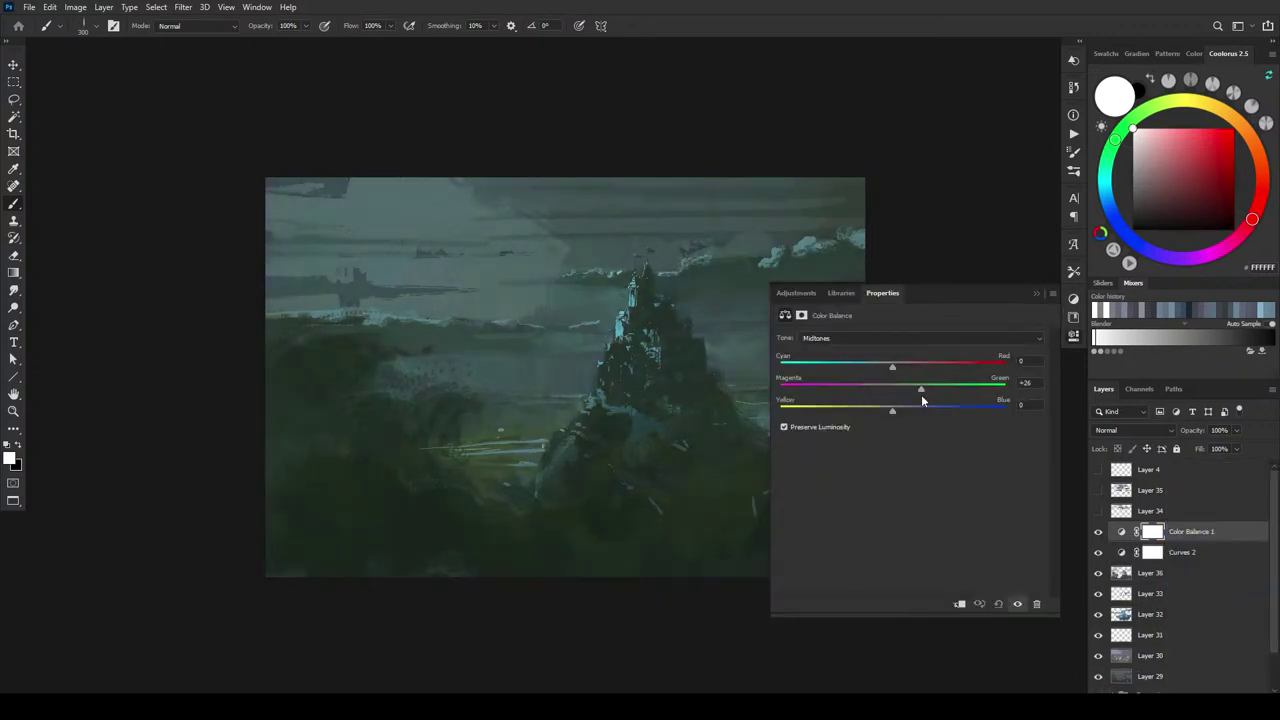
left_click_drag(921, 396, 939, 368)
left_click_drag(895, 411, 921, 411)
- Switch to Shadows and shift the shadow balance away from cyan
left_click(830, 339)
left_click(831, 350)
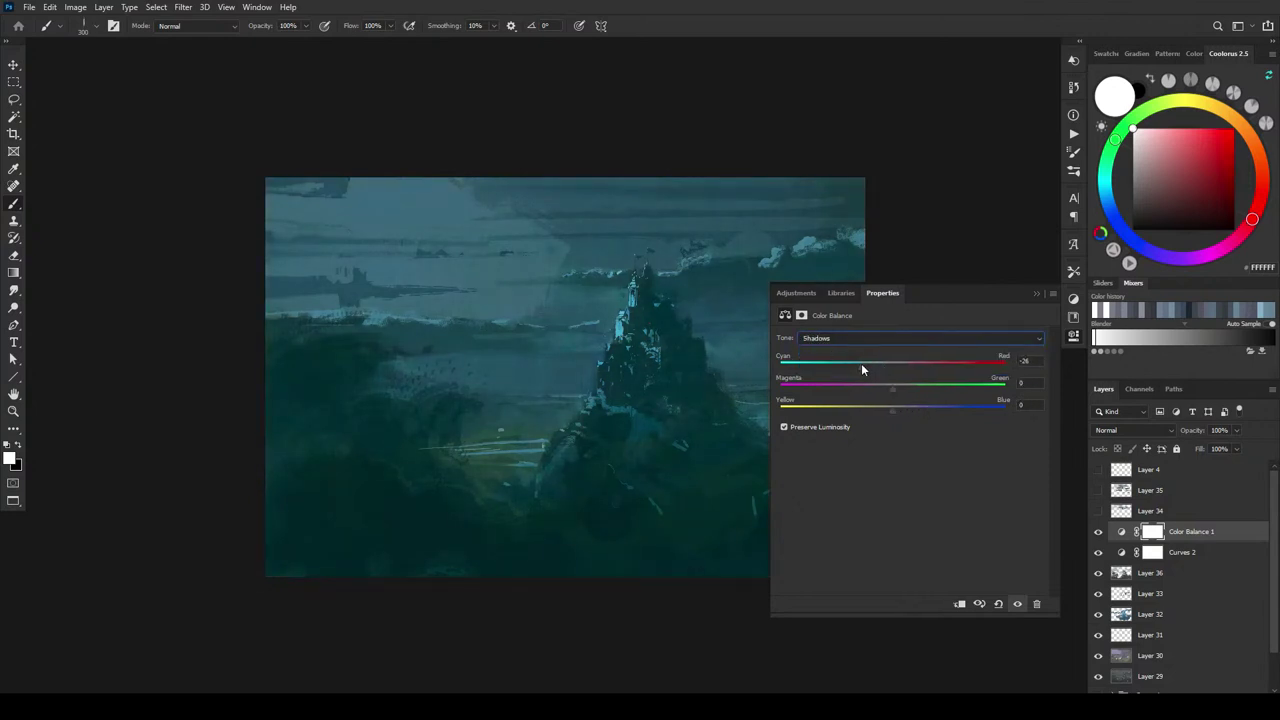
left_click_drag(862, 366, 896, 411)
left_click(891, 392)
- Adjust the Highlights sliders toward red and blue, then pull back some green
left_click(890, 338)
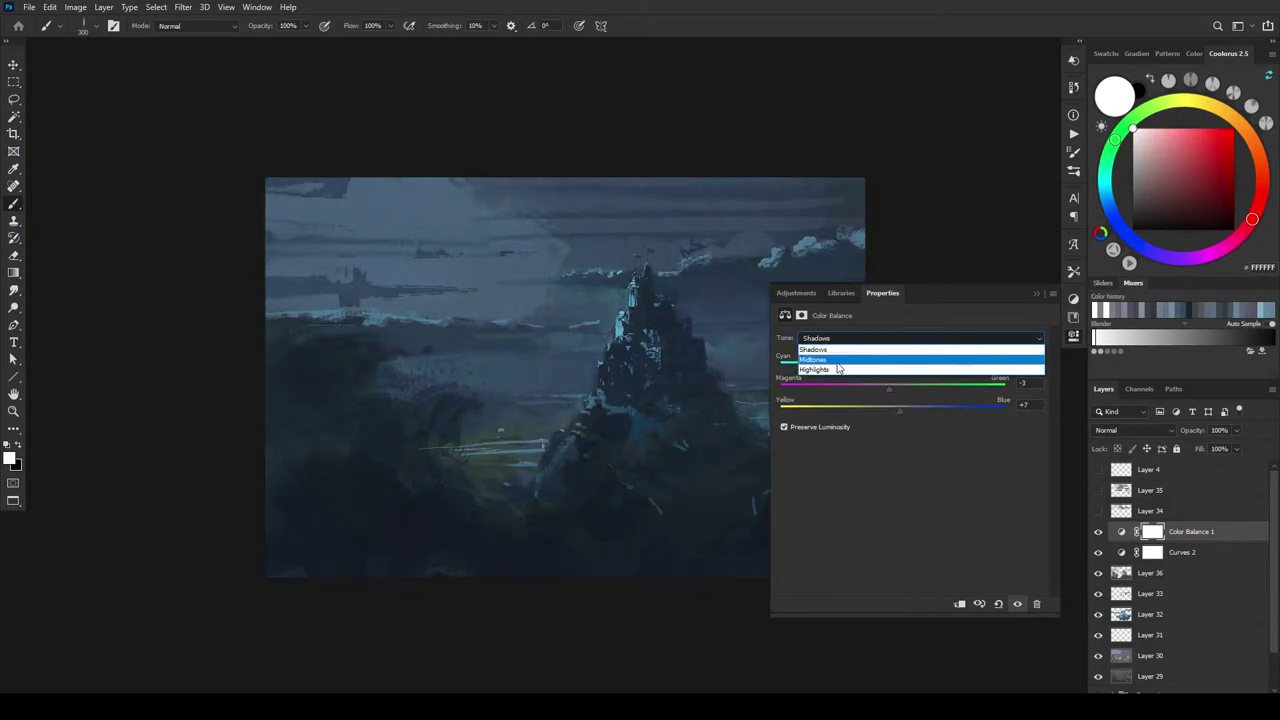
left_click(890, 368)
left_click_drag(890, 368, 987, 358)
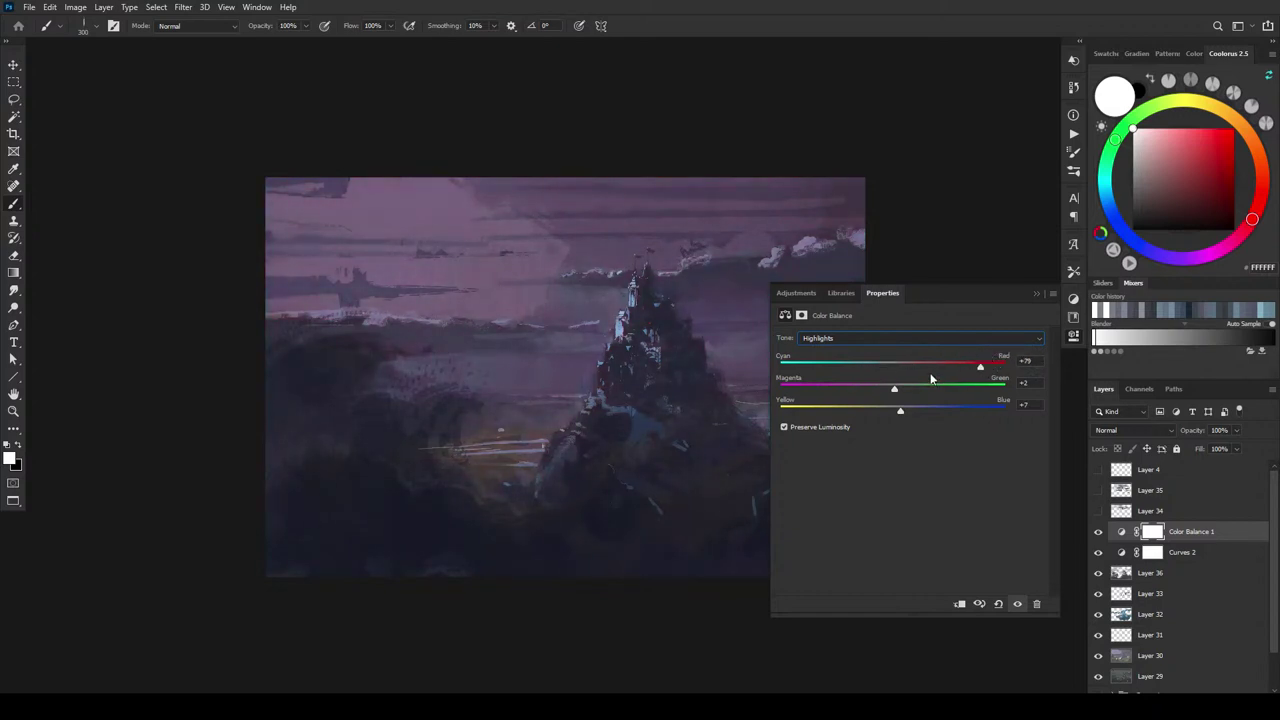
left_click_drag(897, 389, 991, 378)
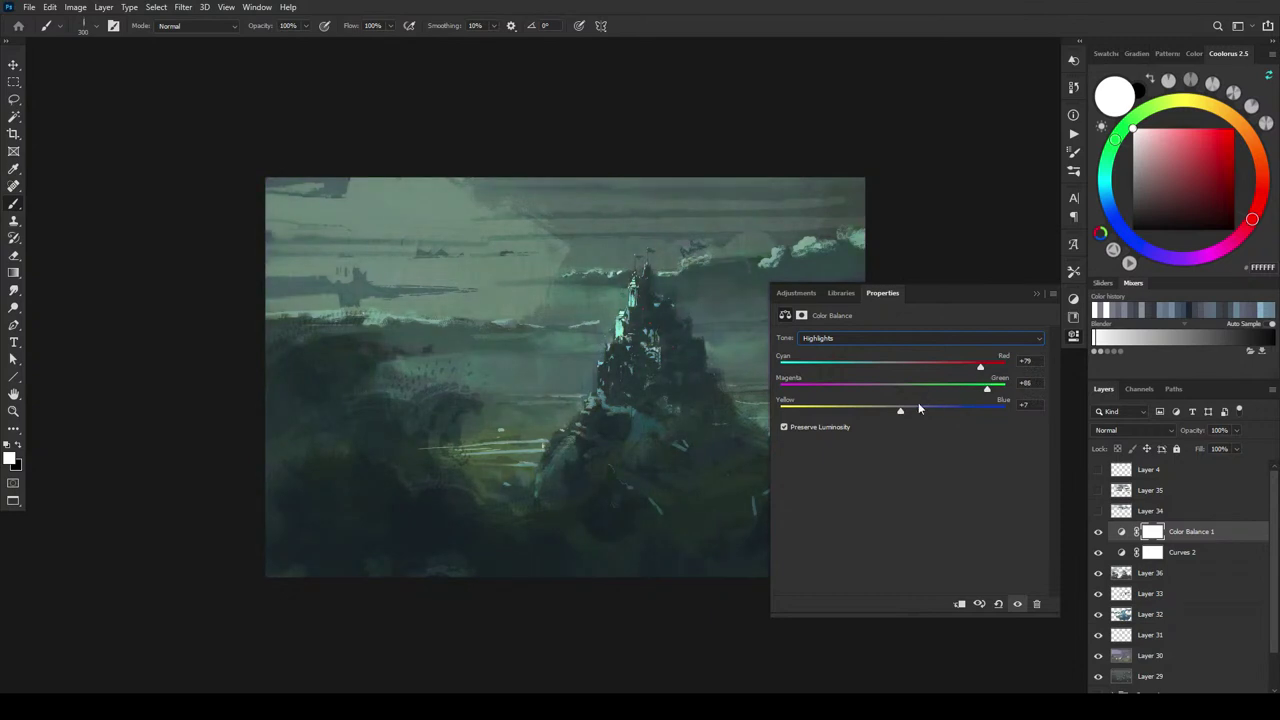
left_click_drag(899, 414, 937, 411)
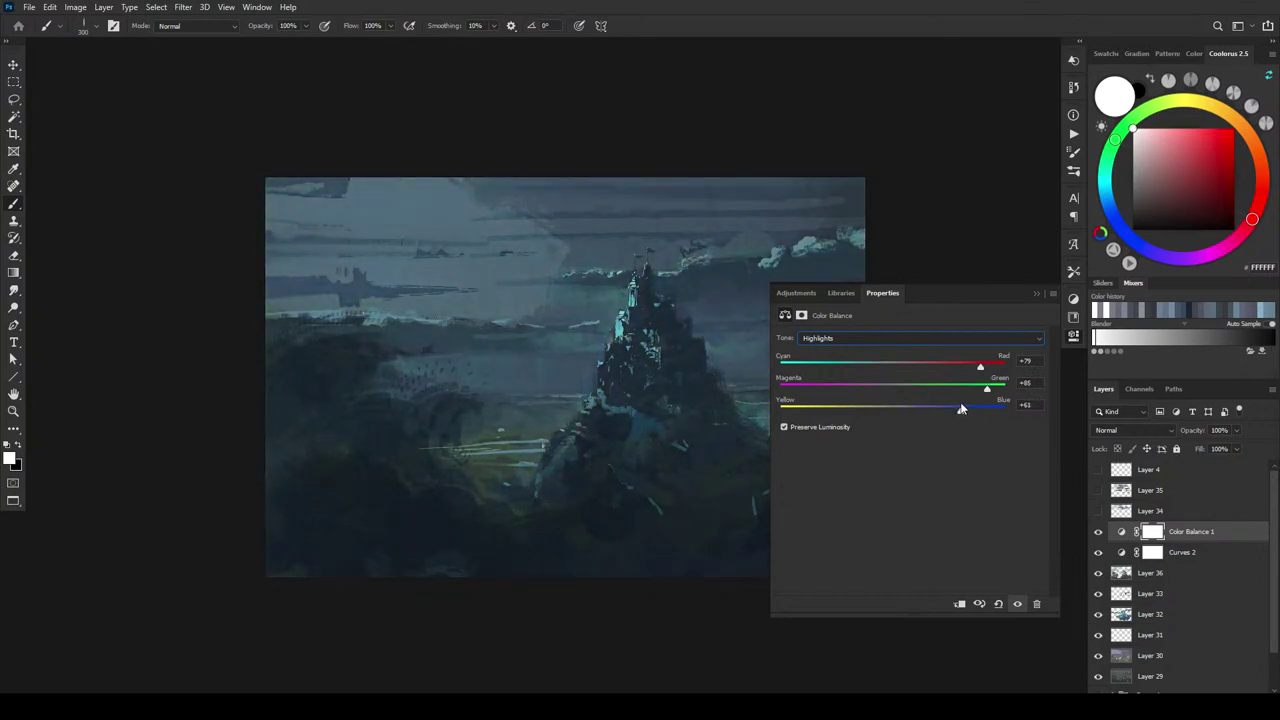
mouse_move(962, 408)
left_mouse_down()
mouse_move(857, 410)
mouse_move(965, 400)
left_mouse_up()
mouse_move(987, 389)
left_mouse_down()
mouse_move(957, 391)
mouse_move(1000, 366)
mouse_move(935, 368)
mouse_move(1000, 366)
mouse_move(966, 368)
mouse_move(982, 390)
mouse_move(923, 414)
mouse_move(976, 411)
left_mouse_up()
- Compare Color Balance 1 on and off, set it to Color blend mode, and close Properties
left_click(1098, 532)
left_click(1098, 532)
left_click(1126, 430)
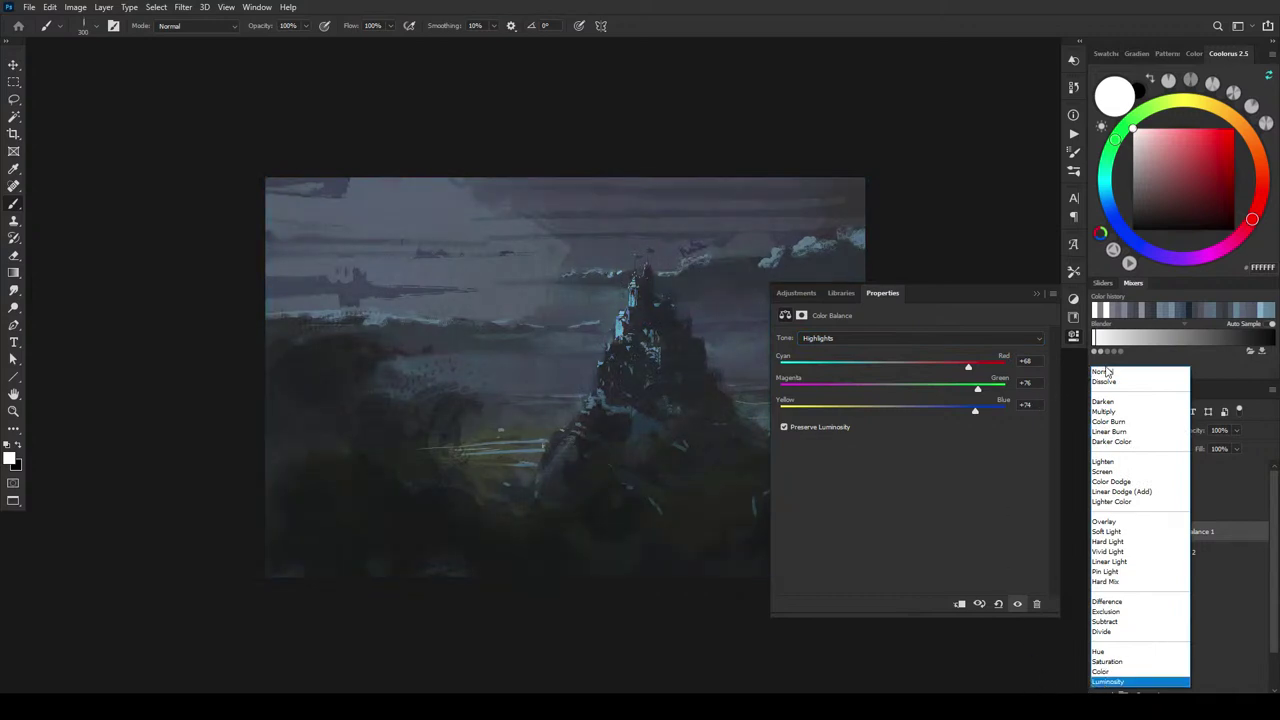
left_click(1106, 672)
left_click(1037, 294)
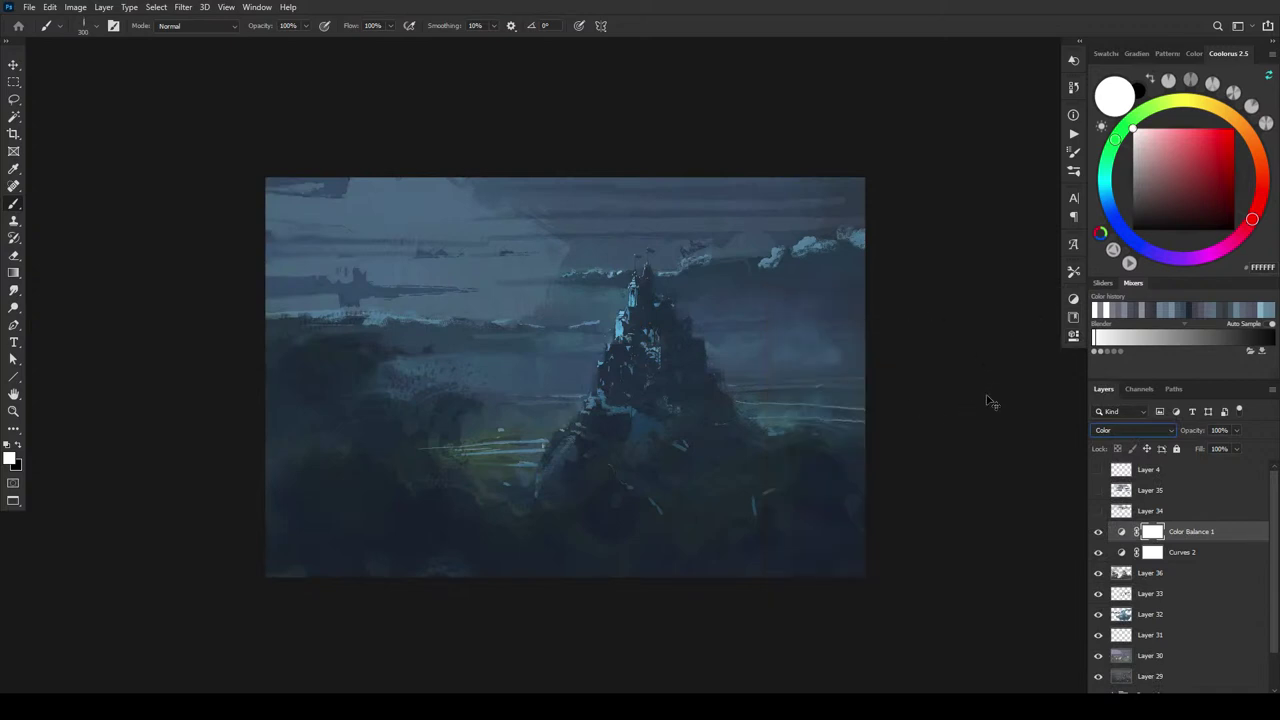
- Toggle Curves 2 and Color Balance 1 to compare, keeping Color Balance 1 in Color mode
scroll(971, 423, "down", 6)
scroll(966, 423, "down", 2)
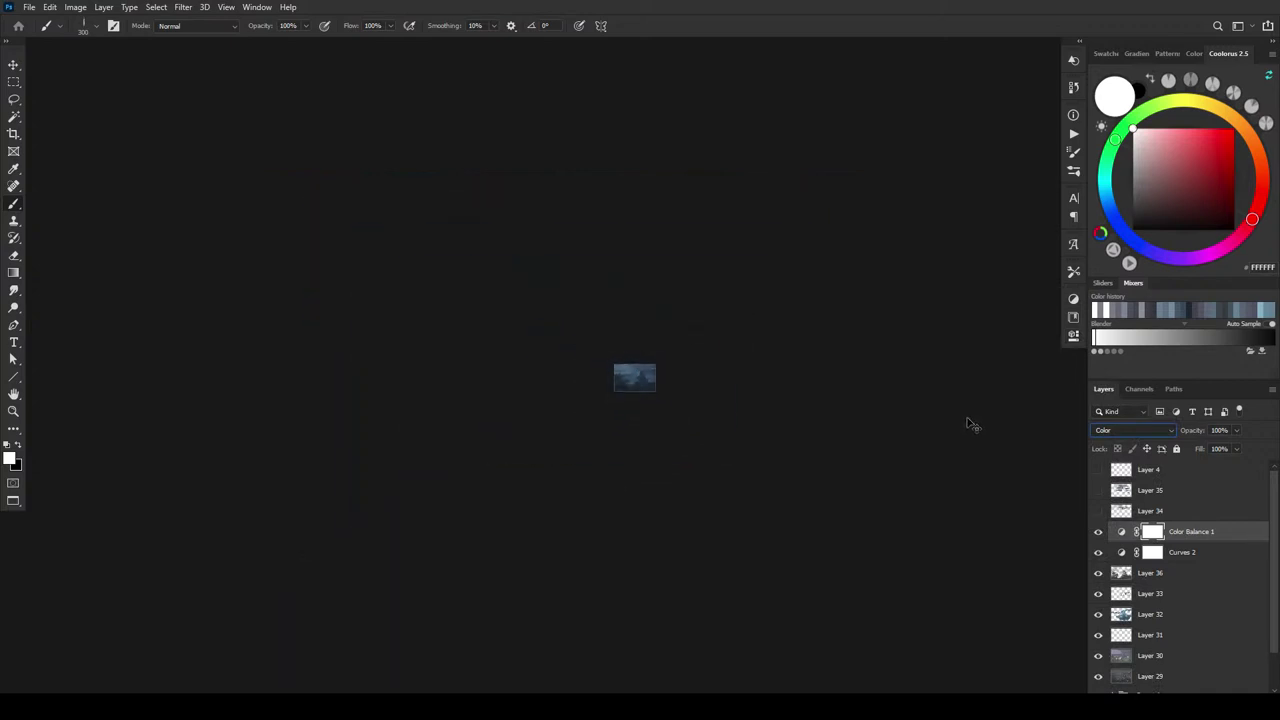
scroll(968, 424, "up", 4)
scroll(968, 424, "up", 5)
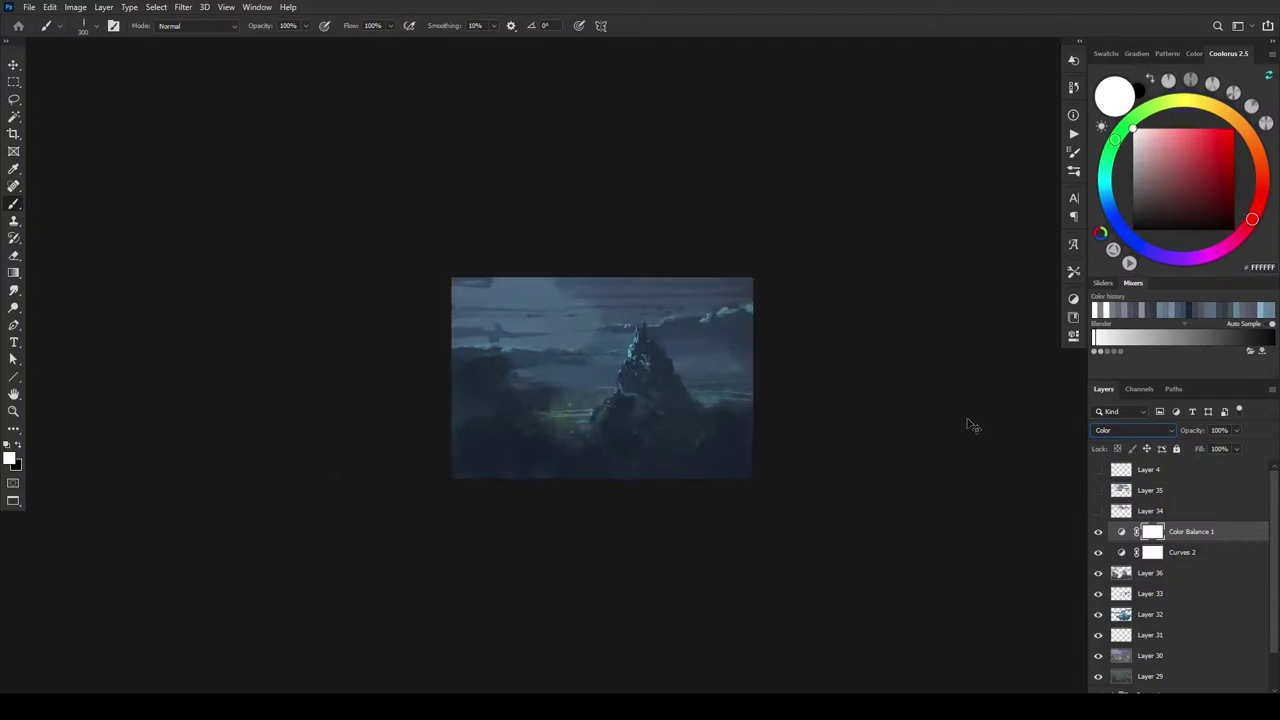
scroll(968, 424, "down", 1)
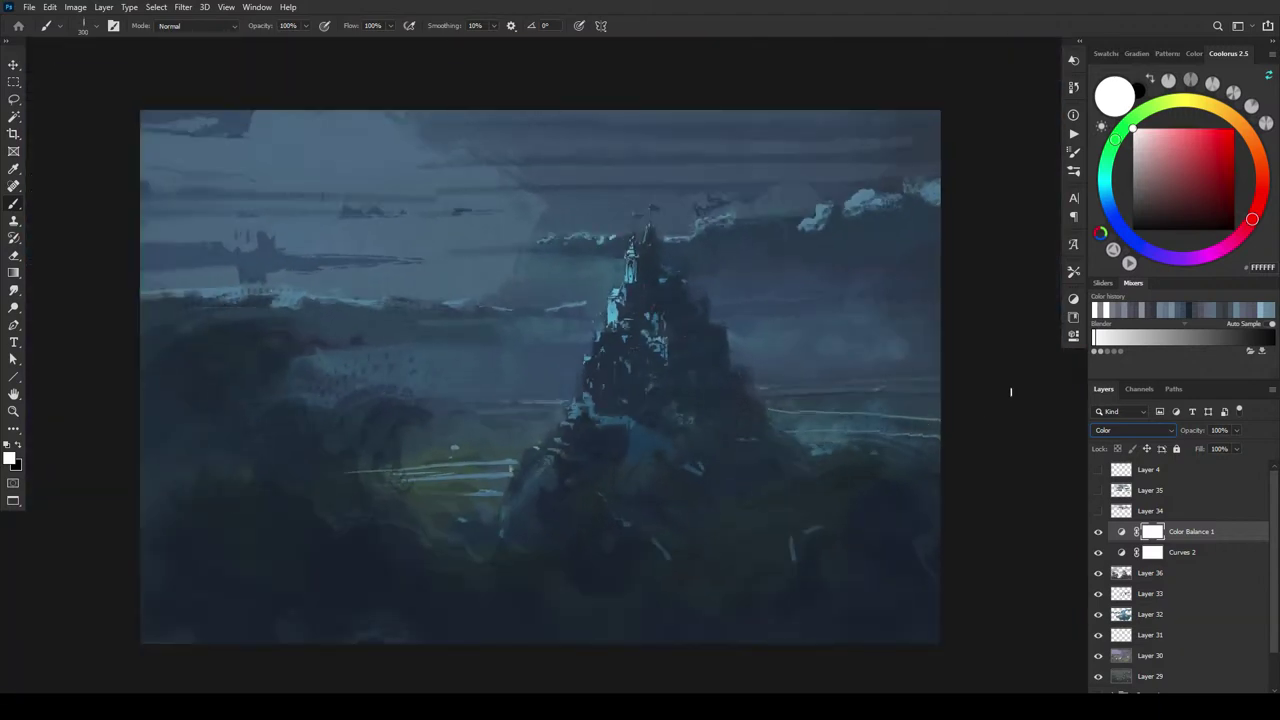
left_click(1097, 555)
left_click(1097, 556)
left_click(1097, 556)
left_click(1097, 536)
left_click(1097, 536)
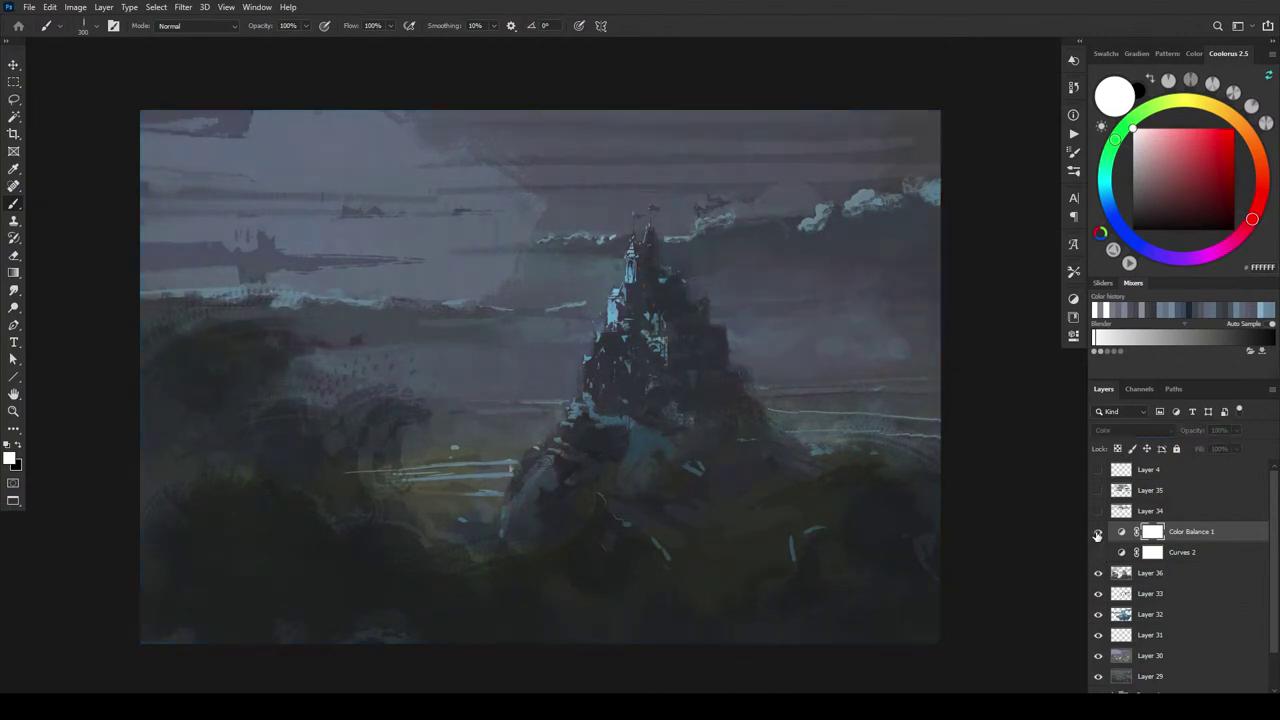
left_click(1124, 431)
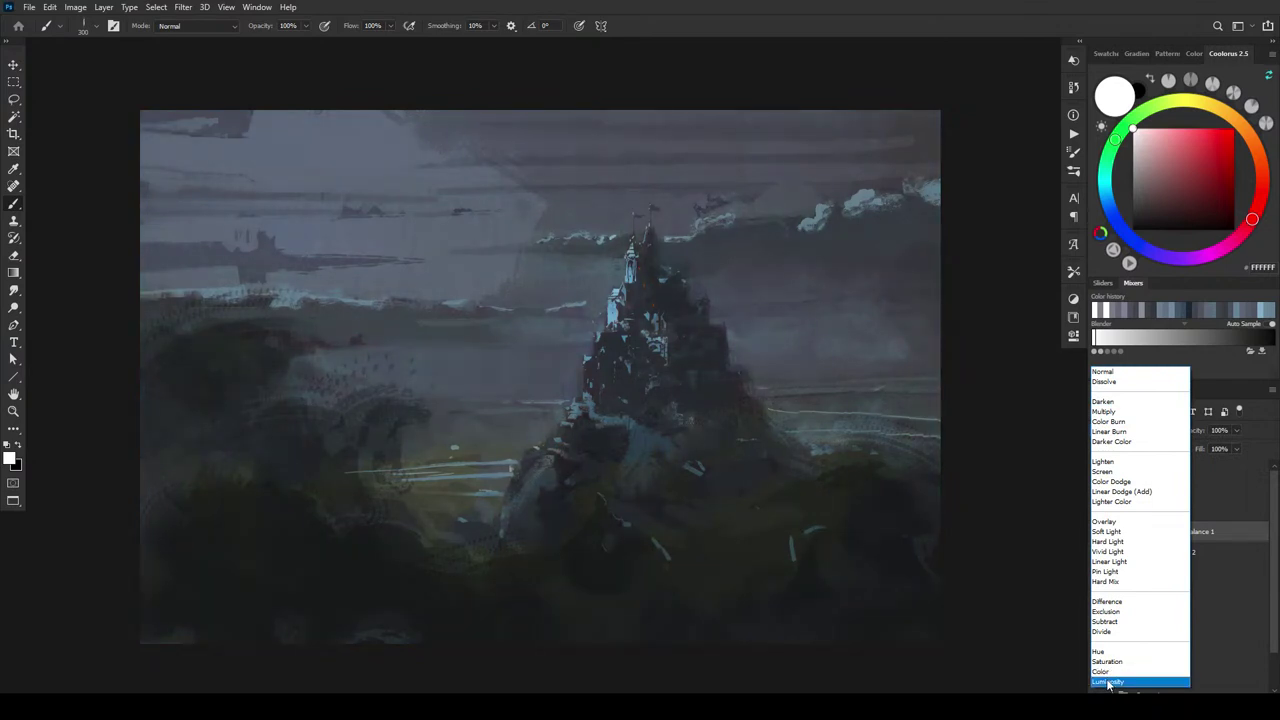
left_click(1108, 671)
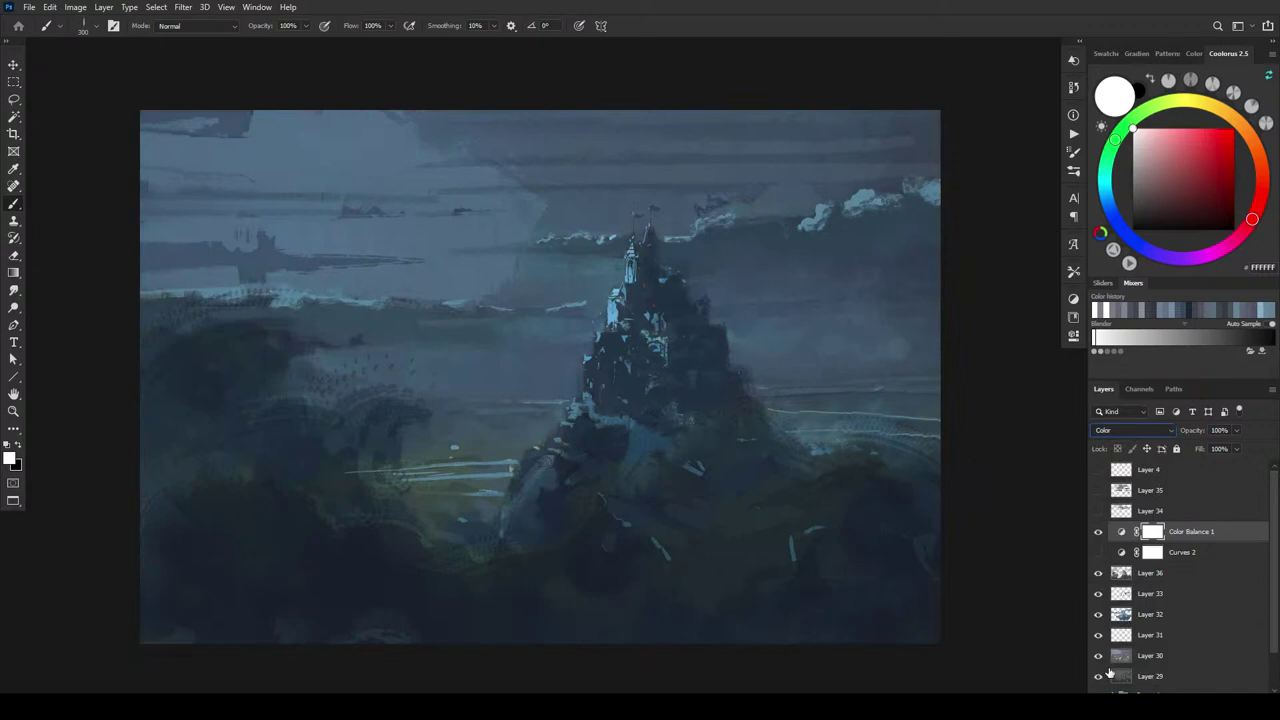
- Duplicate Color Balance 1 and set the copy to Luminosity blend mode at about 51% opacity
key("ctrl+j")
left_click(1132, 428)
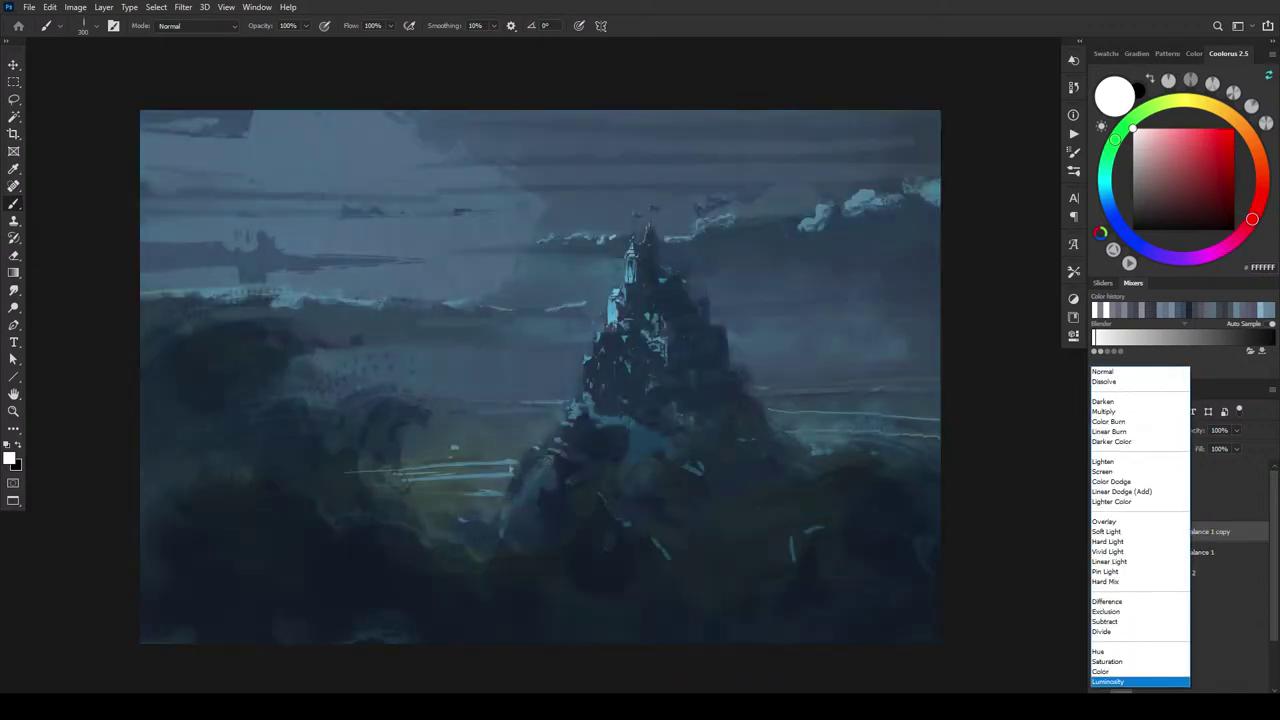
left_click(1120, 686)
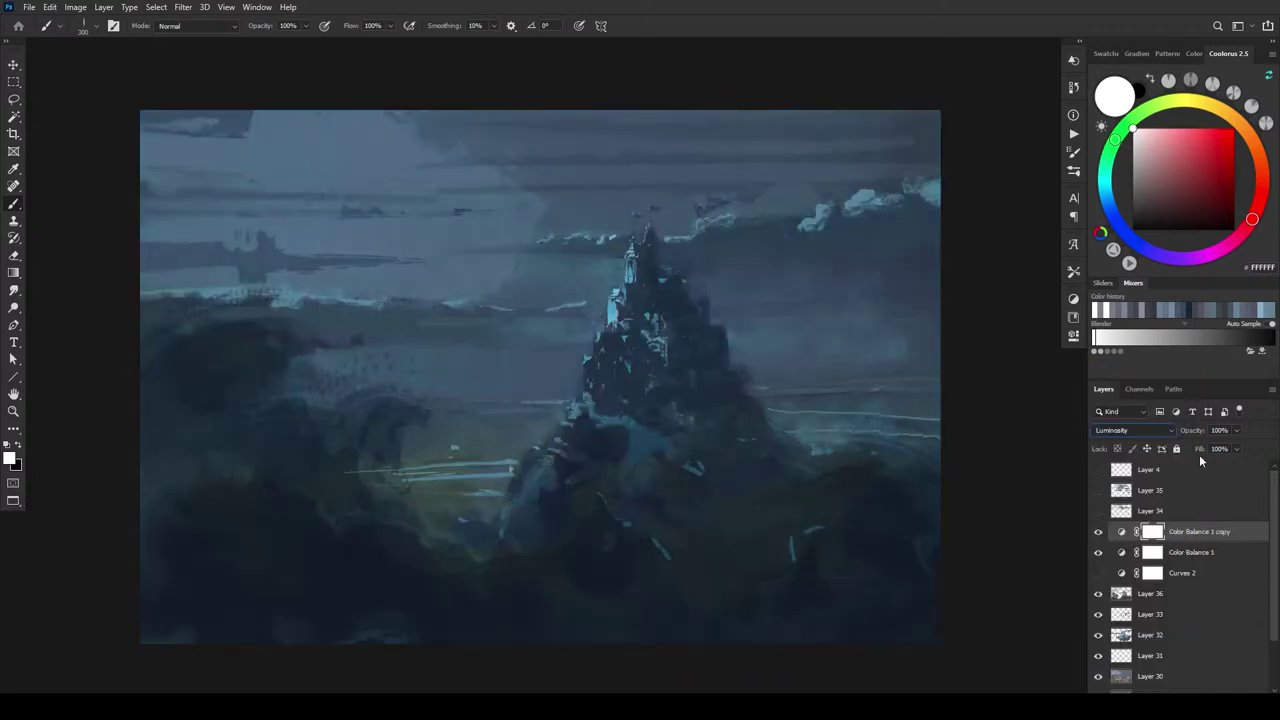
left_click_drag(1237, 430, 1206, 448)
left_click(1099, 553)
- Compare with Color Balance 1 toggled, then lower its opacity to 72% to weaken the tint
left_click(1098, 551)
left_click(1099, 556)
left_click(1098, 553)
left_click(1182, 554)
mouse_move(1240, 430)
left_mouse_down()
mouse_move(1227, 449)
mouse_move(1196, 453)
mouse_move(1221, 443)
left_mouse_up()
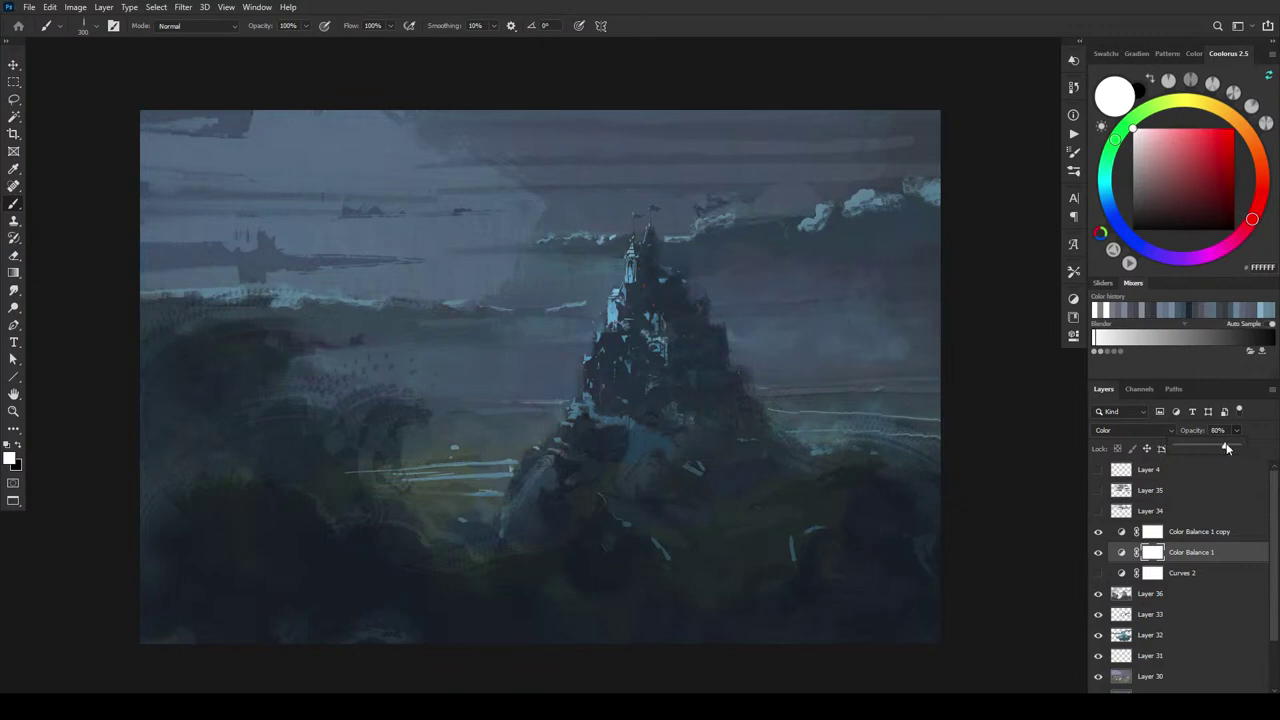
left_click(1216, 540)
- Create Layer 37, switch to the Smudge tool with finger painting, and smudge around the castle zoomed in
key("ctrl+shift+alt+n")
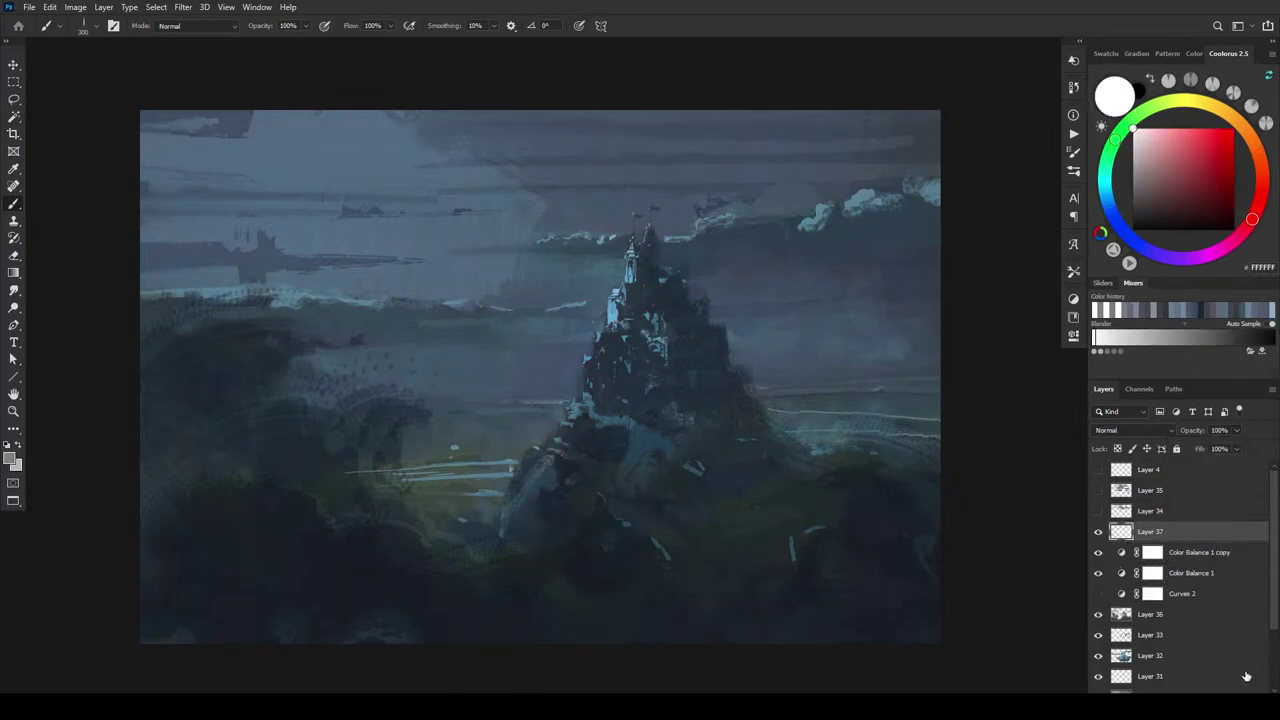
left_click(514, 157, "alt")
key("r")
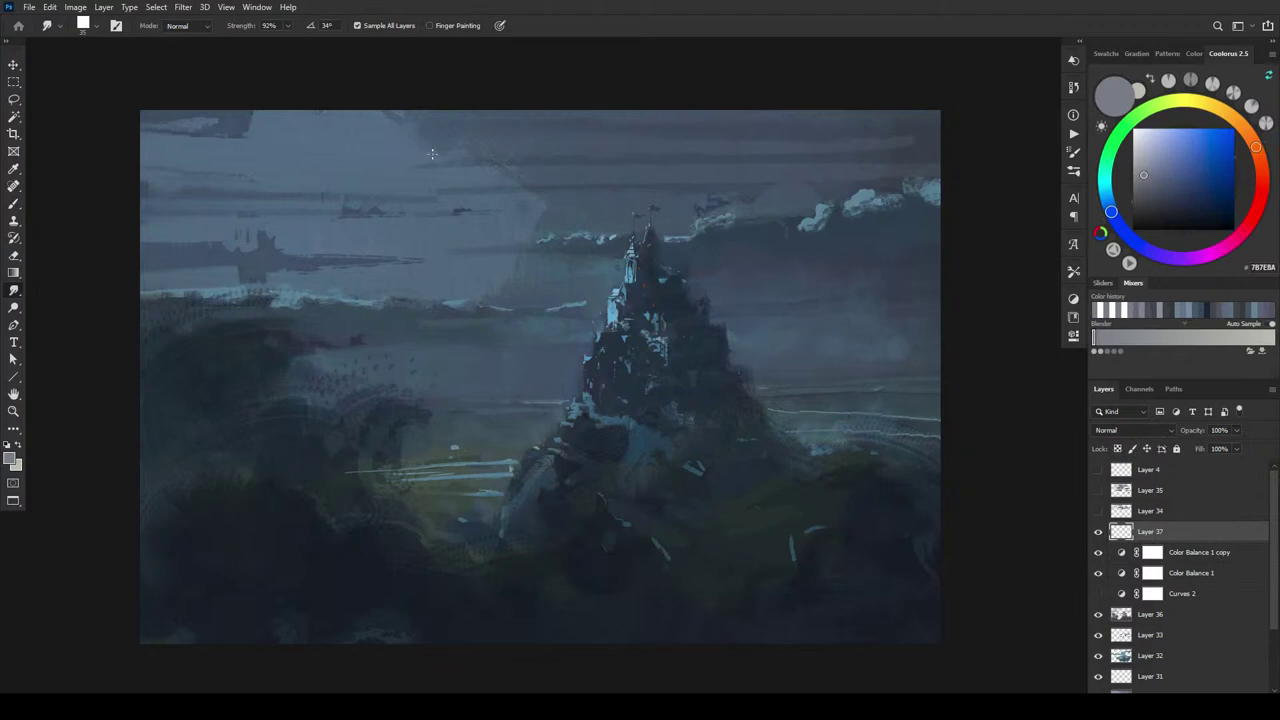
left_click(430, 25)
key("ctrl+plus")
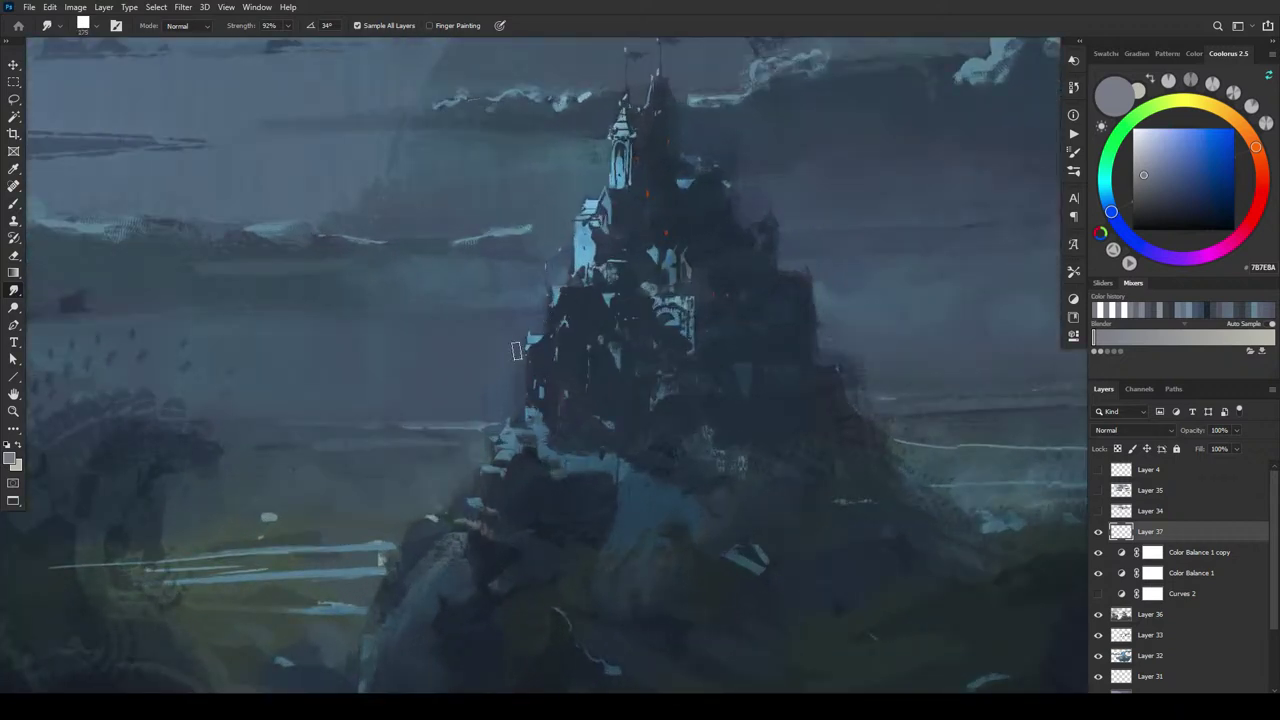
key("bracketright")
key("bracketright")
key("bracketright")
key("ctrl+minus")
key("ctrl+minus")
key("ctrl+minus")
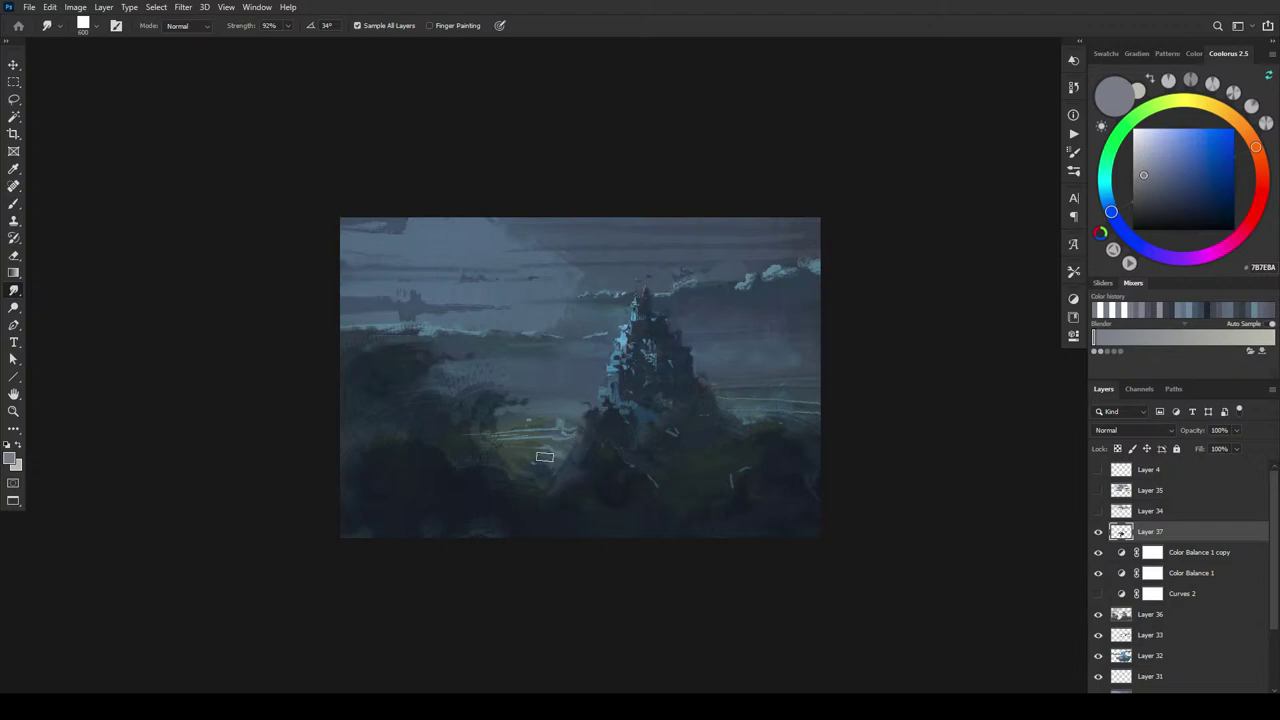
- Compare the painting with Layer 36's Overlay darkening on and off, finally leaving it hidden
key("bracketright")
key("bracketright")
key("bracketright")
key("bracketright")
key("bracketright")
left_click(1098, 613)
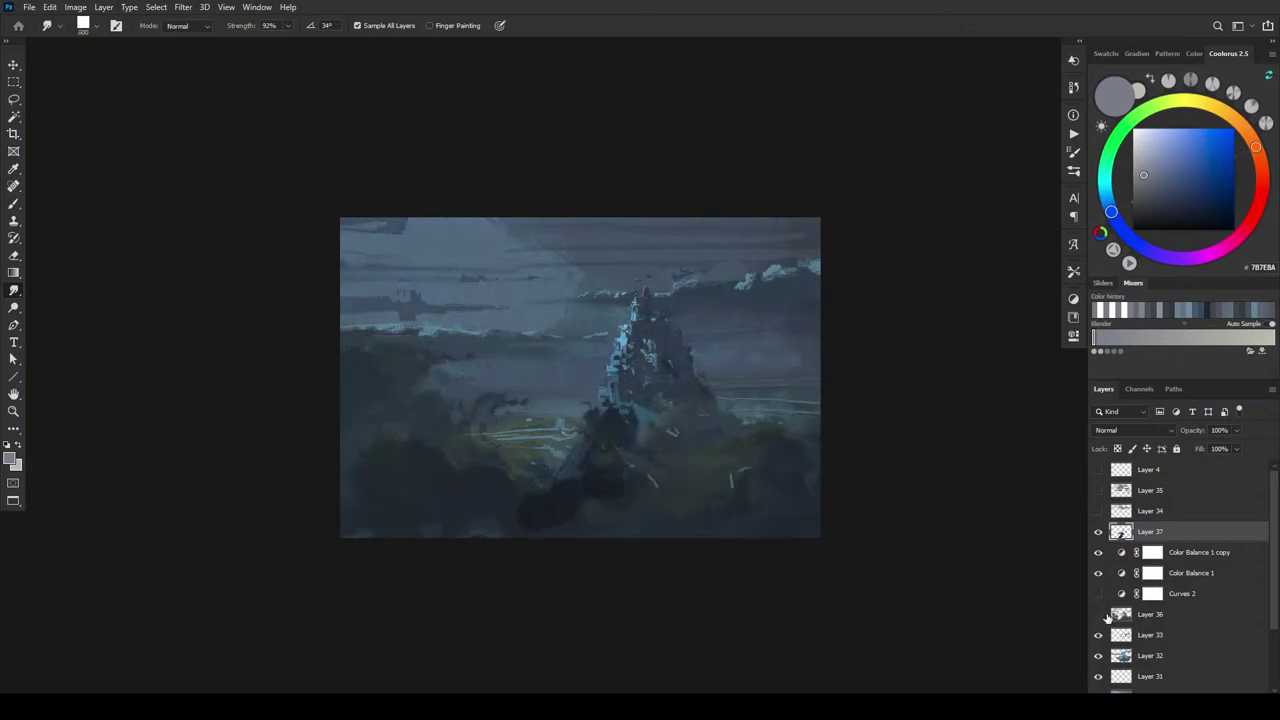
left_click(1098, 614)
left_click(1098, 614)
left_click(1098, 614)
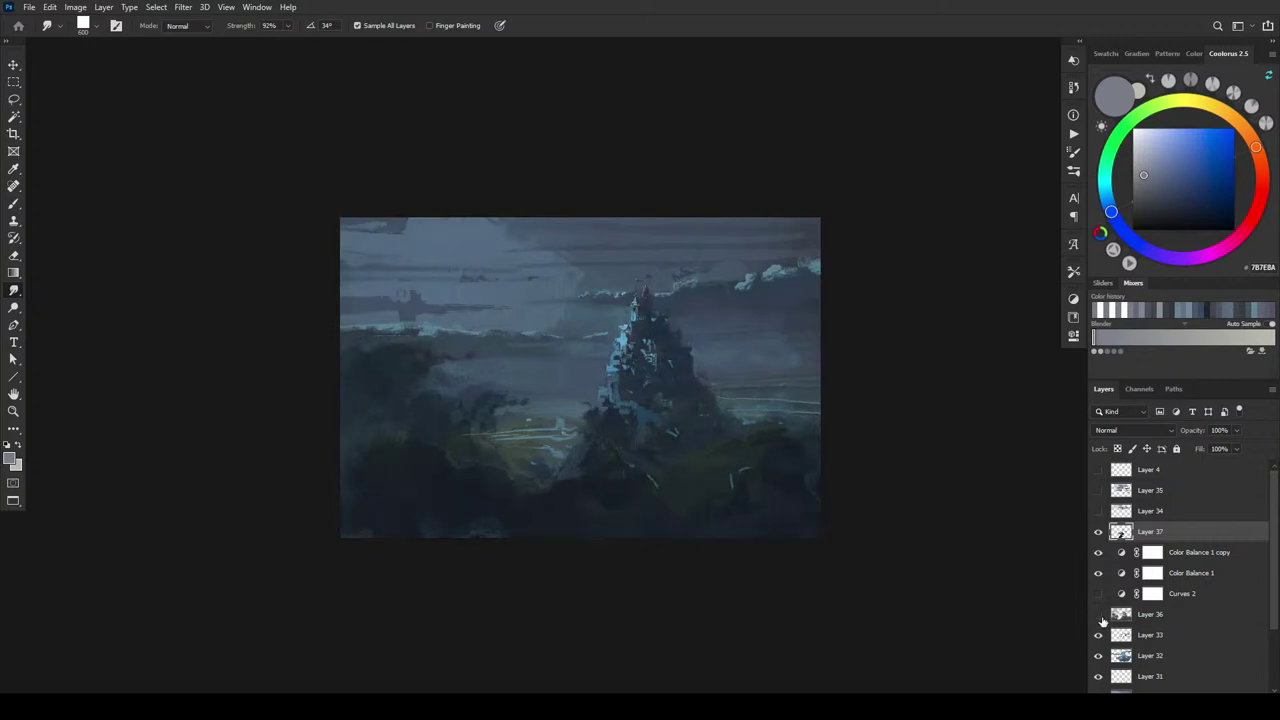
left_click(1099, 615)
left_click(1099, 615)
left_click(1099, 615)
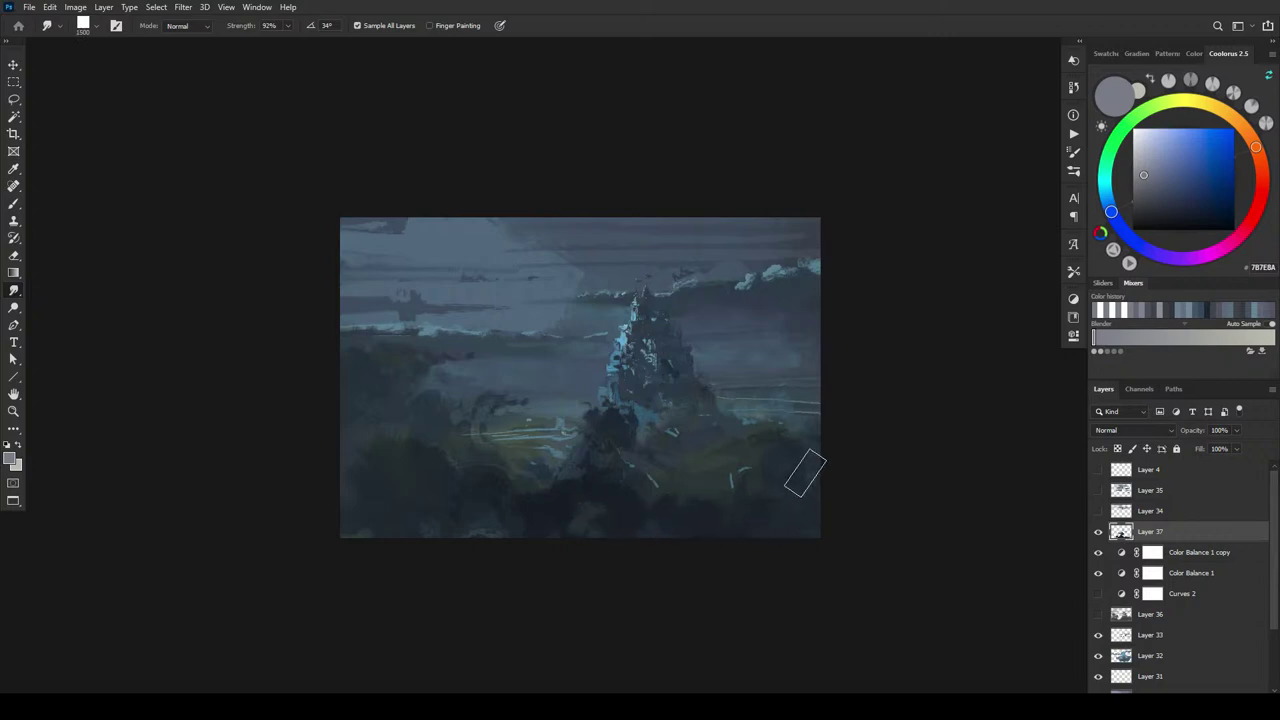
- Shrink the smudge brush to about 500 and smear the cloud edges and top-left wisps across the sky
key("bracketleft")
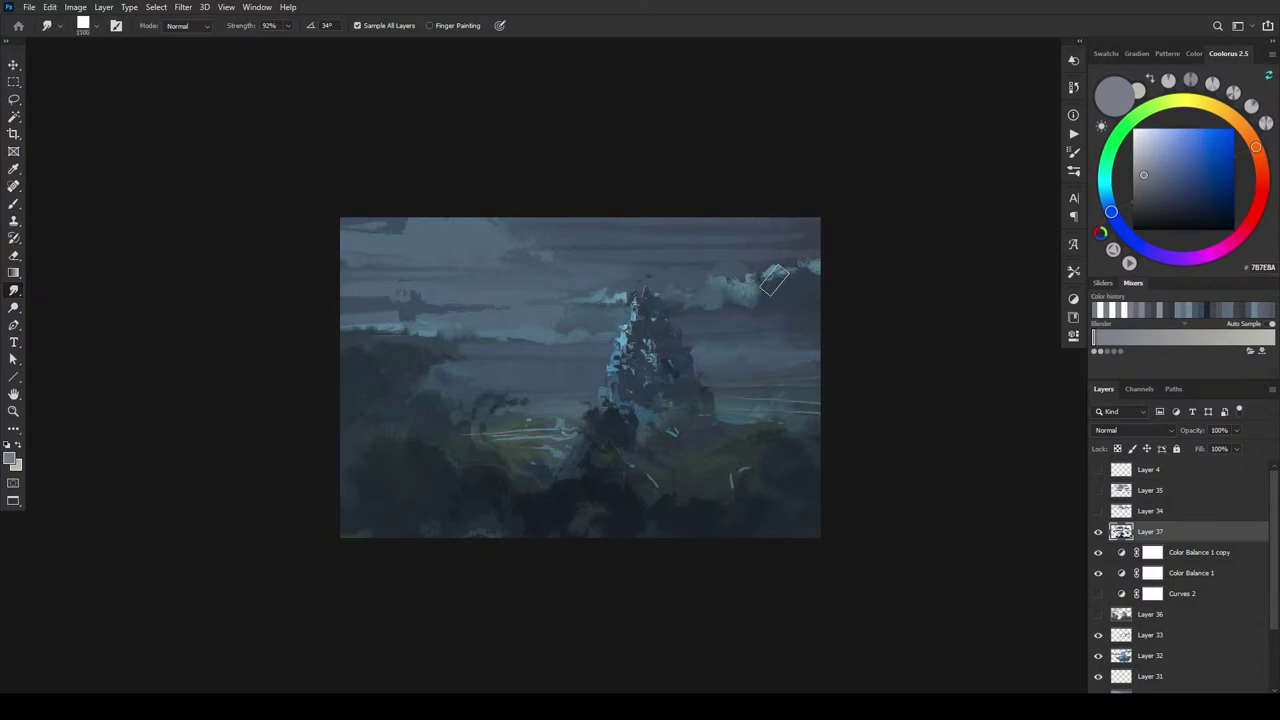
mouse_move(775, 281)
left_mouse_down()
mouse_move(768, 290)
mouse_move(817, 287)
left_mouse_up()
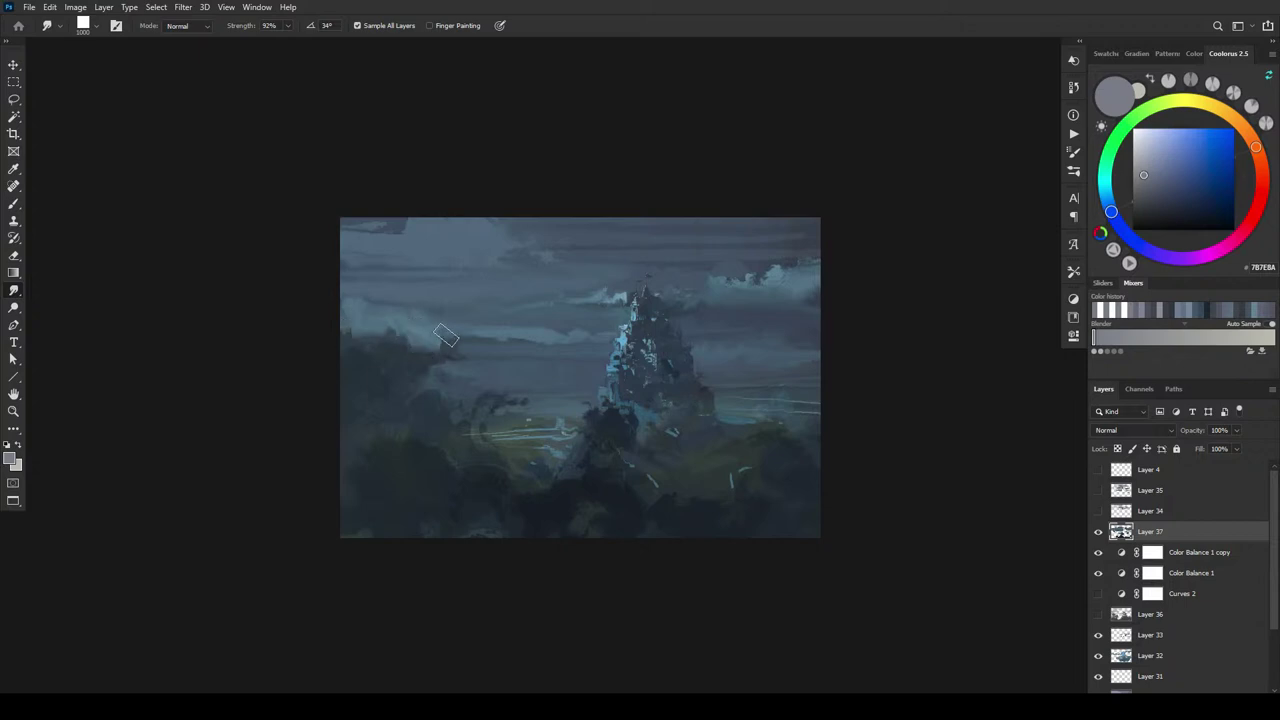
left_click_drag(446, 337, 538, 345)
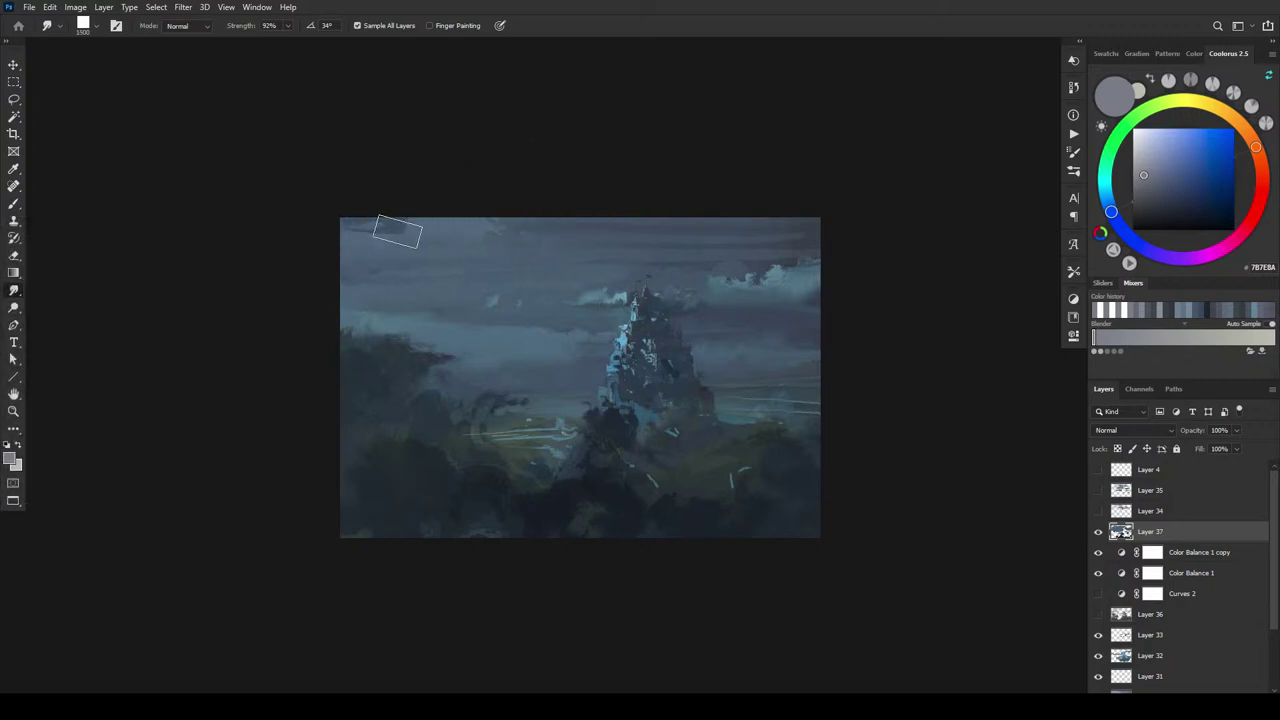
mouse_move(481, 241)
left_mouse_down()
mouse_move(297, 228)
mouse_move(450, 227)
mouse_move(348, 230)
left_mouse_up()
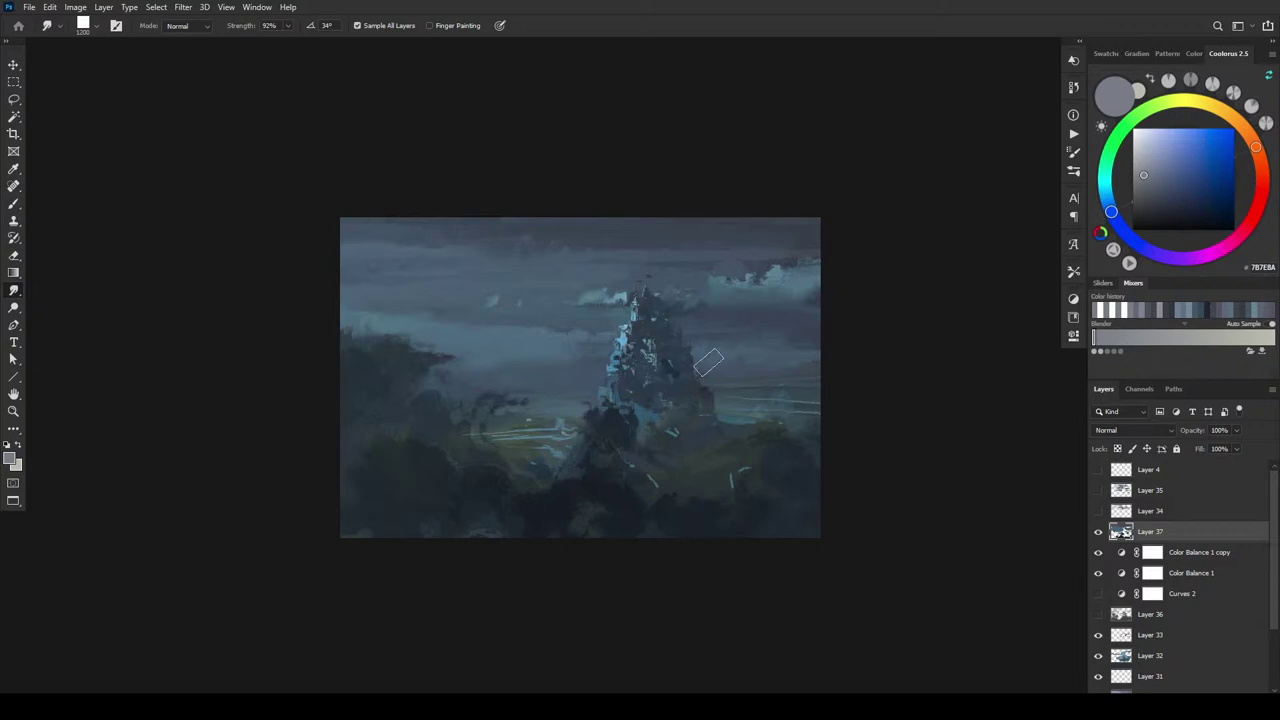
- Smudge a lighter band along the dark streak and blend the hillside foliage left of the castle
key("bracketleft")
key("bracketleft")
key("bracketleft")
key("bracketleft")
key("bracketleft")
mouse_move(519, 409)
left_mouse_down()
mouse_move(429, 406)
mouse_move(505, 430)
mouse_move(498, 392)
left_mouse_up()
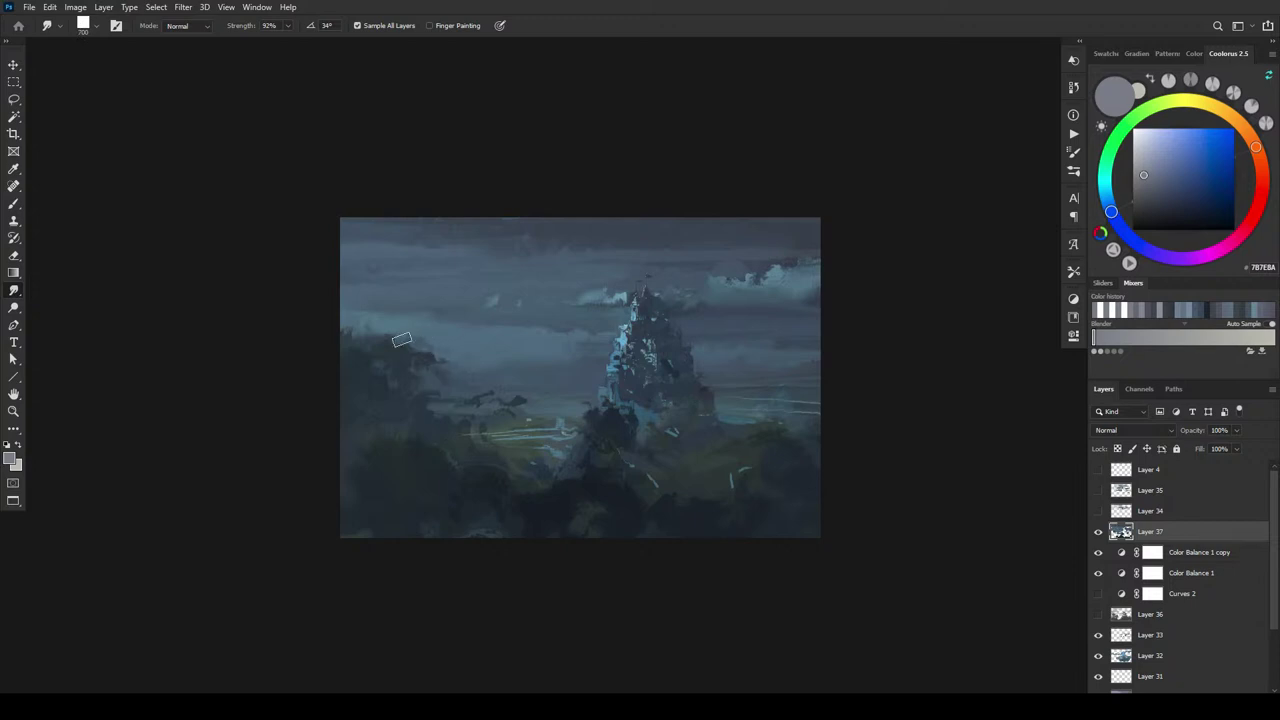
mouse_move(401, 340)
left_mouse_down()
mouse_move(363, 367)
mouse_move(336, 339)
mouse_move(407, 346)
mouse_move(378, 350)
mouse_move(418, 379)
mouse_move(538, 327)
mouse_move(424, 373)
mouse_move(358, 346)
mouse_move(333, 366)
mouse_move(373, 343)
mouse_move(340, 348)
mouse_move(351, 321)
mouse_move(371, 370)
mouse_move(395, 344)
mouse_move(371, 370)
mouse_move(373, 400)
mouse_move(475, 444)
mouse_move(486, 483)
mouse_move(475, 475)
mouse_move(559, 461)
mouse_move(497, 494)
mouse_move(521, 498)
mouse_move(513, 461)
mouse_move(495, 462)
mouse_move(511, 493)
mouse_move(543, 511)
mouse_move(528, 486)
mouse_move(544, 511)
mouse_move(535, 486)
mouse_move(535, 513)
mouse_move(559, 493)
mouse_move(578, 507)
mouse_move(581, 544)
mouse_move(530, 530)
mouse_move(538, 544)
mouse_move(505, 482)
mouse_move(493, 504)
mouse_move(467, 474)
mouse_move(528, 460)
mouse_move(526, 443)
mouse_move(517, 486)
mouse_move(514, 451)
mouse_move(563, 491)
mouse_move(537, 503)
mouse_move(594, 463)
mouse_move(617, 419)
mouse_move(609, 409)
mouse_move(609, 443)
mouse_move(619, 440)
mouse_move(614, 424)
mouse_move(583, 463)
mouse_move(615, 459)
mouse_move(596, 426)
mouse_move(589, 469)
mouse_move(611, 443)
mouse_move(649, 440)
mouse_move(624, 458)
mouse_move(608, 449)
mouse_move(620, 491)
mouse_move(591, 482)
mouse_move(591, 466)
mouse_move(603, 477)
mouse_move(543, 501)
mouse_move(563, 509)
mouse_move(549, 520)
mouse_move(494, 520)
mouse_move(548, 540)
left_mouse_up()
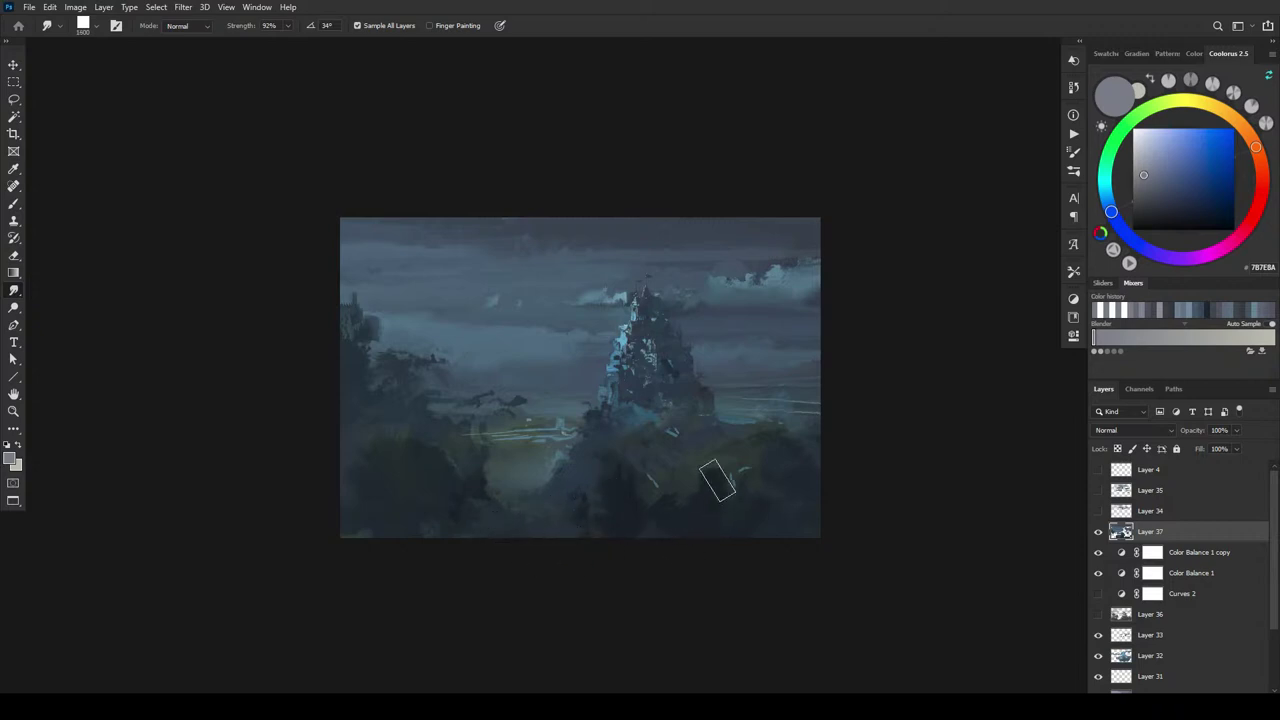
- Blend the lower-right trees and pull the tower's dark tone into the clouds, then return brush to 1200
mouse_move(717, 480)
left_mouse_down()
mouse_move(763, 504)
mouse_move(821, 453)
mouse_move(816, 411)
mouse_move(826, 414)
mouse_move(804, 459)
mouse_move(813, 420)
mouse_move(797, 415)
mouse_move(822, 432)
left_mouse_up()
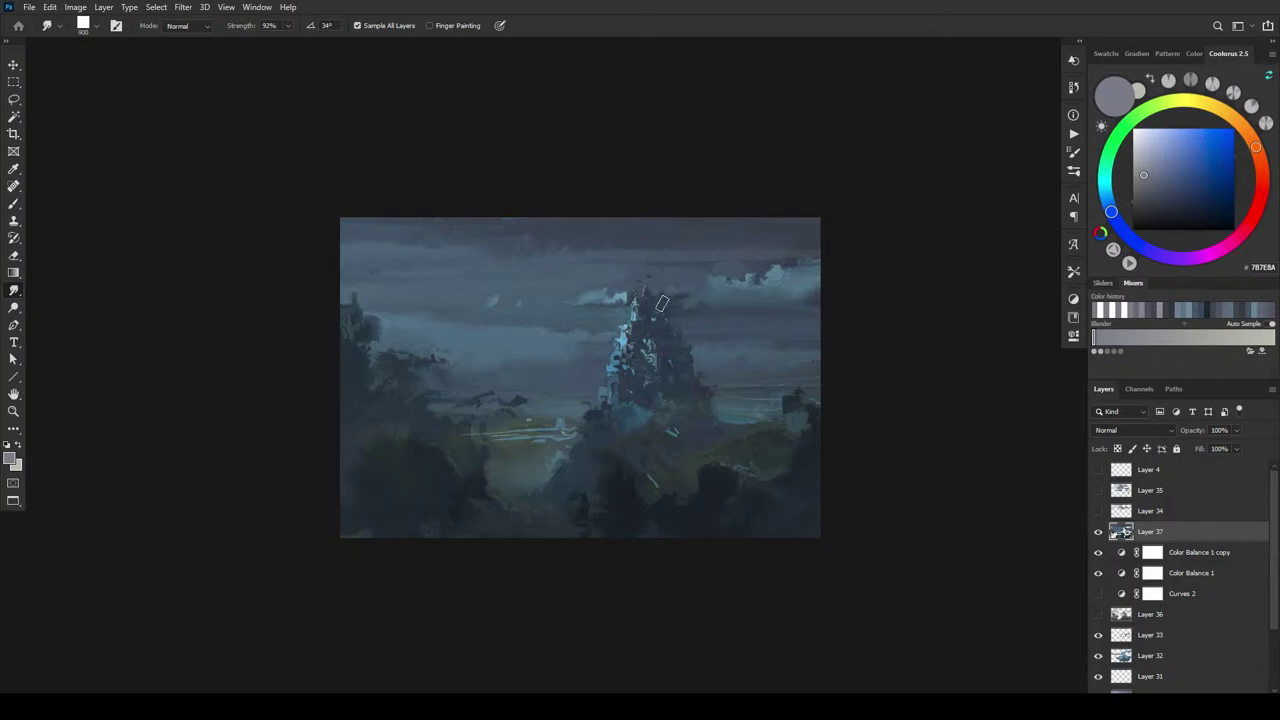
mouse_move(661, 303)
left_mouse_down()
mouse_move(711, 290)
mouse_move(688, 304)
mouse_move(719, 287)
mouse_move(718, 307)
mouse_move(714, 285)
mouse_move(734, 283)
mouse_move(688, 293)
left_mouse_up()
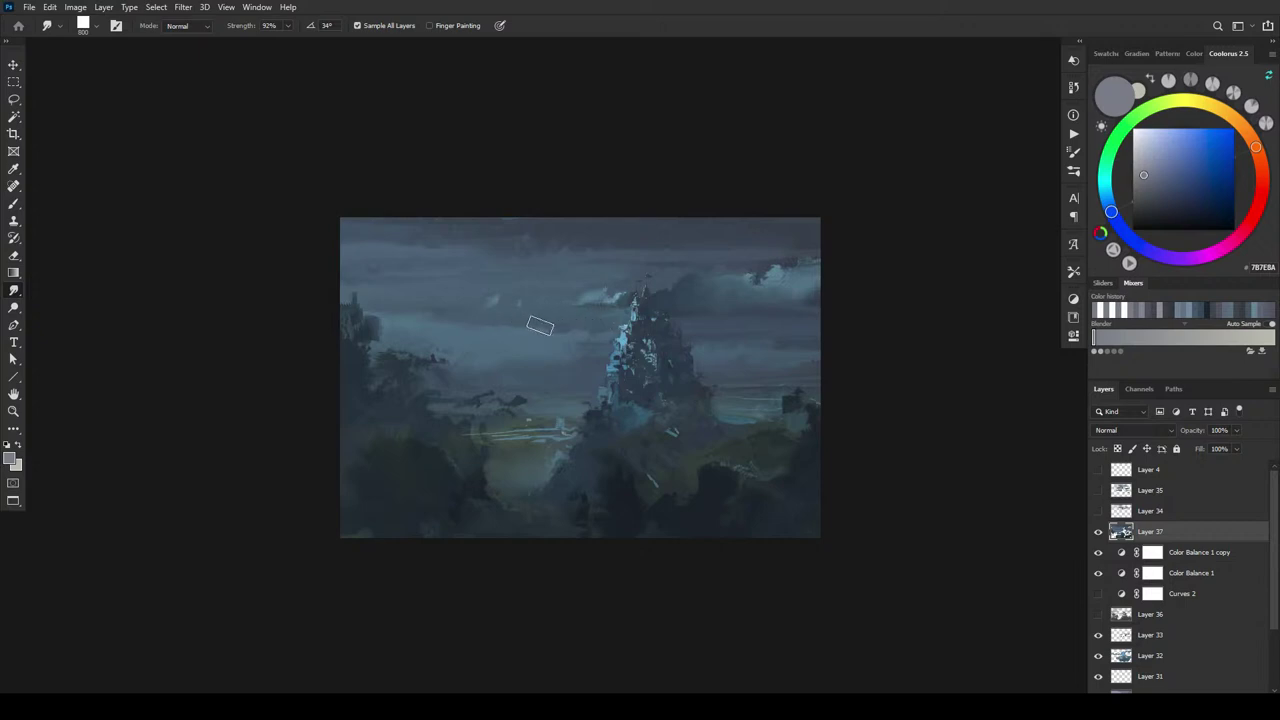
key("bracketright")
key("bracketright")
key("bracketright")
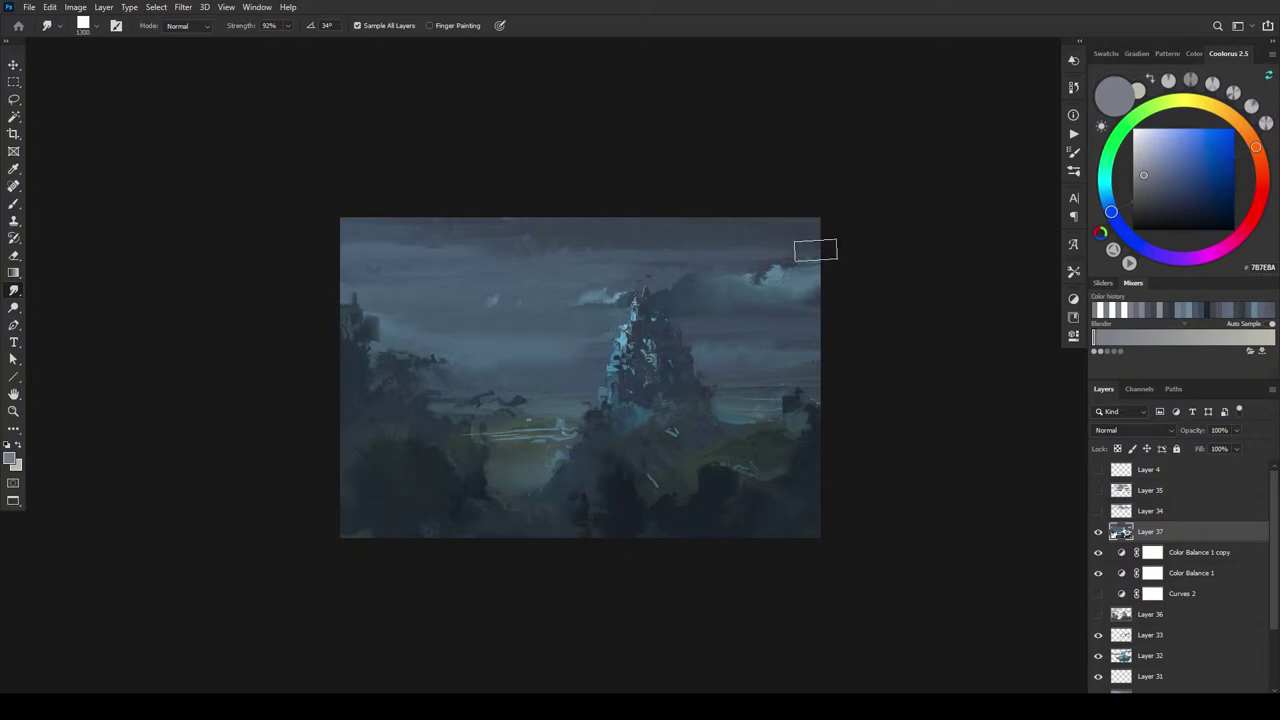
- Smudge the cloud beside the castle and the left-edge trees, then resize the brush to about 500
mouse_move(589, 304)
left_mouse_down()
mouse_move(503, 333)
mouse_move(420, 334)
left_mouse_up()
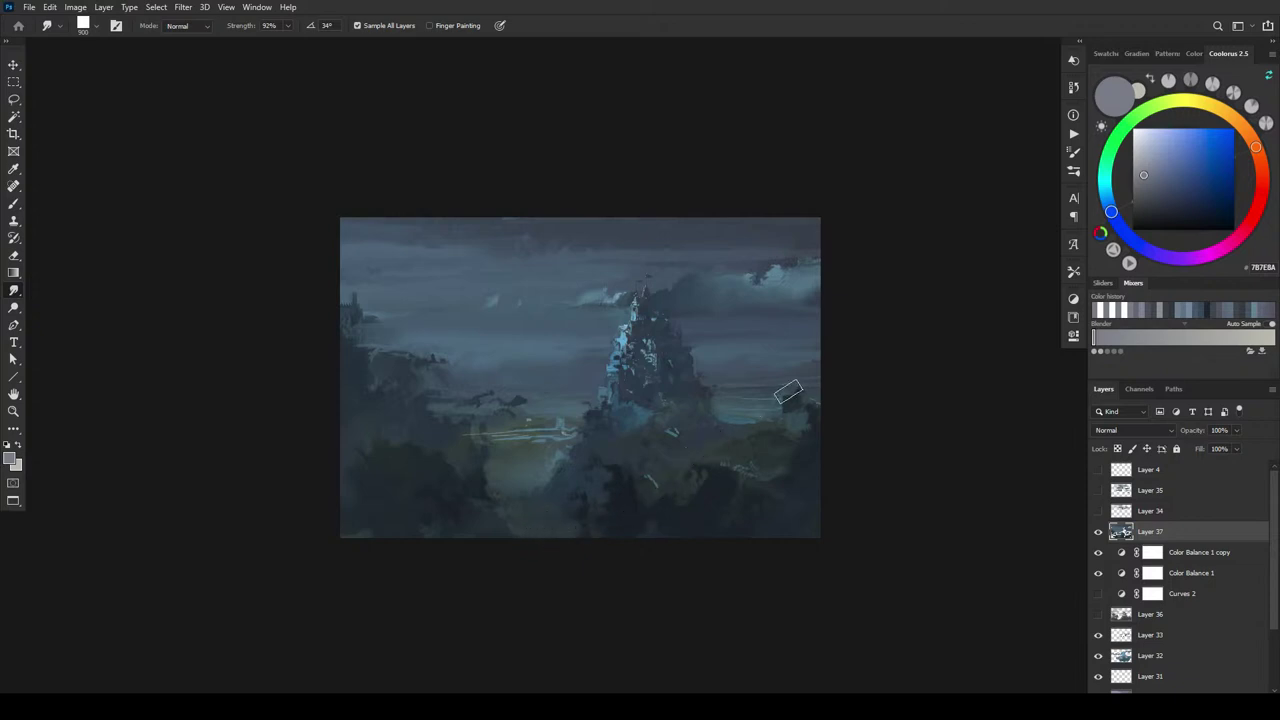
key("bracketleft")
key("bracketleft")
key("bracketleft")
key("bracketleft")
key("bracketleft")
key("bracketleft")
key("bracketright")
key("bracketright")
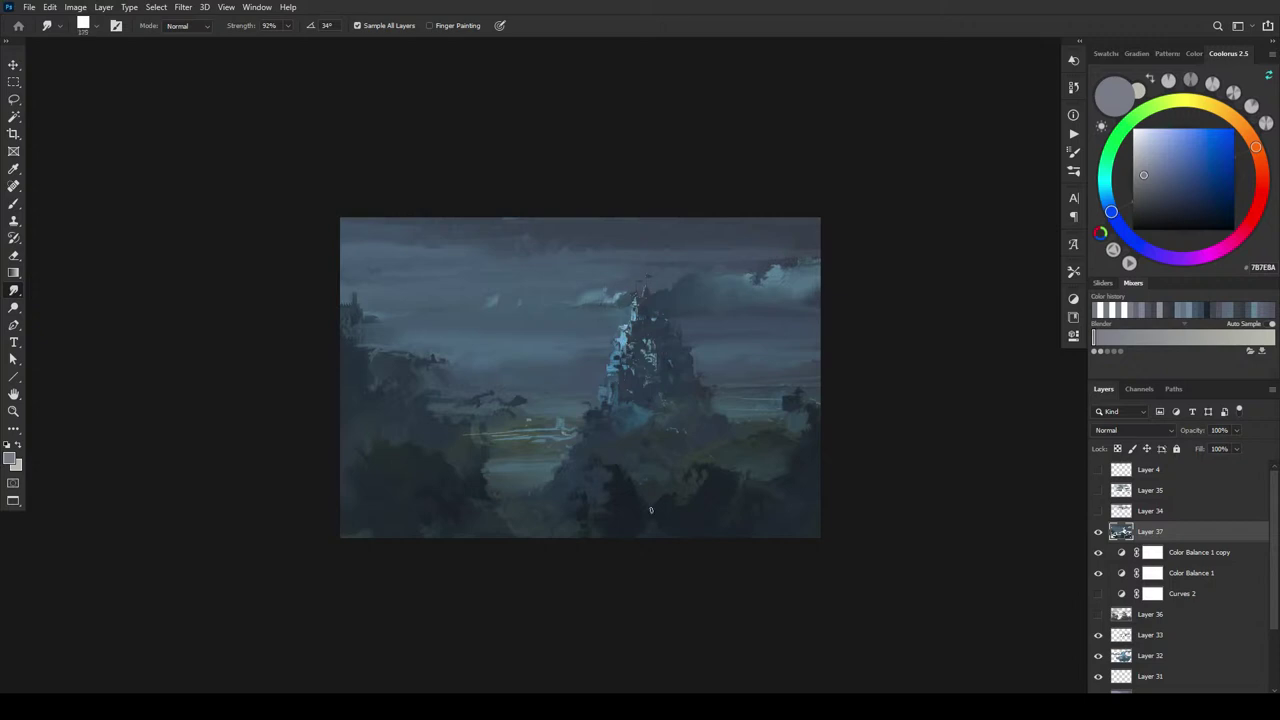
- Zoom in, switch to full-screen mode with the interface hidden, and pan to frame the castle
scroll(650, 510, "up", 5)
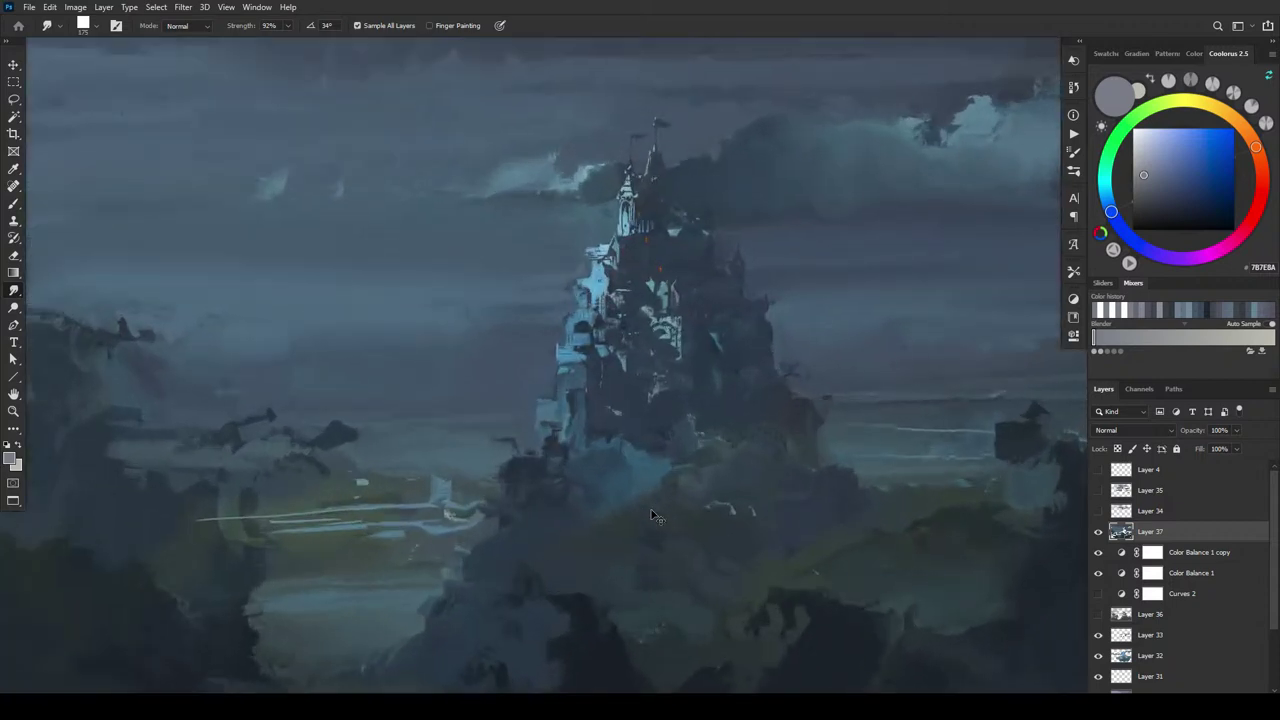
key("f")
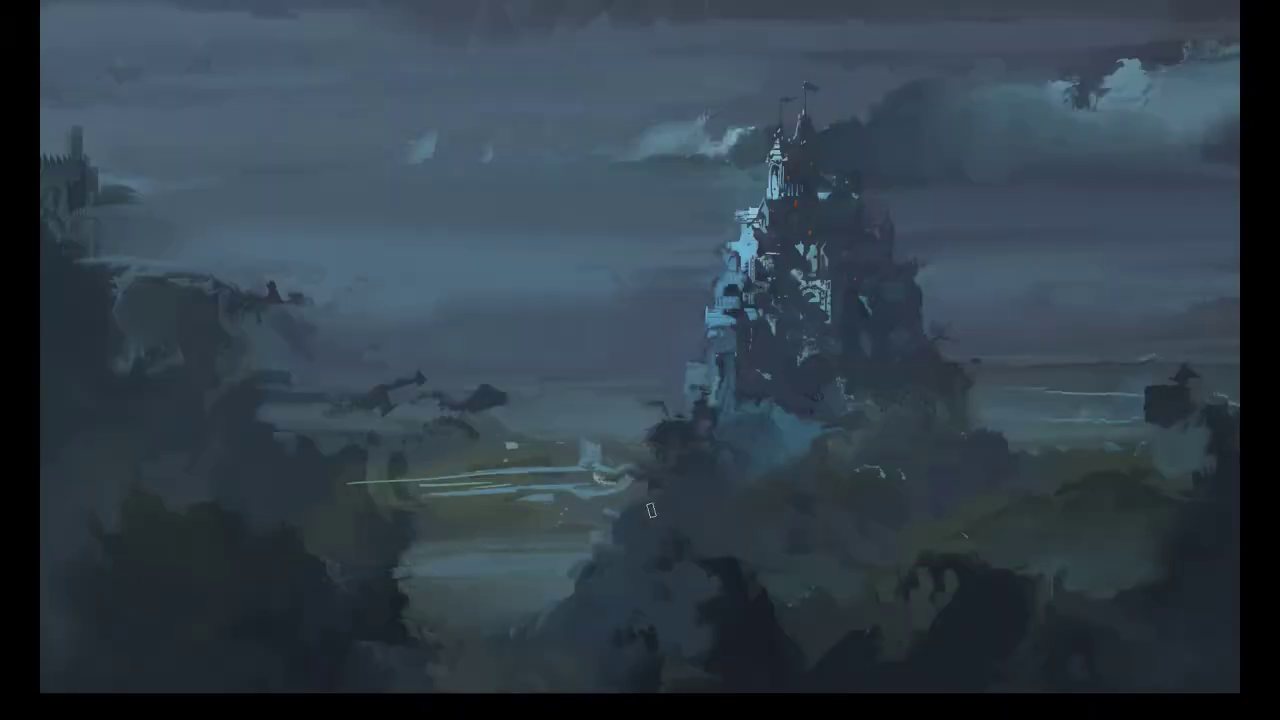
key("f")
key("f")
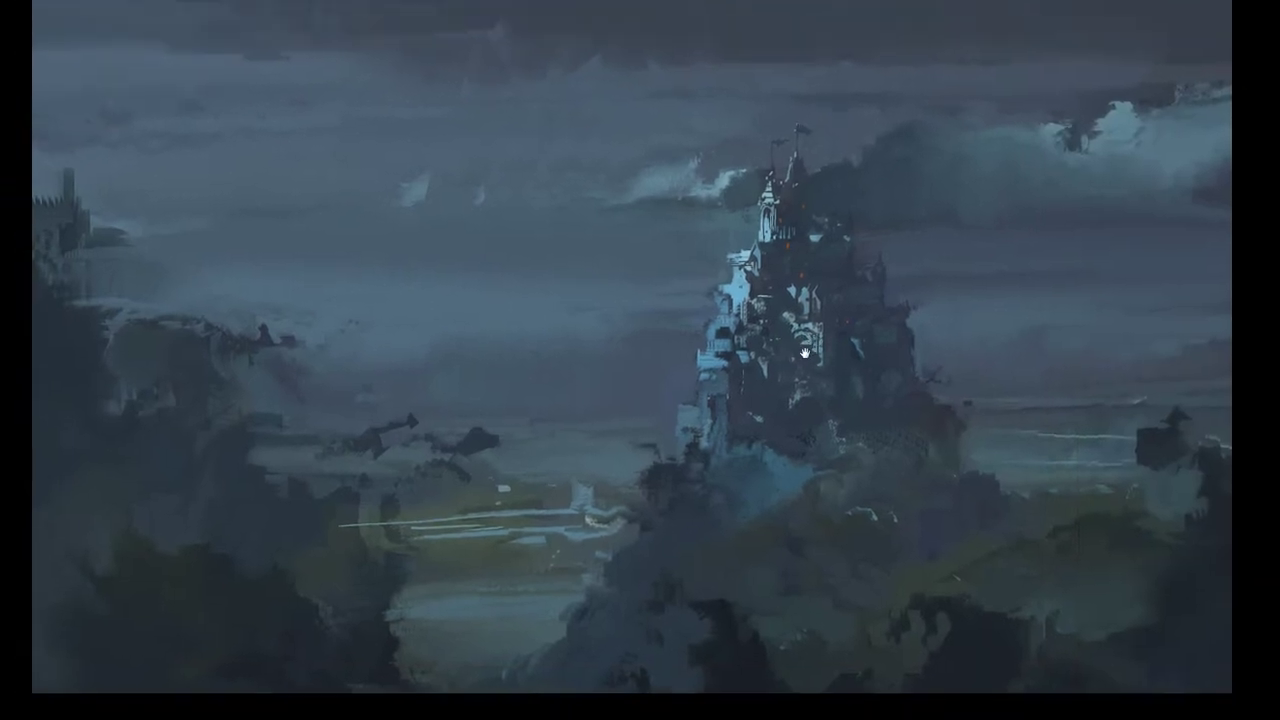
left_click_drag(804, 352, 828, 292)
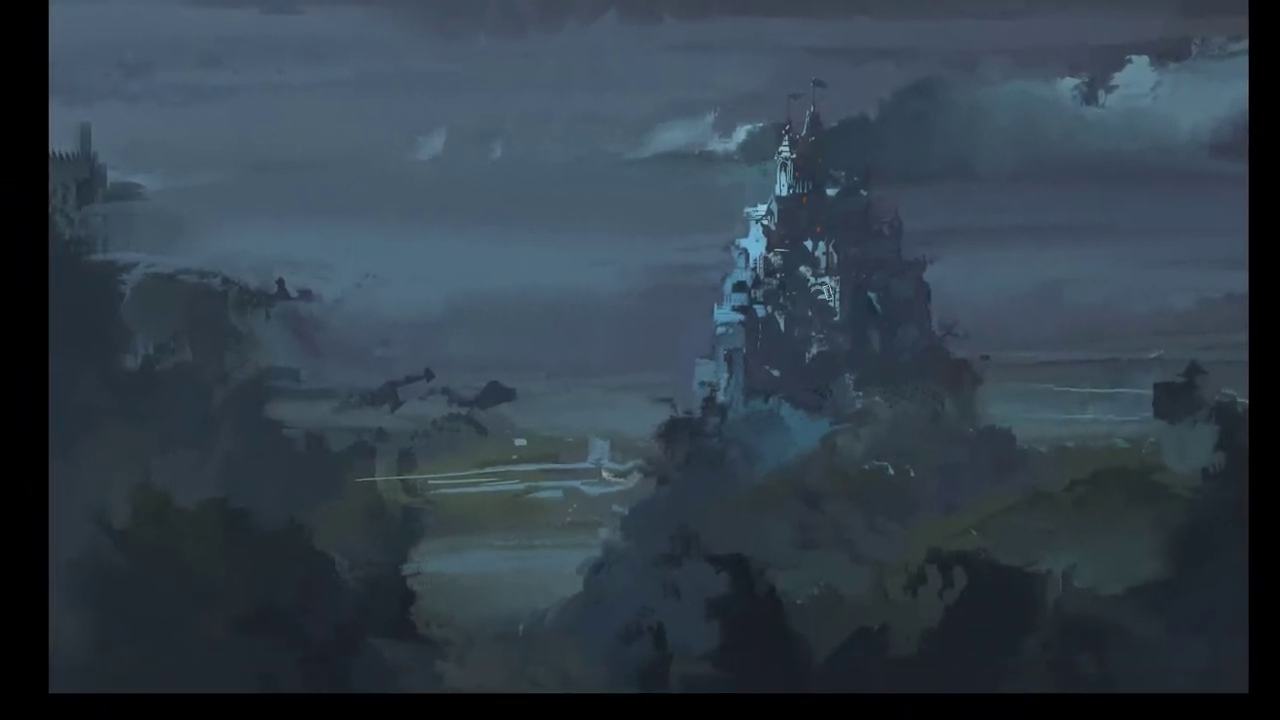
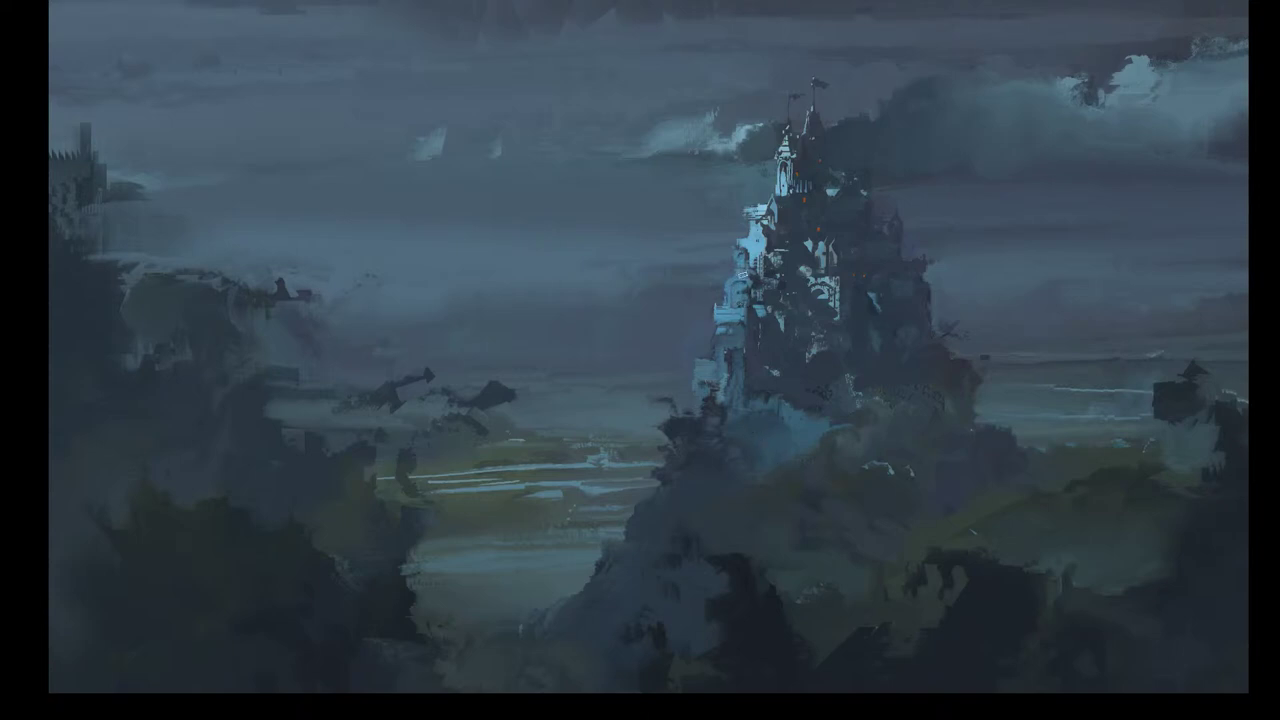
- Add small light and dark brush touches on the castle's left side, then check the whole image and reframe the view
mouse_move(748, 306)
left_mouse_down()
mouse_move(722, 304)
mouse_move(743, 320)
mouse_move(750, 292)
mouse_move(735, 286)
left_mouse_up()
key("ctrl+minus")
key("ctrl+minus")
key("ctrl+minus")
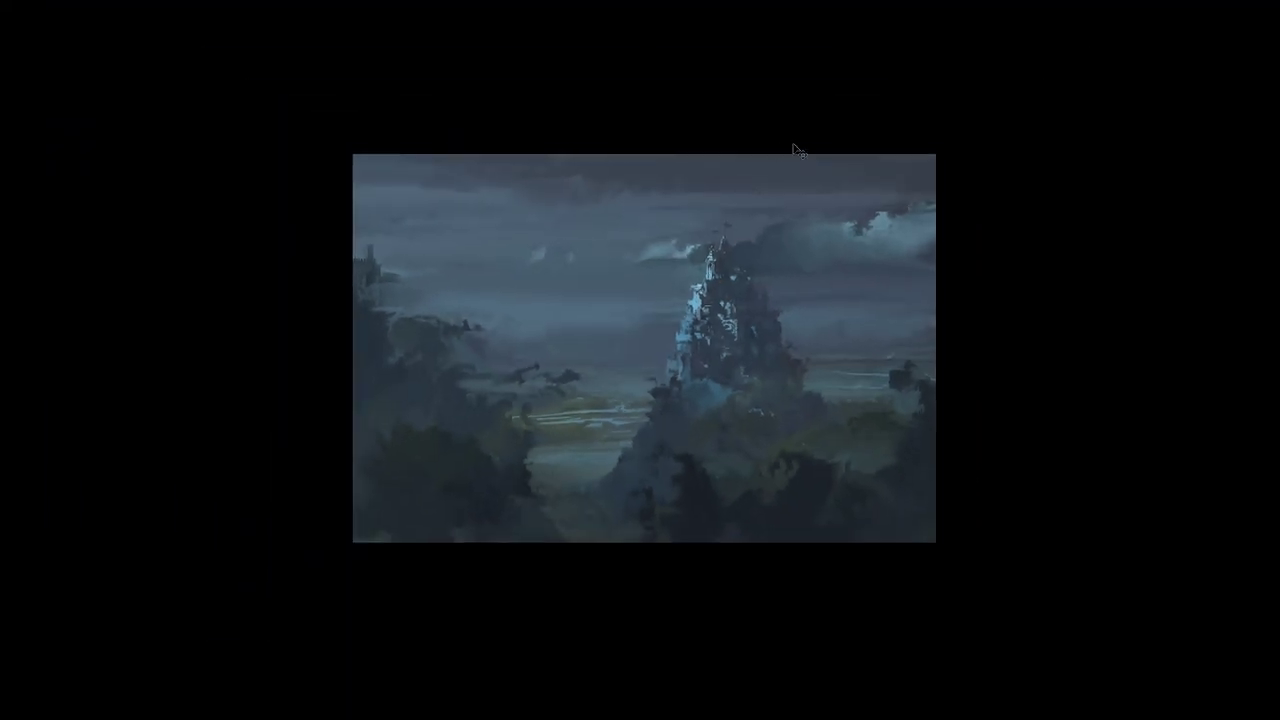
key("ctrl+plus")
key("ctrl+plus")
key("ctrl+plus")
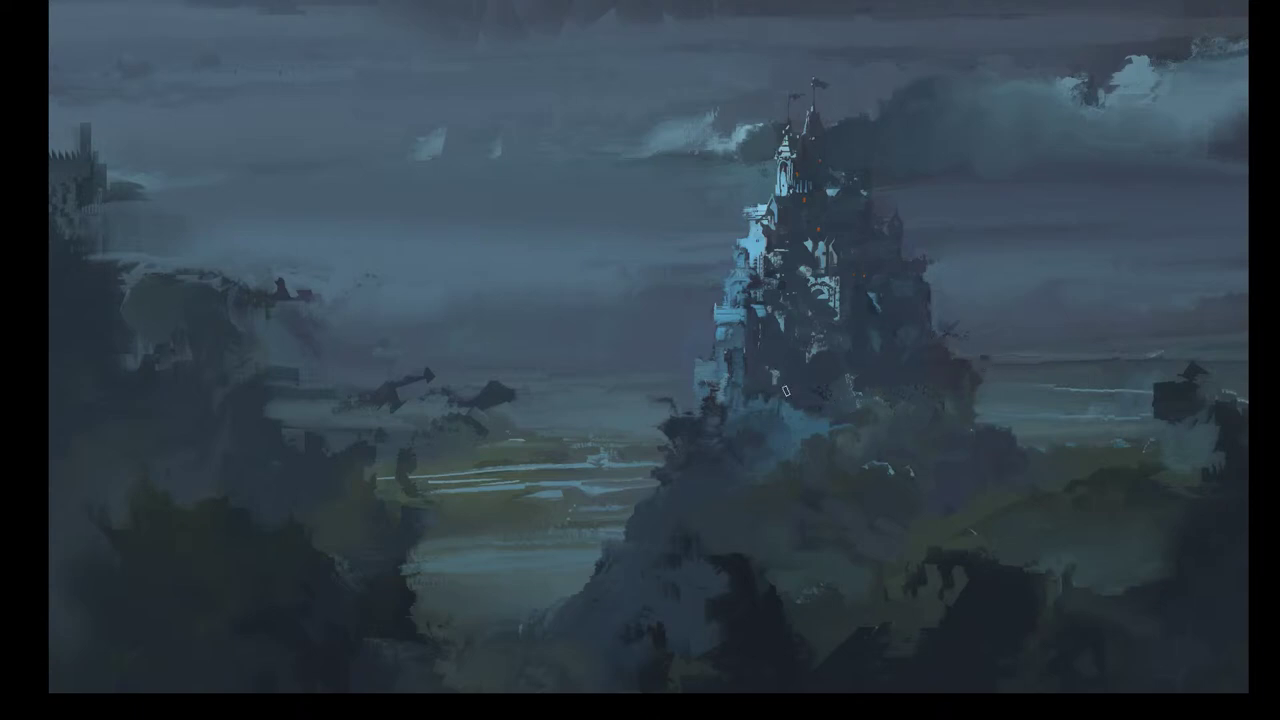
left_click_drag(819, 398, 549, 390)
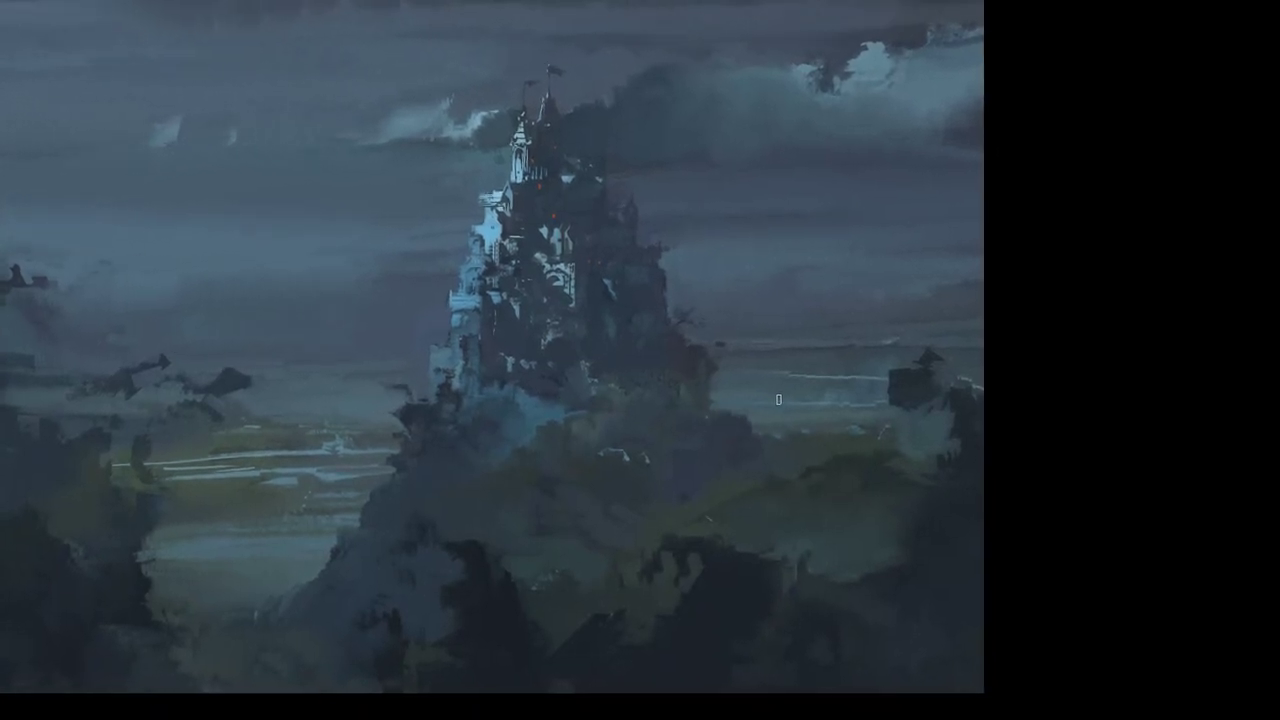
- Compare the painting with Layer 37 hidden and shown, then add a layer mask to Layer 37
key("f")
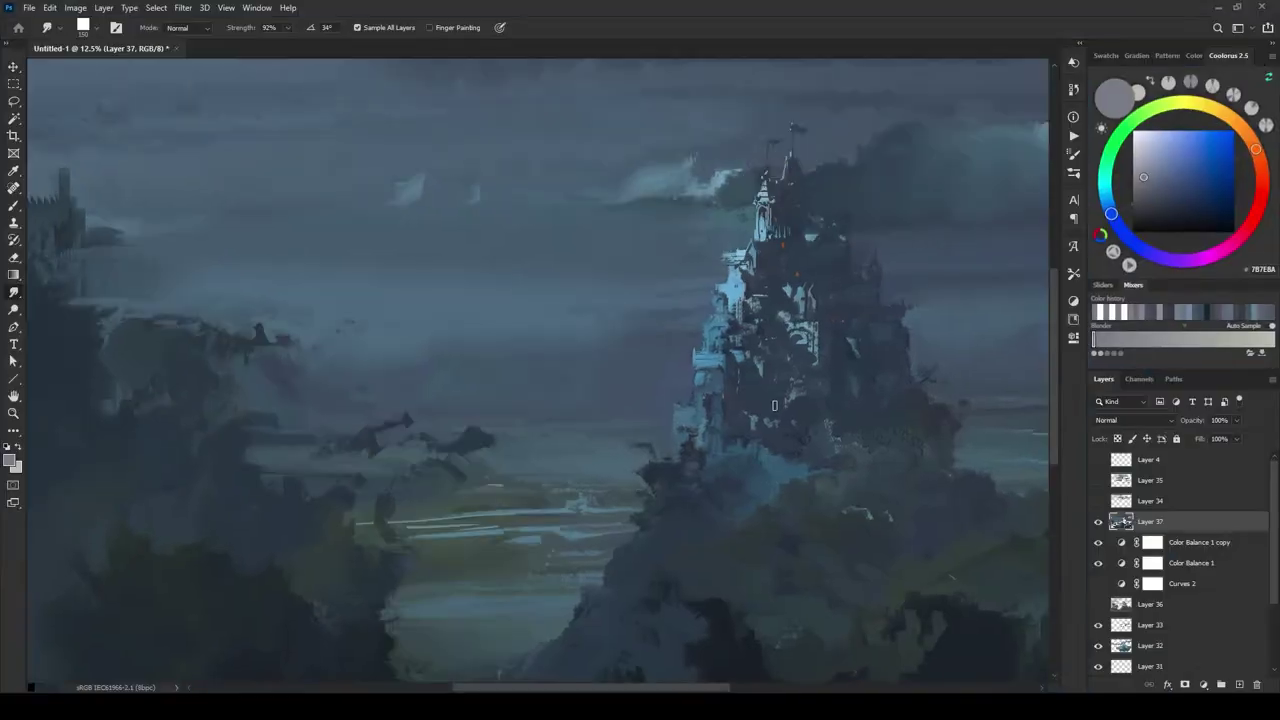
left_click(1098, 522)
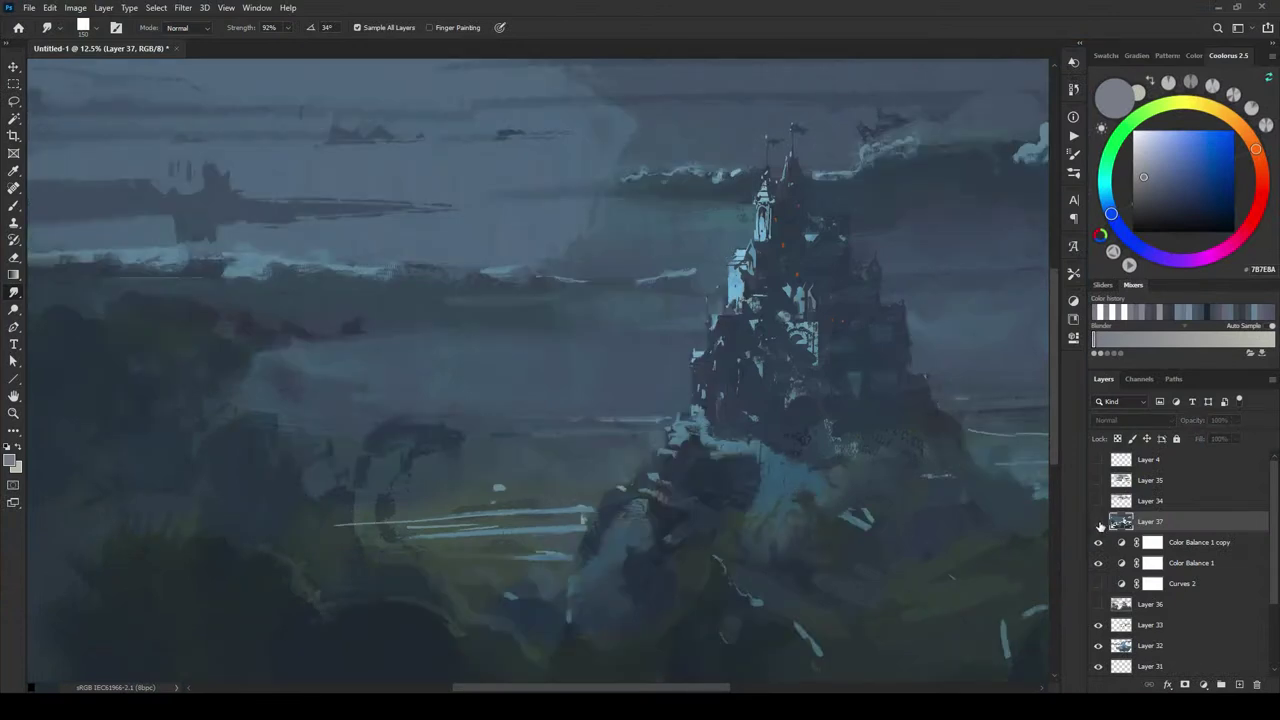
left_click(1098, 522)
left_click(1098, 522)
left_click(1098, 522)
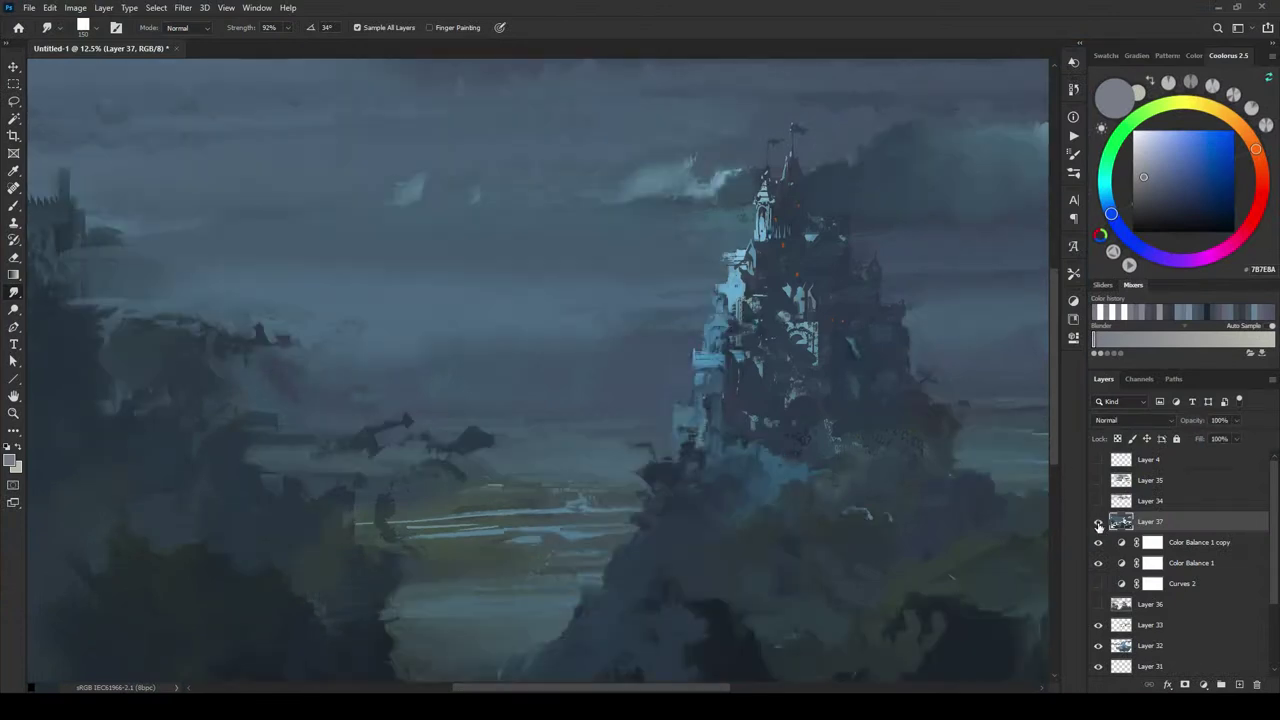
left_click(1098, 522)
left_click(1098, 522)
left_click(1185, 685)
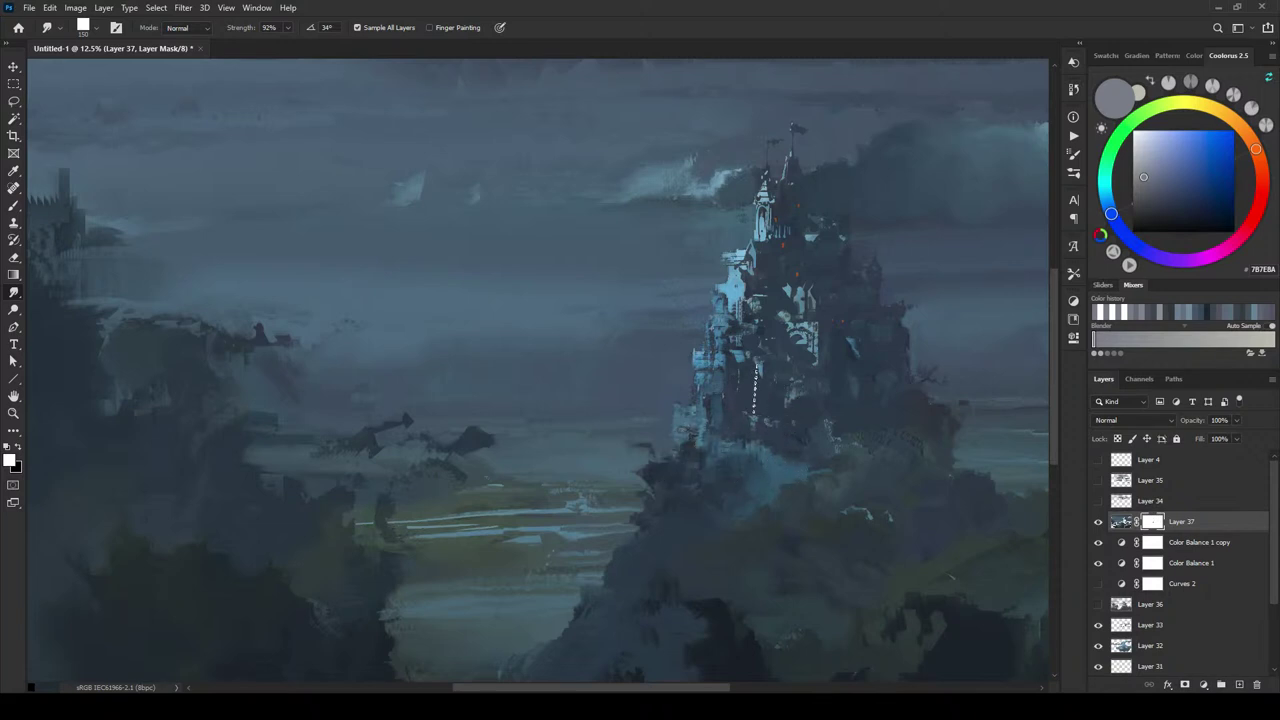
- Keep toggling Layer 37's visibility to judge its strokes, viewing the whole painting
left_click(1098, 522)
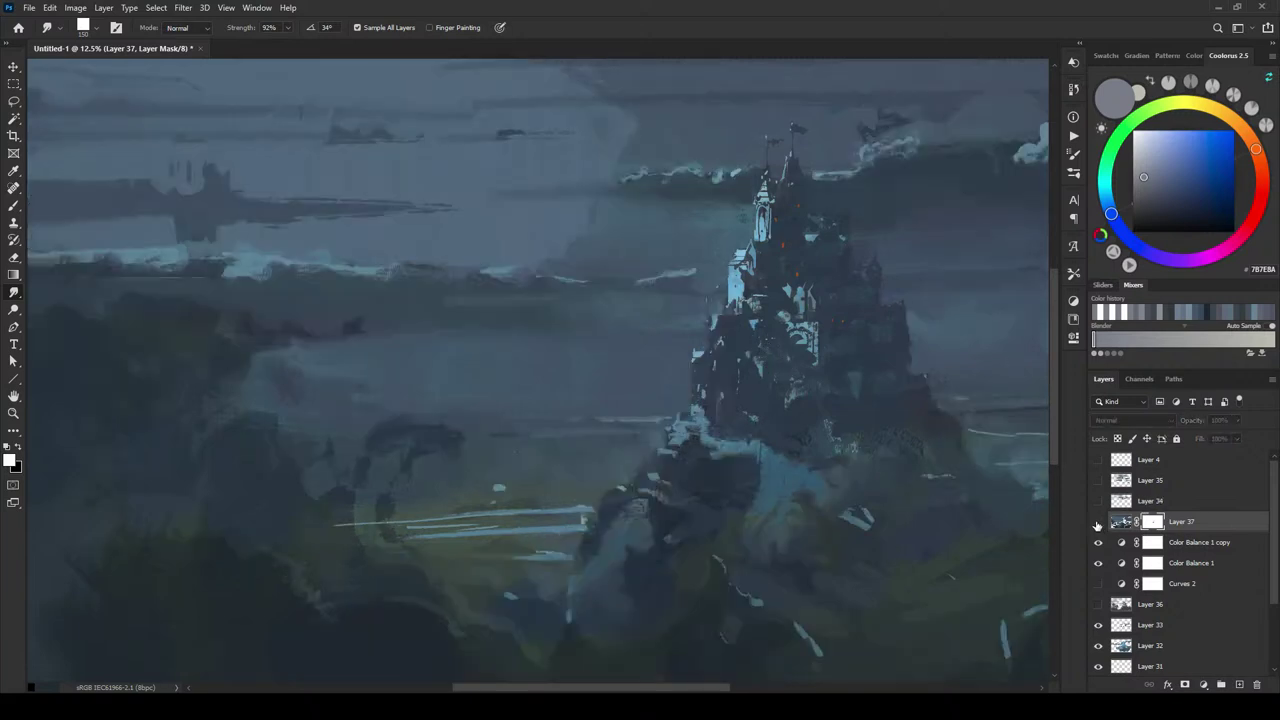
left_click(1098, 522)
left_click(1098, 522)
left_click(1098, 522)
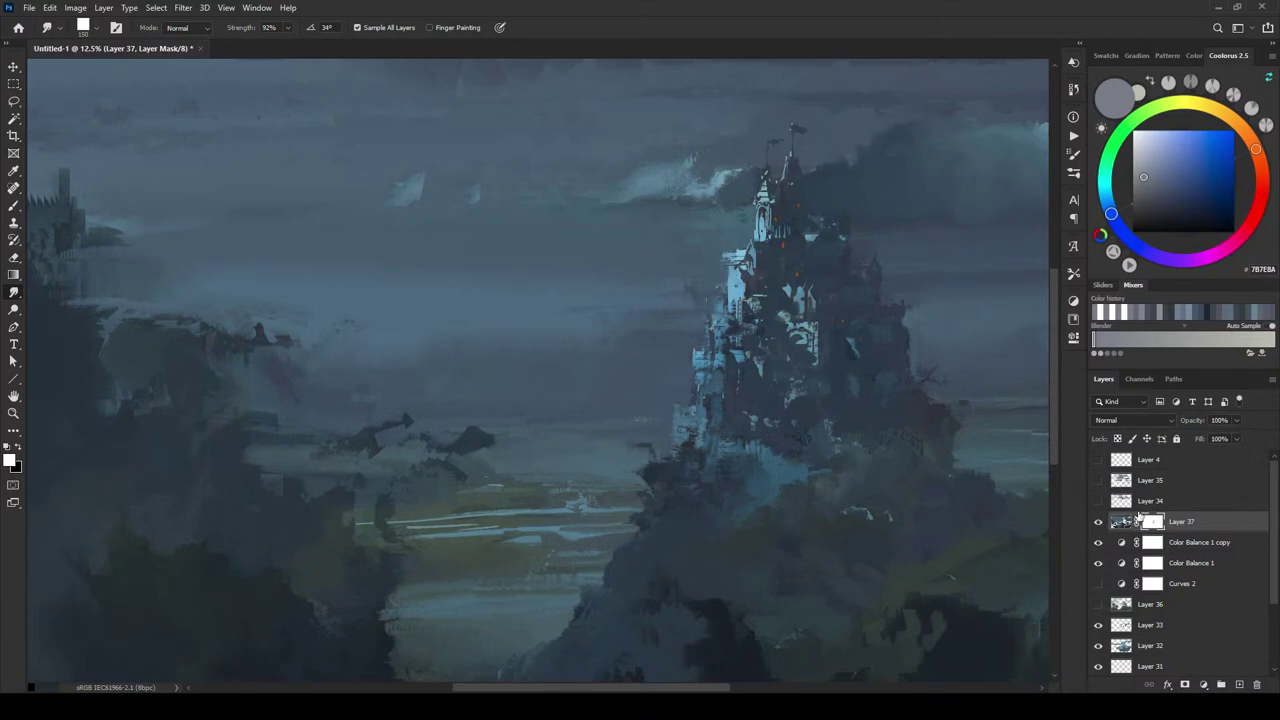
left_click(1098, 522)
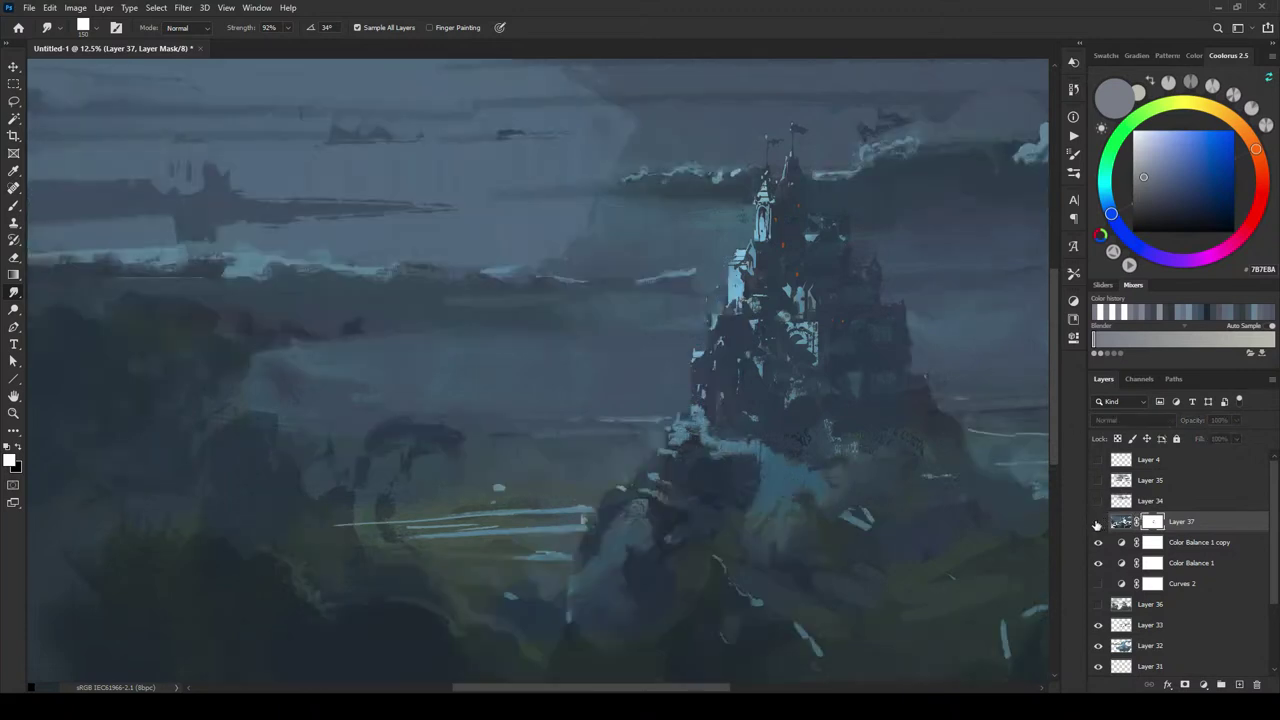
left_click(1098, 522)
left_click(1098, 522)
left_click(1098, 522)
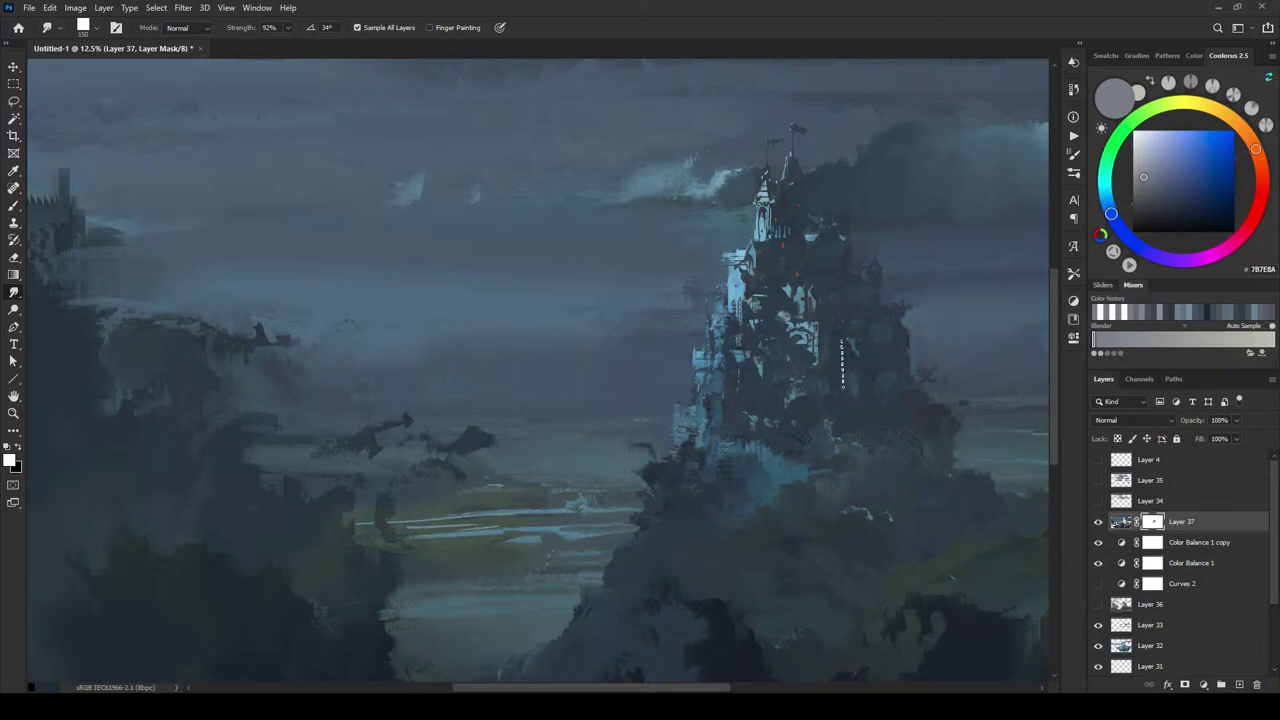
left_click(1098, 522)
left_click(1098, 522)
left_click(1098, 522)
left_click(1098, 522)
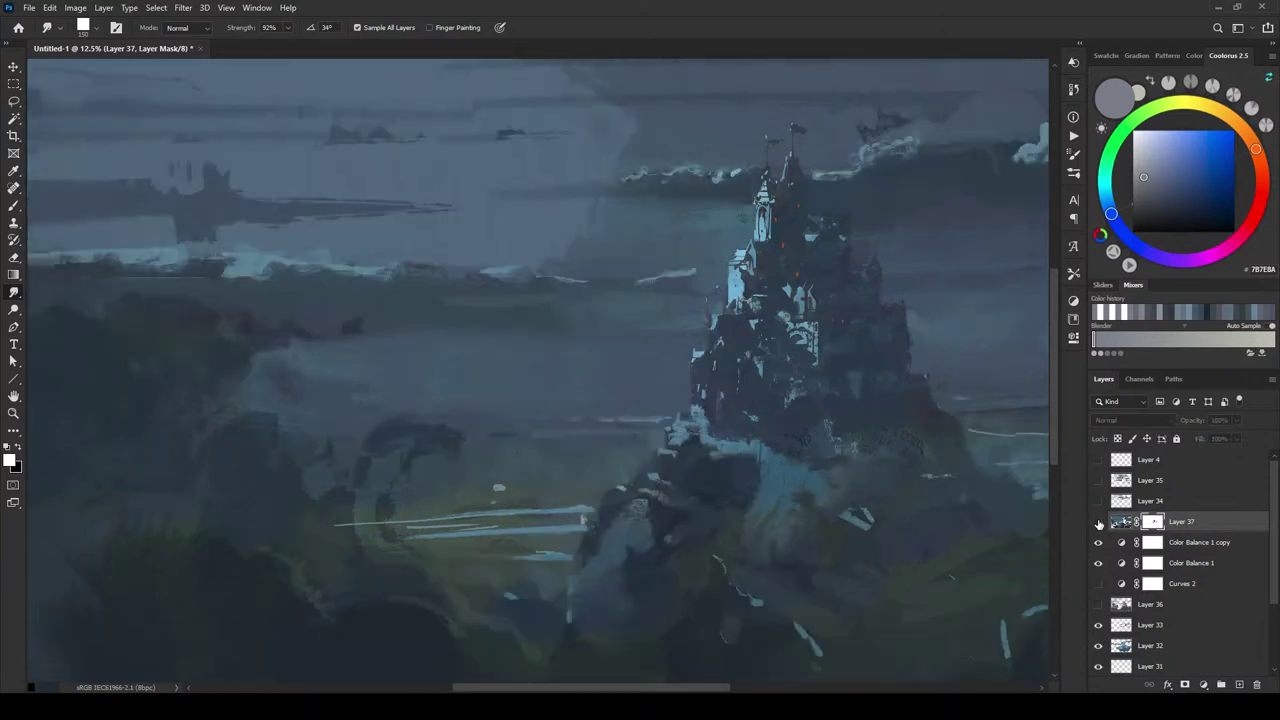
left_click(1098, 522)
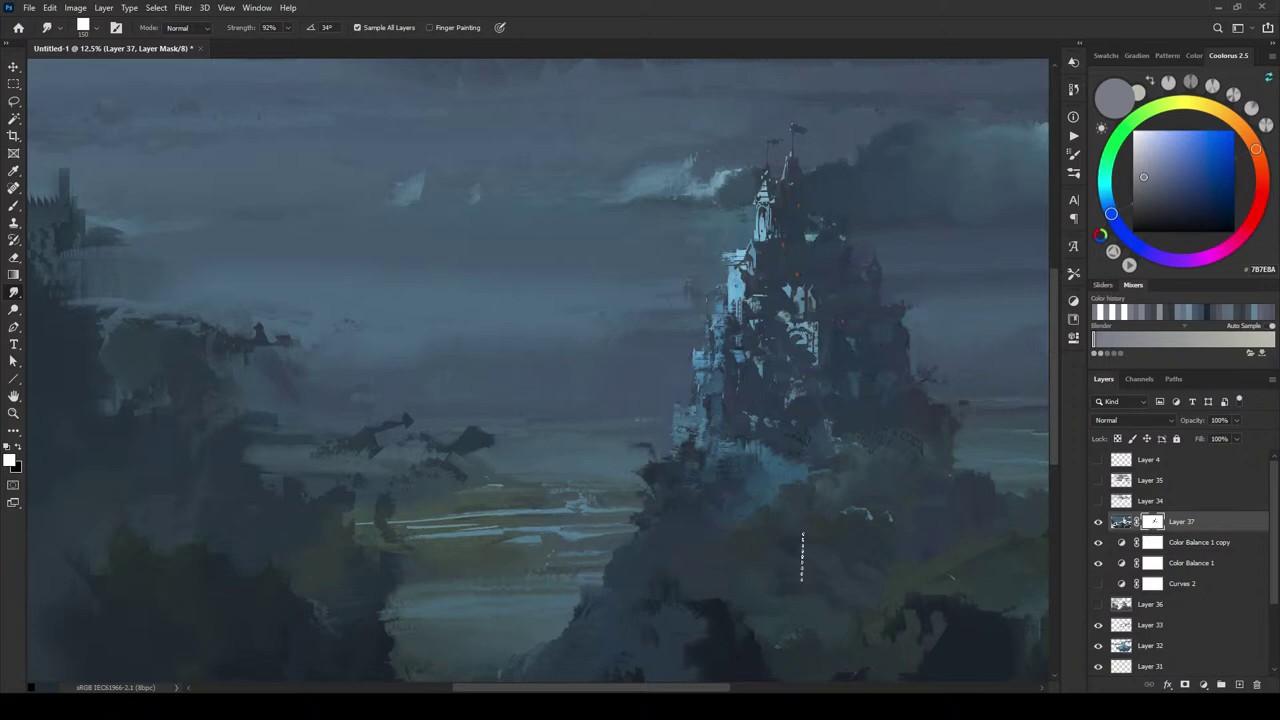
key("ctrl+minus")
key("ctrl+minus")
key("ctrl+minus")
key("ctrl+minus")
key("ctrl+minus")
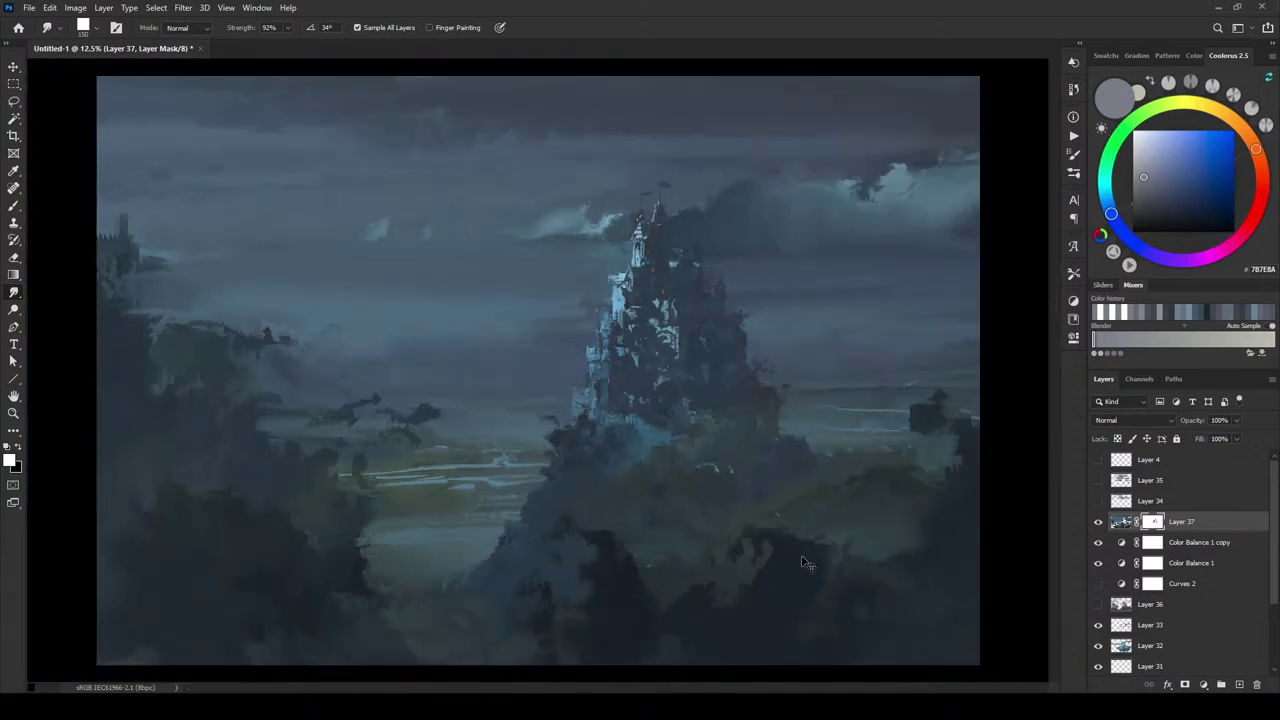
key("ctrl+plus")
key("ctrl+plus")
key("ctrl+plus")
key("ctrl+plus")
key("ctrl+plus")
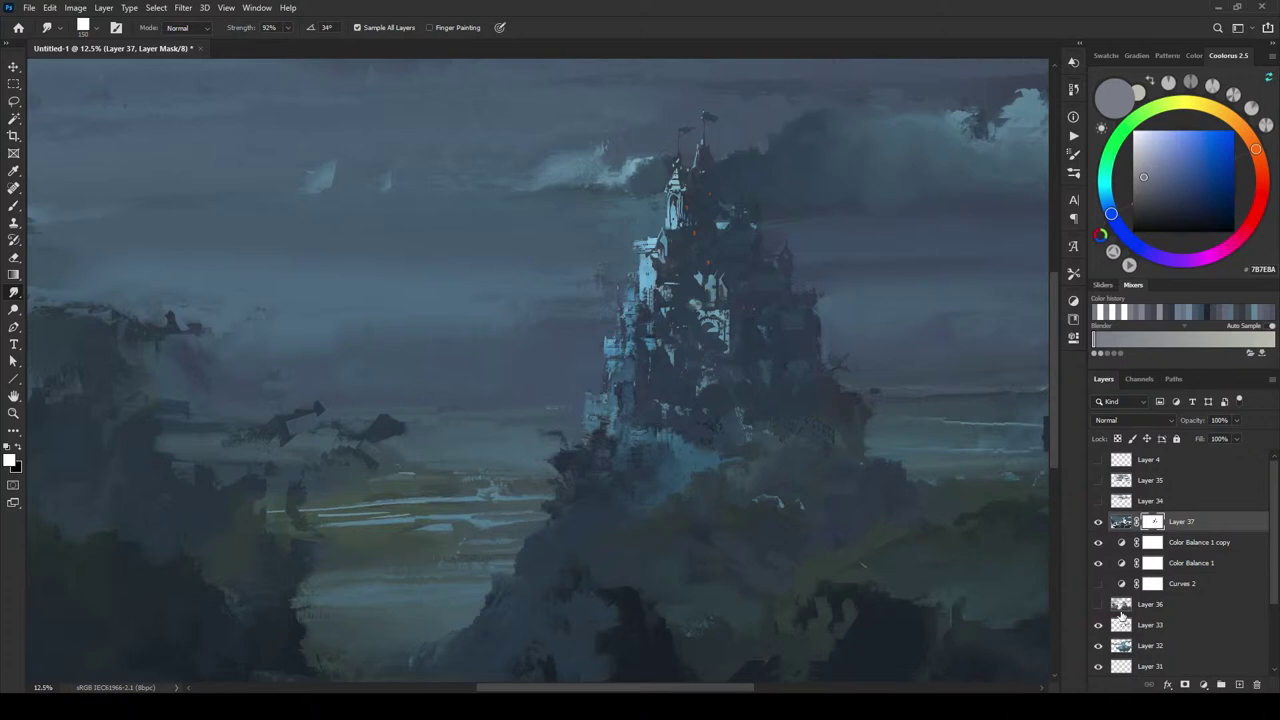
left_click(1203, 684)
- Add a Color Balance layer and push its midtones toward cyan, blue and green
left_click(1204, 566)
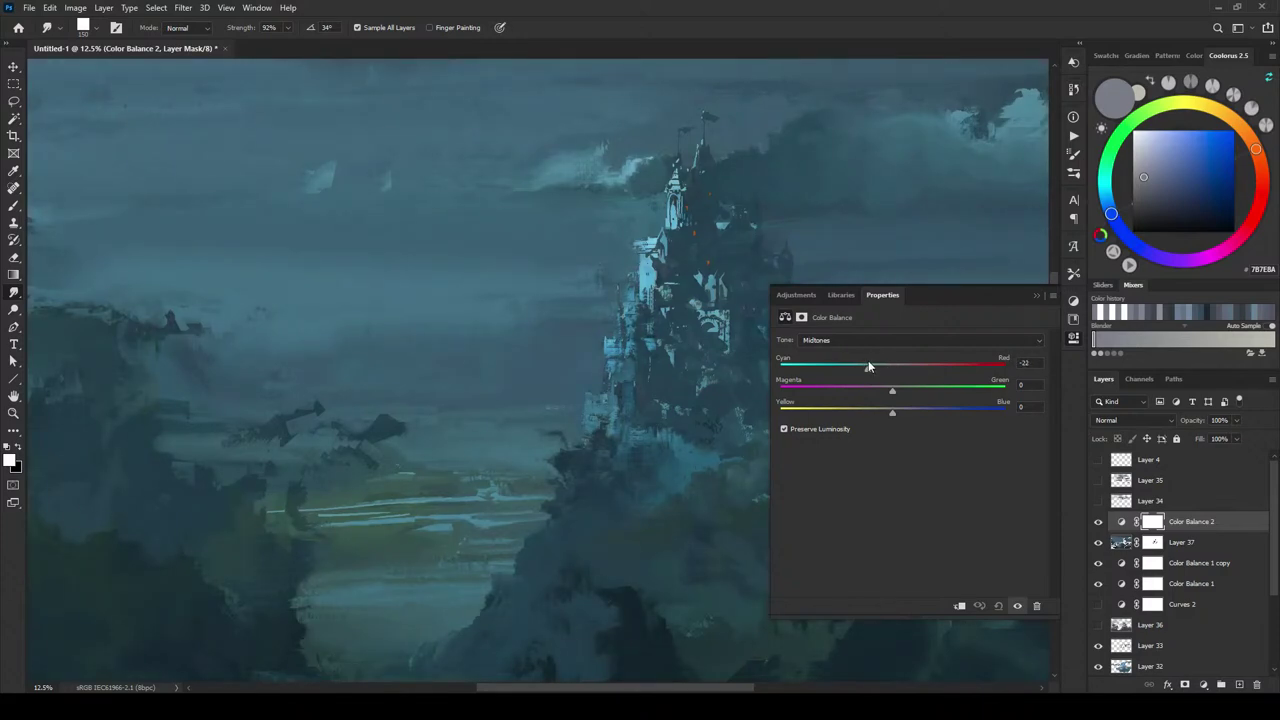
left_click_drag(845, 368, 833, 368)
left_click_drag(892, 411, 972, 413)
left_click_drag(892, 390, 938, 388)
left_click_drag(833, 369, 881, 370)
- Shift the shadows toward red, and tune the highlights toward magenta and slightly cyan
left_click(870, 340)
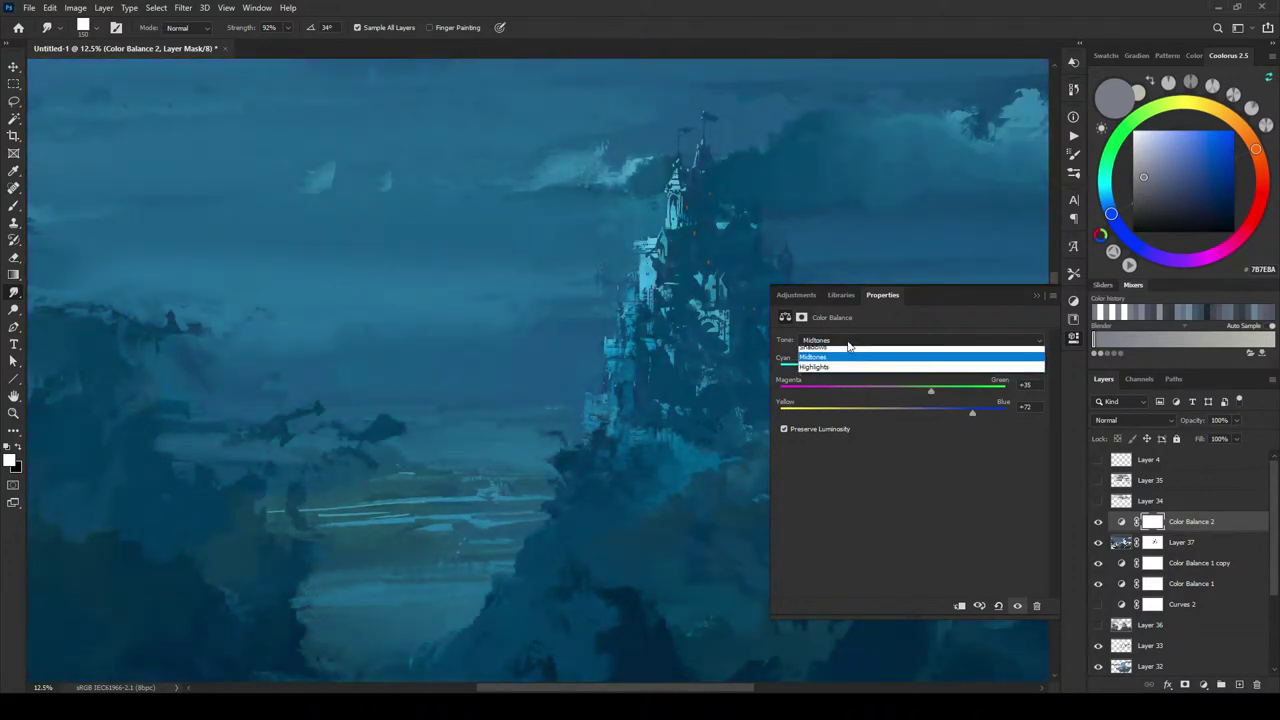
left_click(885, 345)
left_click_drag(834, 370, 902, 409)
left_click(893, 340)
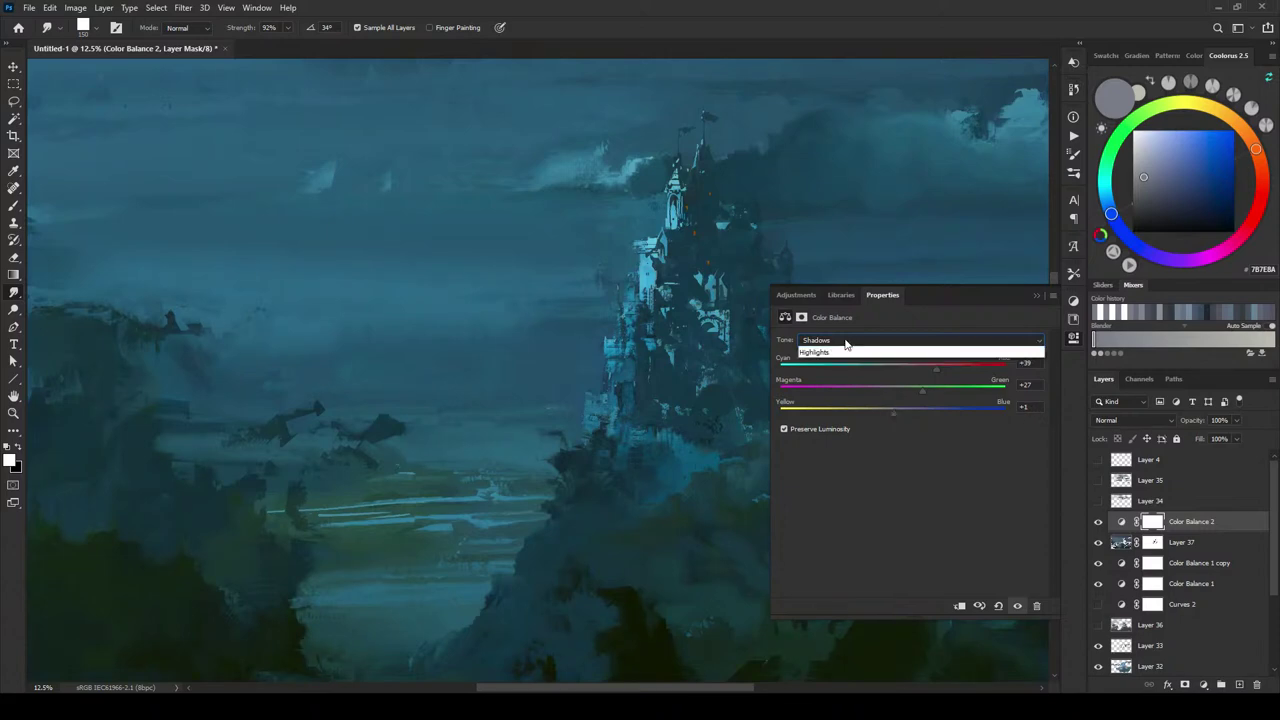
left_click(893, 370)
left_click_drag(893, 371, 922, 369)
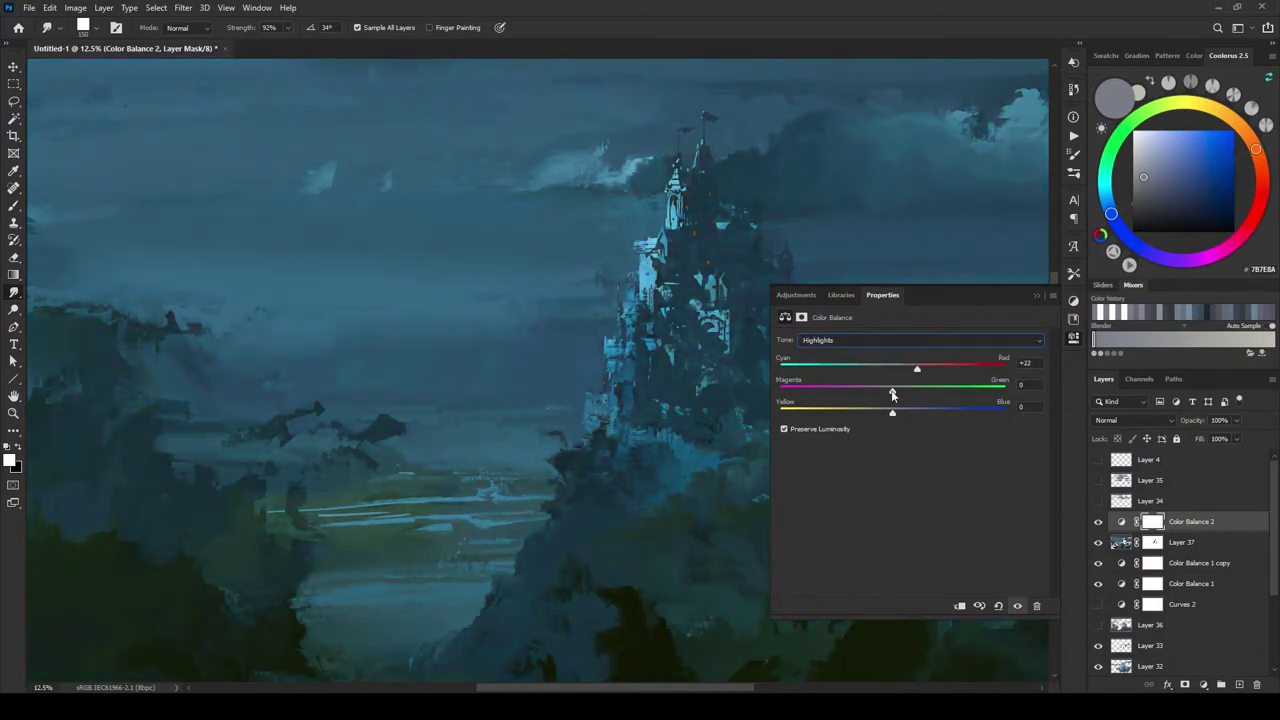
mouse_move(908, 387)
left_mouse_down()
mouse_move(869, 387)
mouse_move(869, 412)
left_mouse_up()
mouse_move(916, 369)
left_mouse_down()
mouse_move(866, 365)
mouse_move(909, 366)
mouse_move(894, 366)
left_mouse_up()
- Nudge the midtones slightly toward red and blue, compare the adjustment on and off, and close Properties
left_click(848, 340)
left_click(833, 362)
left_click_drag(846, 372, 858, 372)
left_click_drag(978, 413, 982, 413)
left_click_drag(863, 372, 878, 372)
left_click(1098, 521)
left_click(1017, 605)
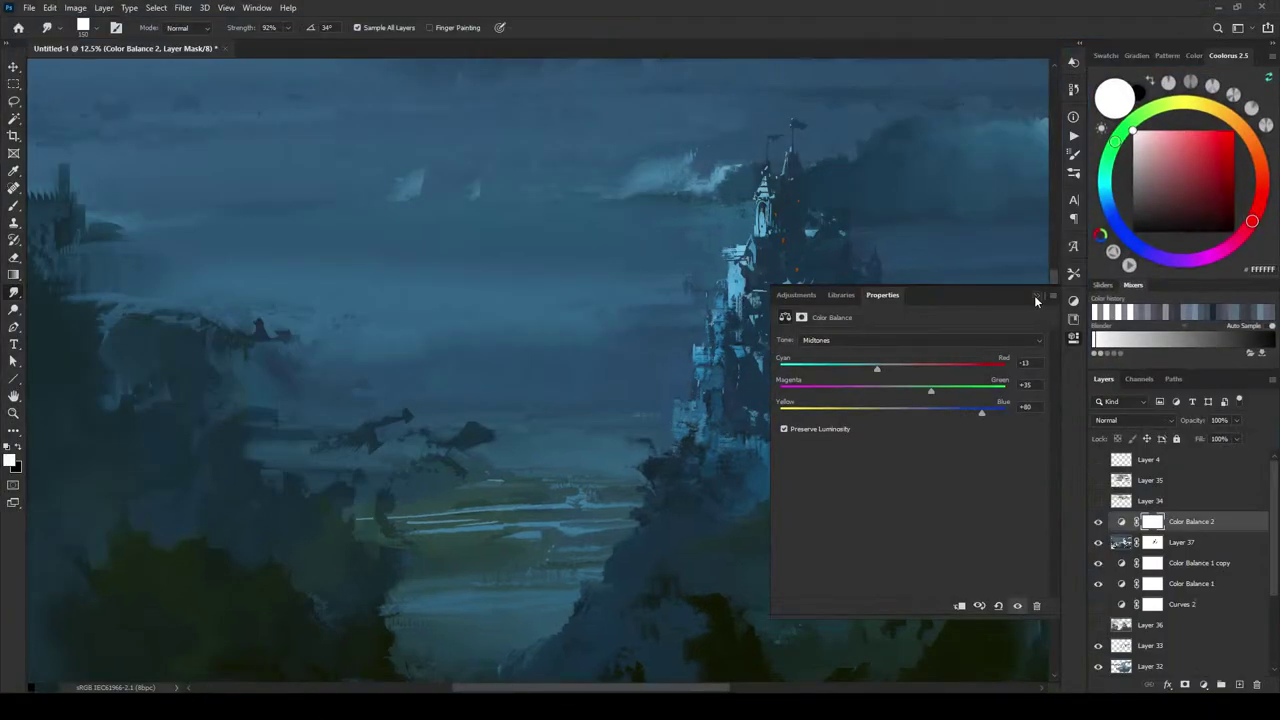
left_click(1036, 297)
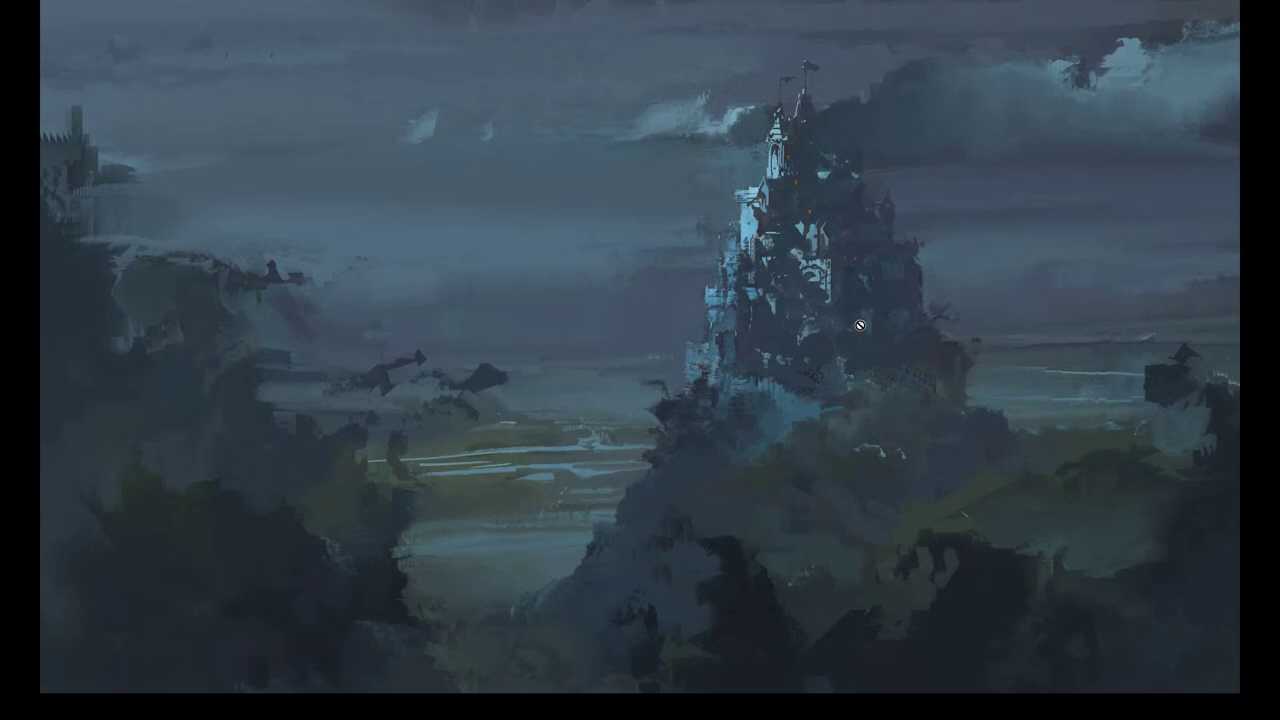
- Turn on Color Balance 2 and set its blend mode to Luminosity, comparing it on and off
key("f")
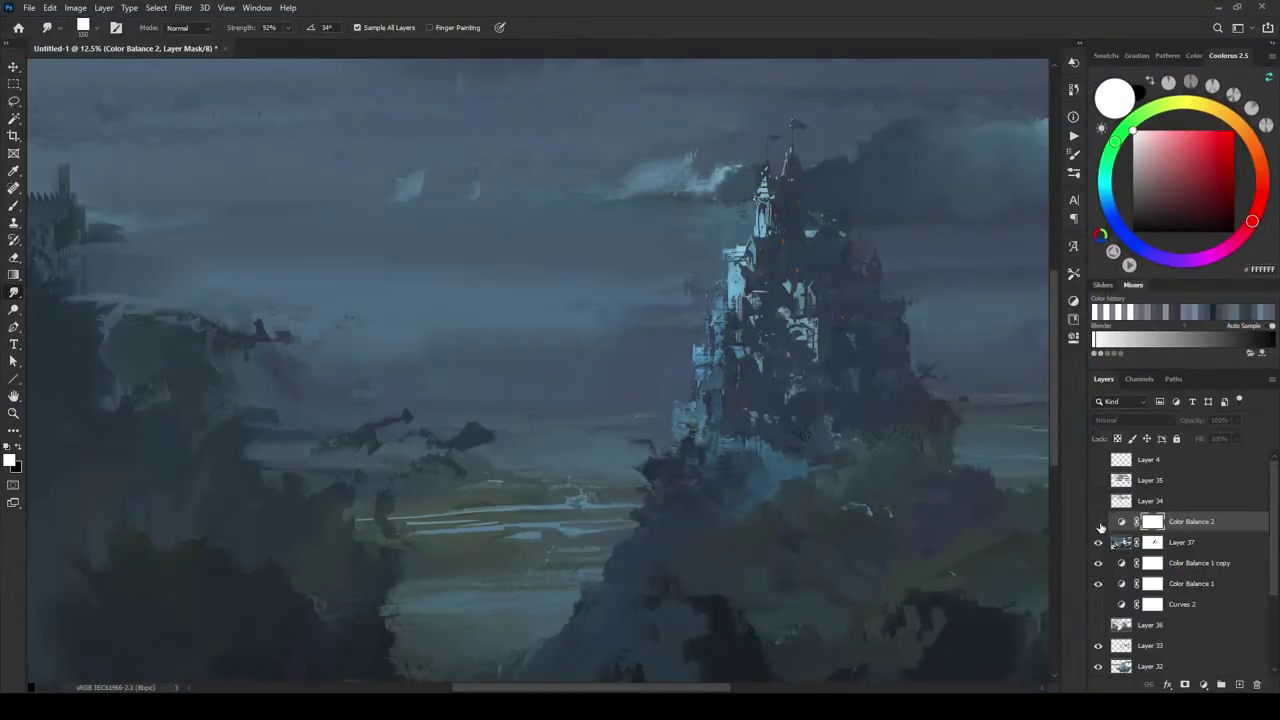
left_click(1098, 522)
left_click(1120, 421)
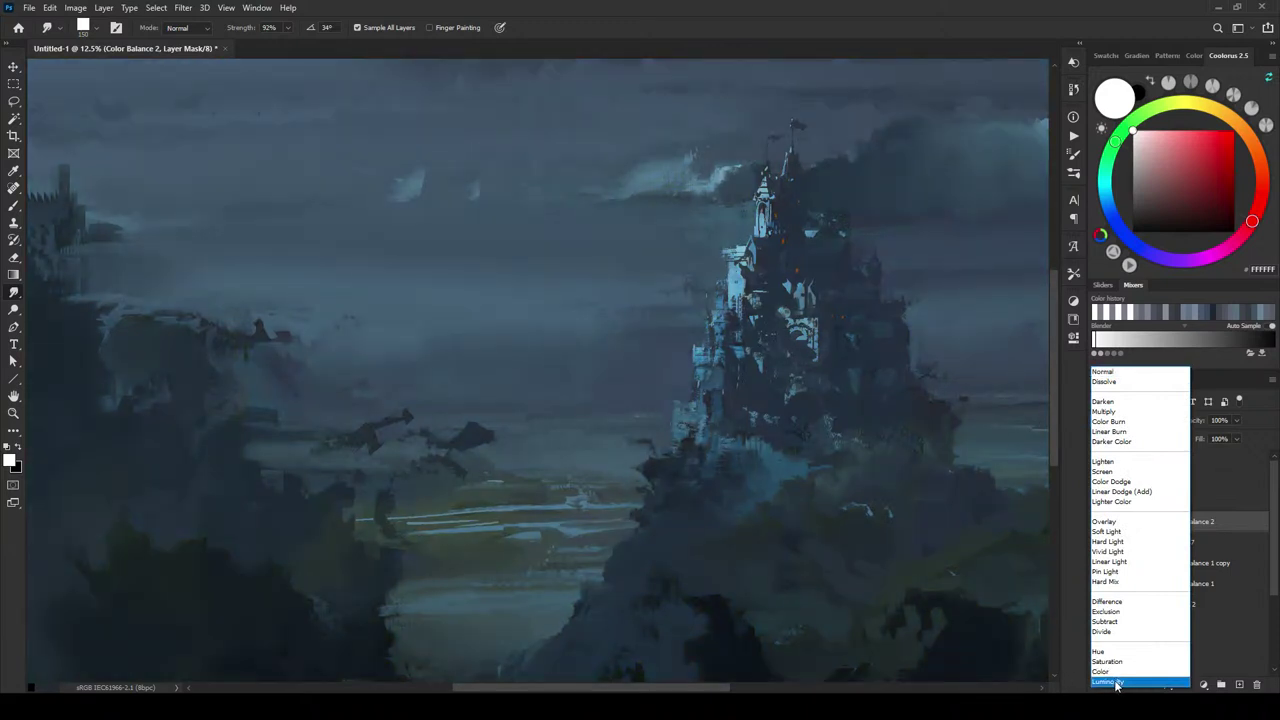
left_click(1110, 681)
left_click(1098, 522)
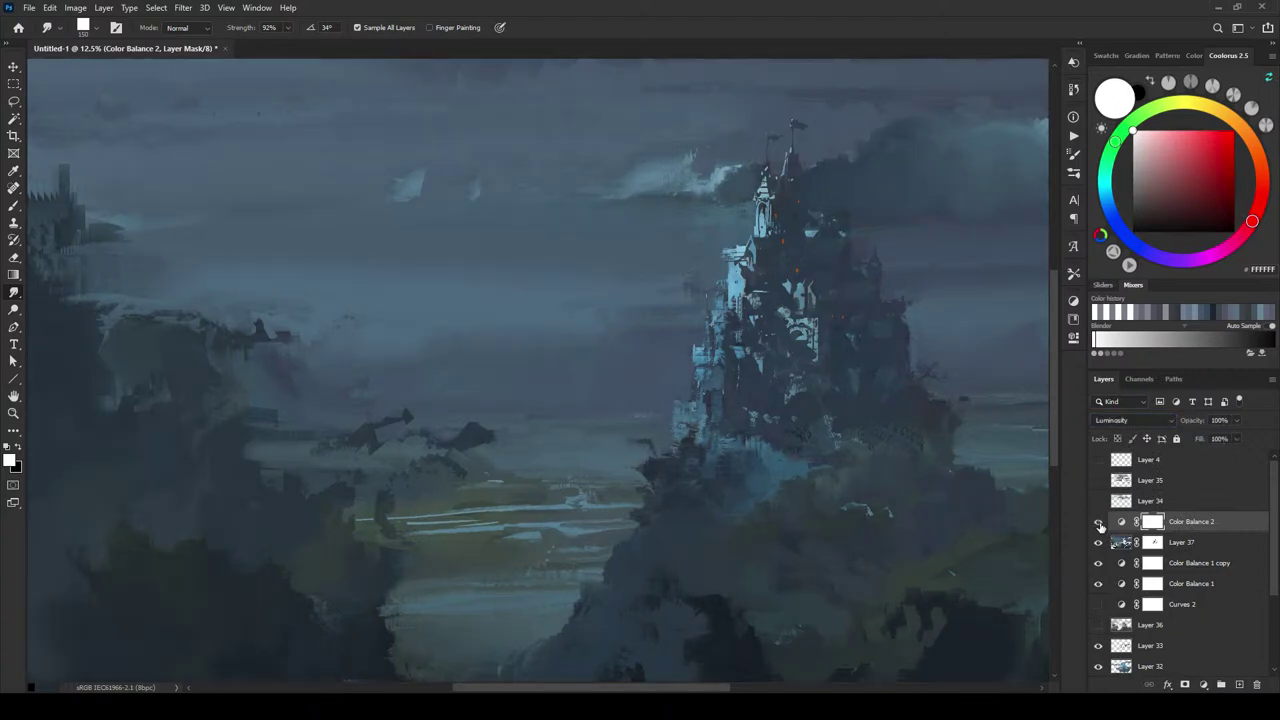
left_click(1098, 522)
- Try Color blend mode, then return Color Balance 2 to Luminosity at 100% opacity
left_click(1112, 420)
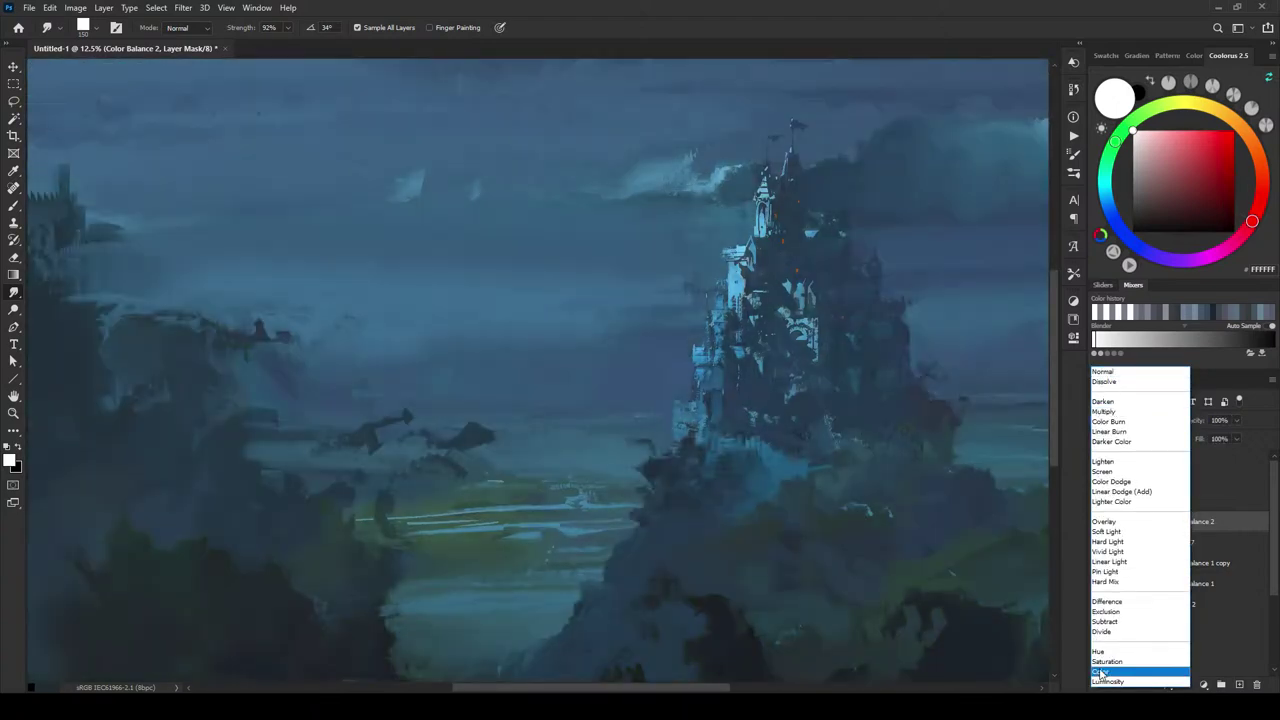
left_click(1100, 671)
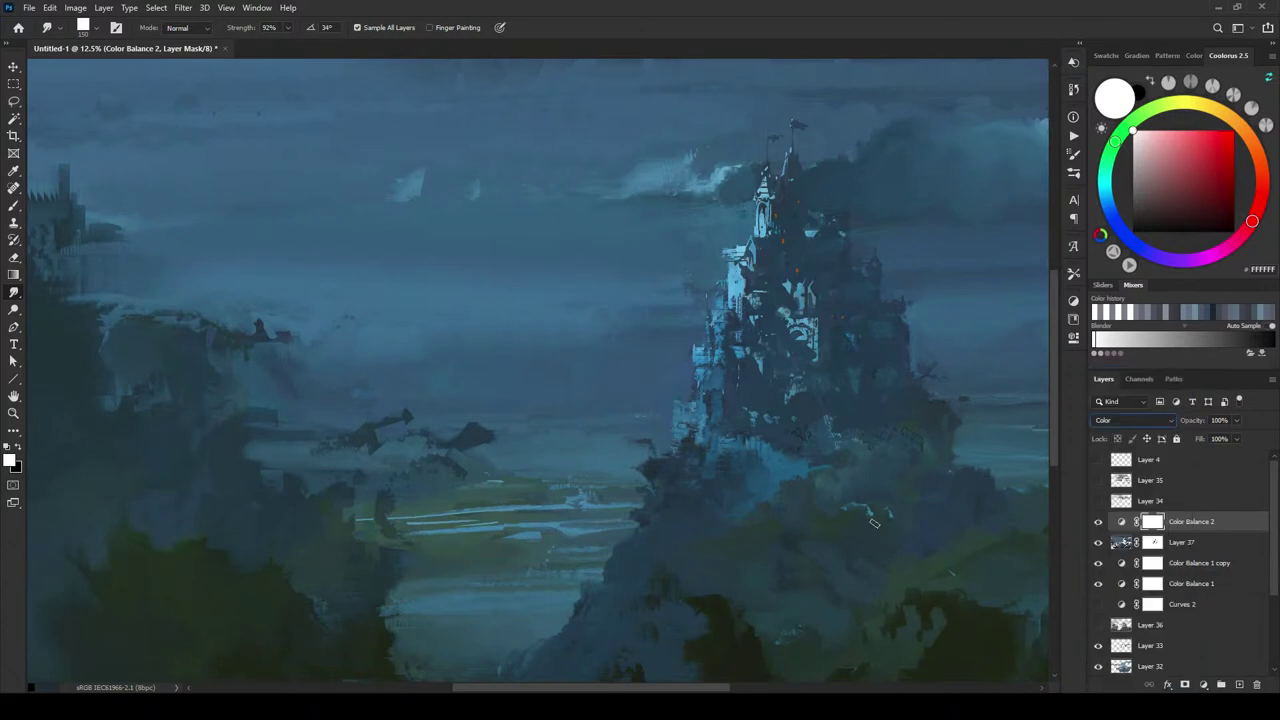
scroll(875, 530, "down", 8)
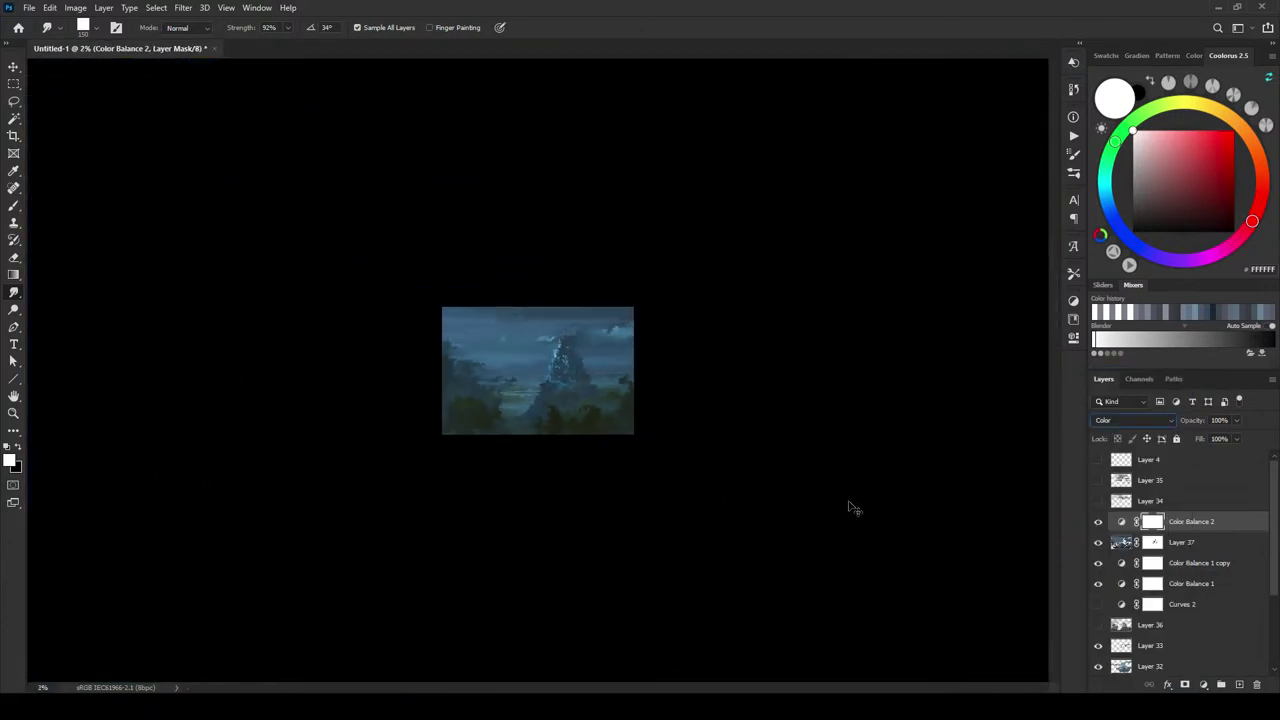
scroll(815, 441, "up", 6)
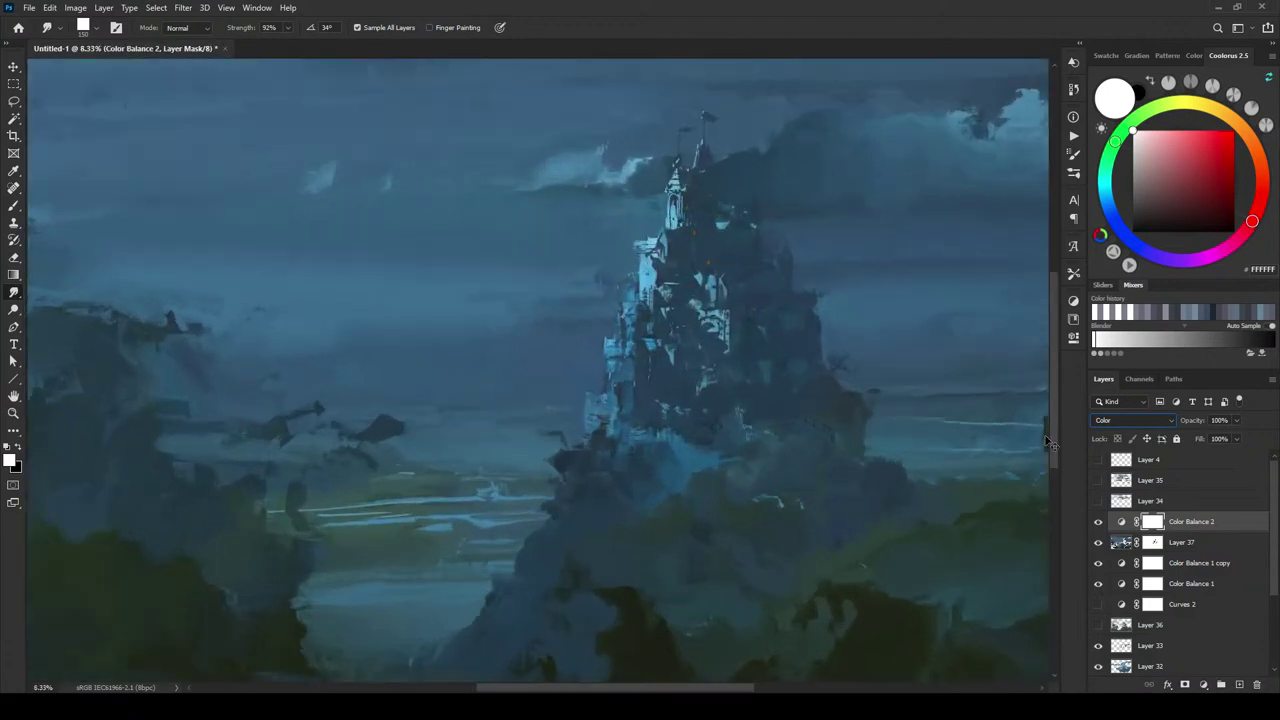
left_click(1094, 421)
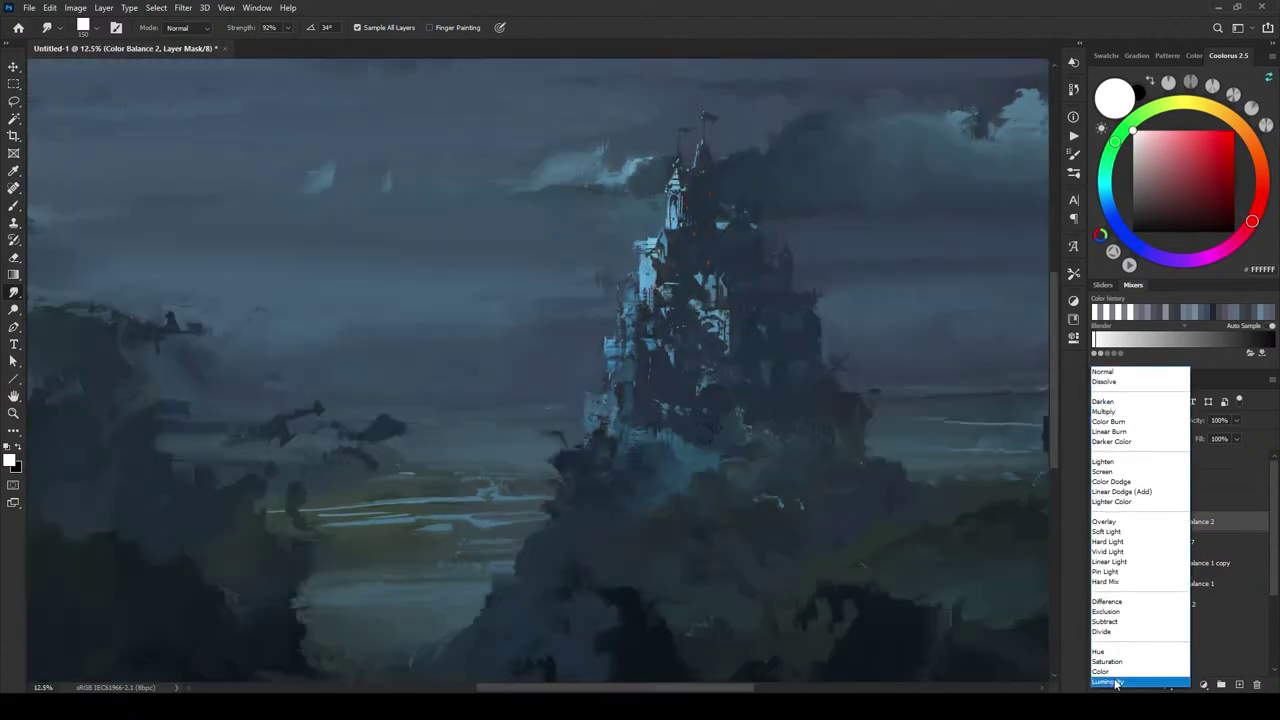
left_click(1116, 684)
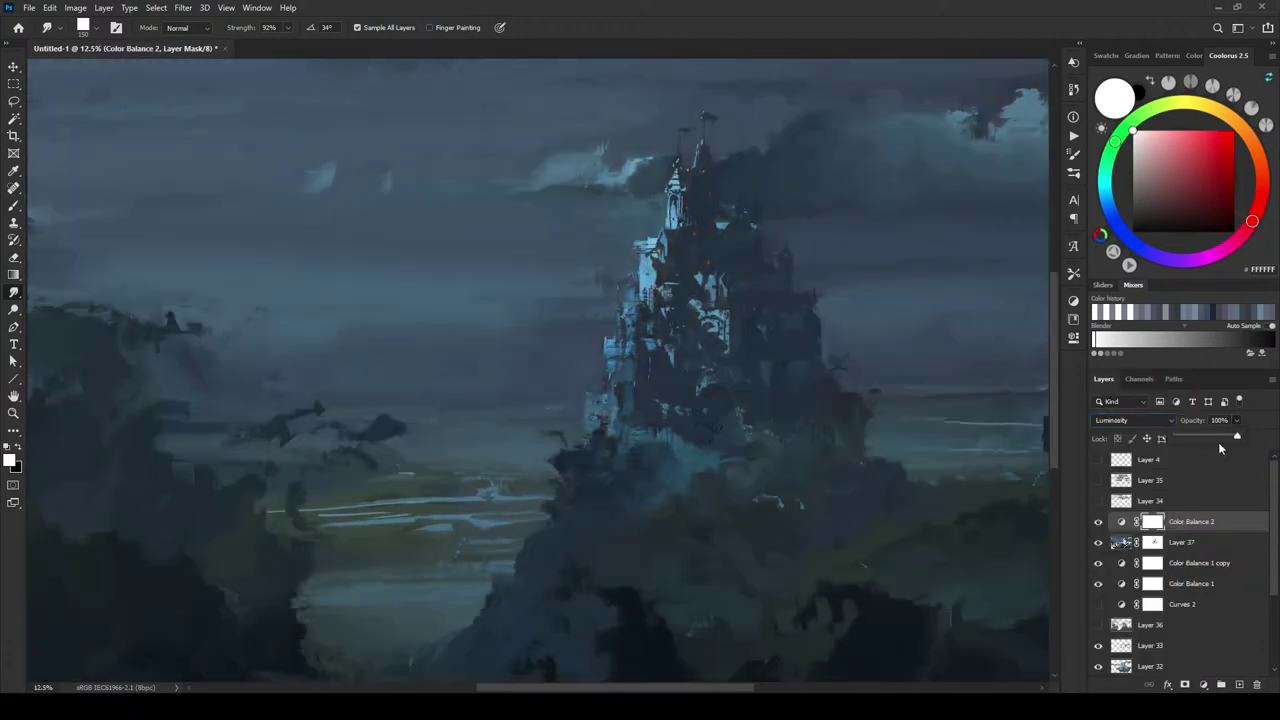
mouse_move(1218, 440)
left_mouse_down()
mouse_move(1187, 435)
mouse_move(1243, 441)
left_mouse_up()
left_click(1185, 523)
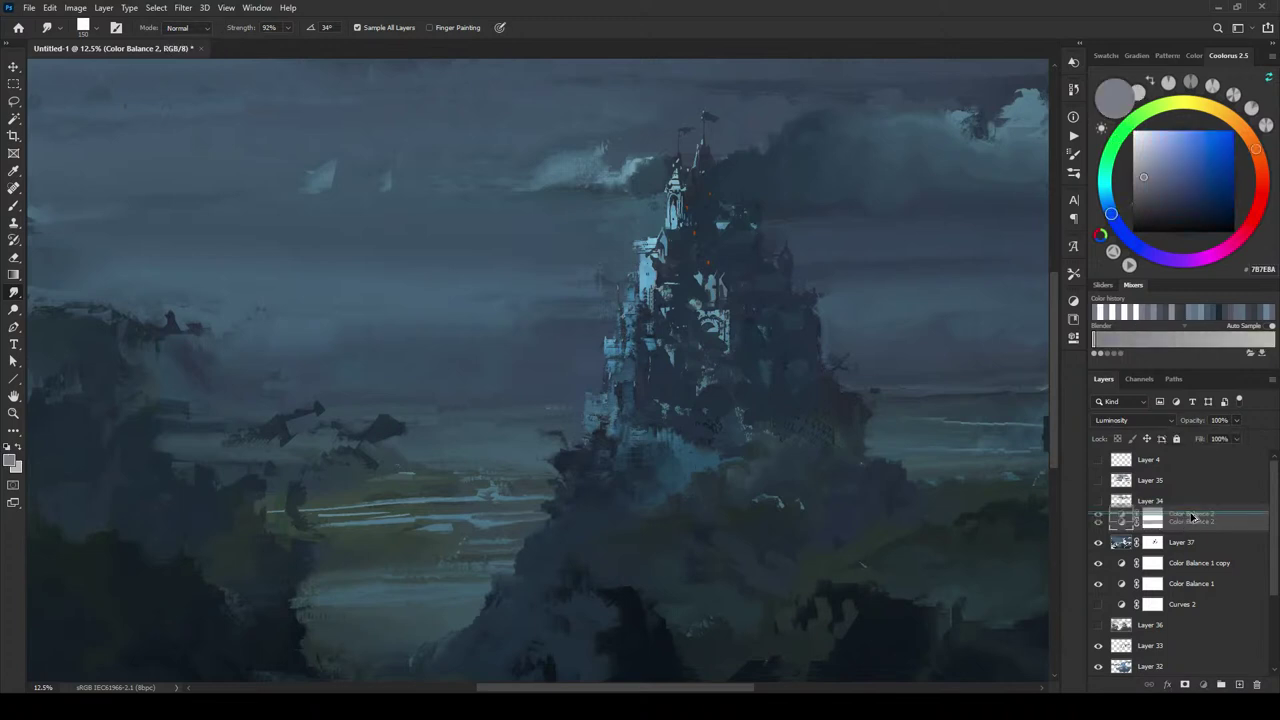
- Duplicate Color Balance 2 and set the copy to Saturation blend mode at 53% opacity
key("ctrl+j")
left_click(1102, 421)
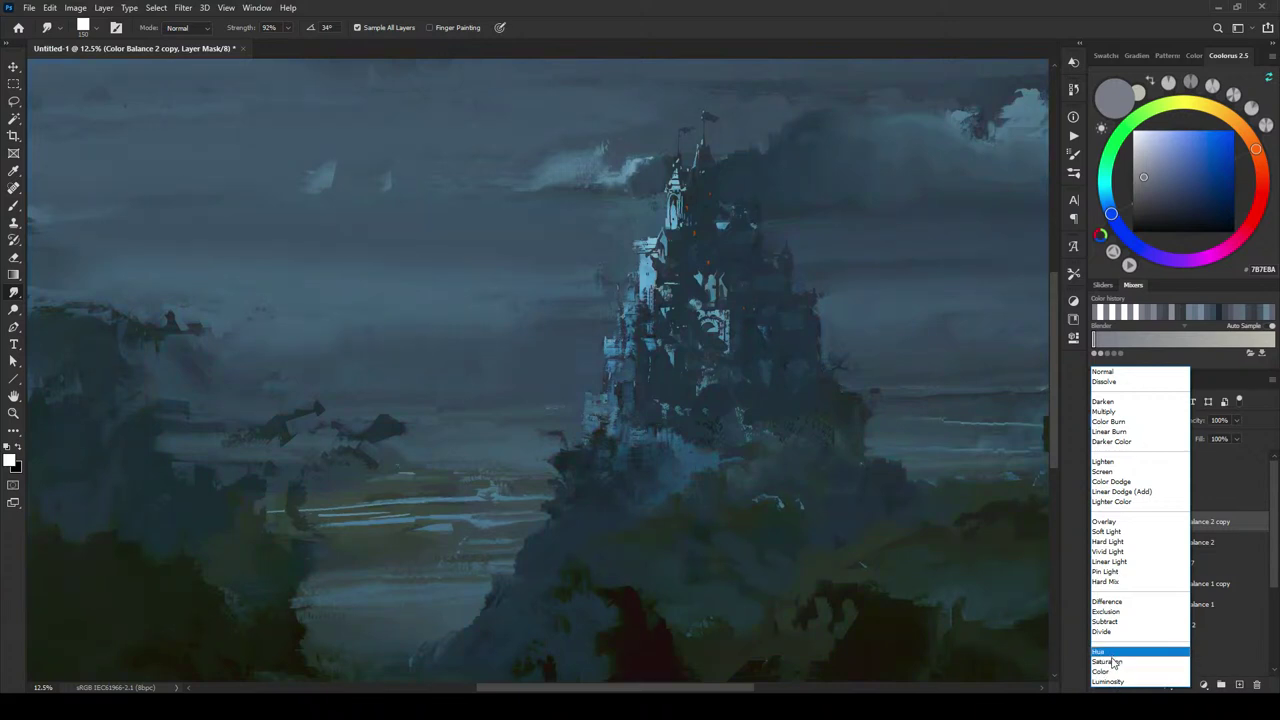
left_click(1108, 661)
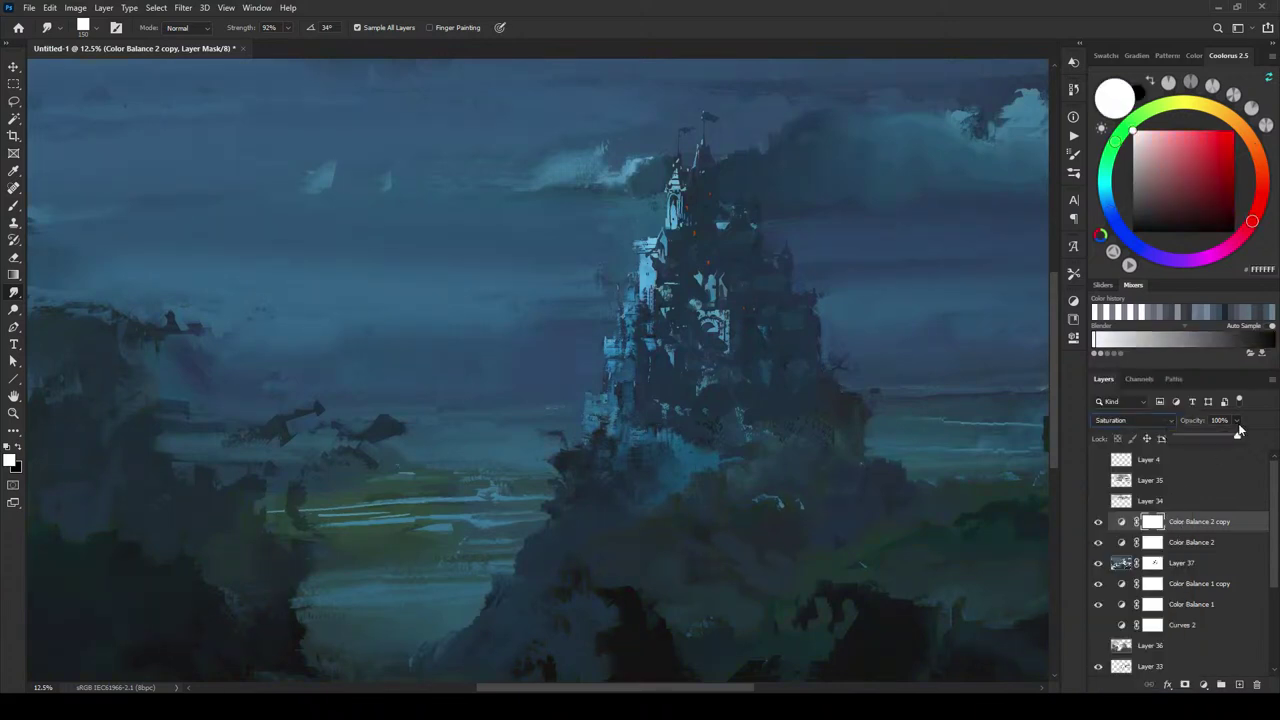
left_click_drag(1236, 438, 1209, 440)
left_click(963, 230)
scroll(710, 230, "down", 4)
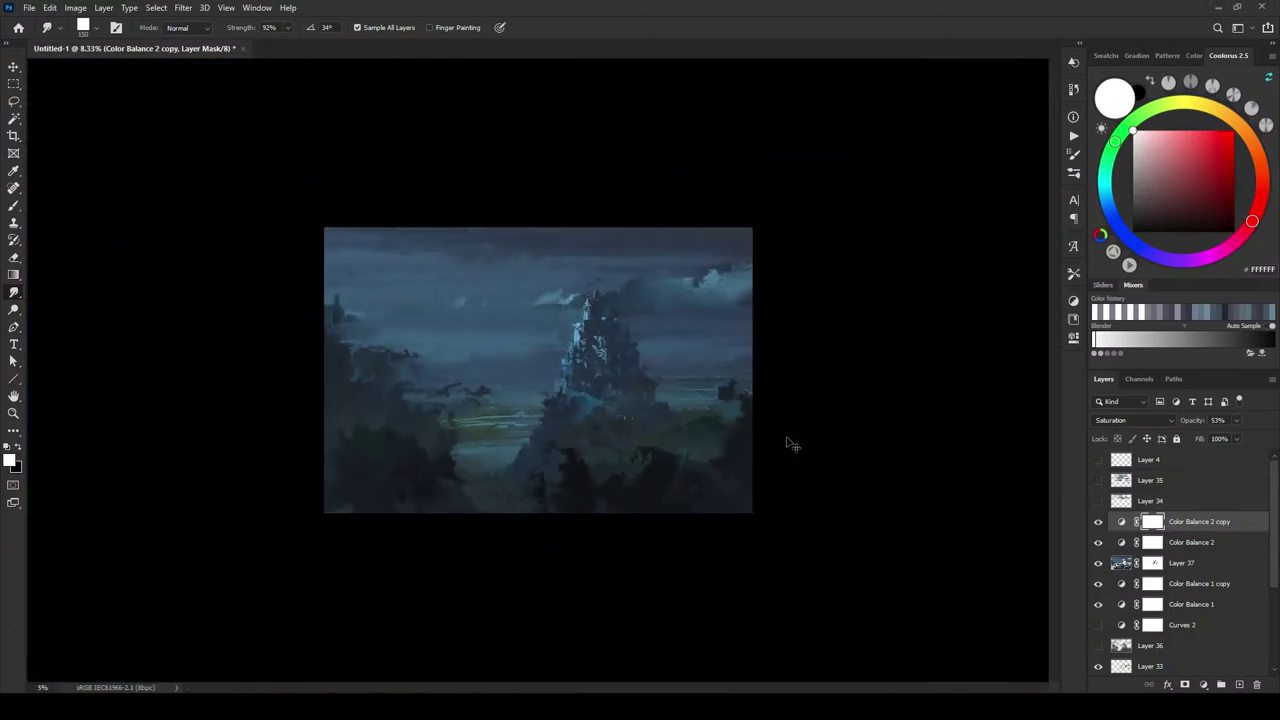
scroll(792, 446, "down", 1)
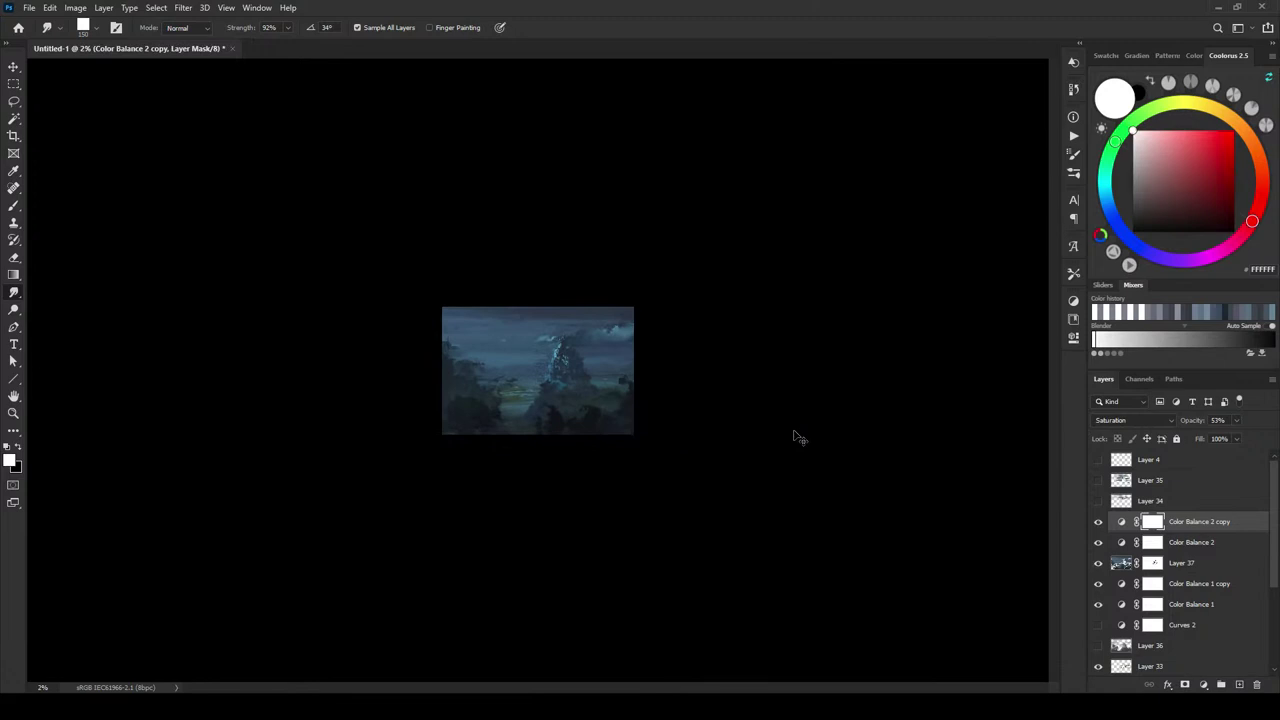
scroll(795, 437, "up", 5)
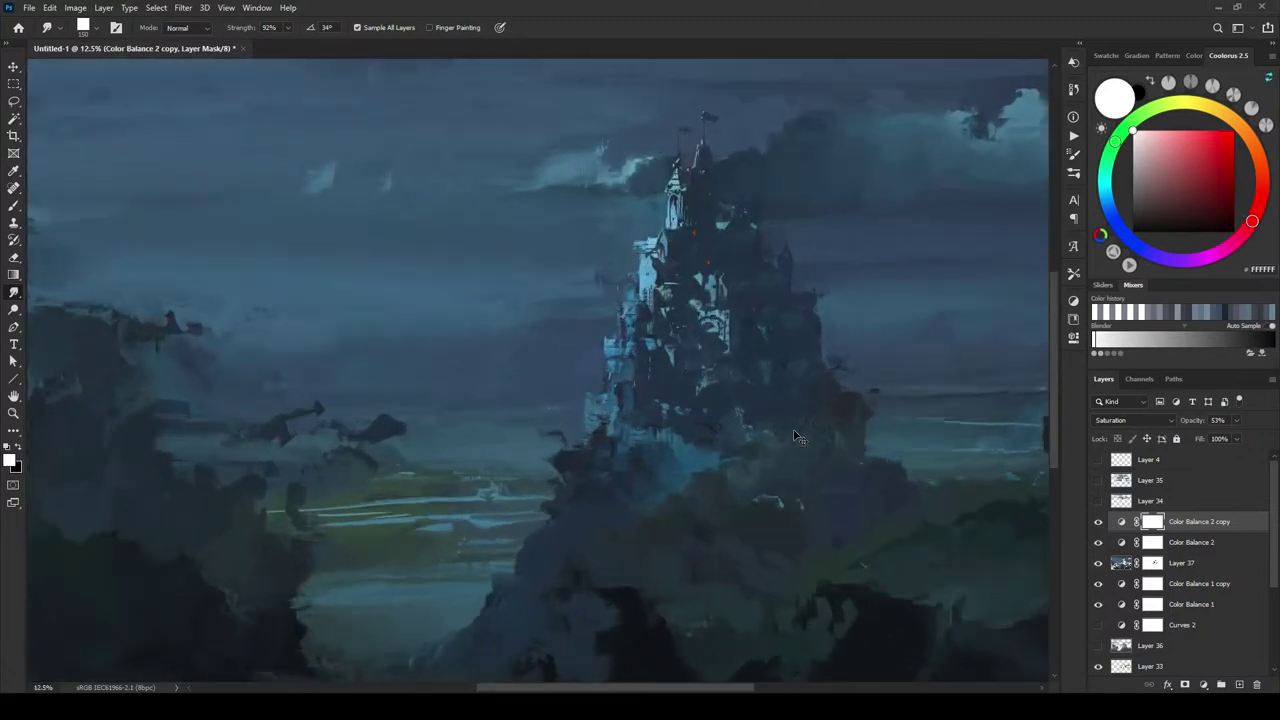
key("ctrl+minus")
key("ctrl+plus")
key("ctrl+minus")
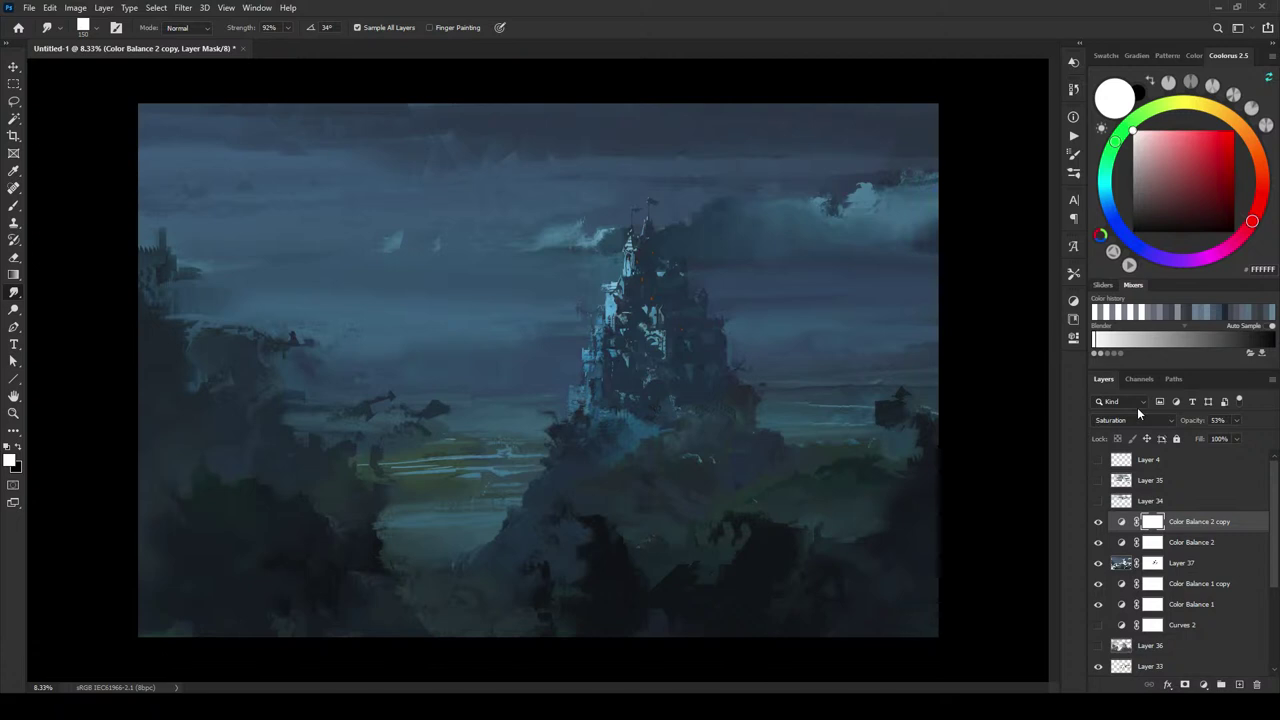
- Hide both Color Balance 2 layers and add a new empty Layer 38 above Layer 37
left_click(1098, 521)
left_click(1098, 542)
left_click(1098, 563)
left_click(1098, 563)
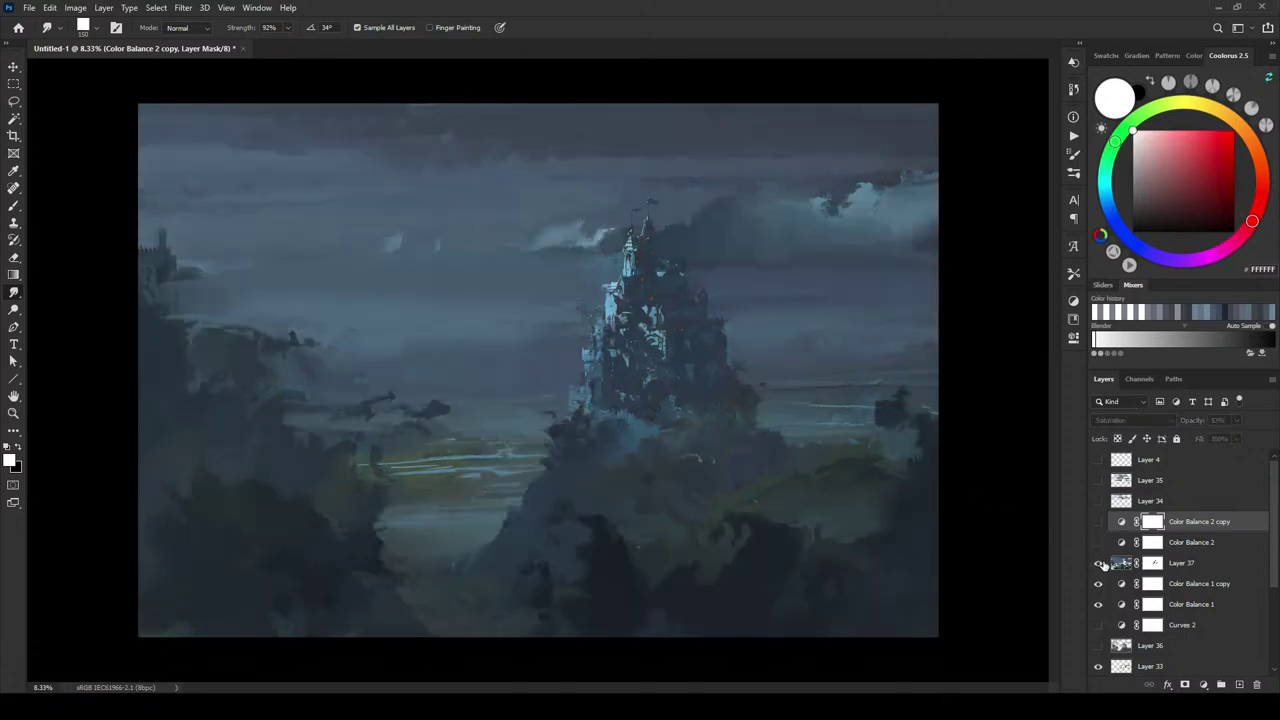
left_click(1198, 563)
left_click(1239, 684)
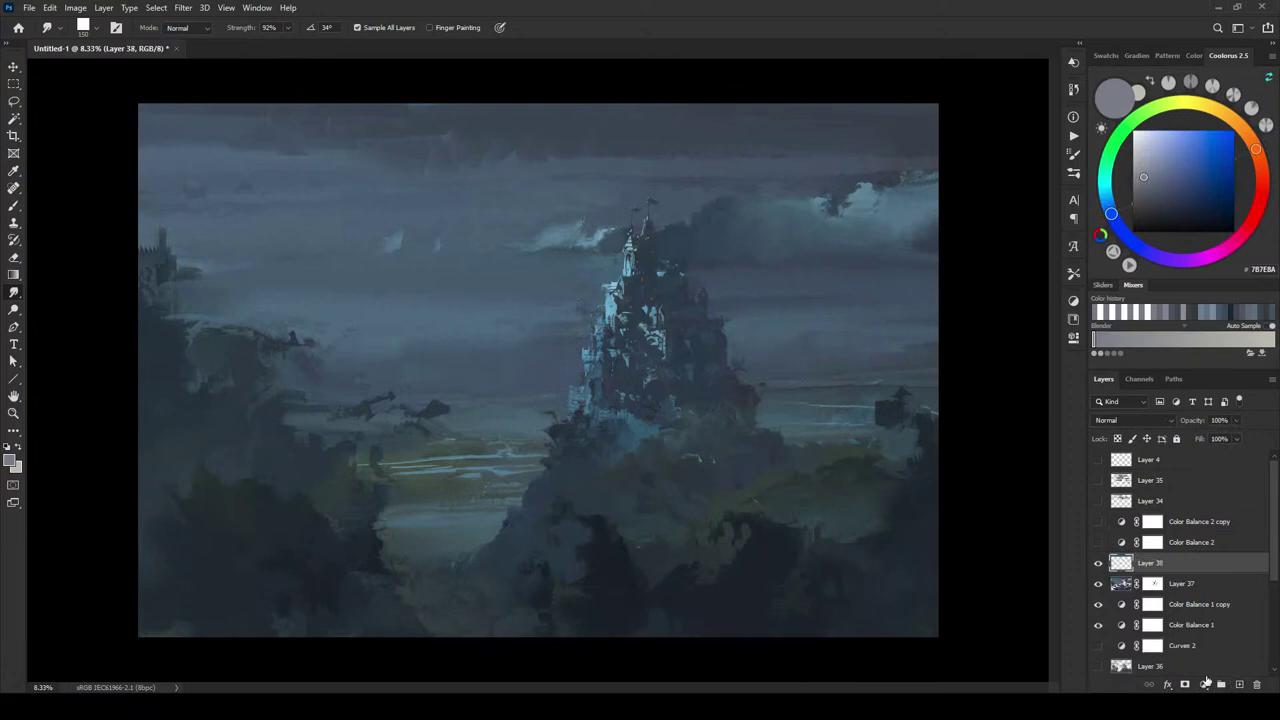
- Select the EE Foliage Rough brush, sample the castle base's dark blue, and enlarge the brush to 400
key("b")
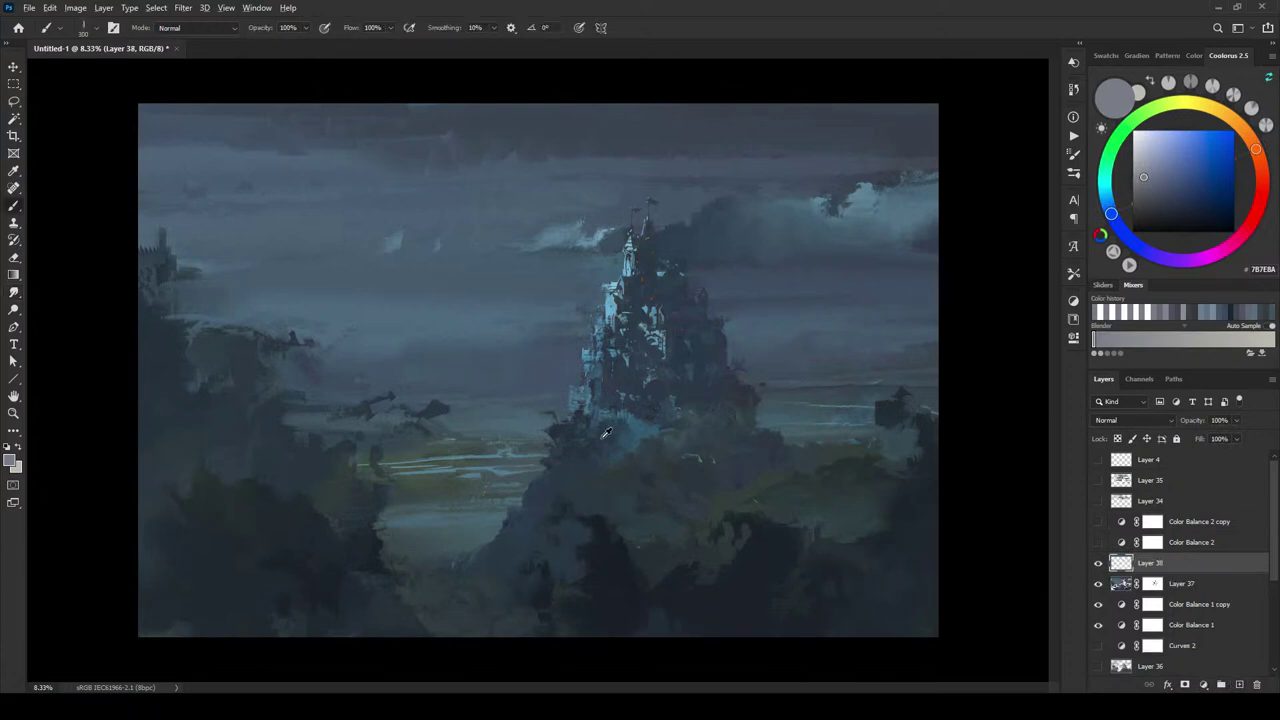
left_click(607, 433, "alt")
right_click(607, 433)
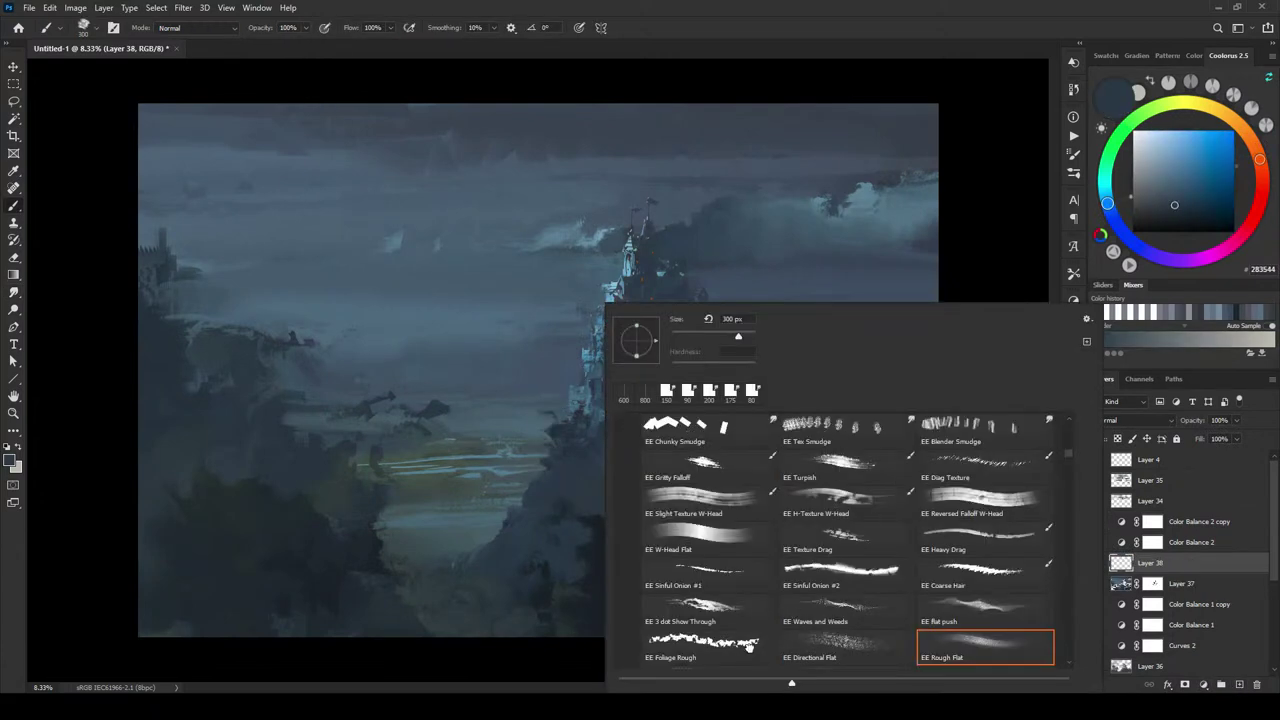
left_click(700, 640)
key("Return")
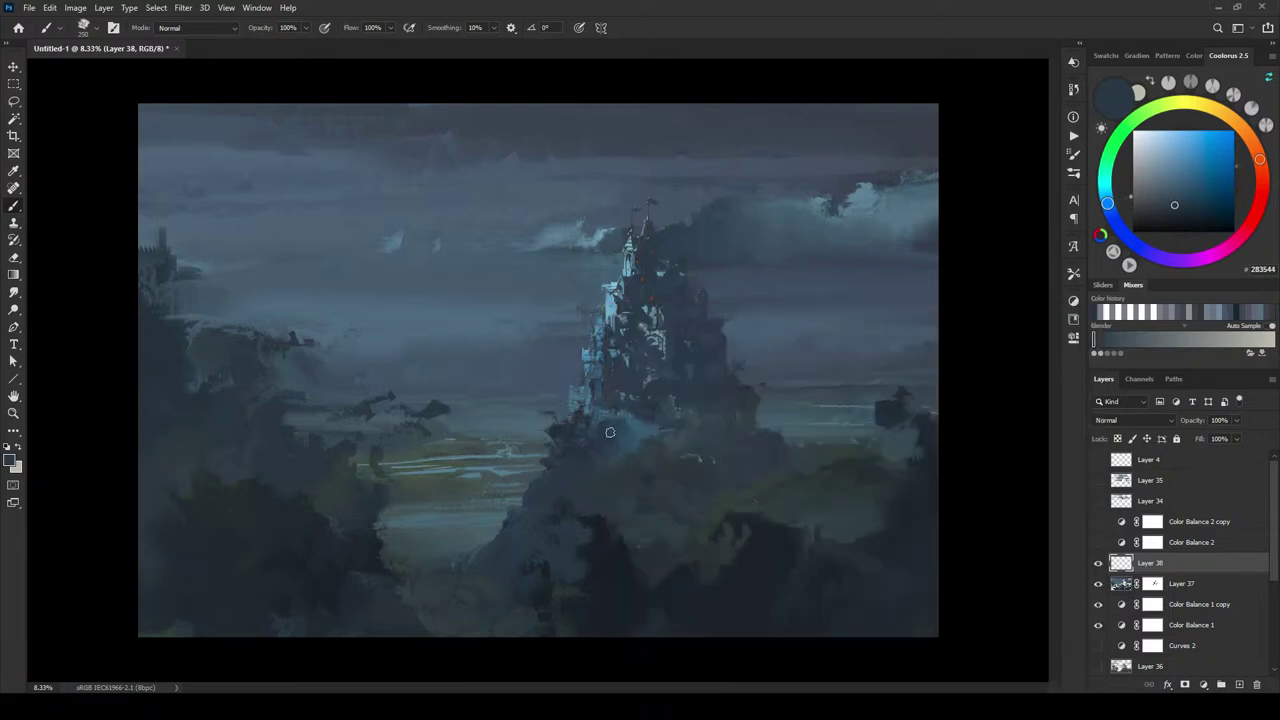
left_click(628, 465, "alt")
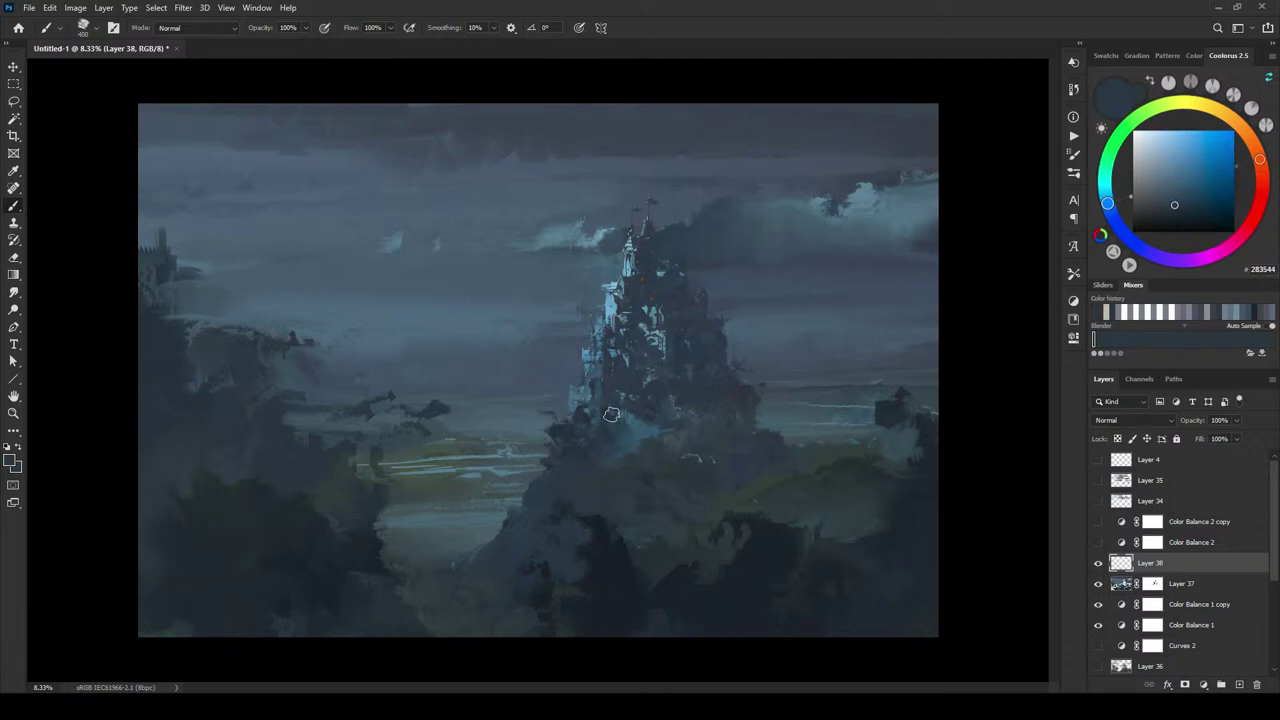
key("bracketright")
key("bracketright")
- Resample dark blue-grey tones from the castle base, resizing the brush to 1000 then 700
left_click(589, 396, "alt")
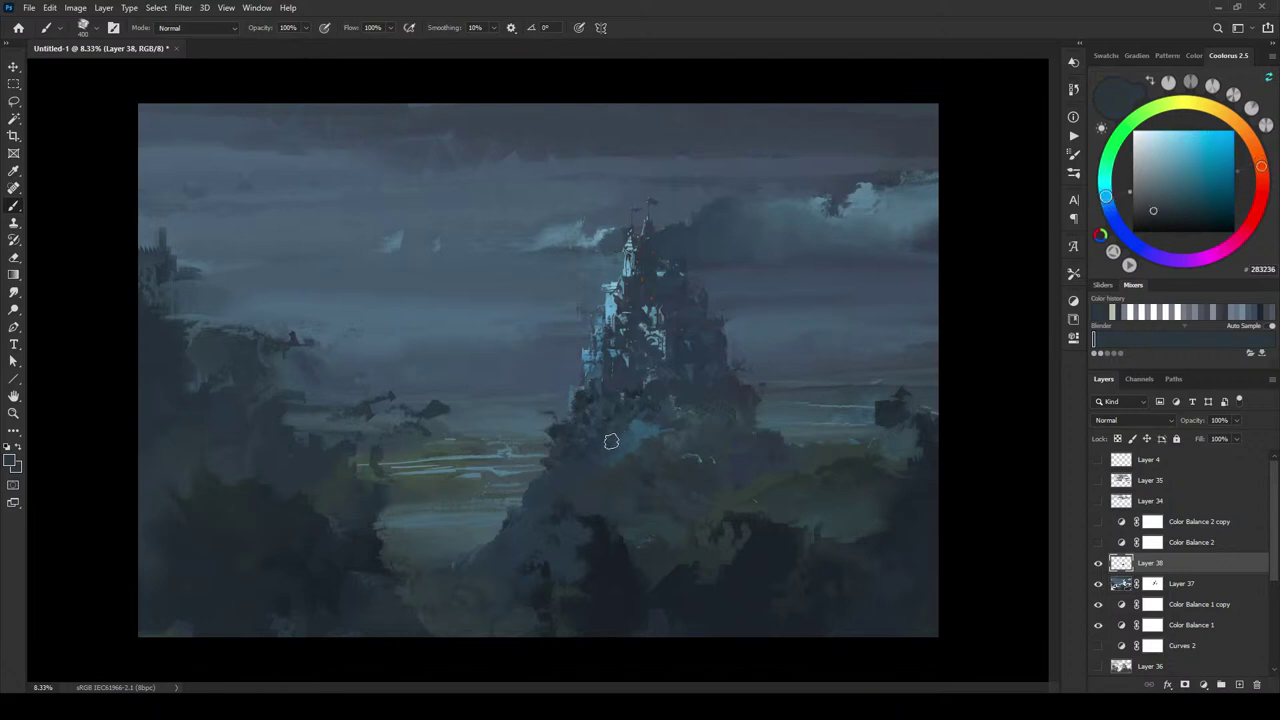
left_click(614, 437, "alt")
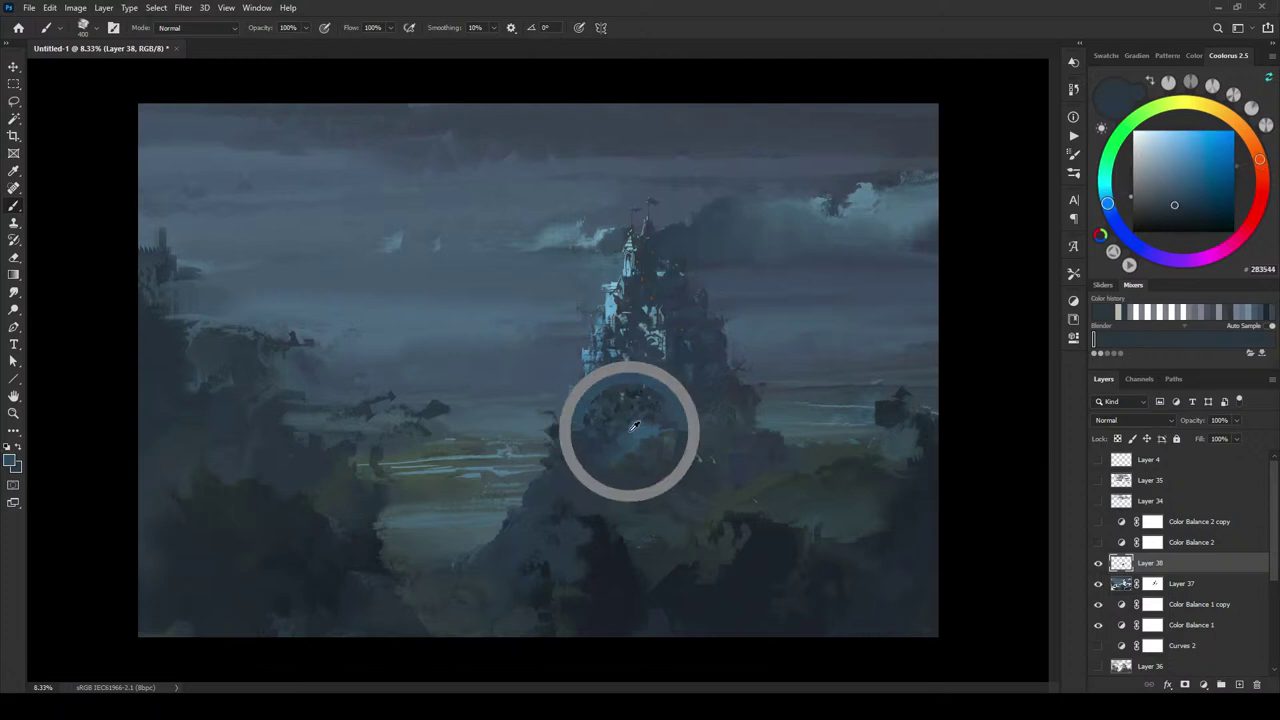
left_click(618, 436, "alt")
left_click(607, 431, "alt")
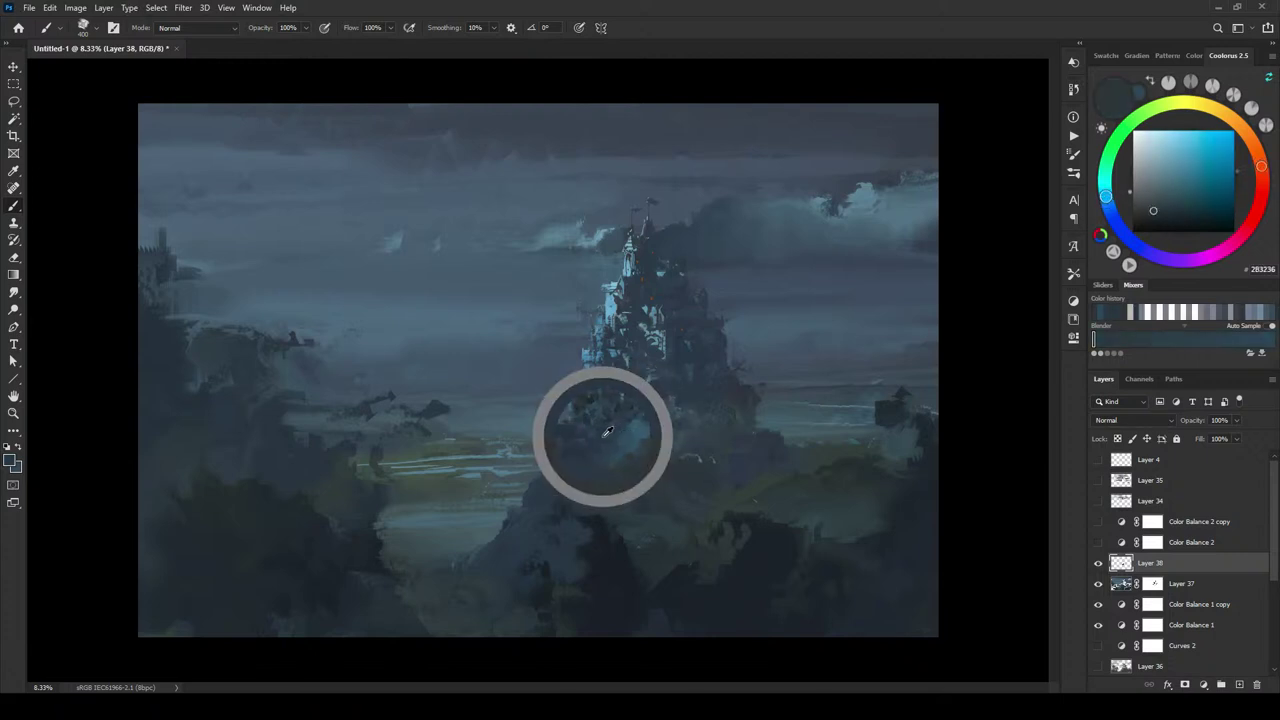
left_click(601, 418, "alt")
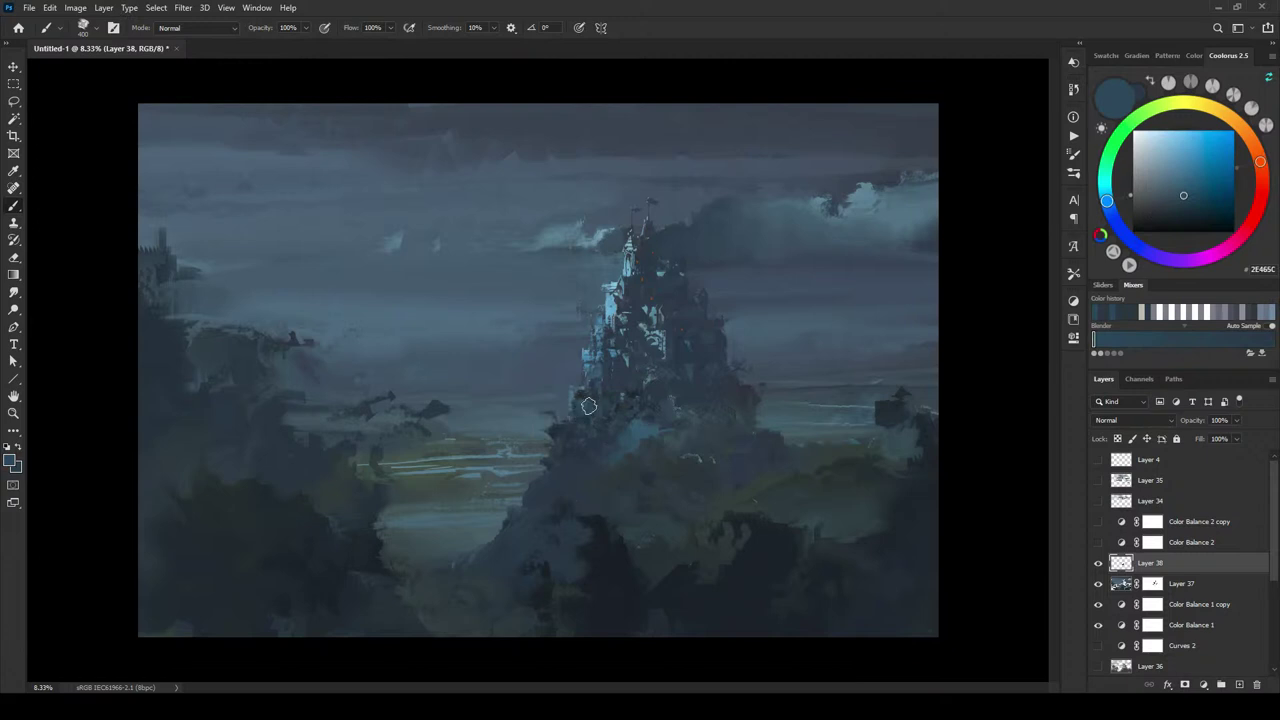
left_click(582, 413, "alt")
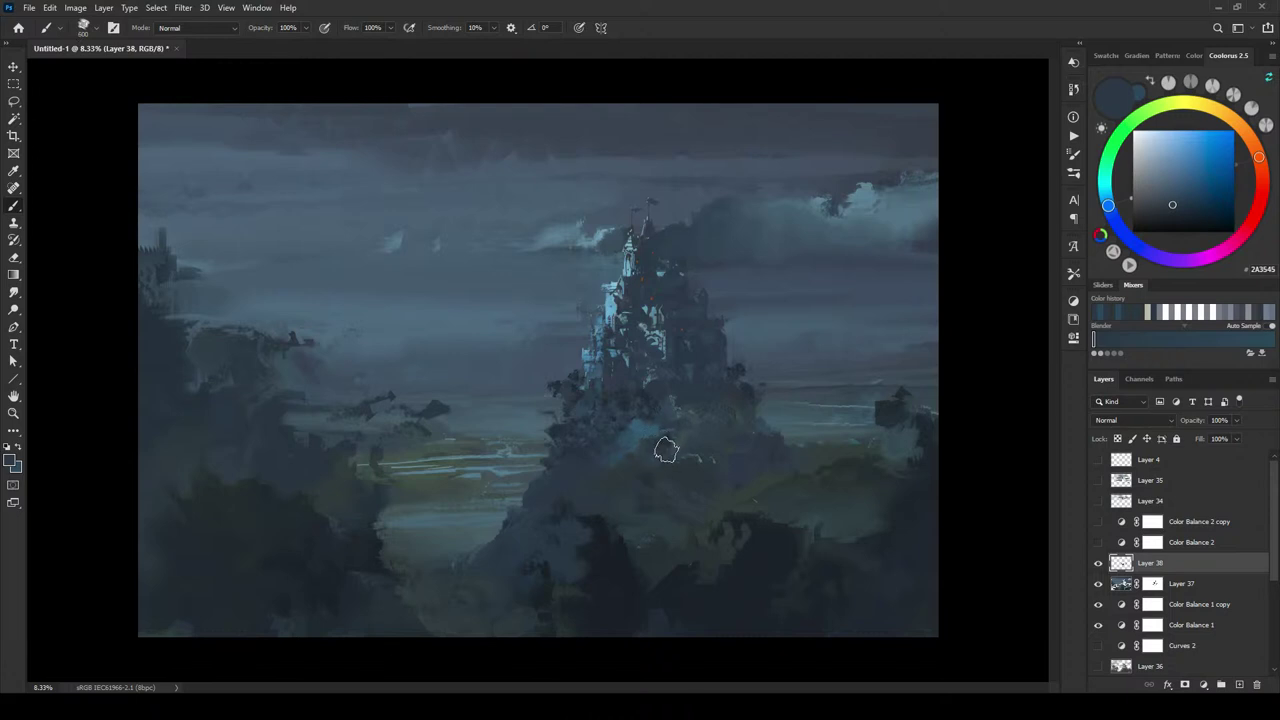
key("bracketright")
key("bracketright")
key("bracketright")
key("bracketright")
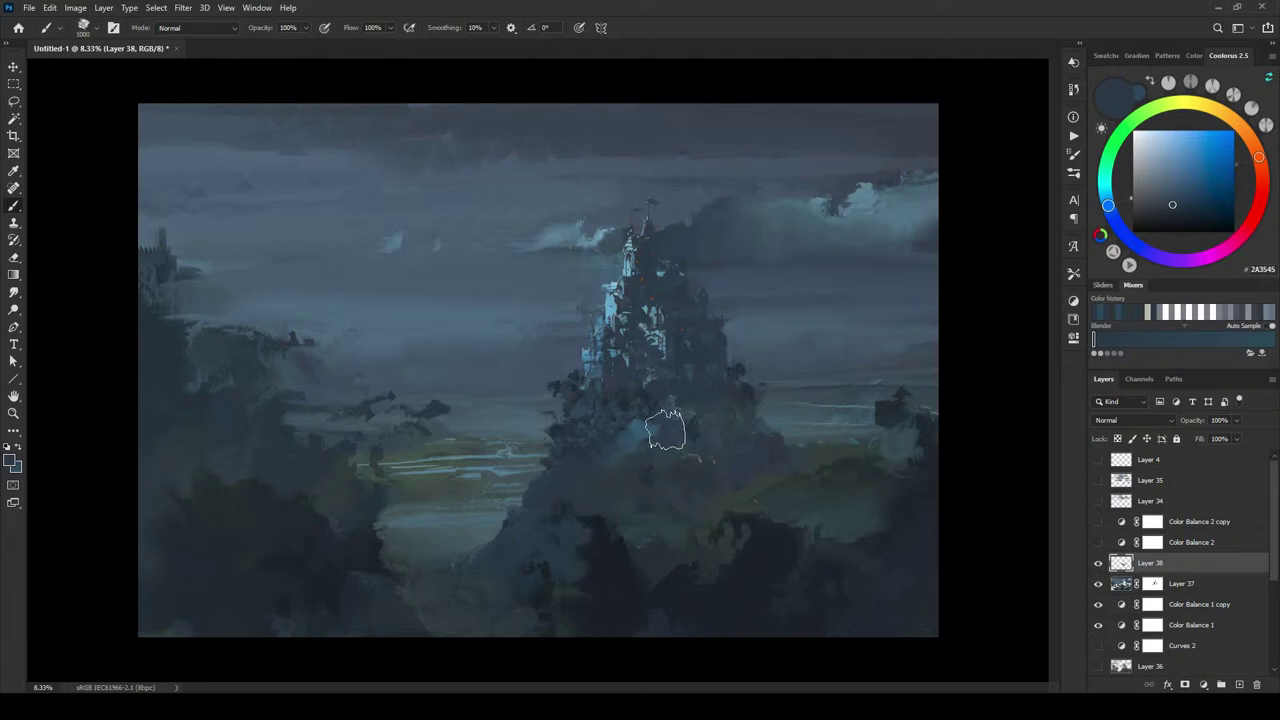
left_click(668, 452, "alt")
left_click(677, 450, "alt")
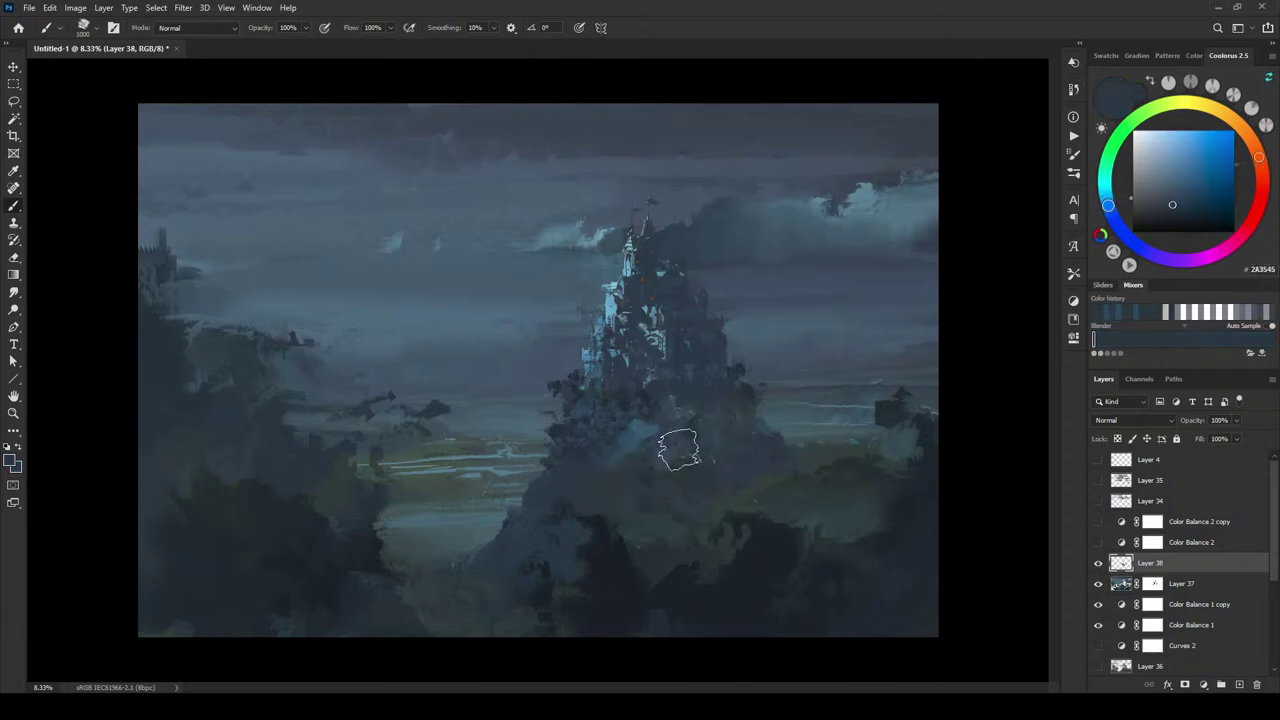
key("bracketleft")
key("bracketleft")
key("bracketleft")
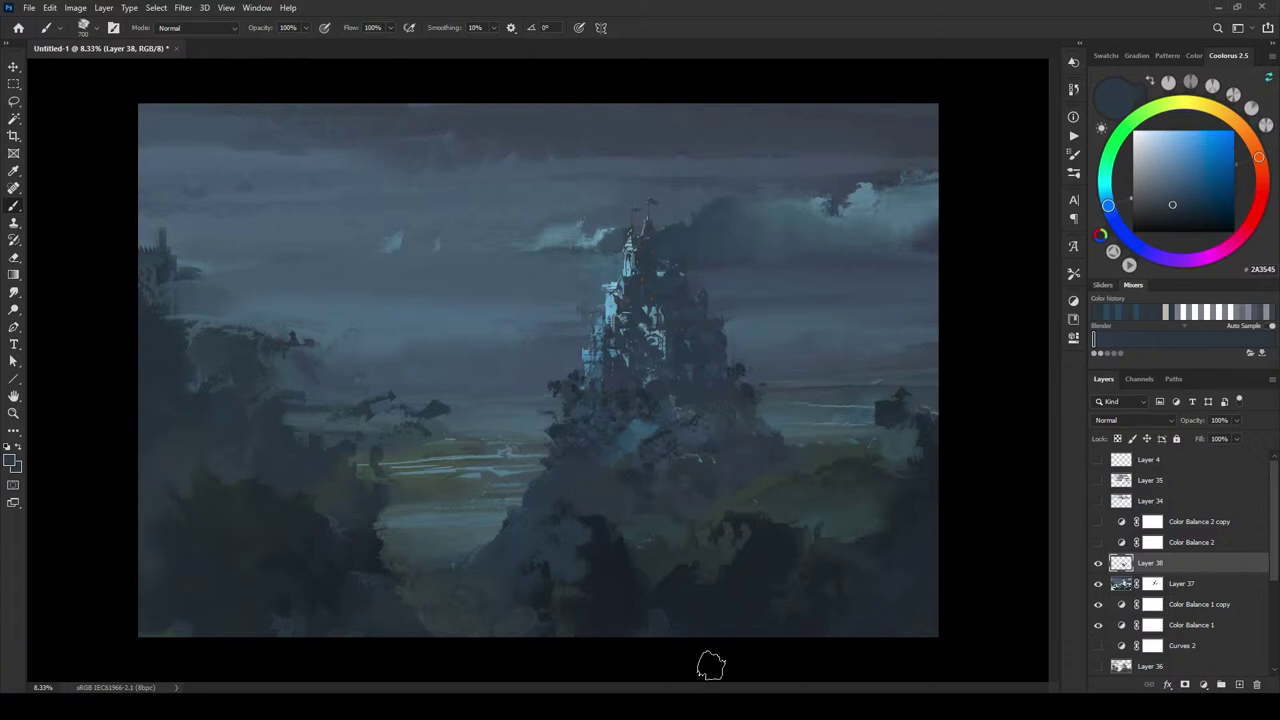
- Switch to the EE Sinful Orion #2 brush and mix a light greyish blue for mist
right_click(483, 366)
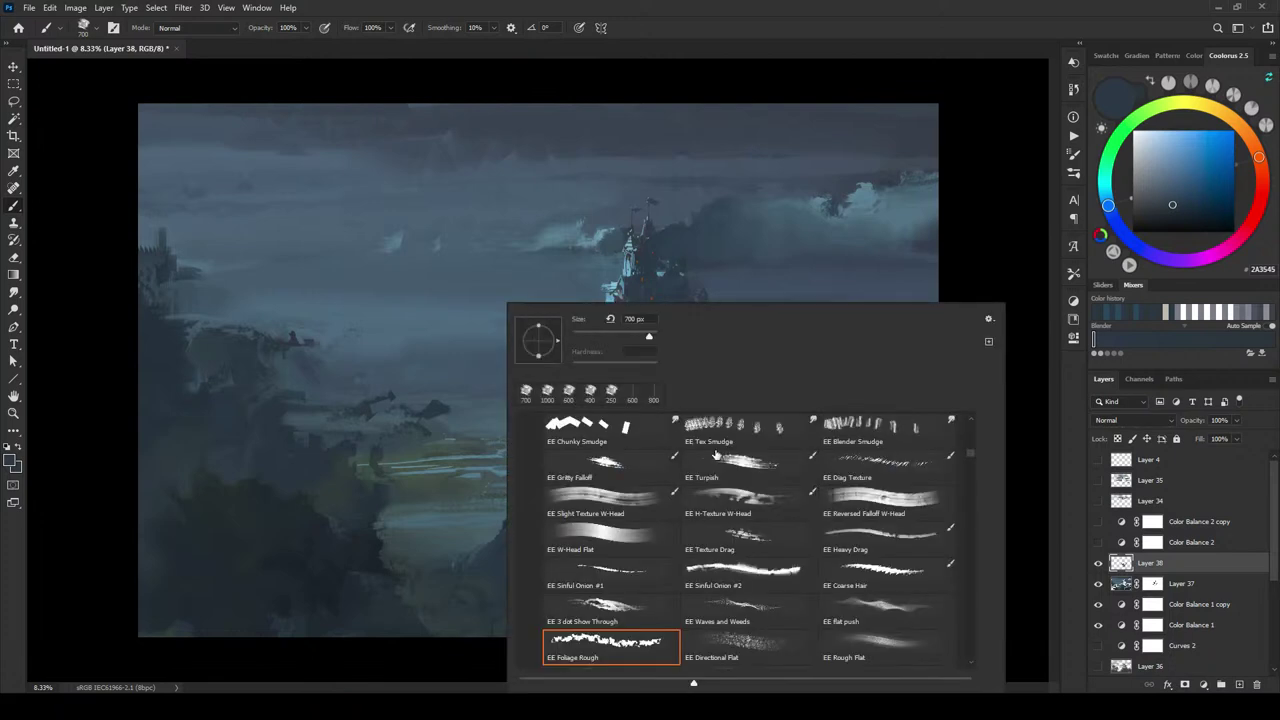
left_click(769, 572)
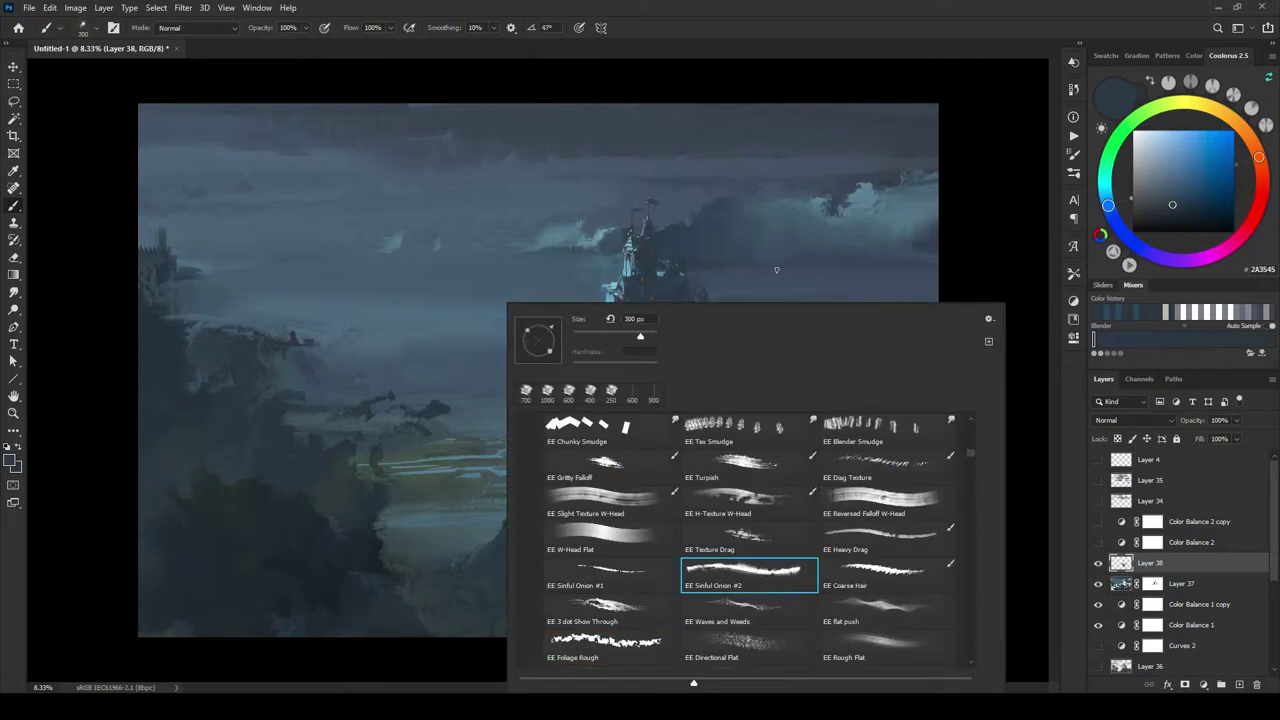
left_click(783, 24)
left_click(633, 425, "alt")
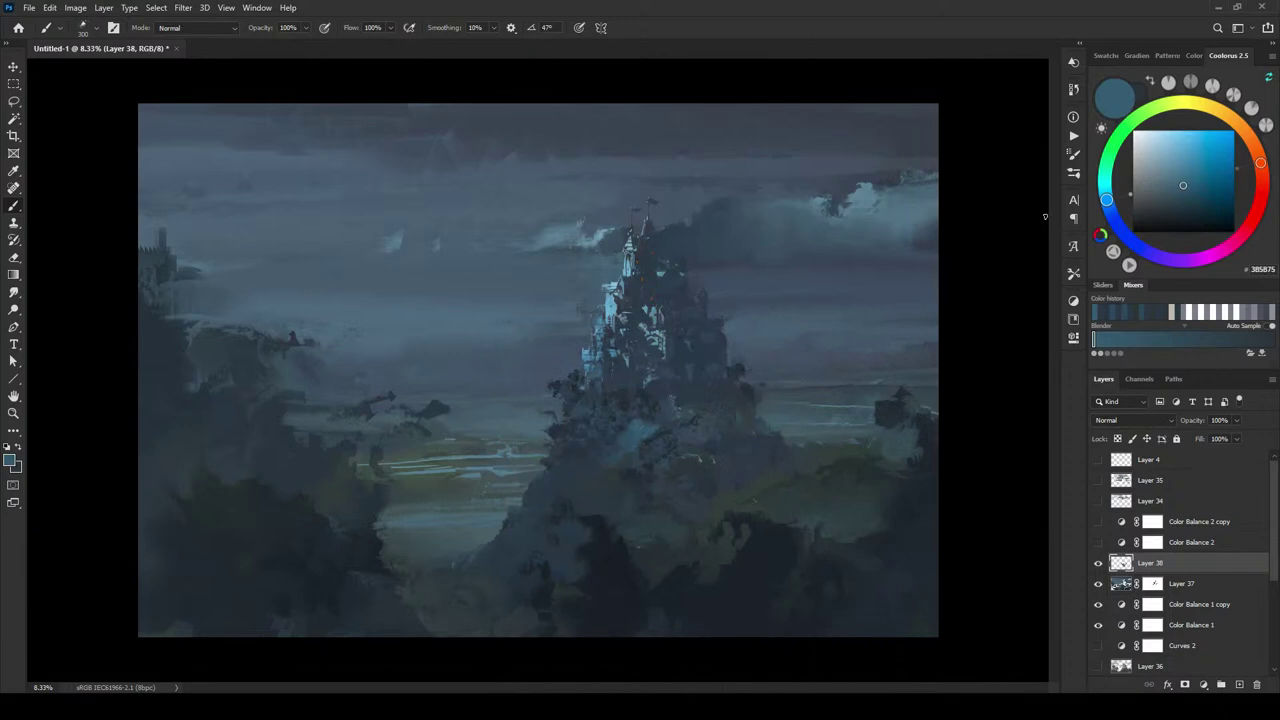
left_click(1170, 182)
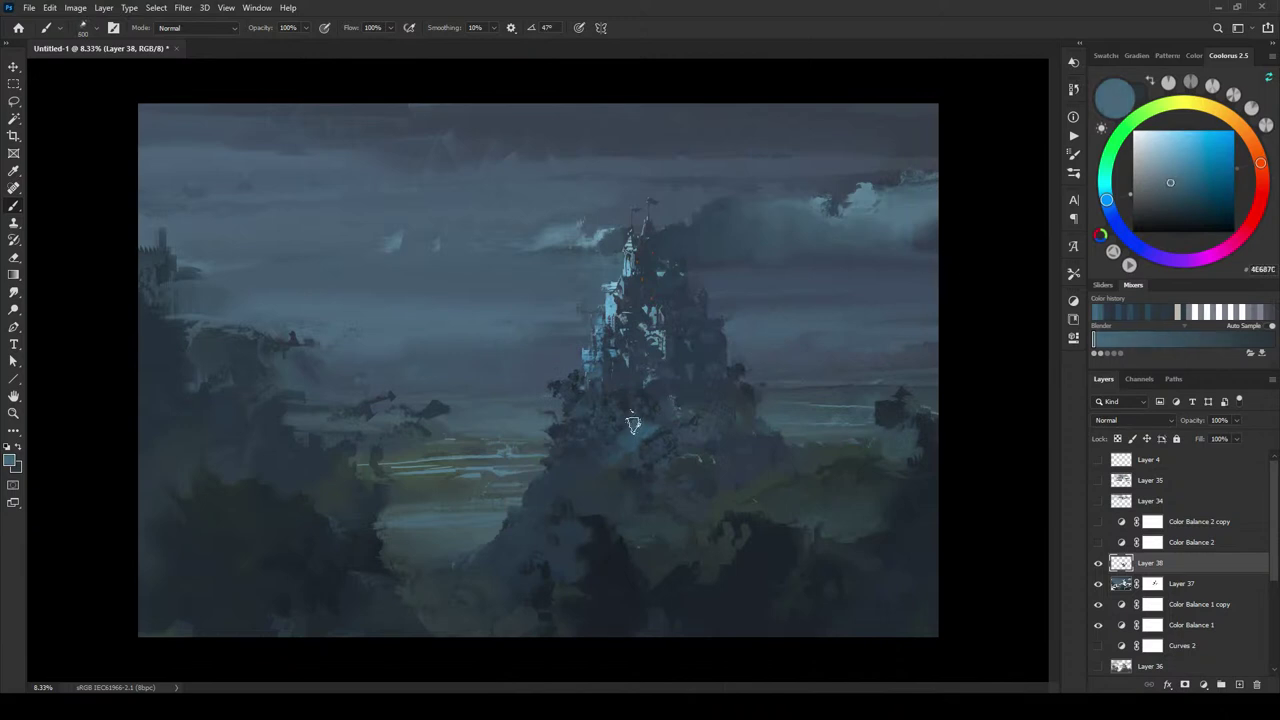
left_click(1174, 199)
left_click_drag(1174, 197, 1173, 198)
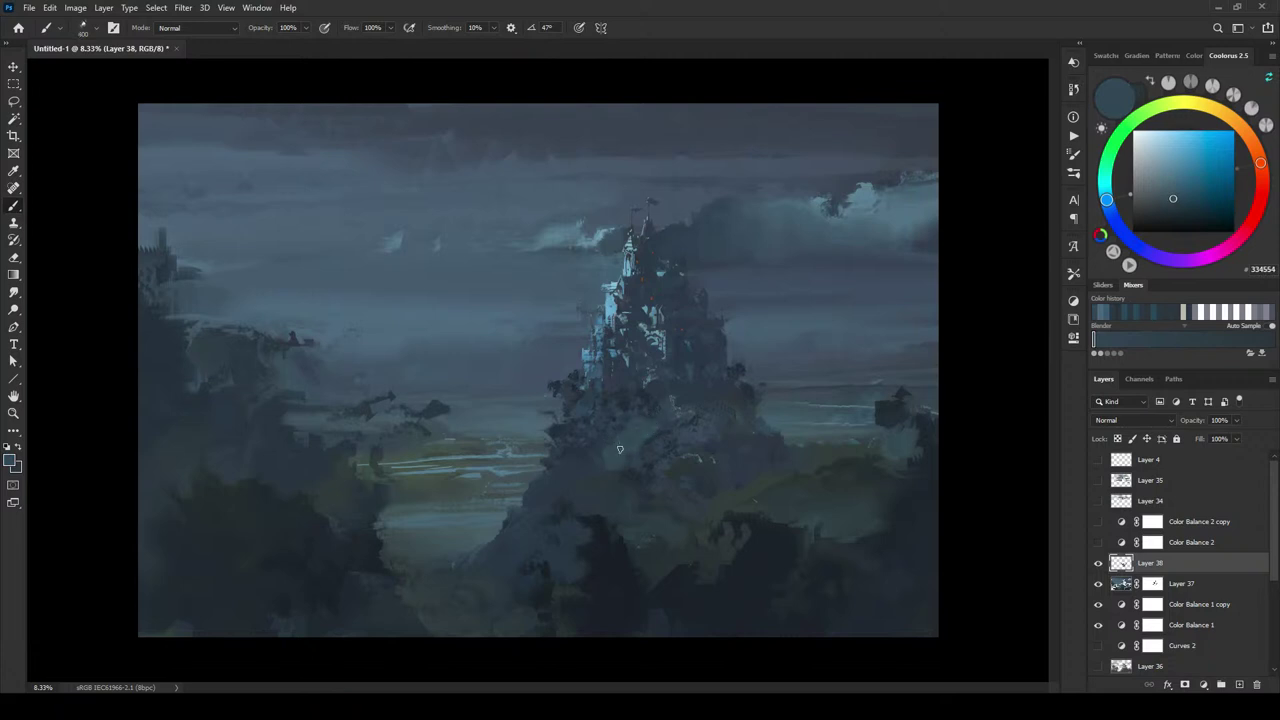
left_click(1186, 206)
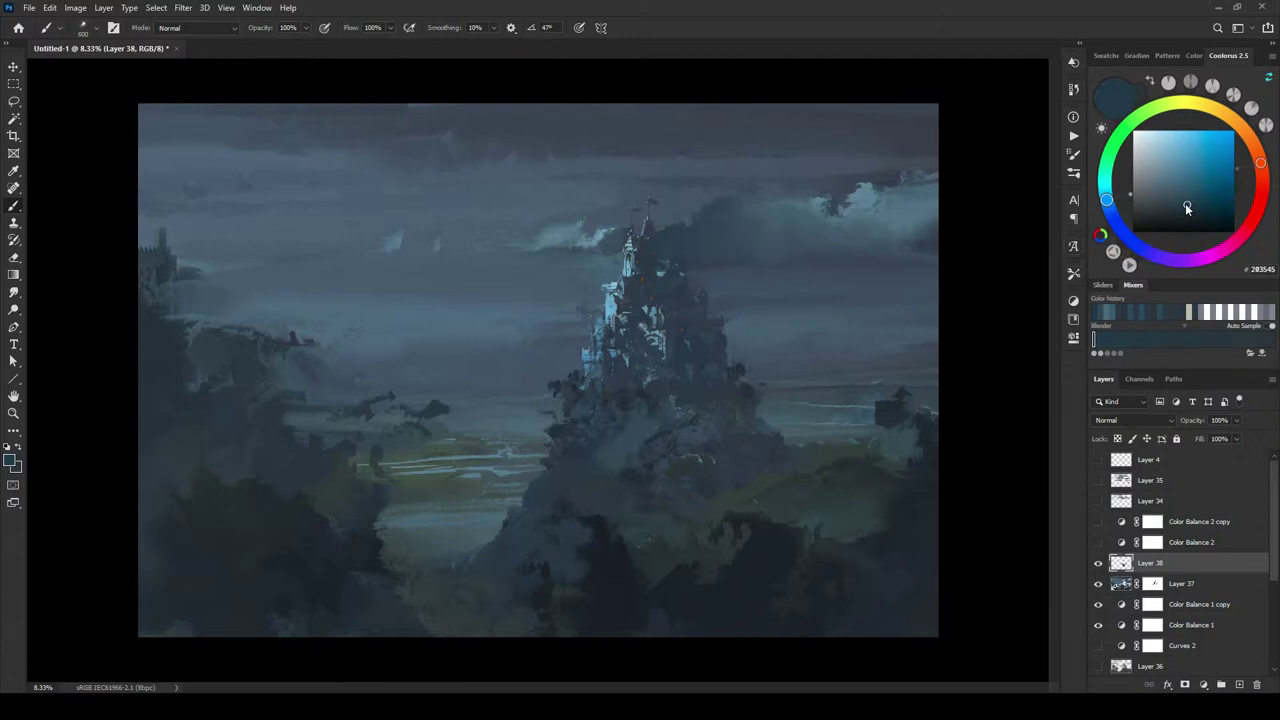
left_click(1185, 197)
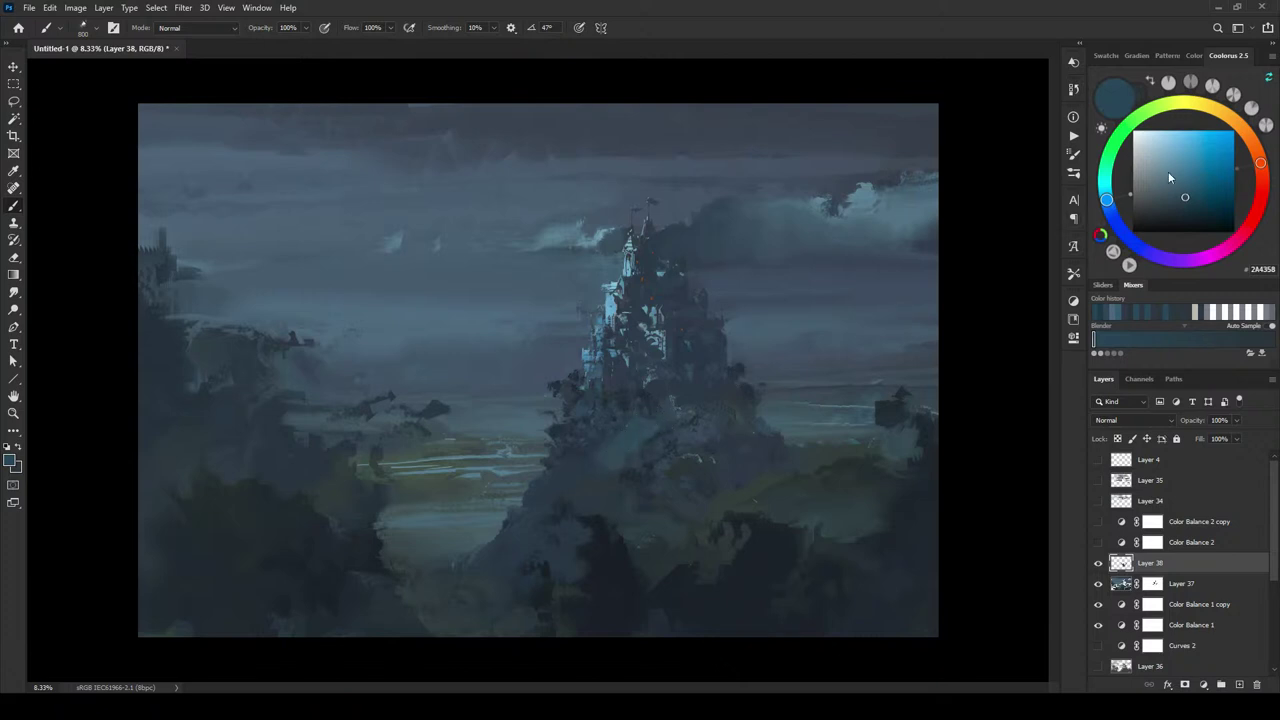
left_click(1180, 190)
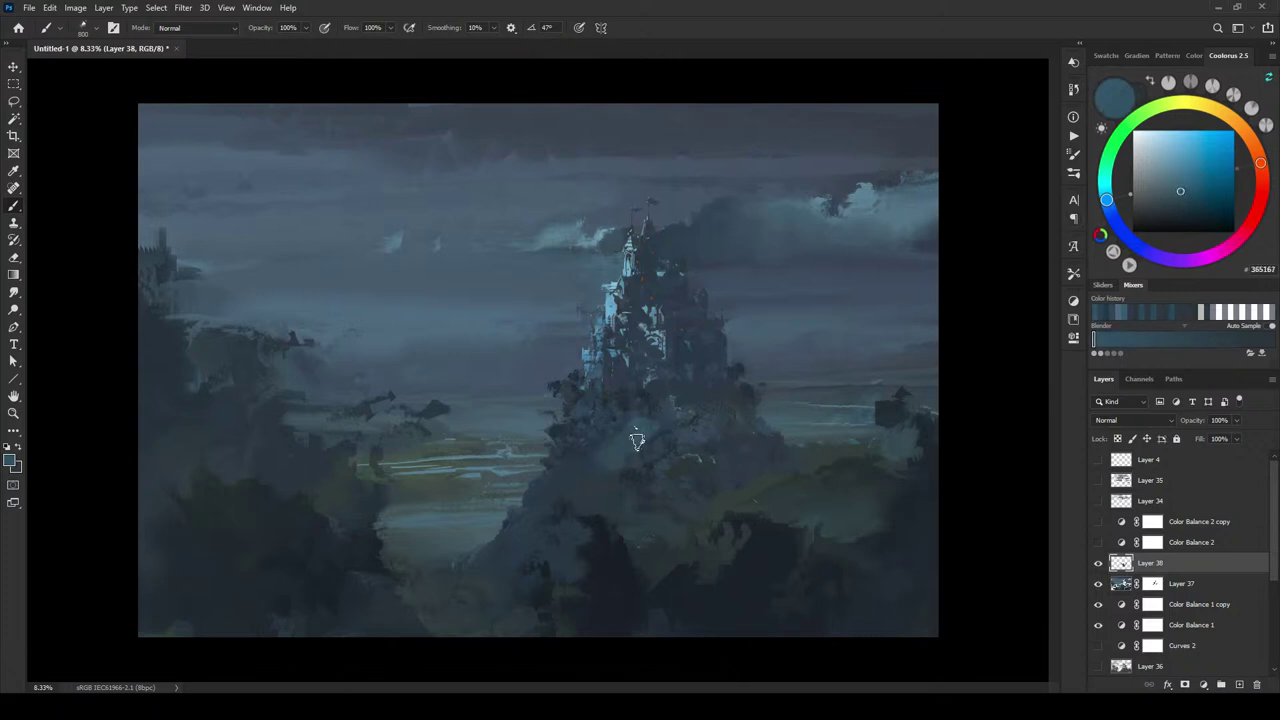
- Paint bluish mist over the castle base and lighter haze on the rock slope left of it at size 1100
mouse_move(637, 441)
left_mouse_down()
mouse_move(608, 457)
mouse_move(671, 407)
mouse_move(582, 467)
left_mouse_up()
left_click(1177, 198)
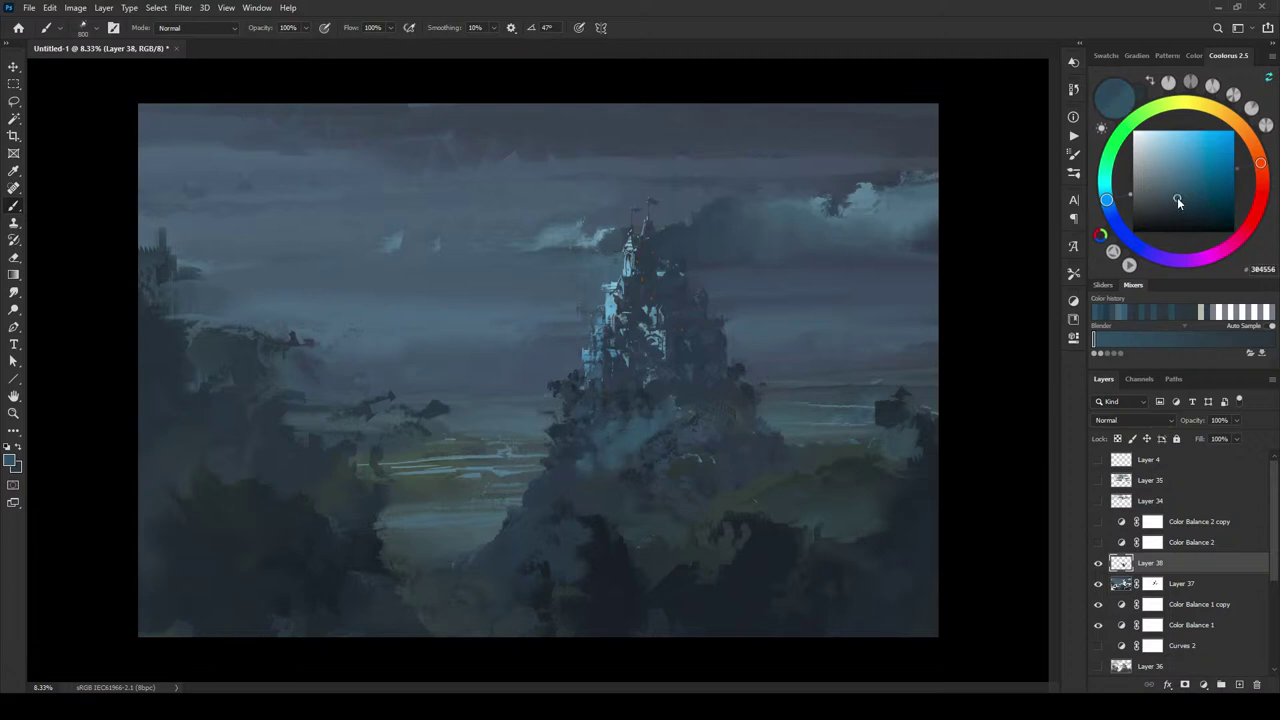
left_click(1174, 197)
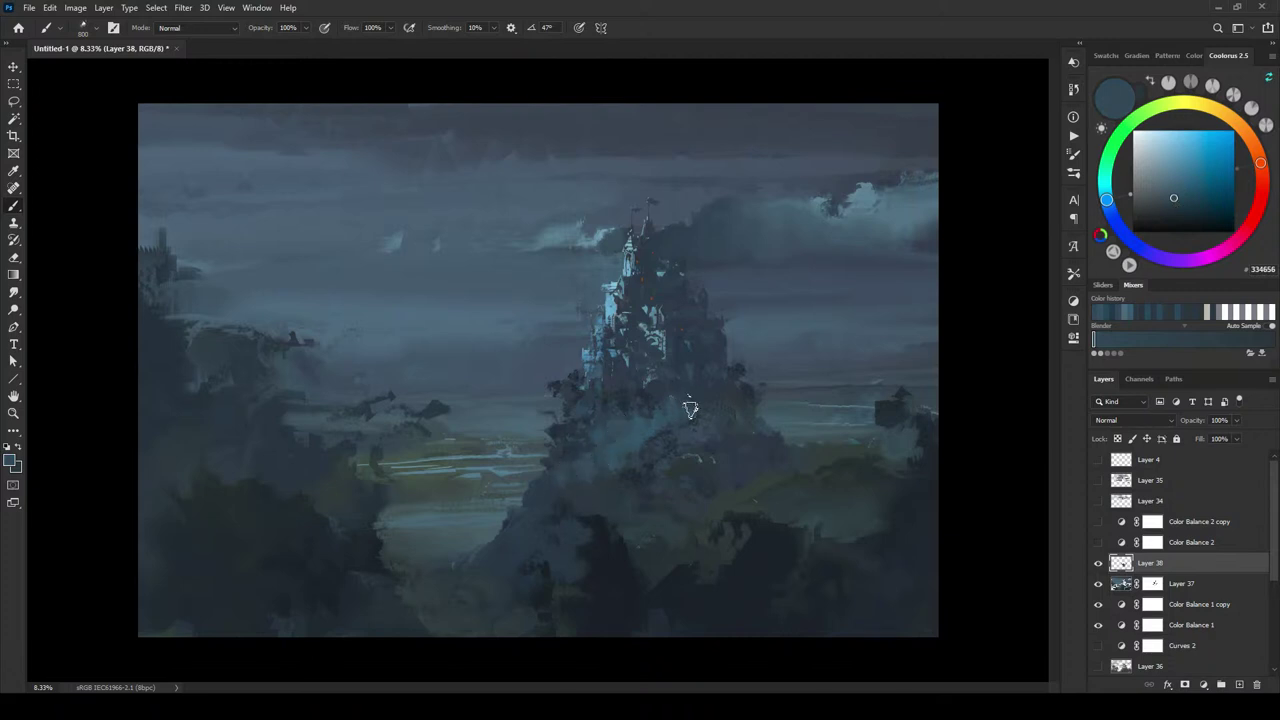
key("bracketright")
key("bracketright")
key("bracketright")
key("bracketright")
mouse_move(567, 498)
left_mouse_down()
mouse_move(537, 488)
mouse_move(514, 514)
mouse_move(528, 482)
mouse_move(619, 460)
mouse_move(585, 472)
mouse_move(574, 551)
mouse_move(556, 492)
mouse_move(508, 484)
mouse_move(454, 537)
left_mouse_up()
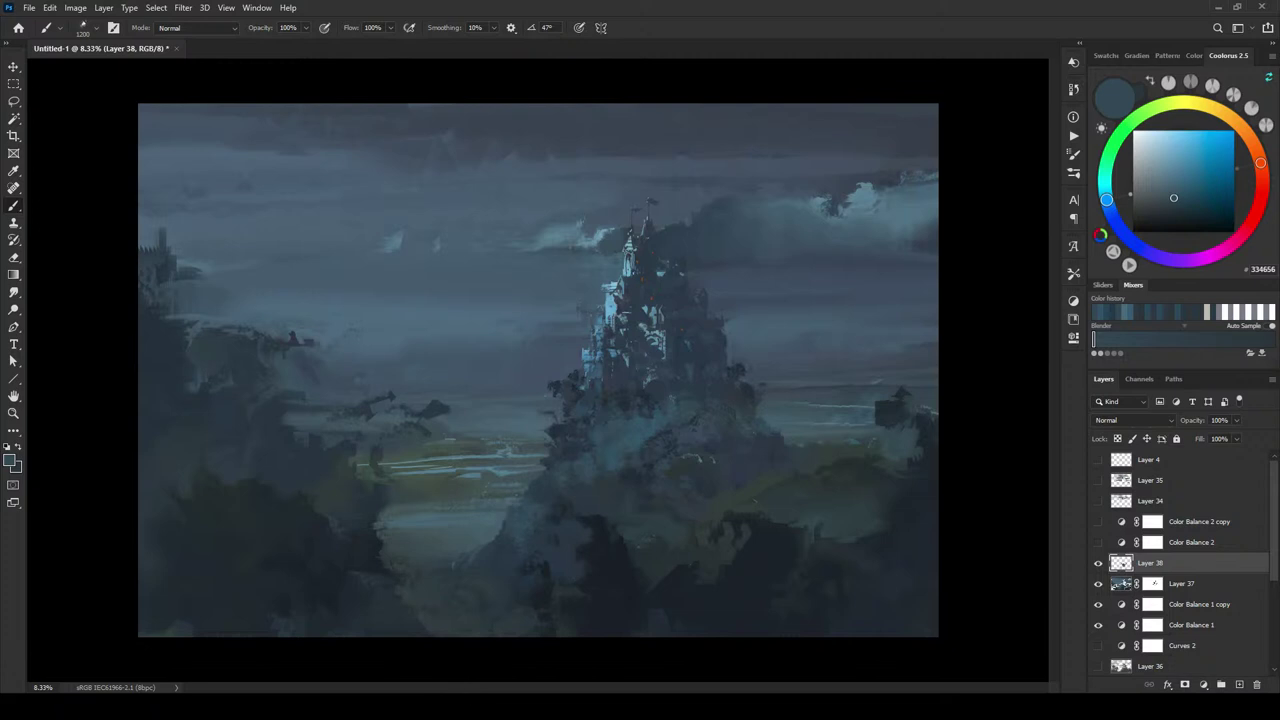
left_click(1160, 187)
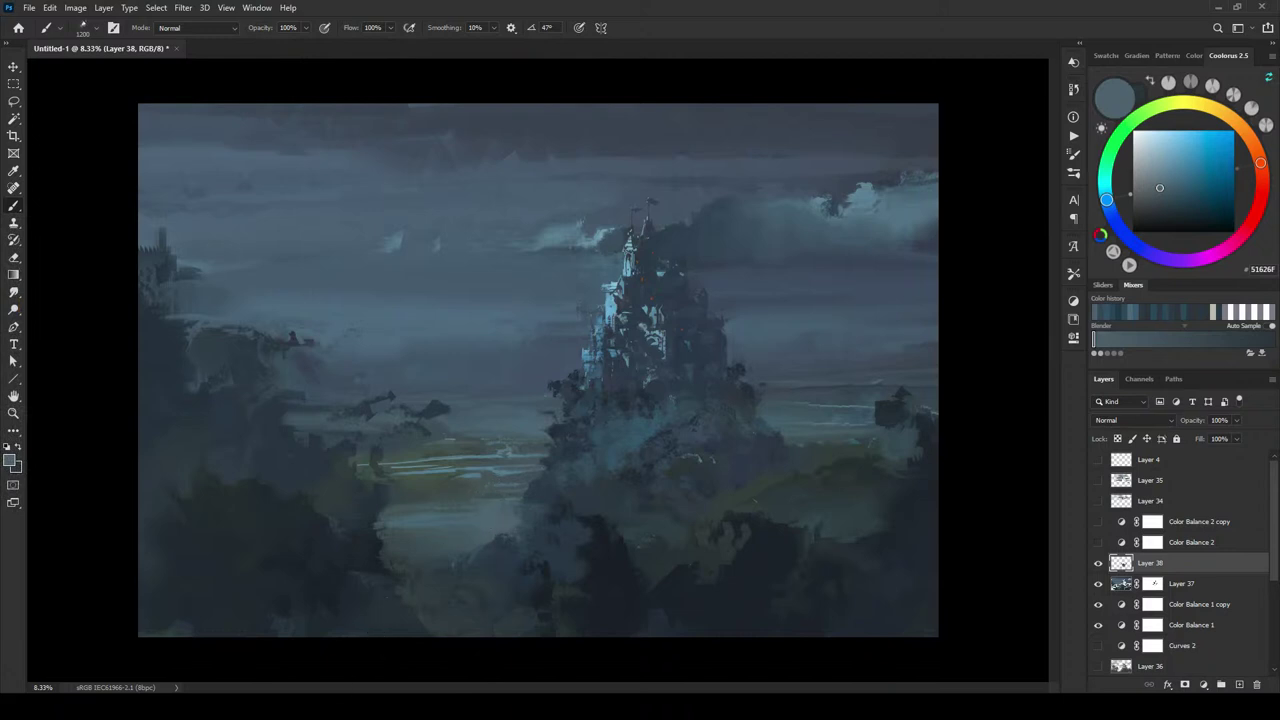
key("bracketright")
key("bracketright")
key("bracketright")
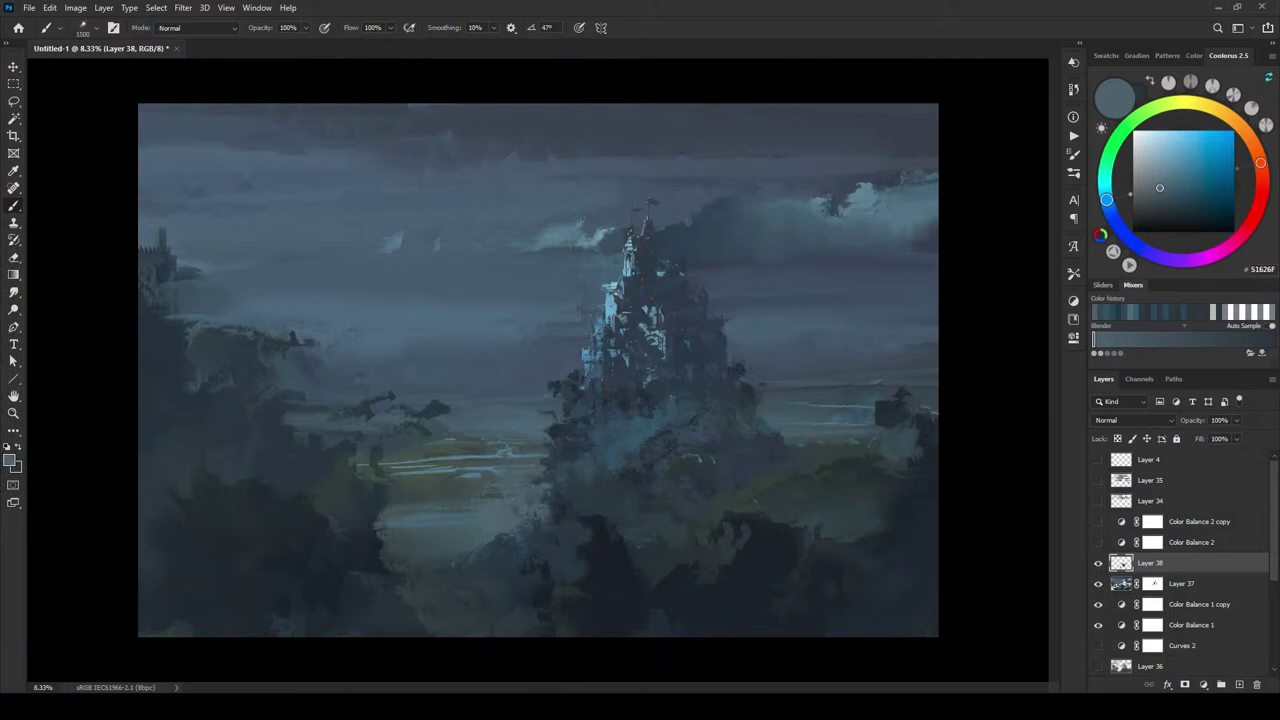
key("r")
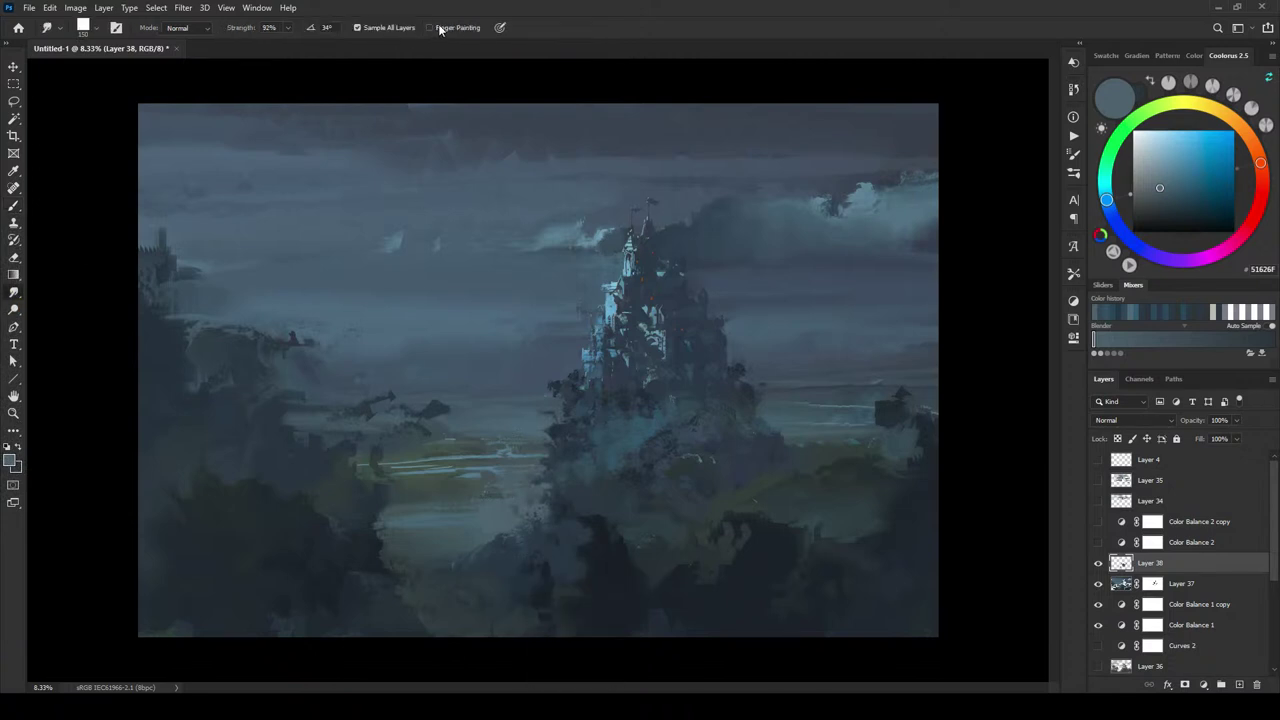
- Smudge light haze across the castle base and the hill below, then sample a dark tone
key("bracketright")
key("bracketright")
key("bracketright")
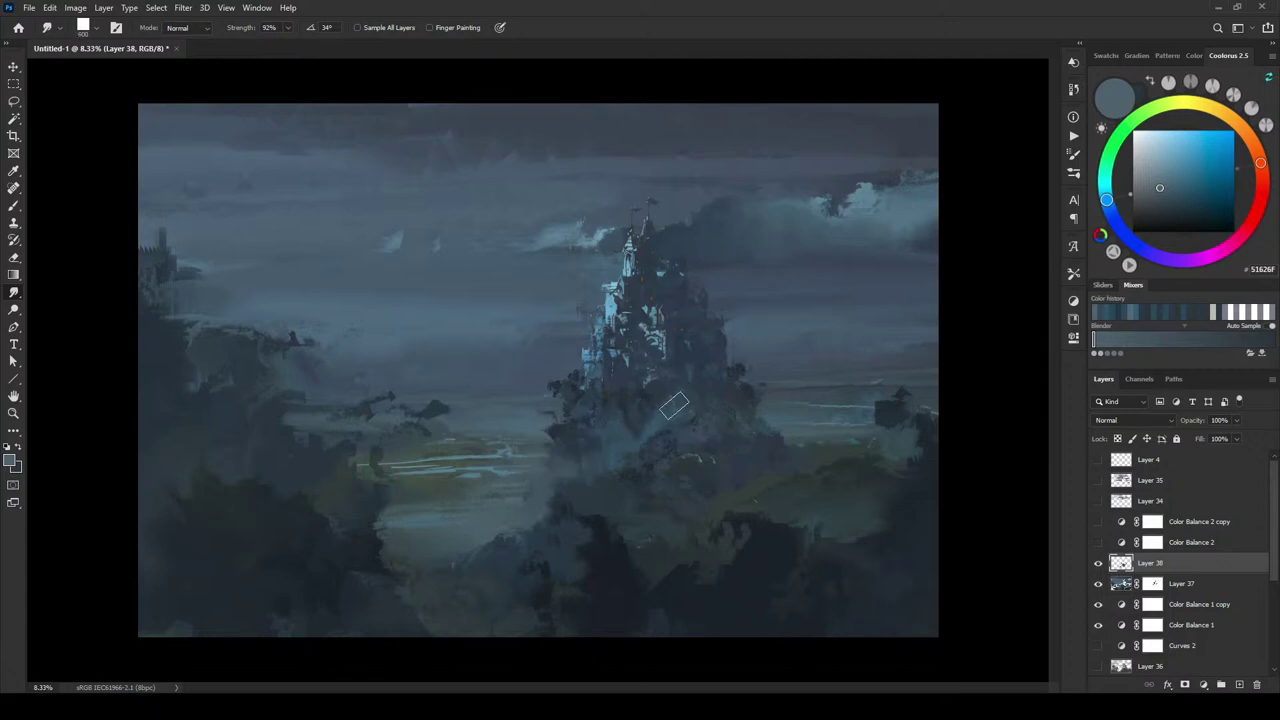
mouse_move(675, 375)
left_mouse_down()
mouse_move(704, 393)
mouse_move(701, 372)
mouse_move(683, 366)
left_mouse_up()
key("bracketleft")
key("bracketleft")
key("bracketleft")
key("bracketleft")
key("bracketright")
key("bracketright")
key("bracketright")
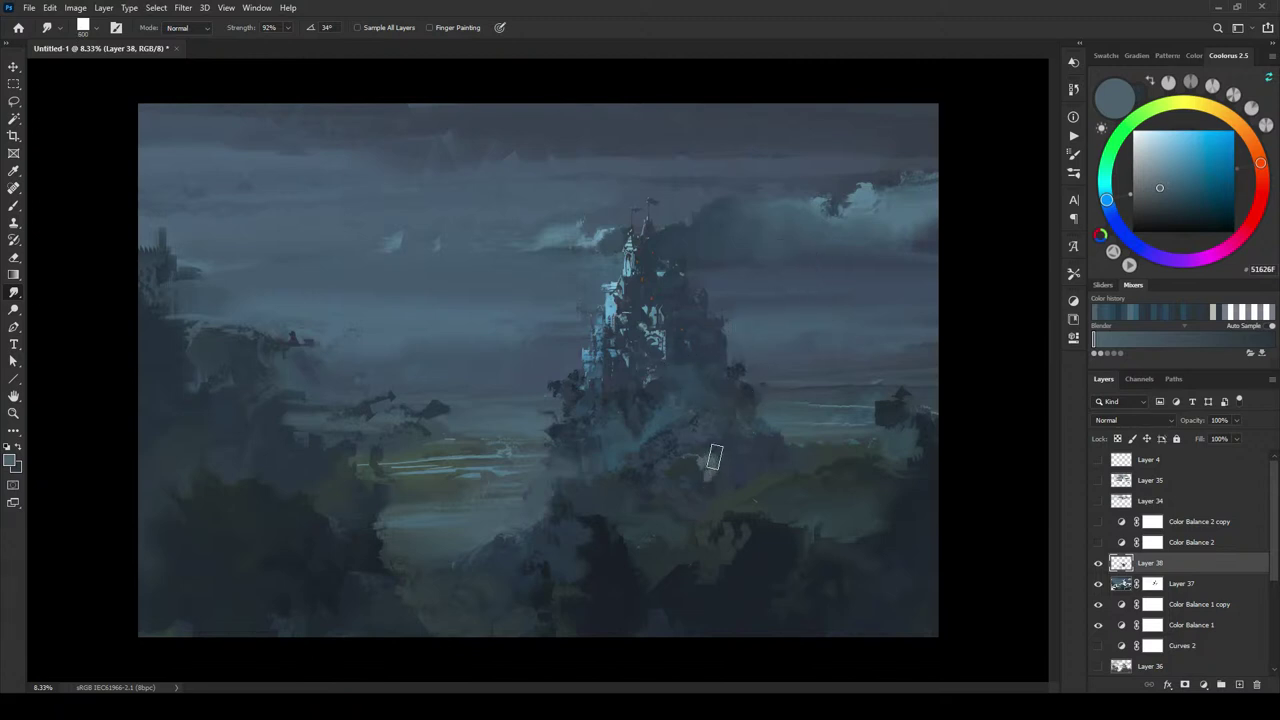
mouse_move(717, 475)
left_mouse_down()
mouse_move(714, 457)
mouse_move(737, 466)
mouse_move(714, 471)
mouse_move(726, 488)
mouse_move(714, 451)
mouse_move(730, 485)
mouse_move(715, 455)
mouse_move(718, 486)
mouse_move(691, 508)
mouse_move(700, 522)
left_mouse_up()
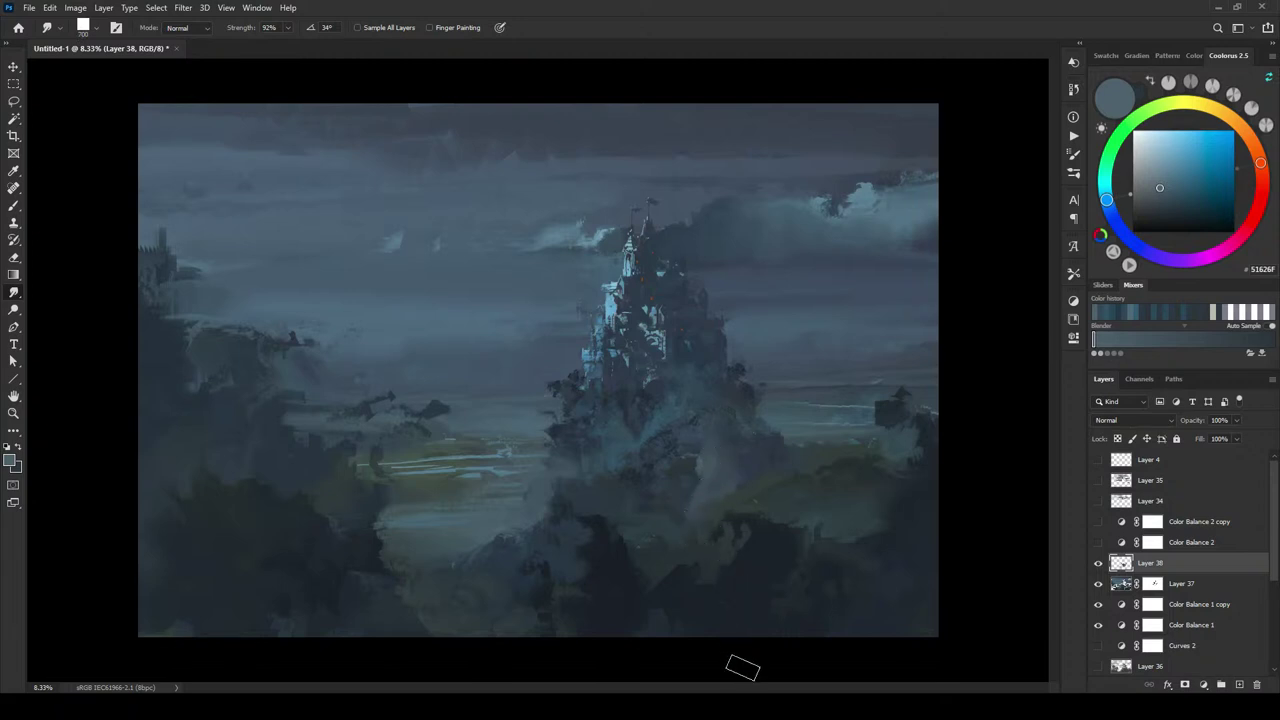
left_click(674, 570, "alt")
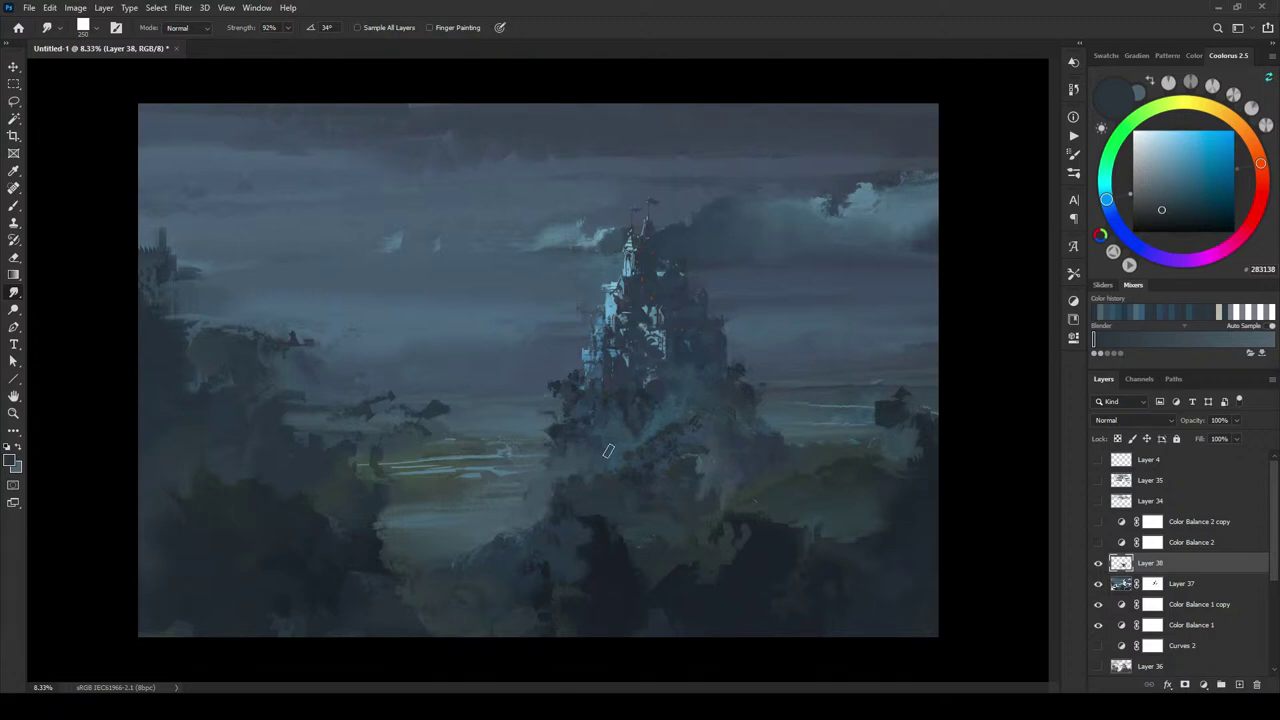
- Resize the smudge brush and sample a grey-blue from the painting near the castle
key("bracketright")
key("bracketright")
key("bracketleft")
key("bracketleft")
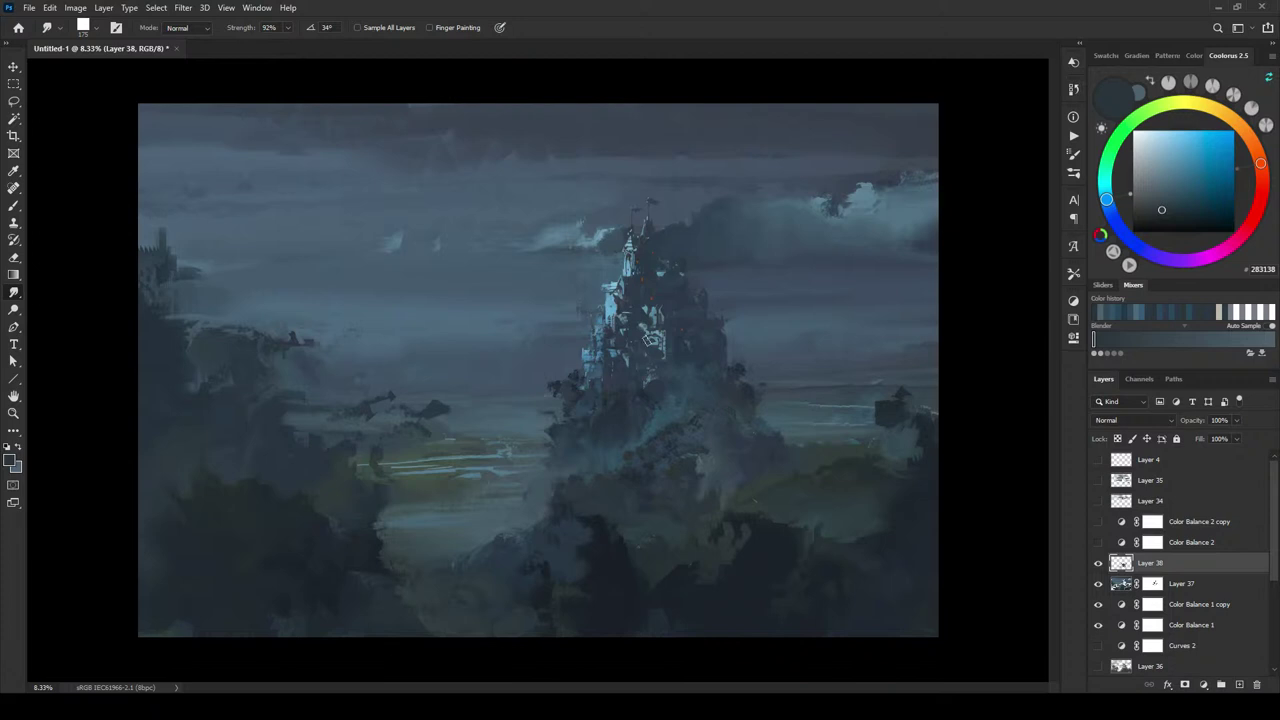
left_click(622, 418, "alt")
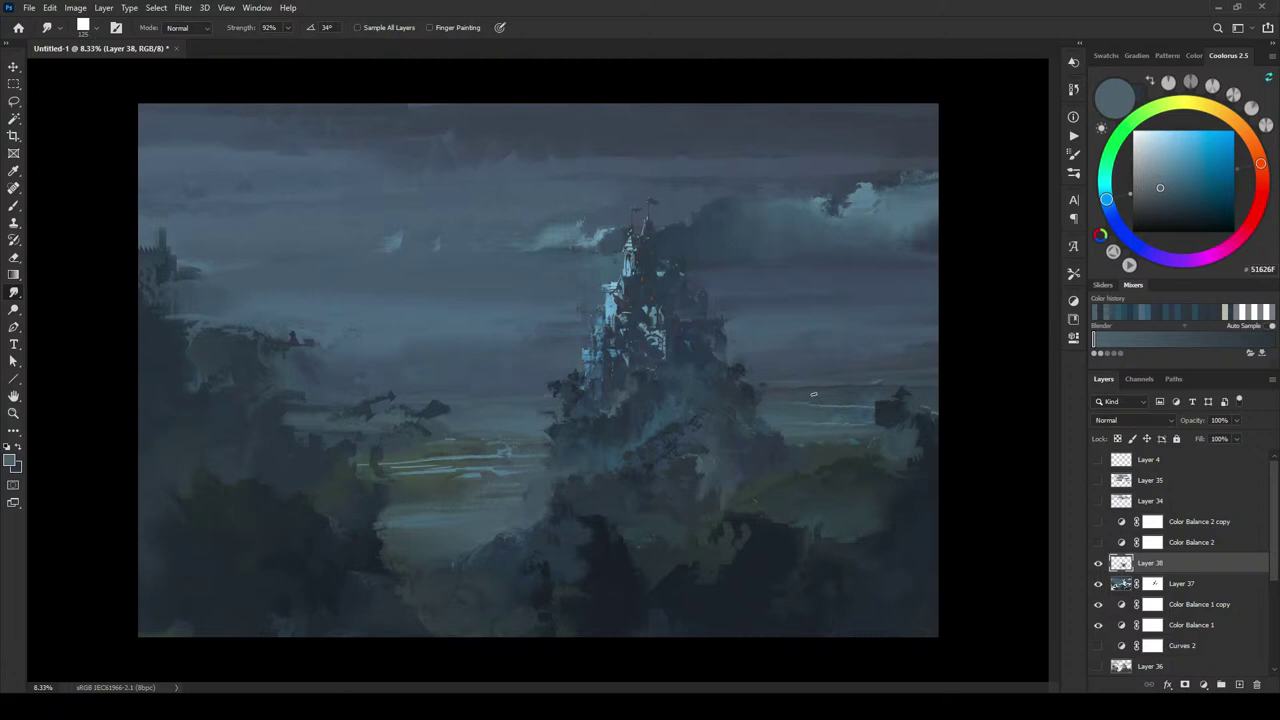
- Zoom in close on the castle and make both Color Balance 2 and Color Balance 2 copy visible
key("ctrl+minus")
key("ctrl+minus")
key("ctrl+minus")
key("ctrl+minus")
key("ctrl+minus")
key("ctrl+minus")
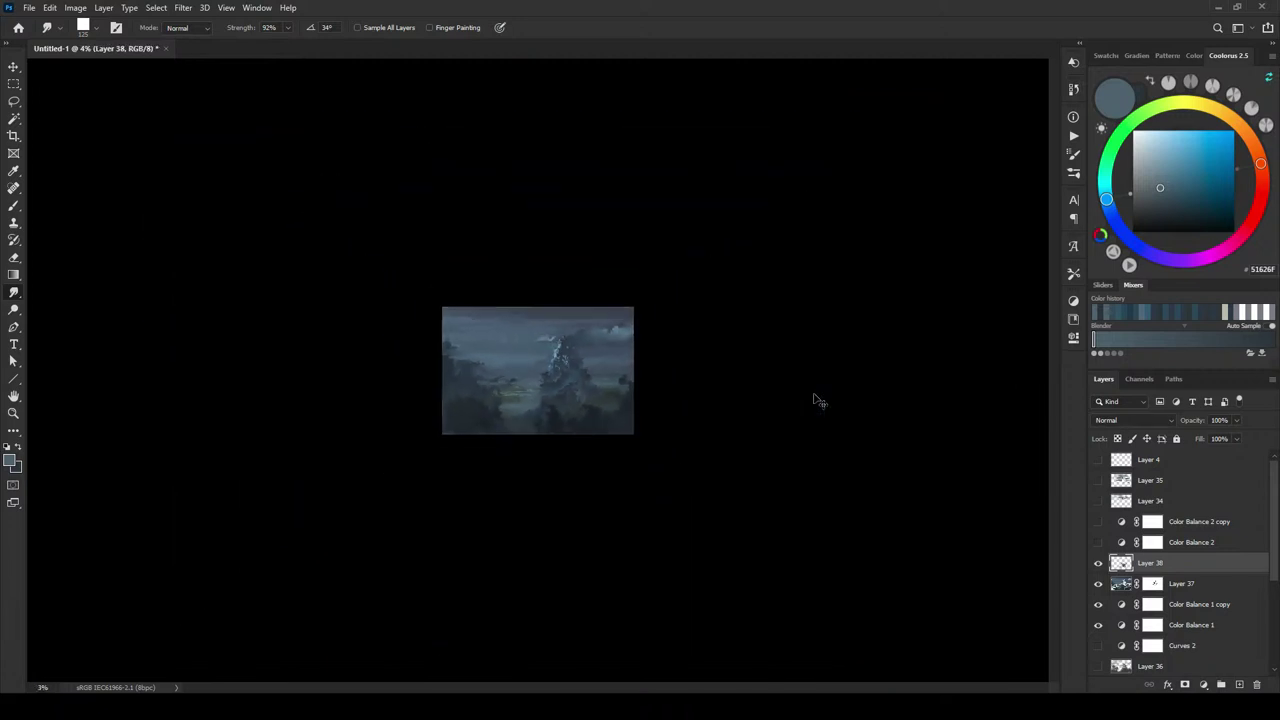
key("ctrl+plus")
key("ctrl+plus")
key("ctrl+plus")
key("ctrl+plus")
key("ctrl+plus")
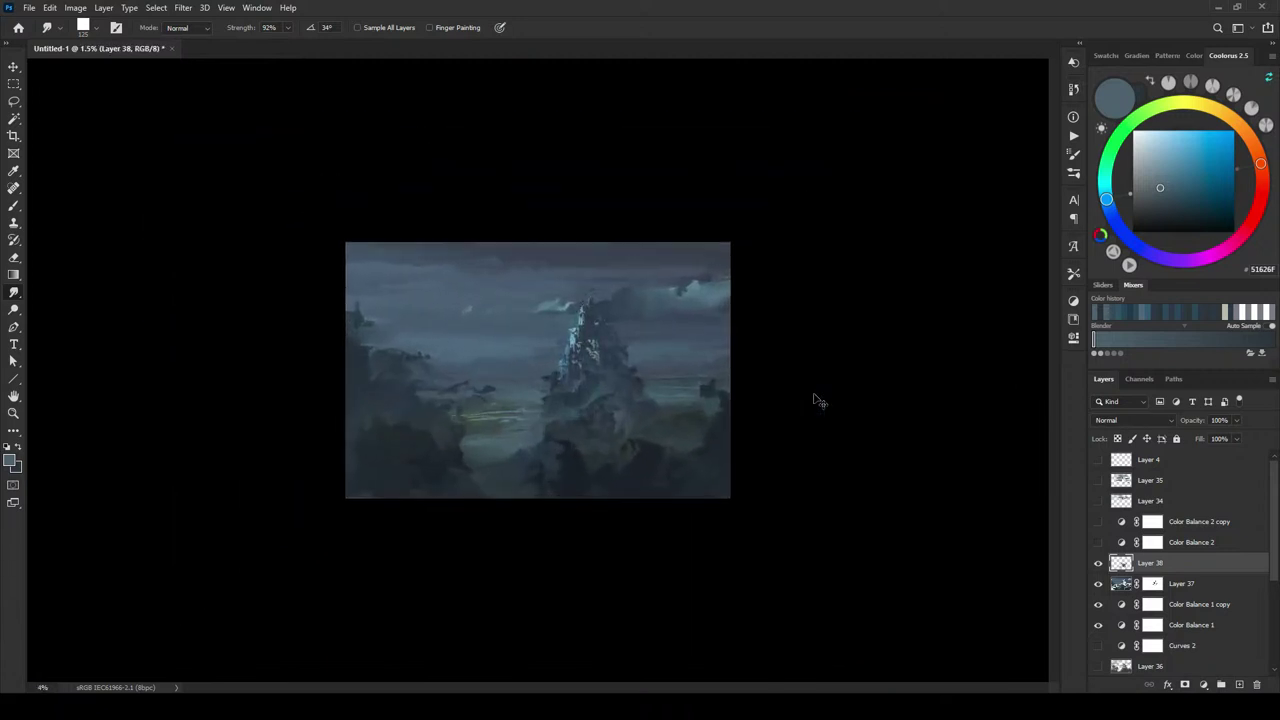
key("ctrl+plus")
key("ctrl+plus")
key("ctrl+plus")
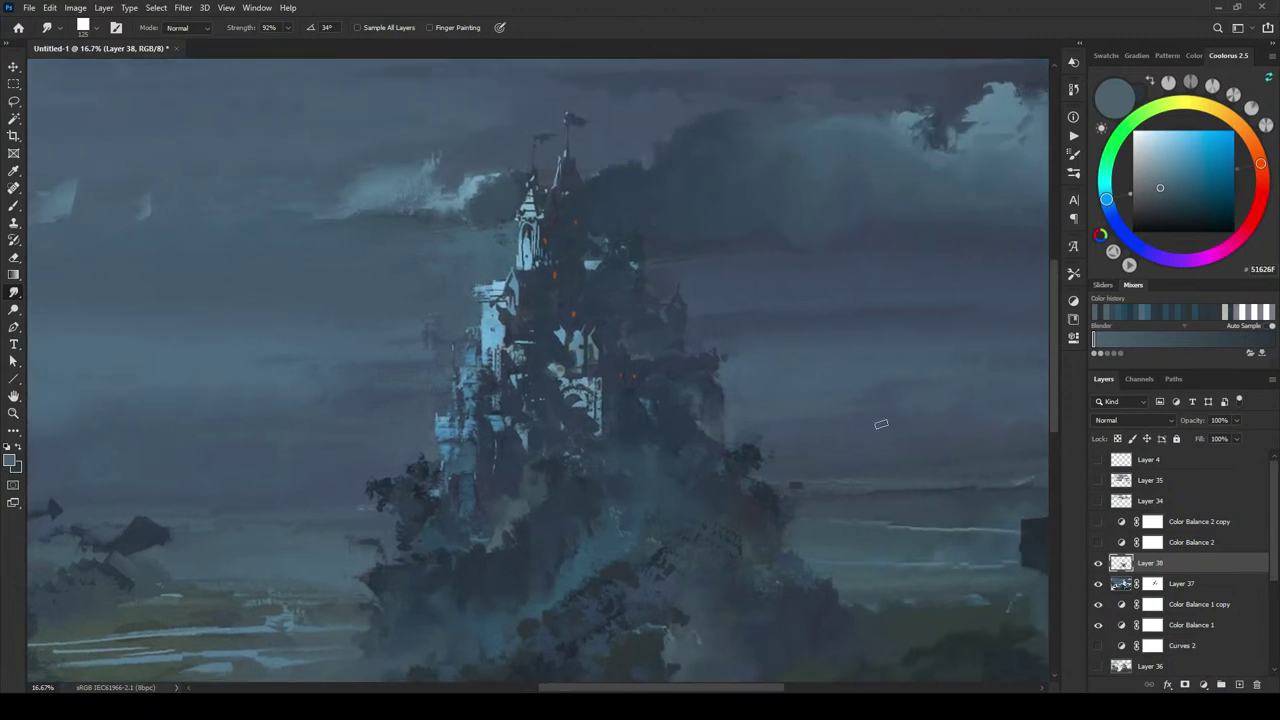
left_click_drag(1098, 548, 1098, 521)
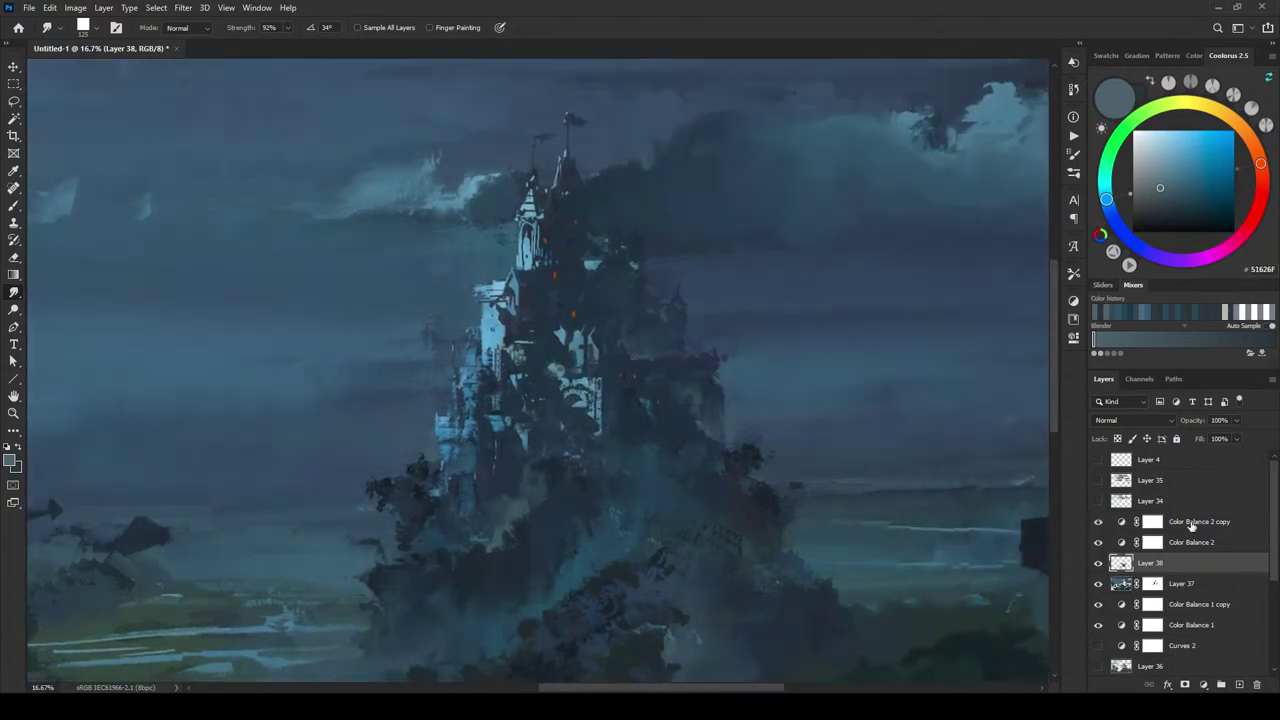
left_click(1152, 521)
- Add a new empty layer and set its blend mode to Overlay
left_click(1239, 684)
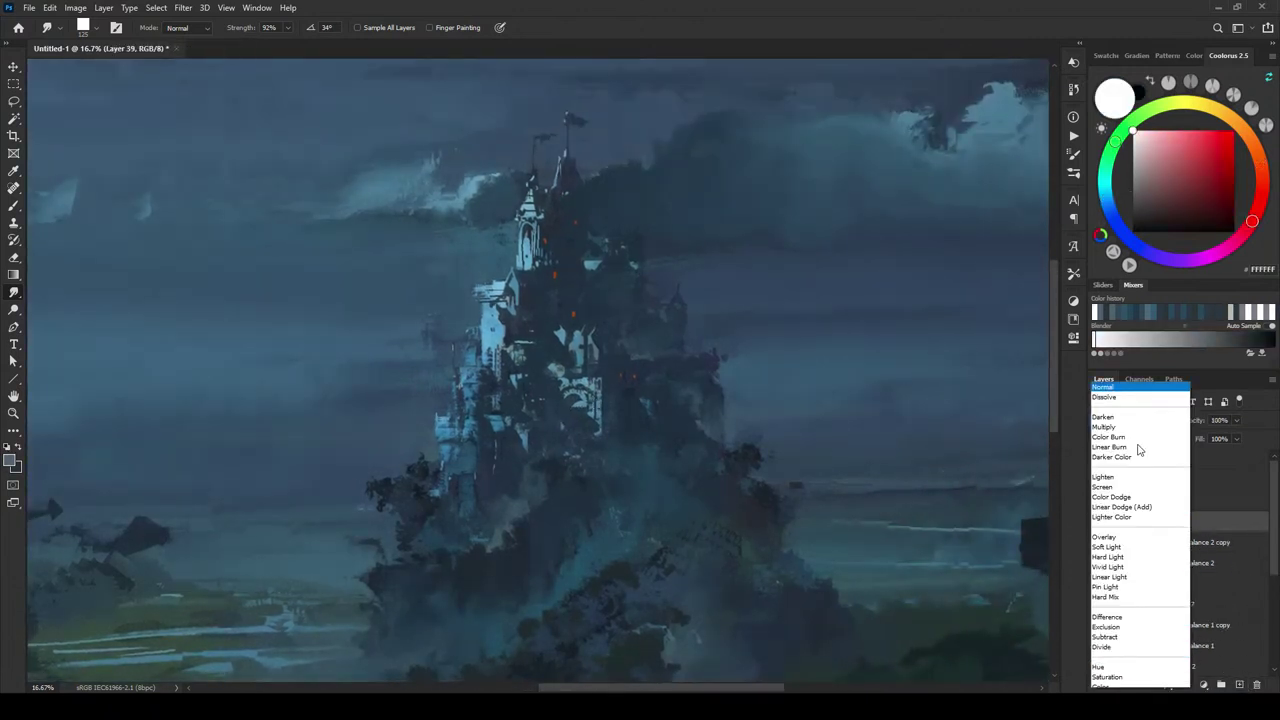
left_click(1136, 421)
left_click(1104, 521)
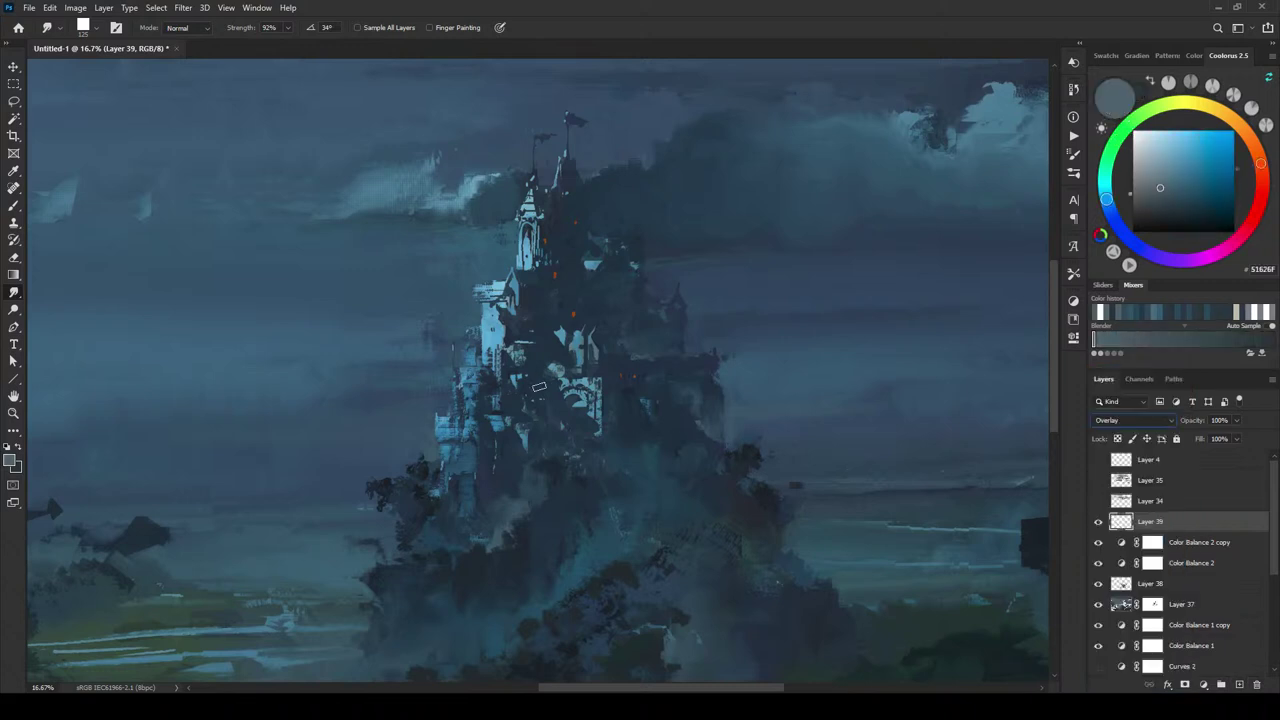
- Choose a brush preset, pan the castle into place, and pick the EE Chunky Smudge brush
scroll(965, 463, "down", 10)
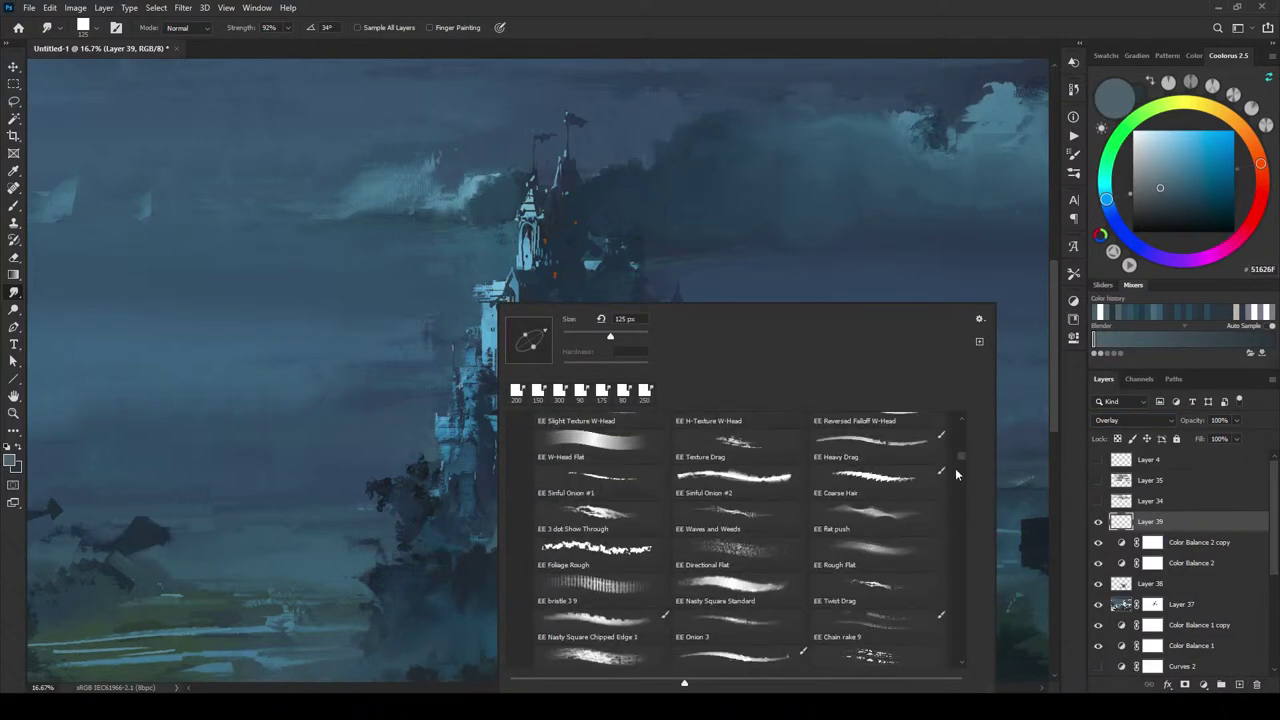
left_click(902, 548)
left_click(582, 250)
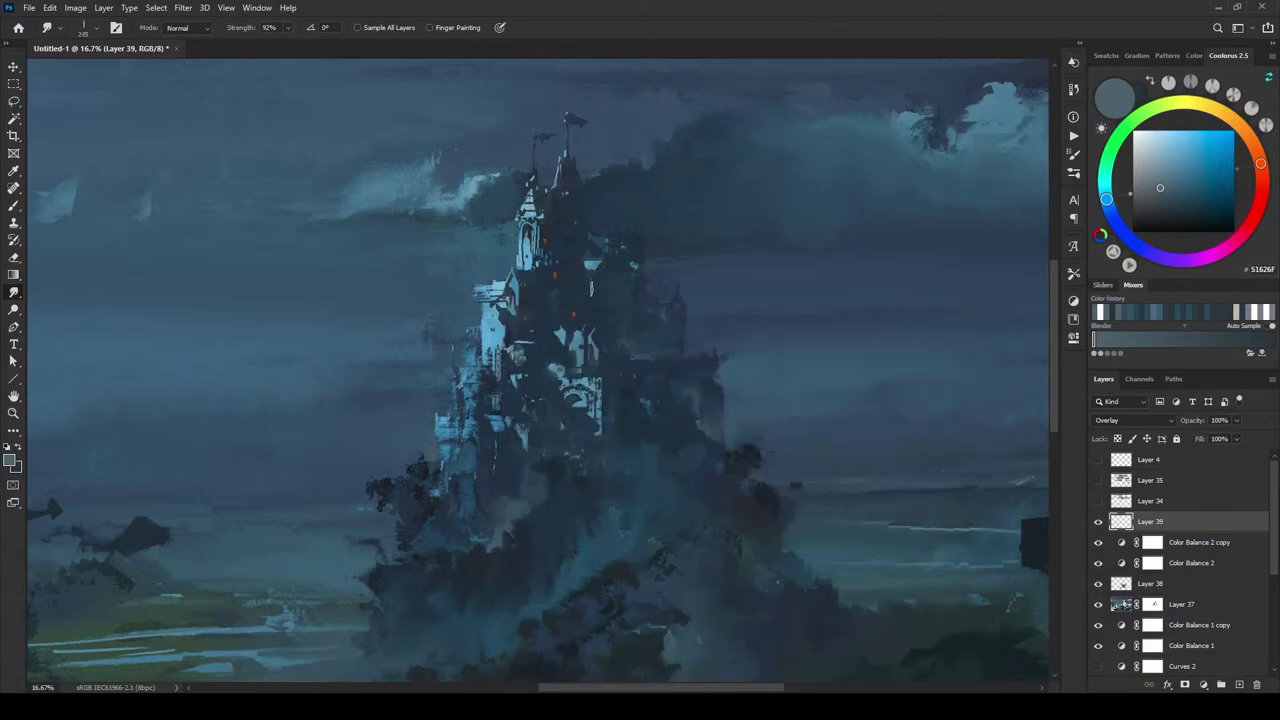
mouse_move(566, 401)
left_mouse_down()
mouse_move(625, 414)
mouse_move(605, 387)
mouse_move(534, 400)
left_mouse_up()
right_click(535, 366)
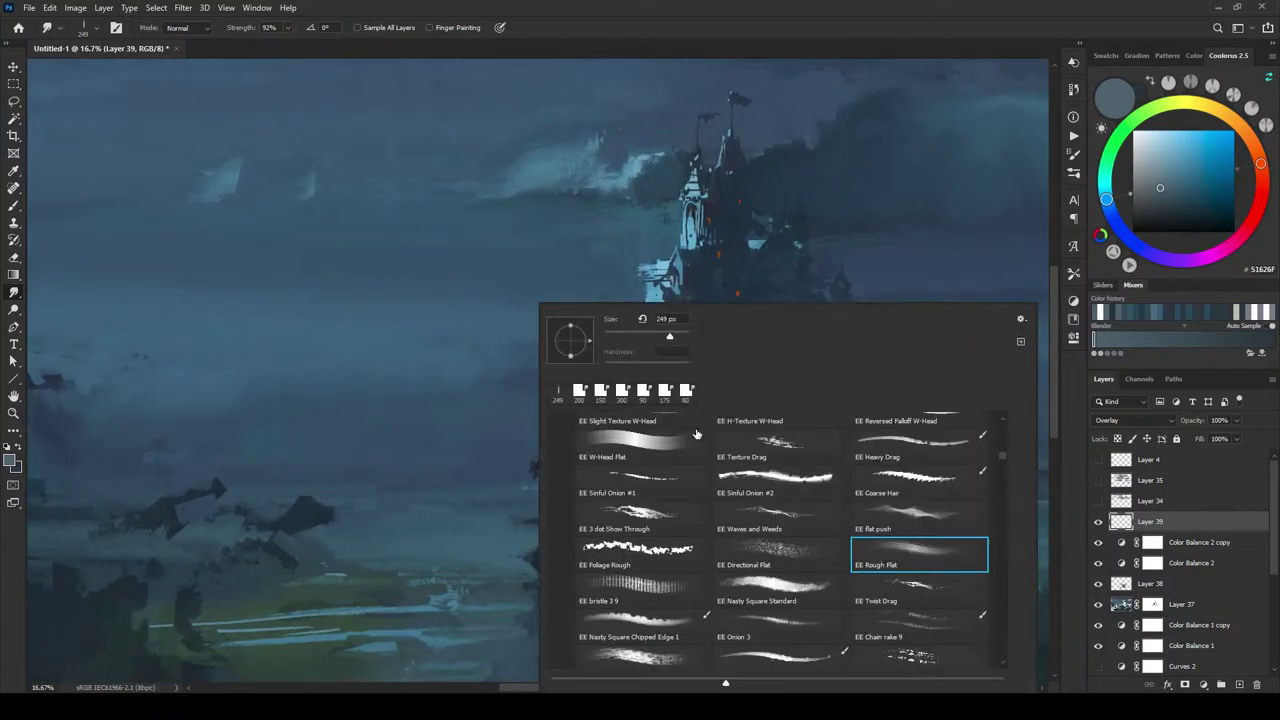
scroll(1005, 447, "up", 4)
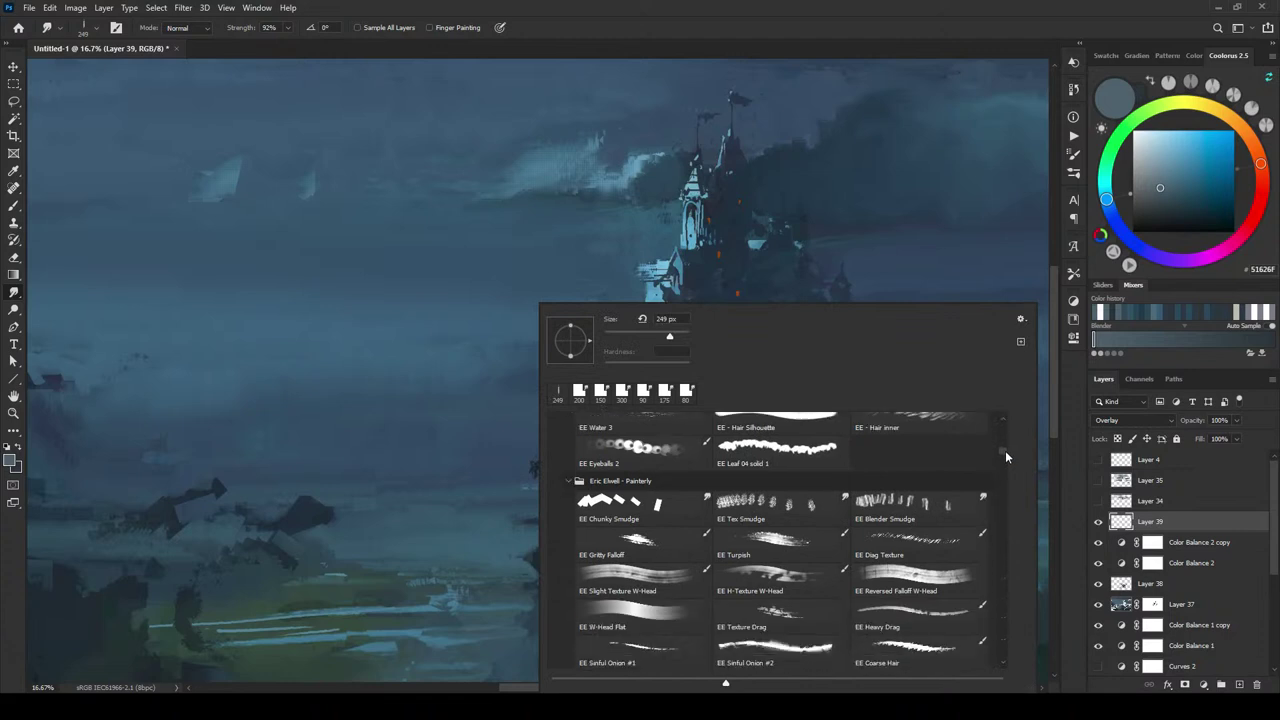
double_click(620, 484)
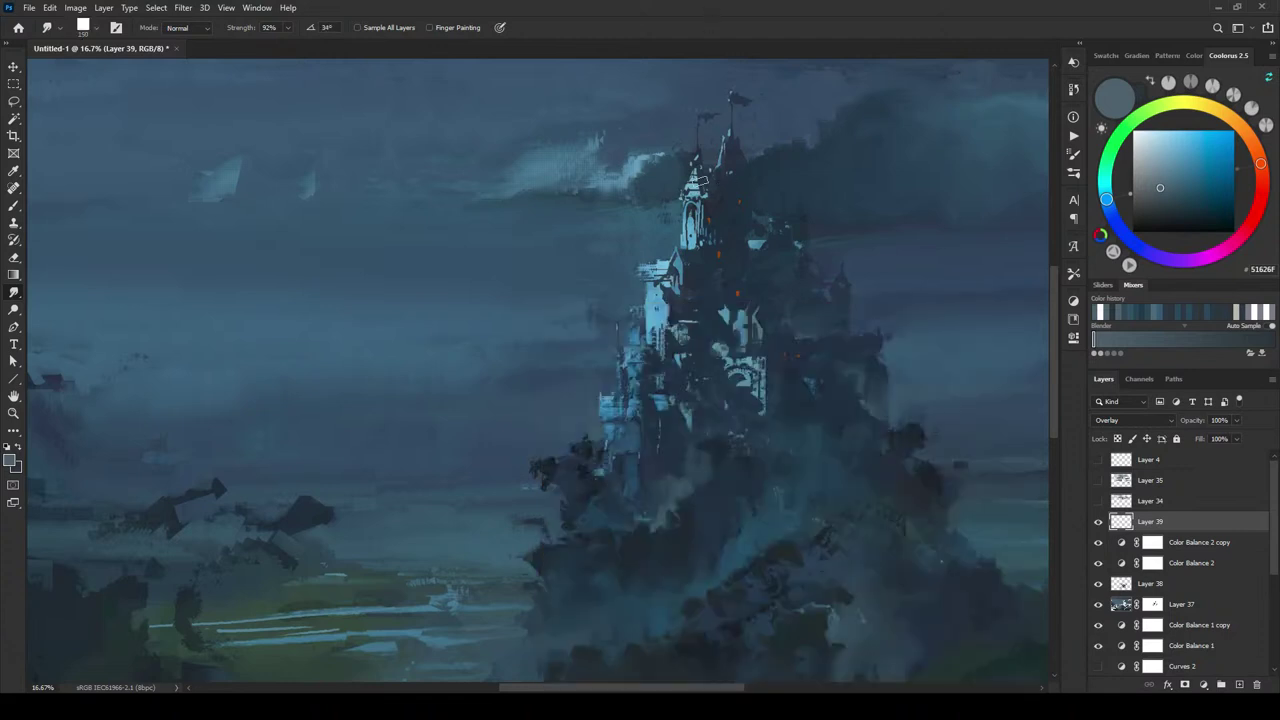
- Switch back to the Brush tool with the EE Rough Flat preset at 249 px
key("b")
right_click(588, 430)
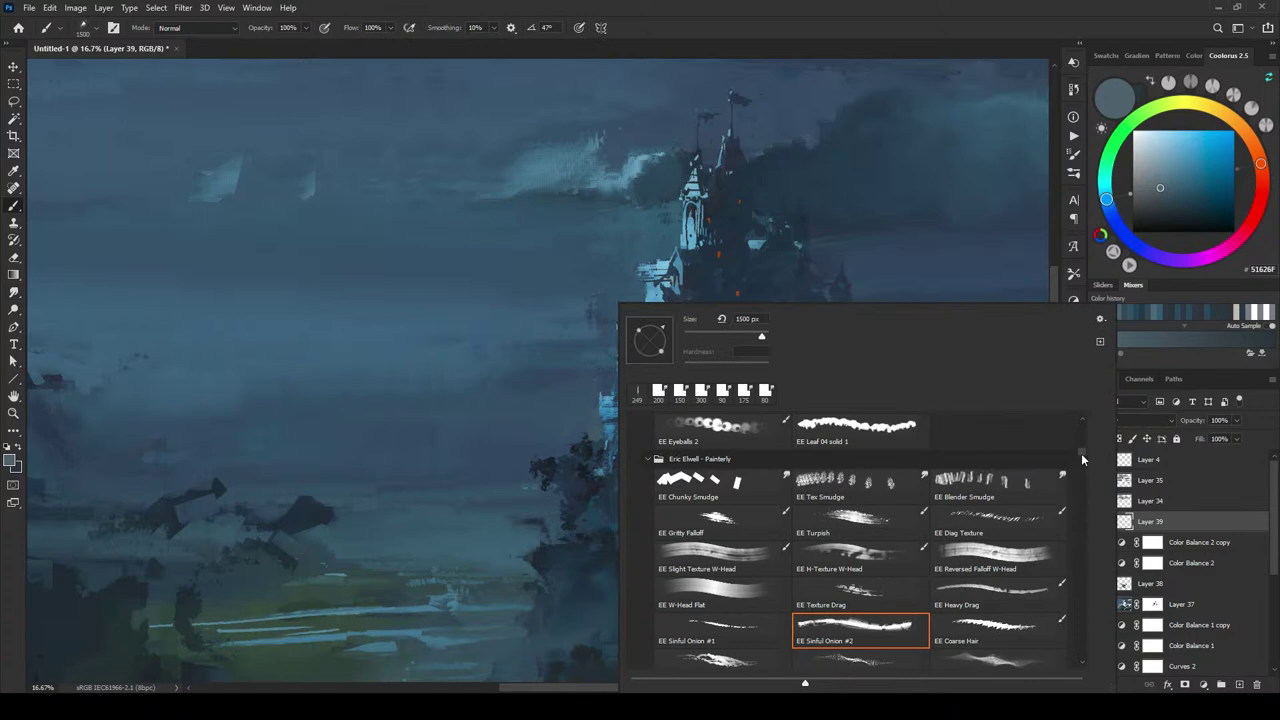
scroll(1082, 459, "down", 5)
left_click(1010, 522)
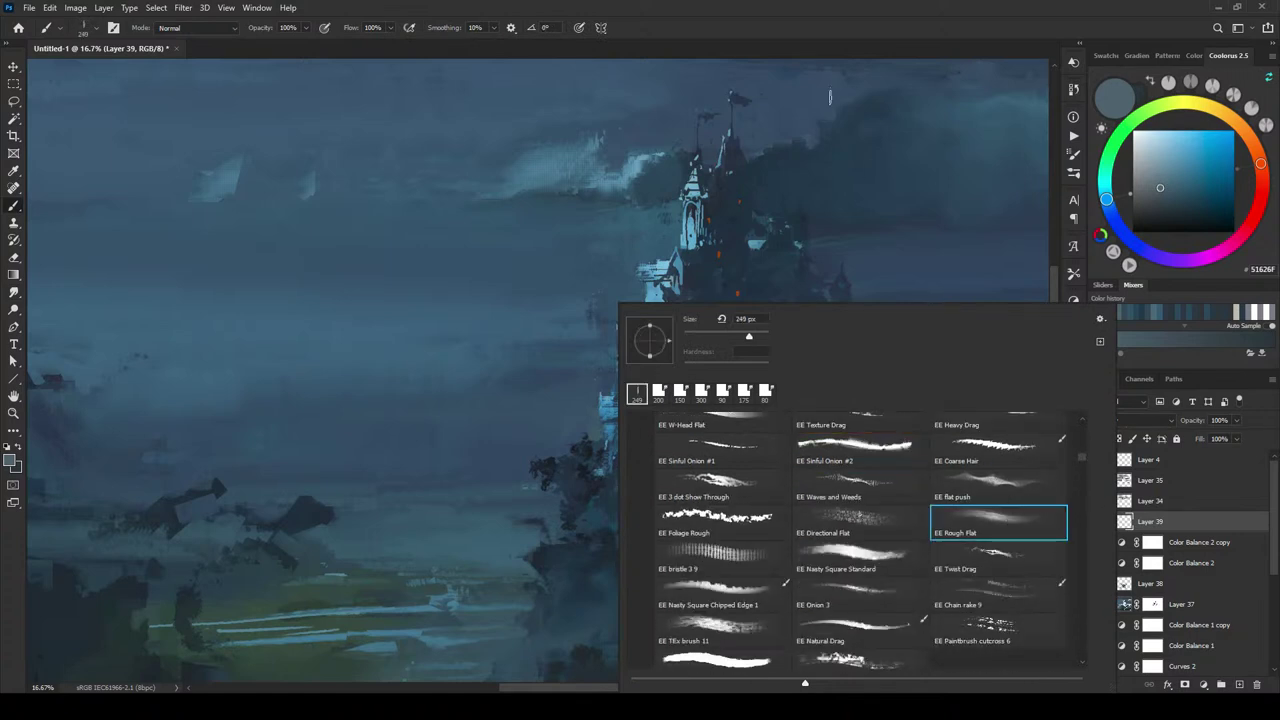
left_click(820, 150)
- Load a pale blue-grey colour in Coolorus and enlarge the brush
key("ctrl+minus")
key("ctrl+minus")
key("ctrl+minus")
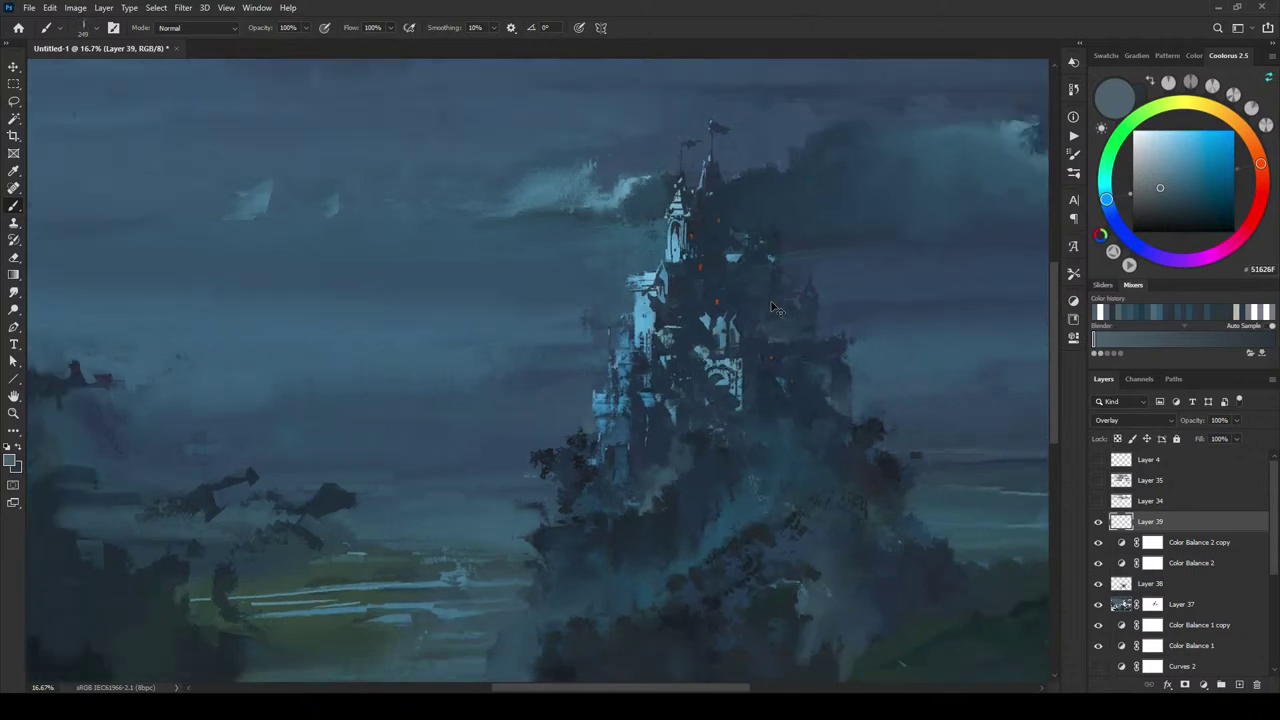
key("ctrl+plus")
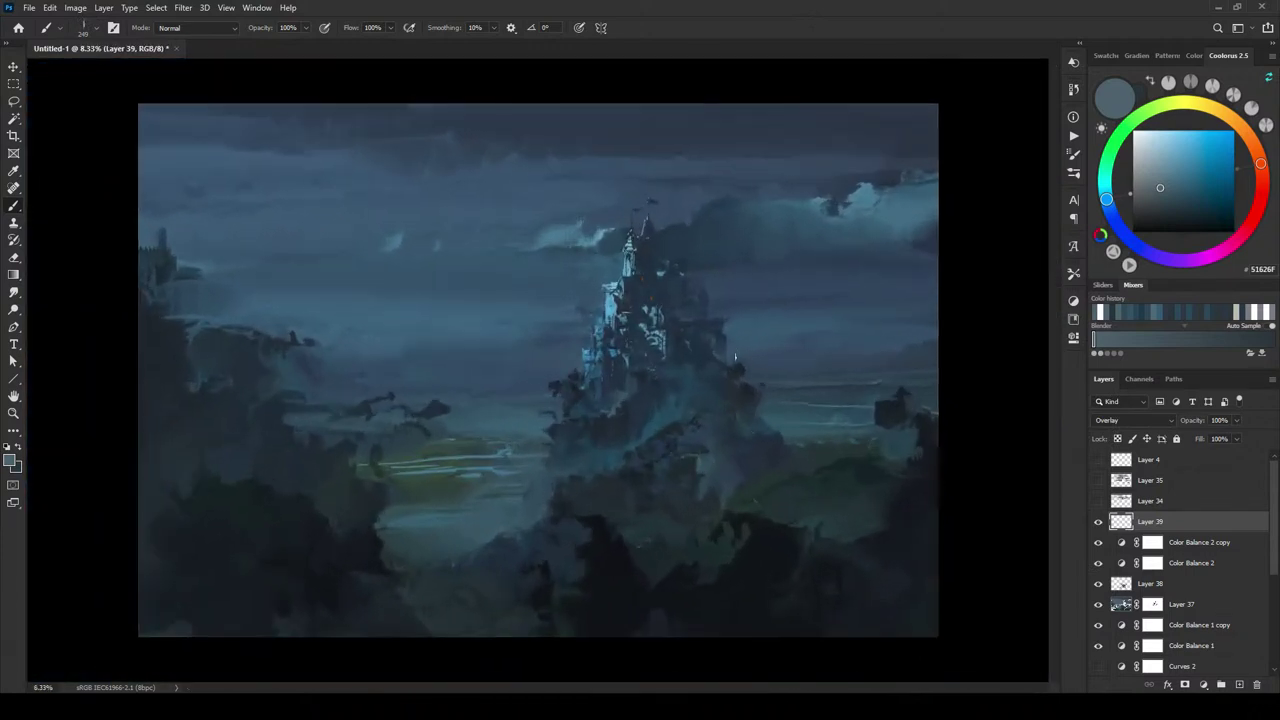
key("bracketright")
key("bracketright")
key("bracketright")
left_click(1148, 162)
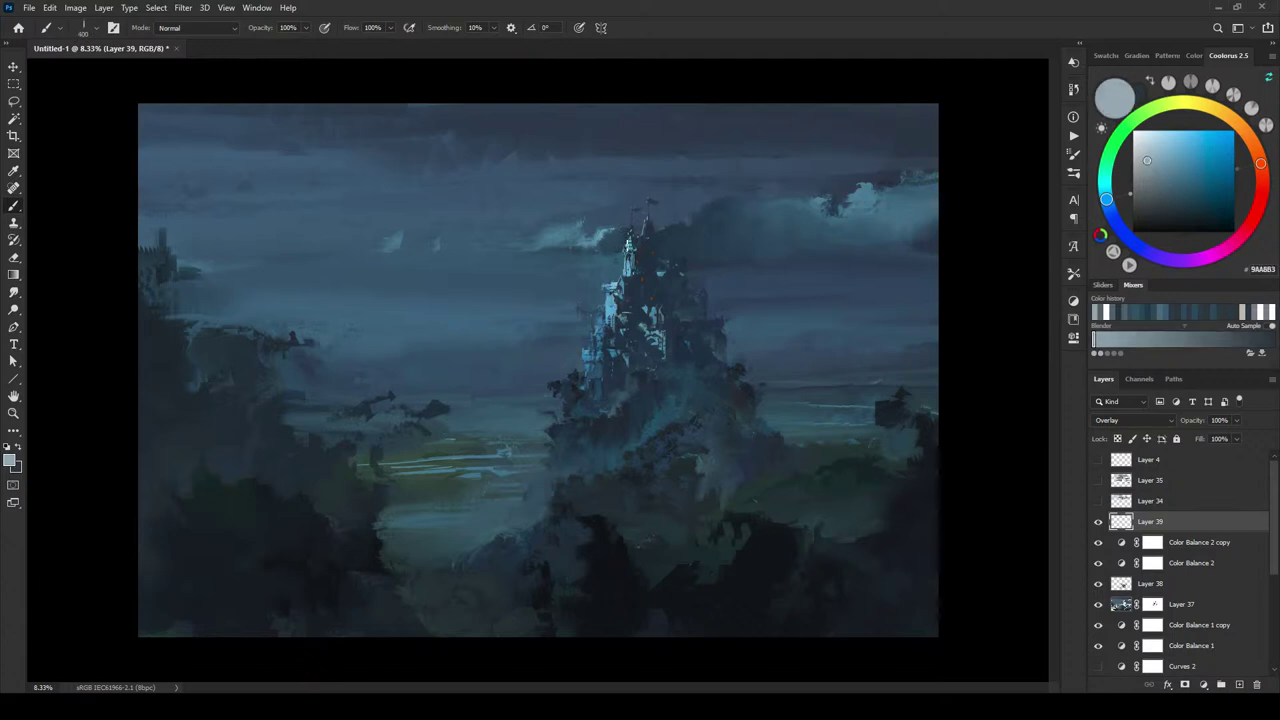
key("bracketright")
left_click_drag(1147, 161, 1144, 149)
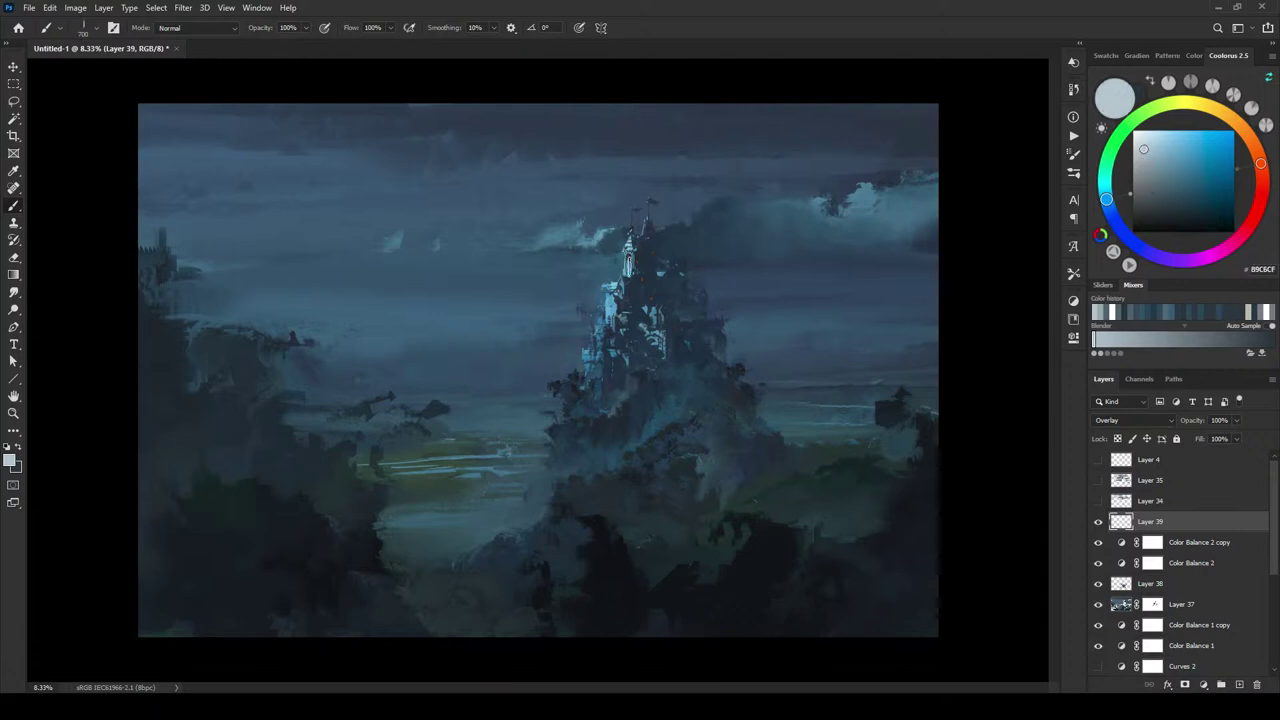
- Paint light strokes down the castle's left side and smaller highlights on its right side
left_click_drag(616, 284, 596, 334)
key("bracketleft")
key("bracketleft")
key("bracketleft")
key("bracketleft")
key("bracketleft")
mouse_move(668, 288)
left_mouse_down()
mouse_move(650, 312)
mouse_move(655, 340)
left_mouse_up()
key("ctrl+minus")
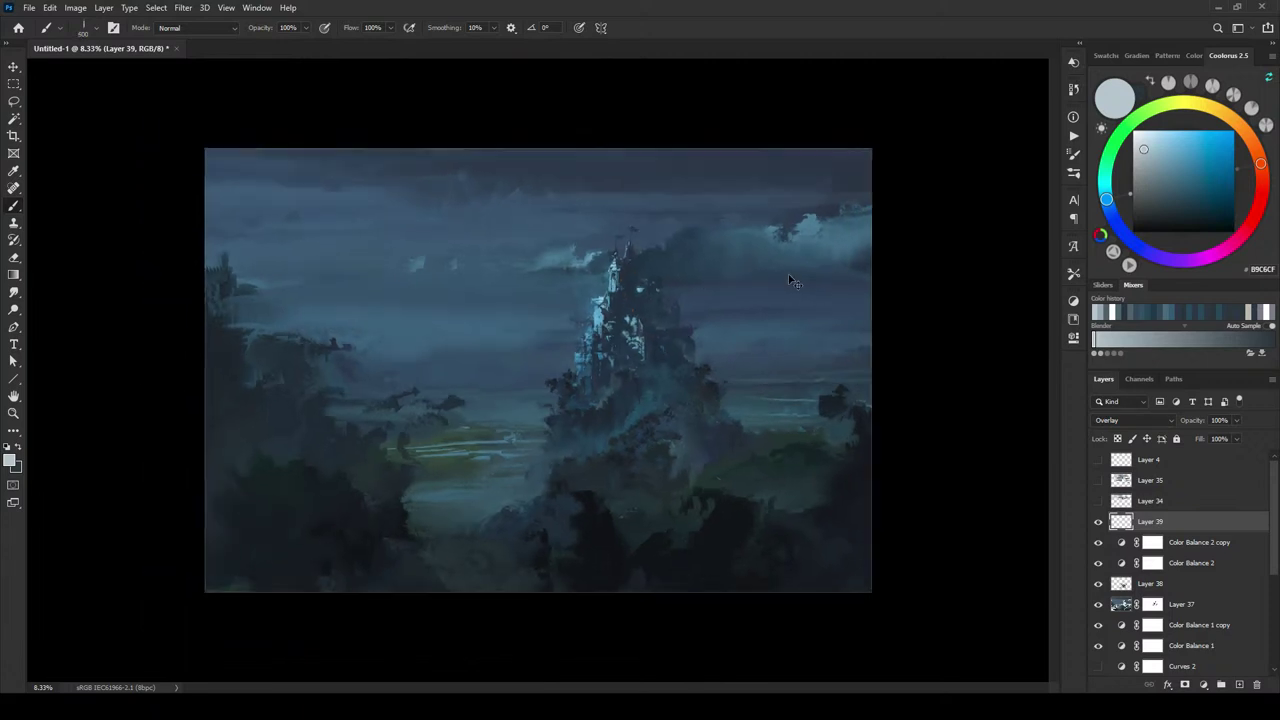
key("ctrl+minus")
key("ctrl+minus")
key("ctrl+minus")
key("ctrl+minus")
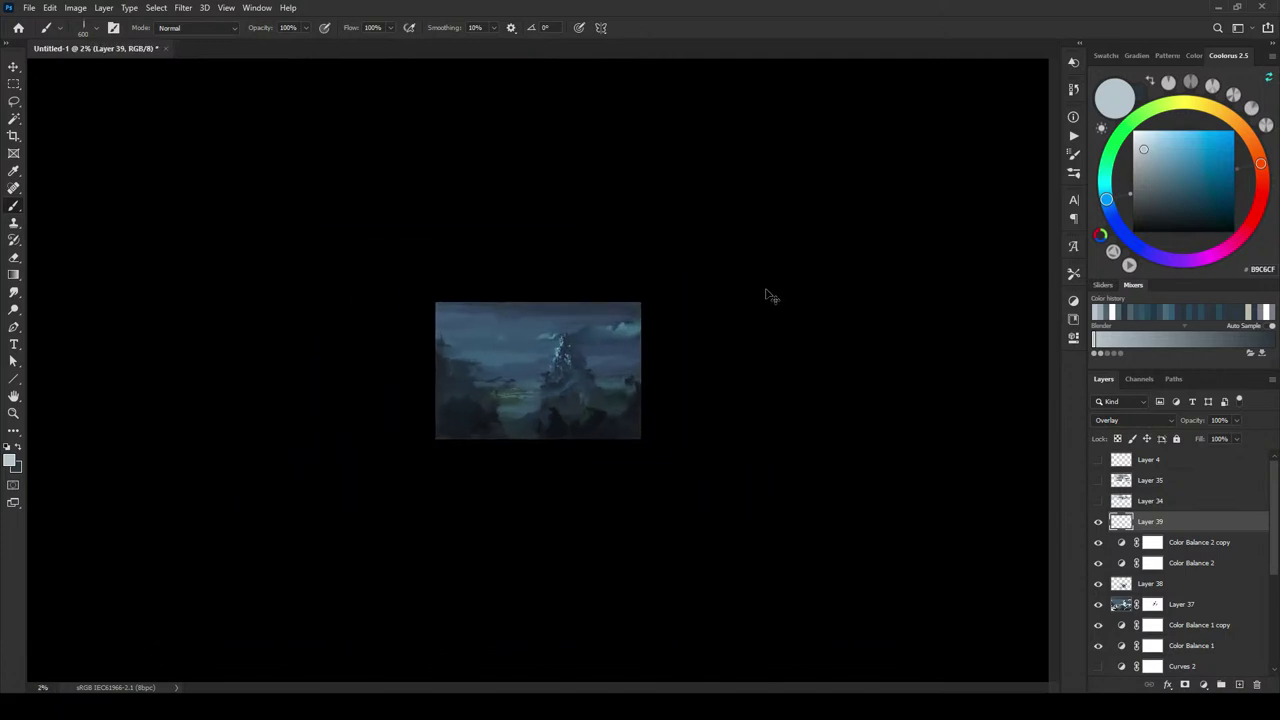
key("ctrl+plus")
key("ctrl+plus")
key("ctrl+plus")
key("ctrl+plus")
key("ctrl+plus")
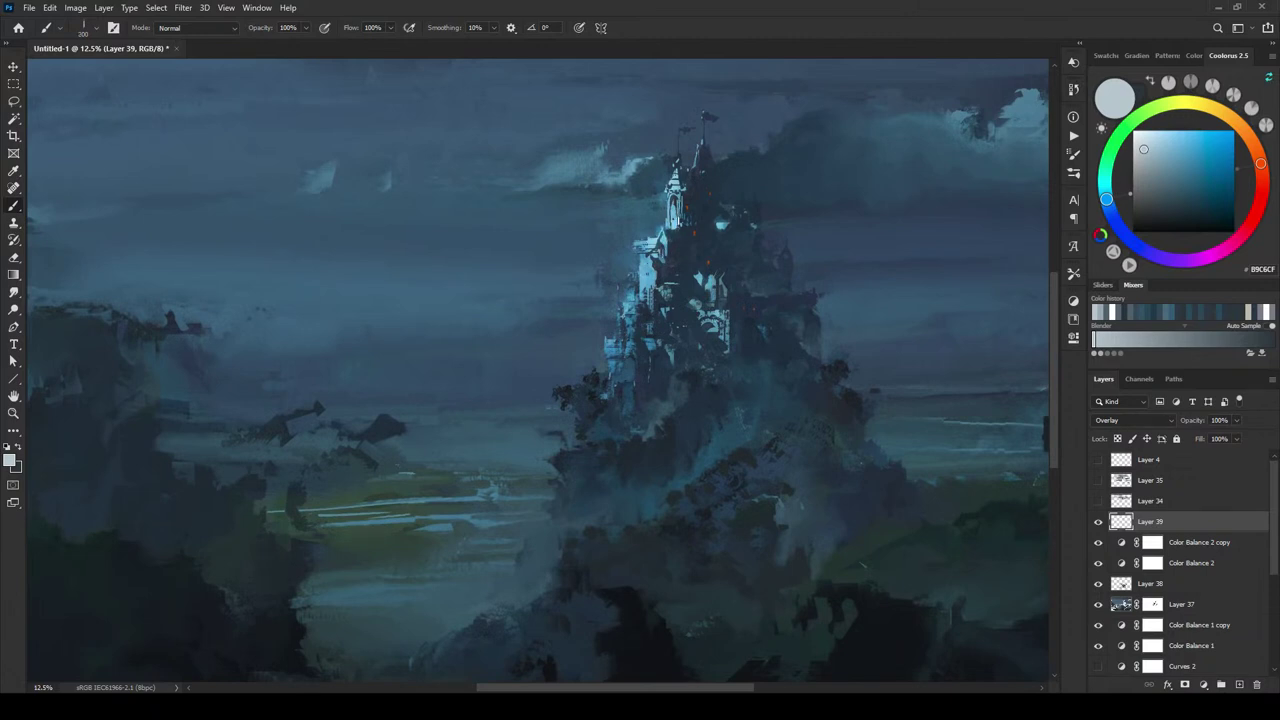
key("bracketright")
key("bracketright")
key("bracketright")
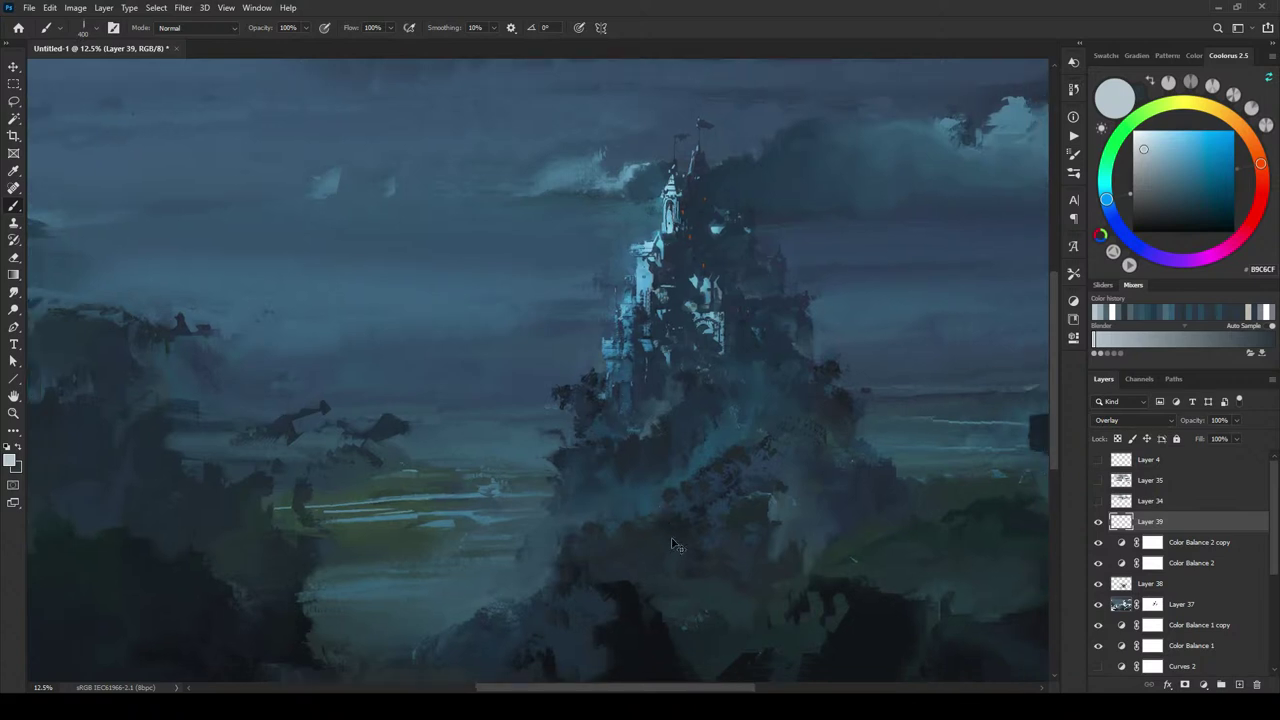
scroll(673, 540, "down", 6)
scroll(672, 540, "up", 3)
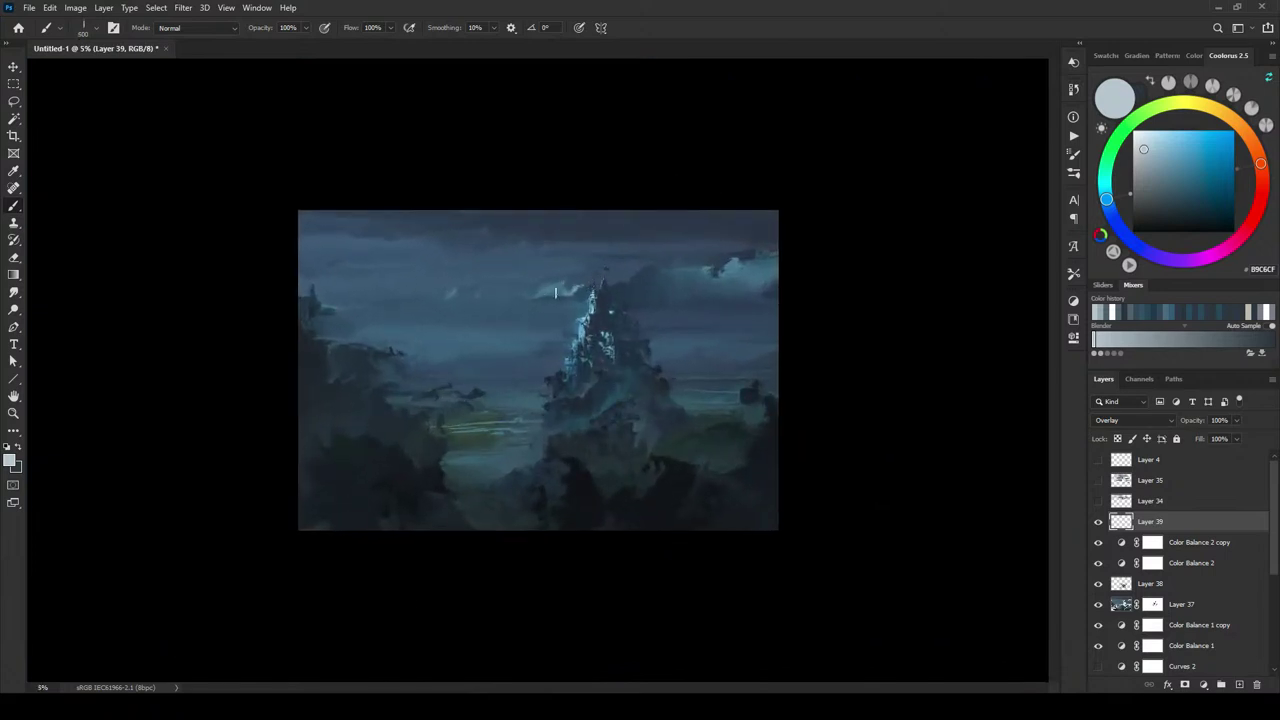
- Stroke slate, lighter and darker blue-grey shades over the upper-right clouds, varying brush size
left_click_drag(557, 294, 534, 292)
key("bracketright")
key("bracketright")
key("bracketright")
key("bracketright")
key("bracketright")
key("bracketright")
key("bracketright")
key("bracketleft")
key("bracketleft")
key("bracketleft")
key("bracketleft")
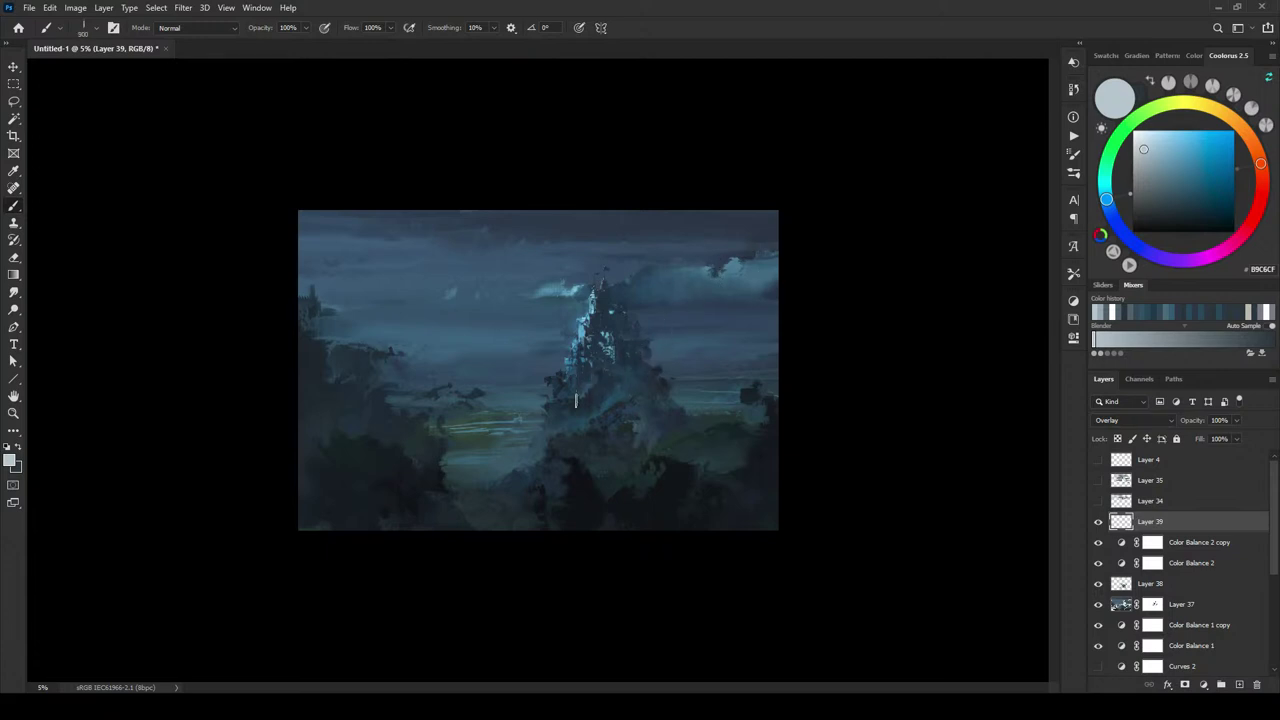
left_click(1167, 182)
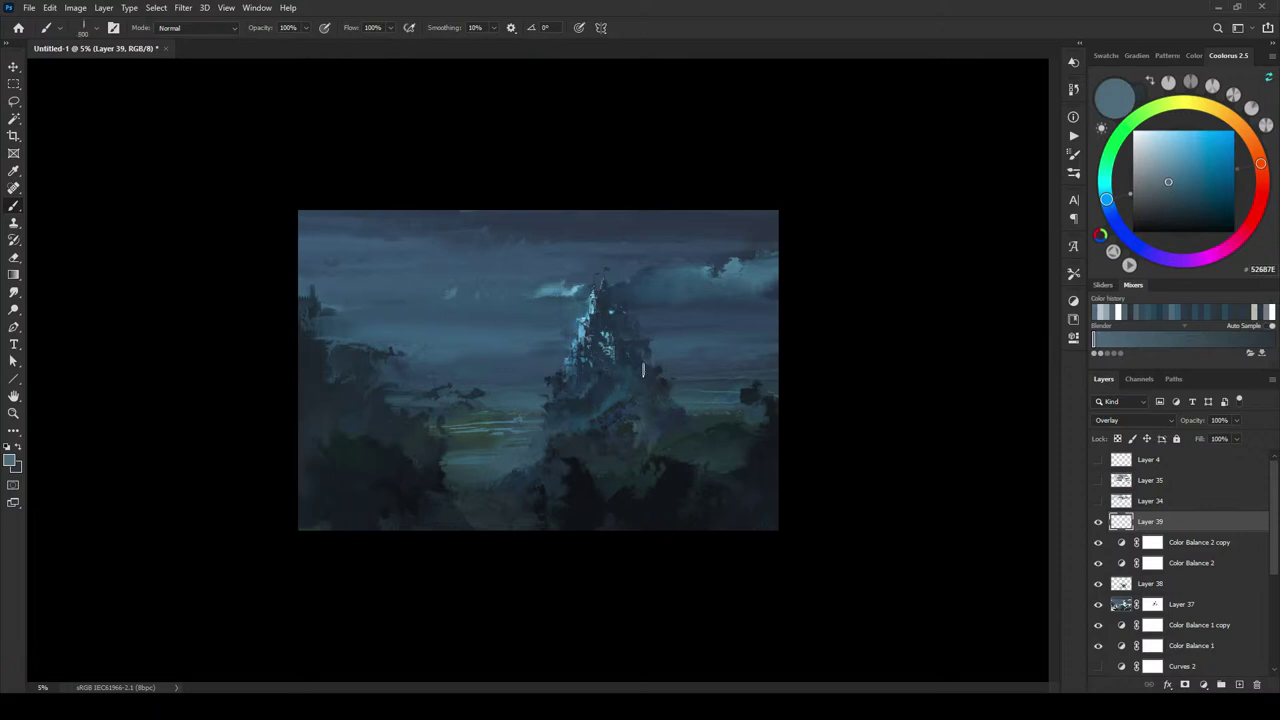
left_click(1157, 169)
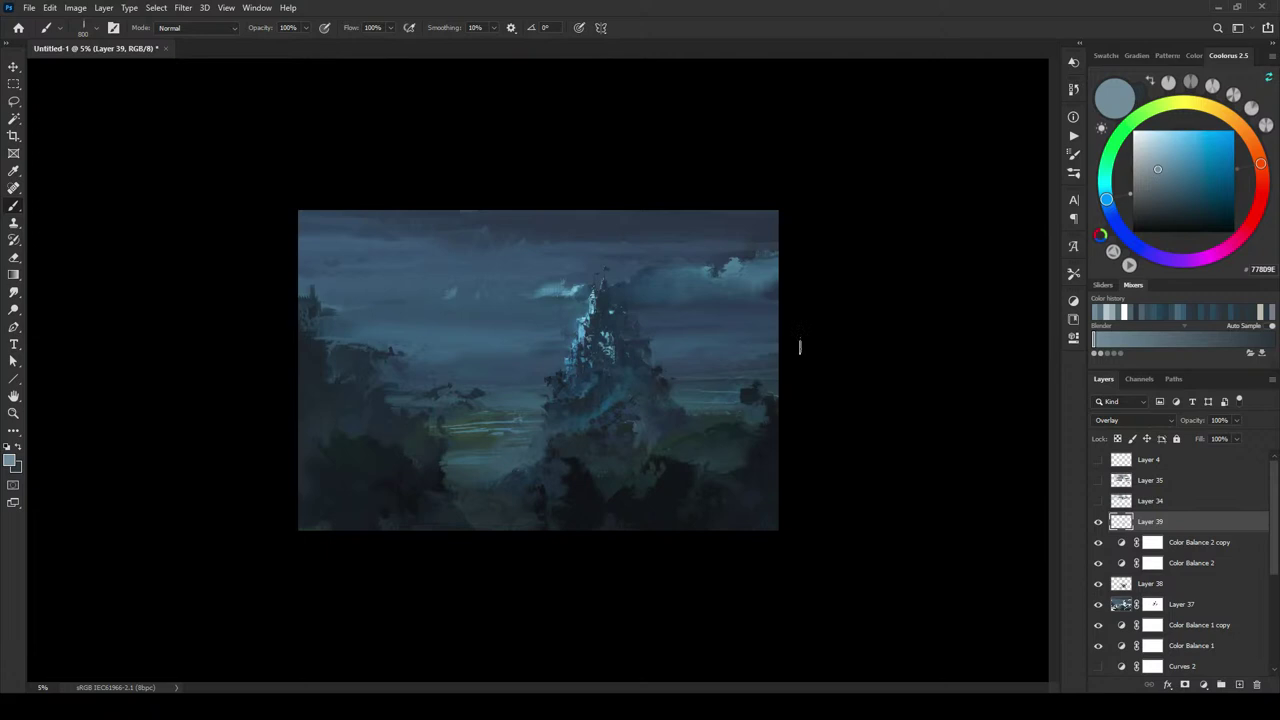
left_click(1169, 183)
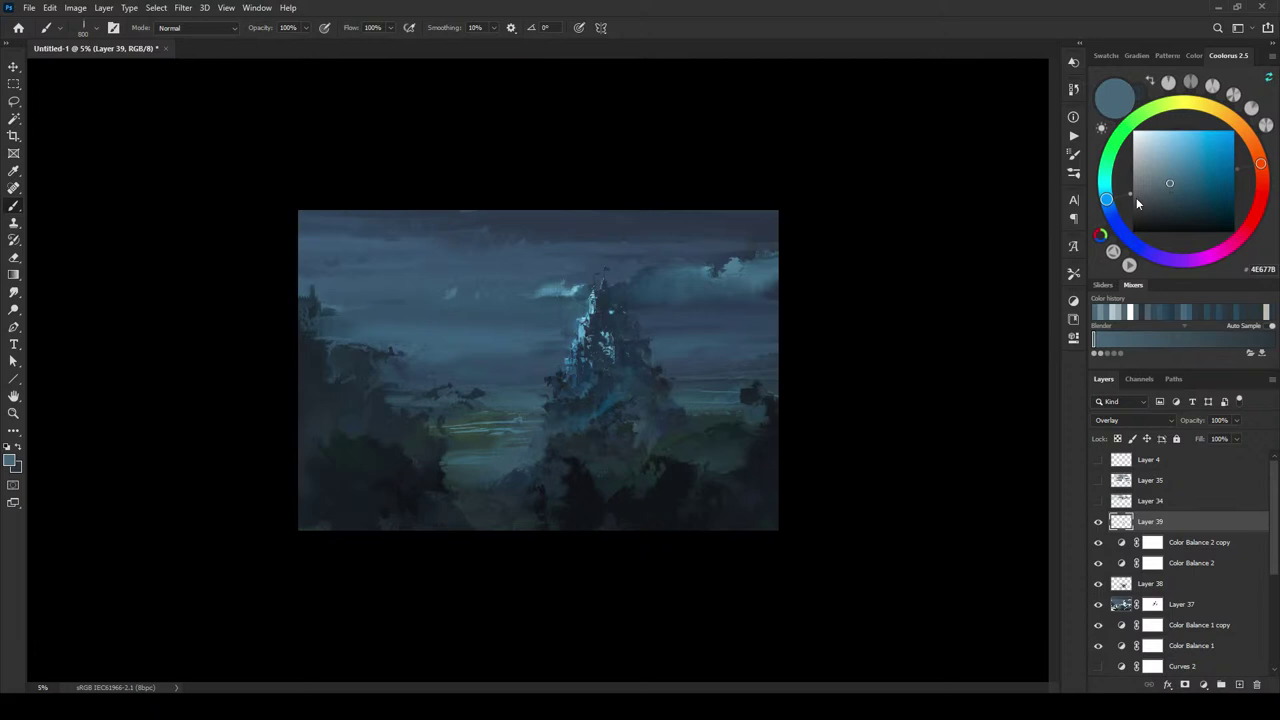
left_click(1148, 195)
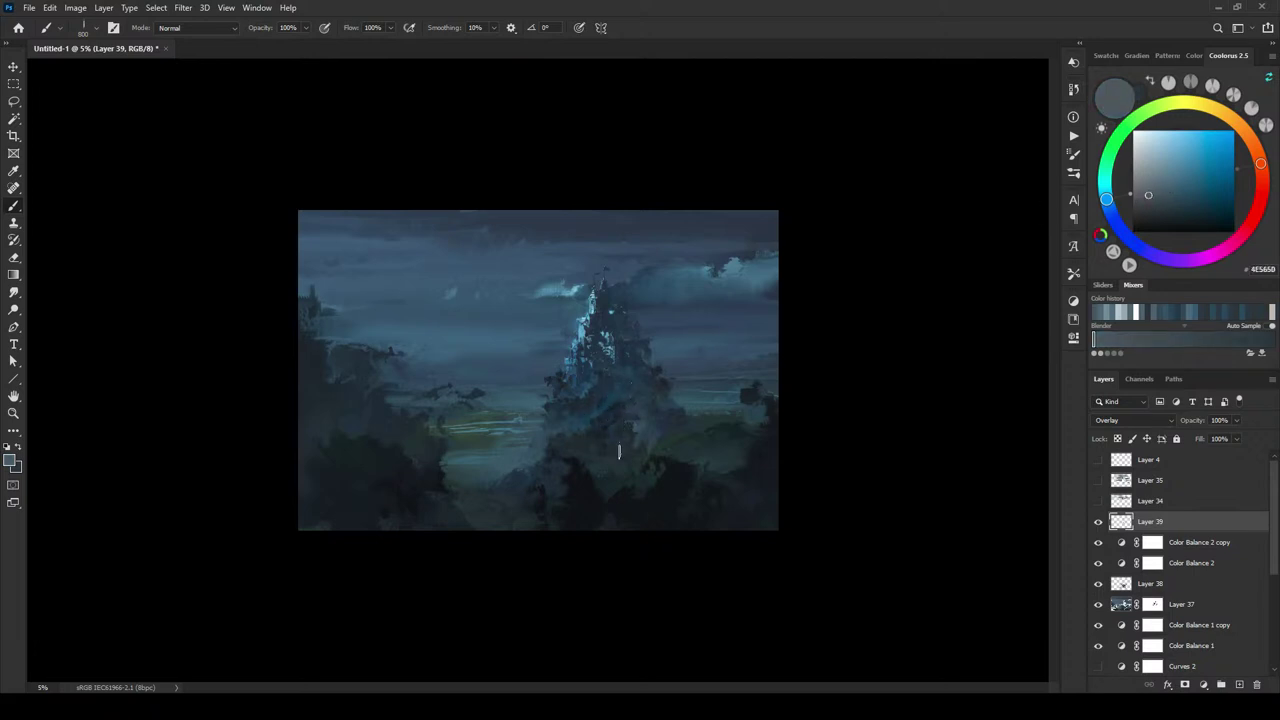
key("bracketright")
key("bracketright")
key("bracketright")
key("bracketright")
key("bracketright")
key("bracketright")
key("bracketright")
key("bracketright")
key("bracketright")
key("bracketright")
key("bracketleft")
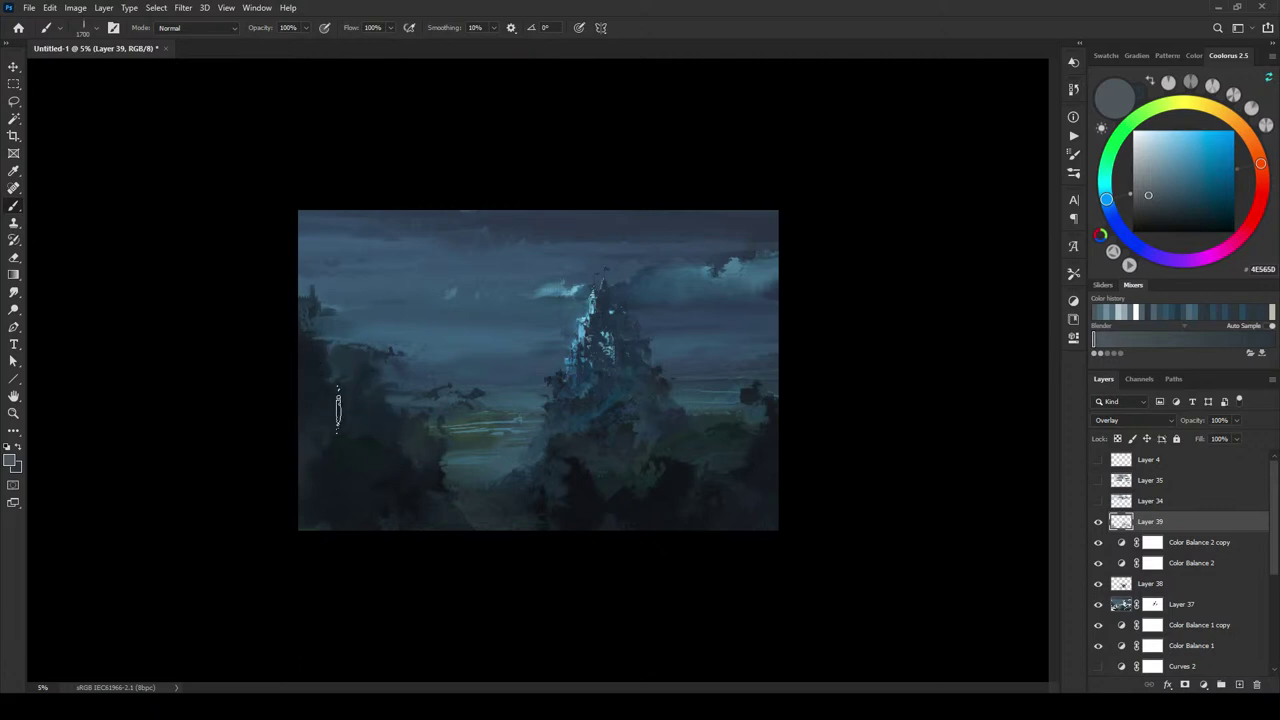
key("bracketleft")
key("bracketleft")
key("bracketleft")
key("bracketleft")
key("bracketleft")
key("bracketright")
key("bracketright")
key("bracketright")
key("bracketright")
key("bracketright")
- Paint the sky and hills in steel-blue, pale blue-grey and darker grey-blue with a brush near 1400 px
left_click(1143, 166)
left_click_drag(1165, 162, 1168, 169)
key("bracketright")
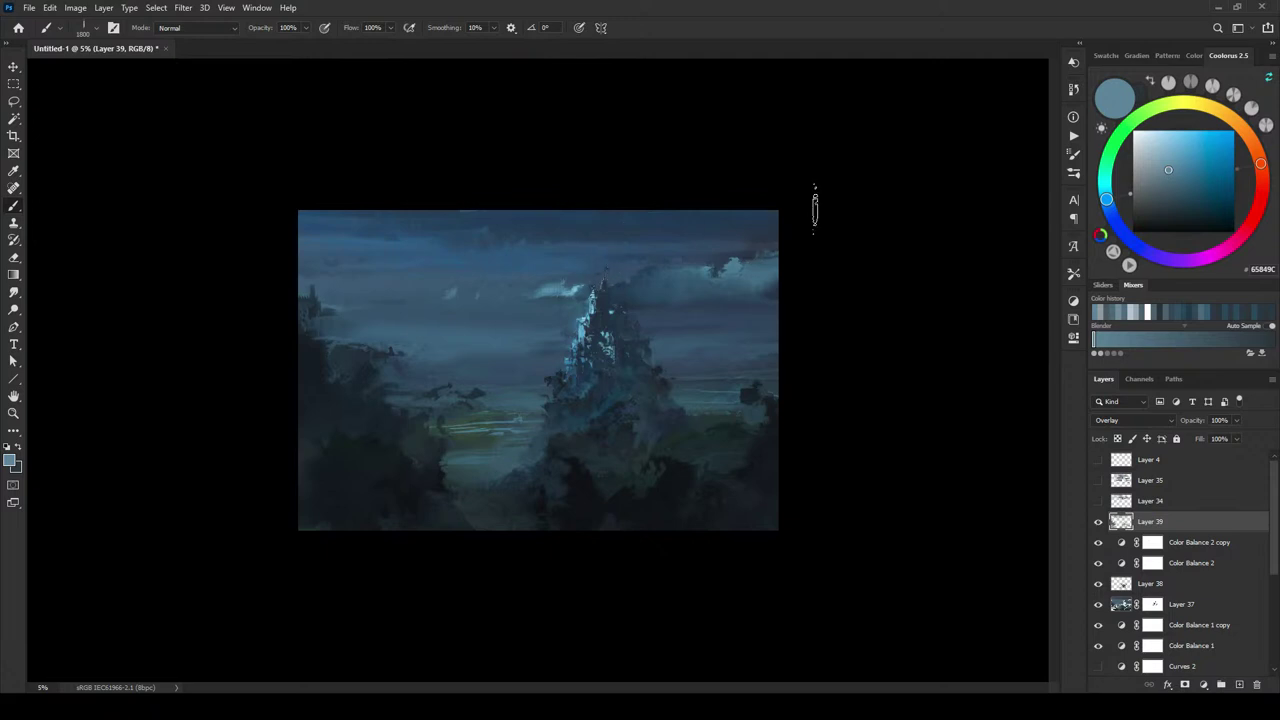
left_click(1159, 169)
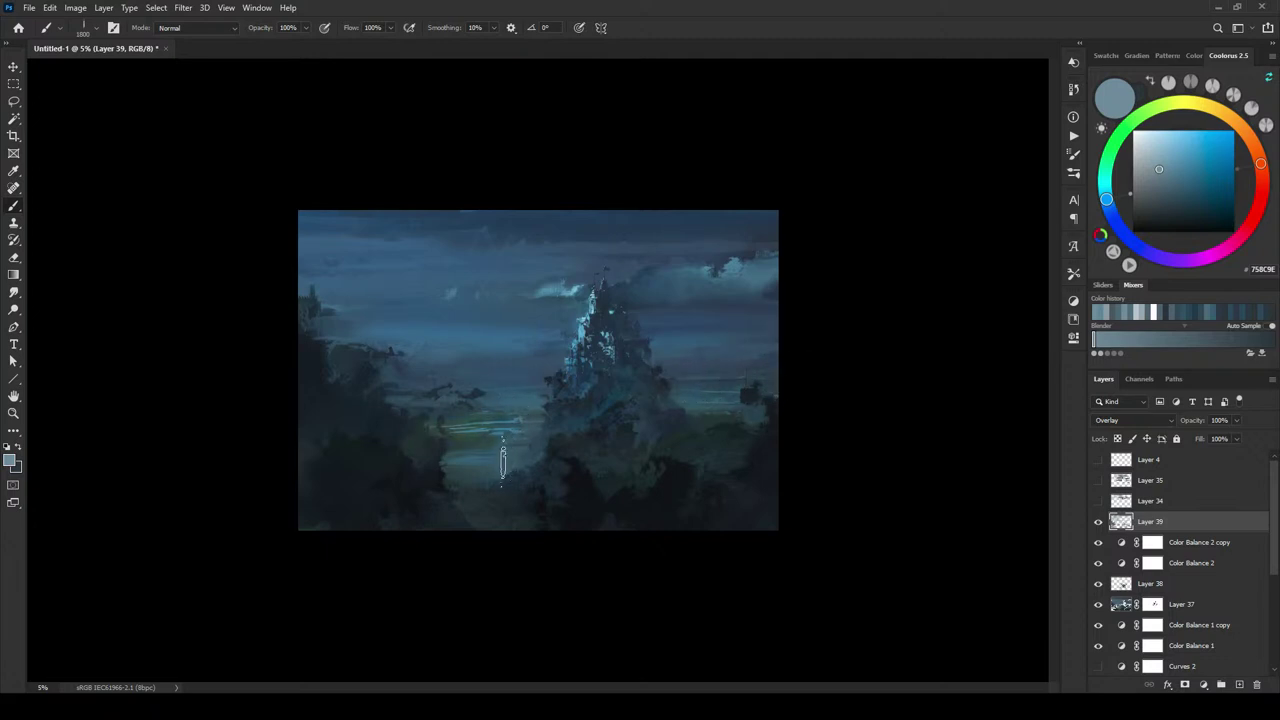
left_click(1155, 183)
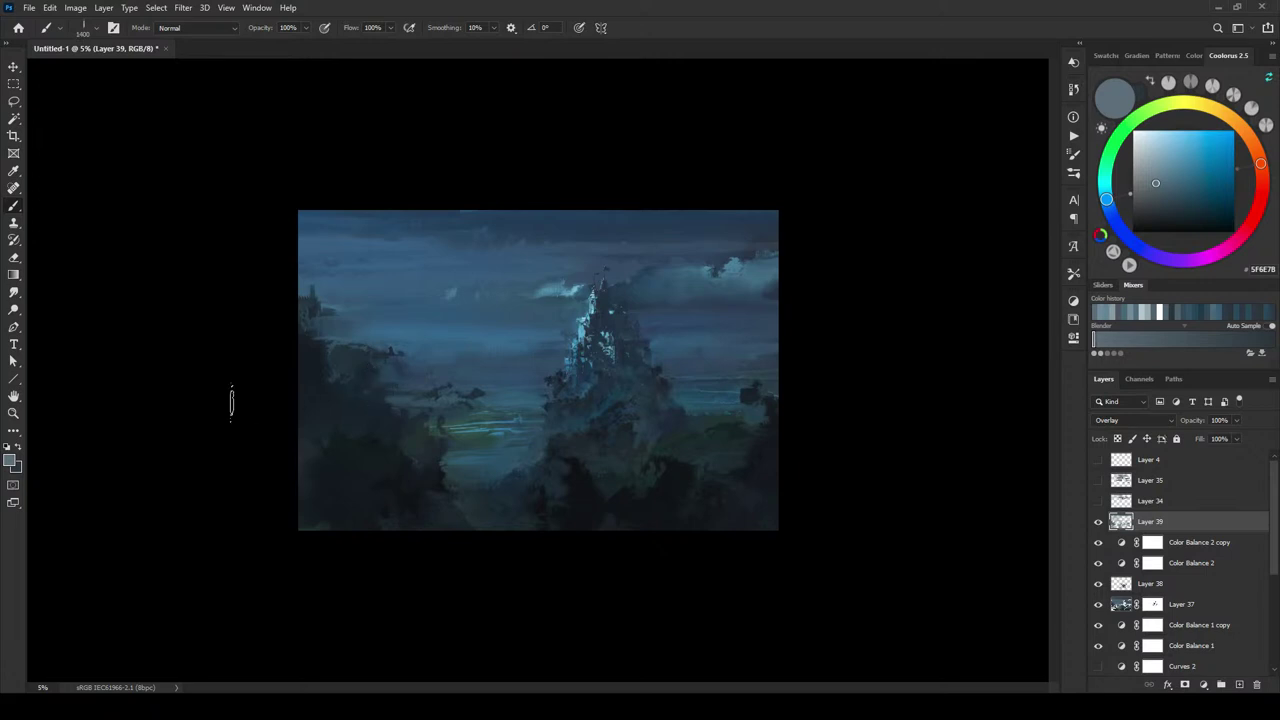
- Paint the sky with deep slate 485963, then light steel-blue 7094A6 on a 175 px brush
left_click(1158, 191)
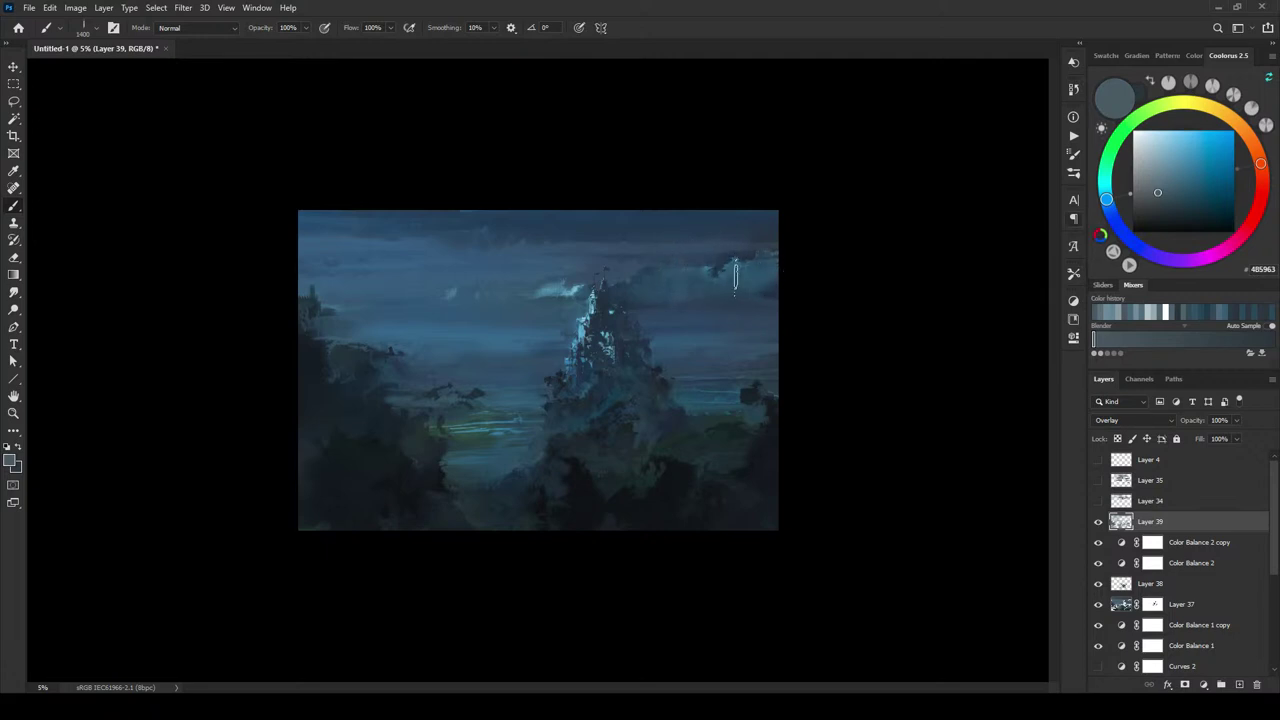
key("bracketleft")
key("bracketleft")
key("bracketleft")
key("bracketleft")
key("bracketleft")
left_click(1158, 166)
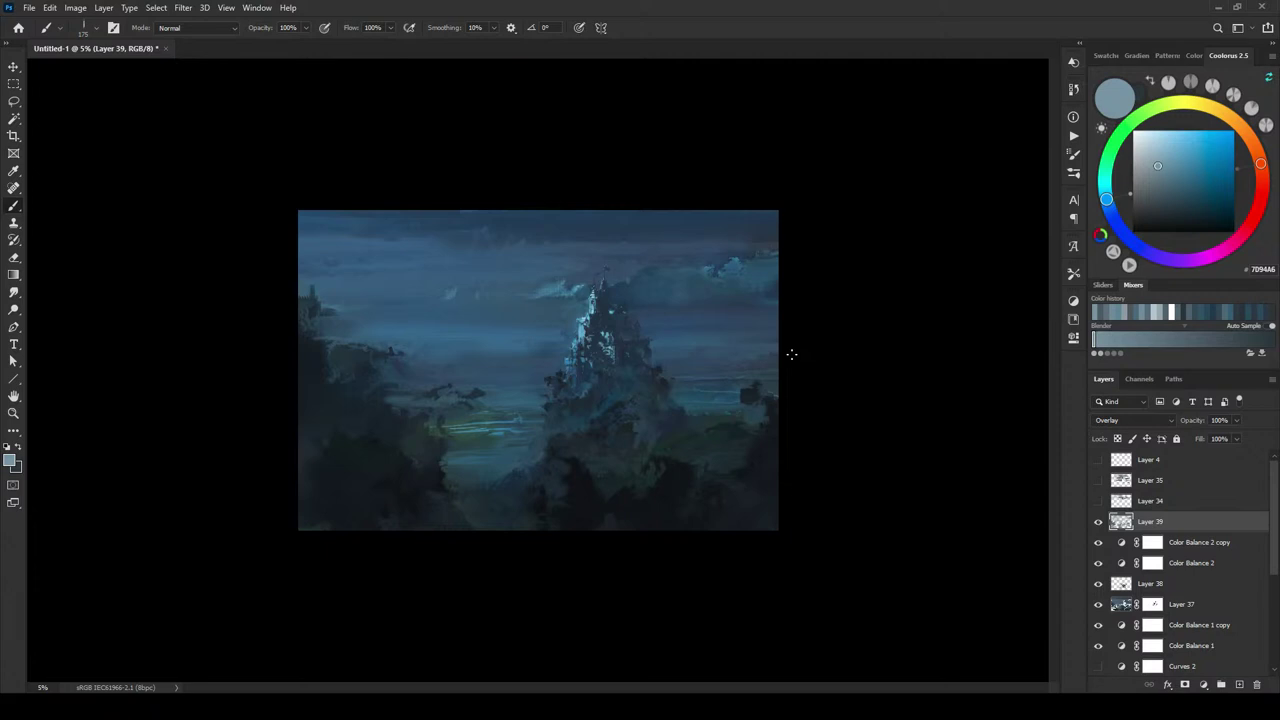
- Toggle Layer 39 on and off at a zoomed-out view to compare the painting with and without it
left_click(1098, 522)
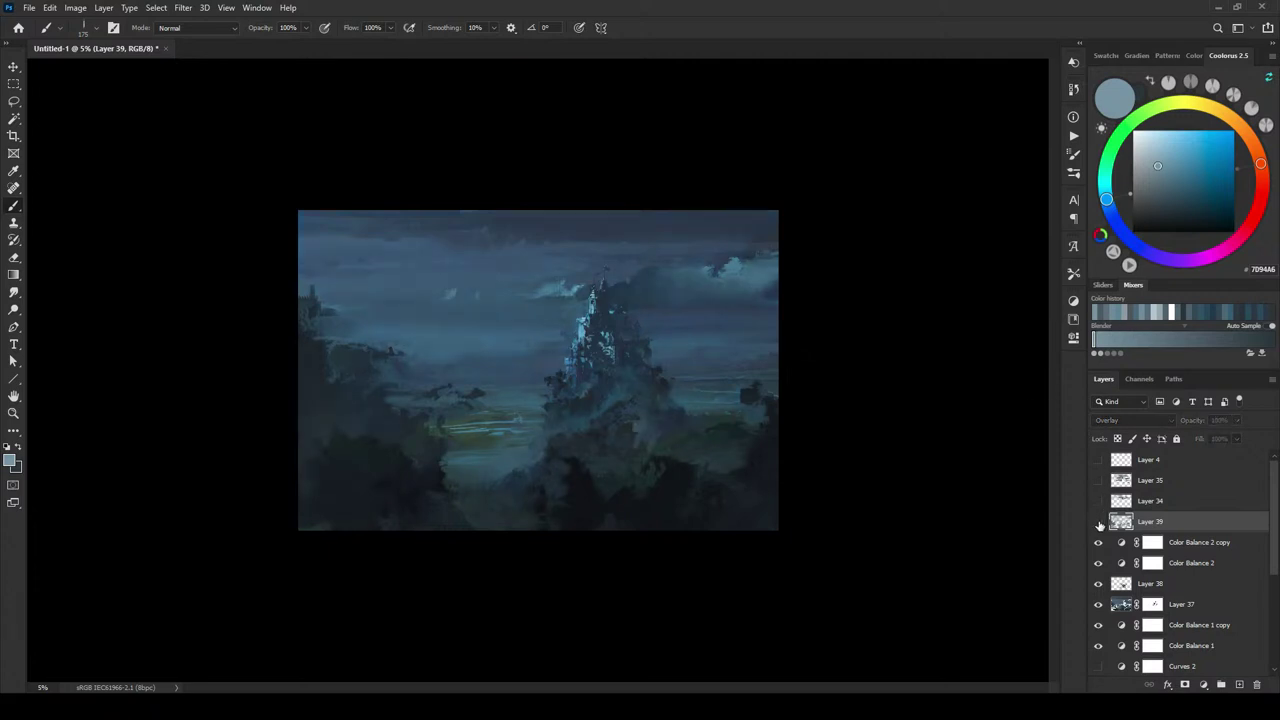
left_click(1098, 522)
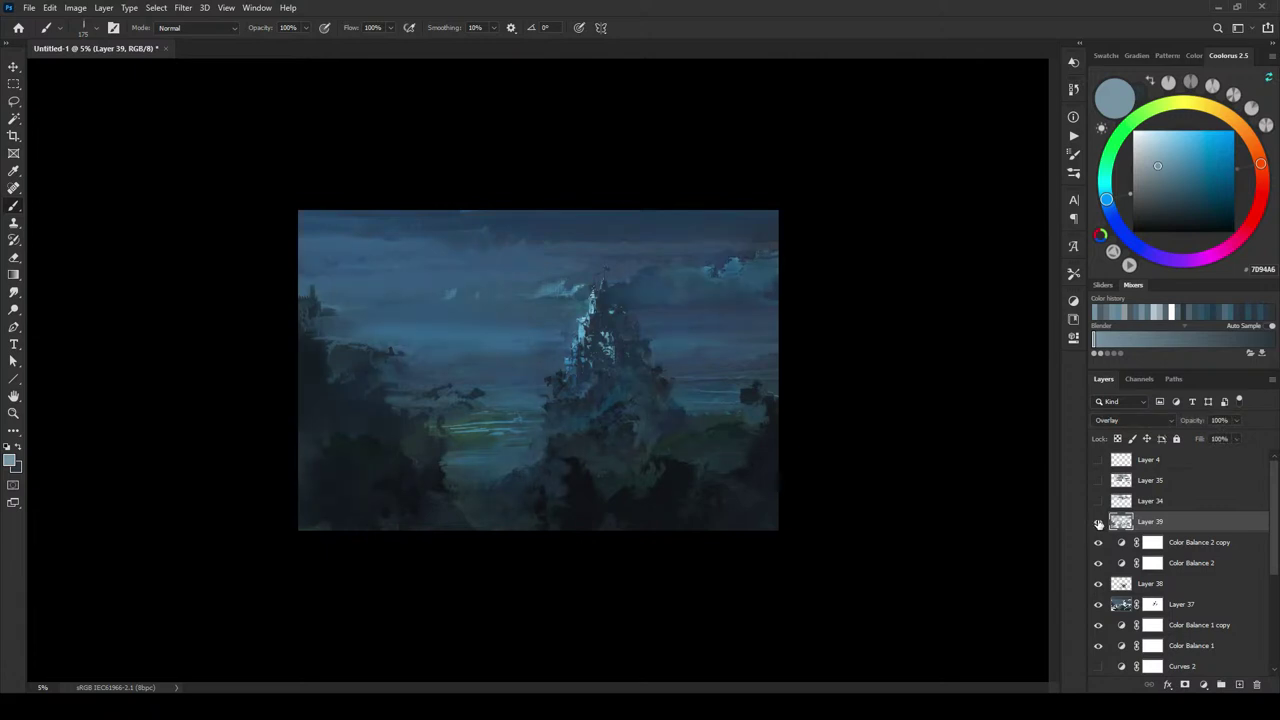
left_click(1098, 522)
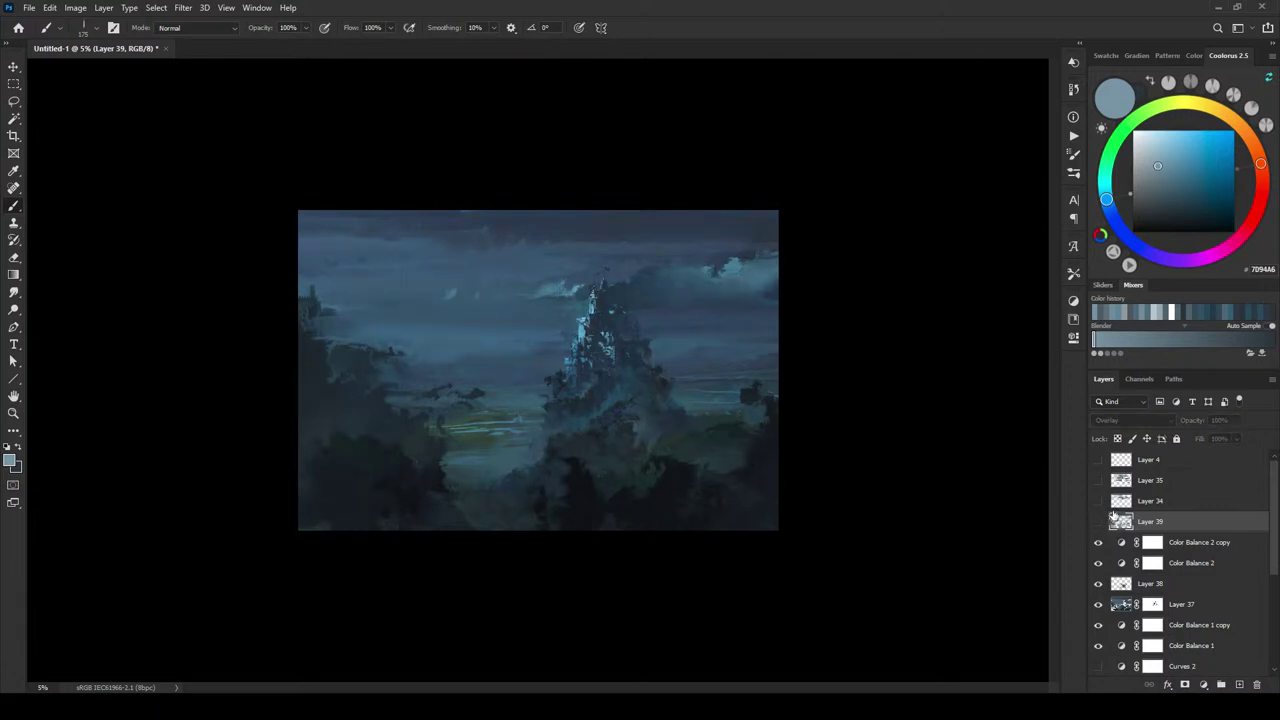
key("ctrl+minus")
key("ctrl+minus")
key("ctrl+minus")
key("ctrl+minus")
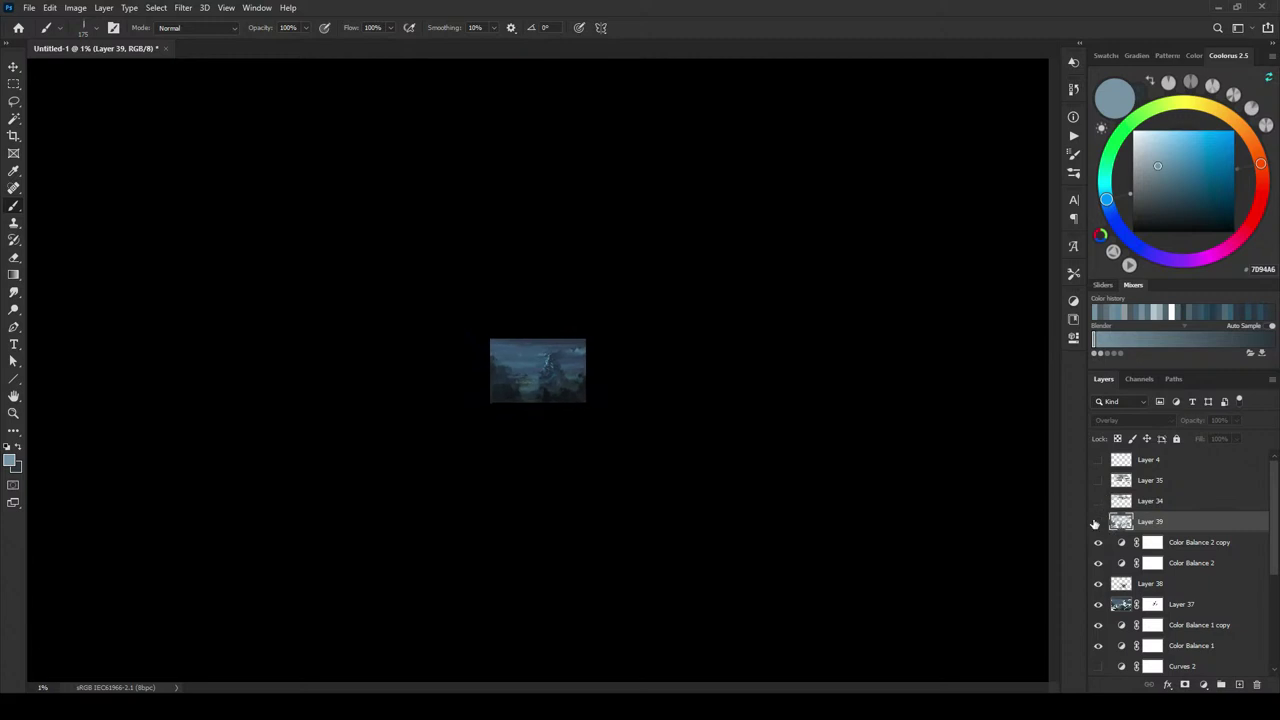
left_click(1097, 522)
left_click(1097, 522)
left_click(1096, 522)
left_click(1096, 522)
left_click(1096, 522)
key("ctrl+plus")
key("ctrl+plus")
key("ctrl+plus")
key("ctrl+plus")
key("ctrl+plus")
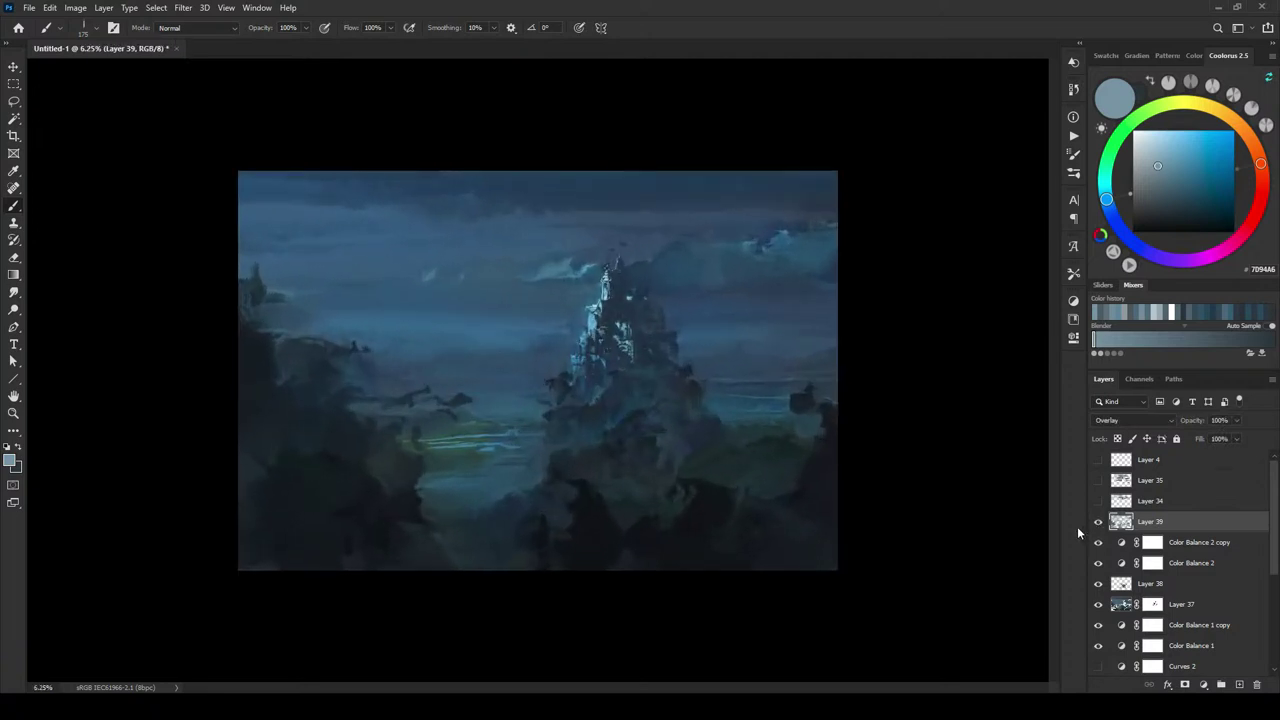
- Touch up the painting with muted grey-blue shades, checking it at thumbnail size
left_click_drag(1149, 171, 1139, 180)
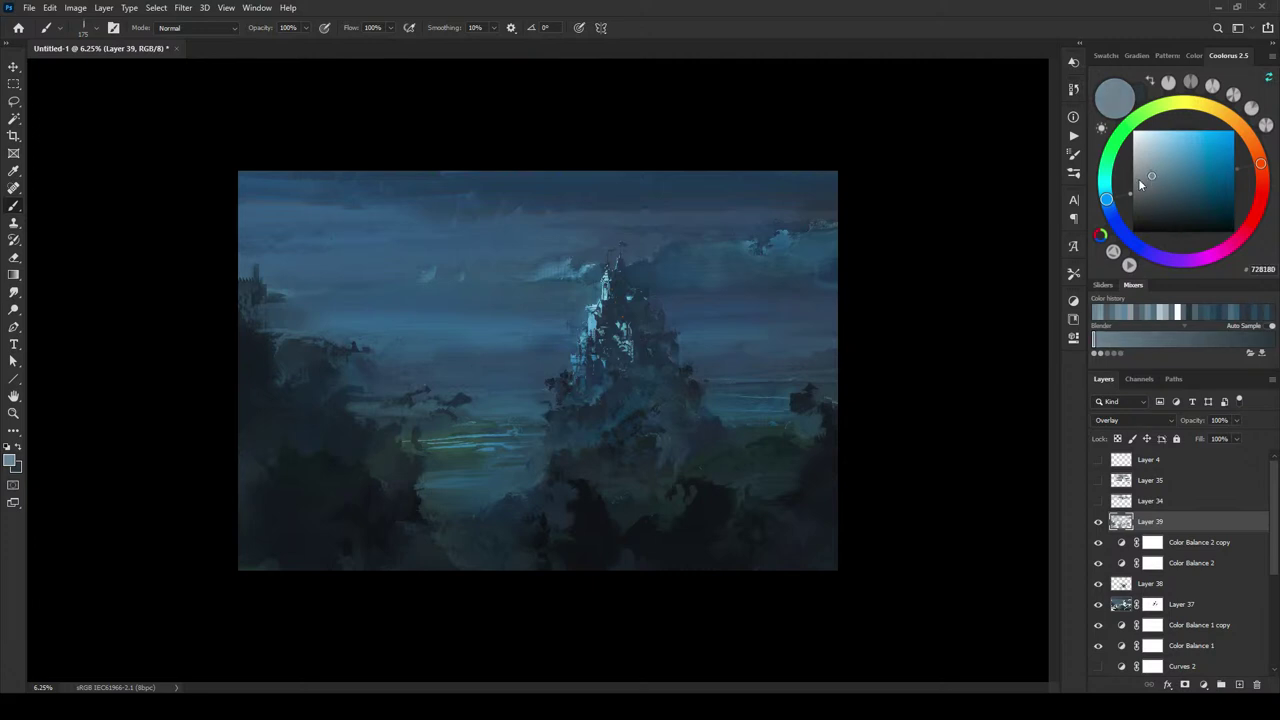
key("bracketleft")
key("bracketright")
key("bracketright")
key("bracketright")
key("bracketright")
key("ctrl+minus")
key("ctrl+minus")
key("ctrl+minus")
key("ctrl+minus")
key("ctrl+minus")
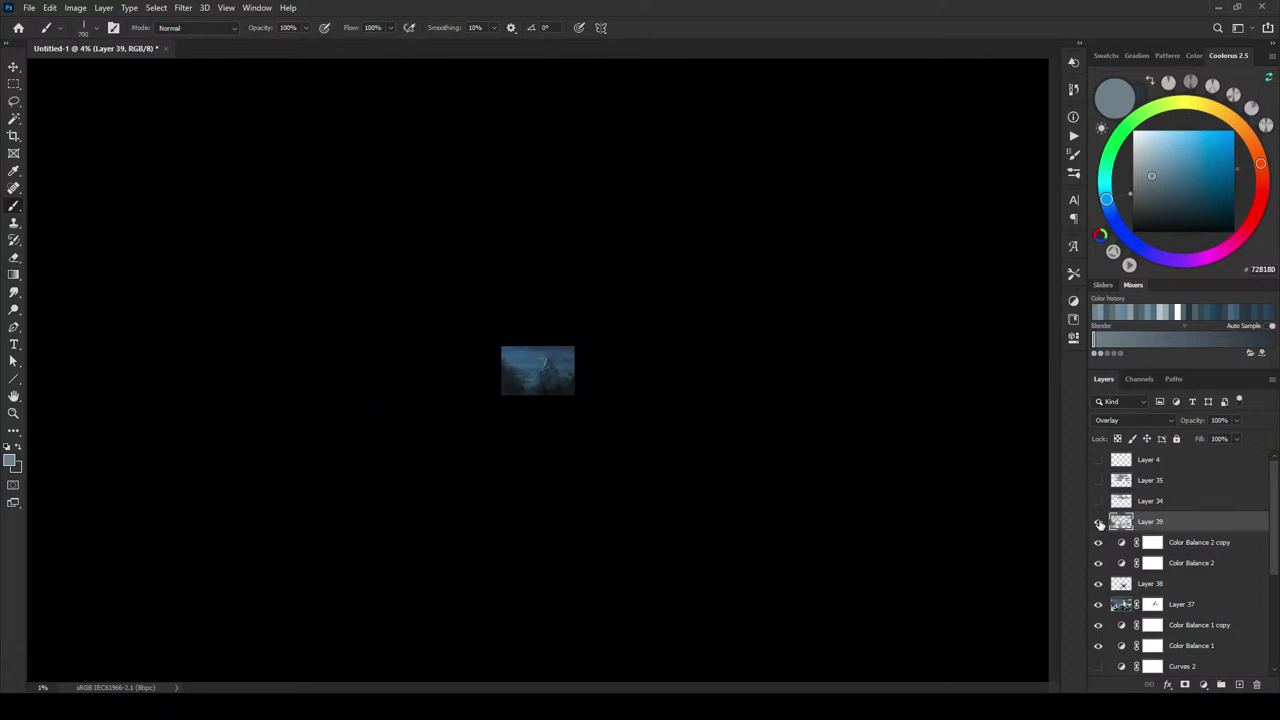
key("ctrl+minus")
left_click(1098, 522)
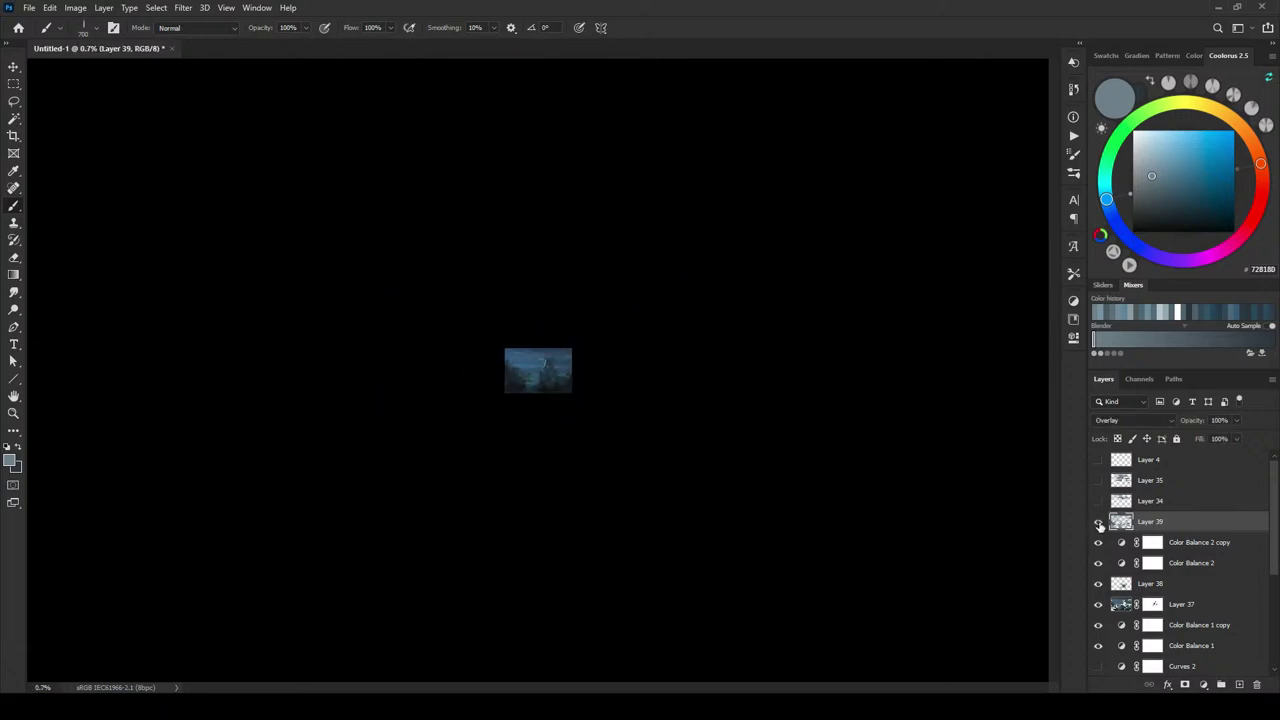
key("ctrl+plus")
key("ctrl+plus")
key("ctrl+plus")
key("ctrl+plus")
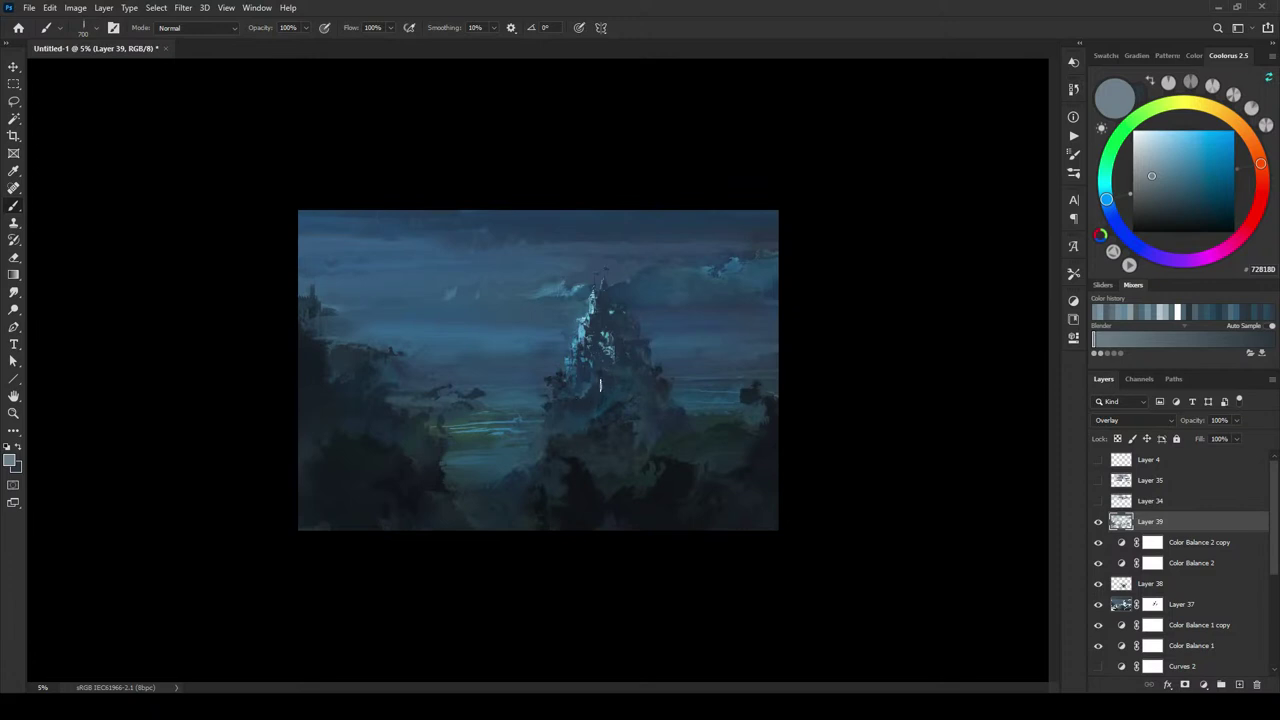
key("bracketright")
key("bracketright")
key("bracketright")
key("bracketright")
left_click(1144, 182)
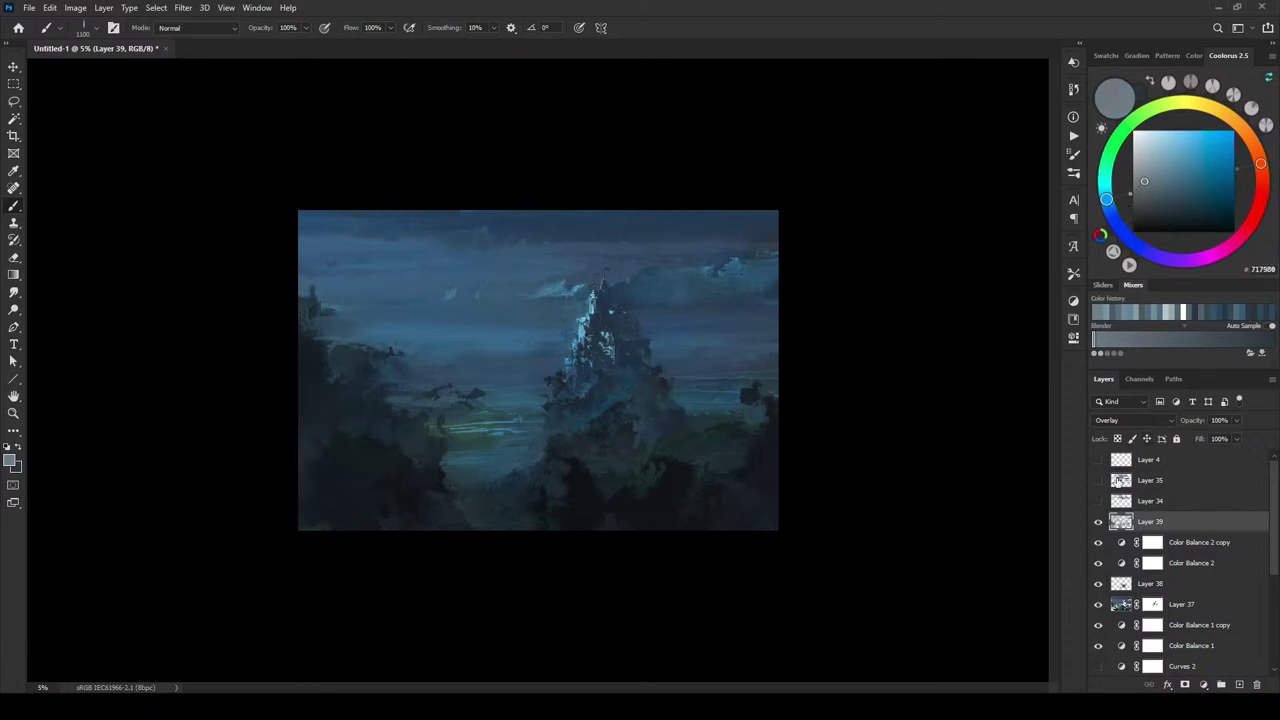
- Compare Layer 39's effect again, then load a lighter grey on a smaller brush
left_click(1098, 522)
left_click(1098, 522)
left_click(1098, 522)
left_click(1098, 522)
left_click(1098, 524)
left_click(1098, 524)
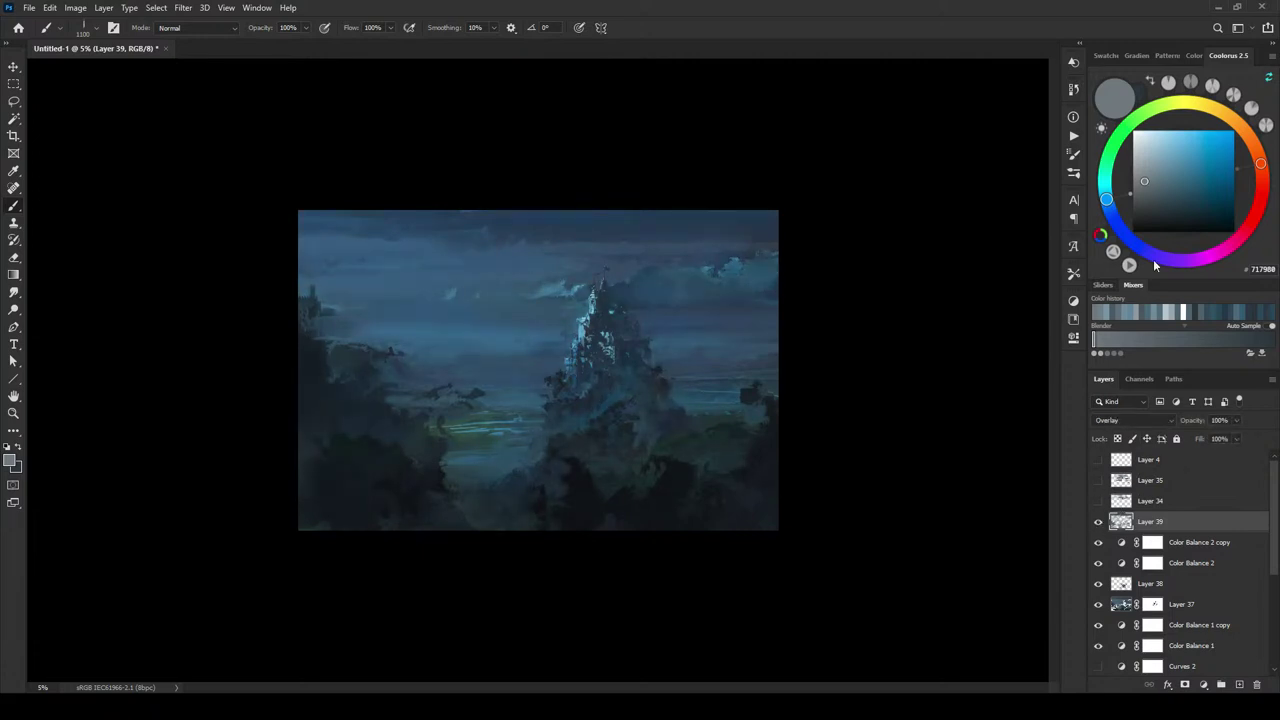
left_click(1141, 174)
key("bracketleft")
key("bracketleft")
key("bracketleft")
key("bracketleft")
key("bracketleft")
key("bracketleft")
key("bracketleft")
key("bracketleft")
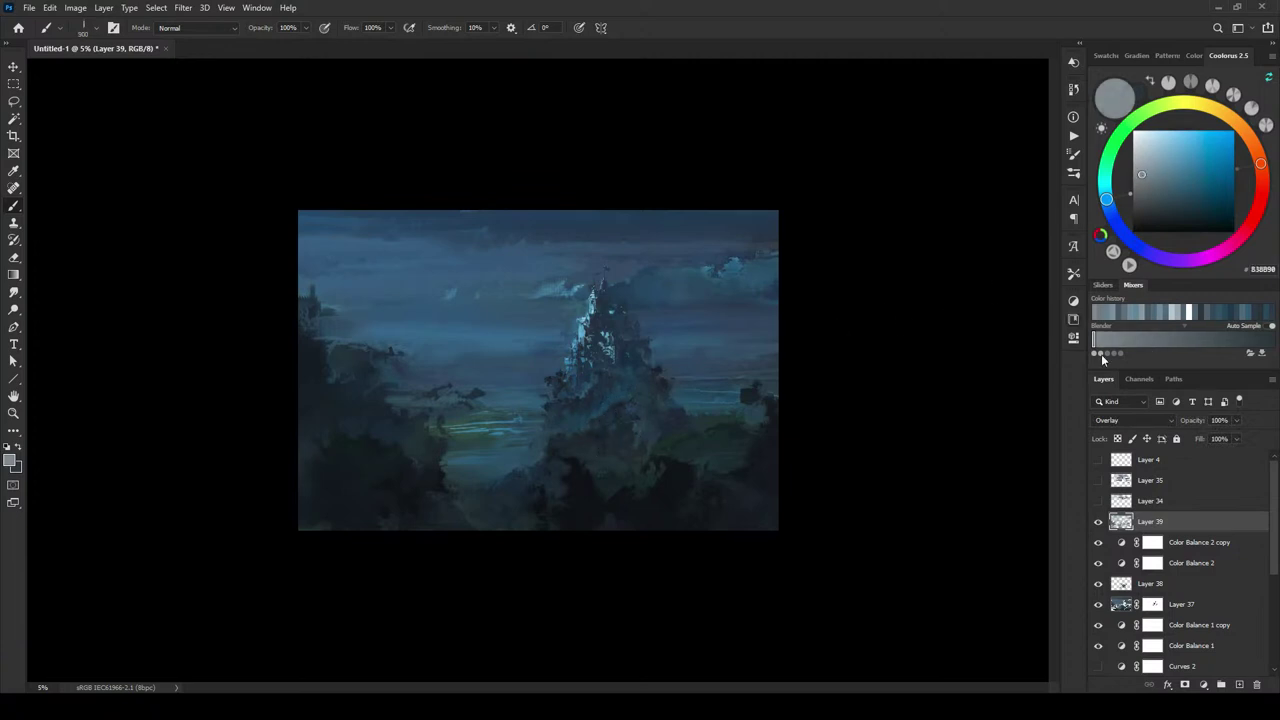
- Make a final zoomed-out comparison, then lower Layer 39's opacity to 55%
key("ctrl+minus")
key("ctrl+minus")
key("ctrl+minus")
key("ctrl+minus")
key("ctrl+minus")
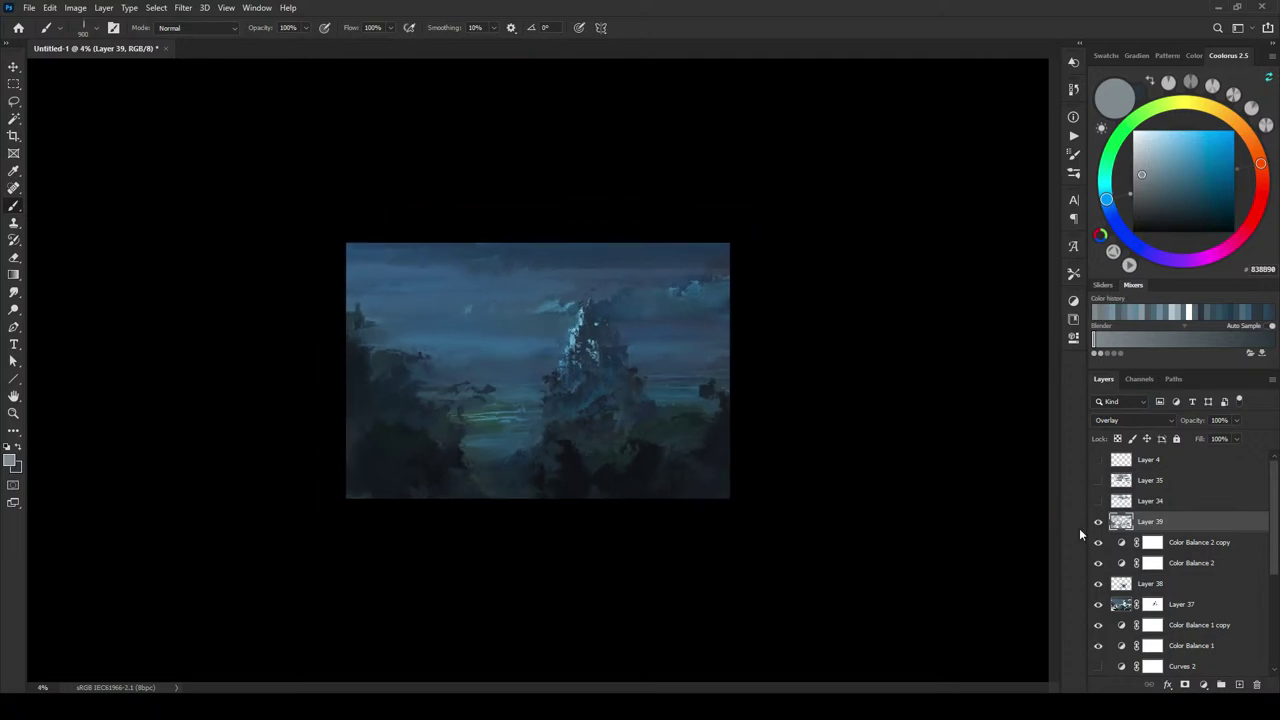
left_click(1098, 522)
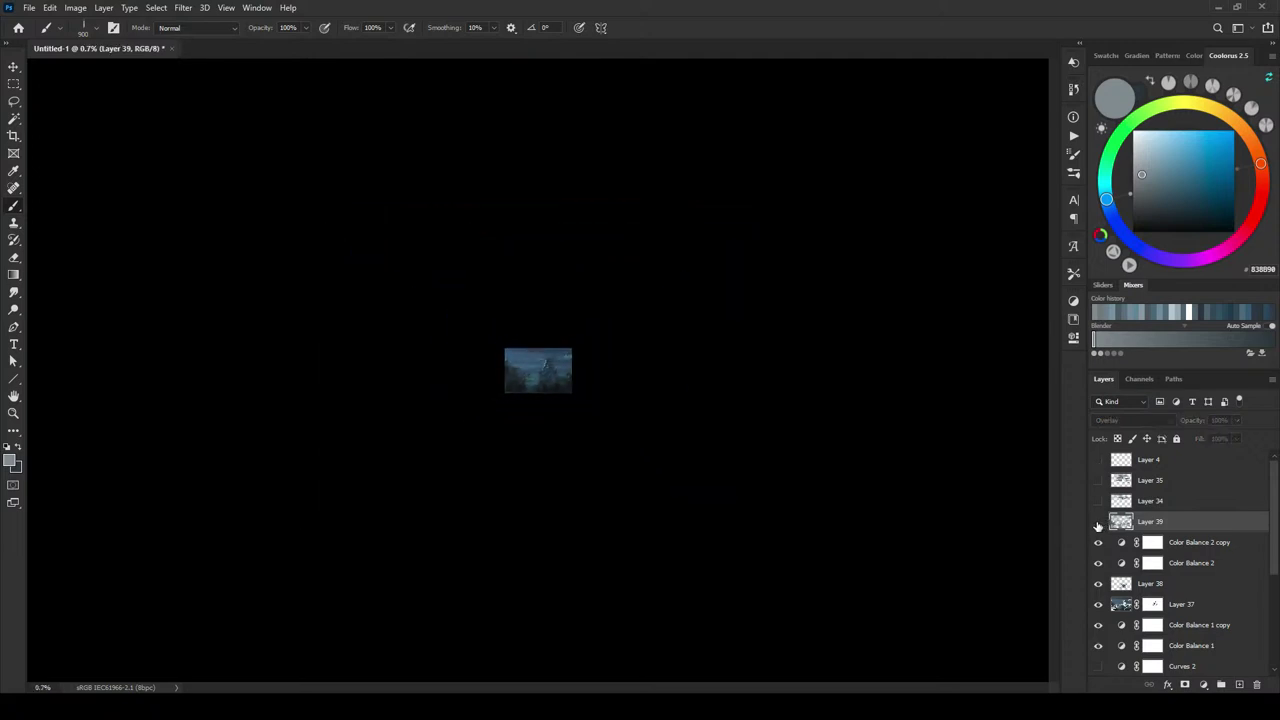
left_click(1098, 522)
left_click(1098, 522)
key("ctrl+plus")
key("ctrl+plus")
key("ctrl+plus")
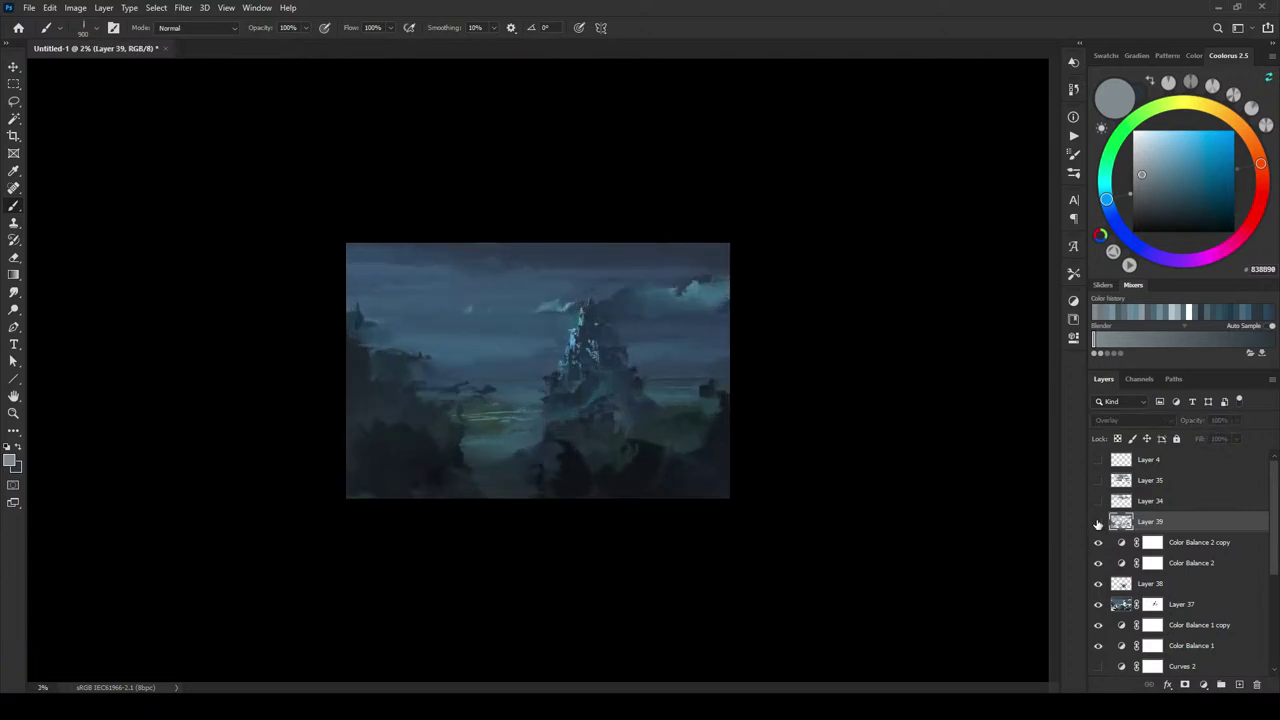
key("ctrl+plus")
left_click(1098, 522)
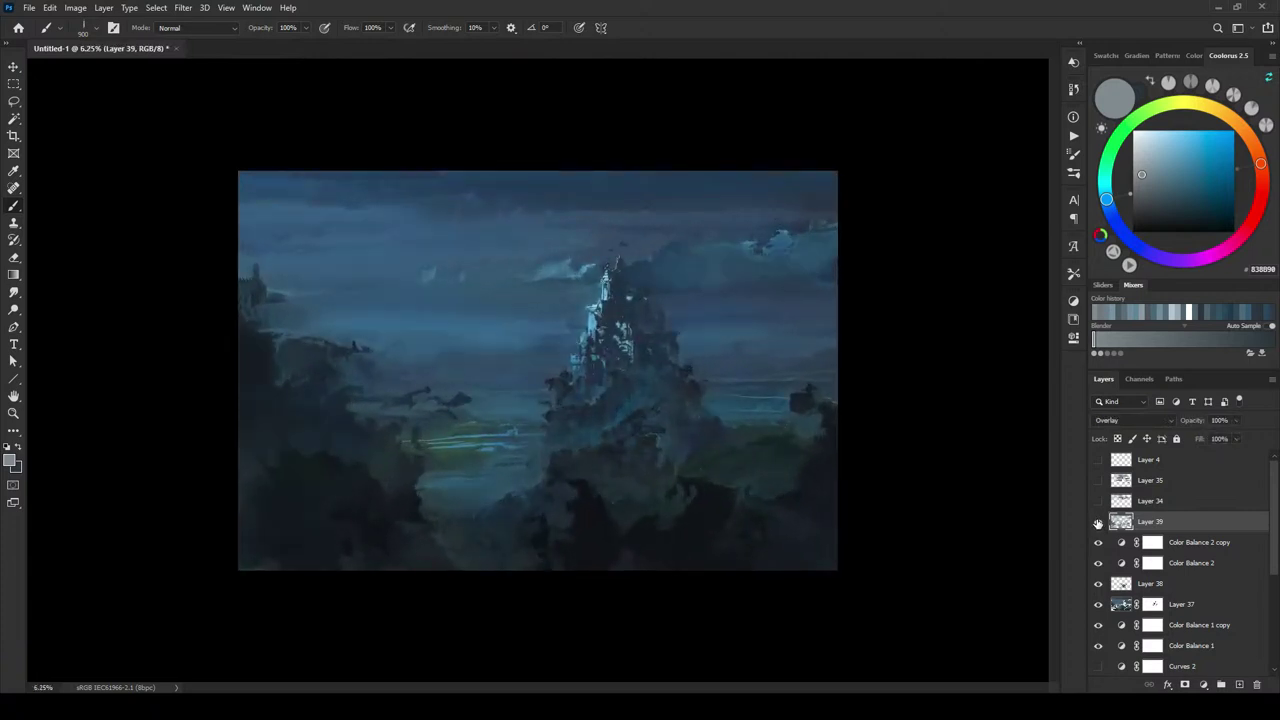
left_click(1236, 420)
mouse_move(1236, 440)
left_mouse_down()
mouse_move(1160, 440)
mouse_move(1238, 440)
mouse_move(1212, 437)
left_mouse_up()
- Switch to a larger Smudge tool and compare the painting with Layer 39 hidden and shown
key("r")
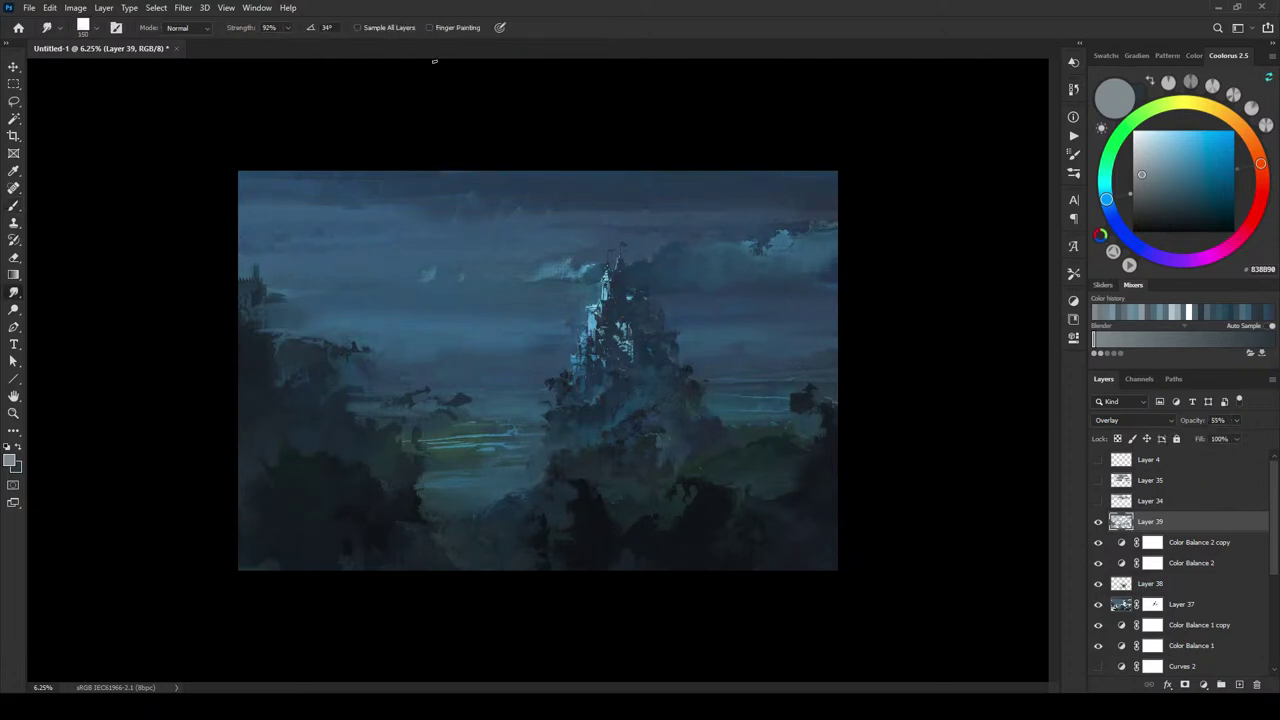
key("bracketright")
key("bracketright")
key("bracketright")
key("bracketright")
key("bracketright")
key("bracketright")
key("bracketright")
key("bracketright")
key("bracketright")
key("bracketright")
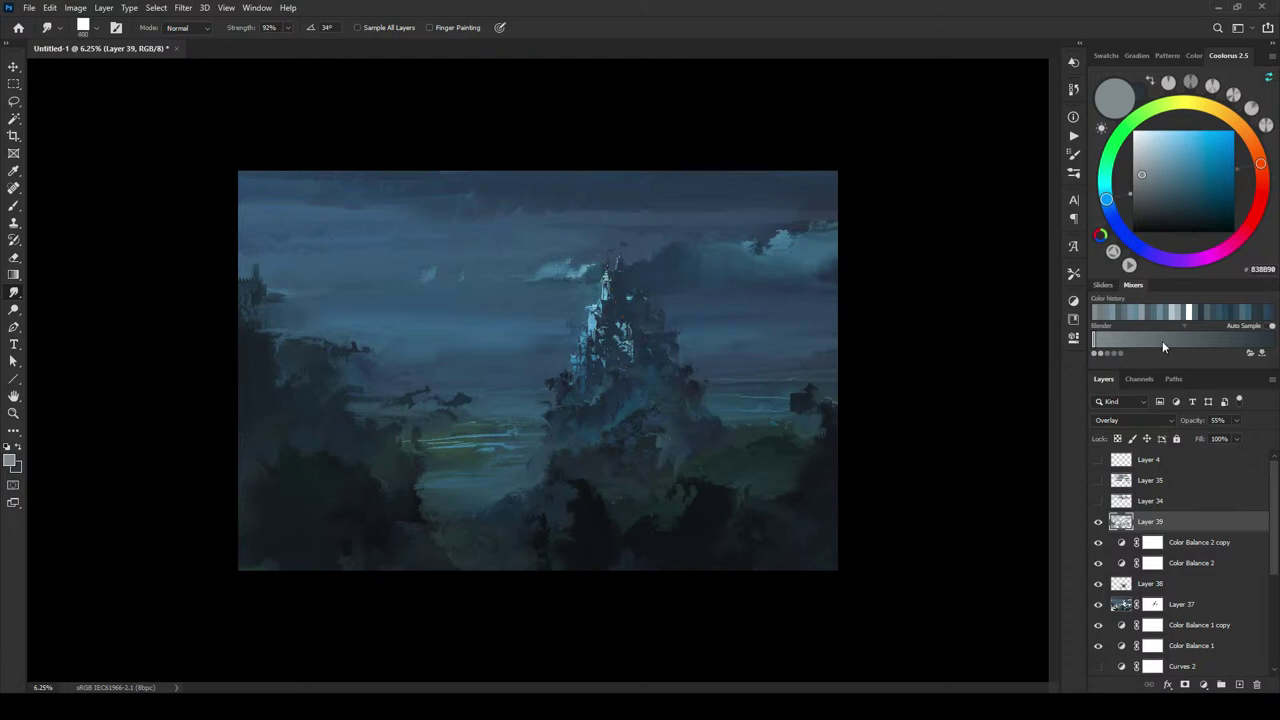
left_click(1098, 521)
left_click(1098, 521)
left_click(1098, 521)
left_click(1098, 521)
left_click(1098, 521)
left_click(1098, 521)
left_click(1098, 521)
left_click(1098, 521)
- Review the composition at thumbnail and working sizes, toggling Layer 39 to judge the overlay
key("ctrl+minus")
key("ctrl+minus")
key("ctrl+minus")
key("ctrl+minus")
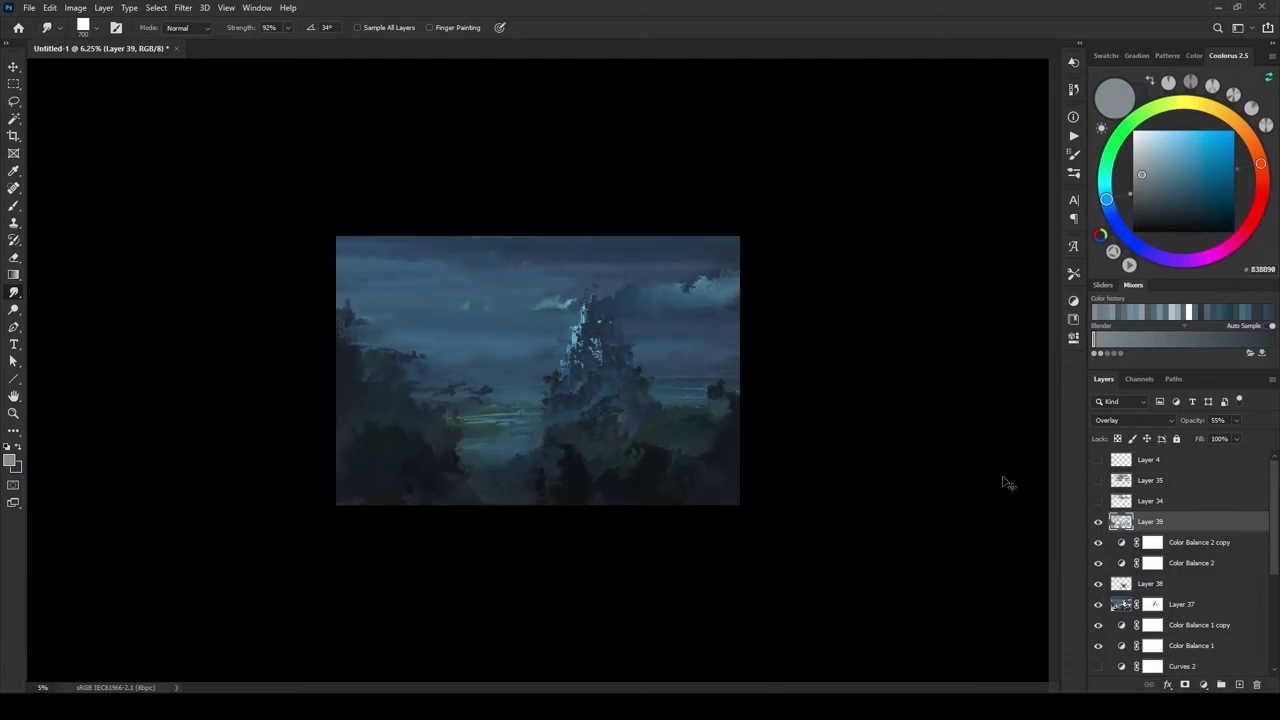
key("ctrl+minus")
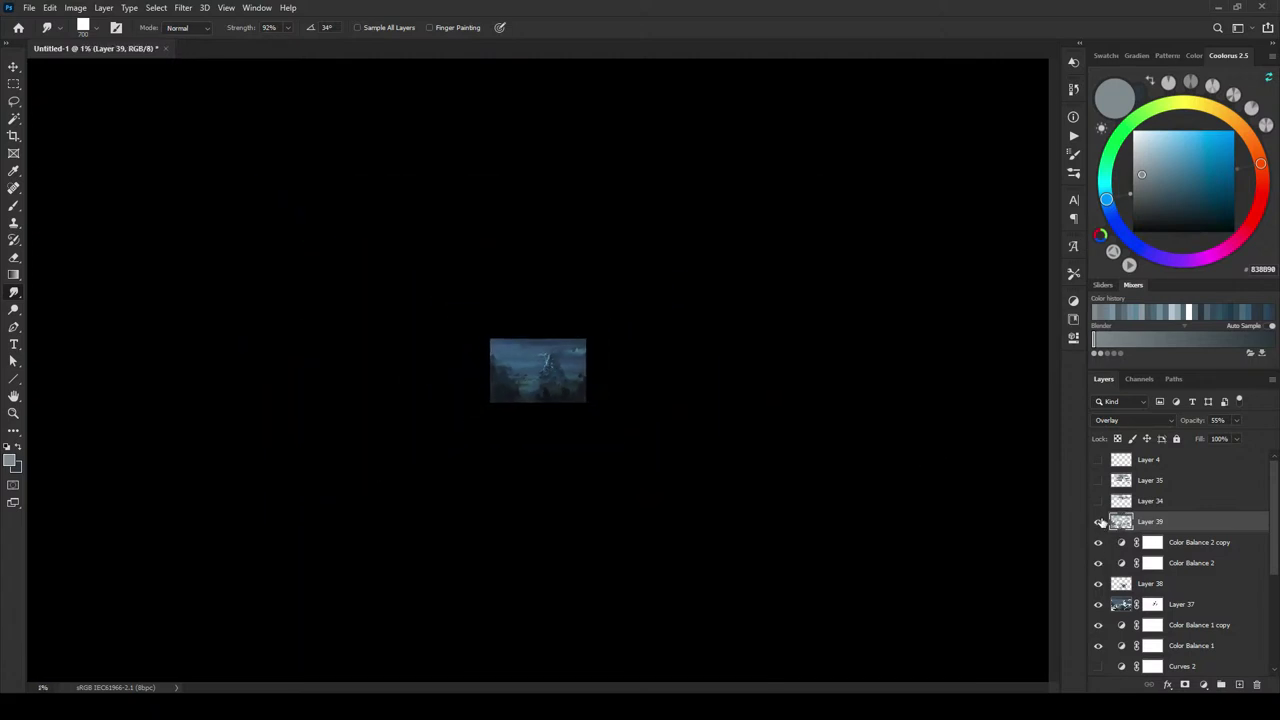
left_click(1098, 522)
left_click(1098, 522)
left_click(1098, 522)
left_click(1098, 522)
key("ctrl+plus")
key("ctrl+plus")
key("ctrl+plus")
key("ctrl+plus")
key("ctrl+plus")
key("ctrl+plus")
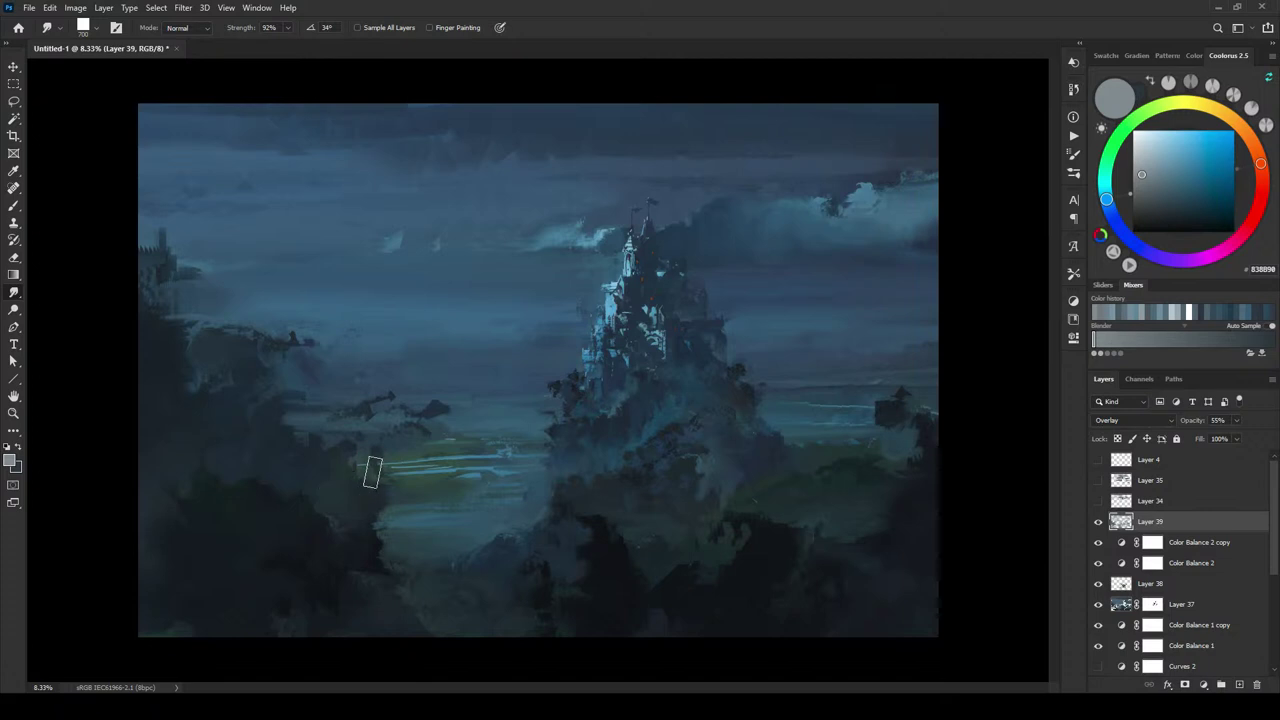
left_click(1098, 521)
left_click(1098, 521)
key("ctrl+minus")
key("ctrl+minus")
key("ctrl+minus")
key("ctrl+minus")
key("ctrl+minus")
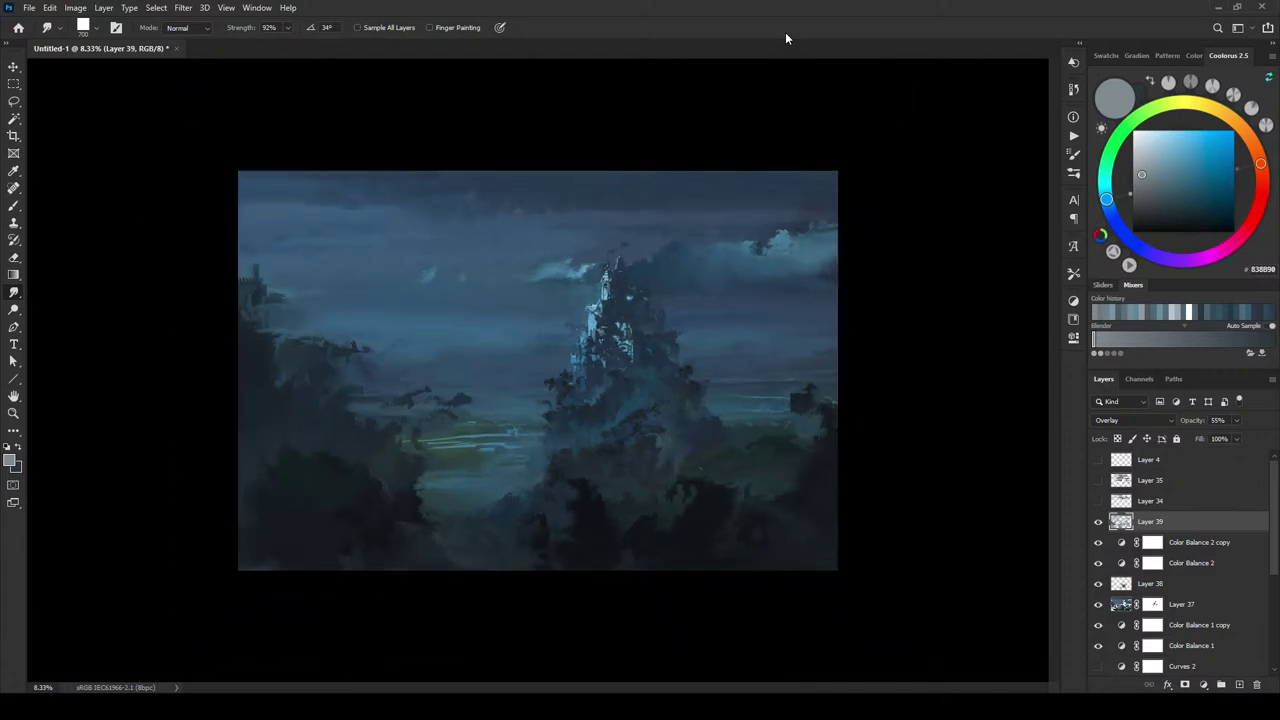
key("ctrl+minus")
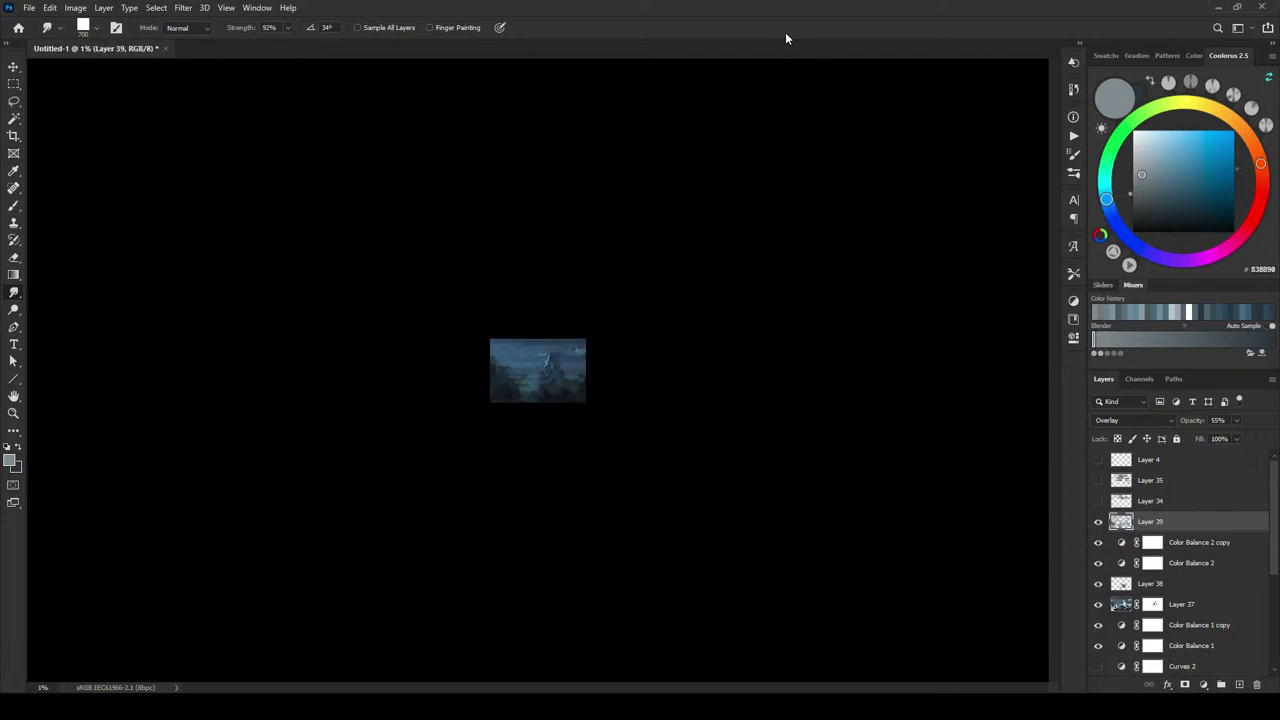
key("ctrl+plus")
key("ctrl+plus")
key("ctrl+plus")
key("ctrl+plus")
key("ctrl+plus")
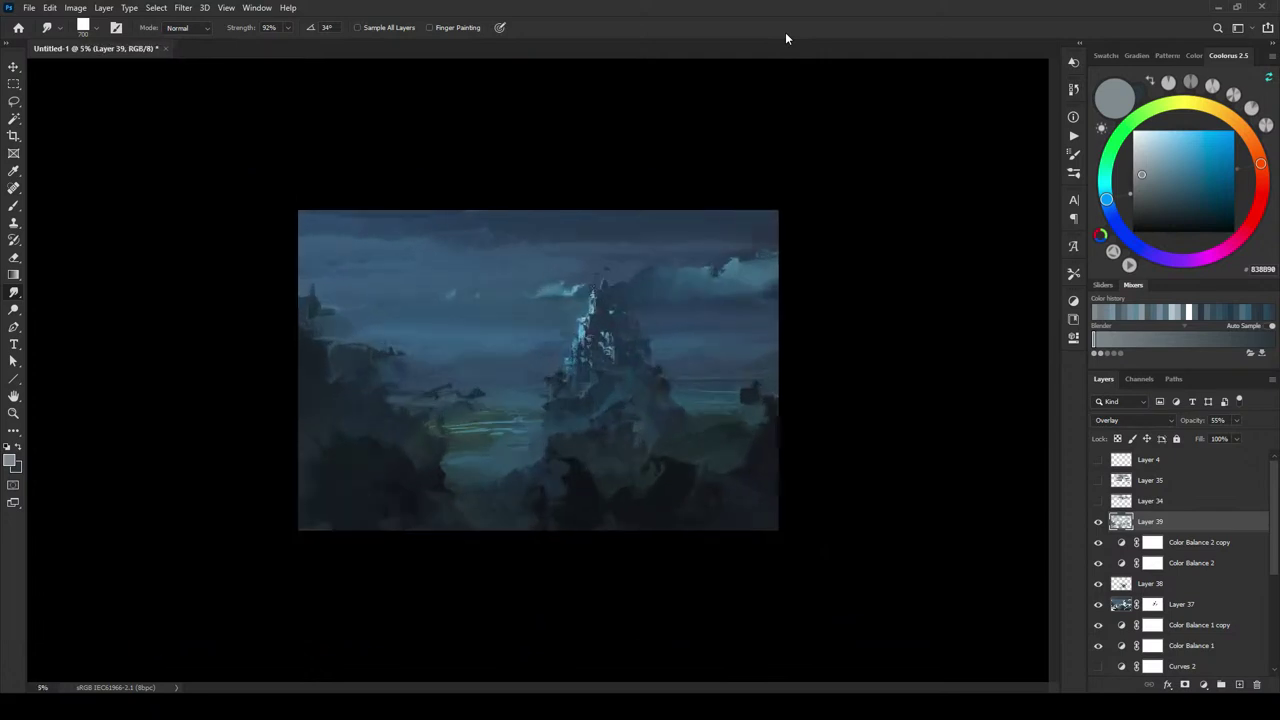
key("ctrl+plus")
key("ctrl+plus")
key("ctrl+minus")
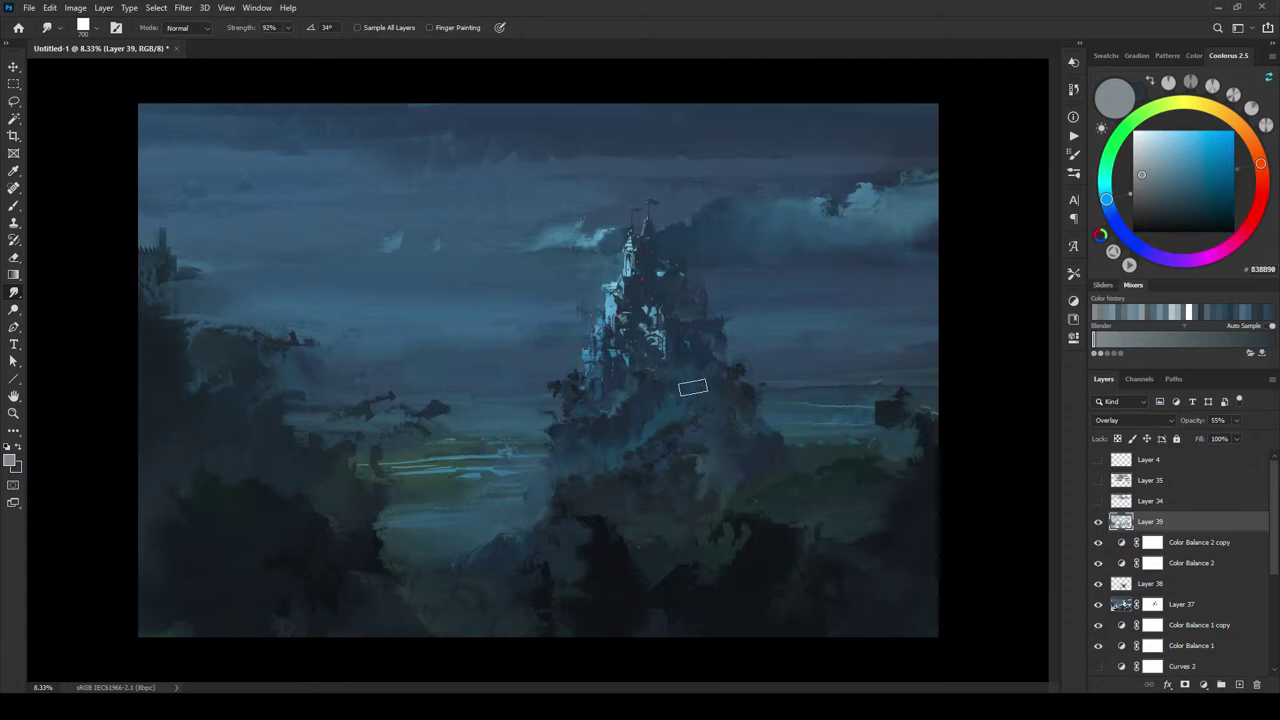
- Sample a warm orange-brown from the castle and add a new Layer 40 above Layer 39
key("b")
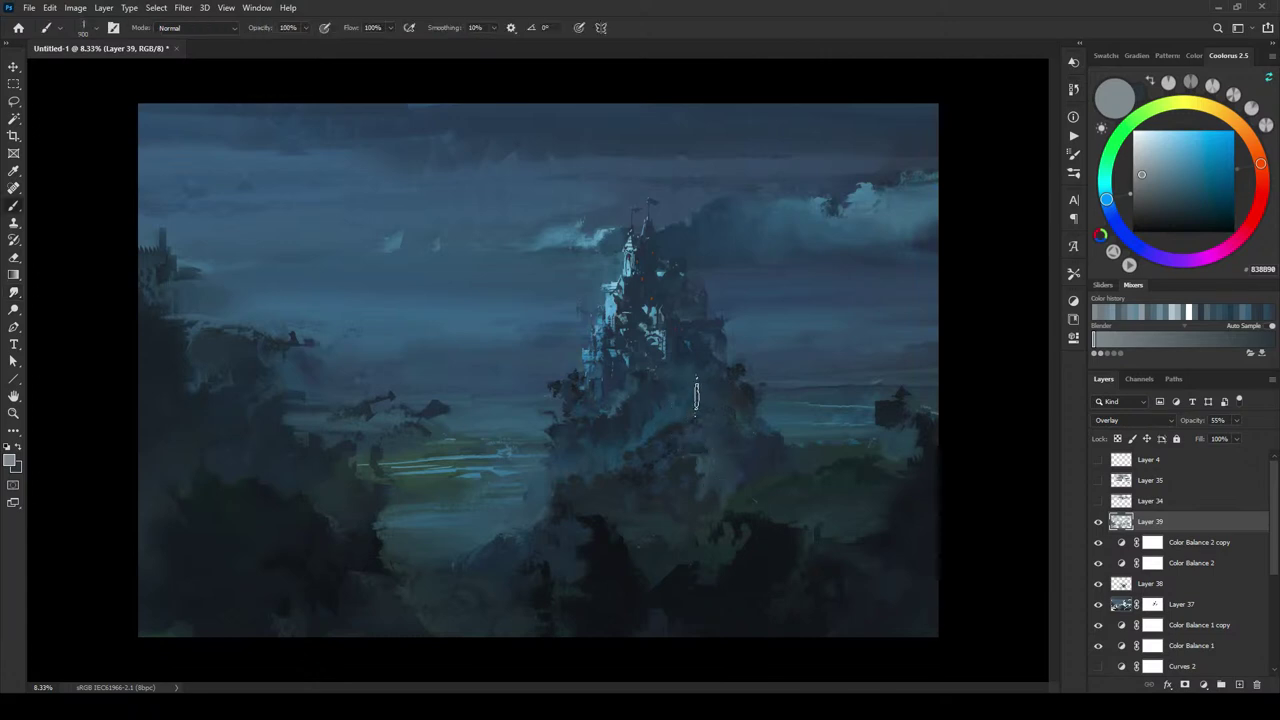
left_click(648, 274, "alt")
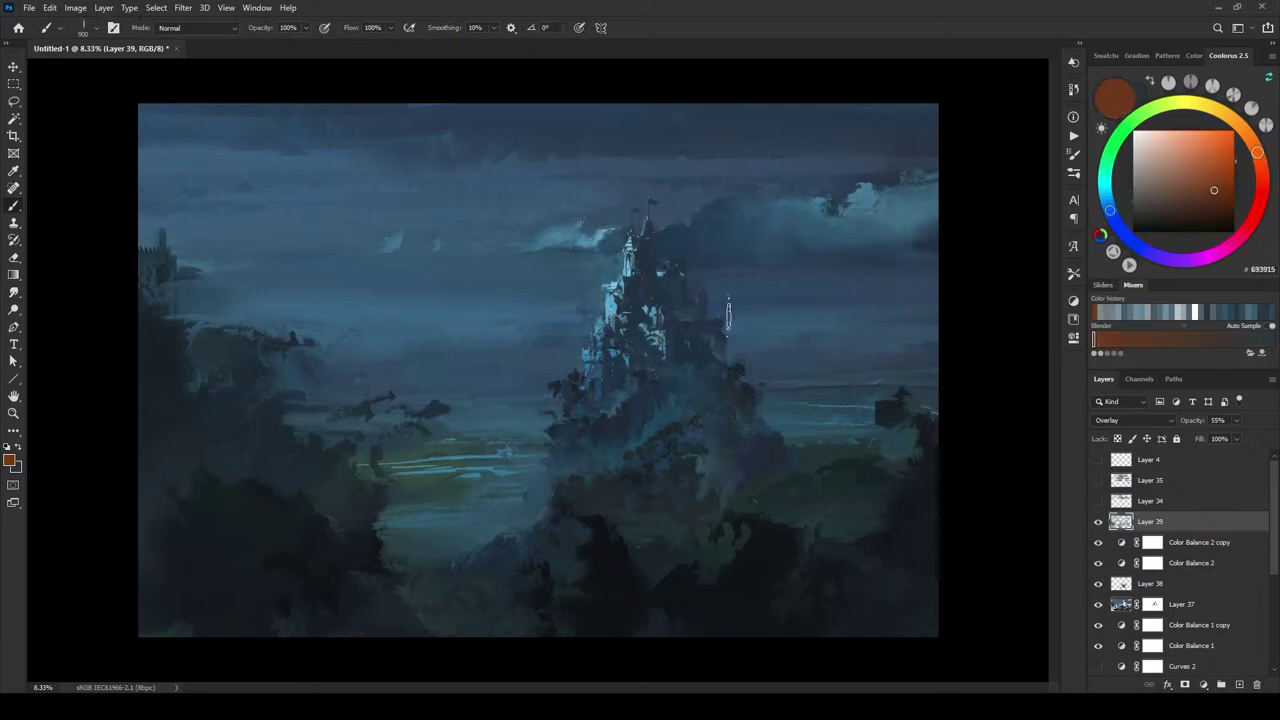
left_click(648, 274, "alt")
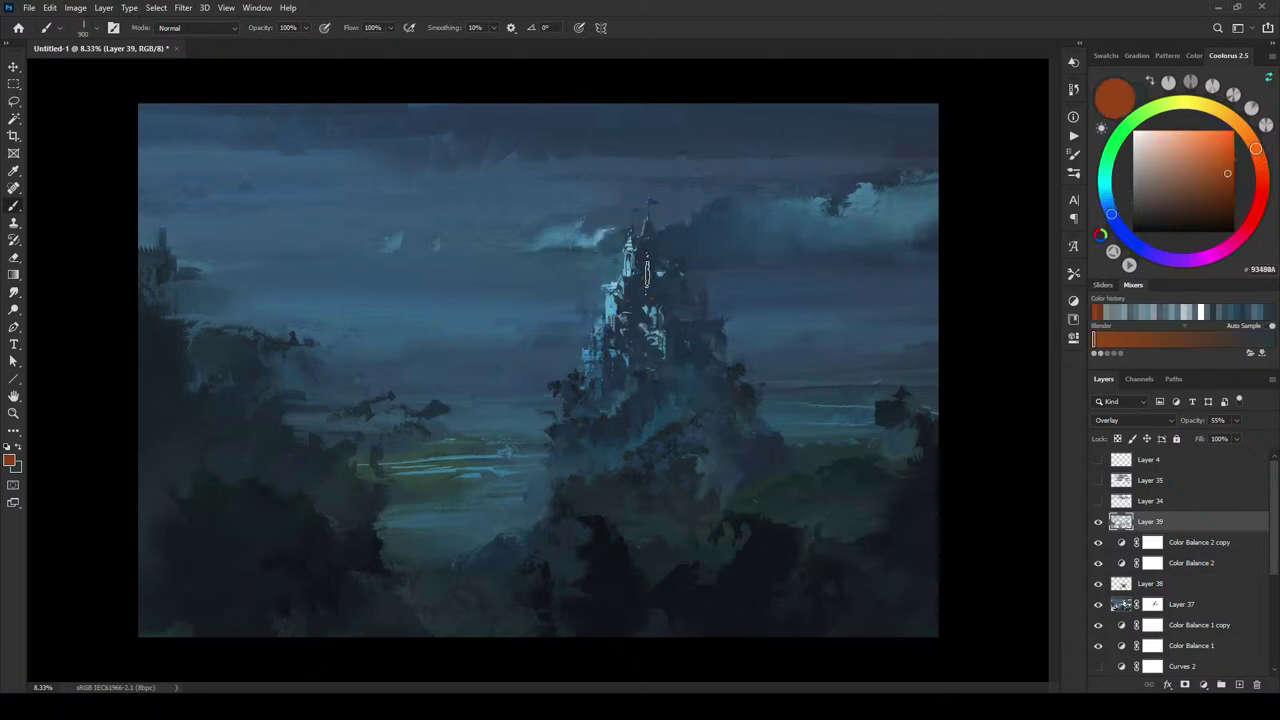
left_click(1240, 682)
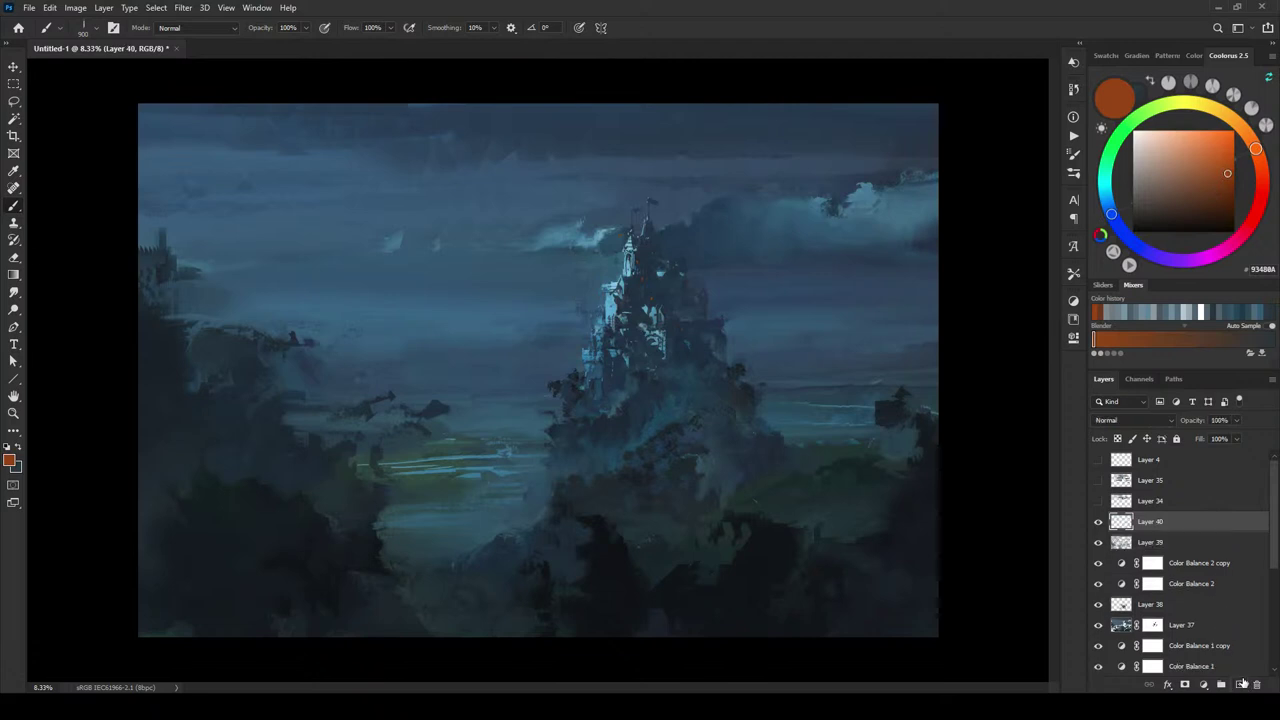
- Dab small orange window lights across the castle with the EE Nasty Square Oil Var brush
right_click(674, 406)
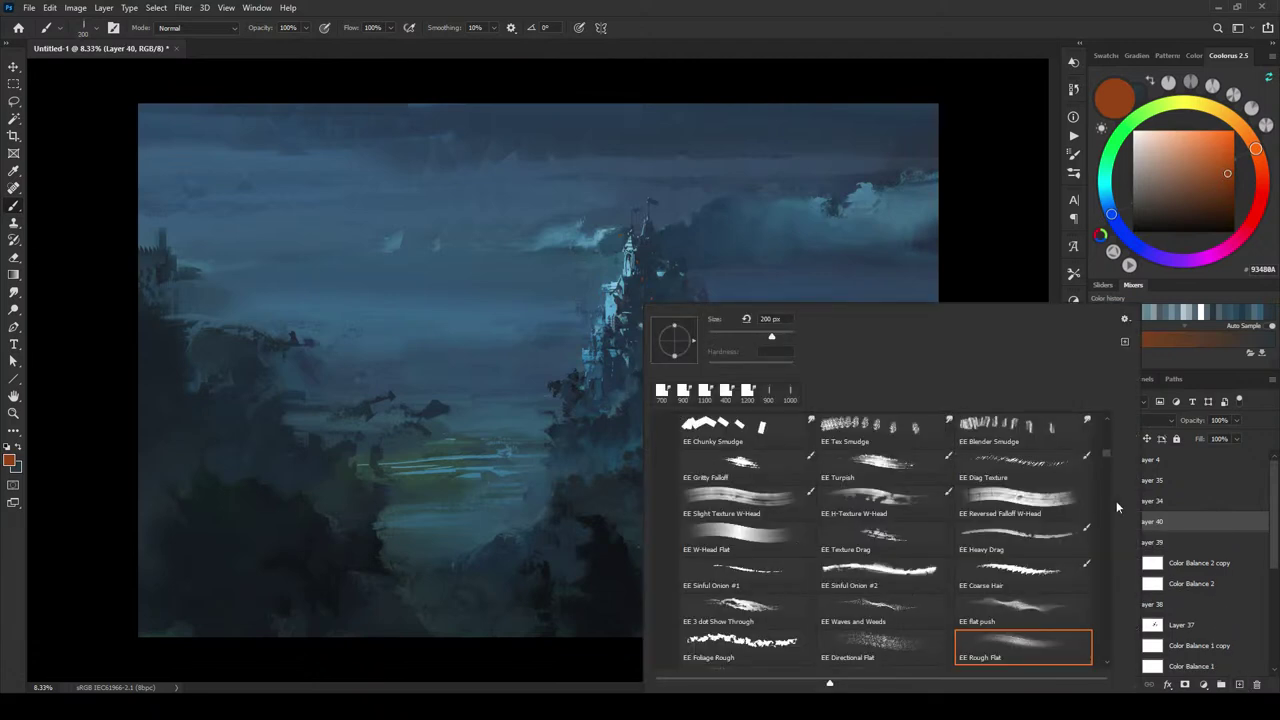
scroll(1108, 457, "down", 5)
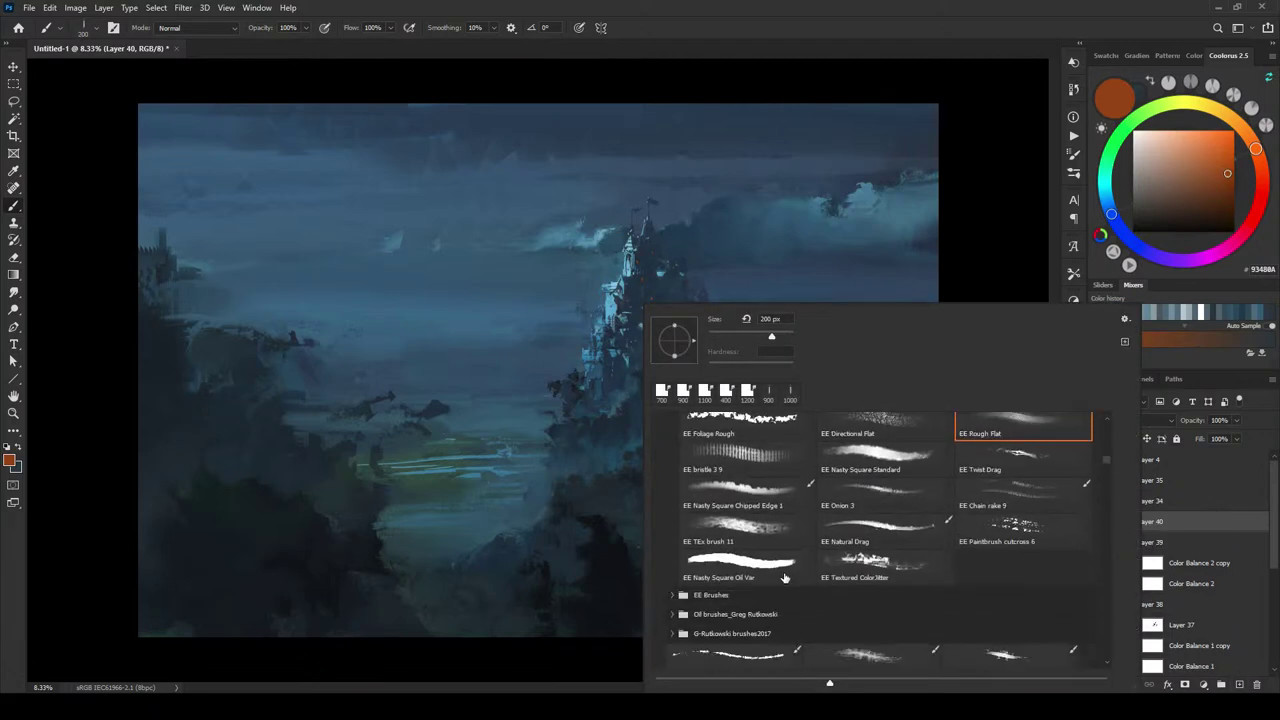
left_click(786, 572)
left_click(789, 54)
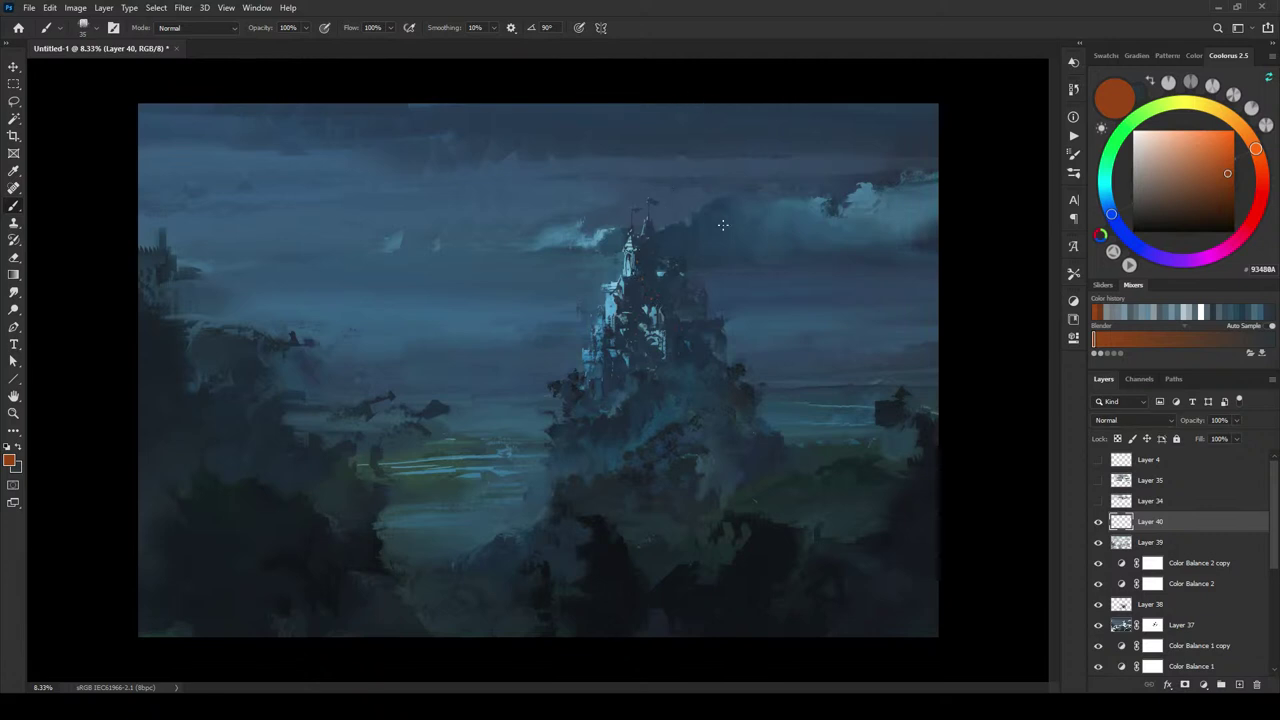
key("ctrl+minus")
key("ctrl+minus")
key("ctrl+minus")
key("ctrl+minus")
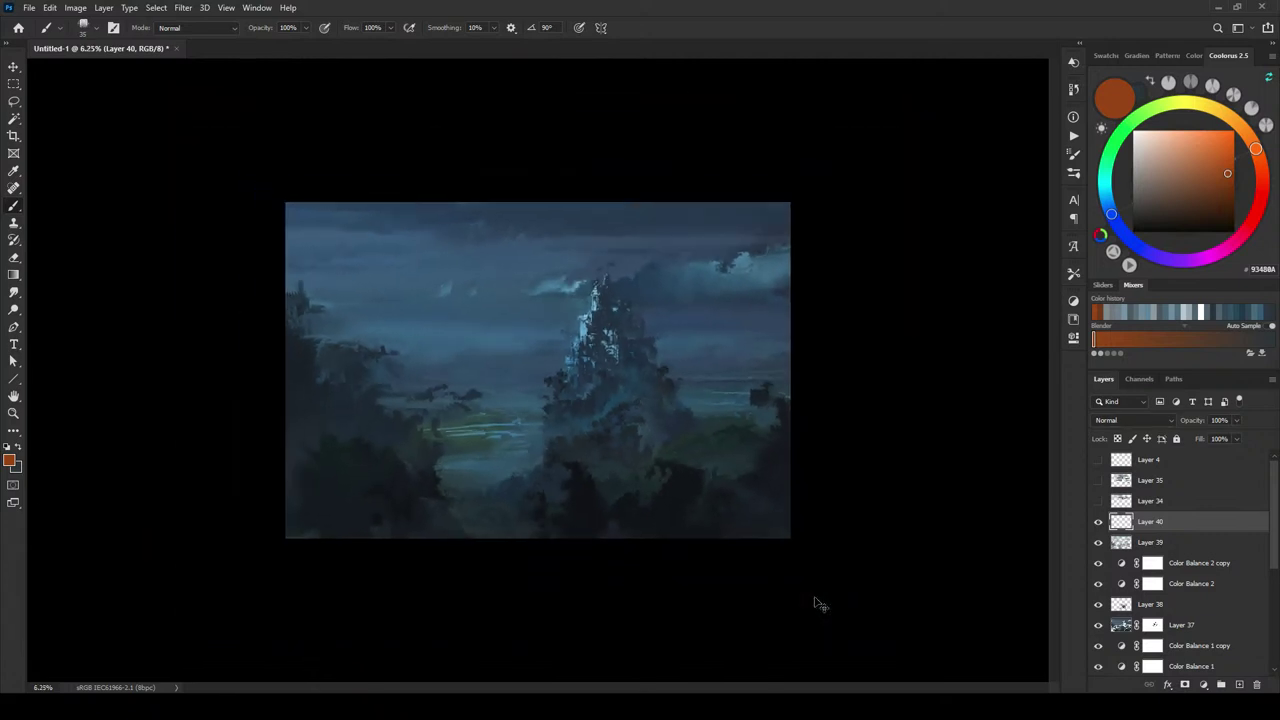
key("ctrl+plus")
key("ctrl+plus")
key("ctrl+plus")
key("ctrl+plus")
key("ctrl+plus")
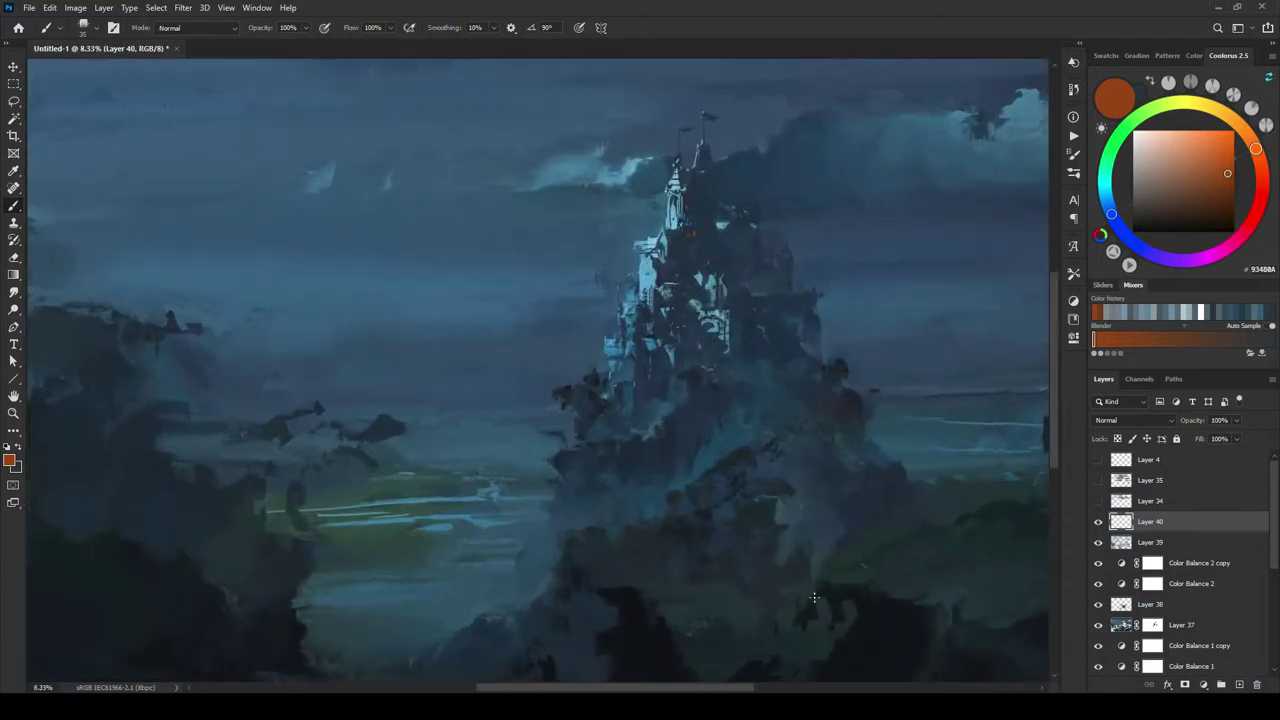
left_click_drag(733, 376, 557, 334)
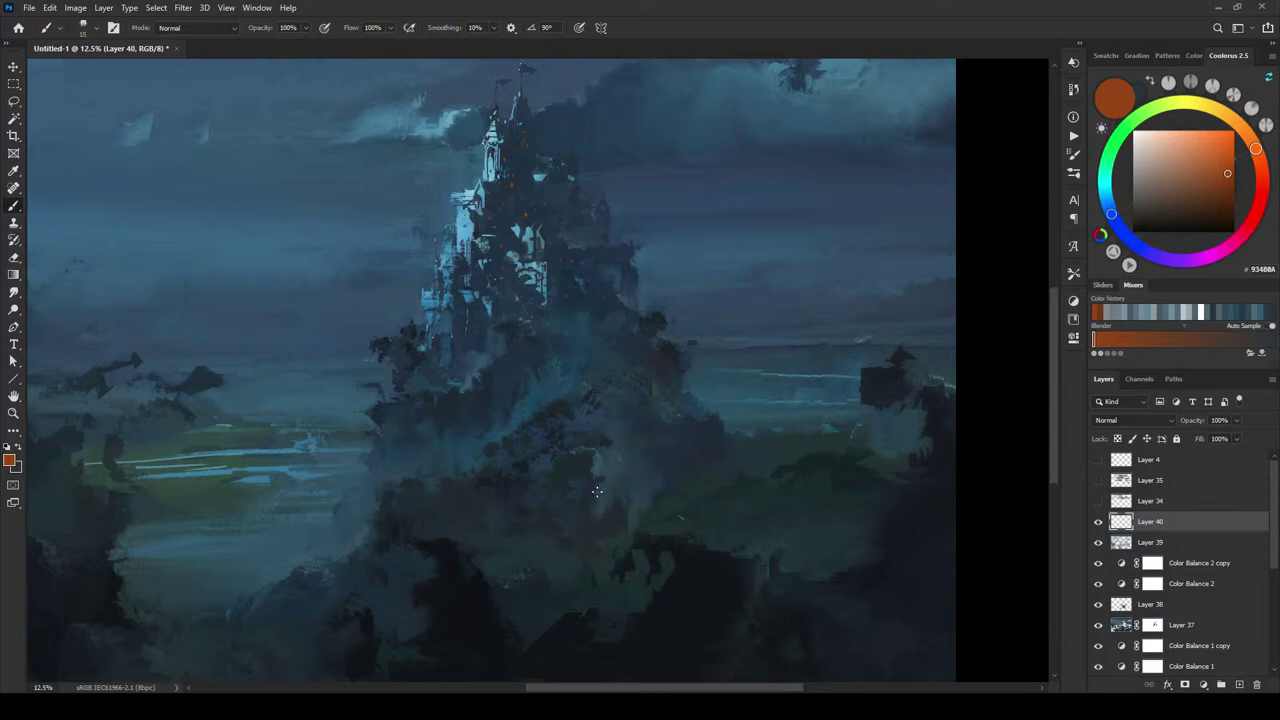
scroll(590, 488, "down", 3)
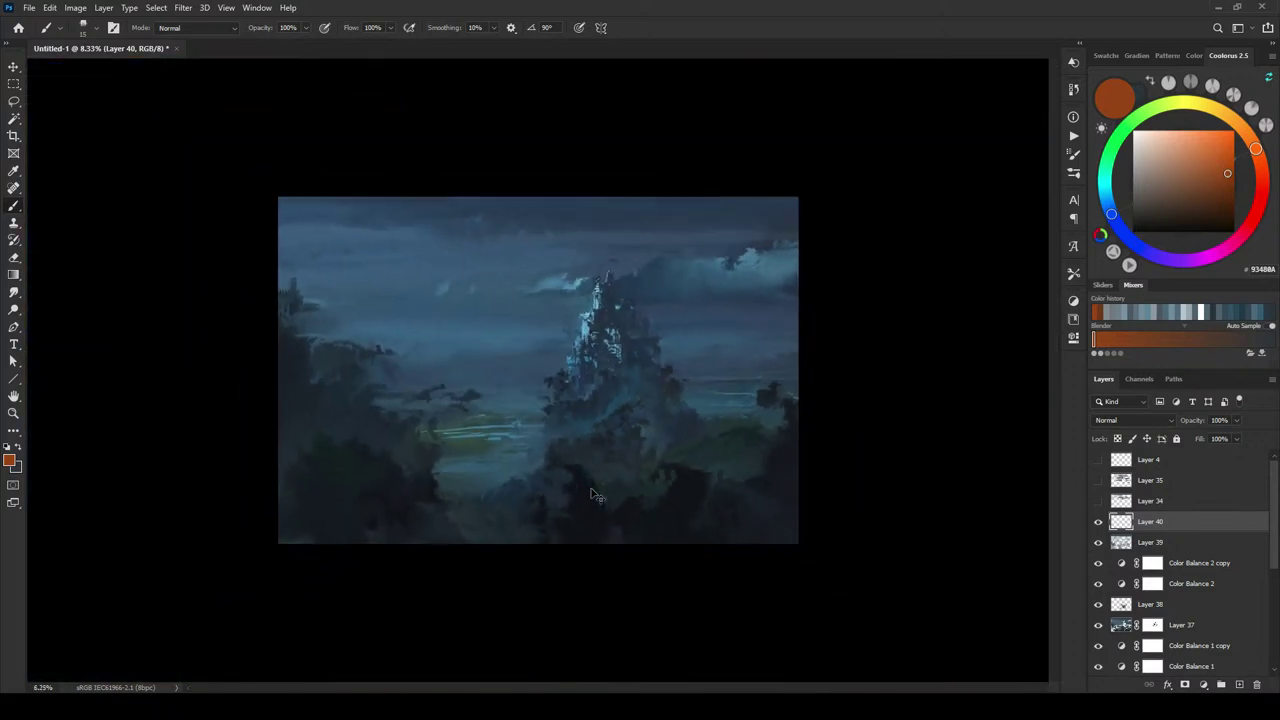
scroll(588, 470, "up", 1)
scroll(588, 470, "down", 2)
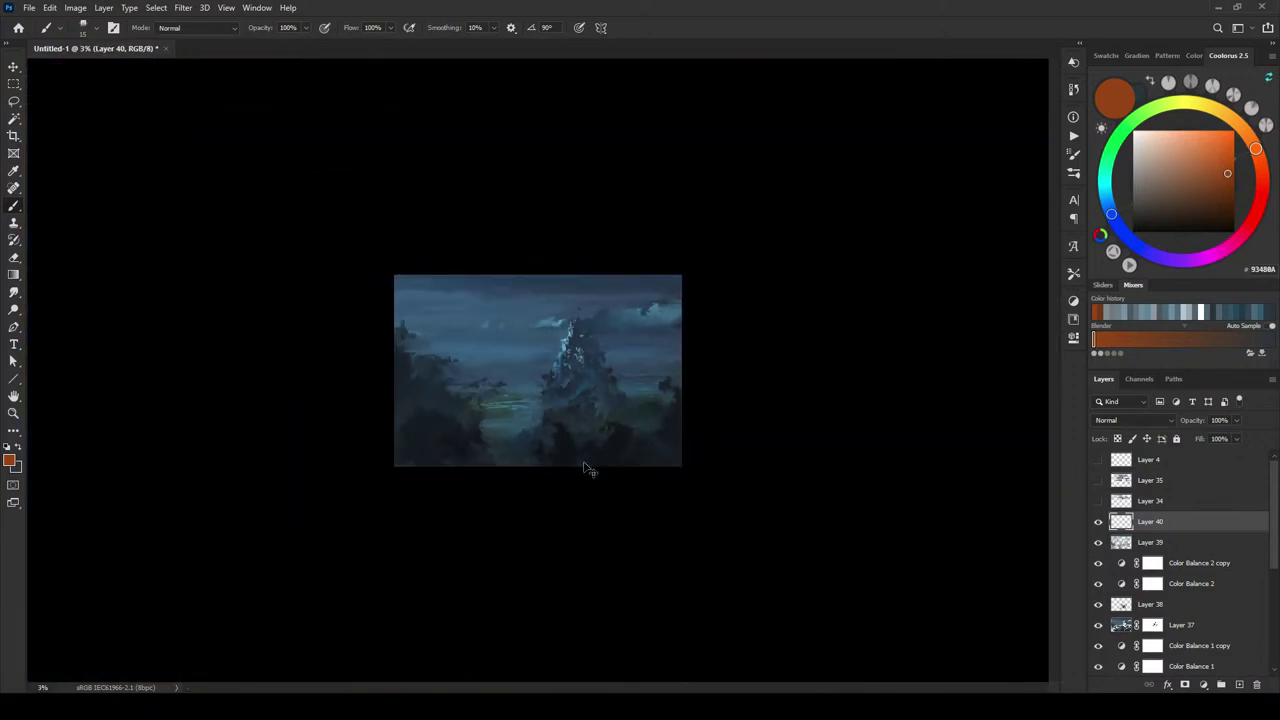
scroll(588, 470, "up", 3)
scroll(586, 467, "up", 1)
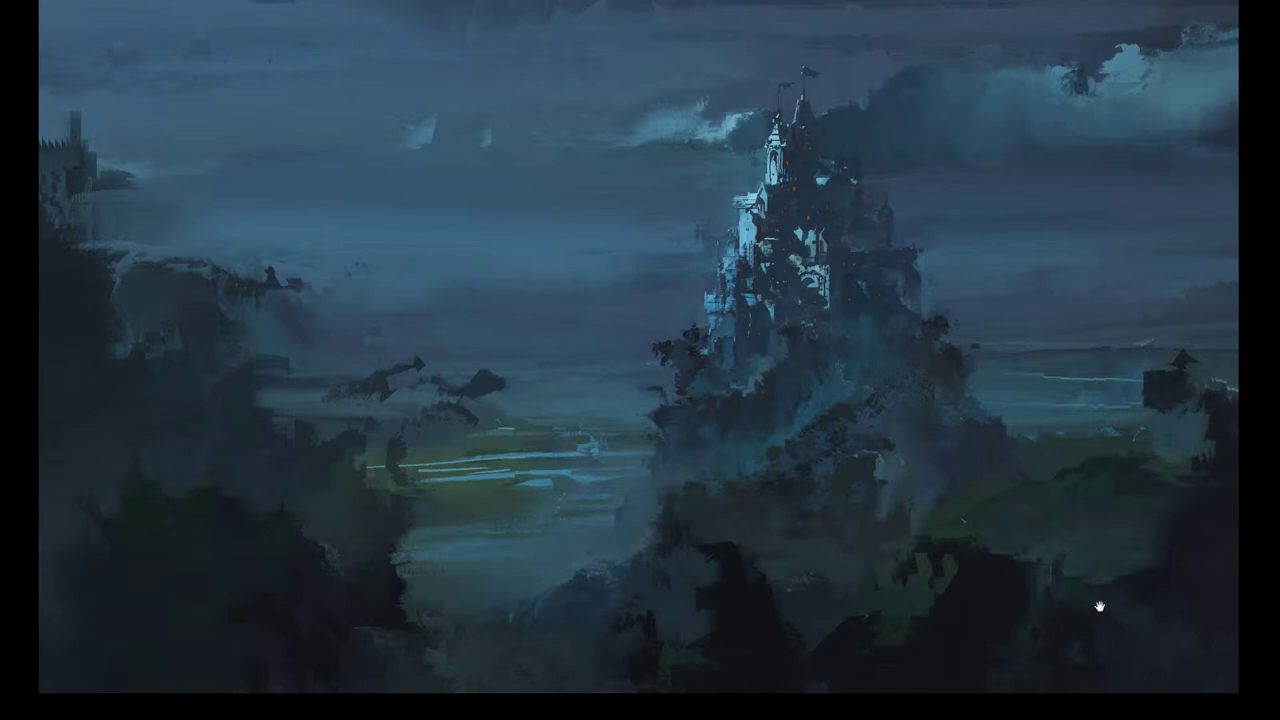
key("f")
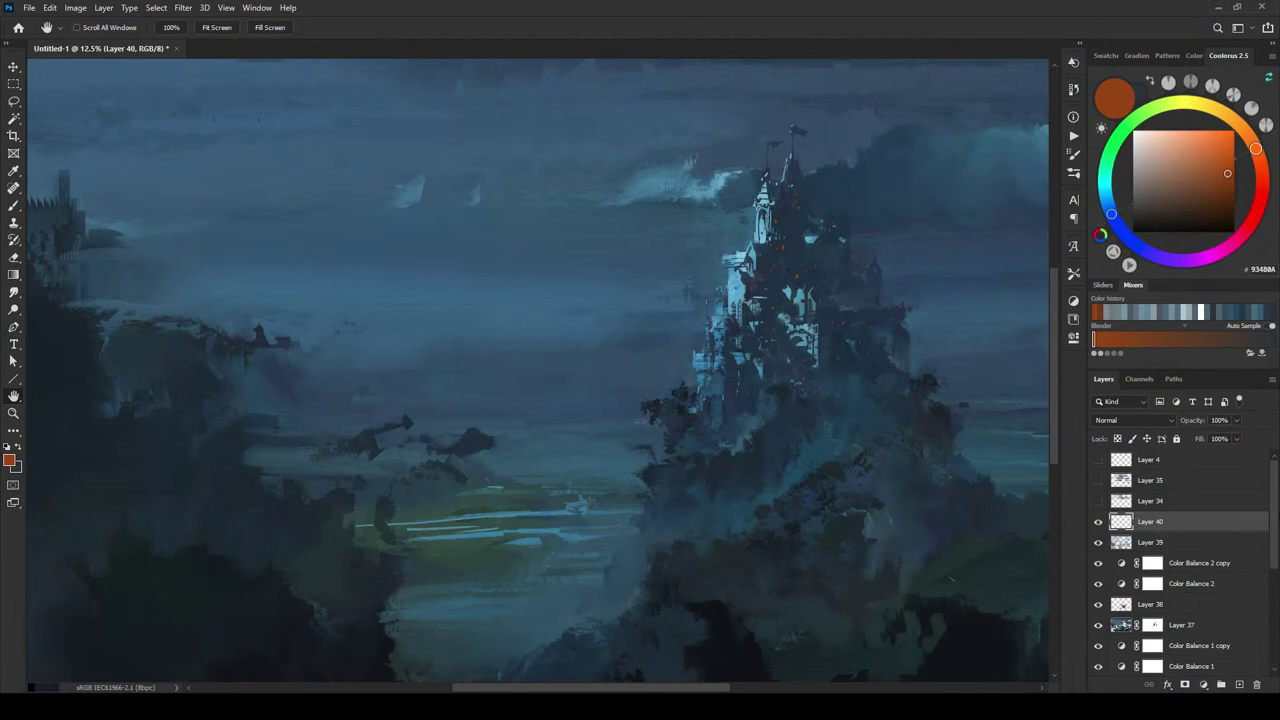
scroll(1153, 614, "down", 5)
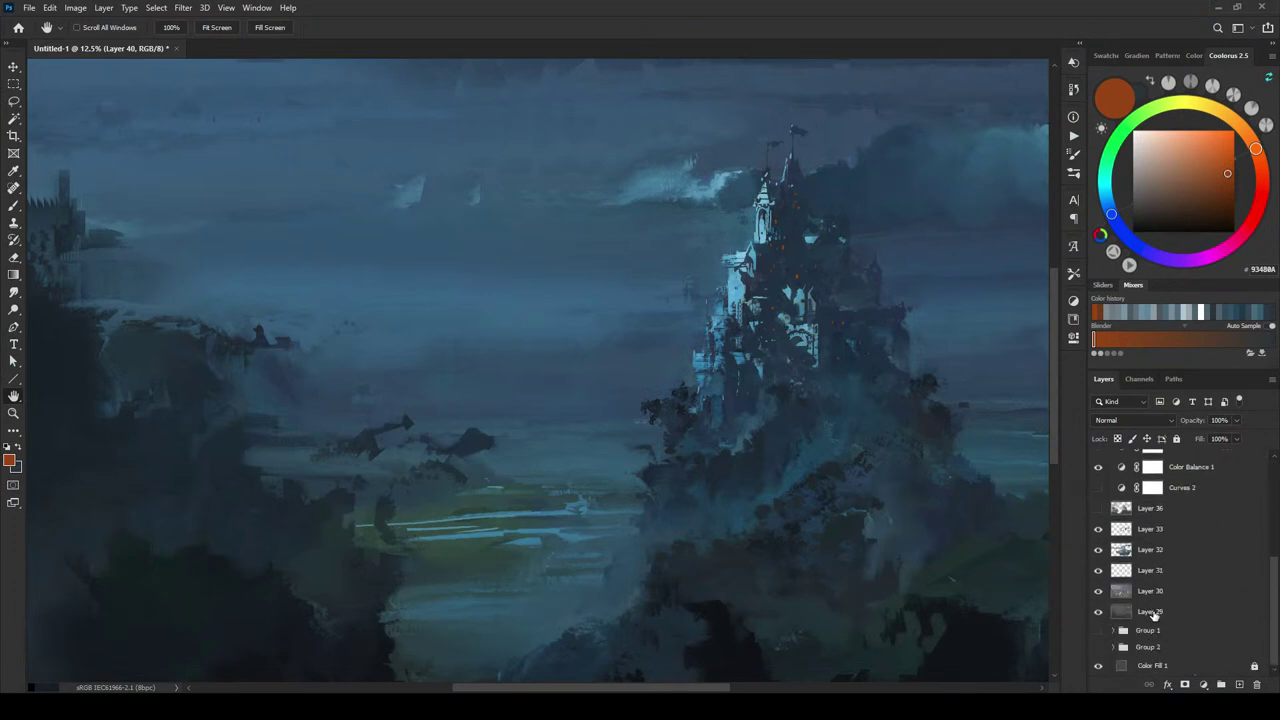
- Group the painting layers down to Layer 29 into Group 3, hide it, and show Group 1 expanded
left_click(1153, 614, "shift")
key("ctrl+g")
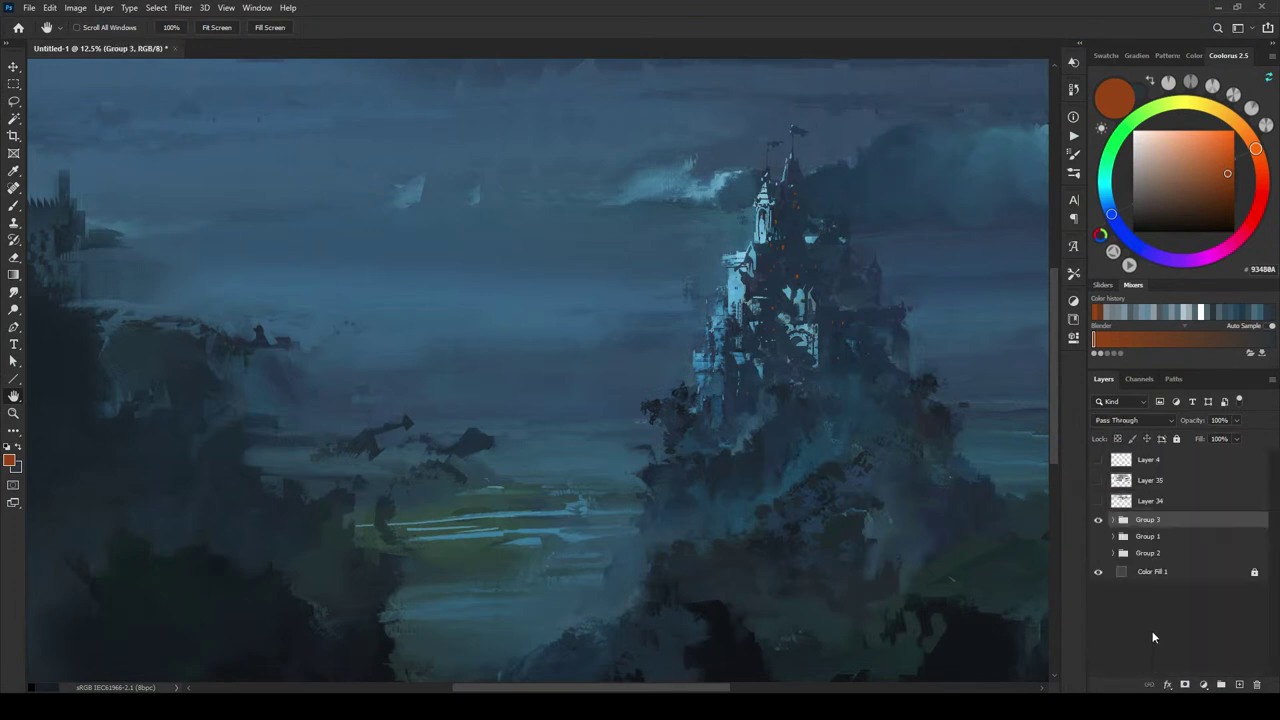
left_click(1098, 520)
left_click(1098, 536)
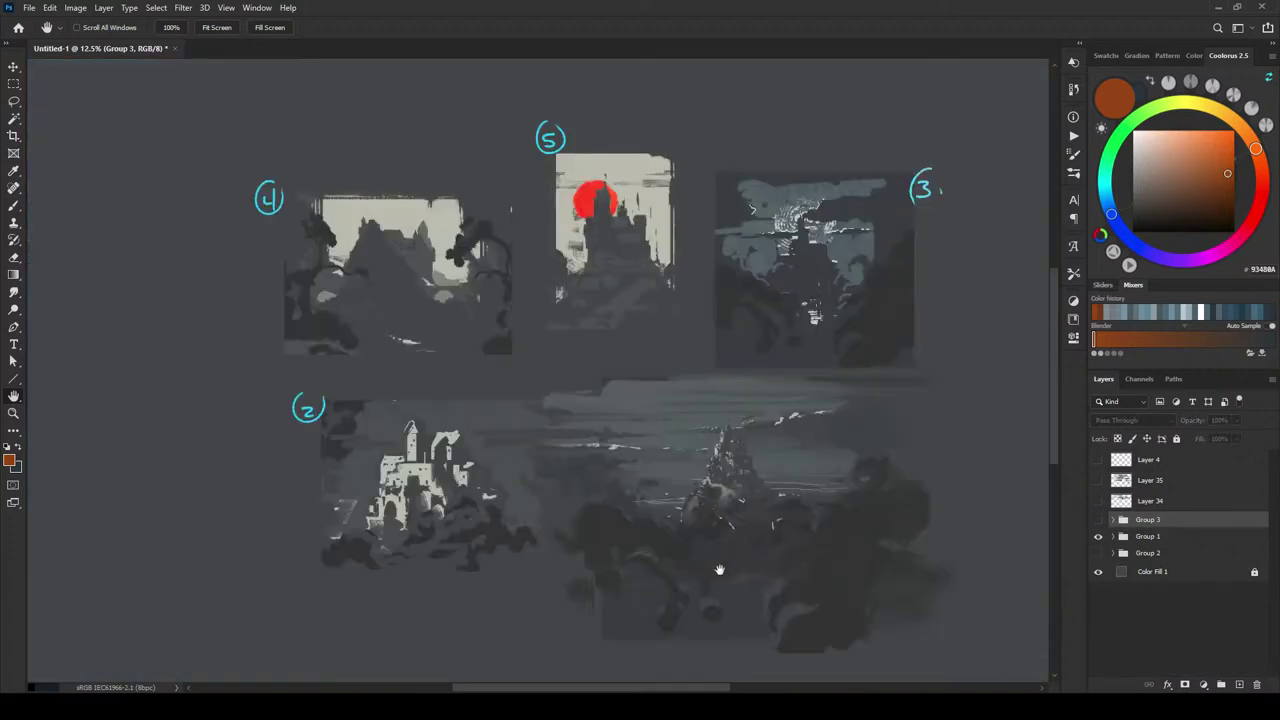
left_click(1114, 537)
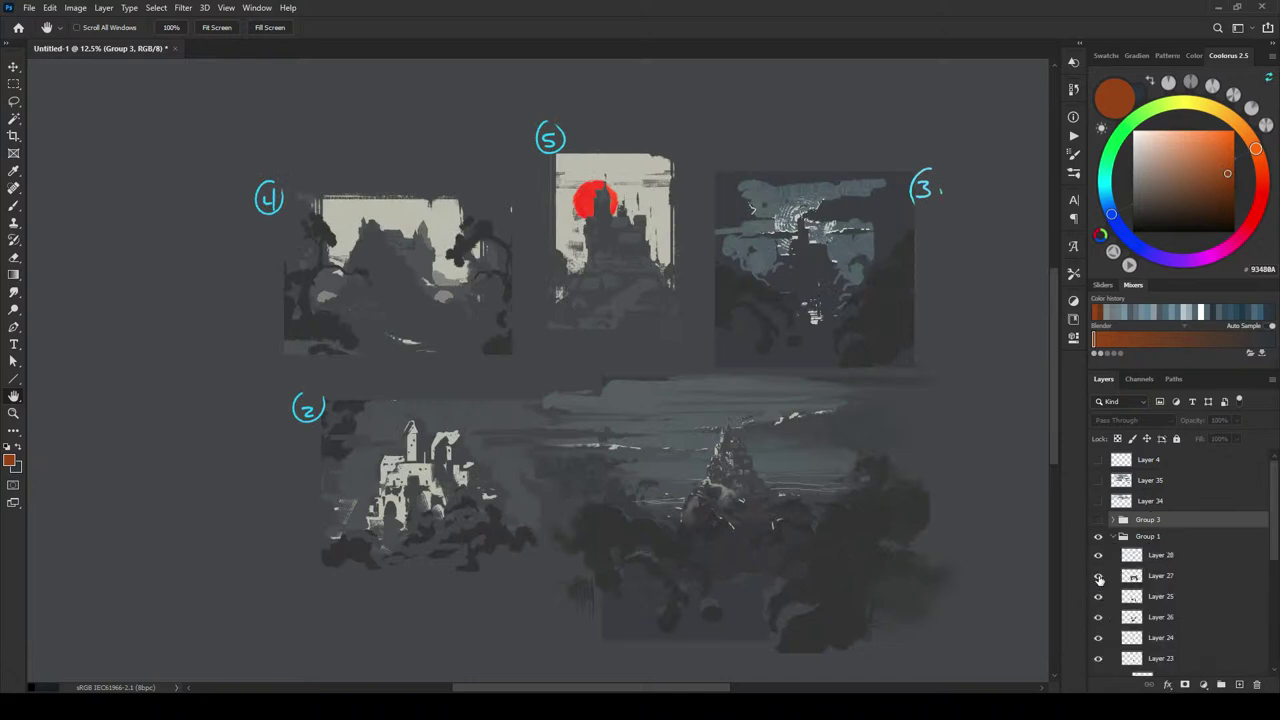
- Hide Layers 28, 27, 25, 26, 24 and 23 in turn, then show Group 3 again
left_click_drag(1098, 555, 1099, 580)
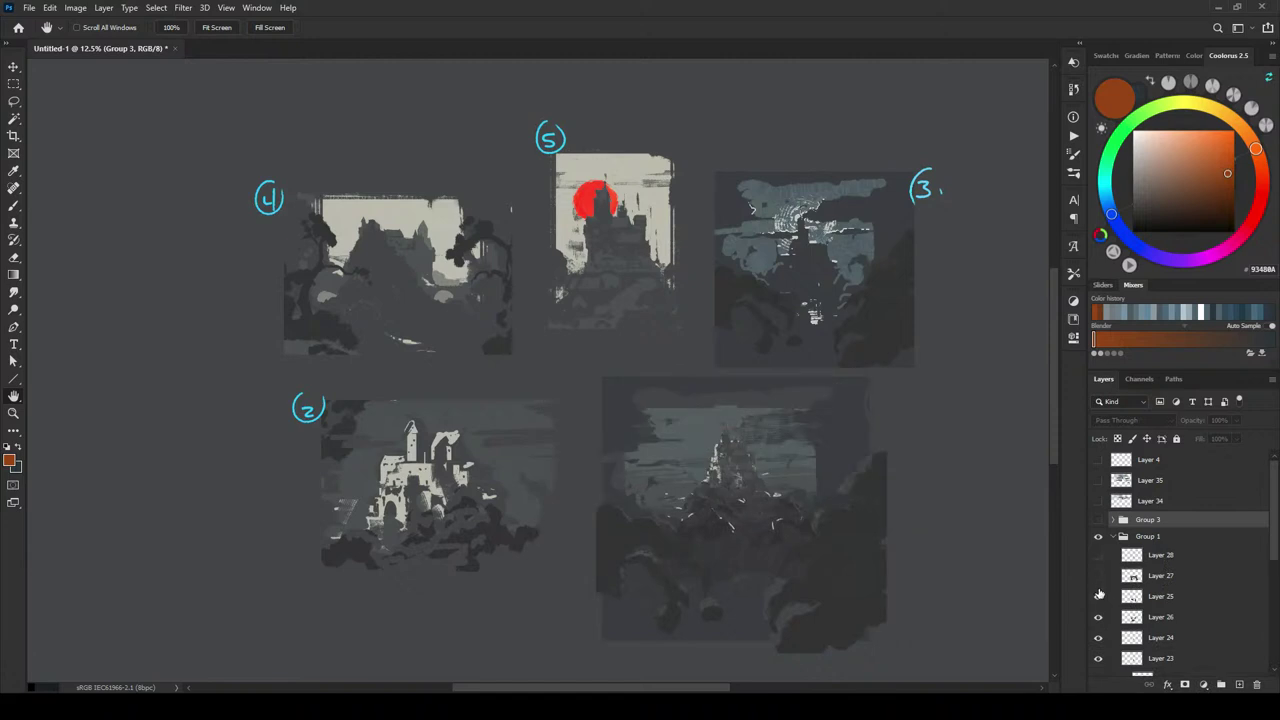
left_click(1098, 596)
left_click(1098, 617)
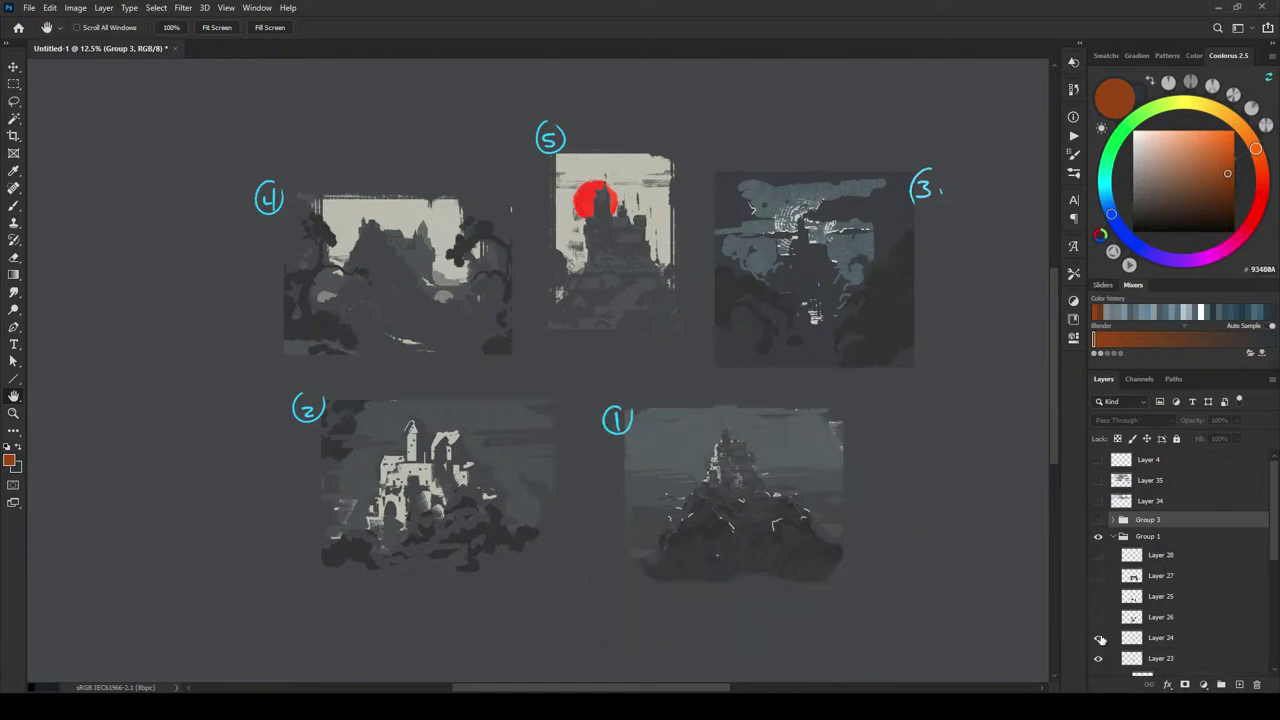
left_click(1099, 638)
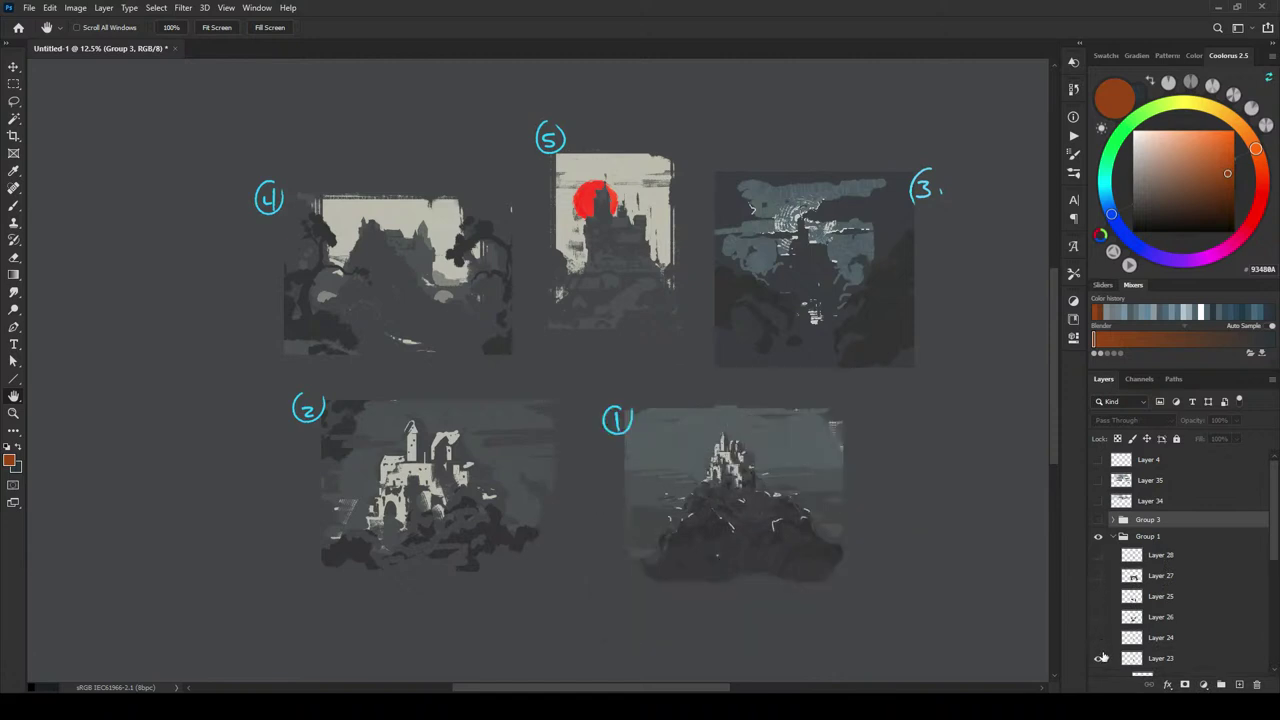
left_click(1098, 658)
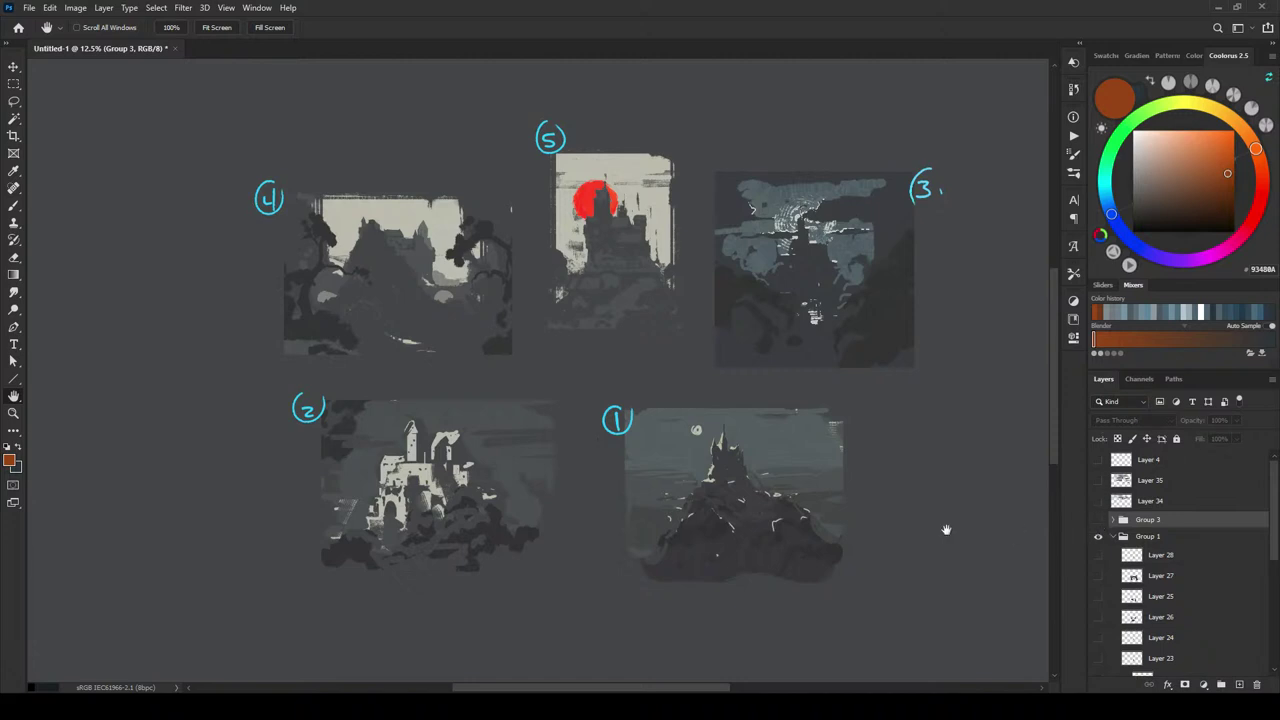
left_click(1098, 521)
- Hide Group 1's thumbnail sketches, collapse the group, and zoom out to fit the painting
left_click(1098, 536)
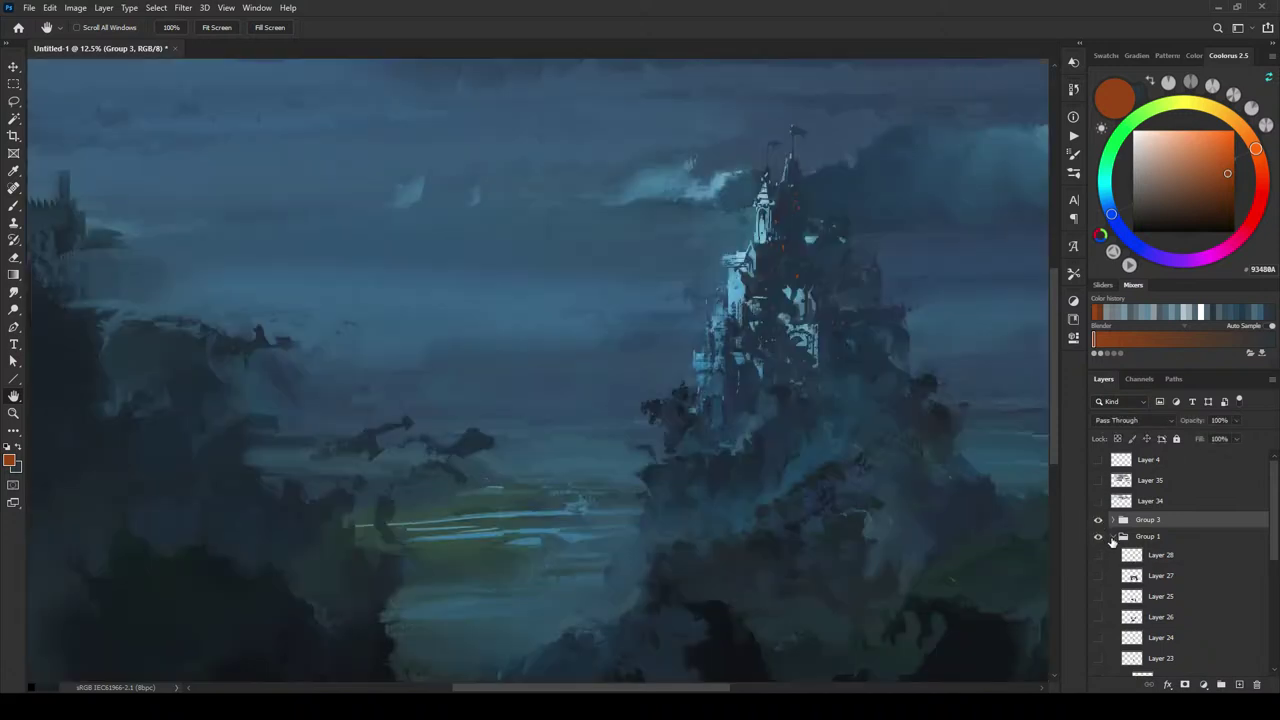
left_click(1112, 538)
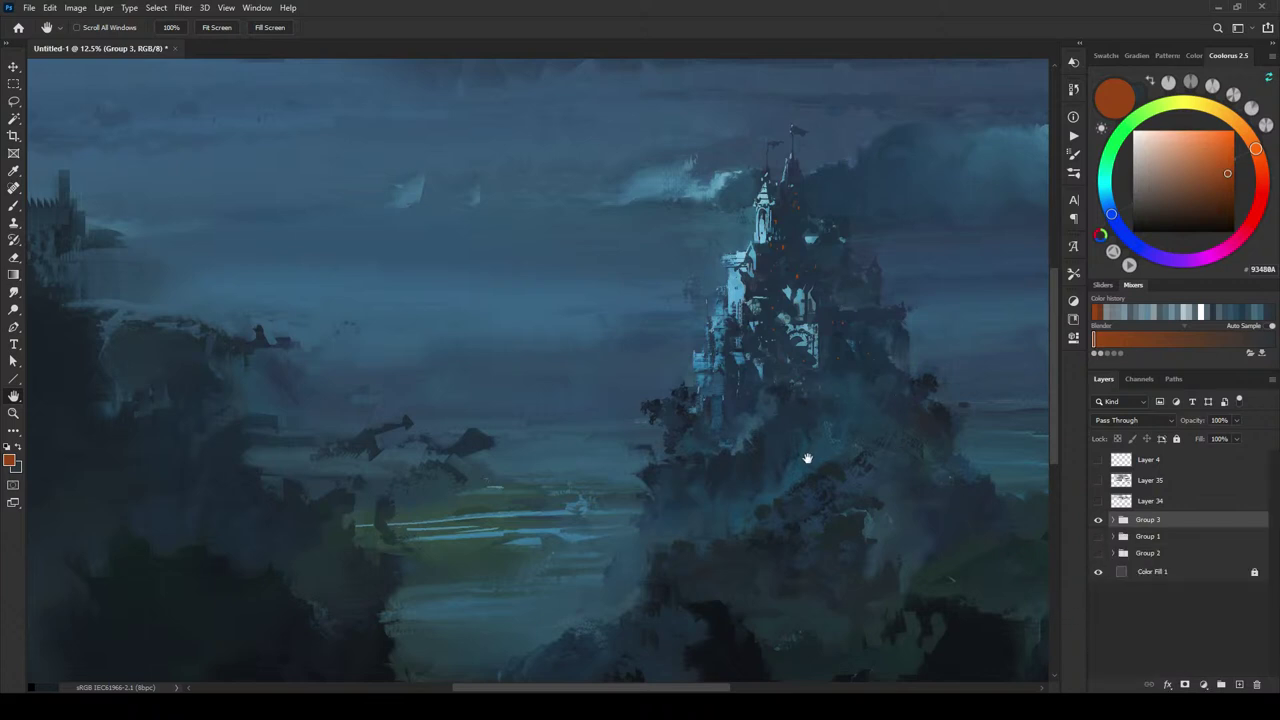
key("ctrl+minus")
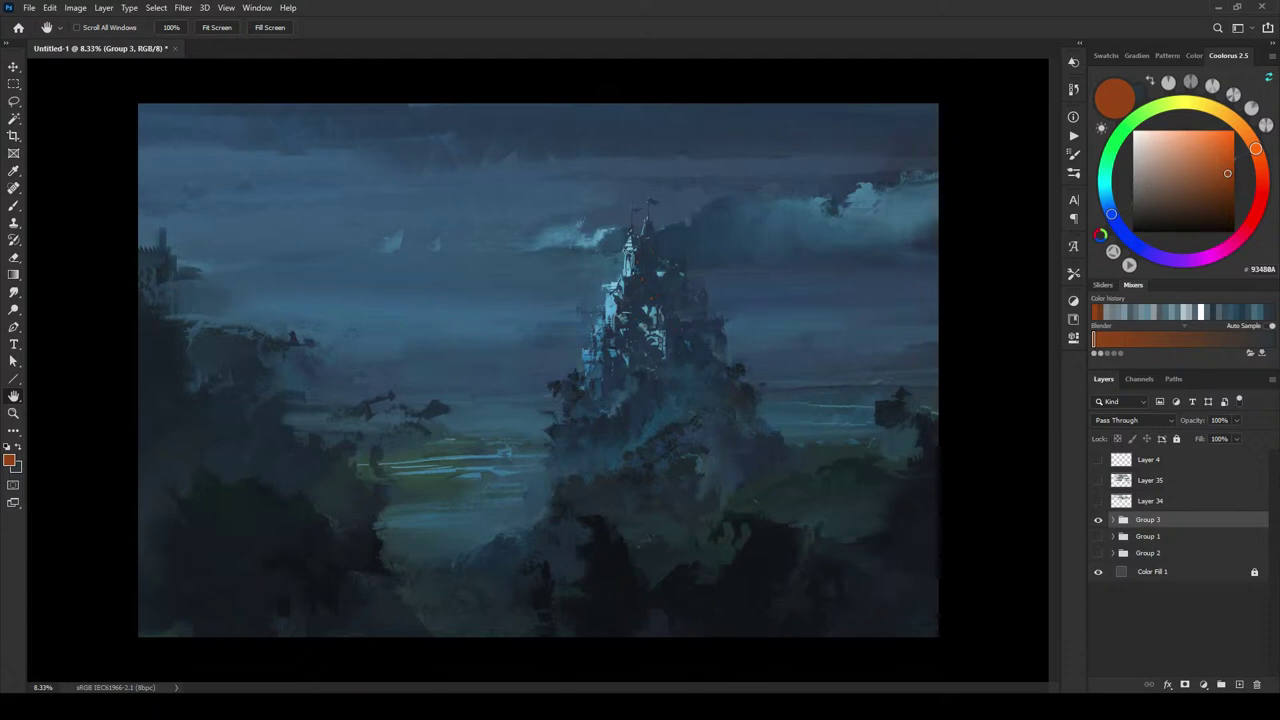